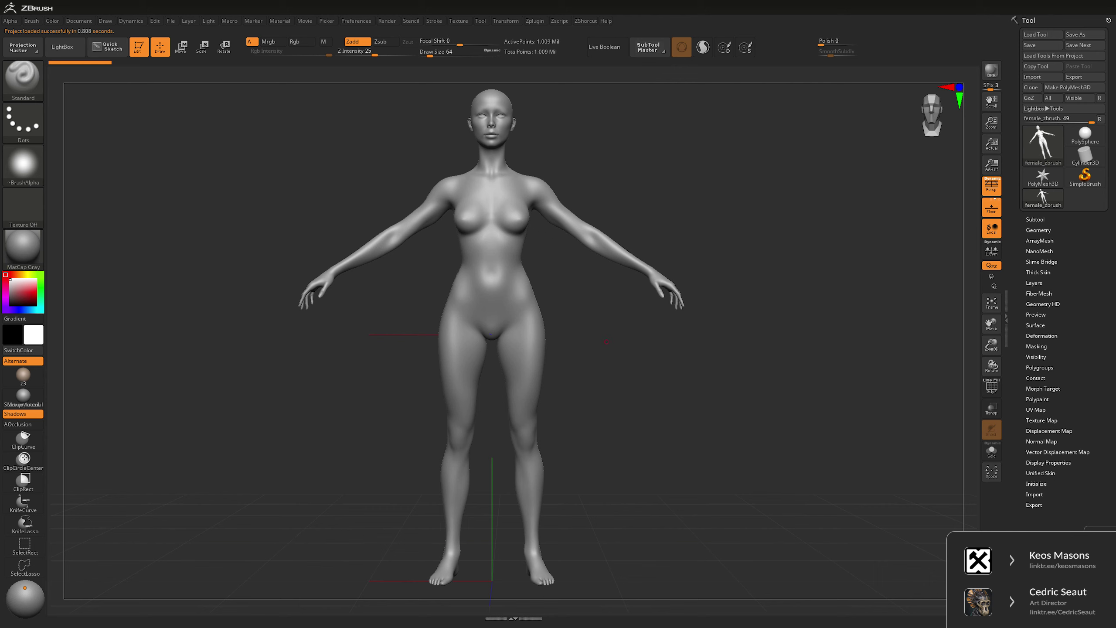
- Turn off perspective and append a Plane3D mesh as a new subtool beside the female body
{"action": "key", "text": "p"}
{"action": "left_click", "coordinate": [1035, 219]}
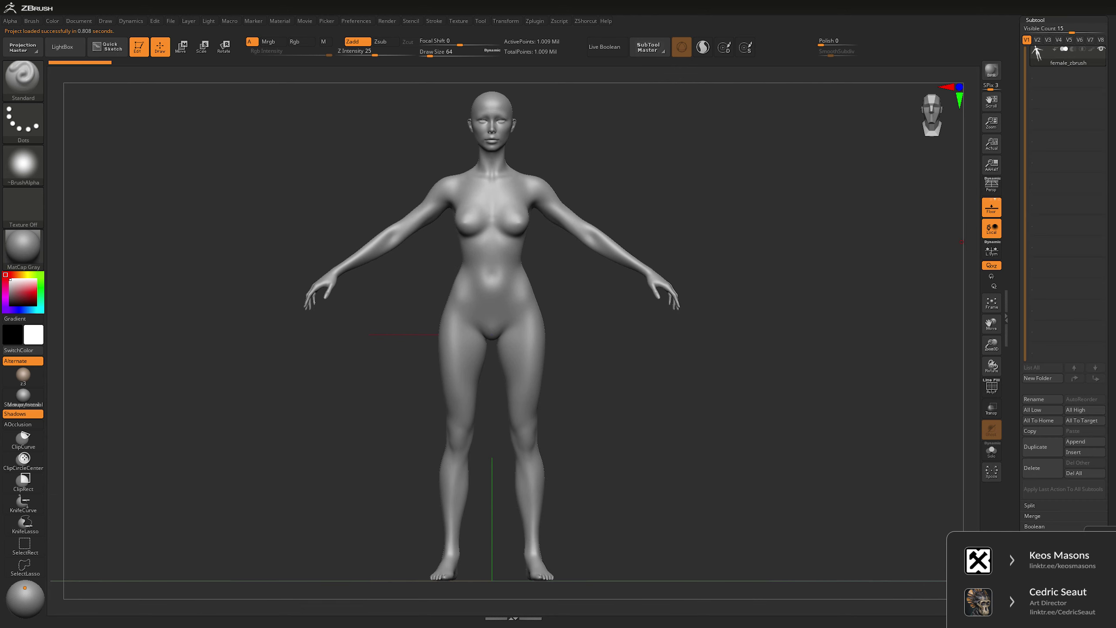
{"action": "left_click", "coordinate": [1084, 421]}
{"action": "key", "text": "Escape"}
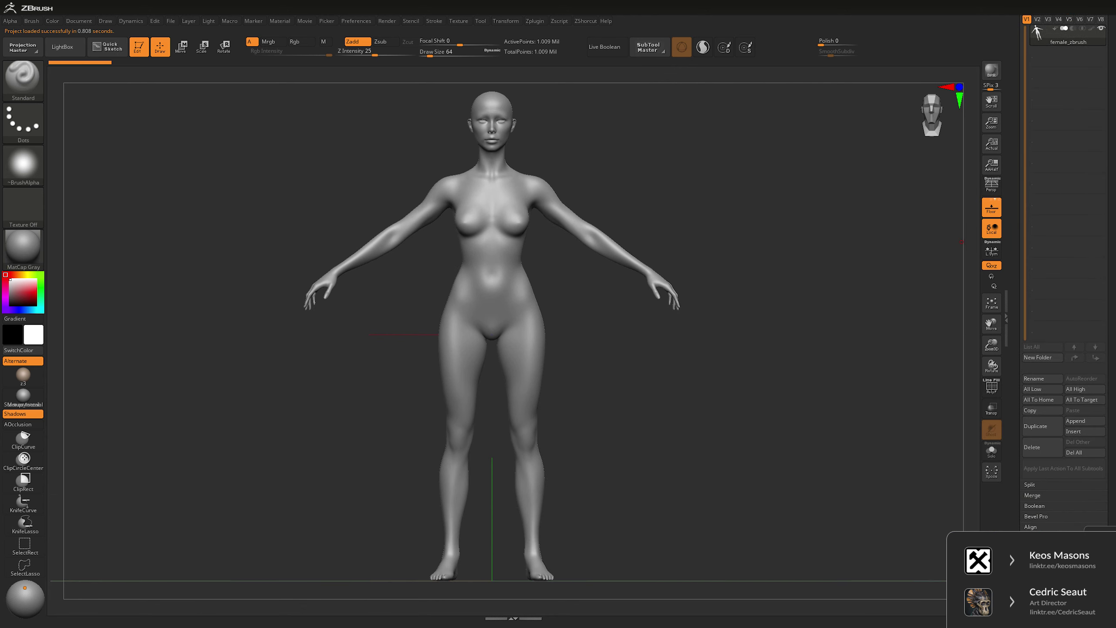
{"action": "left_click", "coordinate": [1084, 421]}
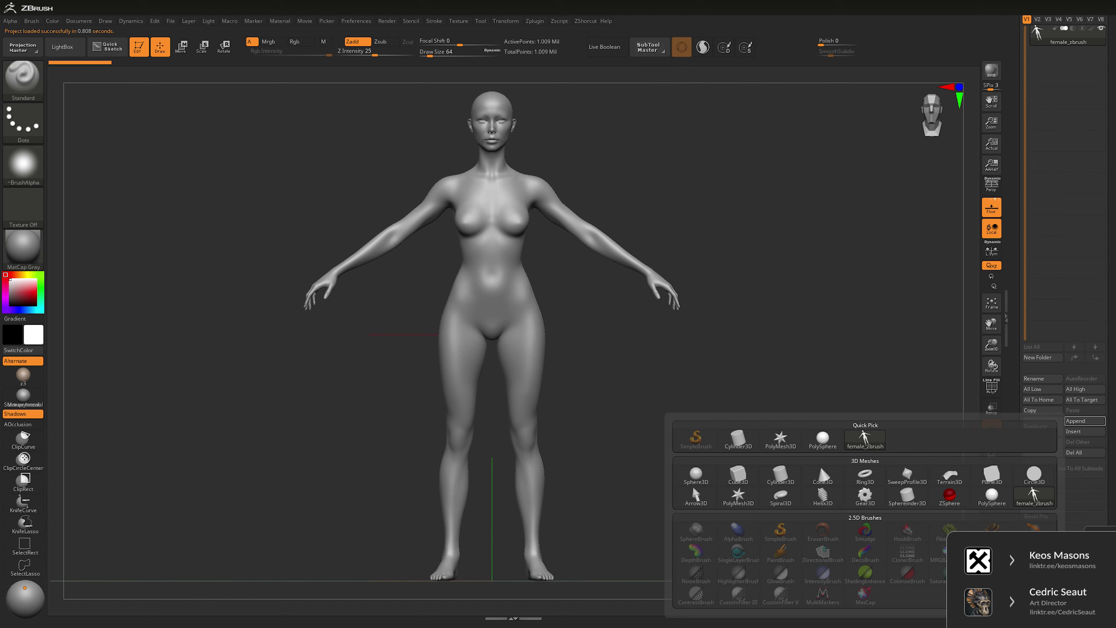
{"action": "left_click", "coordinate": [992, 474]}
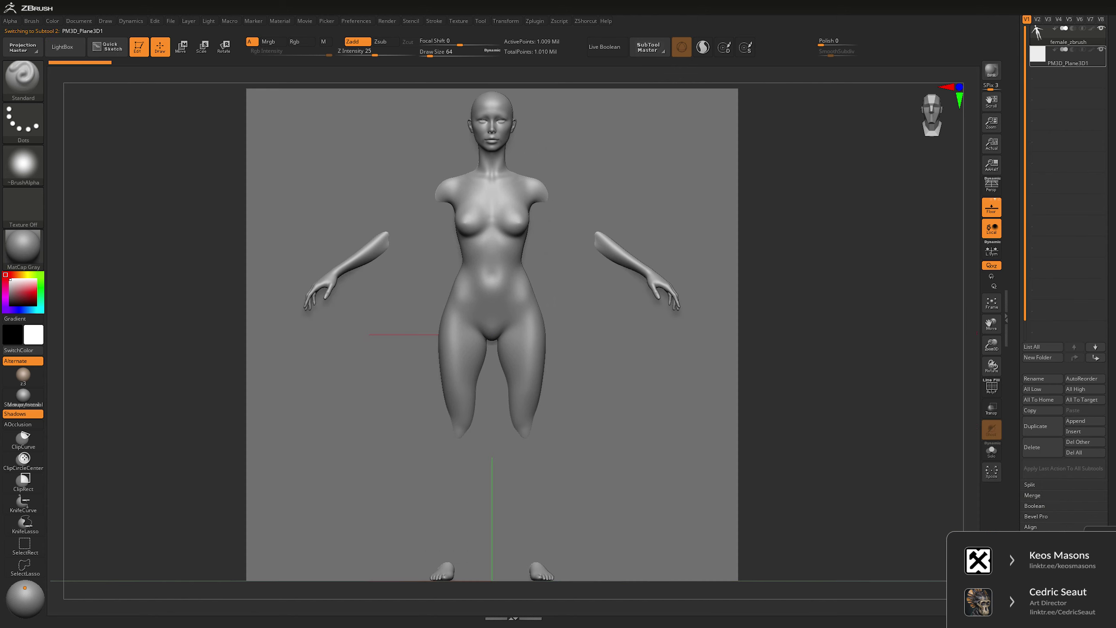
{"action": "key", "text": "f"}
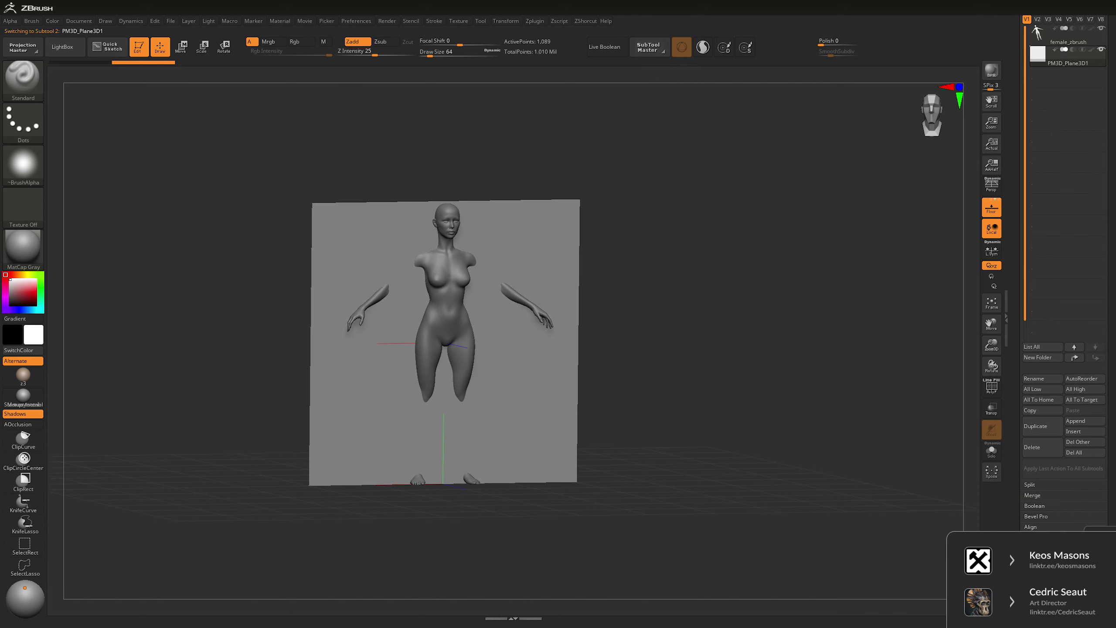
- Import Untitled-1.psd from the Quicky > bubble folder as the plane's texture map
{"action": "scroll", "coordinate": [1064, 308], "scroll_direction": "down", "scroll_amount": 10}
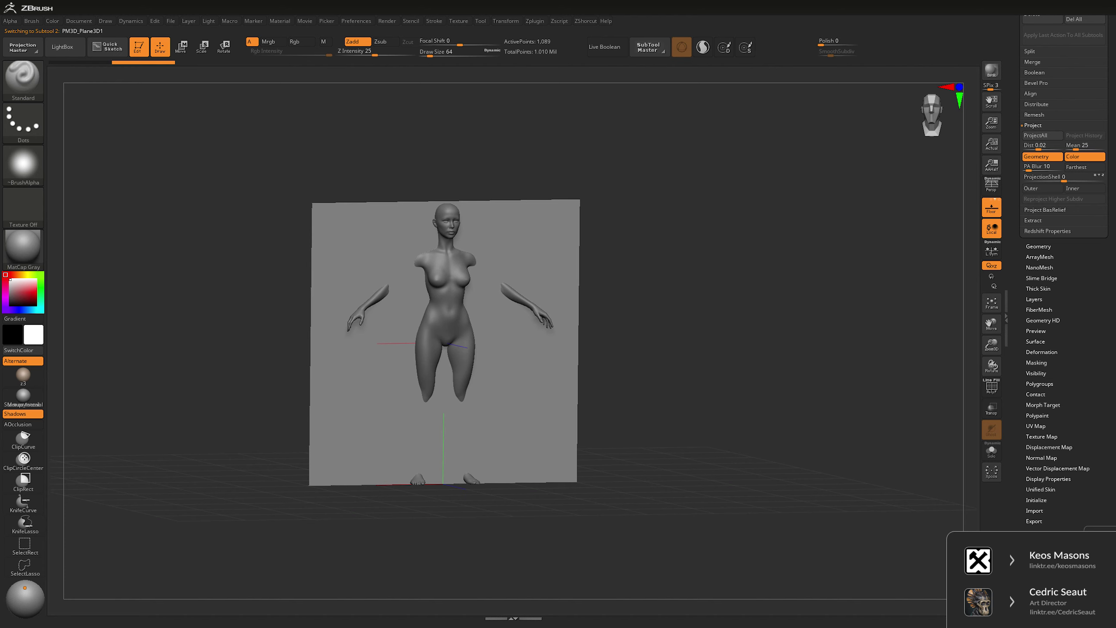
{"action": "left_click", "coordinate": [1042, 436]}
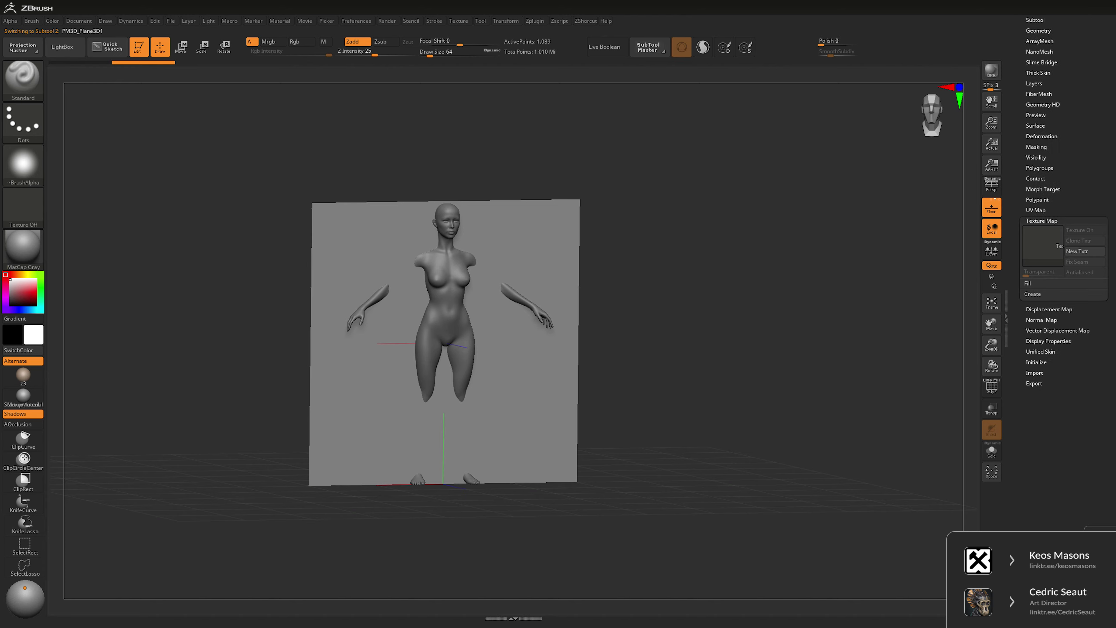
{"action": "left_click", "coordinate": [1043, 246]}
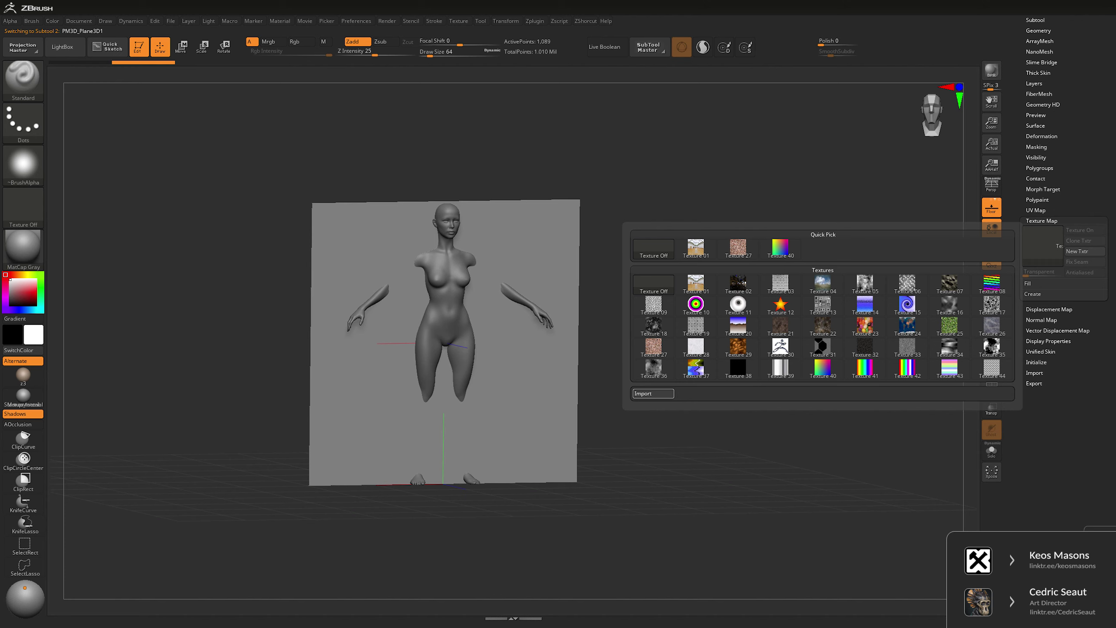
{"action": "left_click", "coordinate": [653, 394]}
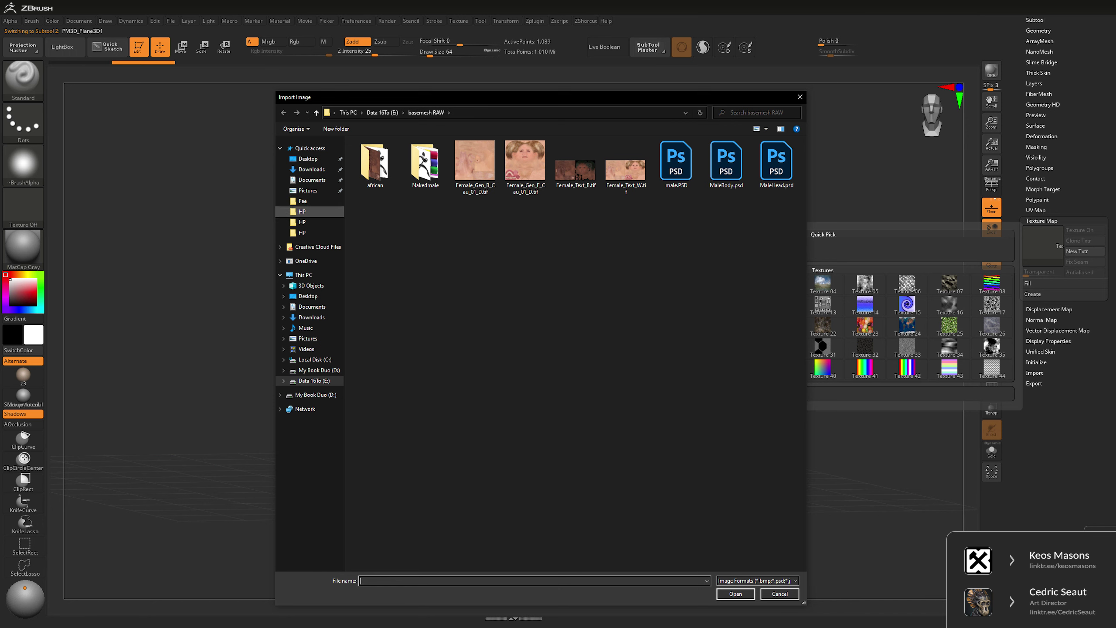
{"action": "left_click", "coordinate": [302, 211]}
{"action": "left_click", "coordinate": [422, 113]}
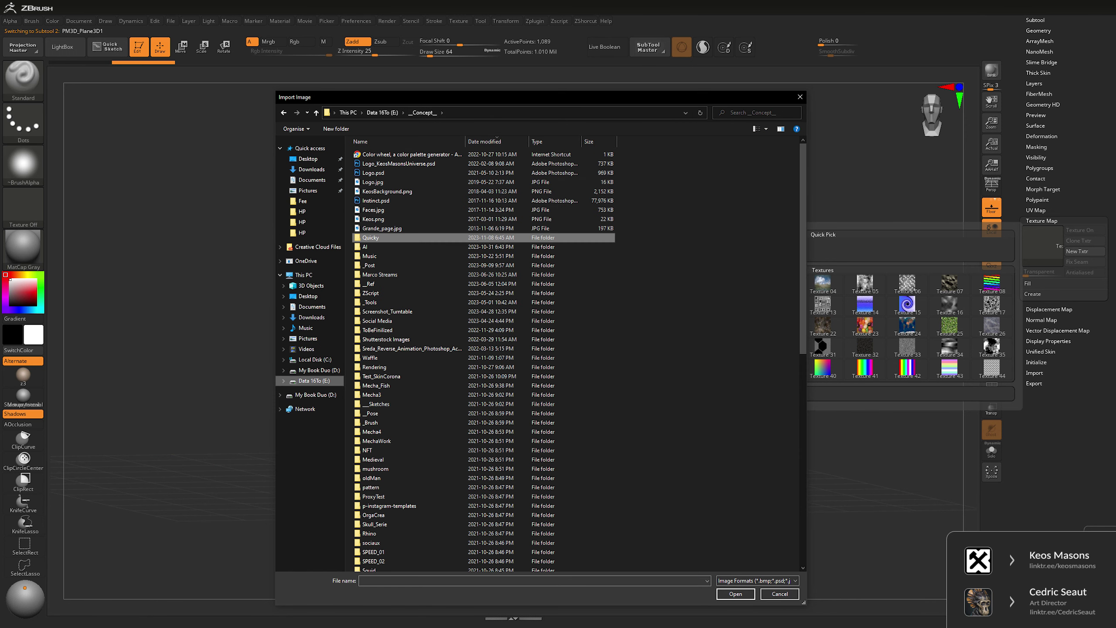
{"action": "double_click", "coordinate": [418, 238]}
{"action": "double_click", "coordinate": [370, 154]}
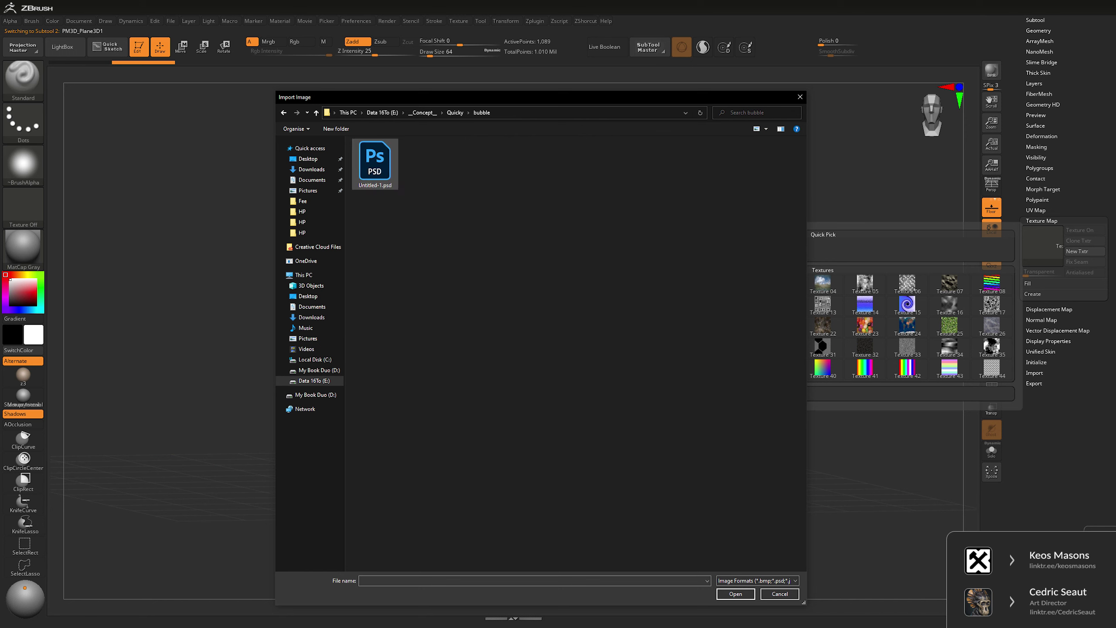
{"action": "left_click", "coordinate": [375, 163]}
{"action": "key", "text": "Return"}
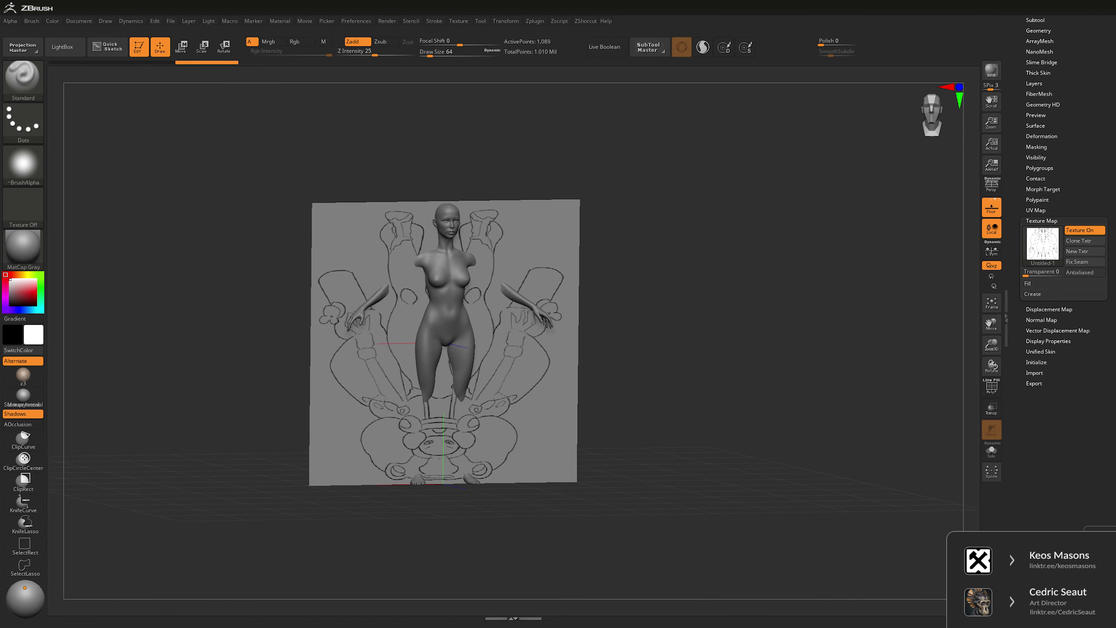
- Rotate the textured plane 180° so the sketch stands upright, and scale its width to about 0.75
{"action": "key", "text": "p"}
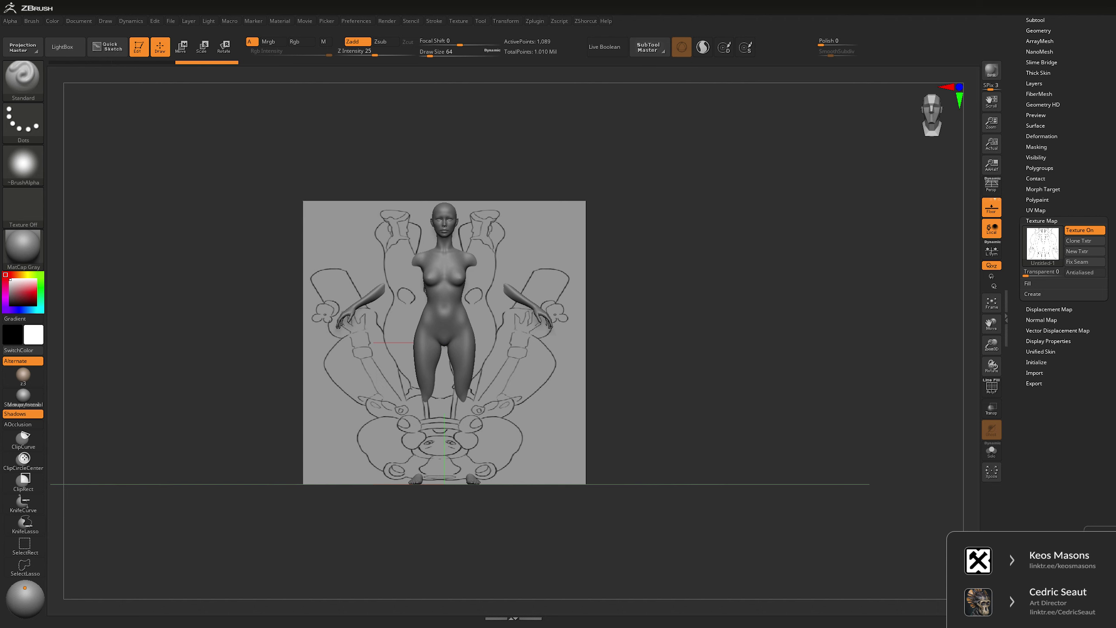
{"action": "key", "text": "e"}
{"action": "left_click_drag", "start_coordinate": [485, 335], "coordinate": [444, 409]}
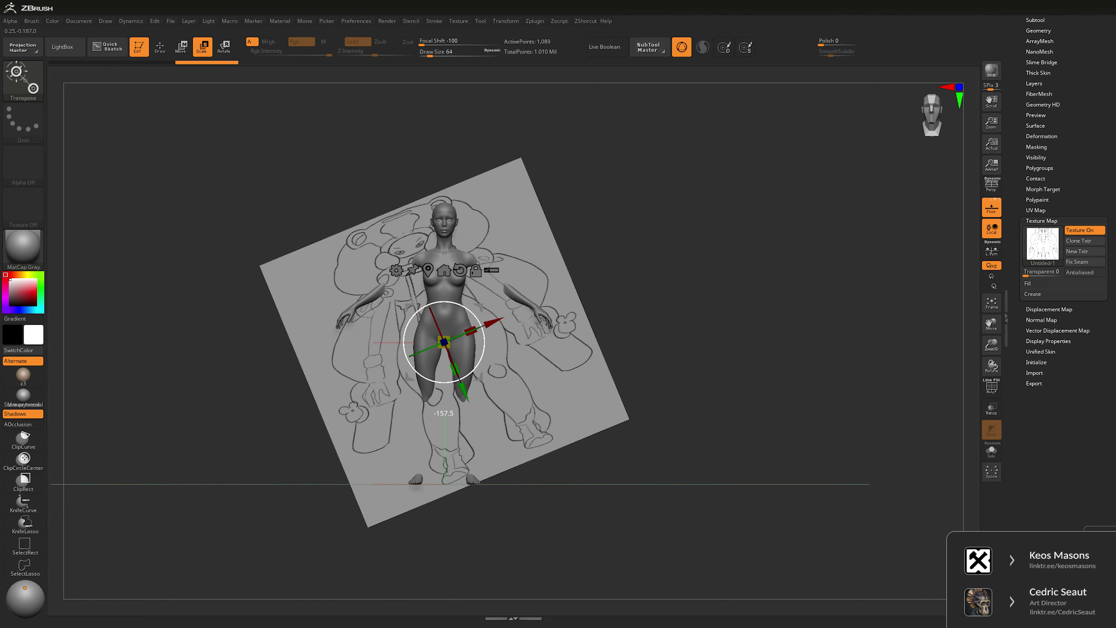
{"action": "key", "text": "ctrl+z"}
{"action": "left_click_drag", "start_coordinate": [473, 342], "coordinate": [452, 342]}
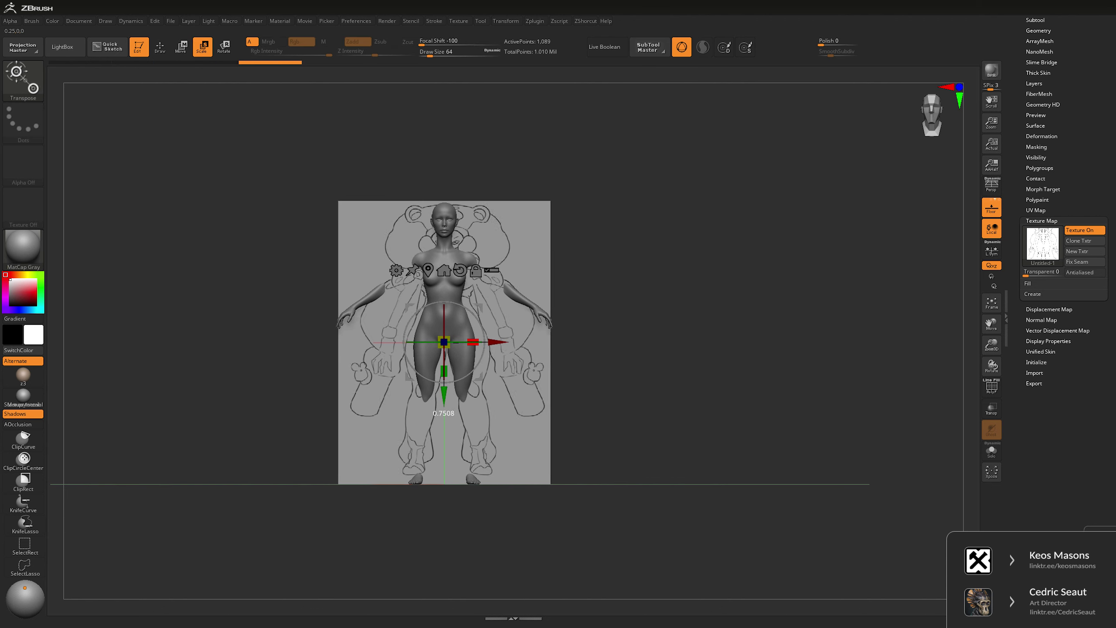
- Isolate the sketch plane in Solo mode and narrow it further to slim the drawn character
{"action": "key", "text": "alt+s"}
{"action": "right_click_drag", "start_coordinate": [501, 352], "coordinate": [501, 312], "text": "ctrl"}
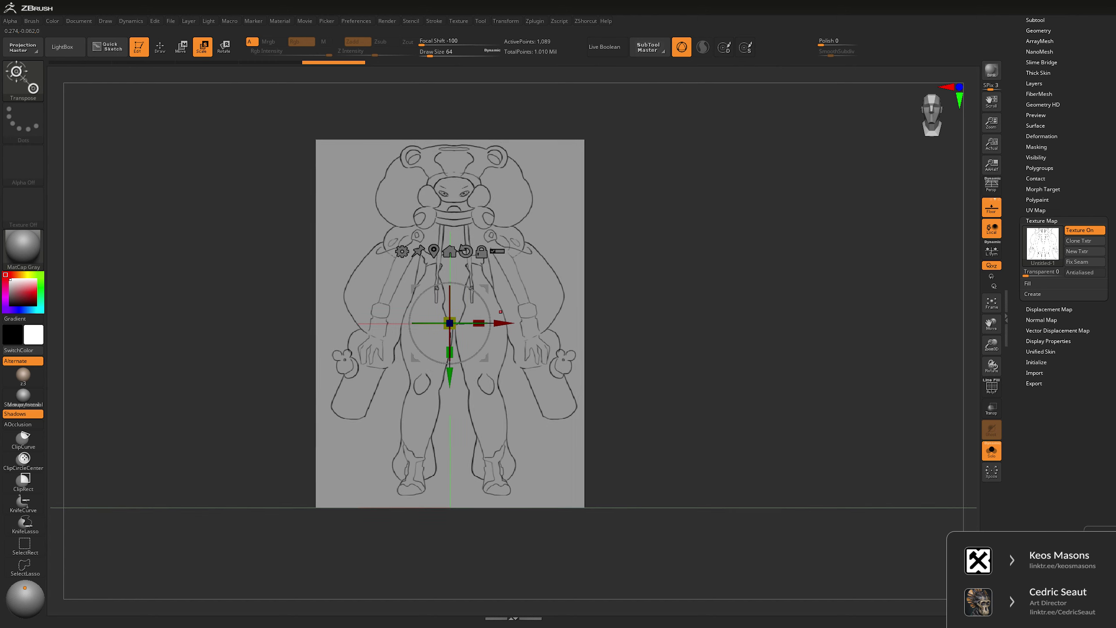
{"action": "left_click_drag", "start_coordinate": [479, 323], "coordinate": [474, 323]}
{"action": "right_click_drag", "start_coordinate": [473, 408], "coordinate": [485, 358], "text": "alt"}
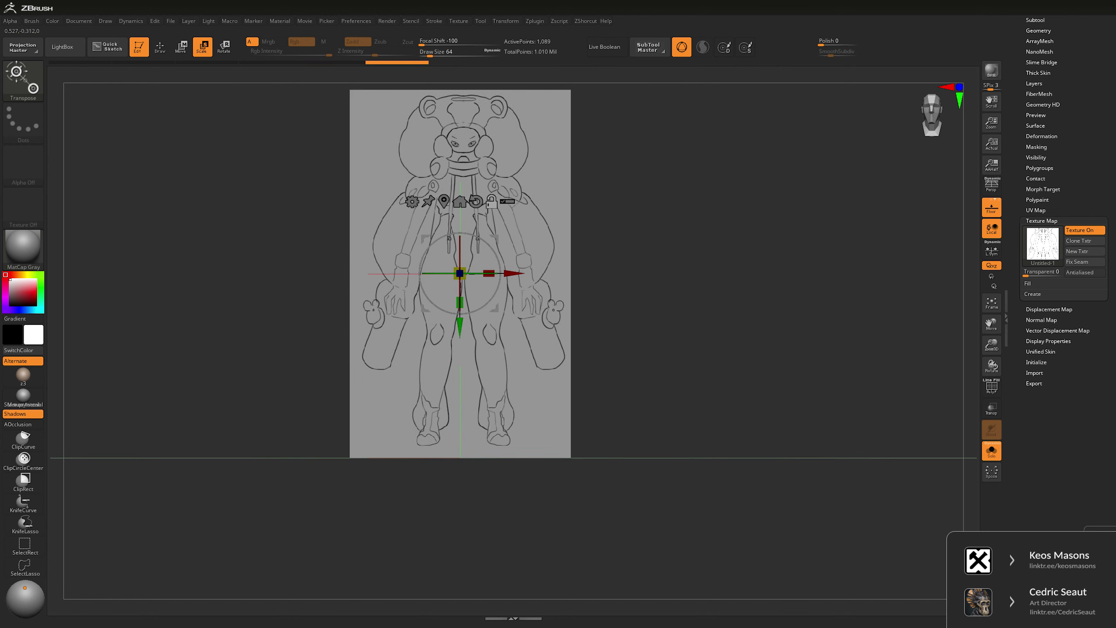
{"action": "key", "text": "q"}
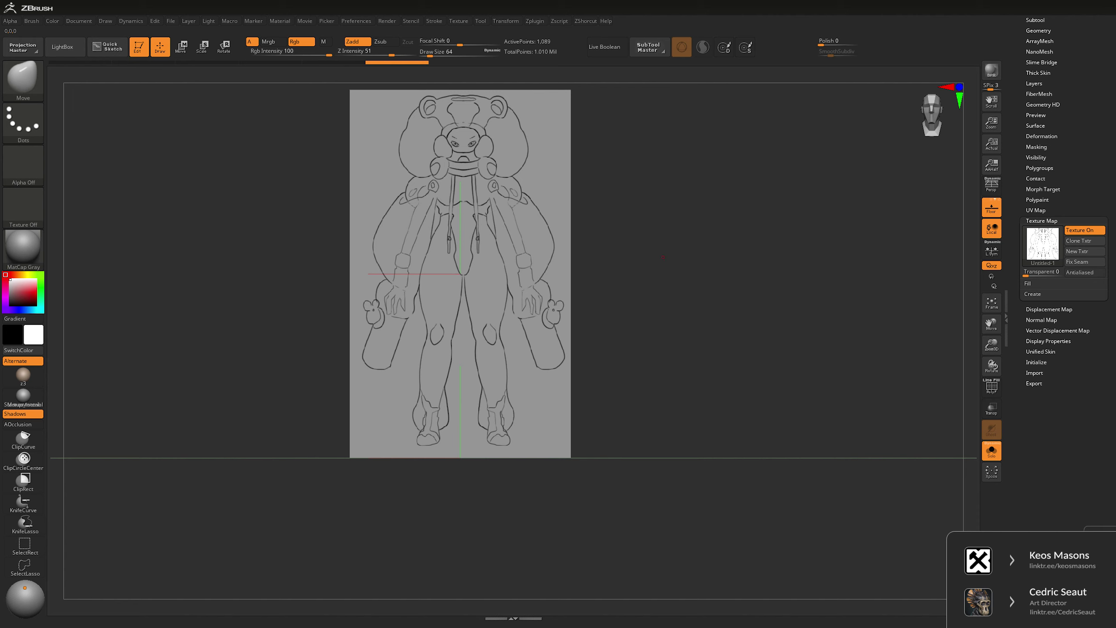
- Fine-tune the isolated plane's width with small horizontal scale adjustments
{"action": "key", "text": "e"}
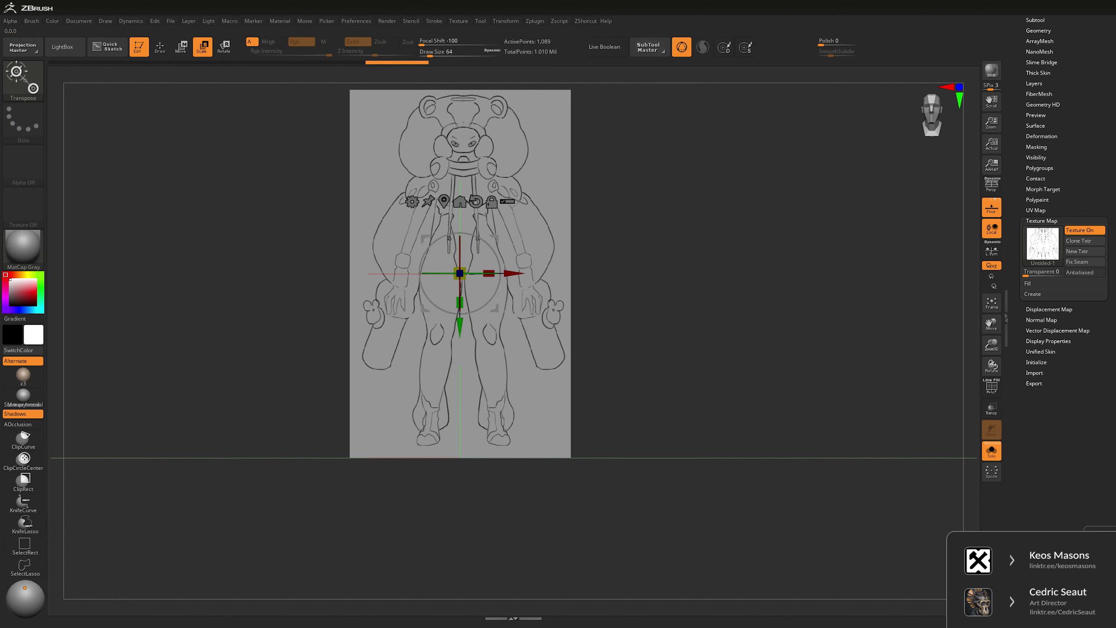
{"action": "left_click_drag", "start_coordinate": [489, 273], "coordinate": [483, 273]}
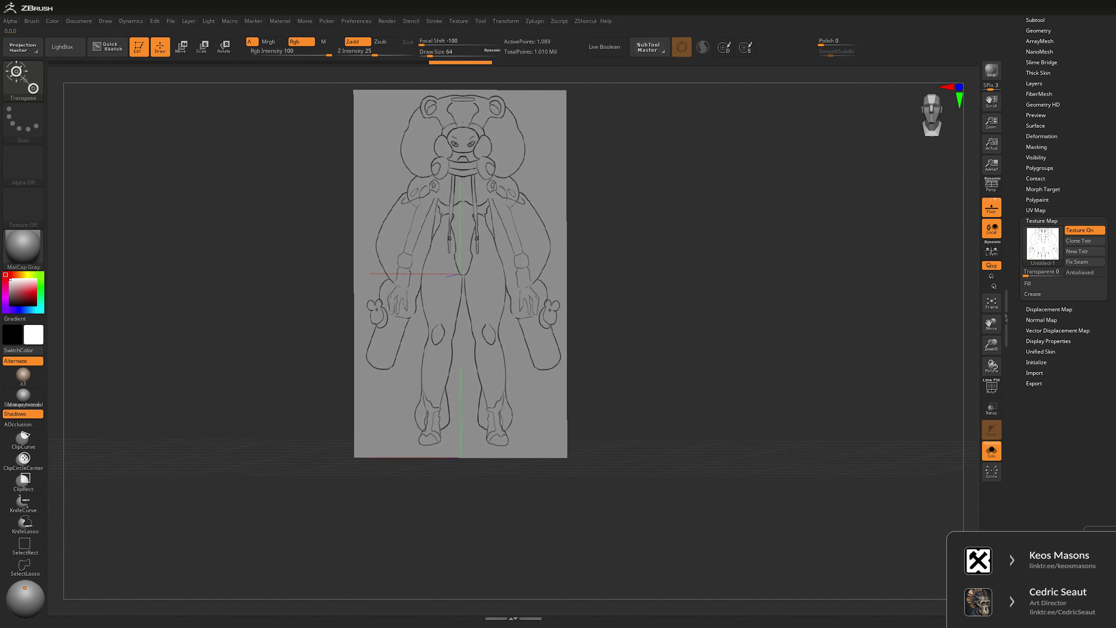
{"action": "key", "text": "w"}
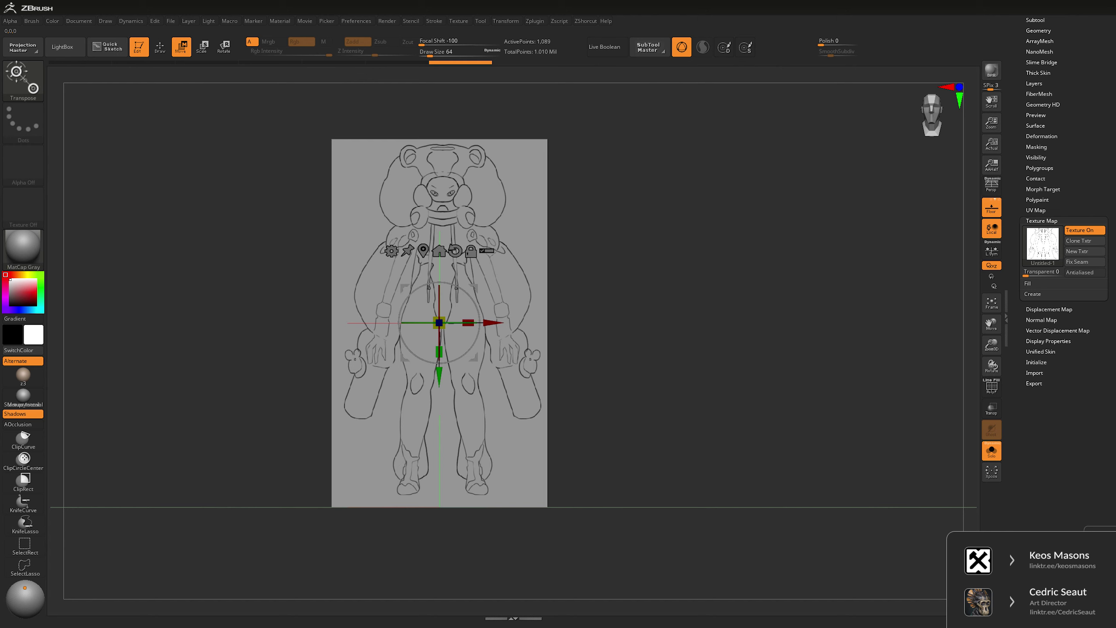
{"action": "key", "text": "q"}
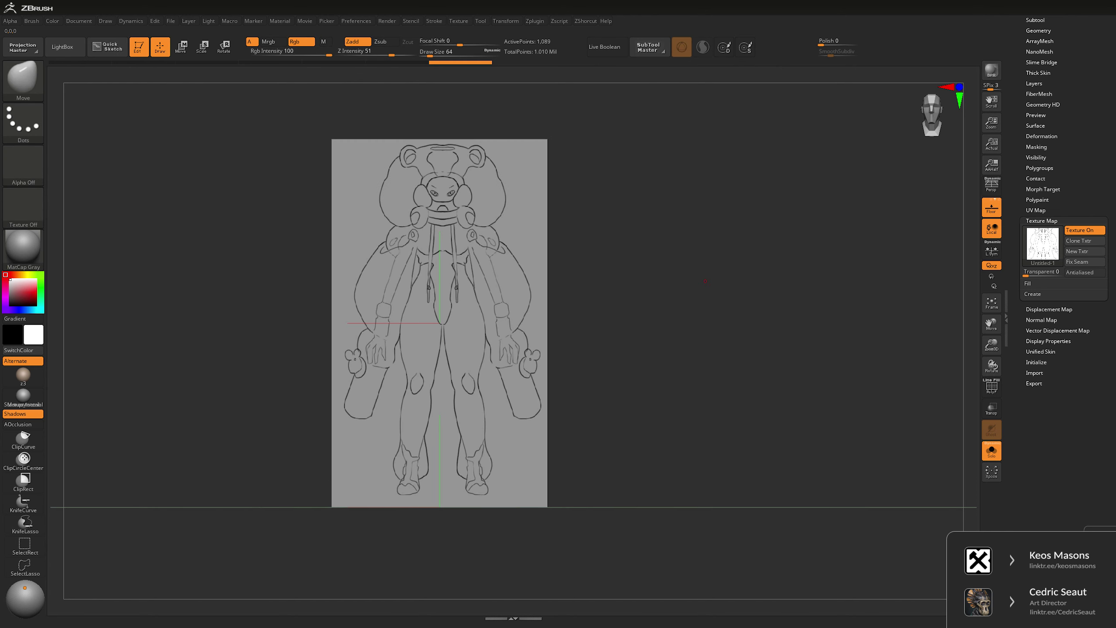
{"action": "key", "text": "e"}
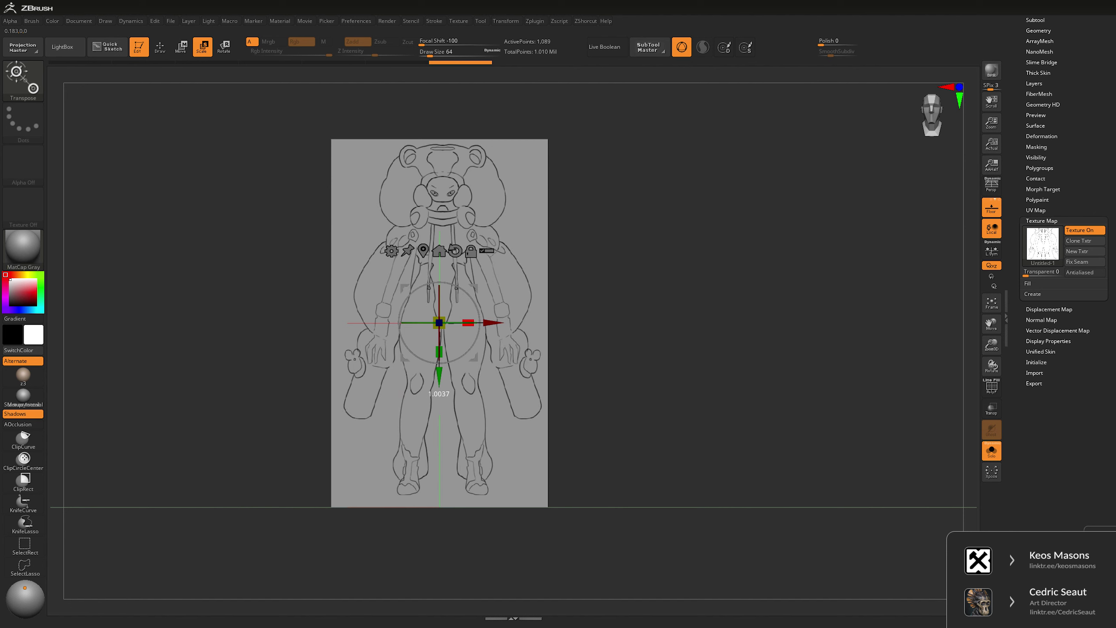
{"action": "key", "text": "q"}
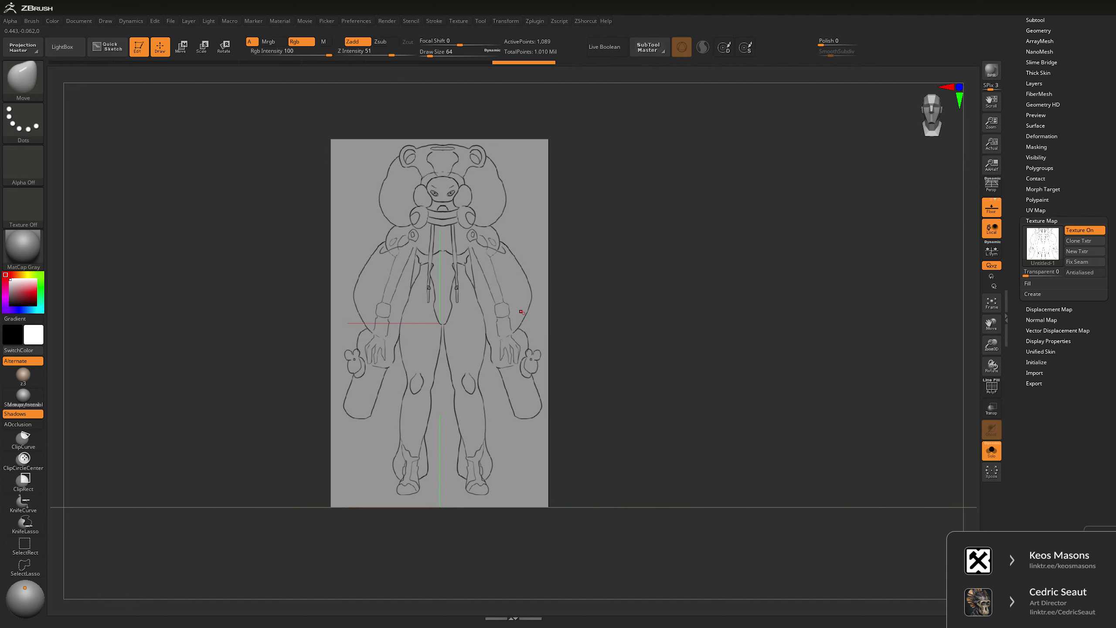
- Nudge the sketch's forearms and hands outward with a large Move brush, about 1460 in size, at Z Intensity 30
{"action": "scroll", "coordinate": [654, 242], "scroll_direction": "up", "scroll_amount": 2}
{"action": "key", "text": "space"}
{"action": "left_click_drag", "start_coordinate": [624, 257], "coordinate": [703, 256]}
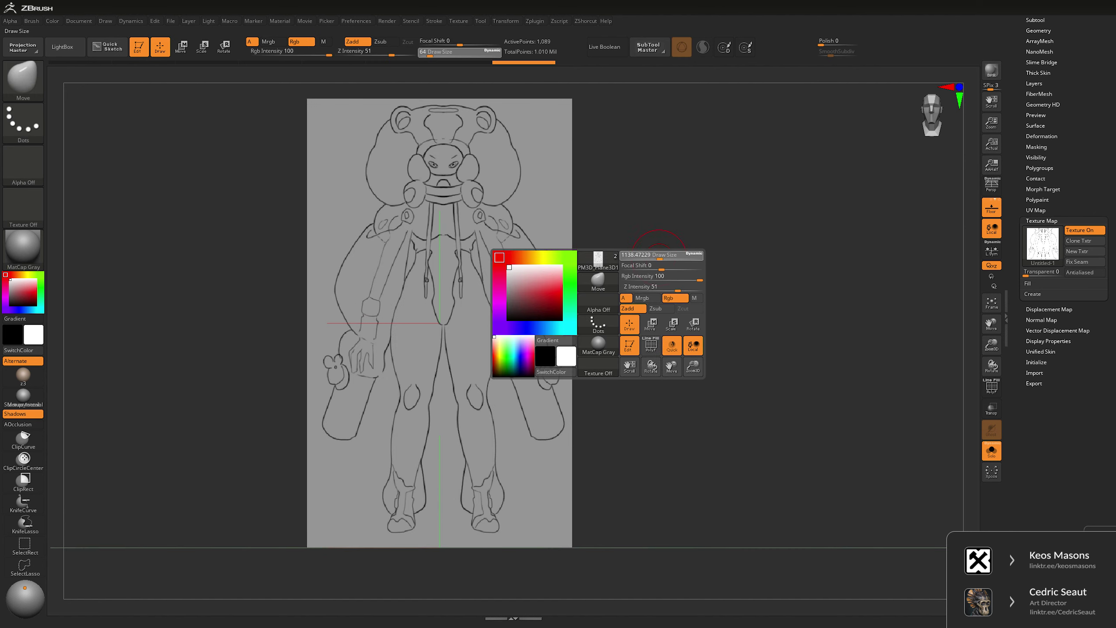
{"action": "key", "text": "space"}
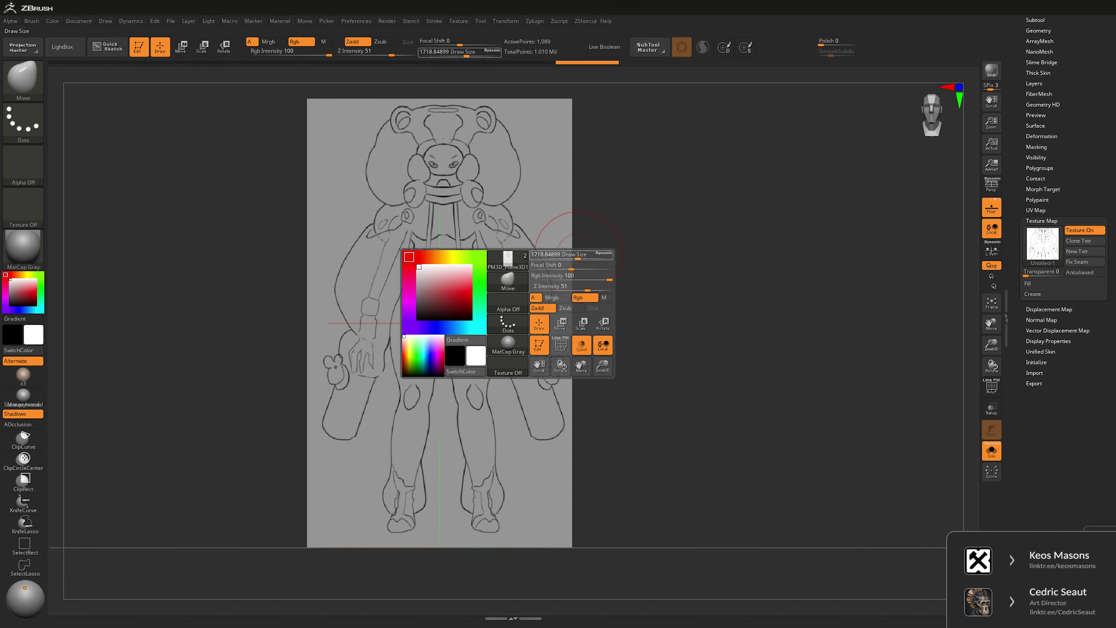
{"action": "key", "text": "ctrl"}
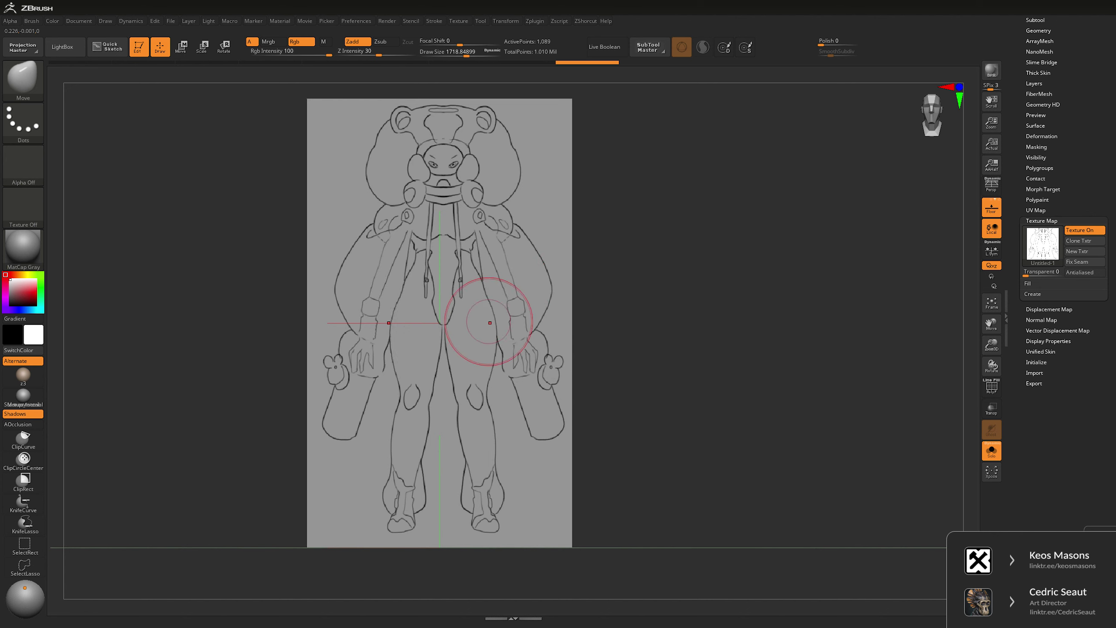
{"action": "left_click_drag", "start_coordinate": [390, 267], "coordinate": [374, 287]}
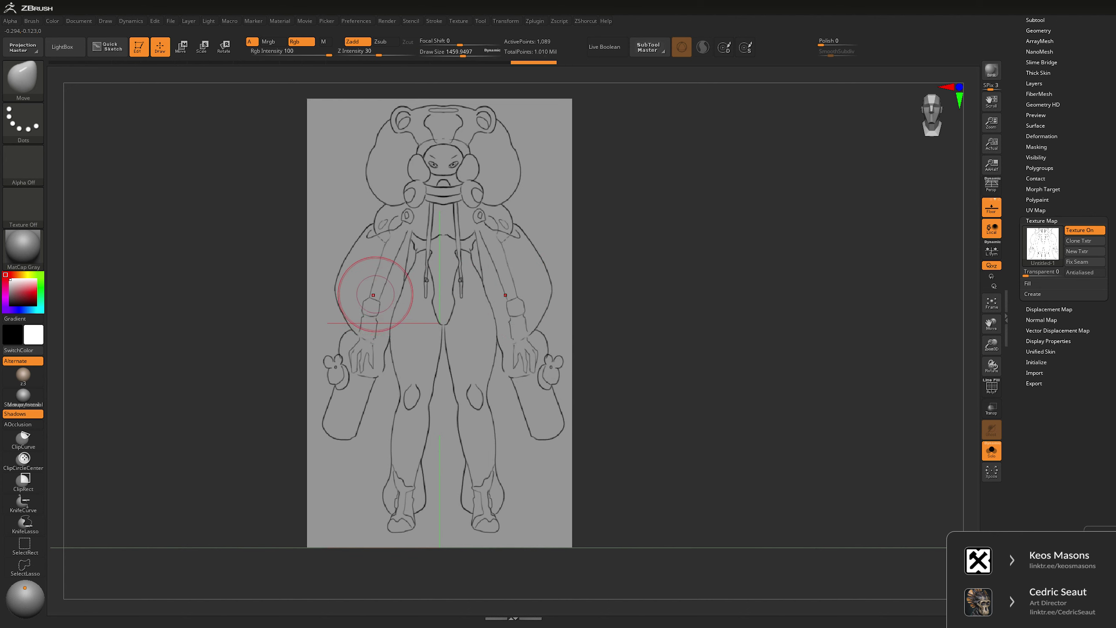
{"action": "left_click_drag", "start_coordinate": [486, 370], "coordinate": [526, 347]}
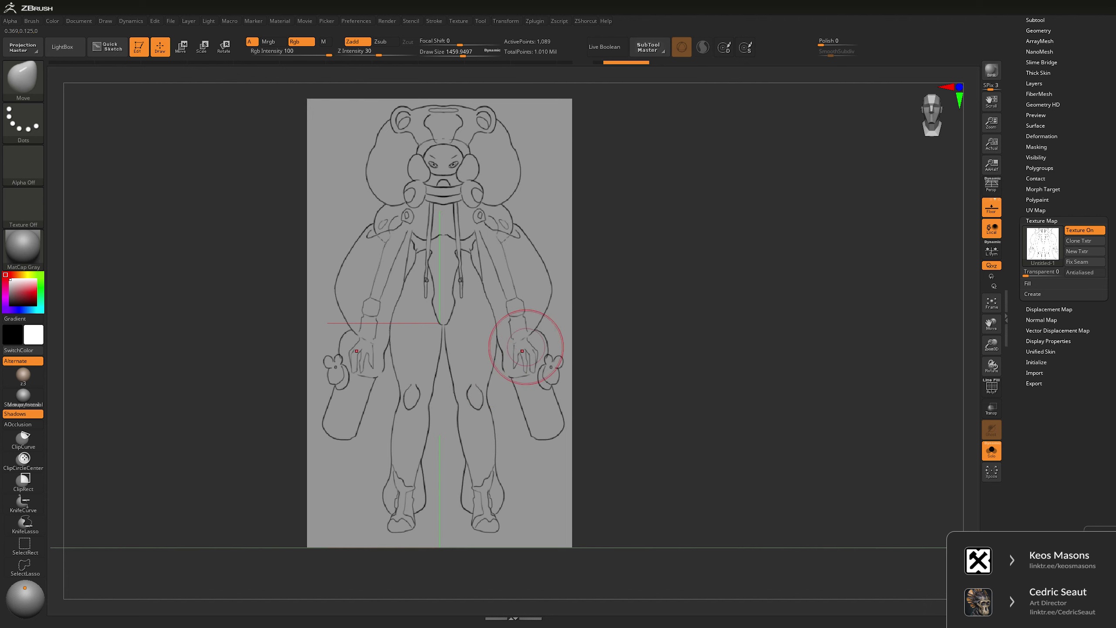
- Show the female body again and move the sketch plane back behind it
{"action": "key", "text": "ctrl+shift+s"}
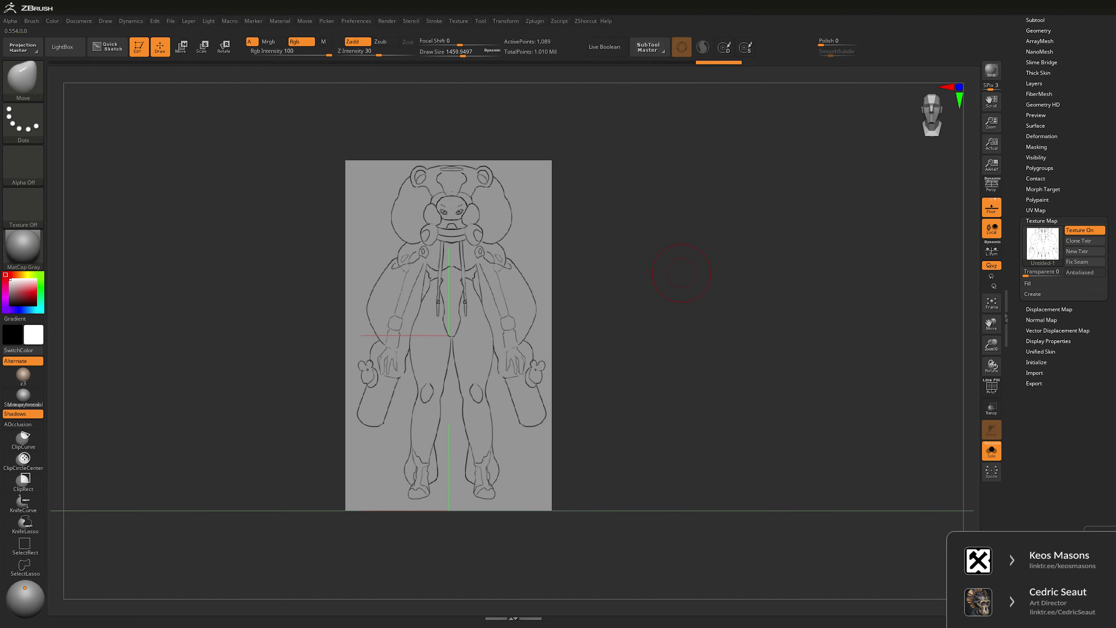
{"action": "right_click_drag", "start_coordinate": [679, 285], "coordinate": [693, 264], "text": "ctrl"}
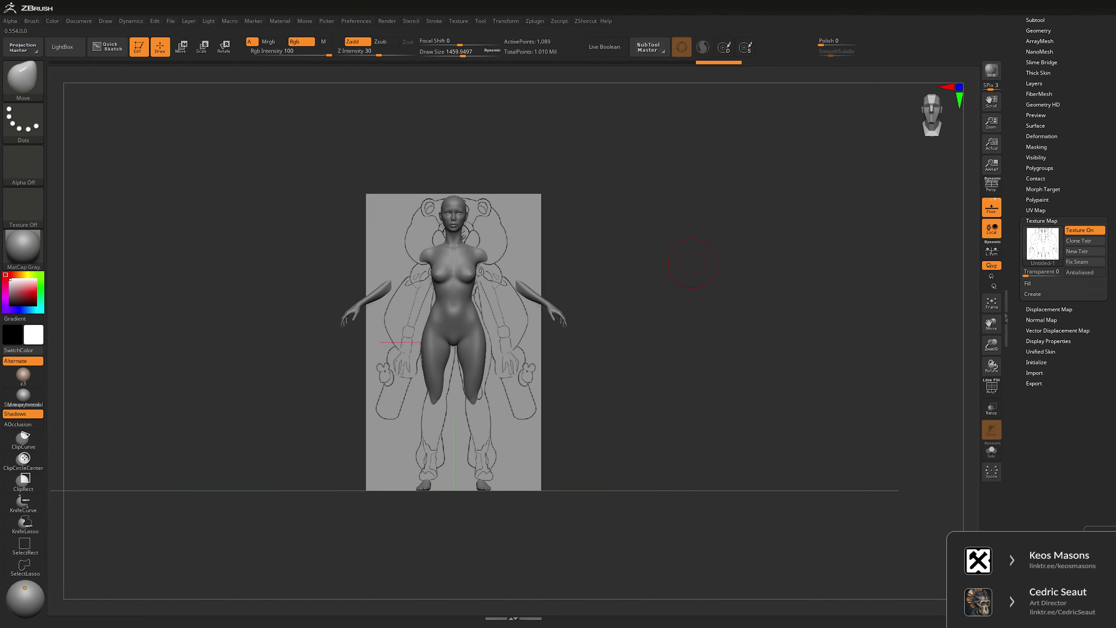
{"action": "key", "text": "w"}
{"action": "mouse_move", "coordinate": [684, 274]}
{"action": "left_mouse_down", "text": "shift"}
{"action": "mouse_move", "coordinate": [765, 273]}
{"action": "mouse_move", "coordinate": [633, 274]}
{"action": "left_mouse_up", "text": "shift"}
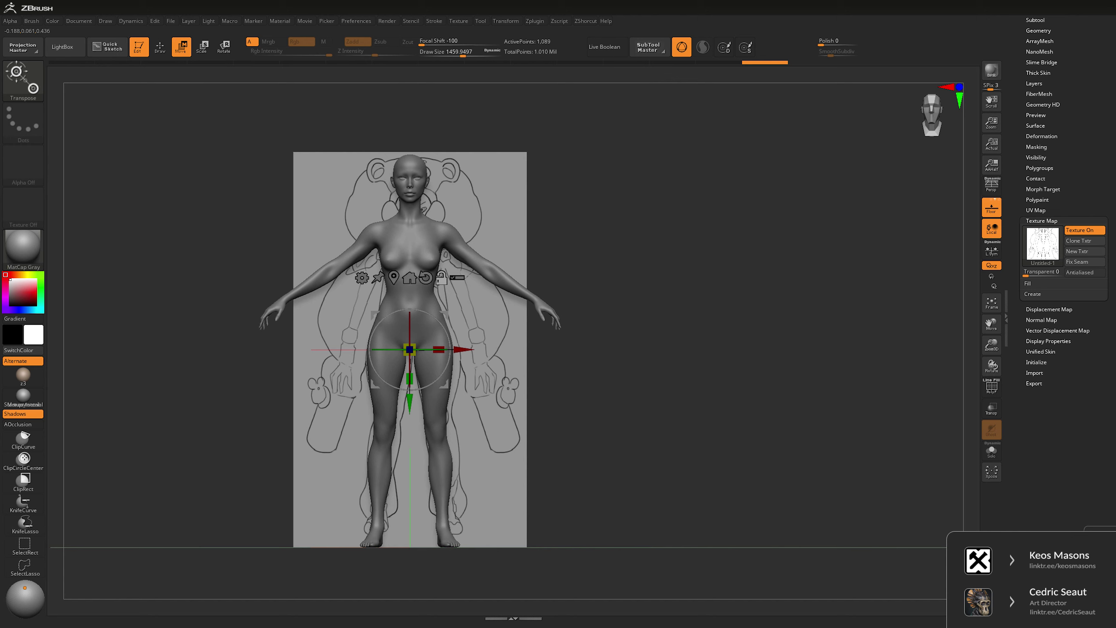
- Enlarge the sketch plane slightly and shift it so the drawing lines up with the body's feet and centre line
{"action": "left_click_drag", "start_coordinate": [409, 350], "coordinate": [411, 374]}
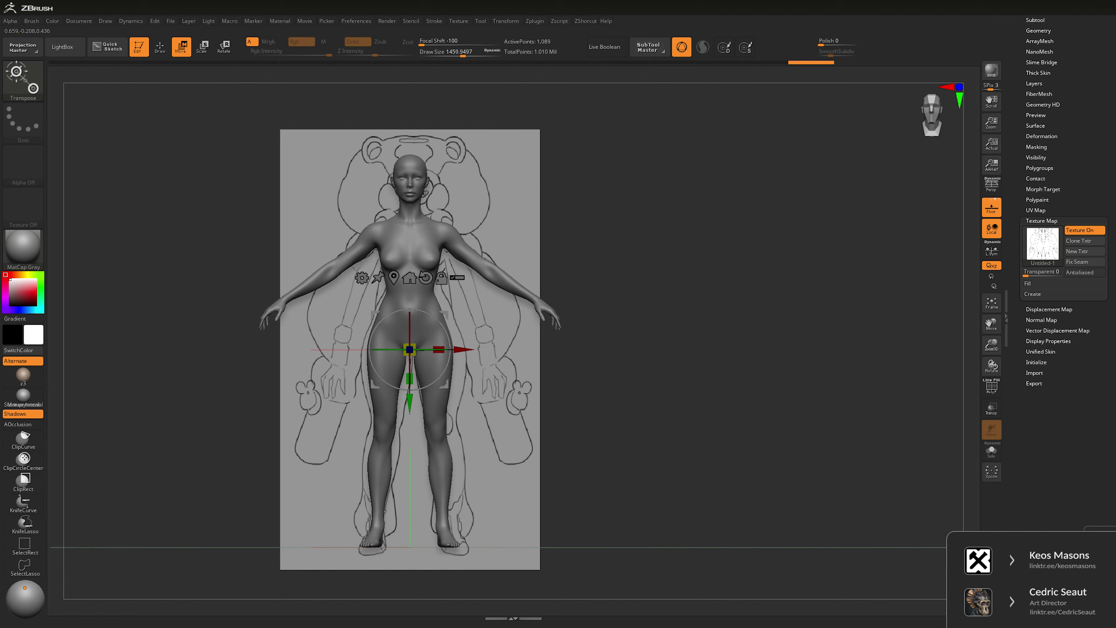
{"action": "left_click_drag", "start_coordinate": [409, 403], "coordinate": [446, 373]}
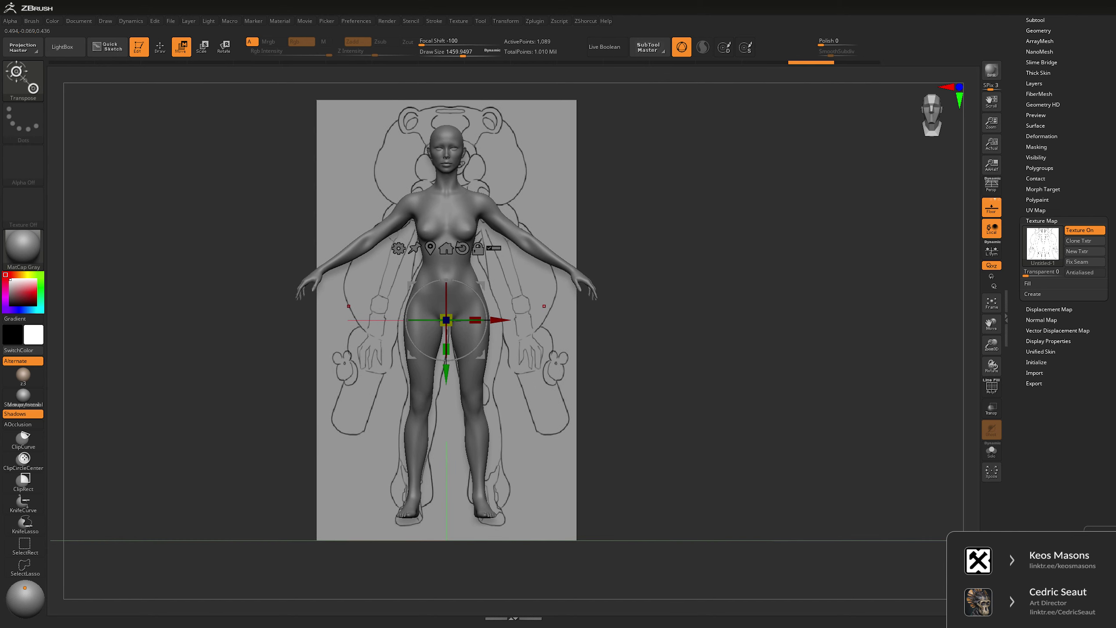
{"action": "left_click_drag", "start_coordinate": [499, 320], "coordinate": [495, 320]}
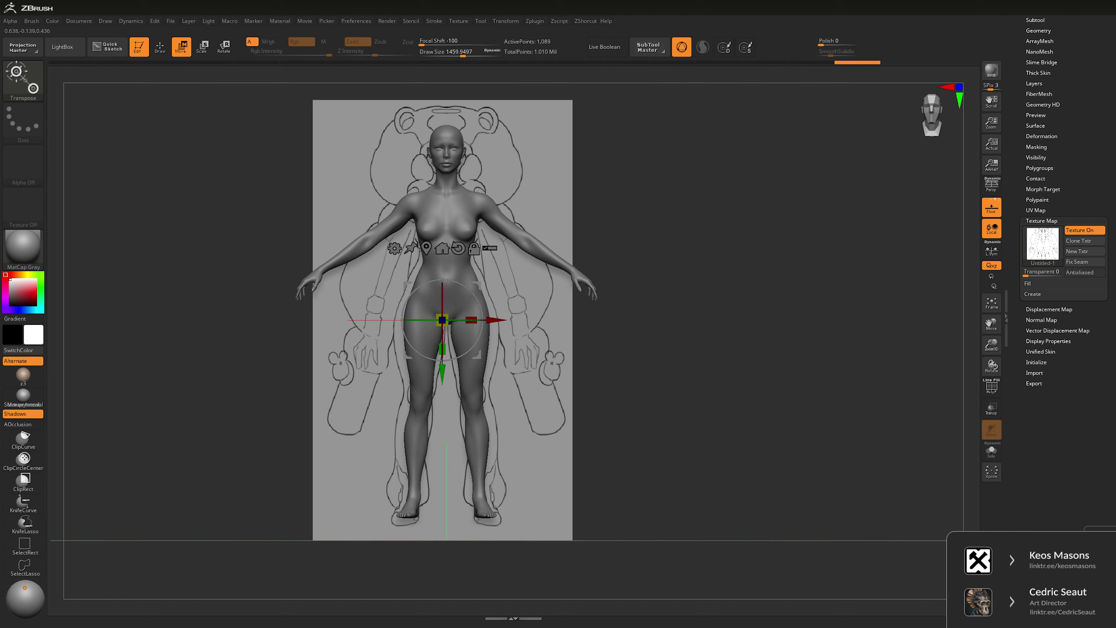
- Select the female body and turn on non-ghosted transparency so the sketch plane shows through it
{"action": "key", "text": "q"}
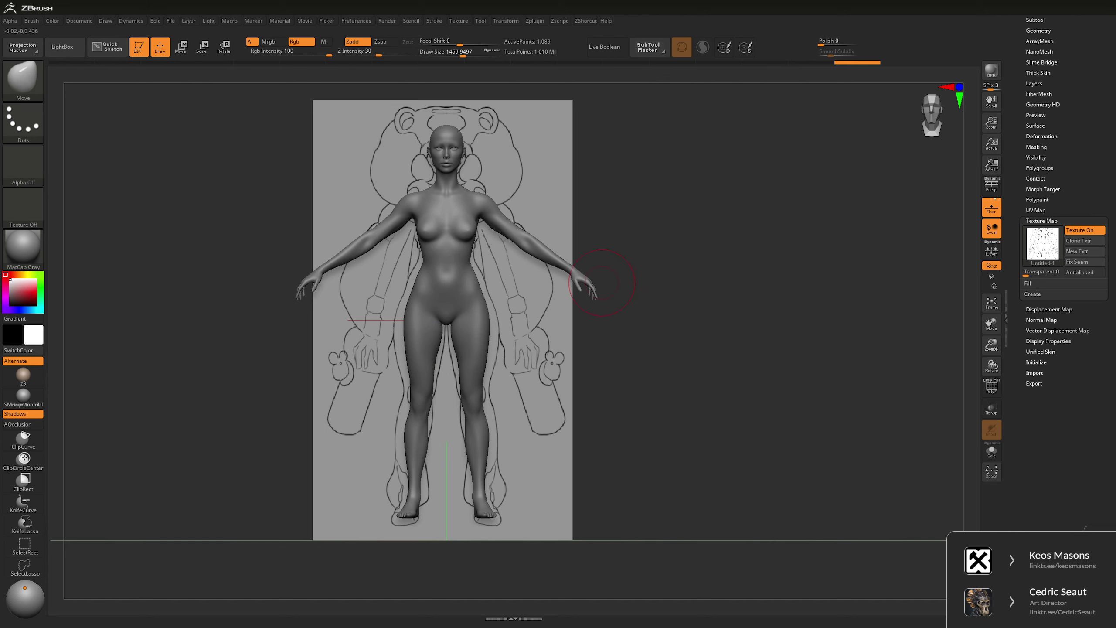
{"action": "left_click", "coordinate": [588, 279], "text": "alt"}
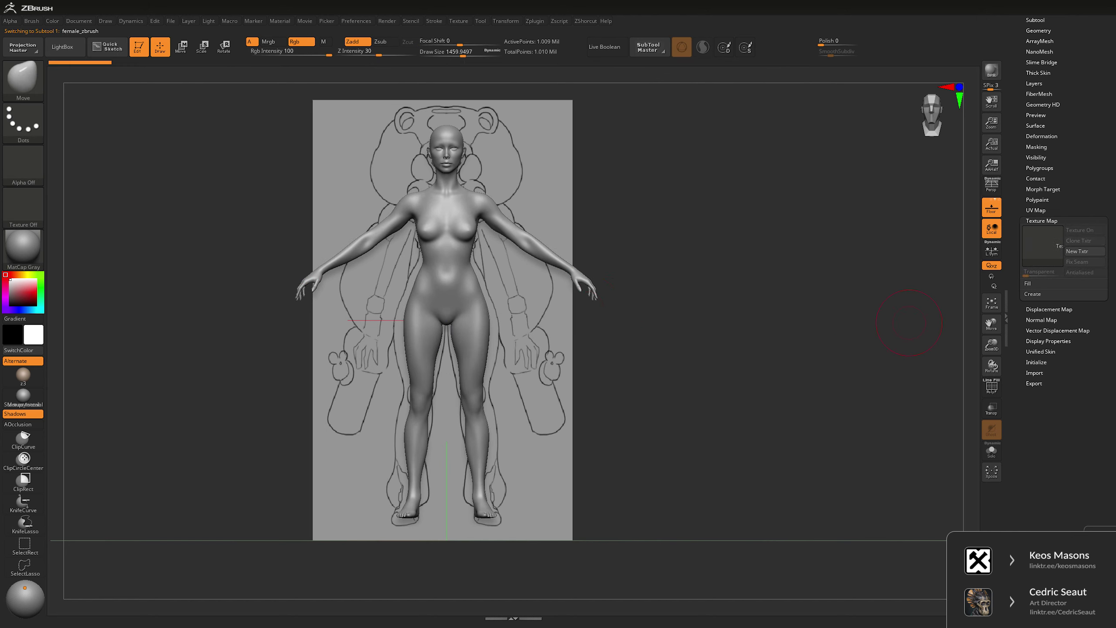
{"action": "left_click", "coordinate": [992, 408]}
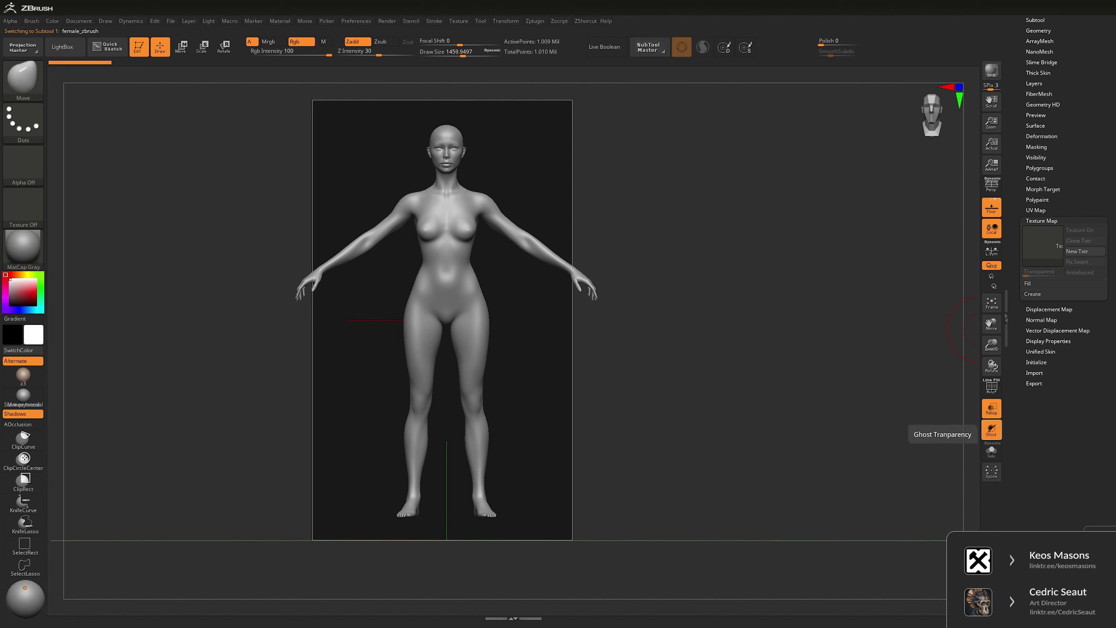
{"action": "left_click", "coordinate": [991, 430]}
{"action": "mouse_move", "coordinate": [729, 313]}
{"action": "left_mouse_down", "text": "alt"}
{"action": "mouse_move", "coordinate": [708, 279]}
{"action": "mouse_move", "coordinate": [721, 269]}
{"action": "left_mouse_up", "text": "alt"}
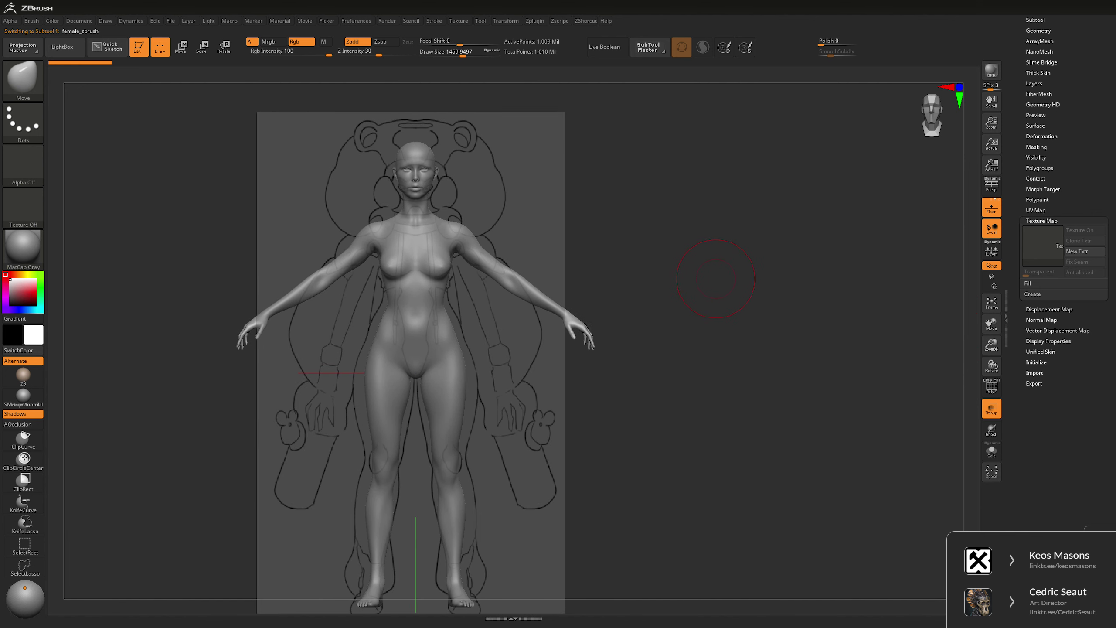
{"action": "left_click_drag", "start_coordinate": [713, 287], "coordinate": [730, 265], "text": "alt"}
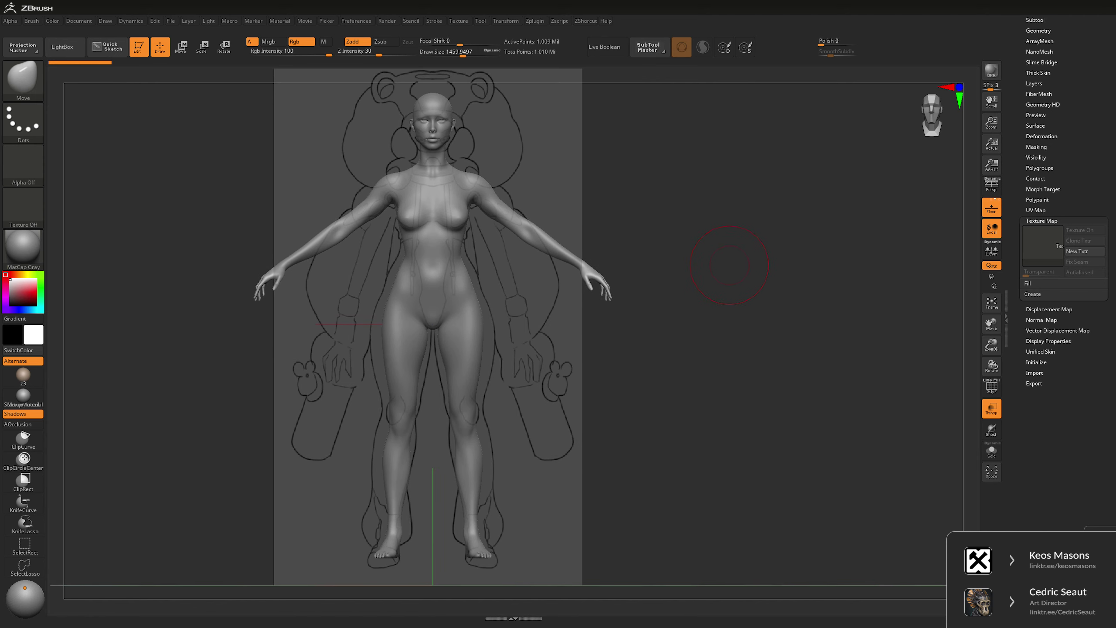
- Lower the female body by three subdivision levels
{"action": "key", "text": "shift+d"}
{"action": "key", "text": "shift+d"}
{"action": "key", "text": "shift+d"}
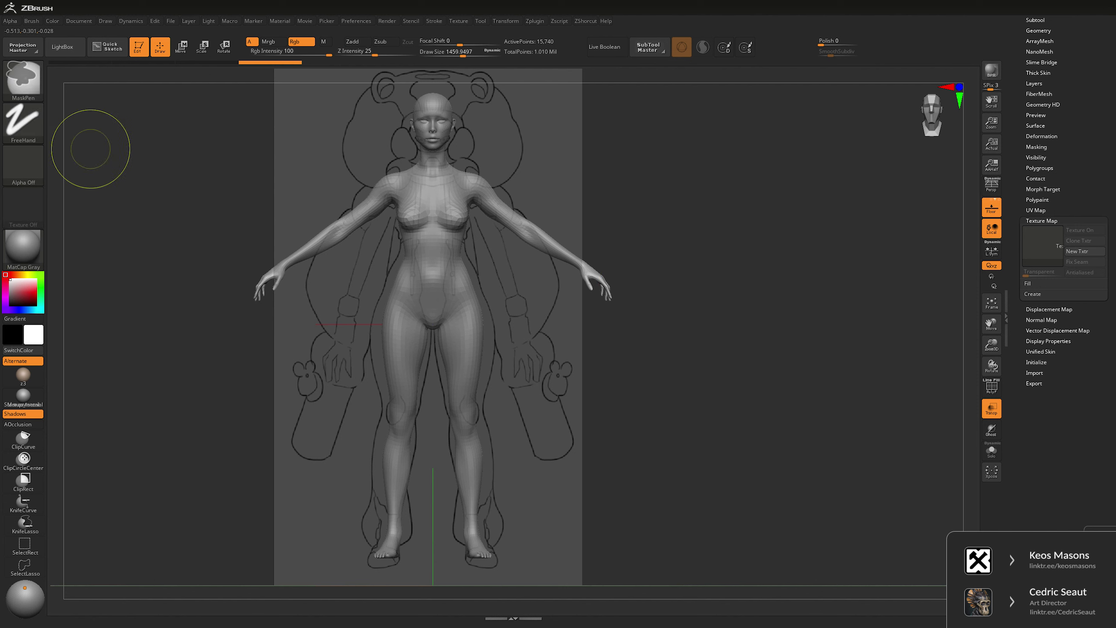
- Isolate the legs with an inverted lasso mask and reposition them from the hips with the gizmo to match the sketch
{"action": "left_click", "coordinate": [23, 123], "text": "ctrl"}
{"action": "left_click", "coordinate": [161, 151], "text": "ctrl"}
{"action": "mouse_move", "coordinate": [462, 268]}
{"action": "left_mouse_down", "text": "ctrl"}
{"action": "mouse_move", "coordinate": [449, 307]}
{"action": "mouse_move", "coordinate": [440, 561]}
{"action": "mouse_move", "coordinate": [552, 400]}
{"action": "left_mouse_up", "text": "ctrl"}
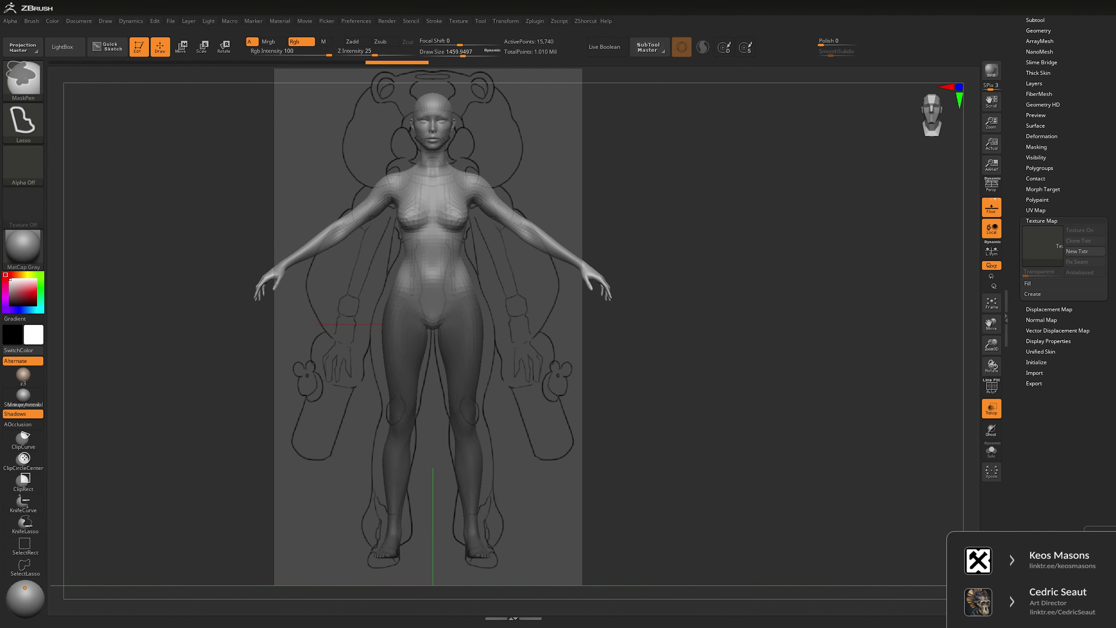
{"action": "left_click", "coordinate": [619, 374], "text": "ctrl"}
{"action": "key", "text": "w"}
{"action": "left_click", "coordinate": [460, 313]}
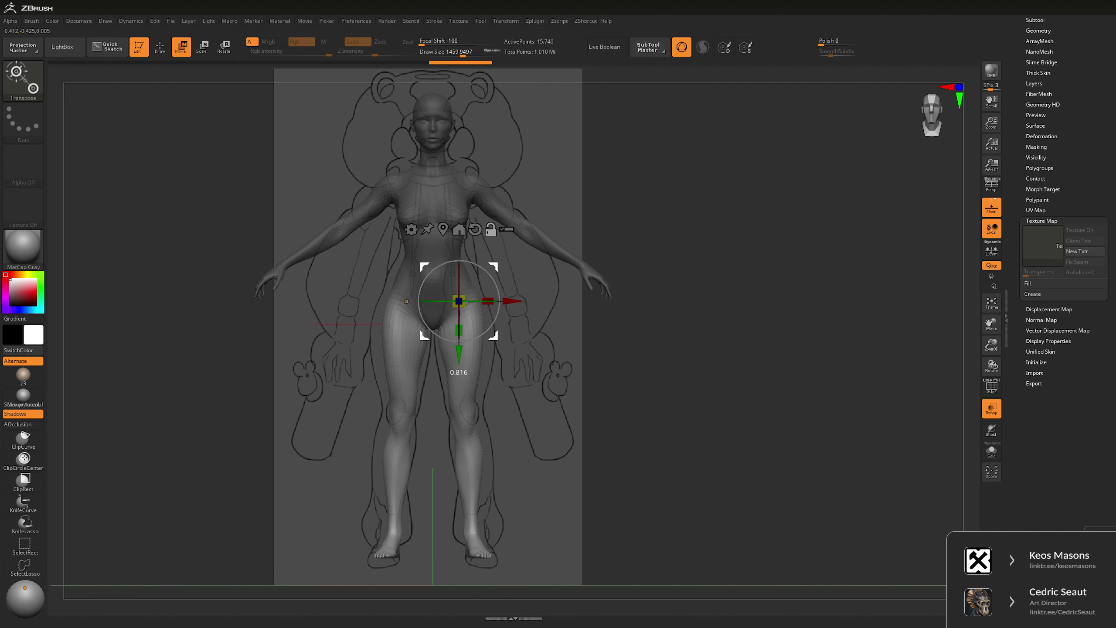
{"action": "left_click_drag", "start_coordinate": [461, 343], "coordinate": [461, 343]}
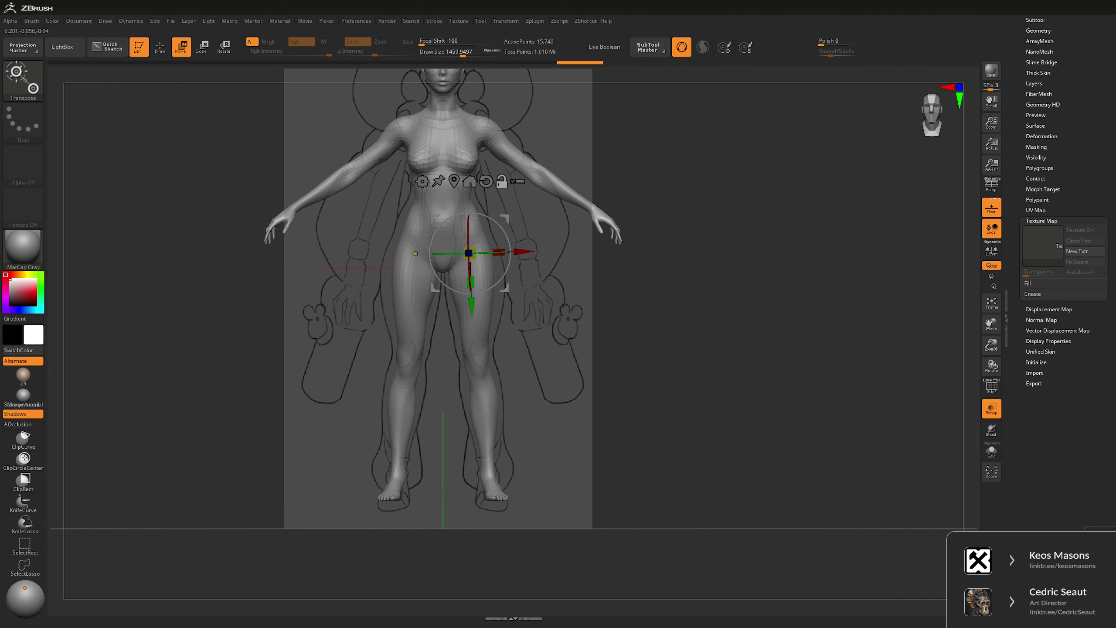
- Return to the Move brush and enlarge its draw size to about 2261
{"action": "key", "text": "q"}
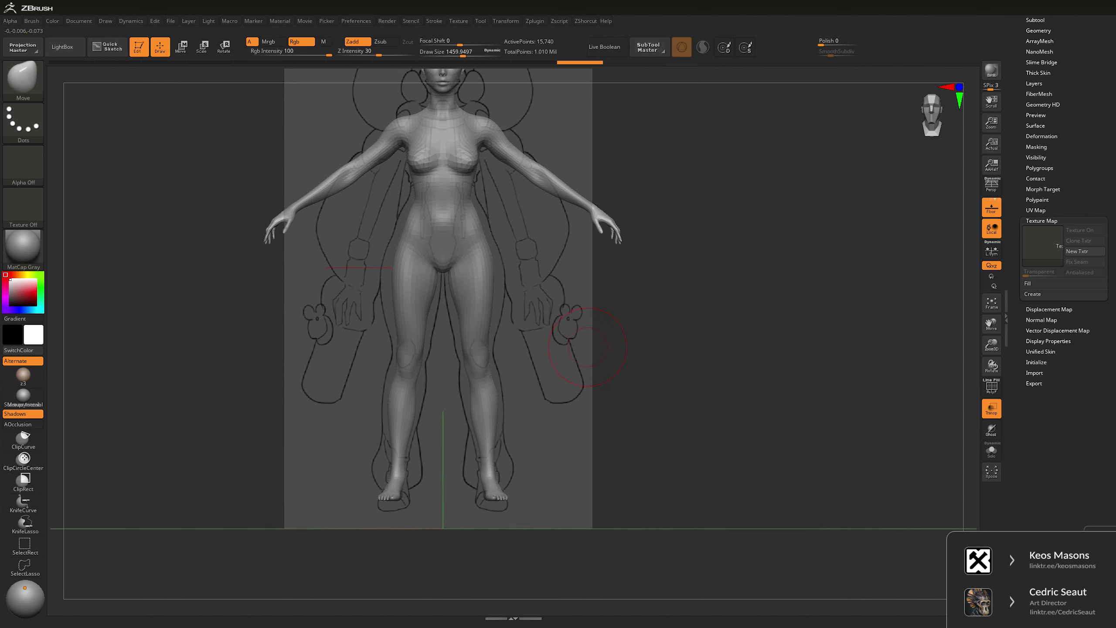
{"action": "key", "text": "space"}
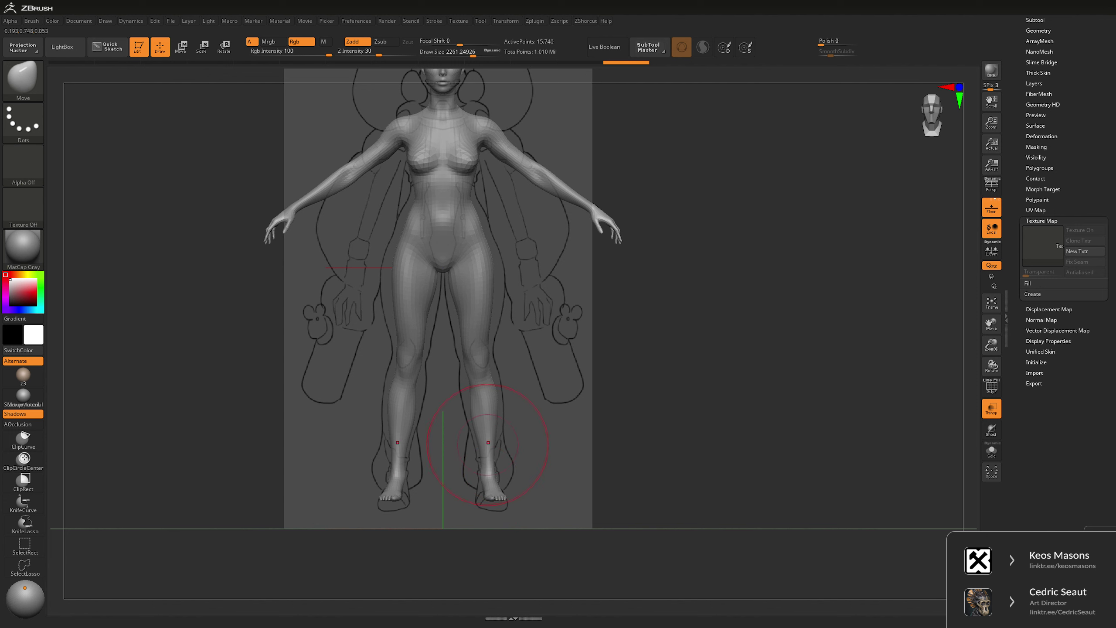
{"action": "right_click_drag", "start_coordinate": [494, 458], "coordinate": [724, 258], "text": "ctrl"}
- Isolate the arms with an inverted lasso mask, rotate them down from the shoulders toward the sketch's arms, and clear the mask
{"action": "mouse_move", "coordinate": [465, 199]}
{"action": "left_mouse_down", "text": "ctrl"}
{"action": "mouse_move", "coordinate": [556, 339]}
{"action": "mouse_move", "coordinate": [650, 218]}
{"action": "left_mouse_up", "text": "ctrl"}
{"action": "mouse_move", "coordinate": [465, 203]}
{"action": "left_mouse_down", "text": "ctrl"}
{"action": "mouse_move", "coordinate": [525, 389]}
{"action": "mouse_move", "coordinate": [697, 206]}
{"action": "left_mouse_up", "text": "ctrl"}
{"action": "left_click", "coordinate": [679, 249], "text": "ctrl"}
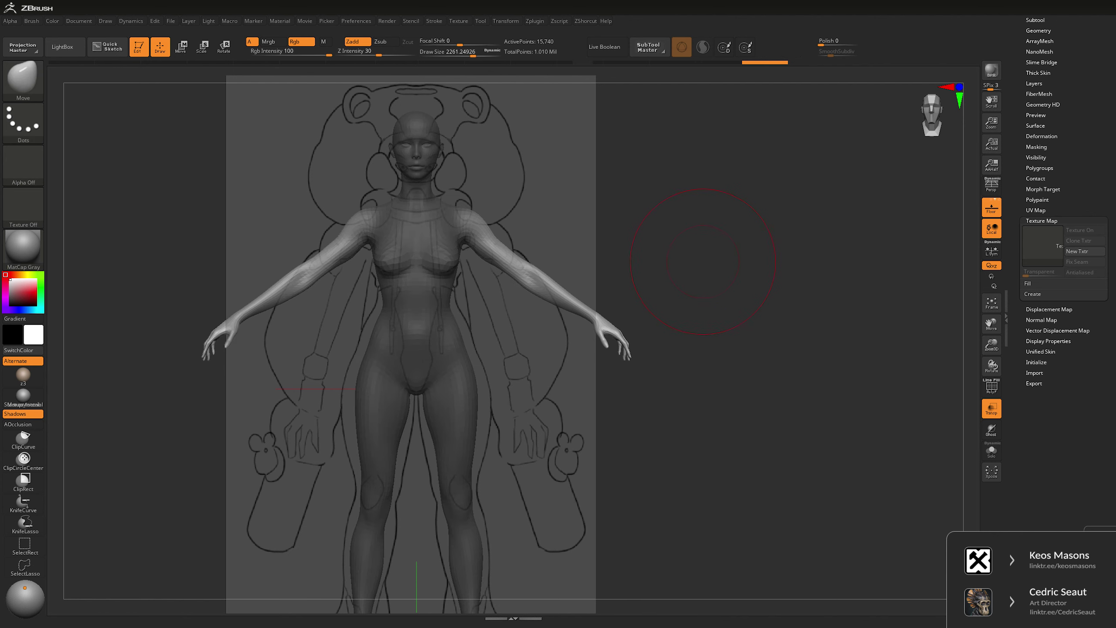
{"action": "key", "text": "w"}
{"action": "left_click_drag", "start_coordinate": [447, 371], "coordinate": [469, 222], "text": "alt"}
{"action": "left_click_drag", "start_coordinate": [468, 181], "coordinate": [488, 189]}
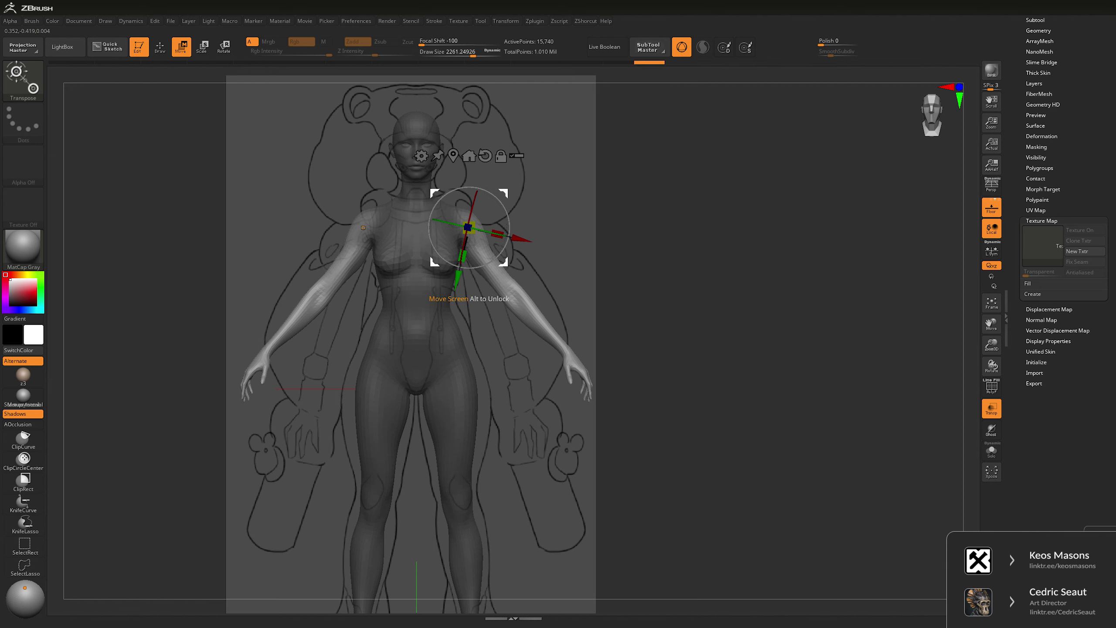
{"action": "left_click_drag", "start_coordinate": [468, 227], "coordinate": [462, 225]}
{"action": "left_click_drag", "start_coordinate": [554, 281], "coordinate": [571, 290], "text": "ctrl"}
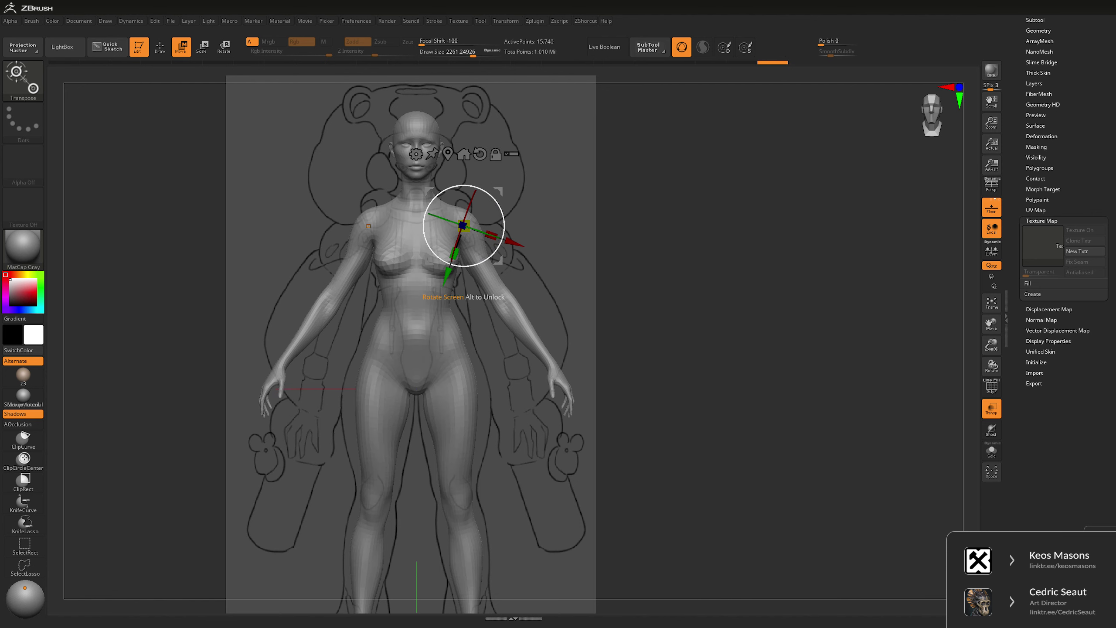
- Refine the shoulders and arms against the sketch with the Move brush, varying its size between about 1520 and 3240
{"action": "key", "text": "space"}
{"action": "key", "text": "q"}
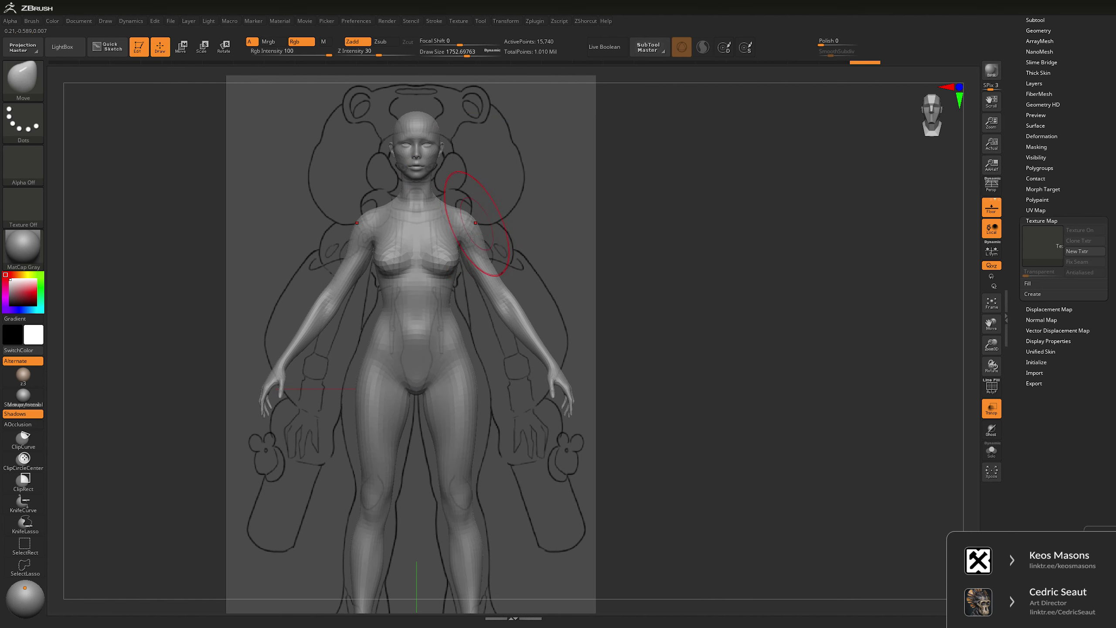
{"action": "key", "text": "bracketright"}
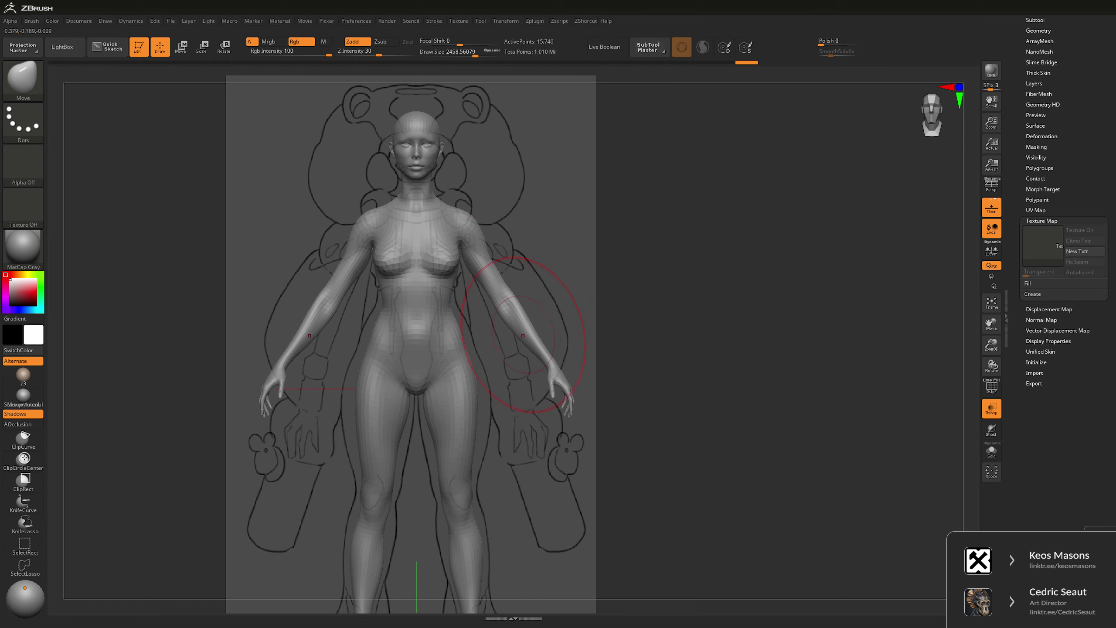
{"action": "key", "text": "space"}
{"action": "key", "text": "bracketright"}
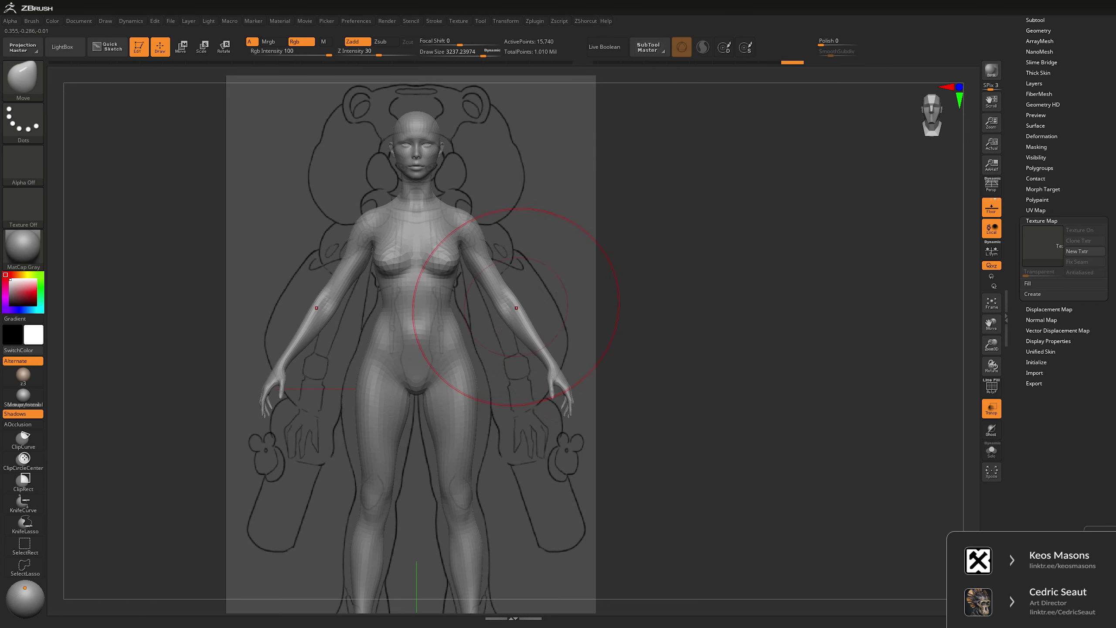
{"action": "key", "text": "space"}
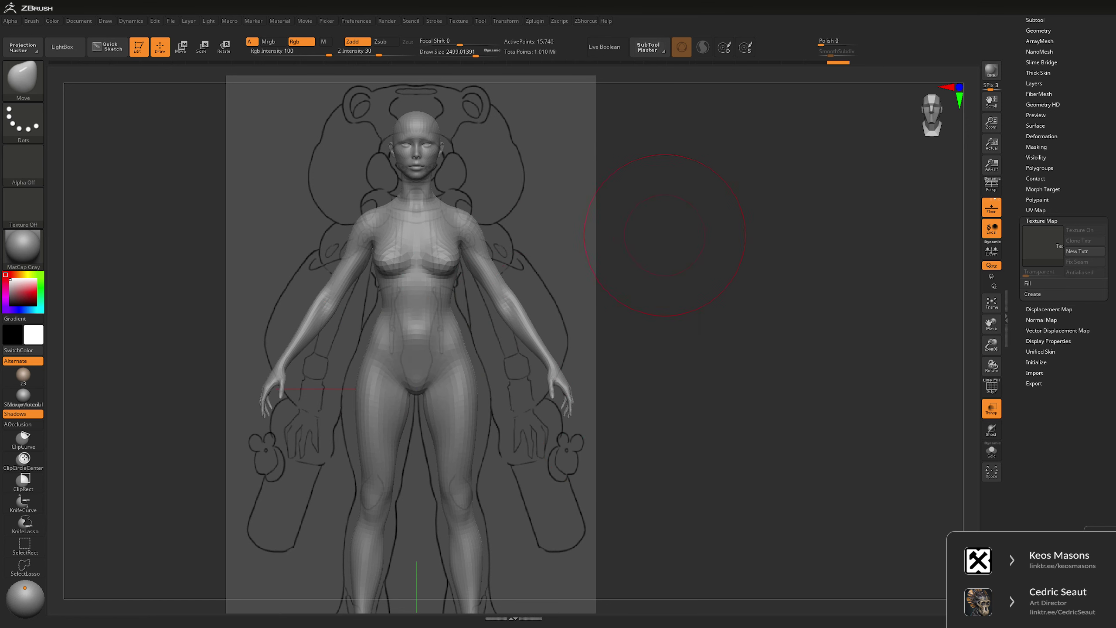
{"action": "key", "text": "space"}
{"action": "key", "text": "bracketleft"}
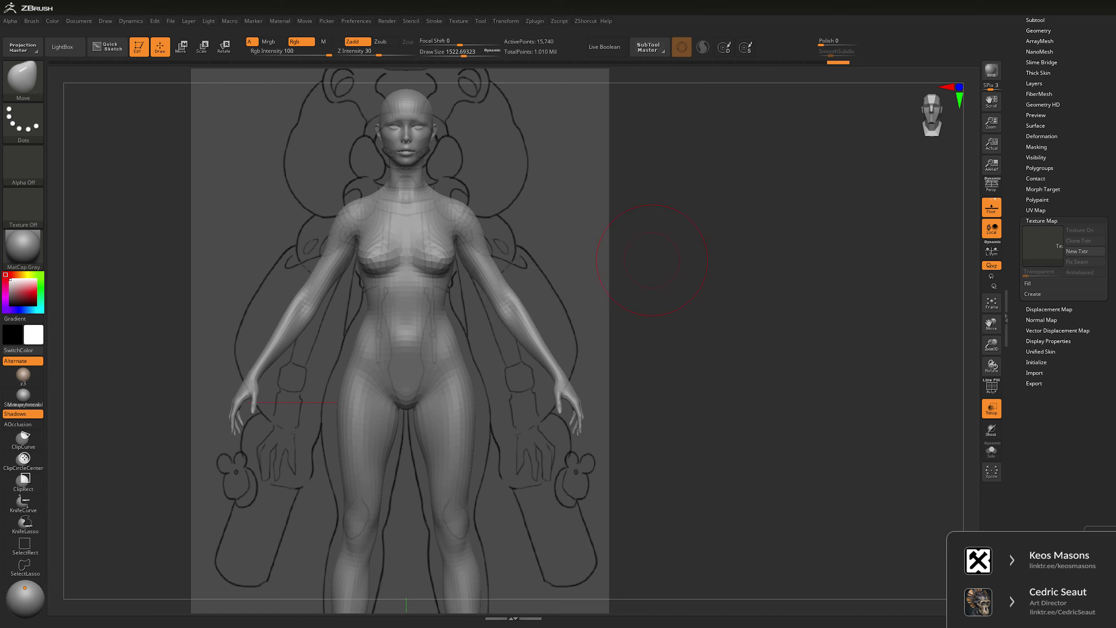
- Touch up the torso and shoulder outline against the sketch with the Move brush at a size of about 1587
{"action": "left_click_drag", "start_coordinate": [689, 190], "coordinate": [428, 241]}
{"action": "mouse_move", "coordinate": [707, 294]}
{"action": "left_mouse_down", "text": "alt"}
{"action": "mouse_move", "coordinate": [703, 277]}
{"action": "mouse_move", "coordinate": [690, 286]}
{"action": "mouse_move", "coordinate": [650, 259]}
{"action": "mouse_move", "coordinate": [707, 289]}
{"action": "mouse_move", "coordinate": [675, 263]}
{"action": "mouse_move", "coordinate": [687, 261]}
{"action": "left_mouse_up", "text": "alt"}
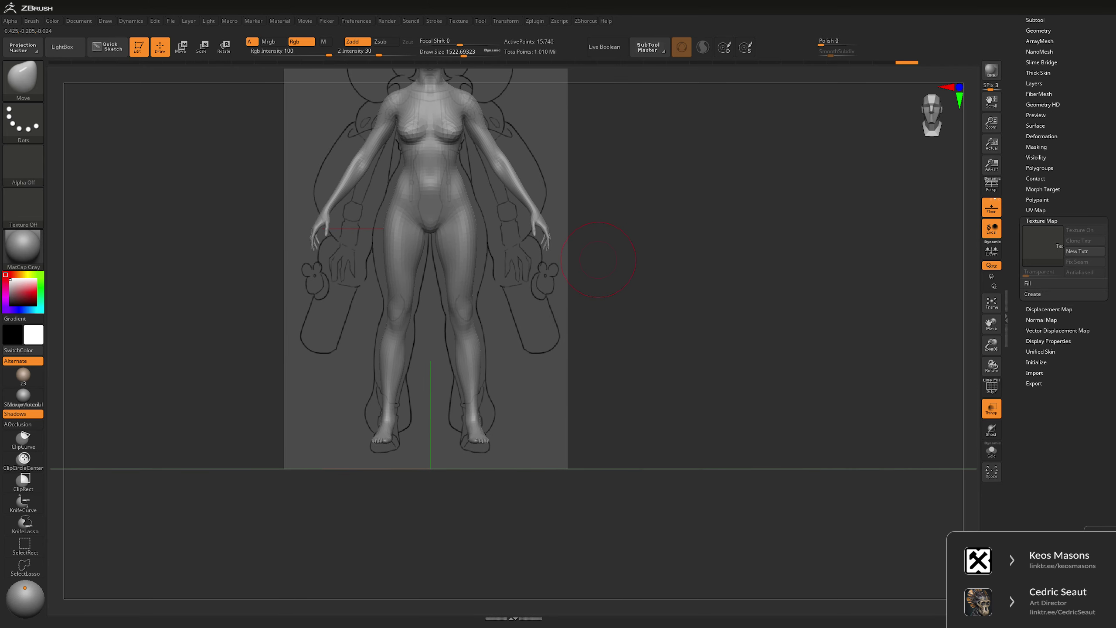
{"action": "mouse_move", "coordinate": [500, 159]}
{"action": "left_mouse_down", "text": "alt"}
{"action": "mouse_move", "coordinate": [489, 257]}
{"action": "mouse_move", "coordinate": [444, 228]}
{"action": "mouse_move", "coordinate": [448, 185]}
{"action": "mouse_move", "coordinate": [446, 315]}
{"action": "left_mouse_up", "text": "alt"}
{"action": "key", "text": "space"}
{"action": "key", "text": "space"}
{"action": "left_click_drag", "start_coordinate": [492, 232], "coordinate": [495, 232]}
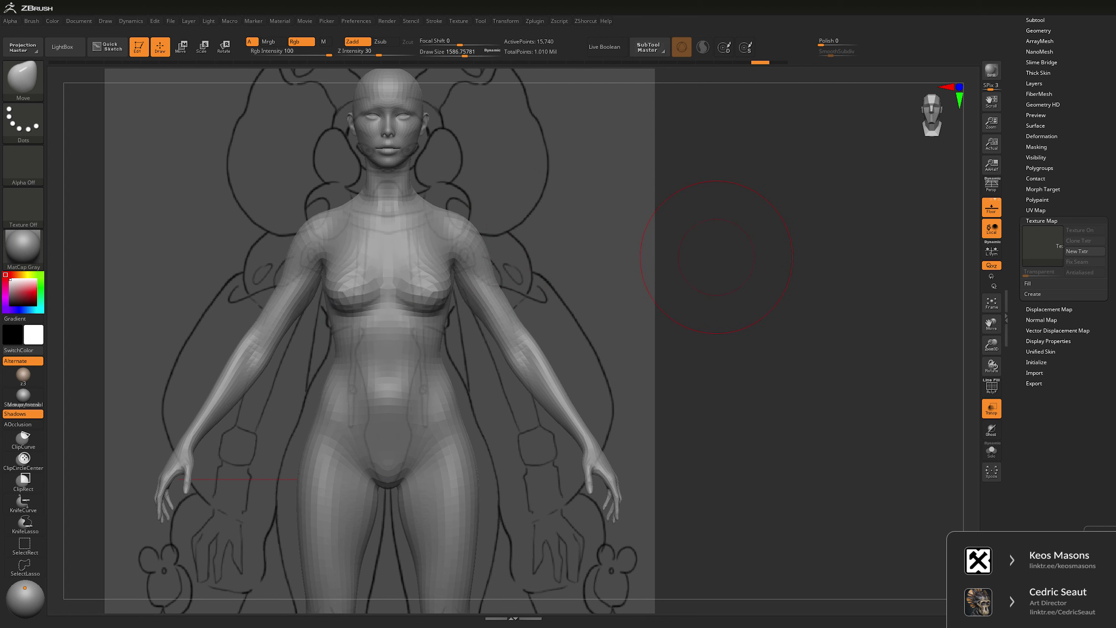
{"action": "mouse_move", "coordinate": [716, 260]}
{"action": "left_mouse_down", "text": "alt"}
{"action": "mouse_move", "coordinate": [701, 233]}
{"action": "mouse_move", "coordinate": [699, 286]}
{"action": "left_mouse_up", "text": "alt"}
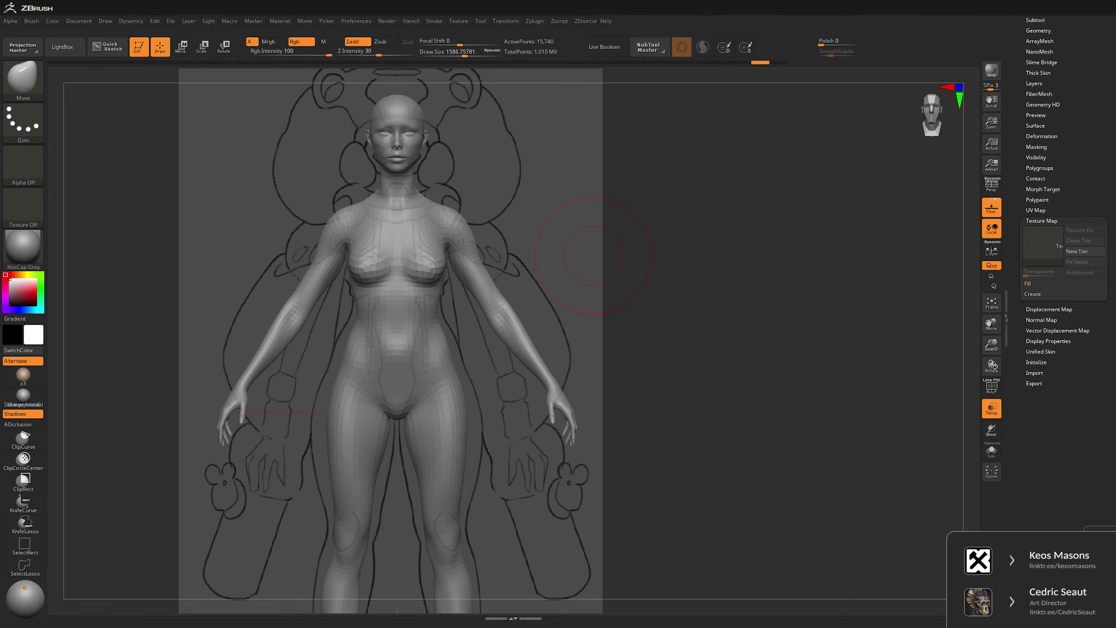
- Isolate the head with an inverted lasso mask, lower it toward the shoulders with the gizmo at the neck, and clear the mask
{"action": "mouse_move", "coordinate": [422, 133]}
{"action": "left_mouse_down"}
{"action": "mouse_move", "coordinate": [523, 124]}
{"action": "mouse_move", "coordinate": [418, 255]}
{"action": "left_mouse_up"}
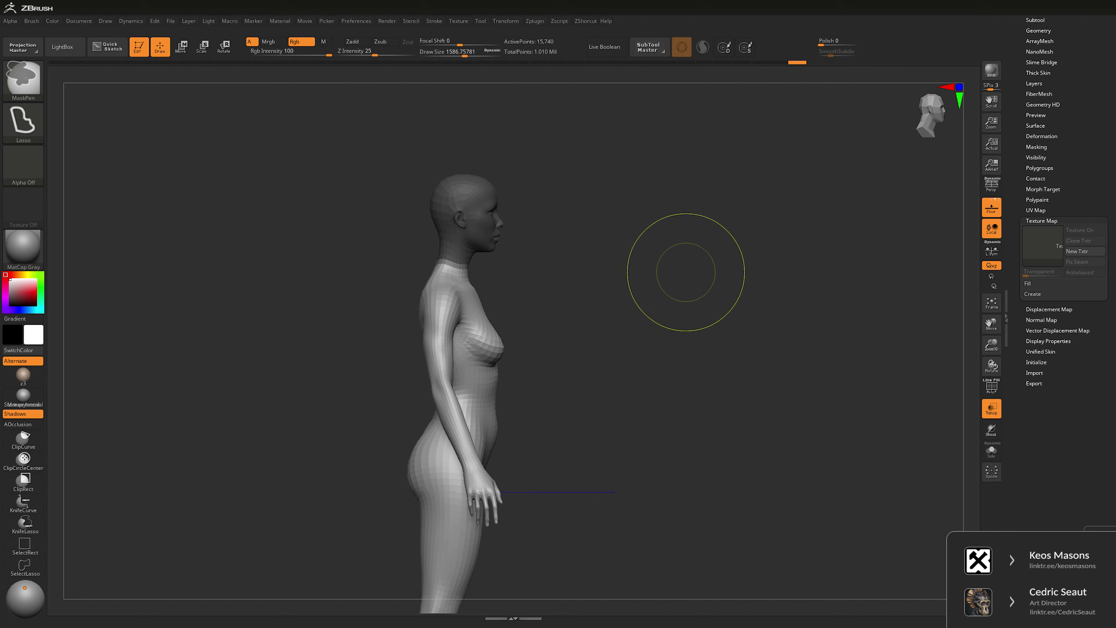
{"action": "left_click", "coordinate": [689, 275], "text": "ctrl"}
{"action": "key", "text": "w"}
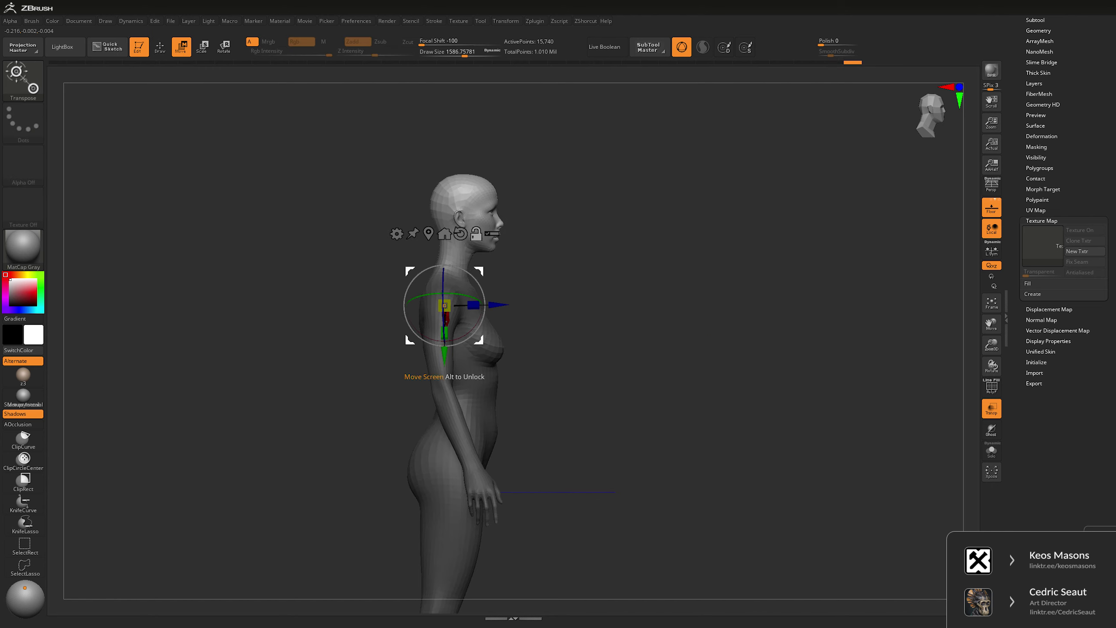
{"action": "left_click_drag", "start_coordinate": [471, 293], "coordinate": [495, 264], "text": "alt"}
{"action": "key", "text": "f"}
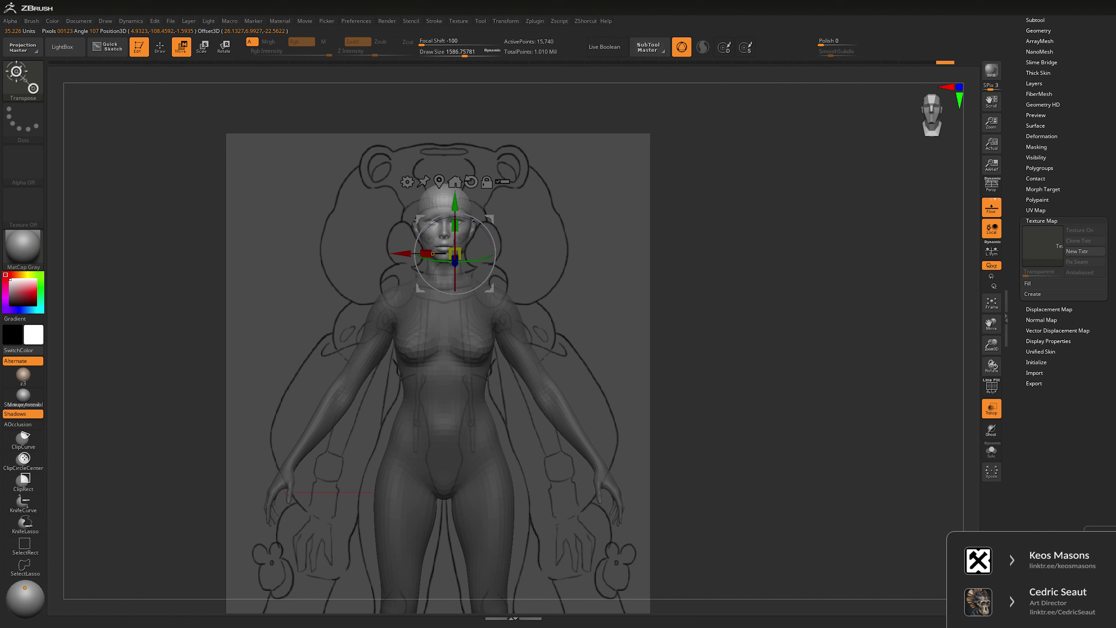
{"action": "key", "text": "ctrl+shift+a"}
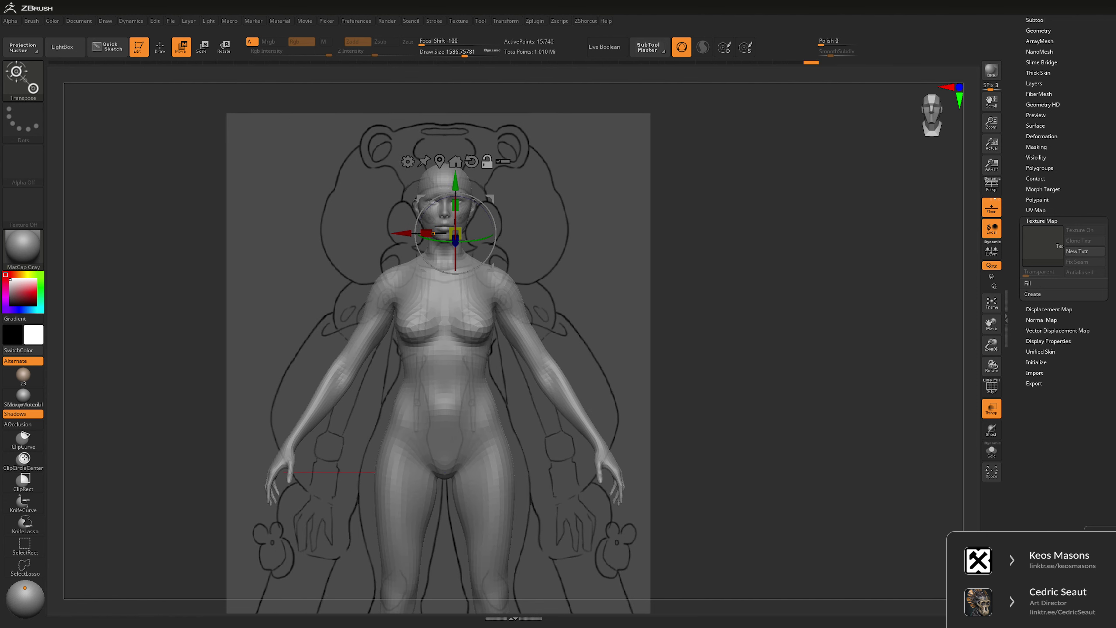
- Isolate the upper body with an inverted lasso mask, nudge it slightly down, and clear the mask
{"action": "left_click_drag", "start_coordinate": [705, 399], "coordinate": [693, 328], "text": "alt"}
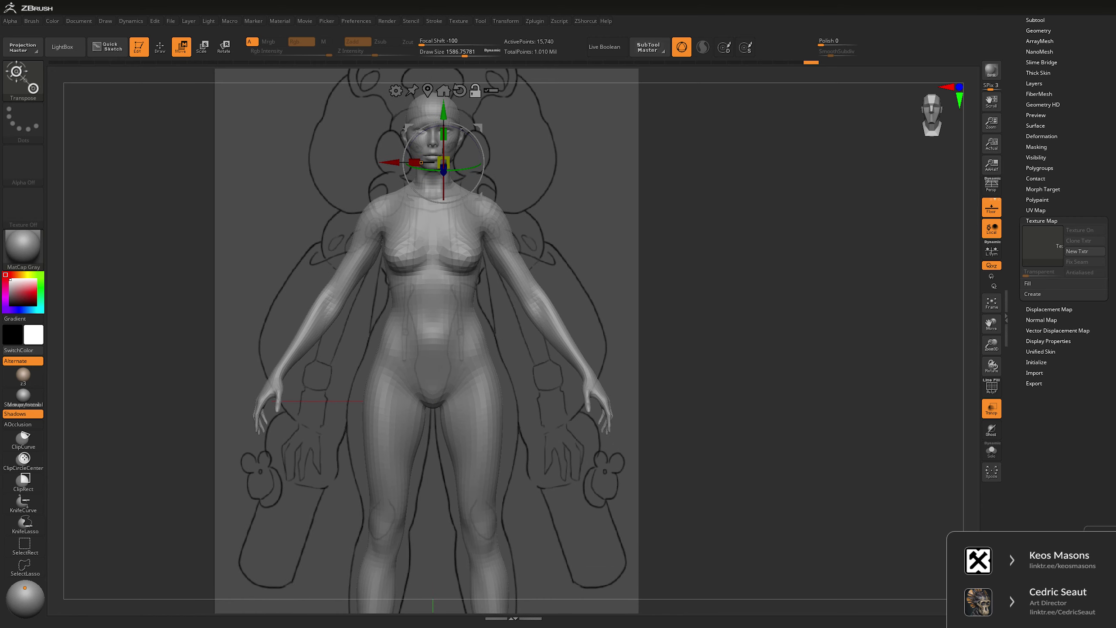
{"action": "left_click_drag", "start_coordinate": [688, 260], "coordinate": [183, 81]}
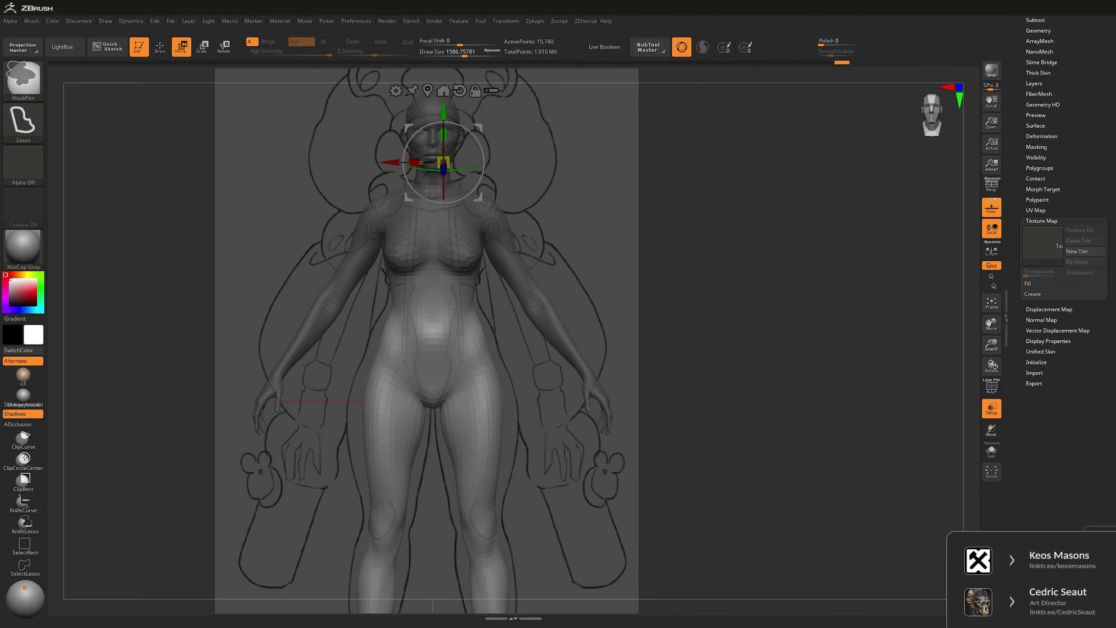
{"action": "key", "text": "ctrl+i"}
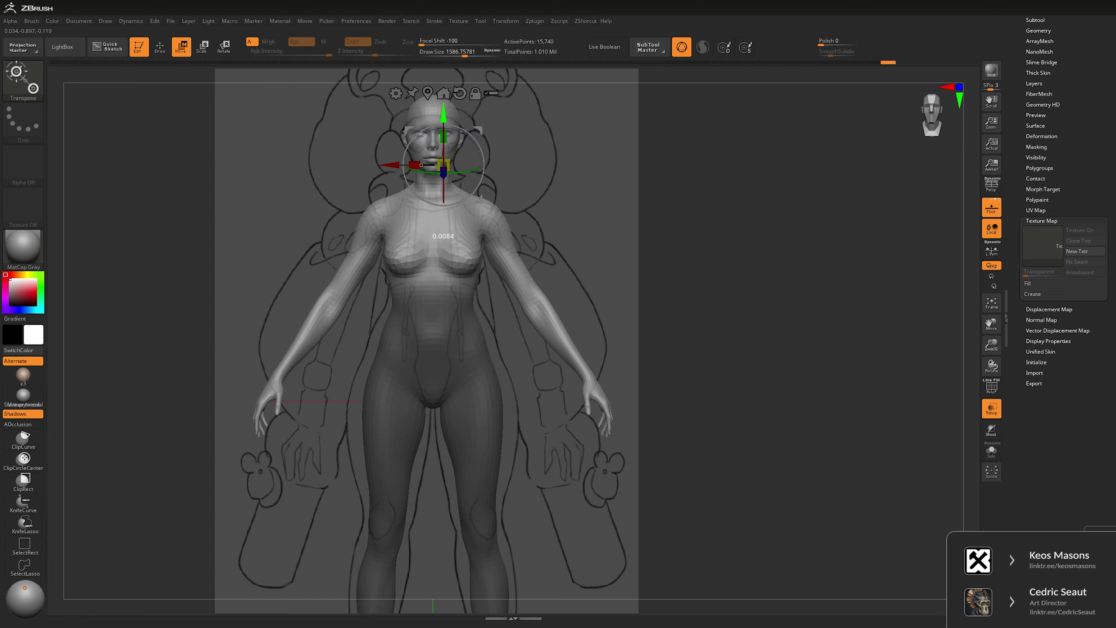
{"action": "key", "text": "ctrl"}
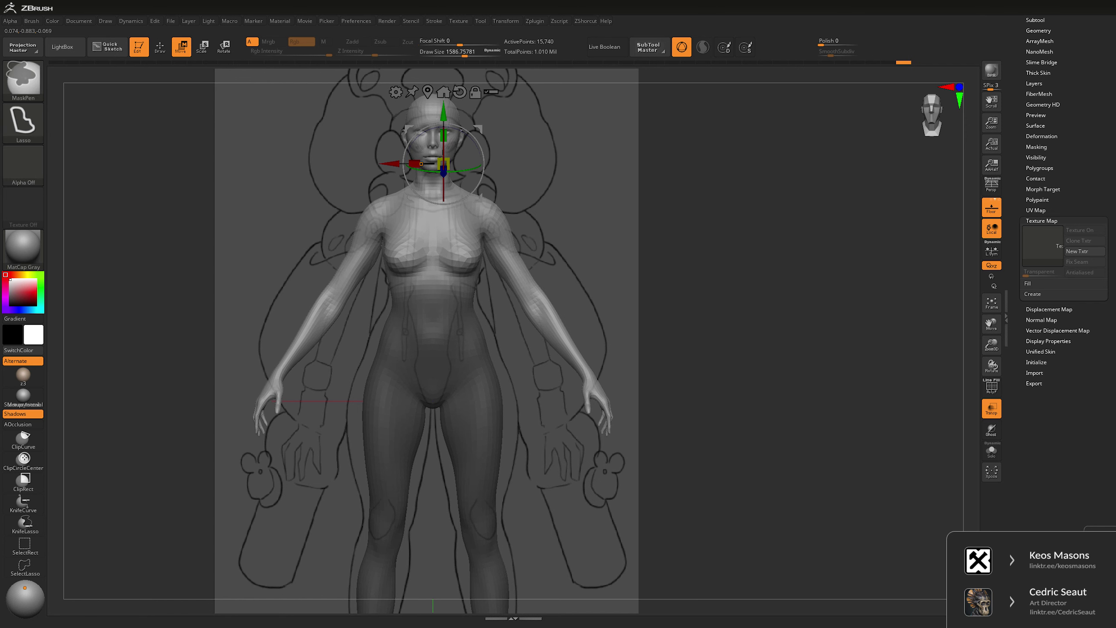
{"action": "key", "text": "ctrl+shift+a"}
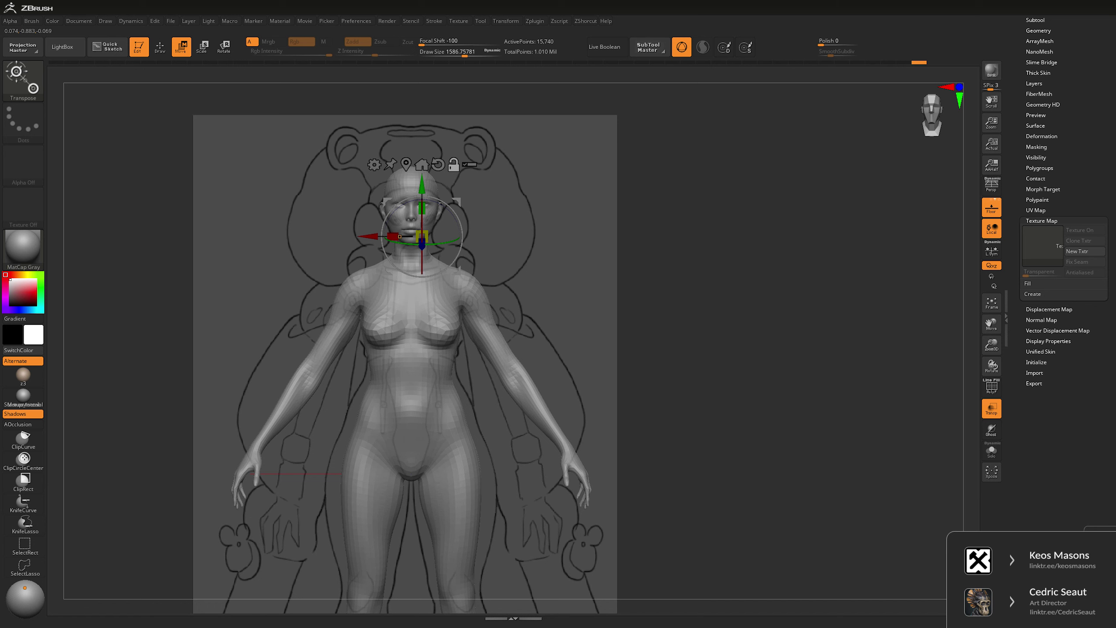
- Switch back to the Move brush and set its draw size to about 3377
{"action": "key", "text": "q"}
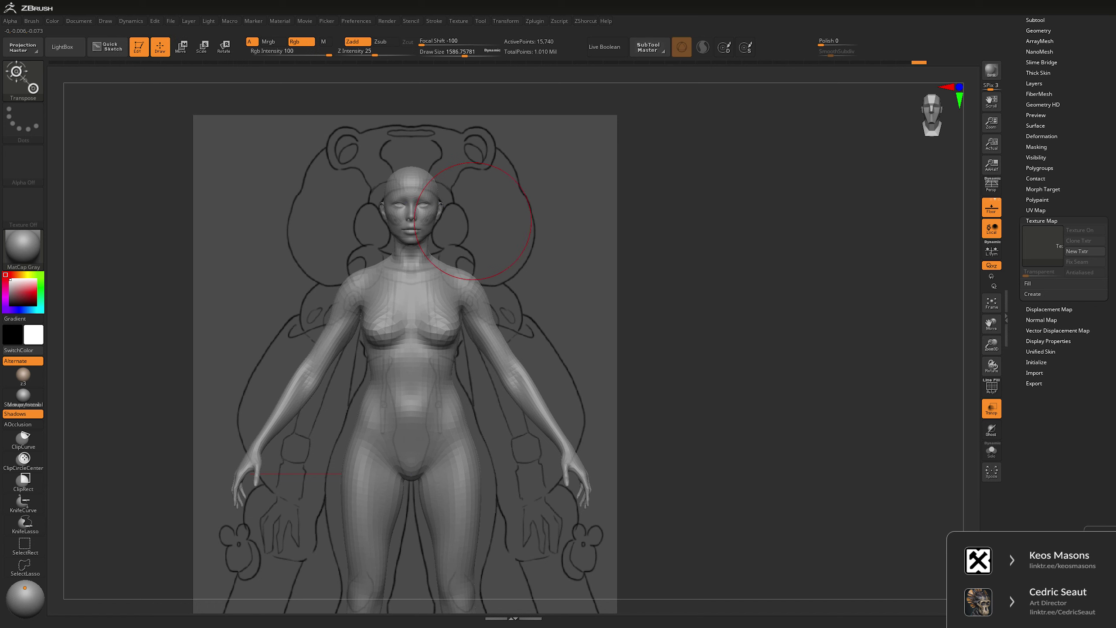
{"action": "key", "text": "space"}
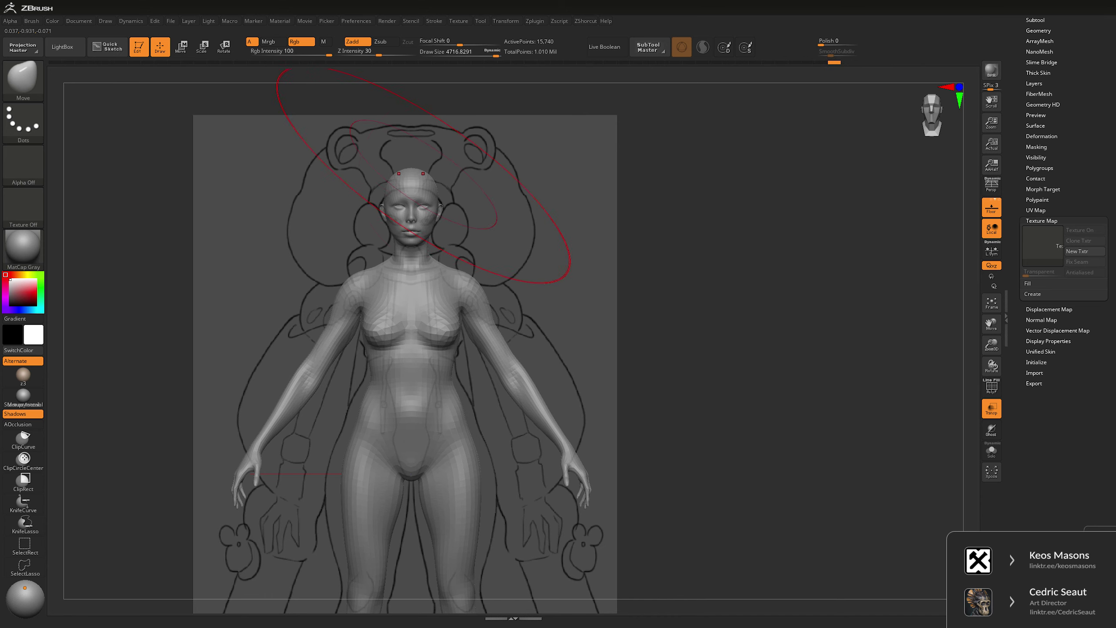
{"action": "key", "text": "space"}
{"action": "left_click_drag", "start_coordinate": [495, 267], "coordinate": [483, 267]}
{"action": "mouse_move", "coordinate": [527, 308]}
{"action": "left_mouse_down"}
{"action": "mouse_move", "coordinate": [431, 308]}
{"action": "mouse_move", "coordinate": [527, 269]}
{"action": "mouse_move", "coordinate": [744, 210]}
{"action": "left_mouse_up"}
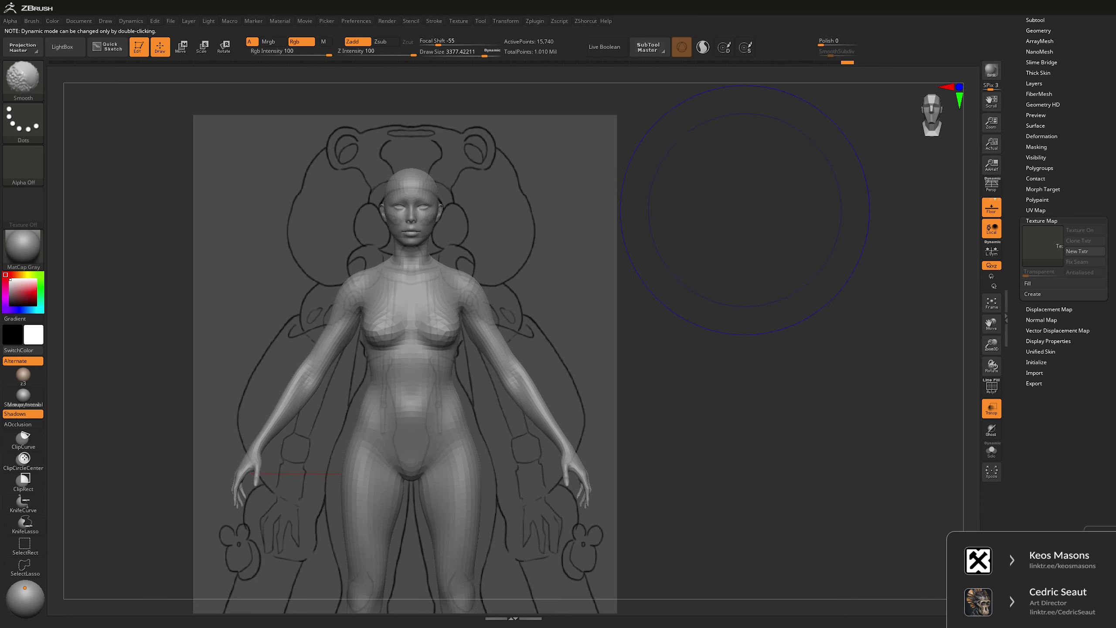
- Mask the head with a lasso, clear the mask, and reduce the Move brush's draw size to about 2261
{"action": "mouse_move", "coordinate": [433, 86]}
{"action": "left_mouse_down", "text": "ctrl"}
{"action": "mouse_move", "coordinate": [370, 128]}
{"action": "mouse_move", "coordinate": [396, 249]}
{"action": "mouse_move", "coordinate": [436, 88]}
{"action": "left_mouse_up", "text": "ctrl"}
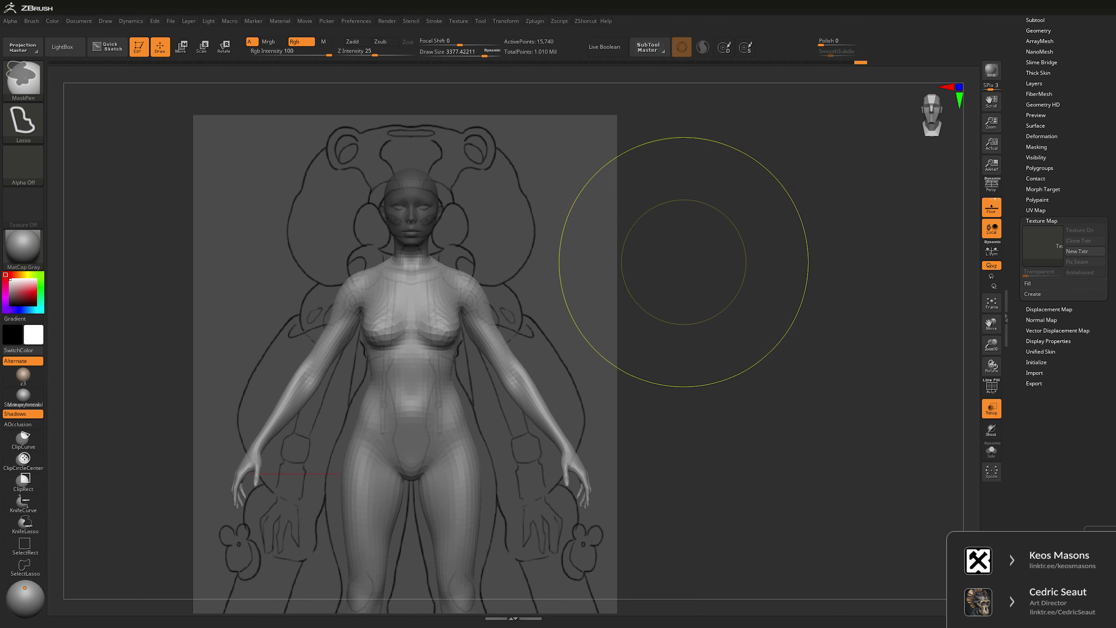
{"action": "left_click_drag", "start_coordinate": [743, 174], "coordinate": [747, 185], "text": "ctrl"}
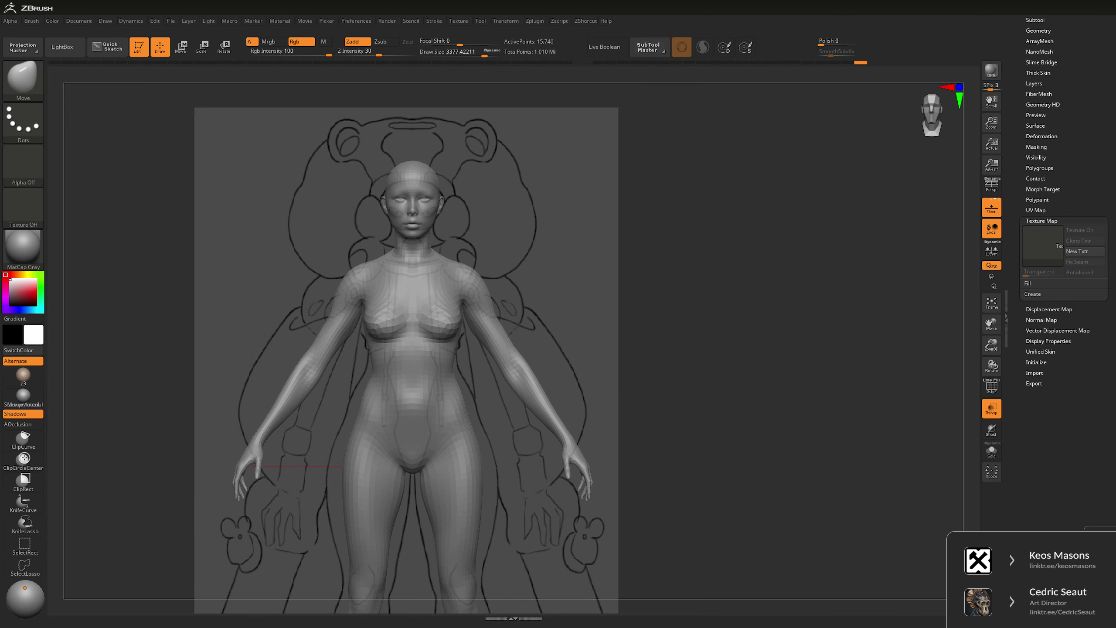
{"action": "left_click_drag", "start_coordinate": [730, 268], "coordinate": [738, 238], "text": "alt"}
{"action": "key", "text": "space"}
{"action": "left_click", "coordinate": [704, 233]}
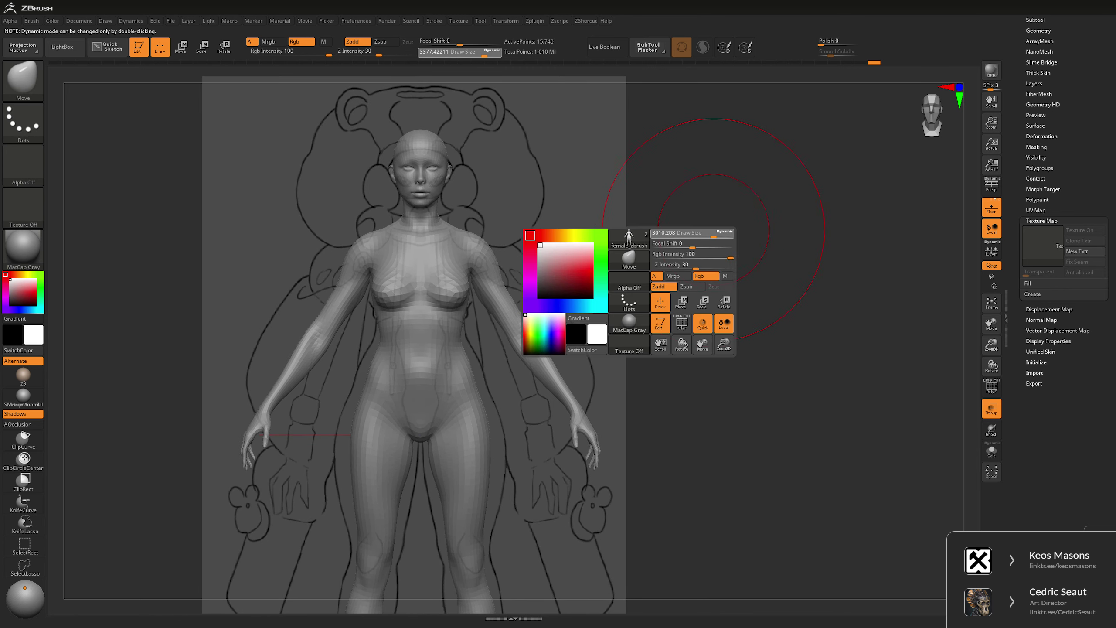
{"action": "left_click_drag", "start_coordinate": [611, 299], "coordinate": [609, 190], "text": "alt"}
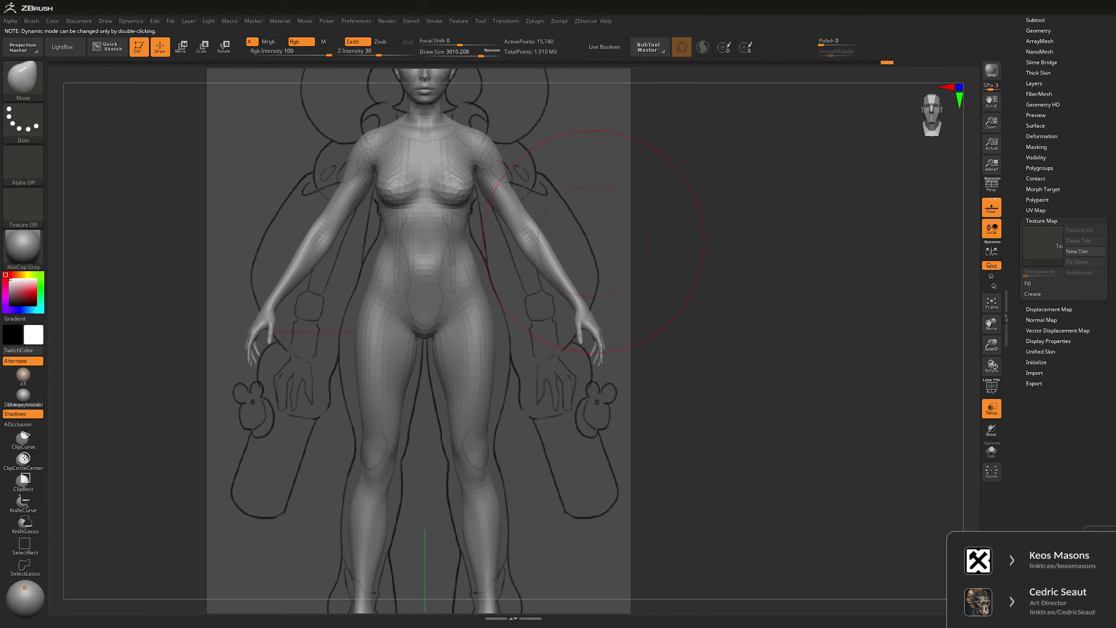
{"action": "key", "text": "space"}
{"action": "left_click", "coordinate": [453, 267]}
- Isolate both legs with an inverted lasso mask and place the move gizmo at the knee
{"action": "mouse_move", "coordinate": [485, 291]}
{"action": "left_mouse_down", "text": "alt"}
{"action": "mouse_move", "coordinate": [466, 211]}
{"action": "mouse_move", "coordinate": [413, 348]}
{"action": "mouse_move", "coordinate": [435, 510]}
{"action": "mouse_move", "coordinate": [501, 439]}
{"action": "left_mouse_up", "text": "alt"}
{"action": "key", "text": "ctrl"}
{"action": "left_click", "coordinate": [580, 350], "text": "ctrl"}
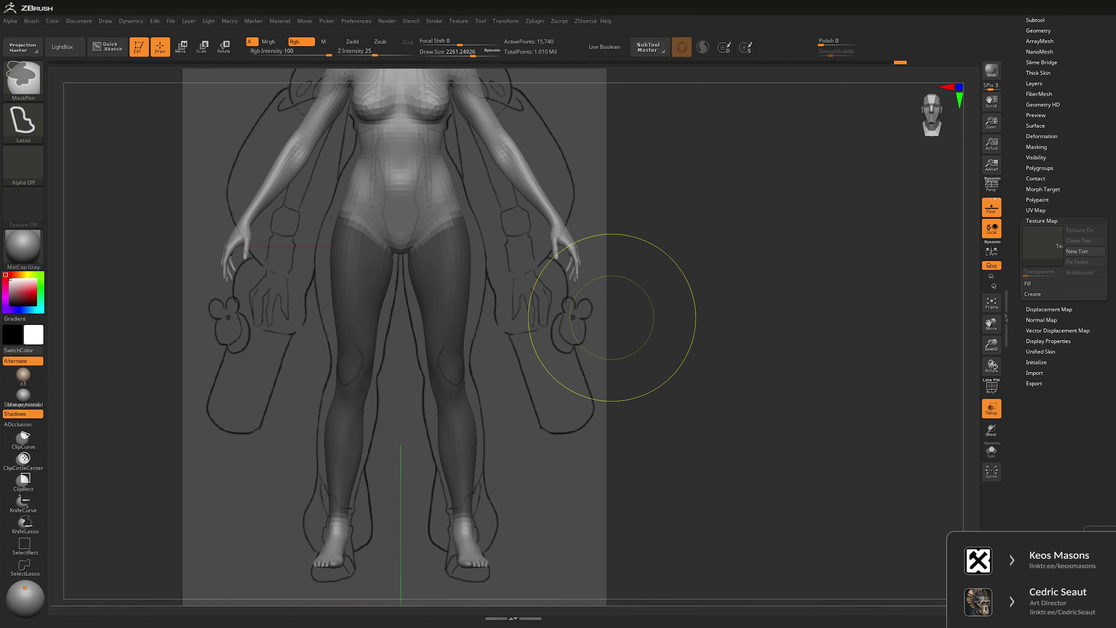
{"action": "left_click", "coordinate": [709, 282], "text": "ctrl"}
{"action": "key", "text": "w"}
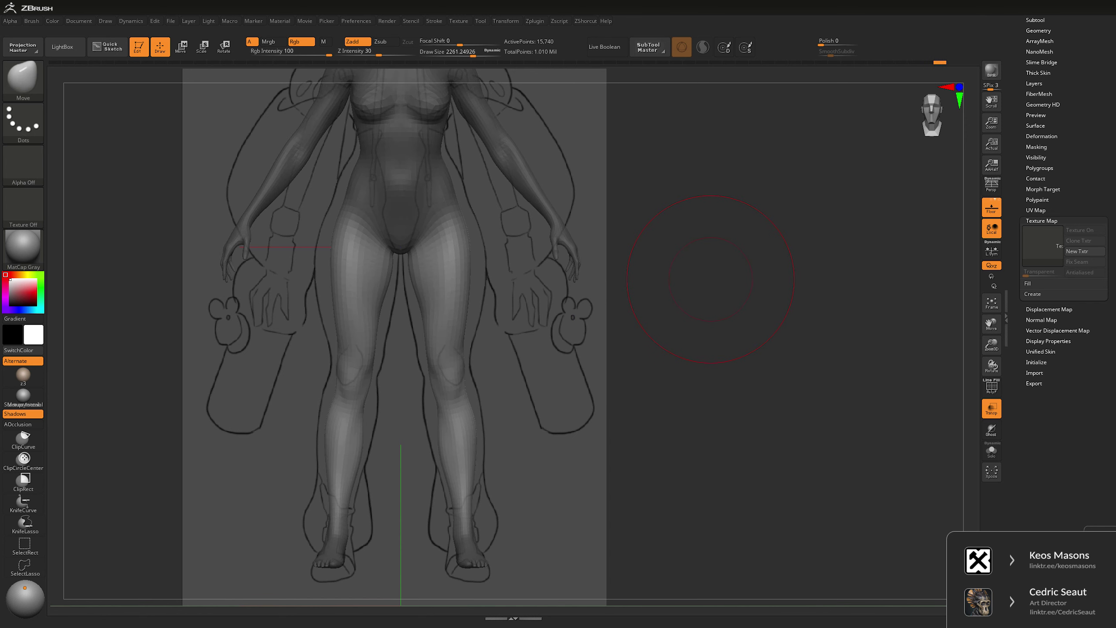
{"action": "left_click", "coordinate": [453, 361]}
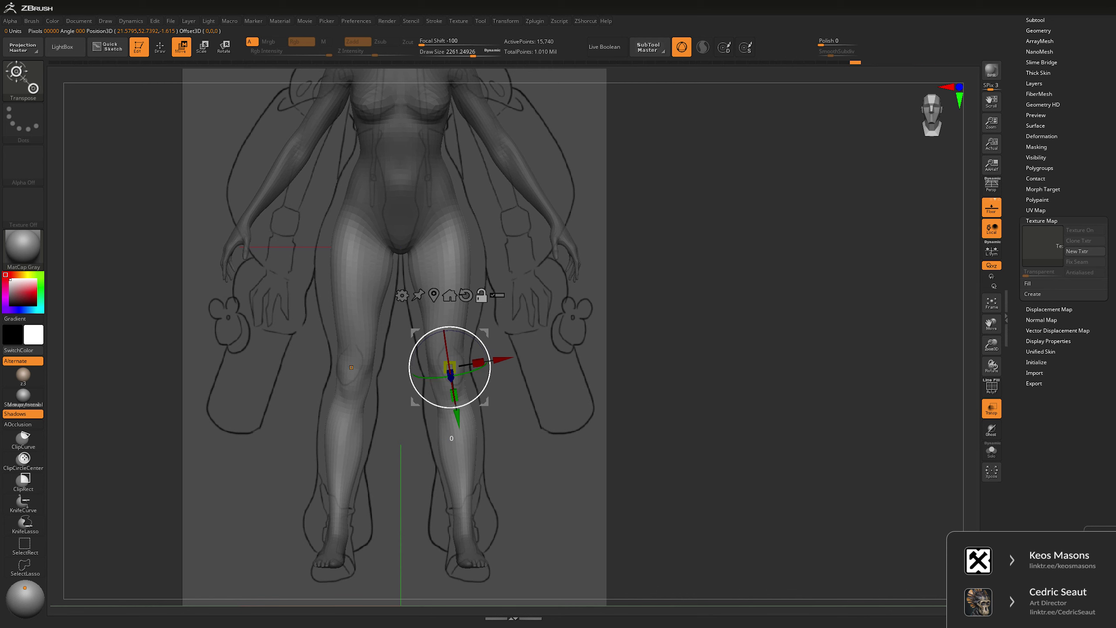
- Turn on local symmetry, scale the legs slightly wider along X from the knee, and clear the mask
{"action": "left_click_drag", "start_coordinate": [571, 308], "coordinate": [659, 308], "text": "shift"}
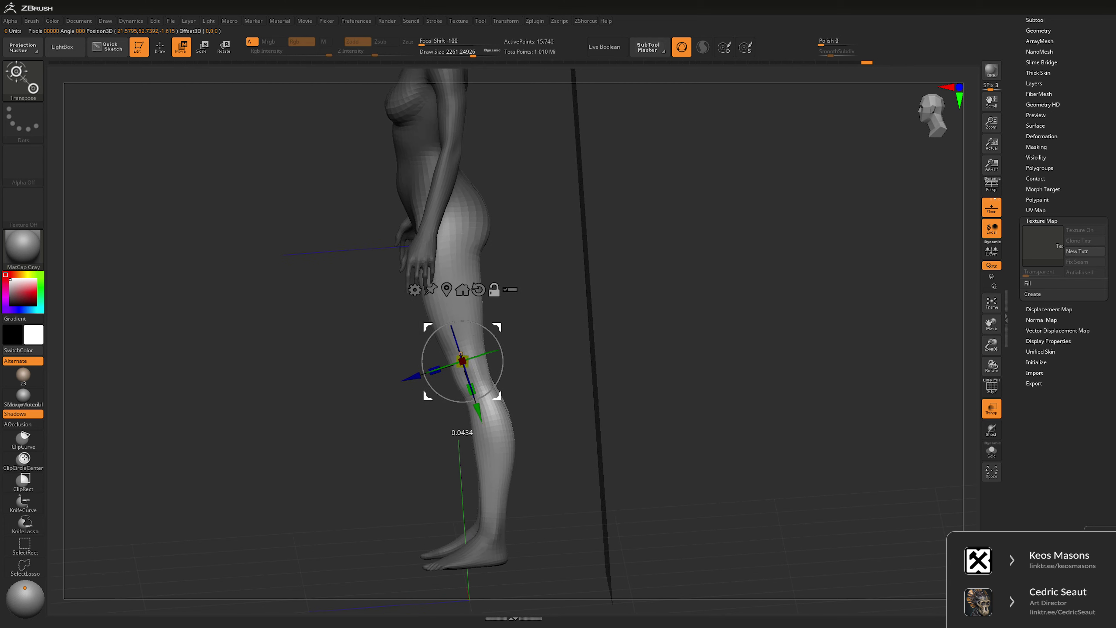
{"action": "mouse_move", "coordinate": [703, 352]}
{"action": "left_mouse_down"}
{"action": "mouse_move", "coordinate": [770, 352]}
{"action": "mouse_move", "coordinate": [725, 352]}
{"action": "left_mouse_up"}
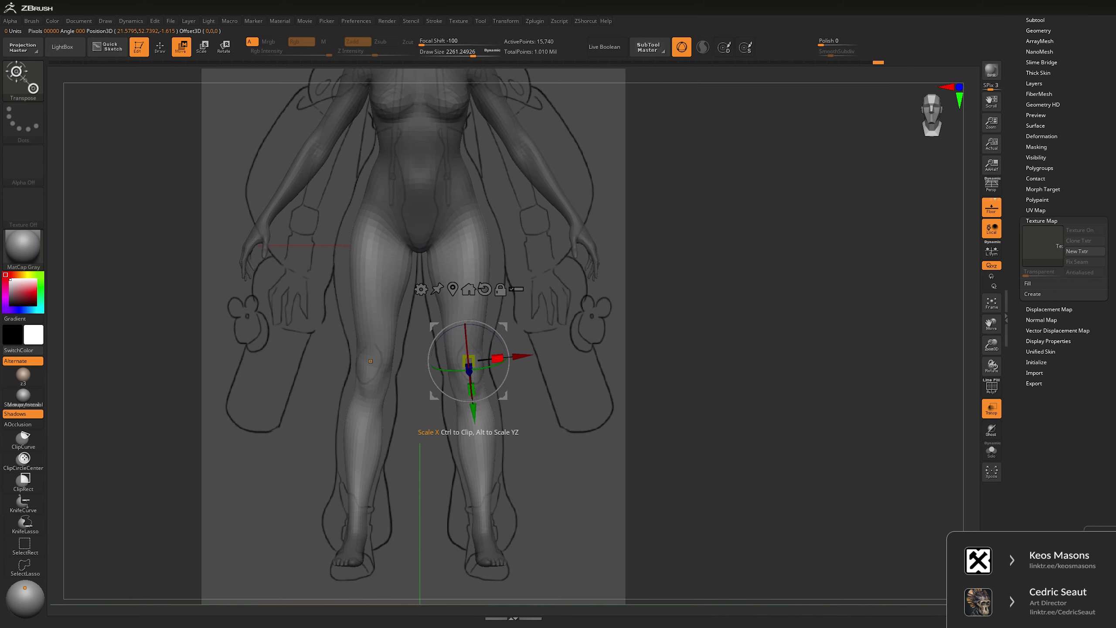
{"action": "key", "text": "shift+x"}
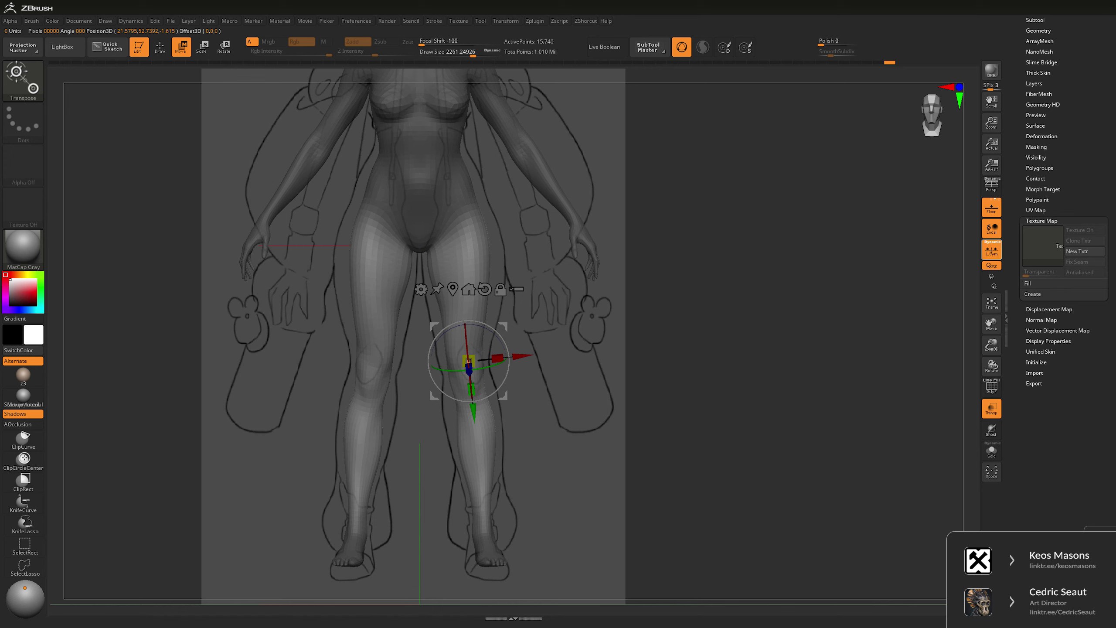
{"action": "left_click_drag", "start_coordinate": [497, 358], "coordinate": [501, 359]}
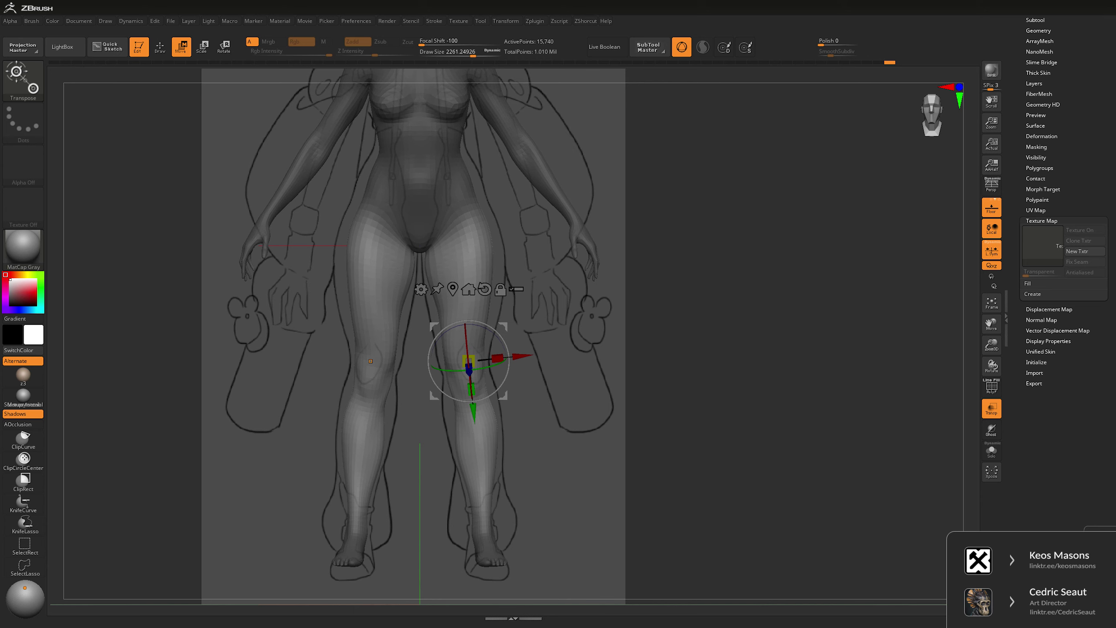
{"action": "left_click", "coordinate": [948, 87]}
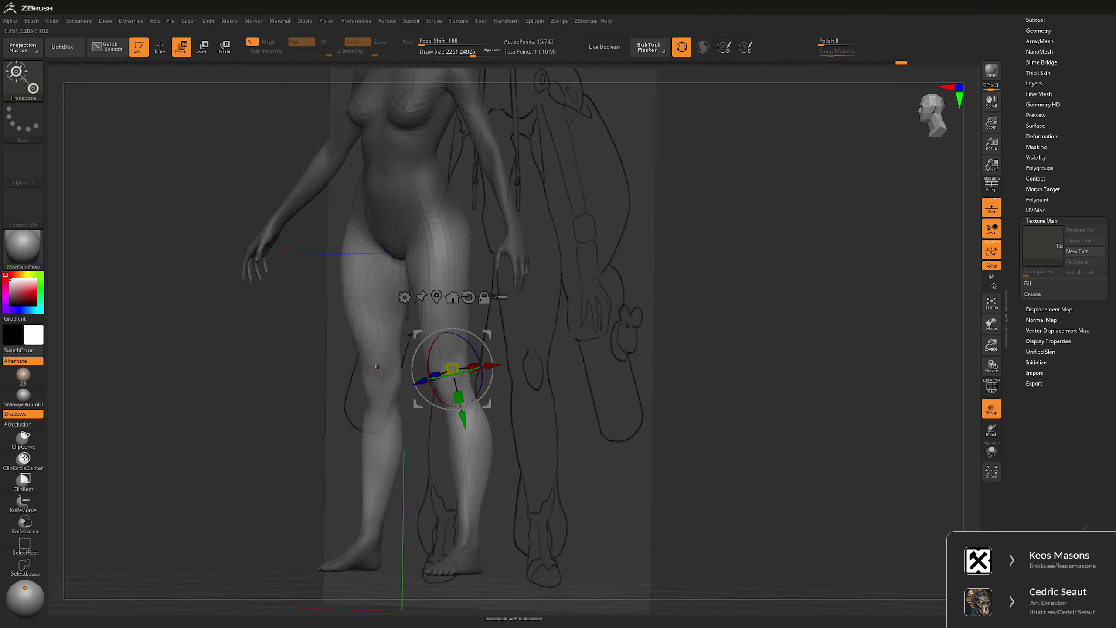
{"action": "mouse_move", "coordinate": [354, 369]}
{"action": "left_mouse_down"}
{"action": "mouse_move", "coordinate": [453, 369]}
{"action": "mouse_move", "coordinate": [354, 368]}
{"action": "left_mouse_up"}
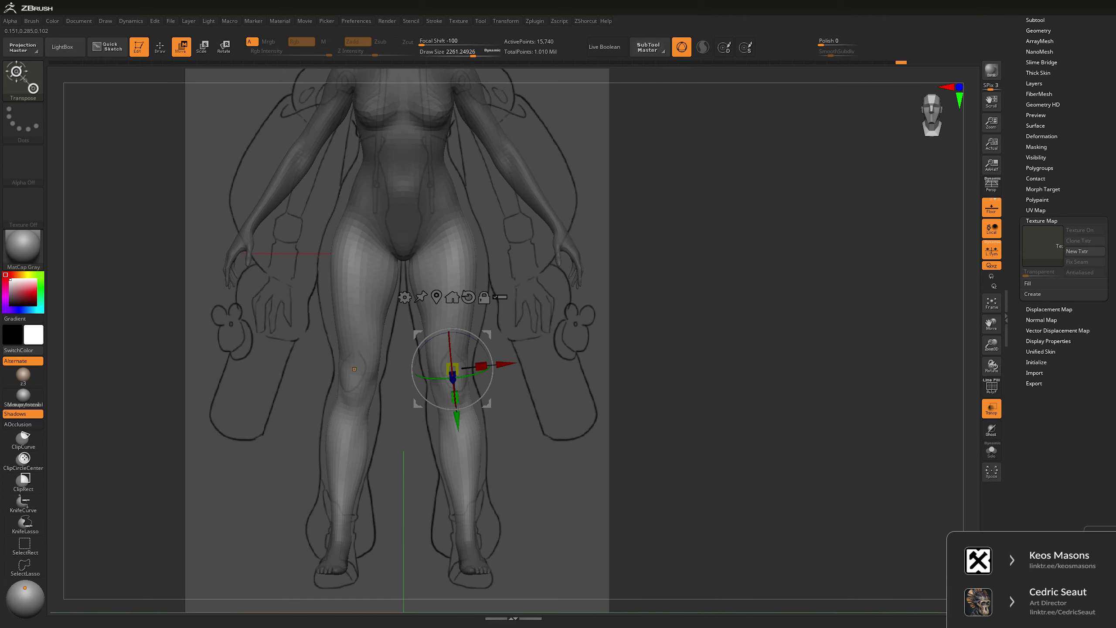
{"action": "scroll", "coordinate": [354, 369], "scroll_direction": "up", "scroll_amount": 2}
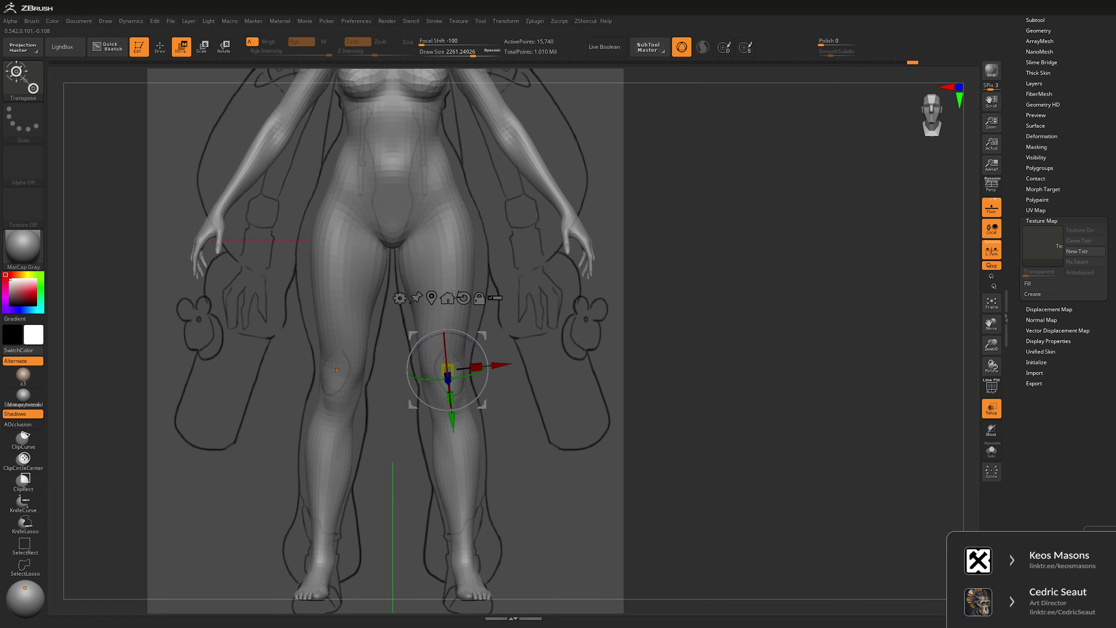
- Return to the Move brush at a draw size of about 1368 and adjust the inner thighs toward the sketch
{"action": "key", "text": "q"}
{"action": "key", "text": "b"}
{"action": "key", "text": "m"}
{"action": "key", "text": "v"}
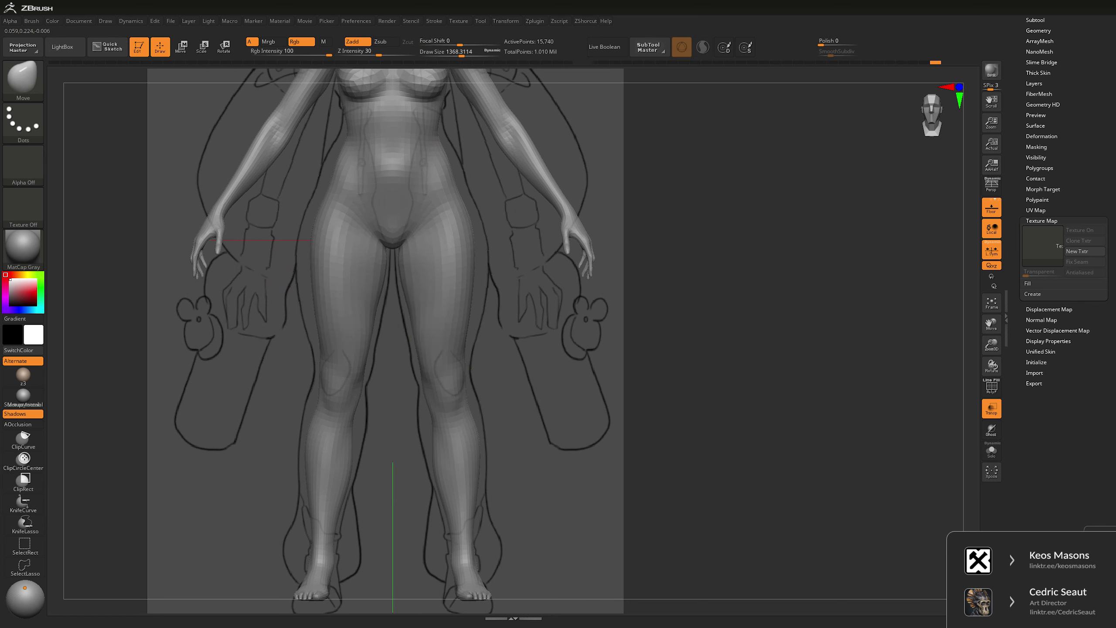
{"action": "left_click_drag", "start_coordinate": [404, 306], "coordinate": [406, 251]}
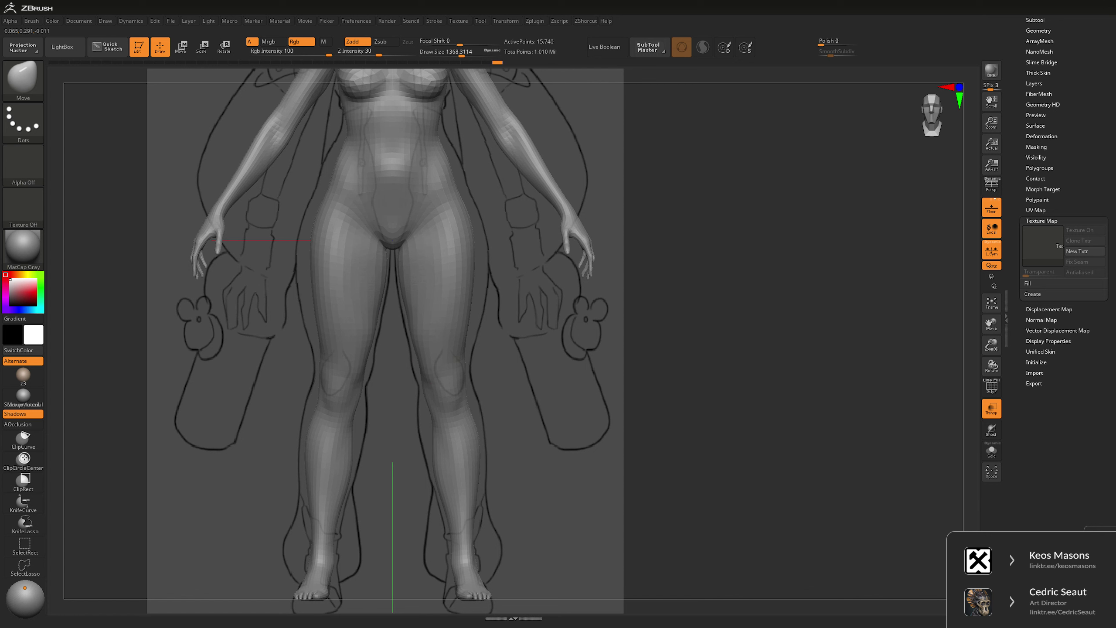
{"action": "left_click_drag", "start_coordinate": [483, 329], "coordinate": [692, 290]}
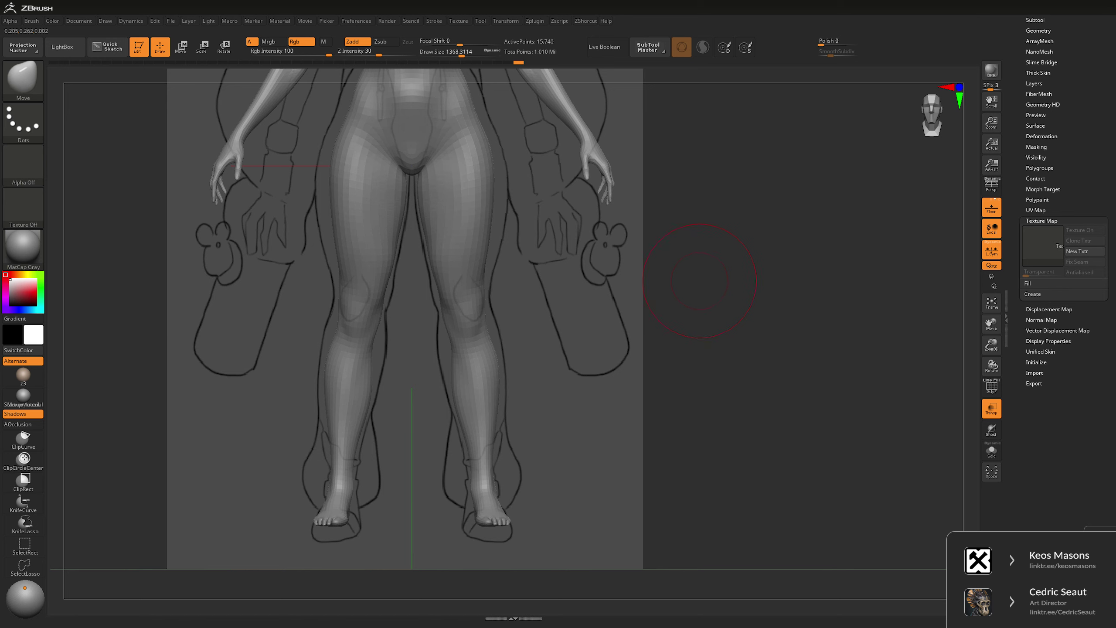
- Adjust the leg outline around the knees with the Move brush at a draw size of about 2749
{"action": "key", "text": "space"}
{"action": "left_click_drag", "start_coordinate": [444, 308], "coordinate": [479, 339]}
{"action": "left_click", "coordinate": [466, 285]}
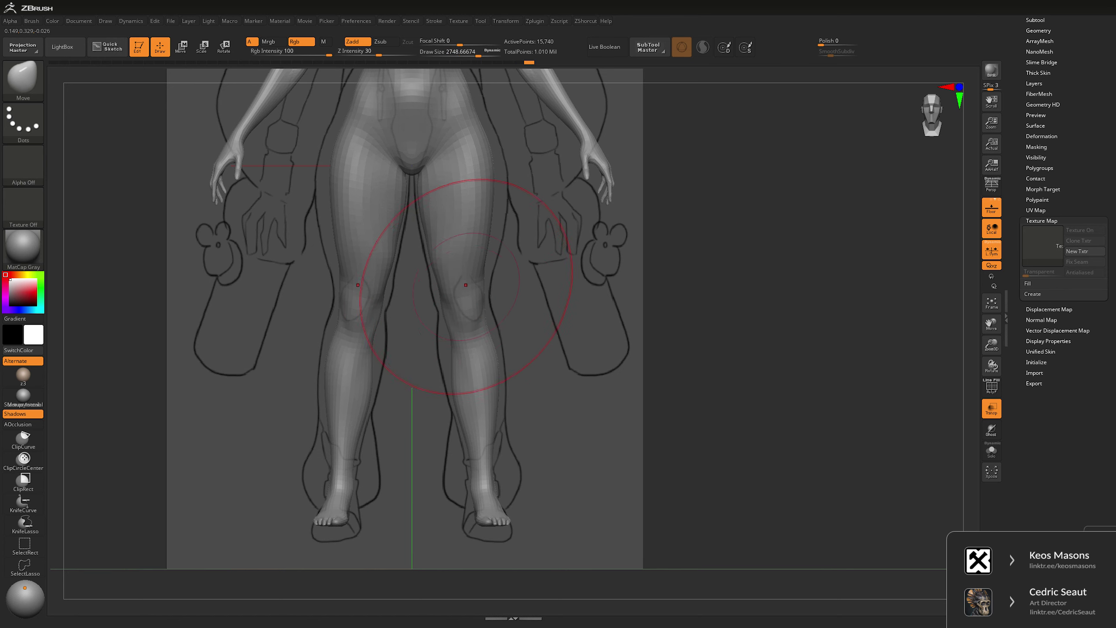
{"action": "left_click", "coordinate": [510, 281]}
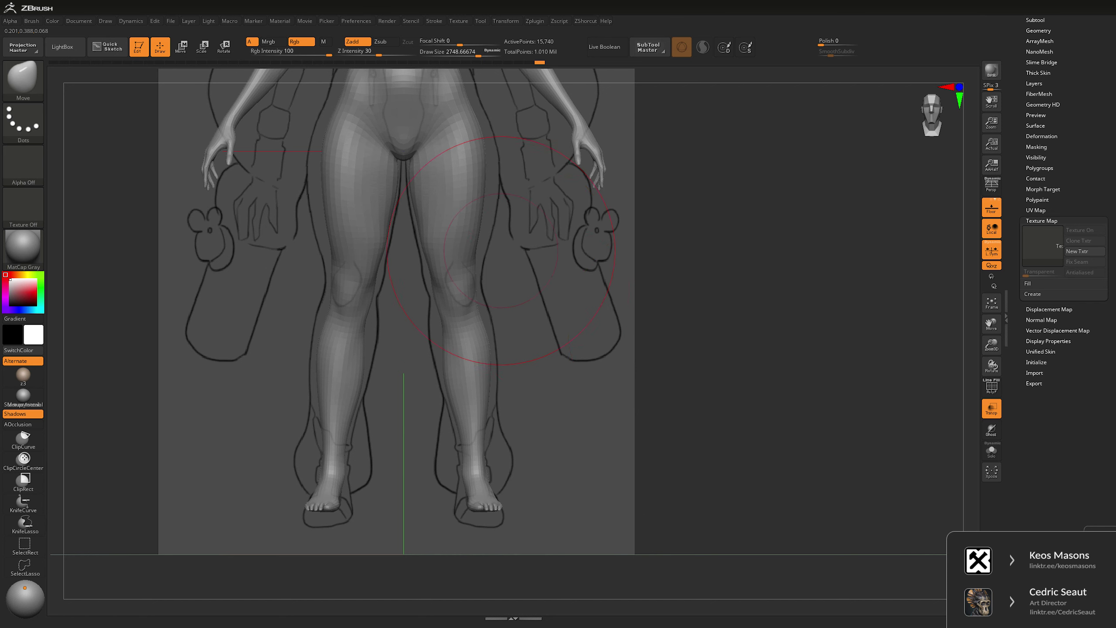
{"action": "left_click_drag", "start_coordinate": [509, 273], "coordinate": [498, 392]}
- Reduce the Move brush's draw size to about 1963 and mask both arms with a lasso
{"action": "key", "text": "space"}
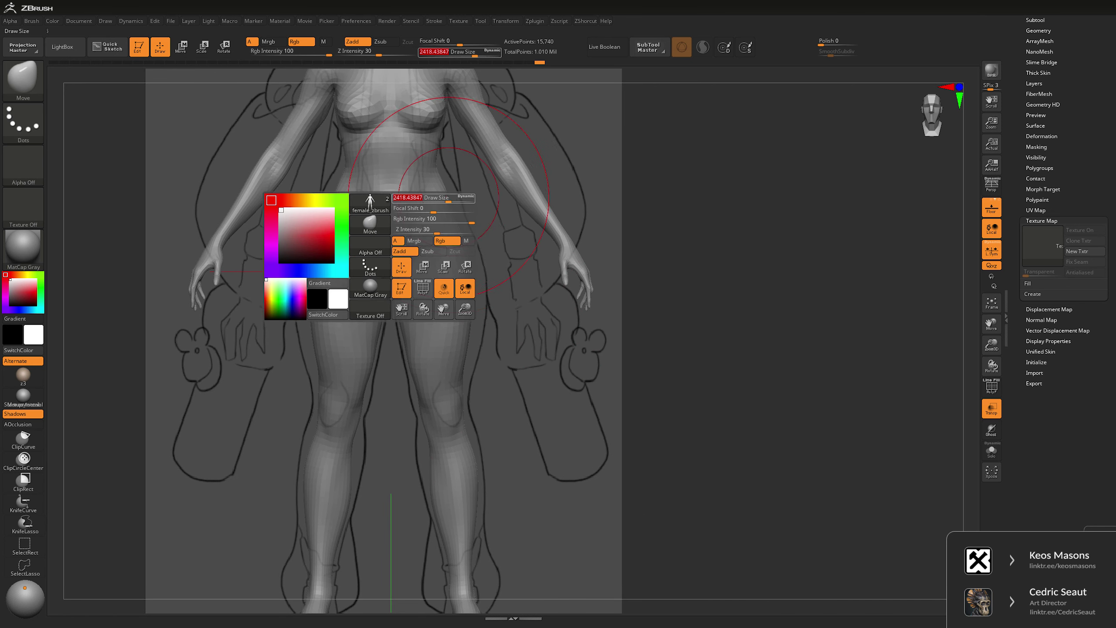
{"action": "left_click_drag", "start_coordinate": [511, 200], "coordinate": [502, 295]}
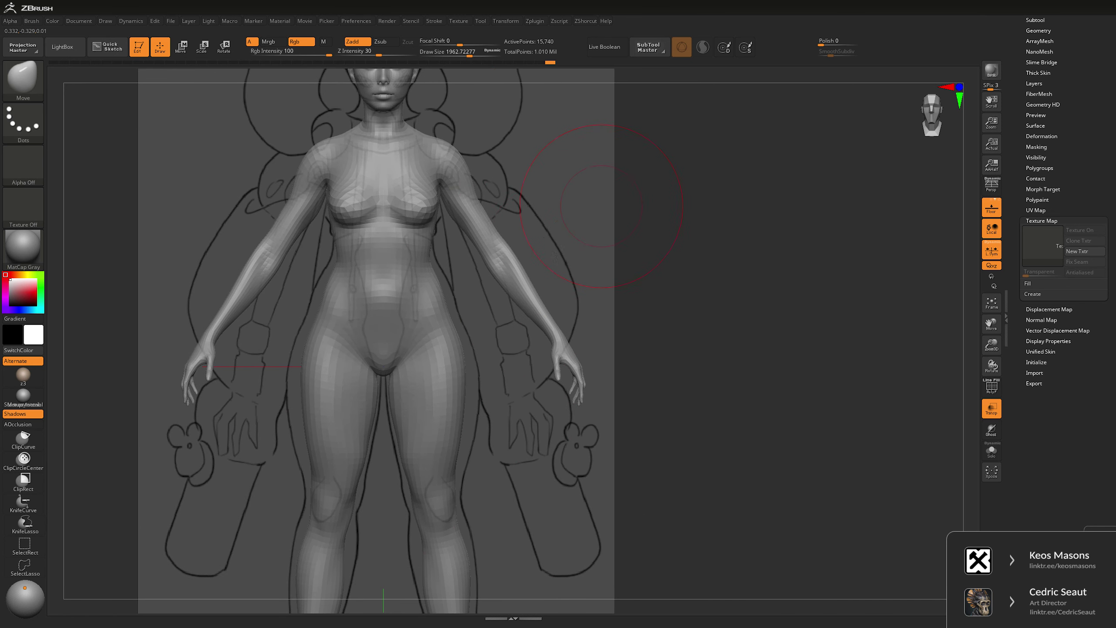
{"action": "key", "text": "ctrl"}
{"action": "mouse_move", "coordinate": [495, 125]}
{"action": "left_mouse_down", "text": "ctrl"}
{"action": "mouse_move", "coordinate": [442, 156]}
{"action": "mouse_move", "coordinate": [444, 203]}
{"action": "mouse_move", "coordinate": [541, 420]}
{"action": "mouse_move", "coordinate": [659, 127]}
{"action": "left_mouse_up", "text": "ctrl"}
- Widen the hips at a Move brush size of about 2749 and refine the waist at about 1523
{"action": "key", "text": "space"}
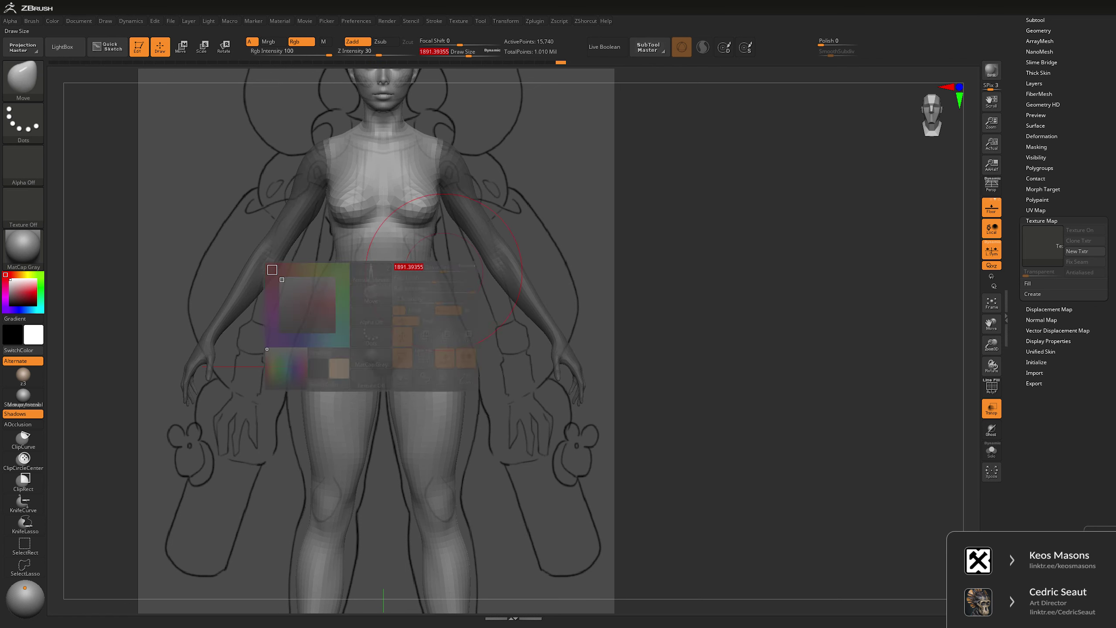
{"action": "key", "text": "space"}
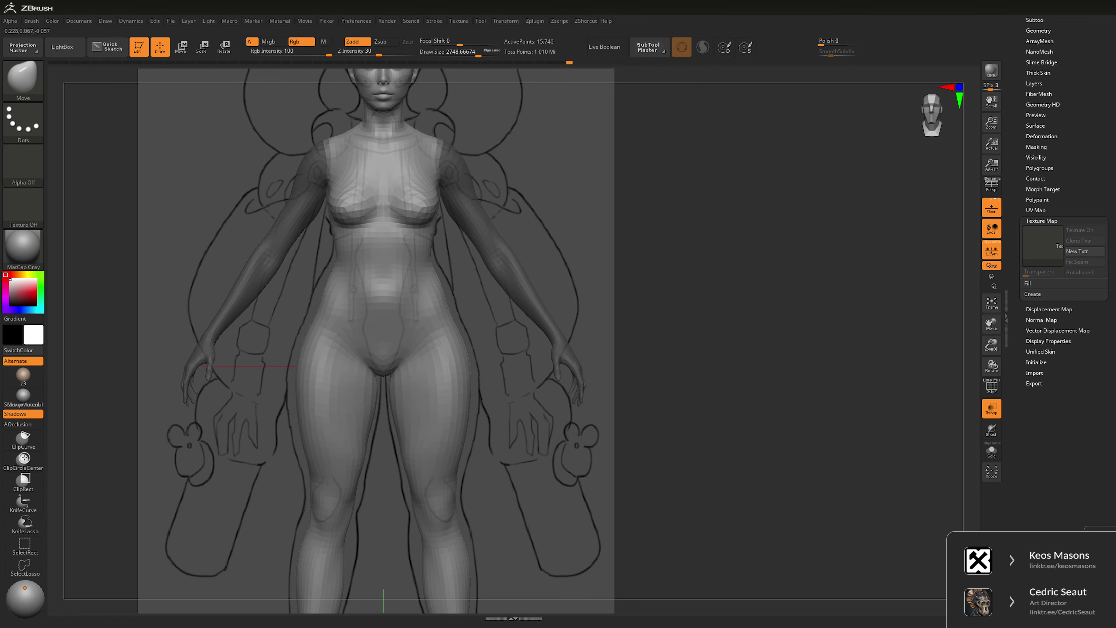
{"action": "key", "text": "space"}
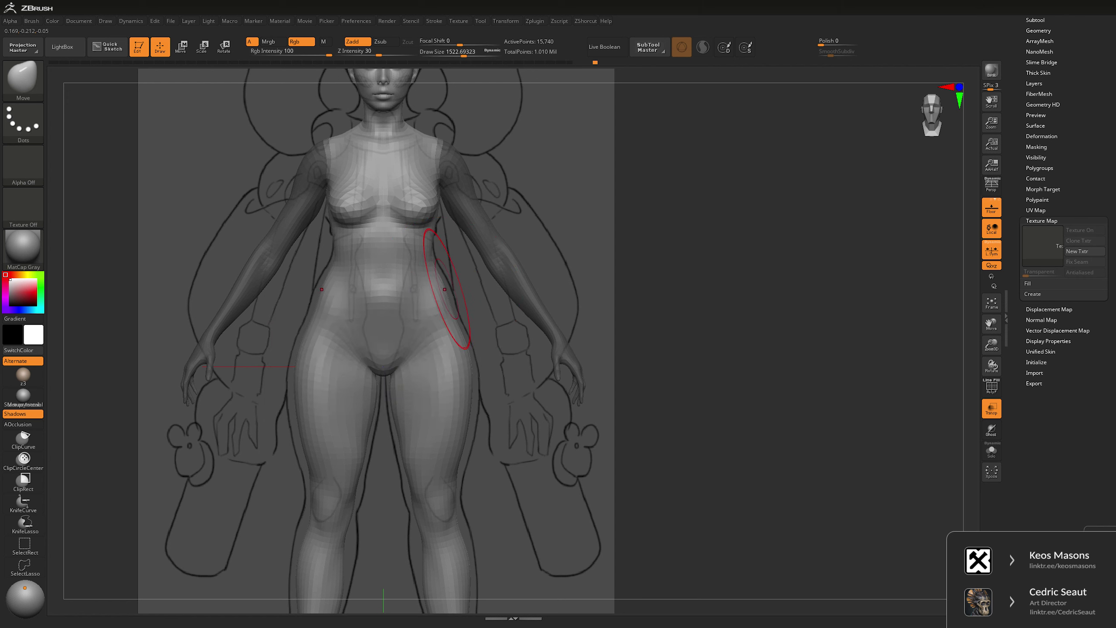
- Pull the outer thighs out toward the sketch with the Move brush at draw sizes of about 2300 and 1999
{"action": "right_click_drag", "start_coordinate": [449, 343], "coordinate": [459, 255], "text": "alt"}
{"action": "key", "text": "space"}
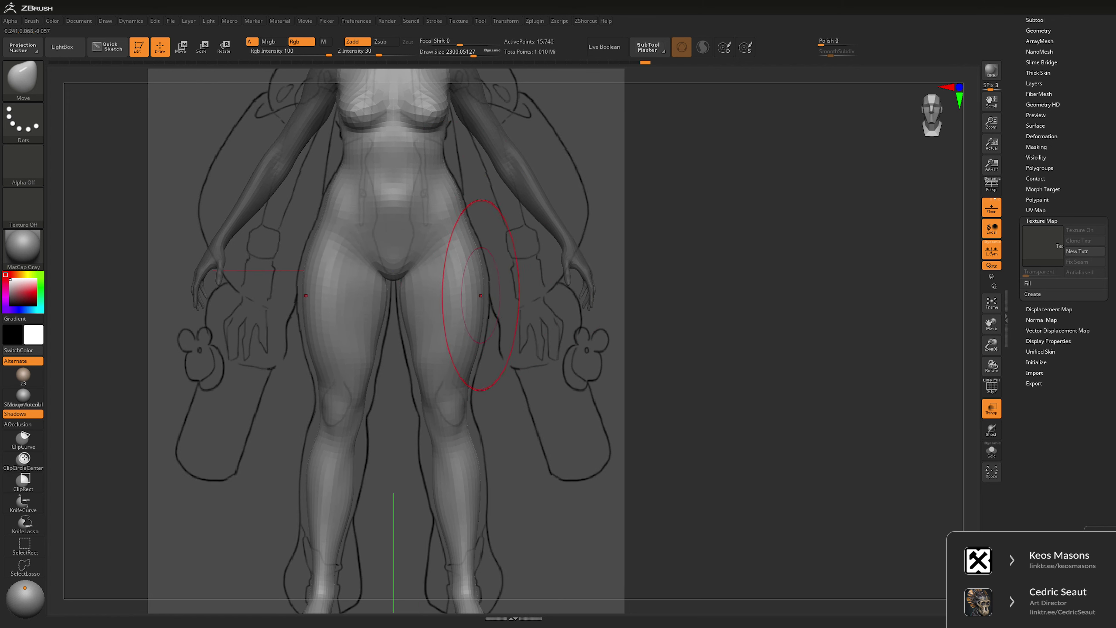
{"action": "right_click_drag", "start_coordinate": [481, 296], "coordinate": [492, 223], "text": "alt"}
{"action": "key", "text": "space"}
{"action": "left_click_drag", "start_coordinate": [487, 55], "coordinate": [469, 56]}
{"action": "mouse_move", "coordinate": [492, 328]}
{"action": "right_mouse_down"}
{"action": "mouse_move", "coordinate": [411, 312]}
{"action": "mouse_move", "coordinate": [639, 376]}
{"action": "mouse_move", "coordinate": [632, 319]}
{"action": "right_mouse_up"}
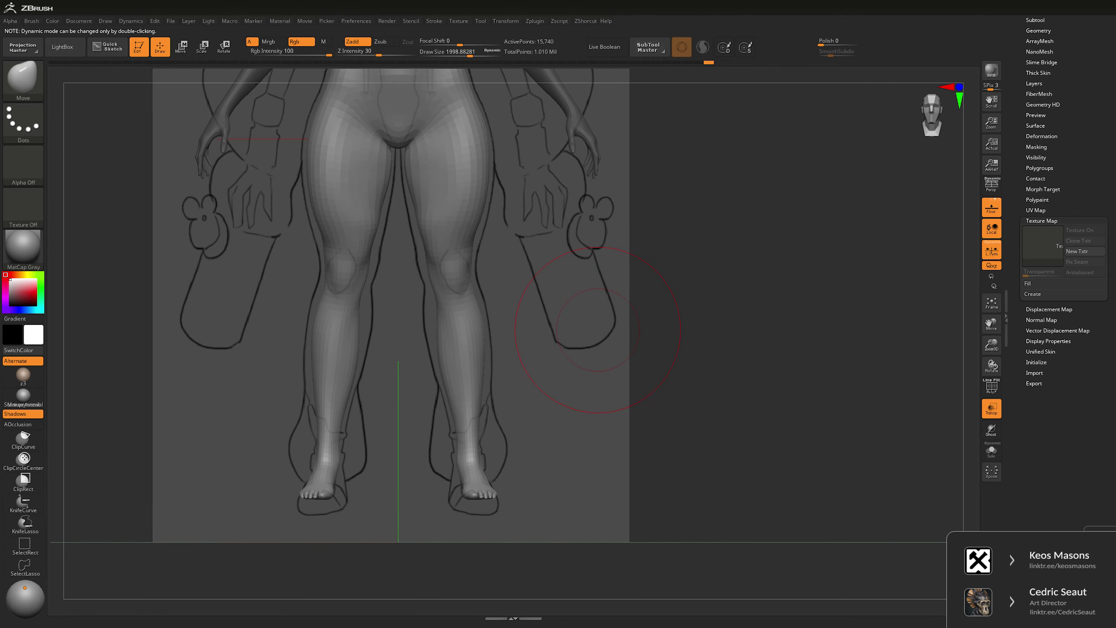
- Refine the inner thigh contour against the sketch with the Move brush at a draw size of about 905
{"action": "key", "text": "space"}
{"action": "left_click_drag", "start_coordinate": [476, 281], "coordinate": [488, 281]}
{"action": "key", "text": "space"}
{"action": "mouse_move", "coordinate": [475, 228]}
{"action": "left_mouse_down"}
{"action": "mouse_move", "coordinate": [422, 228]}
{"action": "mouse_move", "coordinate": [413, 205]}
{"action": "left_mouse_up"}
{"action": "key", "text": "space"}
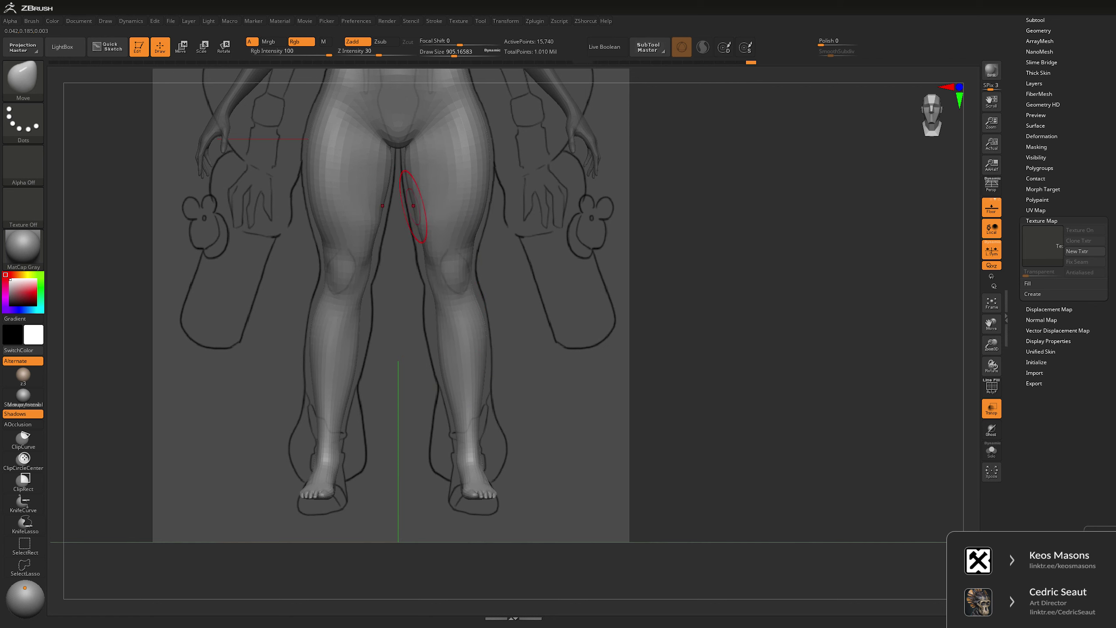
- Widen the calves and knees to the sketch outline with the Move brush at a draw size of about 881
{"action": "key", "text": "space"}
{"action": "left_click_drag", "start_coordinate": [444, 391], "coordinate": [439, 389]}
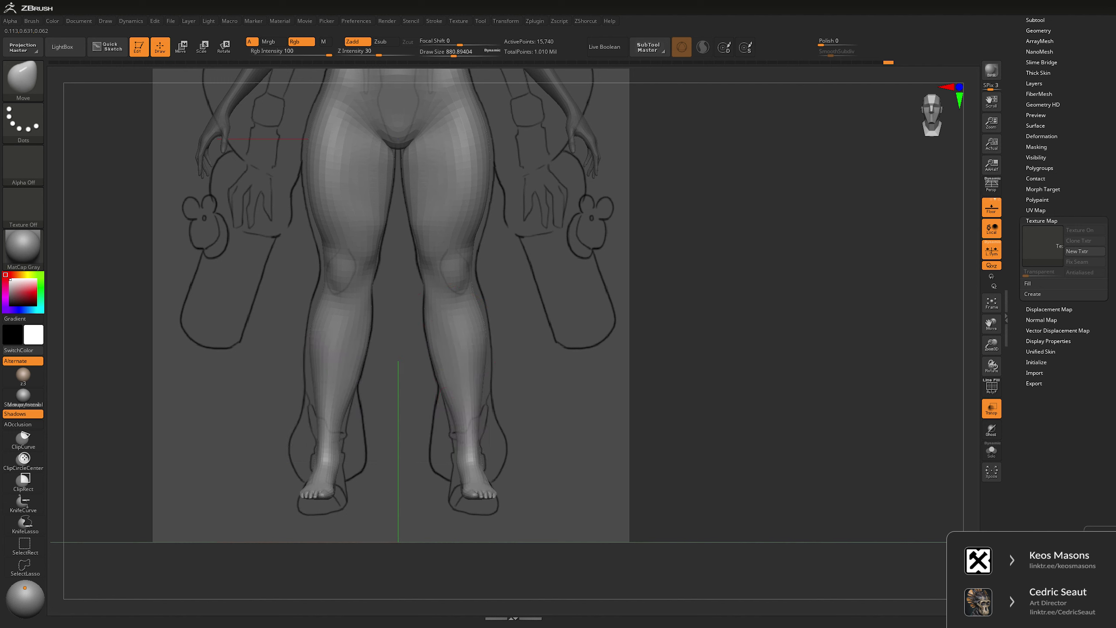
{"action": "key", "text": "space"}
{"action": "left_click_drag", "start_coordinate": [420, 306], "coordinate": [442, 306]}
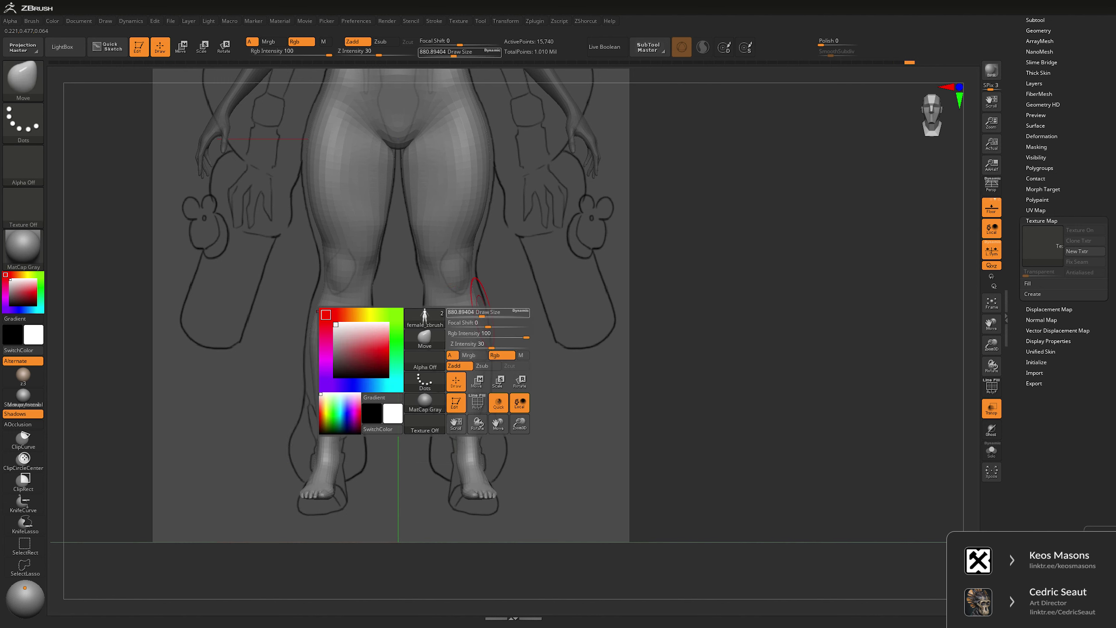
- Fill out the outer thighs and lower legs with the Move brush at draw sizes of about 1587 and 1222
{"action": "key", "text": "space"}
{"action": "left_click_drag", "start_coordinate": [479, 254], "coordinate": [527, 255]}
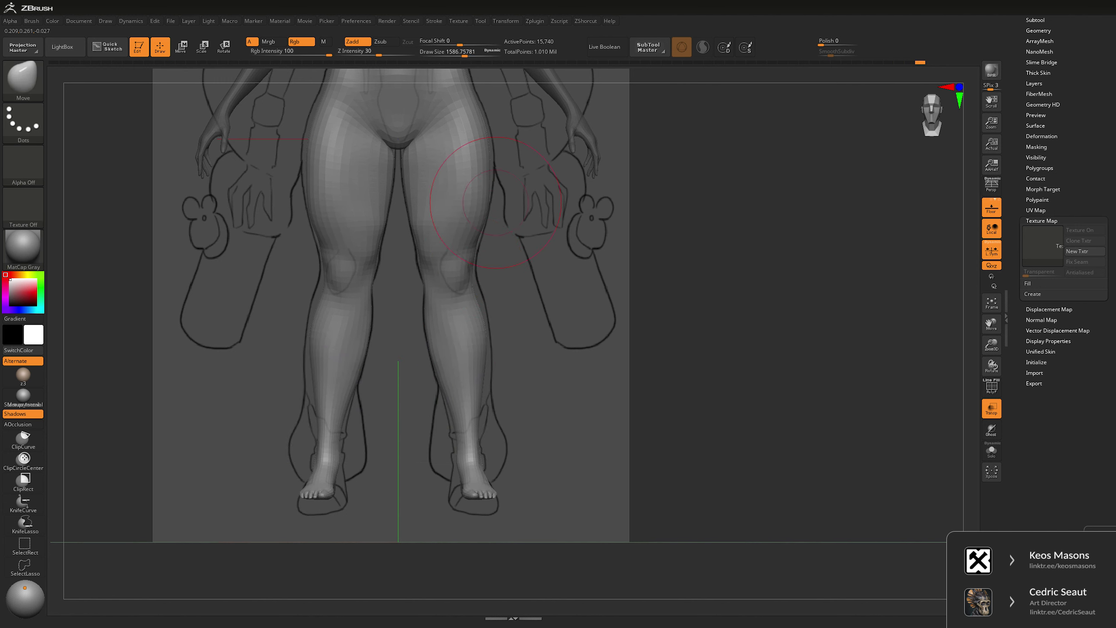
{"action": "mouse_move", "coordinate": [460, 75]}
{"action": "left_mouse_down", "text": "alt"}
{"action": "mouse_move", "coordinate": [460, 189]}
{"action": "mouse_move", "coordinate": [460, 176]}
{"action": "mouse_move", "coordinate": [507, 204]}
{"action": "left_mouse_up", "text": "alt"}
{"action": "mouse_move", "coordinate": [652, 215]}
{"action": "left_mouse_down", "text": "shift"}
{"action": "mouse_move", "coordinate": [571, 220]}
{"action": "mouse_move", "coordinate": [484, 317]}
{"action": "left_mouse_up", "text": "shift"}
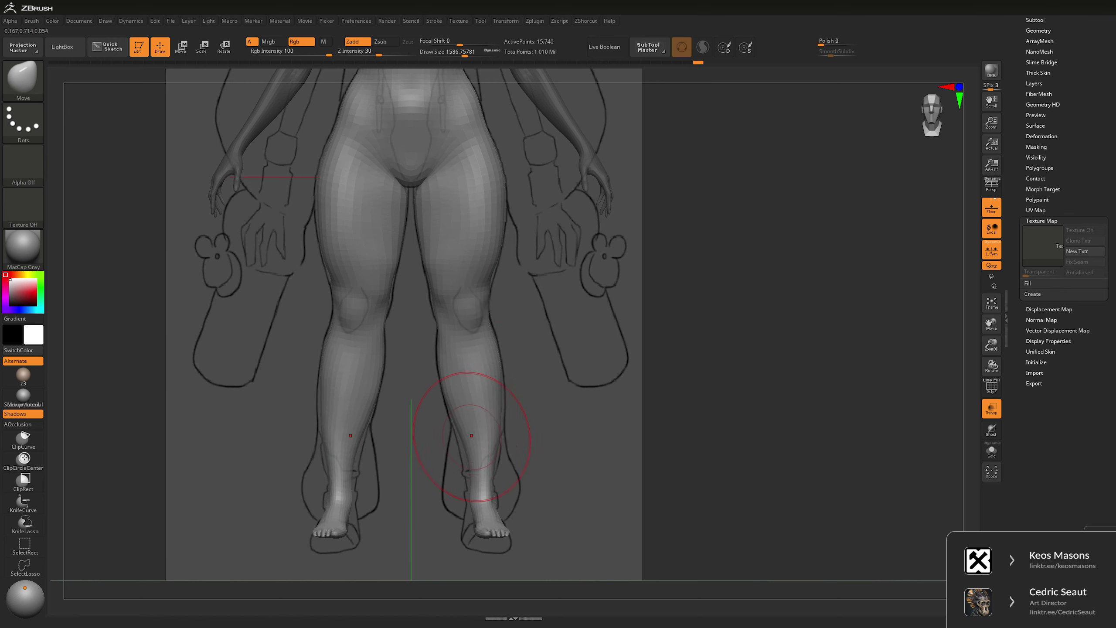
{"action": "key", "text": "bracketleft"}
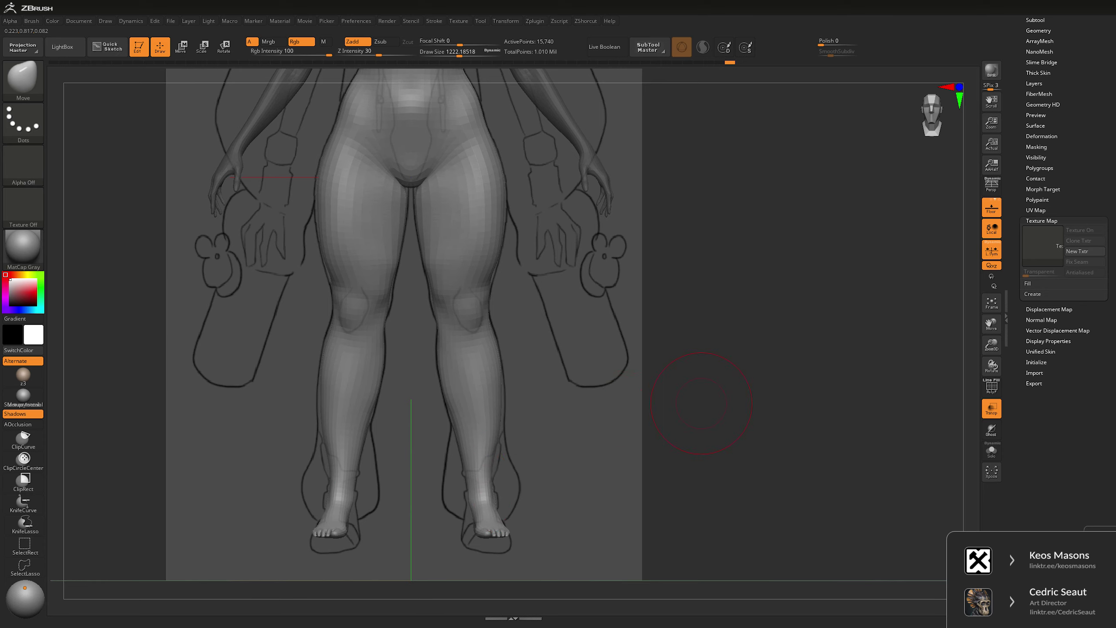
- Isolate the feet with an inverted lasso mask, lower them into the sketched shoes, clear the mask, and return to the Move brush
{"action": "scroll", "coordinate": [502, 396], "scroll_direction": "down", "scroll_amount": 3}
{"action": "key", "text": "ctrl"}
{"action": "mouse_move", "coordinate": [502, 386]}
{"action": "left_mouse_down", "text": "ctrl"}
{"action": "mouse_move", "coordinate": [444, 409]}
{"action": "mouse_move", "coordinate": [501, 387]}
{"action": "left_mouse_up", "text": "ctrl"}
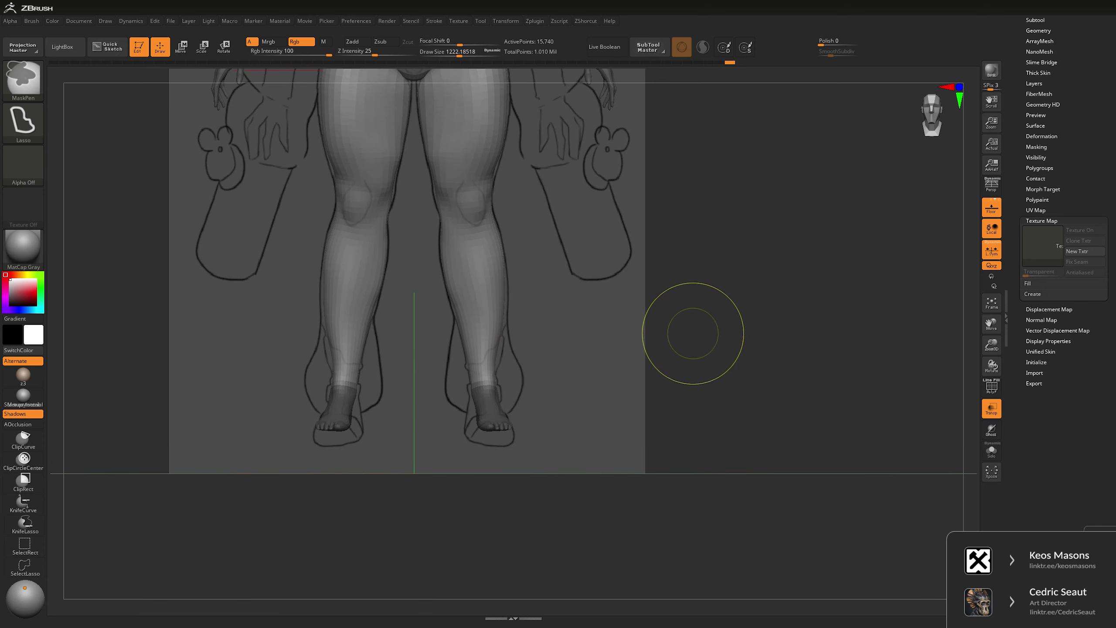
{"action": "left_click", "coordinate": [705, 325], "text": "ctrl"}
{"action": "key", "text": "w"}
{"action": "left_click_drag", "start_coordinate": [474, 250], "coordinate": [461, 291]}
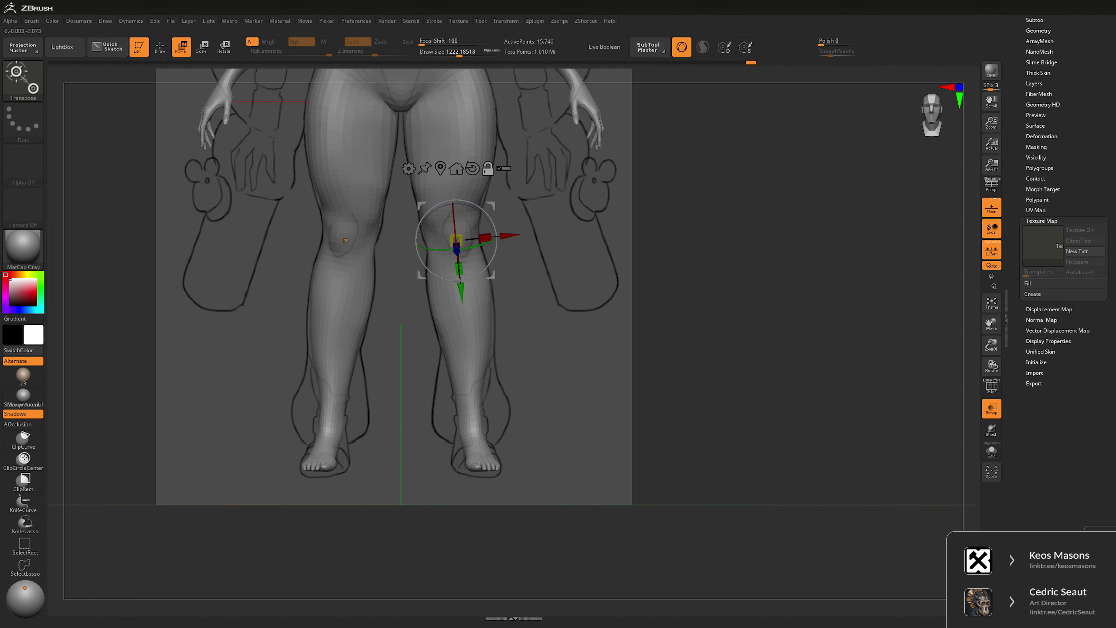
{"action": "key", "text": "q"}
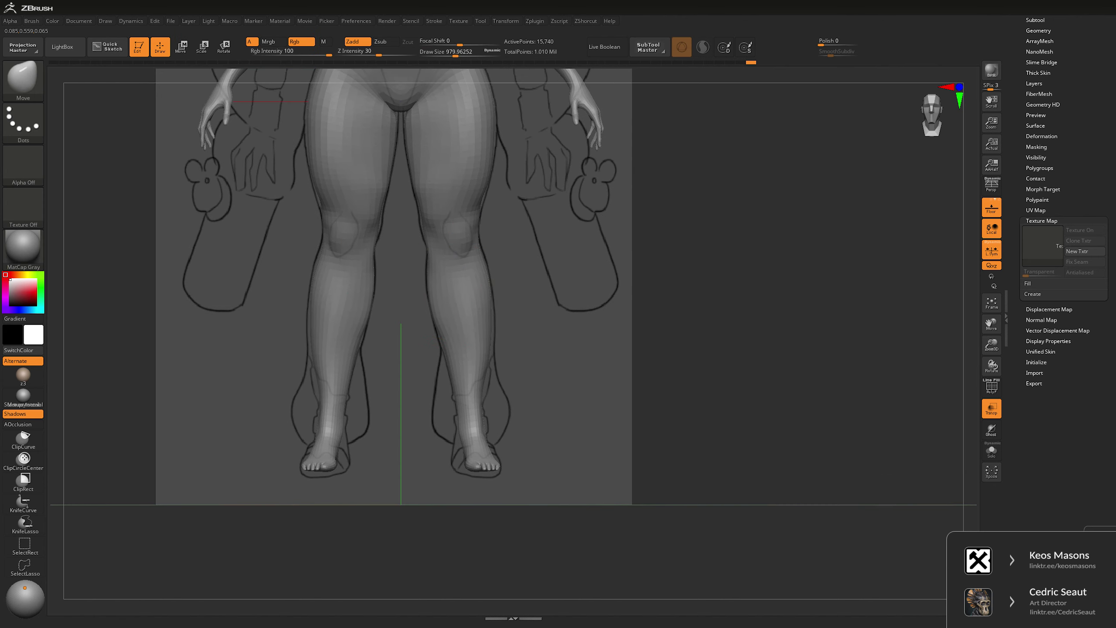
- Adjust the feet and ankles to the sketched shoes with the Move brush at a draw size of about 1787
{"action": "key", "text": "space"}
{"action": "left_click_drag", "start_coordinate": [452, 328], "coordinate": [479, 328]}
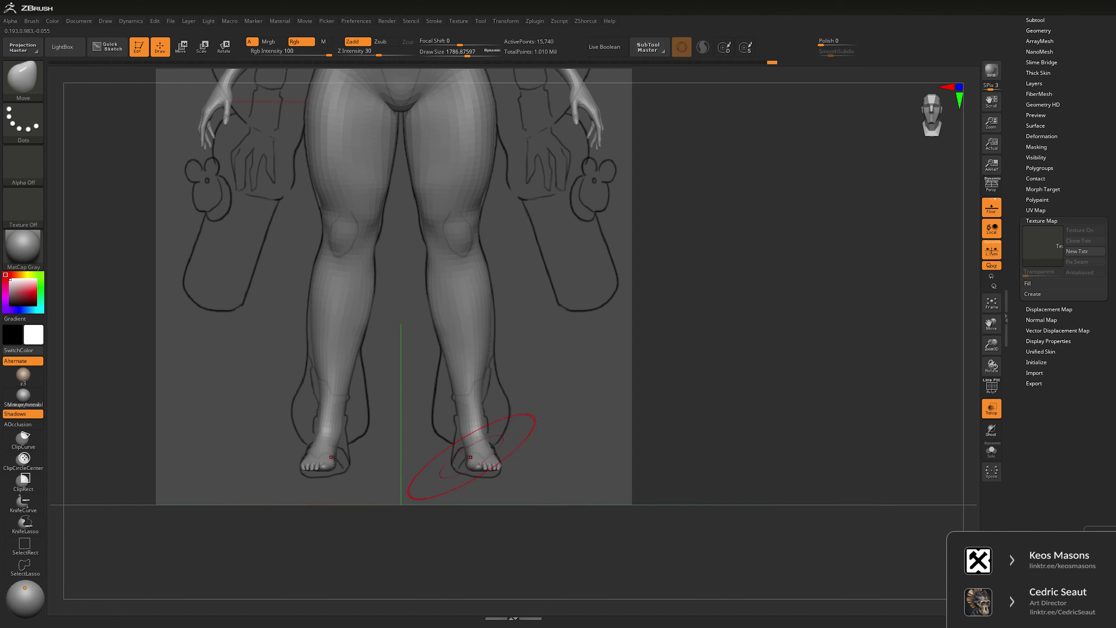
{"action": "left_click_drag", "start_coordinate": [492, 330], "coordinate": [495, 326]}
{"action": "left_click_drag", "start_coordinate": [670, 185], "coordinate": [719, 277], "text": "alt"}
- Refine the hip and waist contours against the sketch with the Move brush at draw sizes of about 1459 and 810
{"action": "key", "text": "space"}
{"action": "left_click_drag", "start_coordinate": [484, 286], "coordinate": [461, 286]}
{"action": "mouse_move", "coordinate": [694, 132]}
{"action": "left_mouse_down", "text": "alt"}
{"action": "mouse_move", "coordinate": [692, 312]}
{"action": "mouse_move", "coordinate": [690, 295]}
{"action": "left_mouse_up", "text": "alt"}
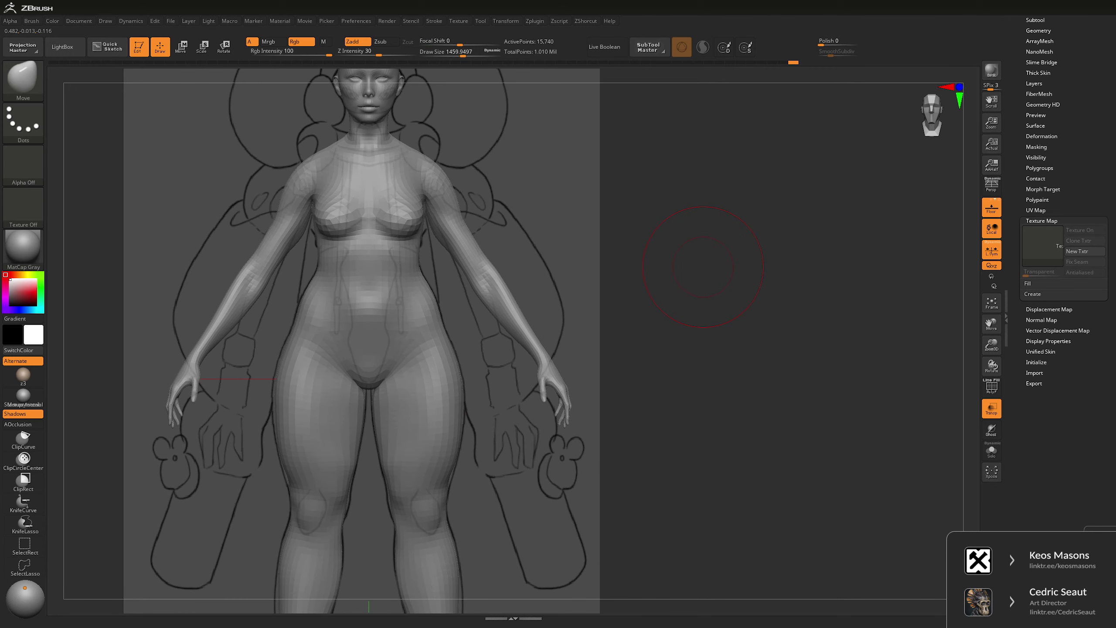
{"action": "left_click_drag", "start_coordinate": [702, 266], "coordinate": [697, 228], "text": "alt"}
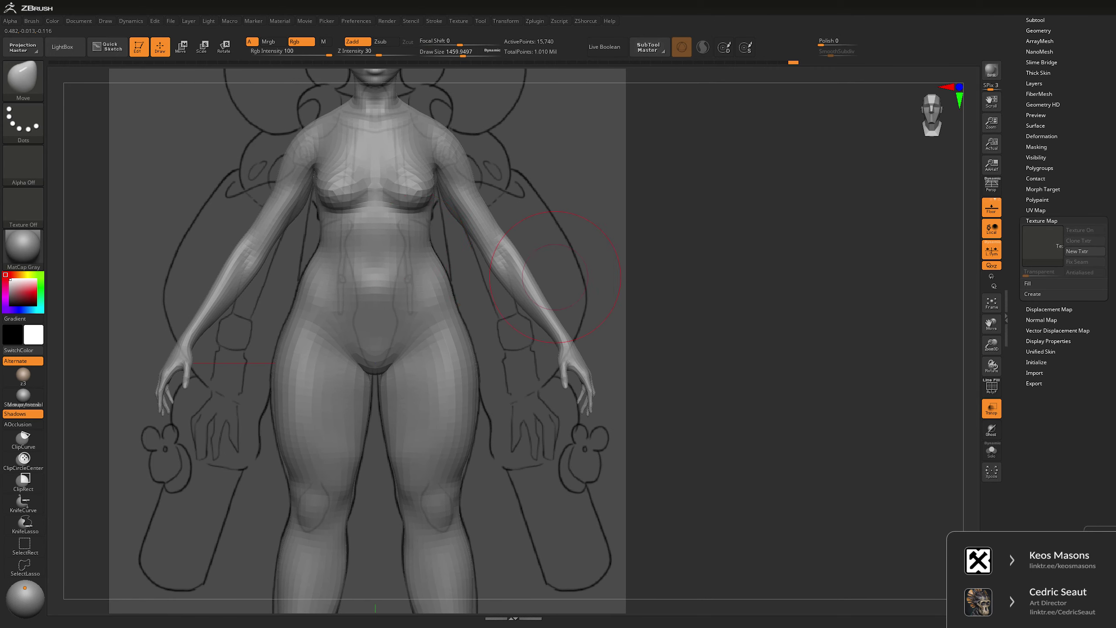
{"action": "key", "text": "space"}
{"action": "left_click_drag", "start_coordinate": [462, 230], "coordinate": [395, 222]}
{"action": "key", "text": "space"}
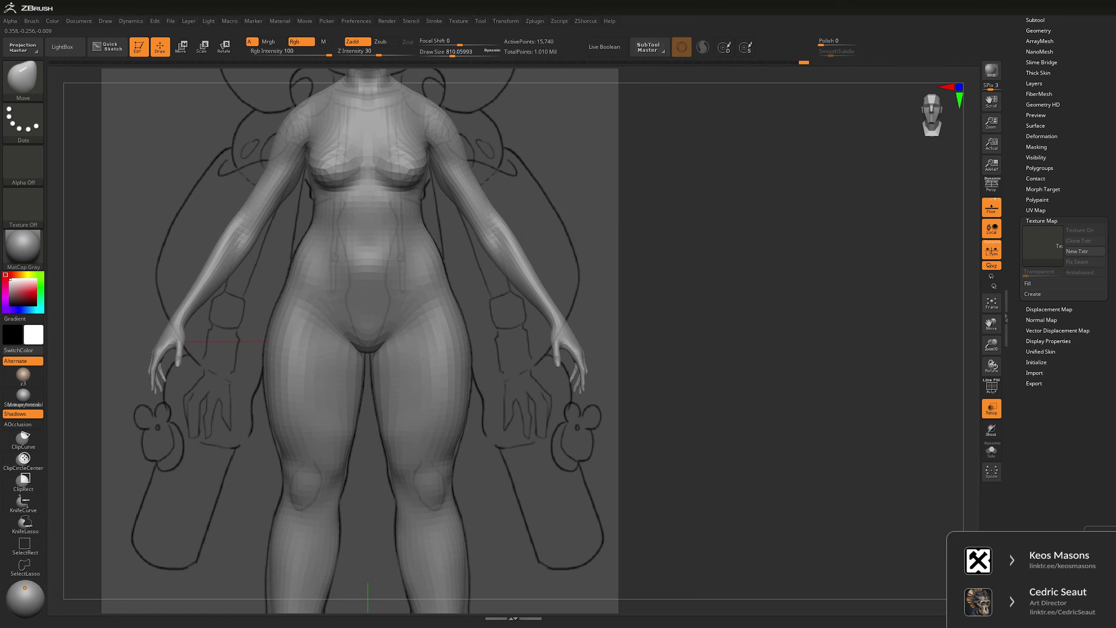
- Compare the body with the concept sketch by activating the reference plane alone and with the mesh, and reselect the body
{"action": "key", "text": "f"}
{"action": "left_click", "coordinate": [505, 308], "text": "alt"}
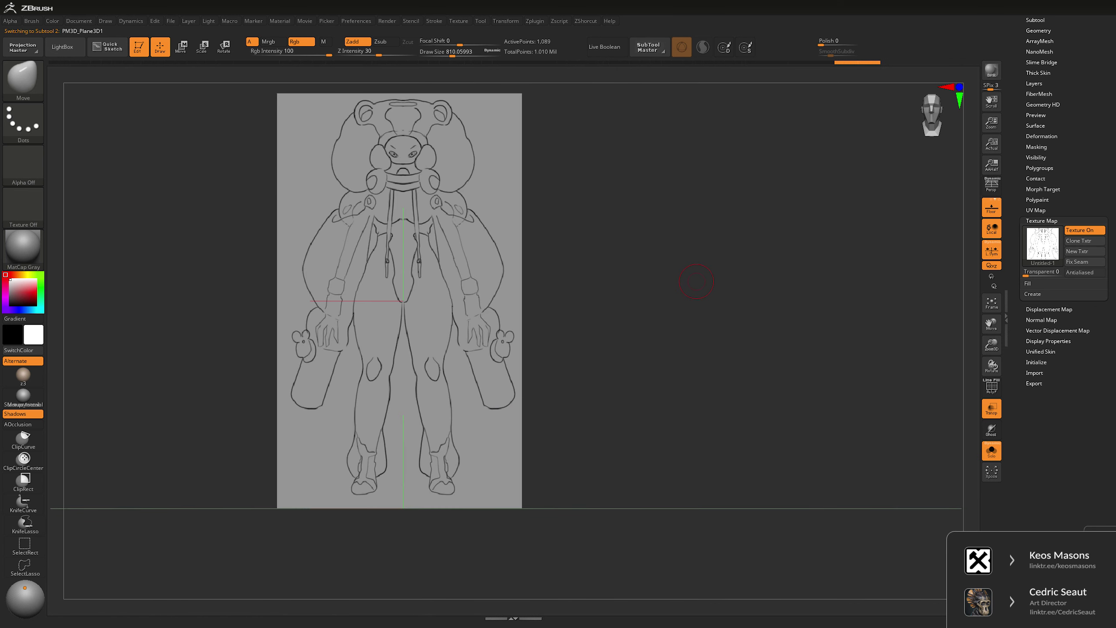
{"action": "key", "text": "shift+s"}
{"action": "left_click_drag", "start_coordinate": [695, 281], "coordinate": [694, 246], "text": "alt"}
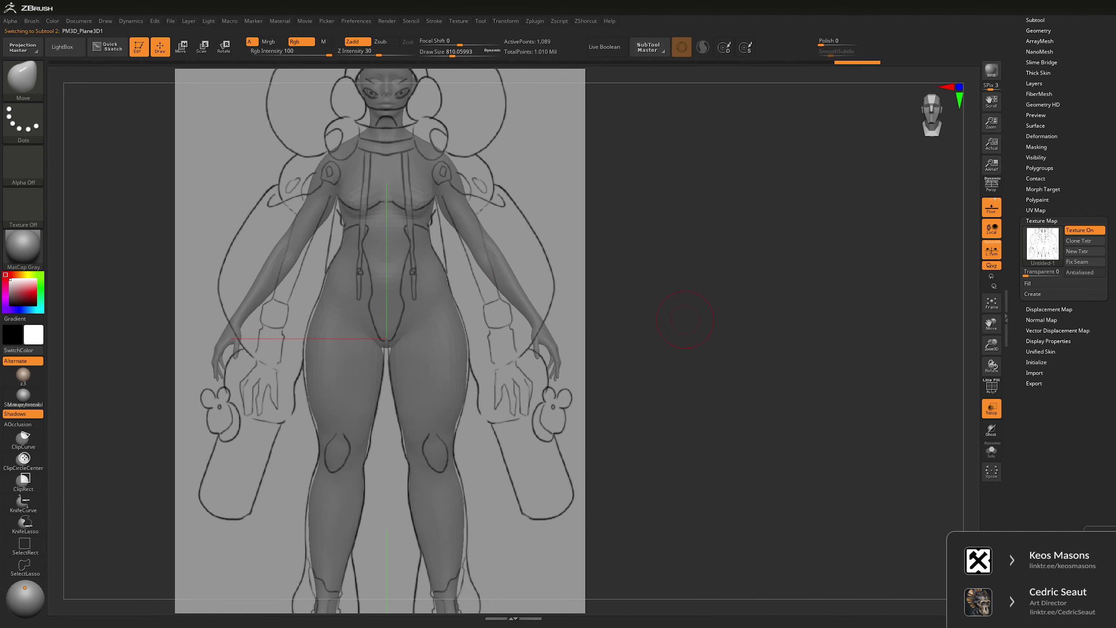
{"action": "key", "text": "space"}
{"action": "left_click_drag", "start_coordinate": [449, 238], "coordinate": [479, 238]}
{"action": "left_click", "coordinate": [433, 296], "text": "alt"}
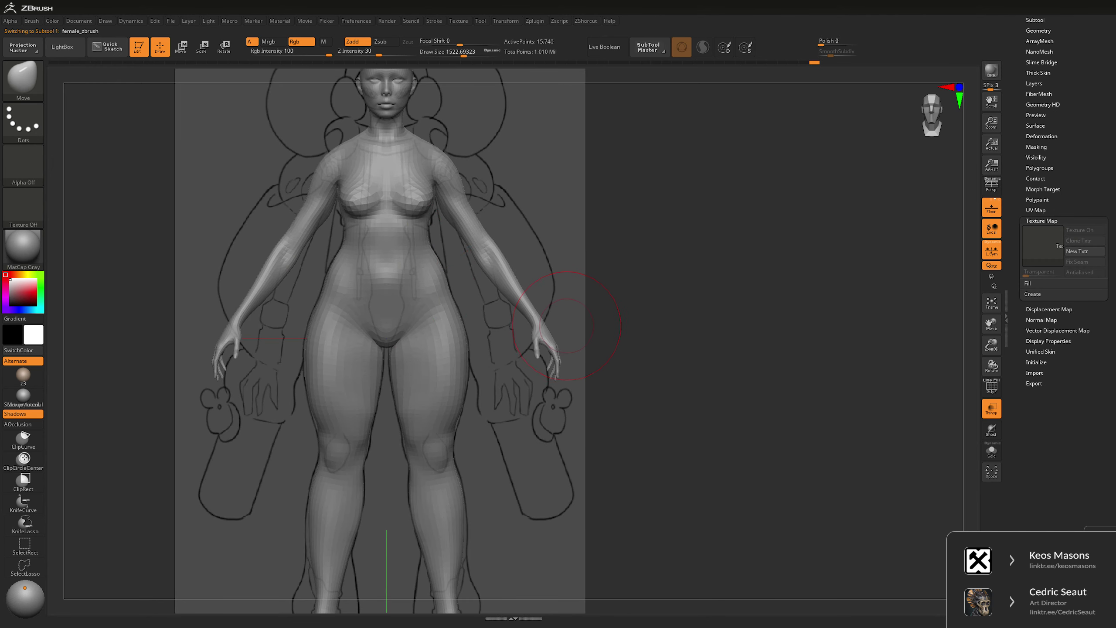
- Isolate the body mesh and hide both arms with a SelectLasso selection around the shoulders
{"action": "key", "text": "shift+s"}
{"action": "left_click_drag", "start_coordinate": [566, 326], "coordinate": [697, 252], "text": "shift"}
{"action": "left_click_drag", "start_coordinate": [489, 93], "coordinate": [436, 168], "text": "ctrl+shift"}
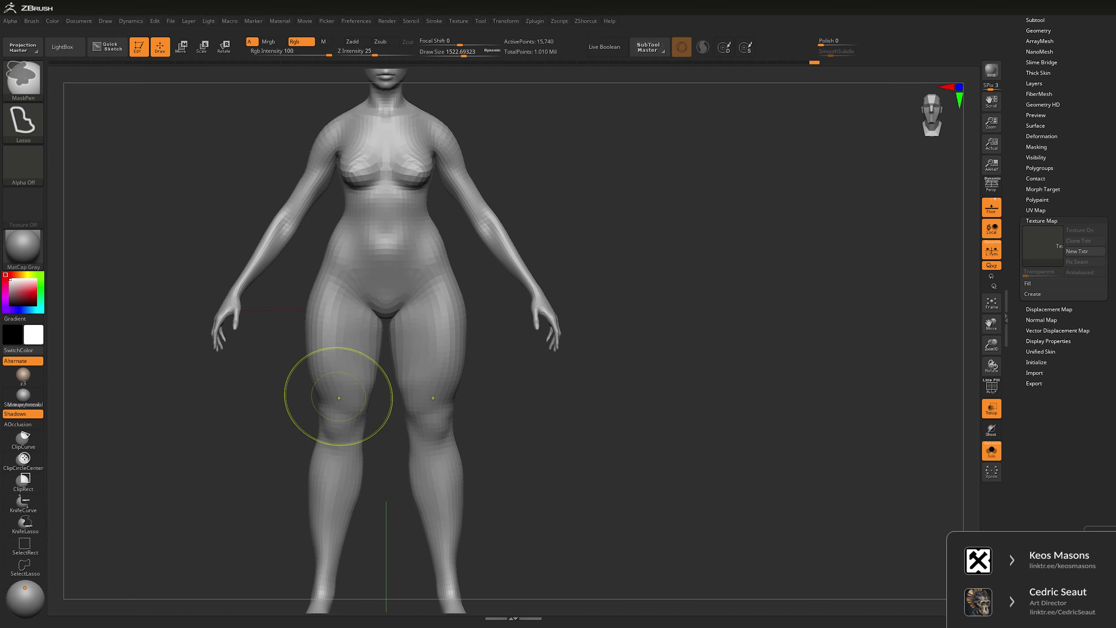
{"action": "left_click", "coordinate": [24, 568]}
{"action": "left_click_drag", "start_coordinate": [450, 101], "coordinate": [442, 120], "text": "ctrl+shift"}
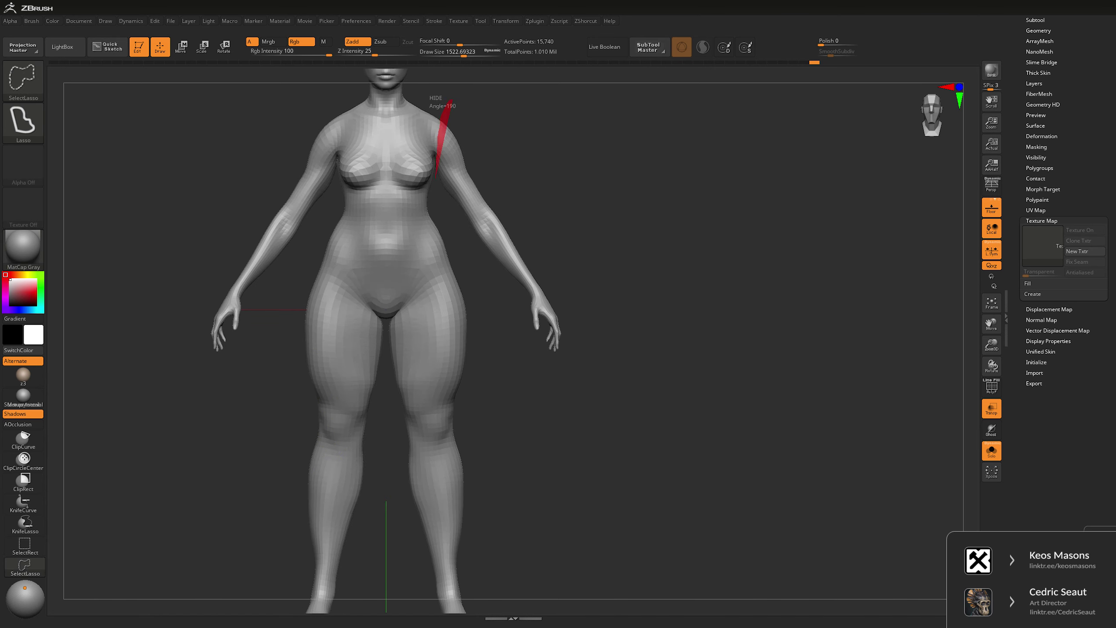
{"action": "mouse_move", "coordinate": [436, 175]}
{"action": "left_mouse_down", "text": "ctrl+alt+shift"}
{"action": "mouse_move", "coordinate": [552, 409]}
{"action": "mouse_move", "coordinate": [441, 185]}
{"action": "left_mouse_up", "text": "ctrl+alt+shift"}
- Turn off the floor grid and shape the hips and lower abdomen with the Move brush at draw sizes of about 1821 and 1338
{"action": "mouse_move", "coordinate": [572, 286]}
{"action": "left_mouse_down", "text": "shift"}
{"action": "mouse_move", "coordinate": [650, 286]}
{"action": "mouse_move", "coordinate": [417, 220]}
{"action": "left_mouse_up", "text": "shift"}
{"action": "key", "text": "space"}
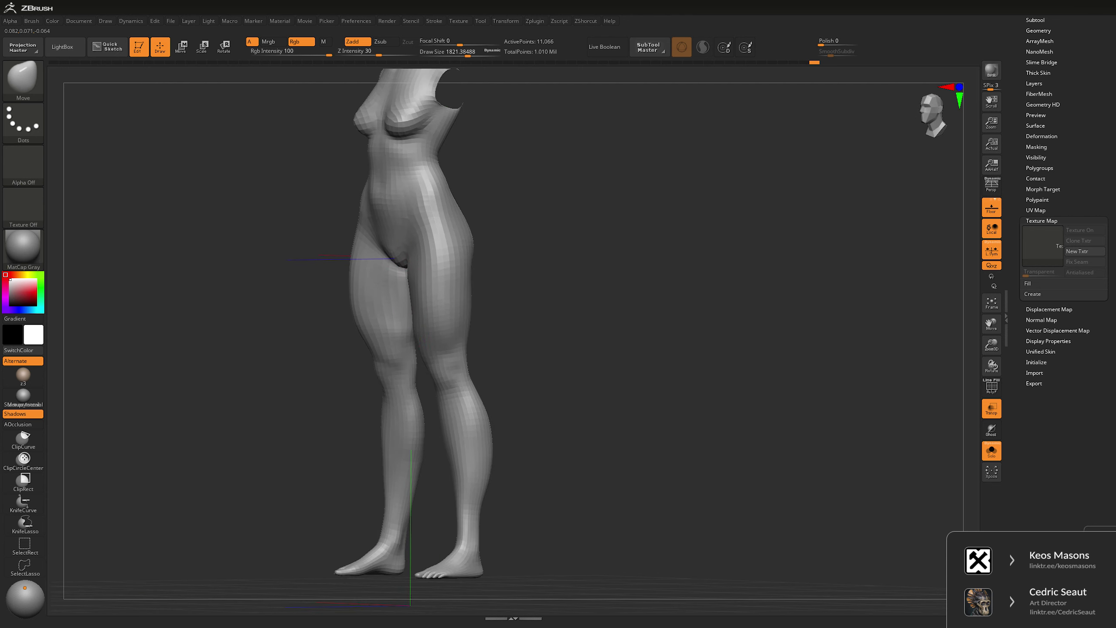
{"action": "left_click", "coordinate": [991, 206]}
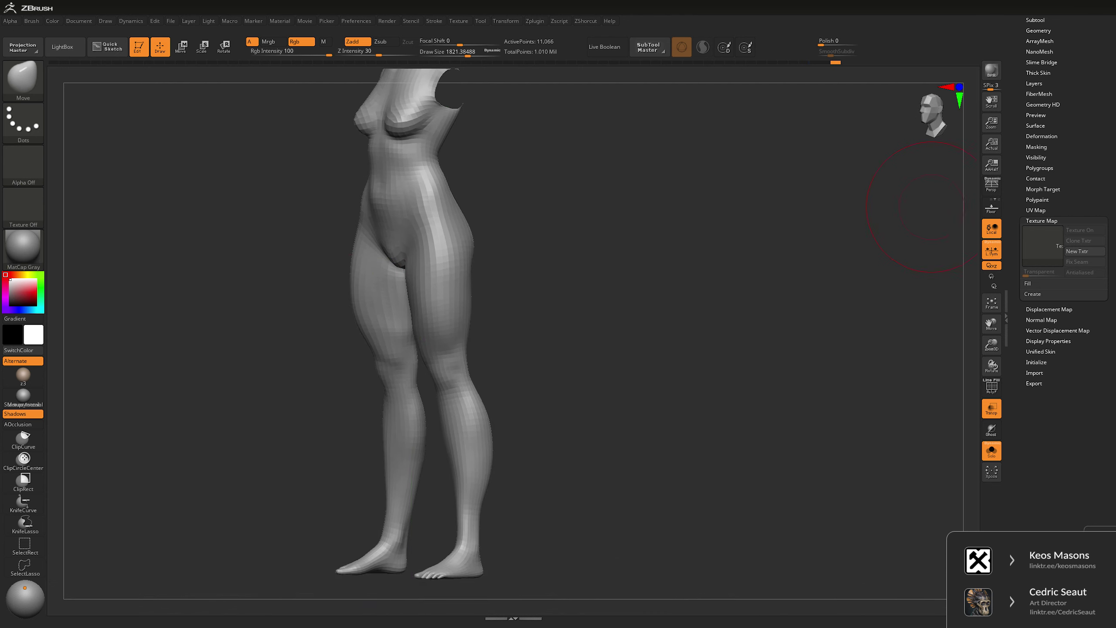
{"action": "left_click", "coordinate": [932, 115]}
{"action": "mouse_move", "coordinate": [484, 271]}
{"action": "left_mouse_down"}
{"action": "mouse_move", "coordinate": [379, 270]}
{"action": "mouse_move", "coordinate": [395, 229]}
{"action": "left_mouse_up"}
{"action": "key", "text": "space"}
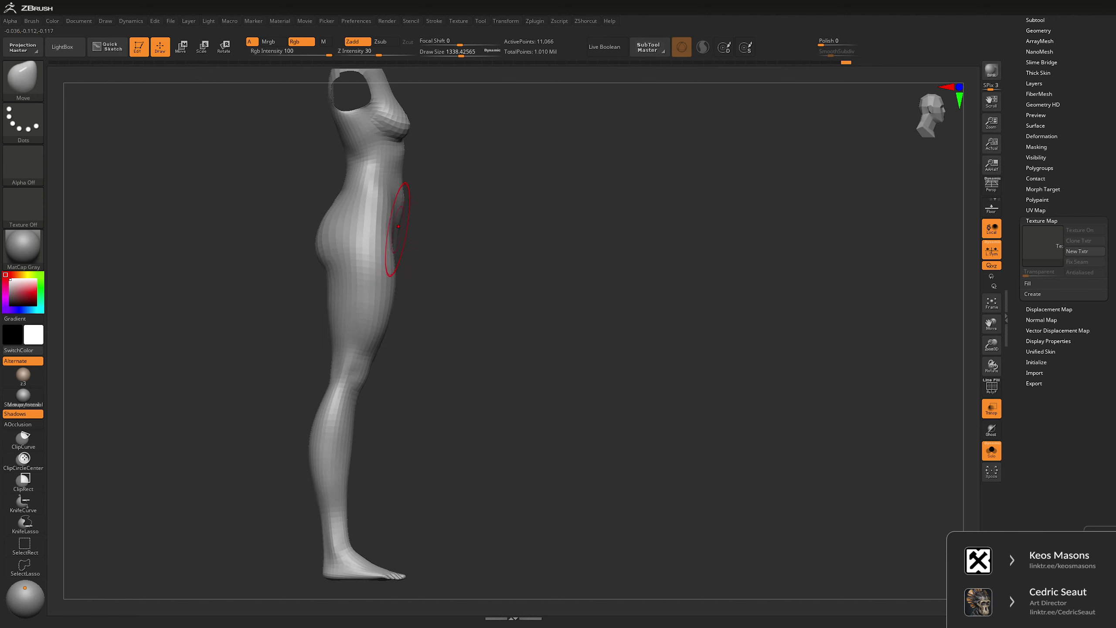
- Adjust the torso's side profile with the Move brush at a draw size of about 2499 and unhide the arms
{"action": "left_click_drag", "start_coordinate": [470, 159], "coordinate": [497, 194], "text": "alt"}
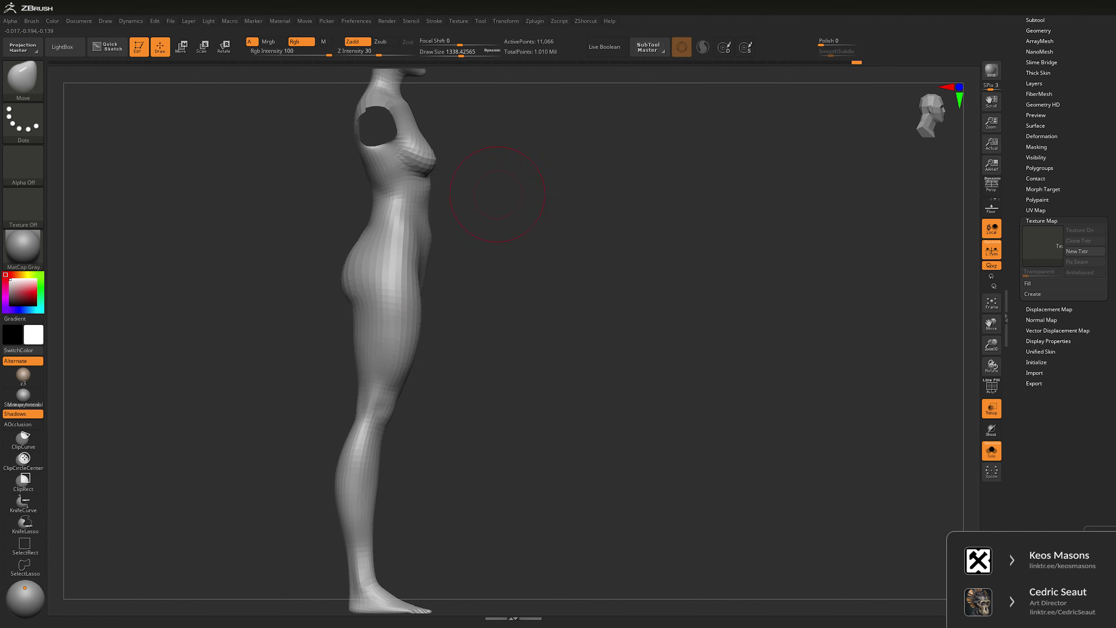
{"action": "key", "text": "space"}
{"action": "mouse_move", "coordinate": [387, 209]}
{"action": "left_mouse_down", "text": "alt"}
{"action": "mouse_move", "coordinate": [434, 221]}
{"action": "mouse_move", "coordinate": [471, 187]}
{"action": "left_mouse_up", "text": "alt"}
{"action": "left_click", "coordinate": [426, 200], "text": "ctrl+shift"}
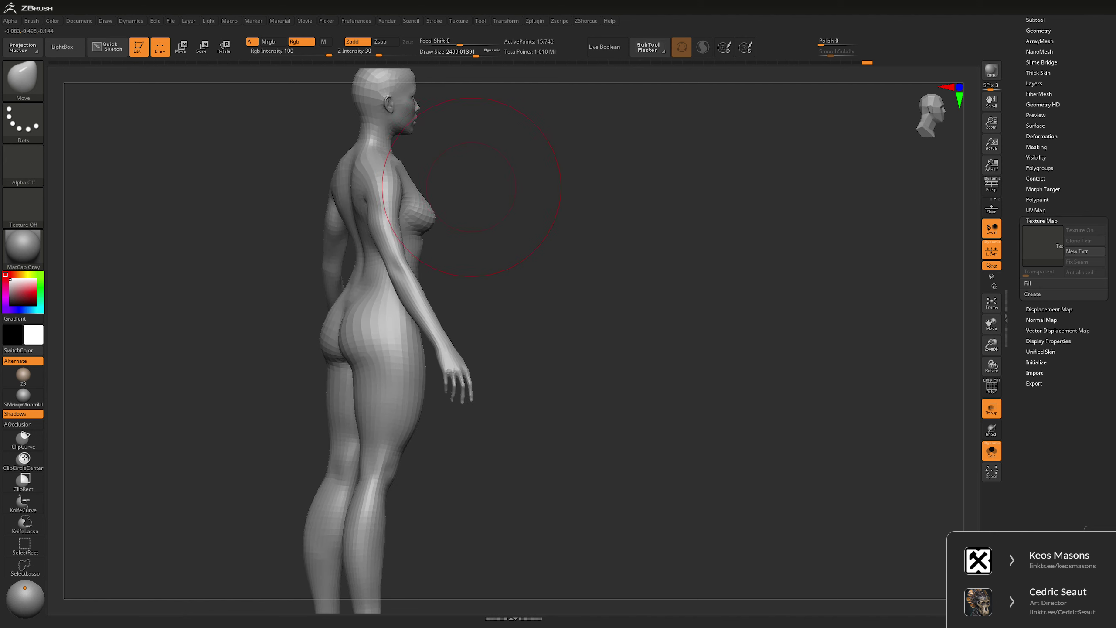
- Reshape the thighs and groin from an angled view with the Move brush at draw sizes of about 1685 and 1309
{"action": "mouse_move", "coordinate": [340, 205]}
{"action": "left_mouse_down"}
{"action": "mouse_move", "coordinate": [395, 211]}
{"action": "mouse_move", "coordinate": [400, 132]}
{"action": "mouse_move", "coordinate": [439, 247]}
{"action": "mouse_move", "coordinate": [466, 243]}
{"action": "left_mouse_up"}
{"action": "key", "text": "space"}
{"action": "left_click_drag", "start_coordinate": [523, 326], "coordinate": [374, 237]}
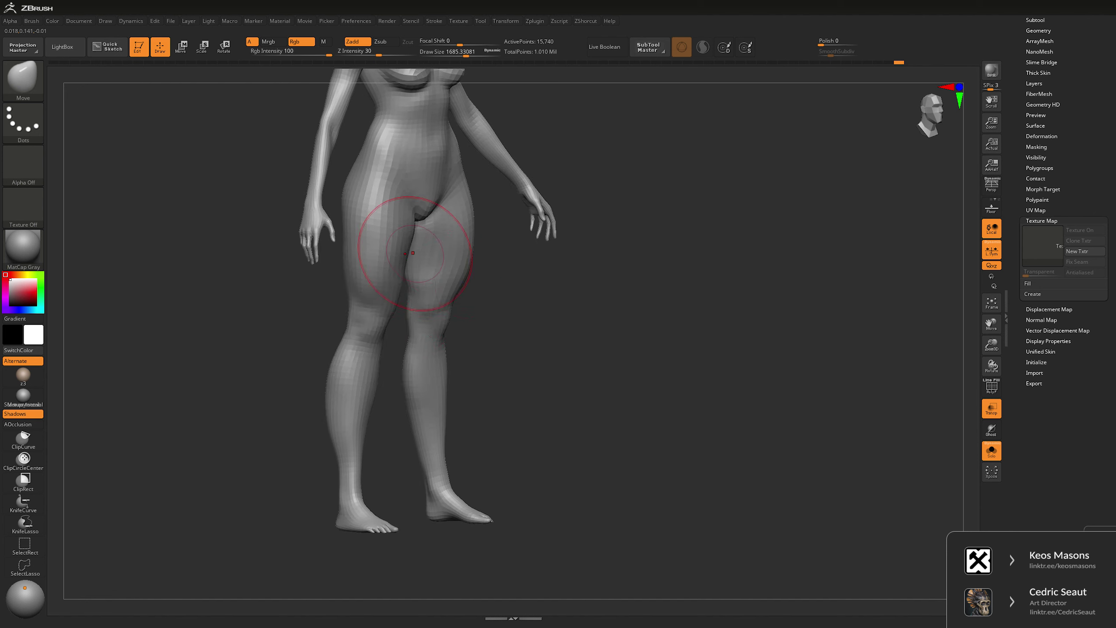
{"action": "key", "text": "["}
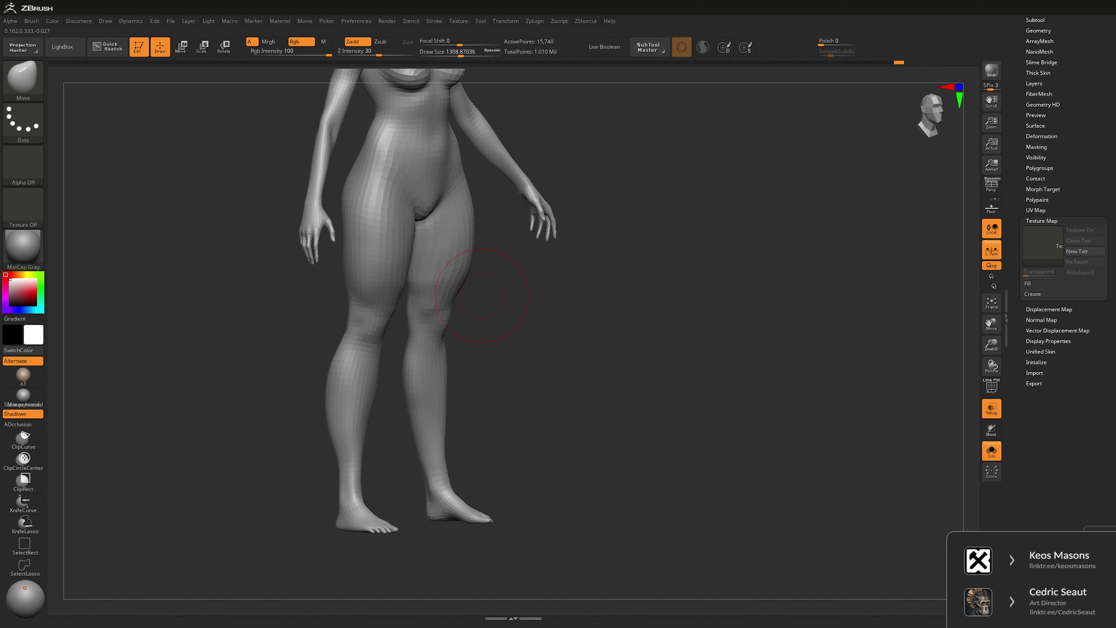
- Hide the hands and forearms with a lasso selection and refine the thighs with the Move brush at a draw size of about 1652
{"action": "mouse_move", "coordinate": [549, 264]}
{"action": "left_mouse_down"}
{"action": "mouse_move", "coordinate": [506, 185]}
{"action": "mouse_move", "coordinate": [552, 125]}
{"action": "mouse_move", "coordinate": [518, 194]}
{"action": "left_mouse_up"}
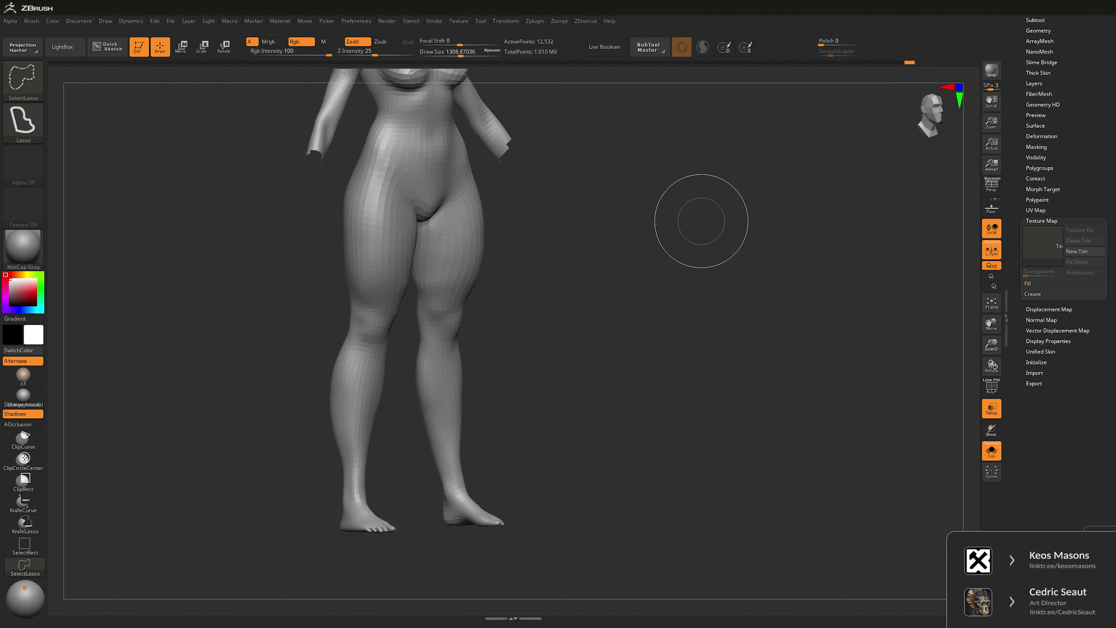
{"action": "left_click_drag", "start_coordinate": [701, 219], "coordinate": [571, 237]}
{"action": "key", "text": "space"}
{"action": "left_click_drag", "start_coordinate": [466, 243], "coordinate": [492, 243]}
{"action": "left_click_drag", "start_coordinate": [593, 246], "coordinate": [495, 237]}
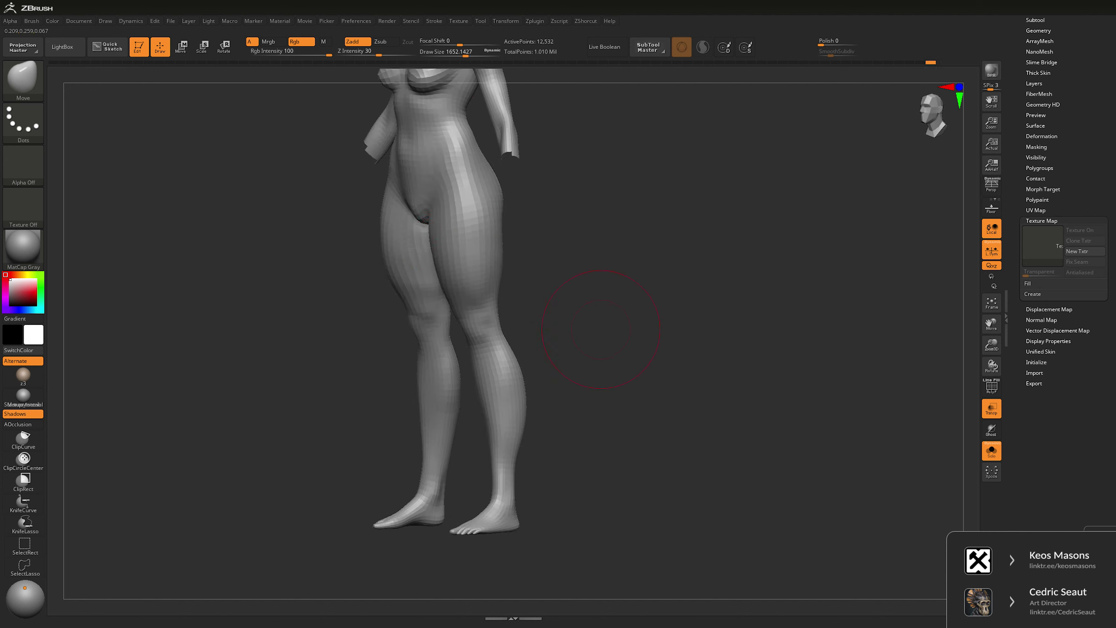
- Shift the lower legs backward in side view with the Move brush at a draw size of about 3145
{"action": "mouse_move", "coordinate": [601, 330]}
{"action": "left_mouse_down"}
{"action": "mouse_move", "coordinate": [526, 277]}
{"action": "mouse_move", "coordinate": [424, 279]}
{"action": "mouse_move", "coordinate": [506, 264]}
{"action": "mouse_move", "coordinate": [638, 297]}
{"action": "left_mouse_up"}
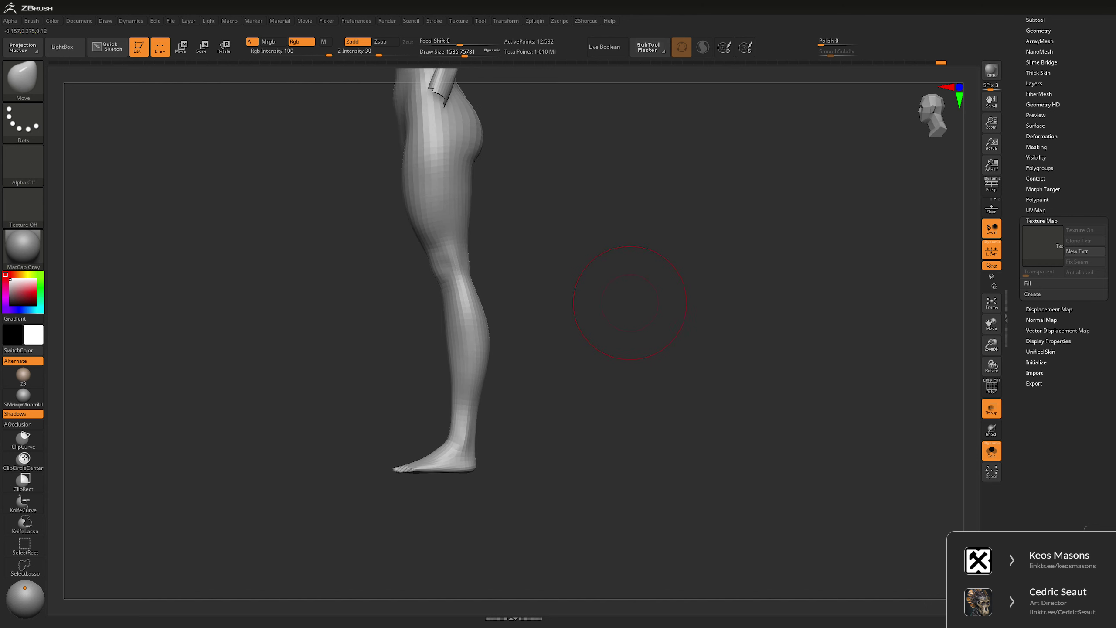
{"action": "key", "text": "space"}
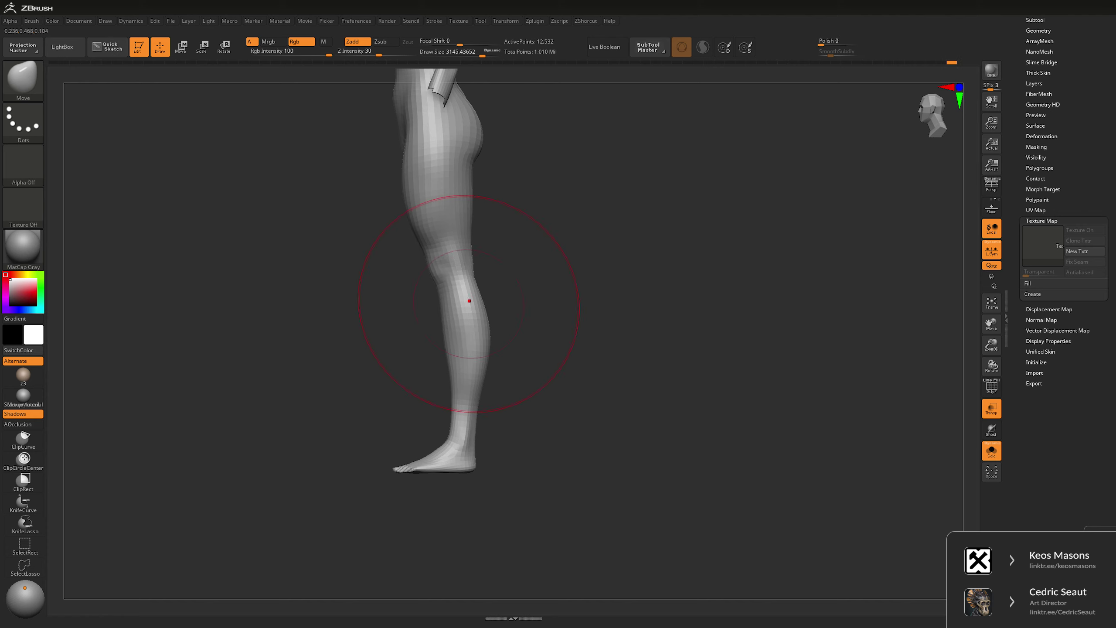
{"action": "left_click_drag", "start_coordinate": [488, 364], "coordinate": [498, 365]}
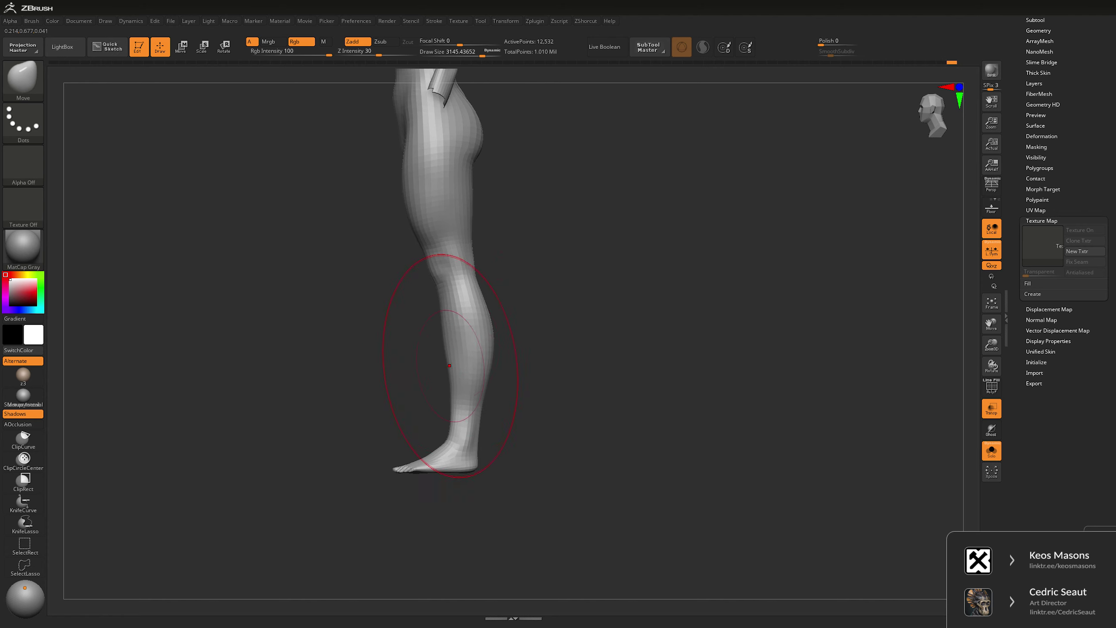
{"action": "left_click_drag", "start_coordinate": [461, 246], "coordinate": [506, 253]}
- Balance the thigh and calf volumes with the Move brush at draw sizes of about 2706 and 1194
{"action": "key", "text": "space"}
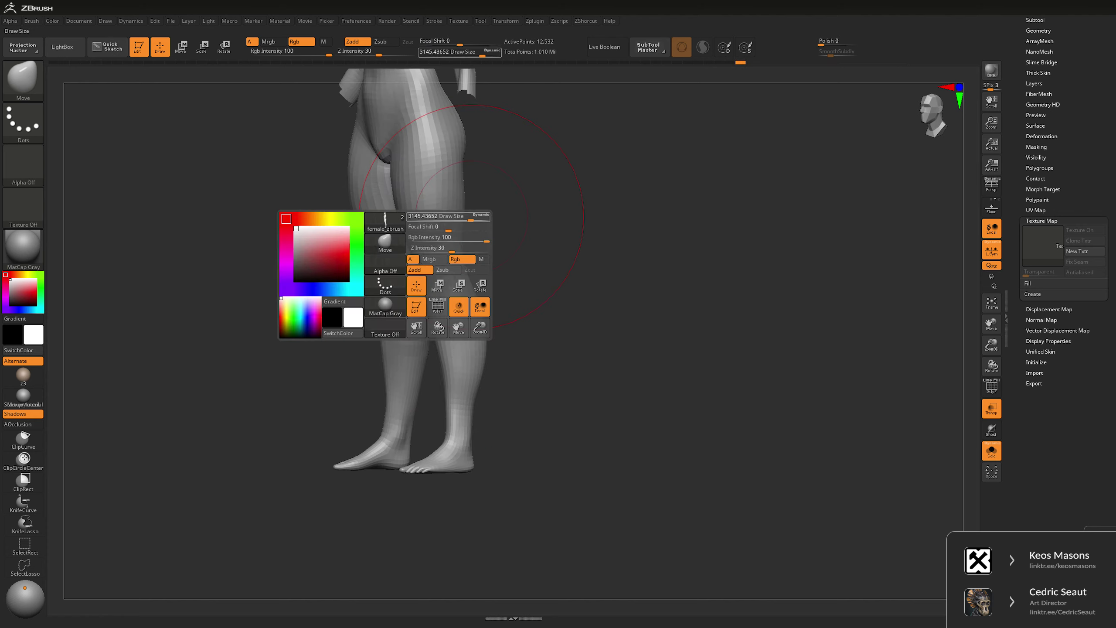
{"action": "mouse_move", "coordinate": [466, 354]}
{"action": "left_mouse_down"}
{"action": "mouse_move", "coordinate": [441, 394]}
{"action": "mouse_move", "coordinate": [461, 199]}
{"action": "left_mouse_up"}
{"action": "key", "text": "space"}
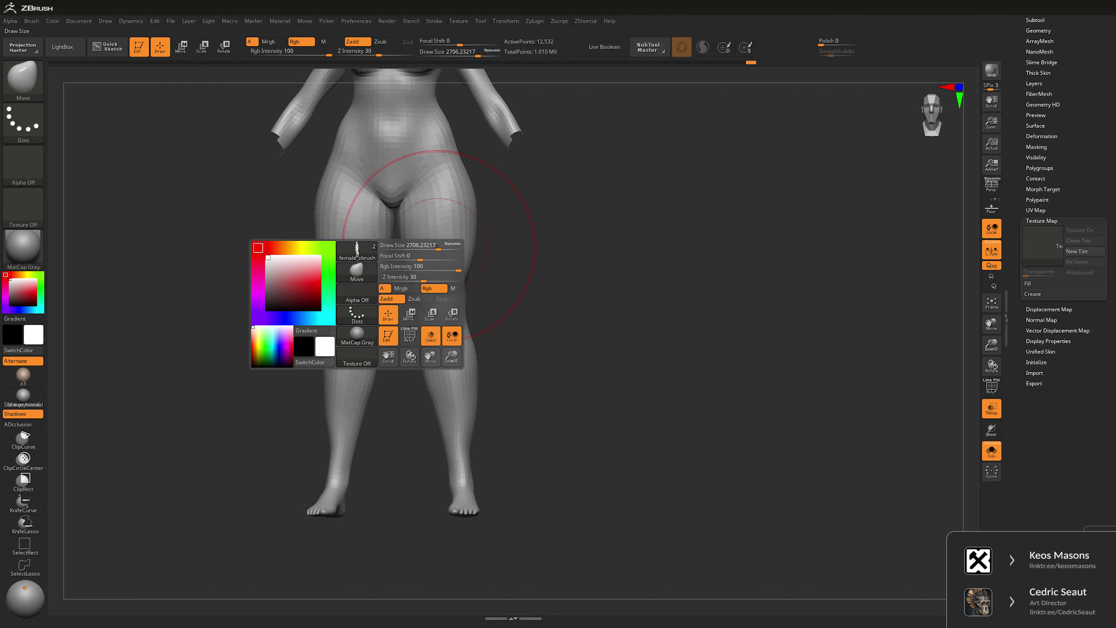
{"action": "key", "text": "shift"}
{"action": "mouse_move", "coordinate": [422, 294]}
{"action": "left_mouse_down", "text": "shift"}
{"action": "mouse_move", "coordinate": [406, 250]}
{"action": "mouse_move", "coordinate": [466, 369]}
{"action": "mouse_move", "coordinate": [558, 344]}
{"action": "mouse_move", "coordinate": [486, 372]}
{"action": "left_mouse_up", "text": "shift"}
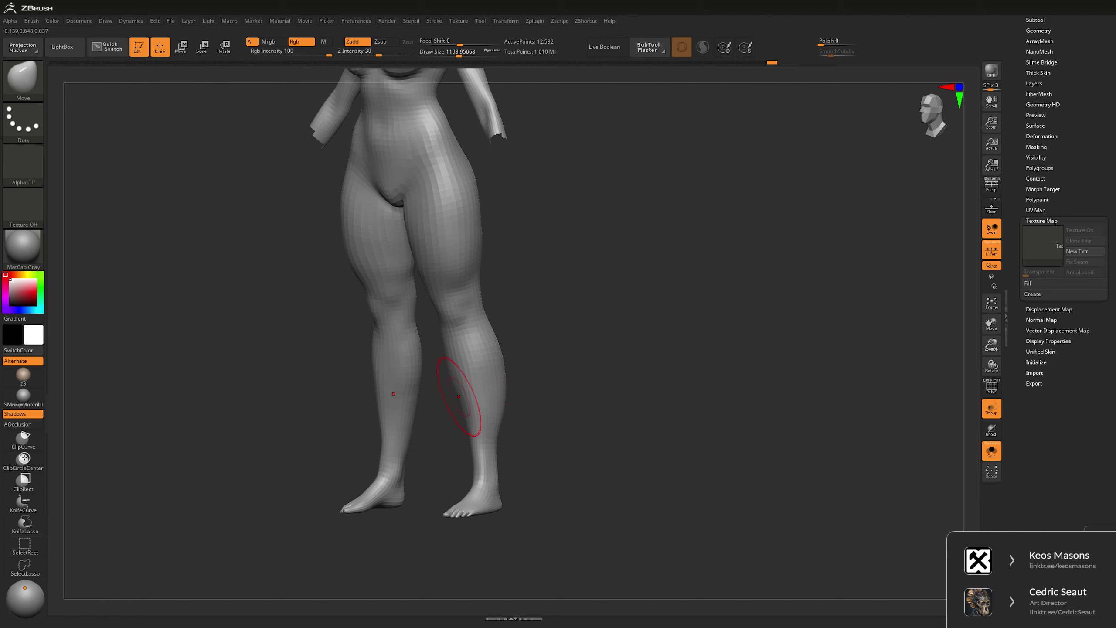
- Refine and smooth the calves and ankles with the Move and Smooth brushes at draw sizes of about 1429 and 1222
{"action": "mouse_move", "coordinate": [467, 423]}
{"action": "left_mouse_down", "text": "alt"}
{"action": "mouse_move", "coordinate": [488, 325]}
{"action": "mouse_move", "coordinate": [497, 345]}
{"action": "left_mouse_up", "text": "alt"}
{"action": "left_click_drag", "start_coordinate": [493, 285], "coordinate": [422, 264]}
{"action": "key", "text": "space"}
{"action": "key", "text": "shift"}
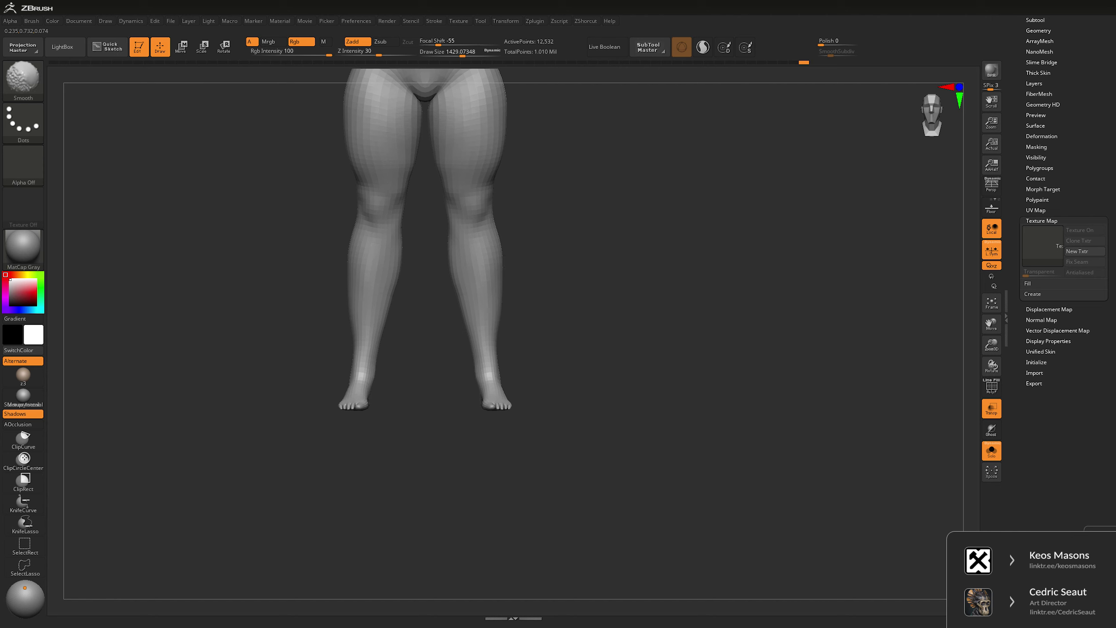
{"action": "left_click_drag", "start_coordinate": [514, 277], "coordinate": [505, 275]}
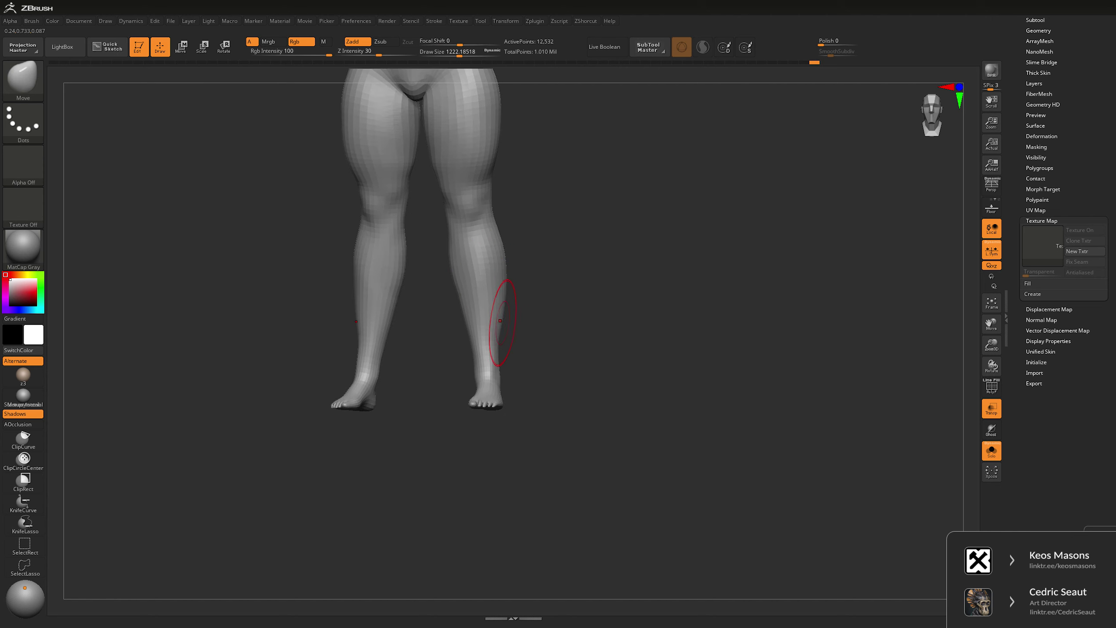
{"action": "key", "text": "space"}
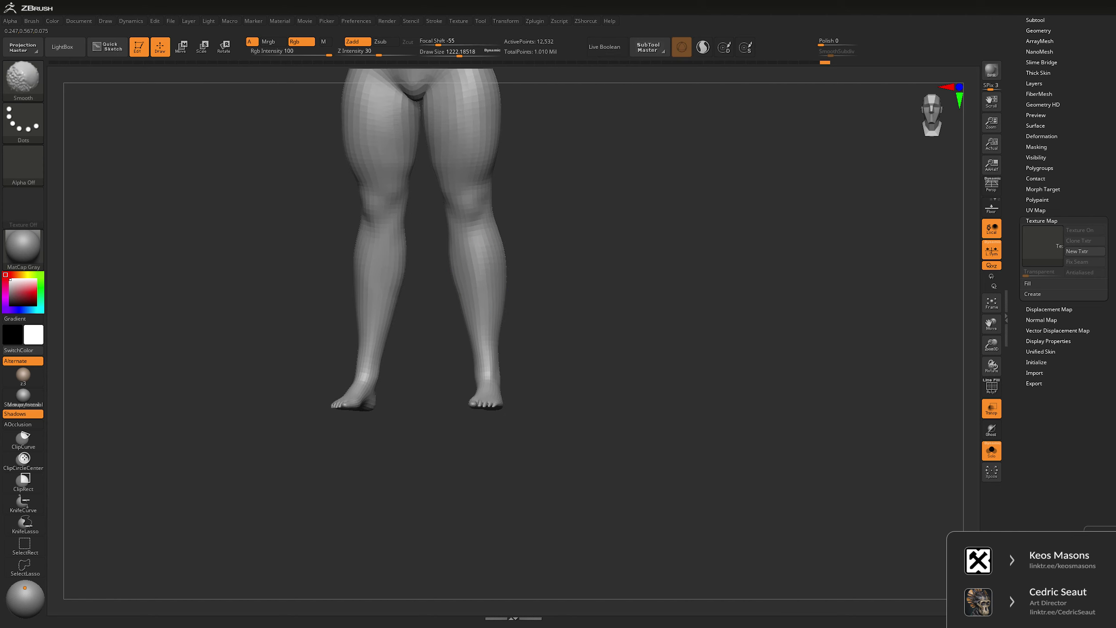
- Shape the inner thighs and groin with the Move brush at draw sizes of about 1222 and 1619
{"action": "mouse_move", "coordinate": [613, 227]}
{"action": "left_mouse_down"}
{"action": "mouse_move", "coordinate": [637, 238]}
{"action": "mouse_move", "coordinate": [852, 231]}
{"action": "mouse_move", "coordinate": [598, 339]}
{"action": "left_mouse_up"}
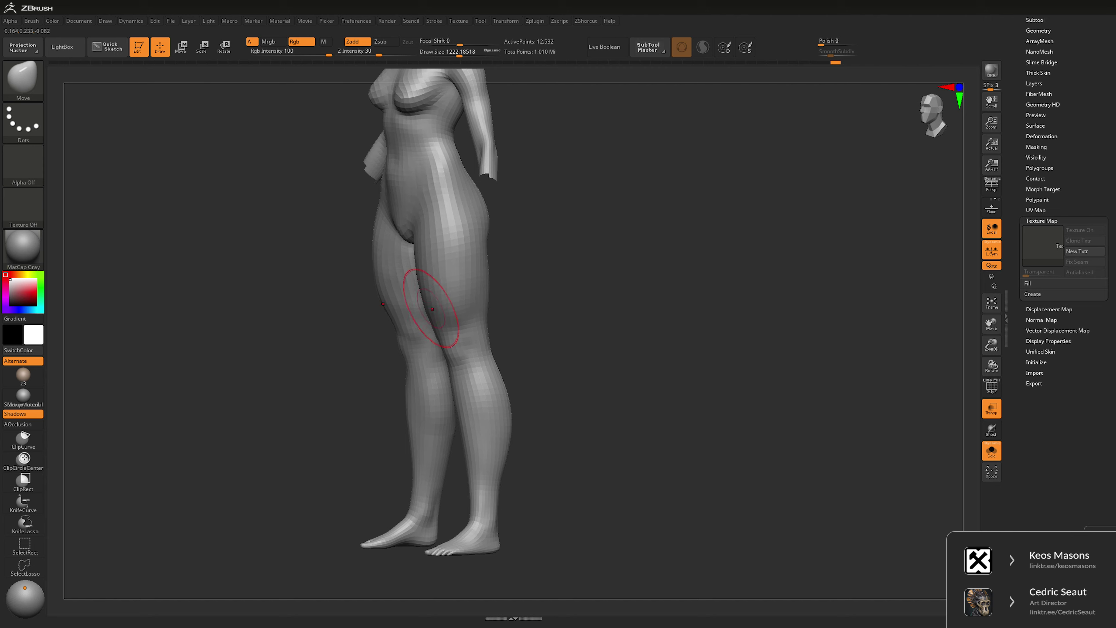
{"action": "left_click_drag", "start_coordinate": [541, 274], "coordinate": [398, 249]}
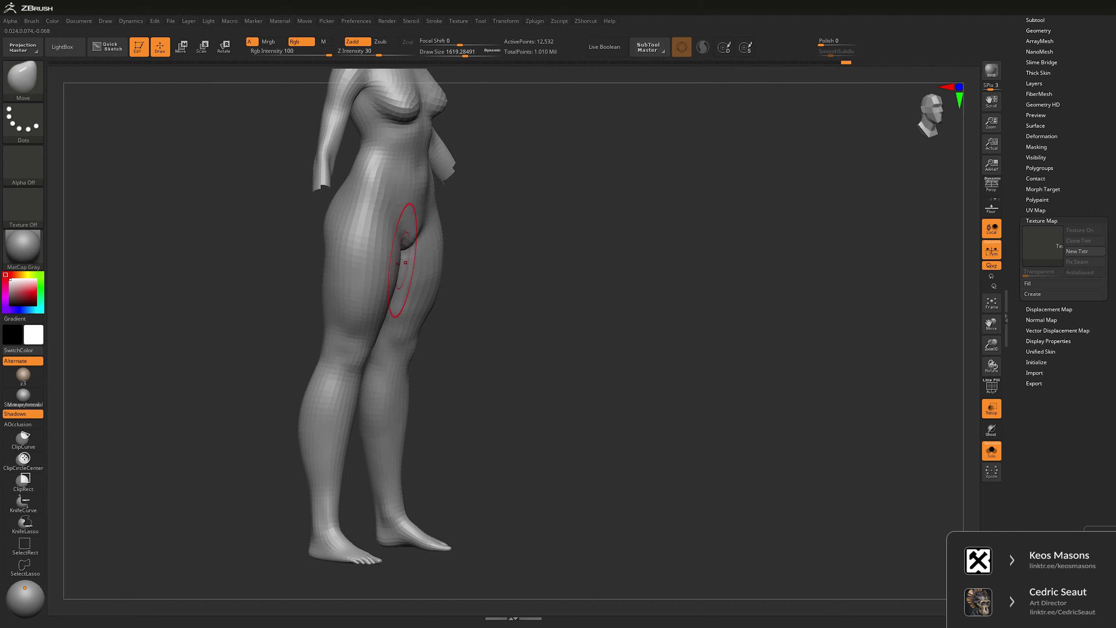
{"action": "left_click_drag", "start_coordinate": [391, 272], "coordinate": [423, 261]}
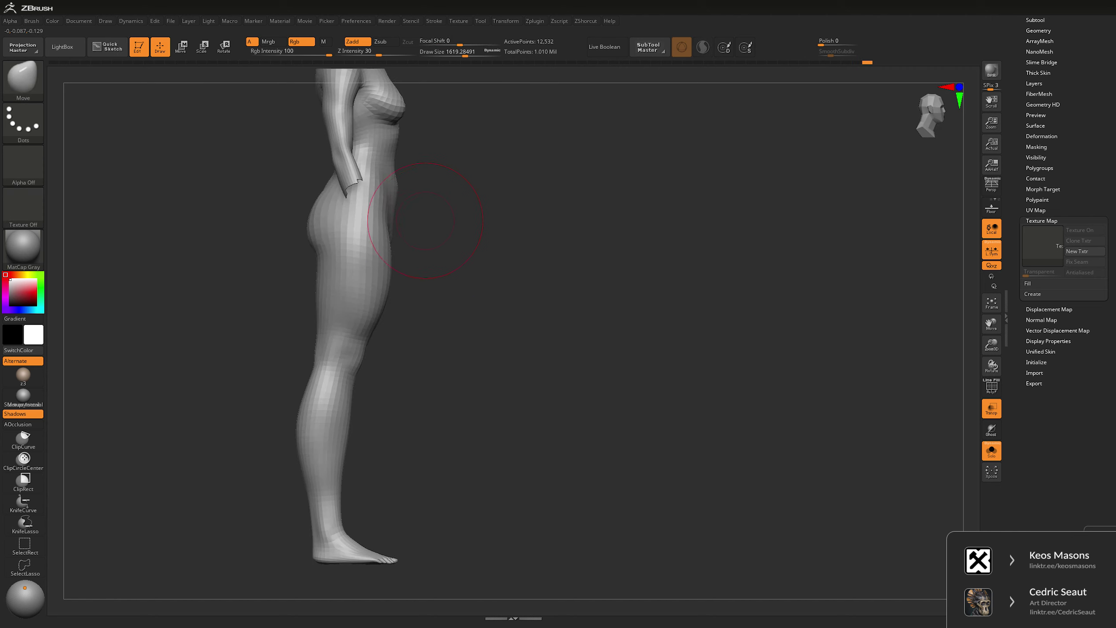
- Hide the remaining arm sections and adjust the lower back in side view with the Move brush at a draw size of about 2339
{"action": "mouse_move", "coordinate": [511, 389]}
{"action": "left_mouse_down"}
{"action": "mouse_move", "coordinate": [646, 416]}
{"action": "mouse_move", "coordinate": [691, 438]}
{"action": "left_mouse_up"}
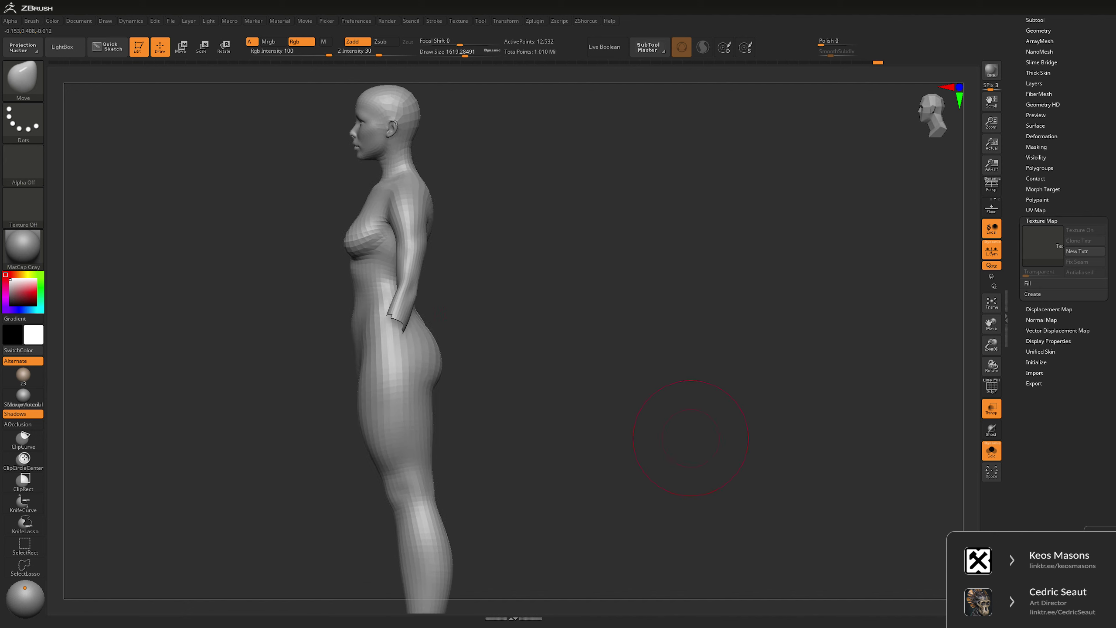
{"action": "mouse_move", "coordinate": [431, 259]}
{"action": "left_mouse_down"}
{"action": "mouse_move", "coordinate": [528, 222]}
{"action": "mouse_move", "coordinate": [593, 351]}
{"action": "mouse_move", "coordinate": [526, 238]}
{"action": "left_mouse_up"}
{"action": "left_click_drag", "start_coordinate": [571, 321], "coordinate": [375, 320]}
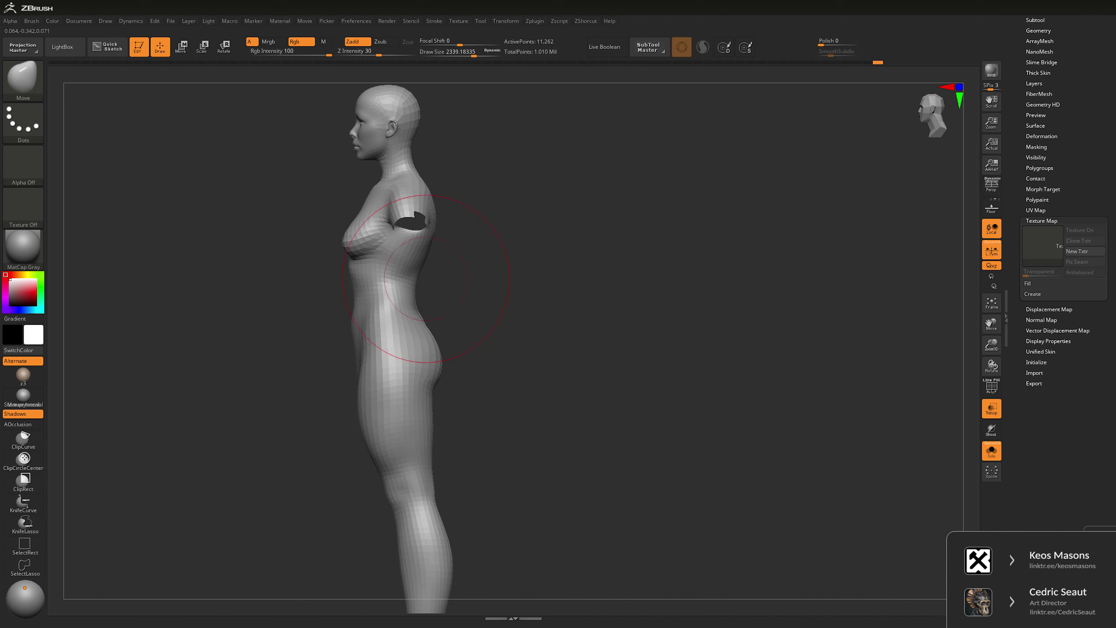
{"action": "left_click_drag", "start_coordinate": [426, 278], "coordinate": [435, 281]}
- Refine the torso profile with the Move brush at a draw size of about 1999 and unhide the whole body
{"action": "key", "text": "space"}
{"action": "mouse_move", "coordinate": [444, 242]}
{"action": "left_mouse_down"}
{"action": "mouse_move", "coordinate": [433, 242]}
{"action": "mouse_move", "coordinate": [580, 272]}
{"action": "mouse_move", "coordinate": [704, 279]}
{"action": "left_mouse_up"}
{"action": "left_click", "coordinate": [712, 280], "text": "ctrl+shift"}
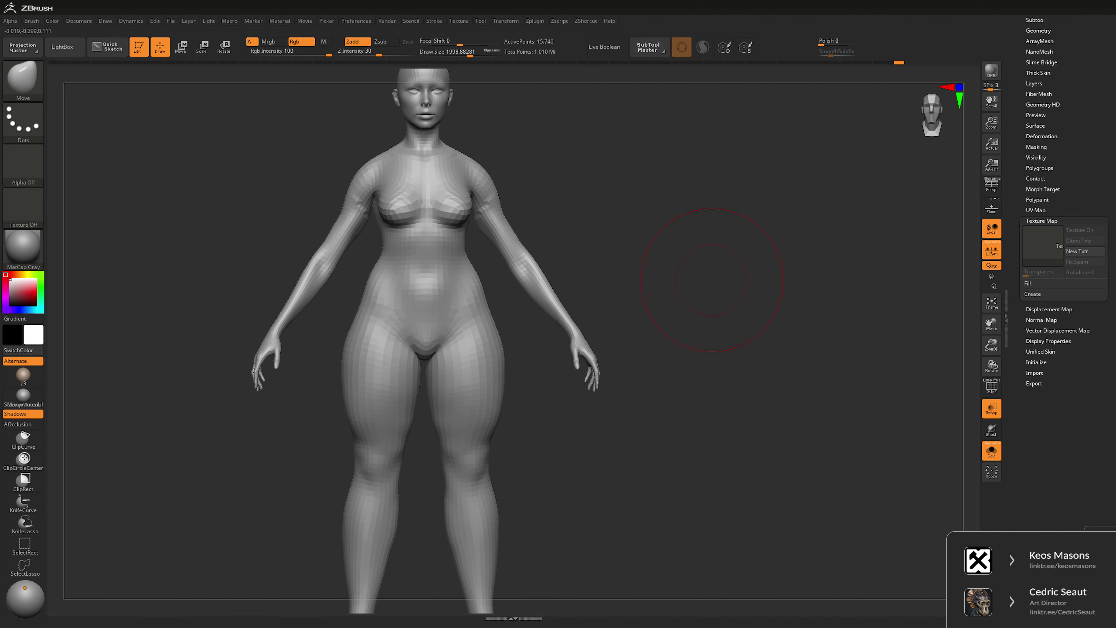
{"action": "key", "text": "ctrl+z"}
{"action": "left_click", "coordinate": [699, 275], "text": "ctrl+shift"}
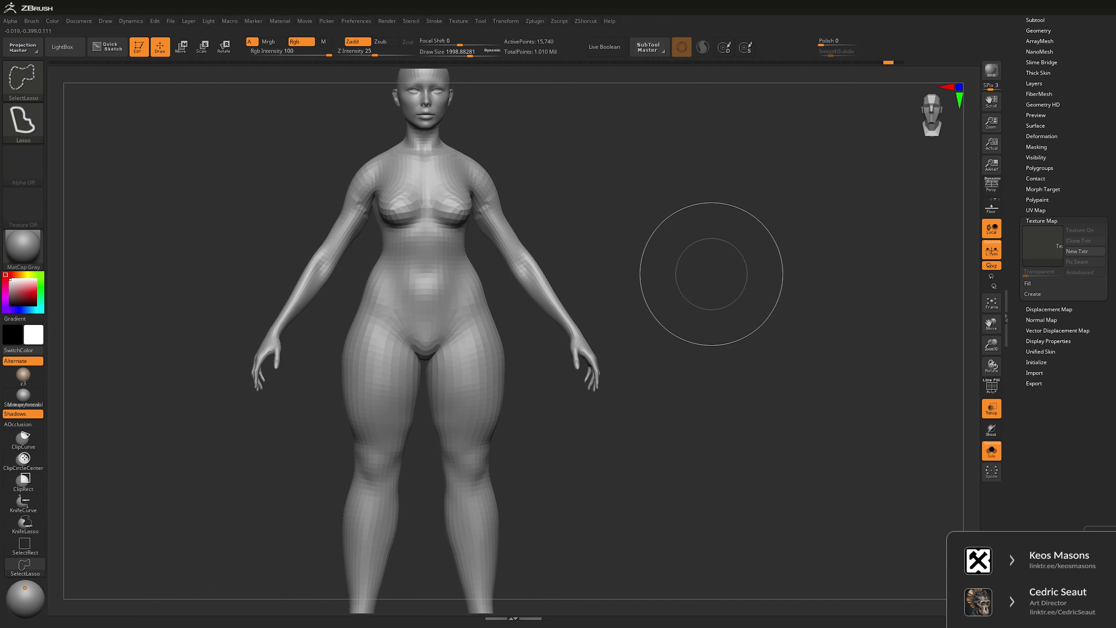
- Smooth the upper arms near the armpits in front view with the Smooth brush at a draw size of about 414
{"action": "left_click_drag", "start_coordinate": [698, 274], "coordinate": [625, 242], "text": "alt"}
{"action": "key", "text": "space"}
{"action": "left_click_drag", "start_coordinate": [528, 190], "coordinate": [492, 189]}
{"action": "key", "text": "shift"}
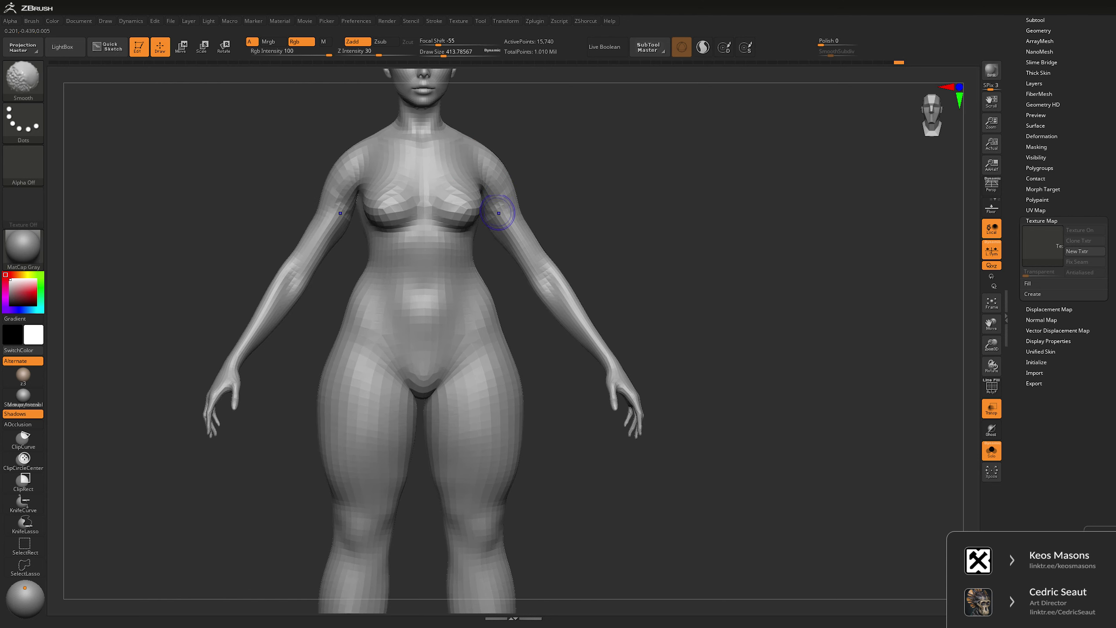
{"action": "left_click_drag", "start_coordinate": [747, 264], "coordinate": [725, 328], "text": "alt"}
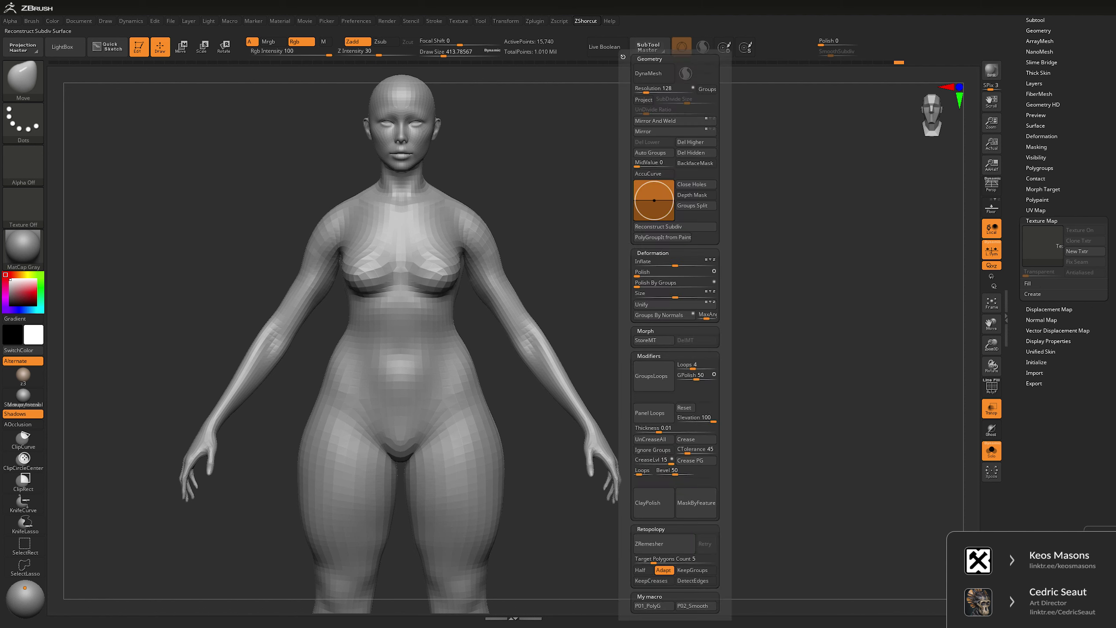
- Reshape the neck and shoulder line with the Move brush at draw sizes of about 810 and 1111
{"action": "key", "text": "space"}
{"action": "left_click_drag", "start_coordinate": [435, 185], "coordinate": [466, 185]}
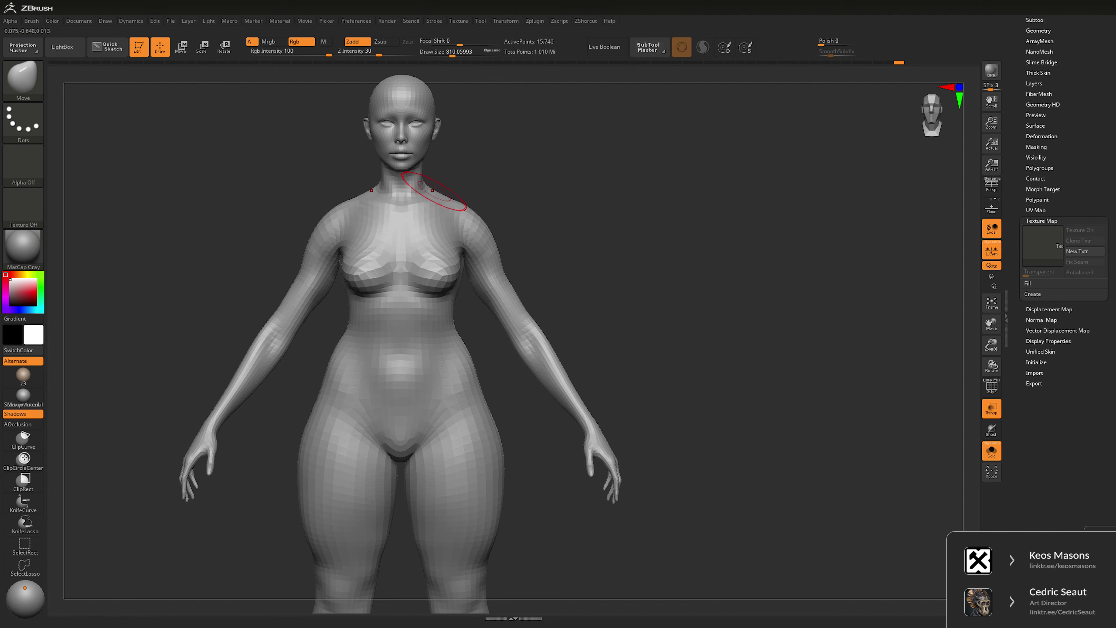
{"action": "right_click_drag", "start_coordinate": [433, 190], "coordinate": [372, 98]}
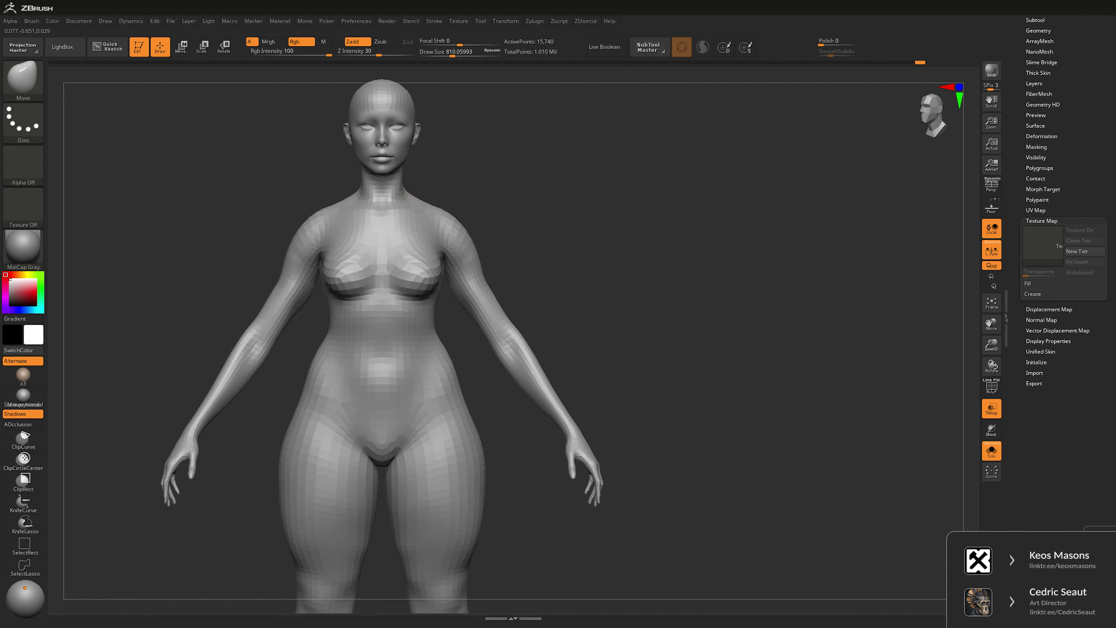
{"action": "key", "text": "space"}
{"action": "left_click_drag", "start_coordinate": [396, 206], "coordinate": [435, 207]}
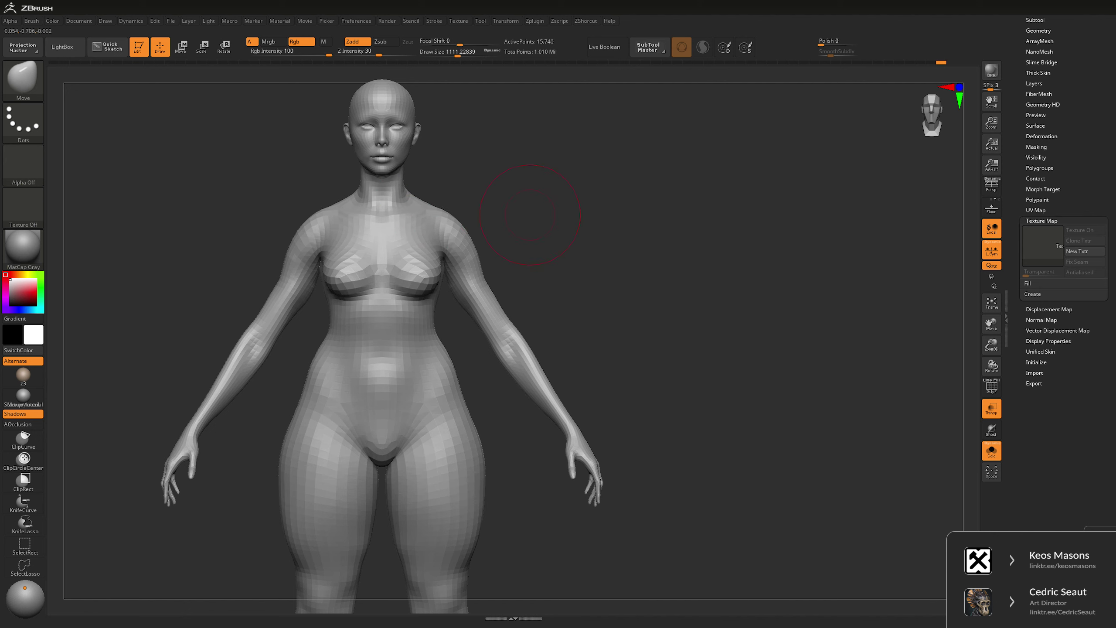
- Smooth the shoulders and arms at a draw size of about 881 and refine the body with the Move brush at about 1429
{"action": "key", "text": "space"}
{"action": "key", "text": "shift"}
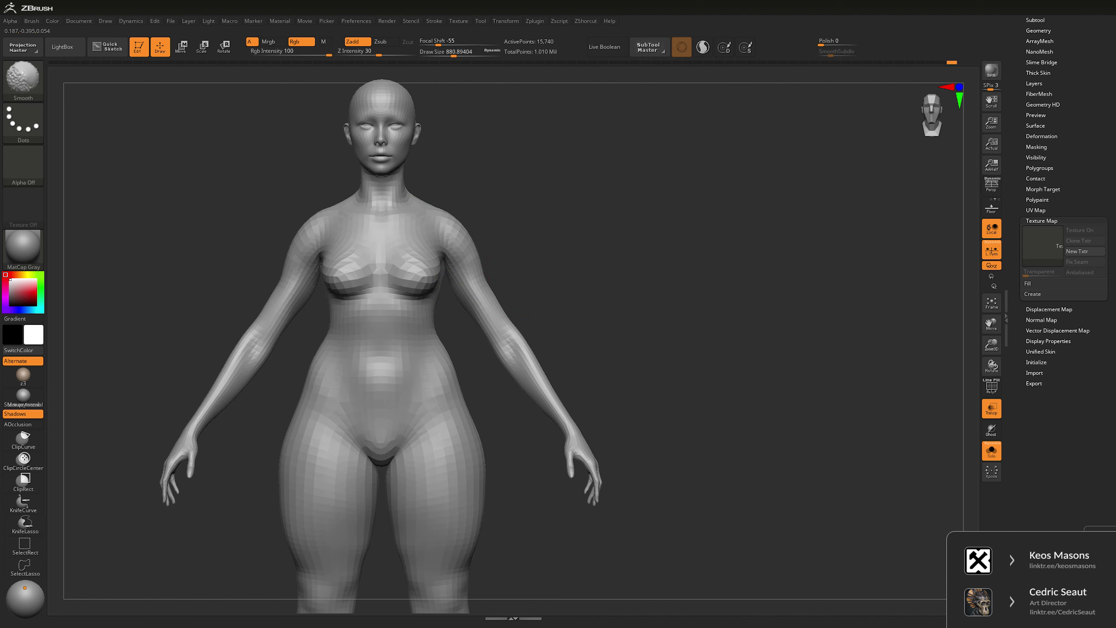
{"action": "key", "text": "space"}
{"action": "mouse_move", "coordinate": [660, 343]}
{"action": "left_mouse_down", "text": "alt"}
{"action": "mouse_move", "coordinate": [659, 273]}
{"action": "mouse_move", "coordinate": [835, 261]}
{"action": "left_mouse_up", "text": "alt"}
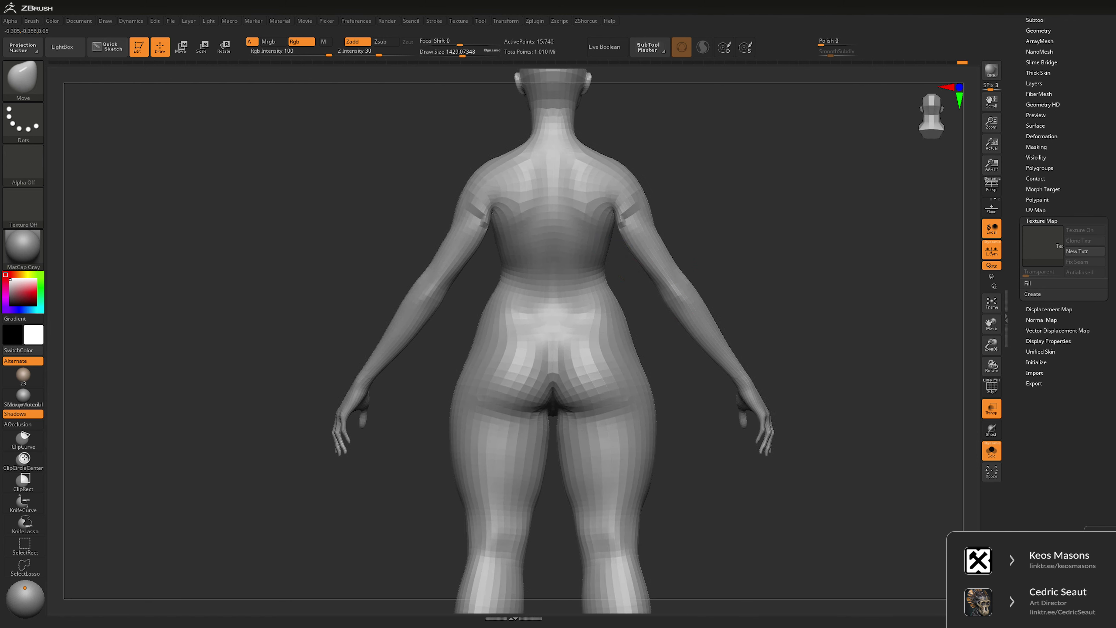
- Smooth the rear armpit creases at a draw size of about 381, refining them with the Move brush at about 576 and 1138
{"action": "key", "text": "space"}
{"action": "key", "text": "shift"}
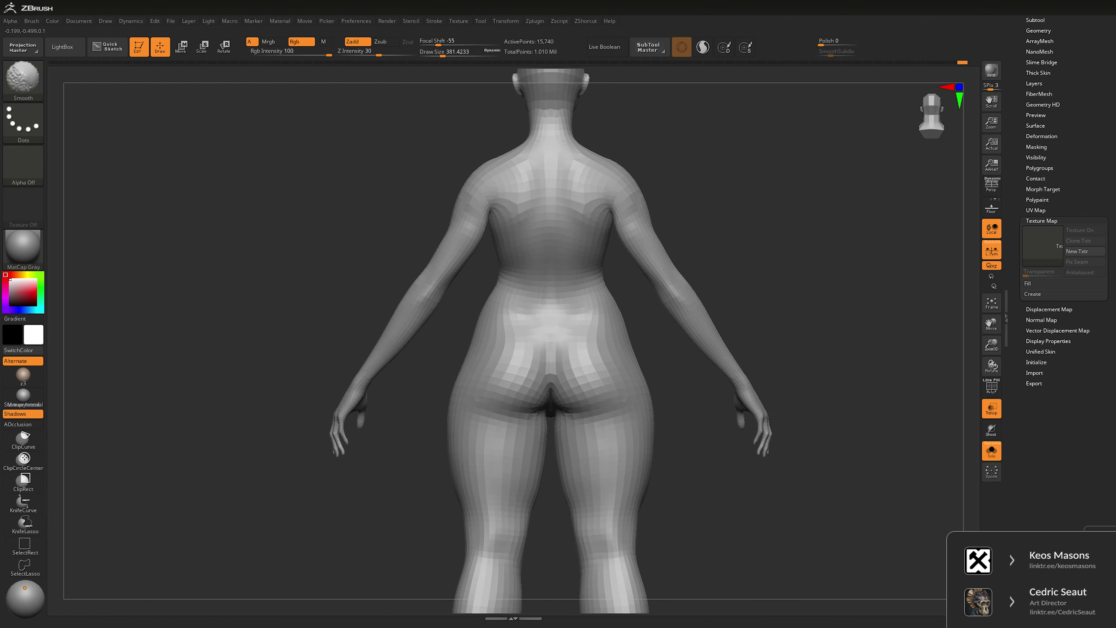
{"action": "key", "text": "space"}
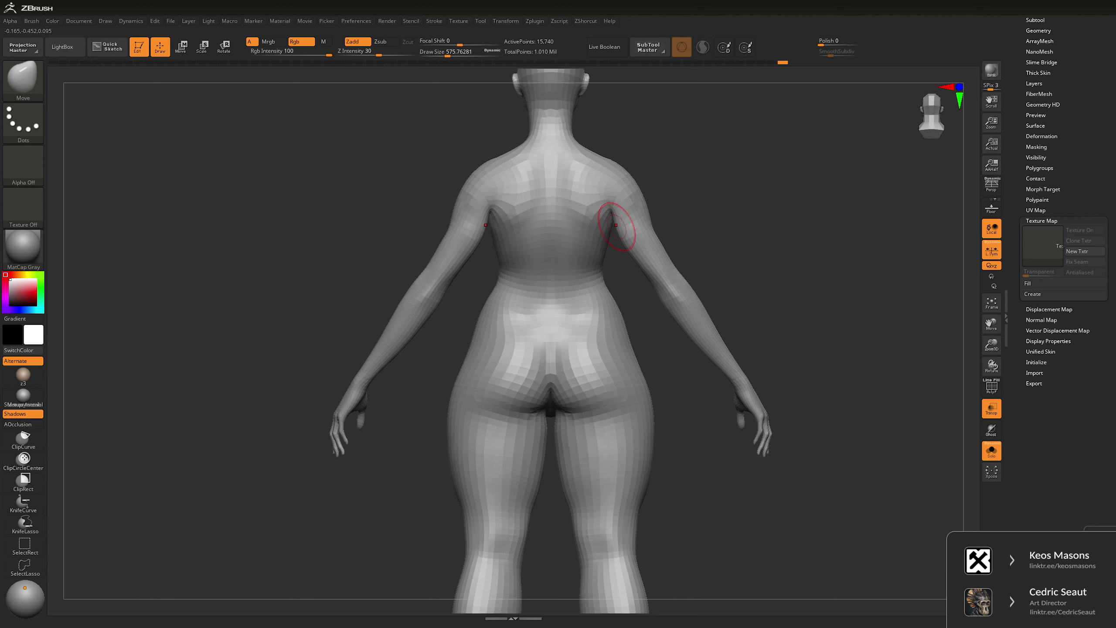
{"action": "mouse_move", "coordinate": [624, 224]}
{"action": "left_mouse_down", "text": "alt"}
{"action": "mouse_move", "coordinate": [663, 209]}
{"action": "mouse_move", "coordinate": [584, 238]}
{"action": "mouse_move", "coordinate": [525, 278]}
{"action": "mouse_move", "coordinate": [631, 226]}
{"action": "left_mouse_up", "text": "alt"}
{"action": "key", "text": "space"}
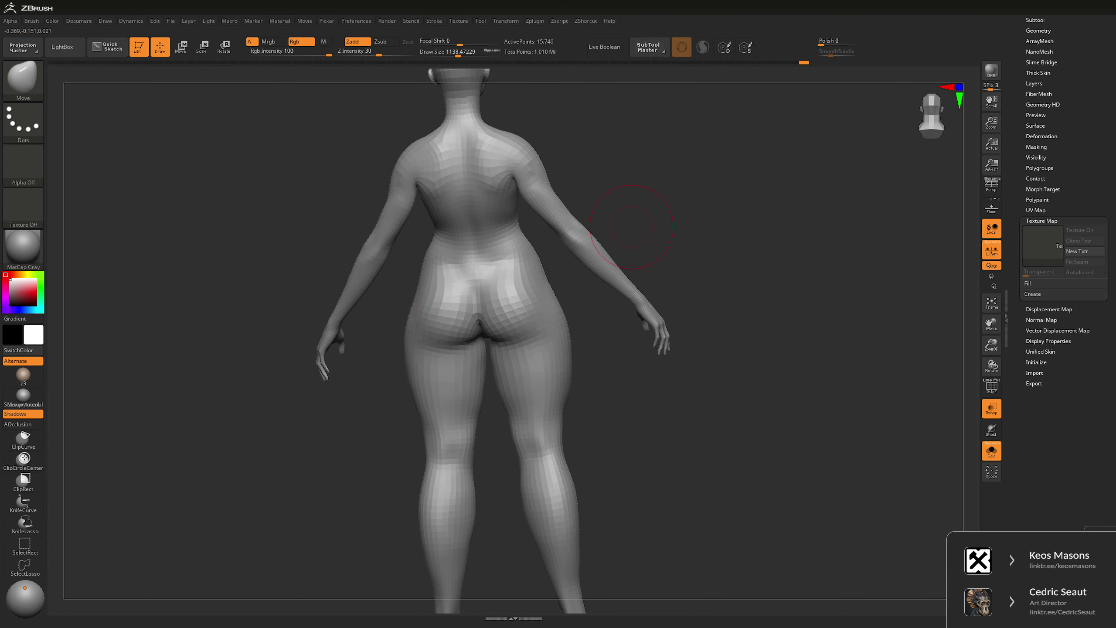
- Compare the hips and legs with the concept sketch in front view, and isolate the body again
{"action": "key", "text": "f"}
{"action": "left_click_drag", "start_coordinate": [723, 224], "coordinate": [527, 228], "text": "shift"}
{"action": "left_click_drag", "start_coordinate": [631, 336], "coordinate": [713, 263], "text": "alt"}
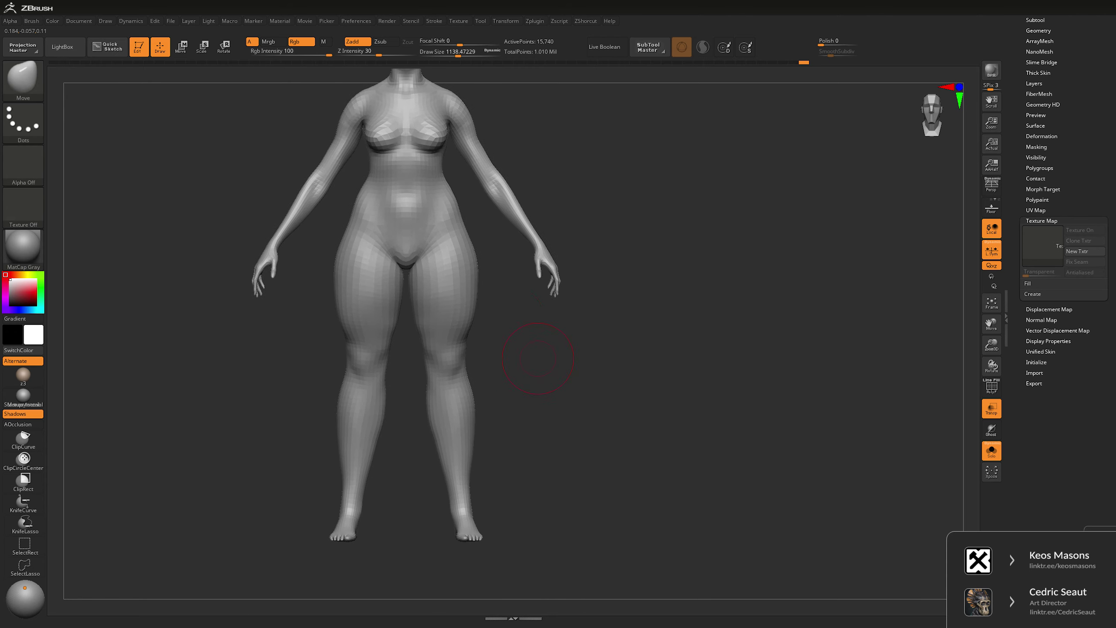
{"action": "key", "text": "ctrl+shift+s"}
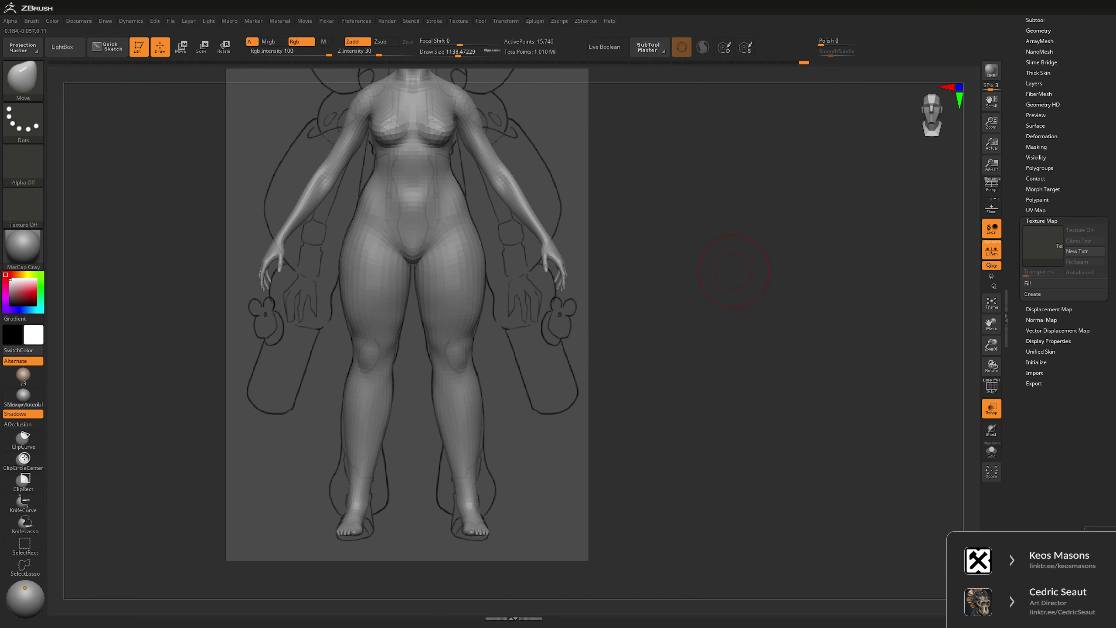
{"action": "left_click_drag", "start_coordinate": [741, 260], "coordinate": [741, 304], "text": "alt"}
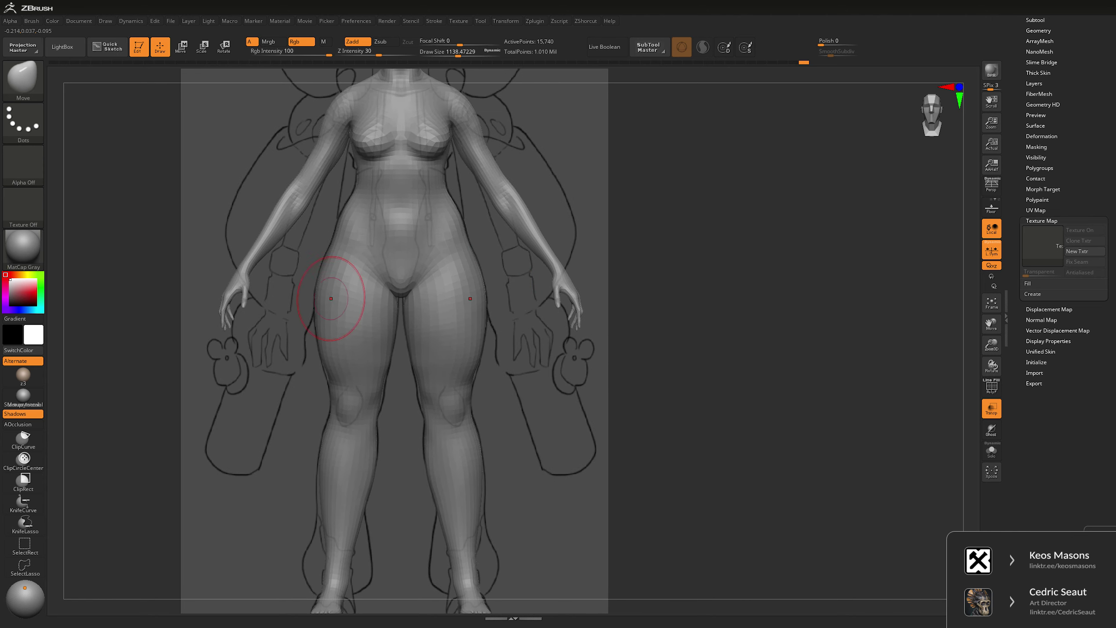
{"action": "mouse_move", "coordinate": [621, 293]}
{"action": "left_mouse_down"}
{"action": "mouse_move", "coordinate": [694, 299]}
{"action": "mouse_move", "coordinate": [677, 297]}
{"action": "mouse_move", "coordinate": [720, 257]}
{"action": "mouse_move", "coordinate": [686, 285]}
{"action": "mouse_move", "coordinate": [680, 329]}
{"action": "mouse_move", "coordinate": [682, 296]}
{"action": "left_mouse_up"}
{"action": "key", "text": "alt+s"}
{"action": "key", "text": "shift"}
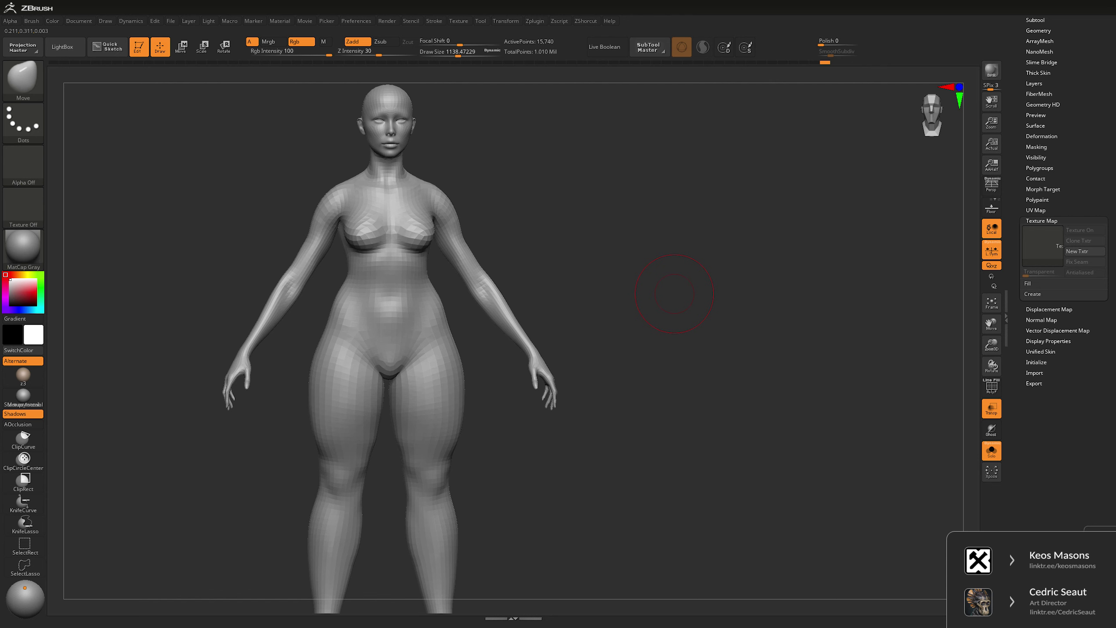
- Adjust the chest against the concept sketch with the Move brush at draw sizes of about 576 and 980
{"action": "left_click_drag", "start_coordinate": [667, 242], "coordinate": [686, 281], "text": "alt"}
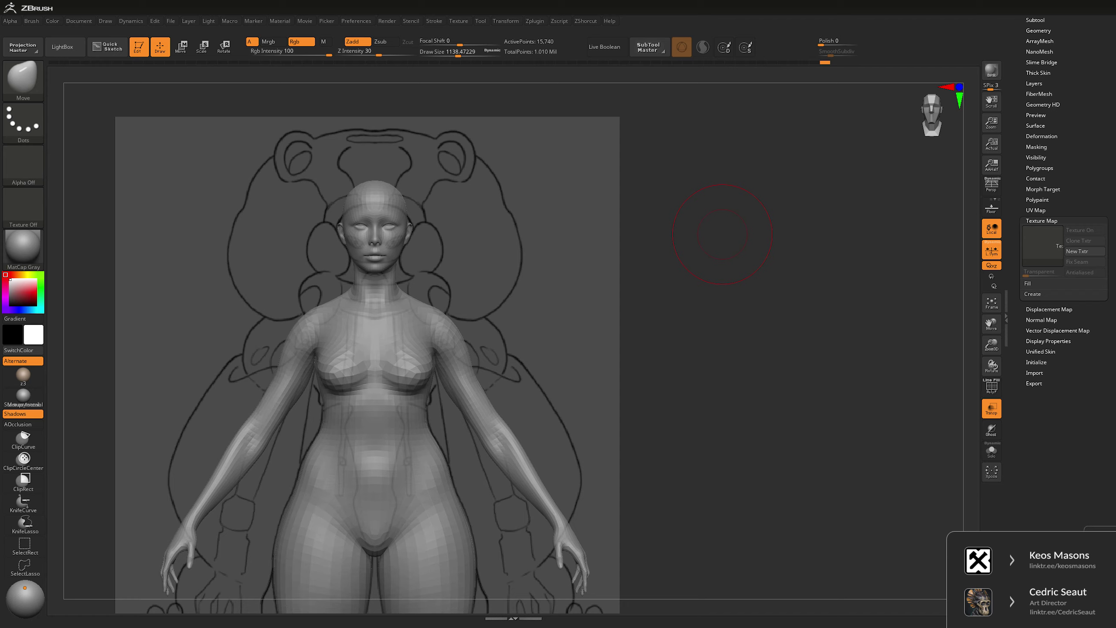
{"action": "mouse_move", "coordinate": [722, 234]}
{"action": "left_mouse_down", "text": "shift"}
{"action": "mouse_move", "coordinate": [747, 232]}
{"action": "mouse_move", "coordinate": [713, 232]}
{"action": "mouse_move", "coordinate": [717, 207]}
{"action": "left_mouse_up", "text": "shift"}
{"action": "key", "text": "space"}
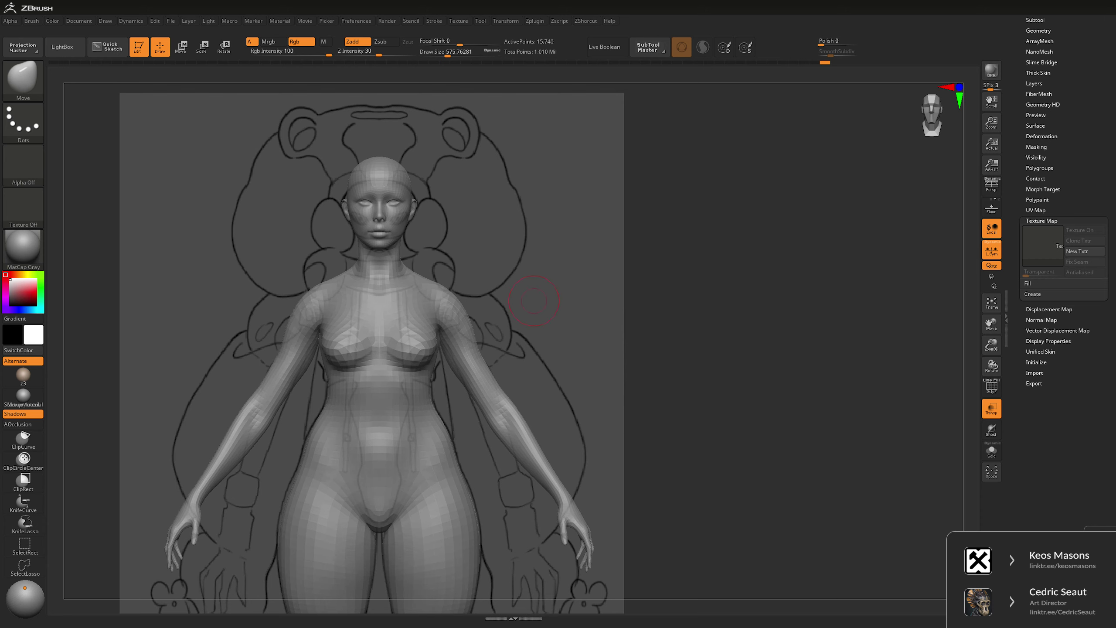
{"action": "key", "text": "bracketright"}
{"action": "key", "text": "bracketright"}
{"action": "key", "text": "bracketright"}
{"action": "left_click_drag", "start_coordinate": [433, 364], "coordinate": [425, 338]}
{"action": "left_click_drag", "start_coordinate": [511, 323], "coordinate": [734, 246], "text": "alt"}
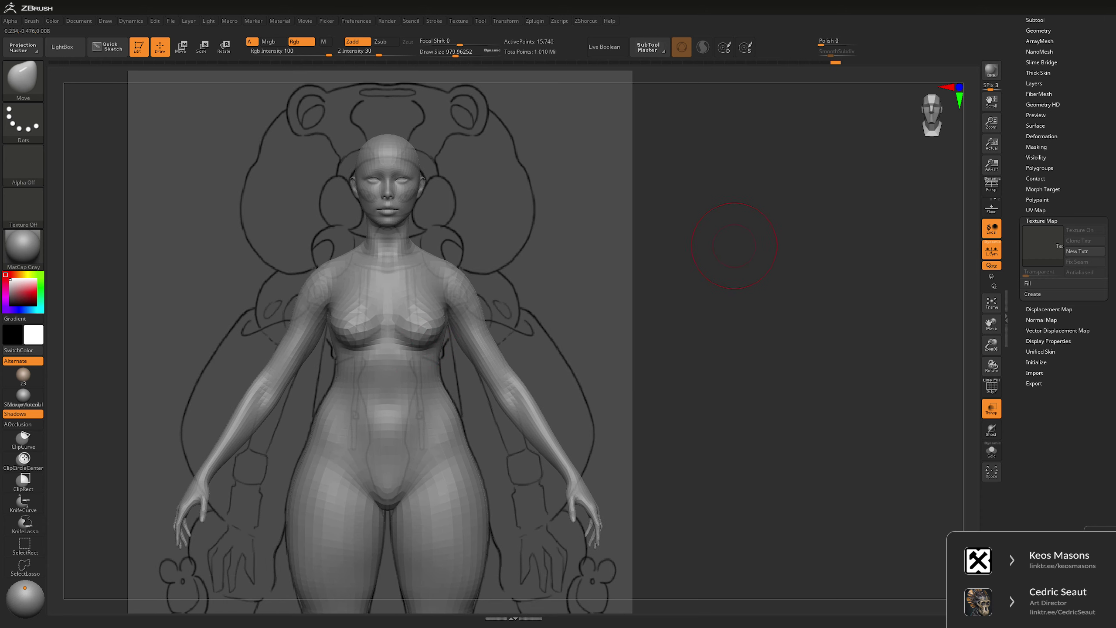
- Isolate the body, raise it to its highest subdivision level and drop back one level
{"action": "left_click_drag", "start_coordinate": [638, 286], "coordinate": [585, 260]}
{"action": "key", "text": "d"}
{"action": "key", "text": "d"}
{"action": "key", "text": "d"}
{"action": "key", "text": "shift"}
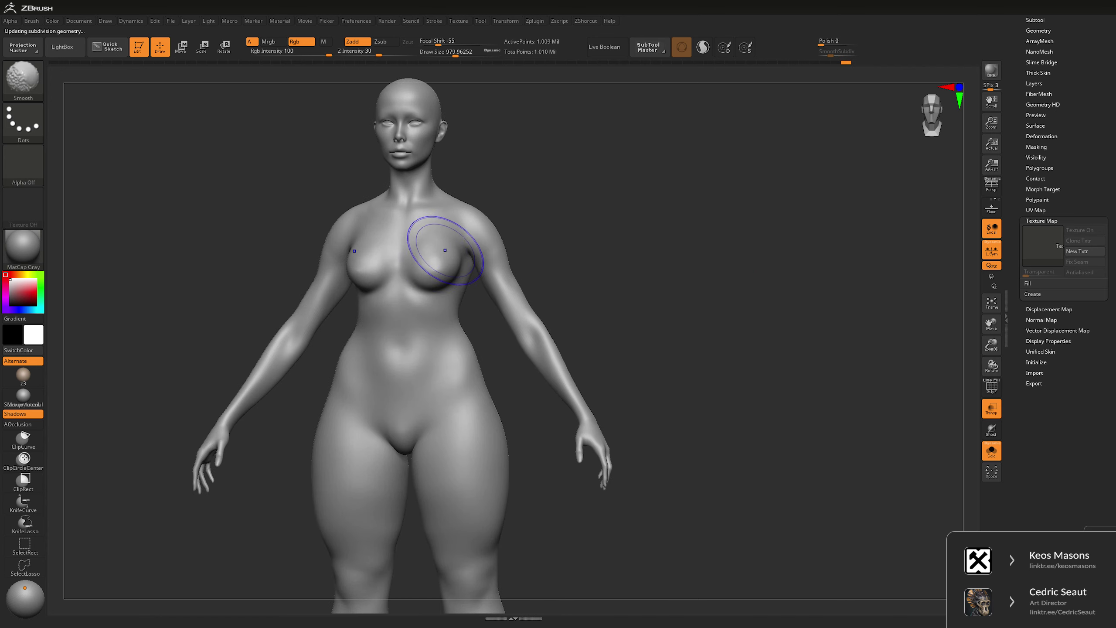
{"action": "key", "text": "shift+d"}
{"action": "mouse_move", "coordinate": [573, 277]}
{"action": "right_mouse_down", "text": "ctrl"}
{"action": "mouse_move", "coordinate": [571, 264]}
{"action": "mouse_move", "coordinate": [572, 281]}
{"action": "right_mouse_up", "text": "ctrl"}
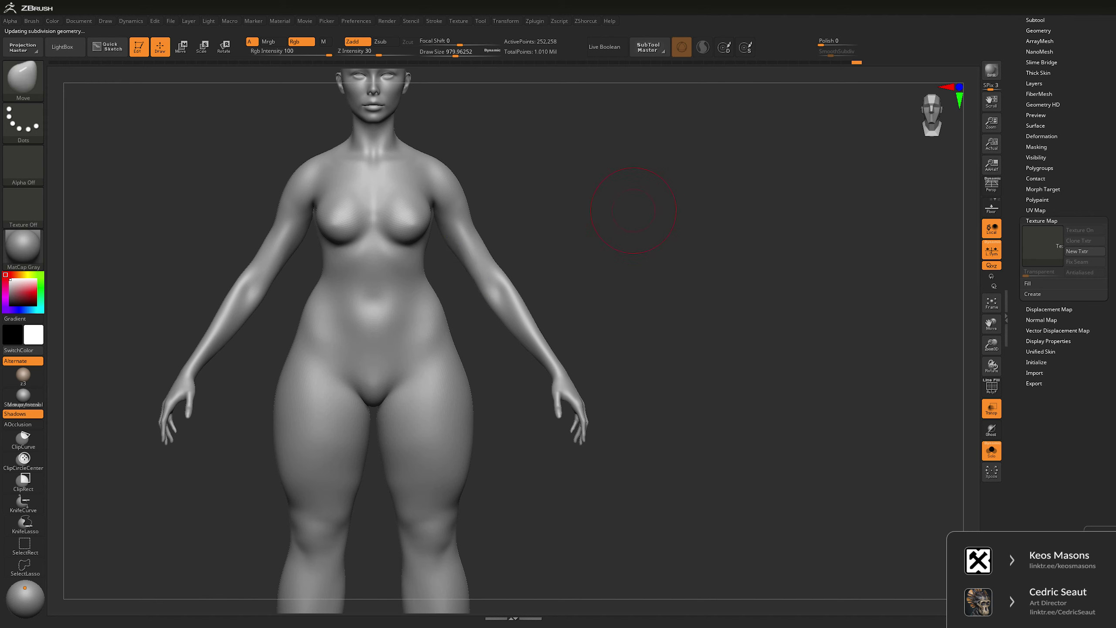
{"action": "mouse_move", "coordinate": [469, 270]}
{"action": "right_mouse_down", "text": "ctrl"}
{"action": "mouse_move", "coordinate": [448, 187]}
{"action": "mouse_move", "coordinate": [510, 206]}
{"action": "right_mouse_up", "text": "ctrl"}
{"action": "key", "text": "b"}
{"action": "key", "text": "d"}
{"action": "key", "text": "s"}
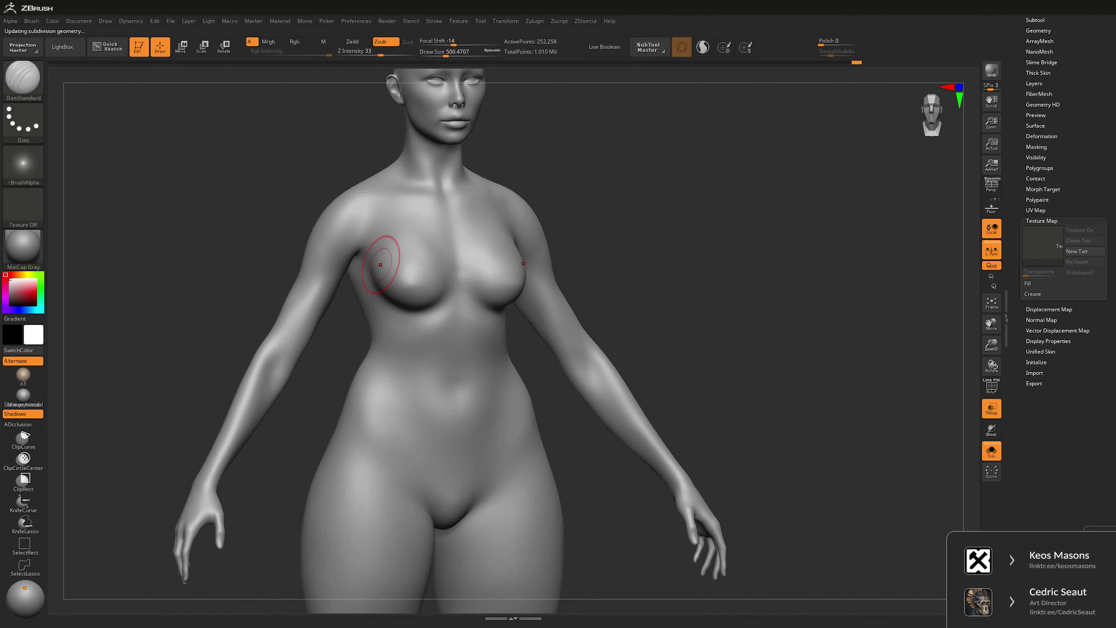
{"action": "right_click_drag", "start_coordinate": [436, 217], "coordinate": [624, 198], "text": "shift"}
{"action": "key", "text": "ctrl"}
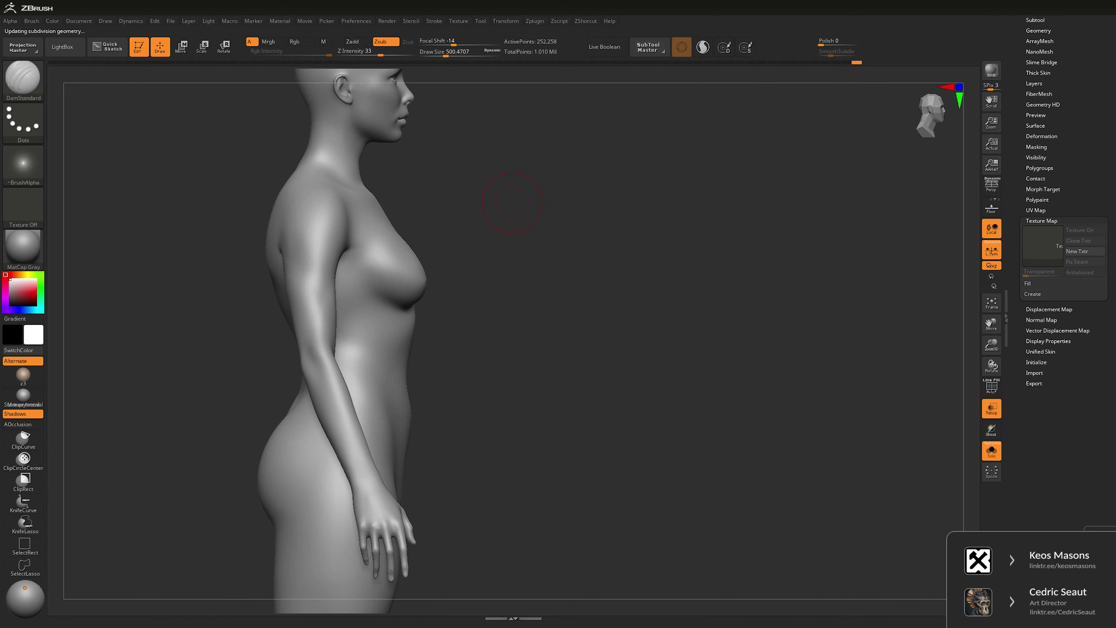
- Lower the body two subdivision levels and adjust the arm and torso profile in side view with the Move brush at a draw size of about 2223
{"action": "key", "text": "b"}
{"action": "key", "text": "m"}
{"action": "key", "text": "v"}
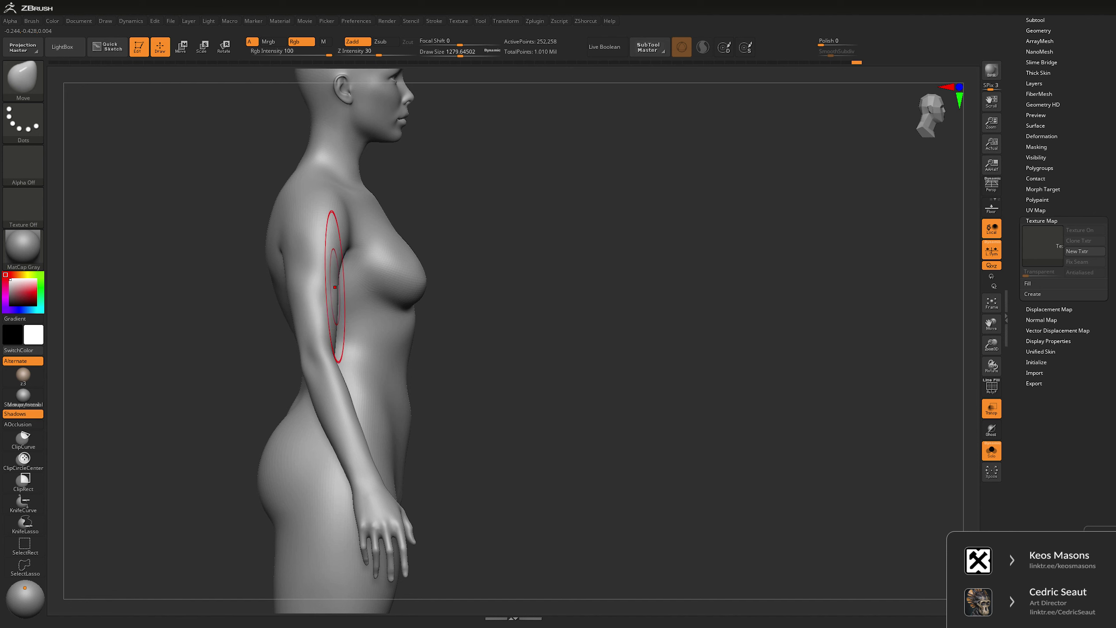
{"action": "key", "text": "shift+d"}
{"action": "key", "text": "shift+d"}
{"action": "key", "text": "space"}
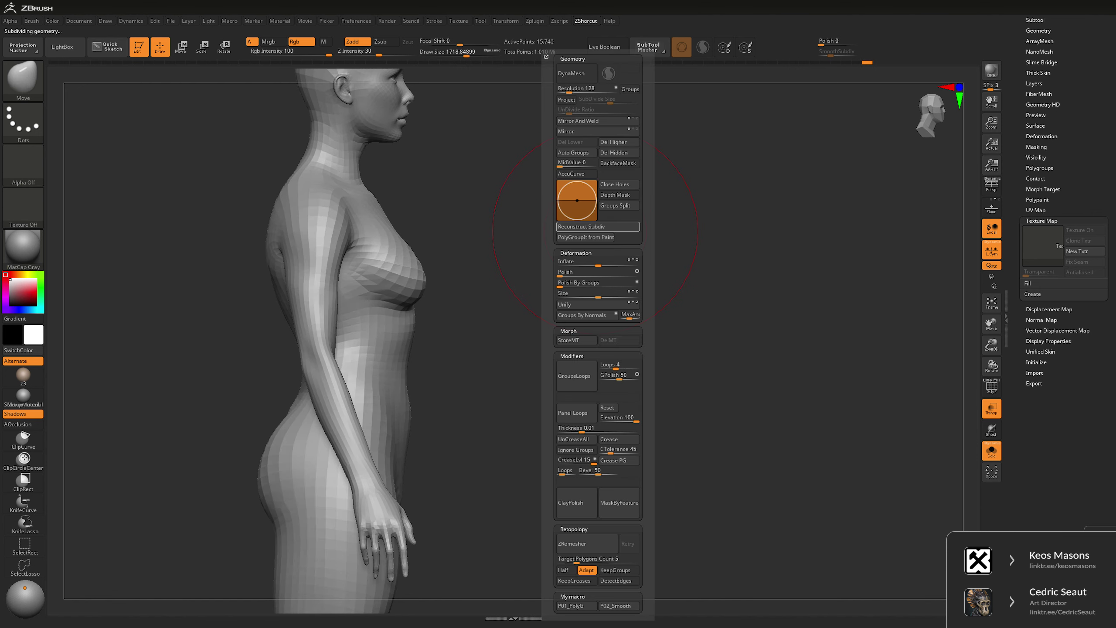
{"action": "right_click", "coordinate": [308, 325]}
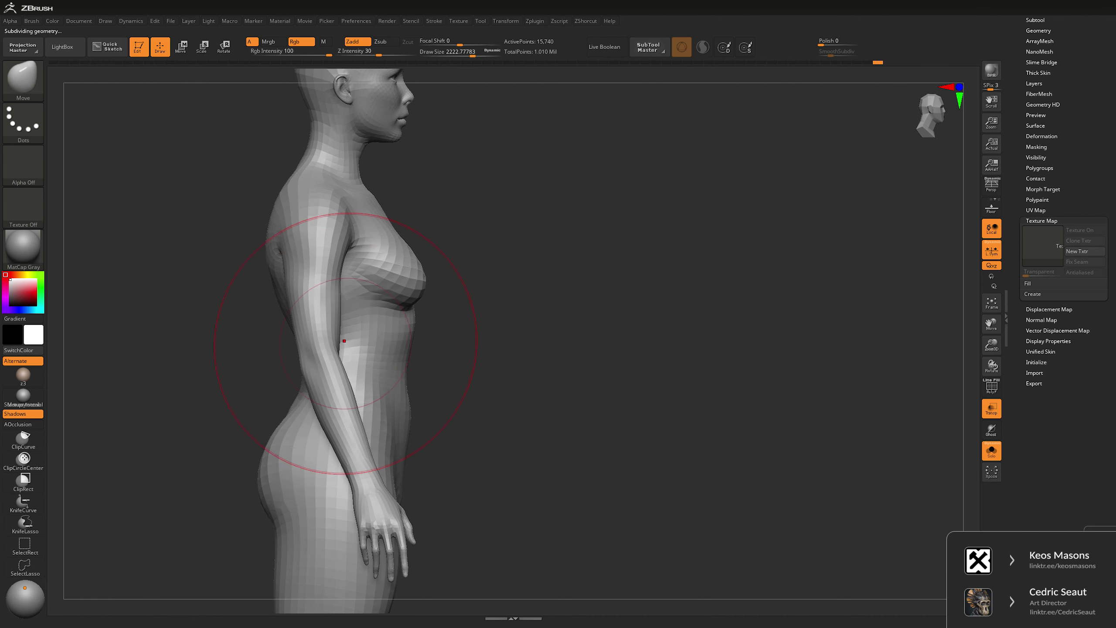
{"action": "left_click_drag", "start_coordinate": [440, 308], "coordinate": [523, 234], "text": "shift"}
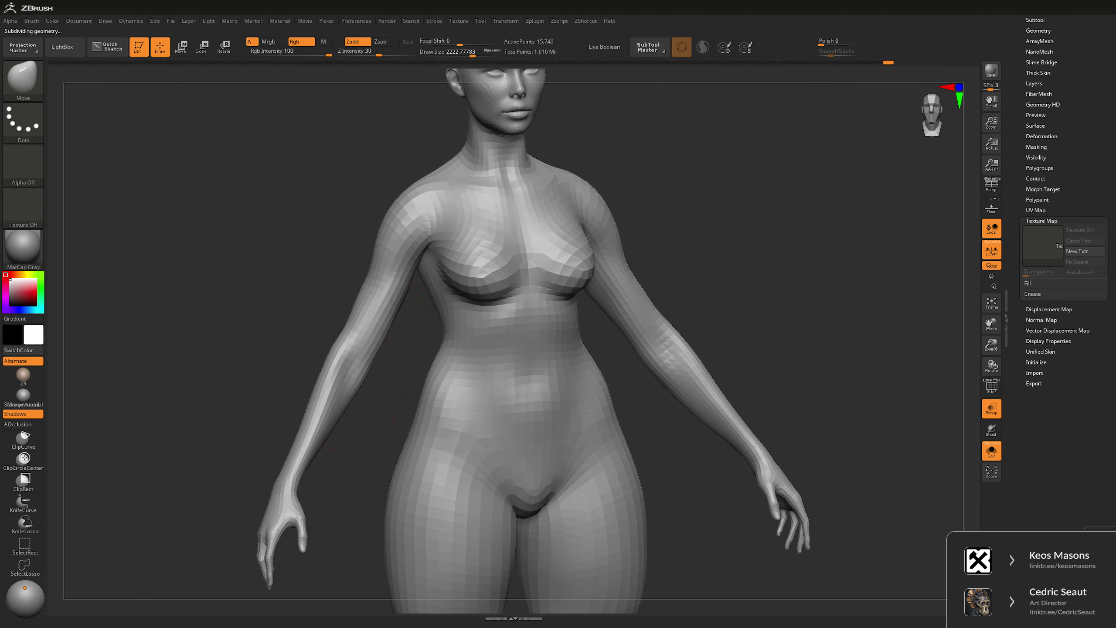
- Raise the body two subdivision levels and check its silhouette from the front, from the side and against the concept sketch
{"action": "mouse_move", "coordinate": [440, 286]}
{"action": "right_mouse_down", "text": "ctrl"}
{"action": "mouse_move", "coordinate": [439, 246]}
{"action": "mouse_move", "coordinate": [506, 273]}
{"action": "mouse_move", "coordinate": [571, 267]}
{"action": "right_mouse_up", "text": "ctrl"}
{"action": "right_click", "coordinate": [570, 268]}
{"action": "left_click_drag", "start_coordinate": [570, 267], "coordinate": [550, 268]}
{"action": "key", "text": "d"}
{"action": "key", "text": "d"}
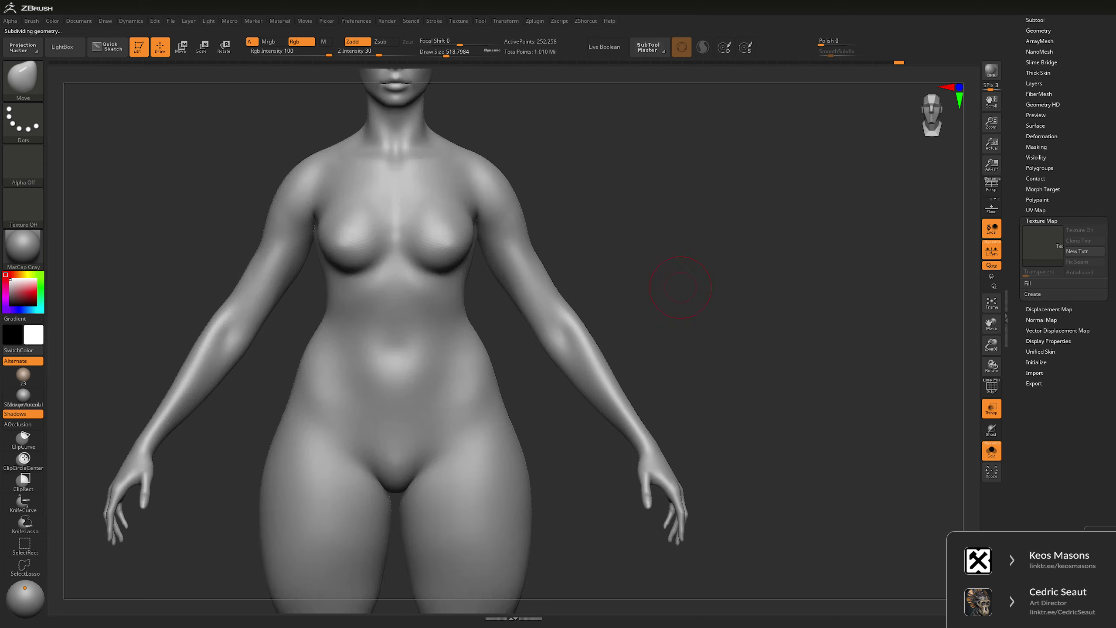
{"action": "mouse_move", "coordinate": [683, 251]}
{"action": "left_mouse_down"}
{"action": "mouse_move", "coordinate": [506, 257]}
{"action": "mouse_move", "coordinate": [678, 262]}
{"action": "mouse_move", "coordinate": [609, 258]}
{"action": "left_mouse_up"}
{"action": "key", "text": "shift"}
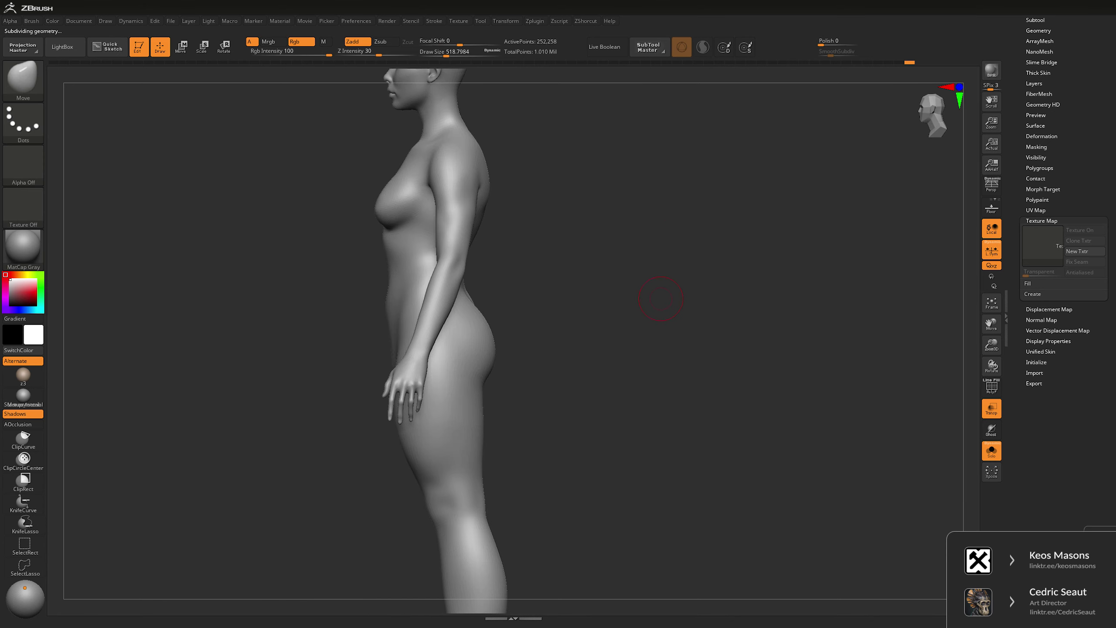
{"action": "mouse_move", "coordinate": [661, 299]}
{"action": "left_mouse_down"}
{"action": "mouse_move", "coordinate": [665, 286]}
{"action": "mouse_move", "coordinate": [650, 293]}
{"action": "mouse_move", "coordinate": [644, 339]}
{"action": "left_mouse_up"}
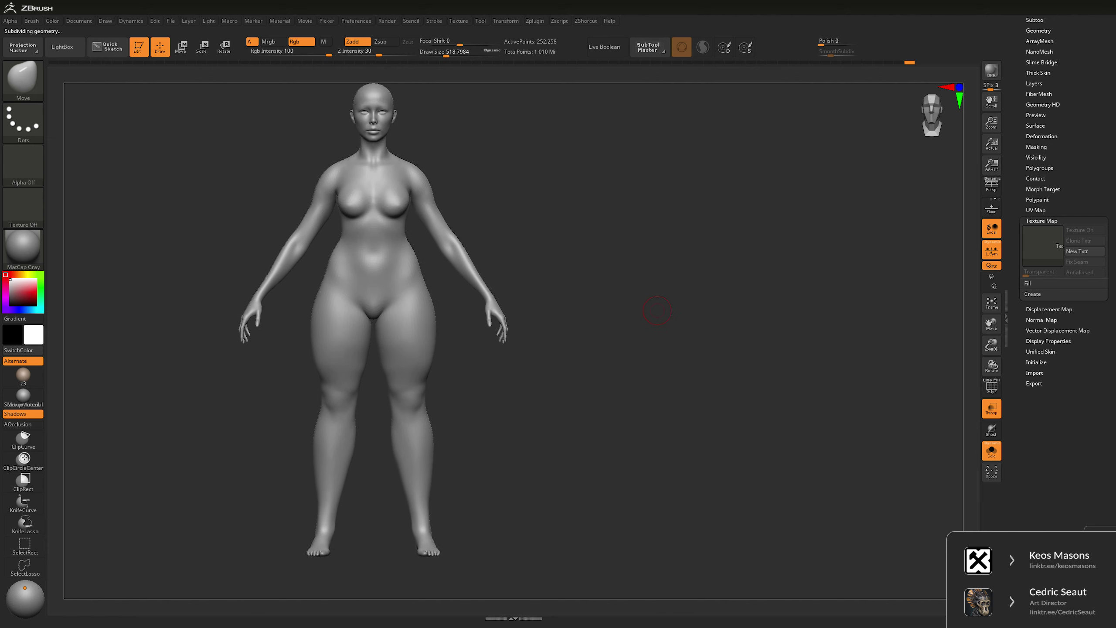
{"action": "left_click_drag", "start_coordinate": [521, 442], "coordinate": [646, 315]}
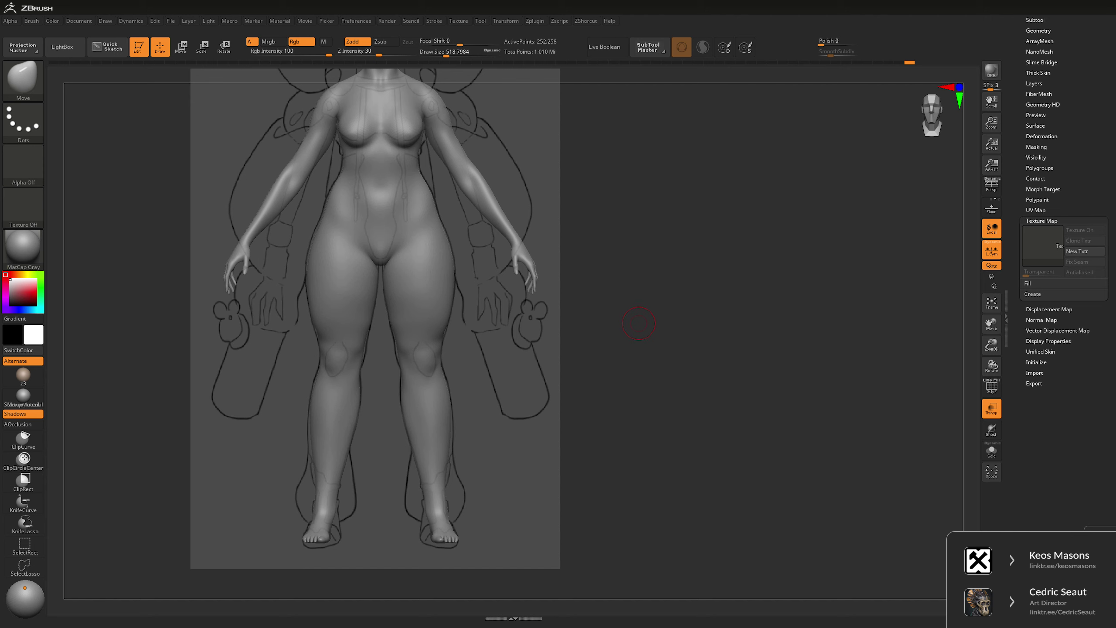
- Isolate the body, lower it one subdivision level and refine the outer lower thighs with the Move brush at a draw size of about 519
{"action": "key", "text": "shift+alt+s"}
{"action": "left_click_drag", "start_coordinate": [638, 322], "coordinate": [641, 264]}
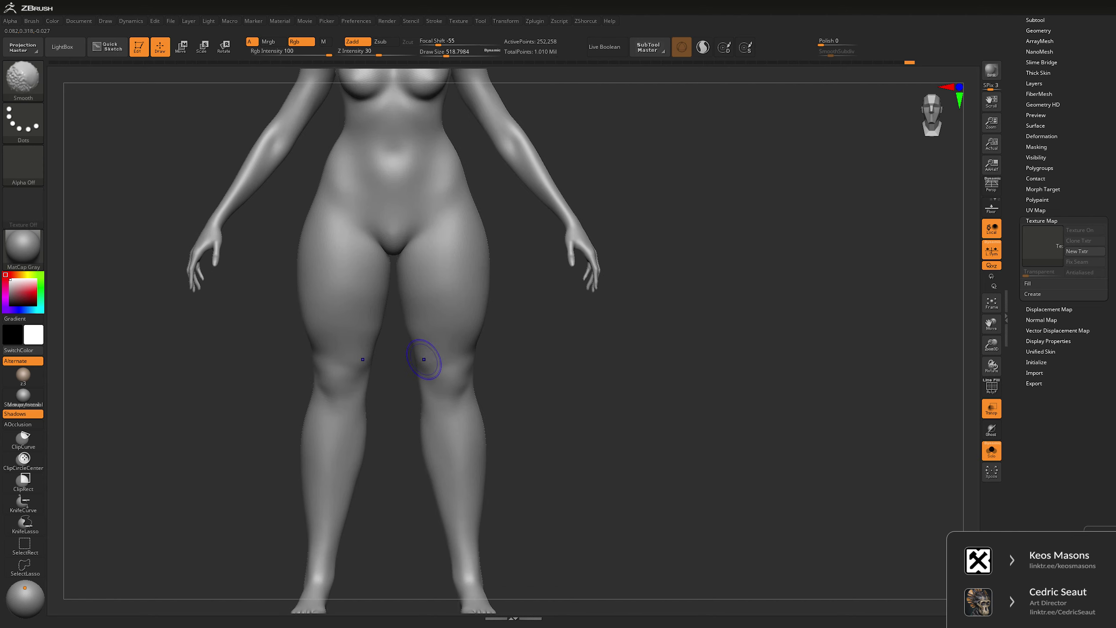
{"action": "key", "text": "shift+d"}
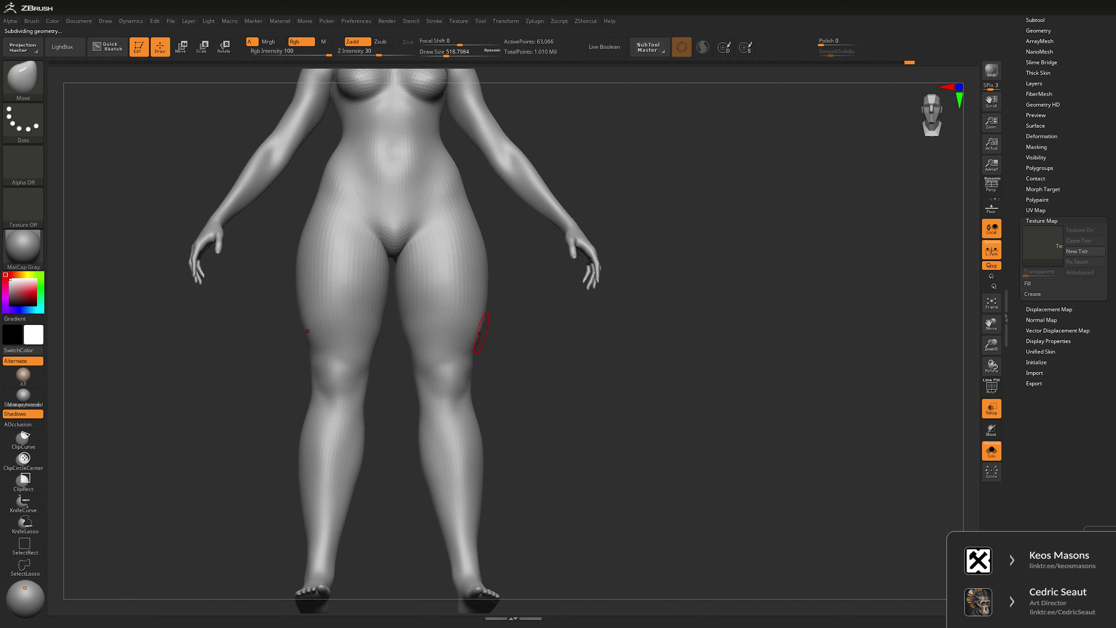
{"action": "key", "text": "b"}
{"action": "key", "text": "m"}
{"action": "key", "text": "v"}
{"action": "mouse_move", "coordinate": [616, 357]}
{"action": "left_mouse_down"}
{"action": "mouse_move", "coordinate": [550, 357]}
{"action": "mouse_move", "coordinate": [616, 352]}
{"action": "left_mouse_up"}
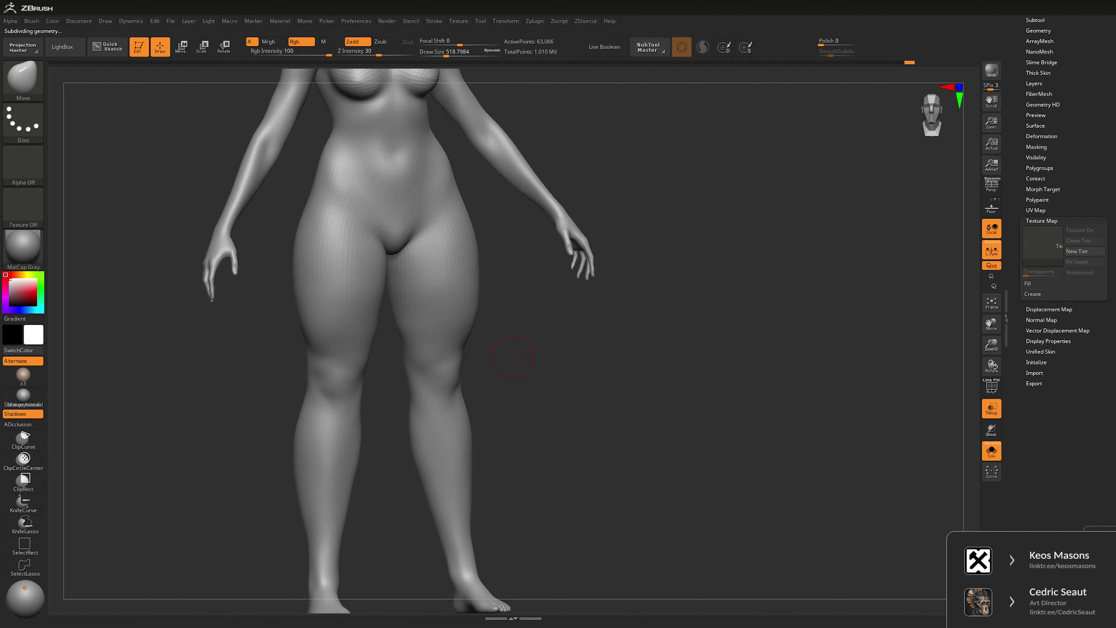
- Smooth the knees with the Smooth brush at a draw size of about 764 and a Z Intensity of 100
{"action": "key", "text": "b"}
{"action": "key", "text": "i"}
{"action": "key", "text": "n"}
{"action": "key", "text": "shift"}
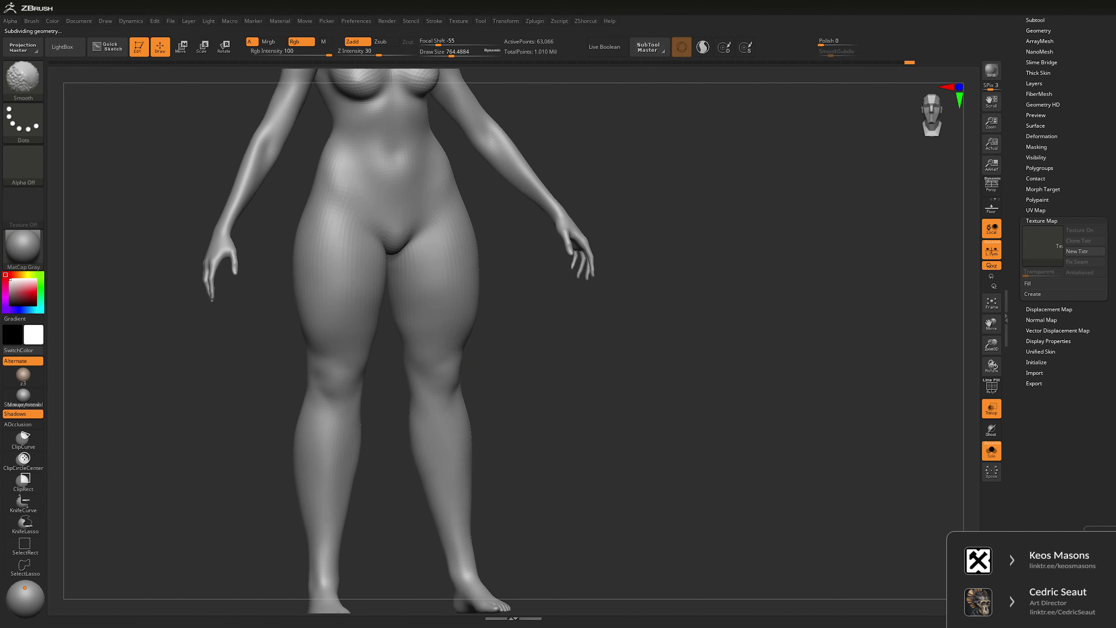
{"action": "key", "text": "space"}
{"action": "left_click_drag", "start_coordinate": [507, 316], "coordinate": [567, 316]}
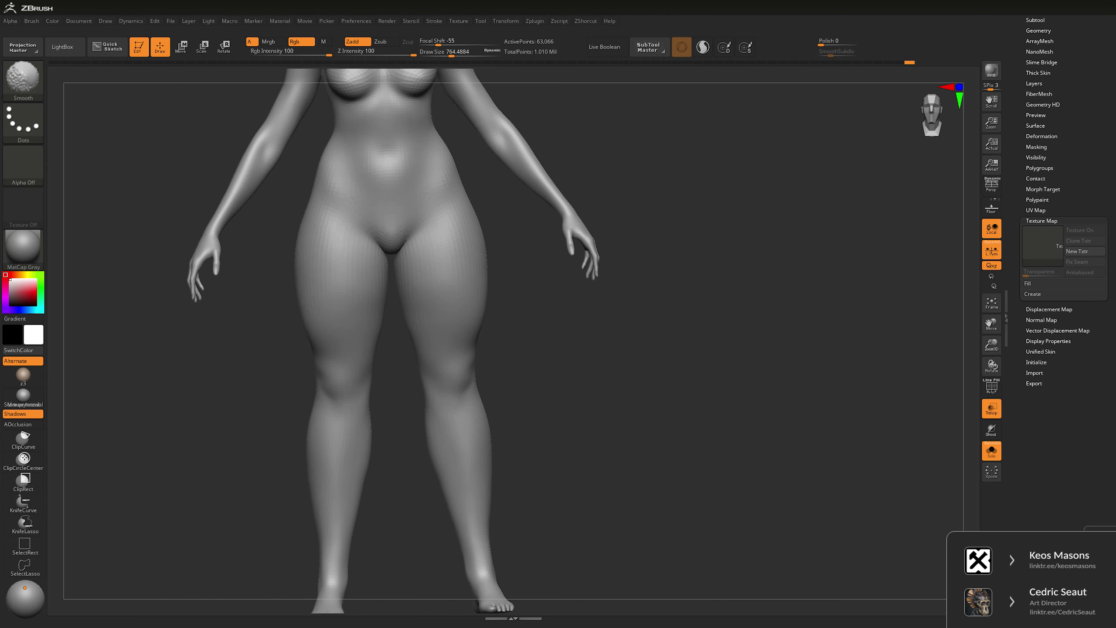
{"action": "left_click_drag", "start_coordinate": [396, 378], "coordinate": [463, 377]}
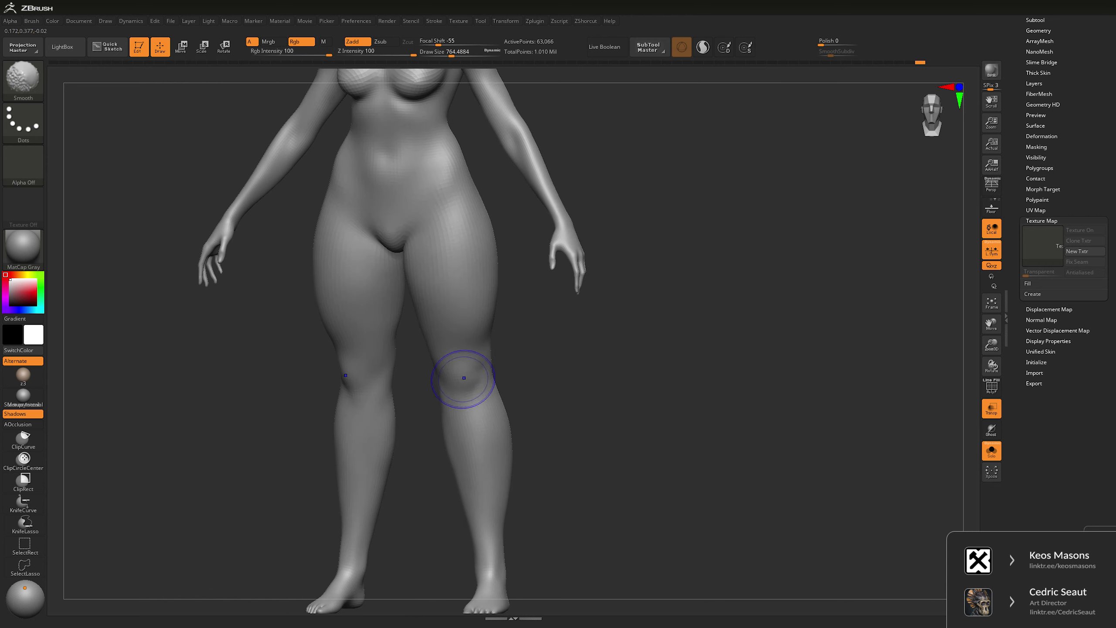
- Refine the knee and lower thigh contours with the Move brush at a draw size of about 677
{"action": "left_click_drag", "start_coordinate": [498, 424], "coordinate": [528, 360]}
{"action": "key", "text": "b"}
{"action": "key", "text": "m"}
{"action": "key", "text": "v"}
{"action": "key", "text": "space"}
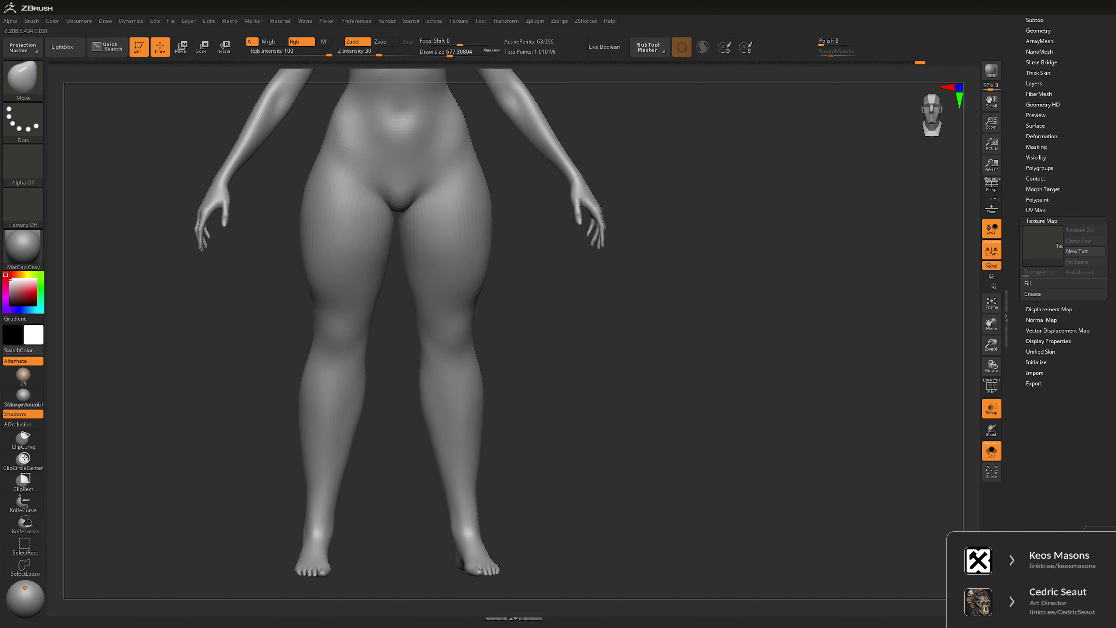
{"action": "left_click_drag", "start_coordinate": [438, 346], "coordinate": [417, 347]}
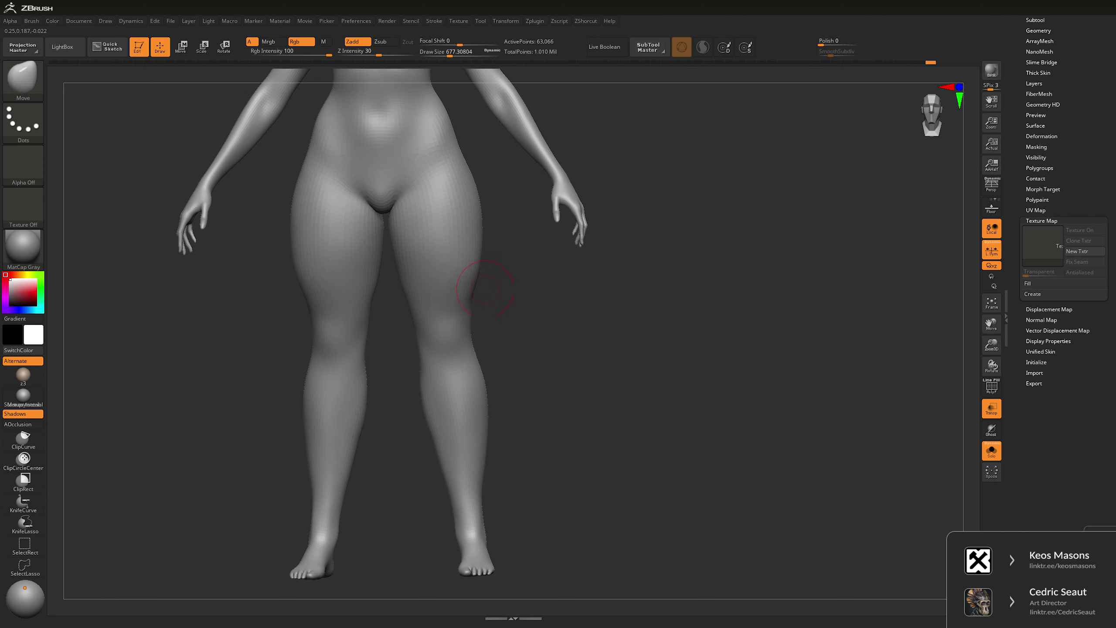
- Smooth the inner thighs with the Smooth brush at a draw size of about 954 and a Z Intensity of 100
{"action": "key", "text": "space"}
{"action": "mouse_move", "coordinate": [516, 322]}
{"action": "left_mouse_down"}
{"action": "mouse_move", "coordinate": [445, 281]}
{"action": "mouse_move", "coordinate": [454, 292]}
{"action": "left_mouse_up"}
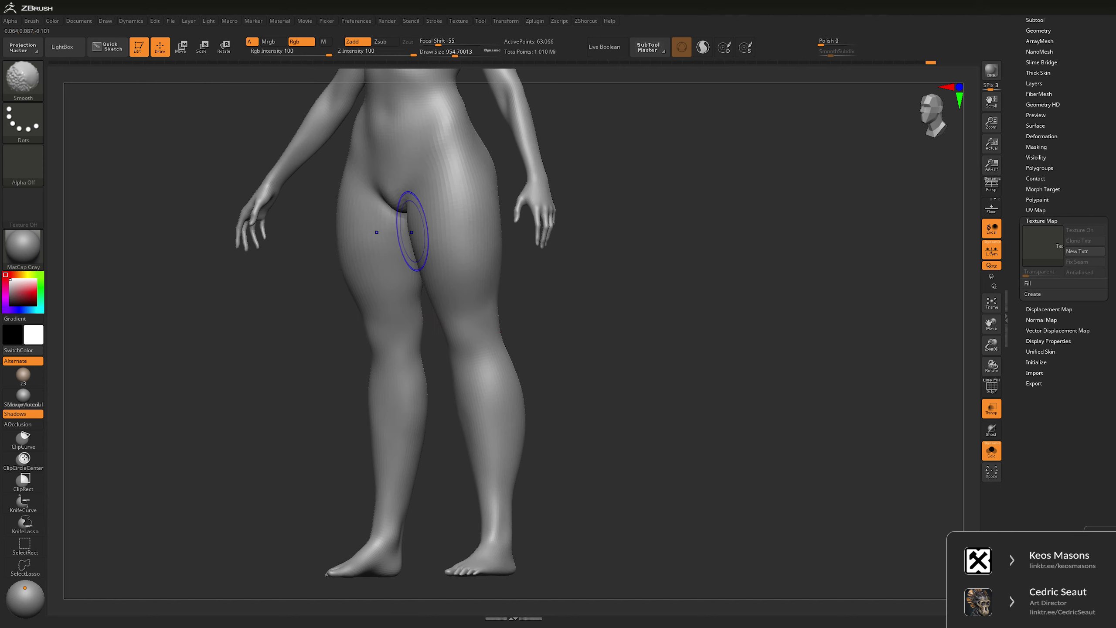
{"action": "mouse_move", "coordinate": [514, 349]}
{"action": "left_mouse_down", "text": "shift"}
{"action": "mouse_move", "coordinate": [585, 378]}
{"action": "mouse_move", "coordinate": [394, 256]}
{"action": "left_mouse_up", "text": "shift"}
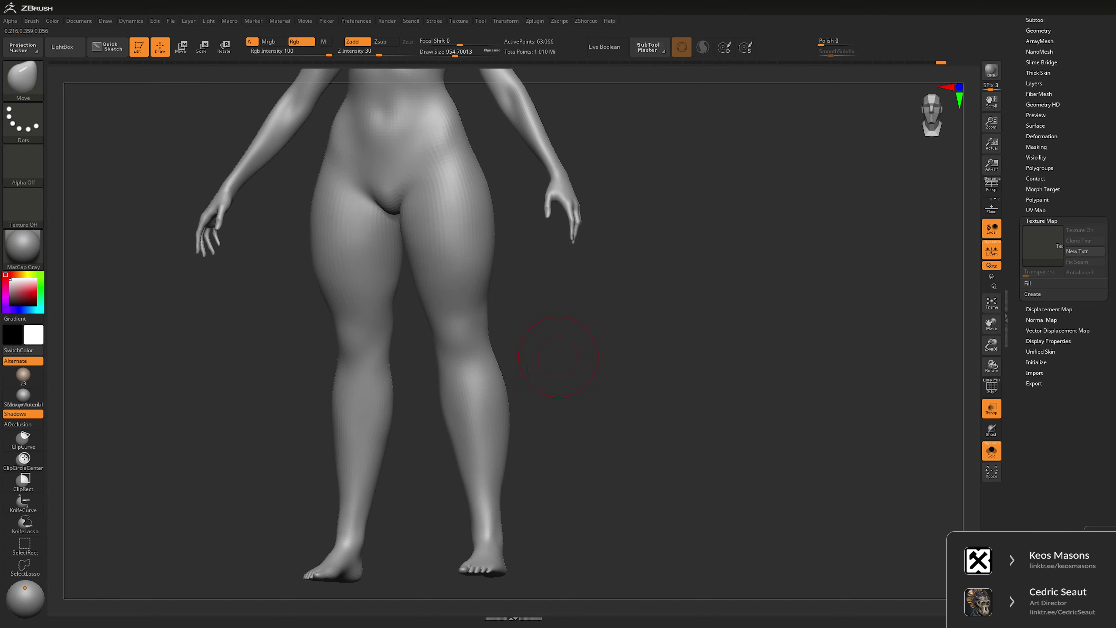
- Add volume to the thighs with the Inflat brush at a draw size of about 954 and a Z Intensity of 7
{"action": "key", "text": "b"}
{"action": "key", "text": "i"}
{"action": "key", "text": "n"}
{"action": "left_click_drag", "start_coordinate": [558, 357], "coordinate": [466, 219]}
{"action": "key", "text": "space"}
{"action": "mouse_move", "coordinate": [488, 274]}
{"action": "left_mouse_down"}
{"action": "mouse_move", "coordinate": [453, 274]}
{"action": "mouse_move", "coordinate": [518, 323]}
{"action": "left_mouse_up"}
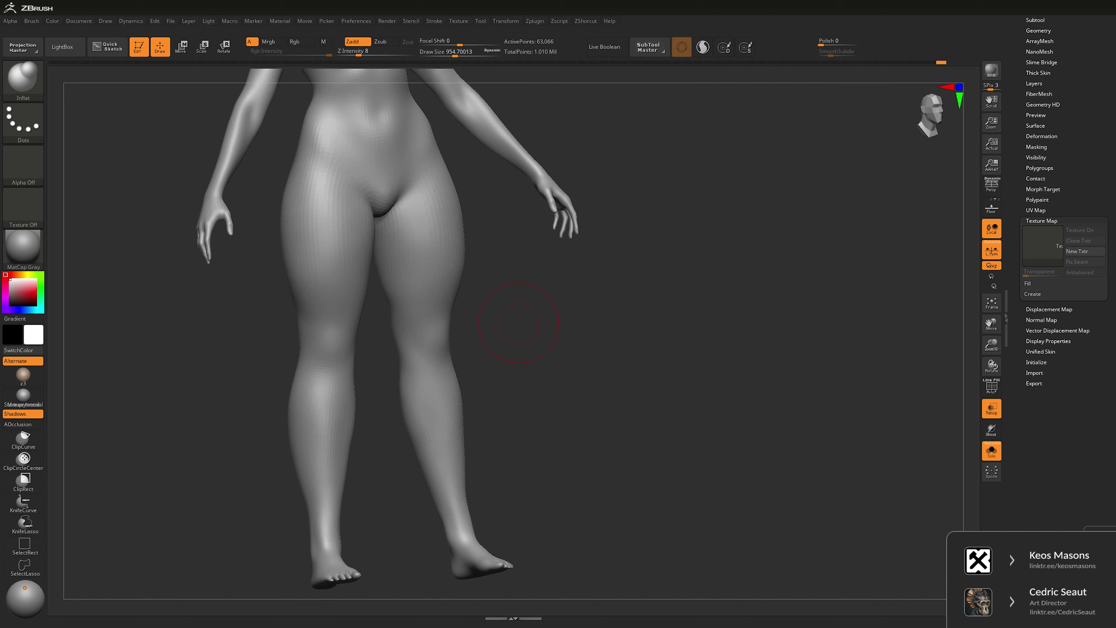
{"action": "key", "text": "space"}
{"action": "left_click_drag", "start_coordinate": [439, 286], "coordinate": [429, 286]}
{"action": "left_click_drag", "start_coordinate": [549, 286], "coordinate": [397, 233]}
- Smooth the thighs and calves from the front and back at a draw size of about 954
{"action": "key", "text": "shift"}
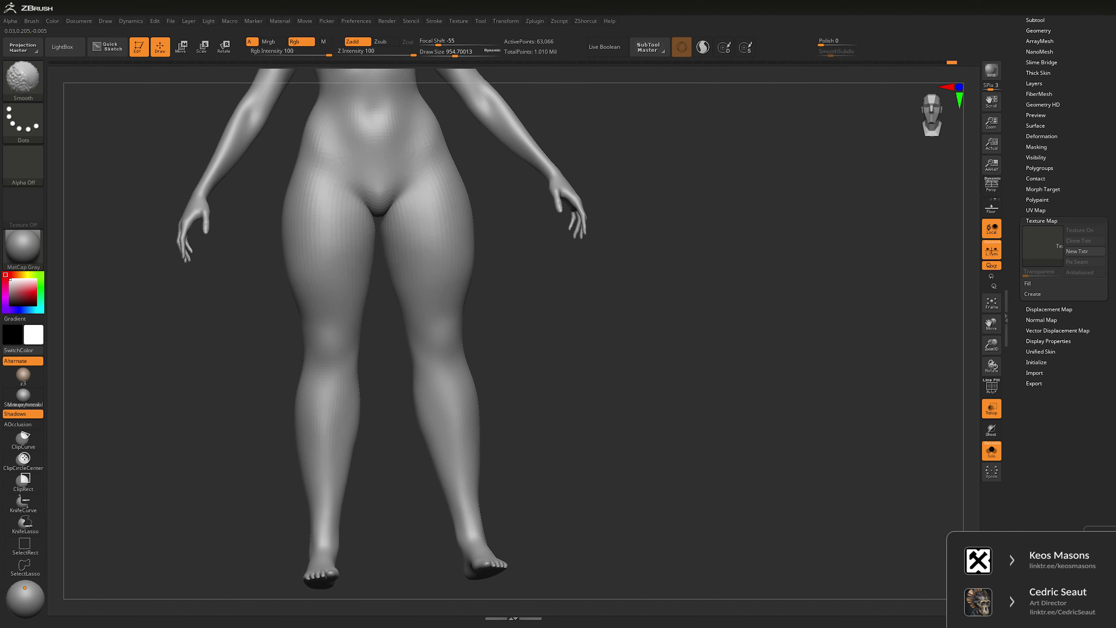
{"action": "key", "text": "shift"}
{"action": "mouse_move", "coordinate": [510, 449]}
{"action": "left_mouse_down", "text": "shift"}
{"action": "mouse_move", "coordinate": [469, 403]}
{"action": "mouse_move", "coordinate": [610, 346]}
{"action": "left_mouse_up", "text": "shift"}
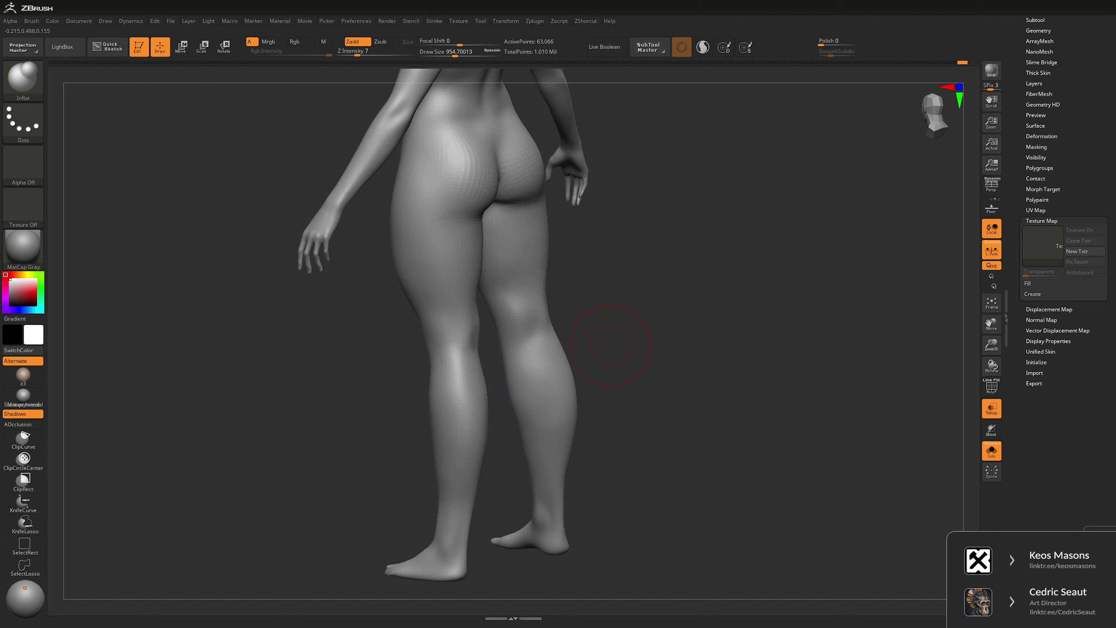
{"action": "left_click_drag", "start_coordinate": [468, 386], "coordinate": [473, 461], "text": "shift"}
{"action": "mouse_move", "coordinate": [584, 440]}
{"action": "left_mouse_down"}
{"action": "mouse_move", "coordinate": [686, 330]}
{"action": "mouse_move", "coordinate": [682, 282]}
{"action": "mouse_move", "coordinate": [739, 281]}
{"action": "mouse_move", "coordinate": [527, 308]}
{"action": "mouse_move", "coordinate": [465, 245]}
{"action": "mouse_move", "coordinate": [565, 365]}
{"action": "left_mouse_up"}
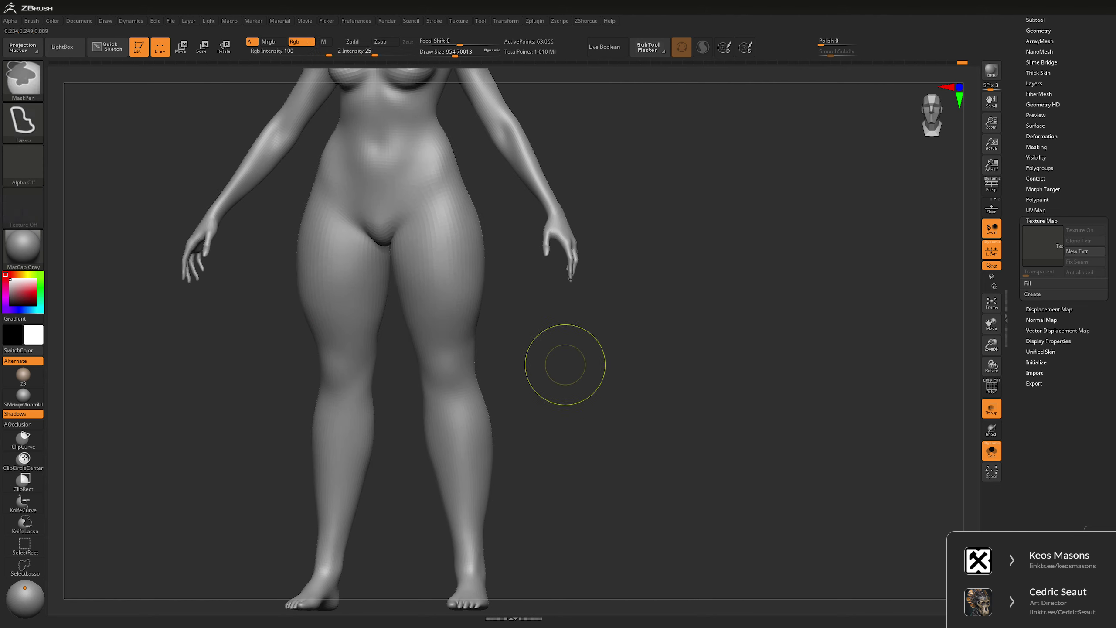
{"action": "key", "text": "shift"}
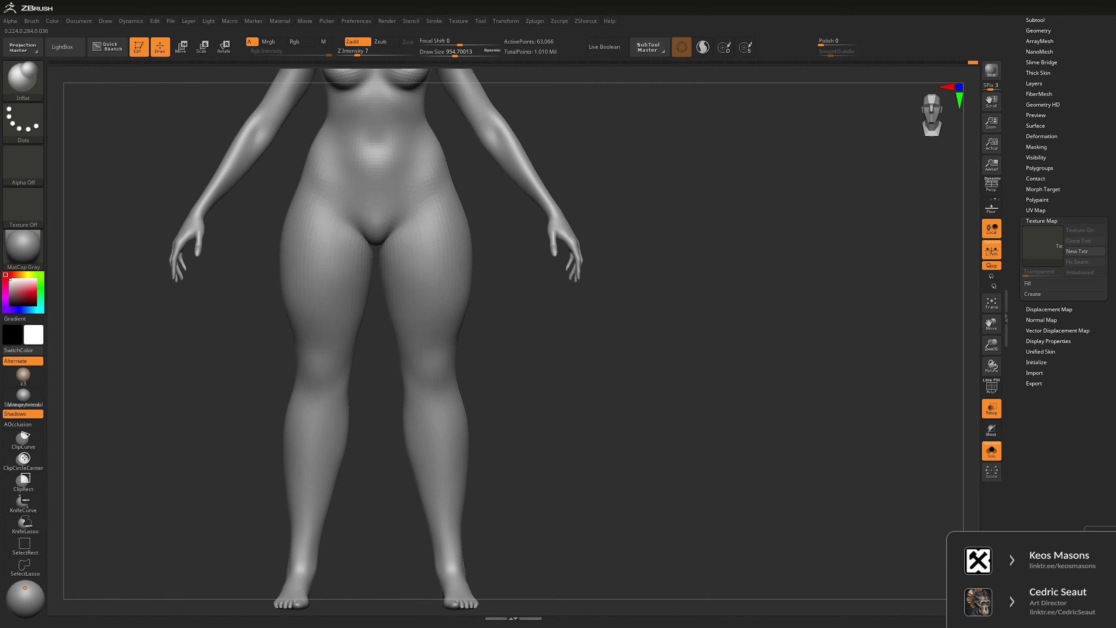
- Show the concept sketch behind the body and adjust the legs to it with the Move brush at a draw size of about 1250
{"action": "key", "text": "alt+s"}
{"action": "left_click_drag", "start_coordinate": [745, 310], "coordinate": [753, 297], "text": "alt"}
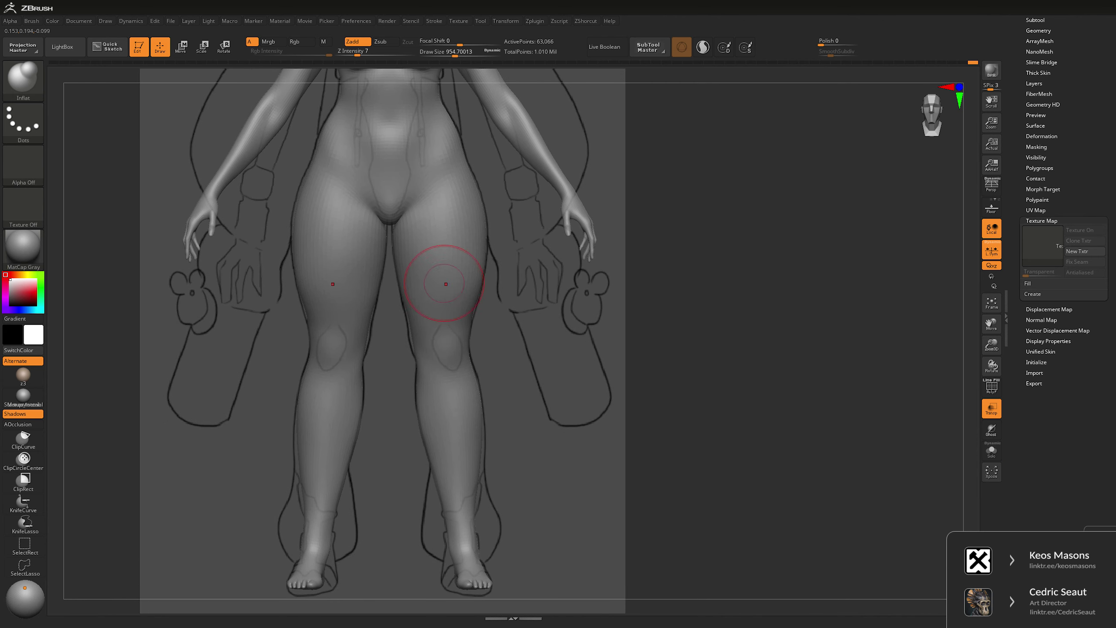
{"action": "key", "text": "b"}
{"action": "key", "text": "m"}
{"action": "key", "text": "v"}
{"action": "key", "text": "space"}
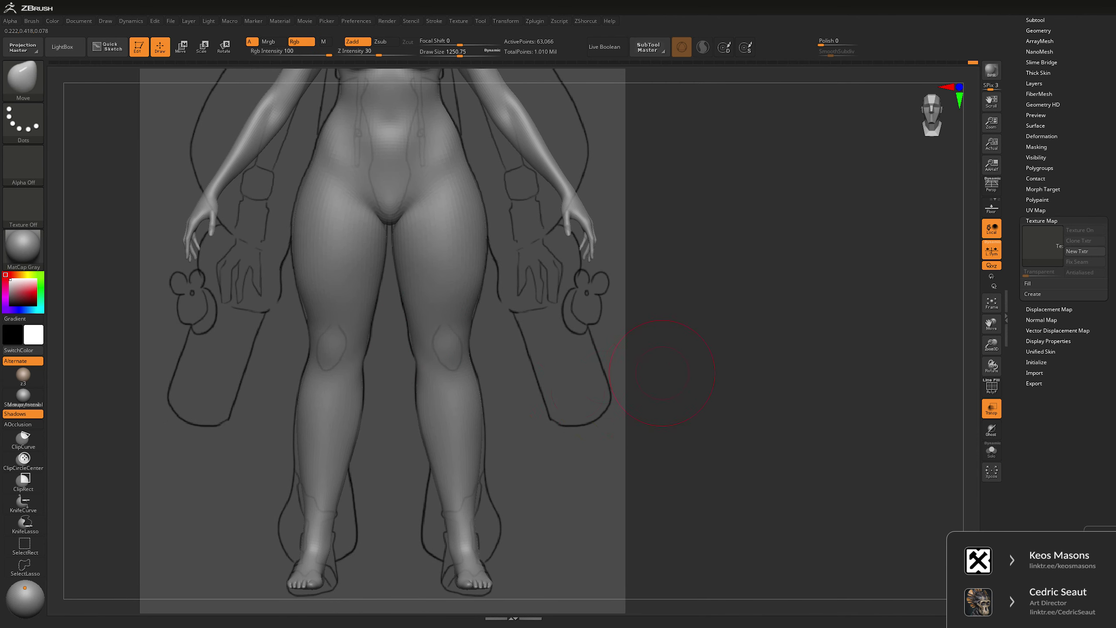
{"action": "left_click_drag", "start_coordinate": [663, 373], "coordinate": [668, 328], "text": "alt"}
{"action": "key", "text": "g"}
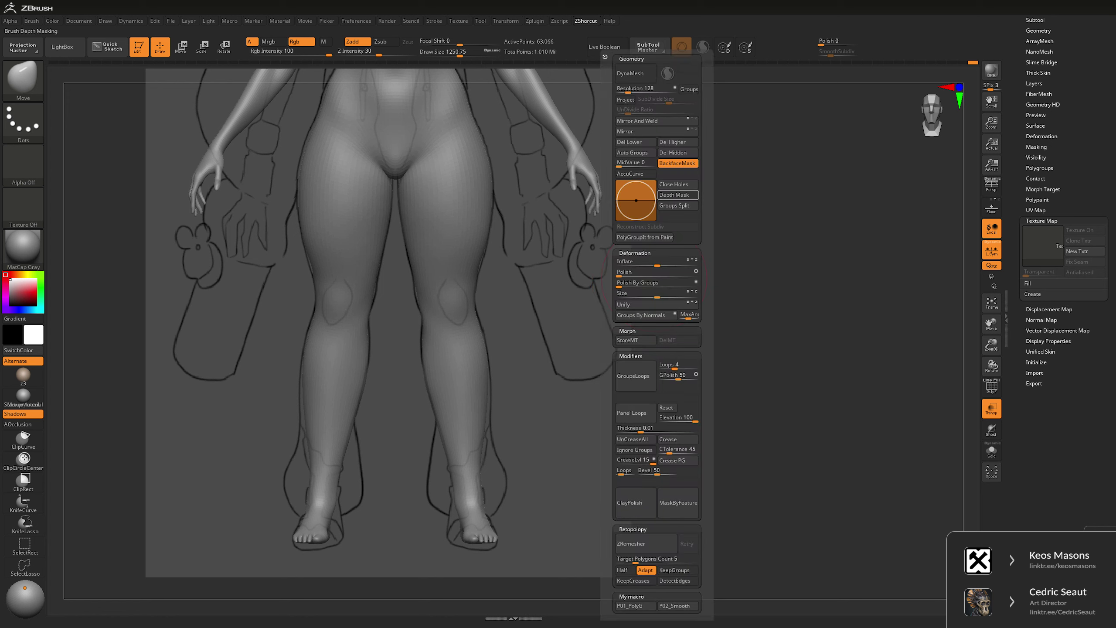
- Align the hip and thigh outline with the concept sketch using the Move brush at draw sizes of about 1685 and 1554
{"action": "key", "text": "space"}
{"action": "left_click_drag", "start_coordinate": [395, 348], "coordinate": [445, 426]}
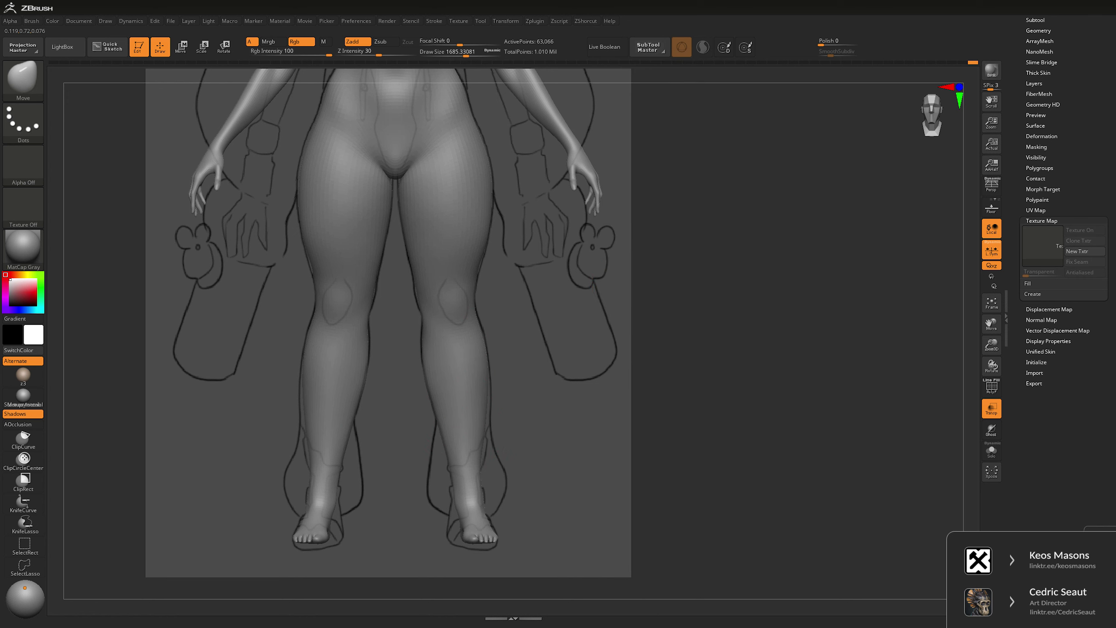
{"action": "key", "text": "space"}
{"action": "key", "text": "space"}
{"action": "left_click_drag", "start_coordinate": [475, 207], "coordinate": [497, 207]}
{"action": "key", "text": "space"}
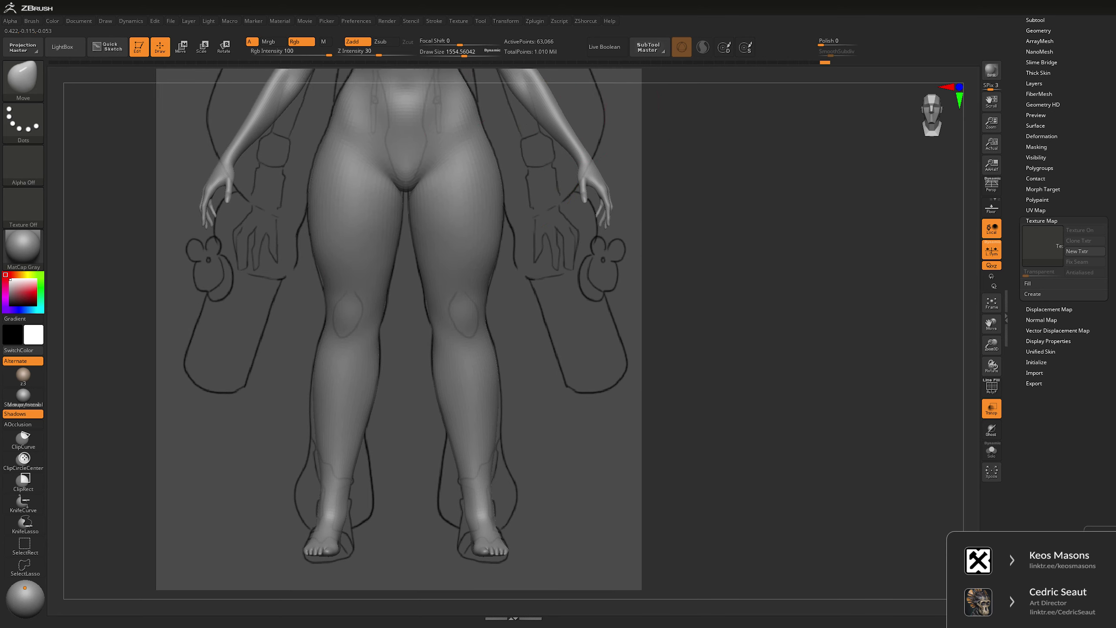
{"action": "key", "text": "g"}
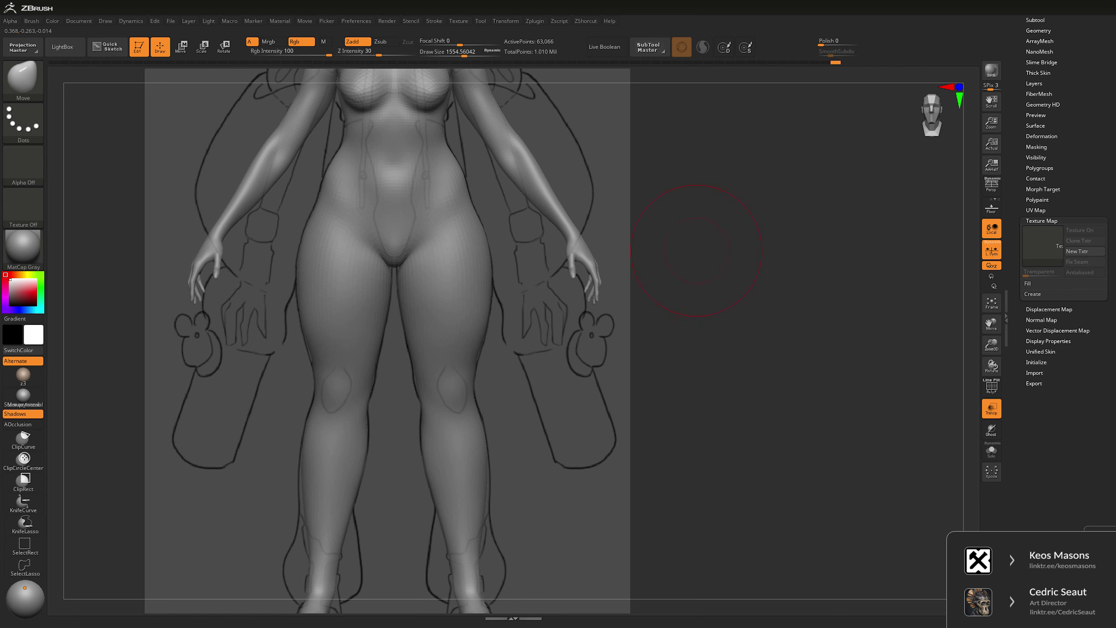
- Check the upper body's silhouette in isolation and against the concept sketch
{"action": "key", "text": "ctrl+shift+f"}
{"action": "left_click_drag", "start_coordinate": [696, 250], "coordinate": [449, 188]}
{"action": "key", "text": "space"}
{"action": "key", "text": "f"}
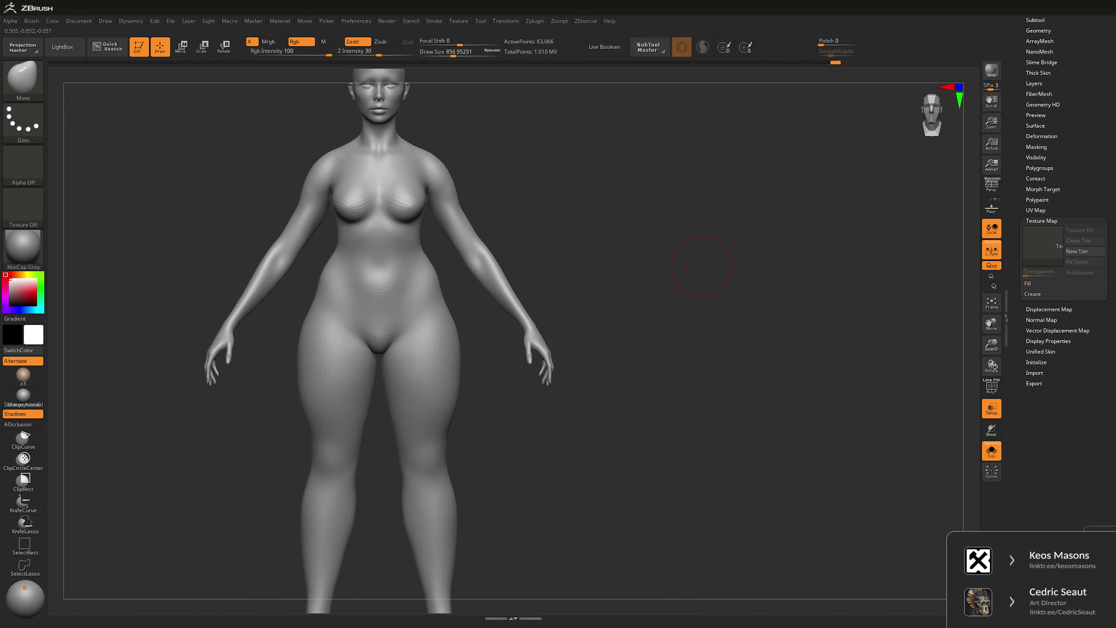
{"action": "left_click_drag", "start_coordinate": [696, 289], "coordinate": [681, 379]}
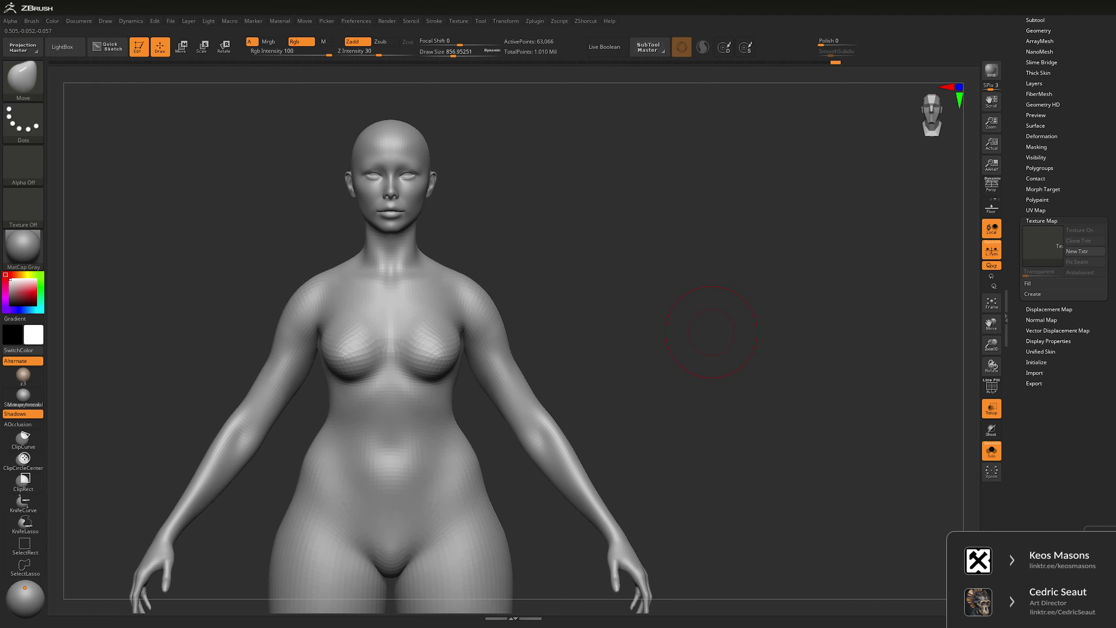
{"action": "left_click_drag", "start_coordinate": [711, 333], "coordinate": [743, 307], "text": "alt"}
{"action": "key", "text": "space"}
{"action": "left_click_drag", "start_coordinate": [633, 276], "coordinate": [598, 275]}
{"action": "key", "text": "ctrl+shift+f"}
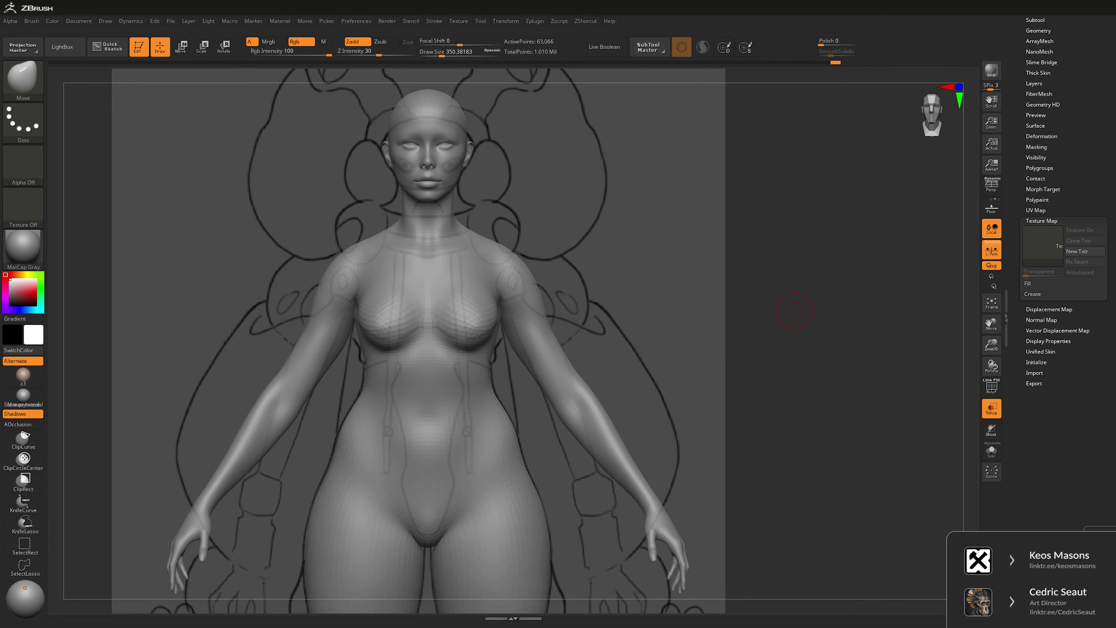
{"action": "key", "text": "ctrl+shift+f"}
- Smooth the transition between the outer breasts and armpits on the isolated body at a draw size of about 954
{"action": "left_click_drag", "start_coordinate": [795, 311], "coordinate": [787, 264]}
{"action": "key", "text": "space"}
{"action": "left_click_drag", "start_coordinate": [422, 285], "coordinate": [457, 285]}
{"action": "left_click_drag", "start_coordinate": [786, 264], "coordinate": [704, 270]}
{"action": "left_click_drag", "start_coordinate": [477, 242], "coordinate": [511, 237], "text": "shift"}
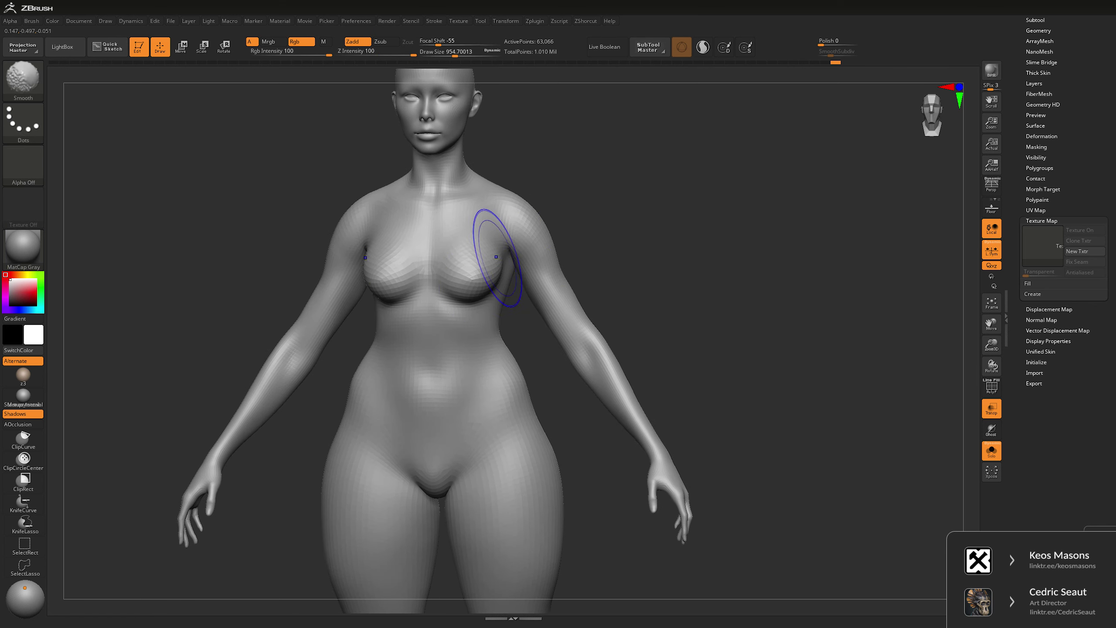
- Raise the body one subdivision level and smooth the area beneath the breasts at a draw size of about 636
{"action": "key", "text": "ctrl+d"}
{"action": "left_click_drag", "start_coordinate": [616, 264], "coordinate": [680, 57]}
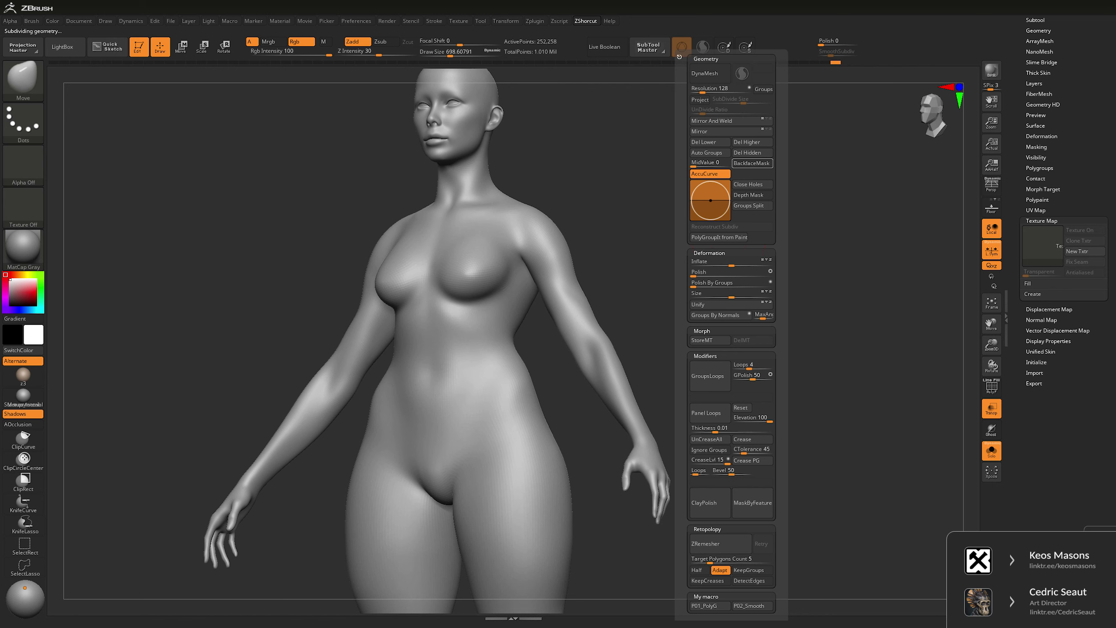
{"action": "key", "text": "space"}
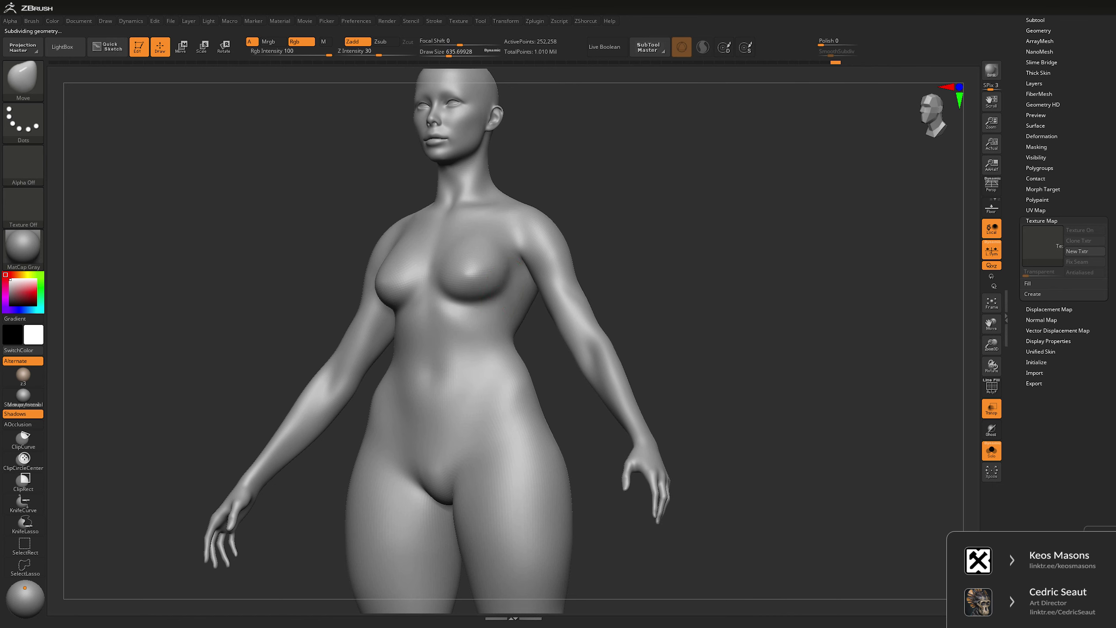
{"action": "left_click_drag", "start_coordinate": [473, 311], "coordinate": [510, 308], "text": "shift"}
- Define the creases under the breasts with the DamStandard brush at a draw size of about 381 and a Z Intensity of 19
{"action": "key", "text": "b"}
{"action": "key", "text": "d"}
{"action": "key", "text": "s"}
{"action": "key", "text": "space"}
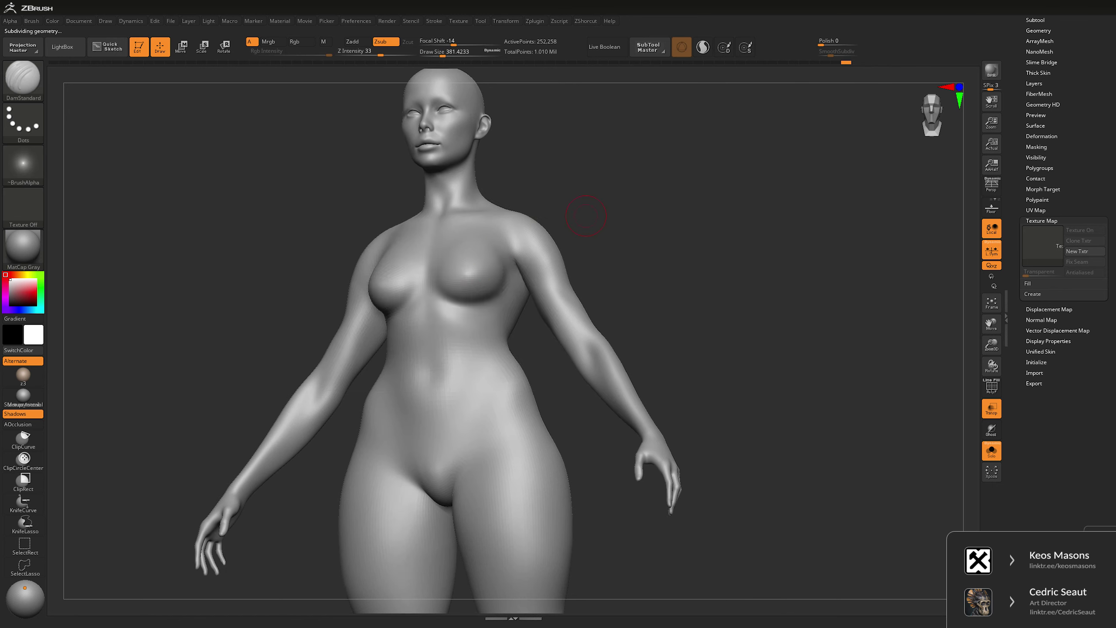
{"action": "left_click_drag", "start_coordinate": [587, 215], "coordinate": [626, 221]}
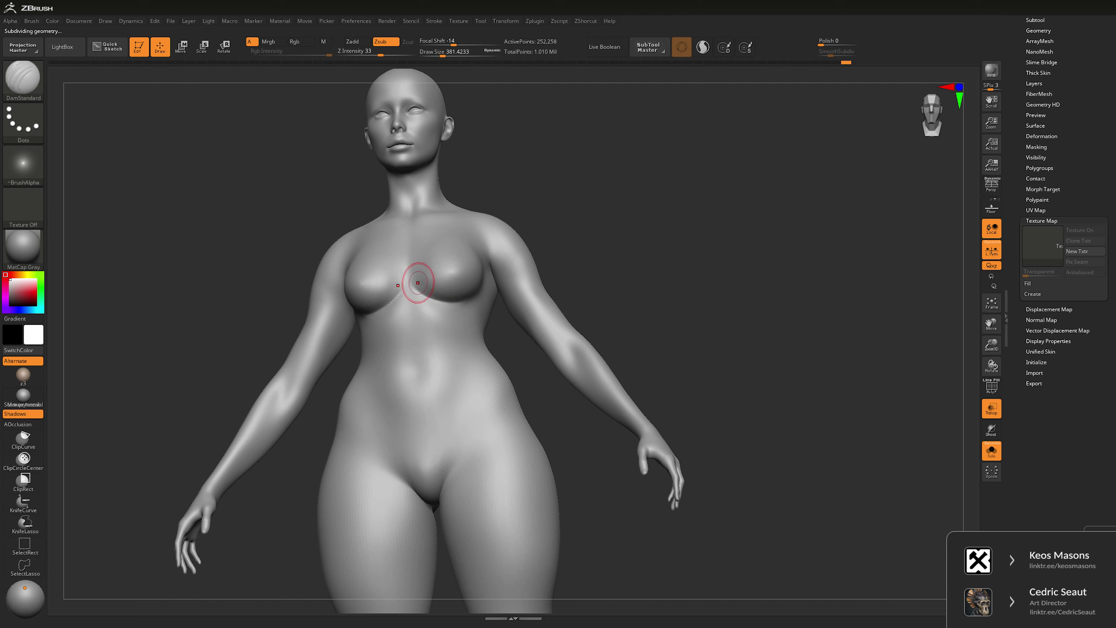
{"action": "key", "text": "space"}
{"action": "mouse_move", "coordinate": [422, 290]}
{"action": "right_mouse_down"}
{"action": "mouse_move", "coordinate": [409, 291]}
{"action": "mouse_move", "coordinate": [492, 279]}
{"action": "right_mouse_up"}
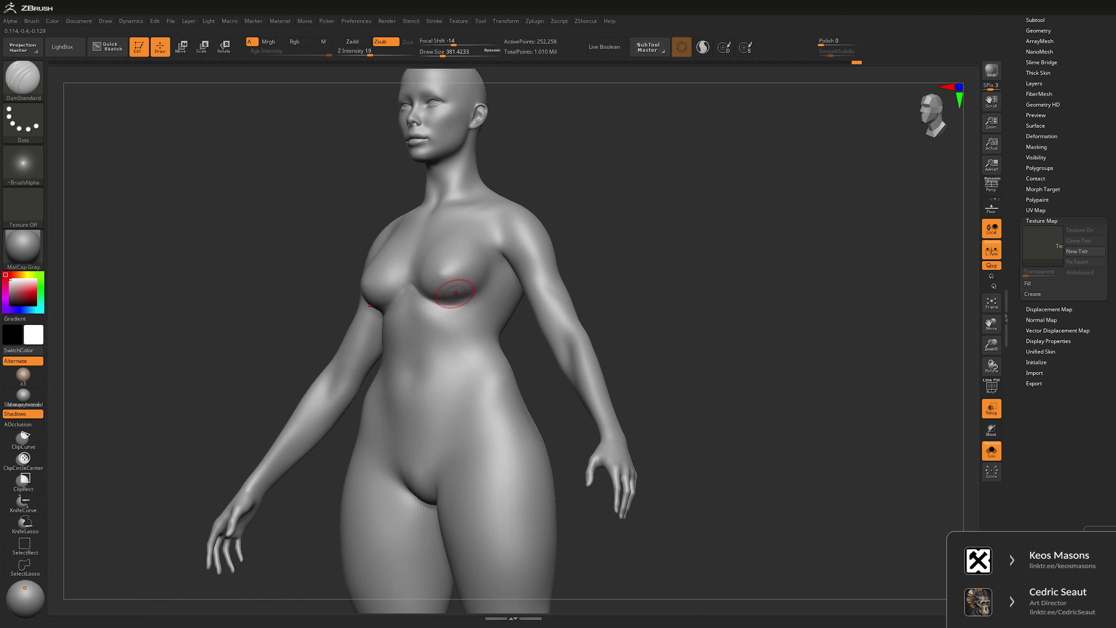
{"action": "key", "text": "shift"}
- Add volume to the lower breasts with the Inflat brush at a draw size of about 556 and a Z Intensity of 7
{"action": "mouse_move", "coordinate": [492, 279]}
{"action": "right_mouse_down"}
{"action": "mouse_move", "coordinate": [444, 280]}
{"action": "mouse_move", "coordinate": [502, 281]}
{"action": "mouse_move", "coordinate": [510, 242]}
{"action": "mouse_move", "coordinate": [450, 279]}
{"action": "mouse_move", "coordinate": [556, 183]}
{"action": "right_mouse_up"}
{"action": "key", "text": "space"}
{"action": "key", "text": "space"}
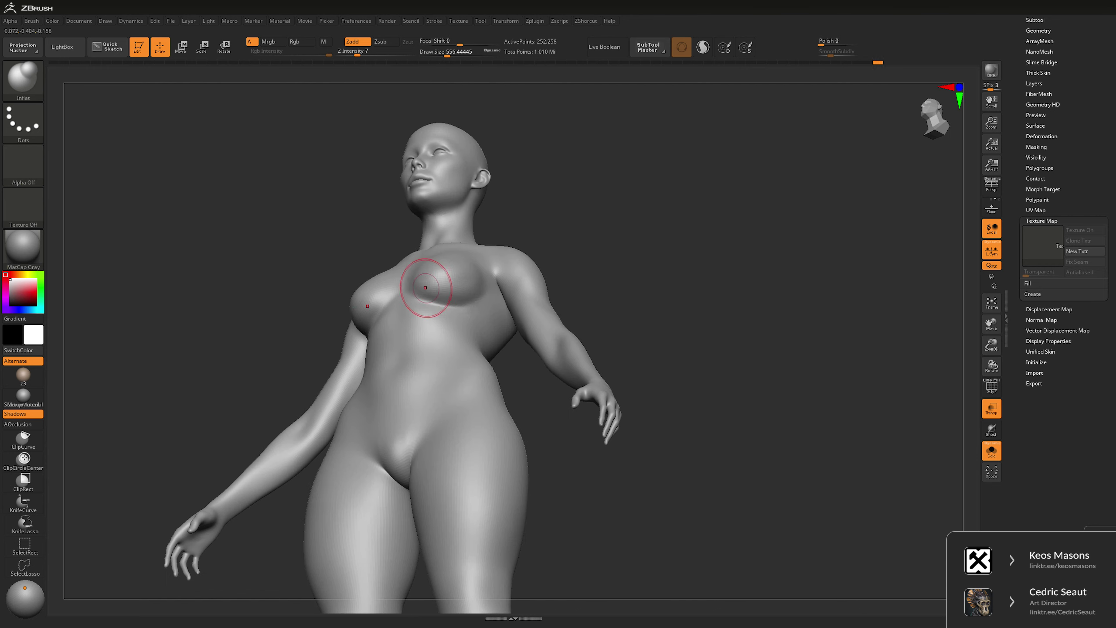
{"action": "right_click_drag", "start_coordinate": [462, 269], "coordinate": [569, 213]}
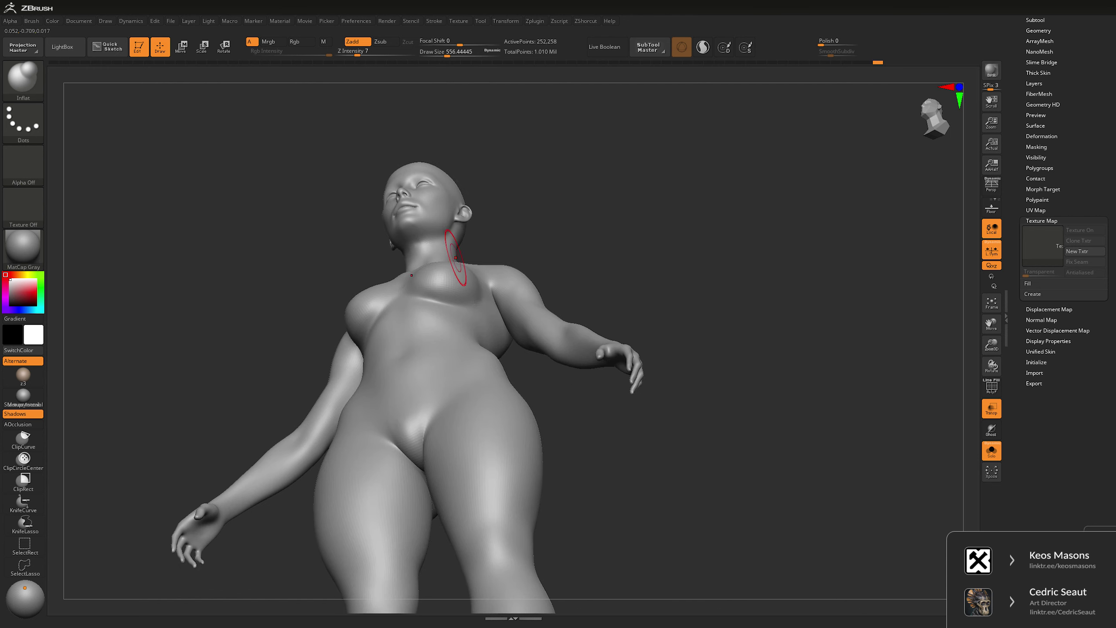
- Reshape the breasts from below and from the side with the Move brush at draw sizes of about 656 and 833
{"action": "key", "text": "b"}
{"action": "key", "text": "m"}
{"action": "key", "text": "v"}
{"action": "key", "text": "space"}
{"action": "right_click_drag", "start_coordinate": [648, 171], "coordinate": [708, 254]}
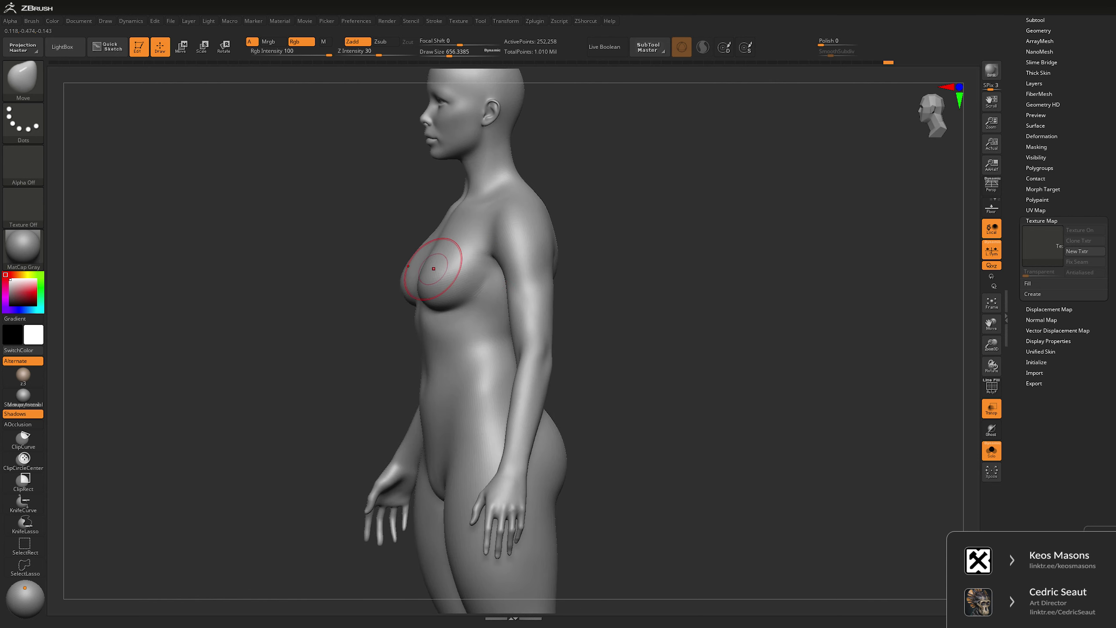
{"action": "key", "text": "space"}
{"action": "left_click_drag", "start_coordinate": [434, 268], "coordinate": [448, 268]}
{"action": "right_click_drag", "start_coordinate": [580, 231], "coordinate": [598, 230]}
{"action": "right_click_drag", "start_coordinate": [464, 285], "coordinate": [493, 286]}
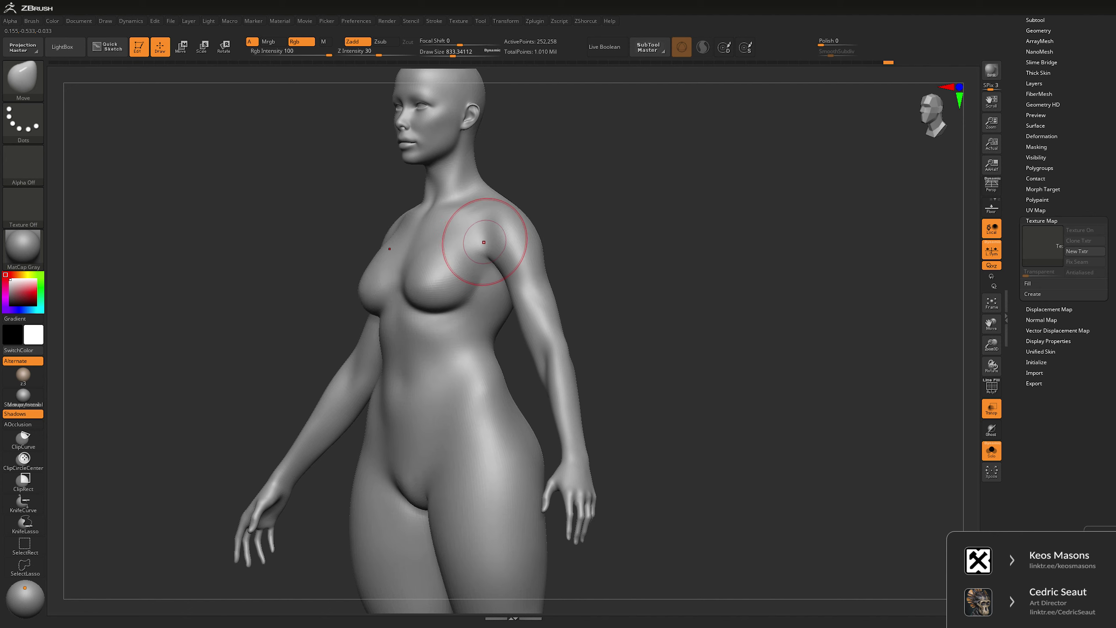
- Define the outer breast crease with the DamStandard brush at a draw size of about 414 and a Z Intensity of 19, and smooth it
{"action": "key", "text": "b"}
{"action": "key", "text": "d"}
{"action": "key", "text": "s"}
{"action": "key", "text": "space"}
{"action": "right_click_drag", "start_coordinate": [461, 249], "coordinate": [483, 269]}
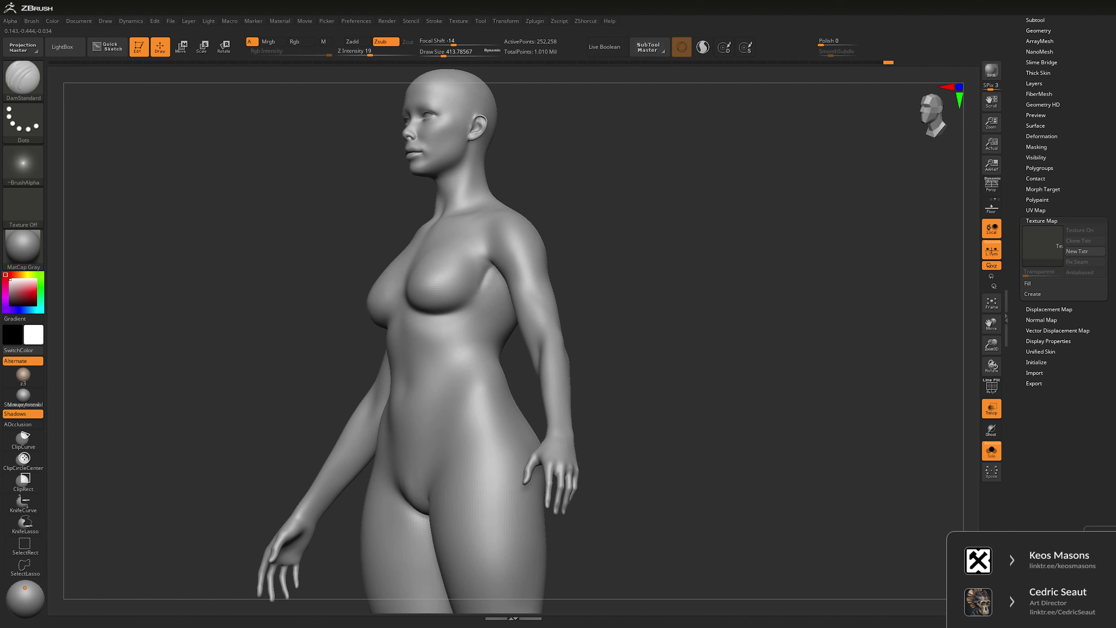
{"action": "key", "text": "shift"}
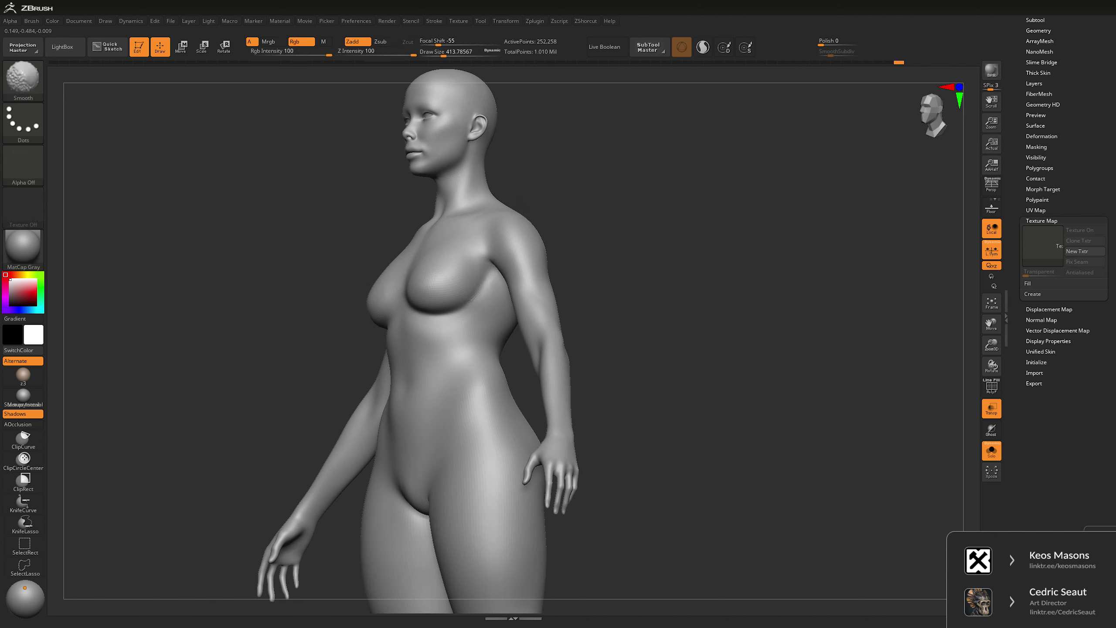
- Refine the breast shape from the front with the Move brush at draw sizes of about 656 and 397
{"action": "mouse_move", "coordinate": [686, 272]}
{"action": "right_mouse_down"}
{"action": "mouse_move", "coordinate": [728, 271]}
{"action": "mouse_move", "coordinate": [619, 251]}
{"action": "right_mouse_up"}
{"action": "key", "text": "b"}
{"action": "key", "text": "m"}
{"action": "key", "text": "v"}
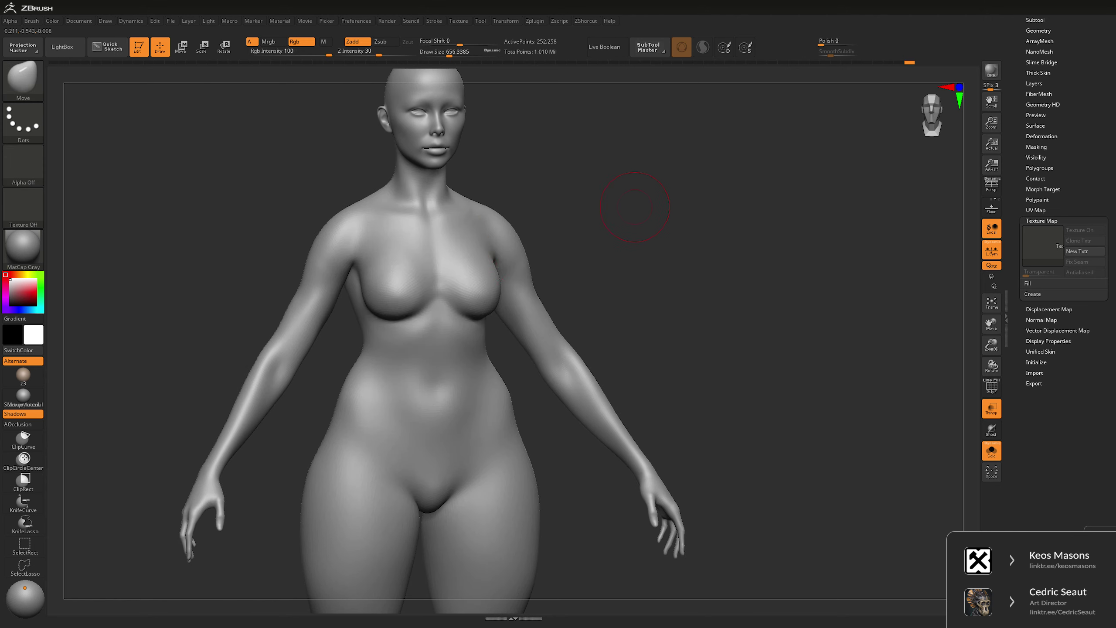
{"action": "mouse_move", "coordinate": [635, 206]}
{"action": "right_mouse_down"}
{"action": "mouse_move", "coordinate": [498, 237]}
{"action": "mouse_move", "coordinate": [519, 247]}
{"action": "mouse_move", "coordinate": [456, 277]}
{"action": "right_mouse_up"}
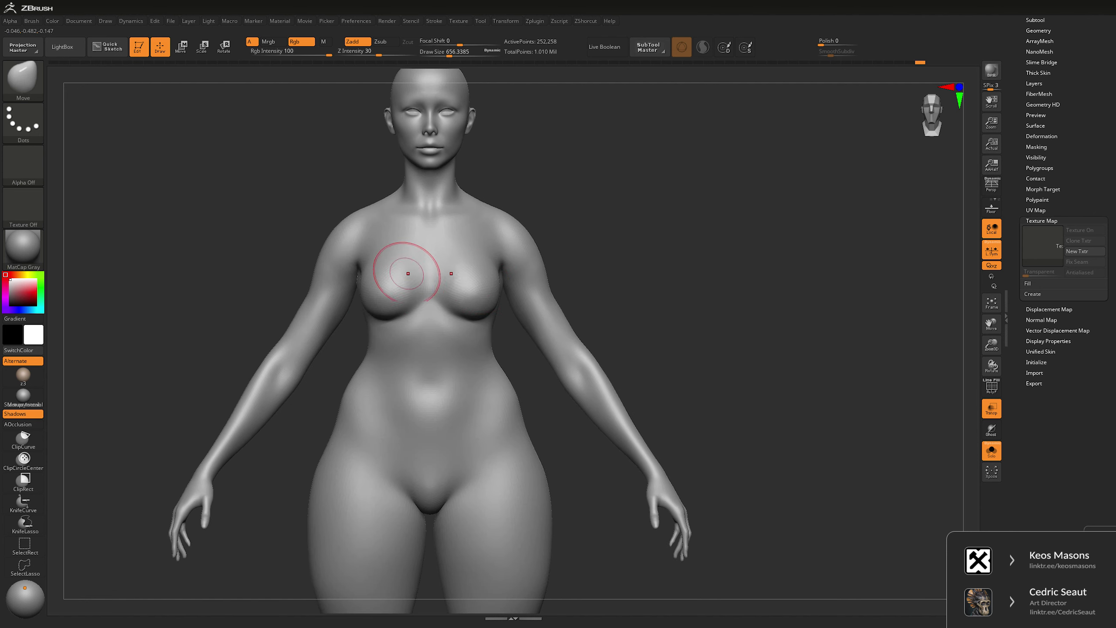
{"action": "key", "text": "space"}
{"action": "key", "text": "ctrl"}
{"action": "right_click_drag", "start_coordinate": [695, 260], "coordinate": [548, 274]}
{"action": "key", "text": "shift"}
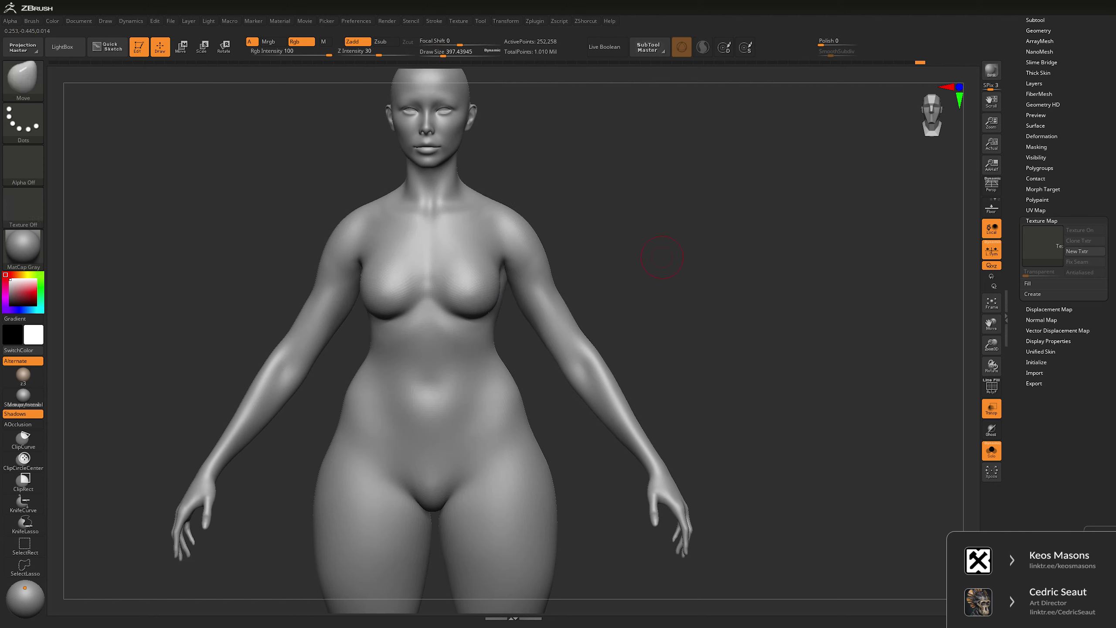
- Reshape the upper chest contour in profile with the Move brush at a draw size of about 881
{"action": "right_click_drag", "start_coordinate": [901, 245], "coordinate": [774, 243]}
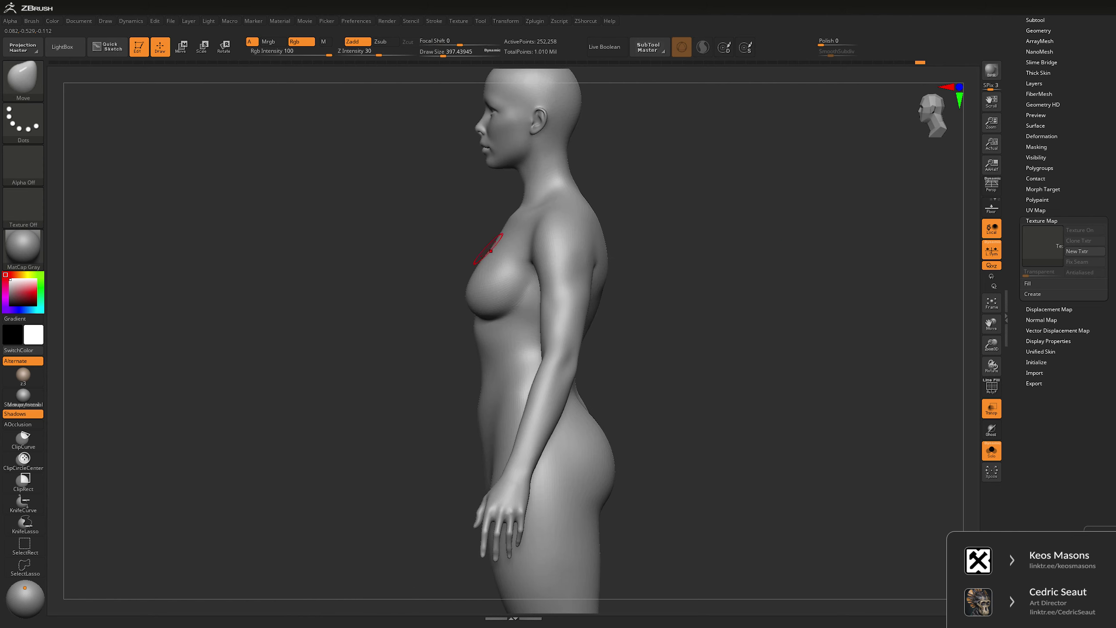
{"action": "key", "text": "space"}
{"action": "left_click_drag", "start_coordinate": [490, 250], "coordinate": [527, 252]}
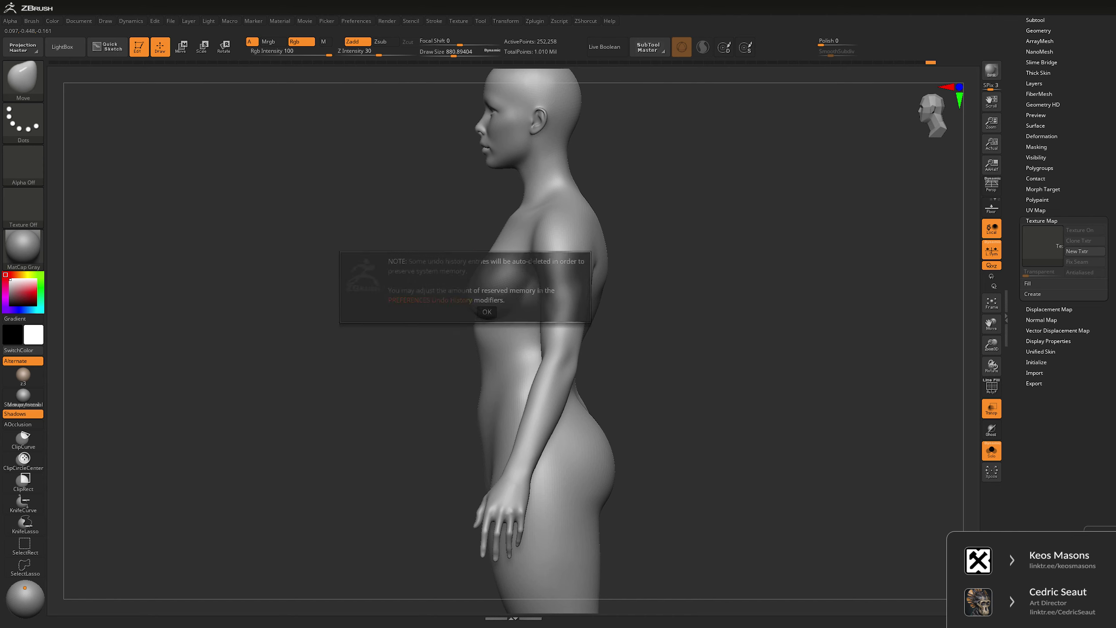
{"action": "mouse_move", "coordinate": [466, 295]}
{"action": "right_mouse_down"}
{"action": "mouse_move", "coordinate": [527, 296]}
{"action": "mouse_move", "coordinate": [753, 249]}
{"action": "mouse_move", "coordinate": [739, 255]}
{"action": "mouse_move", "coordinate": [721, 308]}
{"action": "mouse_move", "coordinate": [703, 312]}
{"action": "mouse_move", "coordinate": [688, 276]}
{"action": "mouse_move", "coordinate": [559, 276]}
{"action": "right_mouse_up"}
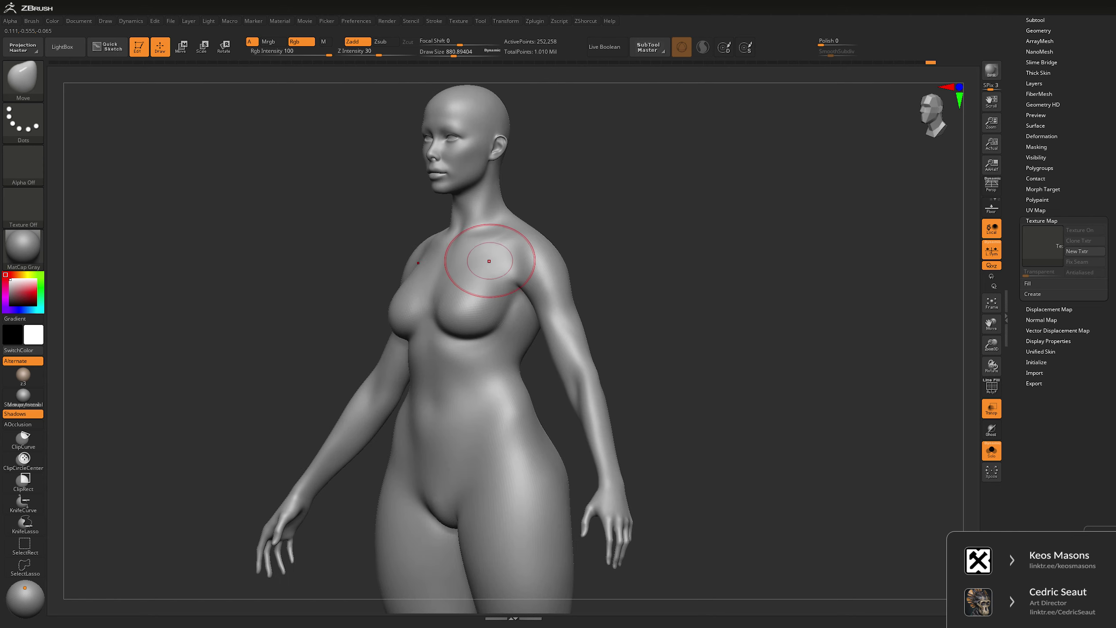
- Examine the reshaped chest and torso from three-quarter and front views with the DamStandard brush at a draw size of about 447
{"action": "key", "text": "b"}
{"action": "key", "text": "d"}
{"action": "key", "text": "s"}
{"action": "key", "text": "space"}
{"action": "mouse_move", "coordinate": [490, 261]}
{"action": "right_mouse_down"}
{"action": "mouse_move", "coordinate": [492, 330]}
{"action": "mouse_move", "coordinate": [680, 240]}
{"action": "mouse_move", "coordinate": [708, 239]}
{"action": "right_mouse_up"}
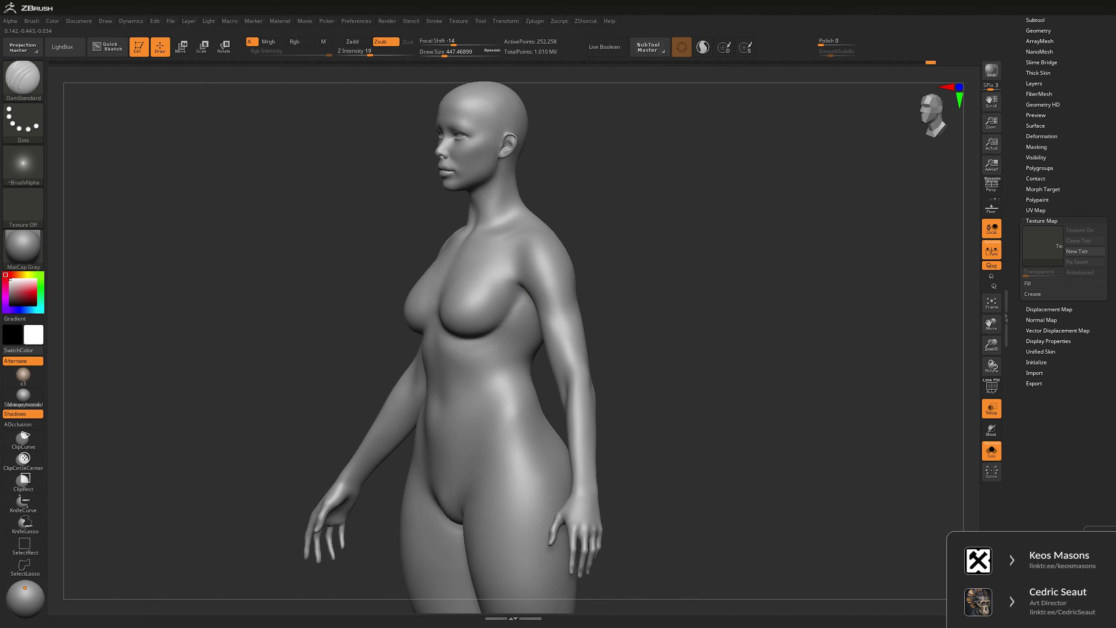
{"action": "key", "text": "shift"}
{"action": "right_click_drag", "start_coordinate": [524, 342], "coordinate": [656, 242], "text": "shift"}
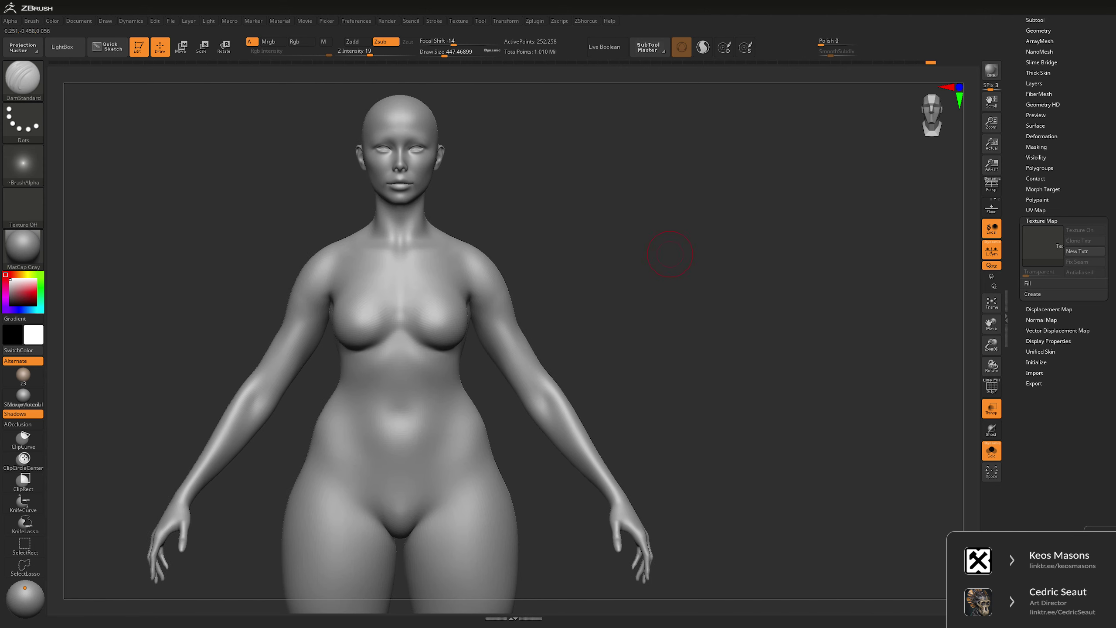
- On the concept sketch plane, trace the large hair silhouette with the CurveQuadFill brush at a draw size of about 160
{"action": "key", "text": "space"}
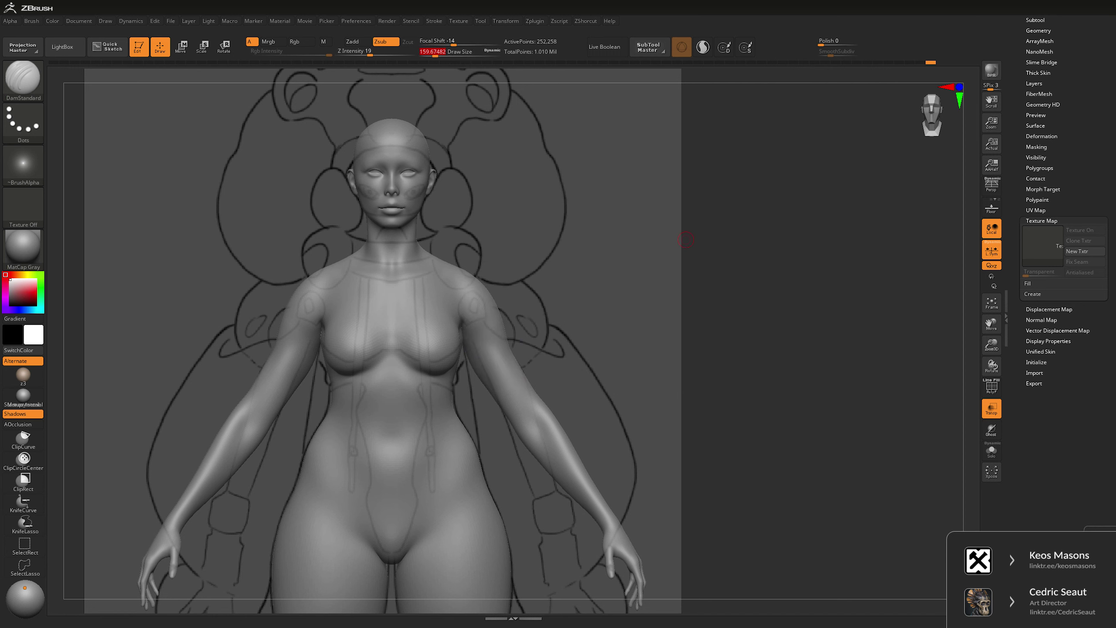
{"action": "scroll", "coordinate": [1064, 206], "scroll_direction": "up", "scroll_amount": 2}
{"action": "scroll", "coordinate": [767, 229], "scroll_direction": "down", "scroll_amount": 3}
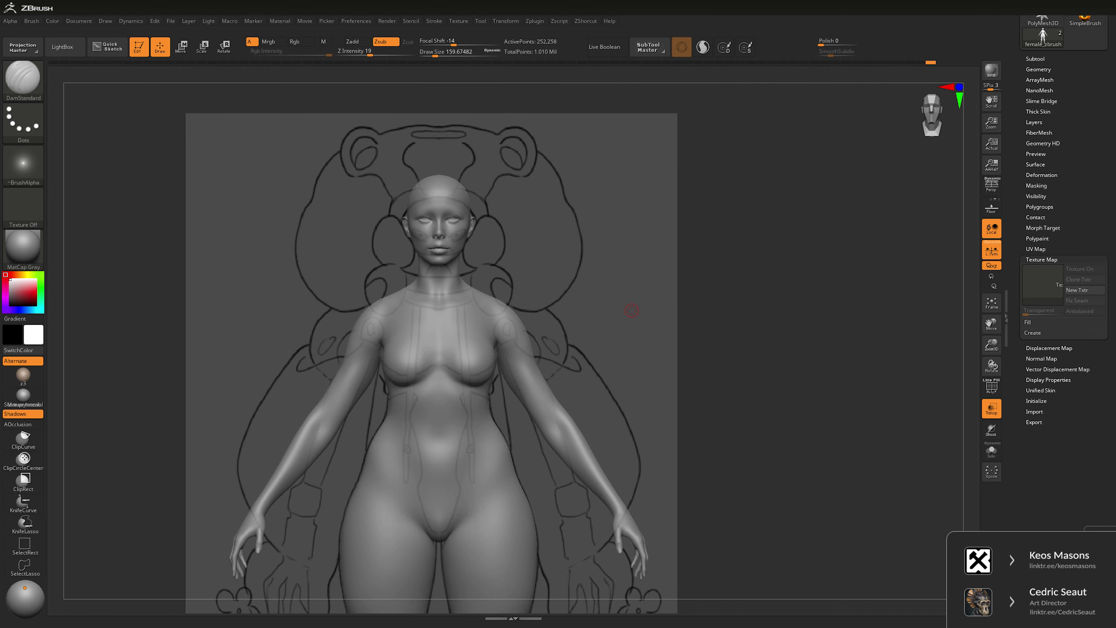
{"action": "left_click", "coordinate": [633, 313], "text": "alt"}
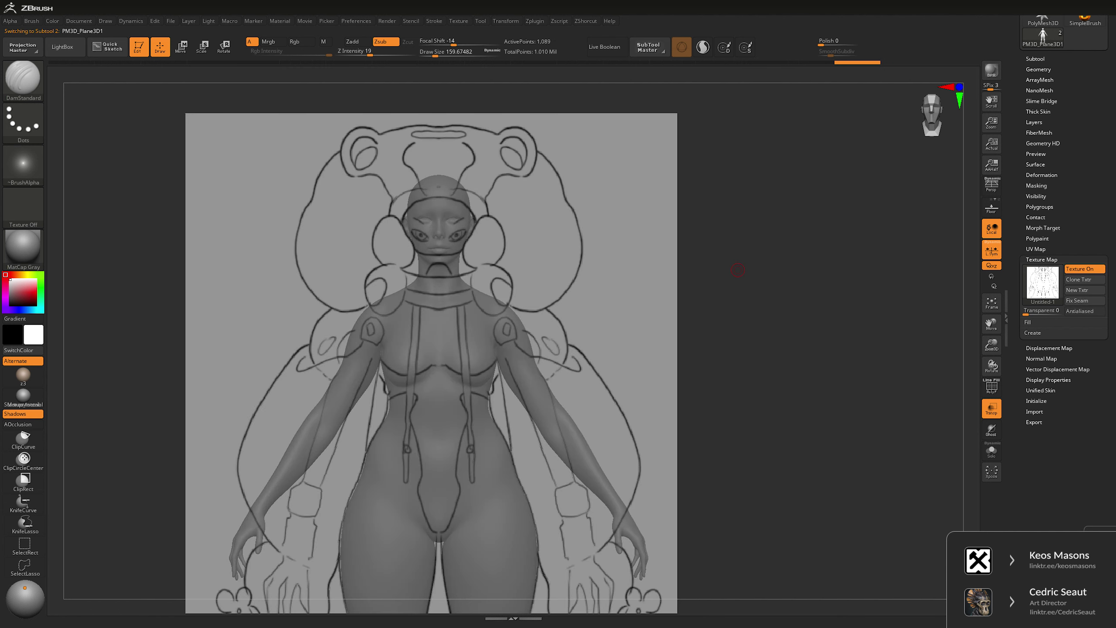
{"action": "key", "text": "b"}
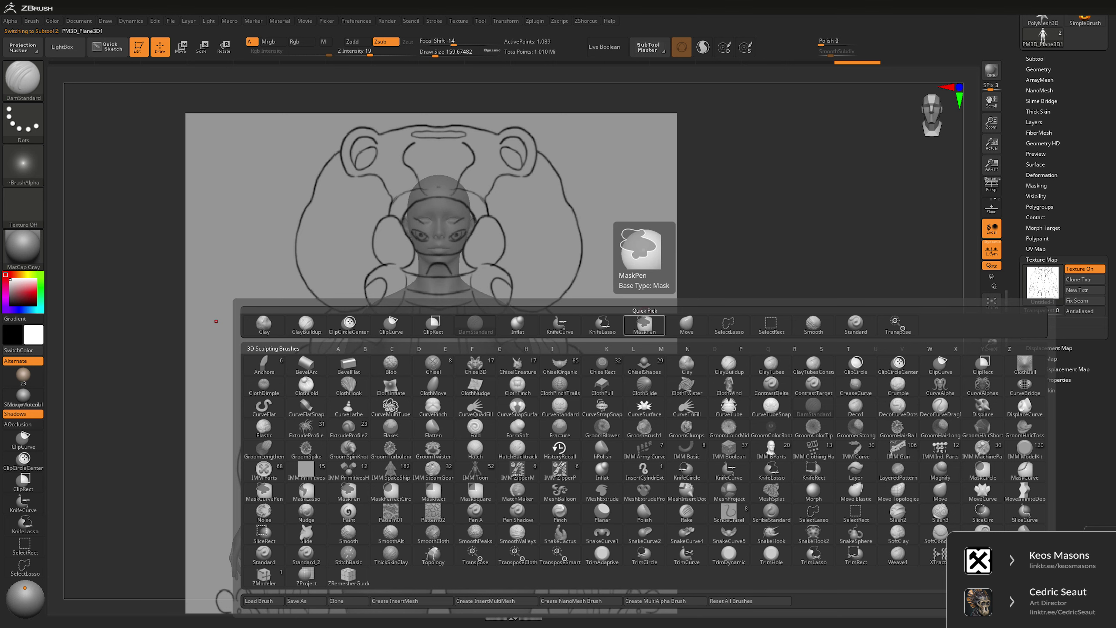
{"action": "left_click", "coordinate": [644, 326]}
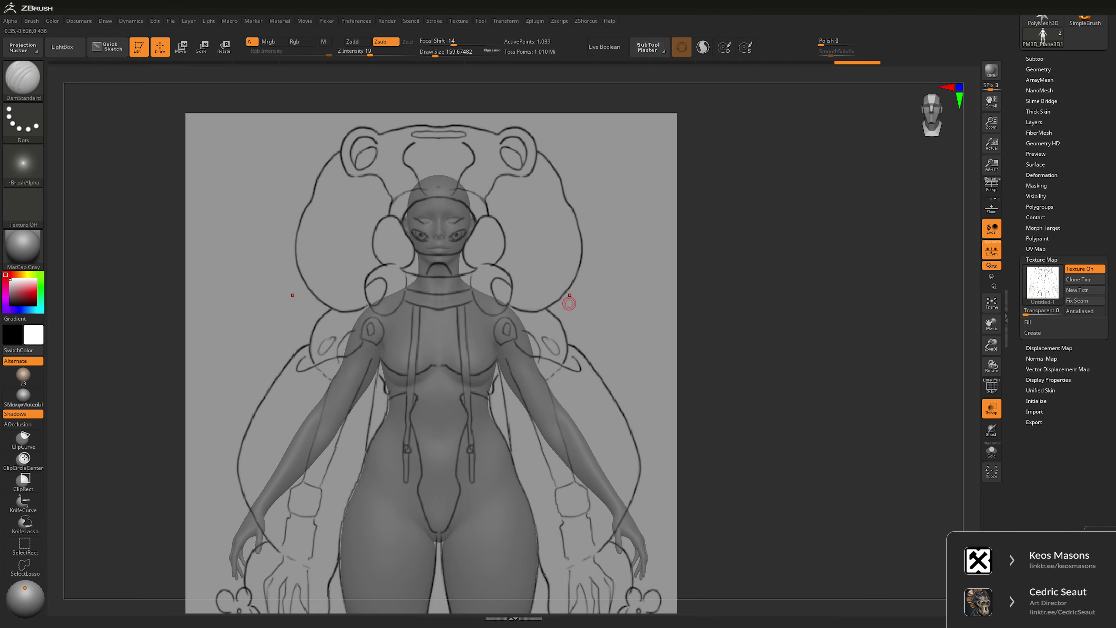
{"action": "key", "text": "b"}
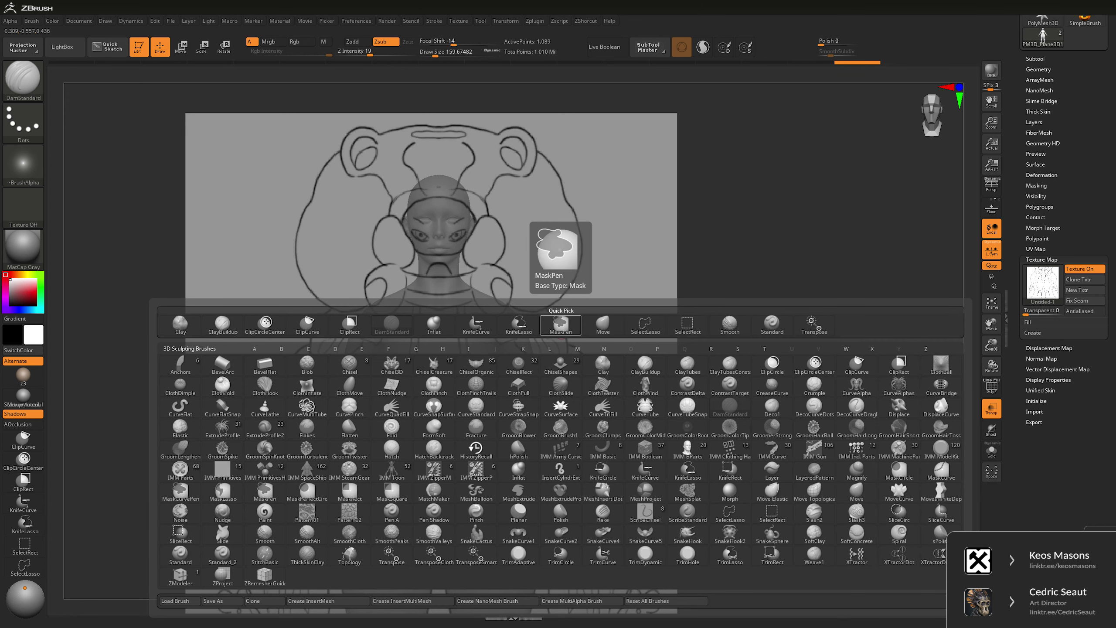
{"action": "key", "text": "c"}
{"action": "key", "text": "q"}
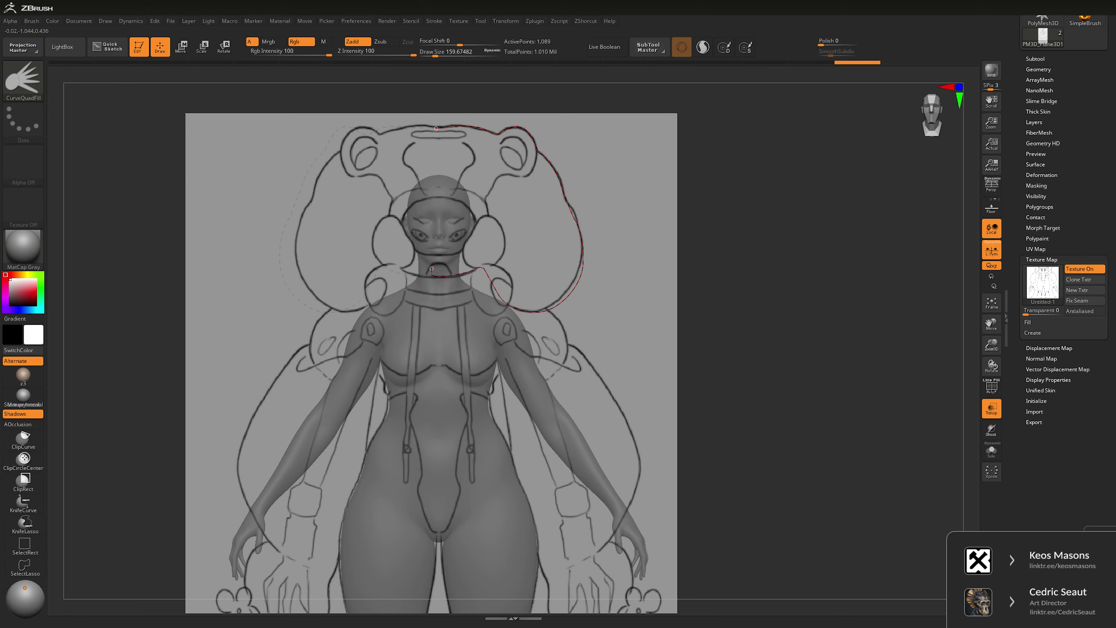
{"action": "left_click", "coordinate": [437, 127]}
{"action": "right_click_drag", "start_coordinate": [645, 167], "coordinate": [795, 248]}
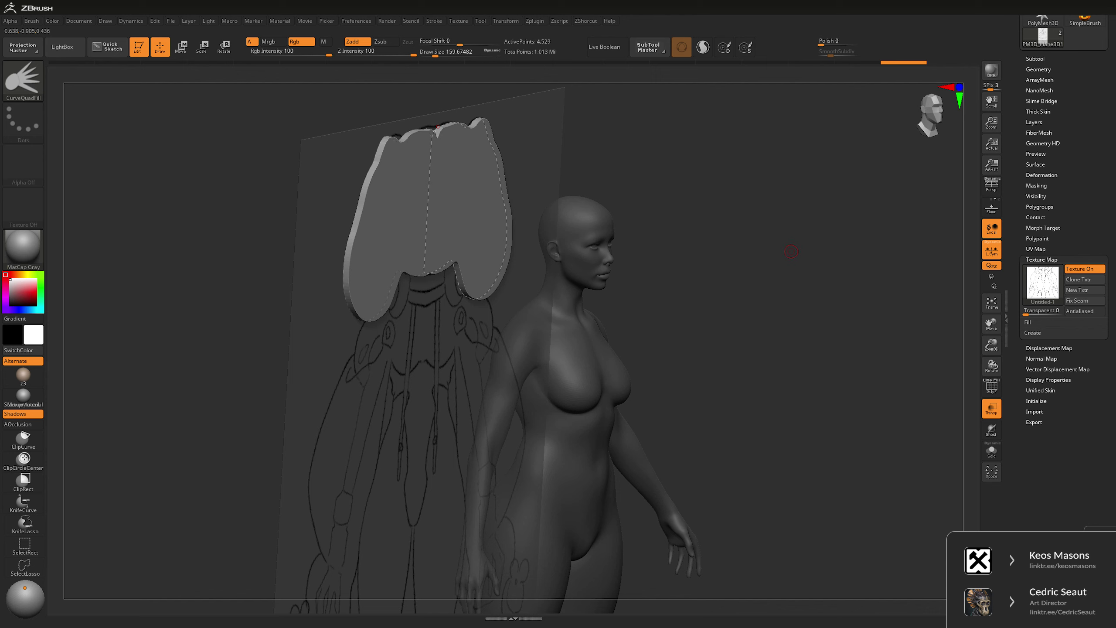
- Split the filled hair shape into its own subtool, then thicken it and move it forward over the head
{"action": "key", "text": "alt+Down"}
{"action": "key", "text": "space"}
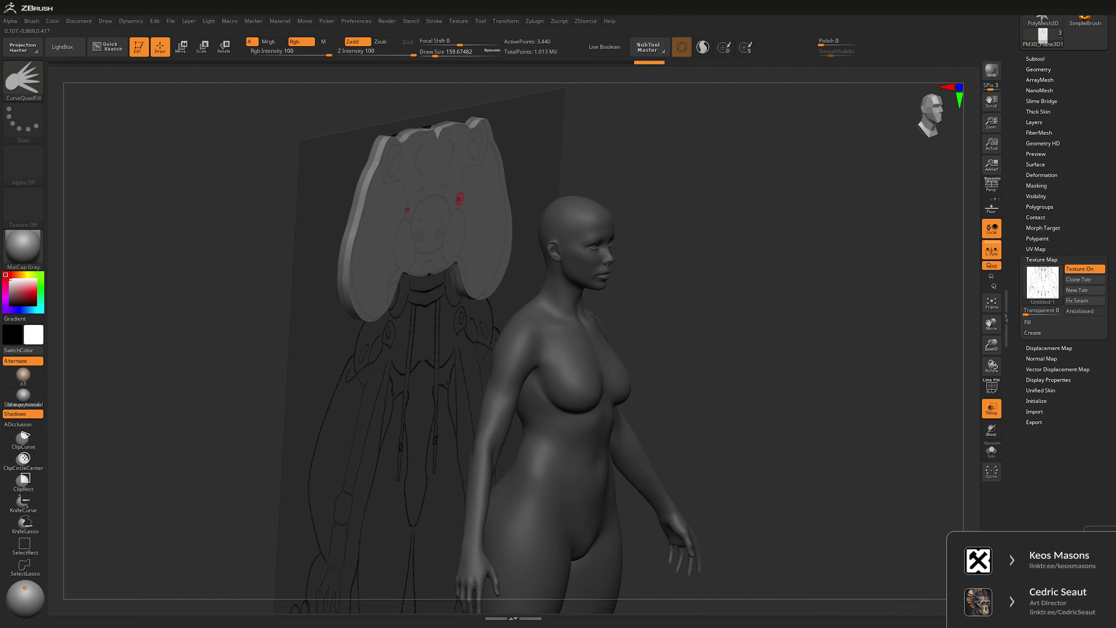
{"action": "key", "text": "w"}
{"action": "left_click", "coordinate": [439, 202], "text": "alt"}
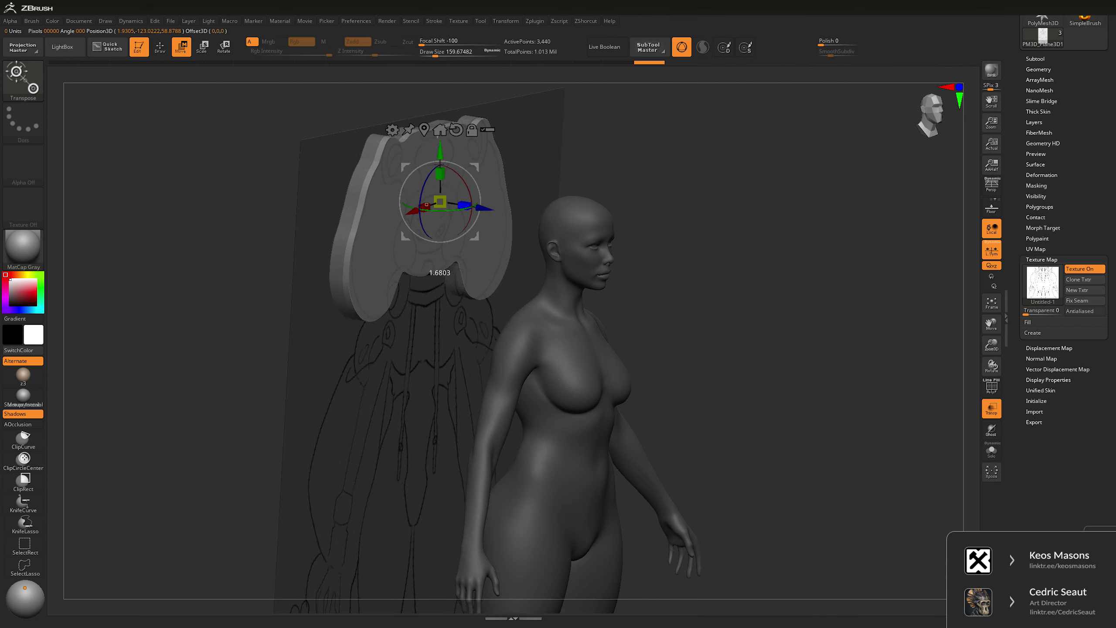
{"action": "left_click_drag", "start_coordinate": [463, 205], "coordinate": [504, 237], "text": "ctrl"}
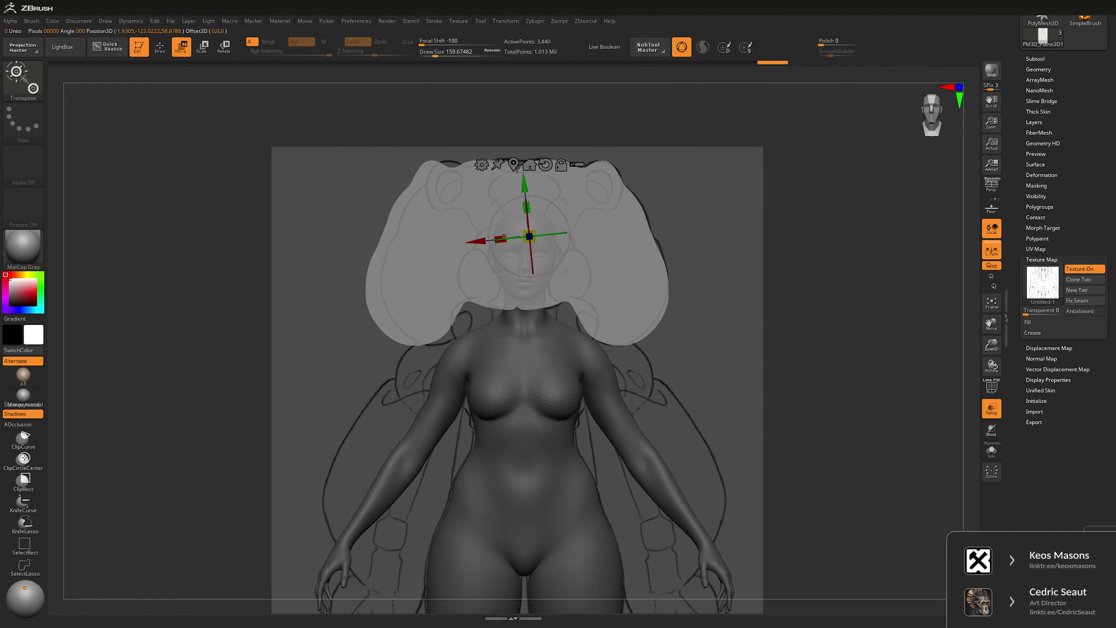
{"action": "scroll", "coordinate": [332, 243], "scroll_direction": "down", "scroll_amount": 2}
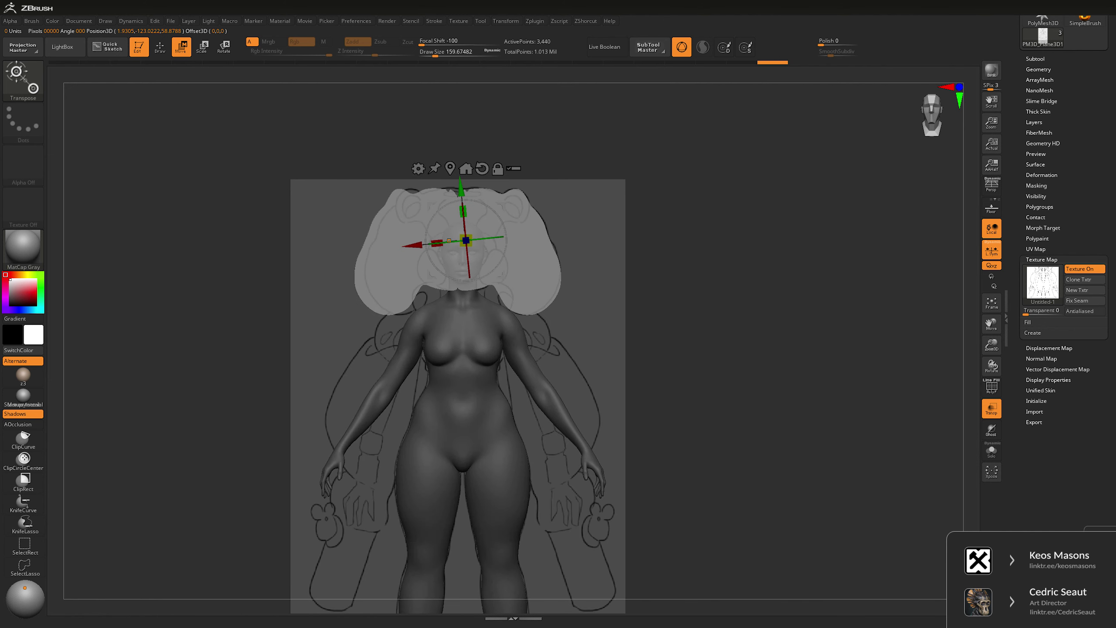
- Reselect the hair shape and reset its gizmo's orientation, undoing any accidental rotation of the mesh
{"action": "key", "text": "ctrl"}
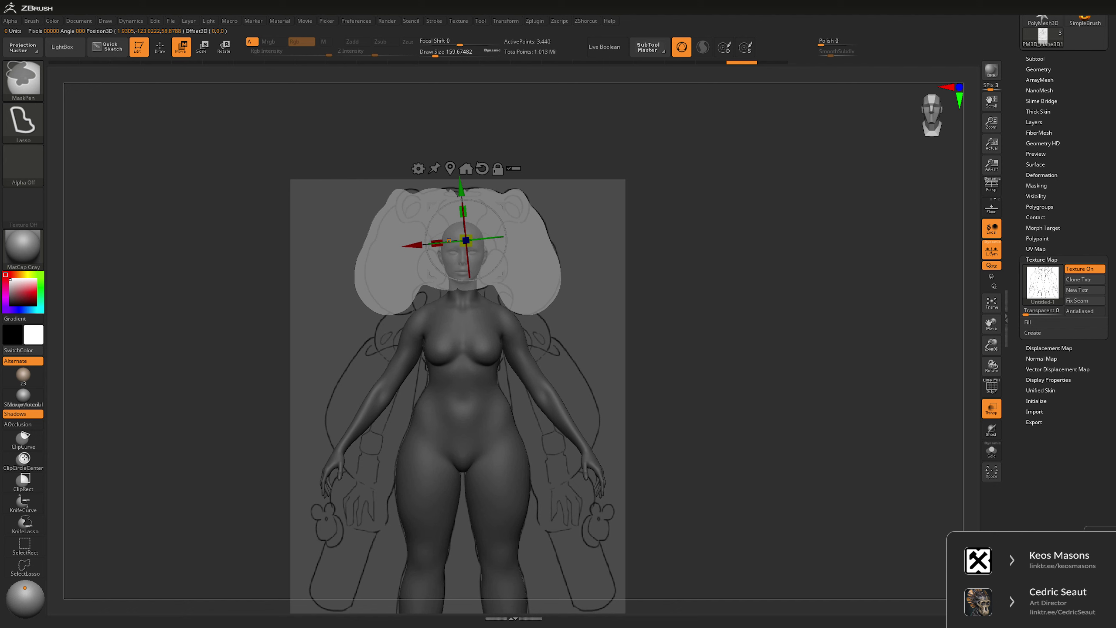
{"action": "left_click", "coordinate": [457, 463]}
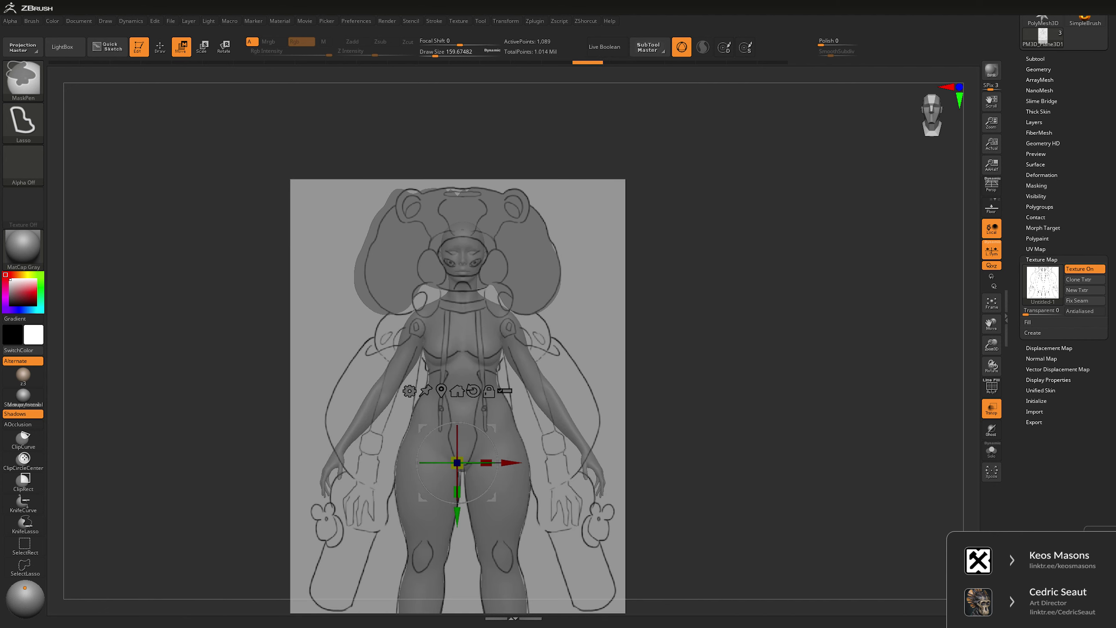
{"action": "left_click", "coordinate": [466, 240]}
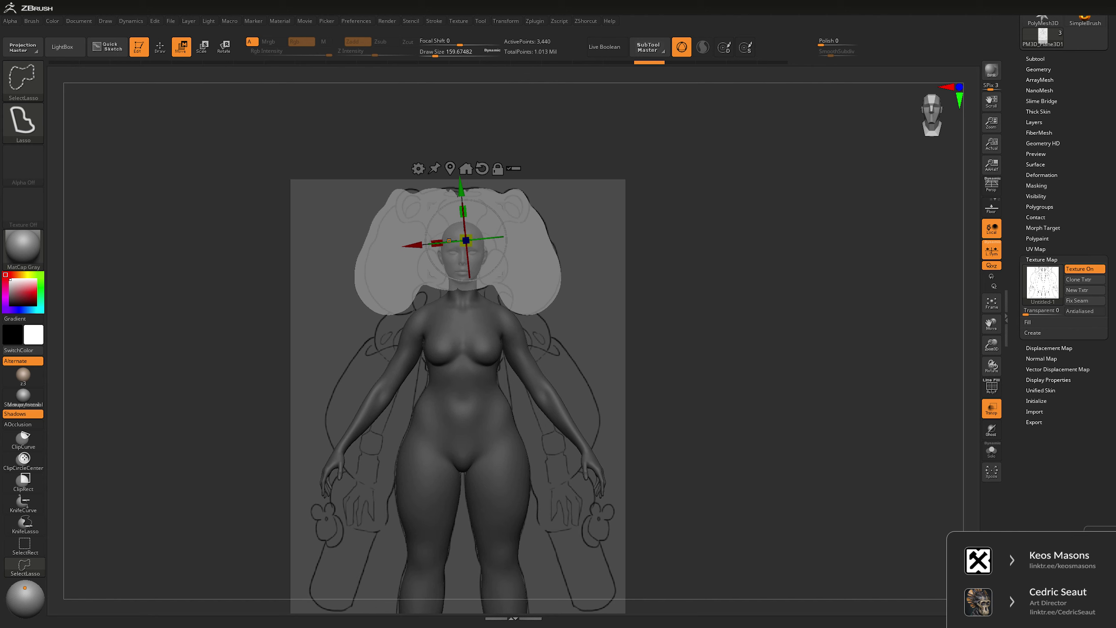
{"action": "left_click", "coordinate": [498, 169]}
{"action": "left_click_drag", "start_coordinate": [466, 240], "coordinate": [509, 252]}
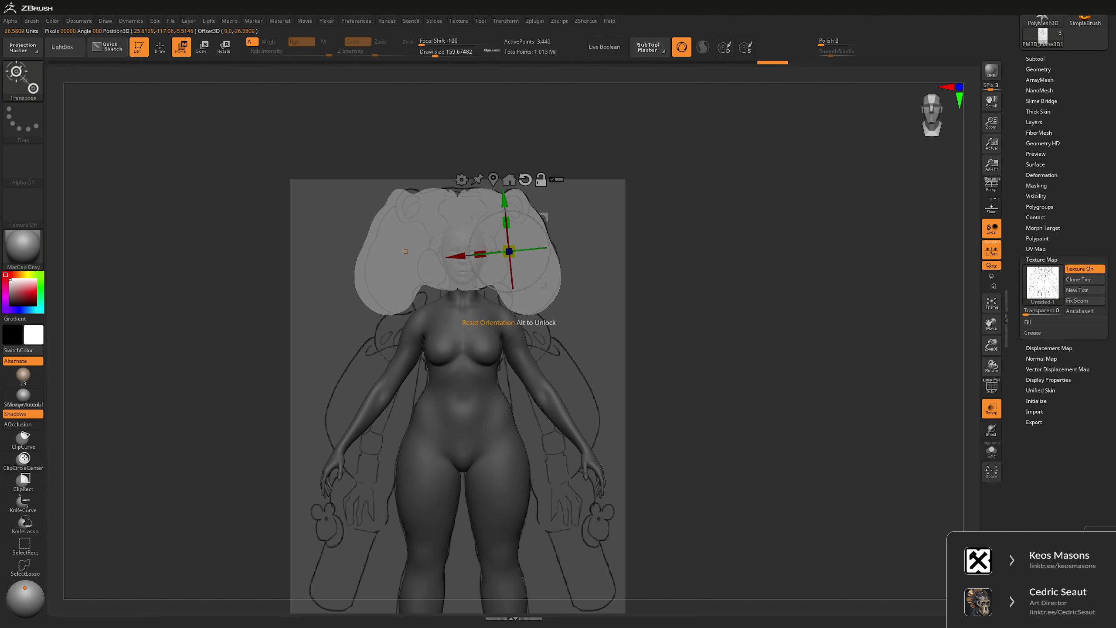
{"action": "key", "text": "ctrl+shift+z"}
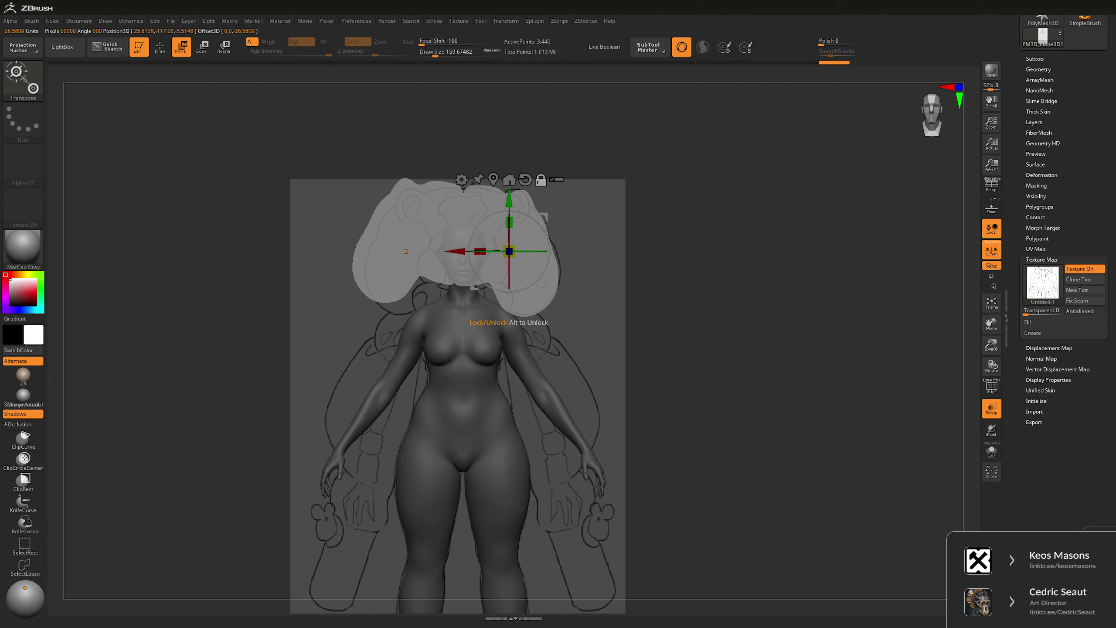
{"action": "key", "text": "ctrl+shift+z"}
{"action": "key", "text": "ctrl+shift+z"}
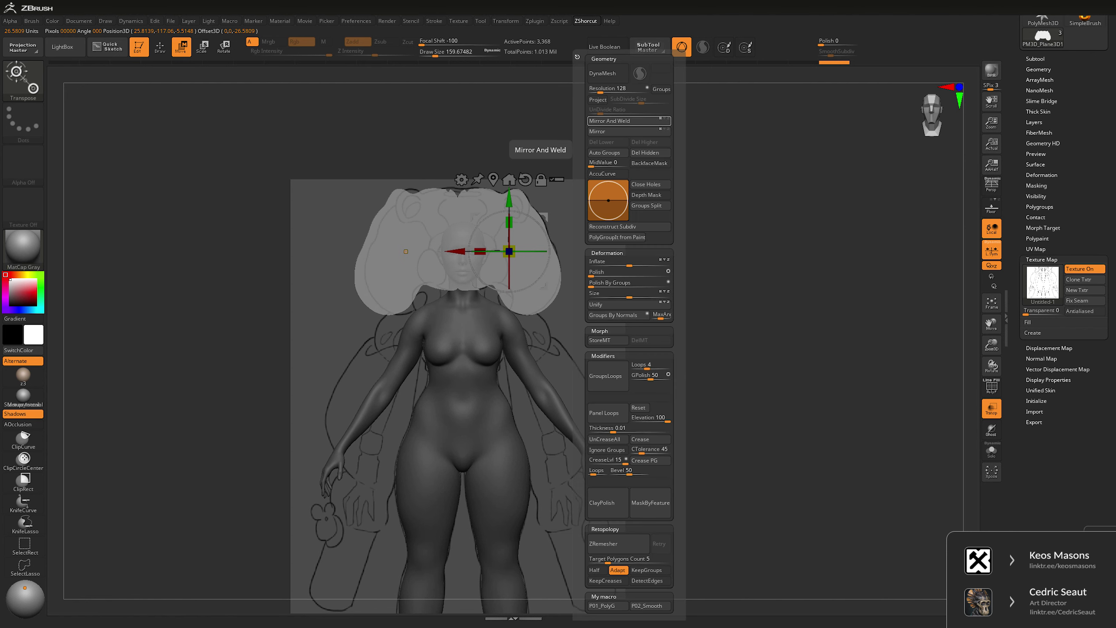
- Turn off local symmetry and apply Mirror And Weld to the hair shape so both halves match
{"action": "left_click", "coordinate": [628, 121]}
{"action": "left_click", "coordinate": [992, 250]}
{"action": "key", "text": "space"}
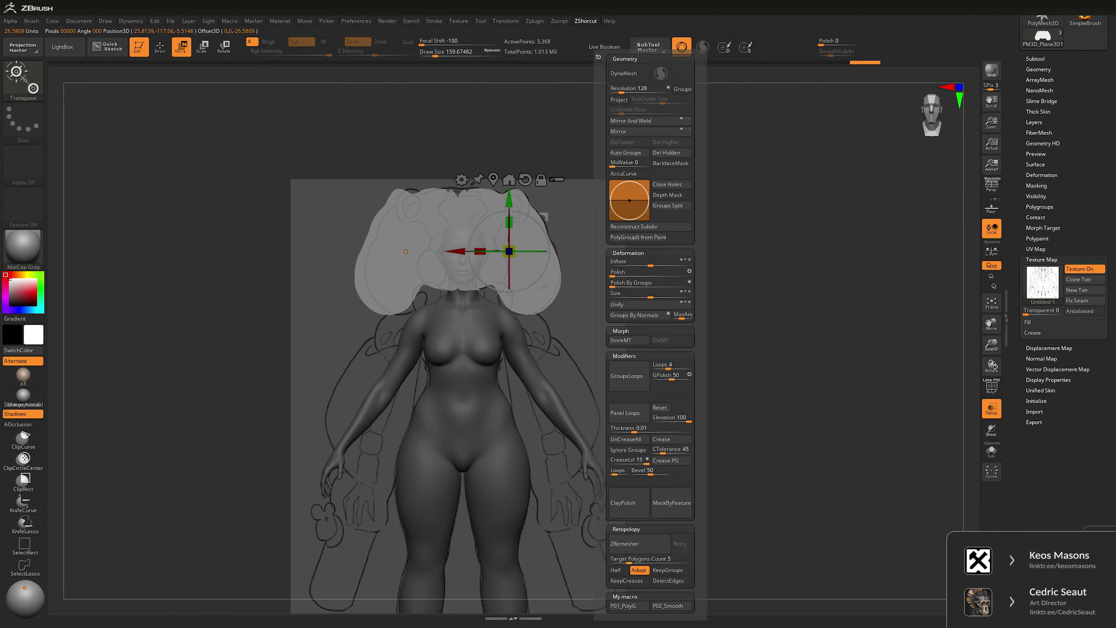
{"action": "left_click", "coordinate": [633, 121]}
{"action": "left_click", "coordinate": [633, 120]}
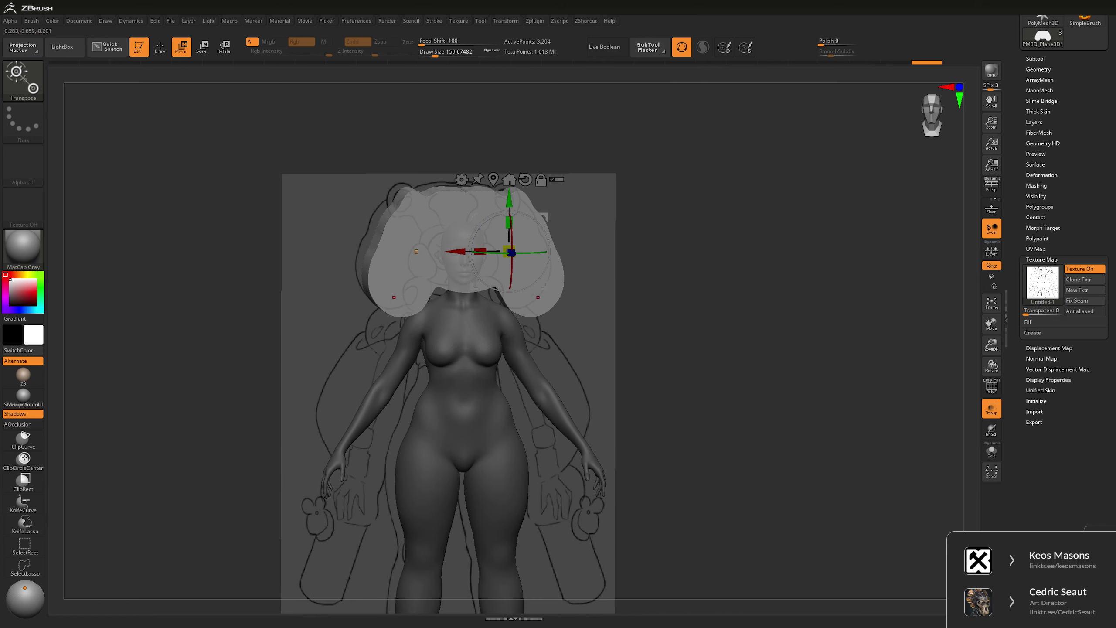
{"action": "key", "text": "ctrl+z"}
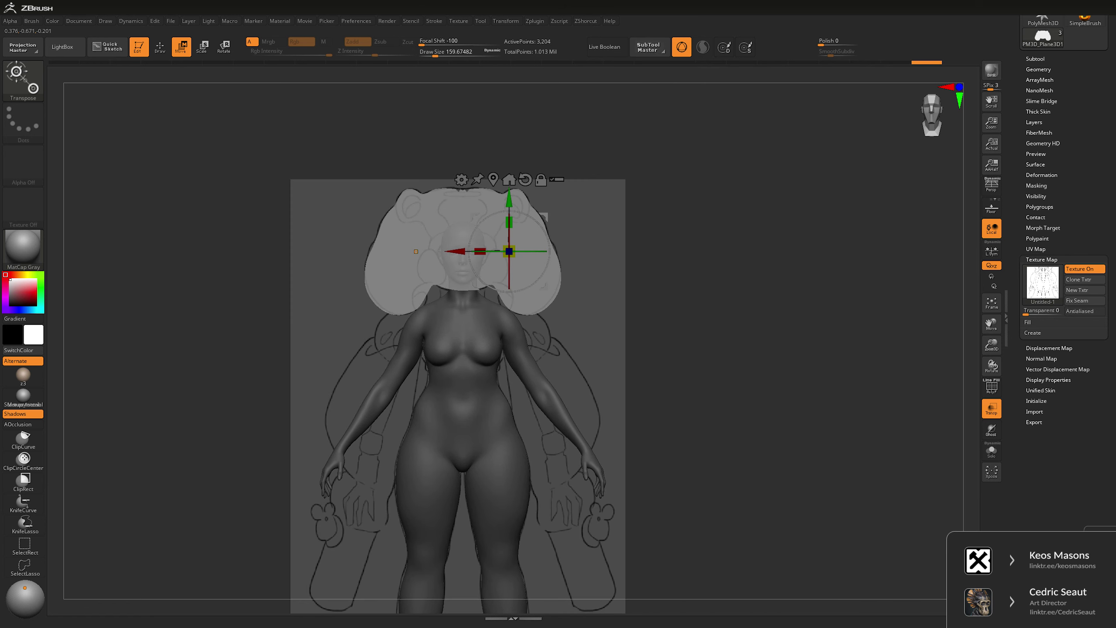
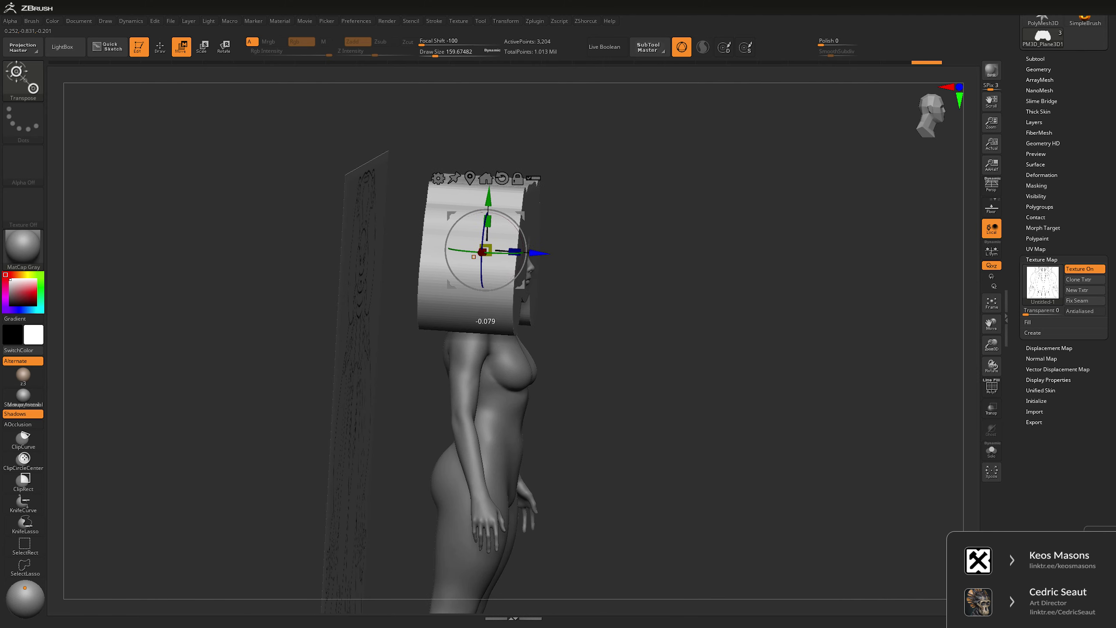
- Move the concept sketch plane farther back behind the figure, clear of the hair block
{"action": "key", "text": "q"}
{"action": "key", "text": "b"}
{"action": "key", "text": "m"}
{"action": "key", "text": "v"}
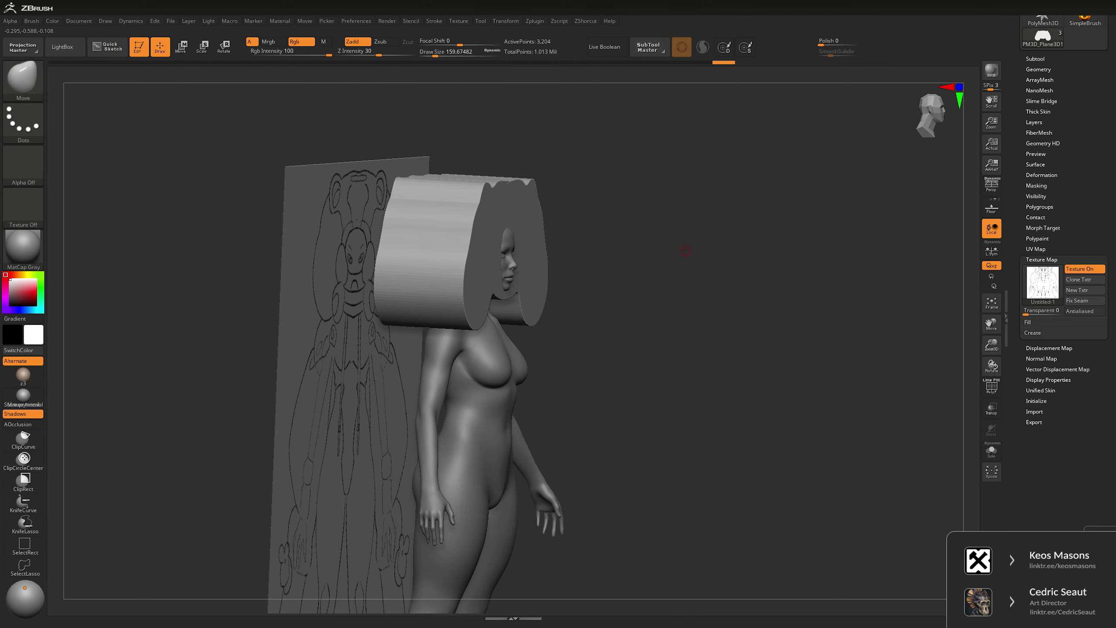
{"action": "mouse_move", "coordinate": [688, 317]}
{"action": "left_mouse_down", "text": "shift"}
{"action": "mouse_move", "coordinate": [709, 236]}
{"action": "mouse_move", "coordinate": [686, 237]}
{"action": "left_mouse_up", "text": "shift"}
{"action": "left_click", "coordinate": [422, 440], "text": "alt"}
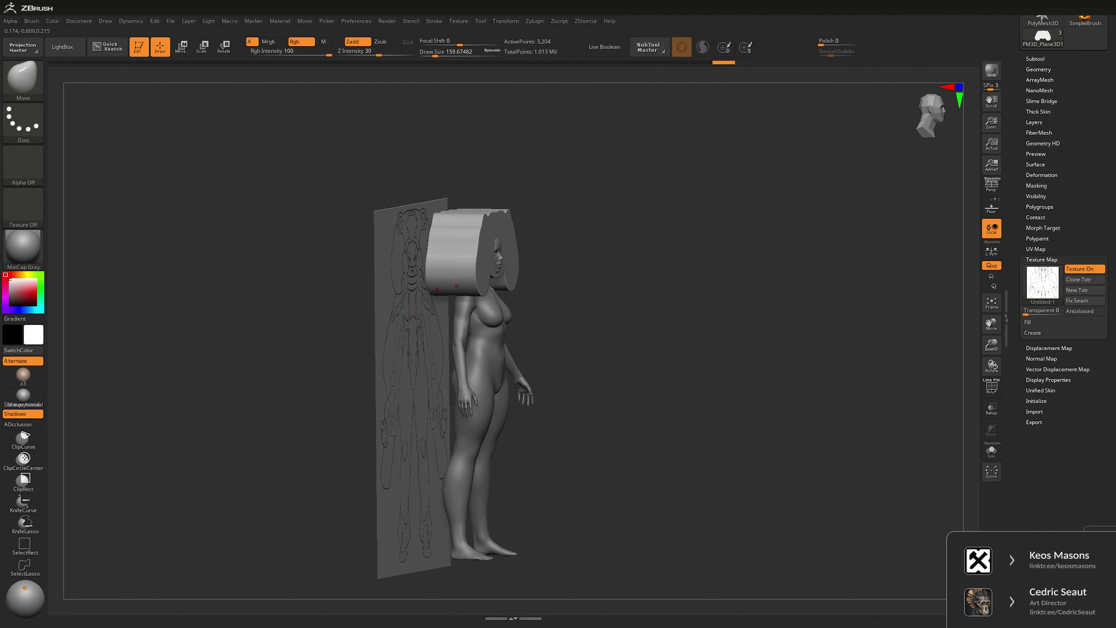
{"action": "key", "text": "w"}
{"action": "left_click_drag", "start_coordinate": [462, 388], "coordinate": [340, 388]}
- Remesh the hair block and set the Move brush's draw size to about 1166
{"action": "left_click", "coordinate": [482, 249], "text": "alt"}
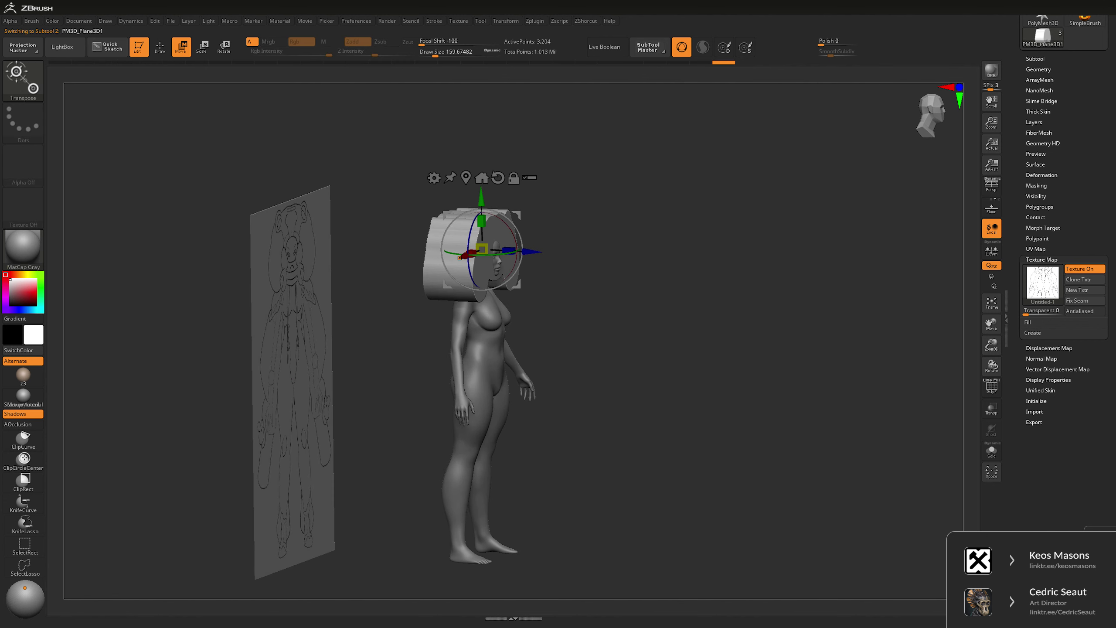
{"action": "left_click", "coordinate": [747, 62]}
{"action": "key", "text": "q"}
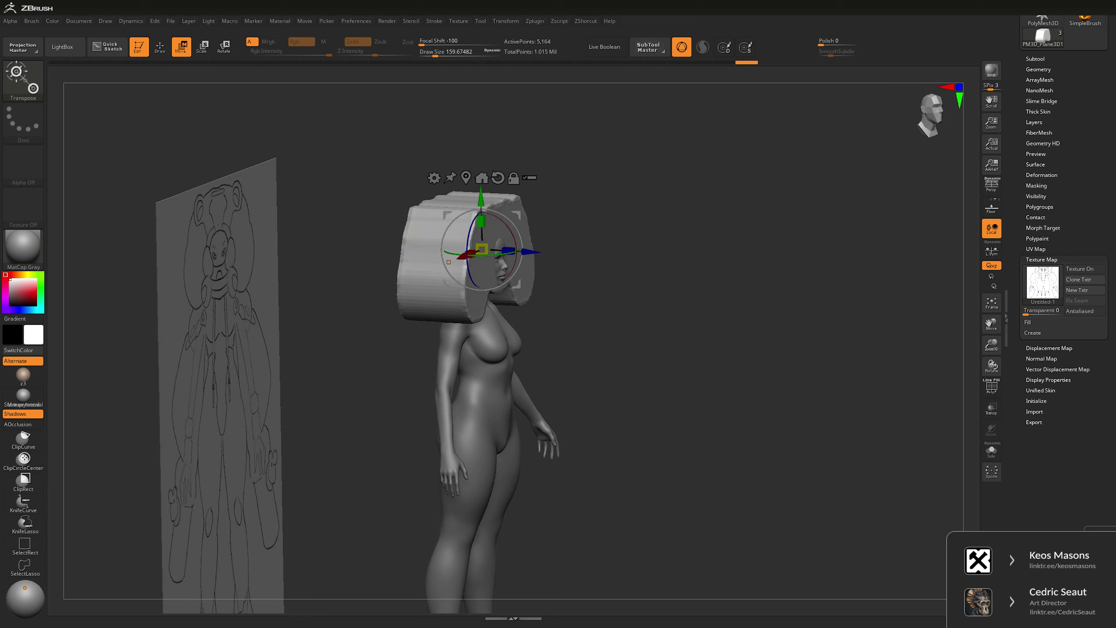
{"action": "key", "text": "space"}
{"action": "left_click_drag", "start_coordinate": [725, 396], "coordinate": [637, 396]}
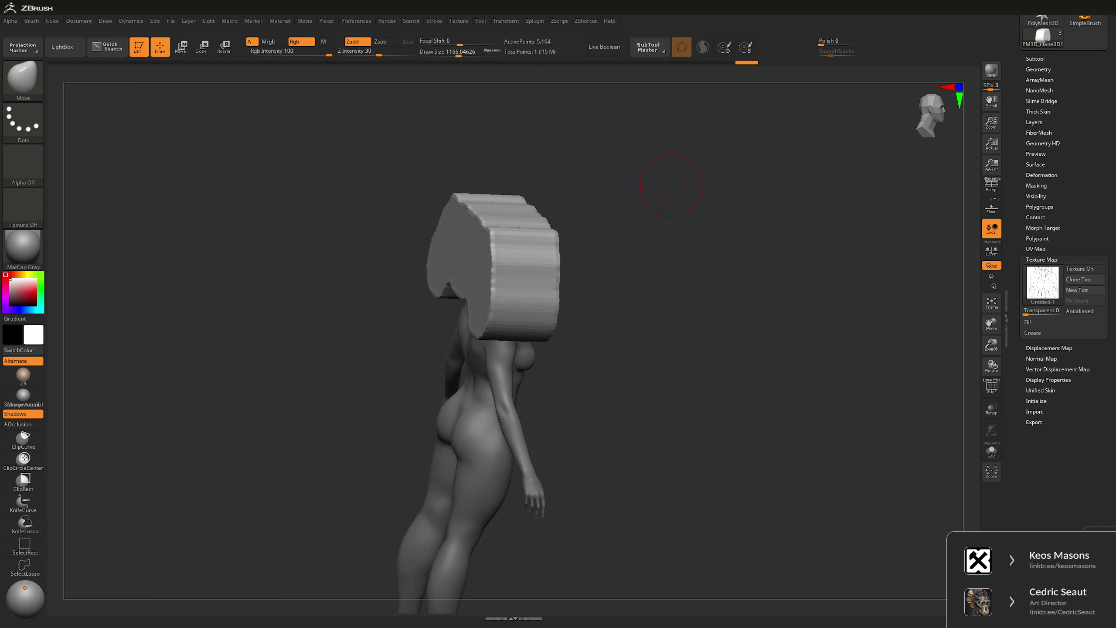
- Round off the back and sides of the hair block with the Smooth brush at draw sizes of about 1399, 1685 and 1459
{"action": "key", "text": "space"}
{"action": "key", "text": "shift"}
{"action": "mouse_move", "coordinate": [490, 229]}
{"action": "left_mouse_down", "text": "shift"}
{"action": "mouse_move", "coordinate": [497, 308]}
{"action": "mouse_move", "coordinate": [435, 264]}
{"action": "mouse_move", "coordinate": [465, 317]}
{"action": "left_mouse_up", "text": "shift"}
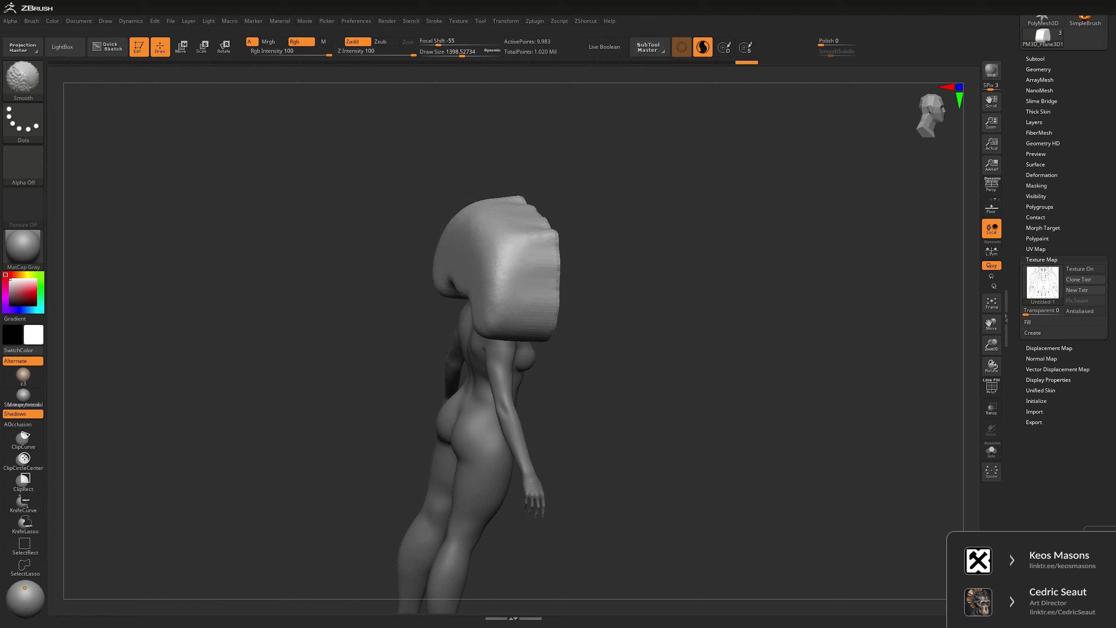
{"action": "left_click_drag", "start_coordinate": [703, 352], "coordinate": [668, 343]}
{"action": "left_click_drag", "start_coordinate": [479, 187], "coordinate": [530, 247], "text": "shift"}
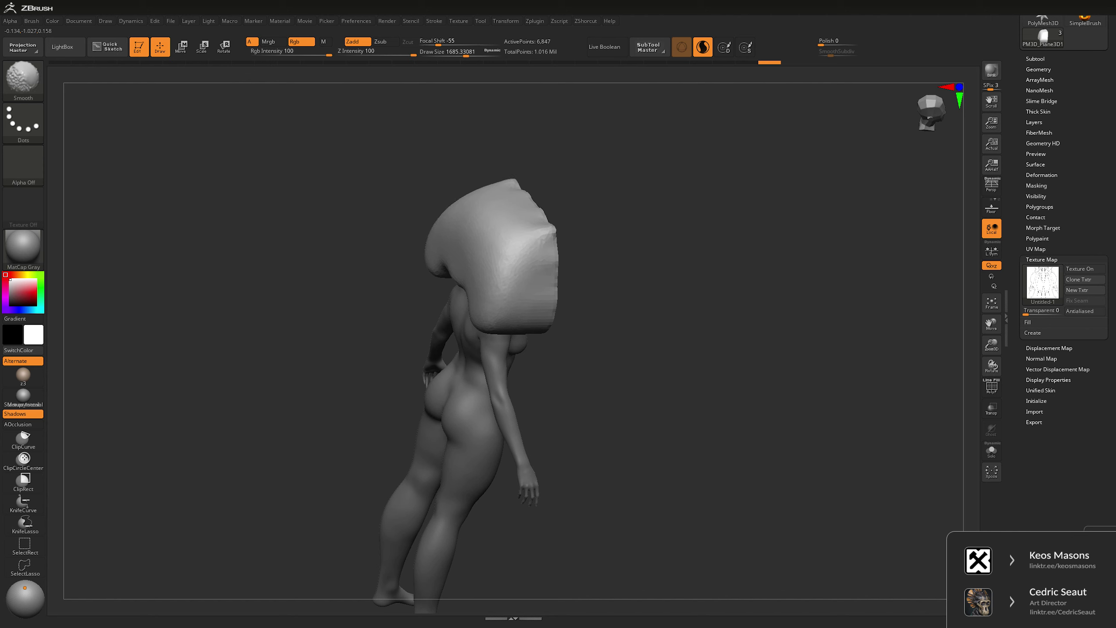
{"action": "mouse_move", "coordinate": [460, 210]}
{"action": "left_mouse_down", "text": "shift"}
{"action": "mouse_move", "coordinate": [435, 264]}
{"action": "mouse_move", "coordinate": [457, 286]}
{"action": "left_mouse_up", "text": "shift"}
{"action": "mouse_move", "coordinate": [457, 286]}
{"action": "right_mouse_down"}
{"action": "mouse_move", "coordinate": [512, 320]}
{"action": "mouse_move", "coordinate": [420, 325]}
{"action": "right_mouse_up"}
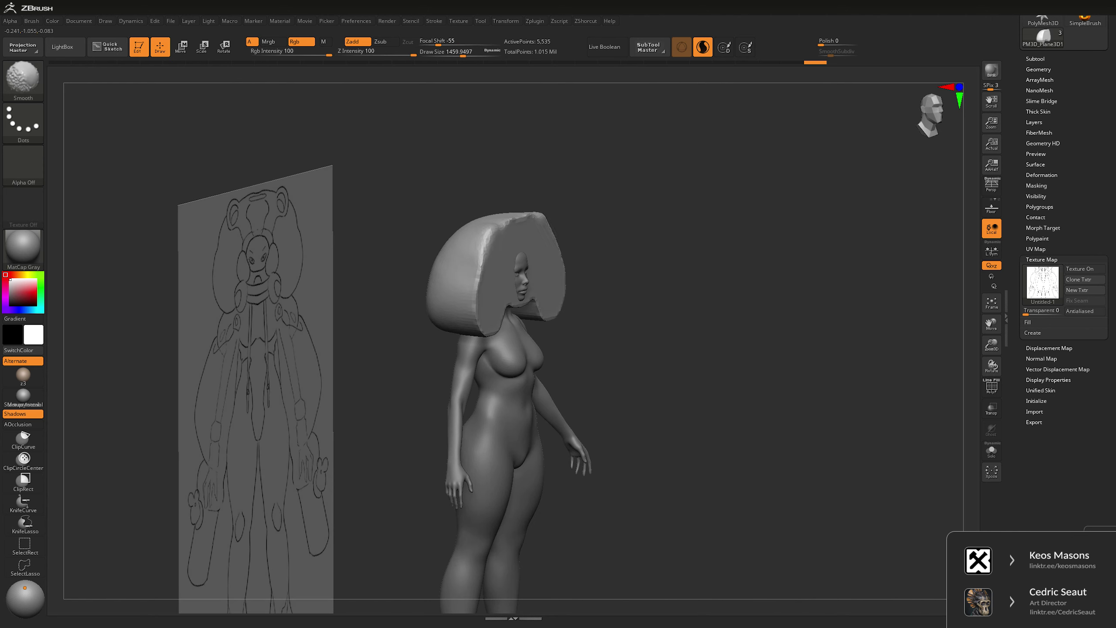
- Round off the hair block's front rim and top with the Smooth brush at a draw size of about 1459 and remesh it
{"action": "left_click_drag", "start_coordinate": [495, 246], "coordinate": [479, 312], "text": "shift"}
{"action": "left_click_drag", "start_coordinate": [544, 233], "coordinate": [505, 185], "text": "shift"}
{"action": "mouse_move", "coordinate": [523, 224]}
{"action": "right_mouse_down", "text": "shift"}
{"action": "mouse_move", "coordinate": [722, 224]}
{"action": "mouse_move", "coordinate": [730, 241]}
{"action": "mouse_move", "coordinate": [755, 243]}
{"action": "mouse_move", "coordinate": [615, 243]}
{"action": "right_mouse_up", "text": "shift"}
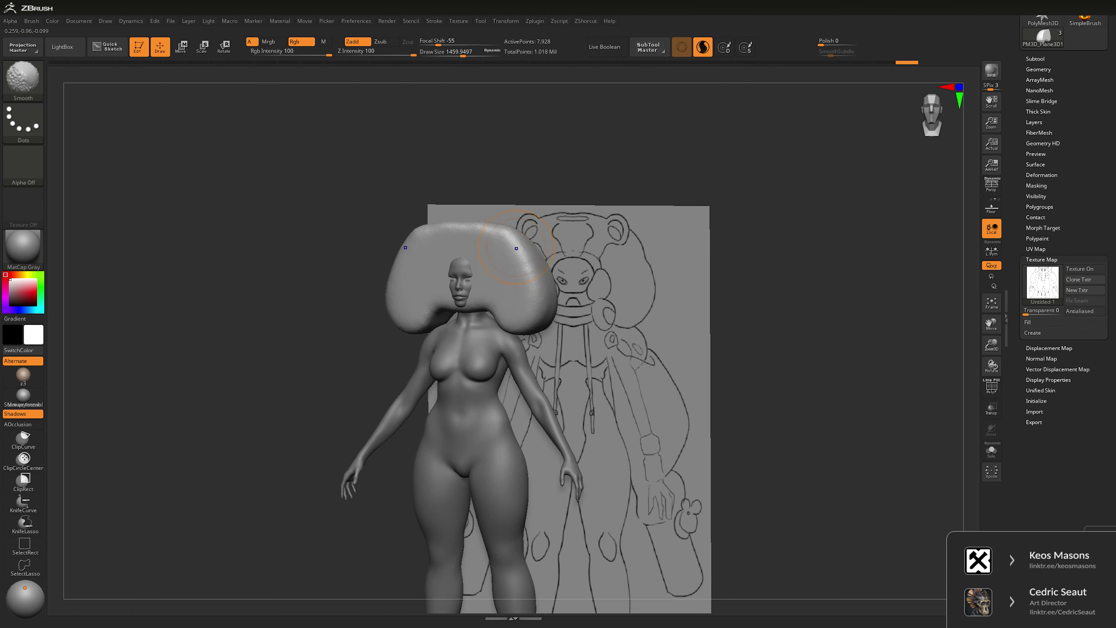
{"action": "left_click_drag", "start_coordinate": [515, 259], "coordinate": [468, 234], "text": "shift"}
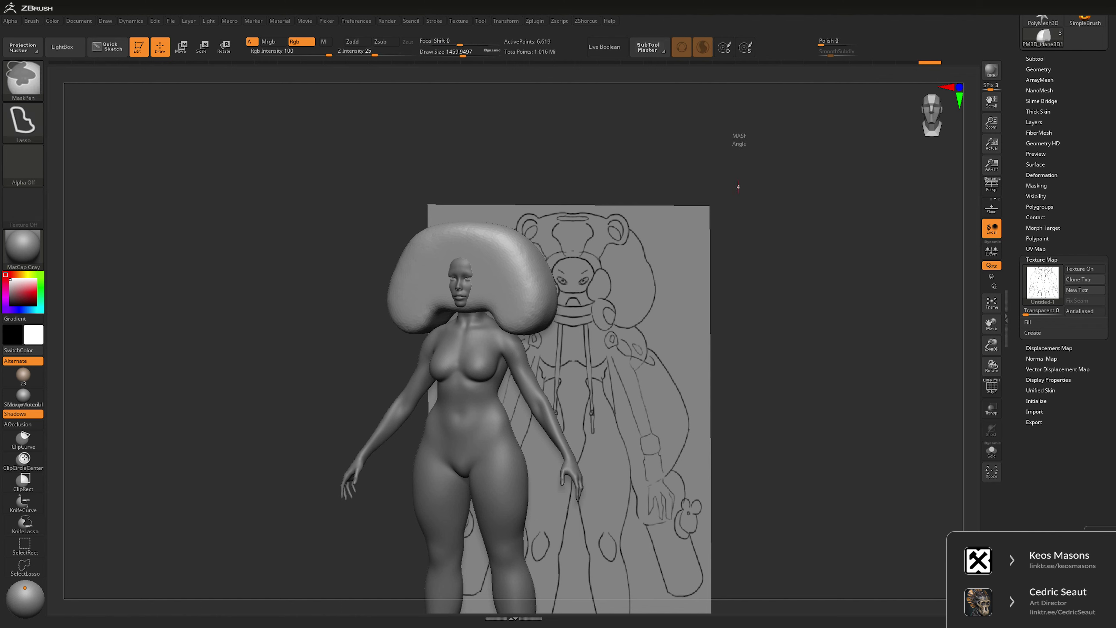
{"action": "mouse_move", "coordinate": [738, 179]}
{"action": "right_mouse_down", "text": "shift"}
{"action": "mouse_move", "coordinate": [792, 257]}
{"action": "mouse_move", "coordinate": [769, 270]}
{"action": "right_mouse_up", "text": "shift"}
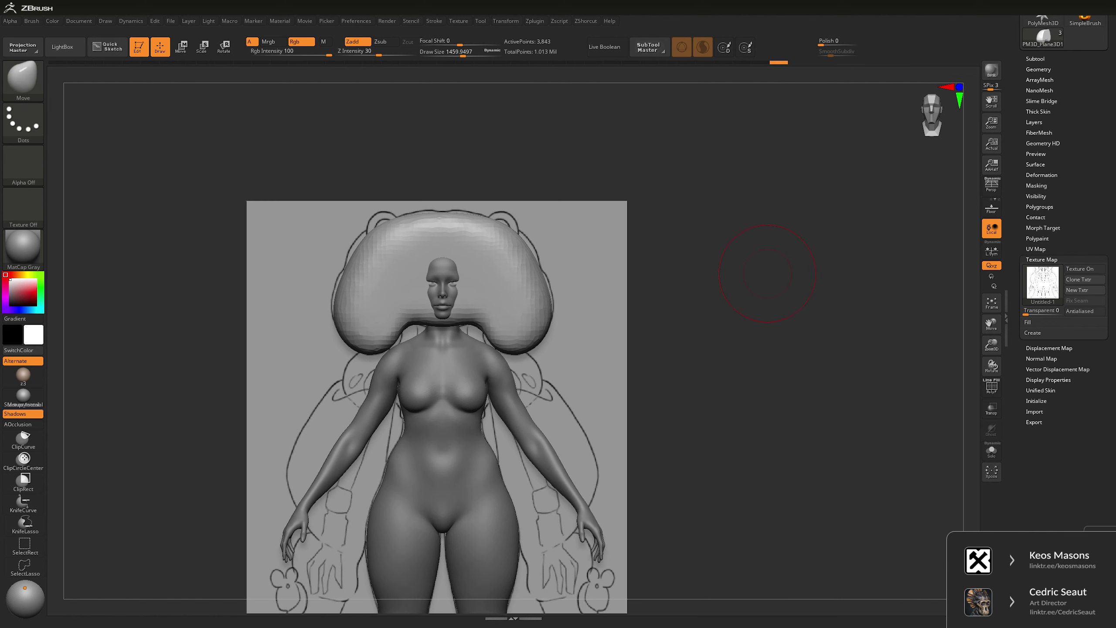
- Turn on transparency, turn off Sculptris Pro and fit the hair outline to the sketch with the Move brush at draw sizes of about 1338 and 980
{"action": "key", "text": "shift+t"}
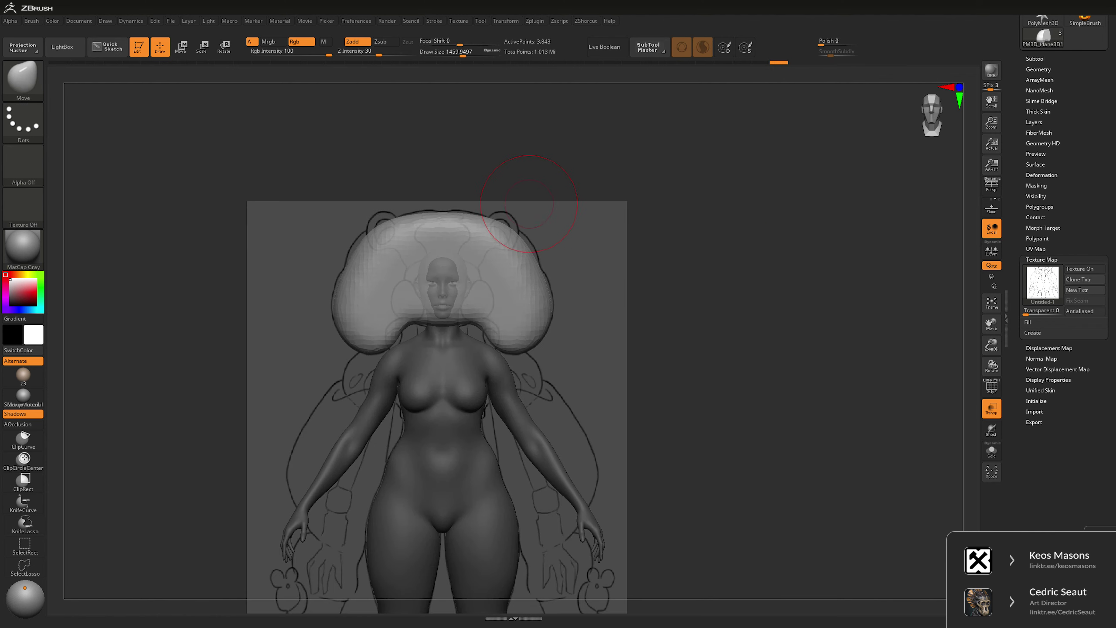
{"action": "key", "text": "space"}
{"action": "left_click", "coordinate": [703, 47]}
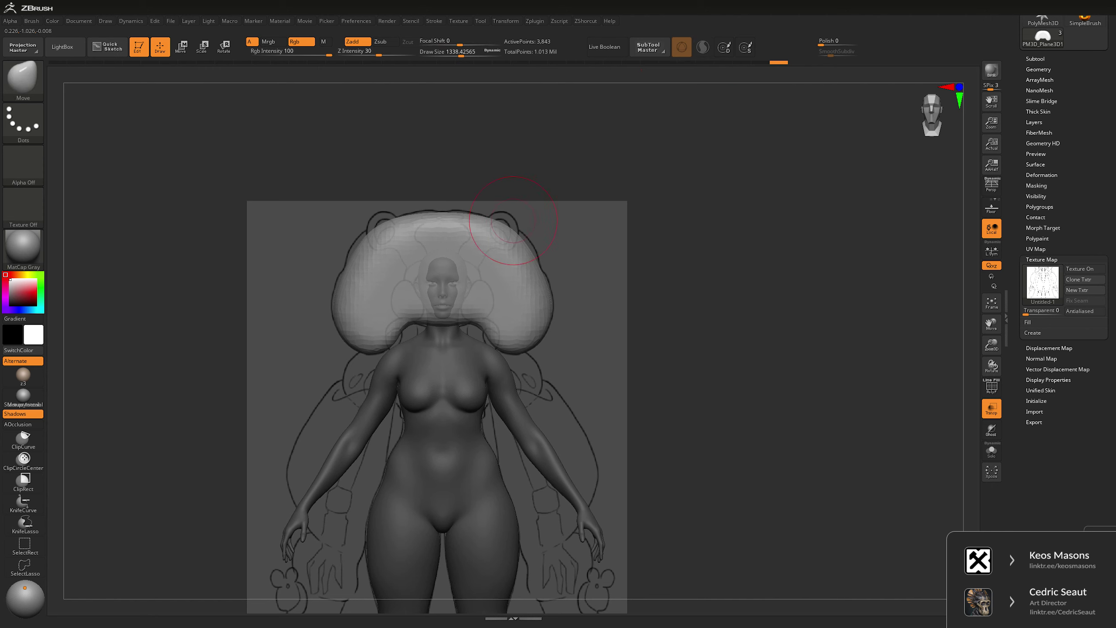
{"action": "mouse_move", "coordinate": [514, 219]}
{"action": "left_mouse_down"}
{"action": "mouse_move", "coordinate": [544, 275]}
{"action": "mouse_move", "coordinate": [518, 257]}
{"action": "left_mouse_up"}
{"action": "key", "text": "space"}
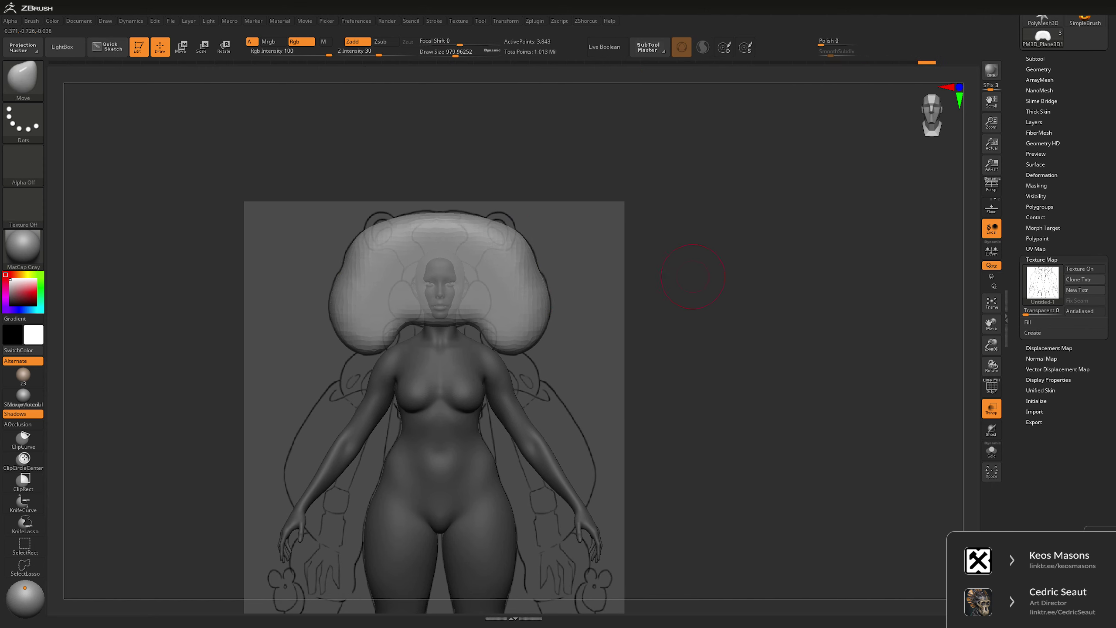
- Reshape the hair's top and back in side view with the Move brush at draw sizes of about 2922, 2300 and 1787
{"action": "left_click", "coordinate": [941, 115]}
{"action": "key", "text": "space"}
{"action": "mouse_move", "coordinate": [556, 273]}
{"action": "left_mouse_down"}
{"action": "mouse_move", "coordinate": [594, 273]}
{"action": "mouse_move", "coordinate": [609, 290]}
{"action": "left_mouse_up"}
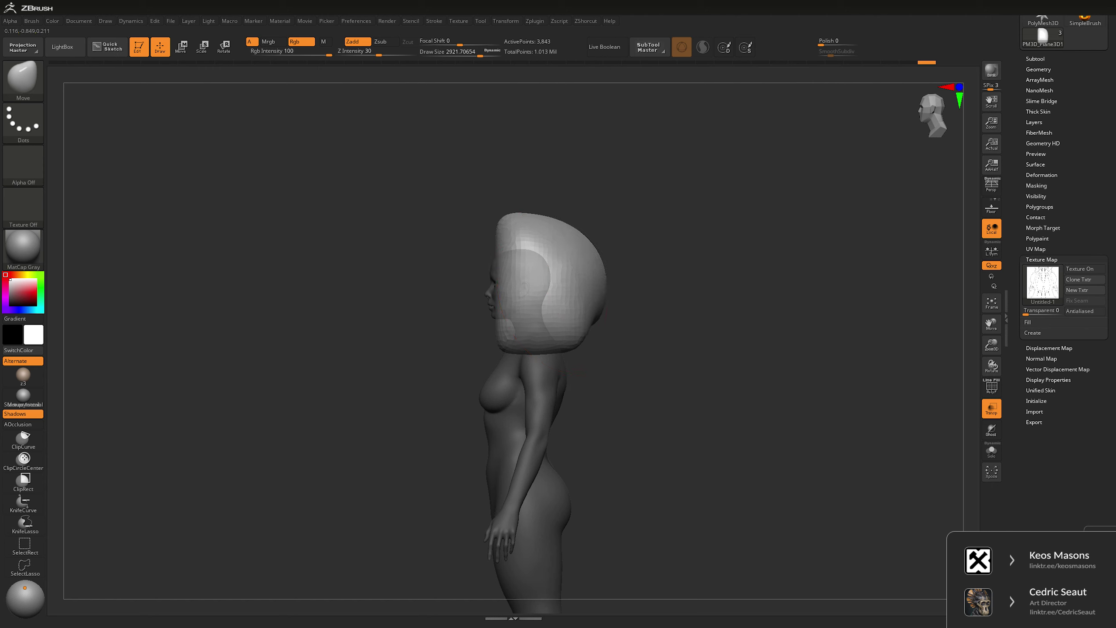
{"action": "key", "text": "space"}
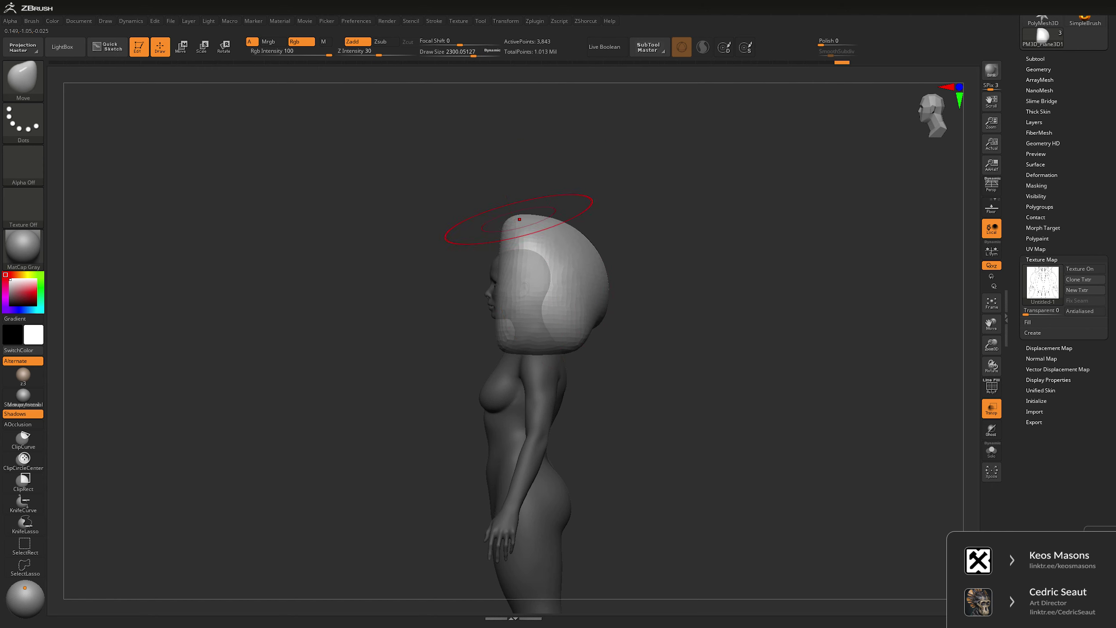
{"action": "left_click_drag", "start_coordinate": [704, 396], "coordinate": [721, 396]}
{"action": "key", "text": "space"}
{"action": "left_click_drag", "start_coordinate": [572, 182], "coordinate": [561, 182]}
{"action": "left_click", "coordinate": [932, 115]}
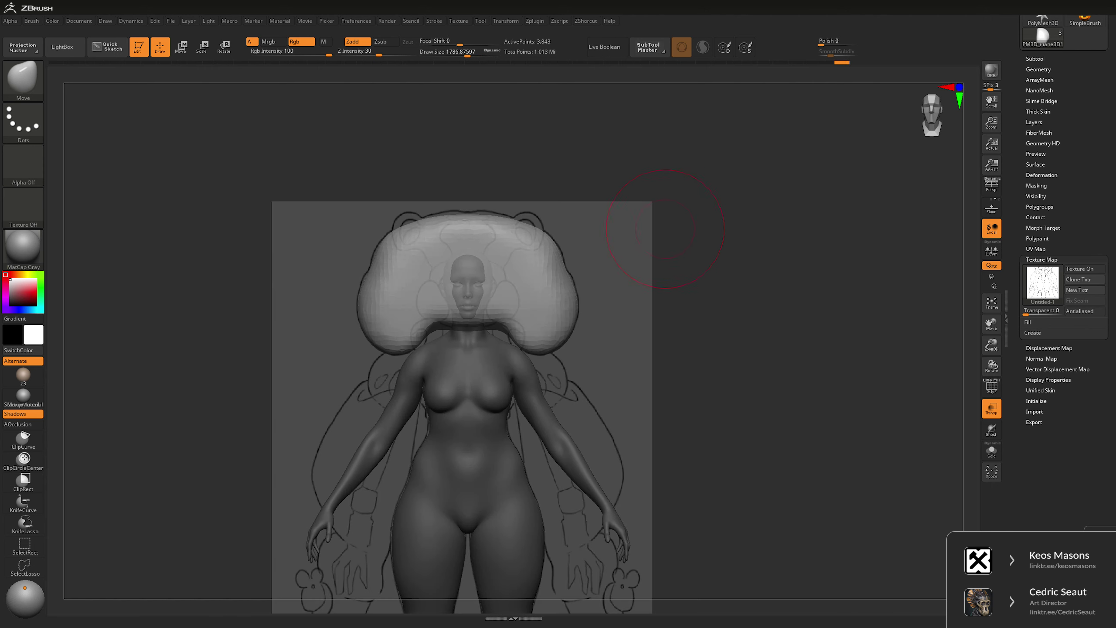
- Remesh the hair at a higher resolution and build up round puffs beside both cheeks with the ClayBuildup brush at a draw size of about 699
{"action": "key", "text": "space"}
{"action": "mouse_move", "coordinate": [536, 261]}
{"action": "left_mouse_down"}
{"action": "mouse_move", "coordinate": [519, 260]}
{"action": "mouse_move", "coordinate": [501, 310]}
{"action": "left_mouse_up"}
{"action": "key", "text": "b"}
{"action": "key", "text": "c"}
{"action": "key", "text": "b"}
{"action": "left_click_drag", "start_coordinate": [651, 269], "coordinate": [650, 276], "text": "ctrl"}
{"action": "key", "text": "g"}
{"action": "left_click_drag", "start_coordinate": [628, 89], "coordinate": [659, 116]}
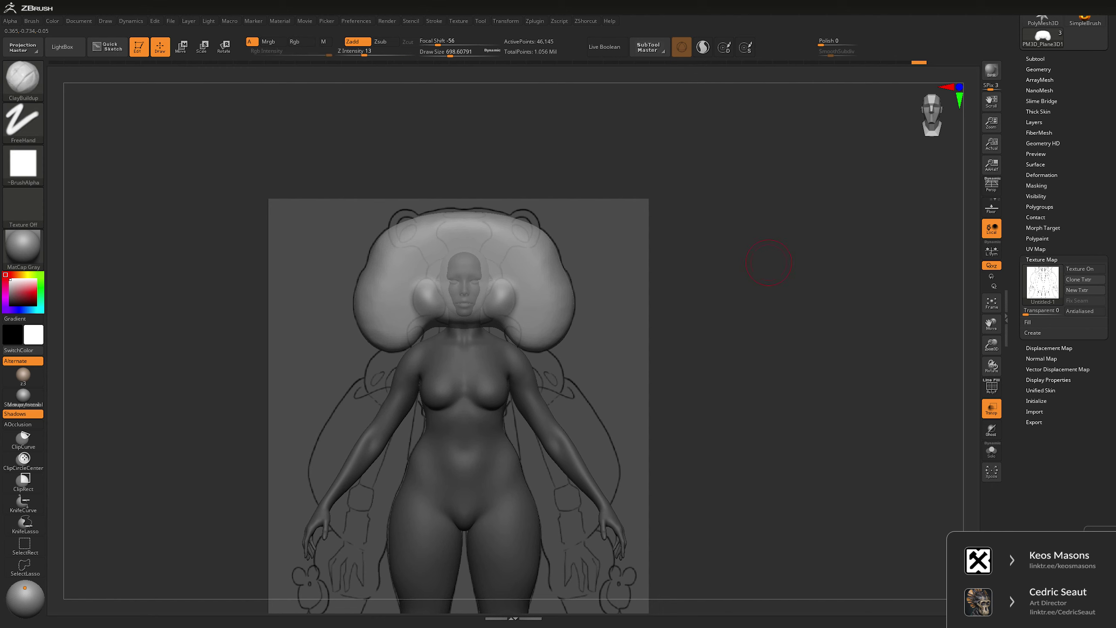
- Carve the sketched crease lines into the front of the hair with the DamStandard brush at draw sizes of about 595 and 465
{"action": "left_click_drag", "start_coordinate": [767, 249], "coordinate": [666, 242], "text": "alt"}
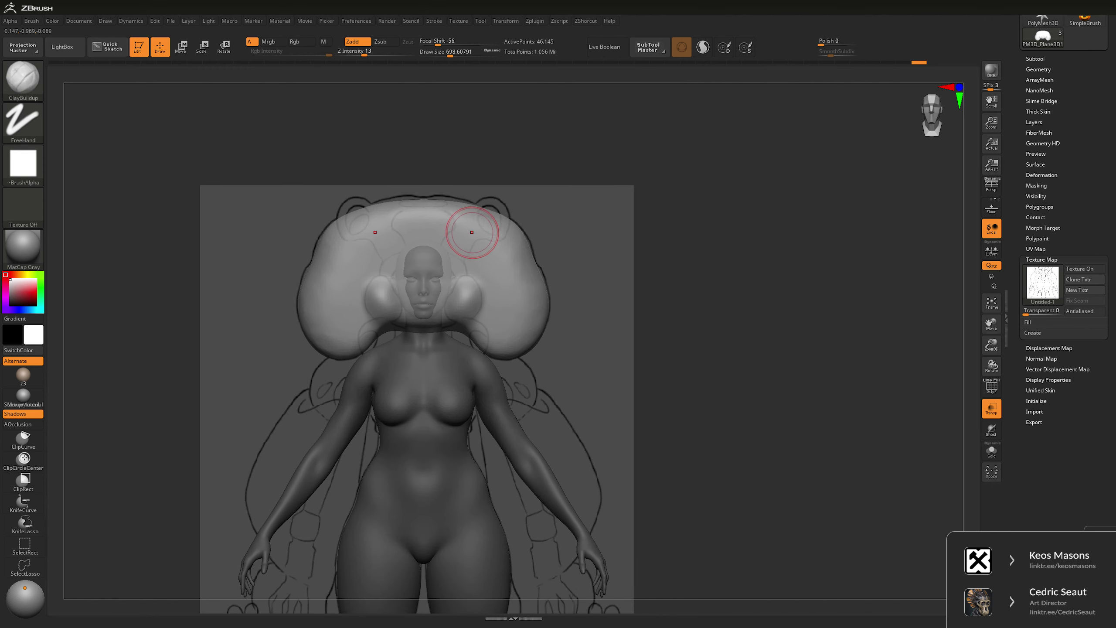
{"action": "key", "text": "b"}
{"action": "key", "text": "d"}
{"action": "key", "text": "s"}
{"action": "key", "text": "space"}
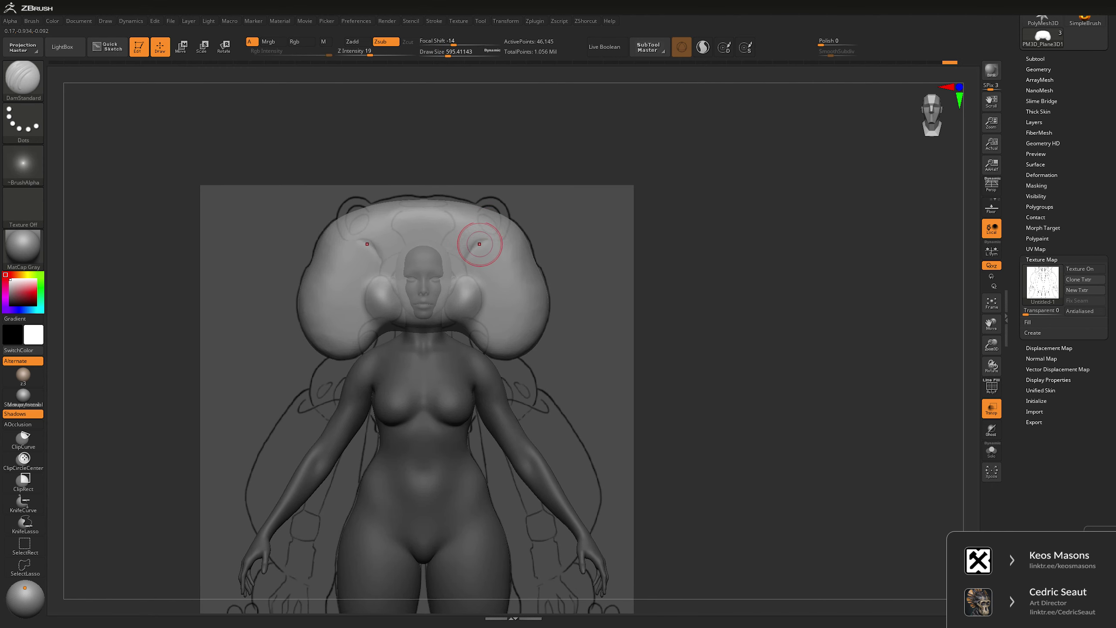
{"action": "key", "text": "space"}
- Mask the two round ears atop the hair, invert the mask and pull the ears out to the sketch outline with the Move brush
{"action": "key", "text": "ctrl"}
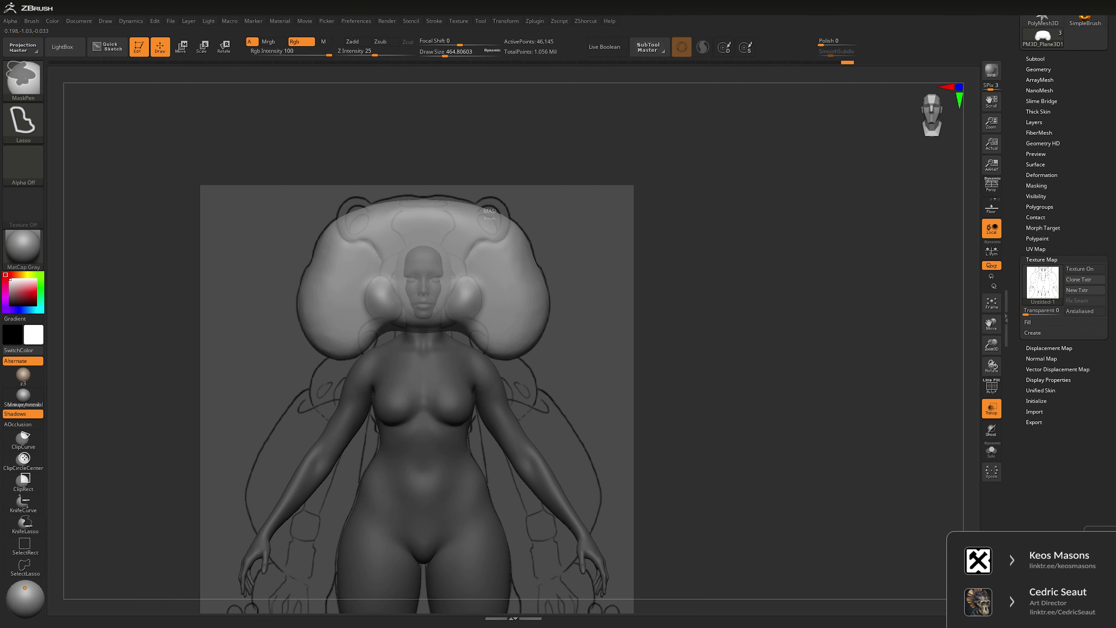
{"action": "left_click", "coordinate": [480, 220], "text": "ctrl"}
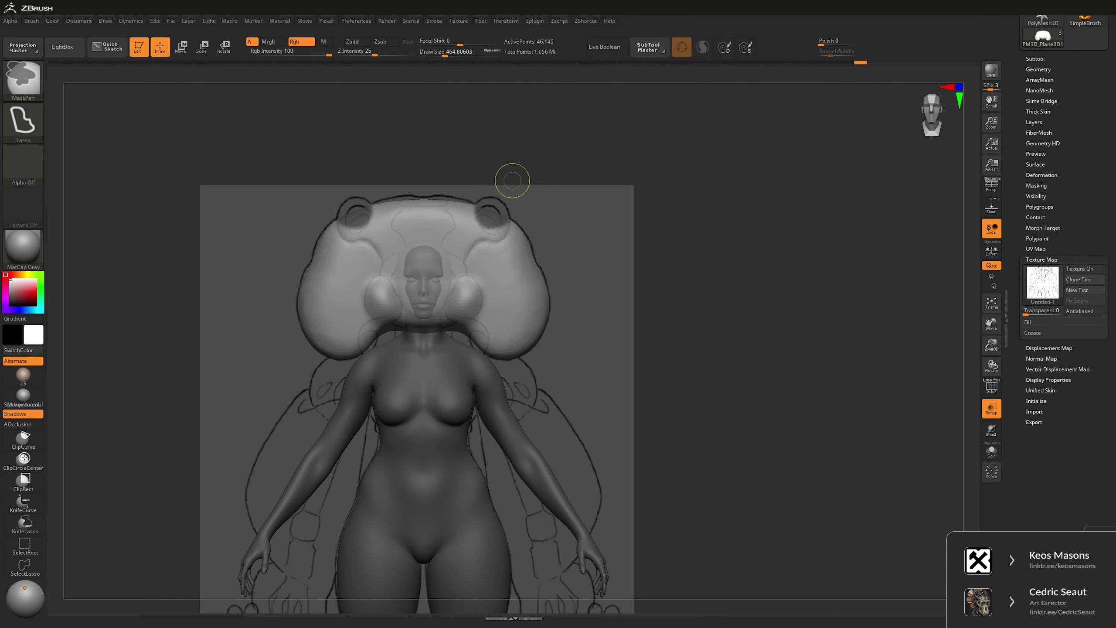
{"action": "left_click", "coordinate": [648, 194], "text": "ctrl"}
{"action": "key", "text": "ctrl"}
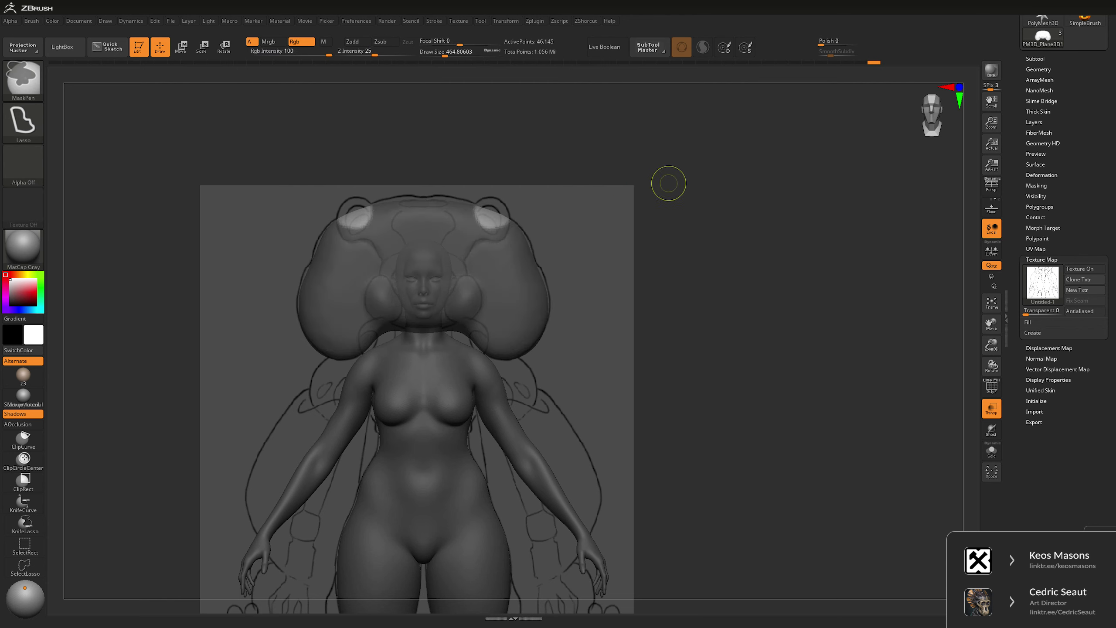
{"action": "left_click", "coordinate": [668, 181], "text": "ctrl"}
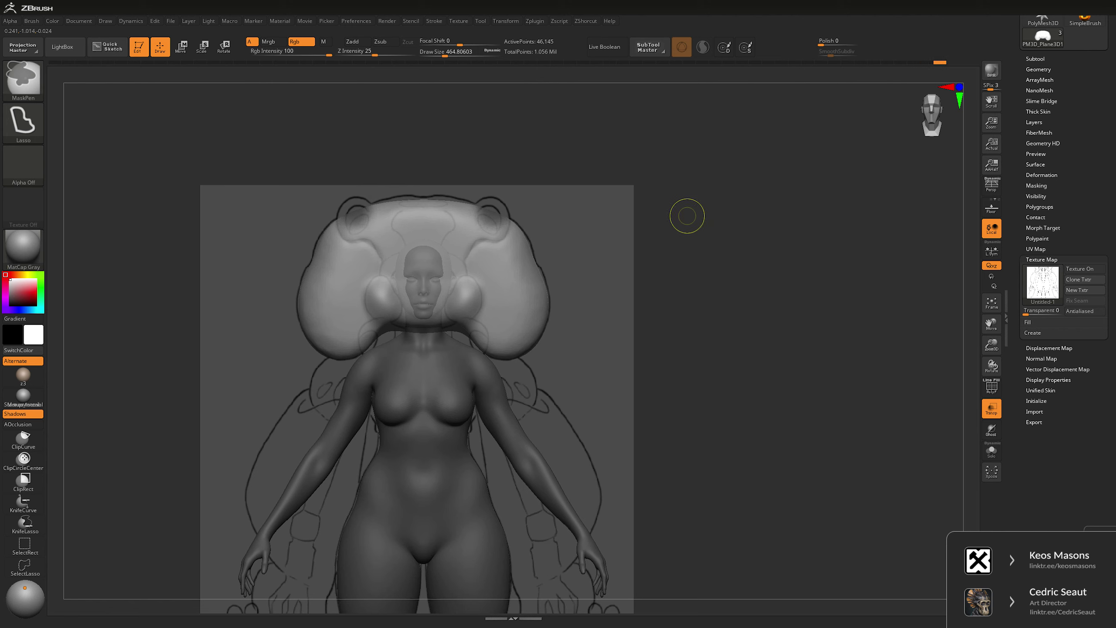
{"action": "left_click", "coordinate": [686, 212], "text": "ctrl"}
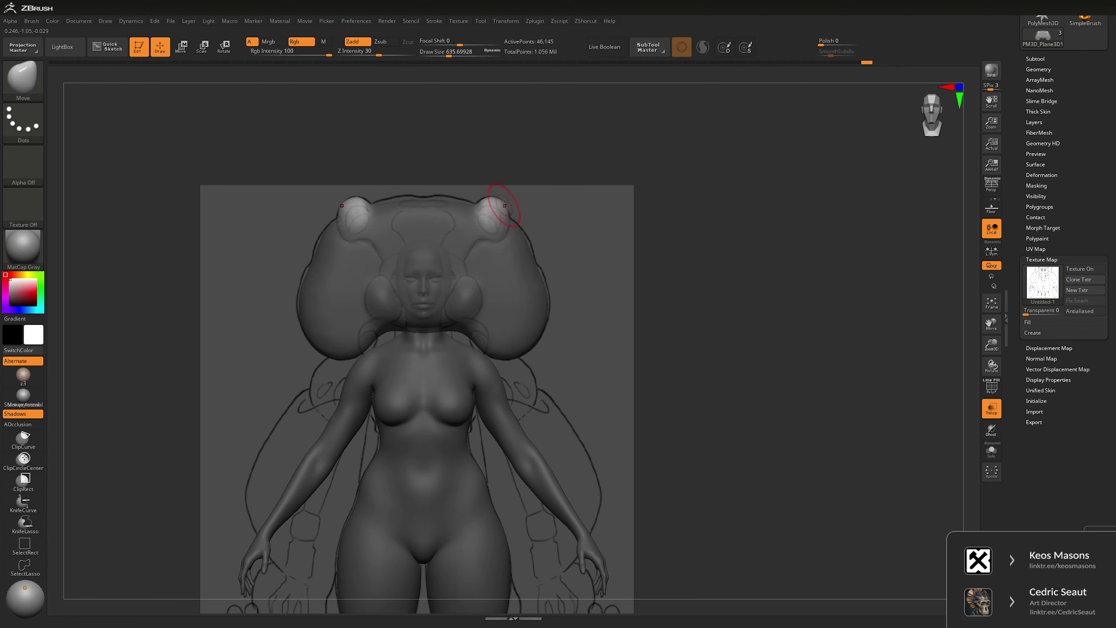
- Clear the mask and adjust the top of the hair between the ears with the Move brush at a draw size of about 1111
{"action": "left_click_drag", "start_coordinate": [644, 157], "coordinate": [651, 167], "text": "ctrl"}
{"action": "key", "text": "space"}
{"action": "left_click_drag", "start_coordinate": [435, 196], "coordinate": [475, 196]}
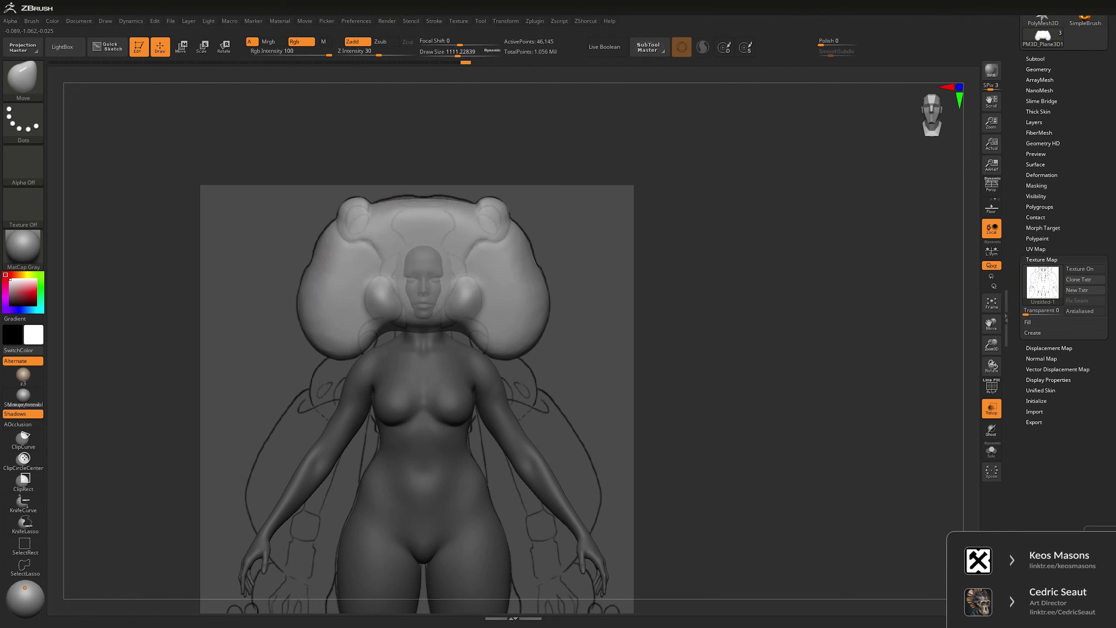
- Deepen the creases around the ears and the front of the hair with the DamStandard brush at draw sizes of about 810 and 1523
{"action": "key", "text": "b"}
{"action": "key", "text": "d"}
{"action": "key", "text": "s"}
{"action": "key", "text": "space"}
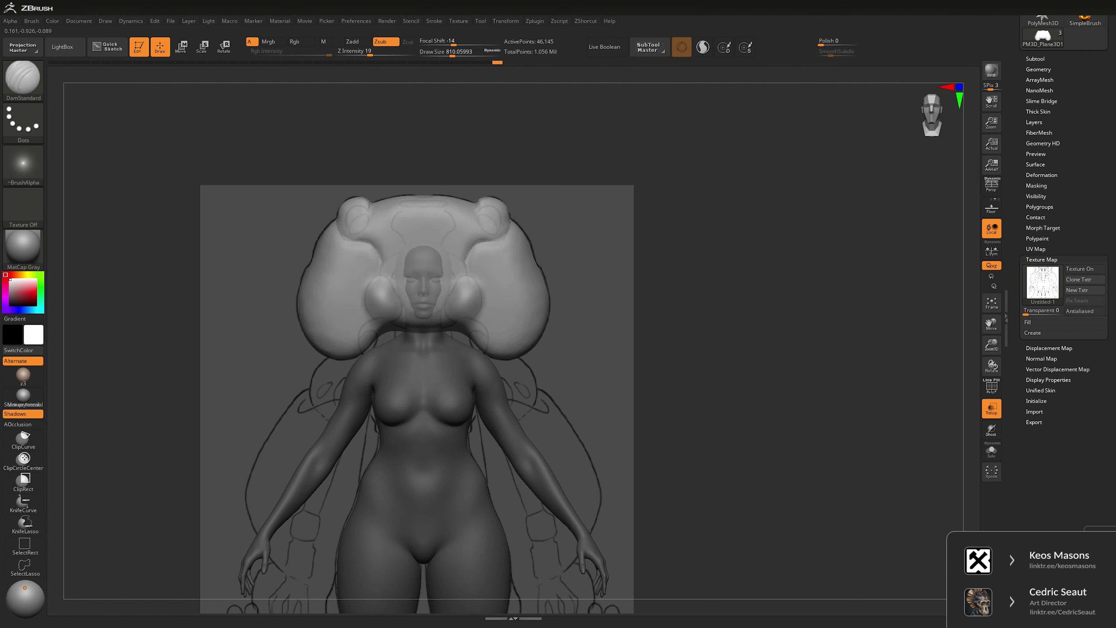
{"action": "key", "text": "space"}
{"action": "mouse_move", "coordinate": [476, 230]}
{"action": "right_mouse_down"}
{"action": "mouse_move", "coordinate": [479, 209]}
{"action": "mouse_move", "coordinate": [507, 207]}
{"action": "right_mouse_up"}
{"action": "key", "text": "space"}
{"action": "left_click_drag", "start_coordinate": [532, 207], "coordinate": [571, 207]}
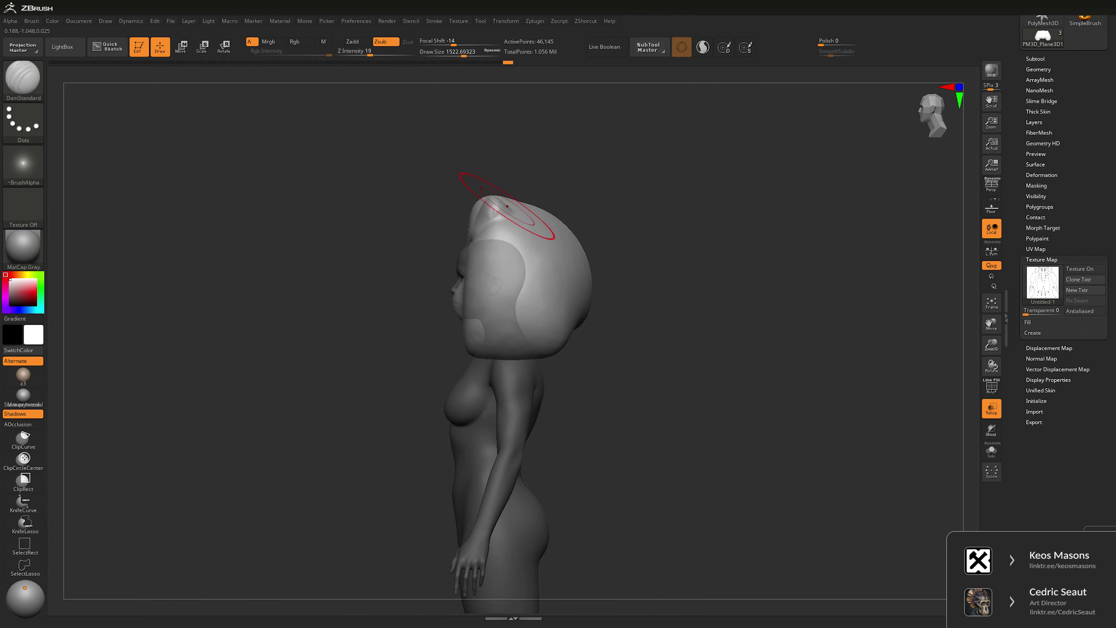
- Shape the ears and the hair's crown in side view with the Move brush at draw sizes of about 2261 and 1555
{"action": "key", "text": "b"}
{"action": "key", "text": "m"}
{"action": "key", "text": "v"}
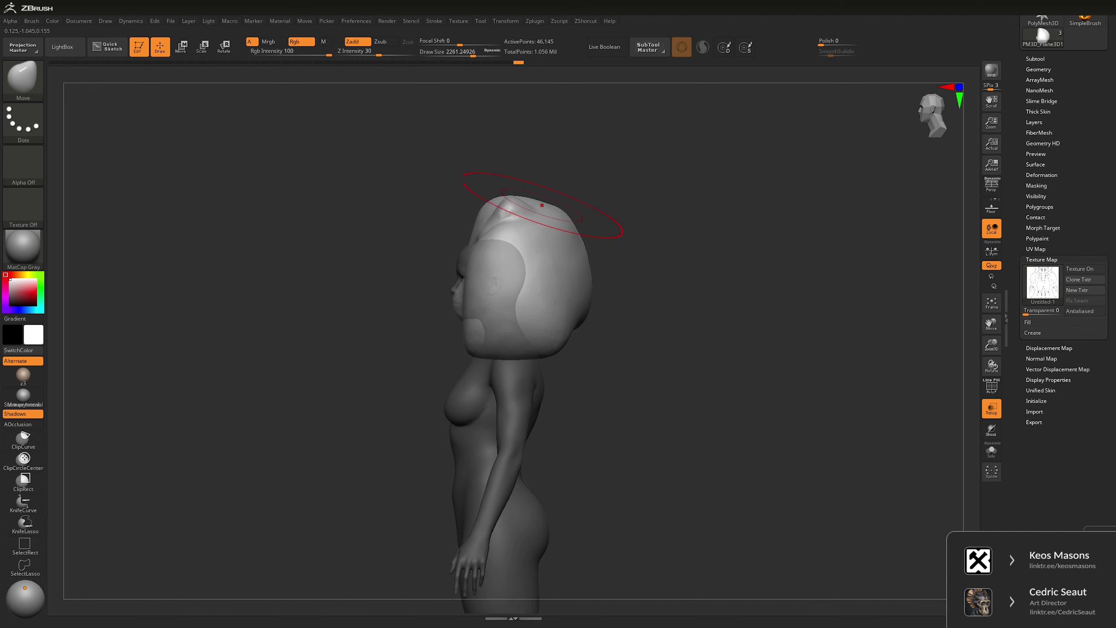
{"action": "key", "text": "space"}
{"action": "right_click_drag", "start_coordinate": [493, 206], "coordinate": [466, 210]}
{"action": "key", "text": "space"}
{"action": "left_click_drag", "start_coordinate": [466, 211], "coordinate": [481, 200]}
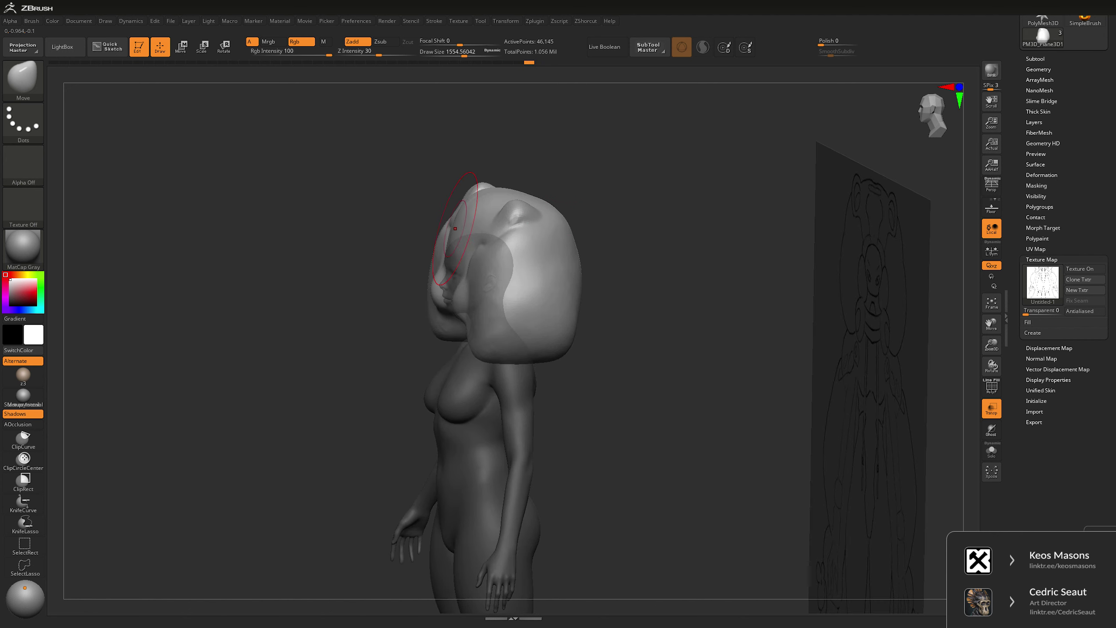
- Refine the hair's side lobes against the sketch in front view with the Move brush at draw sizes of about 2379 and 905
{"action": "right_click_drag", "start_coordinate": [577, 151], "coordinate": [584, 213], "text": "shift"}
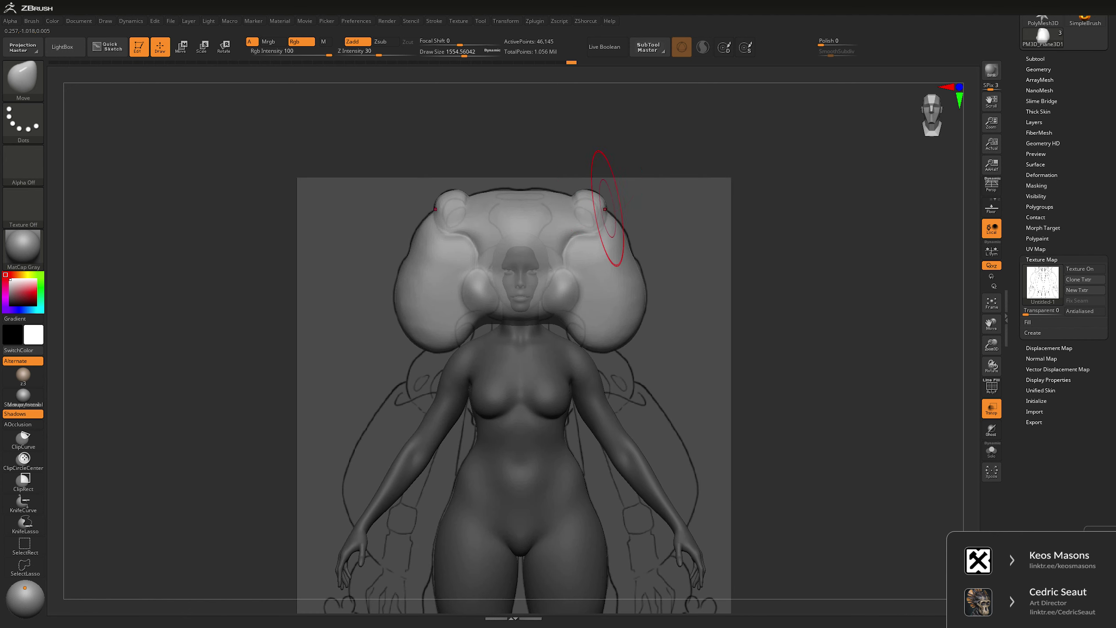
{"action": "right_click_drag", "start_coordinate": [677, 253], "coordinate": [592, 197], "text": "alt"}
{"action": "key", "text": "bracketright"}
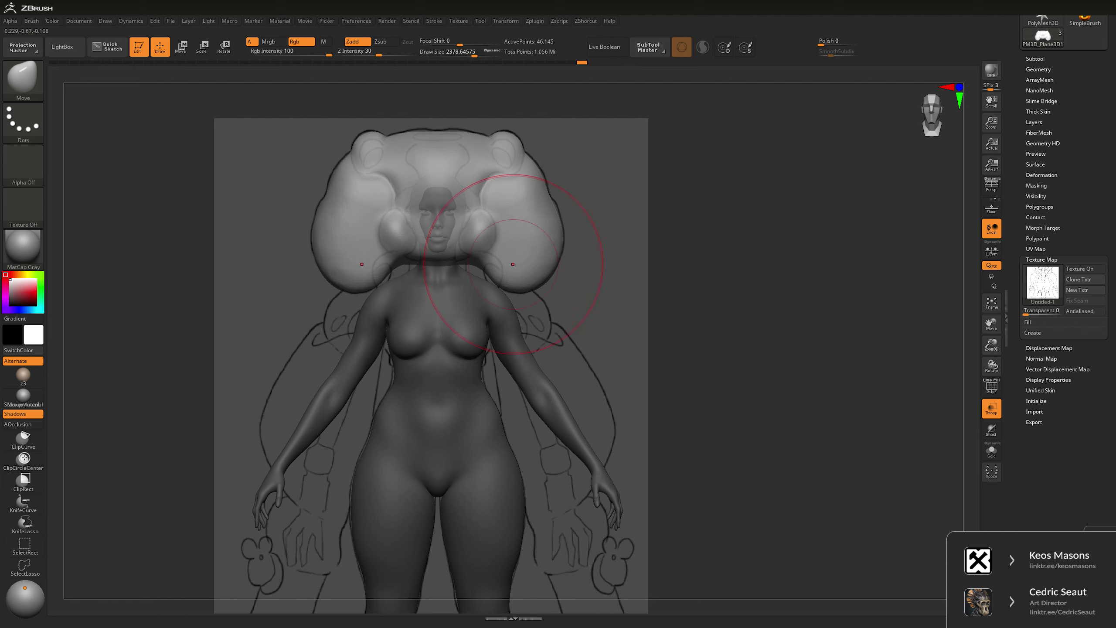
{"action": "key", "text": "space"}
{"action": "key", "text": "bracketleft"}
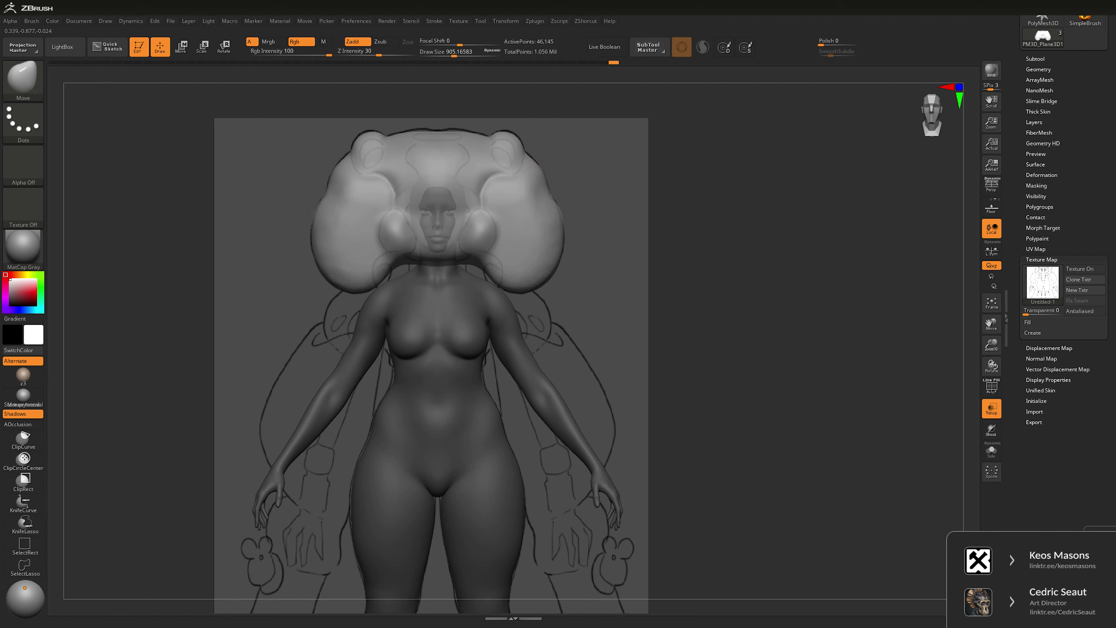
{"action": "left_click_drag", "start_coordinate": [553, 249], "coordinate": [736, 268]}
- Turn off the transparency display and the shadows
{"action": "key", "text": "alt+t"}
{"action": "key", "text": "minus"}
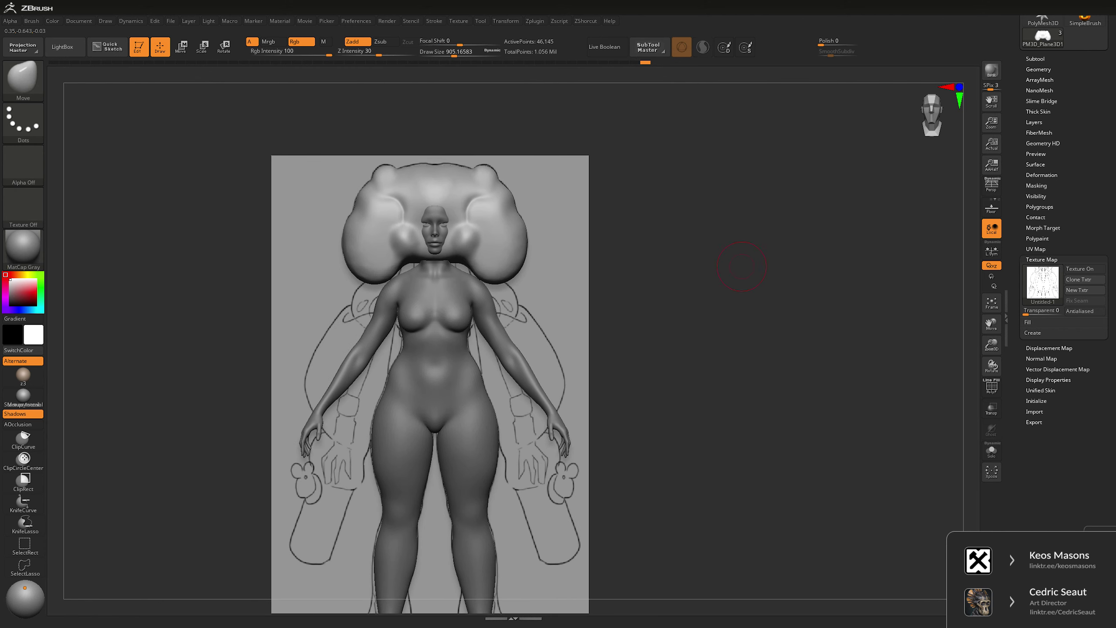
{"action": "left_click", "coordinate": [23, 413]}
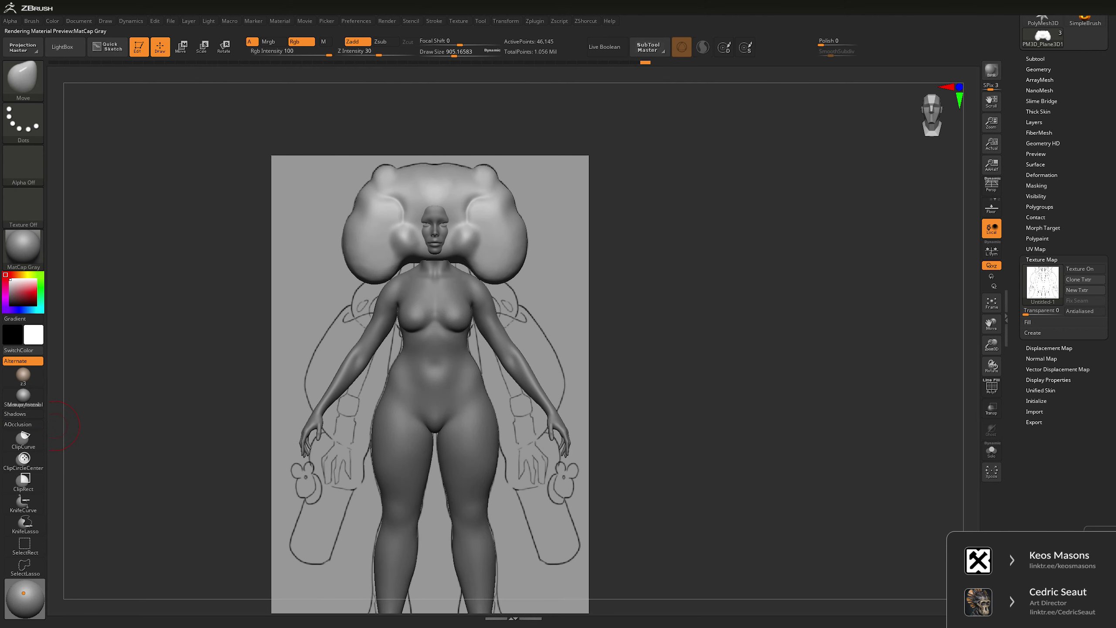
{"action": "mouse_move", "coordinate": [653, 283]}
{"action": "left_mouse_down"}
{"action": "mouse_move", "coordinate": [730, 244]}
{"action": "mouse_move", "coordinate": [660, 281]}
{"action": "left_mouse_up"}
- Flatten the side of the hair with the TrimDynamic brush at a draw size of about 1222
{"action": "mouse_move", "coordinate": [747, 247]}
{"action": "left_mouse_down", "text": "alt"}
{"action": "mouse_move", "coordinate": [748, 262]}
{"action": "mouse_move", "coordinate": [519, 286]}
{"action": "mouse_move", "coordinate": [556, 296]}
{"action": "left_mouse_up", "text": "alt"}
{"action": "key", "text": "b"}
{"action": "key", "text": "t"}
{"action": "key", "text": "d"}
{"action": "mouse_move", "coordinate": [560, 238]}
{"action": "left_mouse_down"}
{"action": "mouse_move", "coordinate": [498, 274]}
{"action": "mouse_move", "coordinate": [511, 262]}
{"action": "mouse_move", "coordinate": [501, 246]}
{"action": "left_mouse_up"}
- Review the MatCap Gray material's modifiers and switch the material to Marco_metal
{"action": "left_click", "coordinate": [279, 21]}
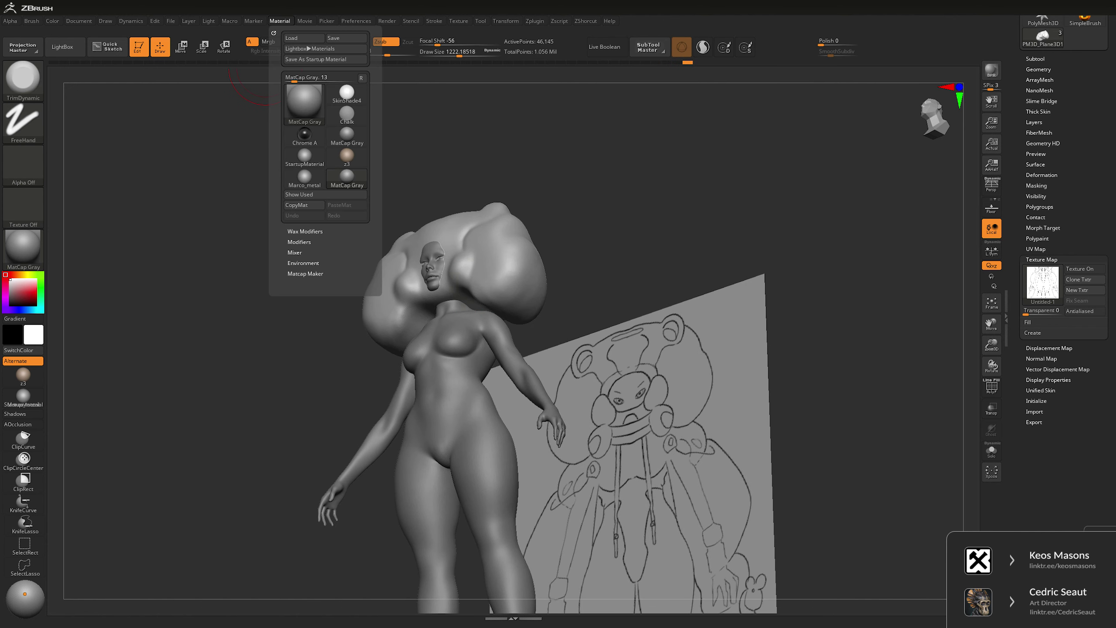
{"action": "left_click", "coordinate": [299, 242]}
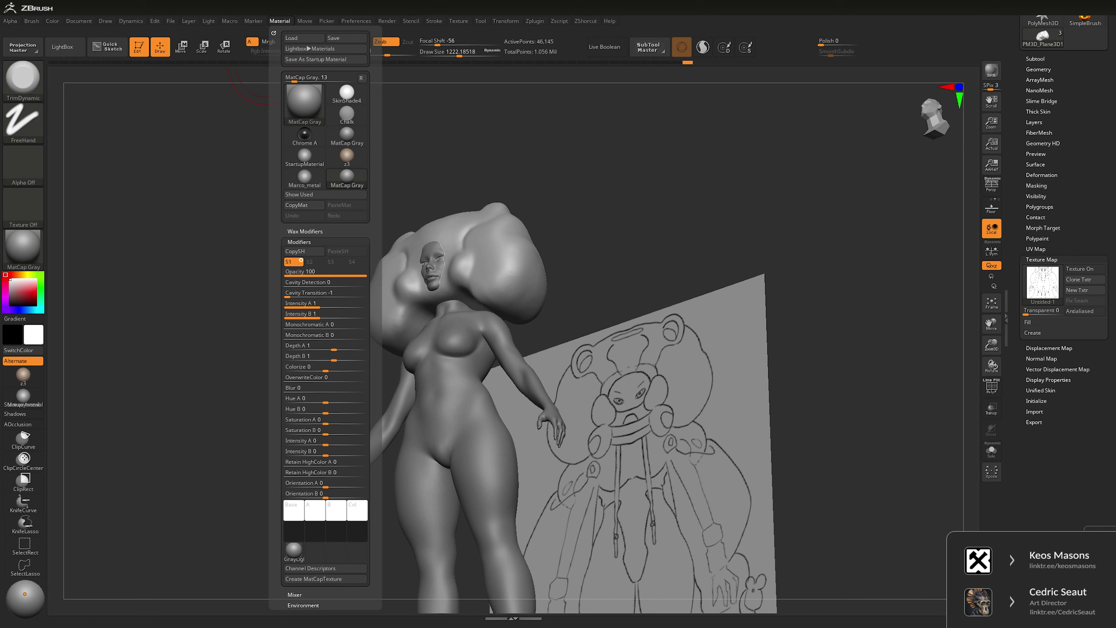
{"action": "left_click_drag", "start_coordinate": [263, 71], "coordinate": [488, 241], "text": "shift"}
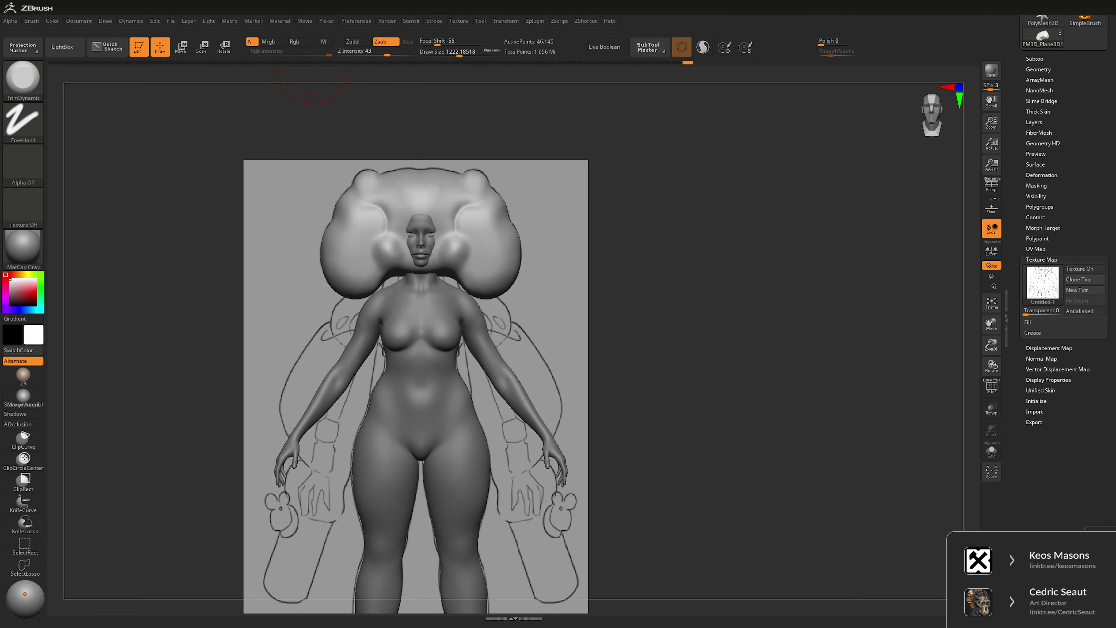
{"action": "left_click", "coordinate": [280, 21]}
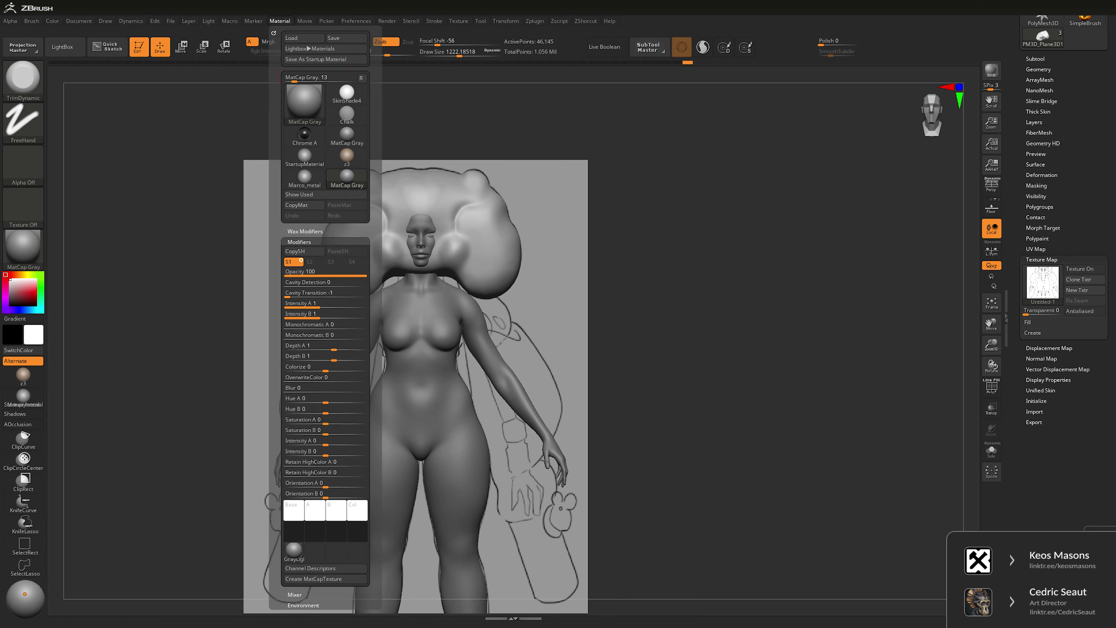
{"action": "left_click", "coordinate": [305, 175]}
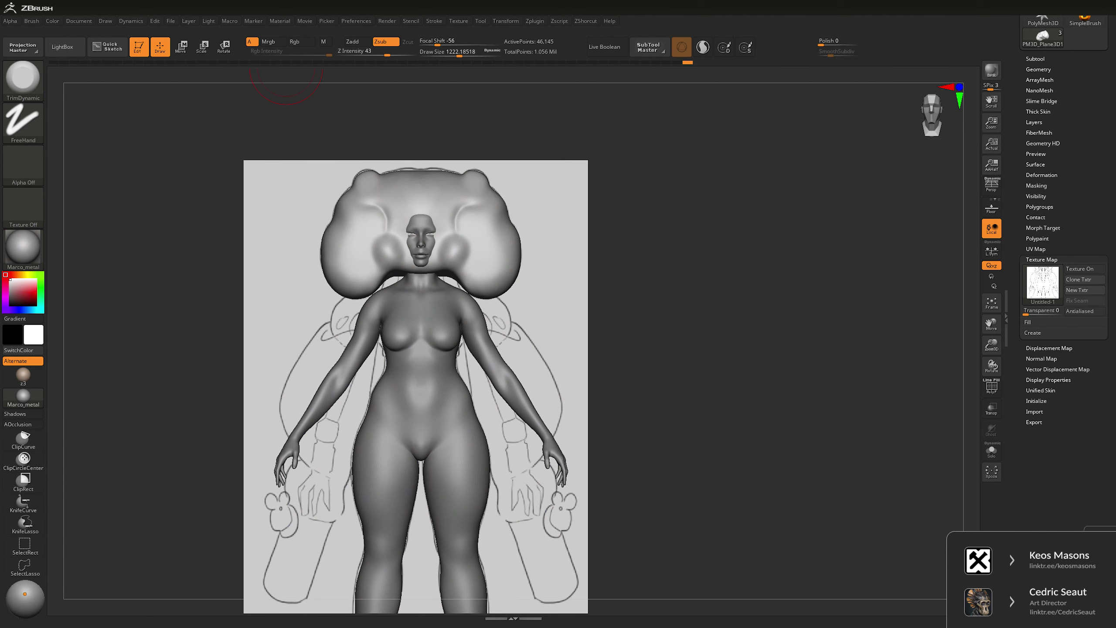
- Adjust the light placement on the Marco_metal material preview so the model is lit from slightly above the front
{"action": "left_click", "coordinate": [280, 21]}
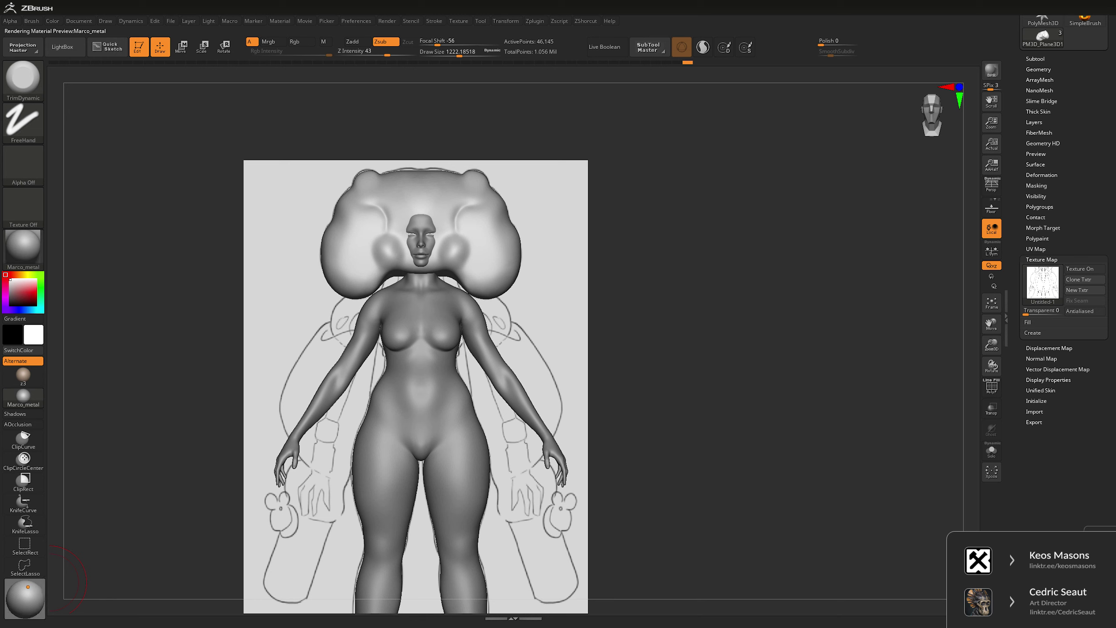
{"action": "left_click", "coordinate": [26, 589]}
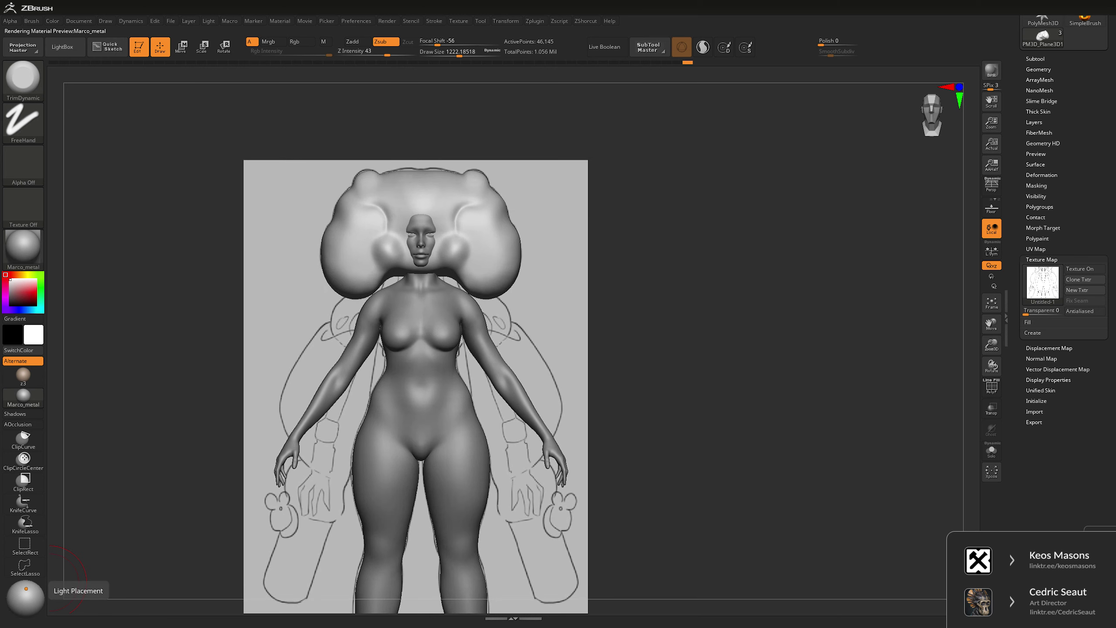
{"action": "left_click", "coordinate": [28, 591]}
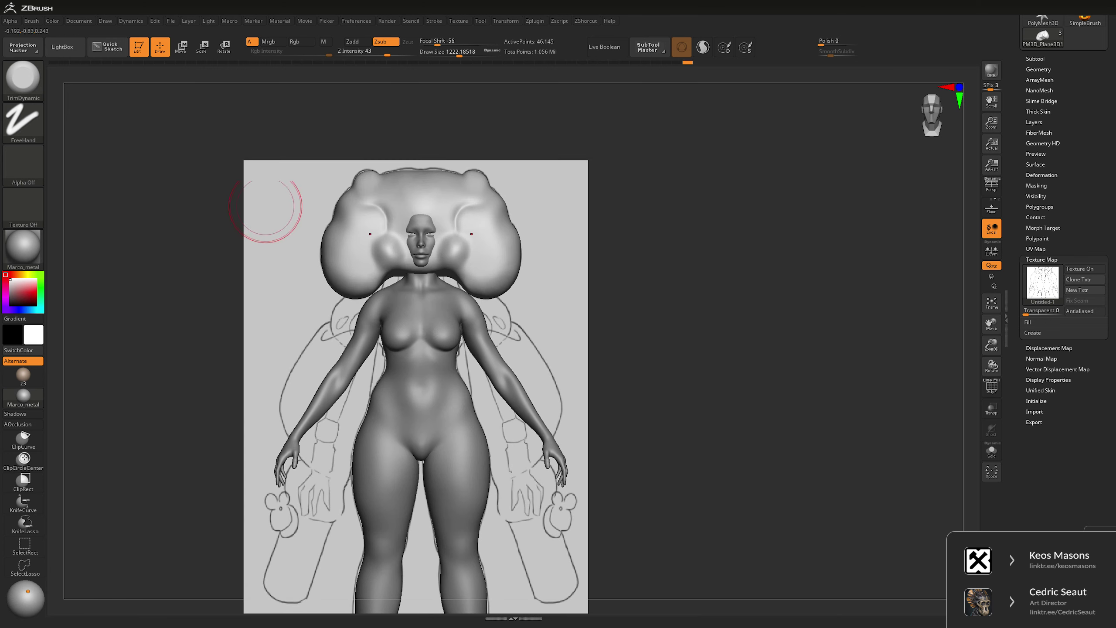
- Reposition the light on the lighting preview sphere above the front of the model and review the Marco_metal material's Ambient modifier
{"action": "left_click", "coordinate": [208, 21]}
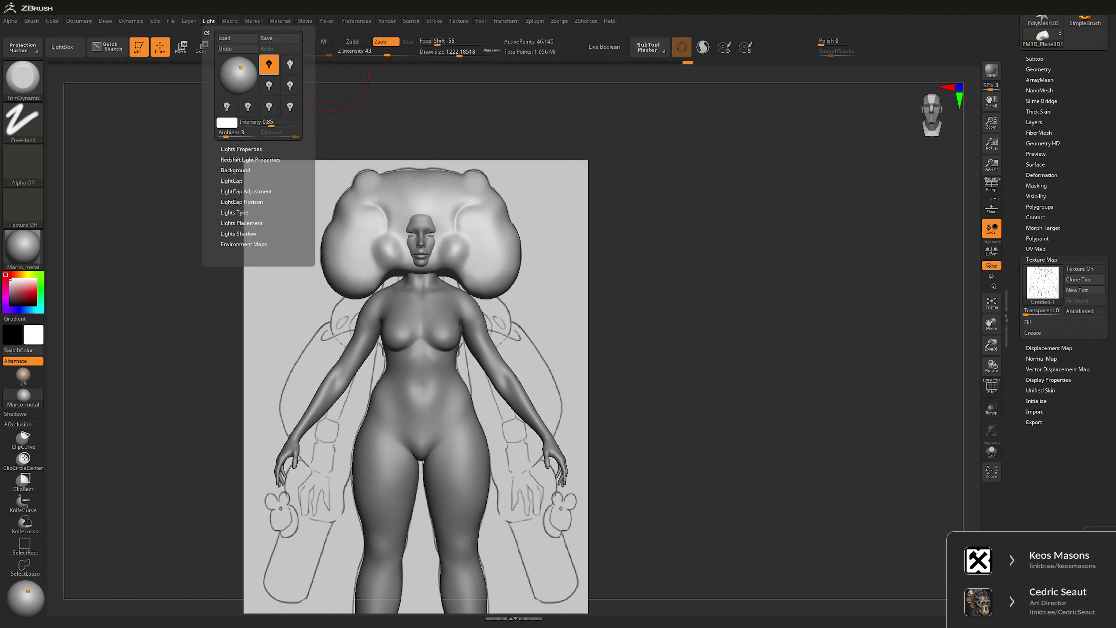
{"action": "right_click_drag", "start_coordinate": [531, 179], "coordinate": [721, 269]}
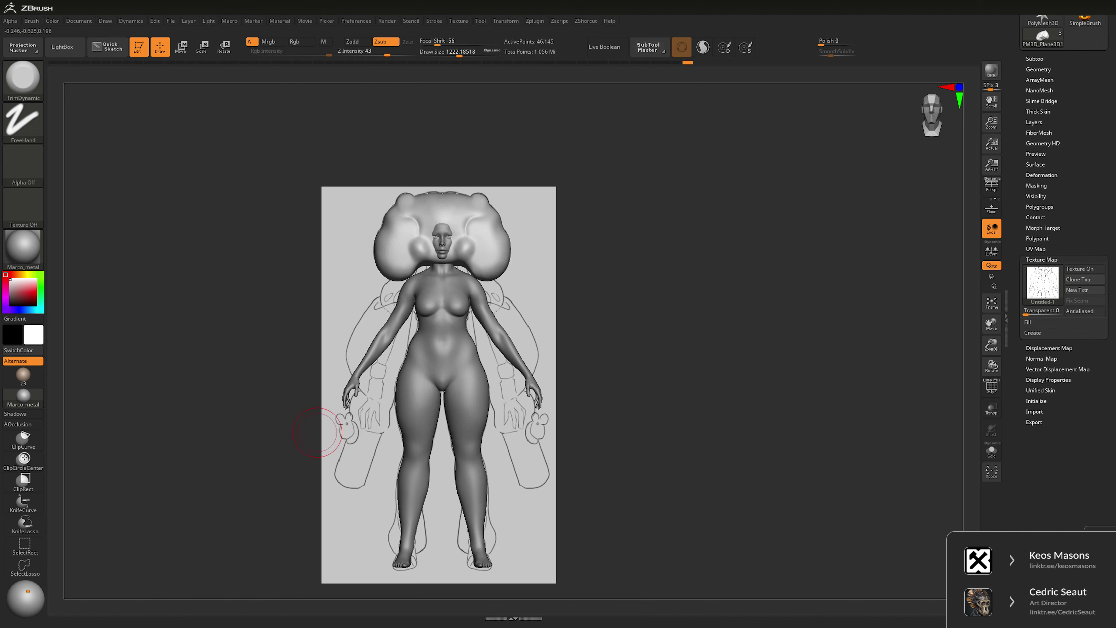
{"action": "left_click", "coordinate": [25, 587]}
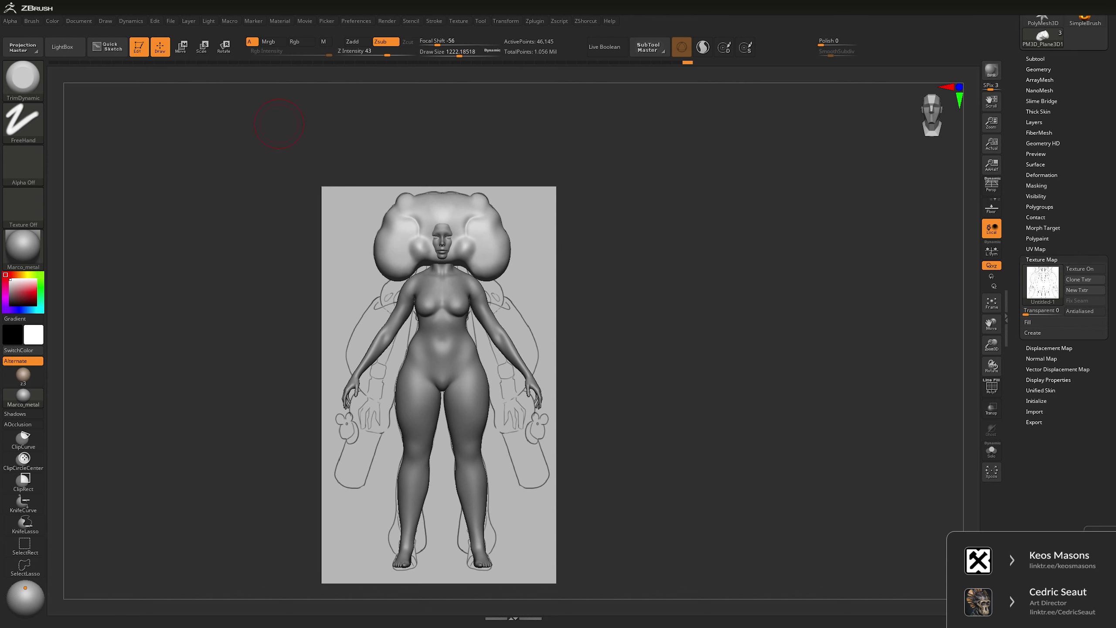
{"action": "left_click", "coordinate": [280, 20]}
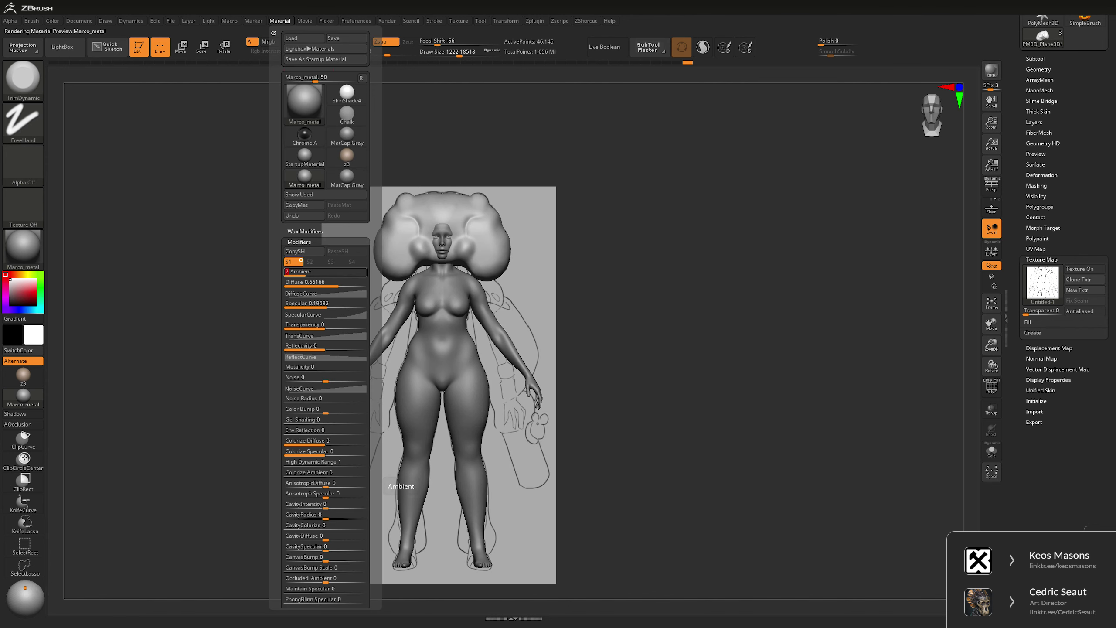
{"action": "mouse_move", "coordinate": [702, 277]}
{"action": "right_mouse_down"}
{"action": "mouse_move", "coordinate": [781, 234]}
{"action": "mouse_move", "coordinate": [756, 255]}
{"action": "mouse_move", "coordinate": [725, 246]}
{"action": "mouse_move", "coordinate": [747, 237]}
{"action": "mouse_move", "coordinate": [751, 249]}
{"action": "mouse_move", "coordinate": [703, 268]}
{"action": "mouse_move", "coordinate": [536, 263]}
{"action": "mouse_move", "coordinate": [511, 250]}
{"action": "right_mouse_up"}
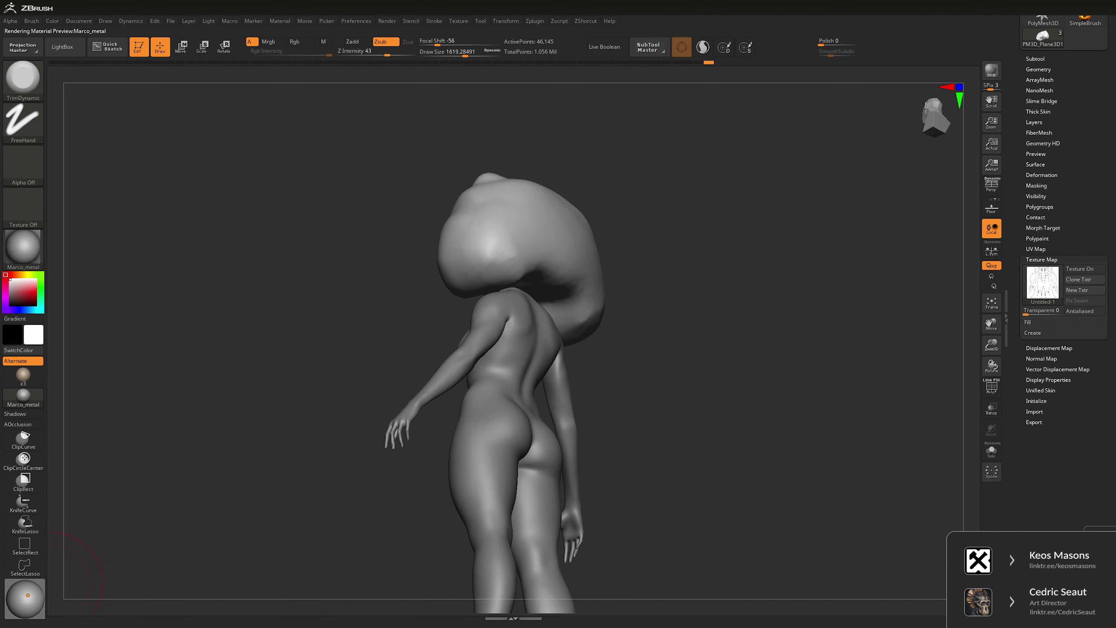
{"action": "right_click_drag", "start_coordinate": [511, 249], "coordinate": [541, 257]}
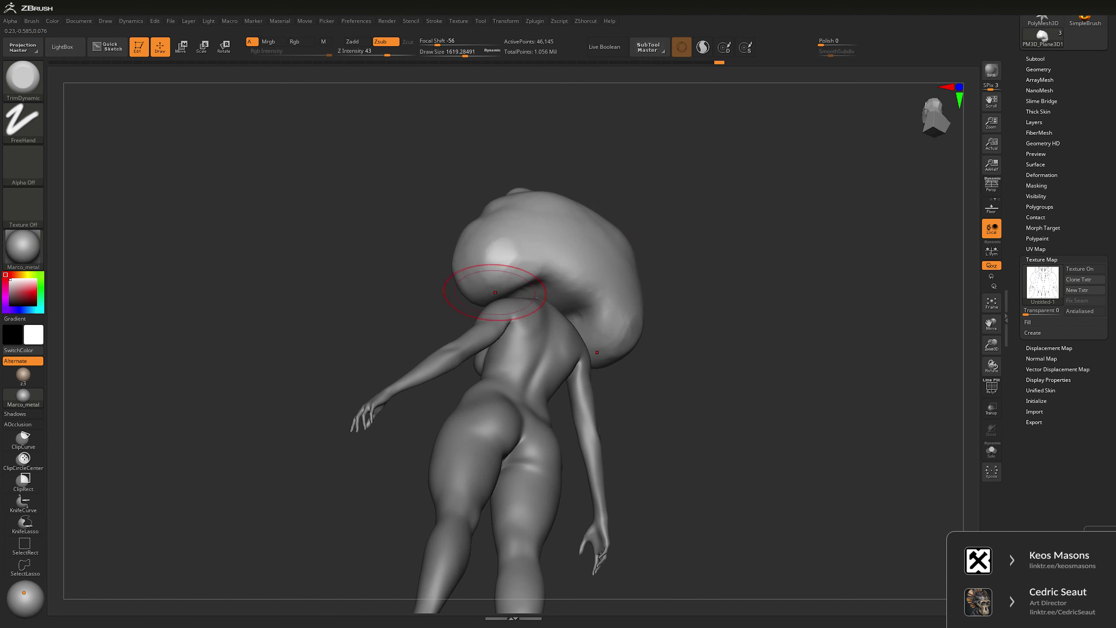
- Smooth the lower back of the hair and reshape its side profile with the Move brush at a draw size of about 2835
{"action": "key", "text": "shift"}
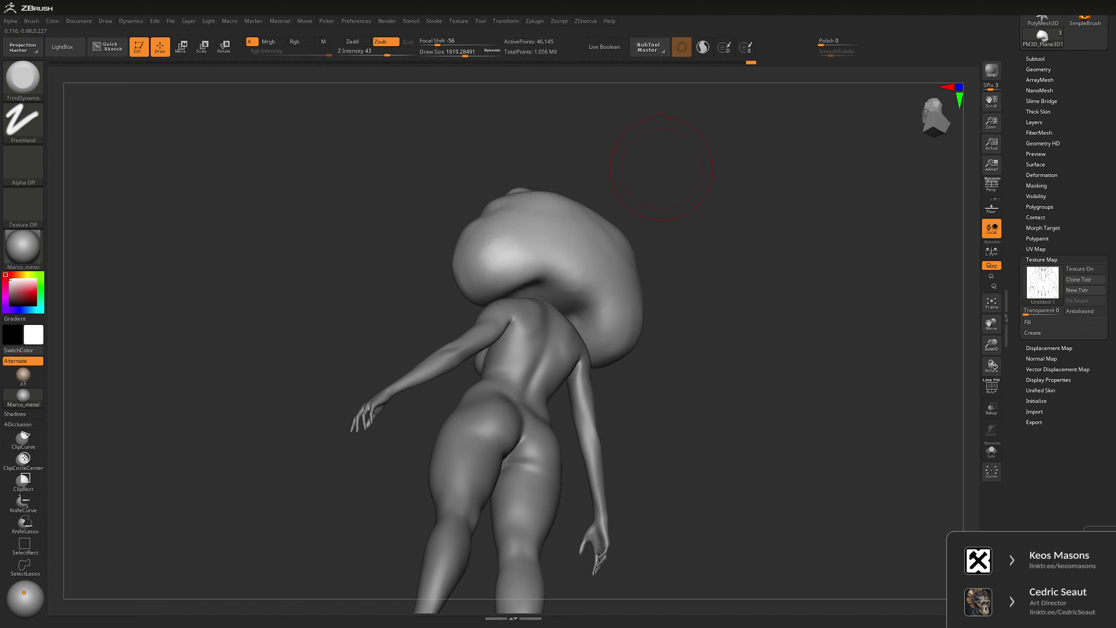
{"action": "right_click_drag", "start_coordinate": [501, 246], "coordinate": [653, 266]}
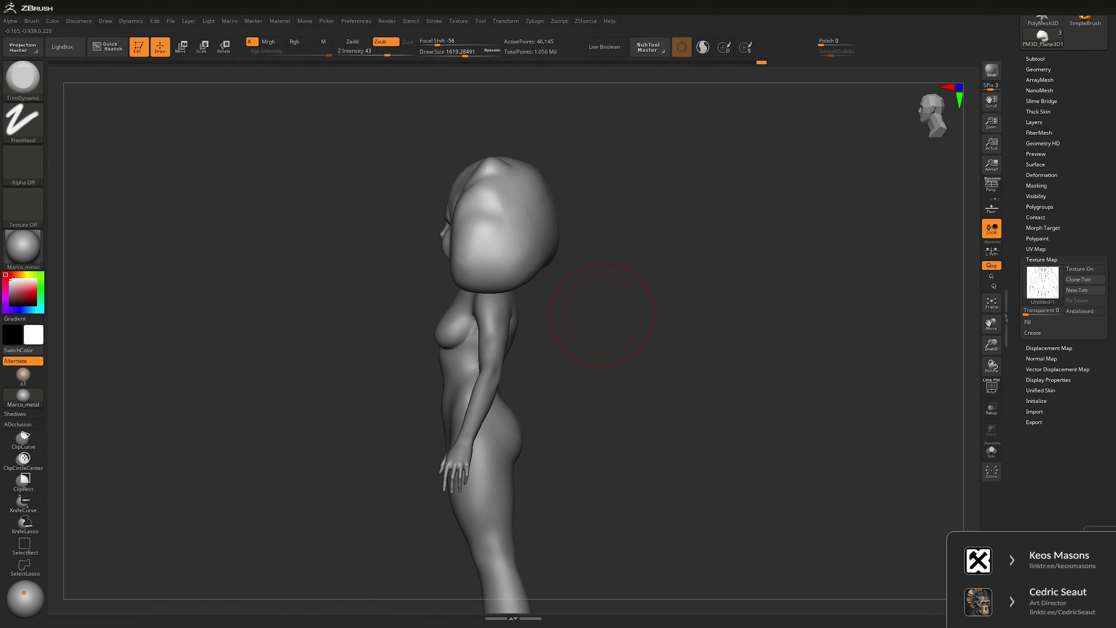
{"action": "key", "text": "space"}
{"action": "key", "text": "shift"}
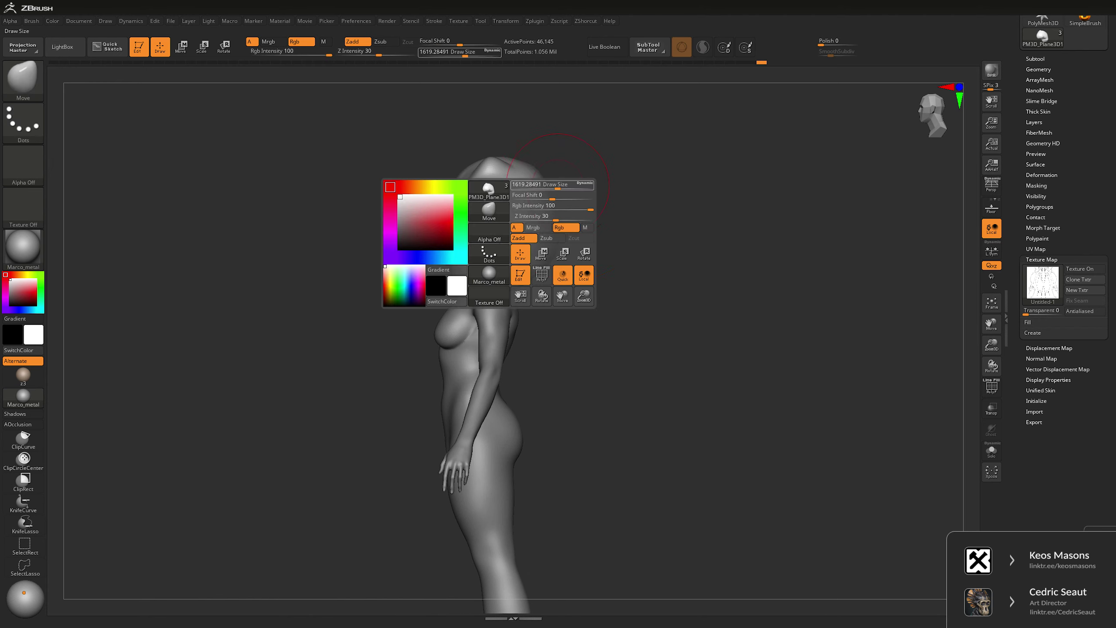
{"action": "mouse_move", "coordinate": [516, 192]}
{"action": "left_mouse_down", "text": "shift"}
{"action": "mouse_move", "coordinate": [607, 153]}
{"action": "mouse_move", "coordinate": [536, 189]}
{"action": "left_mouse_up", "text": "shift"}
{"action": "key", "text": "space"}
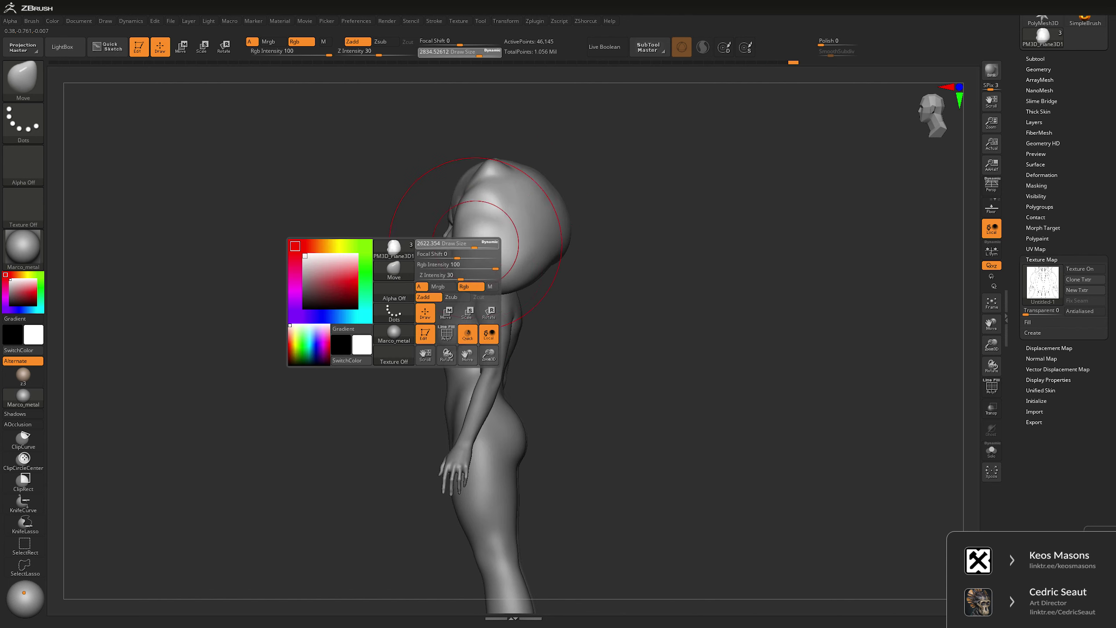
{"action": "key", "text": "space"}
{"action": "mouse_move", "coordinate": [455, 220]}
{"action": "left_mouse_down", "text": "shift"}
{"action": "mouse_move", "coordinate": [459, 272]}
{"action": "mouse_move", "coordinate": [536, 246]}
{"action": "left_mouse_up", "text": "shift"}
{"action": "left_click_drag", "start_coordinate": [637, 220], "coordinate": [748, 211], "text": "shift"}
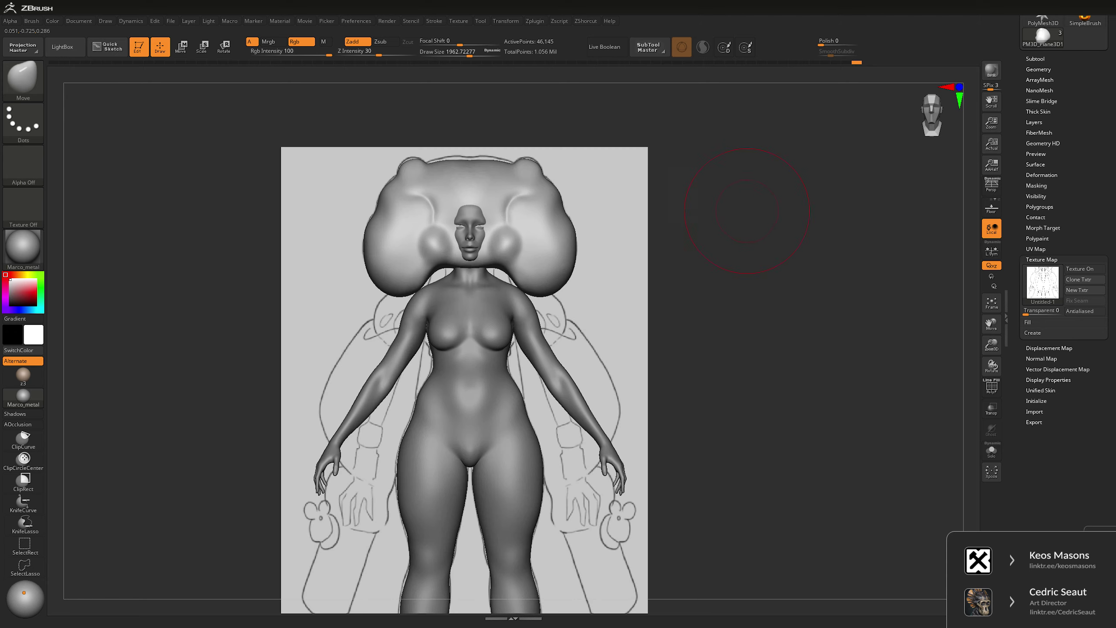
- Turn on the transparency display and line up the front view to compare the hair with the concept sketch
{"action": "mouse_move", "coordinate": [580, 248]}
{"action": "left_mouse_down"}
{"action": "mouse_move", "coordinate": [737, 238]}
{"action": "mouse_move", "coordinate": [716, 261]}
{"action": "left_mouse_up"}
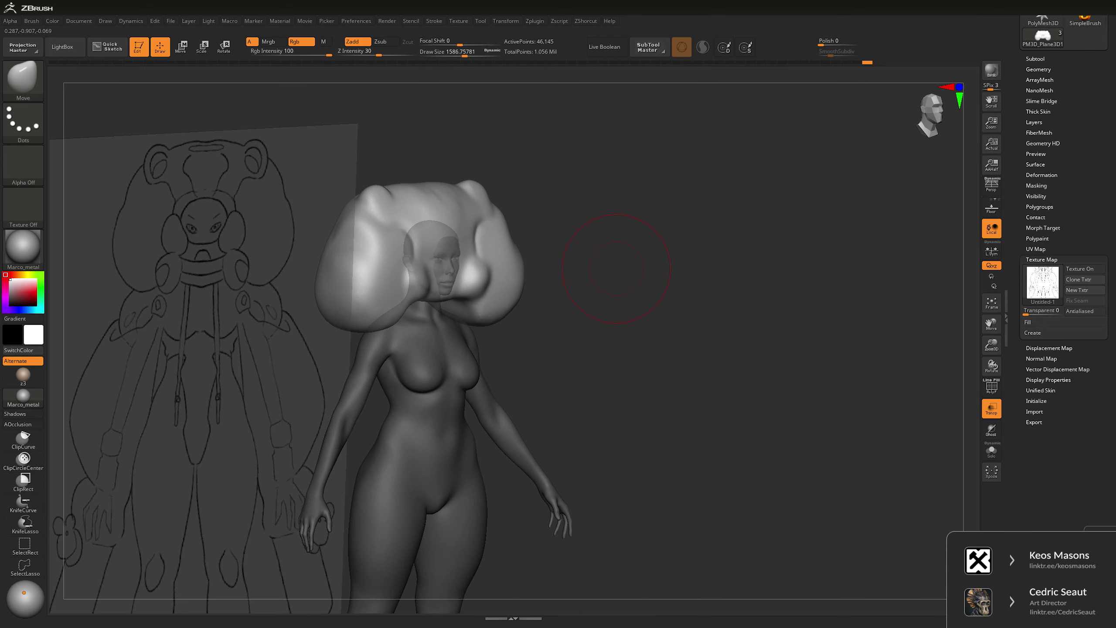
{"action": "left_click_drag", "start_coordinate": [616, 229], "coordinate": [723, 224], "text": "shift"}
{"action": "key", "text": "space"}
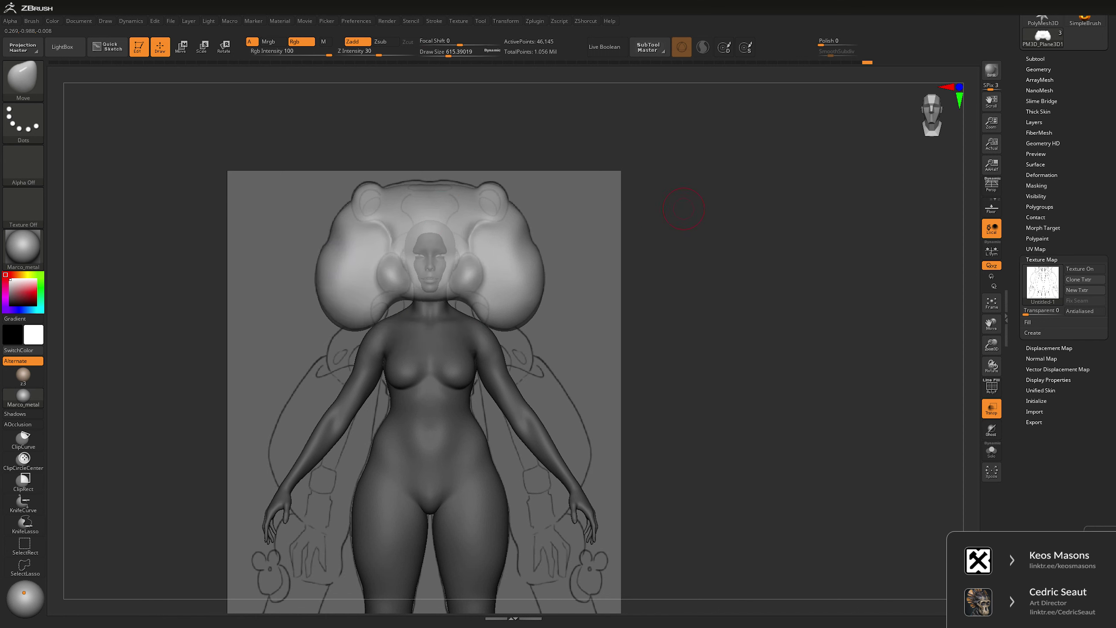
{"action": "left_click_drag", "start_coordinate": [730, 268], "coordinate": [740, 246], "text": "alt"}
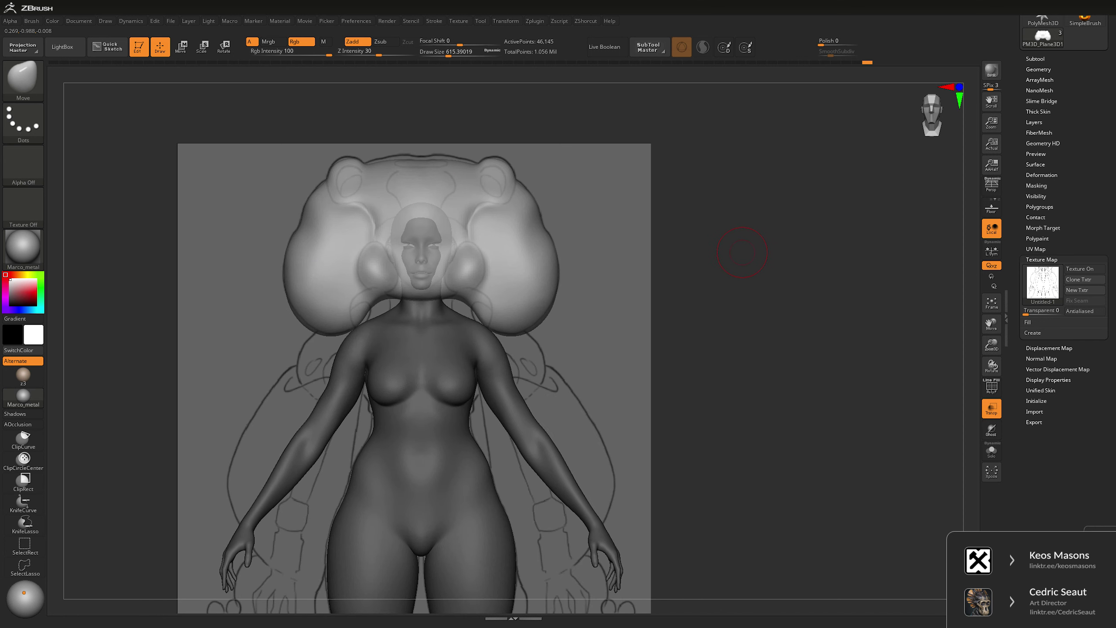
{"action": "key", "text": "ctrl+shift+s"}
{"action": "key", "text": "ctrl+shift+s"}
- Mask the face opening on the front of the hair with a MaskPen lasso
{"action": "key", "text": "b"}
{"action": "key", "text": "d"}
{"action": "key", "text": "s"}
{"action": "key", "text": "space"}
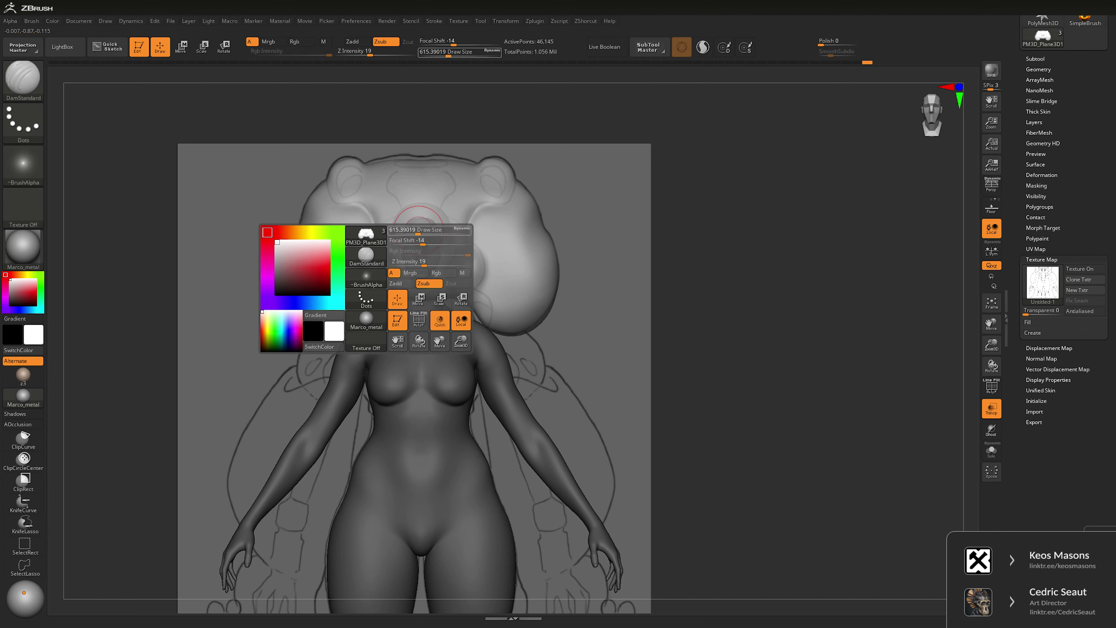
{"action": "key", "text": "ctrl"}
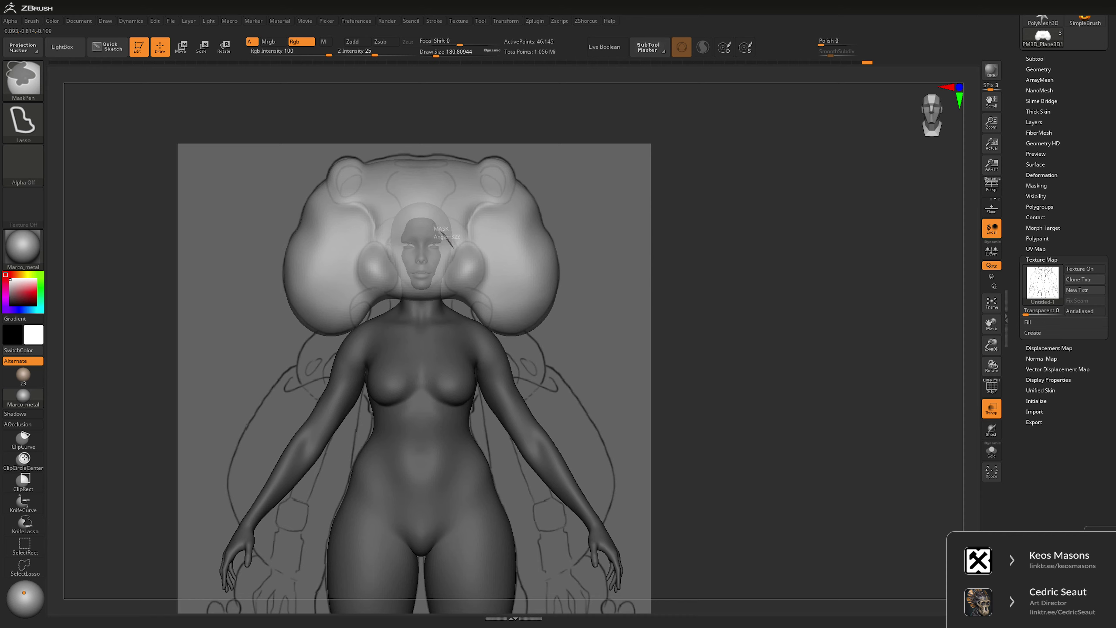
{"action": "mouse_move", "coordinate": [452, 246]}
{"action": "left_mouse_down", "text": "ctrl"}
{"action": "mouse_move", "coordinate": [387, 256]}
{"action": "mouse_move", "coordinate": [398, 288]}
{"action": "mouse_move", "coordinate": [453, 316]}
{"action": "left_mouse_up", "text": "ctrl"}
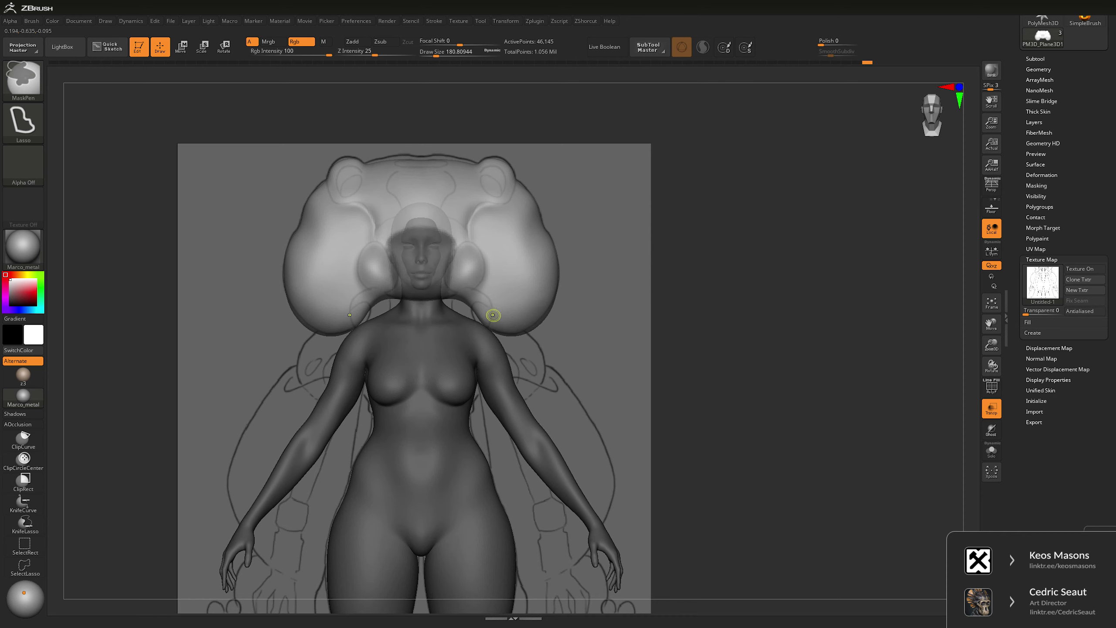
- Isolate the hair and cut the face opening into its front with the ClipCurve brush from the side view
{"action": "key", "text": "ctrl+shift+s"}
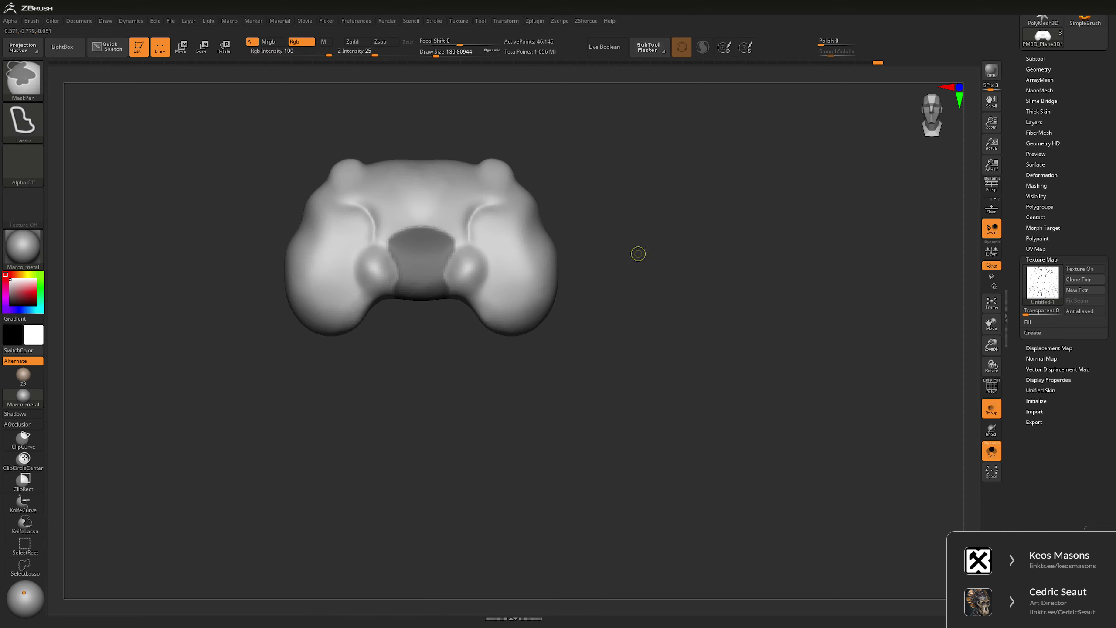
{"action": "left_click_drag", "start_coordinate": [638, 253], "coordinate": [451, 229]}
{"action": "key", "text": "ctrl+shift"}
{"action": "left_click", "coordinate": [23, 438]}
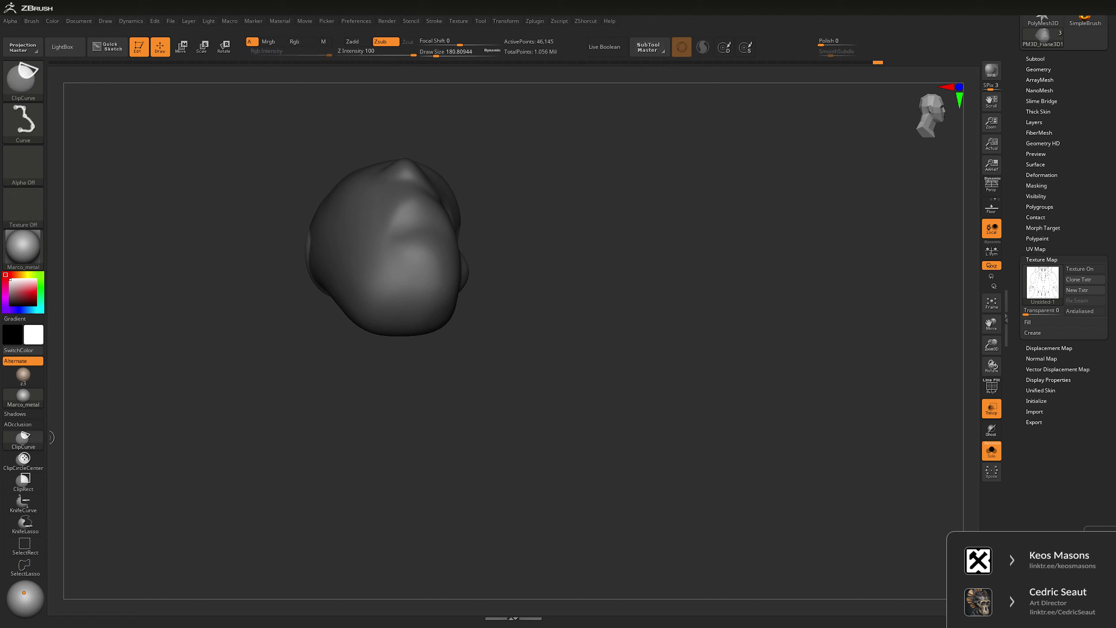
{"action": "left_click_drag", "start_coordinate": [304, 153], "coordinate": [348, 341], "text": "ctrl+shift"}
{"action": "left_click_drag", "start_coordinate": [425, 180], "coordinate": [429, 379], "text": "ctrl+shift"}
{"action": "mouse_move", "coordinate": [656, 290]}
{"action": "left_mouse_down", "text": "shift"}
{"action": "mouse_move", "coordinate": [751, 215]}
{"action": "mouse_move", "coordinate": [765, 268]}
{"action": "left_mouse_up", "text": "shift"}
{"action": "key", "text": "shift"}
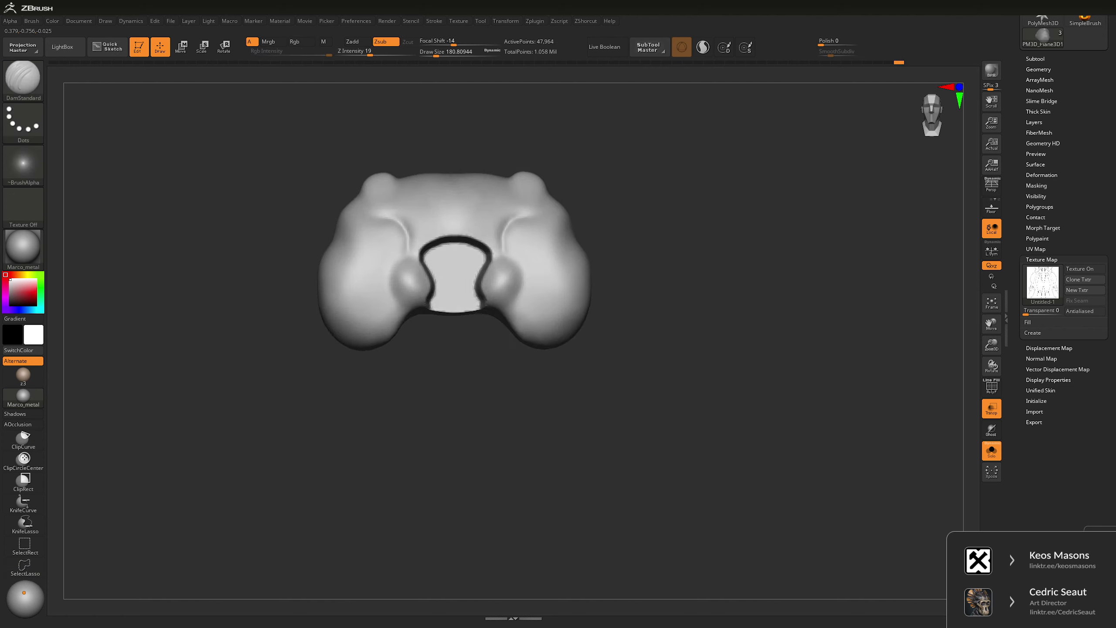
- Soften the rim of the face opening with Sculptris Pro enabled at draw sizes of about 350 to 482, leaving Sculptris Pro off
{"action": "key", "text": "space"}
{"action": "left_click_drag", "start_coordinate": [473, 324], "coordinate": [505, 285]}
{"action": "left_click", "coordinate": [703, 47]}
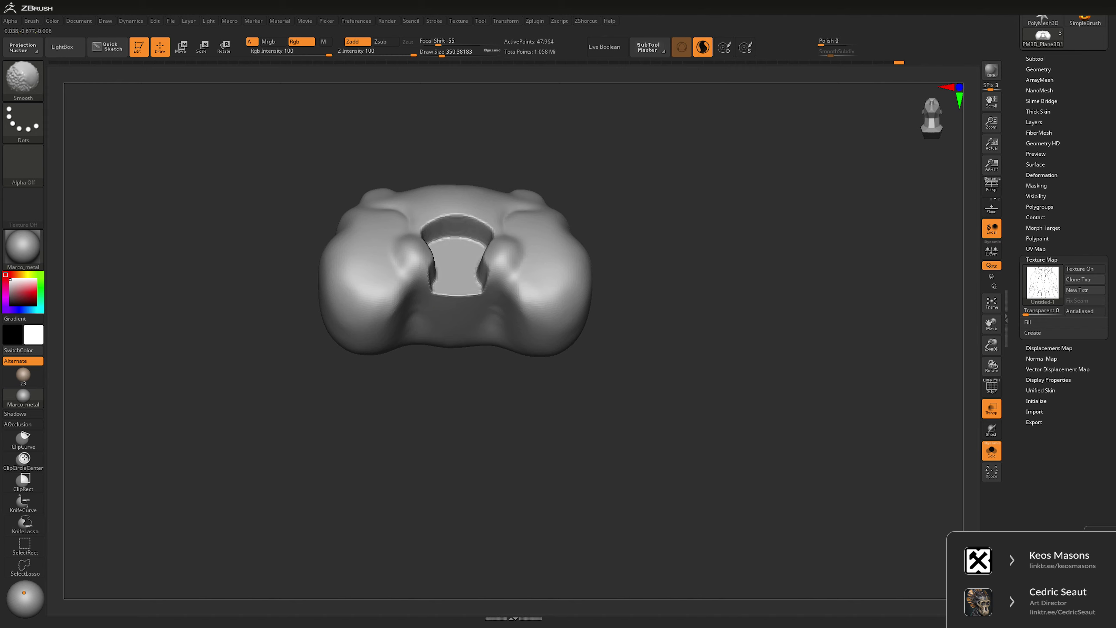
{"action": "key", "text": "space"}
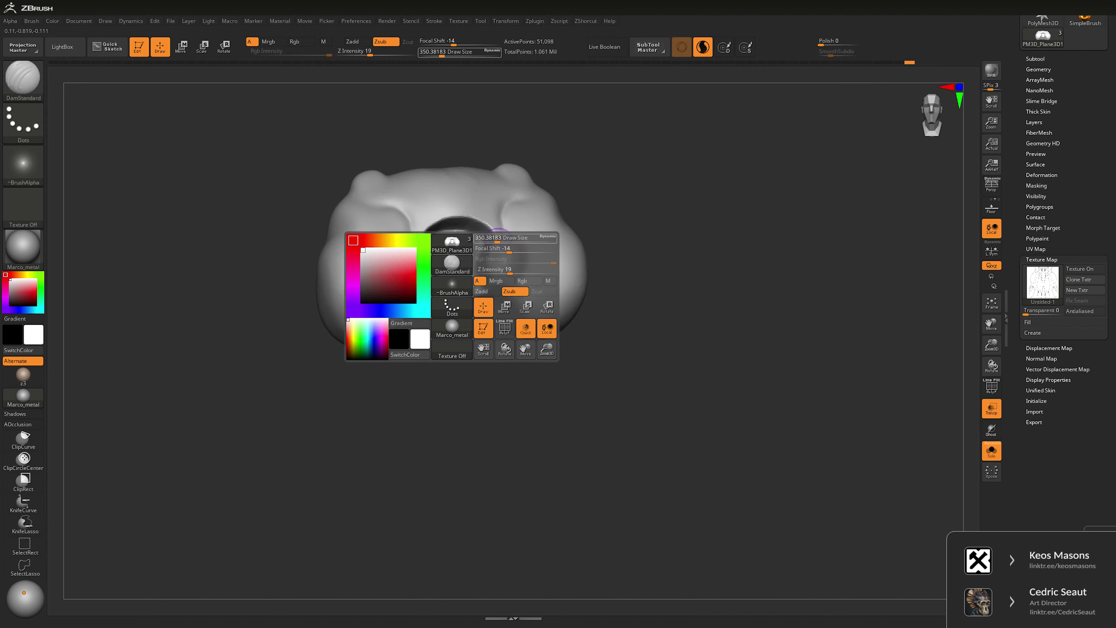
{"action": "left_click_drag", "start_coordinate": [453, 281], "coordinate": [457, 308]}
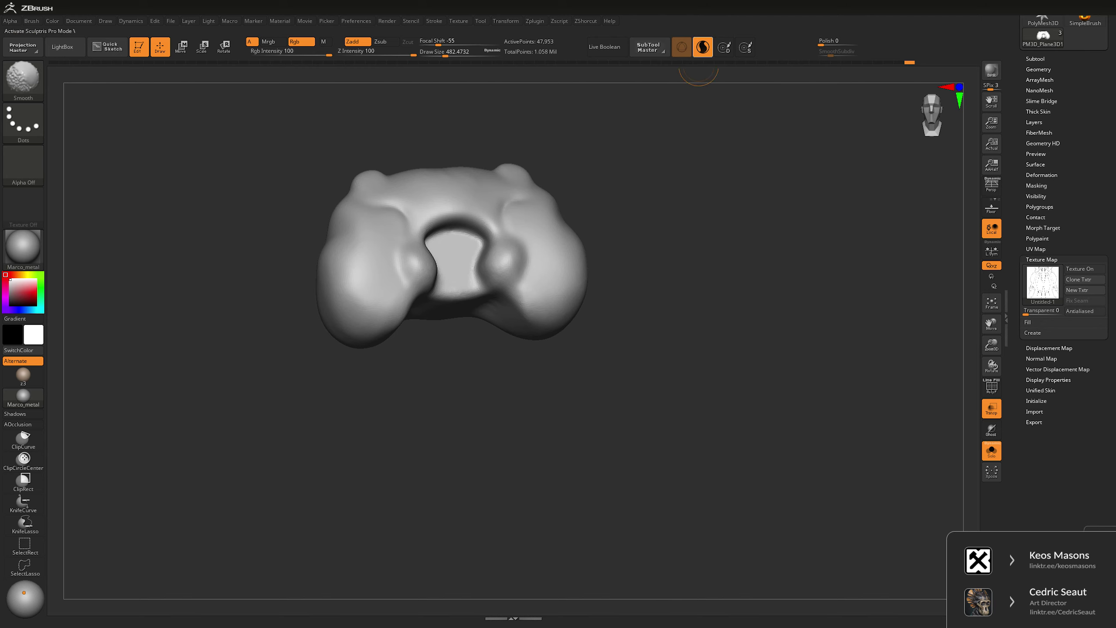
{"action": "left_click_drag", "start_coordinate": [700, 63], "coordinate": [669, 268]}
- Show the body and sketch plane again and turn off the transparency display
{"action": "key", "text": "ctrl+shift+s"}
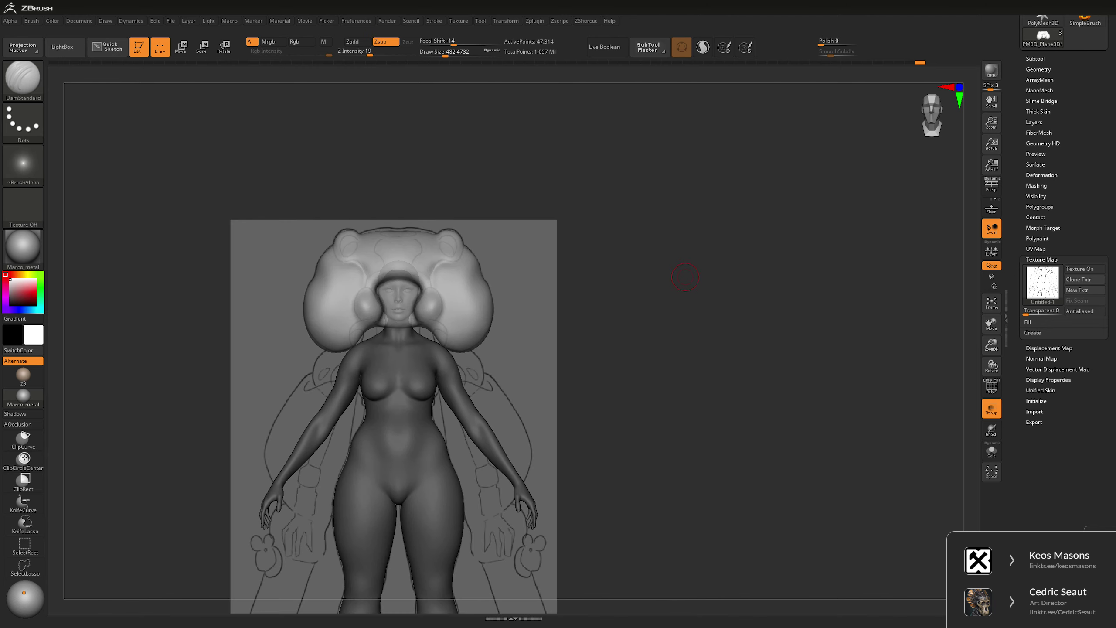
{"action": "left_click", "coordinate": [991, 408]}
{"action": "mouse_move", "coordinate": [747, 352]}
{"action": "left_mouse_down", "text": "alt"}
{"action": "mouse_move", "coordinate": [747, 264]}
{"action": "mouse_move", "coordinate": [711, 228]}
{"action": "mouse_move", "coordinate": [650, 258]}
{"action": "mouse_move", "coordinate": [527, 261]}
{"action": "mouse_move", "coordinate": [703, 257]}
{"action": "left_mouse_up", "text": "alt"}
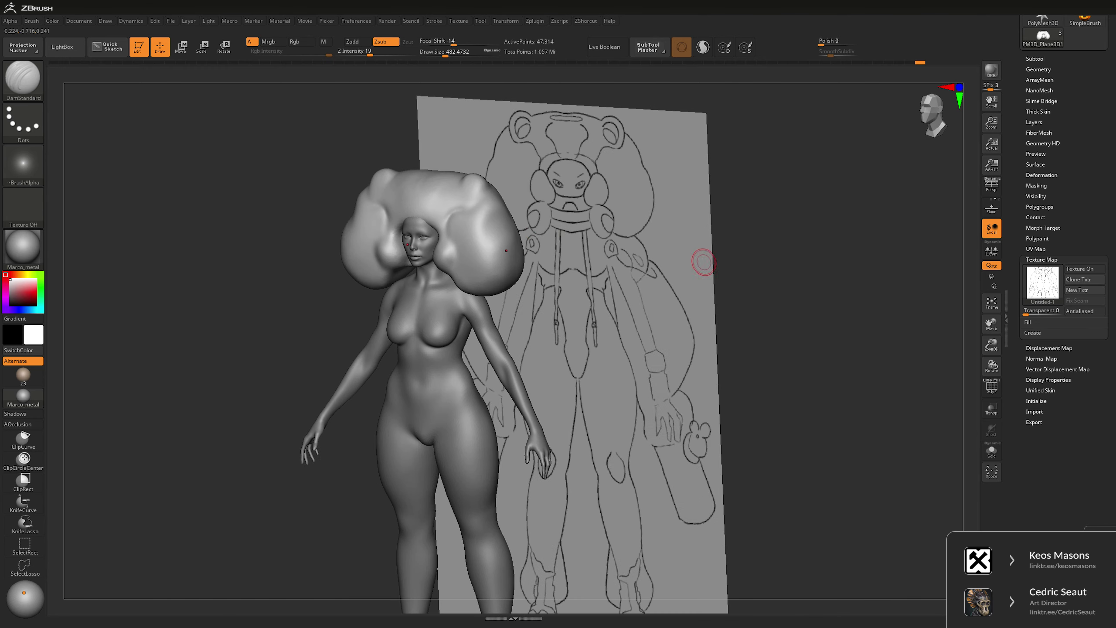
- Flatten the side of the hair with the TrimDynamic brush at a draw size of about 930 and undo the last stroke
{"action": "key", "text": "b"}
{"action": "key", "text": "t"}
{"action": "key", "text": "d"}
{"action": "left_click_drag", "start_coordinate": [528, 170], "coordinate": [817, 174]}
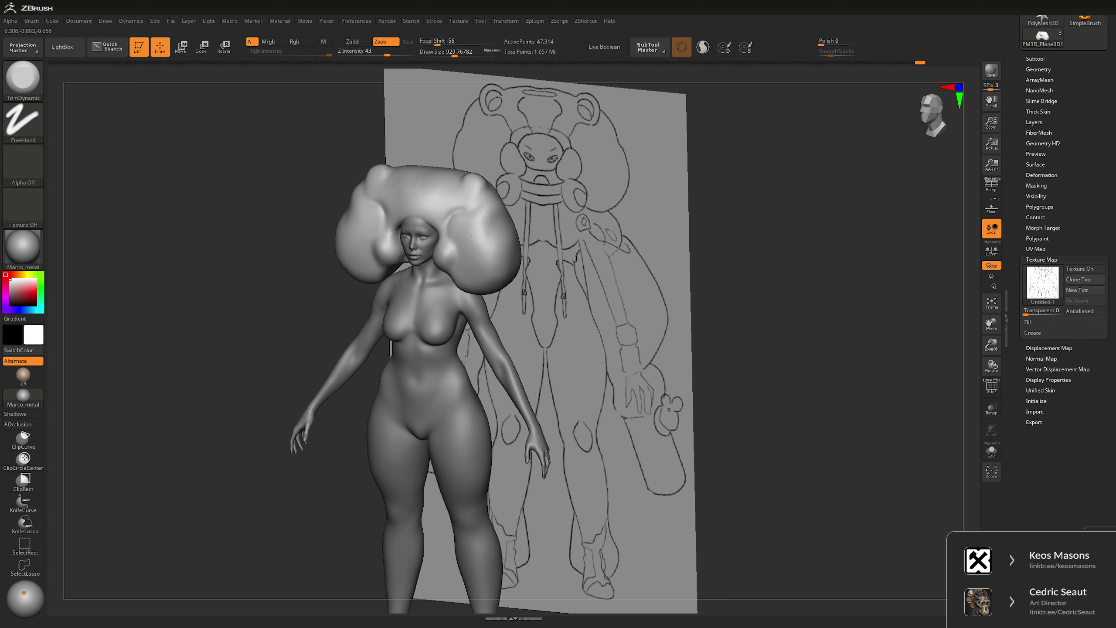
{"action": "left_click_drag", "start_coordinate": [461, 237], "coordinate": [496, 237]}
{"action": "key", "text": "ctrl+z"}
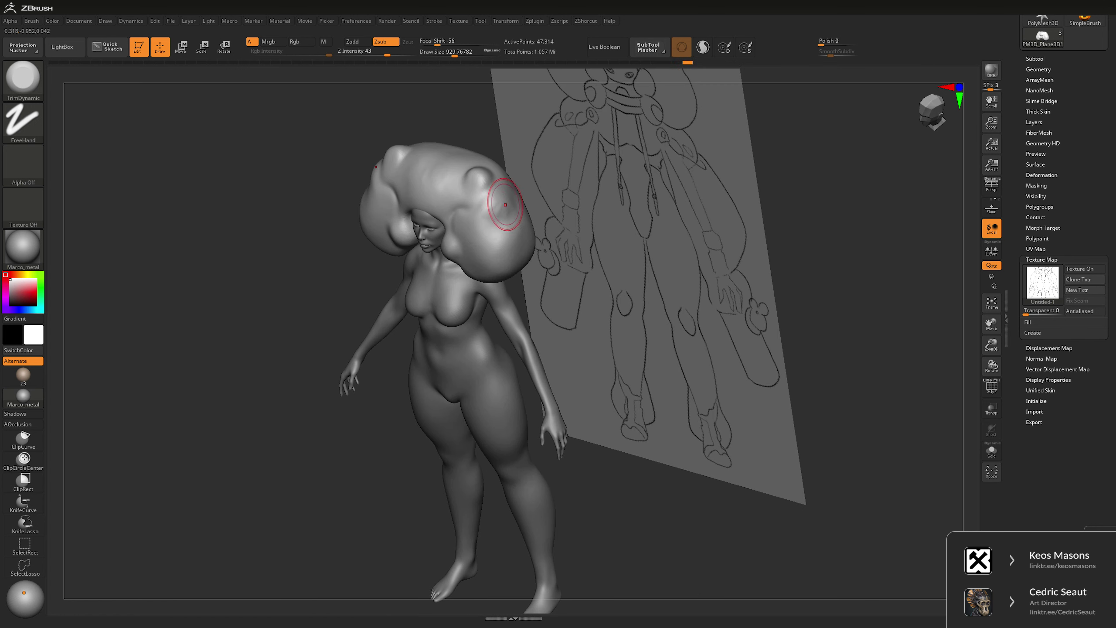
{"action": "left_click_drag", "start_coordinate": [678, 200], "coordinate": [676, 247], "text": "shift"}
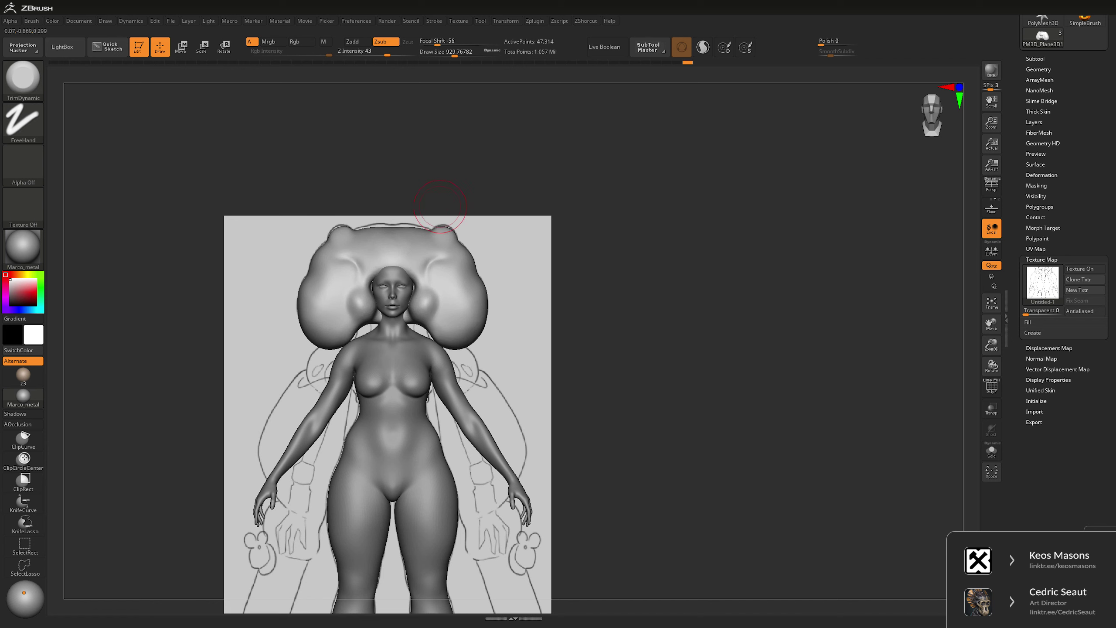
- Raise the top of the hair between the ears to the sketch outline with the Move brush at a draw size of about 742
{"action": "key", "text": "b"}
{"action": "key", "text": "m"}
{"action": "key", "text": "v"}
{"action": "key", "text": "space"}
{"action": "key", "text": "space"}
{"action": "mouse_move", "coordinate": [421, 216]}
{"action": "left_mouse_down"}
{"action": "mouse_move", "coordinate": [404, 223]}
{"action": "mouse_move", "coordinate": [458, 185]}
{"action": "mouse_move", "coordinate": [409, 217]}
{"action": "mouse_move", "coordinate": [391, 198]}
{"action": "left_mouse_up"}
{"action": "key", "text": "space"}
{"action": "key", "text": "space"}
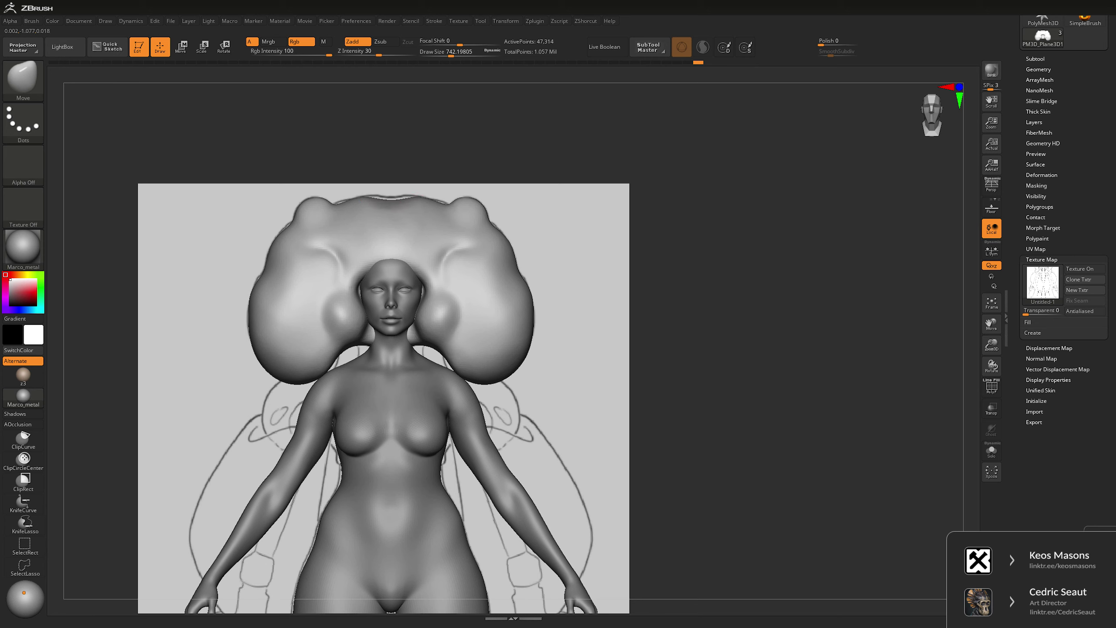
{"action": "key", "text": "shift"}
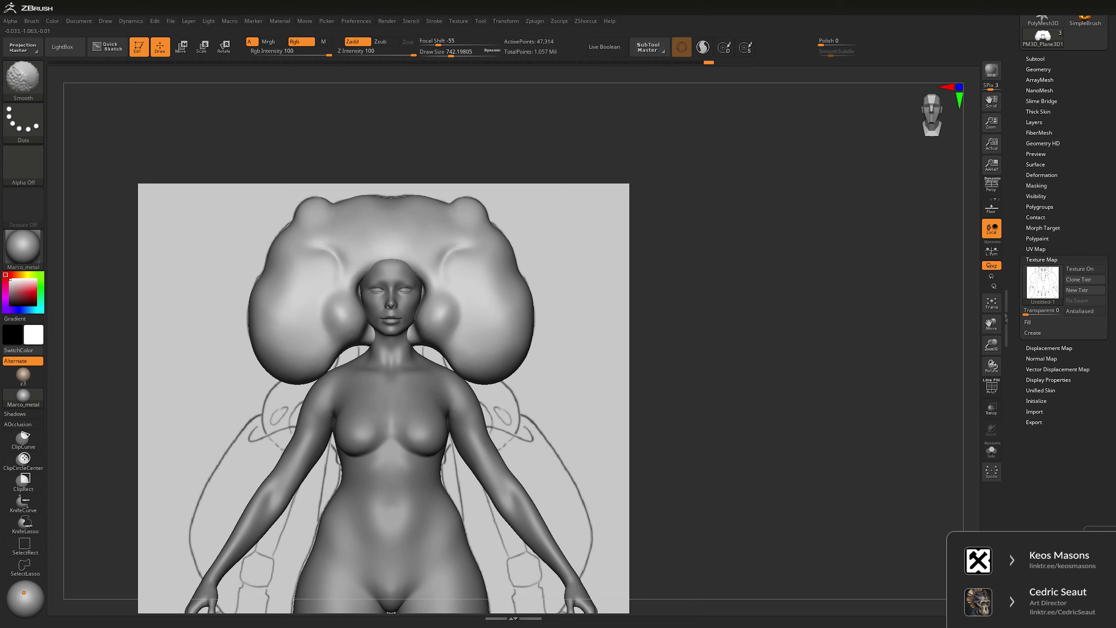
{"action": "left_click_drag", "start_coordinate": [405, 192], "coordinate": [466, 210]}
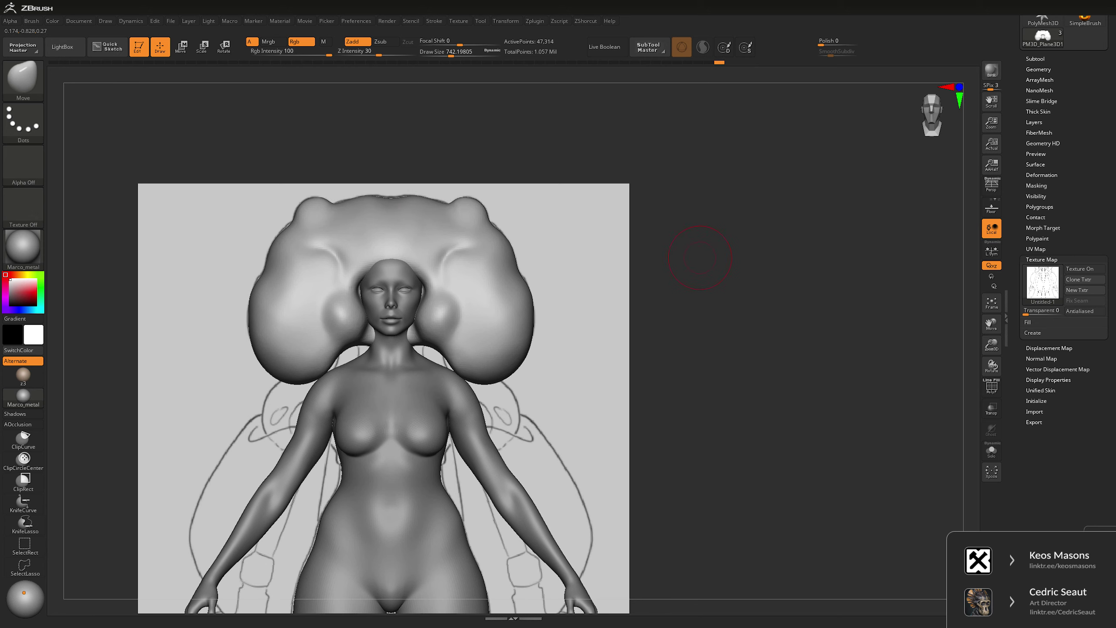
- Turn on the transparency display and refine the bear ears against the sketch at a draw size of about 366, switching to DamStandard
{"action": "scroll", "coordinate": [506, 242], "scroll_direction": "down", "scroll_amount": 1}
{"action": "key", "text": "ctrl+t"}
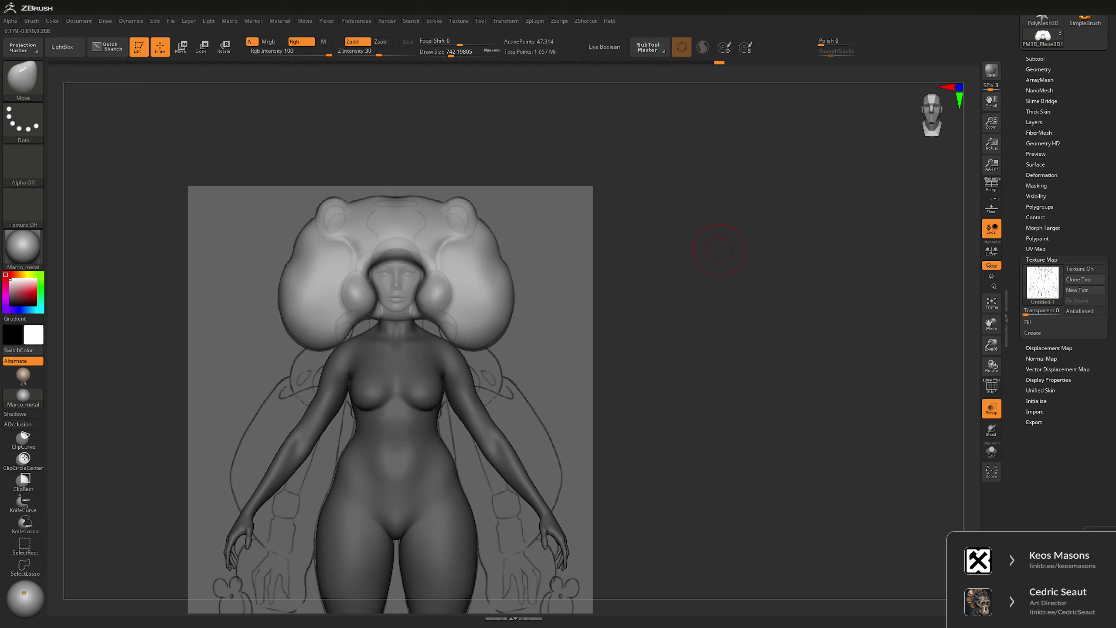
{"action": "scroll", "coordinate": [719, 250], "scroll_direction": "up", "scroll_amount": 1}
{"action": "key", "text": "space"}
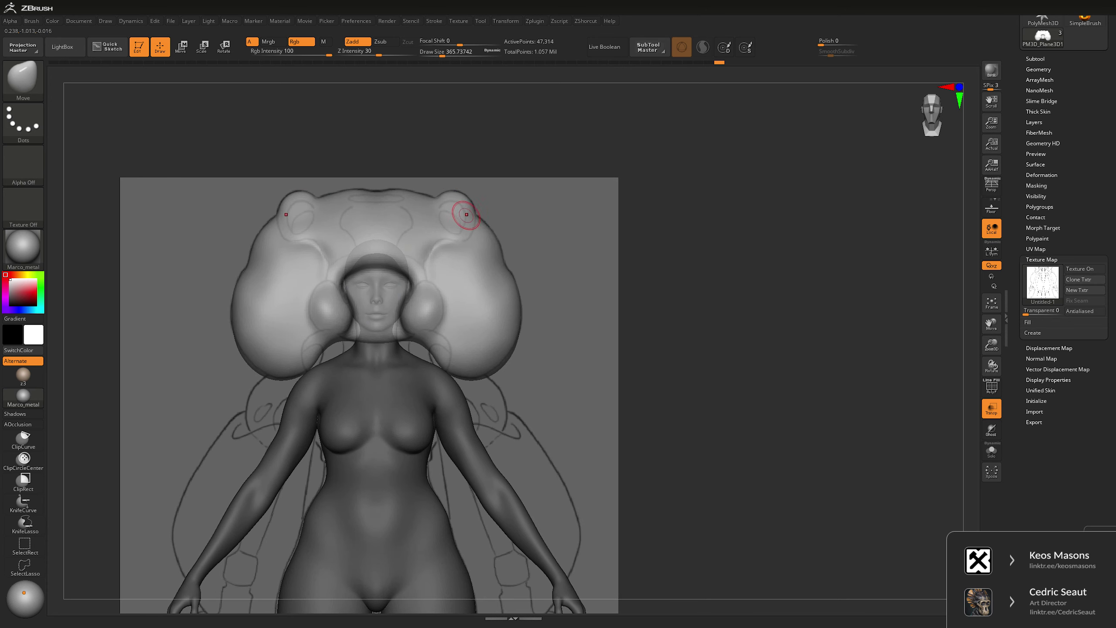
{"action": "key", "text": "b"}
{"action": "key", "text": "d"}
{"action": "key", "text": "s"}
- Isolate the hair and press hollows into the fronts of both bear ears with the TrimHole brush at a draw size of about 366
{"action": "key", "text": "b"}
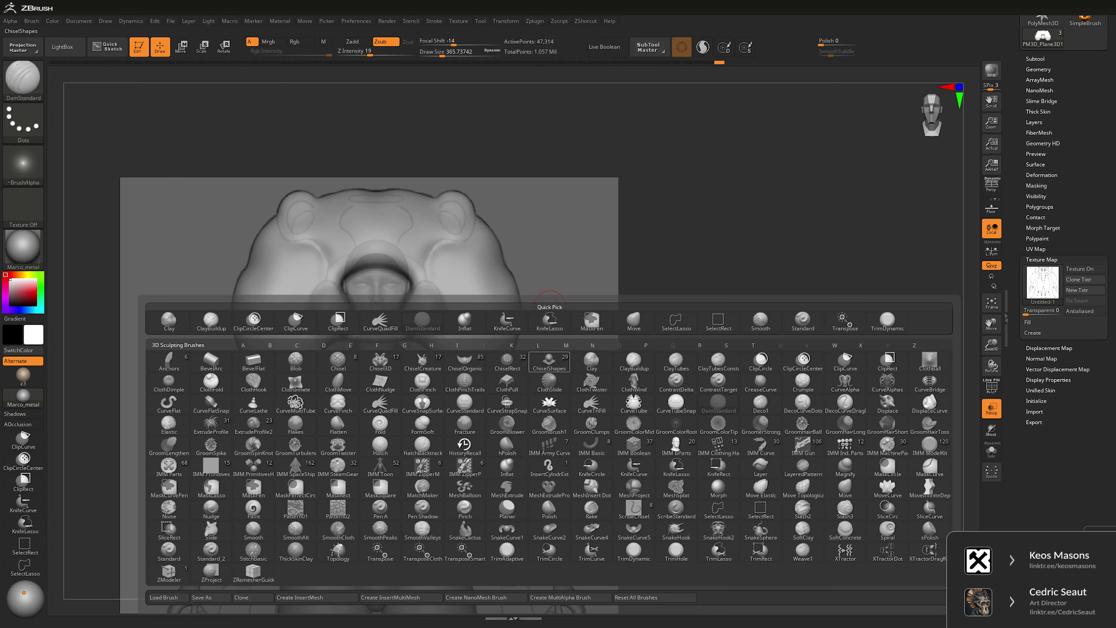
{"action": "key", "text": "t"}
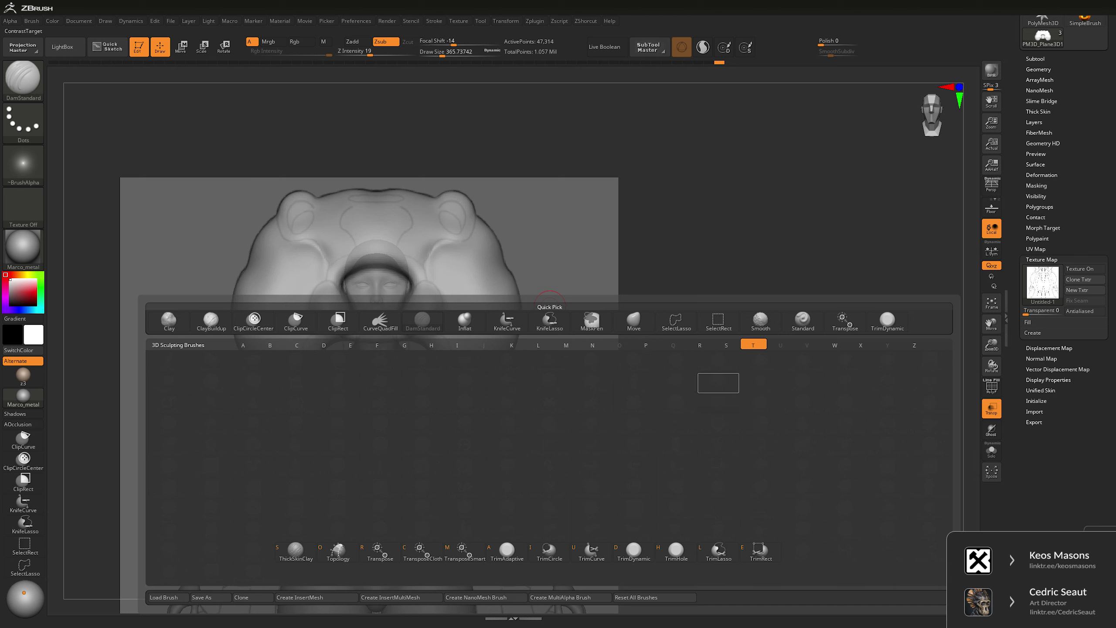
{"action": "key", "text": "h"}
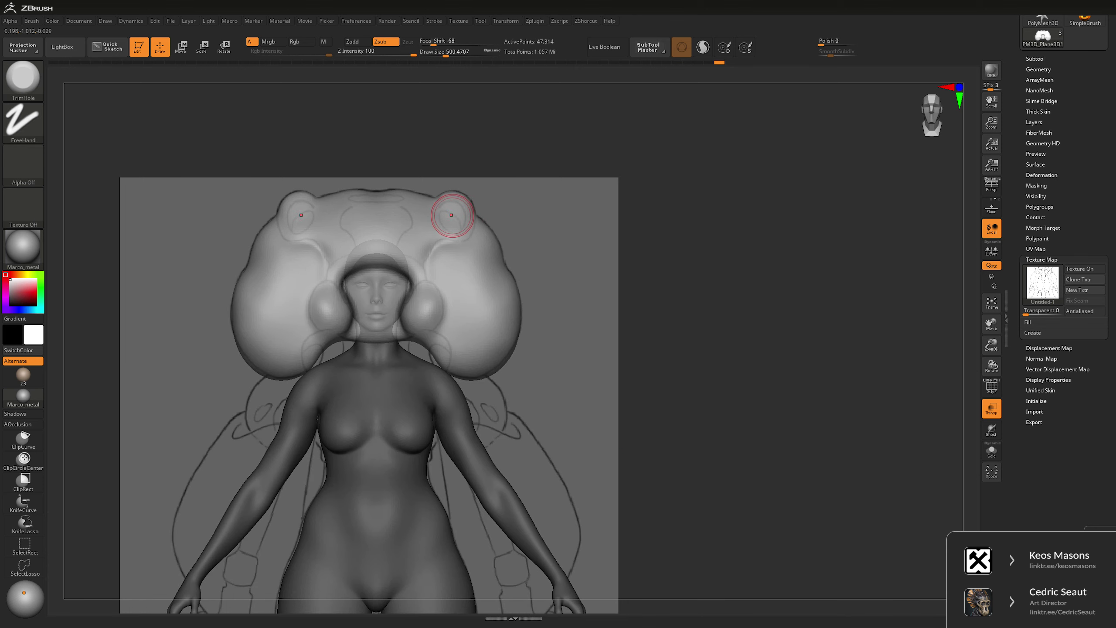
{"action": "key", "text": "space"}
{"action": "key", "text": "shift+ctrl+s"}
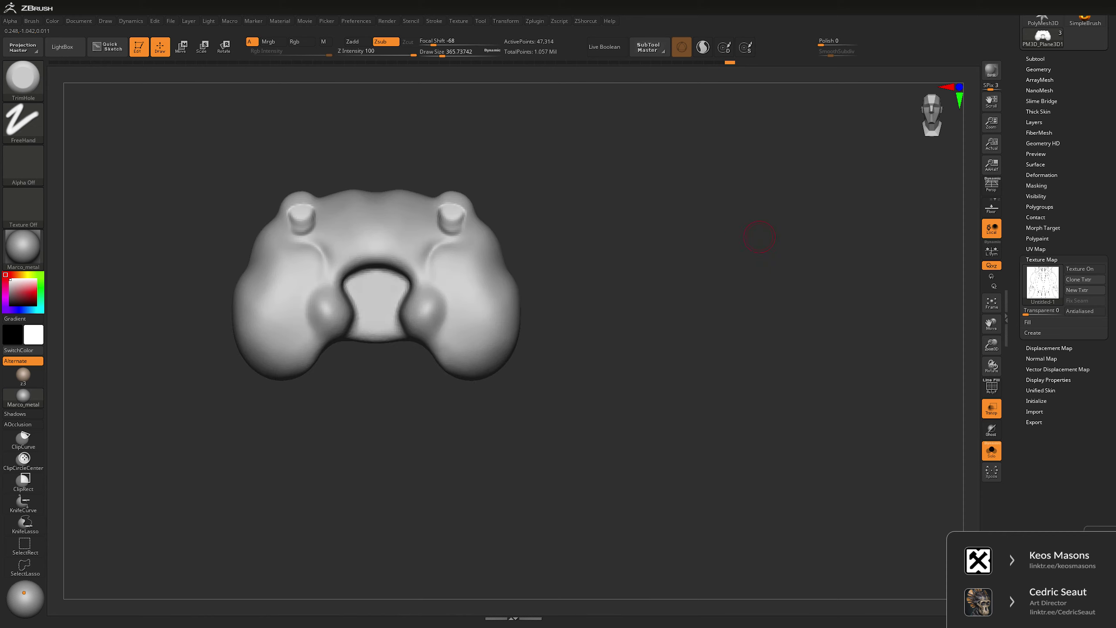
{"action": "mouse_move", "coordinate": [500, 202]}
{"action": "left_mouse_down"}
{"action": "mouse_move", "coordinate": [554, 207]}
{"action": "mouse_move", "coordinate": [502, 203]}
{"action": "left_mouse_up"}
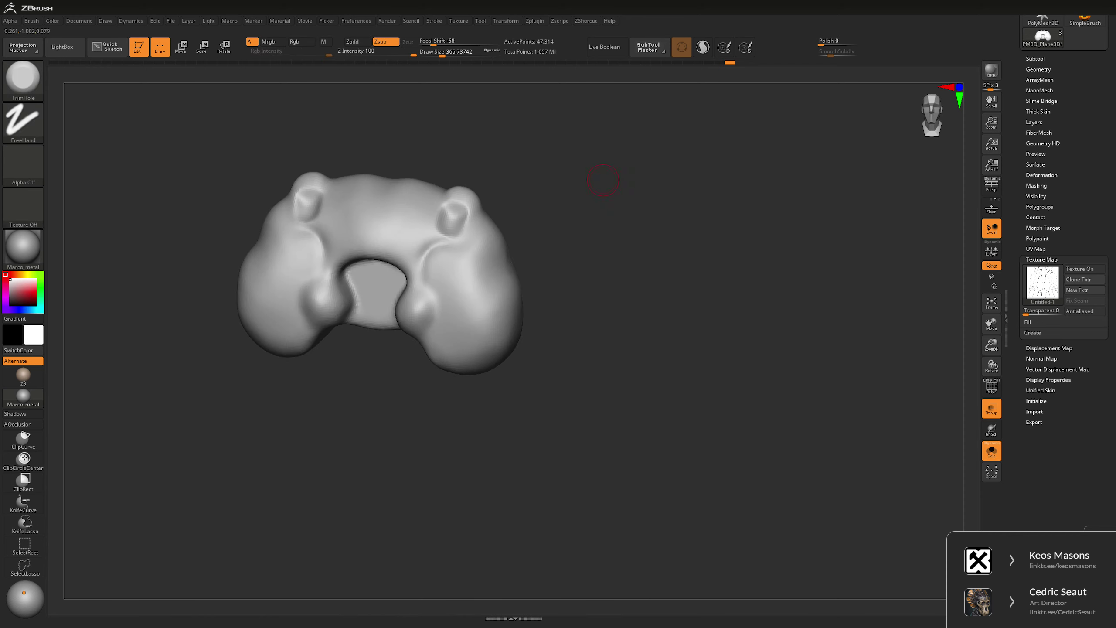
- Reshape and smooth the bear ears with the Move brush at a draw size of about 556
{"action": "left_click_drag", "start_coordinate": [598, 175], "coordinate": [666, 203]}
{"action": "key", "text": "b"}
{"action": "key", "text": "m"}
{"action": "key", "text": "v"}
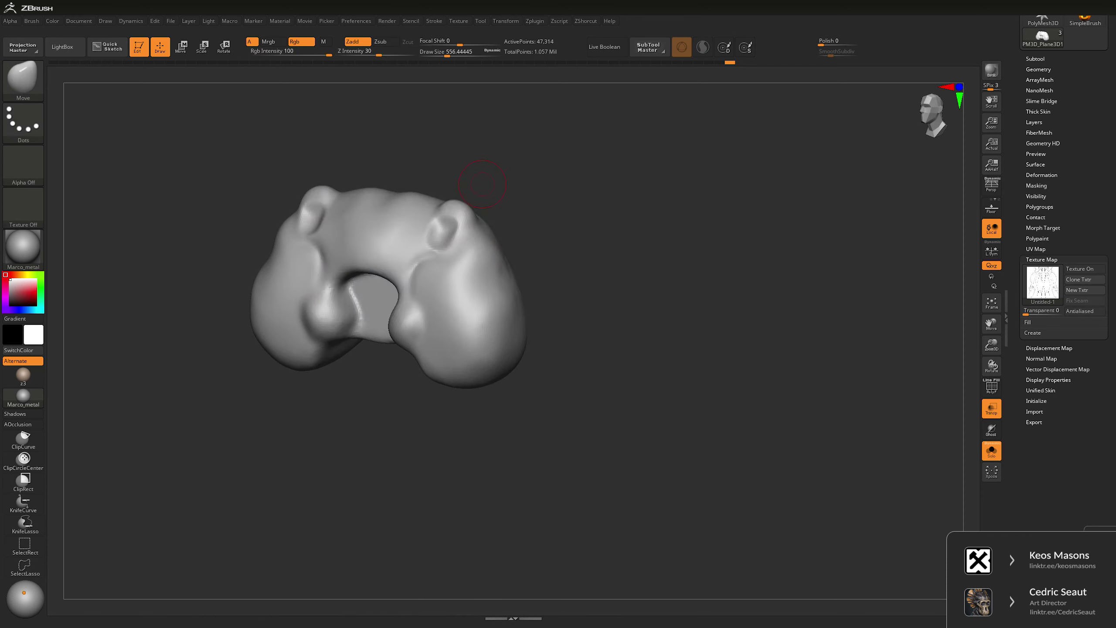
{"action": "right_click_drag", "start_coordinate": [457, 202], "coordinate": [452, 209]}
{"action": "key", "text": "shift"}
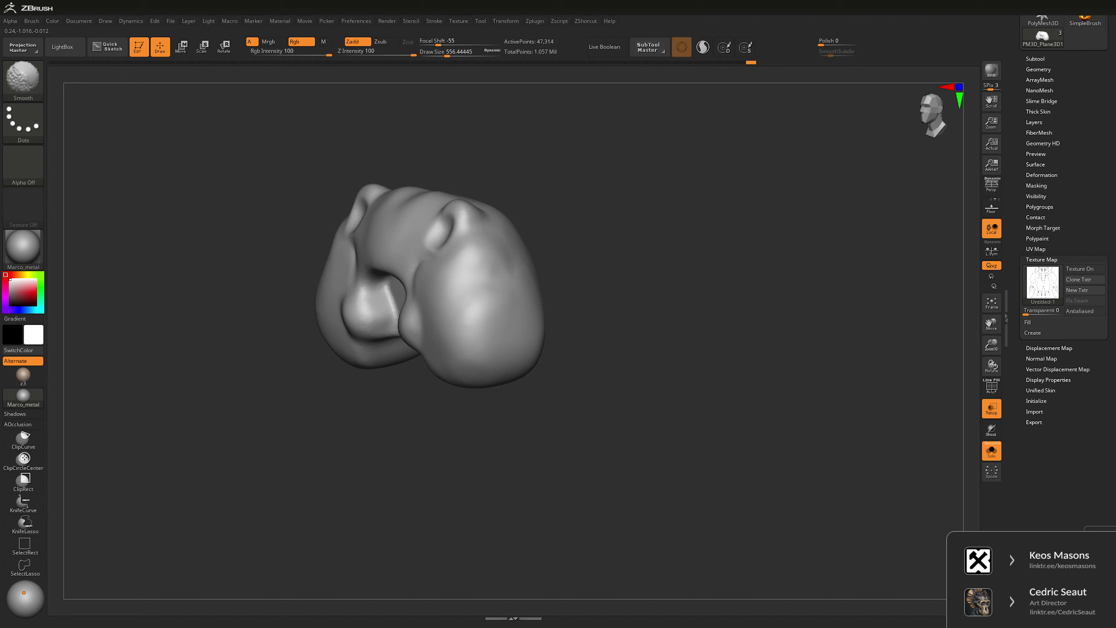
- Puff up and smooth the hair above the face opening with the Inflat brush at a draw size of about 833
{"action": "mouse_move", "coordinate": [633, 244]}
{"action": "right_mouse_down"}
{"action": "mouse_move", "coordinate": [649, 249]}
{"action": "mouse_move", "coordinate": [584, 270]}
{"action": "mouse_move", "coordinate": [454, 232]}
{"action": "mouse_move", "coordinate": [406, 244]}
{"action": "right_mouse_up"}
{"action": "key", "text": "b"}
{"action": "key", "text": "i"}
{"action": "key", "text": "n"}
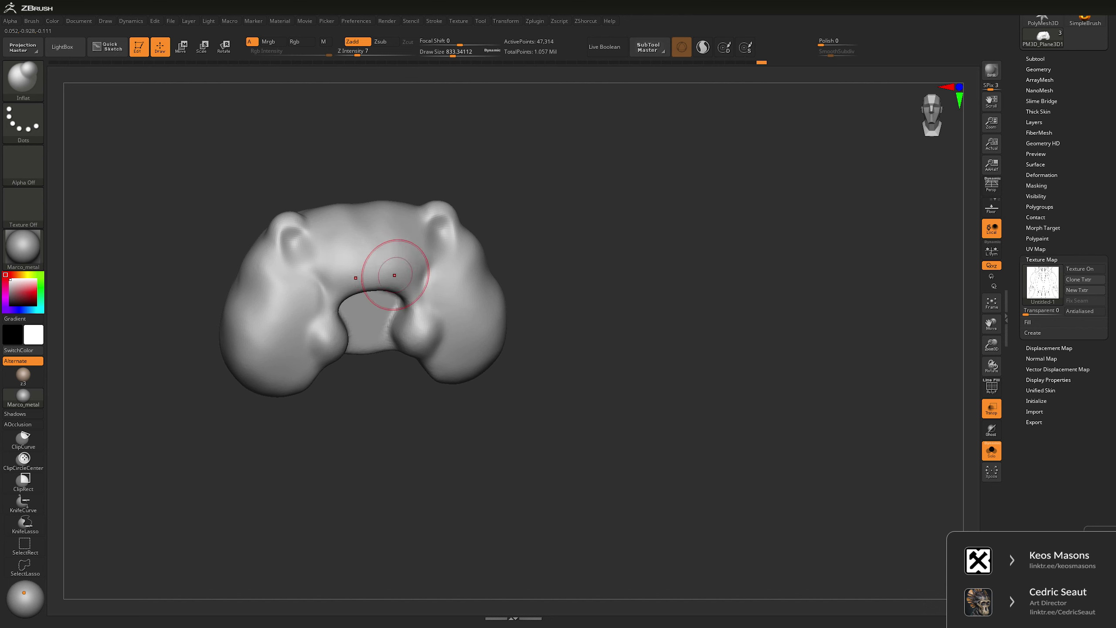
{"action": "key", "text": "shift"}
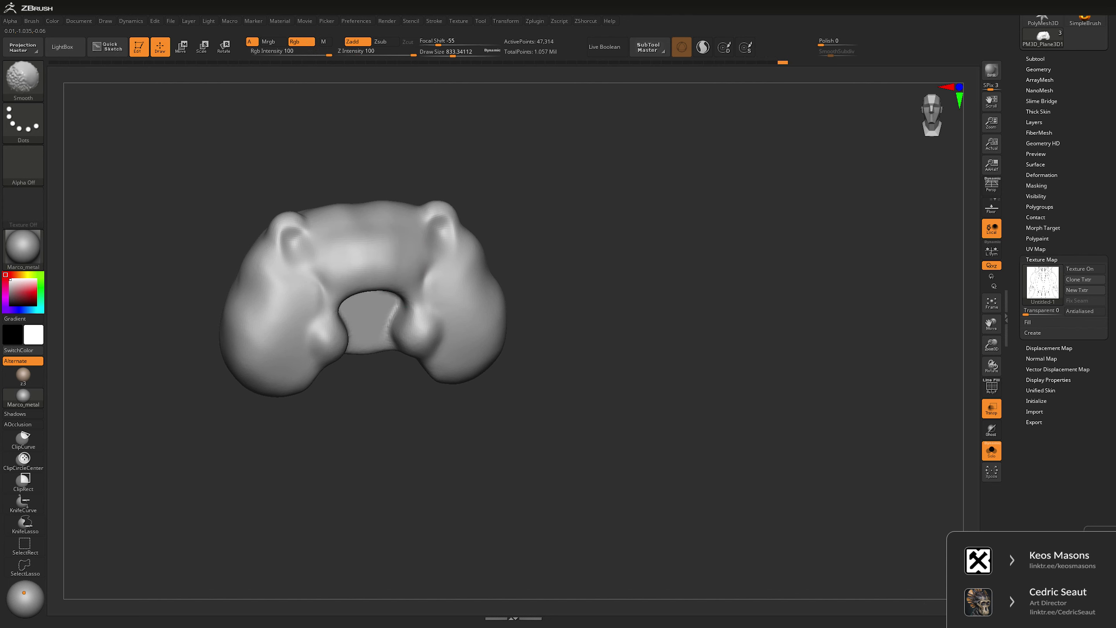
- Show the whole scene again, open the subtool list and isolate the sketch plane
{"action": "left_click", "coordinate": [991, 450]}
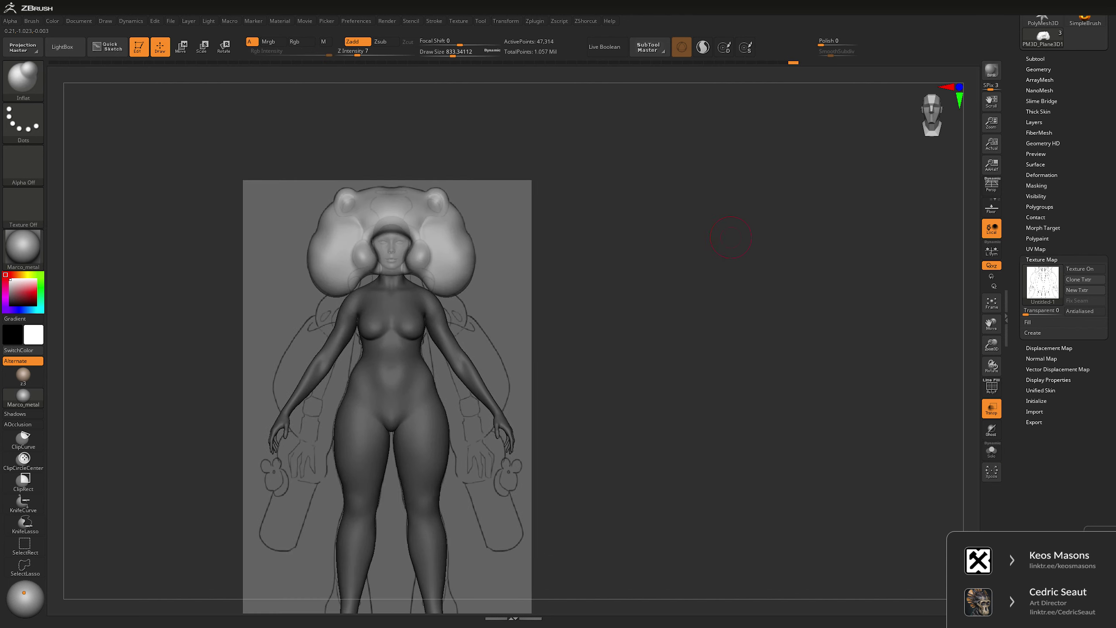
{"action": "key", "text": "space"}
{"action": "left_click_drag", "start_coordinate": [725, 260], "coordinate": [706, 260]}
{"action": "left_click", "coordinate": [1035, 59]}
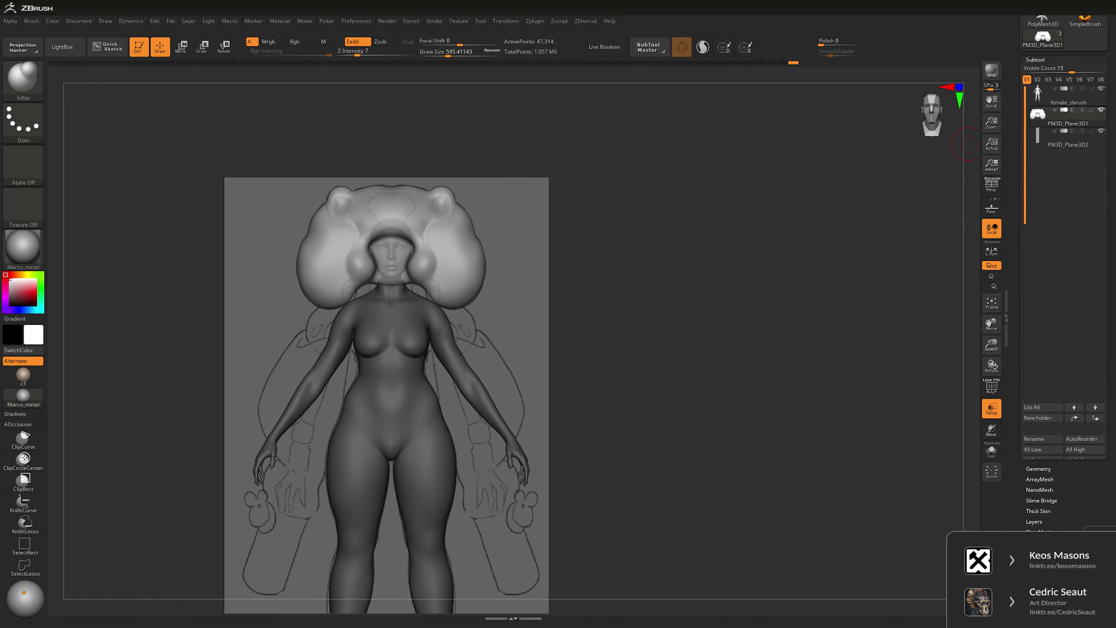
{"action": "left_click", "coordinate": [1068, 99]}
{"action": "left_click", "coordinate": [992, 451]}
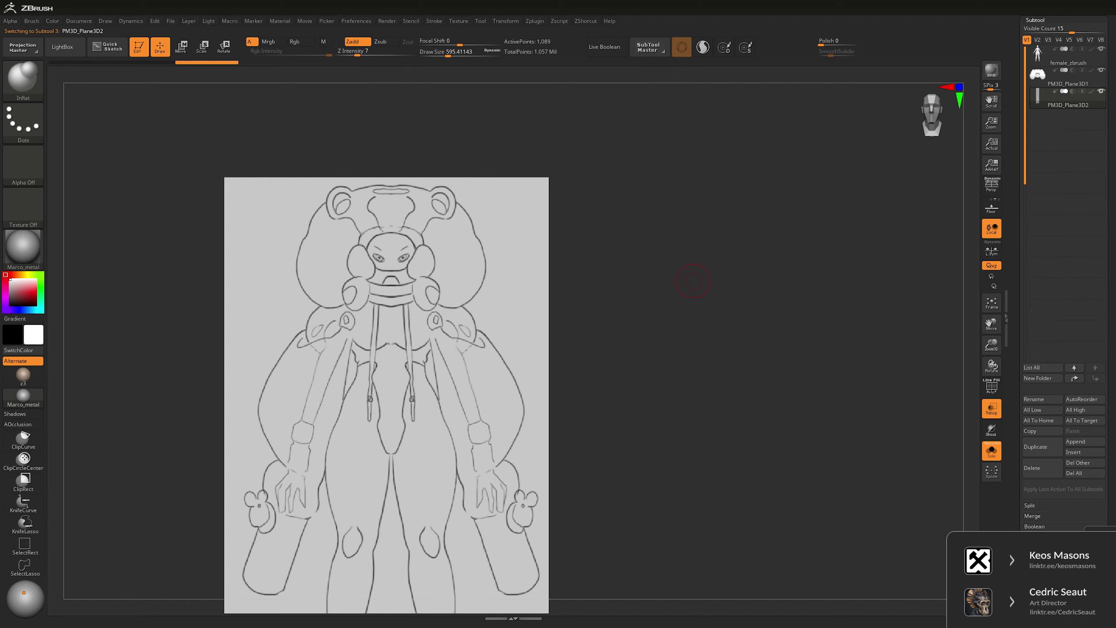
- Append a Cylinder3D subtool and leave only the cylinder and the sketch plane visible
{"action": "key", "text": "space"}
{"action": "left_click_drag", "start_coordinate": [704, 270], "coordinate": [695, 269]}
{"action": "left_click", "coordinate": [1085, 441]}
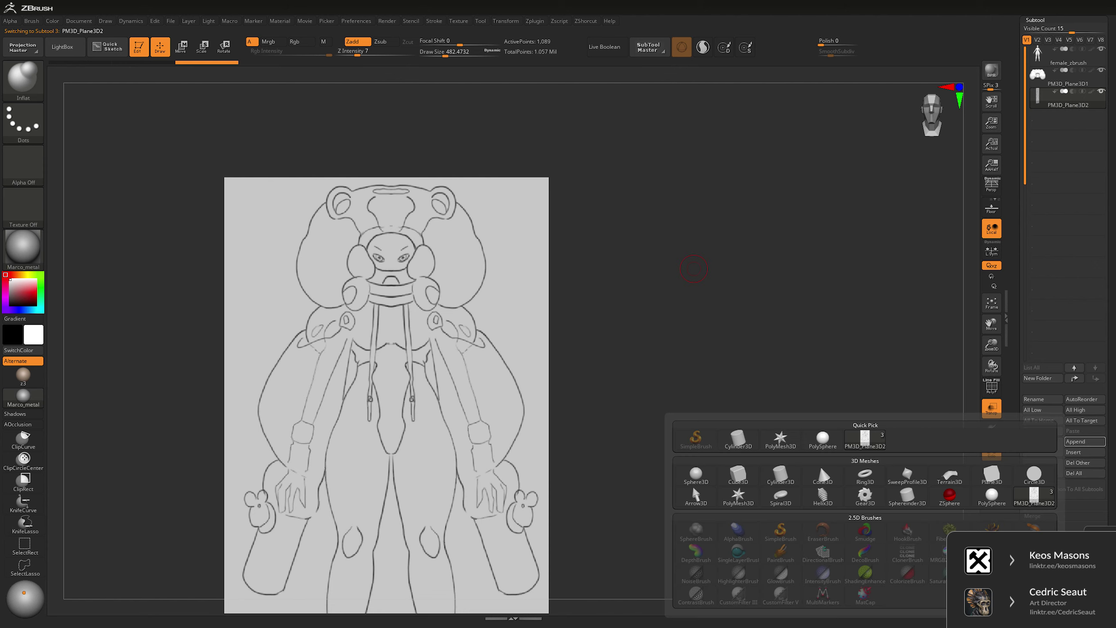
{"action": "left_click", "coordinate": [819, 464]}
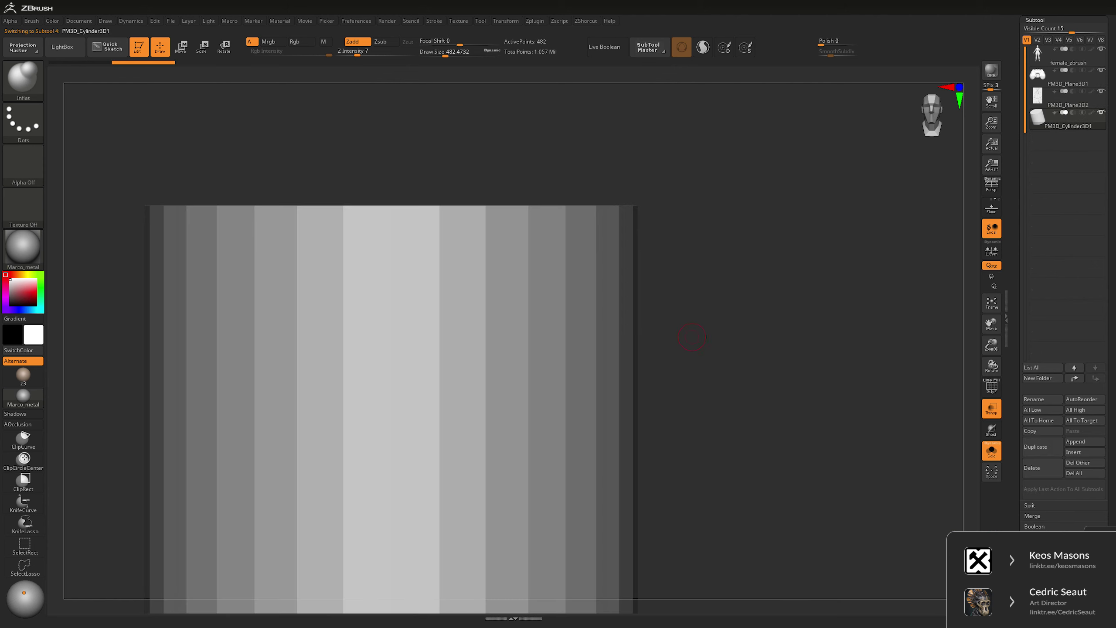
{"action": "left_click_drag", "start_coordinate": [963, 266], "coordinate": [957, 158], "text": "alt"}
{"action": "left_click", "coordinate": [1101, 112], "text": "shift"}
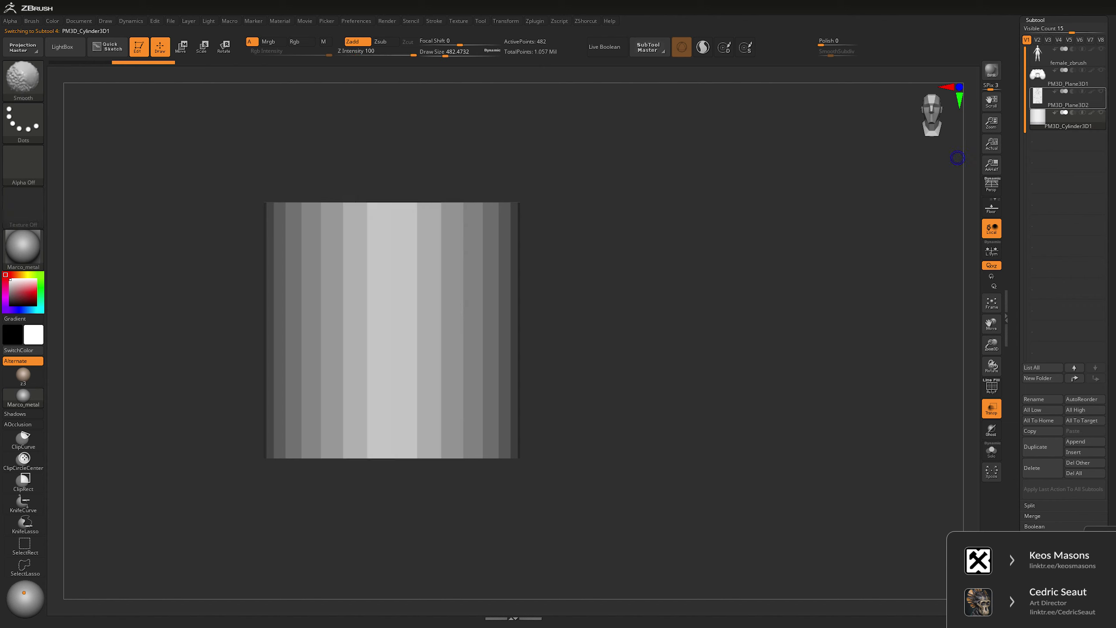
{"action": "left_click", "coordinate": [1101, 91]}
{"action": "key", "text": "e"}
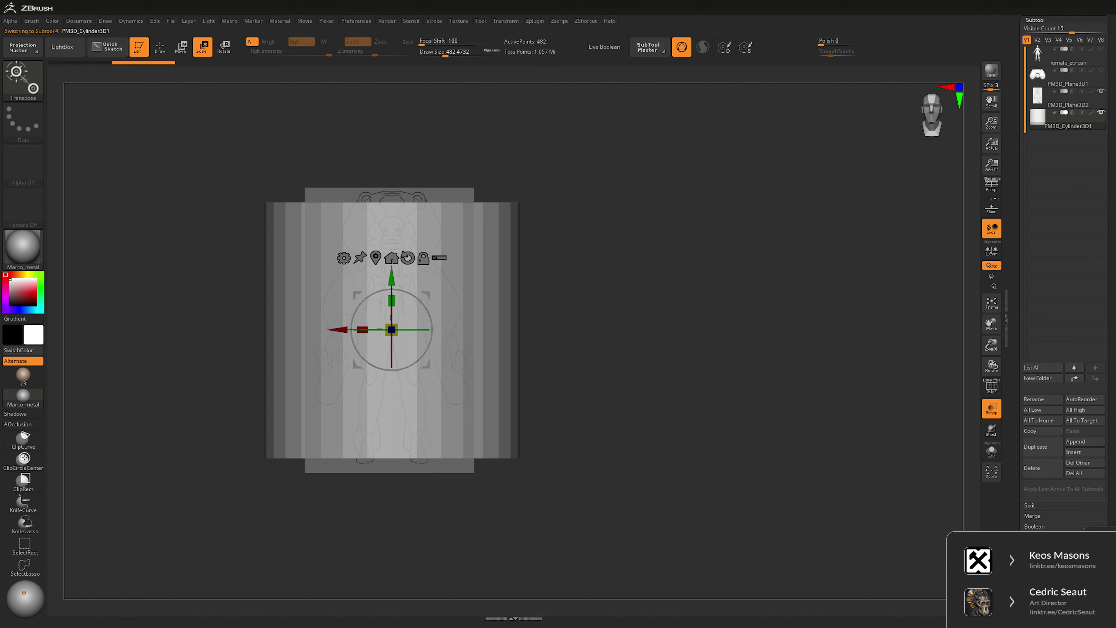
- Flatten, shrink and raise the cylinder with the gizmo to fit the collar in the sketch
{"action": "left_click_drag", "start_coordinate": [391, 300], "coordinate": [392, 336]}
{"action": "left_click_drag", "start_coordinate": [392, 277], "coordinate": [391, 194]}
{"action": "scroll", "coordinate": [392, 247], "scroll_direction": "up", "scroll_amount": 3}
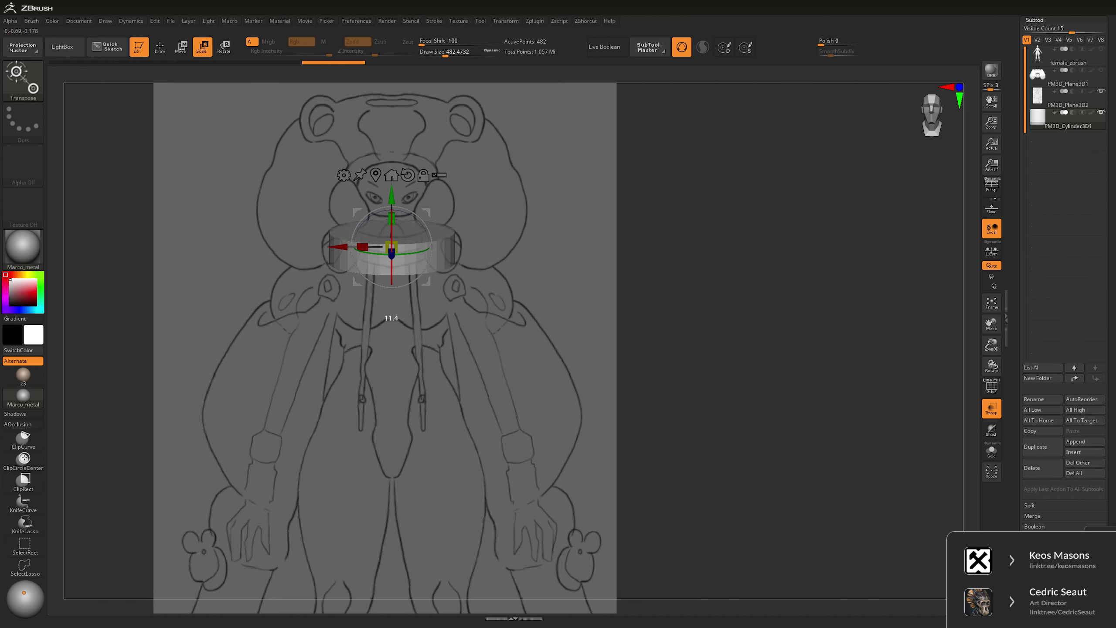
{"action": "left_click_drag", "start_coordinate": [392, 247], "coordinate": [406, 245]}
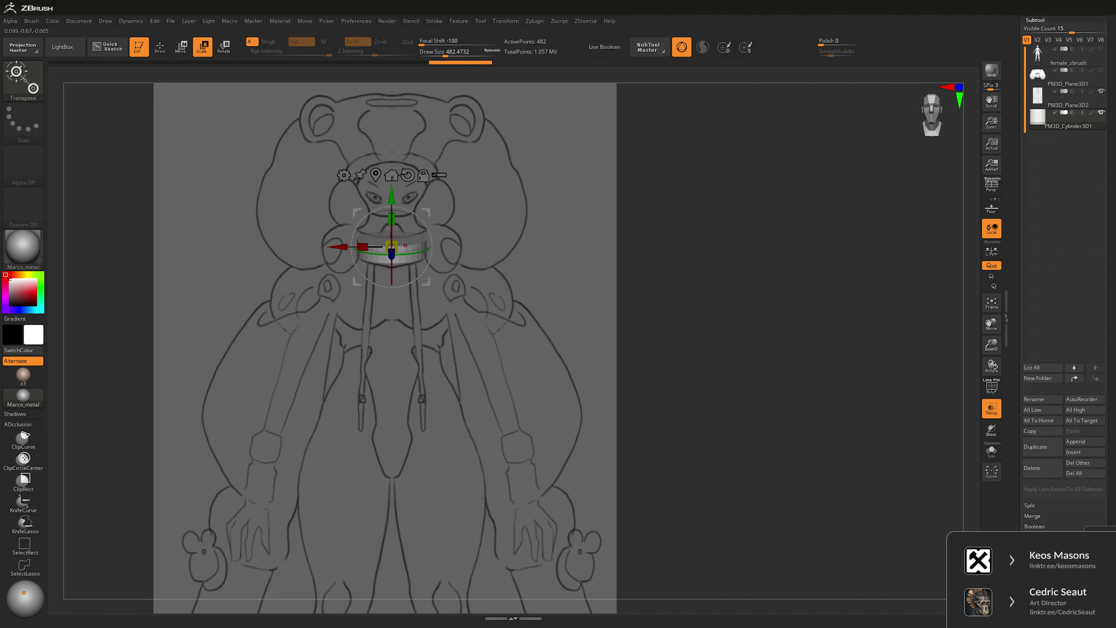
{"action": "left_click_drag", "start_coordinate": [392, 196], "coordinate": [392, 192]}
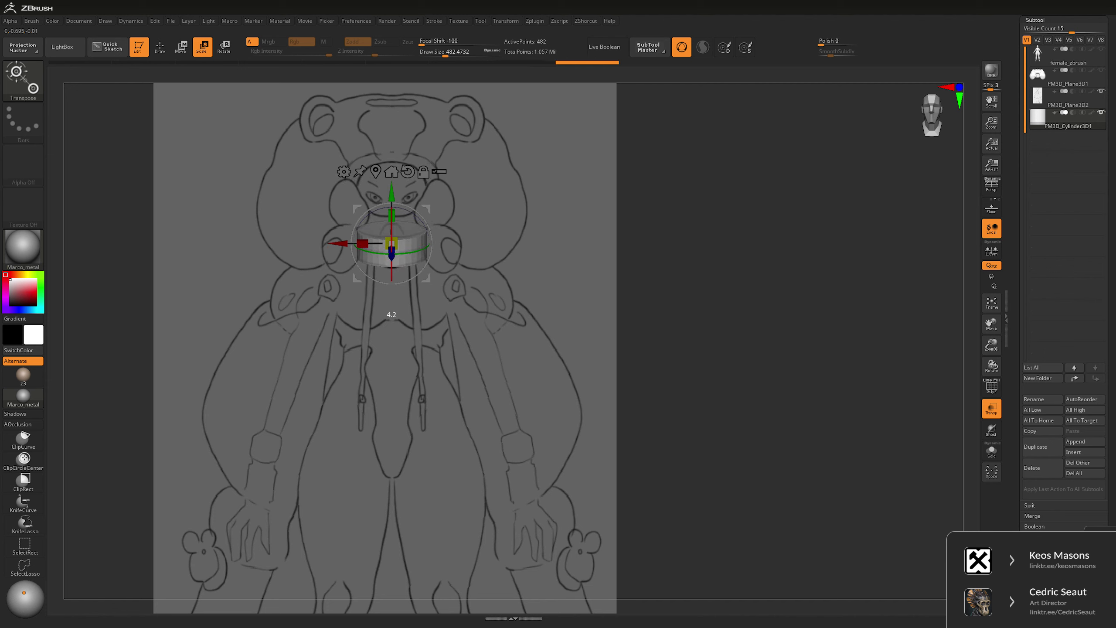
{"action": "left_click_drag", "start_coordinate": [392, 214], "coordinate": [392, 193]}
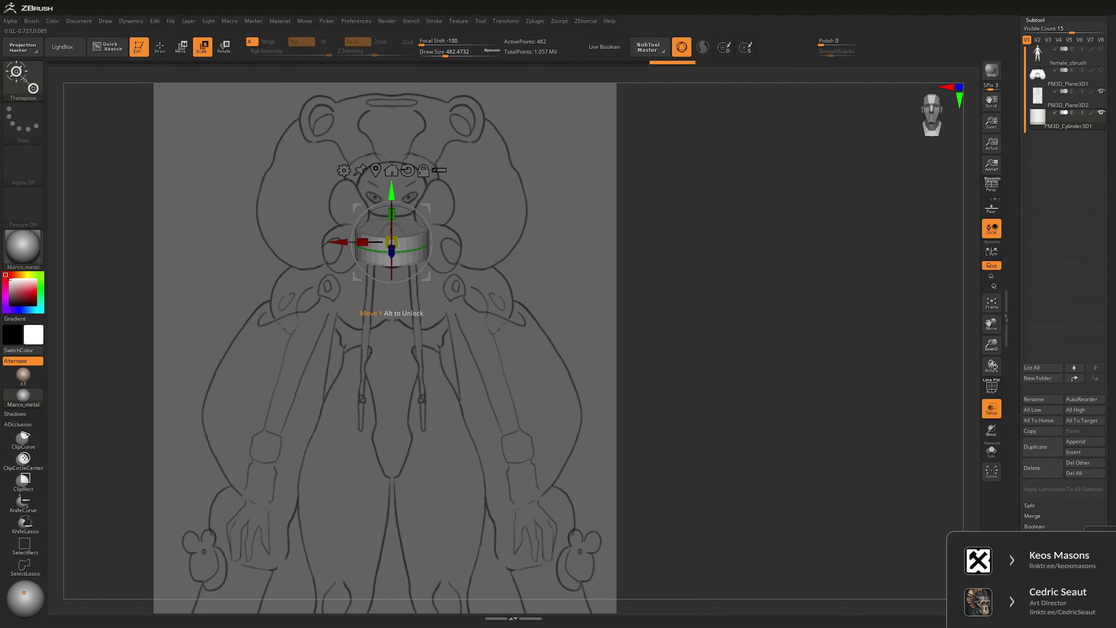
- Show the body and hair again, check the collar from the side and front, and turn off the transparency display
{"action": "left_click_drag", "start_coordinate": [747, 308], "coordinate": [835, 317]}
{"action": "key", "text": "ctrl+shift+s"}
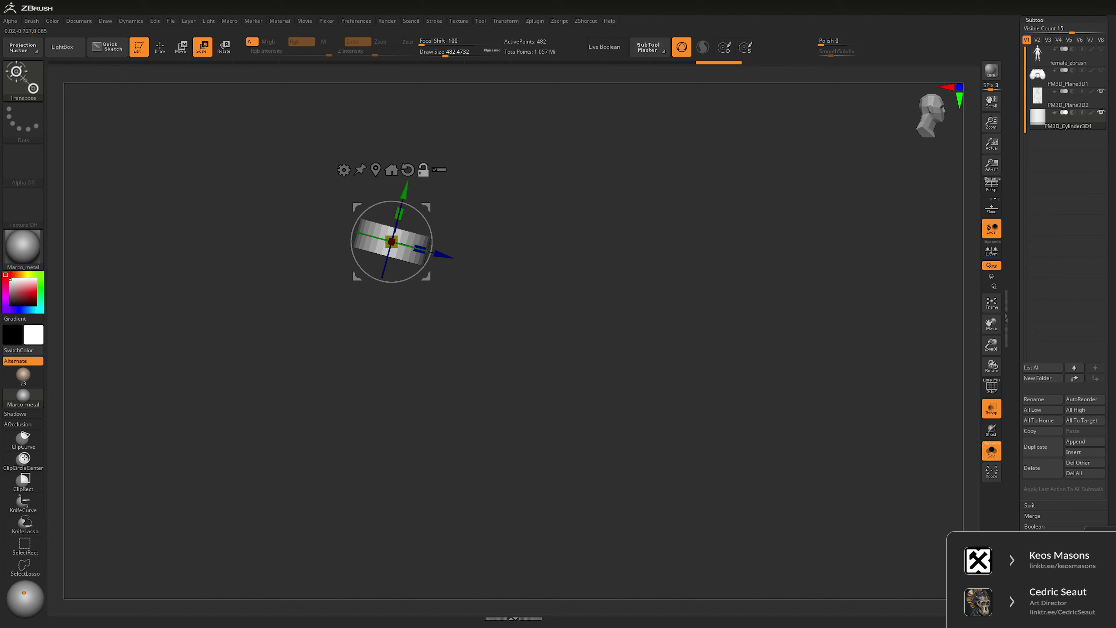
{"action": "left_click_drag", "start_coordinate": [615, 352], "coordinate": [678, 318], "text": "alt"}
{"action": "key", "text": "ctrl+shift+s"}
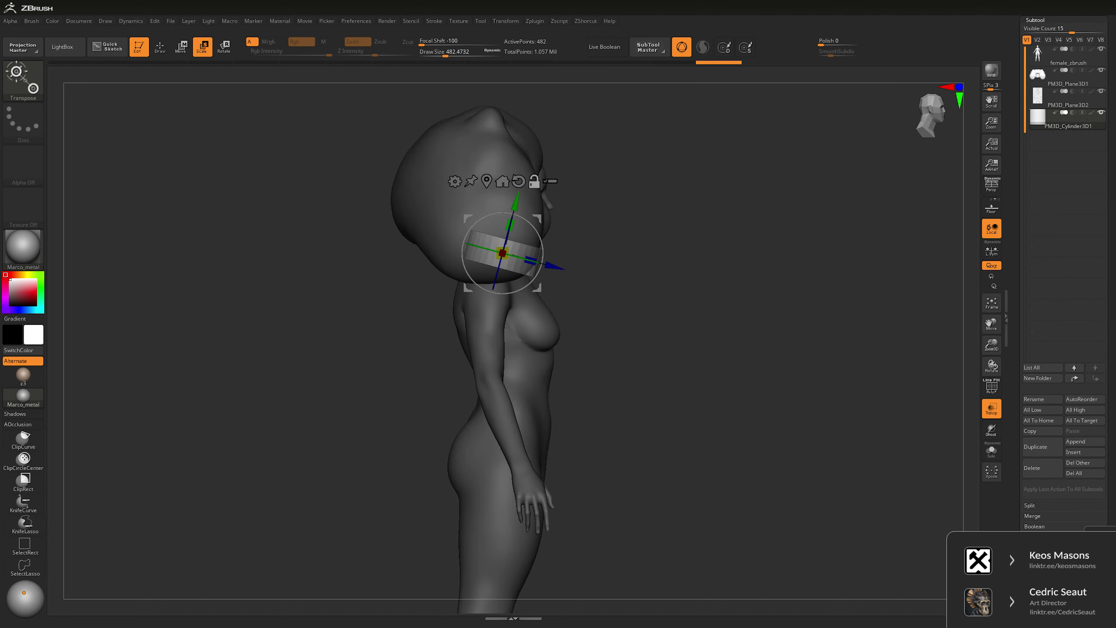
{"action": "left_click", "coordinate": [502, 180]}
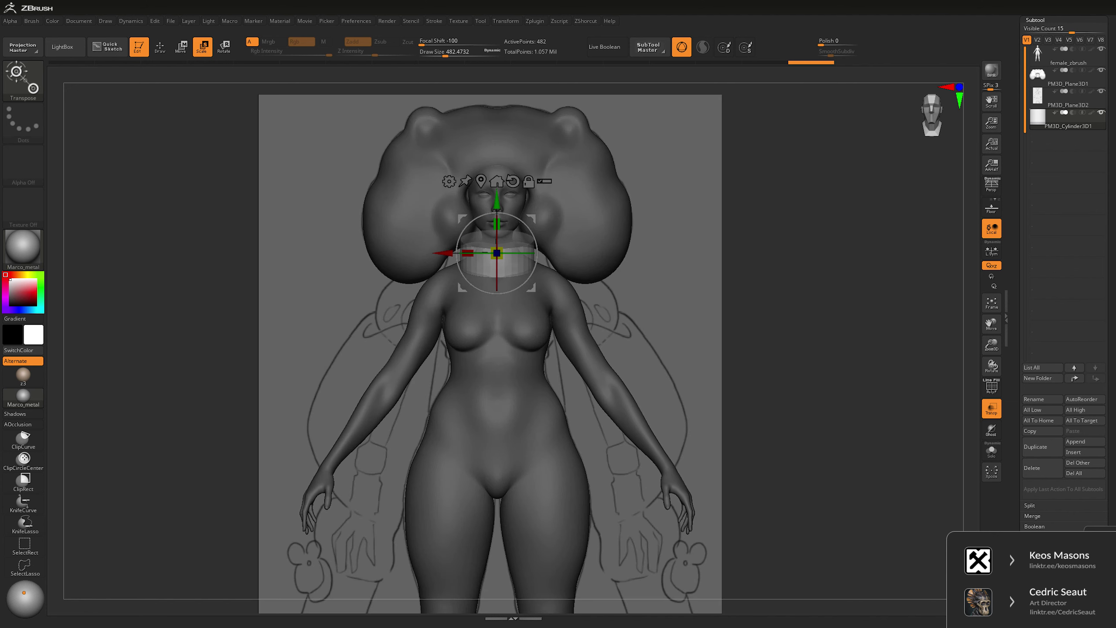
{"action": "left_click", "coordinate": [991, 408]}
{"action": "left_click_drag", "start_coordinate": [836, 308], "coordinate": [795, 308], "text": "alt"}
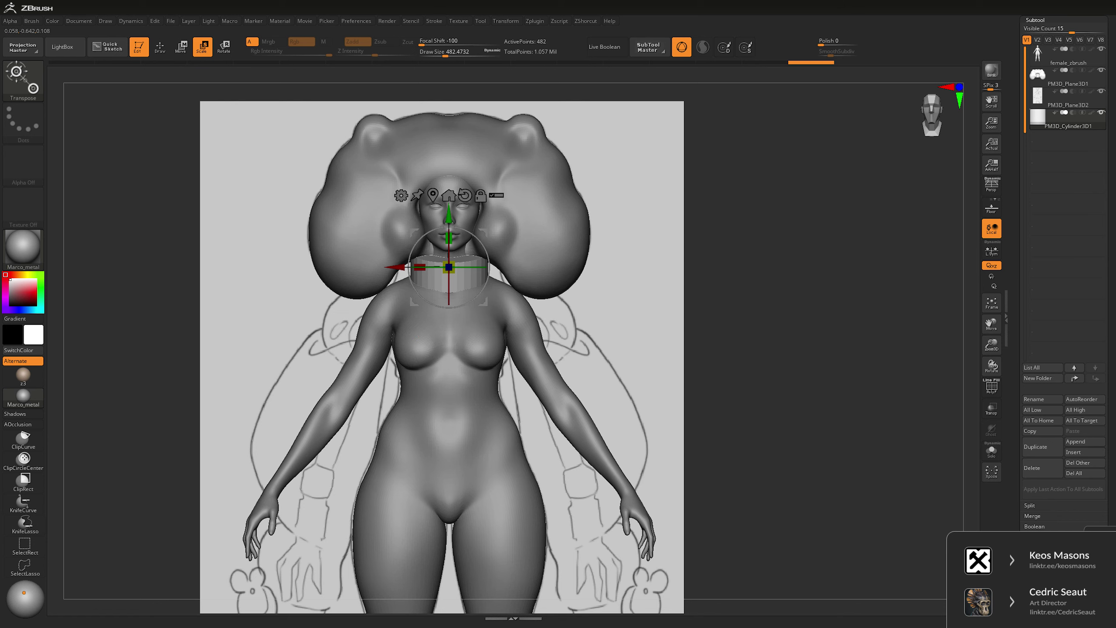
- Make the female body the active subtool and choose the Move brush with a draw size of about 1250
{"action": "left_click", "coordinate": [535, 335], "text": "alt"}
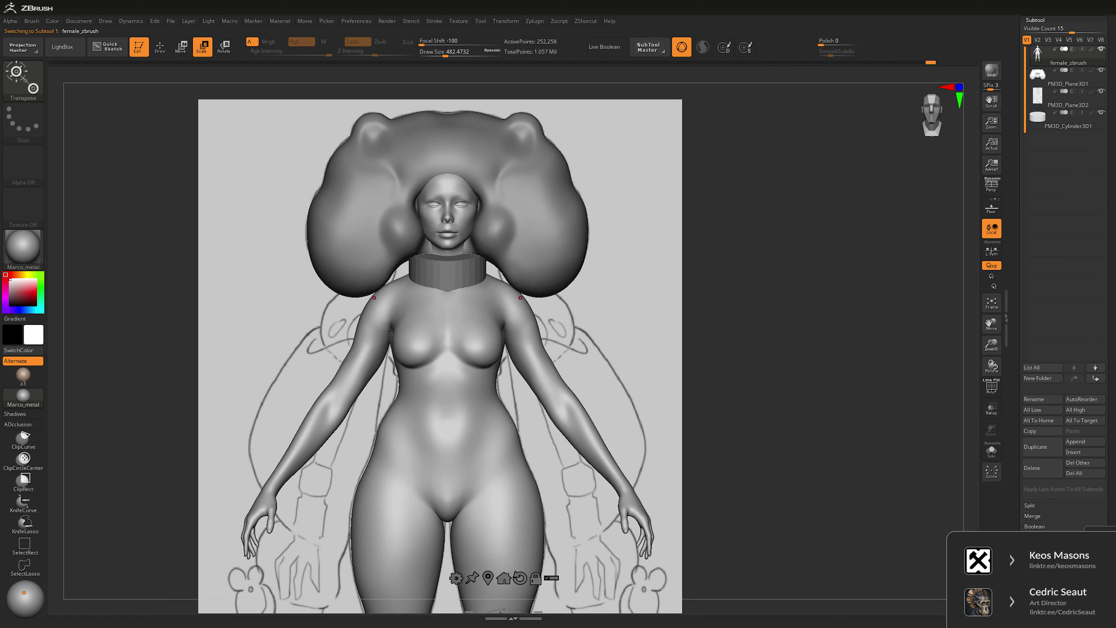
{"action": "key", "text": "q"}
{"action": "key", "text": "b"}
{"action": "key", "text": "m"}
{"action": "key", "text": "v"}
{"action": "key", "text": "space"}
{"action": "left_click_drag", "start_coordinate": [395, 184], "coordinate": [595, 347]}
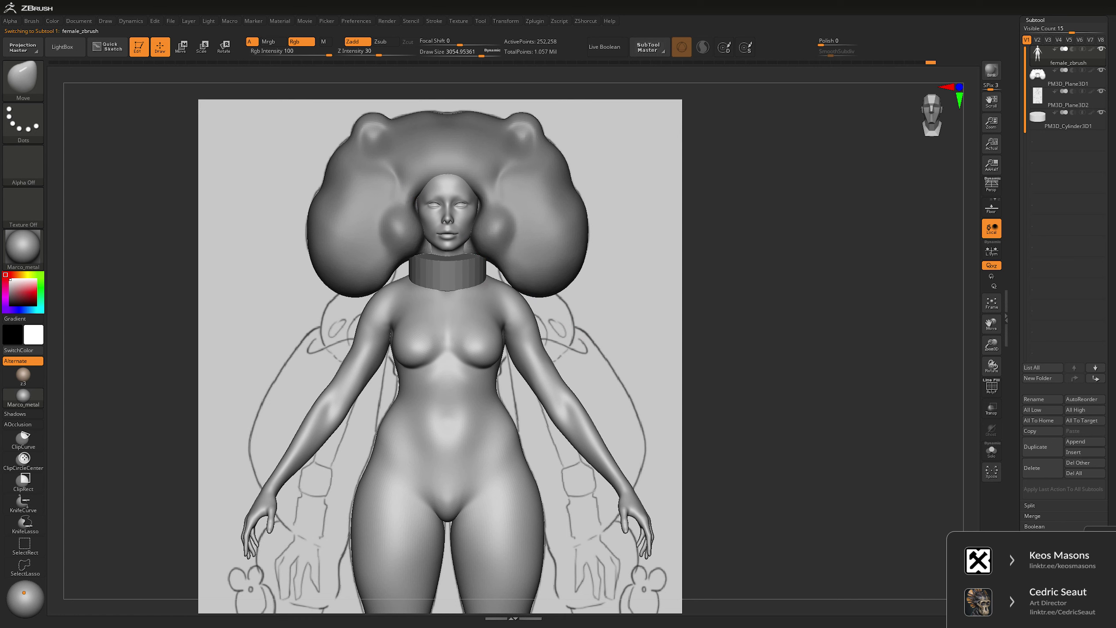
{"action": "key", "text": "space"}
- Isolate the body, turn on the polyframe display, drop two subdivision levels and set the draw size to about 192
{"action": "key", "text": "ctrl+shift+s"}
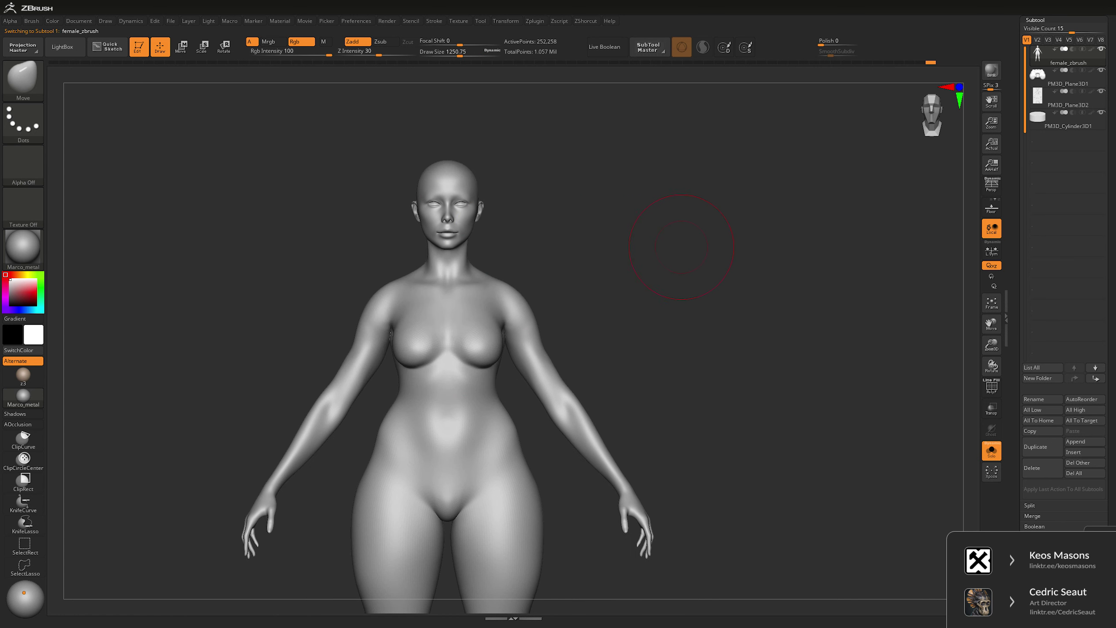
{"action": "key", "text": "shift+d"}
{"action": "key", "text": "shift+f"}
{"action": "key", "text": "shift+d"}
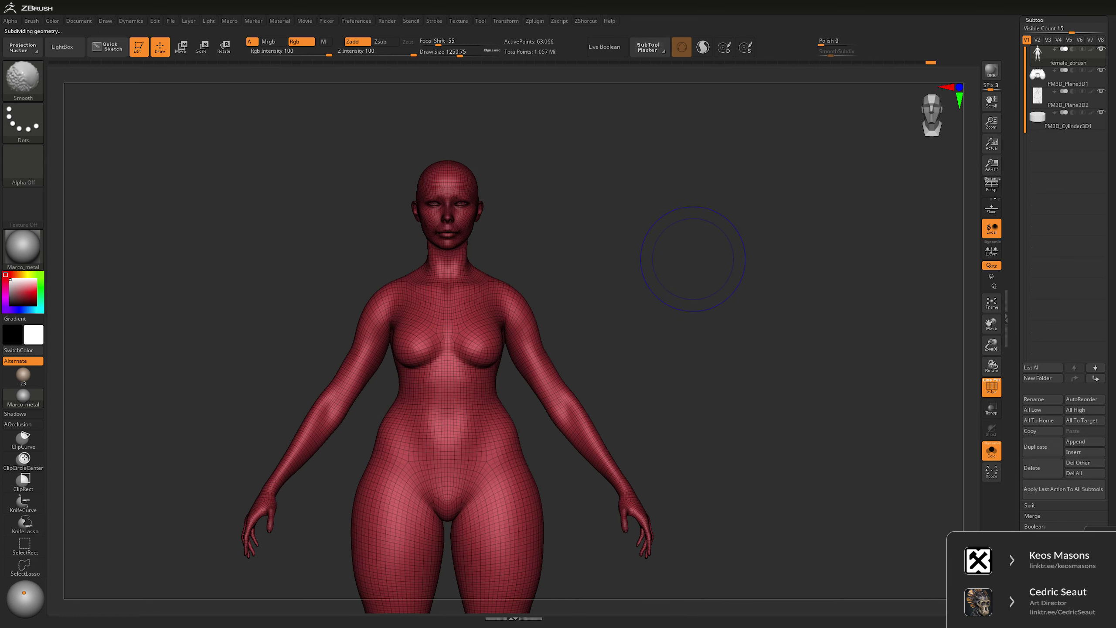
{"action": "mouse_move", "coordinate": [594, 264]}
{"action": "left_mouse_down"}
{"action": "mouse_move", "coordinate": [747, 270]}
{"action": "mouse_move", "coordinate": [716, 312]}
{"action": "mouse_move", "coordinate": [518, 217]}
{"action": "left_mouse_up"}
{"action": "key", "text": "space"}
- Isolate the head with SelectLasso along the neck, invert the visibility and hide one more edge row at the neck
{"action": "key", "text": "ctrl+shift"}
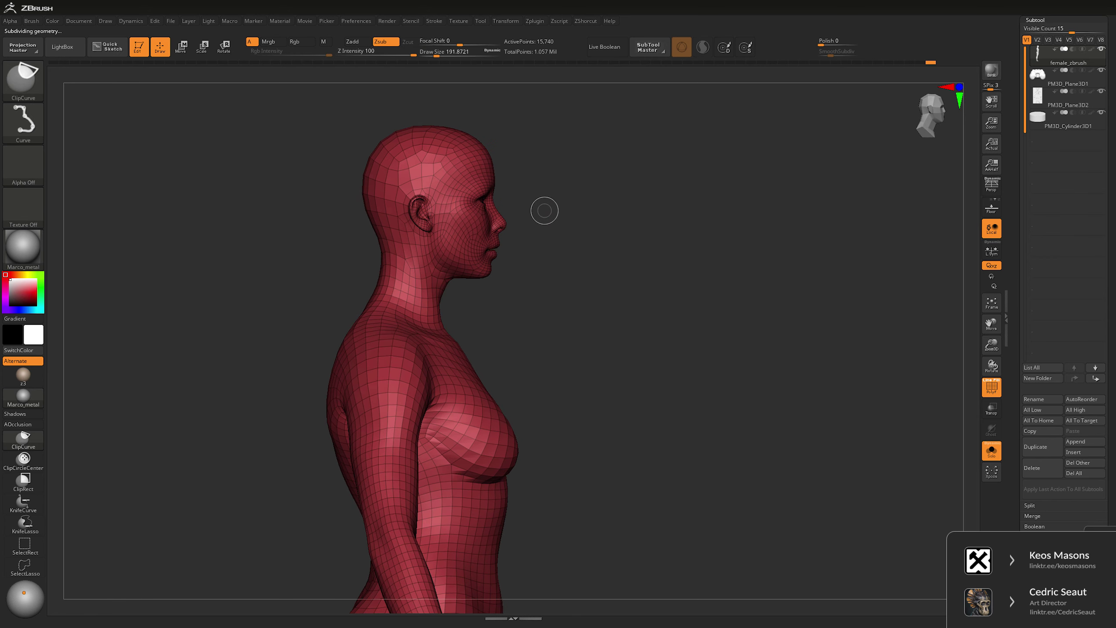
{"action": "mouse_move", "coordinate": [530, 92]}
{"action": "left_mouse_down", "text": "ctrl+shift"}
{"action": "mouse_move", "coordinate": [362, 80]}
{"action": "mouse_move", "coordinate": [306, 219]}
{"action": "mouse_move", "coordinate": [358, 280]}
{"action": "mouse_move", "coordinate": [460, 303]}
{"action": "left_mouse_up", "text": "ctrl+shift"}
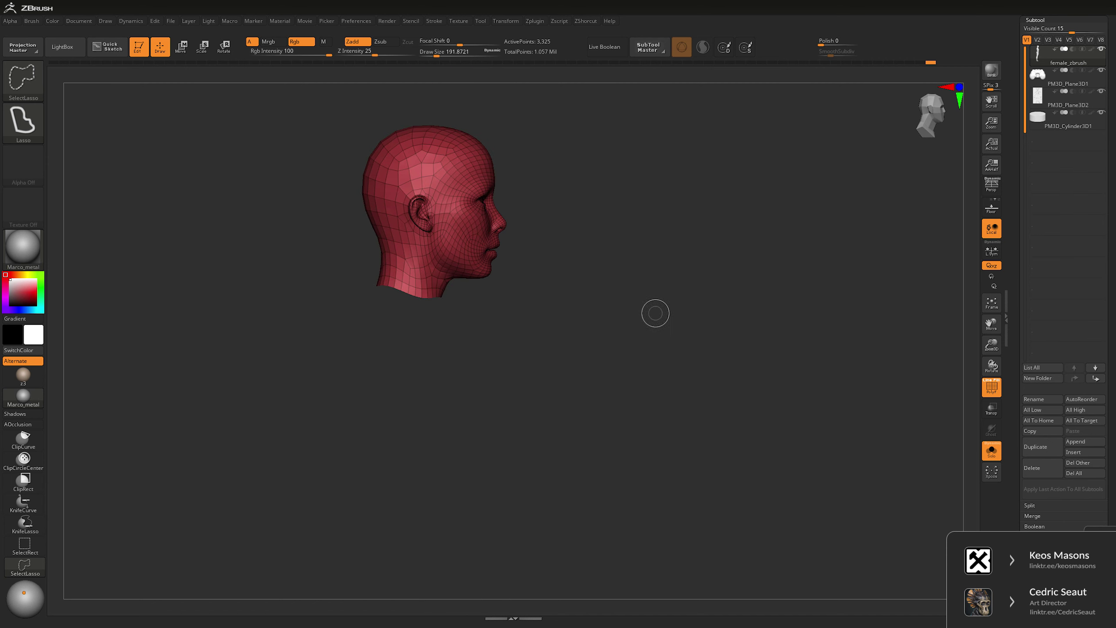
{"action": "left_click_drag", "start_coordinate": [655, 312], "coordinate": [677, 321]}
{"action": "left_click", "coordinate": [677, 321], "text": "ctrl+shift"}
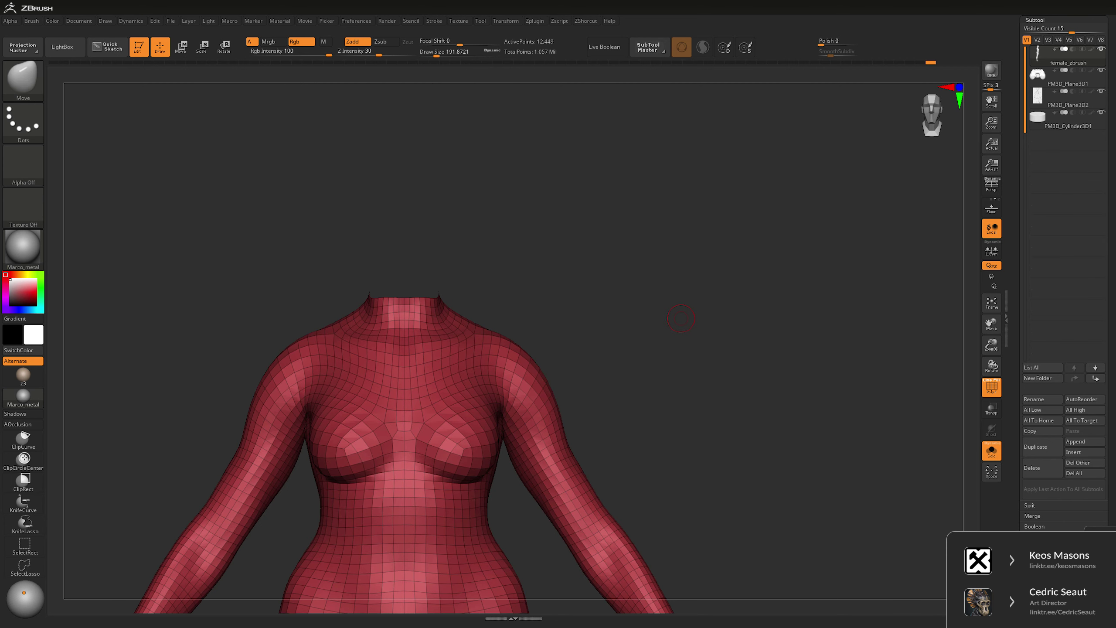
{"action": "left_click", "coordinate": [422, 302], "text": "ctrl+shift"}
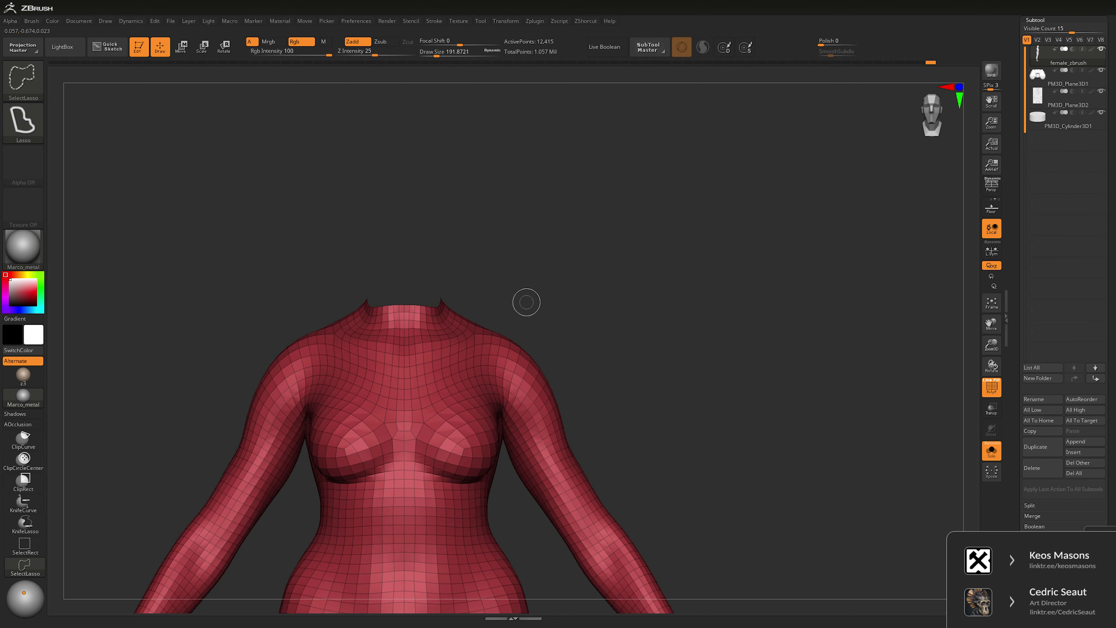
- Assign the visible headless body its own polygroup, unhide the head and go up one subdivision level
{"action": "key", "text": "ctrl+shift+s"}
{"action": "key", "text": "f"}
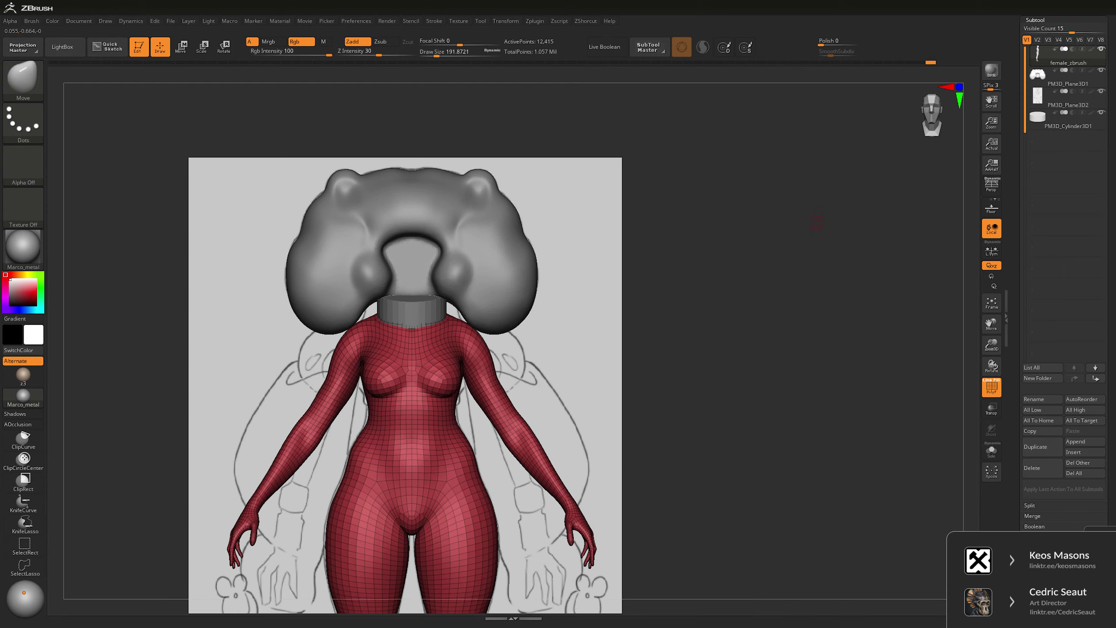
{"action": "key", "text": "ctrl+shift+s"}
{"action": "key", "text": "ctrl+w"}
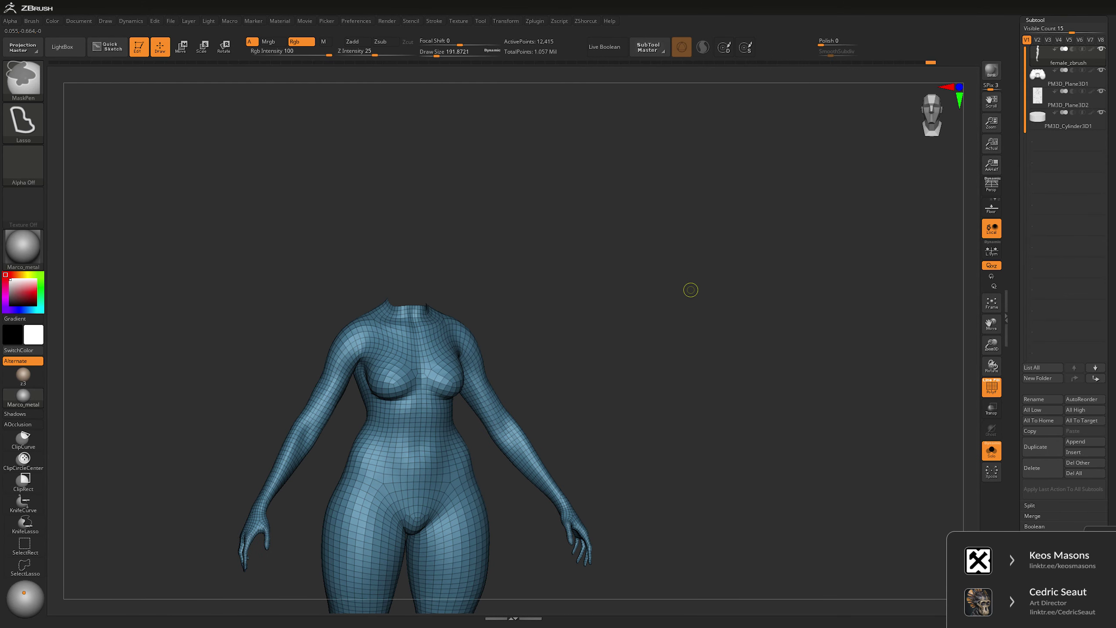
{"action": "left_click", "coordinate": [692, 290], "text": "ctrl+shift"}
{"action": "key", "text": "ctrl+d"}
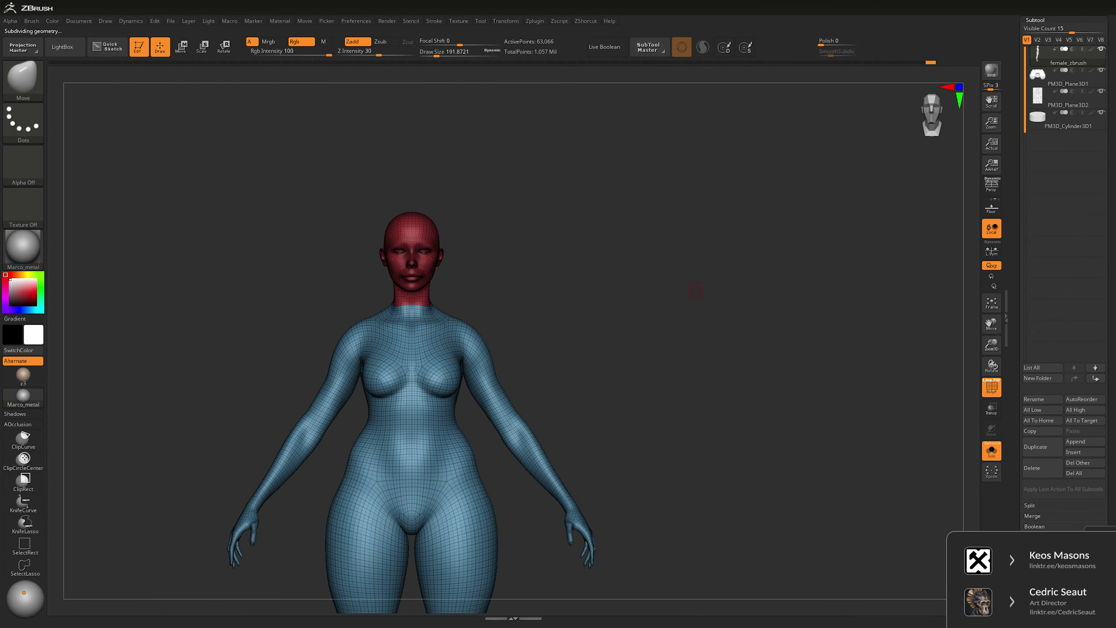
- Split the female mesh by polygroups into separate head and body subtools, then turn off Solo to show all subtools
{"action": "key", "text": "g"}
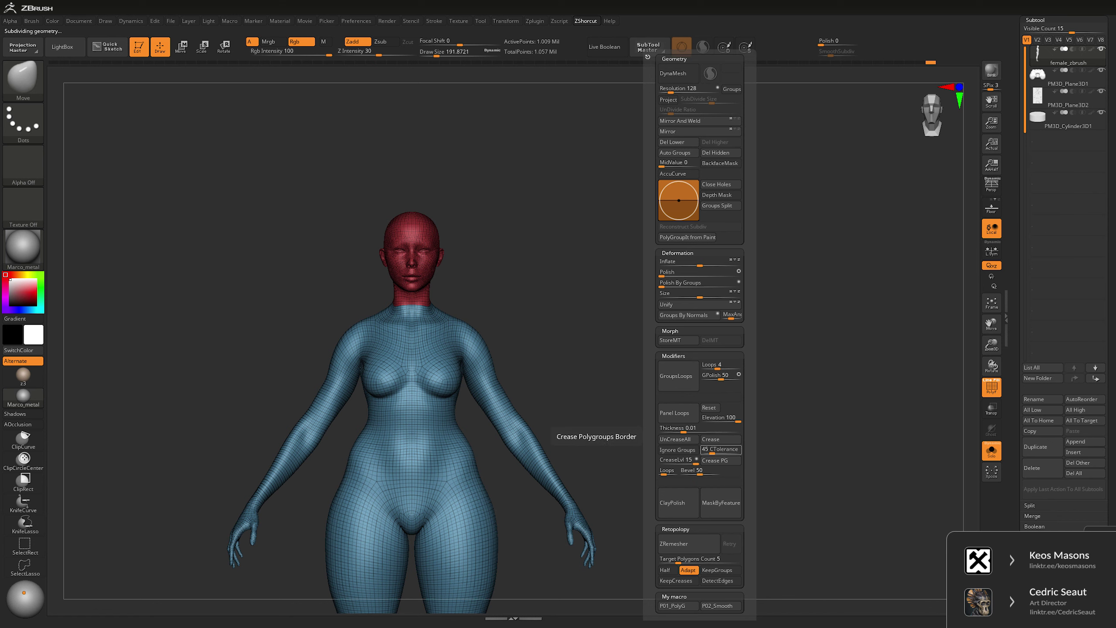
{"action": "left_click", "coordinate": [717, 206]}
{"action": "key", "text": "Return"}
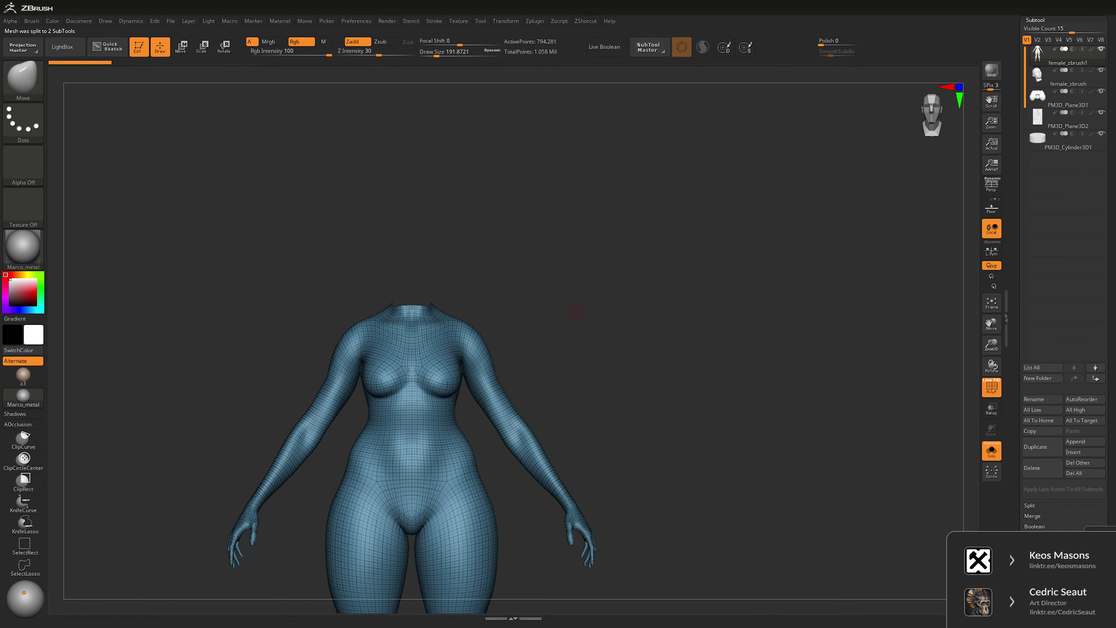
{"action": "key", "text": "ctrl+shift+s"}
{"action": "right_click_drag", "start_coordinate": [696, 252], "coordinate": [484, 270], "text": "ctrl"}
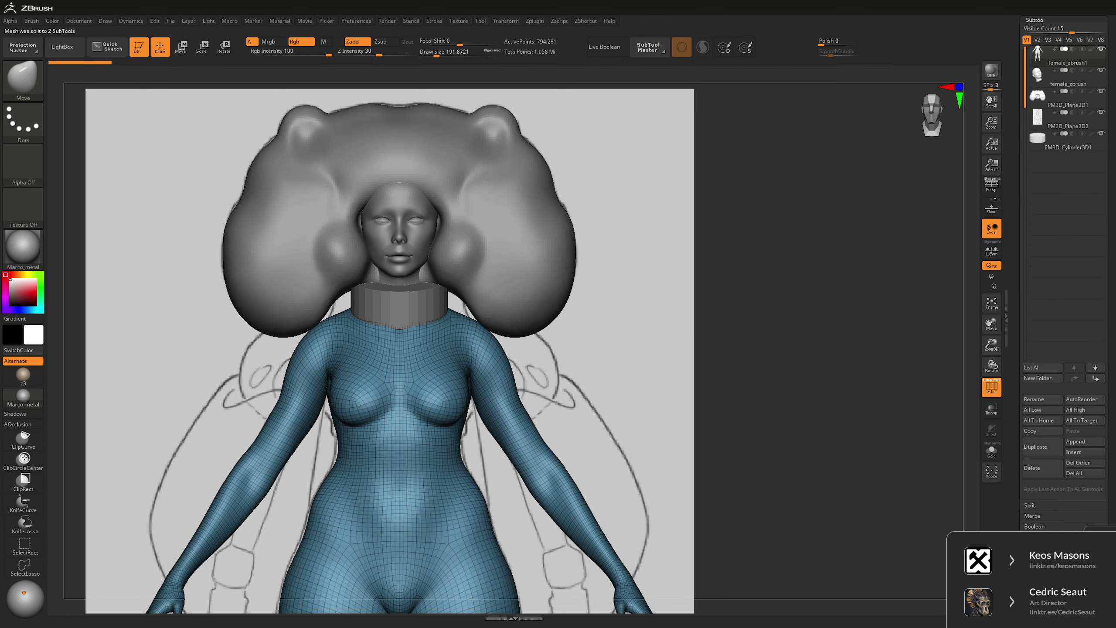
- Make the head the active subtool, show only it and the sketch plane, and turn transparency on and polyframe off
{"action": "left_click", "coordinate": [418, 241], "text": "alt"}
{"action": "left_click", "coordinate": [1101, 69], "text": "shift"}
{"action": "left_click", "coordinate": [1101, 112]}
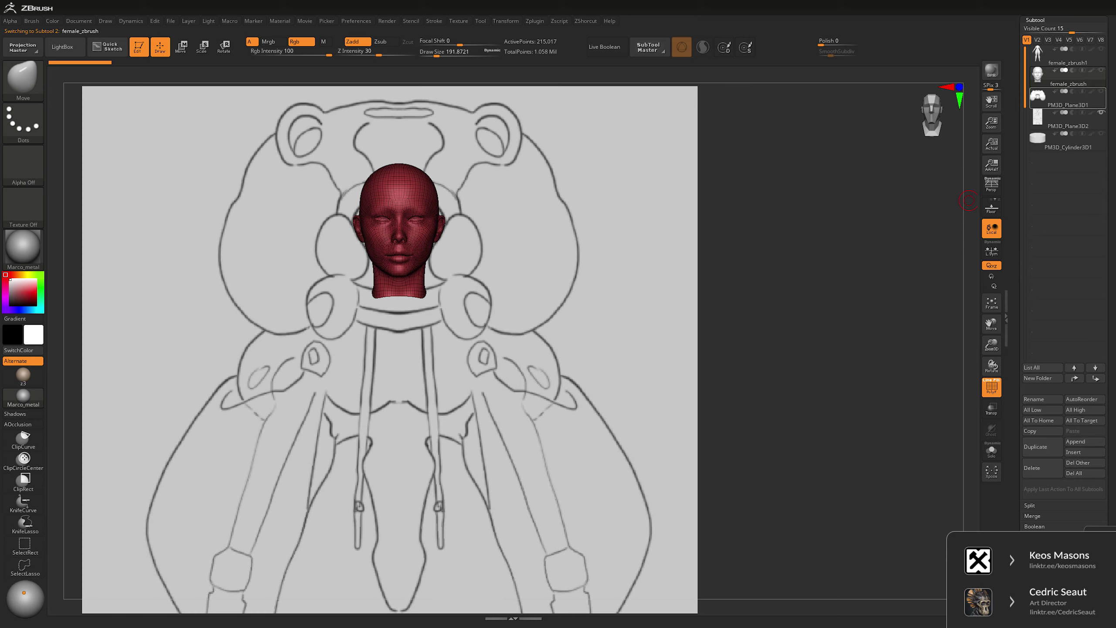
{"action": "key", "text": "alt+t"}
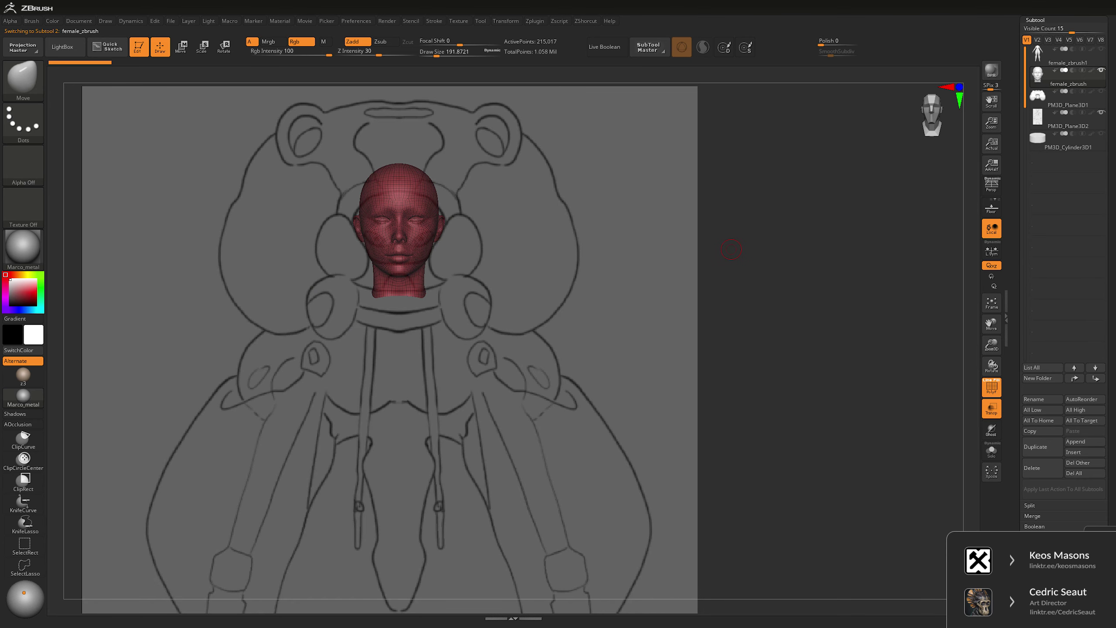
{"action": "key", "text": "shift"}
{"action": "key", "text": "shift+f"}
- Lower the head by three subdivision levels, centre the gizmo on the face and scale the head up towards the sketch
{"action": "key", "text": "w"}
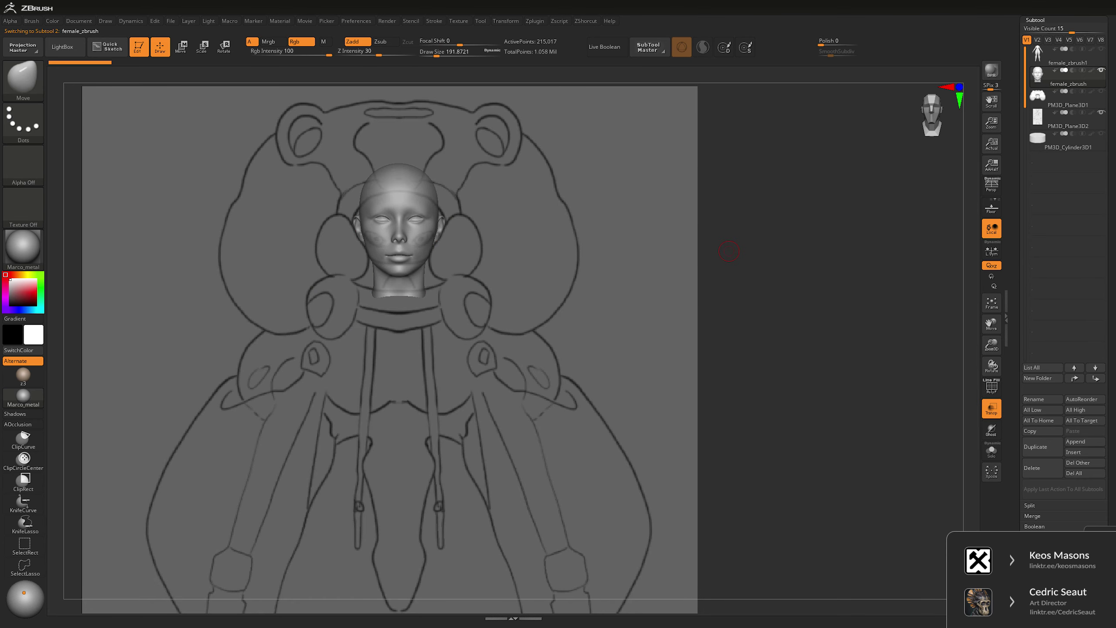
{"action": "key", "text": "shift+d"}
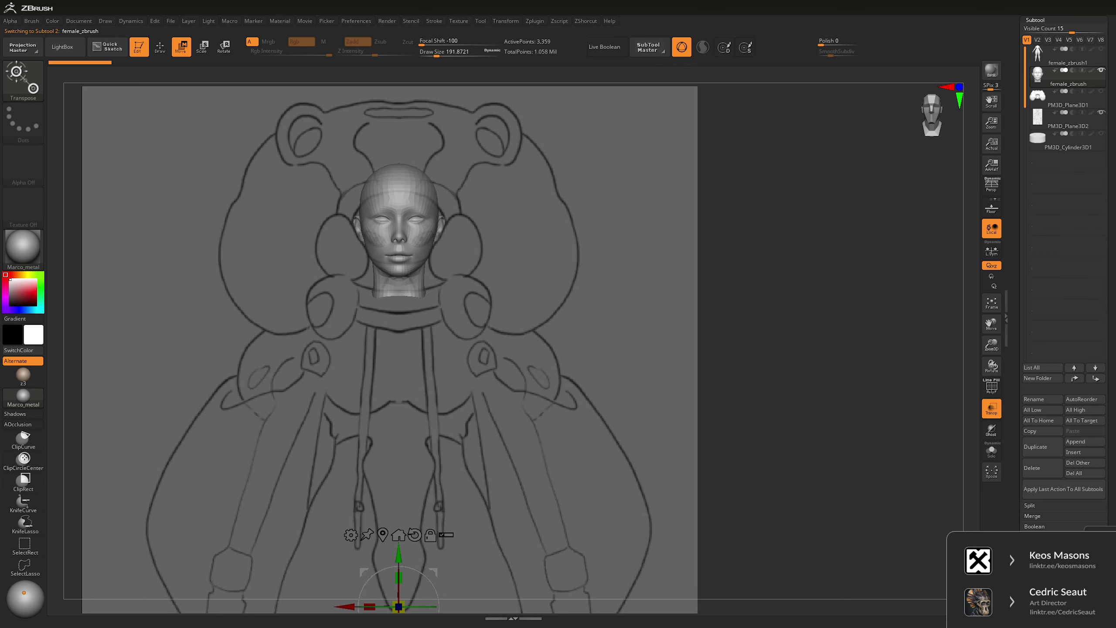
{"action": "left_click_drag", "start_coordinate": [431, 535], "coordinate": [446, 484], "text": "alt"}
{"action": "left_click", "coordinate": [422, 180]}
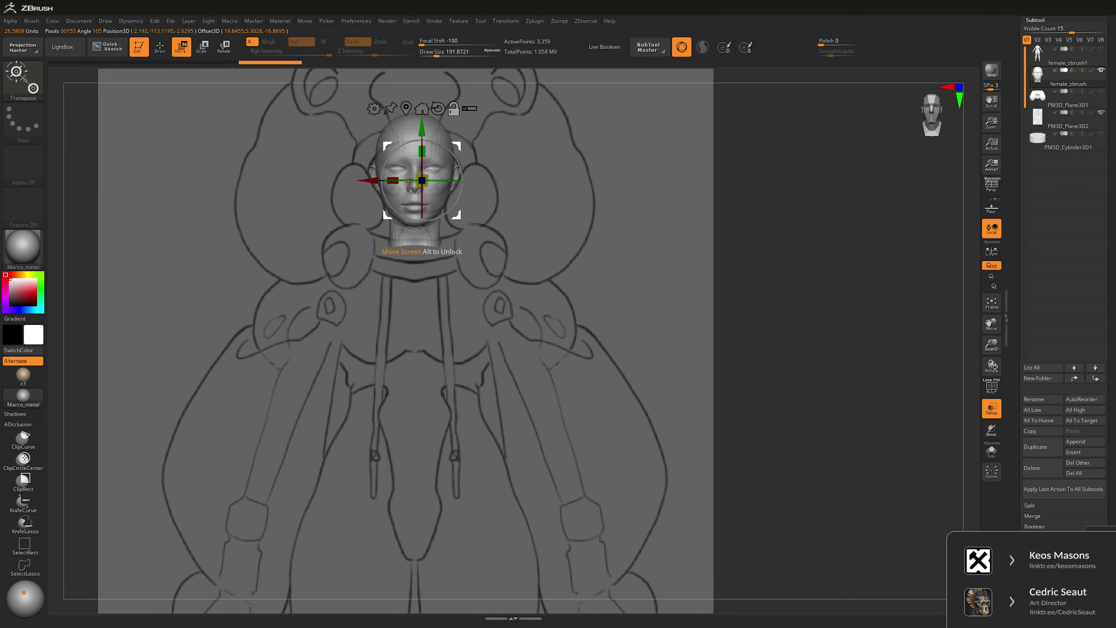
{"action": "left_click_drag", "start_coordinate": [423, 180], "coordinate": [416, 226]}
{"action": "key", "text": "plus"}
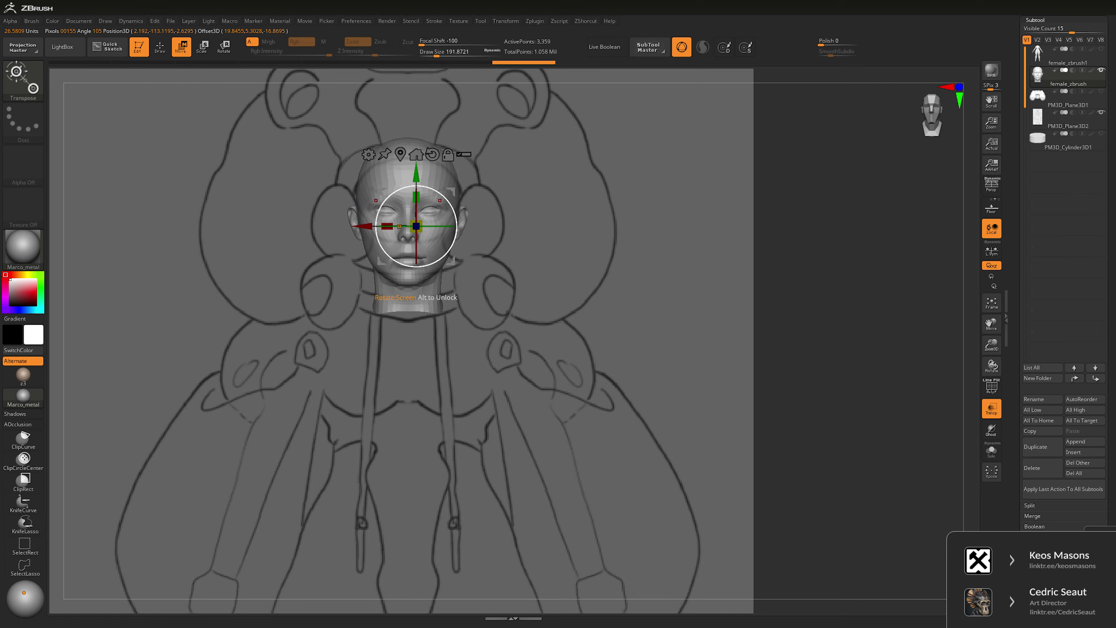
- Reshape the head against the sketch with the Move brush, reducing the draw size to about 397
{"action": "key", "text": "q"}
{"action": "key", "text": "space"}
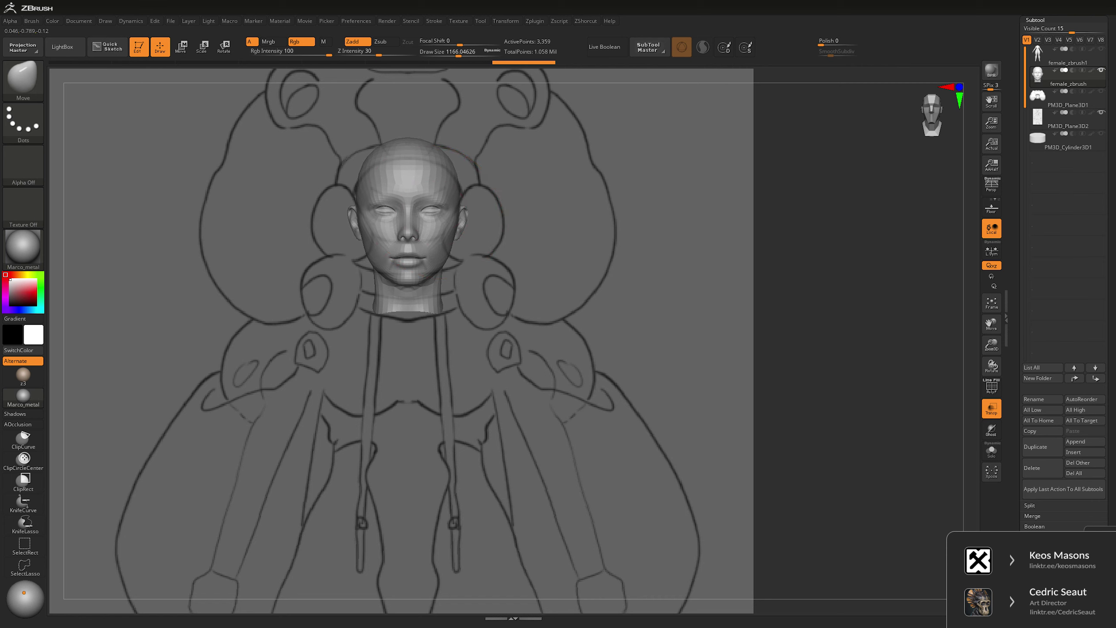
{"action": "key", "text": "bracketright"}
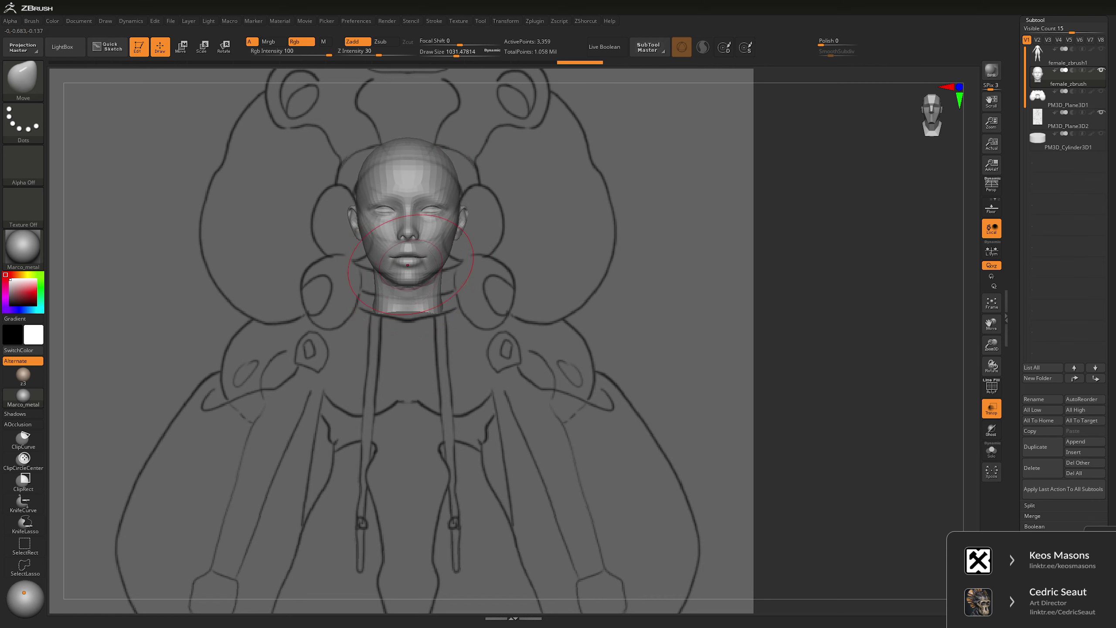
{"action": "key", "text": "bracketright"}
{"action": "key", "text": "space"}
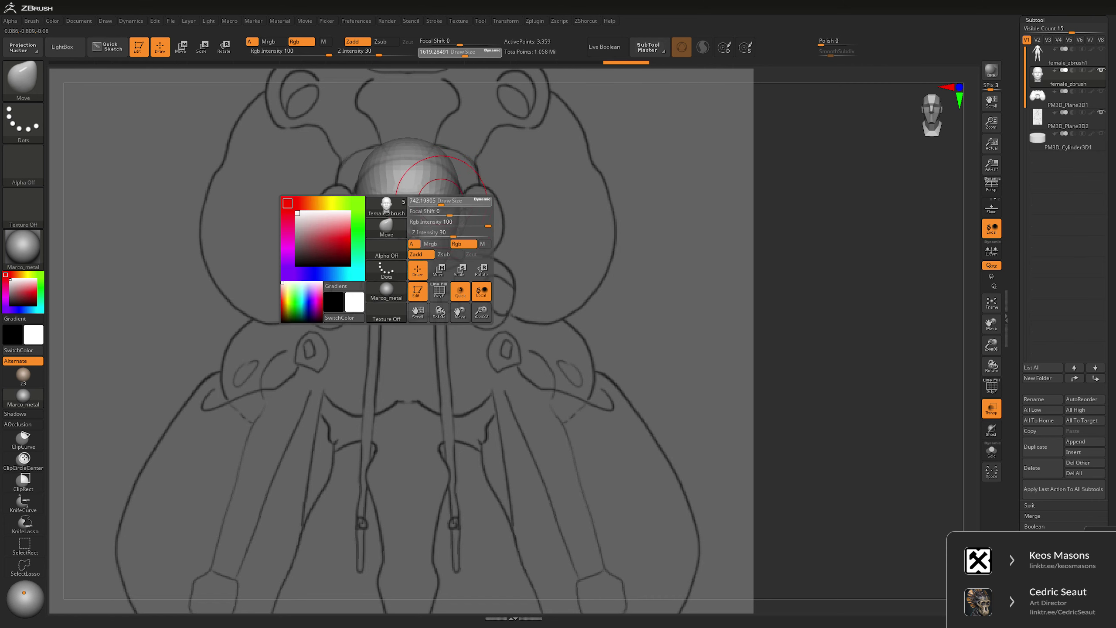
{"action": "mouse_move", "coordinate": [447, 124]}
{"action": "left_mouse_down"}
{"action": "mouse_move", "coordinate": [387, 127]}
{"action": "mouse_move", "coordinate": [436, 210]}
{"action": "left_mouse_up"}
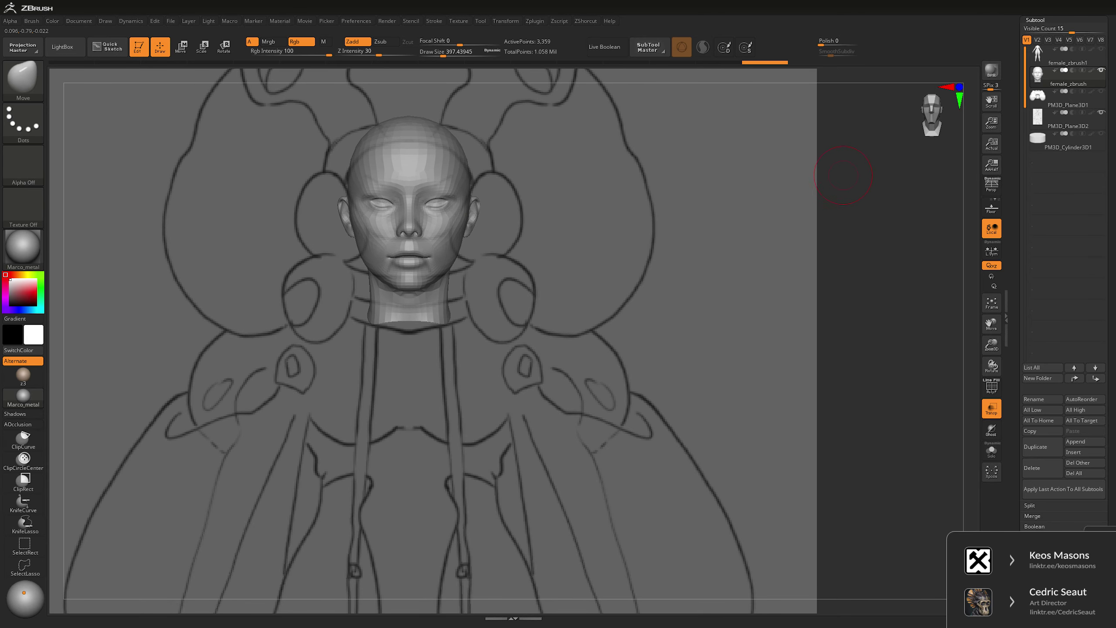
- Mask both eyes with MaskPen using the FreeHand stroke, then invert the mask so only the eye areas stay editable
{"action": "key", "text": "ctrl"}
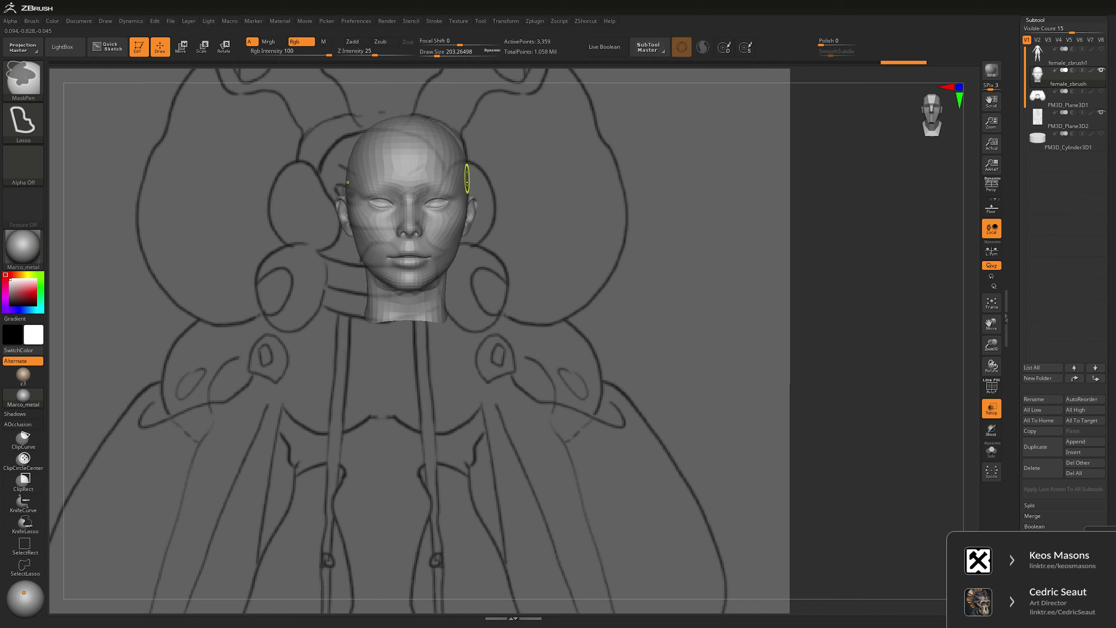
{"action": "left_click", "coordinate": [23, 120]}
{"action": "left_click", "coordinate": [179, 132]}
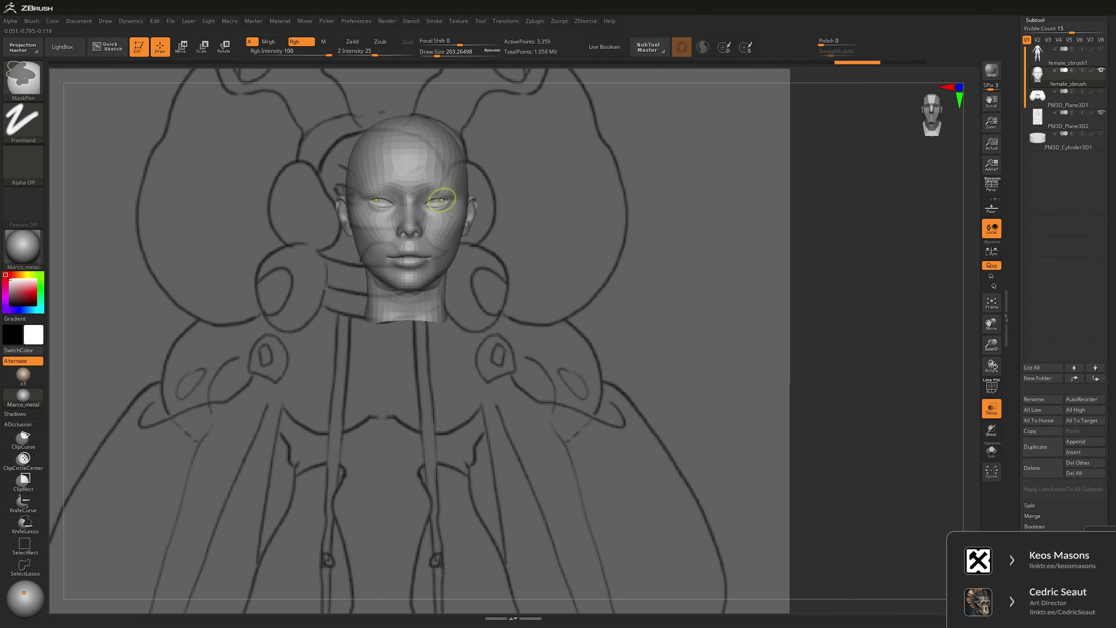
{"action": "left_click_drag", "start_coordinate": [442, 200], "coordinate": [442, 207], "text": "ctrl"}
{"action": "left_click", "coordinate": [850, 252], "text": "ctrl"}
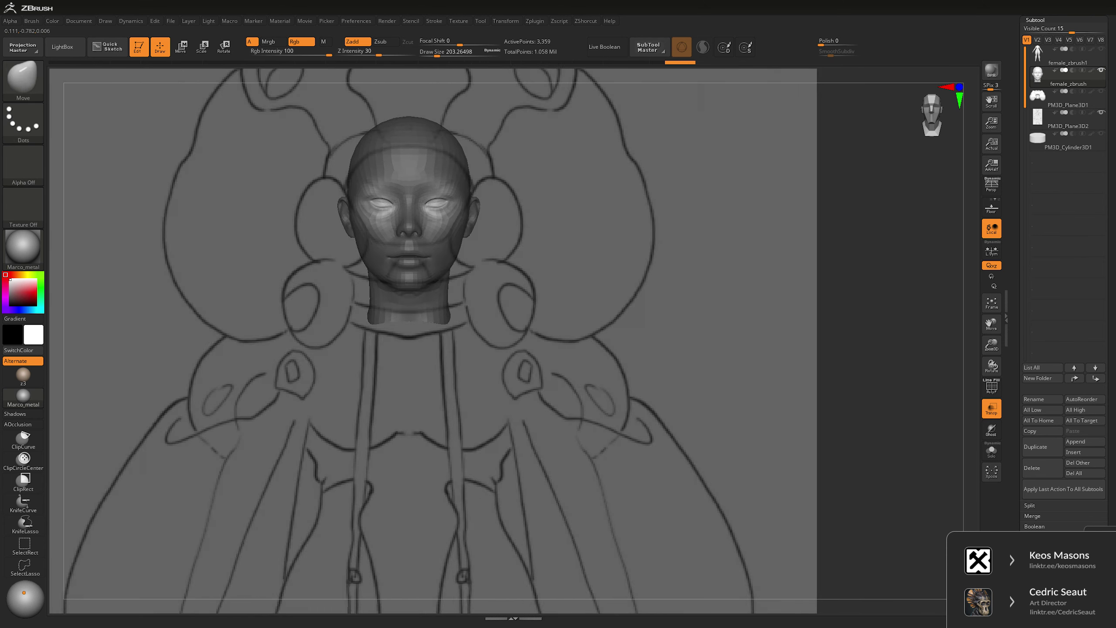
- Centre the gizmo on the unmasked eye, turn on local symmetry and scale up both eyes
{"action": "key", "text": "w"}
{"action": "left_click", "coordinate": [437, 204]}
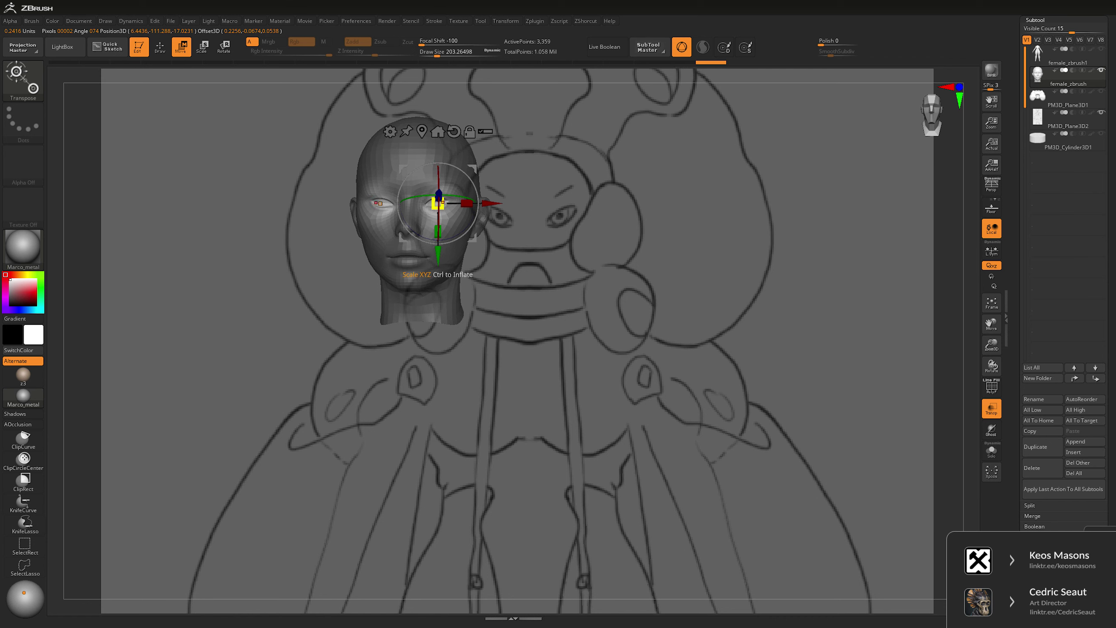
{"action": "key", "text": "x"}
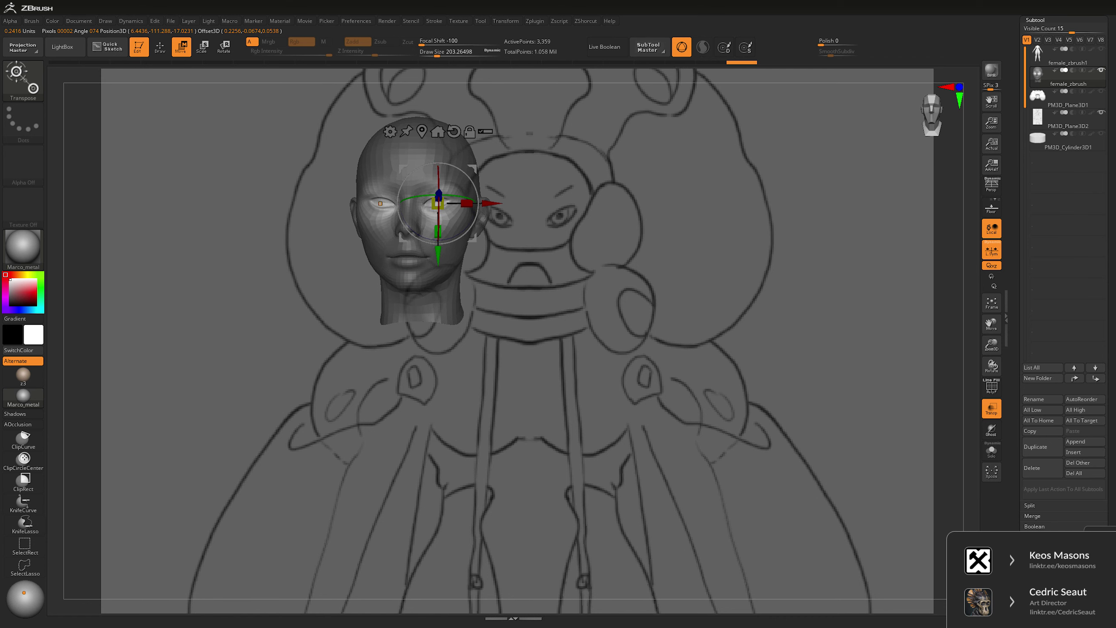
{"action": "left_click_drag", "start_coordinate": [401, 255], "coordinate": [401, 255]}
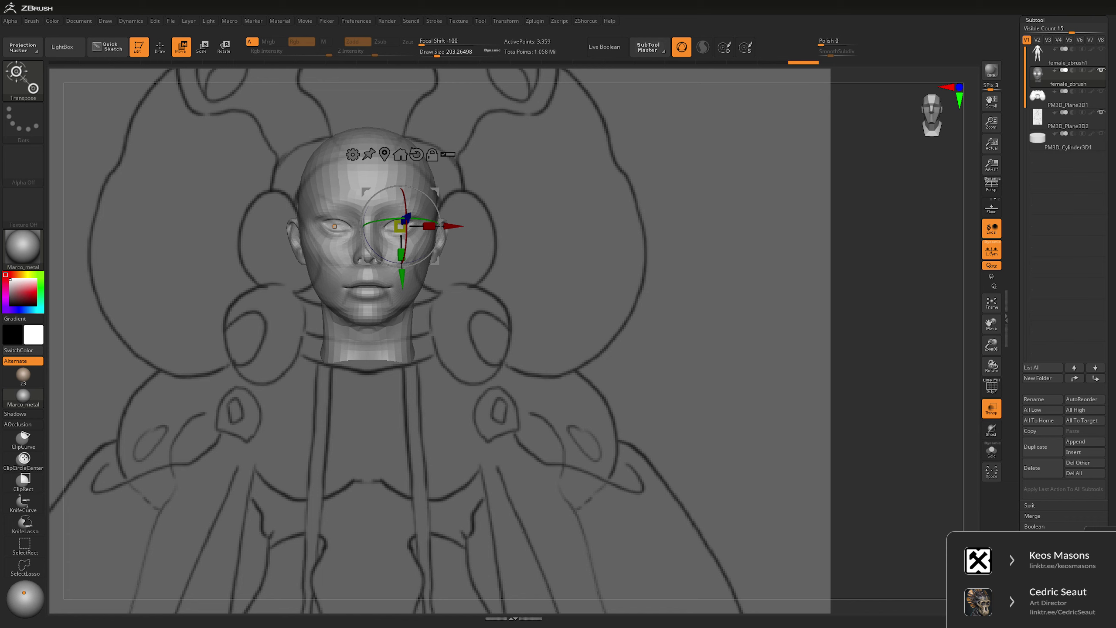
- Return to the Move brush, turn off transparency, show all subtools again and check the whole figure from front and side
{"action": "key", "text": "q"}
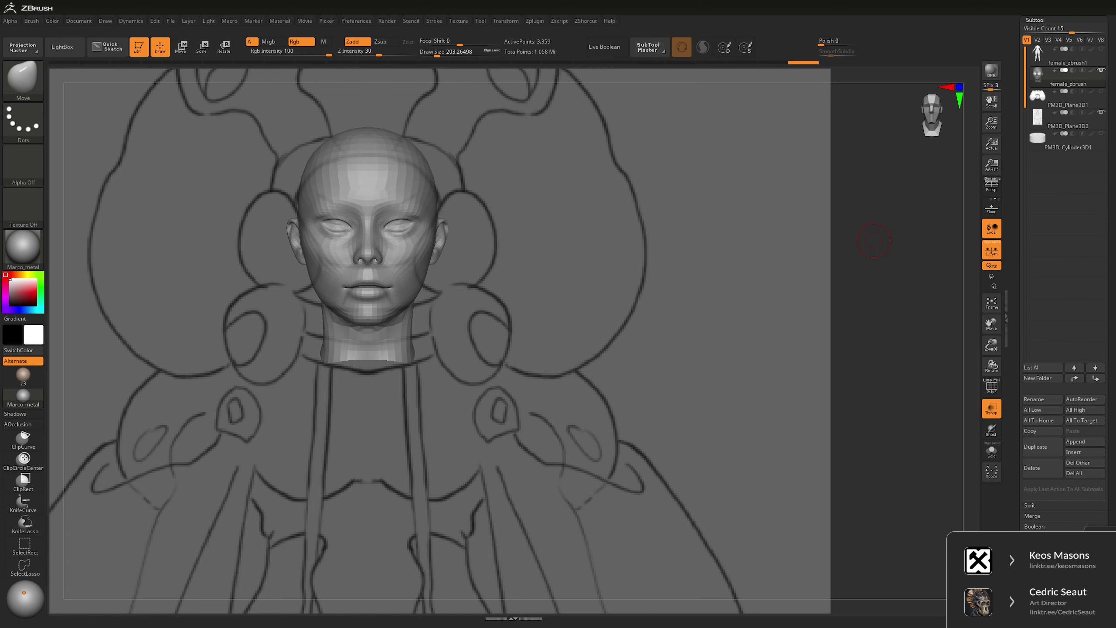
{"action": "left_click", "coordinate": [992, 450]}
{"action": "key", "text": "ctrl+shift+t"}
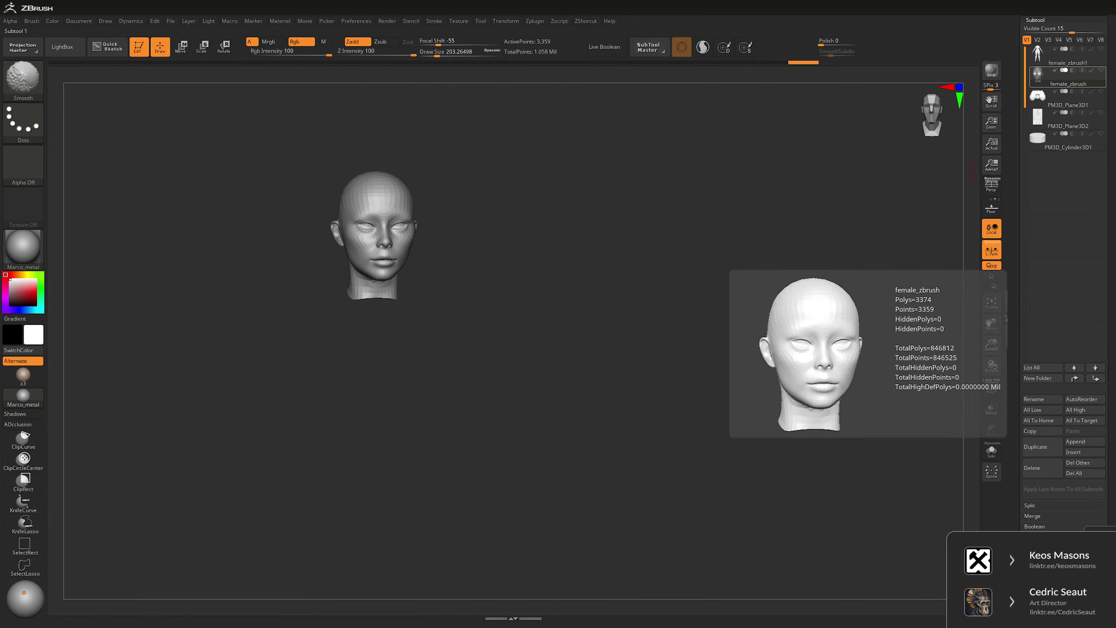
{"action": "left_click", "coordinate": [1101, 49]}
{"action": "key", "text": "f"}
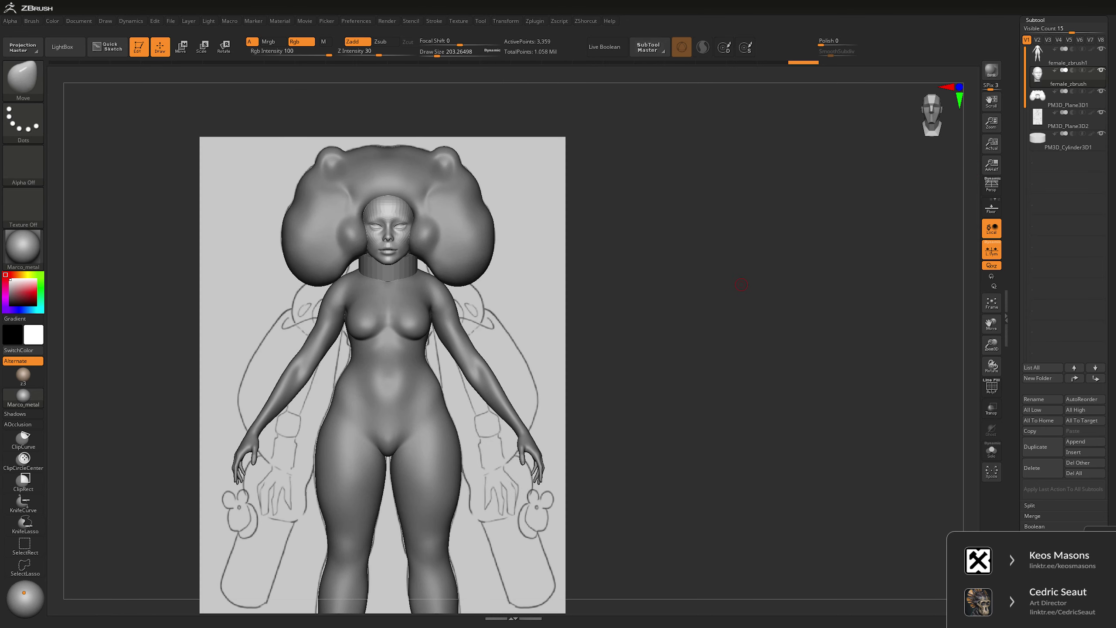
{"action": "right_click_drag", "start_coordinate": [741, 285], "coordinate": [741, 299], "text": "ctrl"}
{"action": "left_click_drag", "start_coordinate": [741, 296], "coordinate": [571, 185], "text": "shift"}
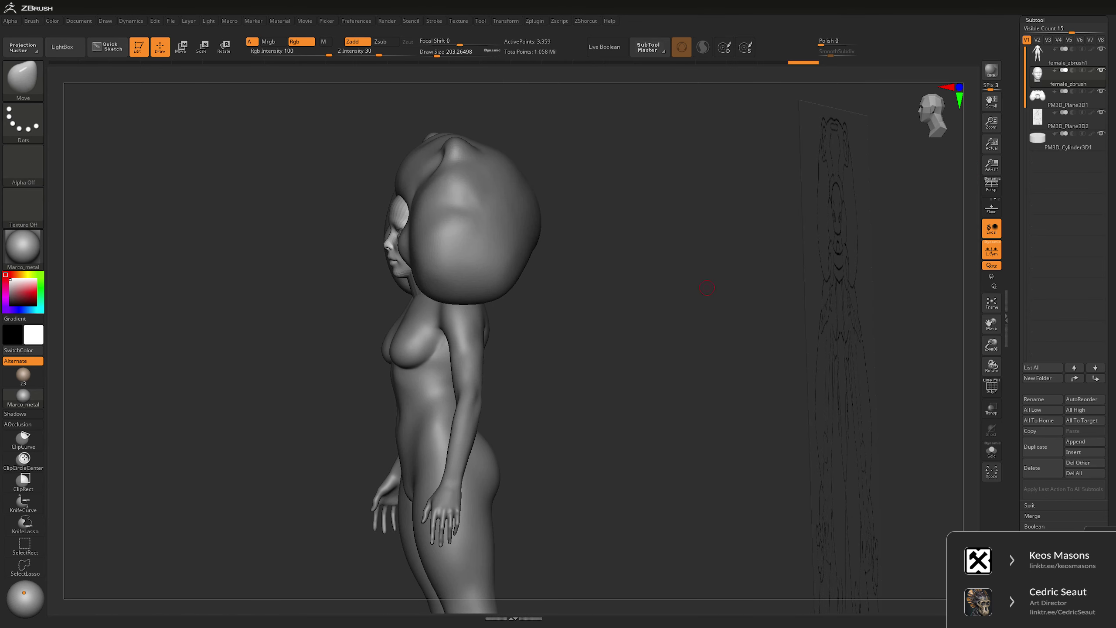
- Shift the head along the depth axis to sit inside the hair volume, and turn off Local Symmetry
{"action": "key", "text": "space"}
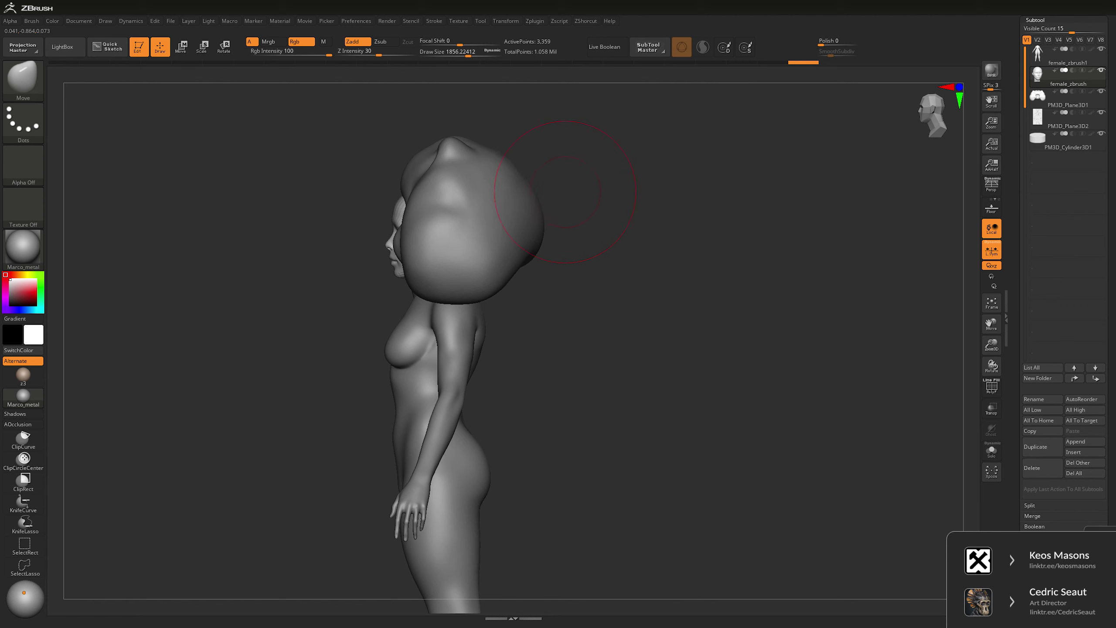
{"action": "key", "text": "w"}
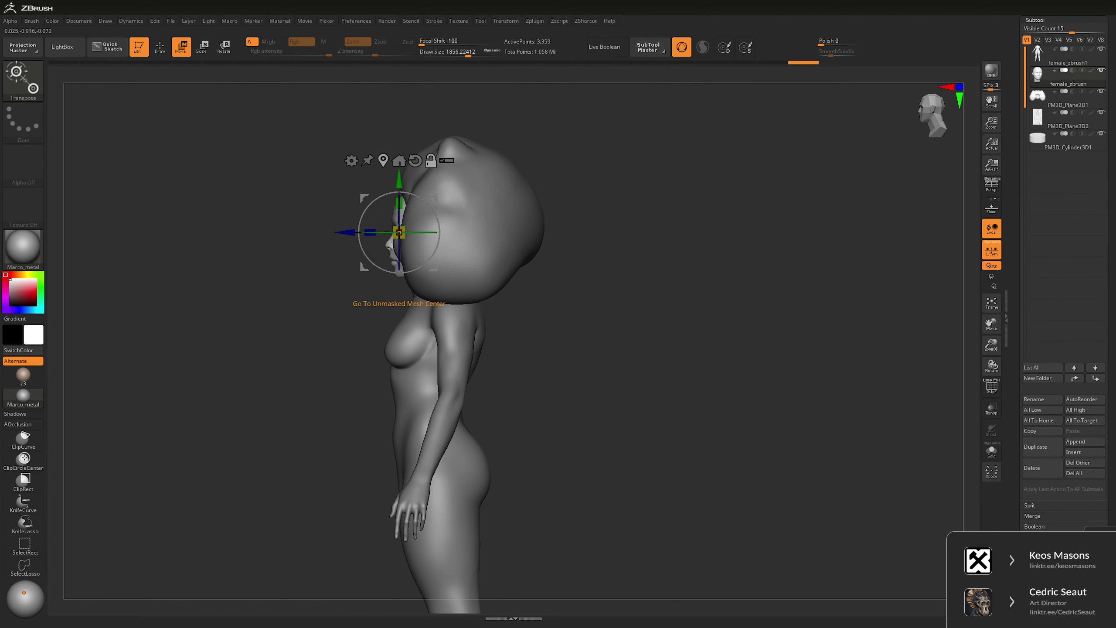
{"action": "left_click_drag", "start_coordinate": [370, 232], "coordinate": [505, 237]}
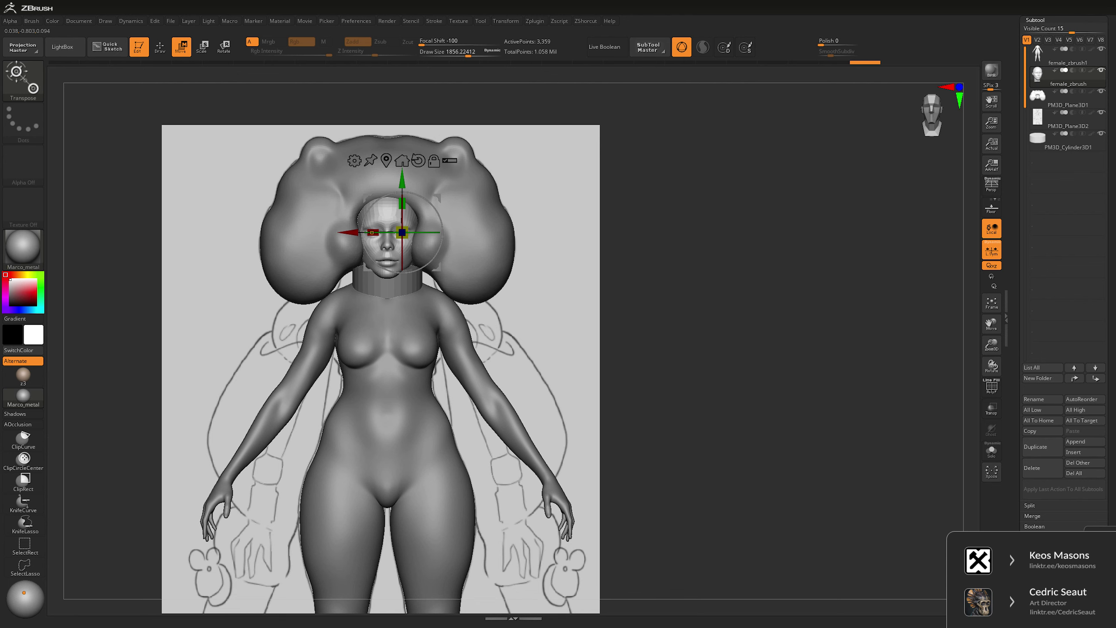
{"action": "key", "text": "q"}
{"action": "left_click_drag", "start_coordinate": [721, 246], "coordinate": [736, 212], "text": "shift"}
{"action": "key", "text": "w"}
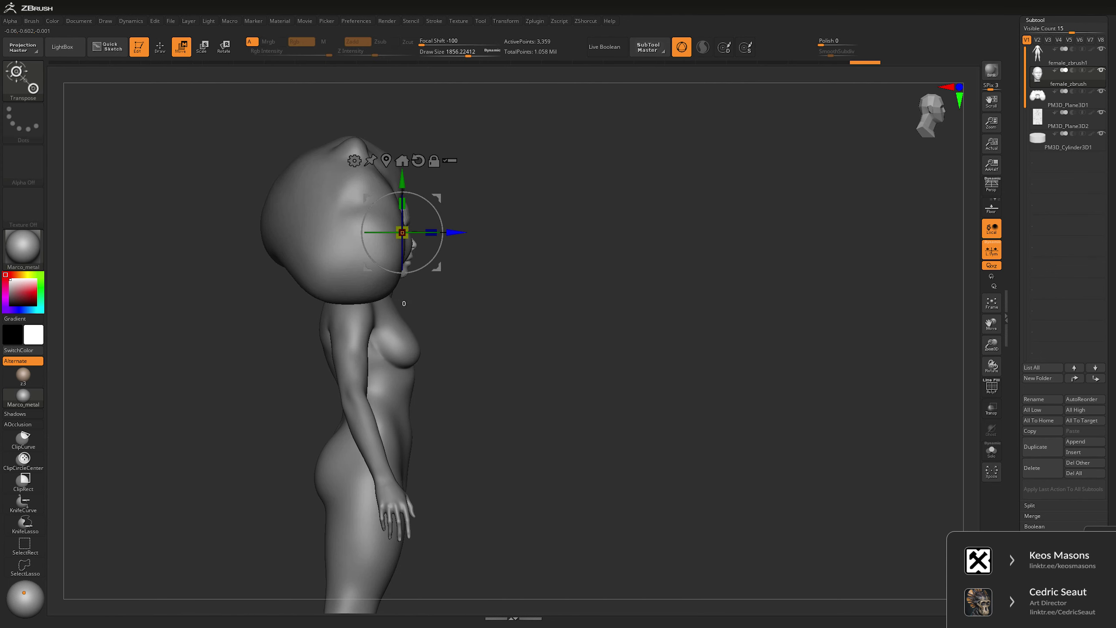
{"action": "left_click_drag", "start_coordinate": [449, 233], "coordinate": [505, 238], "text": "shift"}
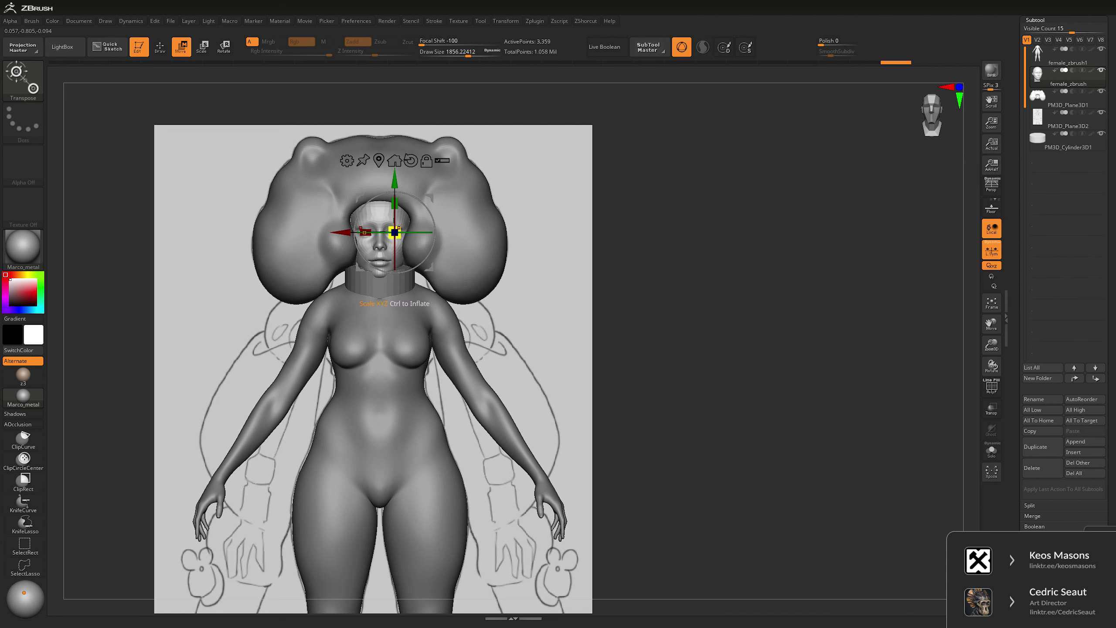
{"action": "left_click", "coordinate": [991, 250]}
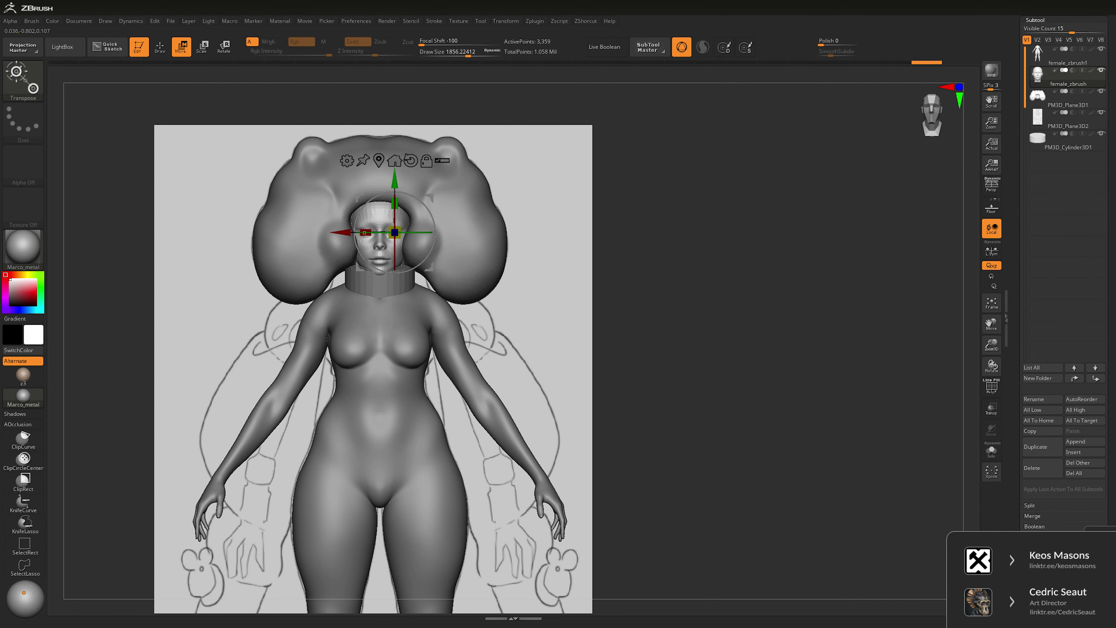
{"action": "mouse_move", "coordinate": [395, 232]}
{"action": "left_mouse_down", "text": "alt"}
{"action": "mouse_move", "coordinate": [415, 252]}
{"action": "mouse_move", "coordinate": [719, 276]}
{"action": "left_mouse_up", "text": "alt"}
- Select the large hair mass and adjust its outer side contour with the Move brush
{"action": "key", "text": "q"}
{"action": "key", "text": "space"}
{"action": "mouse_move", "coordinate": [764, 238]}
{"action": "left_mouse_down"}
{"action": "mouse_move", "coordinate": [498, 237]}
{"action": "mouse_move", "coordinate": [523, 219]}
{"action": "mouse_move", "coordinate": [772, 229]}
{"action": "mouse_move", "coordinate": [785, 268]}
{"action": "left_mouse_up"}
{"action": "left_click", "coordinate": [498, 238], "text": "alt"}
{"action": "key", "text": "space"}
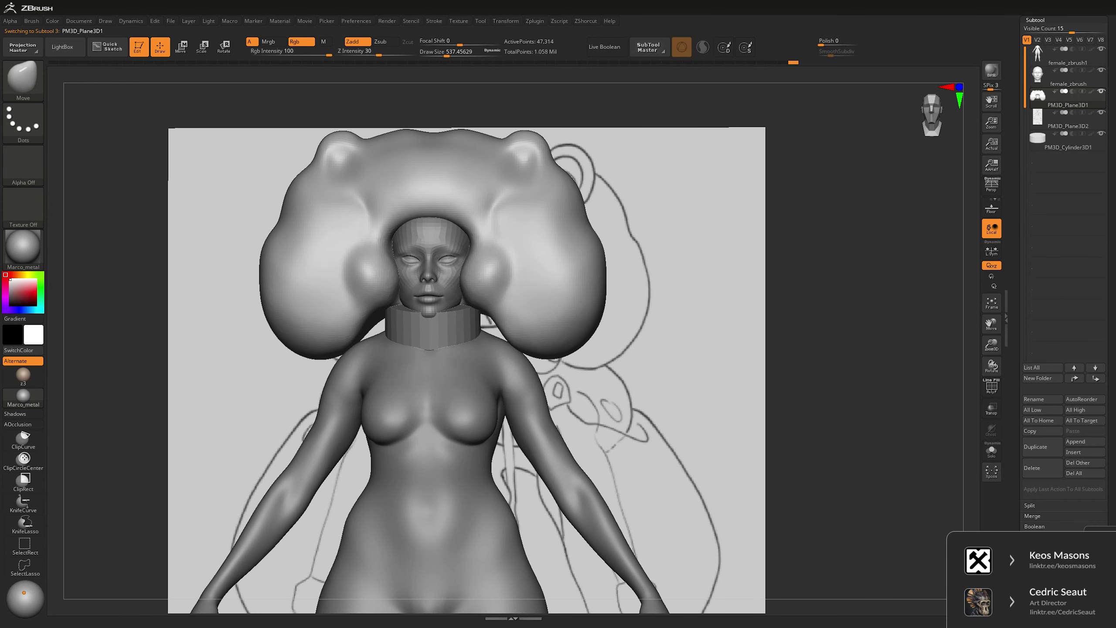
{"action": "left_click_drag", "start_coordinate": [631, 226], "coordinate": [585, 222]}
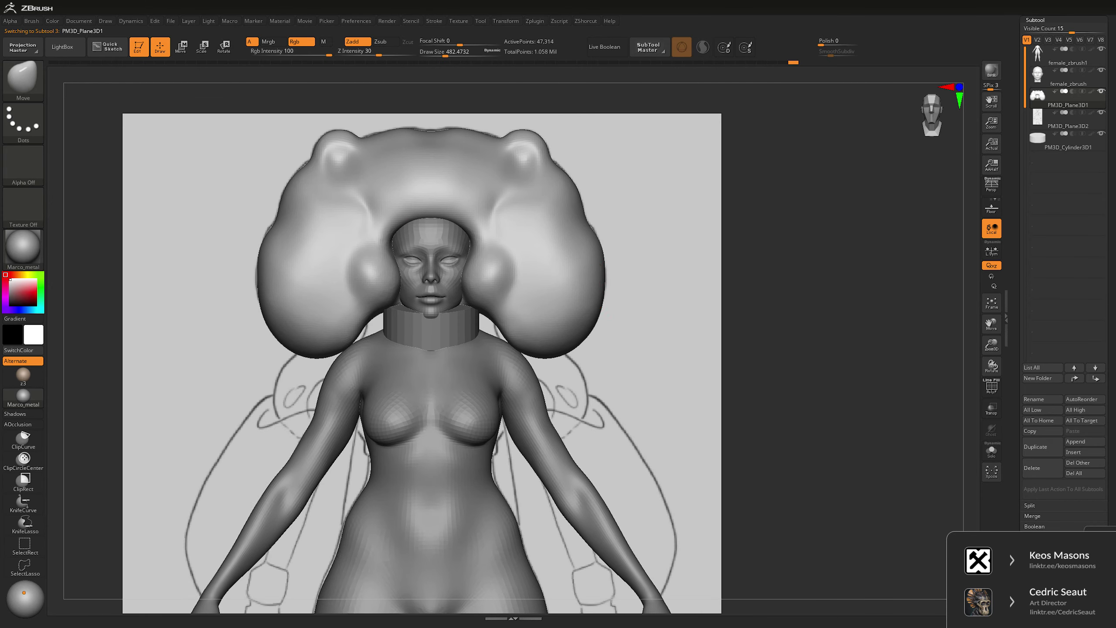
- Select the neck collar cylinder and examine it from the side
{"action": "left_click", "coordinate": [431, 329], "text": "alt"}
{"action": "left_click_drag", "start_coordinate": [747, 308], "coordinate": [901, 312]}
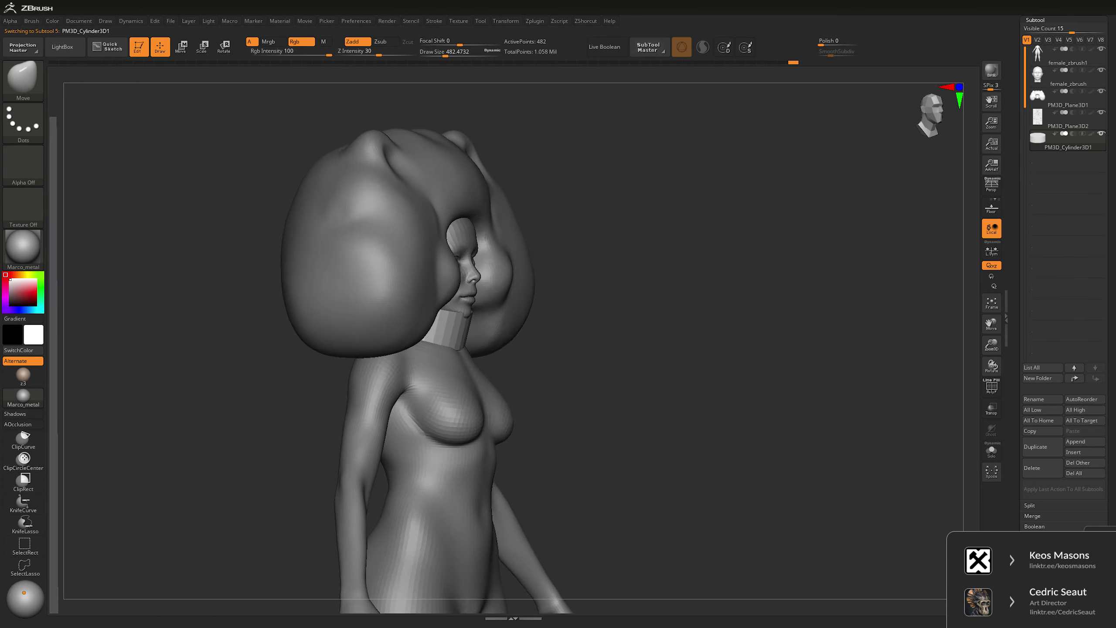
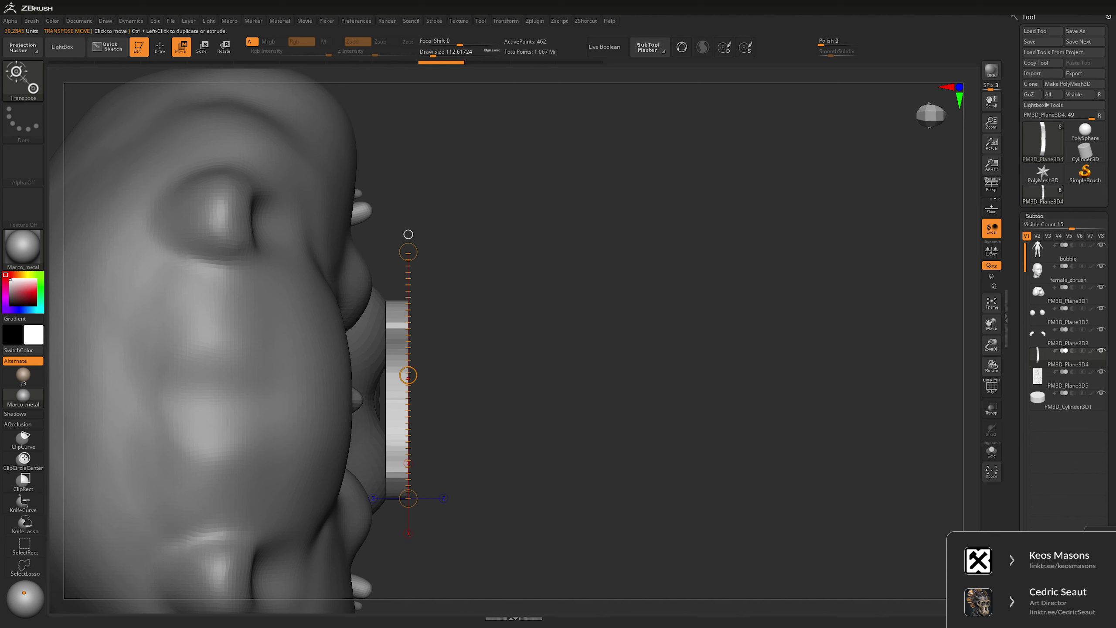
{"action": "left_click_drag", "start_coordinate": [408, 375], "coordinate": [422, 375]}
{"action": "key", "text": "ctrl+z"}
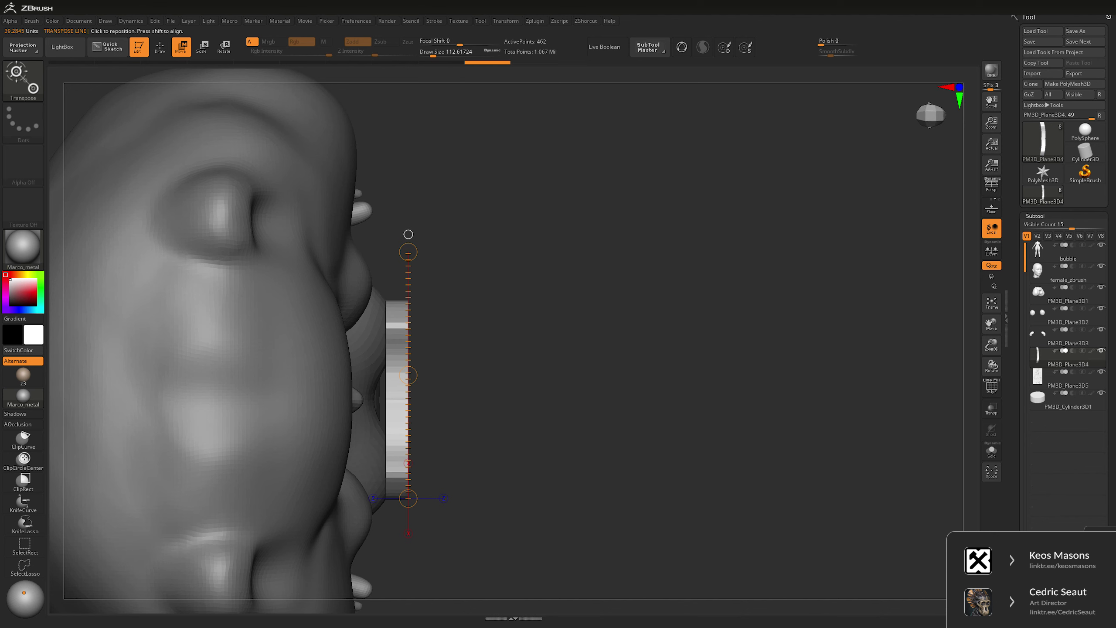
{"action": "key", "text": "ctrl+z"}
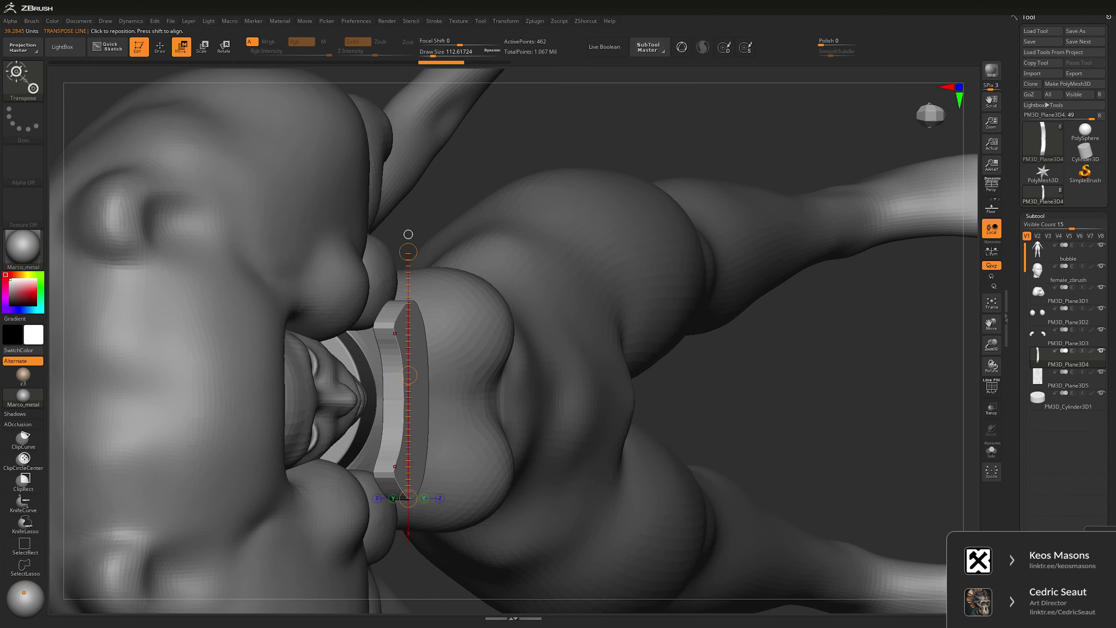
- Lay a transpose line along the face mask strip and bend the strip outward into an arc around the face
{"action": "left_click", "coordinate": [505, 21]}
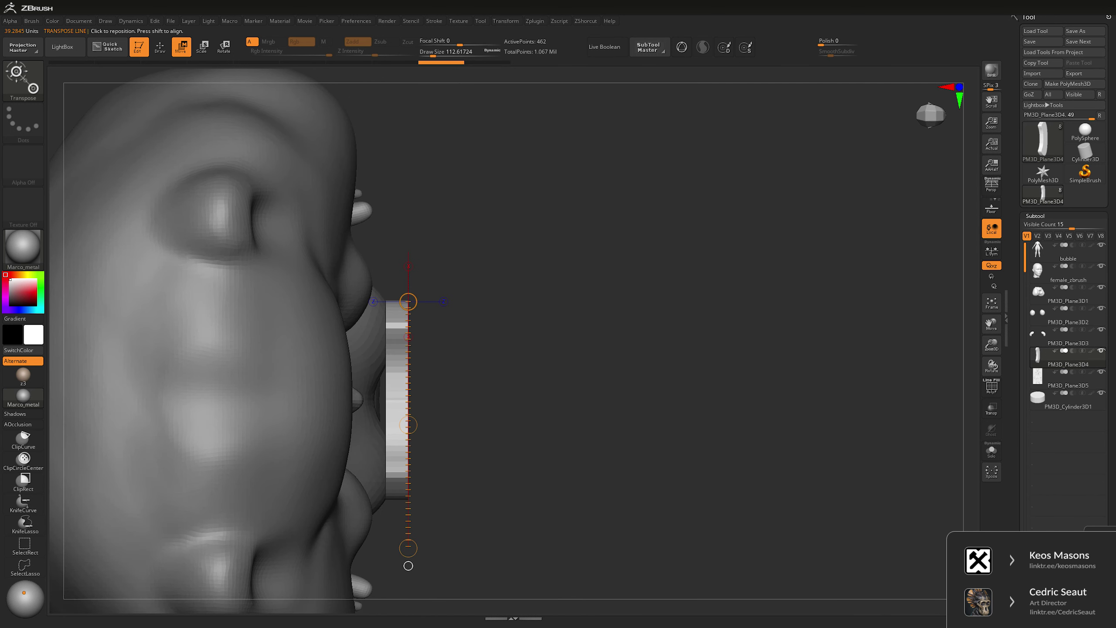
{"action": "left_click_drag", "start_coordinate": [408, 566], "coordinate": [408, 227]}
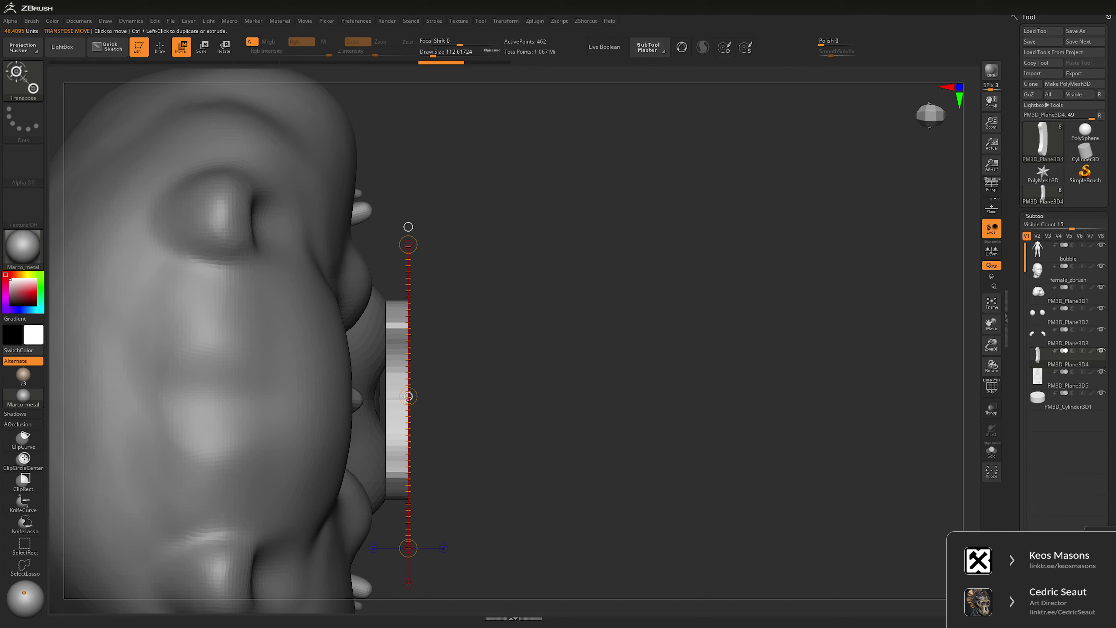
{"action": "left_click_drag", "start_coordinate": [408, 396], "coordinate": [445, 397]}
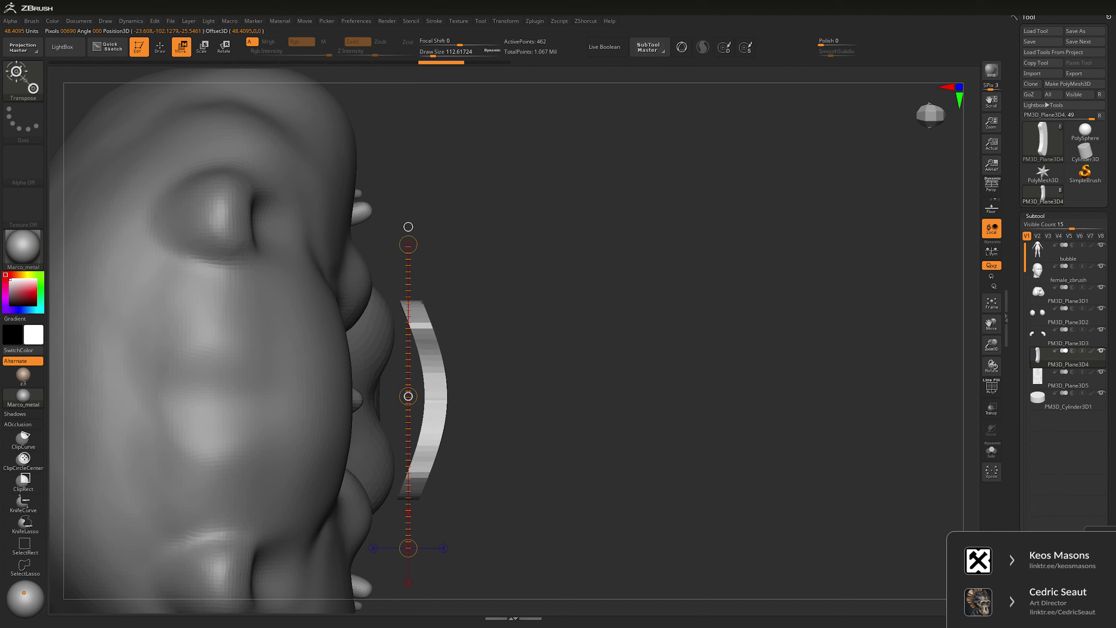
{"action": "key", "text": "y"}
{"action": "left_click_drag", "start_coordinate": [615, 308], "coordinate": [396, 317]}
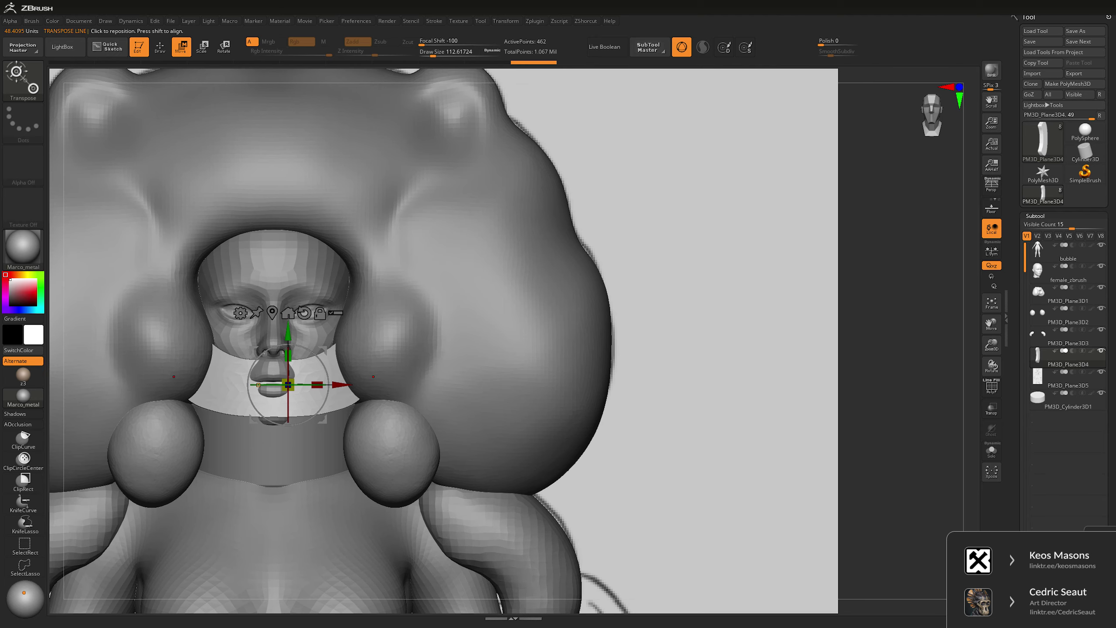
- Isolate the mask strip and shape it into a curved wrap around the jaw using the Move brush and gizmo
{"action": "key", "text": "q"}
{"action": "left_click_drag", "start_coordinate": [616, 440], "coordinate": [598, 228]}
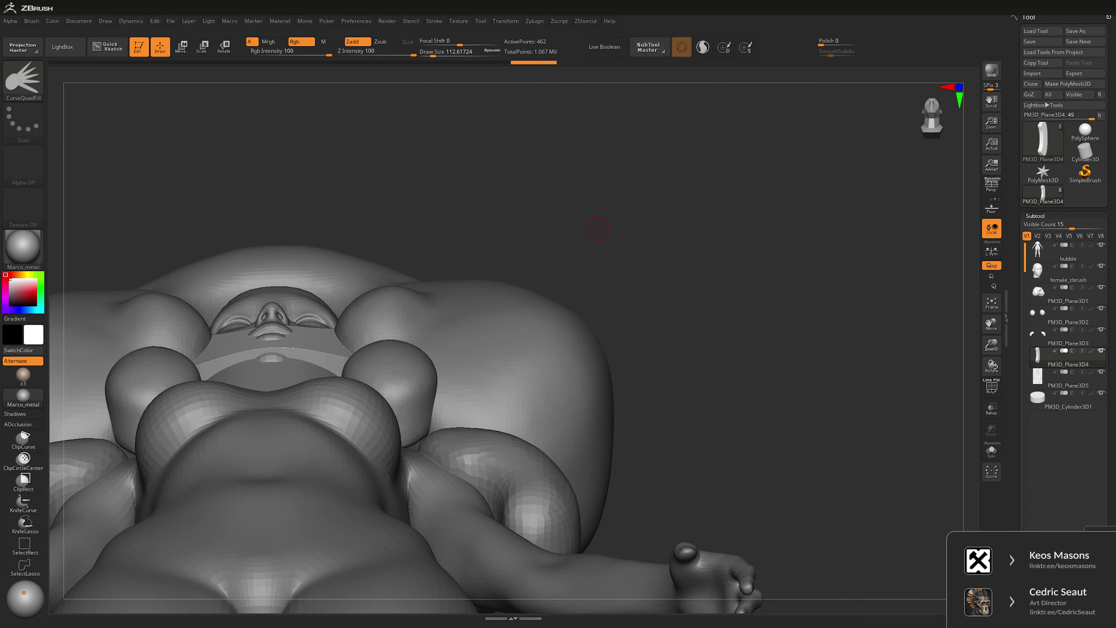
{"action": "key", "text": "ctrl+shift+t"}
{"action": "key", "text": "b"}
{"action": "key", "text": "m"}
{"action": "key", "text": "v"}
{"action": "key", "text": "space"}
{"action": "left_click", "coordinate": [992, 451]}
{"action": "key", "text": "w"}
{"action": "left_click", "coordinate": [348, 386]}
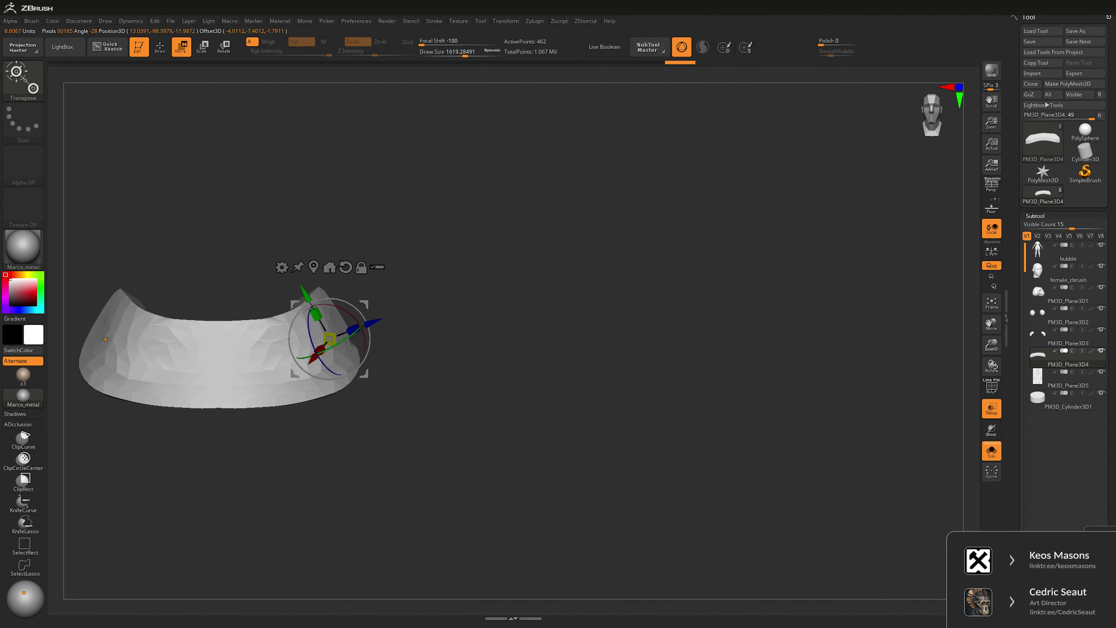
- Remesh the mask piece with DynaMesh at resolution 816 and smooth its surface
{"action": "key", "text": "space"}
{"action": "left_click", "coordinate": [571, 73]}
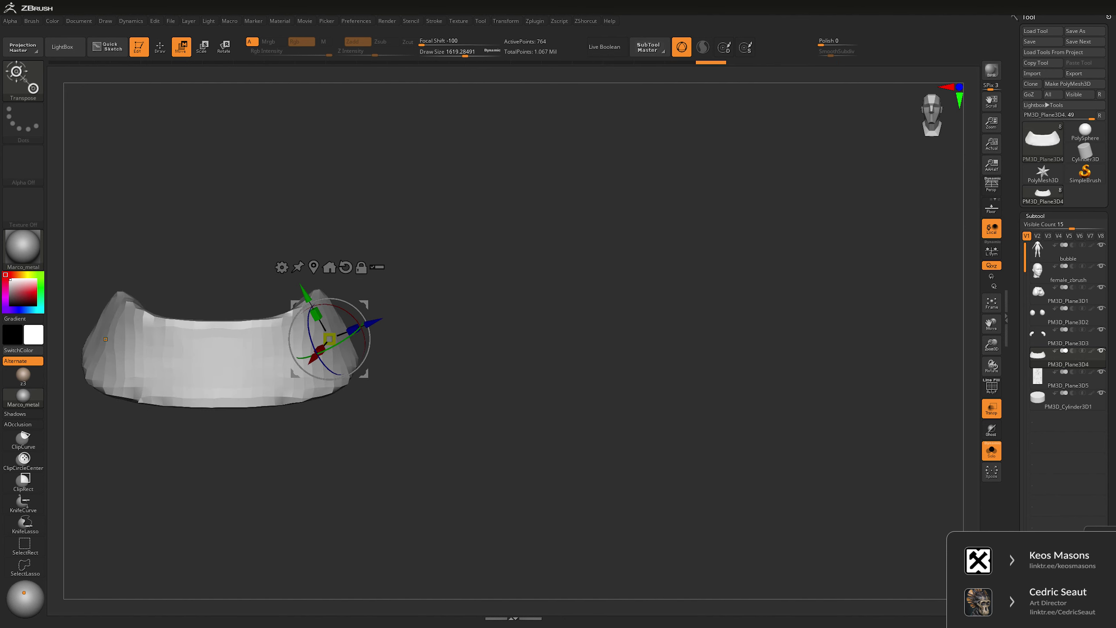
{"action": "key", "text": "space"}
{"action": "left_click", "coordinate": [532, 89]}
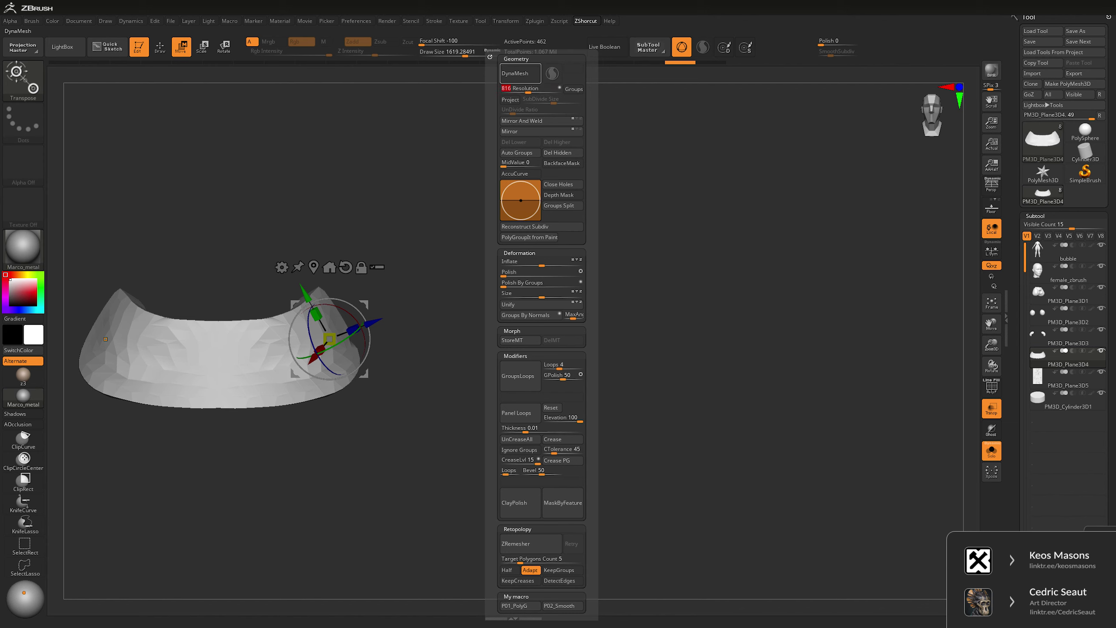
{"action": "key", "text": "q"}
{"action": "key", "text": "space"}
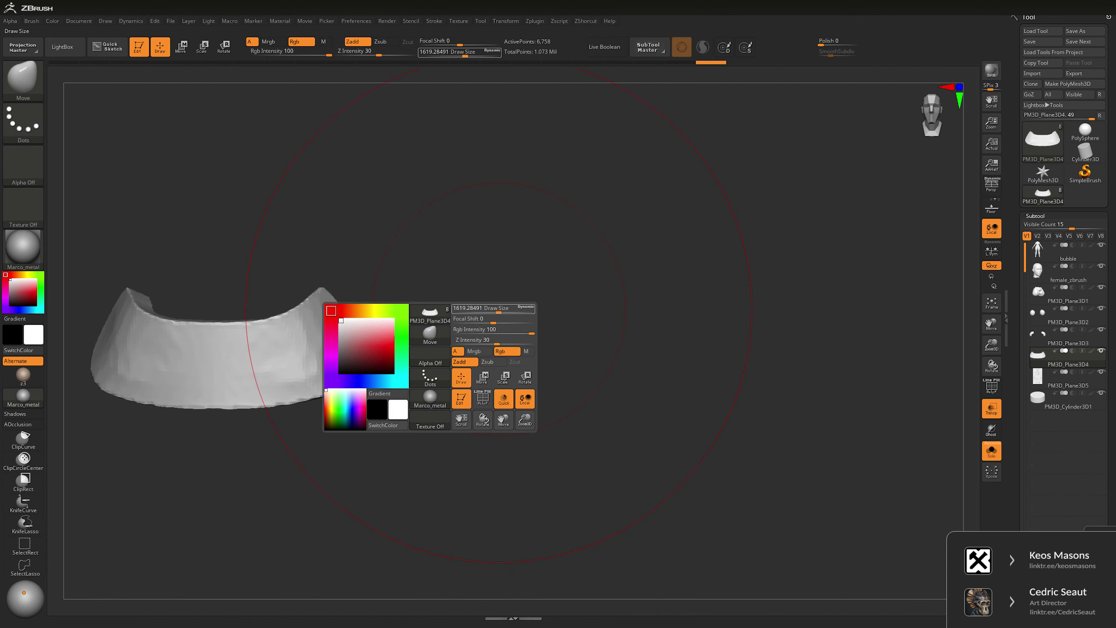
{"action": "mouse_move", "coordinate": [114, 394]}
{"action": "left_mouse_down", "text": "shift"}
{"action": "mouse_move", "coordinate": [246, 403]}
{"action": "mouse_move", "coordinate": [347, 387]}
{"action": "left_mouse_up", "text": "shift"}
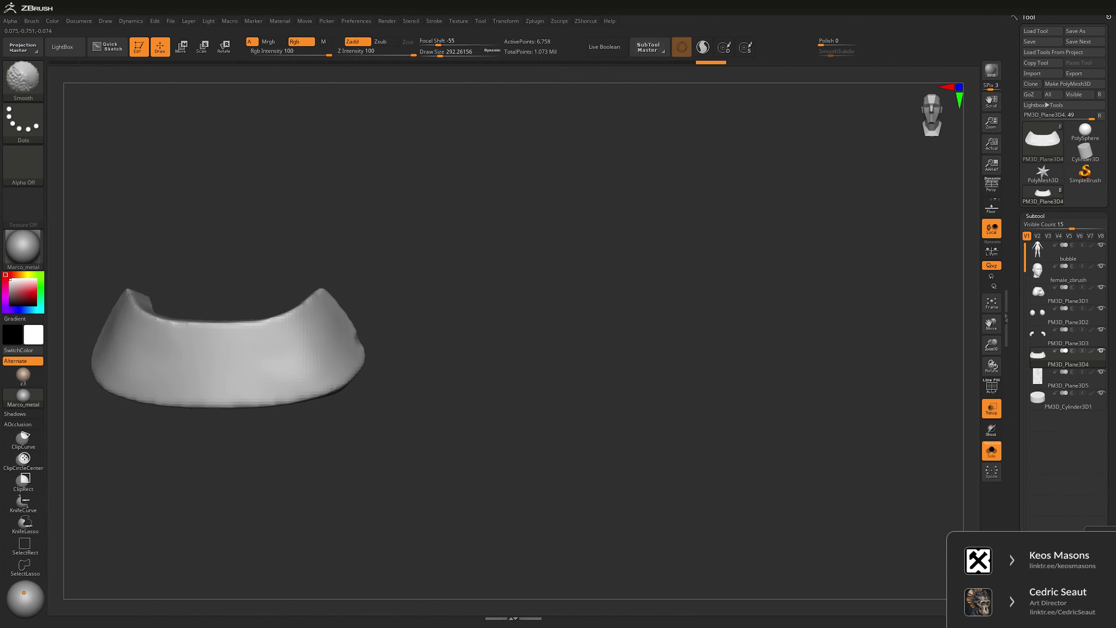
- Select the head and adjust its position in depth relative to the surrounding pieces with the move gizmo
{"action": "key", "text": "alt+s"}
{"action": "key", "text": "w"}
{"action": "left_click", "coordinate": [324, 246], "text": "alt"}
{"action": "left_click_drag", "start_coordinate": [660, 308], "coordinate": [505, 282]}
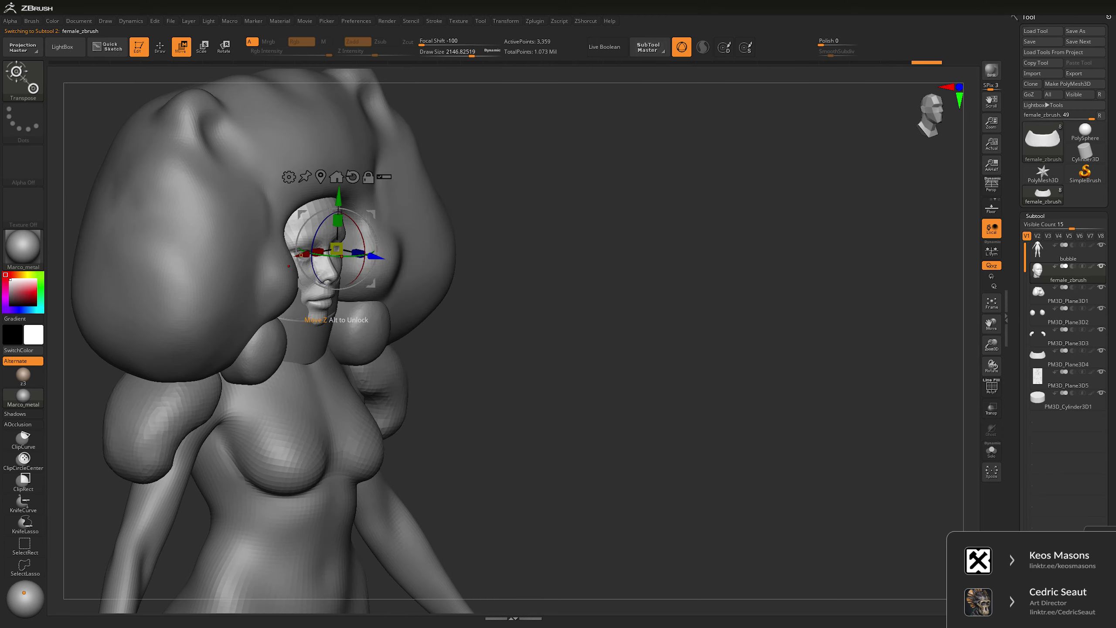
{"action": "left_click_drag", "start_coordinate": [317, 308], "coordinate": [326, 315]}
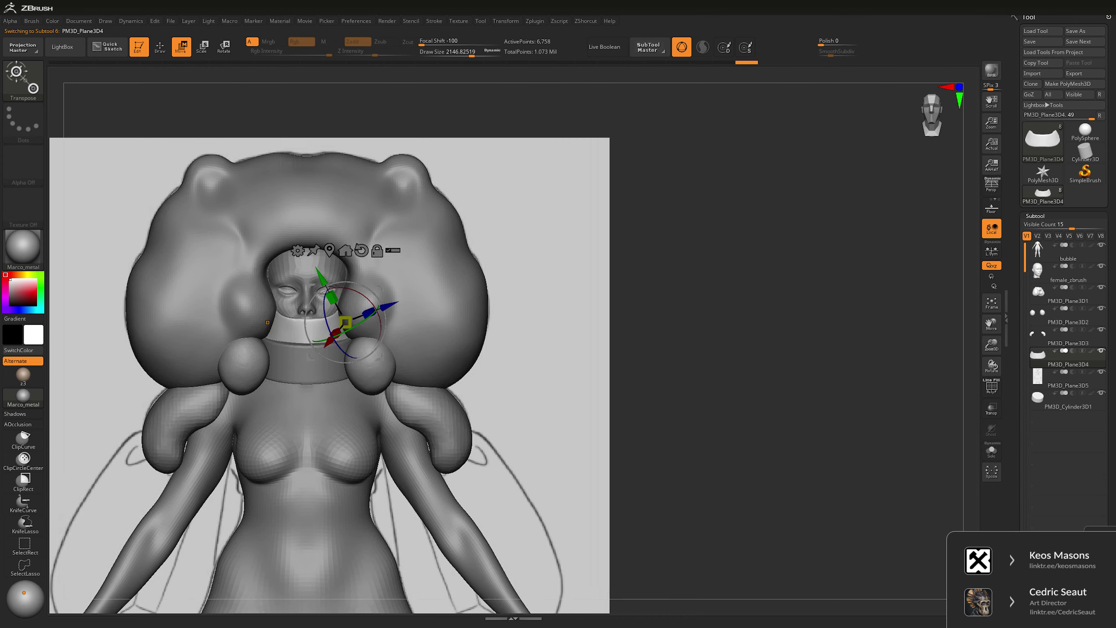
- Select the face mask and pull its upper edge into a peak over the nose with the Move brush
{"action": "left_click", "coordinate": [1068, 356]}
{"action": "key", "text": "q"}
{"action": "key", "text": "space"}
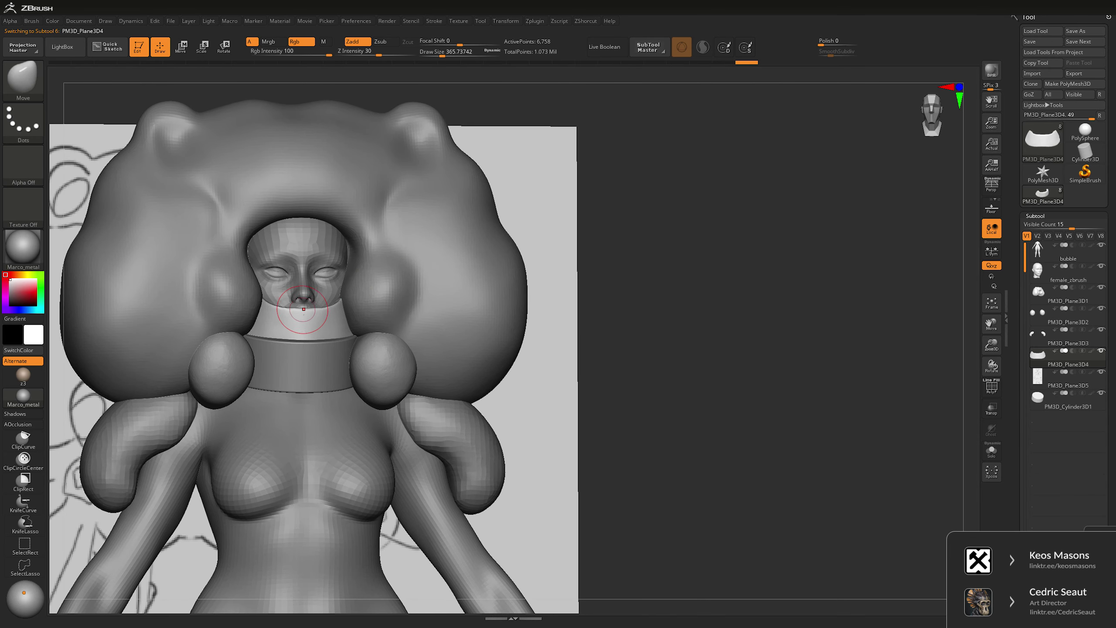
{"action": "mouse_move", "coordinate": [393, 228]}
{"action": "left_mouse_down"}
{"action": "mouse_move", "coordinate": [410, 238]}
{"action": "mouse_move", "coordinate": [308, 308]}
{"action": "mouse_move", "coordinate": [349, 297]}
{"action": "left_mouse_up"}
{"action": "key", "text": "space"}
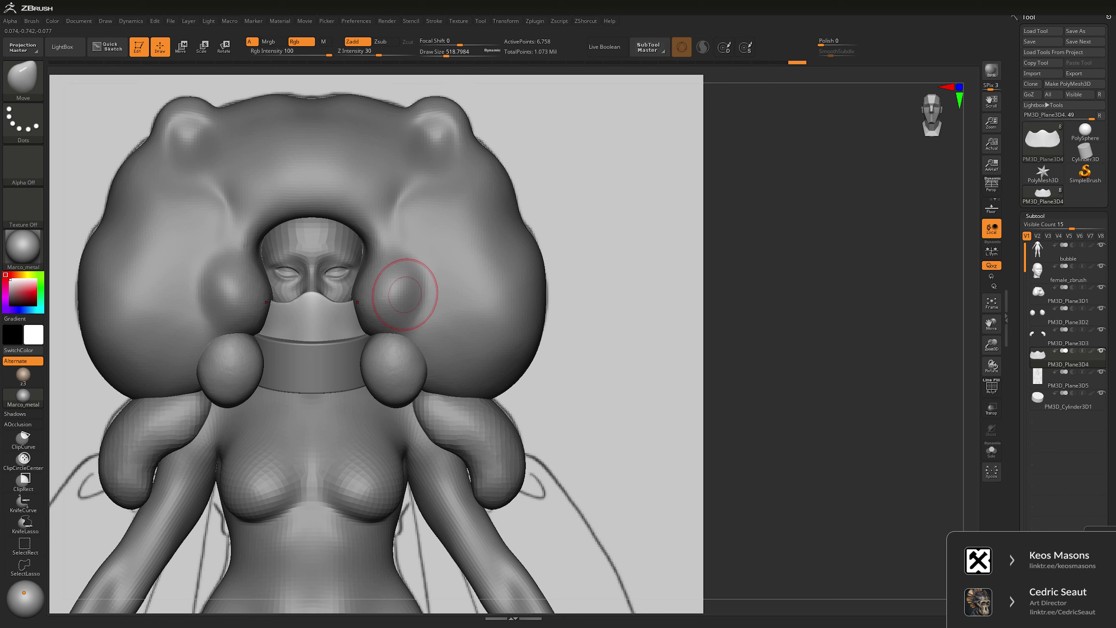
- Select the head, reset its gizmo orientation and move the head slightly down behind the mask
{"action": "key", "text": "w"}
{"action": "left_click", "coordinate": [325, 264], "text": "alt"}
{"action": "left_click", "coordinate": [312, 222]}
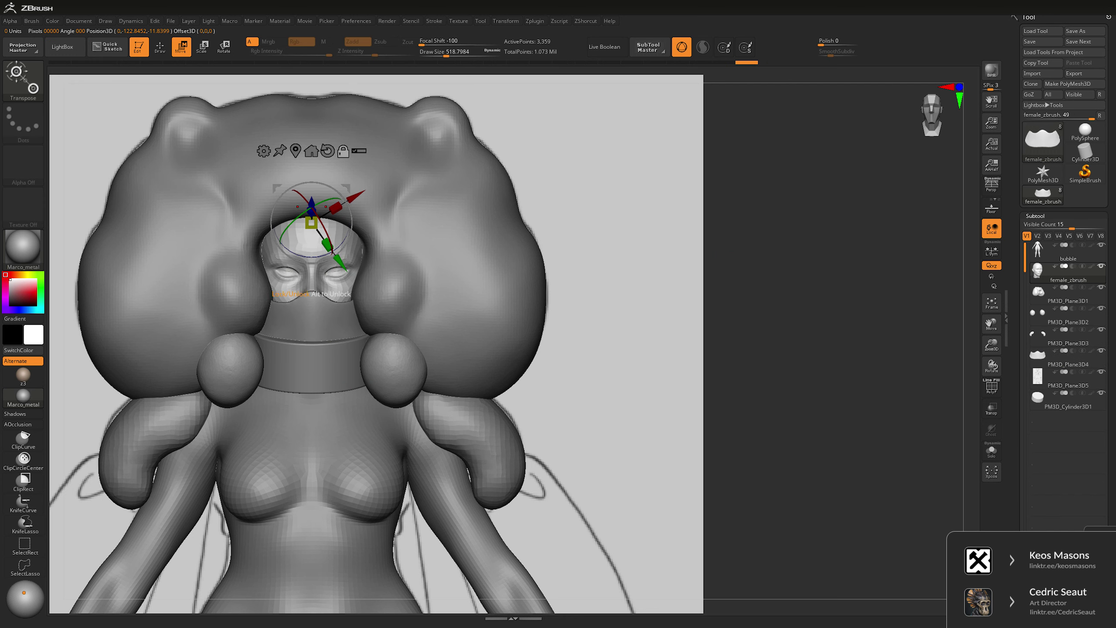
{"action": "left_click", "coordinate": [343, 151], "text": "alt"}
{"action": "left_click", "coordinate": [328, 151]}
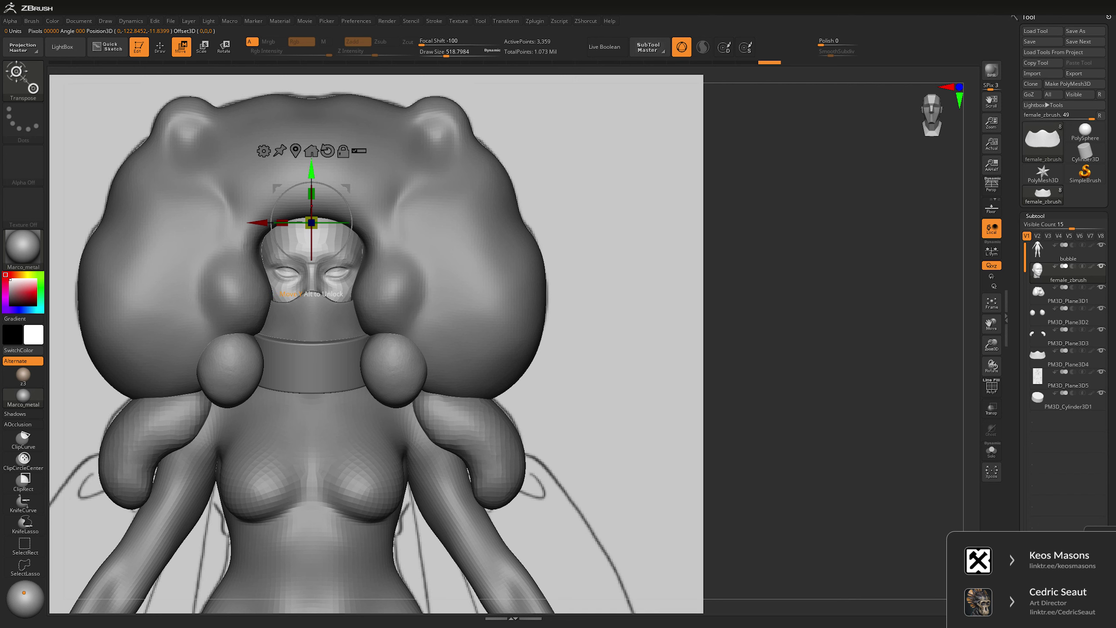
{"action": "left_click_drag", "start_coordinate": [311, 193], "coordinate": [311, 198]}
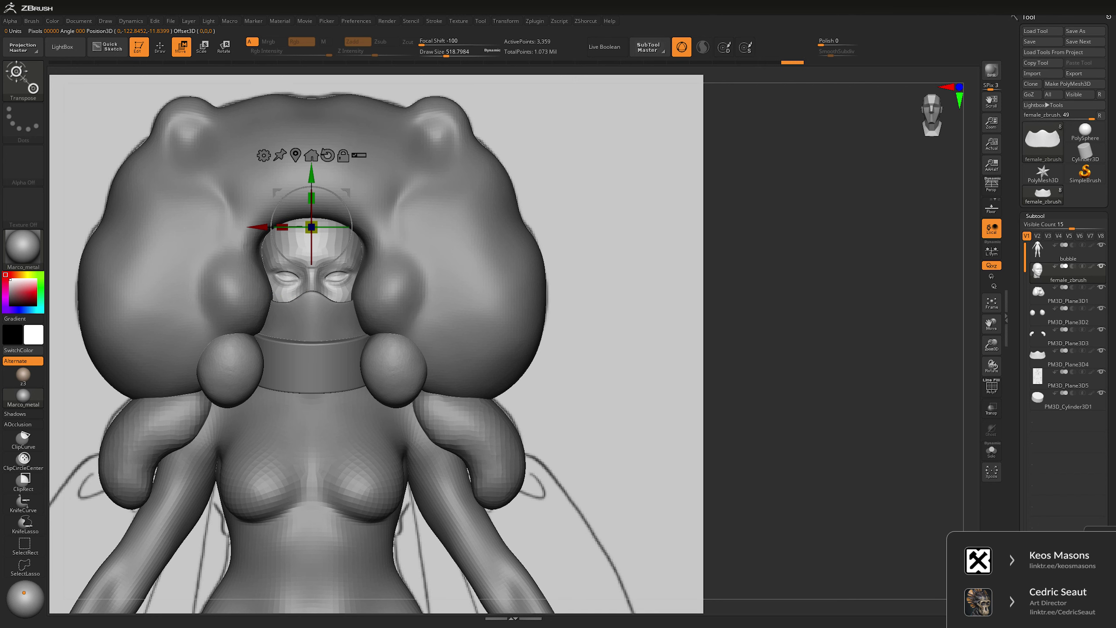
- Isolate the neck collar in scale mode and align its gizmo with the collar's tilt
{"action": "key", "text": "q"}
{"action": "left_click", "coordinate": [392, 351], "text": "alt"}
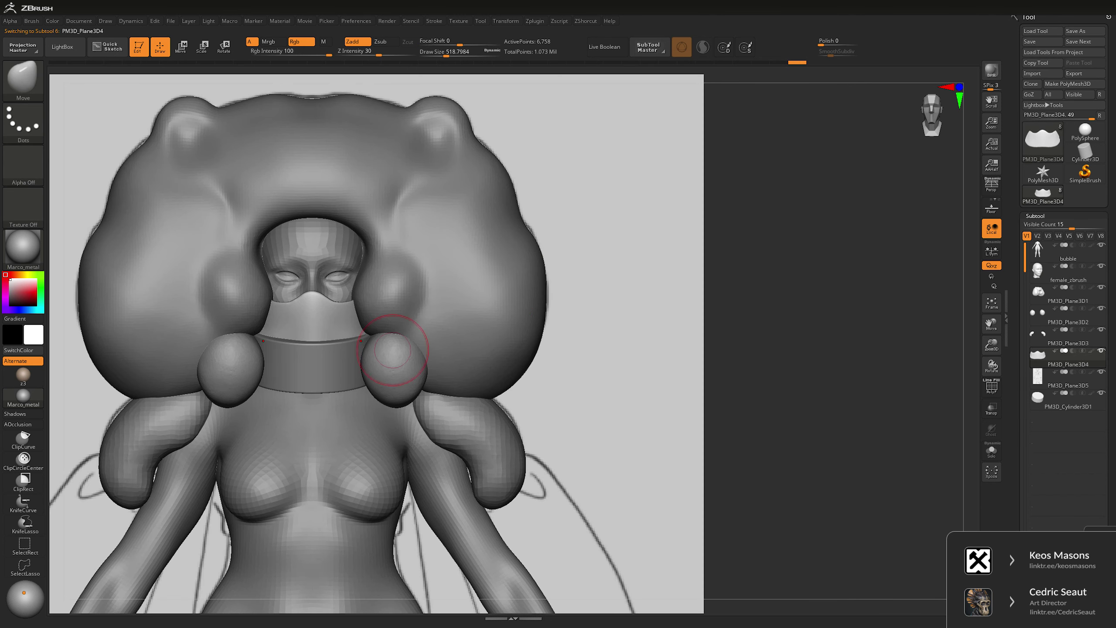
{"action": "left_click", "coordinate": [314, 363], "text": "alt"}
{"action": "key", "text": "e"}
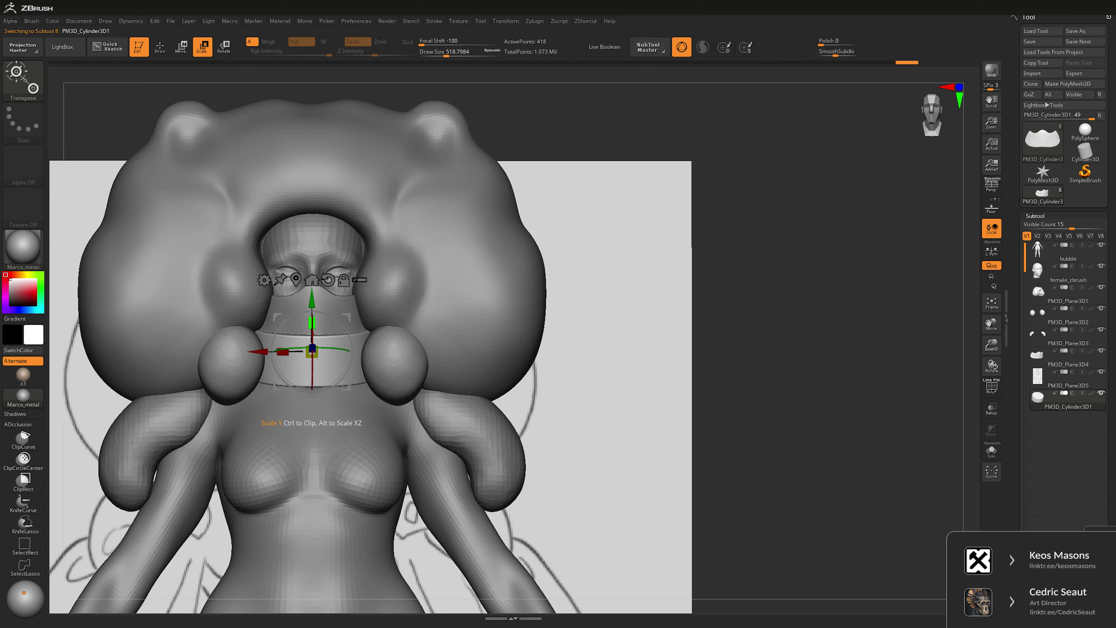
{"action": "key", "text": "ctrl+shift+s"}
{"action": "left_click_drag", "start_coordinate": [528, 396], "coordinate": [554, 378]}
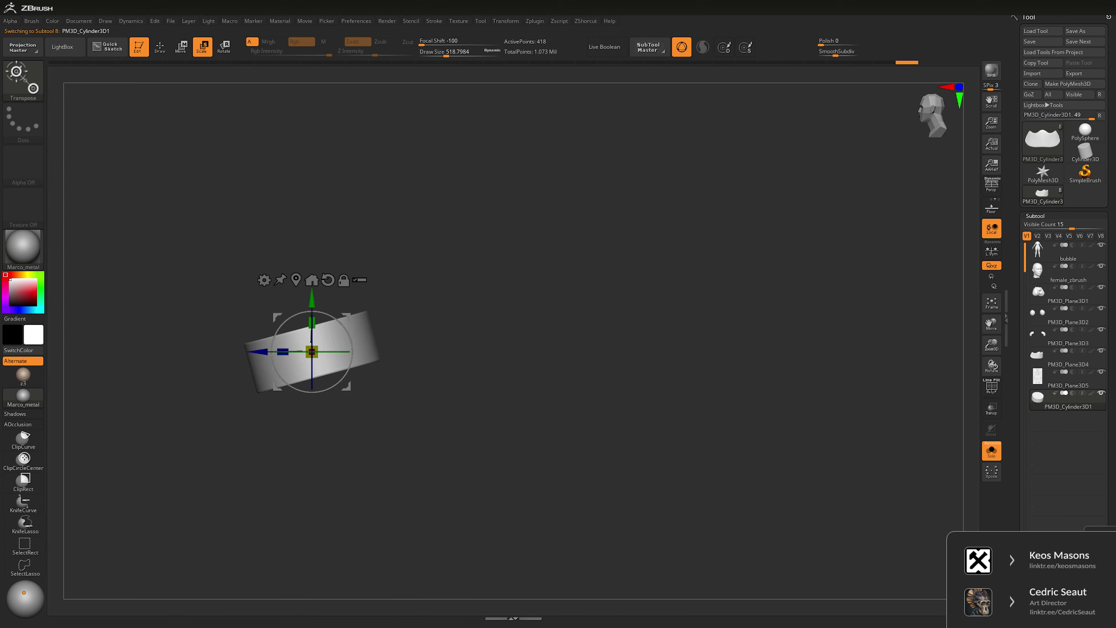
{"action": "left_click_drag", "start_coordinate": [343, 328], "coordinate": [326, 316], "text": "alt"}
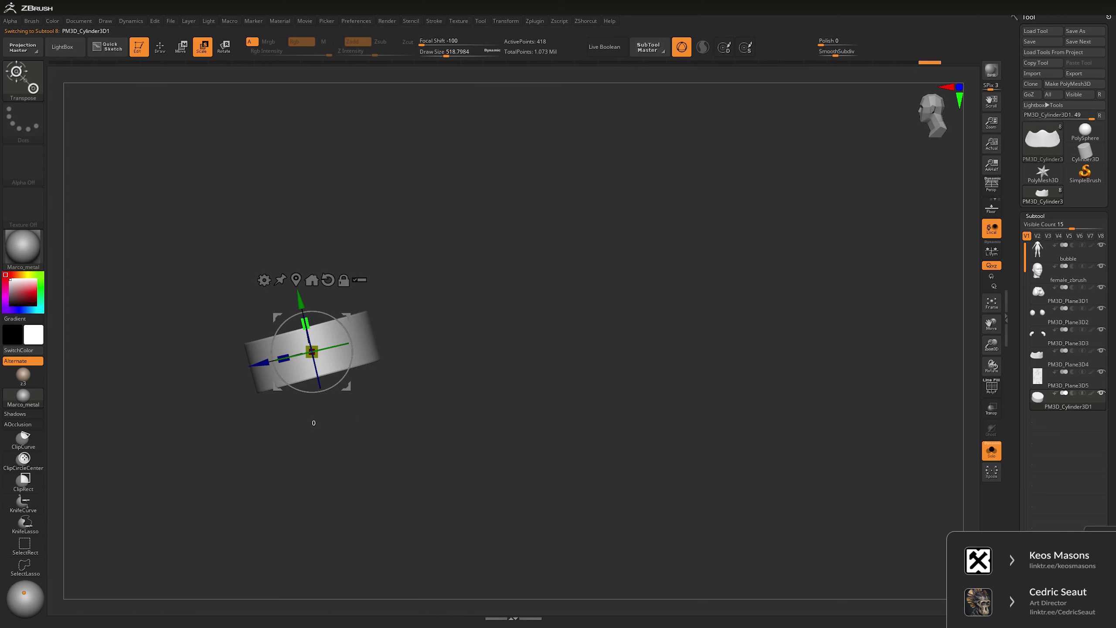
{"action": "key", "text": "ctrl+shift+s"}
- Select the face mask and build up a rounded nose bump at its centre, trying TrimDynamic and TrimHole before Clay and smoothing
{"action": "key", "text": "q"}
{"action": "left_click", "coordinate": [473, 336], "text": "alt"}
{"action": "key", "text": "b"}
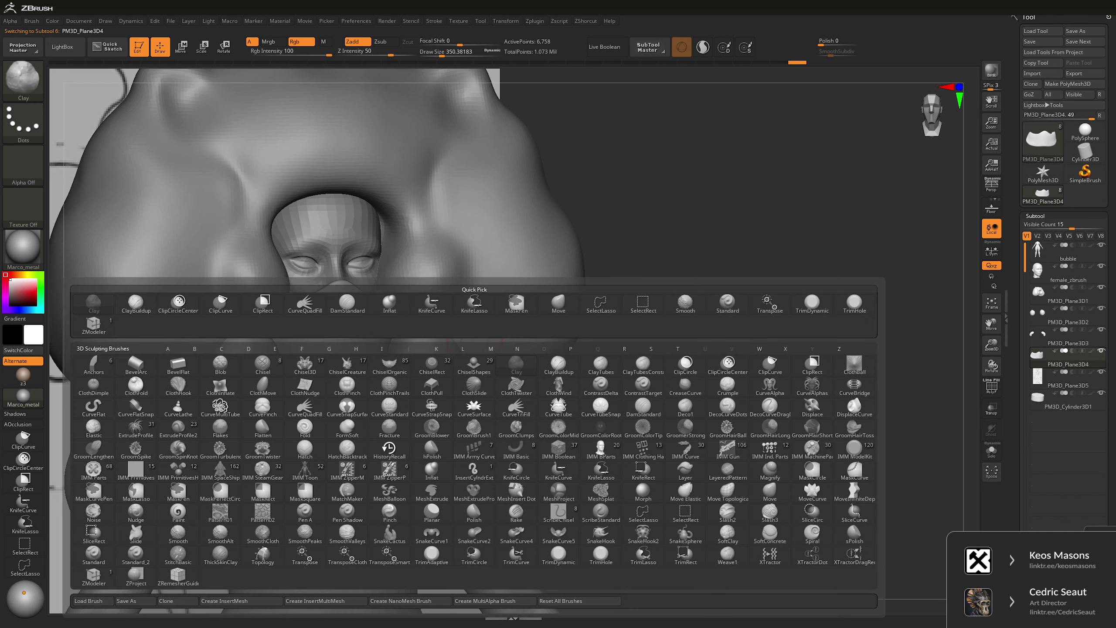
{"action": "left_click", "coordinate": [813, 304]}
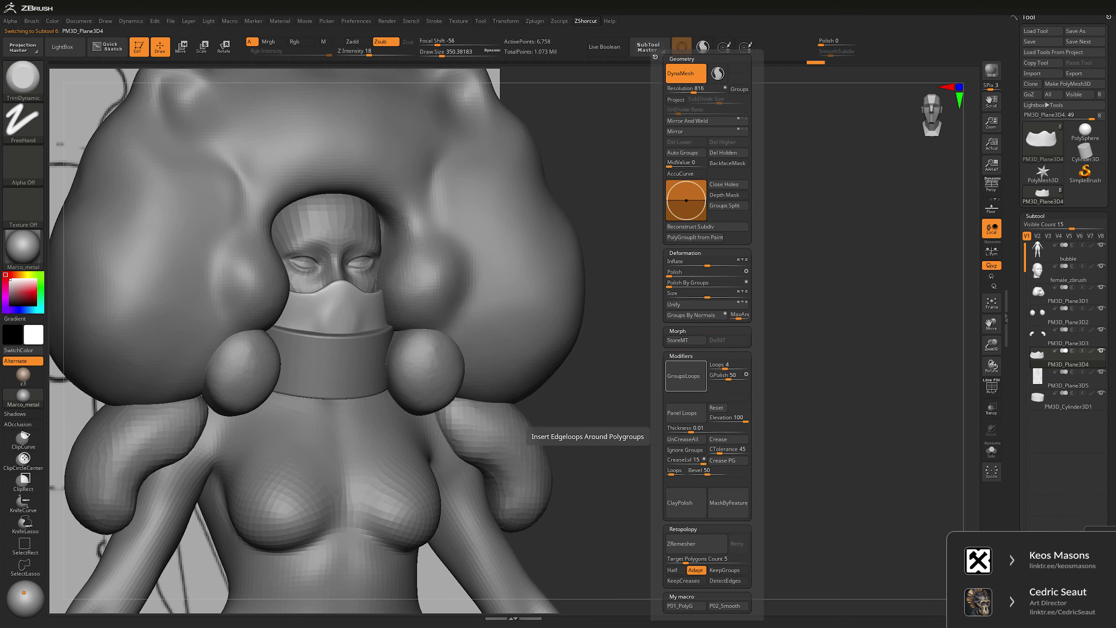
{"action": "key", "text": "b"}
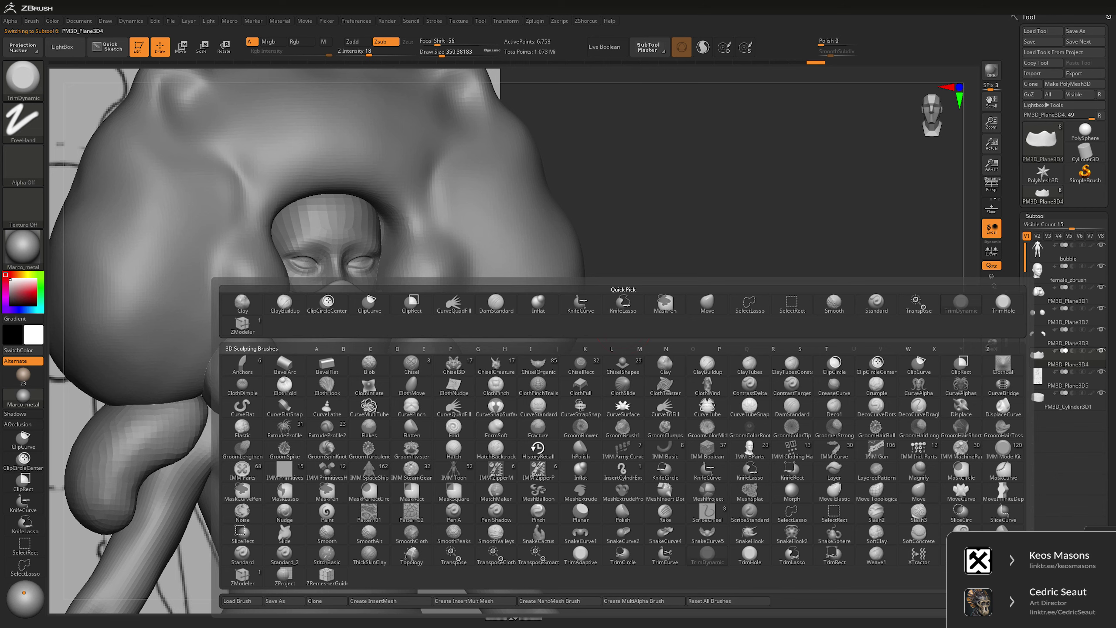
{"action": "left_click", "coordinate": [1004, 304]}
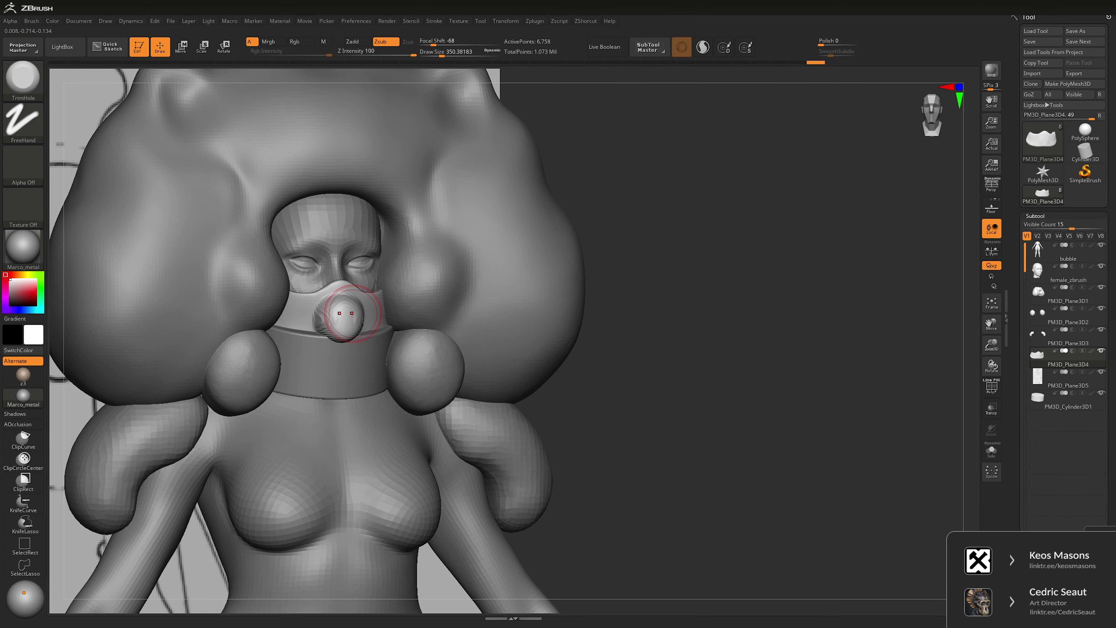
{"action": "left_click_drag", "start_coordinate": [345, 314], "coordinate": [341, 314], "text": "ctrl+shift"}
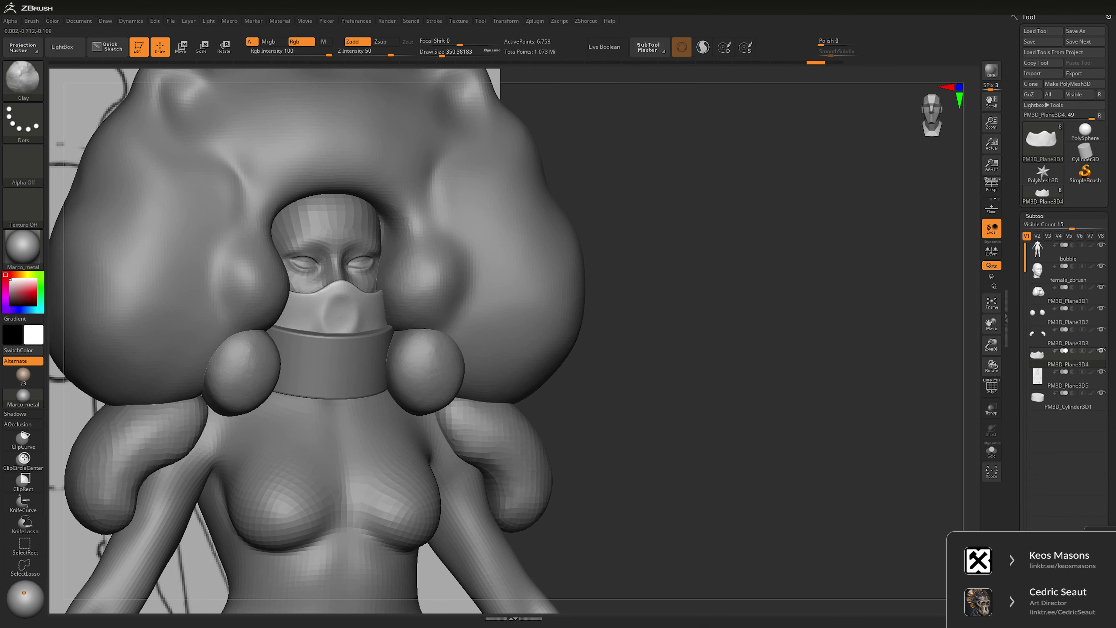
{"action": "key", "text": "shift"}
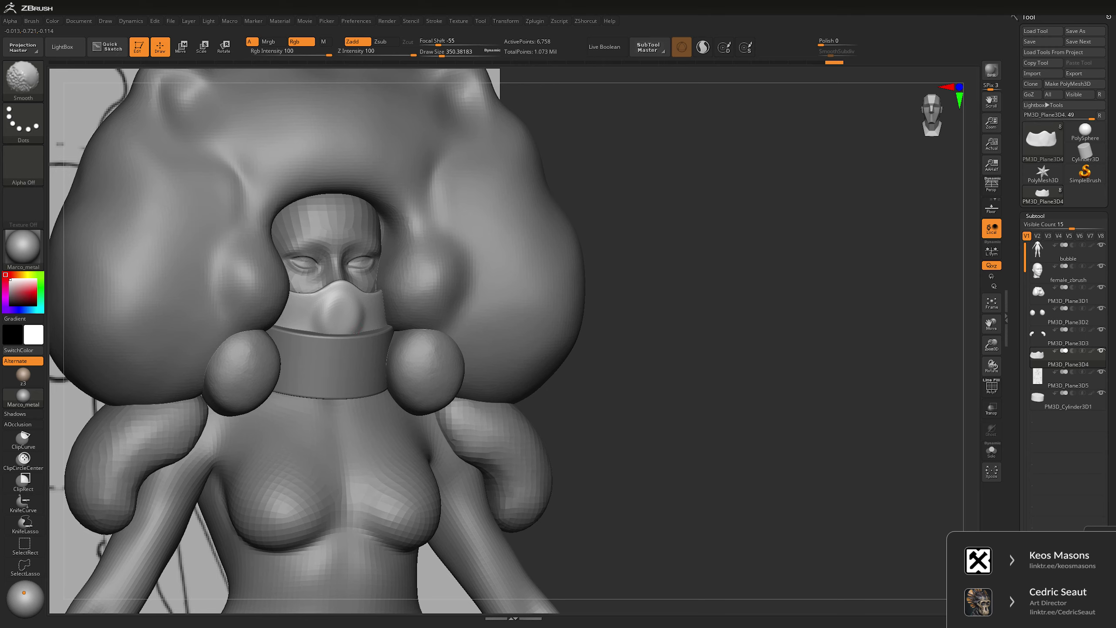
{"action": "mouse_move", "coordinate": [352, 310]}
{"action": "right_mouse_down"}
{"action": "mouse_move", "coordinate": [411, 286]}
{"action": "mouse_move", "coordinate": [848, 199]}
{"action": "right_mouse_up"}
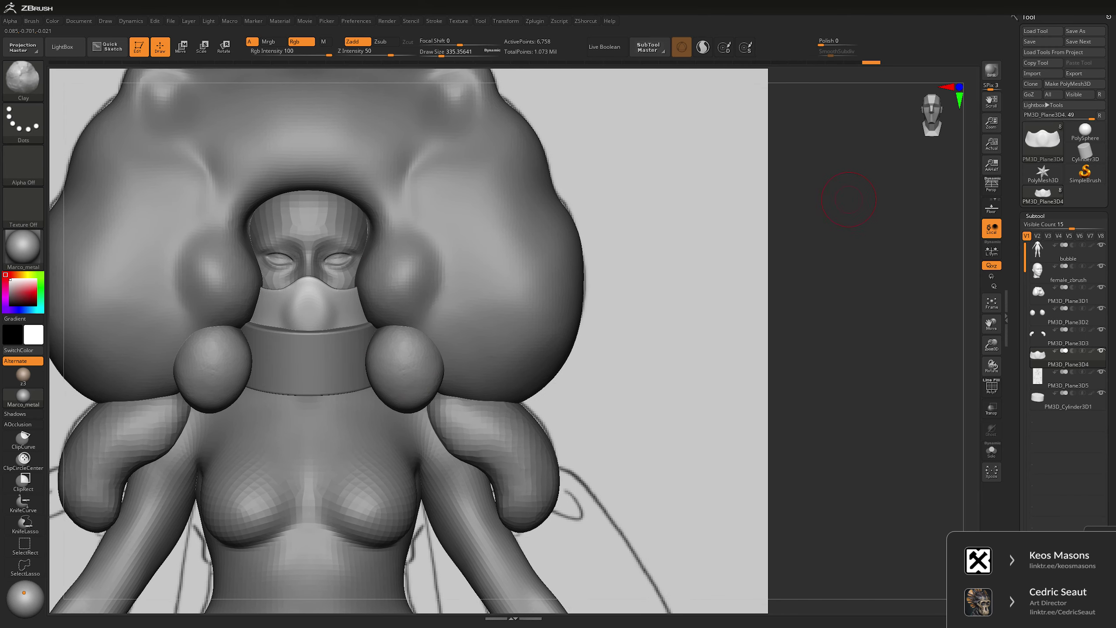
- Reshape the face mask's sides and upper edge around the cheeks with a large Move brush
{"action": "key", "text": "b"}
{"action": "key", "text": "m"}
{"action": "key", "text": "v"}
{"action": "key", "text": "space"}
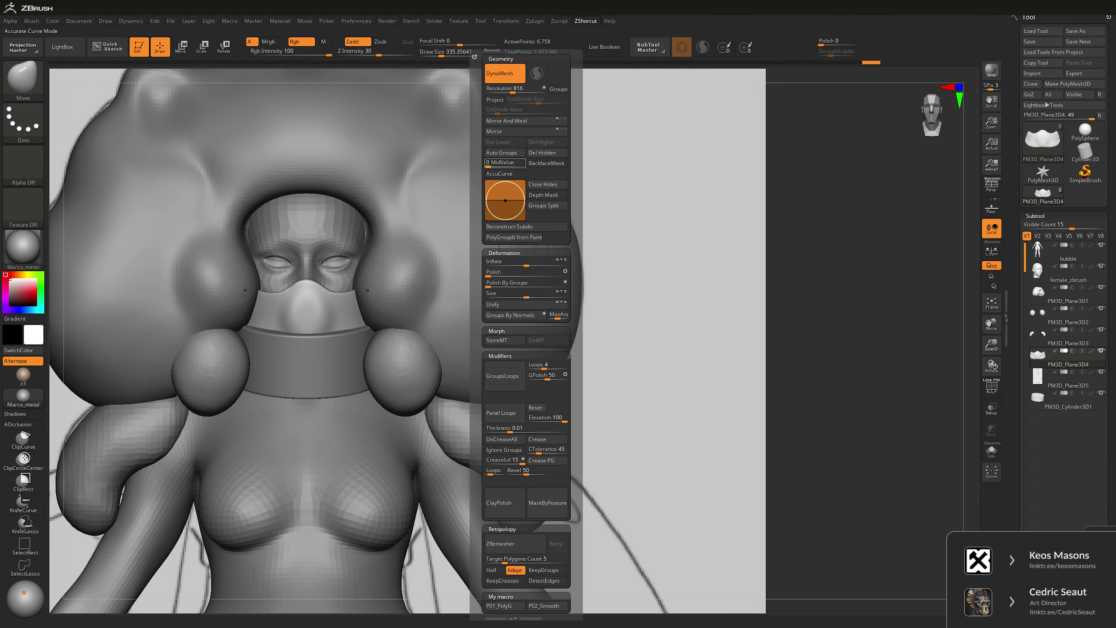
{"action": "right_click_drag", "start_coordinate": [308, 308], "coordinate": [342, 296], "text": "ctrl"}
{"action": "key", "text": "space"}
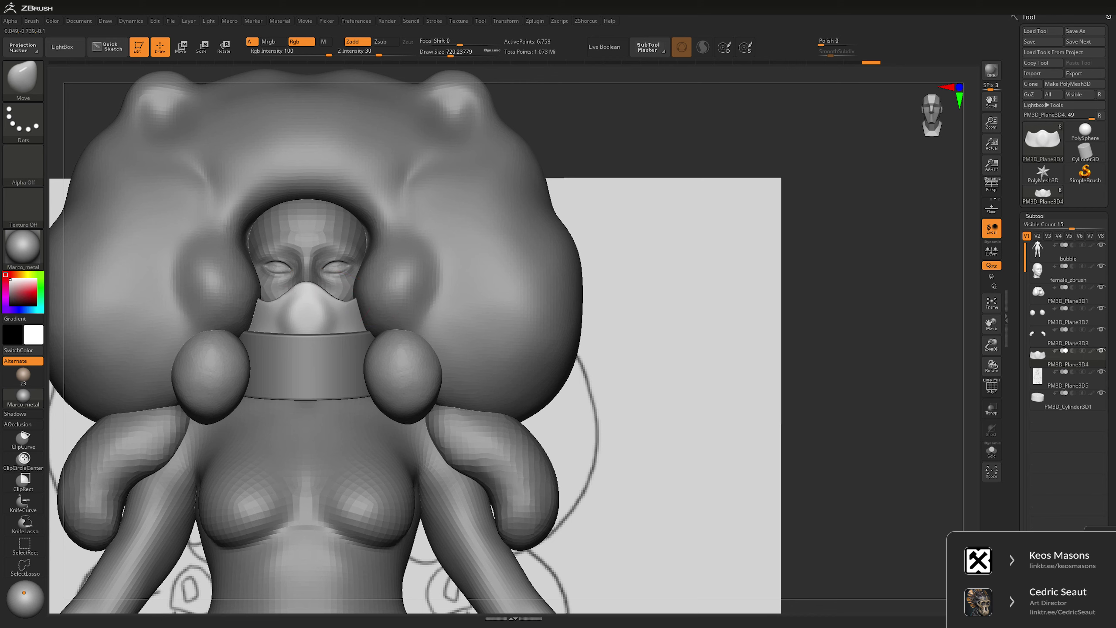
{"action": "key", "text": "space"}
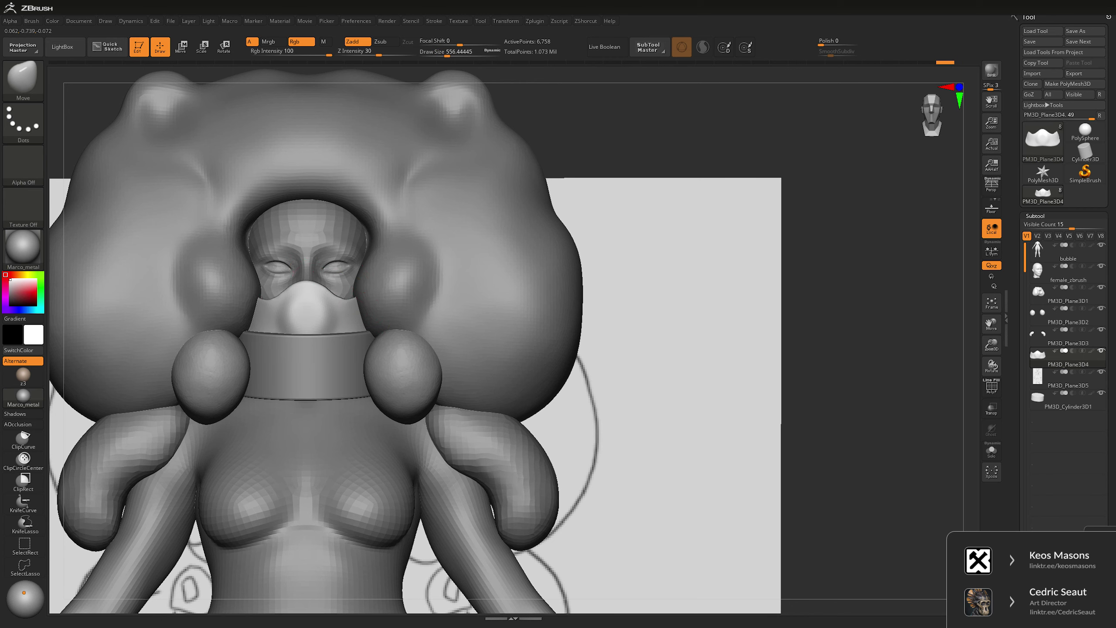
{"action": "right_click_drag", "start_coordinate": [444, 308], "coordinate": [361, 296]}
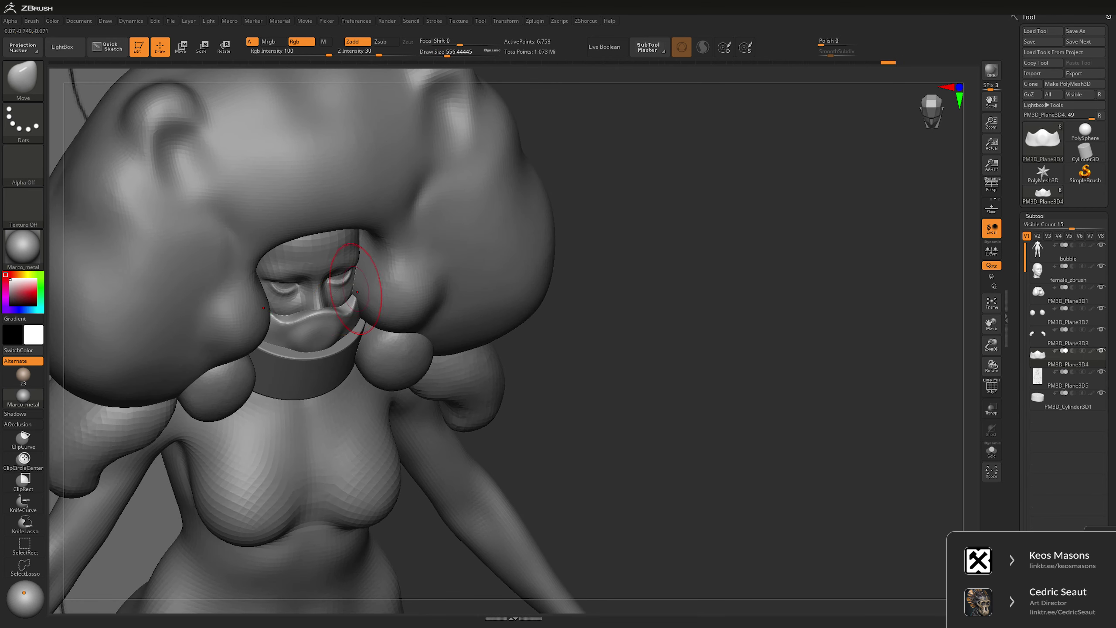
{"action": "key", "text": "space"}
{"action": "mouse_move", "coordinate": [357, 292]}
{"action": "right_mouse_down"}
{"action": "mouse_move", "coordinate": [304, 317]}
{"action": "mouse_move", "coordinate": [317, 319]}
{"action": "right_mouse_up"}
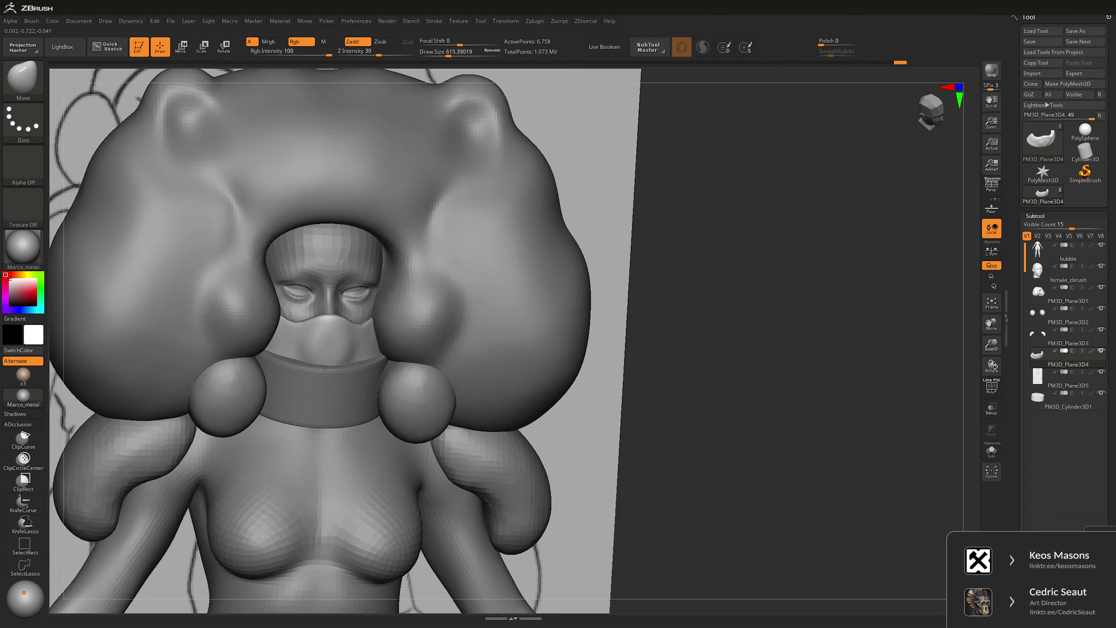
- Check the mask's fit with transparent display and compare the full figure with the front reference sketch
{"action": "key", "text": "ctrl+shift+t"}
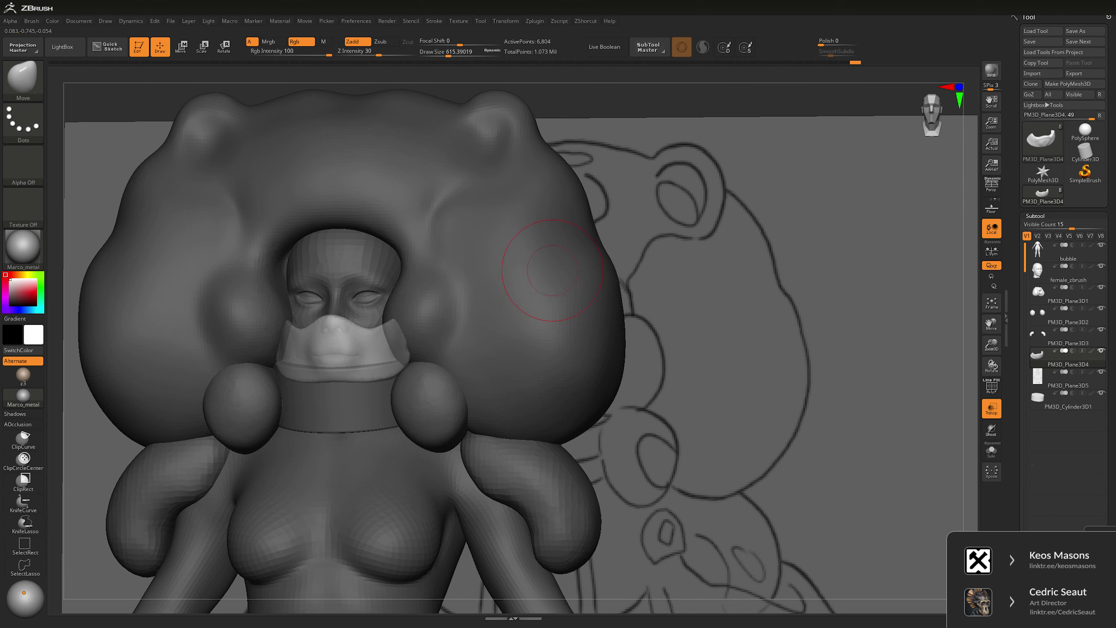
{"action": "left_click_drag", "start_coordinate": [992, 345], "coordinate": [724, 241]}
{"action": "key", "text": "ctrl+shift+t"}
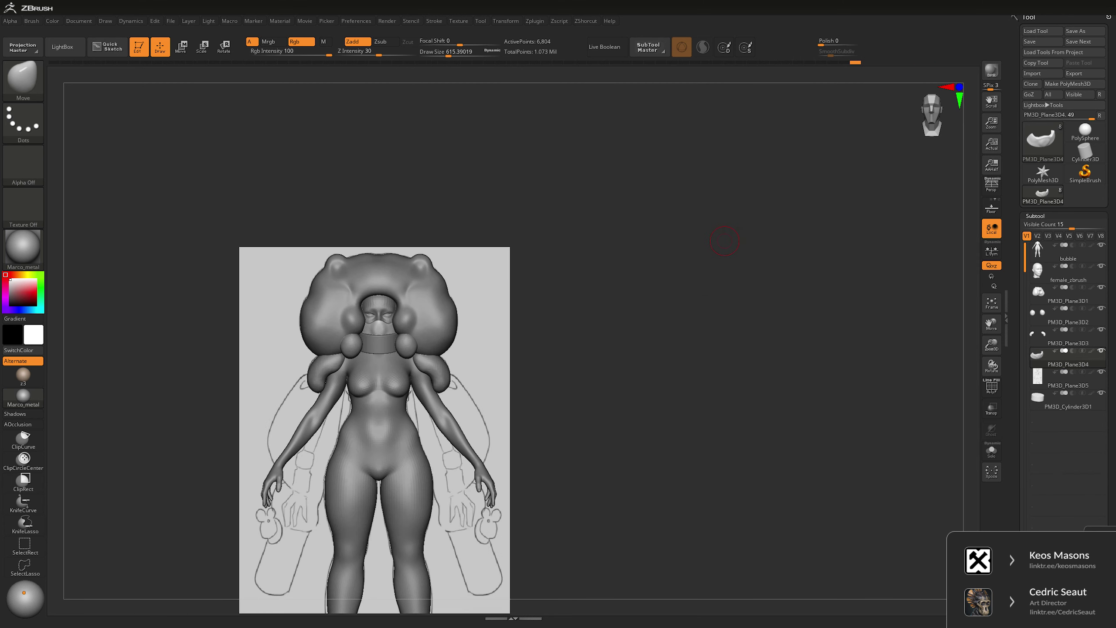
{"action": "right_click_drag", "start_coordinate": [724, 241], "coordinate": [671, 241], "text": "ctrl"}
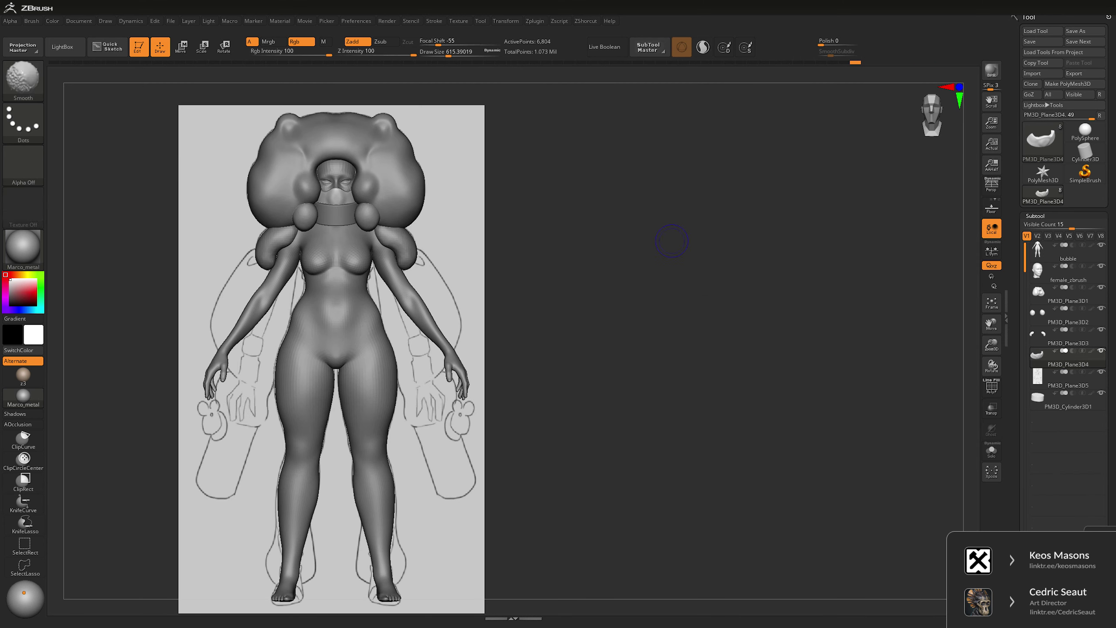
{"action": "key", "text": "space"}
{"action": "right_click_drag", "start_coordinate": [497, 317], "coordinate": [497, 302], "text": "ctrl"}
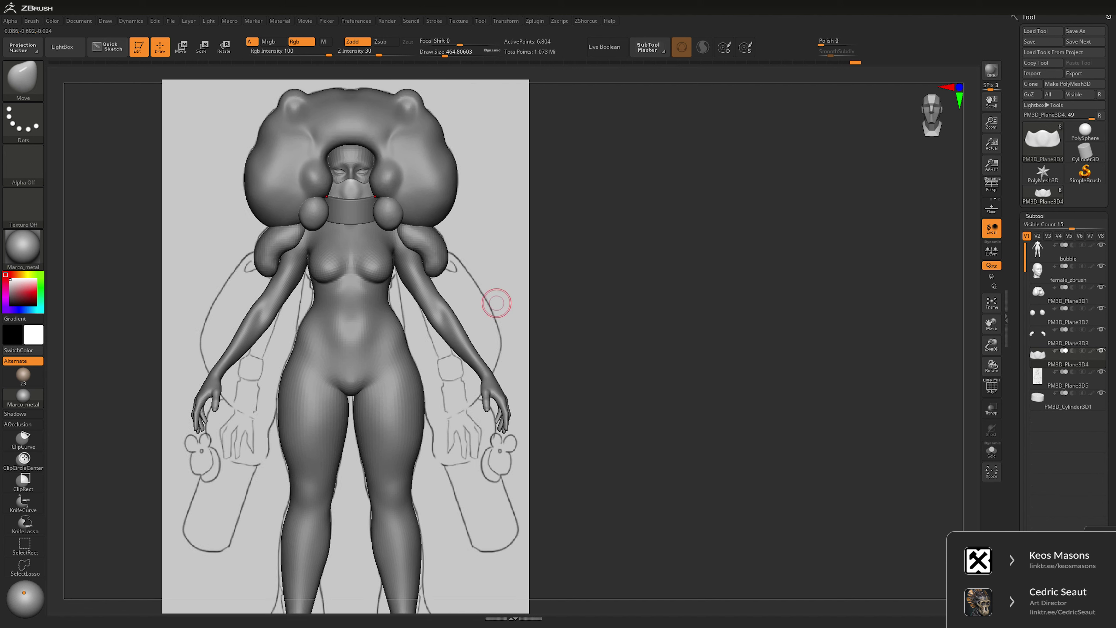
{"action": "key", "text": "space"}
- Select the body and adjust its silhouette around the arms with the Move brush, following the sketch
{"action": "left_click", "coordinate": [381, 350], "text": "alt"}
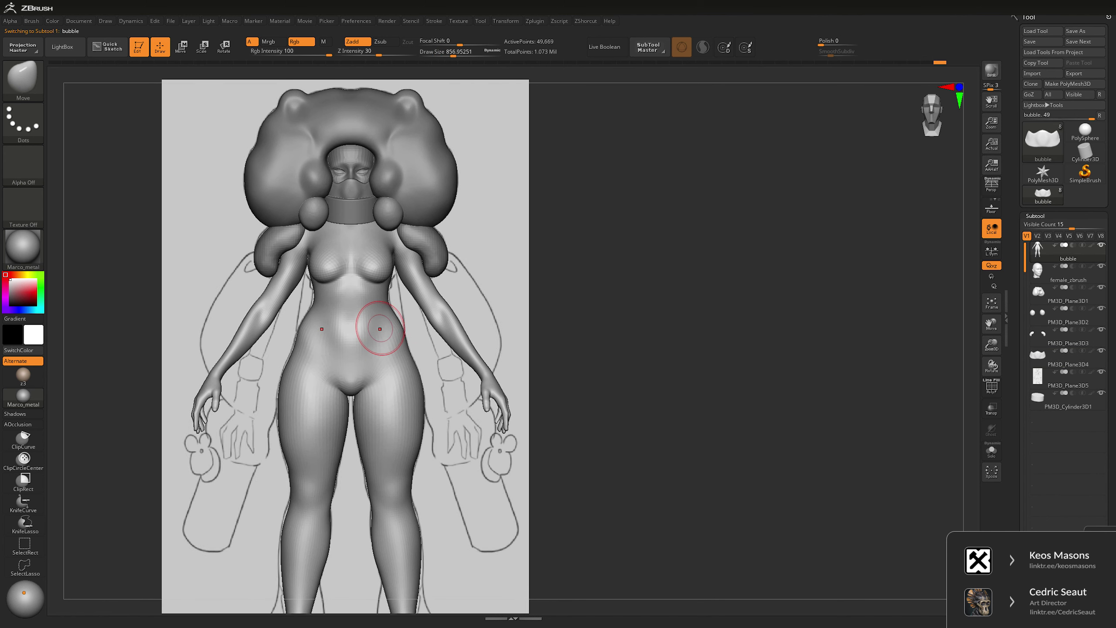
{"action": "key", "text": "space"}
{"action": "left_click", "coordinate": [481, 20]}
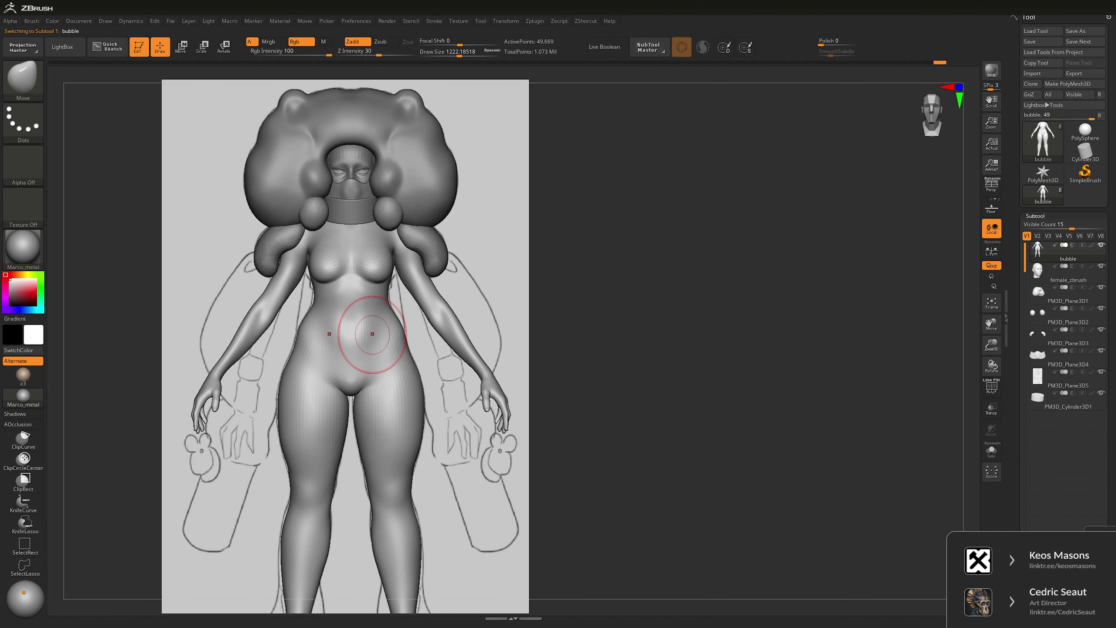
{"action": "key", "text": "ctrl+minus"}
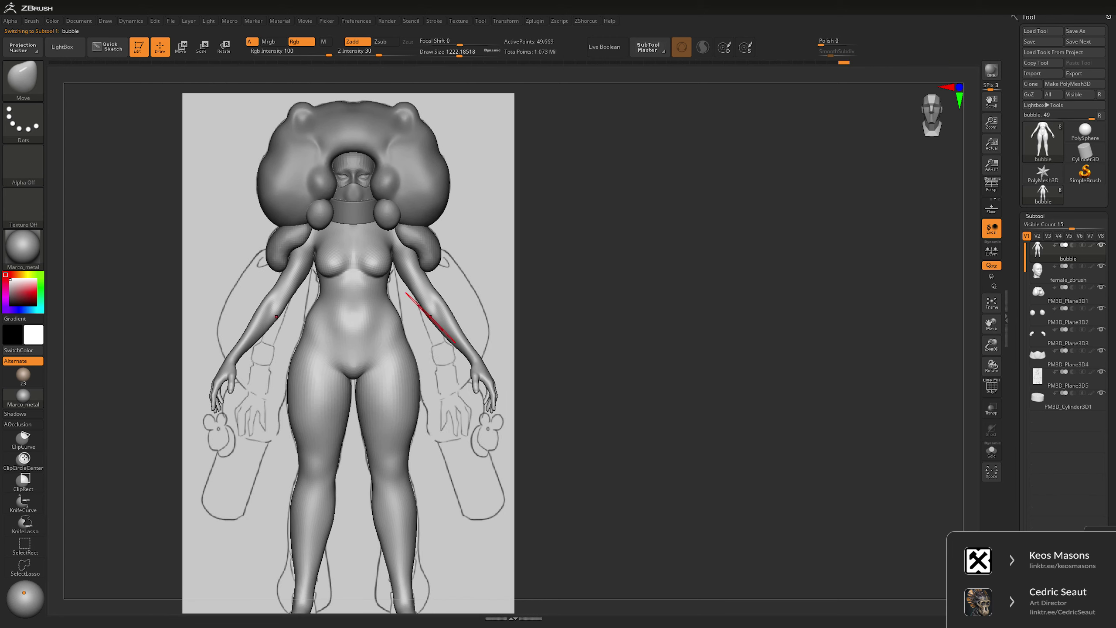
{"action": "mouse_move", "coordinate": [430, 316]}
{"action": "left_mouse_down"}
{"action": "mouse_move", "coordinate": [388, 241]}
{"action": "mouse_move", "coordinate": [510, 212]}
{"action": "left_mouse_up"}
{"action": "key", "text": "space"}
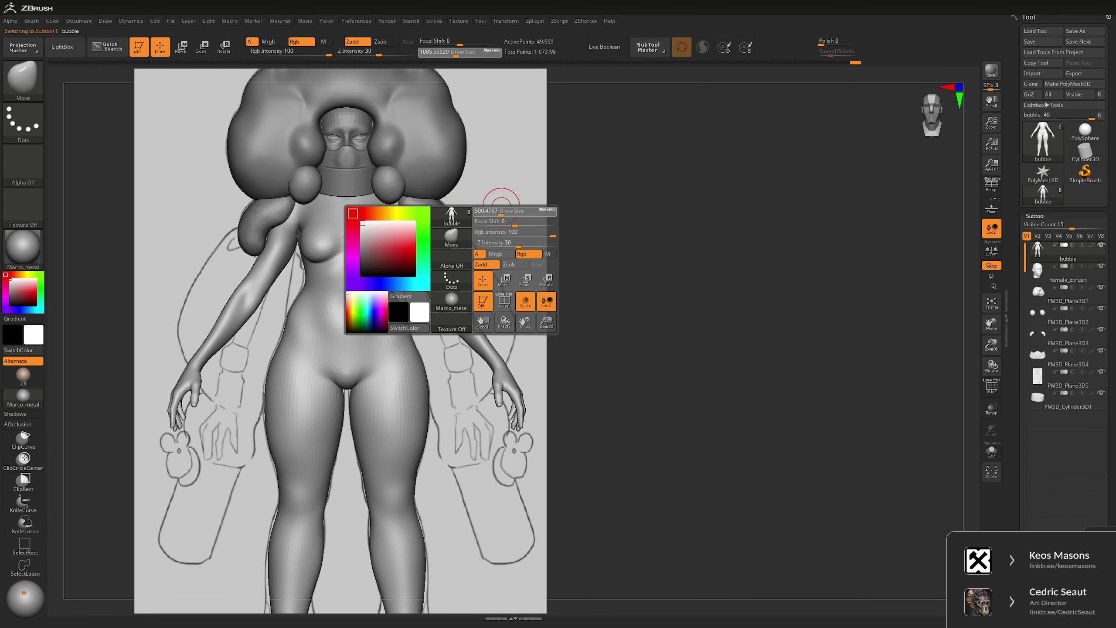
{"action": "key", "text": "ctrl+plus"}
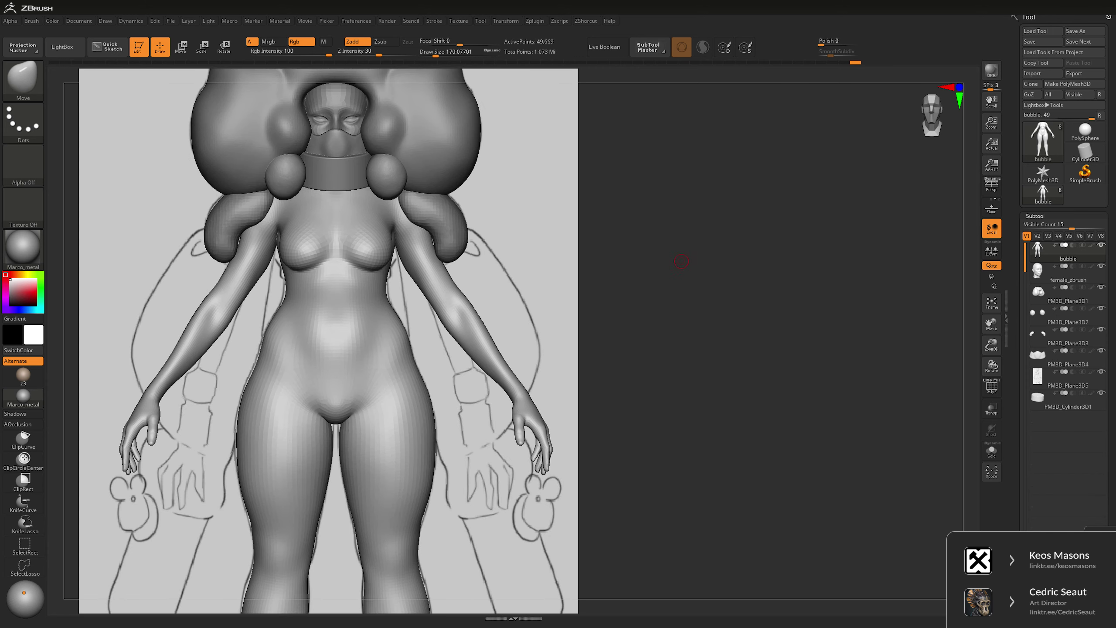
- Turn on transparent display, duplicate the body, isolate the copy and subdivide it for a smoother mask
{"action": "left_click_drag", "start_coordinate": [690, 246], "coordinate": [690, 269], "text": "alt"}
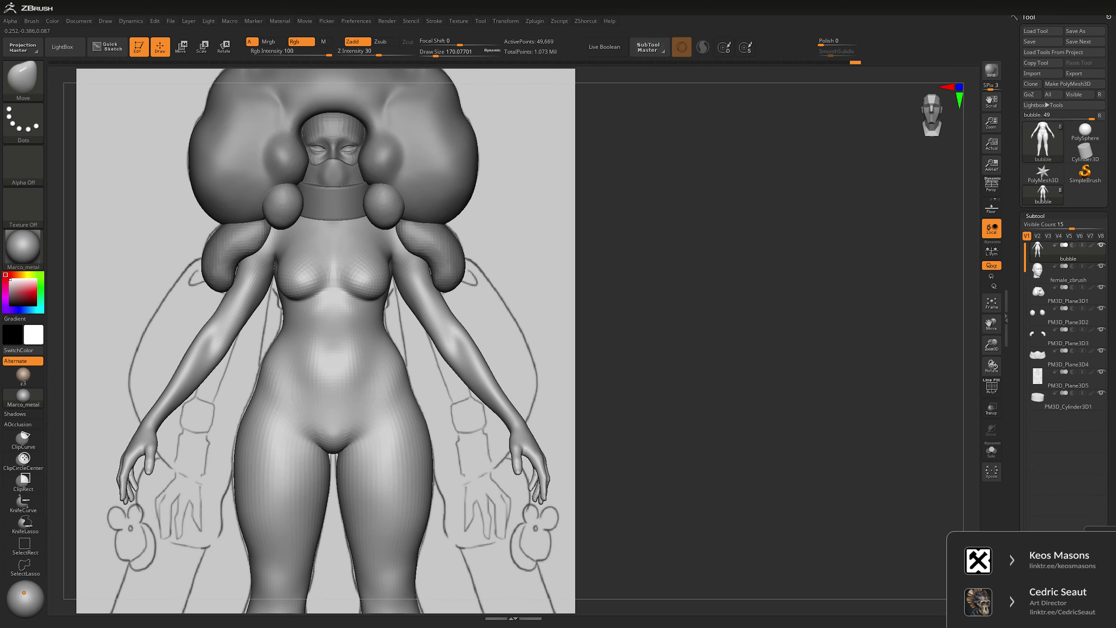
{"action": "key", "text": "t"}
{"action": "scroll", "coordinate": [649, 256], "scroll_direction": "up", "scroll_amount": 3}
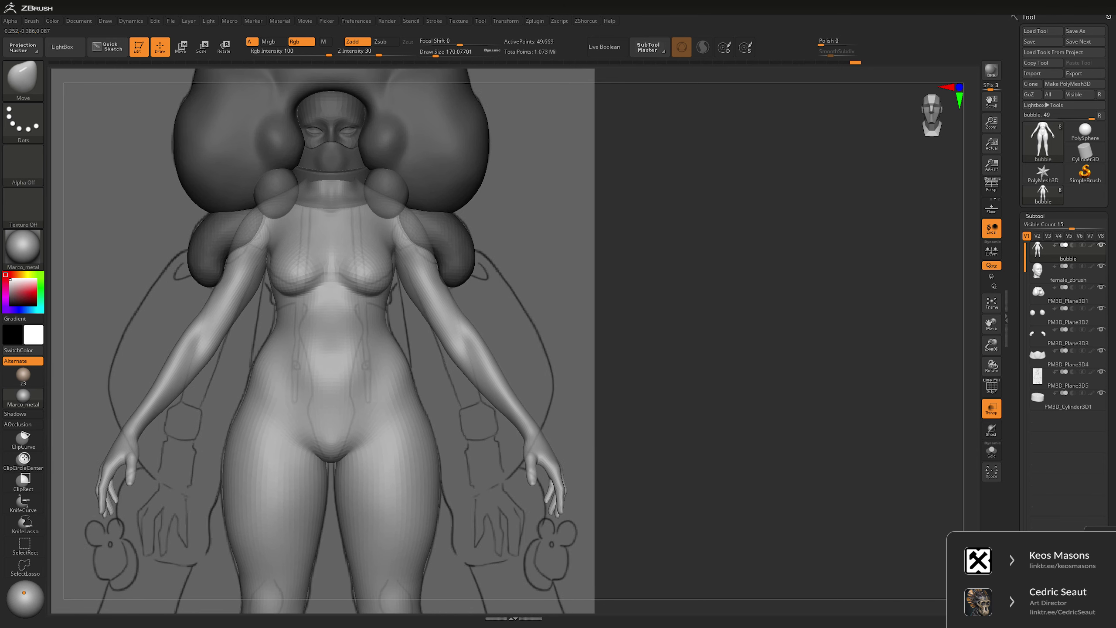
{"action": "key", "text": "ctrl+shift+d"}
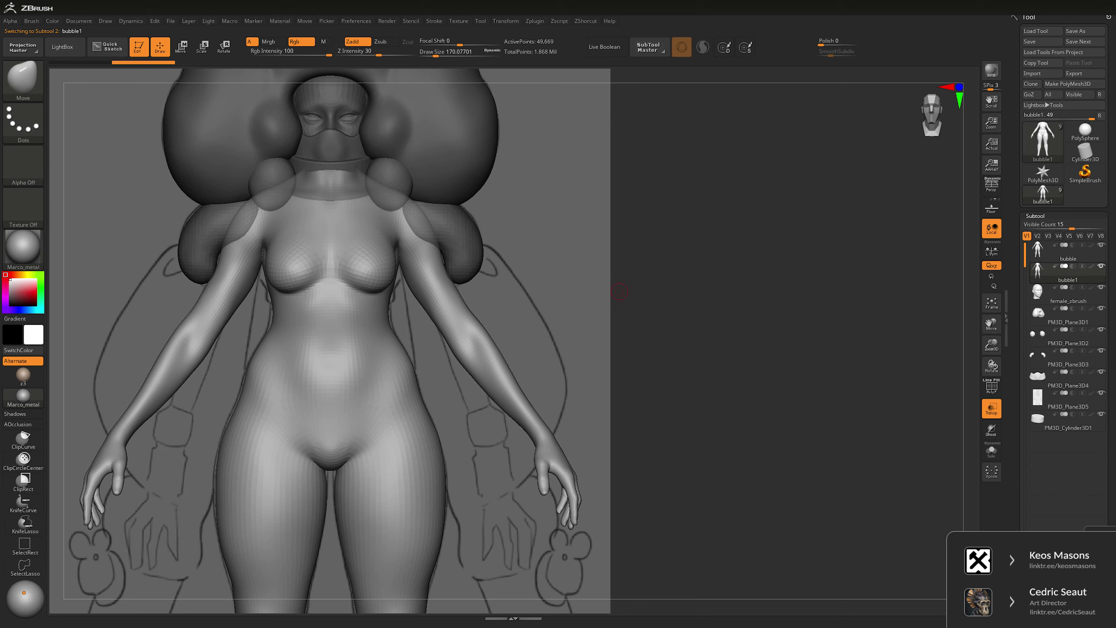
{"action": "left_click", "coordinate": [991, 450]}
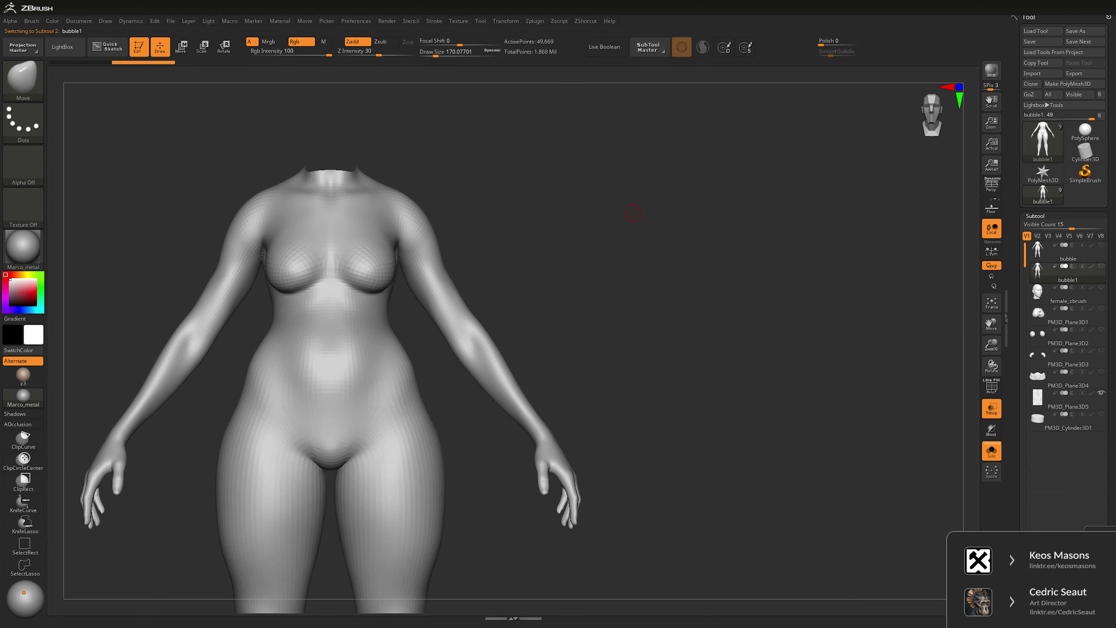
{"action": "key", "text": "ctrl+shift+s"}
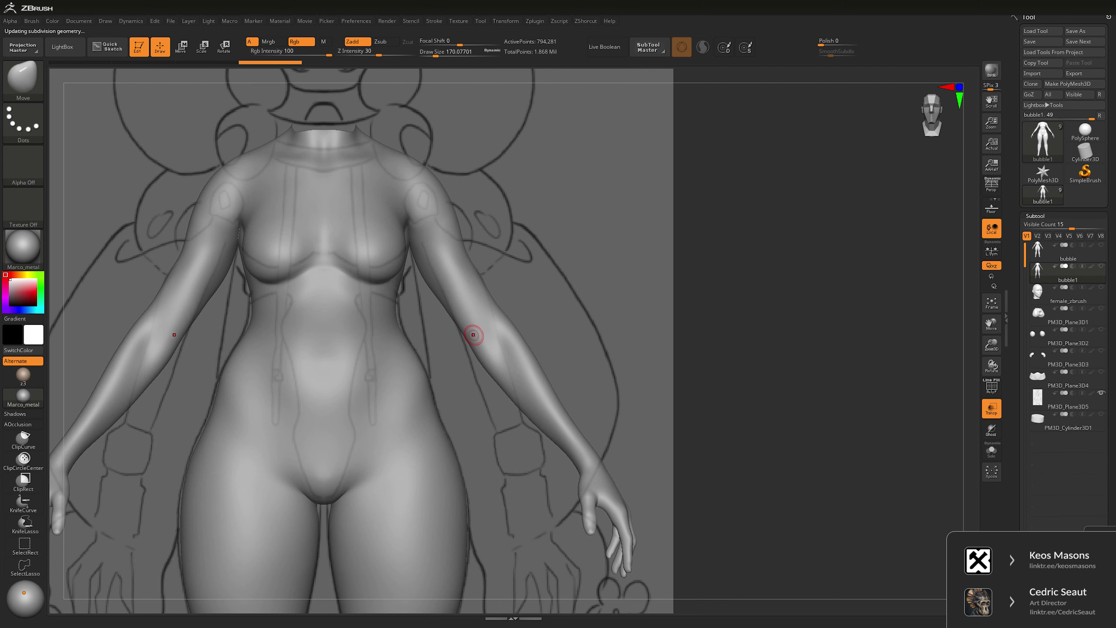
- Mask the bodysuit shape on the copy's front: an under-bust band and a central panel narrowing to the crotch, following the sketch
{"action": "key", "text": "ctrl"}
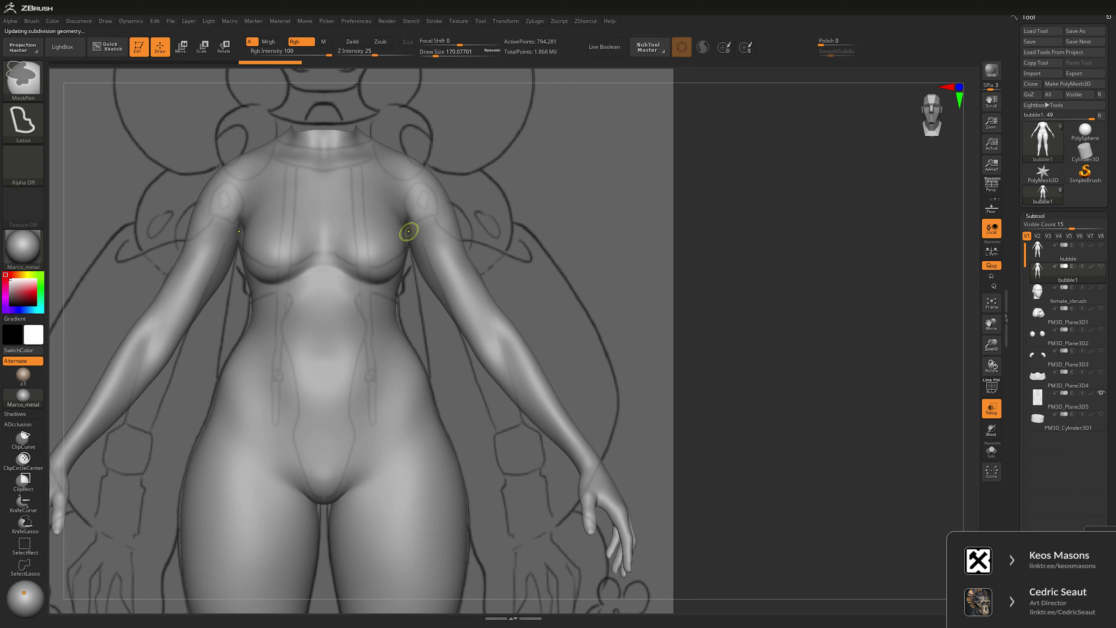
{"action": "mouse_move", "coordinate": [409, 289]}
{"action": "left_mouse_down", "text": "ctrl"}
{"action": "mouse_move", "coordinate": [411, 246]}
{"action": "mouse_move", "coordinate": [398, 304]}
{"action": "mouse_move", "coordinate": [355, 296]}
{"action": "mouse_move", "coordinate": [368, 326]}
{"action": "mouse_move", "coordinate": [361, 382]}
{"action": "mouse_move", "coordinate": [327, 506]}
{"action": "mouse_move", "coordinate": [312, 254]}
{"action": "mouse_move", "coordinate": [372, 267]}
{"action": "mouse_move", "coordinate": [406, 240]}
{"action": "mouse_move", "coordinate": [238, 244]}
{"action": "mouse_move", "coordinate": [54, 139]}
{"action": "left_mouse_up", "text": "ctrl"}
{"action": "left_click", "coordinate": [992, 450]}
{"action": "key", "text": "ctrl"}
{"action": "key", "text": "space"}
{"action": "mouse_move", "coordinate": [396, 281]}
{"action": "left_mouse_down"}
{"action": "mouse_move", "coordinate": [450, 286]}
{"action": "mouse_move", "coordinate": [439, 304]}
{"action": "mouse_move", "coordinate": [462, 302]}
{"action": "left_mouse_up"}
{"action": "key", "text": "space"}
{"action": "left_click_drag", "start_coordinate": [505, 289], "coordinate": [747, 202]}
{"action": "scroll", "coordinate": [695, 217], "scroll_direction": "up", "scroll_amount": 5}
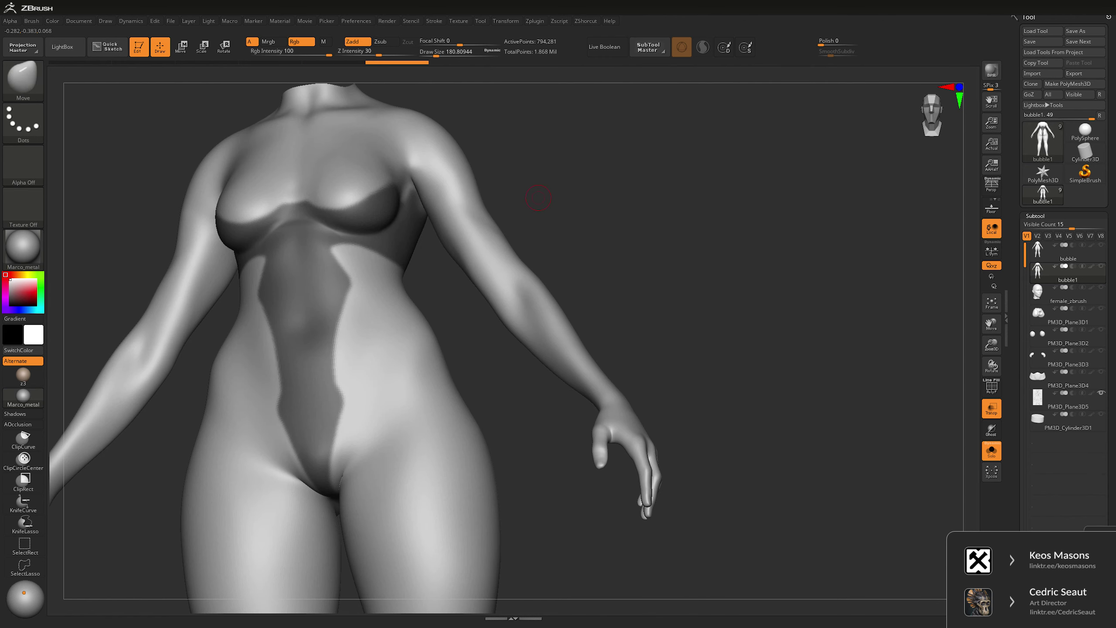
- Extend the bodysuit mask around the sides and back, with a scalloped upper edge and a strip narrowing between the buttocks
{"action": "key", "text": "ctrl"}
{"action": "left_click_drag", "start_coordinate": [434, 208], "coordinate": [656, 172]}
{"action": "scroll", "coordinate": [314, 431], "scroll_direction": "down", "scroll_amount": 3}
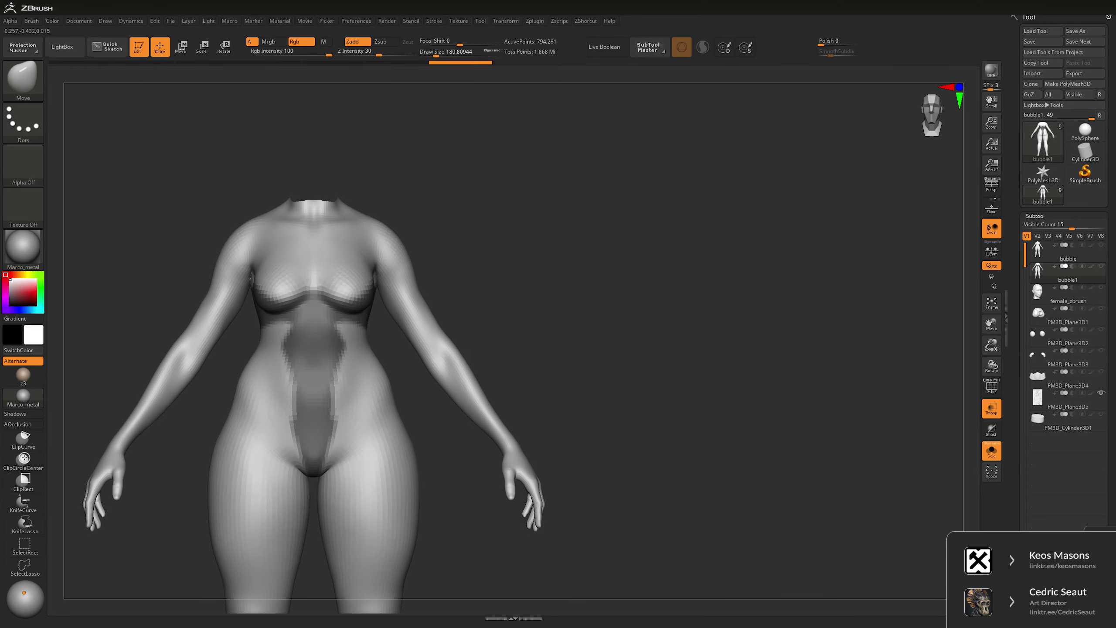
{"action": "mouse_move", "coordinate": [711, 266]}
{"action": "left_mouse_down"}
{"action": "mouse_move", "coordinate": [720, 247]}
{"action": "mouse_move", "coordinate": [527, 255]}
{"action": "mouse_move", "coordinate": [760, 217]}
{"action": "mouse_move", "coordinate": [370, 282]}
{"action": "left_mouse_up"}
{"action": "key", "text": "ctrl"}
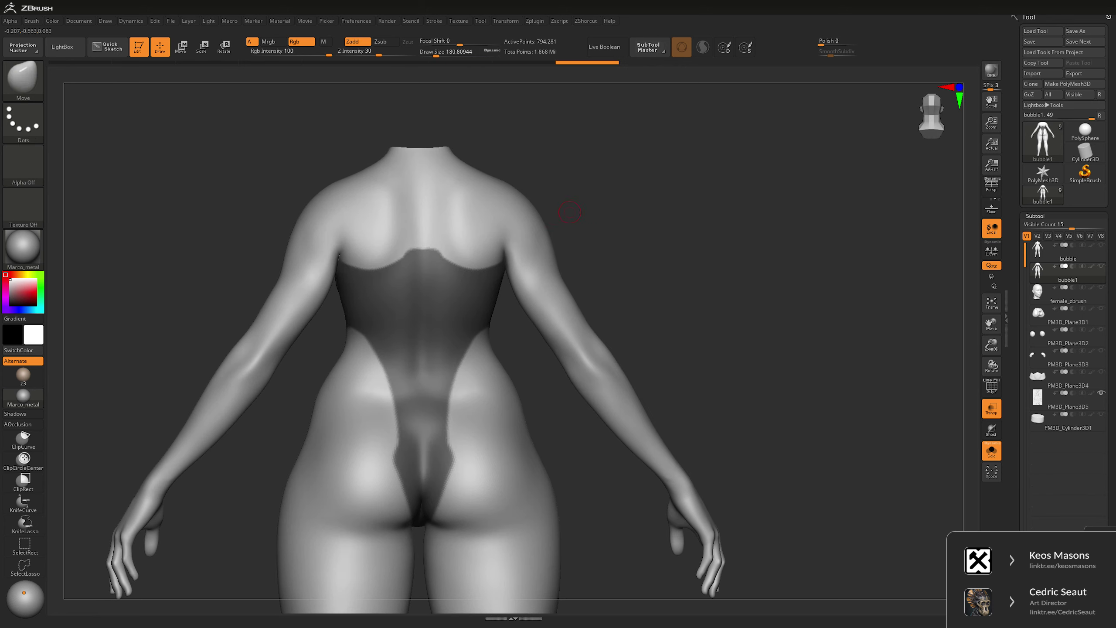
{"action": "left_click_drag", "start_coordinate": [517, 216], "coordinate": [432, 197], "text": "alt"}
{"action": "mouse_move", "coordinate": [440, 308]}
{"action": "left_mouse_down"}
{"action": "mouse_move", "coordinate": [652, 314]}
{"action": "mouse_move", "coordinate": [712, 222]}
{"action": "left_mouse_up"}
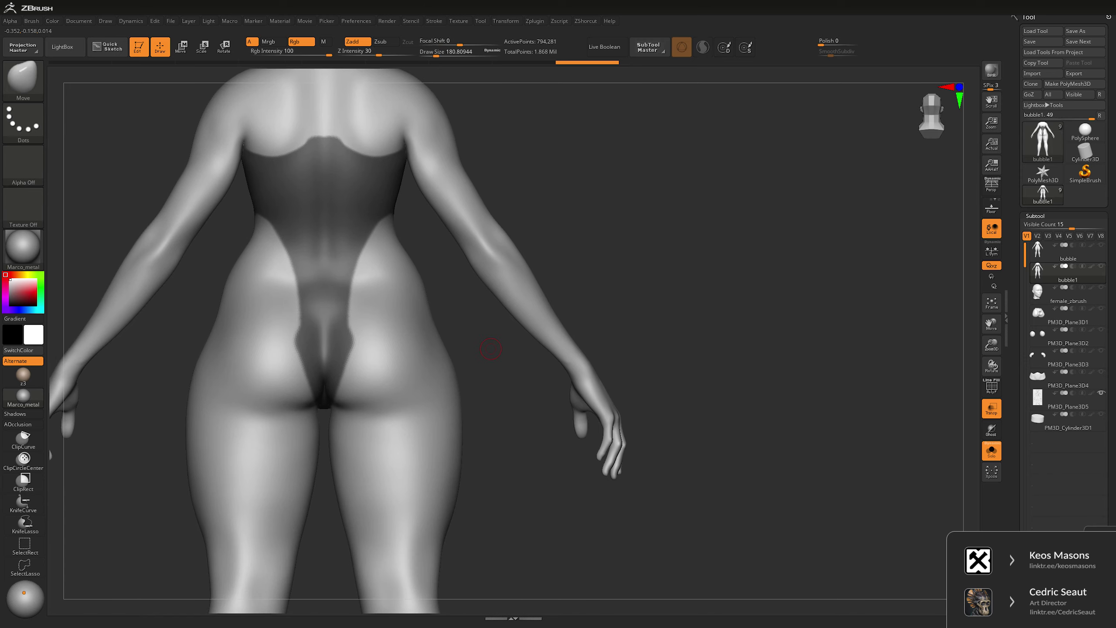
{"action": "mouse_move", "coordinate": [614, 275]}
{"action": "left_mouse_down"}
{"action": "mouse_move", "coordinate": [668, 276]}
{"action": "mouse_move", "coordinate": [624, 276]}
{"action": "mouse_move", "coordinate": [624, 308]}
{"action": "mouse_move", "coordinate": [703, 309]}
{"action": "mouse_move", "coordinate": [651, 309]}
{"action": "mouse_move", "coordinate": [625, 264]}
{"action": "mouse_move", "coordinate": [600, 289]}
{"action": "left_mouse_up"}
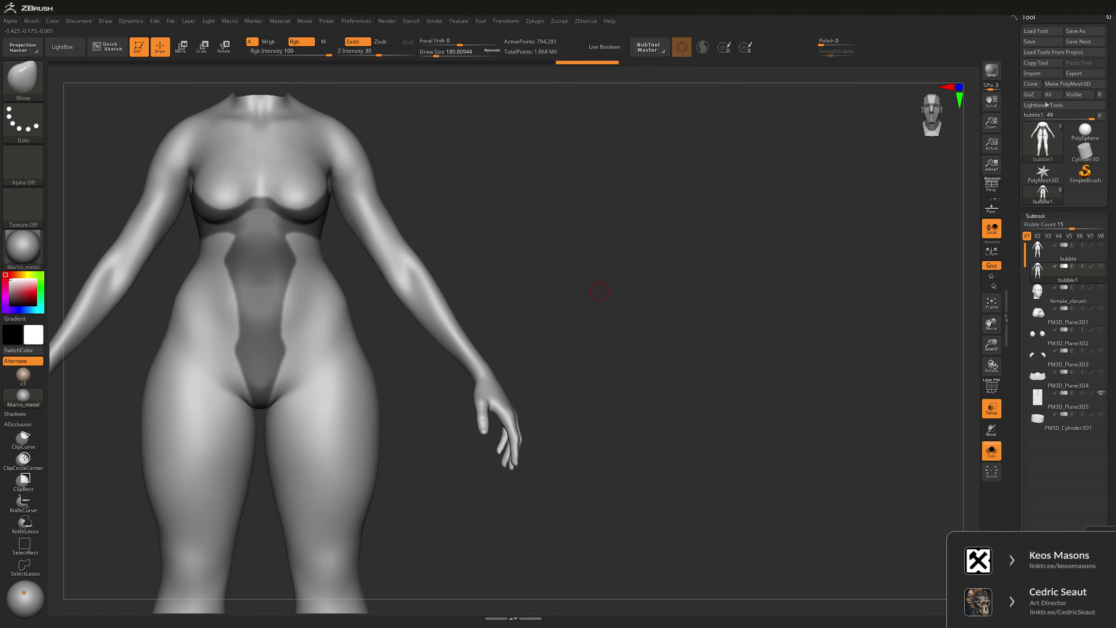
- Isolate the masked bodysuit area of the copy and delete the hidden rest of the body
{"action": "key", "text": "ctrl"}
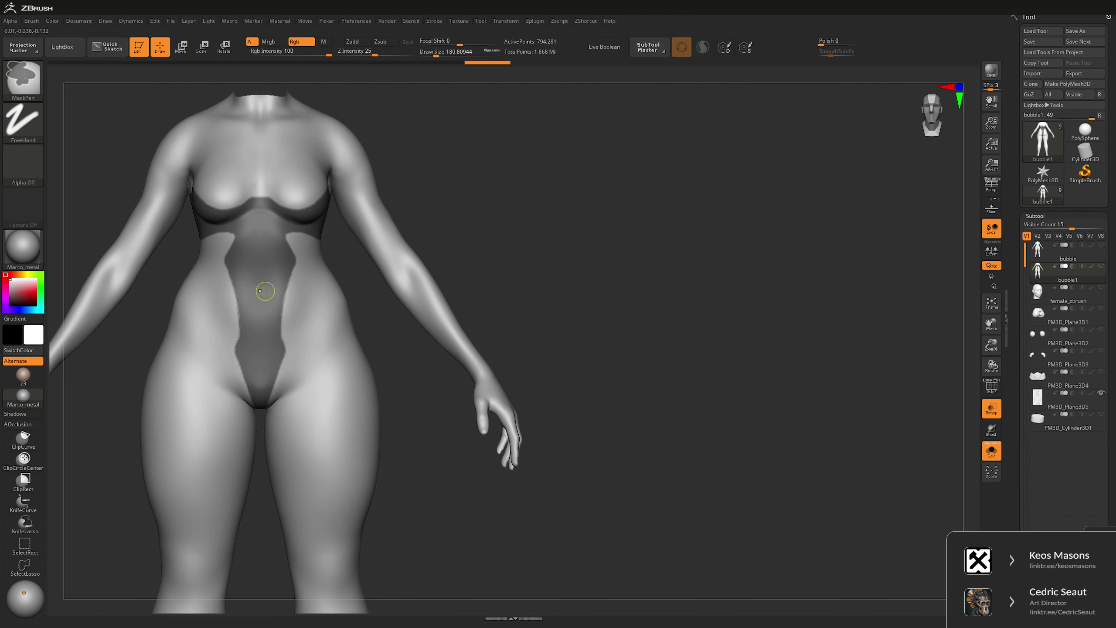
{"action": "left_click", "coordinate": [264, 291], "text": "ctrl+shift"}
{"action": "left_click", "coordinate": [586, 21]}
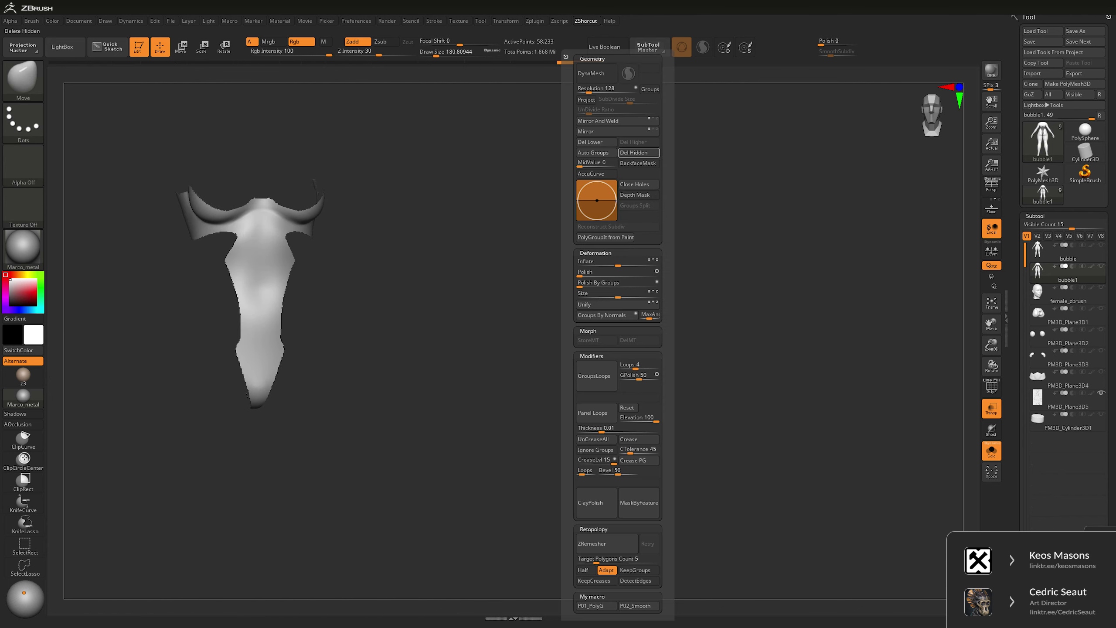
{"action": "left_click", "coordinate": [639, 153]}
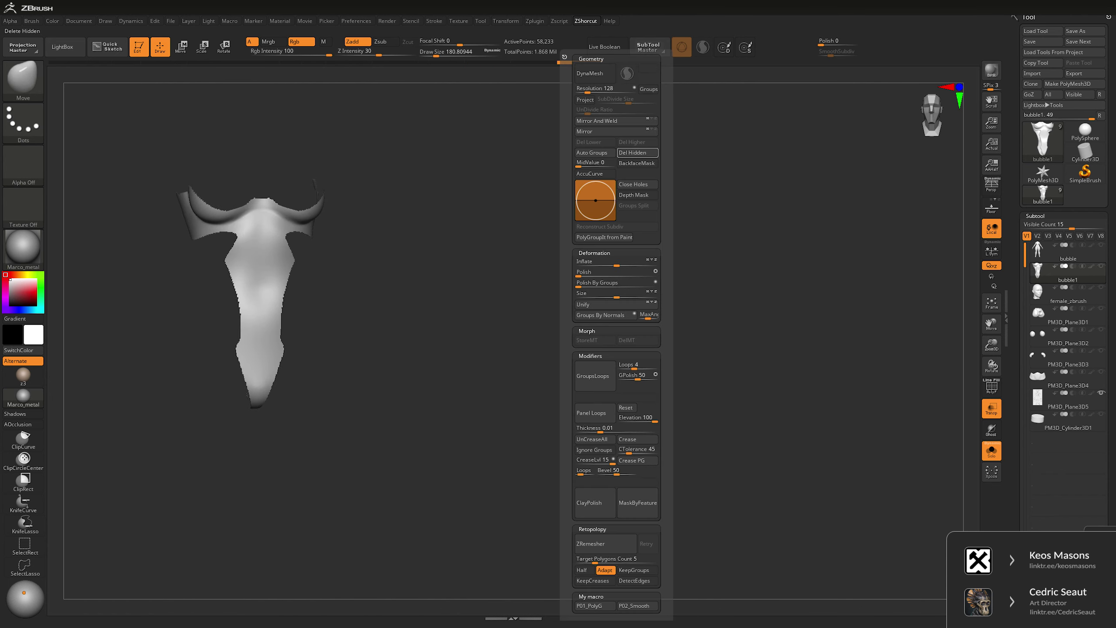
- Apply GroupsLoops with 4 loops and GPolish 50 to clean up the border of the isolated bodysuit piece
{"action": "left_click_drag", "start_coordinate": [525, 317], "coordinate": [522, 340]}
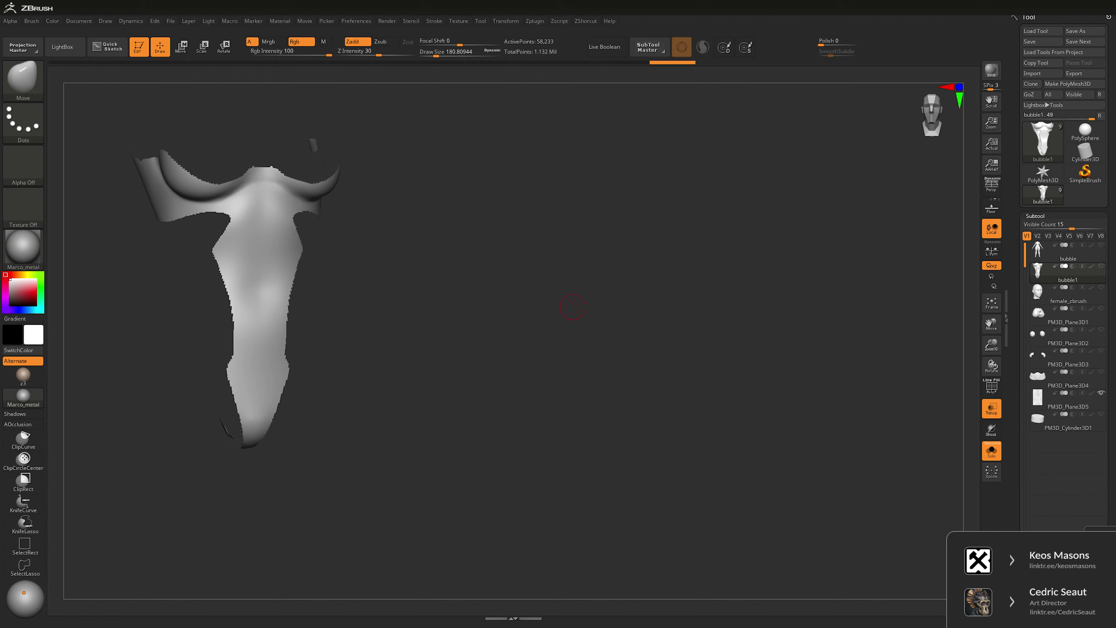
{"action": "key", "text": "space"}
{"action": "left_click", "coordinate": [550, 375]}
- Place the transform gizmo on the bodysuit's front panel and adjust the piece slightly with the Size deformation
{"action": "key", "text": "w"}
{"action": "left_click", "coordinate": [263, 302]}
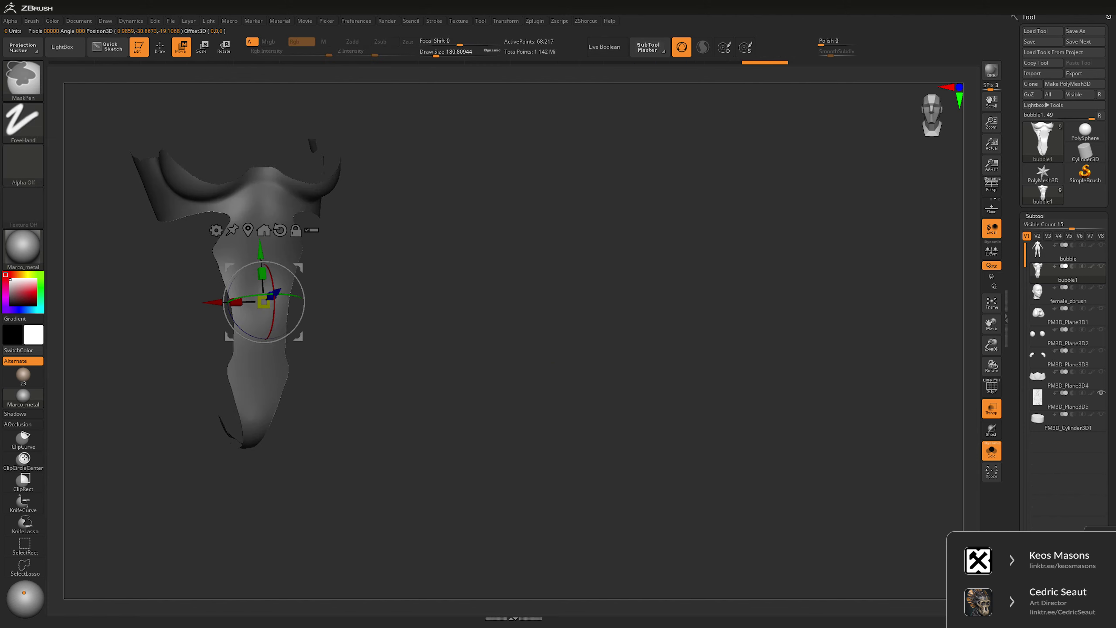
{"action": "key", "text": "space"}
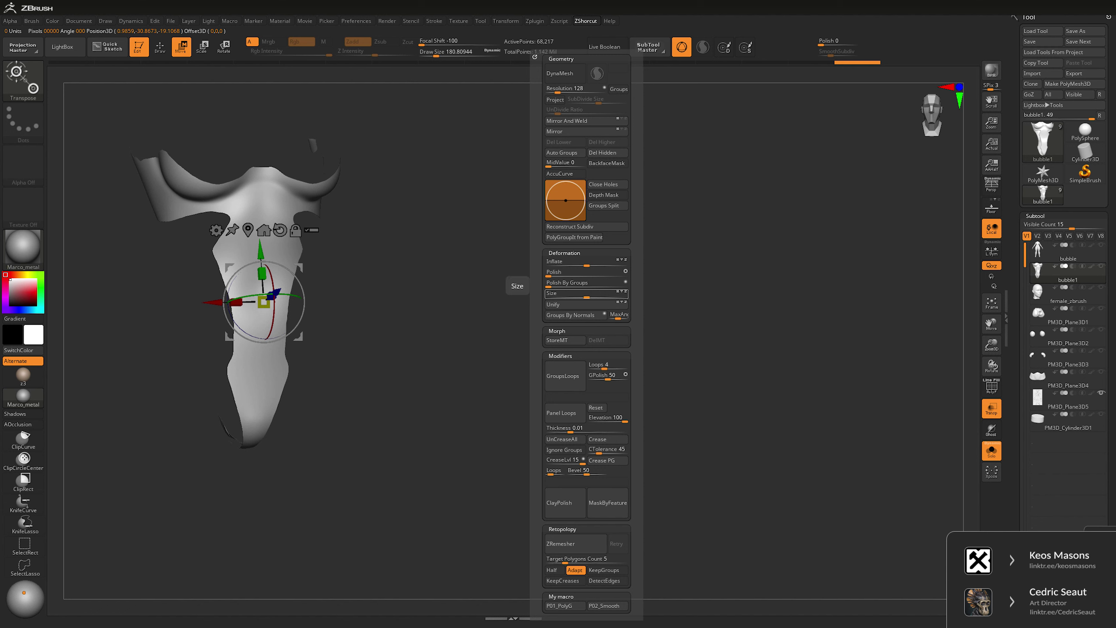
{"action": "left_click_drag", "start_coordinate": [587, 294], "coordinate": [528, 262]}
{"action": "key", "text": "space"}
{"action": "left_click_drag", "start_coordinate": [395, 352], "coordinate": [440, 352], "text": "shift"}
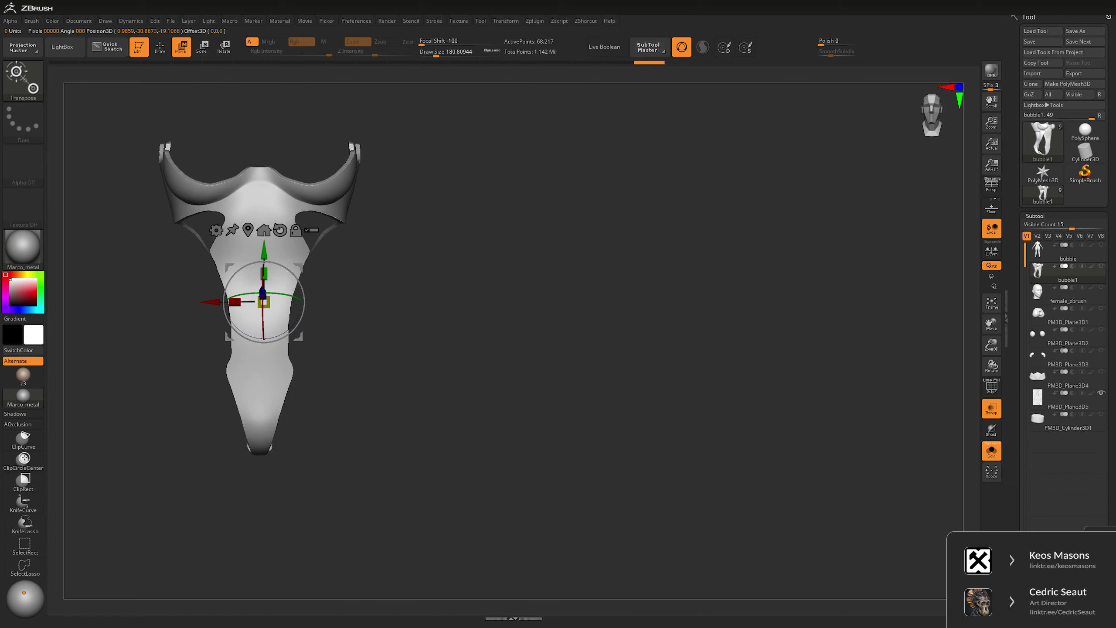
- Turn off solo and transparent display and show all the other subtools around the bodysuit again
{"action": "left_click", "coordinate": [992, 451]}
{"action": "scroll", "coordinate": [264, 308], "scroll_direction": "down", "scroll_amount": 5}
{"action": "left_click", "coordinate": [992, 408]}
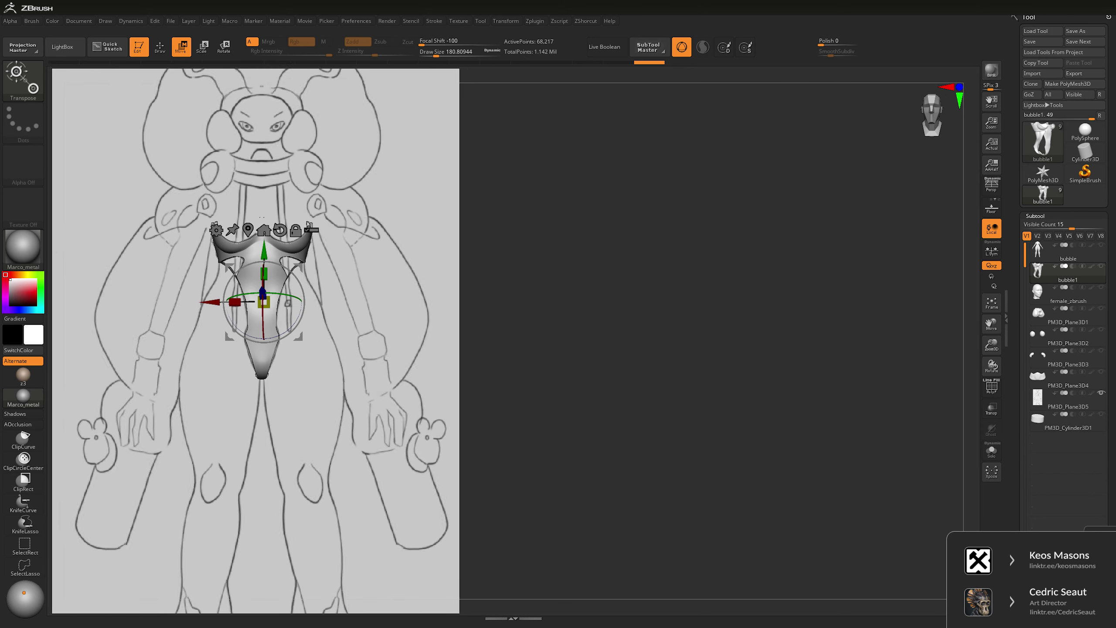
{"action": "left_click", "coordinate": [1101, 266], "text": "shift"}
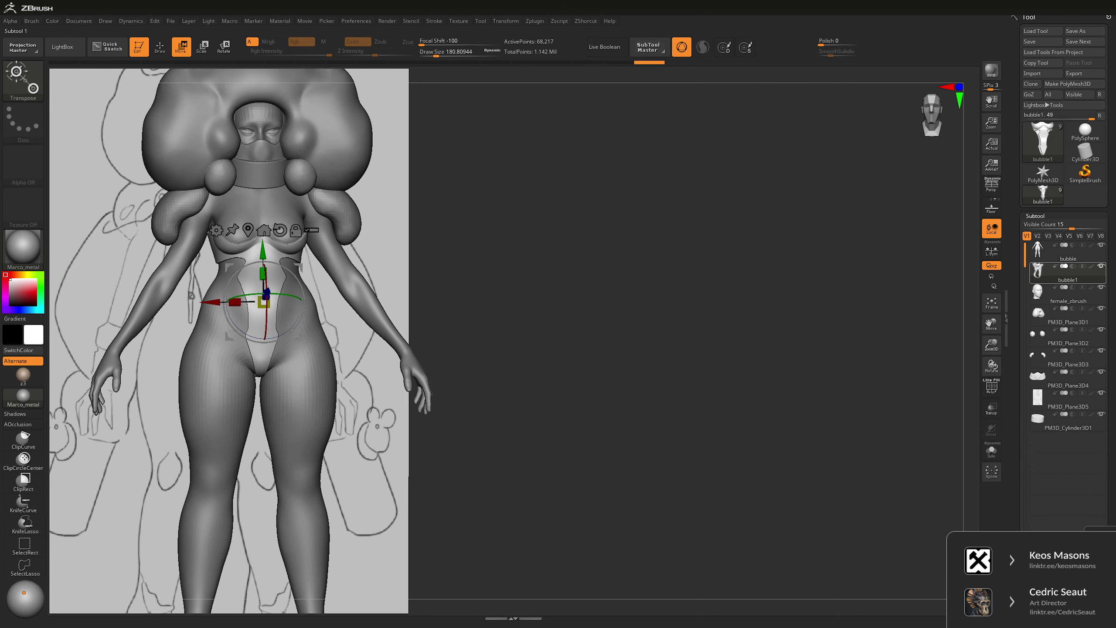
{"action": "scroll", "coordinate": [234, 291], "scroll_direction": "up", "scroll_amount": 5}
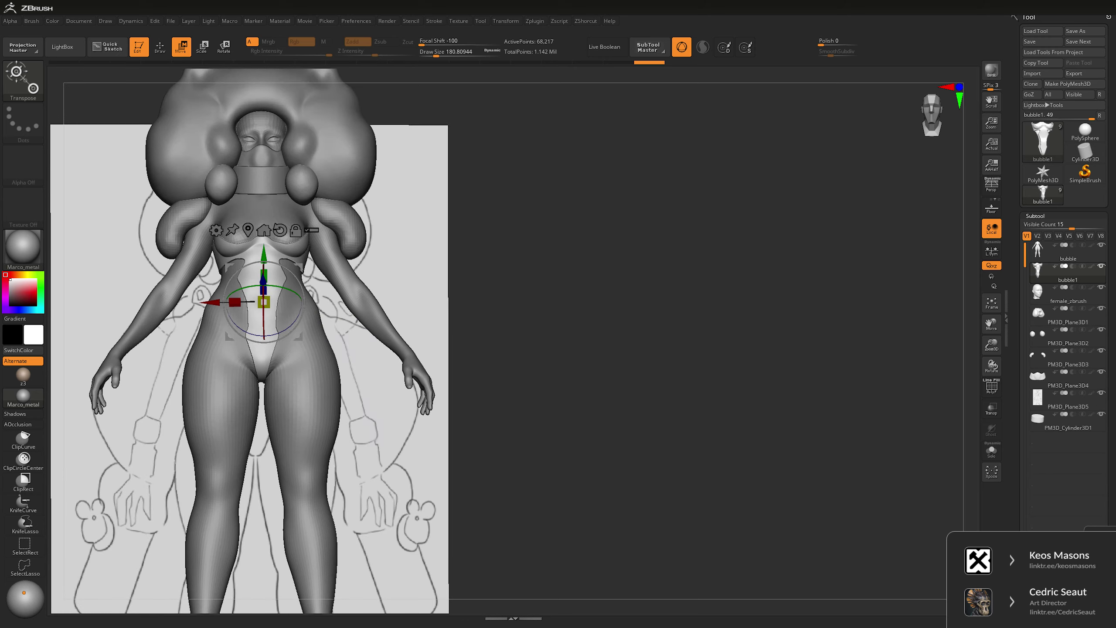
- Switch to the Move brush and examine the bodysuit's fit on the torso from a three-quarter angle
{"action": "key", "text": "q"}
{"action": "key", "text": "b"}
{"action": "key", "text": "m"}
{"action": "key", "text": "v"}
{"action": "scroll", "coordinate": [261, 375], "scroll_direction": "down", "scroll_amount": 4}
{"action": "mouse_move", "coordinate": [572, 352]}
{"action": "left_mouse_down"}
{"action": "mouse_move", "coordinate": [506, 352]}
{"action": "mouse_move", "coordinate": [623, 200]}
{"action": "left_mouse_up"}
{"action": "scroll", "coordinate": [710, 242], "scroll_direction": "up", "scroll_amount": 3}
{"action": "left_click_drag", "start_coordinate": [710, 242], "coordinate": [740, 219]}
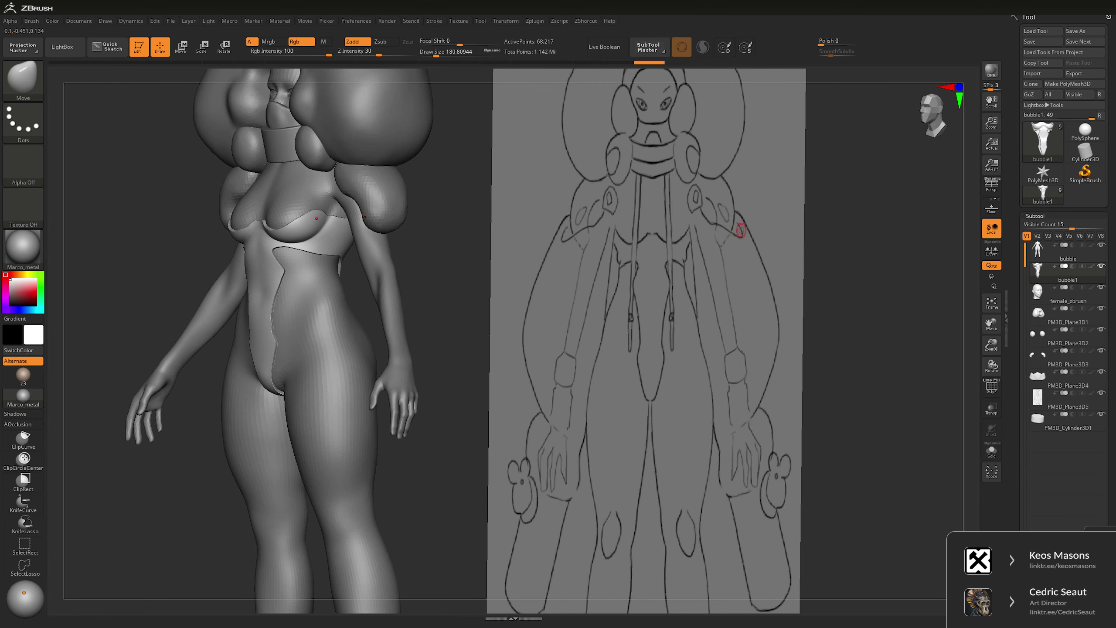
- Try remeshing the open bodysuit piece with DynaMesh at resolution 240
{"action": "key", "text": "ctrl"}
{"action": "key", "text": "space"}
{"action": "left_click", "coordinate": [447, 73]}
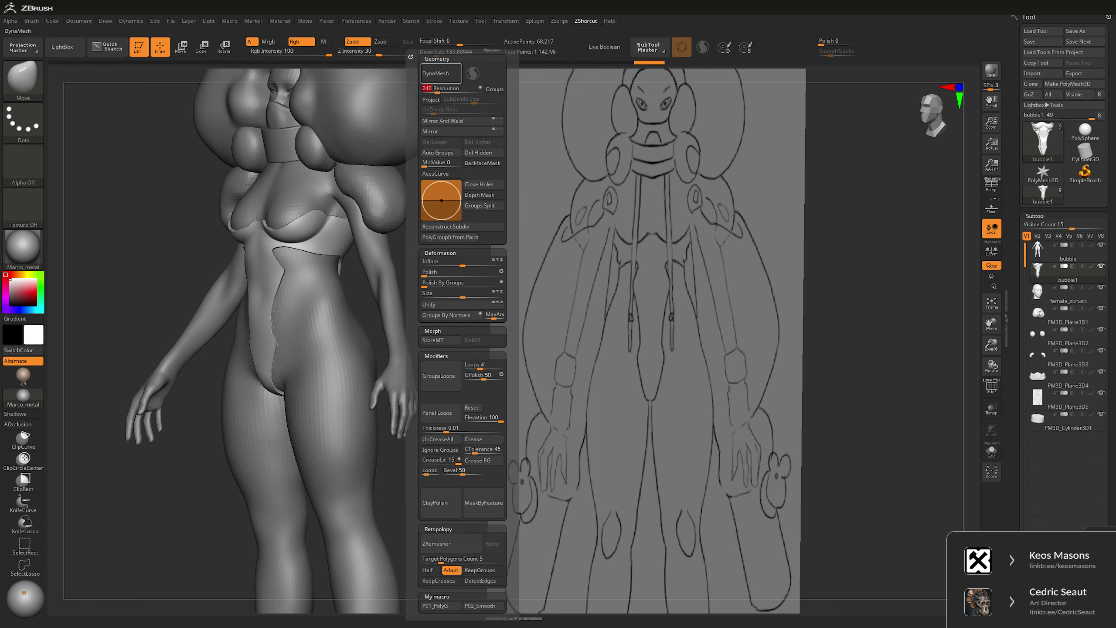
{"action": "key", "text": "space"}
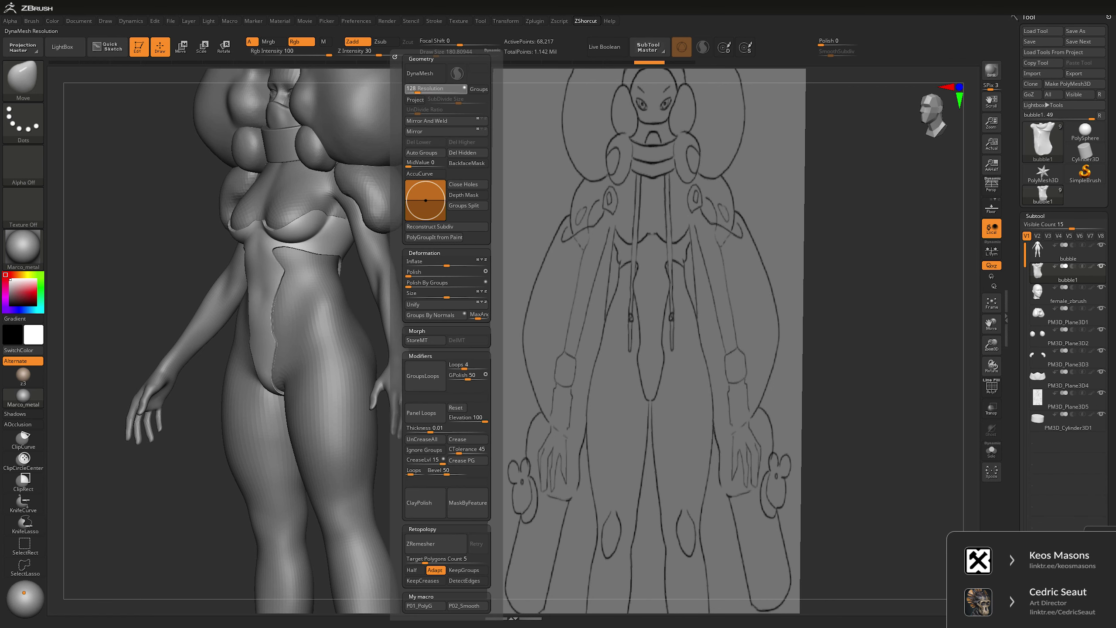
{"action": "left_click", "coordinate": [435, 81]}
{"action": "left_click_drag", "start_coordinate": [433, 192], "coordinate": [818, 264], "text": "shift"}
{"action": "key", "text": "space"}
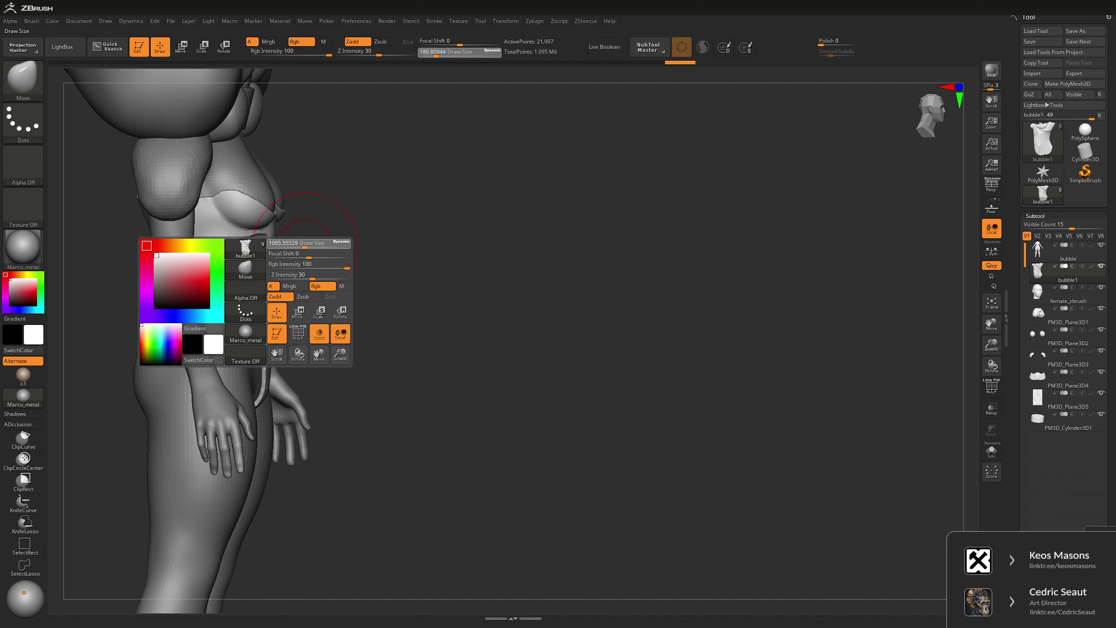
{"action": "key", "text": "ctrl"}
{"action": "left_click", "coordinate": [547, 299], "text": "ctrl"}
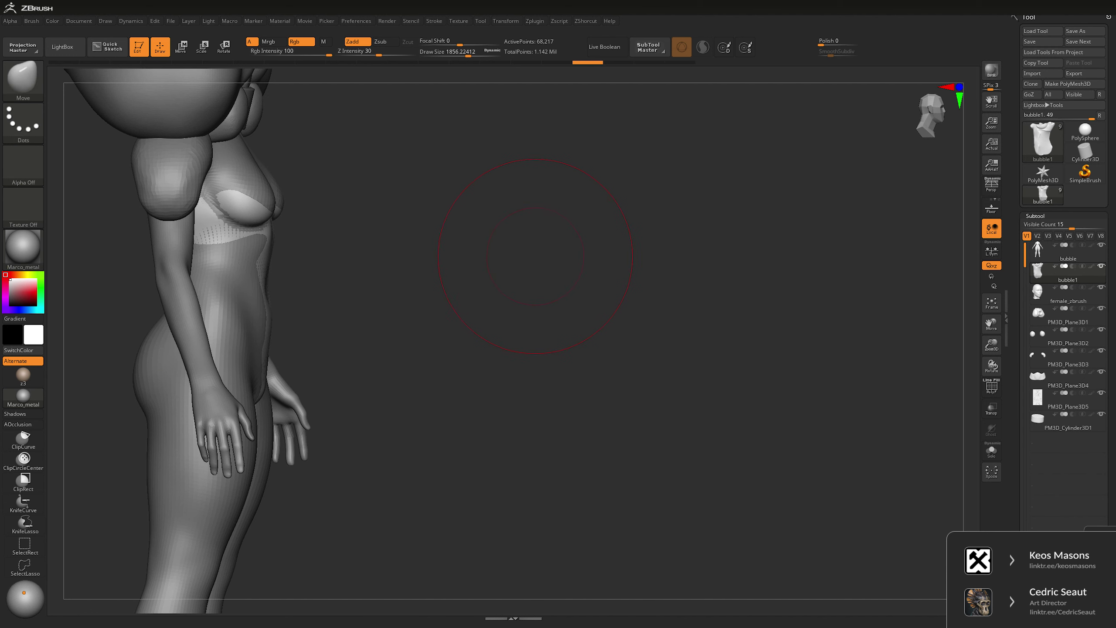
- Inflate the bodysuit by about 3 so it stands slightly off the body
{"action": "key", "text": "q"}
{"action": "left_click_drag", "start_coordinate": [538, 262], "coordinate": [540, 262]}
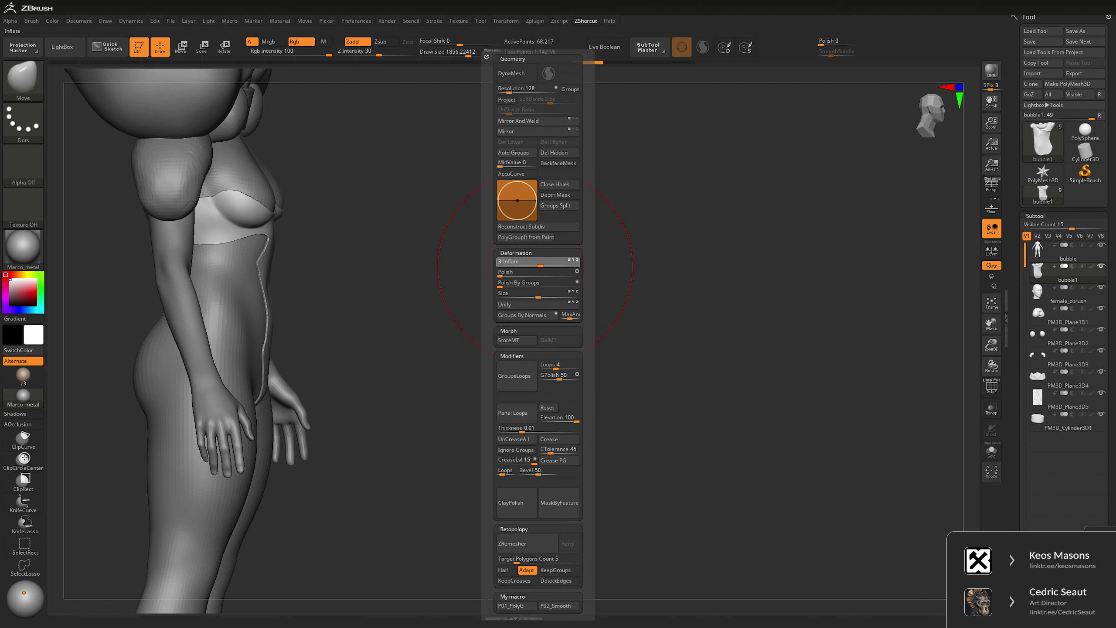
{"action": "key", "text": "q"}
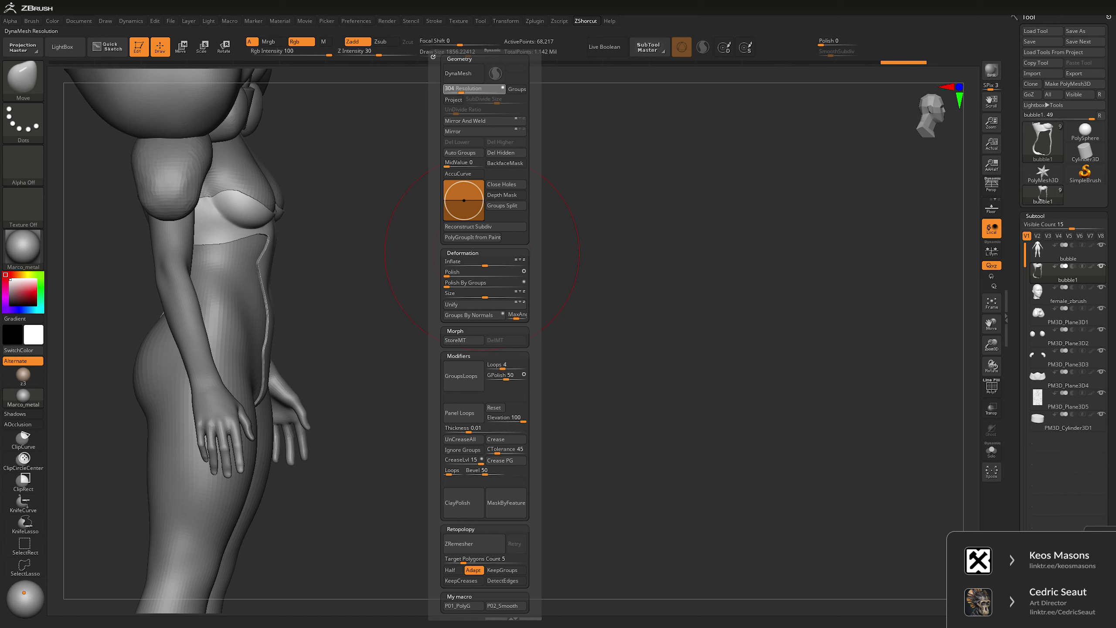
- Try remeshing the inflated bodysuit with DynaMesh, starting at resolution 304 and clearing its mask for the second attempt
{"action": "left_click_drag", "start_coordinate": [462, 89], "coordinate": [463, 89]}
{"action": "left_click", "coordinate": [464, 73]}
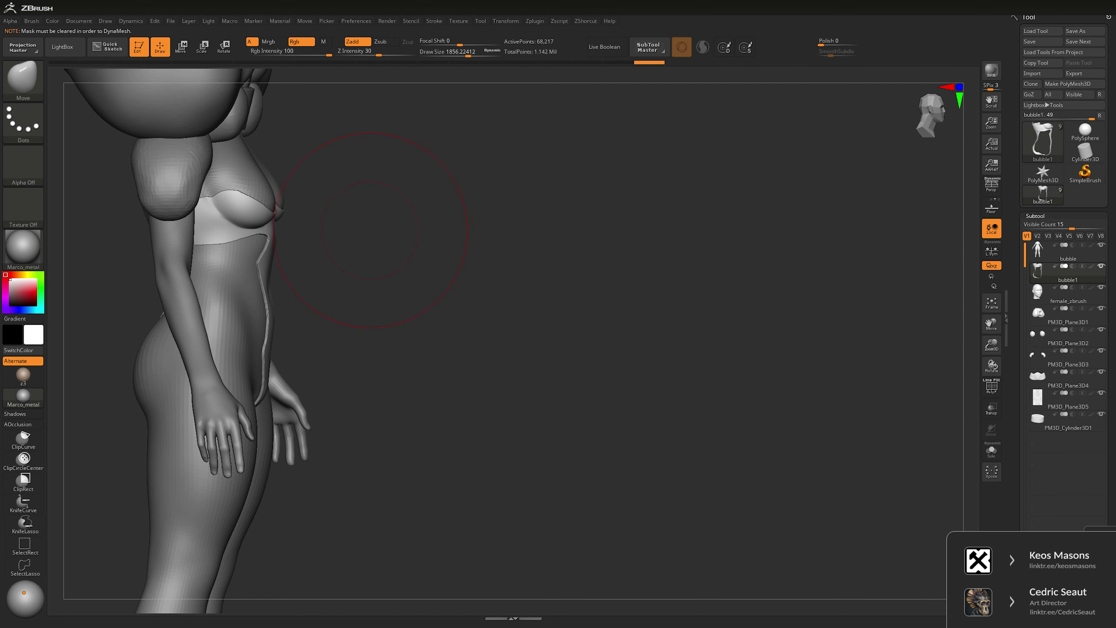
{"action": "left_click_drag", "start_coordinate": [482, 250], "coordinate": [462, 233], "text": "shift"}
{"action": "key", "text": "space"}
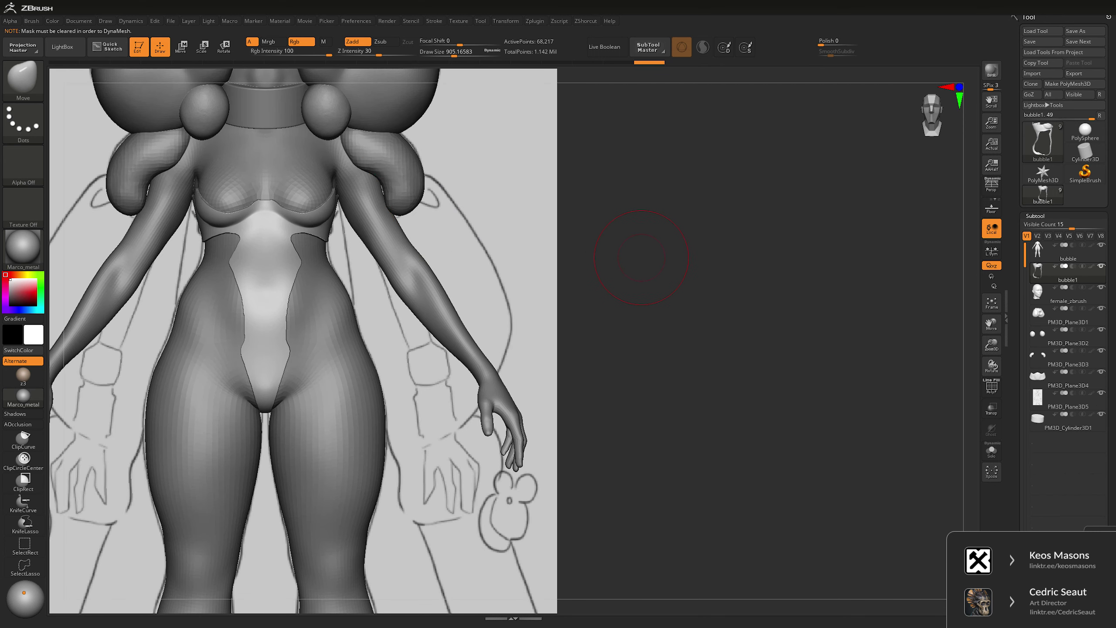
{"action": "left_click_drag", "start_coordinate": [638, 263], "coordinate": [598, 263]}
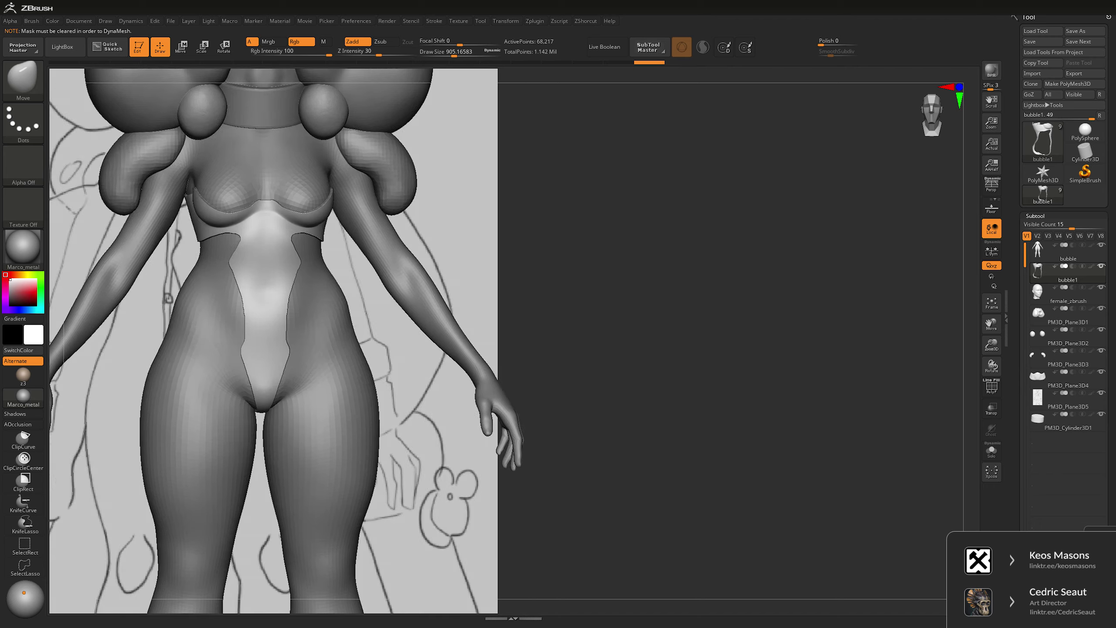
{"action": "key", "text": "shift+space"}
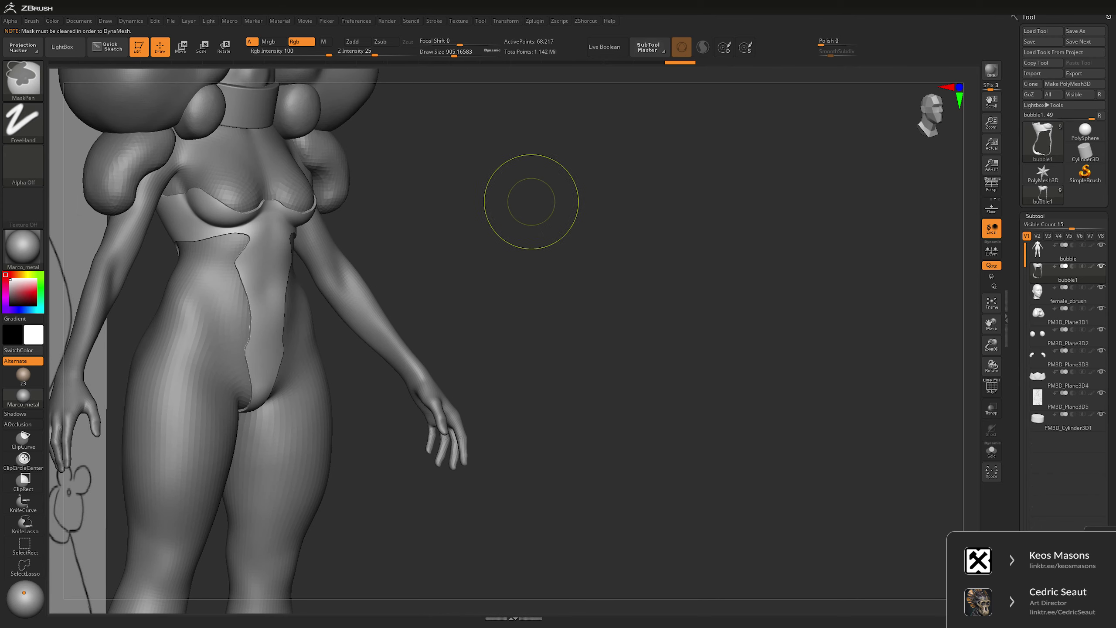
{"action": "key", "text": "shift+space"}
{"action": "left_click", "coordinate": [555, 73]}
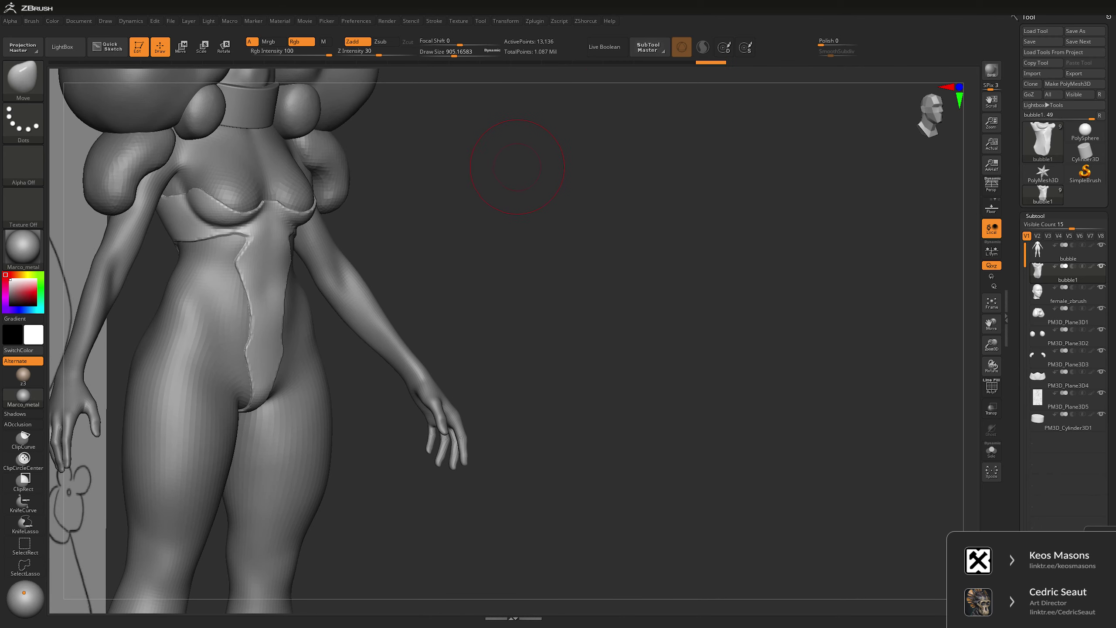
{"action": "left_click_drag", "start_coordinate": [524, 171], "coordinate": [581, 226], "text": "shift"}
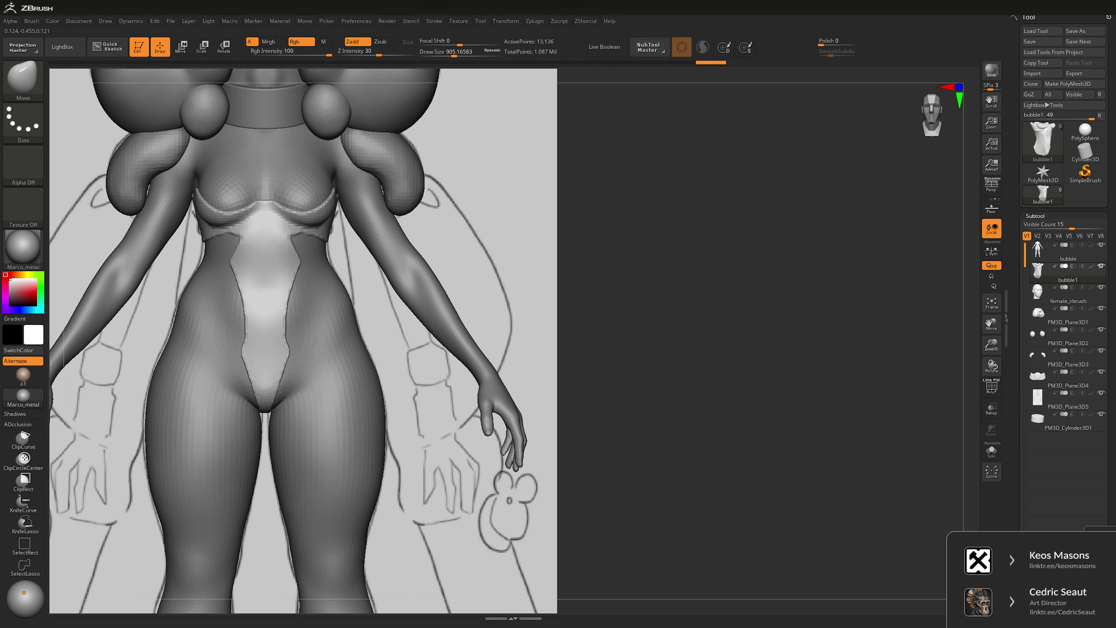
{"action": "key", "text": "ctrl+z"}
- Remesh the bodysuit with DynaMesh at resolution 344
{"action": "key", "text": "shift+space"}
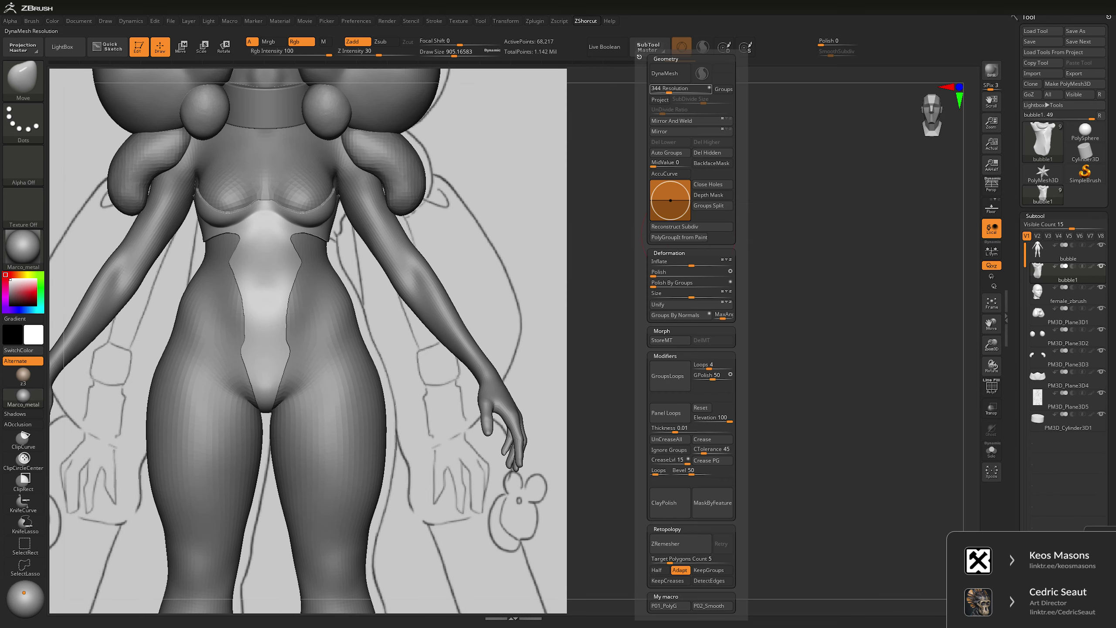
{"action": "left_click", "coordinate": [702, 73]}
{"action": "key", "text": "minus"}
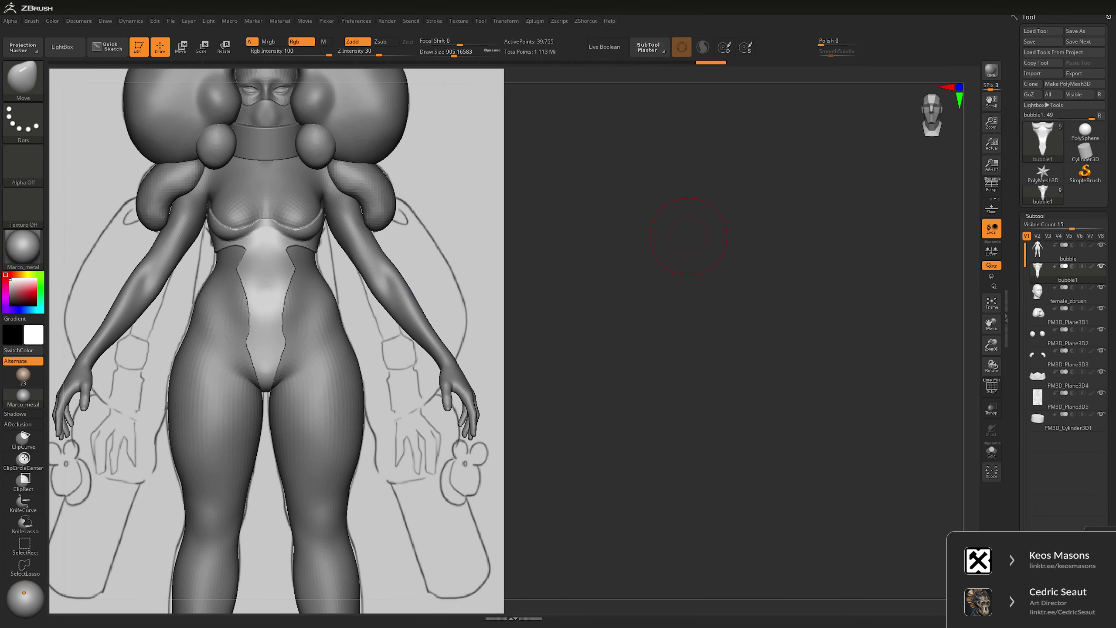
- Refine the bodysuit's crotch and waist outline with the Smooth and Move brushes, reducing the draw size to about 321
{"action": "key", "text": "shift"}
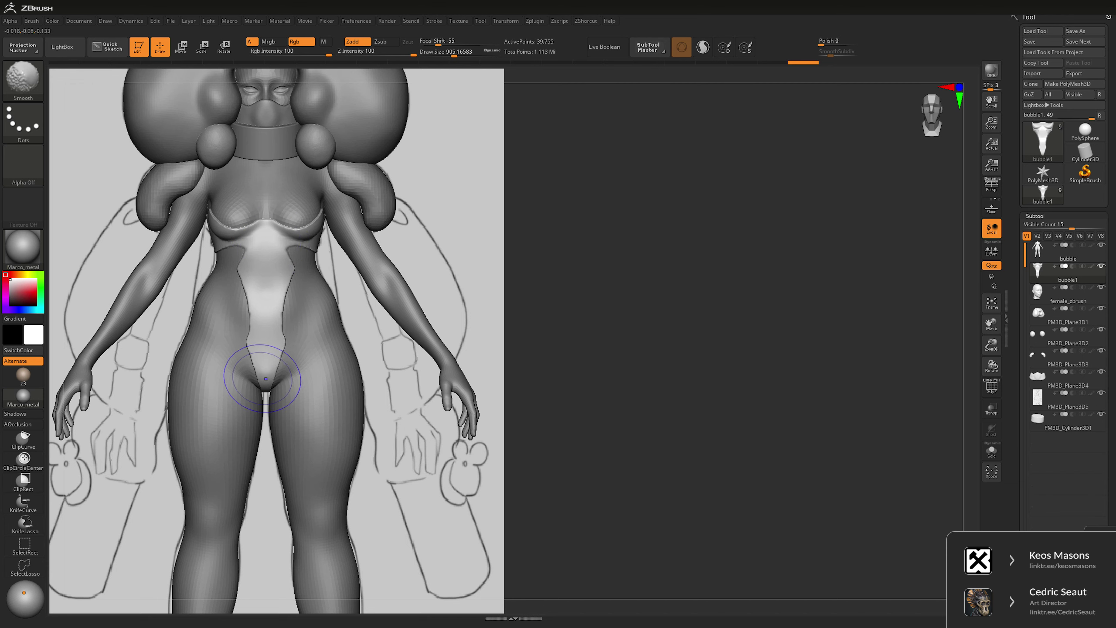
{"action": "key", "text": "b"}
{"action": "key", "text": "m"}
{"action": "key", "text": "v"}
{"action": "key", "text": "plus"}
{"action": "key", "text": "shift+space"}
{"action": "left_click_drag", "start_coordinate": [285, 215], "coordinate": [263, 215]}
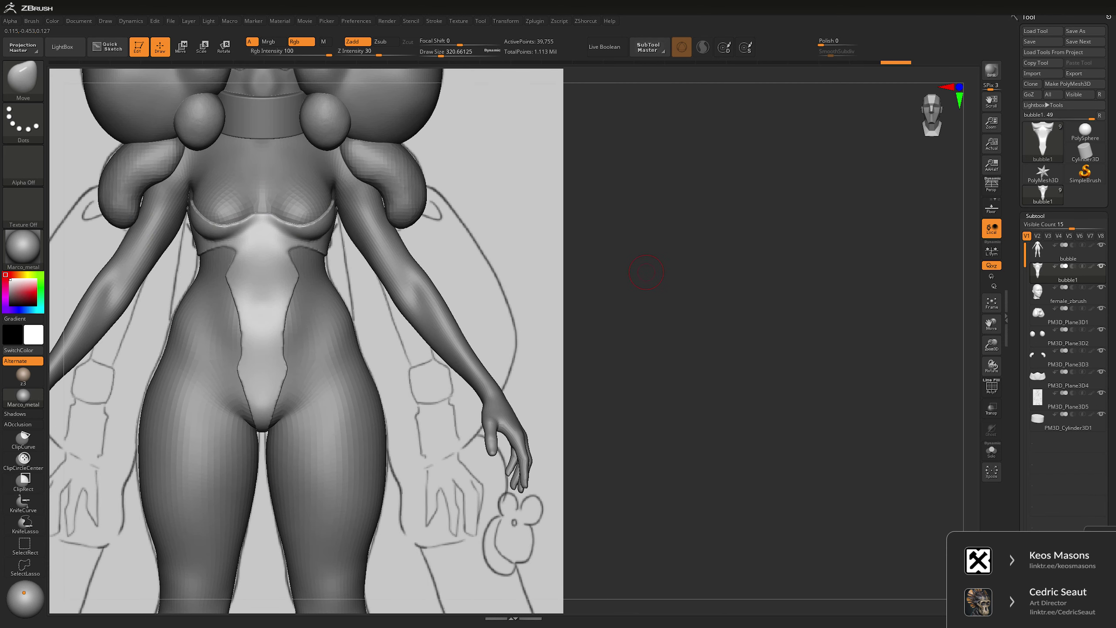
- Carve a navel into the bodysuit's front panel with the DamStandard brush and soften it with Smooth
{"action": "key", "text": "b"}
{"action": "key", "text": "d"}
{"action": "key", "text": "s"}
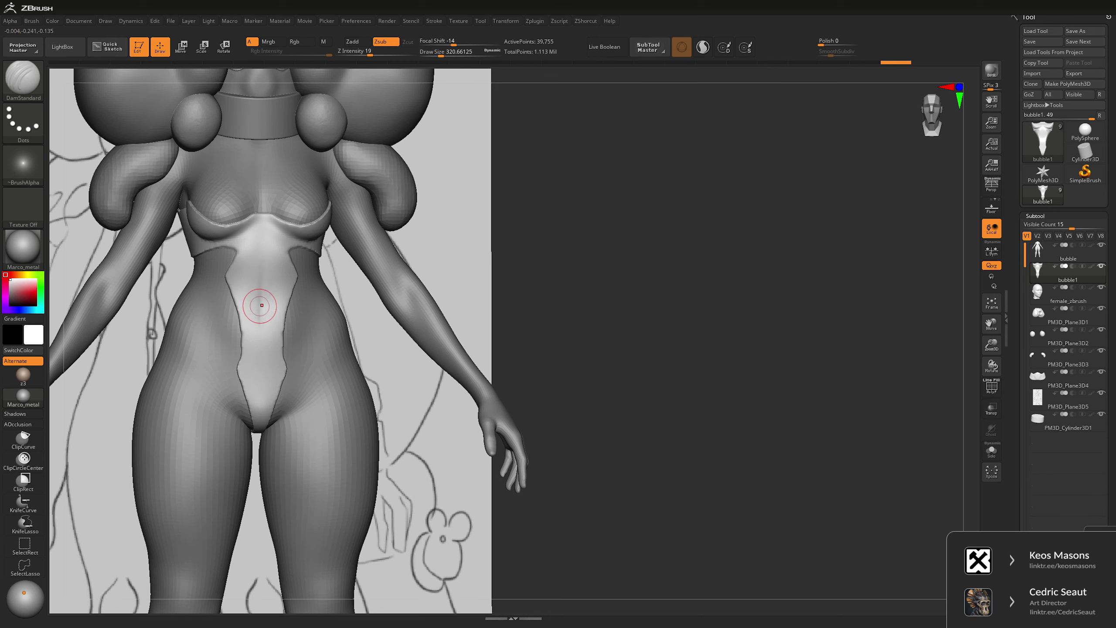
{"action": "key", "text": "minus"}
{"action": "key", "text": "minus"}
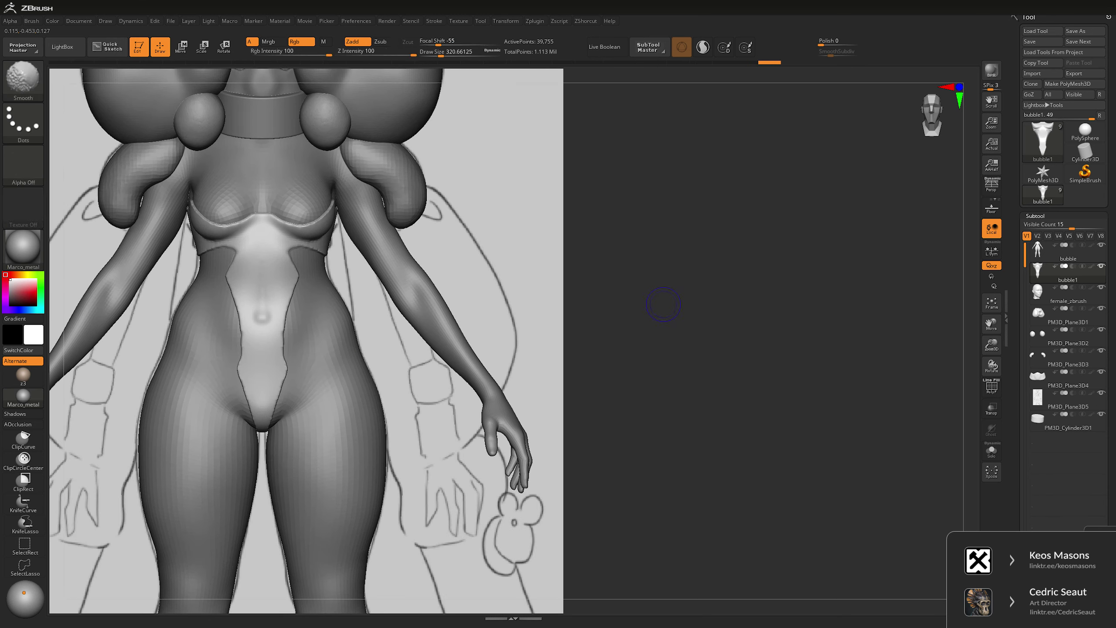
{"action": "key", "text": "minus"}
{"action": "left_click_drag", "start_coordinate": [664, 267], "coordinate": [634, 261]}
- Turn on perspective, select the body and carve the cleavage and upper chest with DamStandard at Z Intensity 12
{"action": "key", "text": "p"}
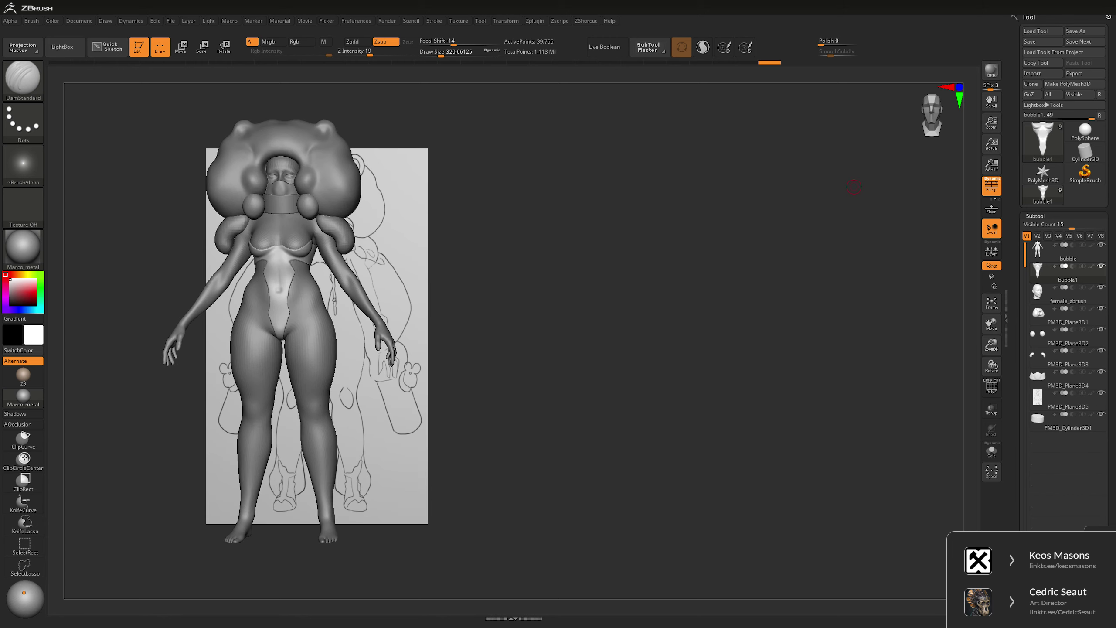
{"action": "mouse_move", "coordinate": [854, 187]}
{"action": "left_mouse_down"}
{"action": "mouse_move", "coordinate": [783, 190]}
{"action": "mouse_move", "coordinate": [626, 237]}
{"action": "mouse_move", "coordinate": [667, 250]}
{"action": "mouse_move", "coordinate": [664, 295]}
{"action": "mouse_move", "coordinate": [728, 294]}
{"action": "mouse_move", "coordinate": [721, 343]}
{"action": "mouse_move", "coordinate": [755, 255]}
{"action": "mouse_move", "coordinate": [405, 317]}
{"action": "mouse_move", "coordinate": [338, 288]}
{"action": "left_mouse_up"}
{"action": "key", "text": "d"}
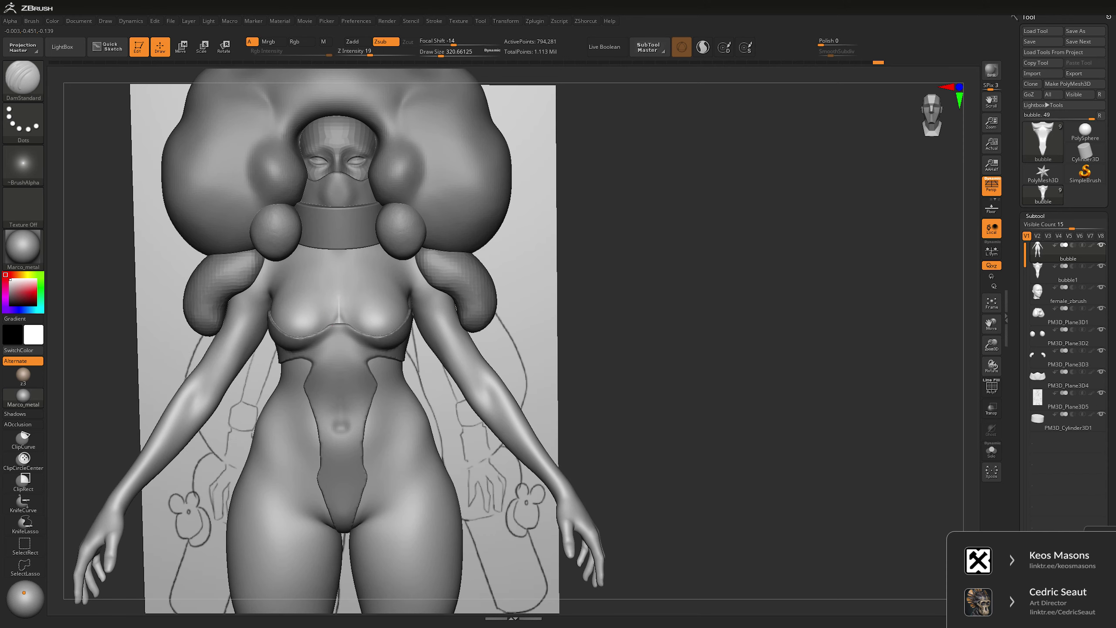
{"action": "key", "text": "space"}
{"action": "left_click_drag", "start_coordinate": [365, 259], "coordinate": [381, 265]}
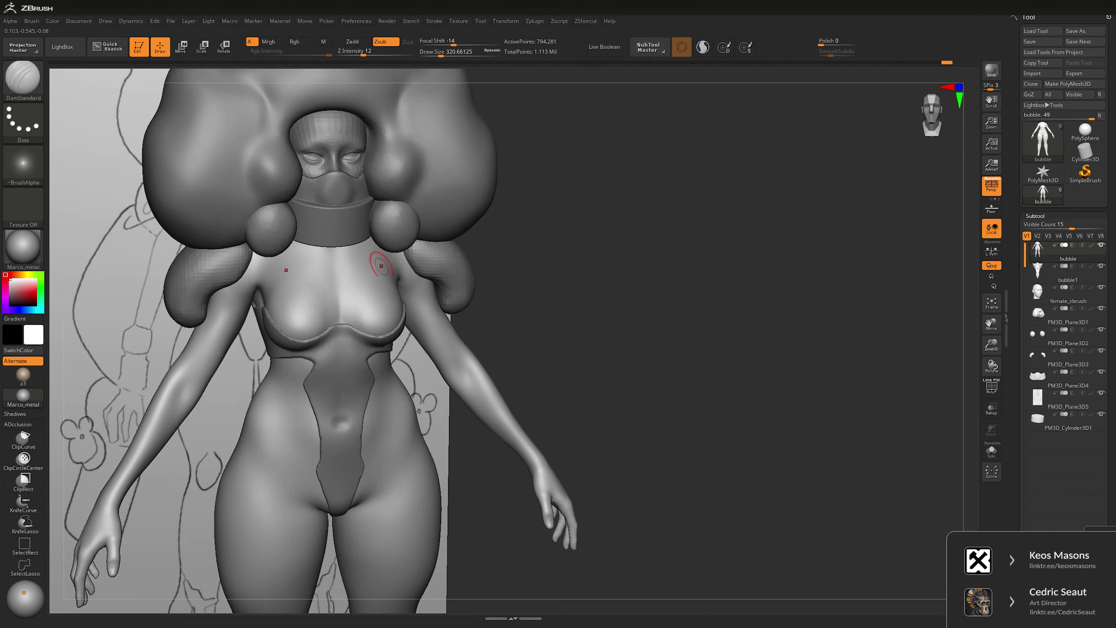
{"action": "key", "text": "bracketright"}
{"action": "key", "text": "bracketright"}
{"action": "key", "text": "space"}
{"action": "left_click_drag", "start_coordinate": [369, 313], "coordinate": [343, 313]}
- Select the bodysuit and carve shallow creases below the bust with DamStandard, reducing the draw size to about 150
{"action": "left_click_drag", "start_coordinate": [638, 329], "coordinate": [659, 233], "text": "alt"}
{"action": "left_click", "coordinate": [404, 288], "text": "alt"}
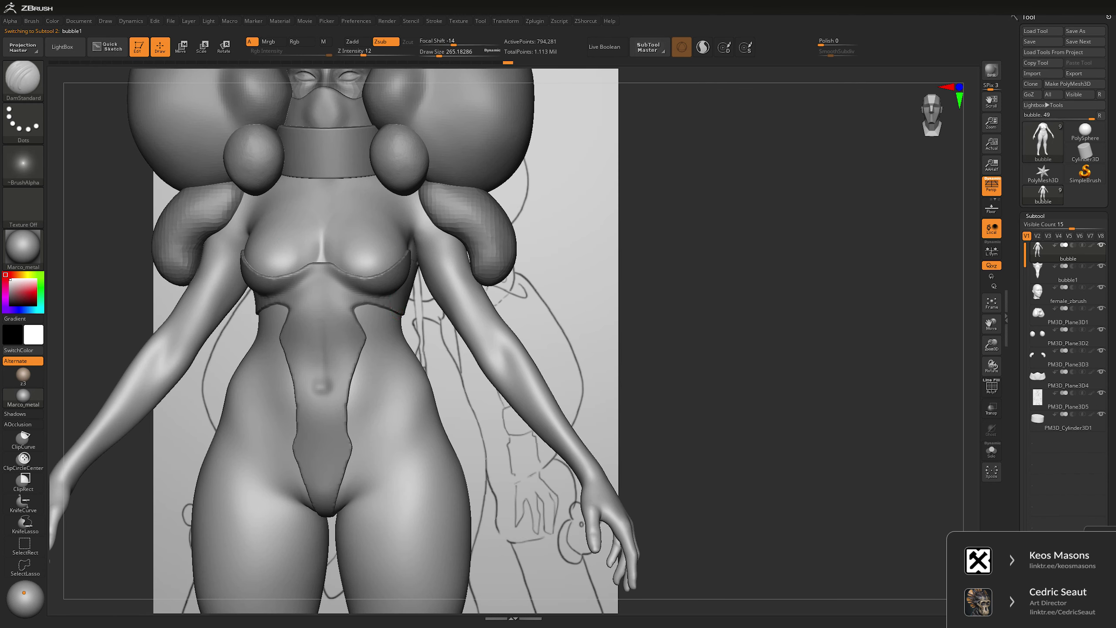
{"action": "key", "text": "space"}
{"action": "left_click_drag", "start_coordinate": [402, 300], "coordinate": [396, 300]}
{"action": "left_click_drag", "start_coordinate": [711, 232], "coordinate": [720, 229]}
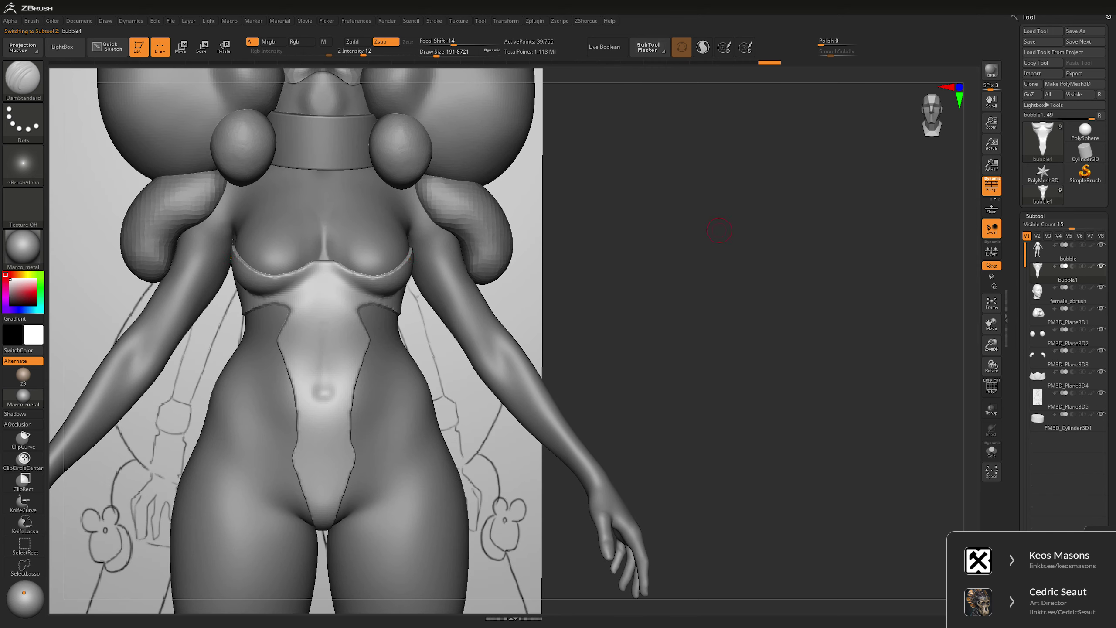
{"action": "key", "text": "space"}
{"action": "left_click_drag", "start_coordinate": [303, 285], "coordinate": [298, 285]}
{"action": "left_click_drag", "start_coordinate": [571, 193], "coordinate": [589, 190]}
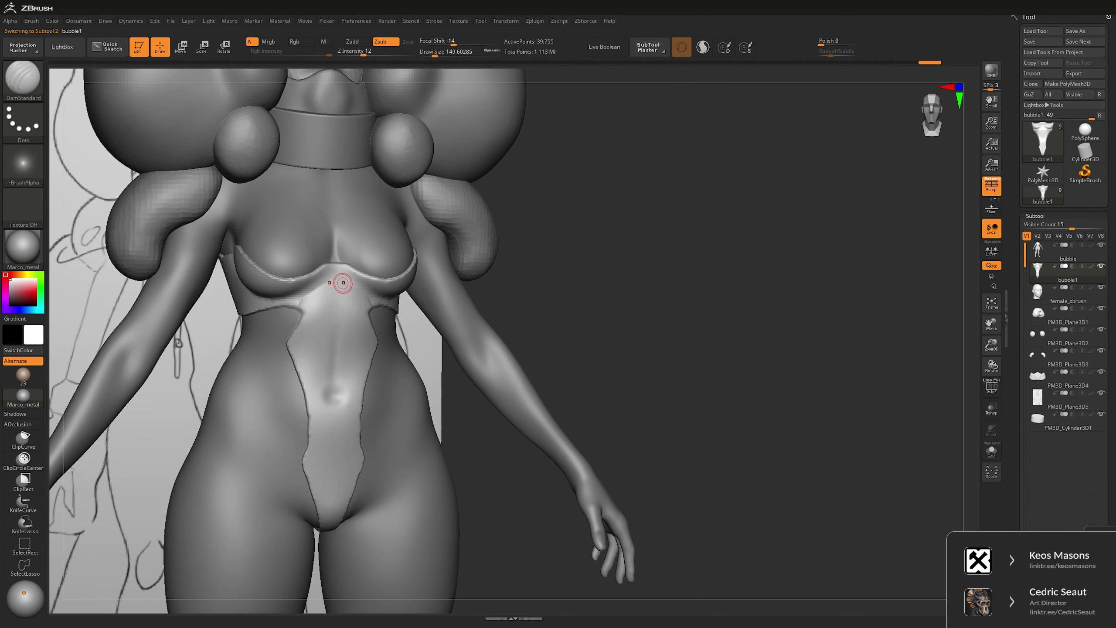
{"action": "right_click_drag", "start_coordinate": [343, 283], "coordinate": [454, 301]}
- Select the body subtool, frame the figure and turn off perspective
{"action": "key", "text": "f"}
{"action": "left_click", "coordinate": [314, 317], "text": "alt"}
{"action": "right_click_drag", "start_coordinate": [314, 317], "coordinate": [710, 216], "text": "alt"}
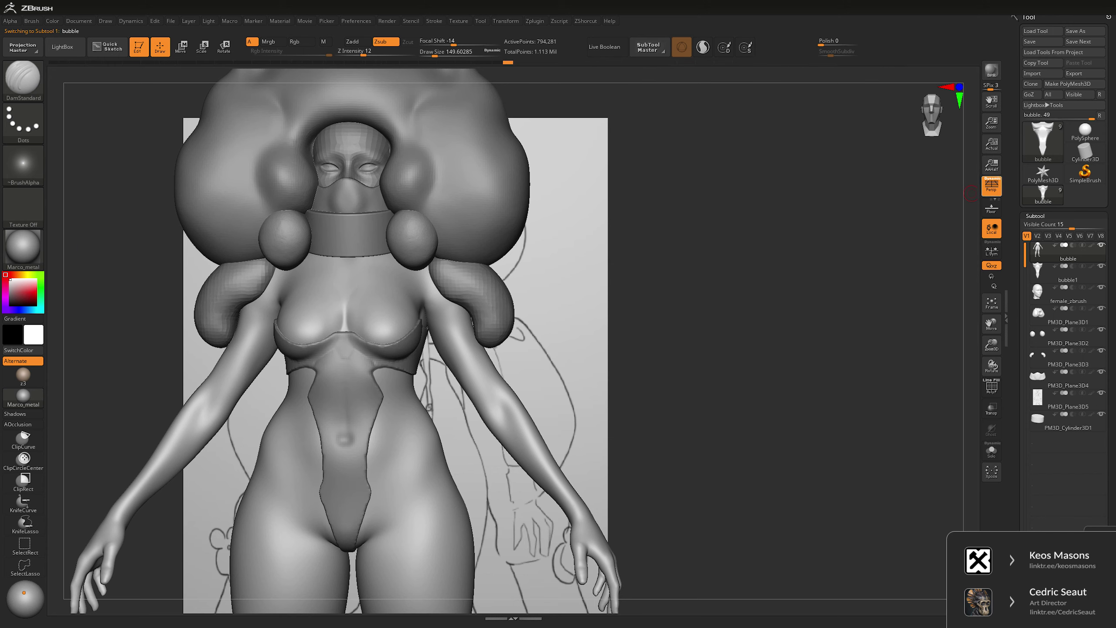
{"action": "left_click", "coordinate": [991, 185]}
- Try to draw a strap down the middle of the chest on the bodysuit with the CurveStrapSnap brush
{"action": "key", "text": "b"}
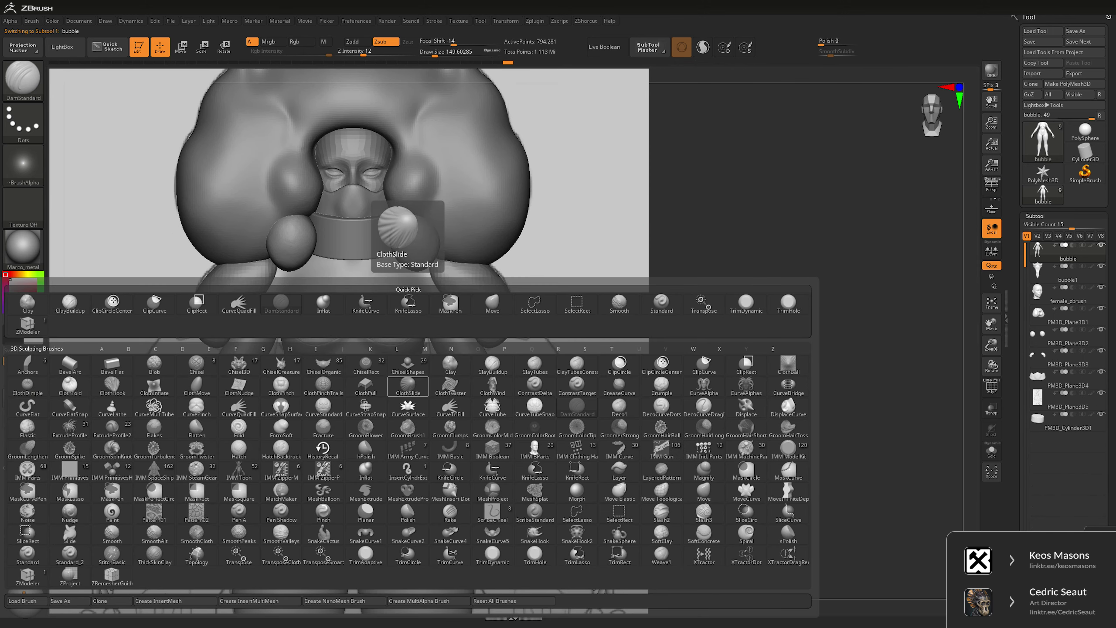
{"action": "key", "text": "c"}
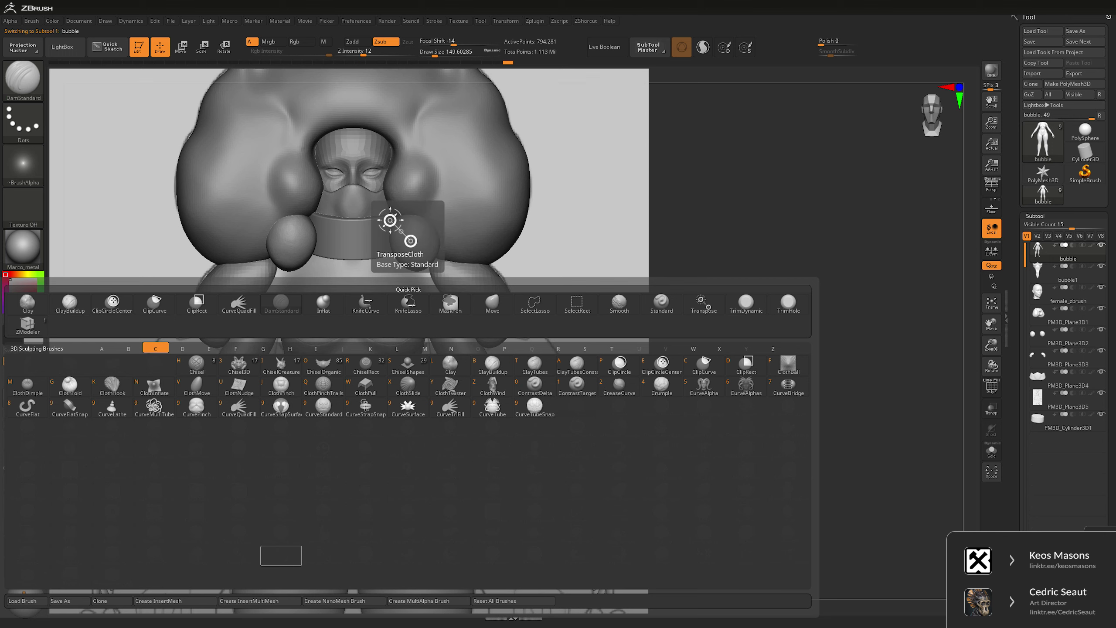
{"action": "left_click", "coordinate": [366, 405]}
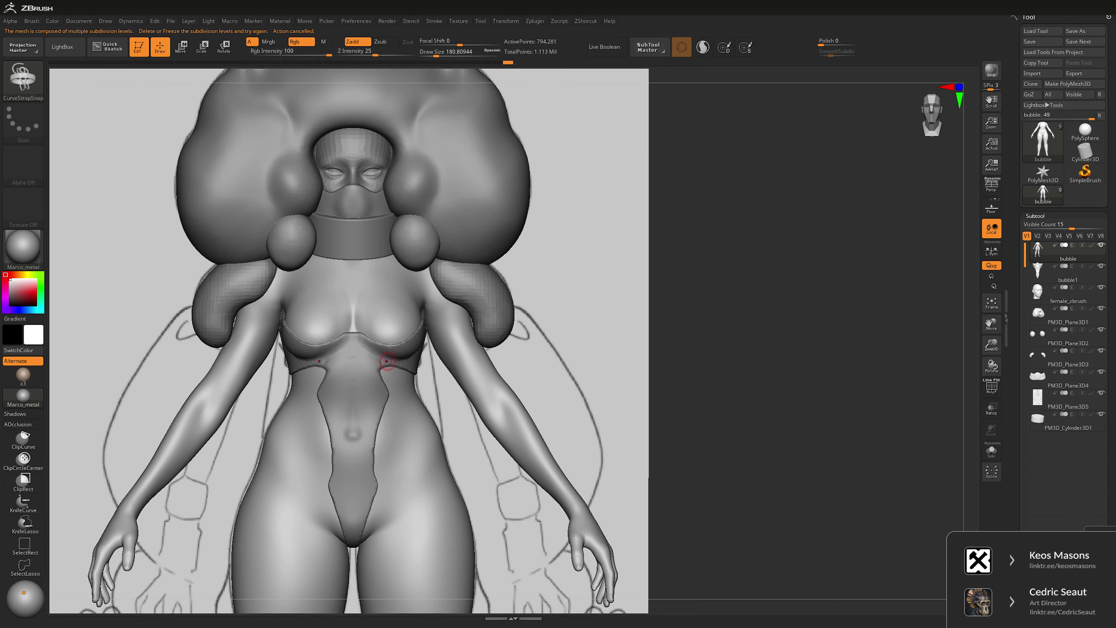
{"action": "left_click", "coordinate": [379, 340], "text": "alt"}
{"action": "left_click_drag", "start_coordinate": [353, 295], "coordinate": [353, 341]}
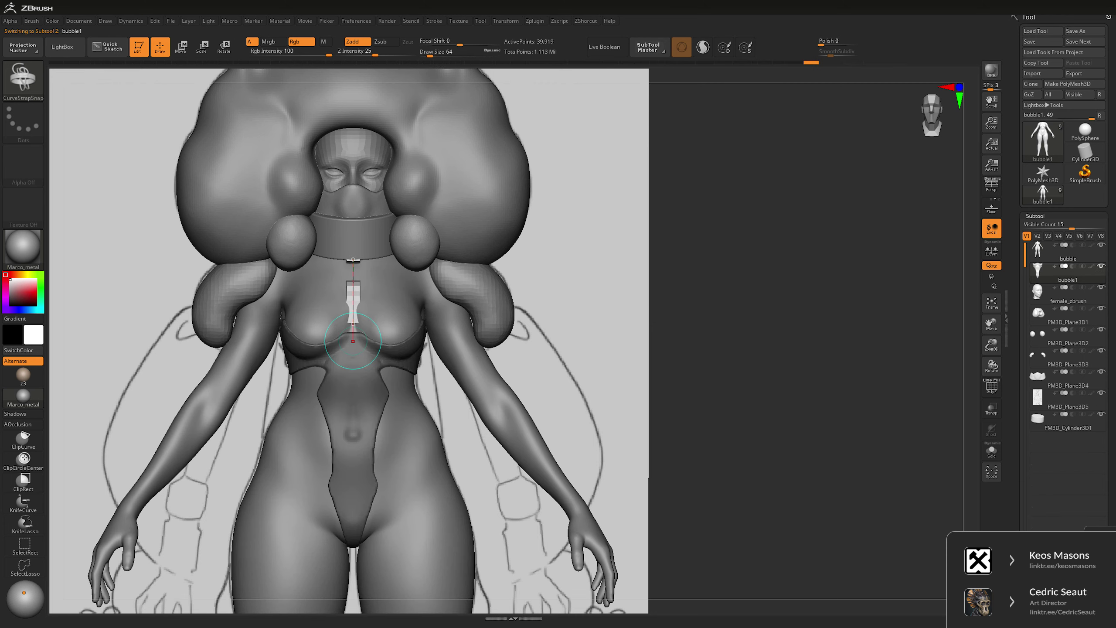
{"action": "left_click_drag", "start_coordinate": [726, 244], "coordinate": [629, 273]}
{"action": "key", "text": "shift+s"}
{"action": "key", "text": "shift+s"}
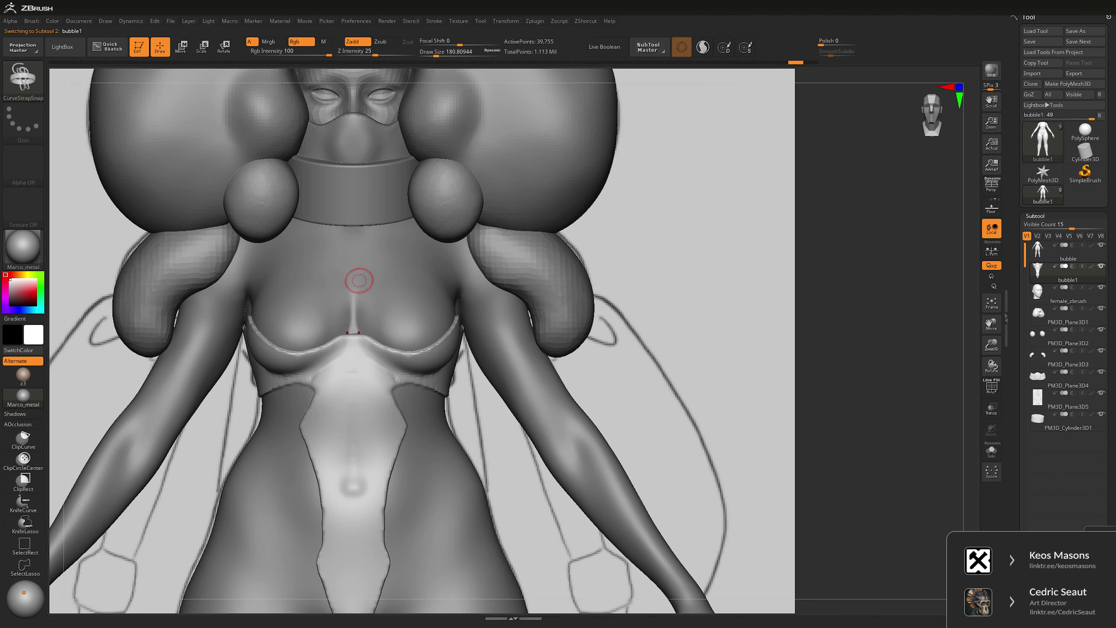
- Draw a flat strip from the collar to the bust centre with CurveFlatSnap at draw size about 113 and split it into its own subtool
{"action": "key", "text": "b"}
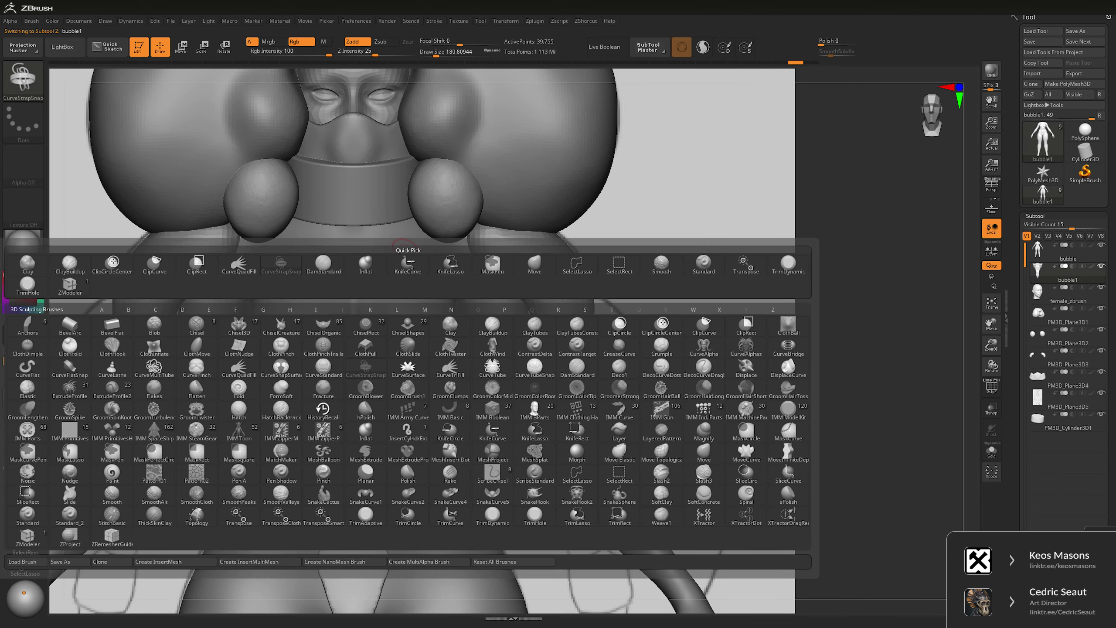
{"action": "key", "text": "c"}
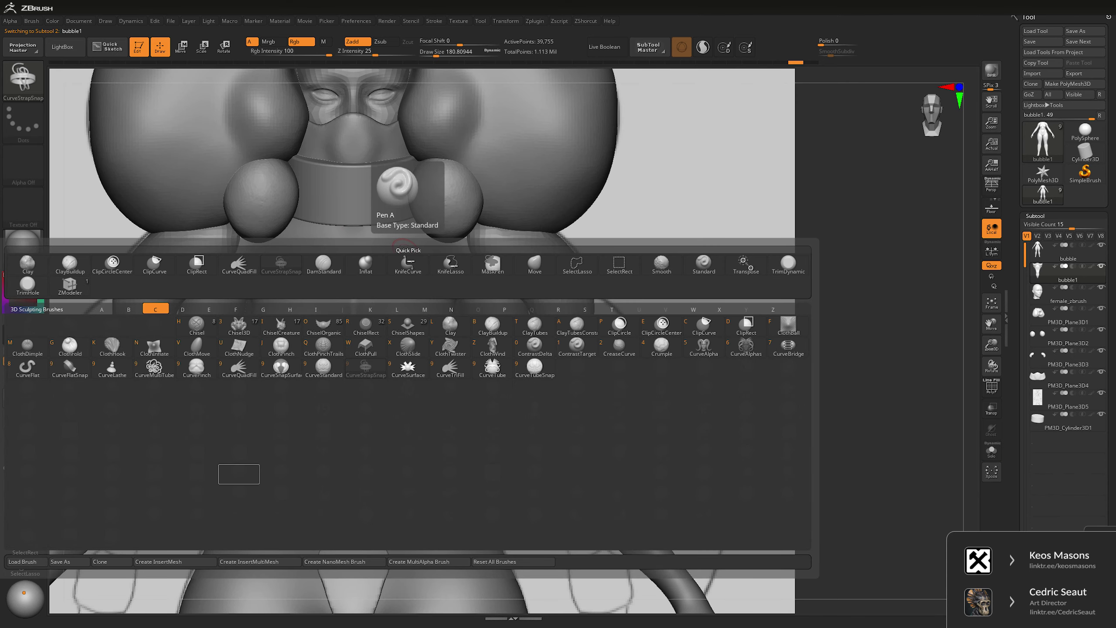
{"action": "key", "text": "9"}
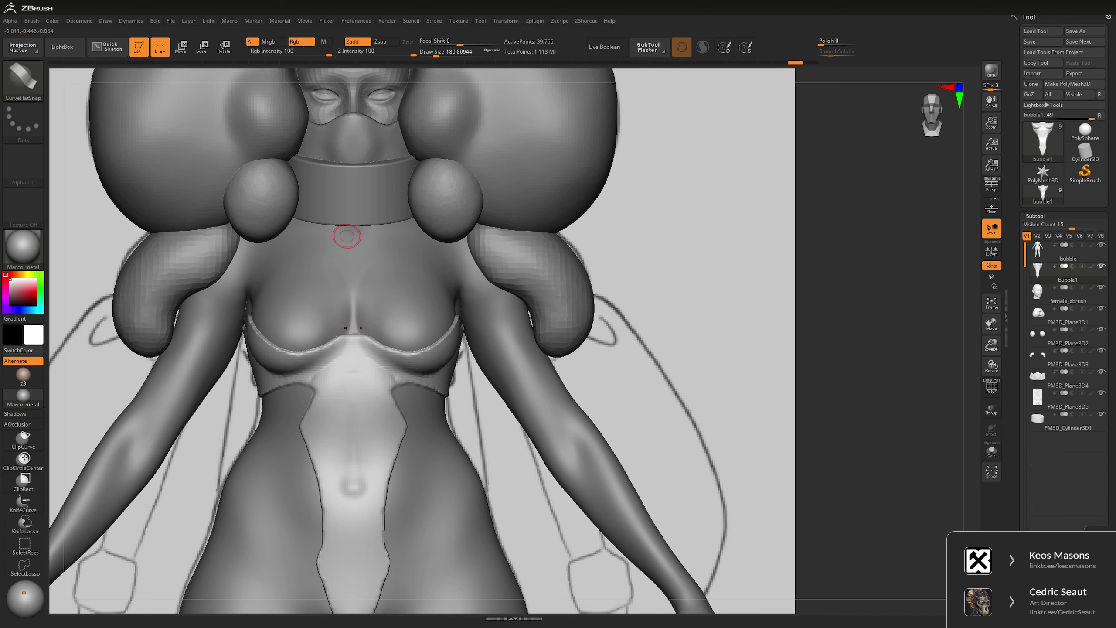
{"action": "key", "text": "space"}
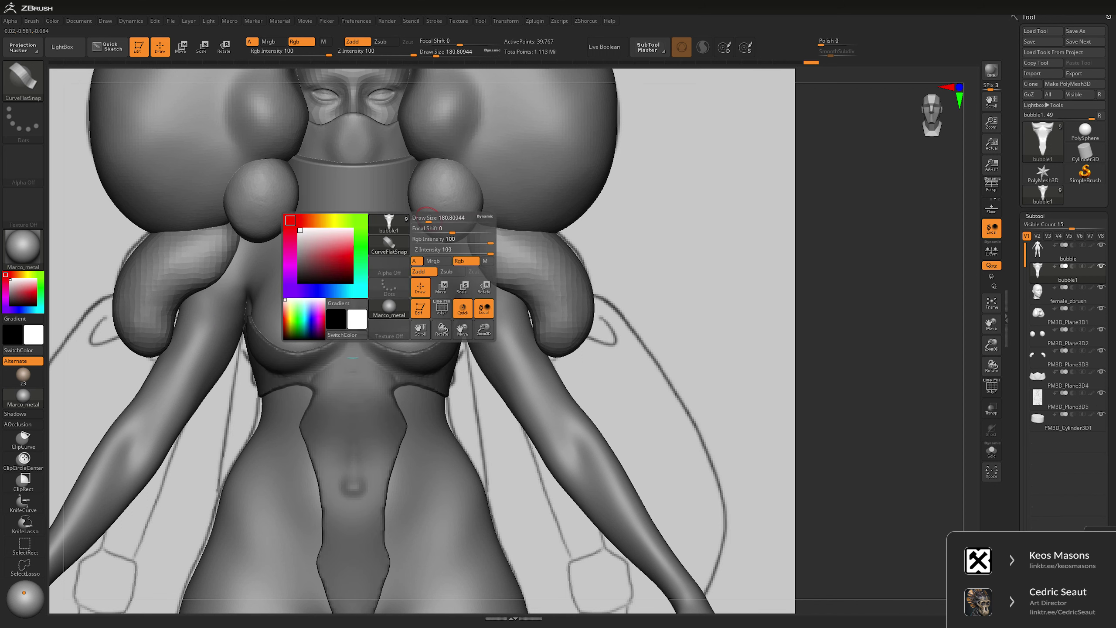
{"action": "key", "text": "ctrl"}
{"action": "left_click", "coordinate": [774, 250], "text": "ctrl"}
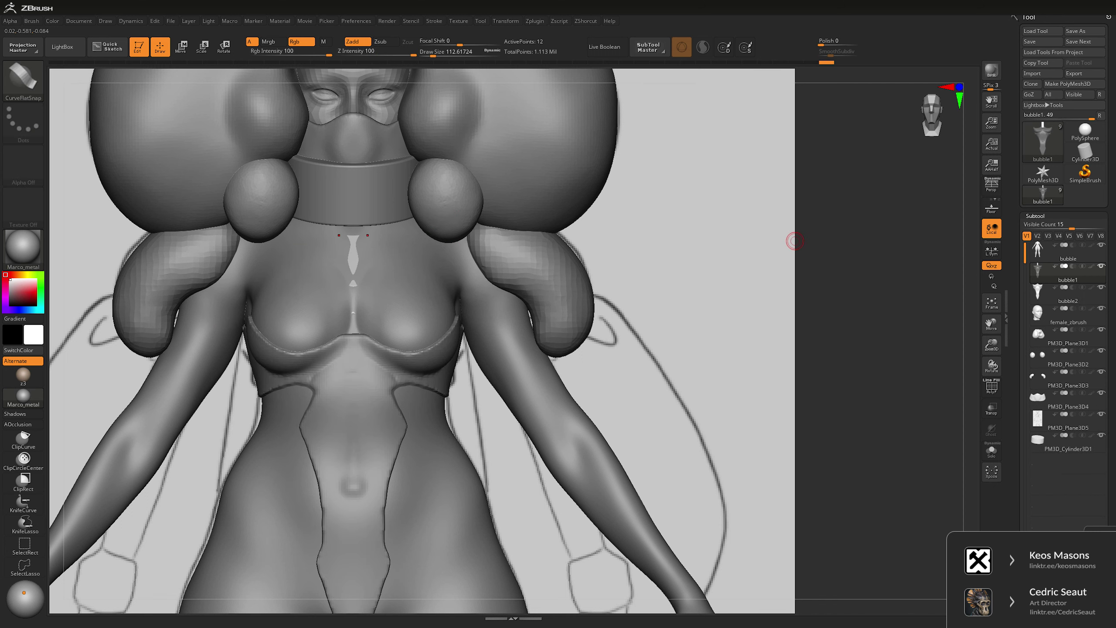
- Turn on transparency and reposition the chest strip with the gizmo so it spans from the collar to the bodysuit's bust centre
{"action": "key", "text": "shift+ctrl+t"}
{"action": "mouse_move", "coordinate": [794, 241]}
{"action": "left_mouse_down"}
{"action": "mouse_move", "coordinate": [823, 229]}
{"action": "mouse_move", "coordinate": [799, 227]}
{"action": "left_mouse_up"}
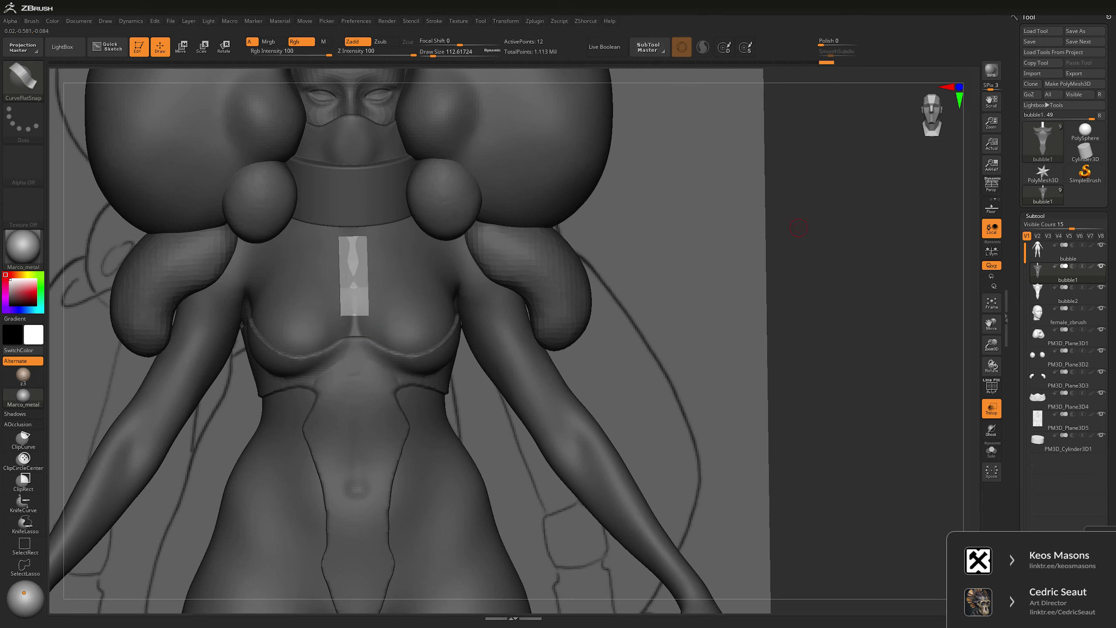
{"action": "key", "text": "w"}
{"action": "left_click_drag", "start_coordinate": [383, 331], "coordinate": [372, 332]}
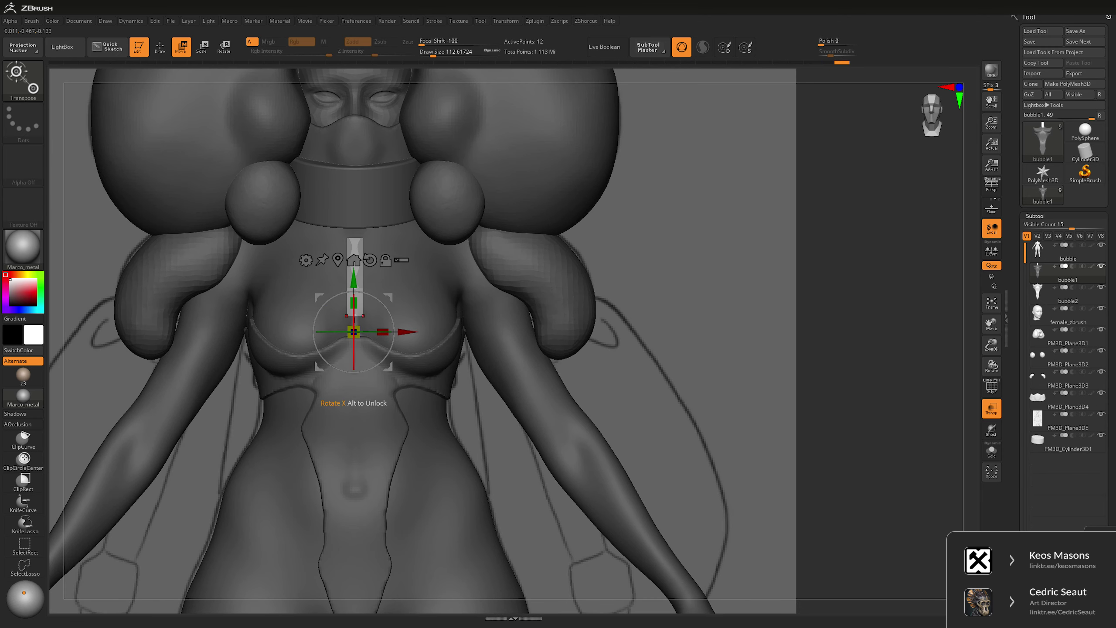
{"action": "mouse_move", "coordinate": [354, 303]}
{"action": "left_mouse_down"}
{"action": "mouse_move", "coordinate": [354, 293]}
{"action": "mouse_move", "coordinate": [354, 305]}
{"action": "left_mouse_up"}
{"action": "key", "text": "q"}
{"action": "left_click_drag", "start_coordinate": [681, 352], "coordinate": [756, 347]}
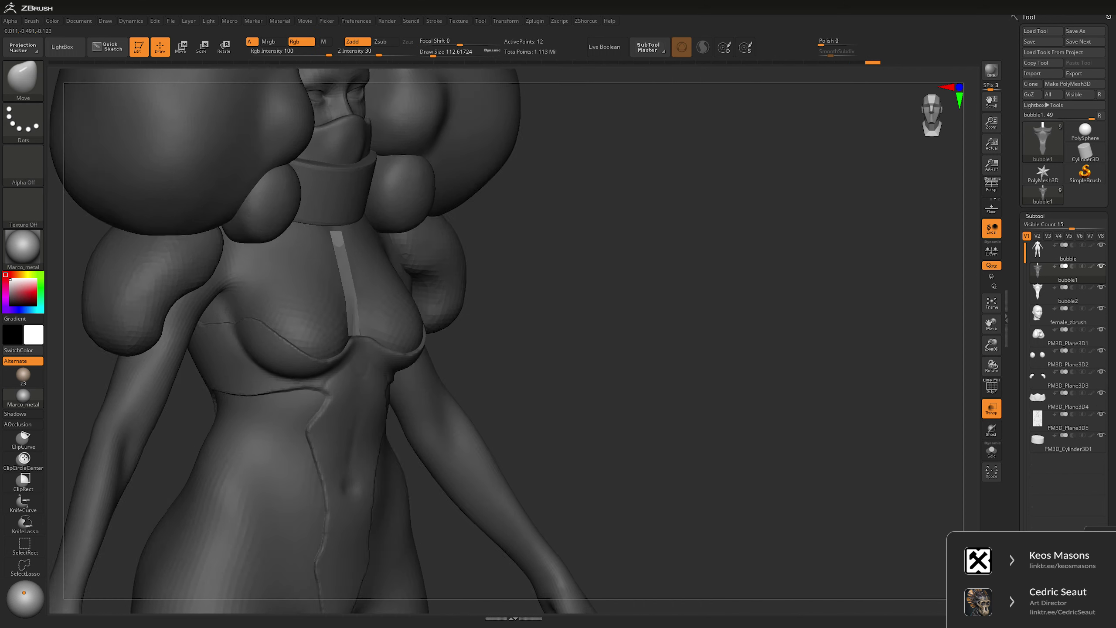
- Show the polyframe, turn off transparency and fit the strip to the chest's contour with the Move brush, reducing the draw size from about 810 to 203
{"action": "key", "text": "space"}
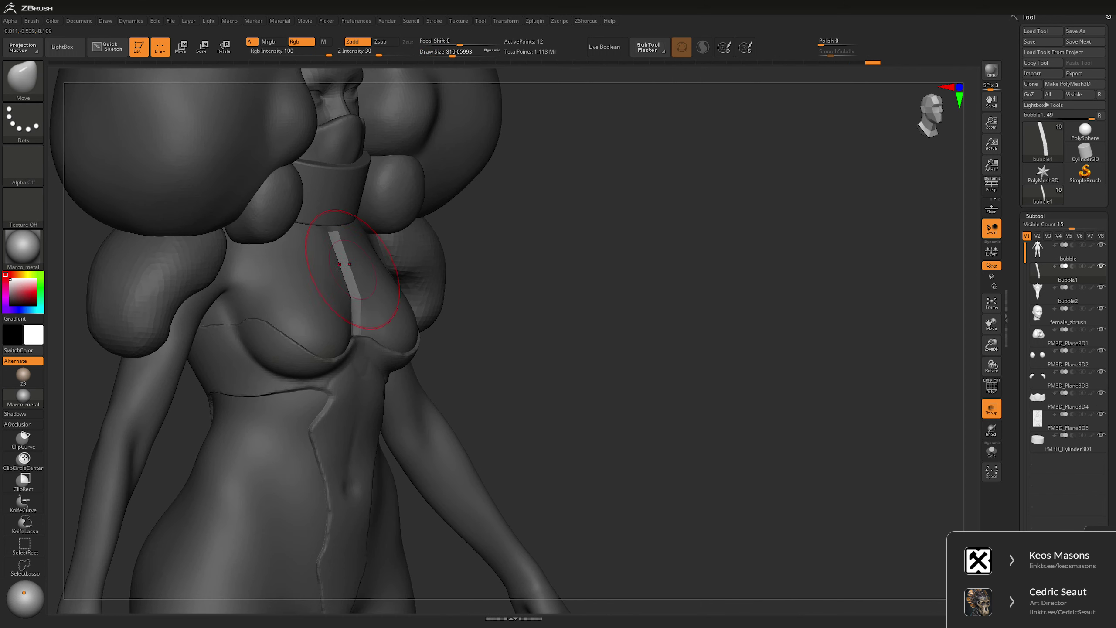
{"action": "key", "text": "shift+f"}
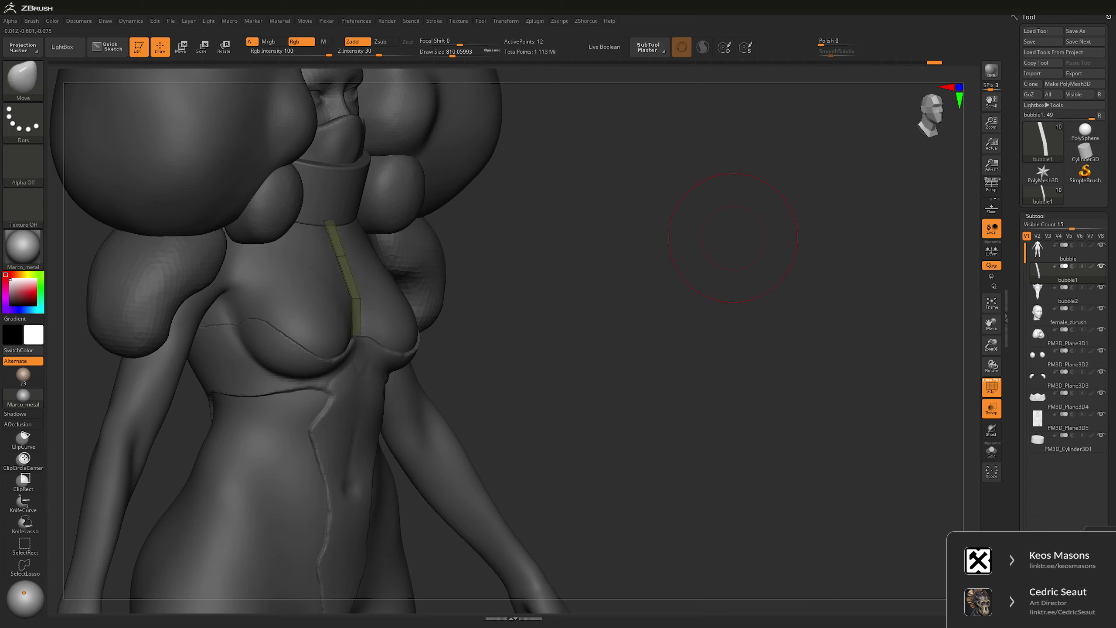
{"action": "left_click_drag", "start_coordinate": [648, 238], "coordinate": [697, 220], "text": "shift"}
{"action": "left_click_drag", "start_coordinate": [818, 211], "coordinate": [308, 247]}
{"action": "key", "text": "space"}
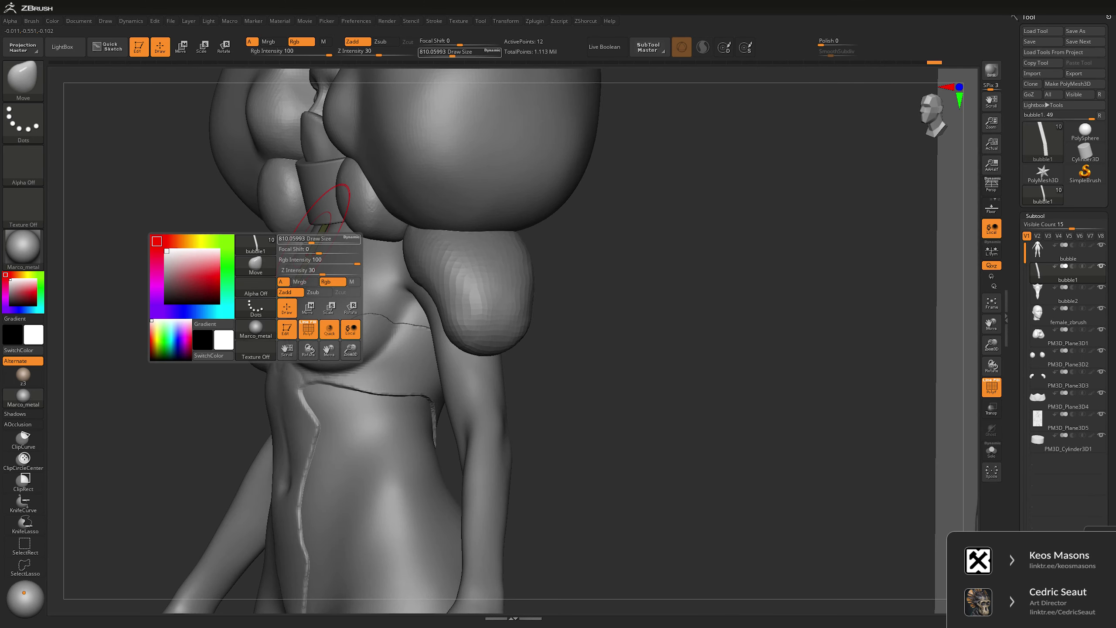
{"action": "left_click_drag", "start_coordinate": [404, 237], "coordinate": [440, 263], "text": "shift"}
{"action": "key", "text": "space"}
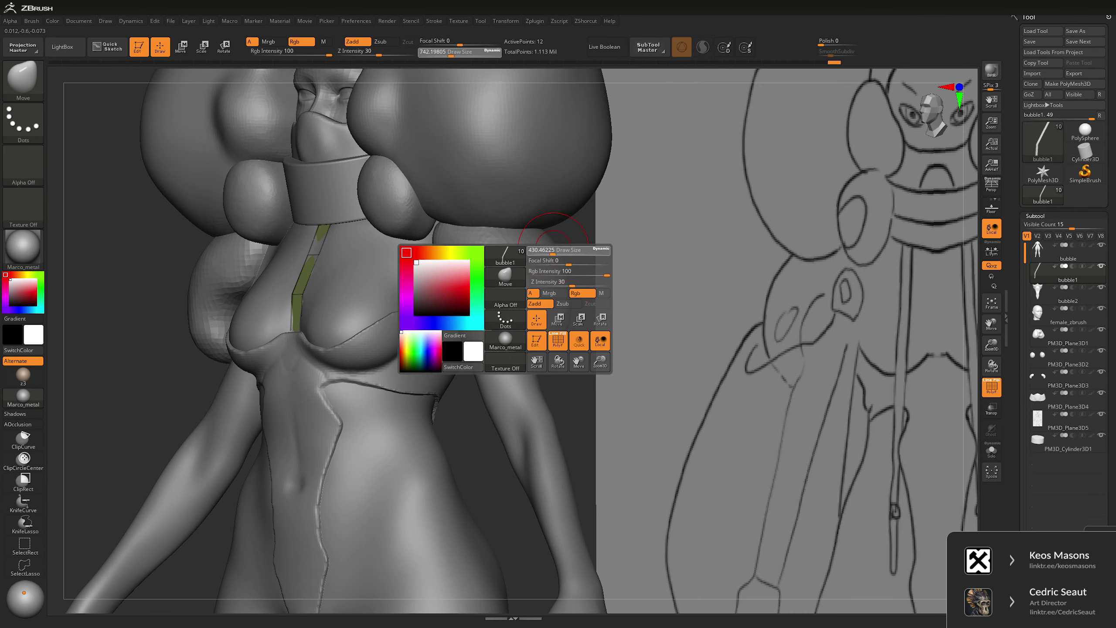
{"action": "key", "text": "f"}
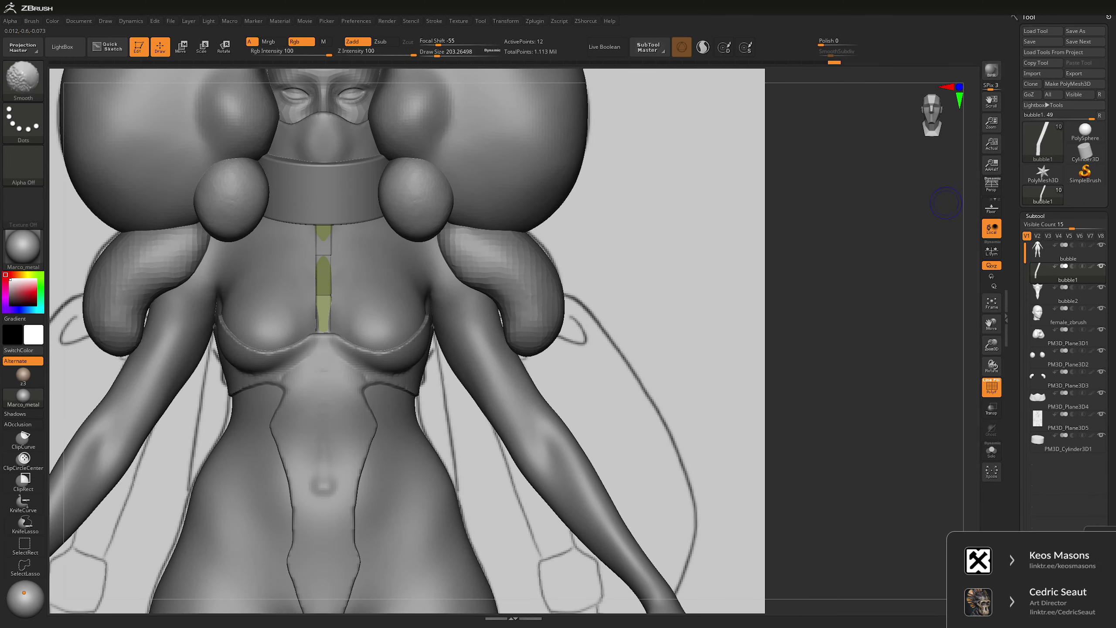
{"action": "left_click_drag", "start_coordinate": [966, 211], "coordinate": [853, 212]}
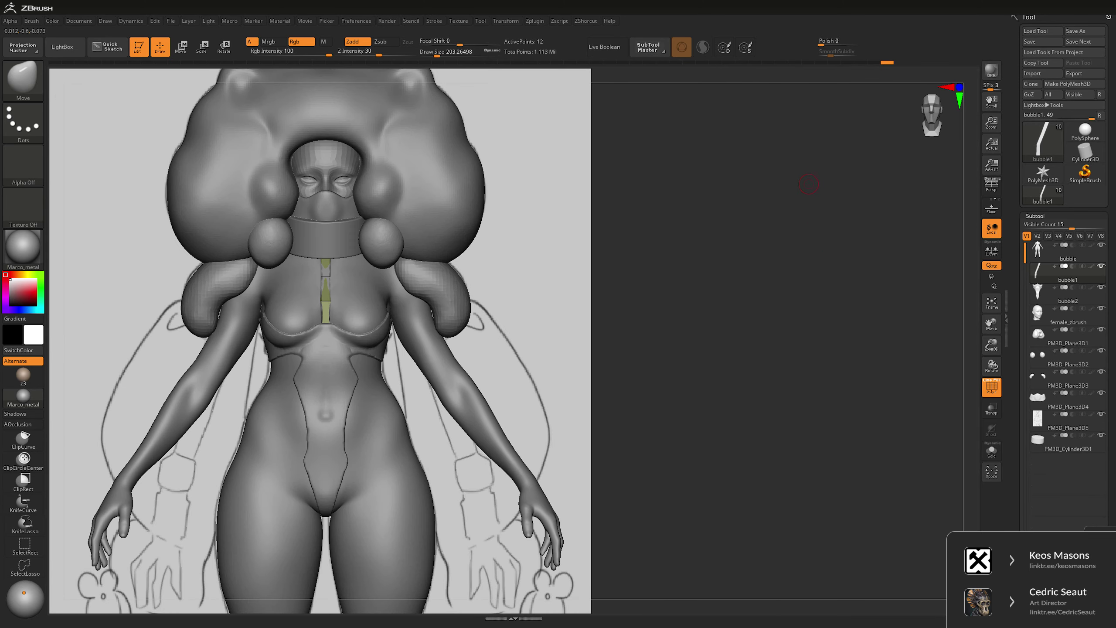
- Isolate the strip in Solo mode and try to extrude a single polygon with ZModeler's QMesh action
{"action": "left_click", "coordinate": [991, 451]}
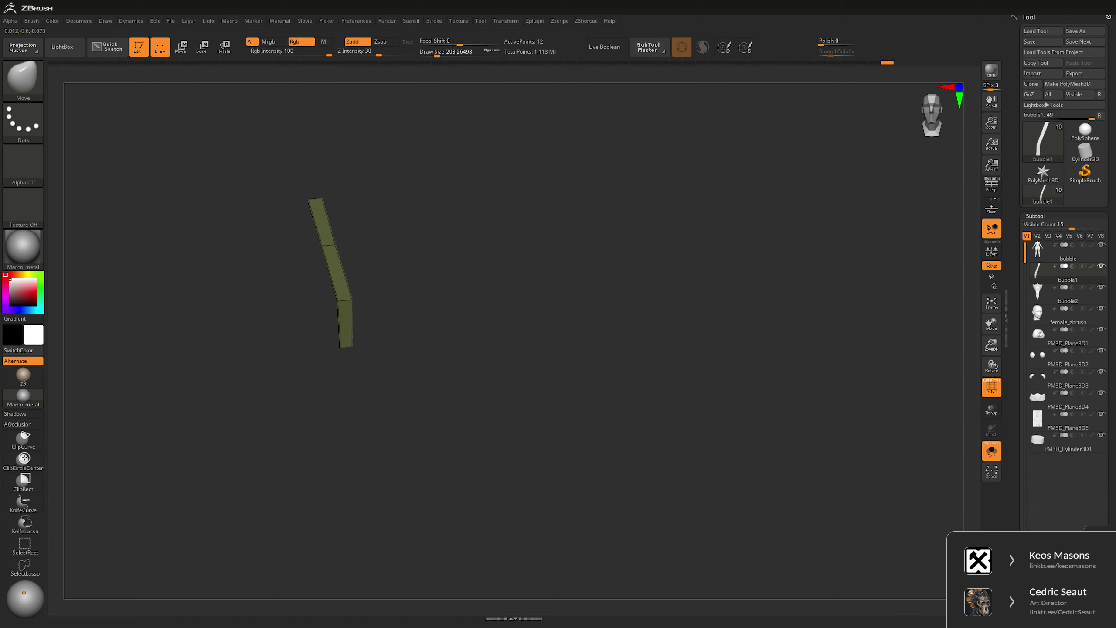
{"action": "left_click_drag", "start_coordinate": [383, 280], "coordinate": [350, 278]}
{"action": "key", "text": "b"}
{"action": "key", "text": "z"}
{"action": "key", "text": "m"}
{"action": "key", "text": "space"}
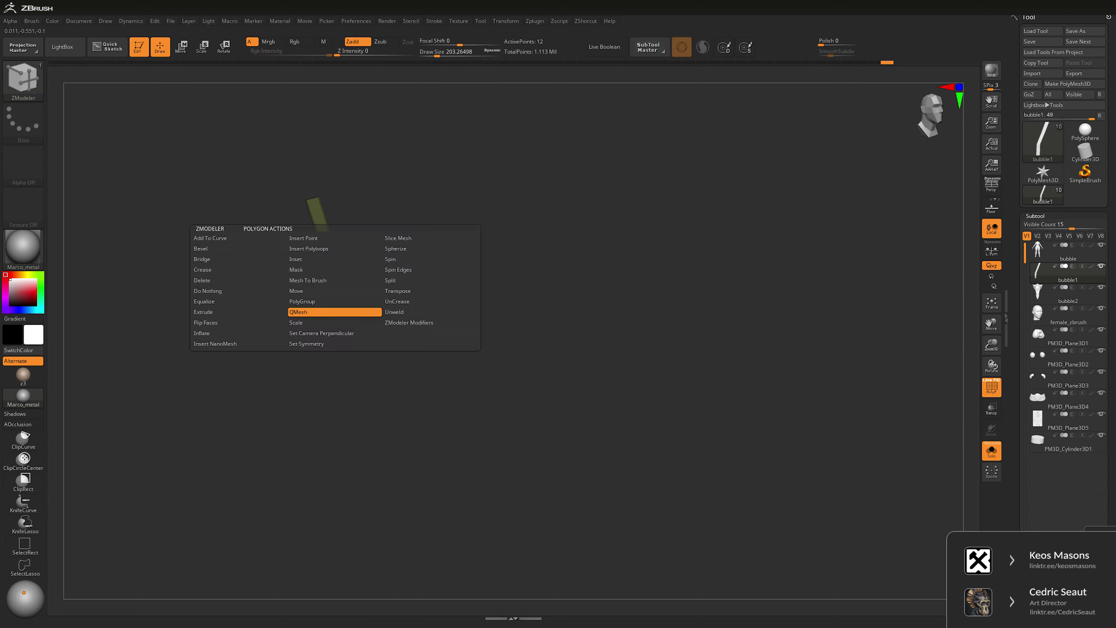
{"action": "left_click", "coordinate": [337, 272]}
{"action": "left_click_drag", "start_coordinate": [337, 273], "coordinate": [468, 278]}
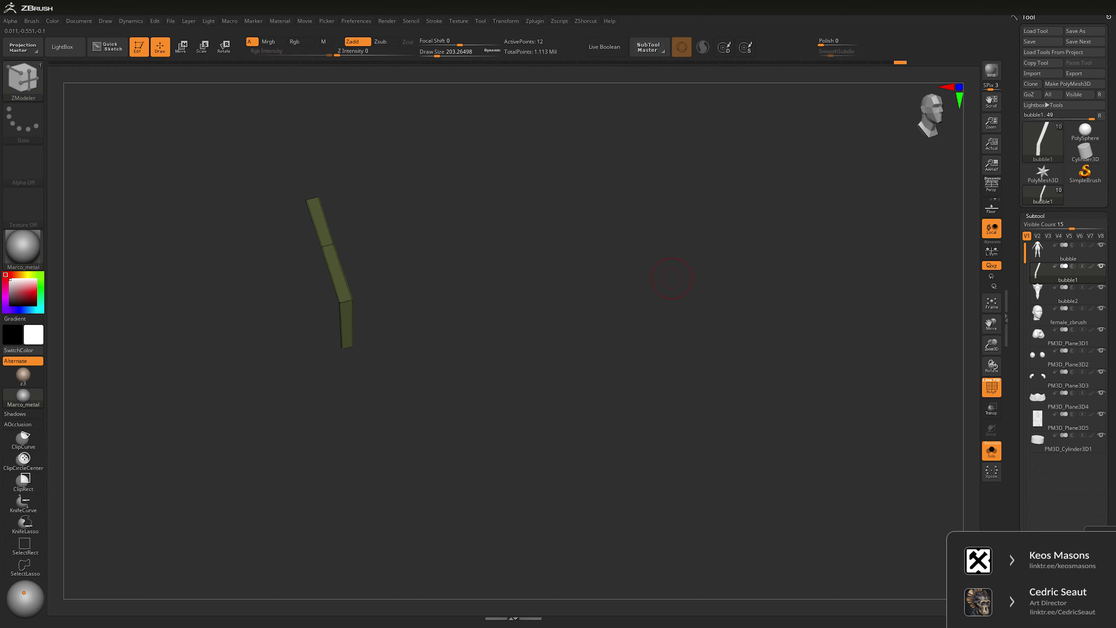
- Try to thicken the whole strip with ZModeler's QMesh, using the Polygroup Island and Island targets
{"action": "key", "text": "space"}
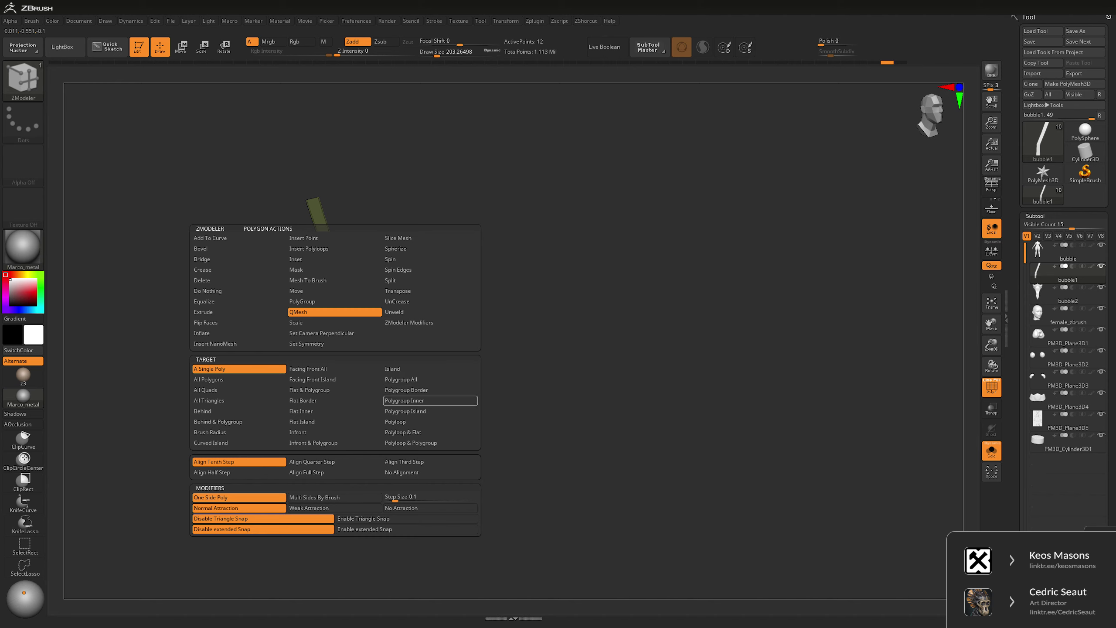
{"action": "left_click", "coordinate": [431, 401]}
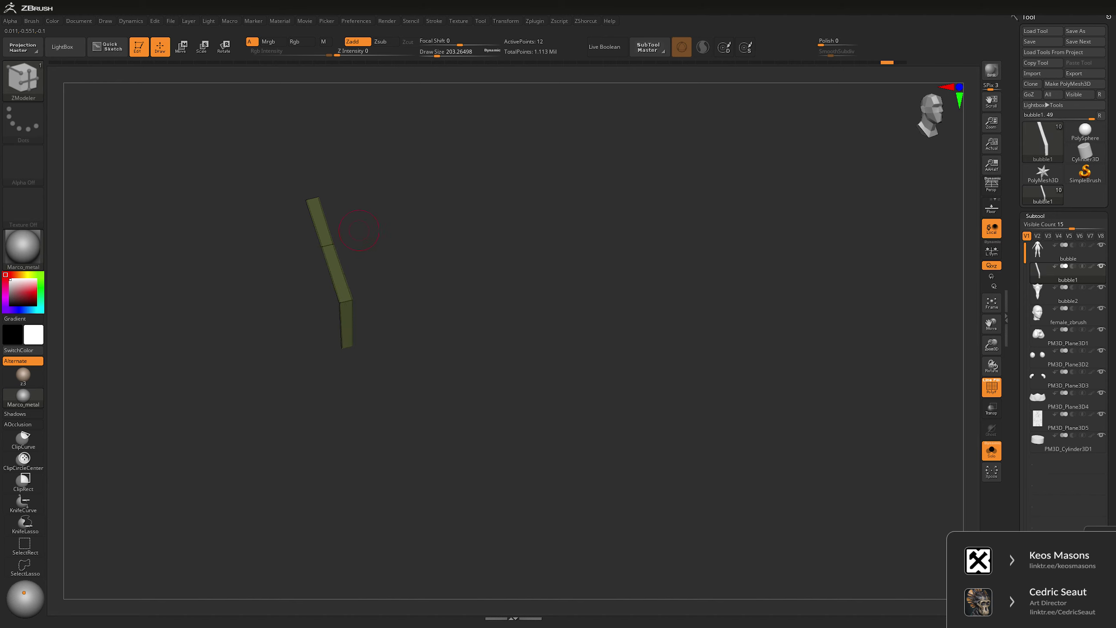
{"action": "key", "text": "space"}
{"action": "key", "text": "ctrl"}
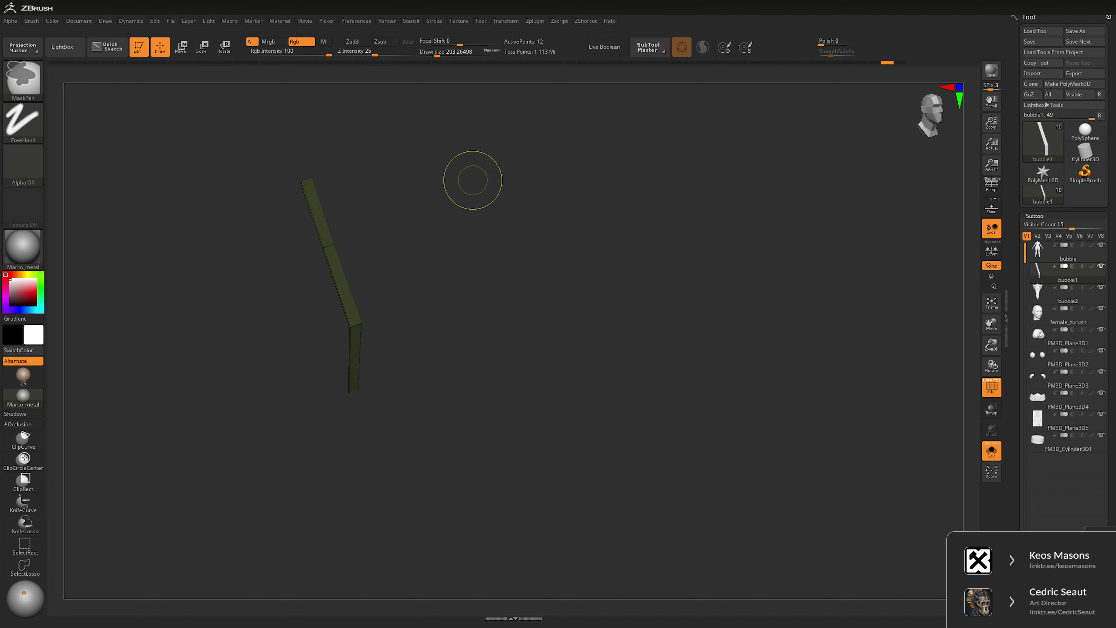
{"action": "key", "text": "space"}
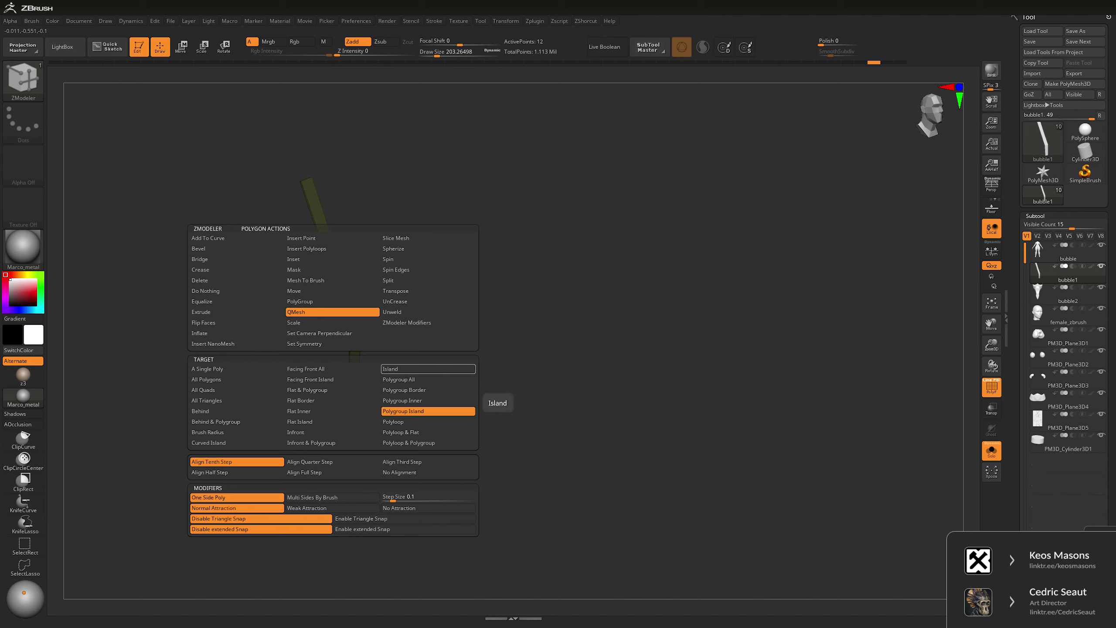
{"action": "left_click", "coordinate": [429, 369]}
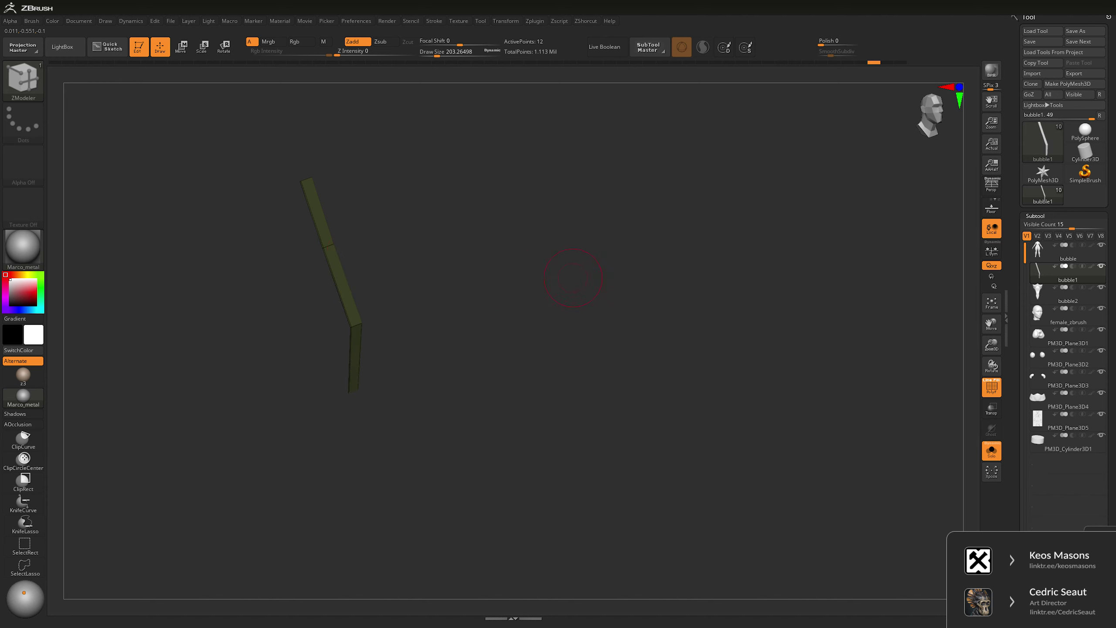
{"action": "left_click_drag", "start_coordinate": [573, 278], "coordinate": [505, 268]}
{"action": "key", "text": "ctrl"}
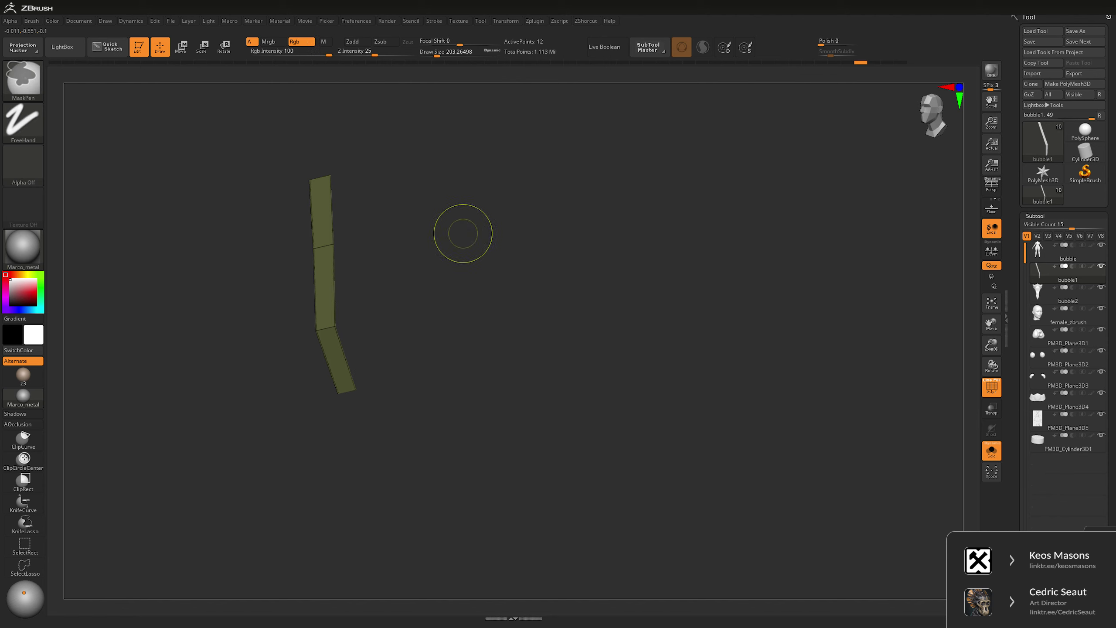
{"action": "key", "text": "shift+q"}
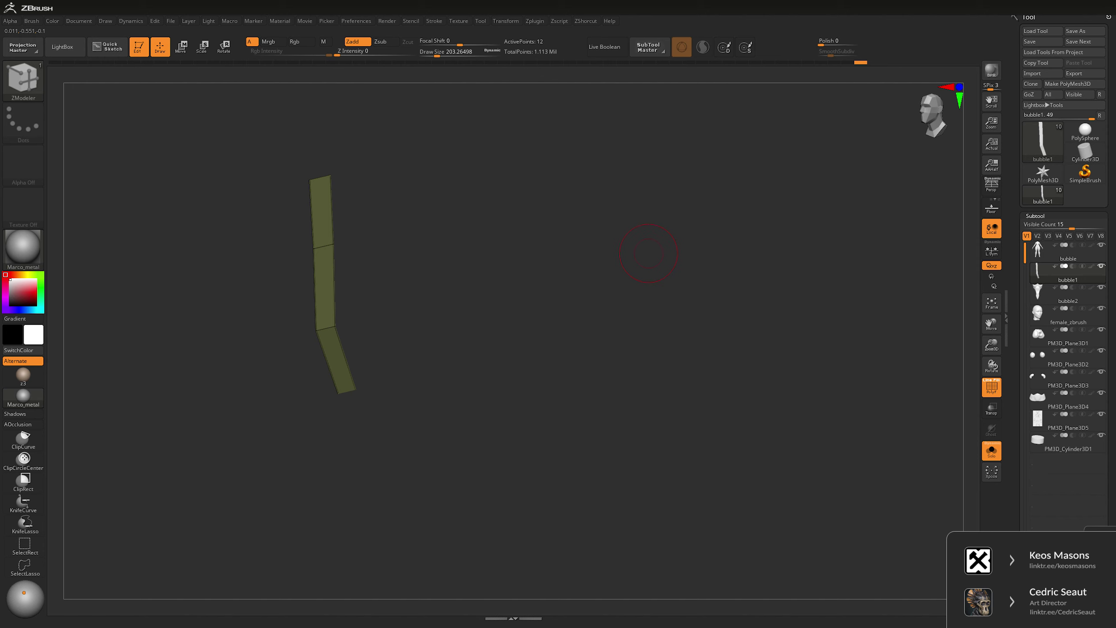
{"action": "left_click_drag", "start_coordinate": [648, 253], "coordinate": [677, 239]}
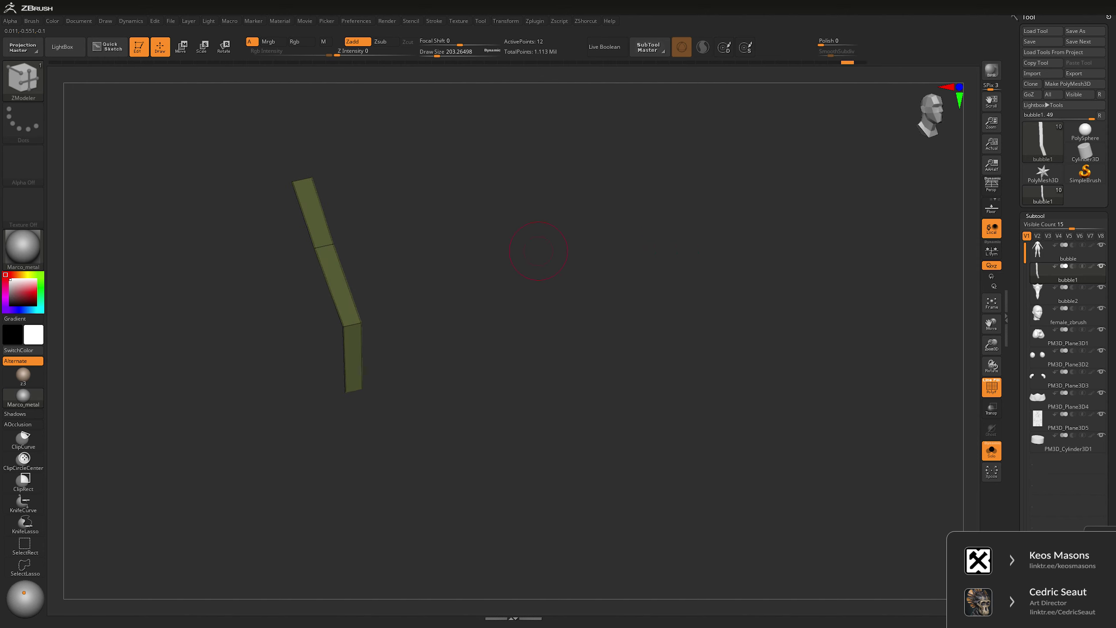
{"action": "mouse_move", "coordinate": [313, 211]}
{"action": "left_mouse_down"}
{"action": "mouse_move", "coordinate": [328, 204]}
{"action": "mouse_move", "coordinate": [313, 211]}
{"action": "left_mouse_up"}
{"action": "key", "text": "space"}
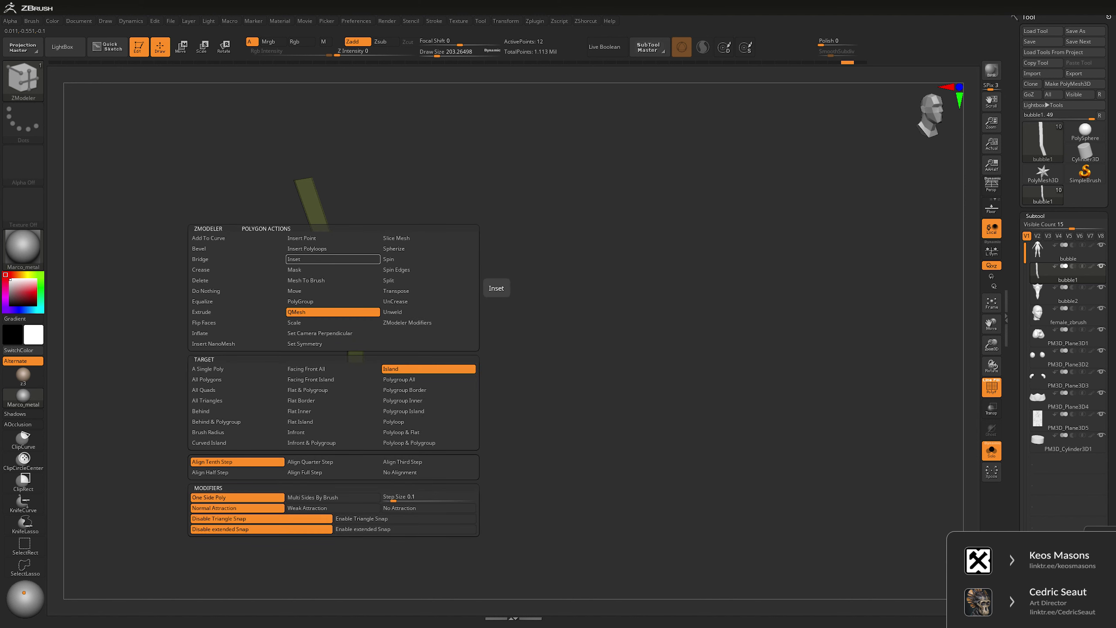
{"action": "left_click", "coordinate": [481, 20]}
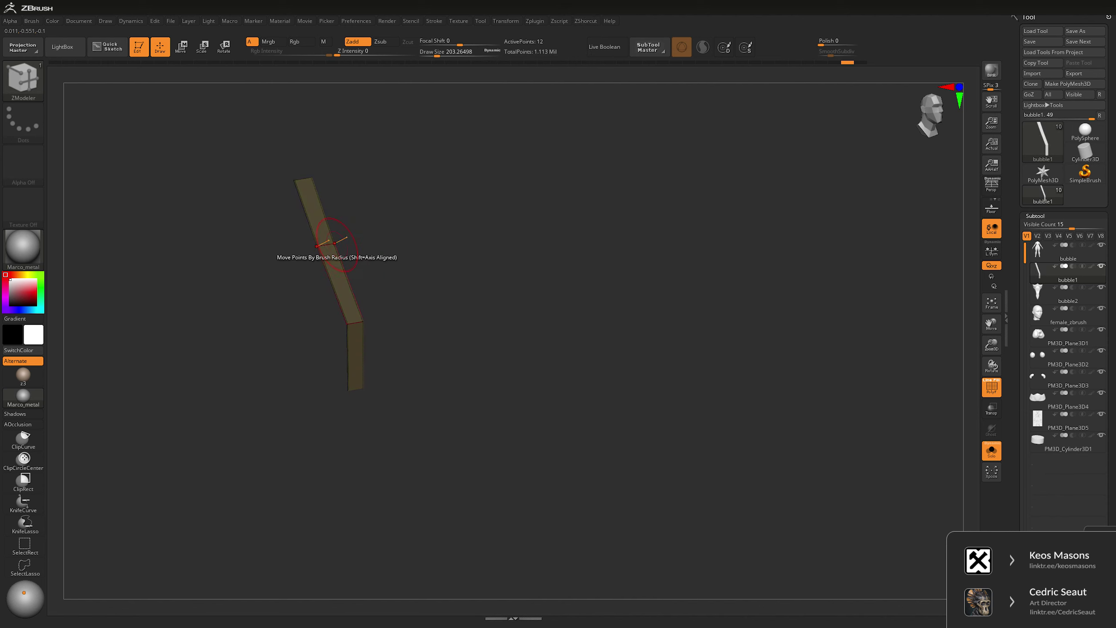
{"action": "key", "text": "F1"}
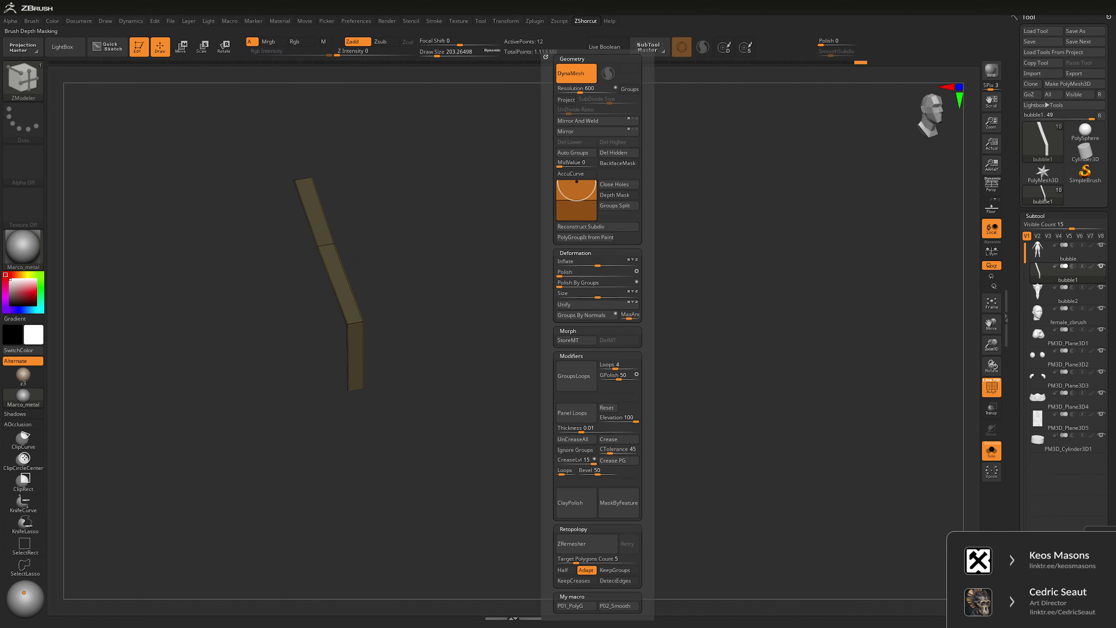
{"action": "left_click", "coordinate": [573, 305]}
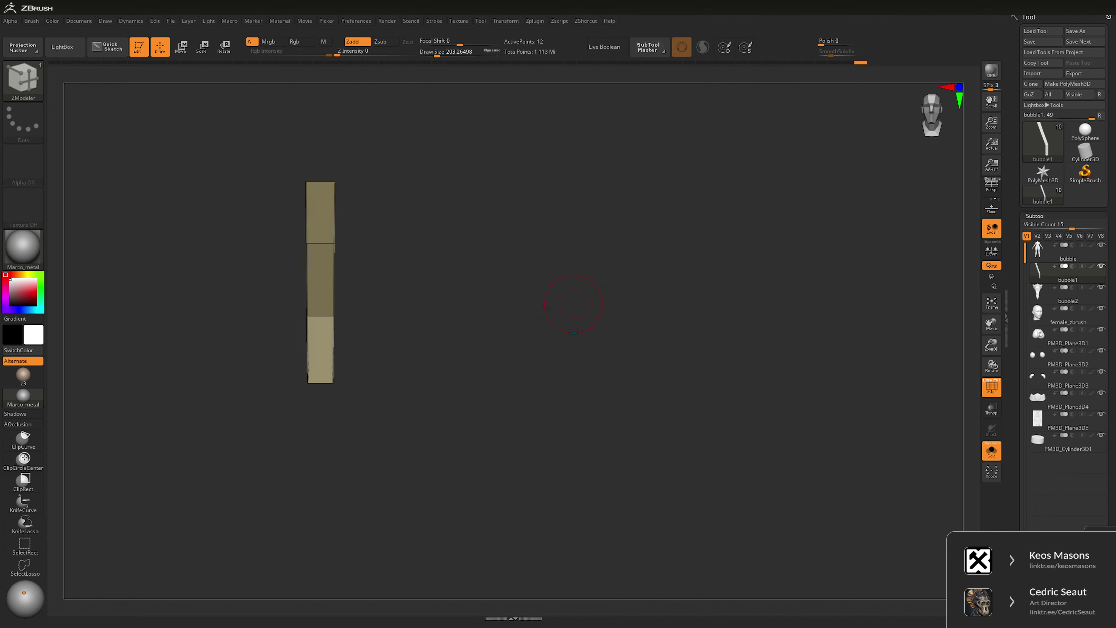
- Isolate the upper segment of the chest strip by its polygroup and show the whole strip again
{"action": "left_click_drag", "start_coordinate": [573, 304], "coordinate": [430, 289]}
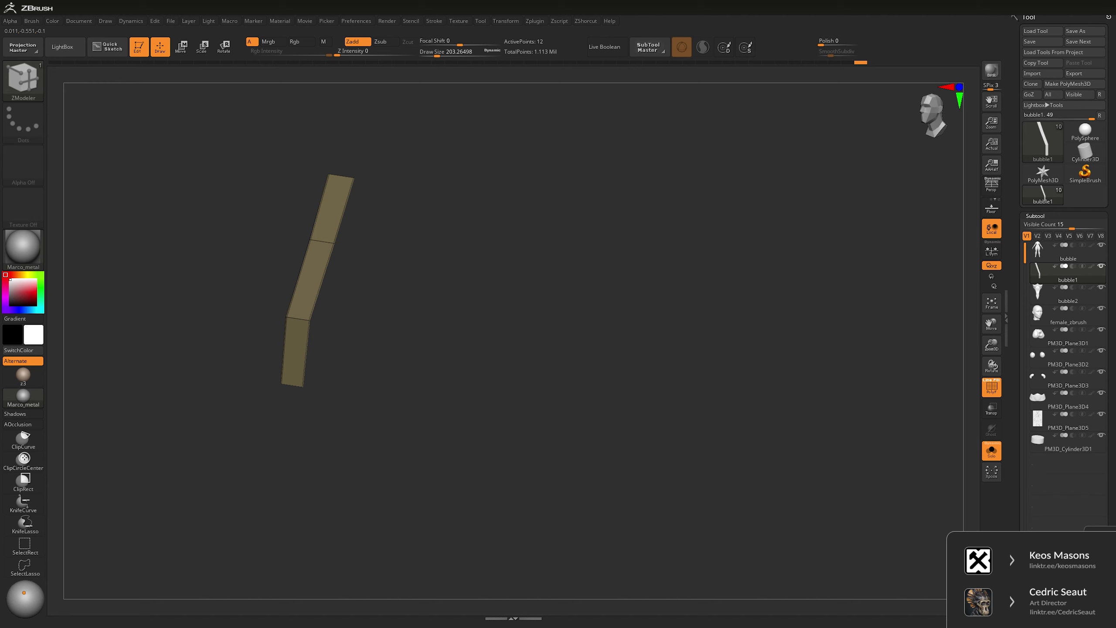
{"action": "key", "text": "F1"}
{"action": "left_click", "coordinate": [549, 435]}
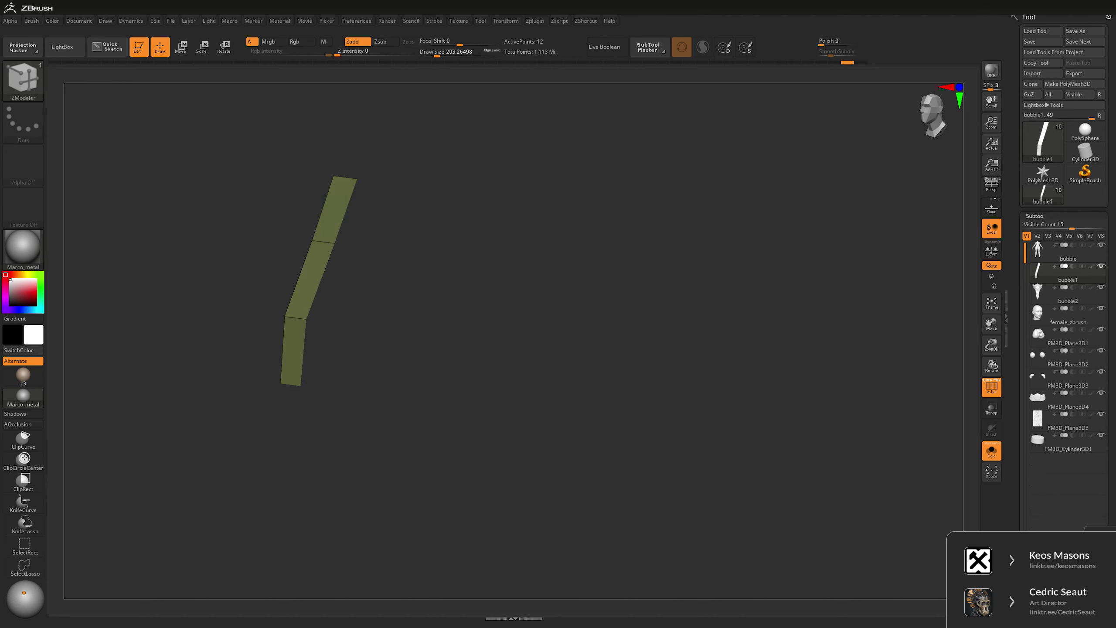
{"action": "left_click", "coordinate": [355, 181], "text": "ctrl+shift"}
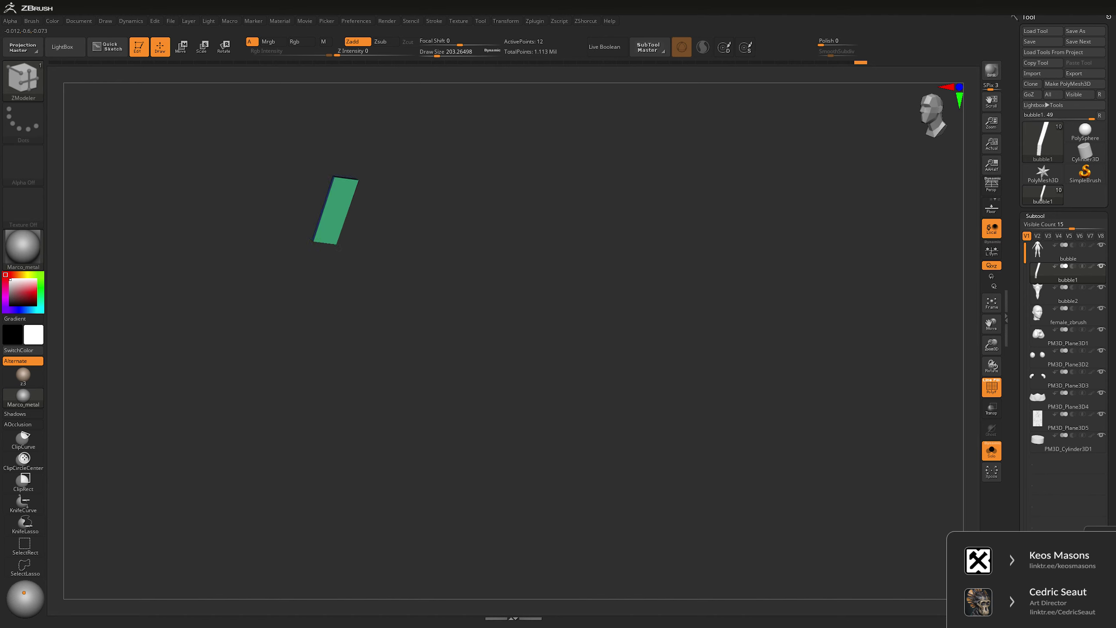
{"action": "left_click", "coordinate": [401, 214], "text": "ctrl+shift"}
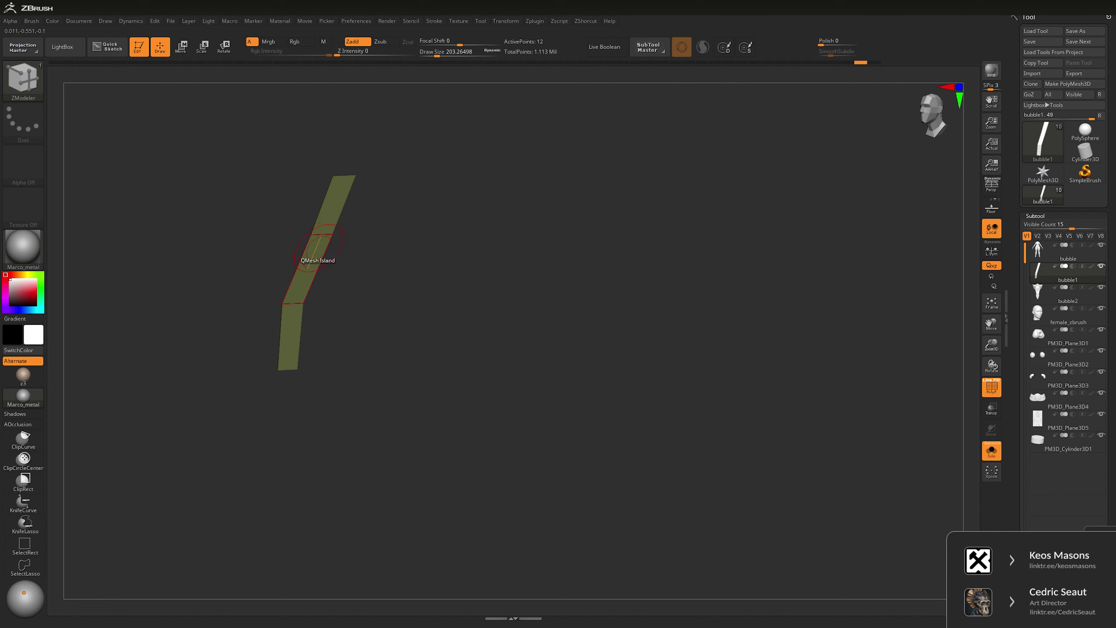
- Try again to extrude the strip's faces with ZModeler's QMesh, switching the target from Island to Polygroup Island
{"action": "key", "text": "space"}
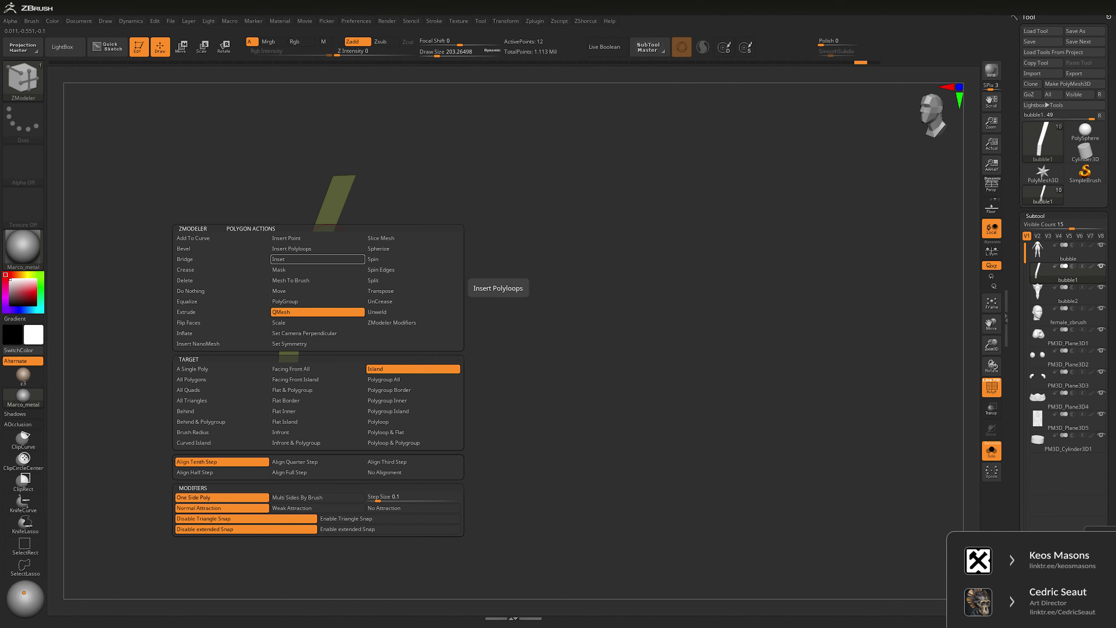
{"action": "left_click", "coordinate": [389, 390]}
{"action": "left_click", "coordinate": [388, 411]}
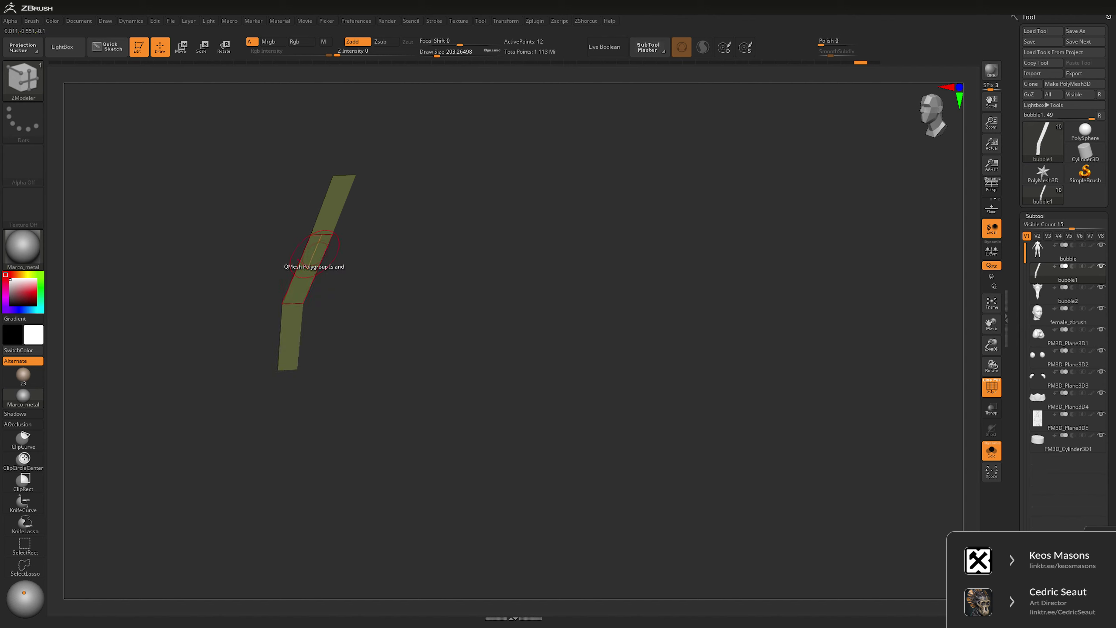
{"action": "mouse_move", "coordinate": [395, 320]}
{"action": "left_mouse_down"}
{"action": "mouse_move", "coordinate": [444, 318]}
{"action": "mouse_move", "coordinate": [387, 308]}
{"action": "left_mouse_up"}
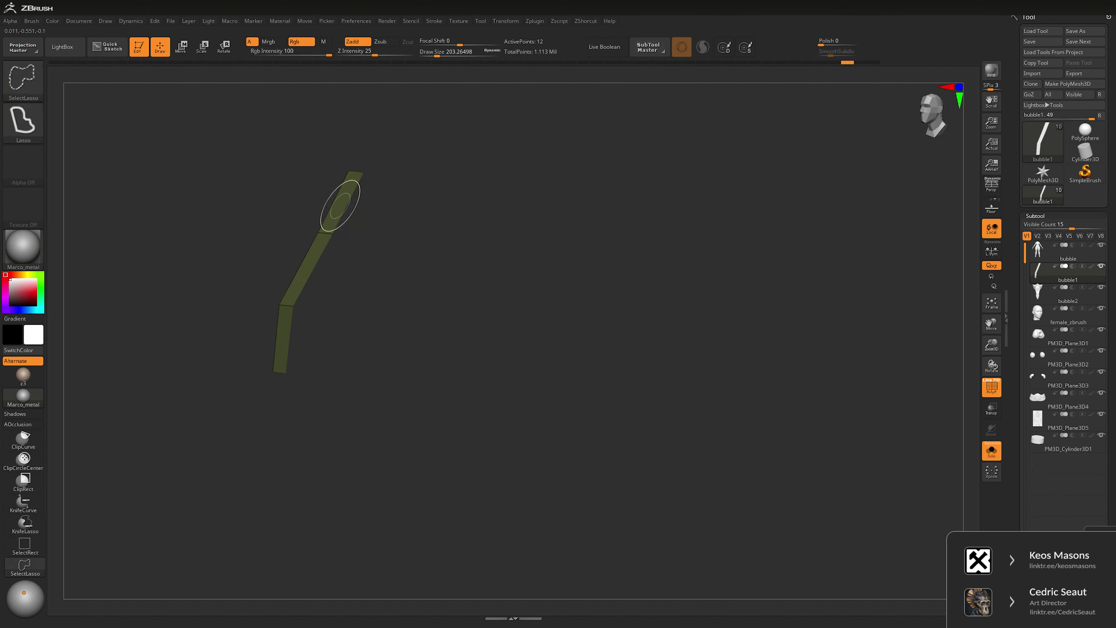
{"action": "left_click_drag", "start_coordinate": [341, 196], "coordinate": [549, 251]}
{"action": "key", "text": "ctrl+z"}
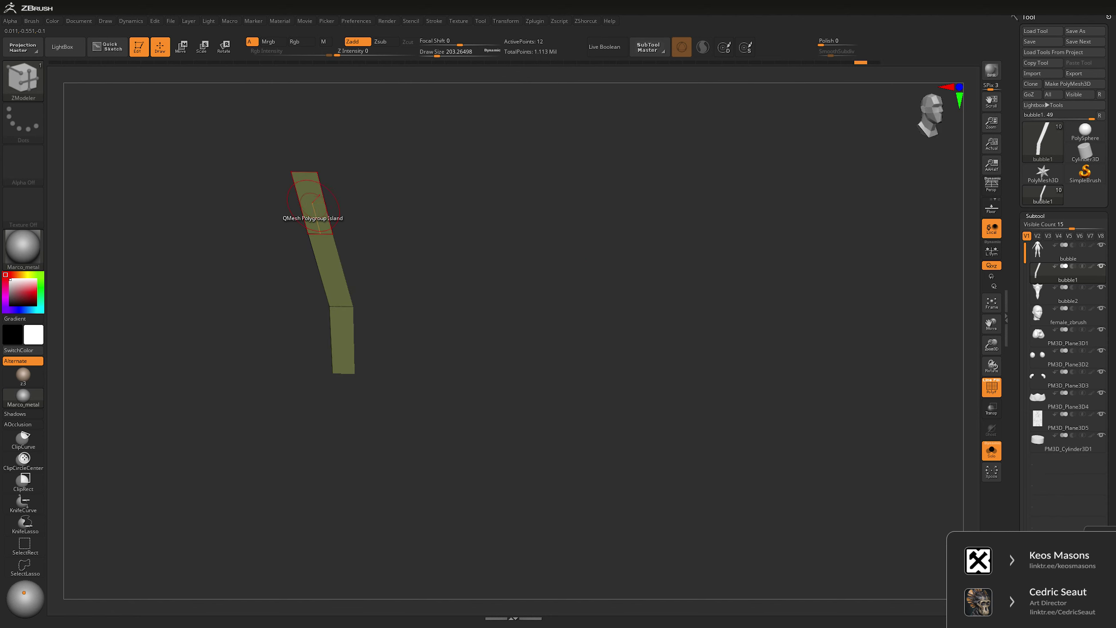
{"action": "left_click_drag", "start_coordinate": [308, 212], "coordinate": [314, 199]}
{"action": "key", "text": "space"}
{"action": "left_click", "coordinate": [408, 331]}
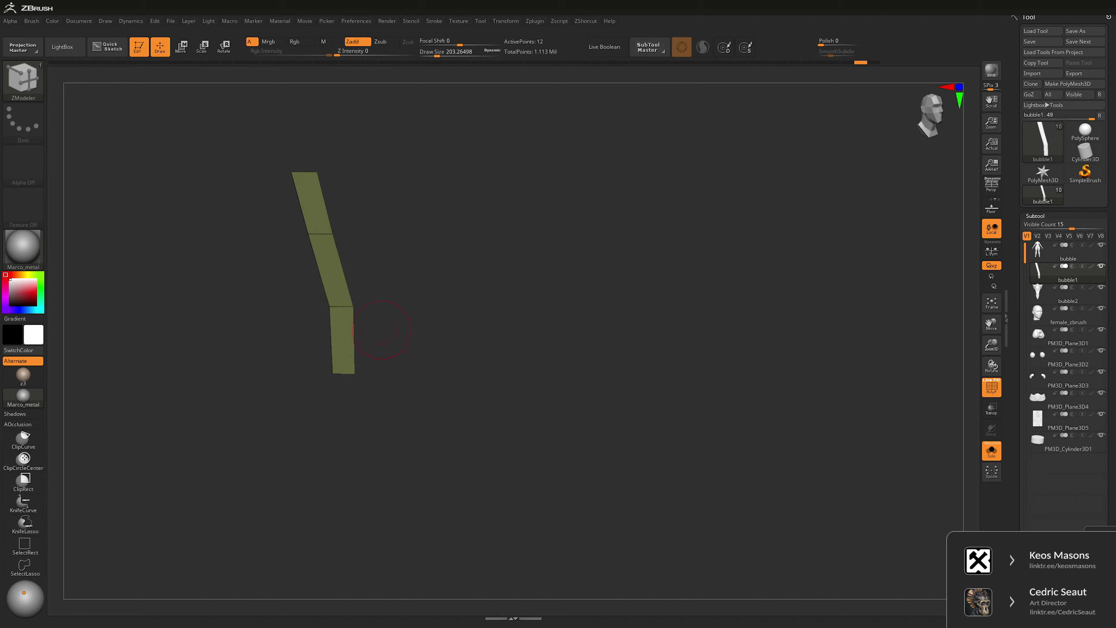
{"action": "key", "text": "ctrl"}
{"action": "mouse_move", "coordinate": [312, 219]}
{"action": "left_mouse_down"}
{"action": "mouse_move", "coordinate": [324, 251]}
{"action": "mouse_move", "coordinate": [328, 208]}
{"action": "left_mouse_up"}
- Align the new strip between collar and bodysuit and fit it to the chest with the Move brush, using draw sizes from about 306 to 810
{"action": "mouse_move", "coordinate": [23, 249]}
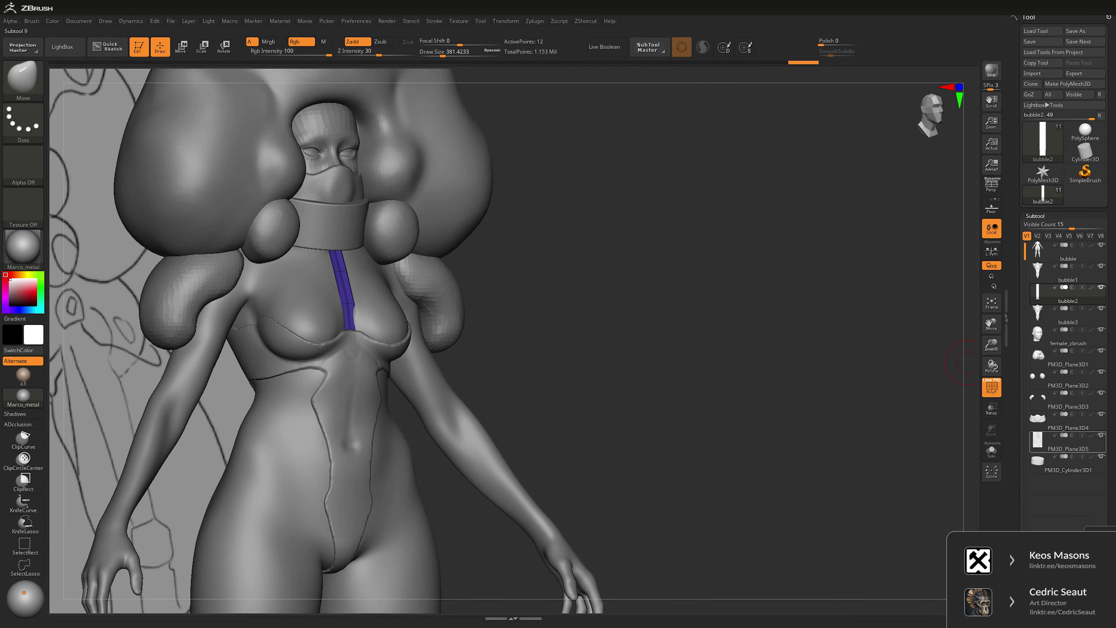
{"action": "mouse_move", "coordinate": [966, 362]}
{"action": "left_mouse_down"}
{"action": "mouse_move", "coordinate": [836, 264]}
{"action": "mouse_move", "coordinate": [748, 219]}
{"action": "mouse_move", "coordinate": [807, 222]}
{"action": "mouse_move", "coordinate": [373, 262]}
{"action": "left_mouse_up"}
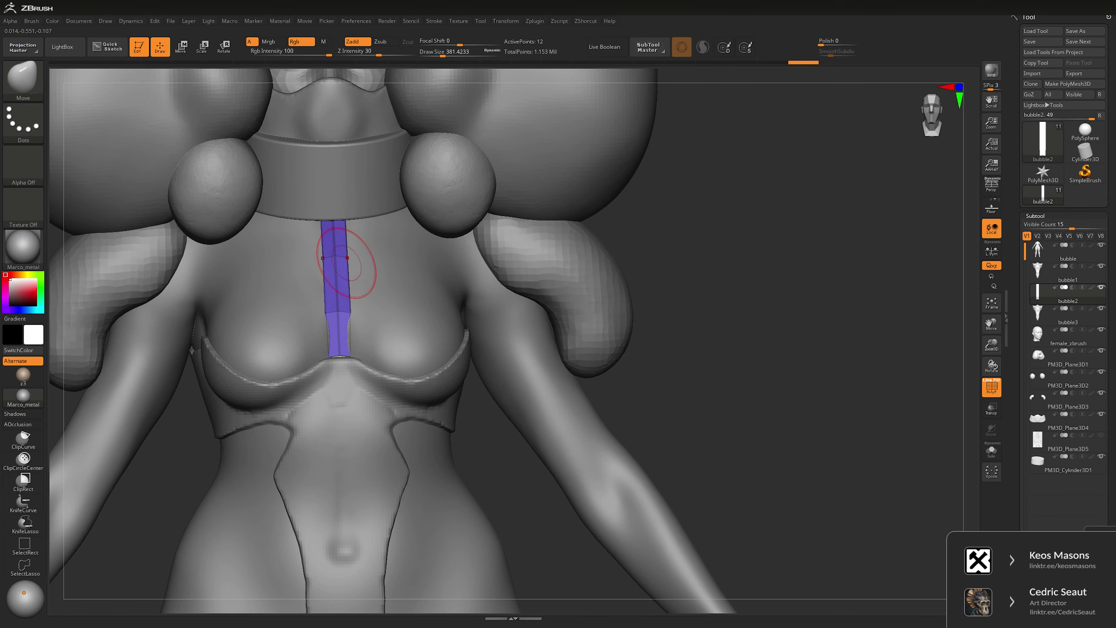
{"action": "key", "text": "space"}
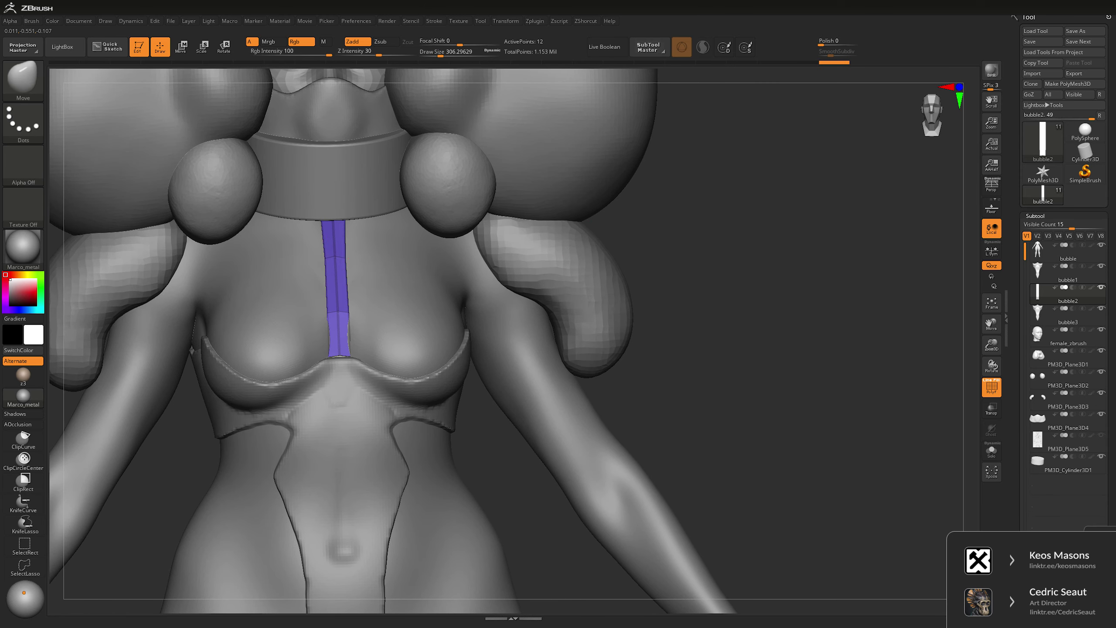
{"action": "left_click_drag", "start_coordinate": [671, 213], "coordinate": [708, 200]}
{"action": "right_click_drag", "start_coordinate": [345, 257], "coordinate": [244, 302]}
{"action": "key", "text": "space"}
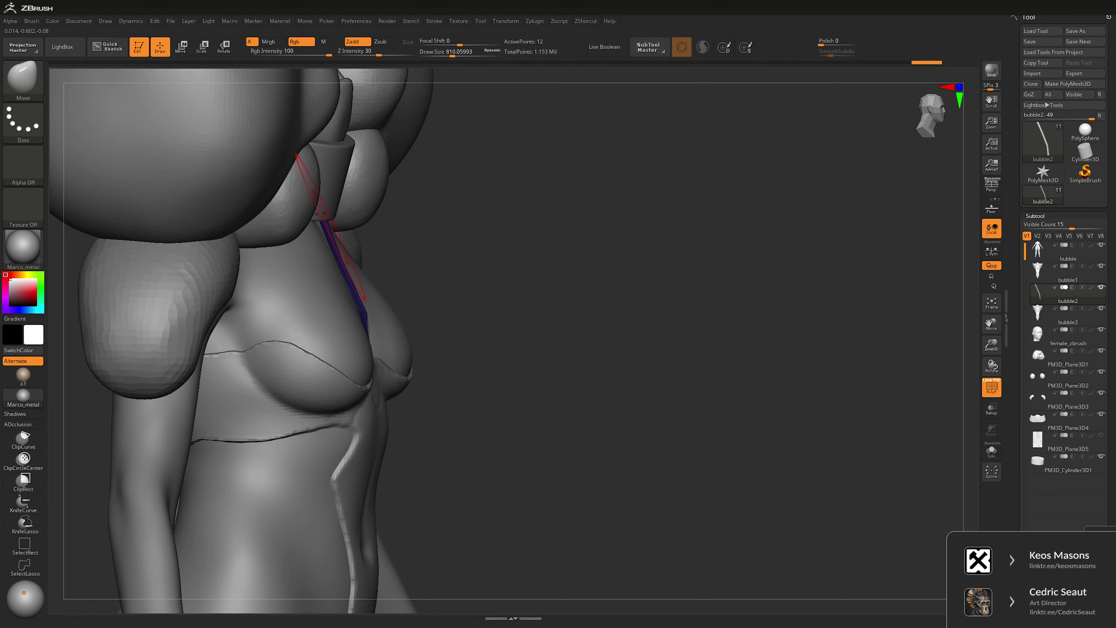
{"action": "key", "text": "space"}
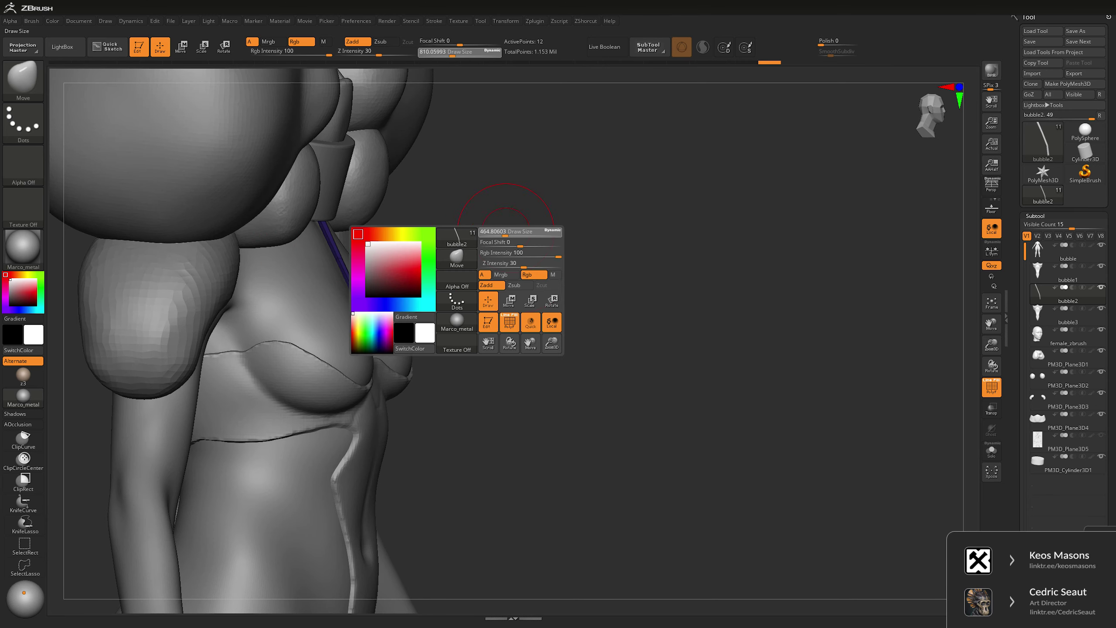
{"action": "mouse_move", "coordinate": [386, 245]}
{"action": "right_mouse_down", "text": "ctrl"}
{"action": "mouse_move", "coordinate": [440, 264]}
{"action": "mouse_move", "coordinate": [660, 225]}
{"action": "right_mouse_up", "text": "ctrl"}
- Thicken the whole chest strip with ZModeler's QMesh action using the Island target
{"action": "key", "text": "b"}
{"action": "key", "text": "z"}
{"action": "key", "text": "m"}
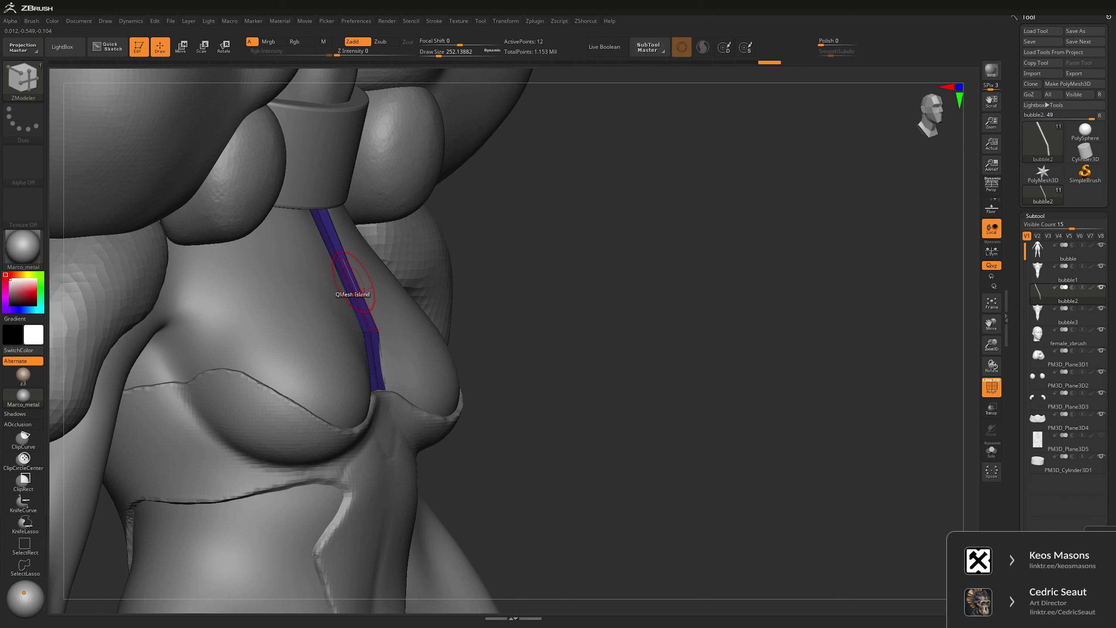
{"action": "left_click_drag", "start_coordinate": [353, 281], "coordinate": [347, 290]}
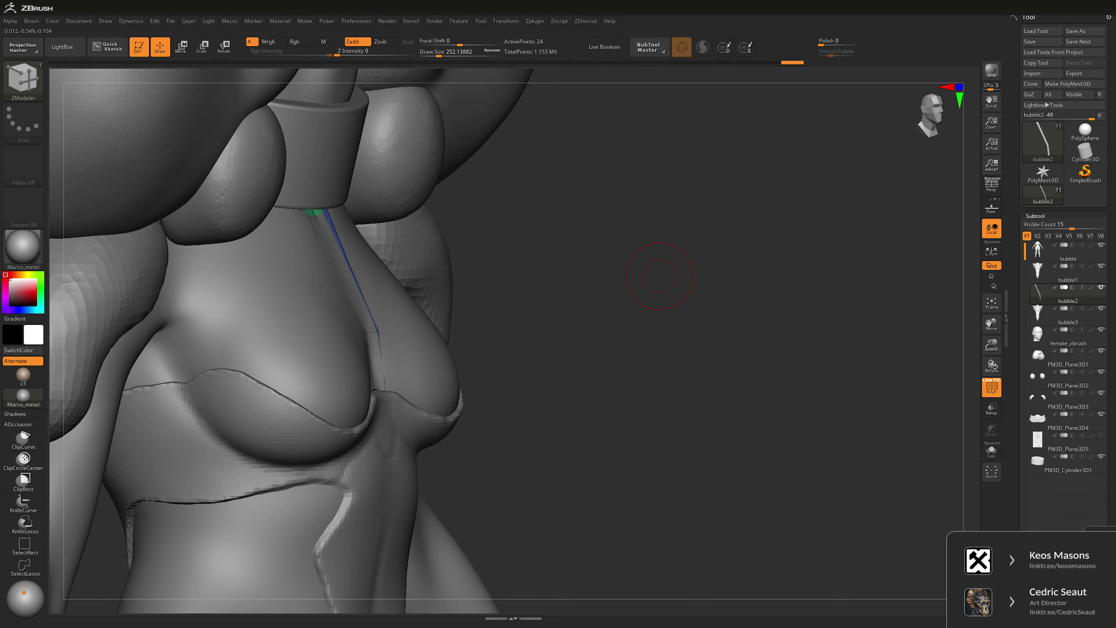
- Isolate the thickened strip in Solo mode and flip its normals in the display properties
{"action": "key", "text": "ctrl+shift+s"}
{"action": "key", "text": "ctrl+q"}
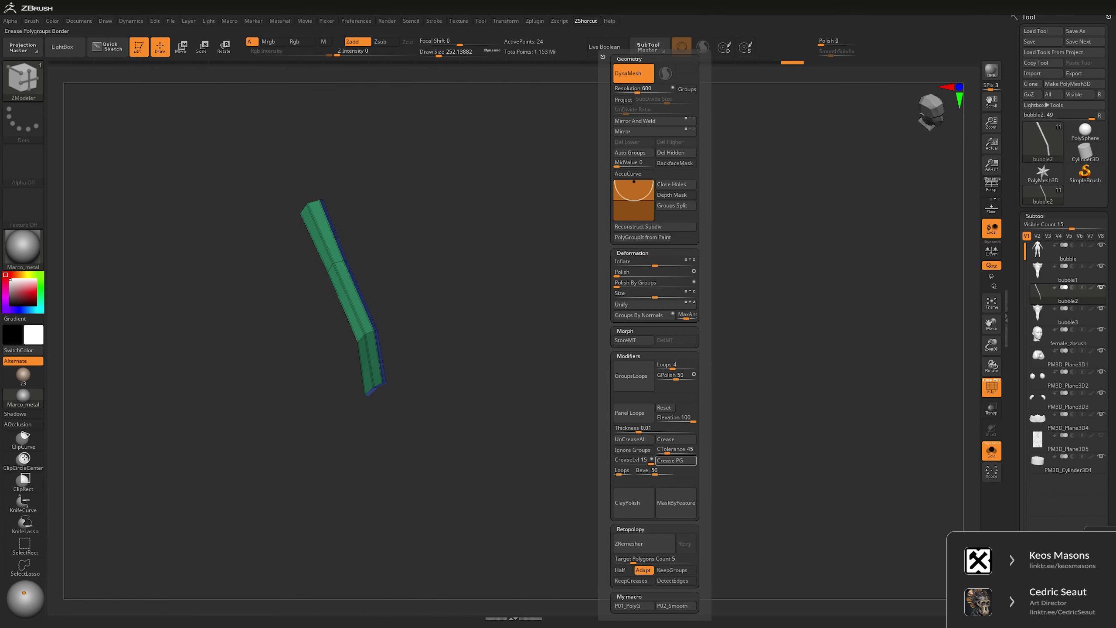
{"action": "scroll", "coordinate": [1064, 308], "scroll_direction": "down", "scroll_amount": 10}
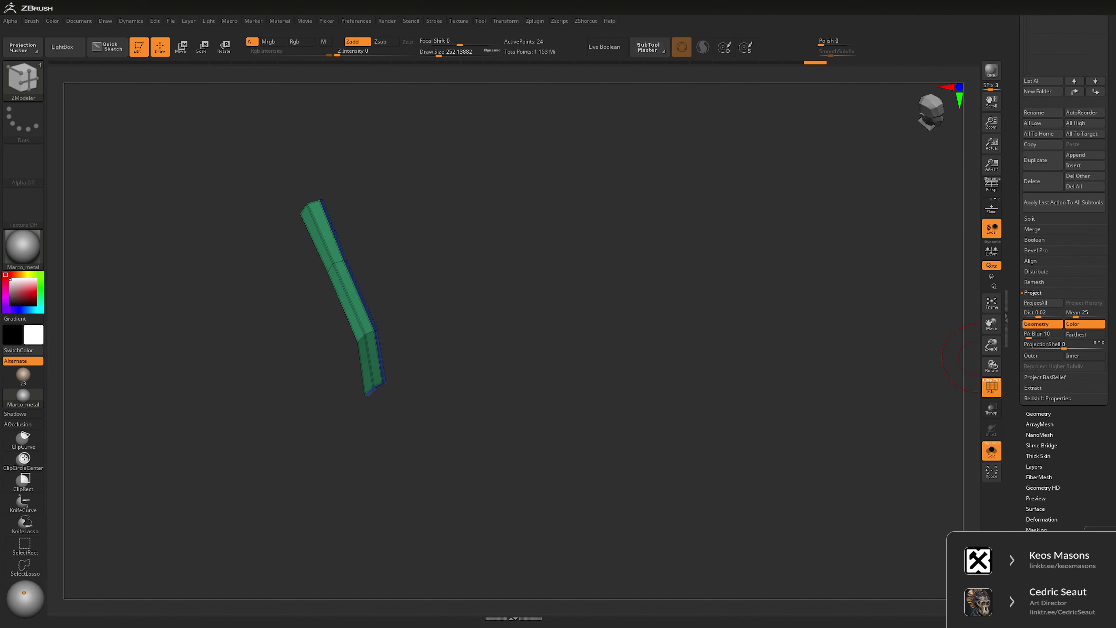
{"action": "scroll", "coordinate": [1064, 307], "scroll_direction": "down", "scroll_amount": 4}
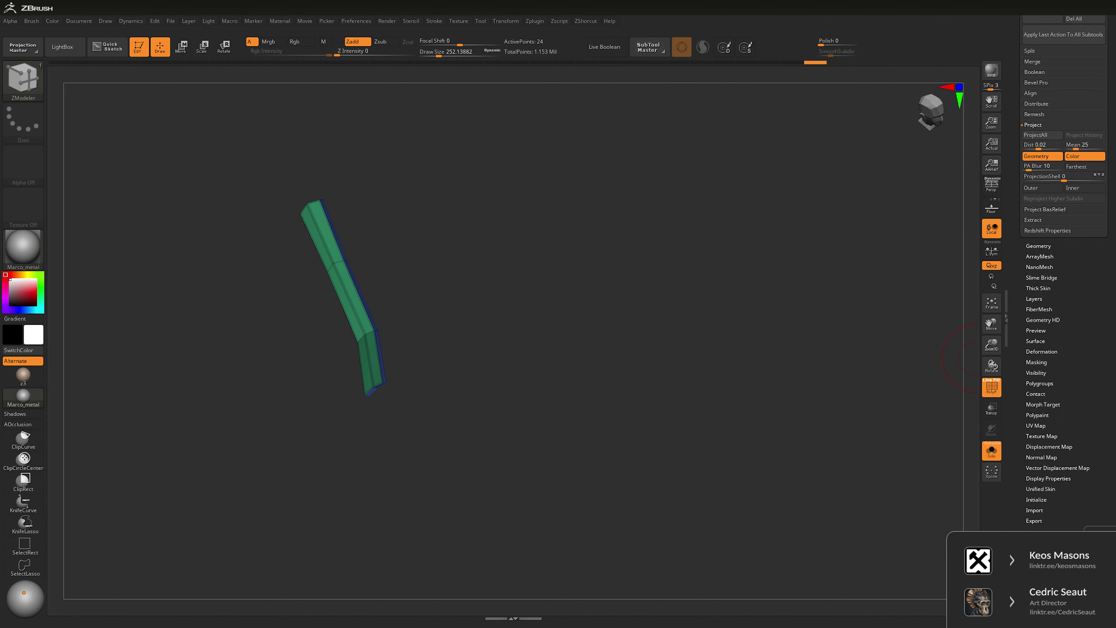
{"action": "left_click", "coordinate": [1049, 478]}
{"action": "left_click", "coordinate": [1084, 292]}
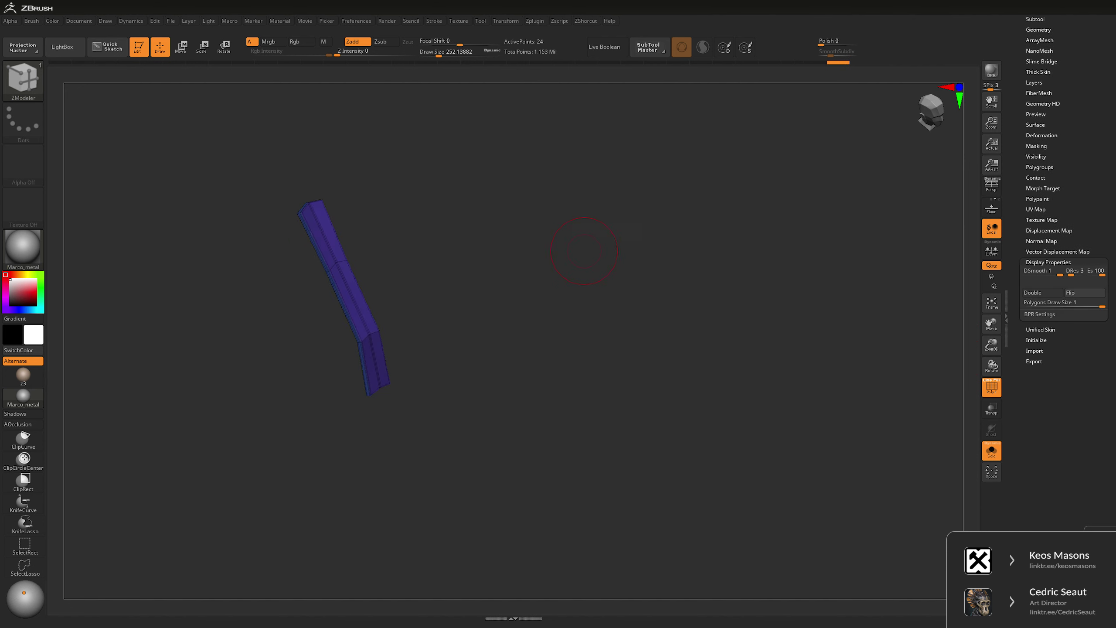
- Group the strip's faces by normals, reset the modifier settings and preview the smoothly subdivided strip on the body without the polyframe
{"action": "left_click", "coordinate": [586, 20]}
{"action": "left_click", "coordinate": [578, 315]}
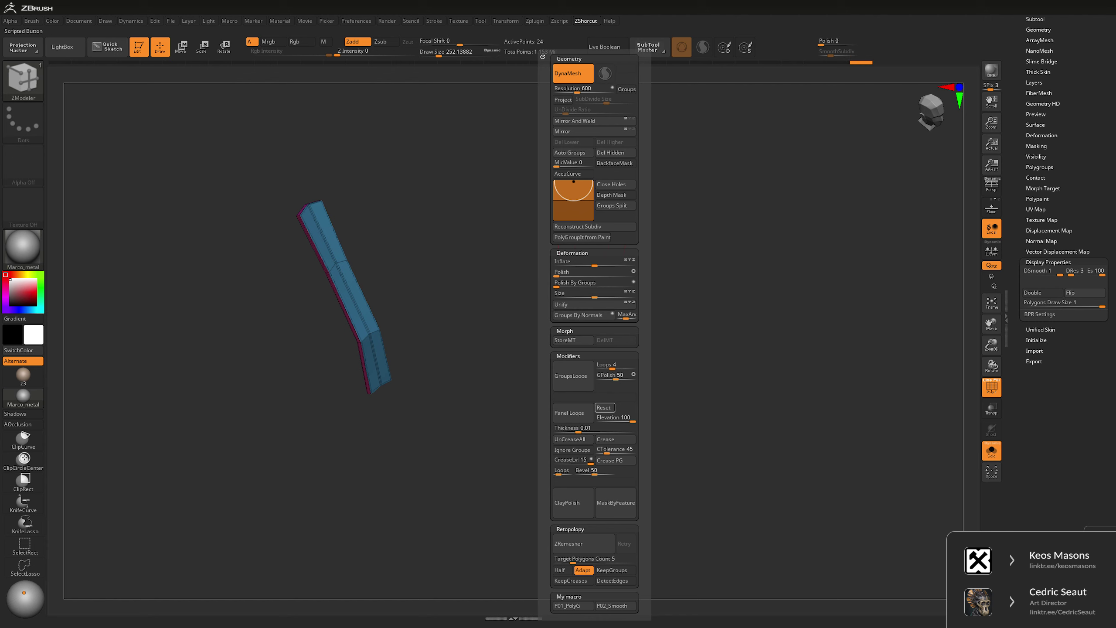
{"action": "left_click", "coordinate": [605, 408]}
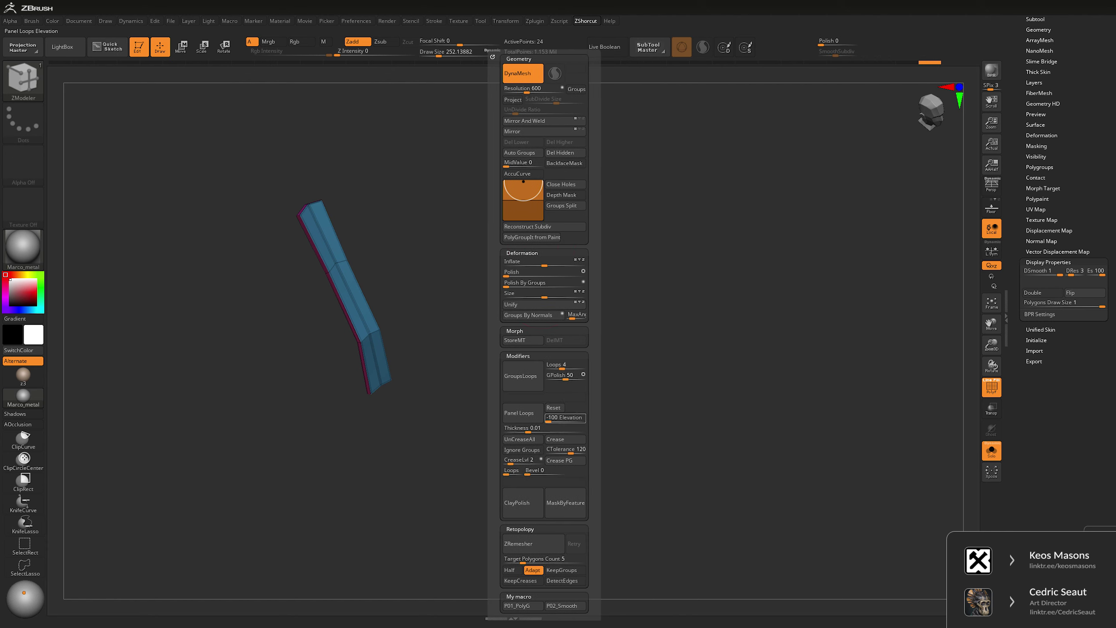
{"action": "left_click_drag", "start_coordinate": [561, 317], "coordinate": [589, 316], "text": "shift"}
{"action": "key", "text": "ctrl+shift+s"}
{"action": "left_click_drag", "start_coordinate": [793, 248], "coordinate": [723, 252], "text": "alt"}
{"action": "key", "text": "shift+f"}
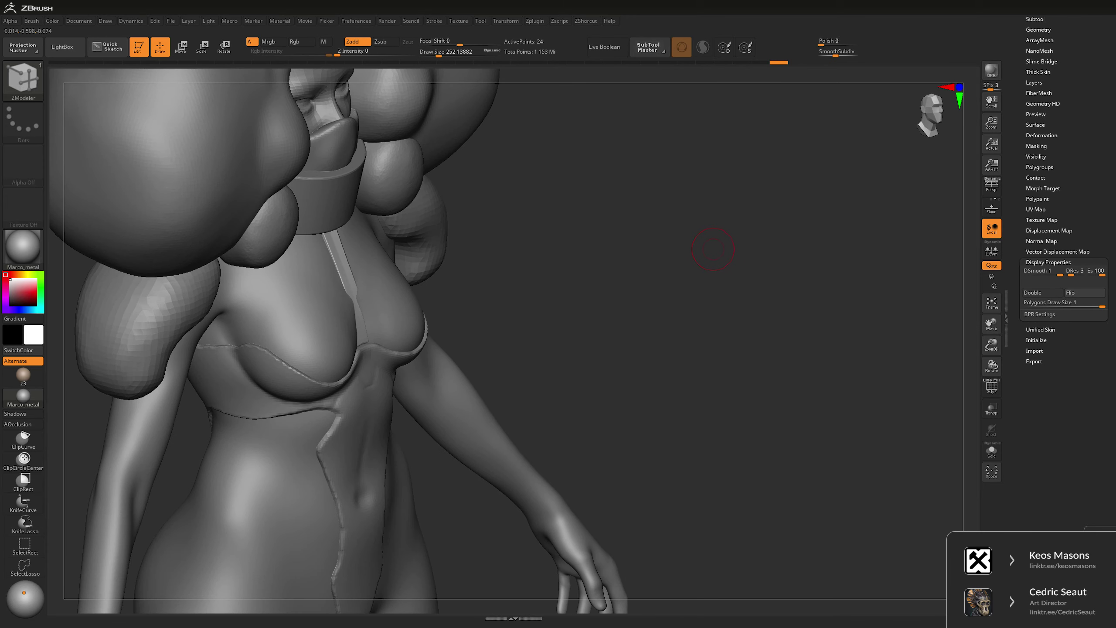
- Isolate the strip with its polyframe shown, delete its lengthwise central edge loop with ZModeler and bring the body back
{"action": "key", "text": "ctrl+shift+s"}
{"action": "key", "text": "shift+f"}
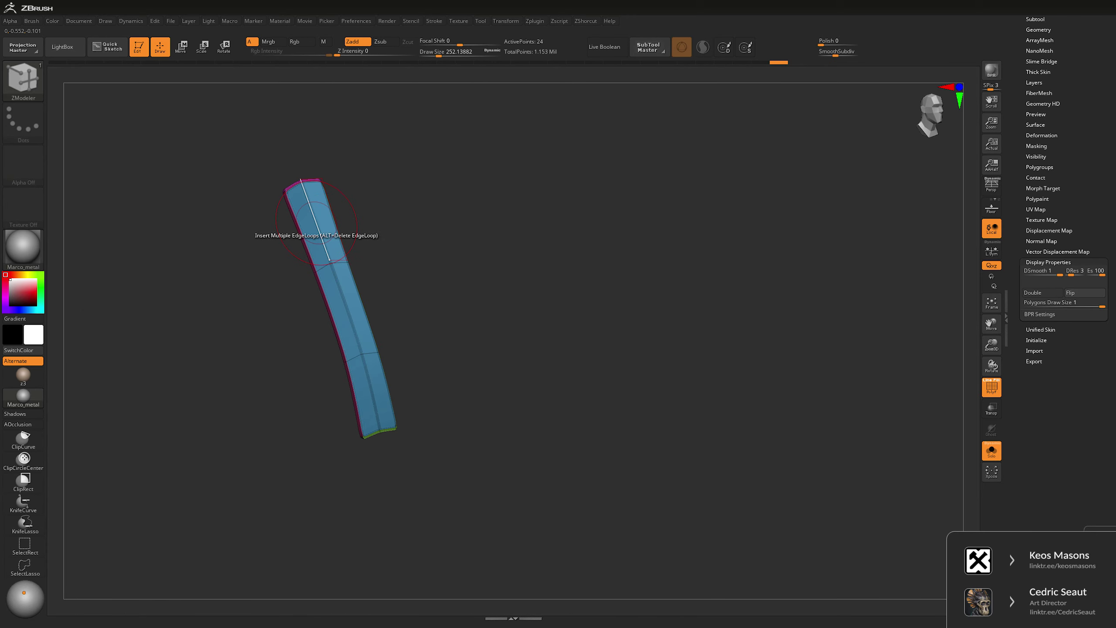
{"action": "key", "text": "ctrl+shift+s"}
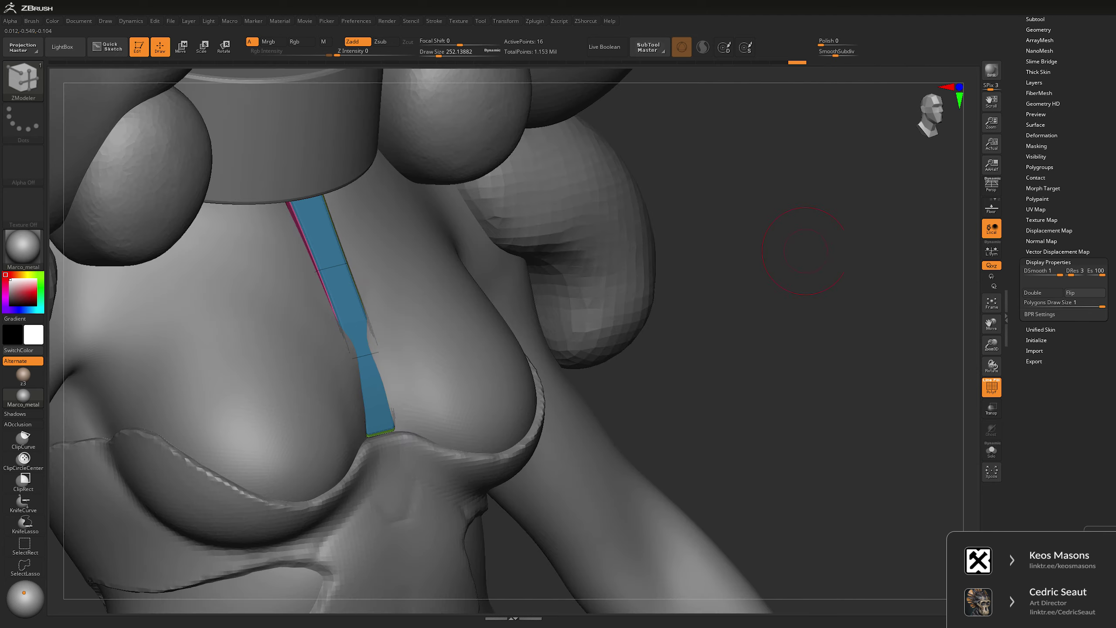
- Refine the strip's width and curvature against the chest with the Move brush at draw sizes of about 656 and 335, and hide the polyframe
{"action": "key", "text": "b"}
{"action": "key", "text": "m"}
{"action": "key", "text": "v"}
{"action": "key", "text": "space"}
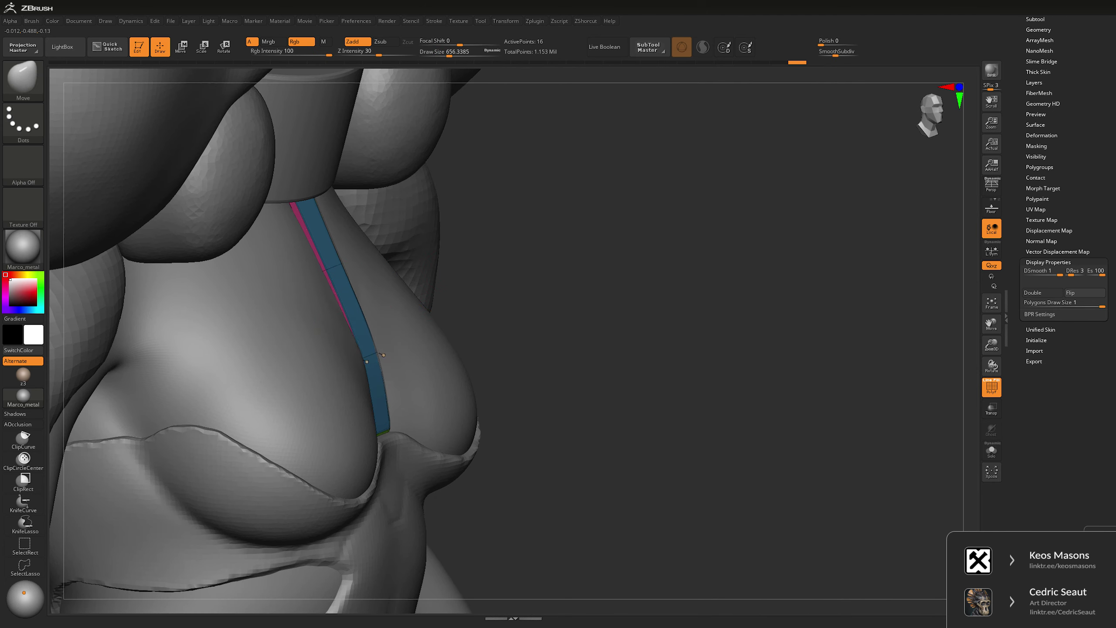
{"action": "left_click_drag", "start_coordinate": [660, 308], "coordinate": [308, 282]}
{"action": "key", "text": "space"}
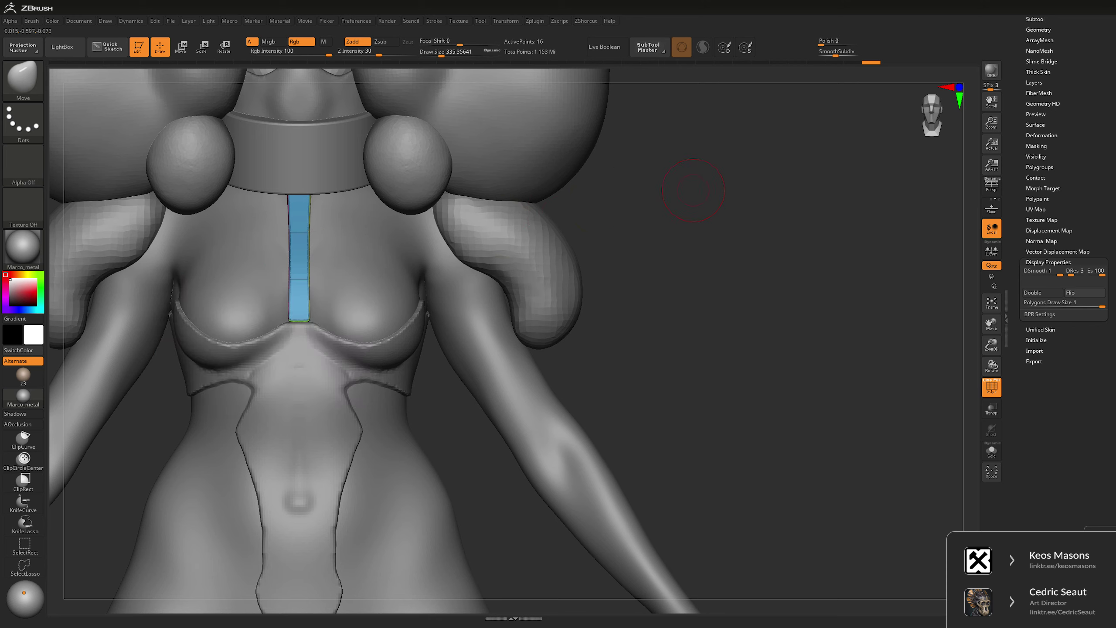
{"action": "mouse_move", "coordinate": [308, 283]}
{"action": "right_mouse_down", "text": "ctrl"}
{"action": "mouse_move", "coordinate": [320, 339]}
{"action": "mouse_move", "coordinate": [518, 246]}
{"action": "mouse_move", "coordinate": [685, 261]}
{"action": "mouse_move", "coordinate": [615, 281]}
{"action": "mouse_move", "coordinate": [690, 288]}
{"action": "mouse_move", "coordinate": [674, 275]}
{"action": "mouse_move", "coordinate": [646, 281]}
{"action": "mouse_move", "coordinate": [679, 273]}
{"action": "mouse_move", "coordinate": [440, 374]}
{"action": "right_mouse_up", "text": "ctrl"}
{"action": "key", "text": "shift+f"}
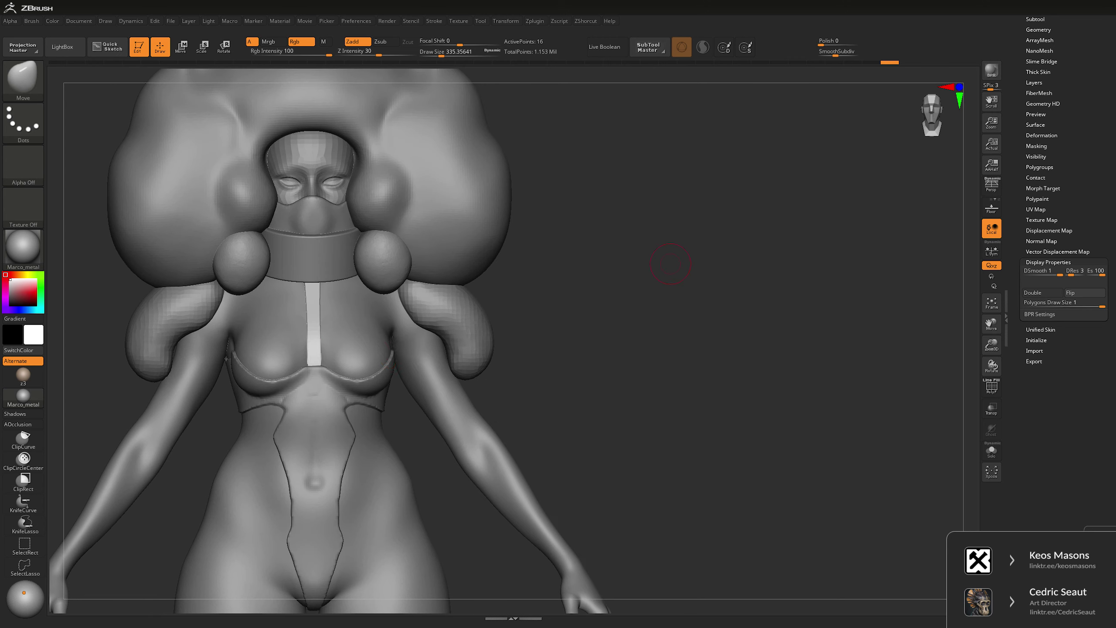
- Select the bodysuit subtool and switch to the DamStandard brush for the area around the bust centre
{"action": "key", "text": "space"}
{"action": "left_click", "coordinate": [371, 398], "text": "alt"}
{"action": "right_click_drag", "start_coordinate": [685, 317], "coordinate": [697, 279], "text": "alt"}
{"action": "key", "text": "b"}
{"action": "key", "text": "d"}
{"action": "key", "text": "s"}
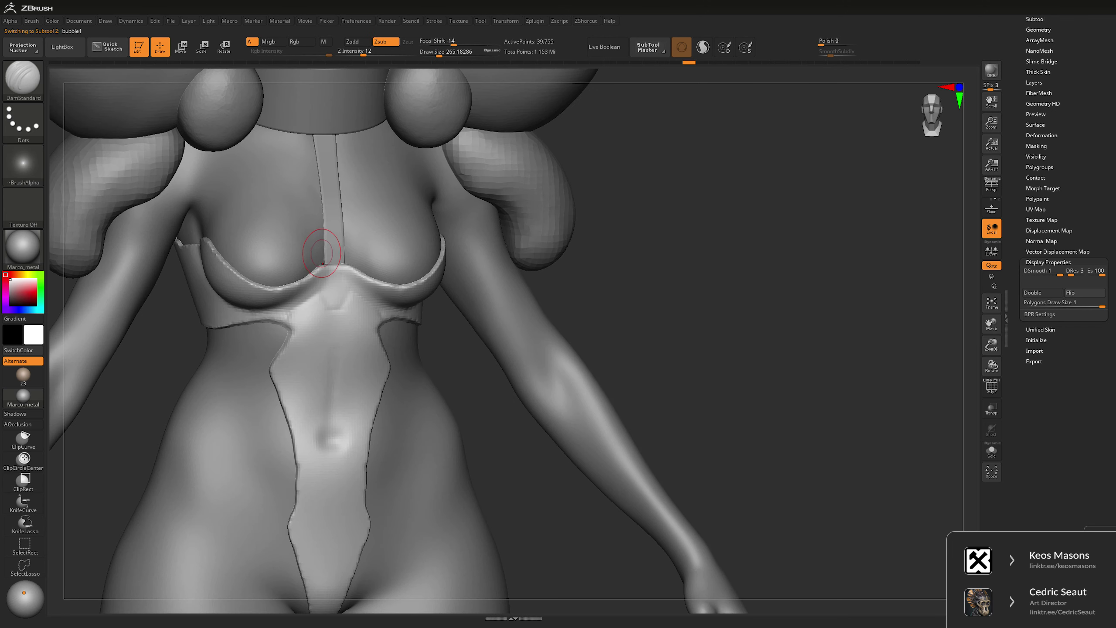
- Try carving the bodysuit below the bust centre with DamStandard, checking it in Solo mode and undoing the strokes
{"action": "left_click_drag", "start_coordinate": [342, 294], "coordinate": [334, 307]}
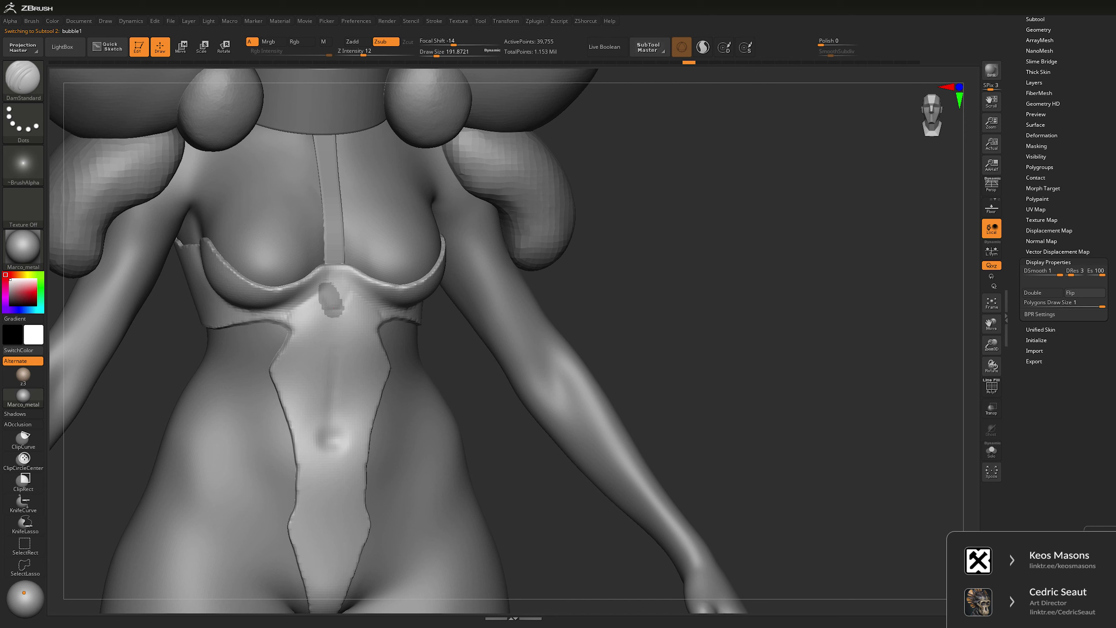
{"action": "right_click", "coordinate": [339, 265]}
{"action": "left_click_drag", "start_coordinate": [351, 269], "coordinate": [334, 269]}
{"action": "key", "text": "ctrl+z"}
{"action": "key", "text": "ctrl+shift+f"}
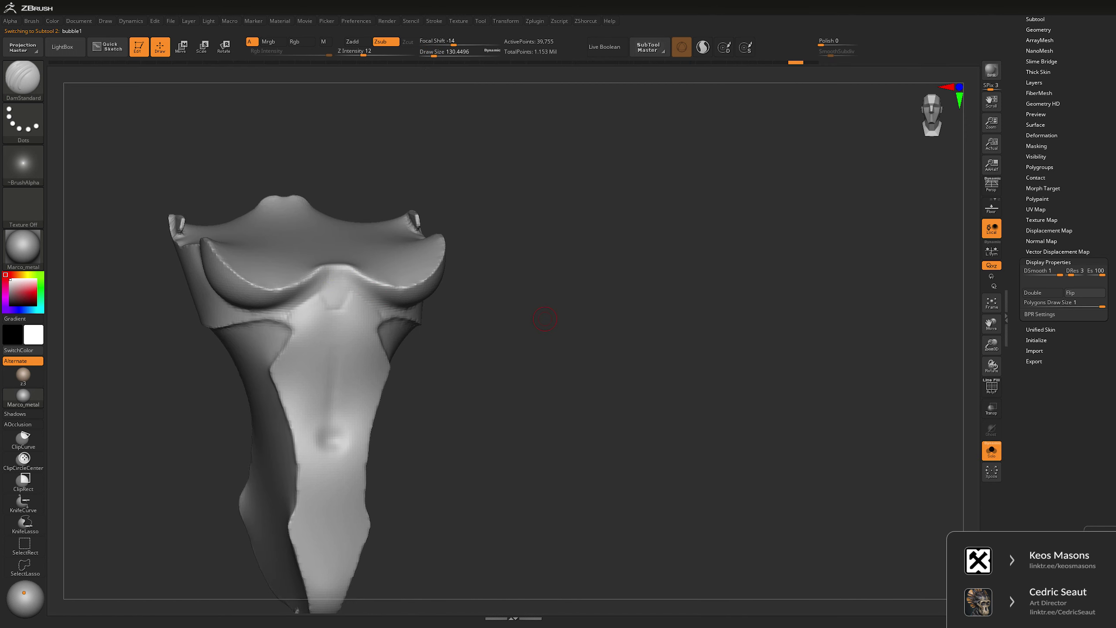
{"action": "key", "text": "ctrl+shift+f"}
{"action": "key", "text": "ctrl+z"}
- Delete the duplicate bodysuit subtool bubble3 and reselect the remaining bodysuit, bubble1
{"action": "right_click_drag", "start_coordinate": [379, 308], "coordinate": [591, 264]}
{"action": "left_click", "coordinate": [1035, 18]}
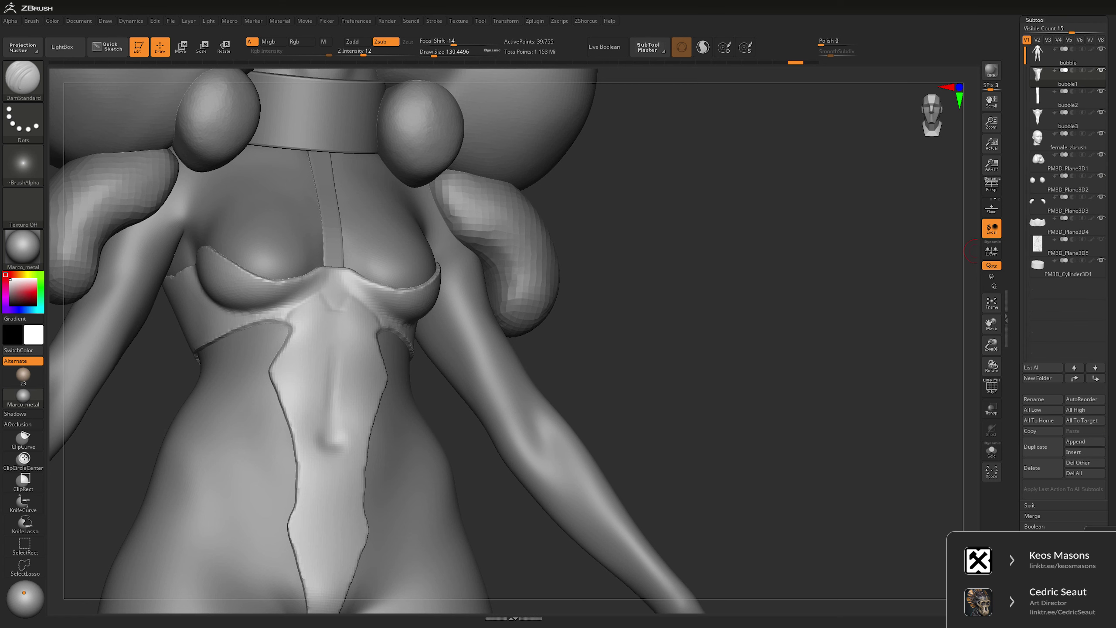
{"action": "key", "text": "Down"}
{"action": "key", "text": "Down"}
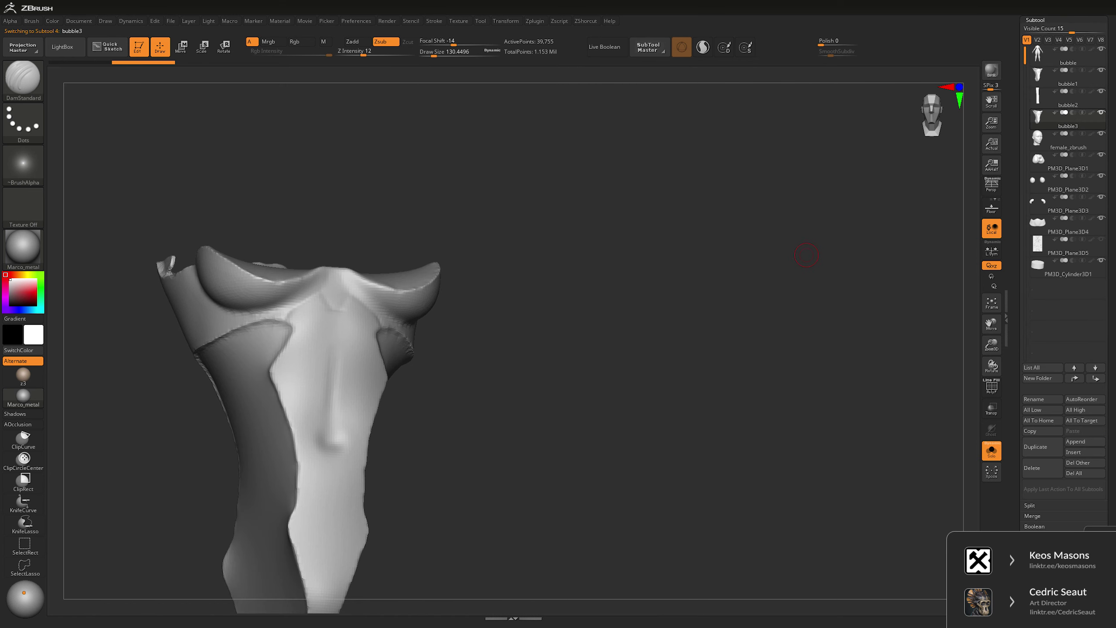
{"action": "left_click", "coordinate": [1042, 467]}
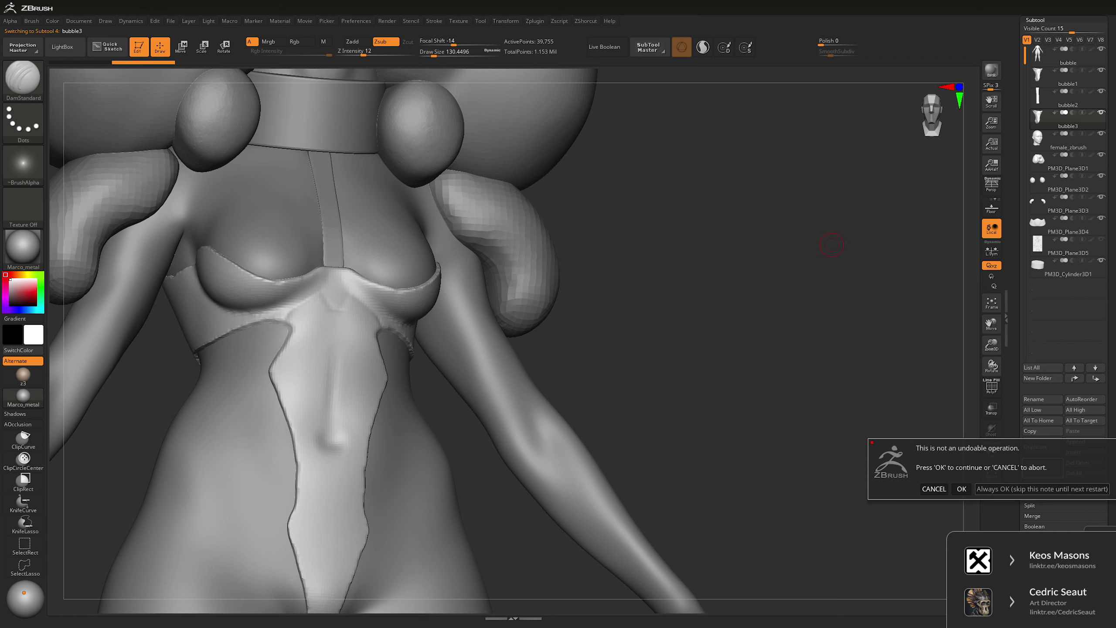
{"action": "left_click", "coordinate": [1042, 488]}
{"action": "key", "text": "Up"}
{"action": "key", "text": "Up"}
{"action": "left_click_drag", "start_coordinate": [969, 131], "coordinate": [764, 295], "text": "alt"}
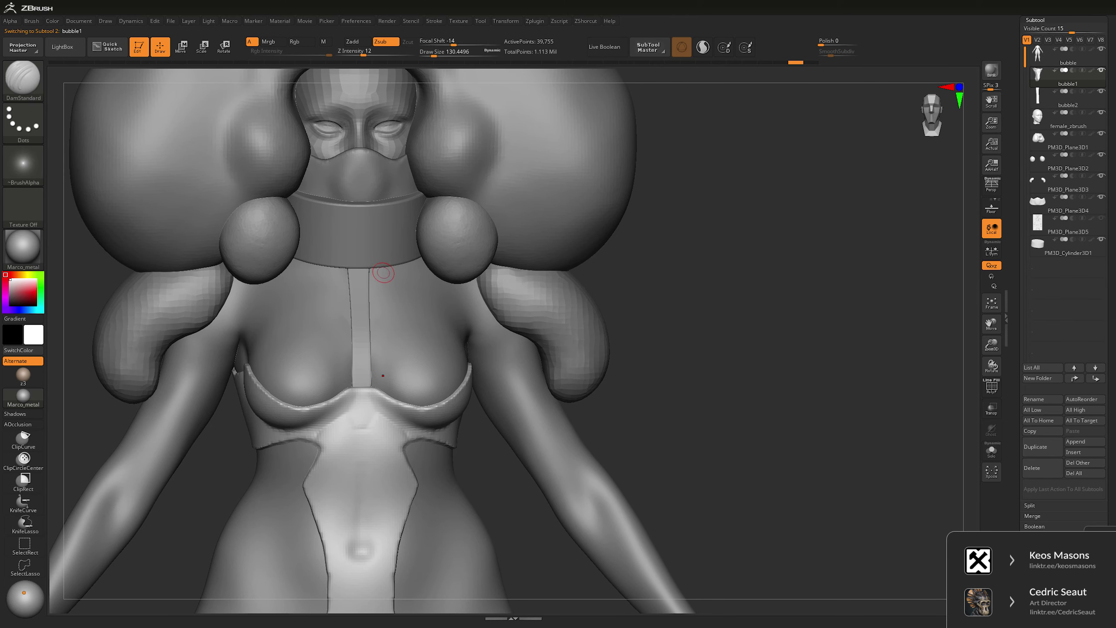
- Select the body subtool, bubble, and mask a symmetrical curved band across the upper chest, using transparency and Solo mode to complete its shape
{"action": "left_click", "coordinate": [399, 293], "text": "alt"}
{"action": "left_click_drag", "start_coordinate": [602, 302], "coordinate": [657, 331]}
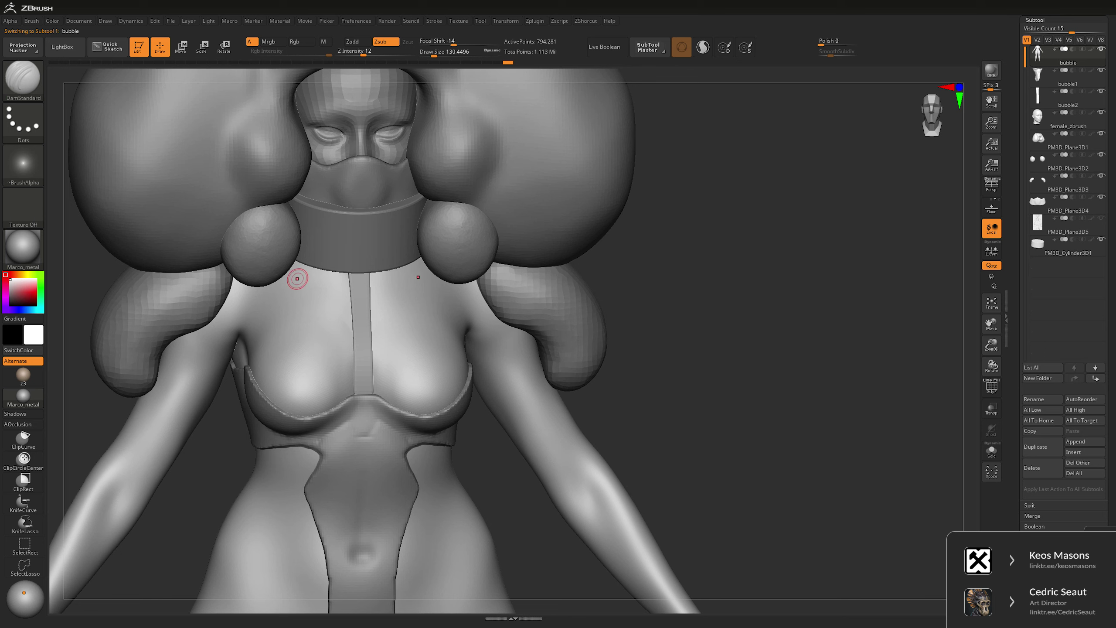
{"action": "mouse_move", "coordinate": [297, 278]}
{"action": "left_mouse_down", "text": "ctrl"}
{"action": "mouse_move", "coordinate": [343, 304]}
{"action": "mouse_move", "coordinate": [308, 273]}
{"action": "mouse_move", "coordinate": [339, 284]}
{"action": "left_mouse_up", "text": "ctrl"}
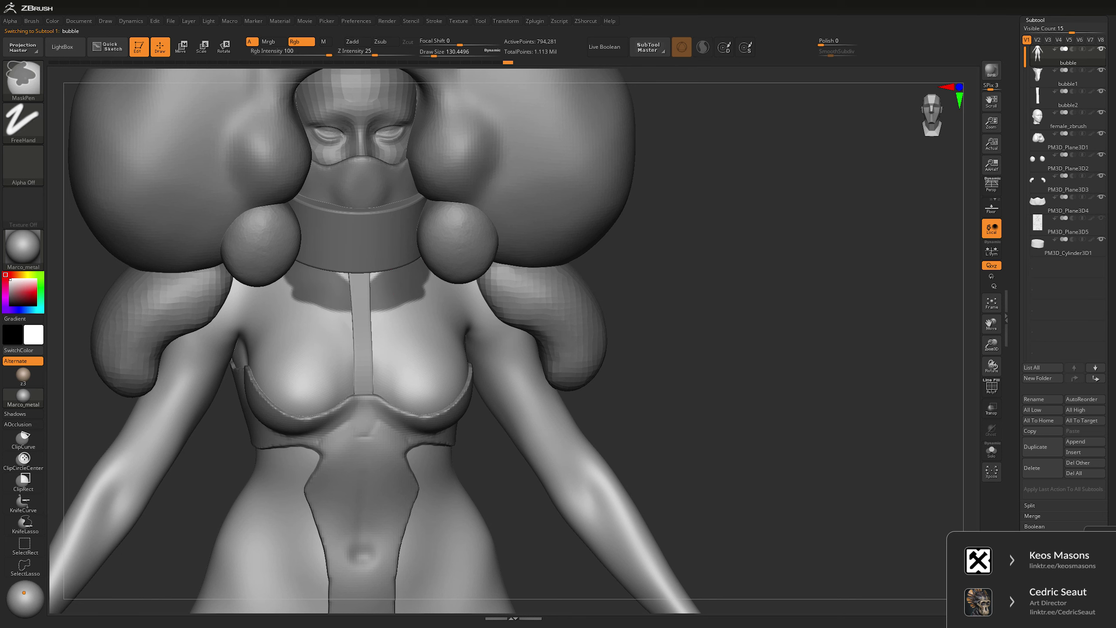
{"action": "left_click_drag", "start_coordinate": [747, 308], "coordinate": [783, 319]}
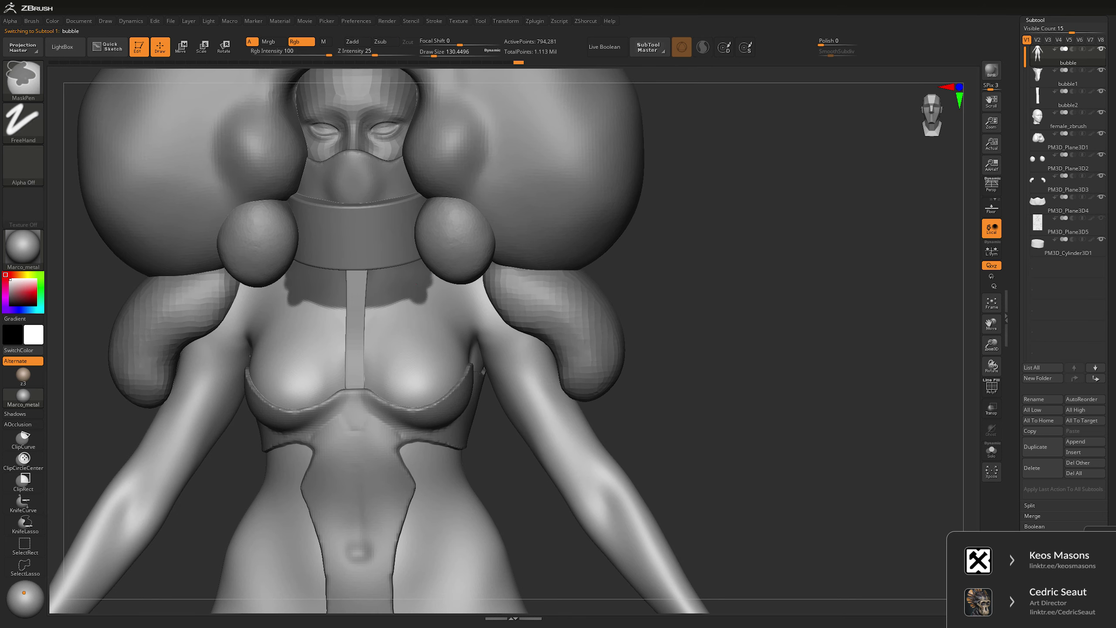
{"action": "key", "text": "ctrl+shift+t"}
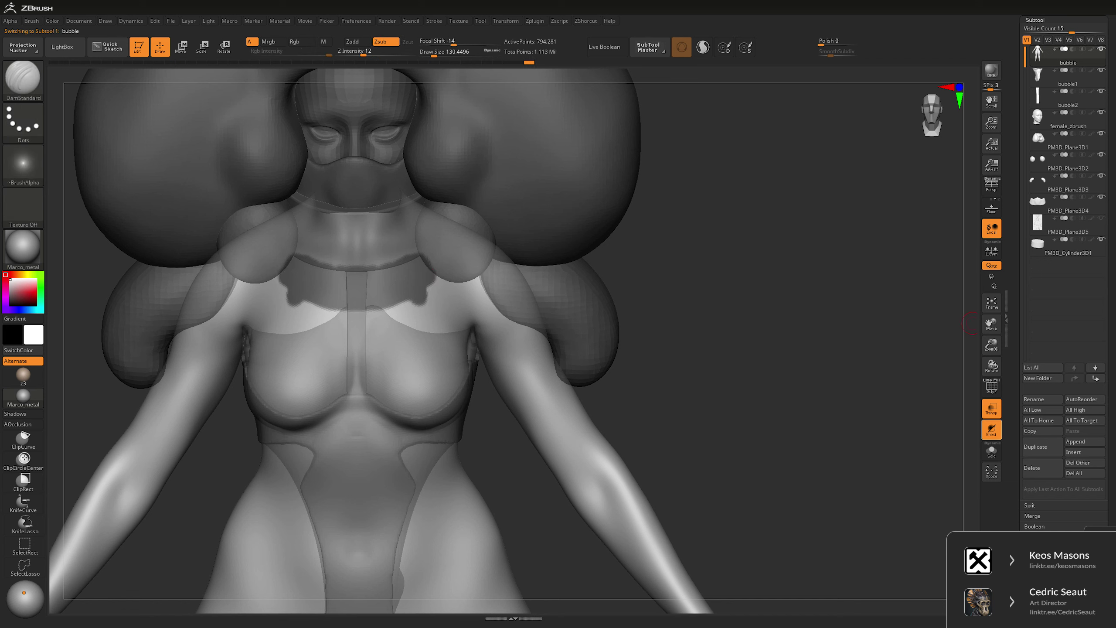
{"action": "key", "text": "ctrl"}
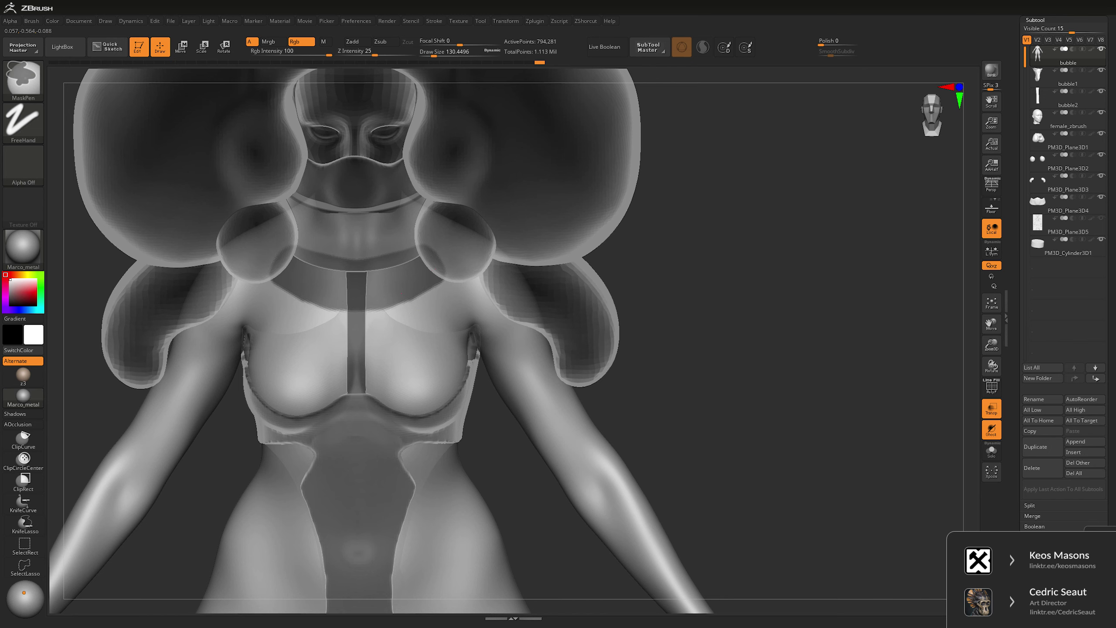
{"action": "key", "text": "alt+s"}
{"action": "key", "text": "ctrl+shift"}
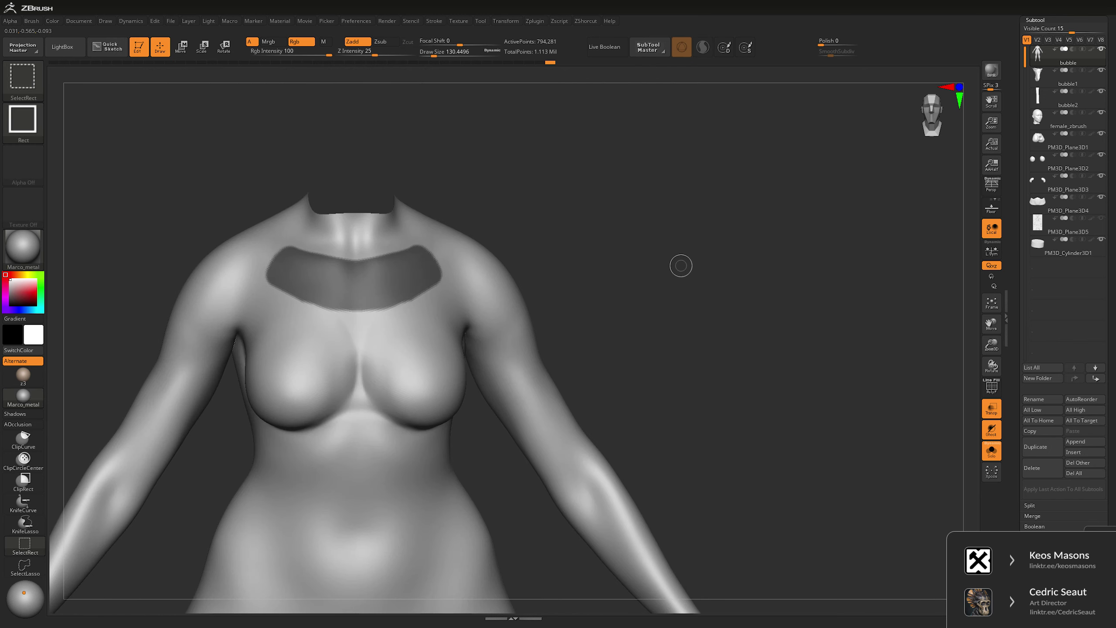
- Turn the masked chest band into its own subtool, deleting the hidden remainder of the duplicate, and smooth its border with GroupsLoops
{"action": "key", "text": "ctrl+shift+d"}
{"action": "key", "text": "space"}
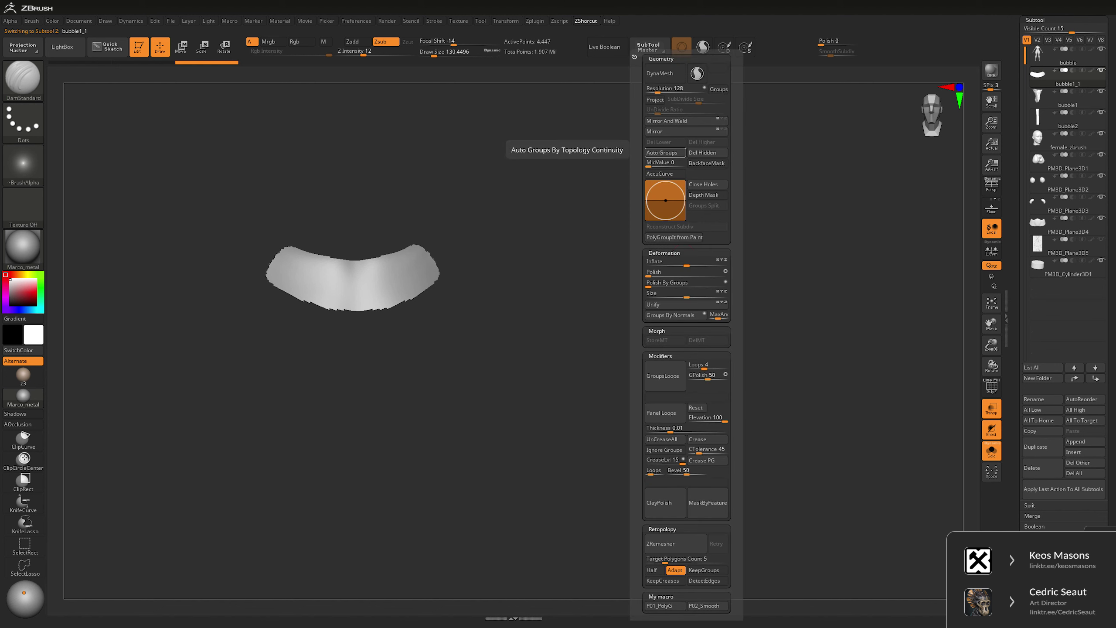
{"action": "key", "text": "space"}
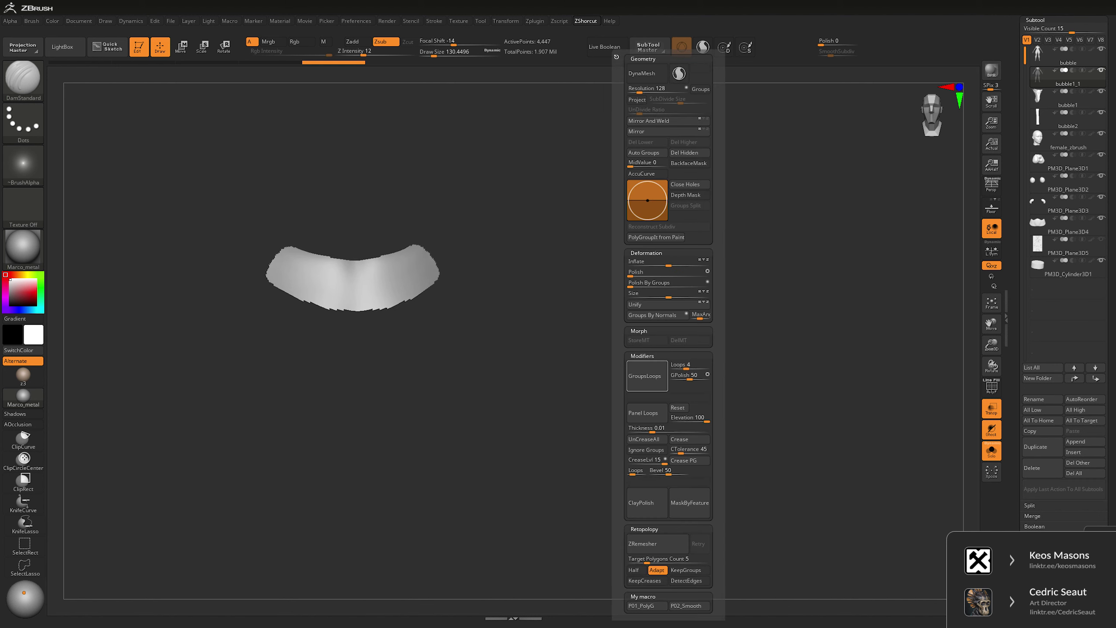
{"action": "left_click", "coordinate": [647, 376]}
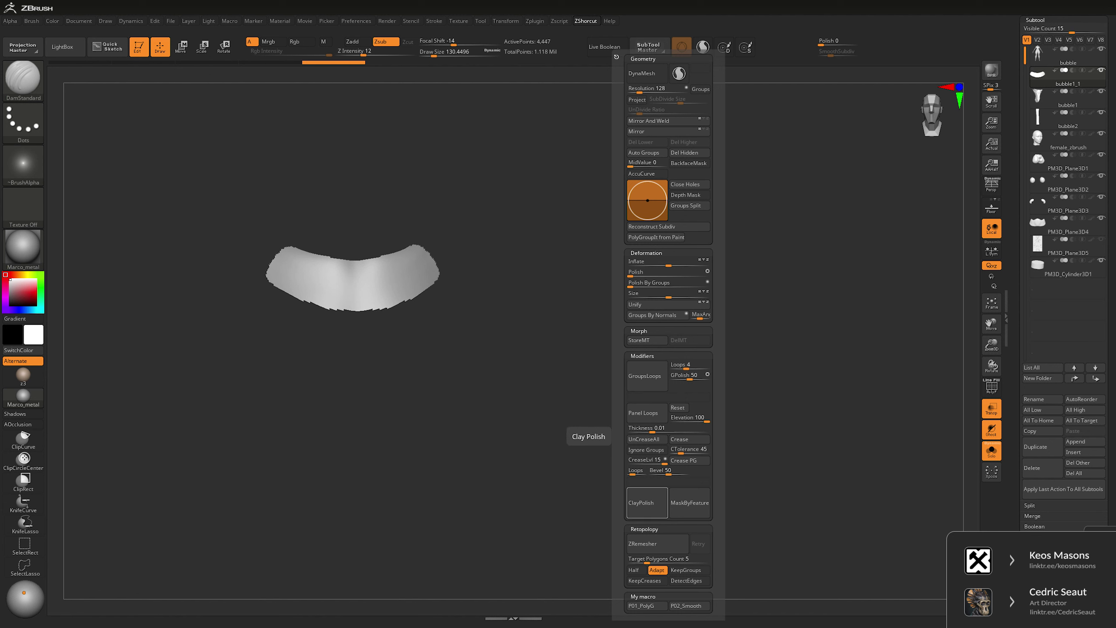
{"action": "key", "text": "space"}
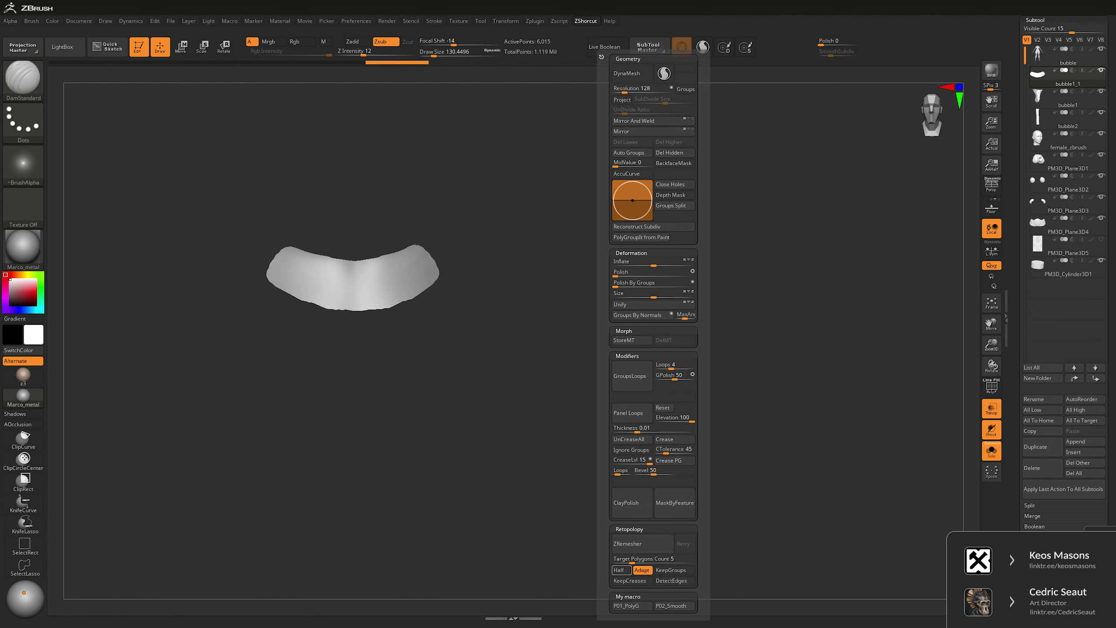
- Remesh the chest band twice with ZRemesher using the Half option, and display it with polyframe alongside the full character
{"action": "left_click", "coordinate": [620, 570]}
{"action": "left_click", "coordinate": [643, 570]}
{"action": "left_click", "coordinate": [643, 544]}
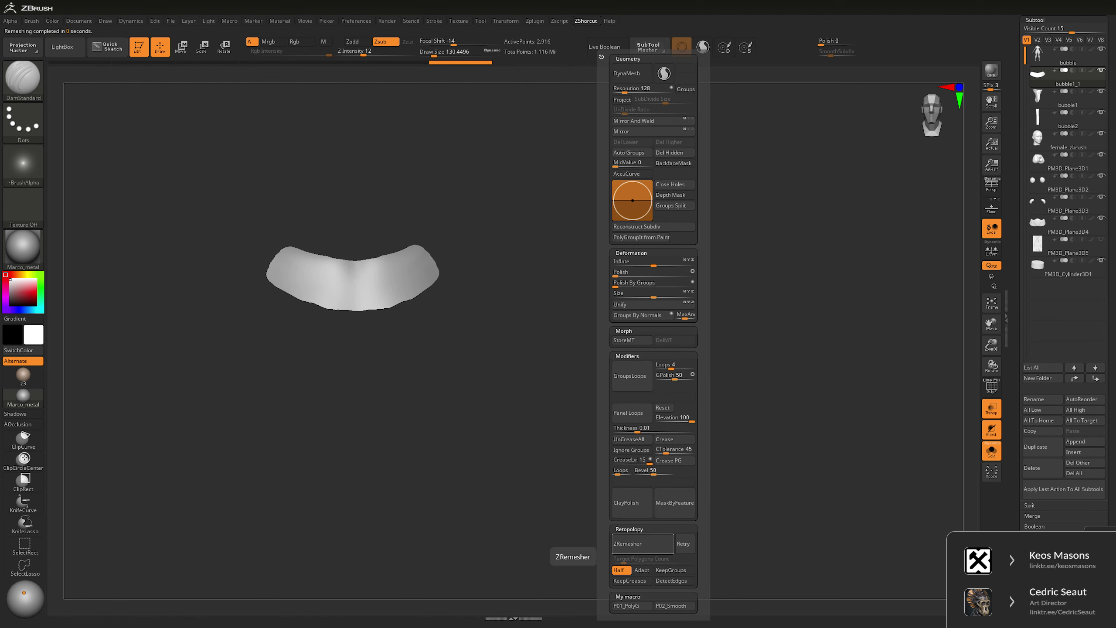
{"action": "left_click", "coordinate": [643, 544]}
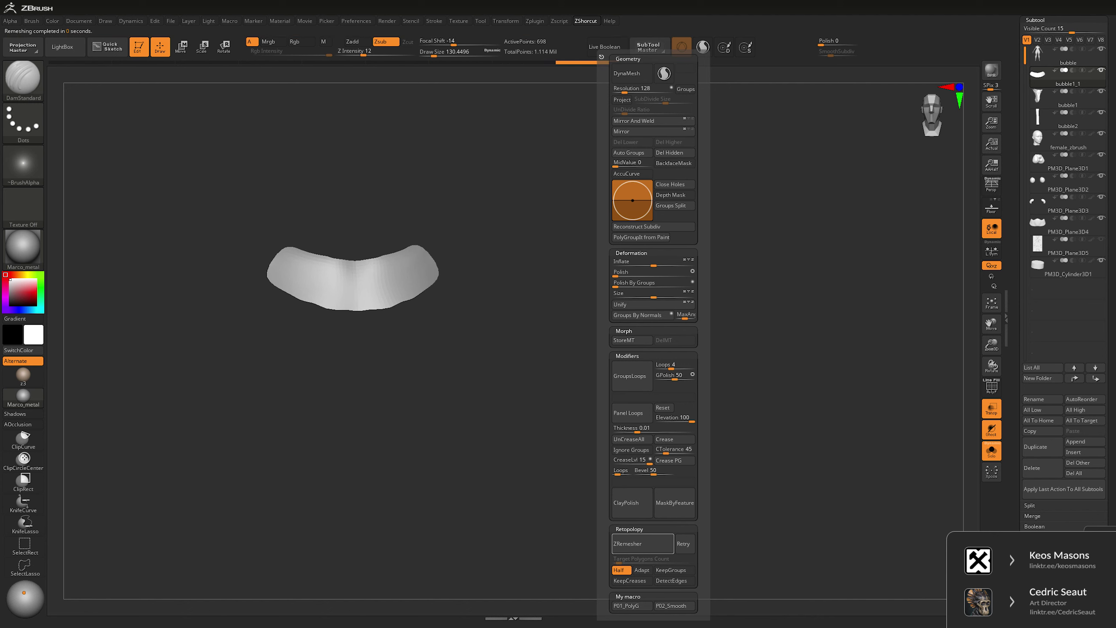
{"action": "key", "text": "shift+f"}
{"action": "key", "text": "ctrl+shift+s"}
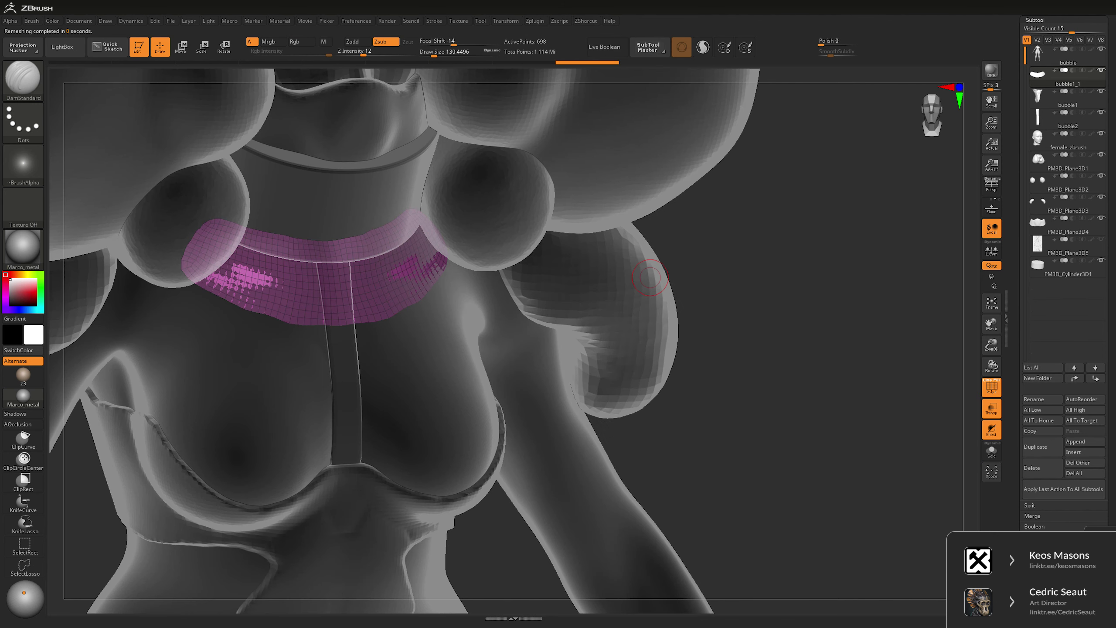
- Turn off transparency, clear the chest mask from the body subtool, inspect it in Solo mode, and reselect the band subtool
{"action": "key", "text": "shift+t"}
{"action": "left_click_drag", "start_coordinate": [790, 251], "coordinate": [848, 262]}
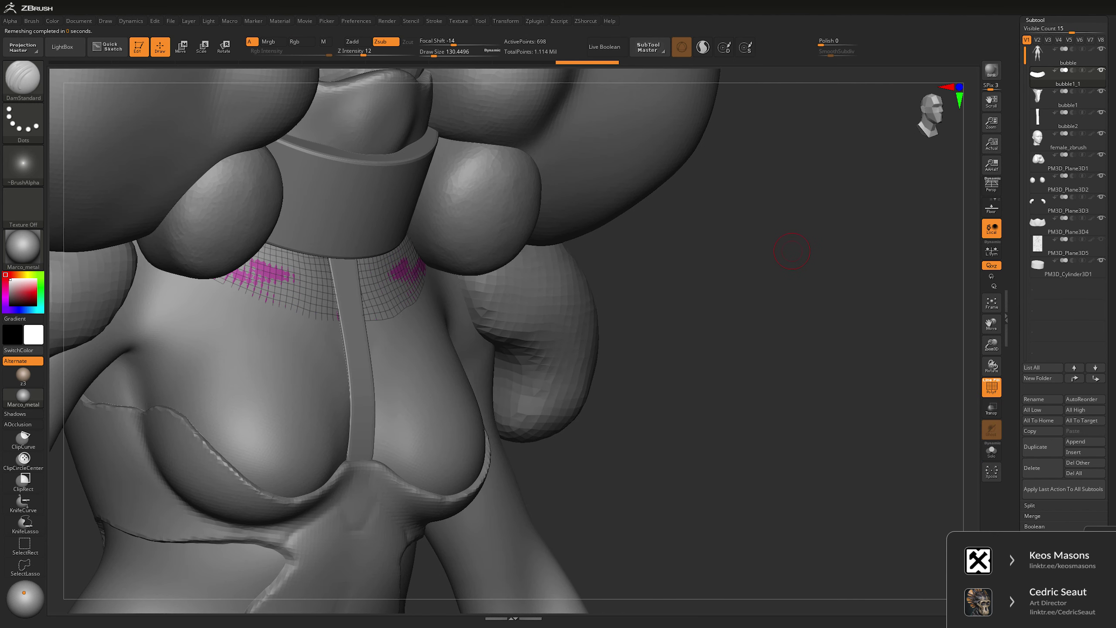
{"action": "key", "text": "w"}
{"action": "left_click", "coordinate": [247, 292], "text": "alt"}
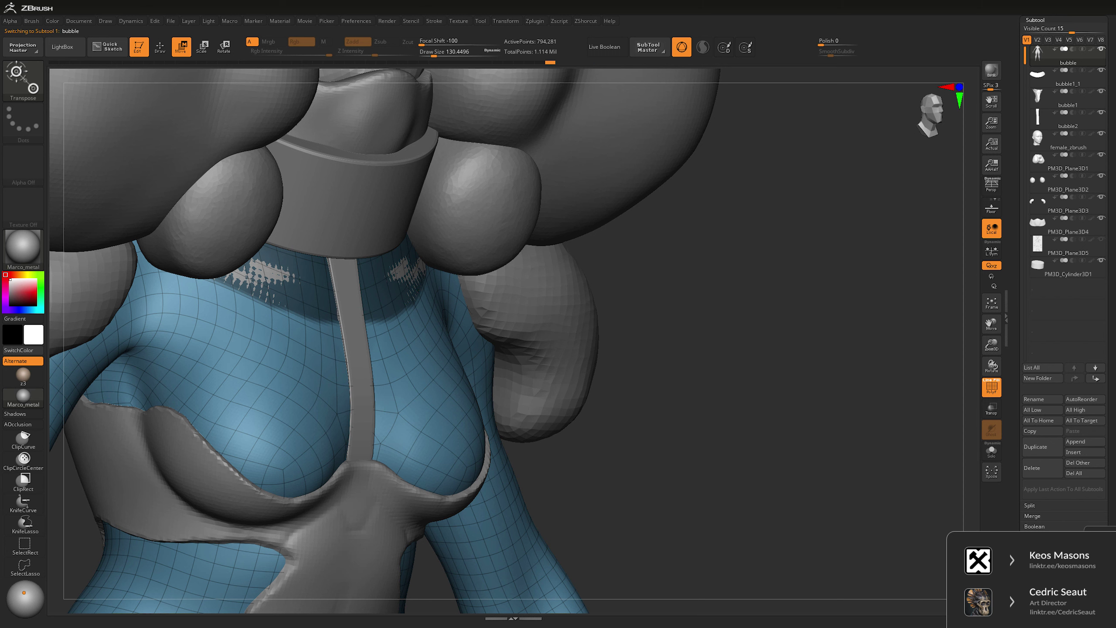
{"action": "key", "text": "ctrl"}
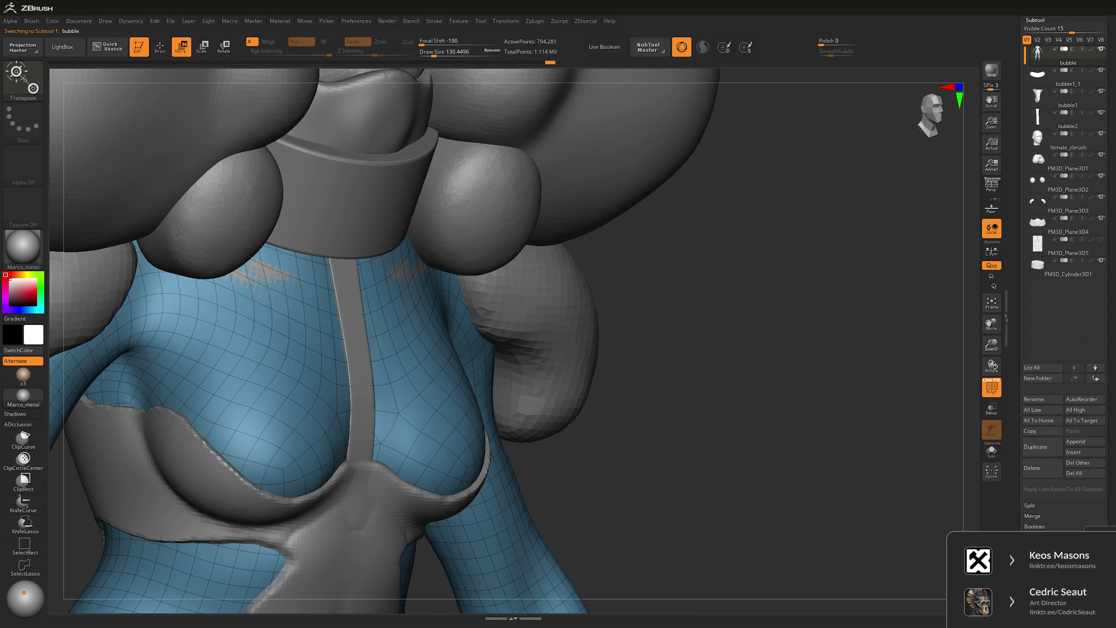
{"action": "left_click", "coordinate": [991, 451]}
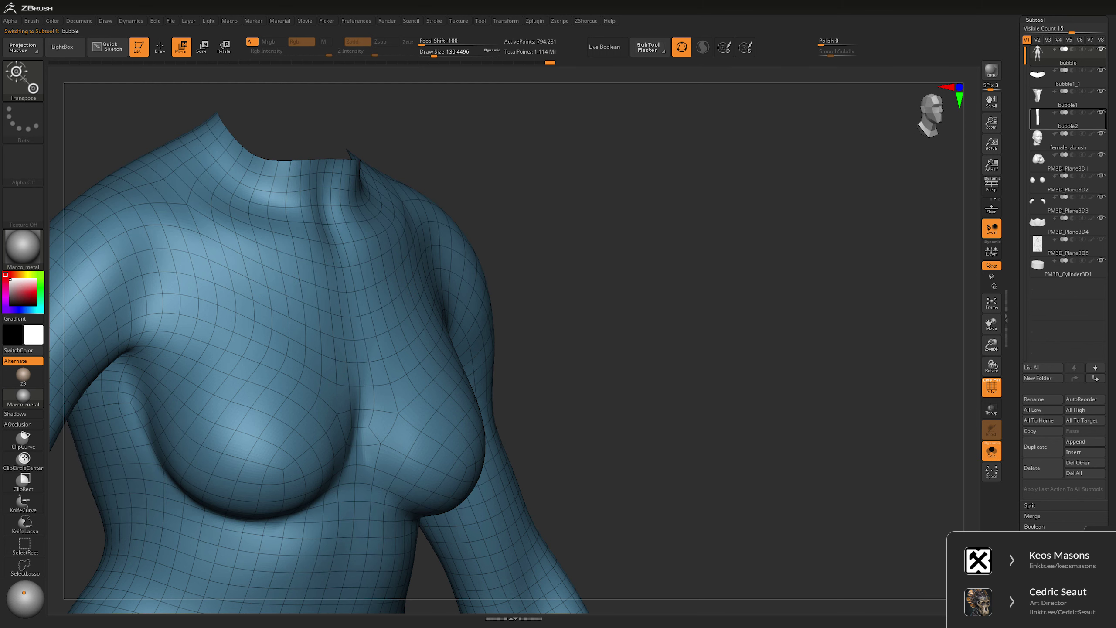
{"action": "left_click", "coordinate": [992, 450]}
{"action": "left_click_drag", "start_coordinate": [747, 352], "coordinate": [716, 338]}
{"action": "left_click", "coordinate": [1068, 77]}
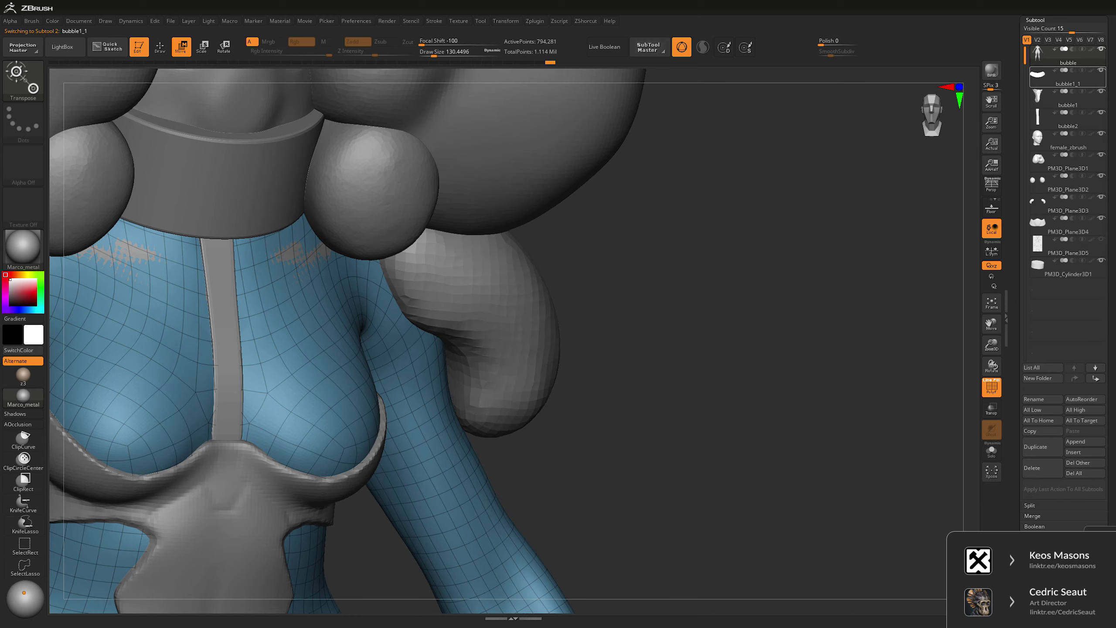
- Inflate the chest band with the Deformation settings so that it sits above the body surface
{"action": "key", "text": "space"}
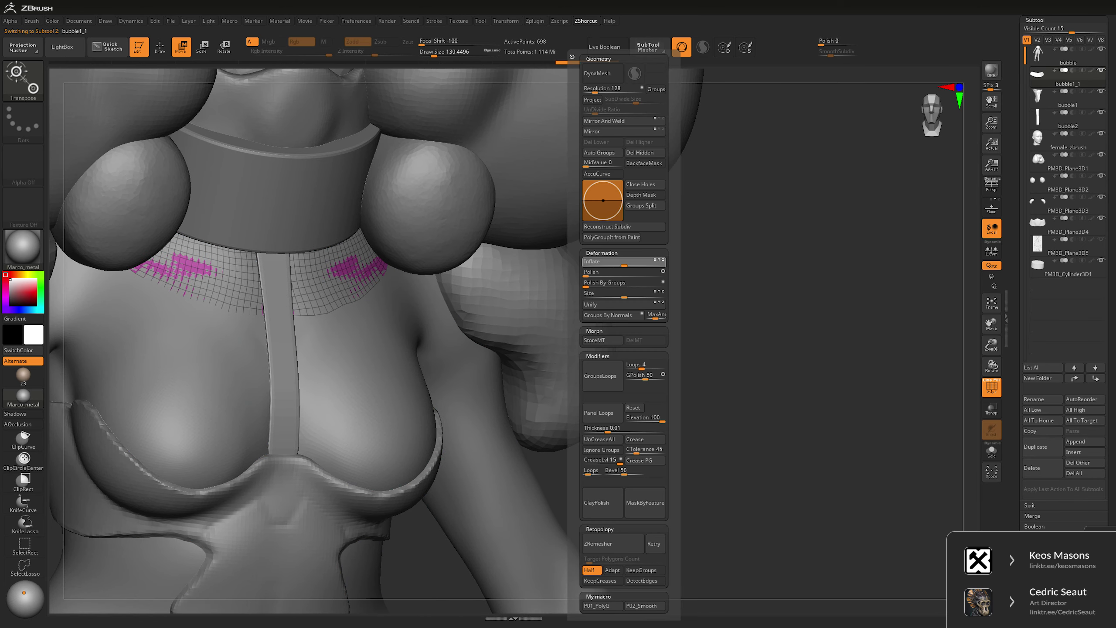
{"action": "key", "text": "q"}
{"action": "left_click_drag", "start_coordinate": [805, 219], "coordinate": [725, 228]}
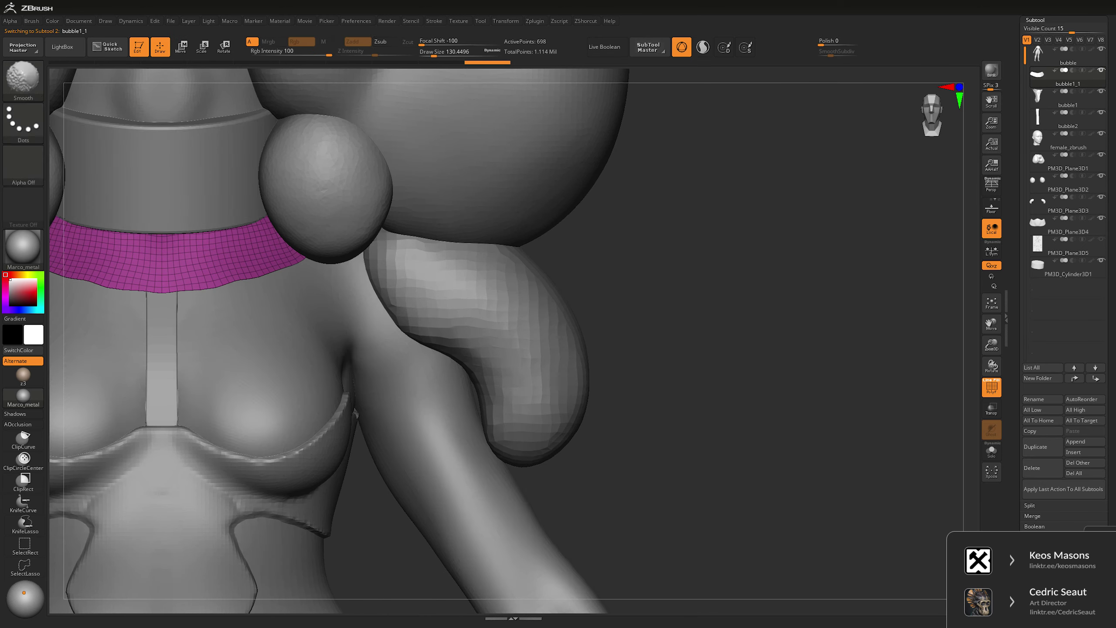
- Pull the chest band's lower edge down toward the central strap with the Move brush at a draw size of about 482
{"action": "key", "text": "f"}
{"action": "mouse_move", "coordinate": [466, 396]}
{"action": "left_mouse_down", "text": "alt"}
{"action": "mouse_move", "coordinate": [392, 326]}
{"action": "mouse_move", "coordinate": [408, 346]}
{"action": "mouse_move", "coordinate": [756, 234]}
{"action": "left_mouse_up", "text": "alt"}
{"action": "key", "text": "space"}
{"action": "key", "text": "space"}
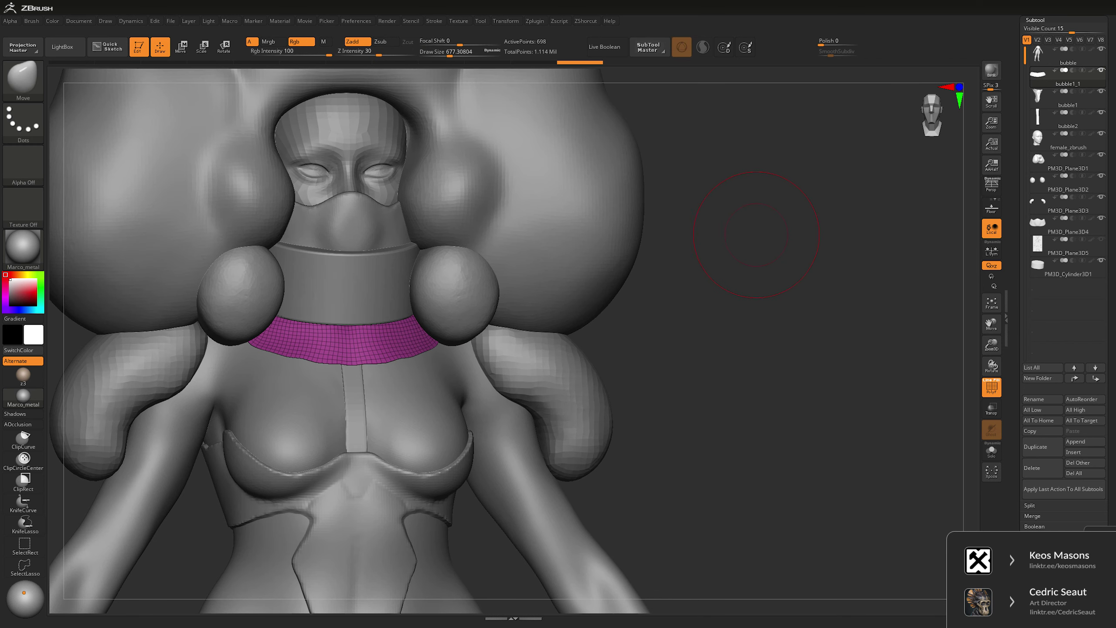
{"action": "mouse_move", "coordinate": [700, 210]}
{"action": "left_mouse_down", "text": "alt"}
{"action": "mouse_move", "coordinate": [693, 299]}
{"action": "mouse_move", "coordinate": [765, 307]}
{"action": "mouse_move", "coordinate": [712, 308]}
{"action": "mouse_move", "coordinate": [712, 260]}
{"action": "mouse_move", "coordinate": [699, 264]}
{"action": "left_mouse_up", "text": "alt"}
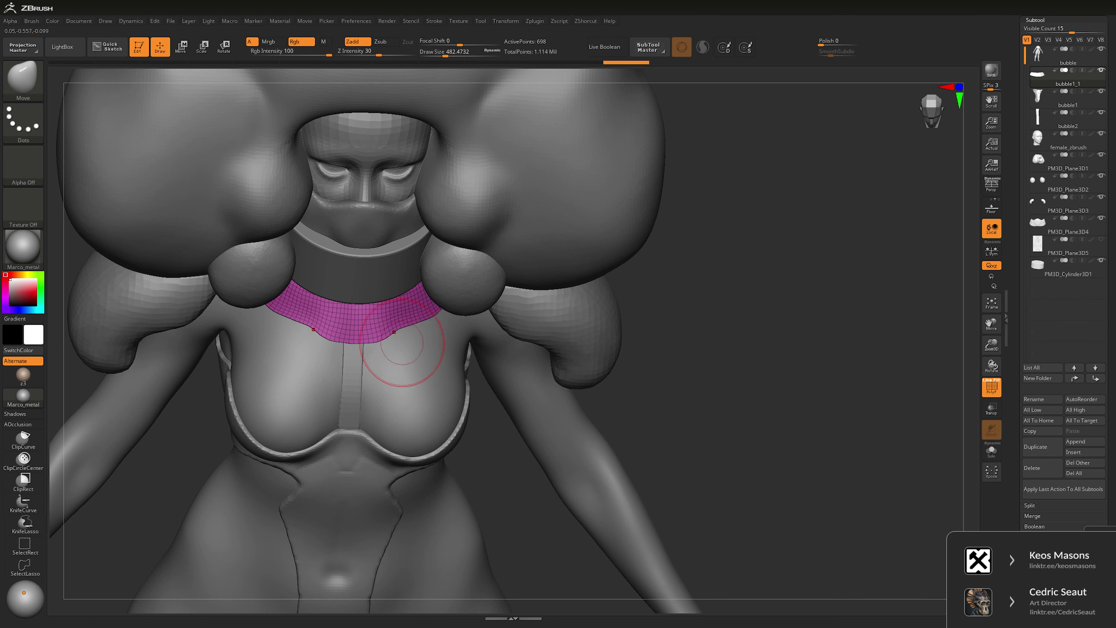
{"action": "key", "text": "space"}
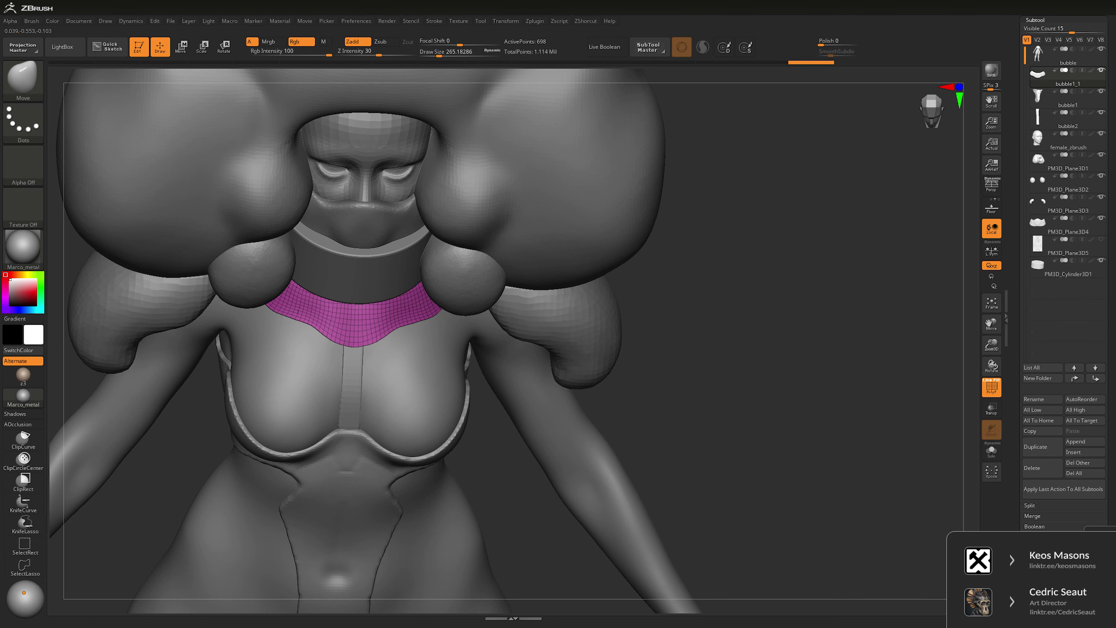
- Refine the chest band's contour and outer ends with the Move brush at draw sizes of about 265 and 720, smoothing the shape
{"action": "key", "text": "space"}
{"action": "mouse_move", "coordinate": [758, 227]}
{"action": "left_mouse_down"}
{"action": "mouse_move", "coordinate": [585, 238]}
{"action": "mouse_move", "coordinate": [452, 321]}
{"action": "left_mouse_up"}
{"action": "key", "text": "s"}
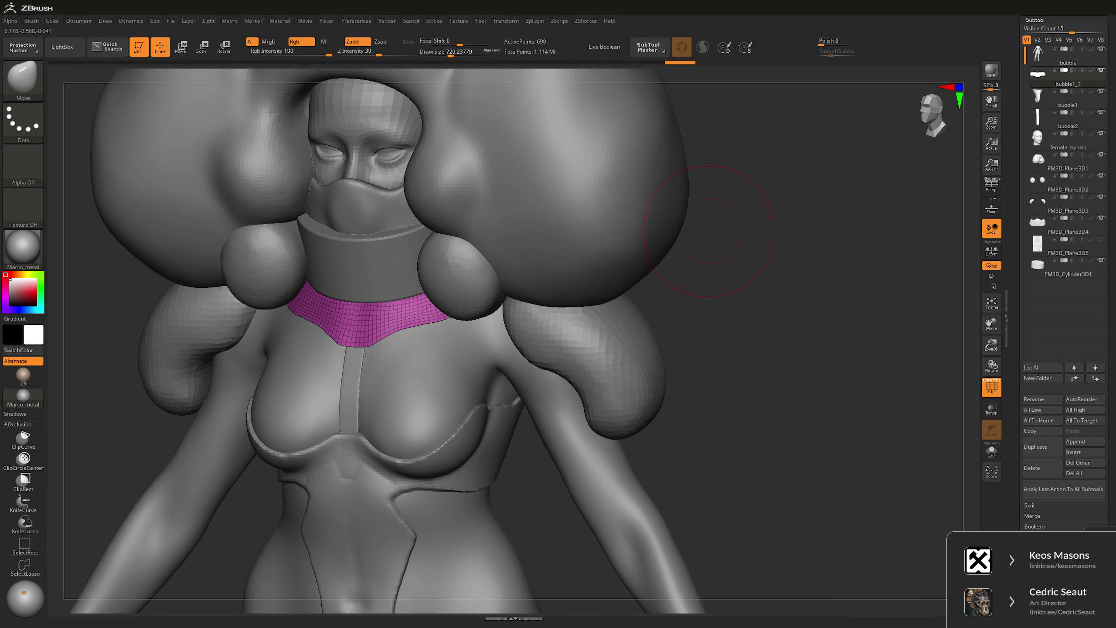
{"action": "key", "text": "space"}
{"action": "left_click_drag", "start_coordinate": [747, 229], "coordinate": [436, 324], "text": "shift"}
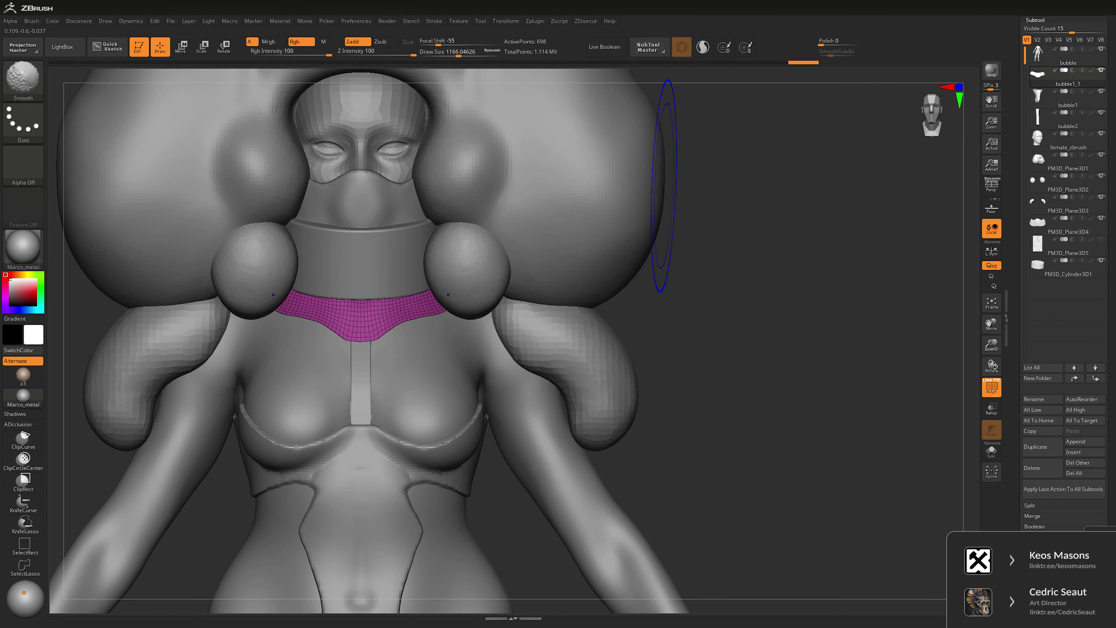
{"action": "key", "text": "space"}
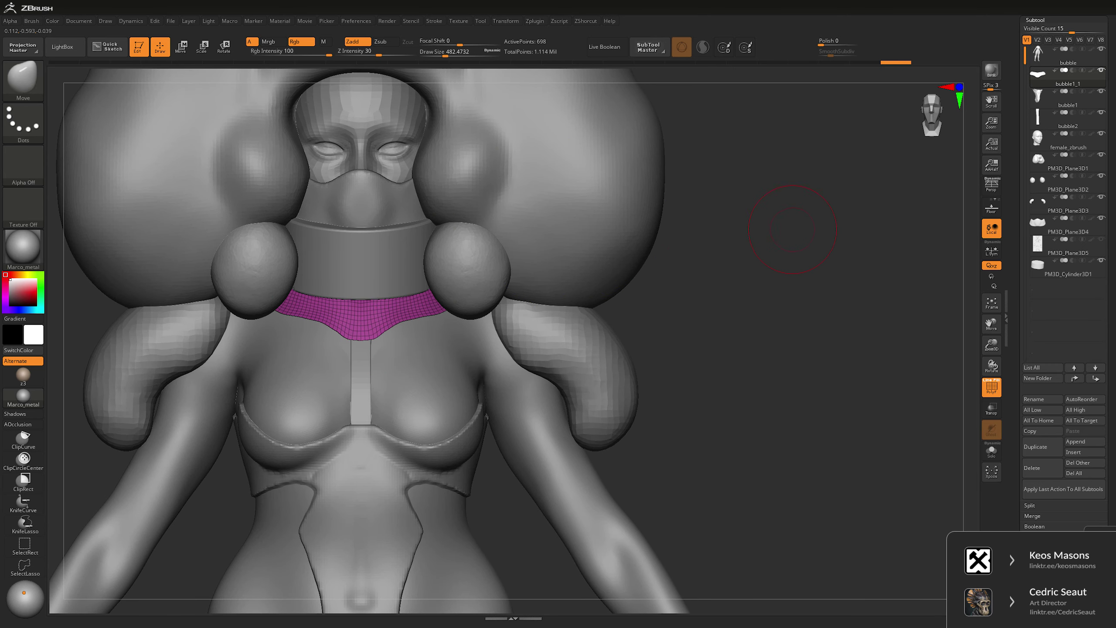
{"action": "left_click_drag", "start_coordinate": [793, 229], "coordinate": [504, 285]}
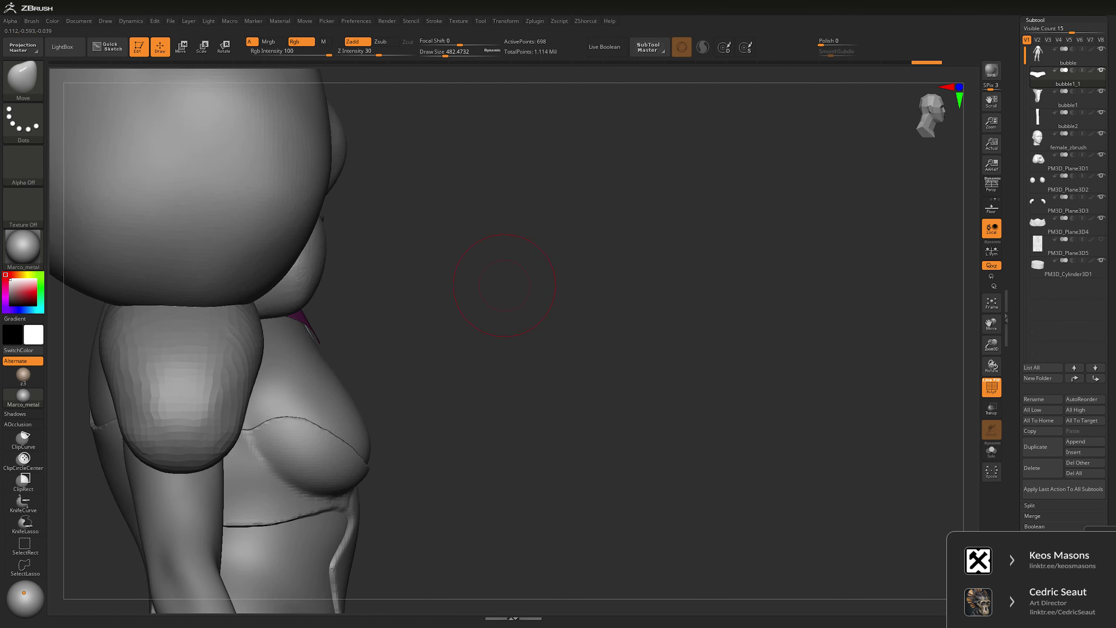
- Adjust the chest band's position against the body with the transform gizmo and switch back to the Move brush
{"action": "key", "text": "w"}
{"action": "left_click_drag", "start_coordinate": [303, 316], "coordinate": [298, 312], "text": "alt"}
{"action": "key", "text": "ctrl+shift+z"}
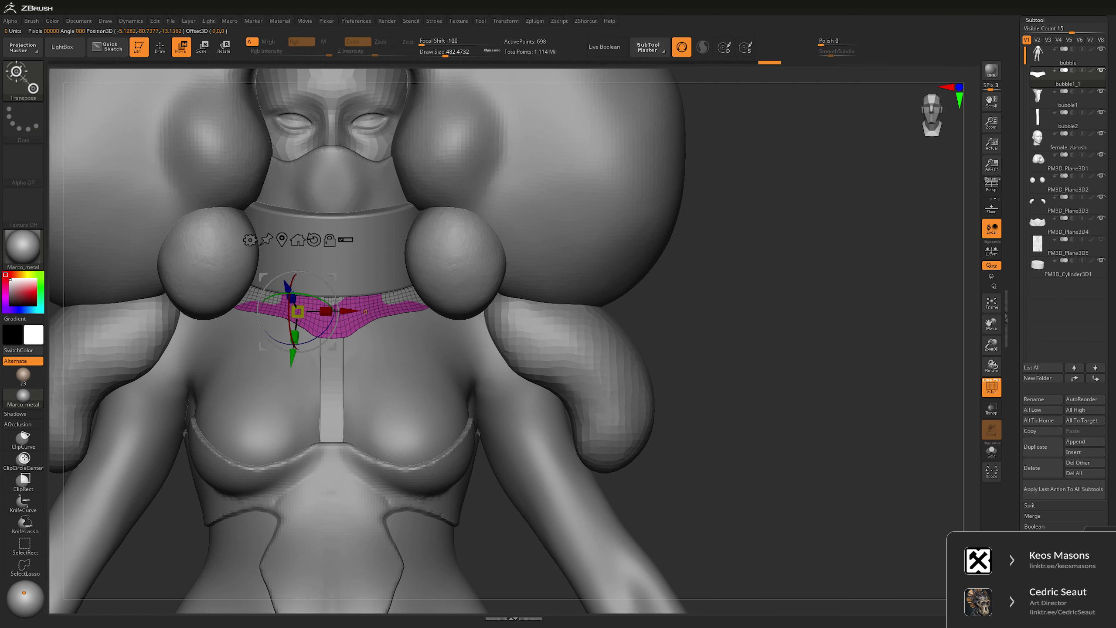
{"action": "key", "text": "space"}
{"action": "key", "text": "q"}
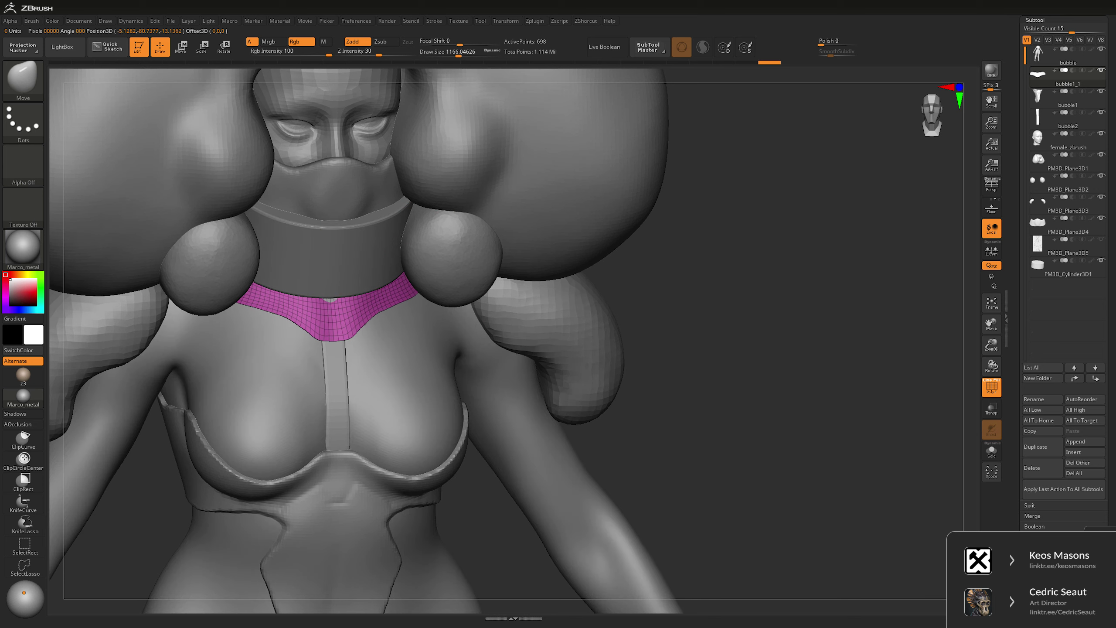
- Select the large hair subtool, PM3D_Plane3D1, and reshape its silhouette with the Move brush at a draw size of about 1058
{"action": "mouse_move", "coordinate": [499, 255]}
{"action": "left_mouse_down", "text": "alt"}
{"action": "mouse_move", "coordinate": [503, 308]}
{"action": "mouse_move", "coordinate": [567, 281]}
{"action": "mouse_move", "coordinate": [605, 274]}
{"action": "mouse_move", "coordinate": [611, 284]}
{"action": "mouse_move", "coordinate": [506, 291]}
{"action": "left_mouse_up", "text": "alt"}
{"action": "key", "text": "space"}
{"action": "left_click", "coordinate": [505, 291], "text": "alt"}
{"action": "key", "text": "space"}
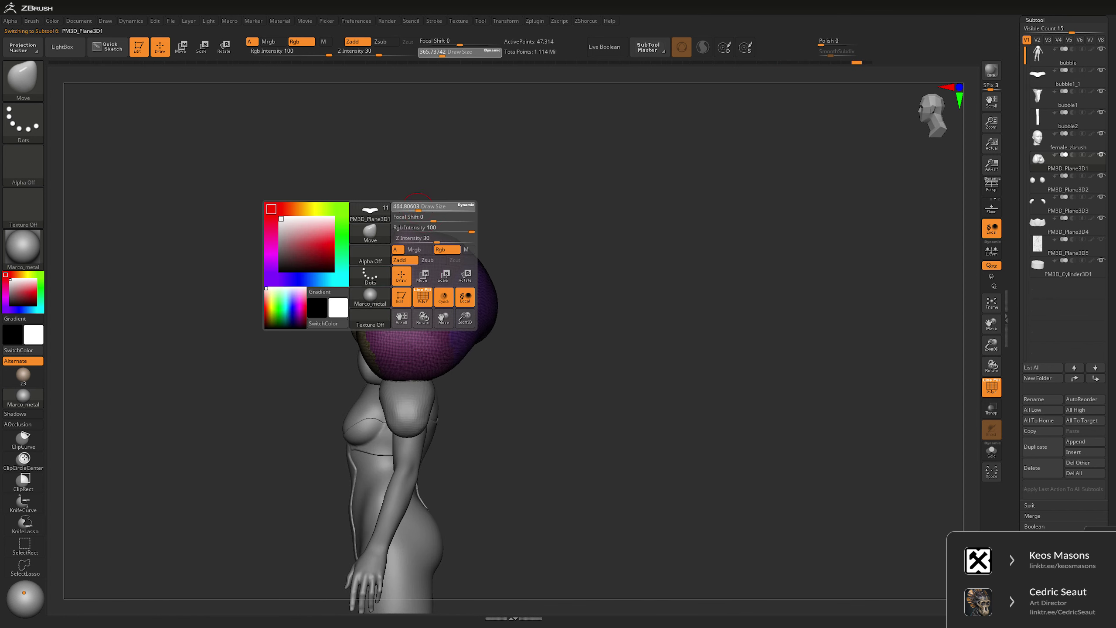
{"action": "left_click_drag", "start_coordinate": [415, 208], "coordinate": [466, 208]}
{"action": "mouse_move", "coordinate": [506, 290]}
{"action": "left_mouse_down"}
{"action": "mouse_move", "coordinate": [395, 286]}
{"action": "mouse_move", "coordinate": [404, 338]}
{"action": "mouse_move", "coordinate": [394, 250]}
{"action": "mouse_move", "coordinate": [367, 249]}
{"action": "left_mouse_up"}
{"action": "key", "text": "space"}
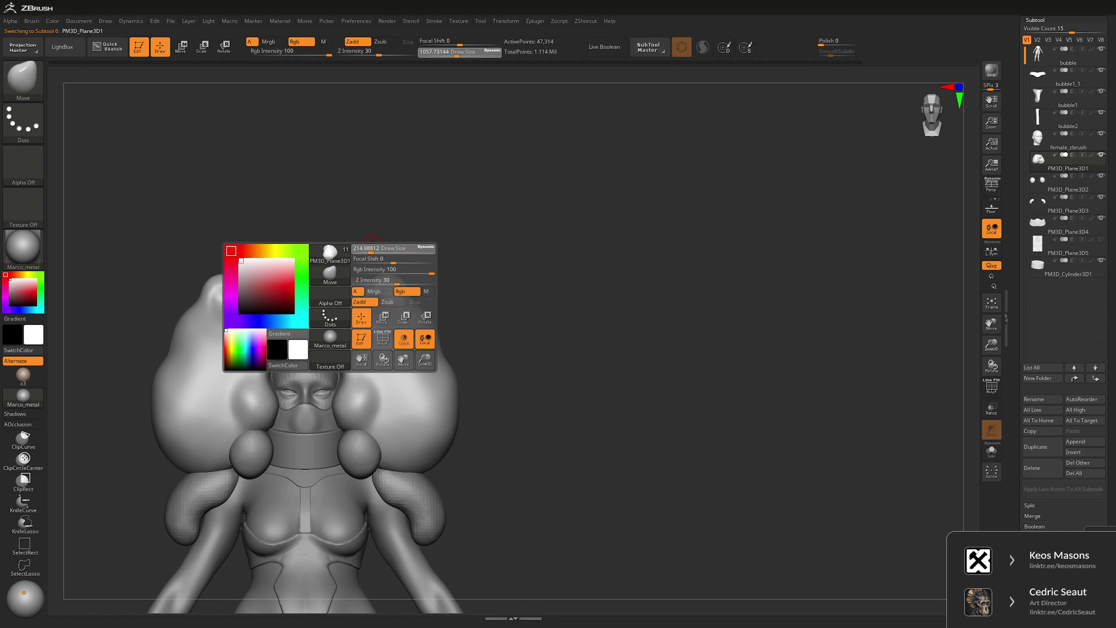
- Inflate two symmetrical bumps on top of the hair at a draw size of about 227 and isolate them with an inverted mask
{"action": "key", "text": "b"}
{"action": "key", "text": "i"}
{"action": "key", "text": "n"}
{"action": "mouse_move", "coordinate": [456, 219]}
{"action": "left_mouse_down"}
{"action": "mouse_move", "coordinate": [394, 285]}
{"action": "mouse_move", "coordinate": [373, 285]}
{"action": "mouse_move", "coordinate": [386, 284]}
{"action": "mouse_move", "coordinate": [390, 307]}
{"action": "left_mouse_up"}
{"action": "key", "text": "ctrl"}
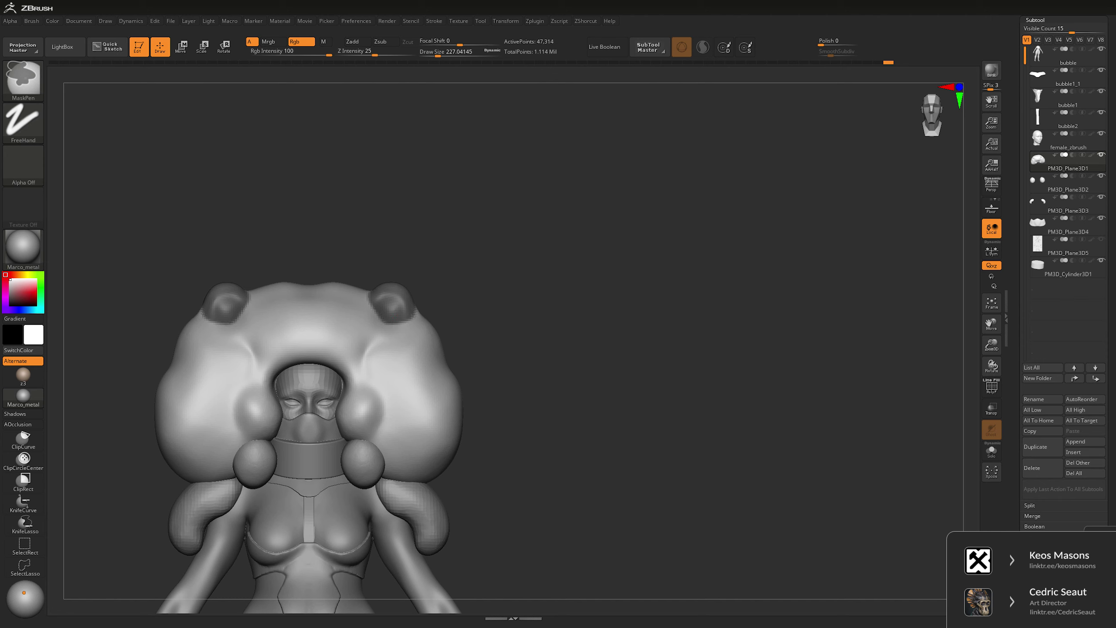
{"action": "left_click", "coordinate": [550, 296], "text": "ctrl"}
- Place the transform gizmo on a hair bump and enlarge both bumps together with local symmetry enabled
{"action": "key", "text": "w"}
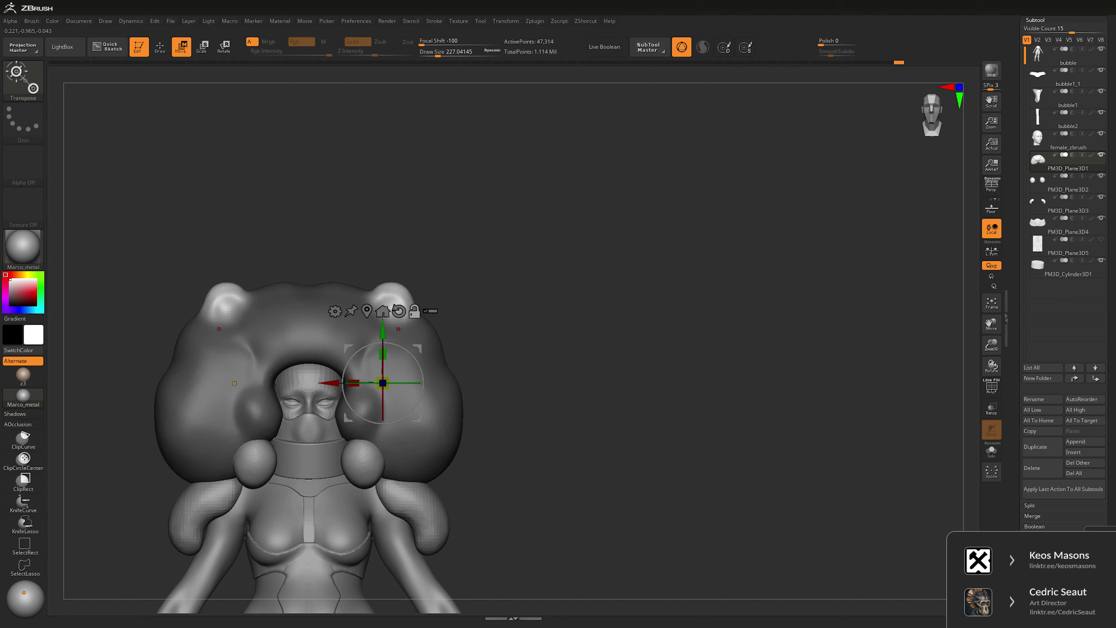
{"action": "left_click", "coordinate": [228, 307]}
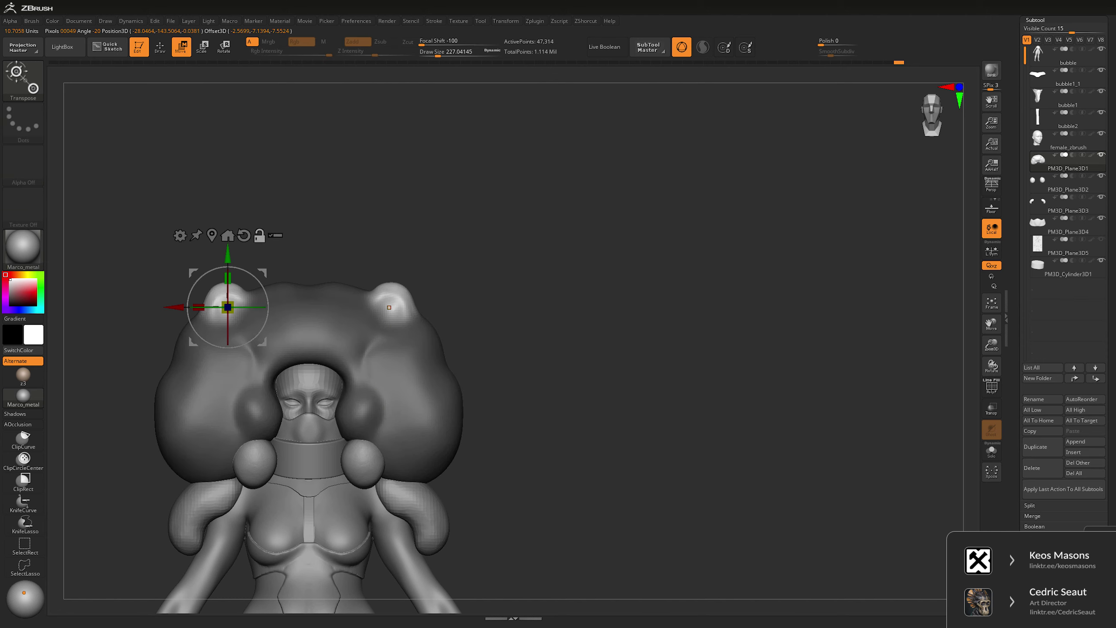
{"action": "left_click_drag", "start_coordinate": [227, 307], "coordinate": [387, 309], "text": "alt"}
{"action": "left_click", "coordinate": [387, 309]}
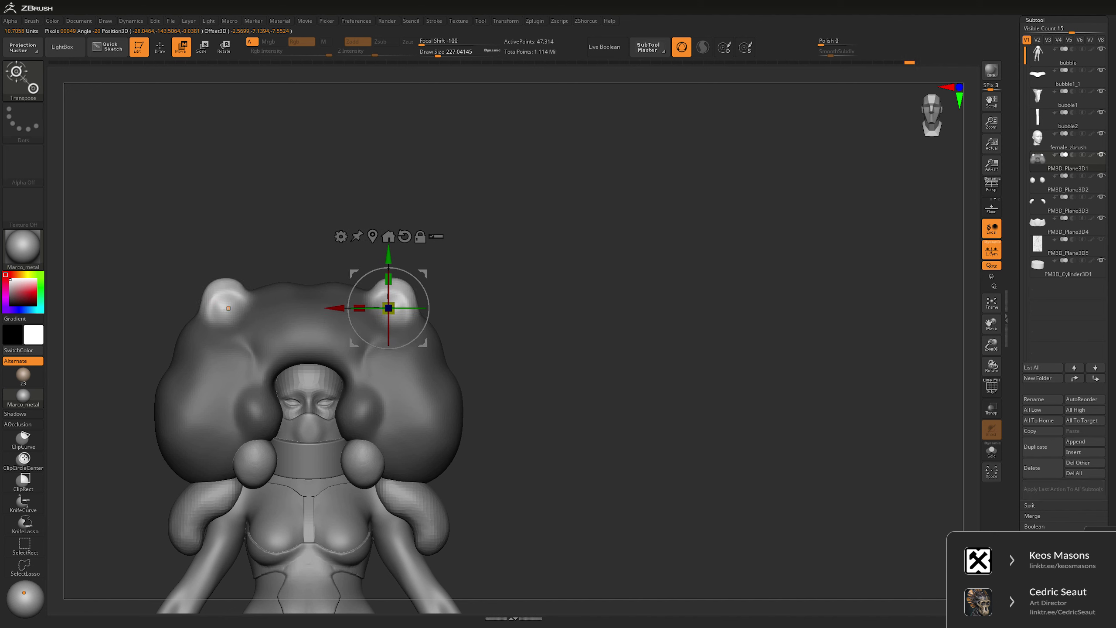
- Clear the mask, return to draw mode, and smooth the hair around the two bumps at a draw size of about 430
{"action": "left_click_drag", "start_coordinate": [580, 249], "coordinate": [588, 233], "text": "alt"}
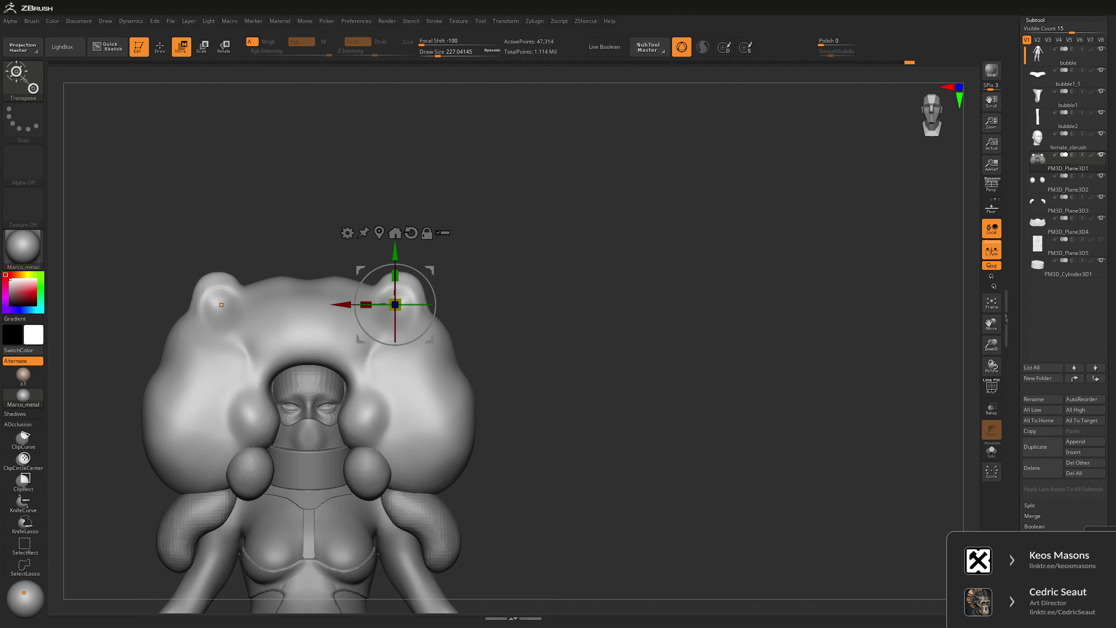
{"action": "key", "text": "q"}
{"action": "right_click_drag", "start_coordinate": [389, 285], "coordinate": [387, 316]}
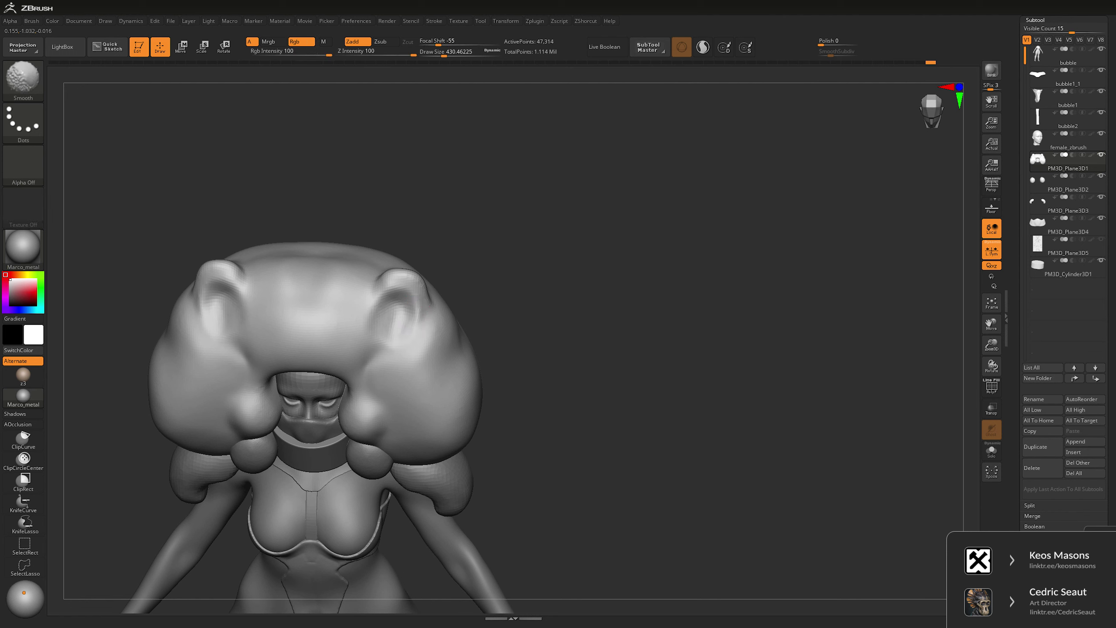
{"action": "mouse_move", "coordinate": [413, 316]}
{"action": "right_mouse_down"}
{"action": "mouse_move", "coordinate": [385, 242]}
{"action": "mouse_move", "coordinate": [396, 290]}
{"action": "mouse_move", "coordinate": [433, 260]}
{"action": "right_mouse_up"}
- Carve symmetrical creases above the face opening of the hair with the DamStandard brush at a draw size of about 335
{"action": "key", "text": "b"}
{"action": "key", "text": "d"}
{"action": "key", "text": "s"}
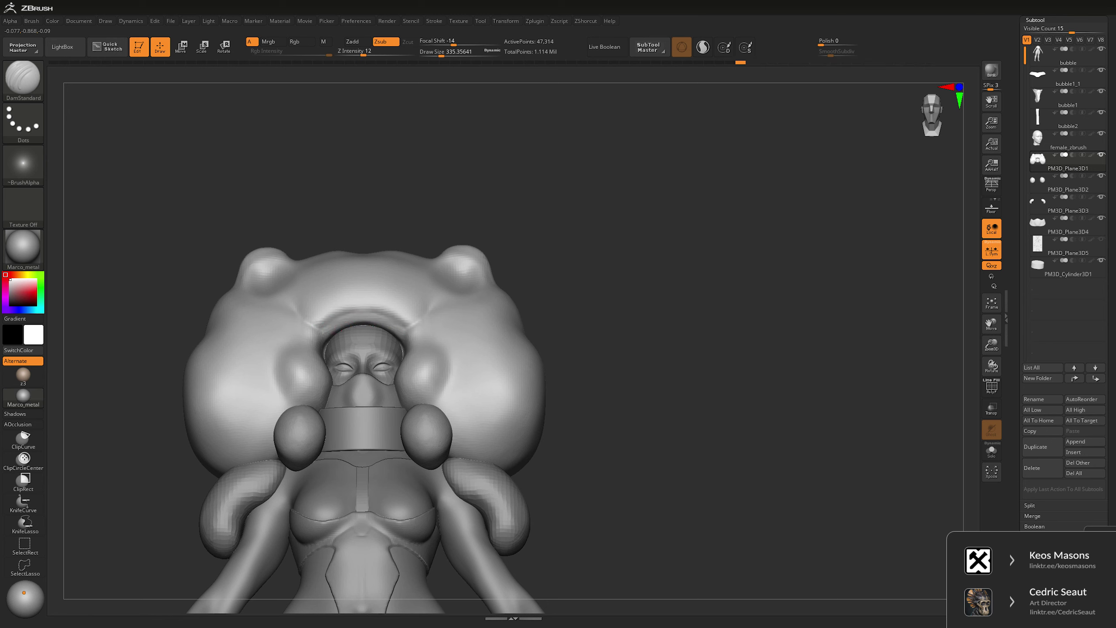
{"action": "right_click_drag", "start_coordinate": [374, 312], "coordinate": [404, 275]}
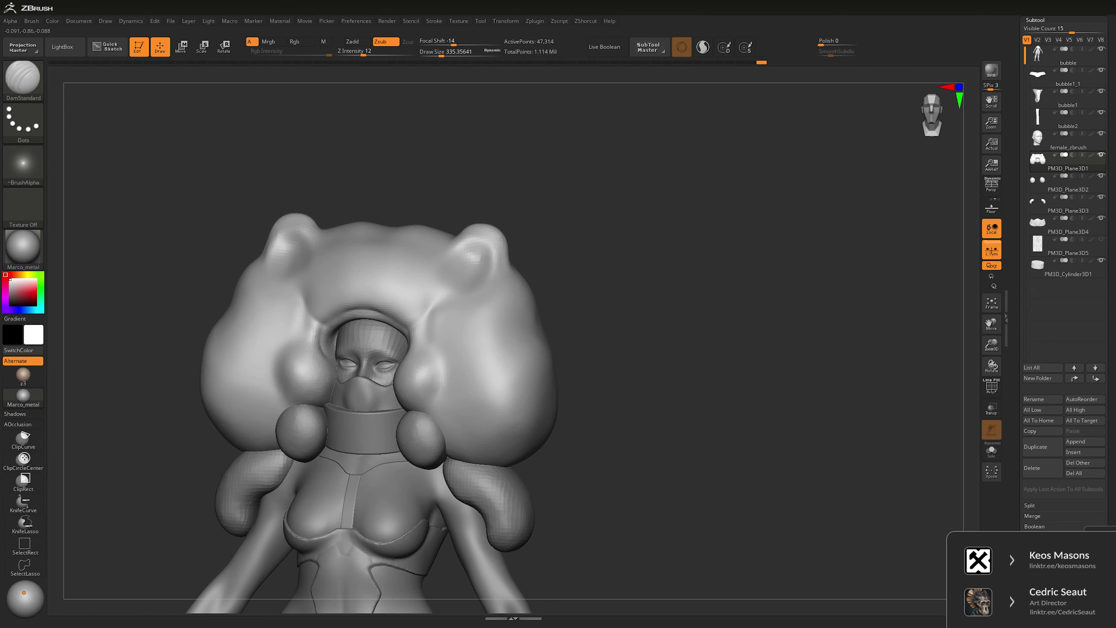
{"action": "right_click_drag", "start_coordinate": [474, 293], "coordinate": [459, 269]}
- Reshape the hair around the bumps and face opening with the Move brush at a draw size of about 677
{"action": "key", "text": "b"}
{"action": "key", "text": "m"}
{"action": "key", "text": "v"}
{"action": "key", "text": "g"}
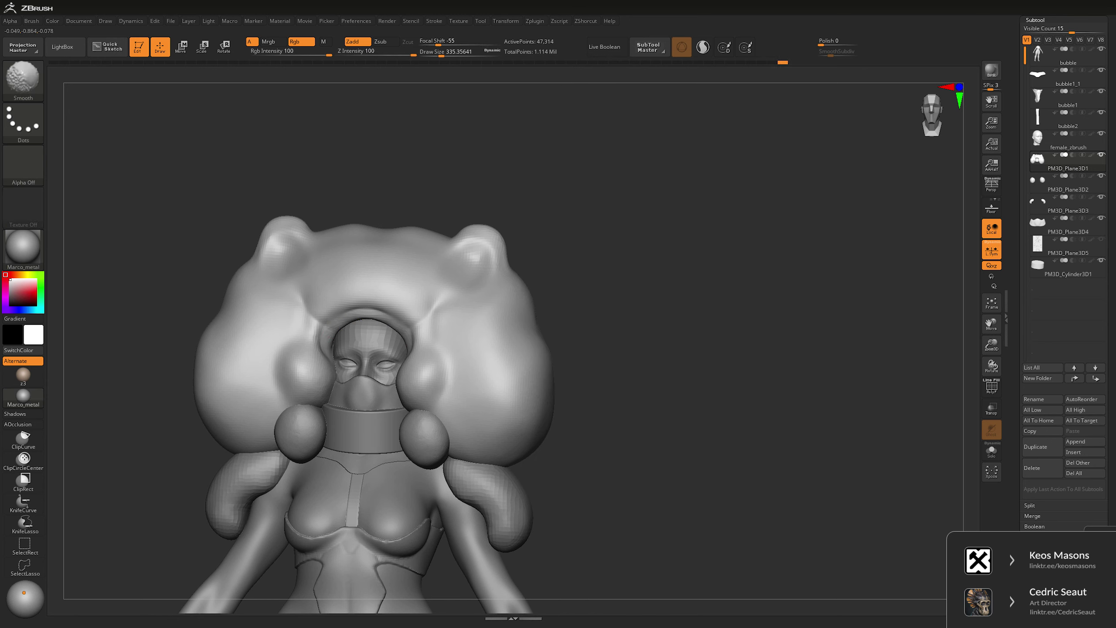
{"action": "mouse_move", "coordinate": [405, 321]}
{"action": "right_mouse_down"}
{"action": "mouse_move", "coordinate": [484, 289]}
{"action": "mouse_move", "coordinate": [438, 317]}
{"action": "right_mouse_up"}
{"action": "key", "text": "bracketright"}
{"action": "key", "text": "shift+d"}
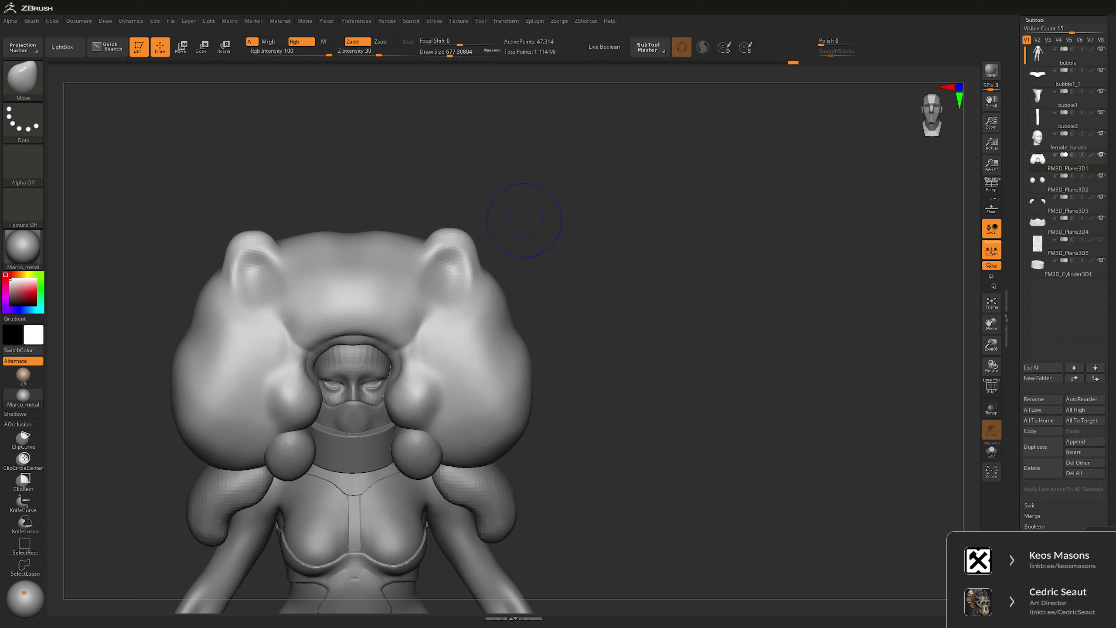
- Build up the crown between the bumps with the Clay brush at a draw size of about 677 and smooth it
{"action": "right_click_drag", "start_coordinate": [440, 145], "coordinate": [436, 212]}
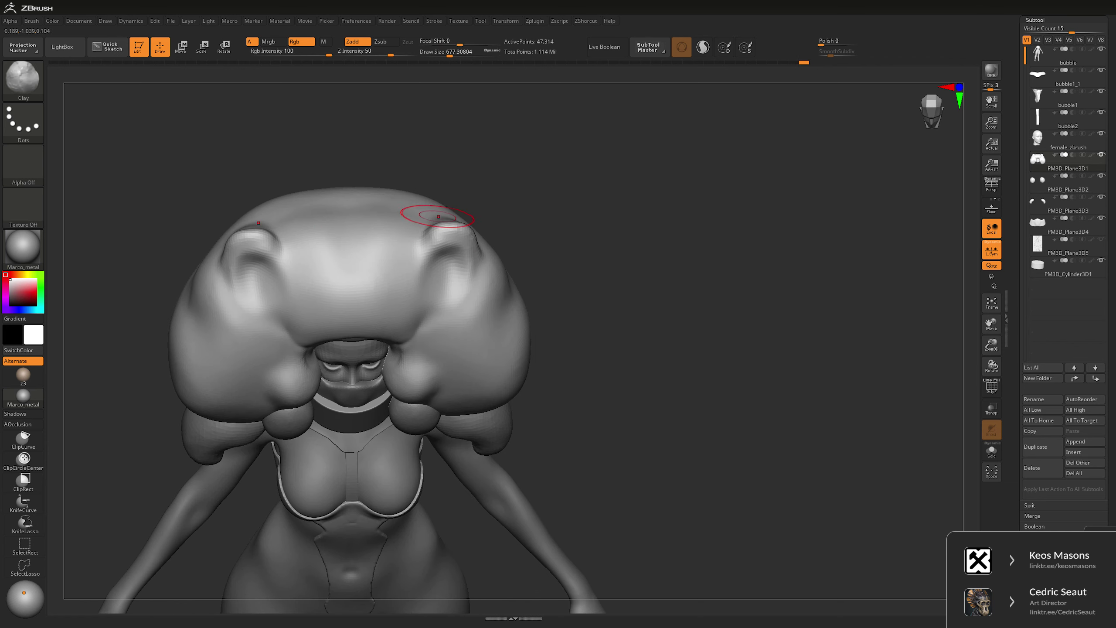
{"action": "mouse_move", "coordinate": [436, 212]}
{"action": "left_mouse_down"}
{"action": "mouse_move", "coordinate": [351, 259]}
{"action": "mouse_move", "coordinate": [354, 196]}
{"action": "left_mouse_up"}
{"action": "key", "text": "shift"}
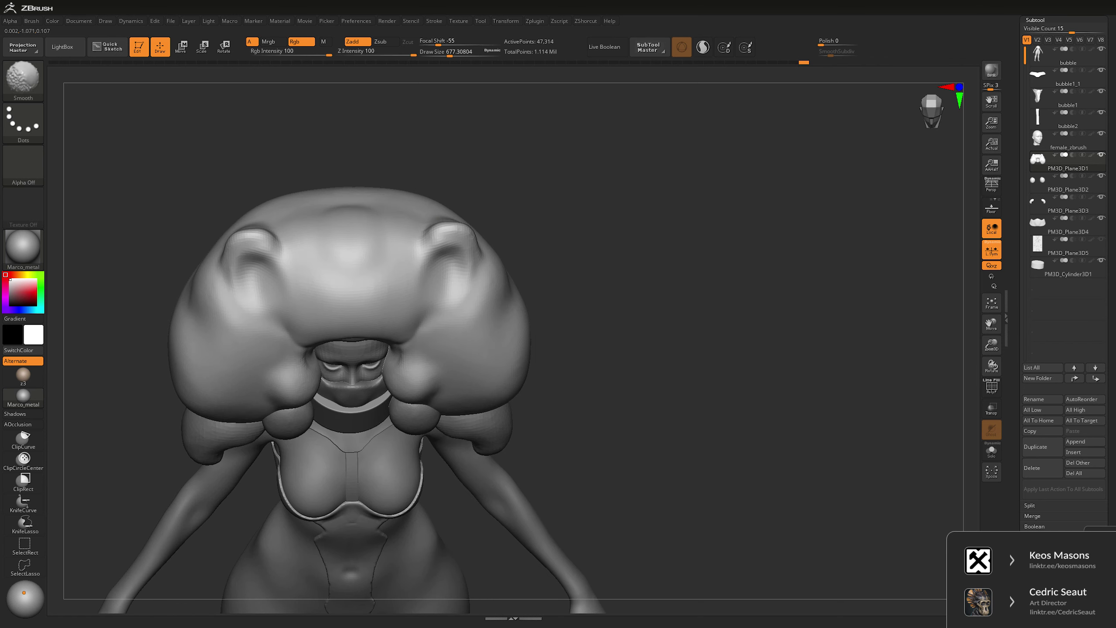
{"action": "mouse_move", "coordinate": [747, 146]}
{"action": "right_mouse_down"}
{"action": "mouse_move", "coordinate": [747, 97]}
{"action": "mouse_move", "coordinate": [743, 185]}
{"action": "mouse_move", "coordinate": [756, 191]}
{"action": "mouse_move", "coordinate": [747, 115]}
{"action": "right_mouse_up"}
{"action": "key", "text": "space"}
{"action": "left_click_drag", "start_coordinate": [439, 196], "coordinate": [497, 196]}
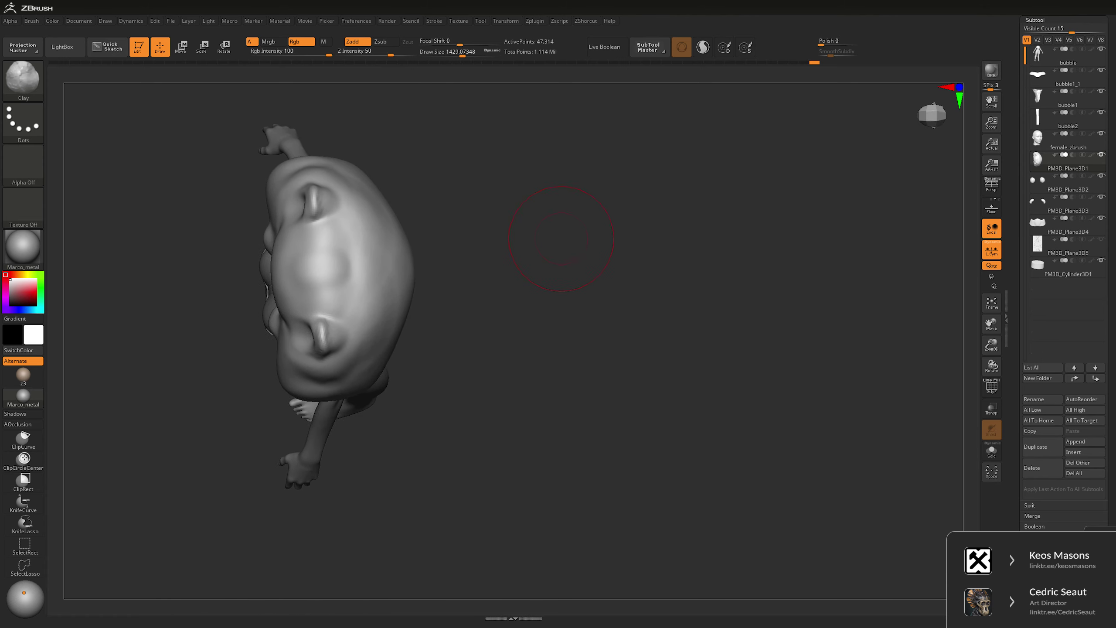
- Reshape the hair's outline as seen from above with the Move brush at draw sizes between about 1400 and 2110
{"action": "key", "text": "b"}
{"action": "key", "text": "m"}
{"action": "key", "text": "v"}
{"action": "right_click_drag", "start_coordinate": [562, 239], "coordinate": [396, 185]}
{"action": "key", "text": "space"}
{"action": "left_click_drag", "start_coordinate": [374, 185], "coordinate": [389, 185]}
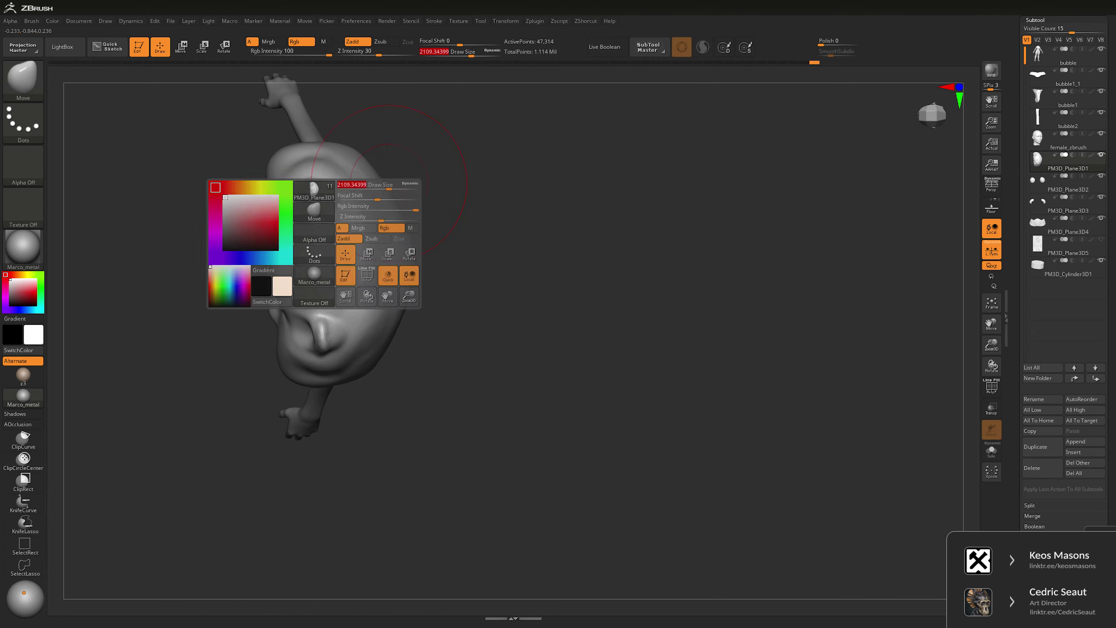
{"action": "right_click_drag", "start_coordinate": [354, 130], "coordinate": [386, 174]}
{"action": "key", "text": "g"}
{"action": "key", "text": "space"}
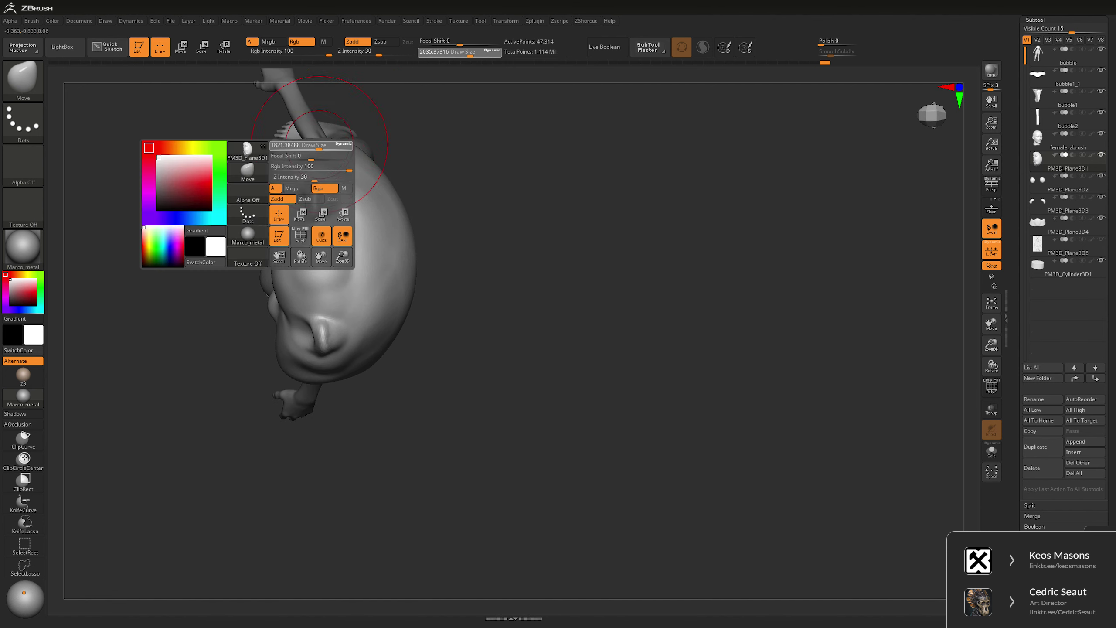
{"action": "left_click_drag", "start_coordinate": [298, 151], "coordinate": [273, 152]}
{"action": "key", "text": "space"}
{"action": "left_click_drag", "start_coordinate": [339, 141], "coordinate": [320, 141]}
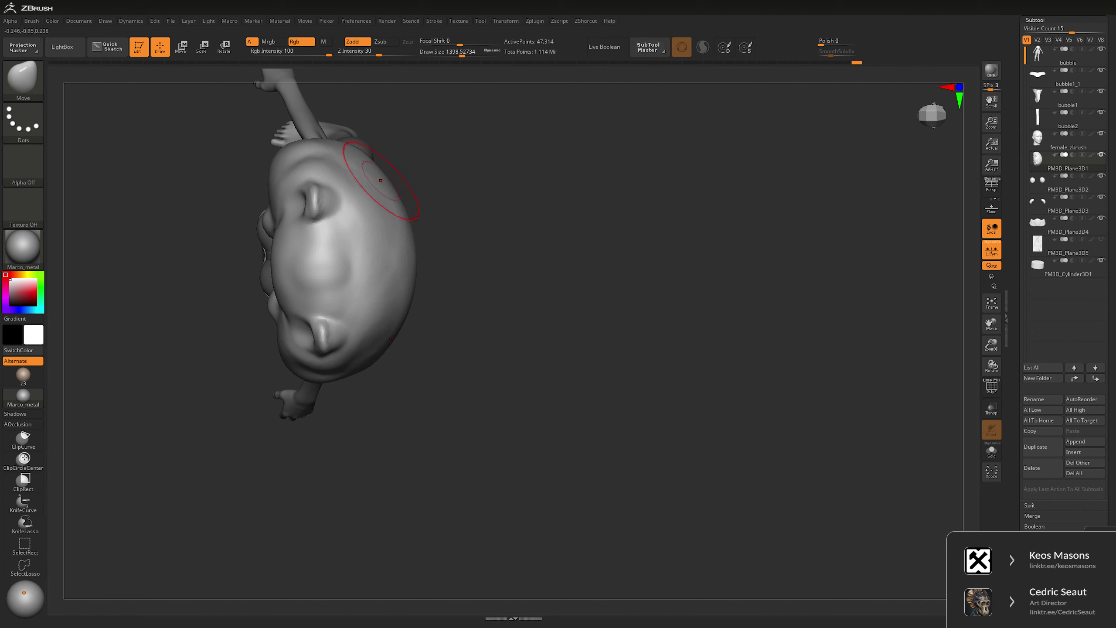
- Adjust the crown and bring the hair's side volume forward in profile with the Move brush at draw sizes of about 1856 and 1429
{"action": "right_click_drag", "start_coordinate": [399, 247], "coordinate": [347, 255]}
{"action": "key", "text": "space"}
{"action": "left_click_drag", "start_coordinate": [325, 259], "coordinate": [351, 260]}
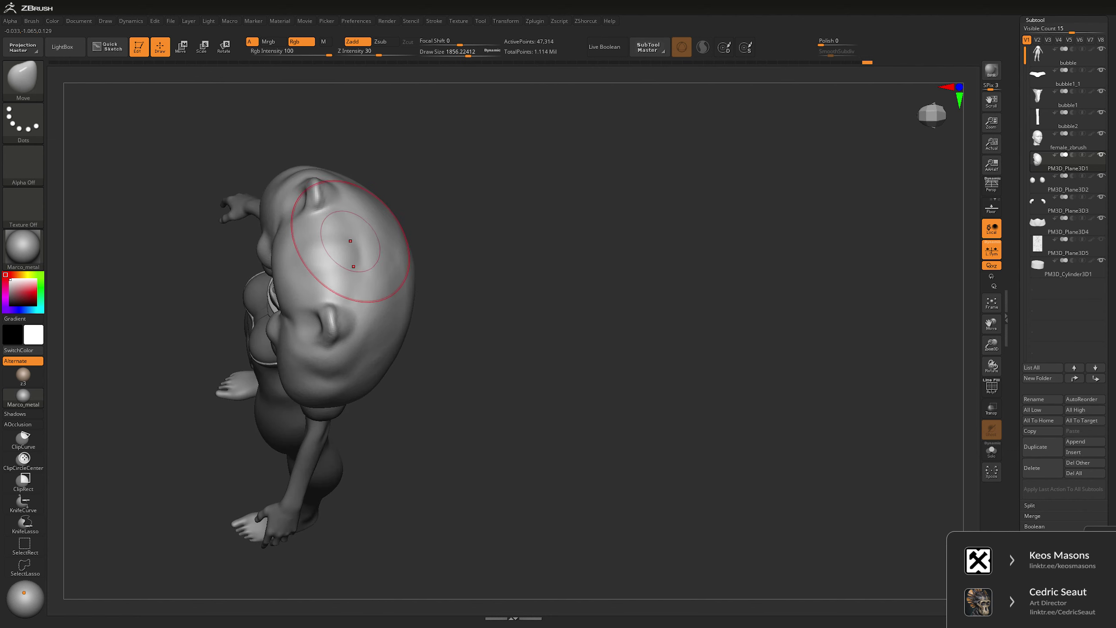
{"action": "right_click_drag", "start_coordinate": [336, 189], "coordinate": [522, 154]}
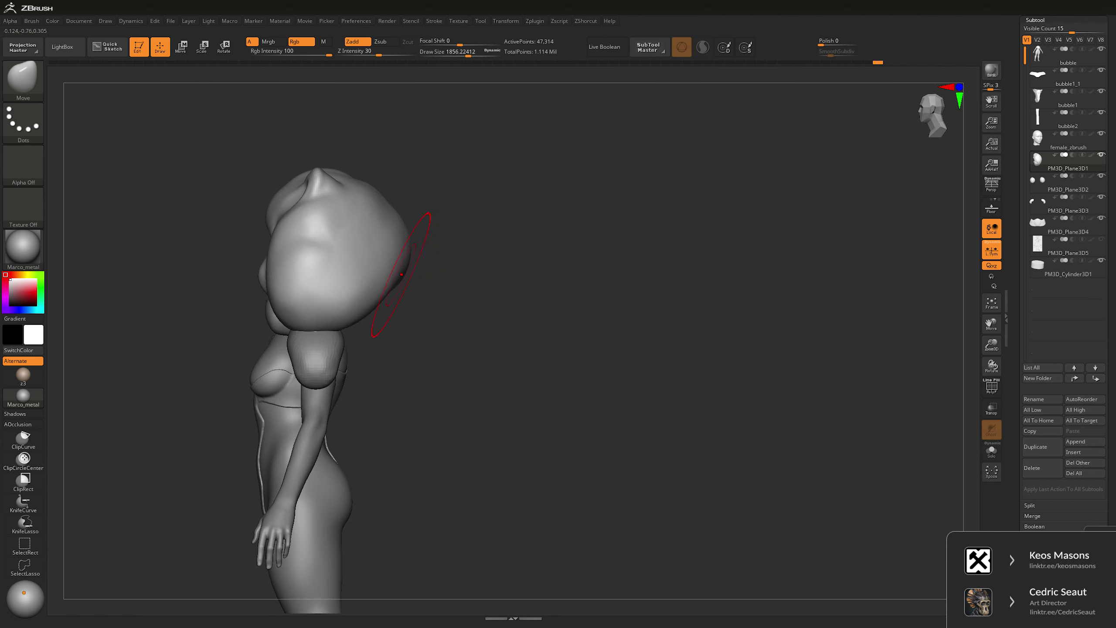
{"action": "right_click_drag", "start_coordinate": [469, 212], "coordinate": [268, 255]}
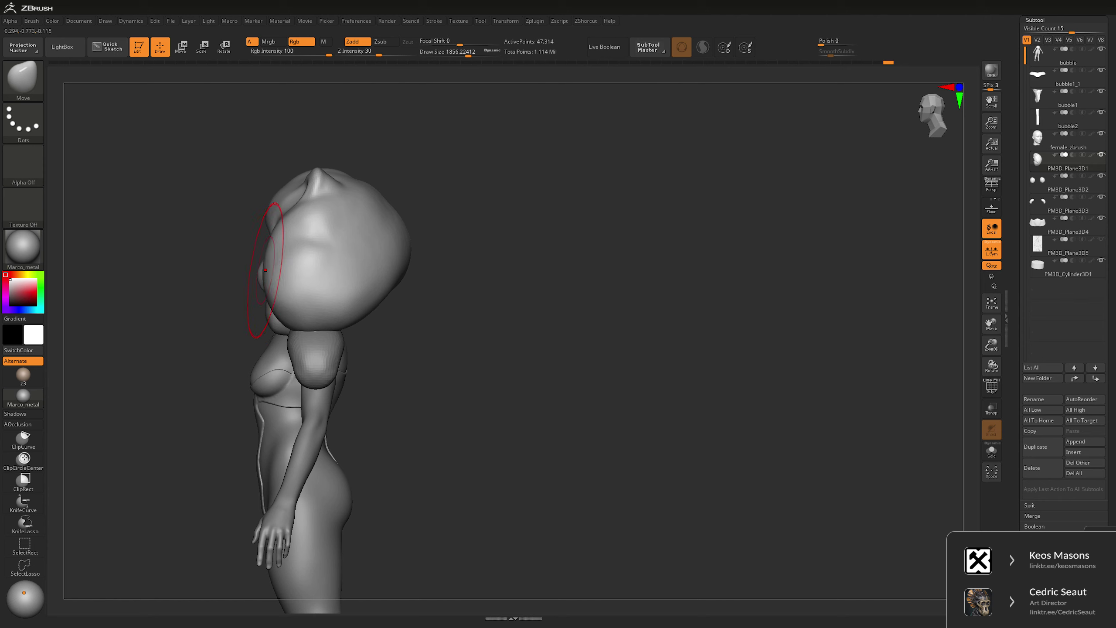
{"action": "key", "text": "space"}
{"action": "left_click_drag", "start_coordinate": [277, 238], "coordinate": [270, 238]}
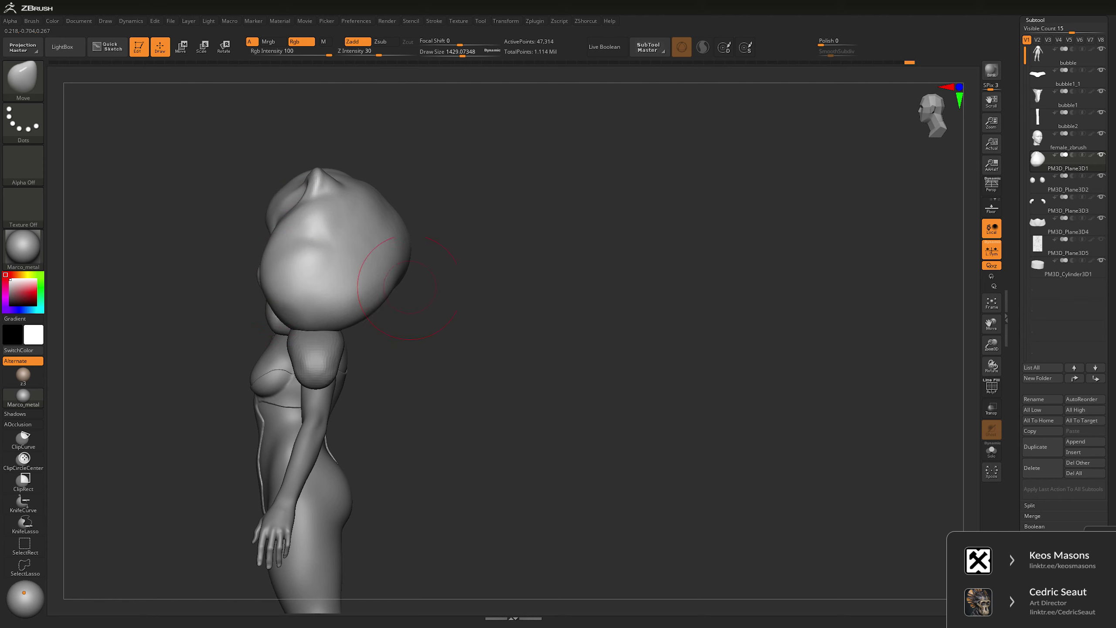
- Refine the hair's side silhouette from front and three-quarter views with the Move brush at draw sizes of about 1338 to 1587
{"action": "right_click_drag", "start_coordinate": [409, 288], "coordinate": [620, 268]}
{"action": "key", "text": "space"}
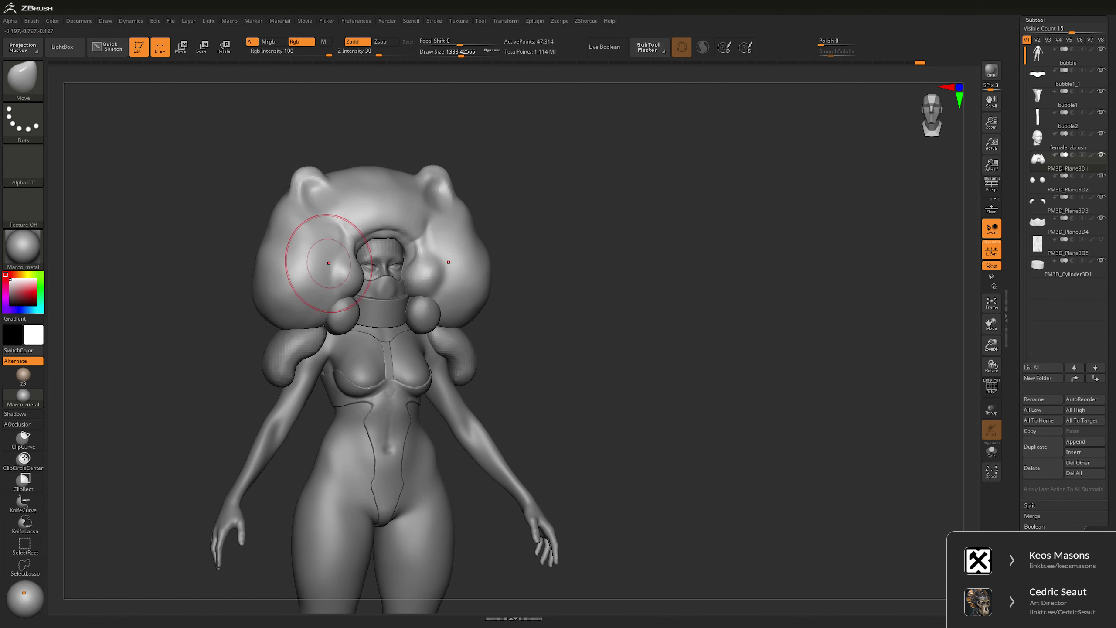
{"action": "right_click_drag", "start_coordinate": [319, 262], "coordinate": [200, 284]}
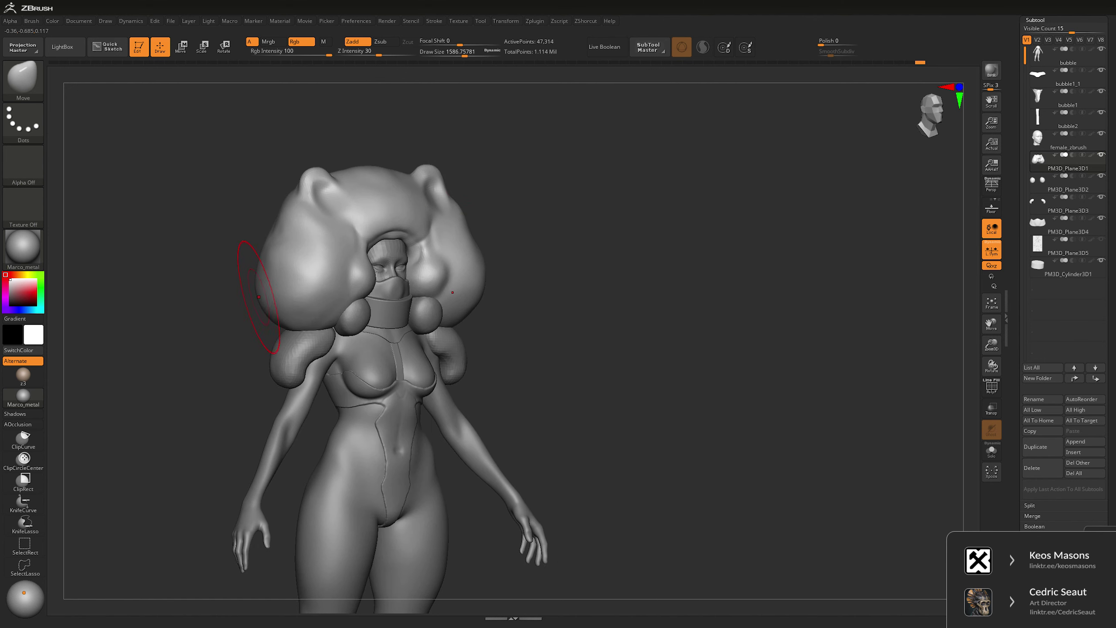
- Even out the large side volumes of the hair with TrimDynamic at a draw size of about 1194 and smooth them
{"action": "key", "text": "shift"}
{"action": "mouse_move", "coordinate": [550, 271]}
{"action": "right_mouse_down"}
{"action": "mouse_move", "coordinate": [433, 273]}
{"action": "mouse_move", "coordinate": [423, 250]}
{"action": "mouse_move", "coordinate": [425, 297]}
{"action": "right_mouse_up"}
{"action": "key", "text": "b"}
{"action": "key", "text": "t"}
{"action": "key", "text": "d"}
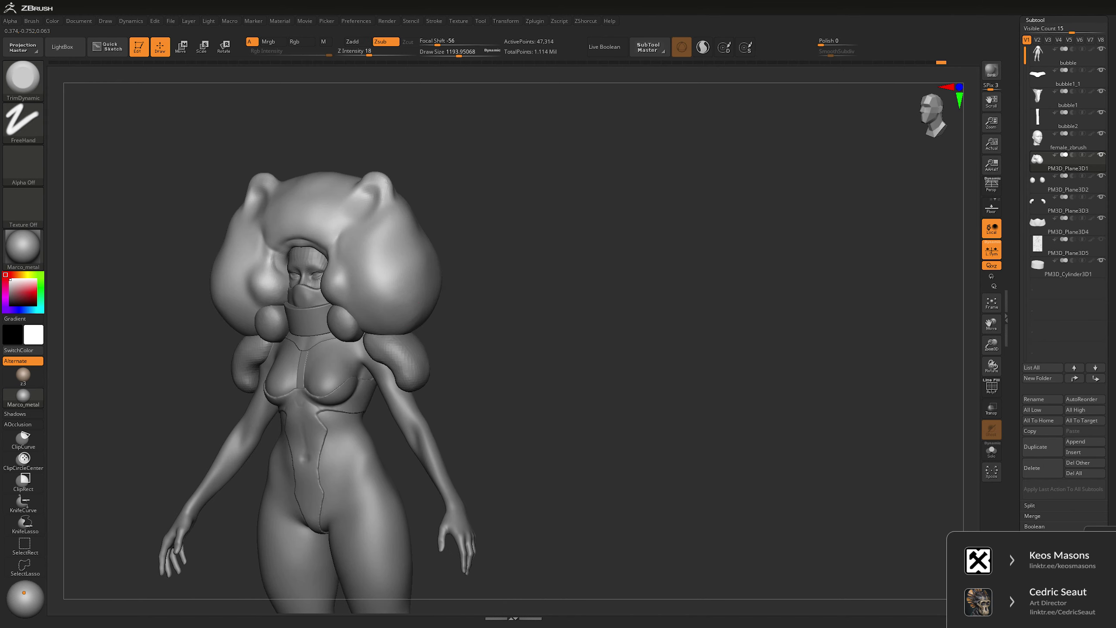
{"action": "key", "text": "shift"}
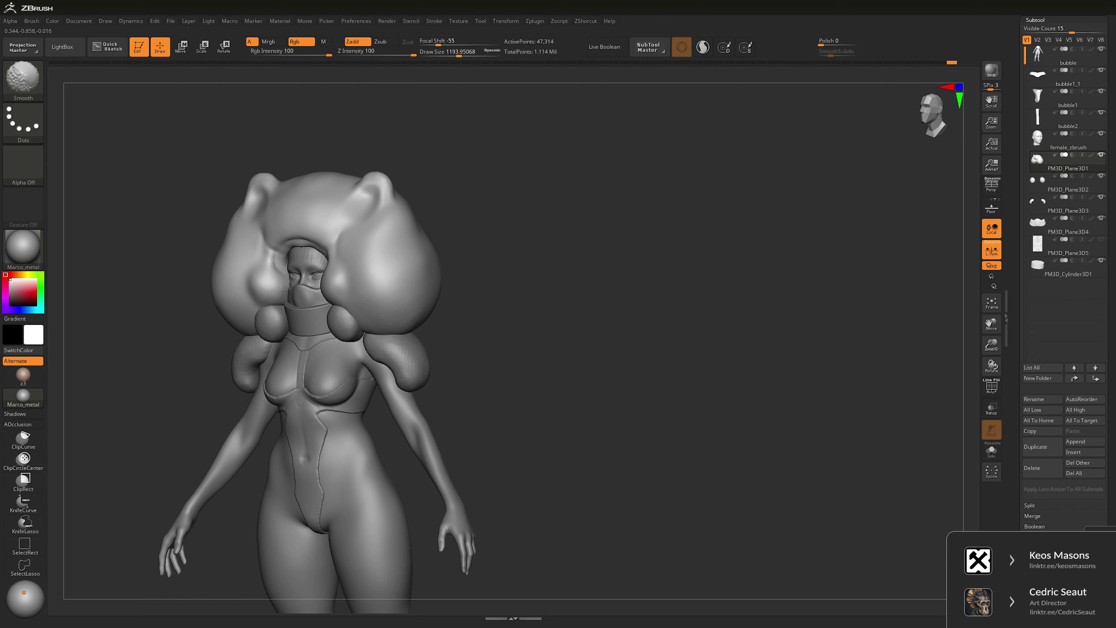
- Deepen the creases between the face opening and the side hair volumes with DamStandard at a draw size of about 292
{"action": "key", "text": "space"}
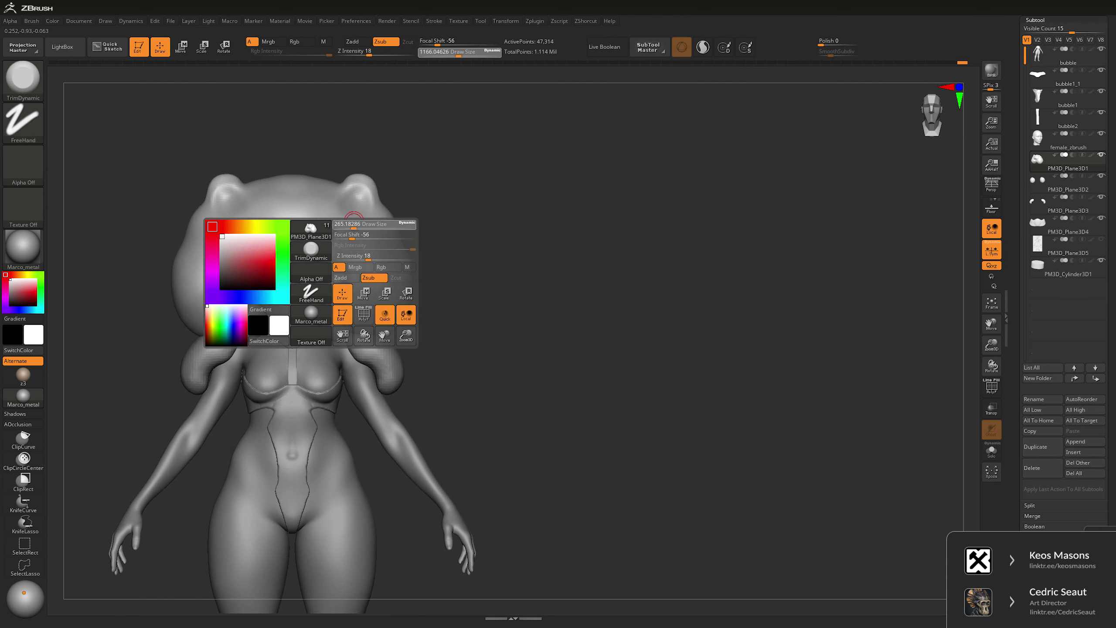
{"action": "key", "text": "b"}
{"action": "key", "text": "d"}
{"action": "key", "text": "s"}
{"action": "right_click_drag", "start_coordinate": [608, 242], "coordinate": [608, 215], "text": "ctrl"}
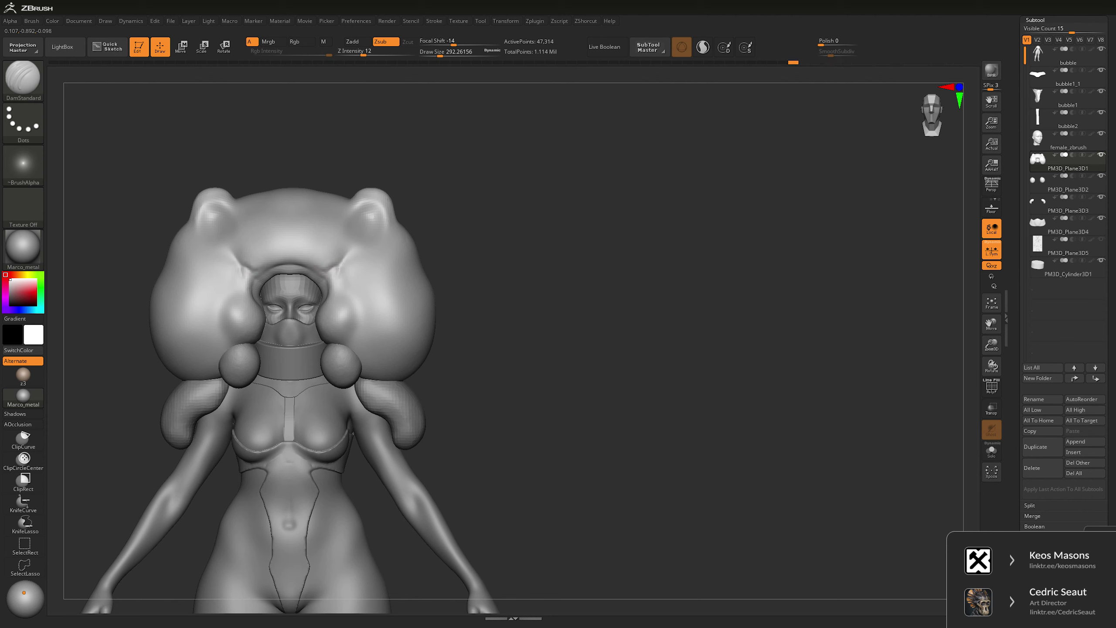
- Define the ear-like bumps and their transition into the hair with DamStandard at a draw size of about 465
{"action": "mouse_move", "coordinate": [505, 206]}
{"action": "left_mouse_down"}
{"action": "mouse_move", "coordinate": [505, 222]}
{"action": "mouse_move", "coordinate": [484, 229]}
{"action": "mouse_move", "coordinate": [334, 247]}
{"action": "mouse_move", "coordinate": [366, 213]}
{"action": "left_mouse_up"}
{"action": "key", "text": "space"}
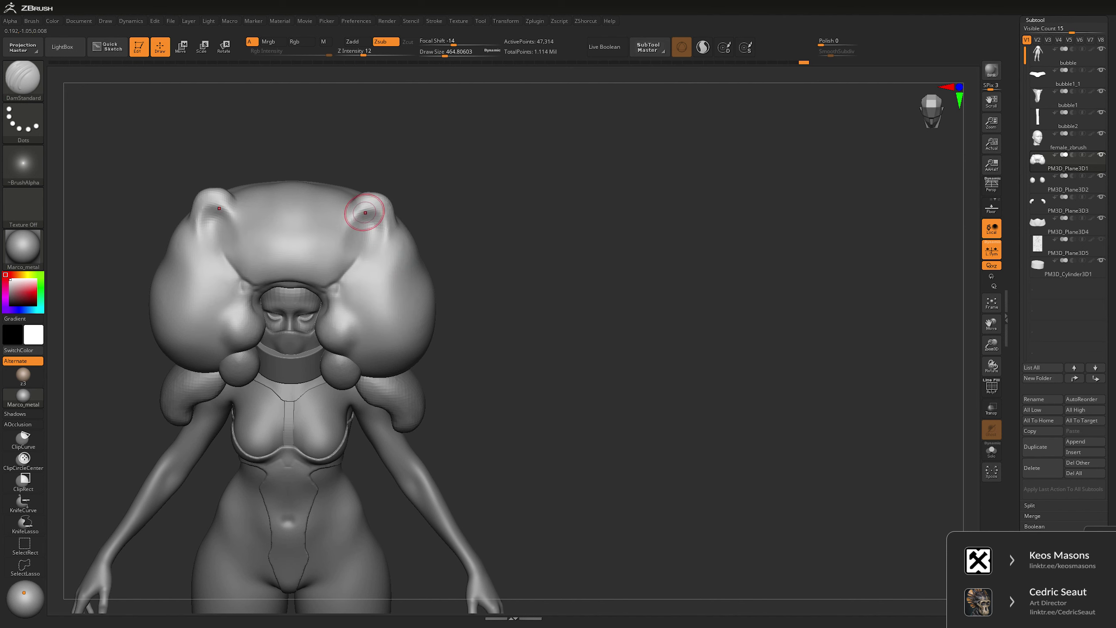
{"action": "mouse_move", "coordinate": [633, 257]}
{"action": "left_mouse_down"}
{"action": "mouse_move", "coordinate": [655, 251]}
{"action": "mouse_move", "coordinate": [599, 251]}
{"action": "left_mouse_up"}
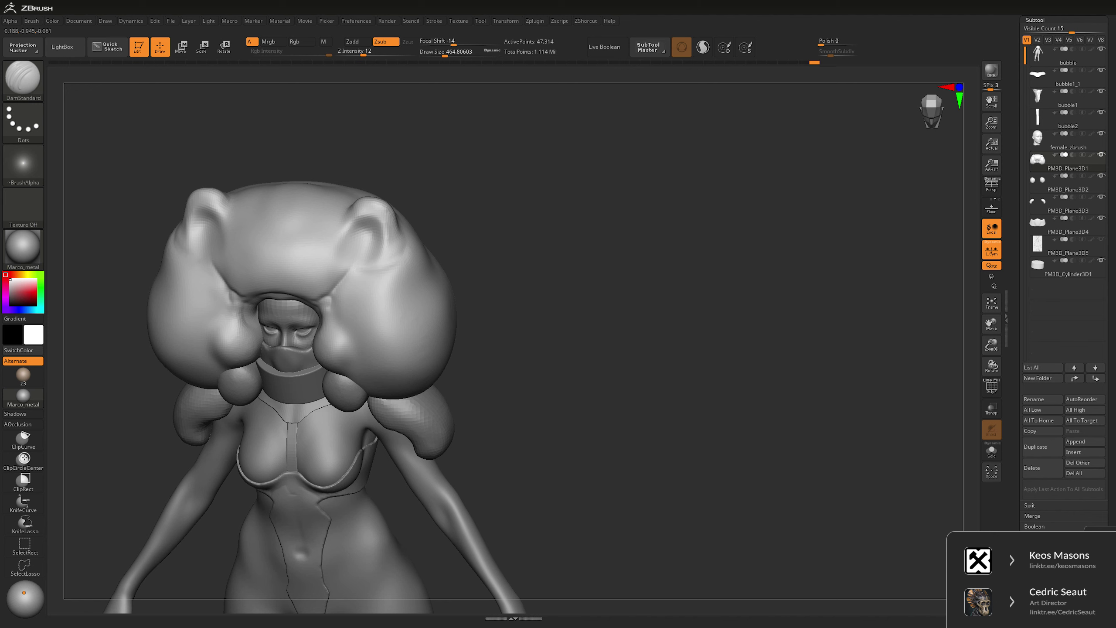
{"action": "left_click_drag", "start_coordinate": [421, 201], "coordinate": [408, 220]}
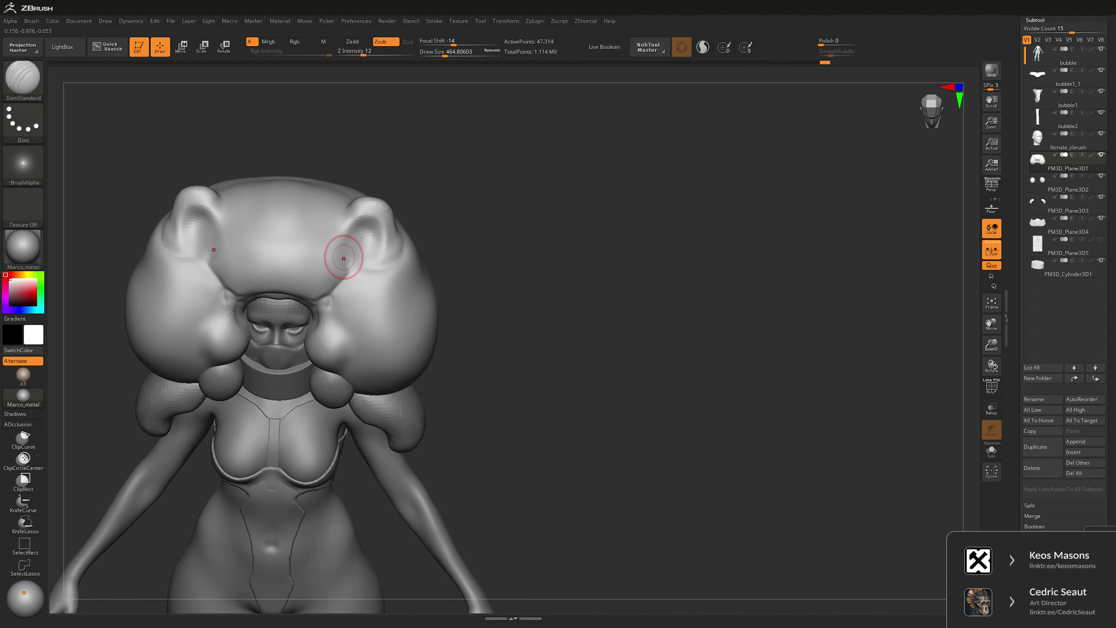
{"action": "mouse_move", "coordinate": [349, 200]}
{"action": "left_mouse_down"}
{"action": "mouse_move", "coordinate": [354, 265]}
{"action": "mouse_move", "coordinate": [499, 199]}
{"action": "mouse_move", "coordinate": [396, 219]}
{"action": "left_mouse_up"}
- Carve symmetrical grooves into the hair above the forehead with DamStandard at a draw size of about 430
{"action": "key", "text": "space"}
{"action": "key", "text": "space"}
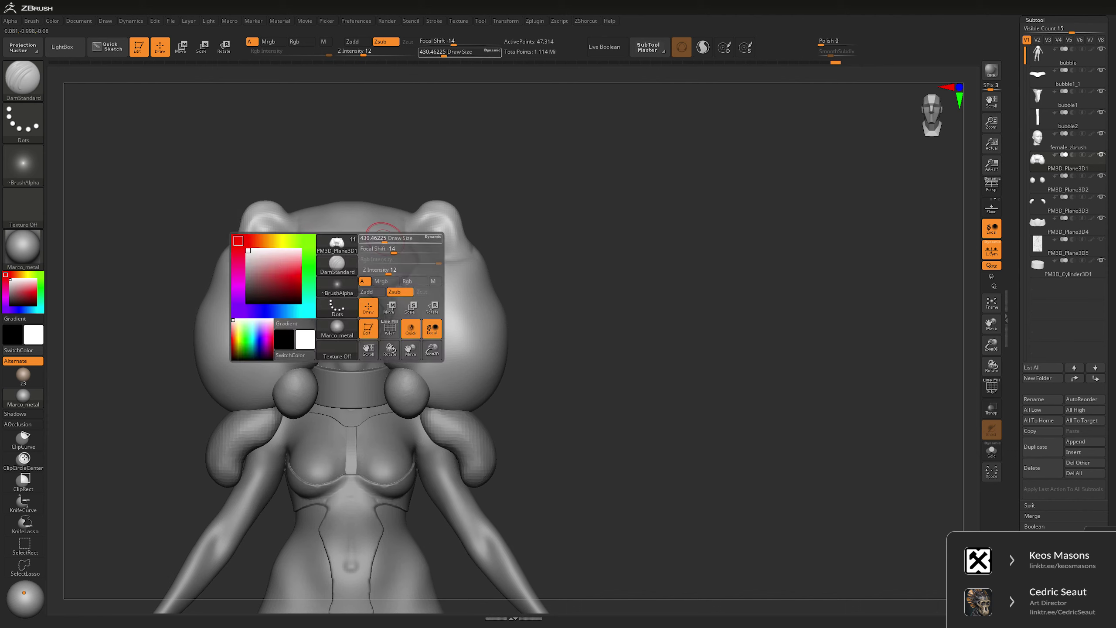
{"action": "left_click_drag", "start_coordinate": [469, 142], "coordinate": [466, 131]}
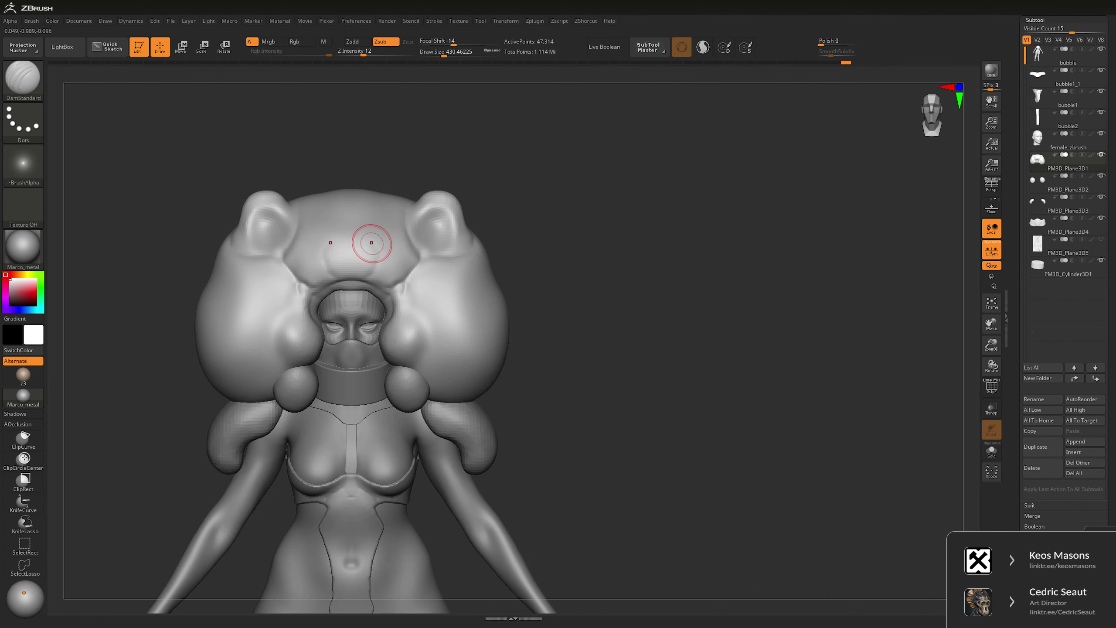
- Shape the inner detail of both ear-like bumps and the forehead folds with DamStandard at a draw size of about 335
{"action": "mouse_move", "coordinate": [580, 178]}
{"action": "left_mouse_down"}
{"action": "mouse_move", "coordinate": [549, 211]}
{"action": "mouse_move", "coordinate": [440, 202]}
{"action": "mouse_move", "coordinate": [358, 174]}
{"action": "mouse_move", "coordinate": [433, 214]}
{"action": "left_mouse_up"}
{"action": "key", "text": "space"}
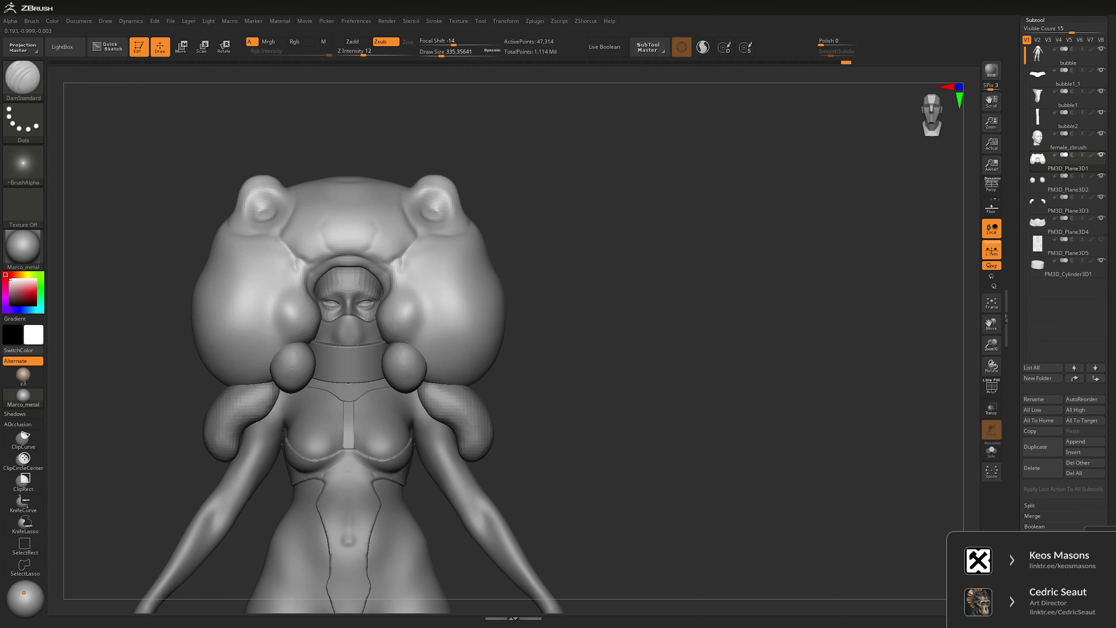
{"action": "mouse_move", "coordinate": [335, 251]}
{"action": "left_mouse_down", "text": "alt"}
{"action": "mouse_move", "coordinate": [343, 282]}
{"action": "mouse_move", "coordinate": [250, 268]}
{"action": "left_mouse_up", "text": "alt"}
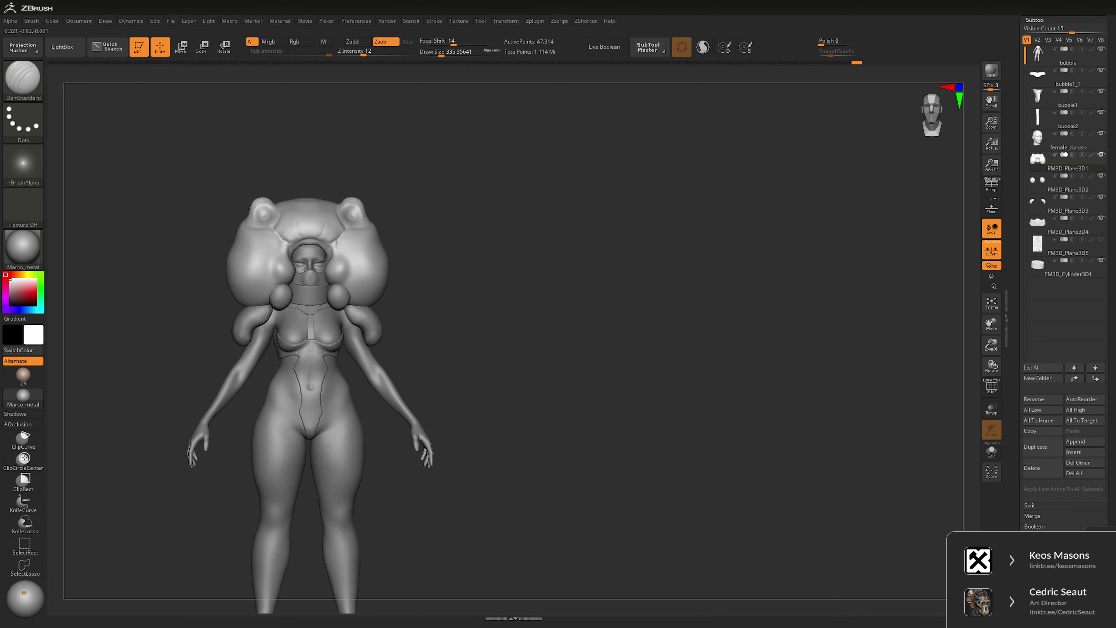
{"action": "left_click_drag", "start_coordinate": [598, 308], "coordinate": [598, 274], "text": "alt"}
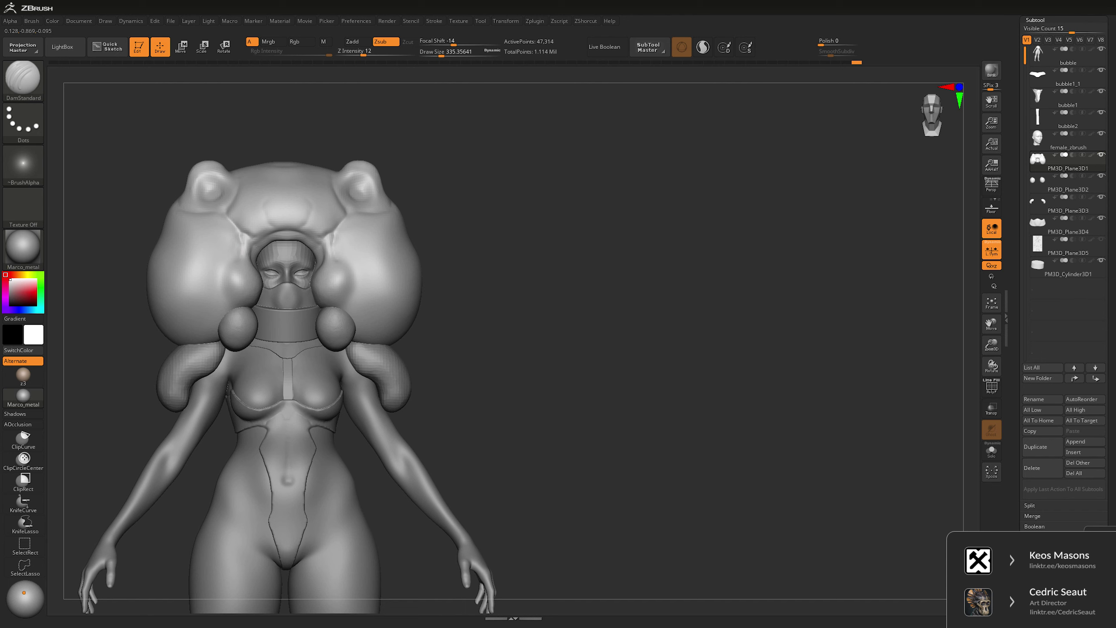
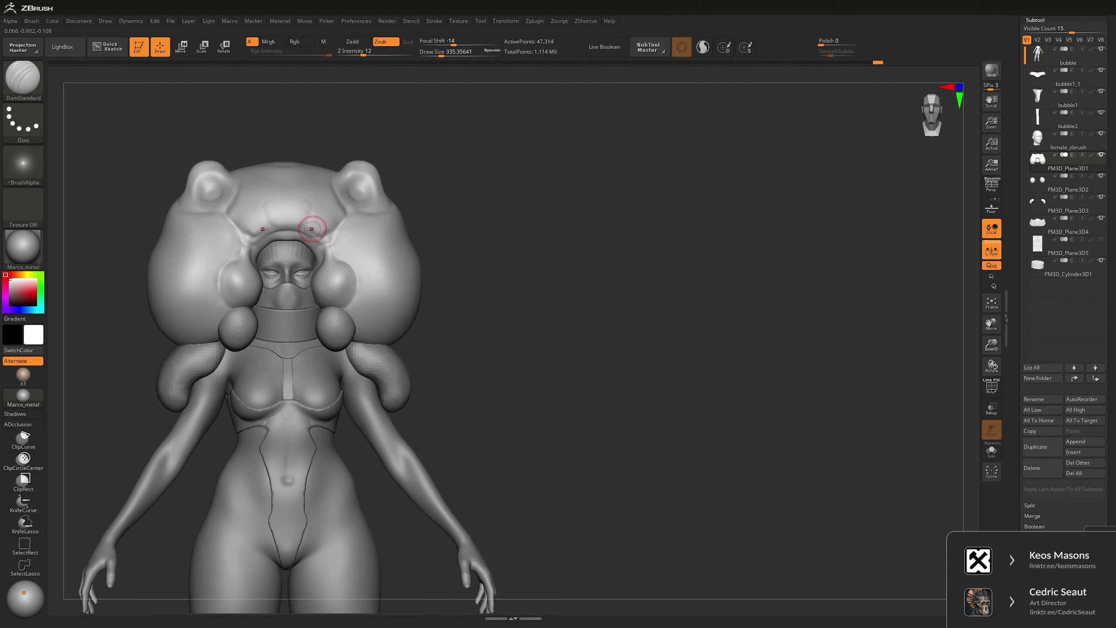
- Inflate the folds above the face opening and smooth them at a draw size of about 292
{"action": "left_click_drag", "start_coordinate": [589, 270], "coordinate": [347, 215]}
{"action": "key", "text": "b"}
{"action": "key", "text": "i"}
{"action": "key", "text": "n"}
{"action": "key", "text": "space"}
{"action": "right_click_drag", "start_coordinate": [322, 216], "coordinate": [359, 240]}
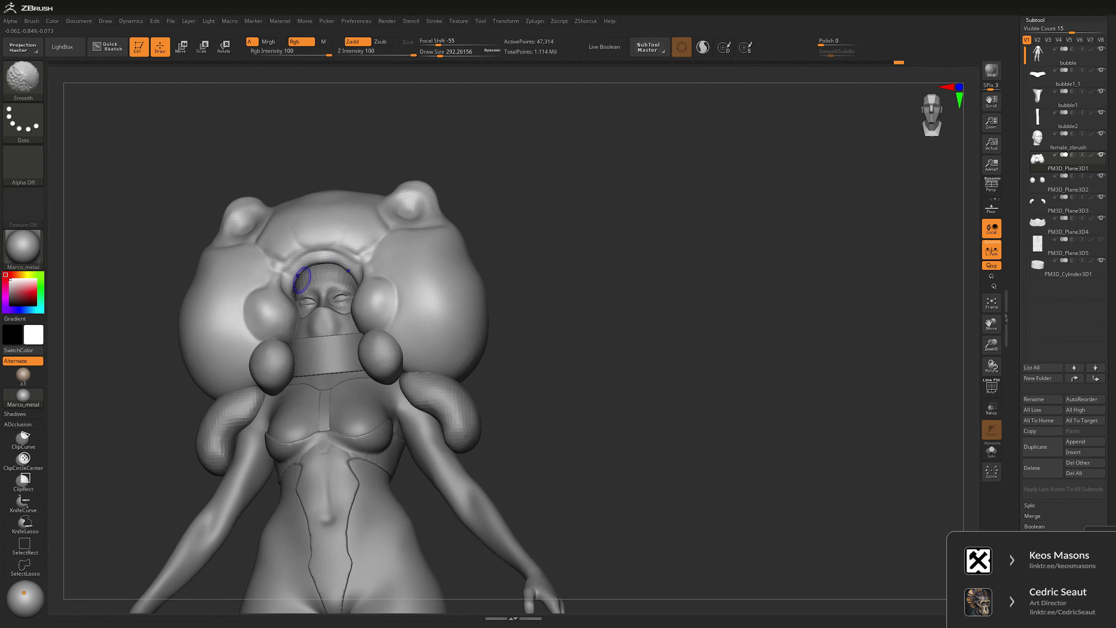
- Enlarge the Inflate brush to a draw size of about 764 and display the other subtools as transparent ghosts around the hair
{"action": "right_click_drag", "start_coordinate": [274, 225], "coordinate": [592, 166]}
{"action": "mouse_move", "coordinate": [482, 164]}
{"action": "right_mouse_down"}
{"action": "mouse_move", "coordinate": [554, 203]}
{"action": "mouse_move", "coordinate": [567, 230]}
{"action": "right_mouse_up"}
{"action": "right_click_drag", "start_coordinate": [586, 304], "coordinate": [544, 294]}
{"action": "key", "text": "space"}
{"action": "key", "text": "ctrl+shift+t"}
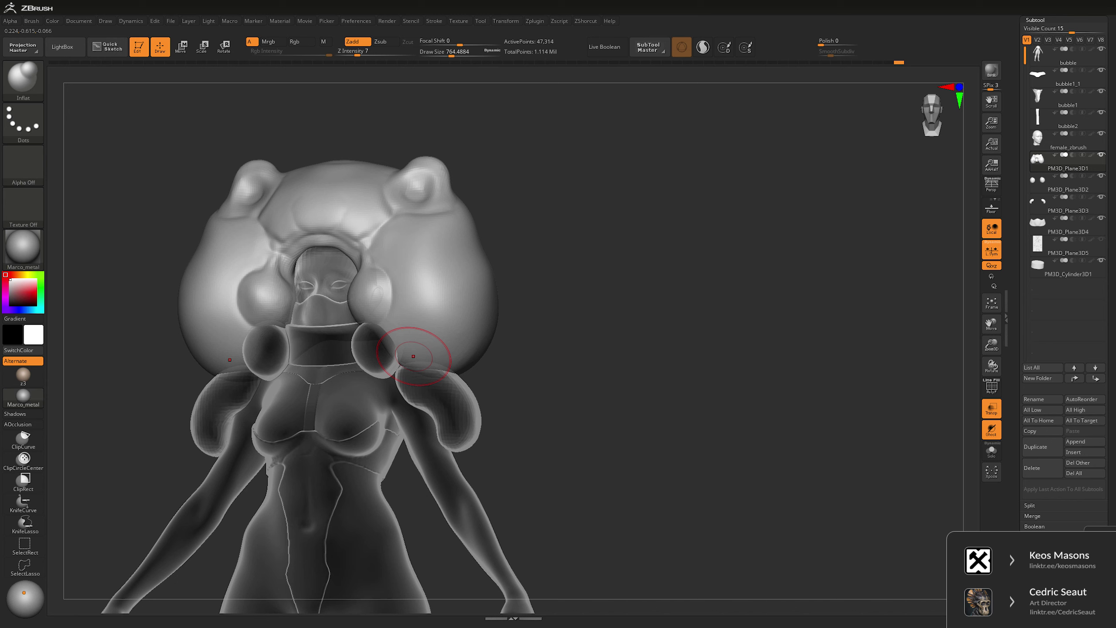
{"action": "key", "text": "space"}
- Refine the hair's lower side volumes with Move at a draw size of about 1084 and Inflate at about 810, and turn off ghost transparency
{"action": "key", "text": "b"}
{"action": "key", "text": "m"}
{"action": "key", "text": "v"}
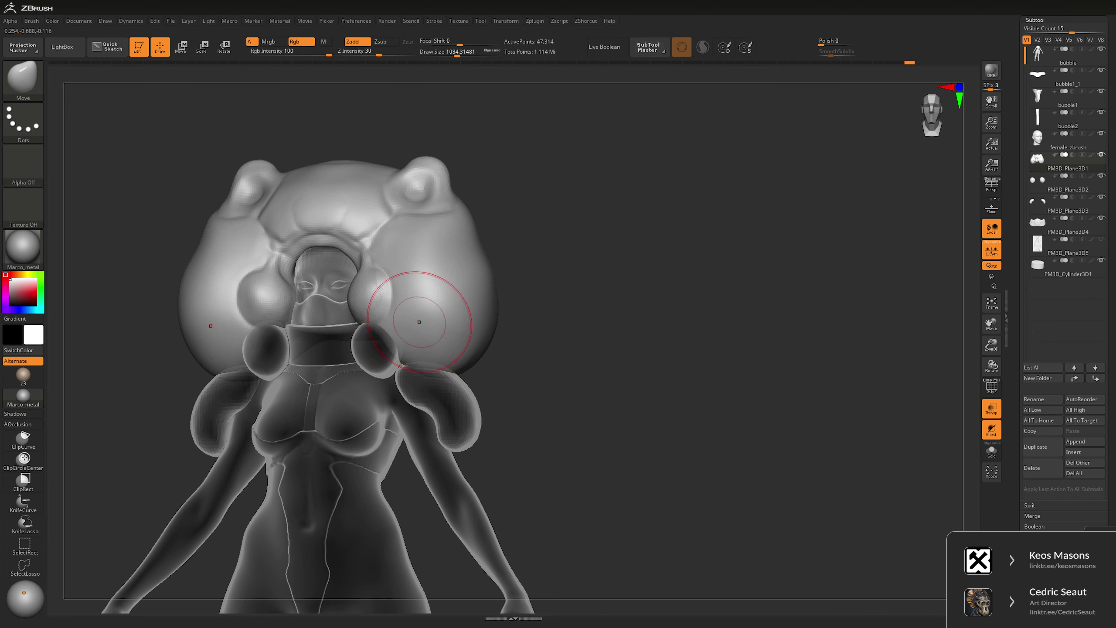
{"action": "key", "text": "b"}
{"action": "key", "text": "i"}
{"action": "key", "text": "n"}
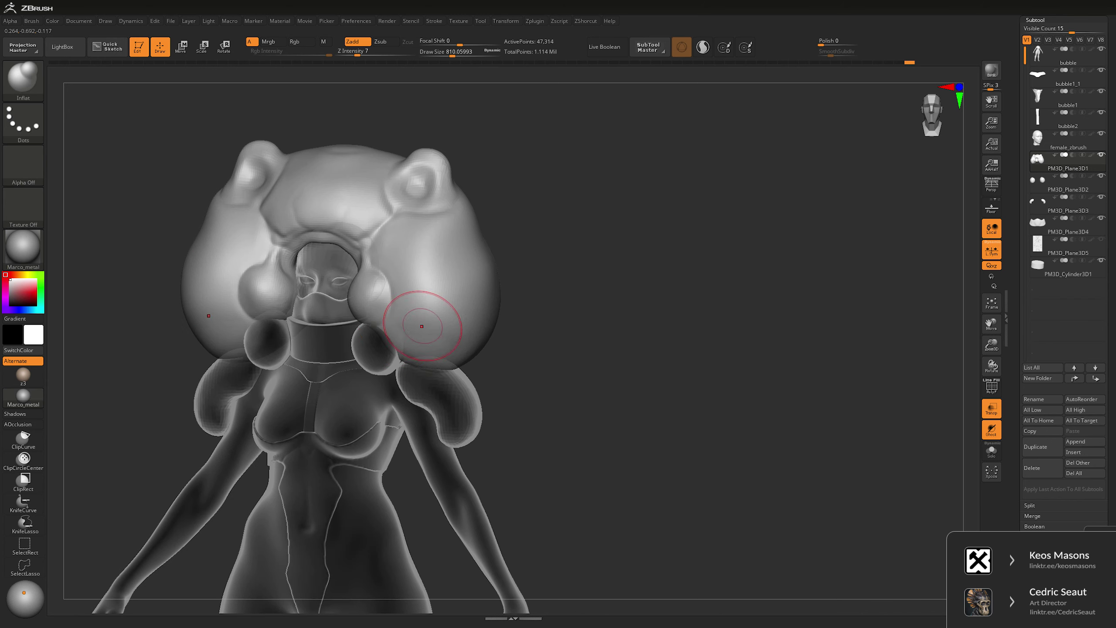
{"action": "key", "text": "t"}
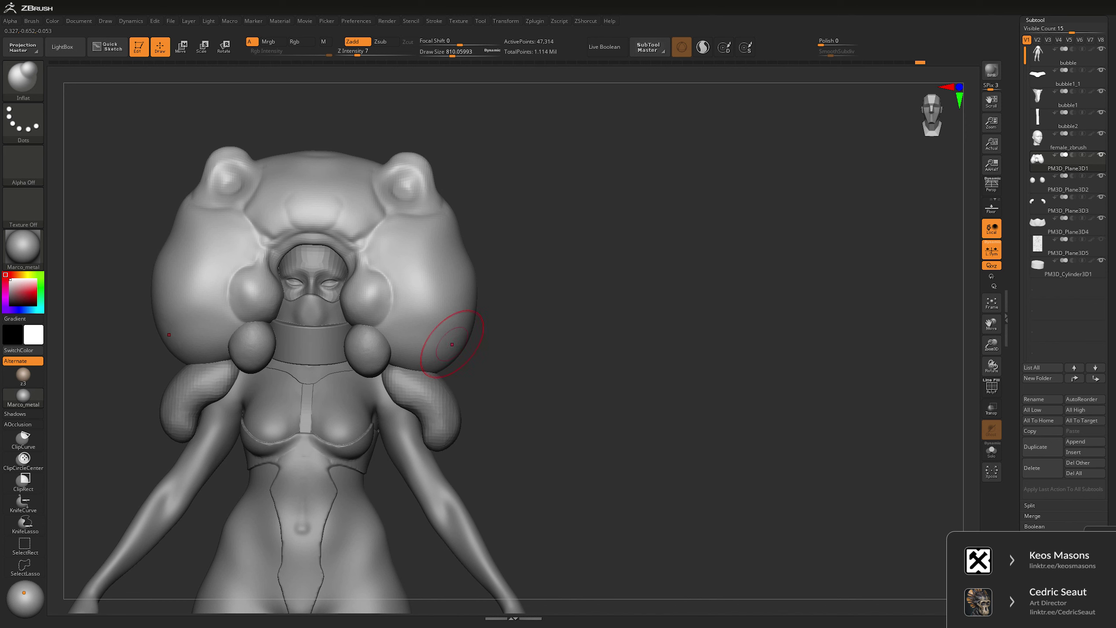
- Try to inflate and smooth the hair's side volumes at a draw size of about 677
{"action": "left_click_drag", "start_coordinate": [451, 344], "coordinate": [550, 264]}
{"action": "key", "text": "space"}
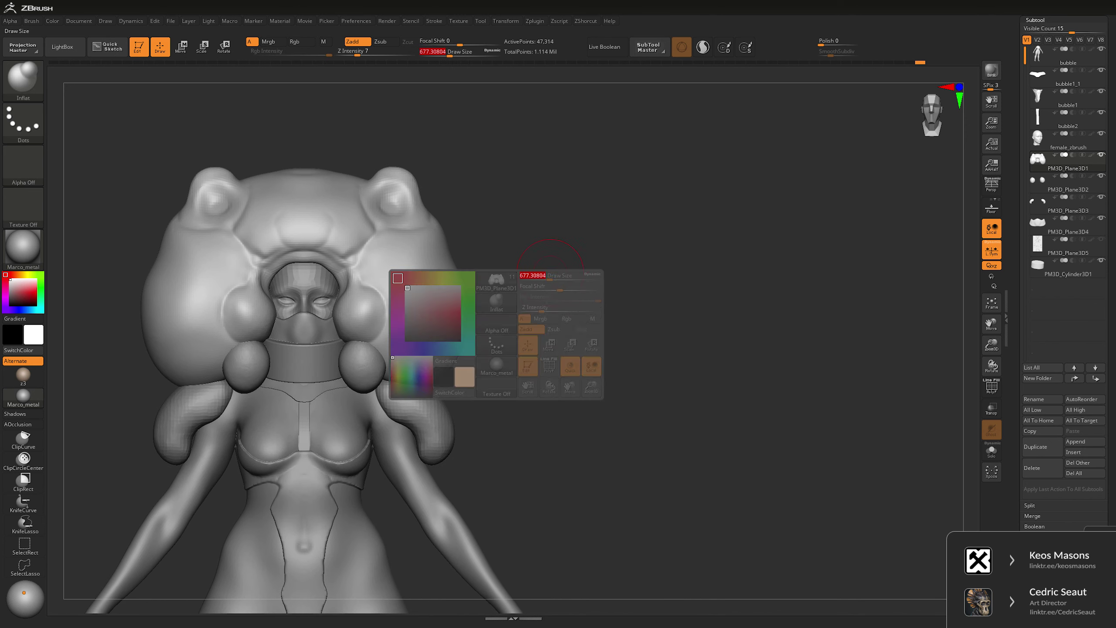
{"action": "left_click_drag", "start_coordinate": [334, 308], "coordinate": [466, 274], "text": "shift"}
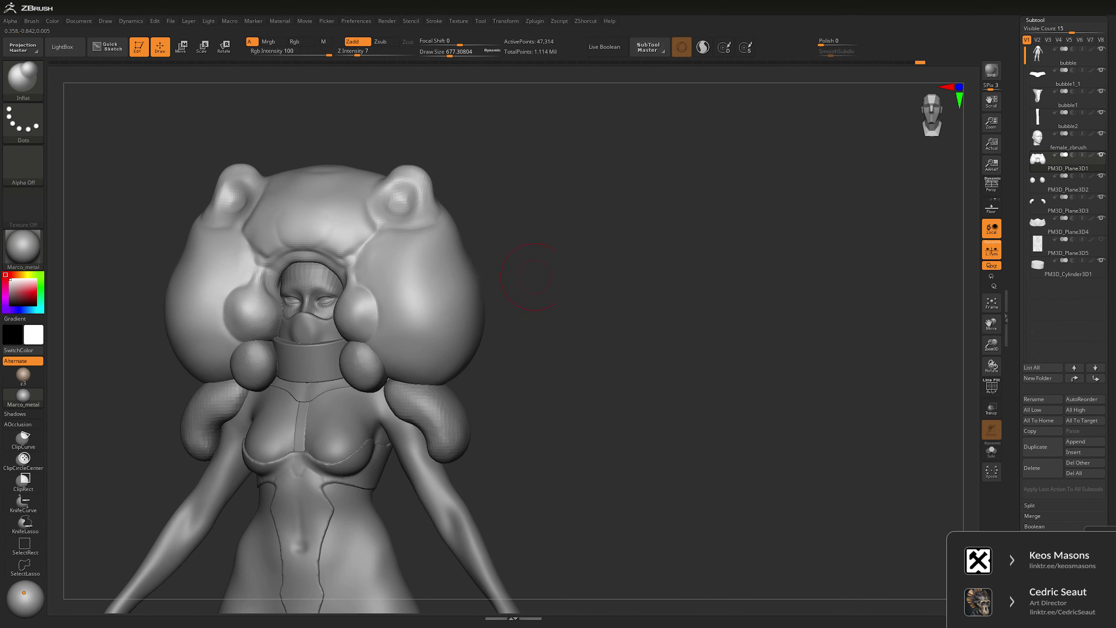
{"action": "key", "text": "ctrl+z"}
{"action": "key", "text": "ctrl+z"}
{"action": "key", "text": "ctrl+z"}
{"action": "mouse_move", "coordinate": [572, 264]}
{"action": "left_mouse_down"}
{"action": "mouse_move", "coordinate": [608, 263]}
{"action": "mouse_move", "coordinate": [461, 255]}
{"action": "left_mouse_up"}
{"action": "key", "text": "b"}
{"action": "key", "text": "c"}
{"action": "key", "text": "l"}
{"action": "key", "text": "space"}
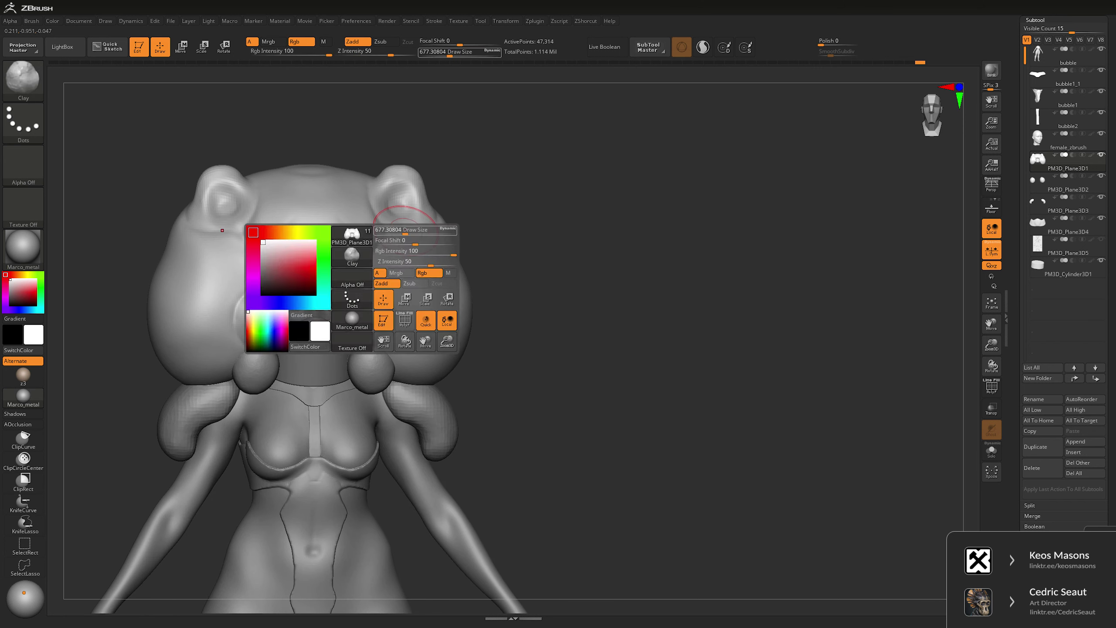
- Carve broad symmetrical creases between the hair's side volumes and the face-framing lobes with DamStandard at a draw size of about 1166
{"action": "key", "text": "b"}
{"action": "key", "text": "d"}
{"action": "key", "text": "s"}
{"action": "right_click_drag", "start_coordinate": [387, 247], "coordinate": [396, 254]}
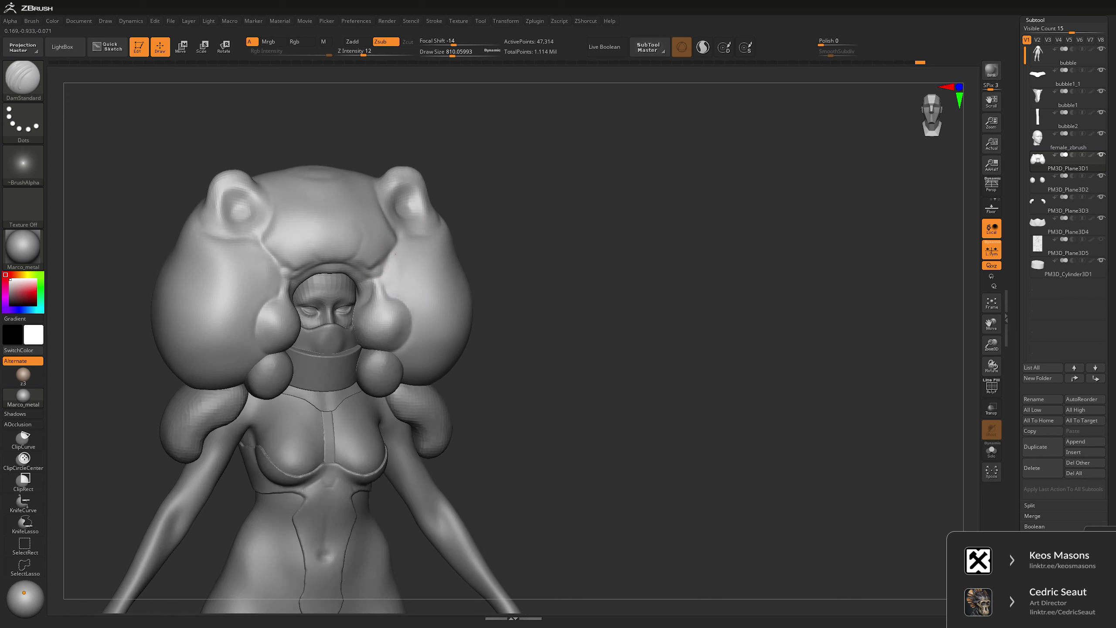
{"action": "key", "text": "space"}
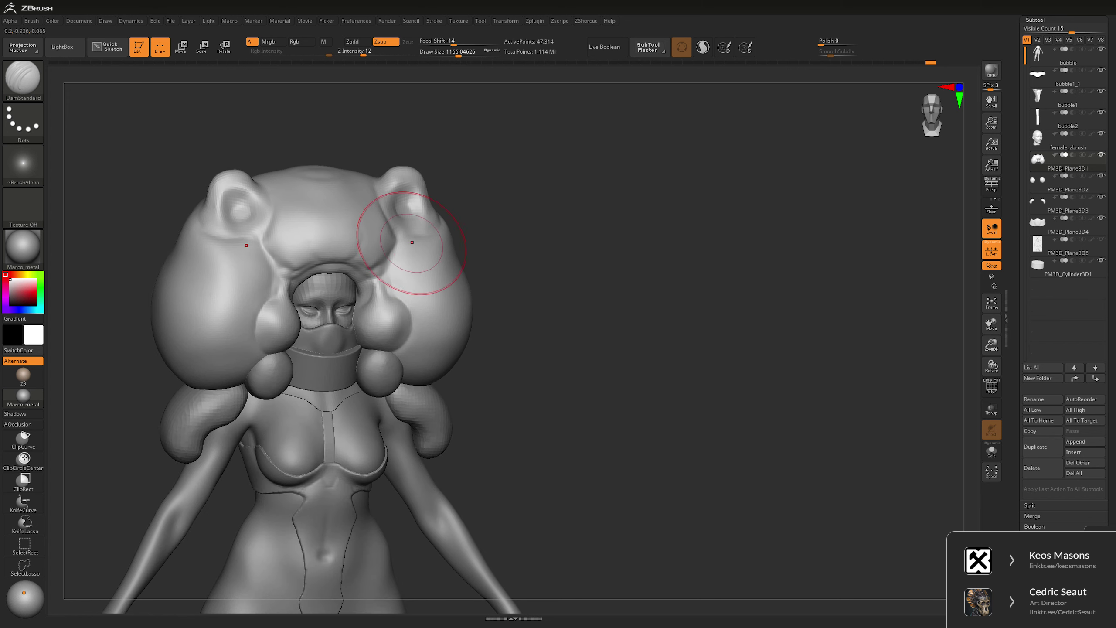
{"action": "right_click_drag", "start_coordinate": [445, 289], "coordinate": [389, 270]}
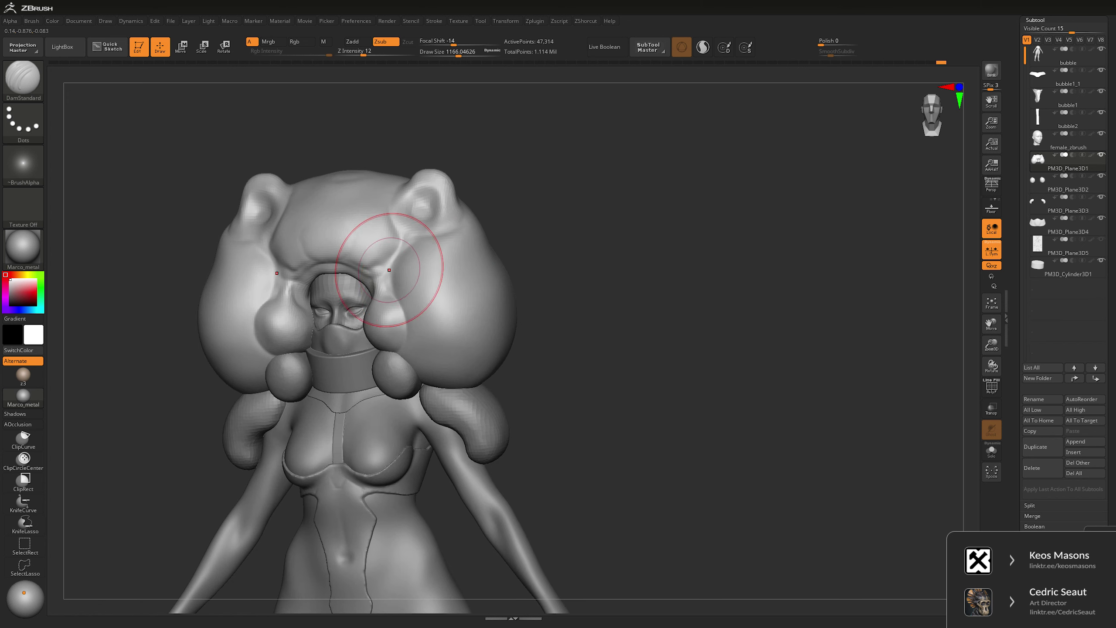
{"action": "left_click_drag", "start_coordinate": [398, 299], "coordinate": [415, 317]}
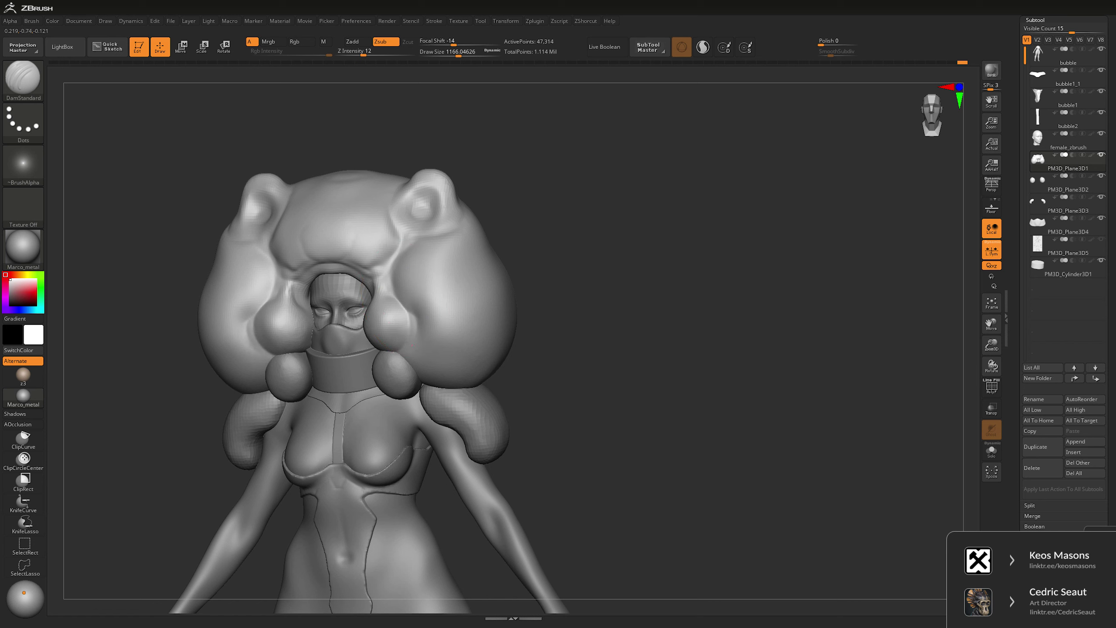
{"action": "right_click_drag", "start_coordinate": [436, 249], "coordinate": [430, 234]}
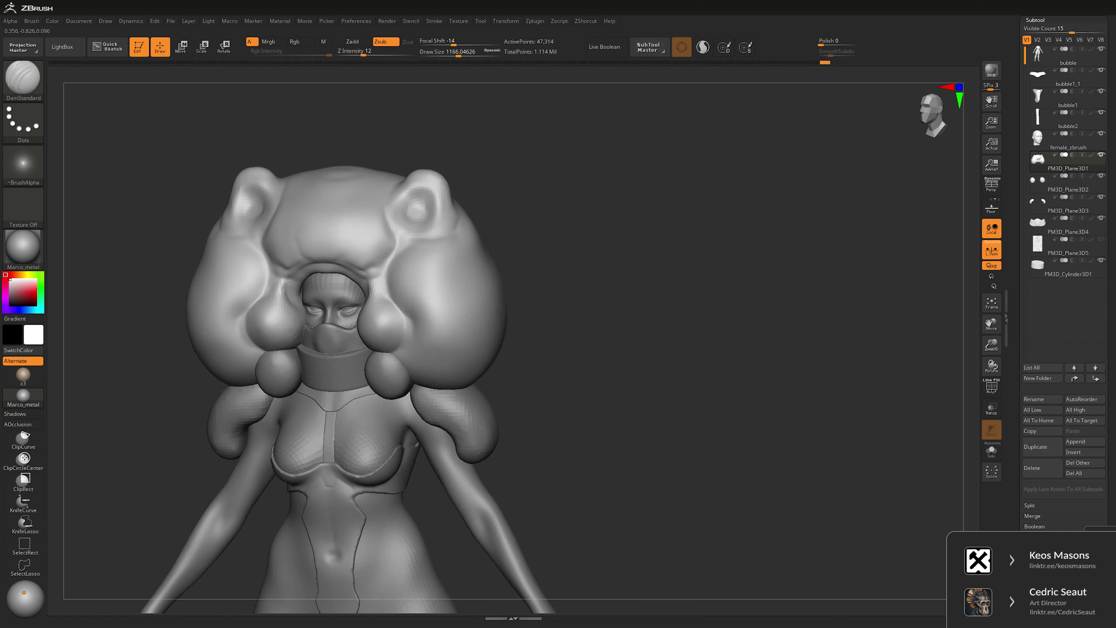
- Inflate the hair's outer side volumes at Z intensity 4 and a draw size of about 1619, with the other subtools ghosted
{"action": "key", "text": "space"}
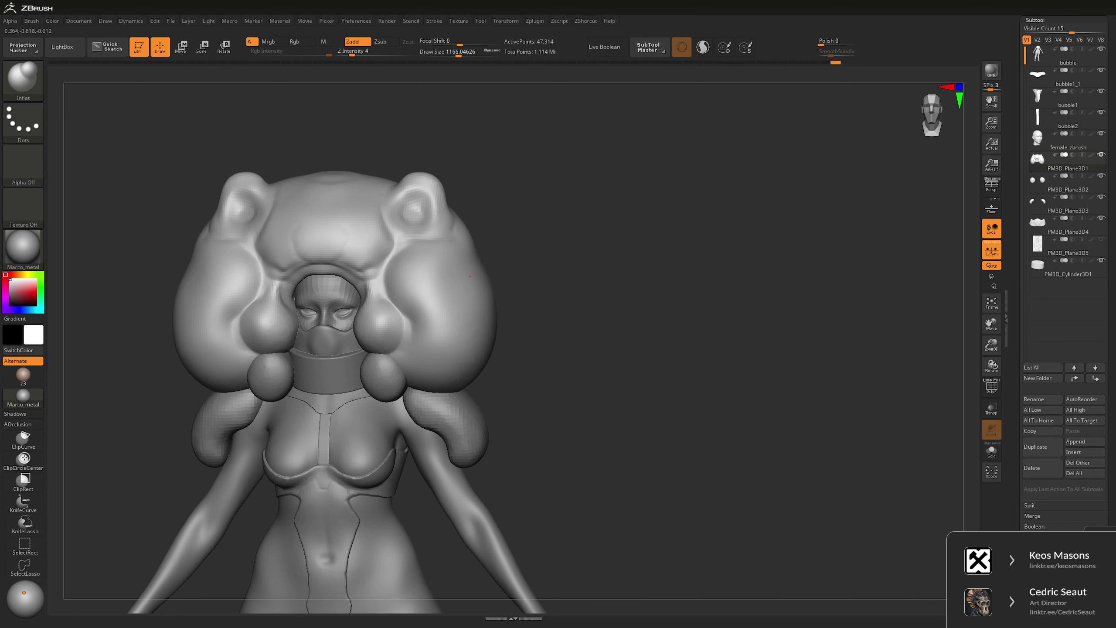
{"action": "mouse_move", "coordinate": [470, 276]}
{"action": "right_mouse_down", "text": "ctrl"}
{"action": "mouse_move", "coordinate": [581, 254]}
{"action": "mouse_move", "coordinate": [646, 263]}
{"action": "right_mouse_up", "text": "ctrl"}
{"action": "left_click", "coordinate": [992, 408]}
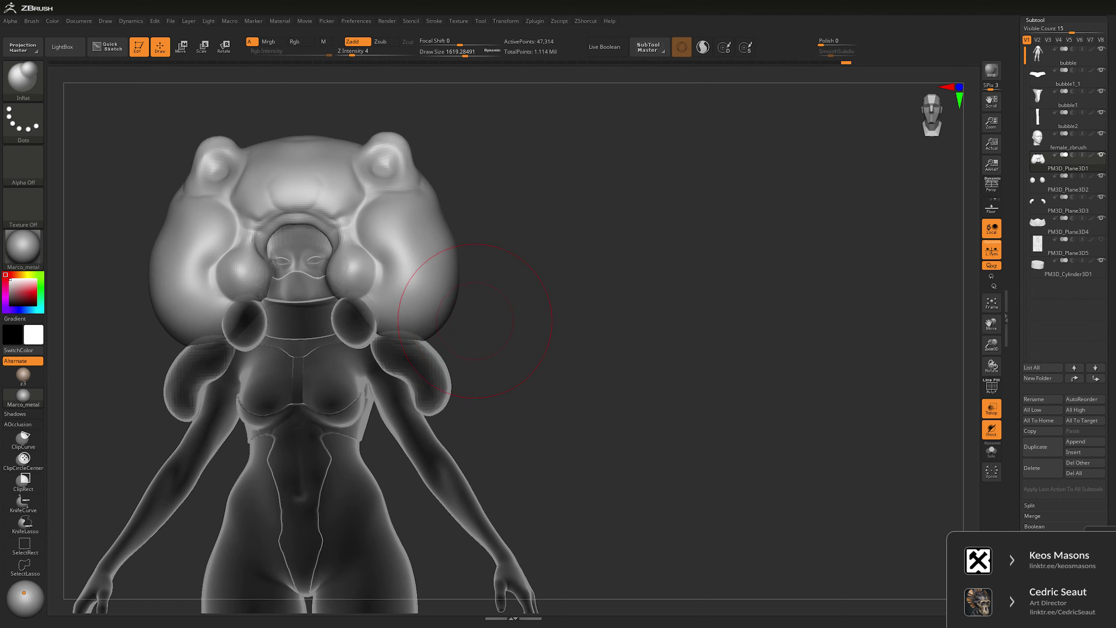
{"action": "right_click", "coordinate": [457, 326]}
- Isolate the hair, mask around the undersides of both side volumes at a draw size of about 537, and restore the other subtools
{"action": "left_click", "coordinate": [991, 451]}
{"action": "right_click_drag", "start_coordinate": [571, 308], "coordinate": [396, 308]}
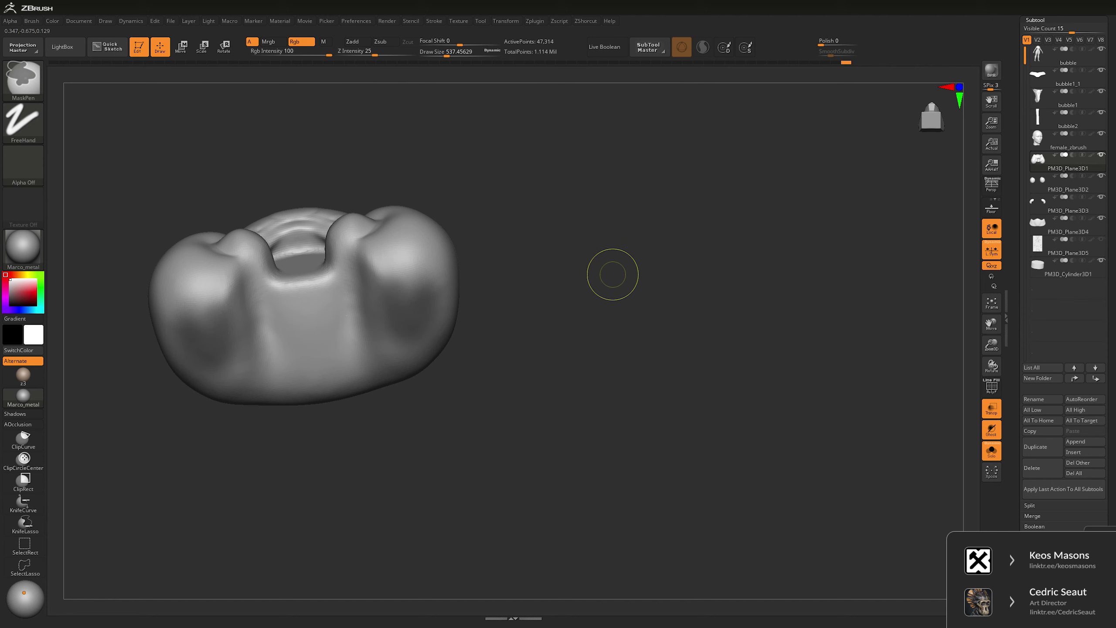
{"action": "left_click", "coordinate": [992, 451]}
{"action": "right_click_drag", "start_coordinate": [616, 264], "coordinate": [624, 162]}
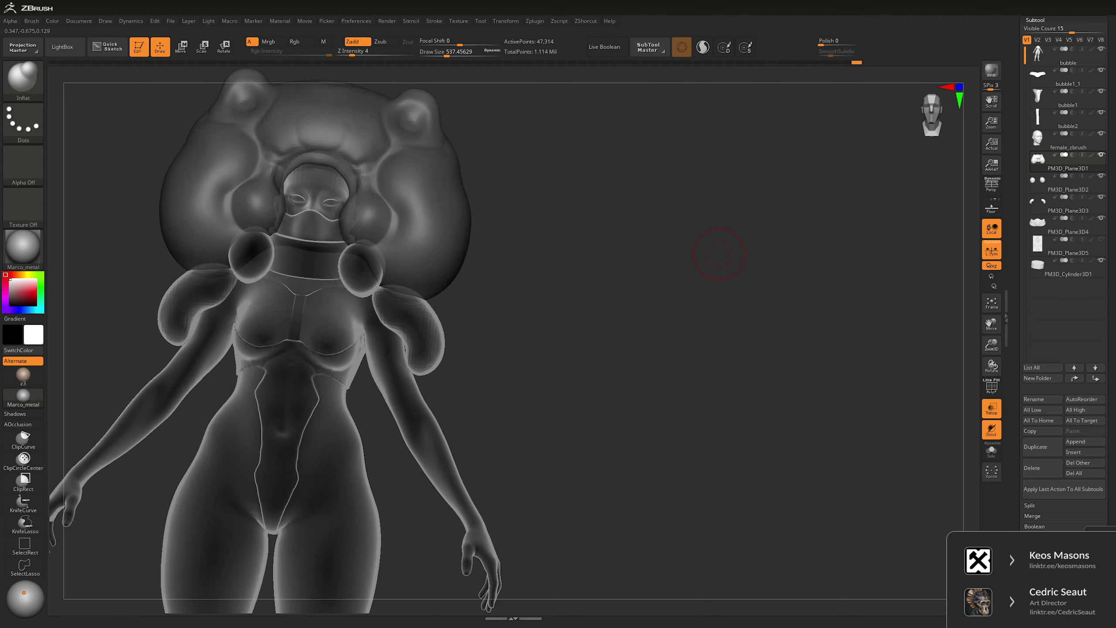
- Adjust the unmasked undersides of the hair's side volumes with the transform gizmo and clear the mask
{"action": "key", "text": "w"}
{"action": "right_click_drag", "start_coordinate": [616, 220], "coordinate": [626, 270], "text": "alt"}
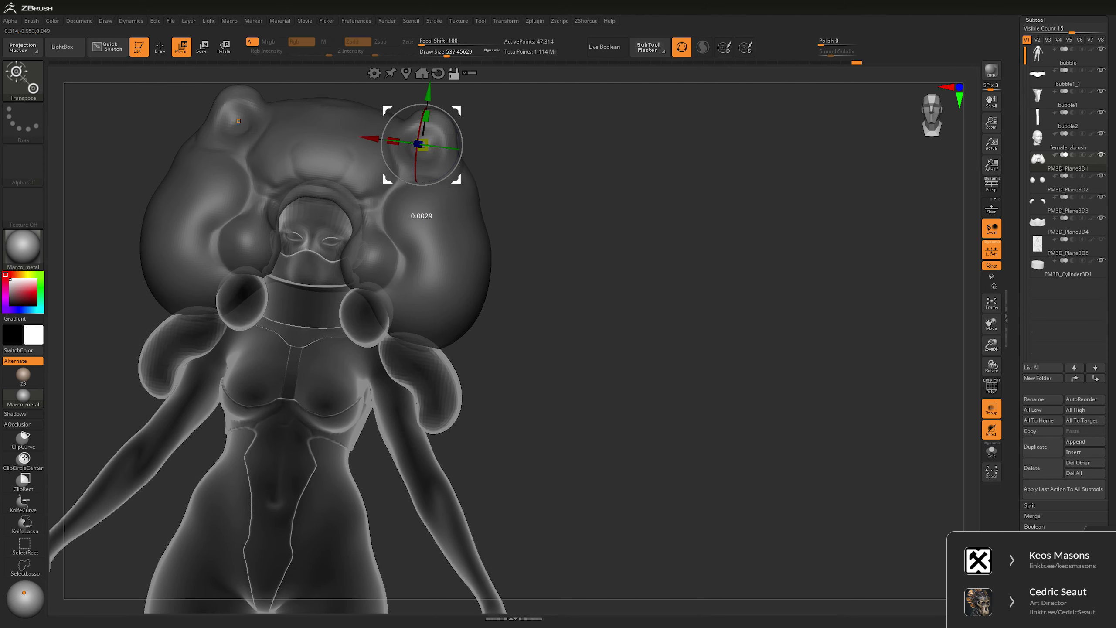
{"action": "left_click", "coordinate": [416, 337]}
{"action": "left_click", "coordinate": [418, 342]}
{"action": "left_click_drag", "start_coordinate": [418, 342], "coordinate": [415, 340]}
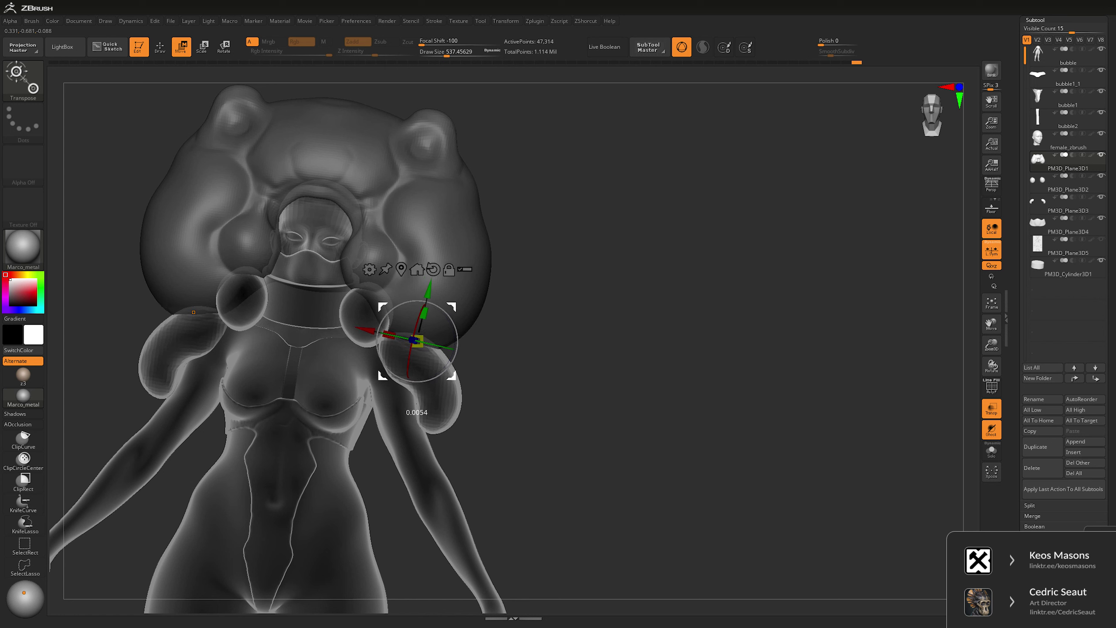
{"action": "left_click_drag", "start_coordinate": [615, 264], "coordinate": [633, 273], "text": "shift"}
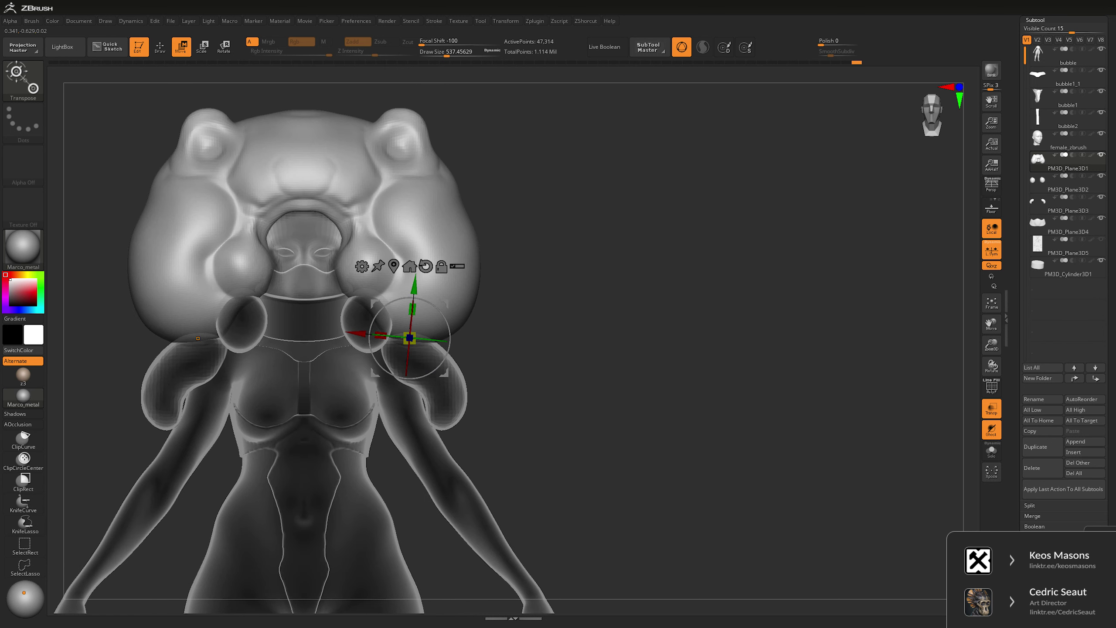
- Turn off ghost transparency, return to sculpting with the Move brush and frame the figure
{"action": "left_click", "coordinate": [992, 408]}
{"action": "key", "text": "q"}
{"action": "key", "text": "f"}
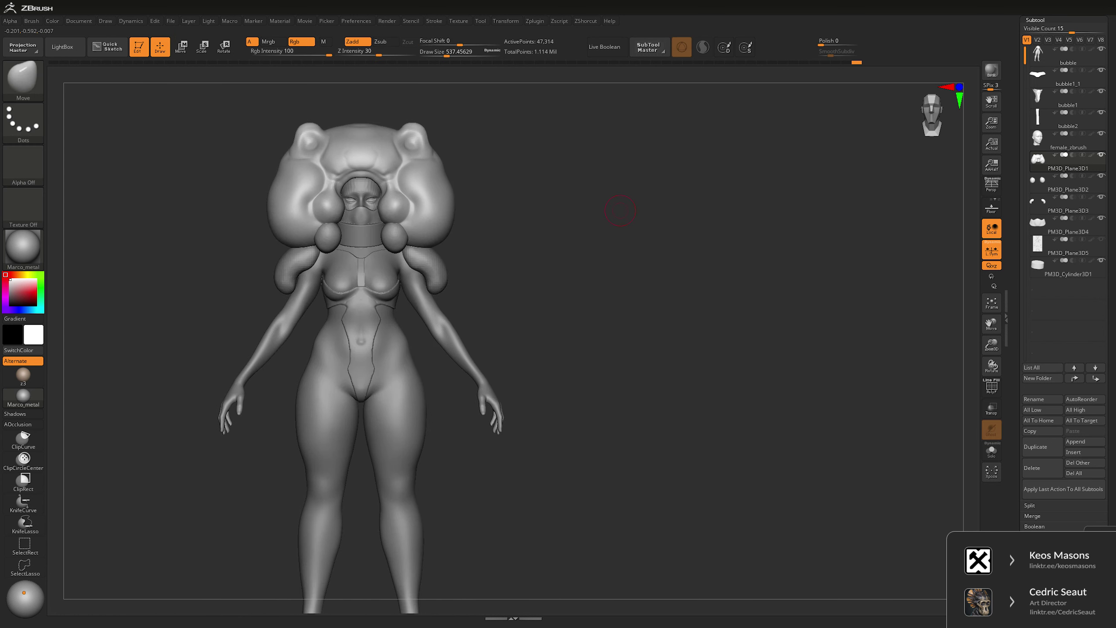
{"action": "scroll", "coordinate": [622, 286], "scroll_direction": "up", "scroll_amount": 5}
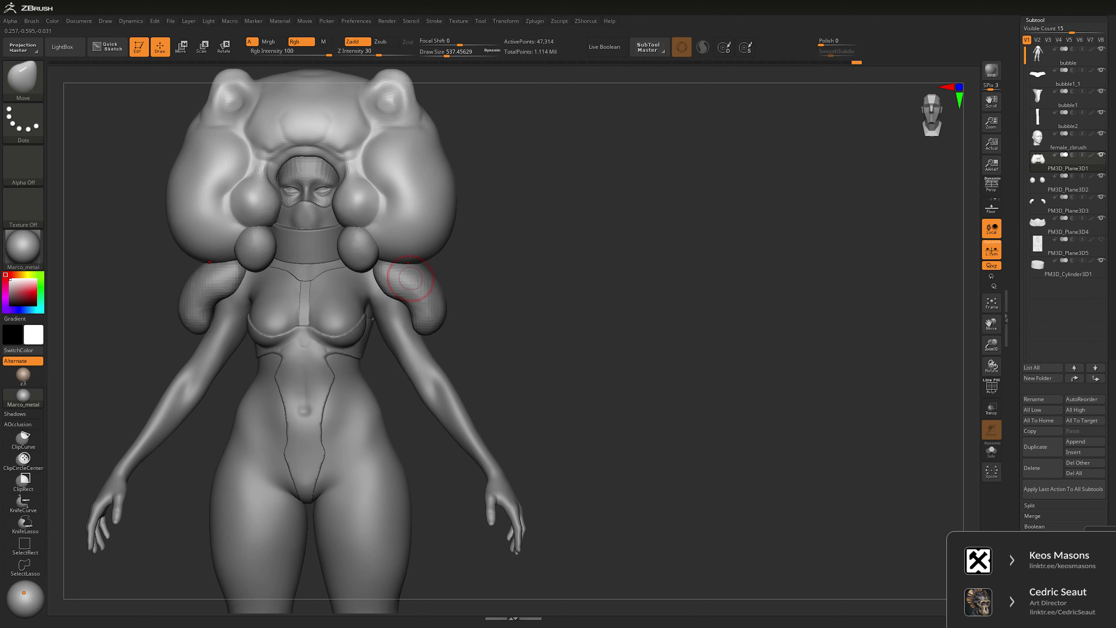
- Select the shoulder volumes subtool PM3D_Plane3D3 and adjust its shape with the Move brush, reducing the draw size below about 519
{"action": "left_click", "coordinate": [420, 294], "text": "alt"}
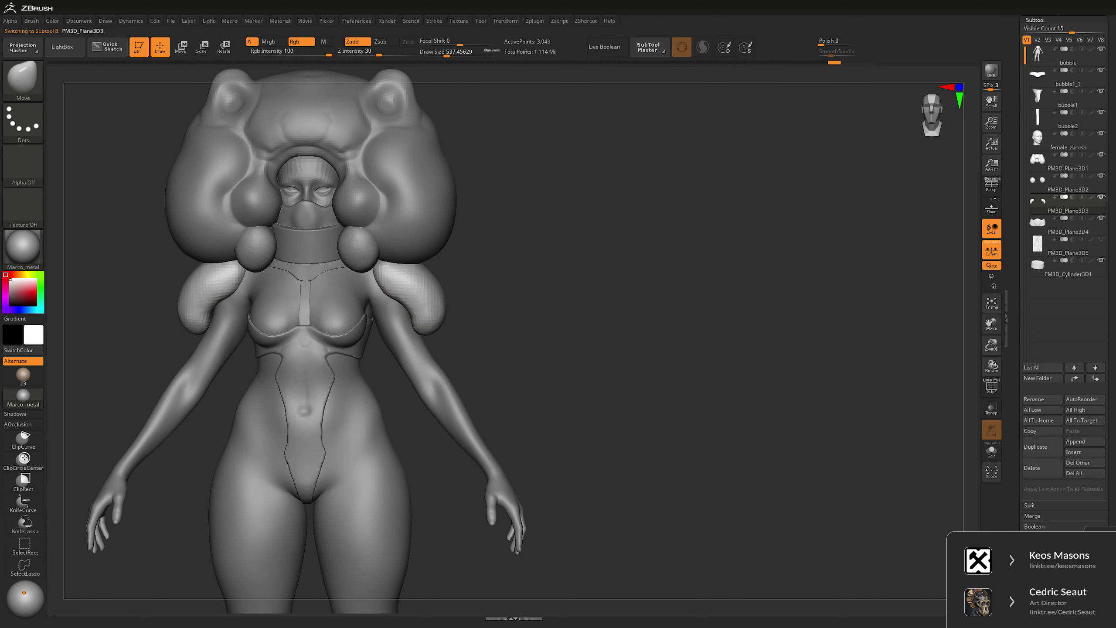
{"action": "mouse_move", "coordinate": [241, 280]}
{"action": "right_mouse_down"}
{"action": "mouse_move", "coordinate": [379, 264]}
{"action": "mouse_move", "coordinate": [386, 282]}
{"action": "right_mouse_up"}
{"action": "key", "text": "shift"}
{"action": "right_click_drag", "start_coordinate": [507, 294], "coordinate": [530, 277], "text": "alt"}
{"action": "key", "text": "space"}
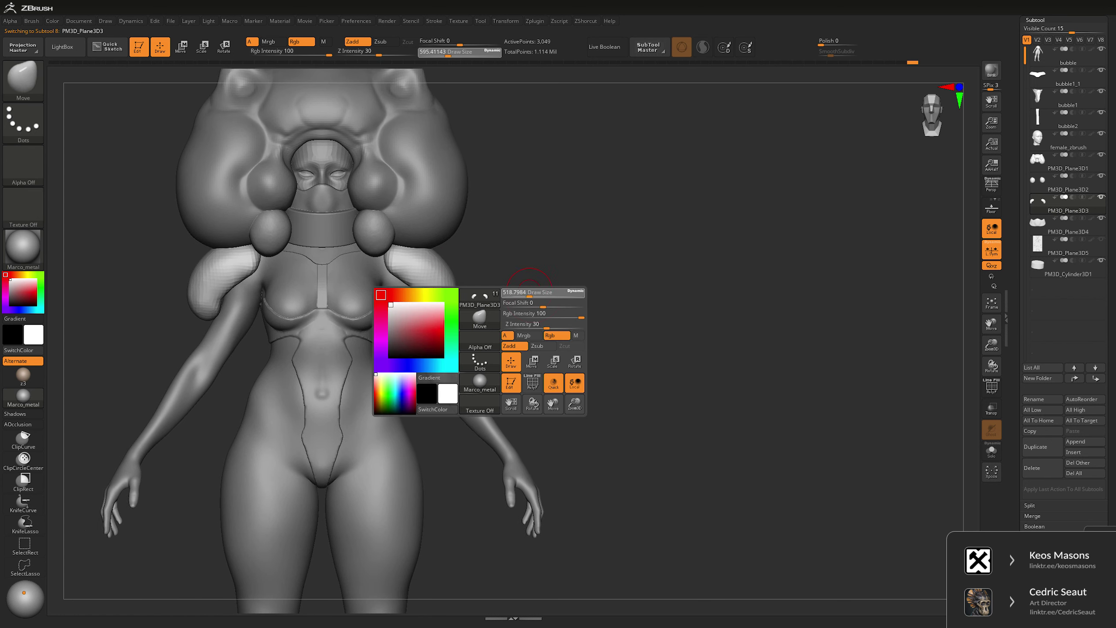
{"action": "left_click_drag", "start_coordinate": [529, 293], "coordinate": [510, 293]}
{"action": "right_click_drag", "start_coordinate": [510, 293], "coordinate": [686, 264], "text": "ctrl"}
- Select the bubble1 suit panel and adjust its edges around the bust and waist with Move at draw sizes of about 366 and 615
{"action": "left_click", "coordinate": [364, 302], "text": "alt"}
{"action": "mouse_move", "coordinate": [364, 302]}
{"action": "right_mouse_down", "text": "alt"}
{"action": "mouse_move", "coordinate": [431, 286]}
{"action": "mouse_move", "coordinate": [532, 292]}
{"action": "right_mouse_up", "text": "alt"}
{"action": "left_click", "coordinate": [492, 262], "text": "alt"}
{"action": "key", "text": "space"}
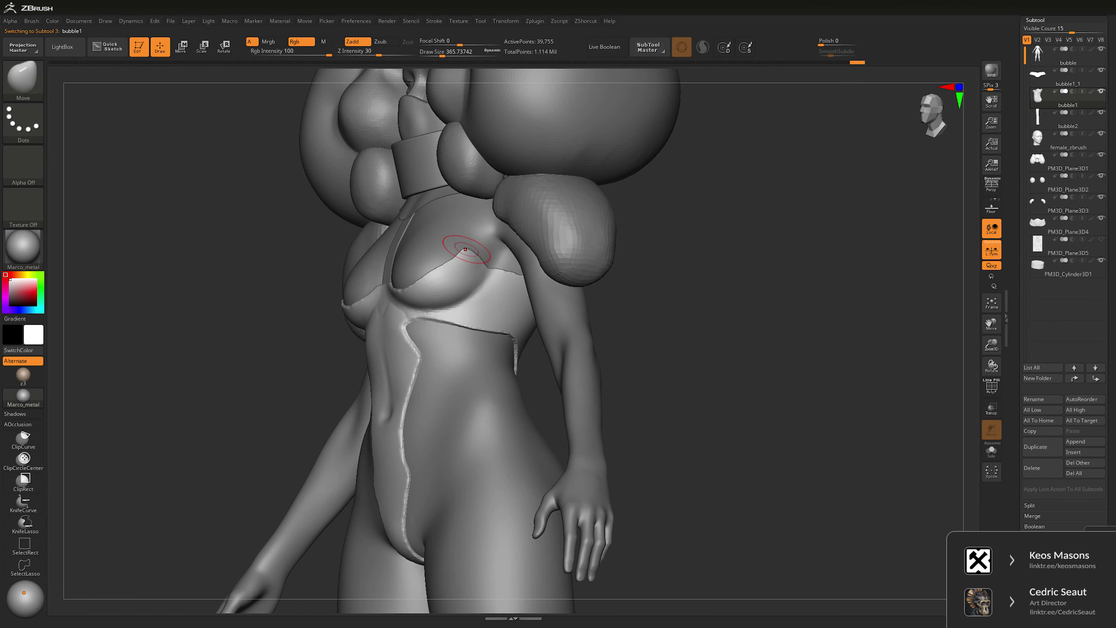
{"action": "right_click_drag", "start_coordinate": [447, 267], "coordinate": [674, 198]}
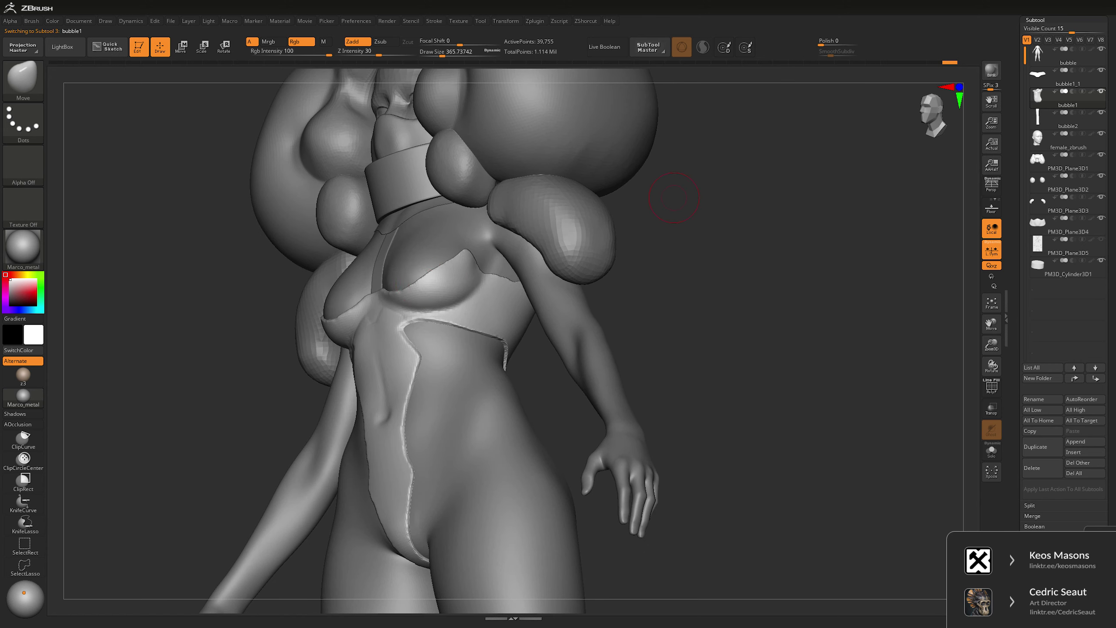
{"action": "right_click_drag", "start_coordinate": [579, 226], "coordinate": [434, 305]}
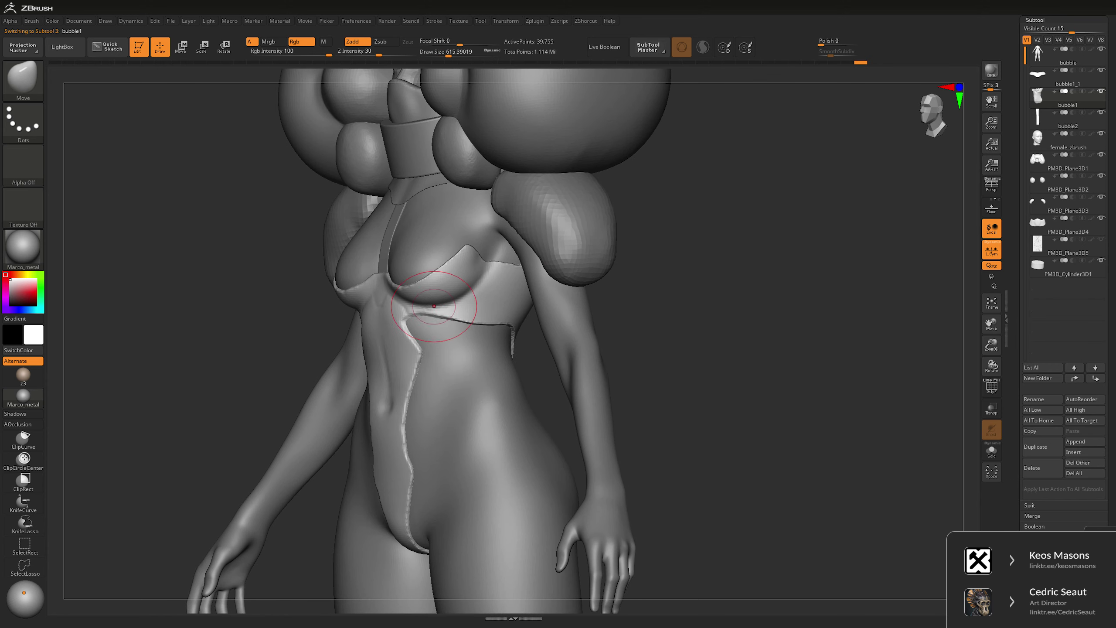
{"action": "mouse_move", "coordinate": [679, 211]}
{"action": "right_mouse_down"}
{"action": "mouse_move", "coordinate": [630, 263]}
{"action": "mouse_move", "coordinate": [604, 247]}
{"action": "mouse_move", "coordinate": [571, 264]}
{"action": "mouse_move", "coordinate": [598, 255]}
{"action": "right_mouse_up"}
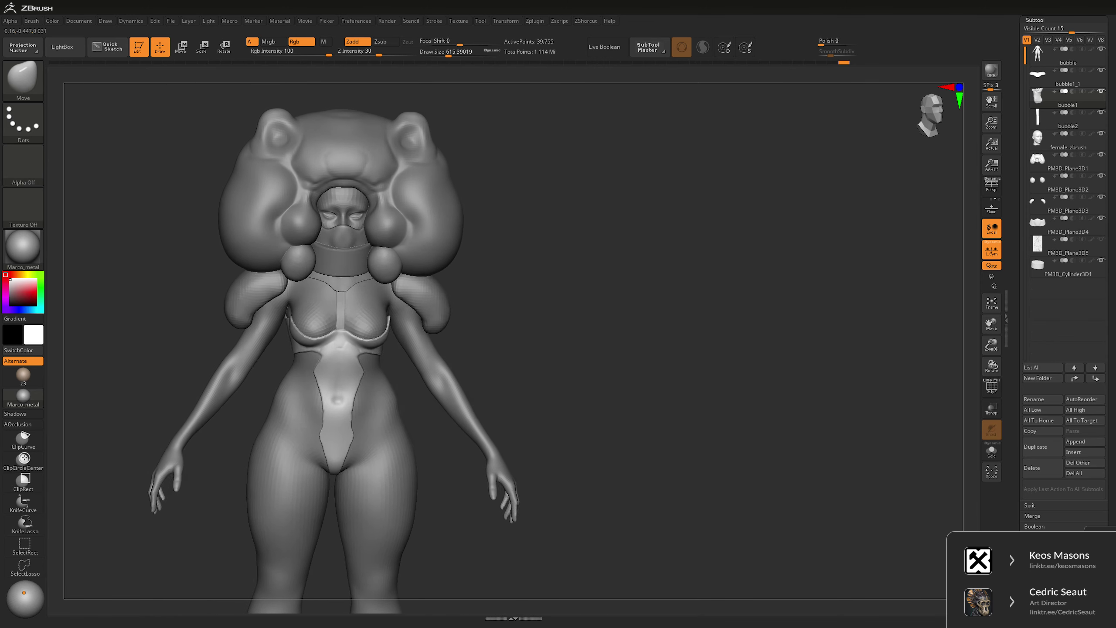
- Select the bubble body subtool and shape the area between chest and shoulder with DamStandard at a draw size of about 1031
{"action": "right_click_drag", "start_coordinate": [396, 325], "coordinate": [424, 292], "text": "ctrl"}
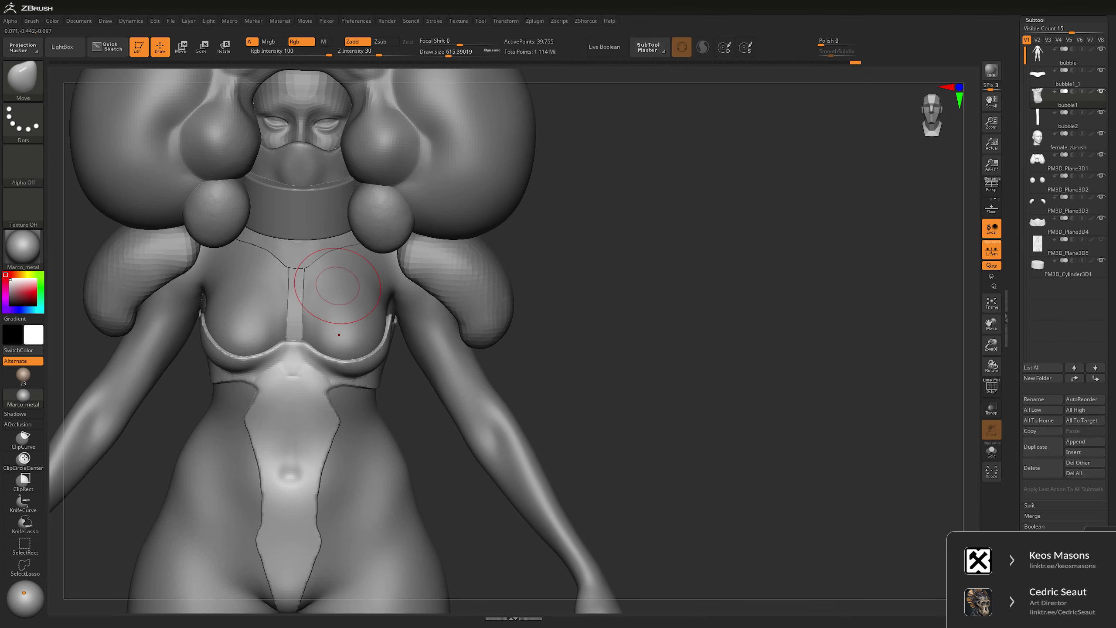
{"action": "key", "text": "space"}
{"action": "left_click", "coordinate": [338, 286], "text": "alt"}
{"action": "key", "text": "space"}
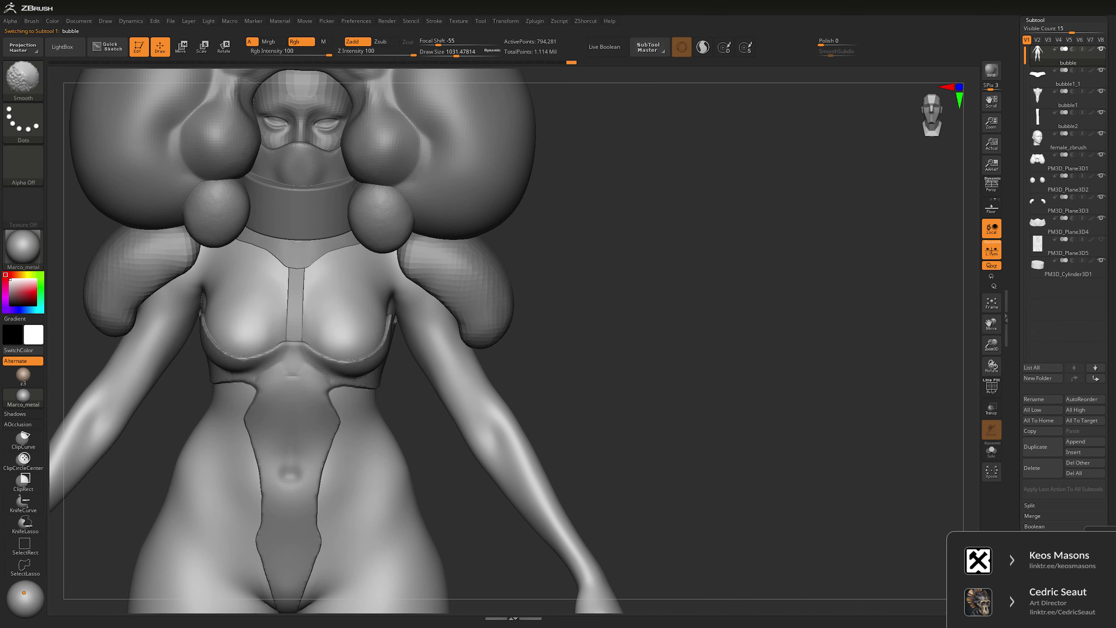
{"action": "right_click_drag", "start_coordinate": [334, 299], "coordinate": [447, 255]}
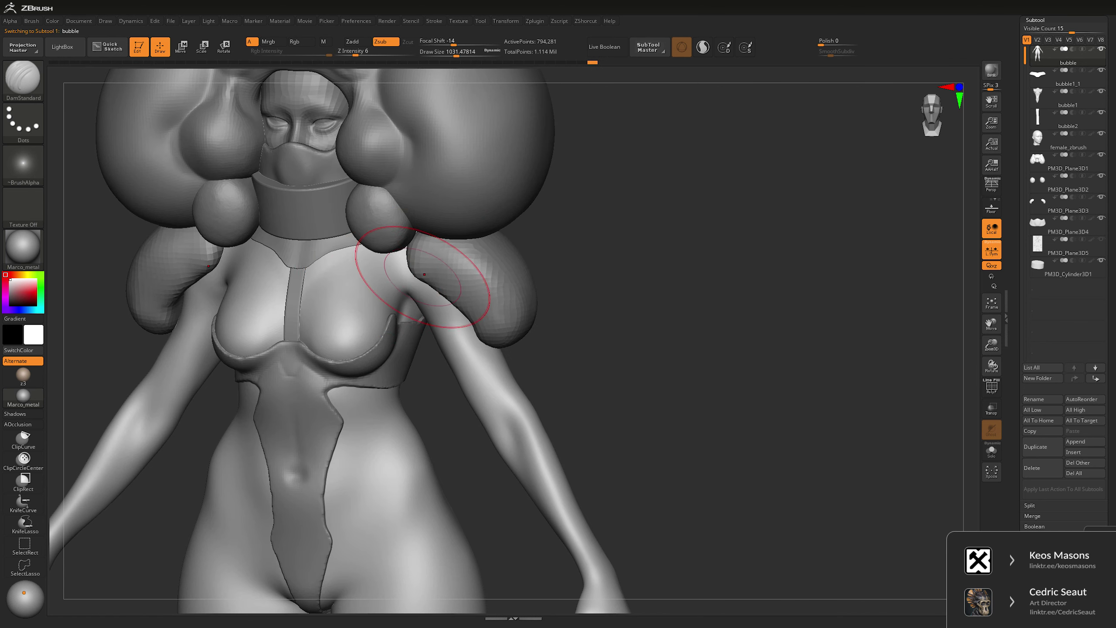
- Isolate the body, then carve and smooth the crease between the breasts with DamStandard at draw sizes of about 720 and 350
{"action": "key", "text": "ctrl+alt+s"}
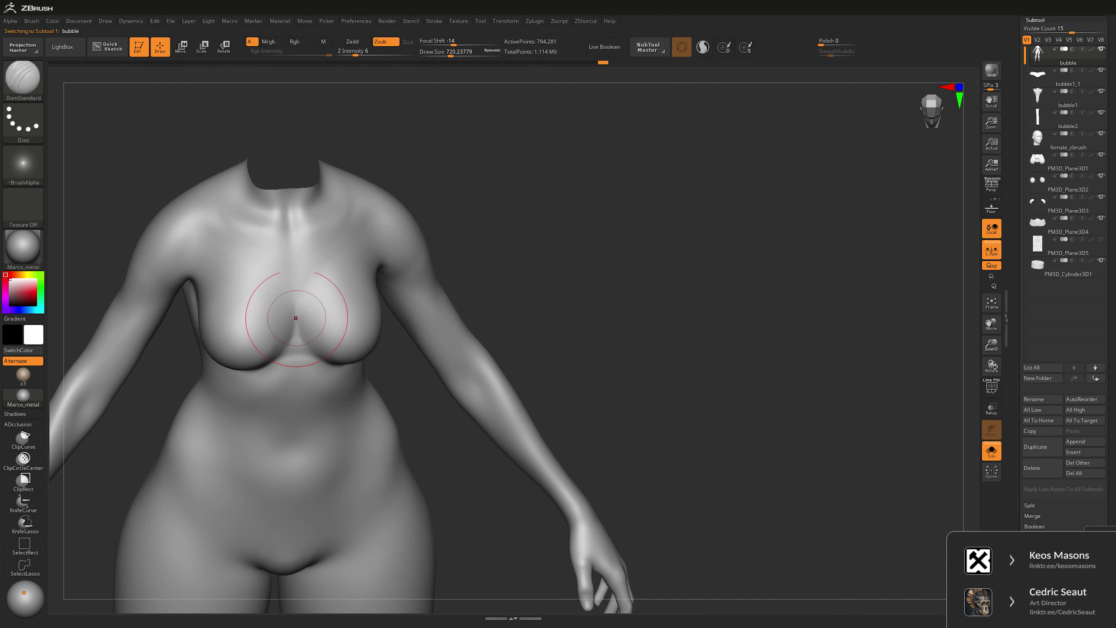
{"action": "key", "text": "space"}
{"action": "left_click_drag", "start_coordinate": [296, 326], "coordinate": [295, 312]}
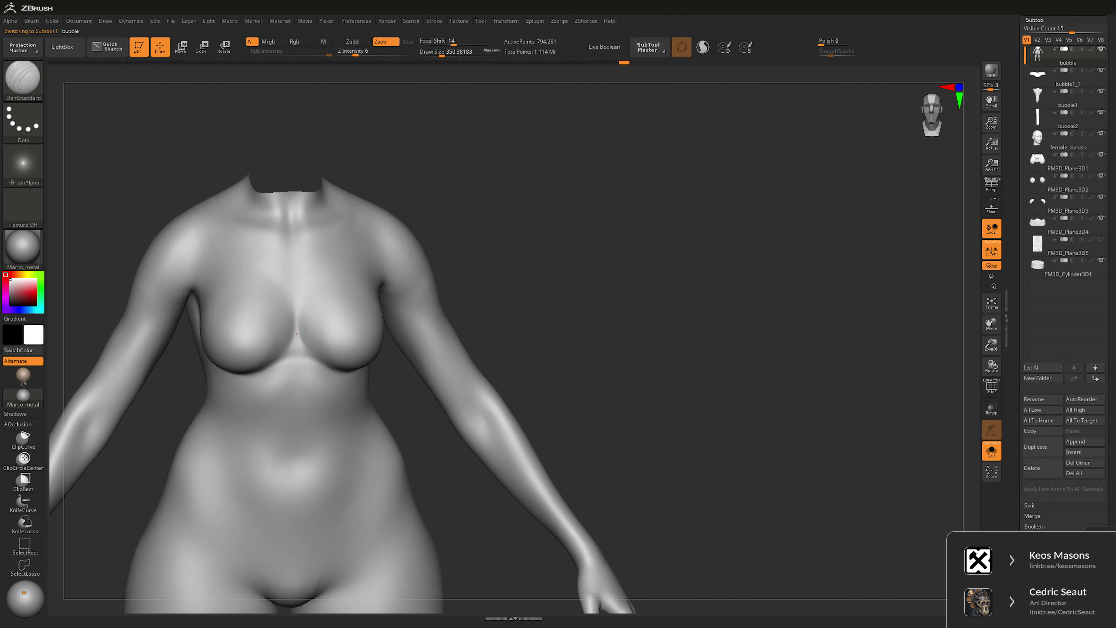
{"action": "right_click_drag", "start_coordinate": [333, 255], "coordinate": [318, 272]}
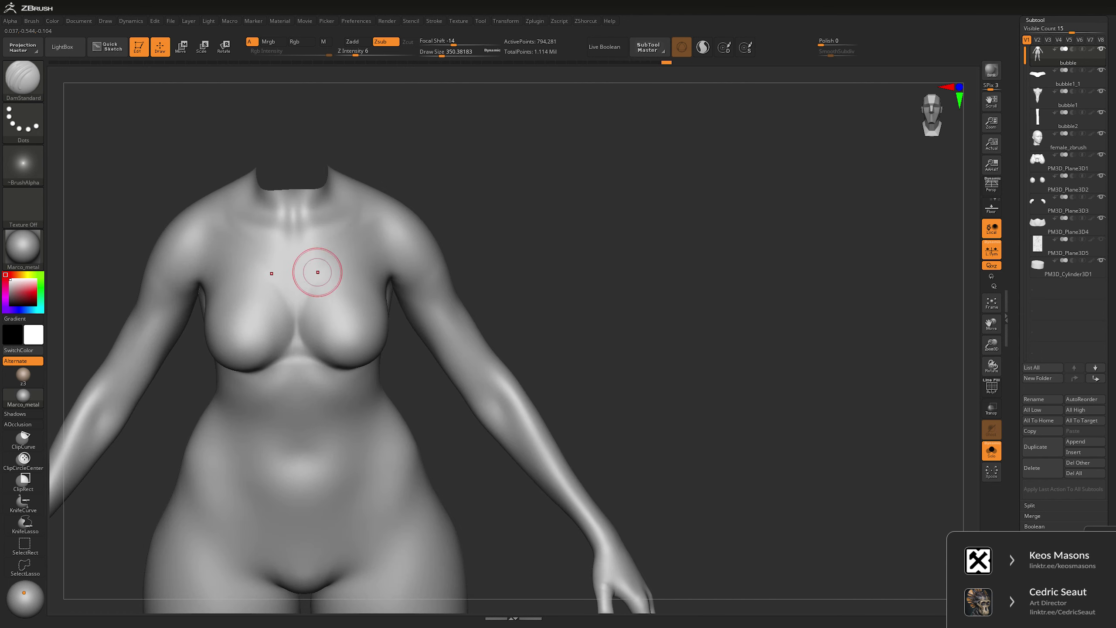
{"action": "key", "text": "shift"}
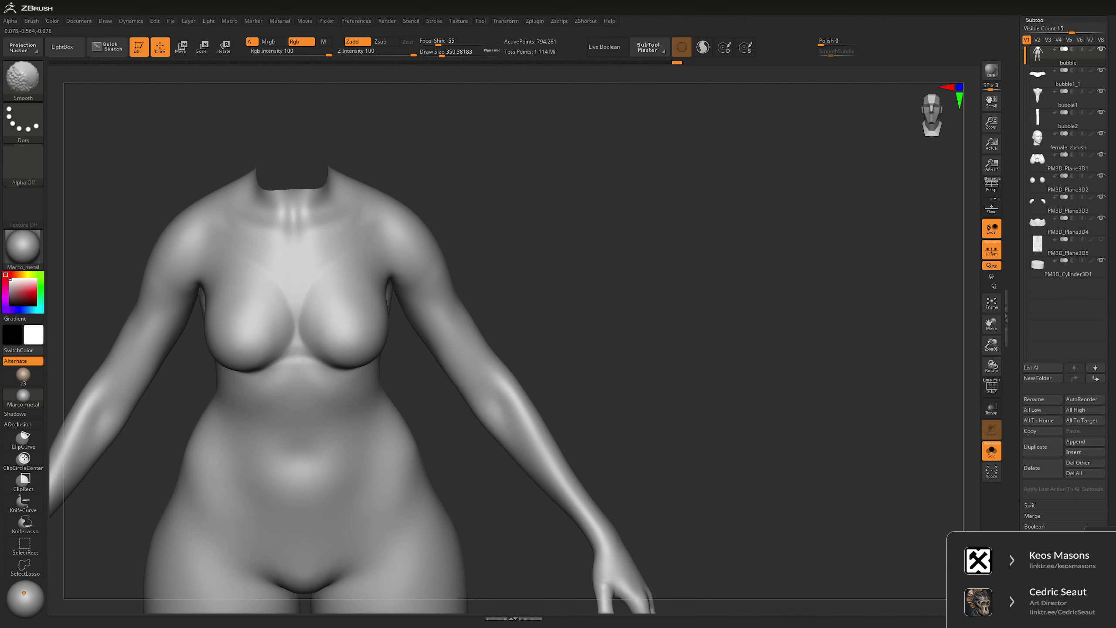
- Define the chest folds running from the shoulders to the breasts with DamStandard at a draw size of about 636
{"action": "mouse_move", "coordinate": [498, 169]}
{"action": "right_mouse_down"}
{"action": "mouse_move", "coordinate": [568, 199]}
{"action": "mouse_move", "coordinate": [662, 278]}
{"action": "mouse_move", "coordinate": [343, 251]}
{"action": "right_mouse_up"}
{"action": "key", "text": "space"}
{"action": "key", "text": "ctrl+shift+s"}
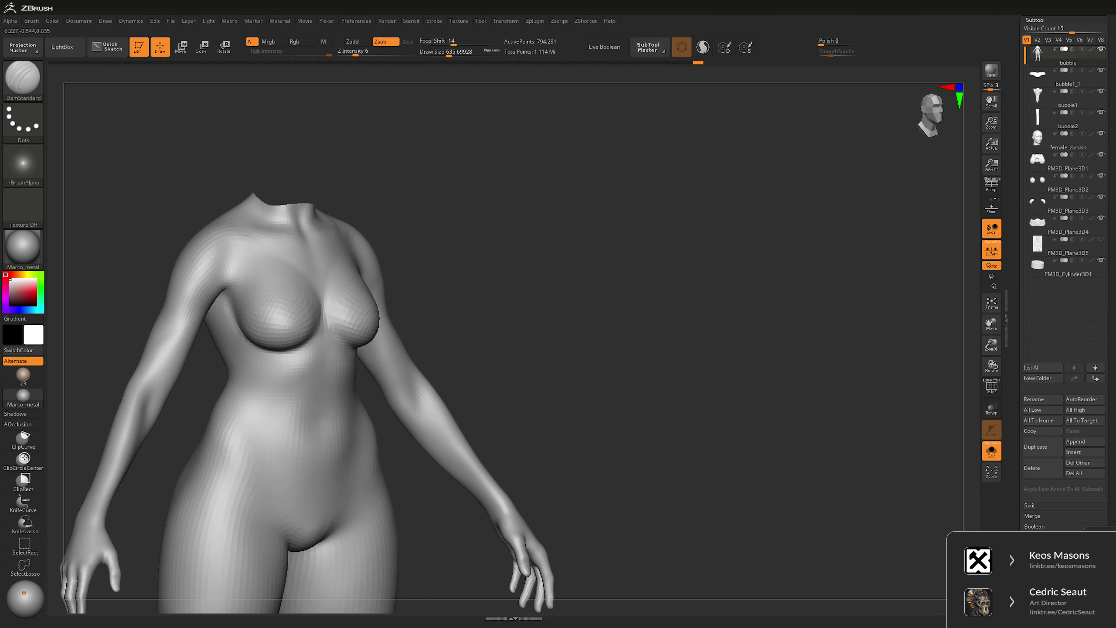
{"action": "right_click_drag", "start_coordinate": [666, 263], "coordinate": [461, 305]}
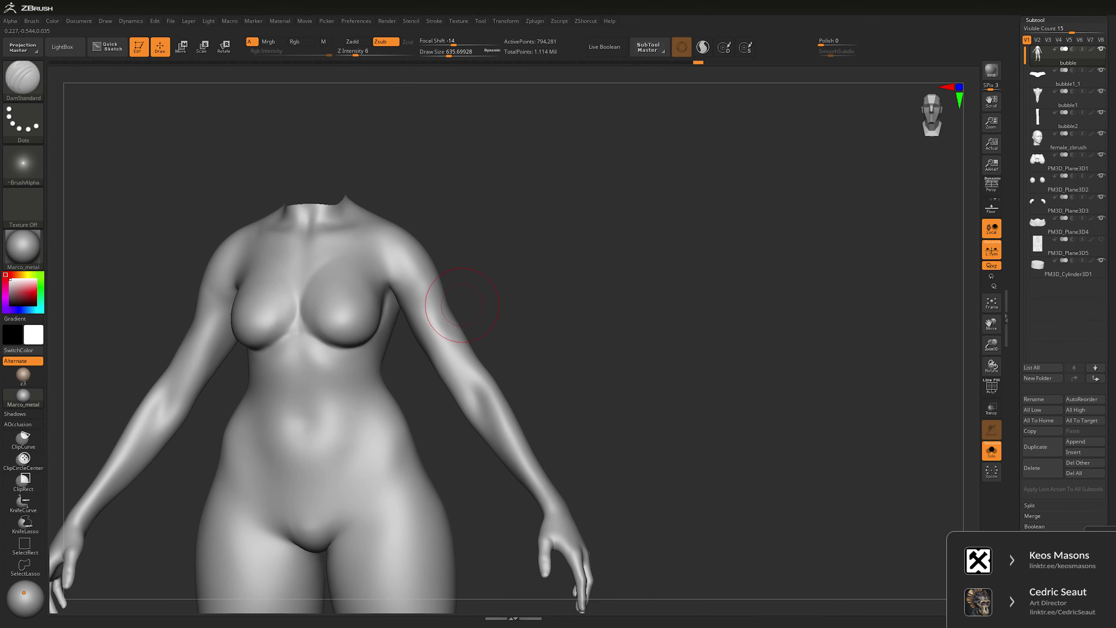
- Add volume to the breasts with Inflat at draw sizes of about 215, 292 and 537, smoothing their undersides
{"action": "key", "text": "b"}
{"action": "key", "text": "i"}
{"action": "key", "text": "n"}
{"action": "key", "text": "space"}
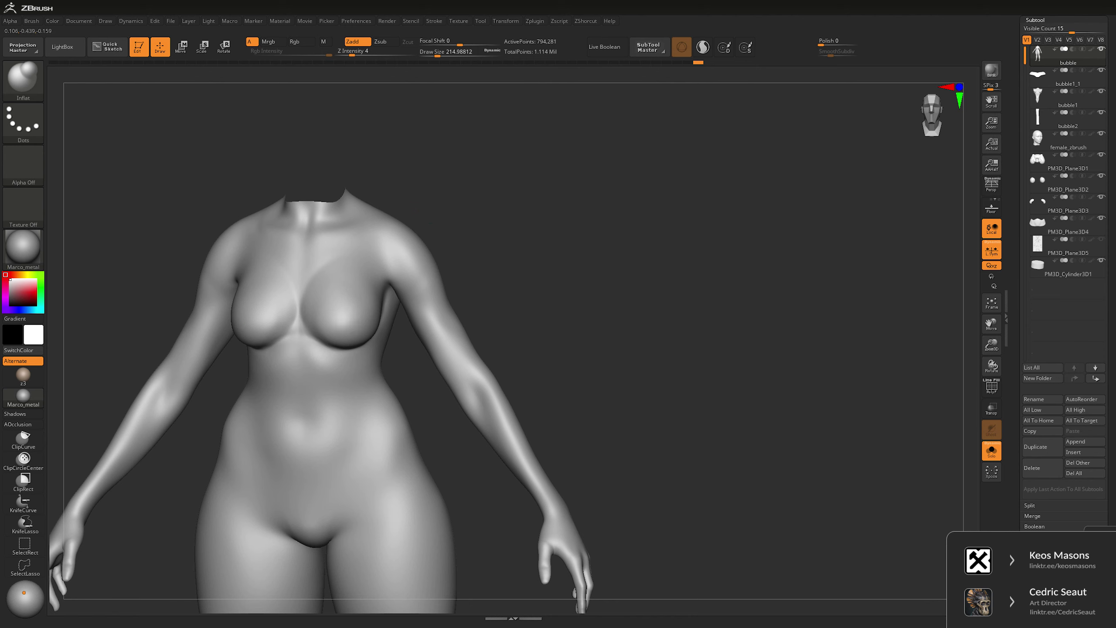
{"action": "right_click_drag", "start_coordinate": [346, 323], "coordinate": [370, 298]}
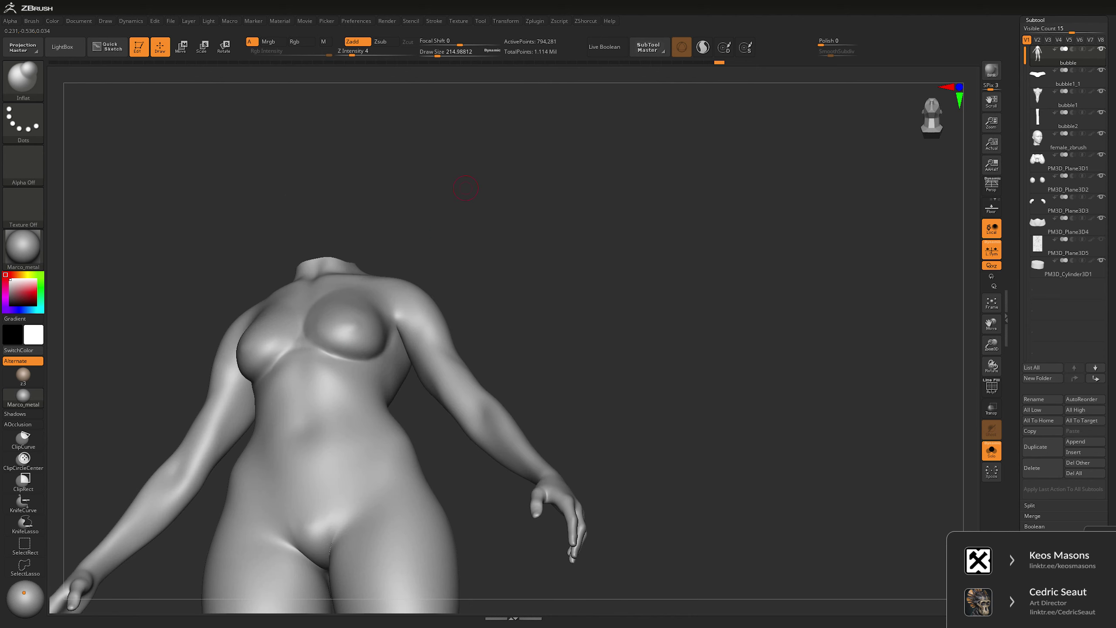
{"action": "key", "text": "s"}
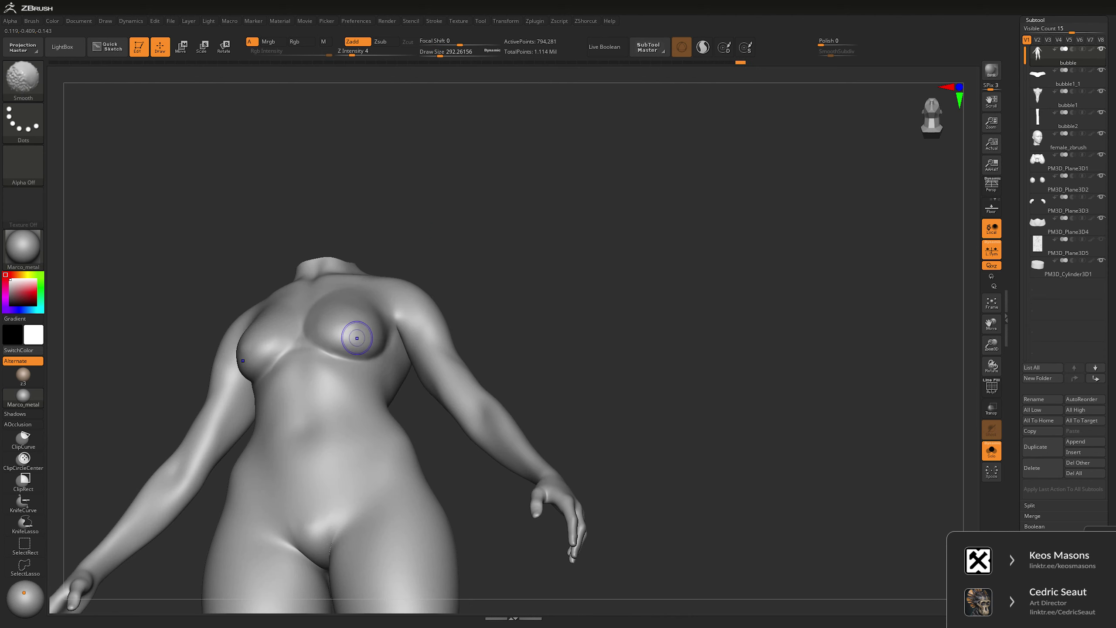
{"action": "right_click_drag", "start_coordinate": [366, 331], "coordinate": [351, 334], "text": "shift"}
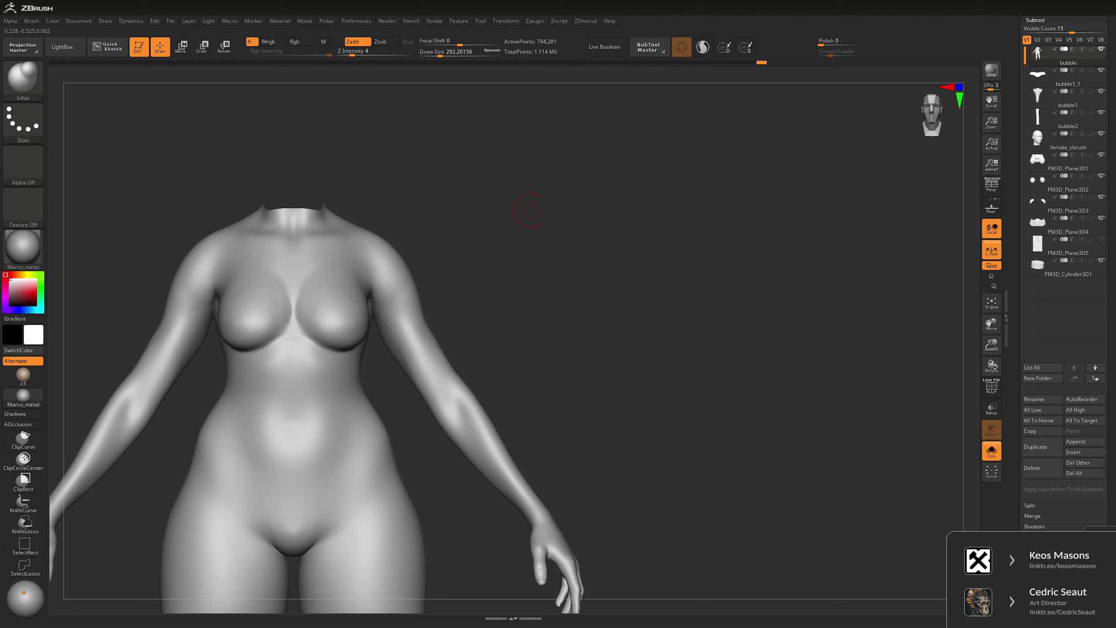
{"action": "mouse_move", "coordinate": [529, 210]}
{"action": "right_mouse_down"}
{"action": "mouse_move", "coordinate": [444, 229]}
{"action": "mouse_move", "coordinate": [387, 257]}
{"action": "mouse_move", "coordinate": [449, 192]}
{"action": "mouse_move", "coordinate": [361, 262]}
{"action": "mouse_move", "coordinate": [388, 264]}
{"action": "right_mouse_up"}
{"action": "key", "text": "space"}
{"action": "key", "text": "space"}
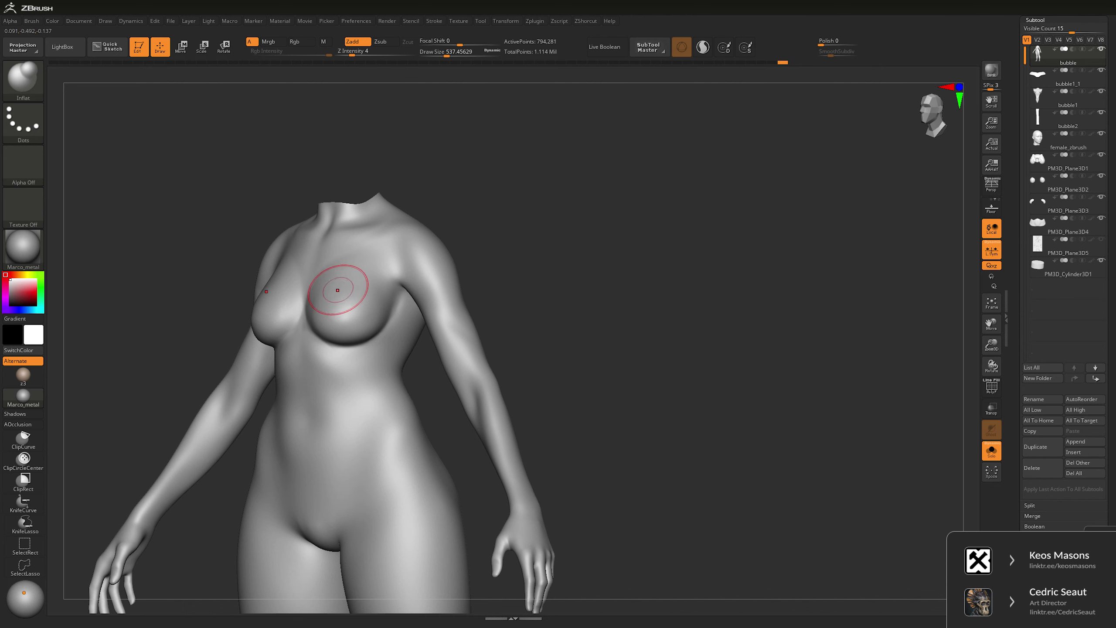
{"action": "mouse_move", "coordinate": [464, 244]}
{"action": "right_mouse_down"}
{"action": "mouse_move", "coordinate": [302, 283]}
{"action": "mouse_move", "coordinate": [572, 205]}
{"action": "mouse_move", "coordinate": [652, 259]}
{"action": "mouse_move", "coordinate": [637, 321]}
{"action": "mouse_move", "coordinate": [622, 230]}
{"action": "right_mouse_up"}
- Show the whole character and define the groin creases beside the suit panel with DamStandard at a draw size of about 279
{"action": "key", "text": "b"}
{"action": "key", "text": "d"}
{"action": "key", "text": "s"}
{"action": "key", "text": "ctrl+shift+s"}
{"action": "key", "text": "bracketleft"}
{"action": "key", "text": "bracketleft"}
{"action": "key", "text": "bracketleft"}
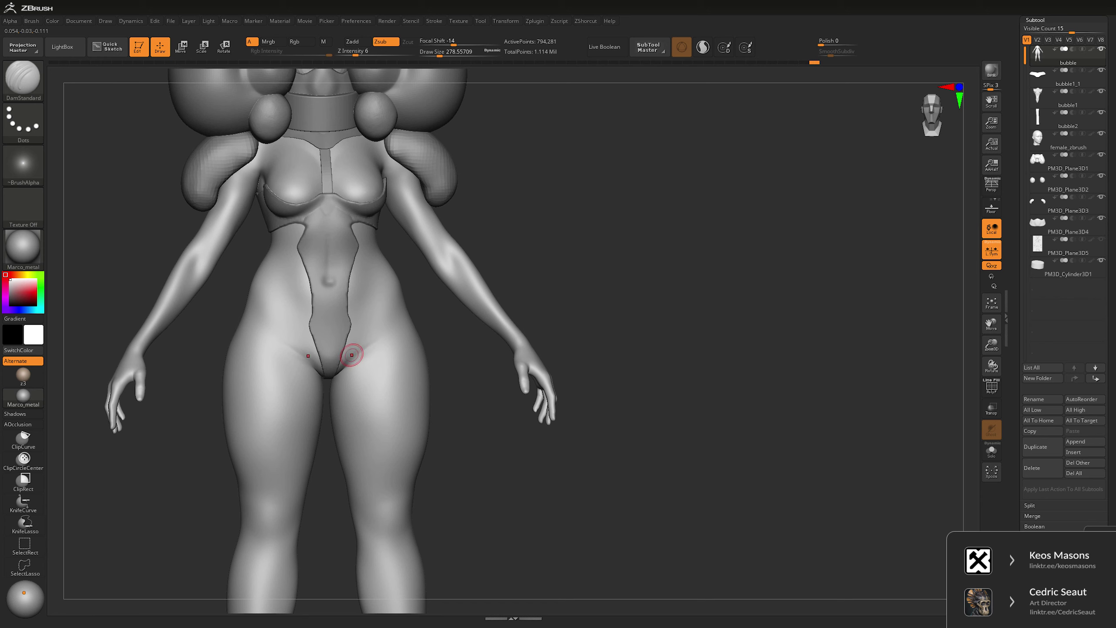
{"action": "key", "text": "shift"}
{"action": "left_click_drag", "start_coordinate": [506, 334], "coordinate": [604, 266]}
- Soften the hips and groin with Smooth and Inflat at a draw size of about 615, then isolate the body
{"action": "key", "text": "space"}
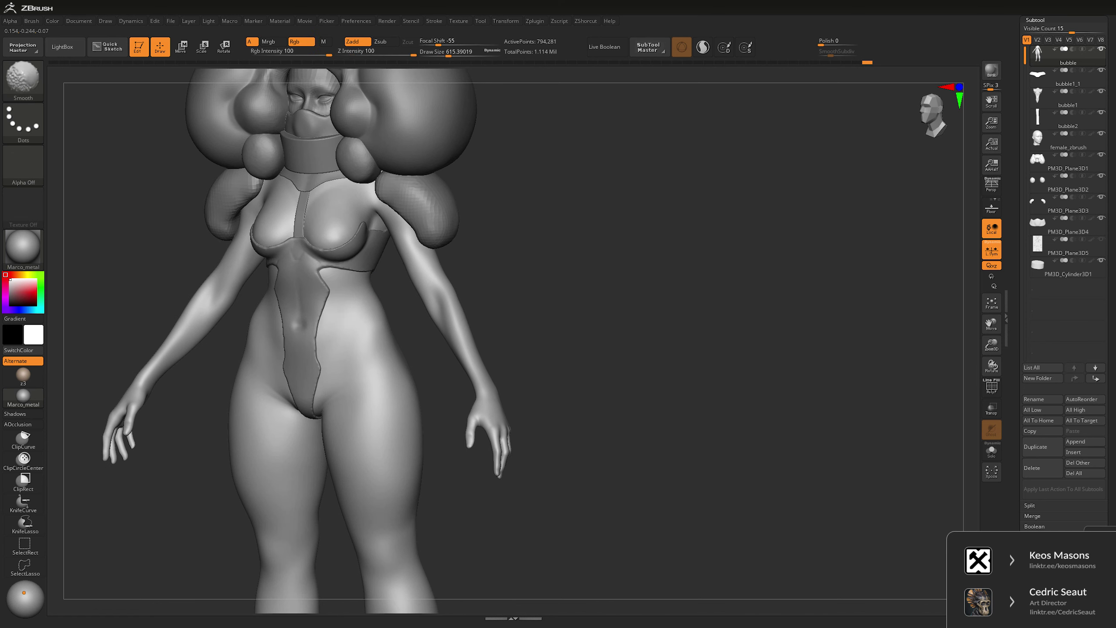
{"action": "left_click_drag", "start_coordinate": [359, 362], "coordinate": [325, 299], "text": "shift"}
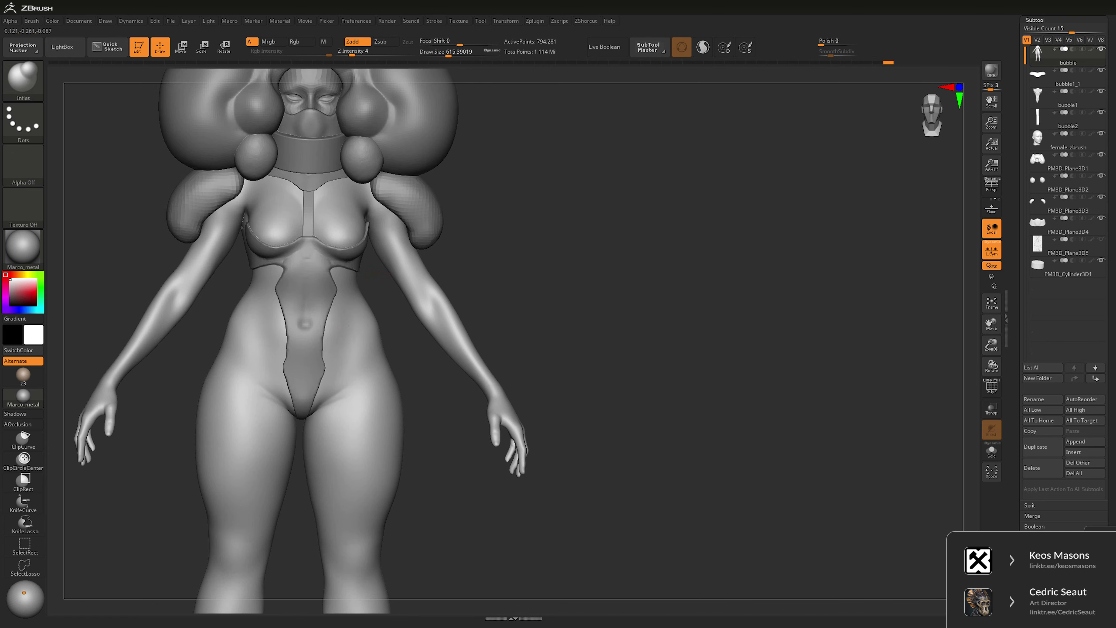
{"action": "key", "text": "shift"}
{"action": "key", "text": "shift+s"}
{"action": "right_click_drag", "start_coordinate": [615, 308], "coordinate": [616, 282], "text": "ctrl"}
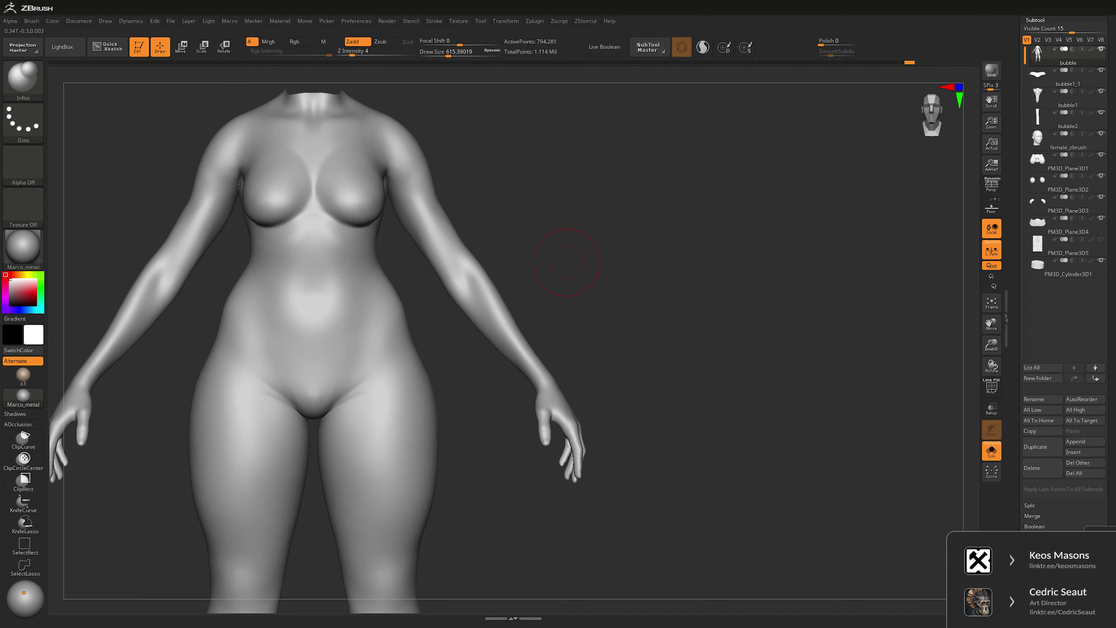
- Carve the navel and the upper abdominal midline with DamStandard at a draw size of about 252, raising Z Intensity to 13
{"action": "key", "text": "b"}
{"action": "key", "text": "d"}
{"action": "key", "text": "s"}
{"action": "key", "text": "bracketleft"}
{"action": "key", "text": "bracketleft"}
{"action": "key", "text": "bracketleft"}
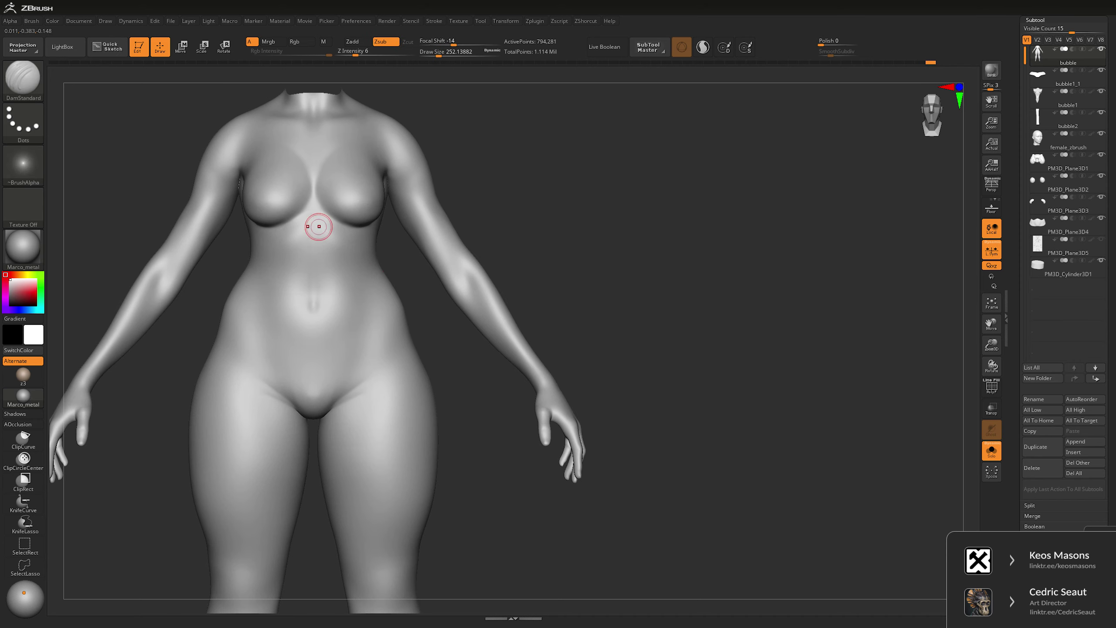
{"action": "key", "text": "ctrl"}
{"action": "key", "text": "space"}
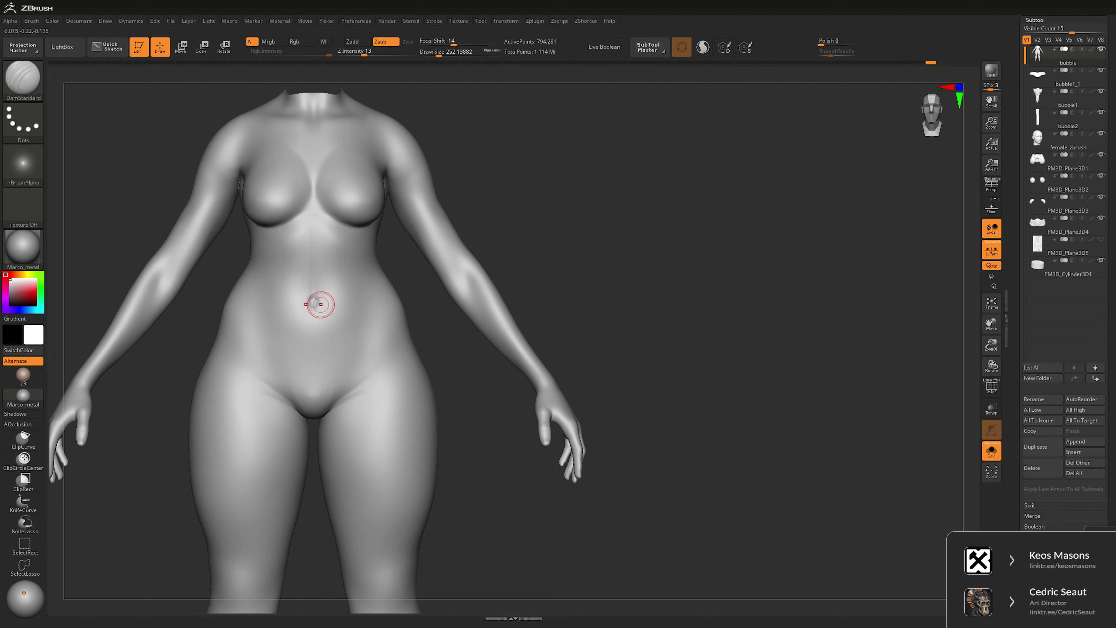
{"action": "left_click_drag", "start_coordinate": [585, 232], "coordinate": [404, 246]}
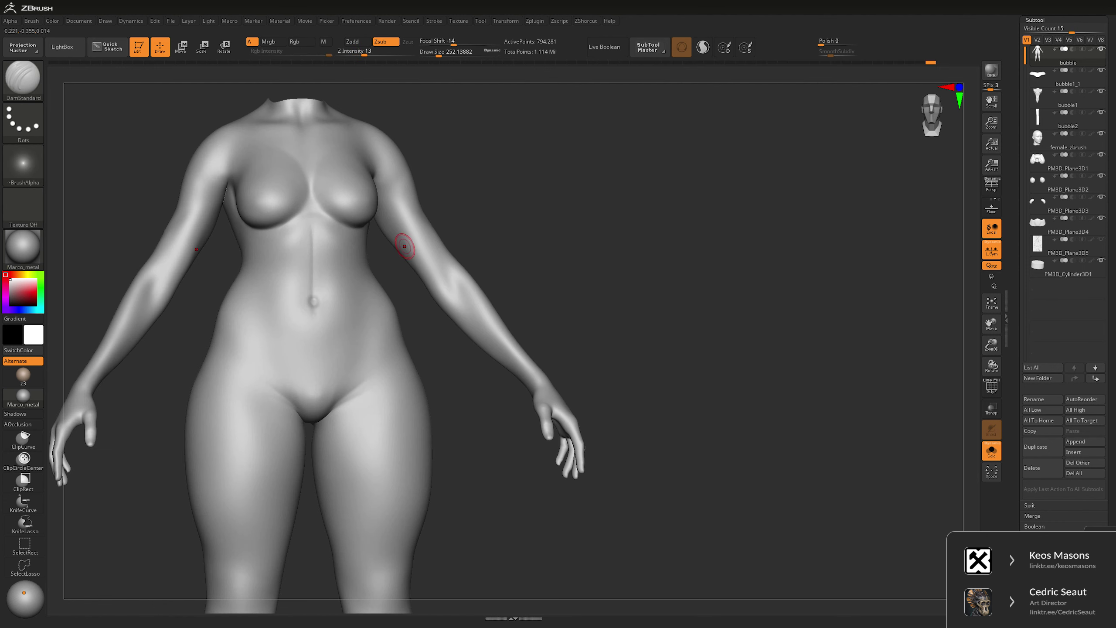
- Fill out and smooth the abdomen with Inflat at a draw size of about 595, then round the buttocks at about 1006
{"action": "key", "text": "b"}
{"action": "key", "text": "i"}
{"action": "key", "text": "n"}
{"action": "key", "text": "space"}
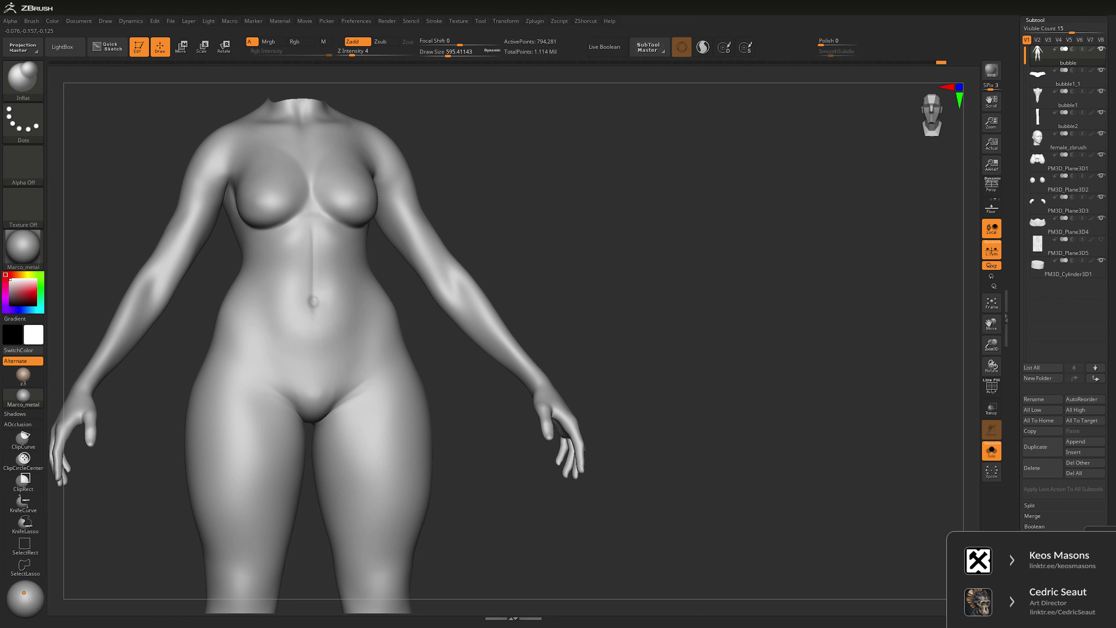
{"action": "mouse_move", "coordinate": [483, 261]}
{"action": "left_mouse_down"}
{"action": "mouse_move", "coordinate": [601, 262]}
{"action": "mouse_move", "coordinate": [583, 252]}
{"action": "mouse_move", "coordinate": [321, 281]}
{"action": "left_mouse_up"}
{"action": "key", "text": "shift"}
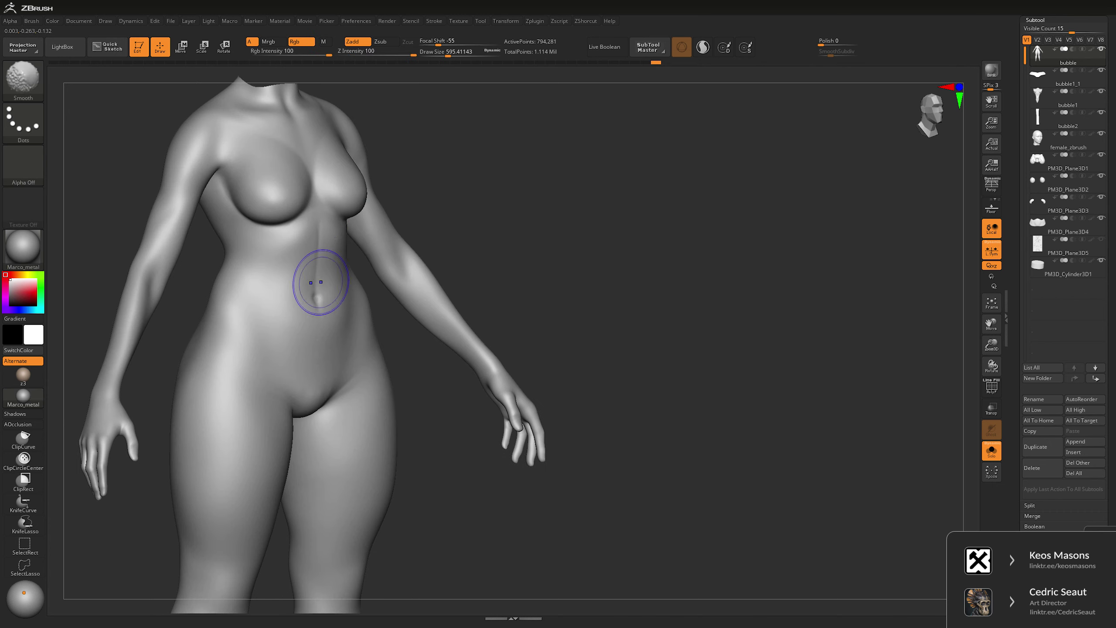
{"action": "mouse_move", "coordinate": [659, 308]}
{"action": "left_mouse_down", "text": "shift"}
{"action": "mouse_move", "coordinate": [638, 308]}
{"action": "mouse_move", "coordinate": [716, 308]}
{"action": "left_mouse_up", "text": "shift"}
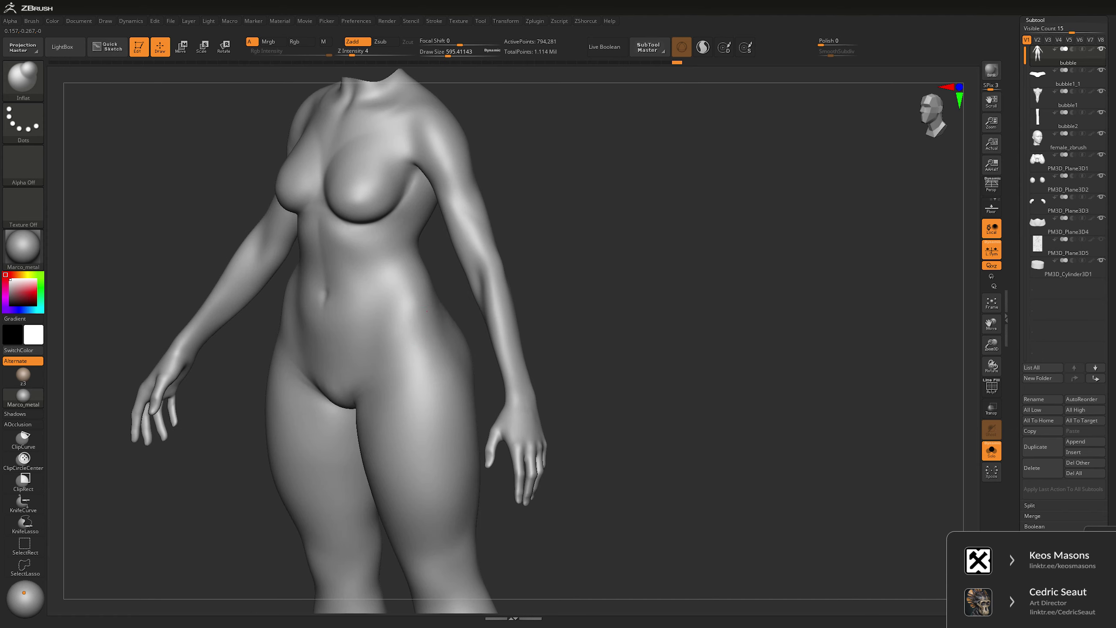
{"action": "mouse_move", "coordinate": [567, 233]}
{"action": "left_mouse_down"}
{"action": "mouse_move", "coordinate": [769, 239]}
{"action": "mouse_move", "coordinate": [481, 242]}
{"action": "left_mouse_up"}
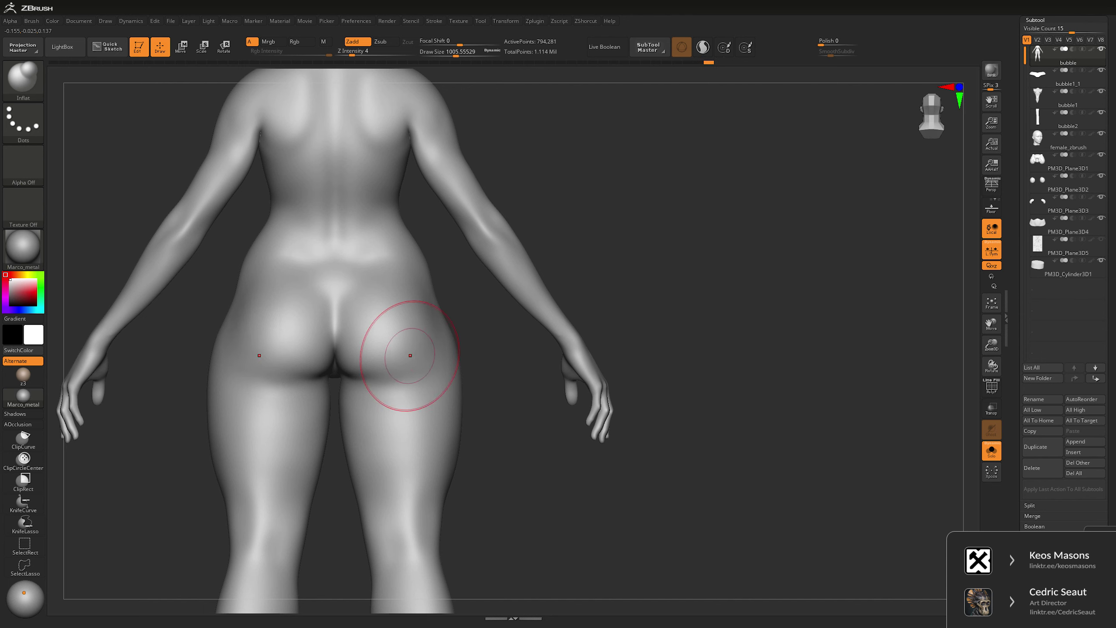
- Carve the cleft and the folds under the buttocks with DamStandard at a draw size of about 306 and Z Intensity 13
{"action": "key", "text": "b"}
{"action": "key", "text": "d"}
{"action": "key", "text": "s"}
{"action": "key", "text": "space"}
{"action": "left_click_drag", "start_coordinate": [343, 284], "coordinate": [365, 338], "text": "alt"}
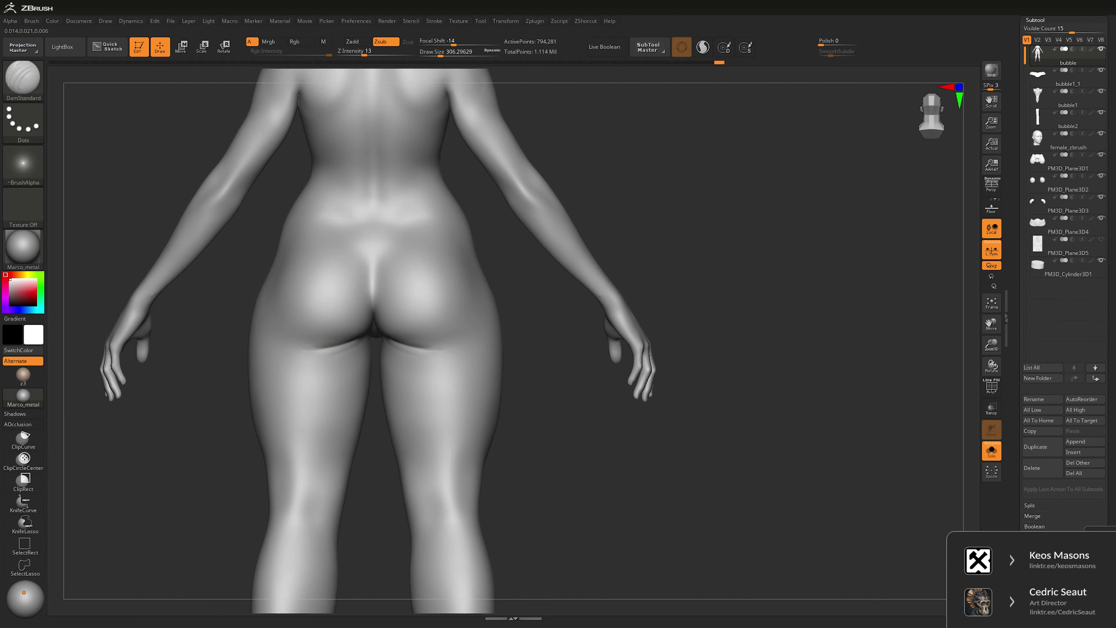
{"action": "mouse_move", "coordinate": [581, 257]}
{"action": "left_mouse_down", "text": "alt"}
{"action": "mouse_move", "coordinate": [580, 334]}
{"action": "mouse_move", "coordinate": [581, 321]}
{"action": "mouse_move", "coordinate": [409, 290]}
{"action": "left_mouse_up", "text": "alt"}
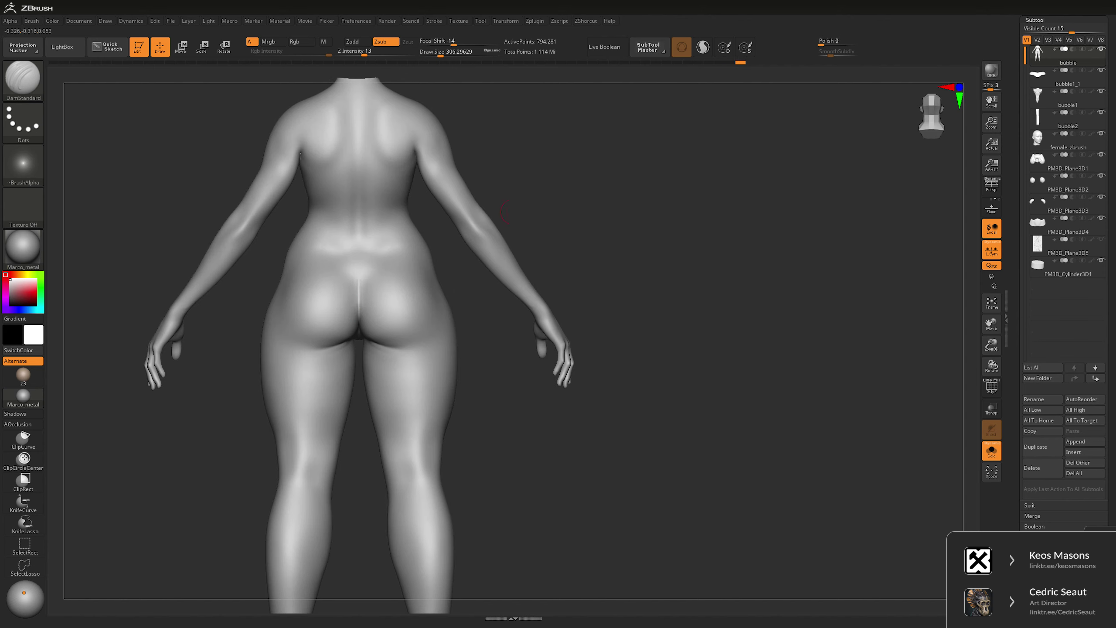
{"action": "mouse_move", "coordinate": [660, 334]}
{"action": "left_mouse_down"}
{"action": "mouse_move", "coordinate": [554, 338]}
{"action": "mouse_move", "coordinate": [650, 339]}
{"action": "left_mouse_up"}
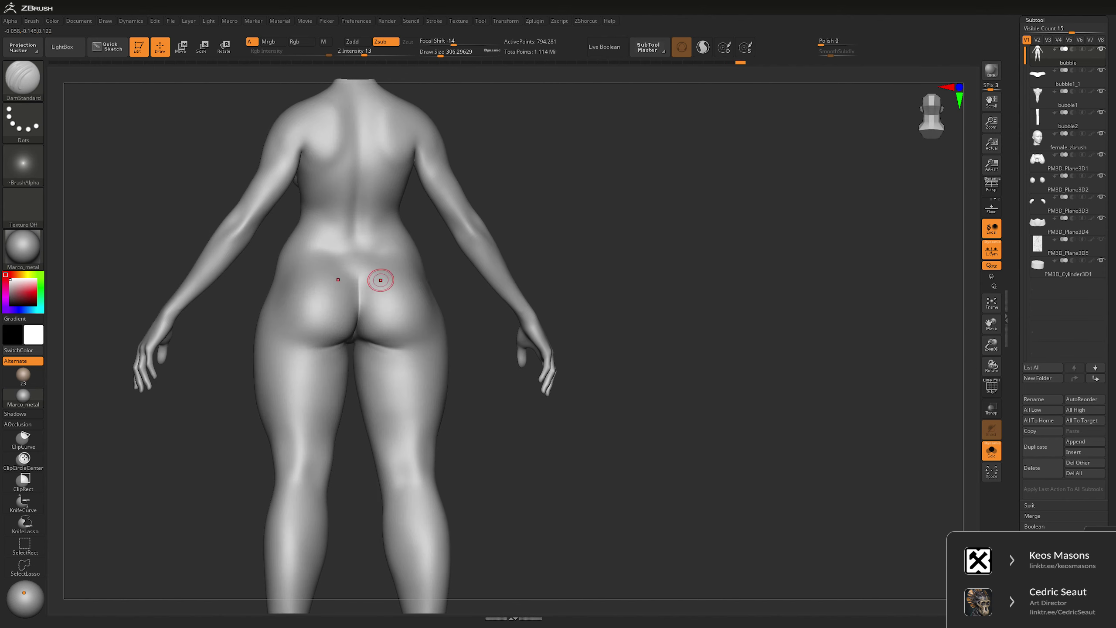
- Add volume to the buttocks and lower back with Inflat at draw sizes of about 636 and 787
{"action": "key", "text": "b"}
{"action": "key", "text": "i"}
{"action": "key", "text": "n"}
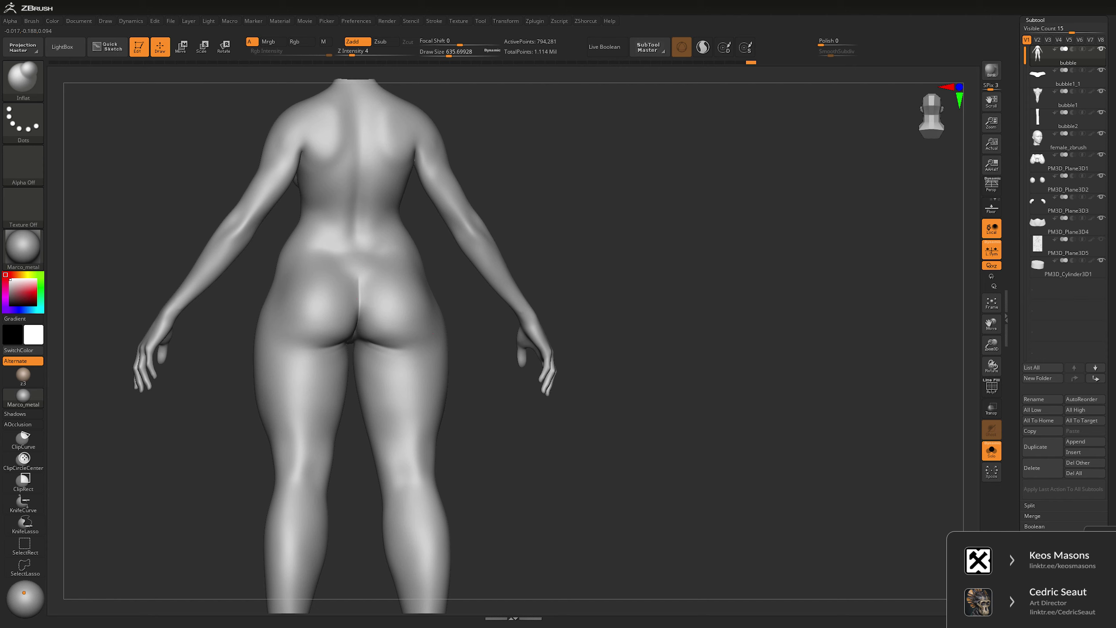
{"action": "left_click_drag", "start_coordinate": [348, 303], "coordinate": [413, 346]}
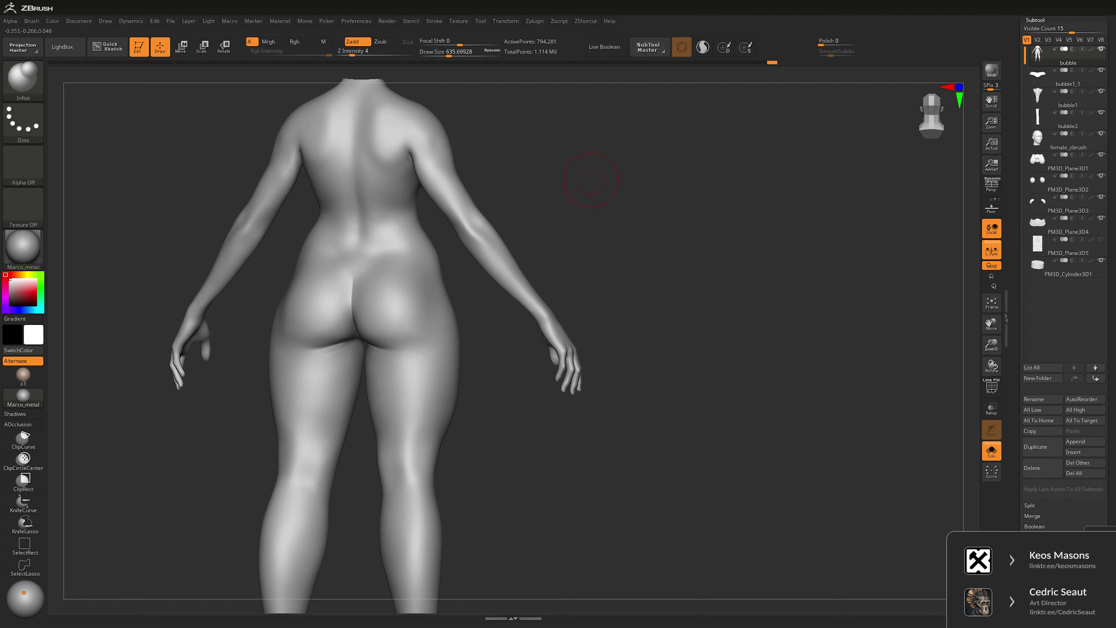
{"action": "left_click_drag", "start_coordinate": [592, 180], "coordinate": [409, 338]}
{"action": "key", "text": "space"}
{"action": "mouse_move", "coordinate": [376, 302]}
{"action": "left_mouse_down"}
{"action": "mouse_move", "coordinate": [527, 264]}
{"action": "mouse_move", "coordinate": [623, 262]}
{"action": "mouse_move", "coordinate": [588, 241]}
{"action": "mouse_move", "coordinate": [336, 293]}
{"action": "mouse_move", "coordinate": [387, 262]}
{"action": "left_mouse_up"}
{"action": "key", "text": "bracketleft"}
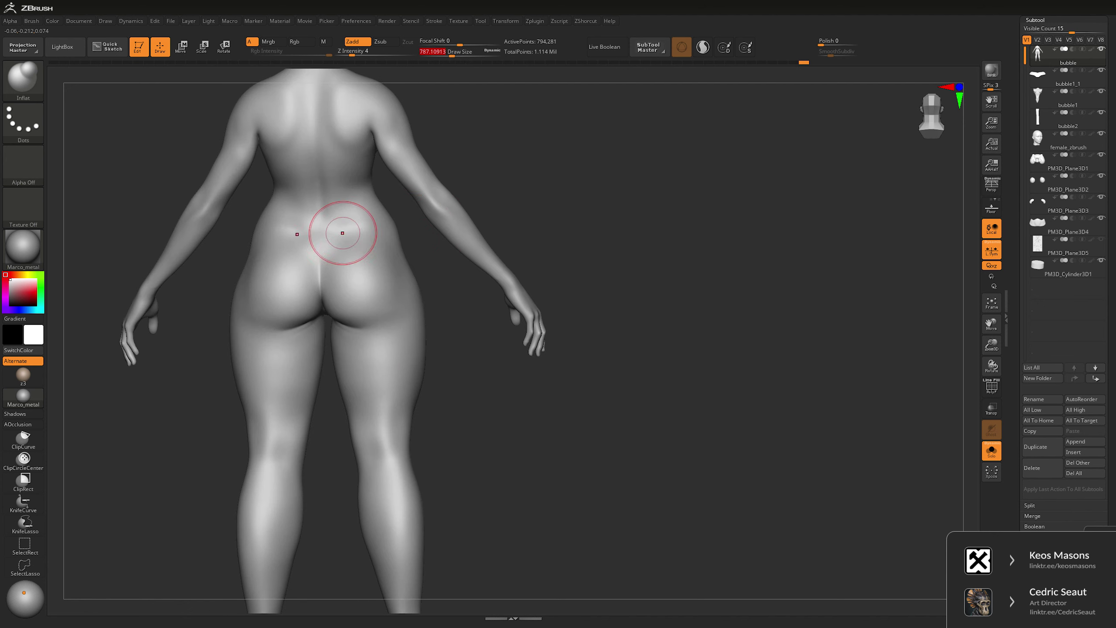
{"action": "left_click_drag", "start_coordinate": [337, 232], "coordinate": [460, 204], "text": "alt"}
- Shape and smooth the outer sides of the buttocks with DamStandard at a draw size of about 787 and Z Intensity 9
{"action": "key", "text": "b"}
{"action": "key", "text": "d"}
{"action": "key", "text": "s"}
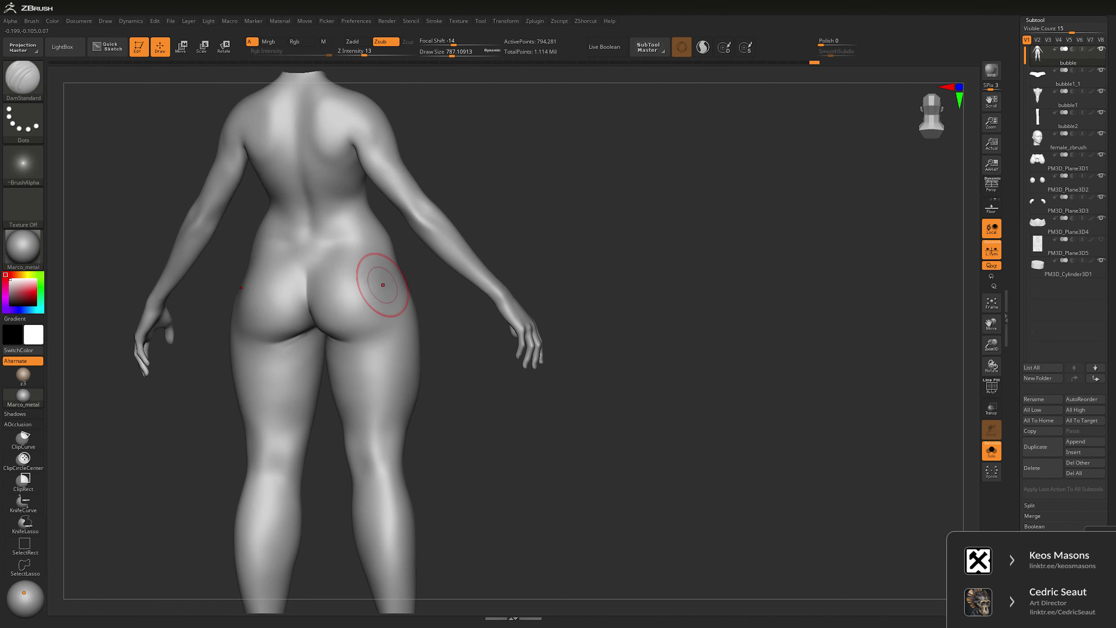
{"action": "key", "text": "space"}
{"action": "left_click_drag", "start_coordinate": [374, 271], "coordinate": [531, 204]}
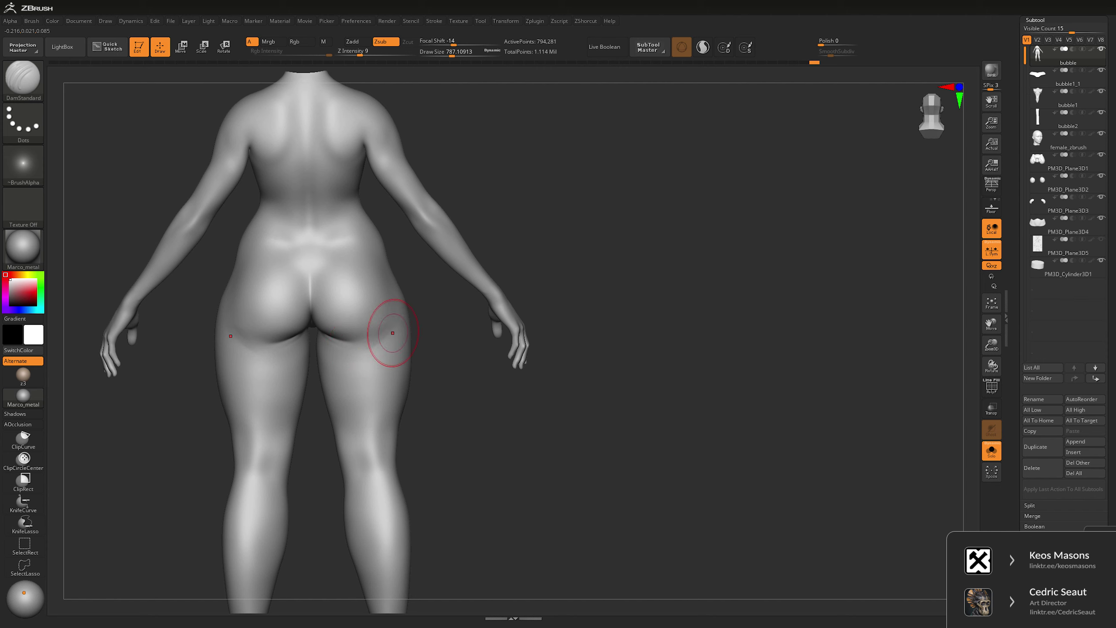
{"action": "key", "text": "shift"}
{"action": "mouse_move", "coordinate": [417, 410]}
{"action": "left_mouse_down"}
{"action": "mouse_move", "coordinate": [560, 311]}
{"action": "mouse_move", "coordinate": [561, 296]}
{"action": "left_mouse_up"}
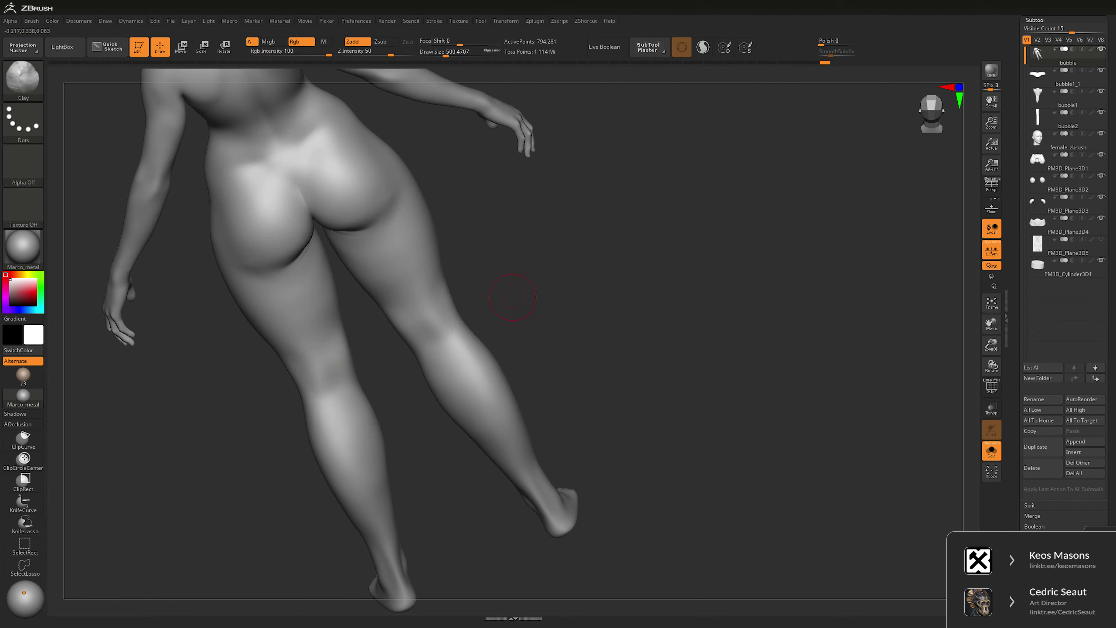
- Build up and smooth the backs of the knees with Clay at a draw size of about 500 and Z Intensity 35
{"action": "key", "text": "b"}
{"action": "key", "text": "c"}
{"action": "key", "text": "l"}
{"action": "key", "text": "space"}
{"action": "left_click_drag", "start_coordinate": [484, 307], "coordinate": [438, 305]}
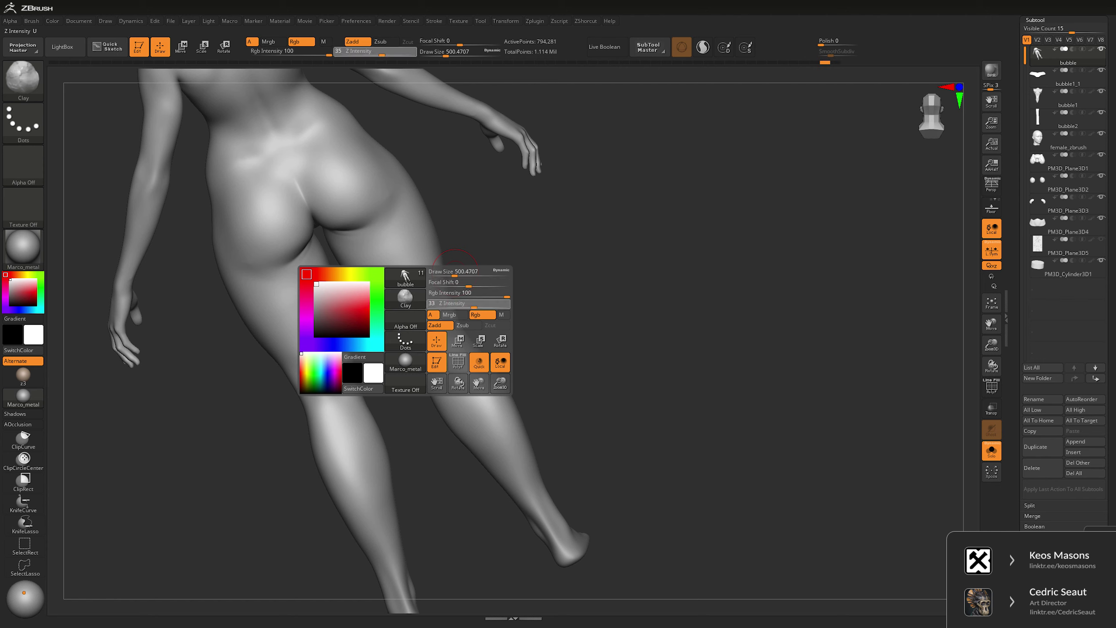
{"action": "key", "text": "shift"}
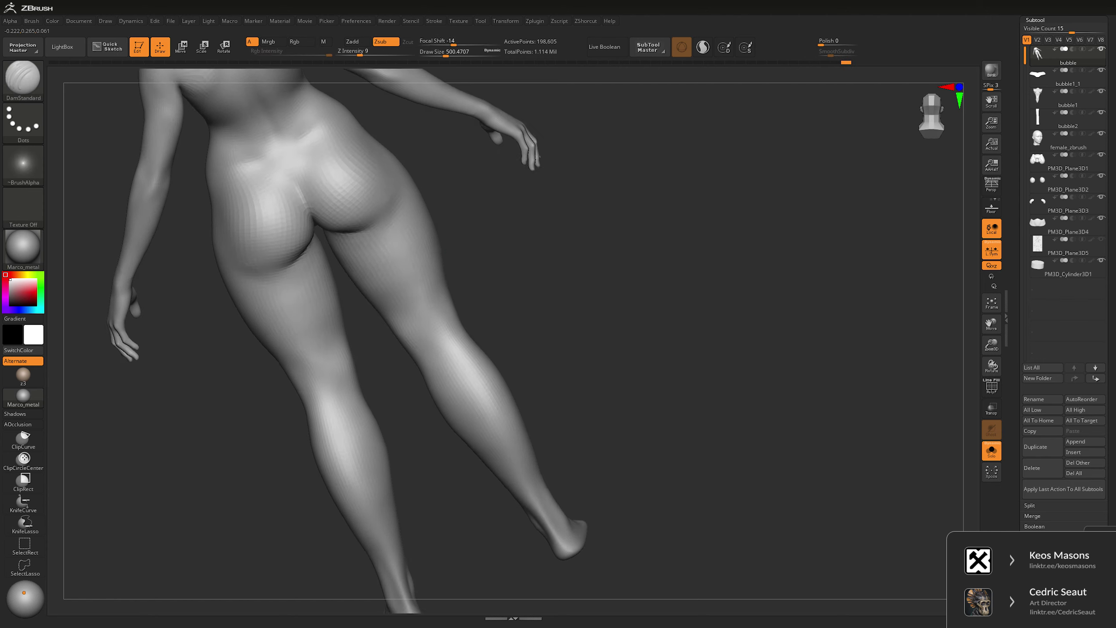
- Carve the creases behind the knees with DamStandard at a draw size of about 500, then soften them with Clay and Smooth
{"action": "mouse_move", "coordinate": [433, 321]}
{"action": "right_mouse_down"}
{"action": "mouse_move", "coordinate": [483, 308]}
{"action": "mouse_move", "coordinate": [420, 340]}
{"action": "mouse_move", "coordinate": [493, 317]}
{"action": "mouse_move", "coordinate": [433, 348]}
{"action": "right_mouse_up"}
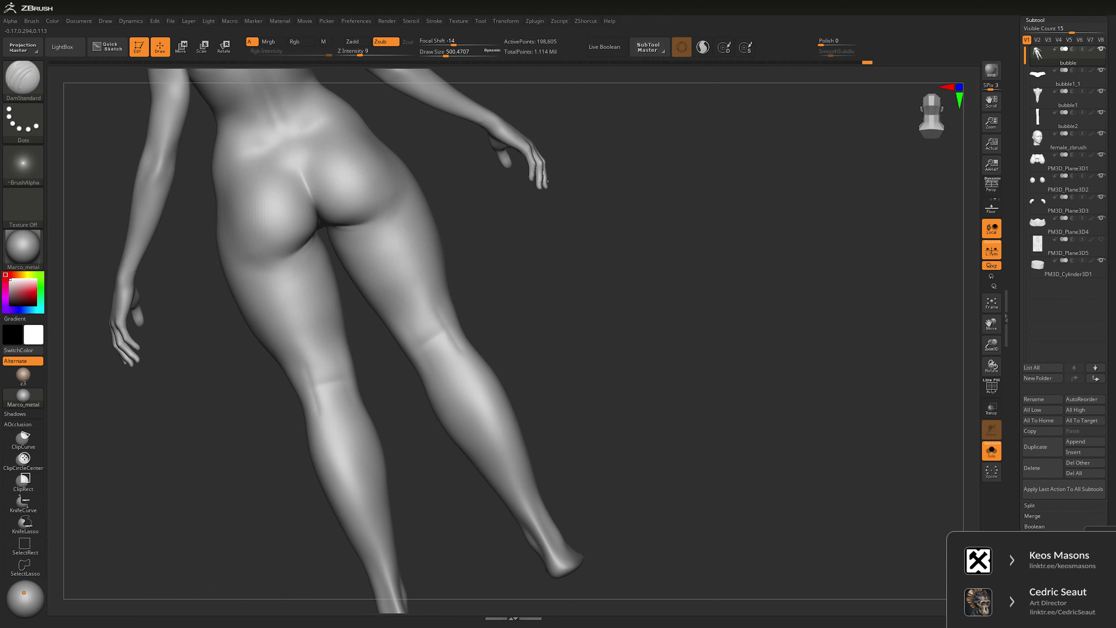
{"action": "key", "text": "shift"}
{"action": "mouse_move", "coordinate": [550, 277]}
{"action": "right_mouse_down"}
{"action": "mouse_move", "coordinate": [401, 301]}
{"action": "mouse_move", "coordinate": [430, 342]}
{"action": "mouse_move", "coordinate": [483, 366]}
{"action": "mouse_move", "coordinate": [572, 360]}
{"action": "mouse_move", "coordinate": [436, 295]}
{"action": "right_mouse_up"}
{"action": "key", "text": "b"}
{"action": "key", "text": "c"}
{"action": "key", "text": "l"}
{"action": "key", "text": "space"}
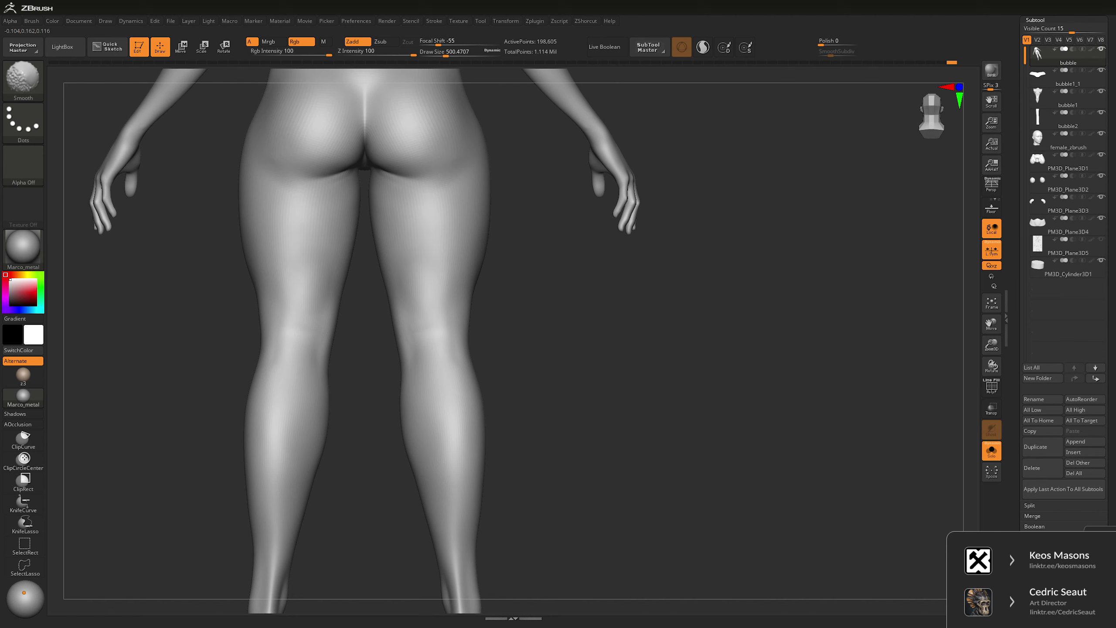
- Add volume to the calves and lower legs with Inflat at a draw size of about 787
{"action": "mouse_move", "coordinate": [436, 403]}
{"action": "right_mouse_down"}
{"action": "mouse_move", "coordinate": [411, 307]}
{"action": "mouse_move", "coordinate": [395, 291]}
{"action": "mouse_move", "coordinate": [429, 281]}
{"action": "mouse_move", "coordinate": [401, 346]}
{"action": "right_mouse_up"}
{"action": "key", "text": "b"}
{"action": "key", "text": "i"}
{"action": "key", "text": "n"}
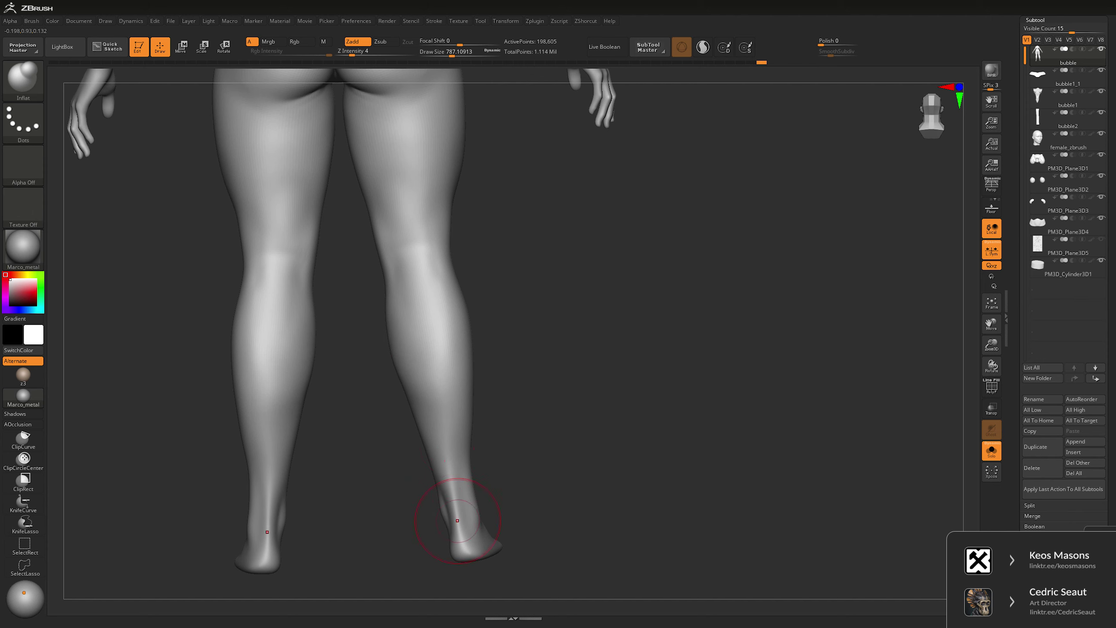
{"action": "right_click_drag", "start_coordinate": [461, 523], "coordinate": [437, 390]}
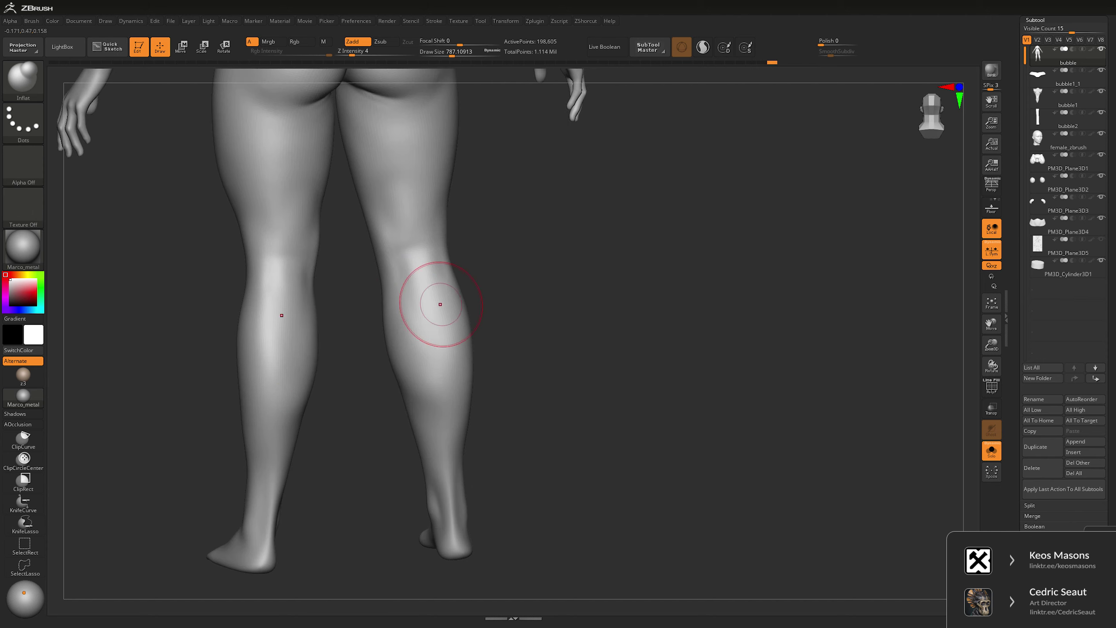
{"action": "mouse_move", "coordinate": [440, 305]}
{"action": "left_mouse_down"}
{"action": "mouse_move", "coordinate": [493, 322]}
{"action": "mouse_move", "coordinate": [430, 407]}
{"action": "left_mouse_up"}
{"action": "mouse_move", "coordinate": [439, 352]}
{"action": "right_mouse_down"}
{"action": "mouse_move", "coordinate": [492, 348]}
{"action": "mouse_move", "coordinate": [422, 352]}
{"action": "right_mouse_up"}
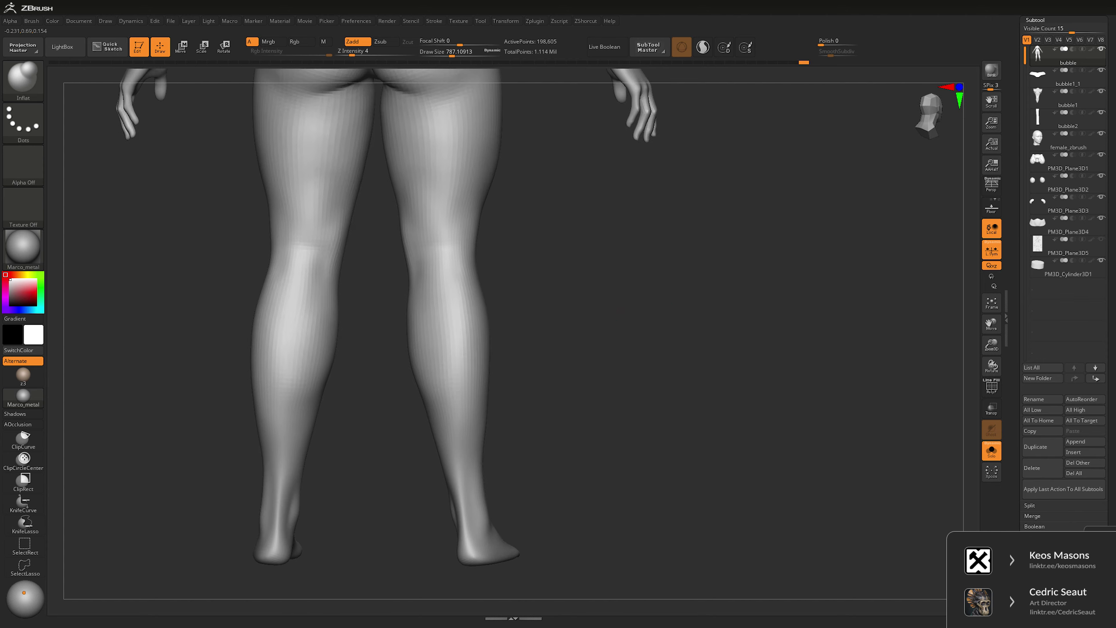
- Round out the upper calves with Inflat at a draw size of about 1084
{"action": "key", "text": "space"}
{"action": "left_click_drag", "start_coordinate": [427, 384], "coordinate": [472, 300]}
{"action": "right_click_drag", "start_coordinate": [492, 321], "coordinate": [470, 313]}
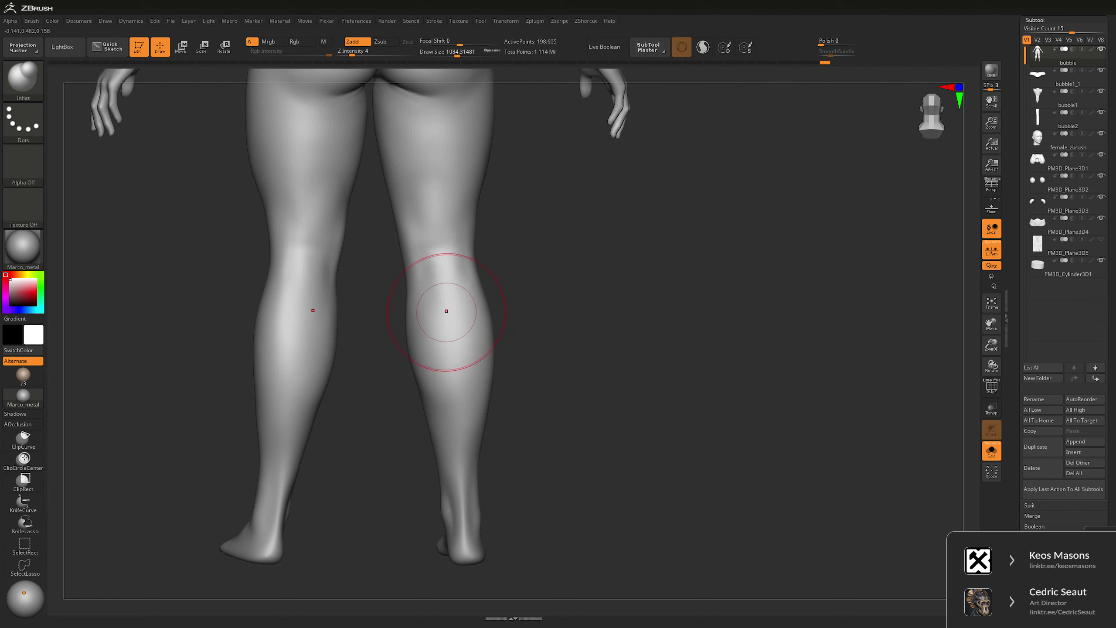
{"action": "mouse_move", "coordinate": [493, 349]}
{"action": "right_mouse_down"}
{"action": "mouse_move", "coordinate": [658, 352]}
{"action": "mouse_move", "coordinate": [655, 308]}
{"action": "mouse_move", "coordinate": [505, 310]}
{"action": "mouse_move", "coordinate": [454, 292]}
{"action": "right_mouse_up"}
- Adjust the calf silhouette with Move at a draw size of about 833
{"action": "key", "text": "b"}
{"action": "key", "text": "m"}
{"action": "key", "text": "v"}
{"action": "key", "text": "space"}
{"action": "left_click_drag", "start_coordinate": [454, 292], "coordinate": [429, 374]}
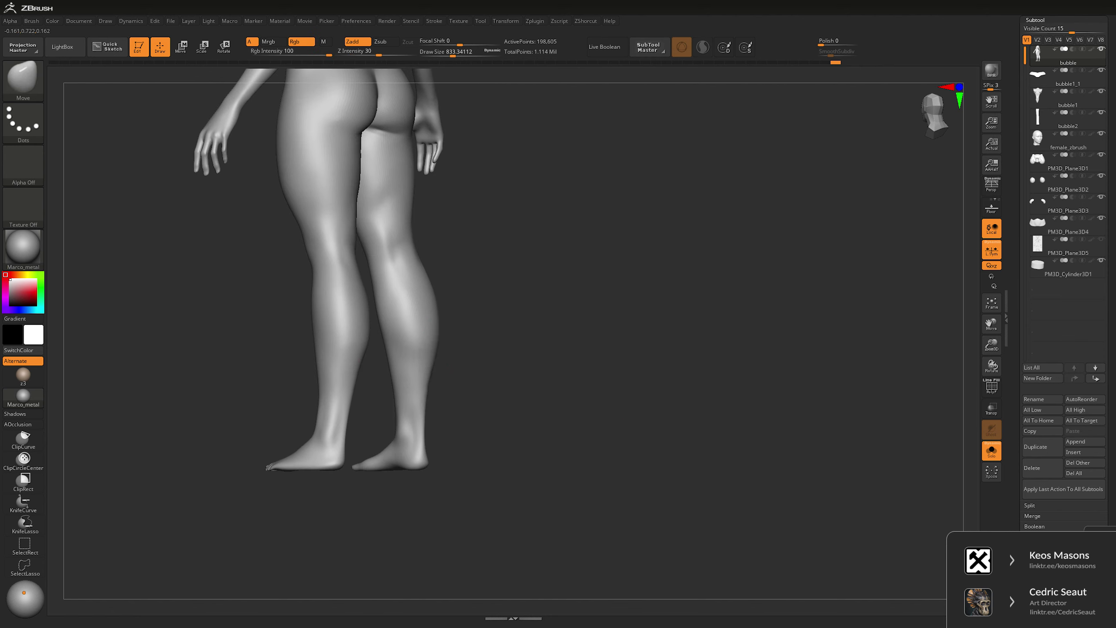
{"action": "mouse_move", "coordinate": [418, 300]}
{"action": "right_mouse_down"}
{"action": "mouse_move", "coordinate": [365, 302]}
{"action": "mouse_move", "coordinate": [466, 380]}
{"action": "mouse_move", "coordinate": [450, 401]}
{"action": "right_mouse_up"}
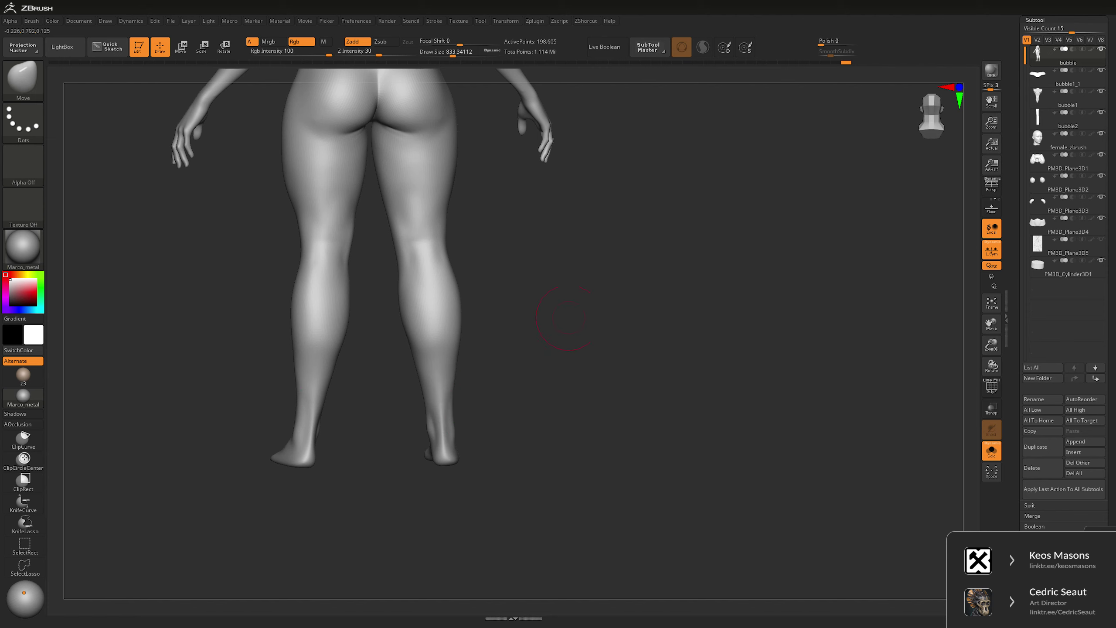
- Reshape the silhouette of the calves and lower legs from several angles with Move at a draw size of about 1338
{"action": "key", "text": "space"}
{"action": "key", "text": "space"}
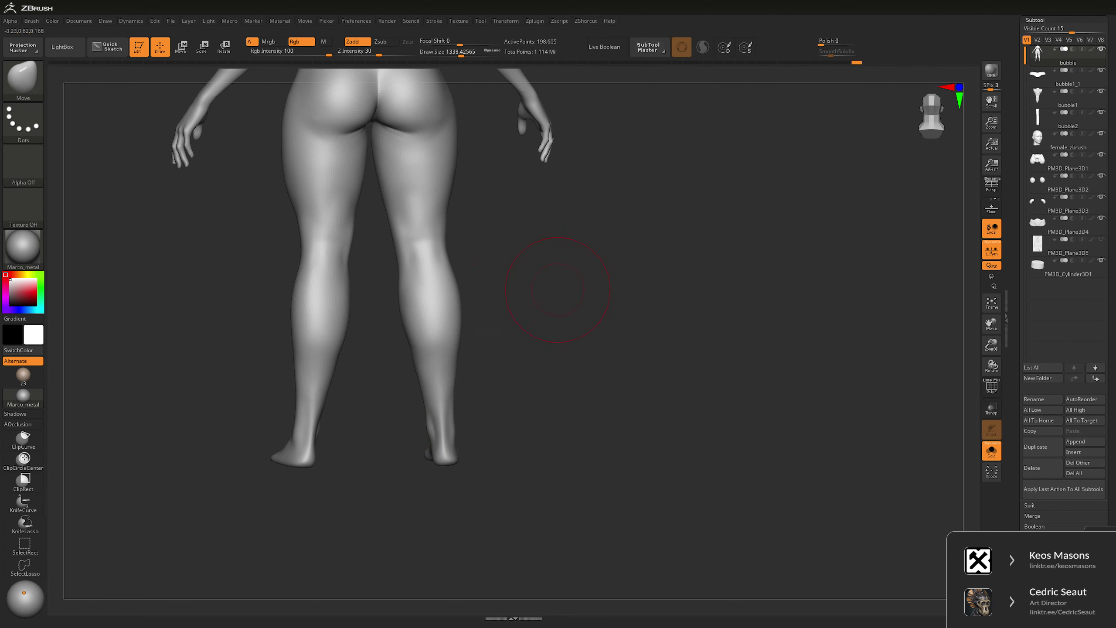
{"action": "right_click_drag", "start_coordinate": [558, 290], "coordinate": [523, 290]}
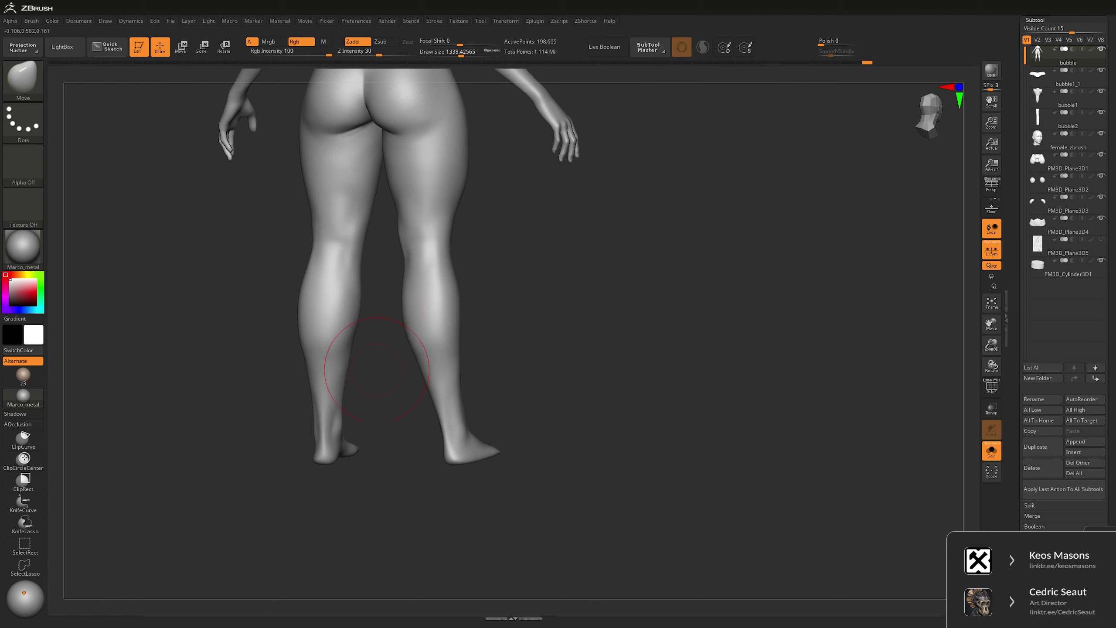
{"action": "mouse_move", "coordinate": [377, 370]}
{"action": "right_mouse_down"}
{"action": "mouse_move", "coordinate": [387, 350]}
{"action": "mouse_move", "coordinate": [373, 378]}
{"action": "mouse_move", "coordinate": [461, 378]}
{"action": "right_mouse_up"}
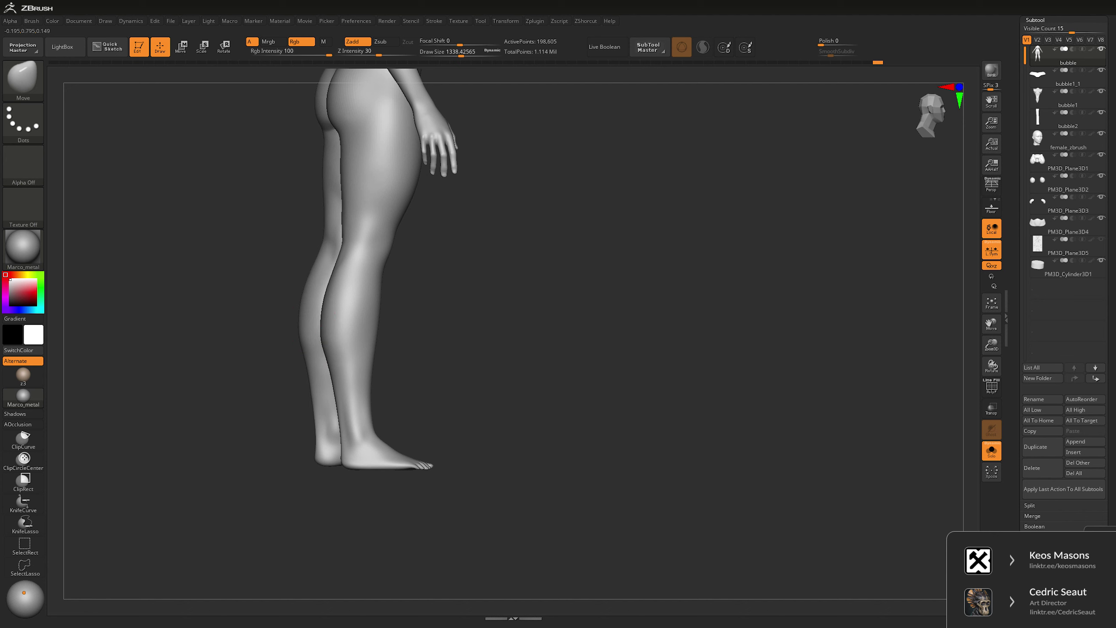
{"action": "mouse_move", "coordinate": [325, 281]}
{"action": "right_mouse_down"}
{"action": "mouse_move", "coordinate": [499, 295]}
{"action": "mouse_move", "coordinate": [512, 330]}
{"action": "right_mouse_up"}
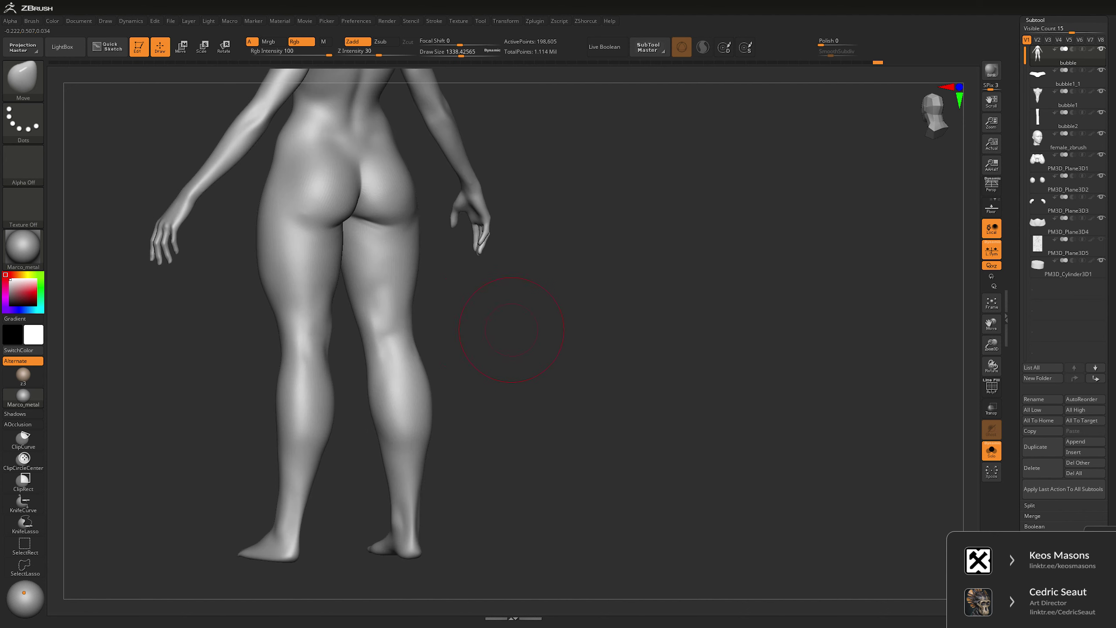
{"action": "mouse_move", "coordinate": [422, 305]}
{"action": "right_mouse_down"}
{"action": "mouse_move", "coordinate": [391, 285]}
{"action": "mouse_move", "coordinate": [404, 254]}
{"action": "right_mouse_up"}
- Sharpen the creases behind the knees with DamStandard at a draw size of about 292
{"action": "key", "text": "b"}
{"action": "key", "text": "c"}
{"action": "key", "text": "l"}
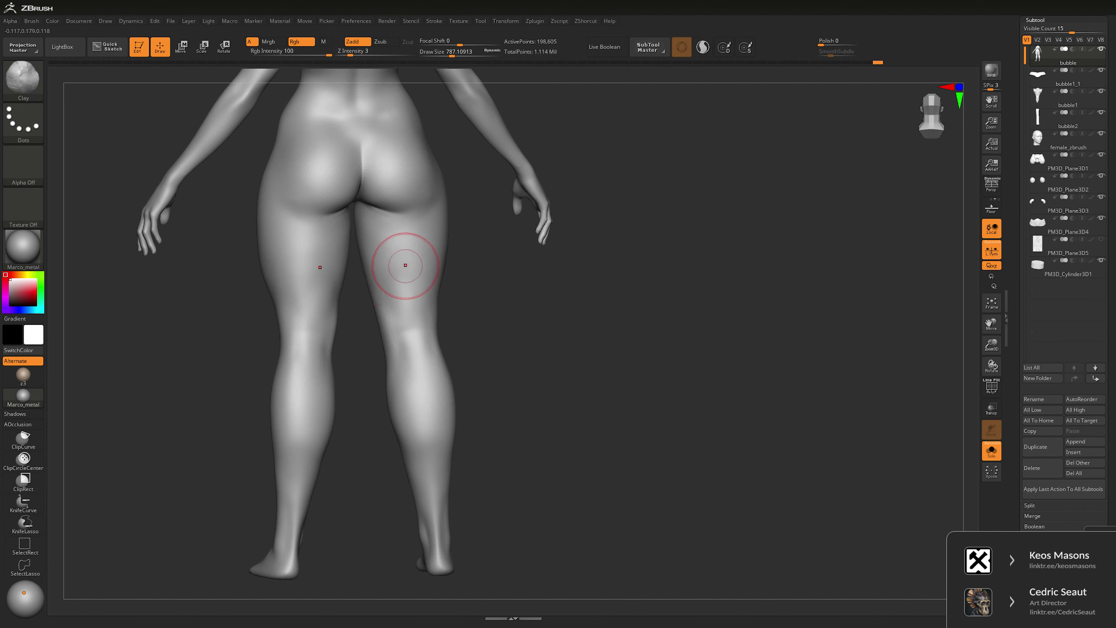
{"action": "key", "text": "b"}
{"action": "key", "text": "d"}
{"action": "key", "text": "s"}
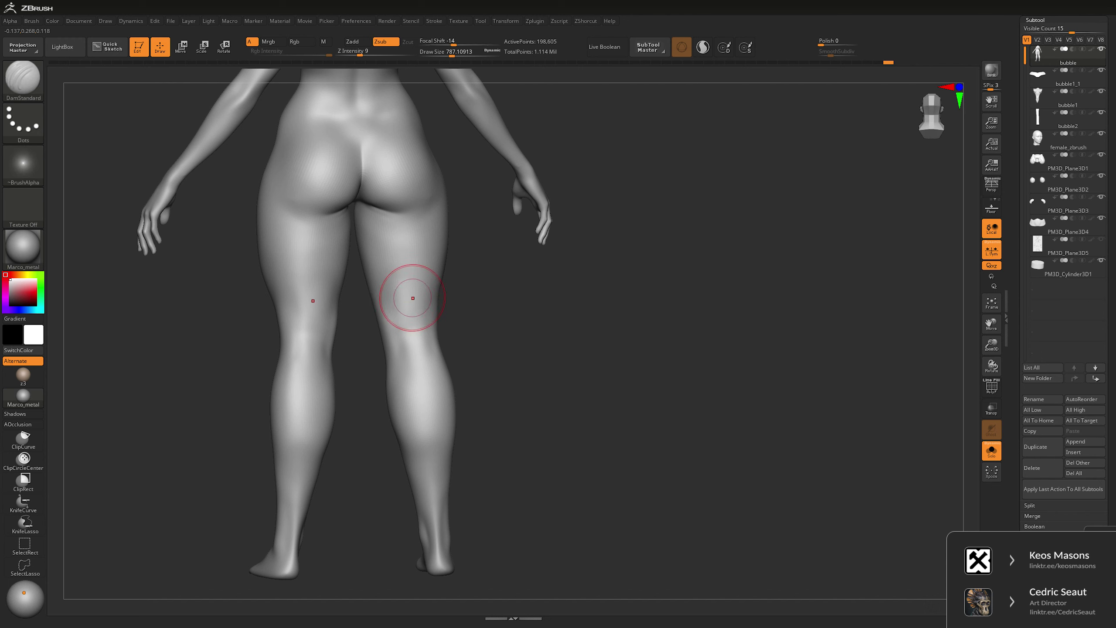
{"action": "key", "text": "space"}
{"action": "right_click_drag", "start_coordinate": [401, 288], "coordinate": [537, 324]}
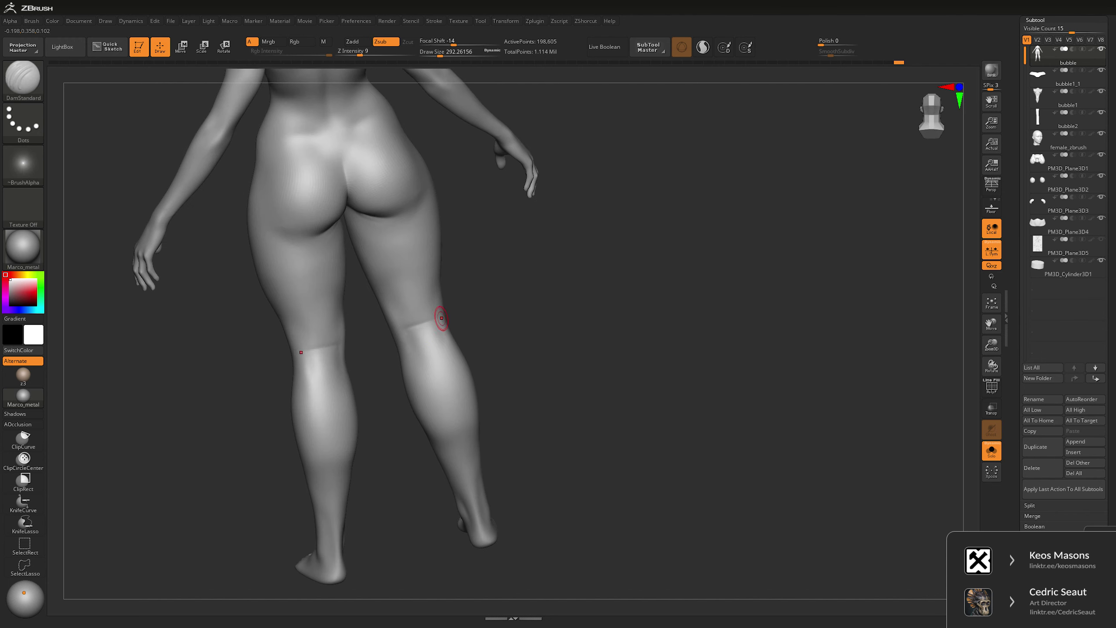
{"action": "mouse_move", "coordinate": [441, 318]}
{"action": "right_mouse_down"}
{"action": "mouse_move", "coordinate": [413, 291]}
{"action": "mouse_move", "coordinate": [446, 329]}
{"action": "mouse_move", "coordinate": [446, 273]}
{"action": "mouse_move", "coordinate": [407, 357]}
{"action": "mouse_move", "coordinate": [422, 396]}
{"action": "mouse_move", "coordinate": [413, 352]}
{"action": "mouse_move", "coordinate": [595, 297]}
{"action": "mouse_move", "coordinate": [542, 280]}
{"action": "right_mouse_up"}
- Adjust the calf profile in a near-side view with Move at a draw size of about 1429
{"action": "key", "text": "space"}
{"action": "key", "text": "space"}
{"action": "key", "text": "space"}
{"action": "key", "text": "b"}
{"action": "key", "text": "m"}
{"action": "key", "text": "v"}
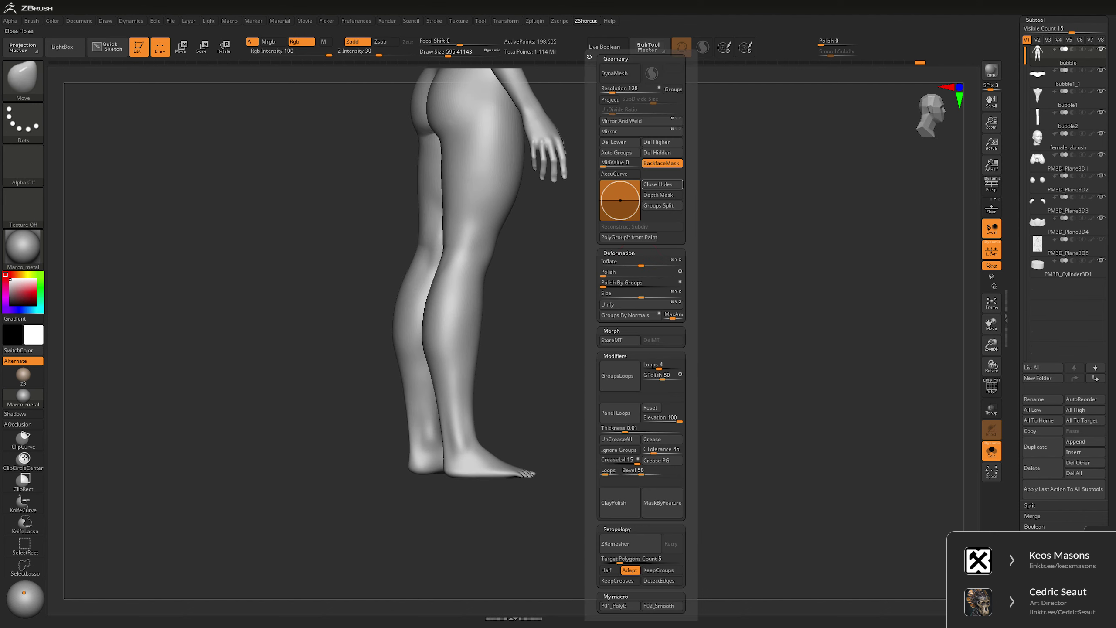
{"action": "key", "text": "space"}
{"action": "left_click_drag", "start_coordinate": [424, 319], "coordinate": [457, 319]}
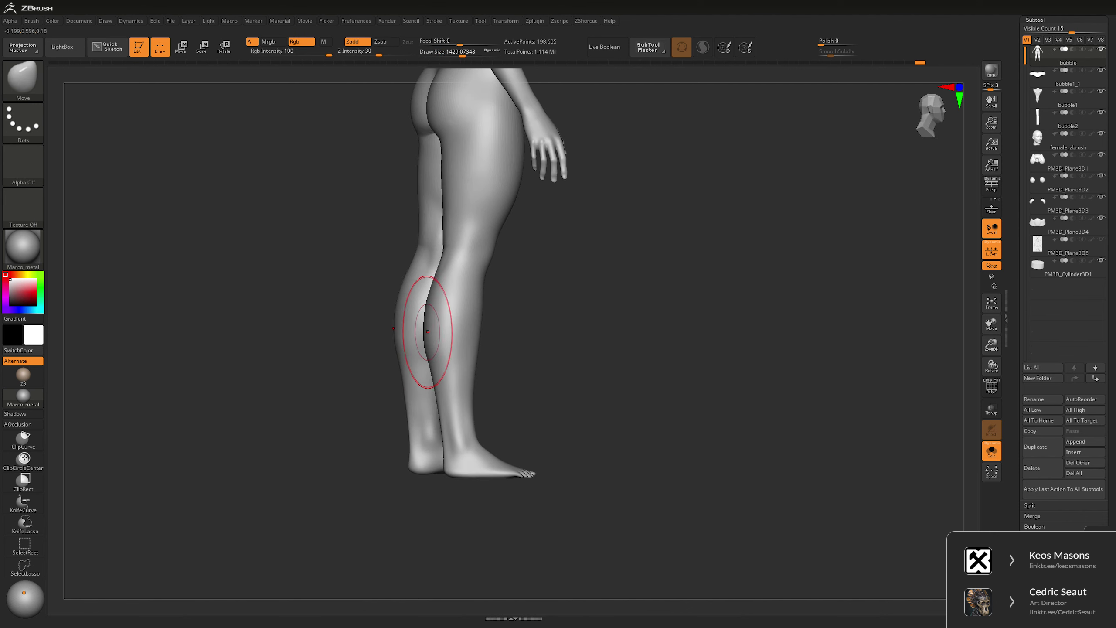
{"action": "right_click_drag", "start_coordinate": [424, 336], "coordinate": [484, 325]}
- Rebalance the overall leg curve from the side and back with Move at draw sizes of about 2418 and 1787
{"action": "key", "text": "space"}
{"action": "left_click_drag", "start_coordinate": [461, 325], "coordinate": [494, 325]}
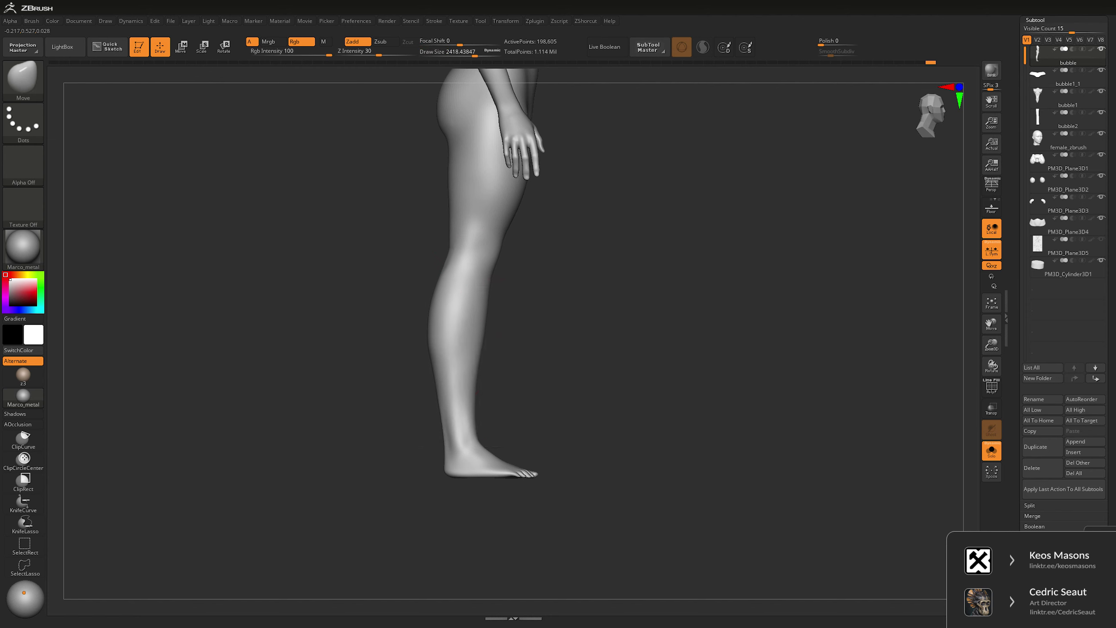
{"action": "right_click_drag", "start_coordinate": [491, 267], "coordinate": [545, 263]}
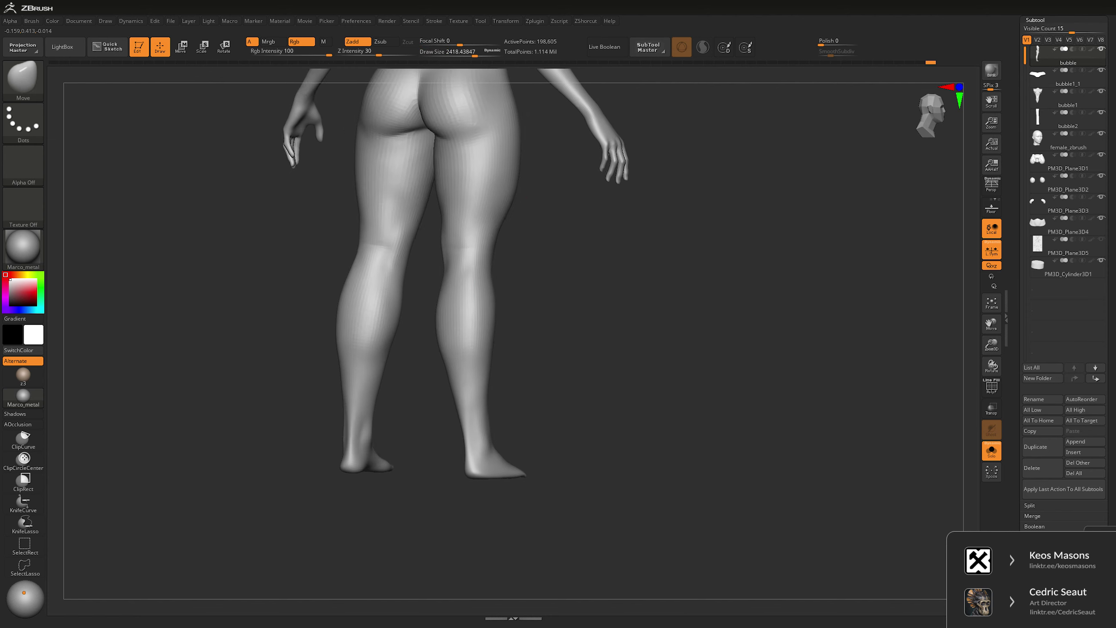
{"action": "key", "text": "space"}
{"action": "left_click_drag", "start_coordinate": [567, 266], "coordinate": [545, 265]}
{"action": "right_click_drag", "start_coordinate": [545, 265], "coordinate": [668, 308], "text": "ctrl"}
- Turn off Solo mode to bring back the full figure, and set the Move draw size to about 881
{"action": "key", "text": "ctrl+shift+s"}
{"action": "key", "text": "space"}
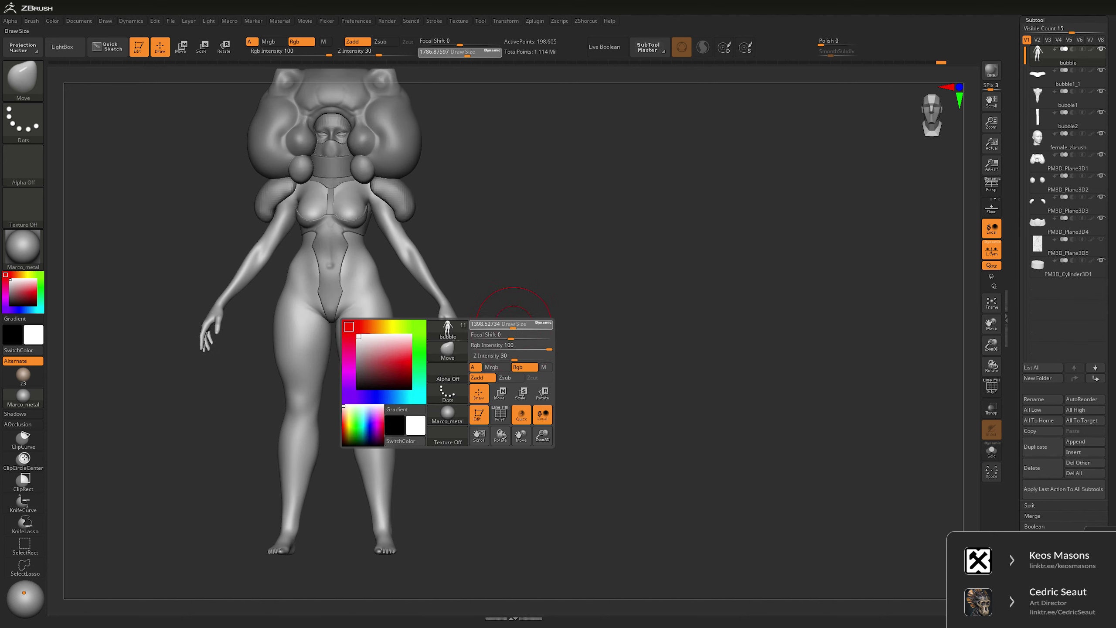
{"action": "right_click_drag", "start_coordinate": [492, 326], "coordinate": [505, 347], "text": "ctrl"}
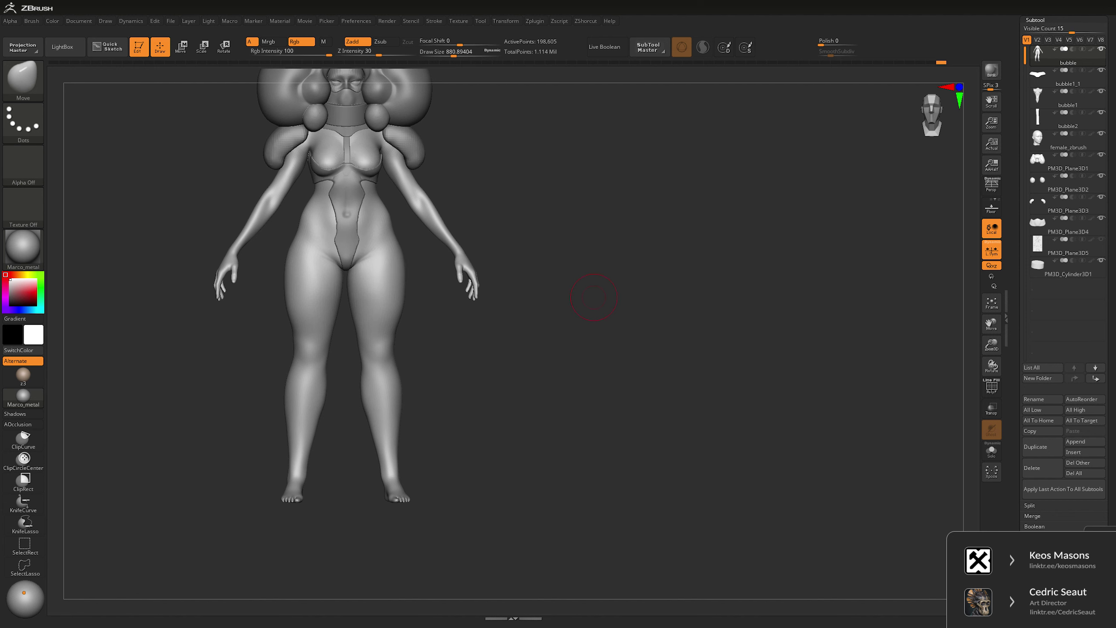
{"action": "right_click_drag", "start_coordinate": [598, 277], "coordinate": [592, 361], "text": "alt"}
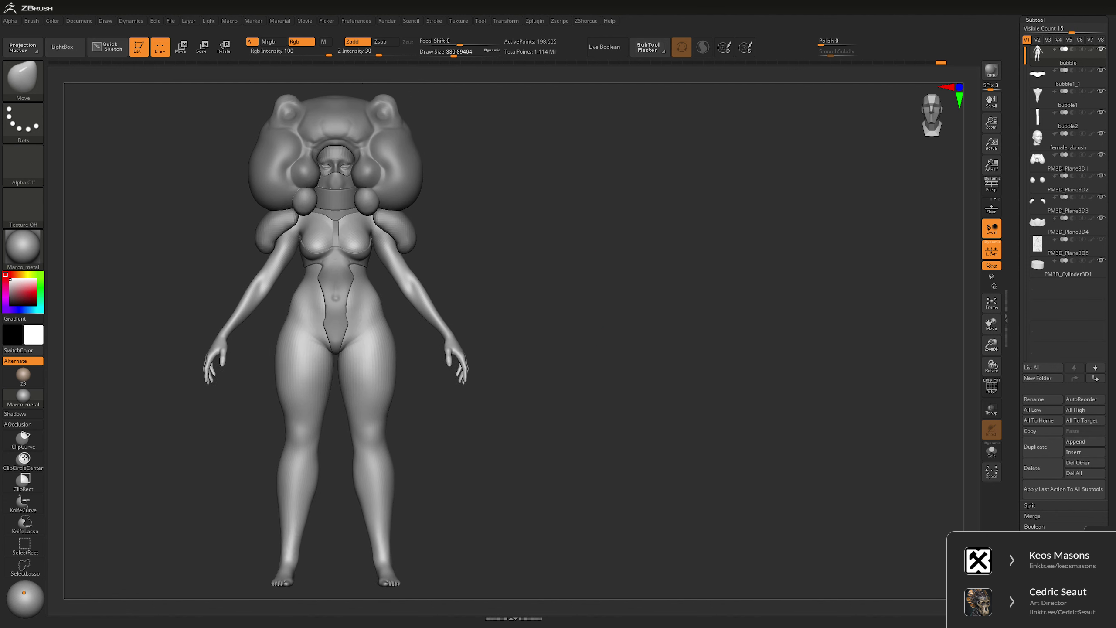
- Select the shoulder volumes and remesh them with DynaMesh
{"action": "right_click_drag", "start_coordinate": [601, 250], "coordinate": [529, 298], "text": "ctrl"}
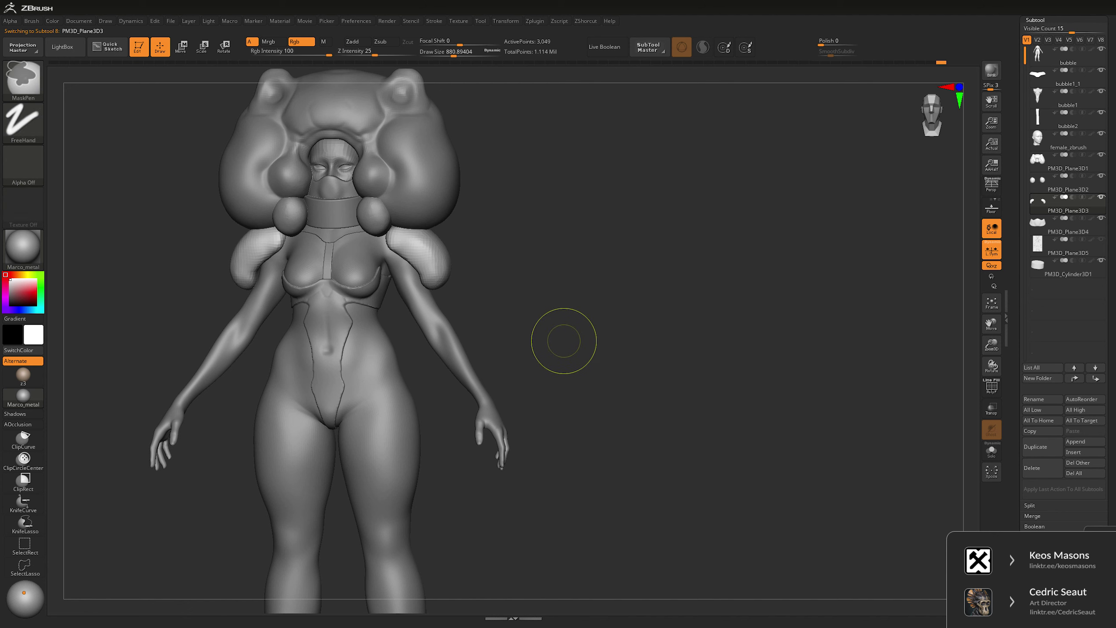
{"action": "key", "text": "g"}
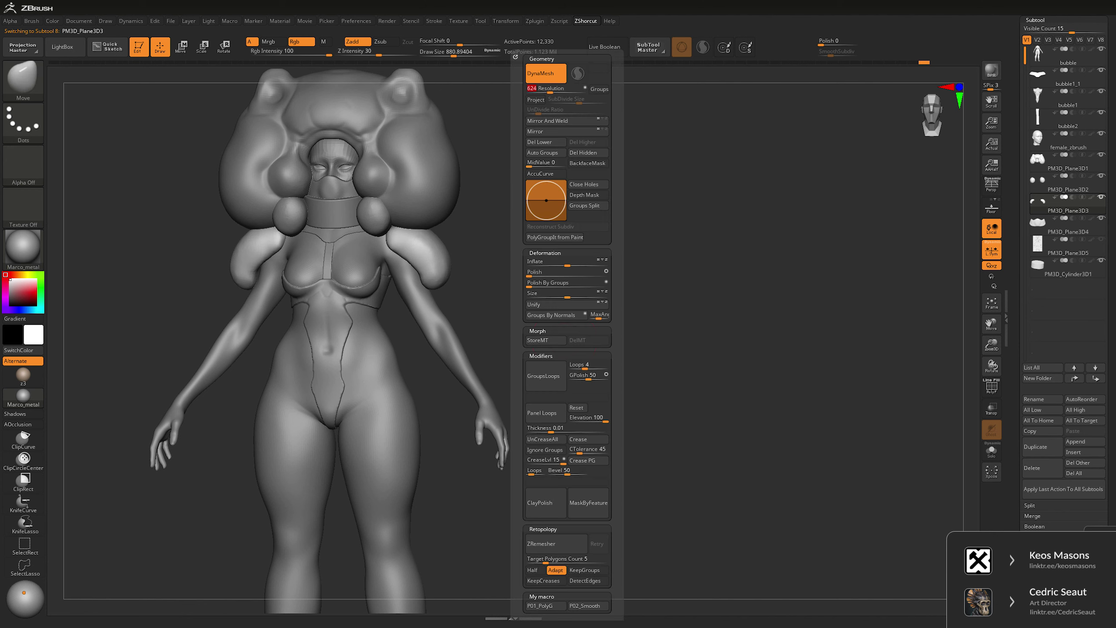
{"action": "right_click_drag", "start_coordinate": [573, 362], "coordinate": [545, 396], "text": "ctrl"}
- Mask the shoulder volumes except their inner ends, and shape those ends into a separate lobe with Move at a draw size of about 576
{"action": "key", "text": "space"}
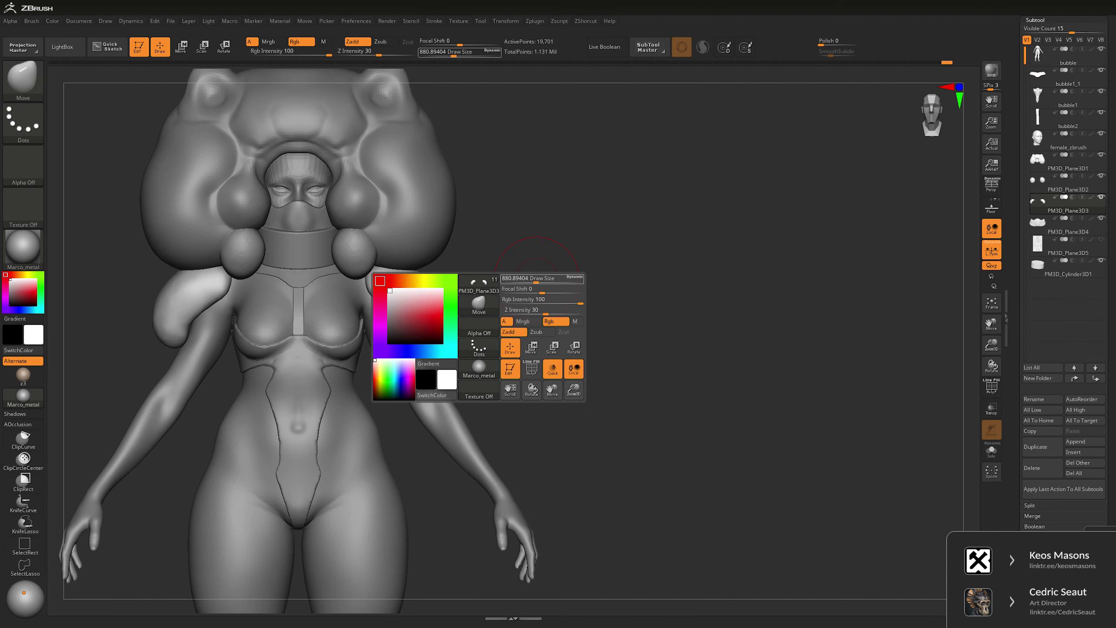
{"action": "left_click_drag", "start_coordinate": [574, 279], "coordinate": [527, 280]}
{"action": "key", "text": "ctrl"}
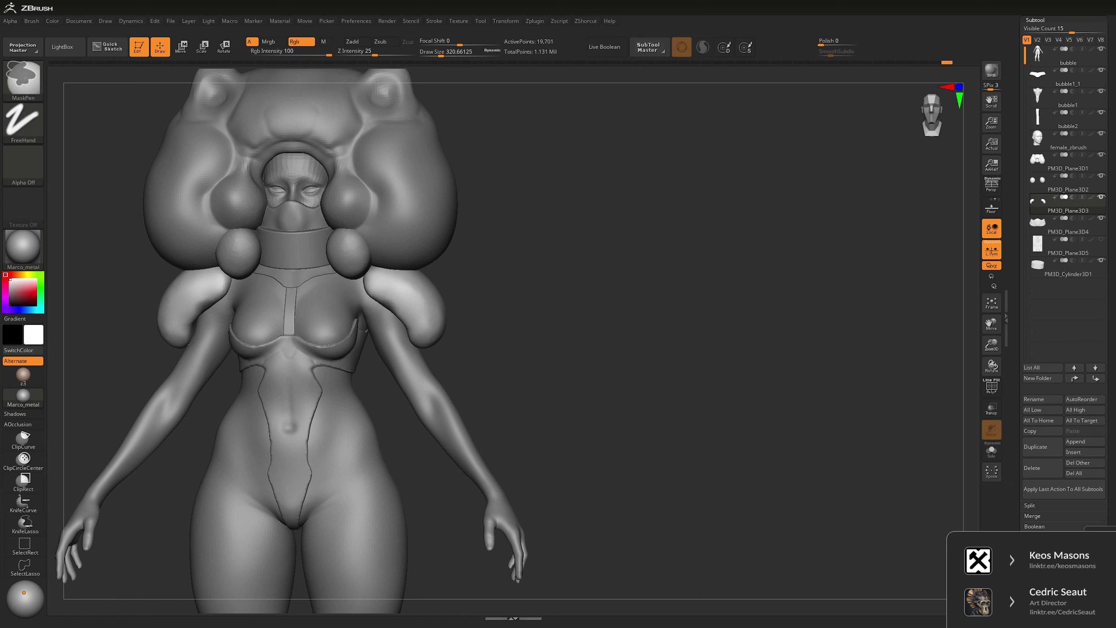
{"action": "left_click", "coordinate": [386, 311], "text": "ctrl"}
{"action": "key", "text": "space"}
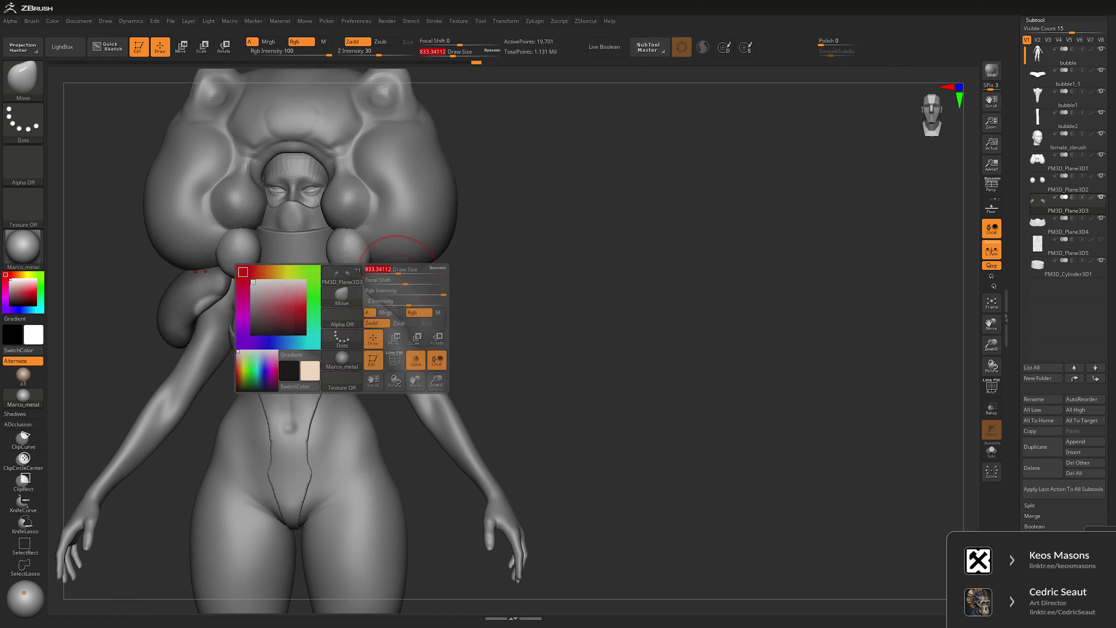
{"action": "left_click_drag", "start_coordinate": [389, 278], "coordinate": [422, 278]}
{"action": "left_click_drag", "start_coordinate": [394, 310], "coordinate": [382, 299]}
{"action": "left_click_drag", "start_coordinate": [459, 259], "coordinate": [375, 309]}
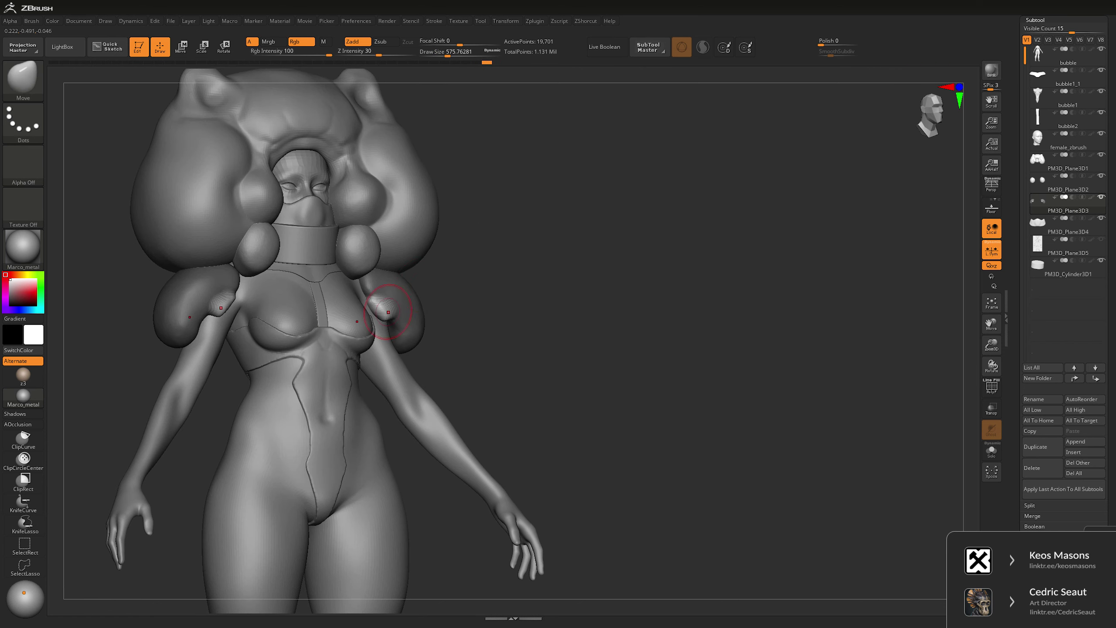
- Select the small spheres below the hair and adjust their shape with Move at a draw size of about 414
{"action": "mouse_move", "coordinate": [505, 317]}
{"action": "left_mouse_down"}
{"action": "mouse_move", "coordinate": [509, 334]}
{"action": "mouse_move", "coordinate": [506, 321]}
{"action": "mouse_move", "coordinate": [570, 335]}
{"action": "left_mouse_up"}
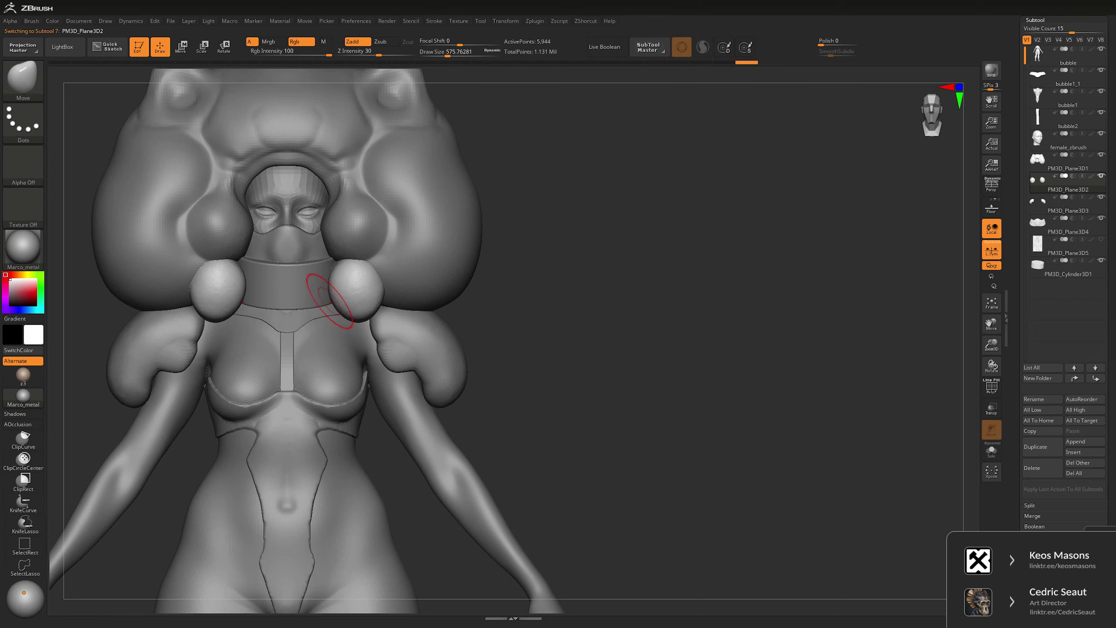
{"action": "left_click", "coordinate": [349, 290], "text": "alt"}
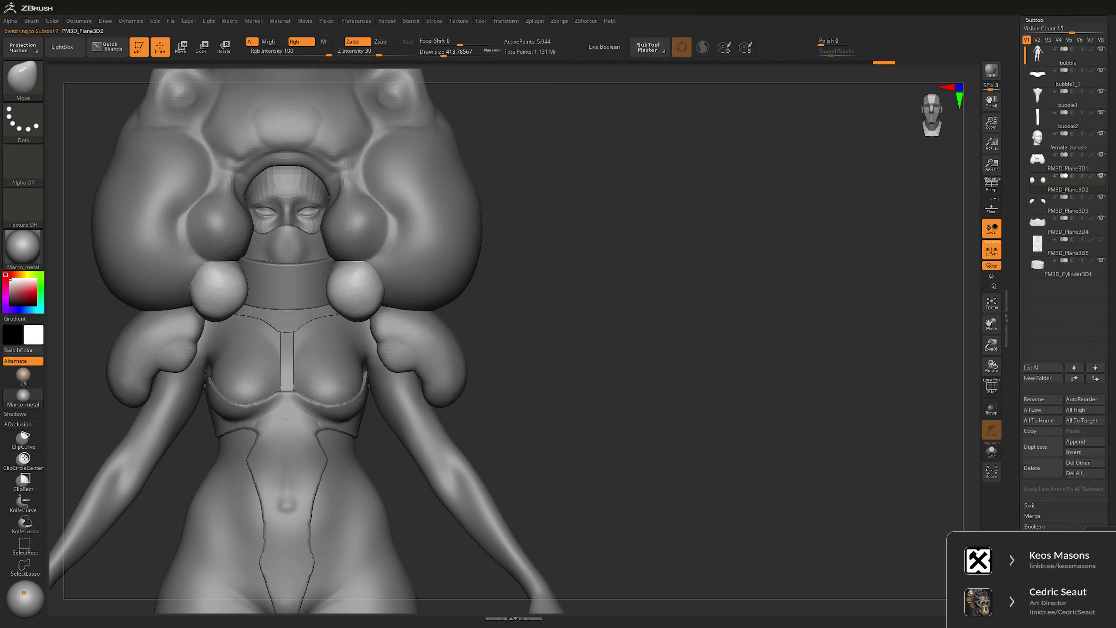
{"action": "left_click_drag", "start_coordinate": [362, 307], "coordinate": [317, 308]}
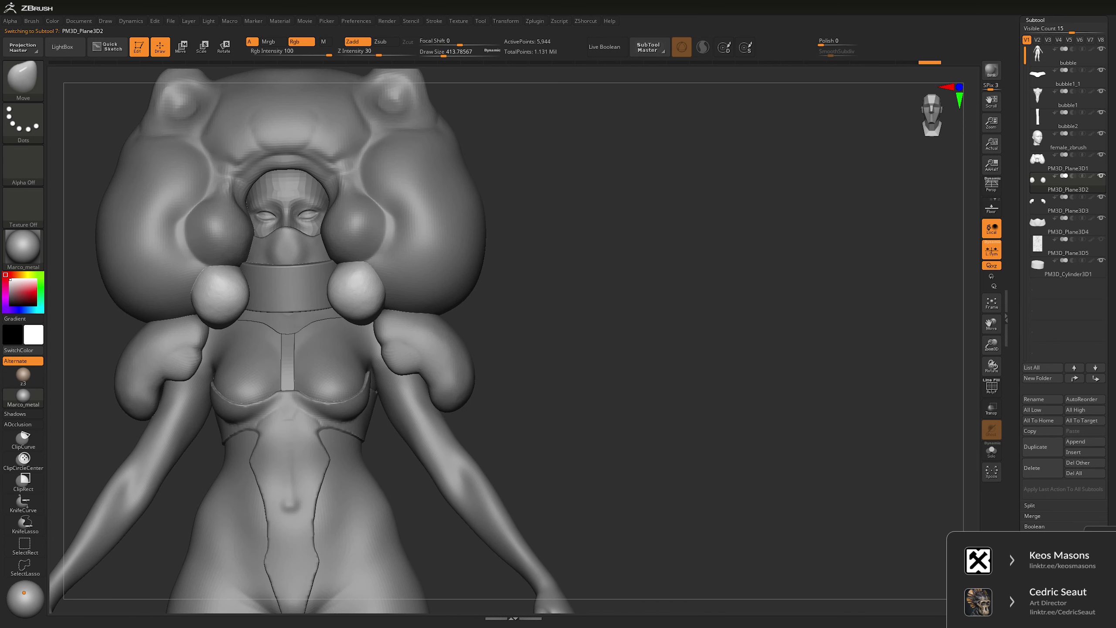
- Select the main hair volume and carve folds into its sides with DamStandard at Z Intensity 14 and a draw size of about 414
{"action": "left_click", "coordinate": [440, 282], "text": "alt"}
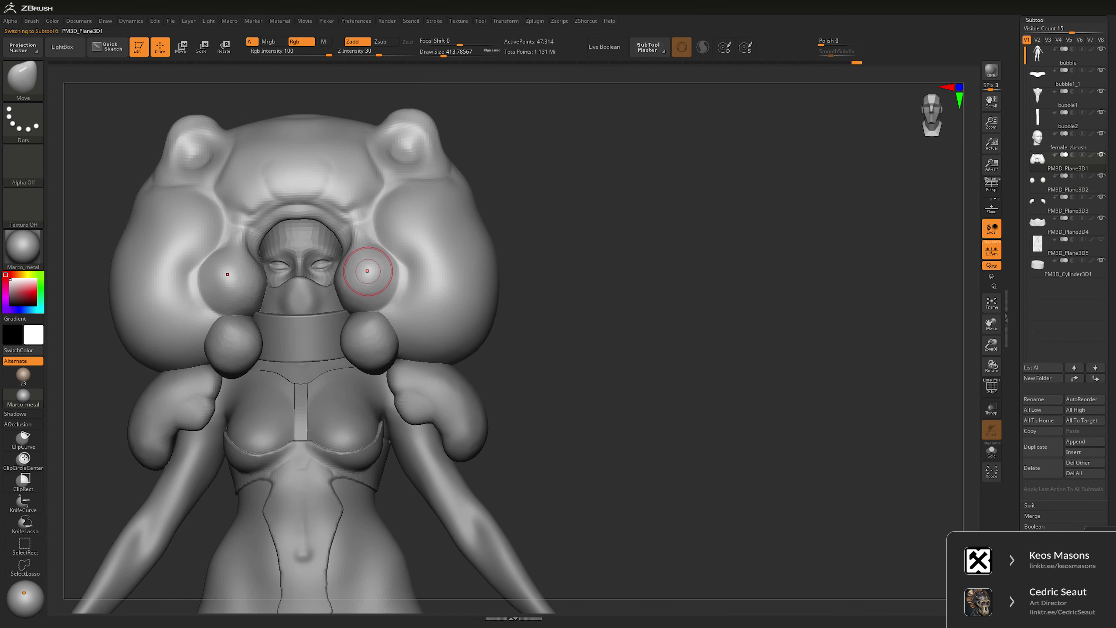
{"action": "key", "text": "b"}
{"action": "key", "text": "d"}
{"action": "key", "text": "s"}
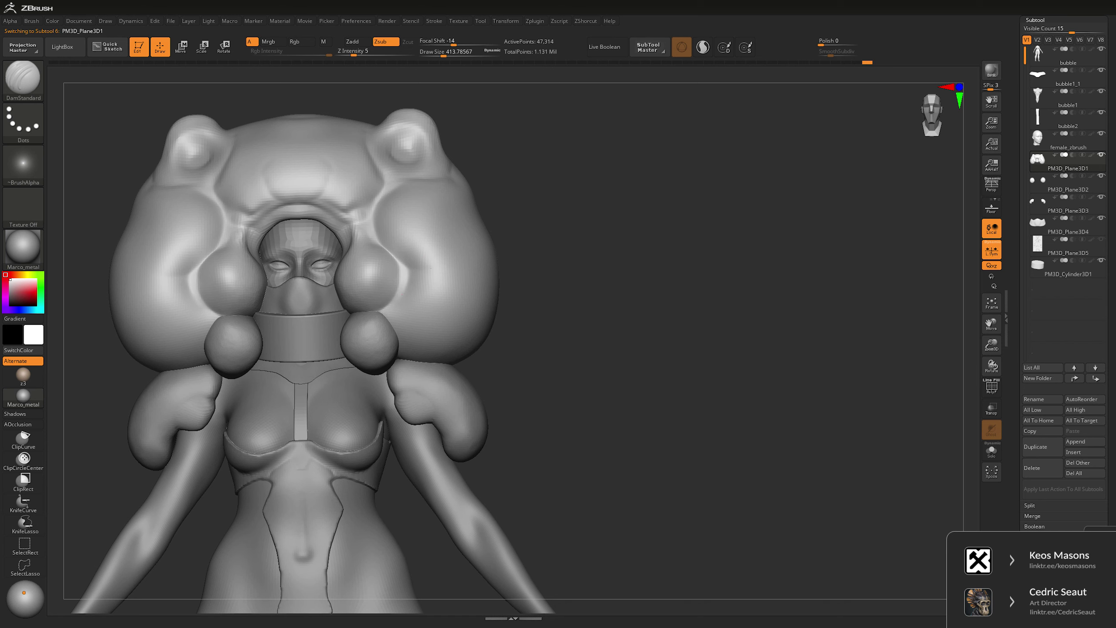
{"action": "right_click", "coordinate": [415, 270]}
{"action": "left_click", "coordinate": [452, 249]}
{"action": "right_click_drag", "start_coordinate": [398, 272], "coordinate": [415, 274]}
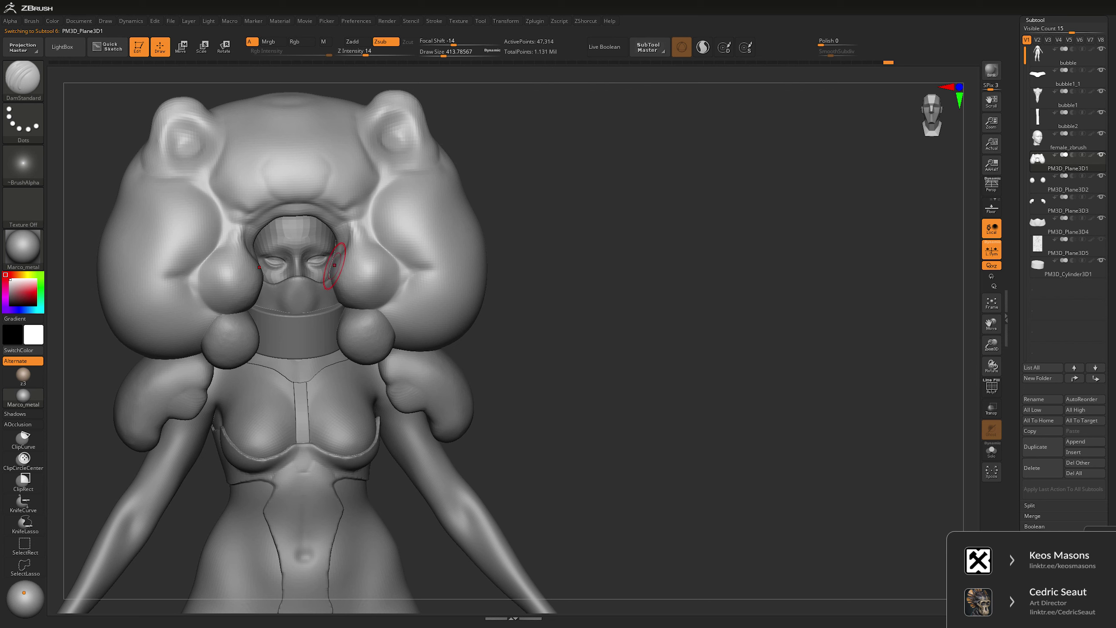
{"action": "right_click_drag", "start_coordinate": [424, 250], "coordinate": [369, 242]}
- Check the hair against the face with transparency, and soften the bulbs beside the face with Smooth at a draw size of about 414
{"action": "key", "text": "shift+t"}
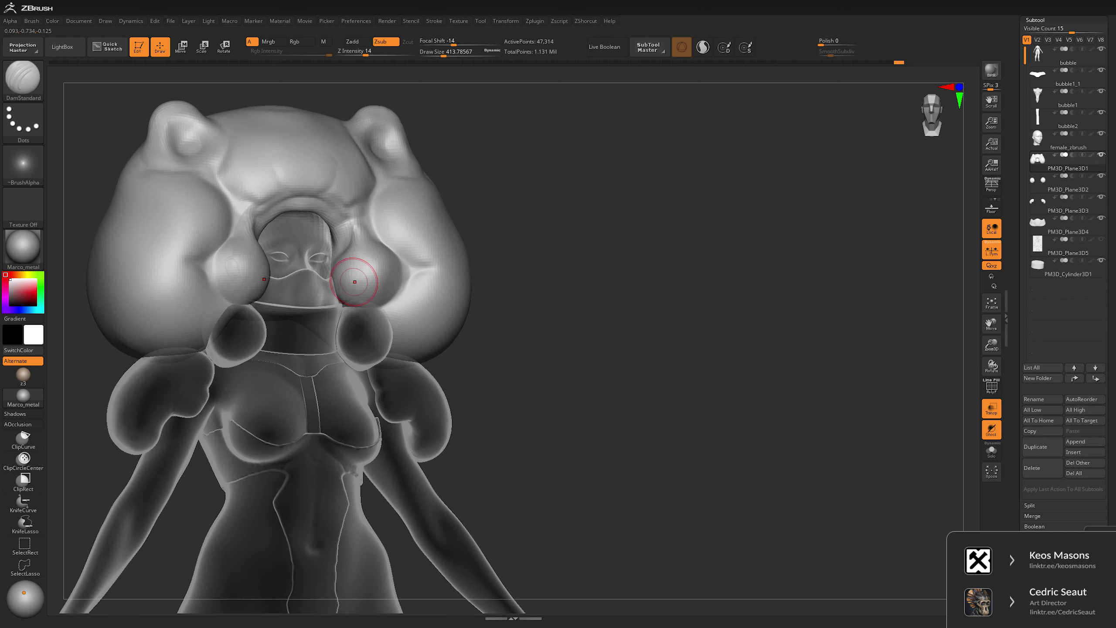
{"action": "key", "text": "shift+t"}
{"action": "right_click_drag", "start_coordinate": [396, 264], "coordinate": [349, 260], "text": "shift"}
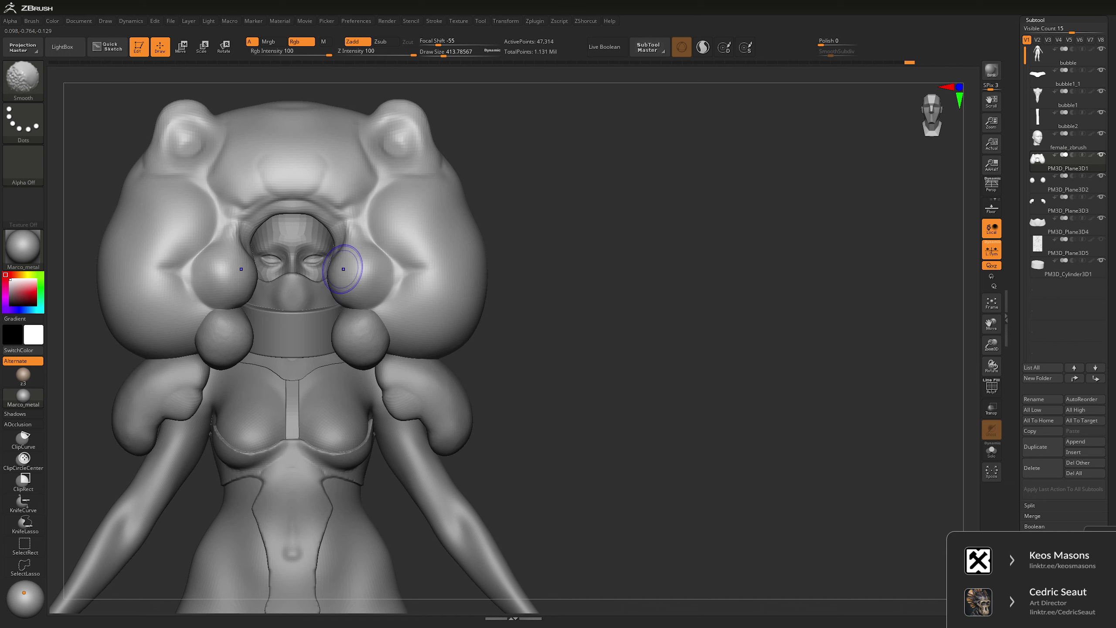
- Deepen the broad creases of the hair with DamStandard at Z Intensity 10 and a draw size of about 720
{"action": "right_click_drag", "start_coordinate": [574, 288], "coordinate": [553, 241], "text": "ctrl"}
{"action": "key", "text": "space"}
{"action": "left_click_drag", "start_coordinate": [435, 224], "coordinate": [461, 223]}
{"action": "left_click_drag", "start_coordinate": [412, 256], "coordinate": [407, 255]}
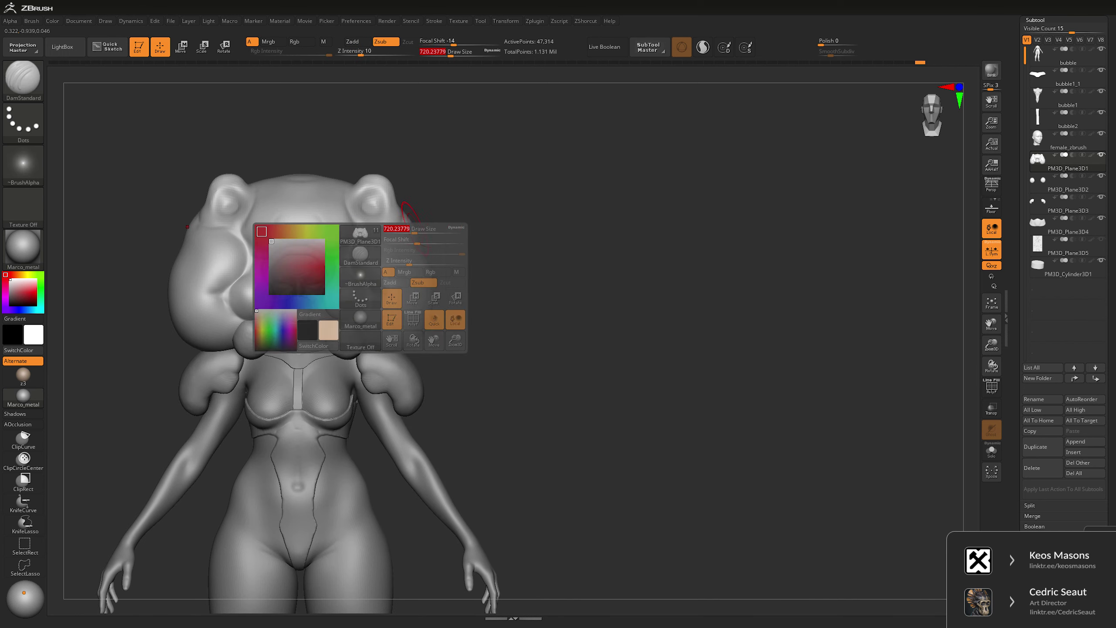
{"action": "right_click_drag", "start_coordinate": [374, 286], "coordinate": [548, 242]}
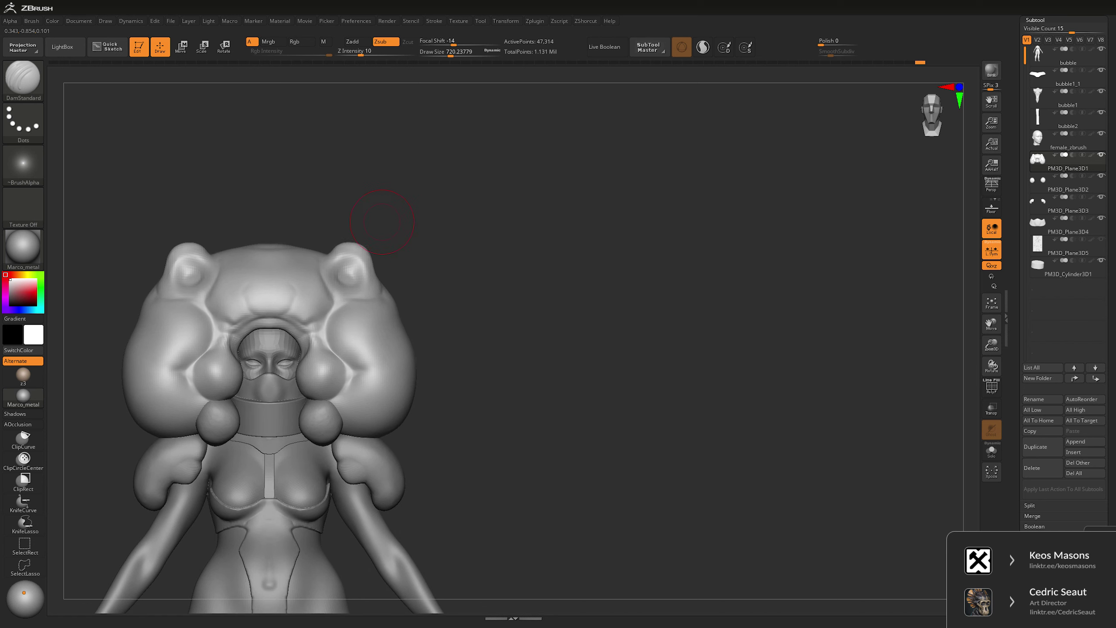
- Add volume to the rounded ear shapes on top of the hair with Inflat at Z Intensity 4 and a draw size of about 265
{"action": "key", "text": "space"}
{"action": "key", "text": "b"}
{"action": "key", "text": "i"}
{"action": "key", "text": "n"}
{"action": "left_click_drag", "start_coordinate": [387, 207], "coordinate": [394, 217]}
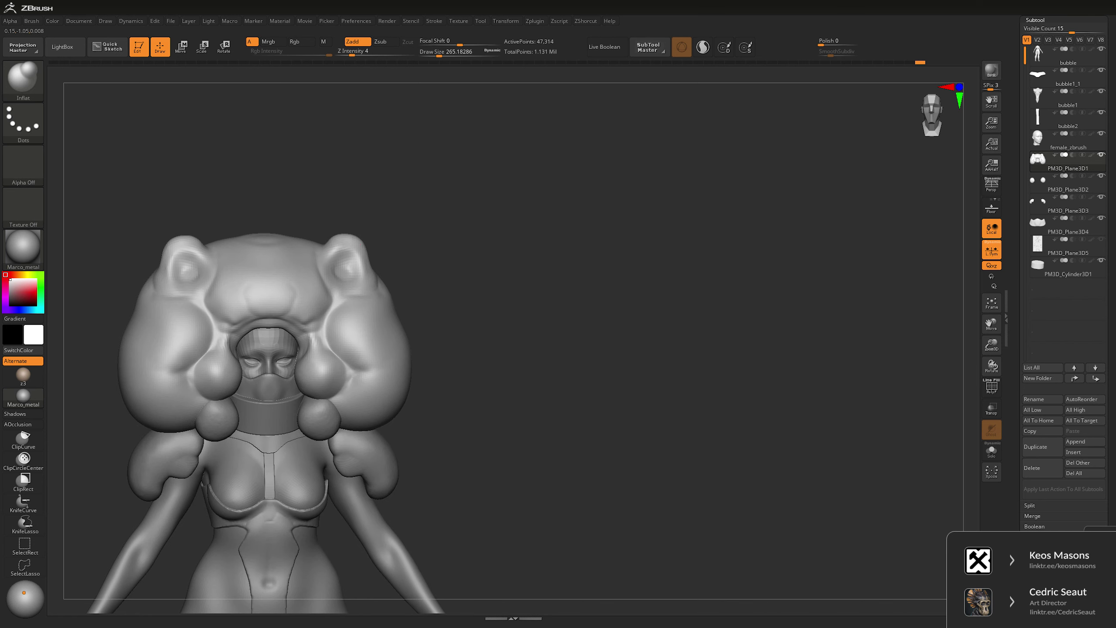
{"action": "key", "text": "space"}
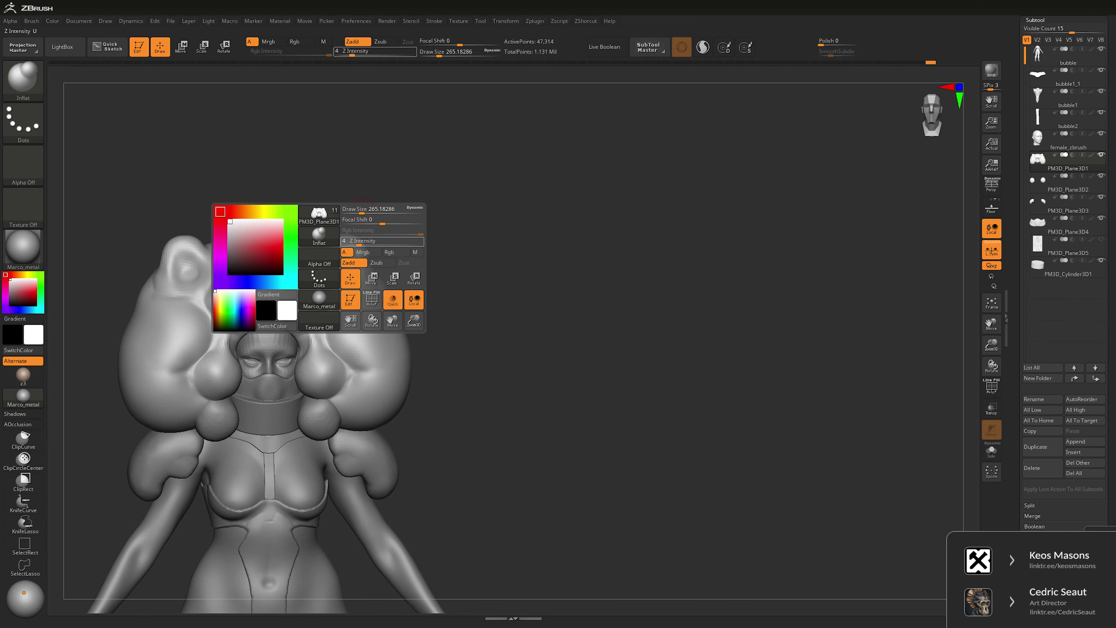
{"action": "left_click_drag", "start_coordinate": [347, 220], "coordinate": [353, 220]}
{"action": "mouse_move", "coordinate": [334, 263]}
{"action": "left_mouse_down"}
{"action": "mouse_move", "coordinate": [326, 244]}
{"action": "mouse_move", "coordinate": [368, 245]}
{"action": "left_mouse_up"}
- Undo the last stroke, refine the hair silhouette with Move at a draw size of about 595, and reduce the draw size to about 159
{"action": "key", "text": "b"}
{"action": "key", "text": "m"}
{"action": "key", "text": "v"}
{"action": "key", "text": "ctrl+z"}
{"action": "key", "text": "space"}
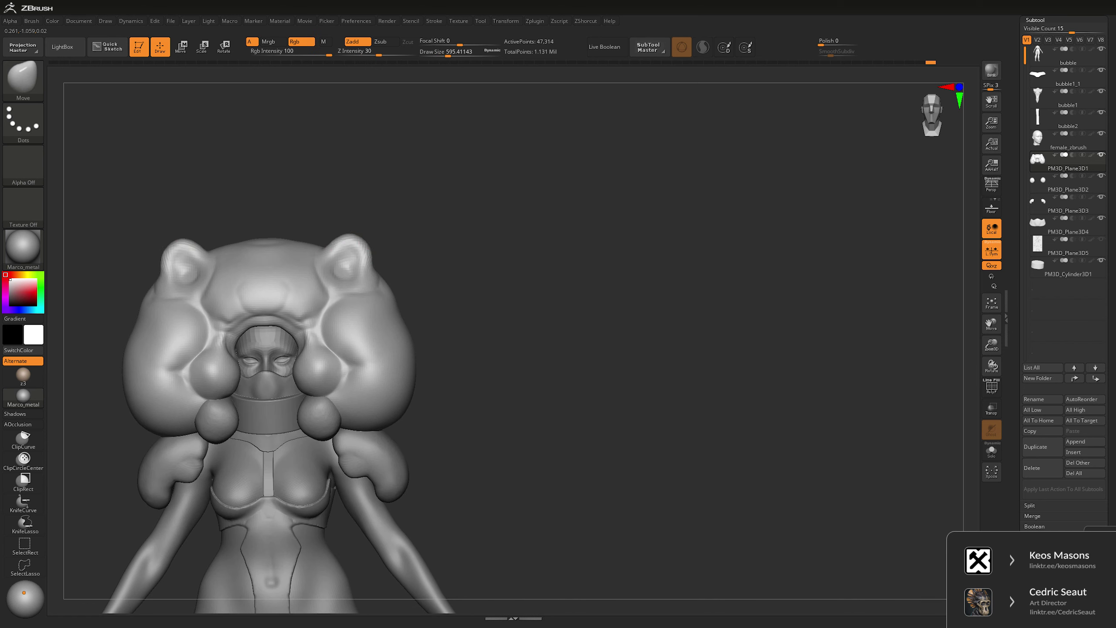
{"action": "mouse_move", "coordinate": [439, 229]}
{"action": "left_mouse_down"}
{"action": "mouse_move", "coordinate": [499, 211]}
{"action": "mouse_move", "coordinate": [527, 281]}
{"action": "mouse_move", "coordinate": [641, 308]}
{"action": "mouse_move", "coordinate": [615, 334]}
{"action": "mouse_move", "coordinate": [588, 305]}
{"action": "left_mouse_up"}
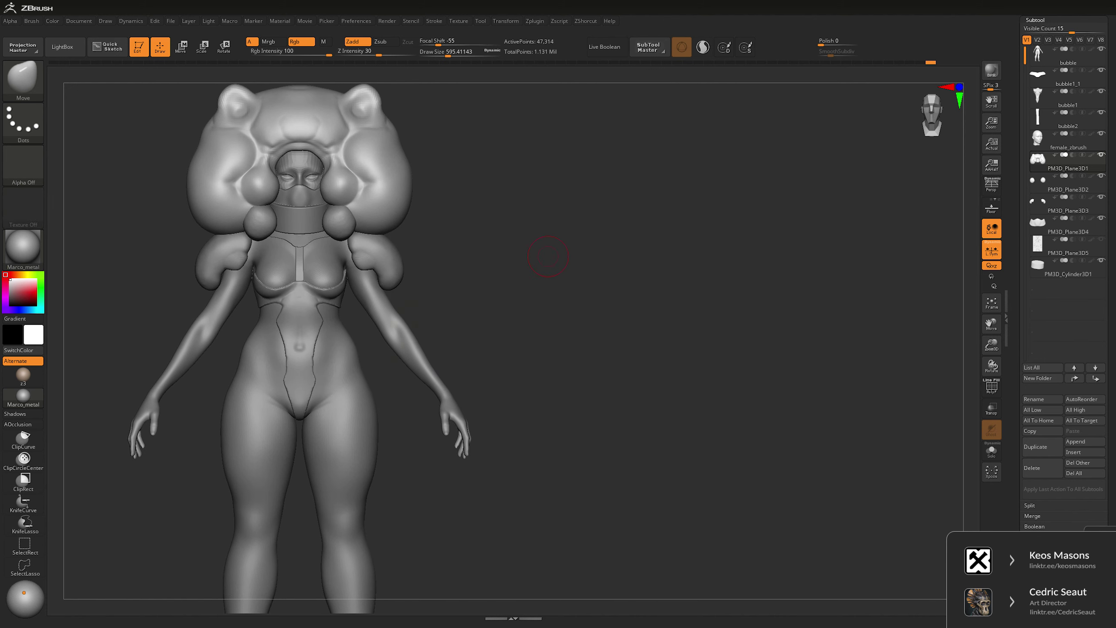
{"action": "key", "text": "space"}
{"action": "mouse_move", "coordinate": [527, 277]}
{"action": "left_mouse_down"}
{"action": "mouse_move", "coordinate": [506, 277]}
{"action": "mouse_move", "coordinate": [589, 241]}
{"action": "mouse_move", "coordinate": [556, 273]}
{"action": "left_mouse_up"}
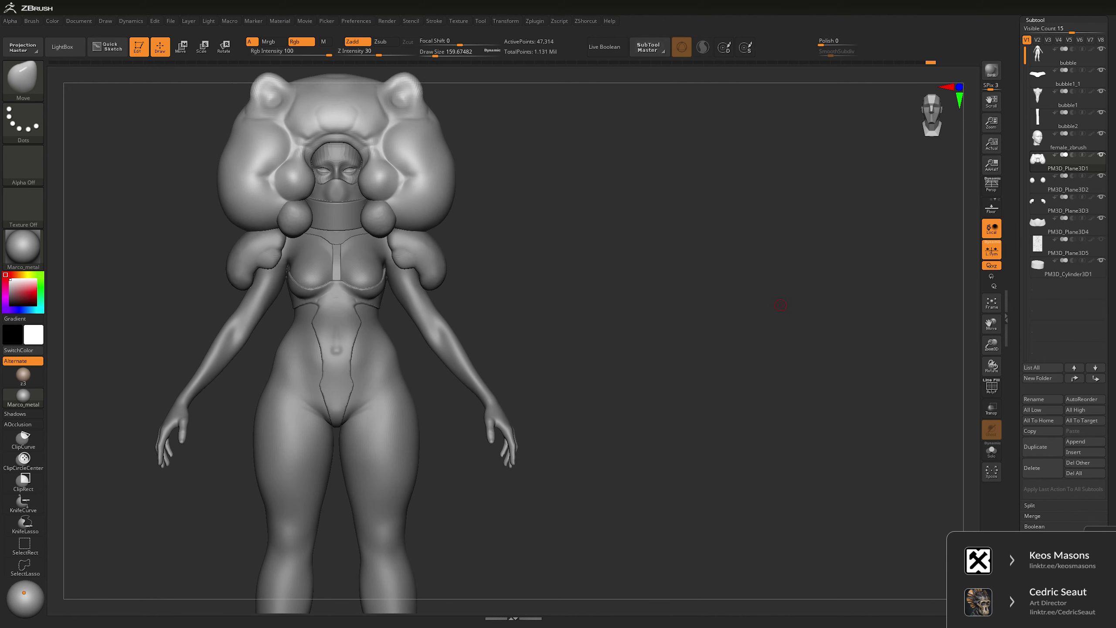
- Choose the CurveFlatSnap brush, select and isolate the body subtool, and duplicate it
{"action": "key", "text": "b"}
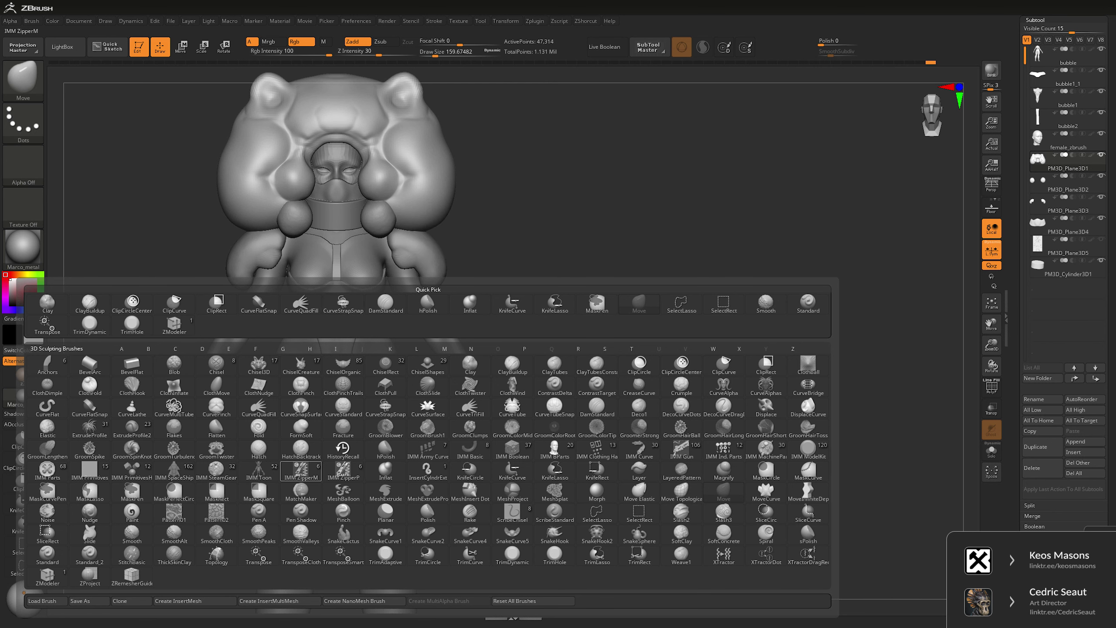
{"action": "left_click", "coordinate": [259, 303]}
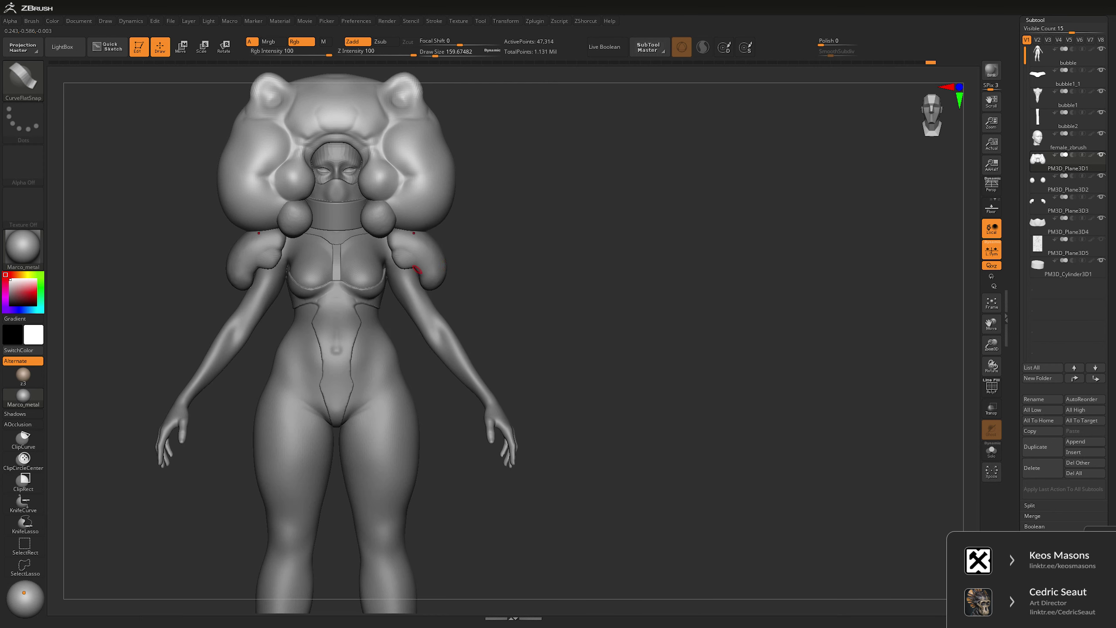
{"action": "left_click", "coordinate": [389, 344], "text": "alt"}
{"action": "key", "text": "ctrl+shift+s"}
{"action": "key", "text": "ctrl+shift+d"}
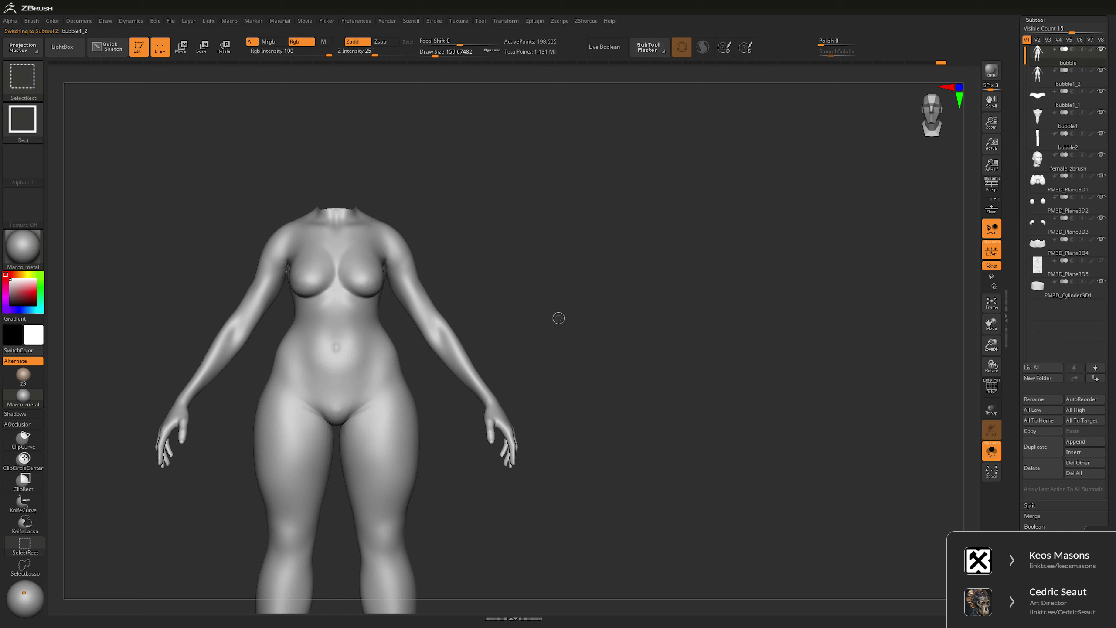
{"action": "key", "text": "shift+space"}
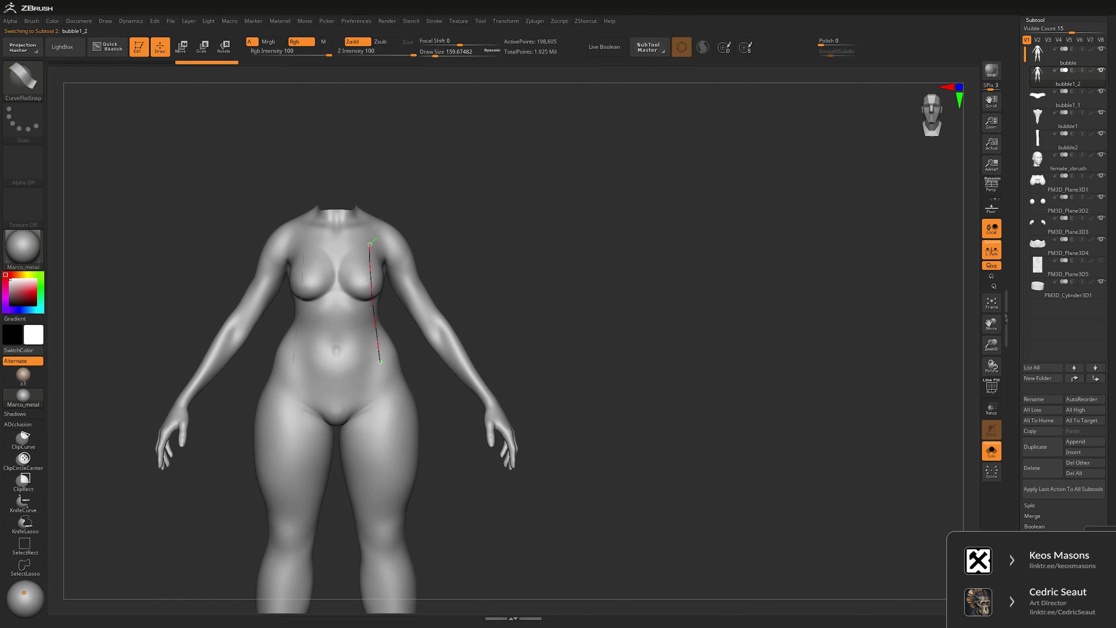
{"action": "key", "text": "space"}
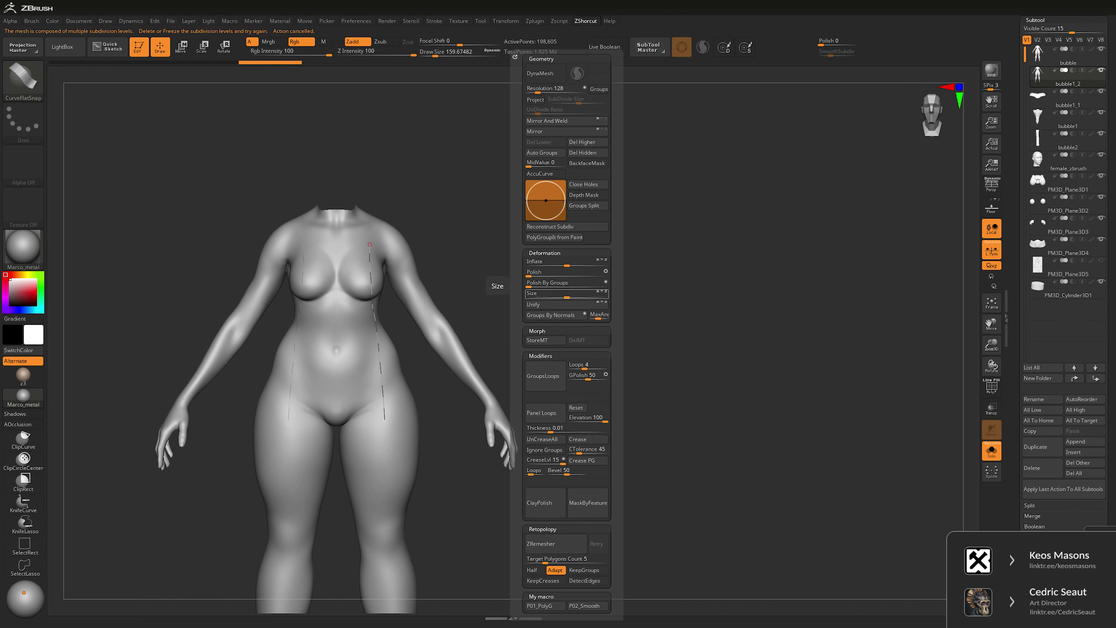
{"action": "left_click", "coordinate": [372, 303]}
{"action": "key", "text": "ctrl+z"}
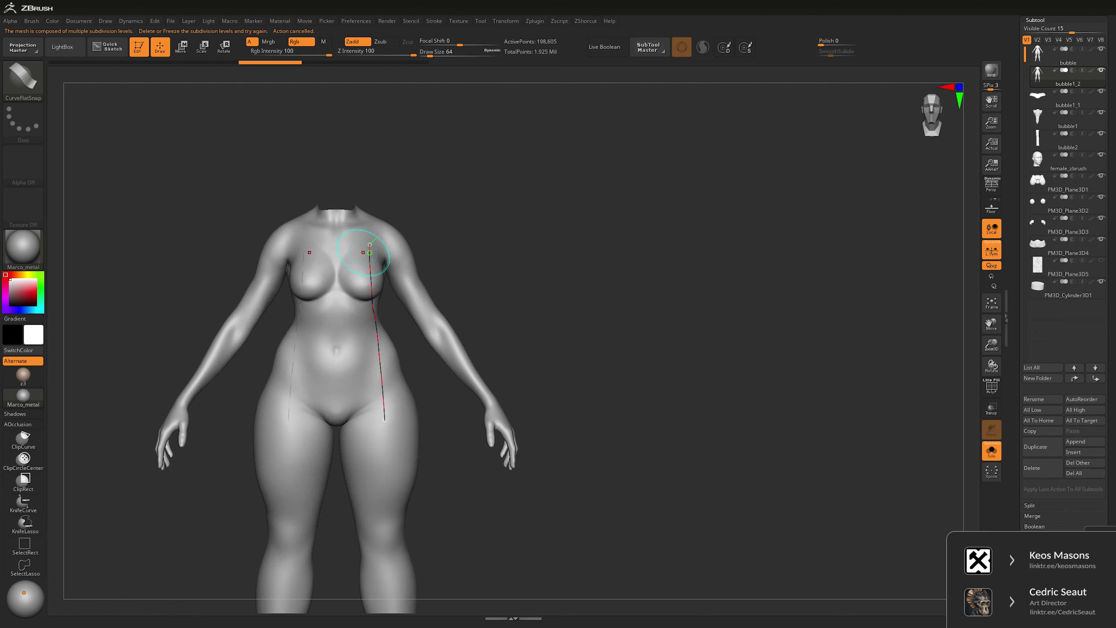
{"action": "key", "text": "ctrl+shift+z"}
{"action": "left_click_drag", "start_coordinate": [370, 338], "coordinate": [376, 414]}
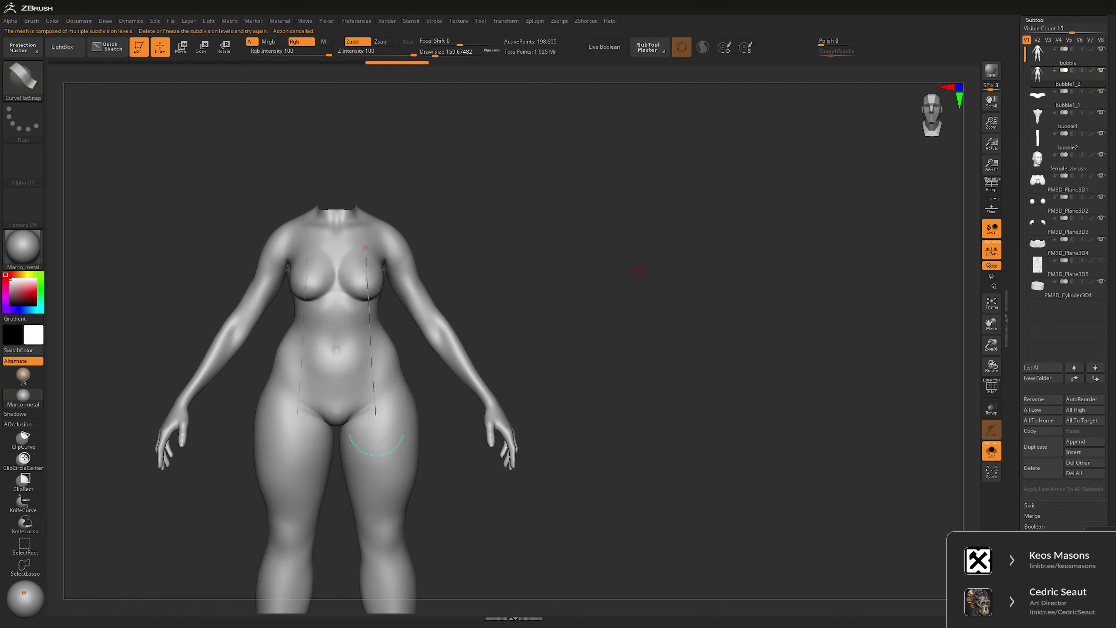
{"action": "key", "text": "ctrl+z"}
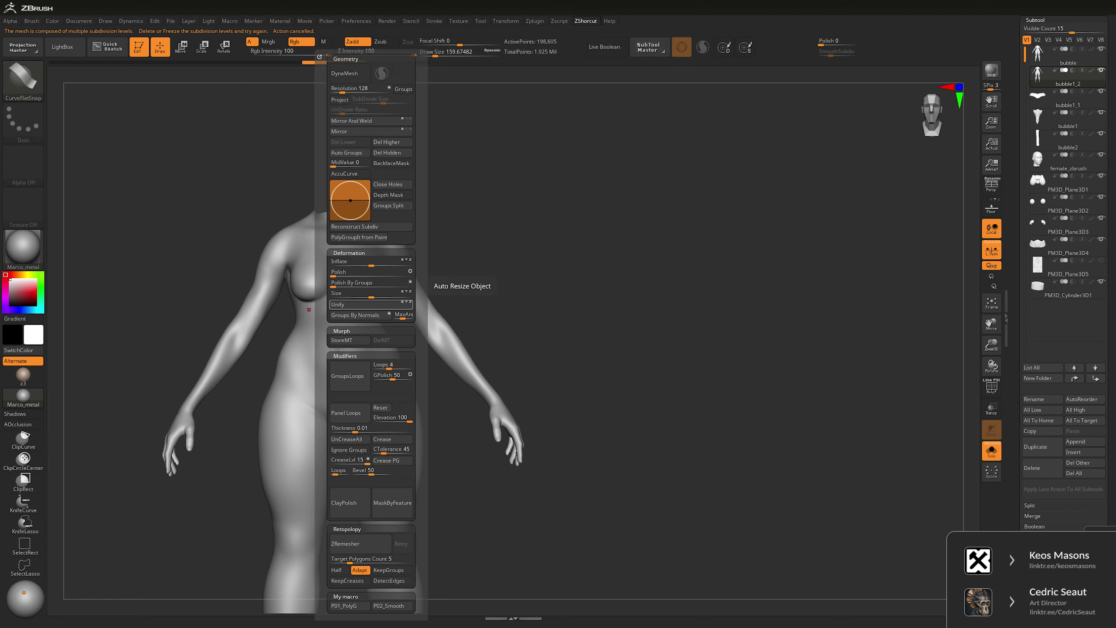
- Delete the body copy's higher subdivision levels and generate symmetrical CurveFlatSnap strips from below the breasts to the upper thighs
{"action": "key", "text": "ctrl+shift+z"}
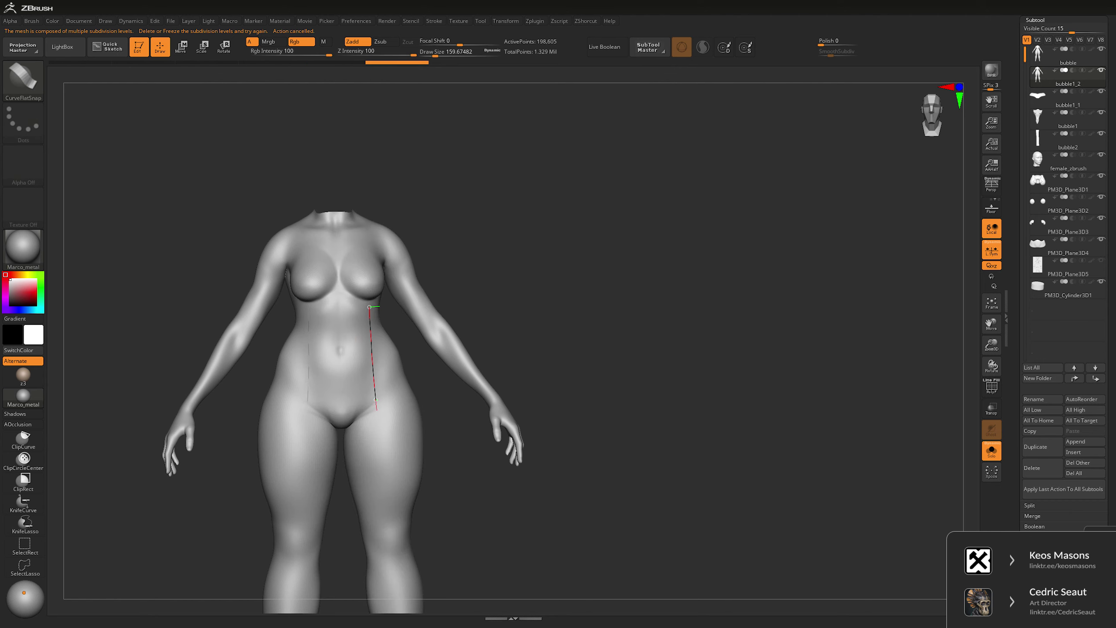
{"action": "left_click", "coordinate": [373, 352]}
{"action": "mouse_move", "coordinate": [615, 247]}
{"action": "left_mouse_down"}
{"action": "mouse_move", "coordinate": [643, 244]}
{"action": "mouse_move", "coordinate": [641, 267]}
{"action": "left_mouse_up"}
{"action": "key", "text": "ctrl"}
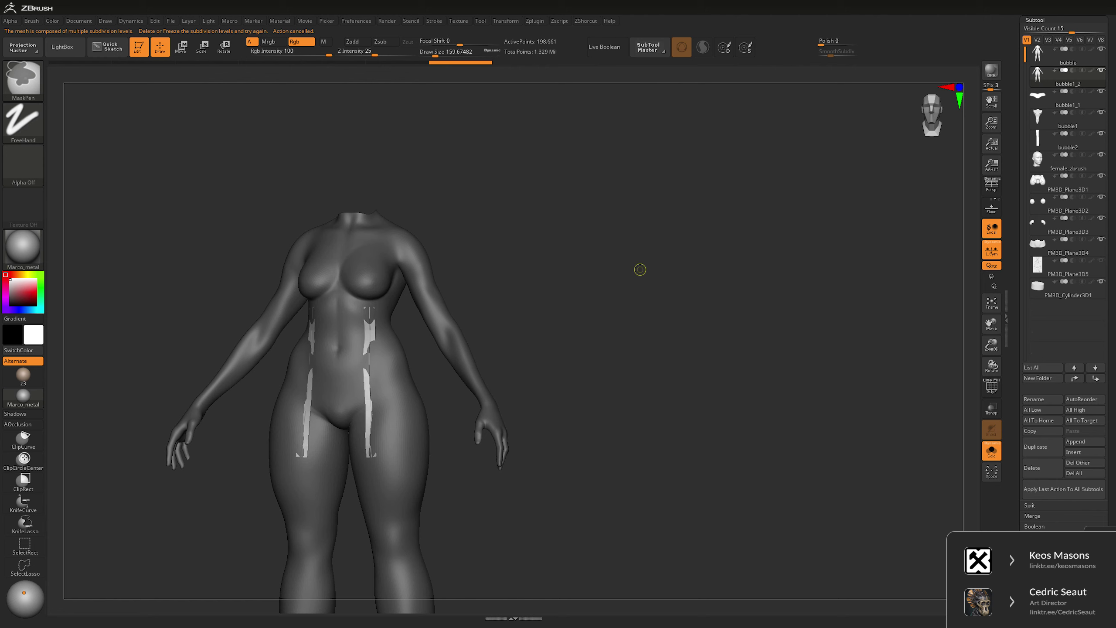
- Hide the masked body copy and delete the hidden geometry, keeping only the two strips
{"action": "left_click", "coordinate": [640, 269], "text": "ctrl"}
{"action": "key", "text": "ctrl+h"}
{"action": "key", "text": "shift+g"}
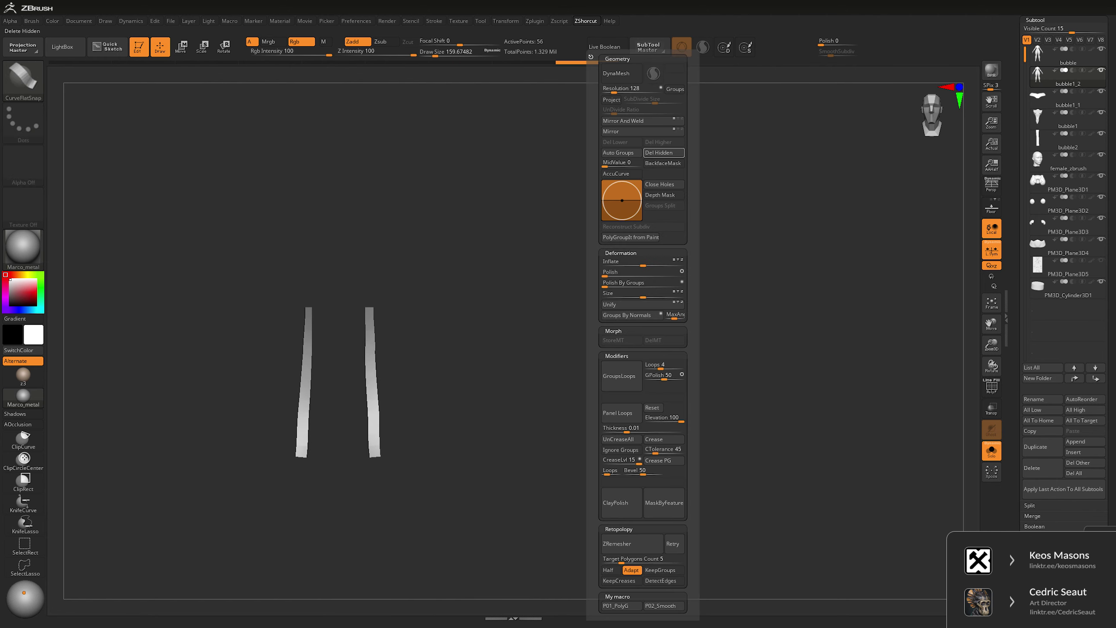
{"action": "left_click", "coordinate": [663, 152]}
- Move the two strips up the front of the torso to span from collarbone to hips, with the full character shown
{"action": "key", "text": "w"}
{"action": "left_click_drag", "start_coordinate": [640, 267], "coordinate": [484, 270]}
{"action": "mouse_move", "coordinate": [485, 413]}
{"action": "left_mouse_down", "text": "alt"}
{"action": "mouse_move", "coordinate": [466, 354]}
{"action": "mouse_move", "coordinate": [184, 345]}
{"action": "mouse_move", "coordinate": [110, 378]}
{"action": "mouse_move", "coordinate": [79, 370]}
{"action": "mouse_move", "coordinate": [89, 365]}
{"action": "left_mouse_up", "text": "alt"}
{"action": "key", "text": "q"}
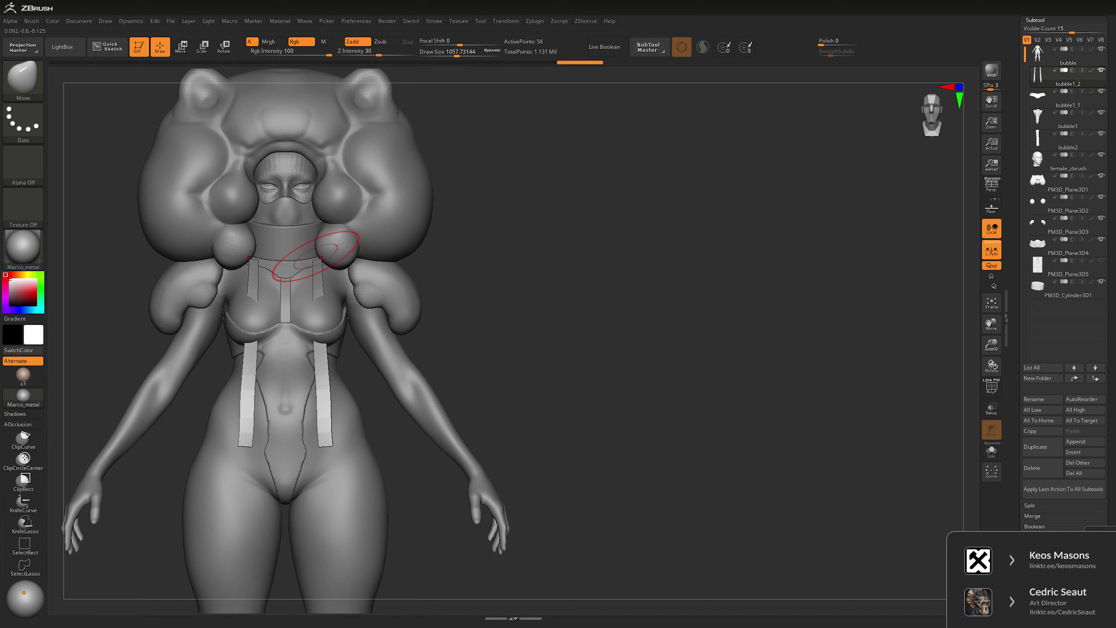
- Mask the lower part of the strips and rotate their upper ends back toward the chest with transparency on
{"action": "left_click_drag", "start_coordinate": [439, 207], "coordinate": [527, 242]}
{"action": "mouse_move", "coordinate": [336, 247]}
{"action": "left_mouse_down", "text": "ctrl"}
{"action": "mouse_move", "coordinate": [319, 281]}
{"action": "mouse_move", "coordinate": [361, 312]}
{"action": "left_mouse_up", "text": "ctrl"}
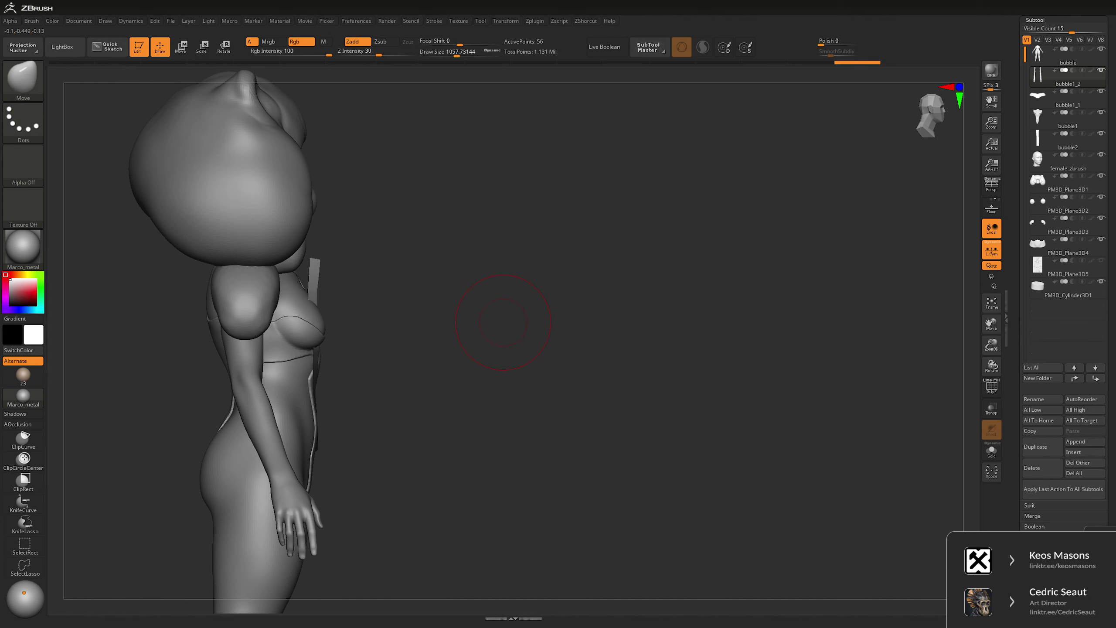
{"action": "key", "text": "ctrl+shift+t"}
{"action": "key", "text": "w"}
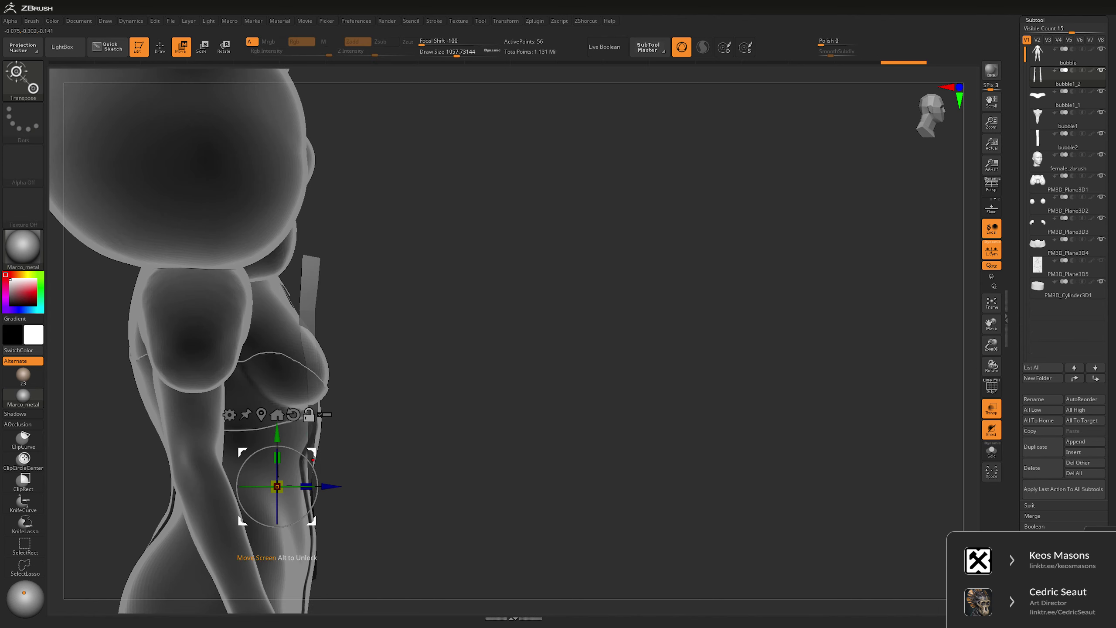
{"action": "left_click", "coordinate": [312, 352]}
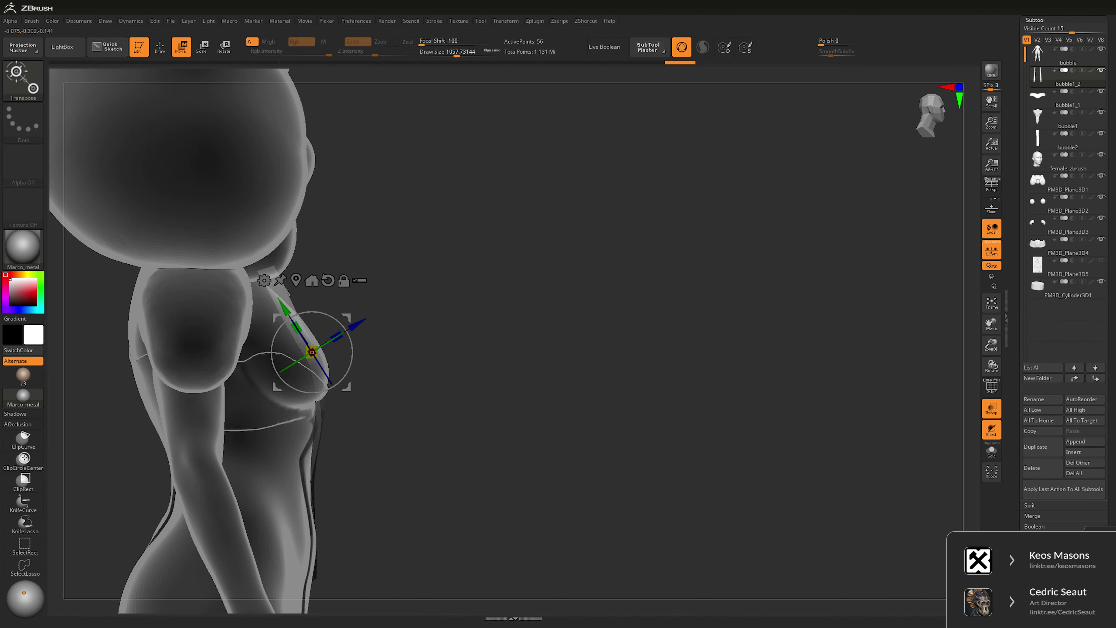
{"action": "key", "text": "f"}
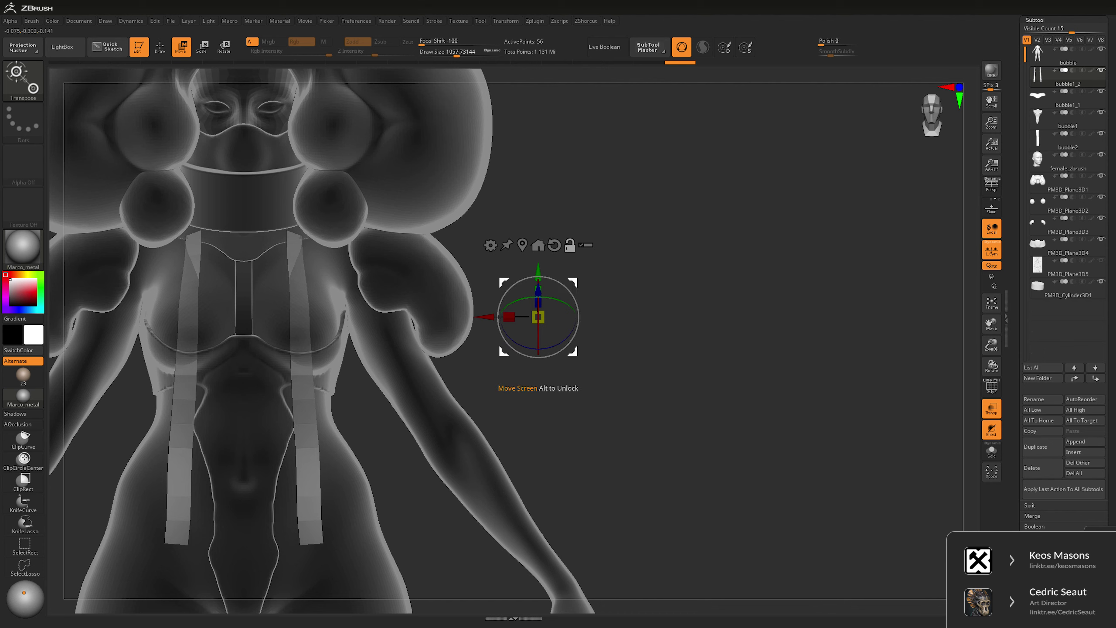
{"action": "left_click_drag", "start_coordinate": [539, 316], "coordinate": [298, 244], "text": "alt"}
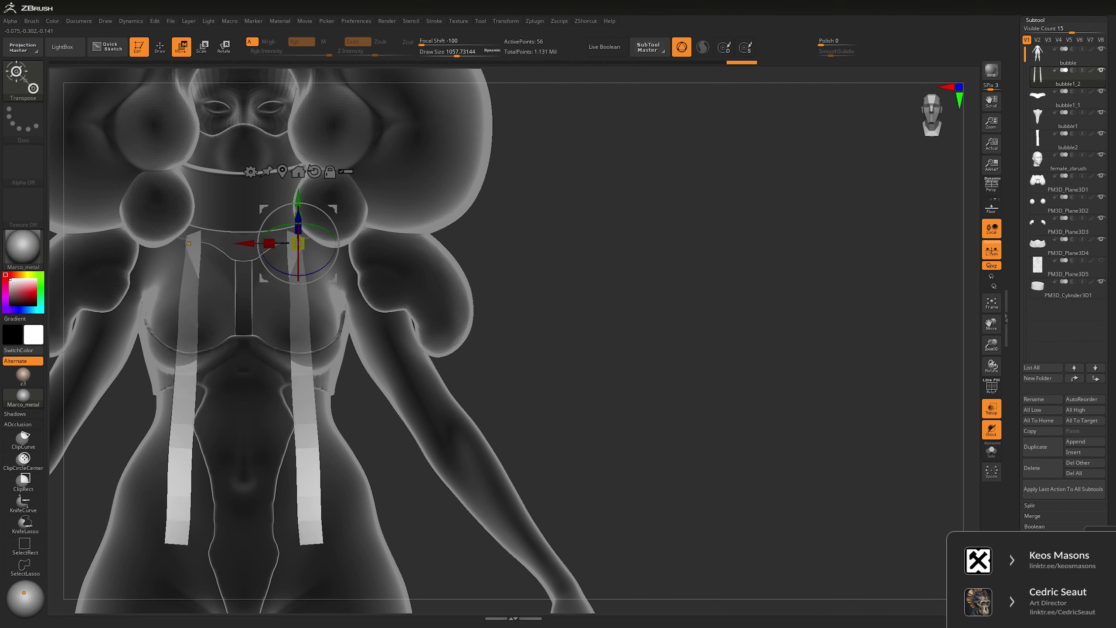
{"action": "key", "text": "q"}
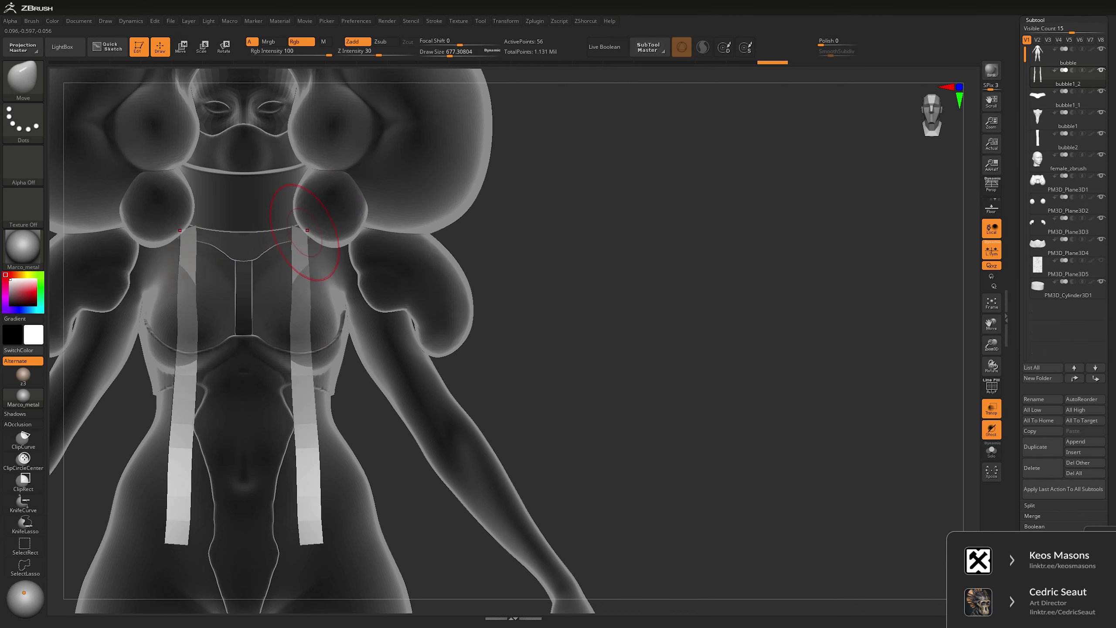
- Bend the straps around the chest with Move at a draw size of about 537
{"action": "mouse_move", "coordinate": [365, 235]}
{"action": "right_mouse_down"}
{"action": "mouse_move", "coordinate": [272, 347]}
{"action": "mouse_move", "coordinate": [290, 348]}
{"action": "right_mouse_up"}
{"action": "key", "text": "space"}
{"action": "left_click_drag", "start_coordinate": [264, 316], "coordinate": [270, 314]}
{"action": "right_click_drag", "start_coordinate": [622, 273], "coordinate": [549, 279], "text": "shift"}
{"action": "mouse_move", "coordinate": [352, 334]}
{"action": "right_mouse_down", "text": "ctrl"}
{"action": "mouse_move", "coordinate": [349, 307]}
{"action": "mouse_move", "coordinate": [517, 289]}
{"action": "right_mouse_up", "text": "ctrl"}
{"action": "key", "text": "space"}
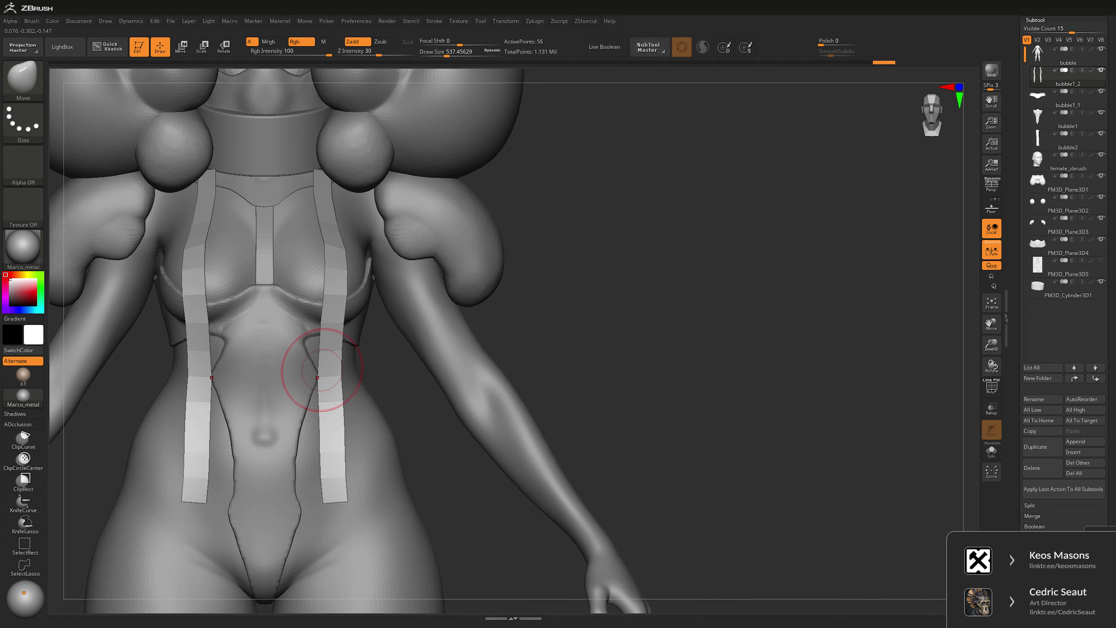
- Smooth out the straps' line at the waist with Move, using a draw size of about 1166
{"action": "key", "text": "space"}
{"action": "left_click_drag", "start_coordinate": [327, 349], "coordinate": [331, 321]}
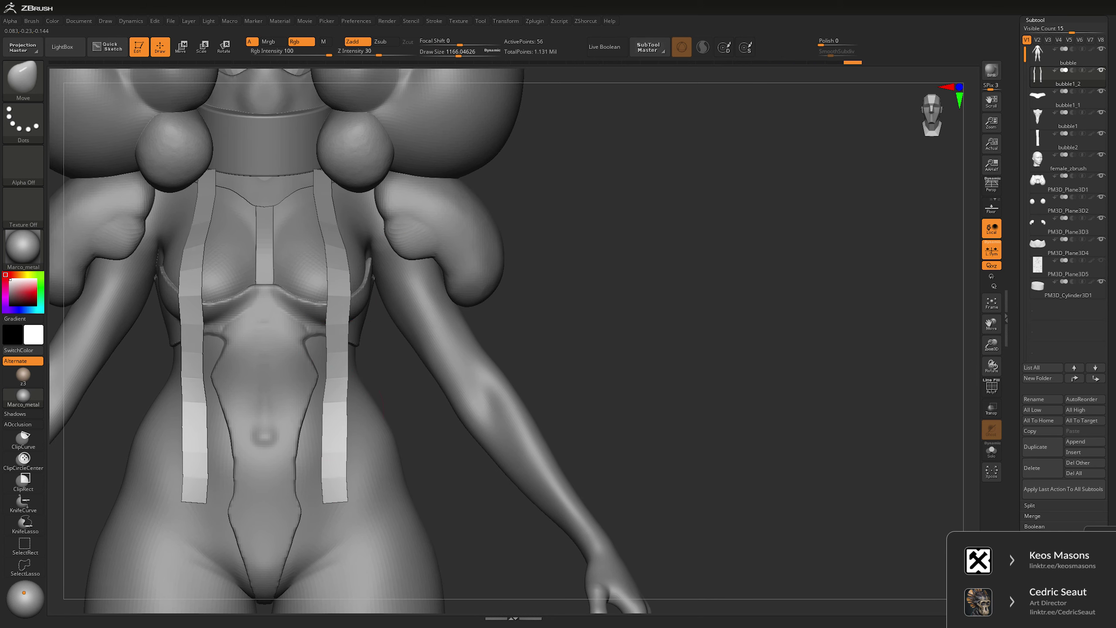
{"action": "right_click_drag", "start_coordinate": [475, 308], "coordinate": [585, 317]}
- Pull the straps' upper ends inward with Move at a draw size of about 381 under transparency, and raise the draw size to about 881
{"action": "key", "text": "ctrl+shift+t"}
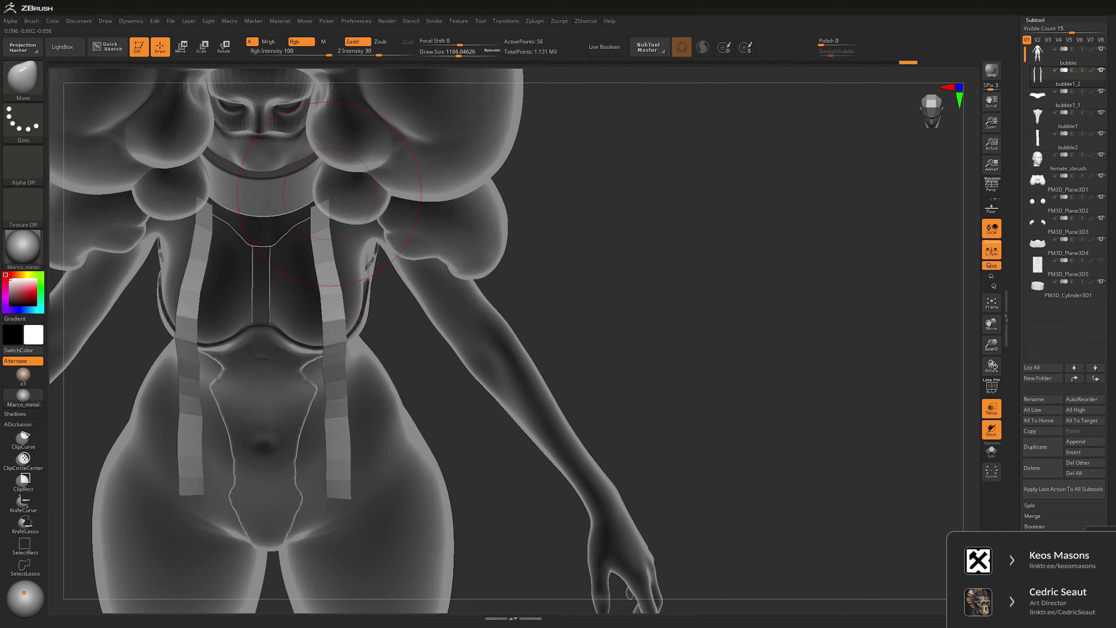
{"action": "key", "text": "space"}
{"action": "left_click_drag", "start_coordinate": [351, 194], "coordinate": [321, 192]}
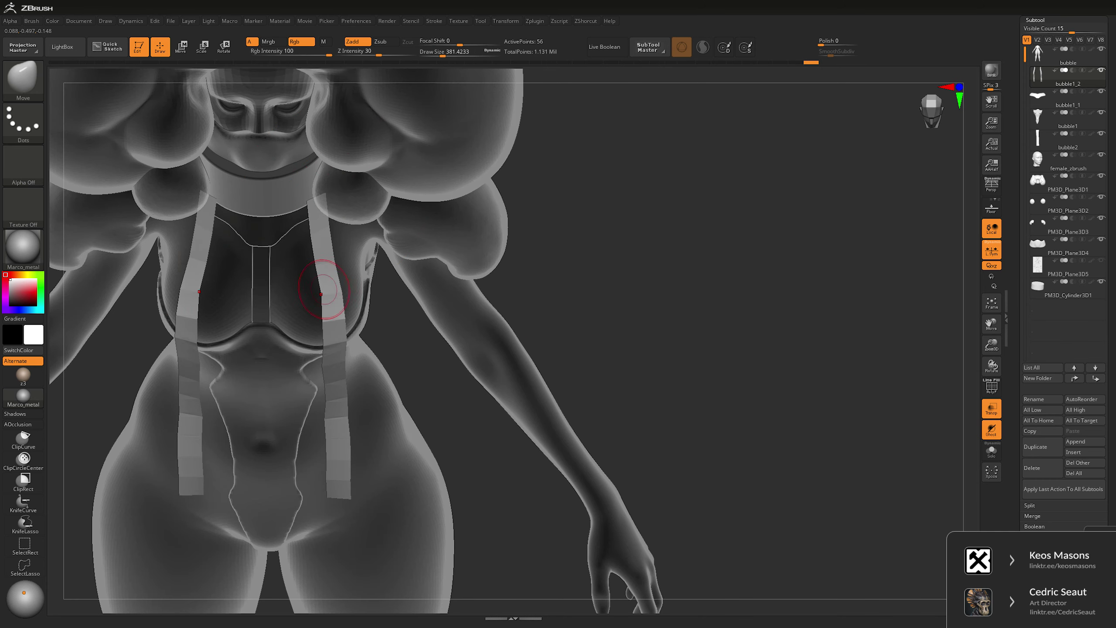
{"action": "mouse_move", "coordinate": [322, 294]}
{"action": "right_mouse_down"}
{"action": "mouse_move", "coordinate": [321, 376]}
{"action": "mouse_move", "coordinate": [381, 251]}
{"action": "right_mouse_up"}
{"action": "key", "text": "space"}
{"action": "left_click_drag", "start_coordinate": [384, 220], "coordinate": [433, 220]}
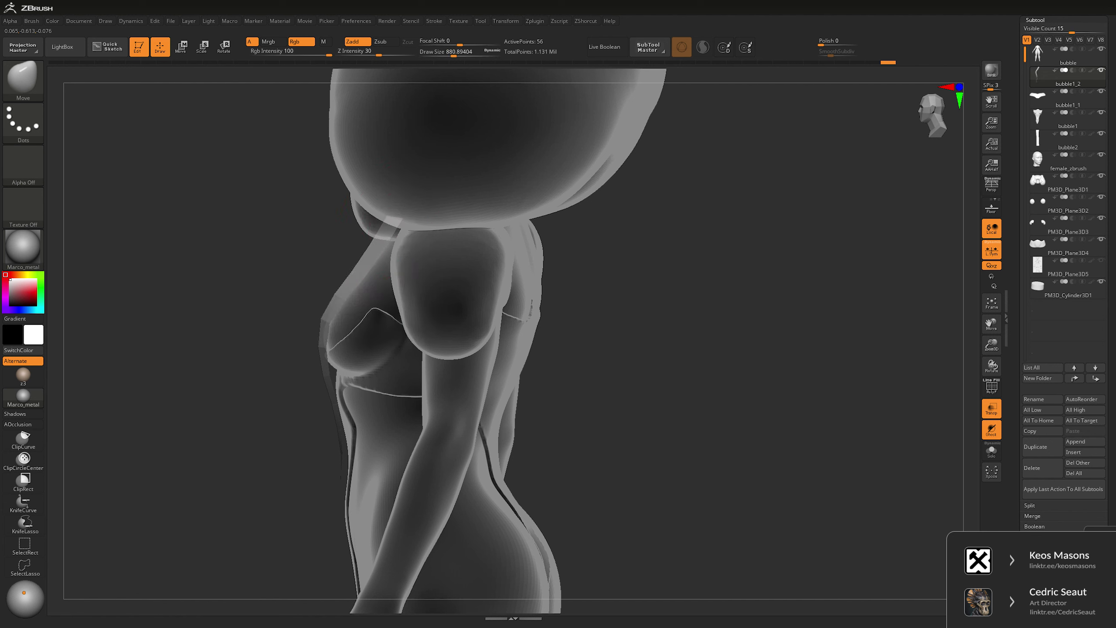
- Set the Move brush's draw size to about 500 and fit the front strap to the torso's side profile
{"action": "key", "text": "space"}
{"action": "left_click_drag", "start_coordinate": [390, 272], "coordinate": [353, 272]}
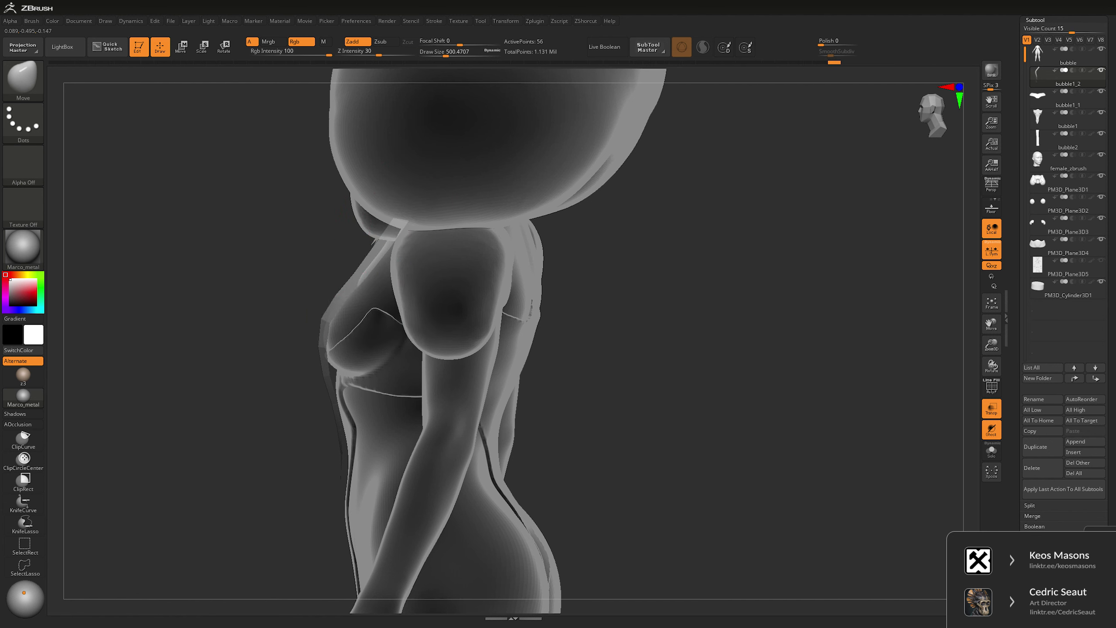
{"action": "right_click_drag", "start_coordinate": [332, 394], "coordinate": [357, 277], "text": "alt"}
{"action": "key", "text": "space"}
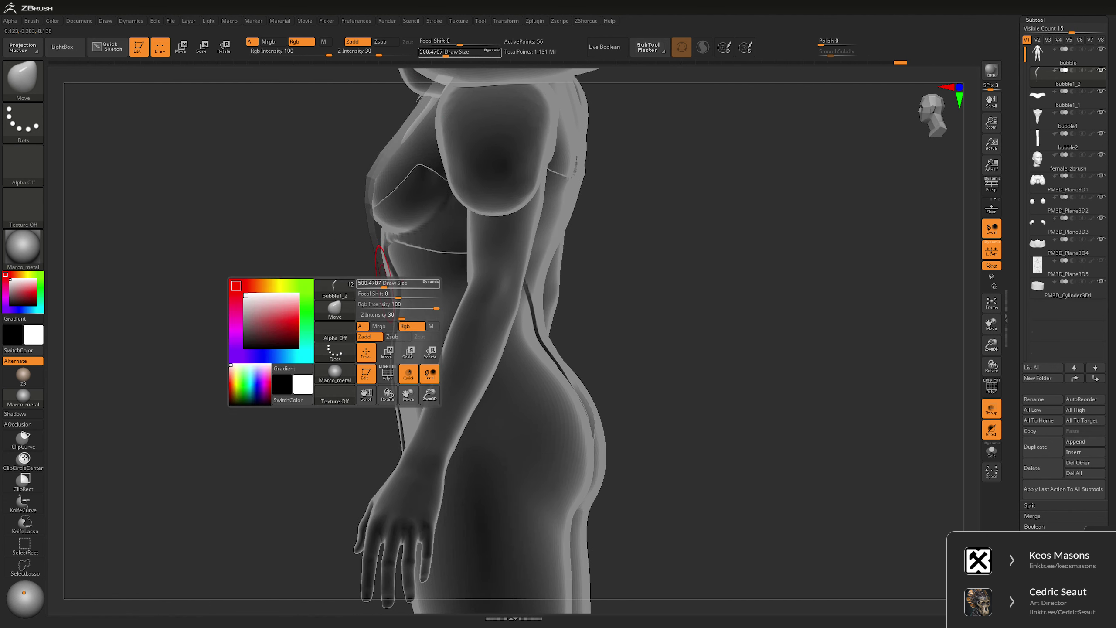
{"action": "left_click_drag", "start_coordinate": [357, 276], "coordinate": [417, 277]}
{"action": "key", "text": "shift+t"}
{"action": "right_click_drag", "start_coordinate": [367, 308], "coordinate": [358, 176]}
{"action": "key", "text": "space"}
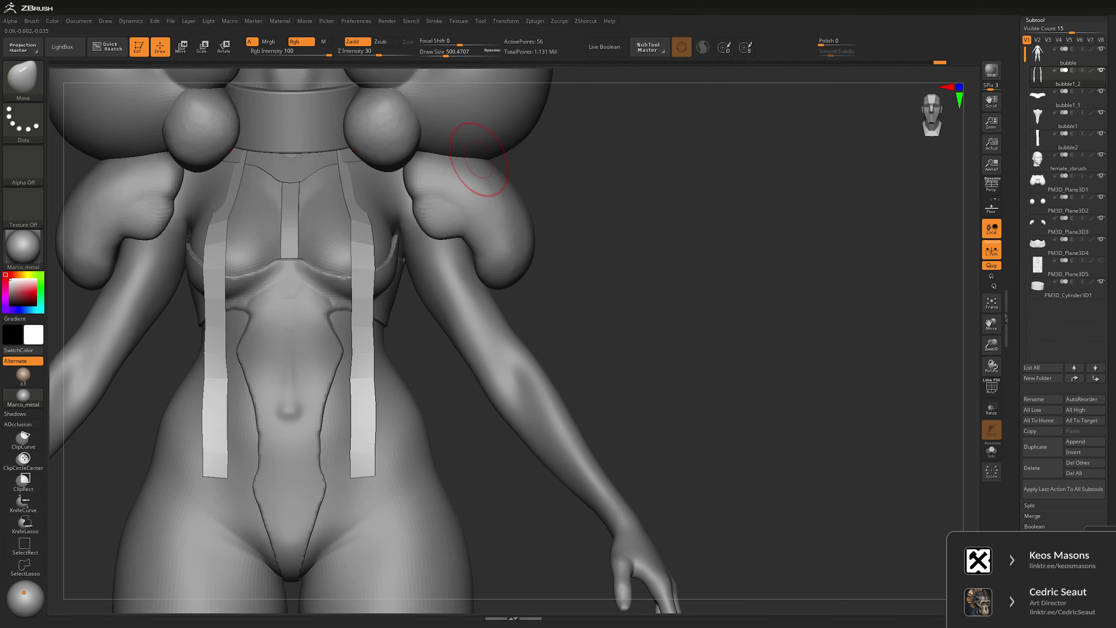
- Mask the straps with a lasso stroke, shift their unmasked upper ends with the gizmo, and clear the mask
{"action": "left_click_drag", "start_coordinate": [386, 193], "coordinate": [389, 222], "text": "ctrl"}
{"action": "left_click", "coordinate": [23, 123]}
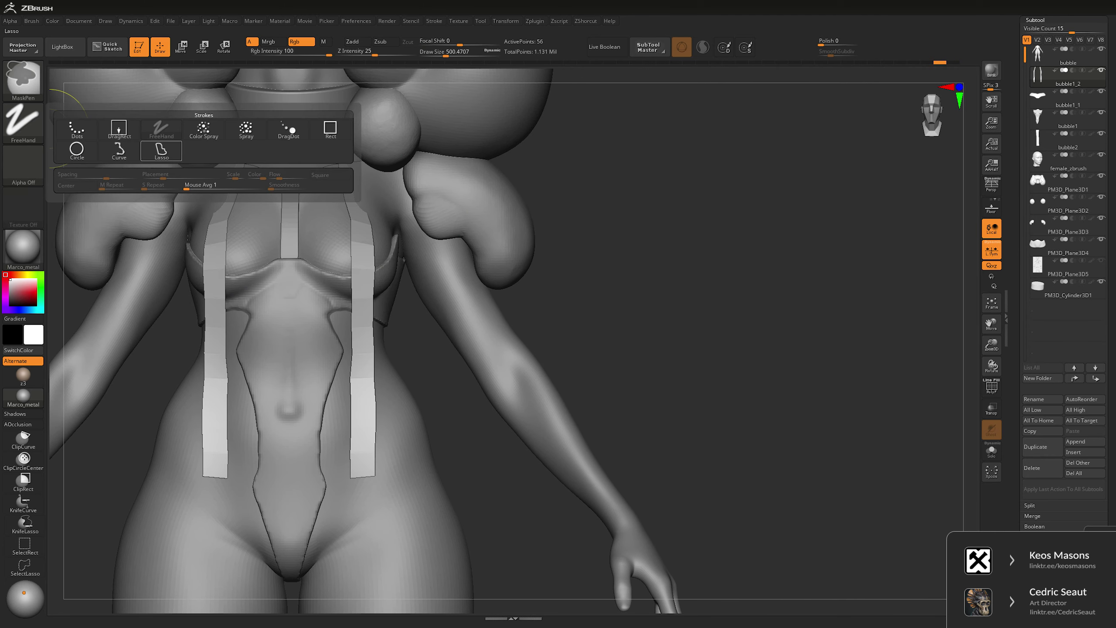
{"action": "left_click", "coordinate": [132, 149]}
{"action": "mouse_move", "coordinate": [382, 90]}
{"action": "left_mouse_down", "text": "ctrl"}
{"action": "mouse_move", "coordinate": [303, 141]}
{"action": "mouse_move", "coordinate": [389, 220]}
{"action": "left_mouse_up", "text": "ctrl"}
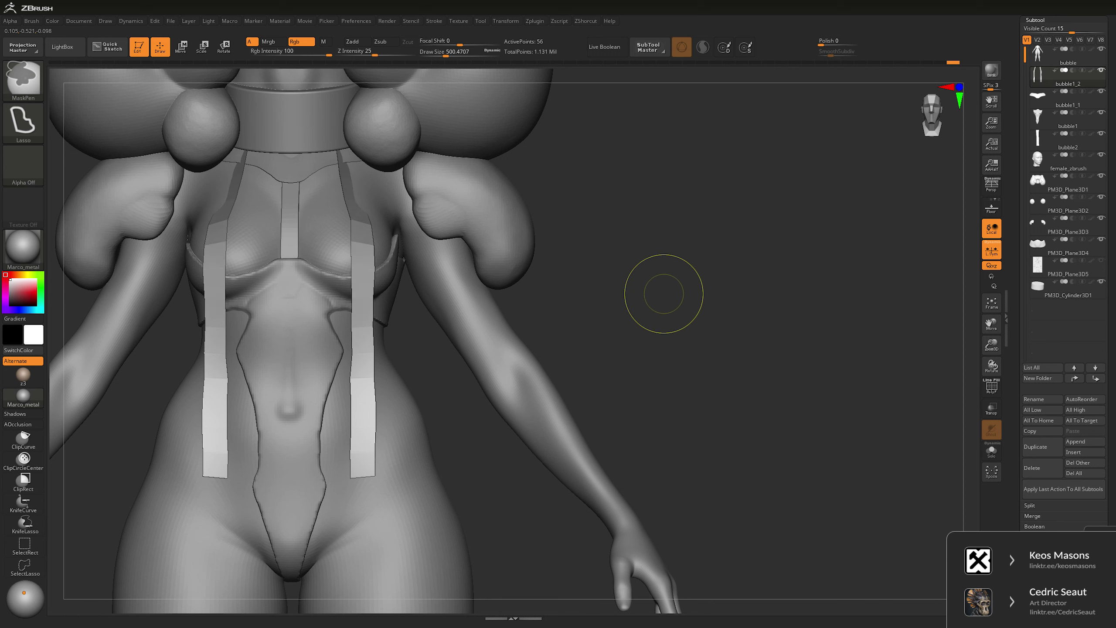
{"action": "key", "text": "w"}
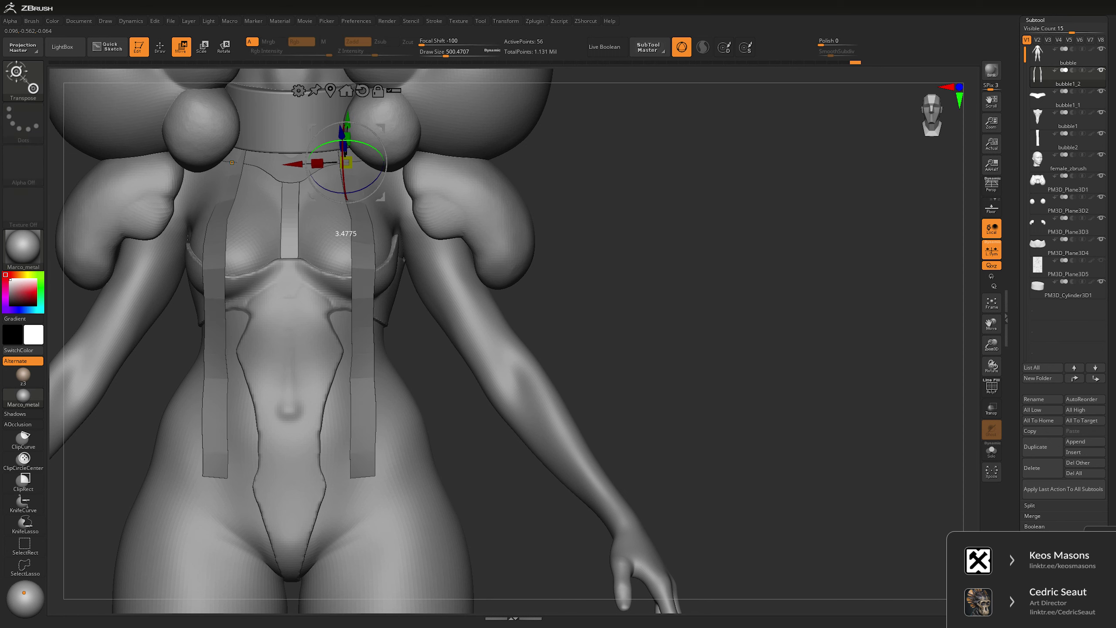
{"action": "left_click_drag", "start_coordinate": [345, 148], "coordinate": [342, 150]}
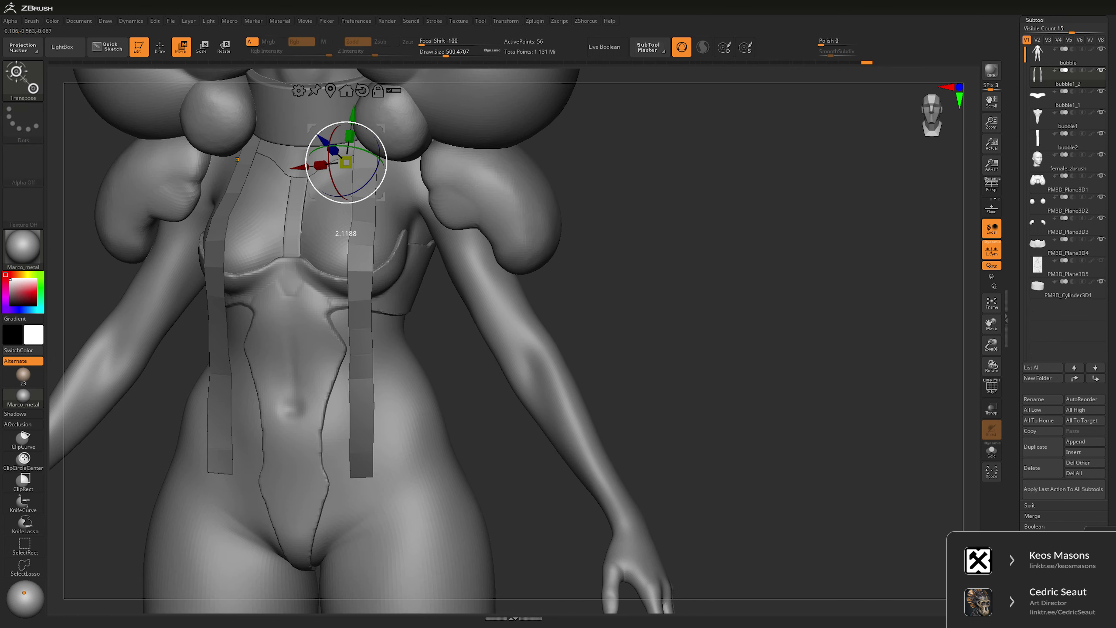
{"action": "key", "text": "ctrl+shift+a"}
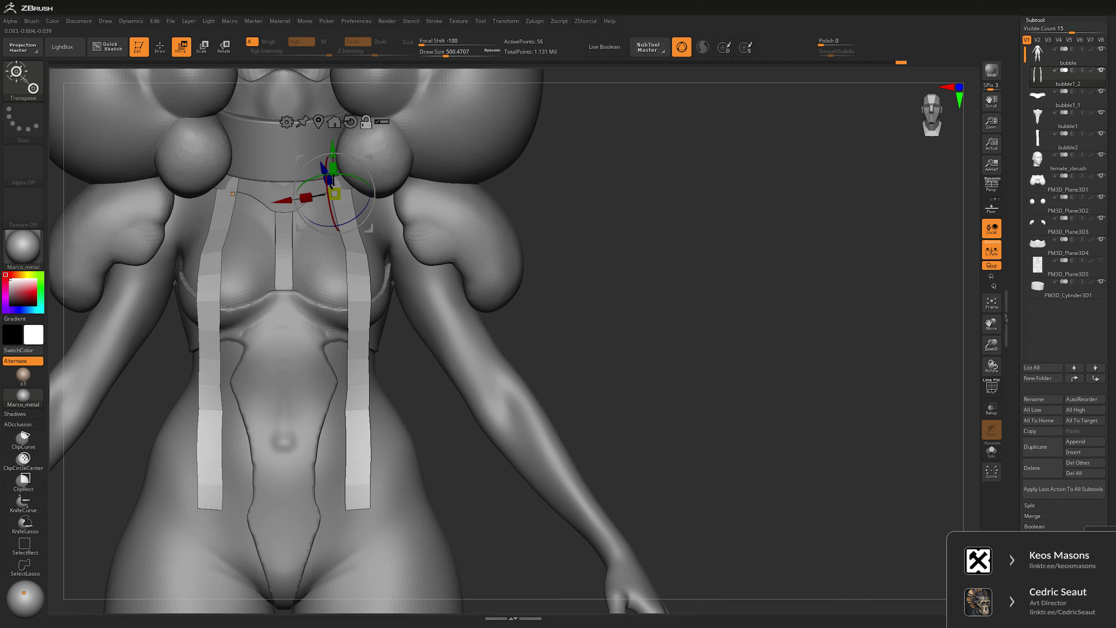
- Use the Move brush at a draw size of about 465 to shape the upper straps over the chest up to the collar
{"action": "key", "text": "b"}
{"action": "key", "text": "m"}
{"action": "key", "text": "v"}
{"action": "key", "text": "q"}
{"action": "key", "text": "space"}
{"action": "mouse_move", "coordinate": [367, 205]}
{"action": "left_mouse_down"}
{"action": "mouse_move", "coordinate": [396, 205]}
{"action": "mouse_move", "coordinate": [345, 220]}
{"action": "left_mouse_up"}
{"action": "key", "text": "space"}
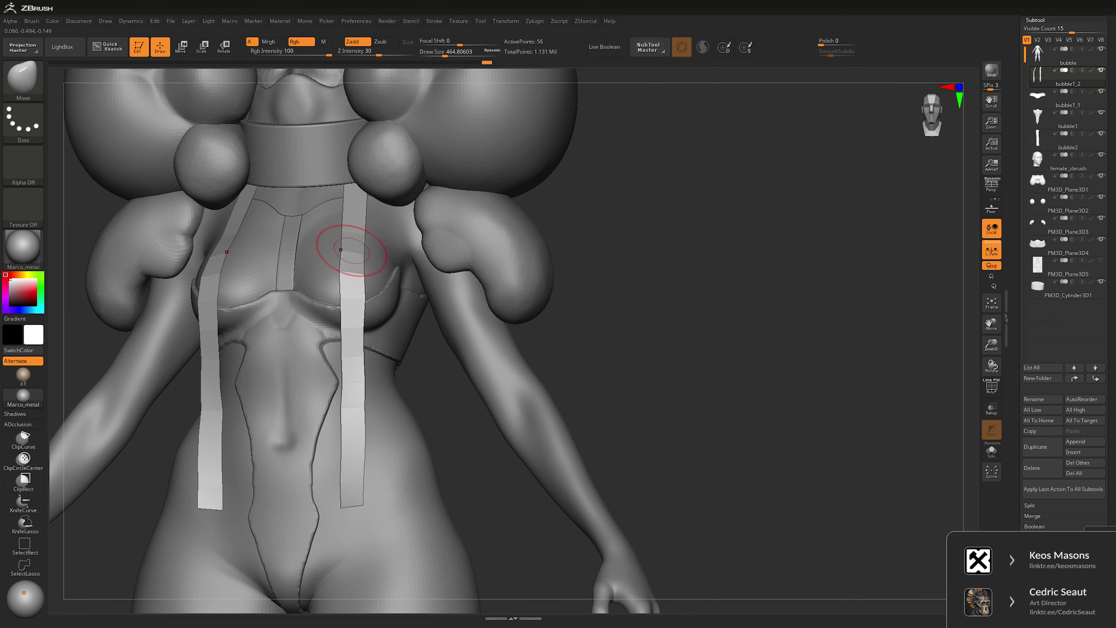
{"action": "right_click_drag", "start_coordinate": [368, 180], "coordinate": [367, 275]}
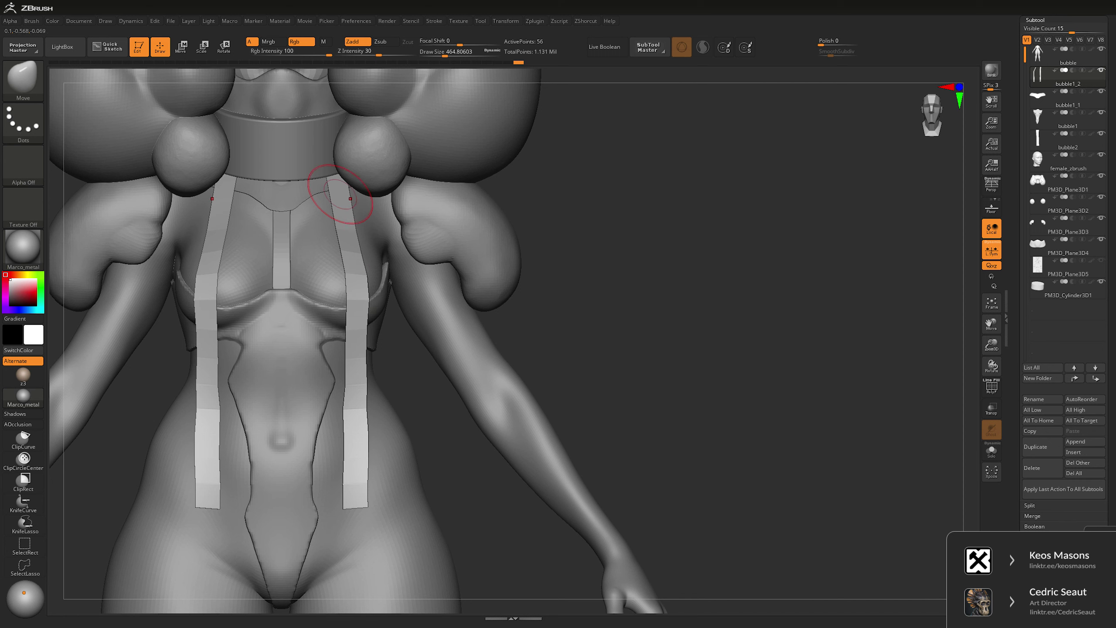
{"action": "right_click_drag", "start_coordinate": [574, 259], "coordinate": [646, 275]}
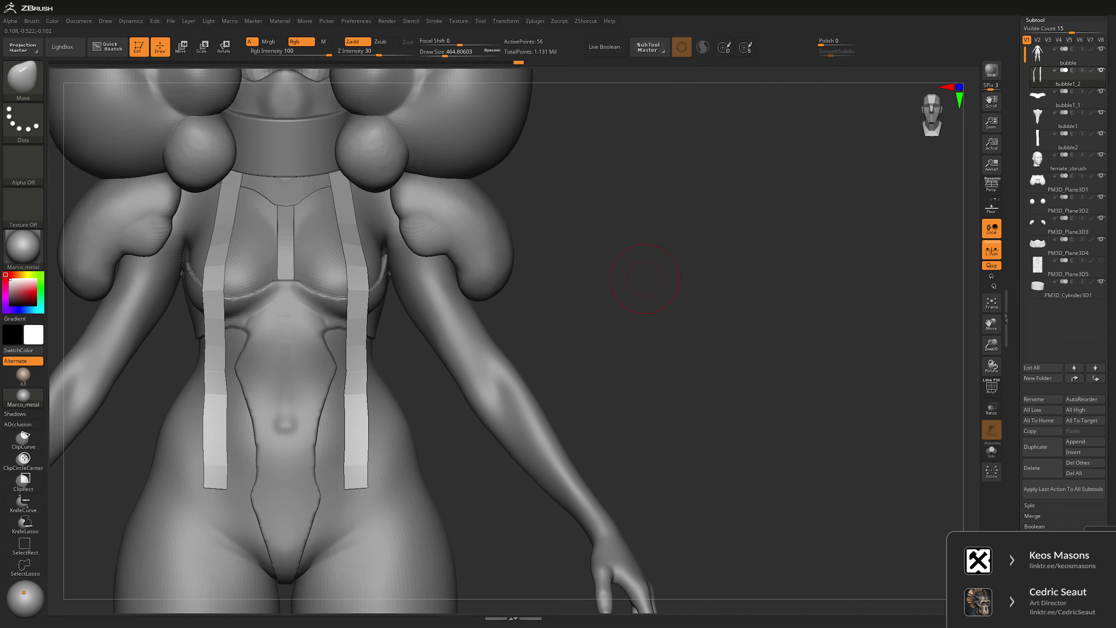
- Turn on the polyframe display to show the straps' wireframe
{"action": "key", "text": "w"}
{"action": "key", "text": "shift+f"}
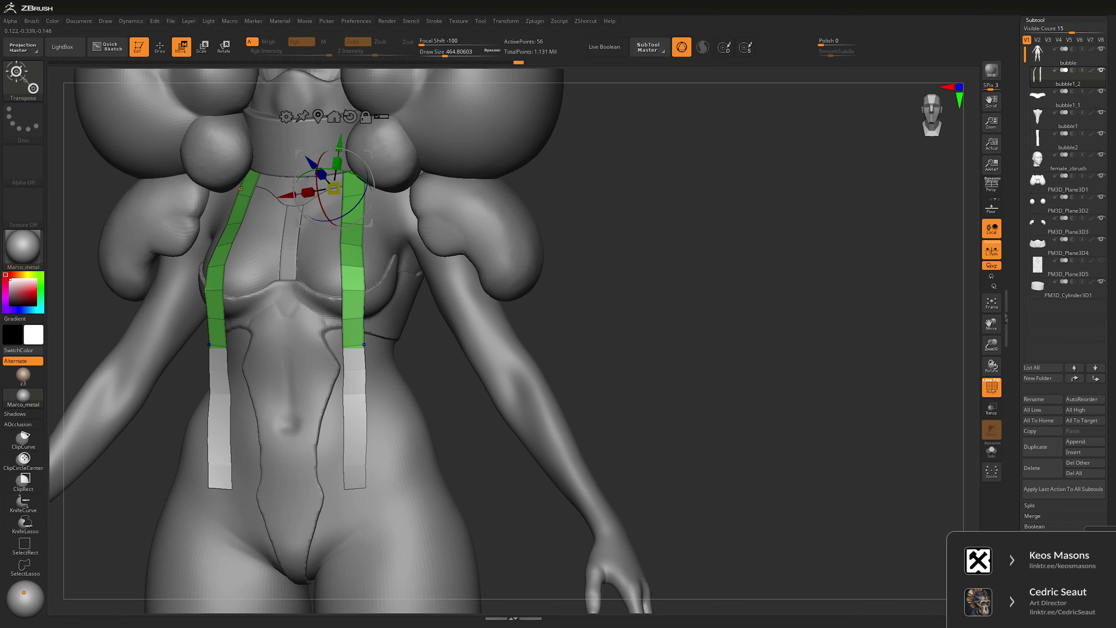
{"action": "mouse_move", "coordinate": [637, 246]}
{"action": "right_mouse_down"}
{"action": "mouse_move", "coordinate": [677, 260]}
{"action": "mouse_move", "coordinate": [651, 266]}
{"action": "right_mouse_up"}
{"action": "key", "text": "q"}
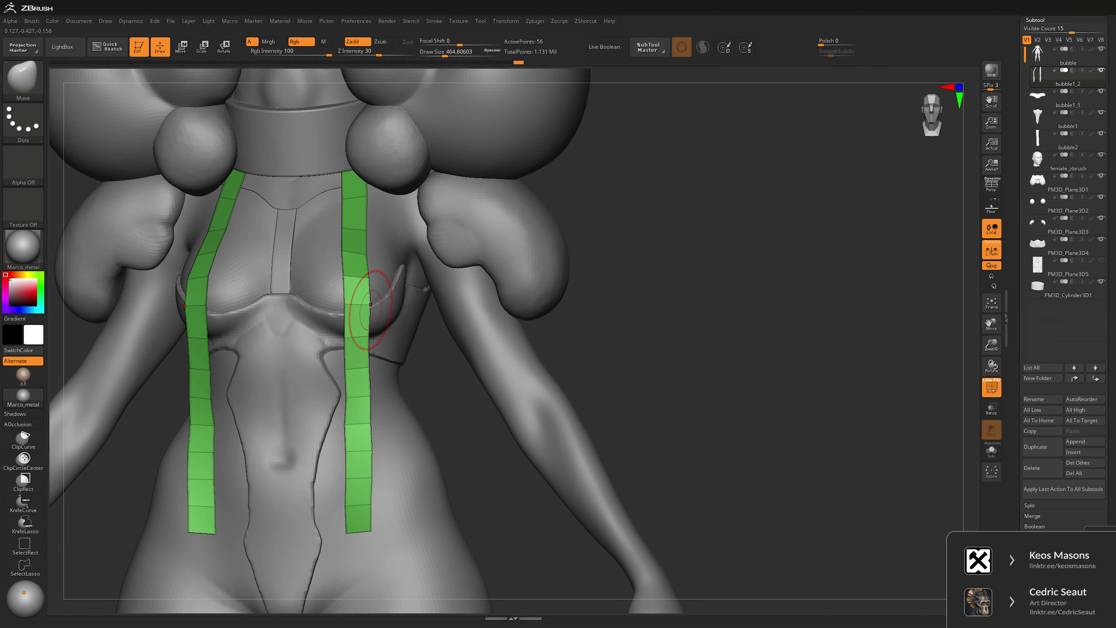
- Set ZModeler's edge insertion target to Single EdgeLoop and insert edge loops lengthwise along both straps
{"action": "key", "text": "b"}
{"action": "key", "text": "z"}
{"action": "key", "text": "m"}
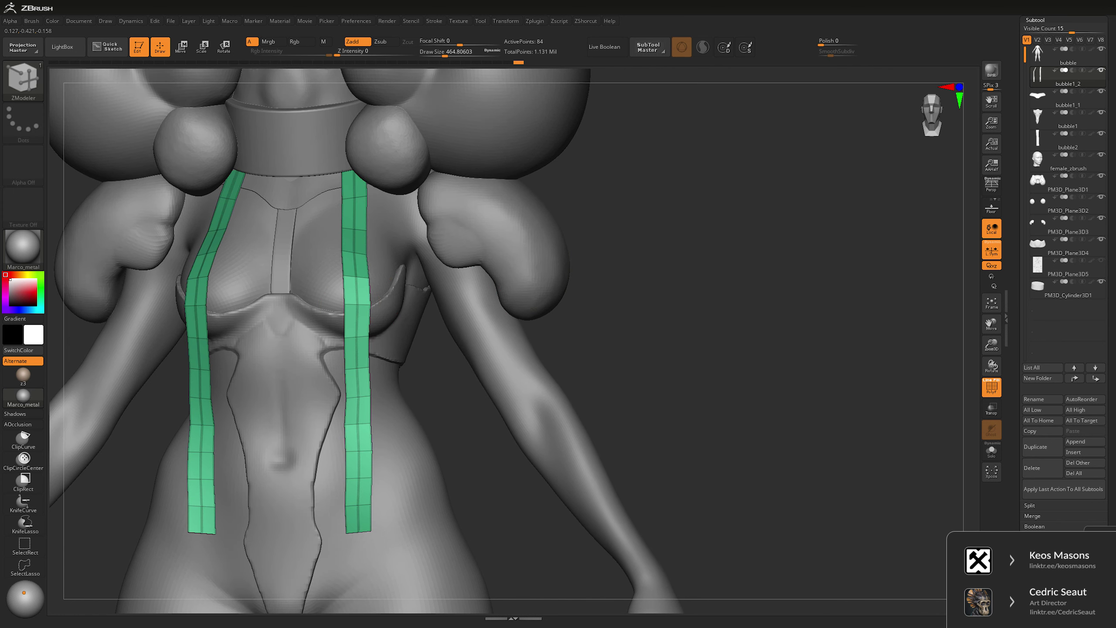
{"action": "key", "text": "space"}
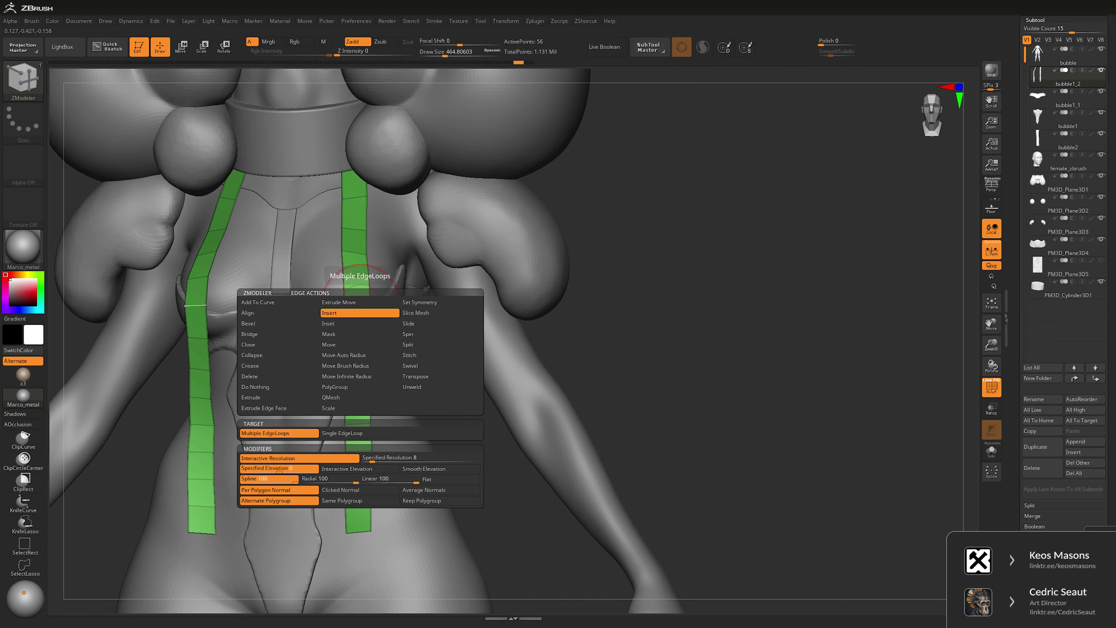
{"action": "left_click", "coordinate": [360, 434]}
{"action": "left_click", "coordinate": [366, 309]}
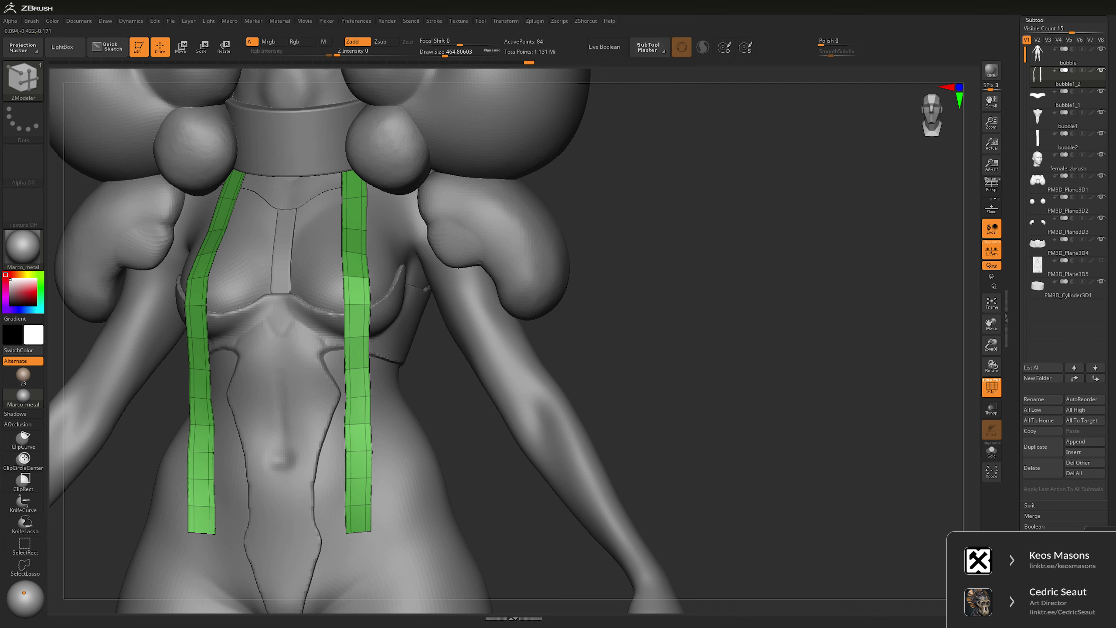
- Try to narrow both straps by lasso-hiding the outer polygon columns and deleting the hidden geometry
{"action": "key", "text": "ctrl+shift"}
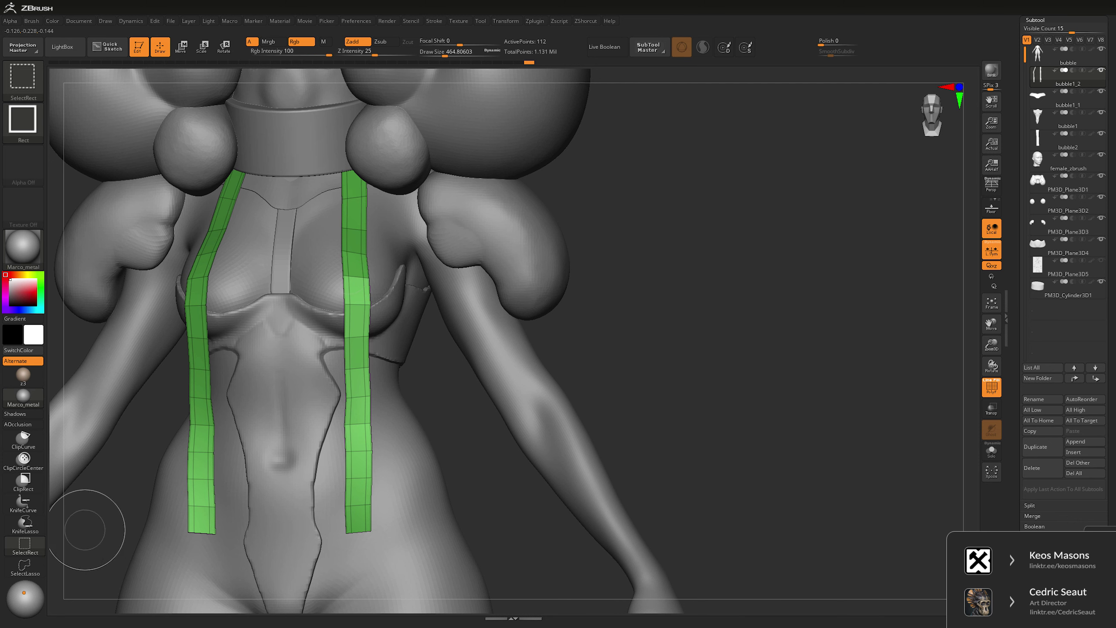
{"action": "left_click", "coordinate": [25, 568], "text": "ctrl+shift"}
{"action": "mouse_move", "coordinate": [249, 361]}
{"action": "left_mouse_down", "text": "ctrl+shift"}
{"action": "mouse_move", "coordinate": [360, 246]}
{"action": "mouse_move", "coordinate": [348, 278]}
{"action": "left_mouse_up", "text": "ctrl+shift"}
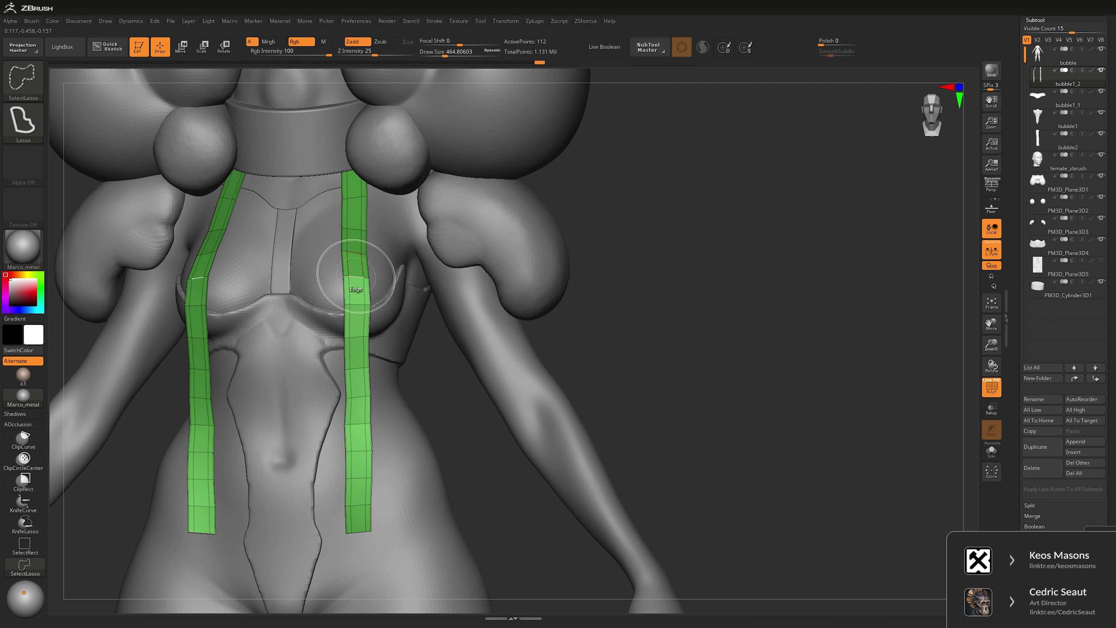
{"action": "key", "text": "g"}
{"action": "left_click", "coordinate": [667, 152]}
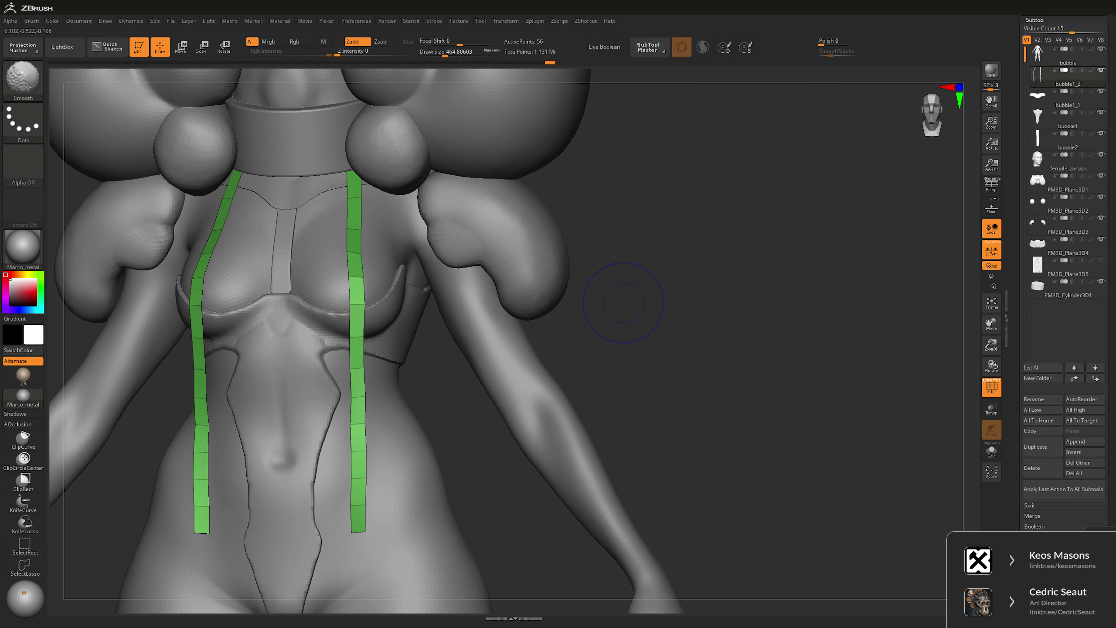
{"action": "mouse_move", "coordinate": [611, 287]}
{"action": "left_mouse_down", "text": "alt"}
{"action": "mouse_move", "coordinate": [595, 319]}
{"action": "mouse_move", "coordinate": [603, 338]}
{"action": "left_mouse_up", "text": "alt"}
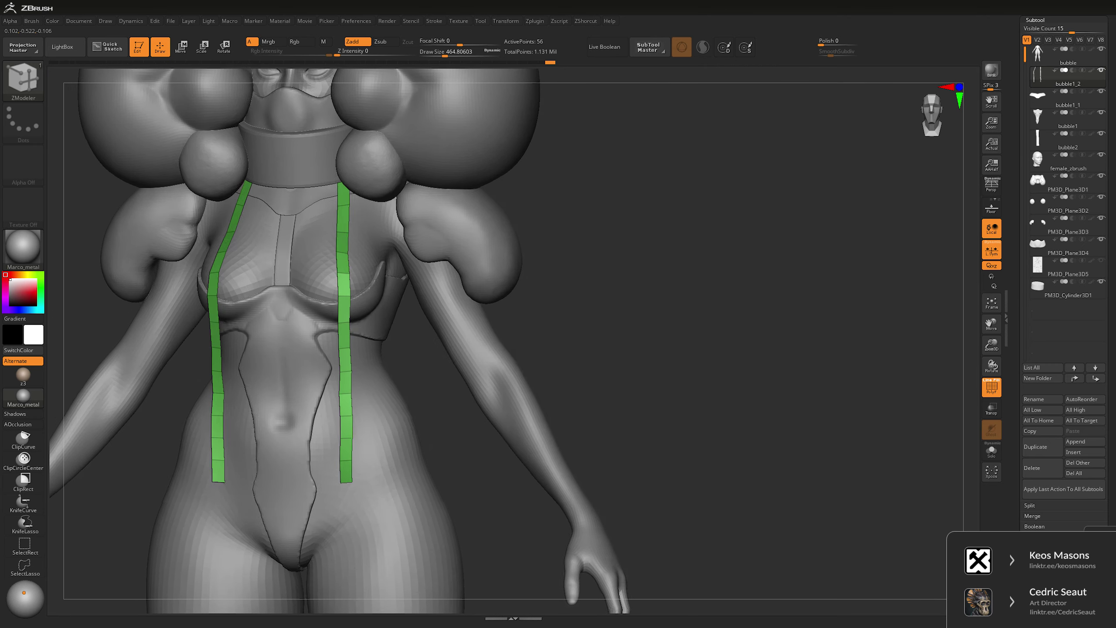
- Undo the strap narrowing and the inserted edge loops
{"action": "key", "text": "b"}
{"action": "key", "text": "m"}
{"action": "key", "text": "v"}
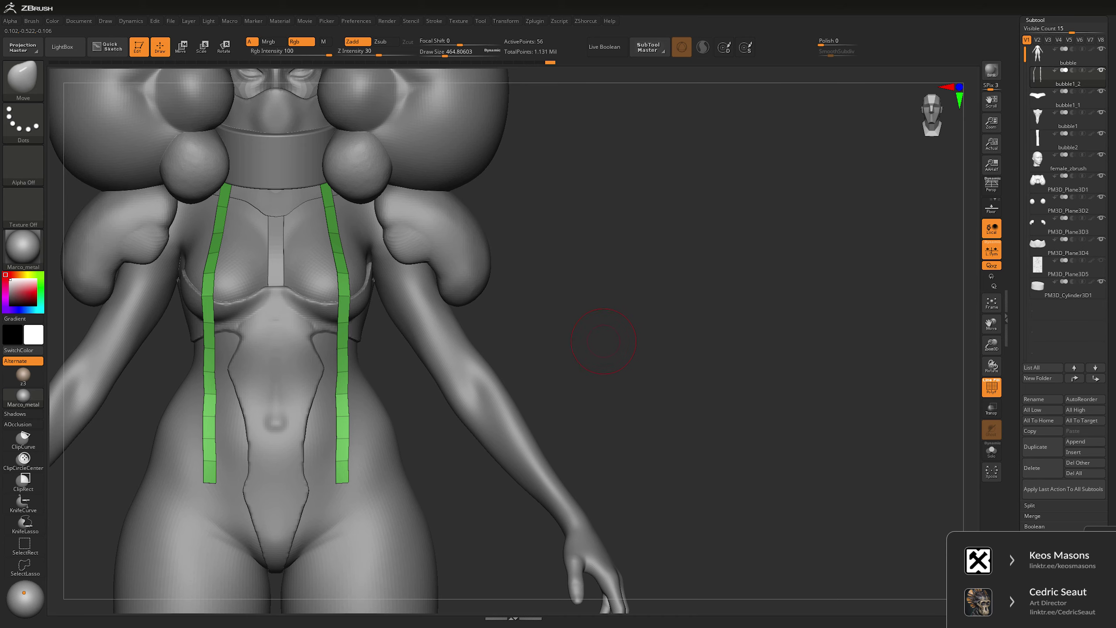
{"action": "mouse_move", "coordinate": [603, 342]}
{"action": "left_mouse_down", "text": "alt"}
{"action": "mouse_move", "coordinate": [611, 318]}
{"action": "mouse_move", "coordinate": [605, 352]}
{"action": "left_mouse_up", "text": "alt"}
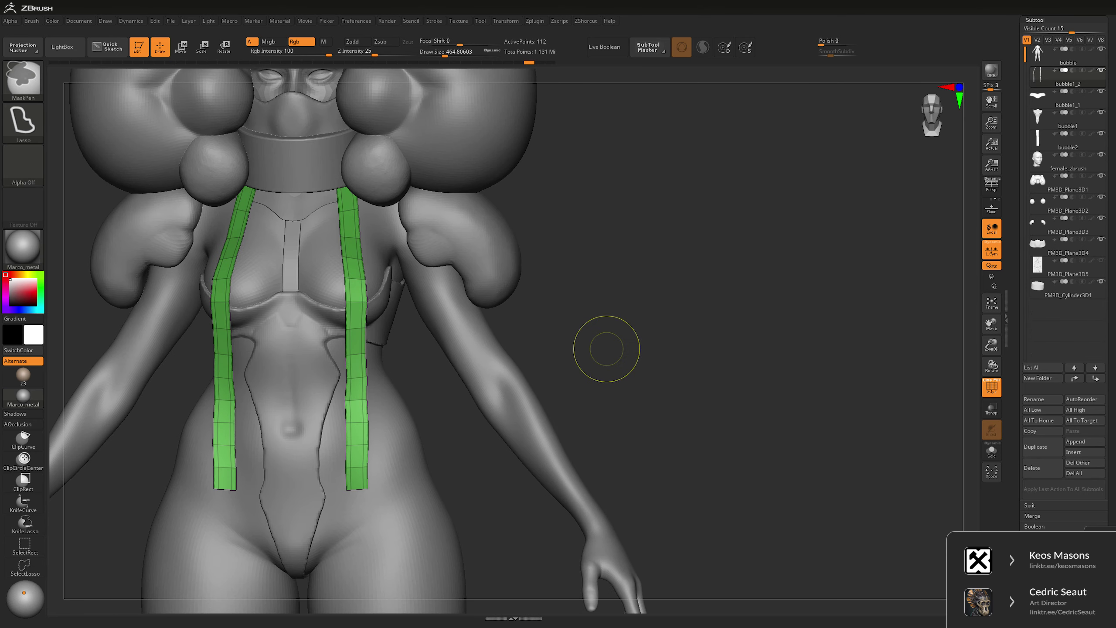
{"action": "left_click_drag", "start_coordinate": [635, 285], "coordinate": [618, 324], "text": "alt"}
{"action": "key", "text": "ctrl+z"}
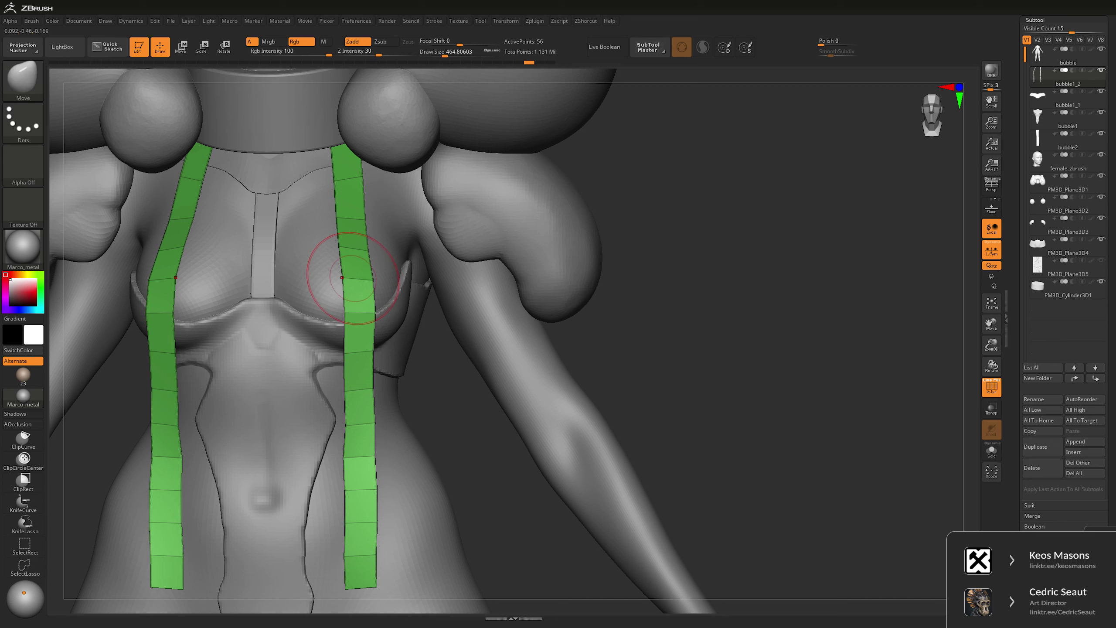
- Insert lengthwise edge loops closer to the straps' borders with ZModeler and remove the thin outer strips to narrow both straps slightly
{"action": "key", "text": "b"}
{"action": "key", "text": "z"}
{"action": "key", "text": "m"}
{"action": "left_click", "coordinate": [359, 279]}
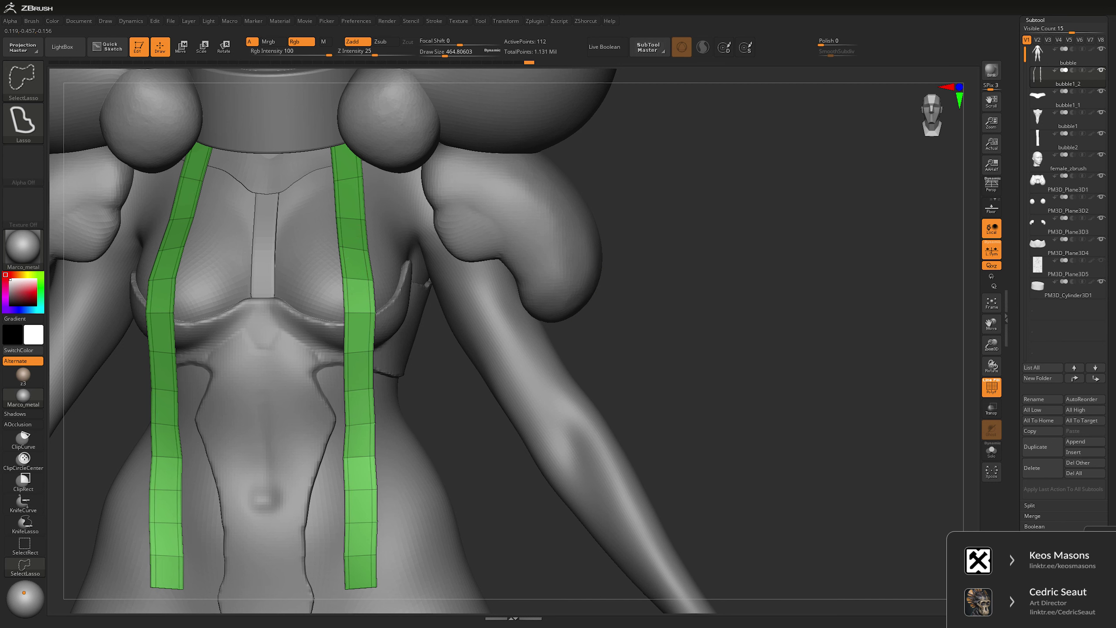
{"action": "key", "text": "ctrl+z"}
{"action": "key", "text": "space"}
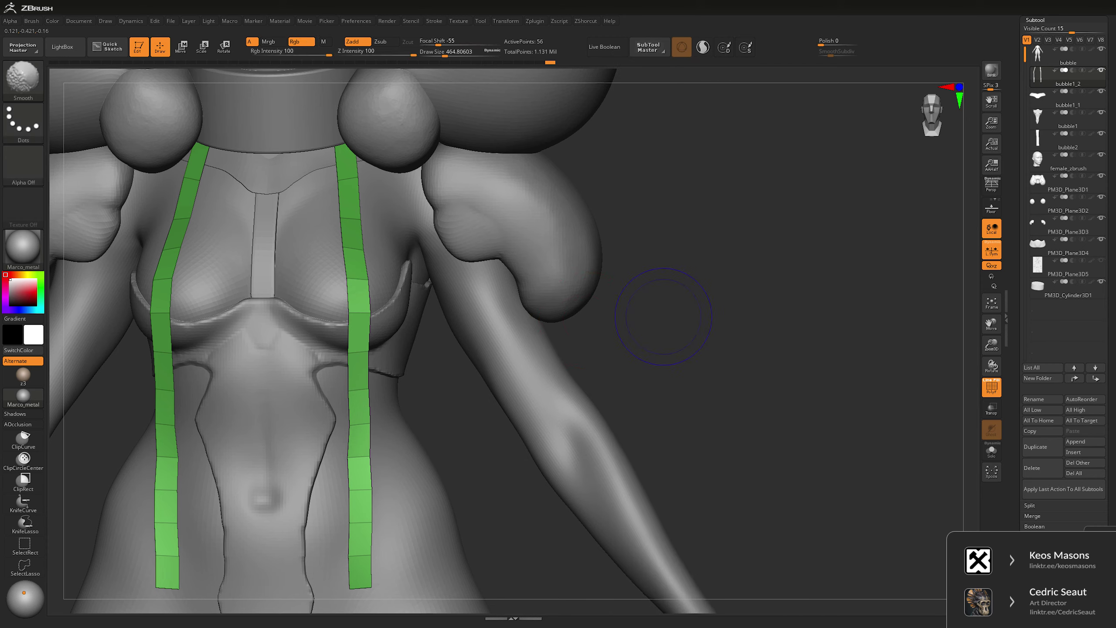
{"action": "scroll", "coordinate": [666, 309], "scroll_direction": "down", "scroll_amount": 5}
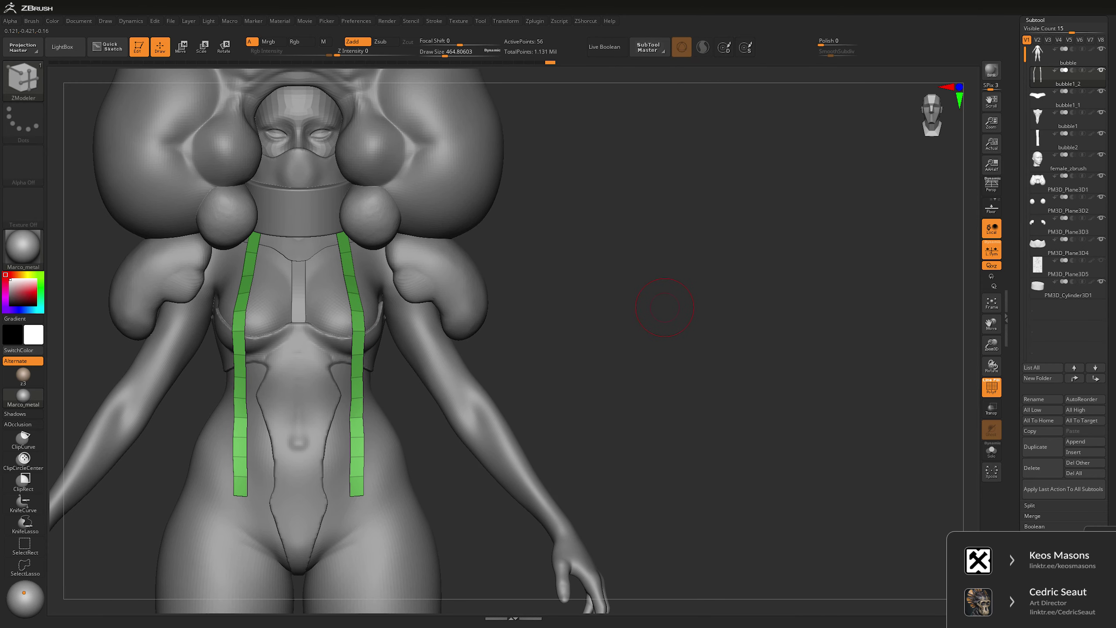
- Duplicate the neck collar cylinder and move the copy down the arm, fitting it around the wrist as a cuff
{"action": "key", "text": "space"}
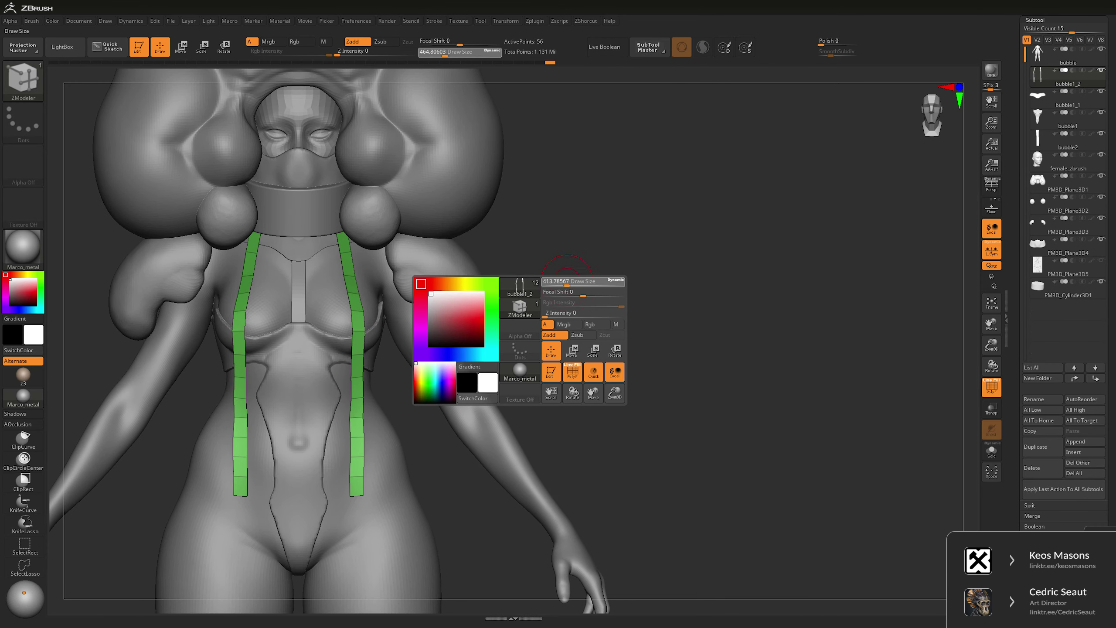
{"action": "scroll", "coordinate": [603, 262], "scroll_direction": "down", "scroll_amount": 4}
{"action": "left_click_drag", "start_coordinate": [620, 339], "coordinate": [634, 269]}
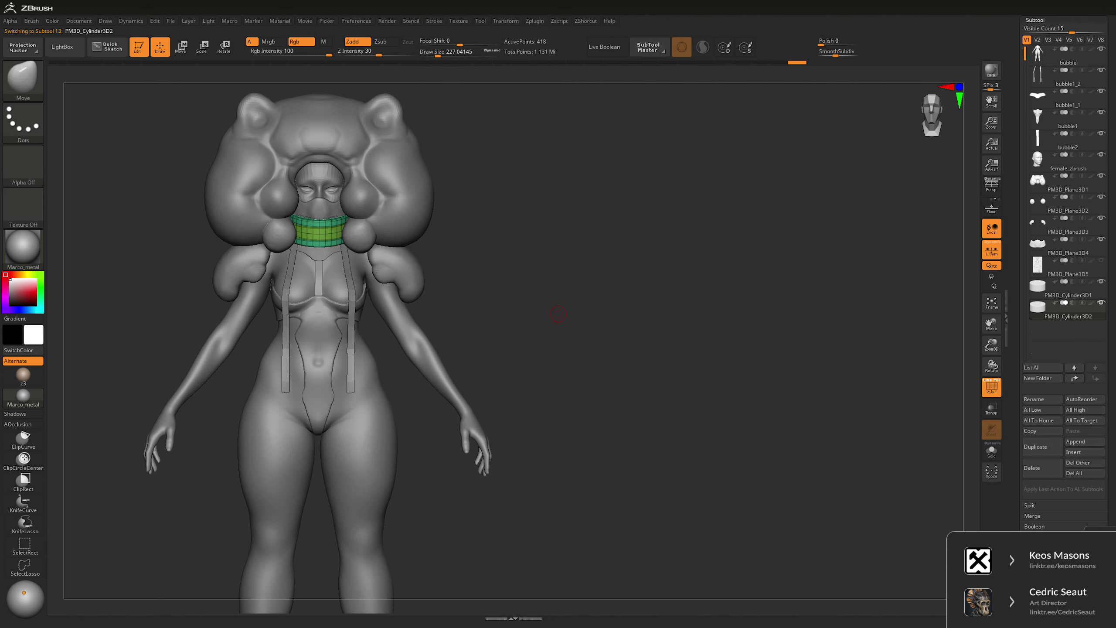
{"action": "key", "text": "w"}
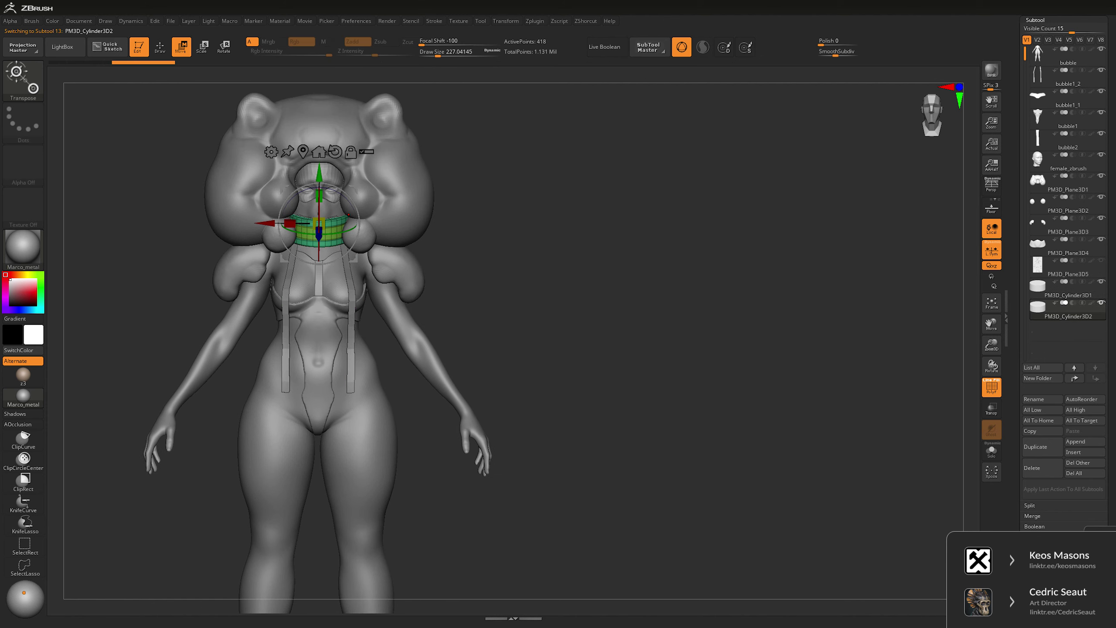
{"action": "mouse_move", "coordinate": [319, 230]}
{"action": "left_mouse_down"}
{"action": "mouse_move", "coordinate": [441, 278]}
{"action": "mouse_move", "coordinate": [456, 399]}
{"action": "mouse_move", "coordinate": [389, 337]}
{"action": "left_mouse_up"}
{"action": "left_click_drag", "start_coordinate": [616, 220], "coordinate": [703, 325]}
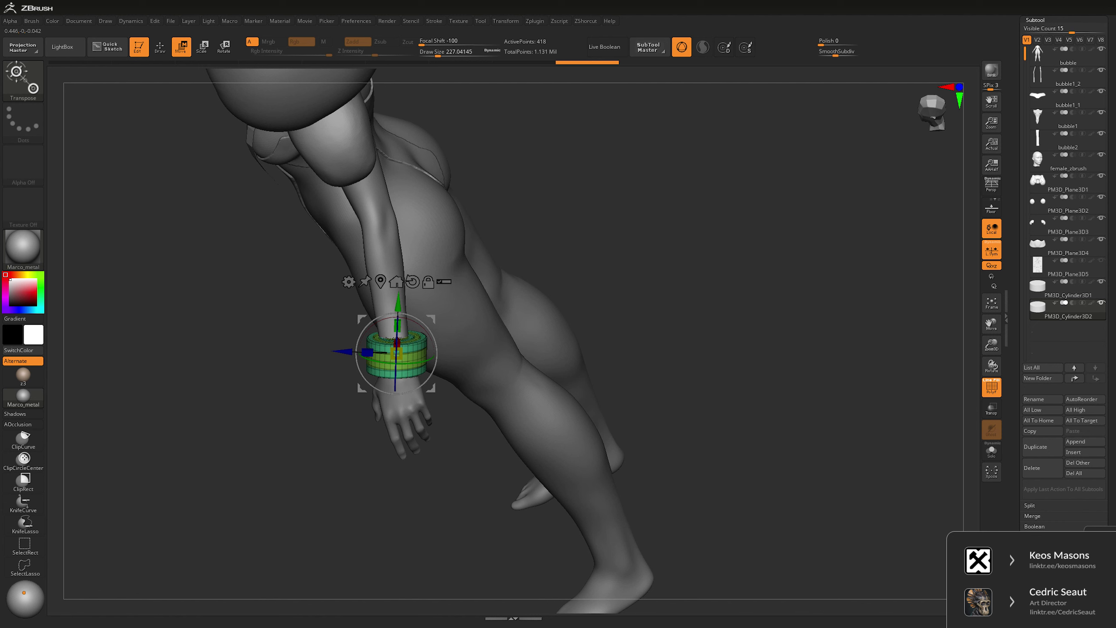
- Isolate the wrist cuff, reorient the gizmo along its axis at the centre of its upper face, and show all subtools again
{"action": "key", "text": "ctrl+shift+s"}
{"action": "key", "text": "f"}
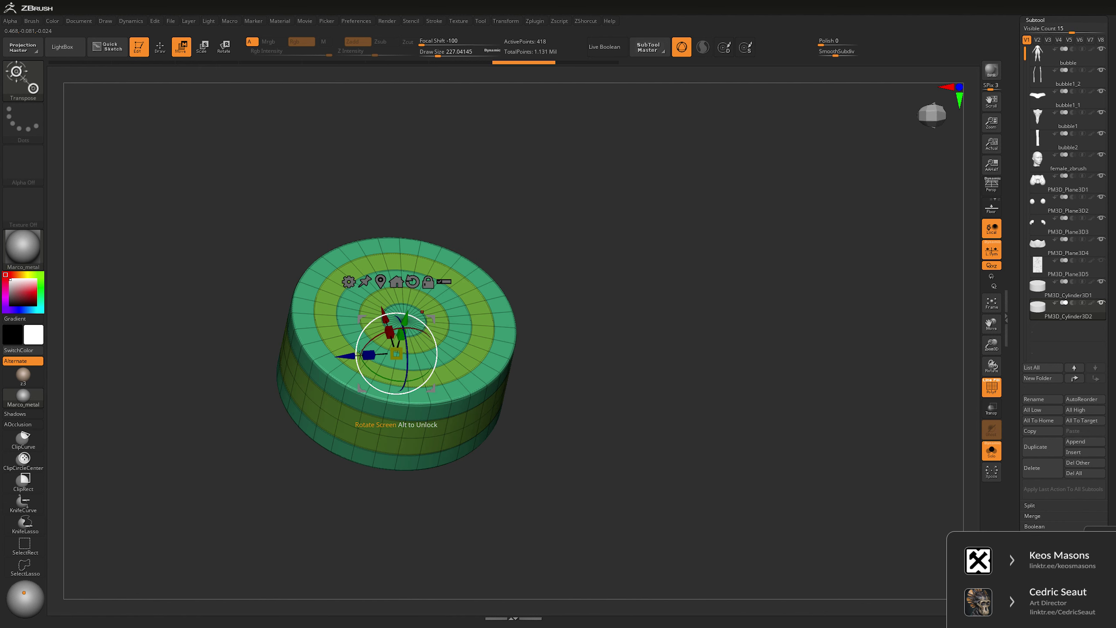
{"action": "left_click_drag", "start_coordinate": [660, 440], "coordinate": [679, 261]}
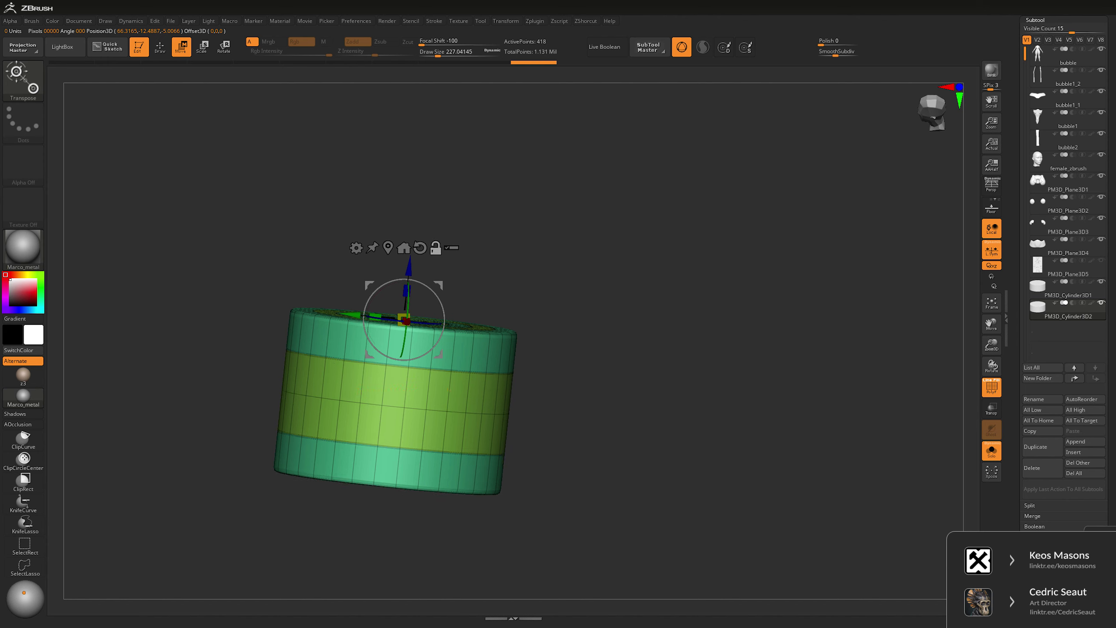
{"action": "key", "text": "ctrl+shift+s"}
- Tilt and position the cuff so it follows the forearm at the wrist, and duplicate it
{"action": "left_click_drag", "start_coordinate": [660, 308], "coordinate": [782, 314]}
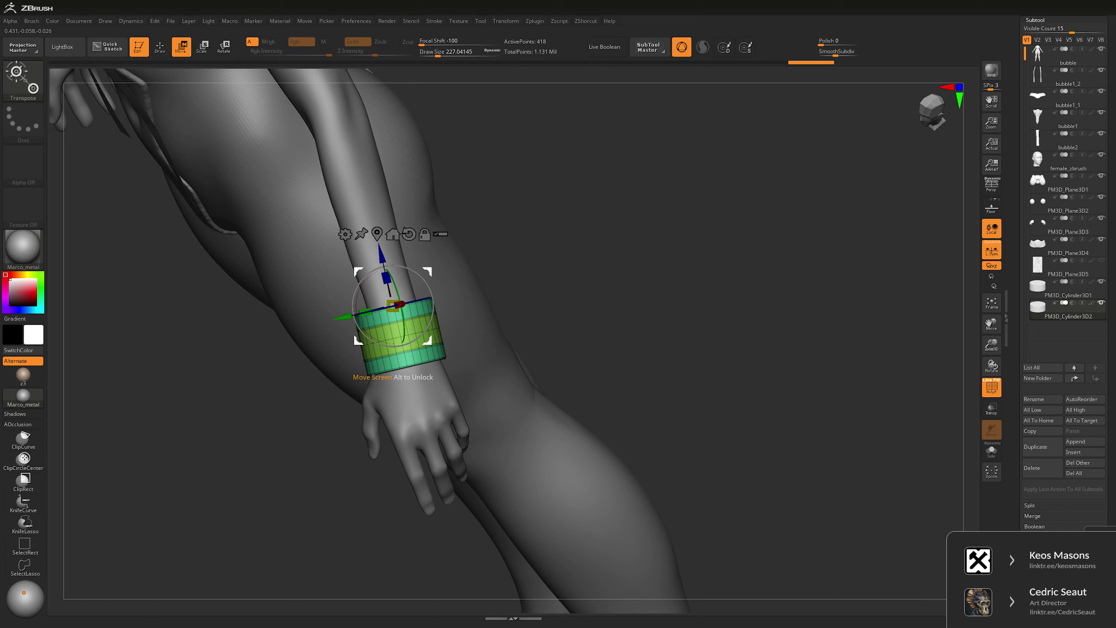
{"action": "left_click_drag", "start_coordinate": [782, 314], "coordinate": [800, 313]}
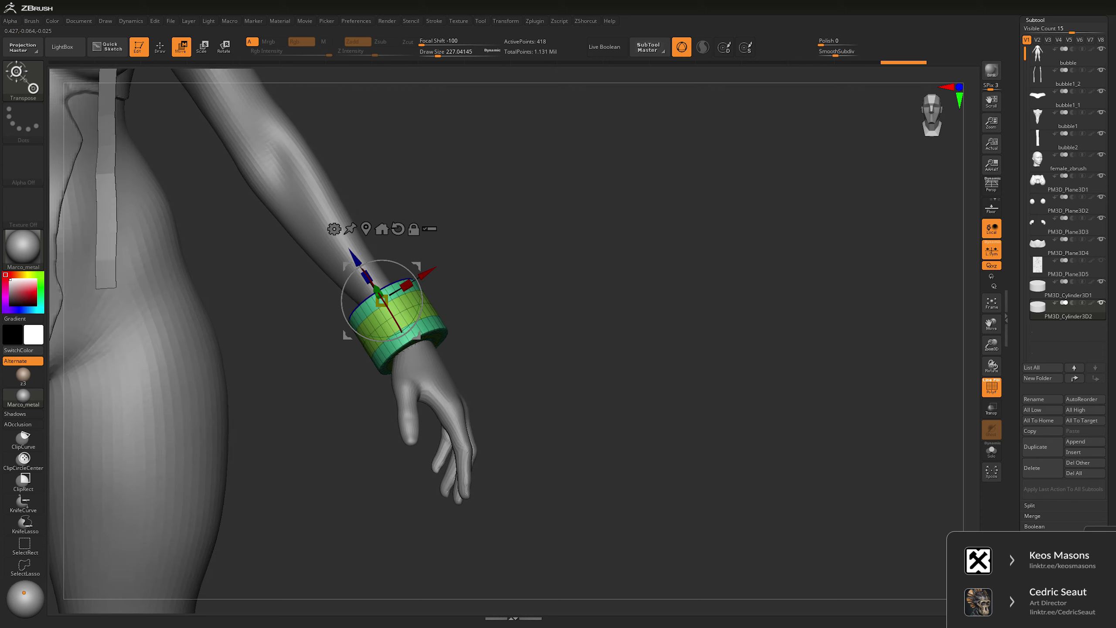
{"action": "key", "text": "ctrl+shift+d"}
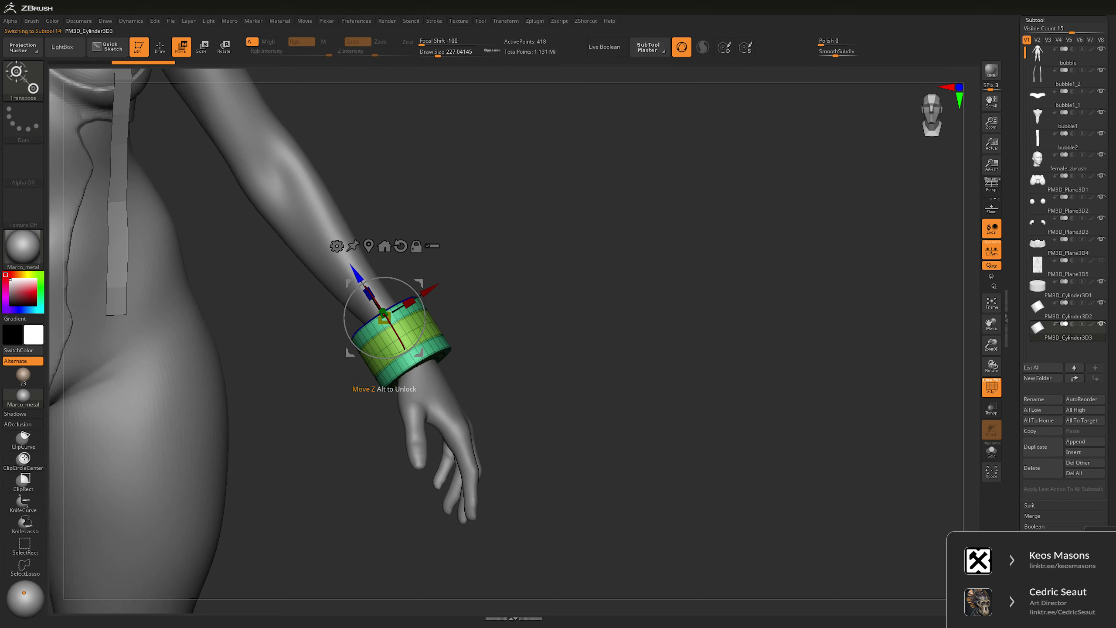
- Move the duplicated cuff up the forearm above the first one and enlarge it to fit around the arm
{"action": "left_click_drag", "start_coordinate": [783, 315], "coordinate": [796, 313]}
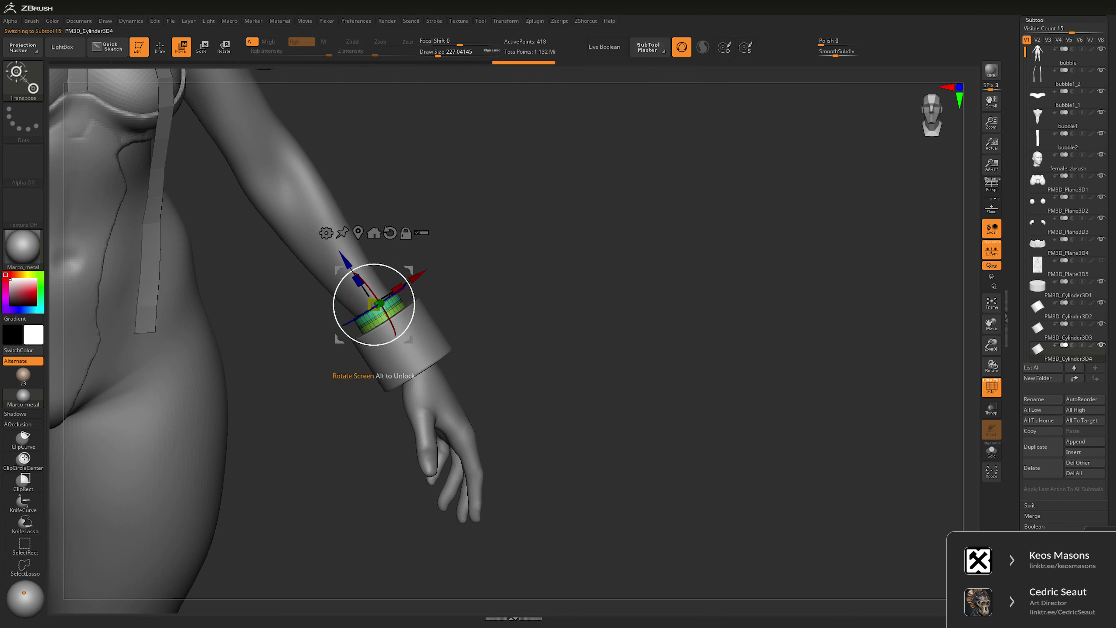
{"action": "left_click_drag", "start_coordinate": [346, 262], "coordinate": [324, 225], "text": "ctrl"}
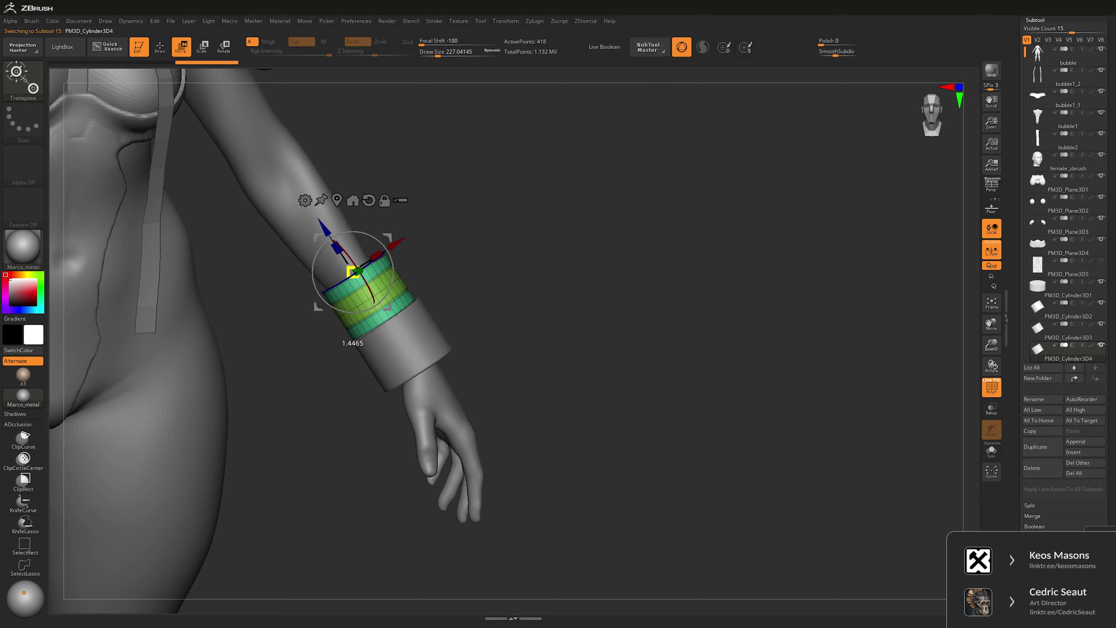
{"action": "left_click_drag", "start_coordinate": [616, 352], "coordinate": [617, 388]}
- Shift the lower cuff toward the hand and the upper cuff slightly down the forearm, flattening both into shorter bands
{"action": "left_click", "coordinate": [466, 326], "text": "alt"}
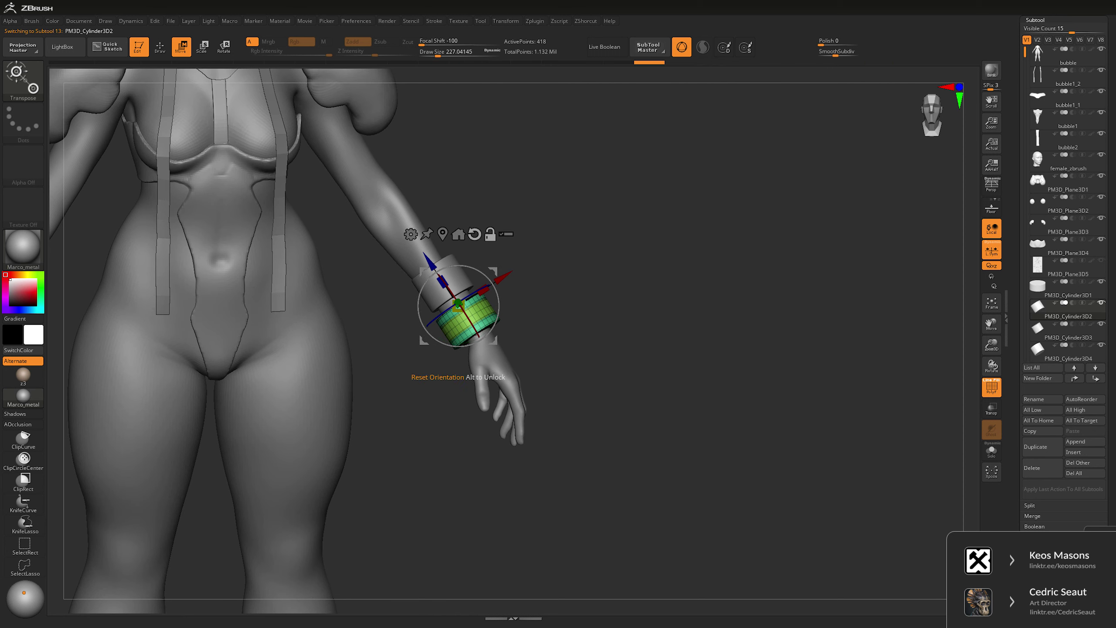
{"action": "left_click_drag", "start_coordinate": [429, 263], "coordinate": [439, 277]}
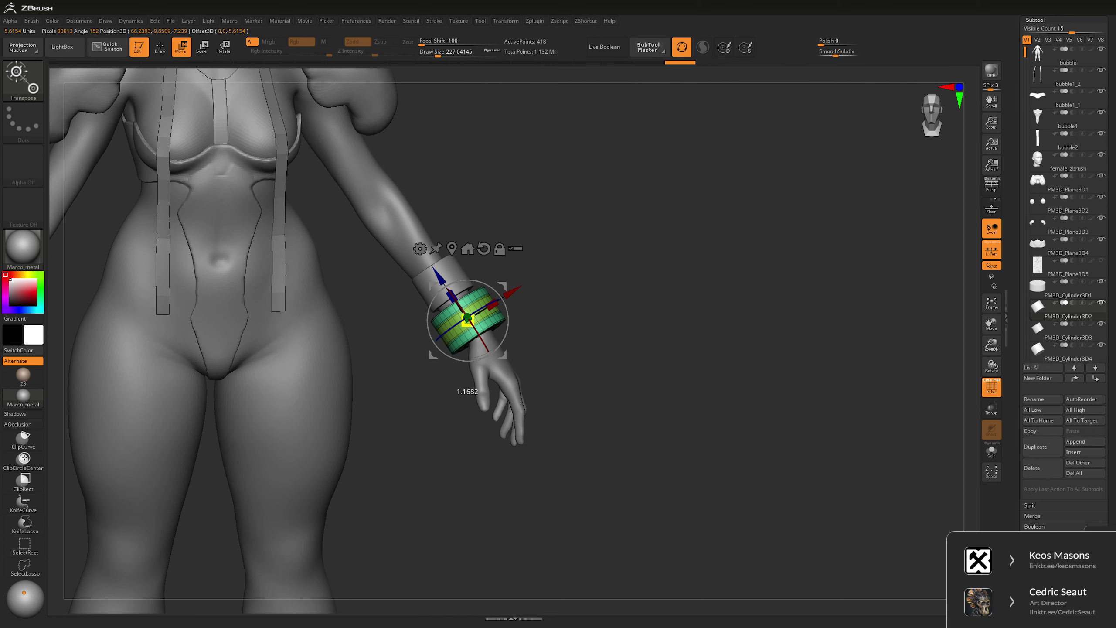
{"action": "left_click_drag", "start_coordinate": [467, 317], "coordinate": [472, 324]}
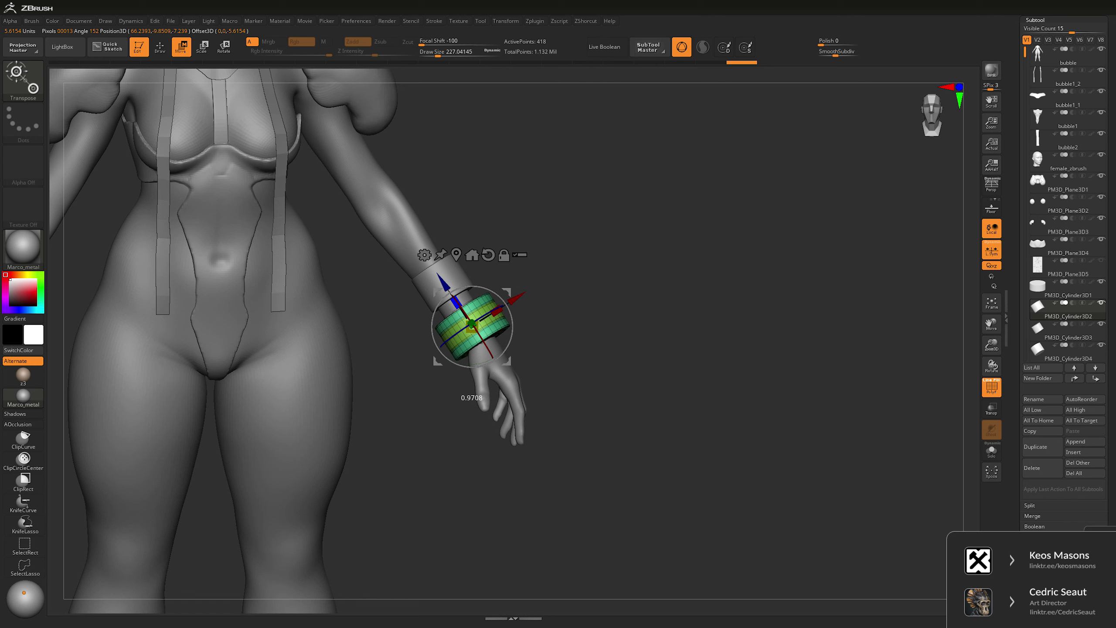
{"action": "left_click", "coordinate": [444, 288], "text": "alt"}
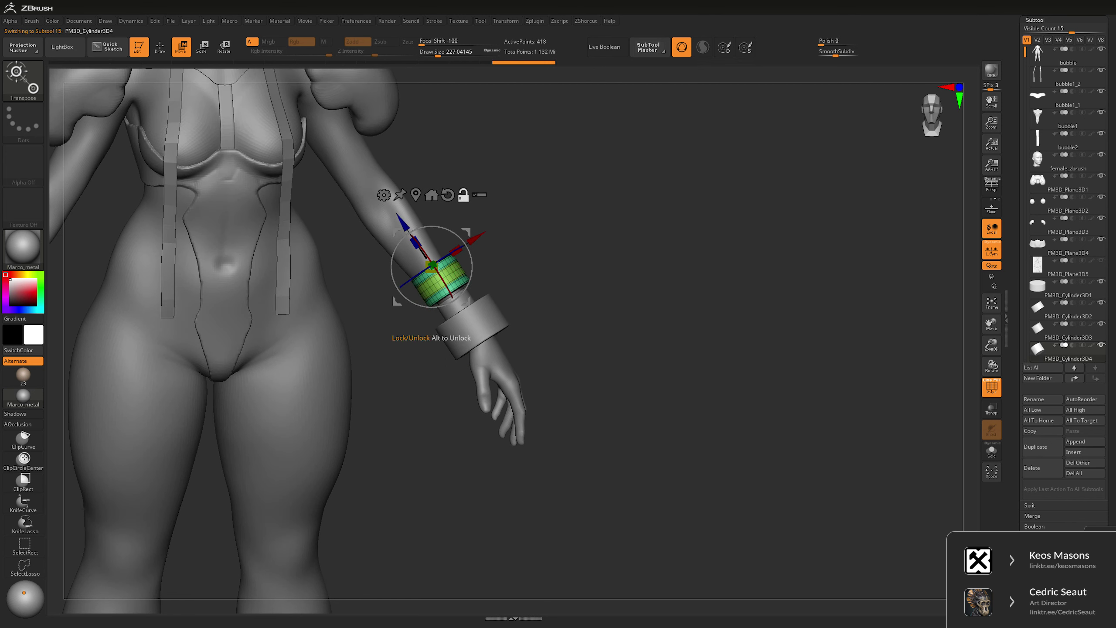
{"action": "left_click_drag", "start_coordinate": [432, 266], "coordinate": [445, 283]}
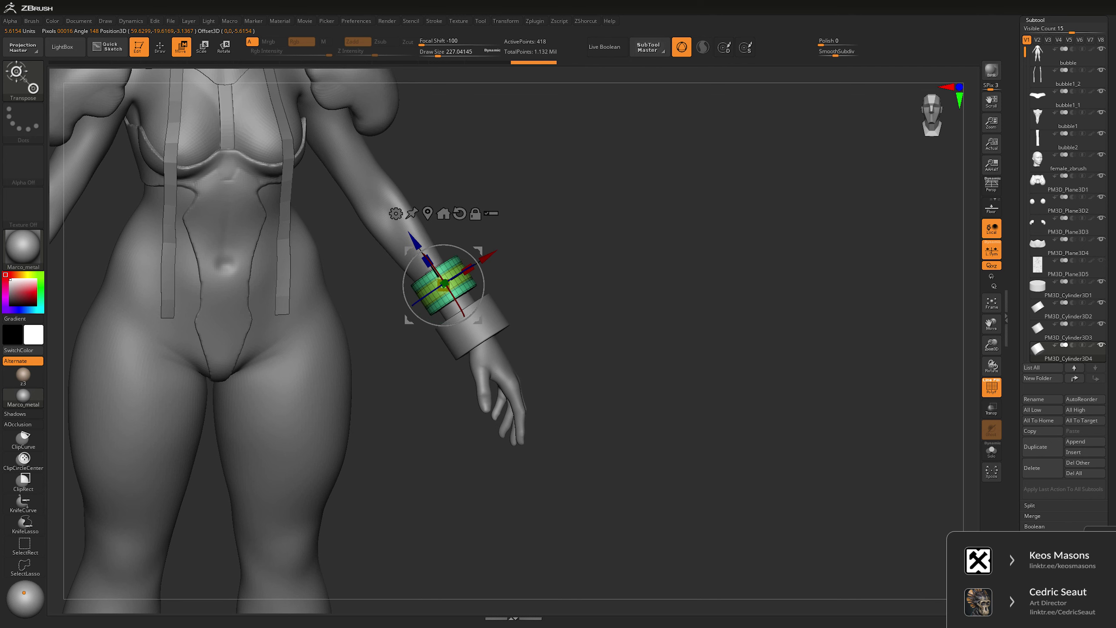
{"action": "left_click_drag", "start_coordinate": [615, 286], "coordinate": [641, 286]}
- Fine-tune the scale of the lower and upper cuffs so both sit as matching wide rings around the forearm
{"action": "left_click", "coordinate": [473, 328], "text": "alt"}
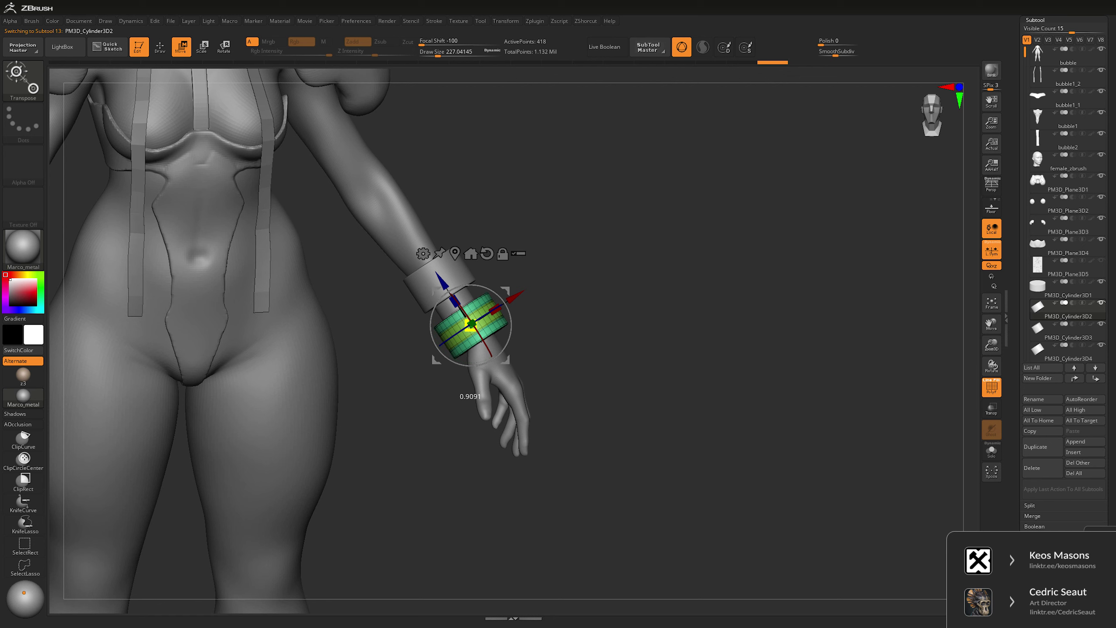
{"action": "left_click", "coordinate": [440, 281], "text": "alt"}
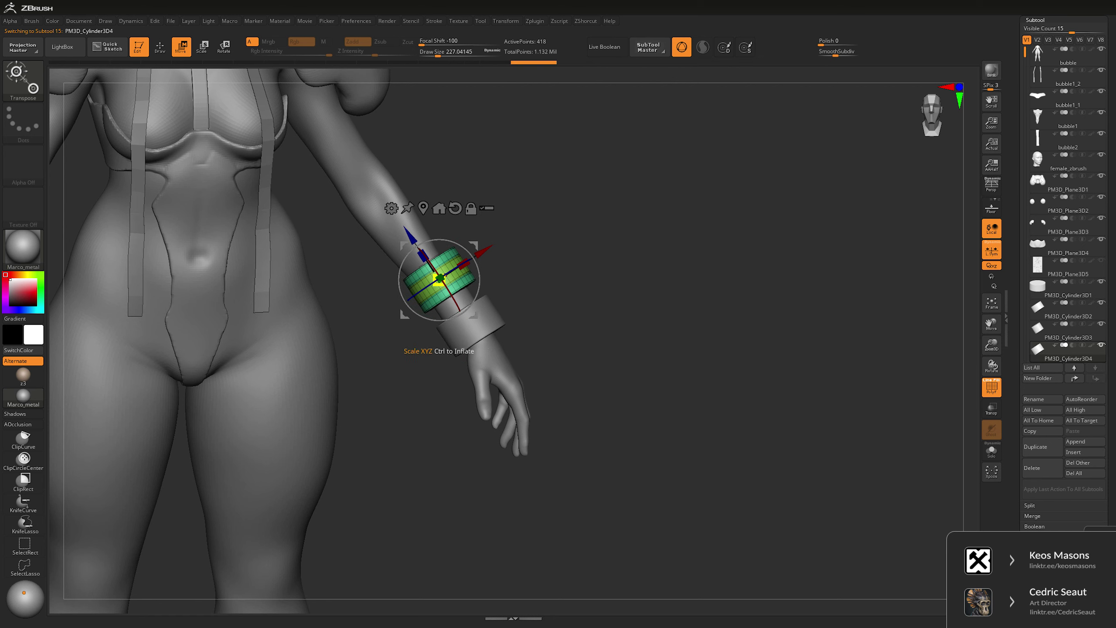
{"action": "left_click_drag", "start_coordinate": [439, 280], "coordinate": [444, 274]}
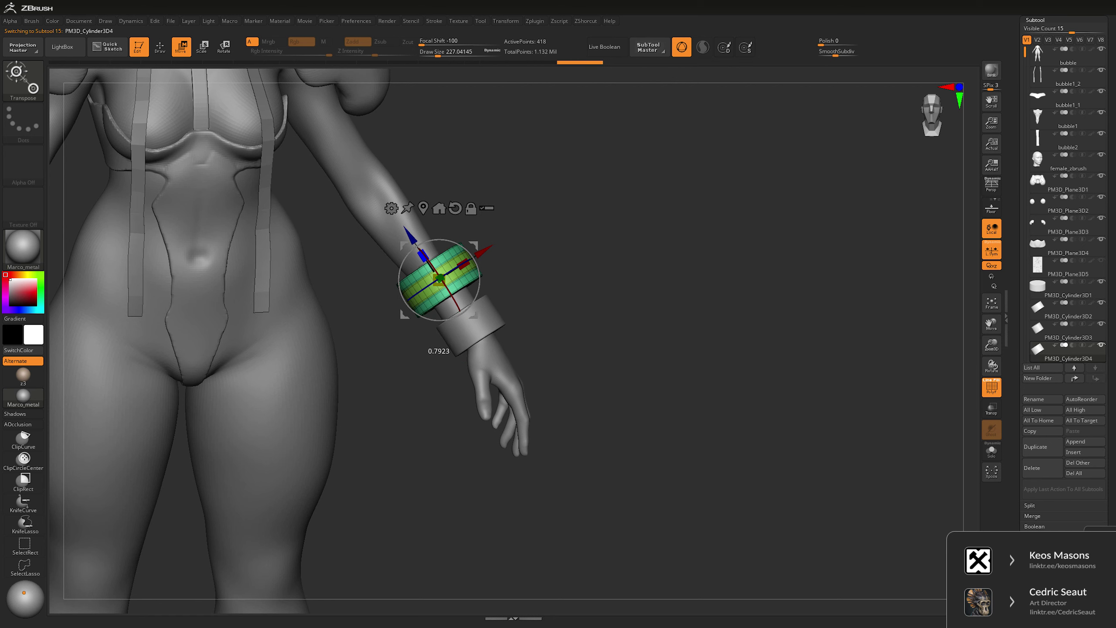
{"action": "left_click_drag", "start_coordinate": [659, 308], "coordinate": [701, 345]}
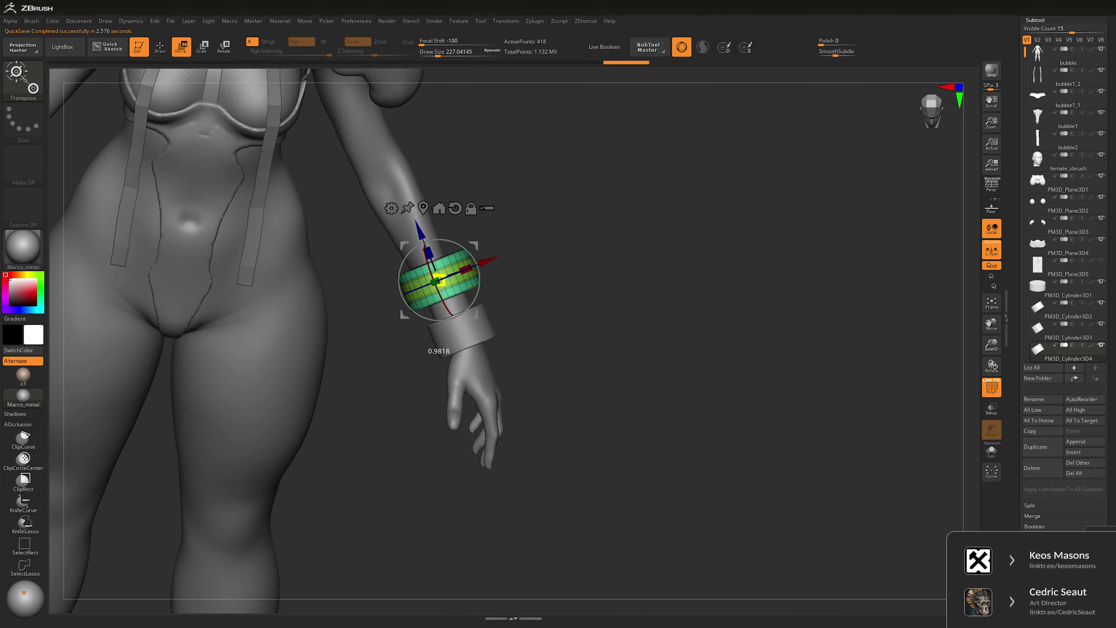
{"action": "left_click_drag", "start_coordinate": [439, 280], "coordinate": [437, 283]}
{"action": "key", "text": "q"}
{"action": "key", "text": "f"}
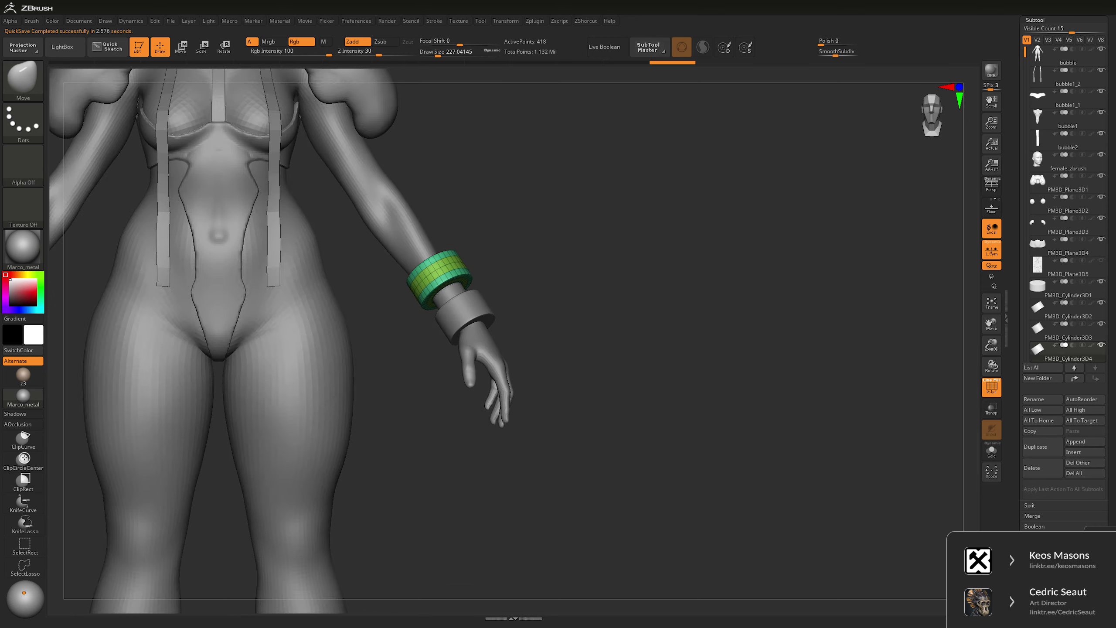
- Mirror the upper cuff, the thin band between the cuffs and the lower cuff onto the opposite arm
{"action": "scroll", "coordinate": [446, 310], "scroll_direction": "up", "scroll_amount": 3}
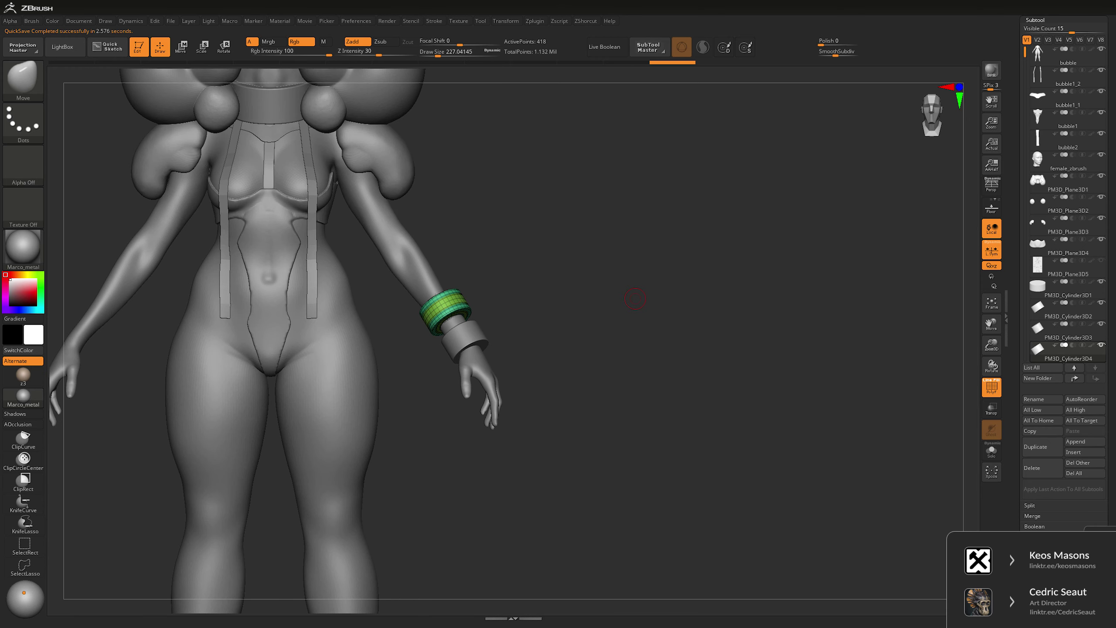
{"action": "key", "text": "space"}
{"action": "left_click", "coordinate": [633, 120]}
{"action": "key", "text": "space"}
{"action": "left_click", "coordinate": [567, 121]}
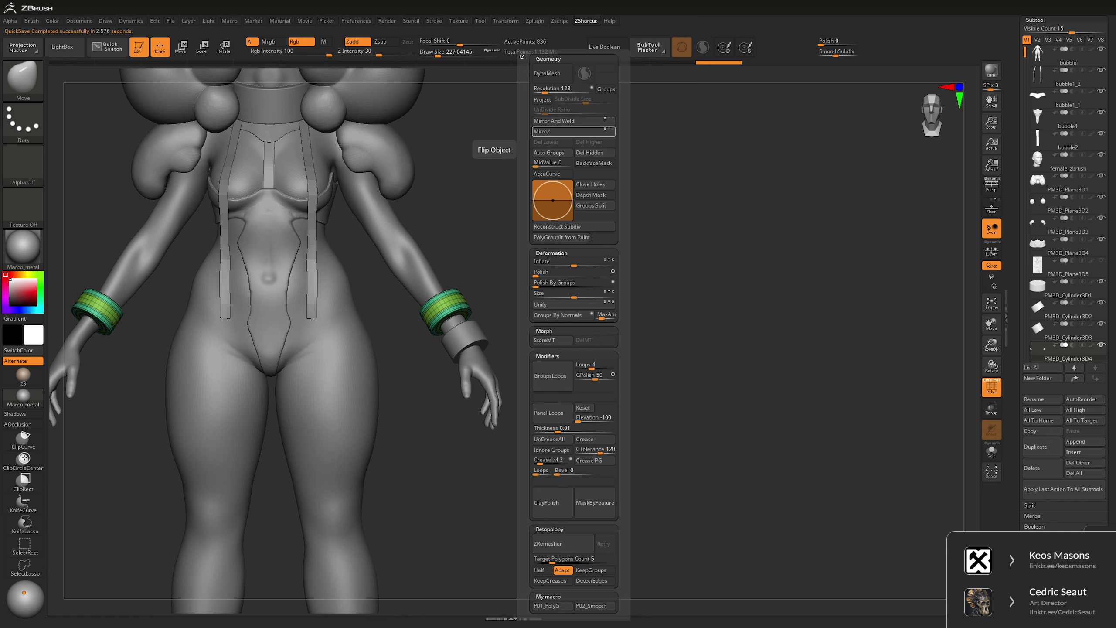
{"action": "left_click", "coordinate": [454, 320], "text": "alt"}
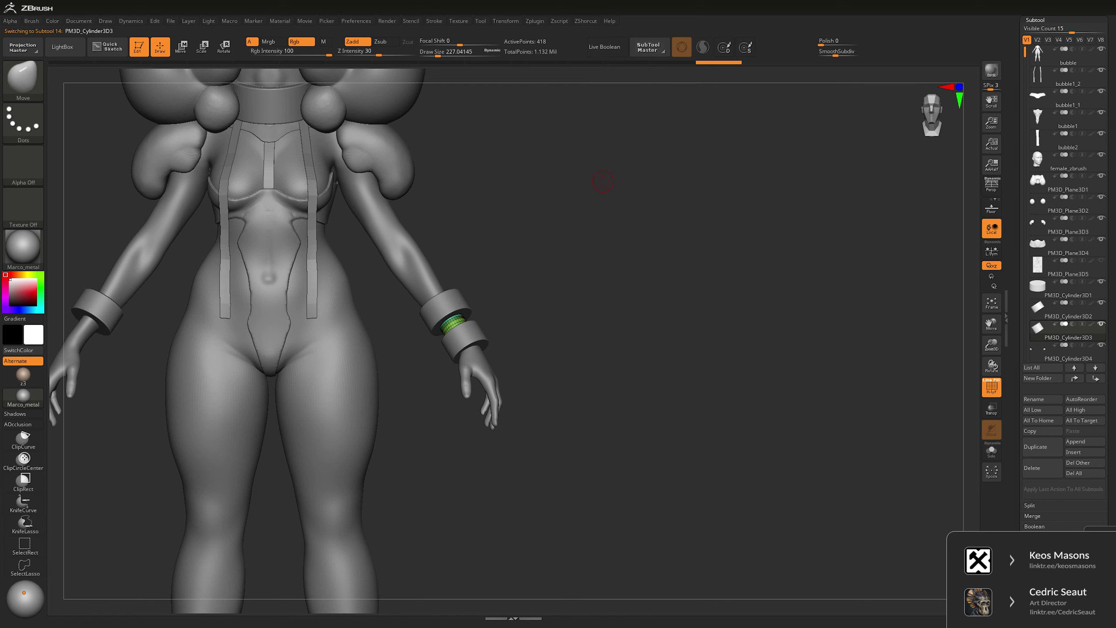
{"action": "key", "text": "space"}
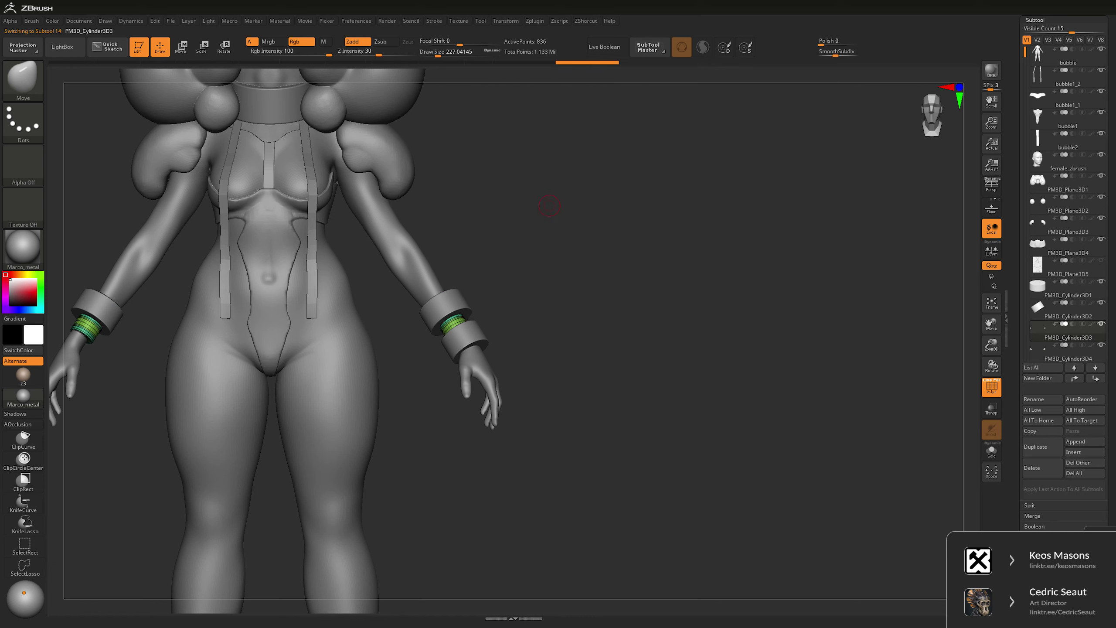
{"action": "left_click", "coordinate": [472, 334], "text": "alt"}
{"action": "key", "text": "space"}
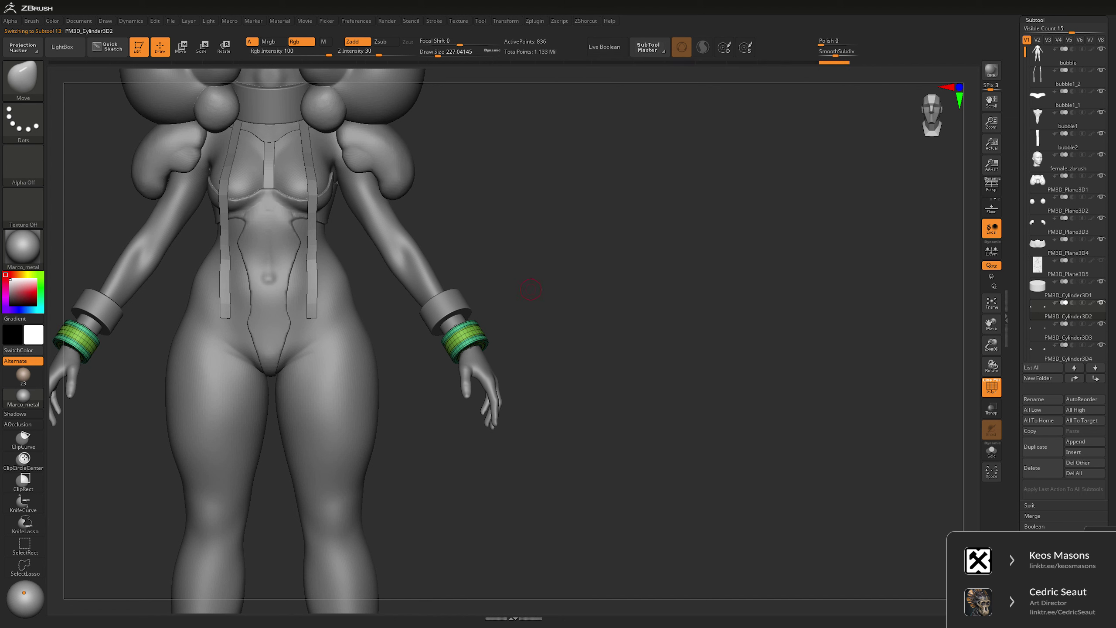
- Turn off the polygon wireframe display and duplicate the body subtool as the base for the footwear
{"action": "key", "text": "shift+f"}
{"action": "right_click_drag", "start_coordinate": [620, 280], "coordinate": [636, 328], "text": "alt"}
{"action": "left_click", "coordinate": [411, 427], "text": "alt"}
{"action": "right_click_drag", "start_coordinate": [411, 428], "coordinate": [418, 392]}
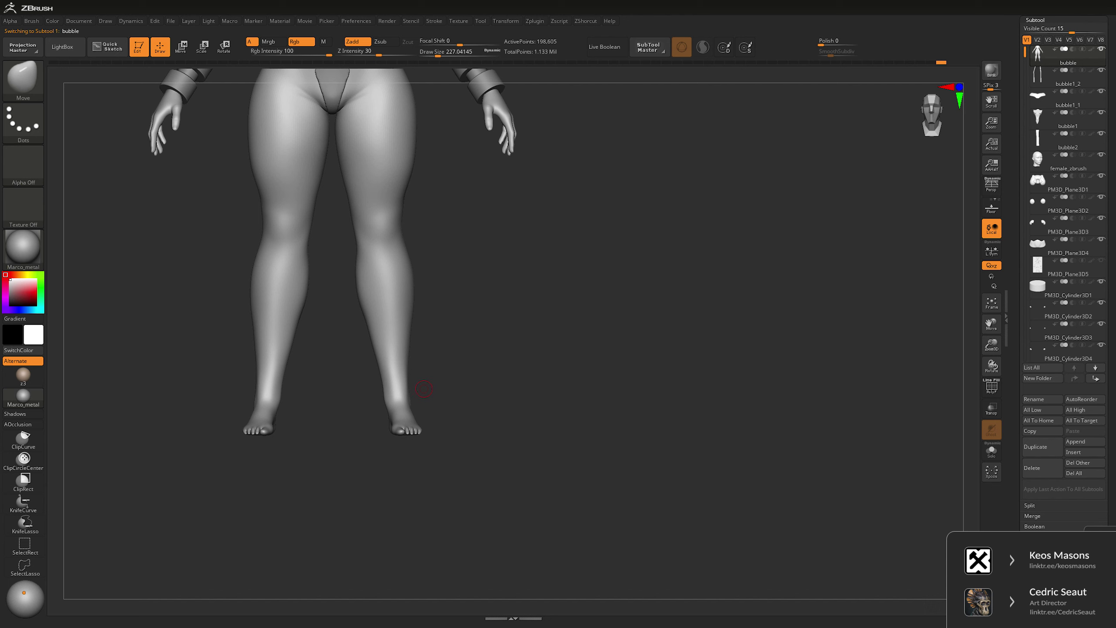
{"action": "key", "text": "ctrl+shift+d"}
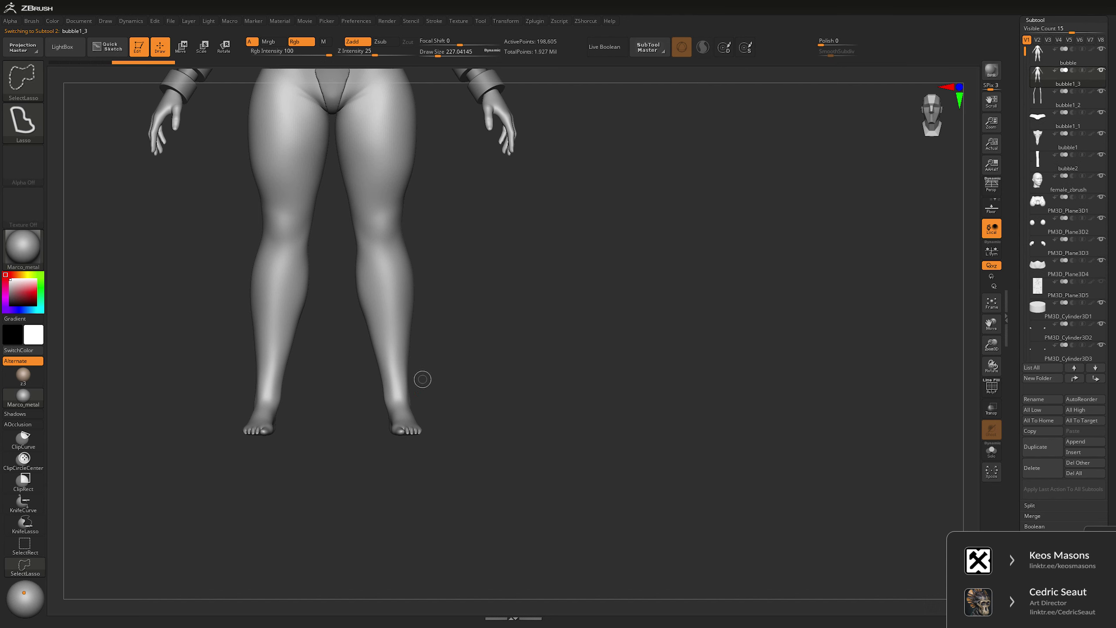
- Lasso-select the feet up to just above the ankles on the body copy and delete the hidden remainder
{"action": "mouse_move", "coordinate": [422, 379]}
{"action": "left_mouse_down", "text": "ctrl+shift"}
{"action": "mouse_move", "coordinate": [370, 444]}
{"action": "mouse_move", "coordinate": [466, 471]}
{"action": "left_mouse_up", "text": "ctrl+shift"}
{"action": "right_click_drag", "start_coordinate": [555, 354], "coordinate": [624, 324]}
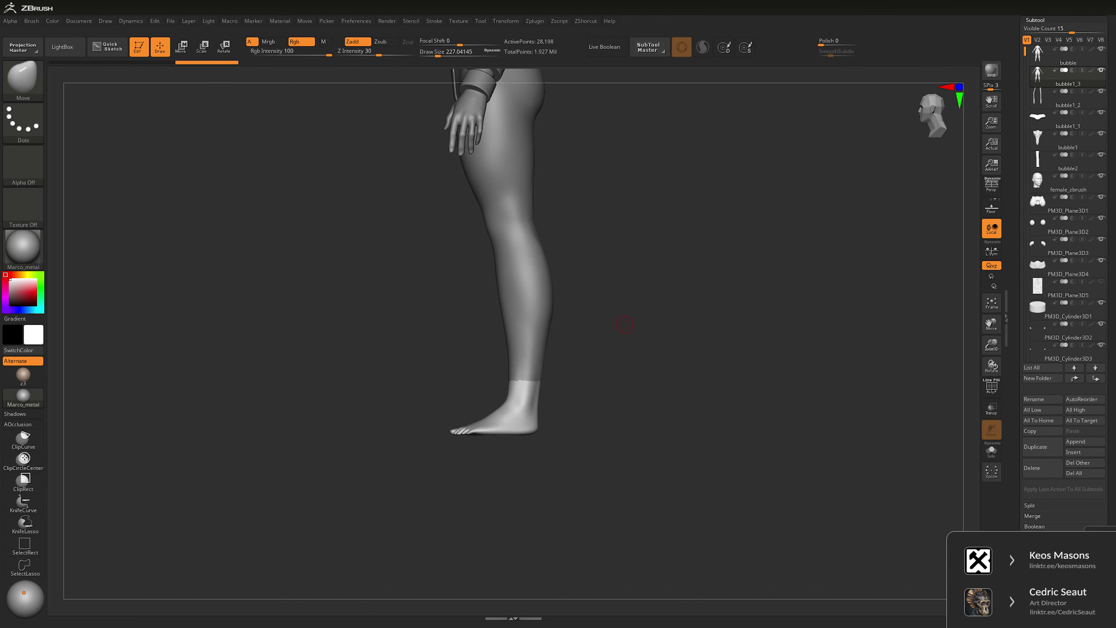
{"action": "key", "text": "g"}
{"action": "left_click", "coordinate": [699, 141]}
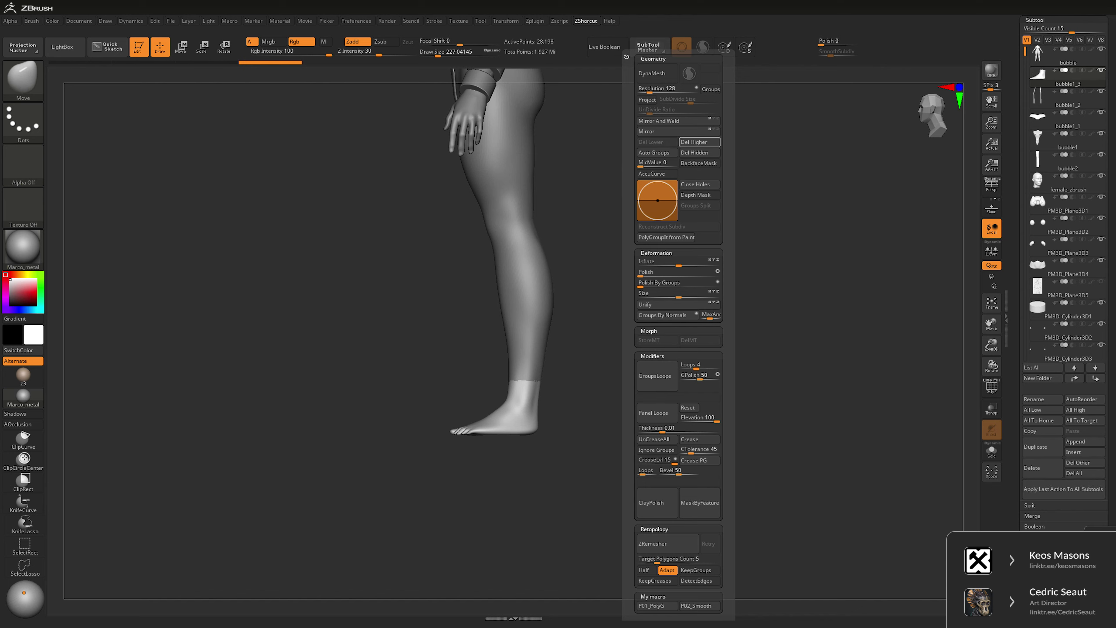
- Isolate the feet, remesh them as closed volumes with DynaMesh at resolution 624, and smooth their surface
{"action": "right_click_drag", "start_coordinate": [527, 352], "coordinate": [567, 365]}
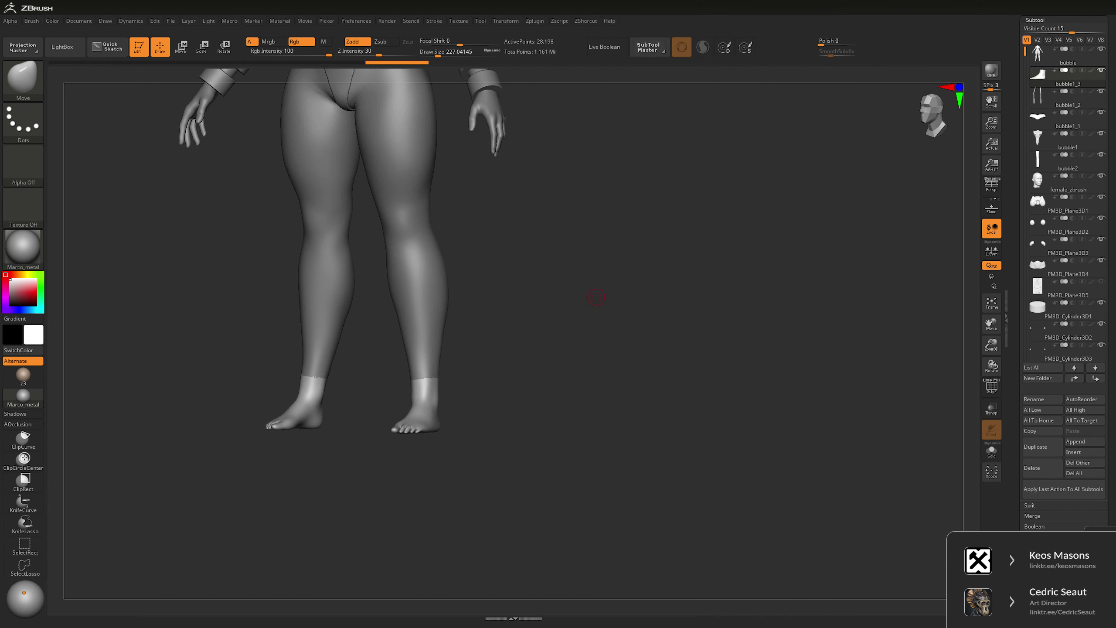
{"action": "left_click", "coordinate": [992, 450]}
{"action": "key", "text": "g"}
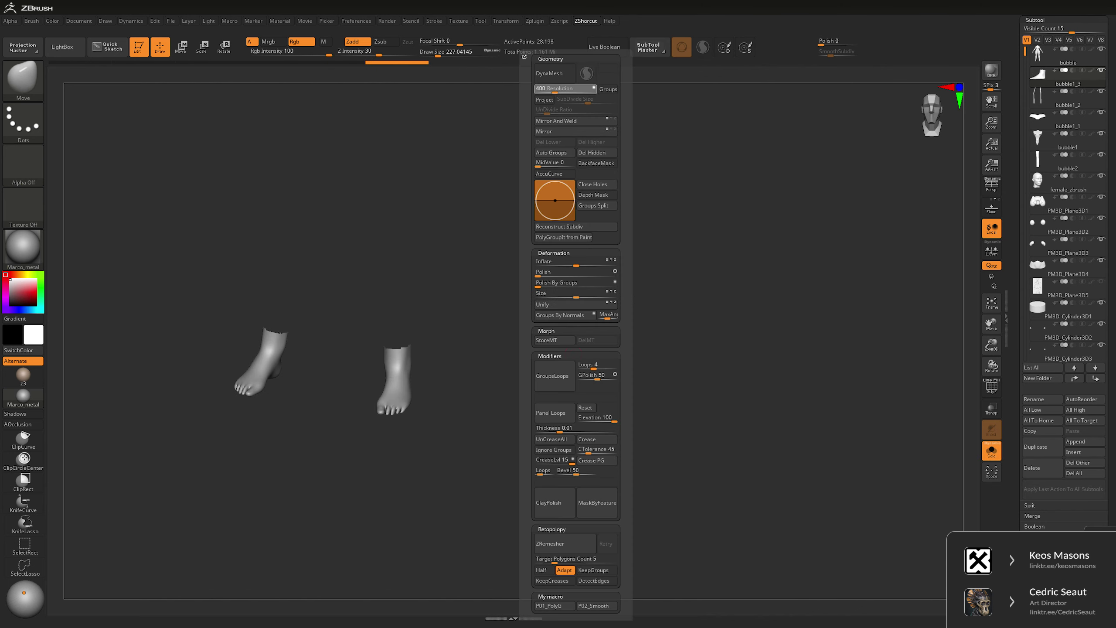
{"action": "key", "text": "space"}
{"action": "right_click_drag", "start_coordinate": [396, 365], "coordinate": [399, 365]}
{"action": "key", "text": "shift"}
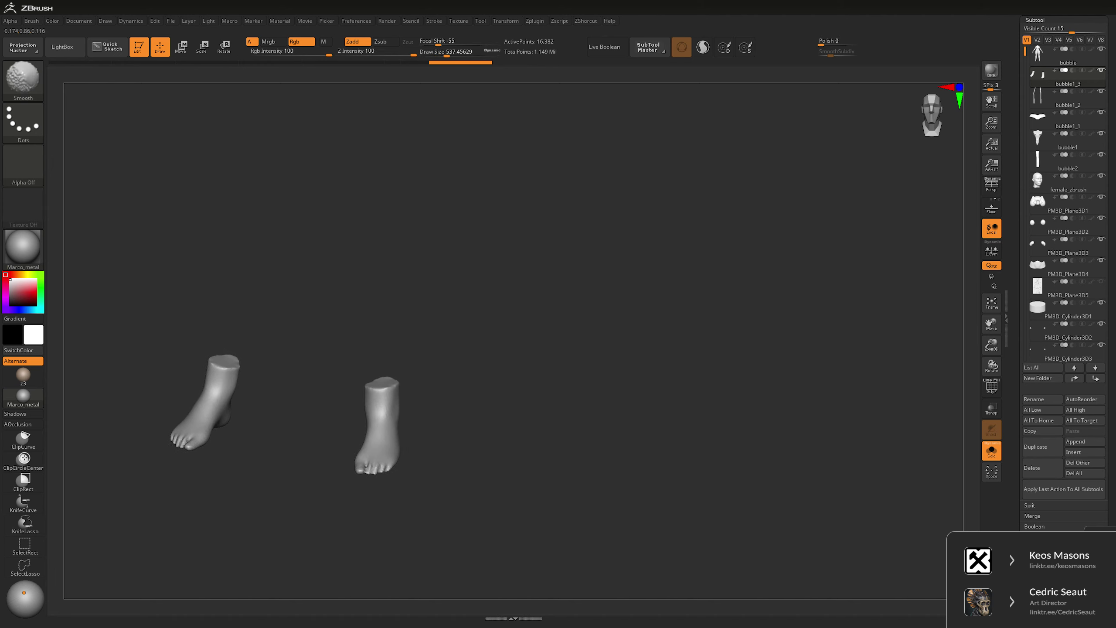
- Show the whole character, inflate the foot mesh outward from the body, and smooth the toes into one rounded tip
{"action": "mouse_move", "coordinate": [519, 352]}
{"action": "left_mouse_down", "text": "shift"}
{"action": "mouse_move", "coordinate": [581, 286]}
{"action": "mouse_move", "coordinate": [647, 317]}
{"action": "left_mouse_up", "text": "shift"}
{"action": "key", "text": "shift+s"}
{"action": "key", "text": "shift+d"}
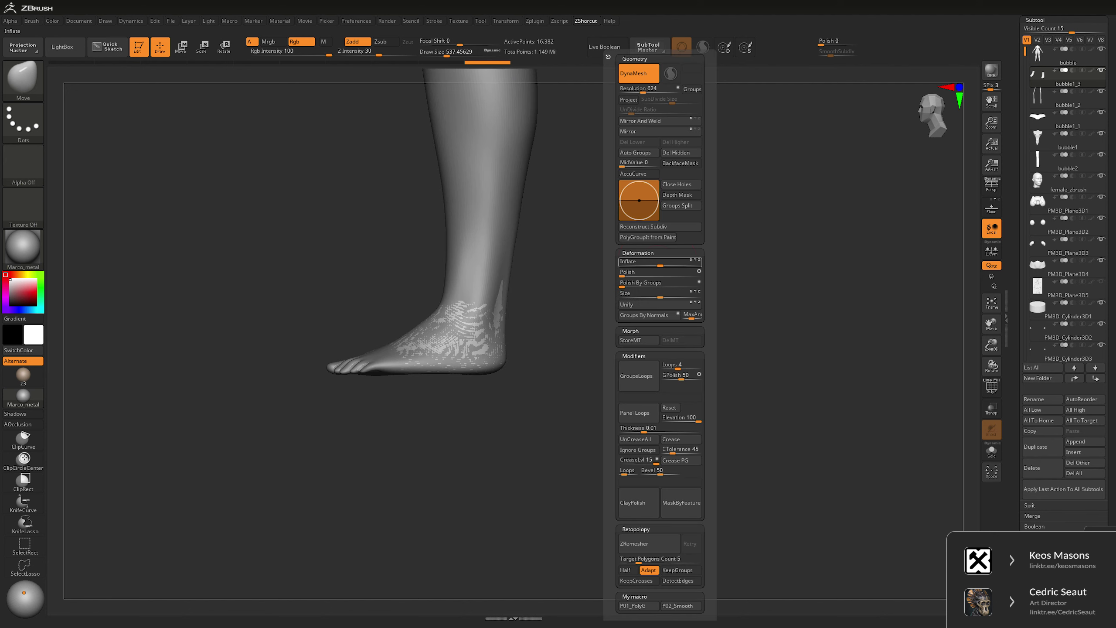
{"action": "left_click_drag", "start_coordinate": [661, 265], "coordinate": [673, 265]}
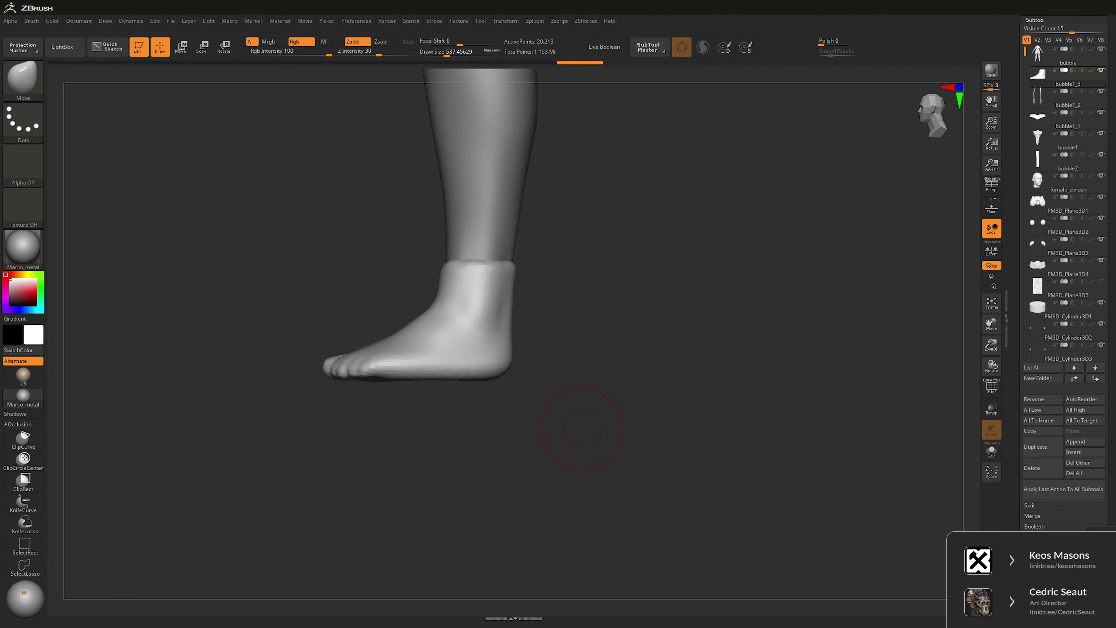
{"action": "key", "text": "shift"}
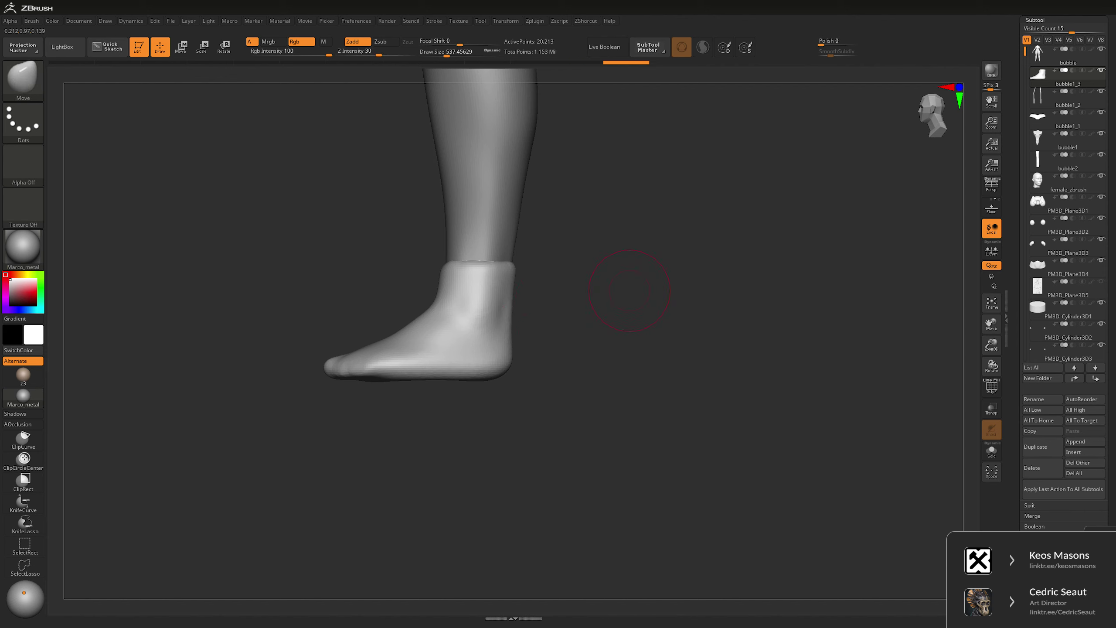
- Mask the ankle and heel of the shoe, raise the unmasked forefoot with Transpose, and clear the mask
{"action": "mouse_move", "coordinate": [420, 306]}
{"action": "left_mouse_down", "text": "ctrl"}
{"action": "mouse_move", "coordinate": [294, 469]}
{"action": "mouse_move", "coordinate": [270, 310]}
{"action": "left_mouse_up", "text": "ctrl"}
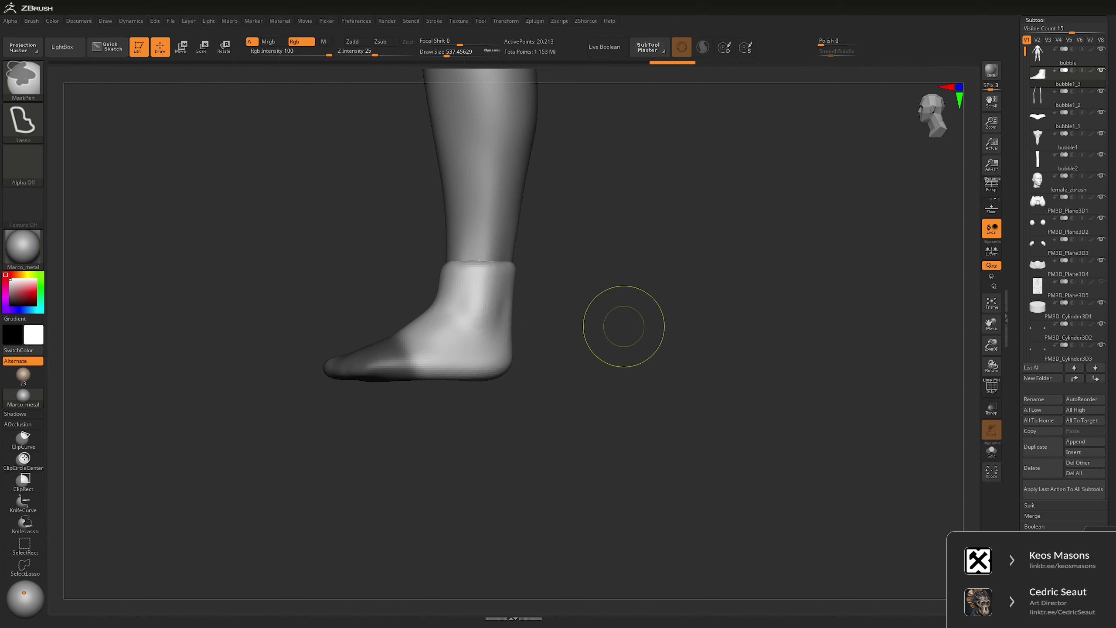
{"action": "left_click", "coordinate": [623, 324], "text": "ctrl"}
{"action": "key", "text": "w"}
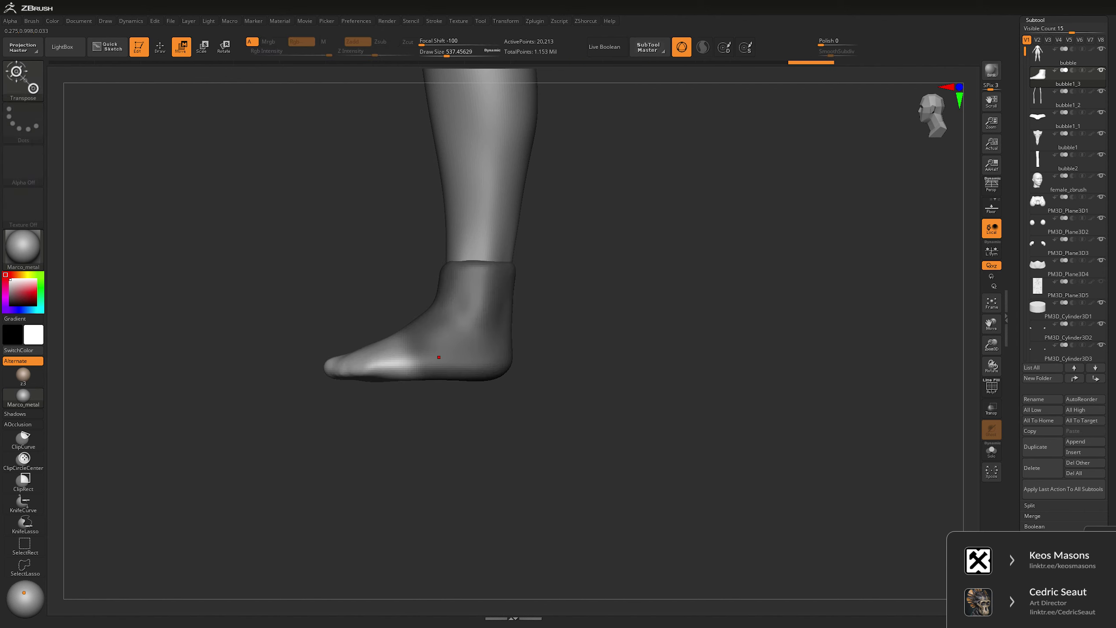
{"action": "mouse_move", "coordinate": [438, 357]}
{"action": "left_mouse_down"}
{"action": "mouse_move", "coordinate": [448, 311]}
{"action": "mouse_move", "coordinate": [444, 324]}
{"action": "mouse_move", "coordinate": [419, 308]}
{"action": "mouse_move", "coordinate": [446, 330]}
{"action": "mouse_move", "coordinate": [450, 352]}
{"action": "left_mouse_up"}
{"action": "left_click", "coordinate": [281, 439], "text": "ctrl"}
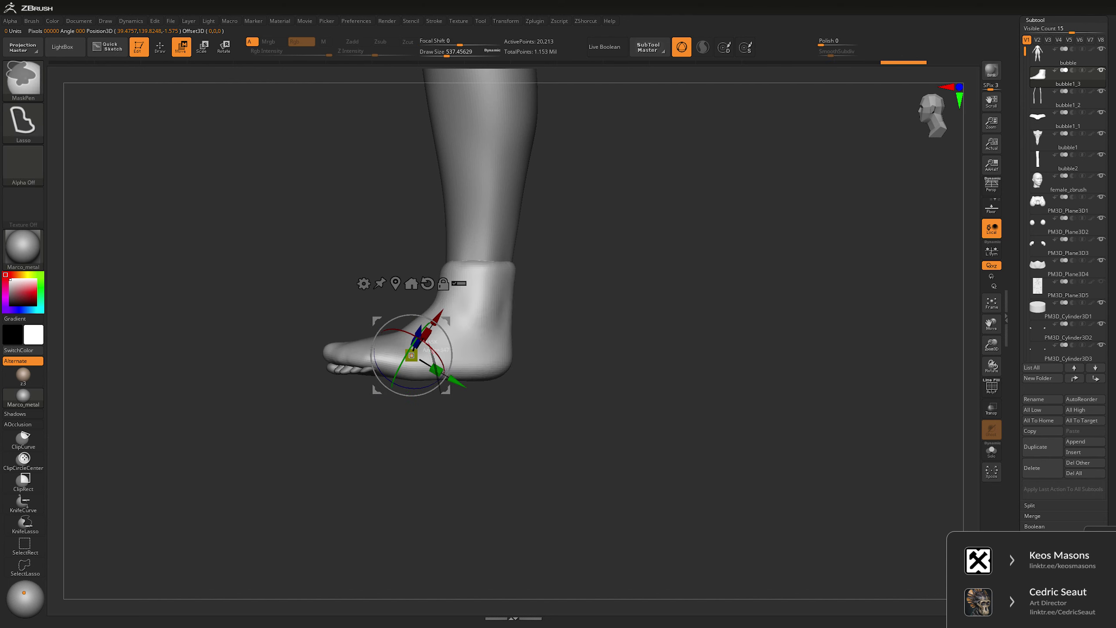
- Mask the rear of the shoe and lower the forefoot slightly so its ball drops below the heel
{"action": "mouse_move", "coordinate": [439, 295]}
{"action": "left_mouse_down", "text": "ctrl"}
{"action": "mouse_move", "coordinate": [373, 524]}
{"action": "mouse_move", "coordinate": [439, 303]}
{"action": "left_mouse_up", "text": "ctrl"}
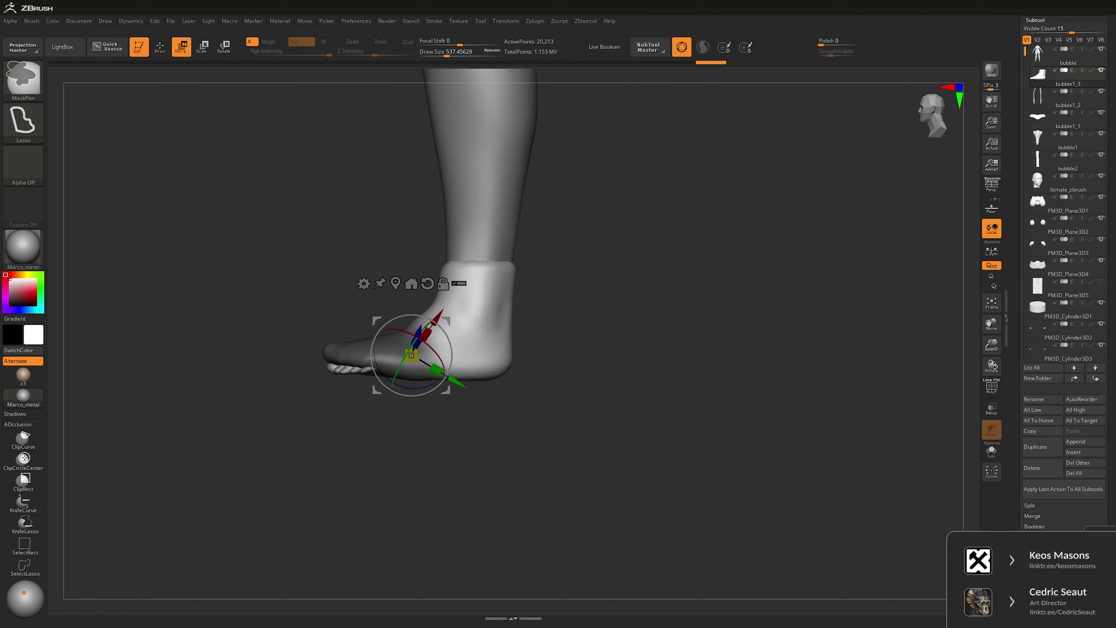
{"action": "left_click_drag", "start_coordinate": [411, 355], "coordinate": [410, 365]}
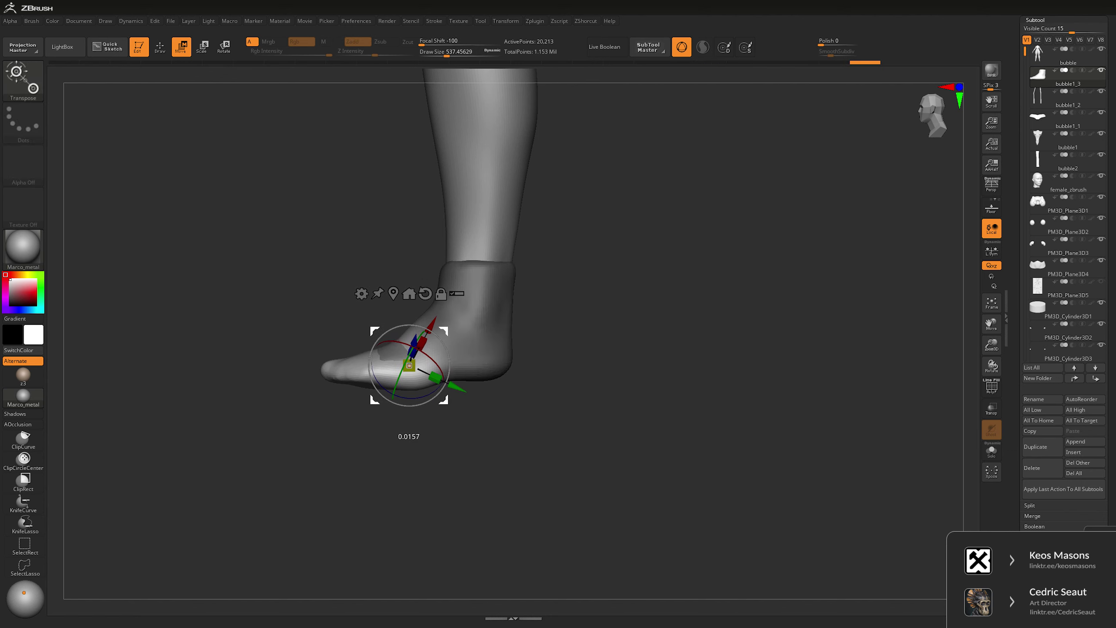
{"action": "key", "text": "q"}
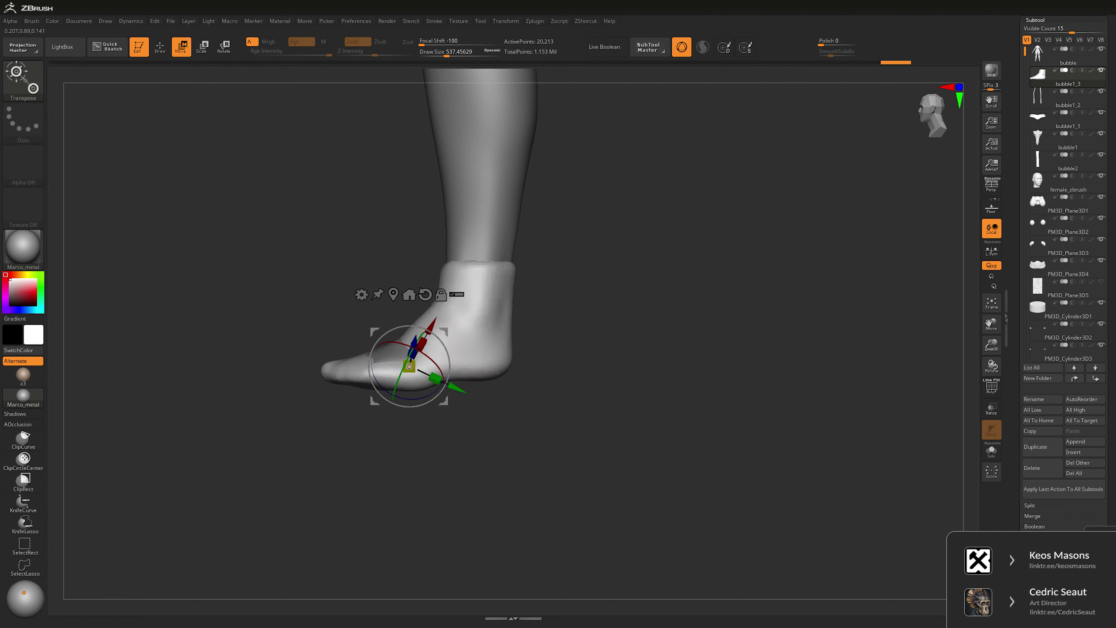
- Isolate the shoes and shift their ankle openings and toe tips slightly outward with the Move brush
{"action": "key", "text": "space"}
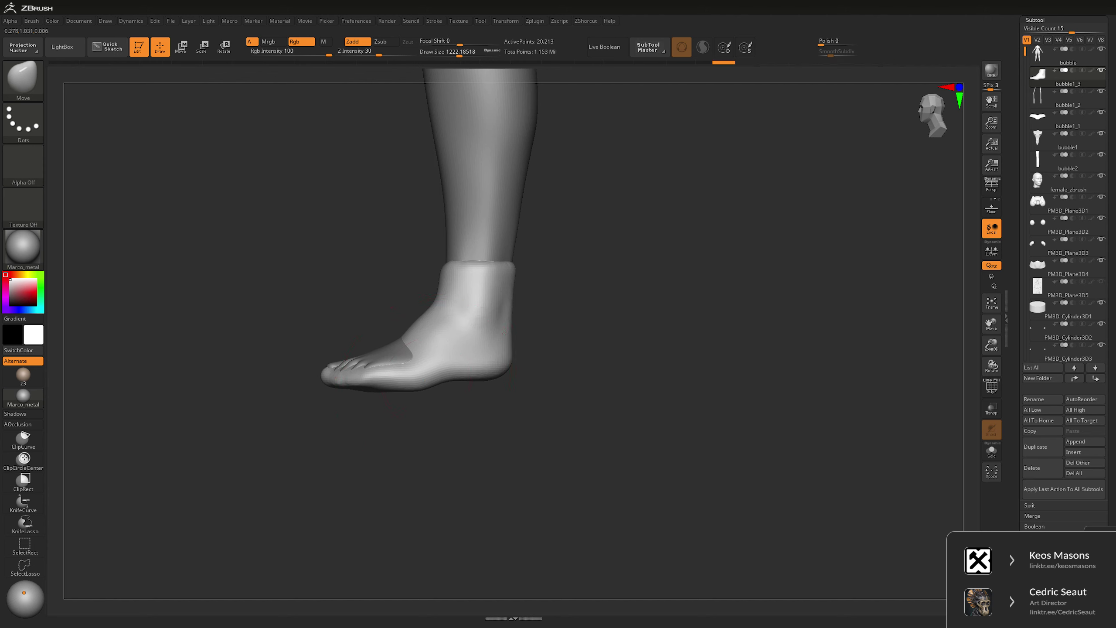
{"action": "key", "text": "space"}
{"action": "mouse_move", "coordinate": [417, 353]}
{"action": "left_mouse_down"}
{"action": "mouse_move", "coordinate": [381, 352]}
{"action": "mouse_move", "coordinate": [559, 347]}
{"action": "mouse_move", "coordinate": [543, 362]}
{"action": "mouse_move", "coordinate": [584, 337]}
{"action": "left_mouse_up"}
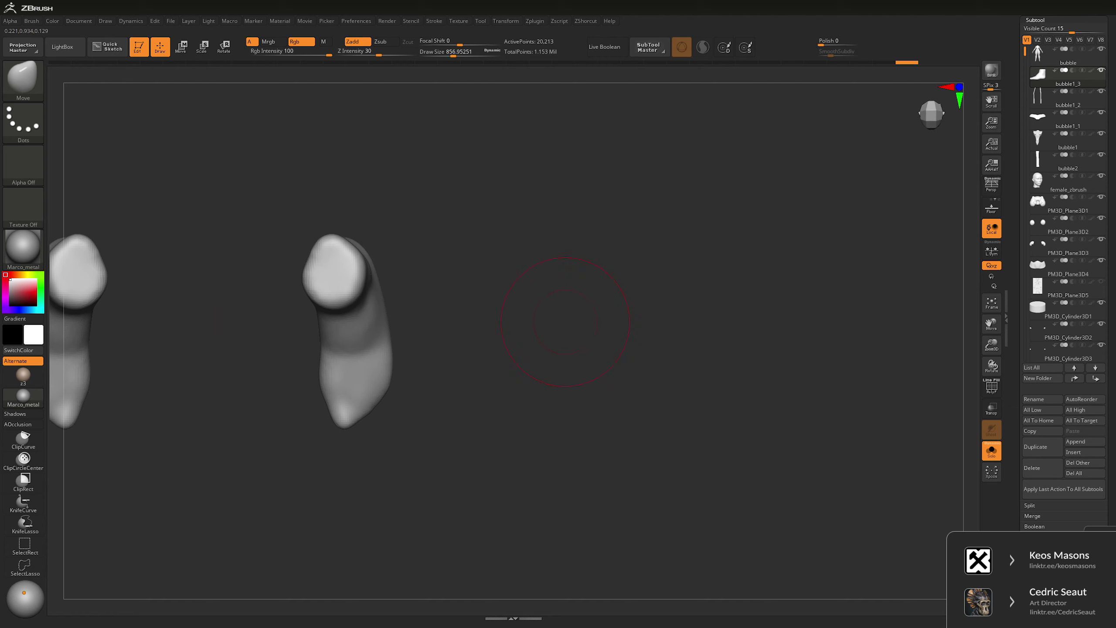
{"action": "key", "text": "space"}
{"action": "left_click_drag", "start_coordinate": [246, 254], "coordinate": [286, 253]}
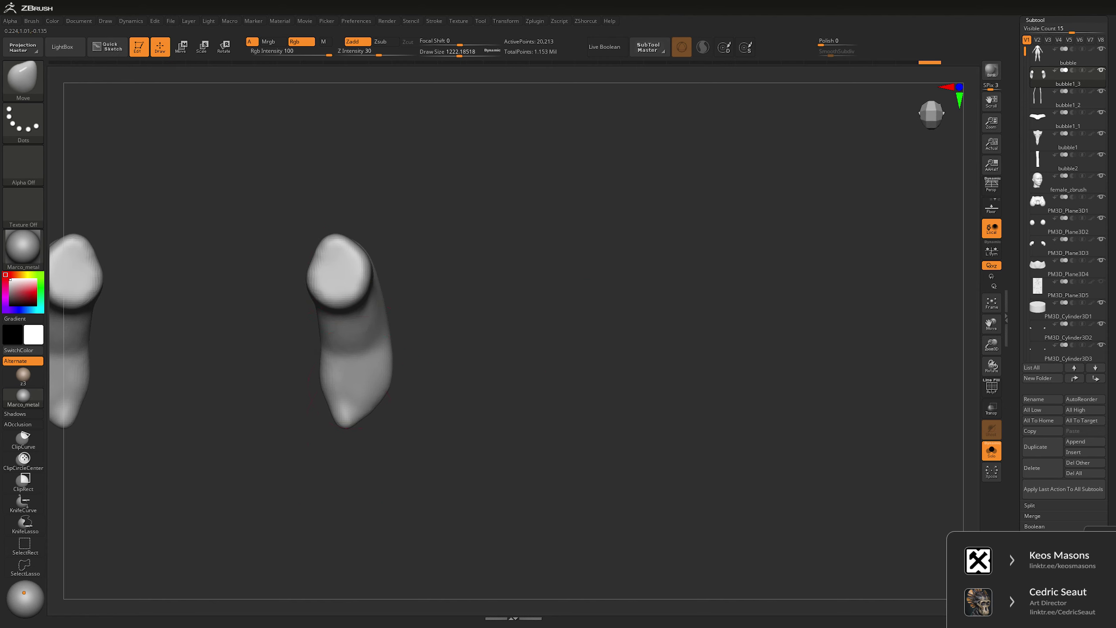
{"action": "key", "text": "space"}
{"action": "left_click_drag", "start_coordinate": [378, 374], "coordinate": [343, 374]}
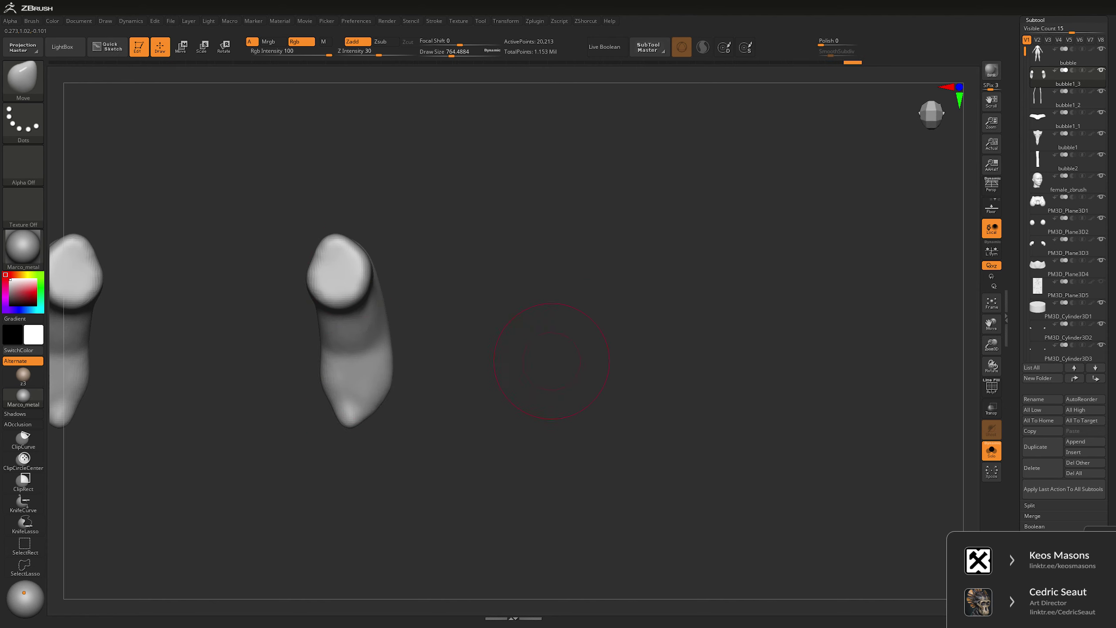
{"action": "left_click_drag", "start_coordinate": [552, 361], "coordinate": [553, 302], "text": "alt"}
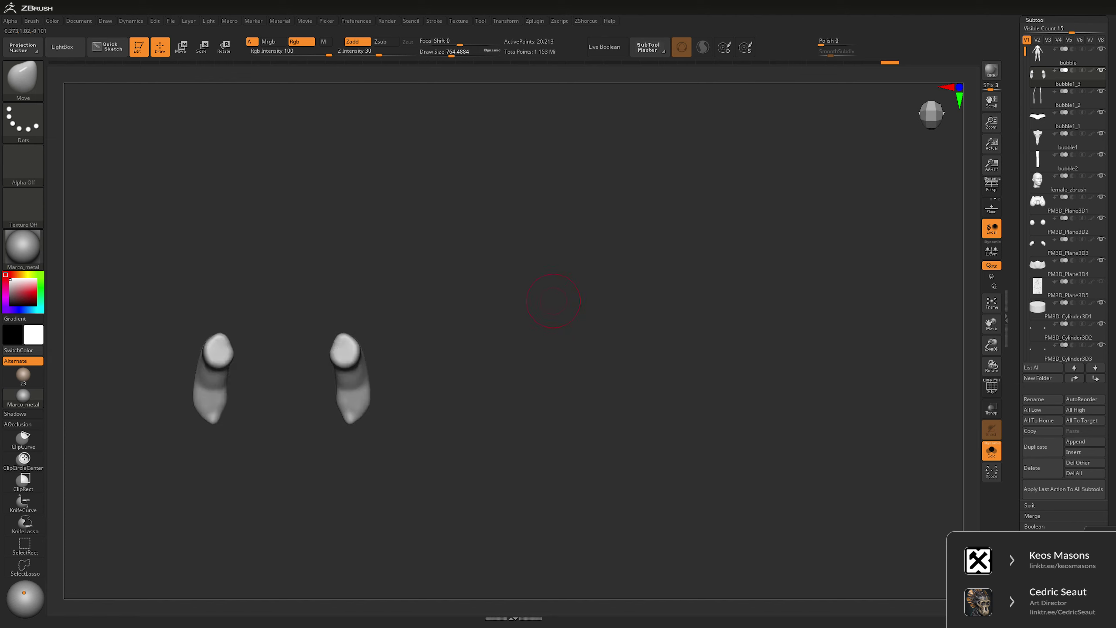
- Show the whole character again and adjust the shoe's fit around the ankle and foot with the Move brush
{"action": "left_click", "coordinate": [991, 451]}
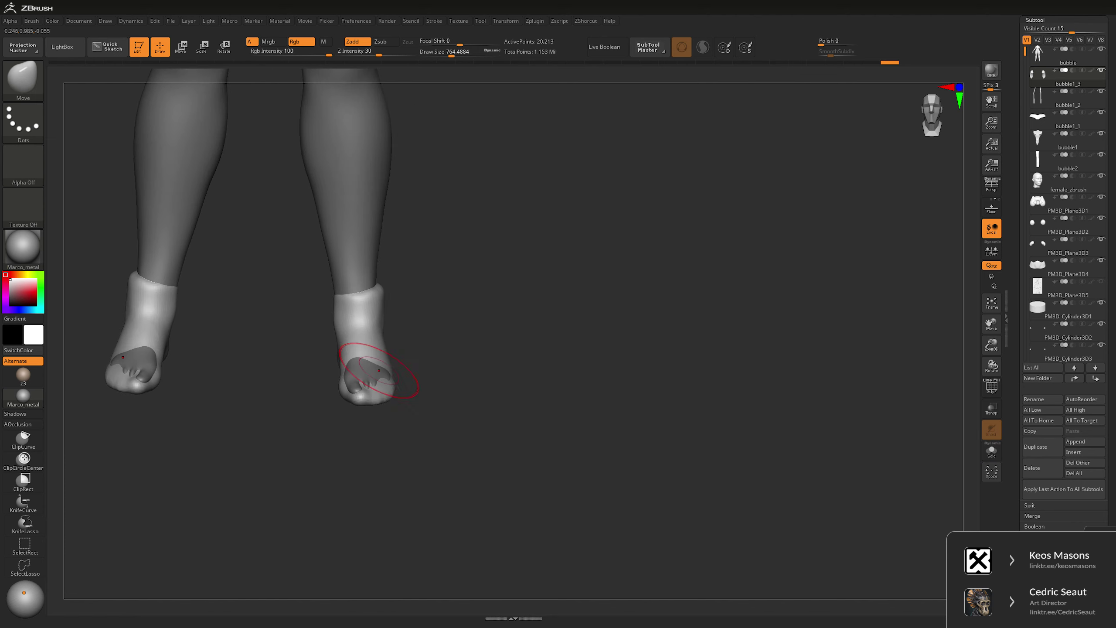
{"action": "left_click", "coordinate": [379, 371], "text": "alt"}
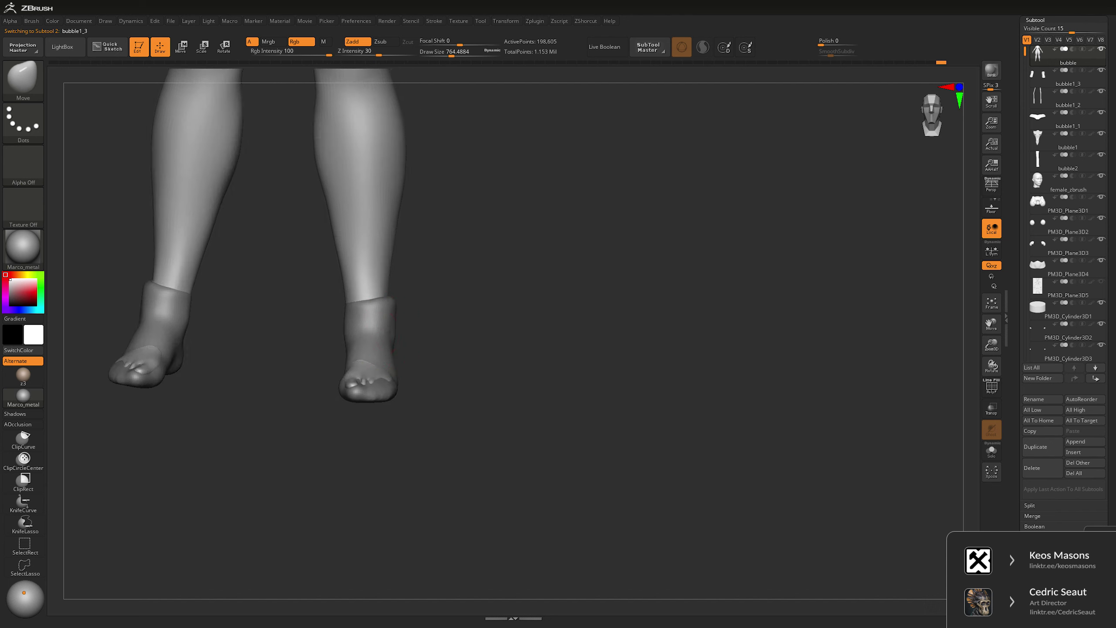
{"action": "left_click", "coordinate": [409, 294], "text": "alt"}
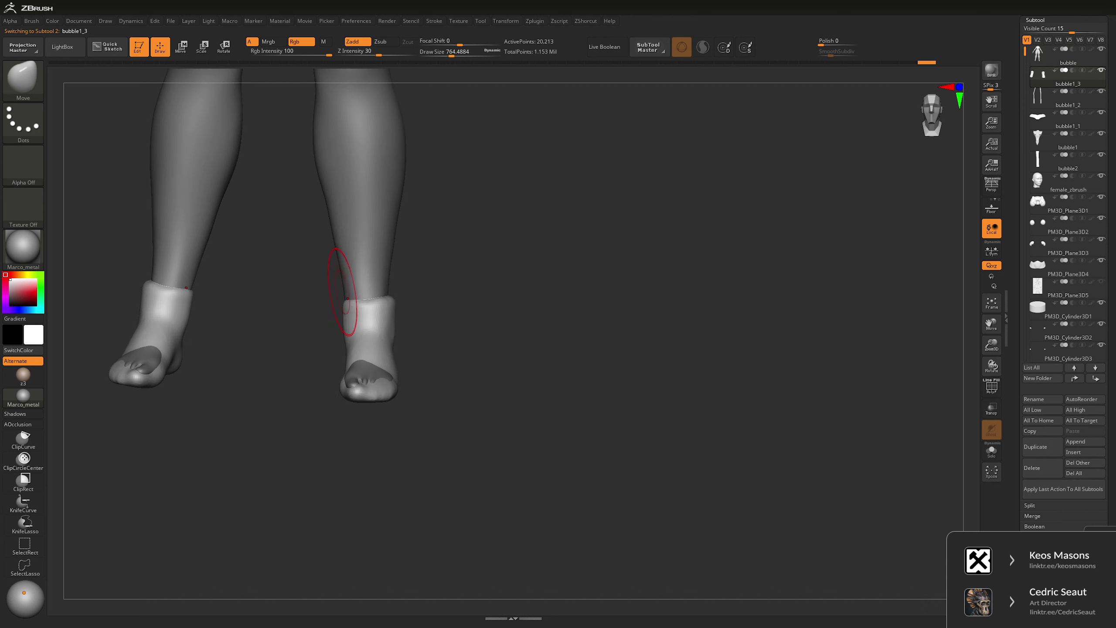
{"action": "key", "text": "space"}
{"action": "mouse_move", "coordinate": [467, 355]}
{"action": "left_mouse_down"}
{"action": "mouse_move", "coordinate": [420, 354]}
{"action": "mouse_move", "coordinate": [420, 440]}
{"action": "mouse_move", "coordinate": [400, 315]}
{"action": "left_mouse_up"}
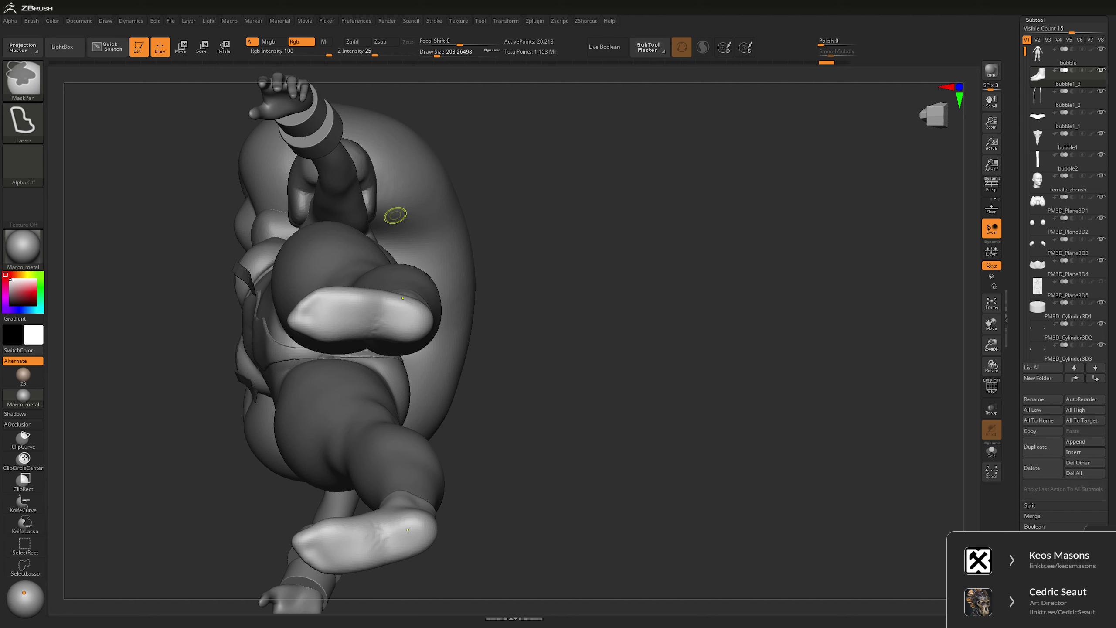
- Mask everything except the heel's underside, pull it down into a flat-based heel block, and remesh and smooth it
{"action": "left_click", "coordinate": [408, 313], "text": "ctrl"}
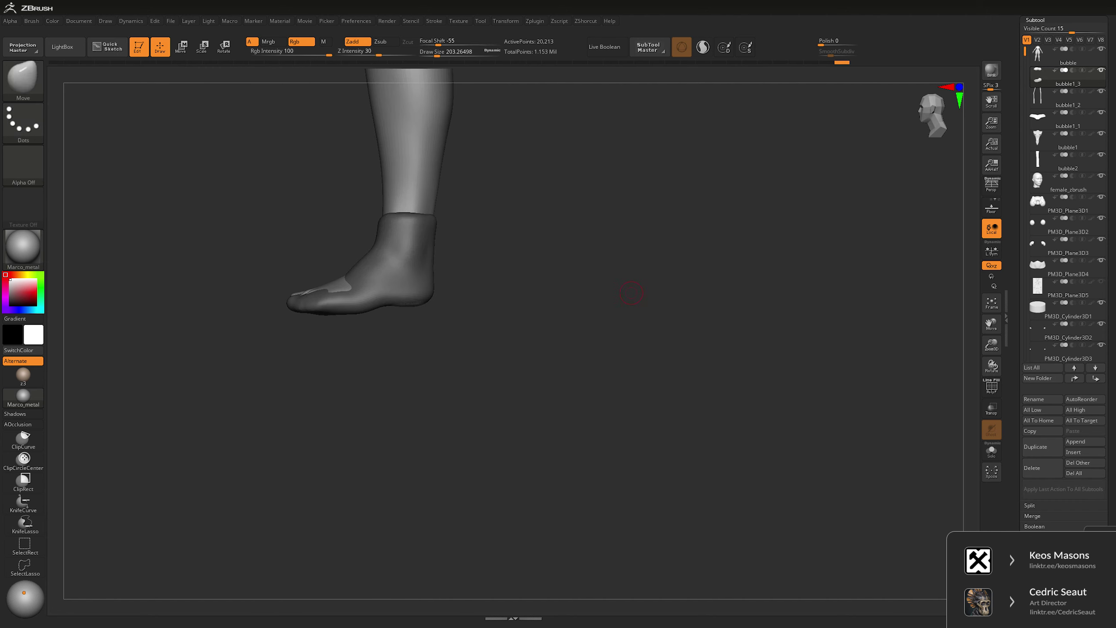
{"action": "left_click_drag", "start_coordinate": [212, 315], "coordinate": [588, 313], "text": "ctrl+shift"}
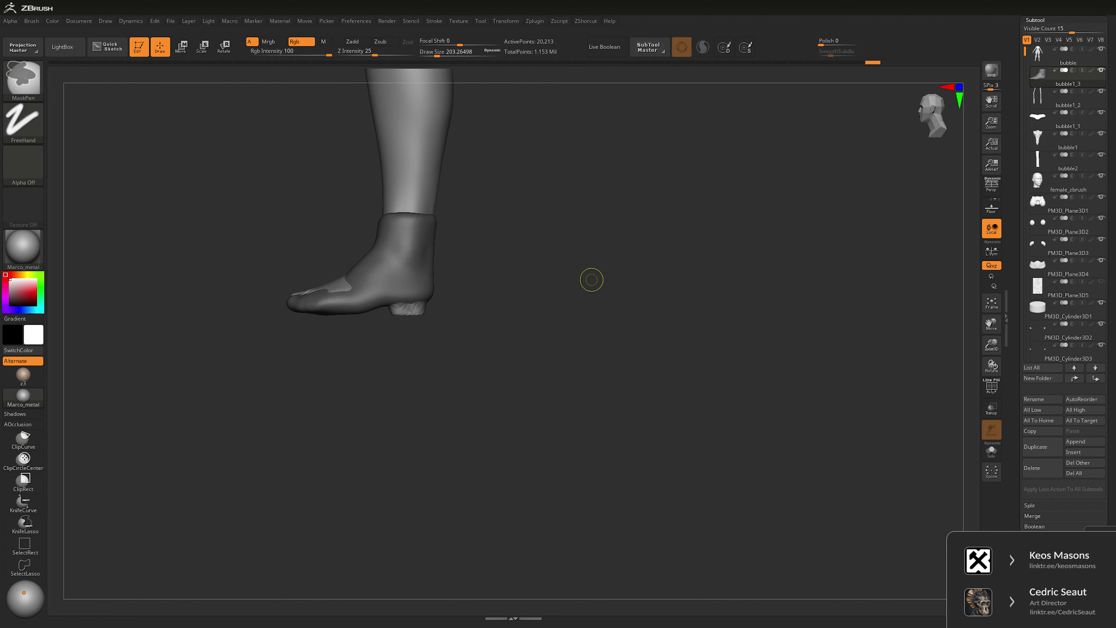
{"action": "left_click", "coordinate": [606, 247], "text": "ctrl"}
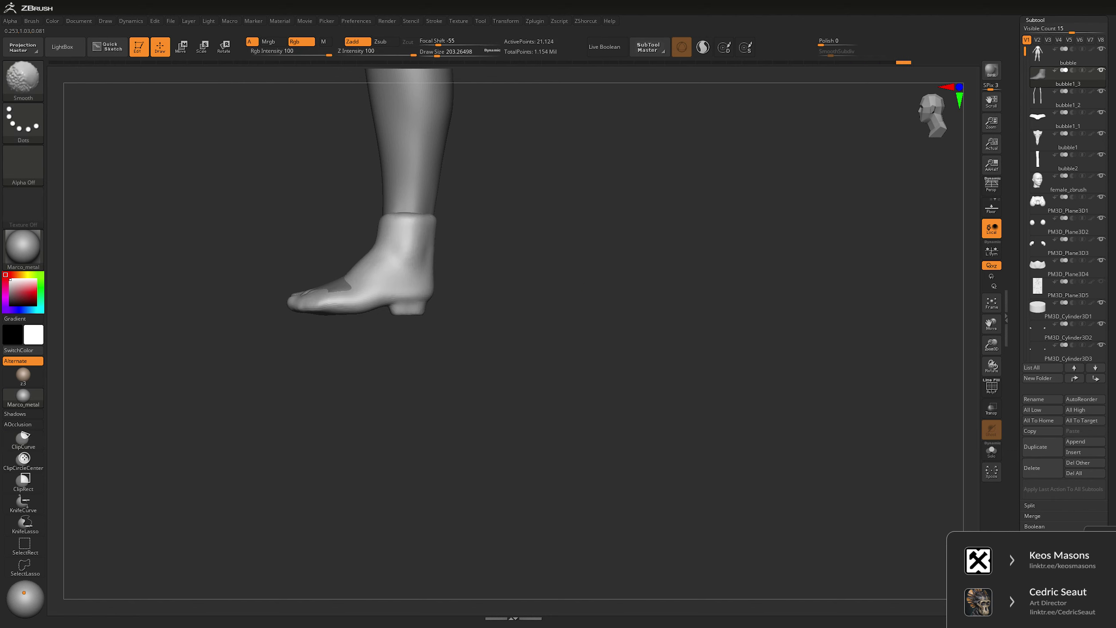
{"action": "left_click", "coordinate": [404, 321], "text": "ctrl+shift"}
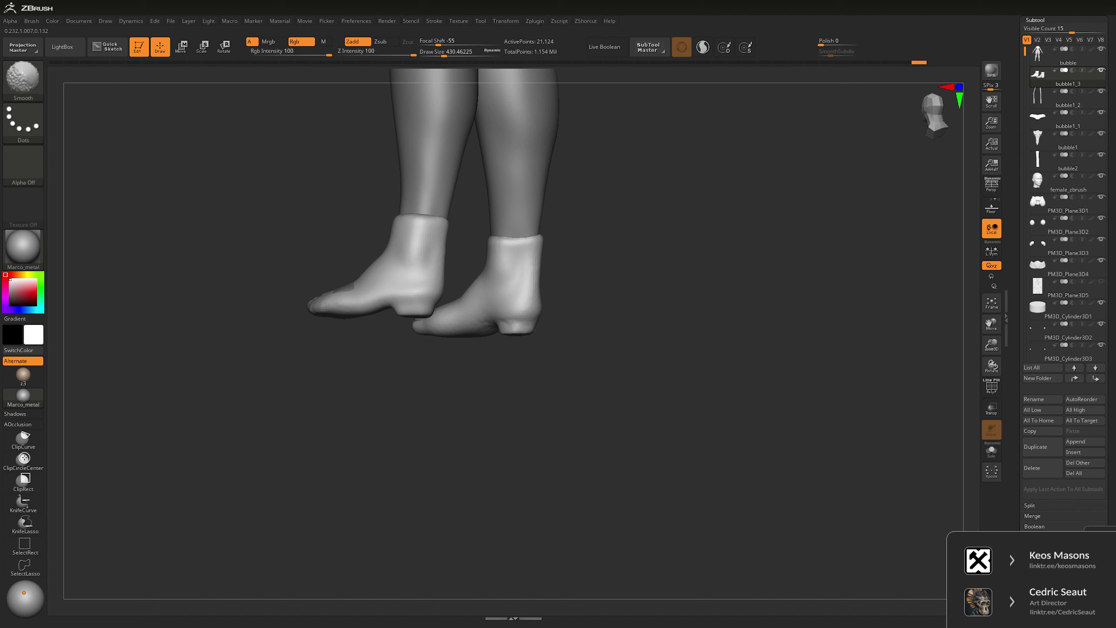
{"action": "left_click", "coordinate": [405, 320], "text": "ctrl+shift"}
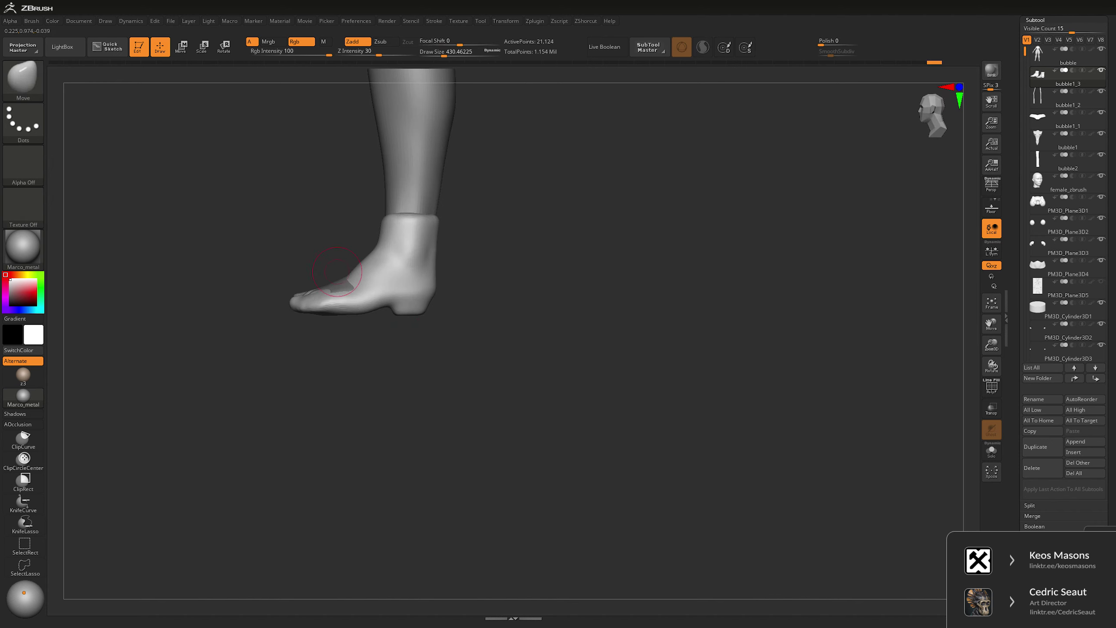
- Switch masking to Lasso, build up the forefoot's sole to a flat base level with the heel, and smooth it
{"action": "key", "text": "bracketright"}
{"action": "key", "text": "ctrl"}
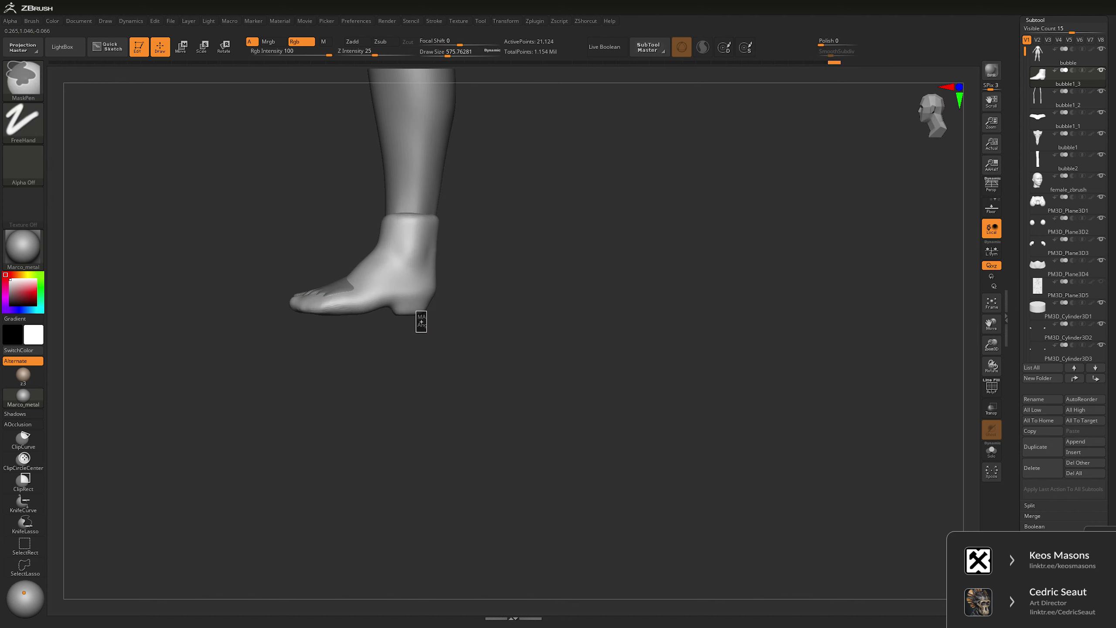
{"action": "left_click", "coordinate": [23, 121]}
{"action": "left_click", "coordinate": [167, 156]}
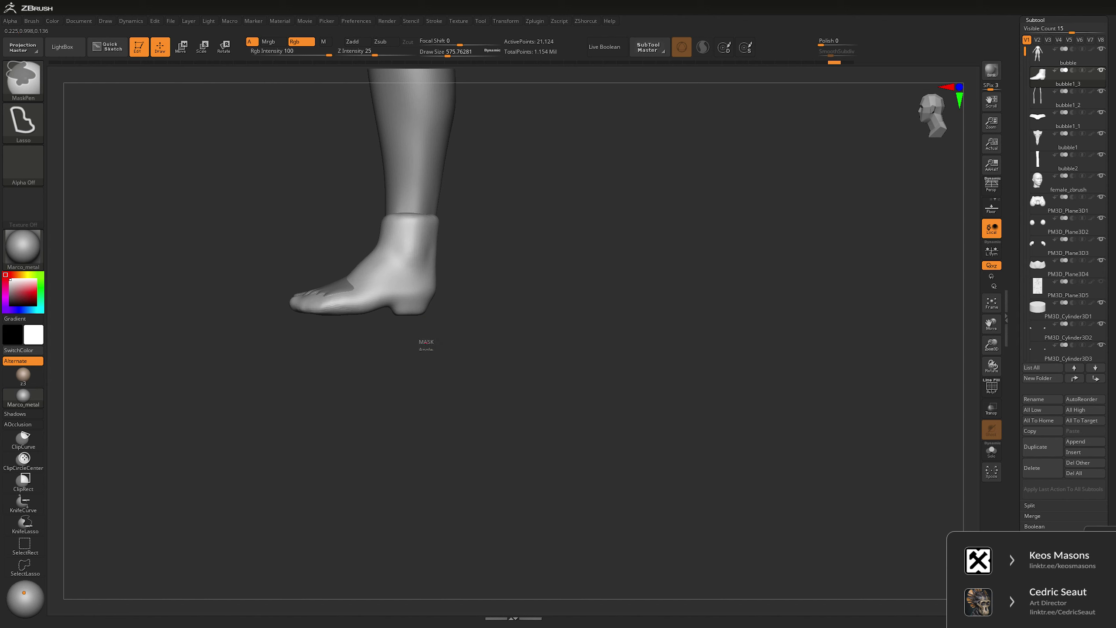
{"action": "mouse_move", "coordinate": [328, 310]}
{"action": "left_mouse_down", "text": "ctrl"}
{"action": "mouse_move", "coordinate": [268, 319]}
{"action": "mouse_move", "coordinate": [286, 408]}
{"action": "mouse_move", "coordinate": [325, 376]}
{"action": "mouse_move", "coordinate": [262, 322]}
{"action": "mouse_move", "coordinate": [535, 319]}
{"action": "mouse_move", "coordinate": [563, 255]}
{"action": "left_mouse_up", "text": "ctrl"}
{"action": "key", "text": "shift"}
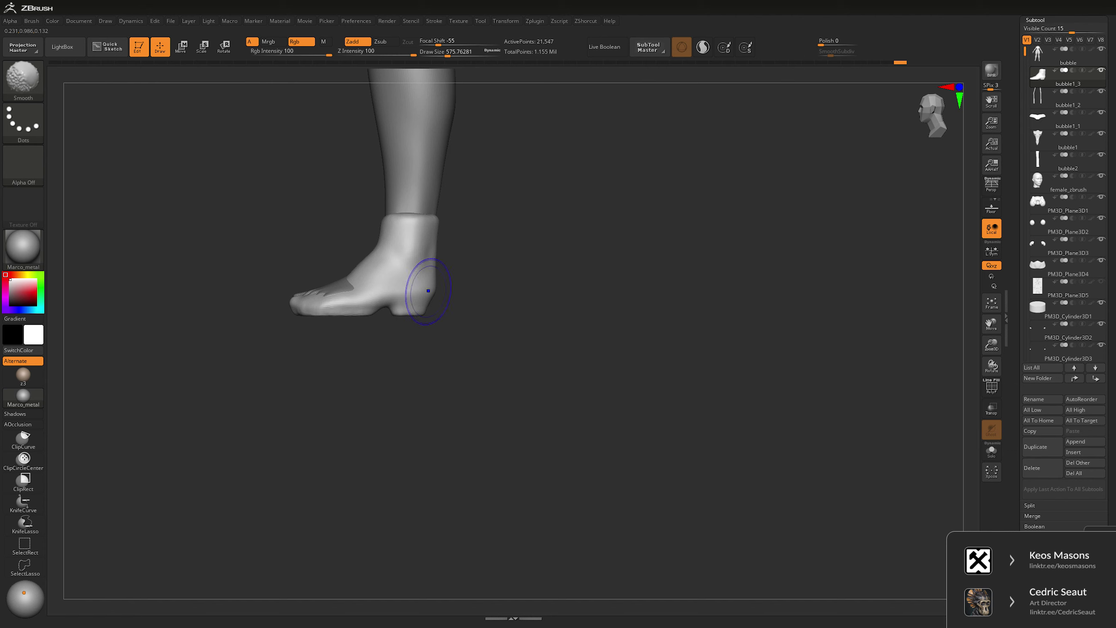
{"action": "left_click_drag", "start_coordinate": [347, 387], "coordinate": [380, 426], "text": "shift"}
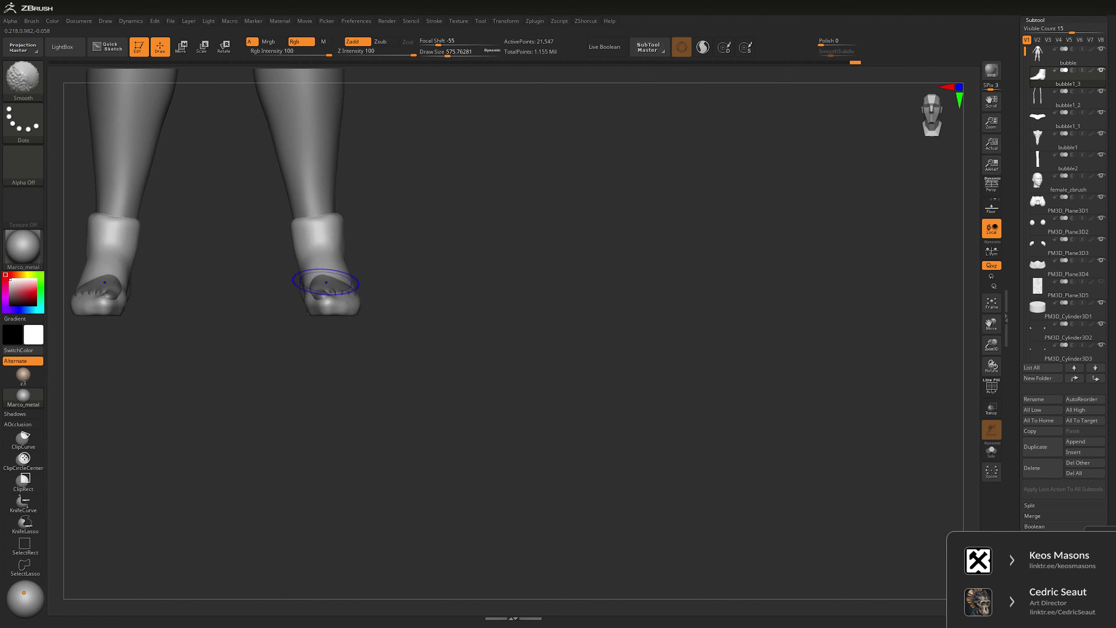
- Hide the body's feet inside the shoes with a lasso selection and make the shoe mesh active again
{"action": "left_click_drag", "start_coordinate": [387, 291], "coordinate": [342, 290]}
{"action": "left_click", "coordinate": [307, 283], "text": "alt"}
{"action": "left_click_drag", "start_coordinate": [348, 230], "coordinate": [272, 396], "text": "ctrl+shift"}
{"action": "left_click", "coordinate": [25, 567]}
{"action": "left_click_drag", "start_coordinate": [343, 233], "coordinate": [265, 407], "text": "ctrl+shift"}
{"action": "mouse_move", "coordinate": [484, 396]}
{"action": "left_mouse_down"}
{"action": "mouse_move", "coordinate": [484, 467]}
{"action": "mouse_move", "coordinate": [549, 440]}
{"action": "mouse_move", "coordinate": [637, 440]}
{"action": "mouse_move", "coordinate": [637, 396]}
{"action": "left_mouse_up"}
{"action": "left_click", "coordinate": [363, 329], "text": "alt"}
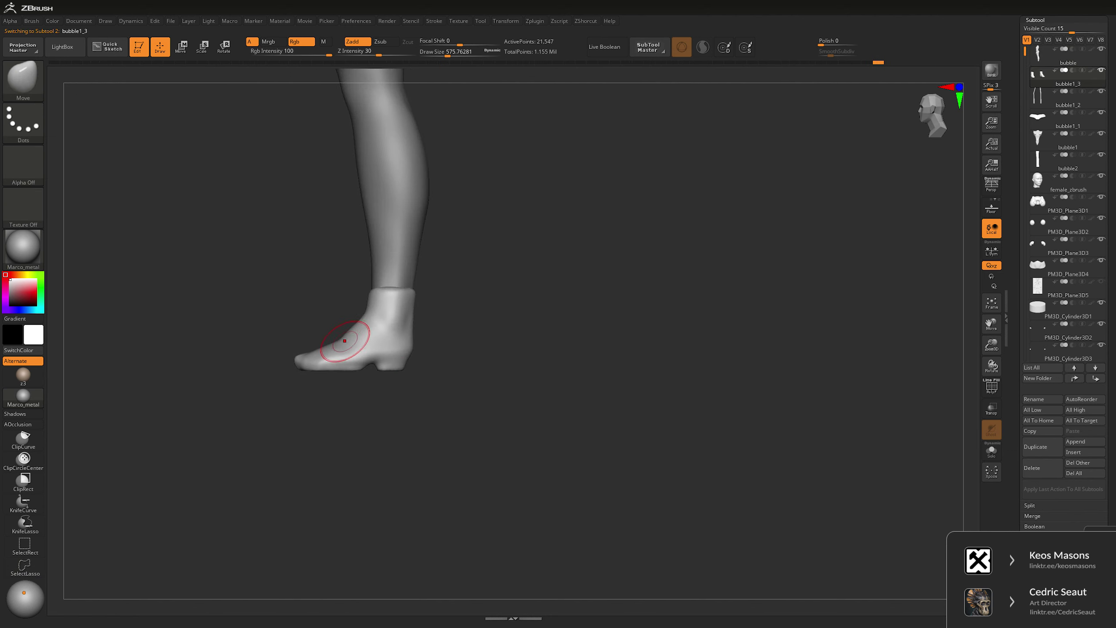
- Refine the shoe's instep and the back of its heel with a resized Move brush
{"action": "key", "text": "space"}
{"action": "left_click_drag", "start_coordinate": [387, 299], "coordinate": [373, 290]}
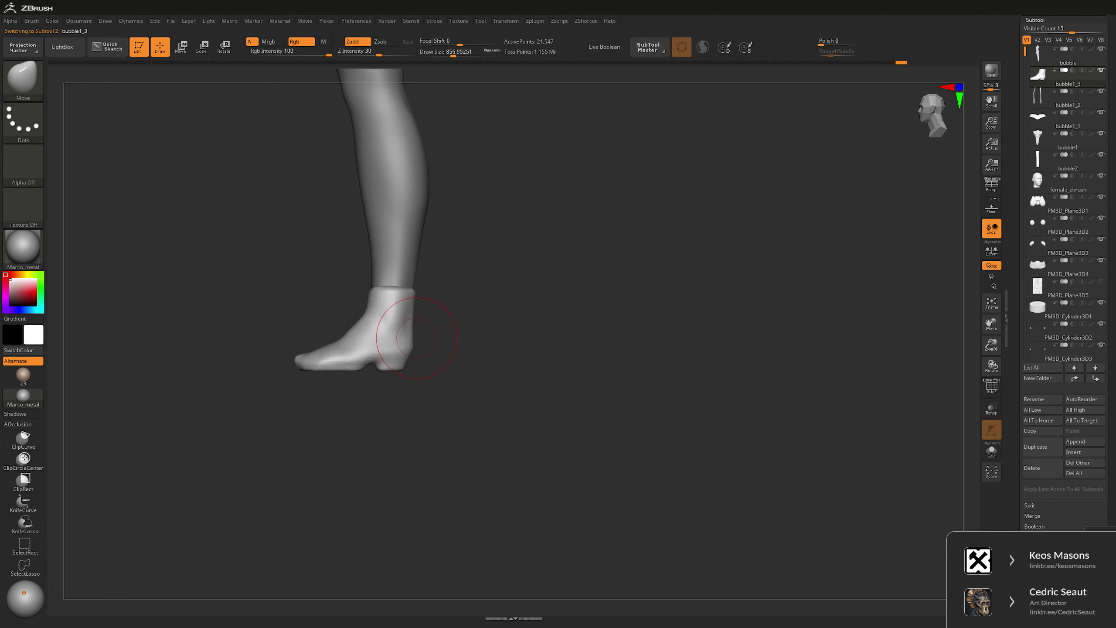
{"action": "key", "text": "space"}
{"action": "left_click_drag", "start_coordinate": [417, 337], "coordinate": [405, 361]}
{"action": "left_click_drag", "start_coordinate": [440, 396], "coordinate": [415, 281], "text": "alt"}
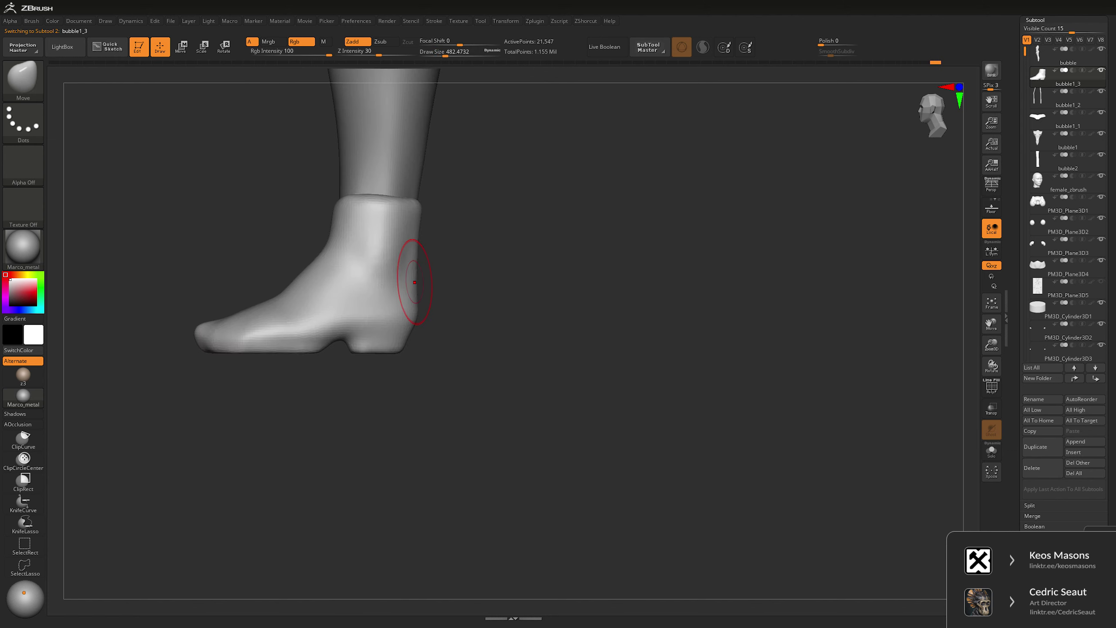
- Lasso-mask the heel's base, invert the mask, and lower the heel slightly with the gizmo centred on it
{"action": "key", "text": "ctrl"}
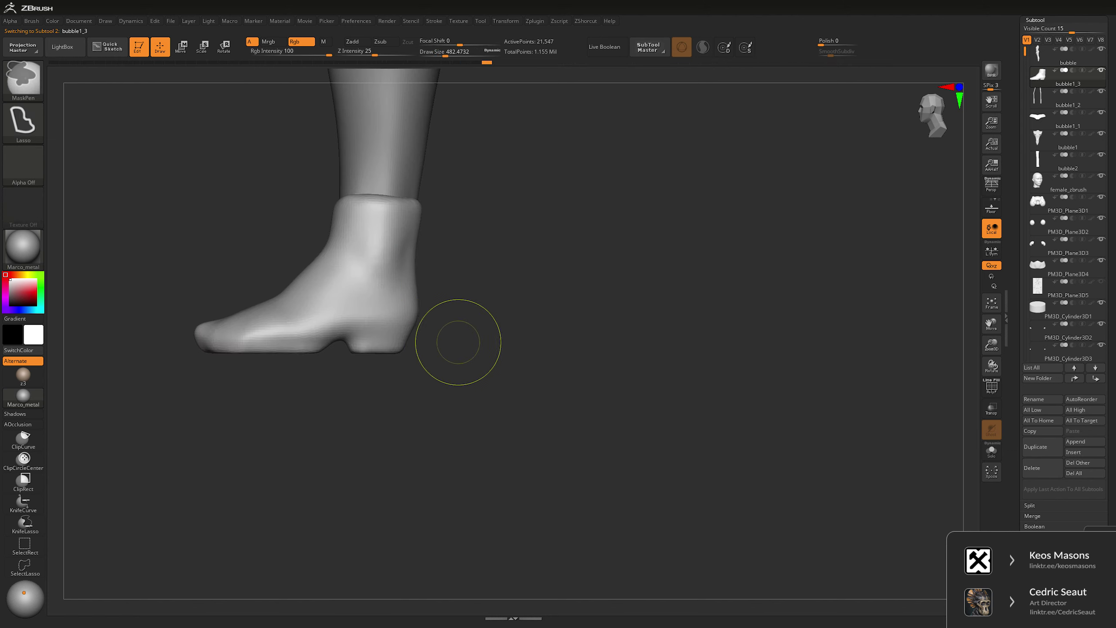
{"action": "left_click_drag", "start_coordinate": [267, 333], "coordinate": [453, 347], "text": "ctrl"}
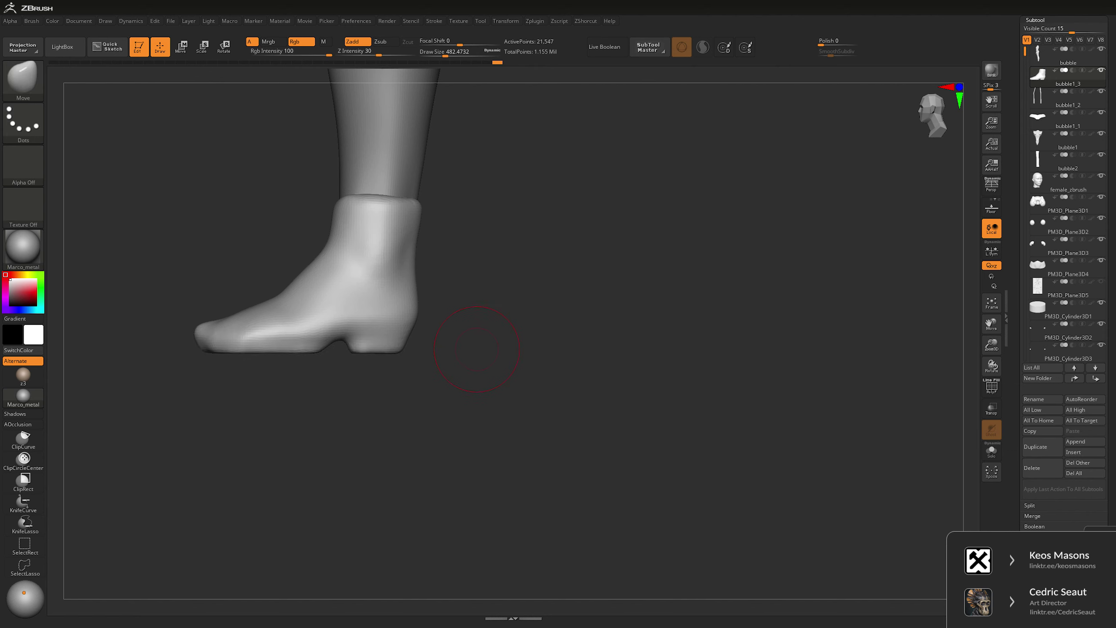
{"action": "mouse_move", "coordinate": [477, 353]}
{"action": "left_mouse_down"}
{"action": "mouse_move", "coordinate": [497, 301]}
{"action": "mouse_move", "coordinate": [546, 332]}
{"action": "mouse_move", "coordinate": [406, 392]}
{"action": "left_mouse_up"}
{"action": "mouse_move", "coordinate": [369, 358]}
{"action": "left_mouse_down", "text": "ctrl"}
{"action": "mouse_move", "coordinate": [387, 376]}
{"action": "mouse_move", "coordinate": [374, 412]}
{"action": "mouse_move", "coordinate": [347, 369]}
{"action": "left_mouse_up", "text": "ctrl"}
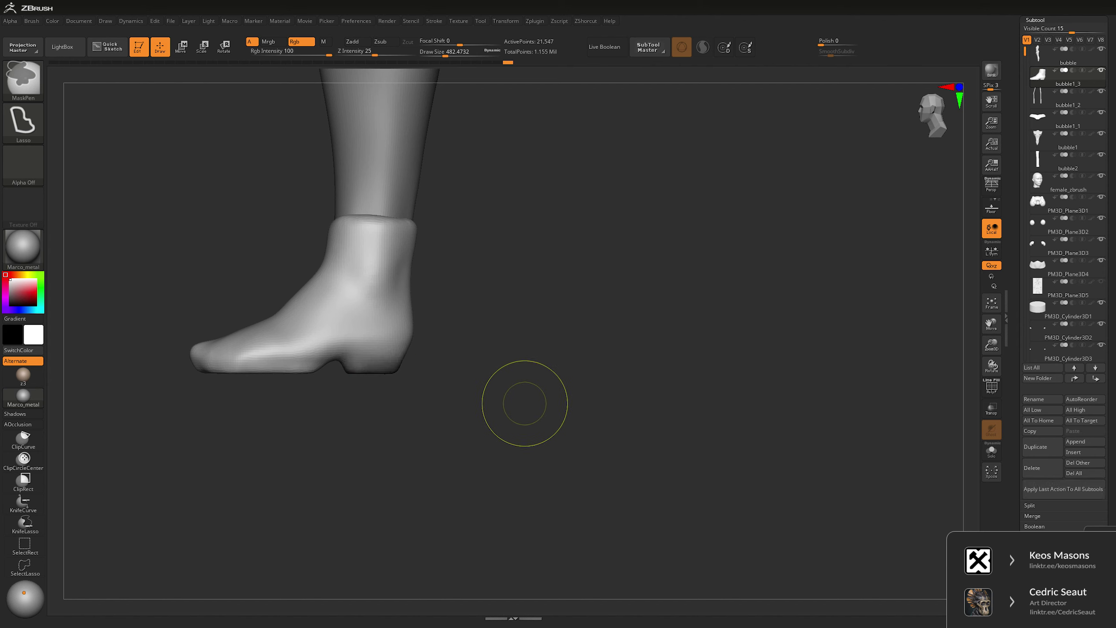
{"action": "left_click", "coordinate": [525, 403], "text": "ctrl"}
{"action": "key", "text": "w"}
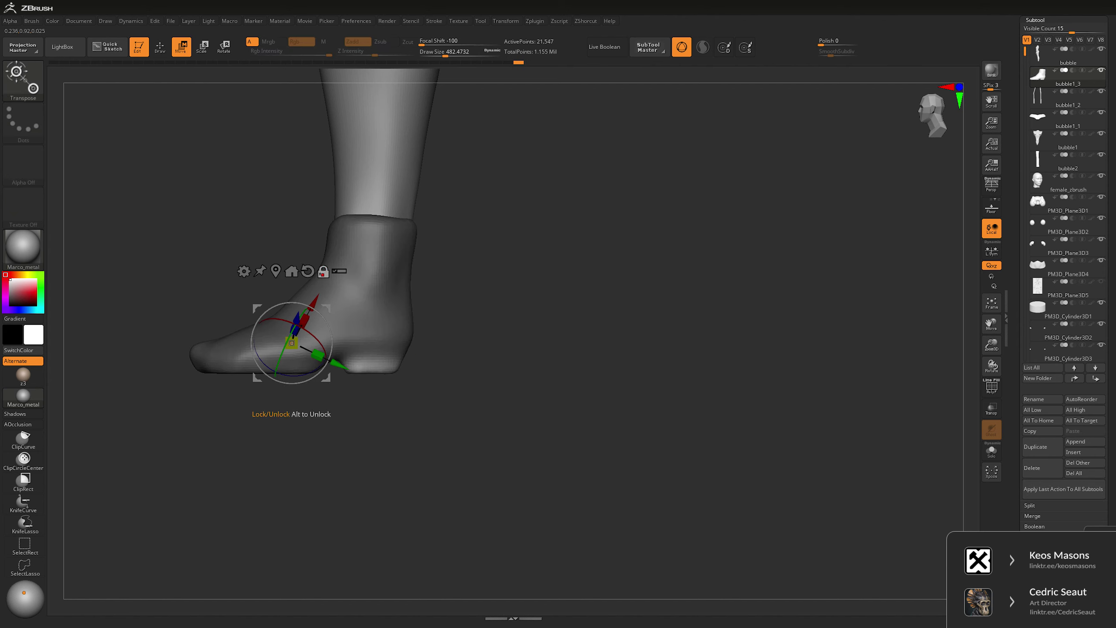
{"action": "left_click", "coordinate": [291, 271]}
{"action": "left_click", "coordinate": [384, 287]}
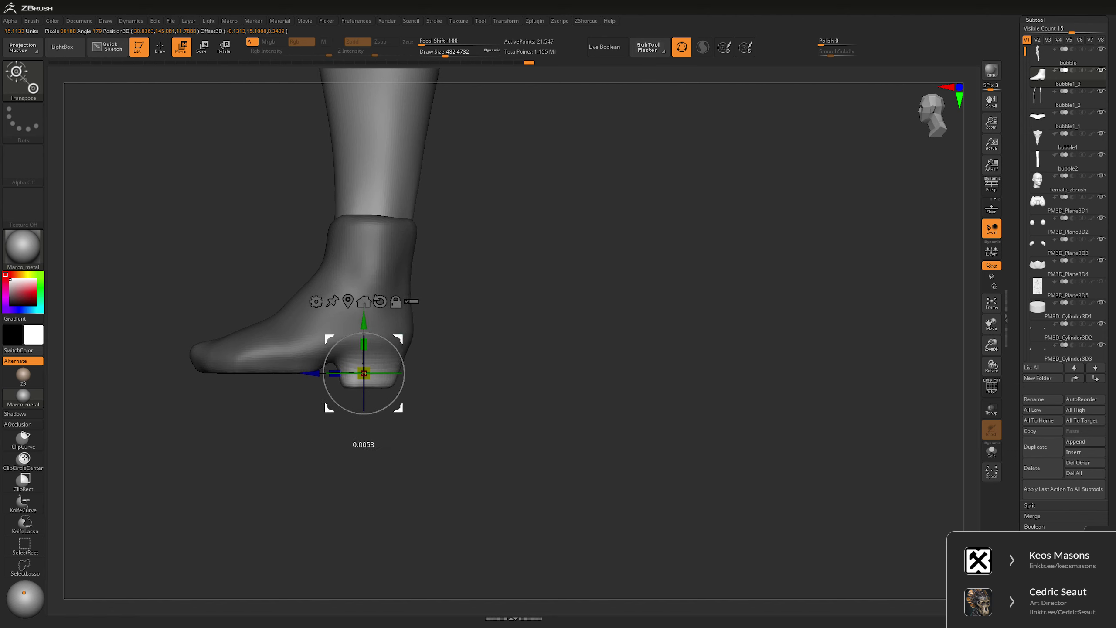
{"action": "mouse_move", "coordinate": [368, 371]}
{"action": "left_mouse_down"}
{"action": "mouse_move", "coordinate": [349, 330]}
{"action": "mouse_move", "coordinate": [280, 300]}
{"action": "mouse_move", "coordinate": [189, 475]}
{"action": "left_mouse_up"}
{"action": "key", "text": "q"}
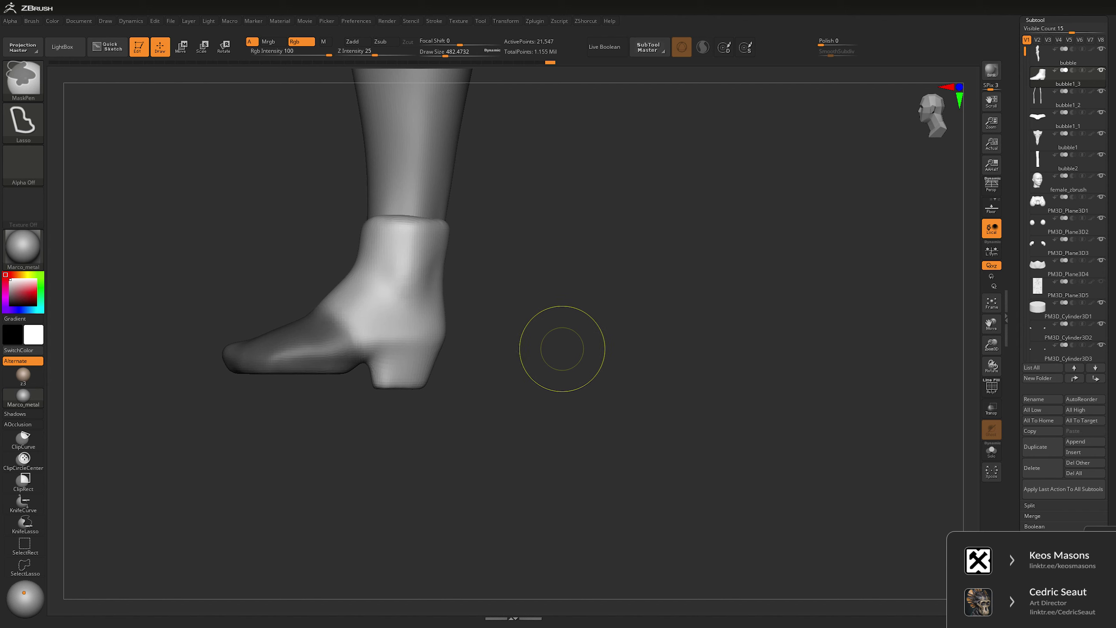
- Mask everything except the forefoot, lower the forefoot to about the level of the heel's base, and clear the mask
{"action": "left_click", "coordinate": [559, 352], "text": "ctrl"}
{"action": "key", "text": "w"}
{"action": "left_click_drag", "start_coordinate": [391, 374], "coordinate": [358, 358], "text": "alt"}
{"action": "left_click_drag", "start_coordinate": [397, 347], "coordinate": [394, 375]}
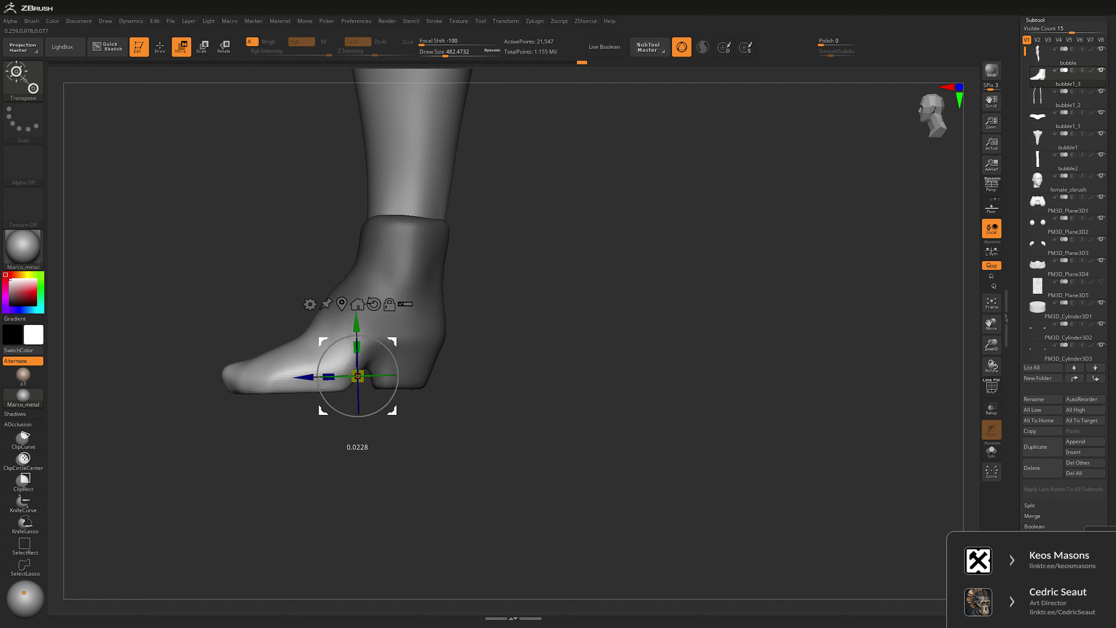
{"action": "key", "text": "ctrl+shift+a"}
{"action": "key", "text": "q"}
- Adjust the shoe's instep and the arch in front of the heel with the Move brush
{"action": "key", "text": "b"}
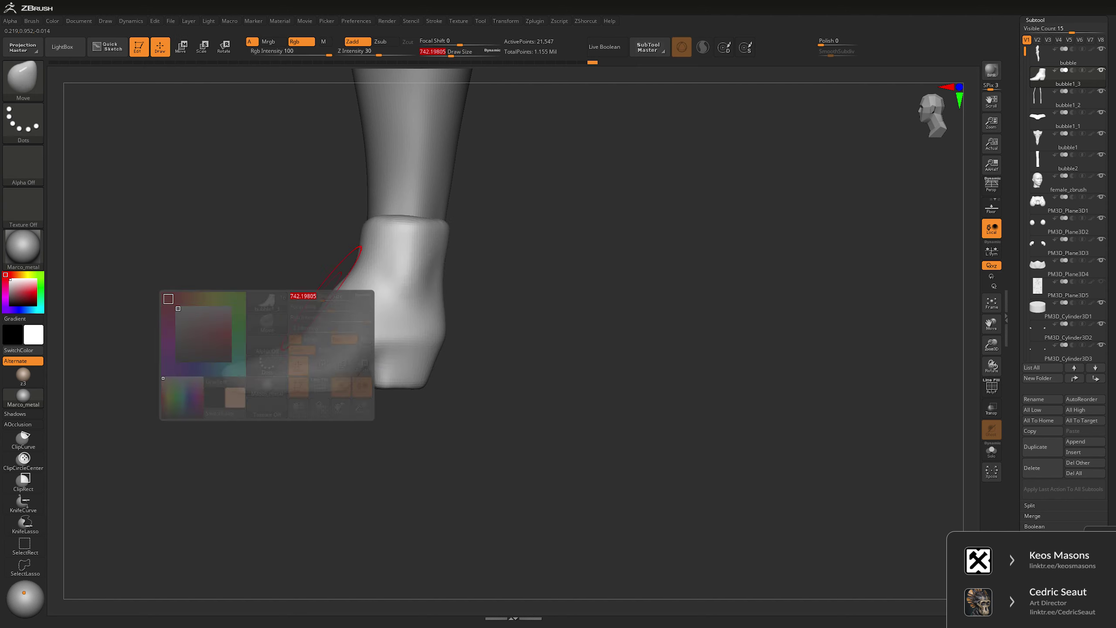
{"action": "key", "text": "m"}
{"action": "key", "text": "v"}
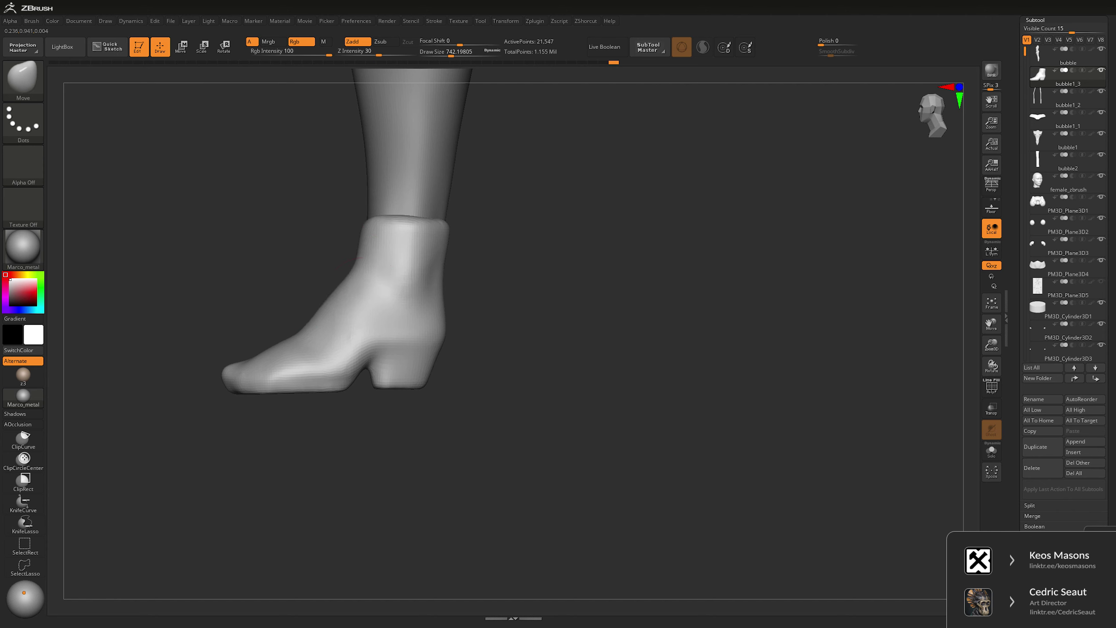
{"action": "right_click", "coordinate": [398, 286]}
{"action": "left_click_drag", "start_coordinate": [361, 348], "coordinate": [334, 347]}
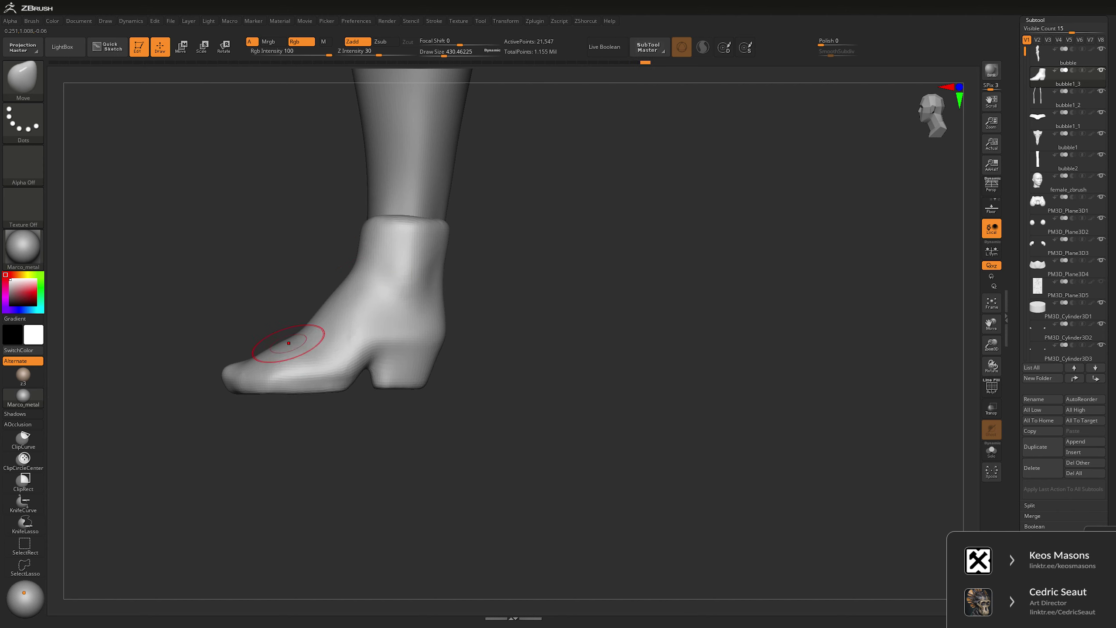
- Refine the toe and sole outline of both shoes from above and below with the Move and Smooth brushes
{"action": "mouse_move", "coordinate": [353, 266]}
{"action": "right_mouse_down"}
{"action": "mouse_move", "coordinate": [558, 298]}
{"action": "mouse_move", "coordinate": [501, 300]}
{"action": "mouse_move", "coordinate": [523, 299]}
{"action": "mouse_move", "coordinate": [541, 264]}
{"action": "mouse_move", "coordinate": [541, 308]}
{"action": "right_mouse_up"}
{"action": "key", "text": "shift"}
{"action": "key", "text": "shift"}
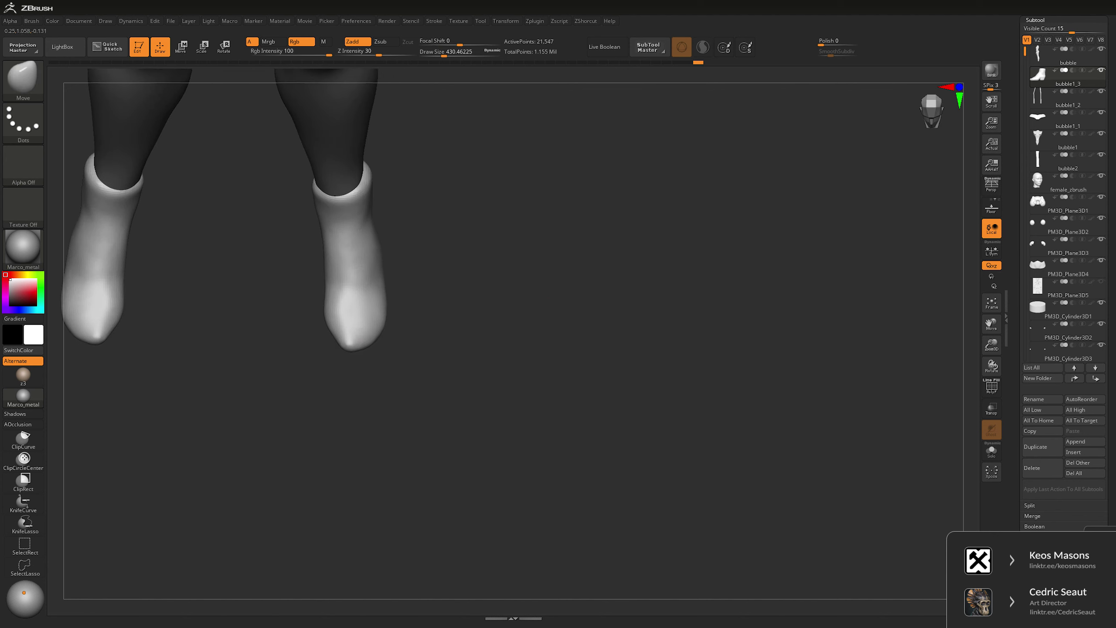
{"action": "left_click_drag", "start_coordinate": [403, 330], "coordinate": [443, 224]}
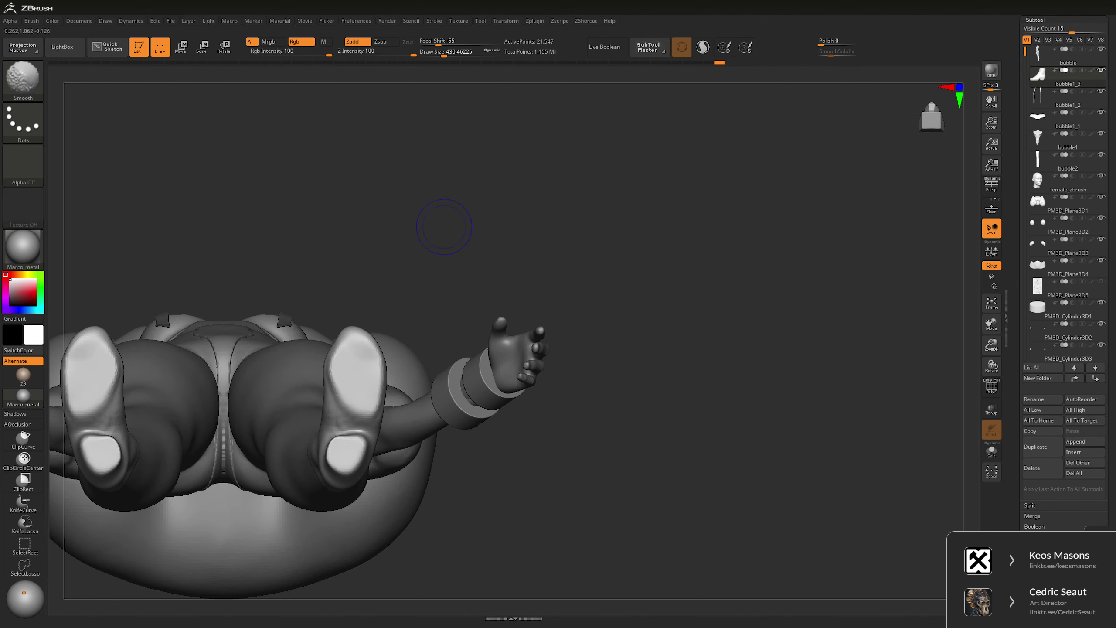
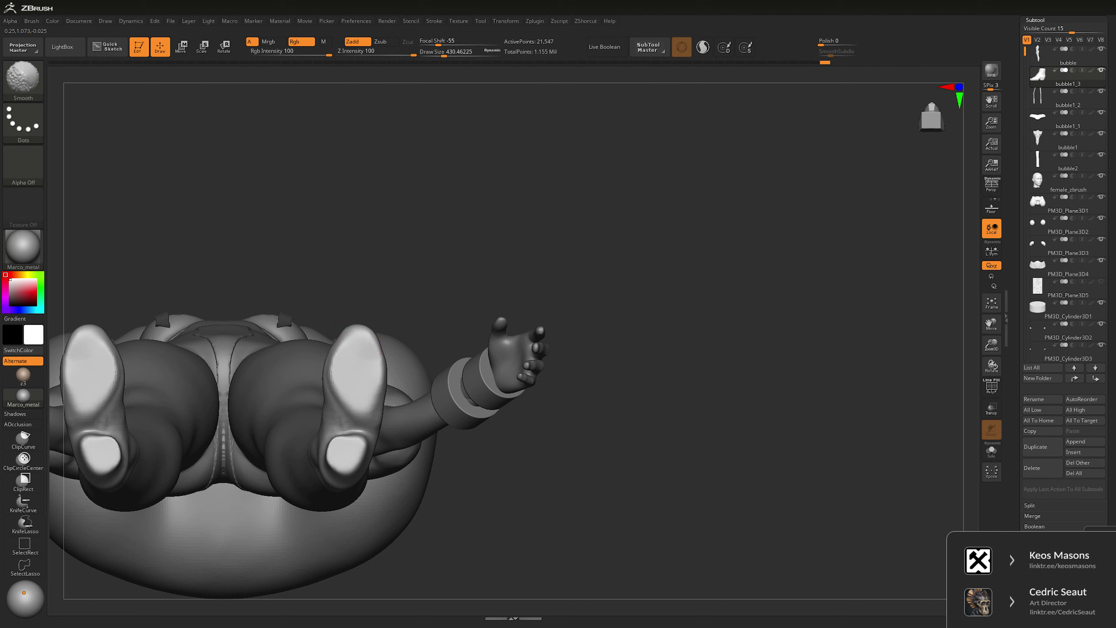
{"action": "left_click_drag", "start_coordinate": [439, 273], "coordinate": [378, 398], "text": "shift"}
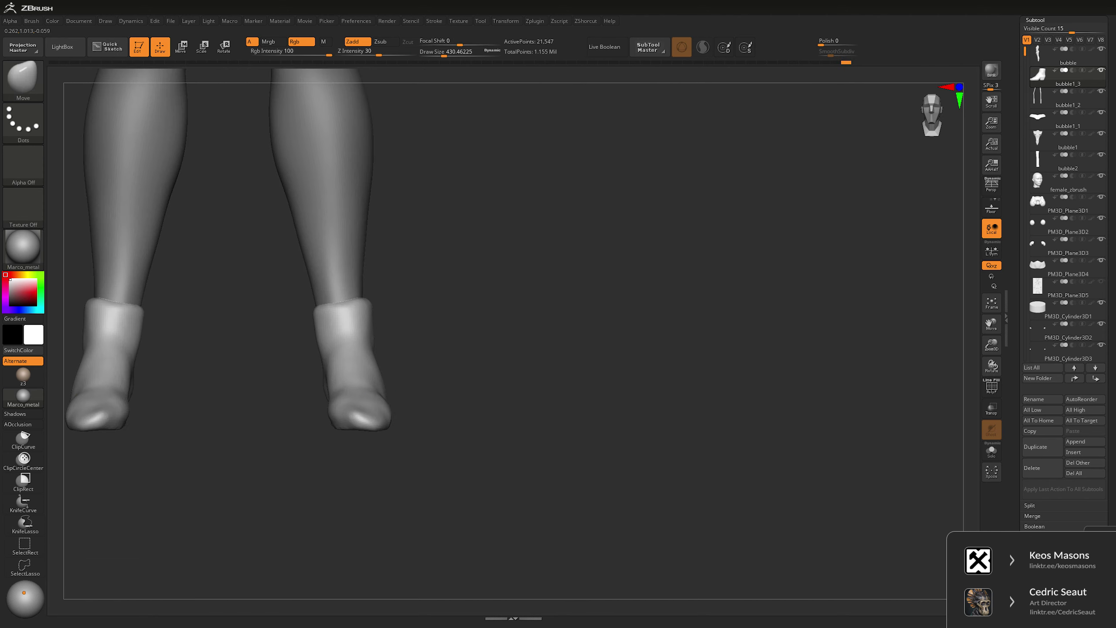
- Adjust the side outline of both shoes from an elevated front view with the Move and Smooth brushes
{"action": "key", "text": "space"}
{"action": "left_click", "coordinate": [343, 387], "text": "alt"}
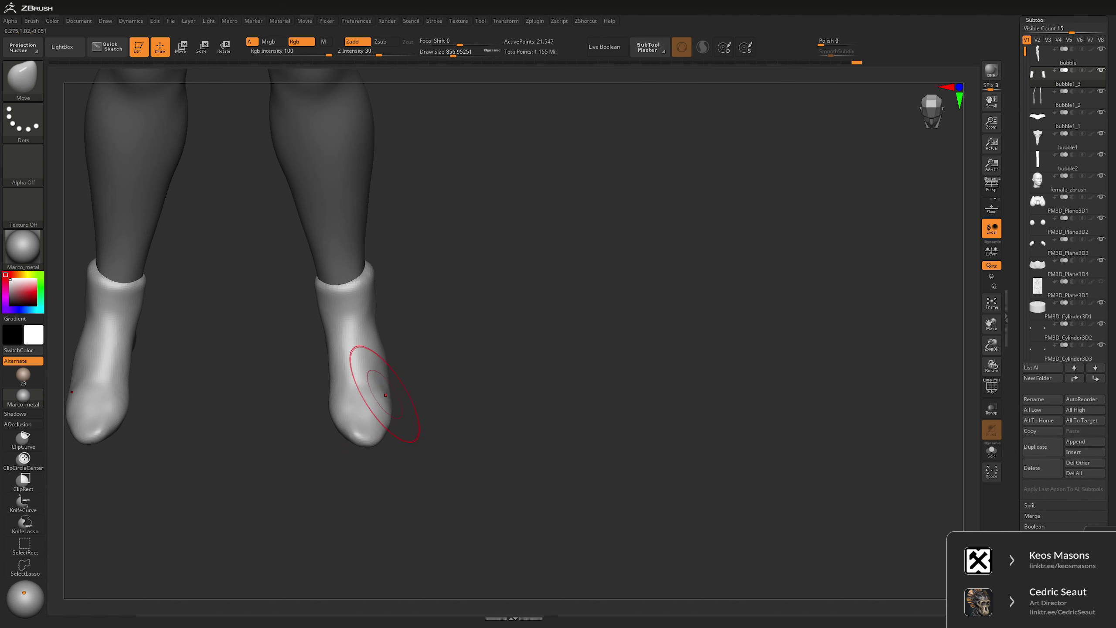
{"action": "right_click_drag", "start_coordinate": [386, 395], "coordinate": [387, 365]}
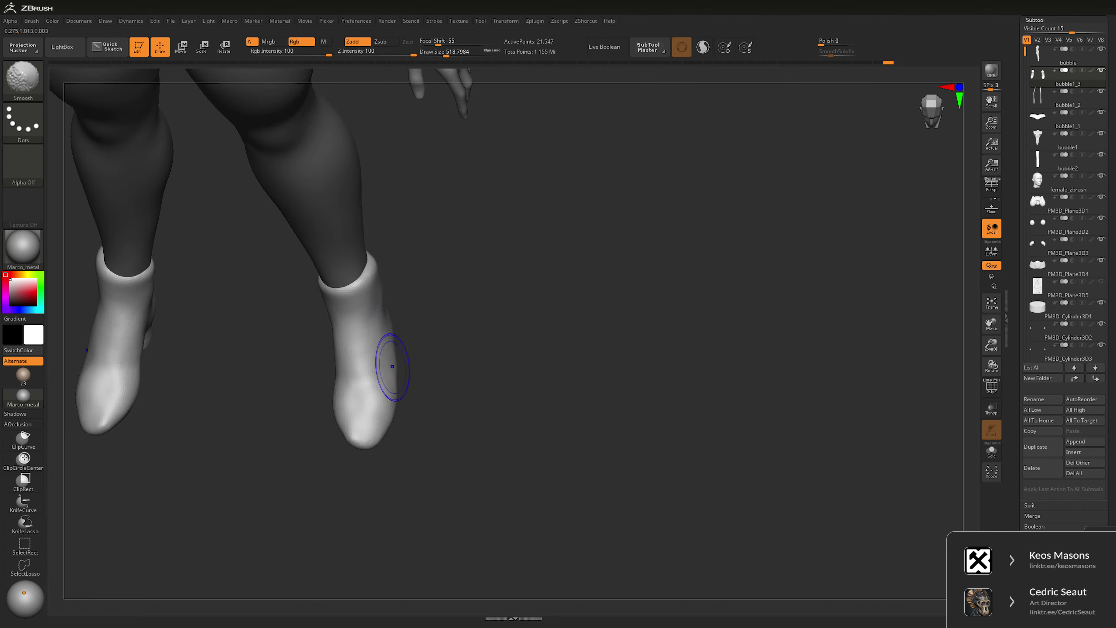
{"action": "mouse_move", "coordinate": [396, 365]}
{"action": "right_mouse_down", "text": "ctrl"}
{"action": "mouse_move", "coordinate": [396, 417]}
{"action": "mouse_move", "coordinate": [351, 418]}
{"action": "mouse_move", "coordinate": [352, 361]}
{"action": "right_mouse_up", "text": "ctrl"}
{"action": "key", "text": "shift"}
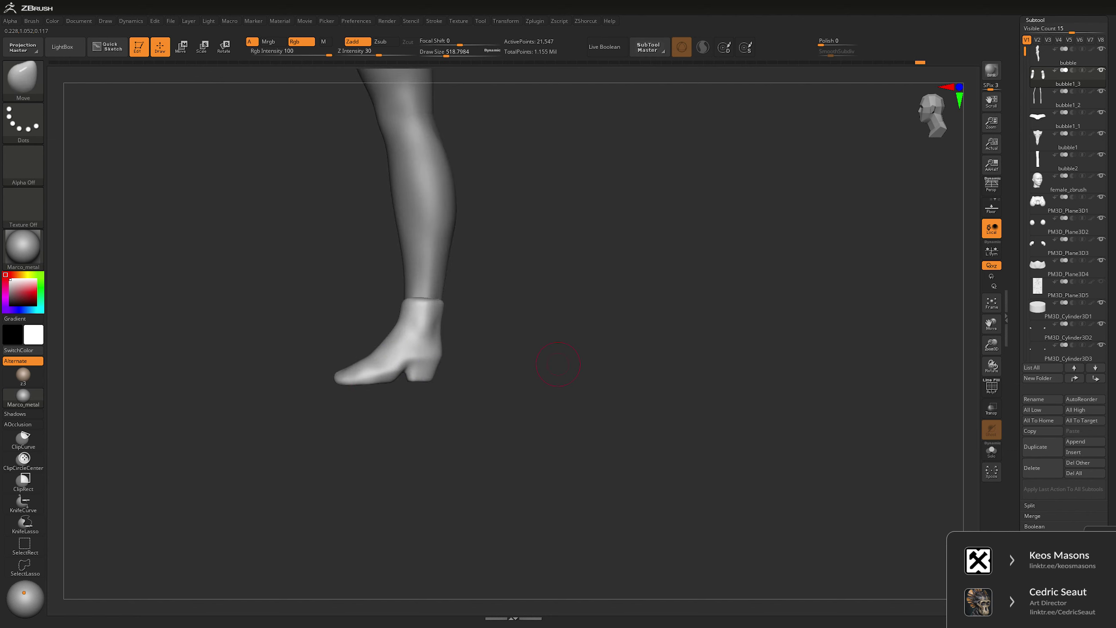
{"action": "right_click_drag", "start_coordinate": [558, 364], "coordinate": [522, 378], "text": "ctrl"}
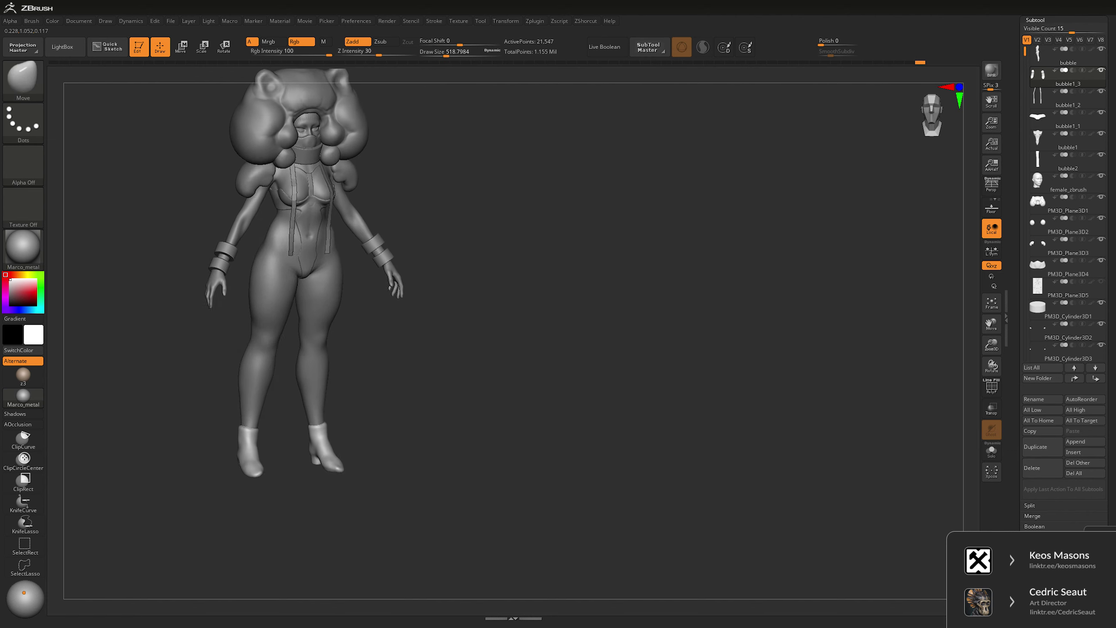
{"action": "right_click_drag", "start_coordinate": [511, 466], "coordinate": [511, 401], "text": "ctrl"}
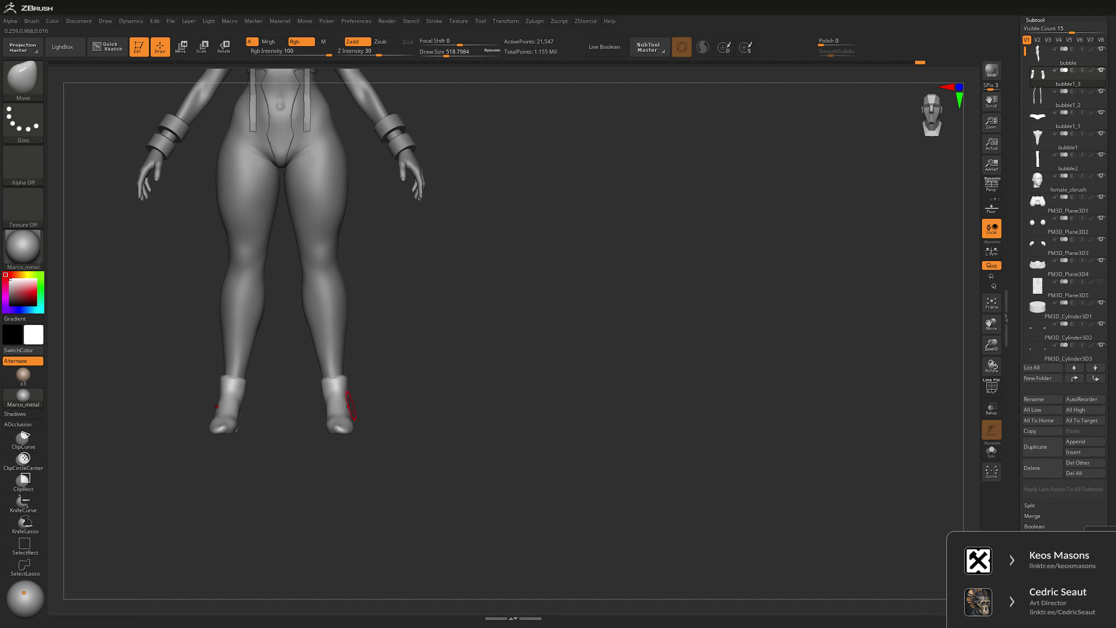
- Select the bear-eared hood and carve fine creases into the bulges beside the face with the DamStandard brush
{"action": "left_click", "coordinate": [349, 406], "text": "alt"}
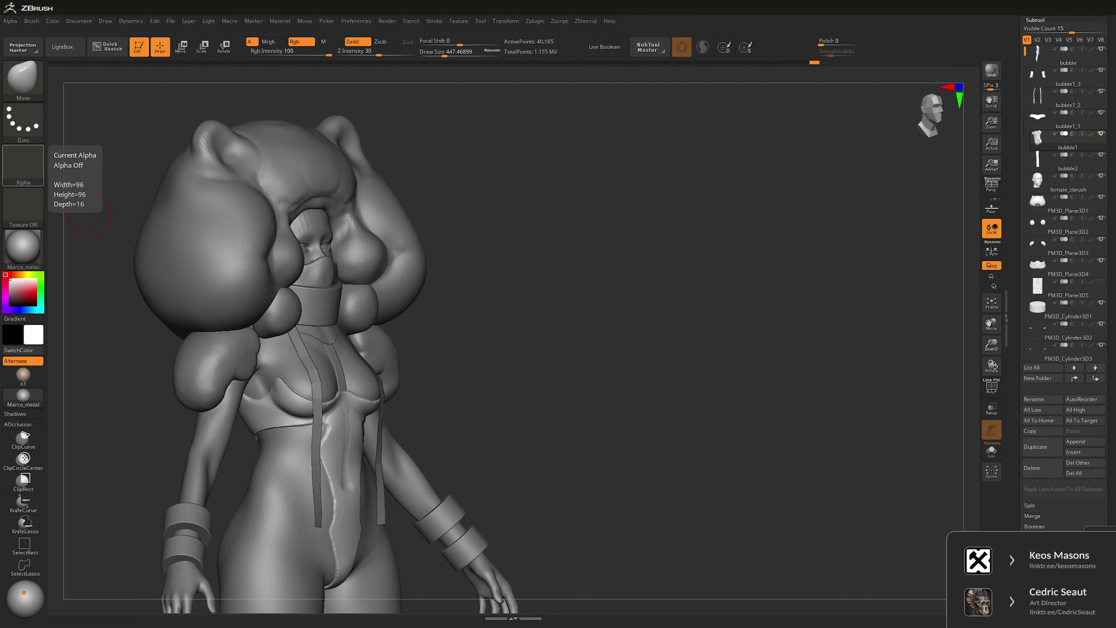
{"action": "right_click_drag", "start_coordinate": [90, 215], "coordinate": [484, 264]}
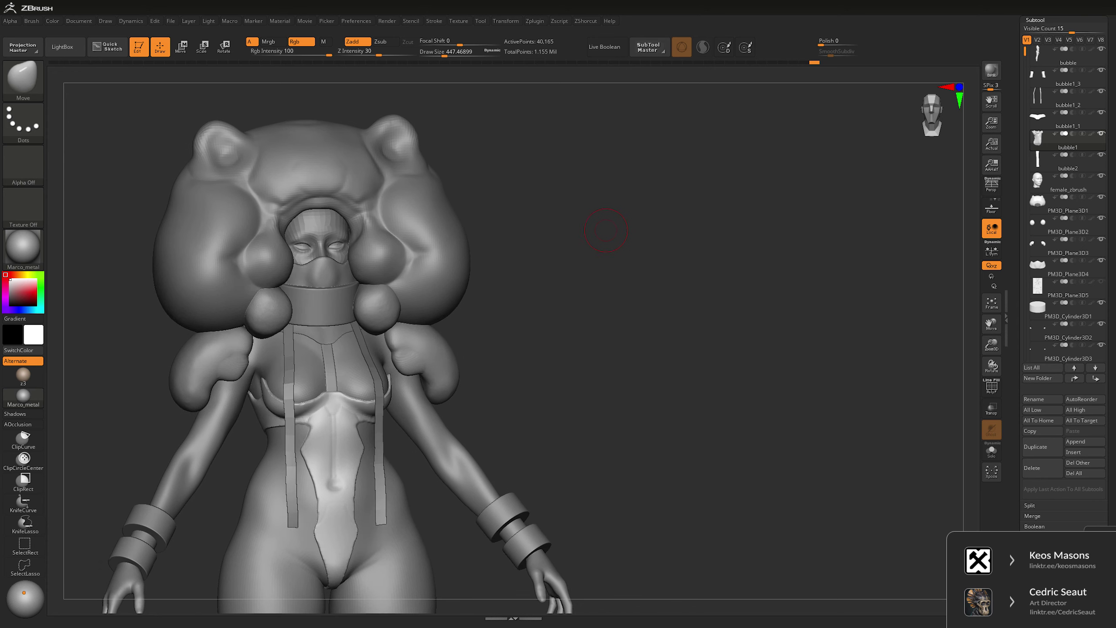
{"action": "right_click_drag", "start_coordinate": [599, 307], "coordinate": [598, 274], "text": "ctrl"}
{"action": "left_click", "coordinate": [346, 263], "text": "alt"}
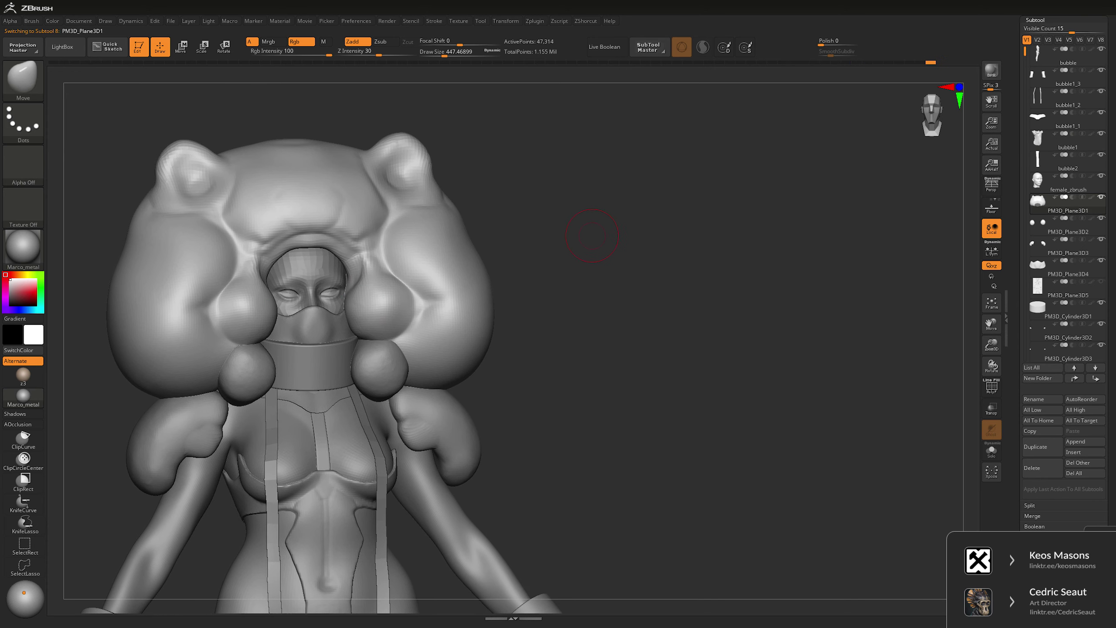
{"action": "key", "text": "b"}
{"action": "key", "text": "d"}
{"action": "key", "text": "s"}
{"action": "right_click_drag", "start_coordinate": [380, 264], "coordinate": [392, 296]}
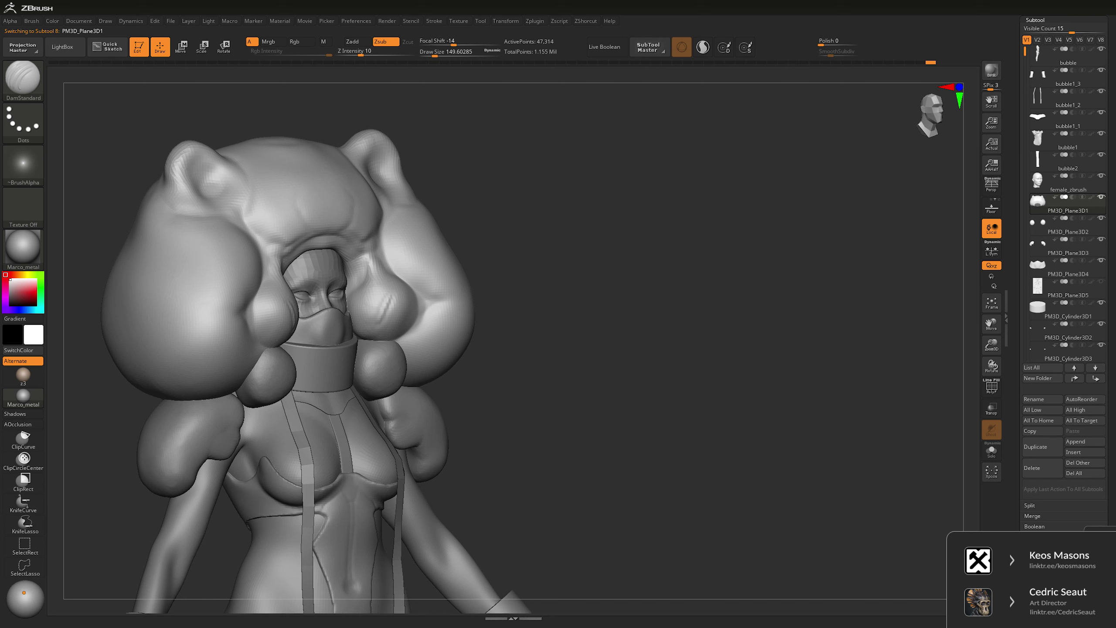
{"action": "right_click_drag", "start_coordinate": [392, 297], "coordinate": [662, 246]}
- Select the two balls beside the collar, ghost the other subtools, and reshape the balls from the side with the Move brush
{"action": "left_click", "coordinate": [393, 357], "text": "alt"}
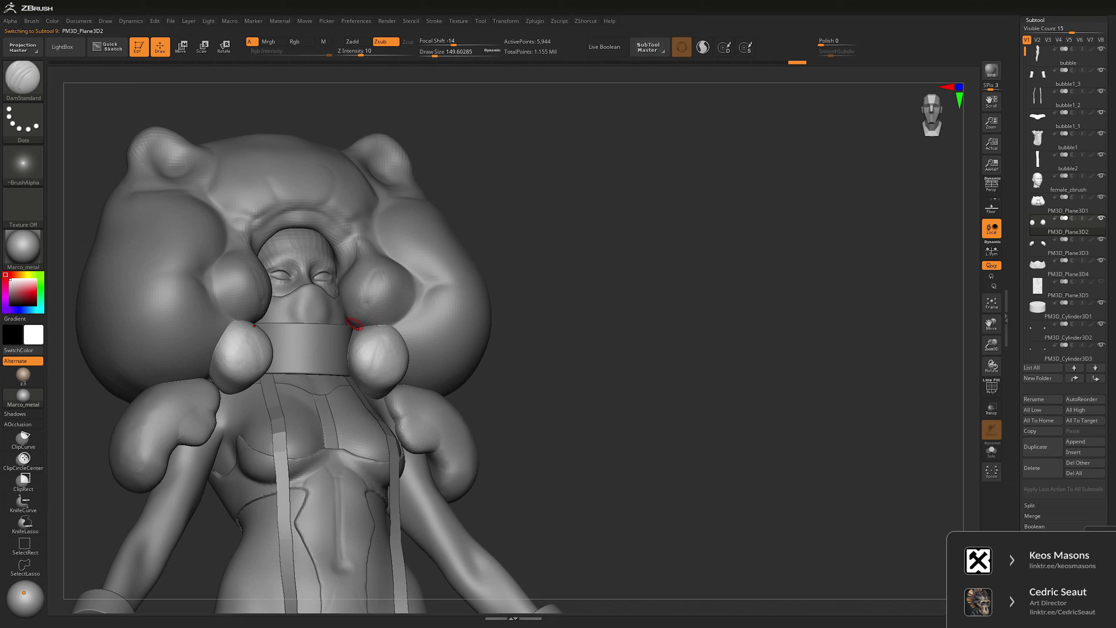
{"action": "key", "text": "b"}
{"action": "key", "text": "m"}
{"action": "key", "text": "v"}
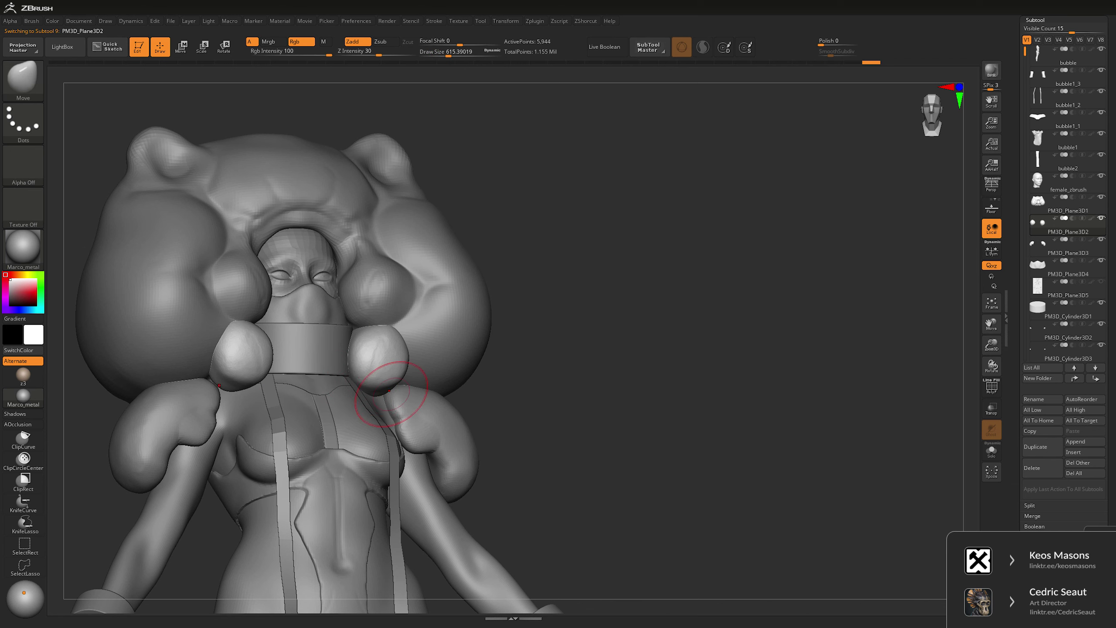
{"action": "right_click_drag", "start_coordinate": [389, 389], "coordinate": [450, 346]}
{"action": "right_click_drag", "start_coordinate": [398, 387], "coordinate": [655, 243]}
{"action": "key", "text": "ctrl+t"}
{"action": "key", "text": "space"}
{"action": "left_click_drag", "start_coordinate": [378, 365], "coordinate": [409, 365]}
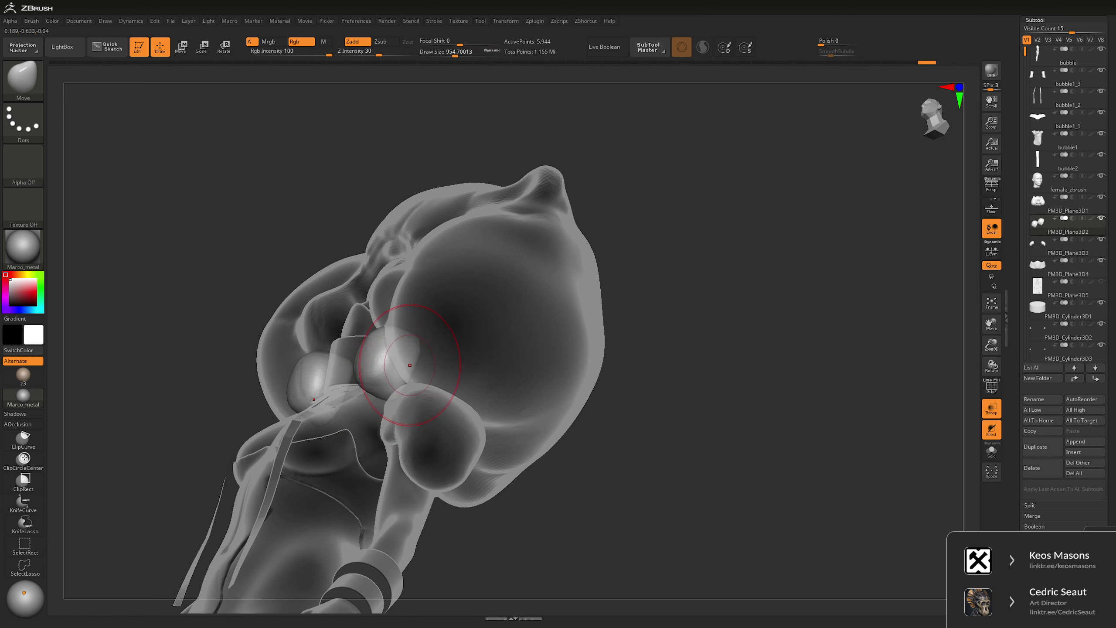
- Refine the balls' shape from the side and front with the Move brush, then turn off the ghosted transparency
{"action": "key", "text": "shift+space"}
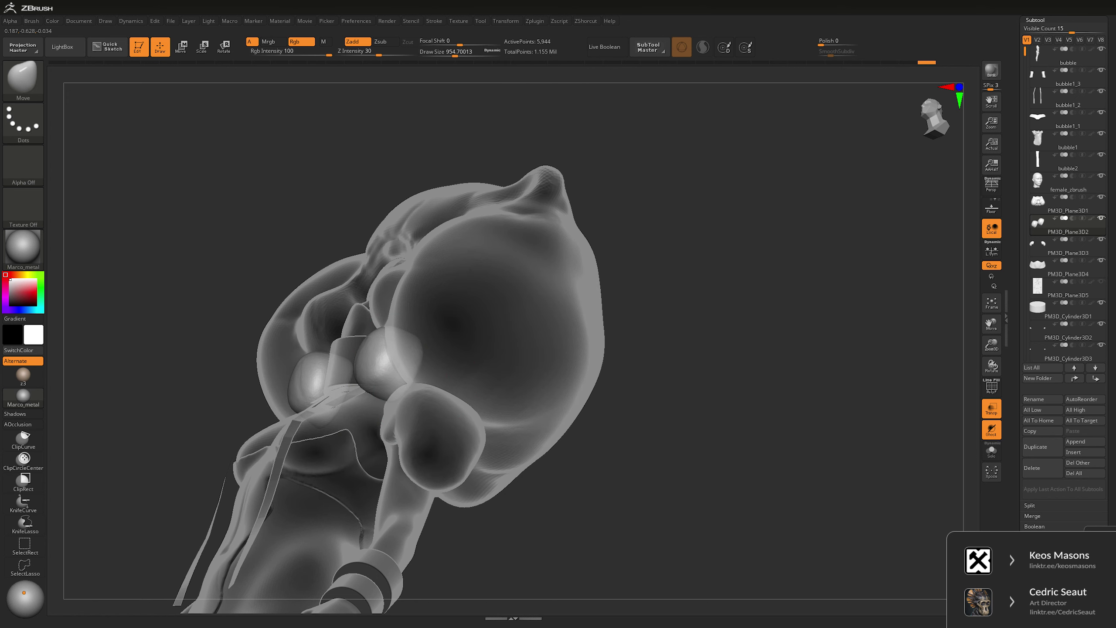
{"action": "key", "text": "shift+space"}
{"action": "left_click_drag", "start_coordinate": [588, 199], "coordinate": [417, 364]}
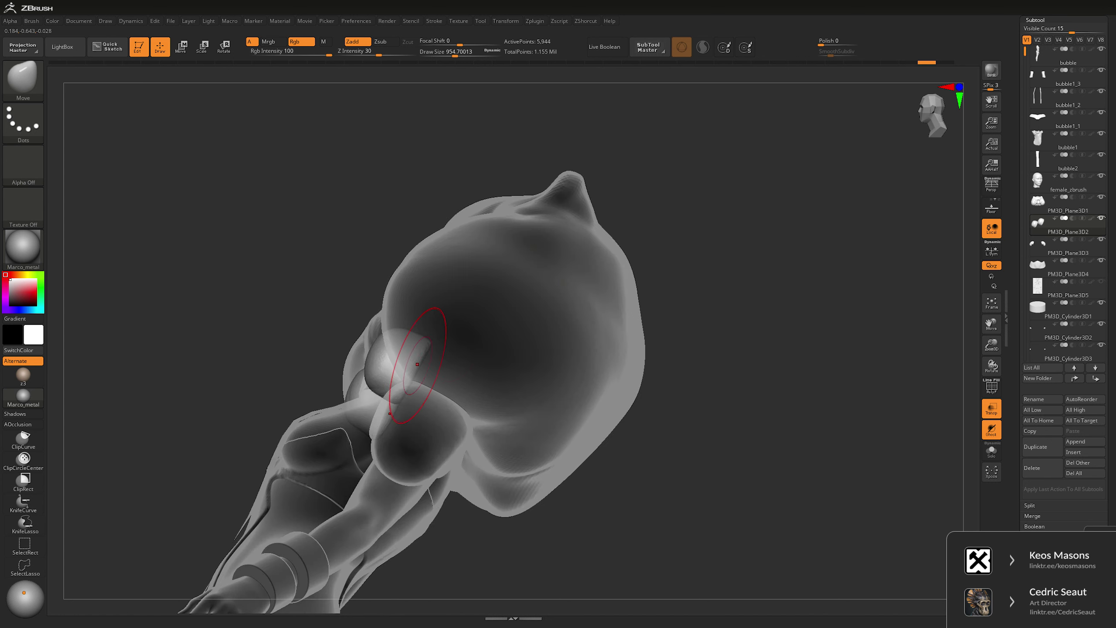
{"action": "left_click_drag", "start_coordinate": [681, 198], "coordinate": [711, 220], "text": "shift"}
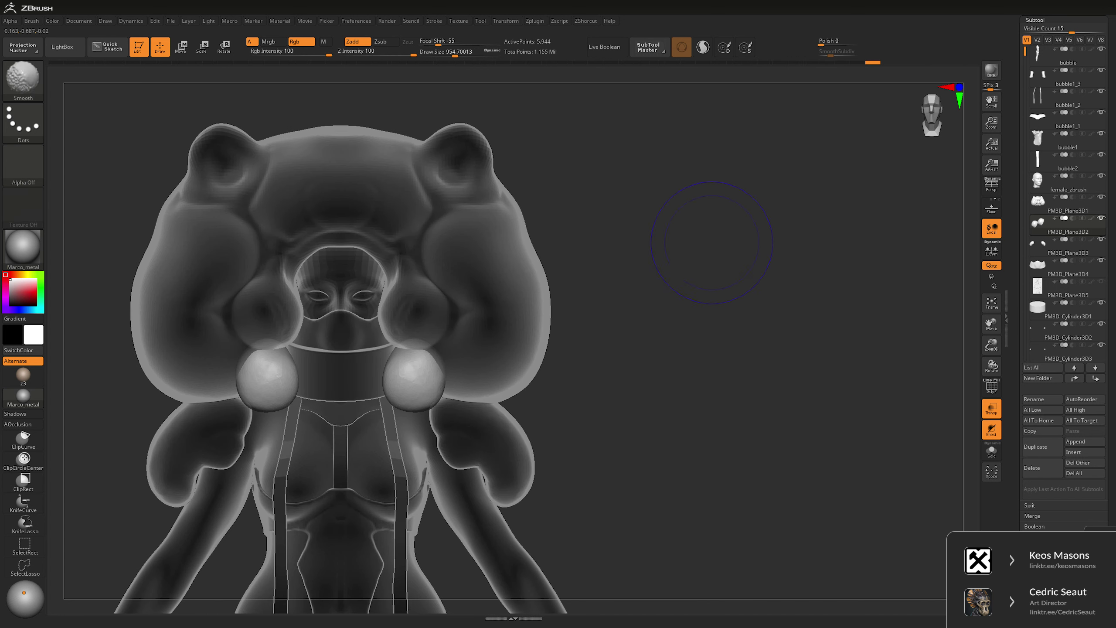
{"action": "key", "text": "space"}
{"action": "left_click_drag", "start_coordinate": [473, 333], "coordinate": [460, 332]}
{"action": "key", "text": "ctrl+shift+t"}
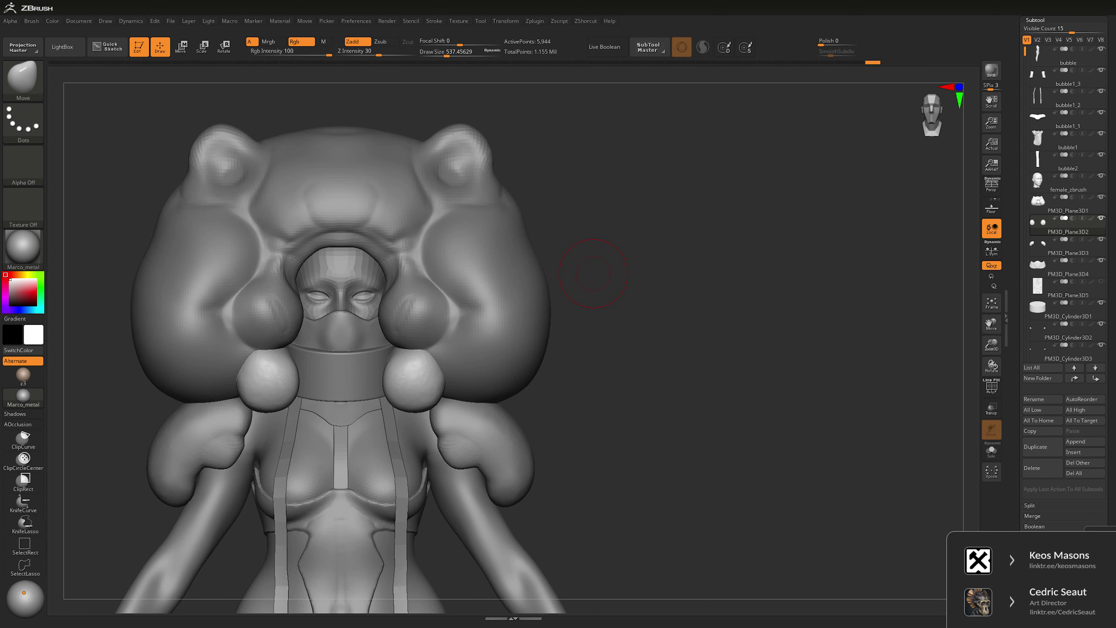
- Raise a small bump on the collar-facing side of each ball with a smaller Move brush, and switch to the Inflate brush
{"action": "key", "text": "space"}
{"action": "left_click_drag", "start_coordinate": [571, 292], "coordinate": [555, 290]}
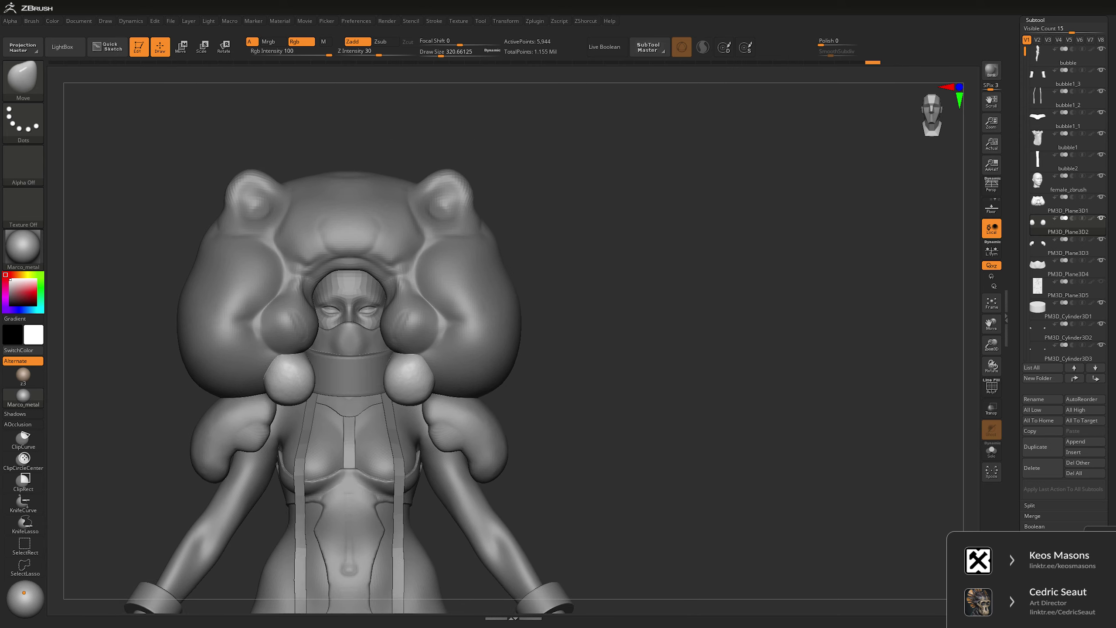
{"action": "left_click_drag", "start_coordinate": [650, 258], "coordinate": [649, 308], "text": "alt"}
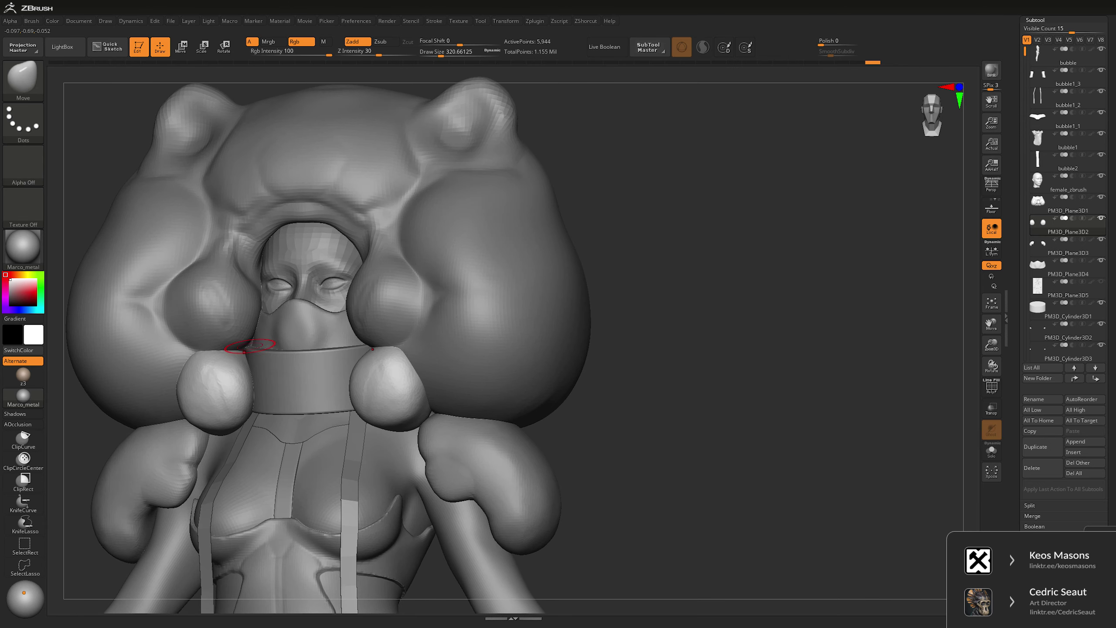
{"action": "key", "text": "space"}
{"action": "left_click_drag", "start_coordinate": [264, 347], "coordinate": [237, 347]}
{"action": "key", "text": "b"}
{"action": "key", "text": "i"}
{"action": "key", "text": "n"}
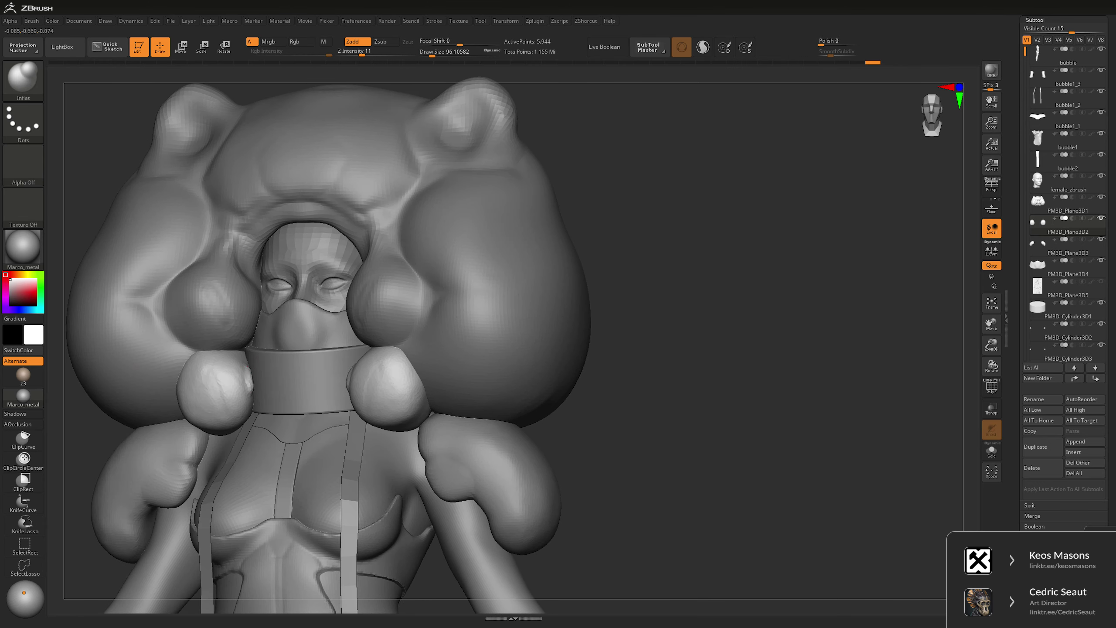
- Work over the balls' inner bumps with Inflate and Smooth, and remesh the balls with DynaMesh at resolution 760
{"action": "left_click_drag", "start_coordinate": [669, 235], "coordinate": [601, 244]}
{"action": "key", "text": "ctrl"}
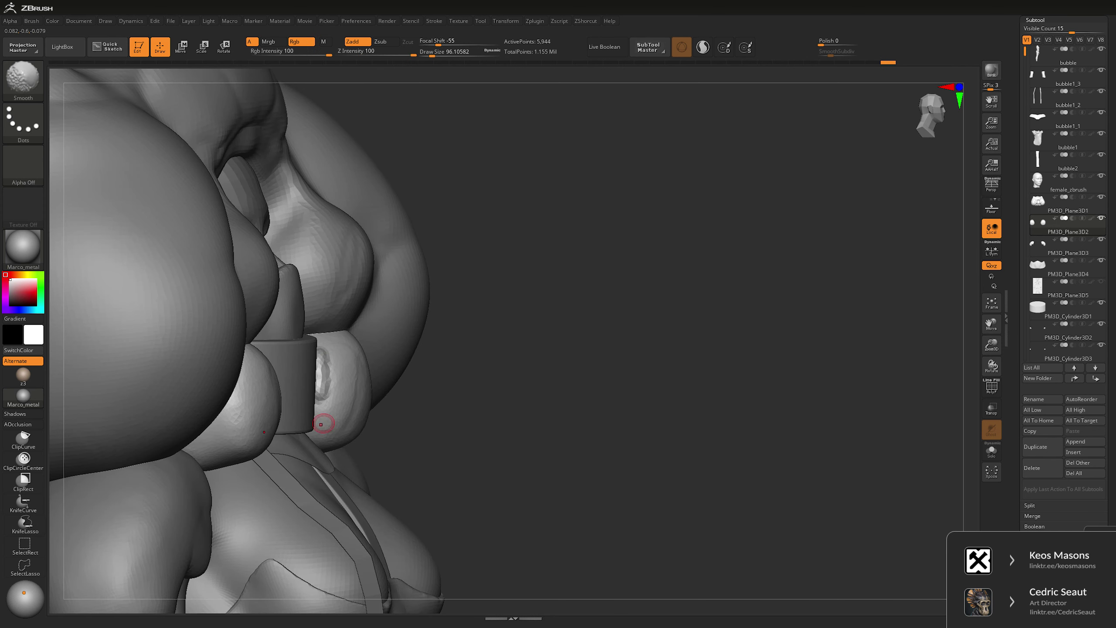
{"action": "key", "text": "space"}
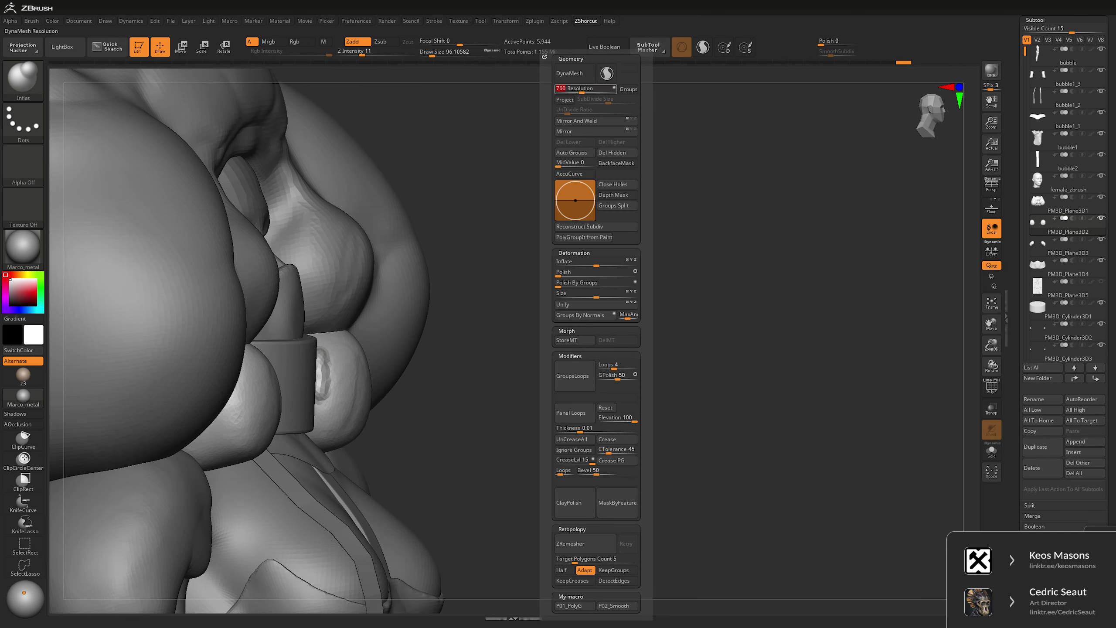
{"action": "left_click", "coordinate": [569, 73]}
{"action": "key", "text": "space"}
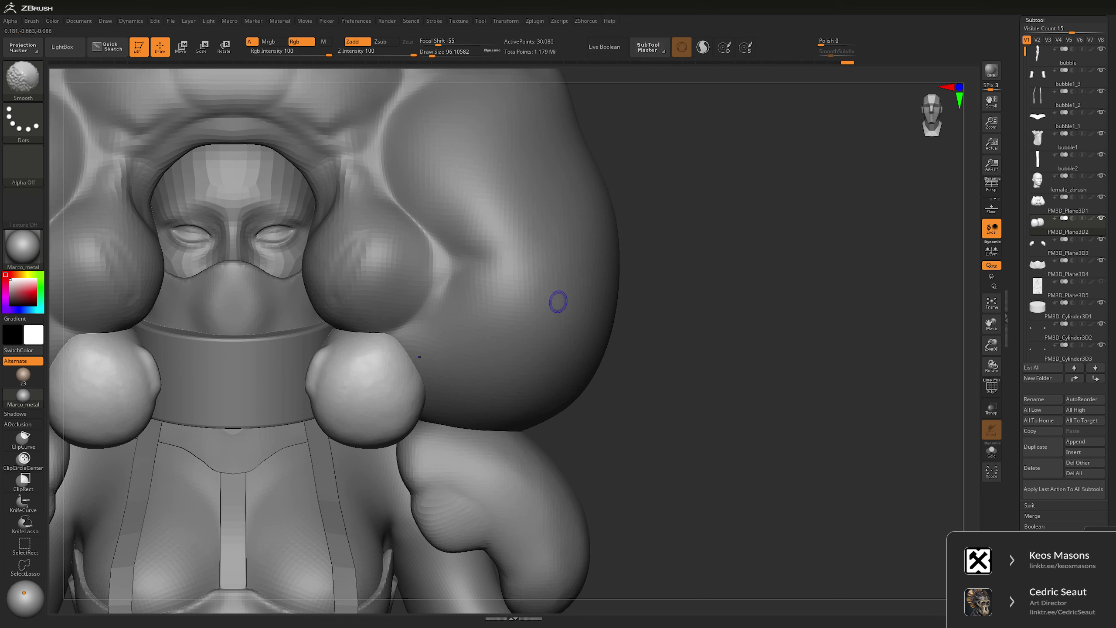
- Mask each ball except its inner bump and pull the bump toward the collar with the Move brush
{"action": "key", "text": "ctrl"}
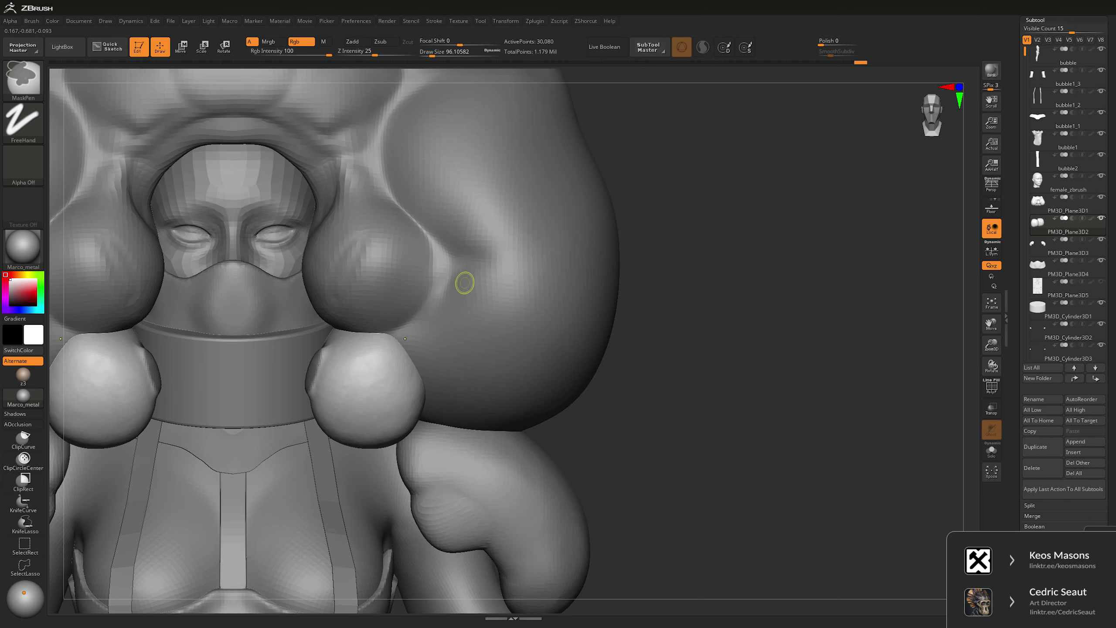
{"action": "left_click_drag", "start_coordinate": [740, 215], "coordinate": [299, 365]}
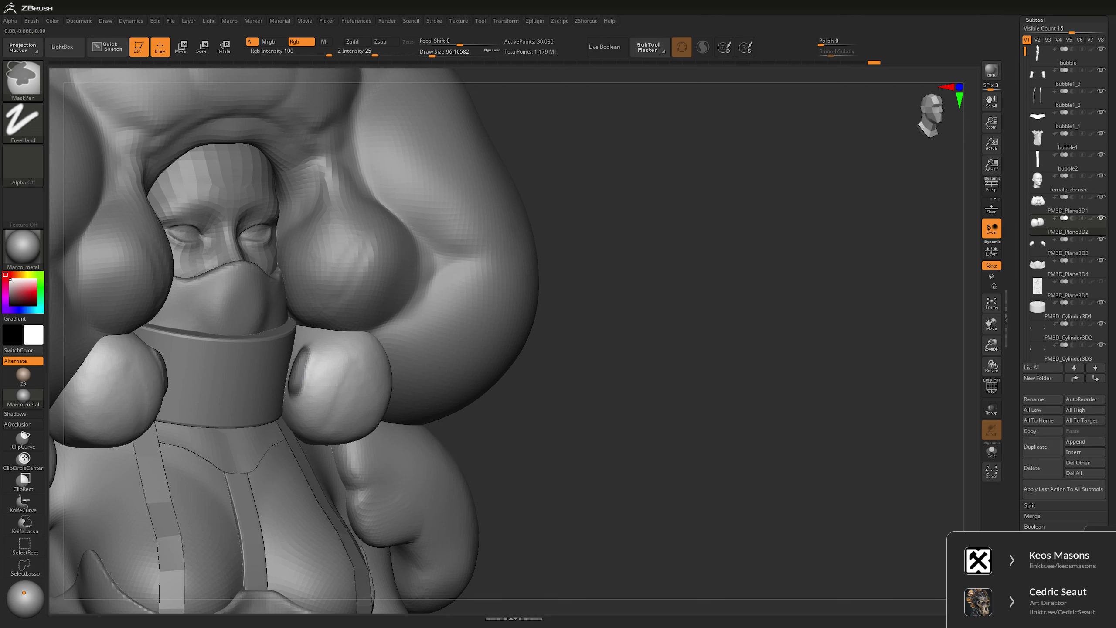
{"action": "left_click_drag", "start_coordinate": [670, 267], "coordinate": [715, 261], "text": "shift"}
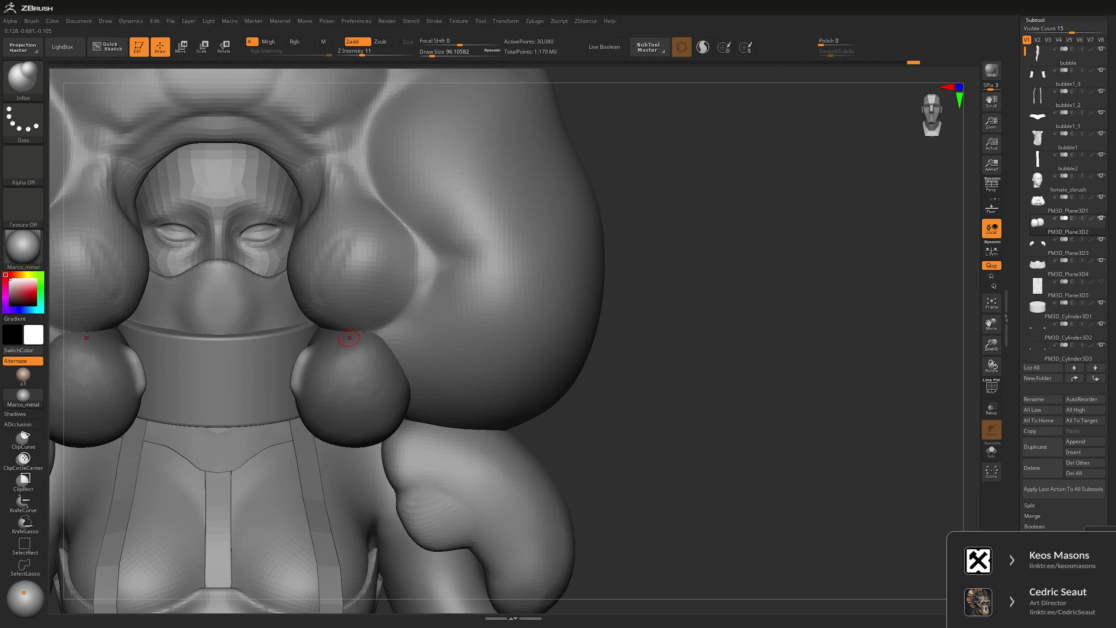
{"action": "key", "text": "b"}
{"action": "key", "text": "m"}
{"action": "key", "text": "v"}
{"action": "left_click_drag", "start_coordinate": [303, 341], "coordinate": [290, 334]}
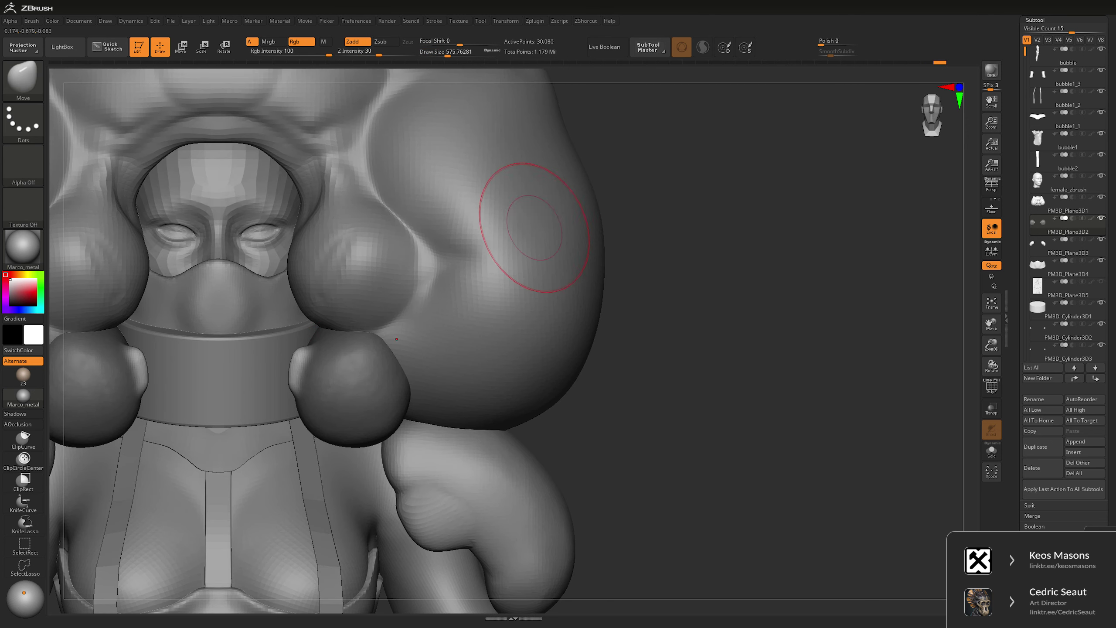
{"action": "key", "text": "space"}
{"action": "key", "text": "space"}
{"action": "left_click_drag", "start_coordinate": [390, 327], "coordinate": [290, 379]}
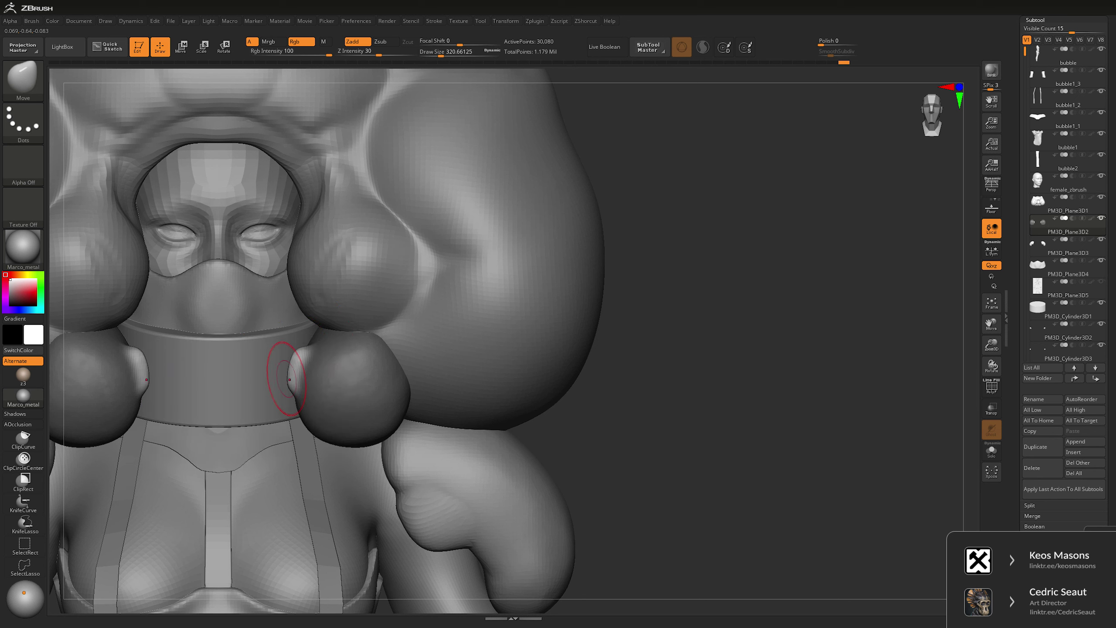
- Clear the mask and blend the inner bumps into the balls beside the collar
{"action": "left_click_drag", "start_coordinate": [747, 307], "coordinate": [879, 312]}
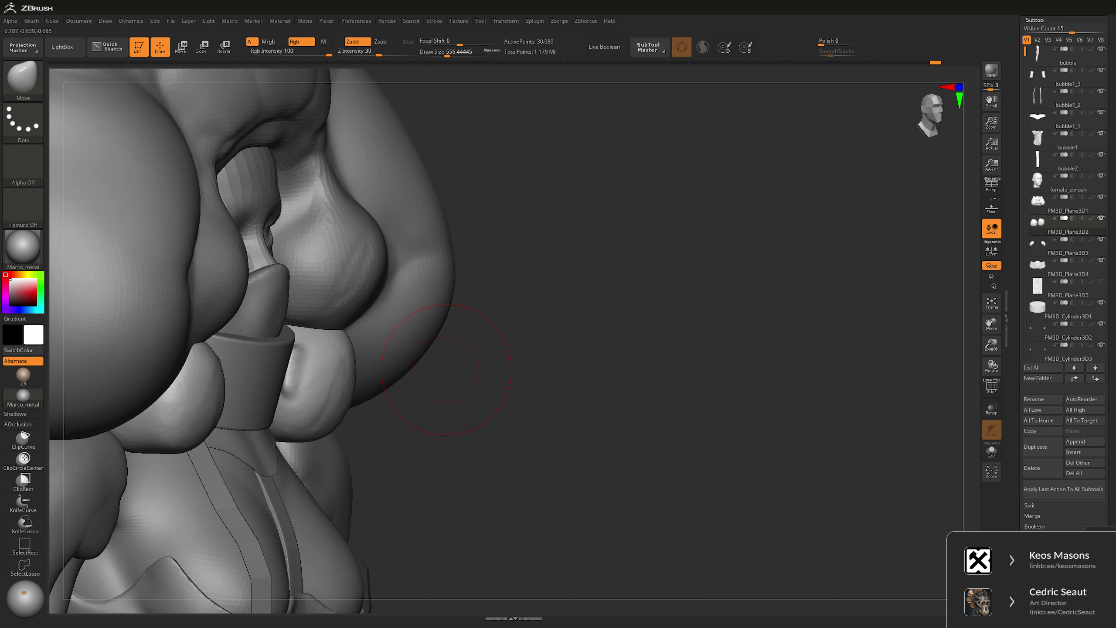
{"action": "left_click_drag", "start_coordinate": [446, 370], "coordinate": [554, 337]}
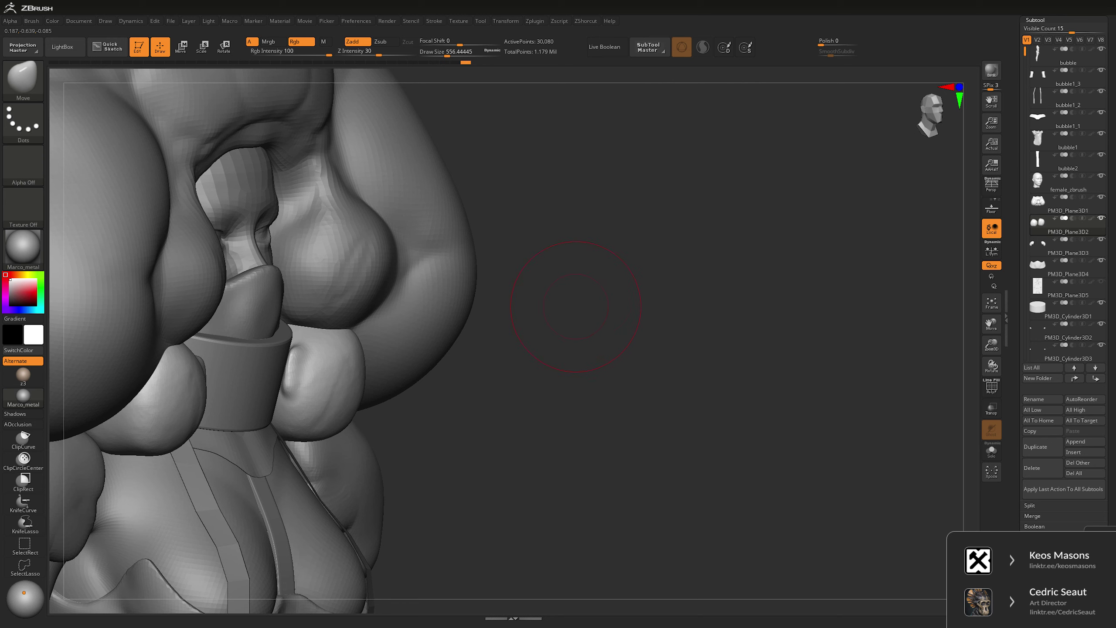
{"action": "mouse_move", "coordinate": [644, 270]}
{"action": "left_mouse_down"}
{"action": "mouse_move", "coordinate": [374, 325]}
{"action": "mouse_move", "coordinate": [307, 365]}
{"action": "mouse_move", "coordinate": [325, 352]}
{"action": "mouse_move", "coordinate": [308, 304]}
{"action": "mouse_move", "coordinate": [546, 223]}
{"action": "left_mouse_up"}
{"action": "key", "text": "space"}
{"action": "key", "text": "shift"}
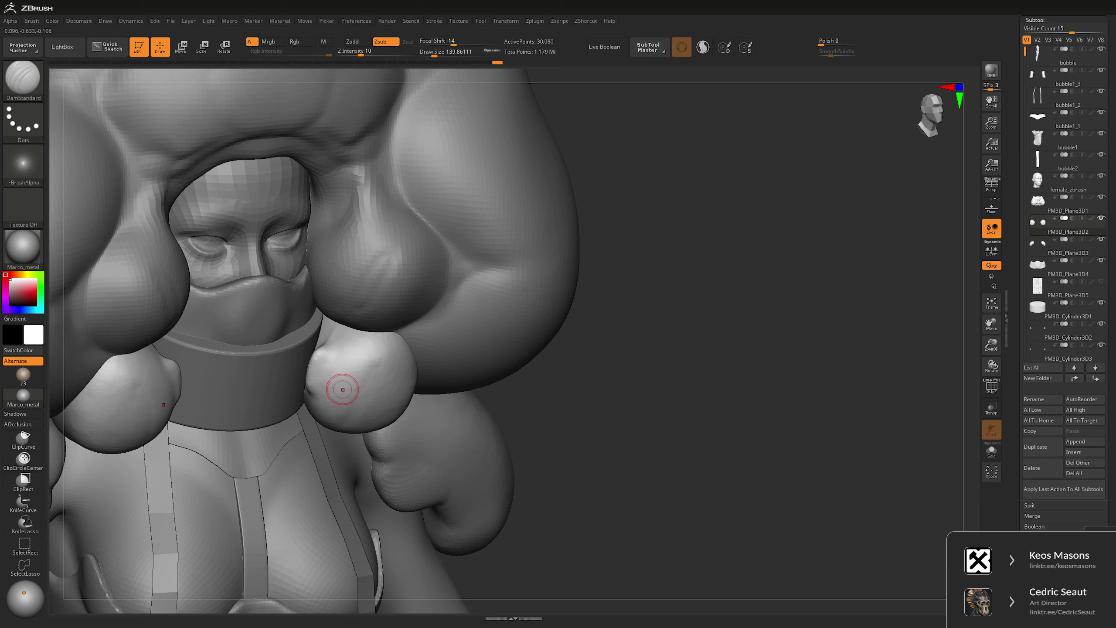
- Mask the balls except a small upper outer patch and extrude that patch up and outward into a stem with the gizmo
{"action": "left_click_drag", "start_coordinate": [580, 290], "coordinate": [690, 250], "text": "shift"}
{"action": "key", "text": "f"}
{"action": "left_click_drag", "start_coordinate": [651, 290], "coordinate": [633, 315]}
{"action": "key", "text": "space"}
{"action": "right_click_drag", "start_coordinate": [381, 304], "coordinate": [370, 312], "text": "ctrl"}
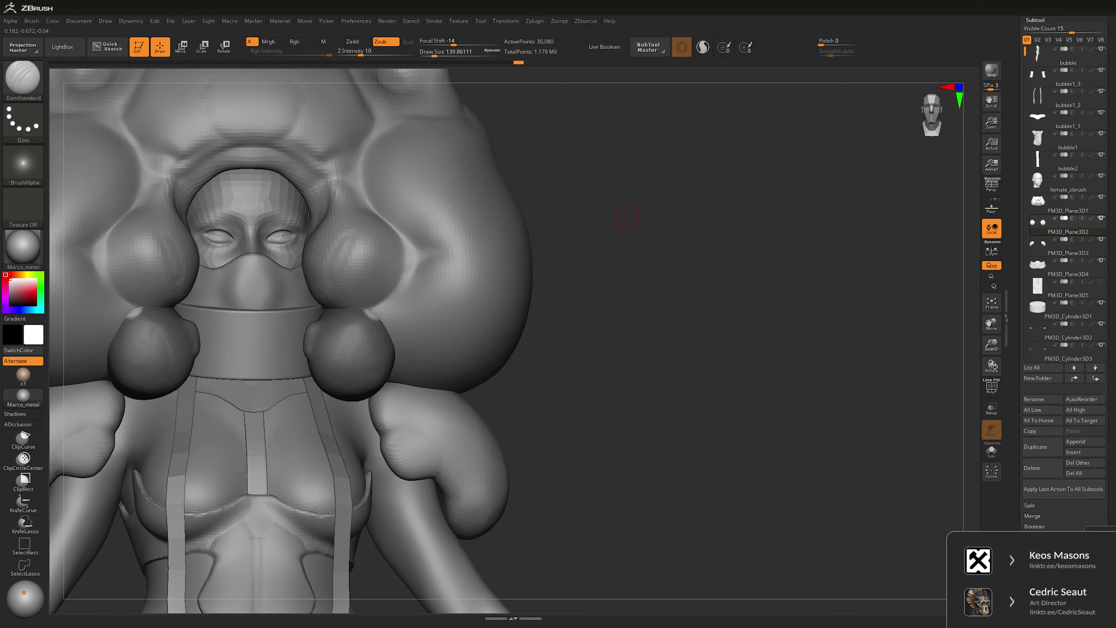
{"action": "key", "text": "w"}
{"action": "left_click_drag", "start_coordinate": [383, 316], "coordinate": [390, 314], "text": "ctrl"}
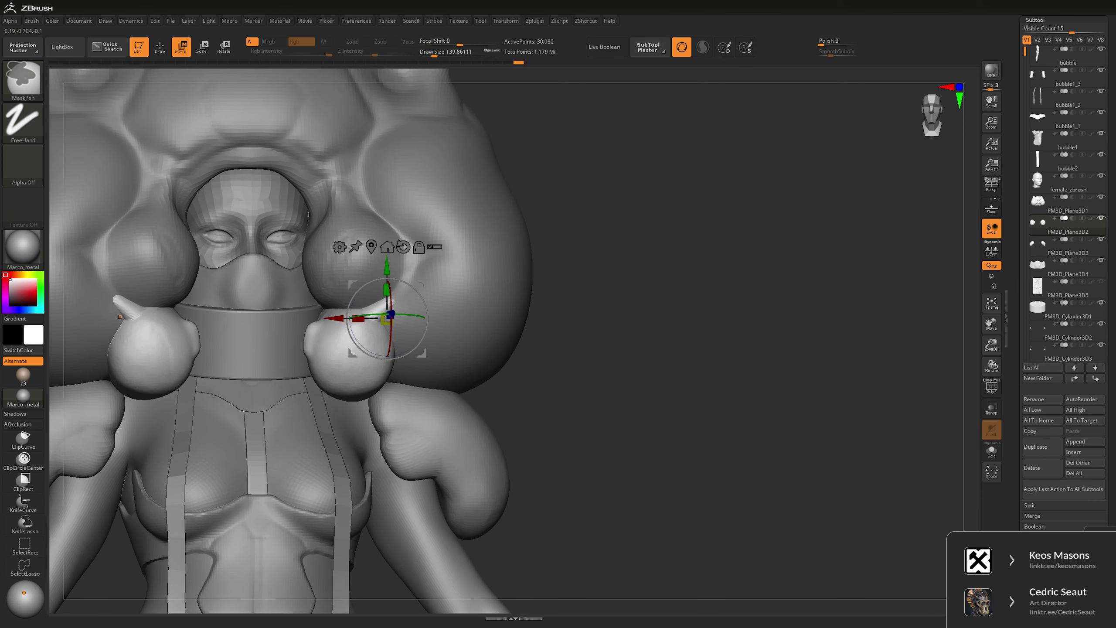
{"action": "key", "text": "q"}
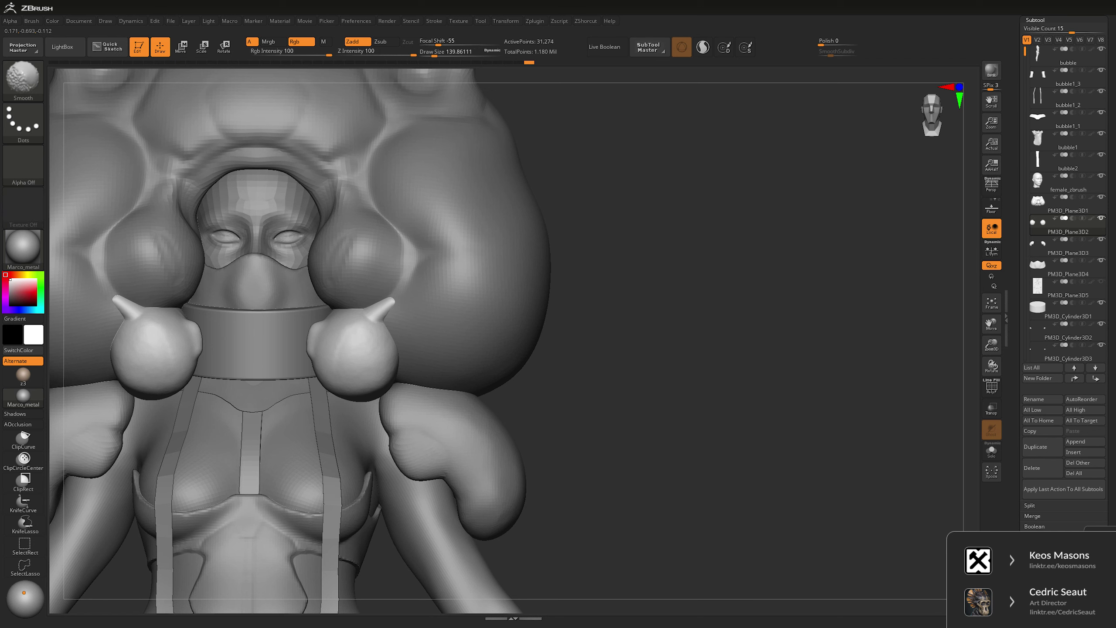
- Select the hood and show the other parts as see-through ghosts to work where the ball stems meet it
{"action": "left_click", "coordinate": [402, 299], "text": "alt"}
{"action": "key", "text": "b"}
{"action": "key", "text": "d"}
{"action": "key", "text": "s"}
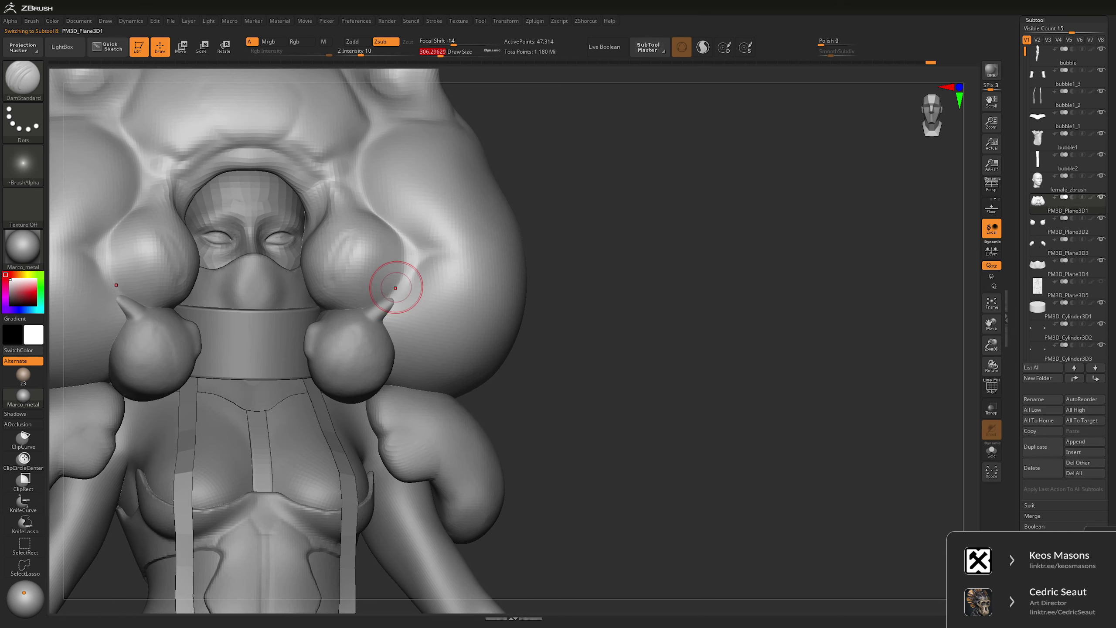
{"action": "key", "text": "ctrl+shift+t"}
{"action": "key", "text": "bracketright"}
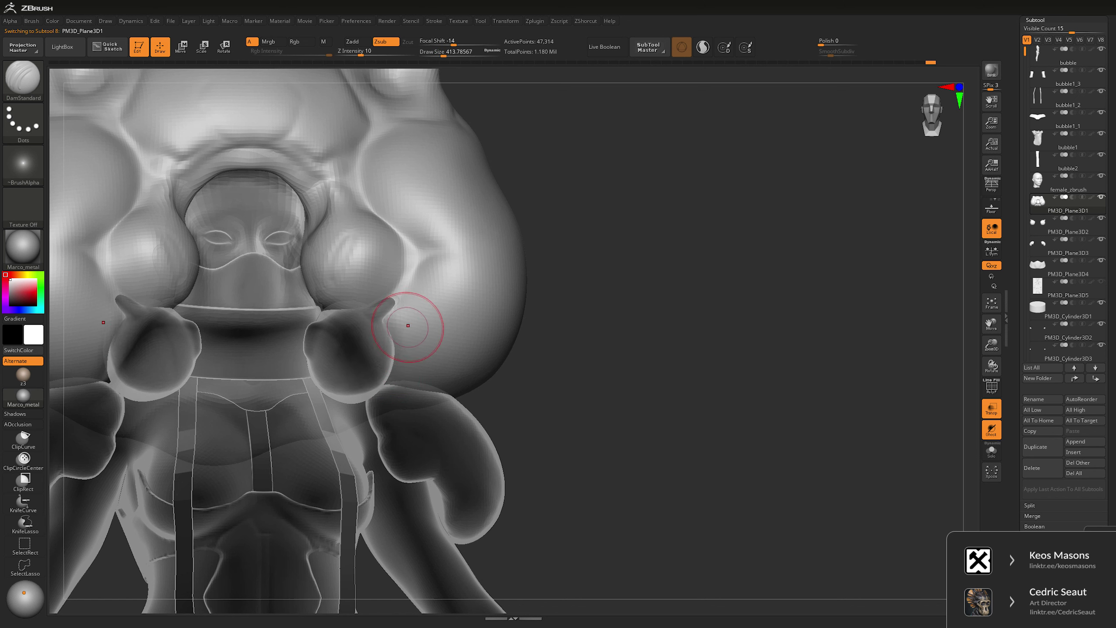
{"action": "key", "text": "b"}
{"action": "key", "text": "i"}
{"action": "key", "text": "n"}
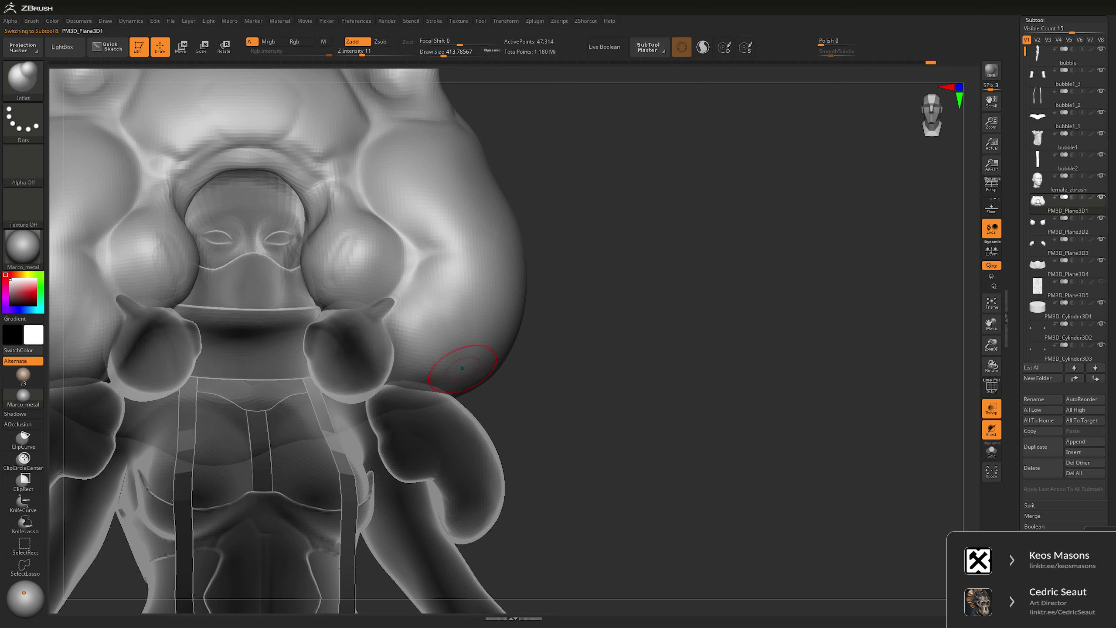
- Crease the hood beside the ball stems with DamStandard at Z Intensity 13, smooth the area, and turn the ghosting off
{"action": "key", "text": "space"}
{"action": "key", "text": "b"}
{"action": "key", "text": "d"}
{"action": "key", "text": "s"}
{"action": "key", "text": "space"}
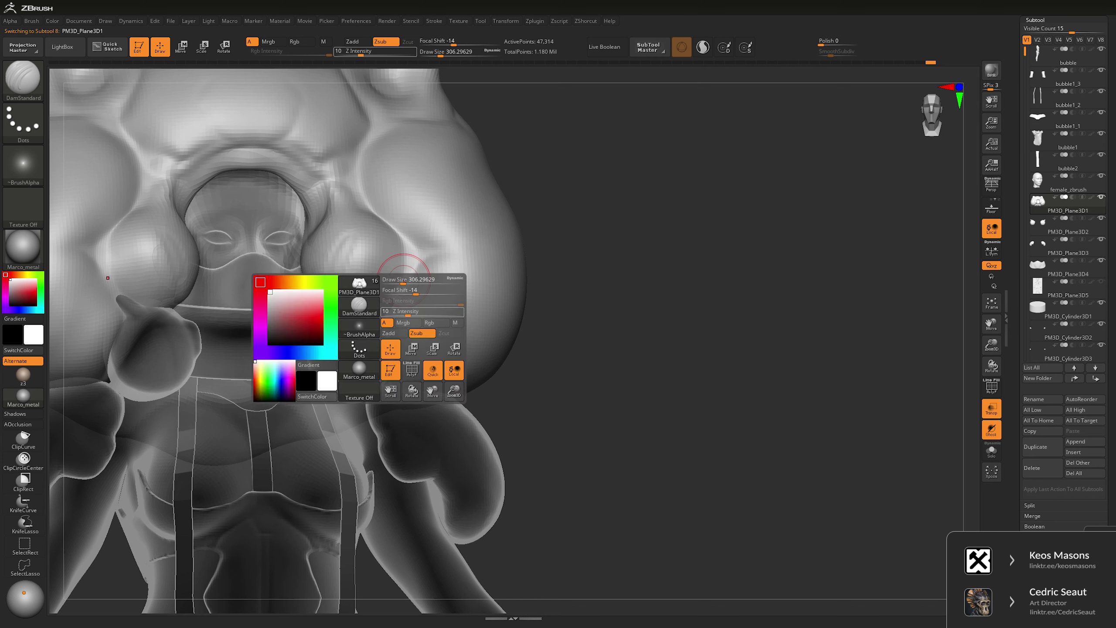
{"action": "left_click_drag", "start_coordinate": [408, 311], "coordinate": [411, 311]}
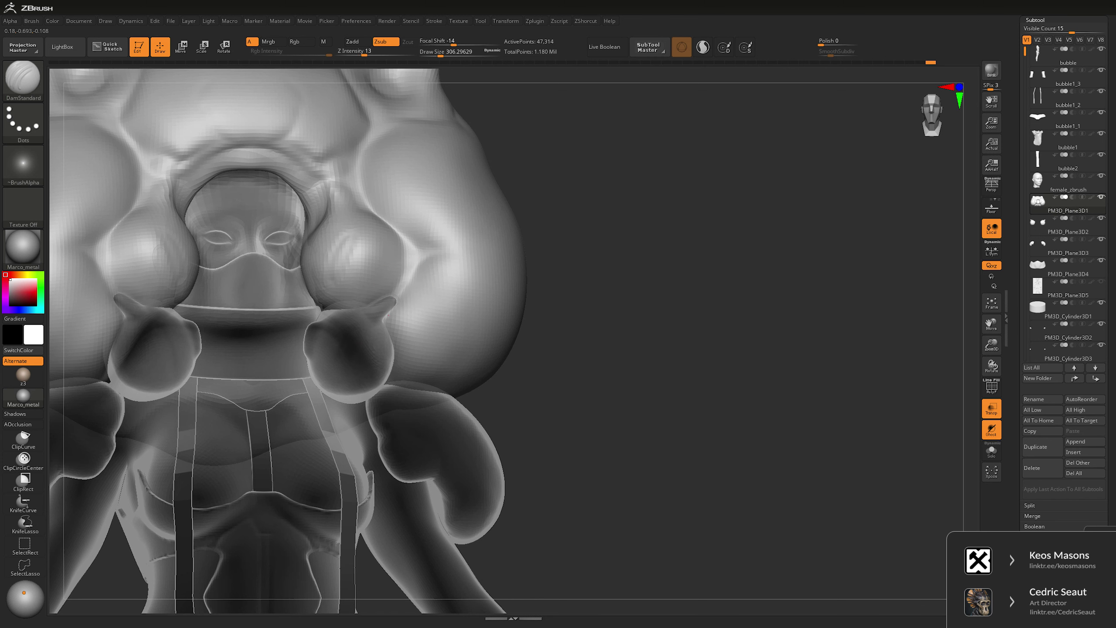
{"action": "right_click_drag", "start_coordinate": [505, 282], "coordinate": [464, 295]}
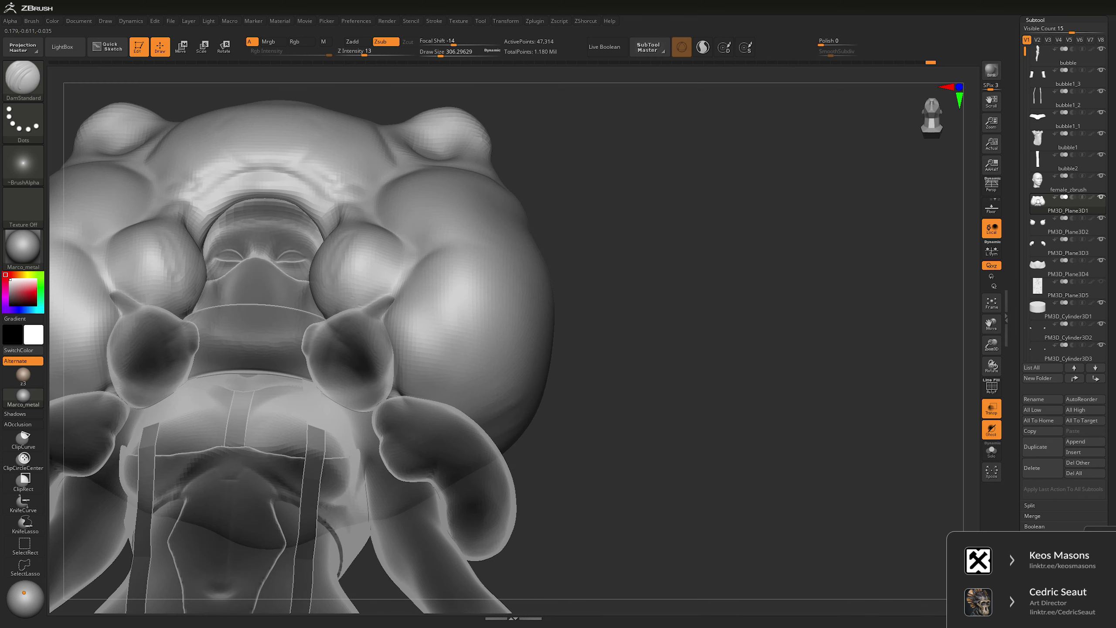
{"action": "key", "text": "shift"}
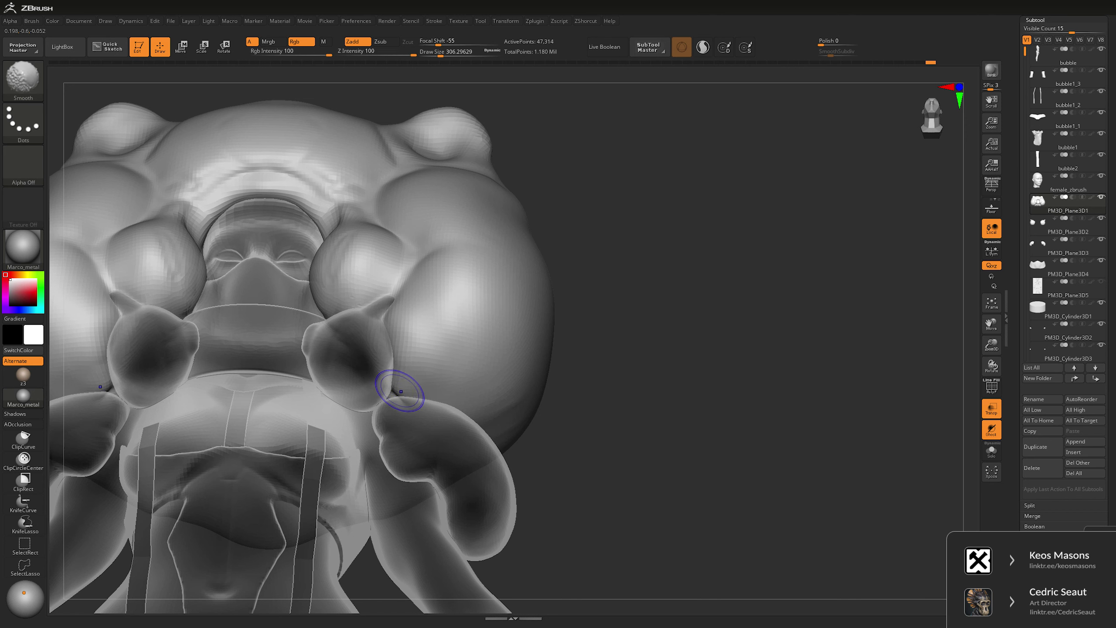
{"action": "right_click_drag", "start_coordinate": [390, 335], "coordinate": [391, 335], "text": "shift"}
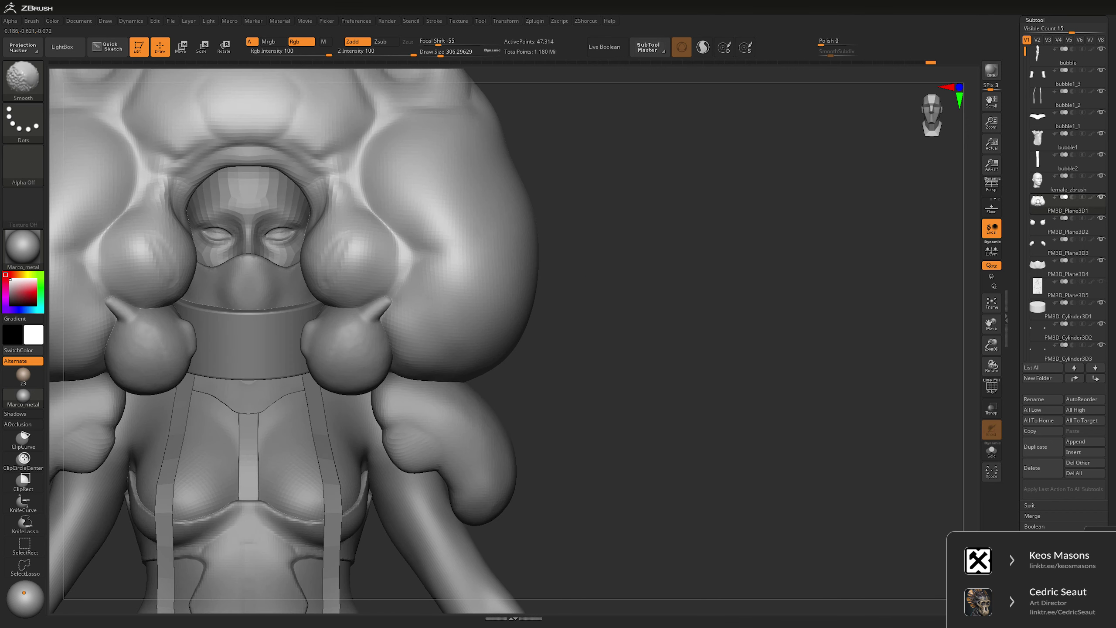
{"action": "key", "text": "f"}
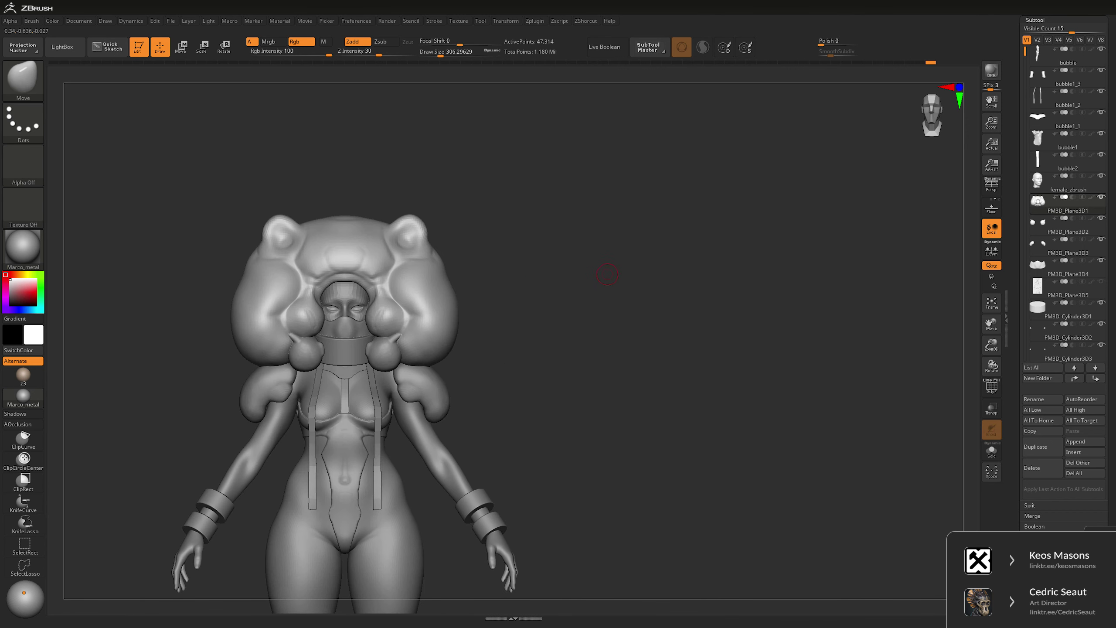
- Select the balls beside the collar and adjust their stem tips against the hood with the Move brush
{"action": "right_click_drag", "start_coordinate": [603, 266], "coordinate": [527, 334], "text": "ctrl"}
{"action": "left_click", "coordinate": [336, 357], "text": "alt"}
{"action": "right_click_drag", "start_coordinate": [337, 357], "coordinate": [352, 308], "text": "ctrl"}
{"action": "right_click_drag", "start_coordinate": [453, 286], "coordinate": [475, 277]}
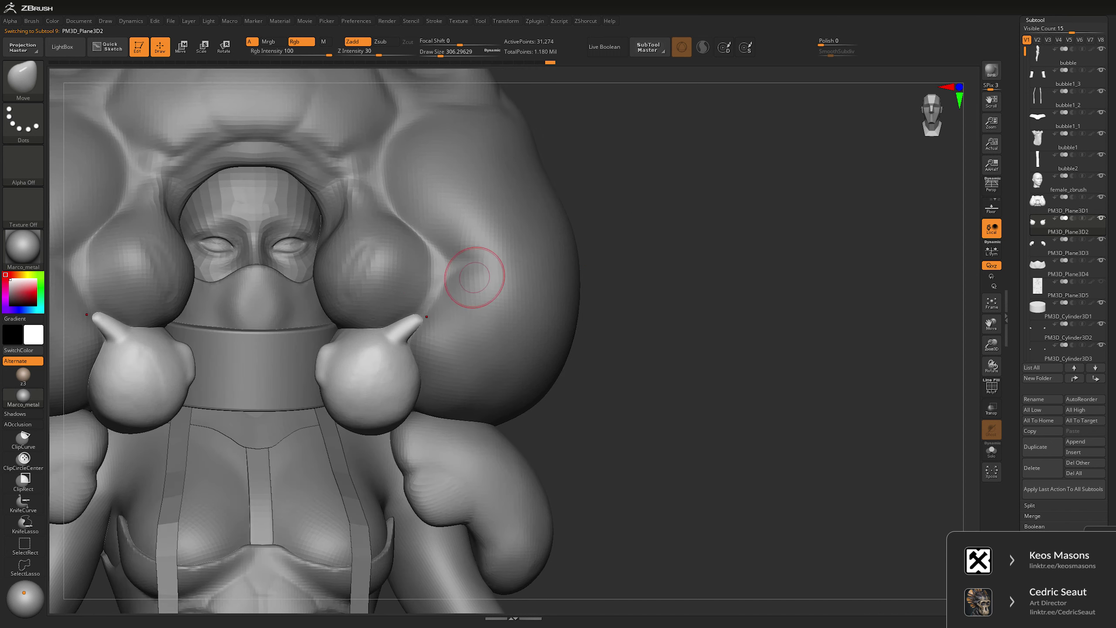
{"action": "right_click_drag", "start_coordinate": [636, 227], "coordinate": [611, 238]}
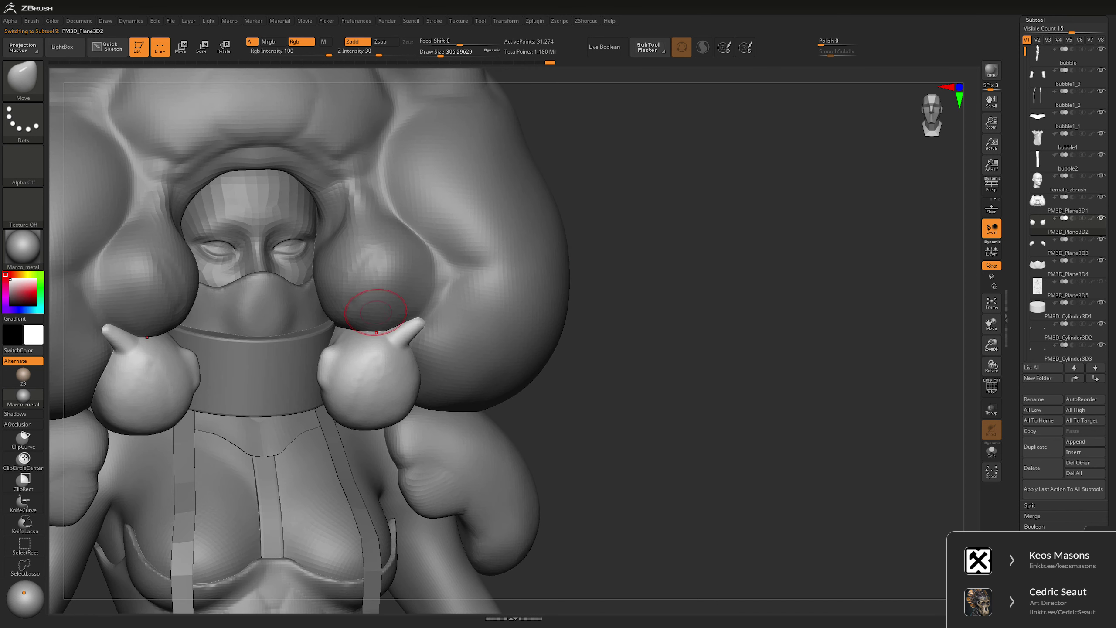
{"action": "left_click", "coordinate": [374, 319], "text": "alt"}
{"action": "right_click_drag", "start_coordinate": [497, 264], "coordinate": [456, 275]}
{"action": "left_click", "coordinate": [412, 312], "text": "alt"}
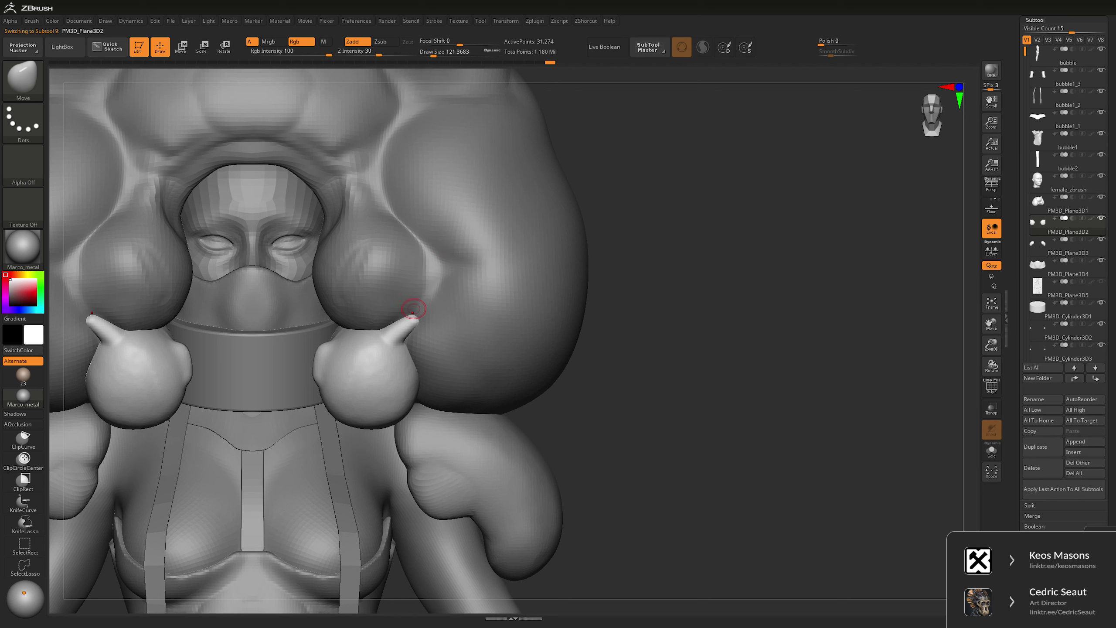
{"action": "key", "text": "]"}
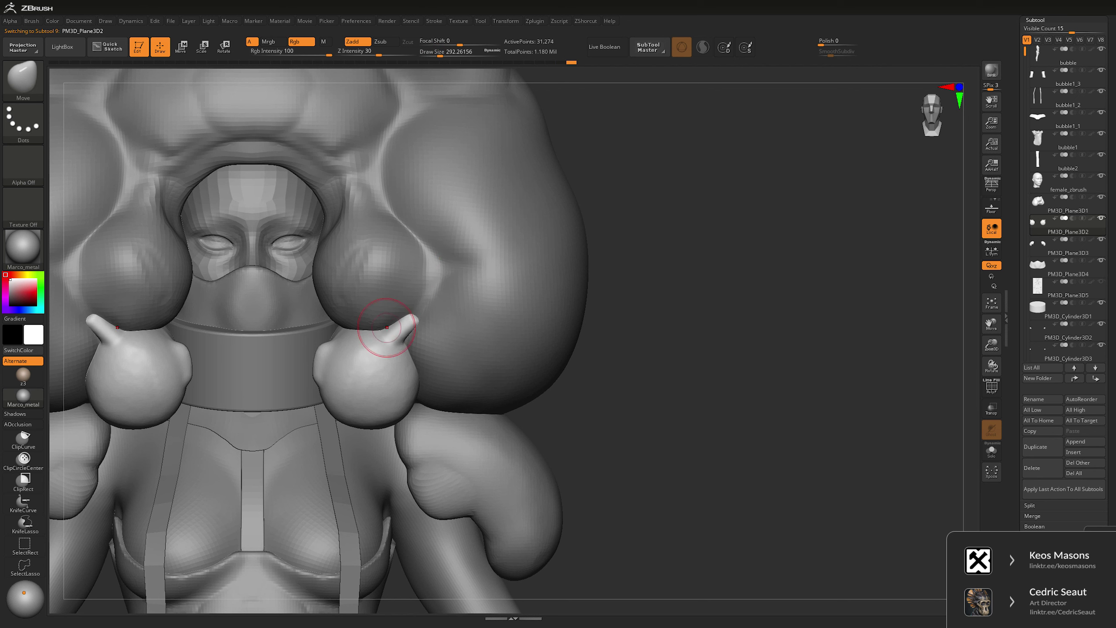
- Polish the ball stems and their bases with the hPolish brush
{"action": "key", "text": "b"}
{"action": "key", "text": "h"}
{"action": "key", "text": "p"}
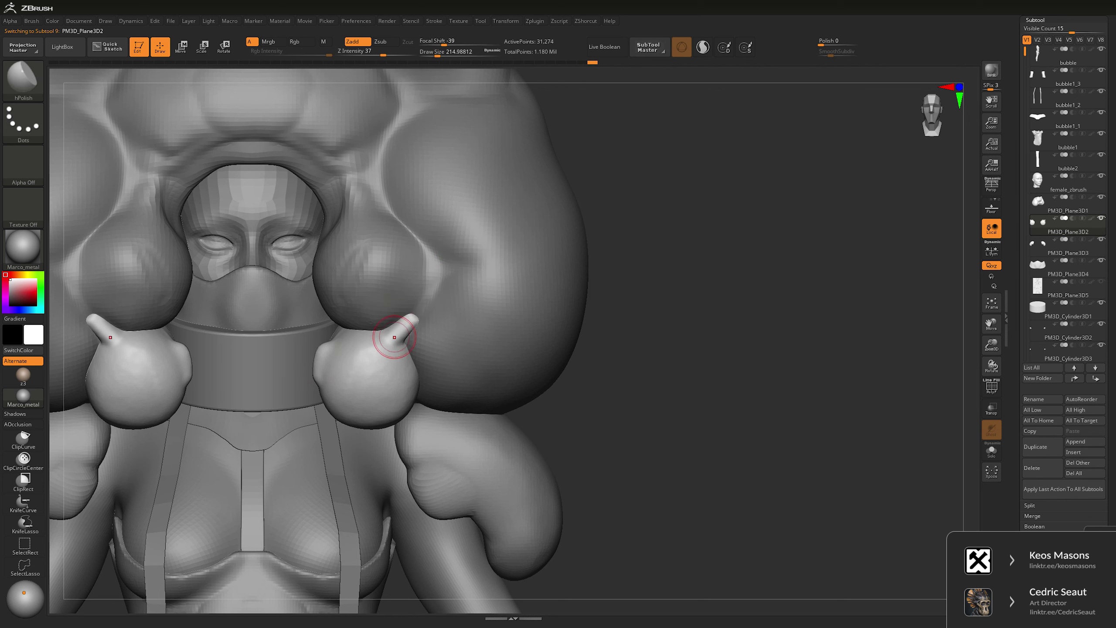
{"action": "mouse_move", "coordinate": [627, 220]}
{"action": "right_mouse_down", "text": "ctrl"}
{"action": "mouse_move", "coordinate": [619, 242]}
{"action": "mouse_move", "coordinate": [633, 259]}
{"action": "mouse_move", "coordinate": [571, 268]}
{"action": "mouse_move", "coordinate": [647, 246]}
{"action": "mouse_move", "coordinate": [638, 233]}
{"action": "mouse_move", "coordinate": [615, 251]}
{"action": "right_mouse_up", "text": "ctrl"}
- Pull the hood's large side lobes inward over the outer edge of each ball with the Move brush
{"action": "key", "text": "b"}
{"action": "key", "text": "m"}
{"action": "key", "text": "v"}
{"action": "key", "text": "space"}
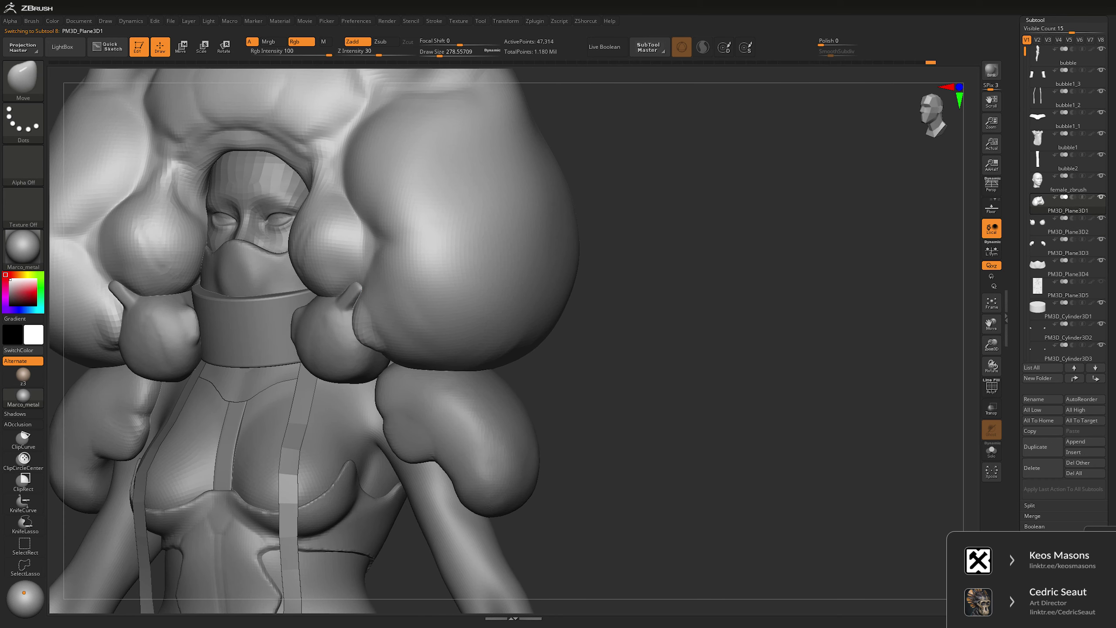
{"action": "key", "text": "shift"}
{"action": "right_click_drag", "start_coordinate": [607, 196], "coordinate": [625, 192], "text": "shift"}
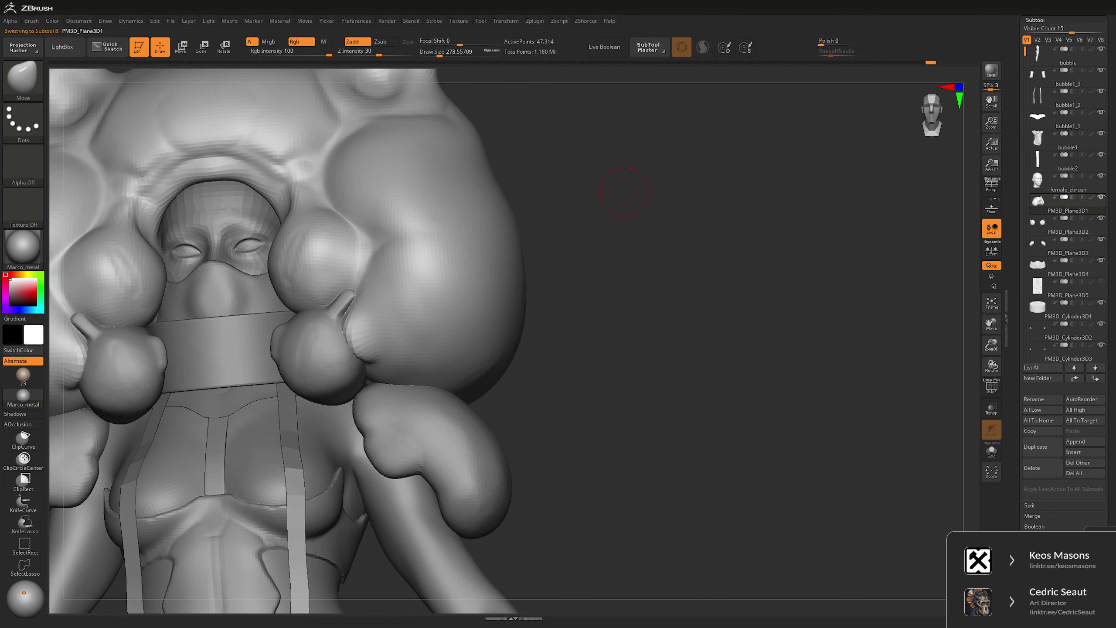
{"action": "right_click_drag", "start_coordinate": [365, 308], "coordinate": [349, 287]}
- Inflate and smooth the hood's new lobe edges around the balls, and remesh the hood more densely
{"action": "key", "text": "b"}
{"action": "key", "text": "i"}
{"action": "key", "text": "n"}
{"action": "key", "text": "space"}
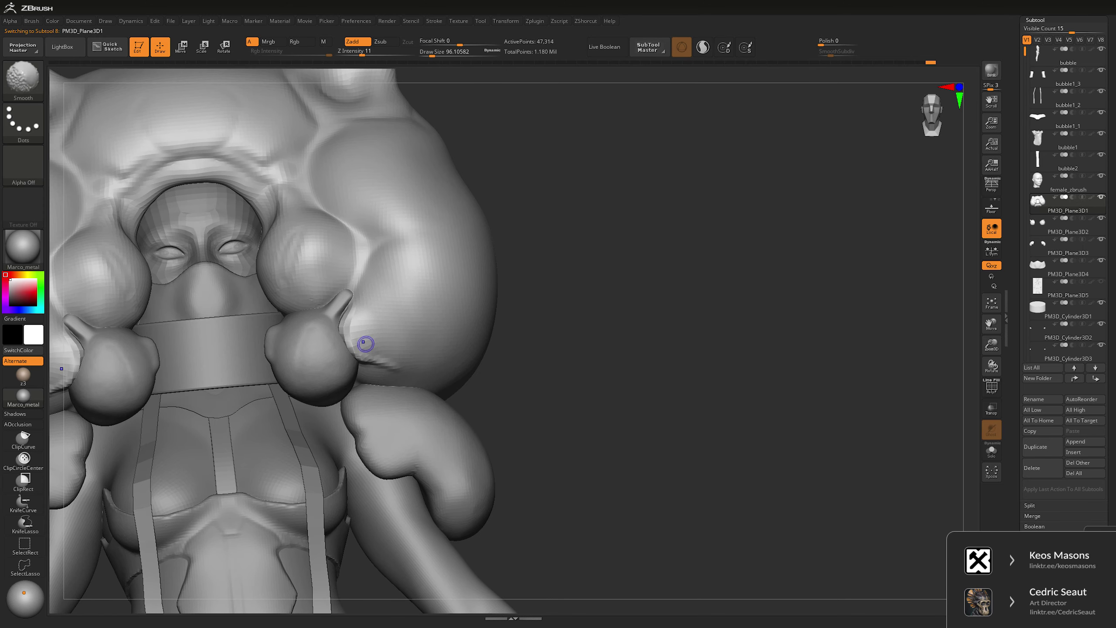
{"action": "key", "text": "space"}
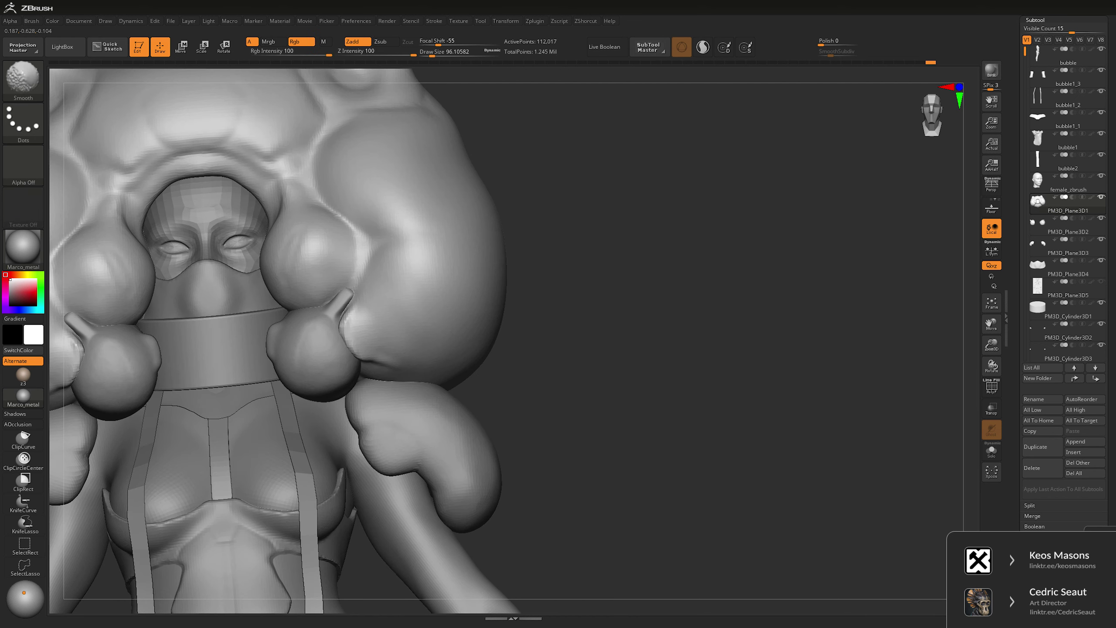
- Refine the lobe edges hugging the ball stems with the Move brush at draw size about 366 and smooth them
{"action": "key", "text": "space"}
{"action": "mouse_move", "coordinate": [418, 309]}
{"action": "right_mouse_down"}
{"action": "mouse_move", "coordinate": [334, 347]}
{"action": "mouse_move", "coordinate": [444, 337]}
{"action": "right_mouse_up"}
{"action": "key", "text": "b"}
{"action": "key", "text": "m"}
{"action": "key", "text": "v"}
{"action": "key", "text": "space"}
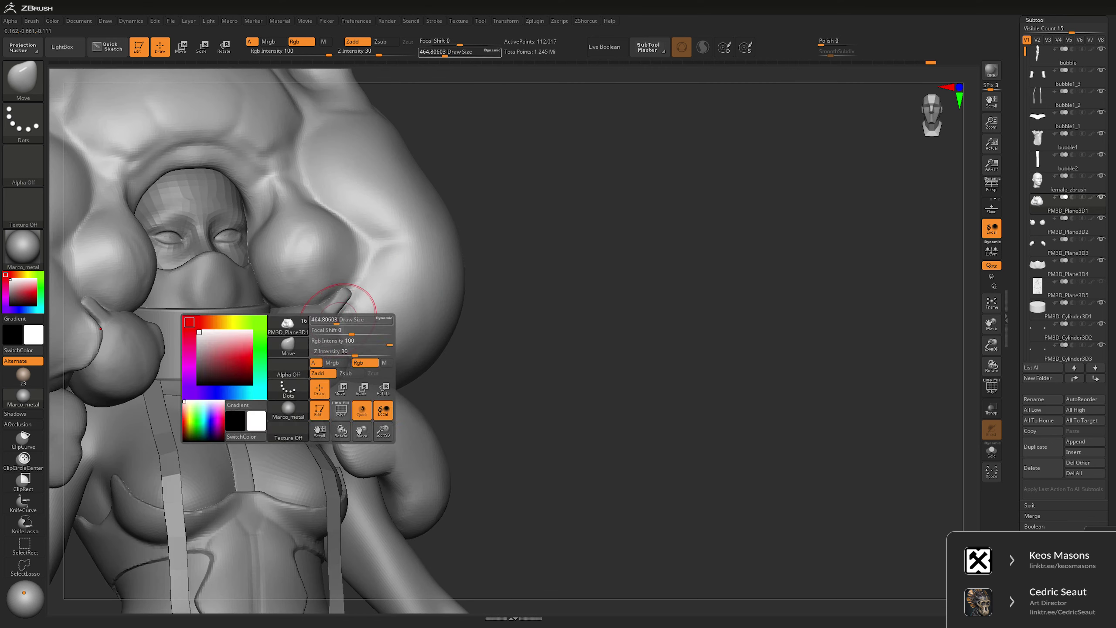
{"action": "left_click_drag", "start_coordinate": [334, 320], "coordinate": [308, 320]}
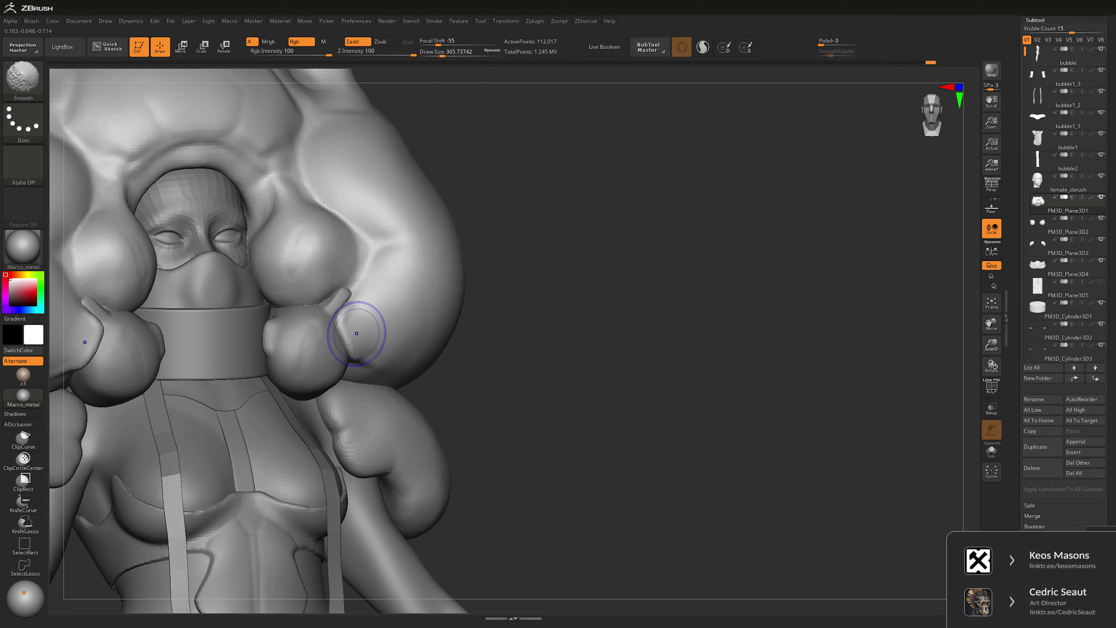
{"action": "mouse_move", "coordinate": [361, 325]}
{"action": "right_mouse_down"}
{"action": "mouse_move", "coordinate": [648, 338]}
{"action": "mouse_move", "coordinate": [598, 341]}
{"action": "right_mouse_up"}
{"action": "key", "text": "f"}
- Inflate the hood around the cheek bulges and stems at draw size about 121, smoothing between strokes
{"action": "scroll", "coordinate": [598, 341], "scroll_direction": "up", "scroll_amount": 5}
{"action": "key", "text": "space"}
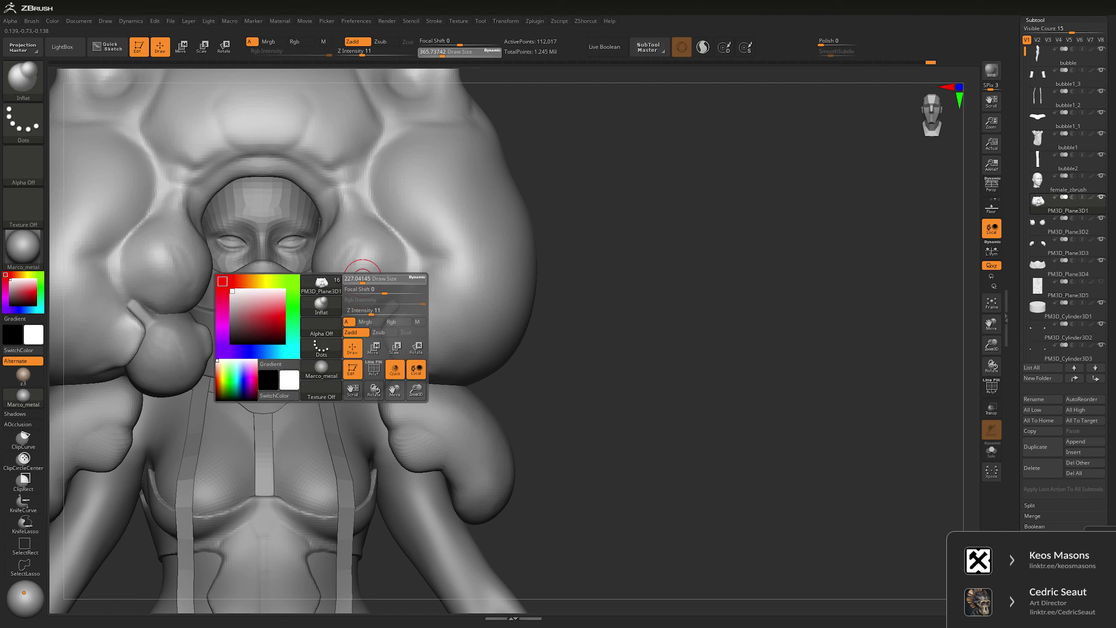
{"action": "left_click_drag", "start_coordinate": [360, 281], "coordinate": [339, 281]}
{"action": "right_click_drag", "start_coordinate": [378, 282], "coordinate": [475, 258]}
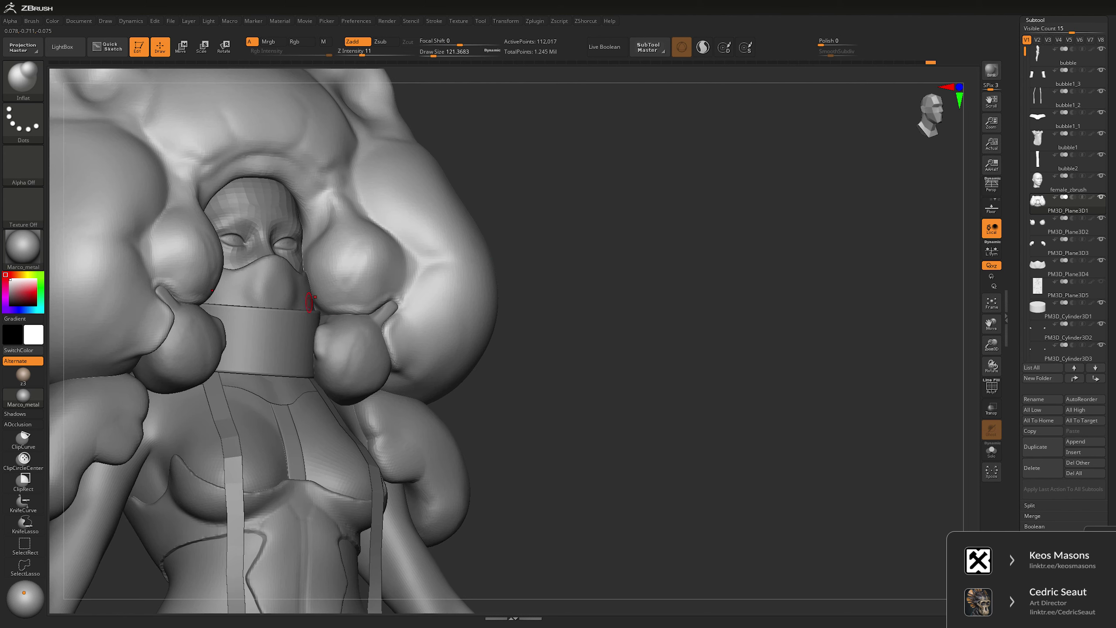
{"action": "right_click_drag", "start_coordinate": [319, 317], "coordinate": [615, 272], "text": "shift"}
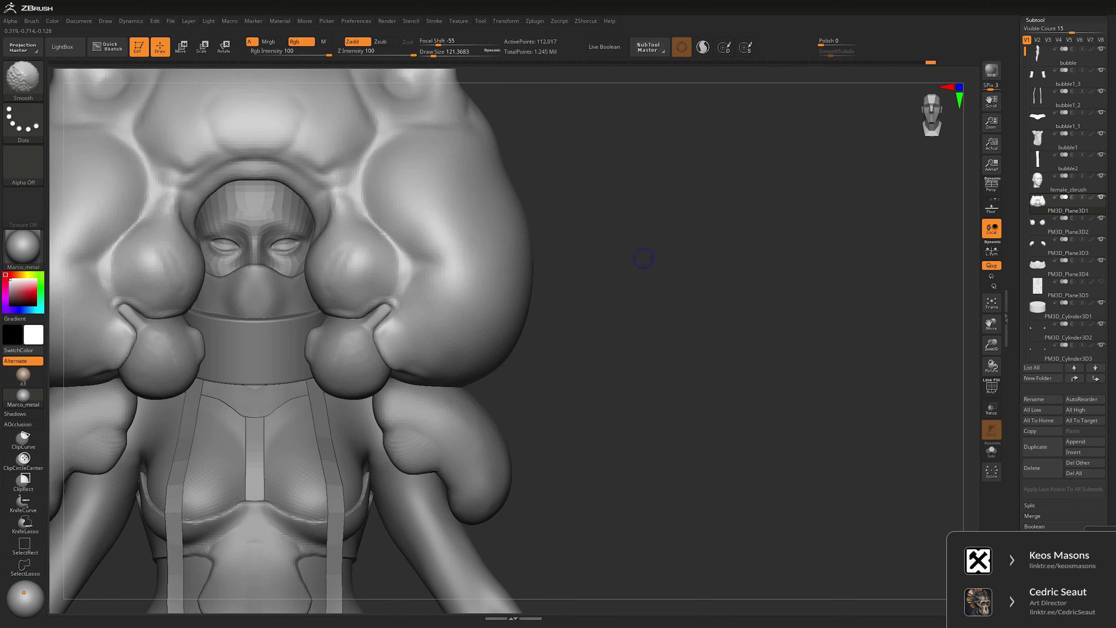
{"action": "scroll", "coordinate": [708, 258], "scroll_direction": "up", "scroll_amount": 1}
{"action": "right_click_drag", "start_coordinate": [708, 258], "coordinate": [668, 242]}
{"action": "key", "text": "space"}
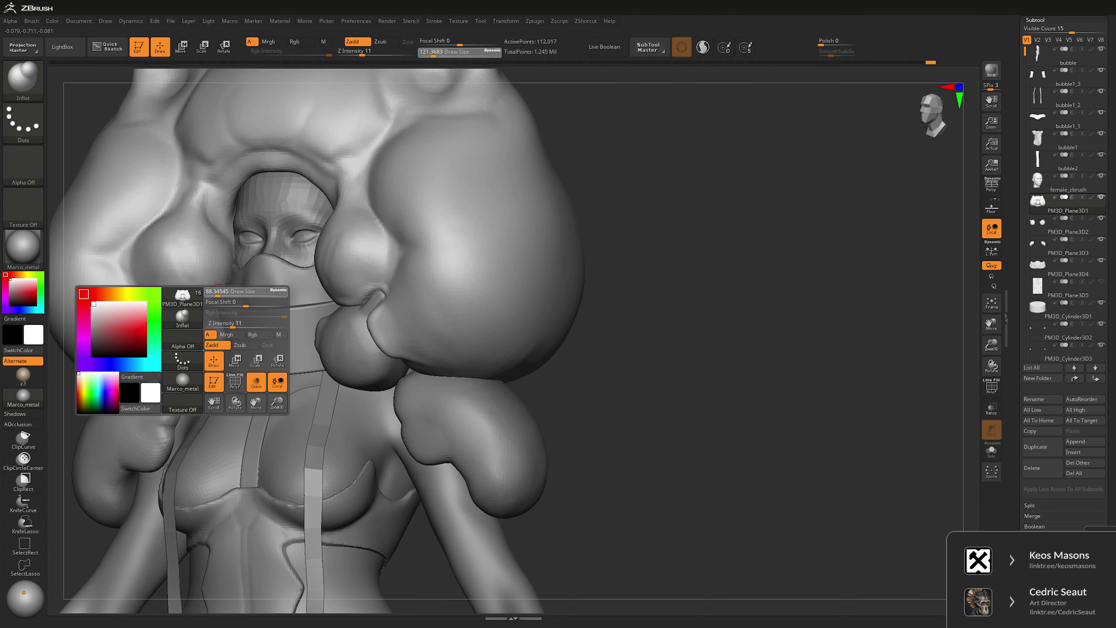
- Mask the hood except small patches under the cheek bulges, pull them toward the collar as small tips, clear the mask and remesh
{"action": "key", "text": "ctrl"}
{"action": "right_click_drag", "start_coordinate": [615, 179], "coordinate": [685, 189], "text": "shift"}
{"action": "key", "text": "bracketright"}
{"action": "key", "text": "bracketright"}
{"action": "key", "text": "bracketright"}
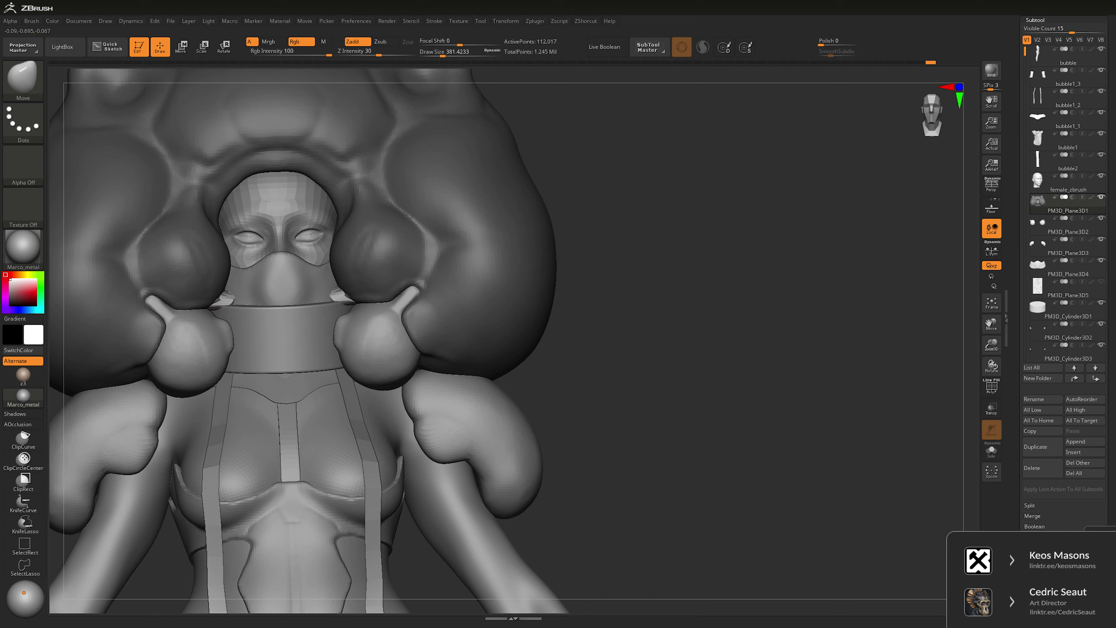
{"action": "right_click_drag", "start_coordinate": [490, 240], "coordinate": [537, 231]}
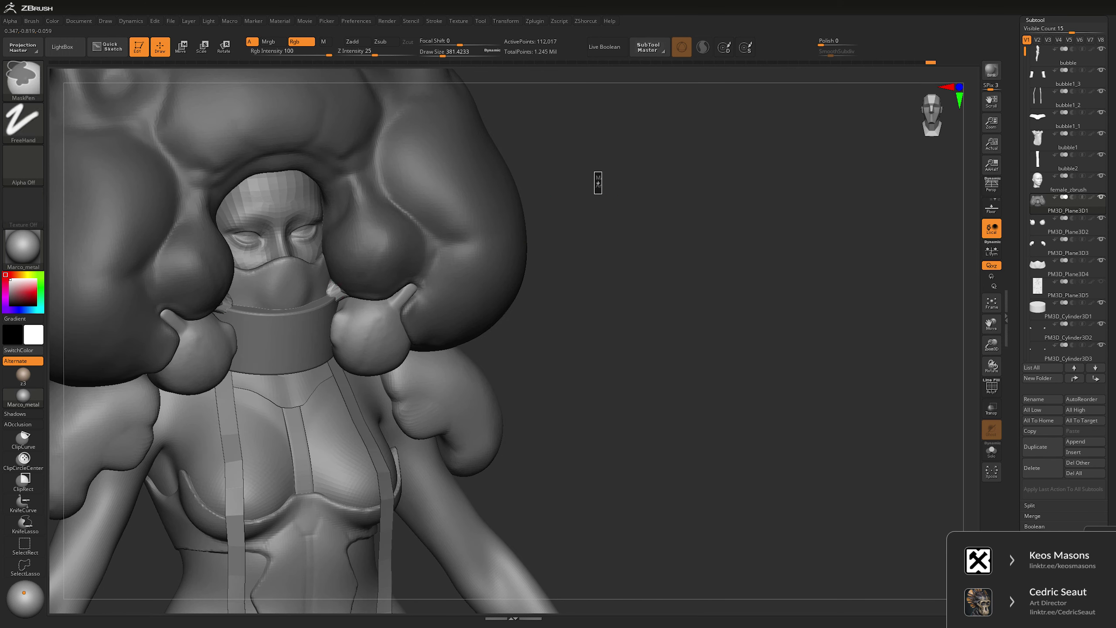
{"action": "key", "text": "ctrl+z"}
{"action": "right_click_drag", "start_coordinate": [489, 326], "coordinate": [440, 308], "text": "shift"}
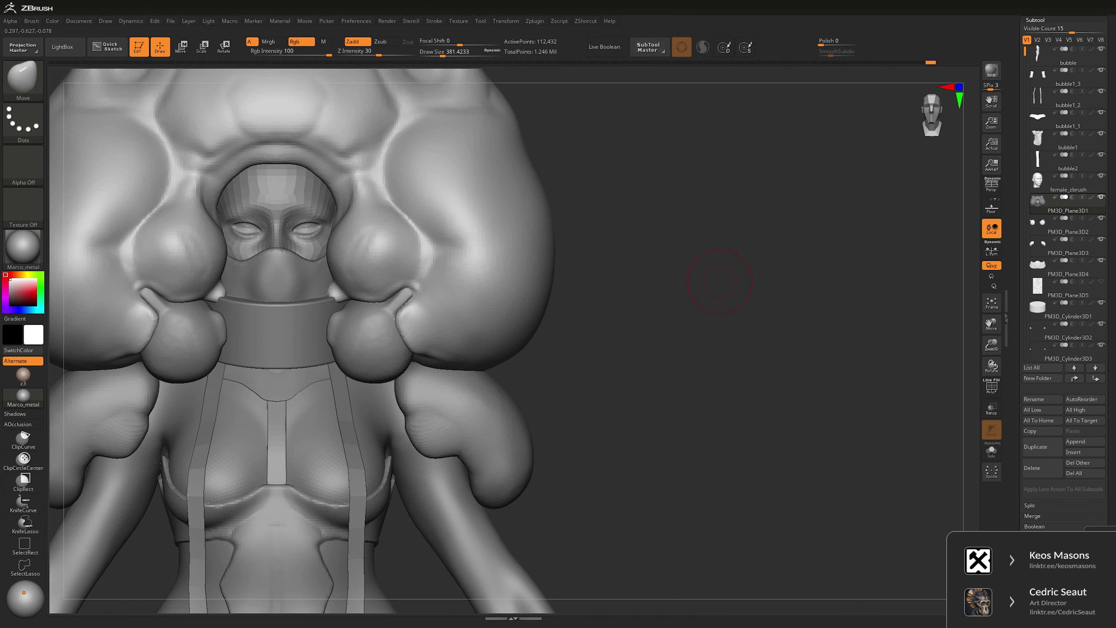
- Adjust the small hood tips above the collar with the Move brush and flatten them with hPolish
{"action": "key", "text": "f"}
{"action": "left_click_drag", "start_coordinate": [250, 293], "coordinate": [336, 295]}
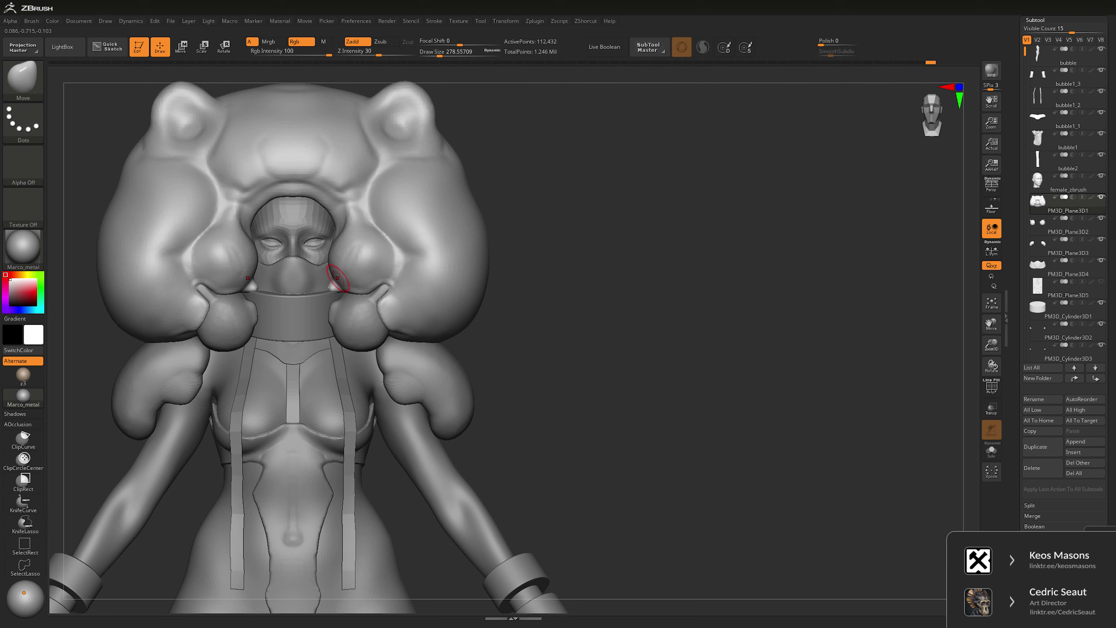
{"action": "right_click_drag", "start_coordinate": [398, 254], "coordinate": [358, 293], "text": "ctrl"}
{"action": "key", "text": "b"}
{"action": "key", "text": "h"}
{"action": "key", "text": "p"}
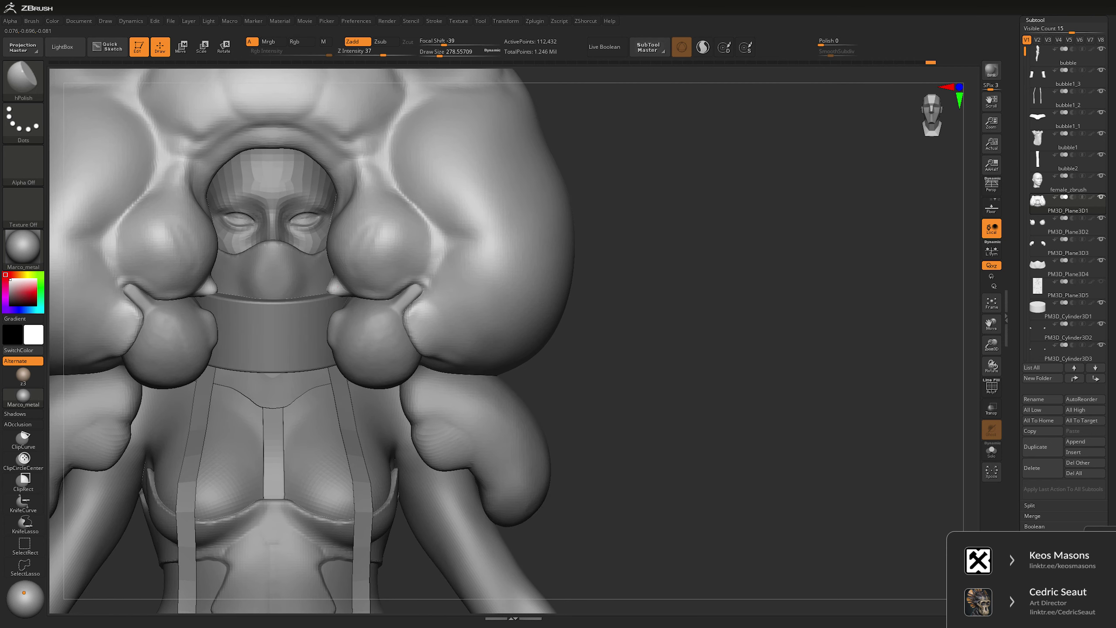
{"action": "right_click_drag", "start_coordinate": [636, 267], "coordinate": [633, 198], "text": "ctrl"}
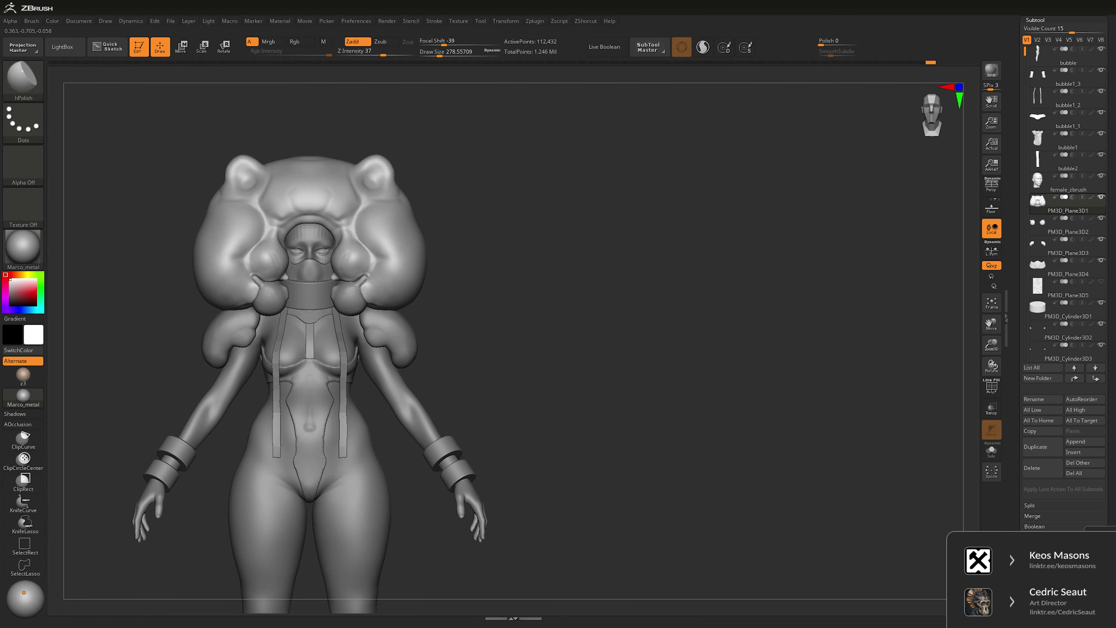
- Check the figure's overall silhouette from the front and select the hood
{"action": "right_click_drag", "start_coordinate": [634, 264], "coordinate": [636, 306]}
{"action": "mouse_move", "coordinate": [642, 281]}
{"action": "left_mouse_down"}
{"action": "mouse_move", "coordinate": [647, 293]}
{"action": "mouse_move", "coordinate": [648, 264]}
{"action": "mouse_move", "coordinate": [647, 299]}
{"action": "left_mouse_up"}
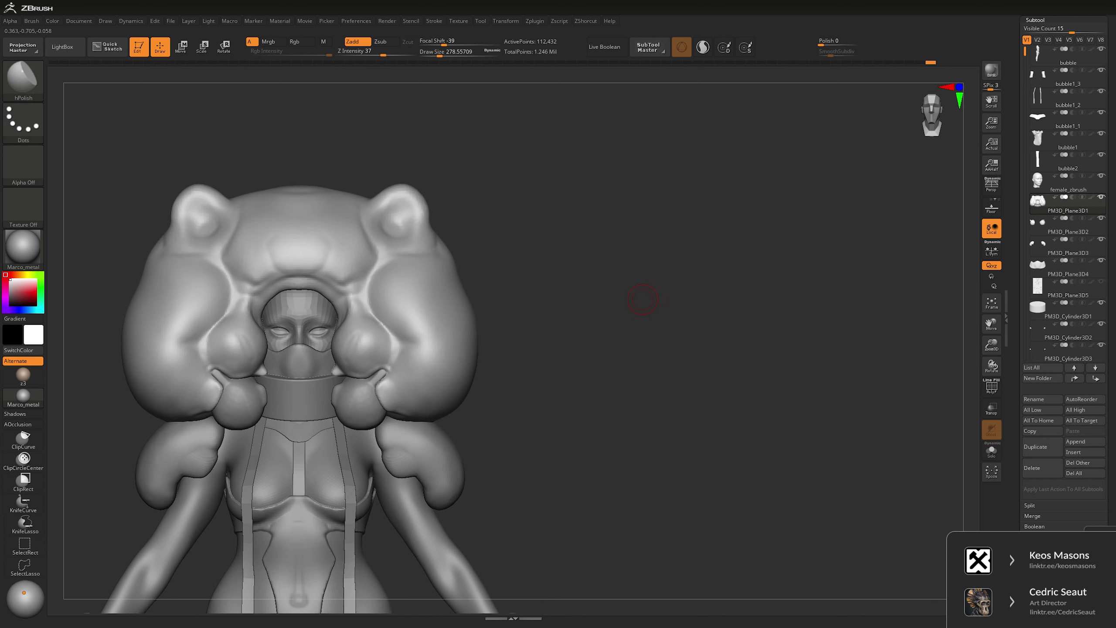
{"action": "scroll", "coordinate": [639, 280], "scroll_direction": "down", "scroll_amount": 5}
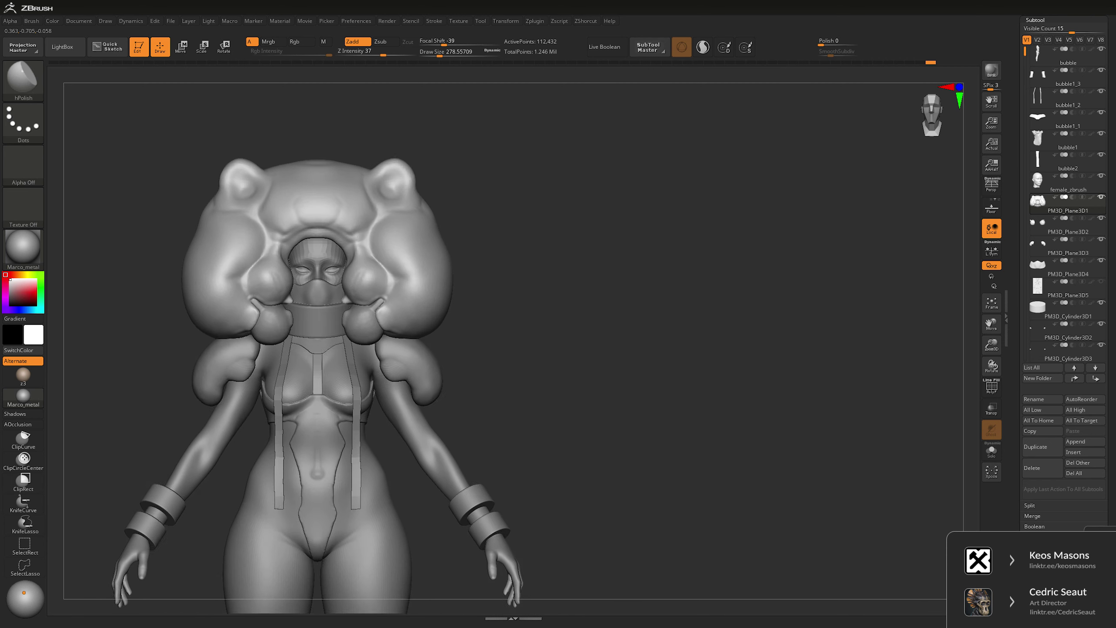
{"action": "mouse_move", "coordinate": [639, 280]}
{"action": "left_mouse_down"}
{"action": "mouse_move", "coordinate": [648, 269]}
{"action": "mouse_move", "coordinate": [631, 265]}
{"action": "left_mouse_up"}
{"action": "scroll", "coordinate": [648, 269], "scroll_direction": "up", "scroll_amount": 5}
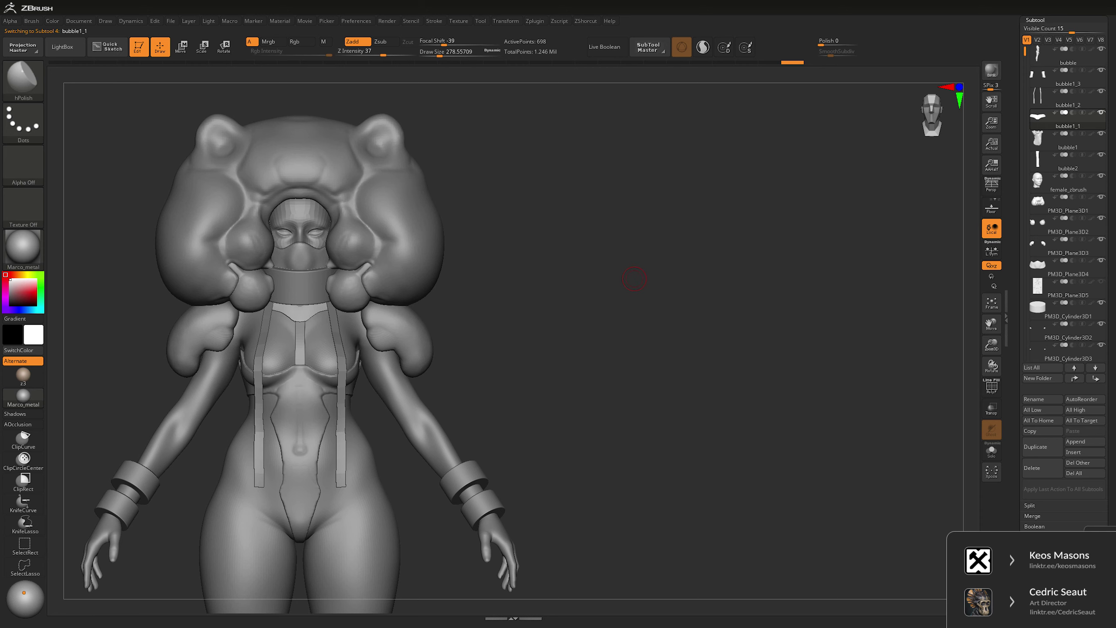
{"action": "scroll", "coordinate": [593, 282], "scroll_direction": "up", "scroll_amount": 5}
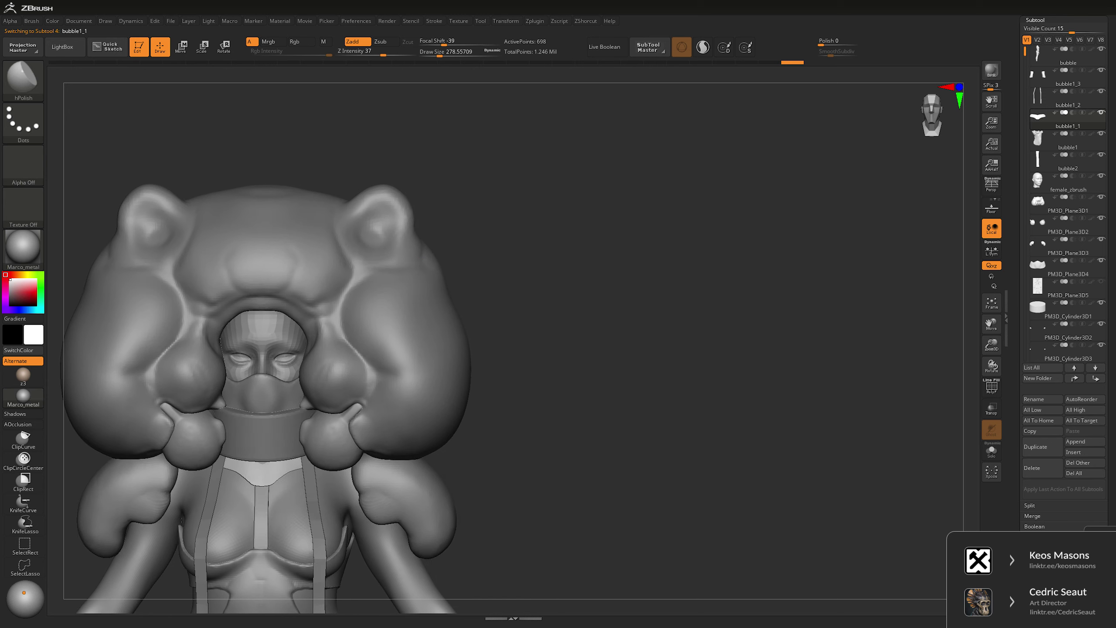
{"action": "left_click", "coordinate": [368, 237], "text": "alt"}
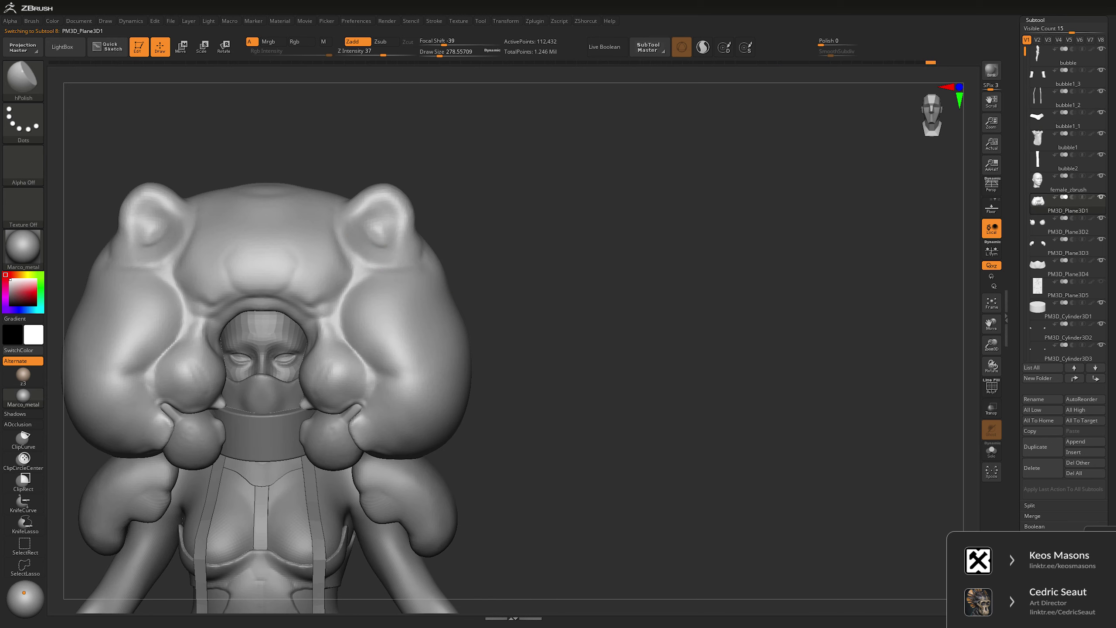
- Sculpt the inside of the hood's ears with the Clay brush and crease around the ear bases with DamStandard
{"action": "mouse_move", "coordinate": [571, 159]}
{"action": "left_mouse_down"}
{"action": "mouse_move", "coordinate": [651, 158]}
{"action": "mouse_move", "coordinate": [597, 156]}
{"action": "left_mouse_up"}
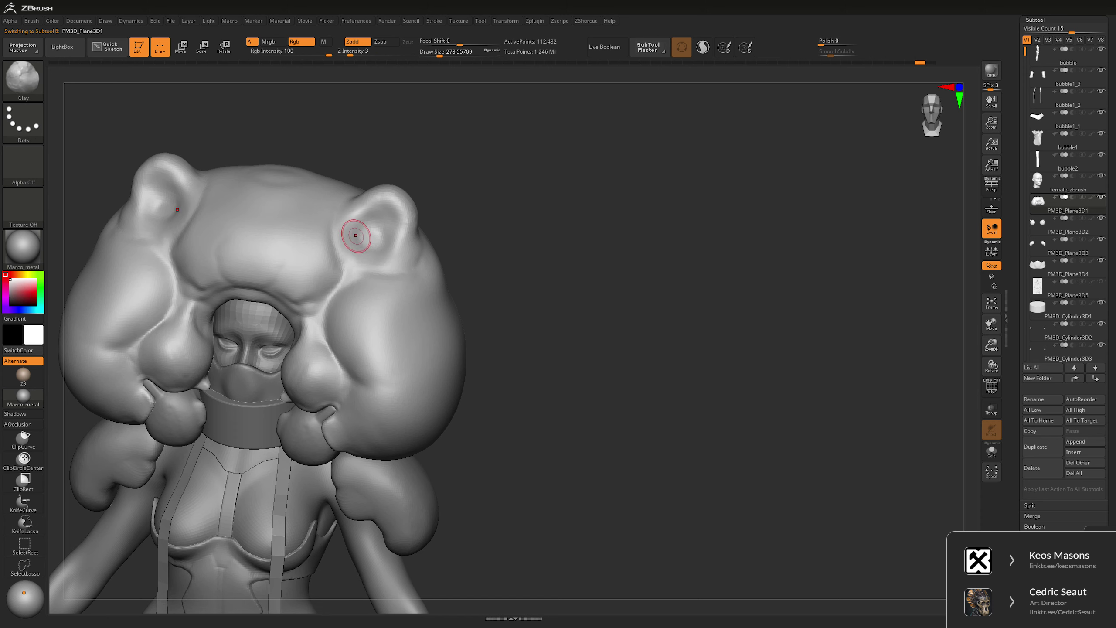
{"action": "left_click_drag", "start_coordinate": [356, 222], "coordinate": [375, 240]}
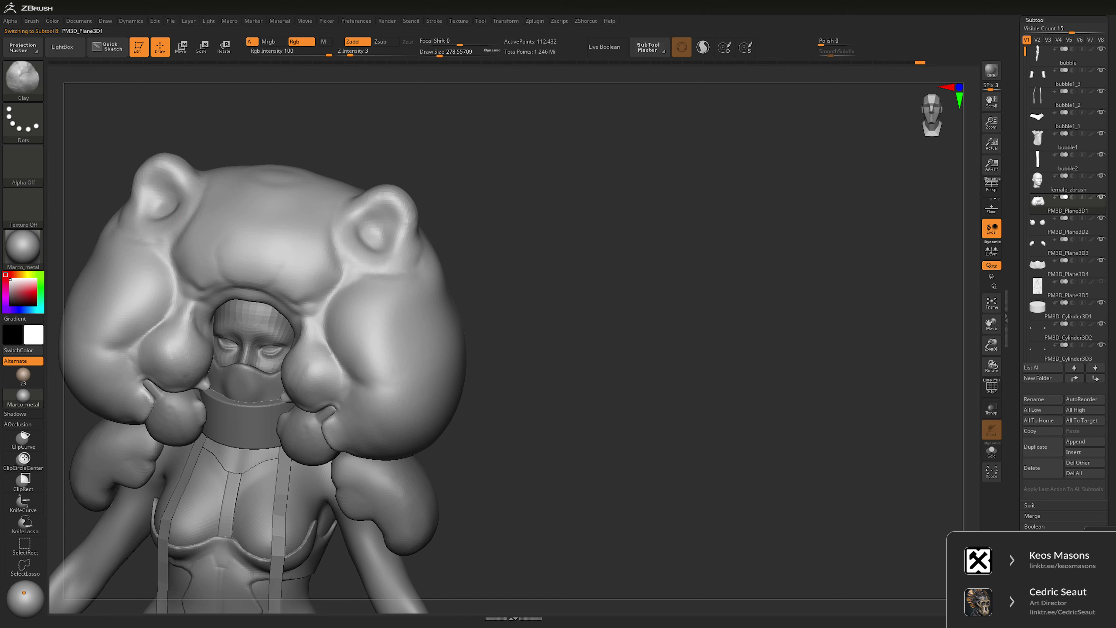
{"action": "key", "text": "b"}
{"action": "key", "text": "d"}
{"action": "key", "text": "s"}
{"action": "left_click_drag", "start_coordinate": [453, 202], "coordinate": [456, 192]}
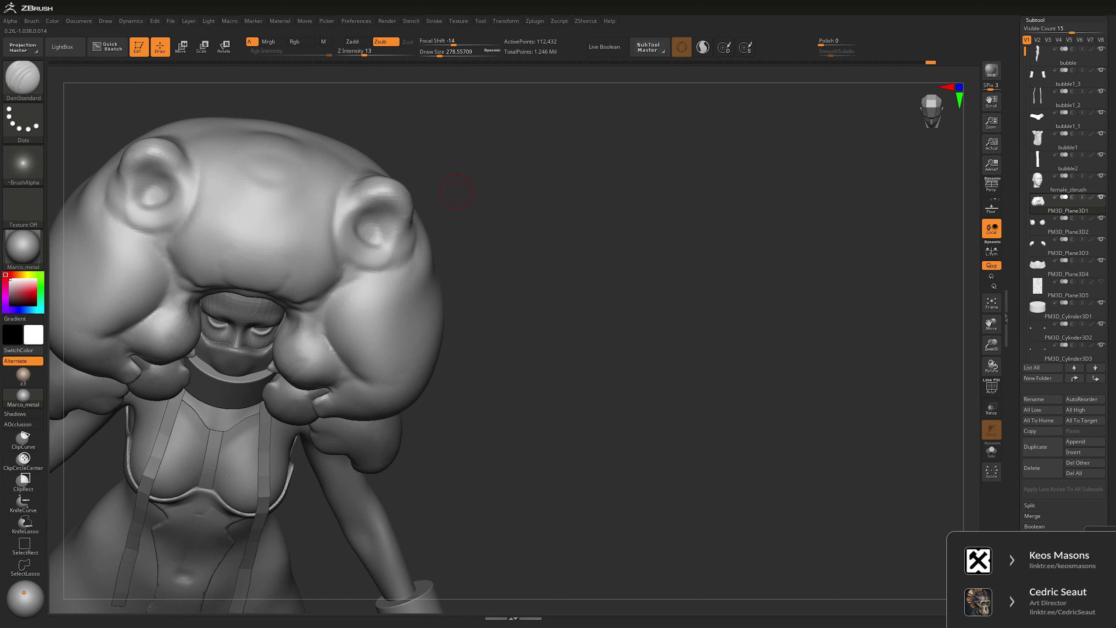
{"action": "left_click_drag", "start_coordinate": [334, 219], "coordinate": [342, 188]}
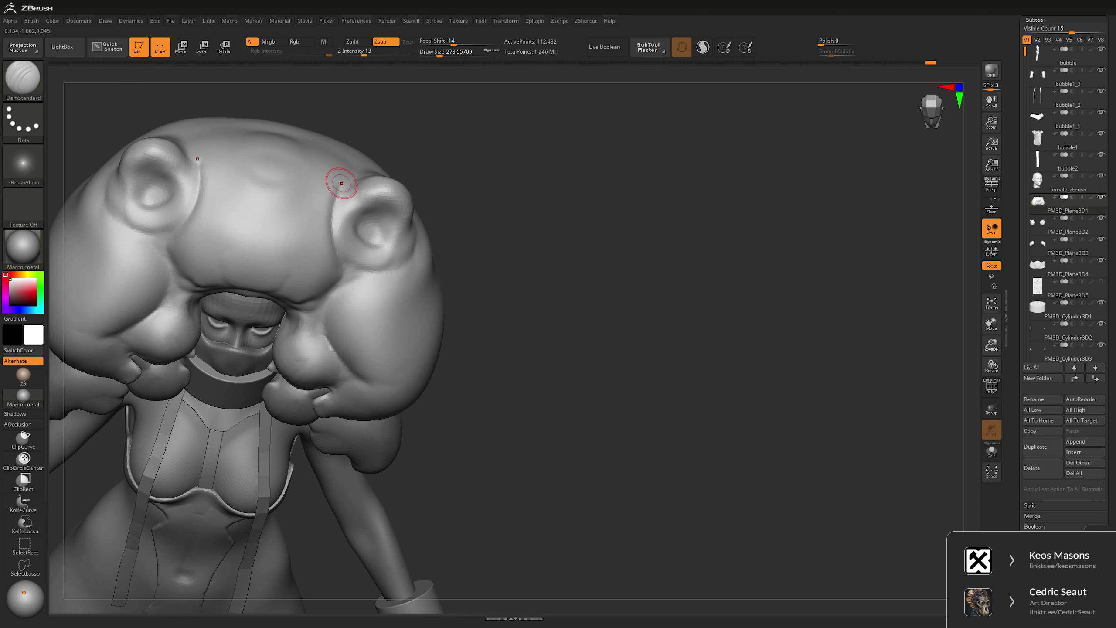
{"action": "left_click_drag", "start_coordinate": [457, 145], "coordinate": [458, 160]}
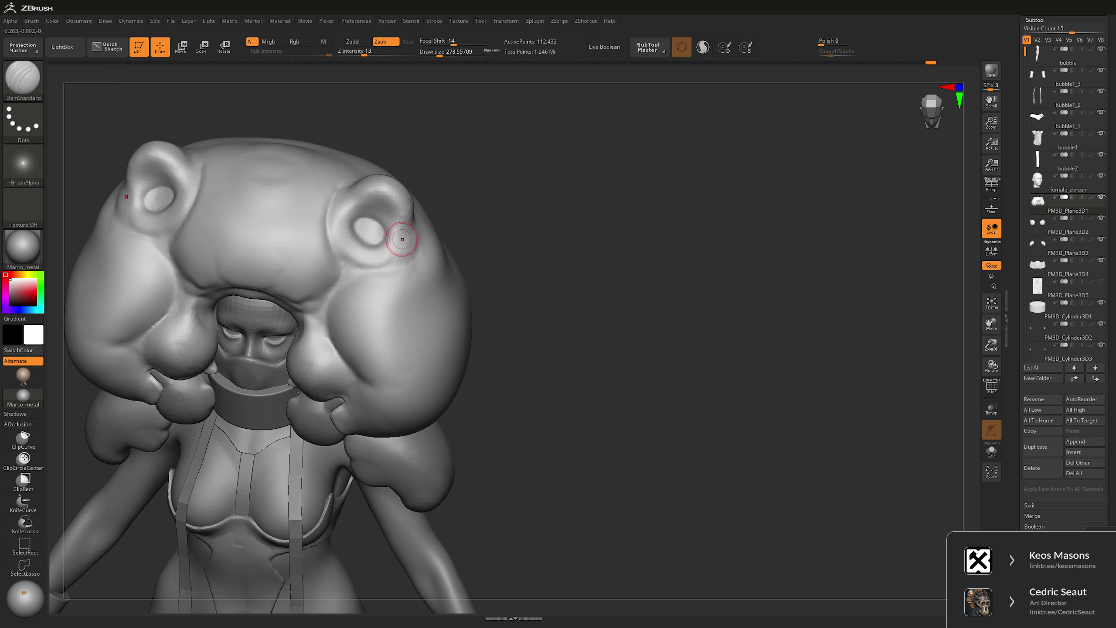
- Insert a Cylinder Pipe primitive from the IMM Primitives brush at the centre of the hood's ear
{"action": "mouse_move", "coordinate": [402, 240]}
{"action": "right_mouse_down"}
{"action": "mouse_move", "coordinate": [405, 271]}
{"action": "mouse_move", "coordinate": [621, 252]}
{"action": "mouse_move", "coordinate": [527, 255]}
{"action": "right_mouse_up"}
{"action": "key", "text": "b"}
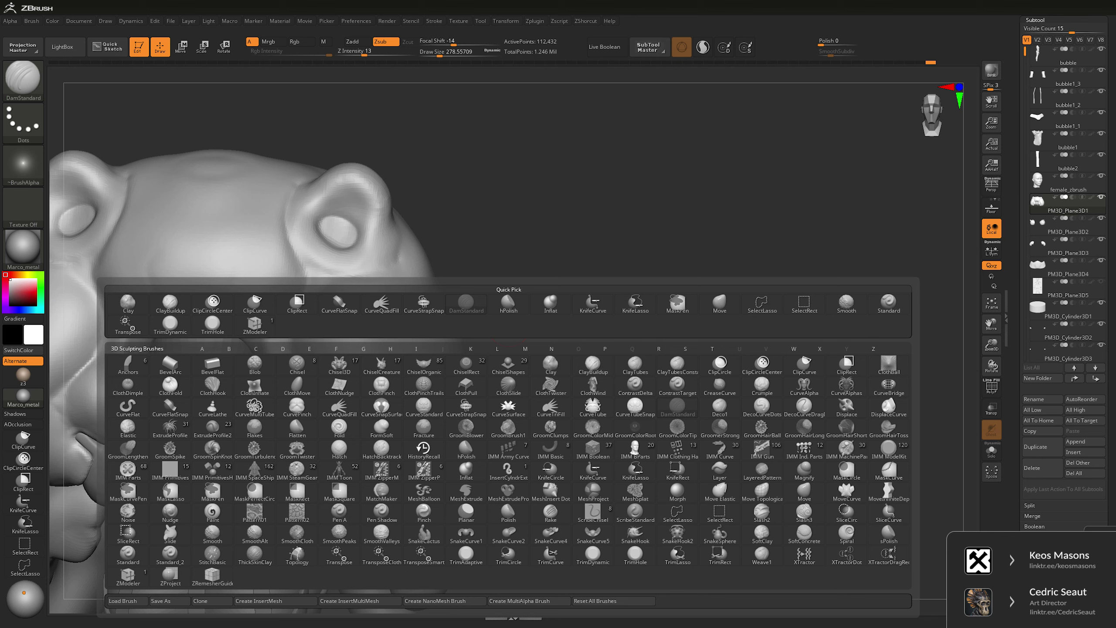
{"action": "key", "text": "i"}
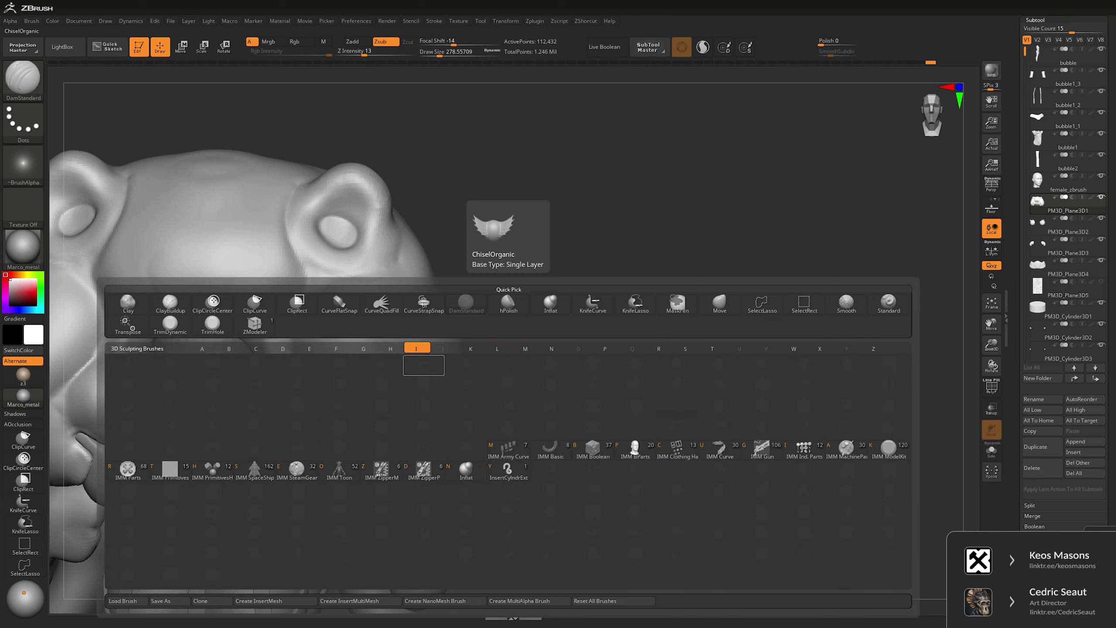
{"action": "key", "text": "t"}
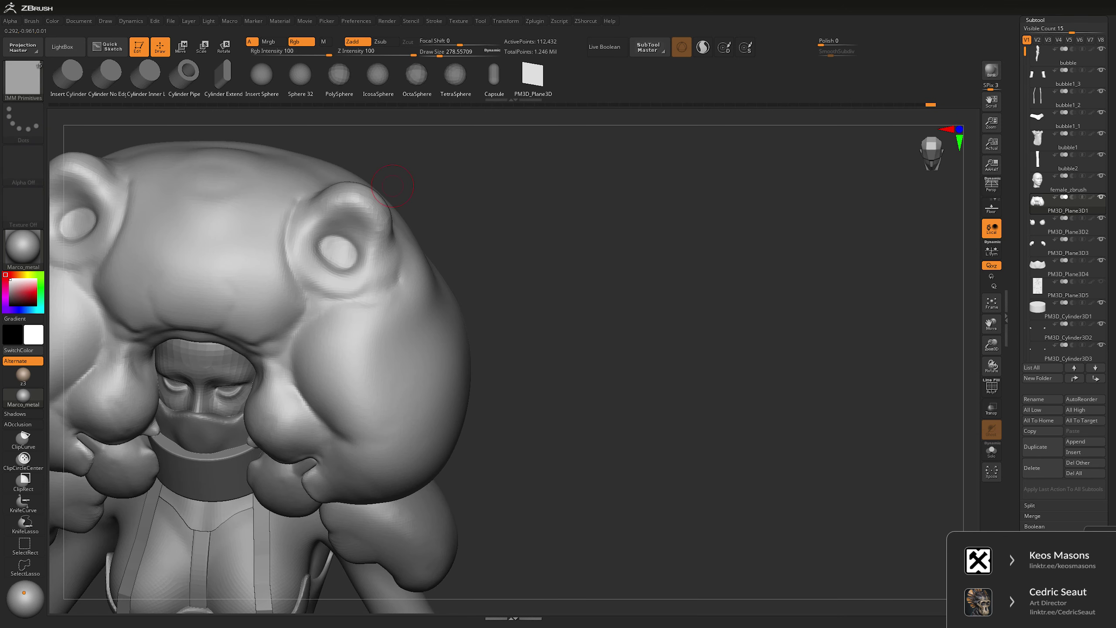
{"action": "key", "text": "Right"}
{"action": "key", "text": "Right"}
{"action": "key", "text": "Right"}
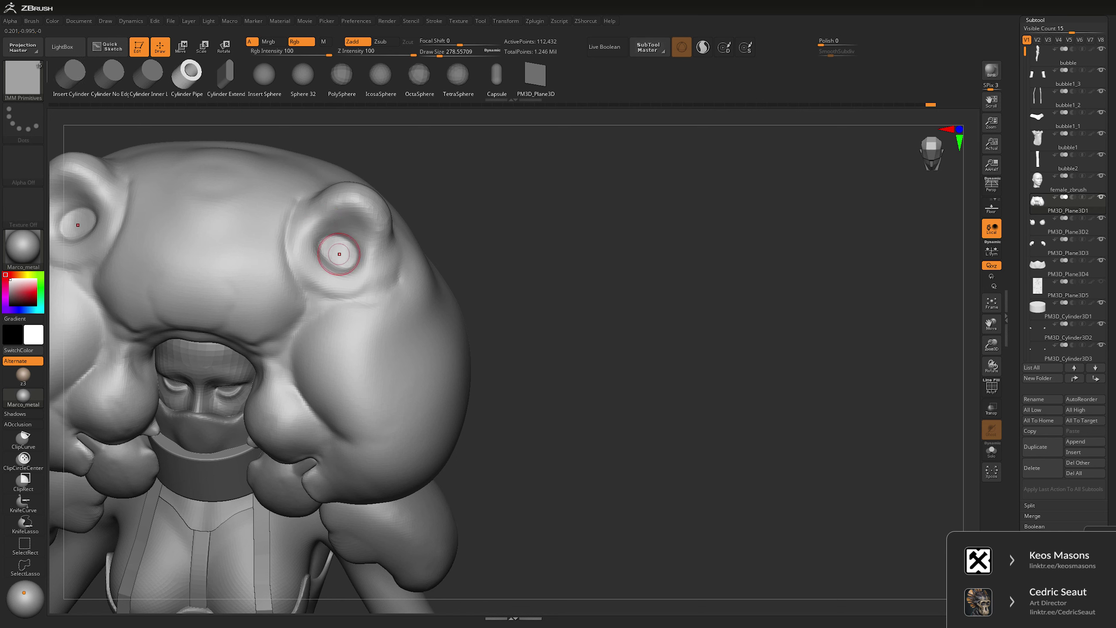
{"action": "left_click_drag", "start_coordinate": [342, 251], "coordinate": [357, 261]}
{"action": "left_click_drag", "start_coordinate": [580, 288], "coordinate": [579, 299]}
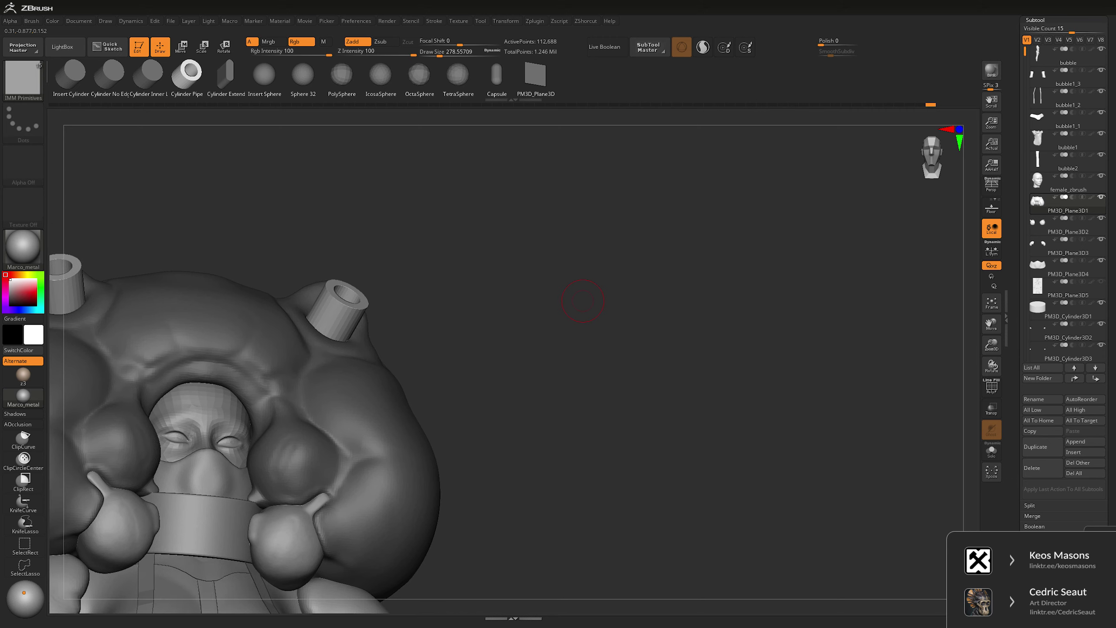
- Enable local symmetry and sink the separated pipes into the ears with the gizmo
{"action": "key", "text": "w"}
{"action": "mouse_move", "coordinate": [62, 307]}
{"action": "left_mouse_down"}
{"action": "mouse_move", "coordinate": [271, 410]}
{"action": "mouse_move", "coordinate": [88, 374]}
{"action": "mouse_move", "coordinate": [57, 352]}
{"action": "mouse_move", "coordinate": [63, 323]}
{"action": "left_mouse_up"}
{"action": "left_click_drag", "start_coordinate": [317, 362], "coordinate": [318, 362]}
{"action": "left_click", "coordinate": [991, 250]}
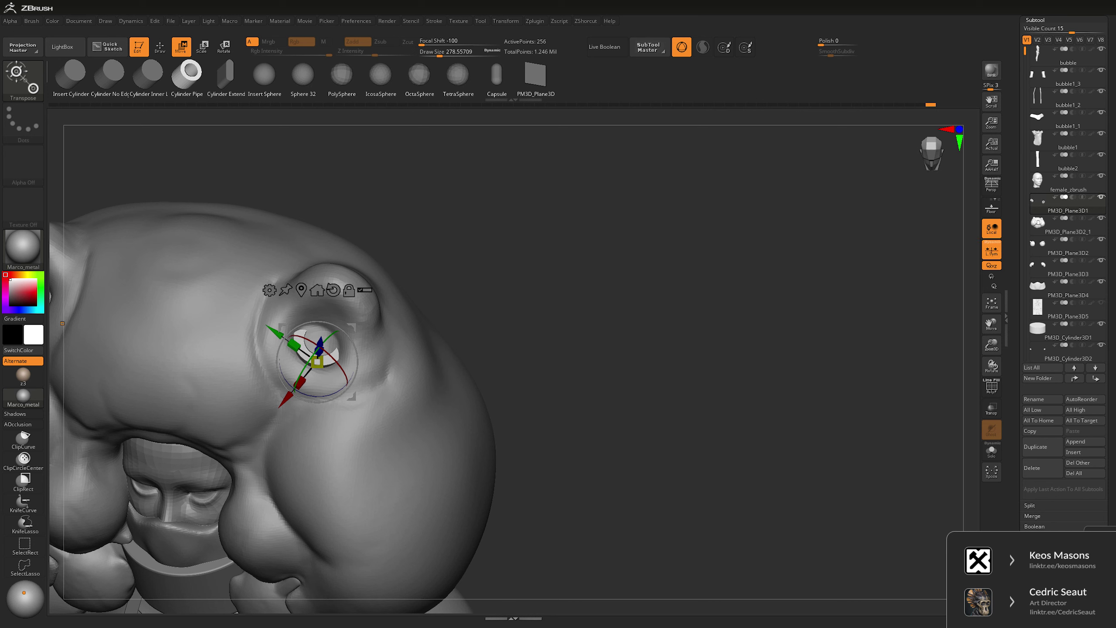
{"action": "left_click_drag", "start_coordinate": [317, 362], "coordinate": [316, 363]}
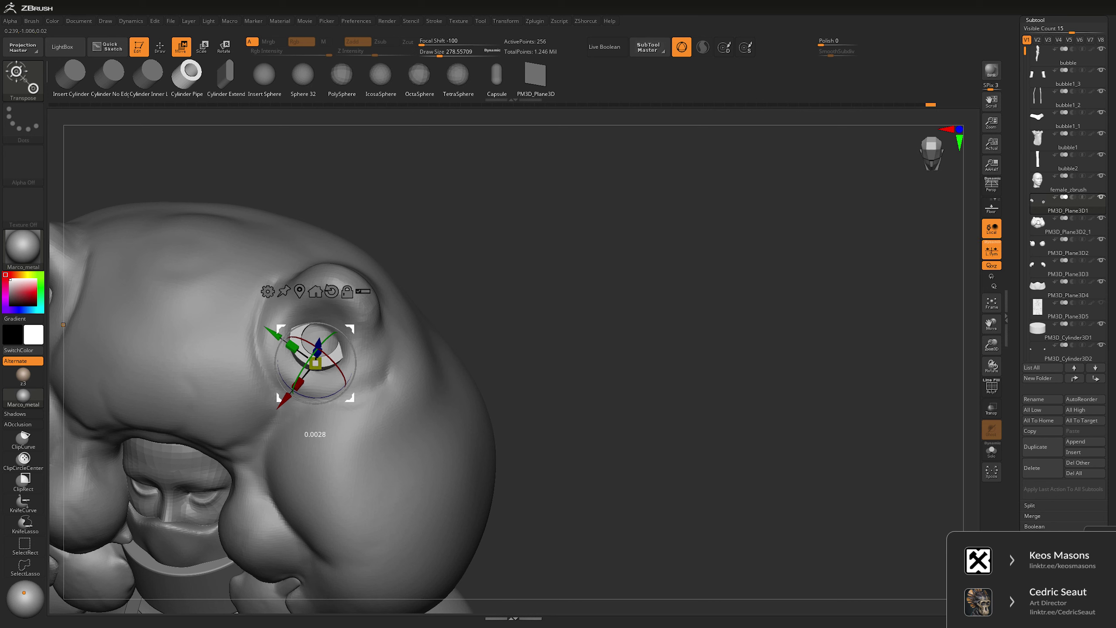
- Select the hood and carve a round recess around the ear pipe with the TrimHole brush at Z Intensity 54
{"action": "left_click", "coordinate": [317, 343], "text": "alt"}
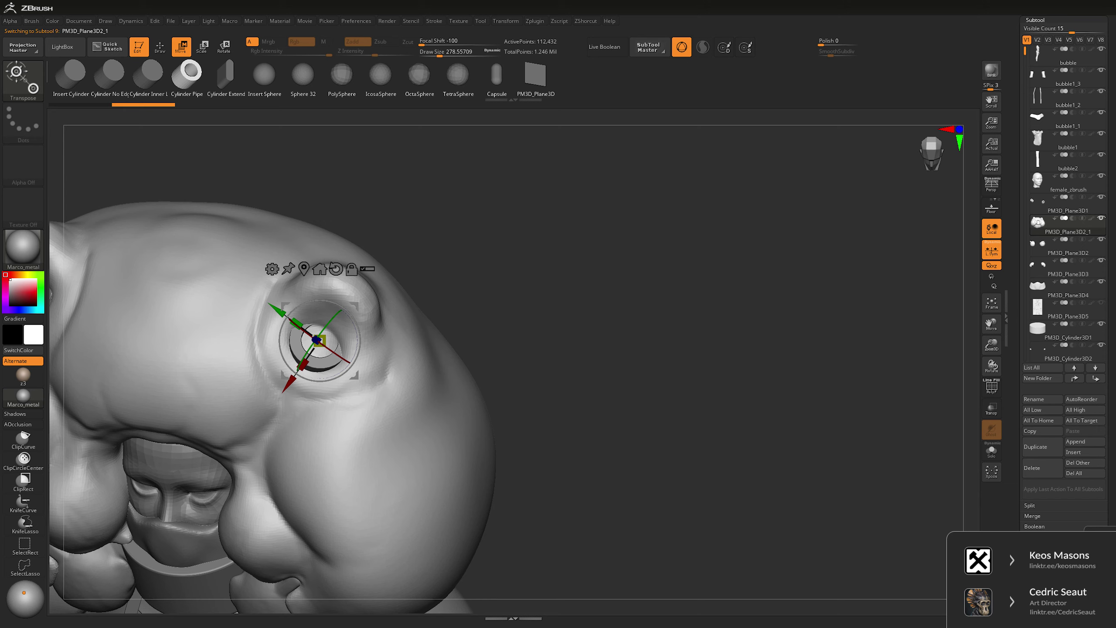
{"action": "key", "text": "q"}
{"action": "left_click_drag", "start_coordinate": [624, 237], "coordinate": [628, 268]}
{"action": "key", "text": "b"}
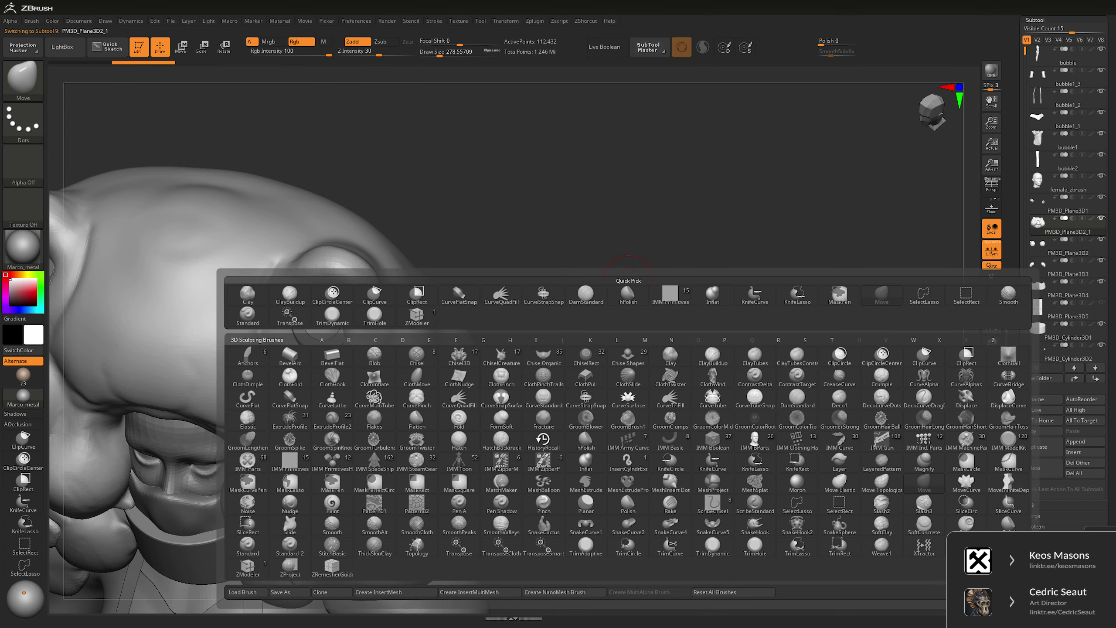
{"action": "left_click", "coordinate": [374, 316]}
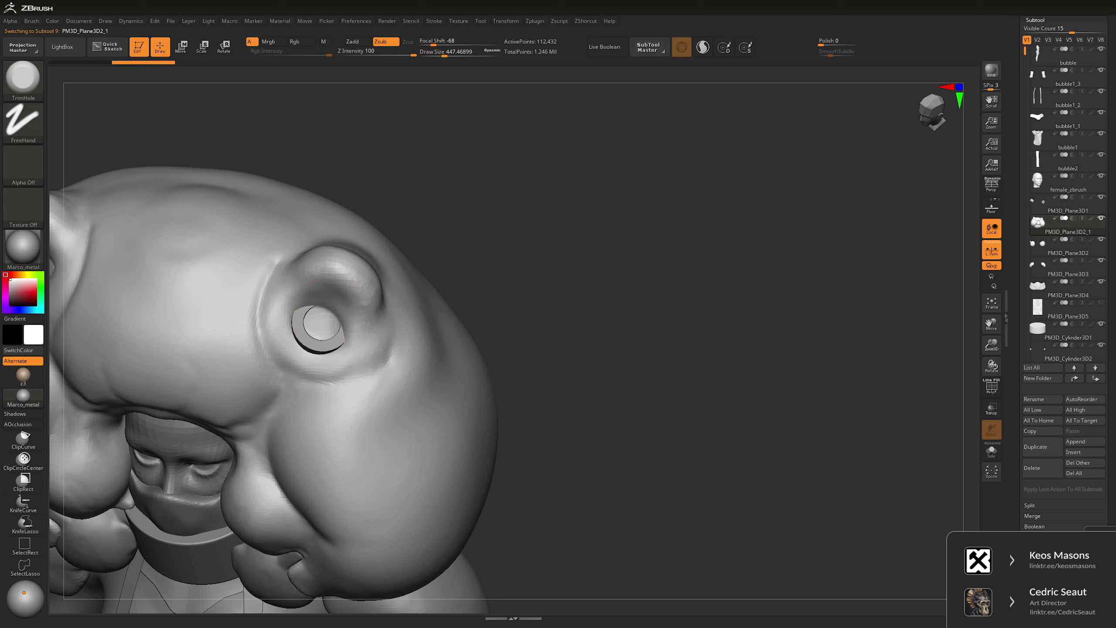
{"action": "right_click", "coordinate": [334, 285]}
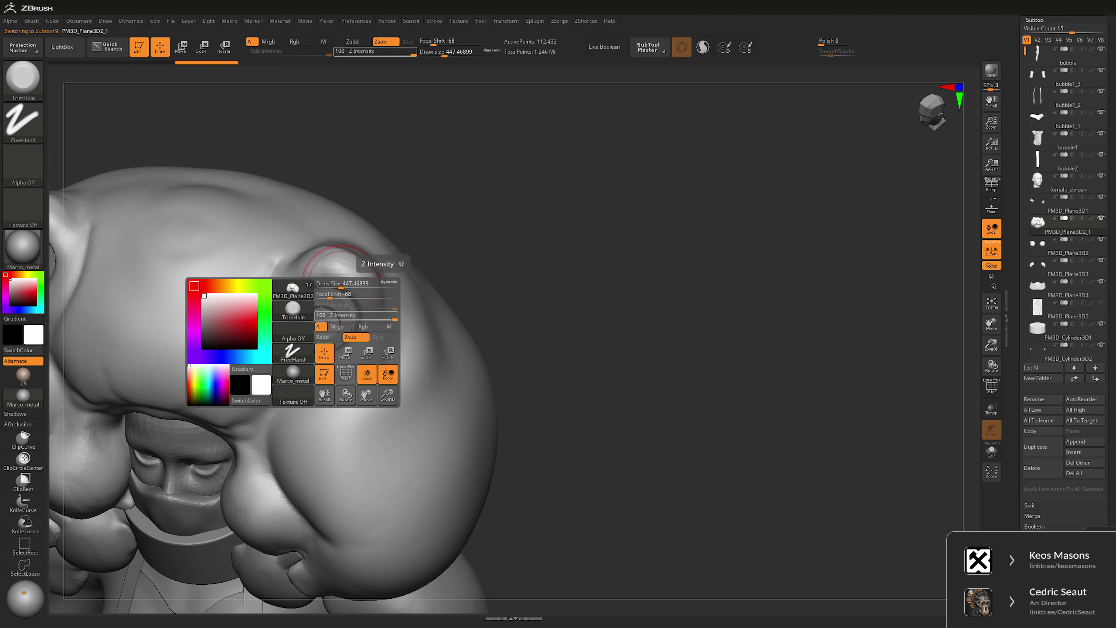
{"action": "left_click_drag", "start_coordinate": [378, 315], "coordinate": [359, 315]}
{"action": "left_click", "coordinate": [319, 328]}
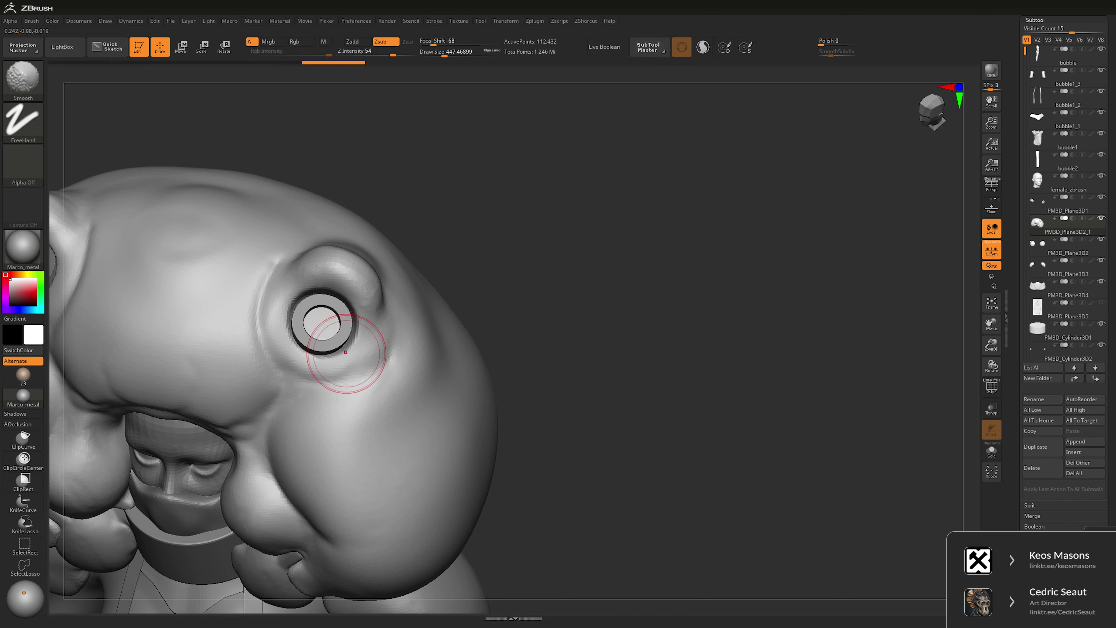
{"action": "right_click_drag", "start_coordinate": [337, 362], "coordinate": [567, 264]}
{"action": "right_click_drag", "start_coordinate": [364, 330], "coordinate": [352, 310], "text": "ctrl"}
- Select the ear pipes, then tilt and rescale them into short rings seated in the ear recesses
{"action": "left_click", "coordinate": [349, 312], "text": "alt"}
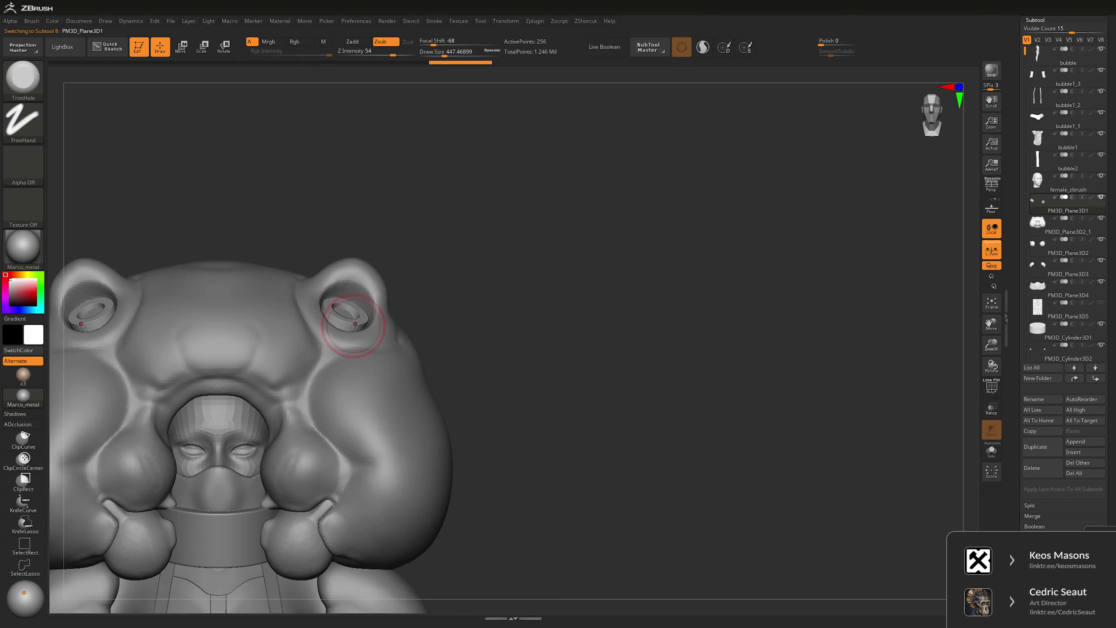
{"action": "key", "text": "e"}
{"action": "left_click_drag", "start_coordinate": [363, 347], "coordinate": [363, 353]}
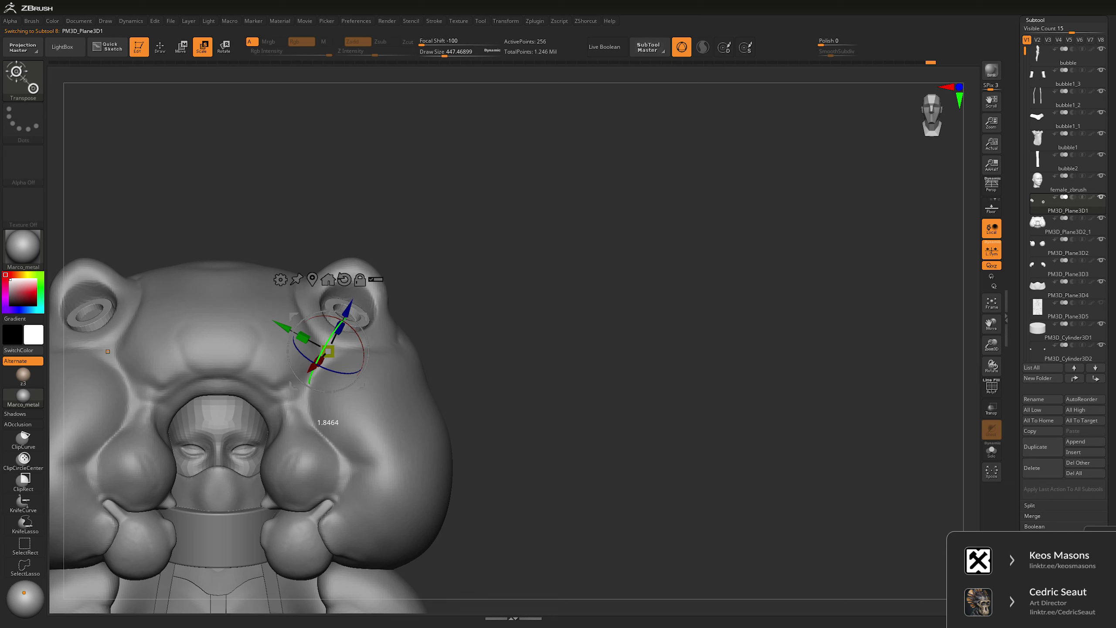
{"action": "right_click_drag", "start_coordinate": [330, 422], "coordinate": [246, 457]}
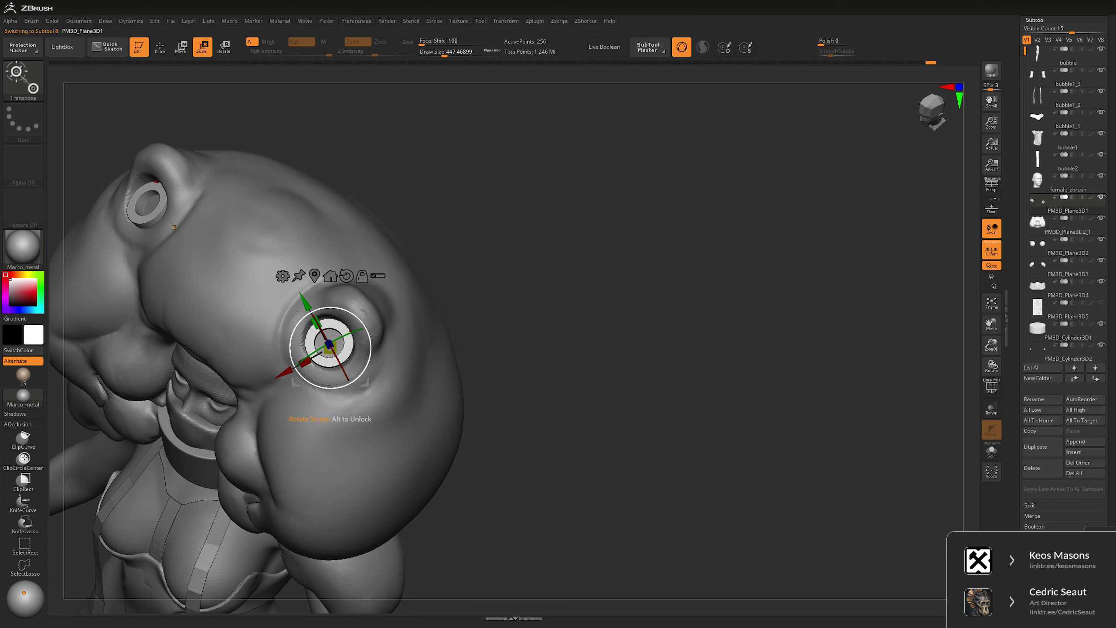
{"action": "right_click_drag", "start_coordinate": [330, 422], "coordinate": [322, 482]}
{"action": "key", "text": "alt+s"}
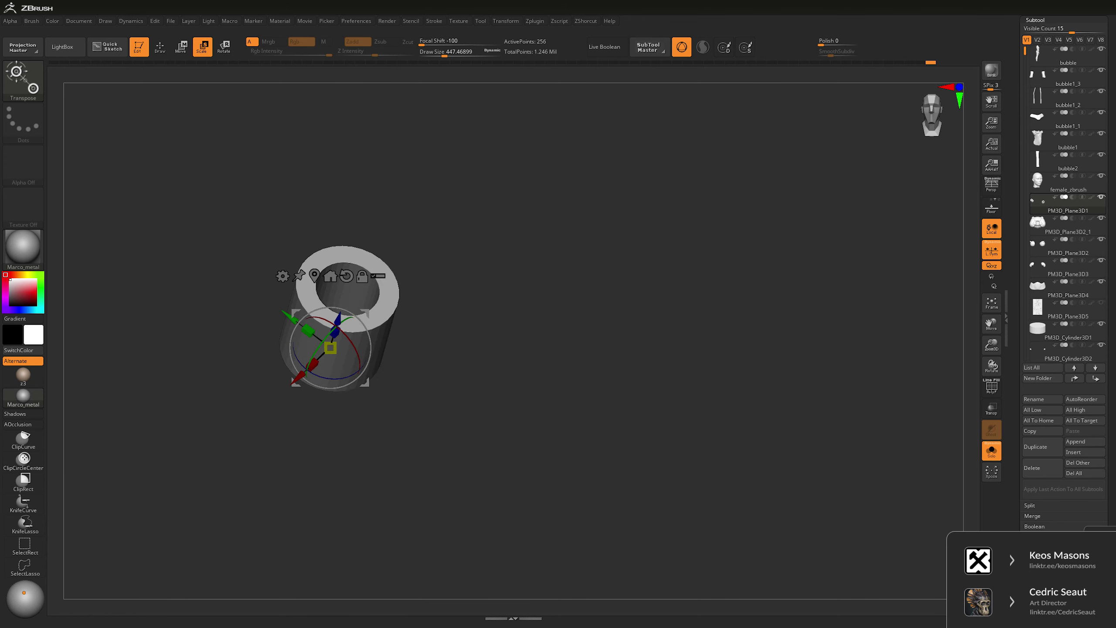
{"action": "right_click_drag", "start_coordinate": [331, 422], "coordinate": [368, 321]}
{"action": "key", "text": "ctrl+shift+s"}
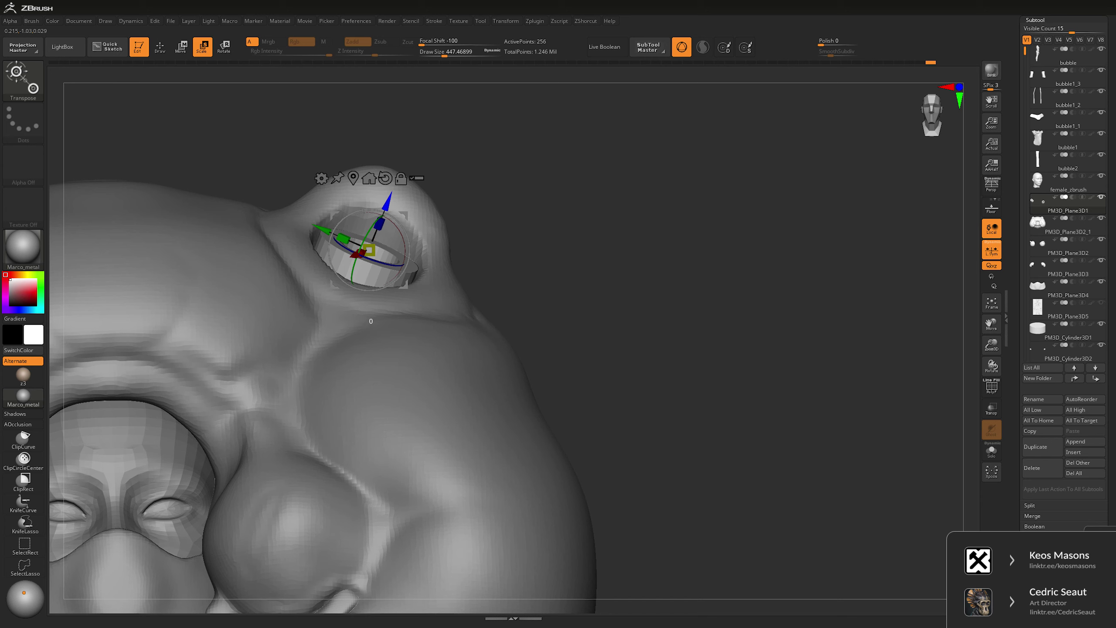
{"action": "left_click_drag", "start_coordinate": [371, 321], "coordinate": [365, 330]}
- Isolate the ear rings with polyframe shown and reduce the brush draw size to about 49
{"action": "key", "text": "q"}
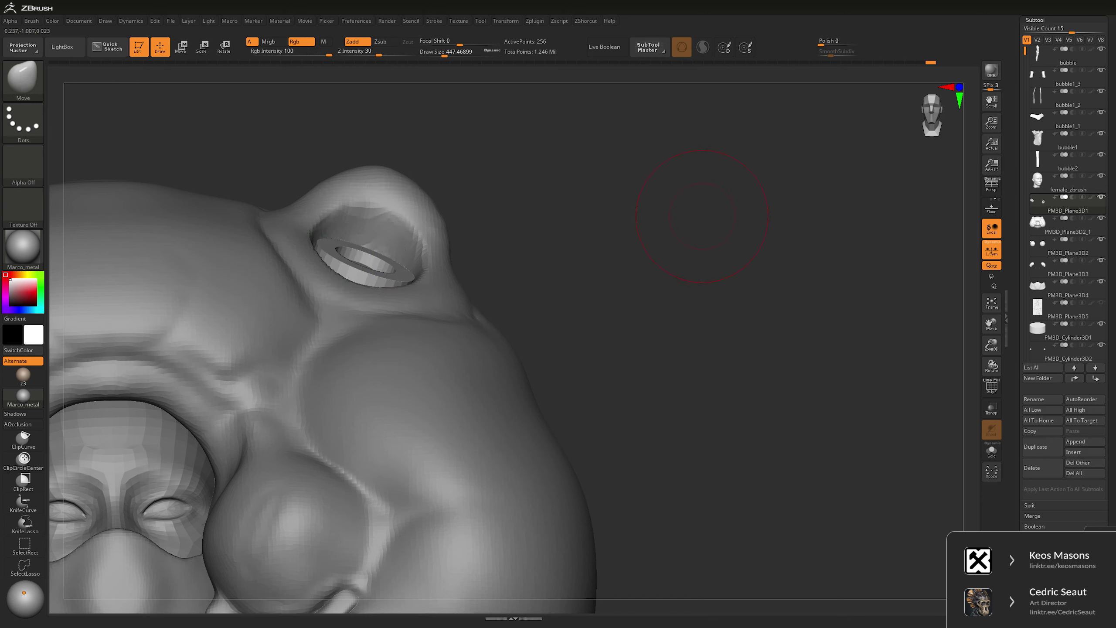
{"action": "key", "text": "ctrl+shift+s"}
{"action": "key", "text": "space"}
{"action": "left_click_drag", "start_coordinate": [535, 279], "coordinate": [519, 280]}
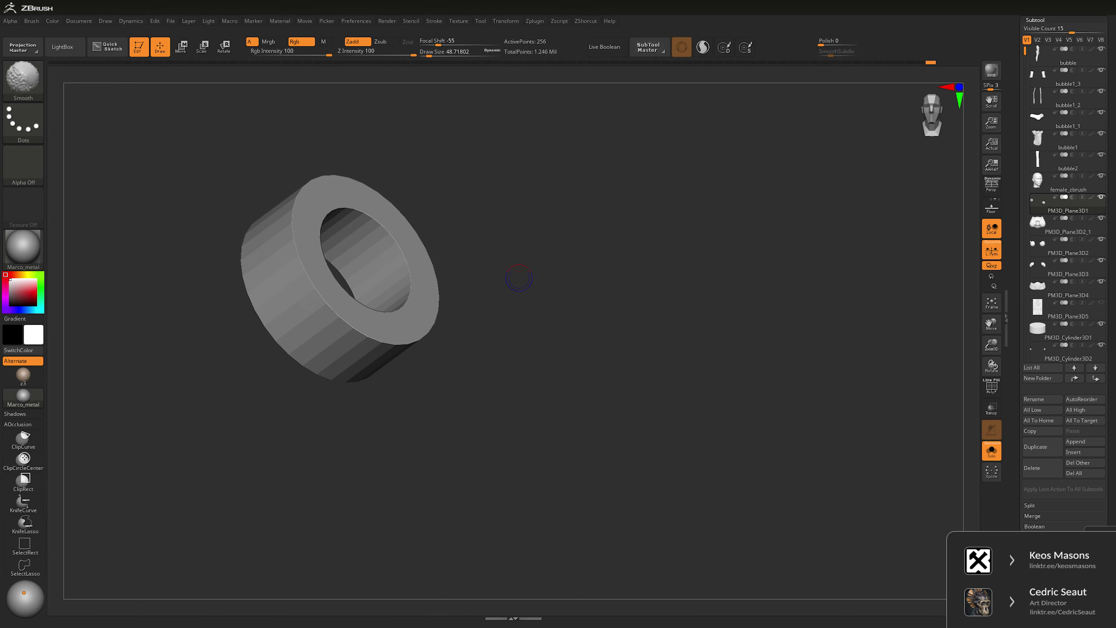
{"action": "key", "text": "shift+f"}
{"action": "right_click_drag", "start_coordinate": [371, 253], "coordinate": [371, 229], "text": "ctrl"}
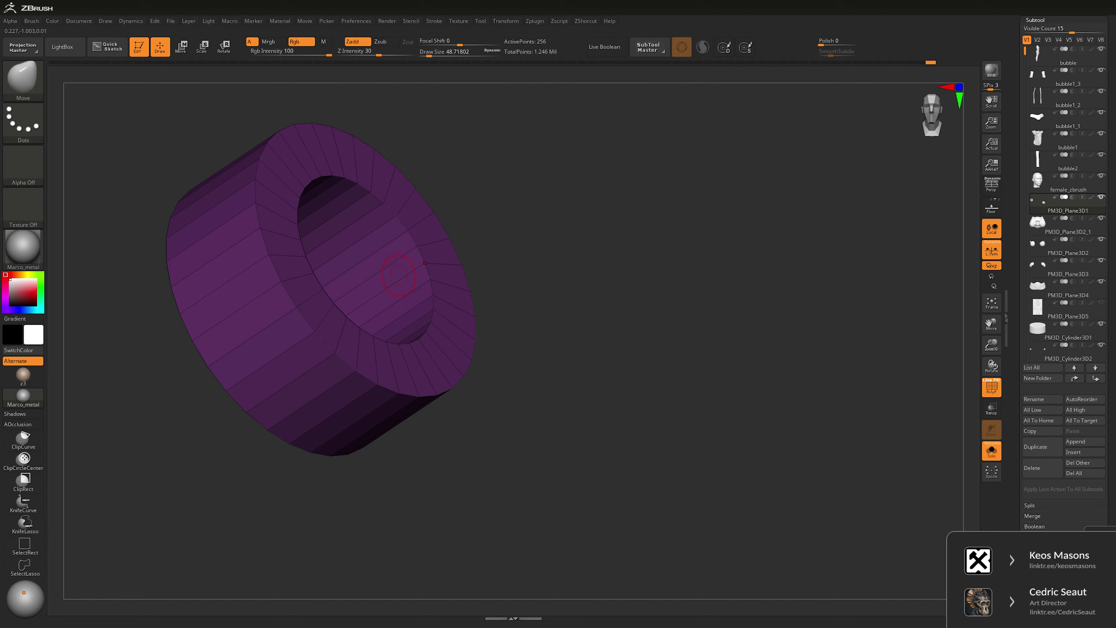
- Set the ZModeler polygon action to Inflate with the Polyloop target and narrow the ring's hole by inflating its inner wall
{"action": "key", "text": "b"}
{"action": "key", "text": "z"}
{"action": "key", "text": "m"}
{"action": "key", "text": "space"}
{"action": "left_click", "coordinate": [406, 312]}
{"action": "left_click", "coordinate": [489, 369]}
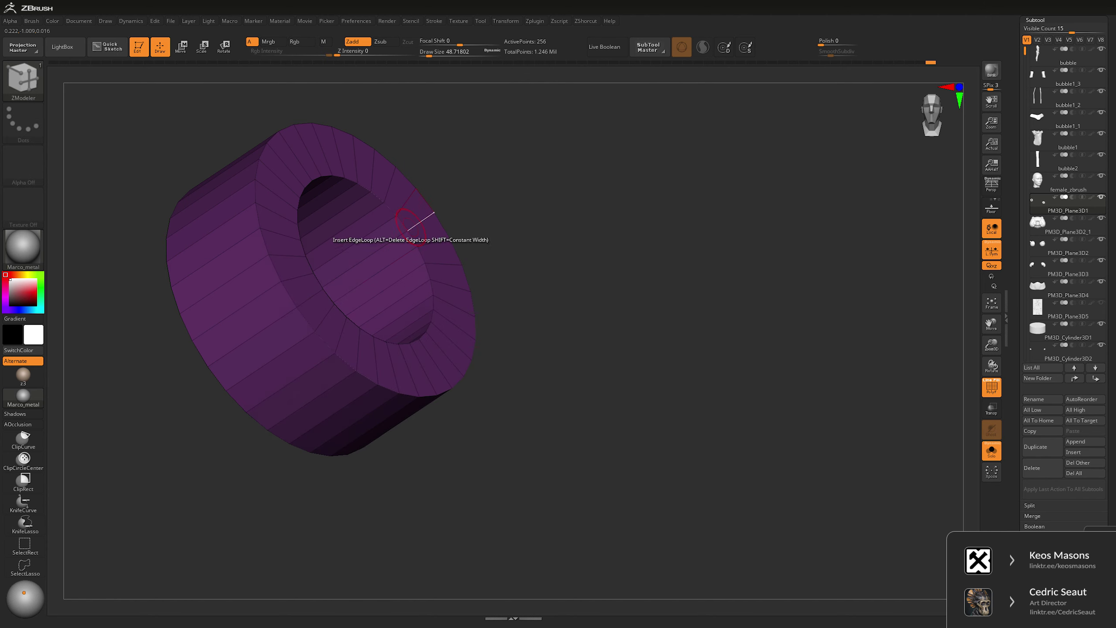
{"action": "right_click_drag", "start_coordinate": [411, 227], "coordinate": [374, 286]}
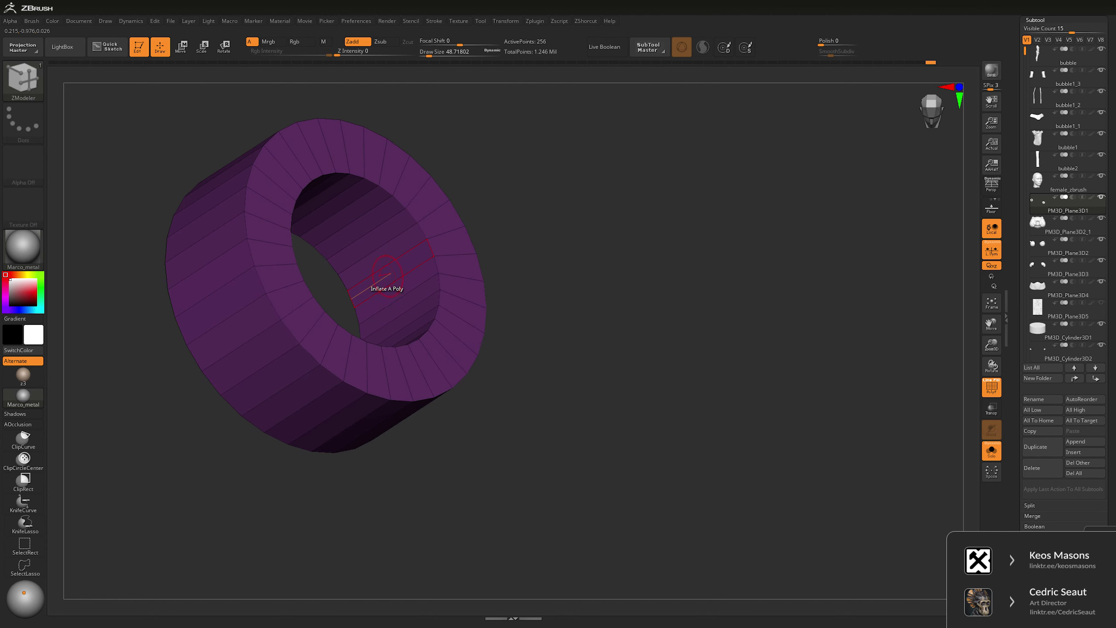
{"action": "key", "text": "space"}
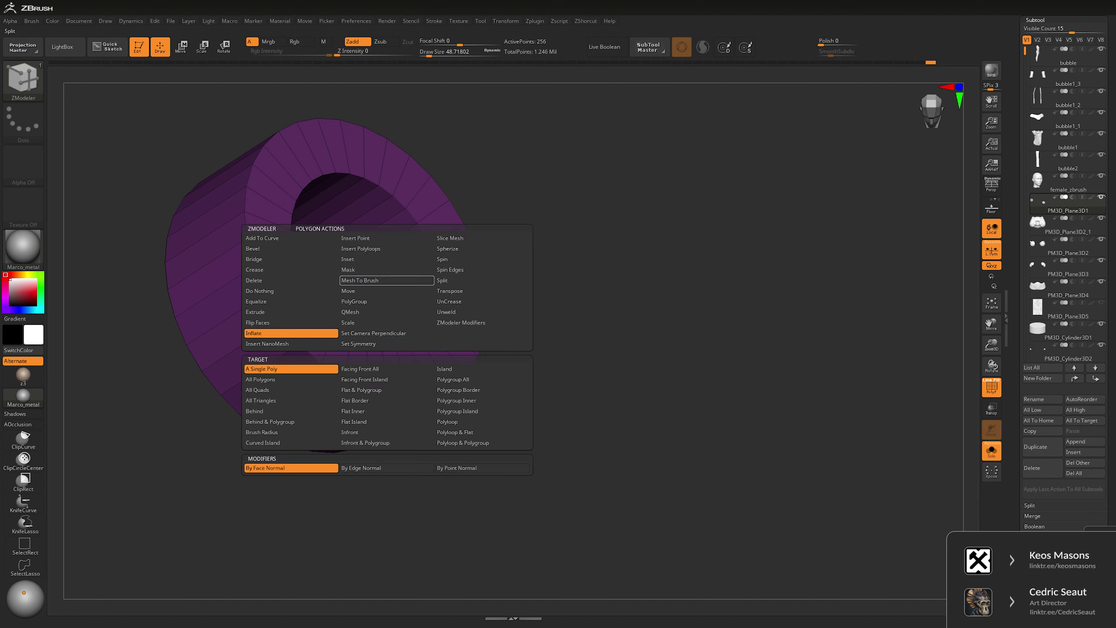
{"action": "left_click", "coordinate": [482, 421]}
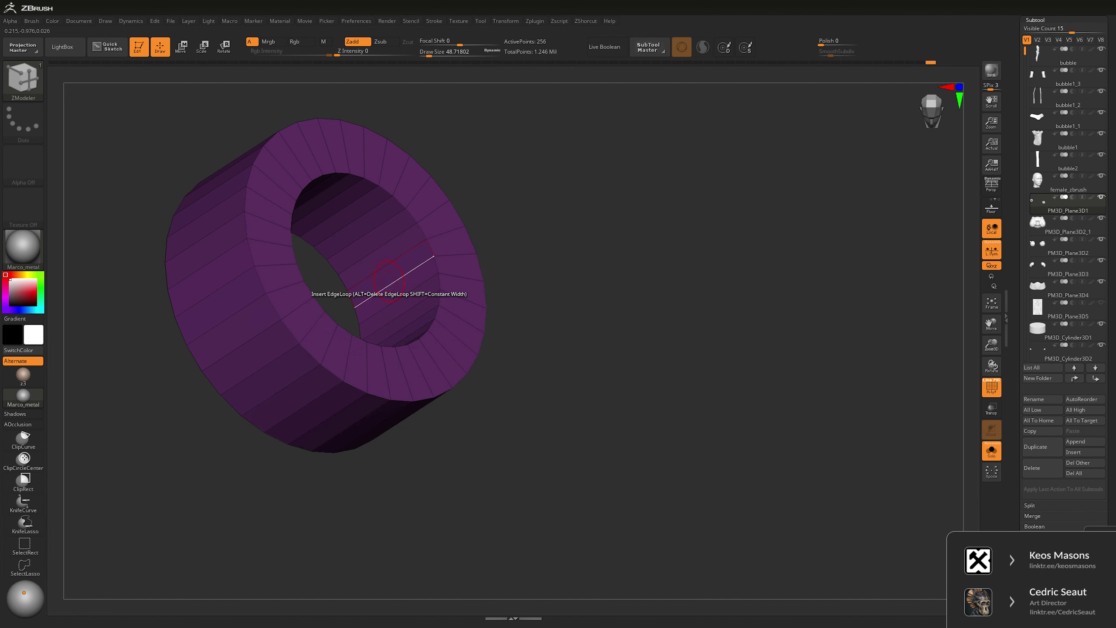
{"action": "mouse_move", "coordinate": [429, 249]}
{"action": "right_mouse_down"}
{"action": "mouse_move", "coordinate": [376, 242]}
{"action": "mouse_move", "coordinate": [581, 273]}
{"action": "mouse_move", "coordinate": [591, 252]}
{"action": "right_mouse_up"}
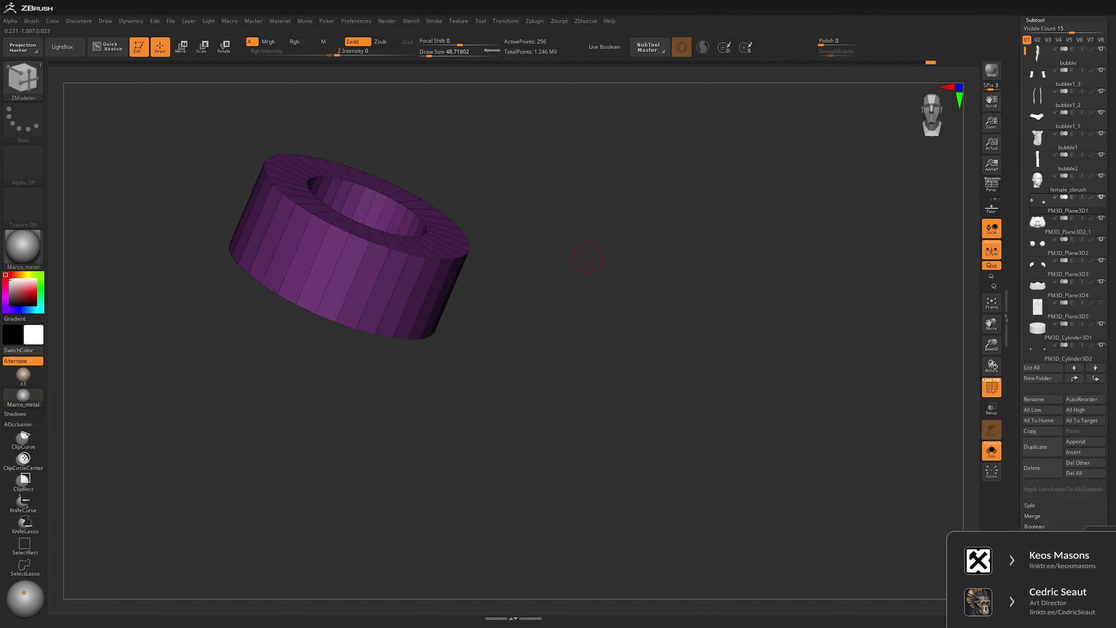
- Show the full figure without polyframe, select the hood, and set the Clay brush to draw size about 113
{"action": "key", "text": "shift+alt+s"}
{"action": "right_click_drag", "start_coordinate": [661, 188], "coordinate": [484, 352]}
{"action": "key", "text": "f"}
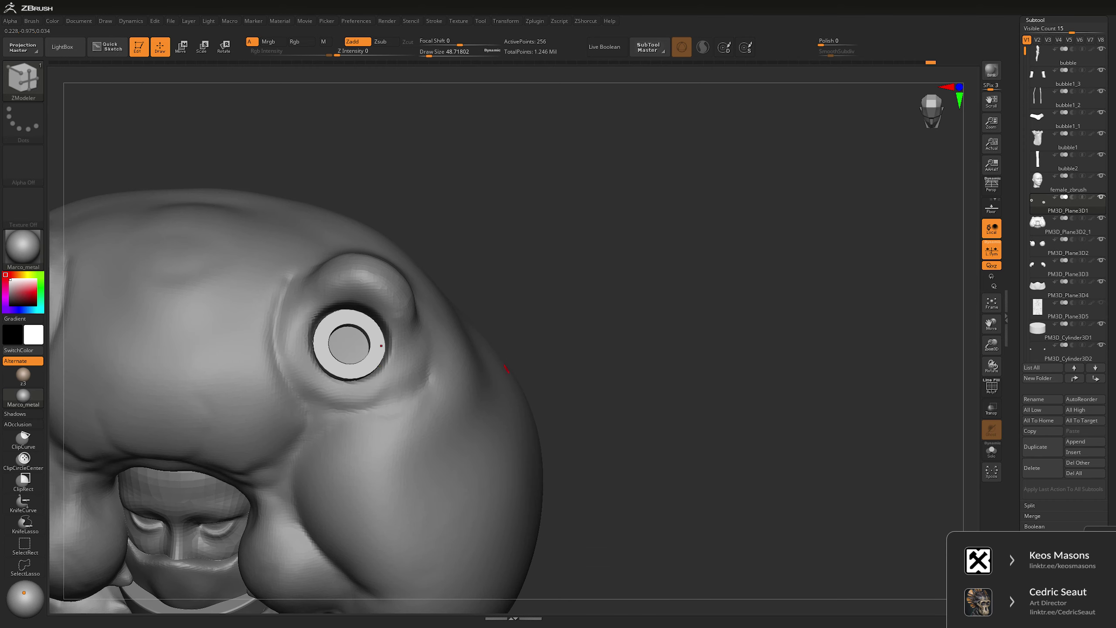
{"action": "left_click", "coordinate": [429, 411], "text": "alt"}
{"action": "key", "text": "space"}
{"action": "key", "text": "b"}
{"action": "key", "text": "c"}
{"action": "key", "text": "l"}
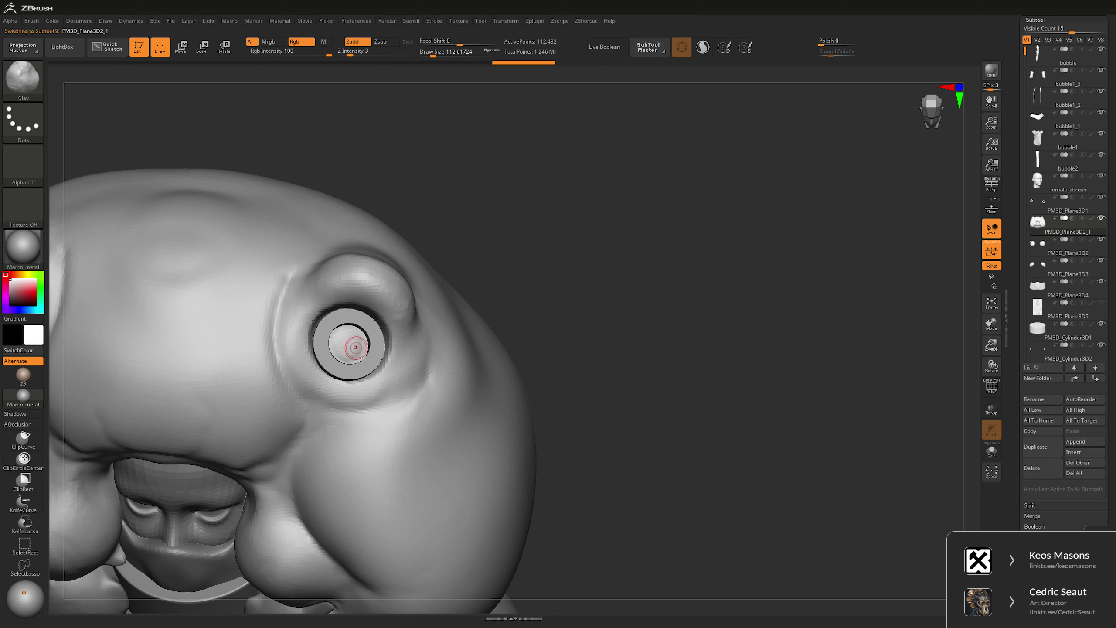
{"action": "mouse_move", "coordinate": [606, 207]}
{"action": "left_mouse_down", "text": "shift"}
{"action": "mouse_move", "coordinate": [585, 229]}
{"action": "mouse_move", "coordinate": [595, 218]}
{"action": "left_mouse_up", "text": "shift"}
- Select the ear rings and rotate them about 4.6 degrees with the gizmo to fit the ear recesses
{"action": "left_click", "coordinate": [345, 339], "text": "alt"}
{"action": "left_click_drag", "start_coordinate": [484, 220], "coordinate": [484, 185], "text": "alt"}
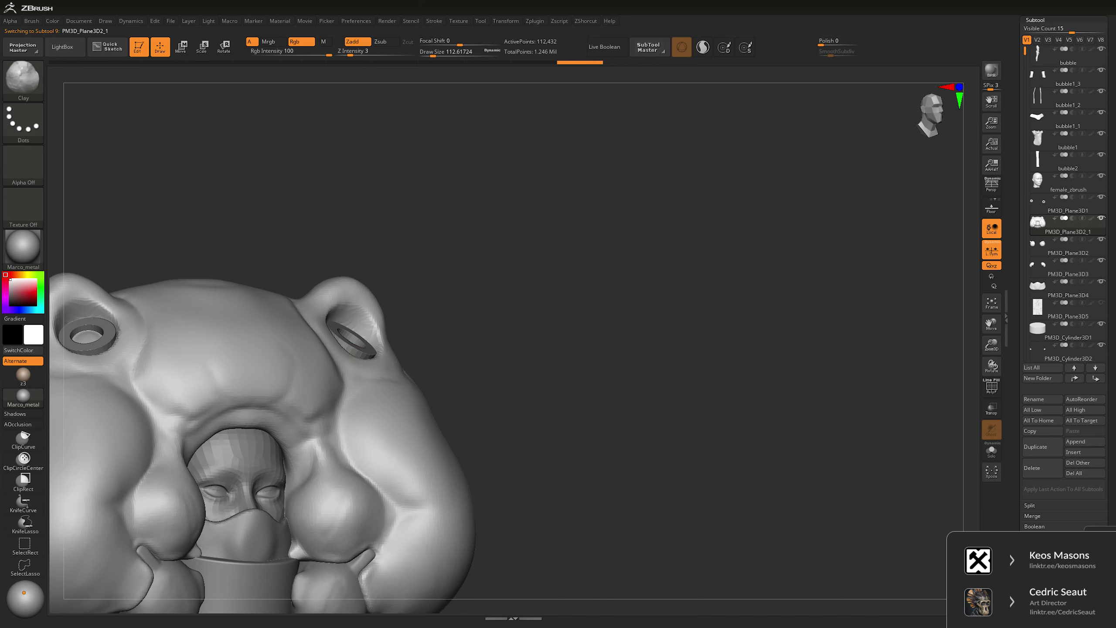
{"action": "left_click_drag", "start_coordinate": [505, 264], "coordinate": [533, 282]}
{"action": "key", "text": "w"}
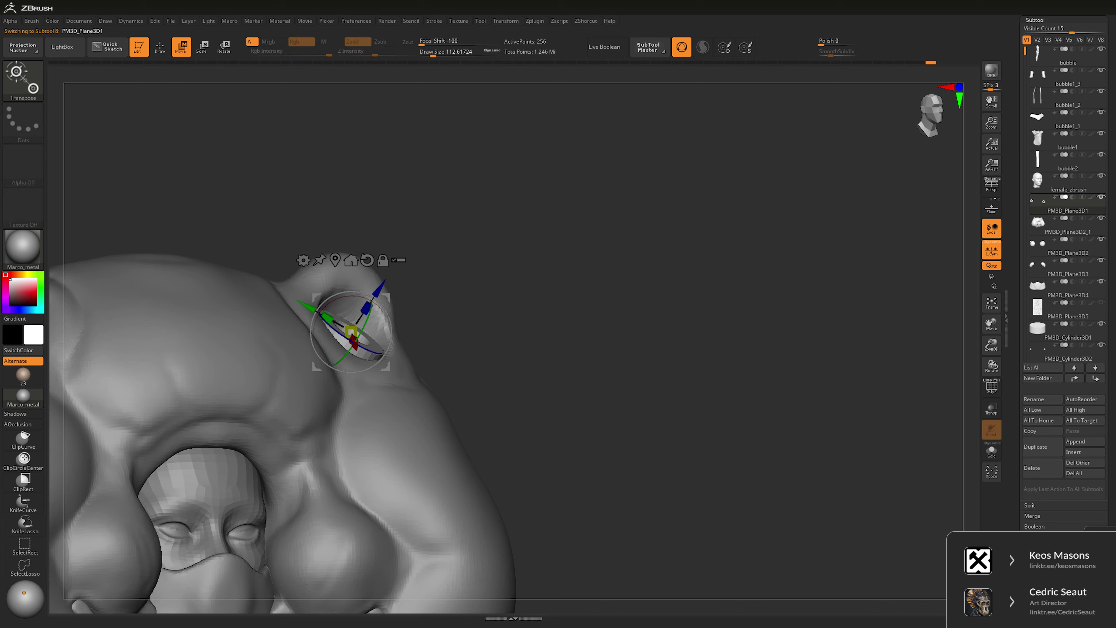
{"action": "left_click_drag", "start_coordinate": [369, 314], "coordinate": [368, 321]}
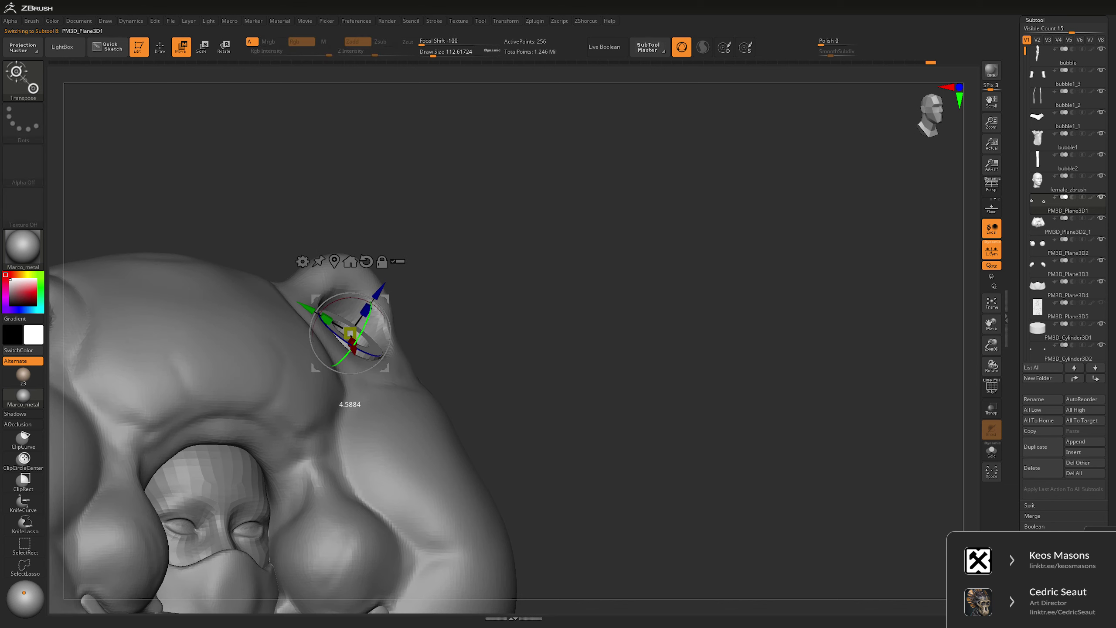
- Isolate the ear rings, flatten them along their axis with the gizmo, and show polyframe
{"action": "key", "text": "ctrl+shift+s"}
{"action": "key", "text": "q"}
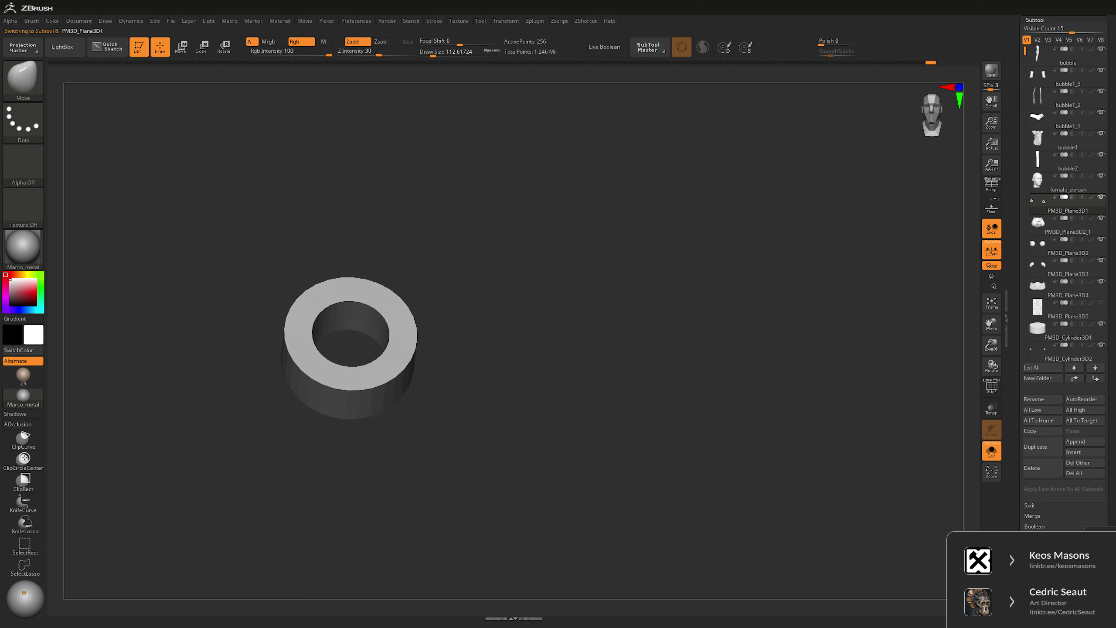
{"action": "key", "text": "w"}
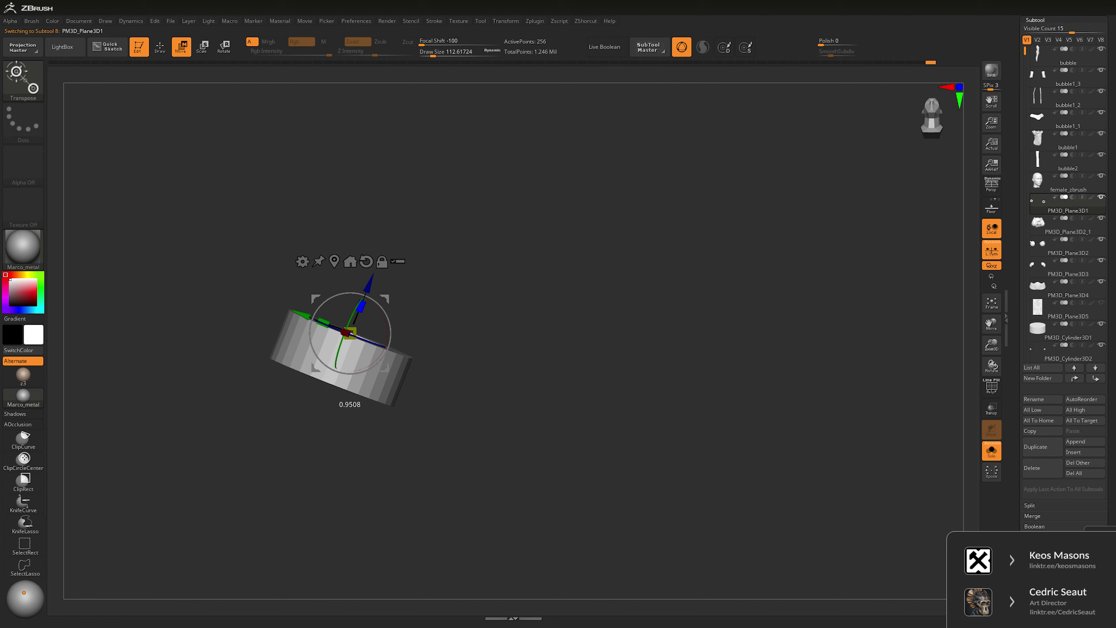
{"action": "left_click_drag", "start_coordinate": [368, 321], "coordinate": [364, 332]}
{"action": "key", "text": "shift+f"}
{"action": "key", "text": "ctrl+z"}
{"action": "key", "text": "q"}
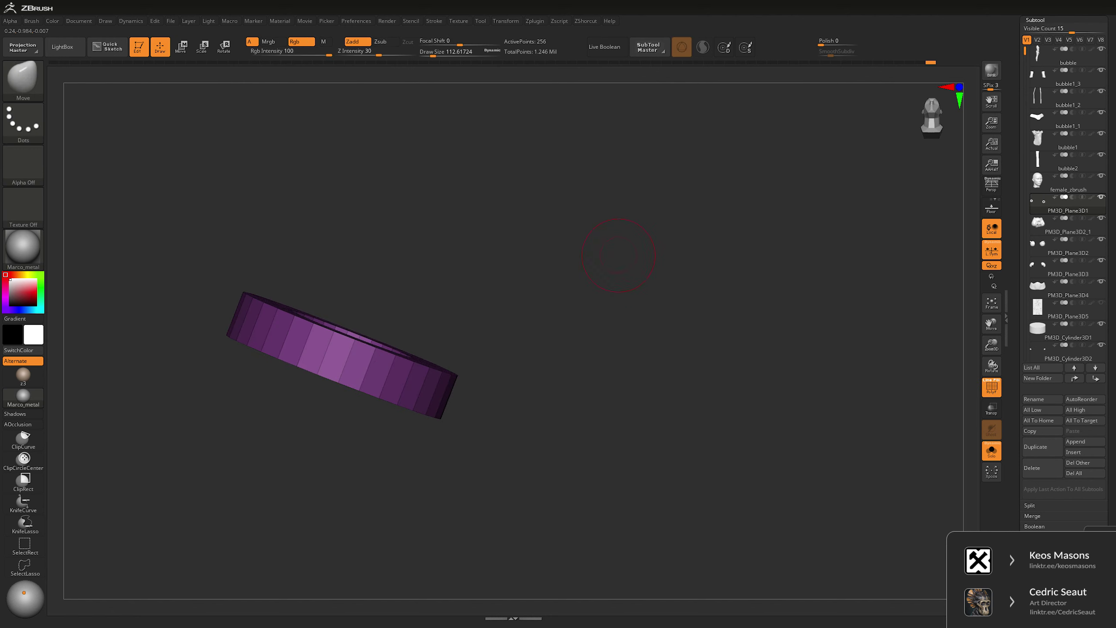
- Split the rings into separate polygroups for faces and walls with Groups By Normals
{"action": "left_click_drag", "start_coordinate": [619, 255], "coordinate": [561, 281]}
{"action": "key", "text": "space"}
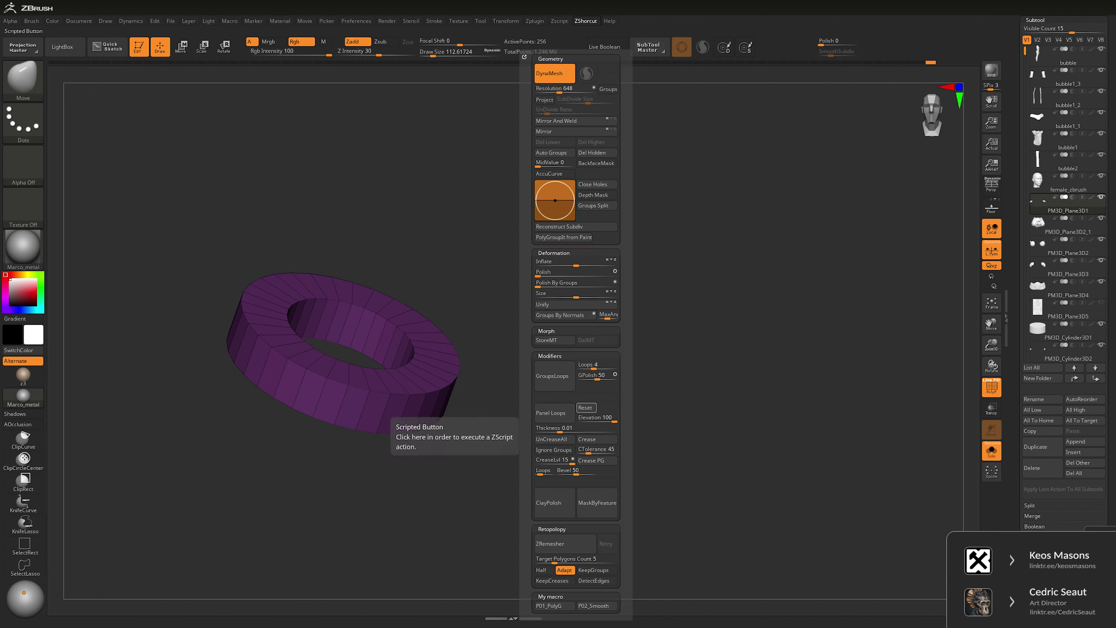
{"action": "left_click", "coordinate": [563, 315]}
{"action": "left_click_drag", "start_coordinate": [563, 315], "coordinate": [394, 374]}
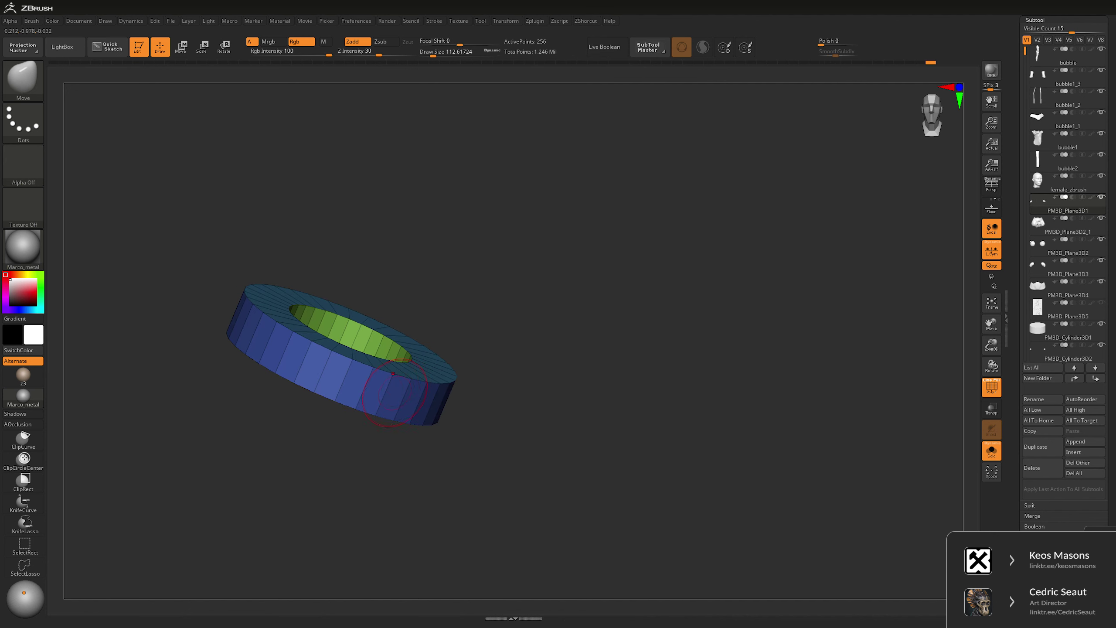
- Insert edge loops around the rings' outer and inner walls with ZModeler and preview the smoothed surface without polyframe
{"action": "key", "text": "b"}
{"action": "key", "text": "z"}
{"action": "key", "text": "m"}
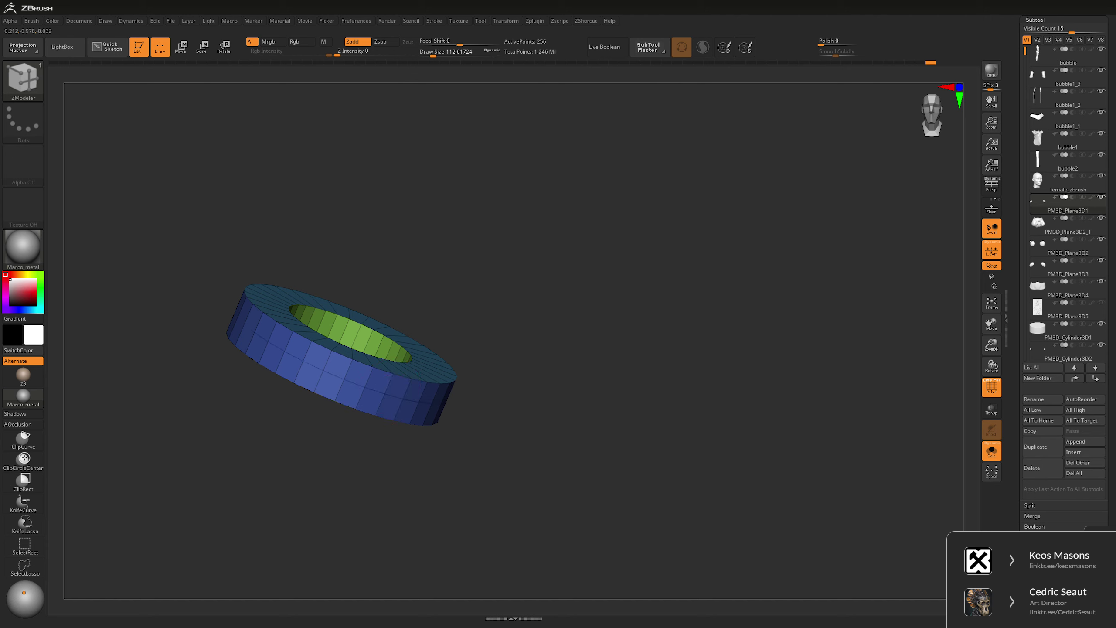
{"action": "left_click_drag", "start_coordinate": [369, 255], "coordinate": [372, 308]}
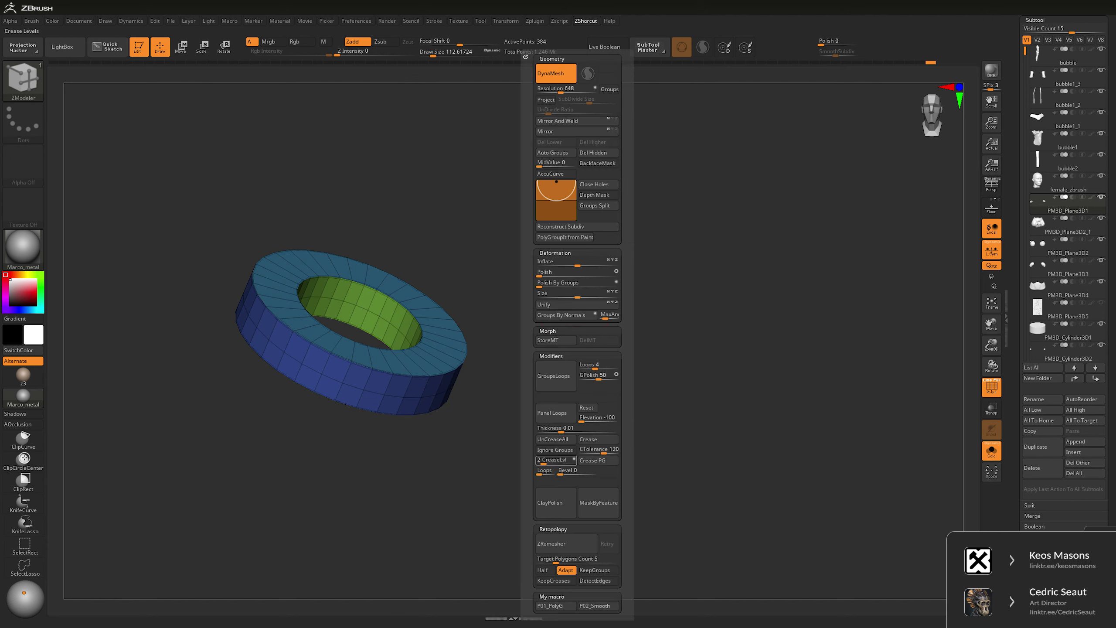
{"action": "key", "text": "d"}
{"action": "key", "text": "shift+f"}
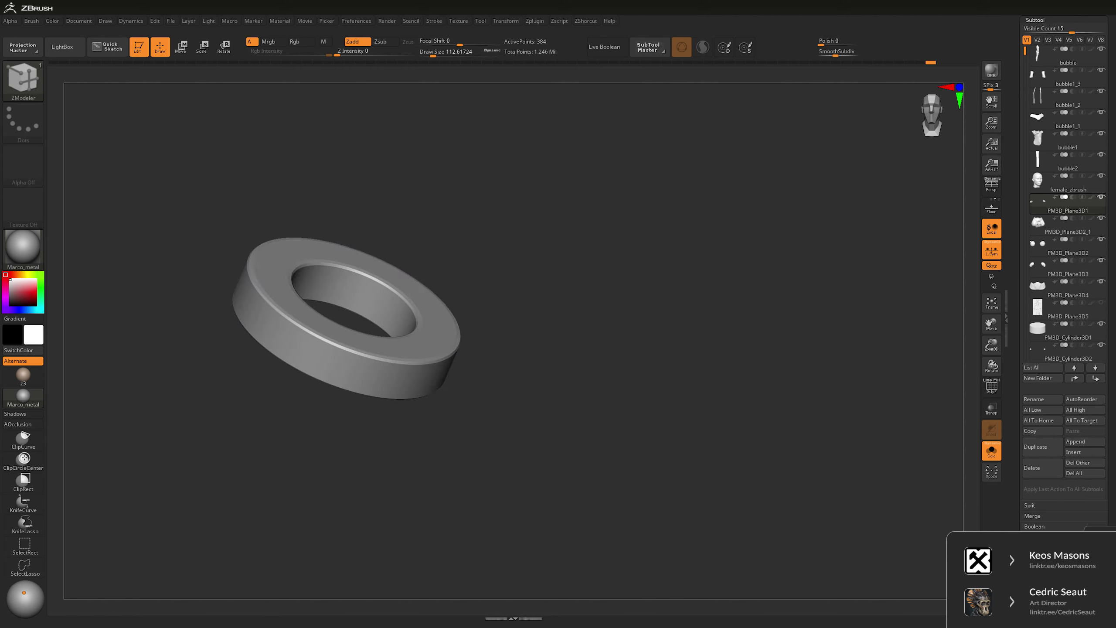
- Show the full figure, set the ear rings' crease level to 1, and select the Move brush
{"action": "key", "text": "alt+s"}
{"action": "key", "text": "f"}
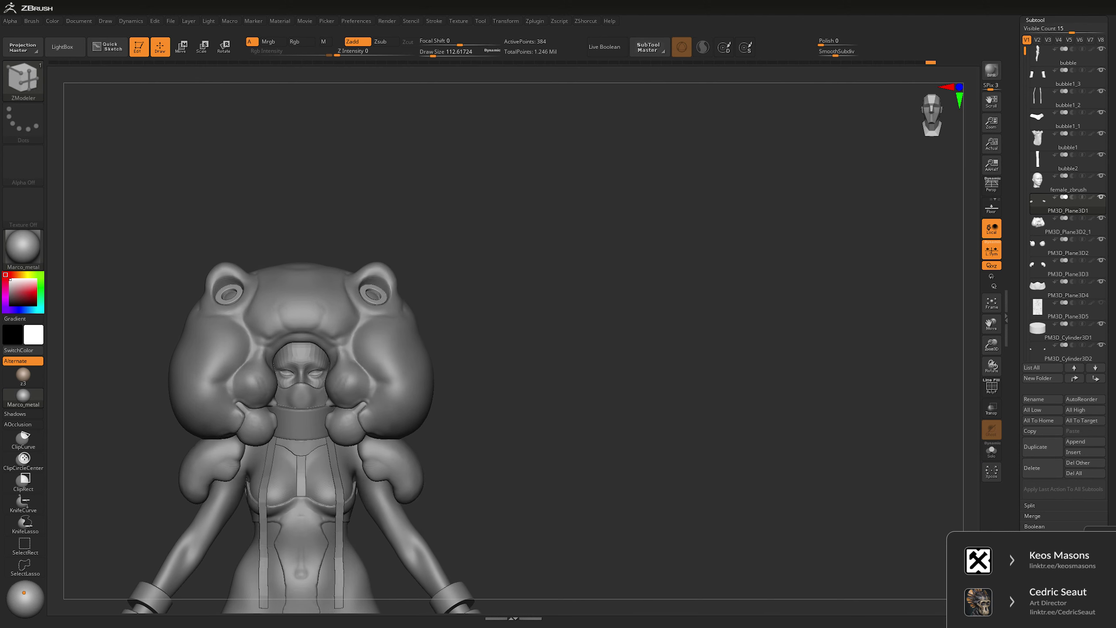
{"action": "scroll", "coordinate": [286, 417], "scroll_direction": "up", "scroll_amount": 5}
{"action": "key", "text": "g"}
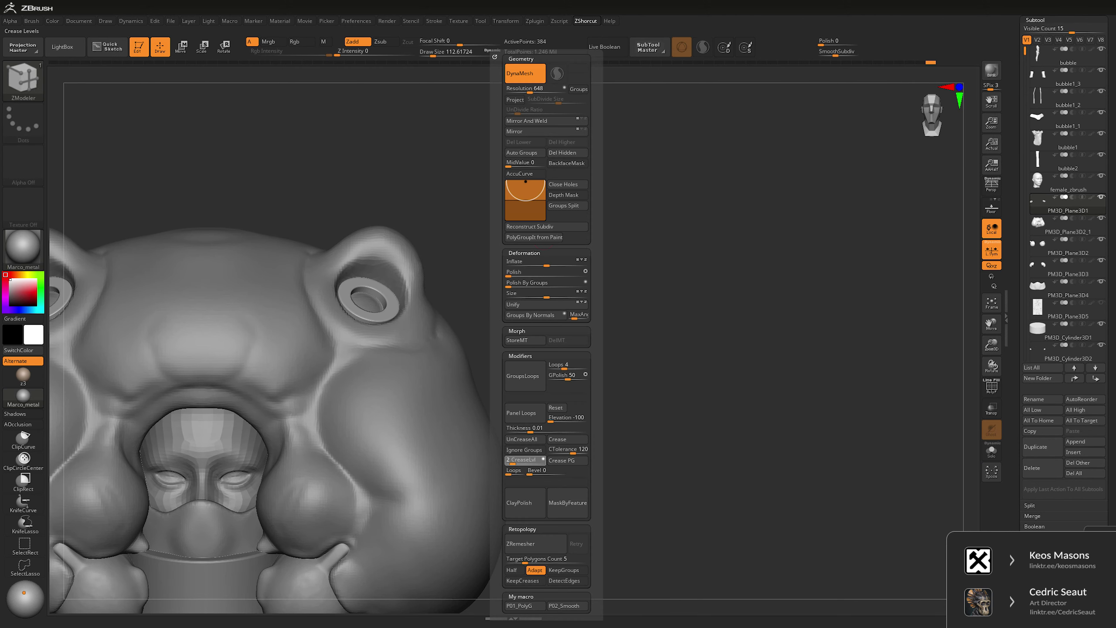
{"action": "left_click_drag", "start_coordinate": [553, 265], "coordinate": [370, 300]}
{"action": "key", "text": "r"}
{"action": "key", "text": "q"}
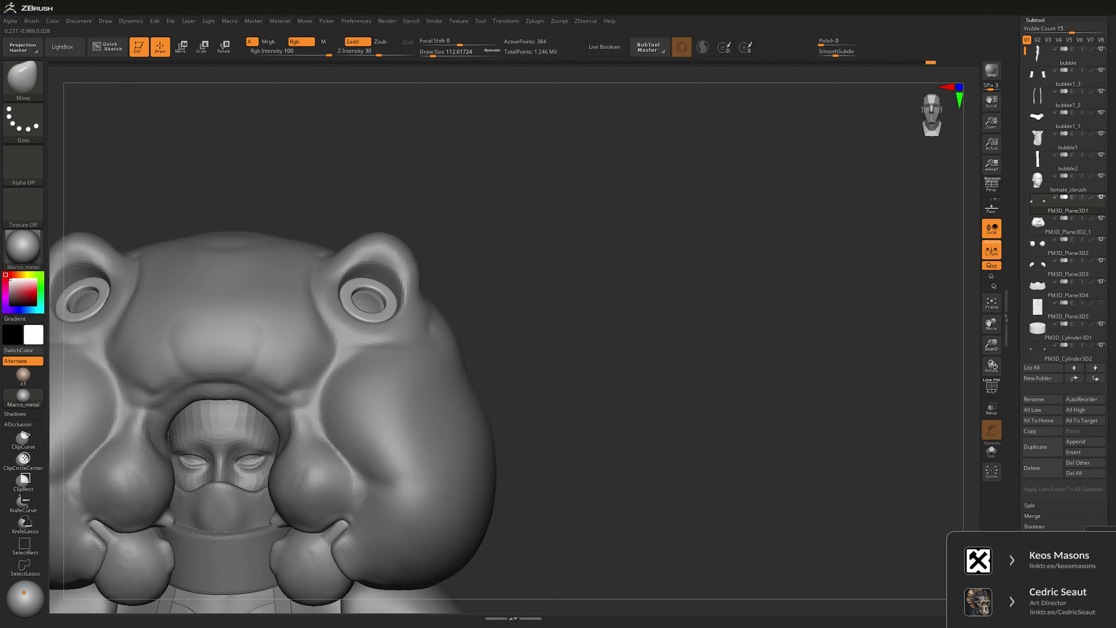
{"action": "scroll", "coordinate": [659, 281], "scroll_direction": "up", "scroll_amount": 6}
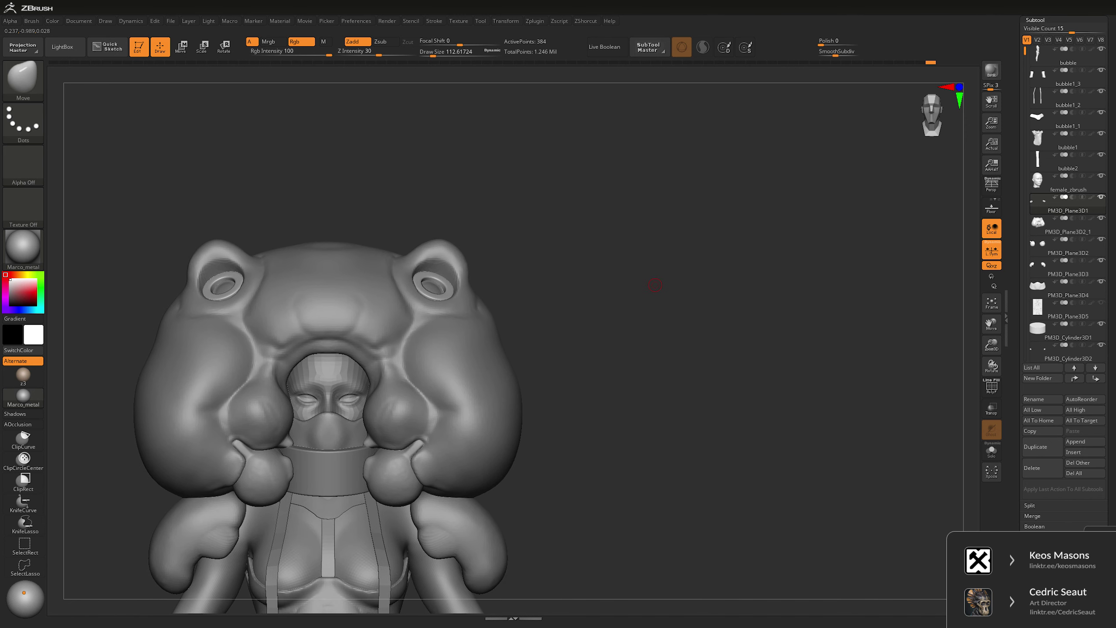
- Duplicate the ear rings as a separate subtool and place the copies on top of the hood
{"action": "key", "text": "w"}
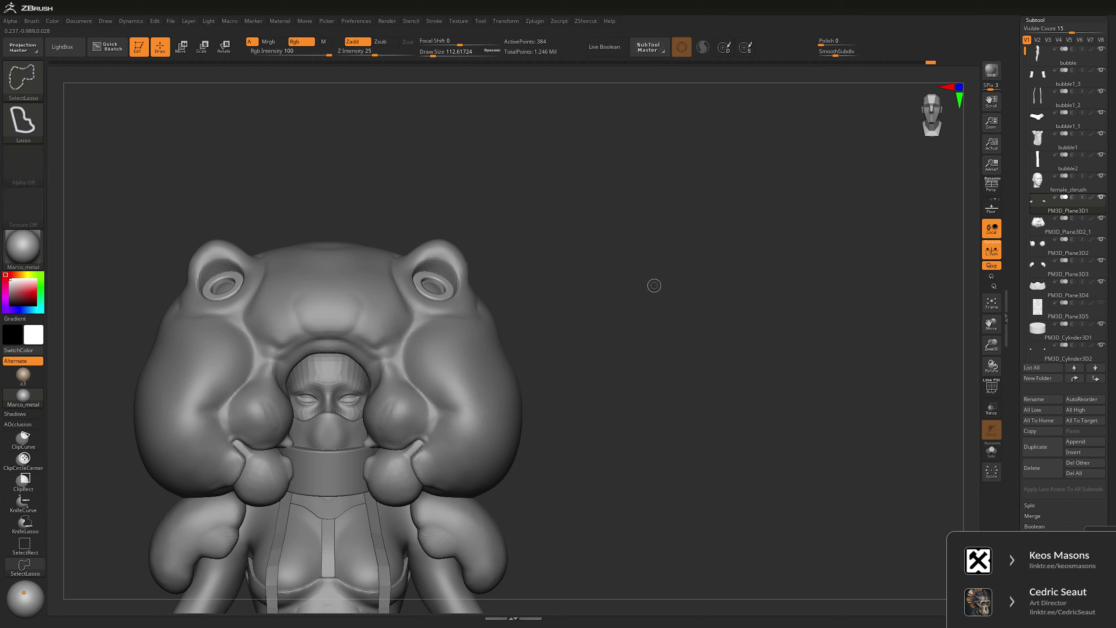
{"action": "left_click", "coordinate": [433, 286], "text": "alt"}
{"action": "left_click_drag", "start_coordinate": [433, 284], "coordinate": [381, 241]}
{"action": "key", "text": "q"}
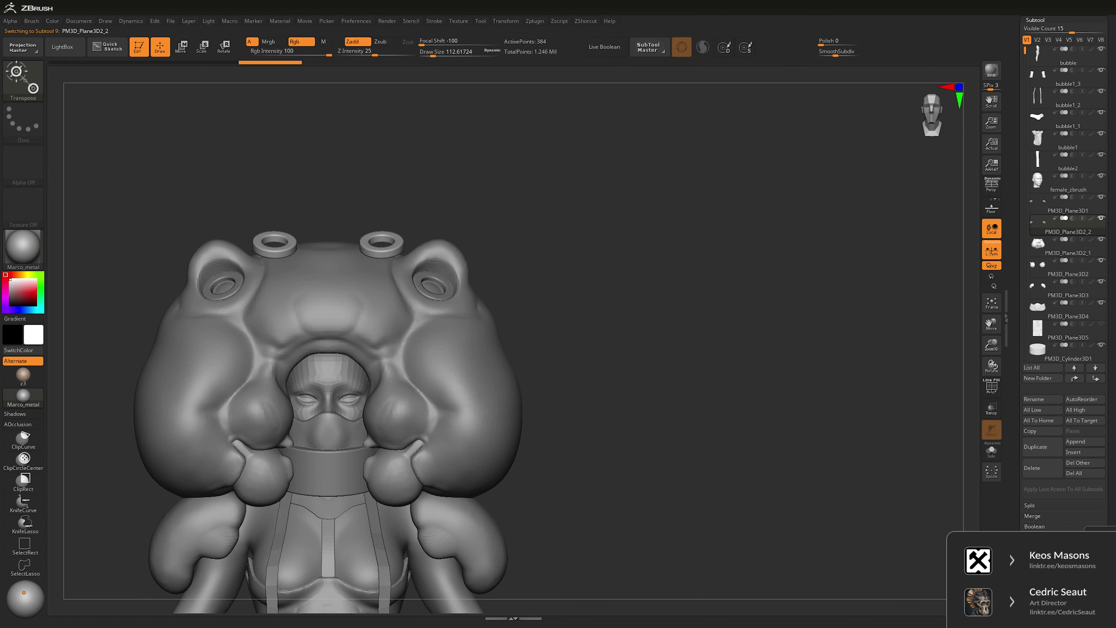
- Hide one of the two copied rings with SelectLasso and delete the hidden geometry
{"action": "left_click_drag", "start_coordinate": [411, 180], "coordinate": [429, 295], "text": "ctrl+shift"}
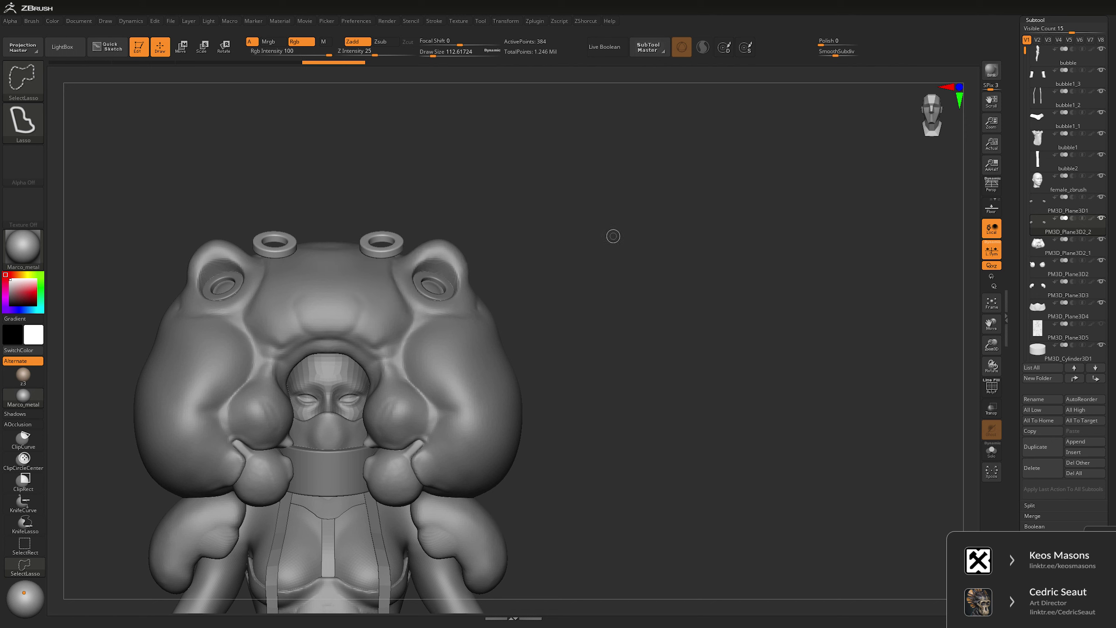
{"action": "left_click_drag", "start_coordinate": [440, 174], "coordinate": [376, 183], "text": "ctrl+shift"}
{"action": "key", "text": "b"}
{"action": "key", "text": "m"}
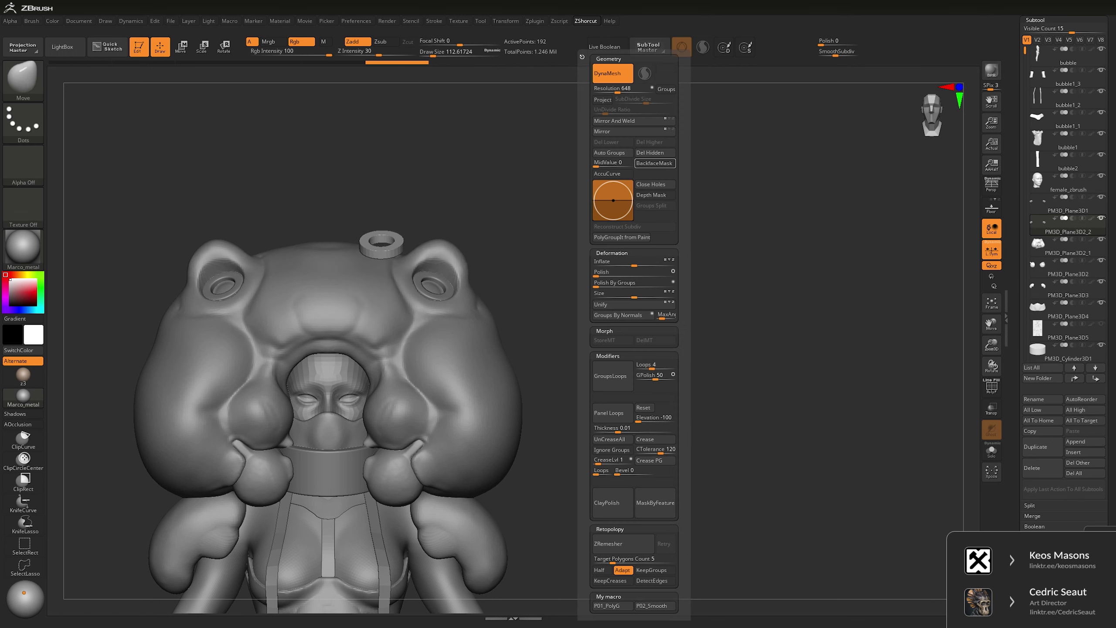
{"action": "key", "text": "v"}
- Centre the remaining copied ring on top of the hood with the gizmo, checking it from above
{"action": "key", "text": "e"}
{"action": "left_click_drag", "start_coordinate": [347, 238], "coordinate": [293, 241]}
{"action": "left_click_drag", "start_coordinate": [704, 308], "coordinate": [704, 418]}
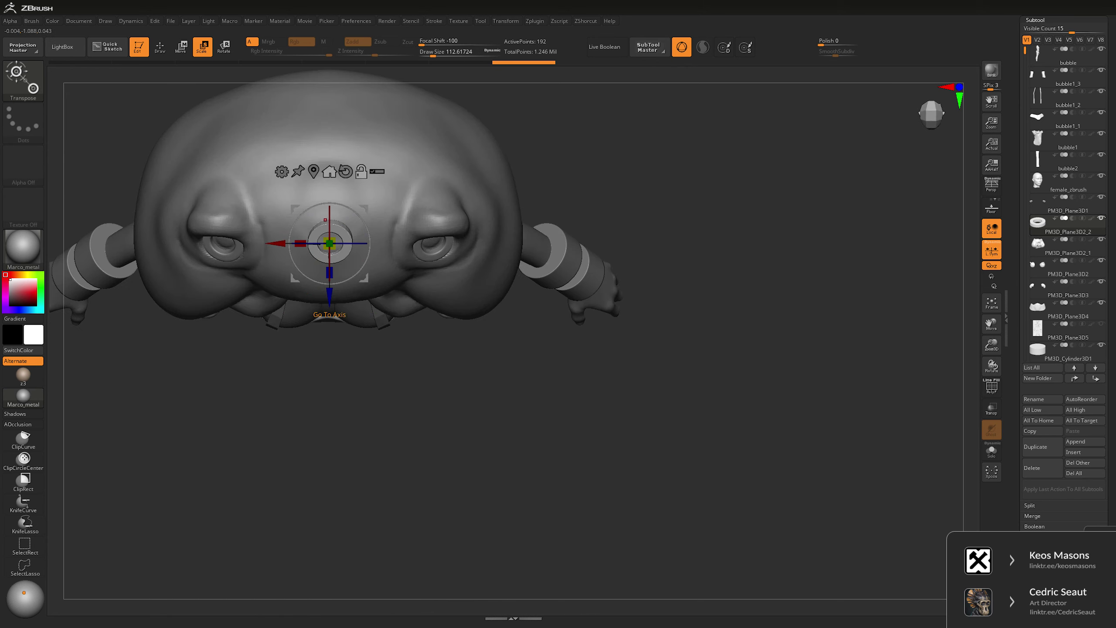
{"action": "left_click_drag", "start_coordinate": [704, 418], "coordinate": [703, 308]}
- Isolate the copied ring with polyframe shown and rotate it slightly until it is level
{"action": "left_click", "coordinate": [992, 451]}
{"action": "key", "text": "shift+f"}
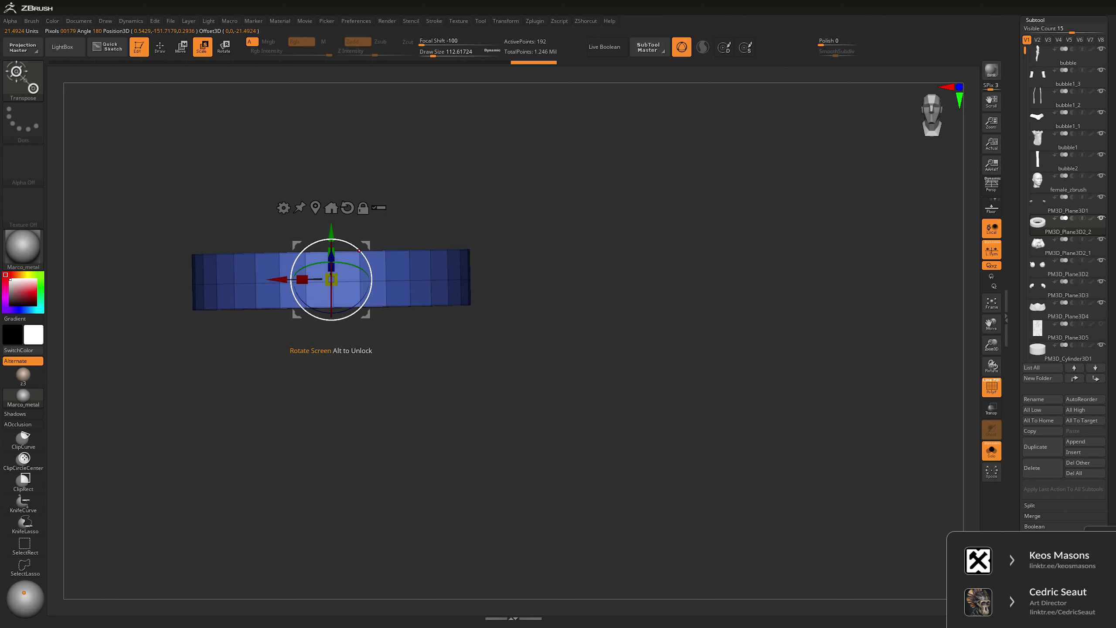
{"action": "left_click_drag", "start_coordinate": [359, 251], "coordinate": [359, 252]}
{"action": "key", "text": "shift+g"}
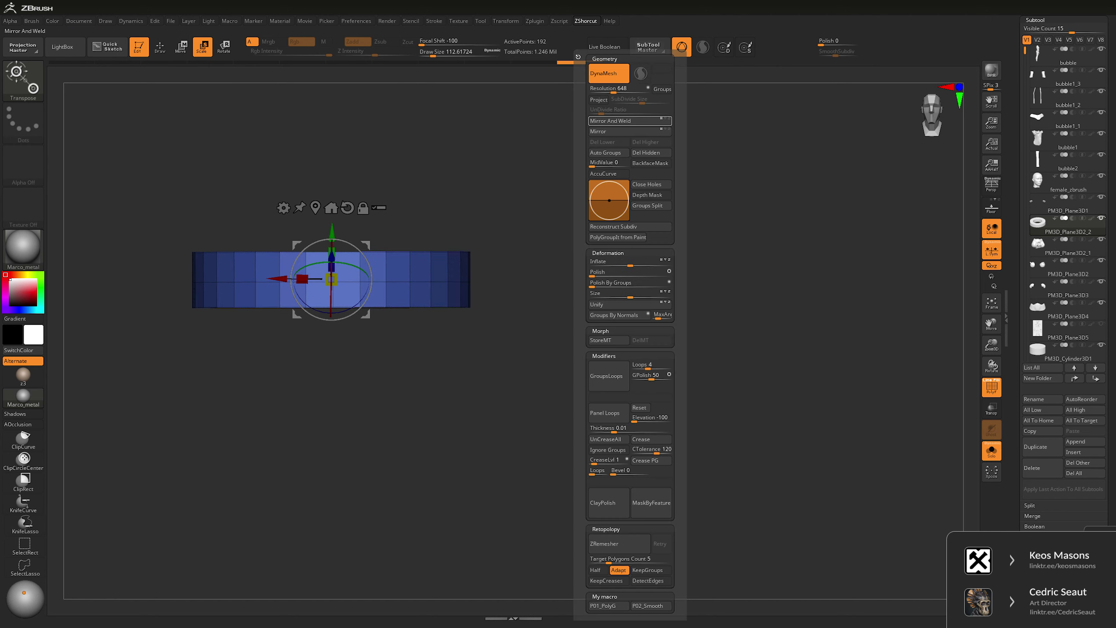
- Try Mirror And Weld on the copied ring and undo it
{"action": "left_click", "coordinate": [629, 120]}
{"action": "left_click_drag", "start_coordinate": [544, 151], "coordinate": [544, 184], "text": "shift"}
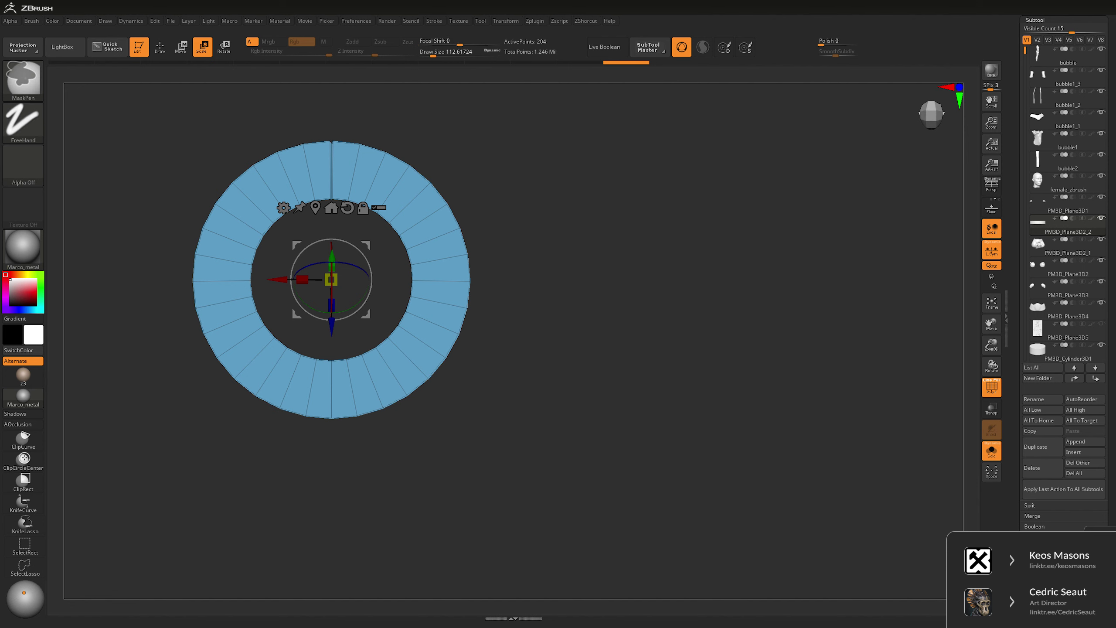
{"action": "key", "text": "ctrl+z"}
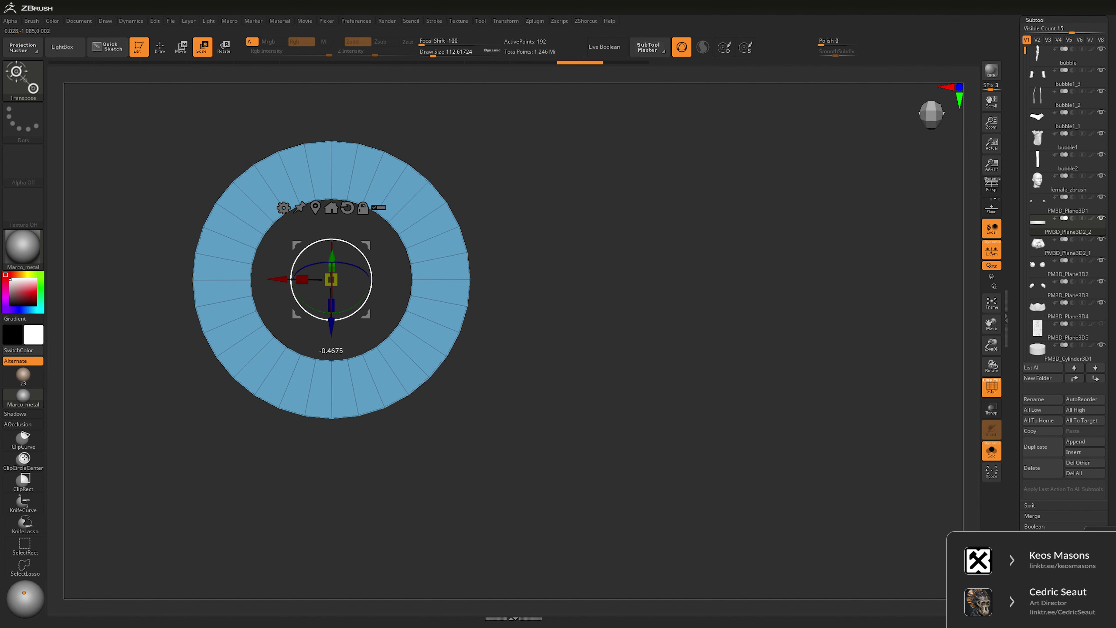
{"action": "key", "text": "space"}
{"action": "left_click", "coordinate": [502, 121]}
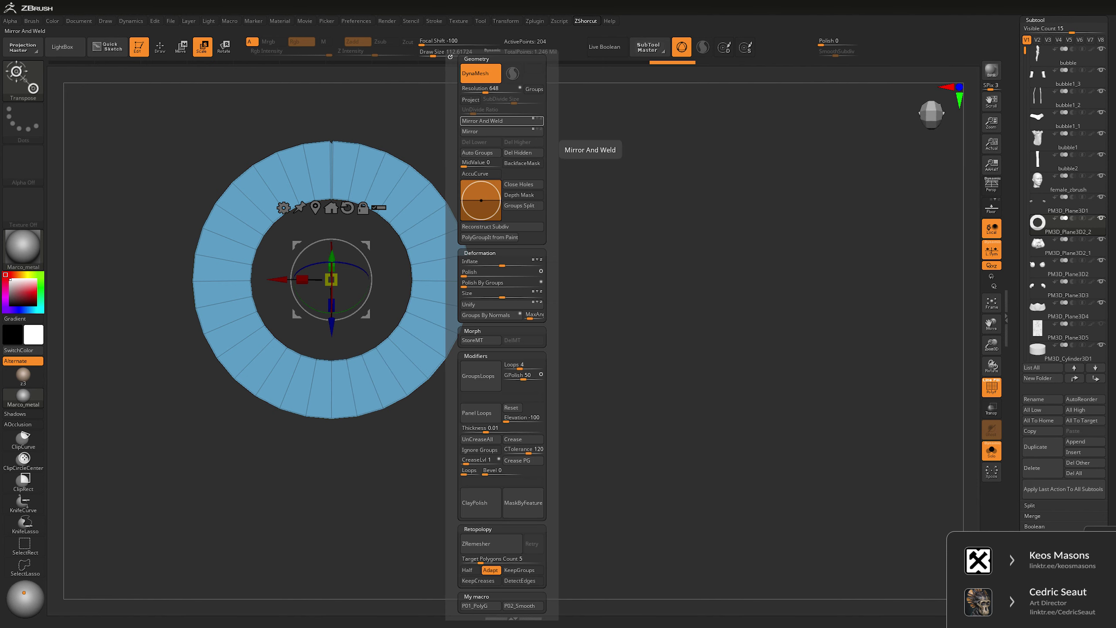
{"action": "key", "text": "ctrl+z"}
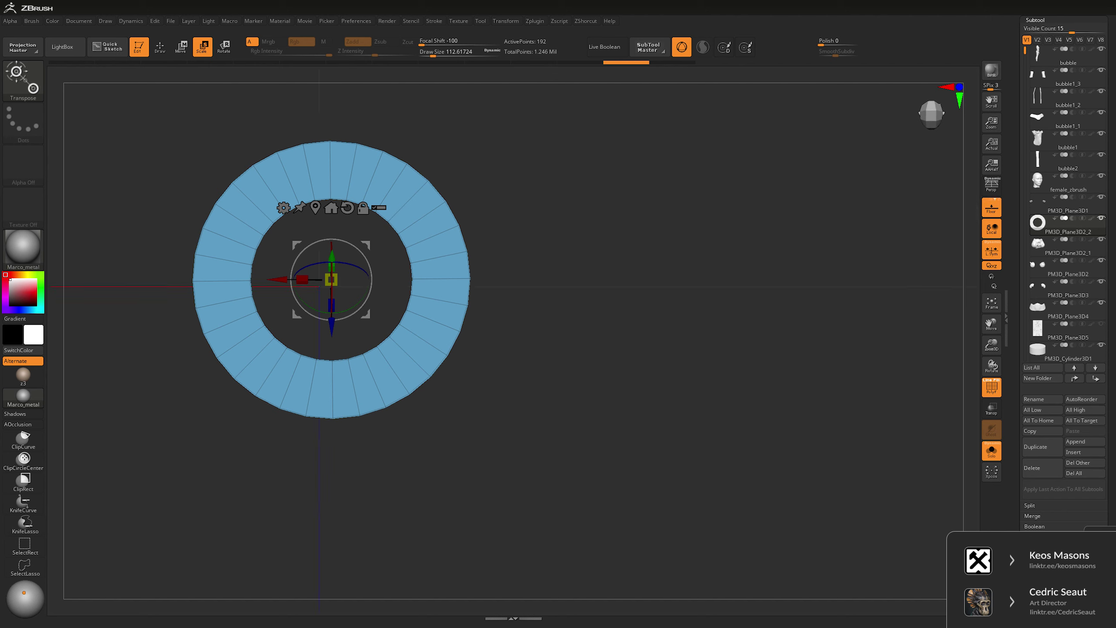
- Reset the gizmo orientation, align the copied ring with the centre axis of the floor grid, and apply Mirror And Weld
{"action": "left_click_drag", "start_coordinate": [331, 279], "coordinate": [388, 298]}
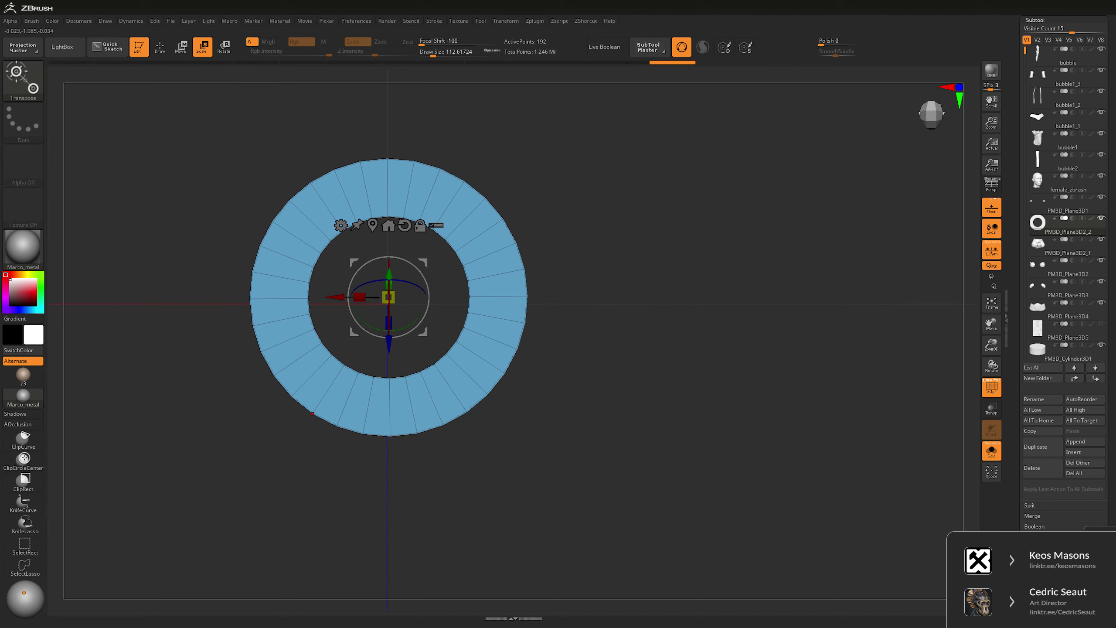
{"action": "left_click", "coordinate": [404, 225]}
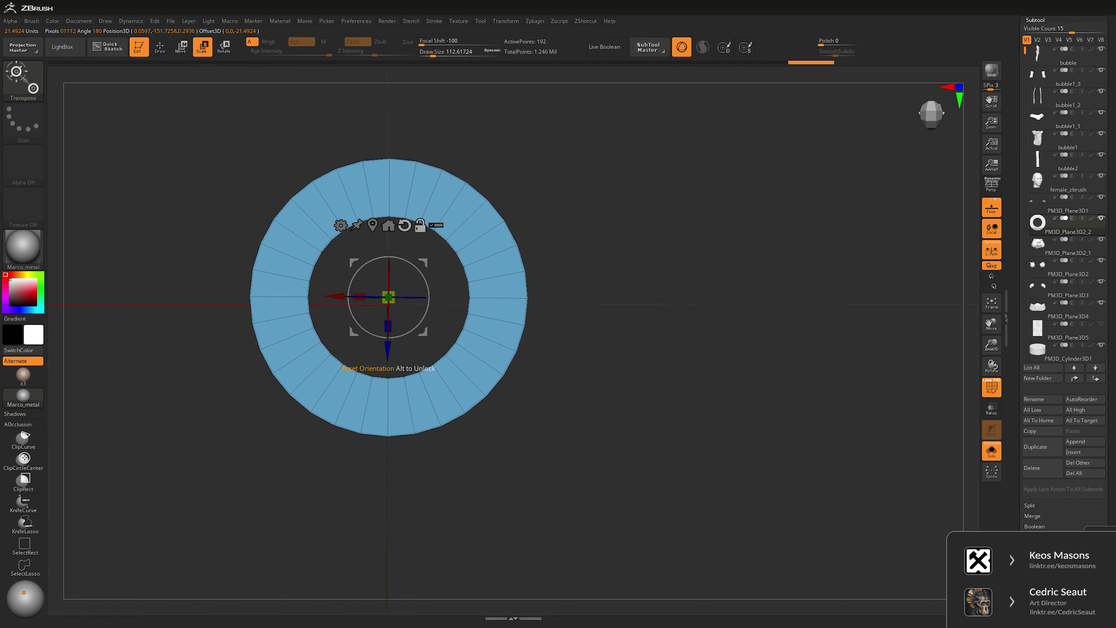
{"action": "left_click_drag", "start_coordinate": [334, 297], "coordinate": [332, 297]}
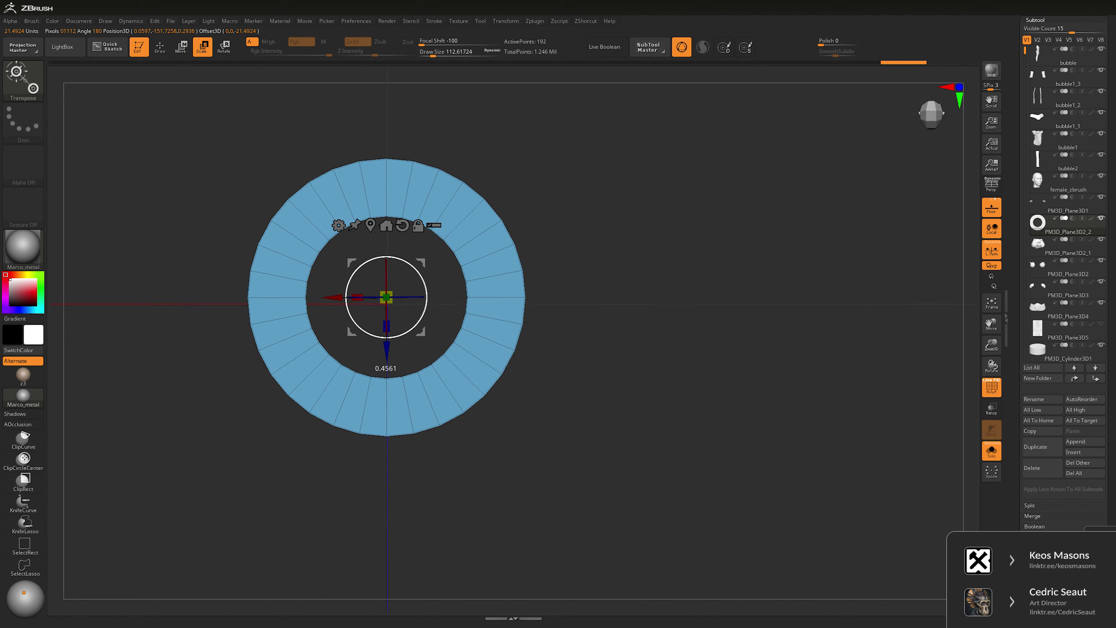
{"action": "left_click_drag", "start_coordinate": [334, 297], "coordinate": [335, 297]}
{"action": "left_click", "coordinate": [586, 21]}
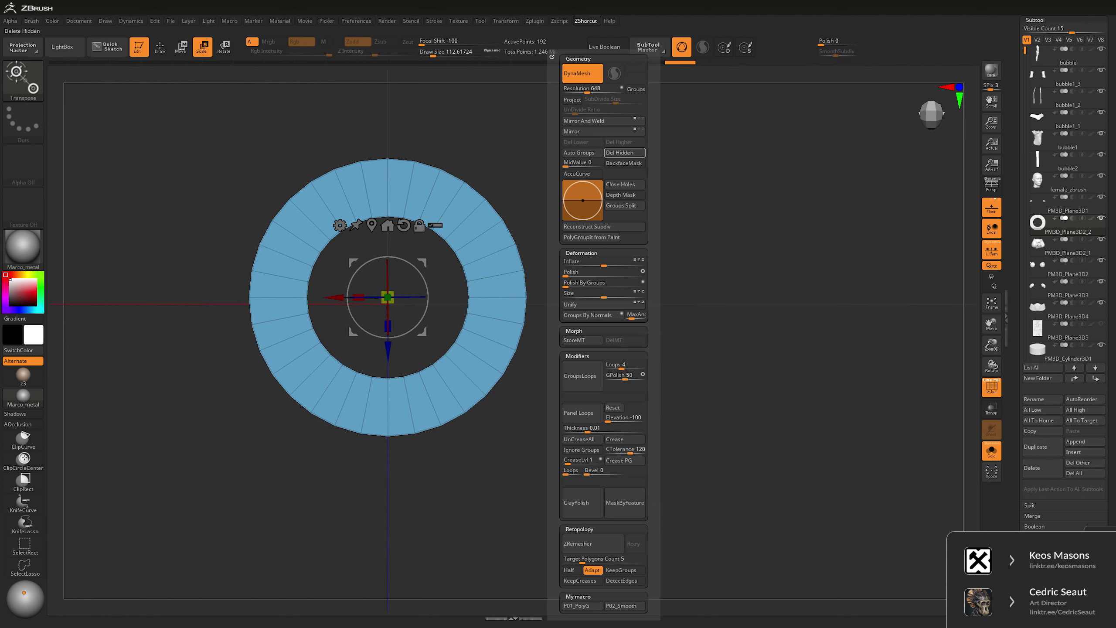
{"action": "left_click", "coordinate": [598, 121]}
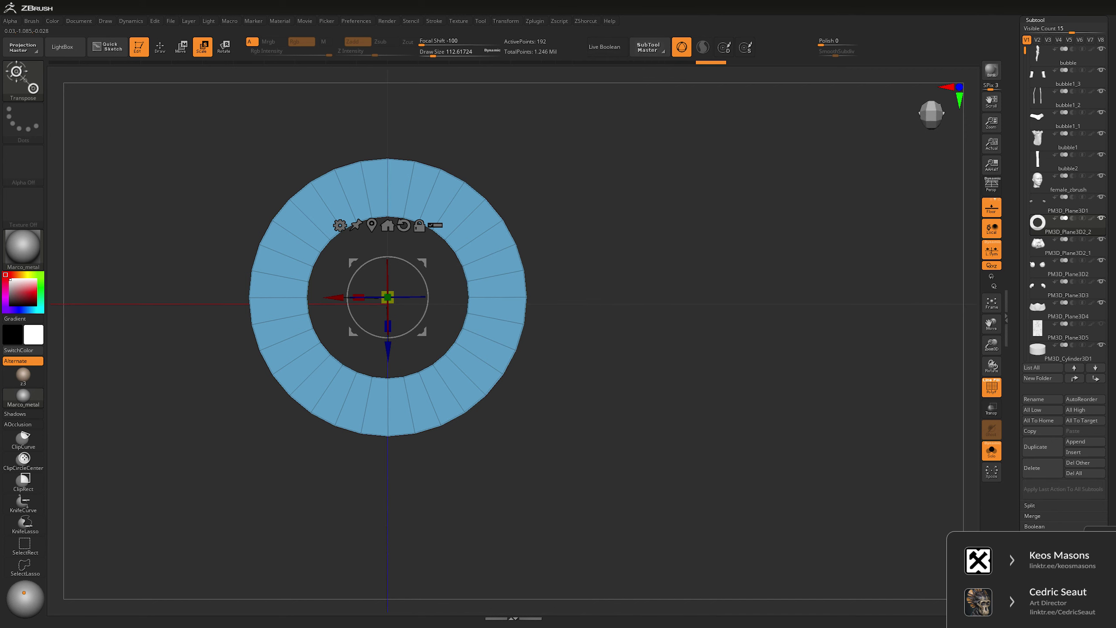
- Mask the ring except its middle strips to correct their alignment, clear the mask, and reapply Mirror And Weld
{"action": "key", "text": "q"}
{"action": "left_click_drag", "start_coordinate": [383, 143], "coordinate": [396, 452], "text": "ctrl"}
{"action": "left_click", "coordinate": [443, 506], "text": "ctrl"}
{"action": "key", "text": "w"}
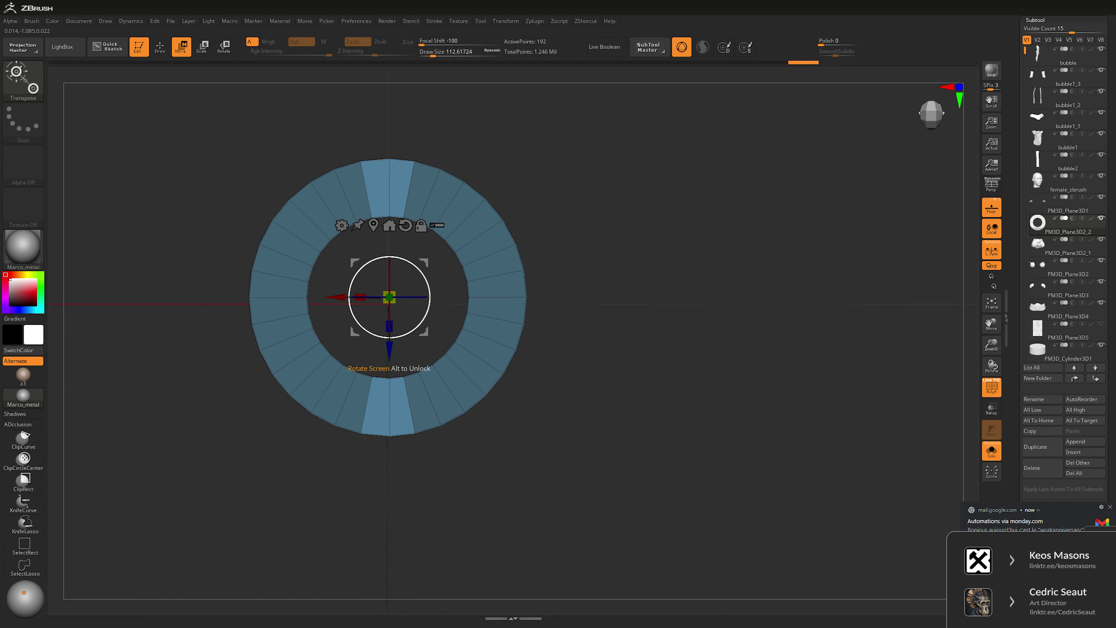
{"action": "key", "text": "g"}
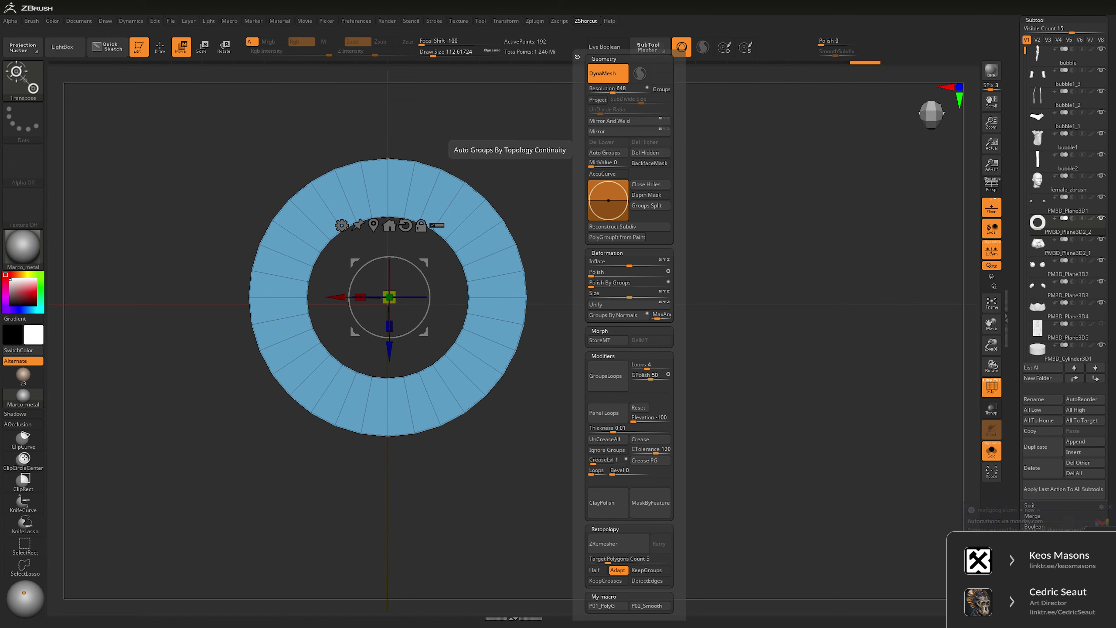
{"action": "key", "text": "q"}
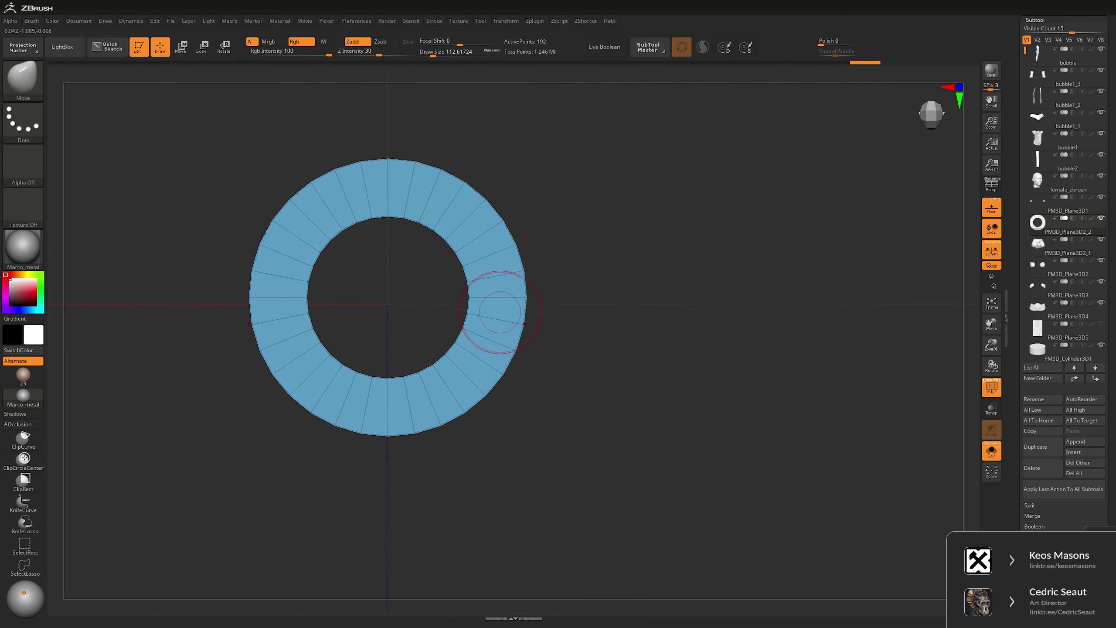
- Show the full figure, scale the copied ring by about 1.41, and tilt it about 19.2 degrees above the forehead
{"action": "mouse_move", "coordinate": [529, 295]}
{"action": "left_mouse_down", "text": "shift"}
{"action": "mouse_move", "coordinate": [631, 205]}
{"action": "mouse_move", "coordinate": [669, 251]}
{"action": "left_mouse_up", "text": "shift"}
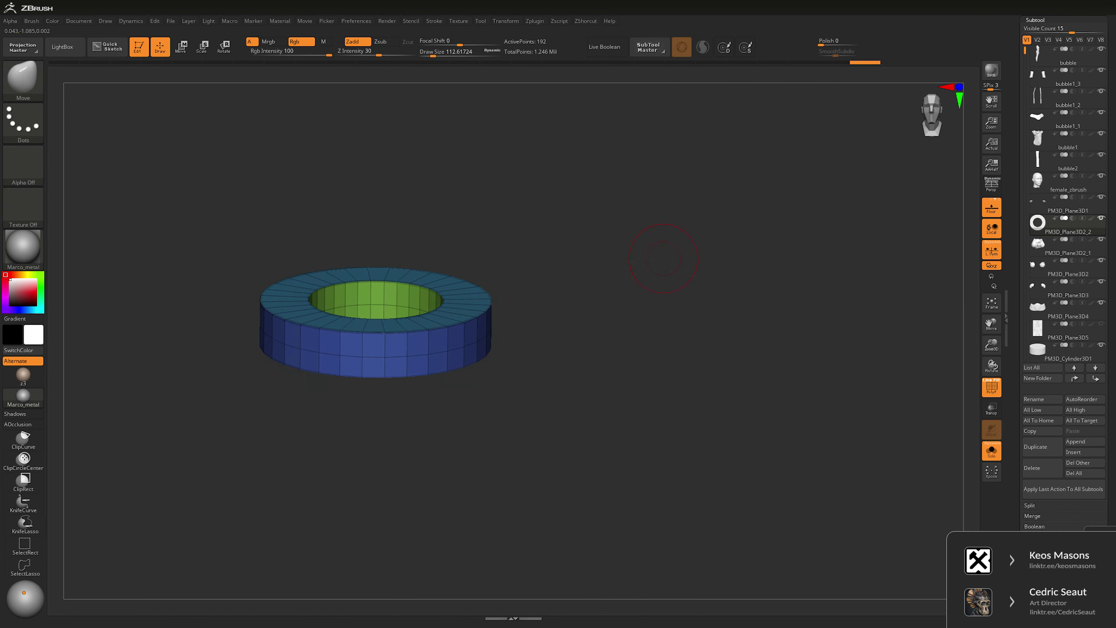
{"action": "key", "text": "ctrl+shift+s"}
{"action": "left_click_drag", "start_coordinate": [707, 196], "coordinate": [516, 154], "text": "alt"}
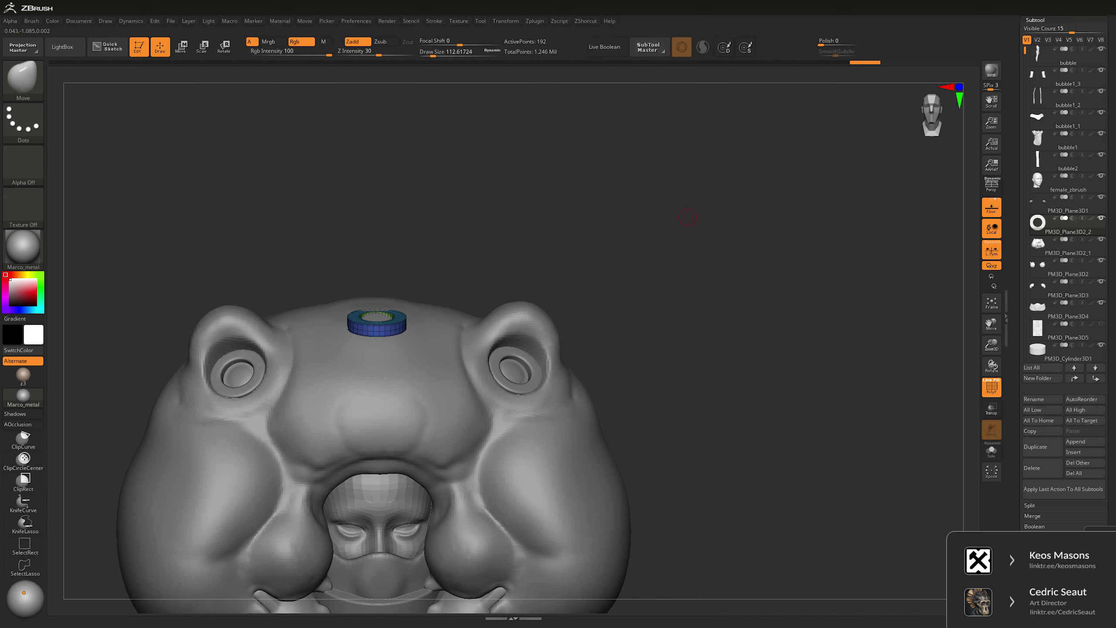
{"action": "key", "text": "r"}
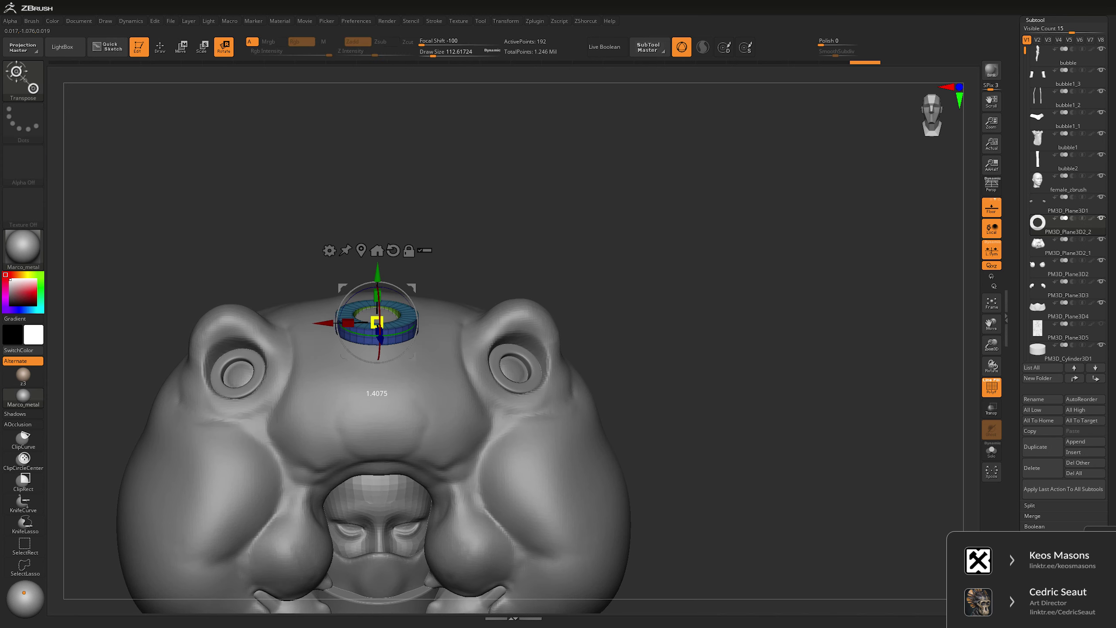
{"action": "left_click_drag", "start_coordinate": [659, 198], "coordinate": [747, 299]}
{"action": "left_click_drag", "start_coordinate": [368, 332], "coordinate": [368, 319]}
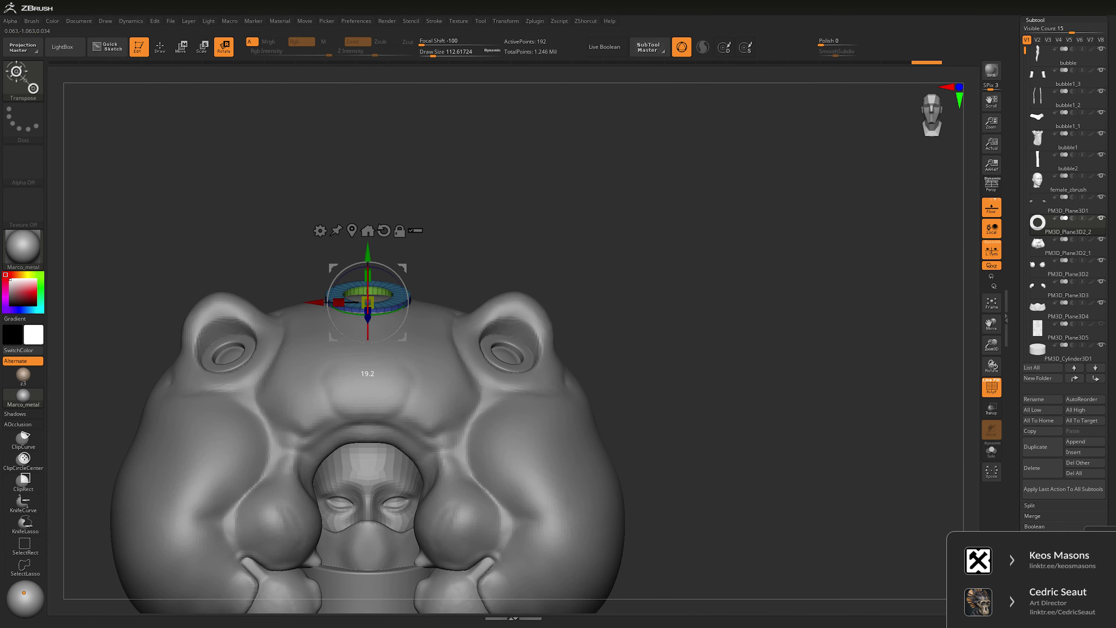
- Lower the tilted top ring so that it sits in the hood's surface
{"action": "left_click_drag", "start_coordinate": [704, 198], "coordinate": [704, 303]}
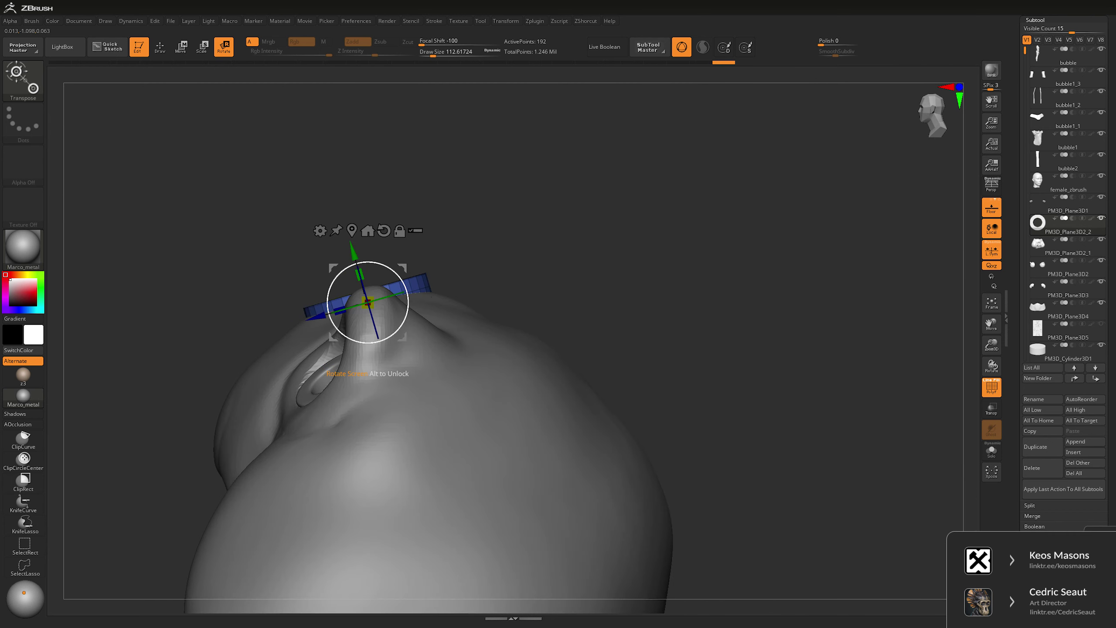
{"action": "left_click_drag", "start_coordinate": [358, 253], "coordinate": [360, 261]}
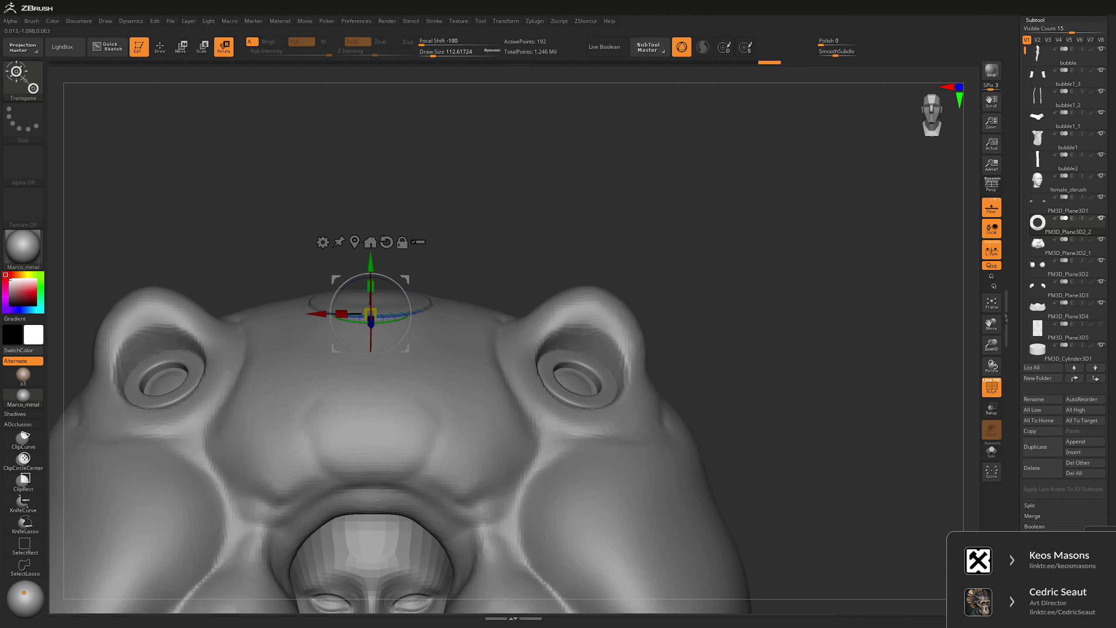
- Select the hood and carve and smooth its surface around the top ring with DamStandard at draw size about 239, using transparency and polyframe display
{"action": "key", "text": "shift+f"}
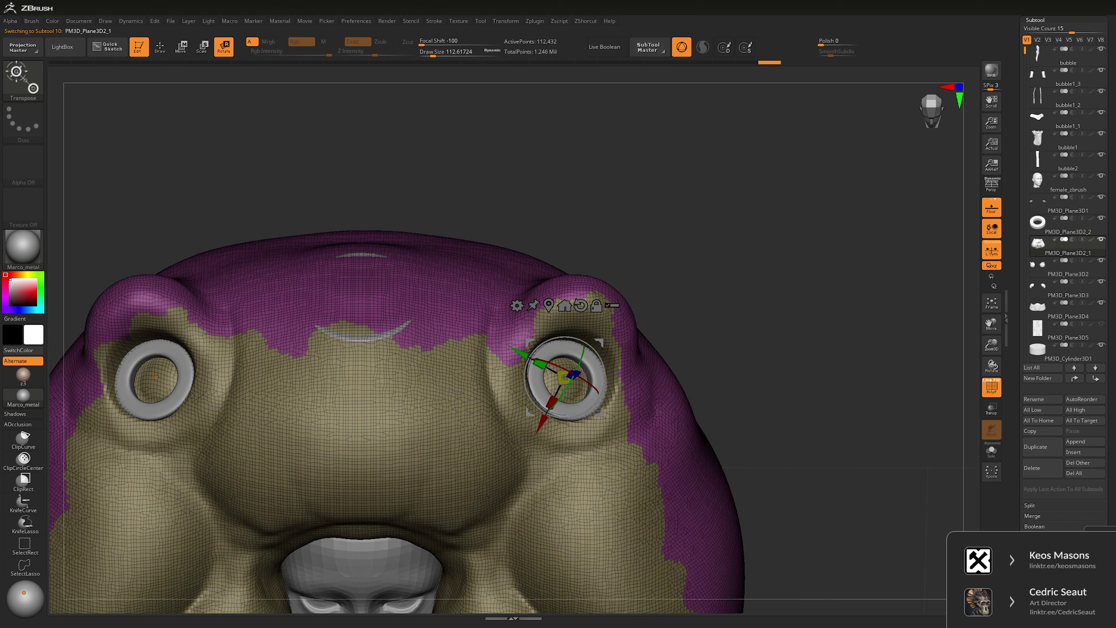
{"action": "key", "text": "q"}
{"action": "key", "text": "b"}
{"action": "key", "text": "d"}
{"action": "key", "text": "s"}
{"action": "key", "text": "space"}
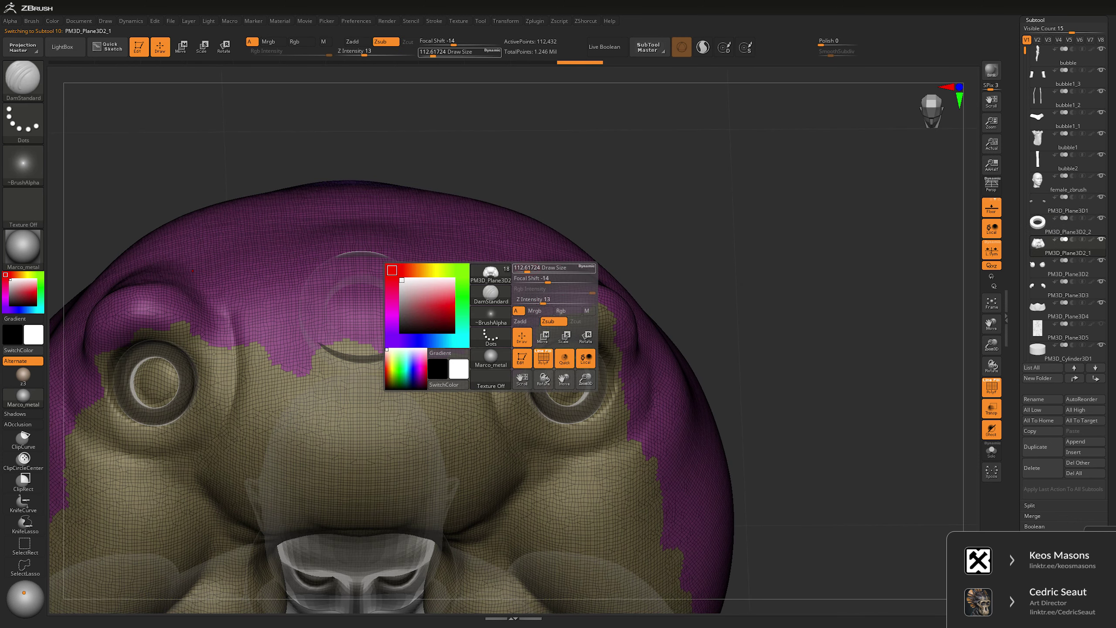
{"action": "left_click", "coordinate": [992, 408]}
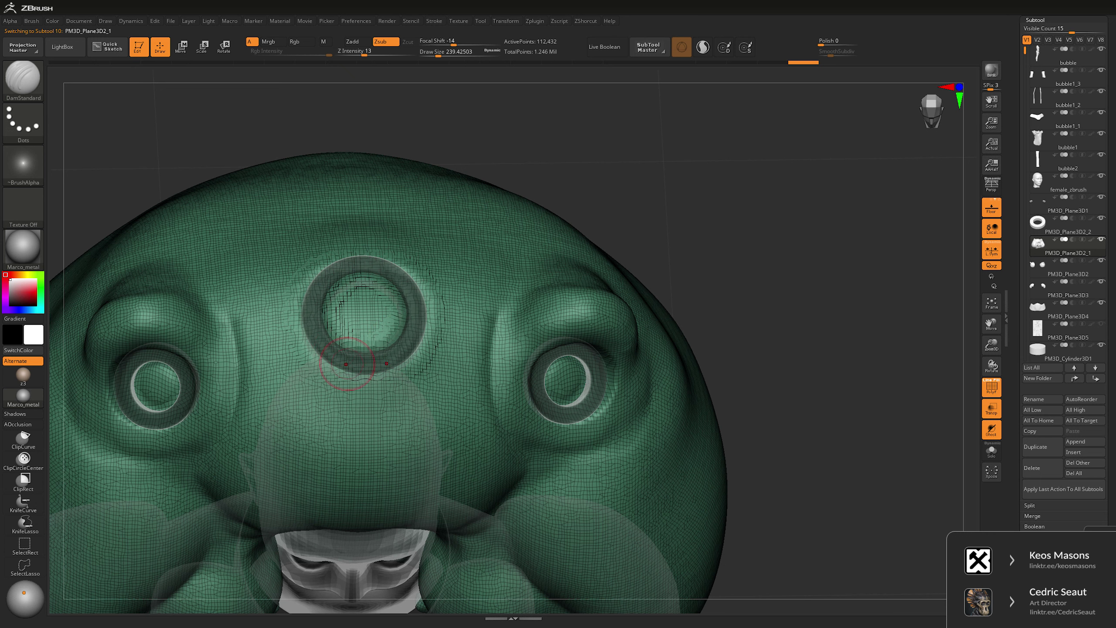
{"action": "right_click_drag", "start_coordinate": [445, 317], "coordinate": [661, 259]}
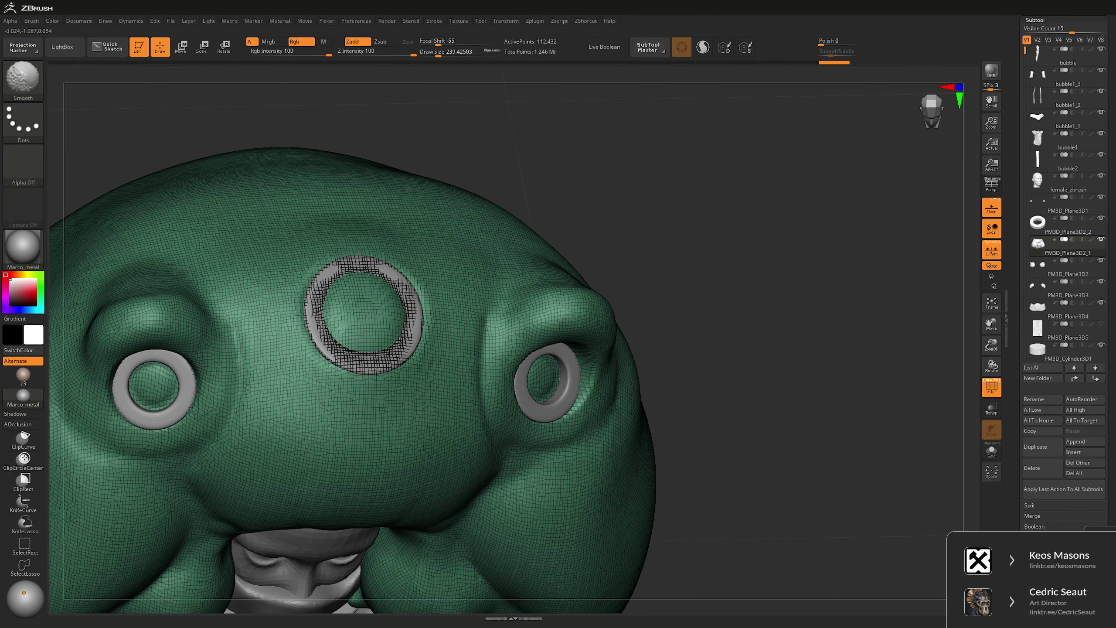
{"action": "key", "text": "shift+f"}
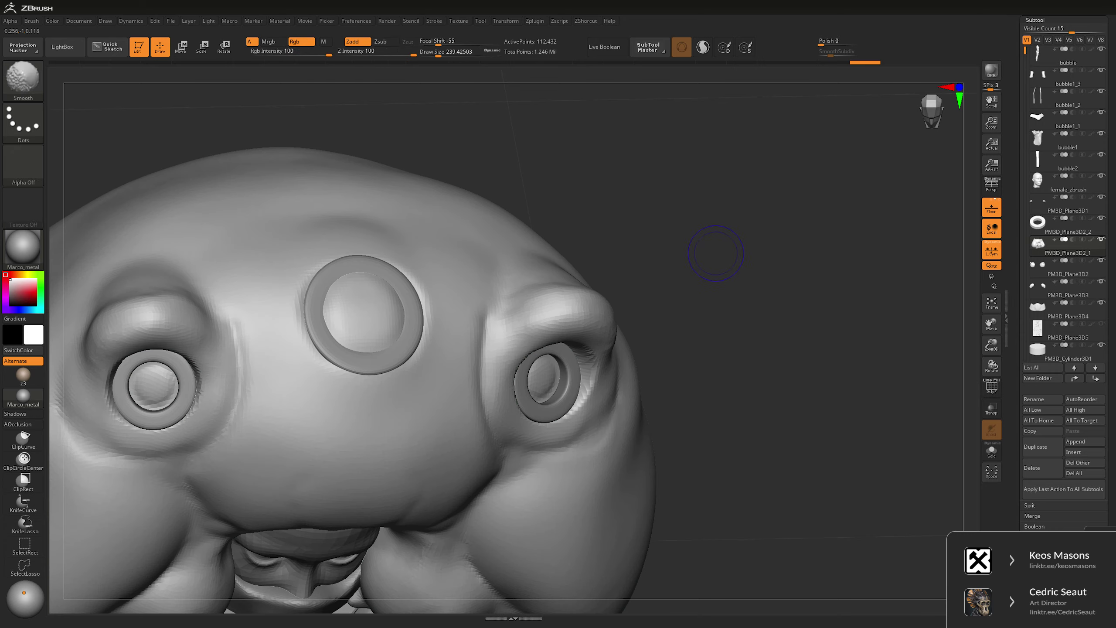
- Refine the hood surface around and inside the top ring with DamStandard and Inflat, comparing the strokes through undo and redo
{"action": "mouse_move", "coordinate": [710, 250]}
{"action": "right_mouse_down"}
{"action": "mouse_move", "coordinate": [677, 176]}
{"action": "mouse_move", "coordinate": [707, 238]}
{"action": "right_mouse_up"}
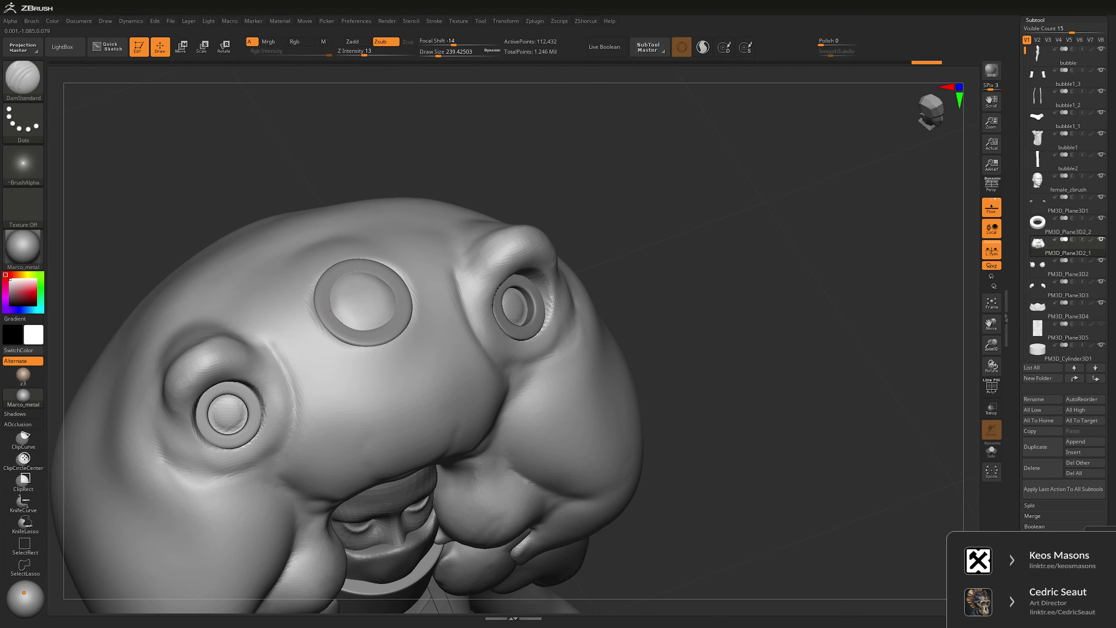
{"action": "key", "text": "ctrl+z"}
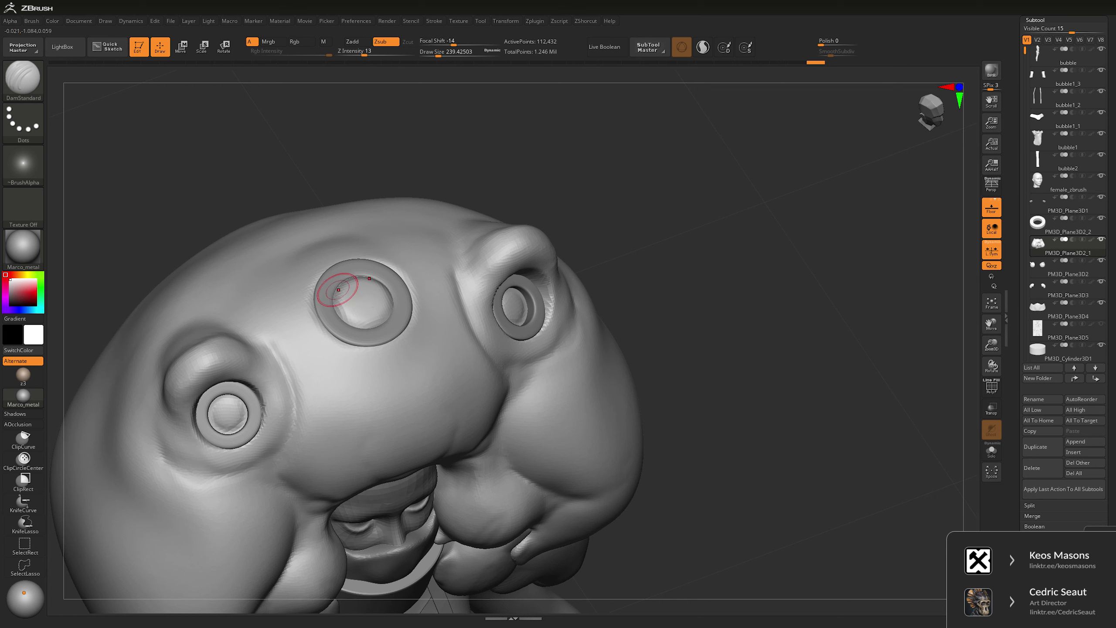
{"action": "key", "text": "ctrl+shift+z"}
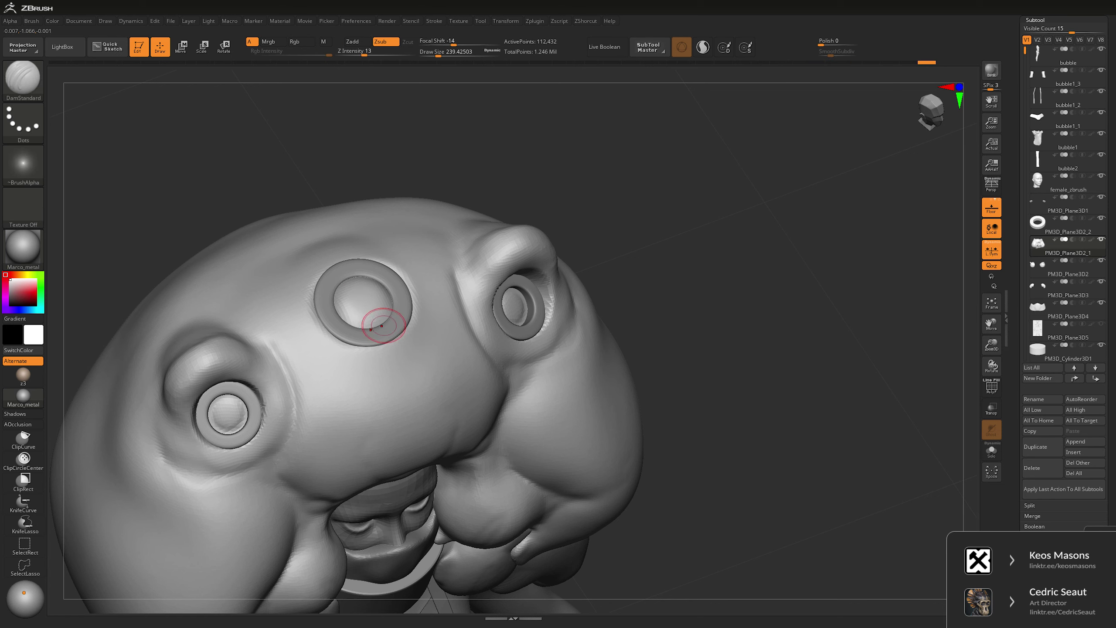
{"action": "key", "text": "ctrl+z"}
{"action": "key", "text": "ctrl+shift+z"}
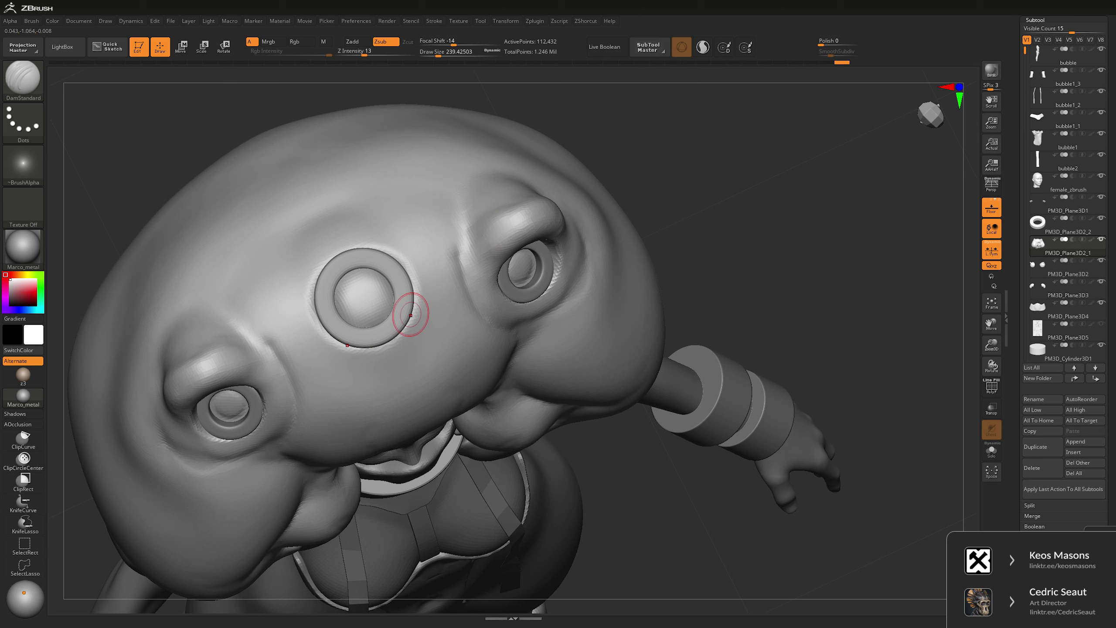
{"action": "key", "text": "ctrl+shift+z"}
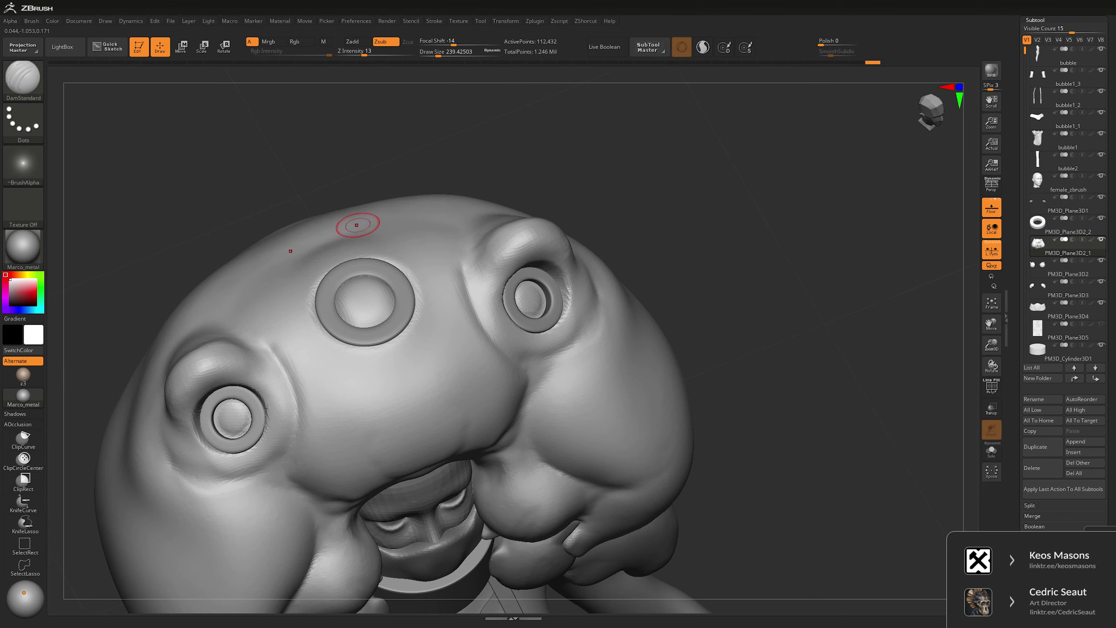
{"action": "key", "text": "ctrl+shift+z"}
{"action": "key", "text": "ctrl+shift+z"}
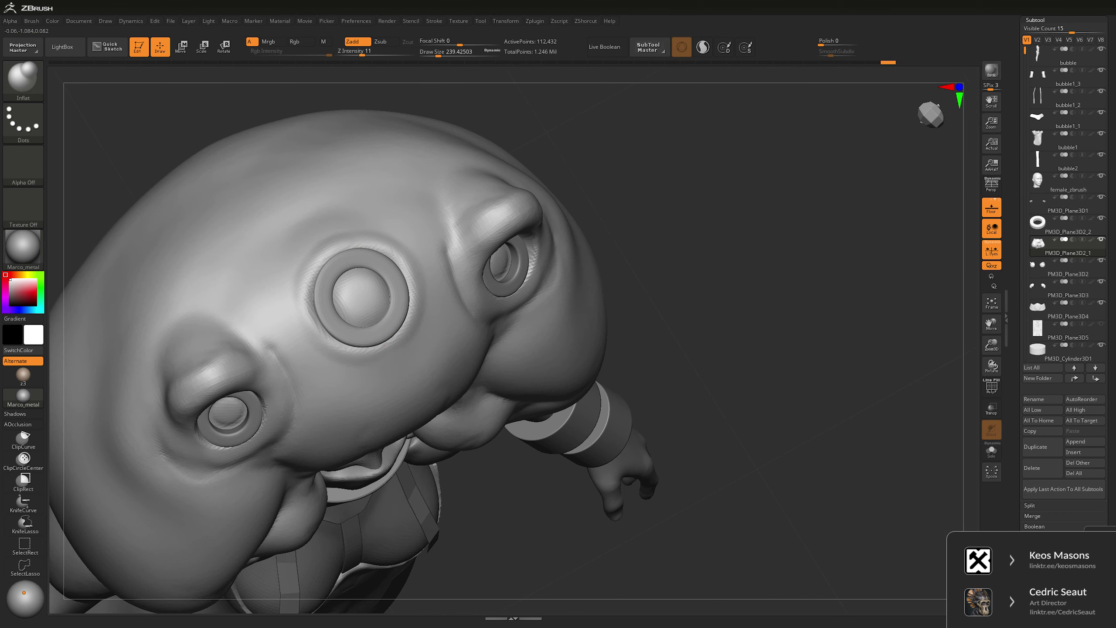
{"action": "key", "text": "shift"}
{"action": "key", "text": "ctrl+shift+z"}
{"action": "key", "text": "ctrl+shift+z"}
{"action": "key", "text": "ctrl+shift+z"}
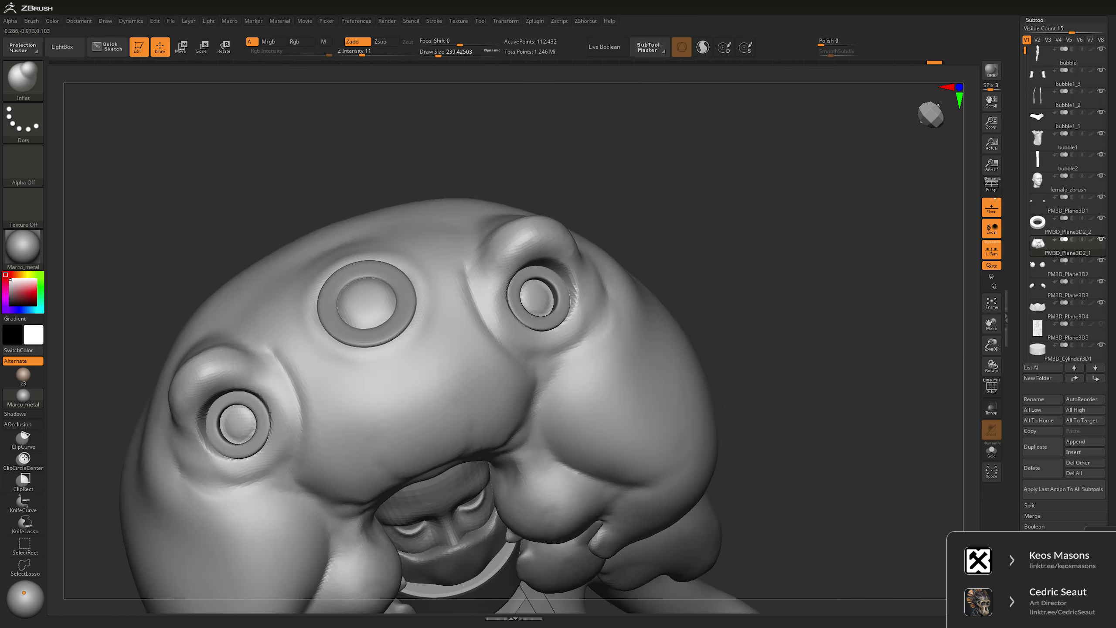
- Reshape the top of the hood around the ring with the Move brush at draw size about 699
{"action": "left_click_drag", "start_coordinate": [659, 290], "coordinate": [663, 262], "text": "alt"}
{"action": "key", "text": "b"}
{"action": "key", "text": "m"}
{"action": "key", "text": "v"}
{"action": "key", "text": "space"}
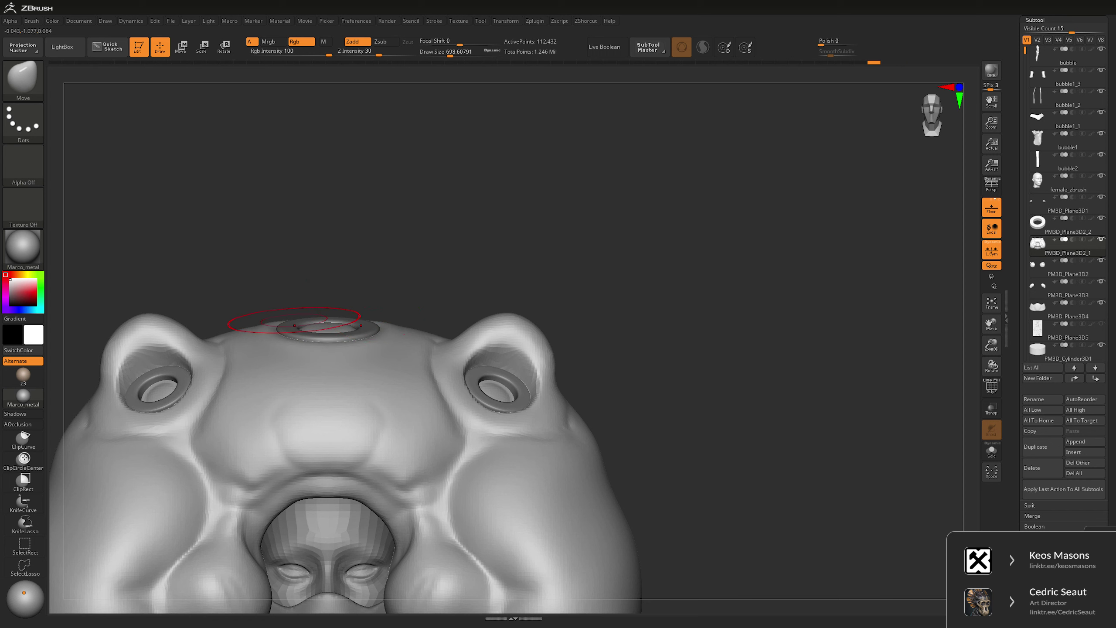
{"action": "left_click_drag", "start_coordinate": [596, 240], "coordinate": [640, 248], "text": "alt"}
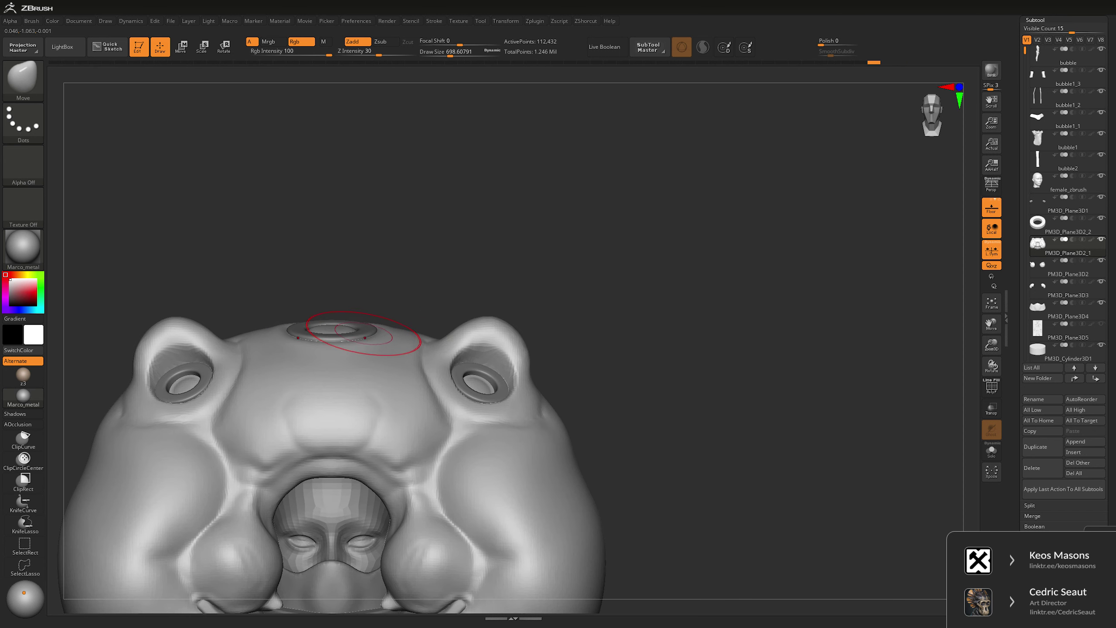
- Select the top ring, nudge it by 0.0027, and return to draw mode
{"action": "left_click", "coordinate": [338, 330], "text": "alt"}
{"action": "key", "text": "w"}
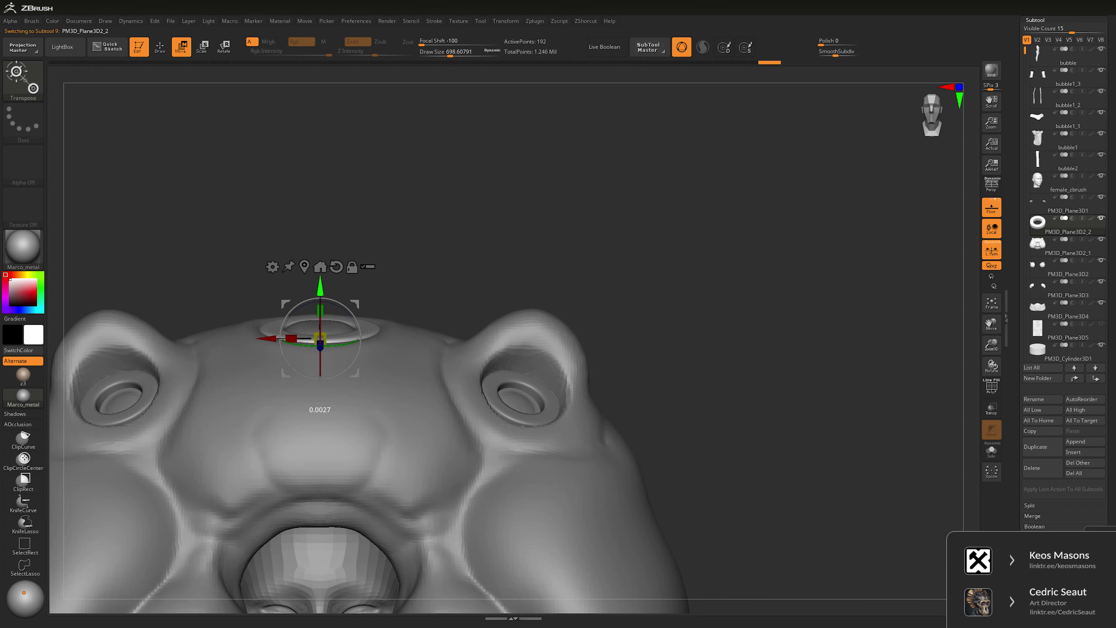
{"action": "key", "text": "q"}
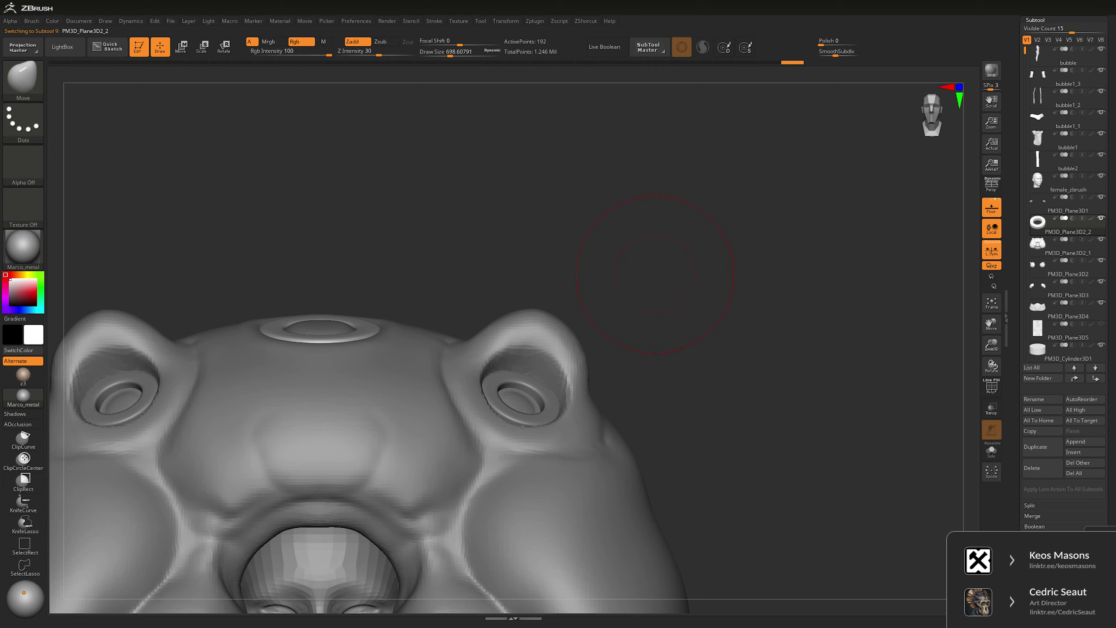
- Select the hood and adjust its contour behind the top ring with the Move brush
{"action": "mouse_move", "coordinate": [659, 211]}
{"action": "left_mouse_down", "text": "alt"}
{"action": "mouse_move", "coordinate": [625, 296]}
{"action": "mouse_move", "coordinate": [386, 326]}
{"action": "mouse_move", "coordinate": [460, 284]}
{"action": "left_mouse_up", "text": "alt"}
{"action": "left_click", "coordinate": [459, 284], "text": "alt"}
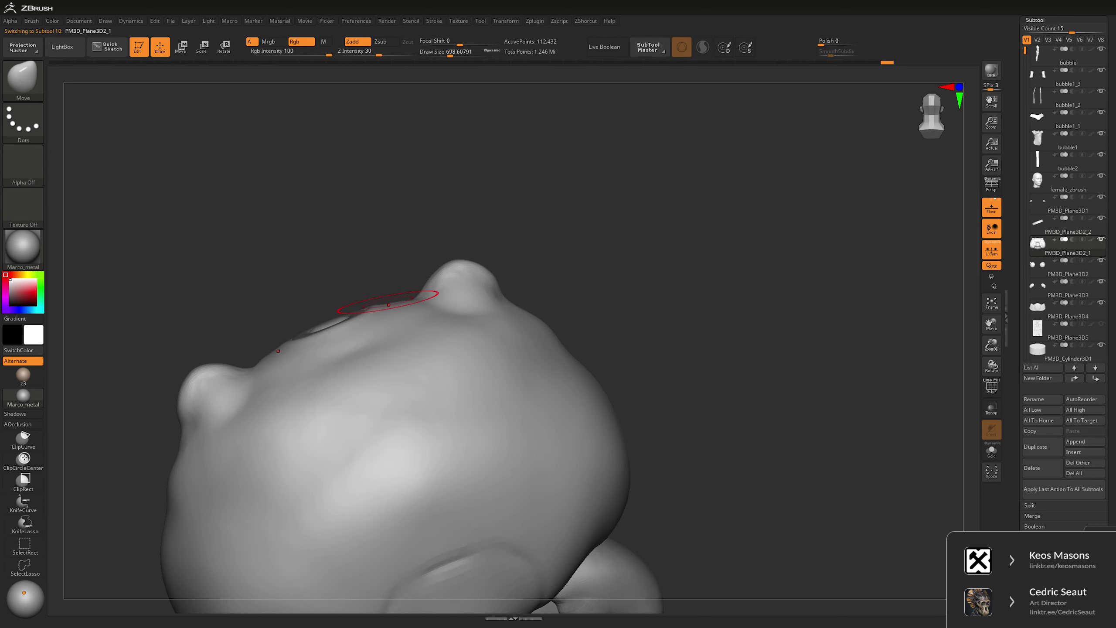
{"action": "mouse_move", "coordinate": [389, 305]}
{"action": "left_mouse_down"}
{"action": "mouse_move", "coordinate": [528, 220]}
{"action": "mouse_move", "coordinate": [660, 162]}
{"action": "mouse_move", "coordinate": [459, 276]}
{"action": "mouse_move", "coordinate": [440, 347]}
{"action": "mouse_move", "coordinate": [747, 290]}
{"action": "mouse_move", "coordinate": [573, 247]}
{"action": "mouse_move", "coordinate": [591, 317]}
{"action": "mouse_move", "coordinate": [567, 273]}
{"action": "left_mouse_up"}
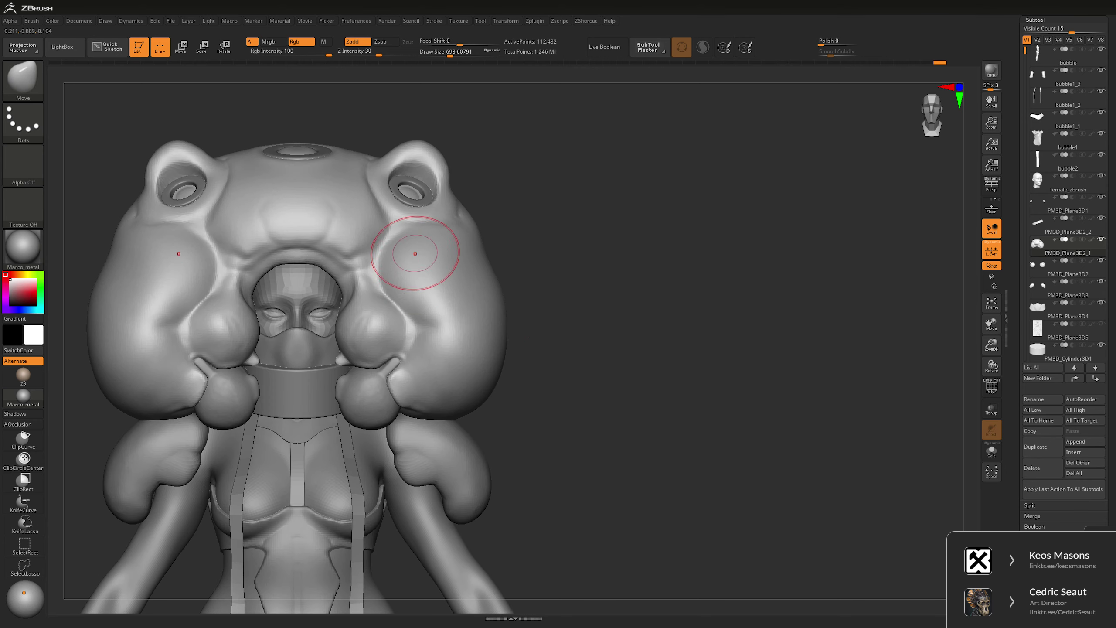
- Sharpen the crease between the hood's brow and cheek with DamStandard at draw size about 227
{"action": "key", "text": "space"}
{"action": "key", "text": "b"}
{"action": "key", "text": "d"}
{"action": "key", "text": "s"}
{"action": "mouse_move", "coordinate": [659, 220]}
{"action": "left_mouse_down", "text": "alt"}
{"action": "mouse_move", "coordinate": [661, 239]}
{"action": "mouse_move", "coordinate": [646, 237]}
{"action": "left_mouse_up", "text": "alt"}
{"action": "mouse_move", "coordinate": [377, 237]}
{"action": "left_mouse_down"}
{"action": "mouse_move", "coordinate": [386, 249]}
{"action": "mouse_move", "coordinate": [366, 312]}
{"action": "left_mouse_up"}
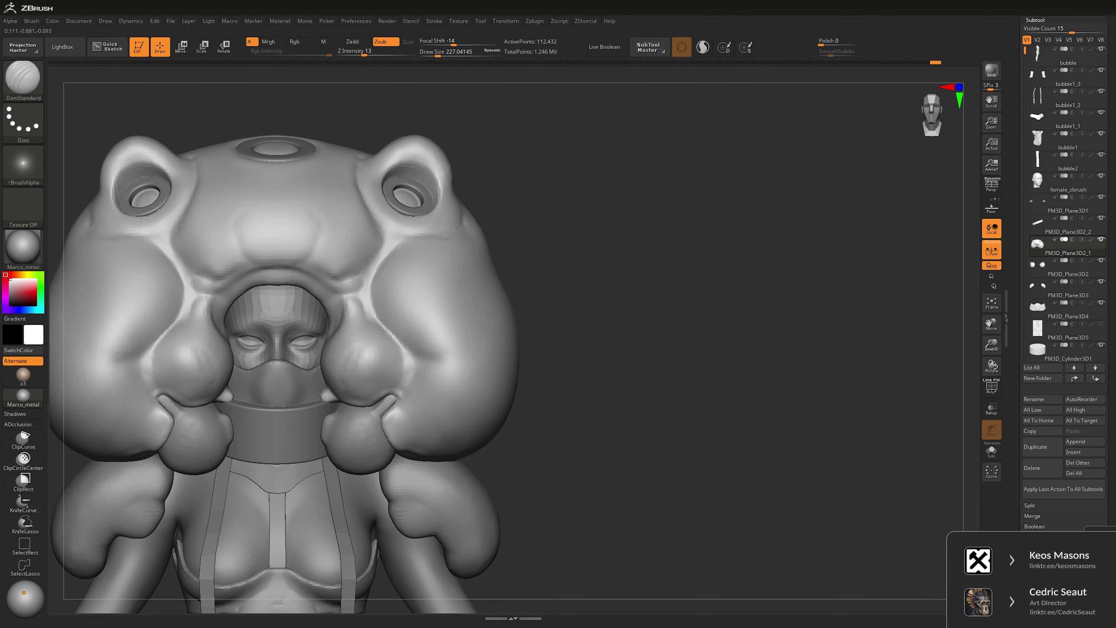
- Carve creases around the hood's ears with DamStandard at draw size about 192
{"action": "left_click_drag", "start_coordinate": [526, 147], "coordinate": [398, 237]}
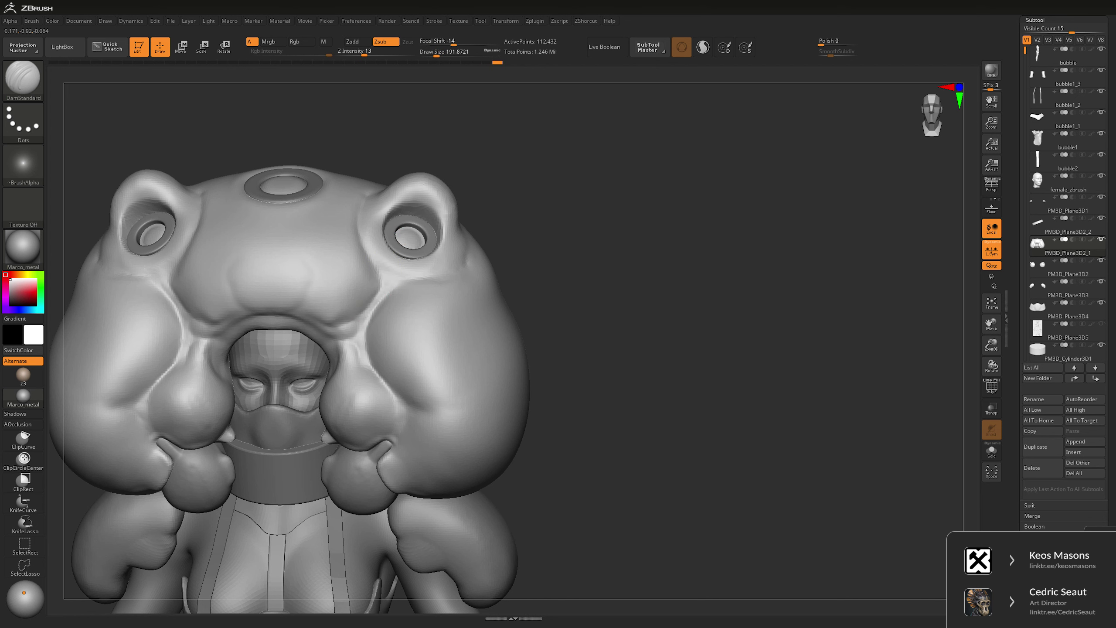
{"action": "left_click_drag", "start_coordinate": [492, 185], "coordinate": [513, 176]}
{"action": "left_click_drag", "start_coordinate": [541, 107], "coordinate": [503, 205]}
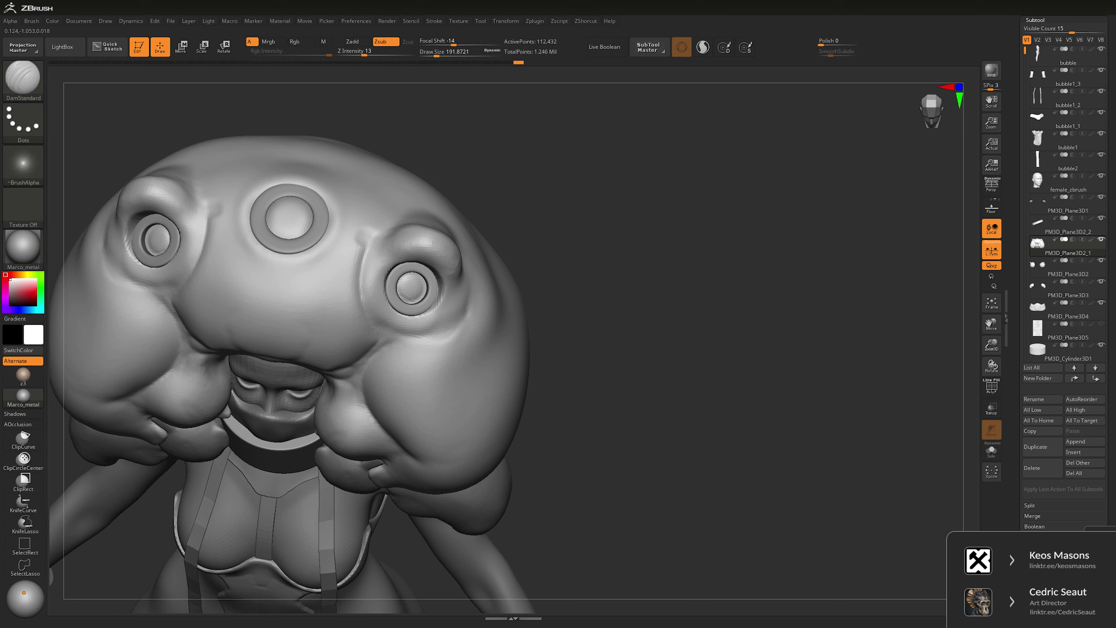
{"action": "mouse_move", "coordinate": [413, 224]}
{"action": "left_mouse_down"}
{"action": "mouse_move", "coordinate": [422, 189]}
{"action": "mouse_move", "coordinate": [444, 172]}
{"action": "mouse_move", "coordinate": [387, 294]}
{"action": "left_mouse_up"}
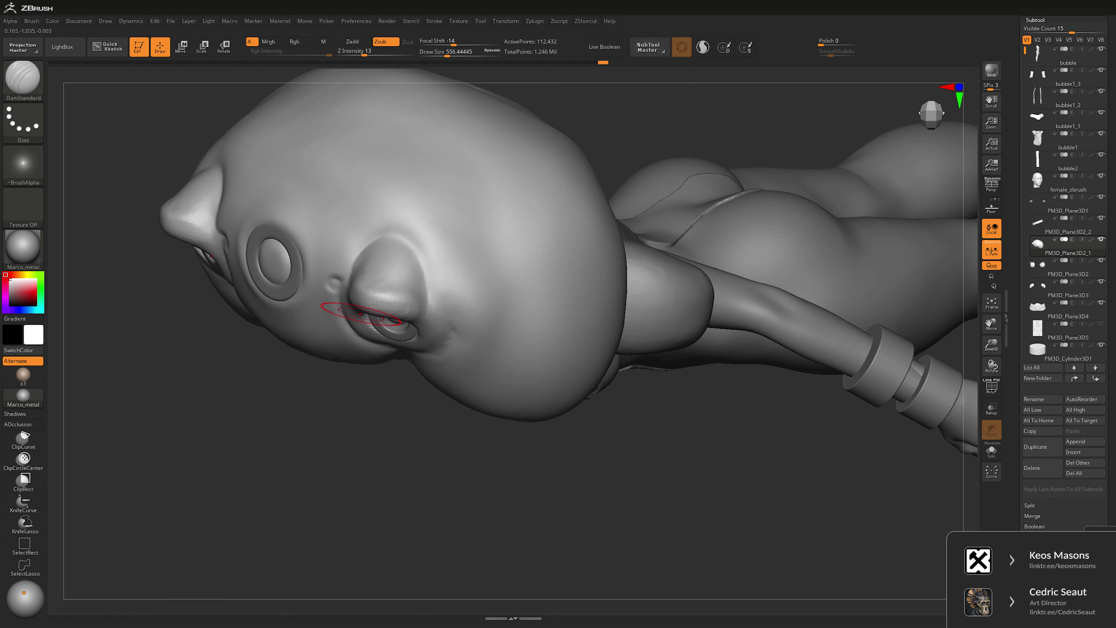
{"action": "left_click_drag", "start_coordinate": [360, 314], "coordinate": [769, 190]}
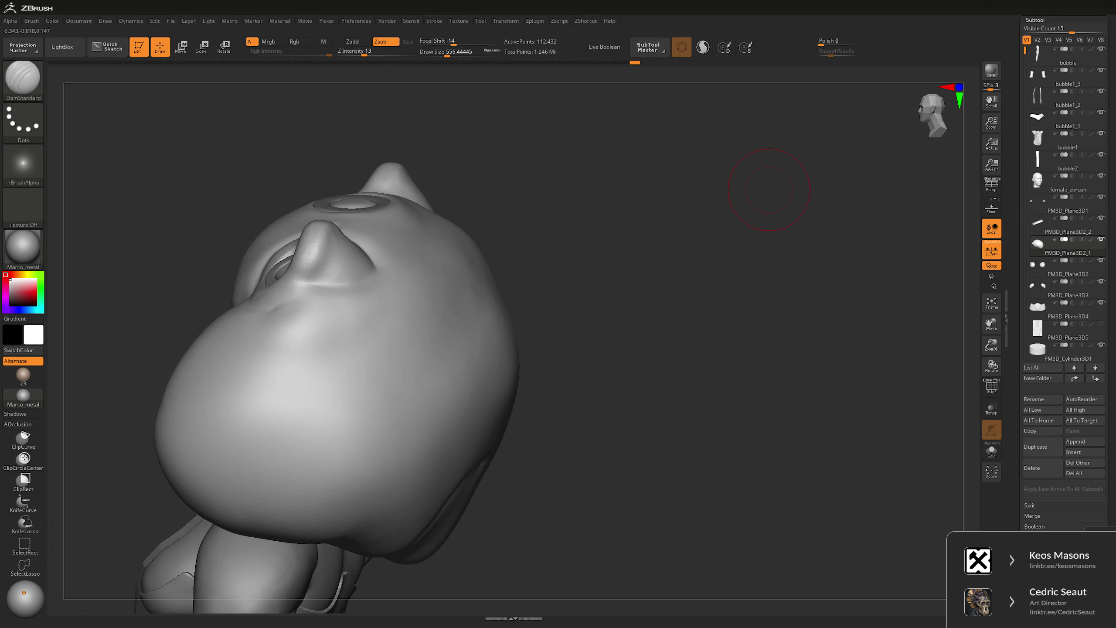
- Mask a rounded patch across the back of the hood in solo view and duplicate the hood subtool
{"action": "key", "text": "space"}
{"action": "mouse_move", "coordinate": [334, 317]}
{"action": "left_mouse_down"}
{"action": "mouse_move", "coordinate": [687, 213]}
{"action": "mouse_move", "coordinate": [346, 266]}
{"action": "left_mouse_up"}
{"action": "key", "text": "space"}
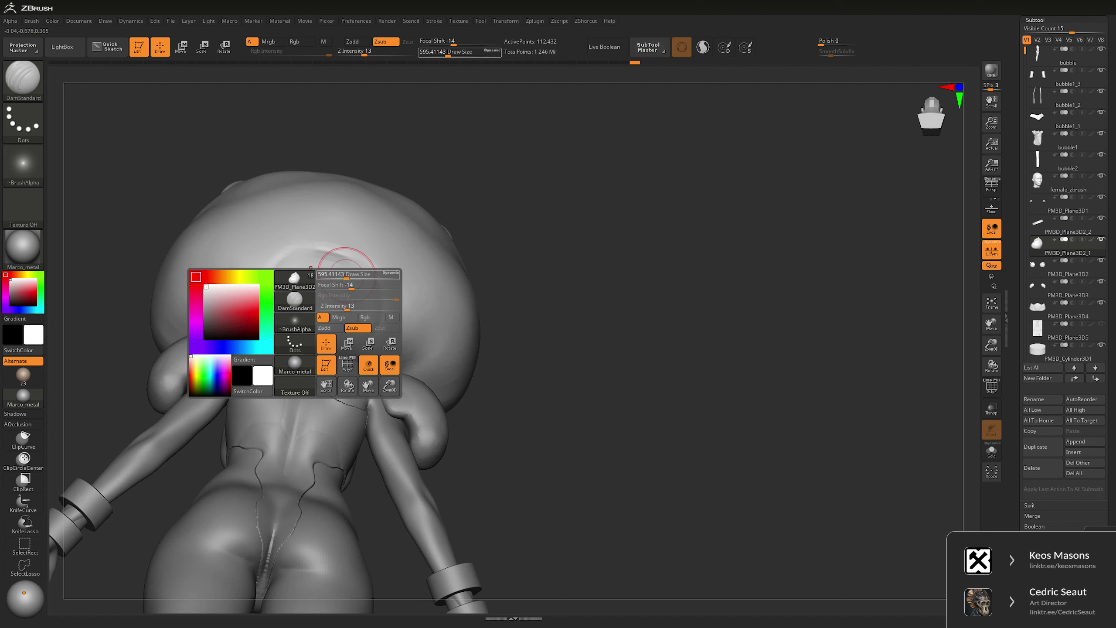
{"action": "left_click_drag", "start_coordinate": [347, 385], "coordinate": [373, 378]}
{"action": "mouse_move", "coordinate": [313, 264]}
{"action": "left_mouse_down", "text": "ctrl"}
{"action": "mouse_move", "coordinate": [408, 285]}
{"action": "mouse_move", "coordinate": [316, 344]}
{"action": "mouse_move", "coordinate": [352, 317]}
{"action": "mouse_move", "coordinate": [362, 286]}
{"action": "left_mouse_up", "text": "ctrl"}
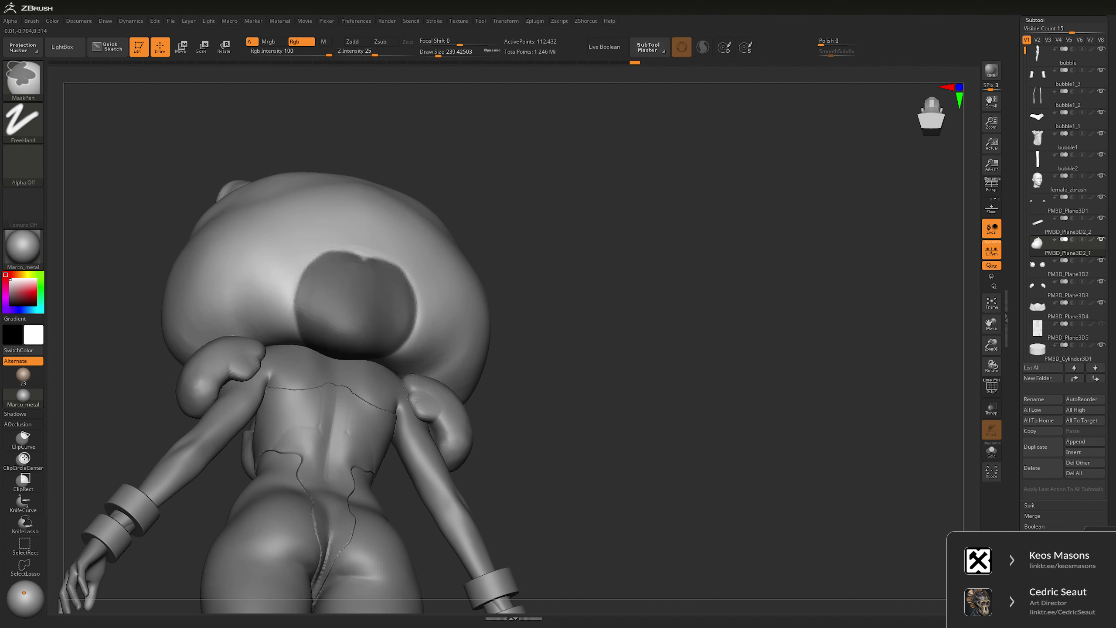
{"action": "key", "text": "alt+s"}
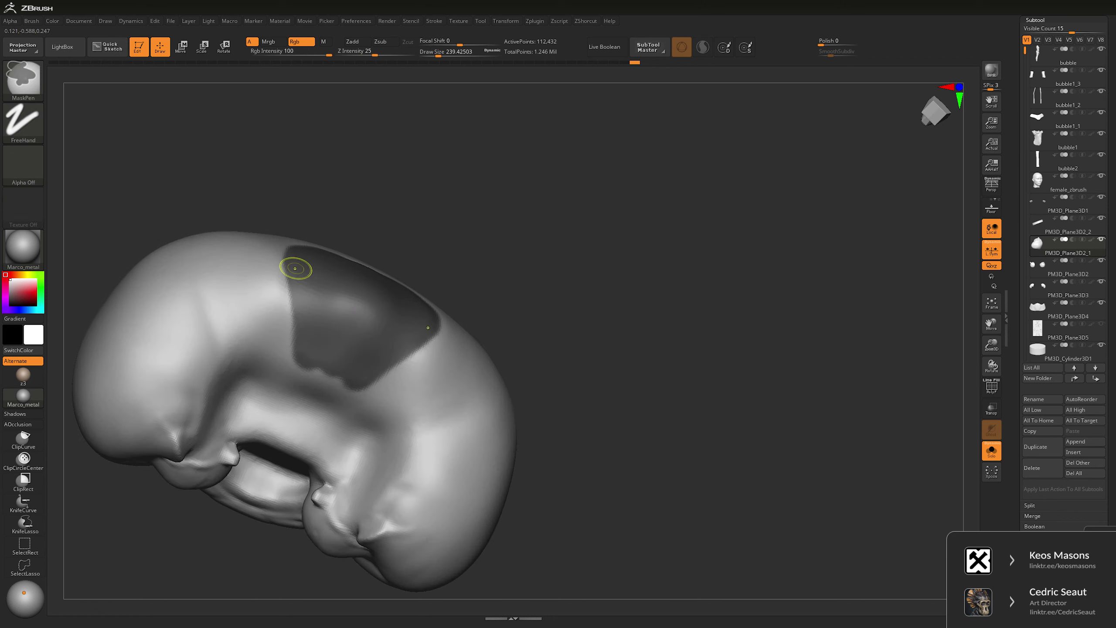
{"action": "mouse_move", "coordinate": [294, 261]}
{"action": "left_mouse_down", "text": "ctrl"}
{"action": "mouse_move", "coordinate": [387, 382]}
{"action": "mouse_move", "coordinate": [308, 382]}
{"action": "left_mouse_up", "text": "ctrl"}
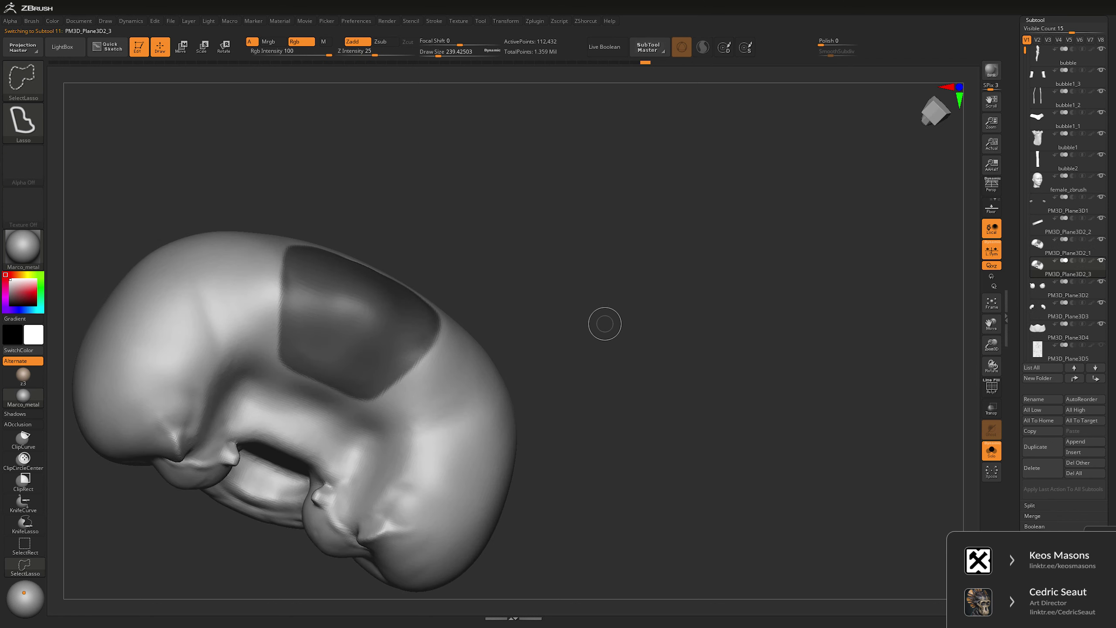
- Delete everything but the masked patch from the duplicated hood and apply GroupsLoops with 4 loops and GPolish 50 to even its border
{"action": "key", "text": "ctrl+e"}
{"action": "key", "text": "space"}
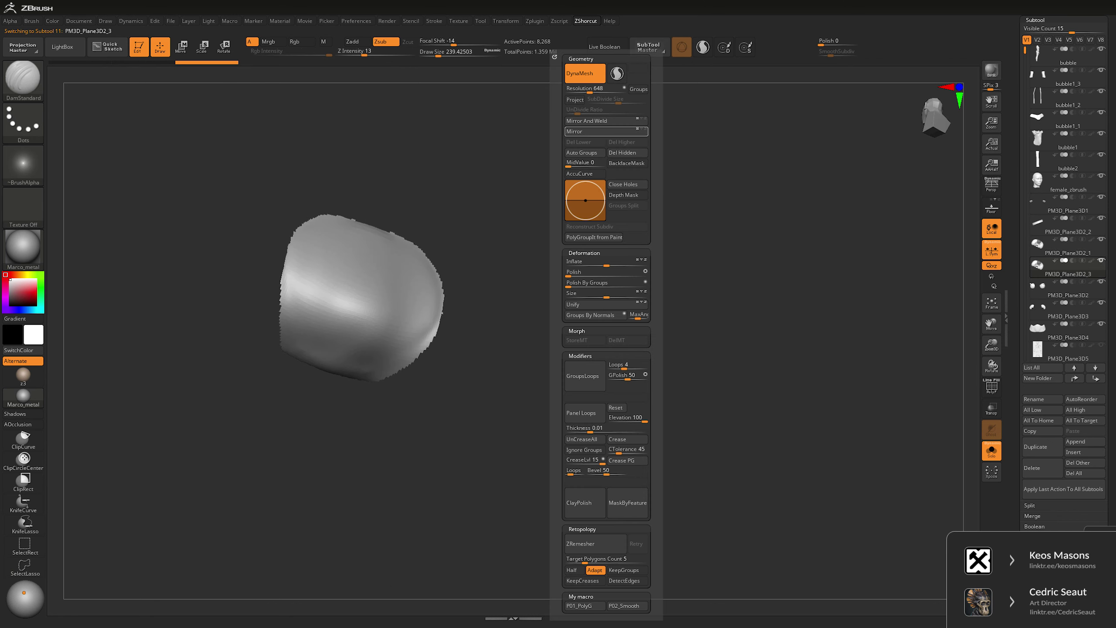
{"action": "left_click", "coordinate": [622, 152]}
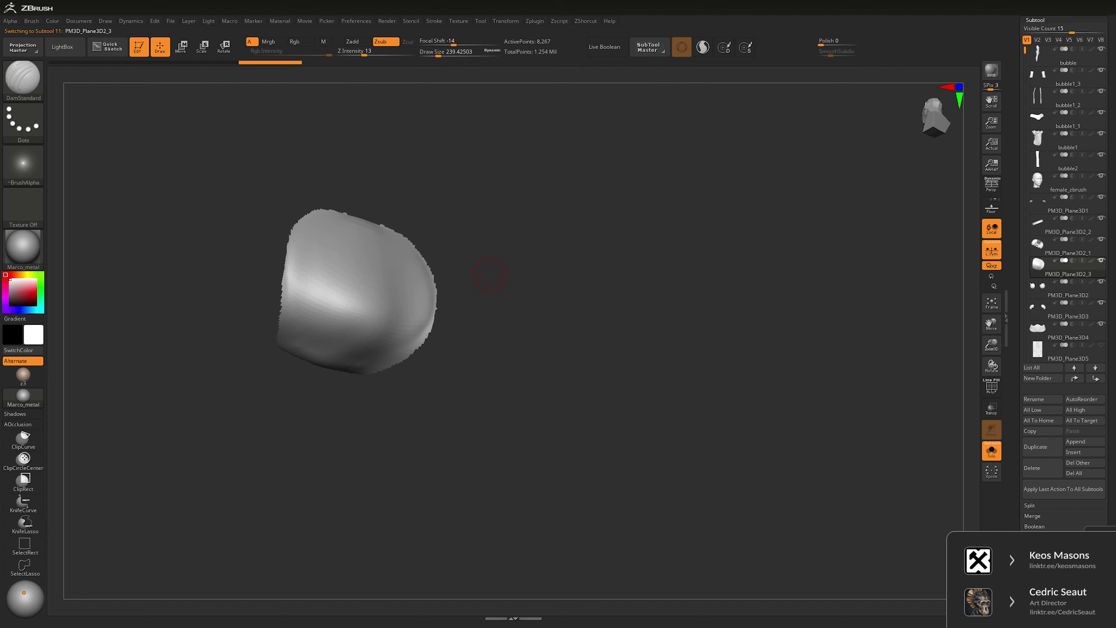
{"action": "key", "text": "space"}
{"action": "left_click", "coordinate": [480, 377]}
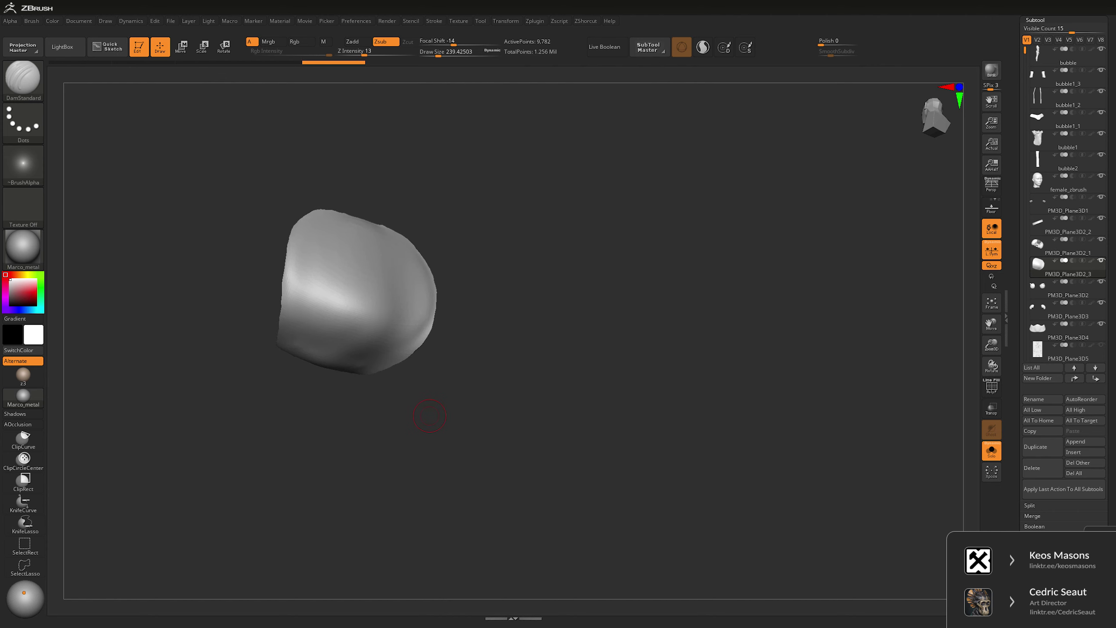
- Reposition the extracted patch with the gizmo and remesh it with DynaMesh
{"action": "key", "text": "w"}
{"action": "left_click_drag", "start_coordinate": [431, 417], "coordinate": [518, 396]}
{"action": "left_click_drag", "start_coordinate": [365, 287], "coordinate": [325, 273]}
{"action": "left_click_drag", "start_coordinate": [589, 211], "coordinate": [583, 311], "text": "ctrl"}
- Smooth the patch's jagged edges with Sculptris Pro enabled and draw size about 430
{"action": "left_click_drag", "start_coordinate": [622, 342], "coordinate": [607, 78]}
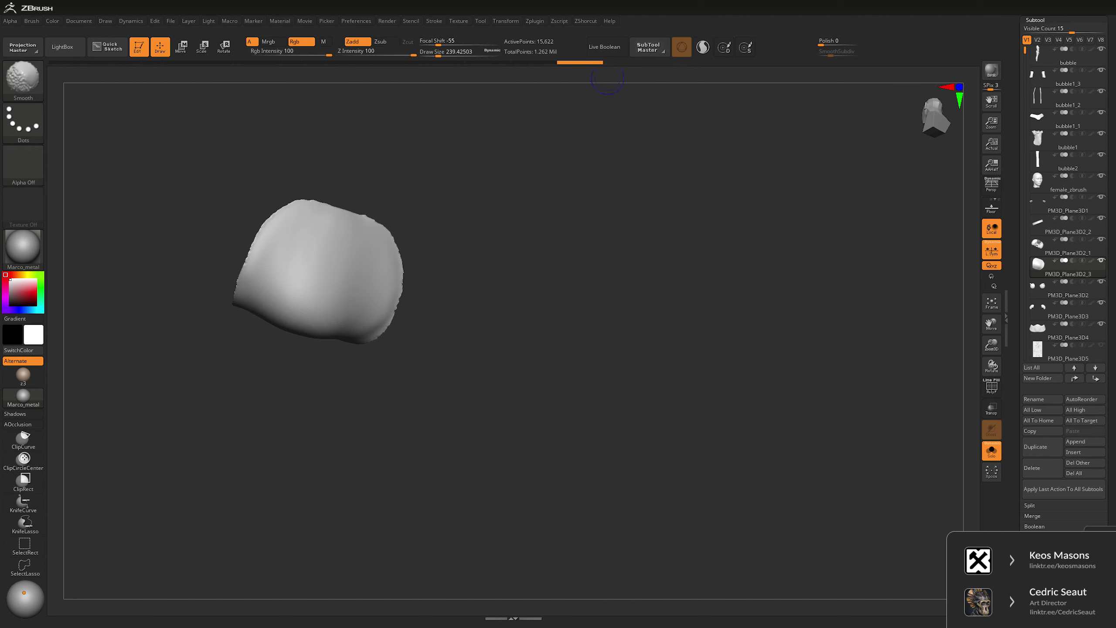
{"action": "key", "text": "space"}
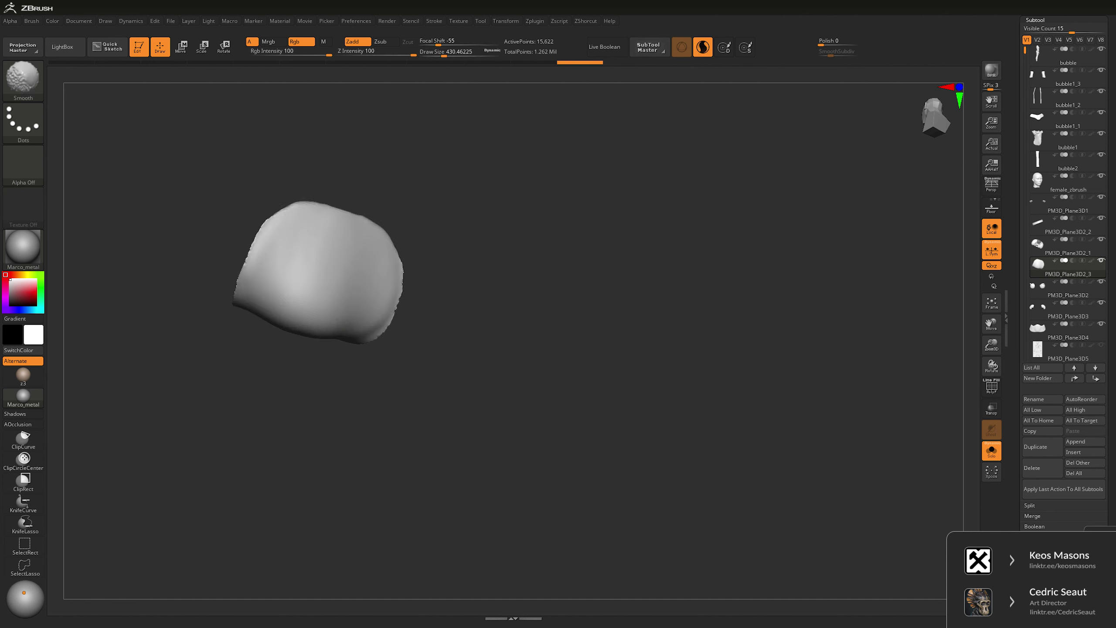
{"action": "mouse_move", "coordinate": [465, 228]}
{"action": "left_mouse_down"}
{"action": "mouse_move", "coordinate": [446, 203]}
{"action": "mouse_move", "coordinate": [387, 304]}
{"action": "mouse_move", "coordinate": [285, 334]}
{"action": "left_mouse_up"}
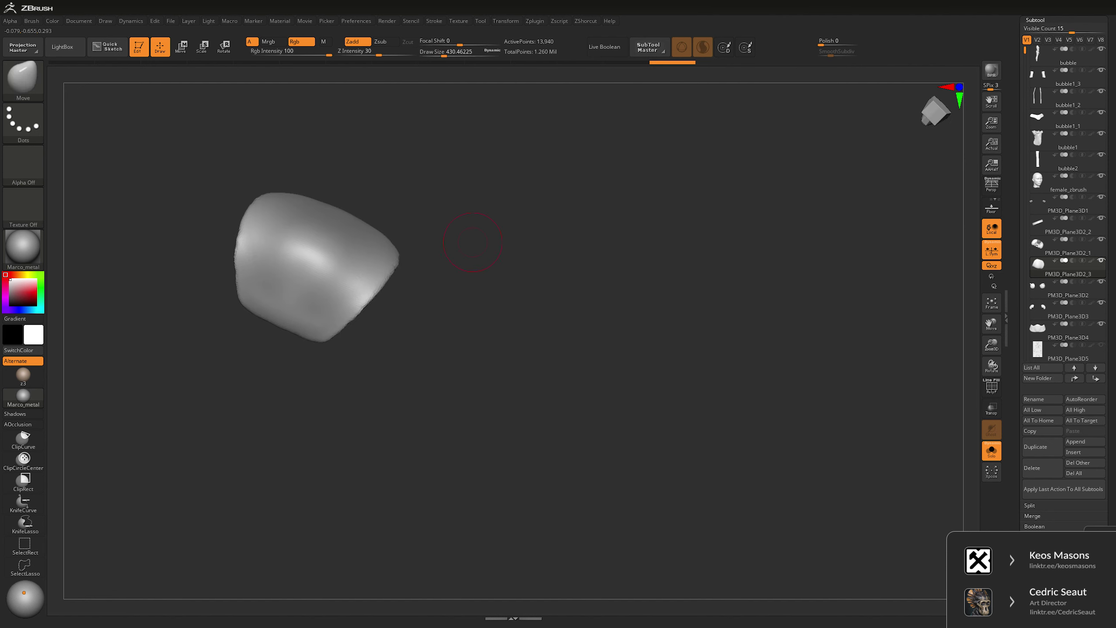
- Turn off Sculptris Pro and return from solo view to the full character with the hood as the active subtool
{"action": "key", "text": "g"}
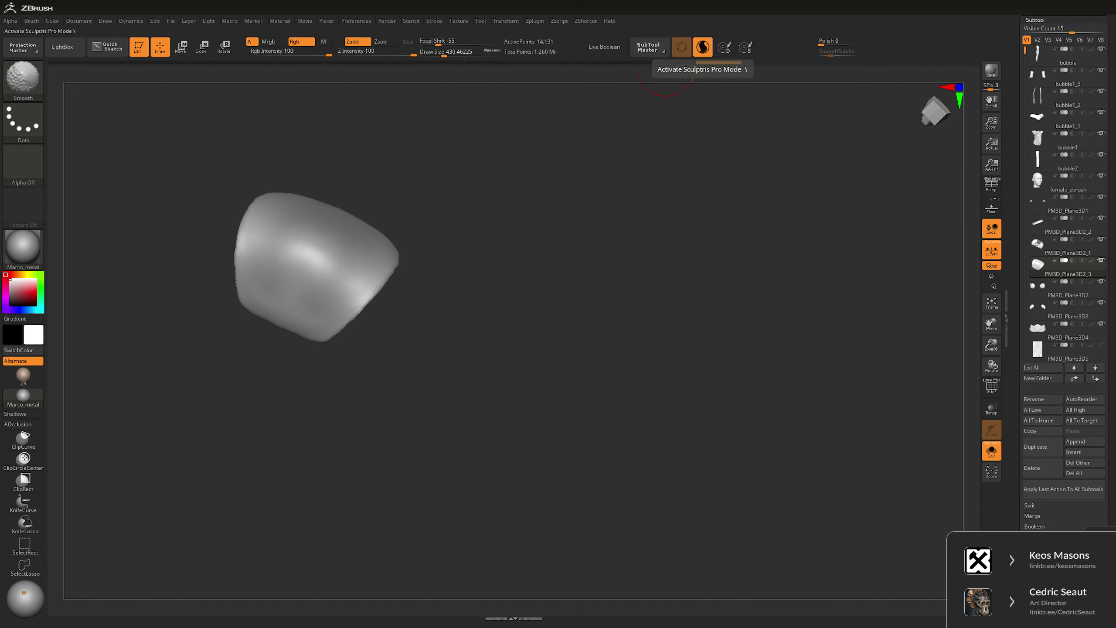
{"action": "left_click", "coordinate": [704, 47]}
{"action": "left_click_drag", "start_coordinate": [631, 251], "coordinate": [624, 279], "text": "alt"}
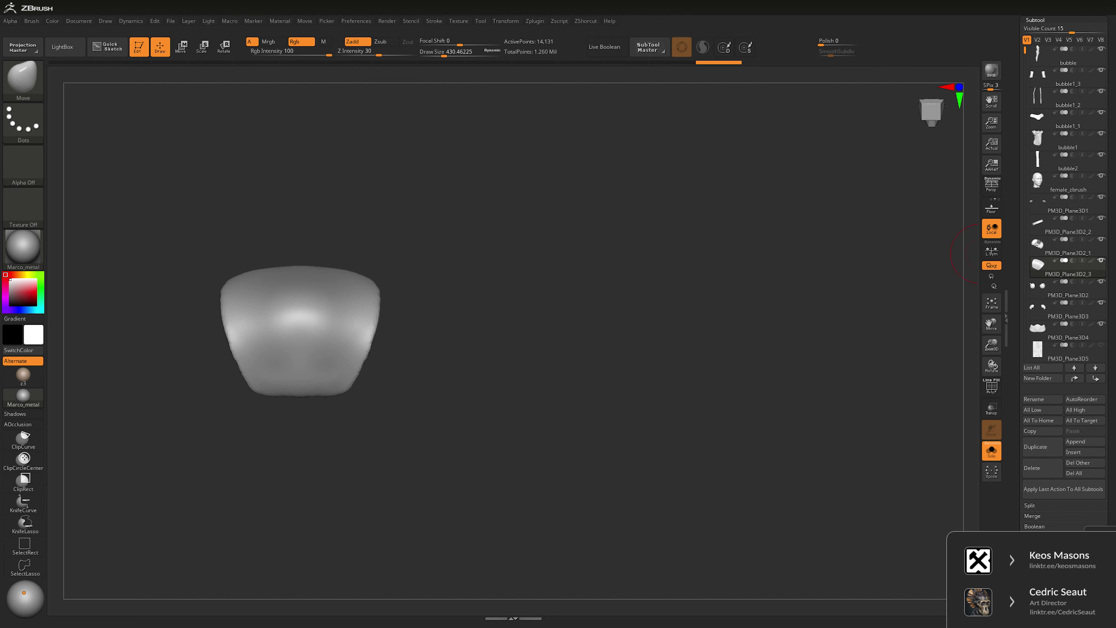
{"action": "key", "text": "g"}
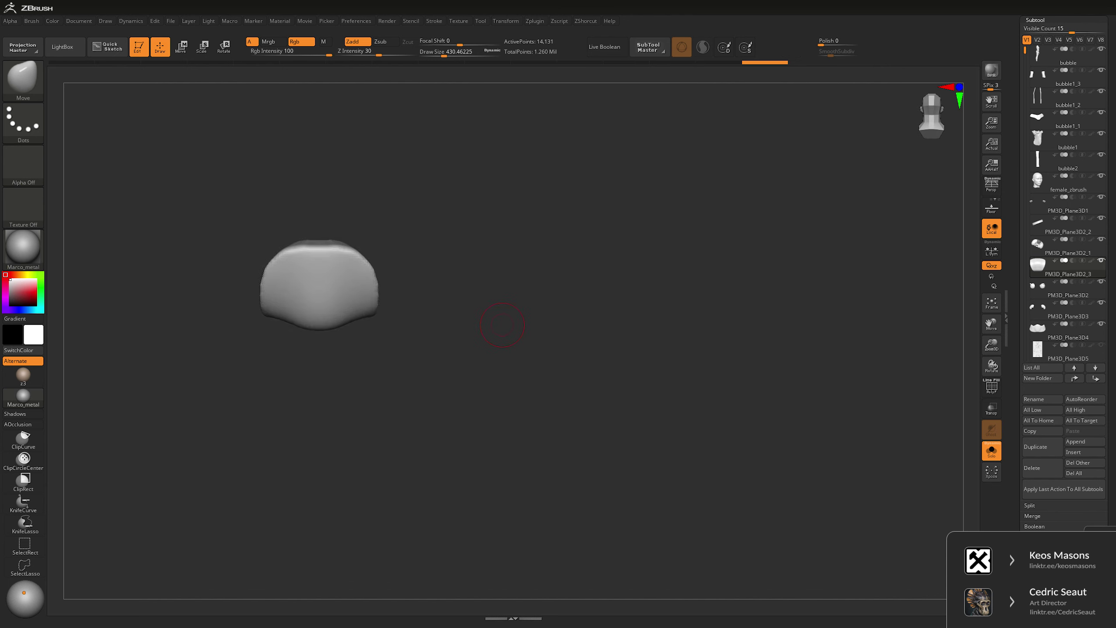
{"action": "key", "text": "shift+s"}
{"action": "mouse_move", "coordinate": [624, 280]}
{"action": "left_mouse_down"}
{"action": "mouse_move", "coordinate": [669, 279]}
{"action": "mouse_move", "coordinate": [616, 280]}
{"action": "mouse_move", "coordinate": [589, 234]}
{"action": "left_mouse_up"}
{"action": "left_click", "coordinate": [404, 259], "text": "alt"}
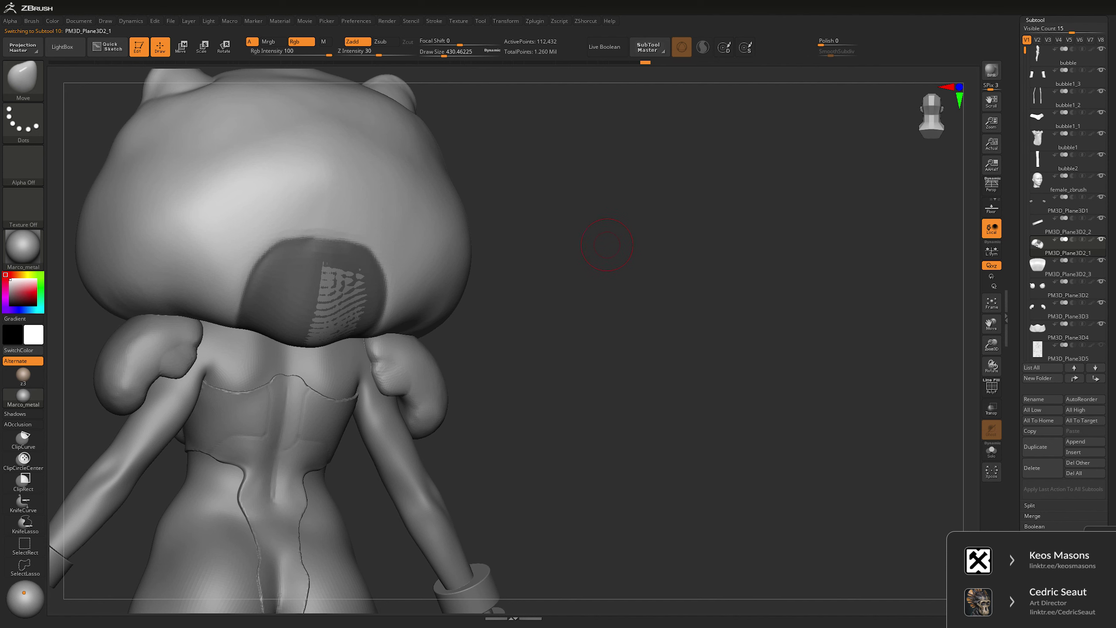
- Try to sink the patch area into the hood with an Inflate of -14 while the rest is masked
{"action": "key", "text": "ctrl"}
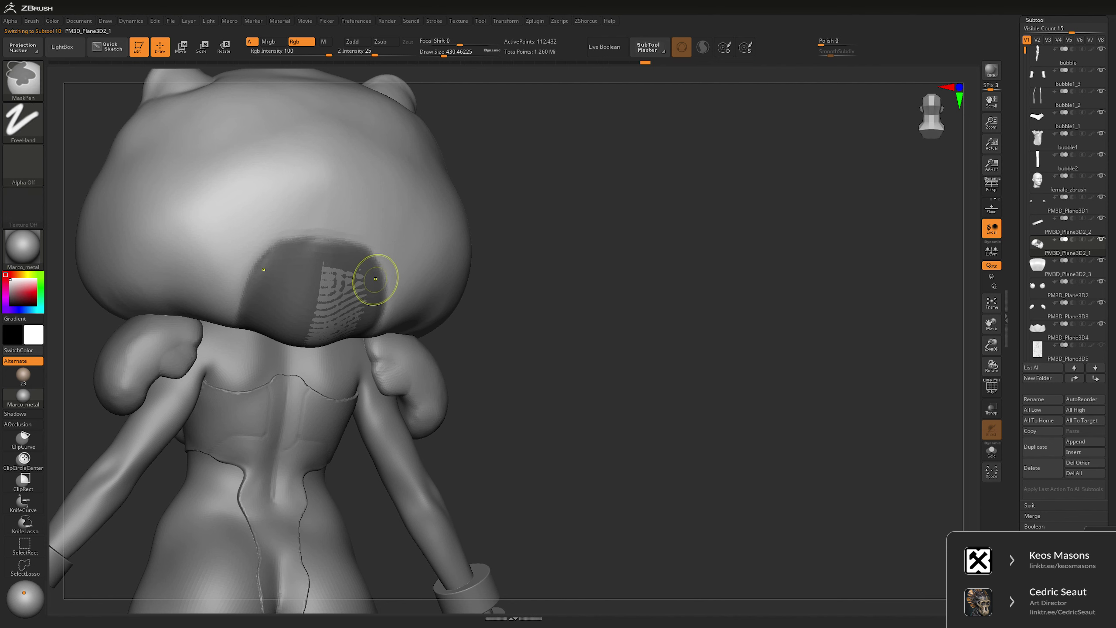
{"action": "left_click", "coordinate": [565, 212], "text": "ctrl"}
{"action": "key", "text": "space"}
{"action": "left_click_drag", "start_coordinate": [601, 261], "coordinate": [596, 262]}
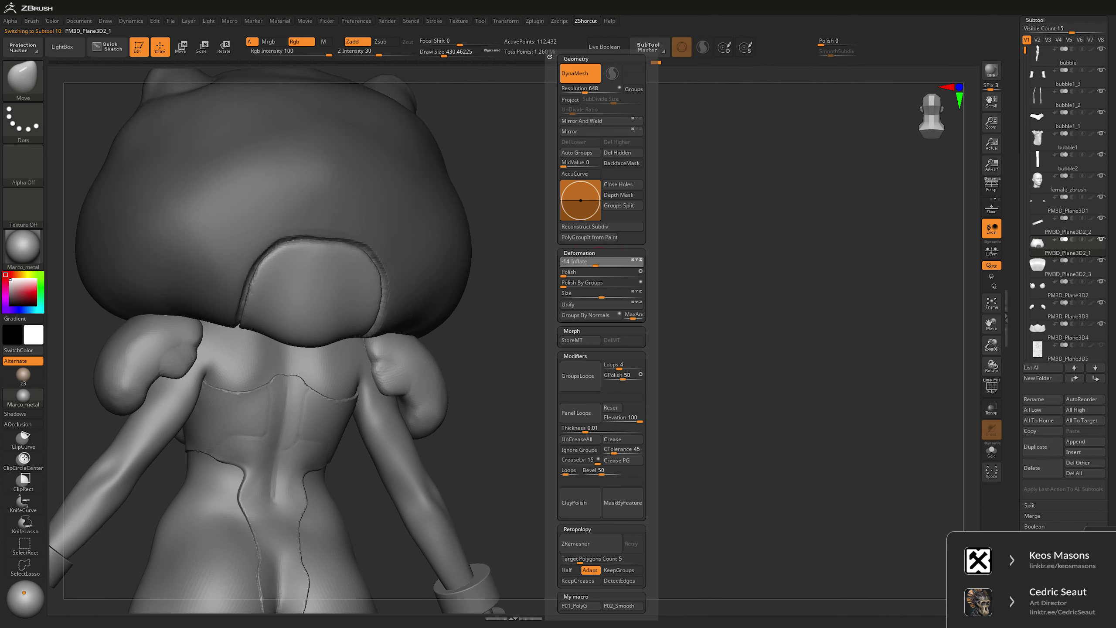
{"action": "left_click", "coordinate": [528, 417], "text": "ctrl"}
{"action": "left_click_drag", "start_coordinate": [528, 417], "coordinate": [569, 337]}
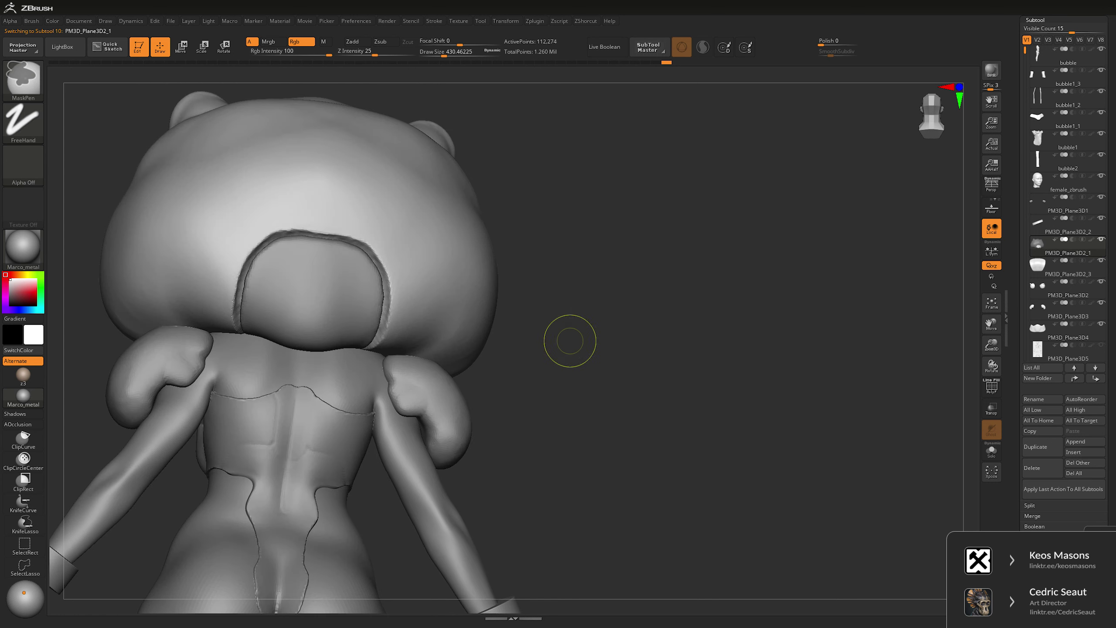
{"action": "left_click", "coordinate": [654, 296], "text": "ctrl"}
{"action": "key", "text": "ctrl+z"}
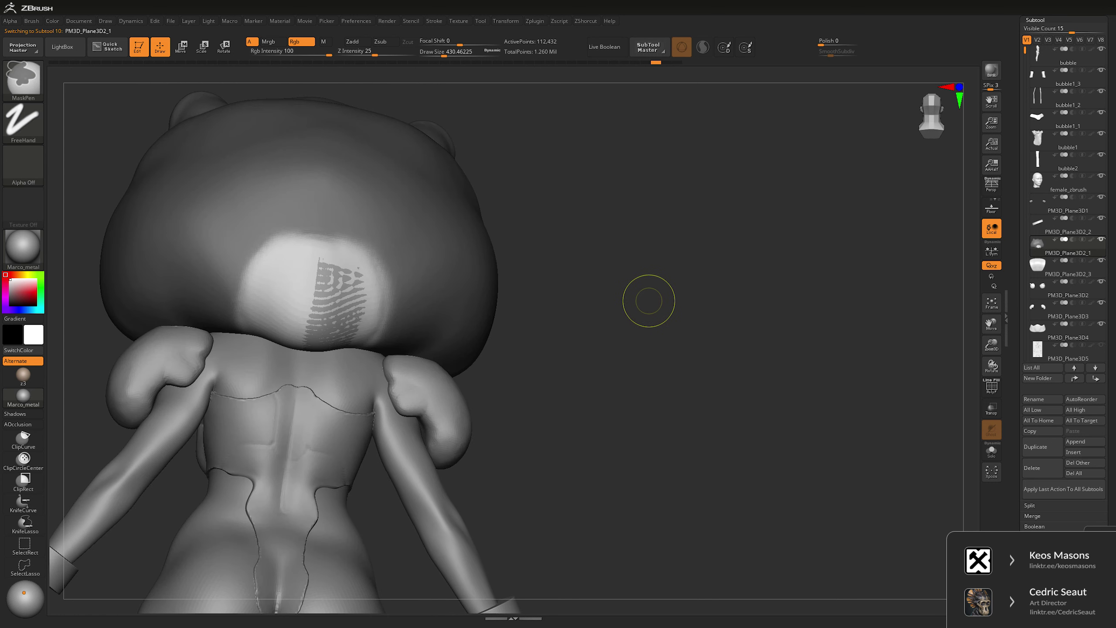
- Sink the hood's patch area with a negative Inflate while the rest of the hood is masked, and clear the mask
{"action": "left_click", "coordinate": [651, 300], "text": "ctrl"}
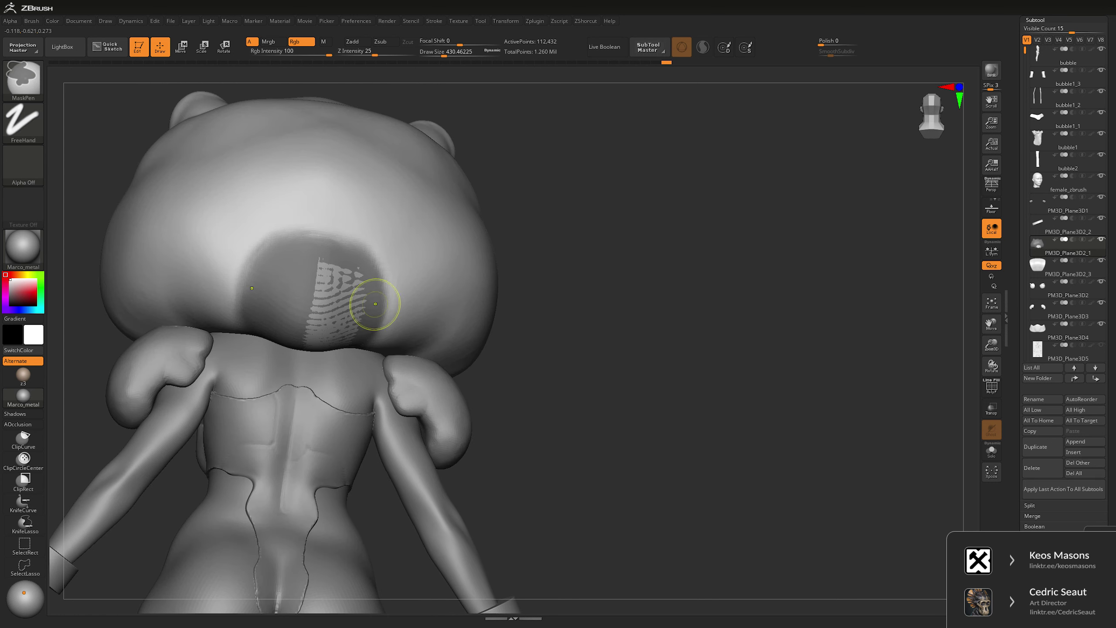
{"action": "key", "text": "ctrl+i"}
{"action": "left_click", "coordinate": [586, 21]}
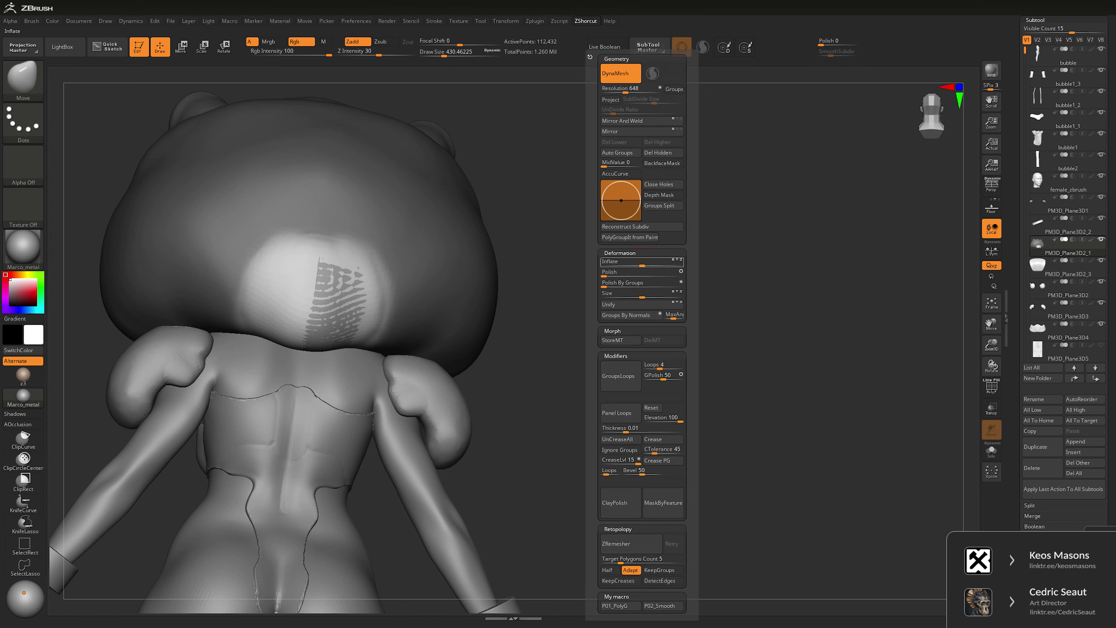
{"action": "left_click_drag", "start_coordinate": [643, 261], "coordinate": [635, 262]}
{"action": "left_click", "coordinate": [542, 339], "text": "ctrl"}
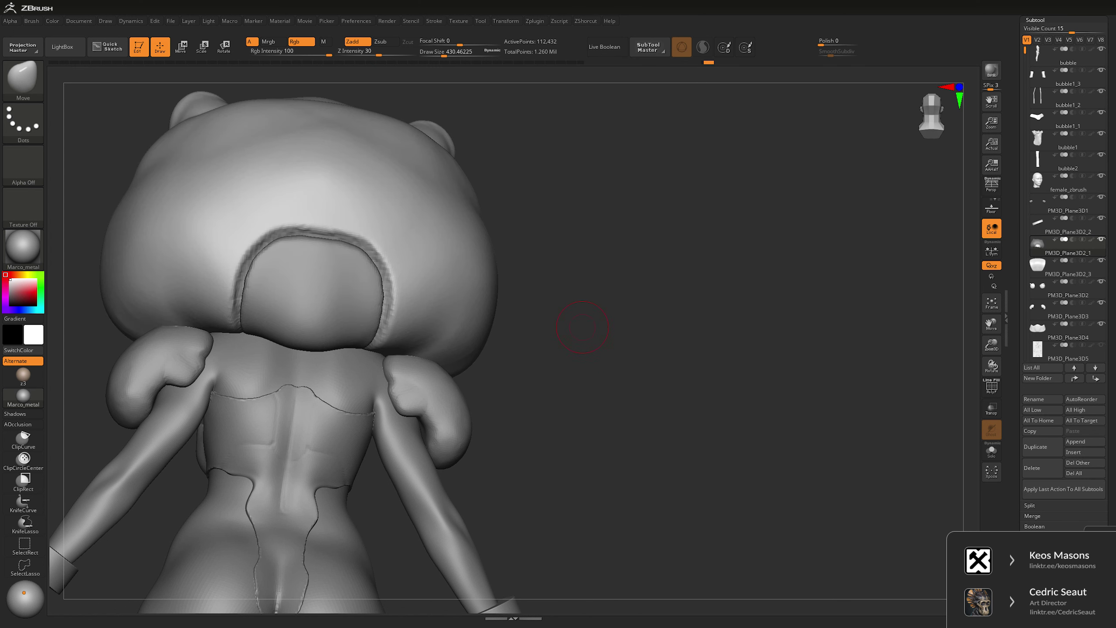
- Smooth the recess rim around the patch with Sculptris Pro enabled, using draw sizes of about 720 and 556
{"action": "key", "text": "shift"}
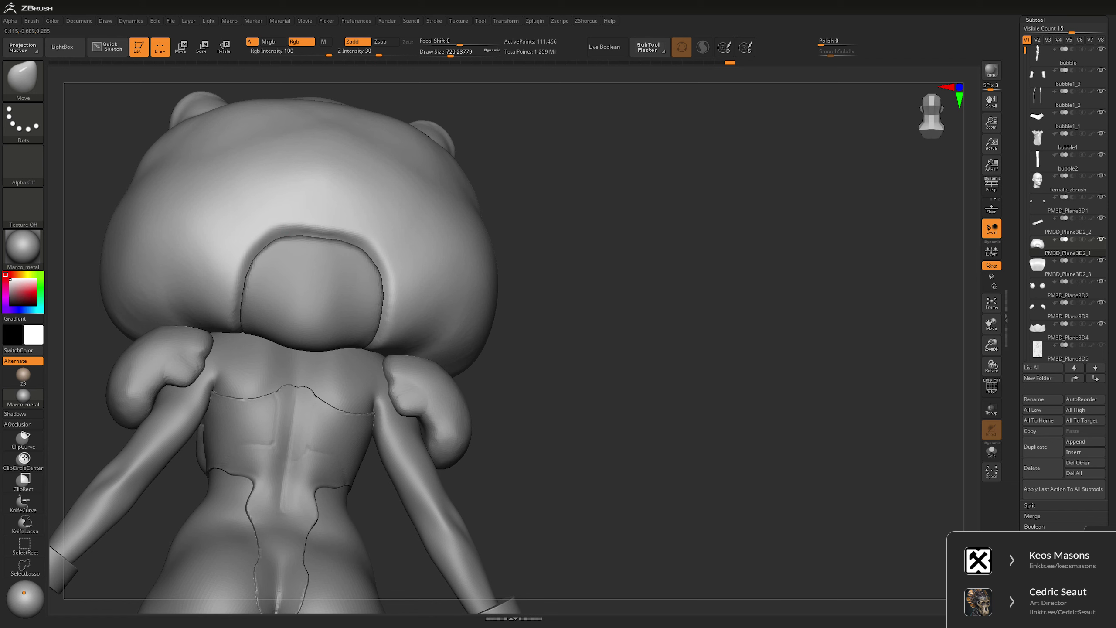
{"action": "key", "text": "shift"}
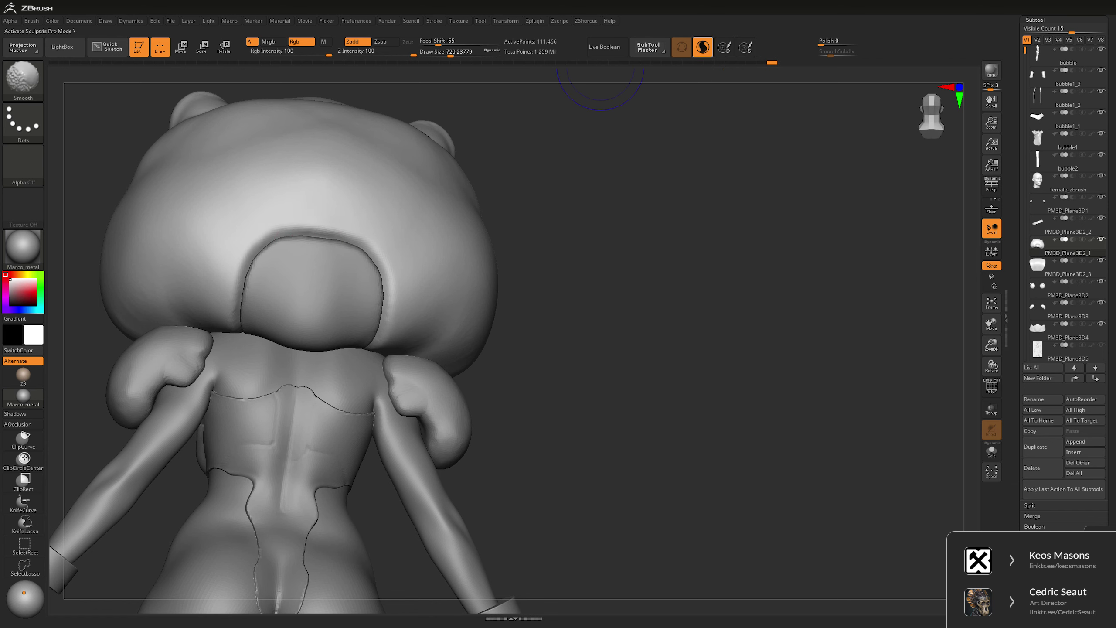
{"action": "key", "text": "space"}
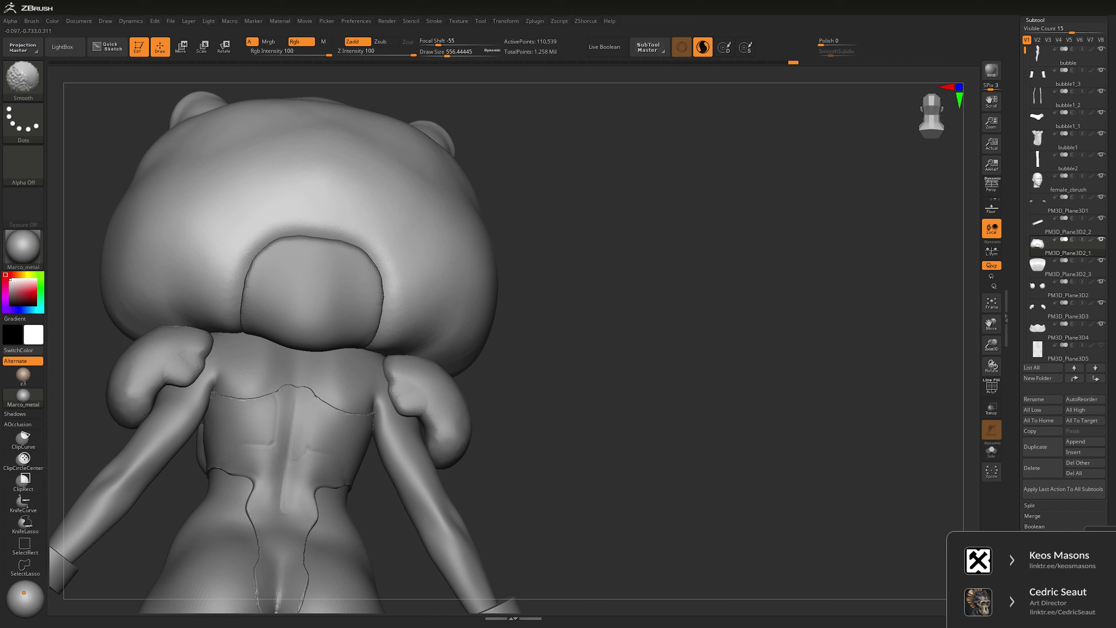
{"action": "mouse_move", "coordinate": [685, 86]}
{"action": "left_mouse_down", "text": "shift"}
{"action": "mouse_move", "coordinate": [592, 274]}
{"action": "mouse_move", "coordinate": [480, 216]}
{"action": "left_mouse_up", "text": "shift"}
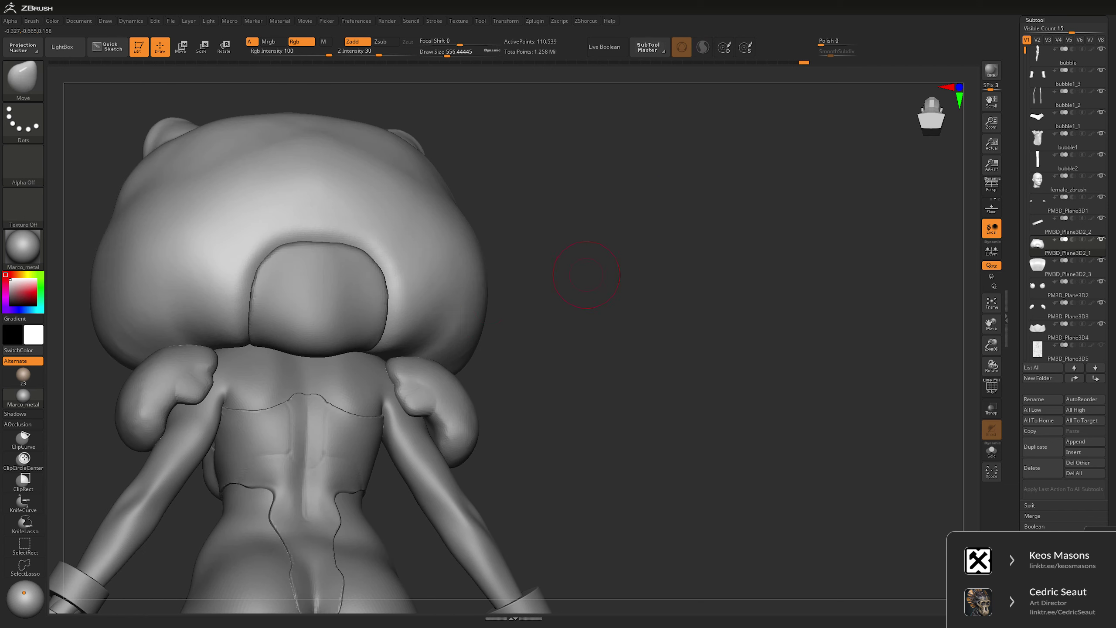
- Adjust how the back patch sits in the hood's recess with the Move brush at draw size about 800
{"action": "key", "text": "f"}
{"action": "left_click_drag", "start_coordinate": [519, 255], "coordinate": [573, 259]}
{"action": "scroll", "coordinate": [573, 259], "scroll_direction": "up", "scroll_amount": 3}
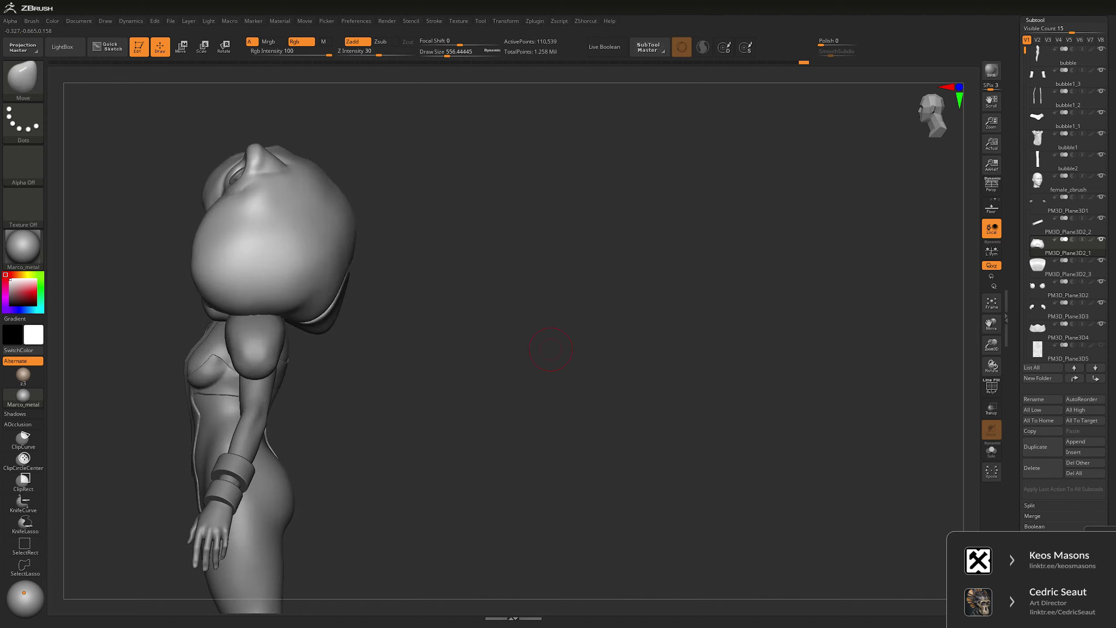
{"action": "left_click_drag", "start_coordinate": [505, 264], "coordinate": [351, 281]}
{"action": "left_click", "coordinate": [324, 299], "text": "alt"}
{"action": "scroll", "coordinate": [324, 299], "scroll_direction": "up", "scroll_amount": 3}
{"action": "scroll", "coordinate": [307, 279], "scroll_direction": "up", "scroll_amount": 3}
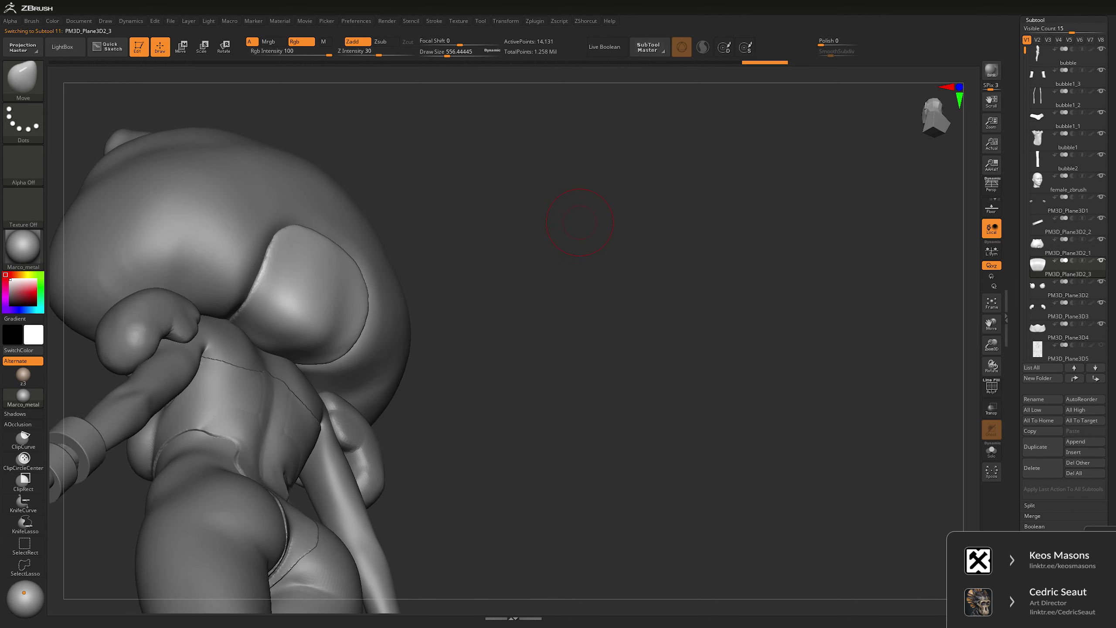
{"action": "key", "text": "space"}
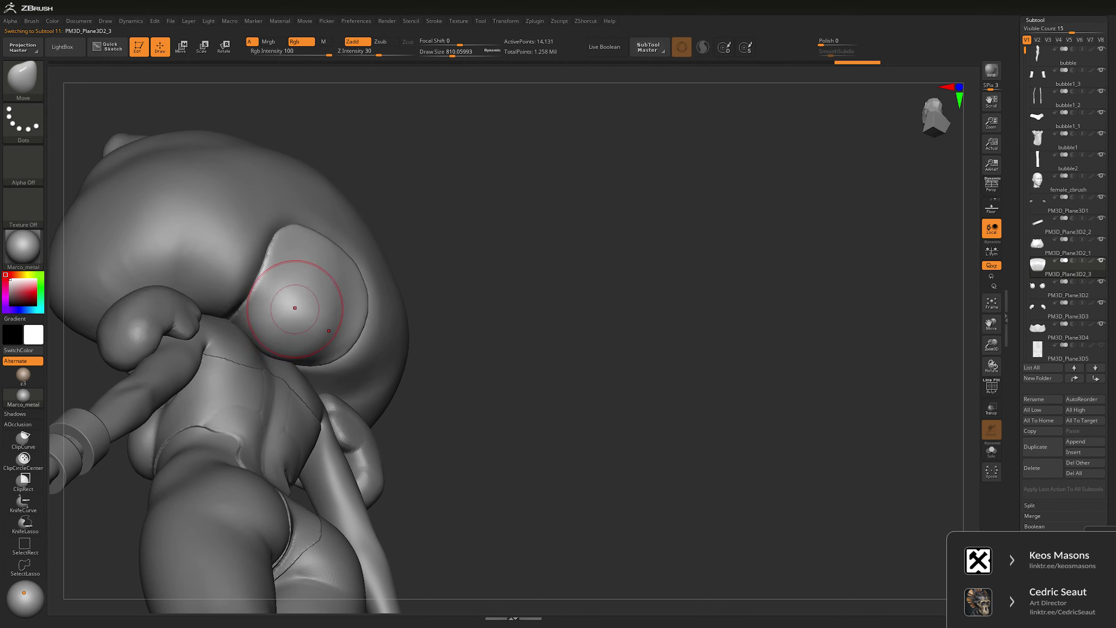
{"action": "right_click_drag", "start_coordinate": [292, 299], "coordinate": [305, 323]}
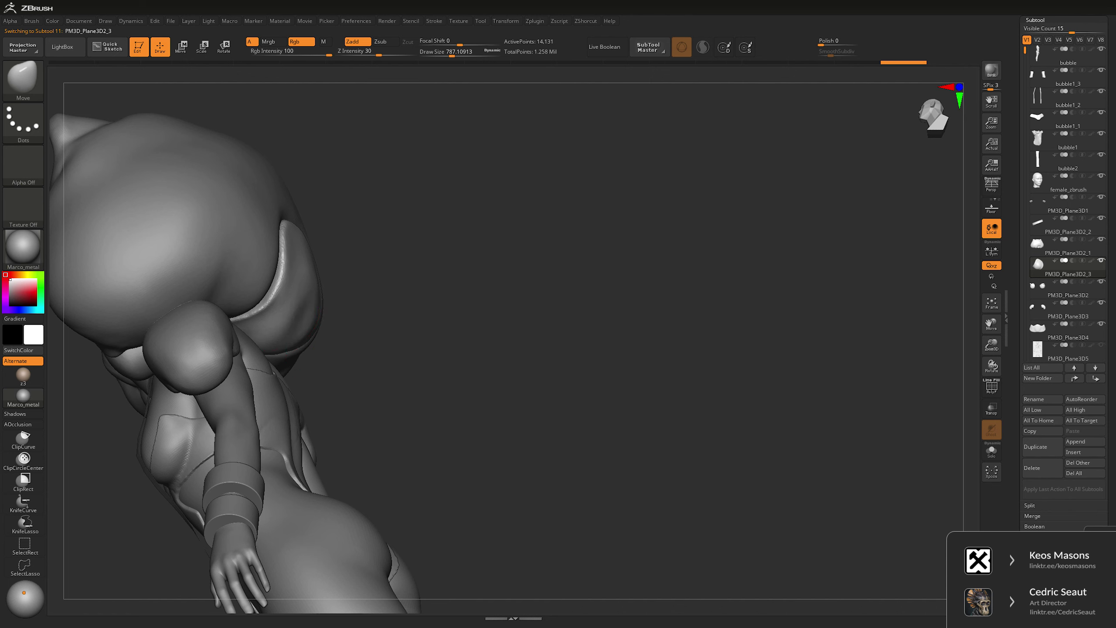
{"action": "scroll", "coordinate": [313, 282], "scroll_direction": "down", "scroll_amount": 3}
{"action": "right_click_drag", "start_coordinate": [313, 282], "coordinate": [657, 262]}
- Pull the back patch's upper edge outward from the hood in side view with the Move brush
{"action": "key", "text": "space"}
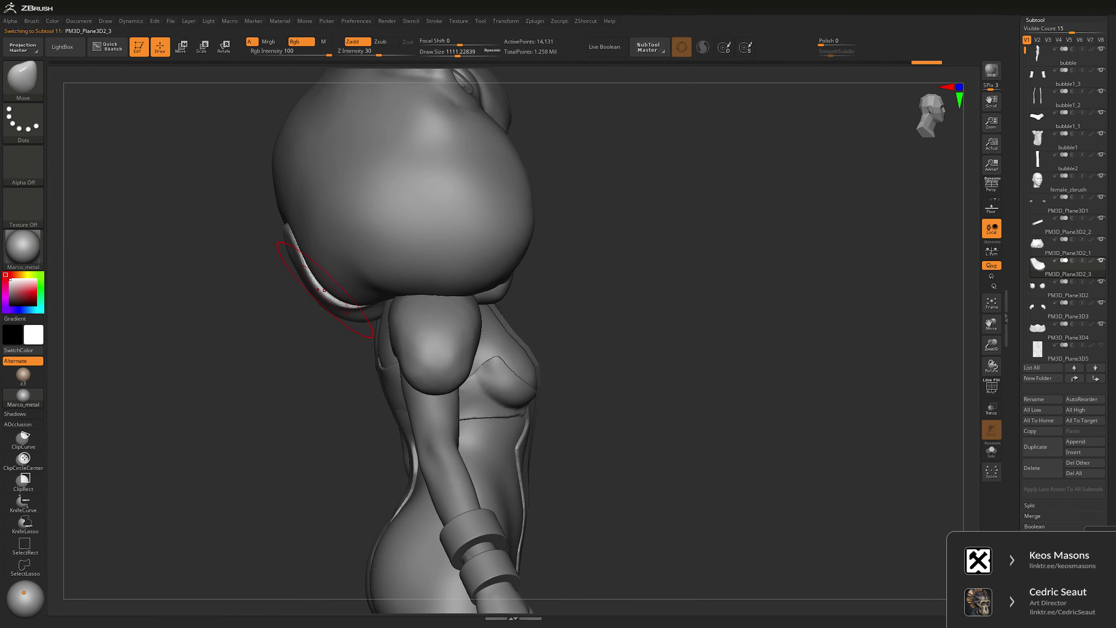
{"action": "left_click", "coordinate": [330, 289], "text": "alt"}
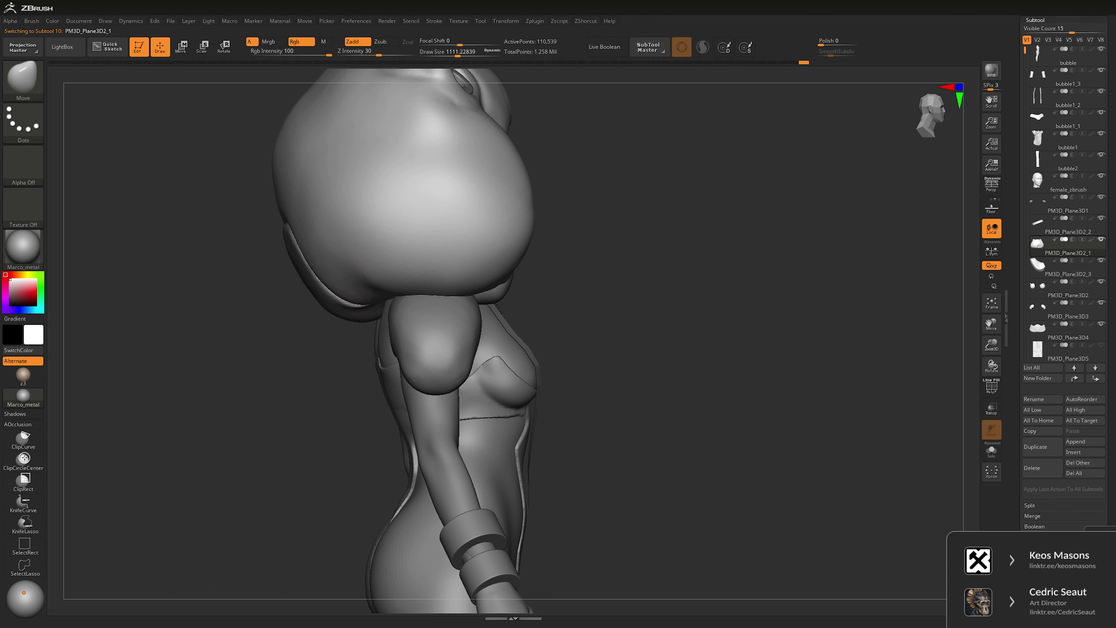
{"action": "key", "text": "space"}
{"action": "left_click", "coordinate": [313, 315], "text": "alt"}
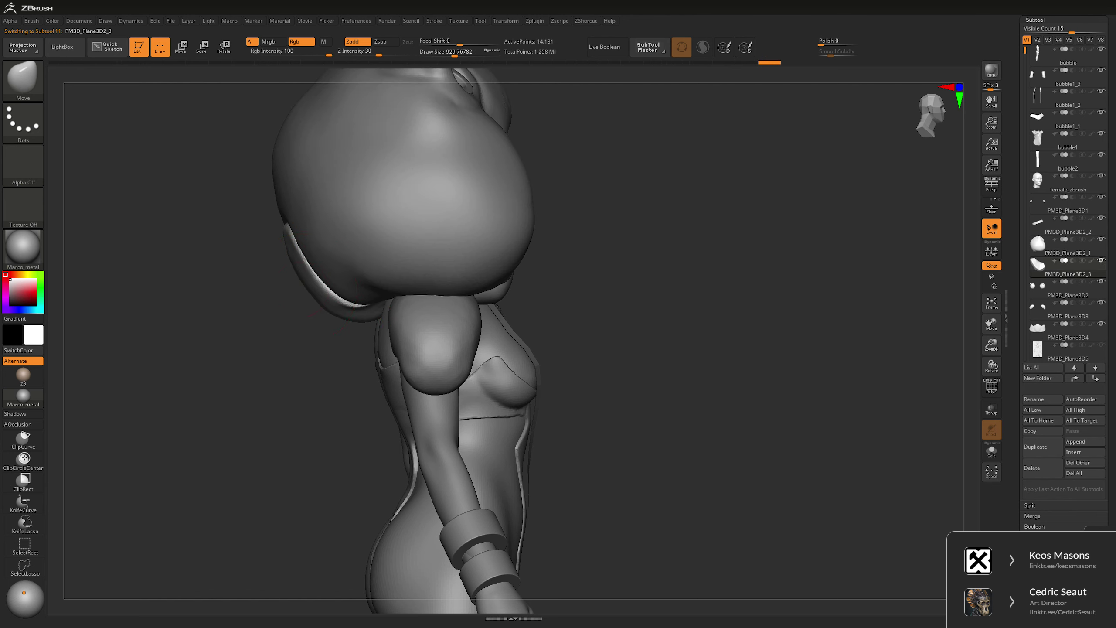
{"action": "left_click_drag", "start_coordinate": [274, 387], "coordinate": [484, 346]}
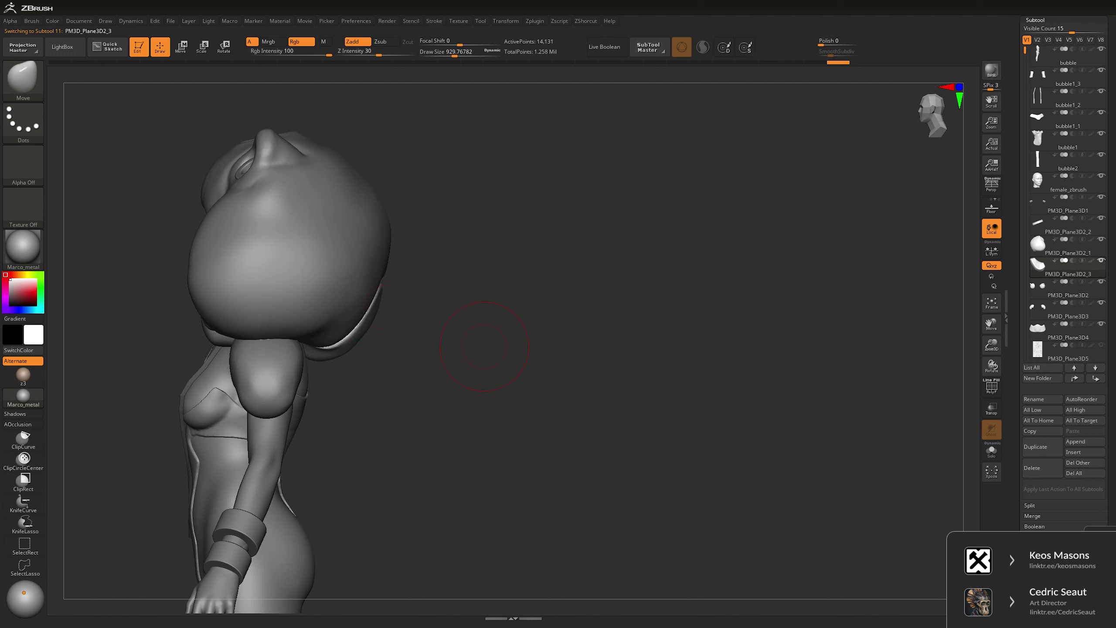
{"action": "key", "text": "space"}
{"action": "left_click_drag", "start_coordinate": [360, 292], "coordinate": [393, 281]}
- Reshape the hood in side view with the Move brush at draw size about 1652, pulling its back and front outward
{"action": "key", "text": "space"}
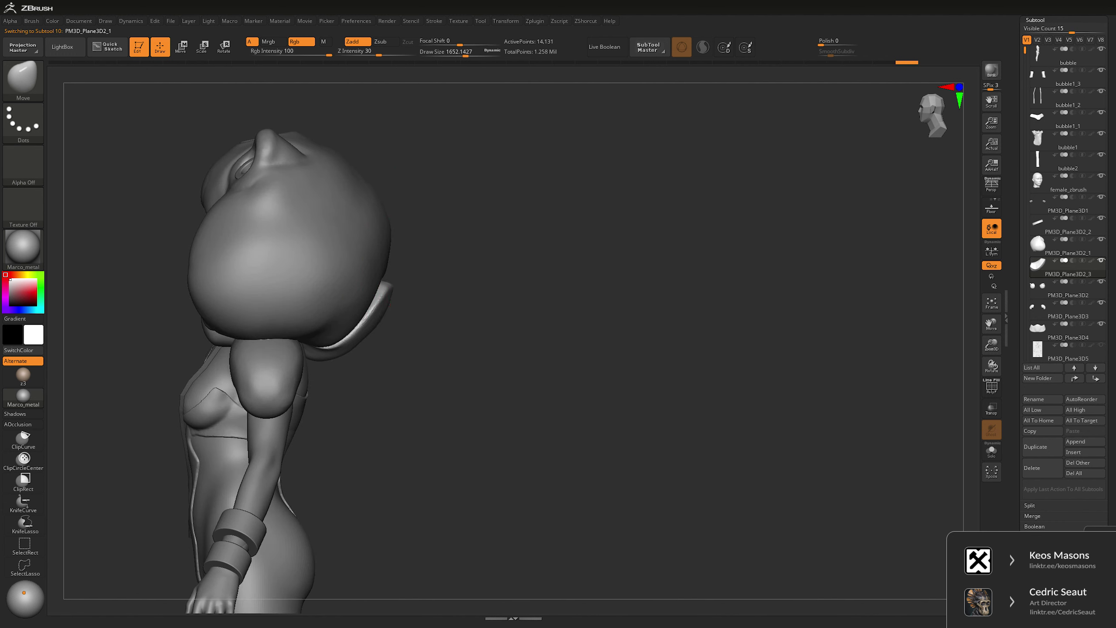
{"action": "left_click", "coordinate": [399, 269], "text": "alt"}
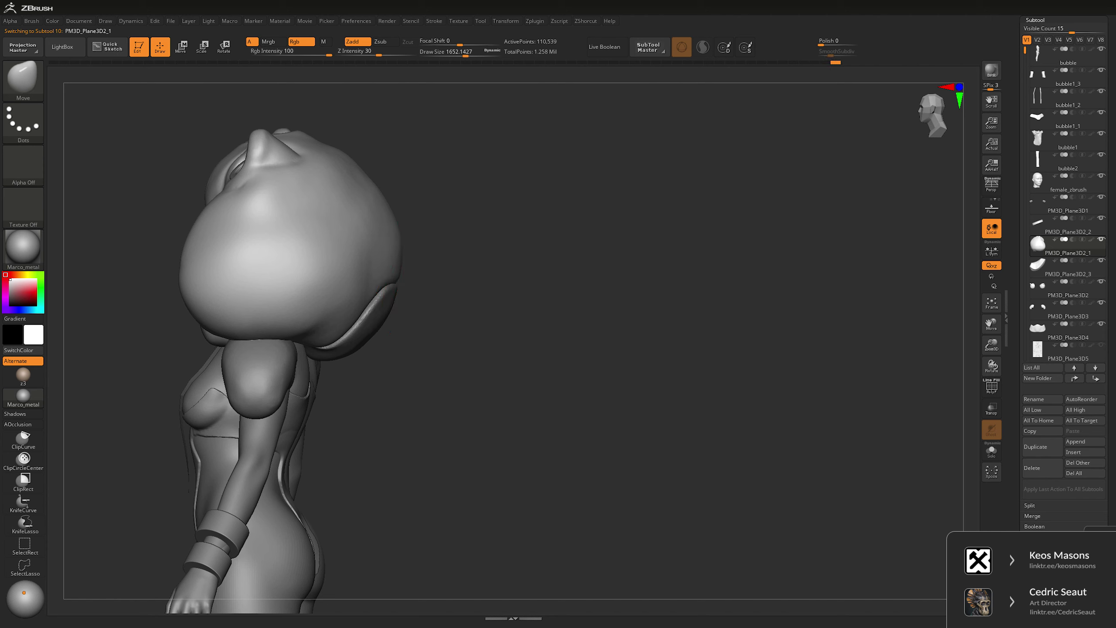
{"action": "right_click_drag", "start_coordinate": [400, 258], "coordinate": [589, 271], "text": "ctrl"}
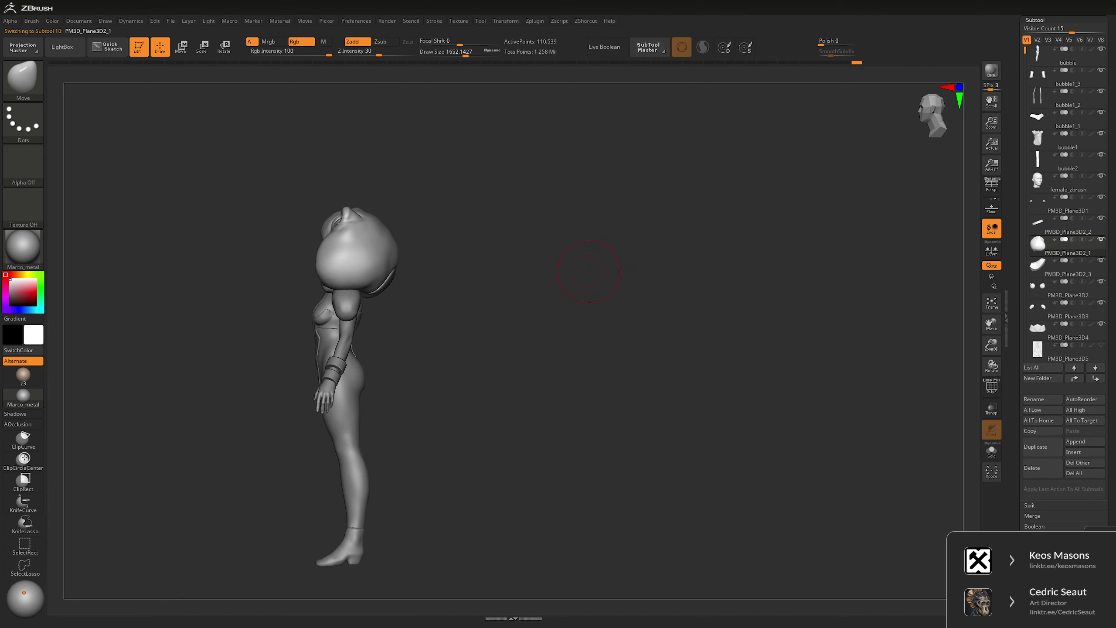
{"action": "mouse_move", "coordinate": [599, 278]}
{"action": "left_mouse_down"}
{"action": "mouse_move", "coordinate": [659, 282]}
{"action": "mouse_move", "coordinate": [598, 279]}
{"action": "left_mouse_up"}
{"action": "right_click_drag", "start_coordinate": [599, 278], "coordinate": [571, 215], "text": "ctrl"}
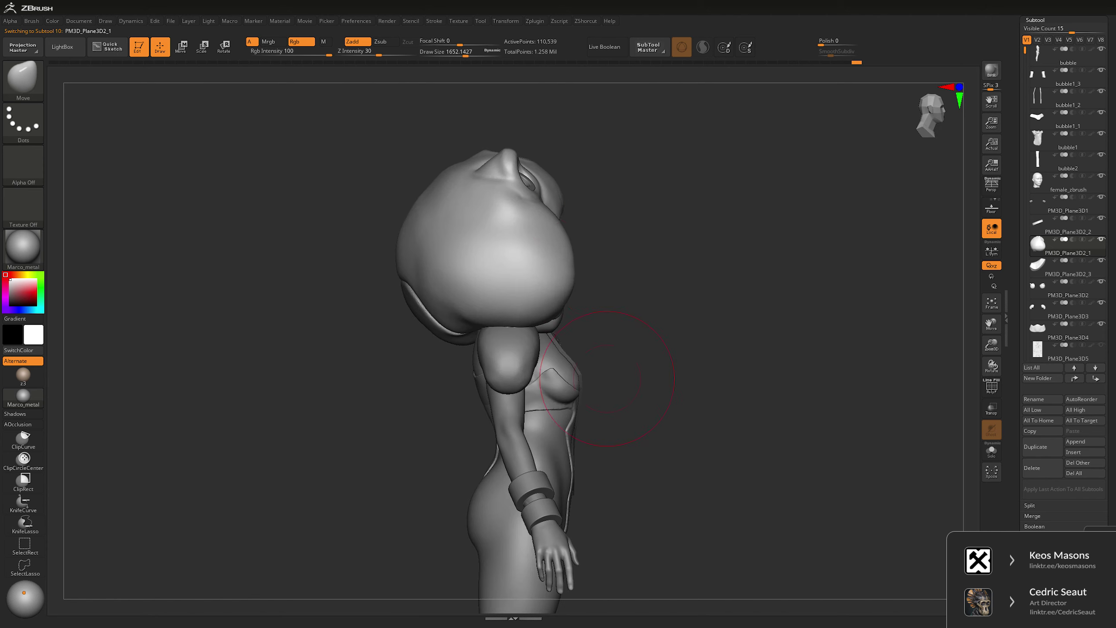
{"action": "key", "text": "space"}
{"action": "left_click_drag", "start_coordinate": [571, 257], "coordinate": [581, 257]}
{"action": "key", "text": "["}
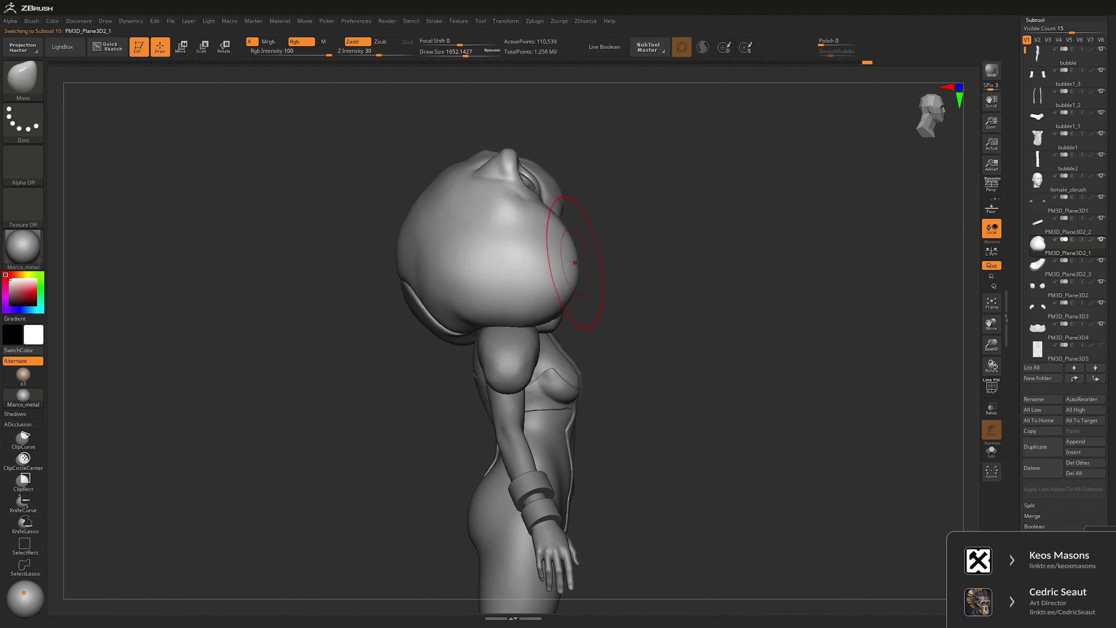
- Smooth the back of the hood with Sculptris Pro enabled and draw size about 930
{"action": "mouse_move", "coordinate": [615, 281]}
{"action": "left_mouse_down"}
{"action": "mouse_move", "coordinate": [789, 254]}
{"action": "mouse_move", "coordinate": [567, 273]}
{"action": "mouse_move", "coordinate": [456, 305]}
{"action": "mouse_move", "coordinate": [450, 249]}
{"action": "mouse_move", "coordinate": [439, 244]}
{"action": "mouse_move", "coordinate": [509, 205]}
{"action": "mouse_move", "coordinate": [499, 211]}
{"action": "mouse_move", "coordinate": [606, 254]}
{"action": "mouse_move", "coordinate": [626, 199]}
{"action": "left_mouse_up"}
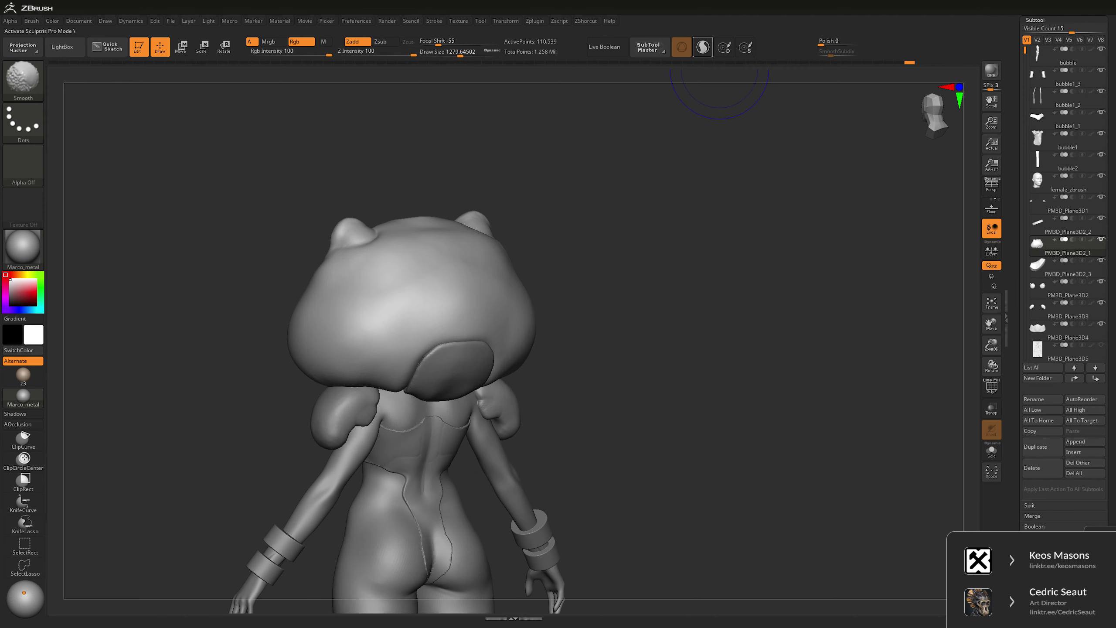
{"action": "key", "text": "space"}
{"action": "key", "text": "shift"}
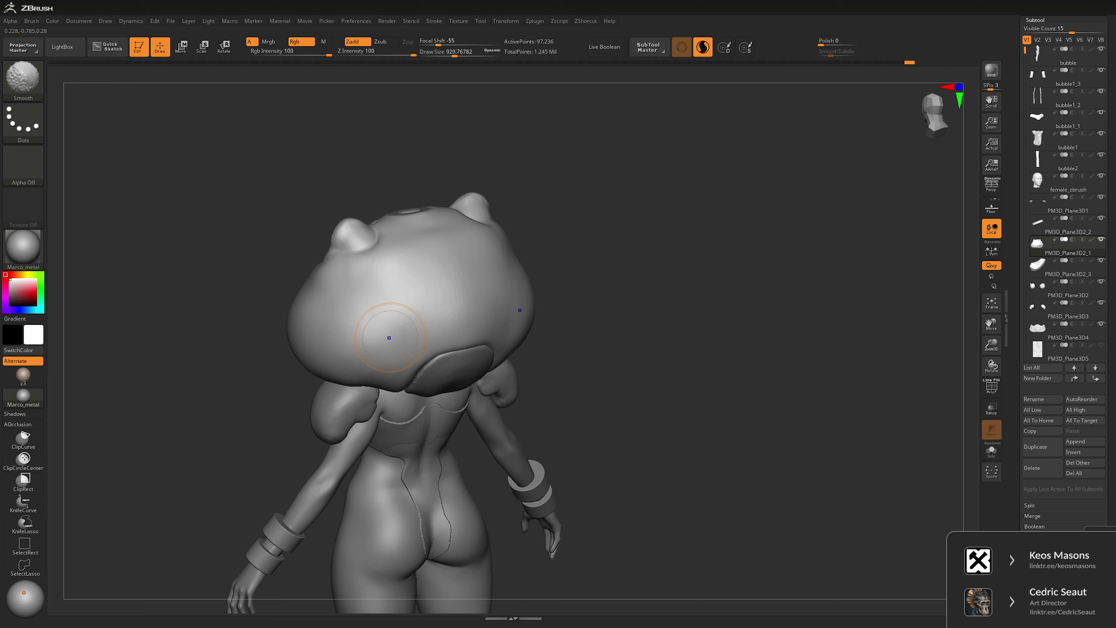
{"action": "mouse_move", "coordinate": [655, 112]}
{"action": "left_mouse_down"}
{"action": "mouse_move", "coordinate": [651, 211]}
{"action": "mouse_move", "coordinate": [563, 215]}
{"action": "left_mouse_up"}
{"action": "mouse_move", "coordinate": [440, 317]}
{"action": "left_mouse_down", "text": "alt"}
{"action": "mouse_move", "coordinate": [440, 291]}
{"action": "mouse_move", "coordinate": [407, 287]}
{"action": "mouse_move", "coordinate": [429, 318]}
{"action": "left_mouse_up", "text": "alt"}
- Reshape the back of the hood above the patch with the Move brush at draw size about 1111
{"action": "key", "text": "space"}
{"action": "left_click_drag", "start_coordinate": [572, 334], "coordinate": [386, 324]}
{"action": "key", "text": "space"}
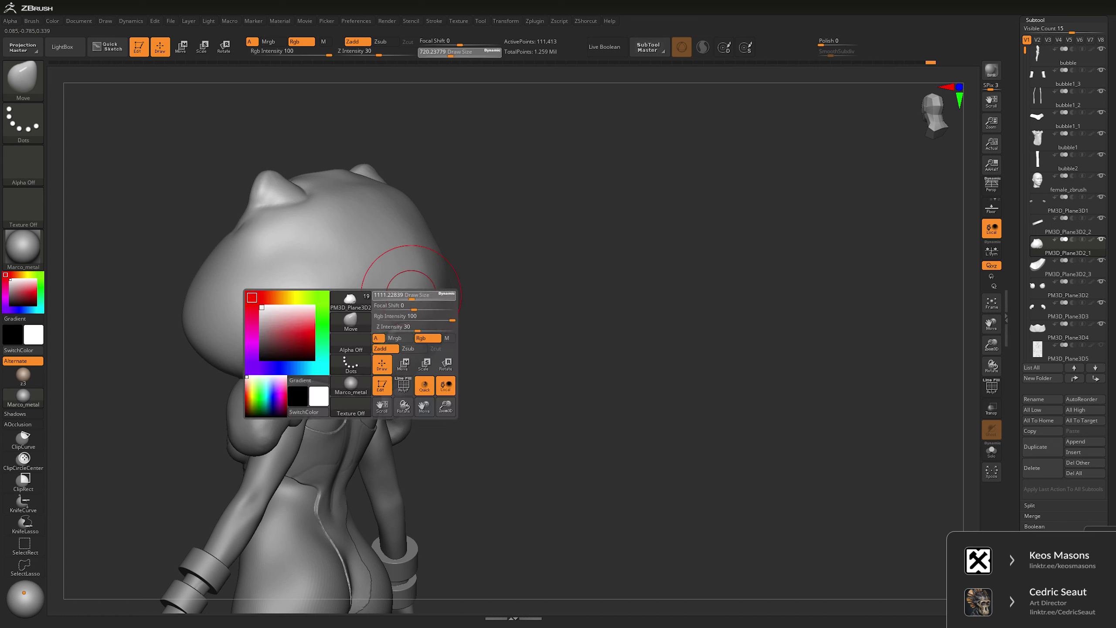
{"action": "left_click_drag", "start_coordinate": [398, 249], "coordinate": [365, 371]}
{"action": "left_click_drag", "start_coordinate": [505, 308], "coordinate": [570, 231]}
- Swell the hood's rim around the patch with the Inflat brush at draw size about 414 and intensity 11, and smooth it
{"action": "key", "text": "b"}
{"action": "key", "text": "i"}
{"action": "key", "text": "n"}
{"action": "key", "text": "space"}
{"action": "mouse_move", "coordinate": [423, 294]}
{"action": "left_mouse_down"}
{"action": "mouse_move", "coordinate": [400, 293]}
{"action": "mouse_move", "coordinate": [348, 362]}
{"action": "left_mouse_up"}
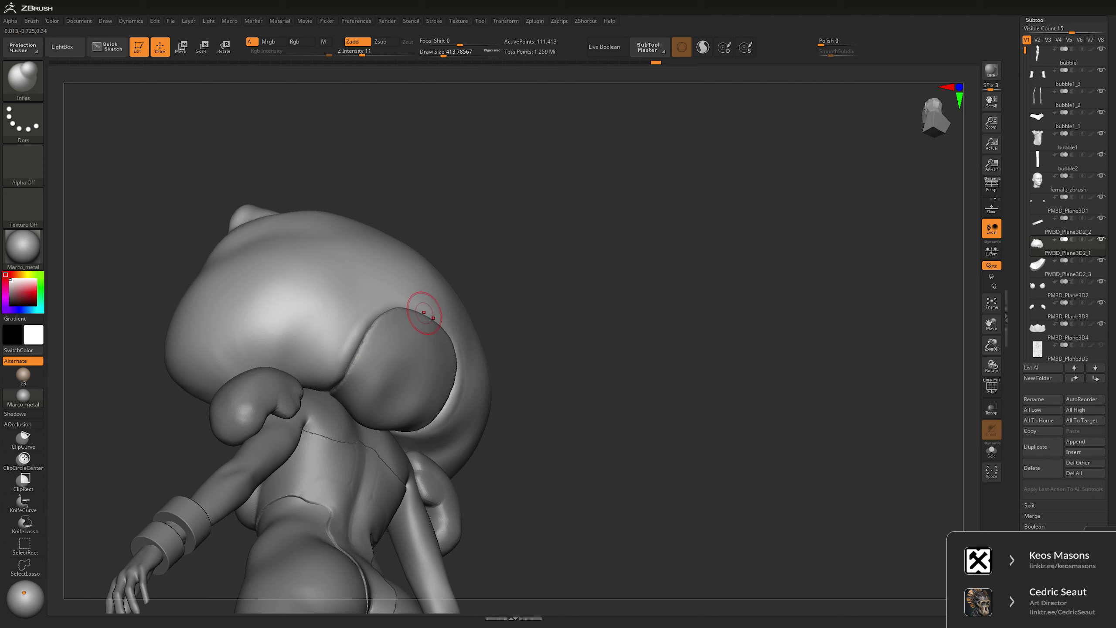
{"action": "key", "text": "shift"}
{"action": "left_click_drag", "start_coordinate": [351, 360], "coordinate": [481, 255], "text": "shift"}
- Carve symmetrical creases into the lower part of the back patch with the DamStandard brush at draw size about 239
{"action": "left_click", "coordinate": [481, 255], "text": "alt"}
{"action": "key", "text": "space"}
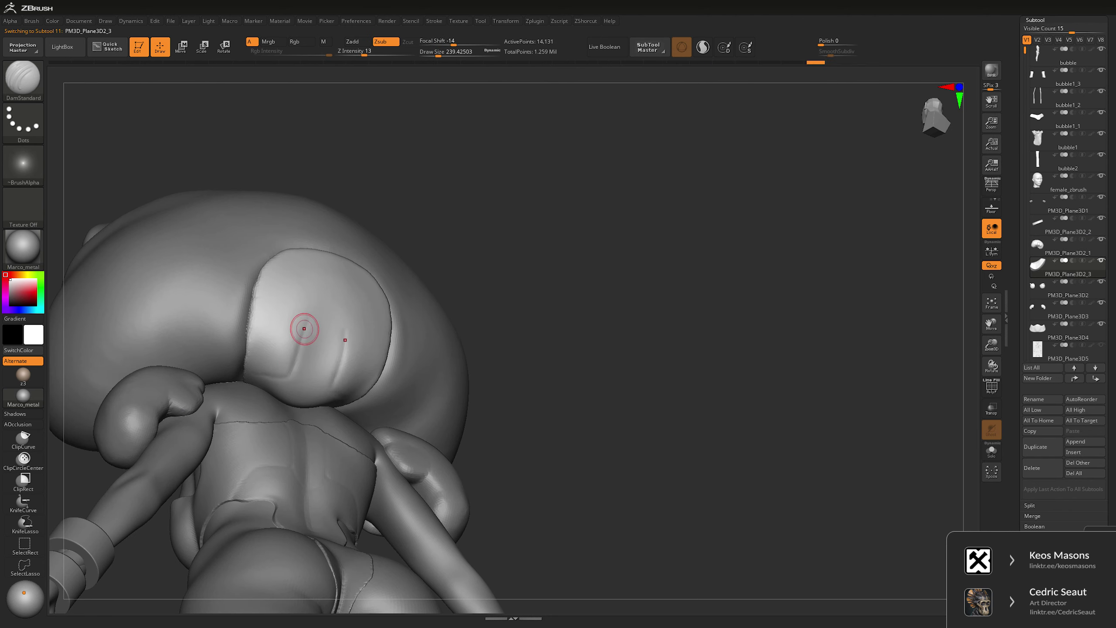
{"action": "left_click_drag", "start_coordinate": [304, 329], "coordinate": [303, 365]}
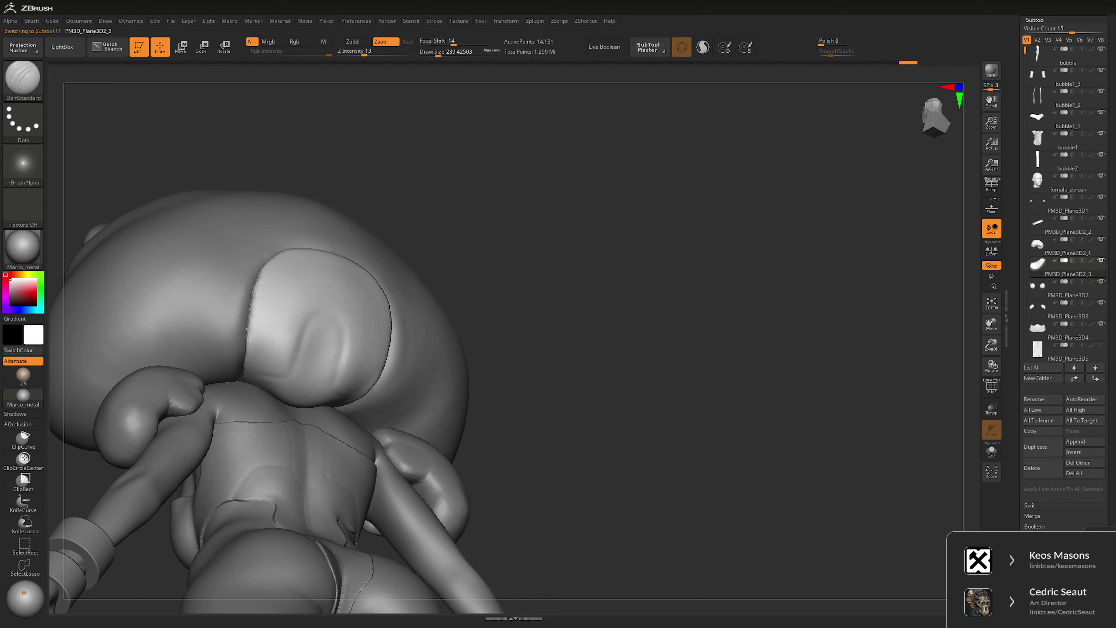
- Mask a rounded strip in the lower centre of the hood's back patch and invert the mask
{"action": "key", "text": "b"}
{"action": "key", "text": "c"}
{"action": "key", "text": "l"}
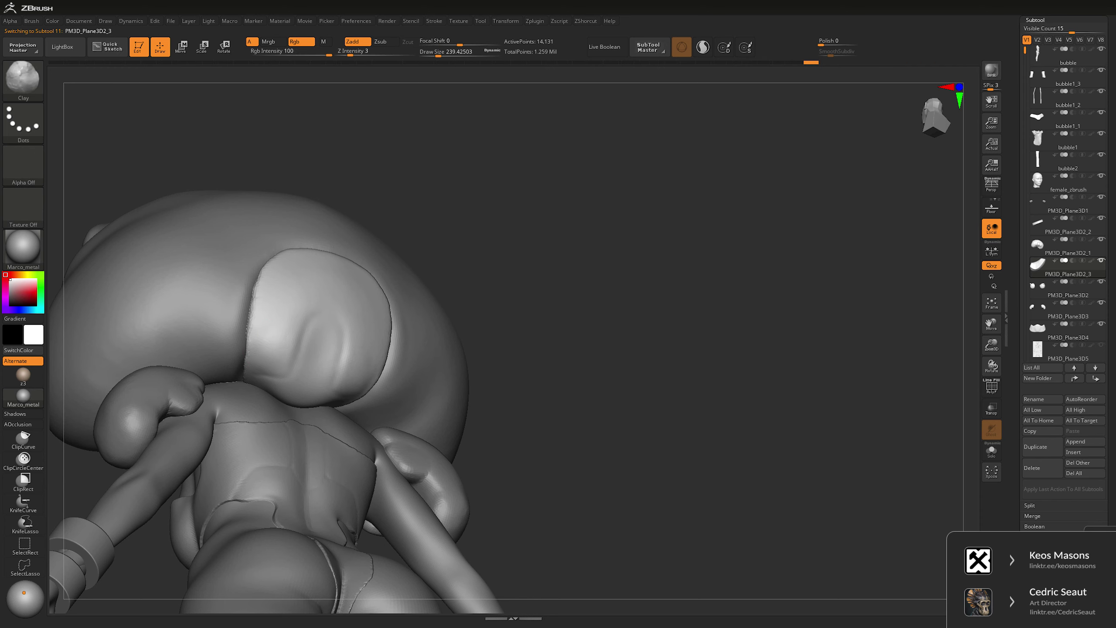
{"action": "mouse_move", "coordinate": [572, 270]}
{"action": "left_mouse_down"}
{"action": "mouse_move", "coordinate": [645, 275]}
{"action": "mouse_move", "coordinate": [368, 336]}
{"action": "left_mouse_up"}
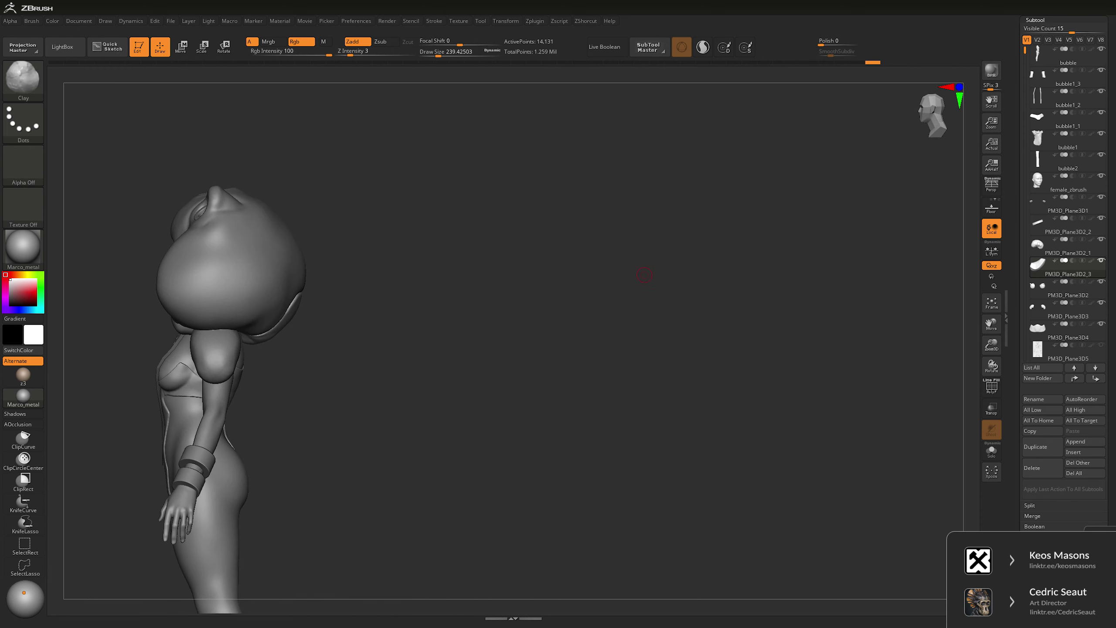
{"action": "key", "text": "ctrl"}
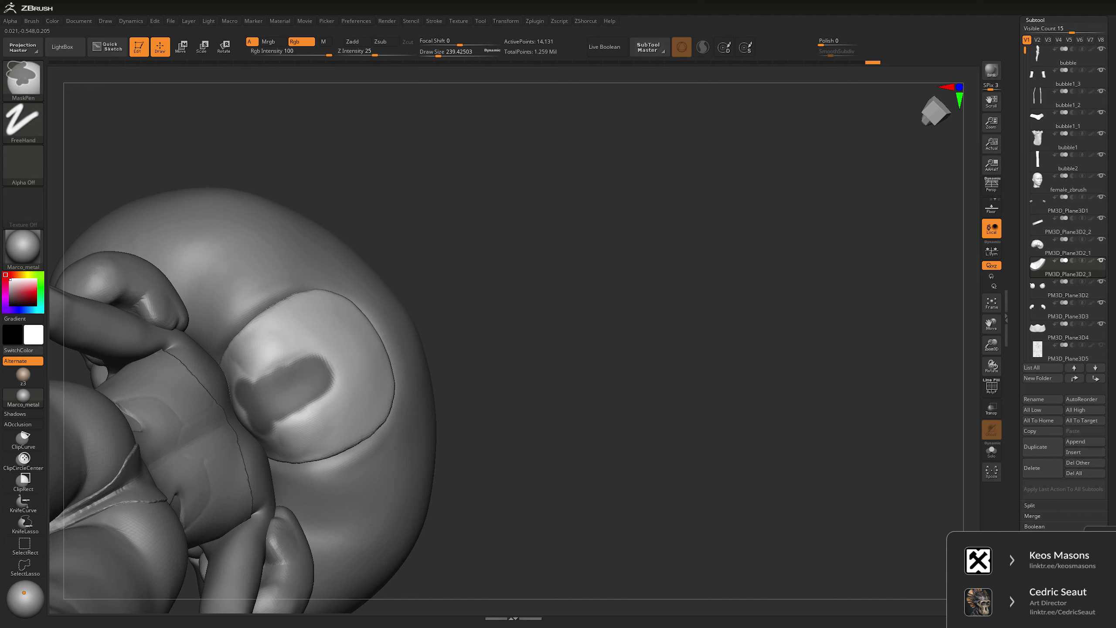
{"action": "mouse_move", "coordinate": [572, 281]}
{"action": "left_mouse_down"}
{"action": "mouse_move", "coordinate": [671, 270]}
{"action": "mouse_move", "coordinate": [374, 325]}
{"action": "left_mouse_up"}
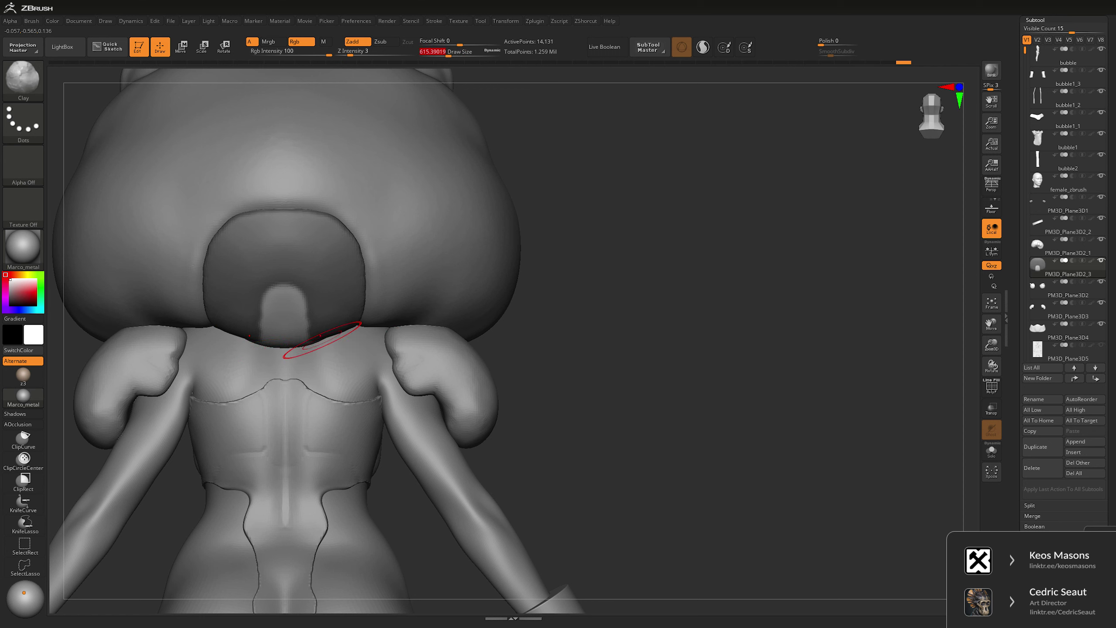
- Pull the unmasked strip down into a snout with the Move brush at draw size about 501, clear the mask and smooth the snout
{"action": "key", "text": "b"}
{"action": "key", "text": "m"}
{"action": "key", "text": "v"}
{"action": "left_click_drag", "start_coordinate": [321, 293], "coordinate": [285, 330]}
{"action": "key", "text": "space"}
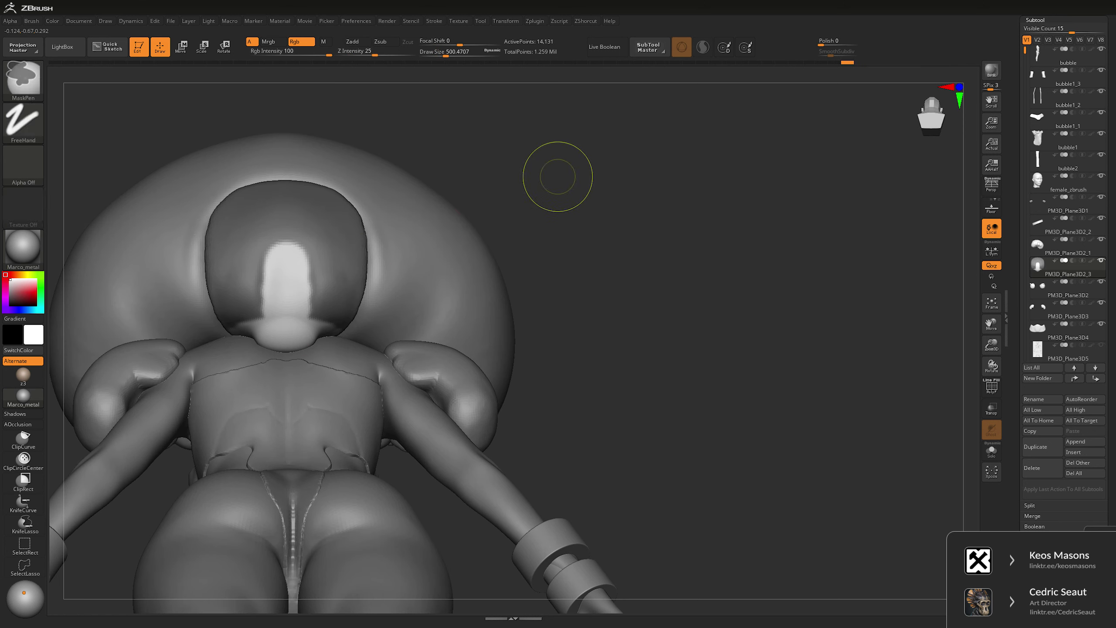
{"action": "left_click_drag", "start_coordinate": [555, 174], "coordinate": [493, 244]}
{"action": "right_click_drag", "start_coordinate": [281, 348], "coordinate": [298, 311]}
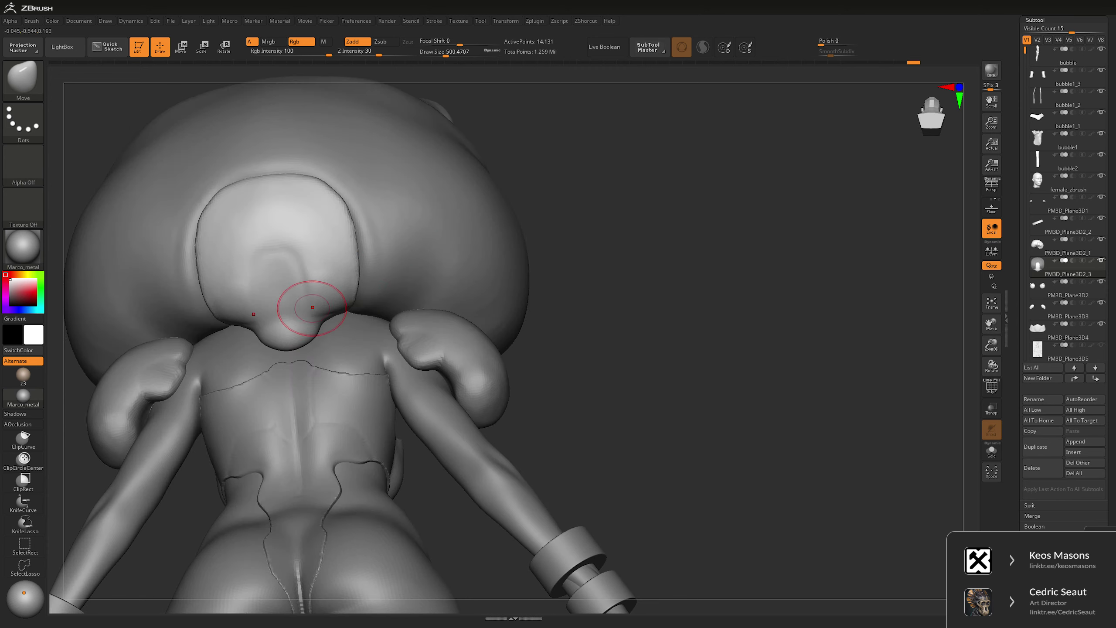
{"action": "key", "text": "shift"}
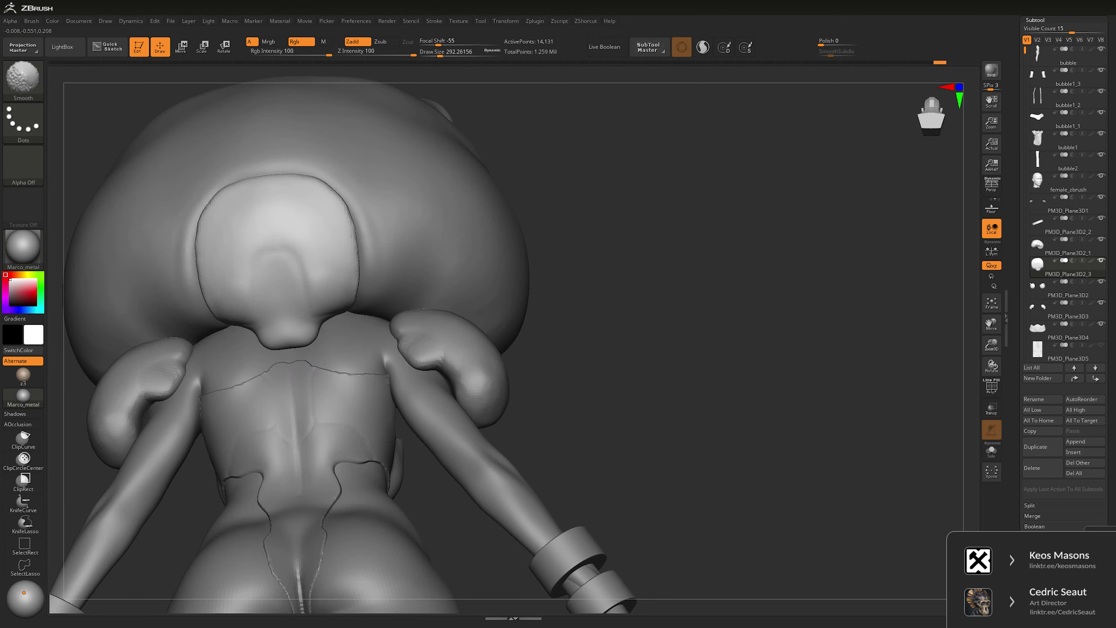
- Mask the patch except its two upper corners, pull them out into bear ears with the Move brush at draw size about 556, and remesh
{"action": "mouse_move", "coordinate": [590, 307]}
{"action": "right_mouse_down", "text": "ctrl"}
{"action": "mouse_move", "coordinate": [590, 281]}
{"action": "mouse_move", "coordinate": [590, 334]}
{"action": "mouse_move", "coordinate": [312, 274]}
{"action": "right_mouse_up", "text": "ctrl"}
{"action": "key", "text": "ctrl"}
{"action": "right_click_drag", "start_coordinate": [395, 225], "coordinate": [387, 222]}
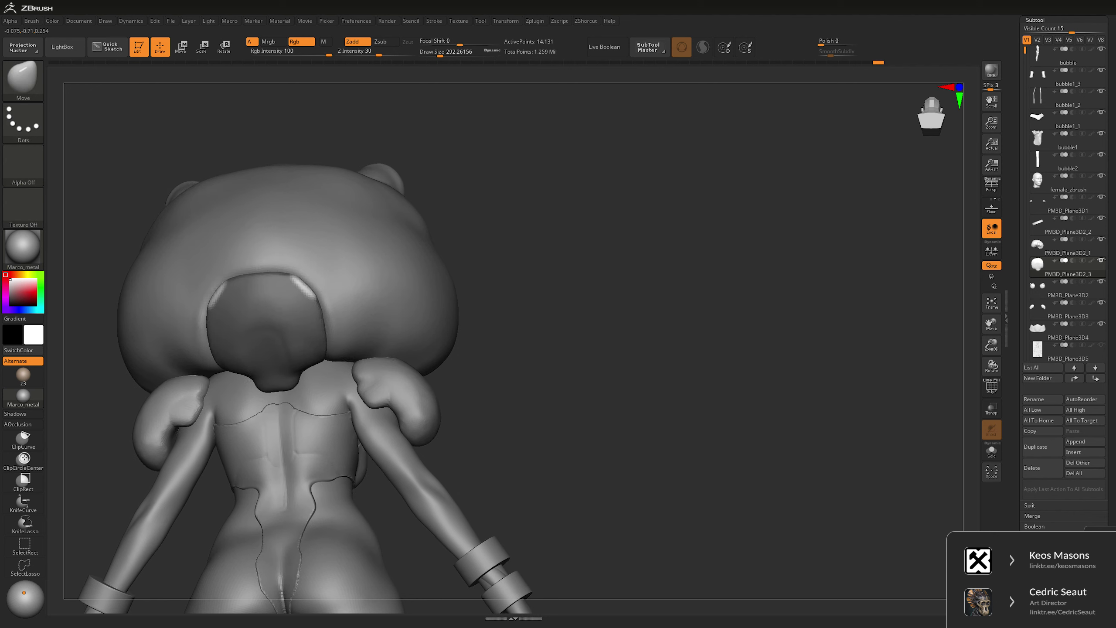
{"action": "key", "text": "]"}
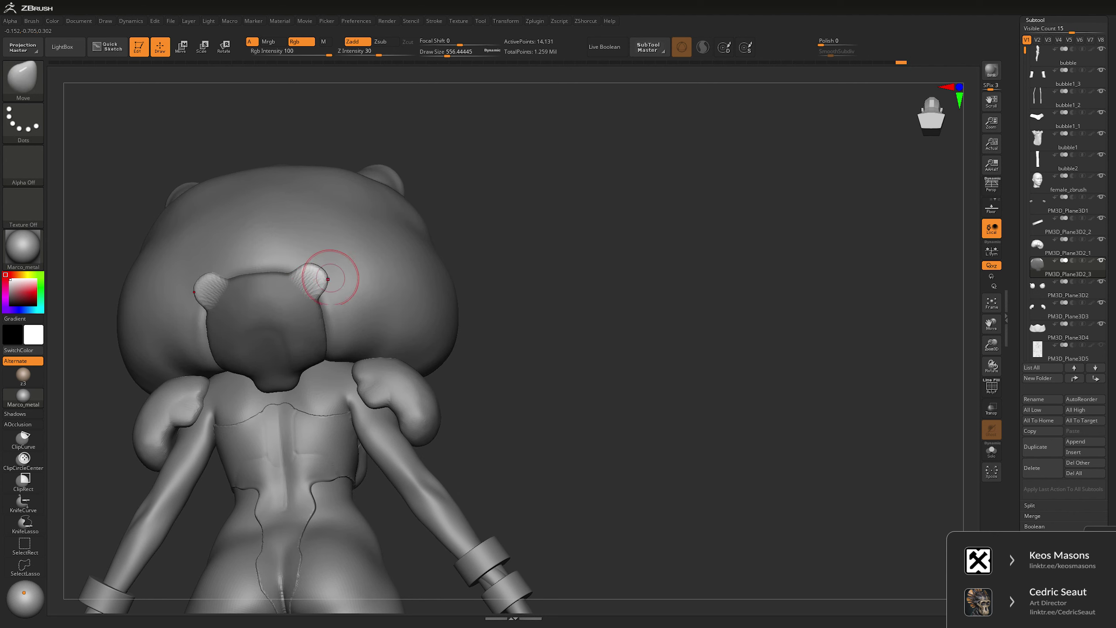
{"action": "right_click_drag", "start_coordinate": [313, 259], "coordinate": [369, 238]}
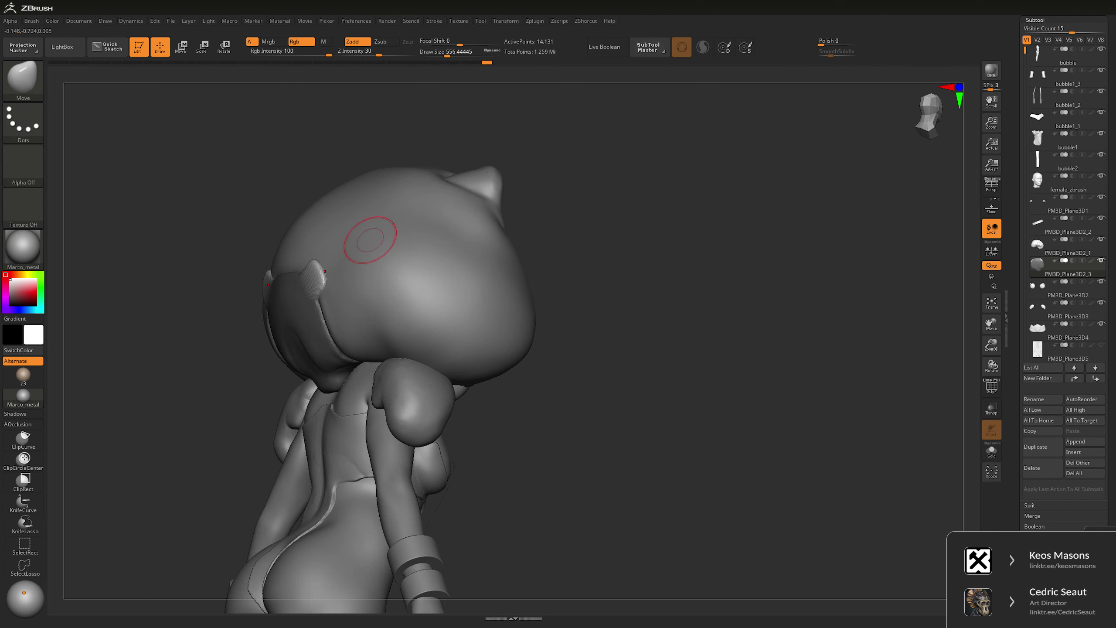
{"action": "key", "text": "]"}
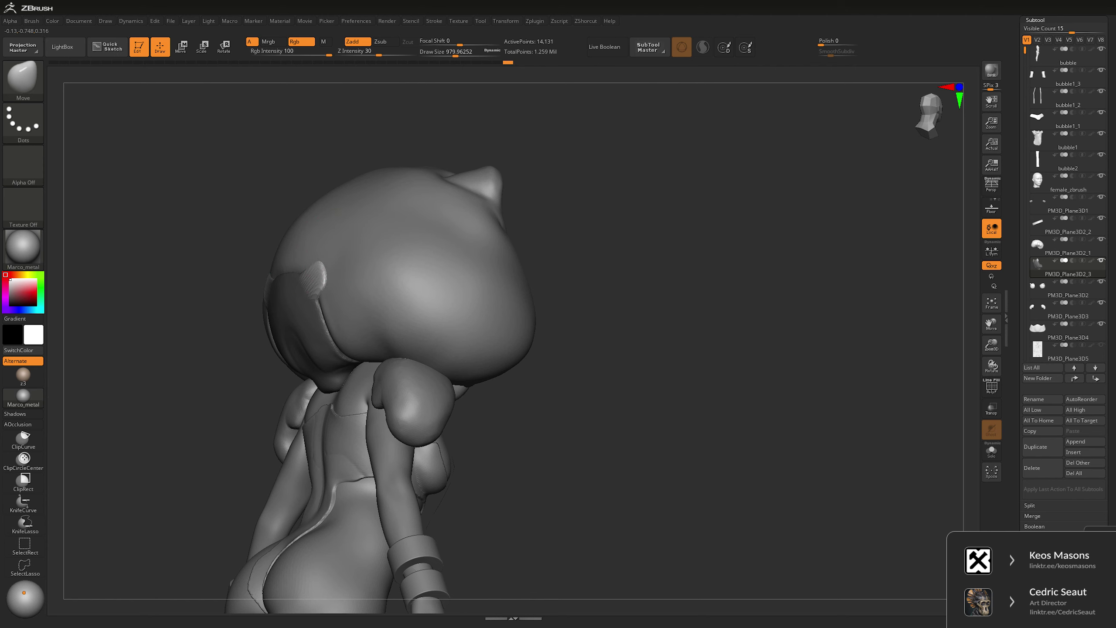
{"action": "right_click_drag", "start_coordinate": [505, 239], "coordinate": [586, 237]}
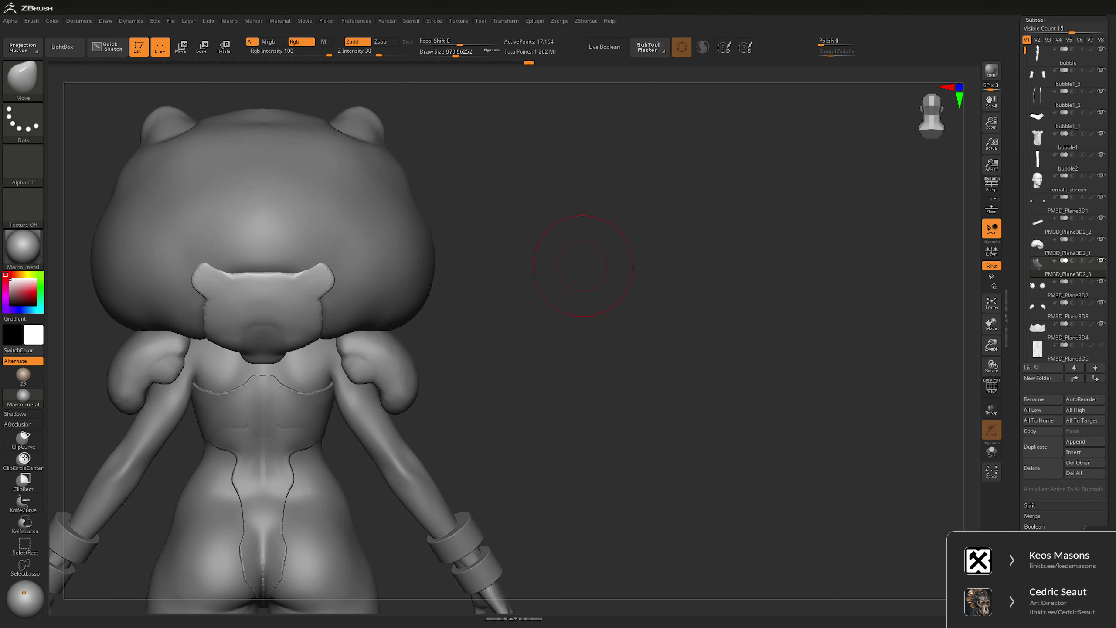
{"action": "scroll", "coordinate": [389, 289], "scroll_direction": "up", "scroll_amount": 2}
- Swell and smooth the hood's rim around the patch's ears with the Inflat brush at draw size about 381 and intensity 11
{"action": "key", "text": "space"}
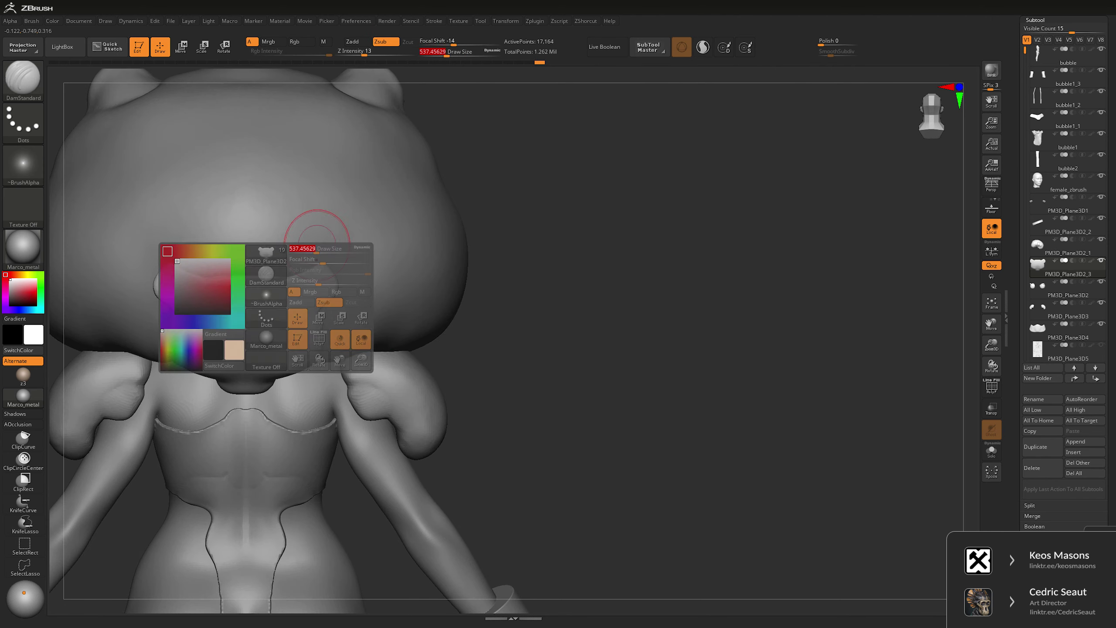
{"action": "left_click", "coordinate": [321, 268], "text": "alt"}
{"action": "key", "text": "space"}
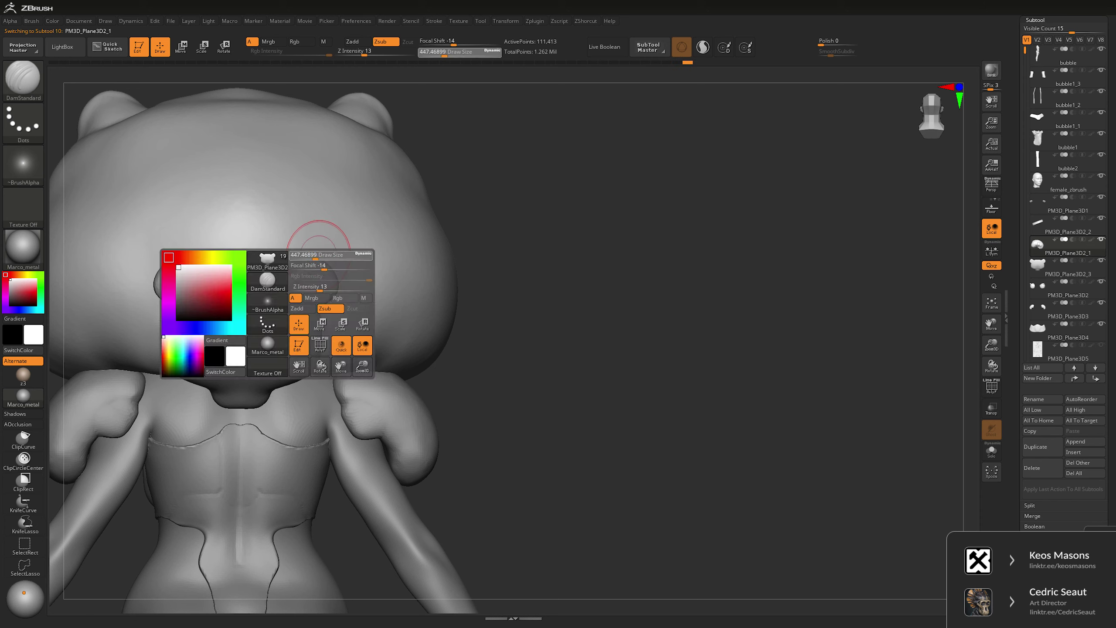
{"action": "scroll", "coordinate": [390, 203], "scroll_direction": "up", "scroll_amount": 2}
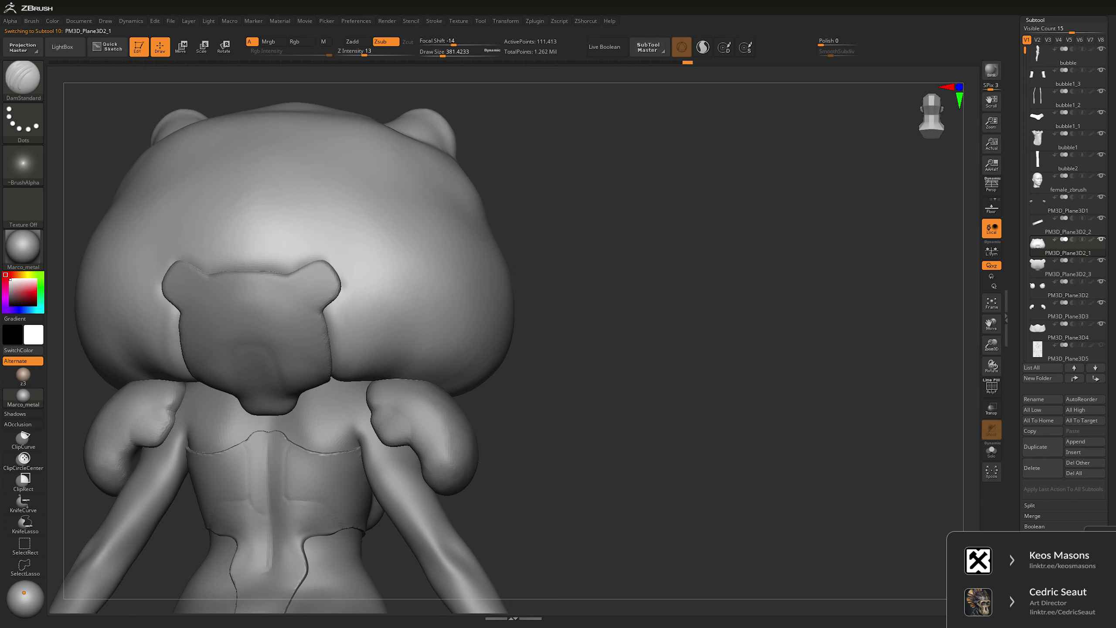
{"action": "key", "text": "b"}
{"action": "key", "text": "i"}
{"action": "key", "text": "n"}
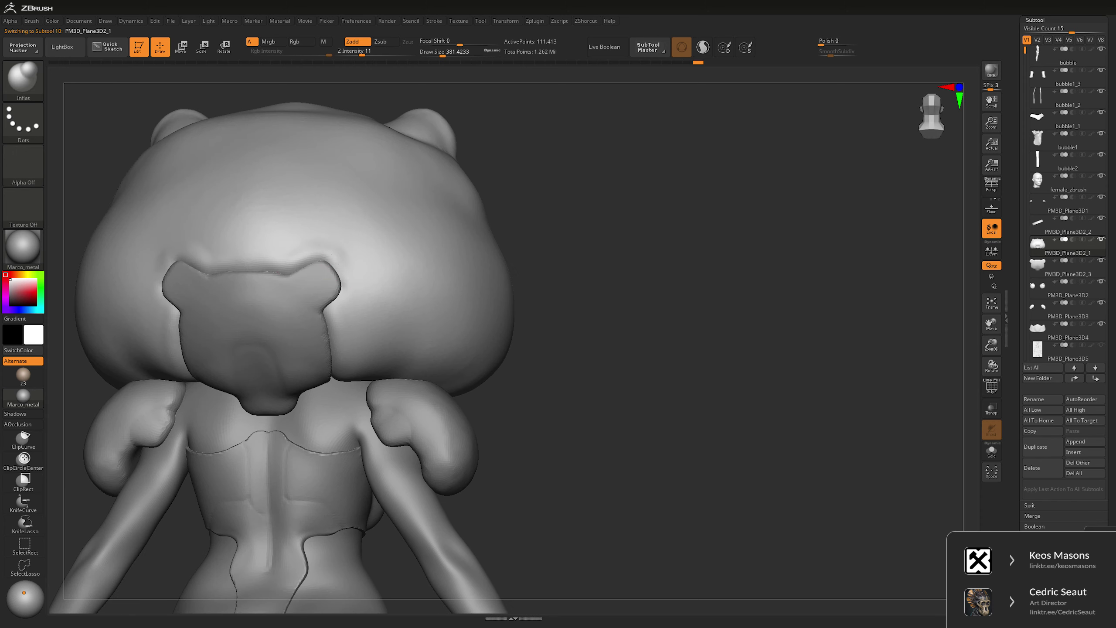
{"action": "key", "text": "shift"}
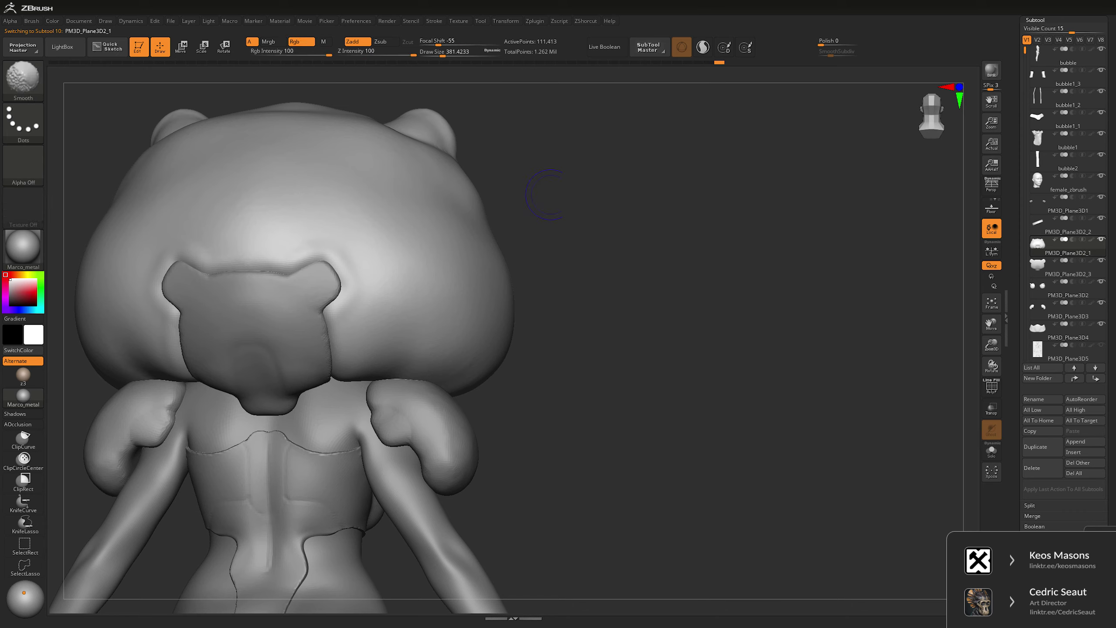
{"action": "scroll", "coordinate": [545, 195], "scroll_direction": "down", "scroll_amount": 5}
{"action": "mouse_move", "coordinate": [554, 256]}
{"action": "left_mouse_down"}
{"action": "mouse_move", "coordinate": [589, 253]}
{"action": "mouse_move", "coordinate": [564, 311]}
{"action": "mouse_move", "coordinate": [535, 322]}
{"action": "mouse_move", "coordinate": [555, 325]}
{"action": "mouse_move", "coordinate": [537, 338]}
{"action": "mouse_move", "coordinate": [506, 323]}
{"action": "mouse_move", "coordinate": [518, 325]}
{"action": "mouse_move", "coordinate": [521, 439]}
{"action": "mouse_move", "coordinate": [537, 436]}
{"action": "left_mouse_up"}
{"action": "scroll", "coordinate": [564, 310], "scroll_direction": "up", "scroll_amount": 5}
{"action": "scroll", "coordinate": [564, 310], "scroll_direction": "down", "scroll_amount": 5}
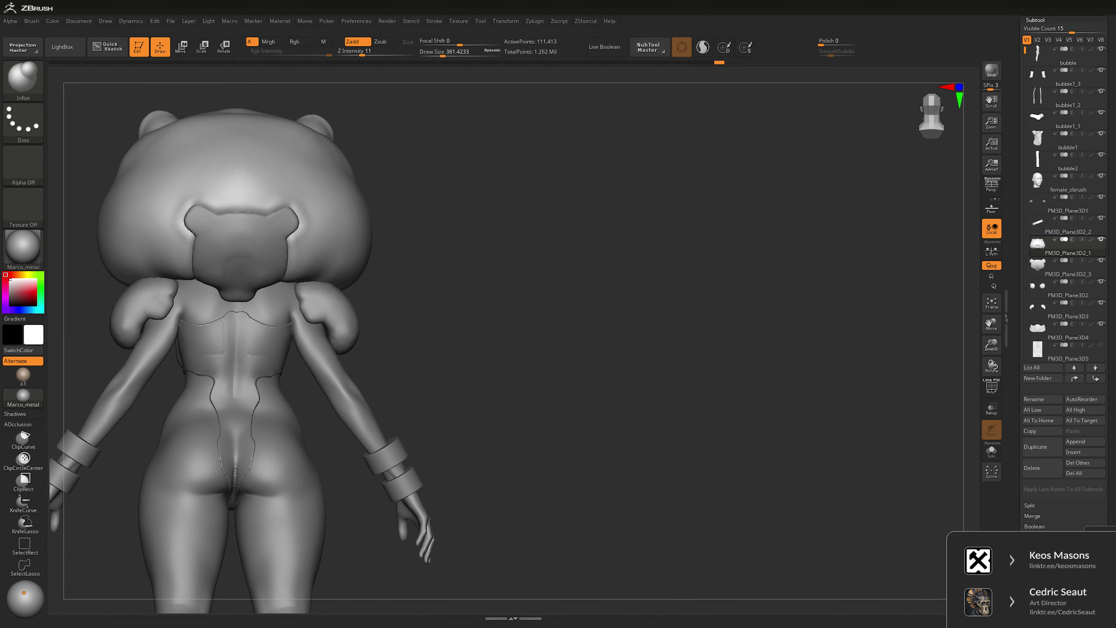
- Carve the outline of the bear's snout on the back patch with the DamStandard brush at draw size about 140
{"action": "mouse_move", "coordinate": [591, 294]}
{"action": "left_mouse_down"}
{"action": "mouse_move", "coordinate": [548, 268]}
{"action": "mouse_move", "coordinate": [648, 243]}
{"action": "mouse_move", "coordinate": [312, 319]}
{"action": "left_mouse_up"}
{"action": "left_click", "coordinate": [316, 287], "text": "alt"}
{"action": "right_click", "coordinate": [317, 290]}
{"action": "key", "text": "b"}
{"action": "key", "text": "d"}
{"action": "key", "text": "s"}
{"action": "right_click", "coordinate": [312, 319]}
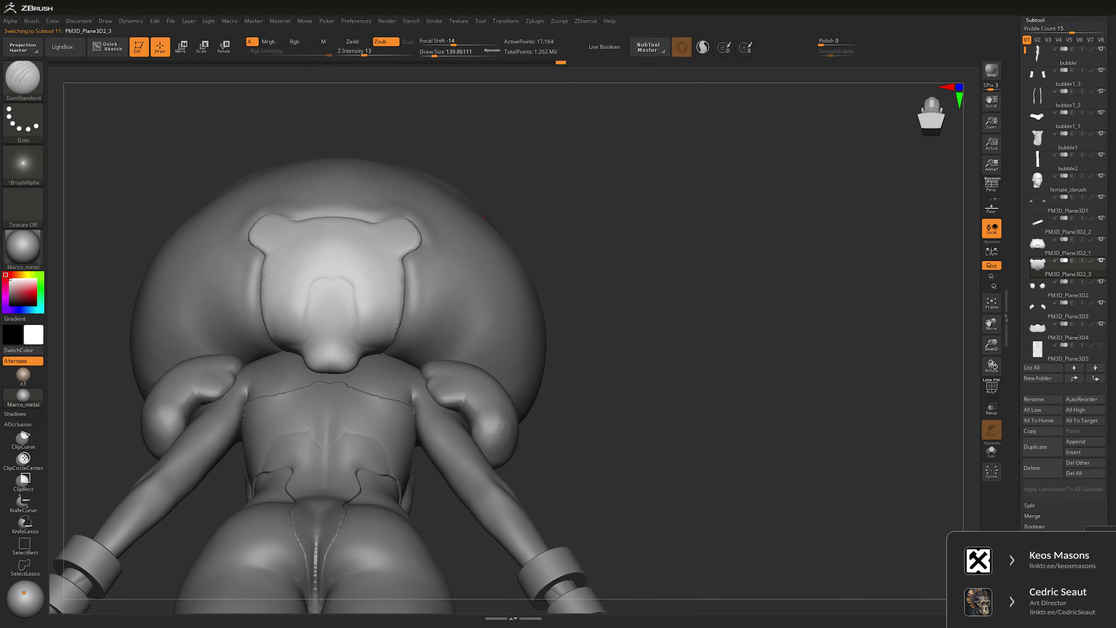
{"action": "right_click_drag", "start_coordinate": [351, 316], "coordinate": [344, 299]}
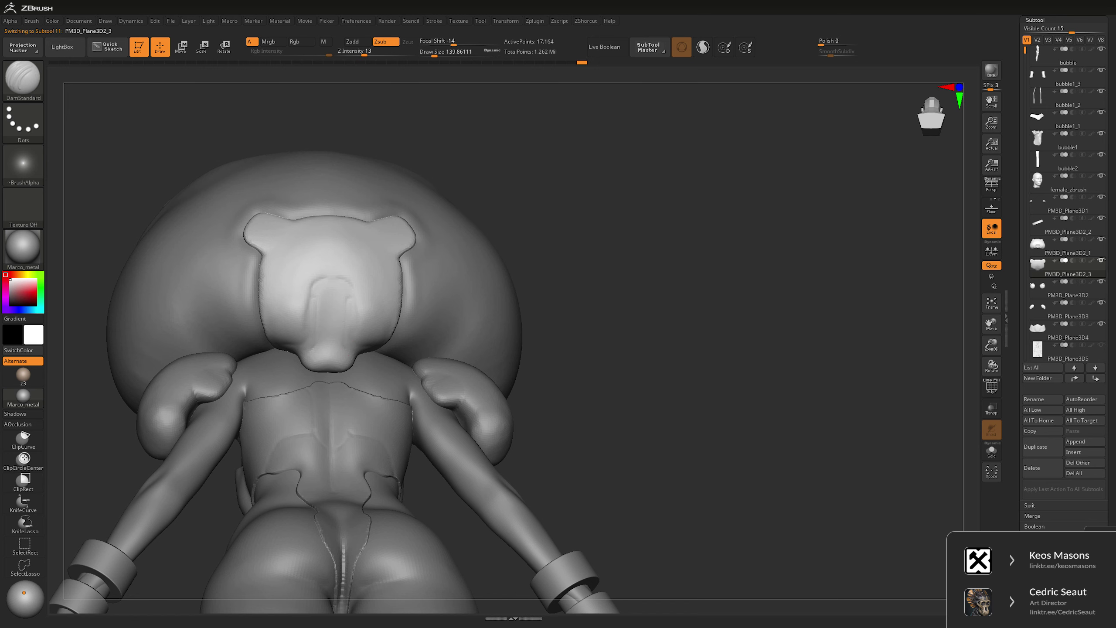
{"action": "right_click_drag", "start_coordinate": [549, 175], "coordinate": [349, 271]}
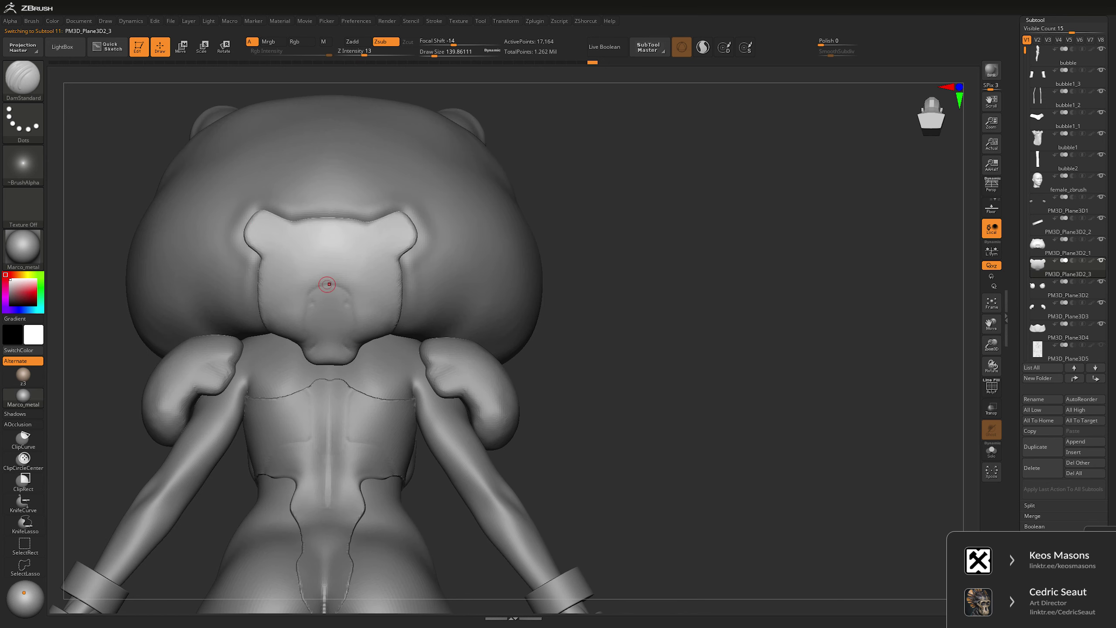
- Carve symmetrical creases across the patch's forehead, ear bases and sides with the DamStandard brush at draw size about 140
{"action": "right_click_drag", "start_coordinate": [615, 219], "coordinate": [417, 253]}
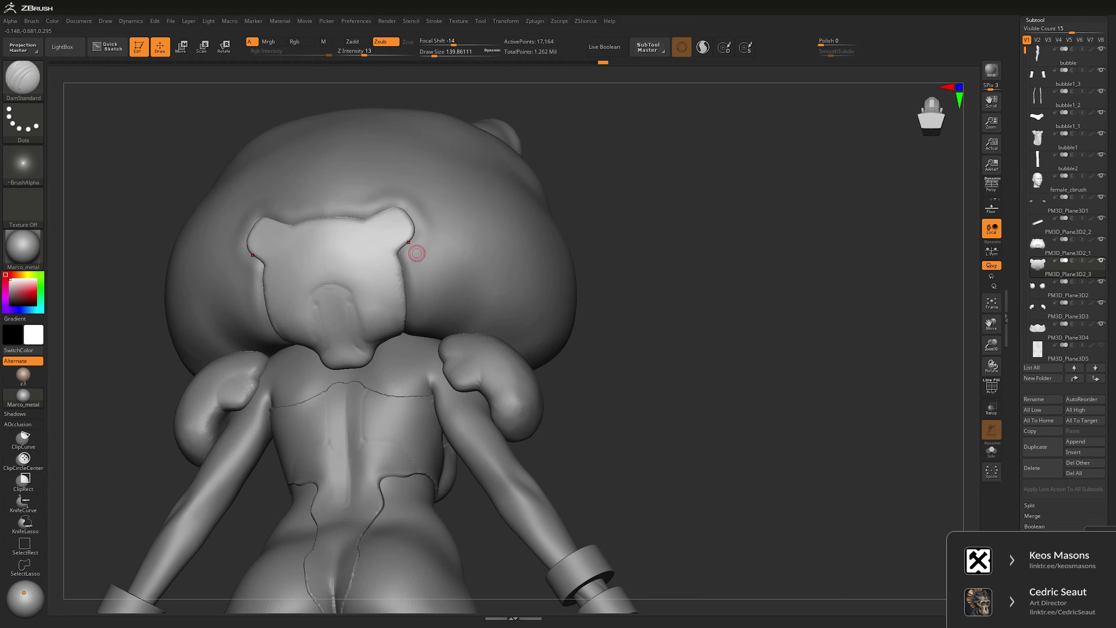
{"action": "right_click_drag", "start_coordinate": [400, 316], "coordinate": [395, 262]}
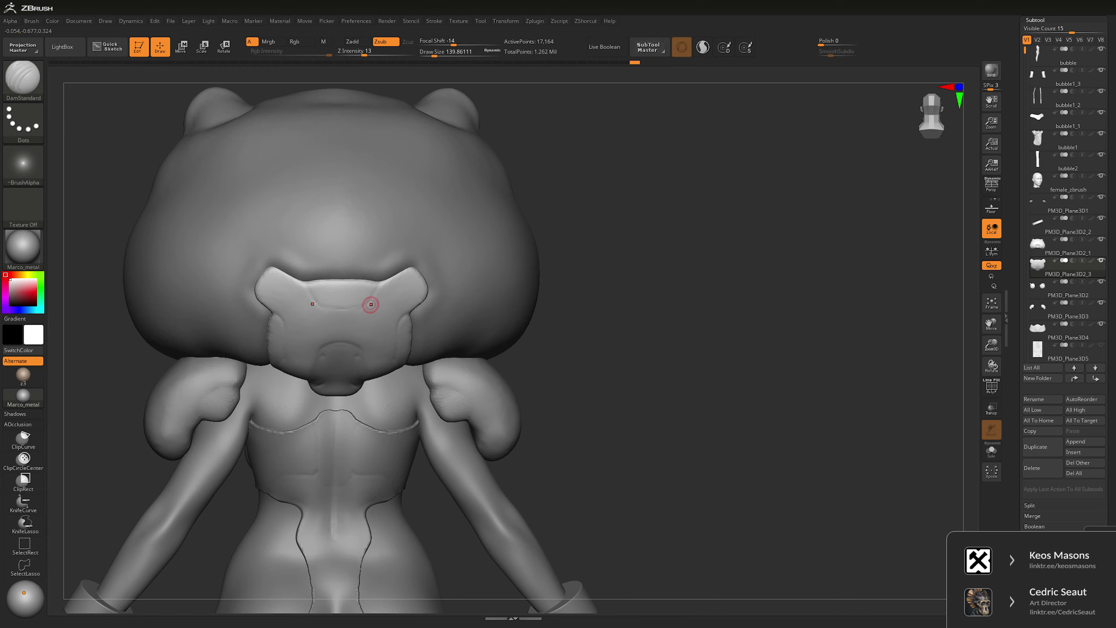
{"action": "mouse_move", "coordinate": [651, 308]}
{"action": "right_mouse_down"}
{"action": "mouse_move", "coordinate": [659, 247]}
{"action": "mouse_move", "coordinate": [615, 299]}
{"action": "mouse_move", "coordinate": [531, 352]}
{"action": "right_mouse_up"}
- Mask all but the patch's lower side corners, pull them outward into small nubs with the Move gizmo, and remesh the patch
{"action": "key", "text": "b"}
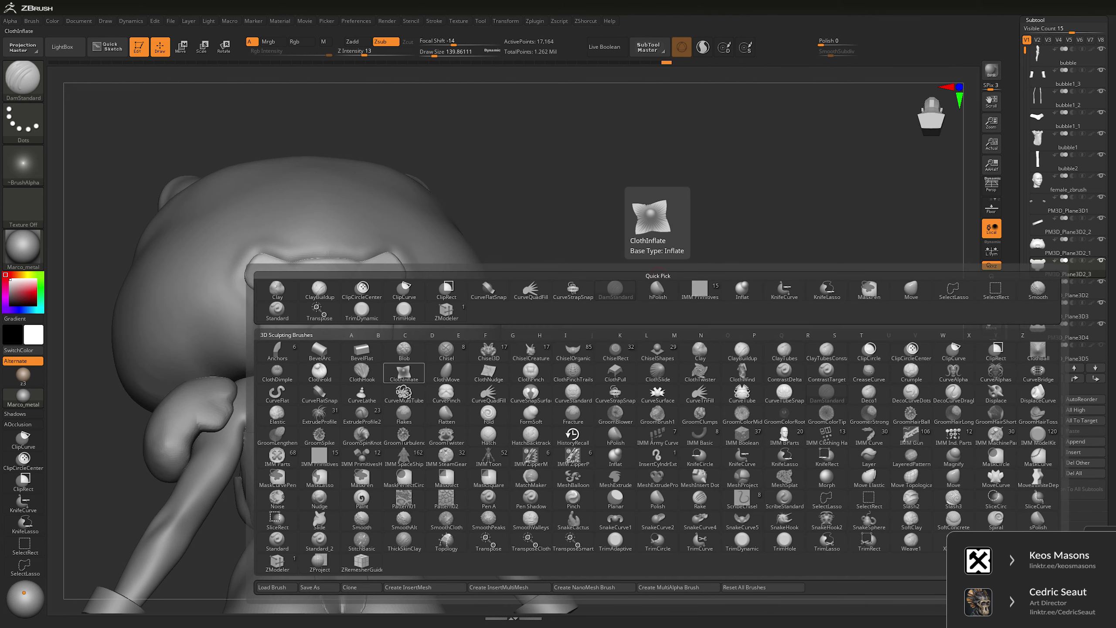
{"action": "mouse_move", "coordinate": [404, 372]}
{"action": "right_mouse_down"}
{"action": "mouse_move", "coordinate": [653, 249]}
{"action": "mouse_move", "coordinate": [386, 399]}
{"action": "right_mouse_up"}
{"action": "key", "text": "ctrl"}
{"action": "left_click", "coordinate": [600, 257], "text": "ctrl"}
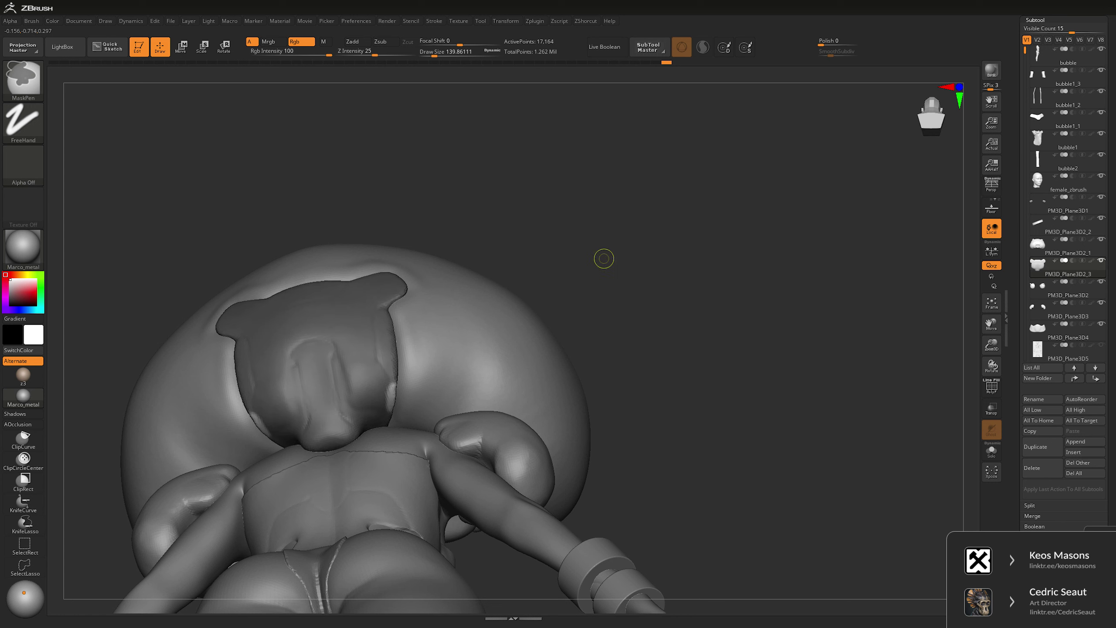
{"action": "right_click_drag", "start_coordinate": [600, 257], "coordinate": [582, 257]}
{"action": "key", "text": "w"}
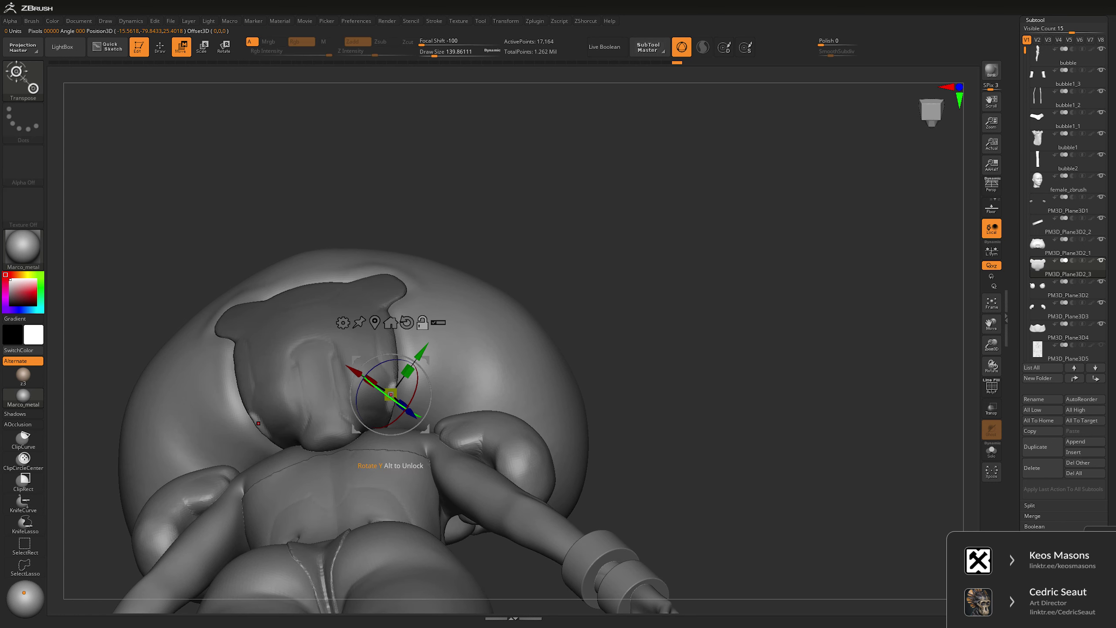
{"action": "left_click_drag", "start_coordinate": [390, 394], "coordinate": [408, 397], "text": "alt"}
{"action": "key", "text": "ctrl"}
{"action": "left_click", "coordinate": [408, 397], "text": "ctrl"}
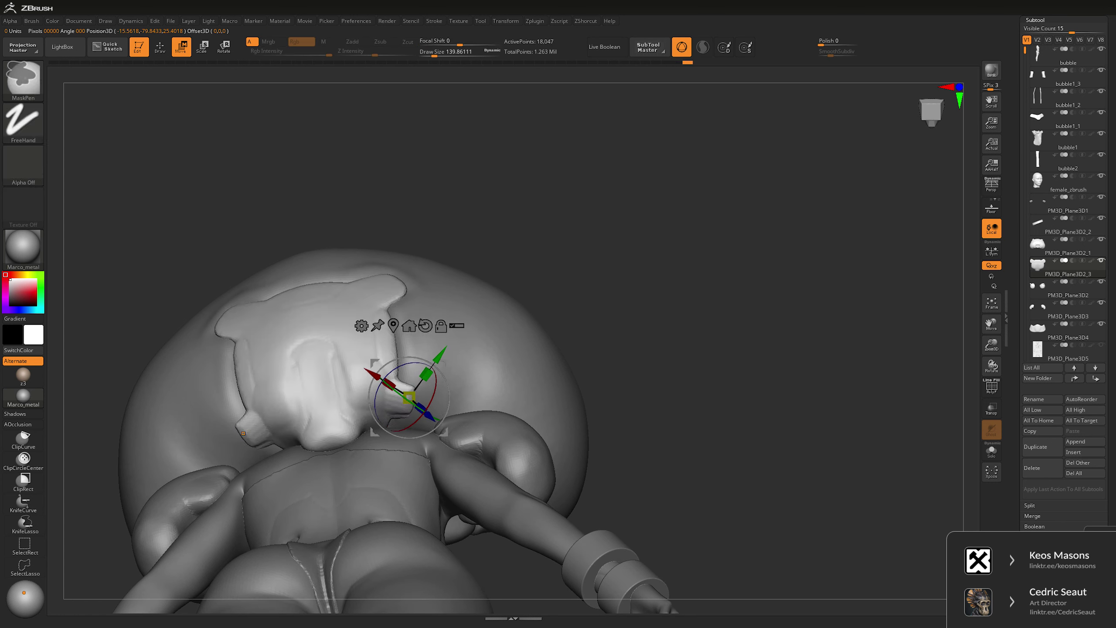
- Smooth the patch and reshape its sides and profile with the Move brush at draw sizes between about 292 and 1031
{"action": "key", "text": "q"}
{"action": "key", "text": "space"}
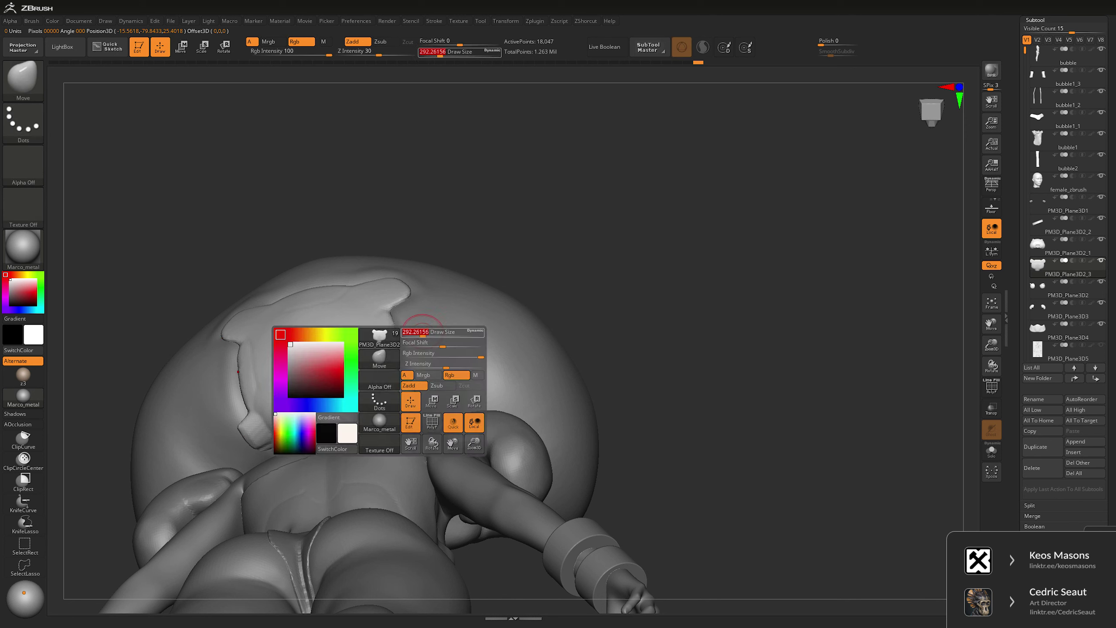
{"action": "key", "text": "shift"}
{"action": "left_click_drag", "start_coordinate": [792, 176], "coordinate": [791, 352]}
{"action": "left_click_drag", "start_coordinate": [770, 237], "coordinate": [636, 206]}
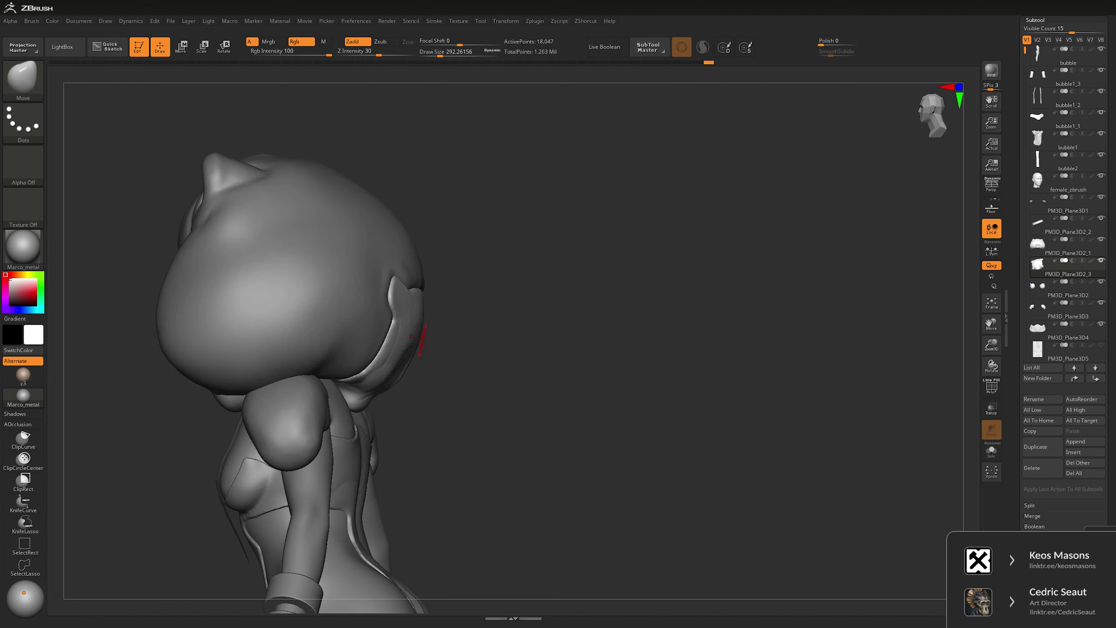
{"action": "key", "text": "Tab"}
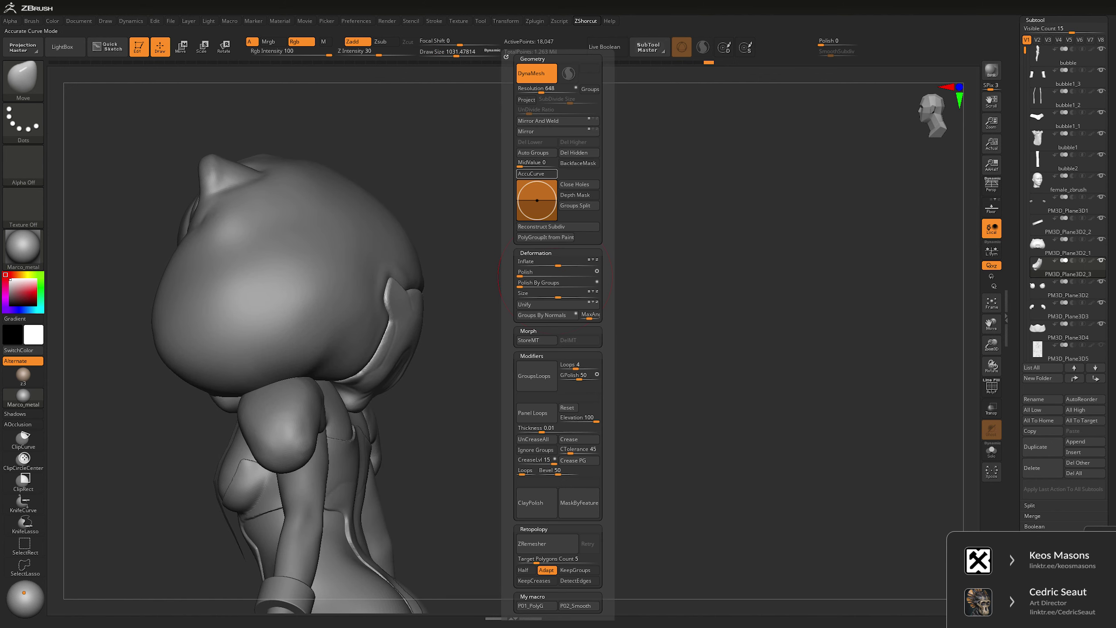
{"action": "mouse_move", "coordinate": [556, 277]}
{"action": "left_mouse_down"}
{"action": "mouse_move", "coordinate": [430, 330]}
{"action": "mouse_move", "coordinate": [479, 308]}
{"action": "mouse_move", "coordinate": [510, 262]}
{"action": "left_mouse_up"}
{"action": "key", "text": "space"}
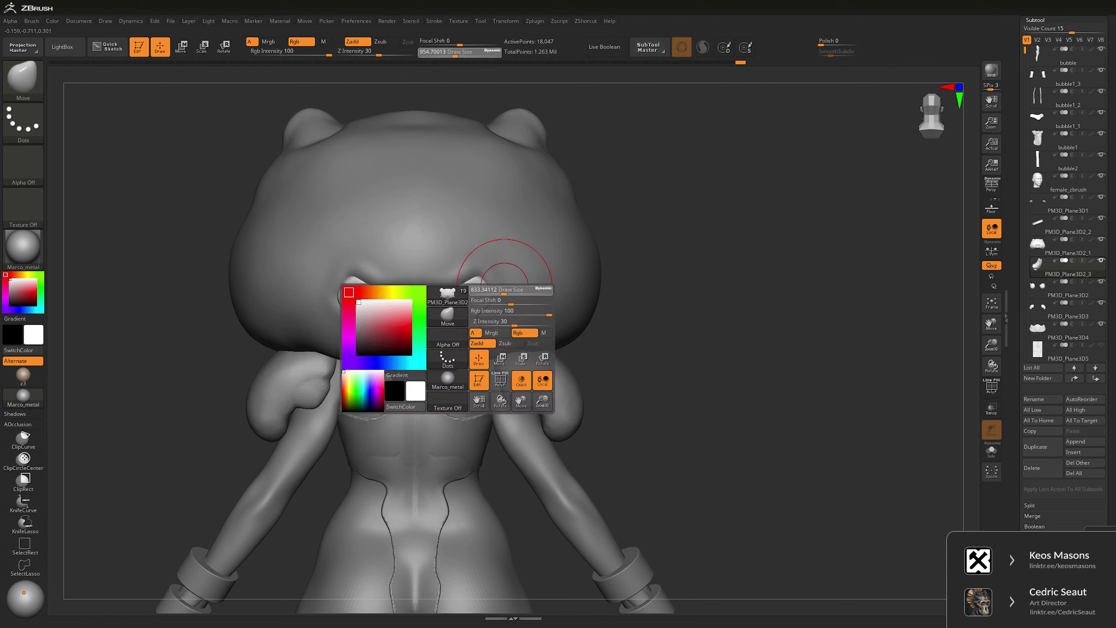
{"action": "mouse_move", "coordinate": [638, 264]}
{"action": "left_mouse_down", "text": "alt"}
{"action": "mouse_move", "coordinate": [637, 295]}
{"action": "mouse_move", "coordinate": [593, 358]}
{"action": "mouse_move", "coordinate": [451, 300]}
{"action": "left_mouse_up", "text": "alt"}
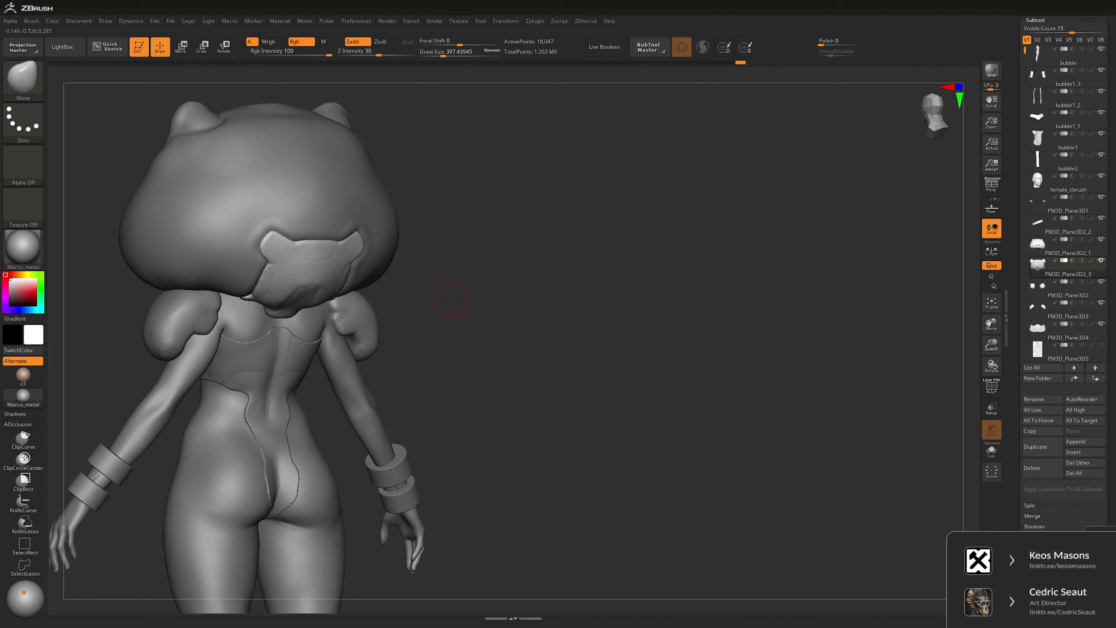
- Select the bodice and mask a narrow vertical strip down the centre of its upper back with MaskPen at draw size about 192
{"action": "left_click", "coordinate": [311, 351], "text": "alt"}
{"action": "left_click_drag", "start_coordinate": [594, 325], "coordinate": [488, 336], "text": "shift"}
{"action": "key", "text": "space"}
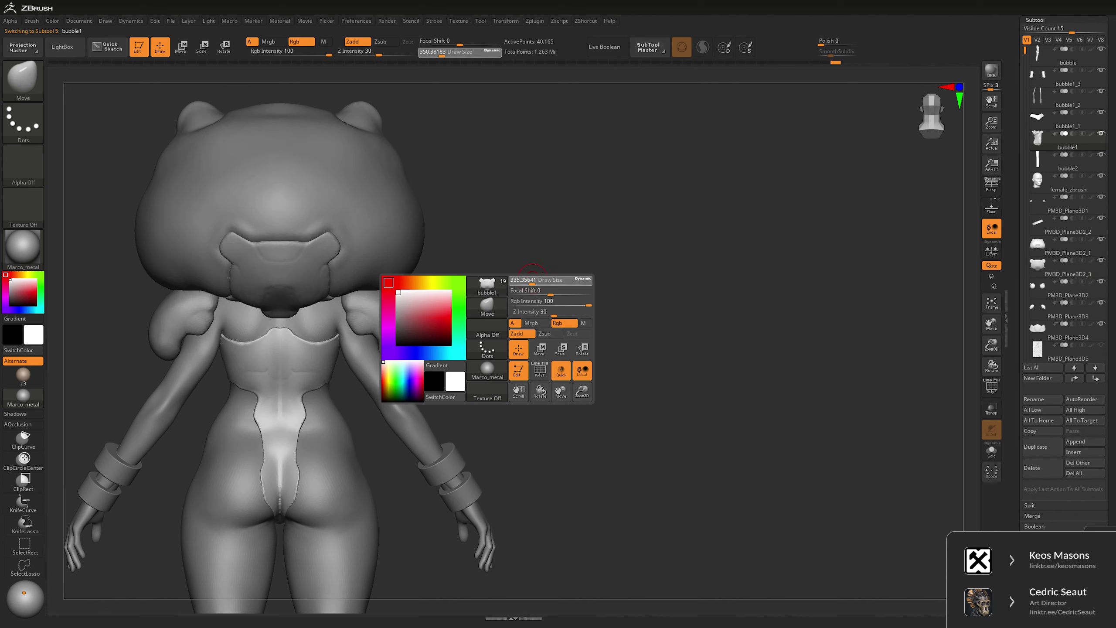
{"action": "left_click_drag", "start_coordinate": [593, 250], "coordinate": [530, 281]}
{"action": "left_click_drag", "start_coordinate": [348, 418], "coordinate": [336, 363], "text": "alt"}
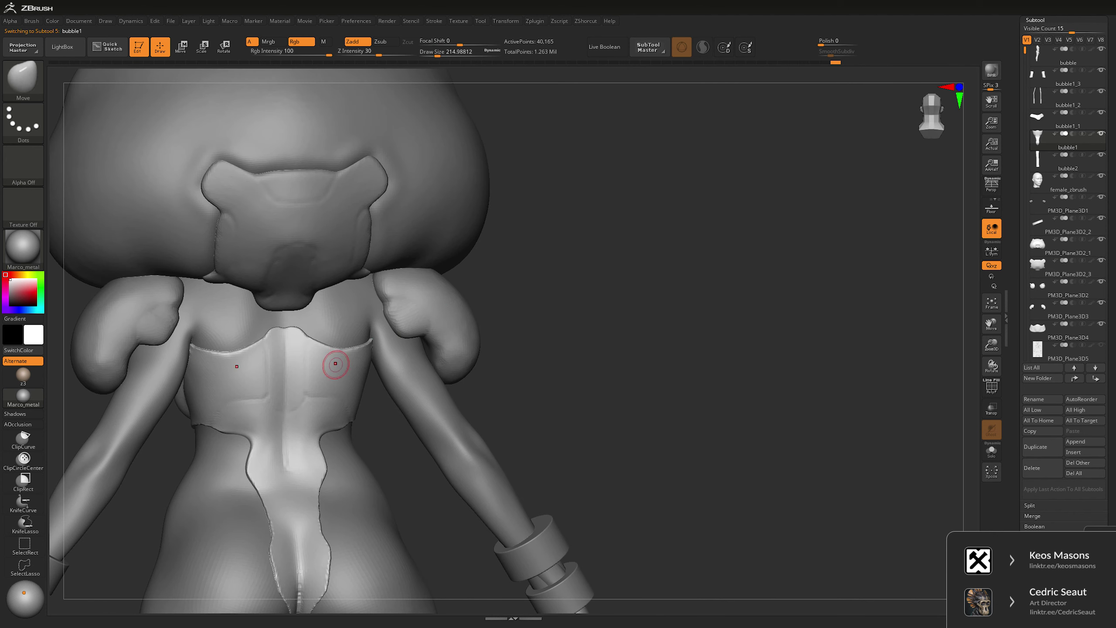
{"action": "key", "text": "ctrl"}
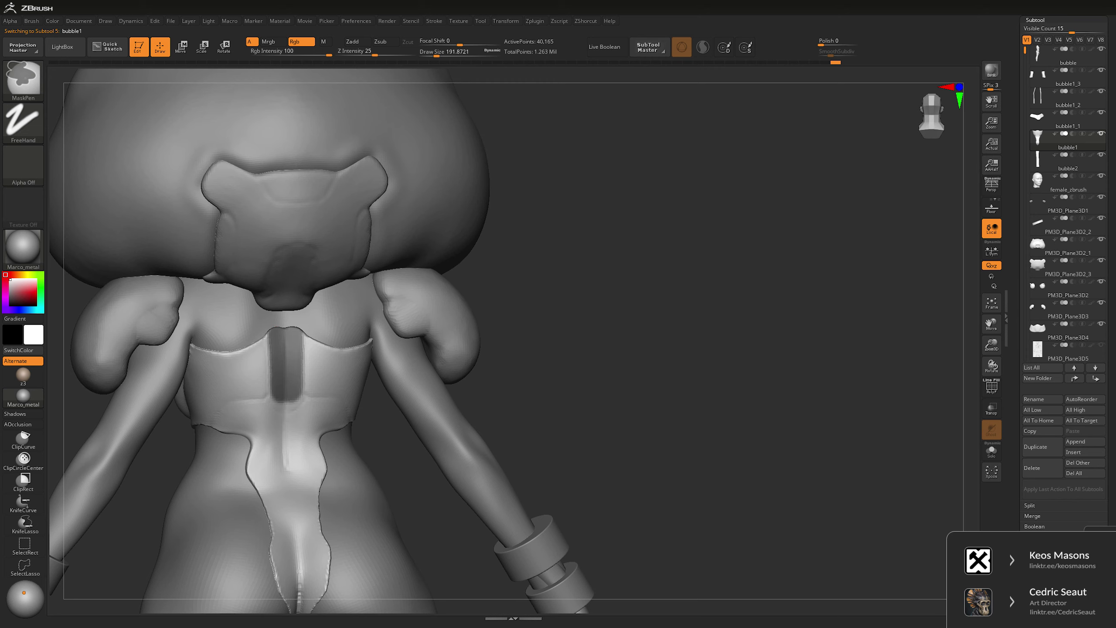
{"action": "key", "text": "shift+s"}
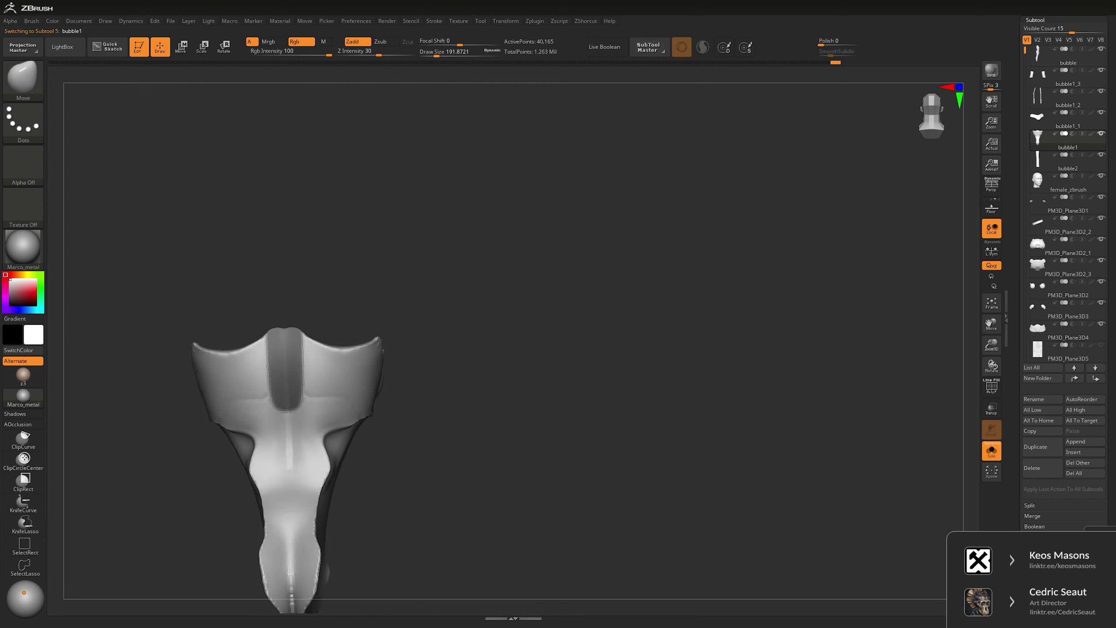
{"action": "left_click_drag", "start_coordinate": [311, 385], "coordinate": [492, 361]}
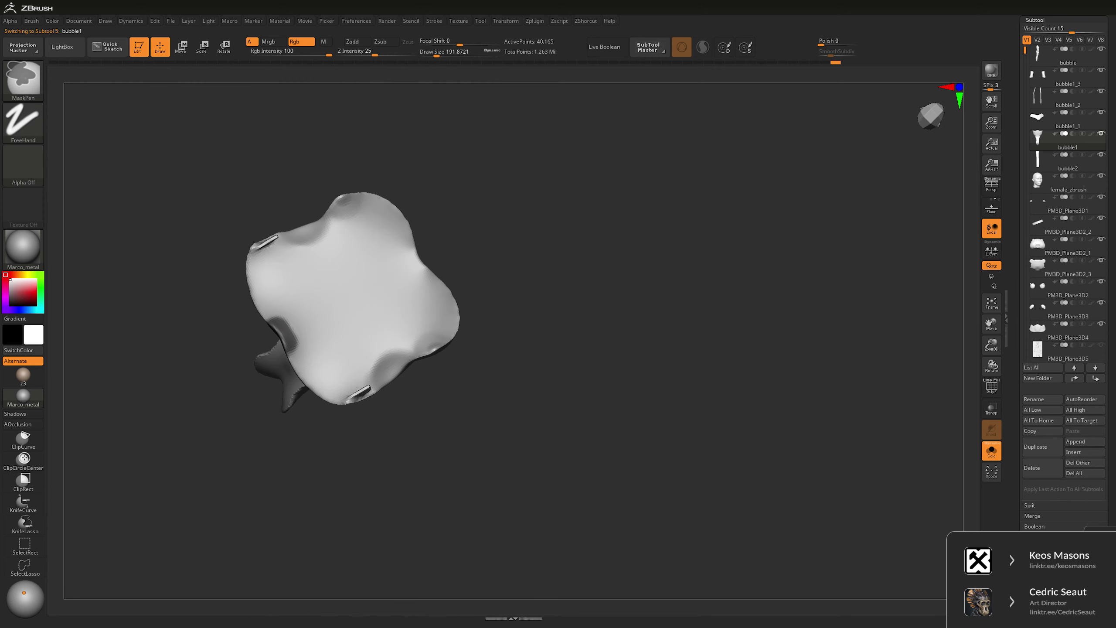
- Duplicate the bodice, reduce the copy to the masked centre strip, and give the strip thickness
{"action": "key", "text": "ctrl+shift+d"}
{"action": "key", "text": "ctrl+shift"}
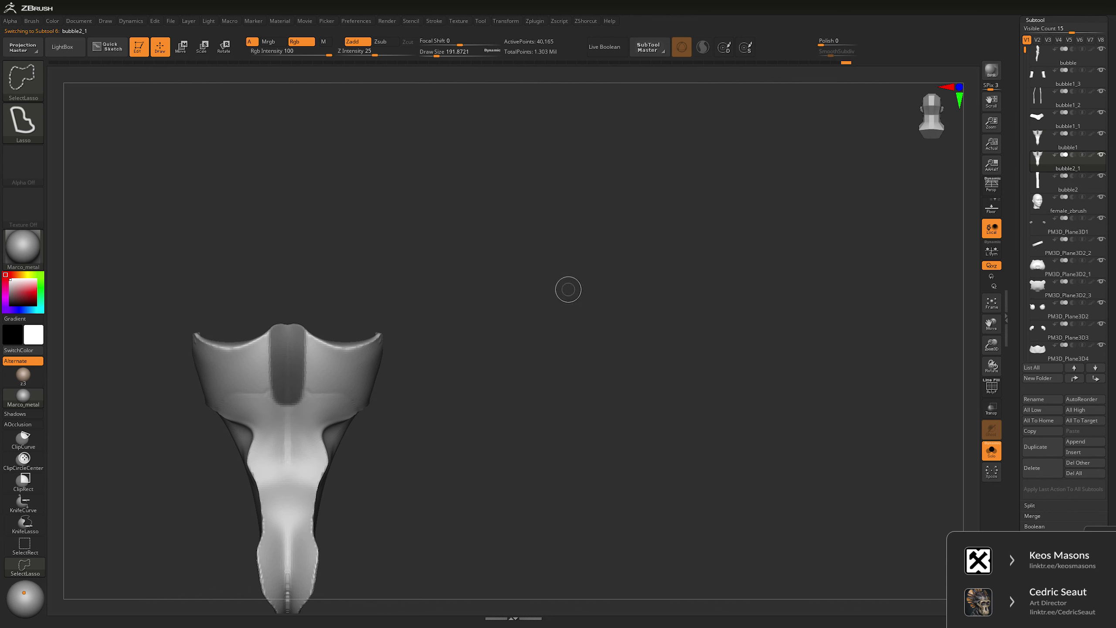
{"action": "key", "text": "ctrl"}
{"action": "left_click", "coordinate": [565, 302], "text": "ctrl+shift"}
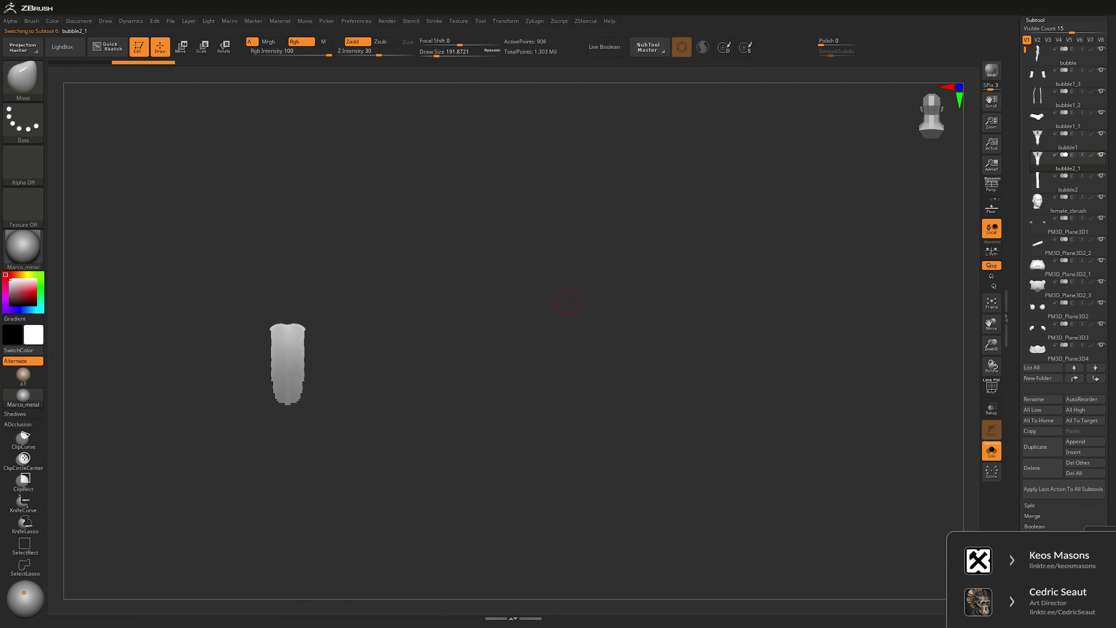
{"action": "key", "text": "space"}
{"action": "left_click_drag", "start_coordinate": [519, 396], "coordinate": [510, 330]}
{"action": "key", "text": "space"}
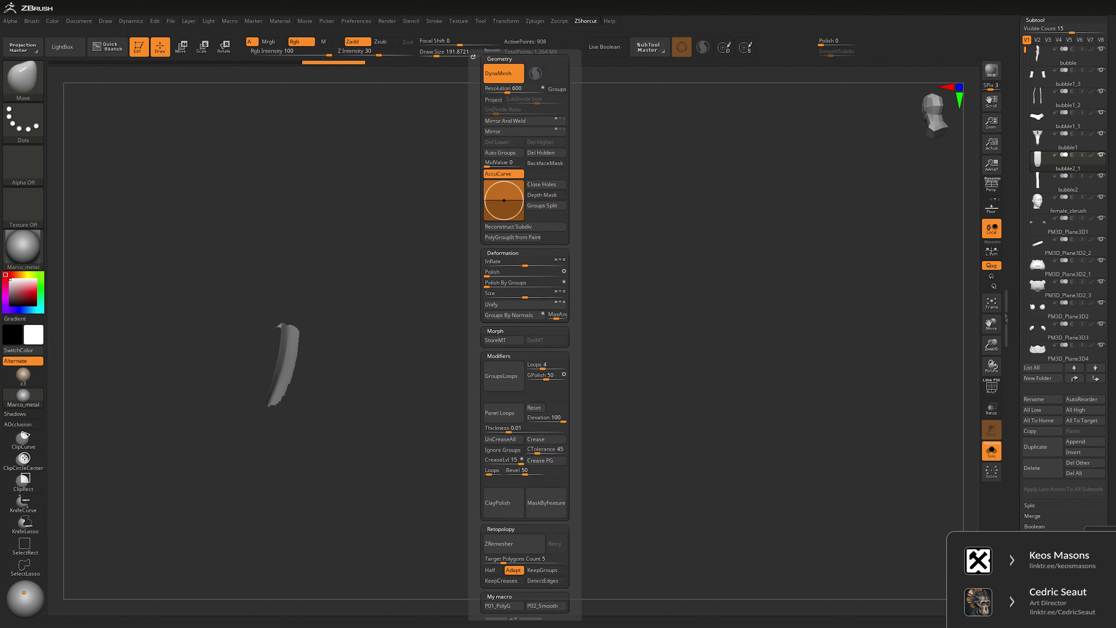
{"action": "left_click", "coordinate": [501, 200]}
- Move the strip up with the Move gizmo so it sits between the bear patch and the bodice's upper back edge
{"action": "key", "text": "w"}
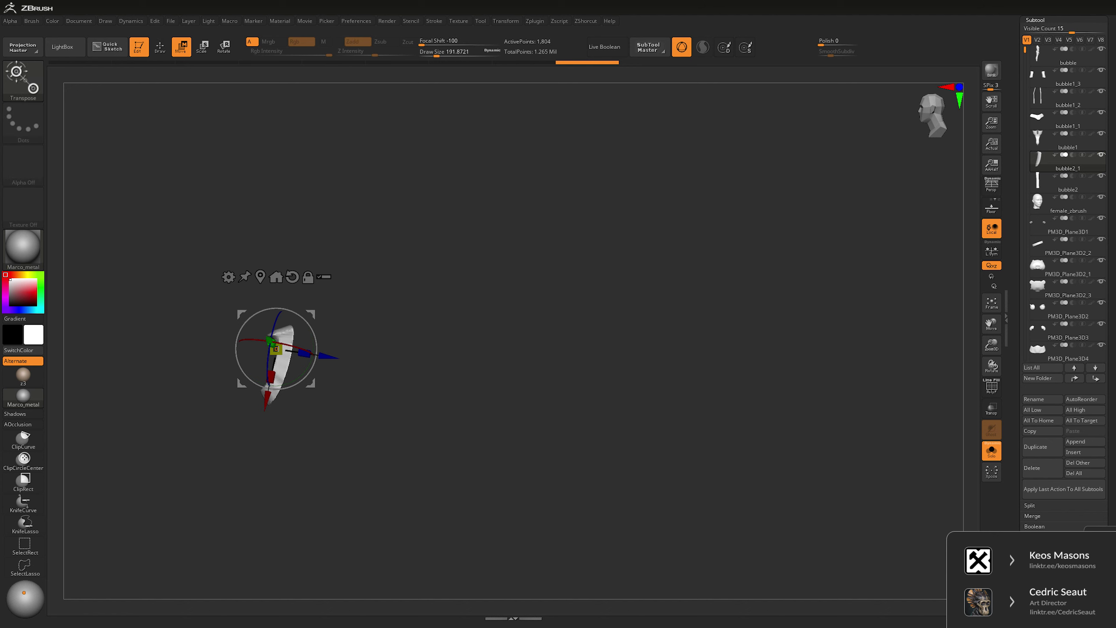
{"action": "key", "text": "ctrl+shift+s"}
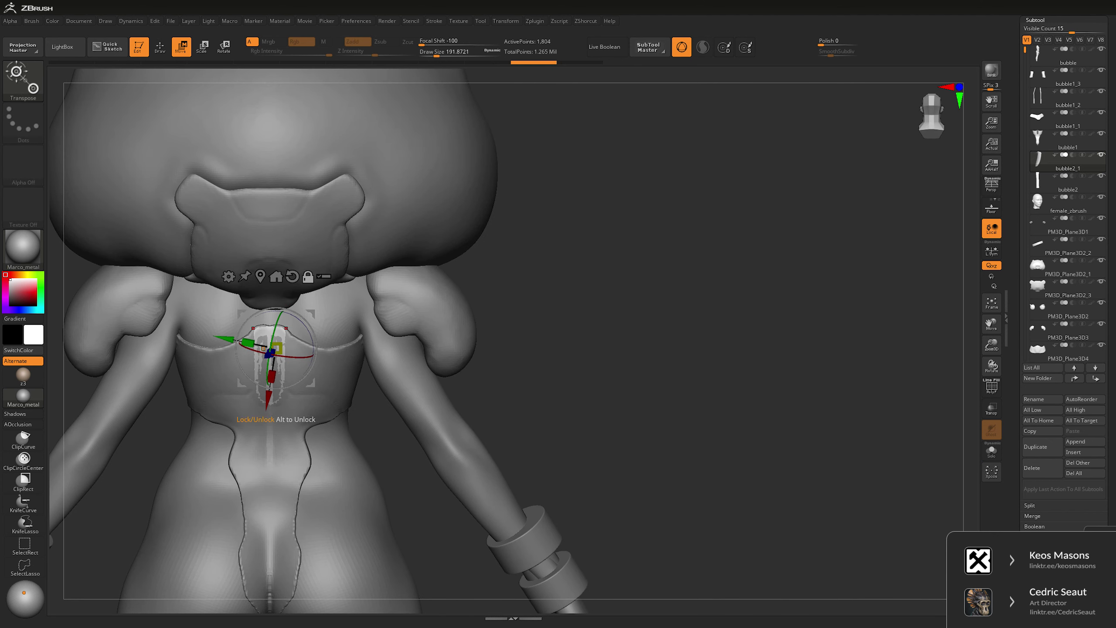
{"action": "left_click_drag", "start_coordinate": [276, 349], "coordinate": [279, 365]}
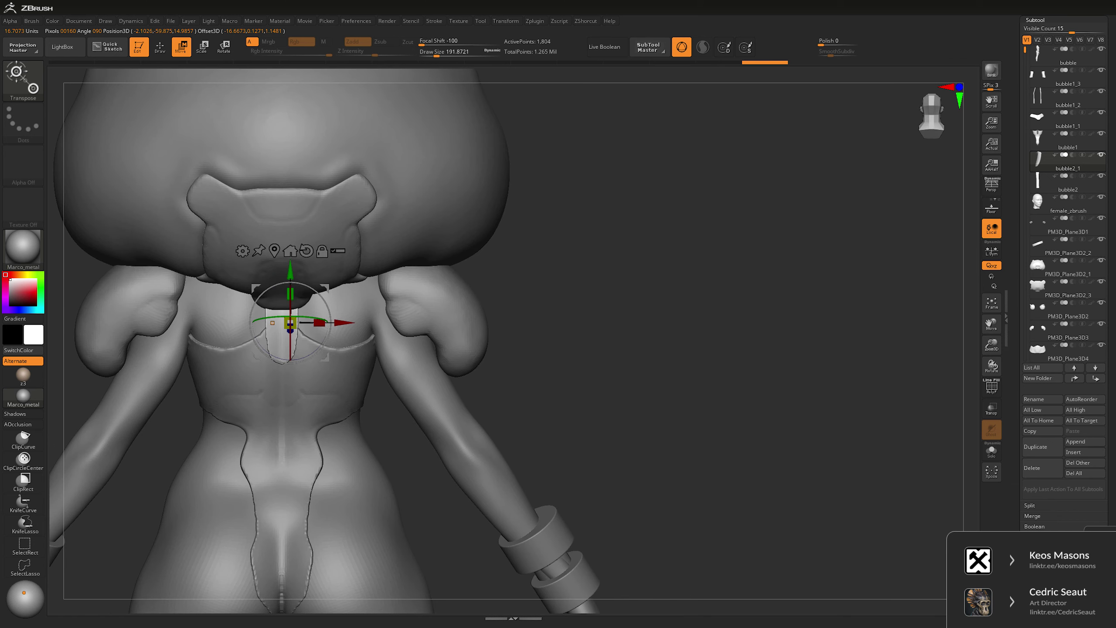
{"action": "key", "text": "q"}
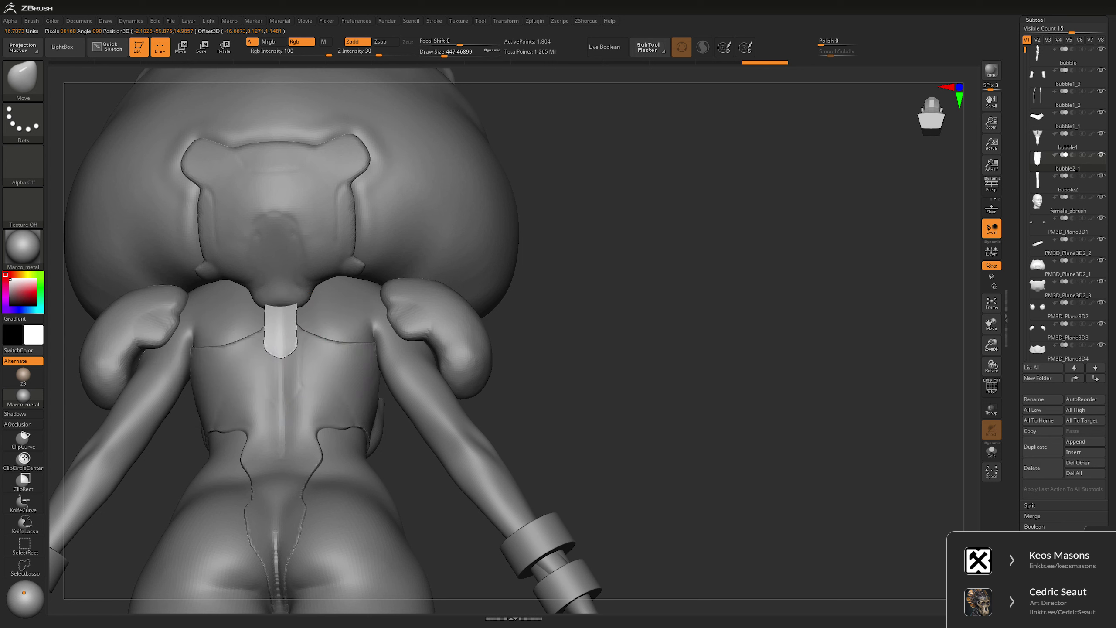
- Shape the strip into a flat strap following the upper back with the Move and Clay brushes at draw sizes between about 181 and 930
{"action": "key", "text": "space"}
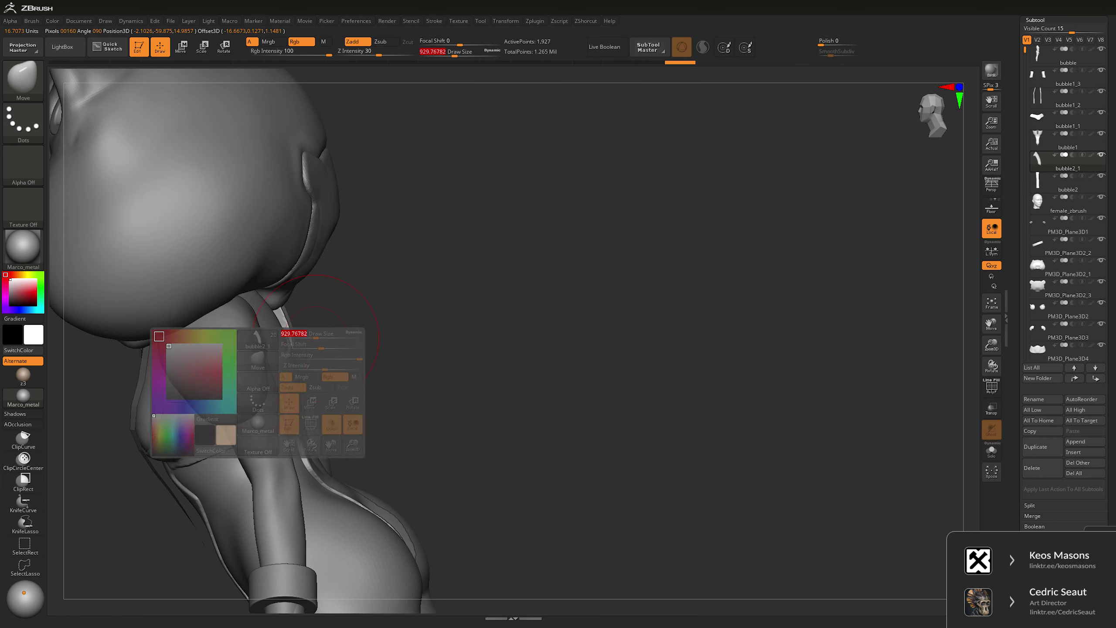
{"action": "right_click_drag", "start_coordinate": [298, 354], "coordinate": [396, 334]}
{"action": "key", "text": "space"}
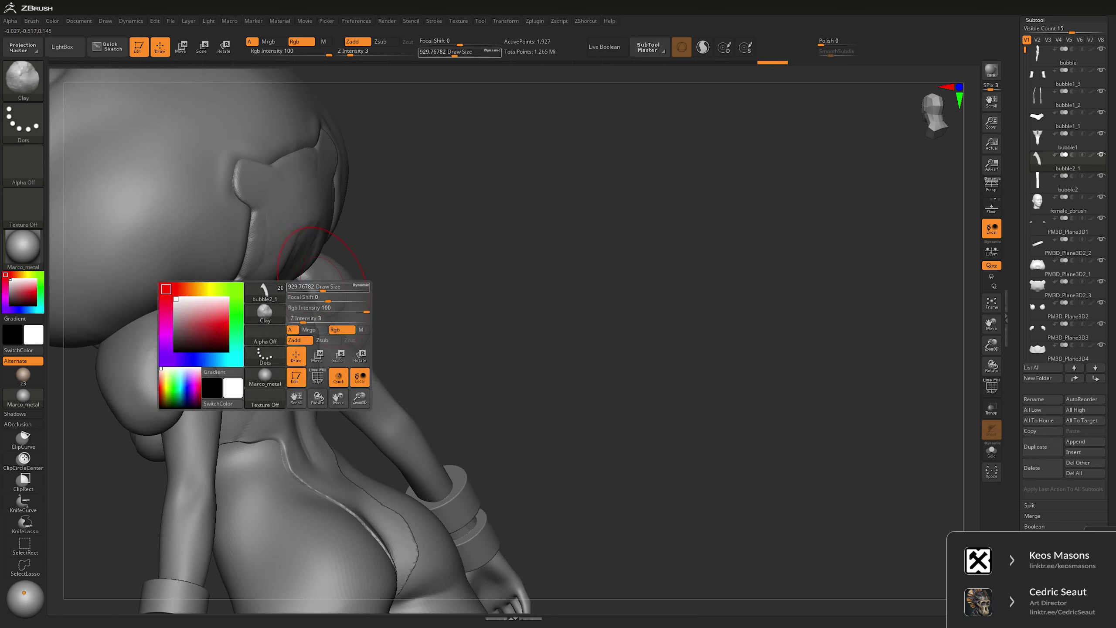
{"action": "right_click_drag", "start_coordinate": [439, 286], "coordinate": [331, 275]}
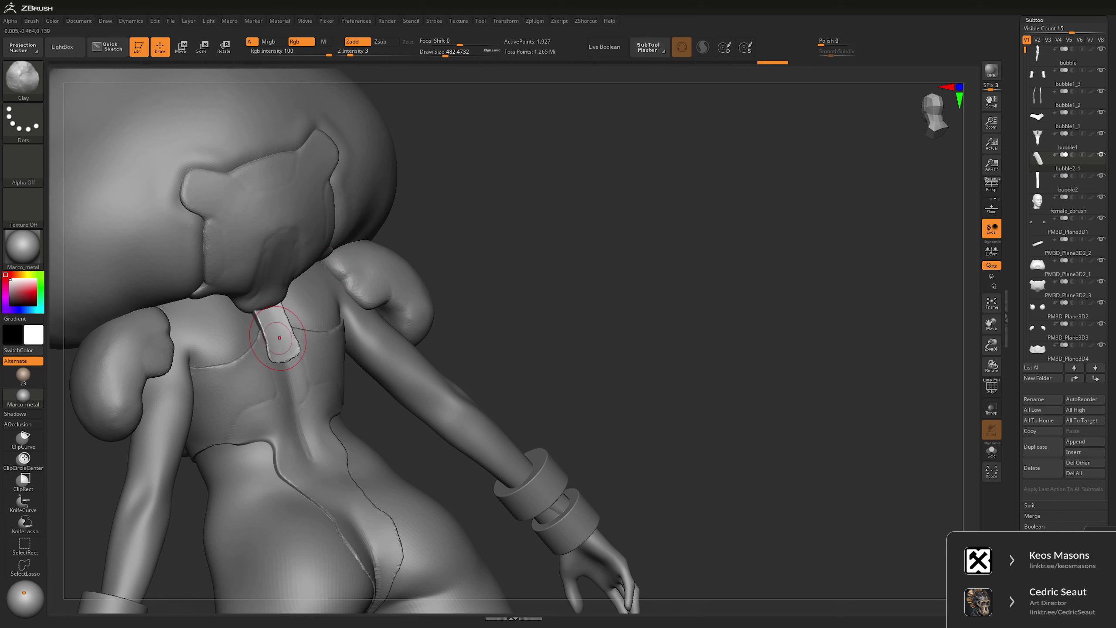
{"action": "right_click_drag", "start_coordinate": [250, 325], "coordinate": [625, 246]}
{"action": "right_click_drag", "start_coordinate": [396, 316], "coordinate": [424, 311]}
{"action": "key", "text": "space"}
{"action": "left_click_drag", "start_coordinate": [404, 345], "coordinate": [378, 345]}
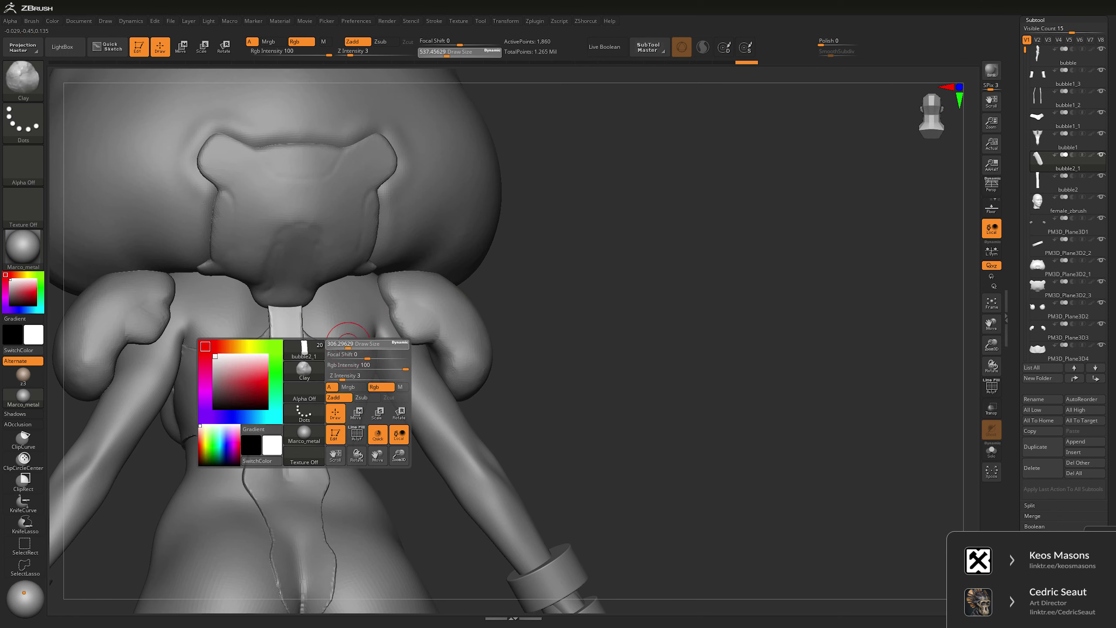
{"action": "right_click_drag", "start_coordinate": [525, 282], "coordinate": [267, 305]}
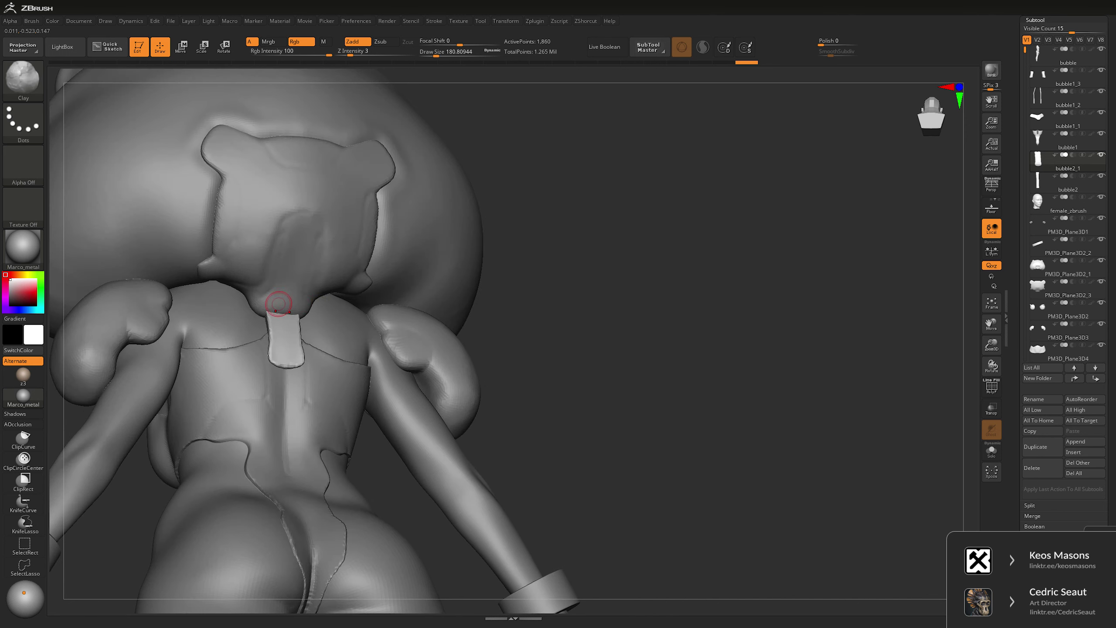
- Select the bear patch and refine its lower tip above the strap with the DamStandard brush at draw size about 181
{"action": "left_click", "coordinate": [267, 305], "text": "alt"}
{"action": "right_click_drag", "start_coordinate": [569, 266], "coordinate": [299, 317]}
{"action": "key", "text": "b"}
{"action": "key", "text": "d"}
{"action": "key", "text": "s"}
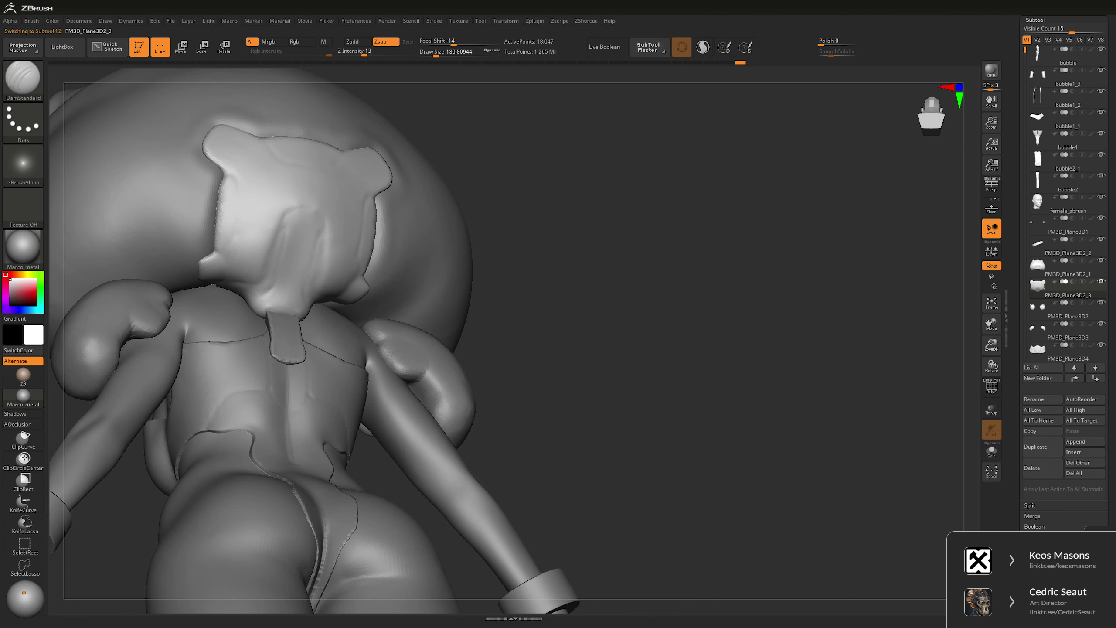
{"action": "right_click_drag", "start_coordinate": [352, 378], "coordinate": [262, 380]}
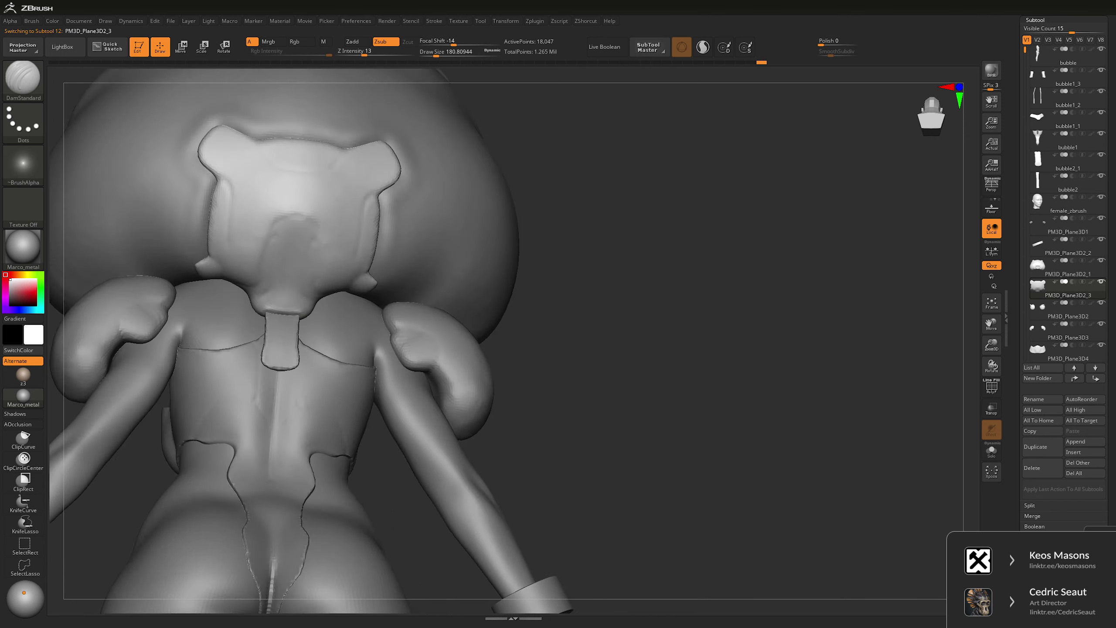
- Adjust the bear patch's lower edge around the strap with the Move brush at draw size about 192
{"action": "key", "text": "space"}
{"action": "key", "text": "b"}
{"action": "key", "text": "m"}
{"action": "key", "text": "v"}
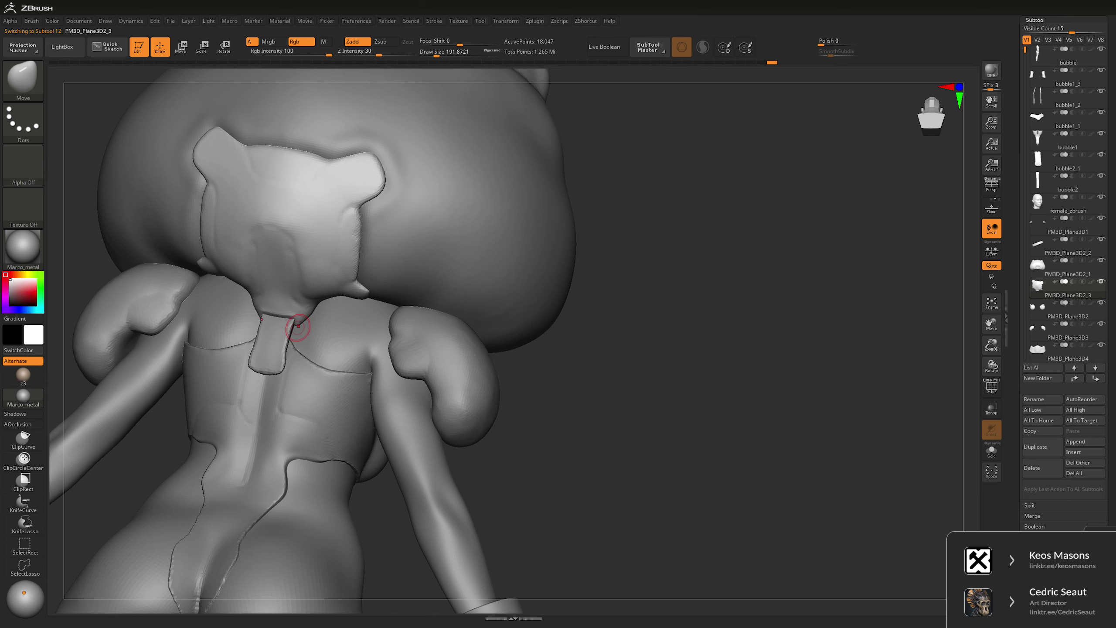
{"action": "right_click_drag", "start_coordinate": [303, 324], "coordinate": [439, 317]}
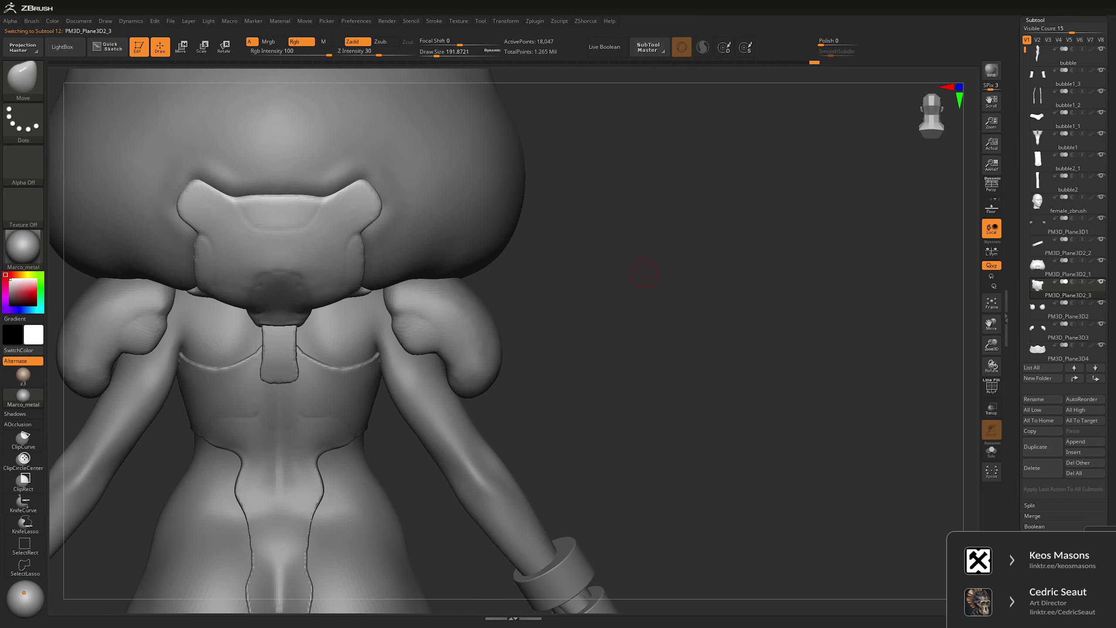
{"action": "key", "text": "f"}
{"action": "mouse_move", "coordinate": [585, 312]}
{"action": "right_mouse_down"}
{"action": "mouse_move", "coordinate": [422, 321]}
{"action": "mouse_move", "coordinate": [426, 281]}
{"action": "mouse_move", "coordinate": [431, 327]}
{"action": "right_mouse_up"}
- Select the strap and reshape its length and lower end with the Move brush at draw sizes of about 500 and 265
{"action": "left_click", "coordinate": [294, 328], "text": "alt"}
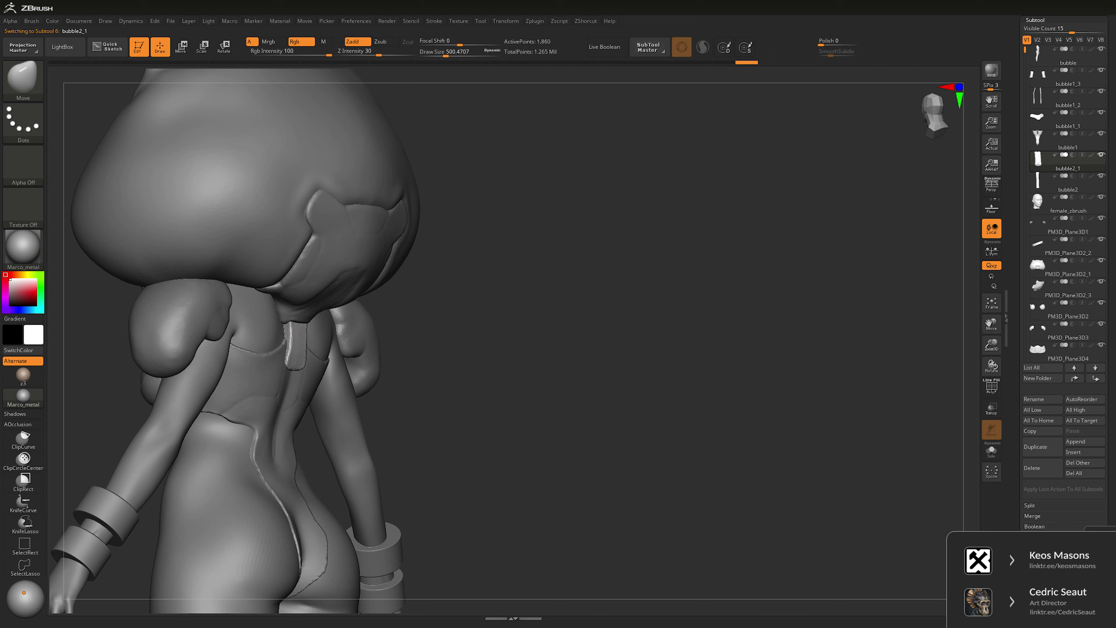
{"action": "right_click_drag", "start_coordinate": [292, 370], "coordinate": [303, 422]}
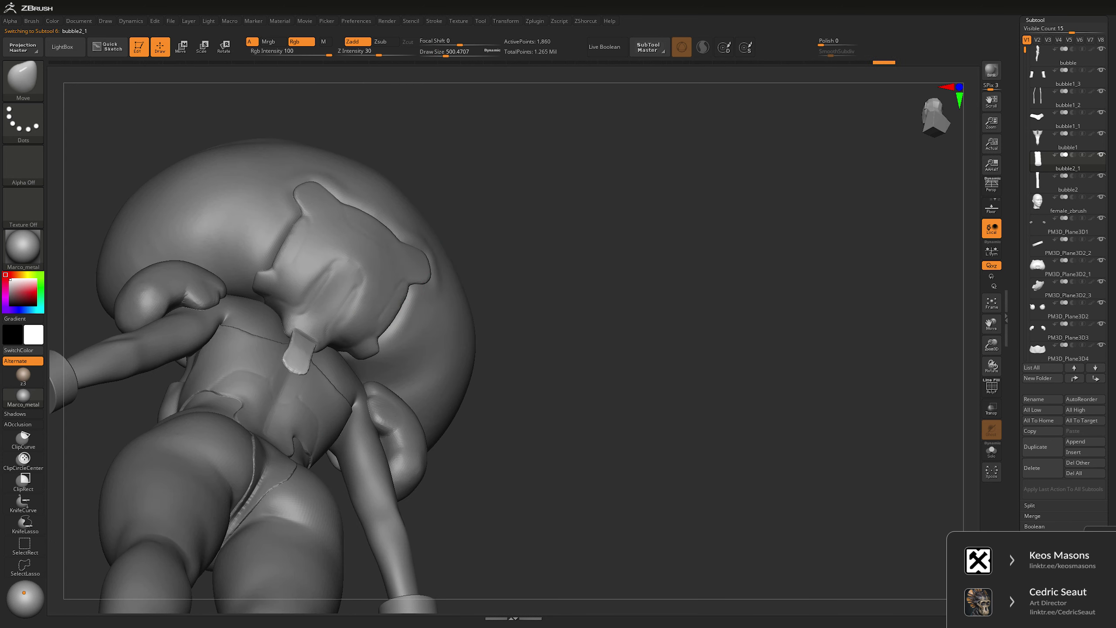
{"action": "mouse_move", "coordinate": [292, 371]}
{"action": "right_mouse_down"}
{"action": "mouse_move", "coordinate": [281, 361]}
{"action": "mouse_move", "coordinate": [299, 324]}
{"action": "mouse_move", "coordinate": [296, 351]}
{"action": "mouse_move", "coordinate": [643, 249]}
{"action": "mouse_move", "coordinate": [645, 311]}
{"action": "right_mouse_up"}
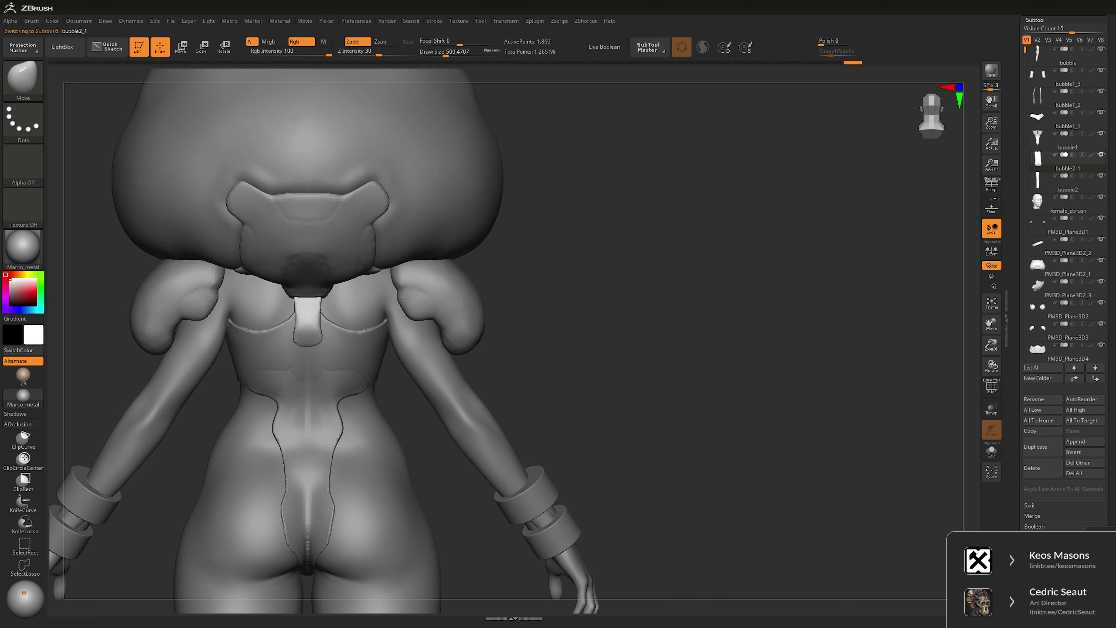
{"action": "key", "text": "space"}
{"action": "left_click_drag", "start_coordinate": [338, 327], "coordinate": [317, 326]}
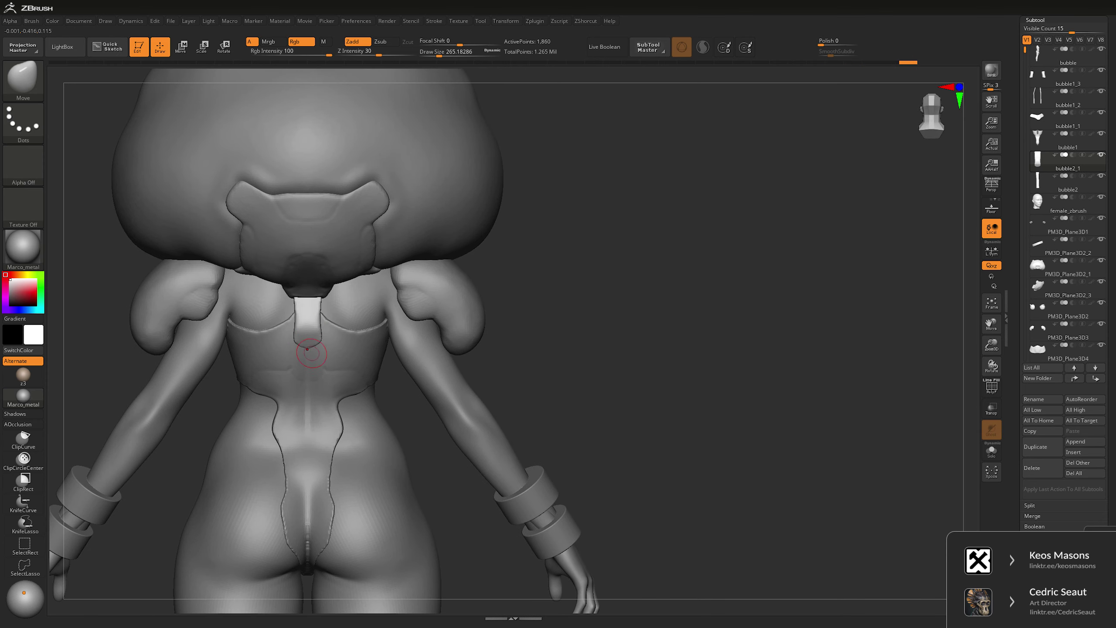
- Make the bodysuit the active subtool and pull its upper back edge up around the neck tab with a smaller Move brush
{"action": "mouse_move", "coordinate": [456, 338]}
{"action": "right_mouse_down"}
{"action": "mouse_move", "coordinate": [484, 308]}
{"action": "mouse_move", "coordinate": [571, 299]}
{"action": "mouse_move", "coordinate": [606, 281]}
{"action": "mouse_move", "coordinate": [607, 308]}
{"action": "mouse_move", "coordinate": [629, 274]}
{"action": "mouse_move", "coordinate": [598, 277]}
{"action": "mouse_move", "coordinate": [637, 279]}
{"action": "right_mouse_up"}
{"action": "left_click", "coordinate": [352, 365], "text": "alt"}
{"action": "right_click_drag", "start_coordinate": [351, 365], "coordinate": [548, 227], "text": "ctrl"}
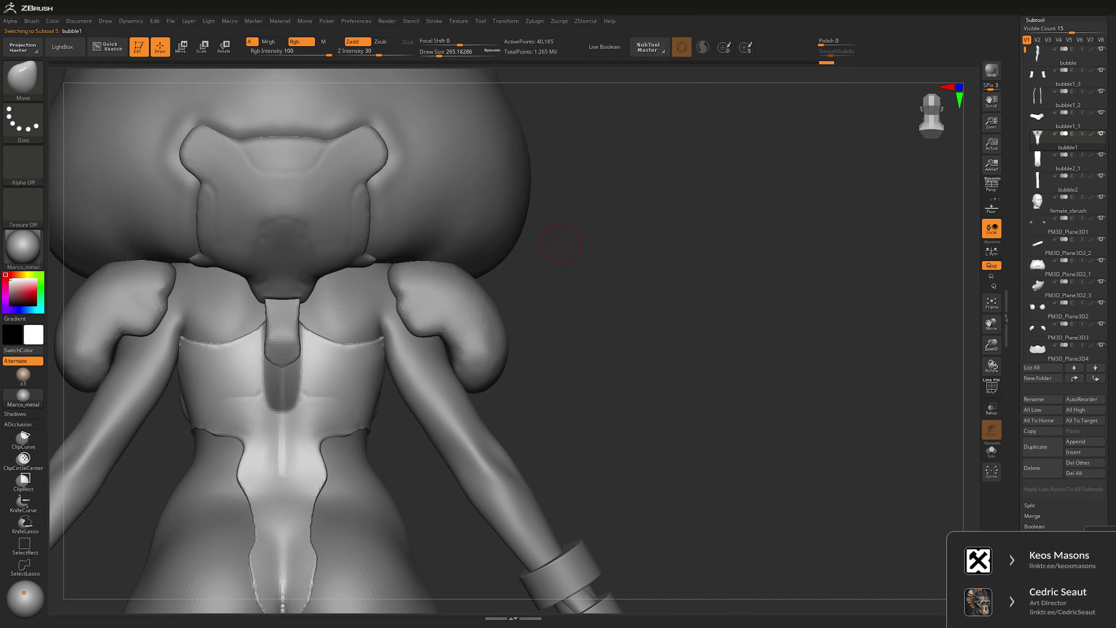
{"action": "key", "text": "["}
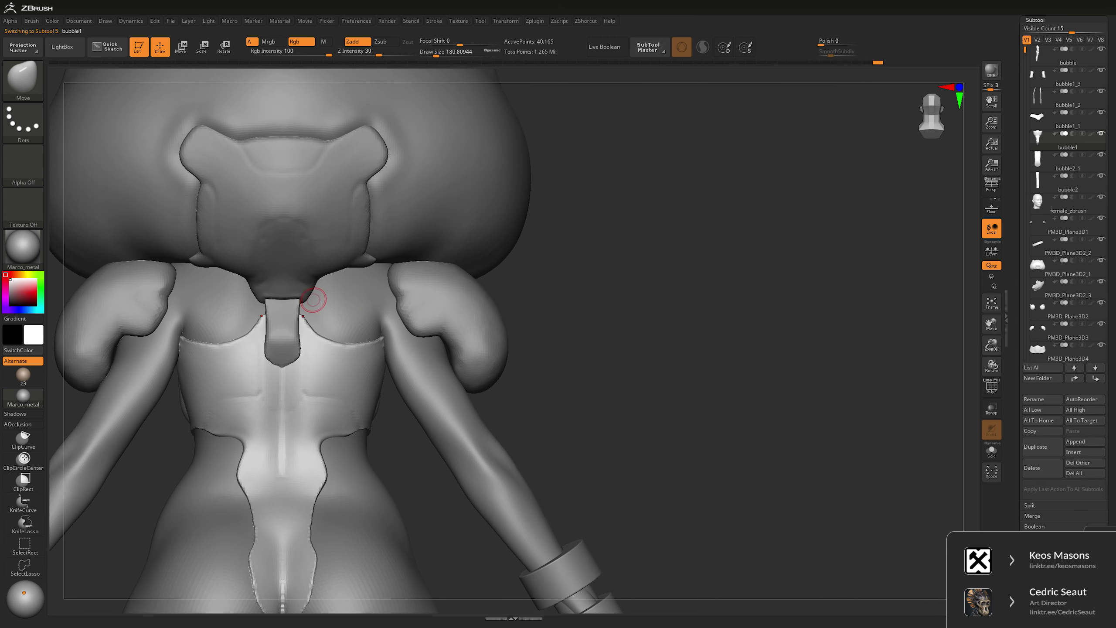
- Carve the spine groove and its rounded lower end into the bodysuit's back panel with the DamStandard brush
{"action": "key", "text": "b"}
{"action": "key", "text": "d"}
{"action": "key", "text": "s"}
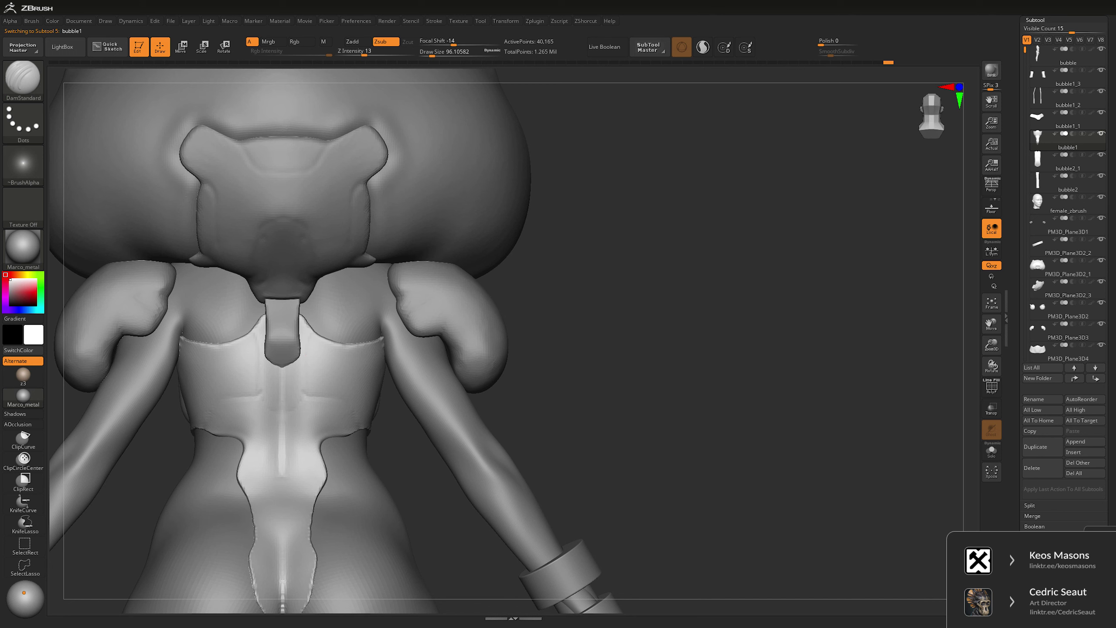
{"action": "right_click_drag", "start_coordinate": [376, 338], "coordinate": [314, 331]}
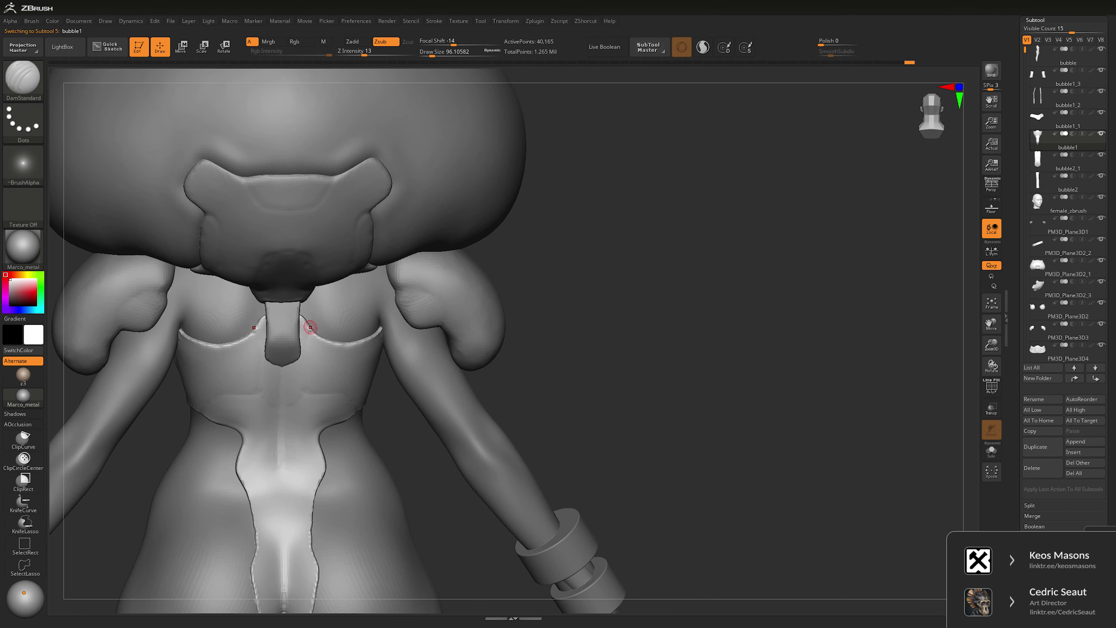
{"action": "right_click_drag", "start_coordinate": [582, 304], "coordinate": [658, 284]}
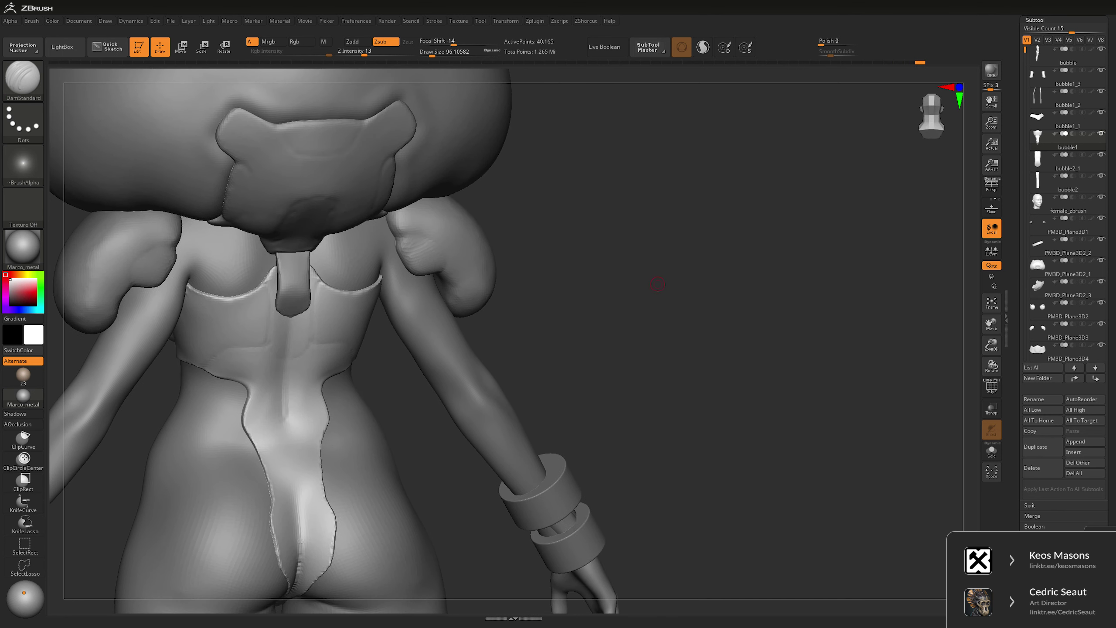
{"action": "right_click_drag", "start_coordinate": [483, 283], "coordinate": [263, 390]}
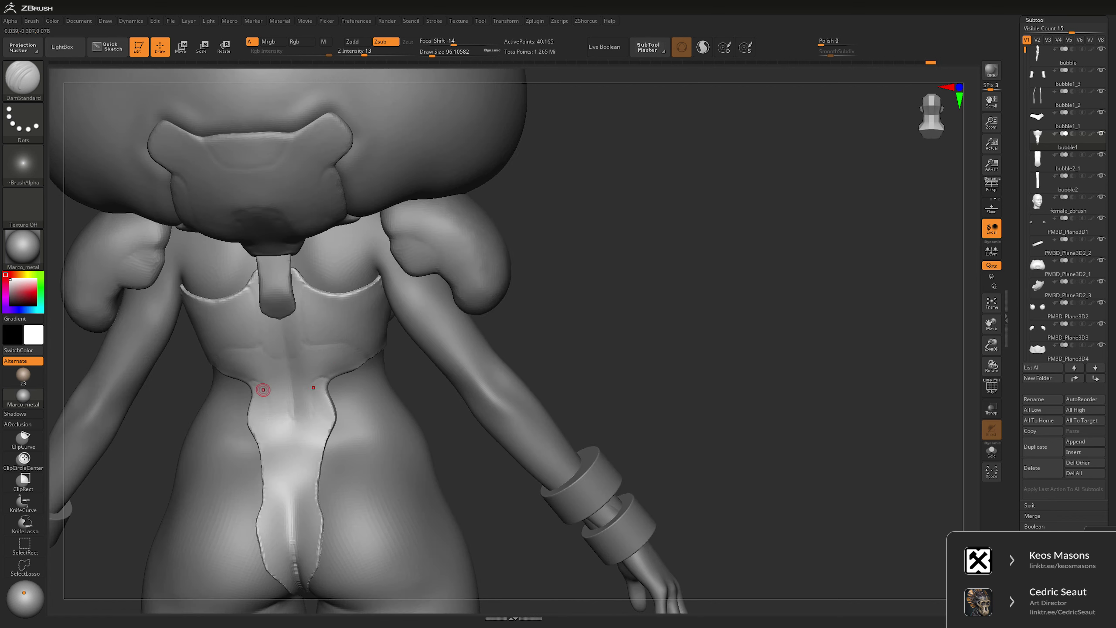
{"action": "mouse_move", "coordinate": [379, 396]}
{"action": "right_mouse_down"}
{"action": "mouse_move", "coordinate": [376, 334]}
{"action": "mouse_move", "coordinate": [307, 403]}
{"action": "right_mouse_up"}
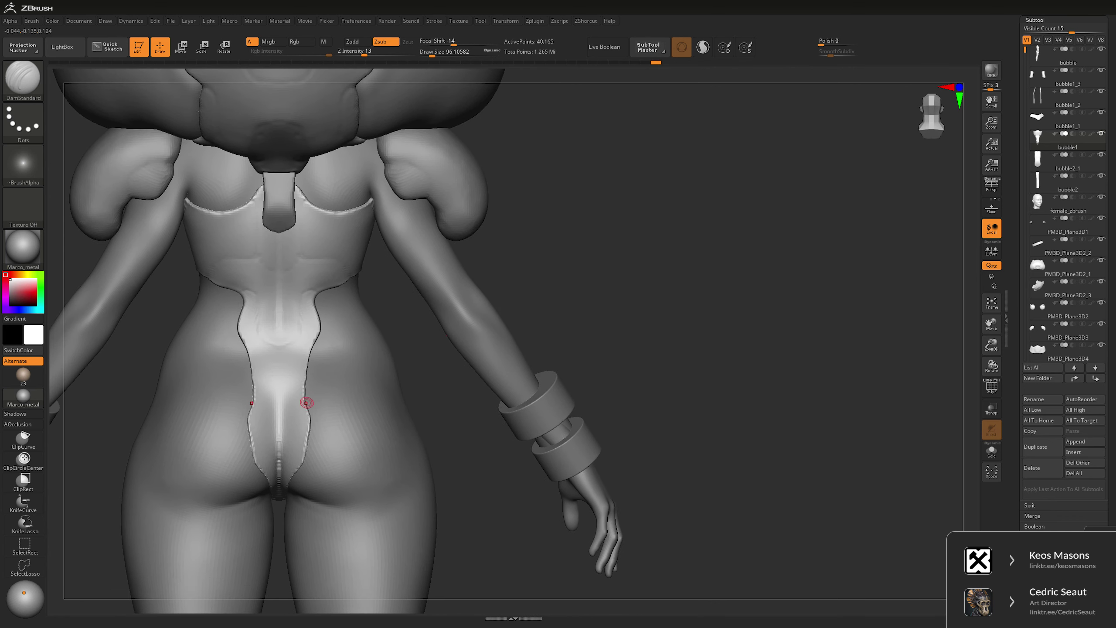
{"action": "right_click_drag", "start_coordinate": [544, 231], "coordinate": [276, 386]}
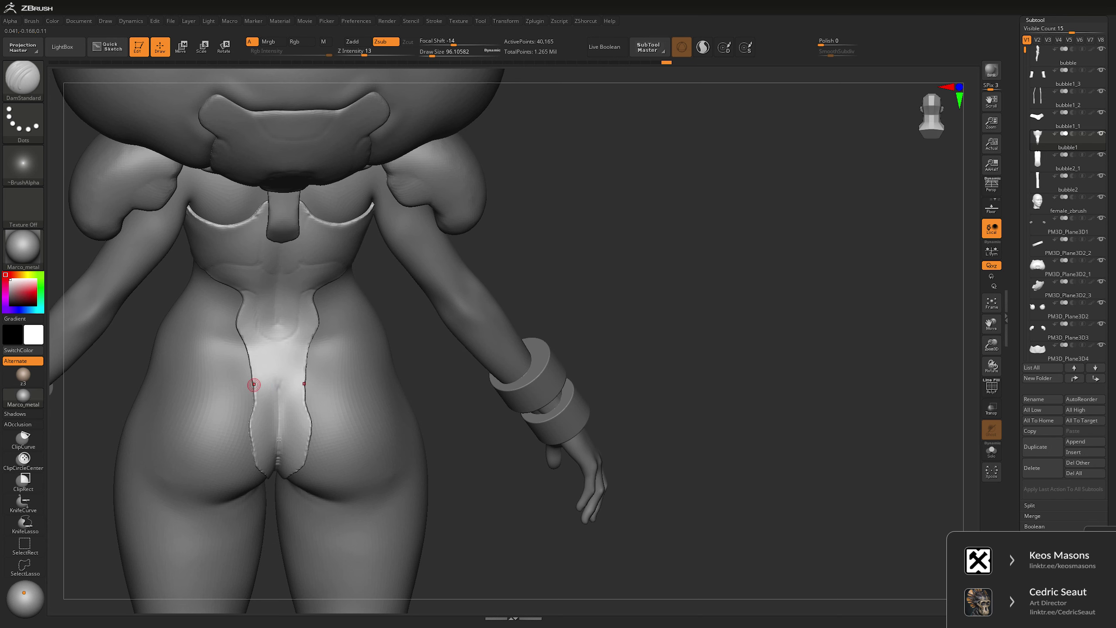
{"action": "key", "text": "f"}
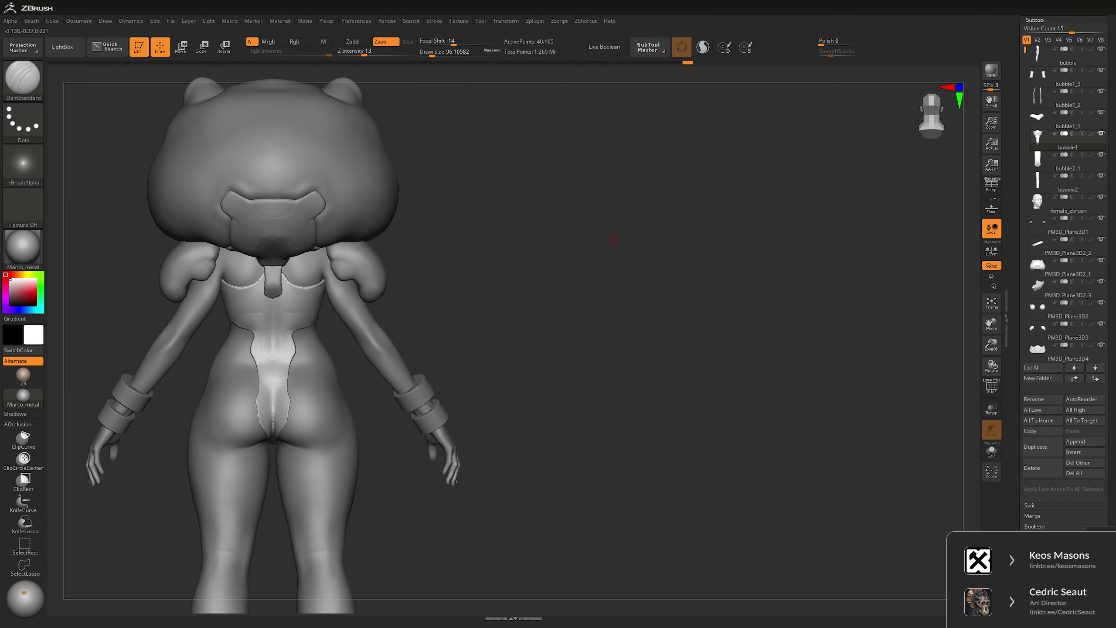
- Reshape the waist edge on the bodysuit's back with the Move brush at a draw size of about 350
{"action": "mouse_move", "coordinate": [628, 267]}
{"action": "right_mouse_down"}
{"action": "mouse_move", "coordinate": [614, 285]}
{"action": "mouse_move", "coordinate": [624, 300]}
{"action": "mouse_move", "coordinate": [611, 288]}
{"action": "mouse_move", "coordinate": [633, 276]}
{"action": "mouse_move", "coordinate": [575, 270]}
{"action": "right_mouse_up"}
{"action": "key", "text": "space"}
{"action": "key", "text": "b"}
{"action": "key", "text": "m"}
{"action": "key", "text": "v"}
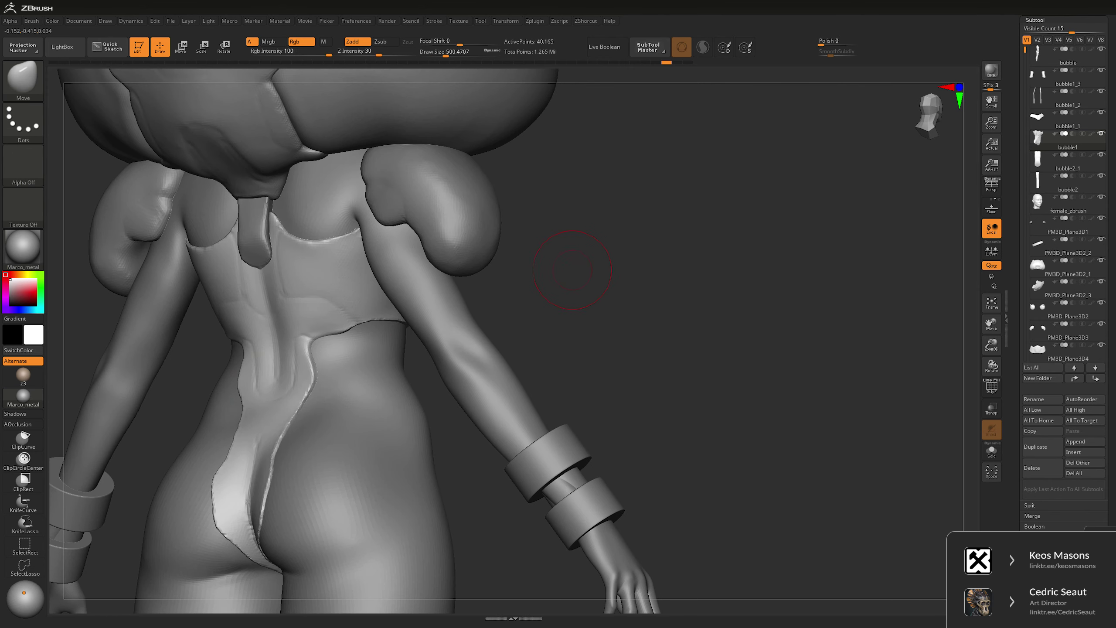
{"action": "key", "text": "space"}
{"action": "mouse_move", "coordinate": [572, 270]}
{"action": "right_mouse_down"}
{"action": "mouse_move", "coordinate": [362, 320]}
{"action": "mouse_move", "coordinate": [334, 338]}
{"action": "right_mouse_up"}
{"action": "key", "text": "space"}
{"action": "left_click_drag", "start_coordinate": [339, 342], "coordinate": [331, 341]}
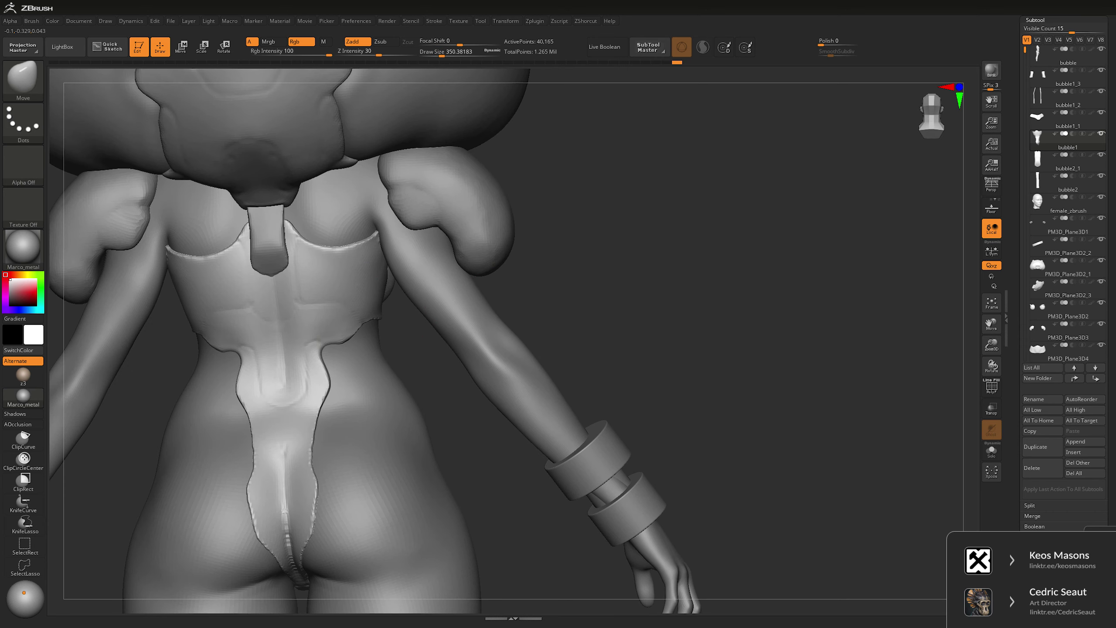
{"action": "right_click_drag", "start_coordinate": [357, 338], "coordinate": [309, 275]}
- Carve panel lines into the bodysuit's upper back below its top edge with the DamStandard brush
{"action": "key", "text": "b"}
{"action": "key", "text": "d"}
{"action": "key", "text": "s"}
{"action": "key", "text": "space"}
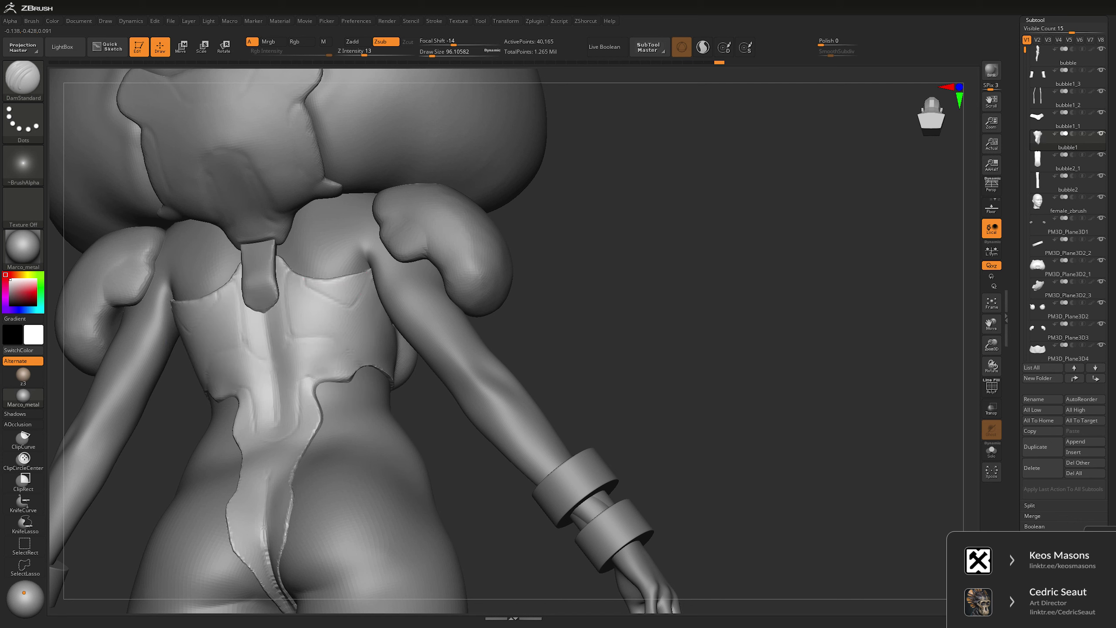
{"action": "key", "text": "f"}
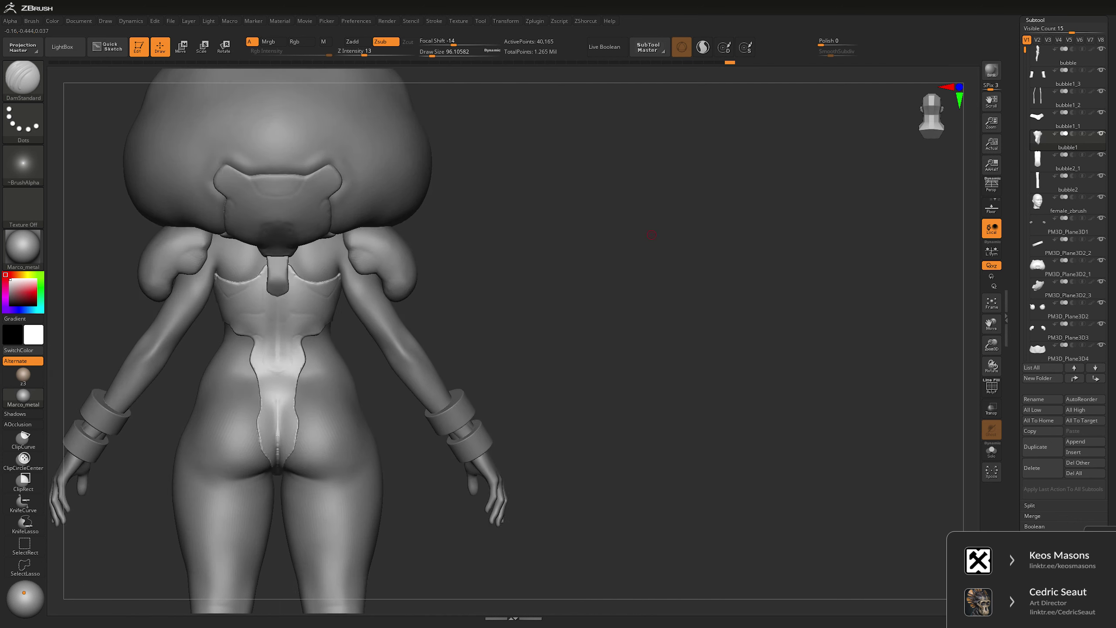
- Examine the isolated bodysuit from the side, then check it from the front on the whole character
{"action": "mouse_move", "coordinate": [655, 231]}
{"action": "right_mouse_down"}
{"action": "mouse_move", "coordinate": [657, 378]}
{"action": "mouse_move", "coordinate": [638, 422]}
{"action": "mouse_move", "coordinate": [607, 424]}
{"action": "mouse_move", "coordinate": [628, 423]}
{"action": "right_mouse_up"}
{"action": "key", "text": "ctrl"}
{"action": "key", "text": "shift+s"}
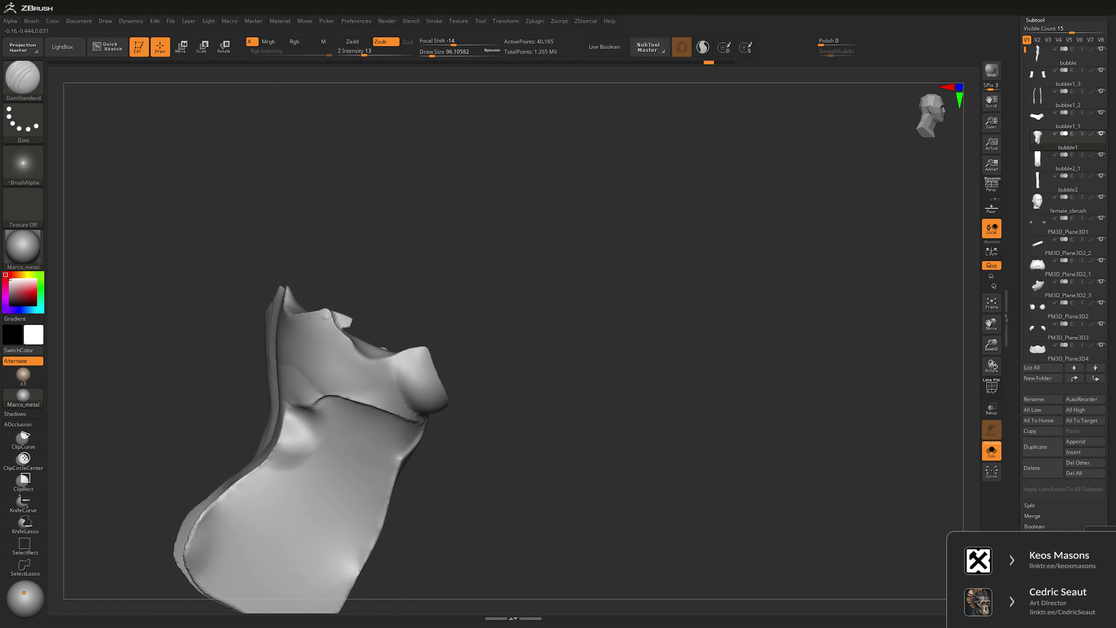
{"action": "right_click_drag", "start_coordinate": [348, 378], "coordinate": [362, 378]}
{"action": "mouse_move", "coordinate": [385, 276]}
{"action": "right_mouse_down"}
{"action": "mouse_move", "coordinate": [323, 309]}
{"action": "mouse_move", "coordinate": [176, 304]}
{"action": "right_mouse_up"}
{"action": "key", "text": "shift+s"}
{"action": "right_click_drag", "start_coordinate": [694, 261], "coordinate": [612, 276]}
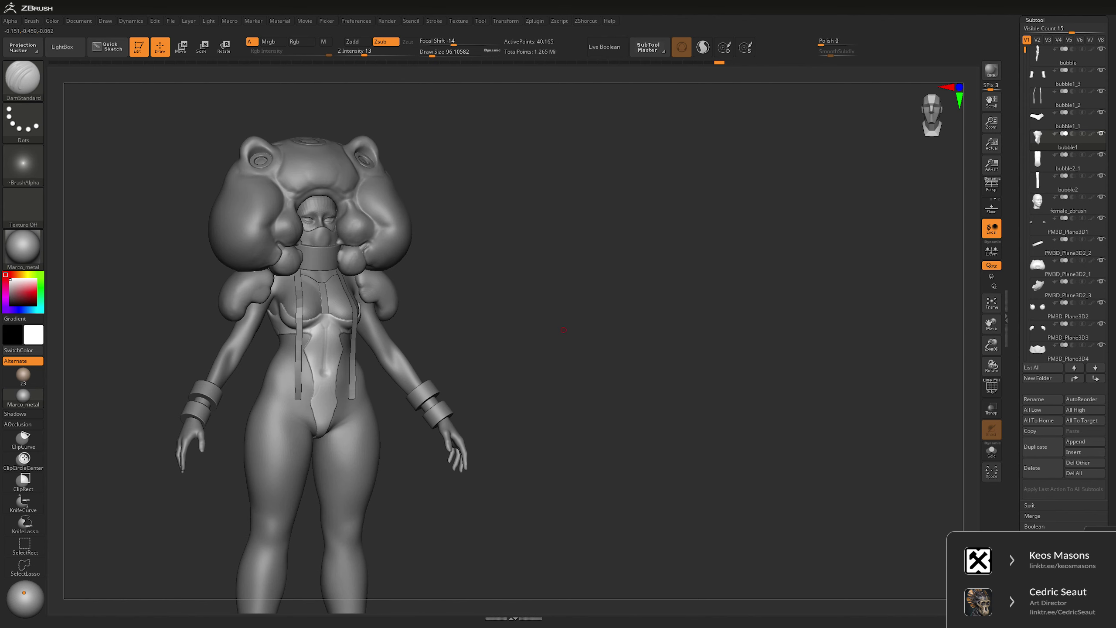
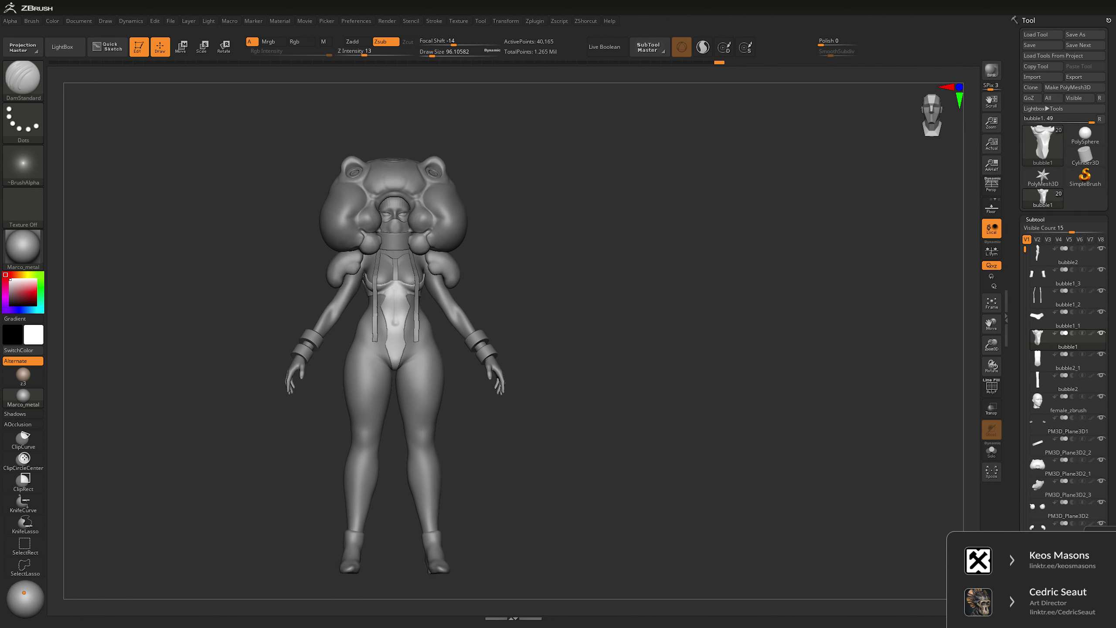
{"action": "right_click_drag", "start_coordinate": [673, 228], "coordinate": [506, 309], "text": "ctrl"}
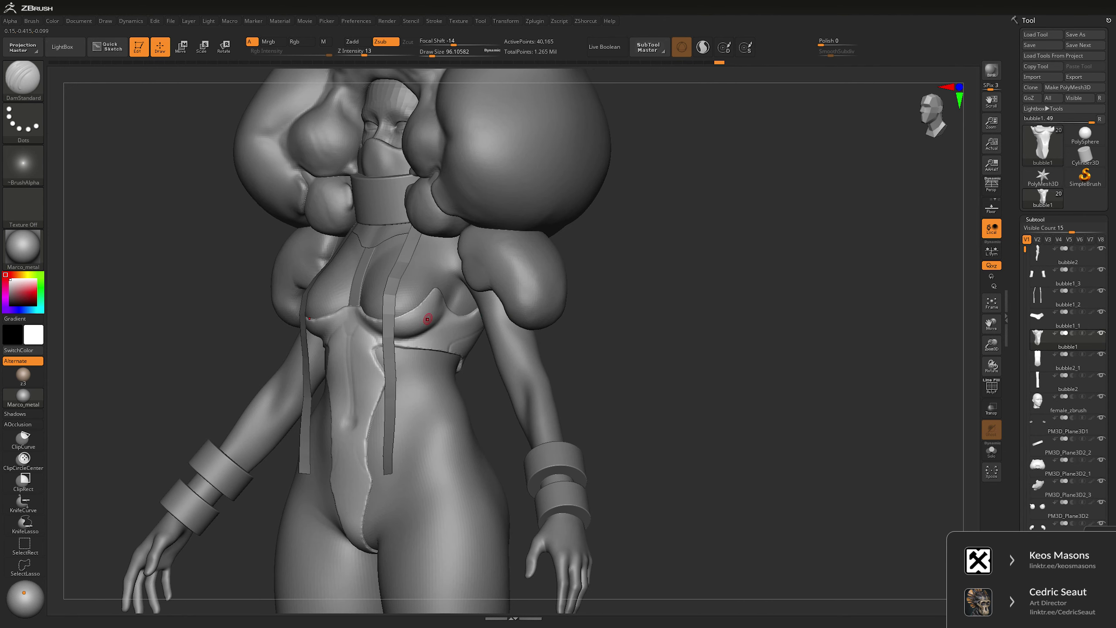
- Isolate the bodysuit, polish the area under its bust cups with the HPolish brush, and show the whole character again
{"action": "left_click", "coordinate": [992, 450]}
{"action": "right_click_drag", "start_coordinate": [747, 281], "coordinate": [673, 227]}
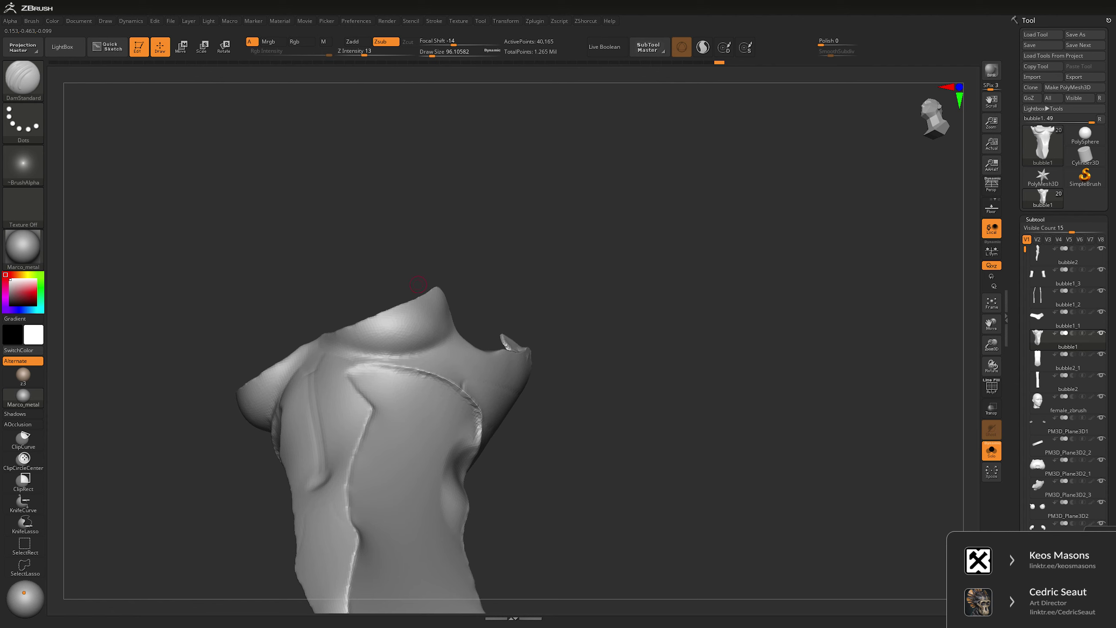
{"action": "key", "text": "space"}
{"action": "key", "text": "b"}
{"action": "key", "text": "h"}
{"action": "key", "text": "p"}
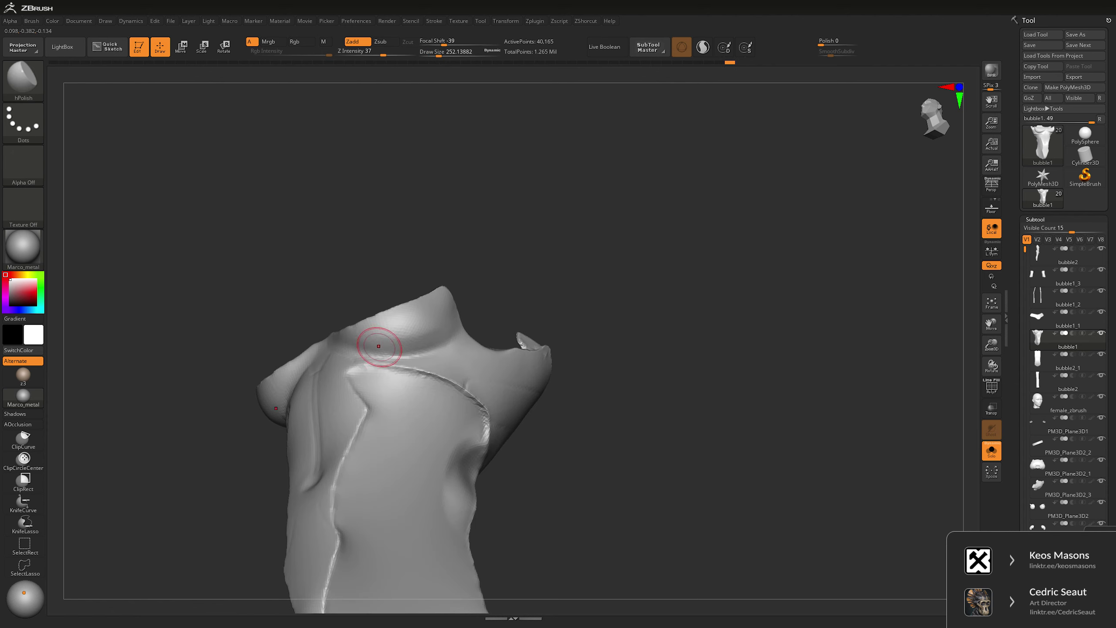
{"action": "right_click_drag", "start_coordinate": [379, 346], "coordinate": [393, 354]}
{"action": "mouse_move", "coordinate": [659, 259]}
{"action": "right_mouse_down"}
{"action": "mouse_move", "coordinate": [648, 245]}
{"action": "mouse_move", "coordinate": [572, 250]}
{"action": "mouse_move", "coordinate": [638, 247]}
{"action": "mouse_move", "coordinate": [788, 267]}
{"action": "mouse_move", "coordinate": [783, 276]}
{"action": "right_mouse_up"}
{"action": "key", "text": "ctrl+shift+s"}
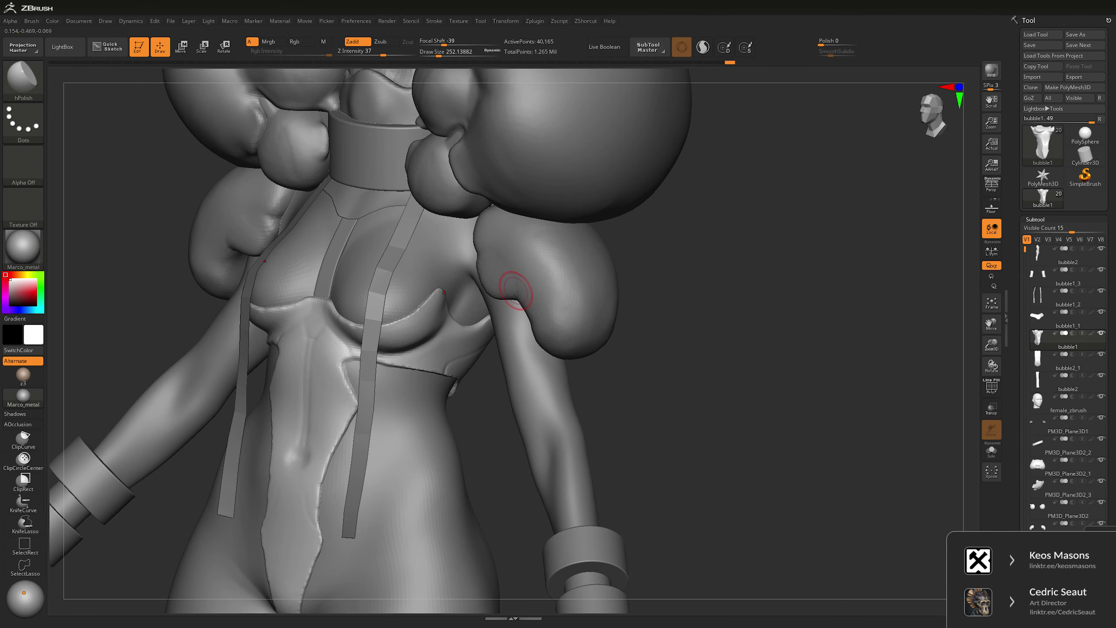
- Adjust the bodysuit's bust cup edge with the Move brush at a draw size of about 595
{"action": "key", "text": "b"}
{"action": "key", "text": "m"}
{"action": "key", "text": "v"}
{"action": "key", "text": "space"}
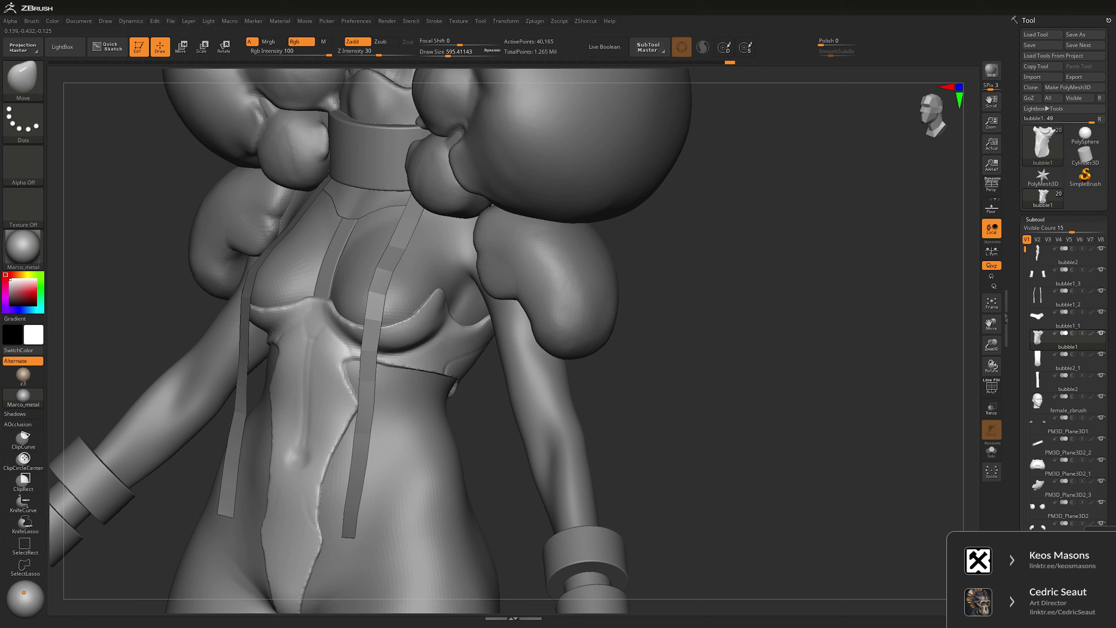
{"action": "right_click_drag", "start_coordinate": [580, 286], "coordinate": [615, 288]}
- Hide the hanging chest straps and make the bodysuit the active subtool again
{"action": "left_click", "coordinate": [387, 203], "text": "alt"}
{"action": "key", "text": "b"}
{"action": "key", "text": "c"}
{"action": "key", "text": "l"}
{"action": "key", "text": "space"}
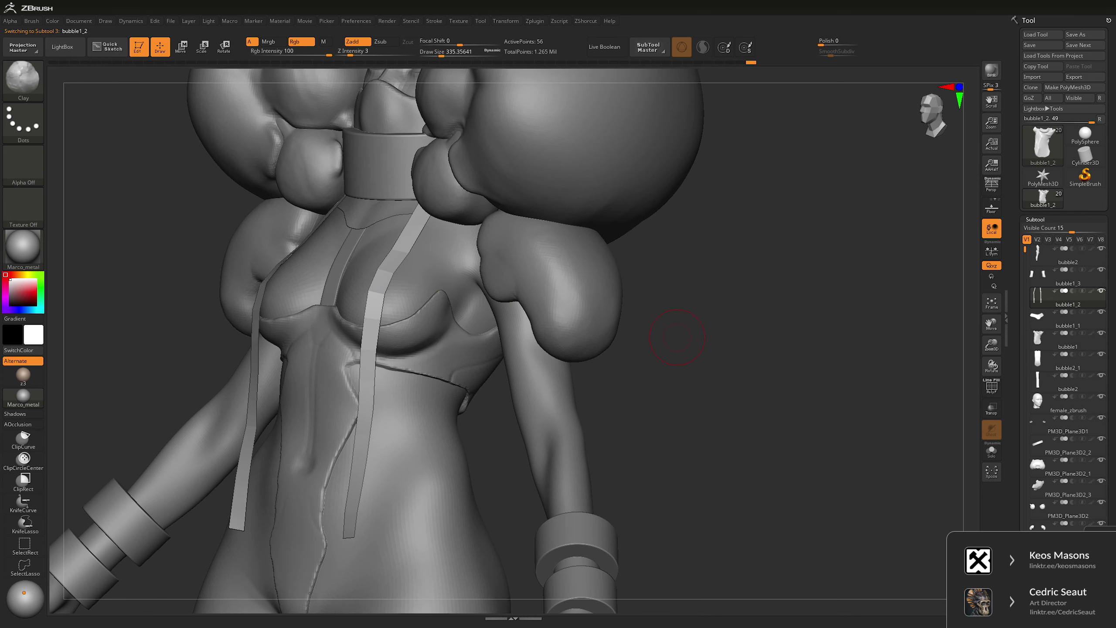
{"action": "right_click_drag", "start_coordinate": [774, 284], "coordinate": [478, 324]}
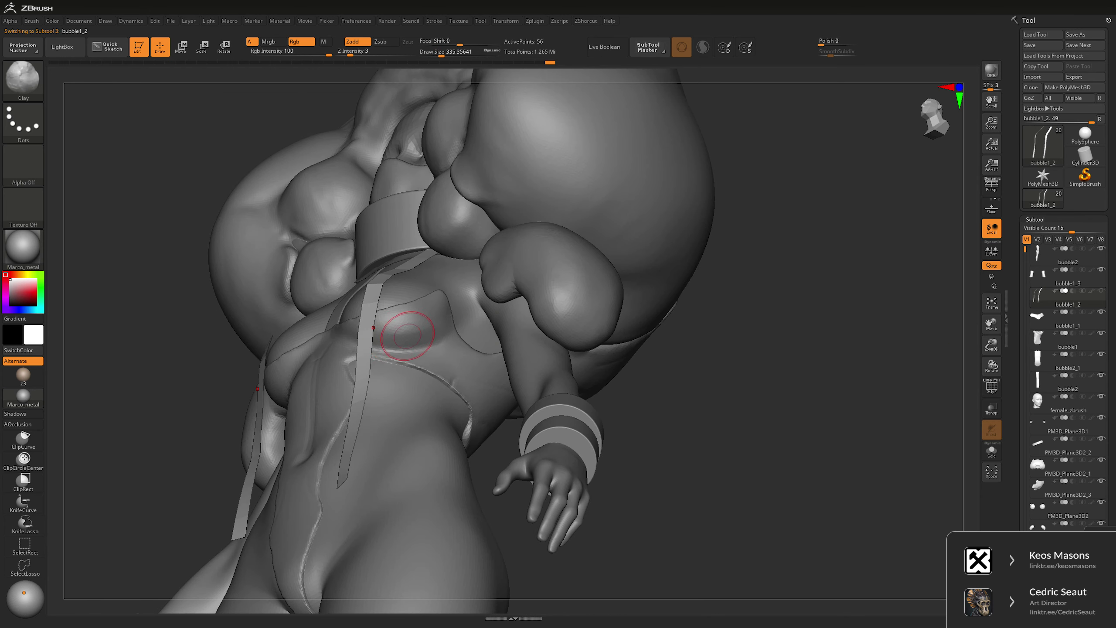
{"action": "left_click", "coordinate": [376, 337], "text": "alt"}
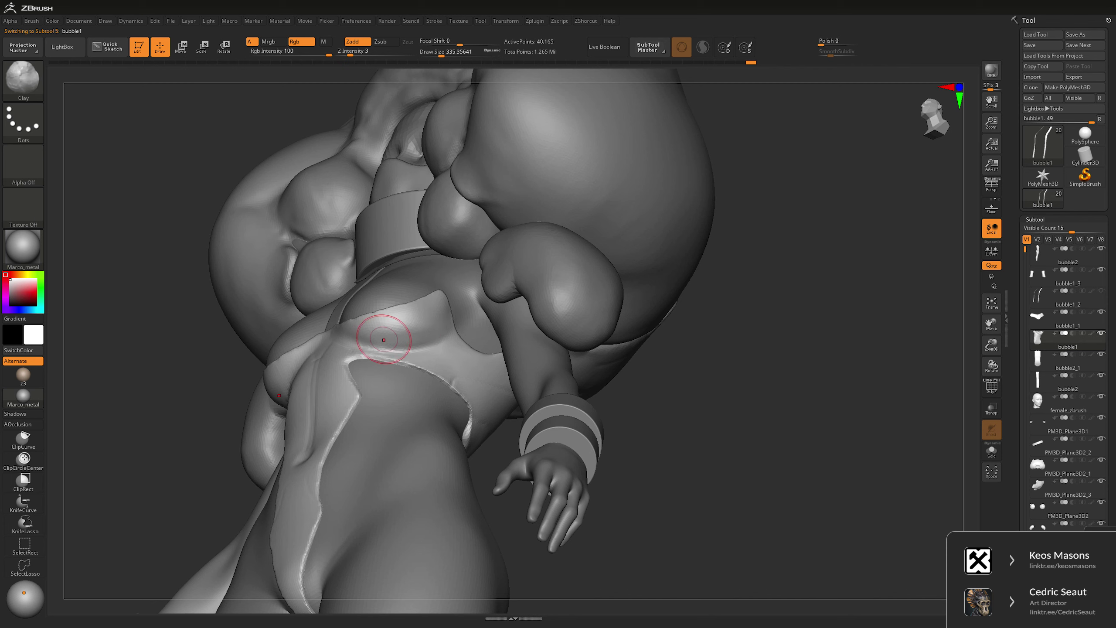
- Reshape the bodysuit's bust cups and underbust with the Move brush at a draw size of about 576
{"action": "key", "text": "b"}
{"action": "key", "text": "m"}
{"action": "key", "text": "v"}
{"action": "right_click_drag", "start_coordinate": [384, 340], "coordinate": [457, 294]}
{"action": "key", "text": "space"}
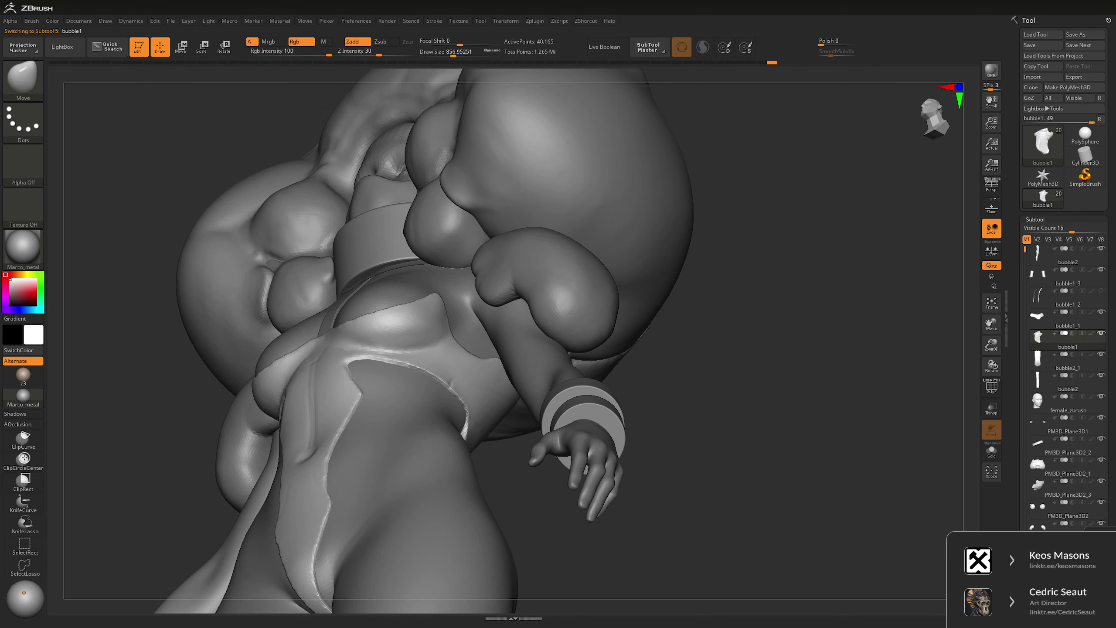
{"action": "key", "text": "space"}
{"action": "right_click_drag", "start_coordinate": [411, 362], "coordinate": [435, 321], "text": "shift"}
{"action": "right_click_drag", "start_coordinate": [857, 281], "coordinate": [722, 281]}
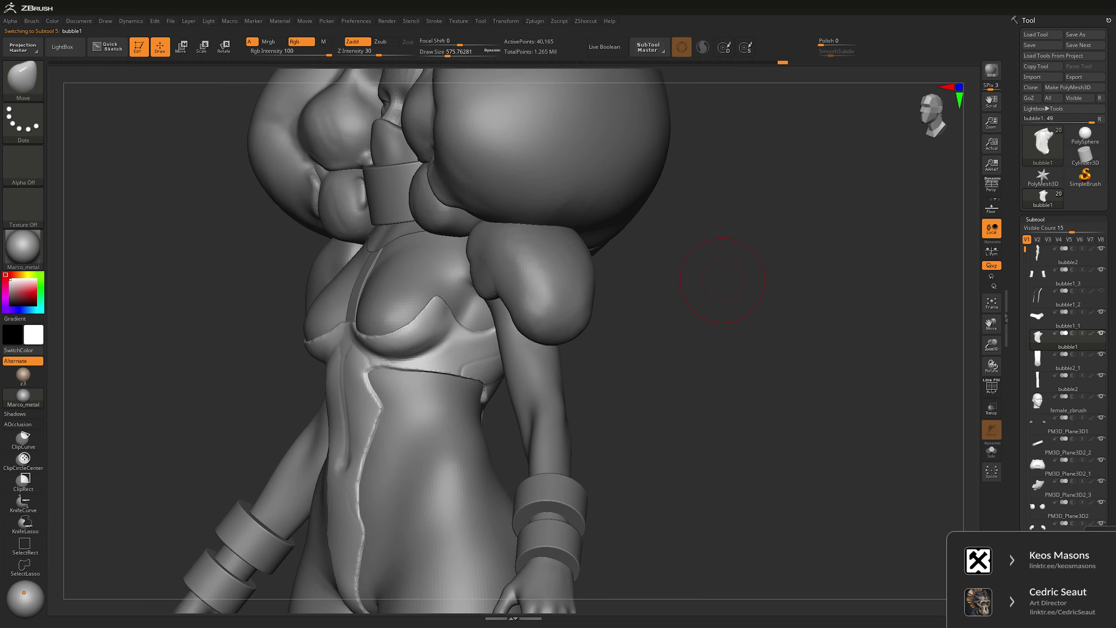
- Flatten the bodysuit's bust cups with the HPolish brush at a draw size of about 500, then reduce the brush size
{"action": "key", "text": "space"}
{"action": "key", "text": "b"}
{"action": "key", "text": "h"}
{"action": "key", "text": "p"}
{"action": "right_click_drag", "start_coordinate": [423, 308], "coordinate": [524, 319]}
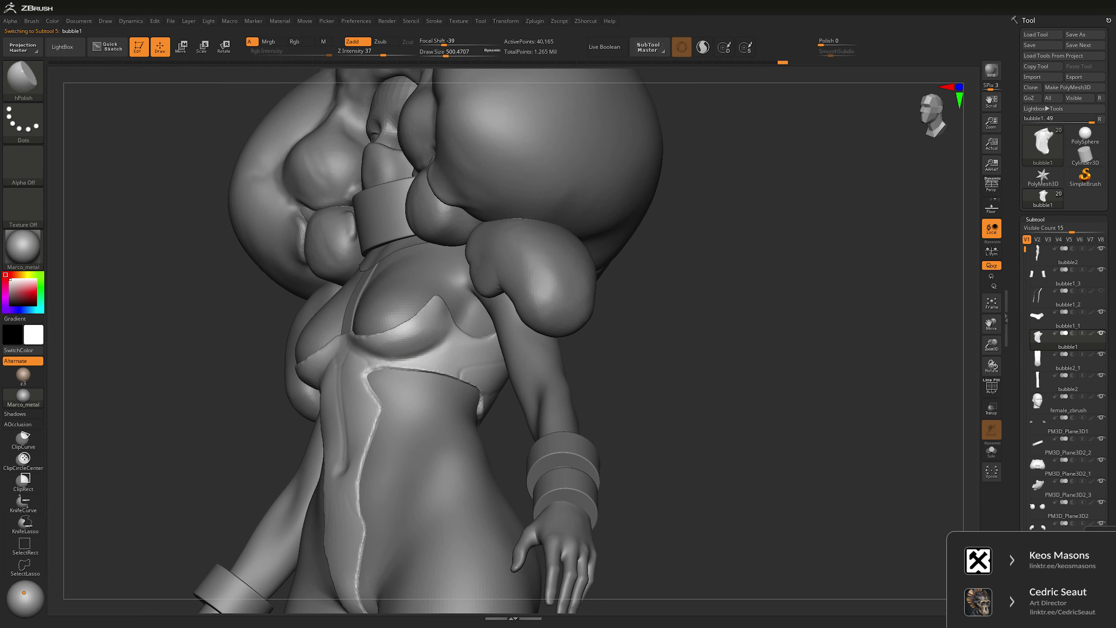
{"action": "mouse_move", "coordinate": [411, 249]}
{"action": "right_mouse_down", "text": "shift"}
{"action": "mouse_move", "coordinate": [722, 305]}
{"action": "mouse_move", "coordinate": [711, 224]}
{"action": "mouse_move", "coordinate": [717, 248]}
{"action": "mouse_move", "coordinate": [751, 275]}
{"action": "right_mouse_up", "text": "shift"}
{"action": "key", "text": "space"}
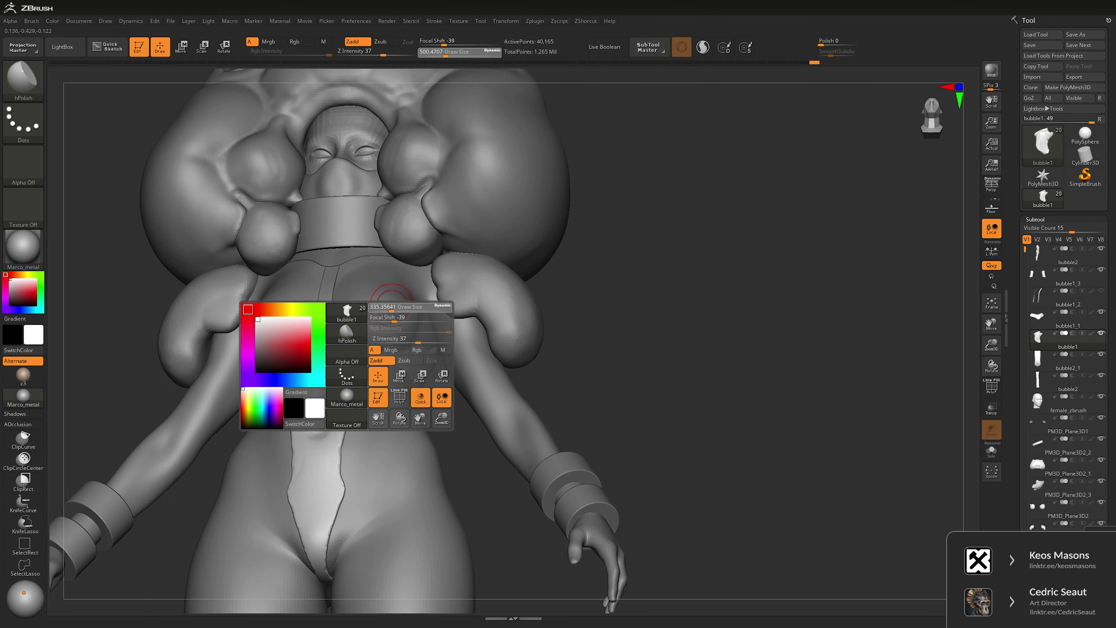
- Hide the upper part of the bodysuit's bust cups with a lasso selection and delete the hidden geometry from the isolated piece
{"action": "key", "text": "ctrl"}
{"action": "left_click_drag", "start_coordinate": [396, 325], "coordinate": [367, 323], "text": "ctrl"}
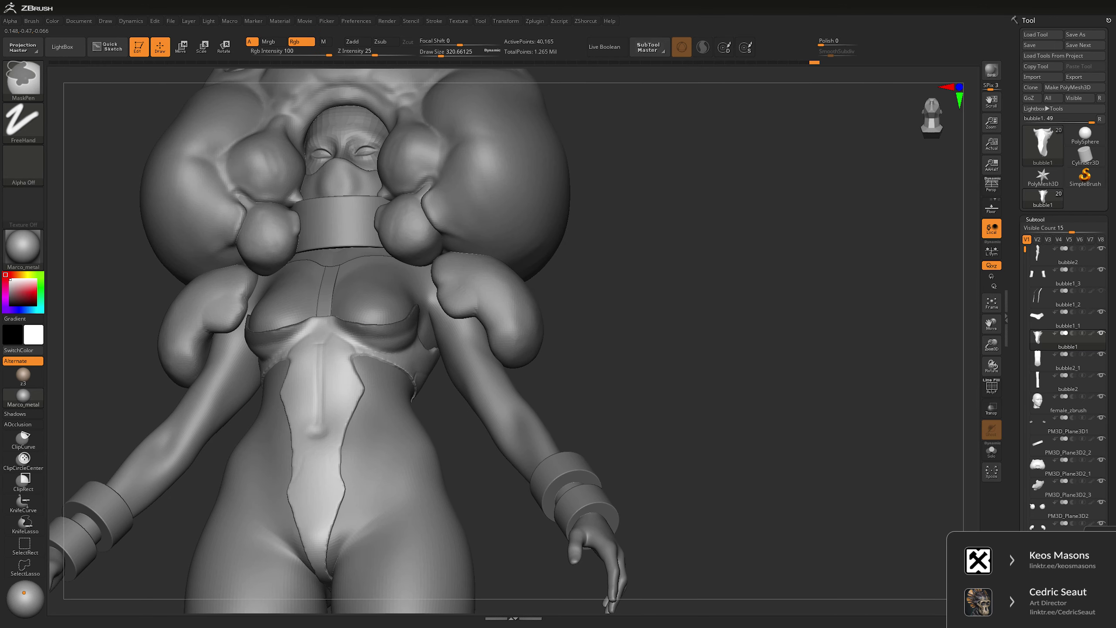
{"action": "left_click", "coordinate": [723, 274], "text": "ctrl"}
{"action": "left_click_drag", "start_coordinate": [722, 274], "coordinate": [853, 271]}
{"action": "key", "text": "ctrl+shift"}
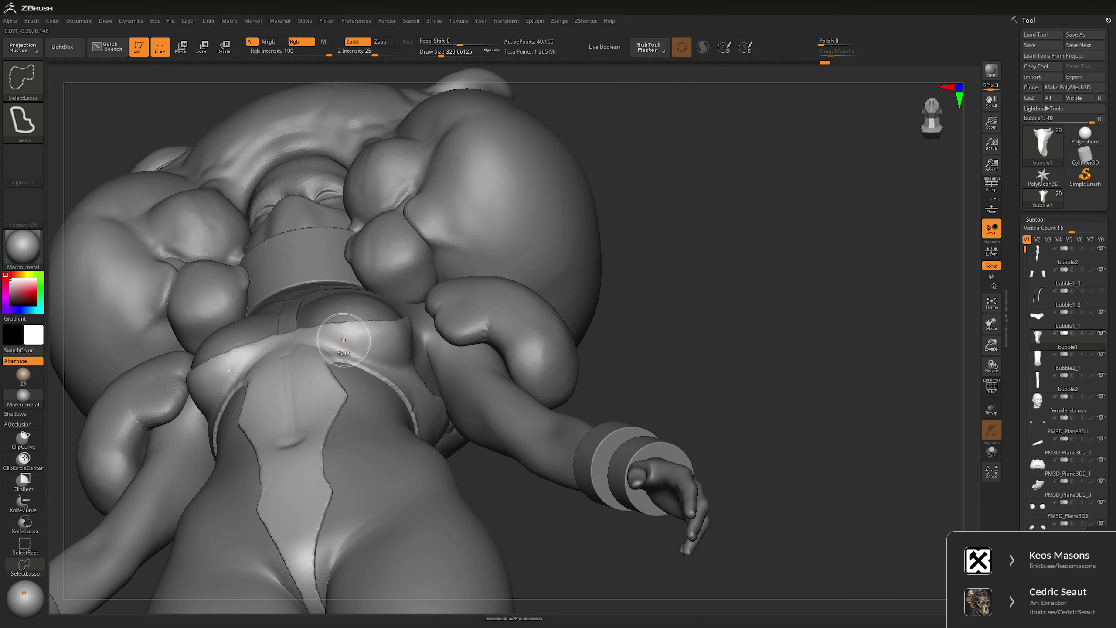
{"action": "mouse_move", "coordinate": [343, 339]}
{"action": "left_mouse_down", "text": "ctrl+shift"}
{"action": "mouse_move", "coordinate": [312, 328]}
{"action": "mouse_move", "coordinate": [397, 334]}
{"action": "mouse_move", "coordinate": [417, 322]}
{"action": "left_mouse_up", "text": "ctrl+shift"}
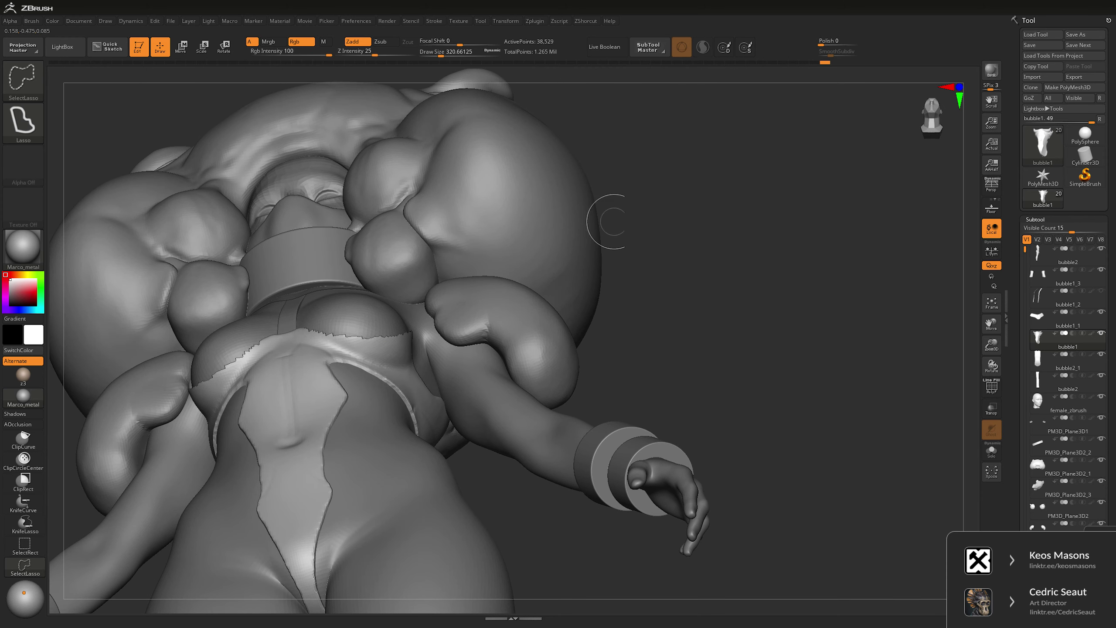
{"action": "mouse_move", "coordinate": [536, 224]}
{"action": "left_mouse_down"}
{"action": "mouse_move", "coordinate": [543, 352]}
{"action": "mouse_move", "coordinate": [633, 354]}
{"action": "mouse_move", "coordinate": [571, 354]}
{"action": "left_mouse_up"}
{"action": "key", "text": "shift+s"}
{"action": "key", "text": "ctrl+space"}
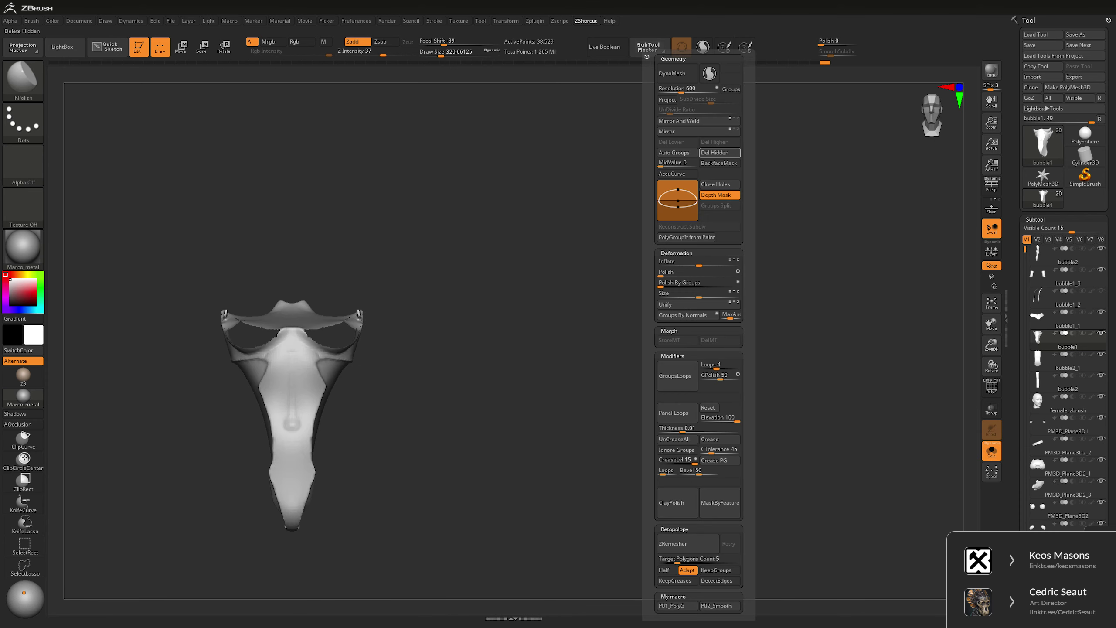
- Rebuild the isolated bodysuit as a denser mesh with DynaMesh
{"action": "key", "text": "ctrl"}
{"action": "key", "text": "space"}
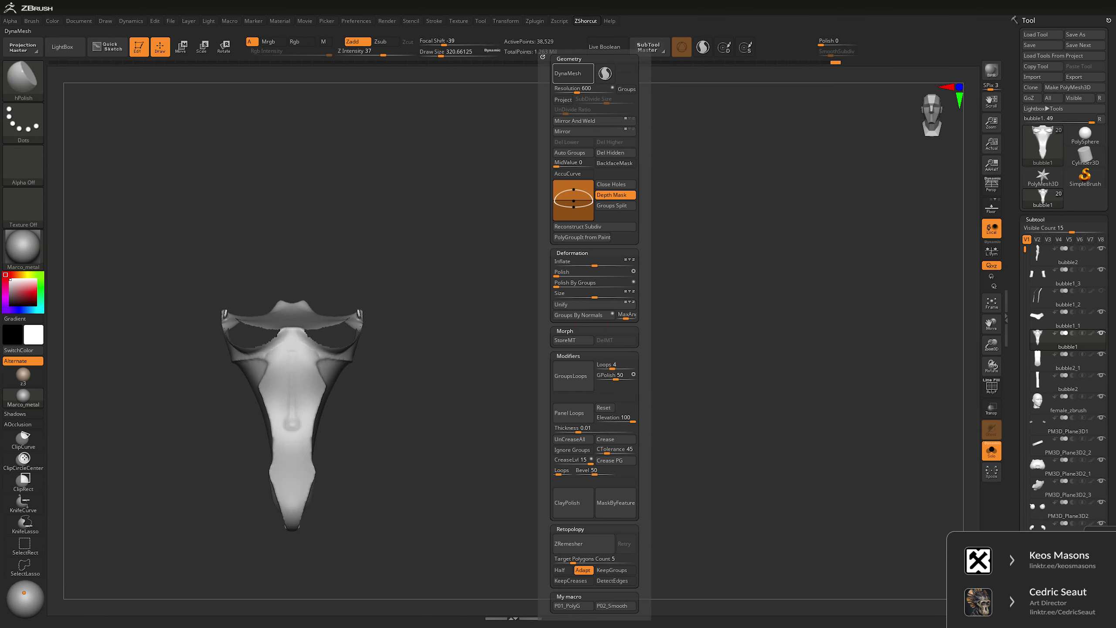
{"action": "right_click_drag", "start_coordinate": [532, 212], "coordinate": [612, 291], "text": "ctrl"}
{"action": "key", "text": "space"}
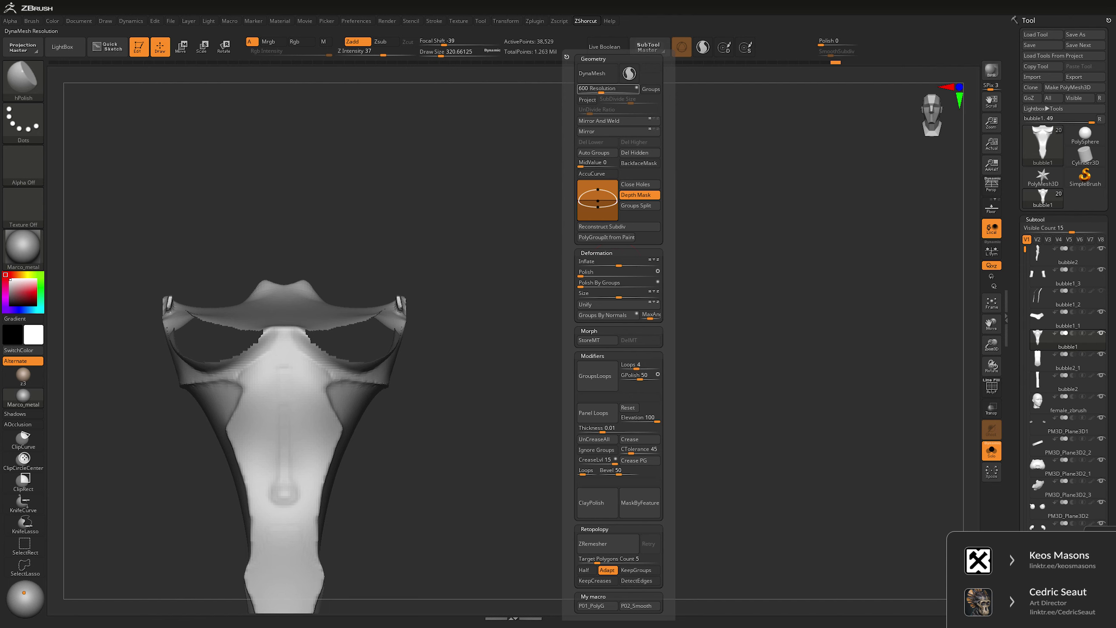
{"action": "left_click", "coordinate": [608, 83]}
- Smooth the jagged cut edges of the isolated bodysuit's bust cups and bring the rest of the character back into view
{"action": "left_click_drag", "start_coordinate": [526, 312], "coordinate": [392, 364]}
{"action": "key", "text": "space"}
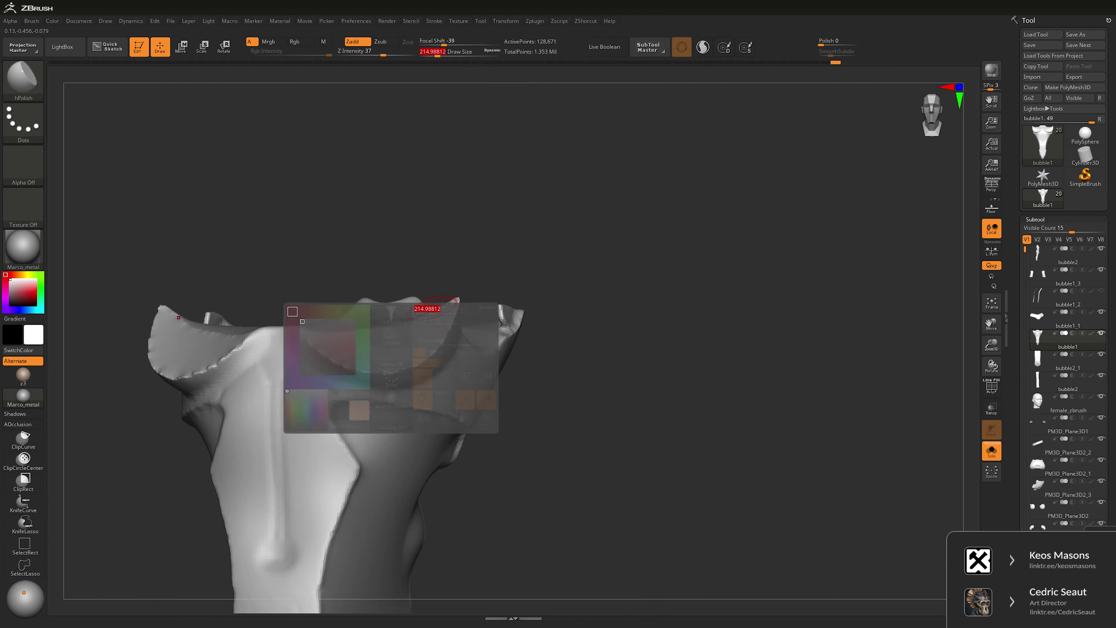
{"action": "key", "text": "shift"}
{"action": "key", "text": "space"}
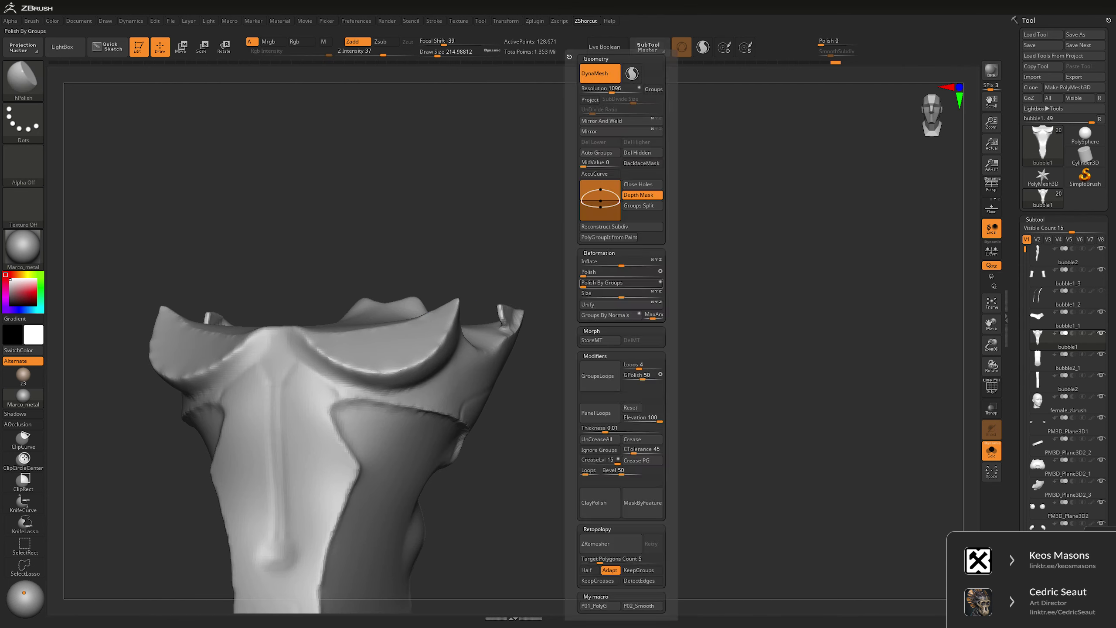
{"action": "left_click", "coordinate": [991, 451]}
{"action": "scroll", "coordinate": [792, 275], "scroll_direction": "down", "scroll_amount": 5}
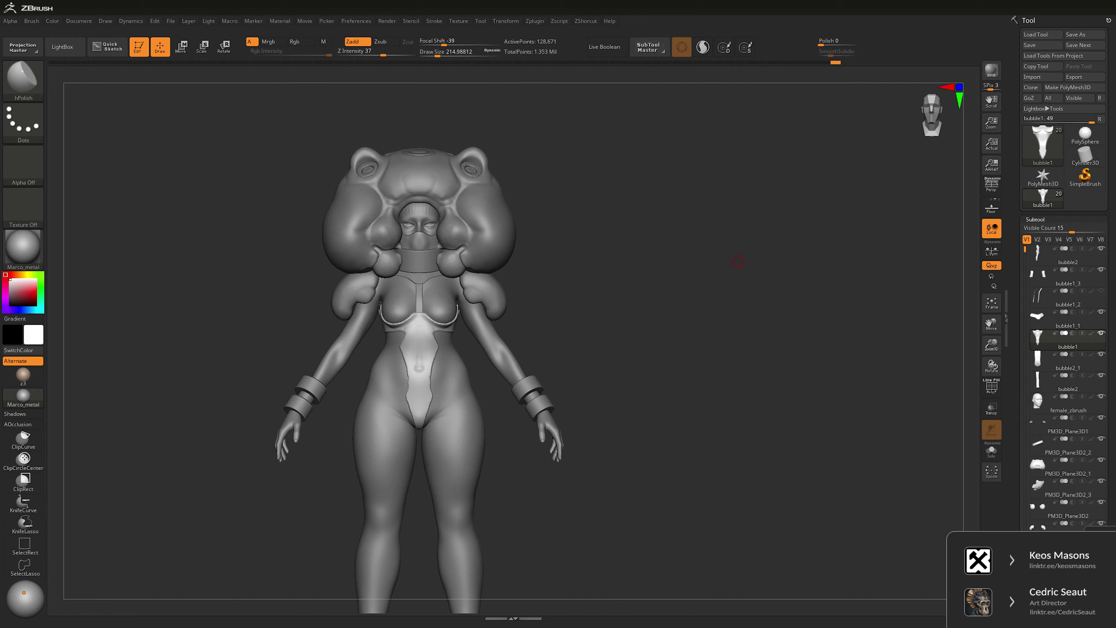
- Select the body mesh and reshape its breasts with the Move brush, working from a draw size of about 699 down to 519
{"action": "left_click_drag", "start_coordinate": [804, 266], "coordinate": [686, 272]}
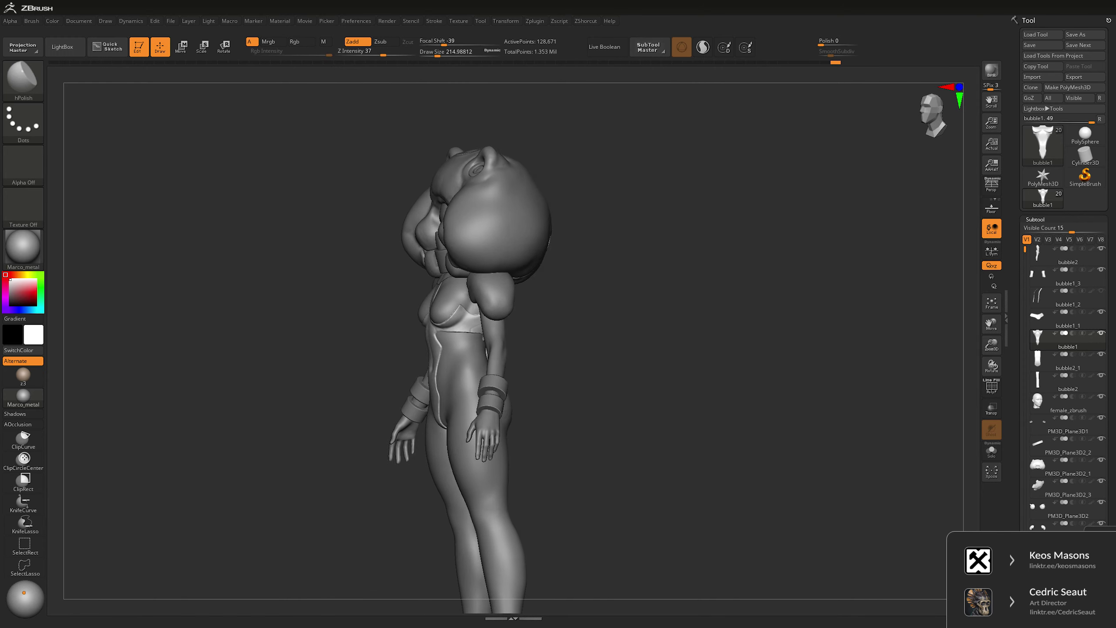
{"action": "scroll", "coordinate": [686, 273], "scroll_direction": "up", "scroll_amount": 5}
{"action": "left_click", "coordinate": [448, 268], "text": "alt"}
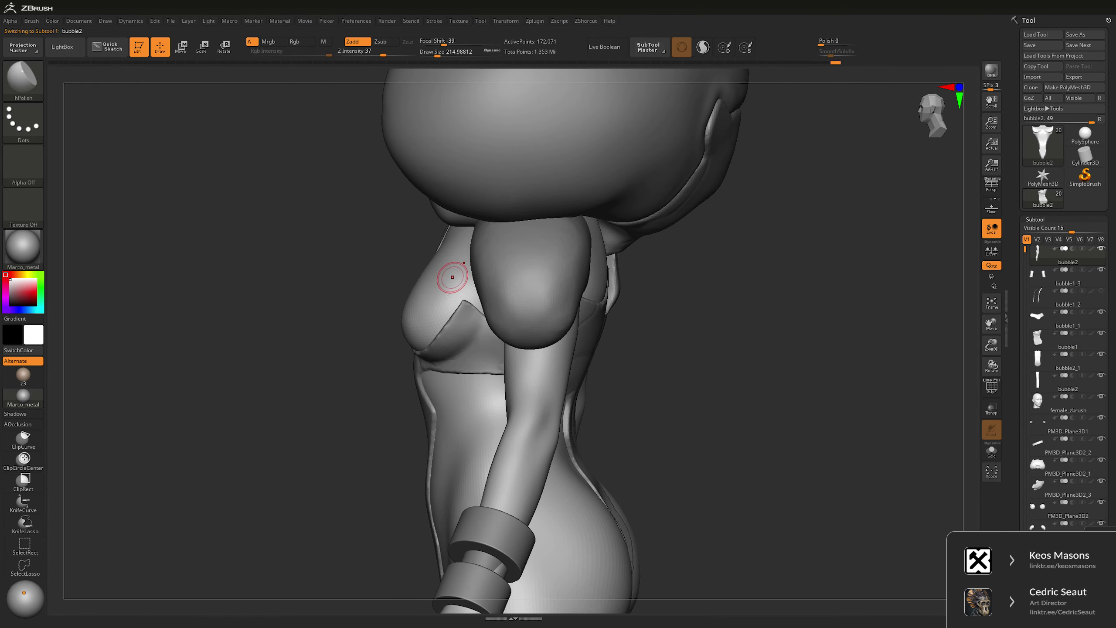
{"action": "key", "text": "b"}
{"action": "key", "text": "m"}
{"action": "key", "text": "v"}
{"action": "key", "text": "space"}
{"action": "left_click_drag", "start_coordinate": [433, 255], "coordinate": [446, 255]}
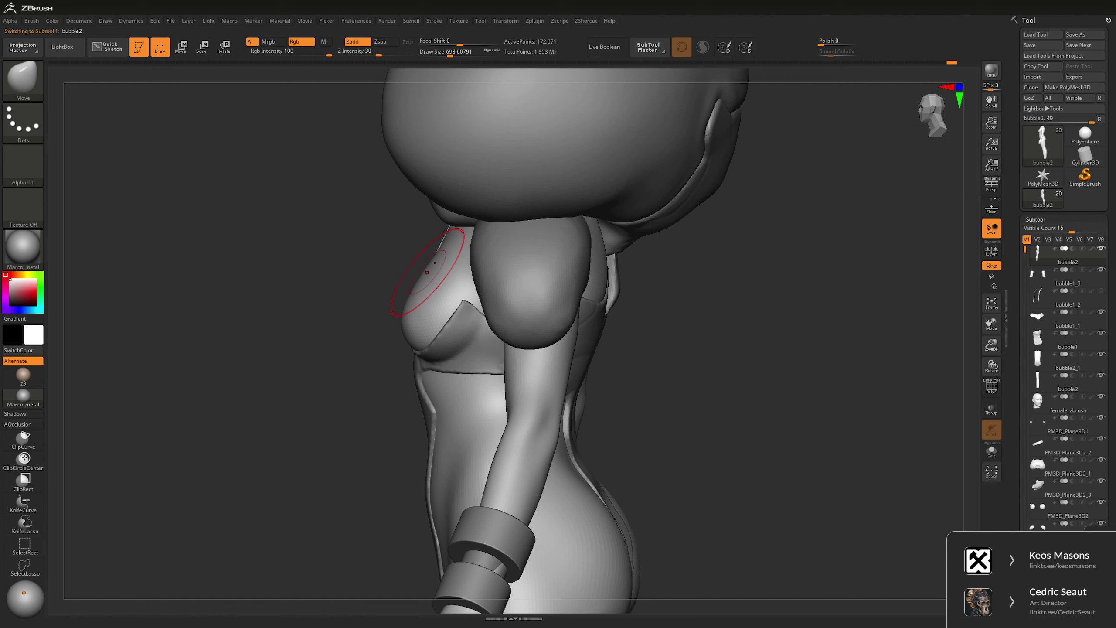
{"action": "left_click_drag", "start_coordinate": [406, 337], "coordinate": [505, 338]}
{"action": "scroll", "coordinate": [398, 261], "scroll_direction": "up", "scroll_amount": 3}
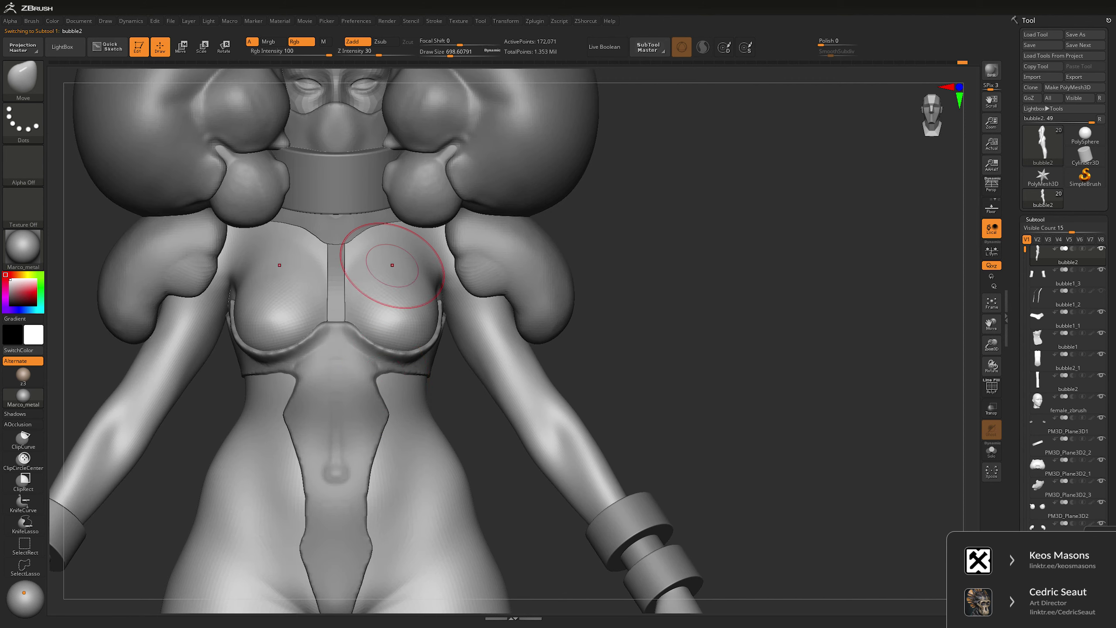
{"action": "key", "text": "shift"}
{"action": "left_click_drag", "start_coordinate": [457, 273], "coordinate": [435, 270]}
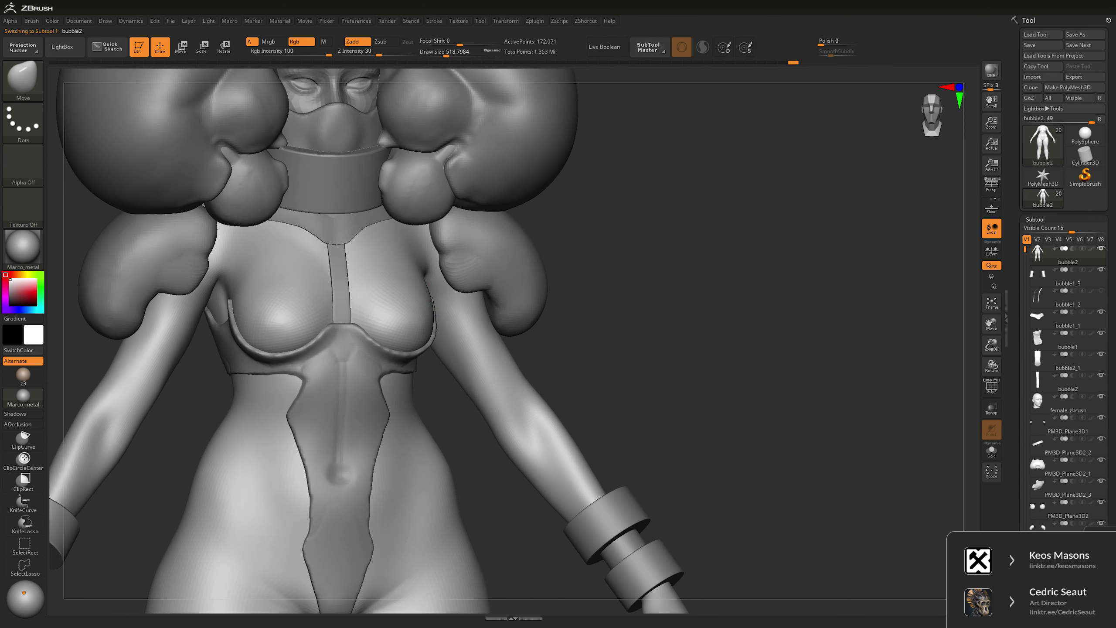
- Refine the body's breast contours against the bodysuit's underbust edge with the Move brush at a draw size of about 100
{"action": "scroll", "coordinate": [432, 310], "scroll_direction": "down", "scroll_amount": 5}
{"action": "mouse_move", "coordinate": [549, 290]}
{"action": "left_mouse_down"}
{"action": "mouse_move", "coordinate": [527, 291]}
{"action": "mouse_move", "coordinate": [589, 279]}
{"action": "left_mouse_up"}
{"action": "scroll", "coordinate": [571, 285], "scroll_direction": "up", "scroll_amount": 3}
{"action": "key", "text": "space"}
{"action": "mouse_move", "coordinate": [687, 234]}
{"action": "left_mouse_down", "text": "alt"}
{"action": "mouse_move", "coordinate": [678, 274]}
{"action": "mouse_move", "coordinate": [350, 343]}
{"action": "left_mouse_up", "text": "alt"}
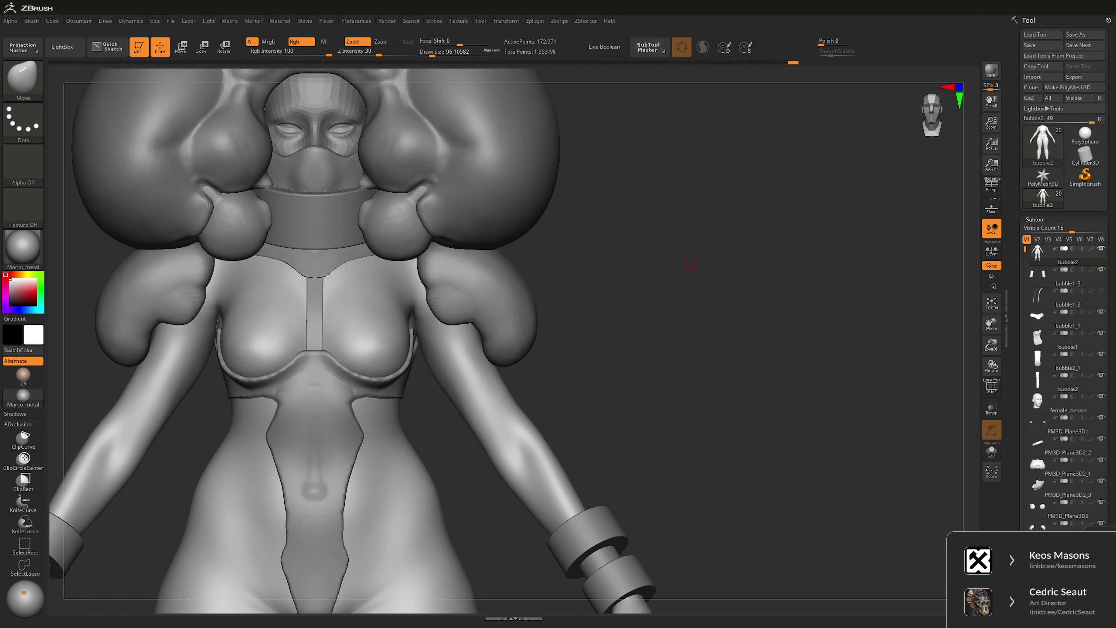
{"action": "key", "text": "space"}
{"action": "scroll", "coordinate": [748, 251], "scroll_direction": "up", "scroll_amount": 4}
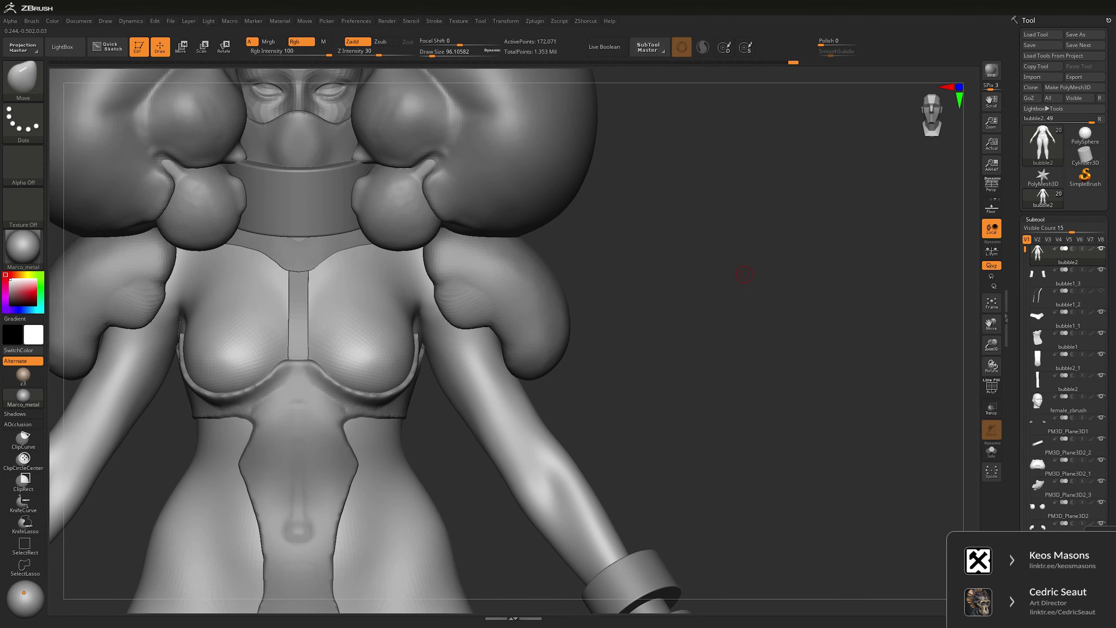
{"action": "left_click_drag", "start_coordinate": [744, 275], "coordinate": [463, 335]}
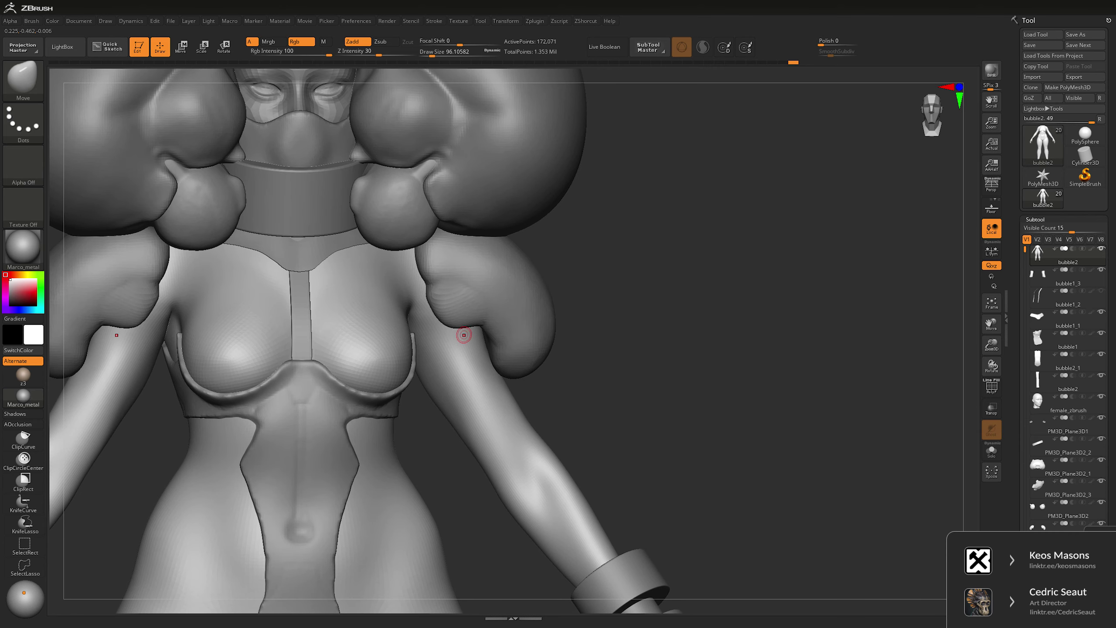
{"action": "left_click_drag", "start_coordinate": [624, 303], "coordinate": [661, 305]}
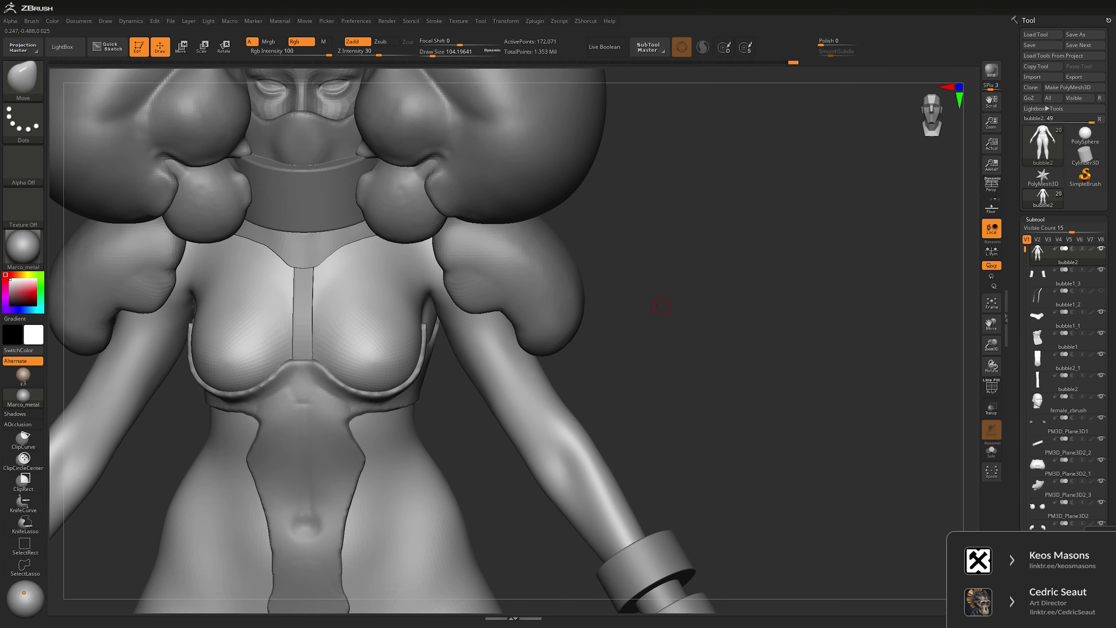
{"action": "left_click_drag", "start_coordinate": [670, 296], "coordinate": [662, 284]}
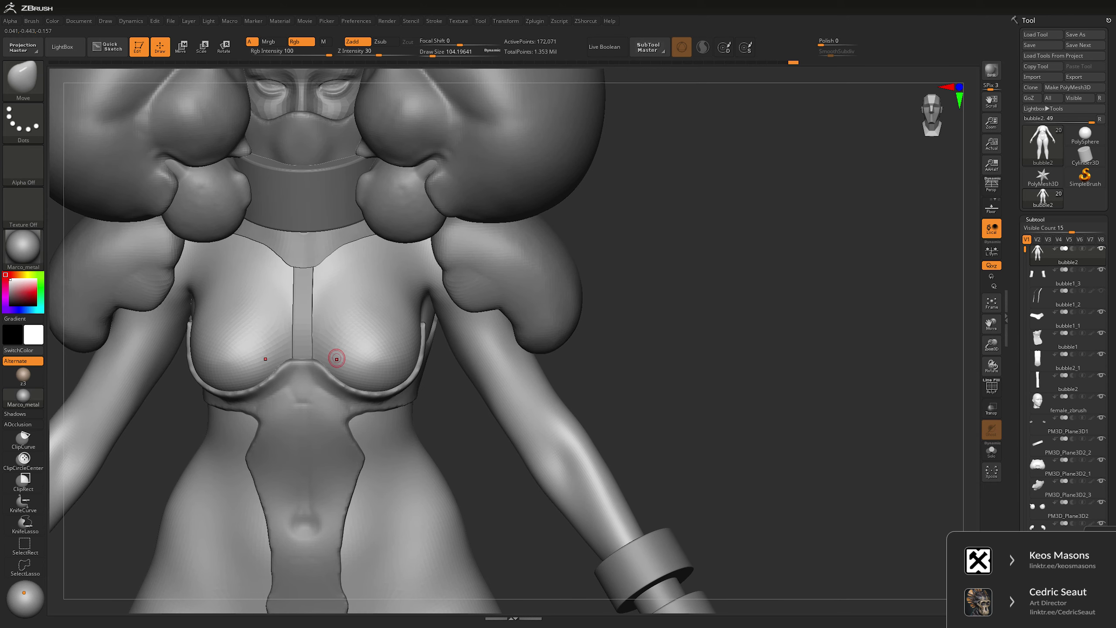
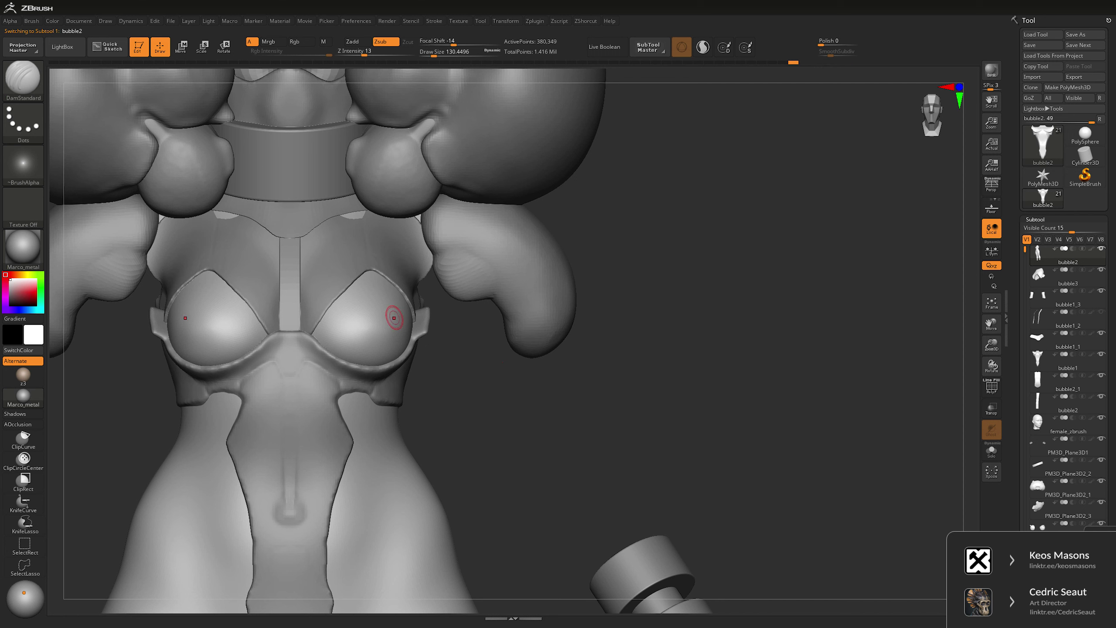
- Adjust the volume of the body's bust with the Inflat brush at intensity 4 and a draw size of about 381
{"action": "key", "text": "space"}
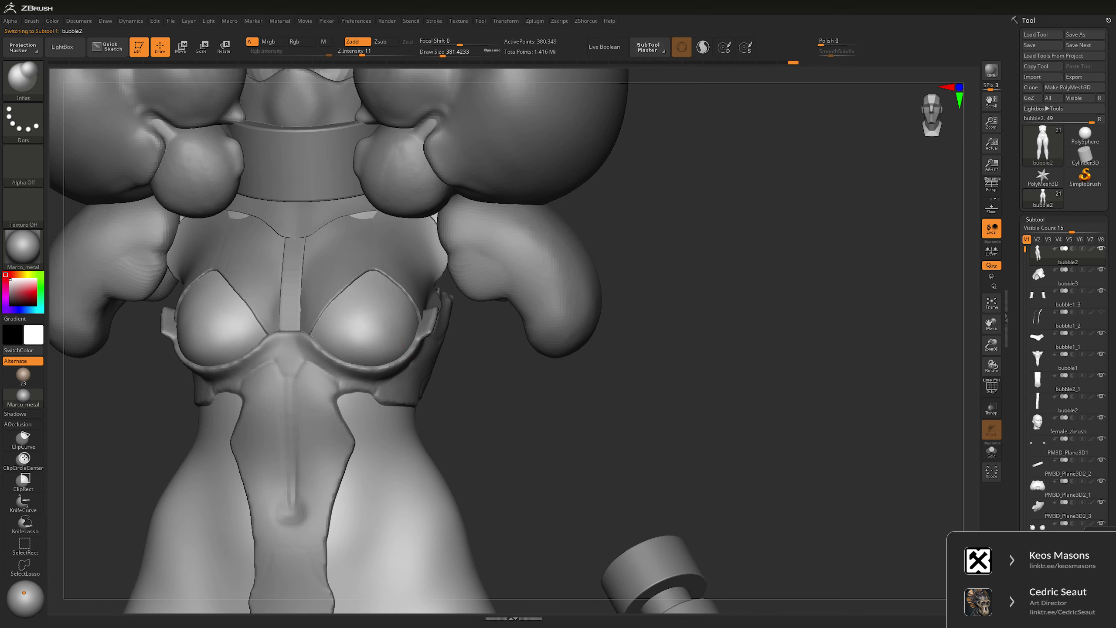
{"action": "key", "text": "space"}
{"action": "left_click_drag", "start_coordinate": [455, 330], "coordinate": [449, 330]}
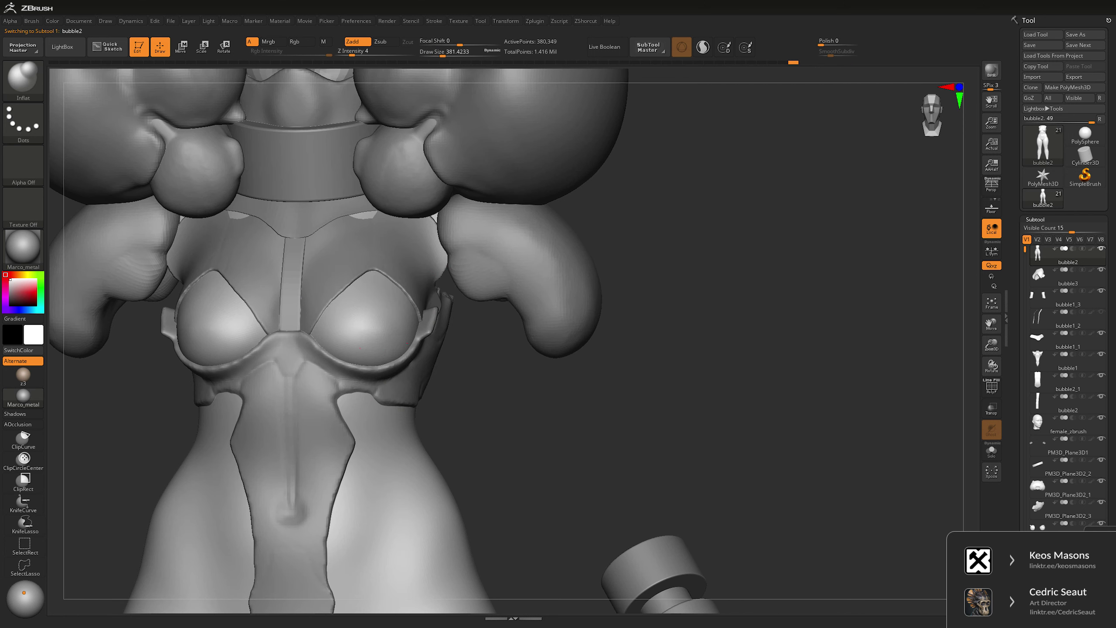
{"action": "mouse_move", "coordinate": [748, 308]}
{"action": "left_mouse_down"}
{"action": "mouse_move", "coordinate": [804, 313]}
{"action": "mouse_move", "coordinate": [681, 316]}
{"action": "mouse_move", "coordinate": [774, 326]}
{"action": "left_mouse_up"}
{"action": "mouse_move", "coordinate": [791, 396]}
{"action": "left_mouse_down", "text": "alt"}
{"action": "mouse_move", "coordinate": [791, 335]}
{"action": "mouse_move", "coordinate": [798, 344]}
{"action": "left_mouse_up", "text": "alt"}
{"action": "mouse_move", "coordinate": [388, 286]}
{"action": "left_mouse_down", "text": "alt"}
{"action": "mouse_move", "coordinate": [388, 316]}
{"action": "mouse_move", "coordinate": [398, 285]}
{"action": "left_mouse_up", "text": "alt"}
- Carve a vertical seam down the middle of the breasts with the DamStandard brush at a draw size of about 113
{"action": "key", "text": "b"}
{"action": "key", "text": "d"}
{"action": "key", "text": "s"}
{"action": "key", "text": "space"}
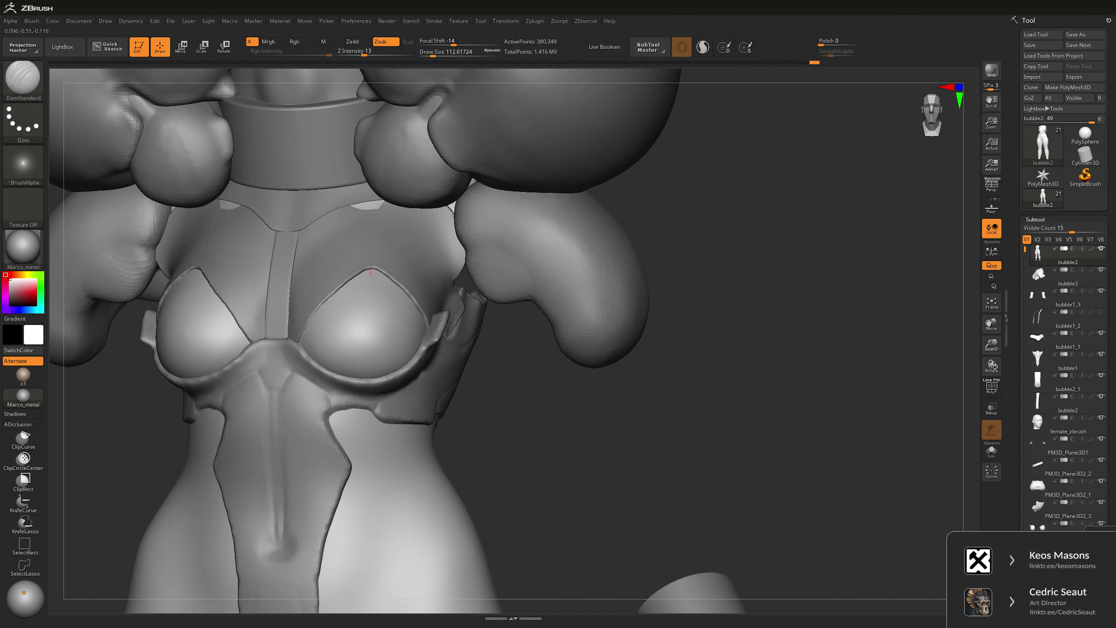
- Select the bodysuit and carve panel lines into its front below the navel with the DamStandard brush
{"action": "left_click_drag", "start_coordinate": [571, 431], "coordinate": [664, 352], "text": "alt"}
{"action": "left_click", "coordinate": [351, 343], "text": "alt"}
{"action": "left_click_drag", "start_coordinate": [523, 379], "coordinate": [452, 347], "text": "alt"}
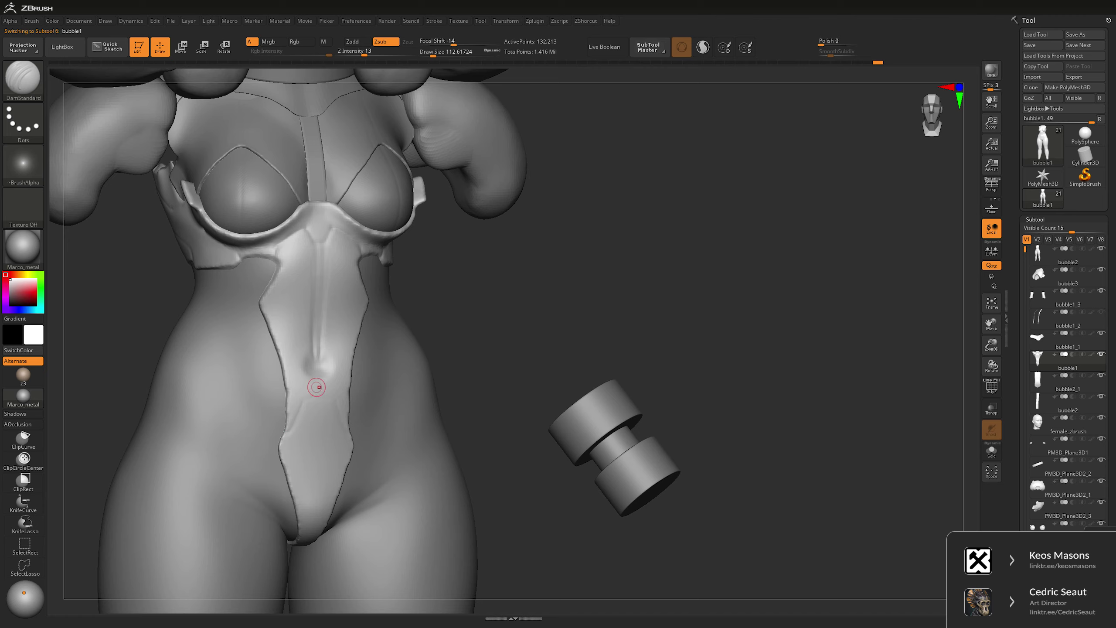
{"action": "left_click_drag", "start_coordinate": [319, 387], "coordinate": [338, 418]}
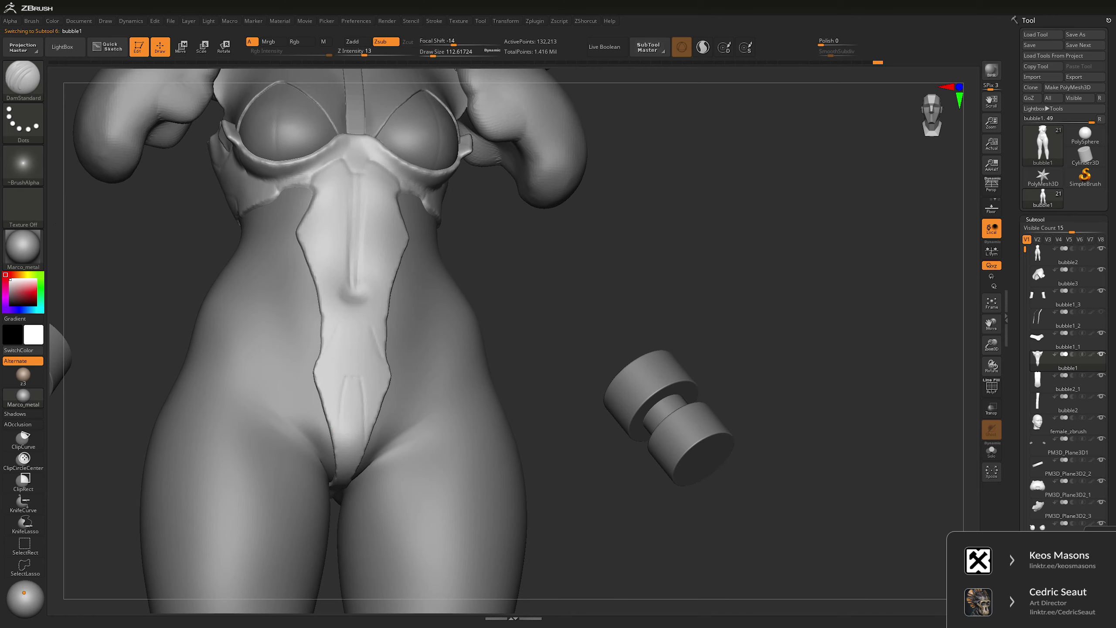
{"action": "left_click_drag", "start_coordinate": [624, 264], "coordinate": [353, 350], "text": "alt"}
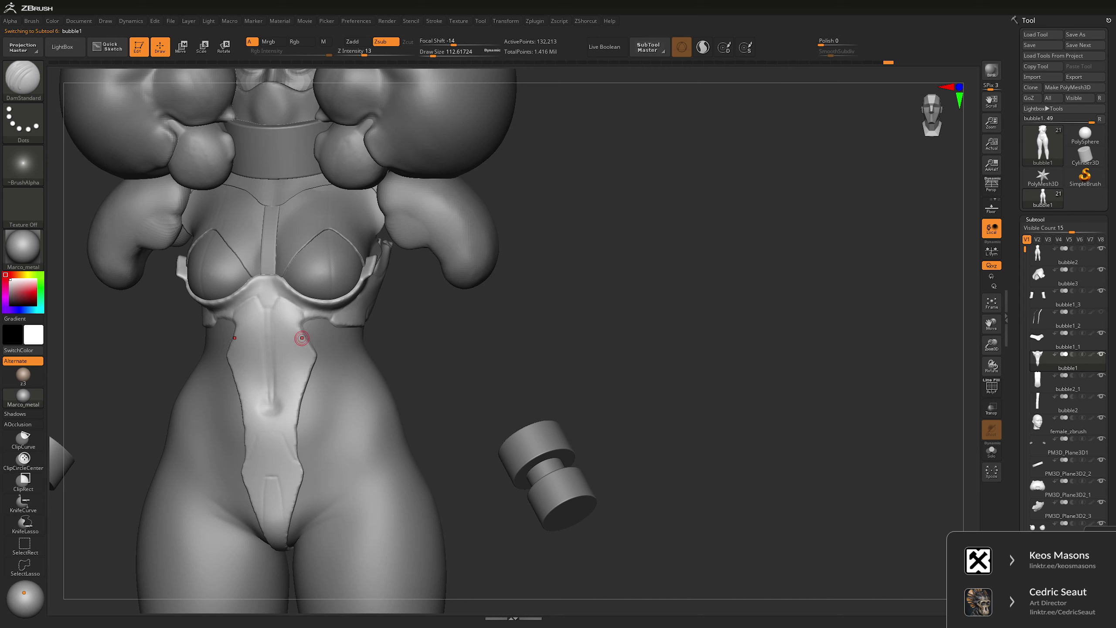
- Pull the bodysuit front panel's side edges into rounded lobes at the waist with the Move brush at a draw size of about 181
{"action": "key", "text": "b"}
{"action": "key", "text": "m"}
{"action": "key", "text": "v"}
{"action": "mouse_move", "coordinate": [303, 339]}
{"action": "right_mouse_down"}
{"action": "mouse_move", "coordinate": [313, 369]}
{"action": "mouse_move", "coordinate": [301, 339]}
{"action": "mouse_move", "coordinate": [304, 348]}
{"action": "right_mouse_up"}
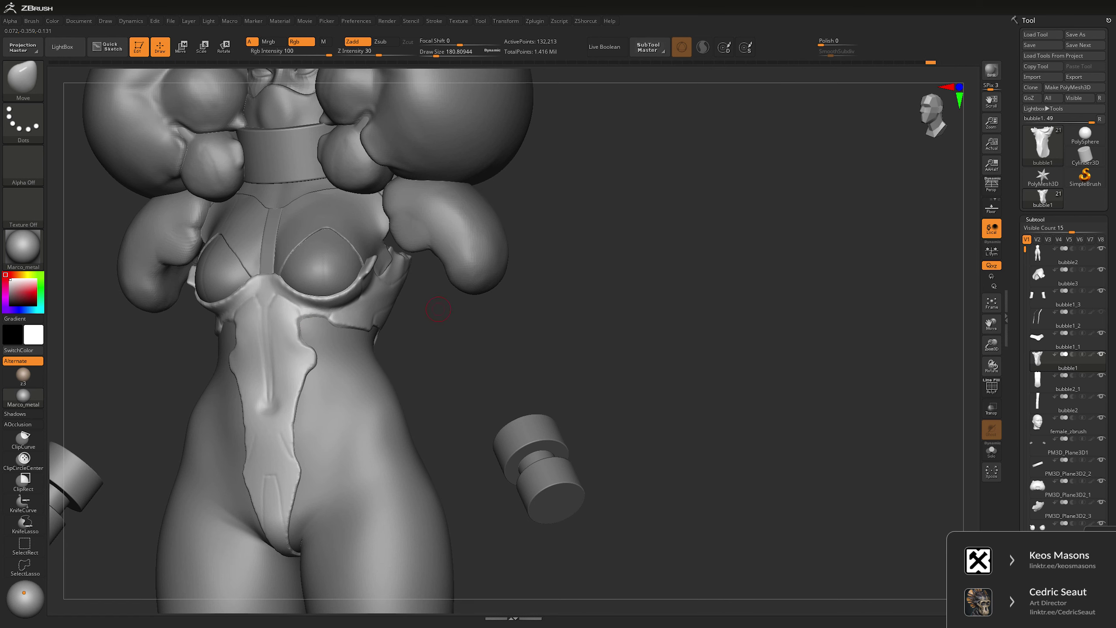
{"action": "key", "text": "f"}
{"action": "right_click_drag", "start_coordinate": [313, 308], "coordinate": [308, 336], "text": "ctrl"}
{"action": "right_click", "coordinate": [313, 342]}
- Shape the bodysuit's lower side edges around the hips and crotch with the Move brush, using draw sizes of about 192 and 447
{"action": "right_click_drag", "start_coordinate": [434, 384], "coordinate": [478, 298], "text": "alt"}
{"action": "right_click", "coordinate": [335, 429]}
{"action": "right_click_drag", "start_coordinate": [334, 429], "coordinate": [338, 426]}
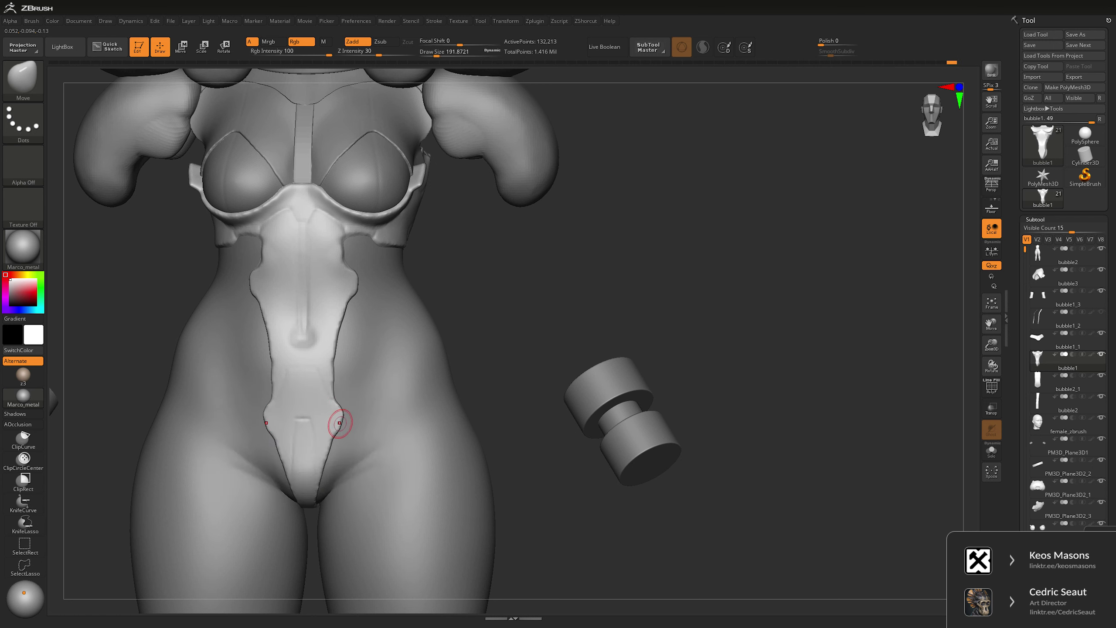
{"action": "mouse_move", "coordinate": [540, 338]}
{"action": "right_mouse_down", "text": "alt"}
{"action": "mouse_move", "coordinate": [563, 307]}
{"action": "mouse_move", "coordinate": [650, 264]}
{"action": "mouse_move", "coordinate": [306, 424]}
{"action": "mouse_move", "coordinate": [334, 412]}
{"action": "right_mouse_up", "text": "alt"}
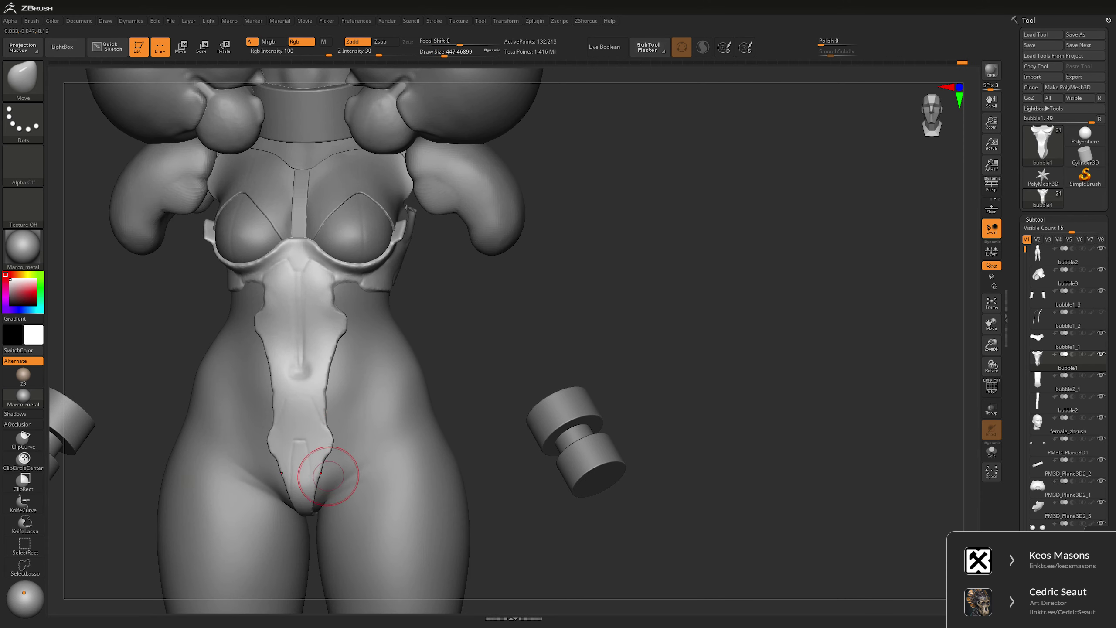
{"action": "mouse_move", "coordinate": [328, 476]}
{"action": "right_mouse_down", "text": "alt"}
{"action": "mouse_move", "coordinate": [334, 440]}
{"action": "mouse_move", "coordinate": [567, 251]}
{"action": "mouse_move", "coordinate": [346, 302]}
{"action": "mouse_move", "coordinate": [346, 324]}
{"action": "mouse_move", "coordinate": [349, 292]}
{"action": "right_mouse_up", "text": "alt"}
- Carve mirrored panel lines beside the bodysuit's central abdominal groove with the DamStandard brush at a draw size of about 130
{"action": "key", "text": "b"}
{"action": "key", "text": "d"}
{"action": "key", "text": "s"}
{"action": "right_click_drag", "start_coordinate": [441, 285], "coordinate": [343, 355], "text": "alt"}
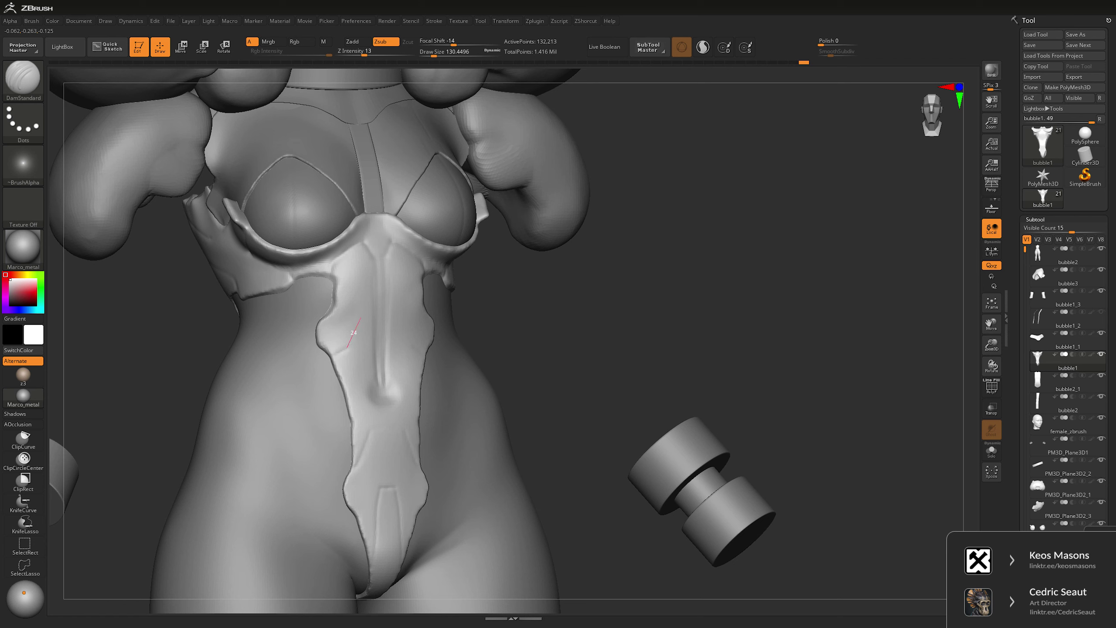
{"action": "right_click_drag", "start_coordinate": [536, 297], "coordinate": [418, 267], "text": "alt"}
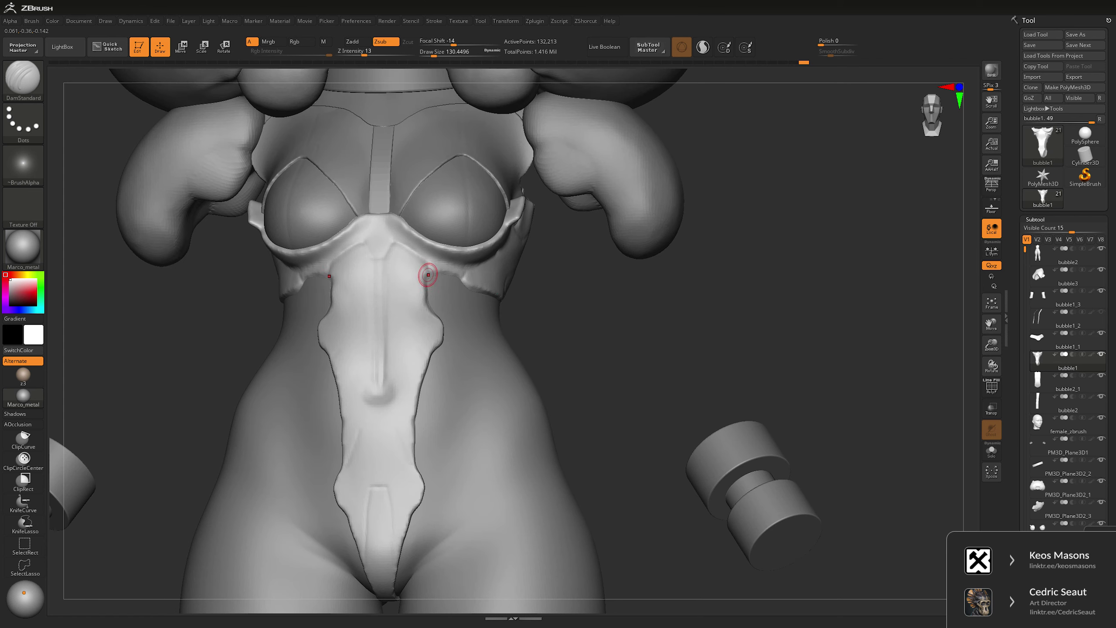
{"action": "right_click_drag", "start_coordinate": [499, 322], "coordinate": [355, 341]}
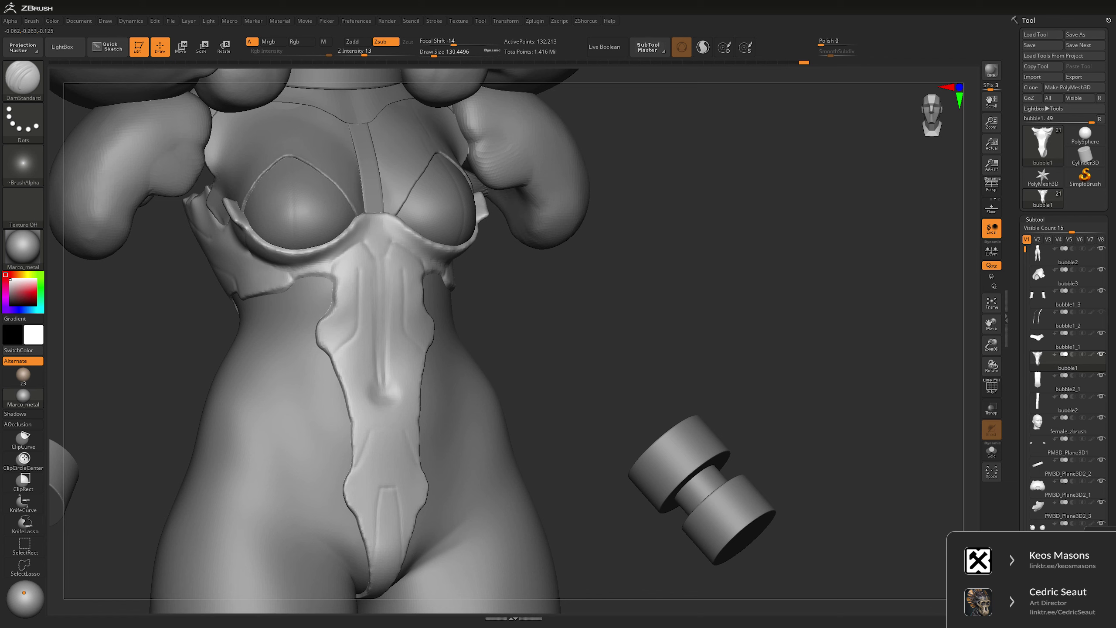
- Carve angular panel lines into the bodysuit's lower front from the navel to the crotch with the DamStandard brush
{"action": "mouse_move", "coordinate": [340, 279]}
{"action": "right_mouse_down", "text": "alt"}
{"action": "mouse_move", "coordinate": [618, 309]}
{"action": "mouse_move", "coordinate": [696, 246]}
{"action": "mouse_move", "coordinate": [671, 292]}
{"action": "mouse_move", "coordinate": [358, 383]}
{"action": "mouse_move", "coordinate": [648, 299]}
{"action": "mouse_move", "coordinate": [571, 334]}
{"action": "mouse_move", "coordinate": [597, 303]}
{"action": "mouse_move", "coordinate": [629, 306]}
{"action": "right_mouse_up", "text": "alt"}
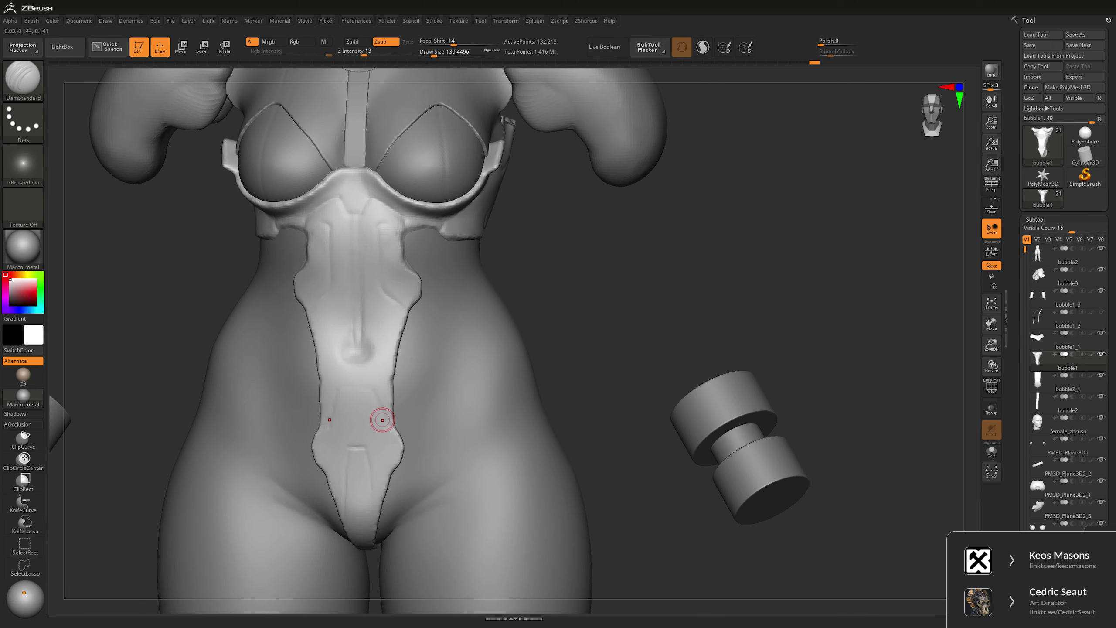
{"action": "right_click_drag", "start_coordinate": [385, 397], "coordinate": [367, 319], "text": "alt"}
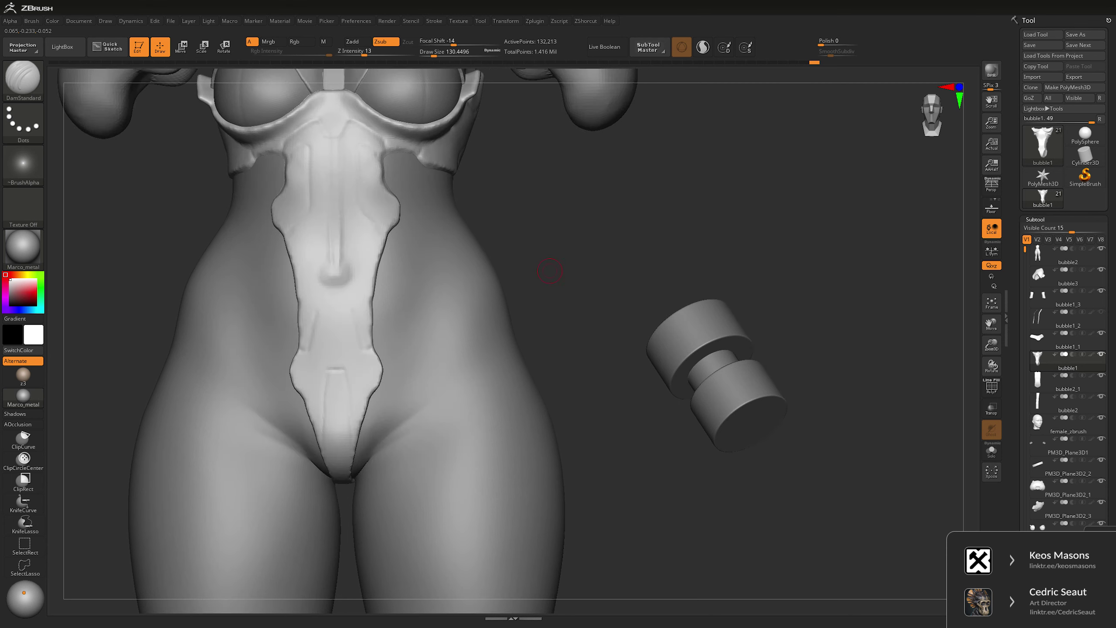
{"action": "right_click_drag", "start_coordinate": [429, 299], "coordinate": [351, 368]}
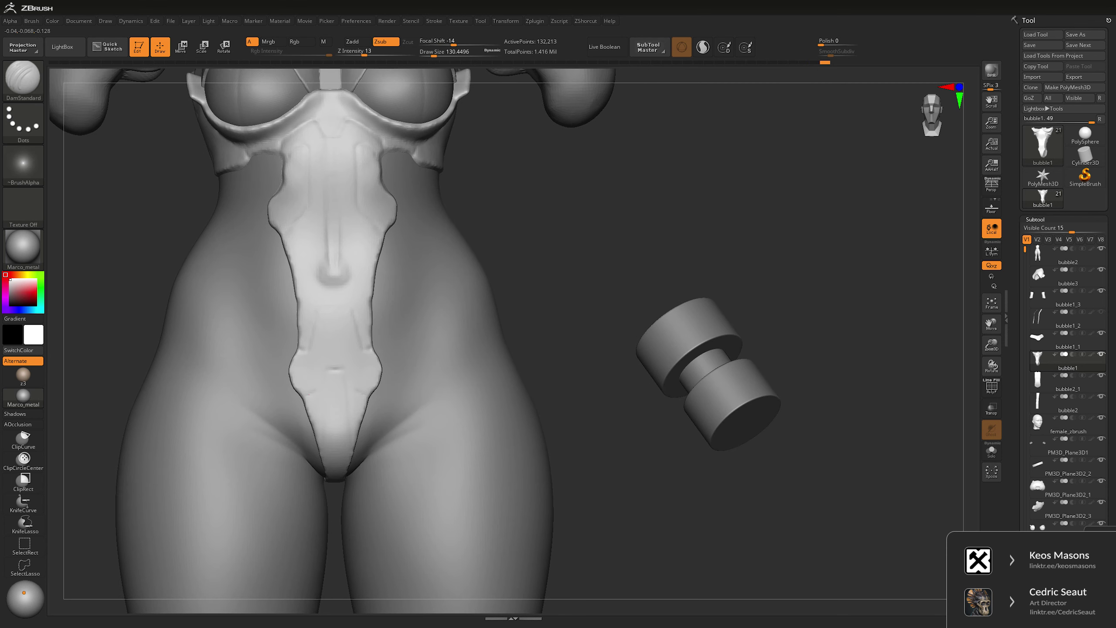
{"action": "right_click_drag", "start_coordinate": [454, 312], "coordinate": [335, 415]}
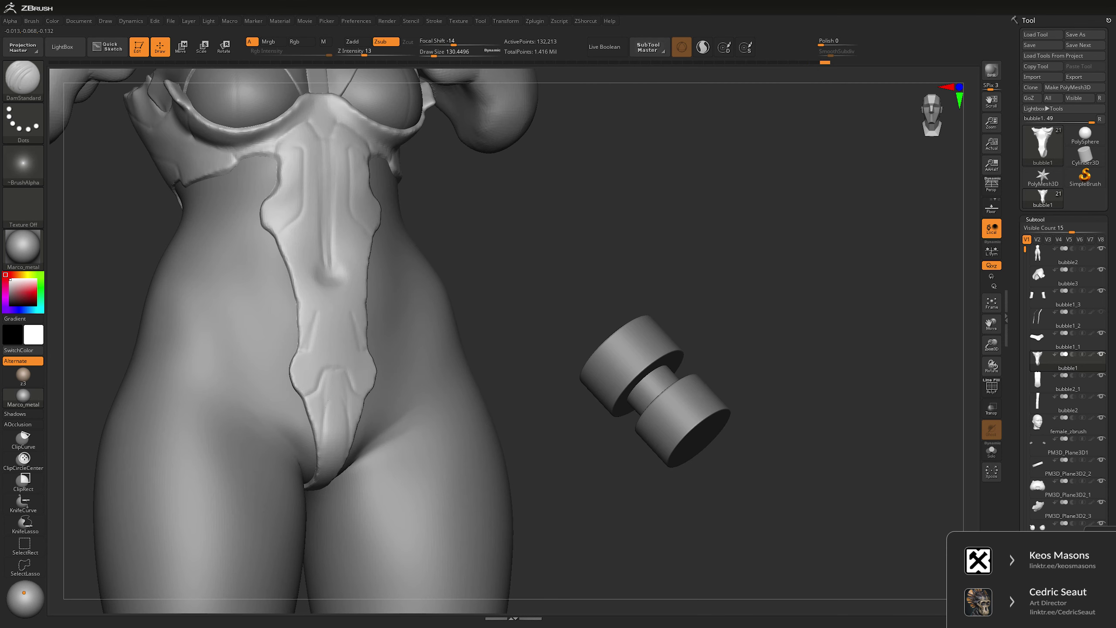
{"action": "right_click_drag", "start_coordinate": [571, 308], "coordinate": [651, 246]}
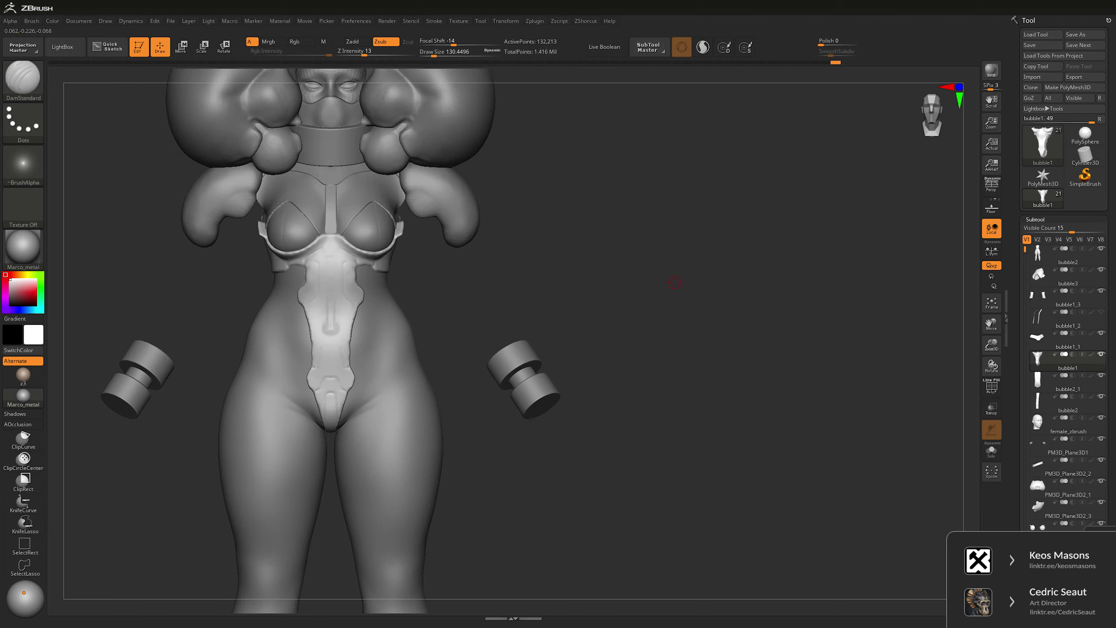
{"action": "right_click_drag", "start_coordinate": [681, 281], "coordinate": [680, 369], "text": "ctrl"}
{"action": "right_click_drag", "start_coordinate": [328, 342], "coordinate": [345, 342]}
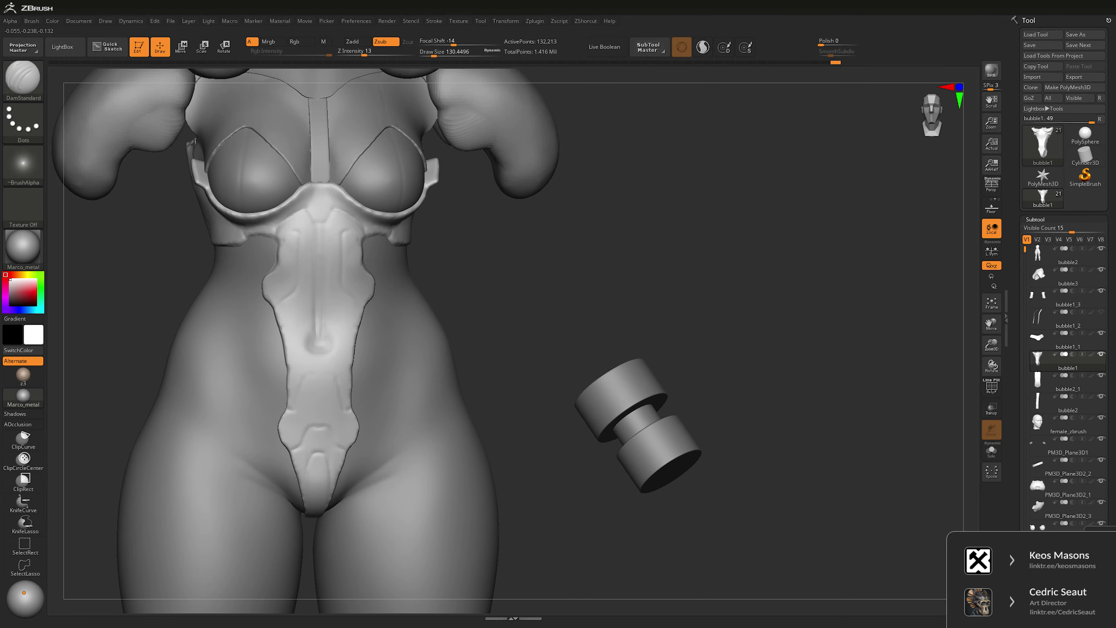
- Lay mirrored flat straps from the front panel's waist lobes to the ribs with the CurveFlatSnap brush at a draw size of about 104
{"action": "mouse_move", "coordinate": [572, 286]}
{"action": "right_mouse_down"}
{"action": "mouse_move", "coordinate": [599, 275]}
{"action": "mouse_move", "coordinate": [676, 303]}
{"action": "mouse_move", "coordinate": [659, 299]}
{"action": "mouse_move", "coordinate": [695, 288]}
{"action": "mouse_move", "coordinate": [681, 274]}
{"action": "mouse_move", "coordinate": [673, 322]}
{"action": "mouse_move", "coordinate": [608, 308]}
{"action": "right_mouse_up"}
{"action": "left_click", "coordinate": [497, 352], "text": "alt"}
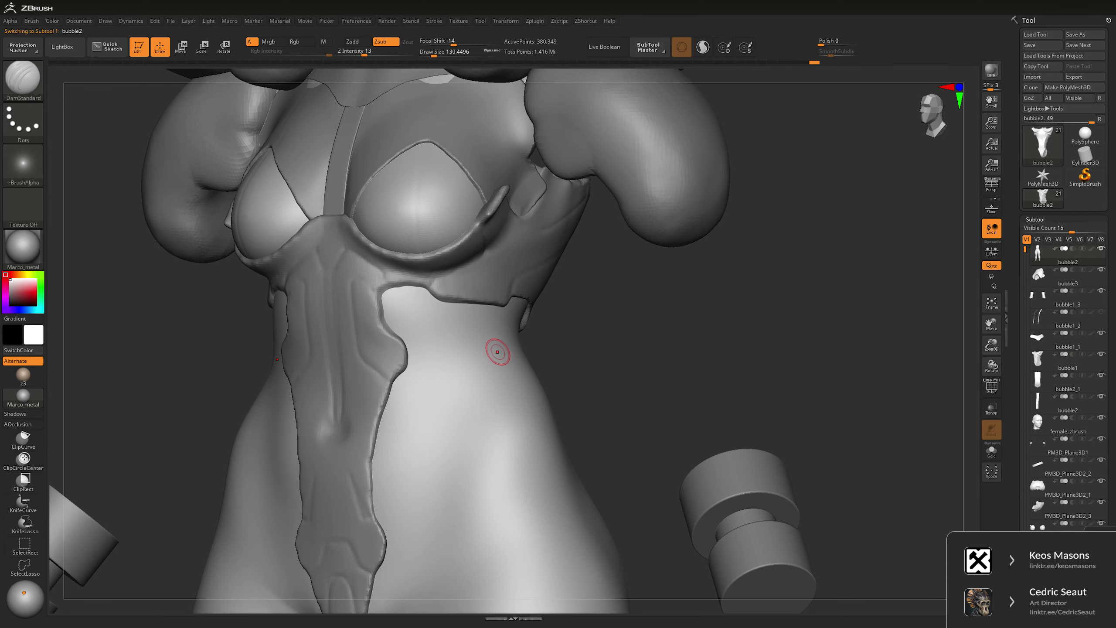
{"action": "left_click", "coordinate": [480, 283], "text": "alt"}
{"action": "key", "text": "b"}
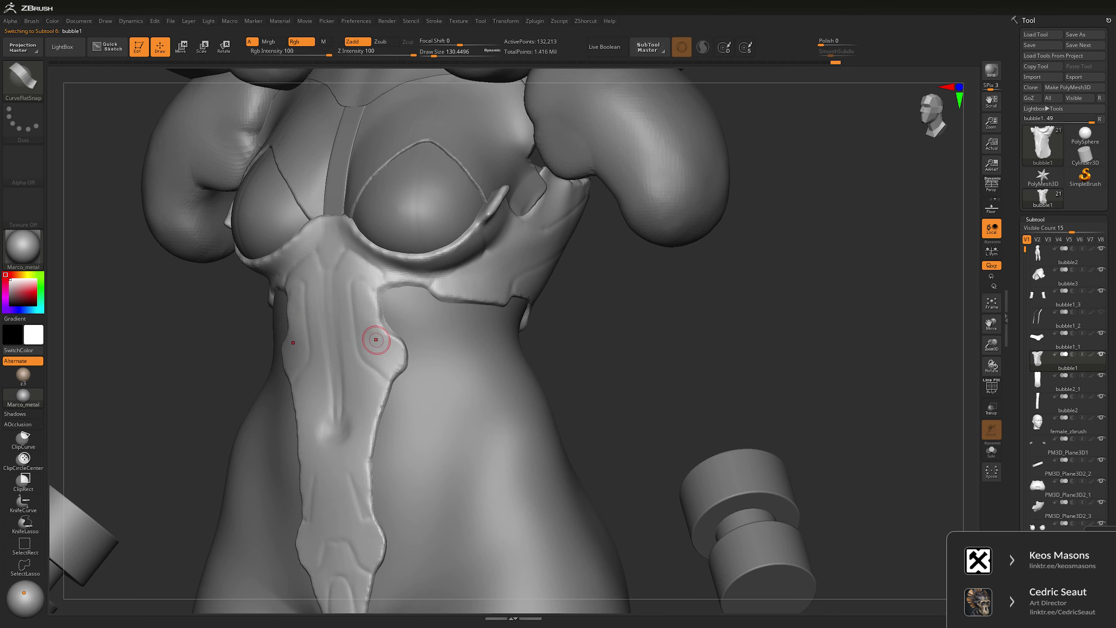
{"action": "left_click", "coordinate": [292, 303]}
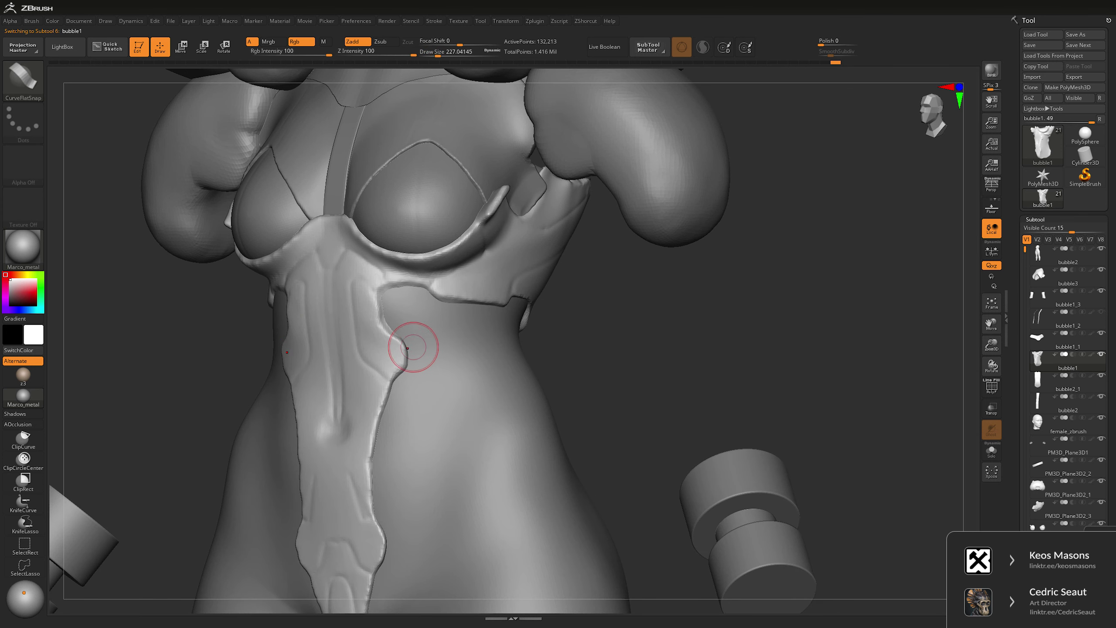
{"action": "left_click_drag", "start_coordinate": [383, 361], "coordinate": [356, 330]}
{"action": "key", "text": "space"}
{"action": "mouse_move", "coordinate": [525, 315]}
{"action": "left_mouse_down"}
{"action": "mouse_move", "coordinate": [492, 316]}
{"action": "mouse_move", "coordinate": [499, 282]}
{"action": "left_mouse_up"}
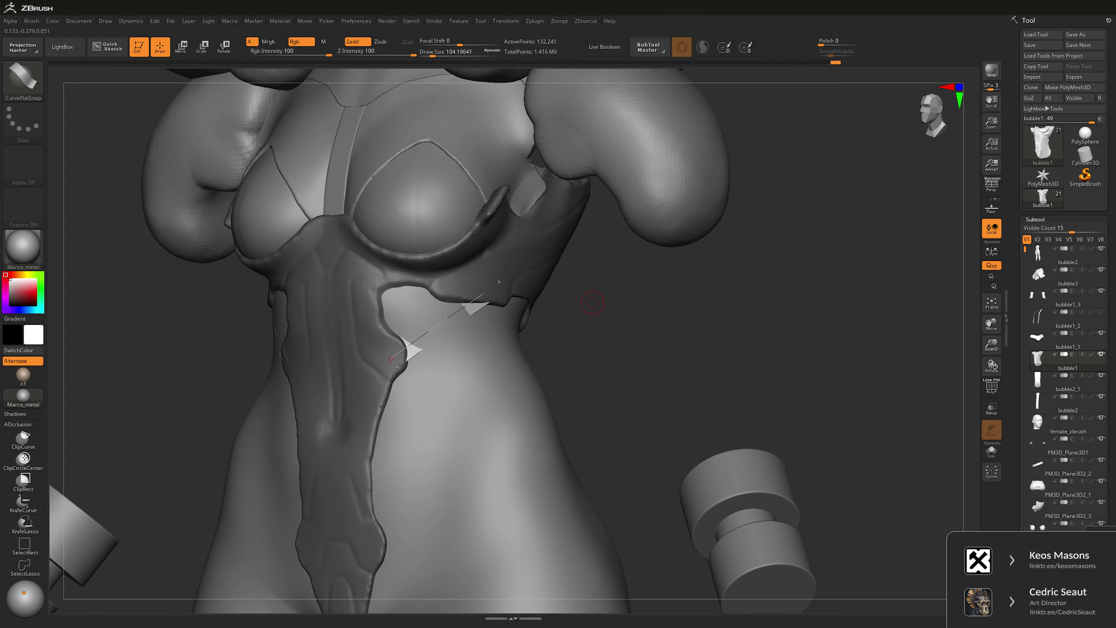
- Split the new waist straps from the bodysuit into their own subtool and check their shape in isolation
{"action": "left_click", "coordinate": [589, 310]}
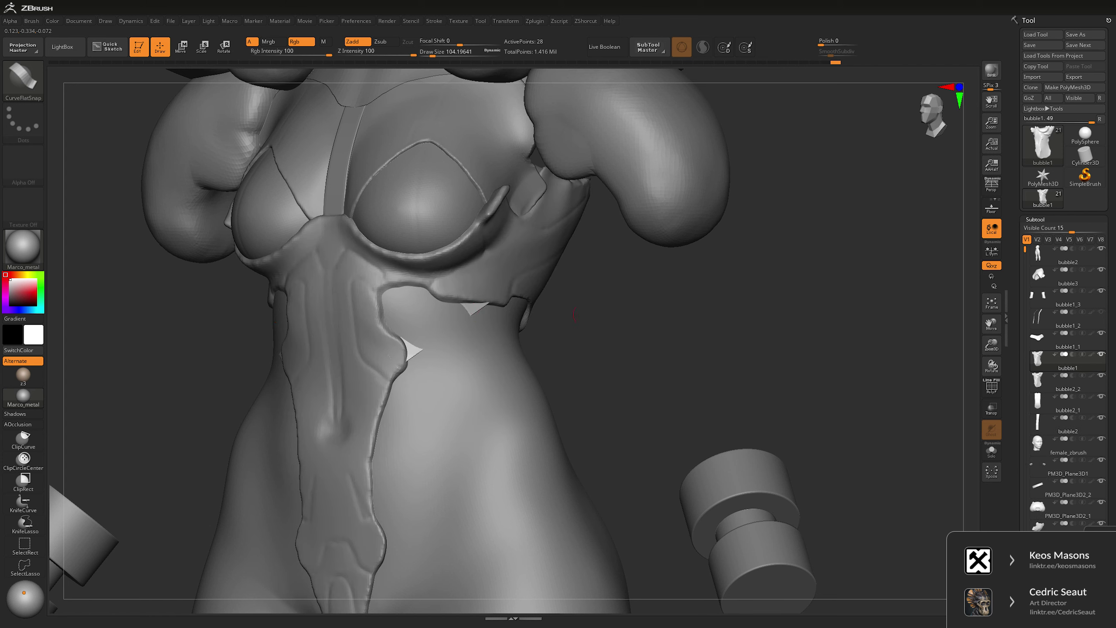
{"action": "key", "text": "shift+ctrl+s"}
{"action": "key", "text": "w"}
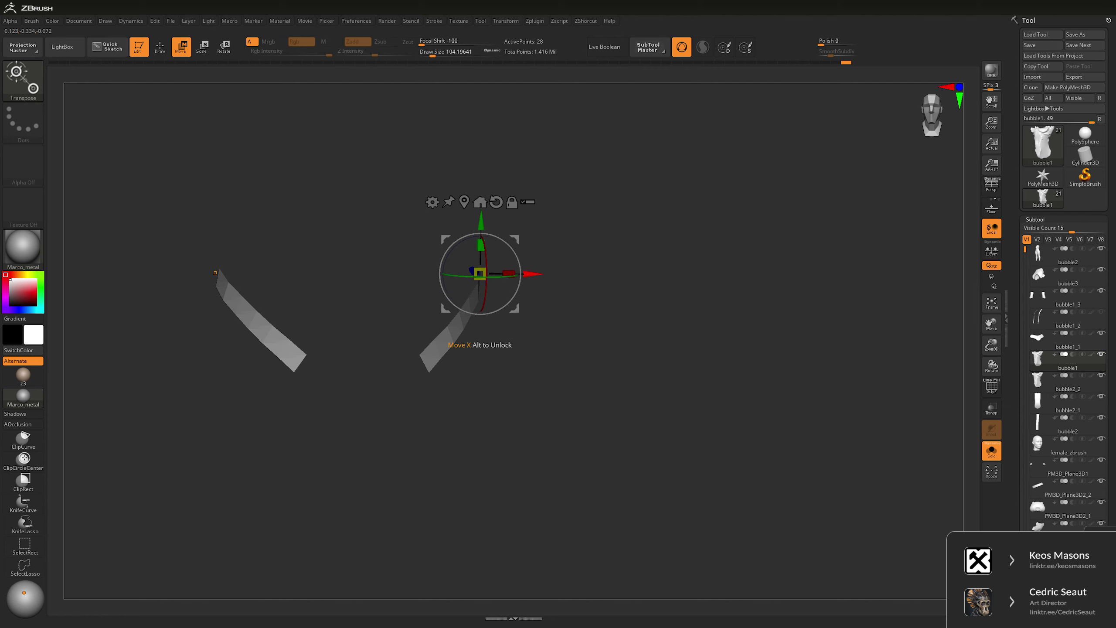
{"action": "key", "text": "shift+ctrl+s"}
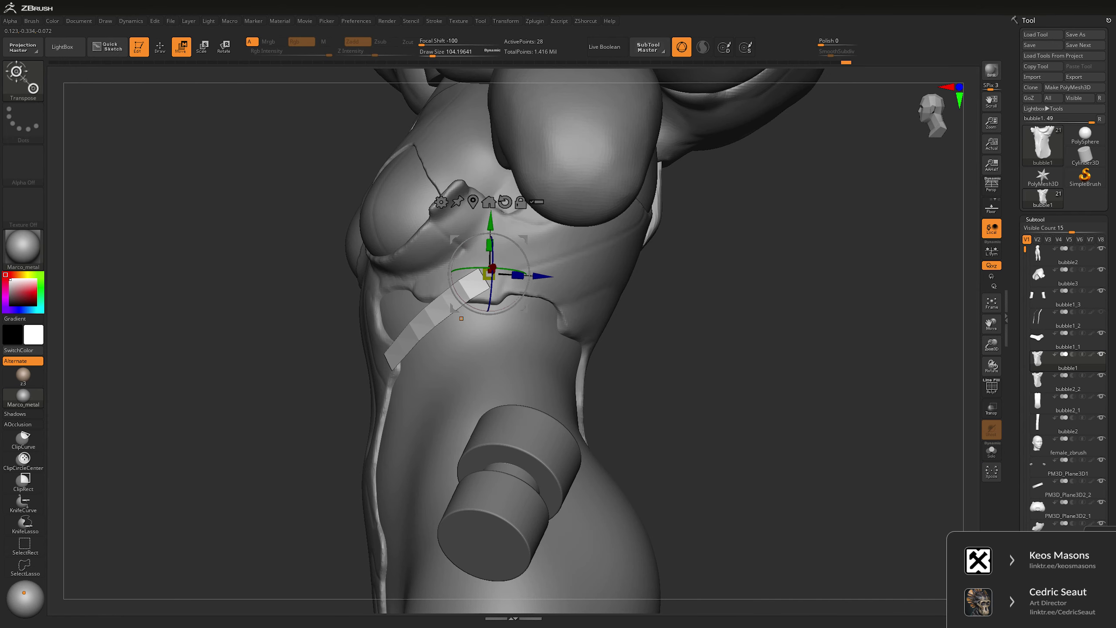
- Fit the waist straps to the body with the Move brush, reducing the draw size from about 1338 to 465, and enable ghost transparency
{"action": "key", "text": "q"}
{"action": "key", "text": "space"}
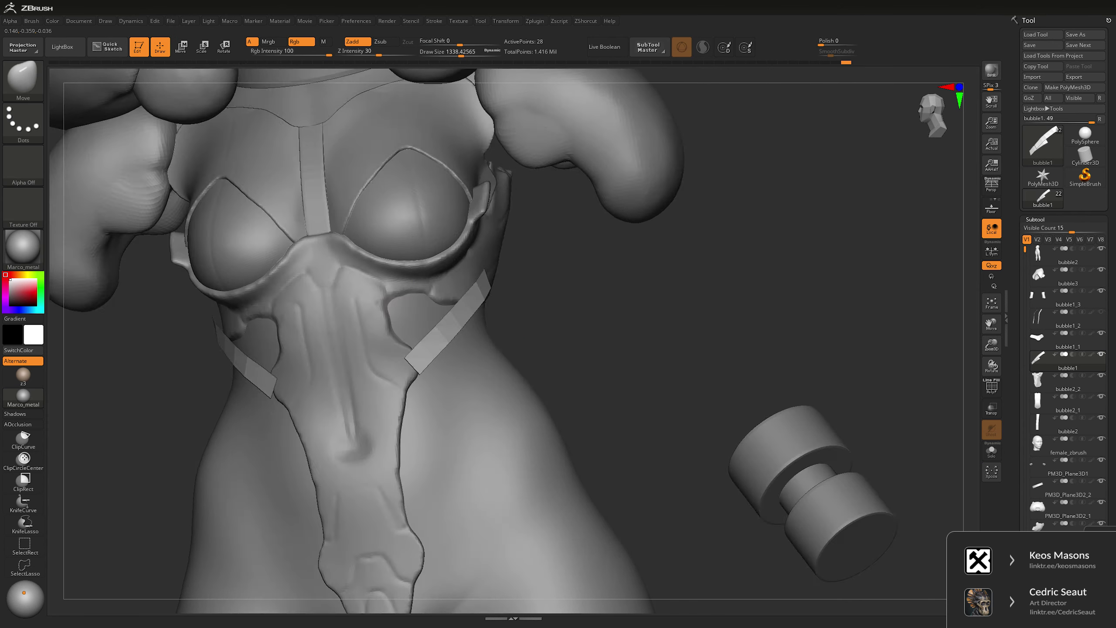
{"action": "key", "text": "space"}
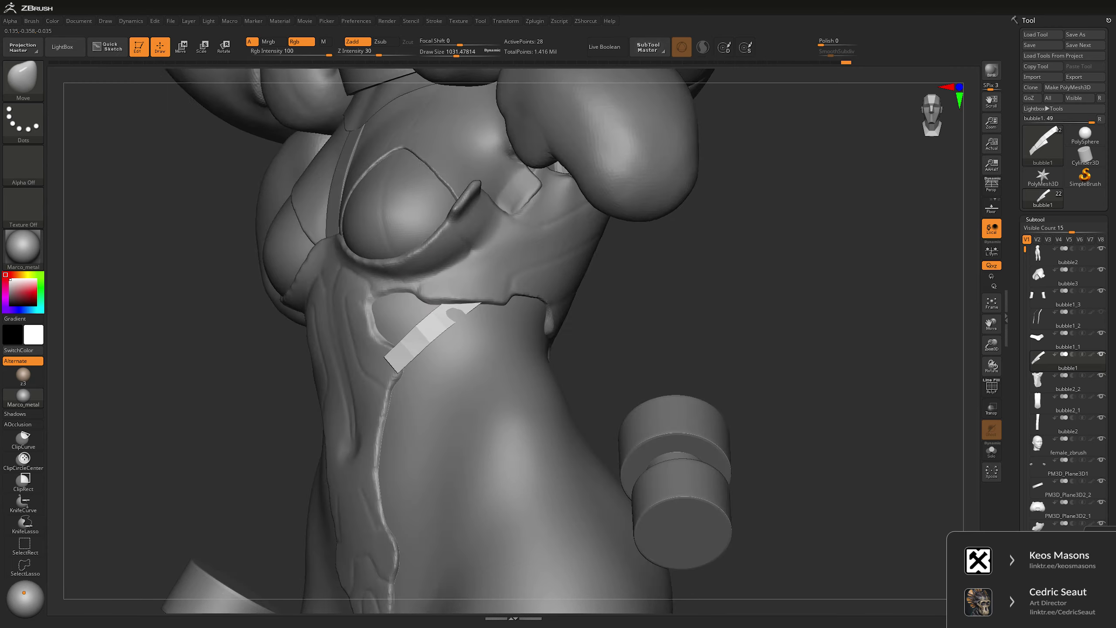
{"action": "key", "text": "space"}
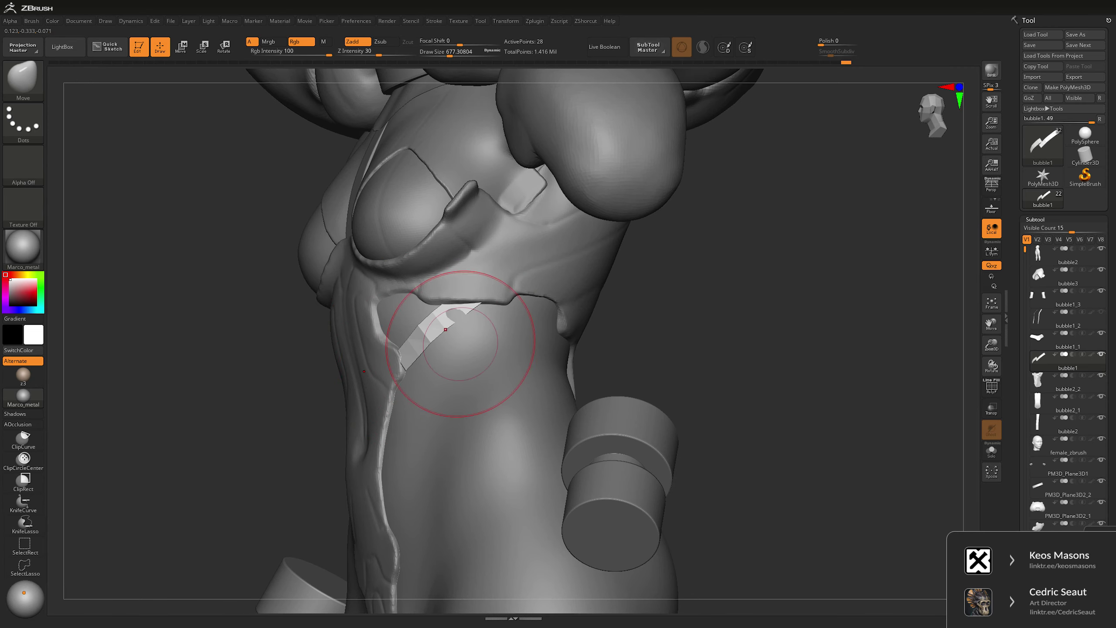
{"action": "right_click_drag", "start_coordinate": [446, 330], "coordinate": [533, 338]}
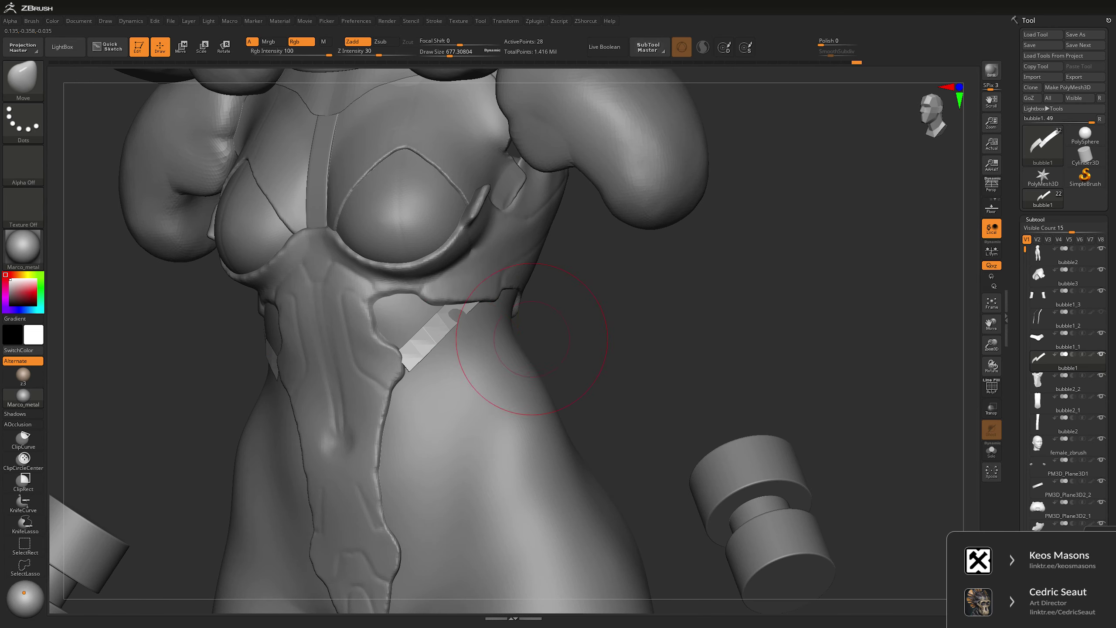
{"action": "key", "text": "space"}
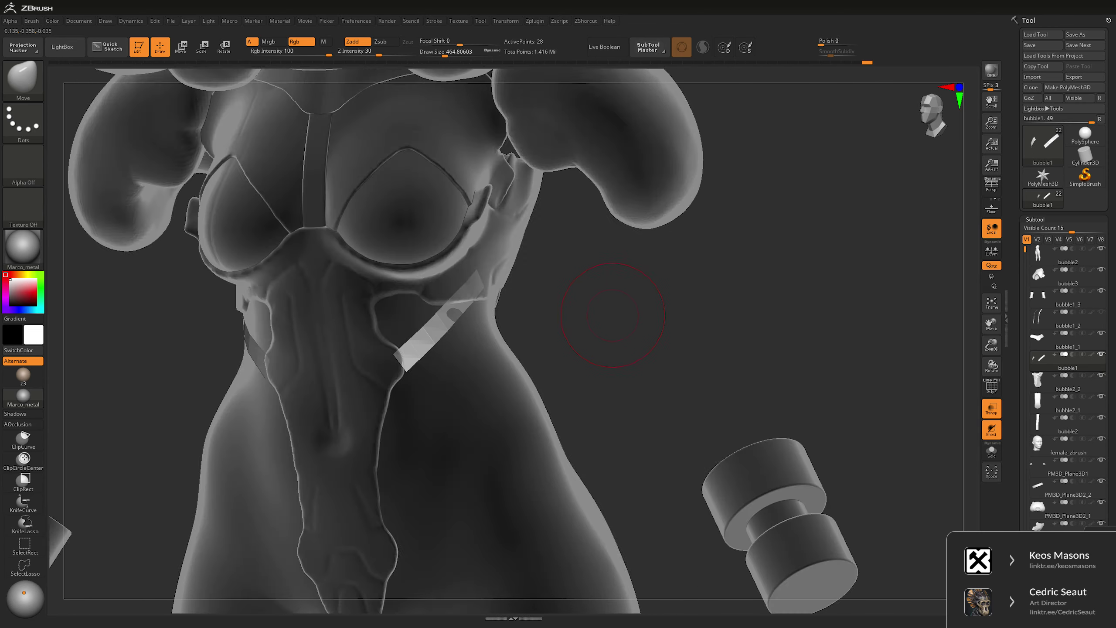
{"action": "right_click_drag", "start_coordinate": [613, 315], "coordinate": [574, 308]}
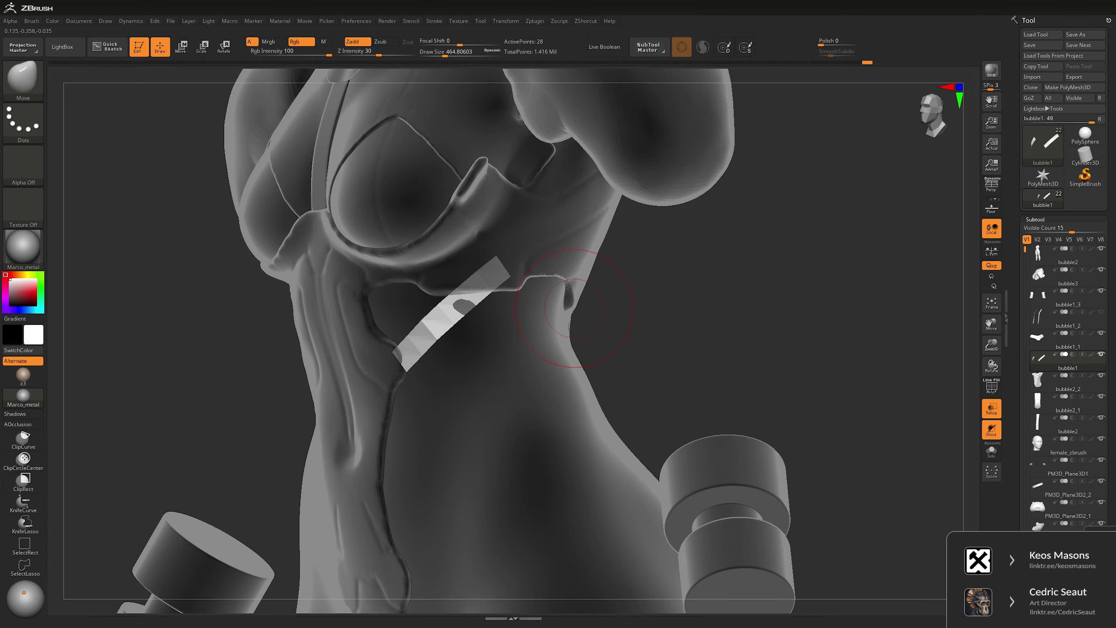
- Align the transform gizmo to the strap's length and slightly adjust the strap across its width
{"action": "key", "text": "w"}
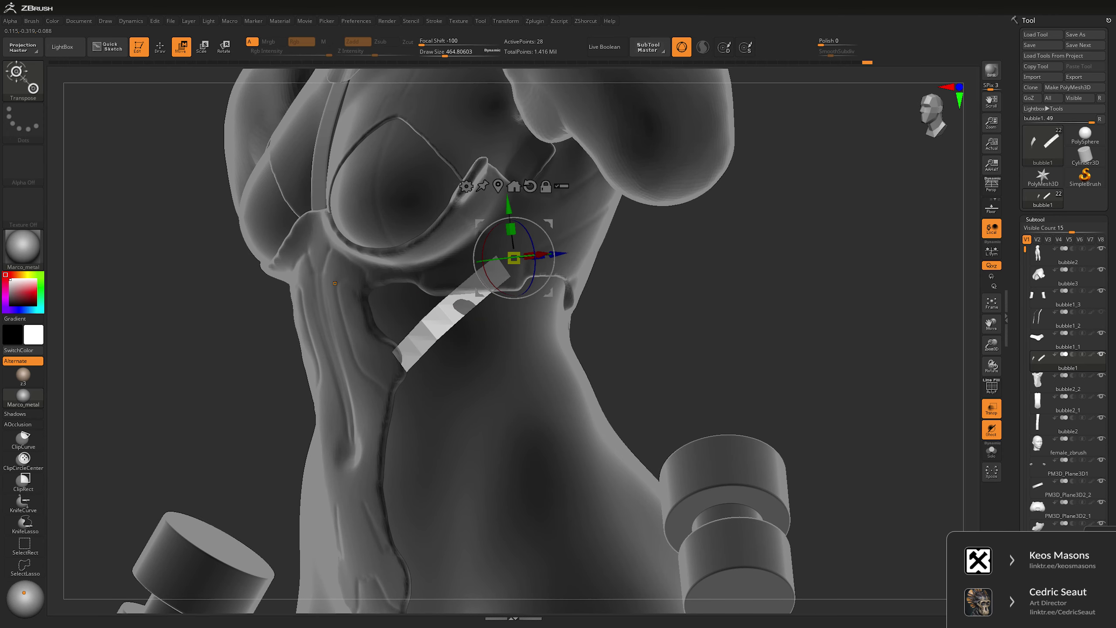
{"action": "left_click", "coordinate": [421, 320]}
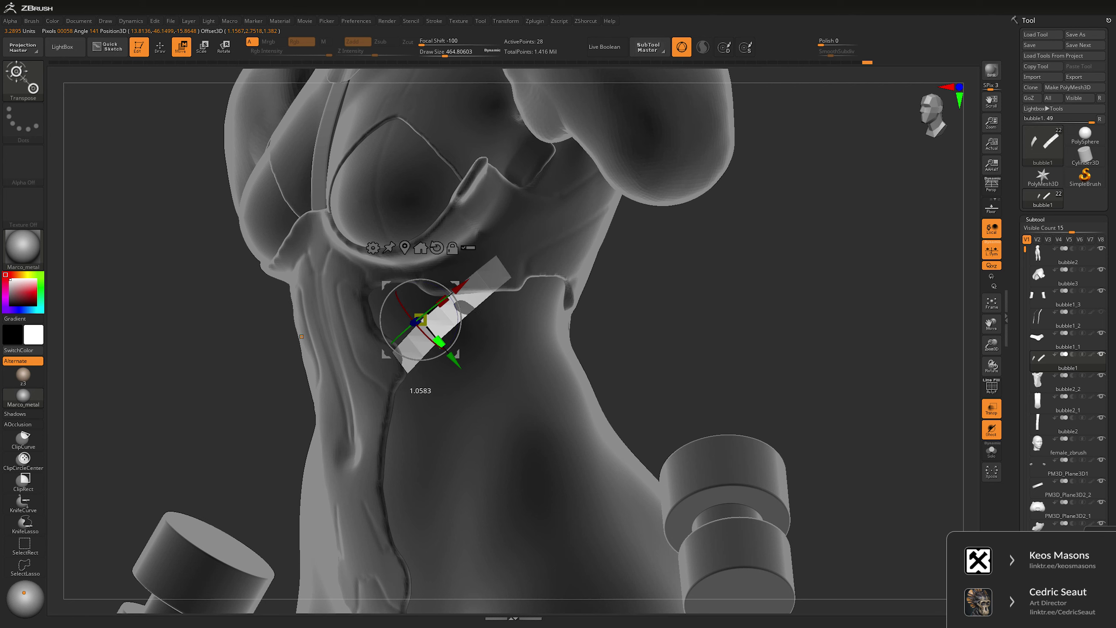
{"action": "left_click_drag", "start_coordinate": [454, 362], "coordinate": [461, 371]}
{"action": "key", "text": "q"}
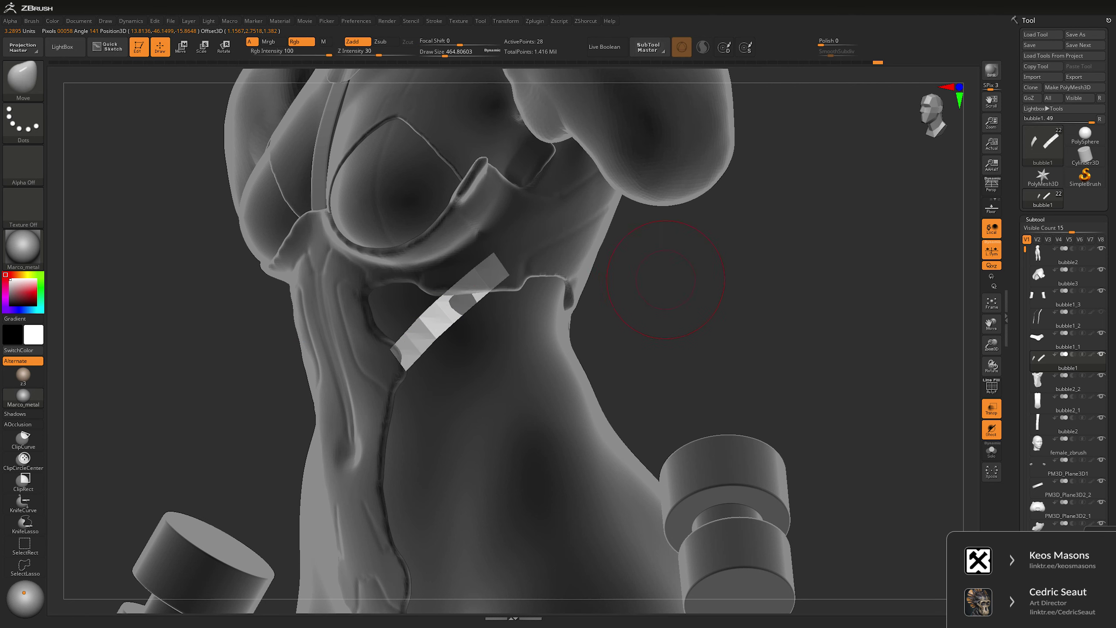
- Trim the upper end segments off the waist straps using a SelectLasso selection
{"action": "right_click_drag", "start_coordinate": [461, 371], "coordinate": [545, 275]}
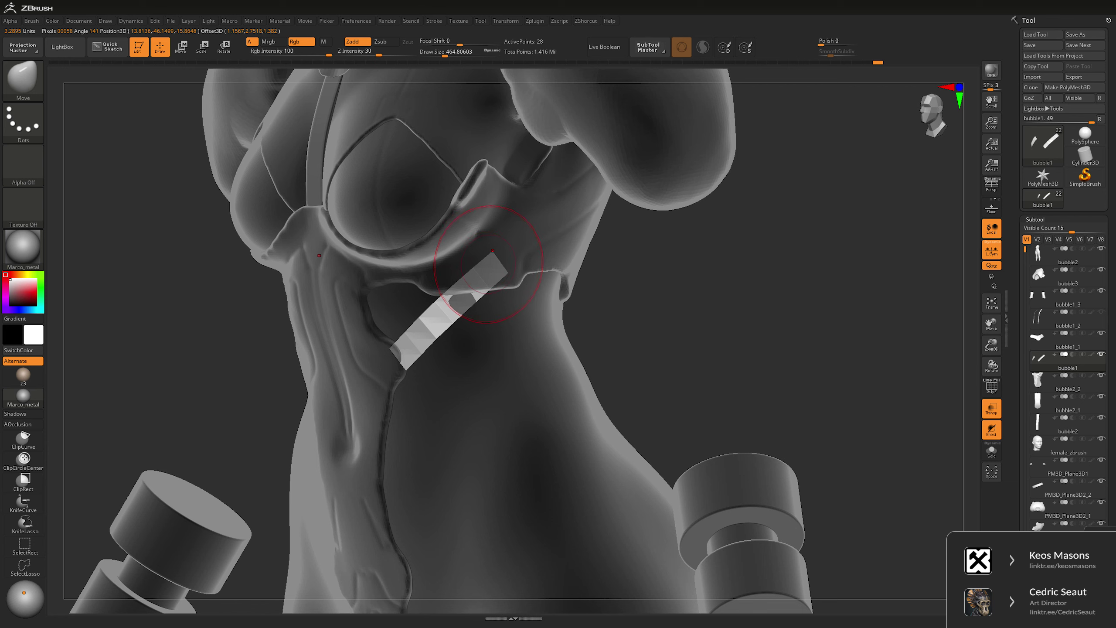
{"action": "left_click", "coordinate": [25, 565]}
{"action": "key", "text": "shift+s"}
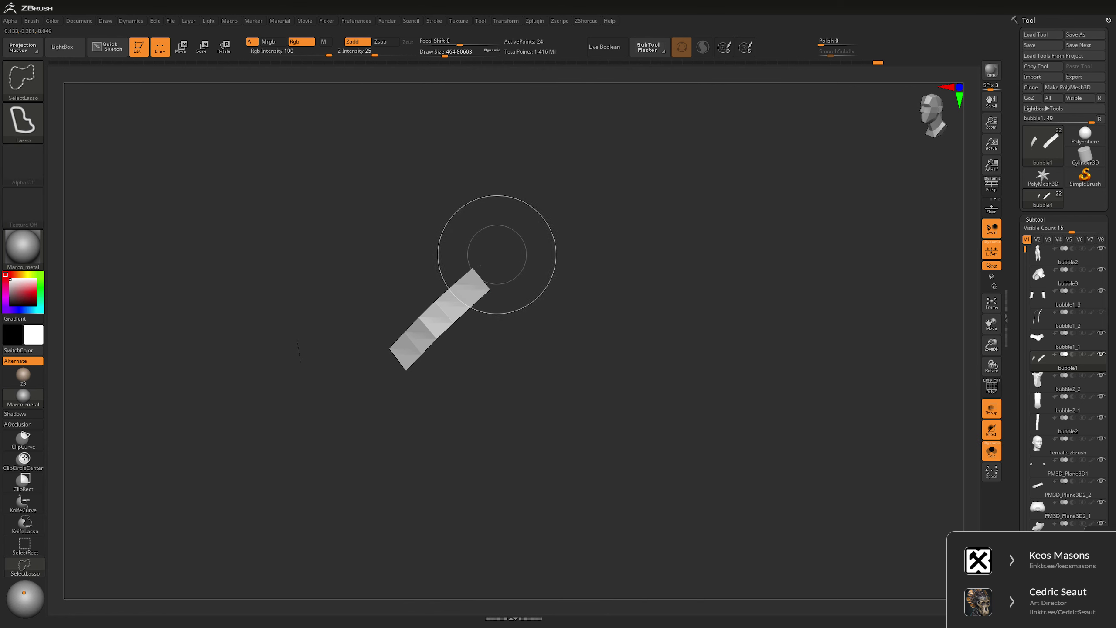
{"action": "key", "text": "space"}
{"action": "key", "text": "shift+s"}
{"action": "right_click_drag", "start_coordinate": [680, 224], "coordinate": [696, 289]}
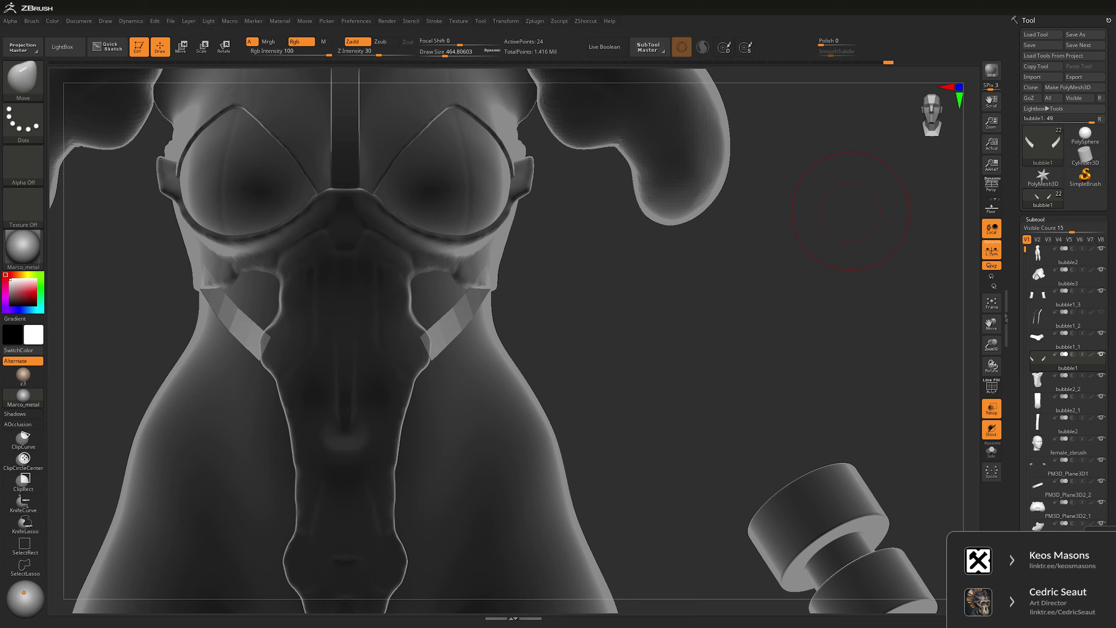
- Examine the trimmed straps on the full figure without transparency and with their polygon wireframe shown
{"action": "right_click_drag", "start_coordinate": [965, 198], "coordinate": [743, 238], "text": "alt"}
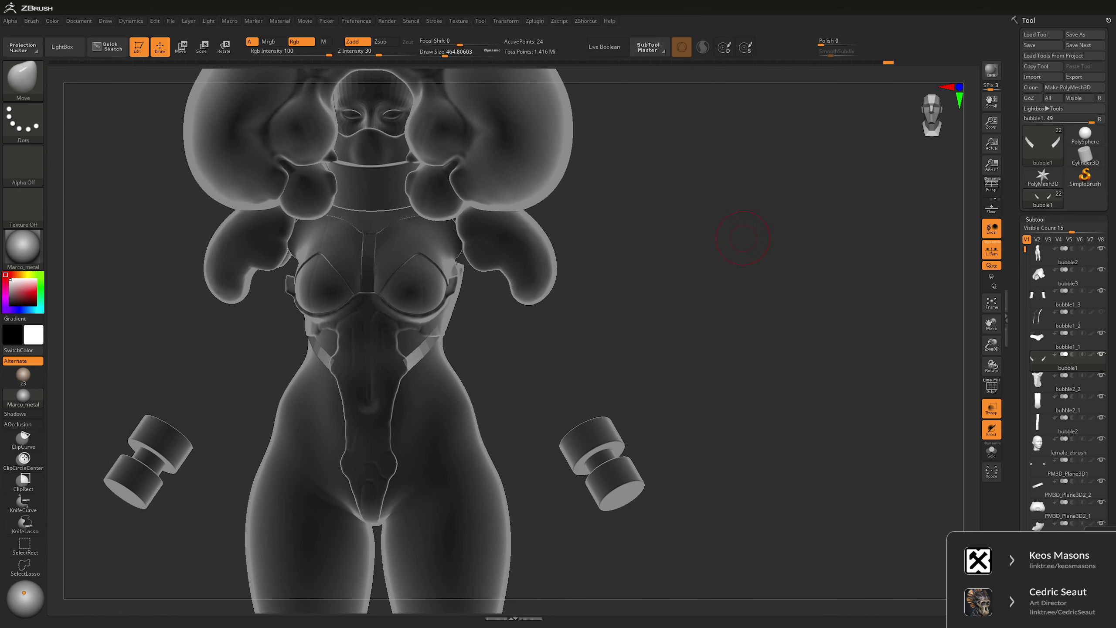
{"action": "key", "text": "shift+ctrl+t"}
{"action": "mouse_move", "coordinate": [681, 257]}
{"action": "right_mouse_down"}
{"action": "mouse_move", "coordinate": [704, 218]}
{"action": "mouse_move", "coordinate": [687, 301]}
{"action": "right_mouse_up"}
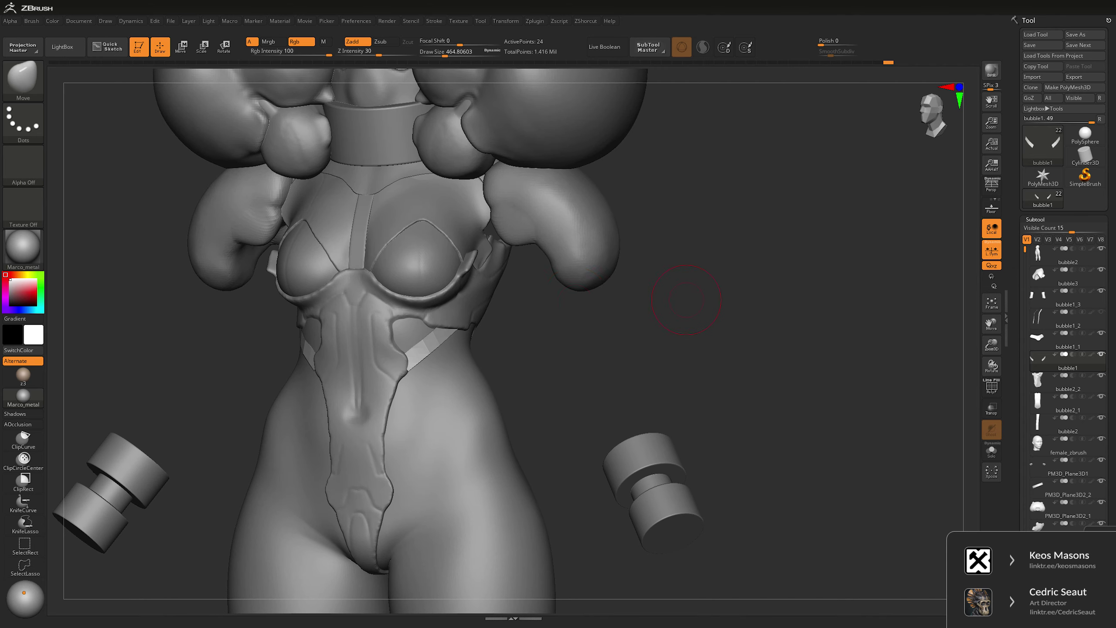
{"action": "mouse_move", "coordinate": [425, 318]}
{"action": "right_mouse_down"}
{"action": "mouse_move", "coordinate": [444, 325]}
{"action": "mouse_move", "coordinate": [387, 392]}
{"action": "mouse_move", "coordinate": [598, 219]}
{"action": "mouse_move", "coordinate": [594, 310]}
{"action": "mouse_move", "coordinate": [572, 325]}
{"action": "mouse_move", "coordinate": [580, 300]}
{"action": "right_mouse_up"}
{"action": "key", "text": "space"}
{"action": "key", "text": "ctrl+shift+f"}
{"action": "key", "text": "space"}
{"action": "key", "text": "shift+f"}
{"action": "right_click_drag", "start_coordinate": [592, 337], "coordinate": [467, 312], "text": "alt"}
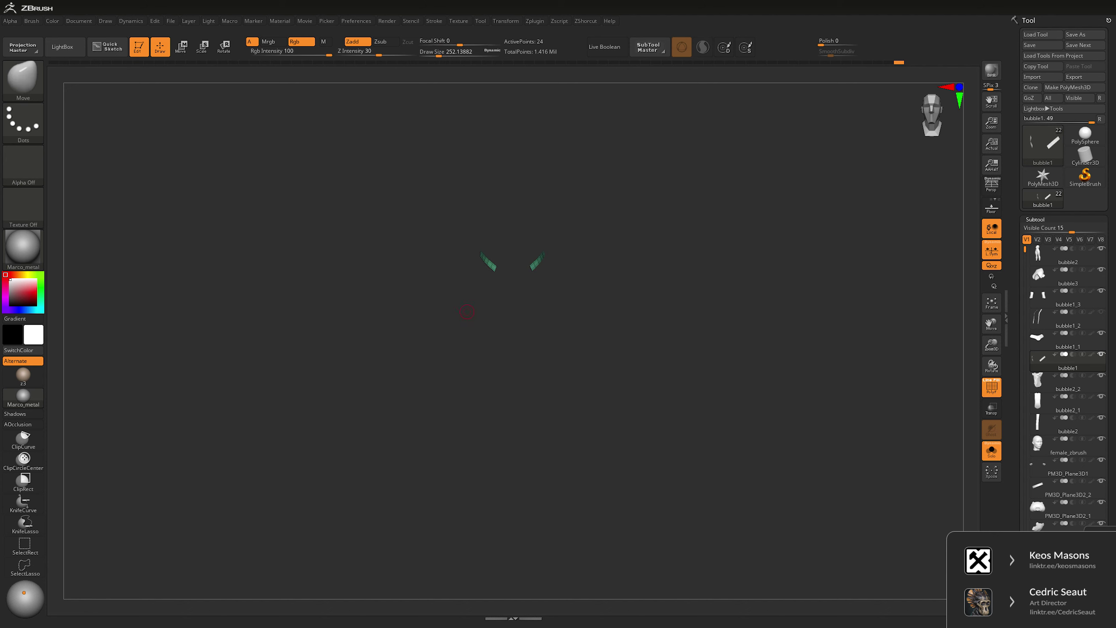
{"action": "key", "text": "ctrl+shift+f"}
{"action": "right_click_drag", "start_coordinate": [677, 311], "coordinate": [657, 328], "text": "alt"}
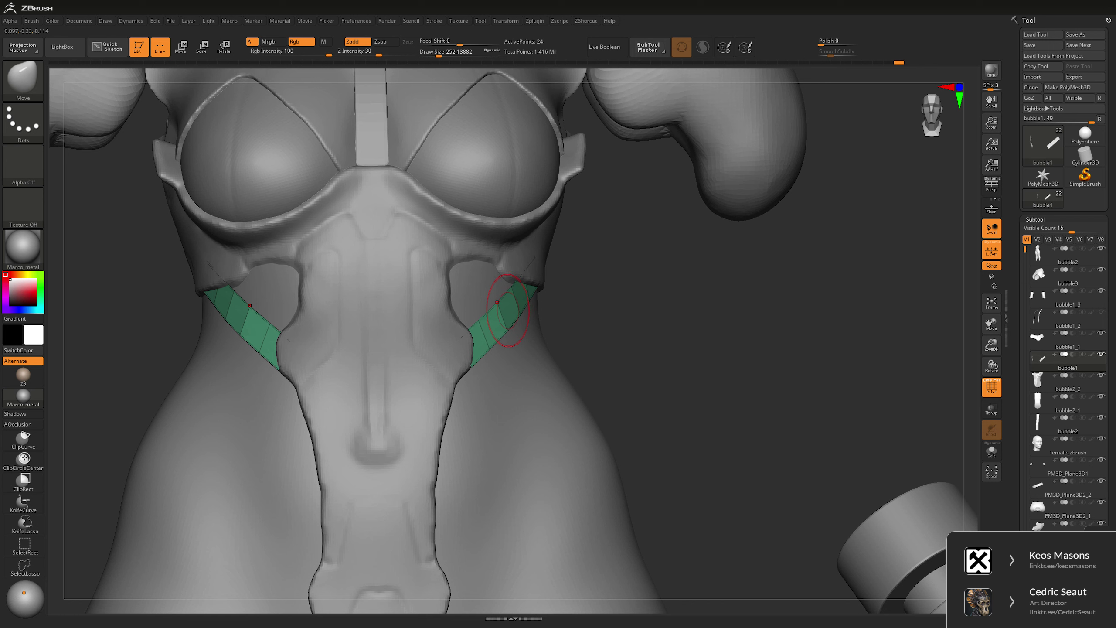
- Extrude the waist straps into thick bands with the ZModeler brush's QMesh polygon action
{"action": "key", "text": "b"}
{"action": "key", "text": "z"}
{"action": "key", "text": "m"}
{"action": "key", "text": "space"}
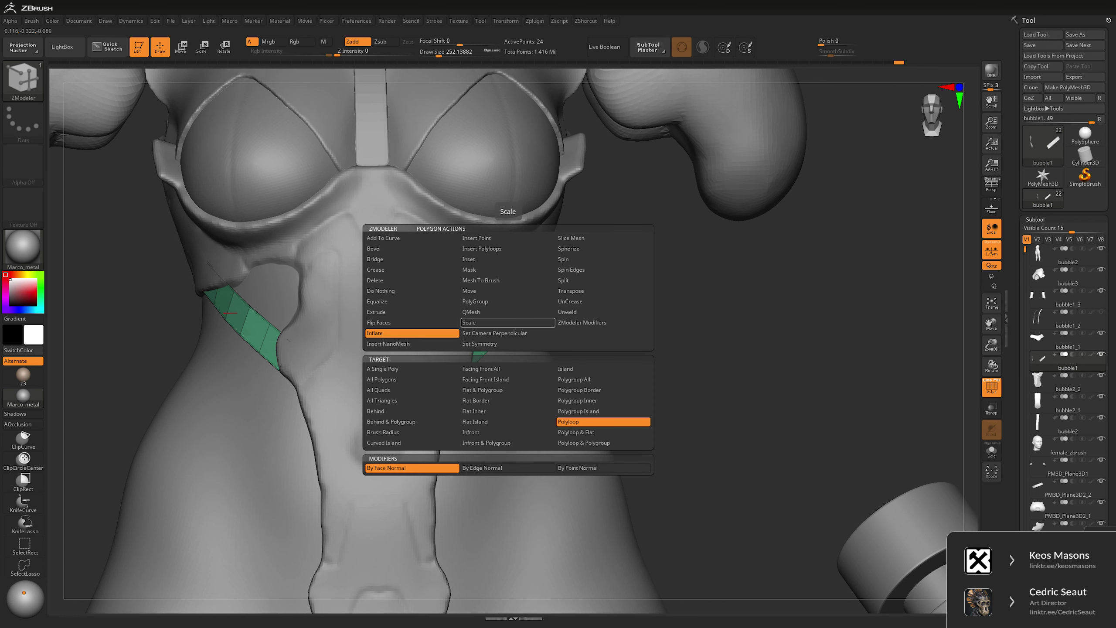
{"action": "left_click", "coordinate": [505, 312]}
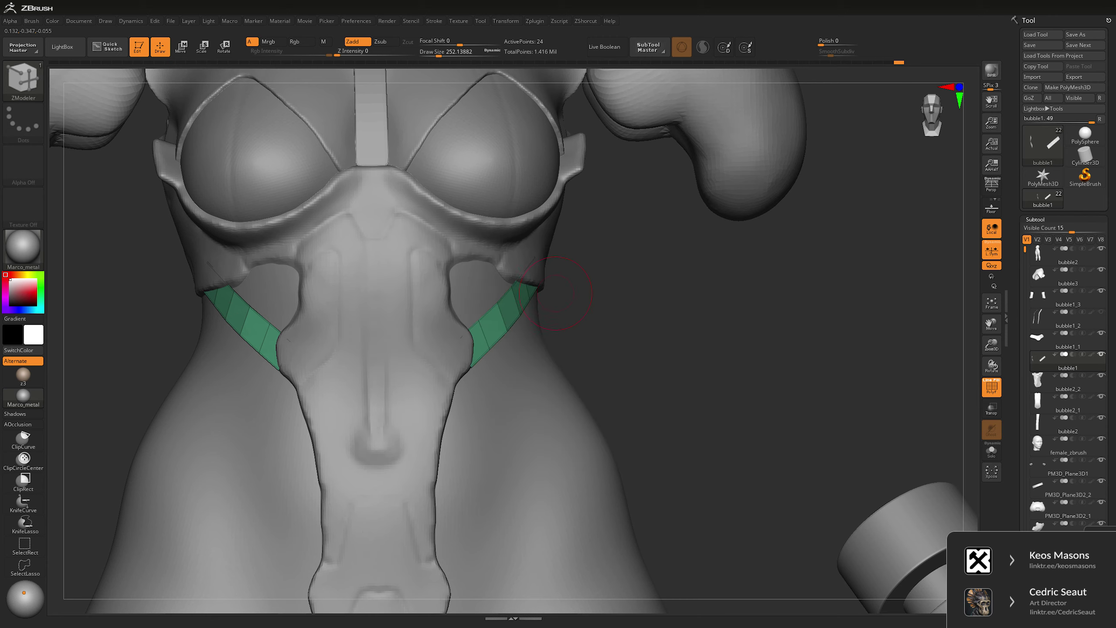
{"action": "key", "text": "ctrl+shift+f"}
{"action": "left_click_drag", "start_coordinate": [501, 316], "coordinate": [502, 314]}
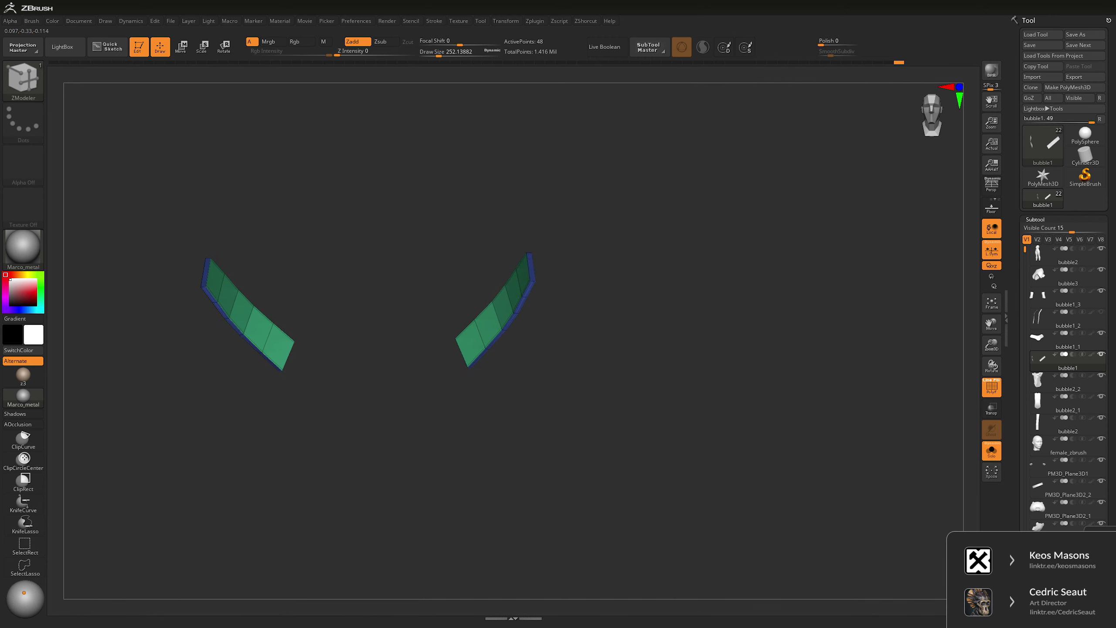
- Flip the thickened straps' faces and give them separate polygroups with a smooth subdivision preview
{"action": "left_click", "coordinate": [1036, 219]}
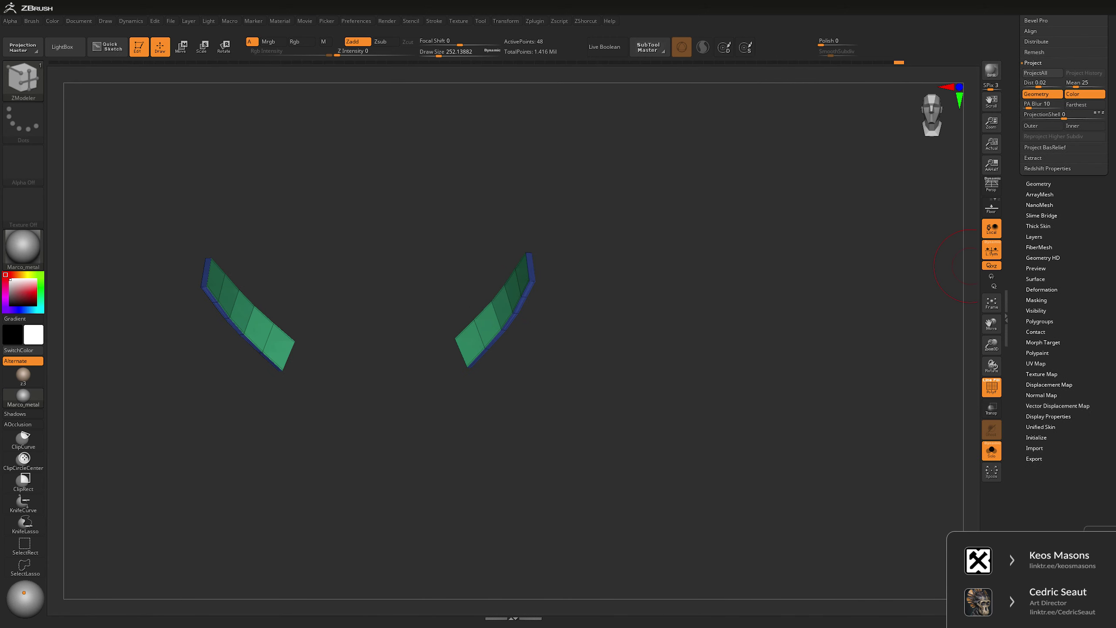
{"action": "left_click", "coordinate": [1049, 261]}
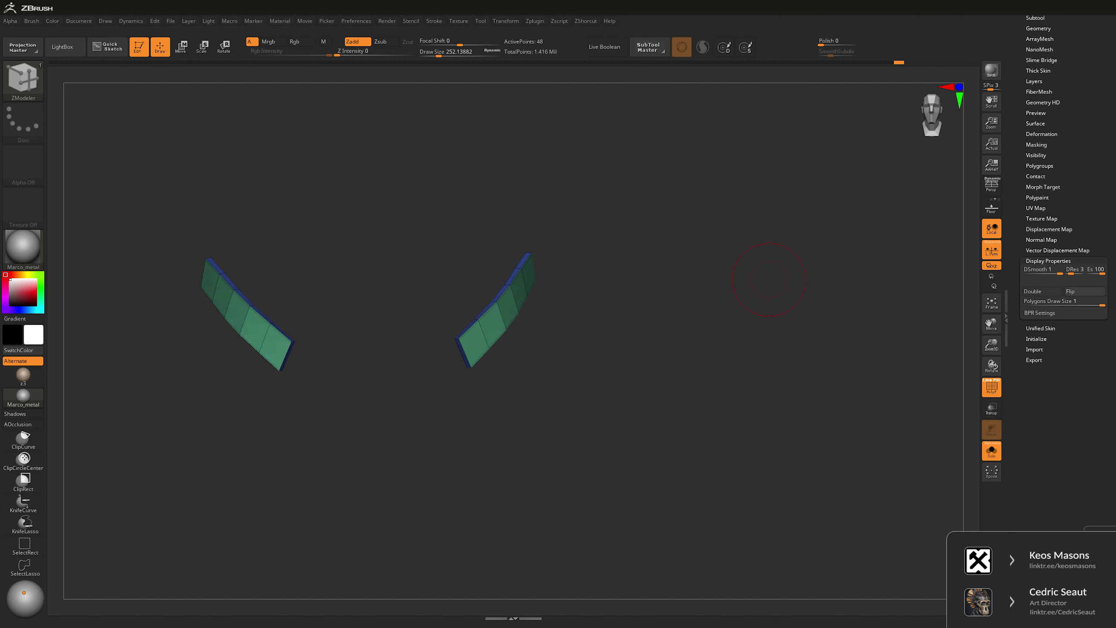
{"action": "key", "text": "space"}
{"action": "left_click", "coordinate": [689, 315]}
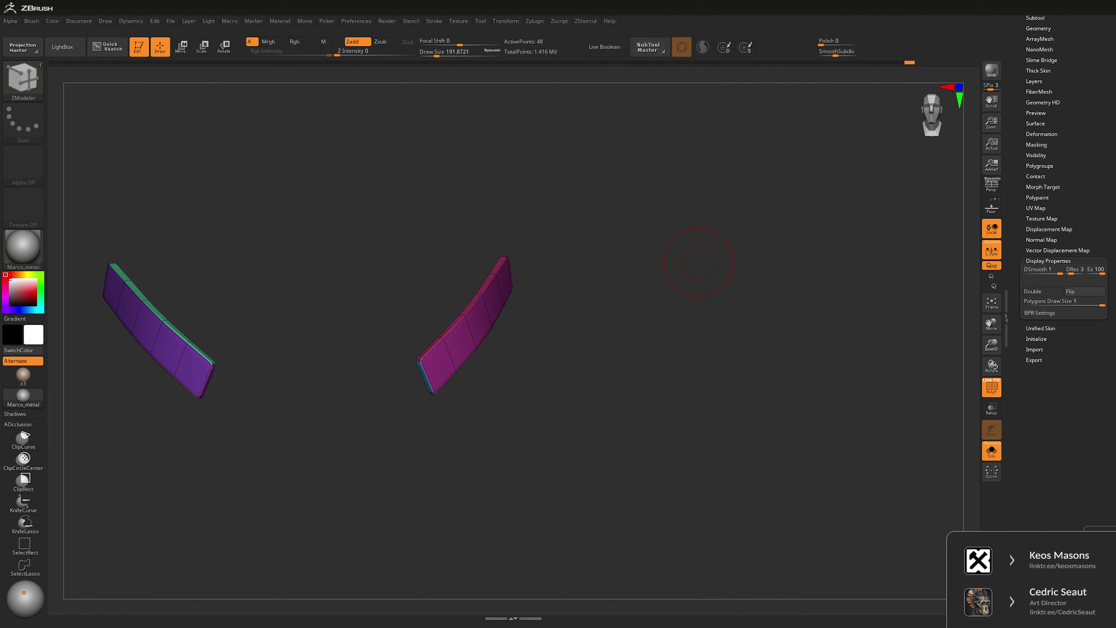
{"action": "key", "text": "shift+f"}
{"action": "key", "text": "alt+s"}
- Examine the finished waist straps and the neckline piece against the whole figure from front and angled views
{"action": "scroll", "coordinate": [731, 278], "scroll_direction": "down", "scroll_amount": 6}
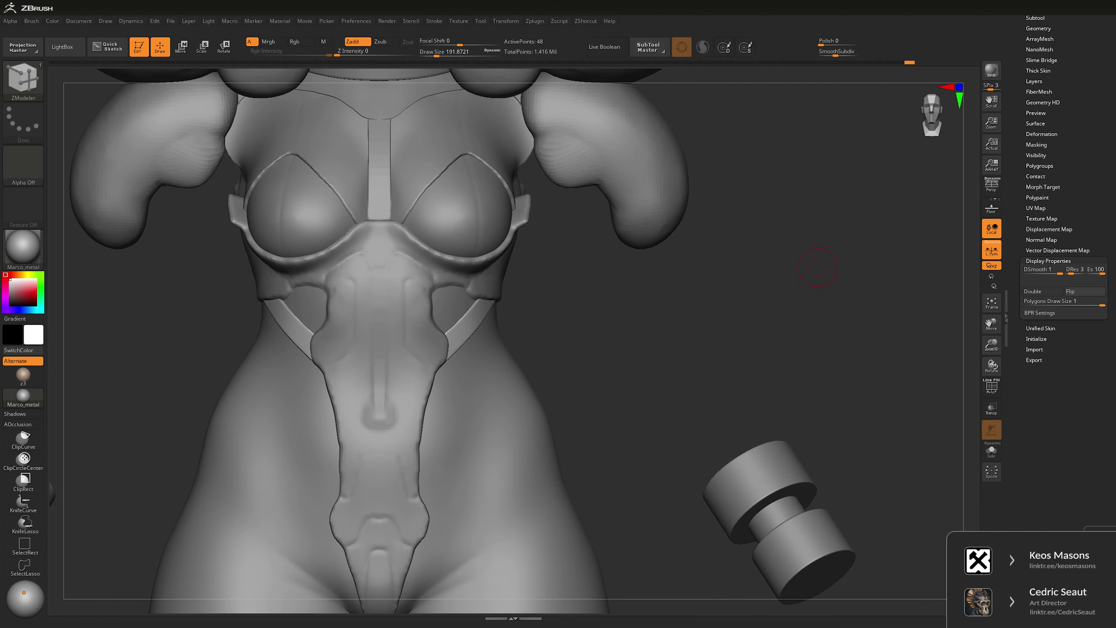
{"action": "mouse_move", "coordinate": [668, 308]}
{"action": "left_mouse_down"}
{"action": "mouse_move", "coordinate": [743, 307]}
{"action": "mouse_move", "coordinate": [683, 295]}
{"action": "left_mouse_up"}
{"action": "scroll", "coordinate": [703, 308], "scroll_direction": "up", "scroll_amount": 5}
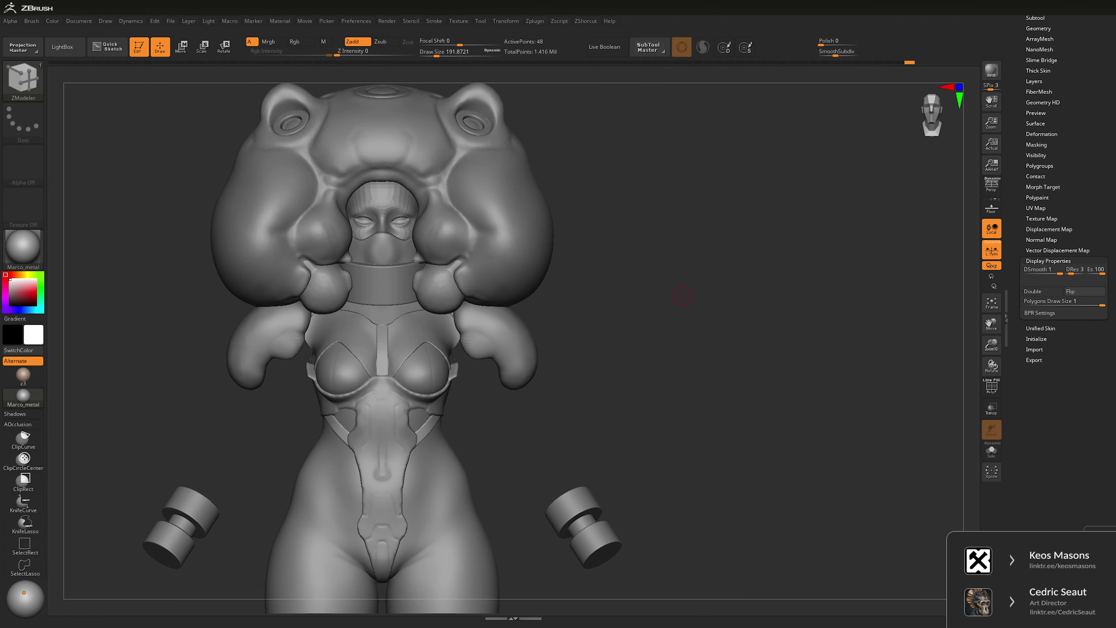
{"action": "left_click_drag", "start_coordinate": [629, 328], "coordinate": [624, 338]}
{"action": "scroll", "coordinate": [614, 355], "scroll_direction": "up", "scroll_amount": 5}
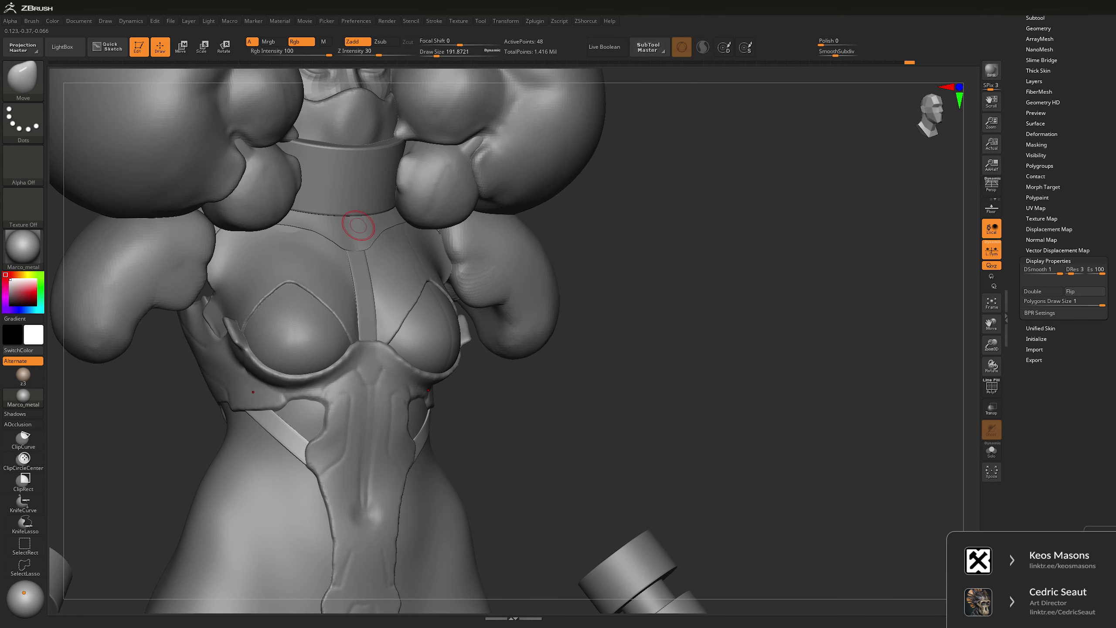
{"action": "left_click", "coordinate": [358, 225], "text": "alt"}
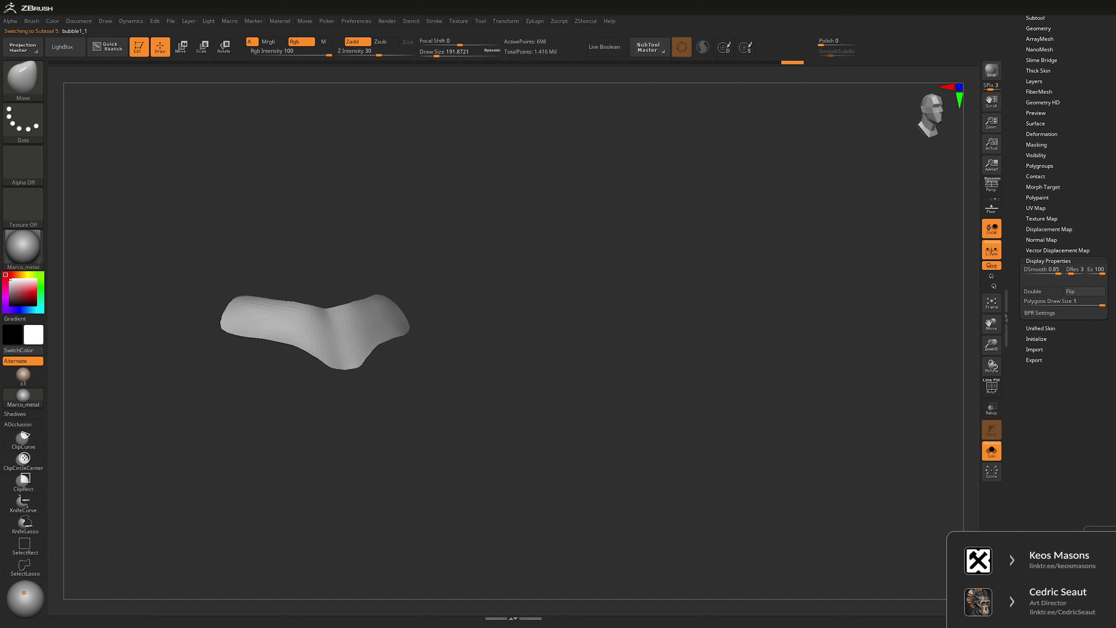
{"action": "left_click_drag", "start_coordinate": [672, 338], "coordinate": [684, 342]}
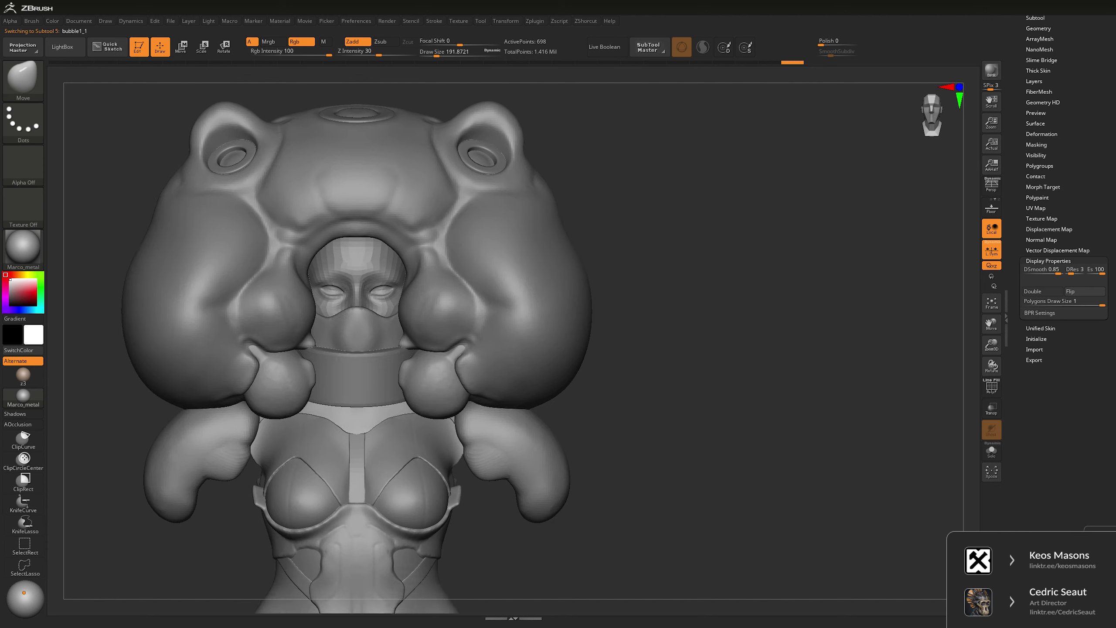
{"action": "left_click_drag", "start_coordinate": [743, 281], "coordinate": [754, 278], "text": "shift"}
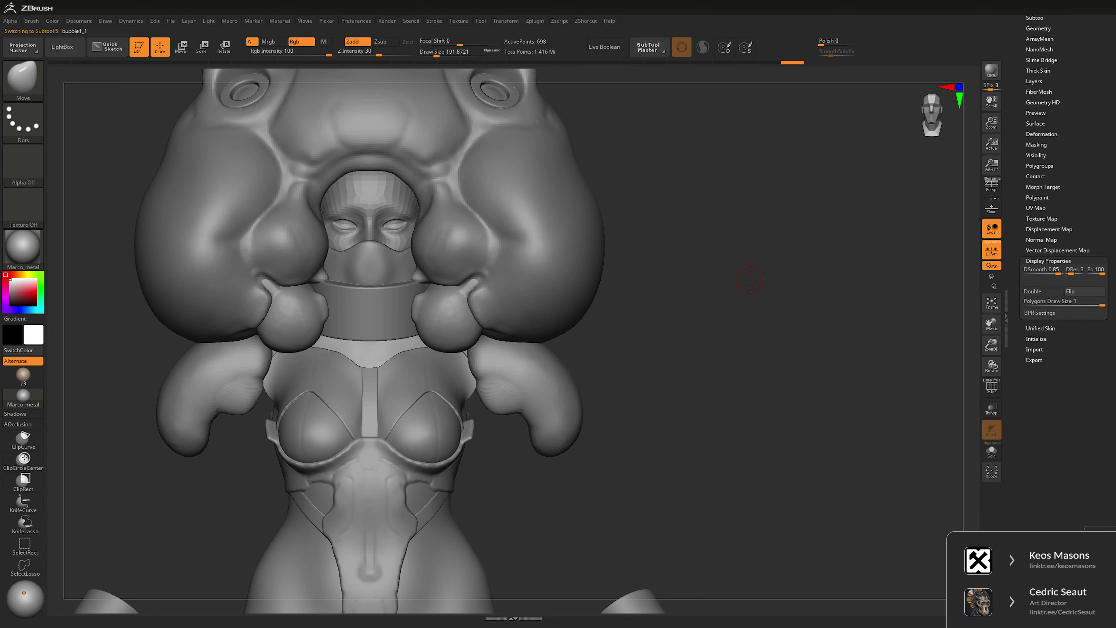
- Adjust the lower edge of the panel on the back of the head with an enlarged Move brush
{"action": "mouse_move", "coordinate": [743, 289]}
{"action": "left_mouse_down"}
{"action": "mouse_move", "coordinate": [723, 338]}
{"action": "mouse_move", "coordinate": [719, 312]}
{"action": "mouse_move", "coordinate": [694, 292]}
{"action": "left_mouse_up"}
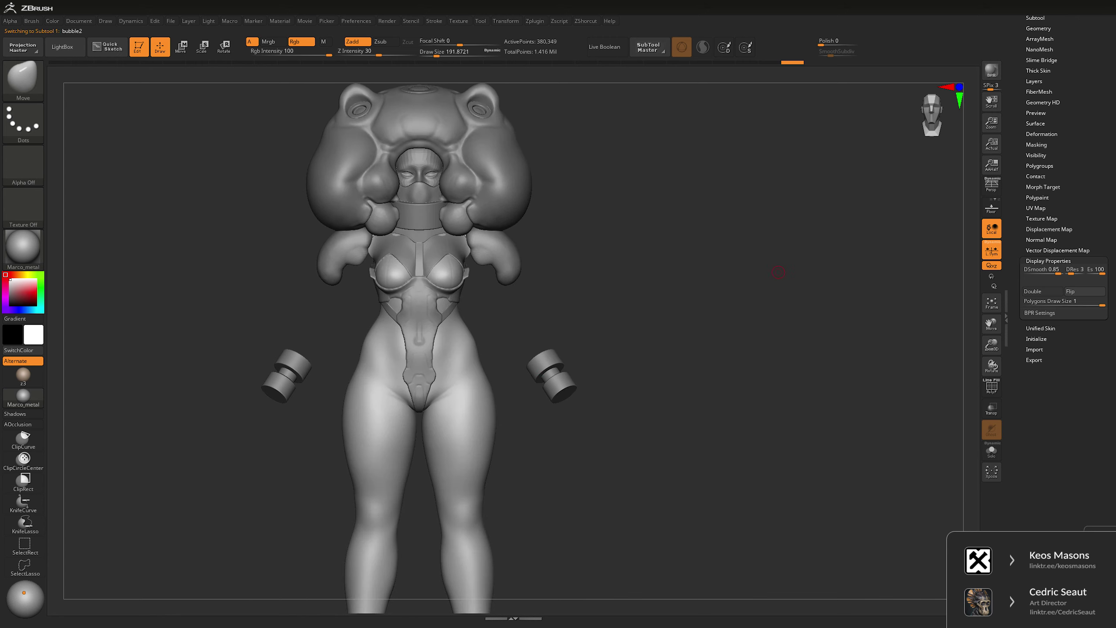
{"action": "mouse_move", "coordinate": [778, 269]}
{"action": "left_mouse_down"}
{"action": "mouse_move", "coordinate": [746, 270]}
{"action": "mouse_move", "coordinate": [750, 329]}
{"action": "mouse_move", "coordinate": [750, 270]}
{"action": "left_mouse_up"}
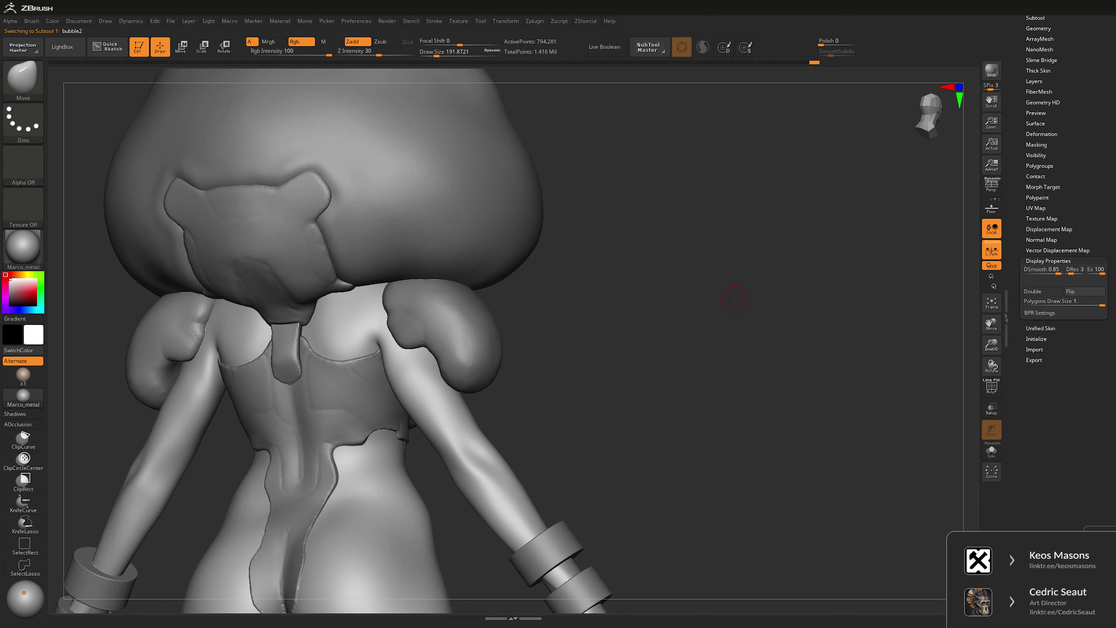
{"action": "left_click_drag", "start_coordinate": [734, 299], "coordinate": [752, 334]}
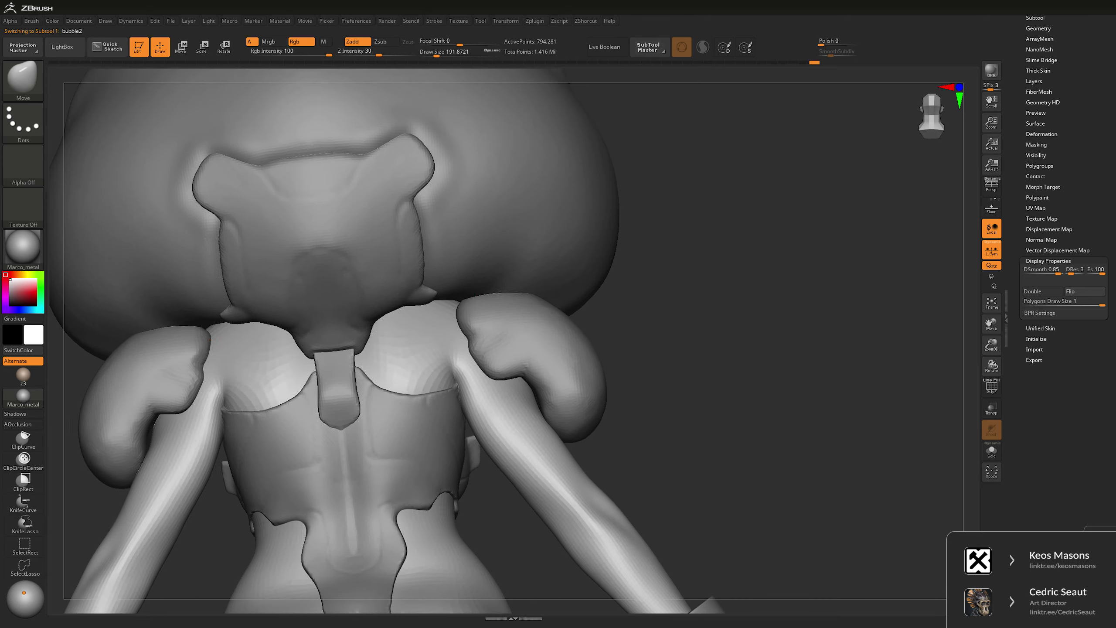
{"action": "left_click", "coordinate": [362, 317], "text": "alt"}
{"action": "key", "text": "bracketright"}
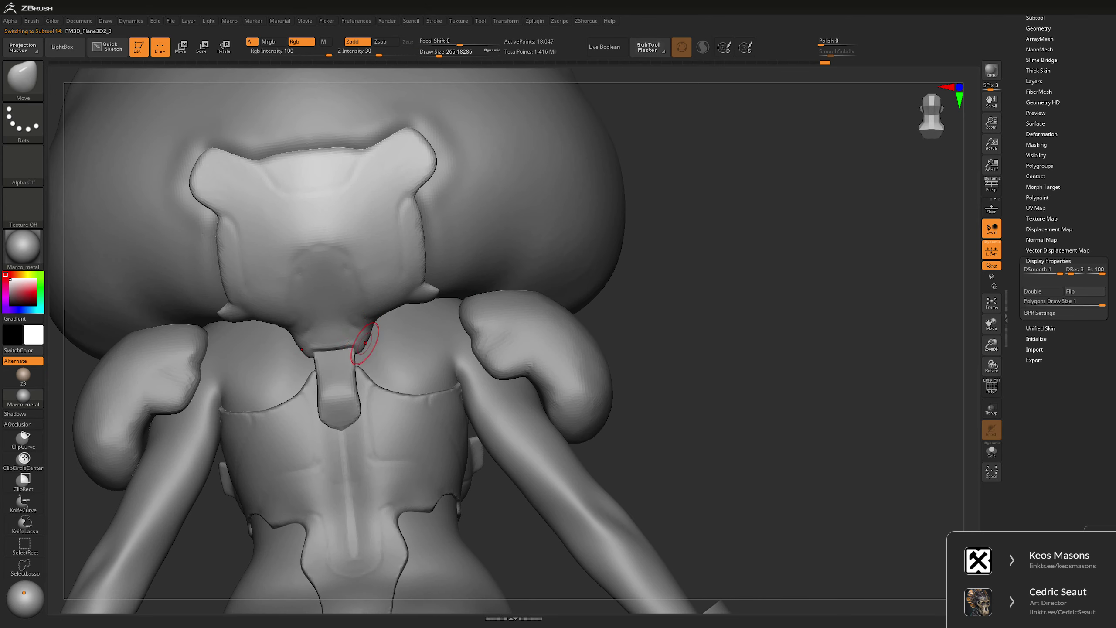
{"action": "left_click_drag", "start_coordinate": [368, 339], "coordinate": [370, 260], "text": "alt"}
{"action": "left_click_drag", "start_coordinate": [685, 352], "coordinate": [725, 308]}
- Reshape the side contours of the bodysuit's back panel at the waist with the Move brush
{"action": "left_click", "coordinate": [403, 407], "text": "alt"}
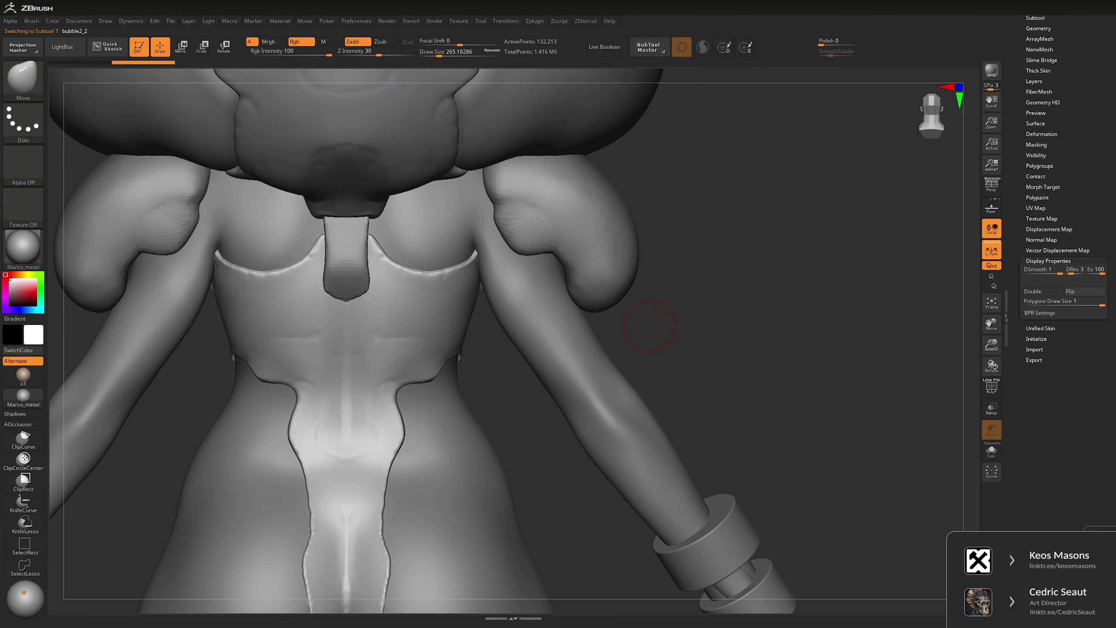
{"action": "left_click_drag", "start_coordinate": [403, 407], "coordinate": [526, 284]}
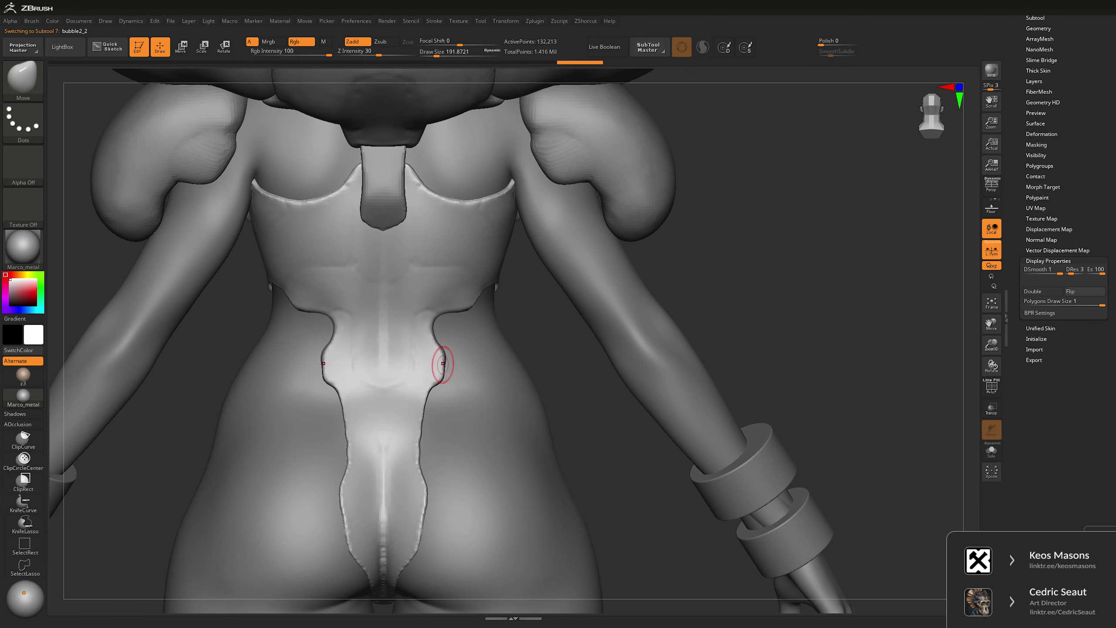
{"action": "right_click_drag", "start_coordinate": [643, 269], "coordinate": [644, 246]}
{"action": "mouse_move", "coordinate": [723, 269]}
{"action": "right_mouse_down", "text": "ctrl"}
{"action": "mouse_move", "coordinate": [723, 341]}
{"action": "mouse_move", "coordinate": [723, 220]}
{"action": "right_mouse_up", "text": "ctrl"}
- Carve the outlines of the raised spine ridge into the bodysuit's back panel with the DamStandard brush
{"action": "key", "text": "b"}
{"action": "key", "text": "d"}
{"action": "key", "text": "s"}
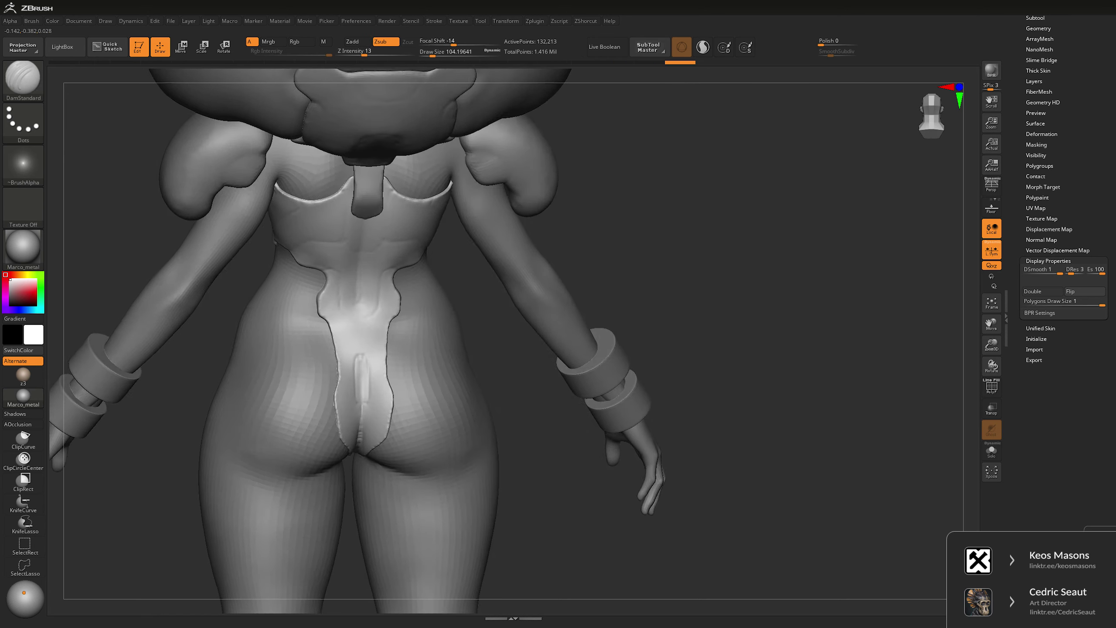
{"action": "right_click_drag", "start_coordinate": [388, 341], "coordinate": [396, 286], "text": "ctrl"}
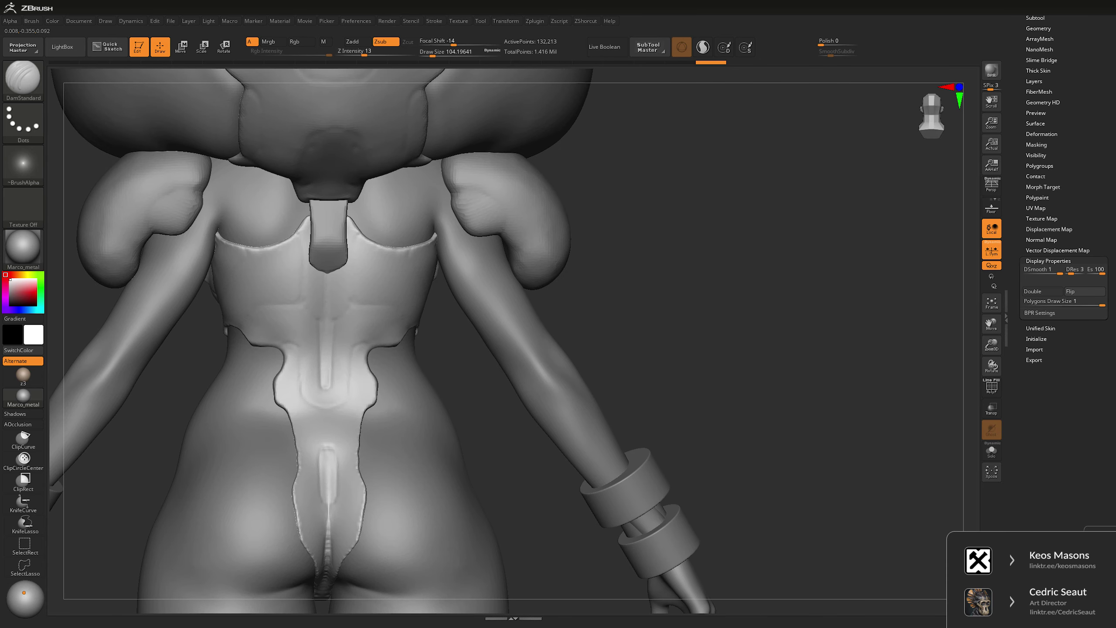
{"action": "right_click_drag", "start_coordinate": [395, 286], "coordinate": [328, 279]}
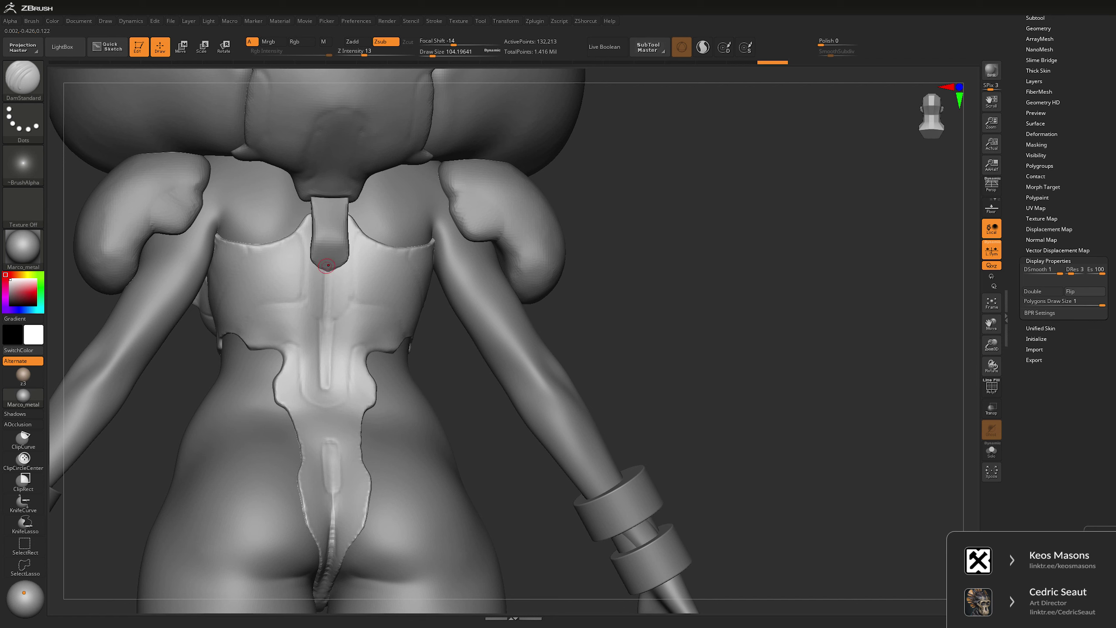
- Mask the bodysuit's back except for its upper outer edge at the armpit and shift that edge with the gizmo
{"action": "mouse_move", "coordinate": [442, 333]}
{"action": "right_mouse_down"}
{"action": "mouse_move", "coordinate": [413, 343]}
{"action": "mouse_move", "coordinate": [343, 273]}
{"action": "mouse_move", "coordinate": [347, 286]}
{"action": "mouse_move", "coordinate": [330, 259]}
{"action": "mouse_move", "coordinate": [347, 281]}
{"action": "mouse_move", "coordinate": [338, 219]}
{"action": "mouse_move", "coordinate": [395, 277]}
{"action": "mouse_move", "coordinate": [371, 291]}
{"action": "right_mouse_up"}
{"action": "key", "text": "b"}
{"action": "key", "text": "m"}
{"action": "key", "text": "v"}
{"action": "key", "text": "ctrl"}
{"action": "key", "text": "w"}
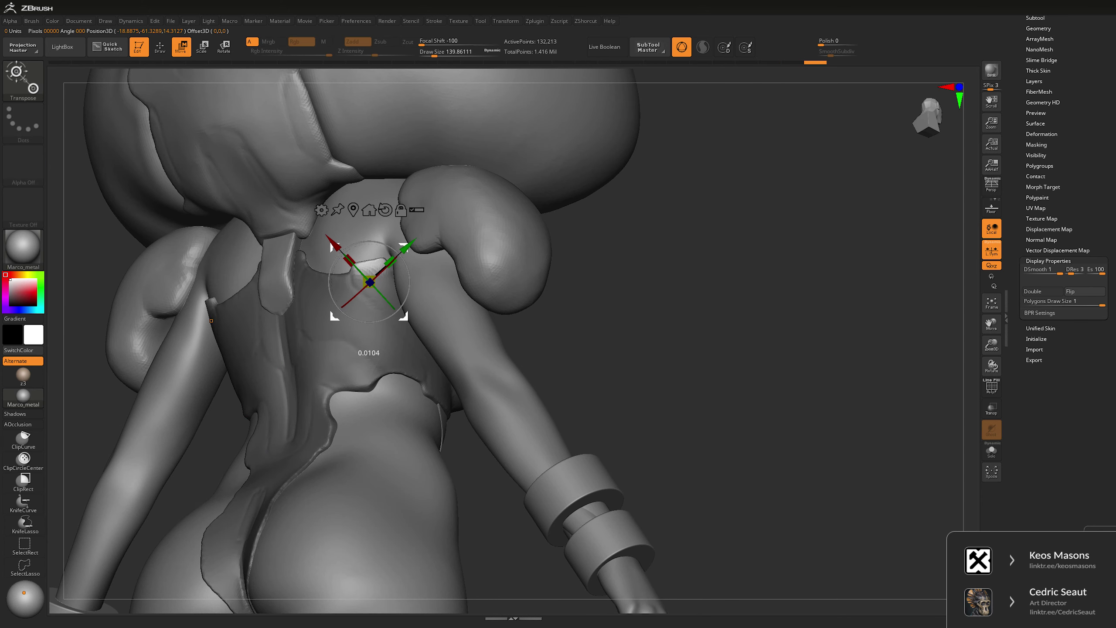
{"action": "right_click_drag", "start_coordinate": [659, 219], "coordinate": [725, 216]}
{"action": "right_click_drag", "start_coordinate": [370, 308], "coordinate": [369, 246], "text": "ctrl"}
- Refine the upper rim of the bodysuit's back near the armpits with the Move brush
{"action": "key", "text": "q"}
{"action": "key", "text": "space"}
{"action": "left_click_drag", "start_coordinate": [366, 250], "coordinate": [374, 249]}
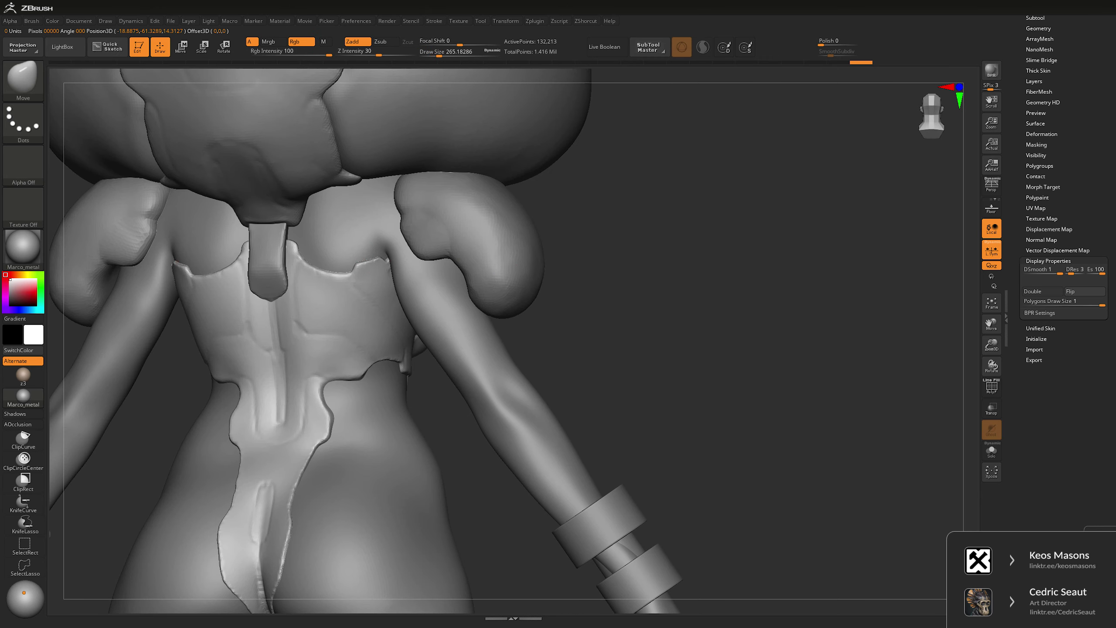
{"action": "mouse_move", "coordinate": [560, 324]}
{"action": "right_mouse_down", "text": "ctrl"}
{"action": "mouse_move", "coordinate": [559, 352]}
{"action": "mouse_move", "coordinate": [738, 242]}
{"action": "mouse_move", "coordinate": [660, 273]}
{"action": "mouse_move", "coordinate": [725, 272]}
{"action": "mouse_move", "coordinate": [659, 273]}
{"action": "mouse_move", "coordinate": [706, 312]}
{"action": "mouse_move", "coordinate": [835, 308]}
{"action": "mouse_move", "coordinate": [840, 229]}
{"action": "mouse_move", "coordinate": [853, 228]}
{"action": "right_mouse_up", "text": "ctrl"}
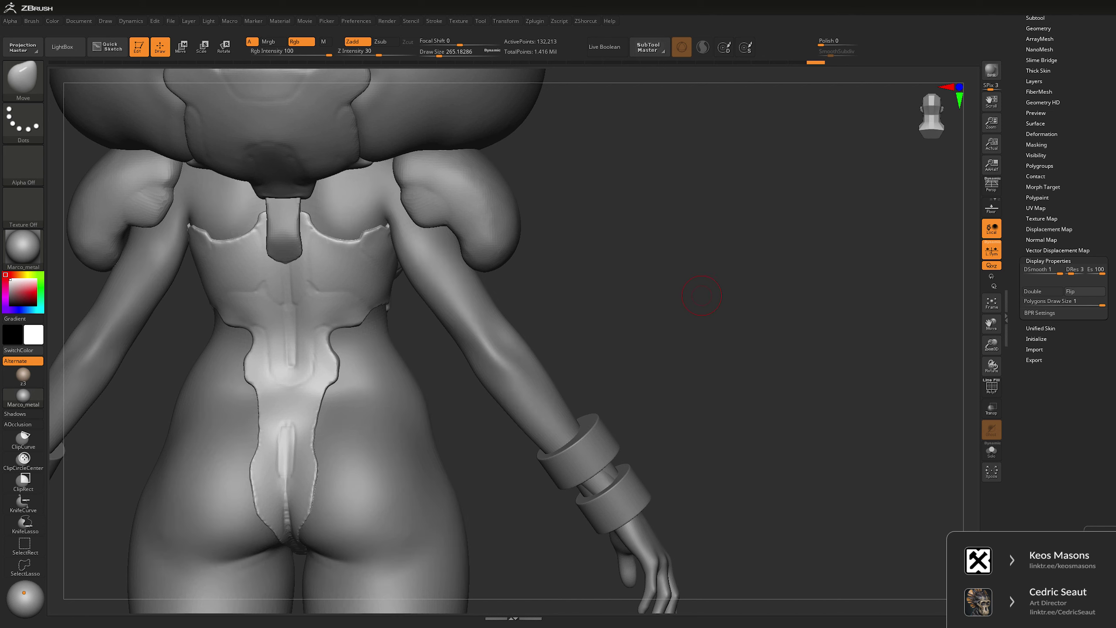
{"action": "right_click_drag", "start_coordinate": [710, 292], "coordinate": [373, 207], "text": "ctrl"}
- Isolate the bodysuit's armpit corners with a mask and reposition them against the upper back with the gizmo
{"action": "key", "text": "space"}
{"action": "key", "text": "ctrl"}
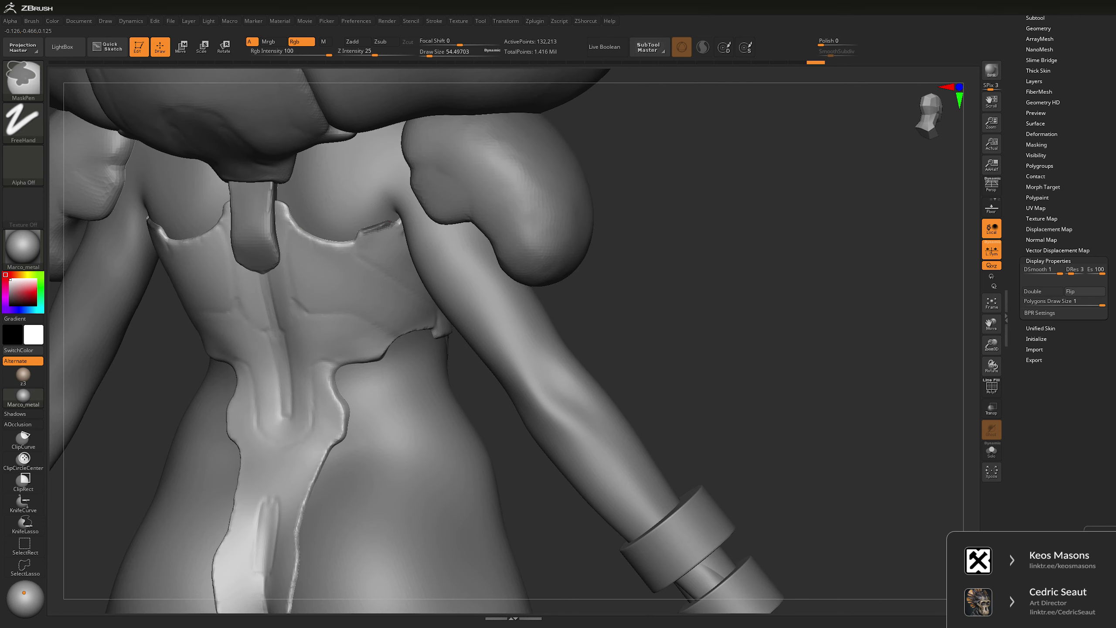
{"action": "right_click_drag", "start_coordinate": [646, 194], "coordinate": [572, 220]}
{"action": "key", "text": "w"}
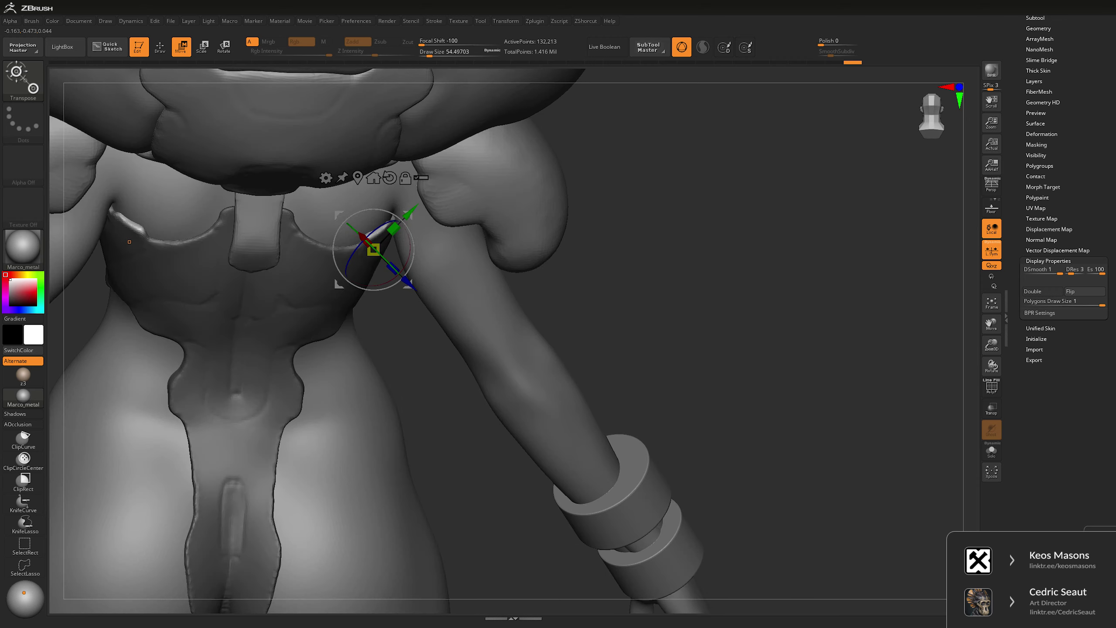
{"action": "right_click_drag", "start_coordinate": [571, 308], "coordinate": [571, 207]}
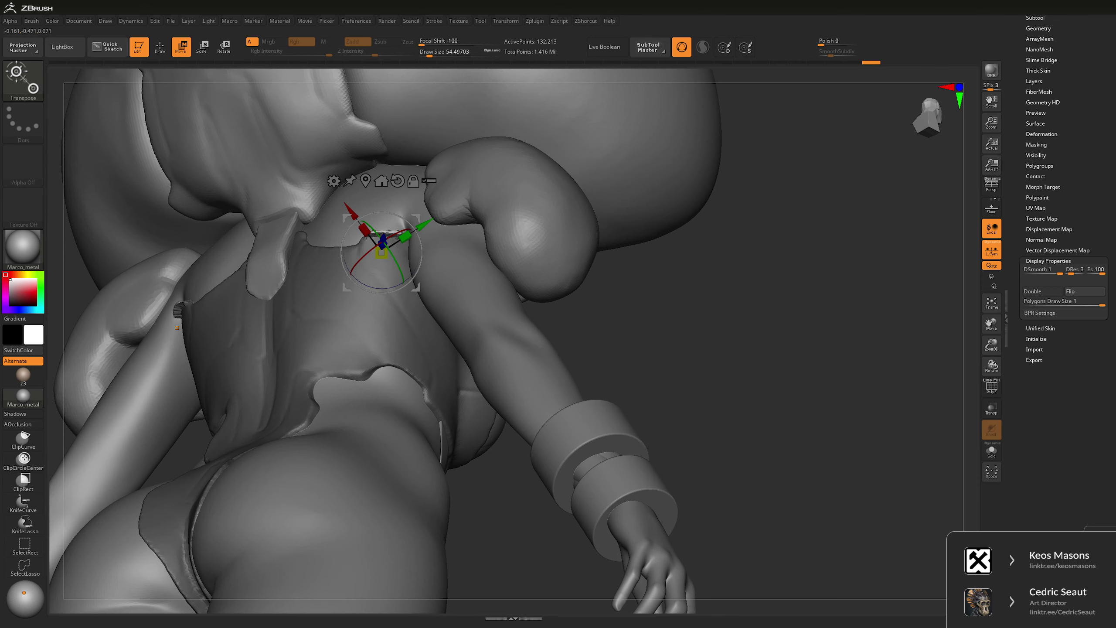
{"action": "key", "text": "ctrl"}
{"action": "right_click_drag", "start_coordinate": [184, 325], "coordinate": [170, 340]}
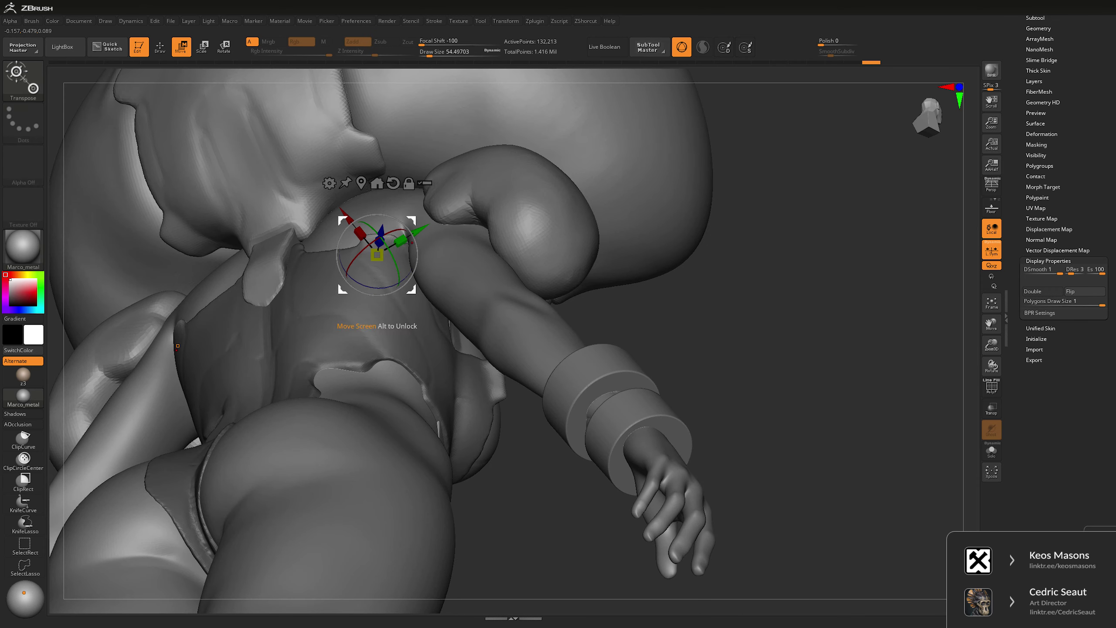
- Clear the bodysuit's mask, remesh it, and touch up the armpit corners with the Move brush
{"action": "key", "text": "ctrl"}
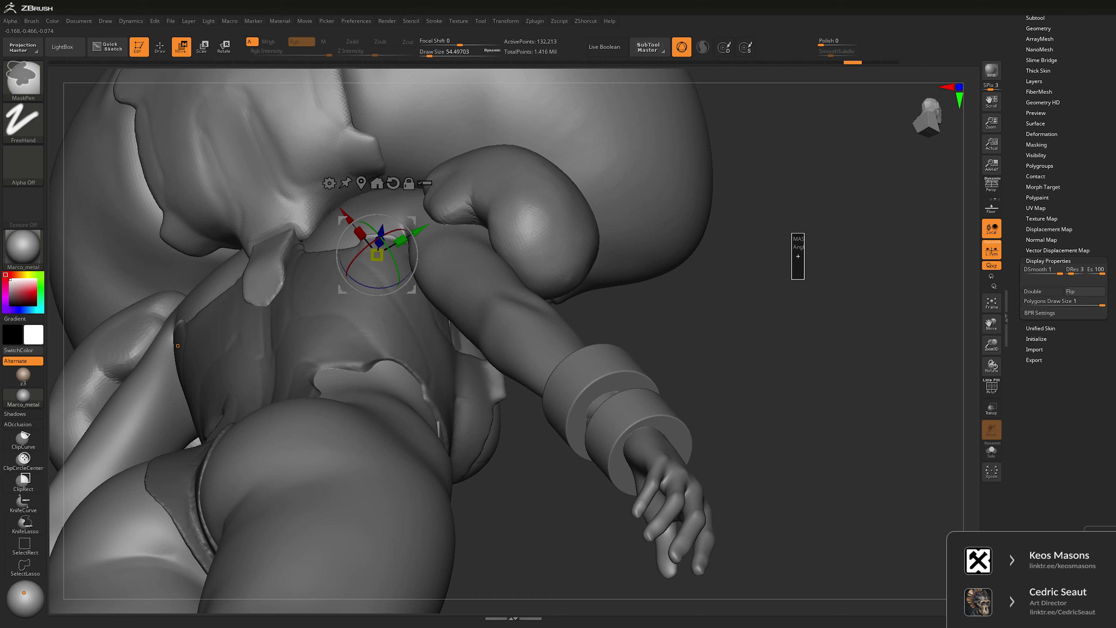
{"action": "key", "text": "q"}
{"action": "right_click_drag", "start_coordinate": [178, 346], "coordinate": [461, 237]}
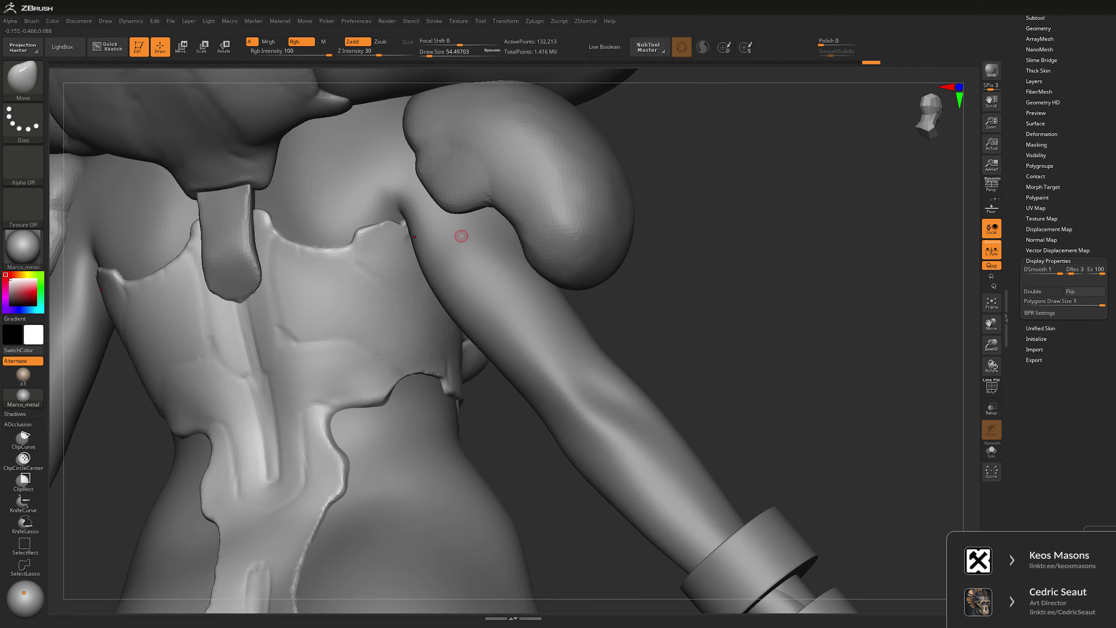
{"action": "key", "text": "ctrl"}
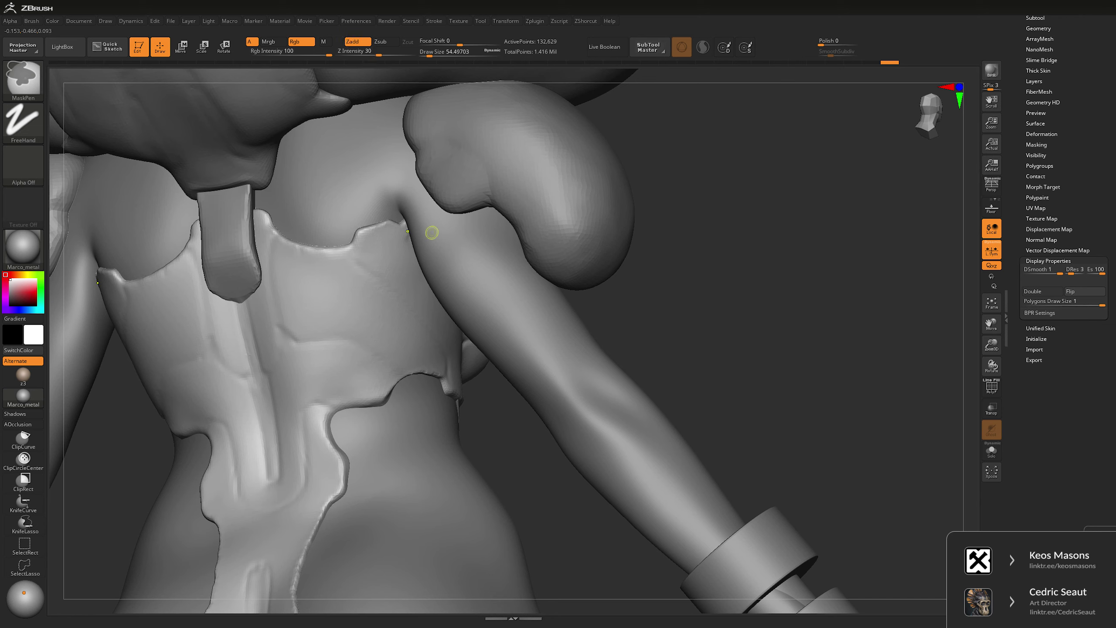
- Solo the bodysuit, mask all but the armpit flaps, and rotate and move the flaps into a raised lip
{"action": "right_click_drag", "start_coordinate": [767, 217], "coordinate": [463, 211]}
{"action": "key", "text": "ctrl+shift+s"}
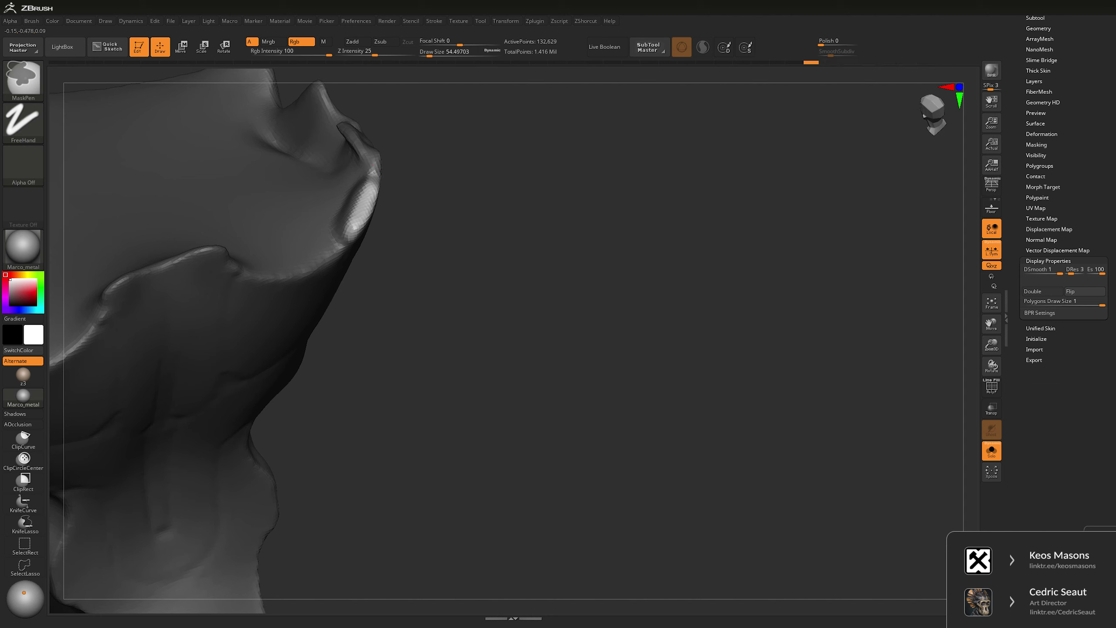
{"action": "key", "text": "w"}
{"action": "right_click_drag", "start_coordinate": [685, 295], "coordinate": [590, 286]}
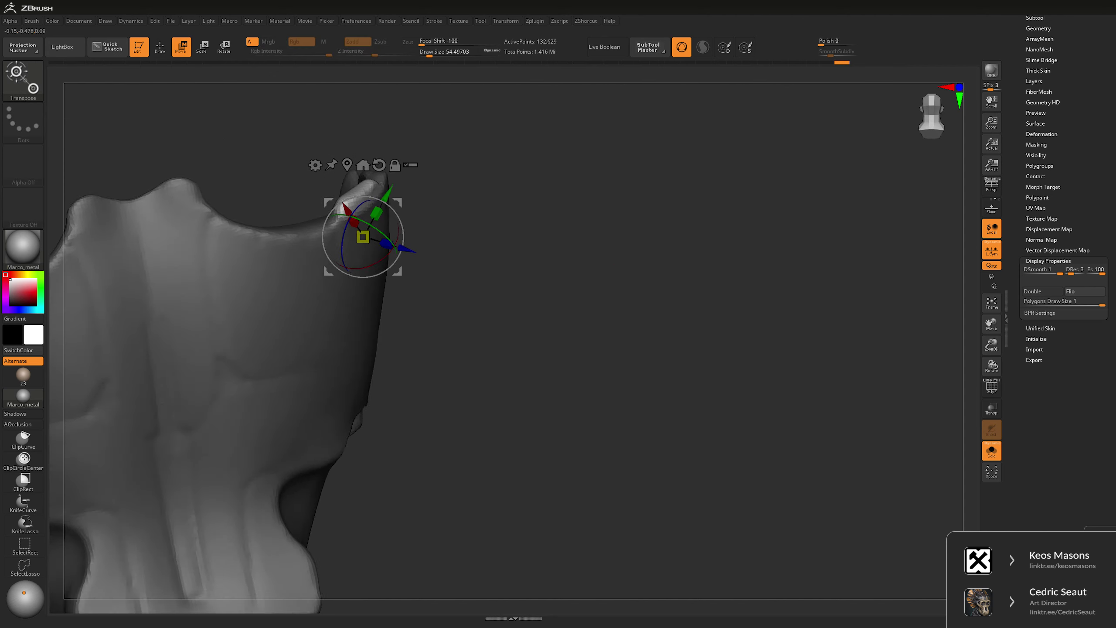
{"action": "right_click_drag", "start_coordinate": [440, 281], "coordinate": [362, 277]}
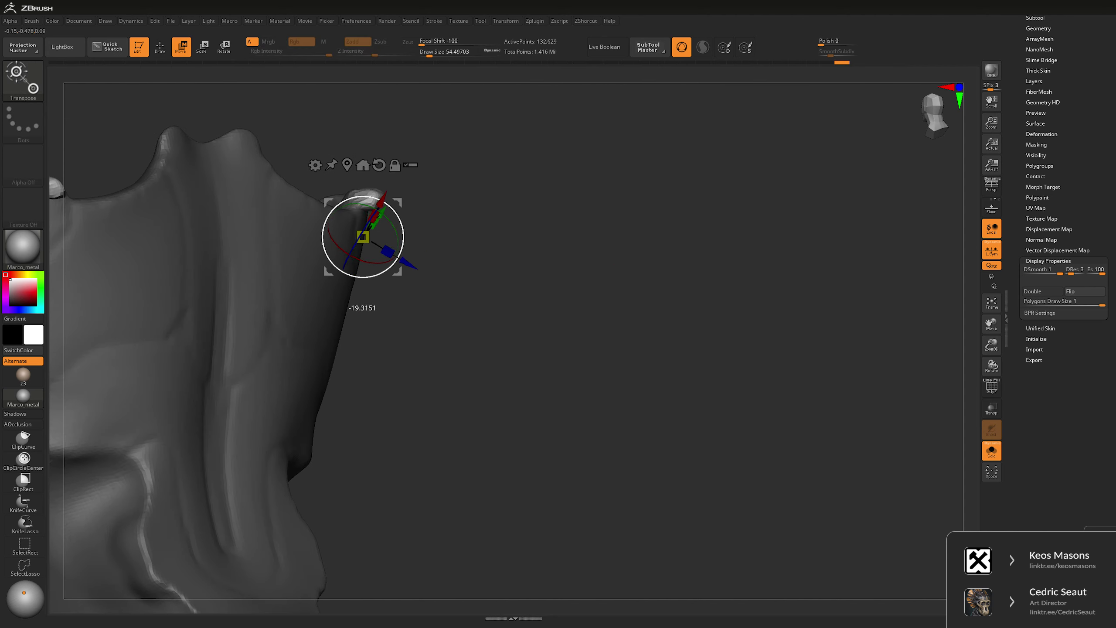
{"action": "left_click_drag", "start_coordinate": [362, 277], "coordinate": [358, 272]}
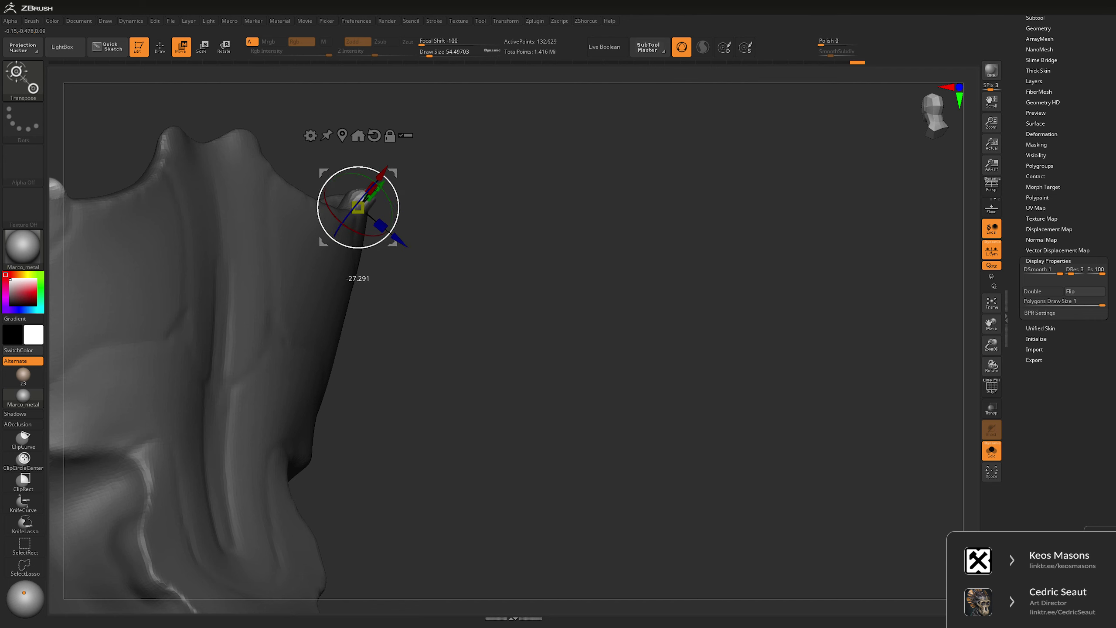
{"action": "right_click_drag", "start_coordinate": [358, 273], "coordinate": [484, 228]}
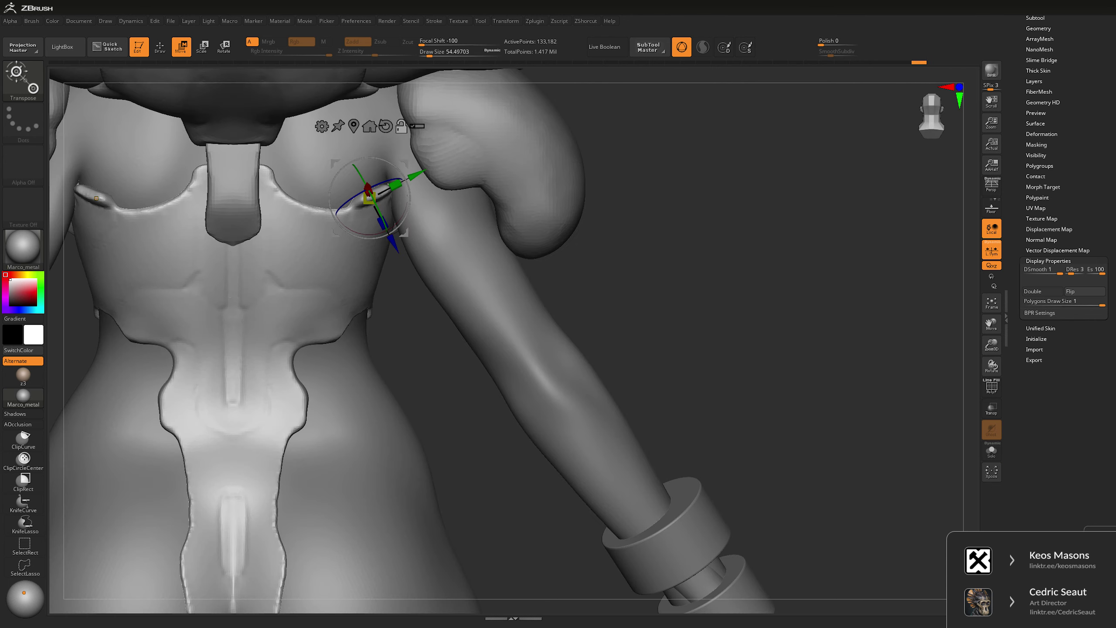
- Shape and smooth the raised armpit lips on the bodysuit's back with the Move and Smooth brushes
{"action": "key", "text": "q"}
{"action": "right_click_drag", "start_coordinate": [571, 229], "coordinate": [740, 230]}
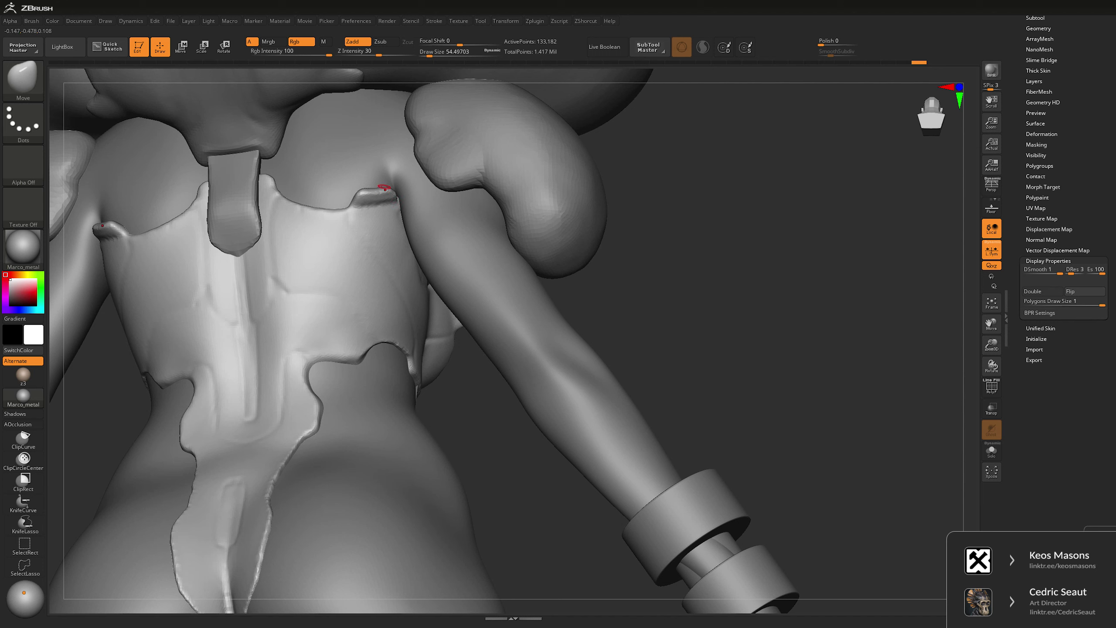
{"action": "key", "text": "shift"}
{"action": "mouse_move", "coordinate": [660, 264]}
{"action": "right_mouse_down"}
{"action": "mouse_move", "coordinate": [715, 264]}
{"action": "mouse_move", "coordinate": [686, 264]}
{"action": "mouse_move", "coordinate": [633, 303]}
{"action": "mouse_move", "coordinate": [685, 281]}
{"action": "mouse_move", "coordinate": [875, 277]}
{"action": "mouse_move", "coordinate": [647, 307]}
{"action": "mouse_move", "coordinate": [699, 303]}
{"action": "mouse_move", "coordinate": [684, 290]}
{"action": "mouse_move", "coordinate": [694, 156]}
{"action": "right_mouse_up"}
{"action": "key", "text": "f"}
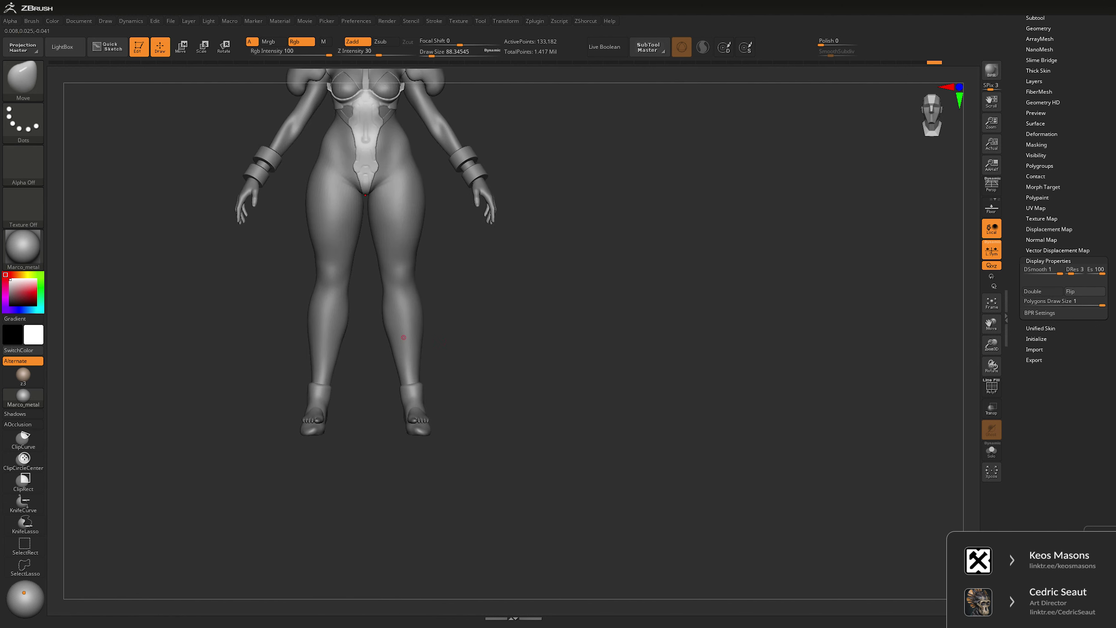
- Select the character's body mesh and display it with its wireframe and transparency around the boots
{"action": "left_click", "coordinate": [349, 238], "text": "alt"}
{"action": "right_click_drag", "start_coordinate": [349, 237], "coordinate": [536, 362]}
{"action": "left_click", "coordinate": [387, 246], "text": "alt"}
{"action": "key", "text": "w"}
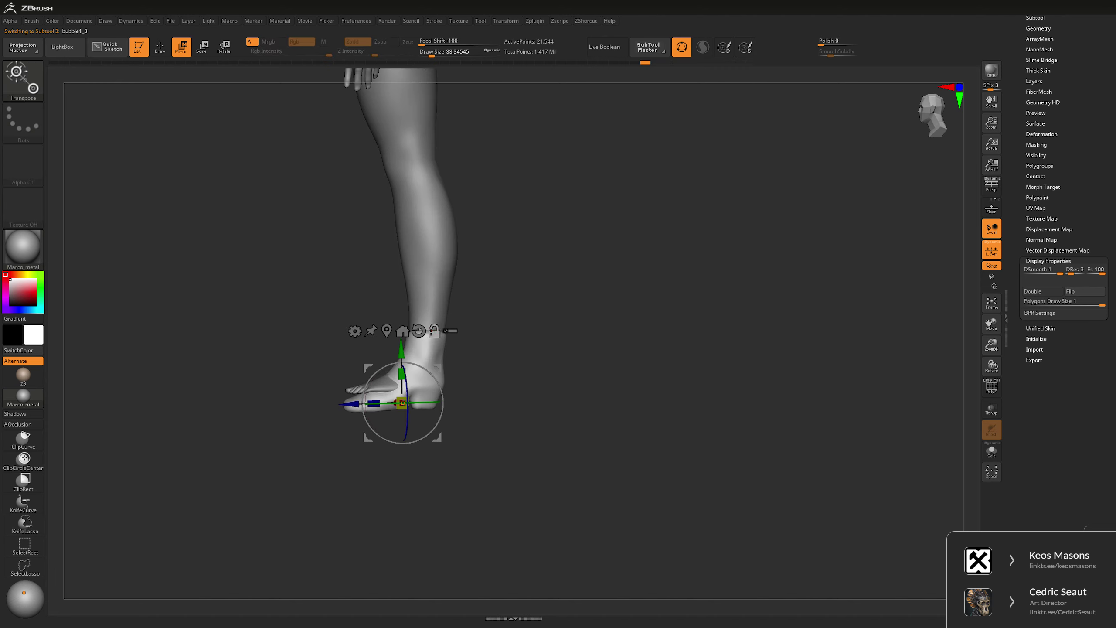
{"action": "left_click", "coordinate": [422, 281], "text": "alt"}
{"action": "key", "text": "q"}
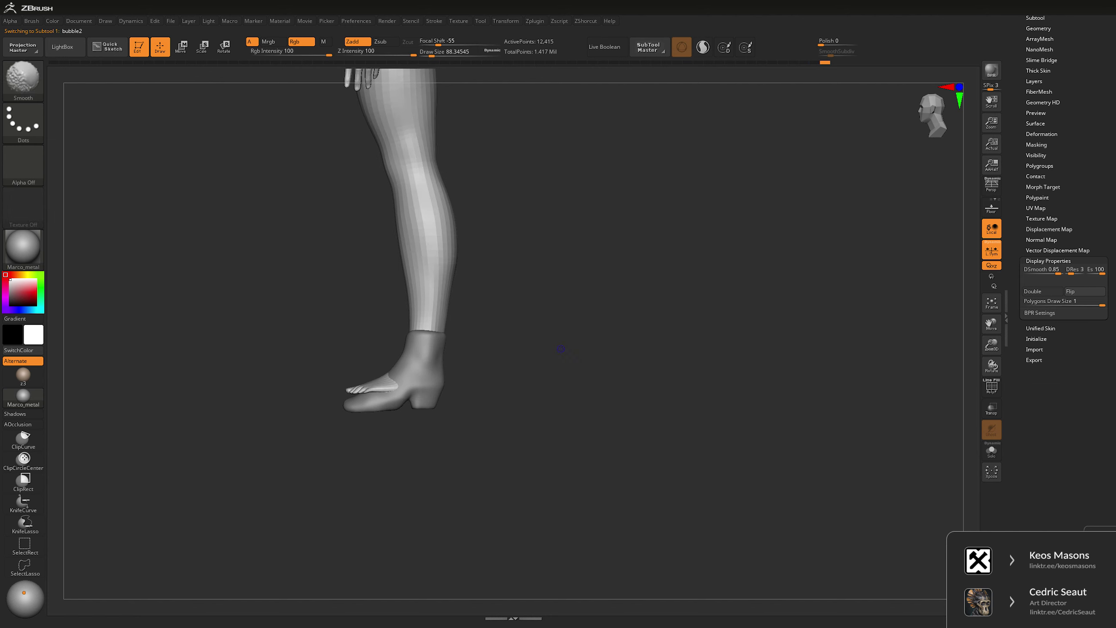
{"action": "key", "text": "shift+t"}
{"action": "key", "text": "shift+f"}
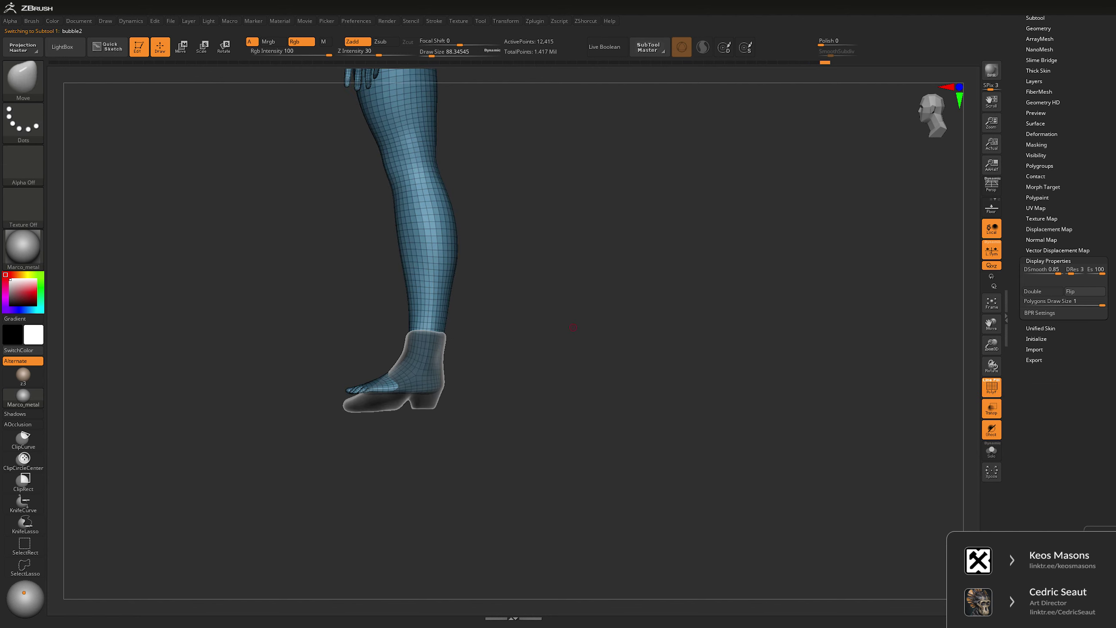
{"action": "mouse_move", "coordinate": [574, 327]}
{"action": "right_mouse_down", "text": "alt"}
{"action": "mouse_move", "coordinate": [567, 396]}
{"action": "mouse_move", "coordinate": [534, 308]}
{"action": "mouse_move", "coordinate": [532, 323]}
{"action": "right_mouse_up", "text": "alt"}
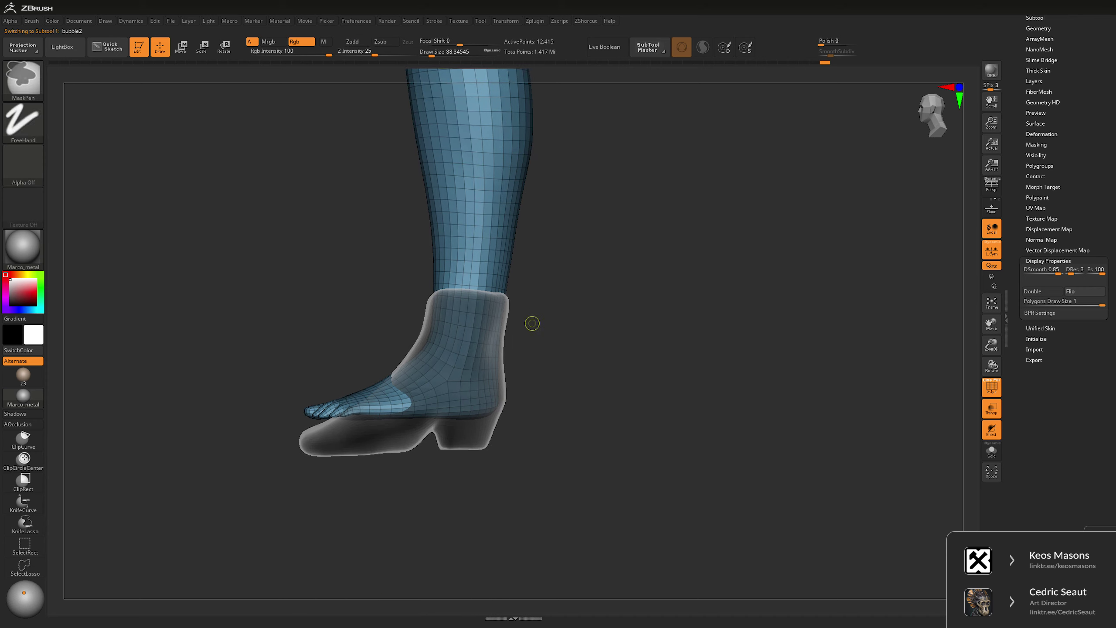
- Hide the body's feet inside the boots with a lasso selection, leaving the legs visible down to the ankles
{"action": "key", "text": "ctrl+shift"}
{"action": "left_click_drag", "start_coordinate": [398, 328], "coordinate": [514, 336], "text": "ctrl+shift"}
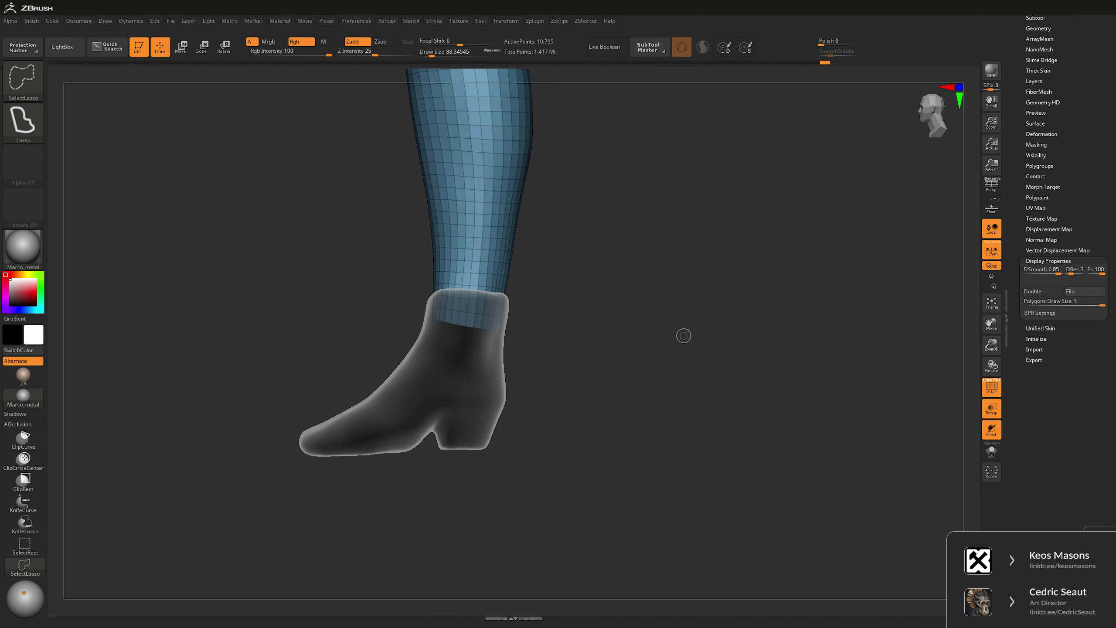
{"action": "mouse_move", "coordinate": [683, 331]}
{"action": "right_mouse_down", "text": "alt"}
{"action": "mouse_move", "coordinate": [616, 286]}
{"action": "mouse_move", "coordinate": [483, 308]}
{"action": "mouse_move", "coordinate": [303, 306]}
{"action": "right_mouse_up", "text": "alt"}
{"action": "left_click", "coordinate": [484, 308], "text": "ctrl+shift"}
{"action": "key", "text": "ctrl+shift"}
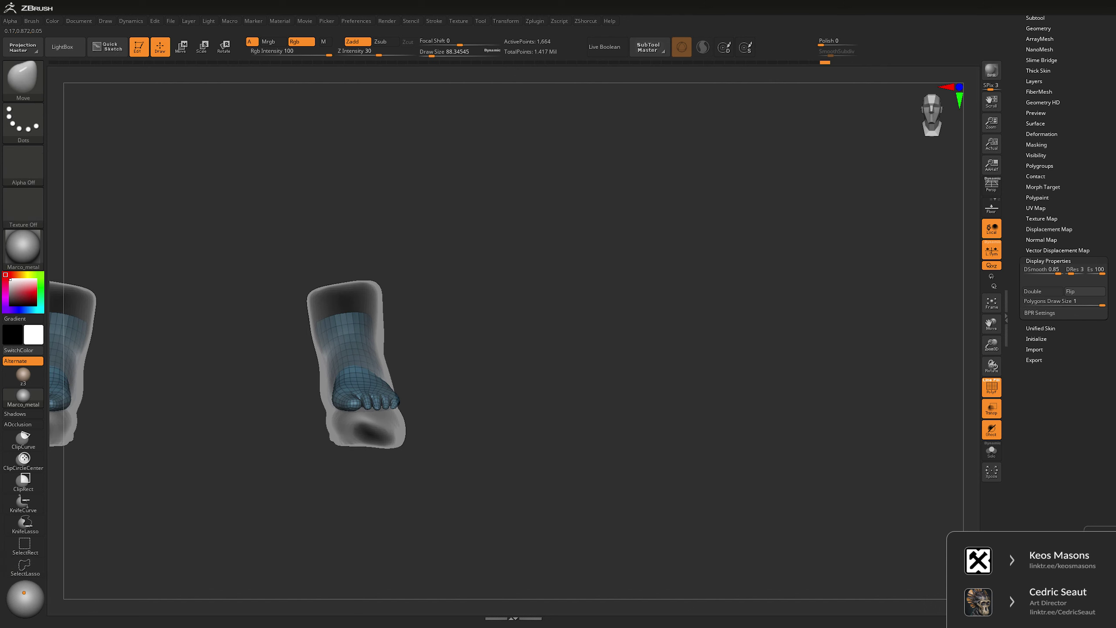
{"action": "left_click", "coordinate": [665, 326], "text": "ctrl+shift"}
{"action": "right_click_drag", "start_coordinate": [661, 371], "coordinate": [605, 340]}
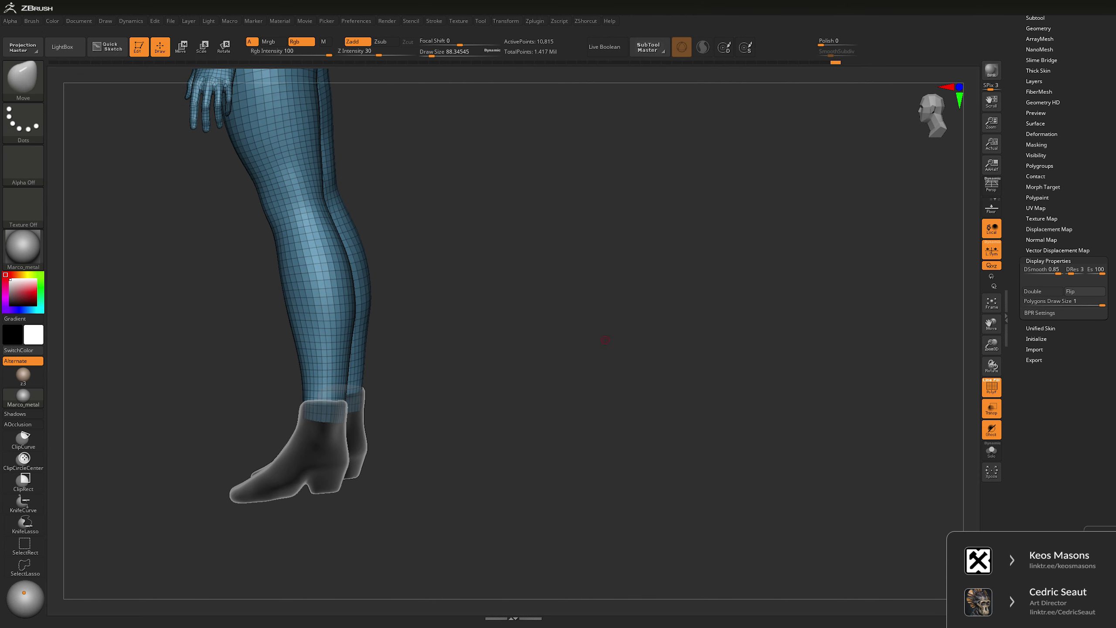
- Delete the body's lower subdivision levels and hidden feet, and reconstruct its subdivision levels down to the coarsest mesh
{"action": "key", "text": "space"}
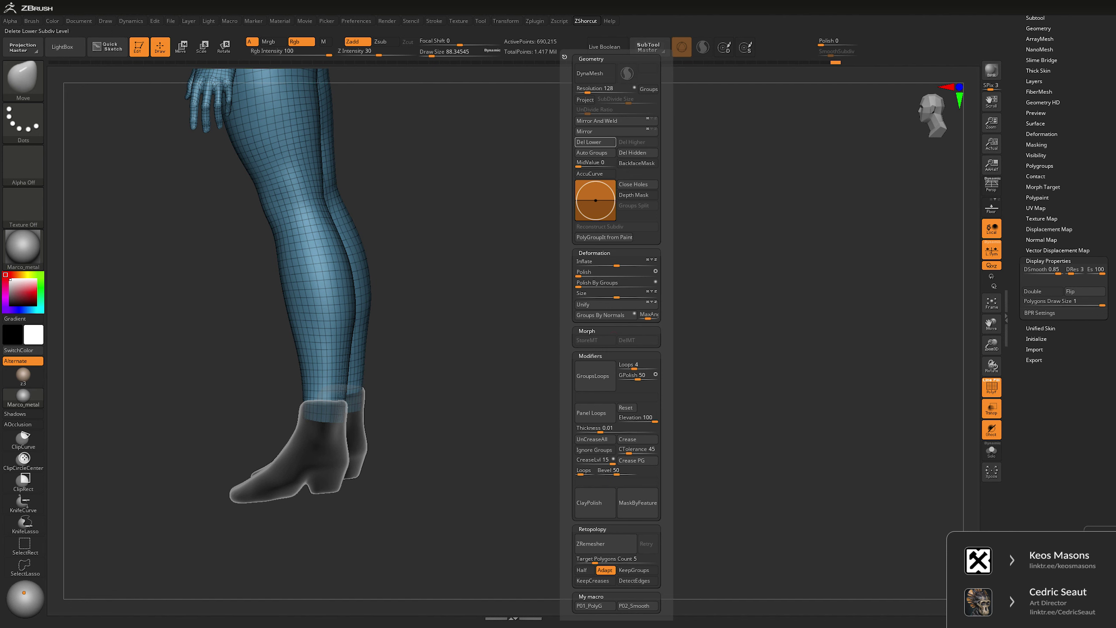
{"action": "left_click", "coordinate": [595, 141]}
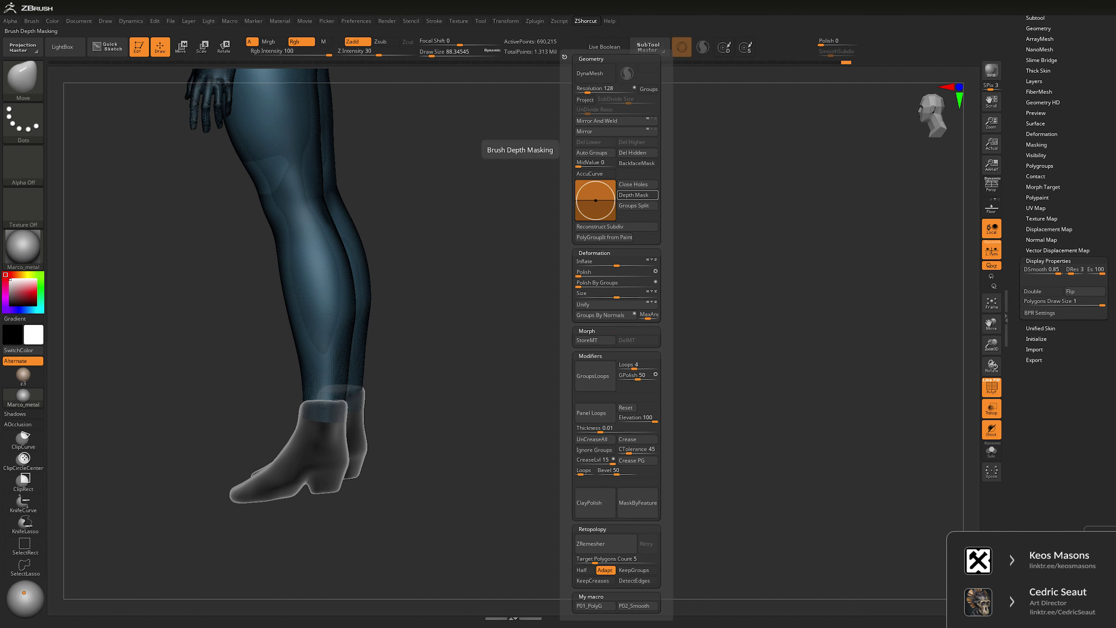
{"action": "left_click", "coordinate": [617, 226]}
{"action": "left_click", "coordinate": [616, 226]}
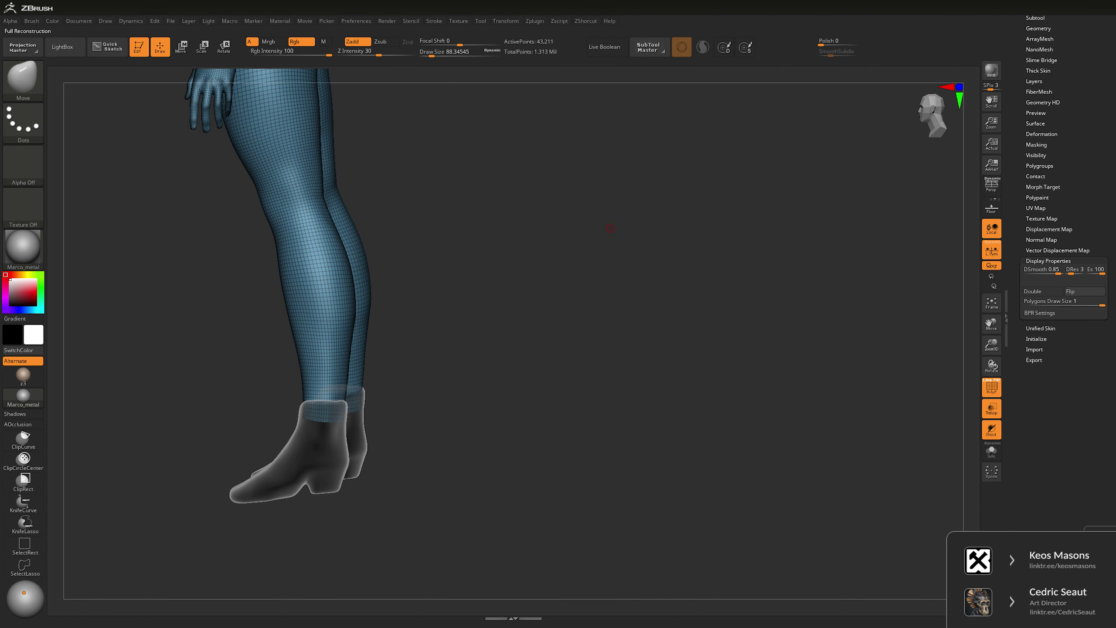
{"action": "left_click", "coordinate": [614, 226]}
{"action": "left_click_drag", "start_coordinate": [567, 308], "coordinate": [490, 318]}
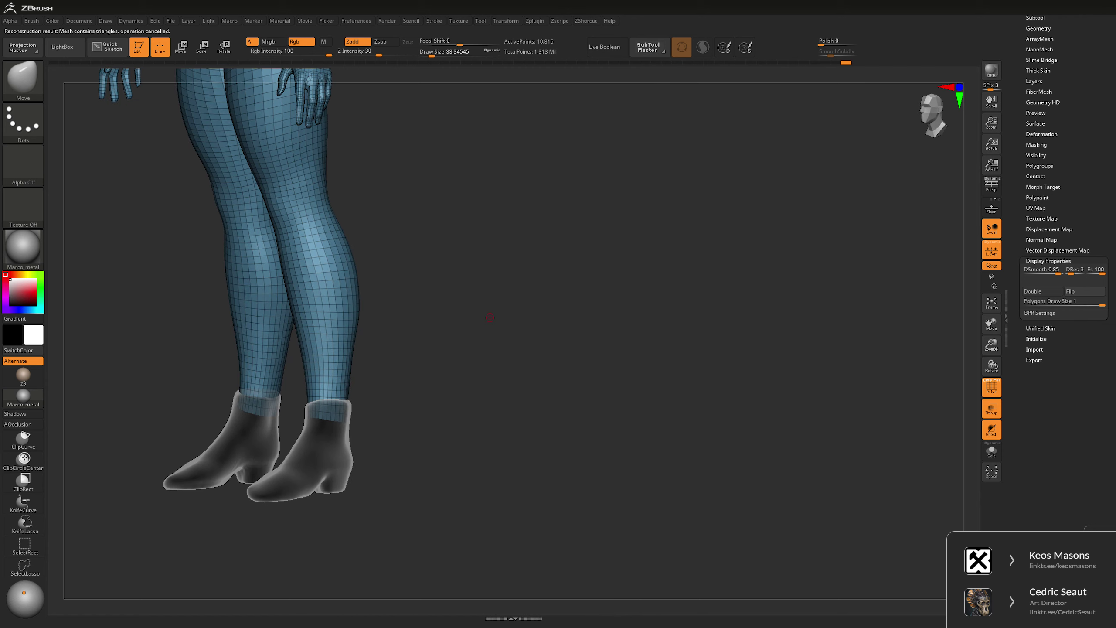
- Turn off the wireframe display, select the boots, and duplicate them as a separate subtool
{"action": "mouse_move", "coordinate": [624, 322]}
{"action": "left_mouse_down"}
{"action": "mouse_move", "coordinate": [643, 324]}
{"action": "mouse_move", "coordinate": [662, 427]}
{"action": "mouse_move", "coordinate": [668, 350]}
{"action": "left_mouse_up"}
{"action": "key", "text": "shift+f"}
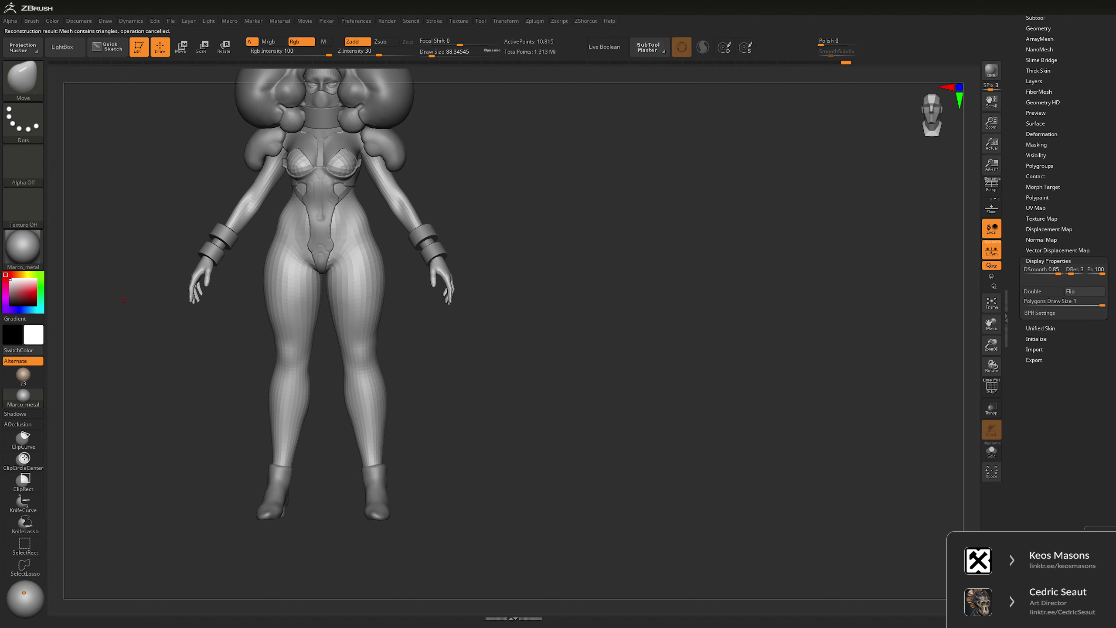
{"action": "left_click", "coordinate": [316, 374], "text": "alt"}
{"action": "left_click_drag", "start_coordinate": [506, 401], "coordinate": [584, 331], "text": "alt"}
{"action": "key", "text": "space"}
{"action": "left_click", "coordinate": [1035, 18]}
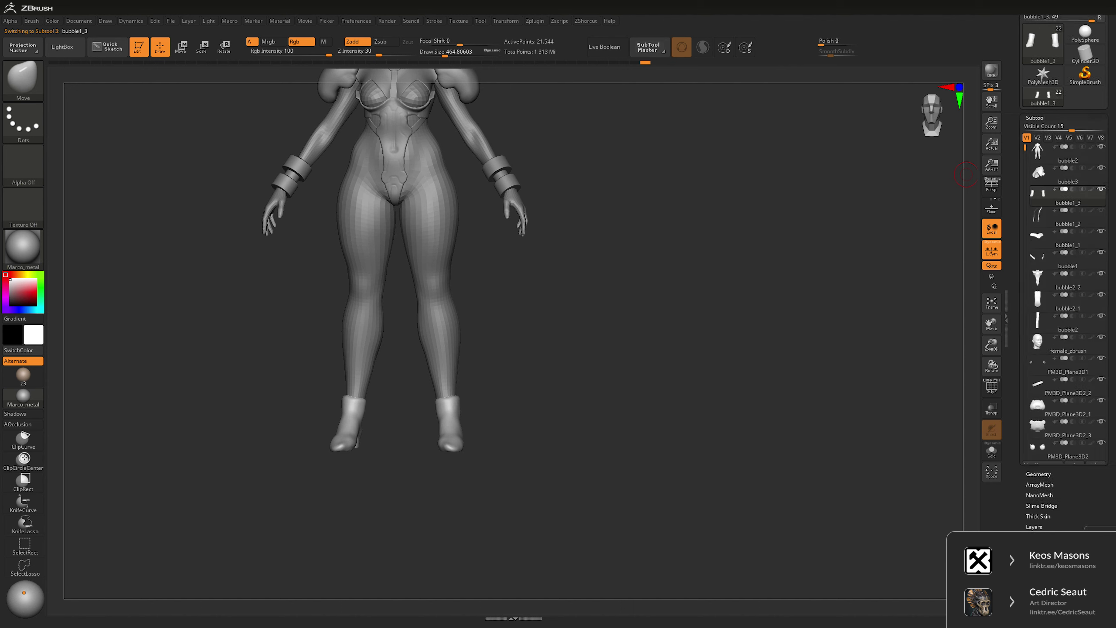
{"action": "key", "text": "ctrl+shift+d"}
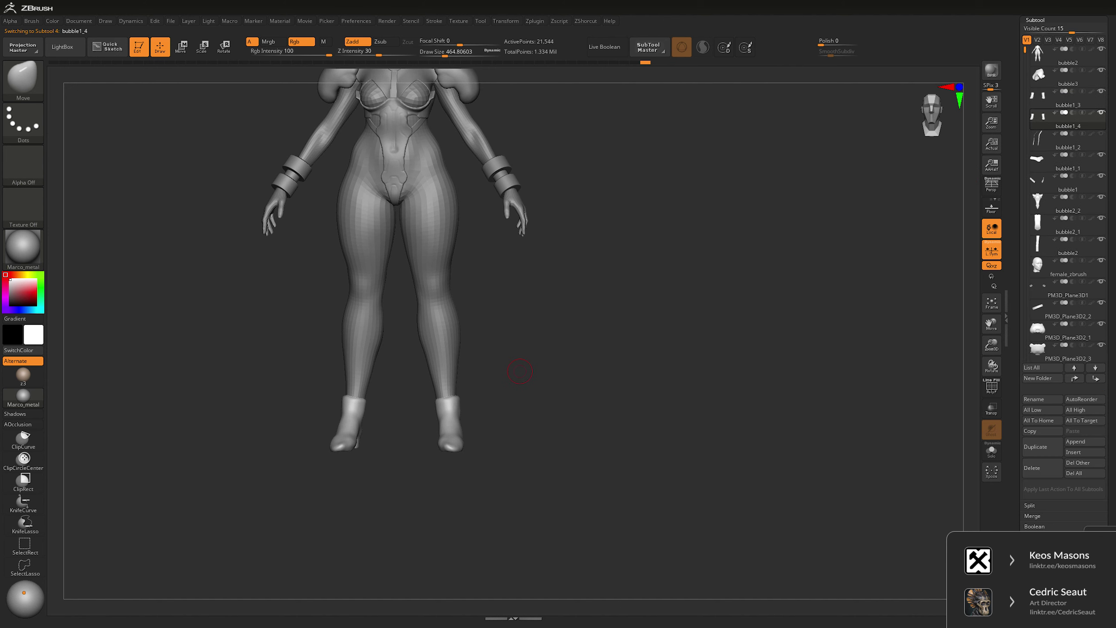
- Solo the duplicated boots, isolate one boot with a lasso selection, and delete the hidden one
{"action": "key", "text": "alt+shift+s"}
{"action": "key", "text": "ctrl+shift"}
{"action": "left_click_drag", "start_coordinate": [415, 402], "coordinate": [475, 456], "text": "ctrl+shift"}
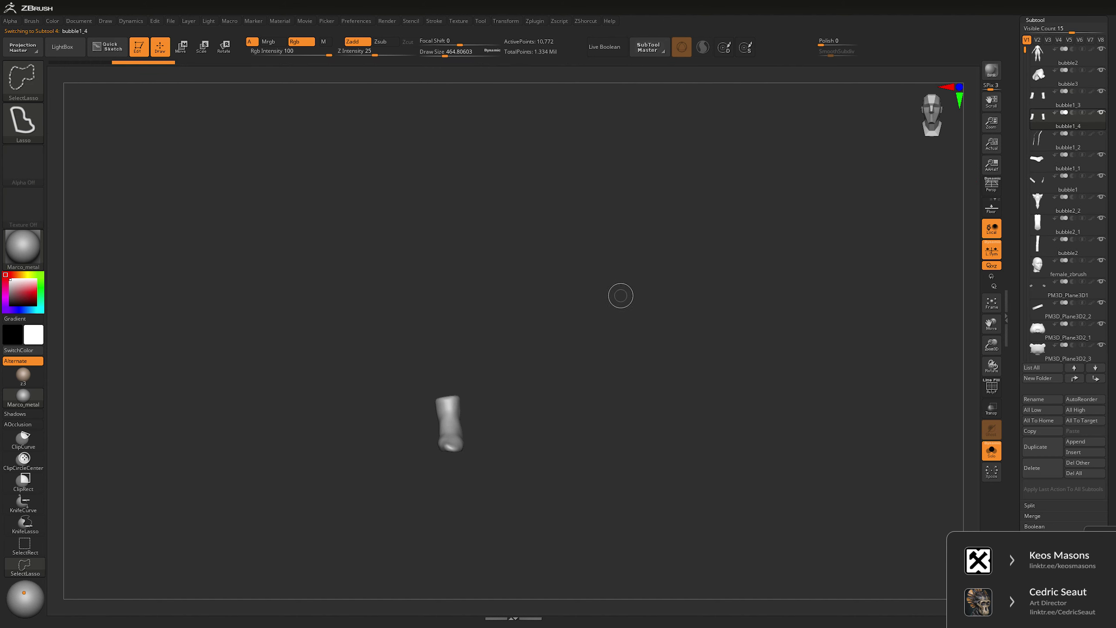
{"action": "key", "text": "g"}
{"action": "key", "text": "g"}
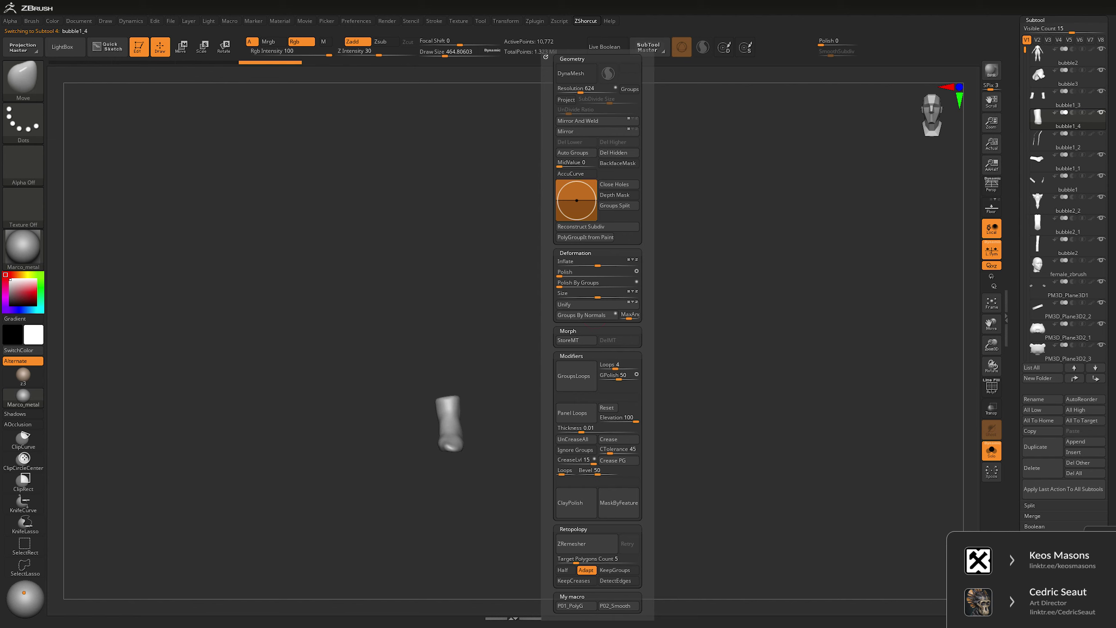
- Move the single boot to the world's center line and straighten it with the transform gizmo
{"action": "key", "text": "w"}
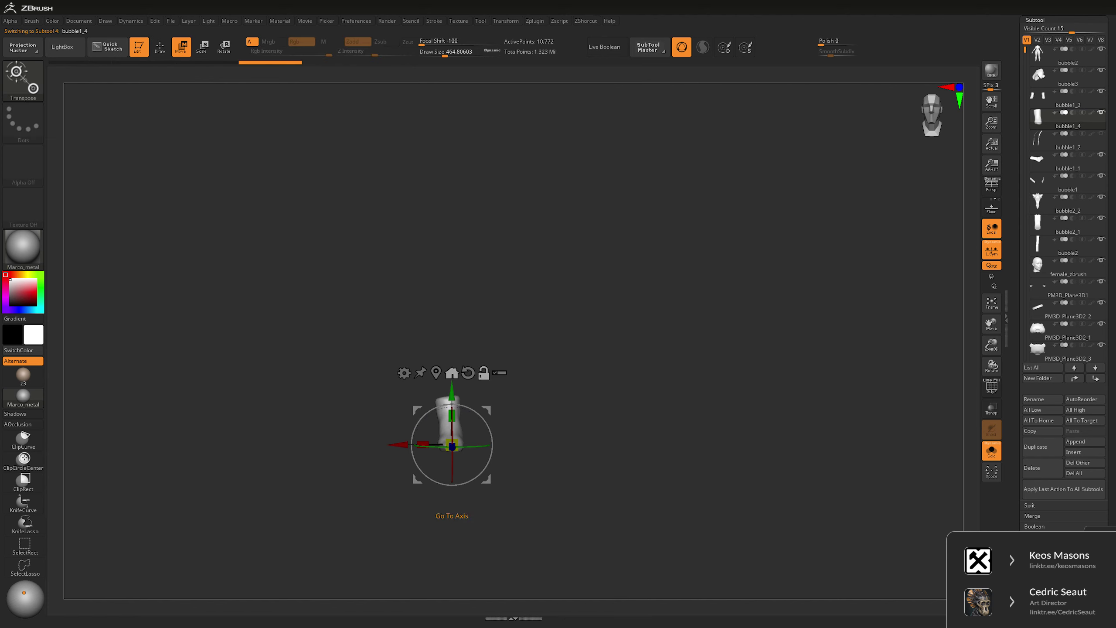
{"action": "left_click_drag", "start_coordinate": [452, 389], "coordinate": [449, 367]}
{"action": "left_click_drag", "start_coordinate": [445, 423], "coordinate": [394, 199]}
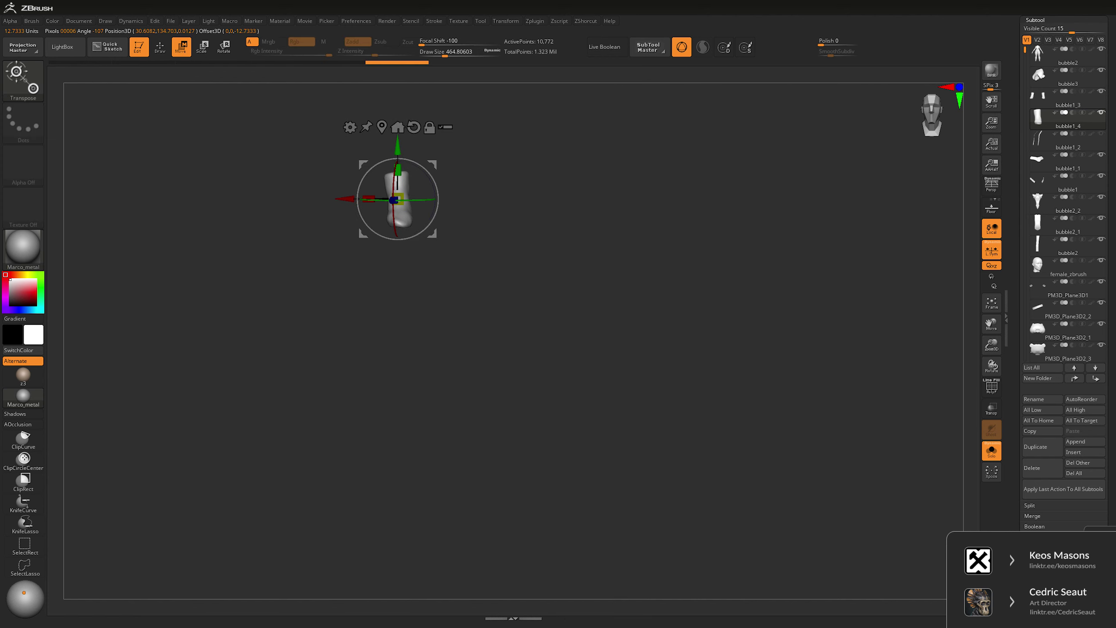
{"action": "key", "text": "ctrl+z"}
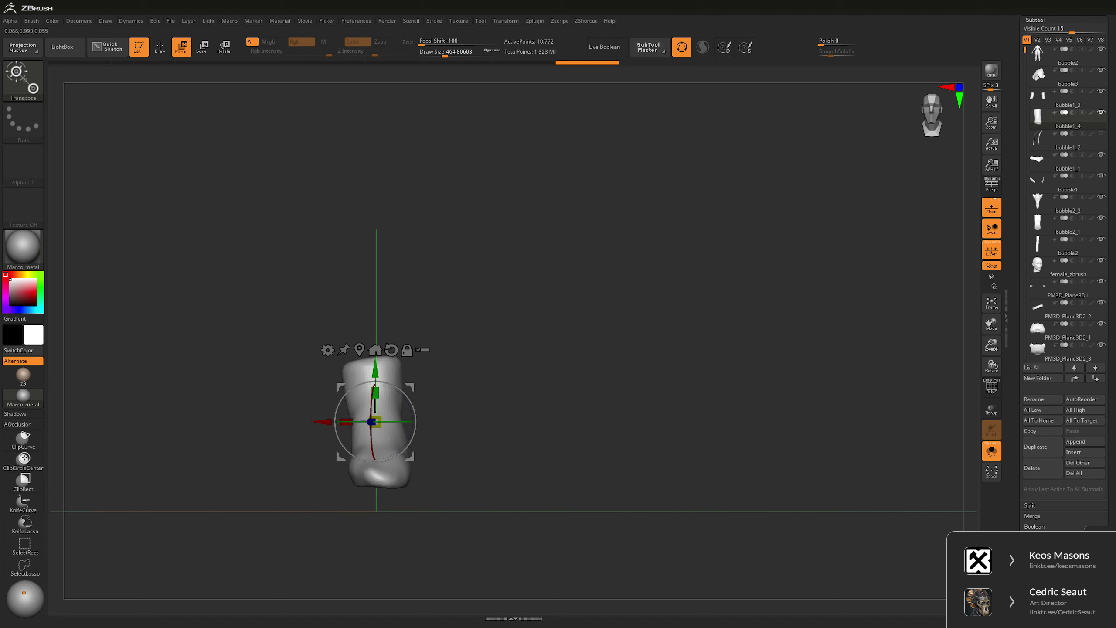
- Straighten the boot's shaft with the Move brush and apply Mirror And Weld to make it symmetrical
{"action": "key", "text": "q"}
{"action": "key", "text": "space"}
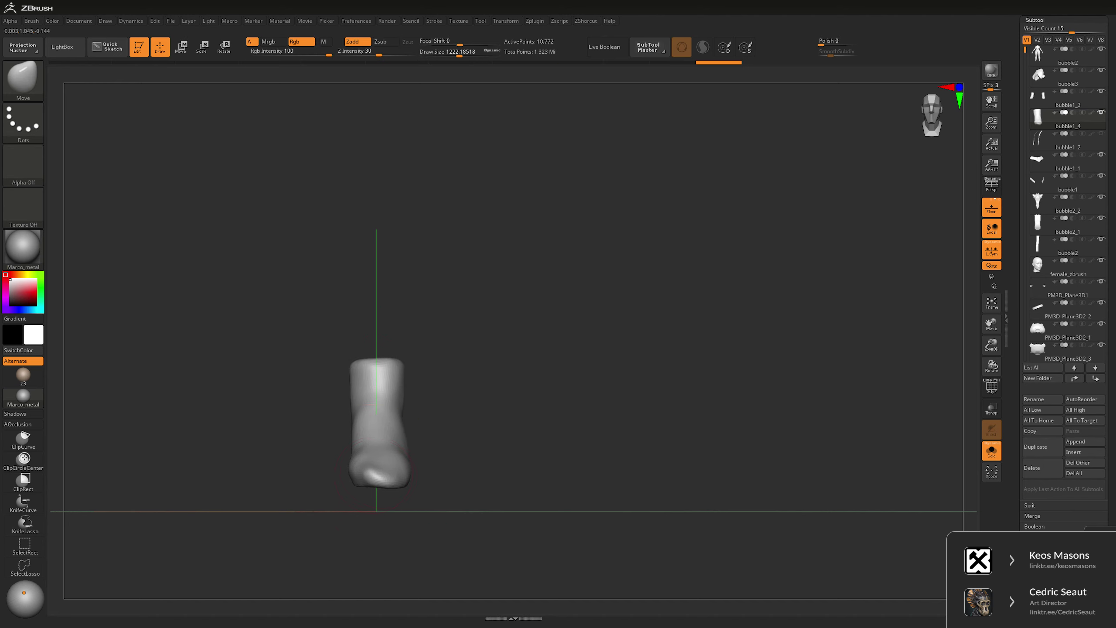
{"action": "left_click_drag", "start_coordinate": [505, 376], "coordinate": [397, 338]}
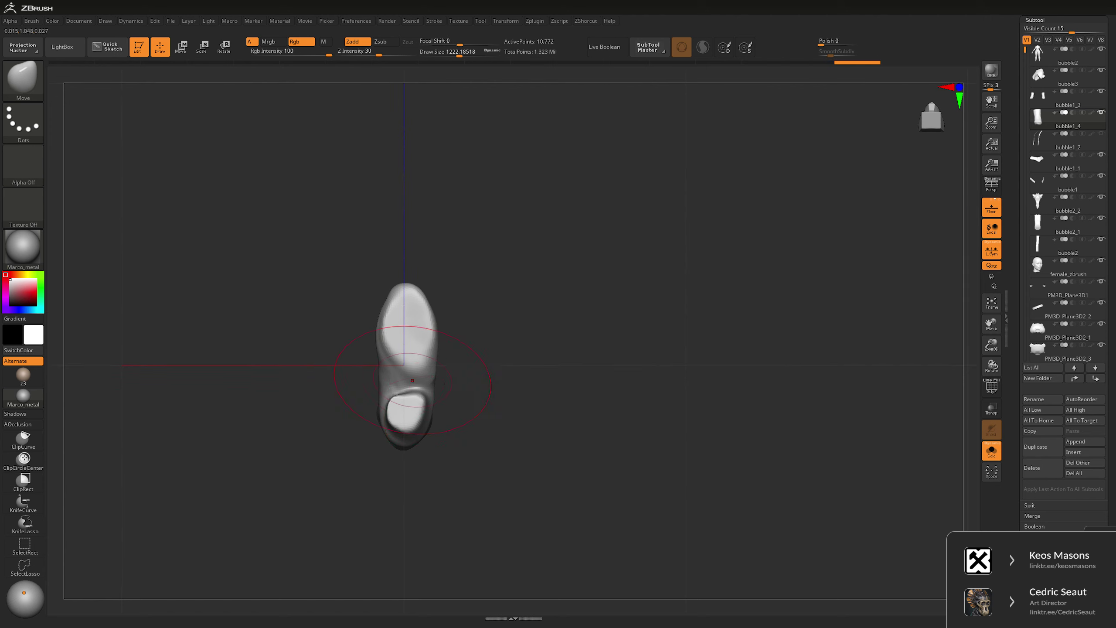
{"action": "key", "text": "space"}
{"action": "left_click_drag", "start_coordinate": [440, 354], "coordinate": [404, 354]}
{"action": "key", "text": "space"}
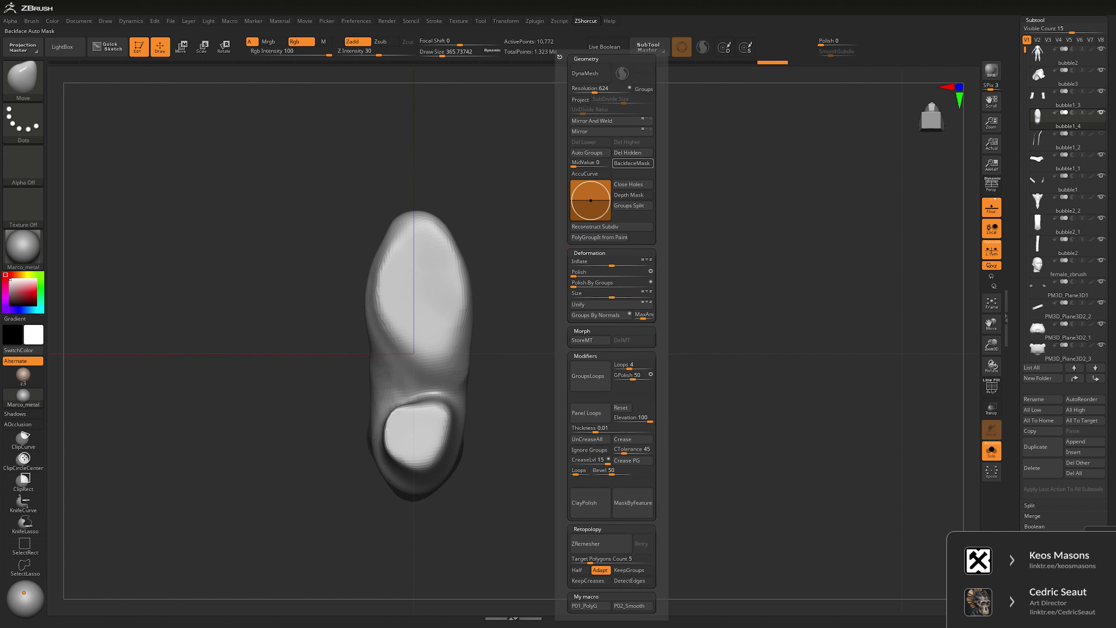
{"action": "left_click", "coordinate": [611, 121]}
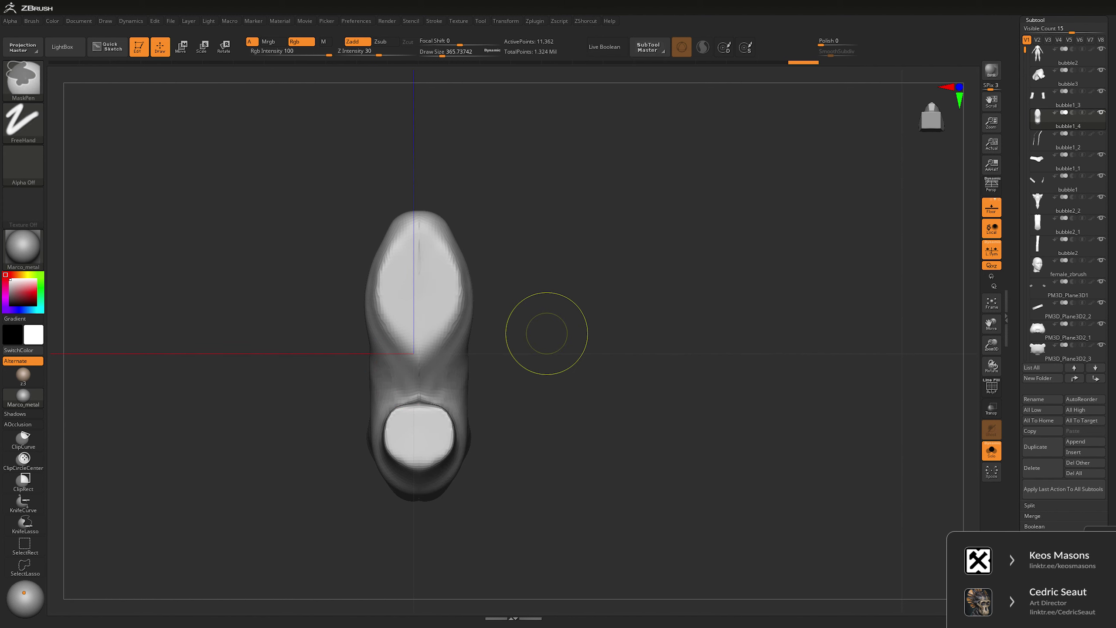
- Hide the floor grid and reshape the boot's shaft, back and heel in side profile with the Move brush
{"action": "mouse_move", "coordinate": [543, 311]}
{"action": "left_mouse_down", "text": "shift"}
{"action": "mouse_move", "coordinate": [545, 321]}
{"action": "mouse_move", "coordinate": [639, 286]}
{"action": "mouse_move", "coordinate": [626, 319]}
{"action": "mouse_move", "coordinate": [620, 300]}
{"action": "mouse_move", "coordinate": [506, 285]}
{"action": "left_mouse_up", "text": "shift"}
{"action": "key", "text": "shift+p"}
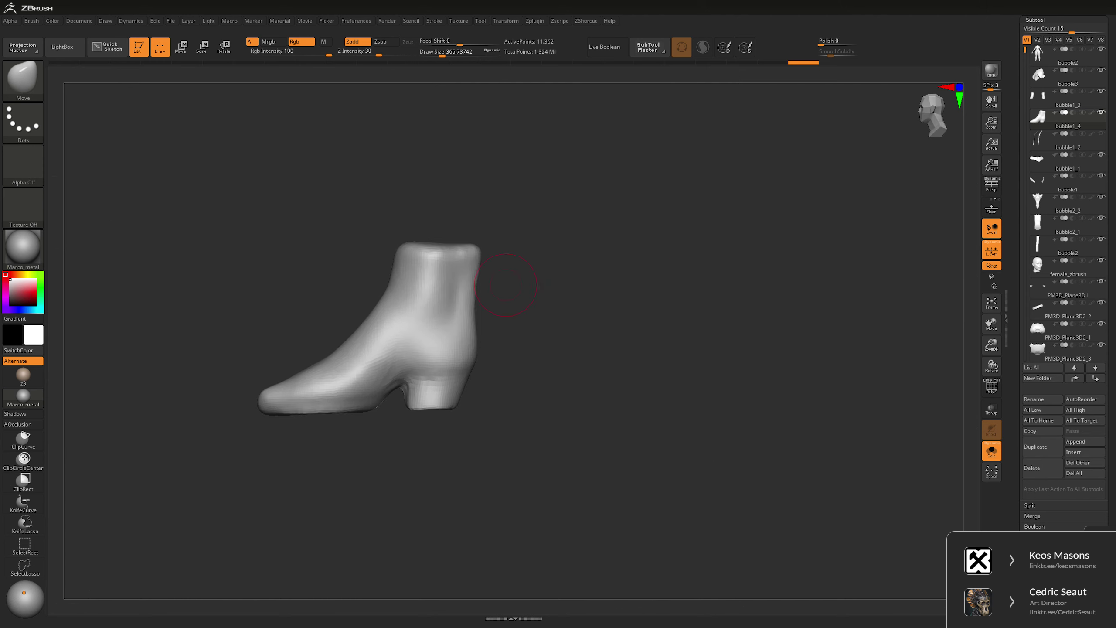
{"action": "left_click_drag", "start_coordinate": [508, 245], "coordinate": [552, 229]}
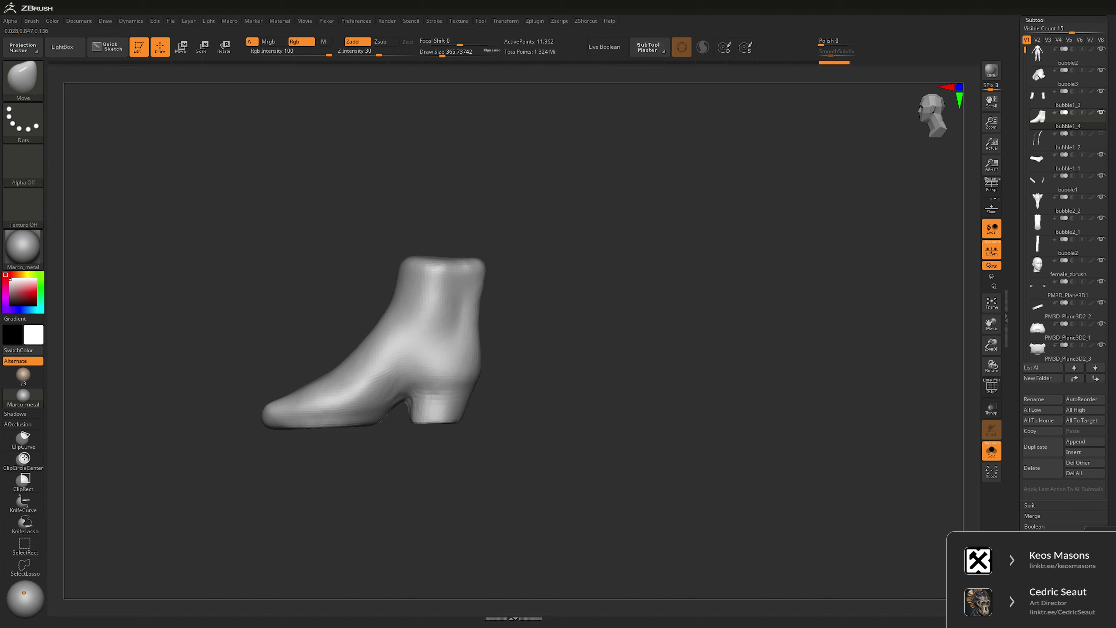
{"action": "key", "text": "space"}
{"action": "mouse_move", "coordinate": [473, 249]}
{"action": "left_mouse_down"}
{"action": "mouse_move", "coordinate": [462, 246]}
{"action": "mouse_move", "coordinate": [461, 194]}
{"action": "left_mouse_up"}
{"action": "key", "text": "bracketleft"}
{"action": "key", "text": "space"}
{"action": "left_click_drag", "start_coordinate": [308, 383], "coordinate": [334, 383]}
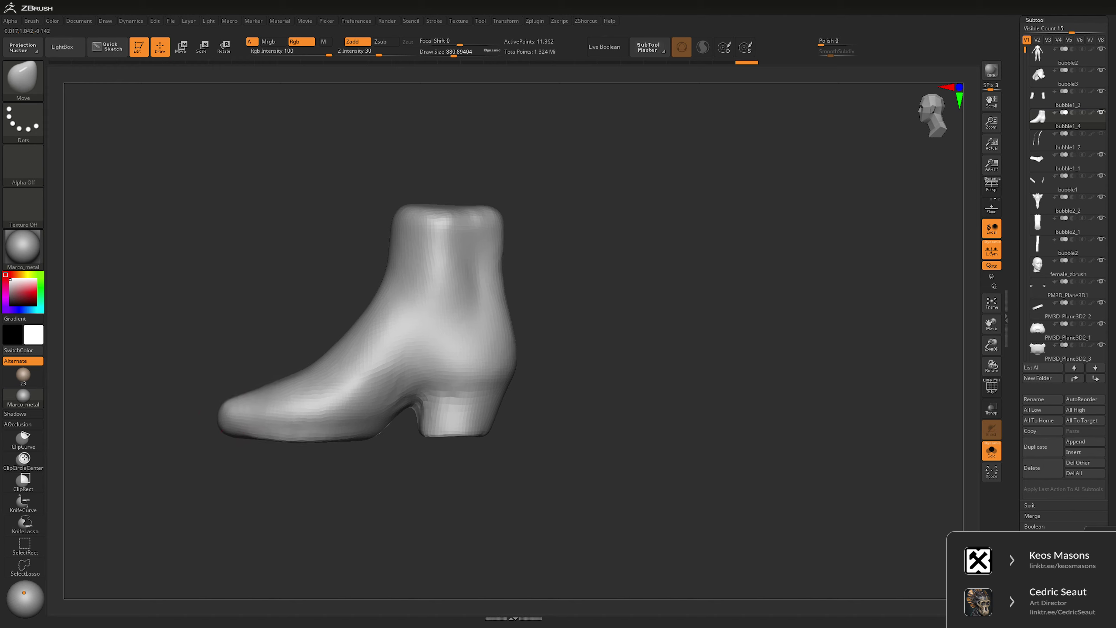
- Adjust the boot's outline from the front with a smaller Move brush
{"action": "left_click_drag", "start_coordinate": [231, 530], "coordinate": [308, 528], "text": "shift"}
{"action": "key", "text": "space"}
{"action": "left_click_drag", "start_coordinate": [292, 396], "coordinate": [257, 395]}
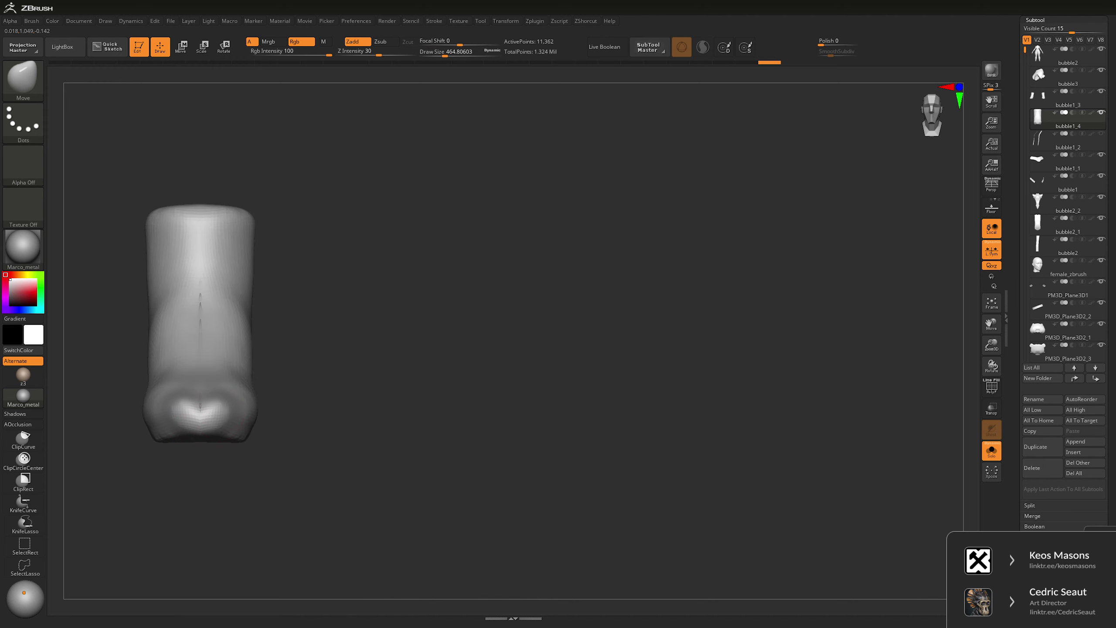
{"action": "mouse_move", "coordinate": [440, 352]}
{"action": "left_mouse_down"}
{"action": "mouse_move", "coordinate": [615, 338]}
{"action": "mouse_move", "coordinate": [527, 317]}
{"action": "left_mouse_up"}
{"action": "key", "text": "space"}
{"action": "left_click_drag", "start_coordinate": [505, 275], "coordinate": [488, 276]}
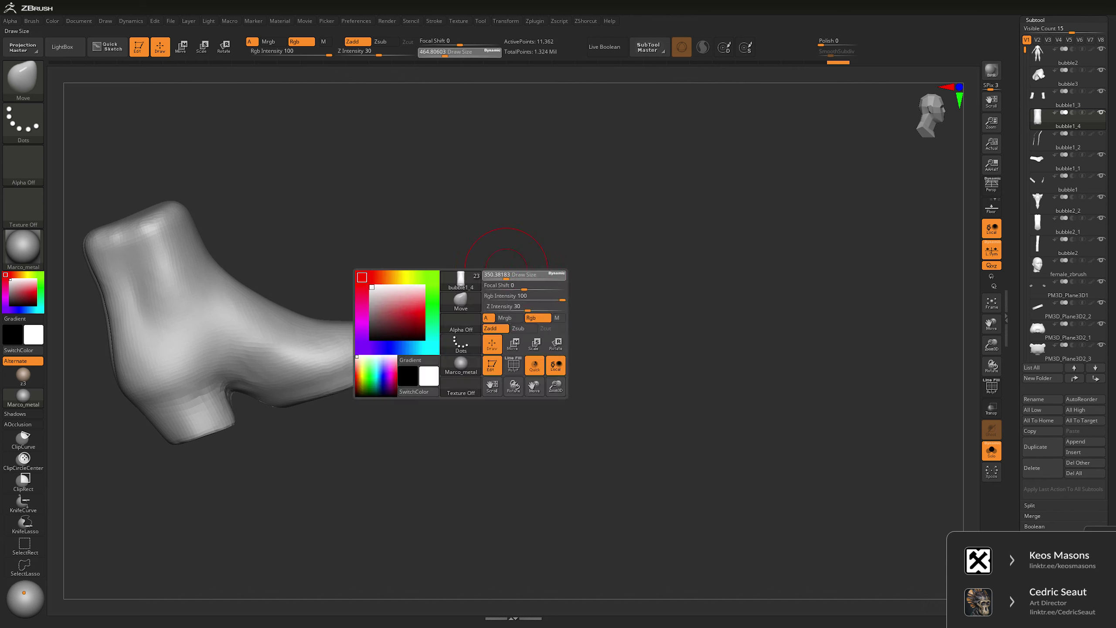
- Try to reshape the forward part of the boot's sole with the Move brush
{"action": "key", "text": "b"}
{"action": "key", "text": "h"}
{"action": "key", "text": "p"}
{"action": "key", "text": "space"}
{"action": "left_click_drag", "start_coordinate": [439, 334], "coordinate": [423, 334]}
{"action": "left_click_drag", "start_coordinate": [484, 396], "coordinate": [497, 196]}
{"action": "key", "text": "b"}
{"action": "key", "text": "m"}
{"action": "key", "text": "v"}
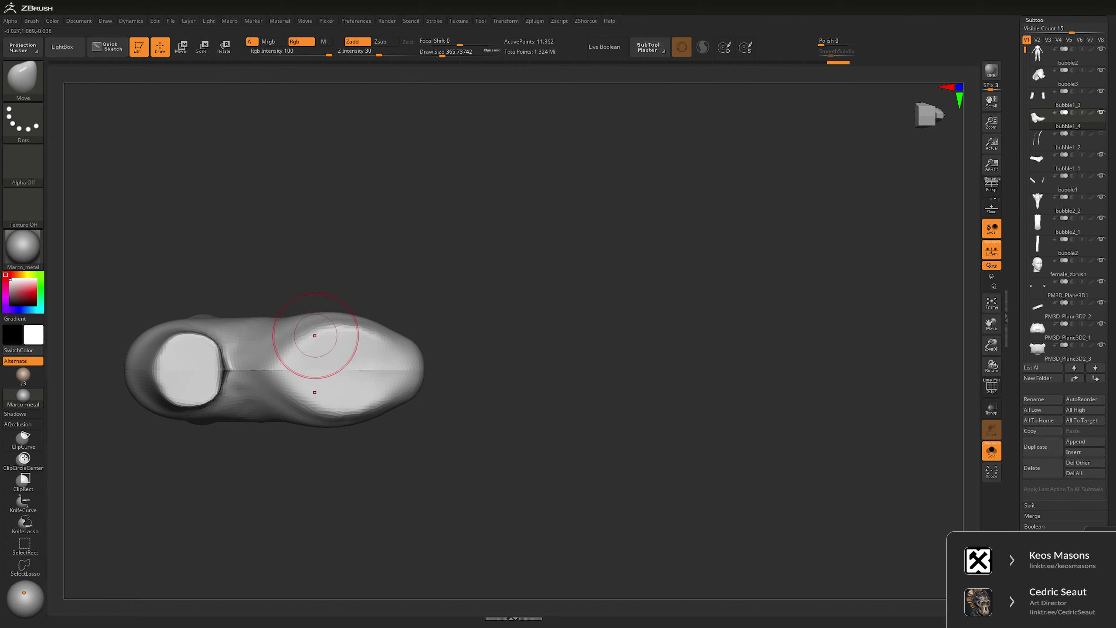
{"action": "mouse_move", "coordinate": [317, 342]}
{"action": "left_mouse_down"}
{"action": "mouse_move", "coordinate": [334, 409]}
{"action": "mouse_move", "coordinate": [389, 315]}
{"action": "left_mouse_up"}
{"action": "key", "text": "ctrl+z"}
{"action": "key", "text": "ctrl+z"}
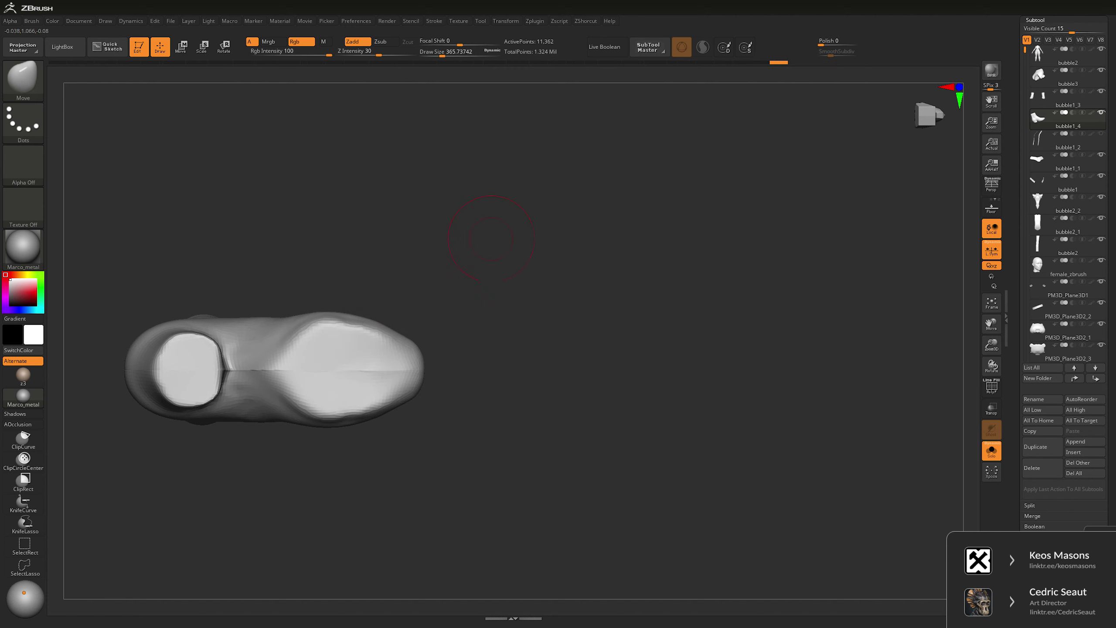
- Flatten the boot's toe and sole surfaces with the HPolish brush, reducing the brush size for the tip
{"action": "key", "text": "b"}
{"action": "key", "text": "h"}
{"action": "key", "text": "p"}
{"action": "mouse_move", "coordinate": [462, 396]}
{"action": "left_mouse_down"}
{"action": "mouse_move", "coordinate": [378, 361]}
{"action": "mouse_move", "coordinate": [332, 378]}
{"action": "left_mouse_up"}
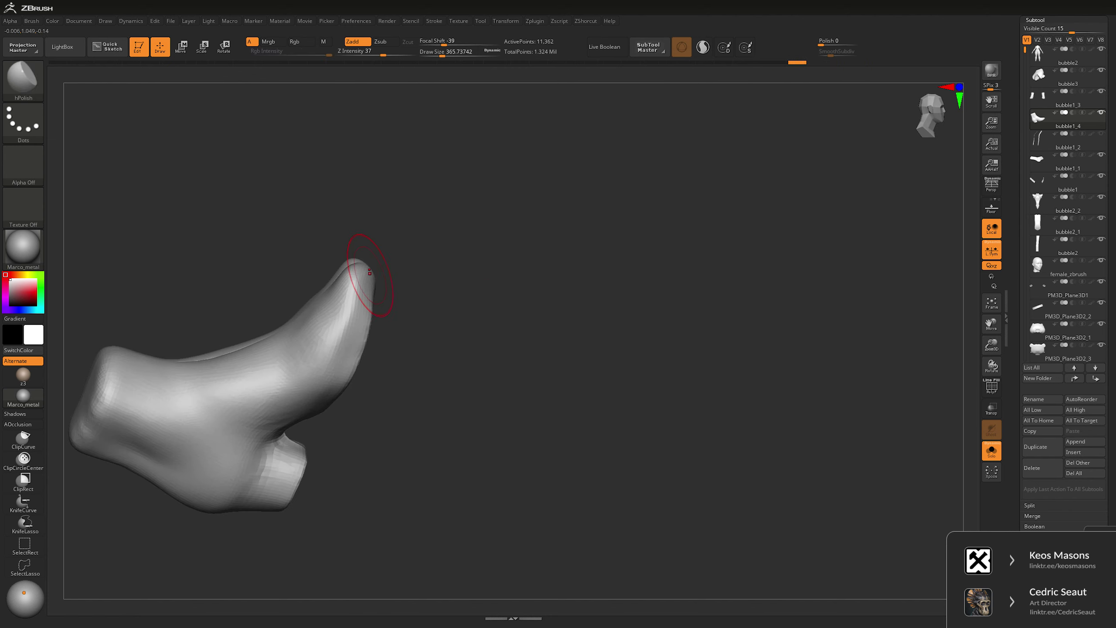
{"action": "left_click_drag", "start_coordinate": [368, 266], "coordinate": [336, 304]}
{"action": "key", "text": "space"}
{"action": "left_click_drag", "start_coordinate": [374, 245], "coordinate": [351, 245]}
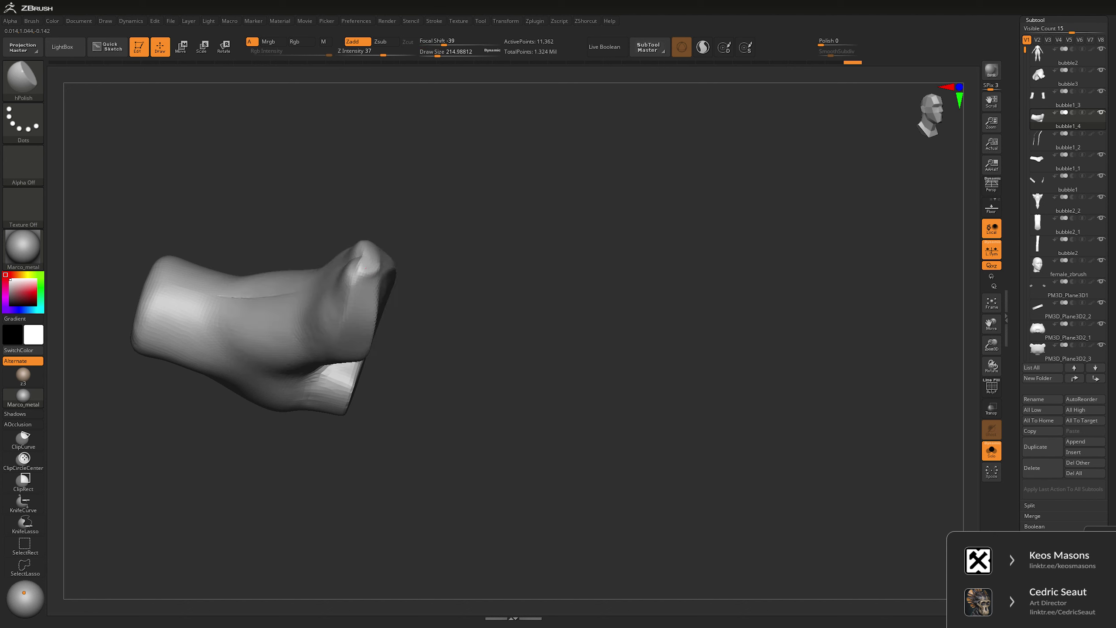
{"action": "mouse_move", "coordinate": [336, 303]}
{"action": "left_mouse_down"}
{"action": "mouse_move", "coordinate": [456, 173]}
{"action": "mouse_move", "coordinate": [491, 180]}
{"action": "left_mouse_up"}
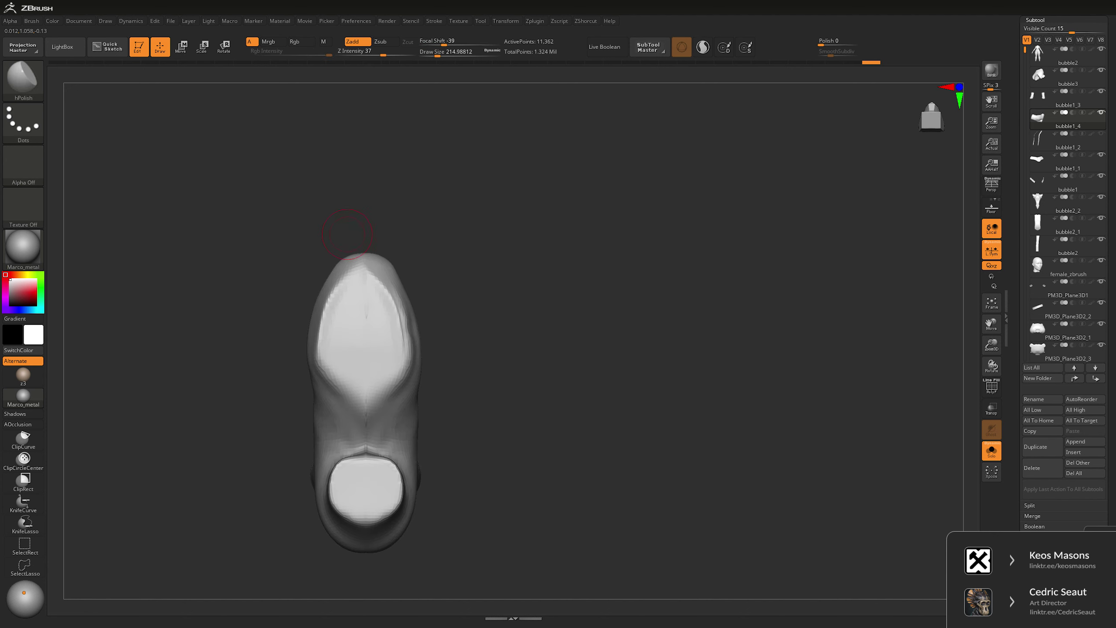
- Widen and round the tip of the flat sole toward the toe with the Move brush
{"action": "key", "text": "b"}
{"action": "key", "text": "m"}
{"action": "key", "text": "v"}
{"action": "left_click_drag", "start_coordinate": [375, 276], "coordinate": [373, 269]}
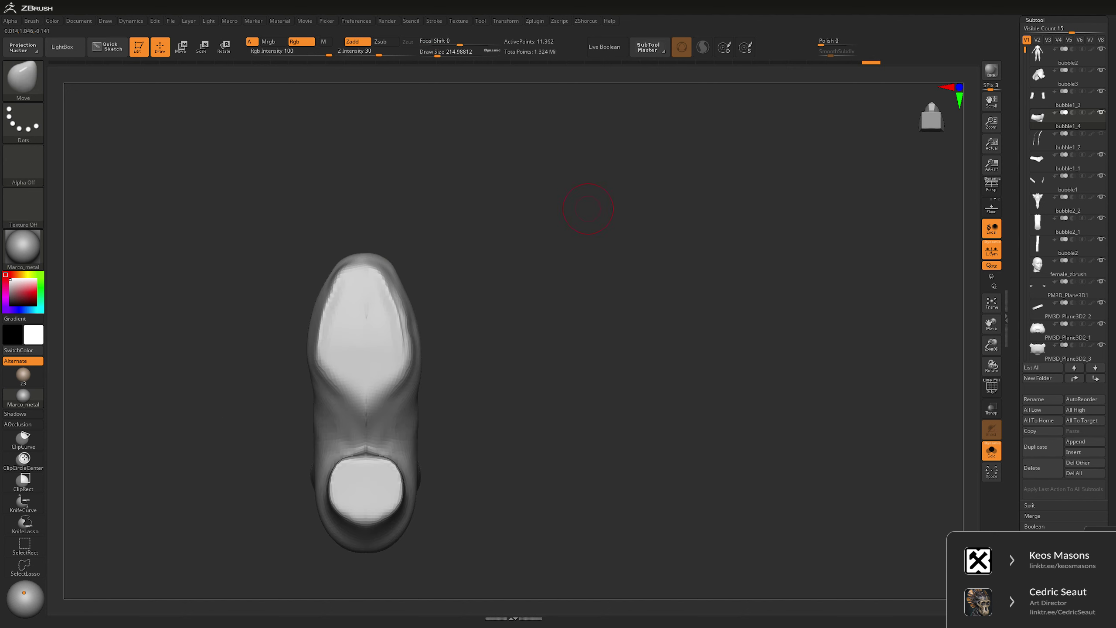
- Recenter the boot on the X axis with the gizmo and apply Mirror And Weld across its center
{"action": "key", "text": "ctrl+space"}
{"action": "key", "text": "ctrl+space"}
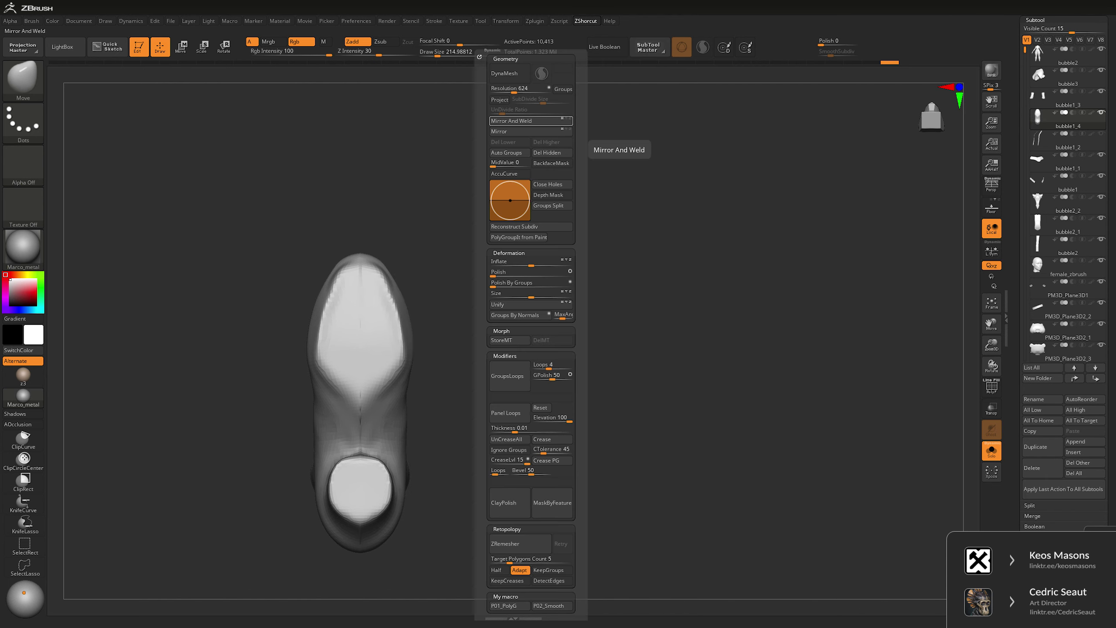
{"action": "left_click_drag", "start_coordinate": [571, 396], "coordinate": [598, 371], "text": "alt"}
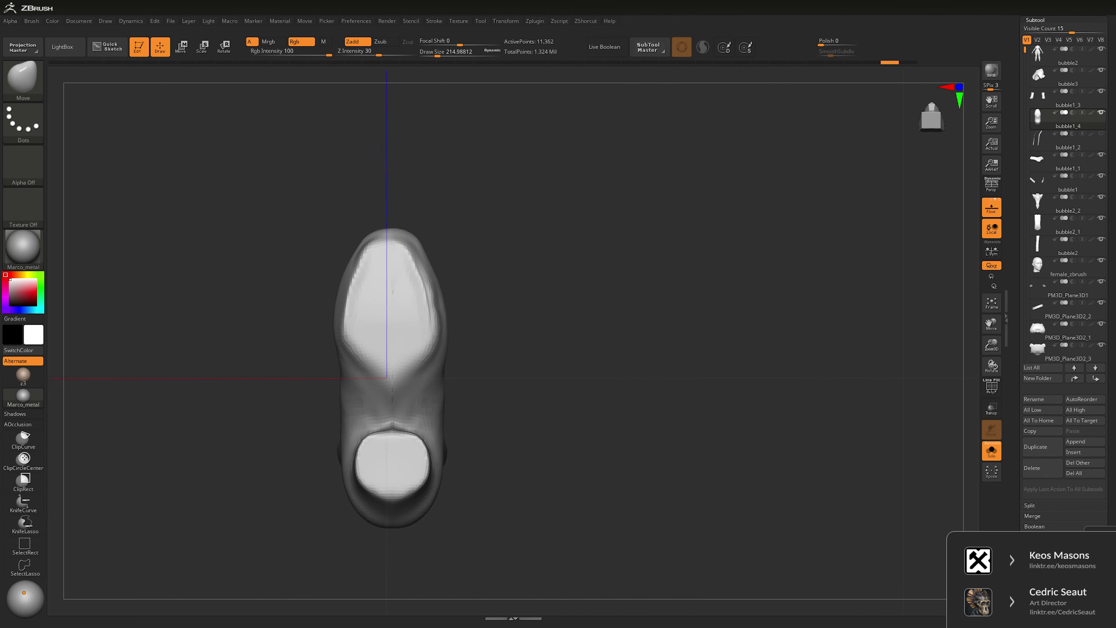
{"action": "key", "text": "w"}
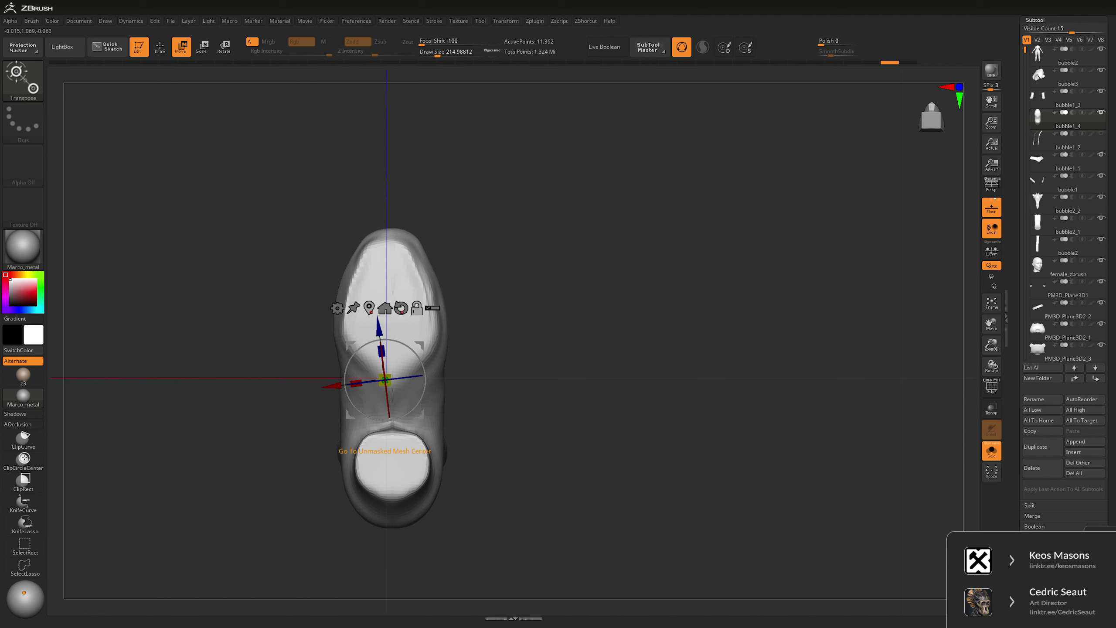
{"action": "left_click_drag", "start_coordinate": [435, 379], "coordinate": [411, 377], "text": "alt"}
{"action": "left_click", "coordinate": [387, 307]}
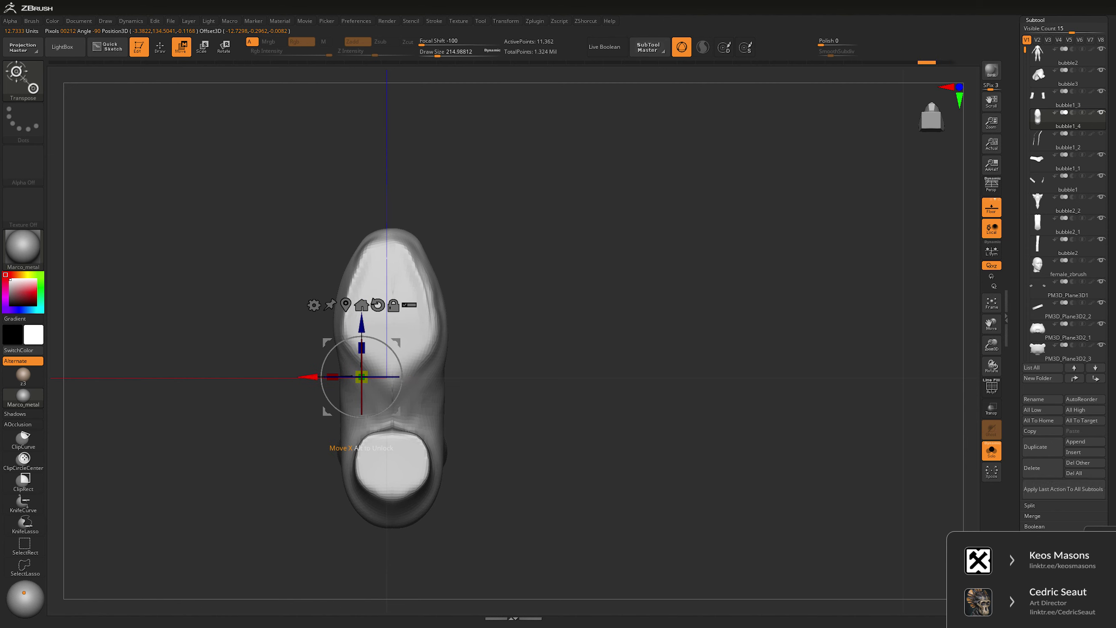
{"action": "left_click_drag", "start_coordinate": [333, 377], "coordinate": [331, 377]}
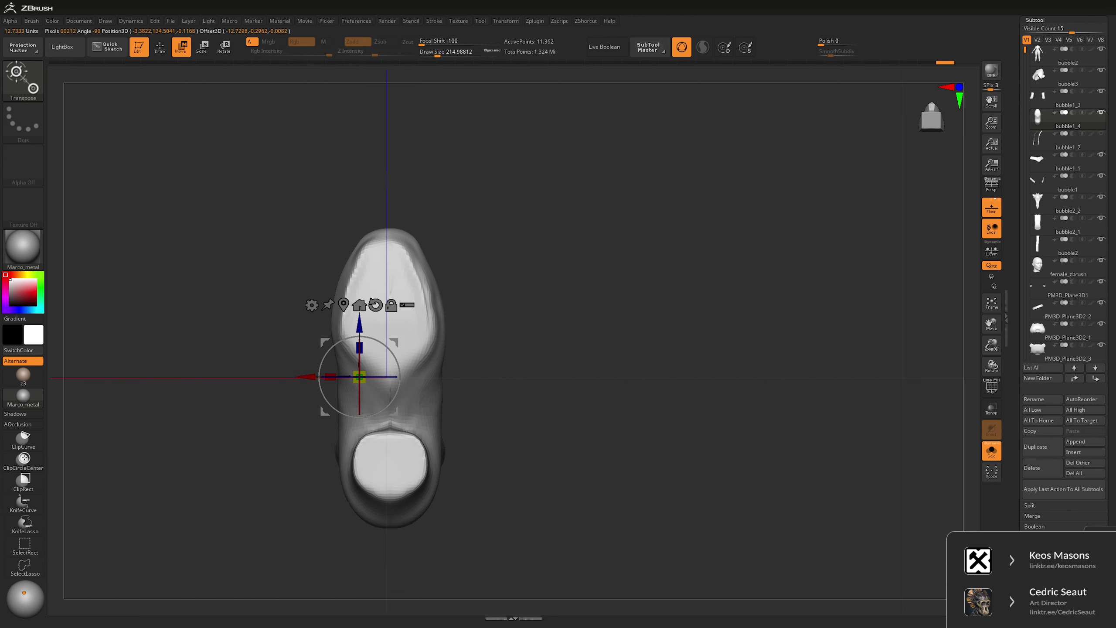
{"action": "key", "text": "space"}
{"action": "left_click", "coordinate": [679, 121]}
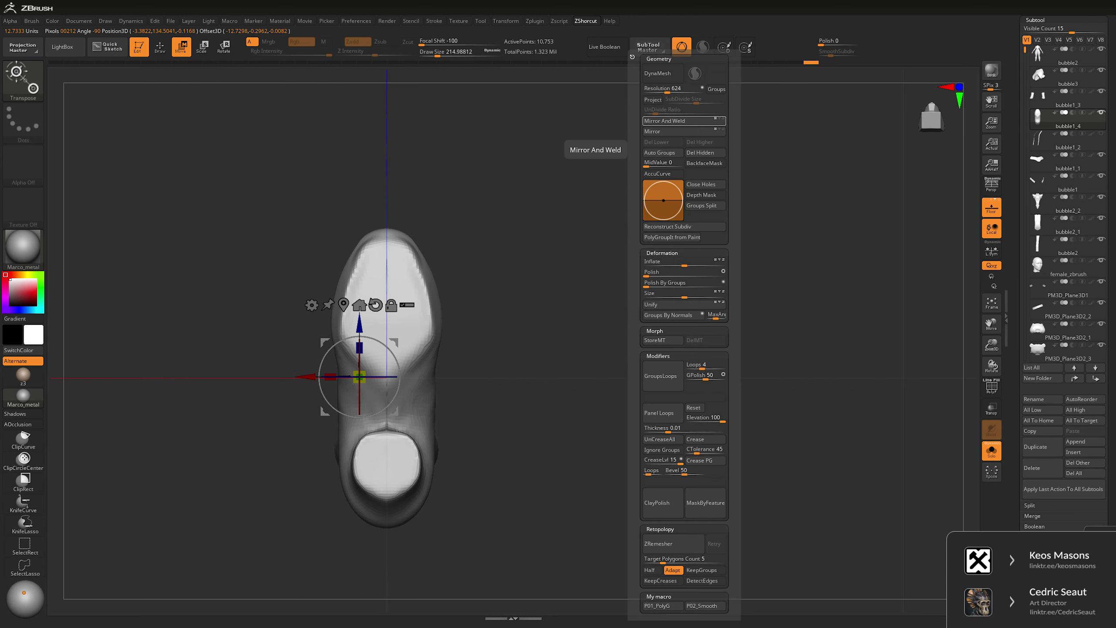
{"action": "key", "text": "q"}
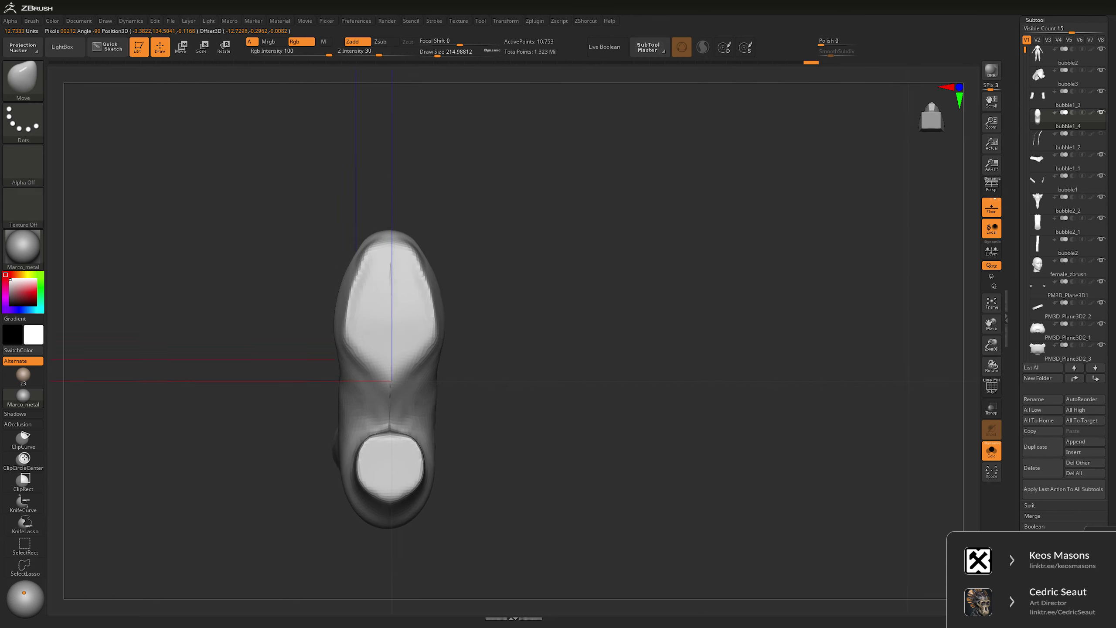
{"action": "left_click_drag", "start_coordinate": [475, 334], "coordinate": [452, 344]}
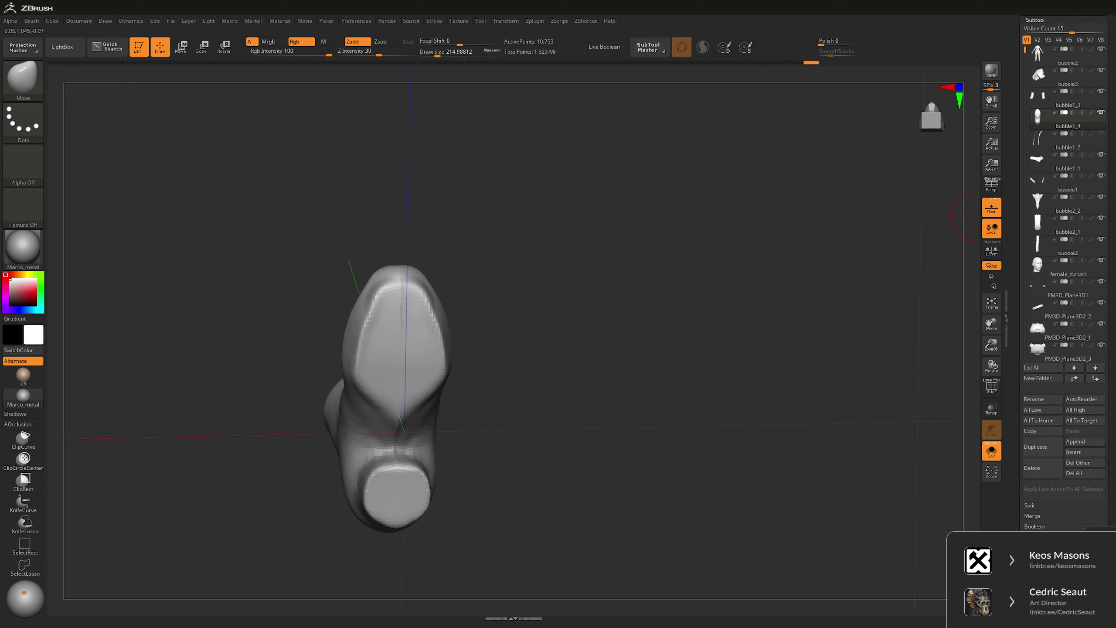
- Hide the floor grid and flatten the boot's toe tip with the HPolish brush
{"action": "key", "text": "shift+p"}
{"action": "mouse_move", "coordinate": [549, 308]}
{"action": "left_mouse_down", "text": "shift"}
{"action": "mouse_move", "coordinate": [661, 267]}
{"action": "mouse_move", "coordinate": [440, 396]}
{"action": "left_mouse_up", "text": "shift"}
{"action": "key", "text": "b"}
{"action": "key", "text": "h"}
{"action": "key", "text": "p"}
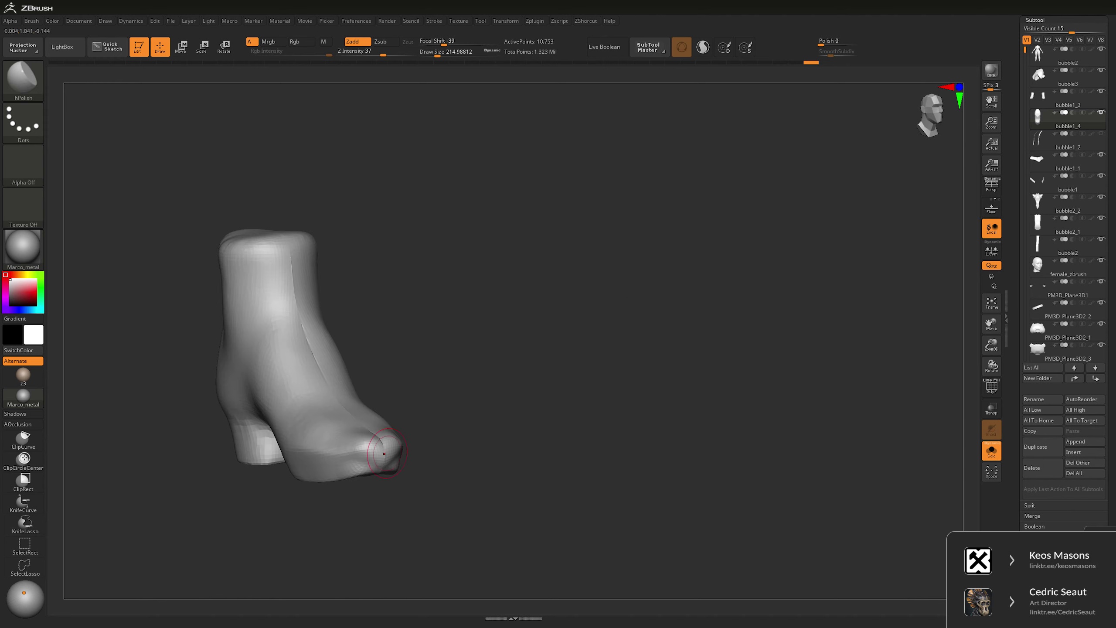
{"action": "left_click_drag", "start_coordinate": [385, 455], "coordinate": [483, 297]}
- Widen the sole's outline toward the toe with the Move brush at a draw size of about 227
{"action": "key", "text": "b"}
{"action": "key", "text": "m"}
{"action": "key", "text": "v"}
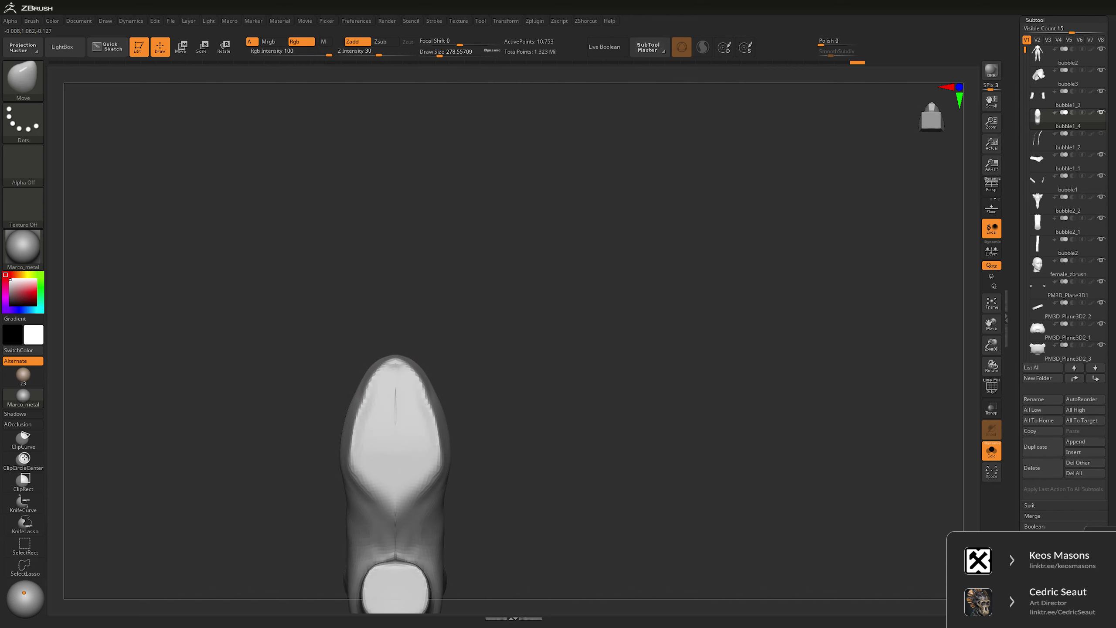
{"action": "key", "text": "space"}
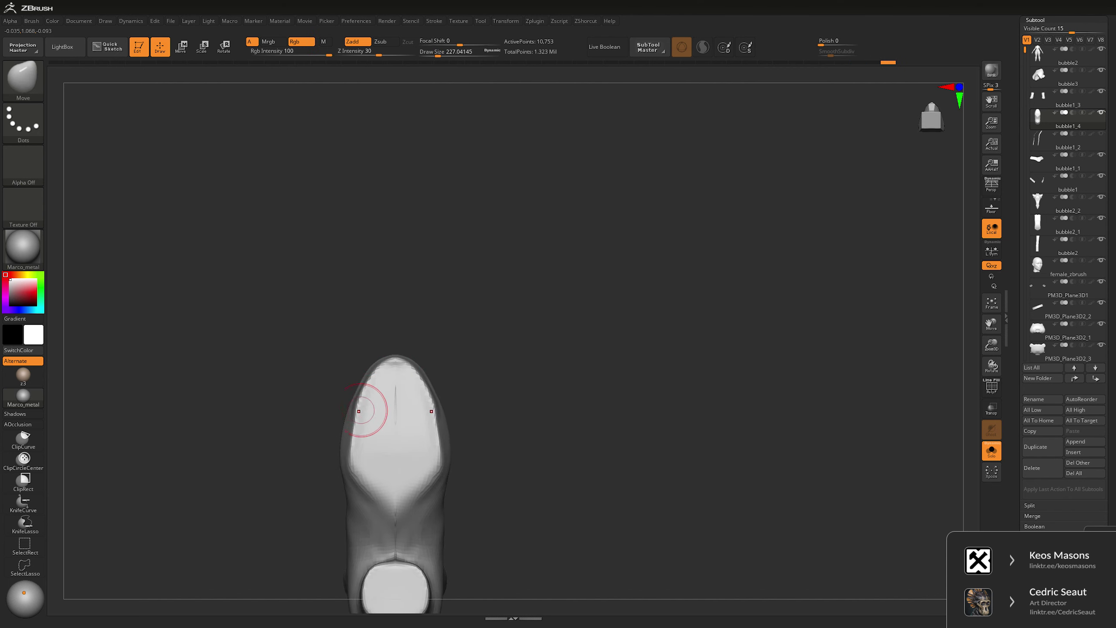
{"action": "key", "text": "ctrl+z"}
{"action": "key", "text": "ctrl+z"}
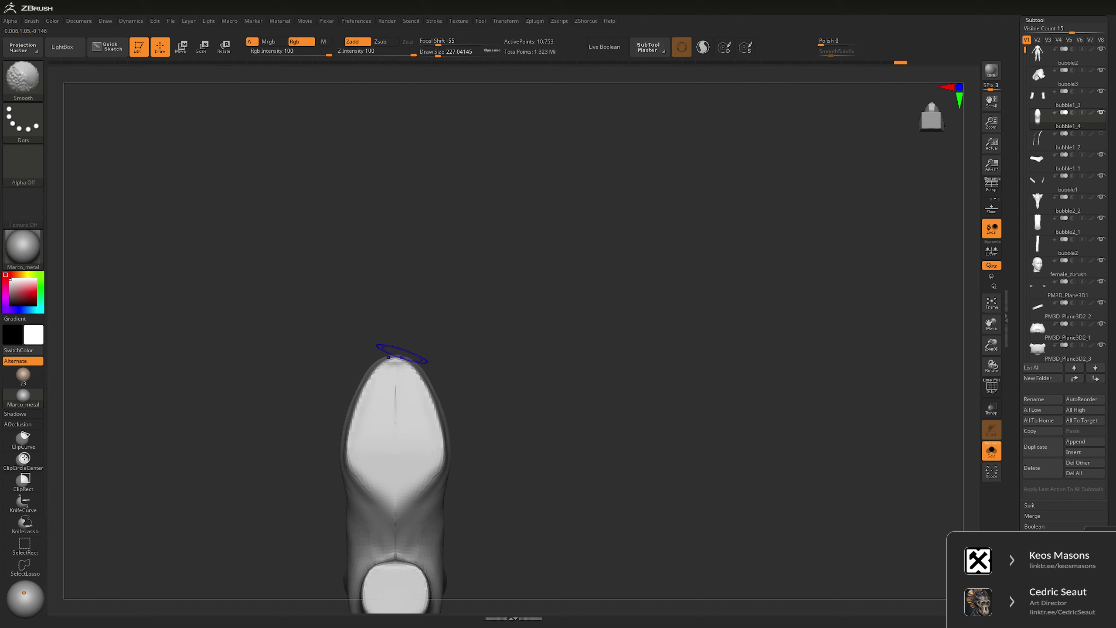
{"action": "key", "text": "ctrl+shift+z"}
{"action": "key", "text": "ctrl+shift+z"}
{"action": "mouse_move", "coordinate": [338, 475]}
{"action": "left_mouse_down"}
{"action": "mouse_move", "coordinate": [273, 334]}
{"action": "mouse_move", "coordinate": [285, 330]}
{"action": "left_mouse_up"}
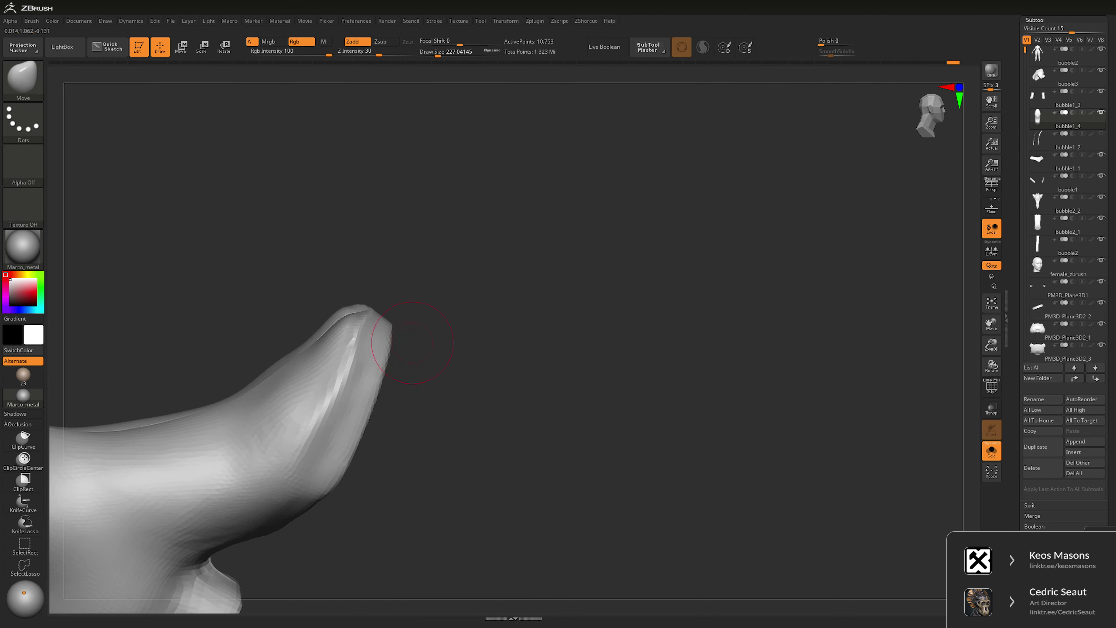
- Build up and smooth the boot's toe tip with the Clay brush at a draw size of about 215
{"action": "key", "text": "b"}
{"action": "key", "text": "c"}
{"action": "key", "text": "l"}
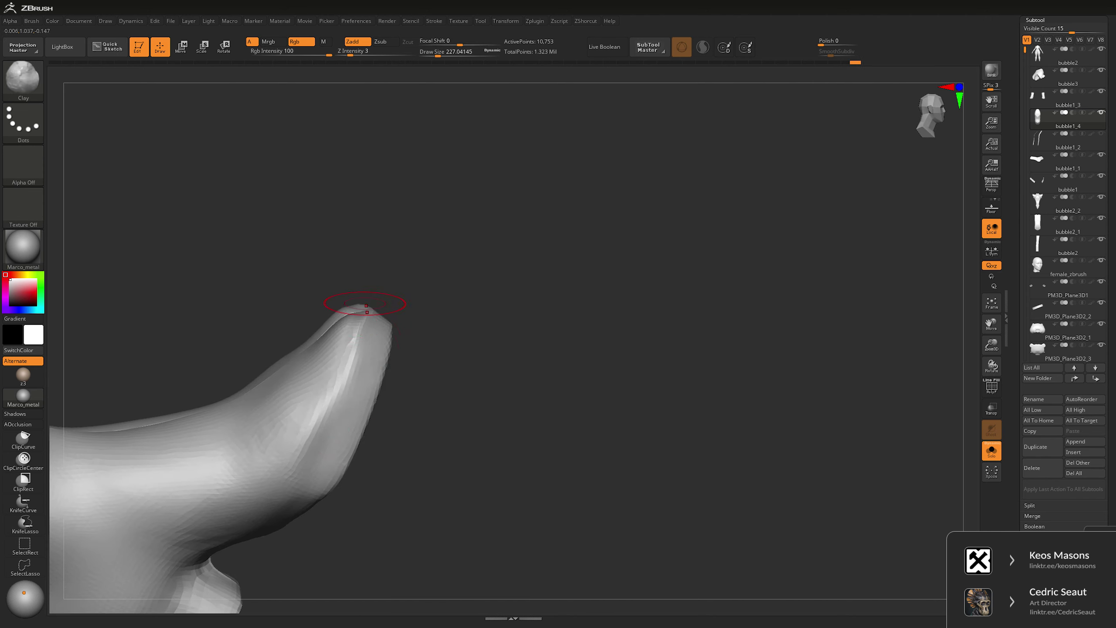
{"action": "mouse_move", "coordinate": [360, 310]}
{"action": "left_mouse_down"}
{"action": "mouse_move", "coordinate": [379, 290]}
{"action": "mouse_move", "coordinate": [312, 336]}
{"action": "mouse_move", "coordinate": [361, 312]}
{"action": "mouse_move", "coordinate": [312, 336]}
{"action": "mouse_move", "coordinate": [334, 317]}
{"action": "mouse_move", "coordinate": [343, 439]}
{"action": "left_mouse_up"}
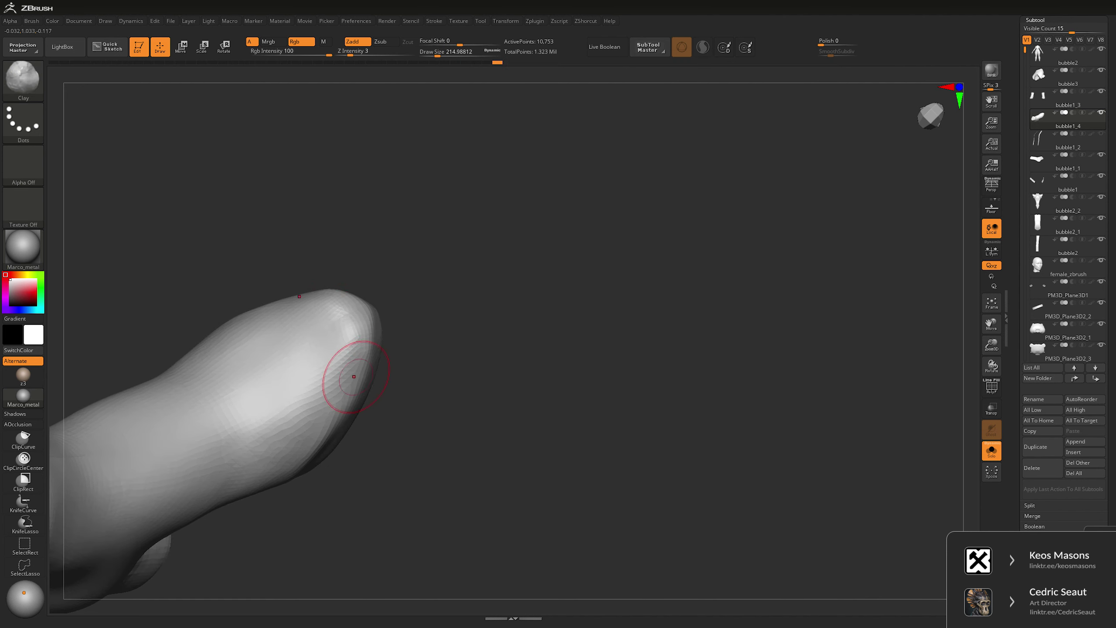
{"action": "key", "text": "shift"}
{"action": "mouse_move", "coordinate": [422, 307]}
{"action": "left_mouse_down"}
{"action": "mouse_move", "coordinate": [505, 303]}
{"action": "mouse_move", "coordinate": [567, 263]}
{"action": "mouse_move", "coordinate": [615, 313]}
{"action": "mouse_move", "coordinate": [603, 331]}
{"action": "mouse_move", "coordinate": [607, 277]}
{"action": "left_mouse_up"}
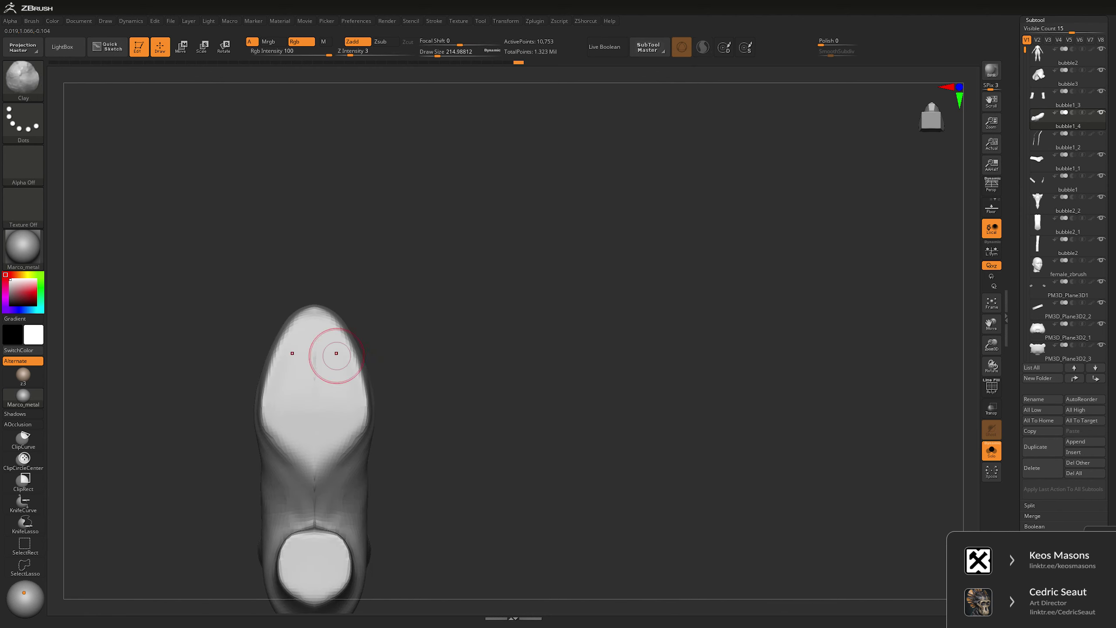
- Reshape the sole's rear edge with the Move brush and smooth the arch between sole and heel
{"action": "key", "text": "b"}
{"action": "key", "text": "m"}
{"action": "key", "text": "v"}
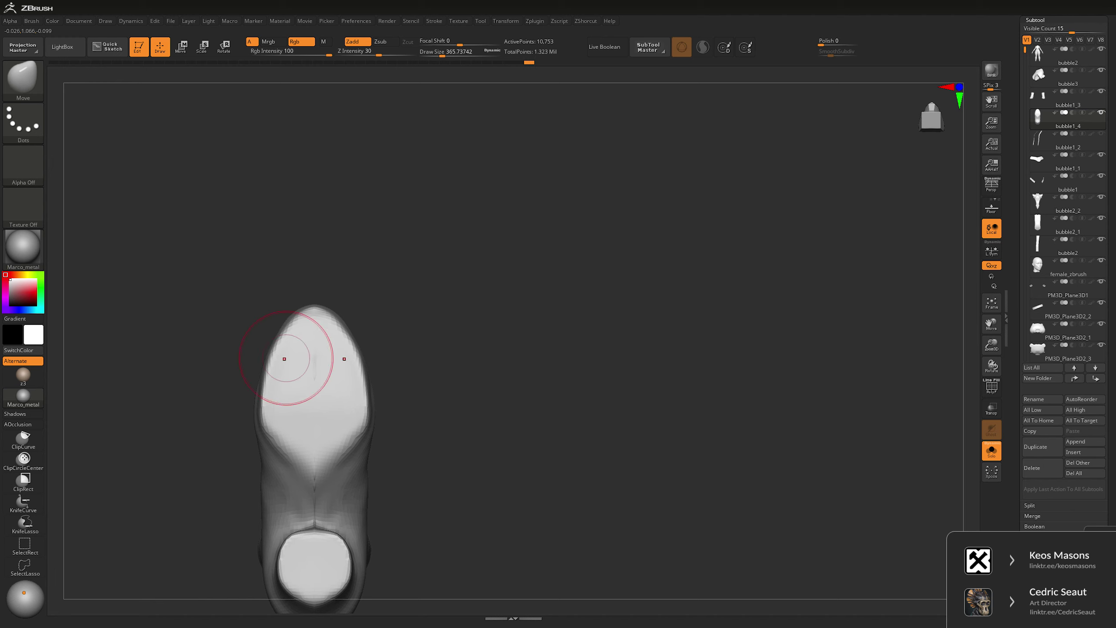
{"action": "left_click_drag", "start_coordinate": [274, 418], "coordinate": [275, 319], "text": "alt"}
{"action": "key", "text": "space"}
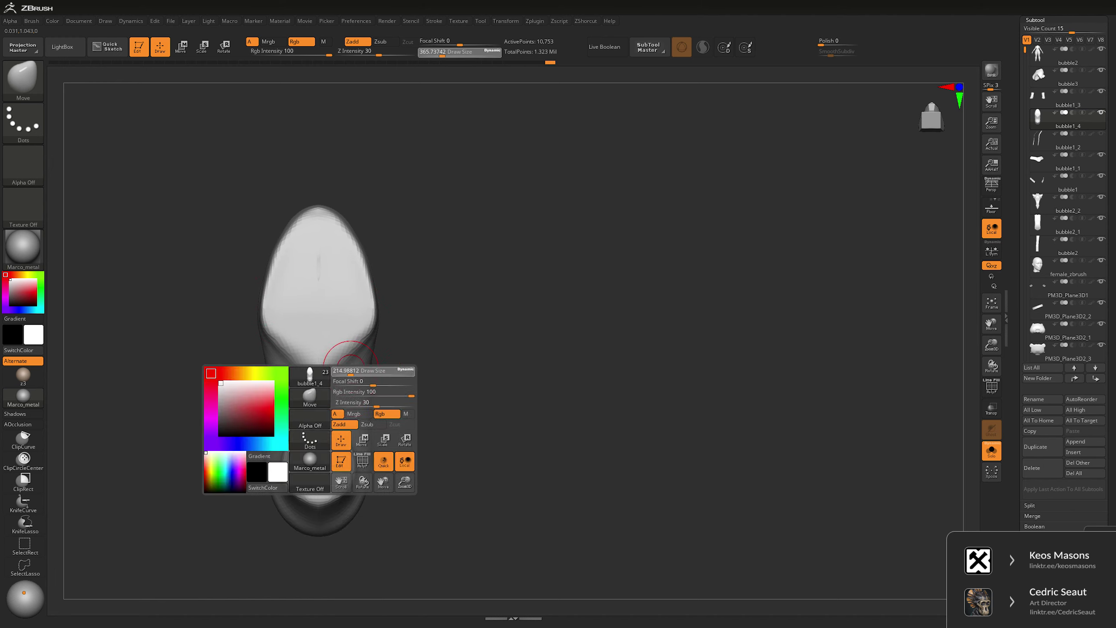
{"action": "key", "text": "shift"}
{"action": "left_click_drag", "start_coordinate": [257, 278], "coordinate": [361, 407]}
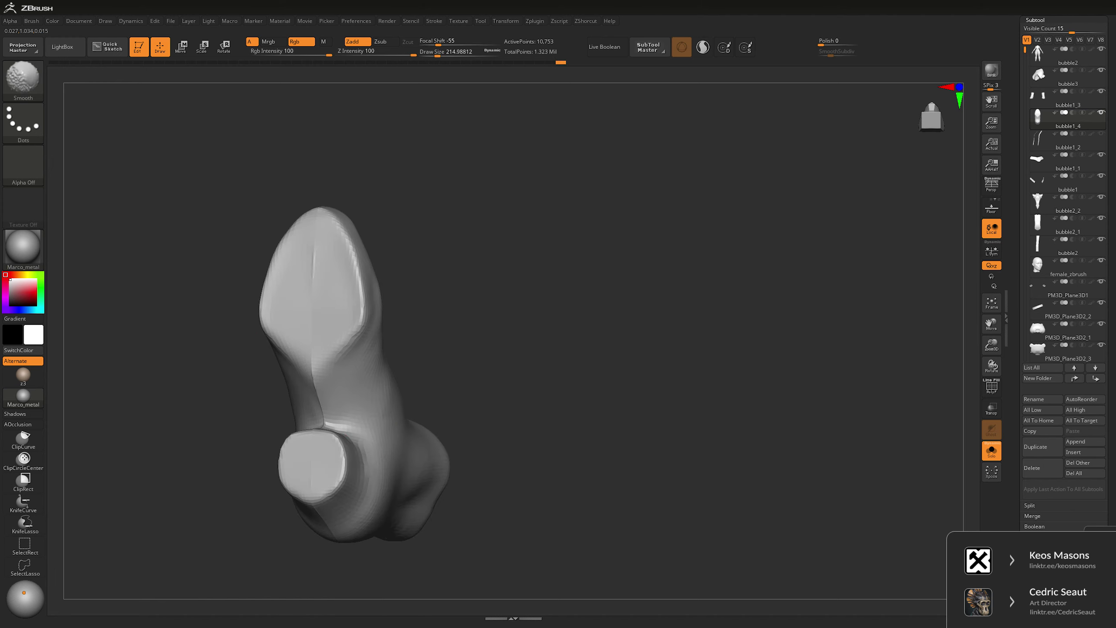
{"action": "left_click_drag", "start_coordinate": [362, 343], "coordinate": [343, 360], "text": "shift"}
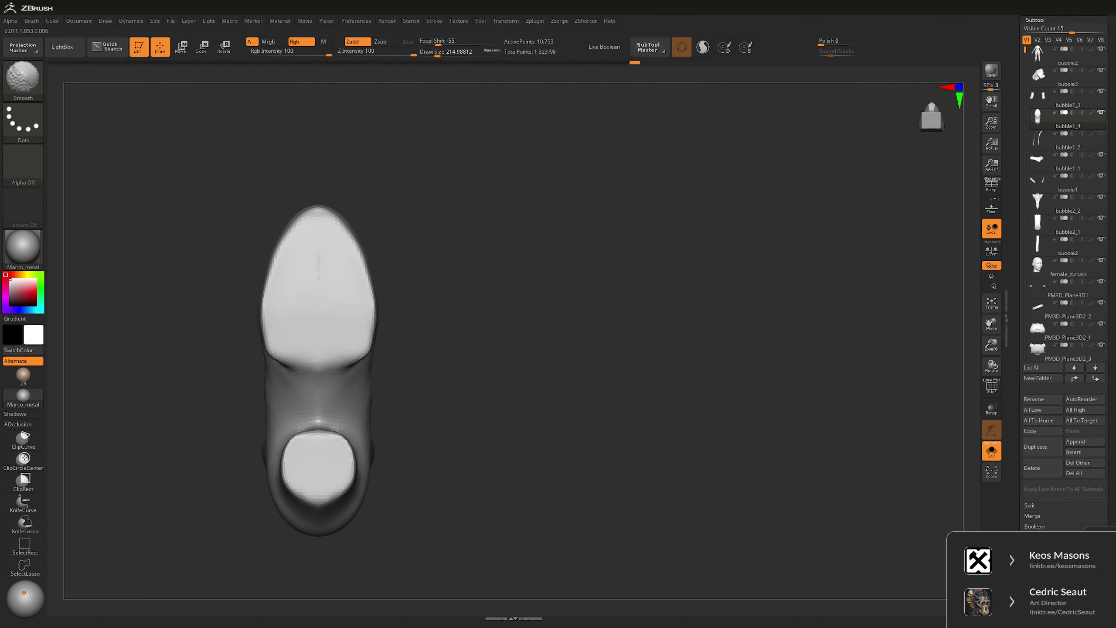
- Refine the rear corners of the sole from below with the Move brush, varying its size between about 381 and 203
{"action": "left_click_drag", "start_coordinate": [572, 440], "coordinate": [623, 331]}
{"action": "left_click_drag", "start_coordinate": [641, 373], "coordinate": [653, 260]}
{"action": "key", "text": "space"}
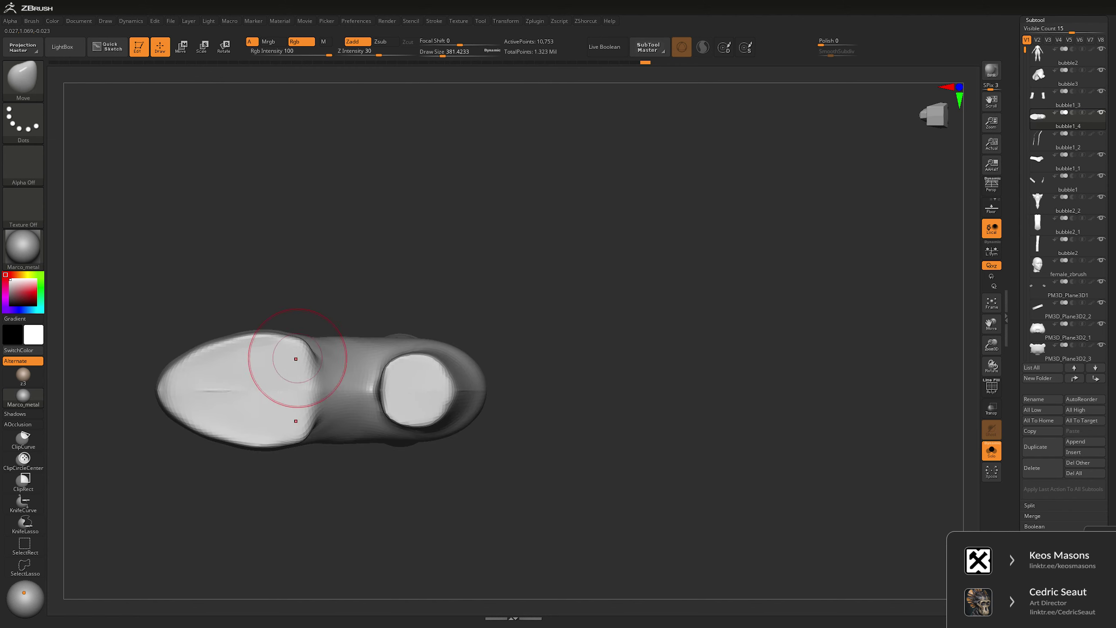
{"action": "key", "text": "space"}
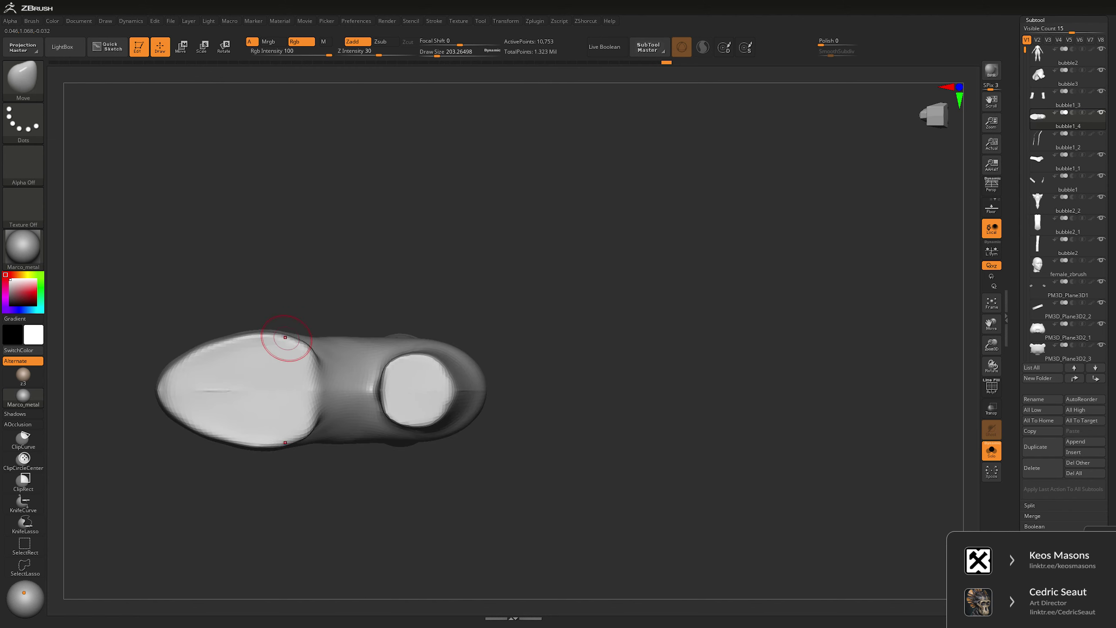
{"action": "key", "text": "shift"}
{"action": "left_click_drag", "start_coordinate": [306, 346], "coordinate": [318, 445]}
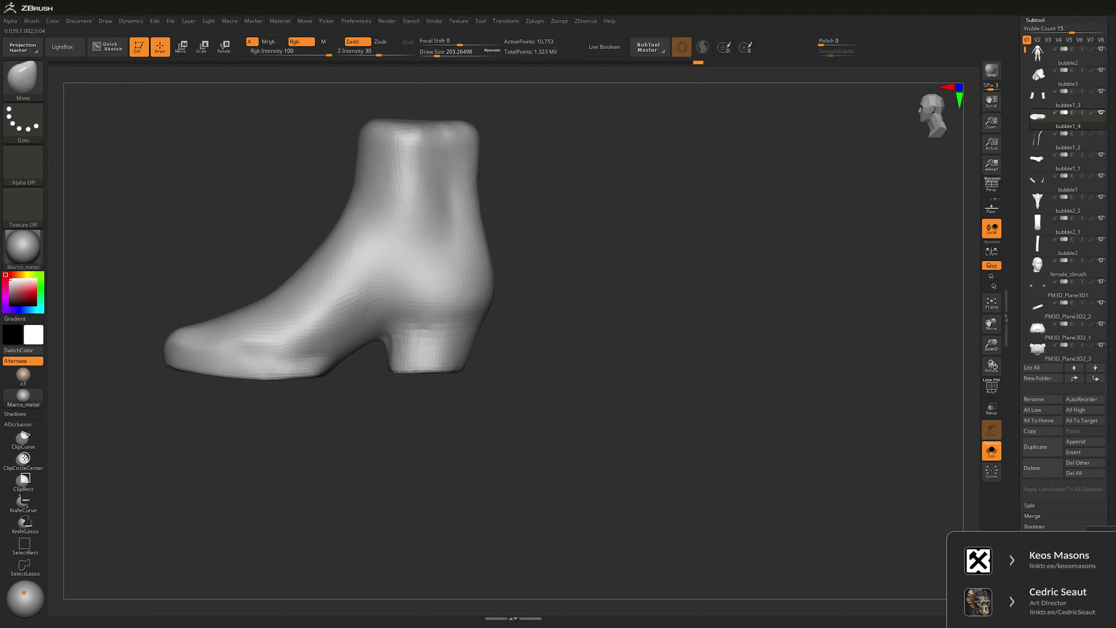
- Smooth the boot's ankle and fill the uneven sides of the shaft with the Clay brush
{"action": "left_click_drag", "start_coordinate": [439, 382], "coordinate": [597, 384]}
{"action": "left_click_drag", "start_coordinate": [343, 265], "coordinate": [331, 299], "text": "shift"}
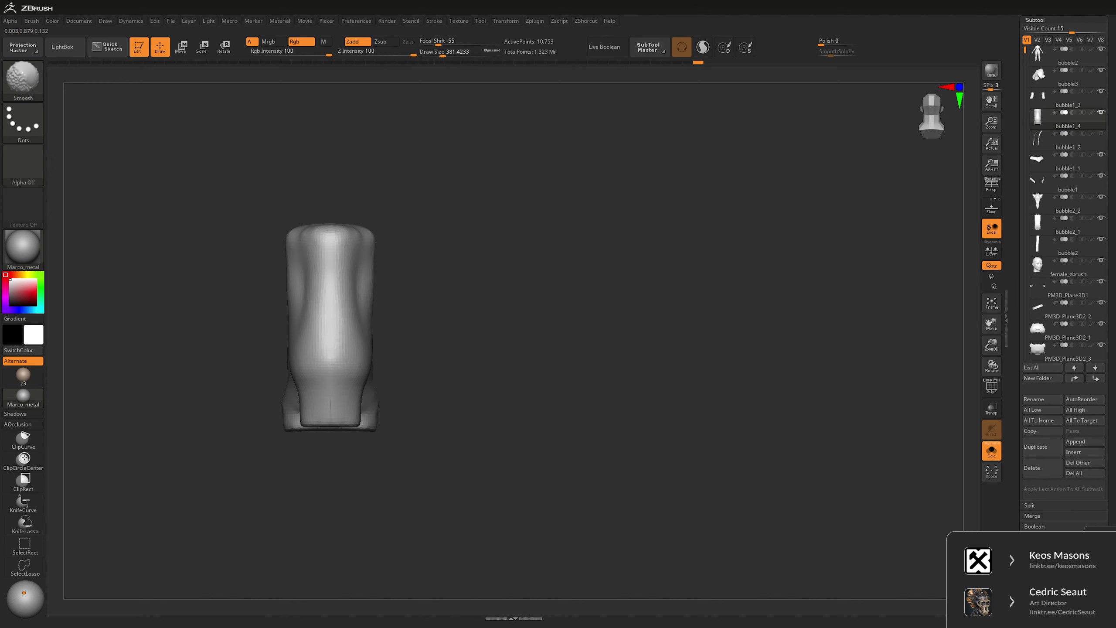
{"action": "left_click_drag", "start_coordinate": [682, 238], "coordinate": [550, 240]}
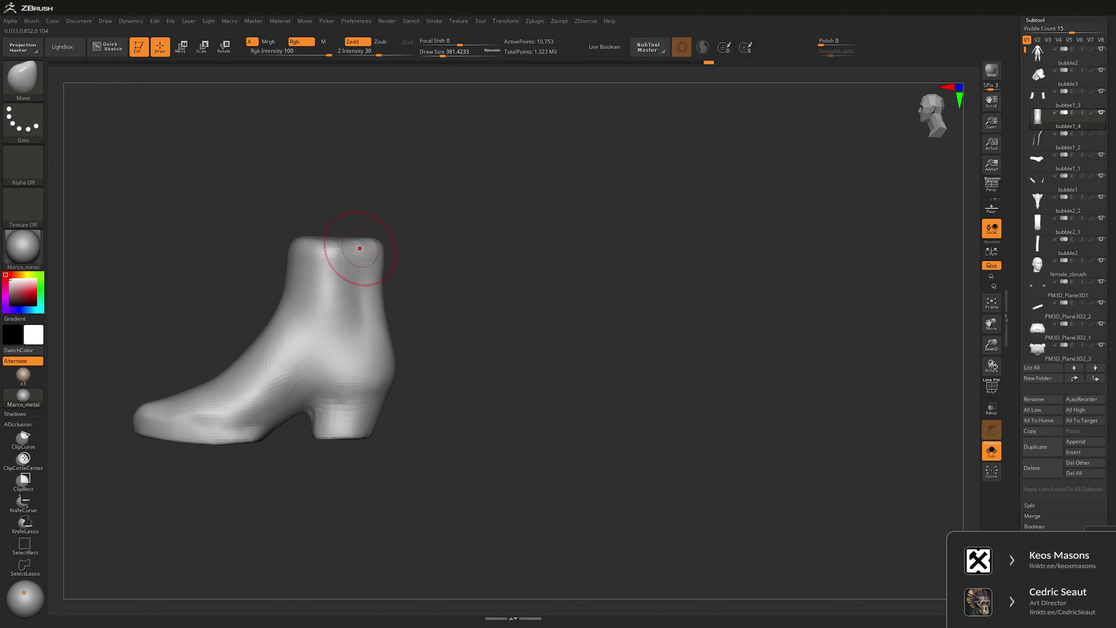
{"action": "key", "text": "b"}
{"action": "key", "text": "c"}
{"action": "key", "text": "l"}
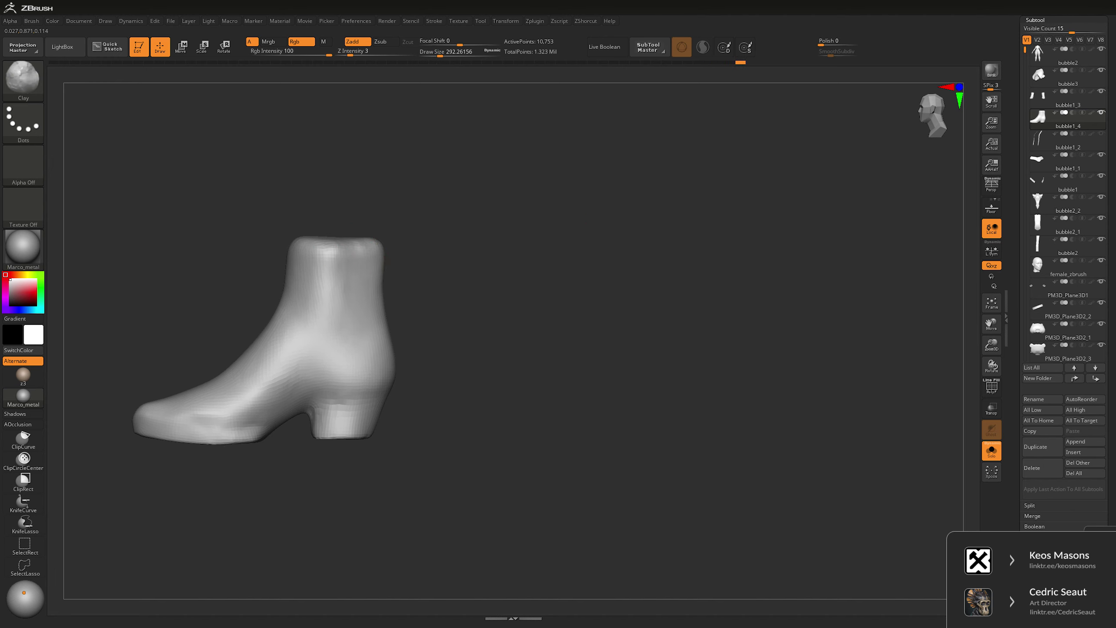
{"action": "left_click_drag", "start_coordinate": [422, 298], "coordinate": [510, 233]}
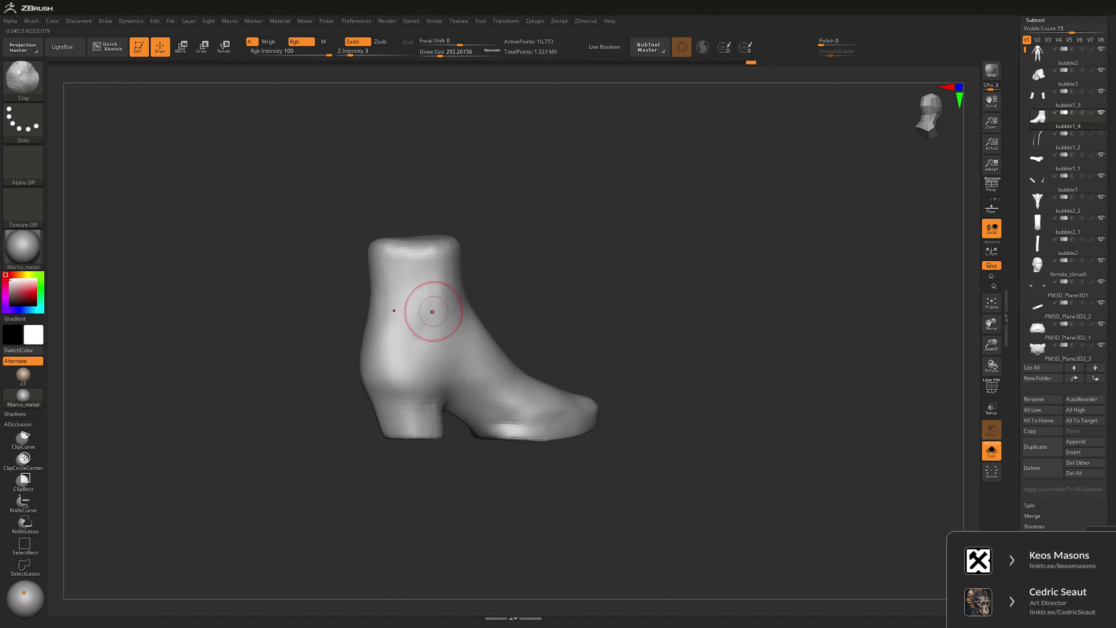
- Flatten the top of the boot's shaft with the HPolish brush at a draw size of about 465
{"action": "right_click_drag", "start_coordinate": [433, 311], "coordinate": [411, 229]}
{"action": "key", "text": "bracketright"}
{"action": "key", "text": "bracketright"}
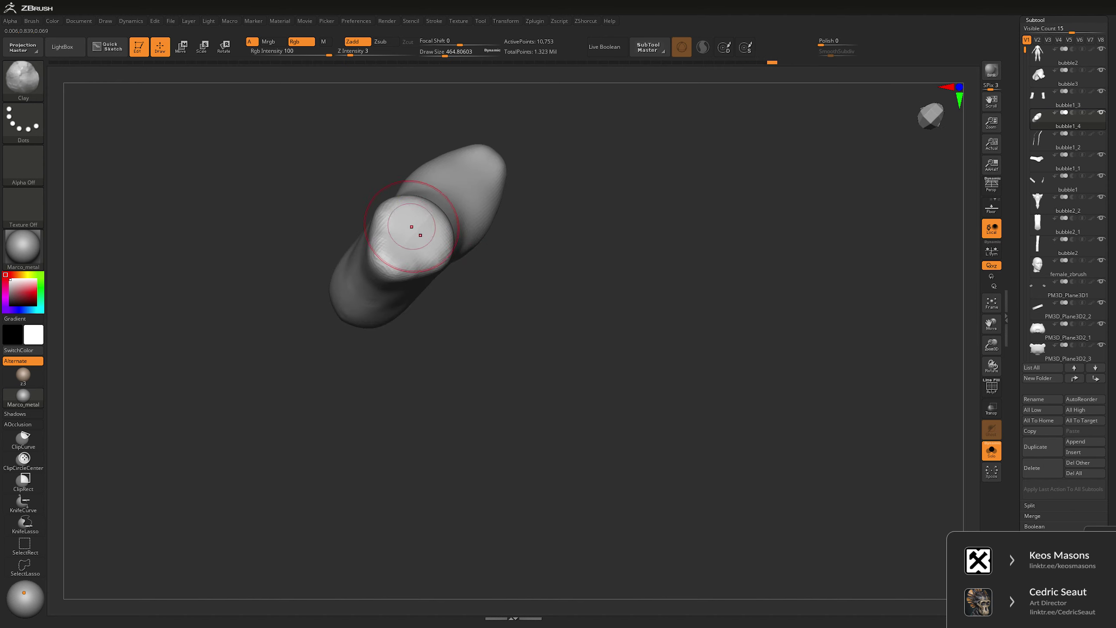
{"action": "key", "text": "b"}
{"action": "key", "text": "h"}
{"action": "key", "text": "p"}
{"action": "left_click_drag", "start_coordinate": [404, 231], "coordinate": [398, 312]}
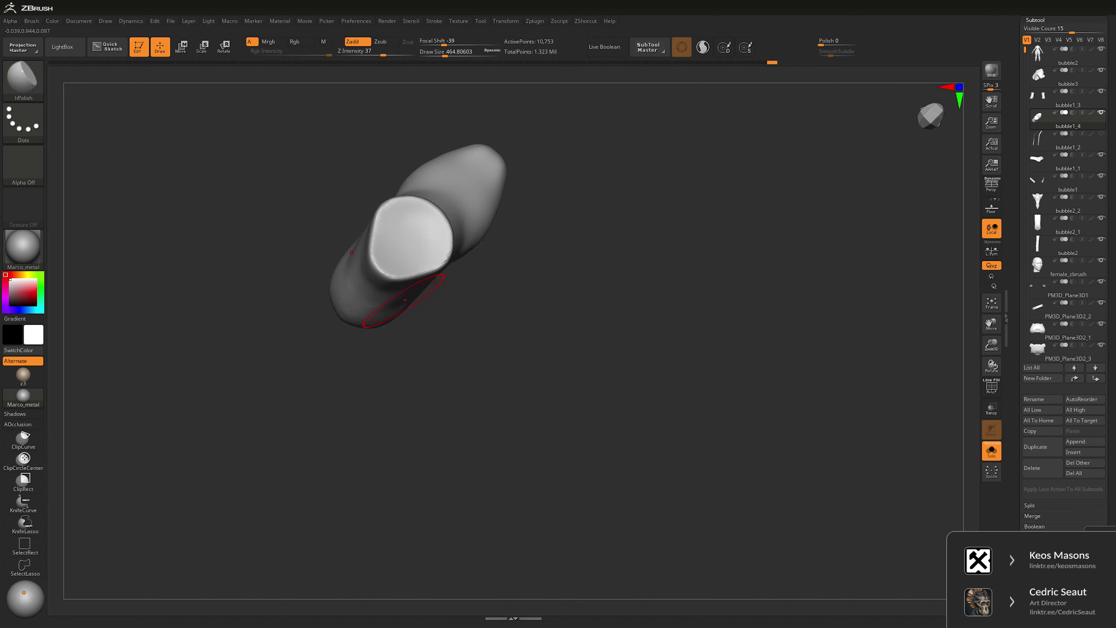
- Curve the top rim of the boot's shaft with the Move brush
{"action": "mouse_move", "coordinate": [399, 312]}
{"action": "right_mouse_down"}
{"action": "mouse_move", "coordinate": [656, 323]}
{"action": "mouse_move", "coordinate": [669, 264]}
{"action": "right_mouse_up"}
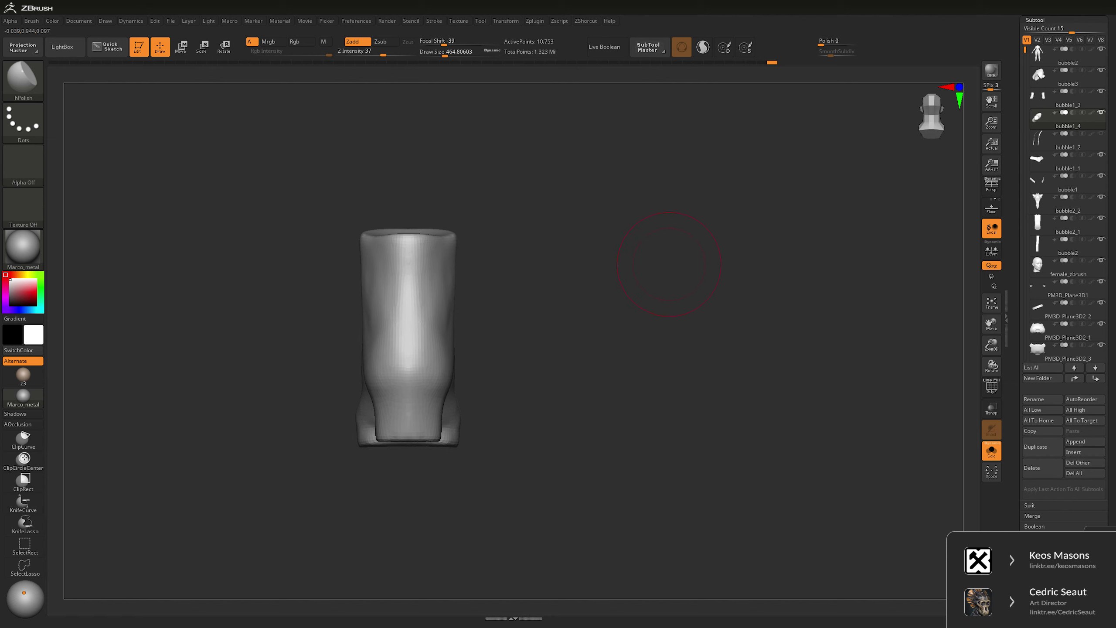
{"action": "key", "text": "b"}
{"action": "key", "text": "m"}
{"action": "key", "text": "v"}
{"action": "key", "text": "space"}
{"action": "key", "text": "space"}
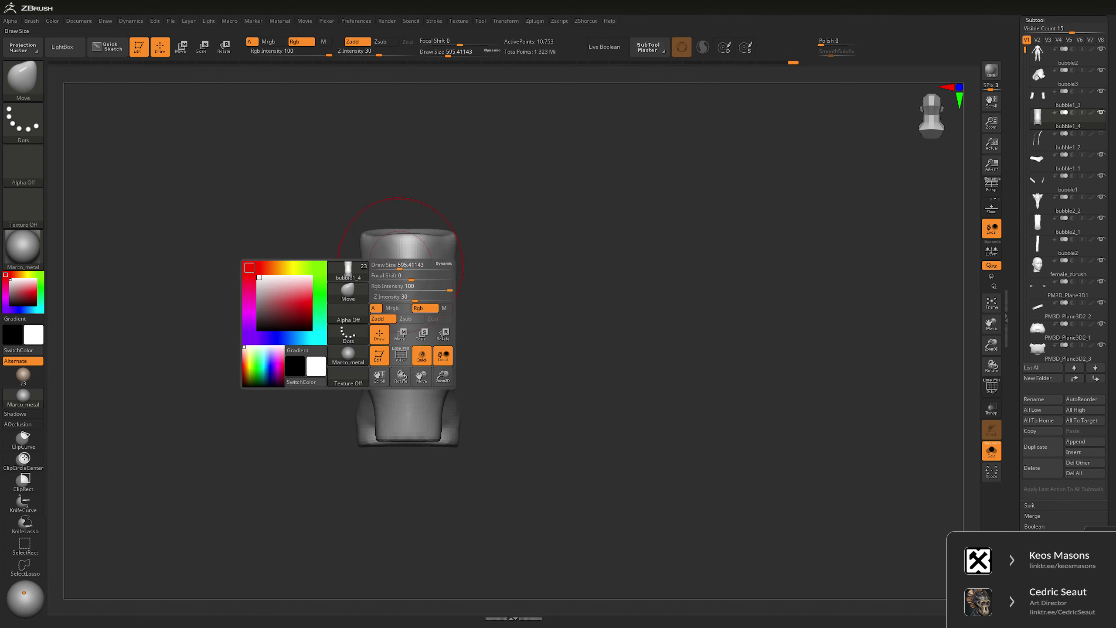
{"action": "right_click_drag", "start_coordinate": [389, 281], "coordinate": [490, 315]}
{"action": "mouse_move", "coordinate": [365, 235]}
{"action": "right_mouse_down"}
{"action": "mouse_move", "coordinate": [392, 297]}
{"action": "mouse_move", "coordinate": [369, 301]}
{"action": "right_mouse_up"}
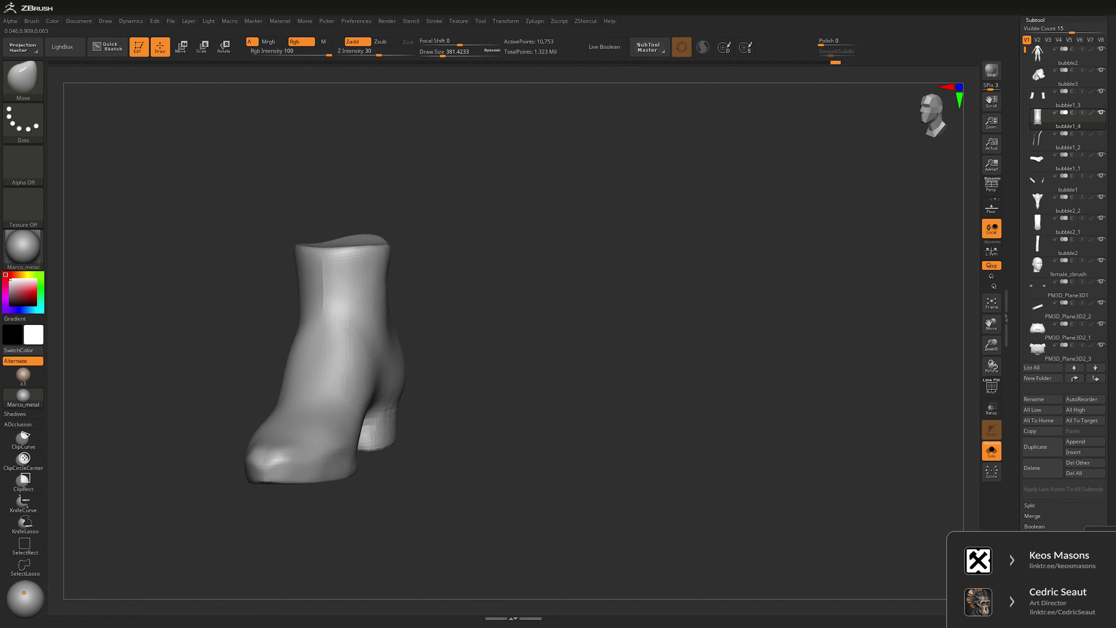
- Flare the shaft's opening and adjust its side contours with the Move brush, reducing the draw size to about 447
{"action": "key", "text": "space"}
{"action": "right_click_drag", "start_coordinate": [448, 259], "coordinate": [461, 308]}
{"action": "right_click_drag", "start_coordinate": [369, 349], "coordinate": [396, 334]}
{"action": "key", "text": "space"}
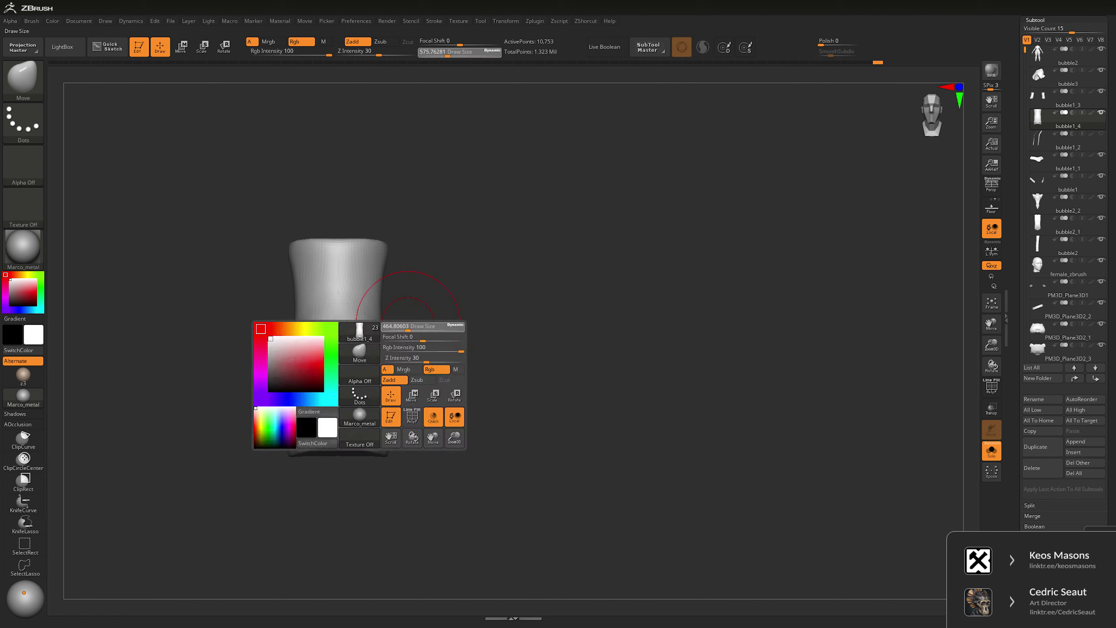
{"action": "left_click_drag", "start_coordinate": [440, 330], "coordinate": [415, 330]}
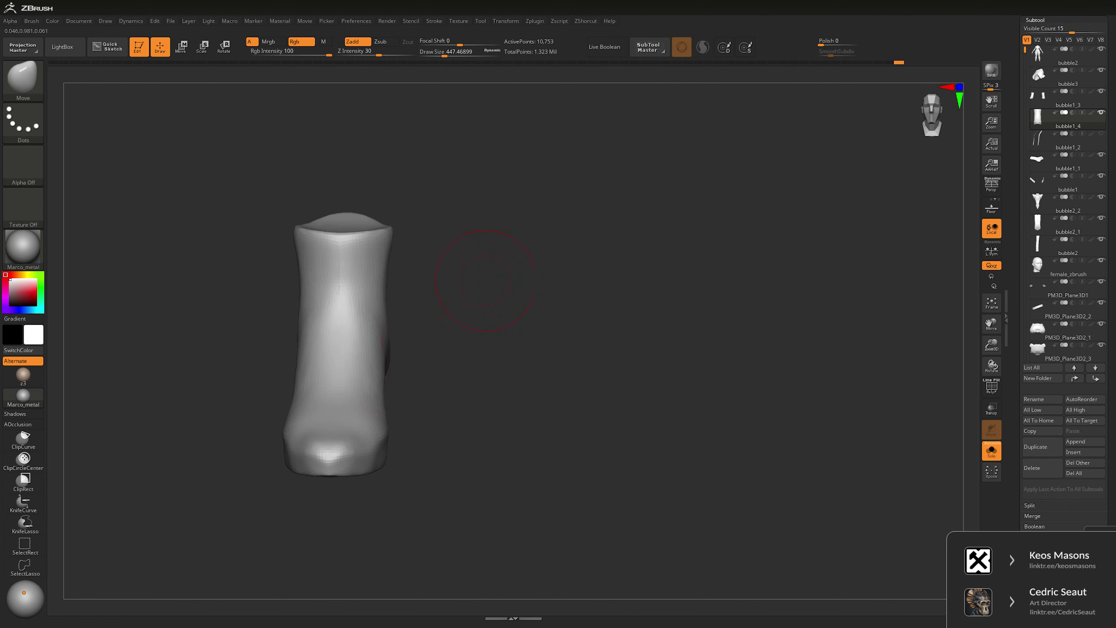
- Mask everything except the toe, tilt the toe slightly upward with the gizmo pivoted at the sole, and clear the mask
{"action": "mouse_move", "coordinate": [485, 280]}
{"action": "right_mouse_down"}
{"action": "mouse_move", "coordinate": [523, 226]}
{"action": "mouse_move", "coordinate": [433, 328]}
{"action": "mouse_move", "coordinate": [444, 324]}
{"action": "right_mouse_up"}
{"action": "right_click_drag", "start_coordinate": [620, 284], "coordinate": [622, 295], "text": "ctrl"}
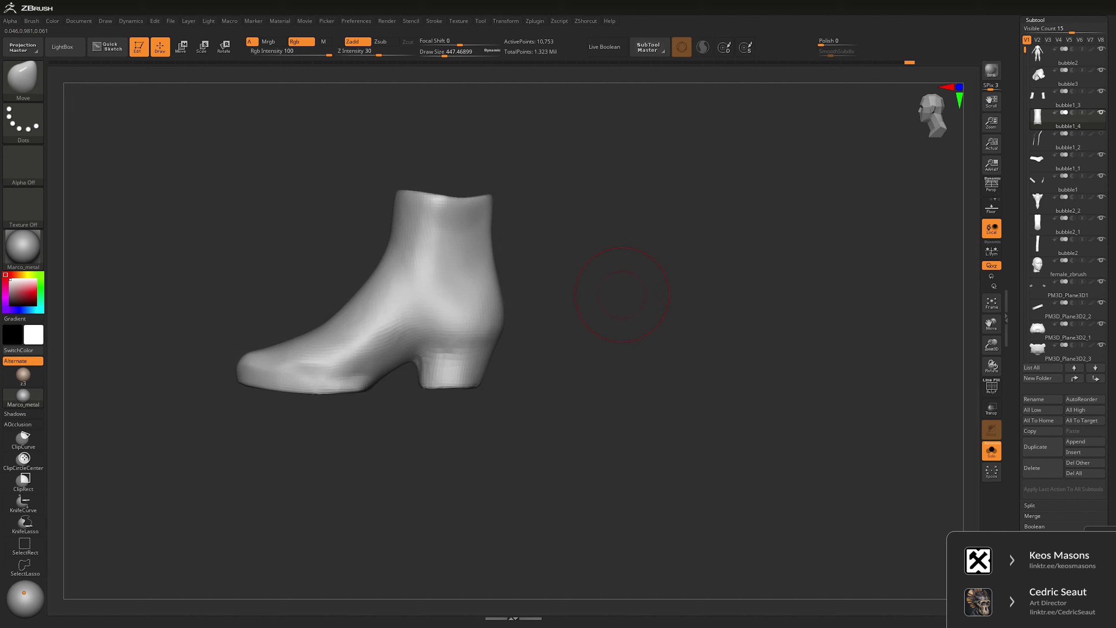
{"action": "left_click_drag", "start_coordinate": [299, 312], "coordinate": [199, 444], "text": "ctrl"}
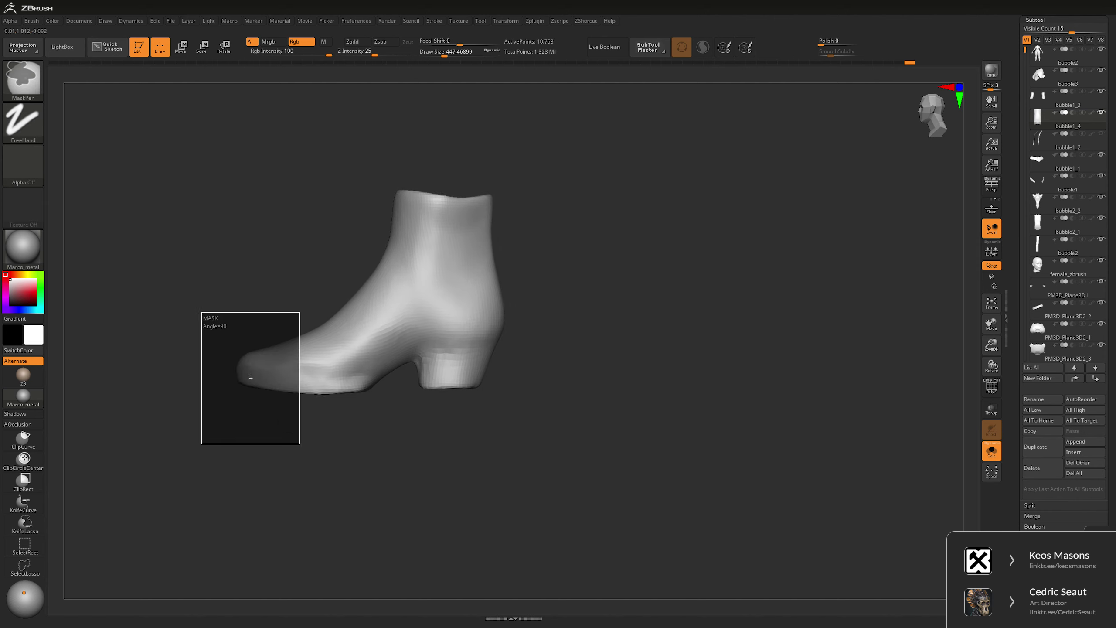
{"action": "left_click_drag", "start_coordinate": [199, 298], "coordinate": [278, 427], "text": "ctrl"}
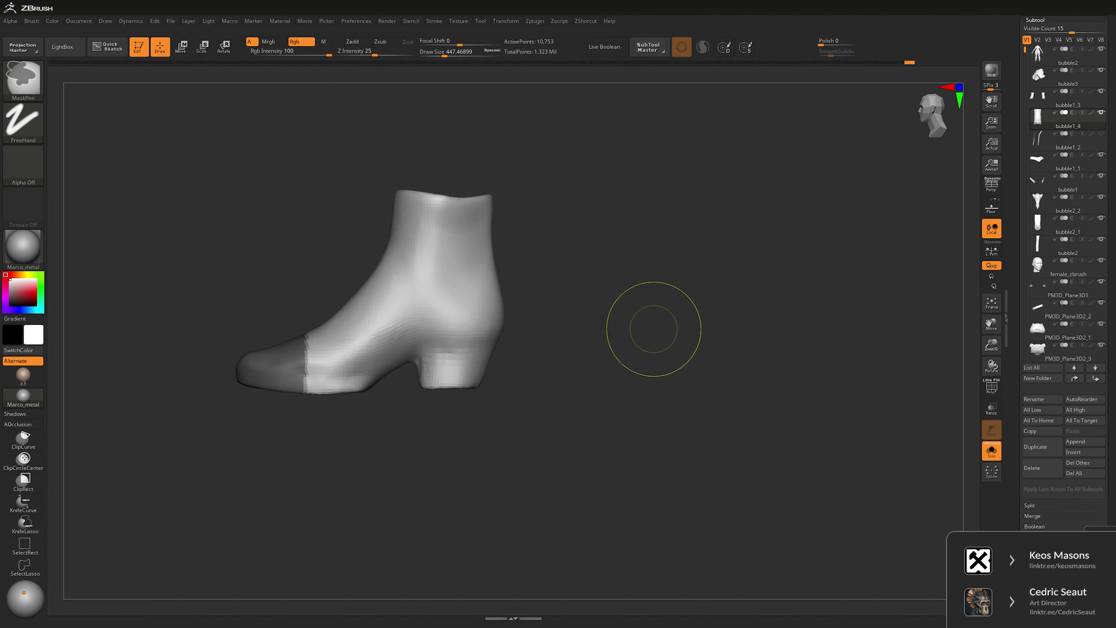
{"action": "left_click", "coordinate": [650, 334], "text": "ctrl"}
{"action": "key", "text": "w"}
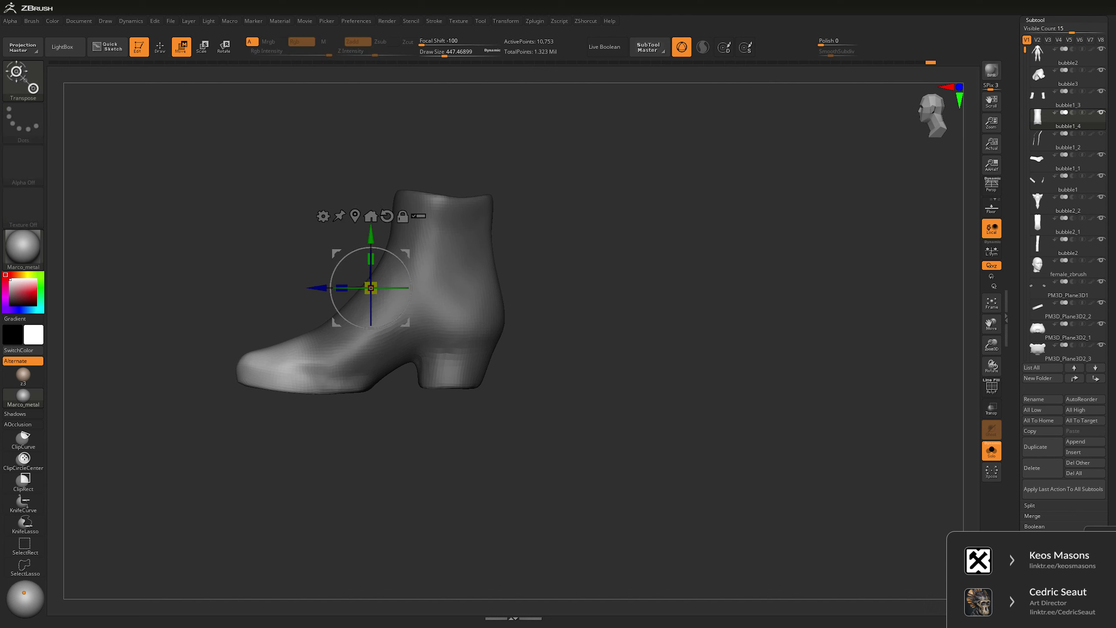
{"action": "left_click_drag", "start_coordinate": [369, 281], "coordinate": [313, 387], "text": "alt"}
{"action": "left_click_drag", "start_coordinate": [313, 347], "coordinate": [319, 348]}
{"action": "key", "text": "ctrl+shift+a"}
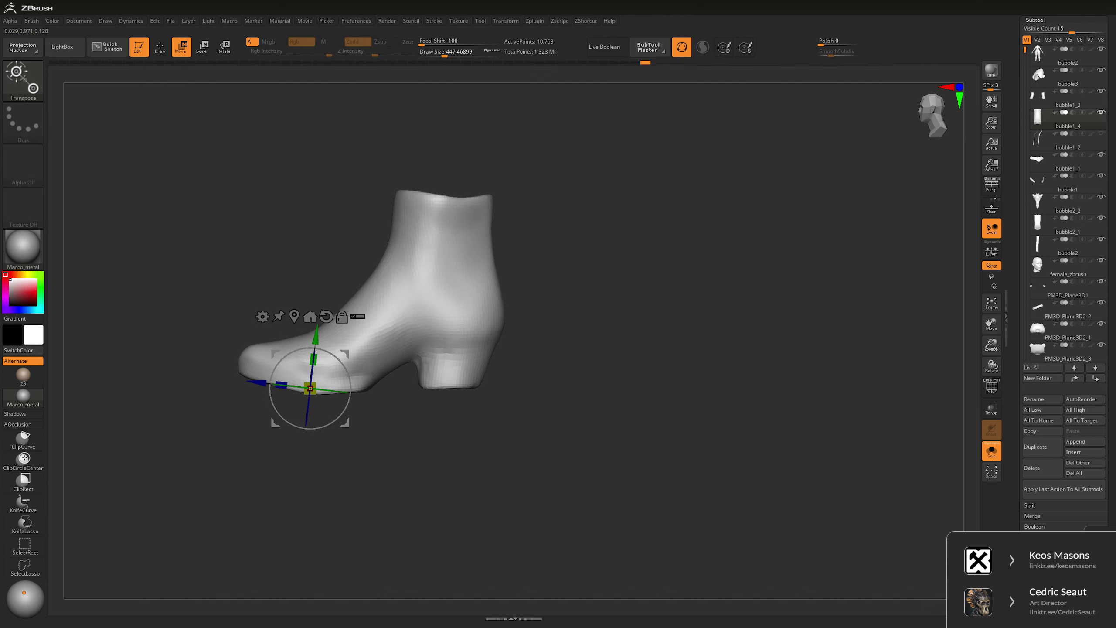
- Push the shaft's upper front edge slightly forward with the Move brush at a draw size of about 833
{"action": "key", "text": "q"}
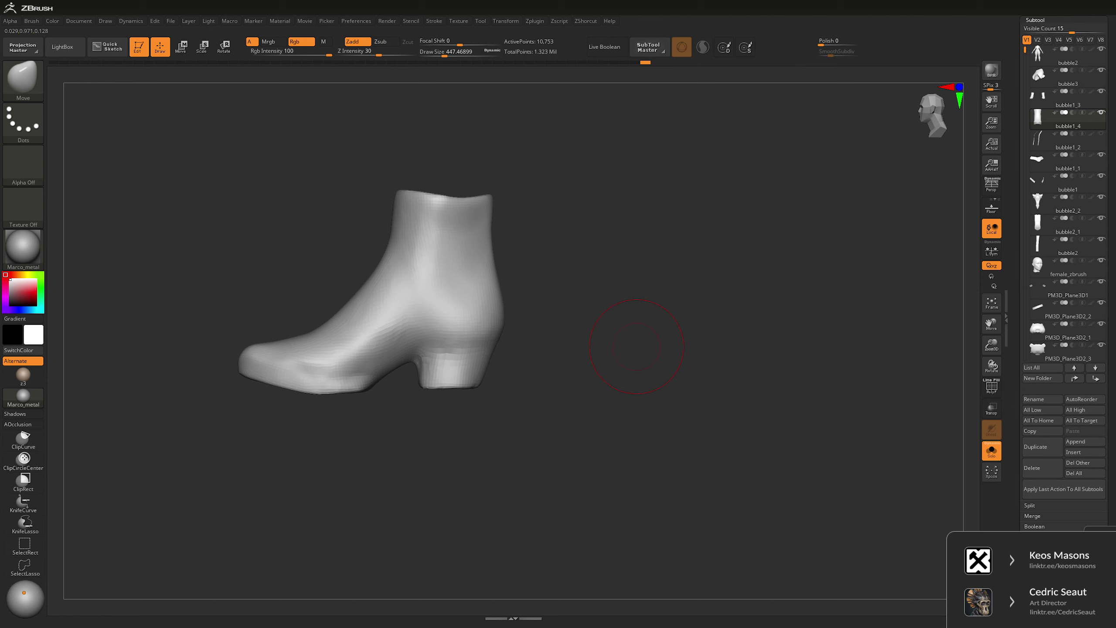
{"action": "key", "text": "space"}
{"action": "left_click_drag", "start_coordinate": [395, 244], "coordinate": [440, 245]}
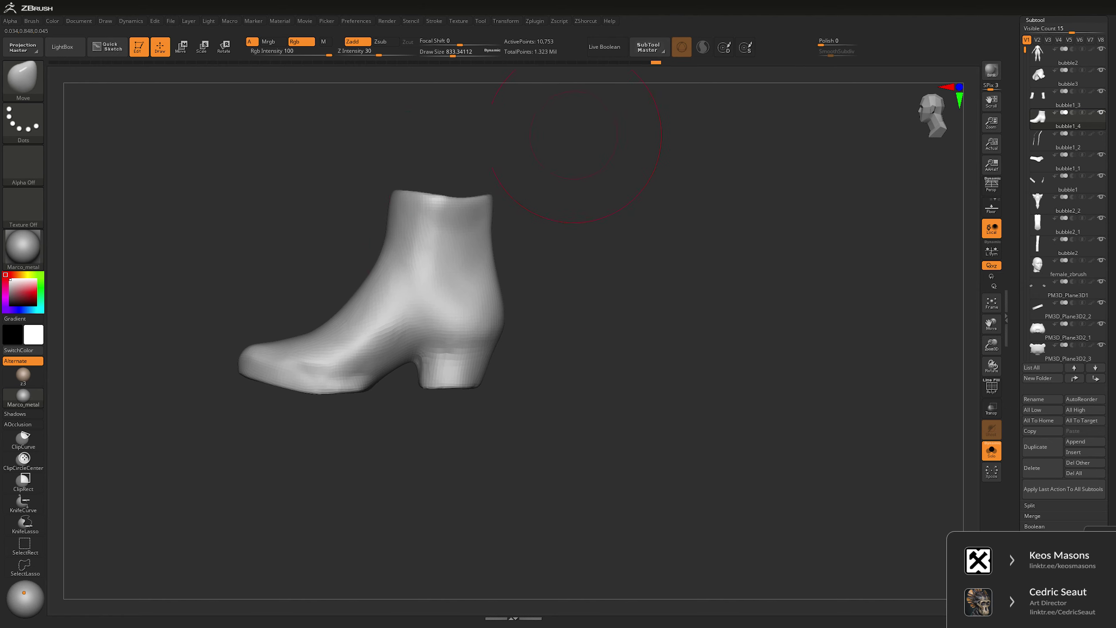
- Isolate the toe with an inverted lasso mask, reset the gizmo's orientation, adjust the boot slightly upward with it, and clear the mask
{"action": "mouse_move", "coordinate": [337, 261]}
{"action": "left_mouse_down", "text": "ctrl"}
{"action": "mouse_move", "coordinate": [336, 485]}
{"action": "mouse_move", "coordinate": [328, 264]}
{"action": "mouse_move", "coordinate": [411, 286]}
{"action": "mouse_move", "coordinate": [325, 255]}
{"action": "left_mouse_up", "text": "ctrl"}
{"action": "left_click", "coordinate": [23, 121]}
{"action": "left_click", "coordinate": [161, 151]}
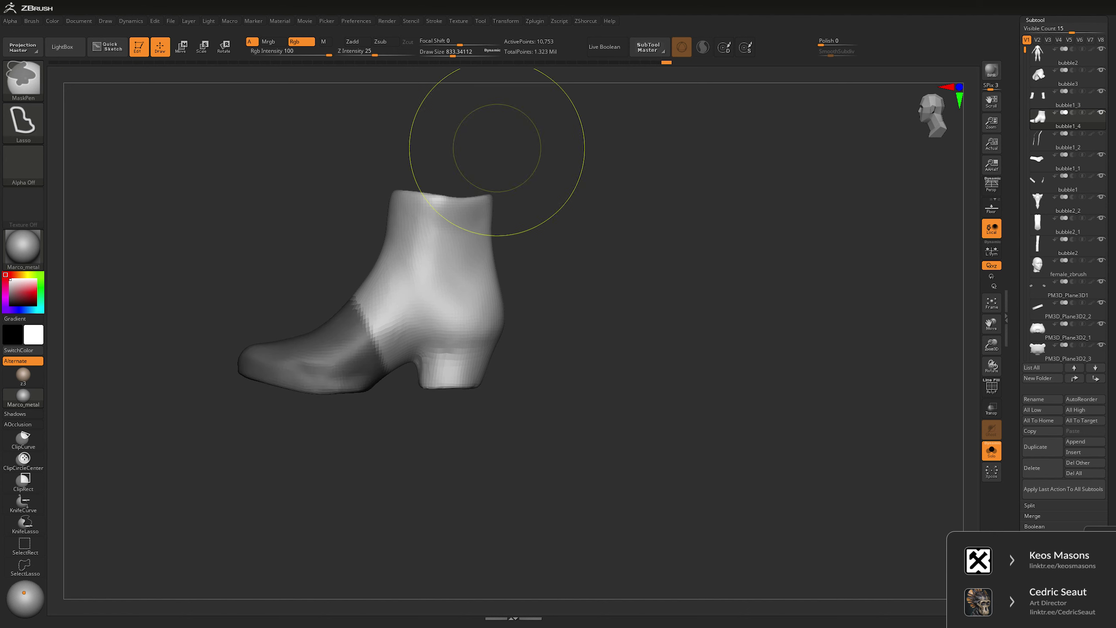
{"action": "left_click", "coordinate": [642, 313], "text": "ctrl"}
{"action": "key", "text": "w"}
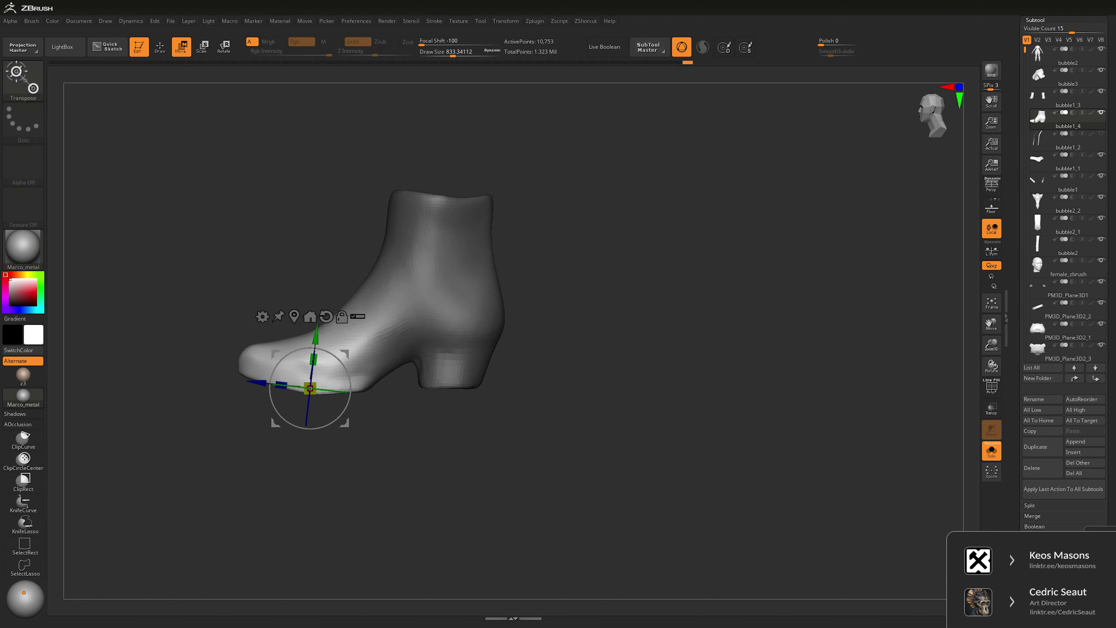
{"action": "left_click", "coordinate": [326, 316]}
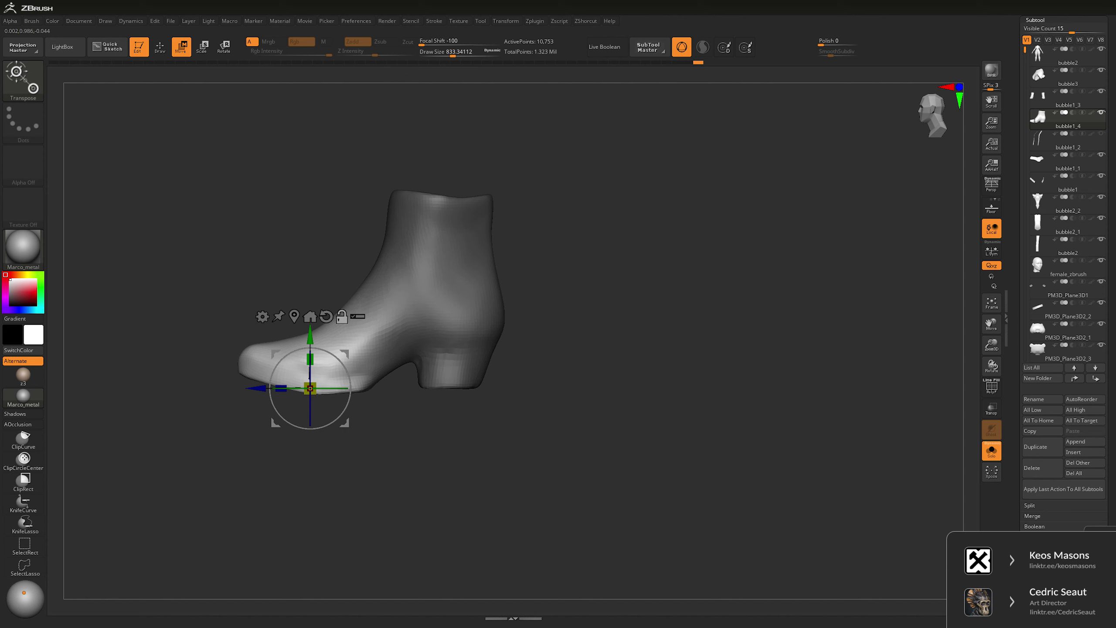
{"action": "left_click_drag", "start_coordinate": [311, 388], "coordinate": [310, 382]}
{"action": "key", "text": "ctrl+shift+a"}
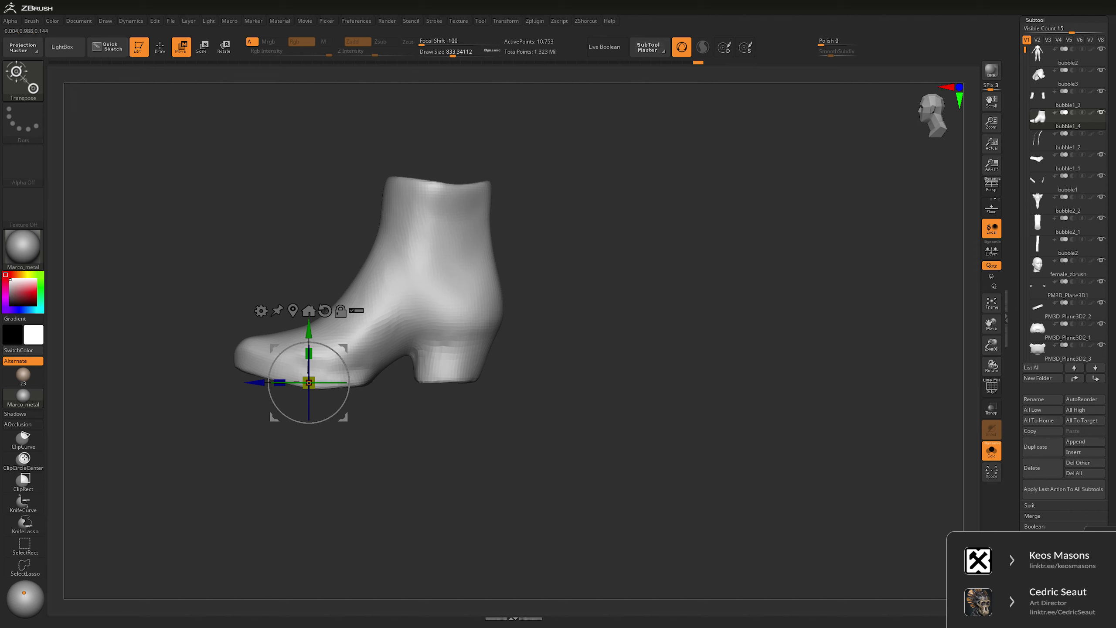
- Mask the bottom of the sole and heel, extend them slightly downward with the gizmo, and clear the mask
{"action": "key", "text": "q"}
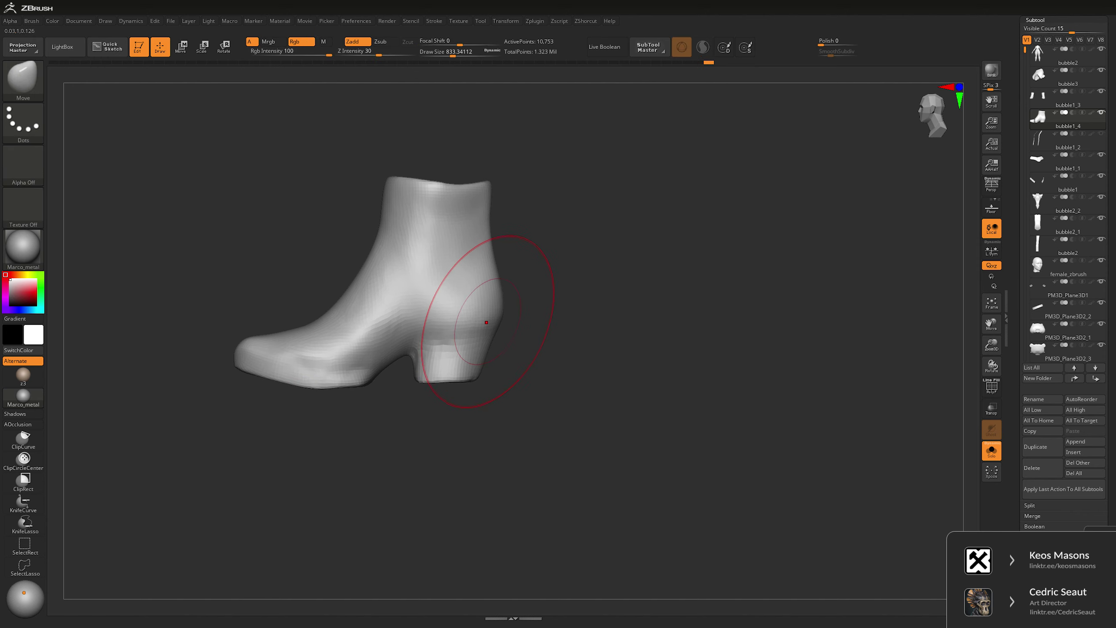
{"action": "mouse_move", "coordinate": [523, 378]}
{"action": "left_mouse_down", "text": "ctrl"}
{"action": "mouse_move", "coordinate": [354, 348]}
{"action": "mouse_move", "coordinate": [162, 332]}
{"action": "mouse_move", "coordinate": [211, 506]}
{"action": "left_mouse_up", "text": "ctrl"}
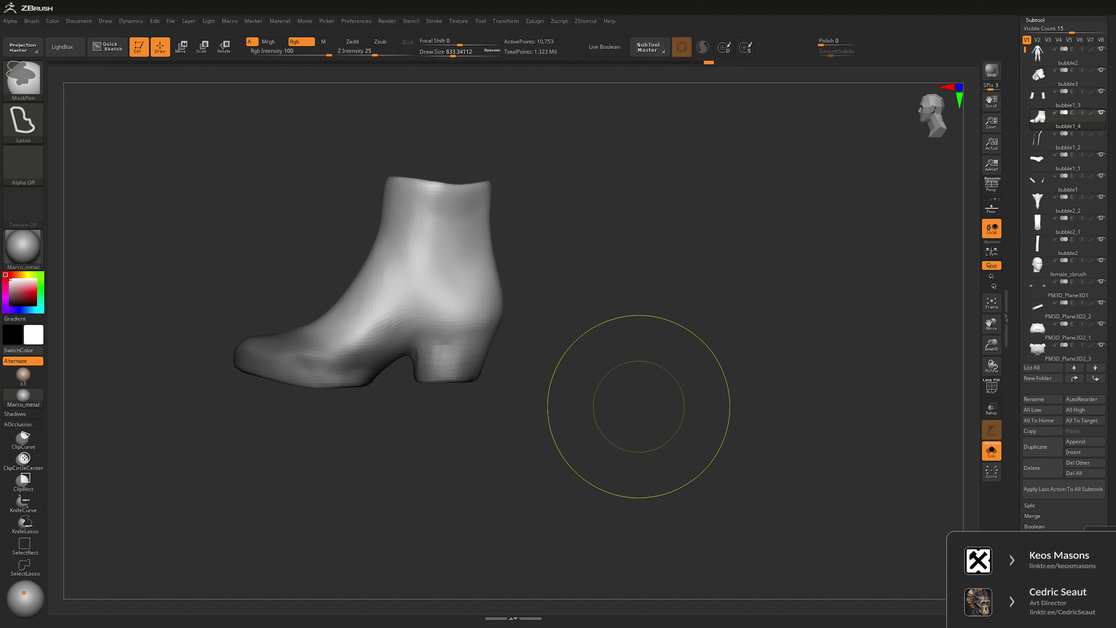
{"action": "key", "text": "w"}
{"action": "left_click_drag", "start_coordinate": [273, 365], "coordinate": [310, 382], "text": "ctrl"}
{"action": "left_click_drag", "start_coordinate": [309, 330], "coordinate": [309, 335]}
{"action": "key", "text": "ctrl+shift+a"}
{"action": "left_click_drag", "start_coordinate": [309, 387], "coordinate": [306, 398]}
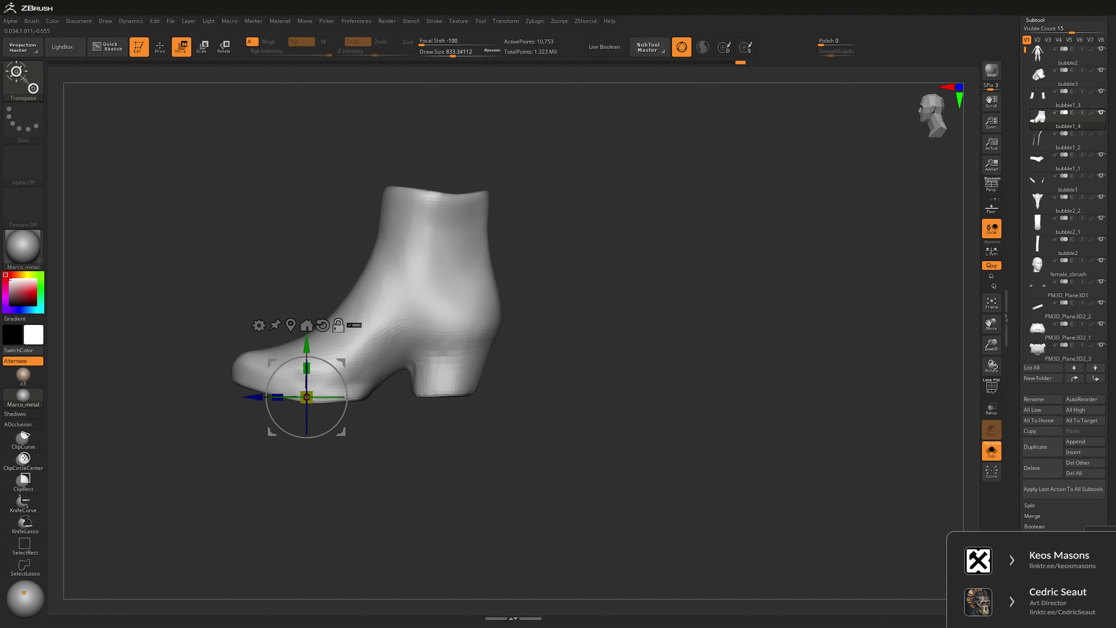
- Carve a seam above the heel and along the arch with the DamStandard brush, raising the draw size from about 113 to 192
{"action": "key", "text": "q"}
{"action": "key", "text": "space"}
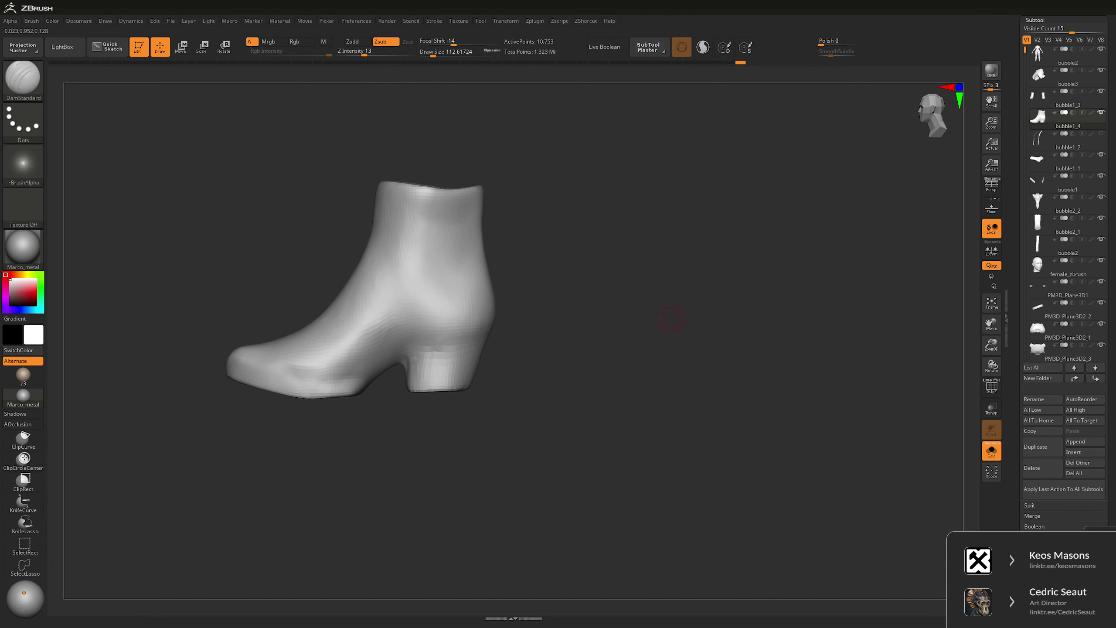
{"action": "left_click_drag", "start_coordinate": [674, 334], "coordinate": [343, 337]}
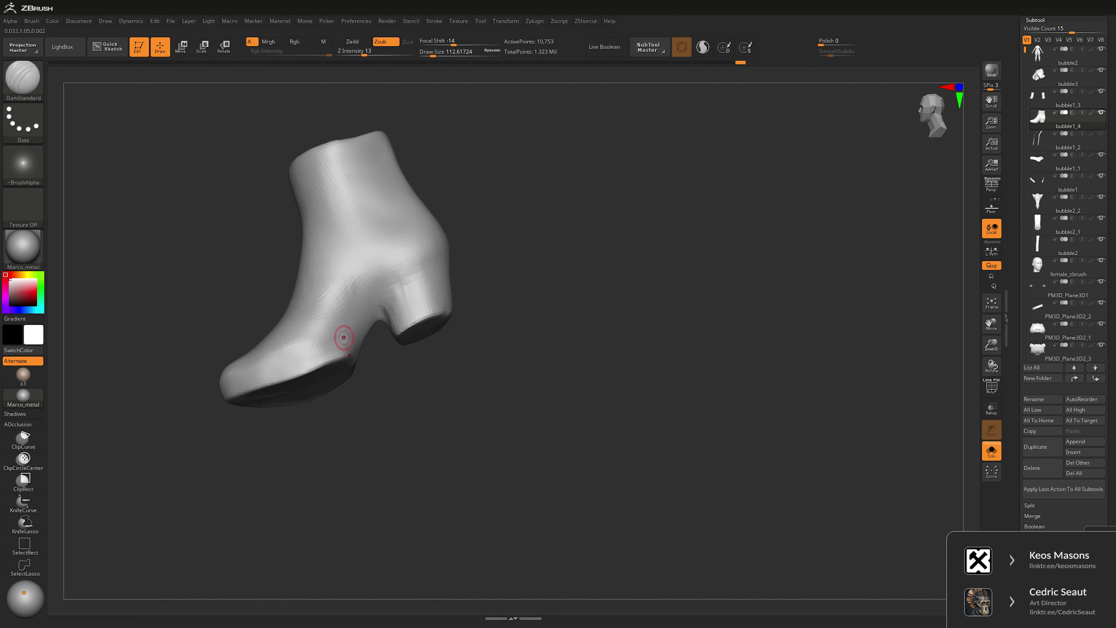
{"action": "left_click_drag", "start_coordinate": [448, 257], "coordinate": [330, 354]}
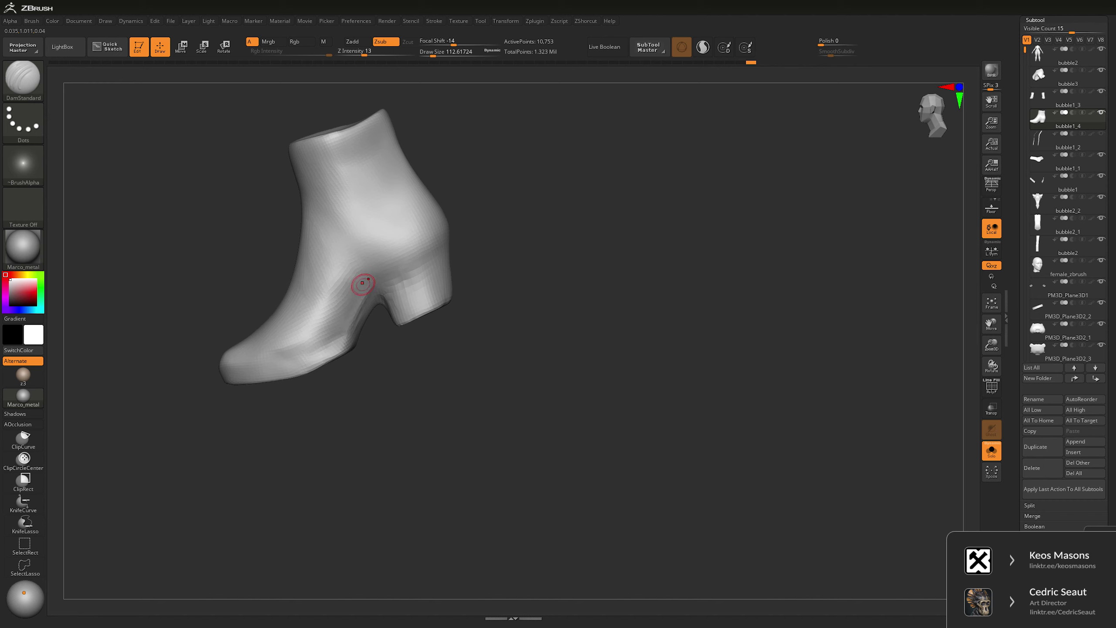
{"action": "key", "text": "bracketright"}
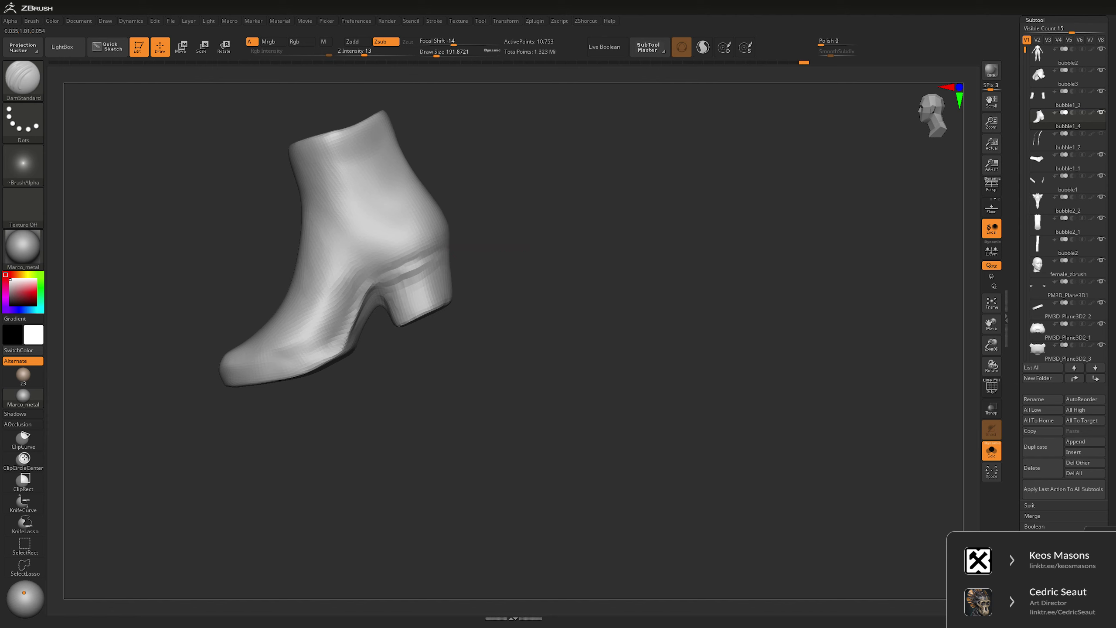
{"action": "left_click_drag", "start_coordinate": [459, 259], "coordinate": [452, 258]}
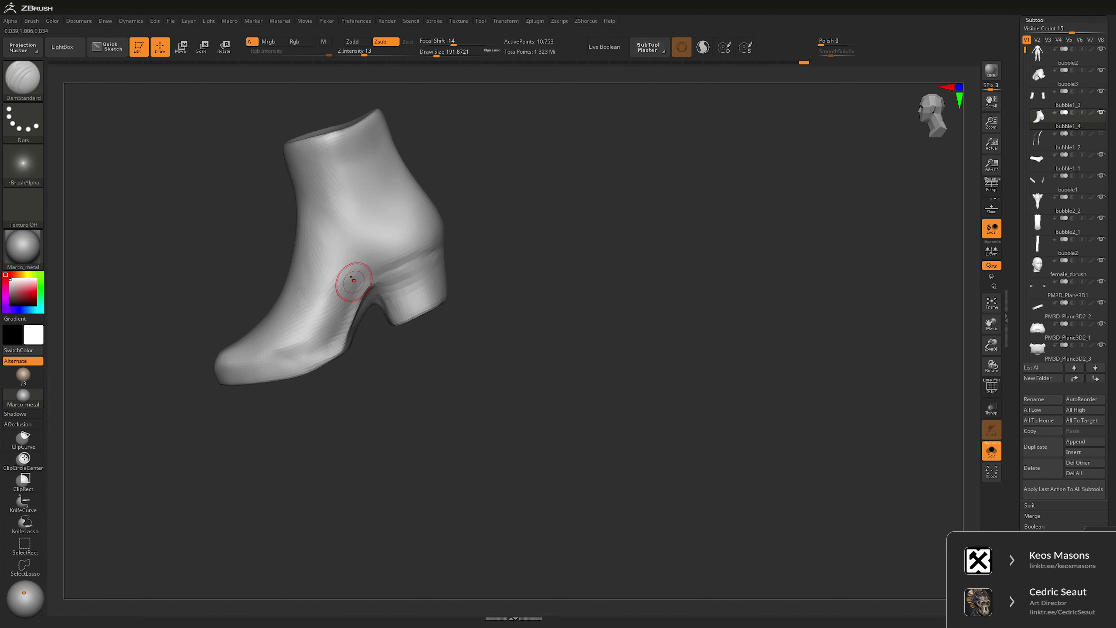
- Build up the side of the front sole with the Clay brush at Z intensity 3 and a draw size of about 170
{"action": "key", "text": "b"}
{"action": "key", "text": "c"}
{"action": "key", "text": "l"}
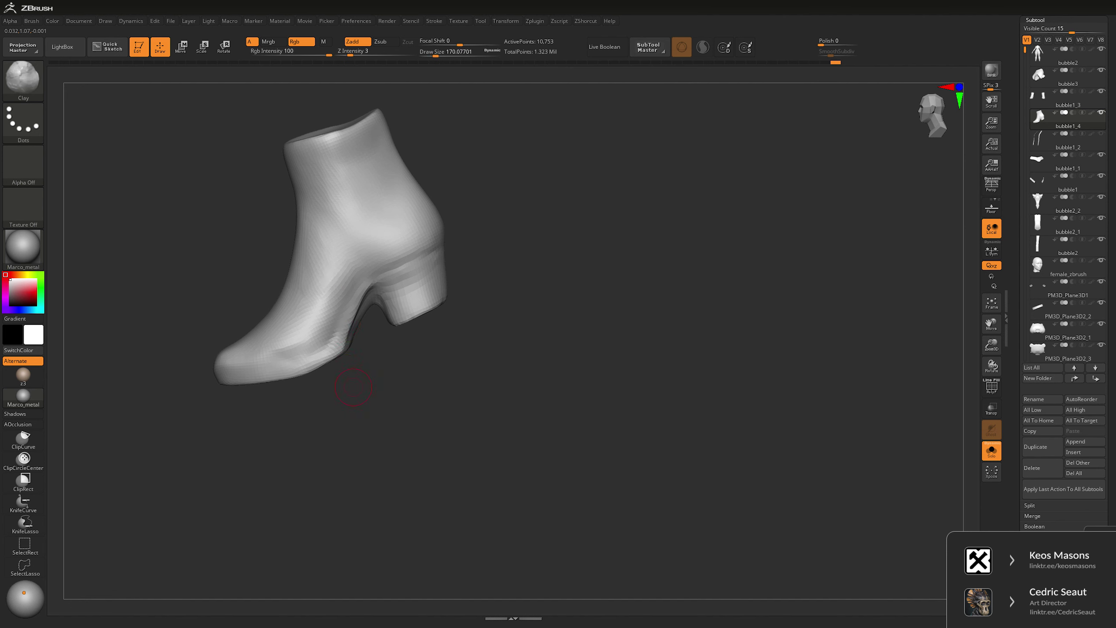
{"action": "mouse_move", "coordinate": [308, 387]}
{"action": "left_mouse_down"}
{"action": "mouse_move", "coordinate": [337, 298]}
{"action": "mouse_move", "coordinate": [365, 294]}
{"action": "left_mouse_up"}
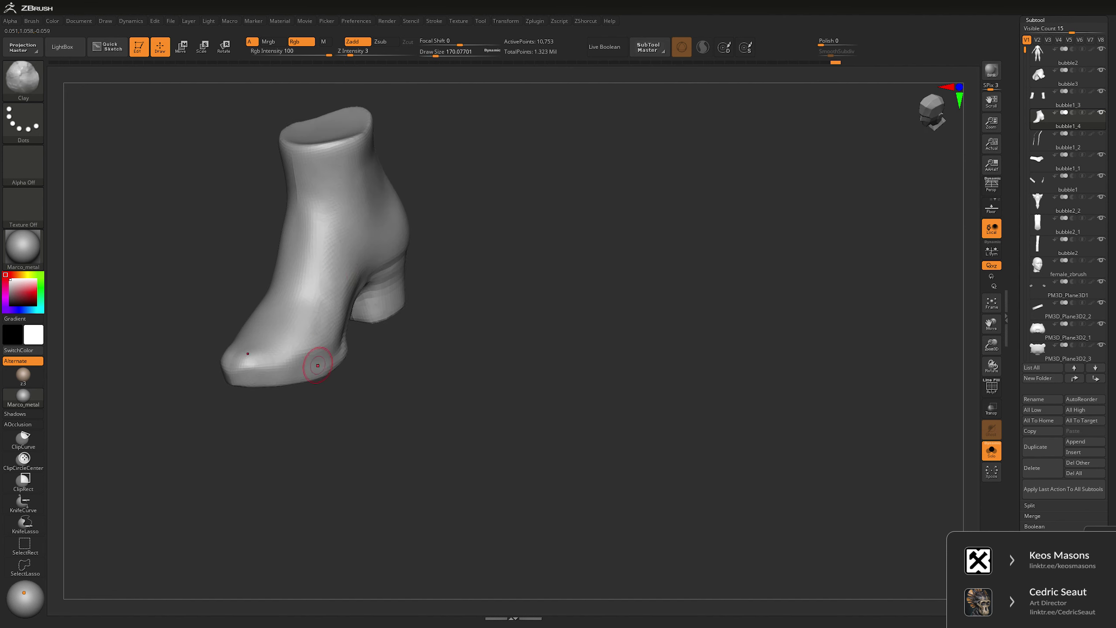
{"action": "left_click_drag", "start_coordinate": [317, 365], "coordinate": [331, 279]}
{"action": "key", "text": "space"}
{"action": "key", "text": "space"}
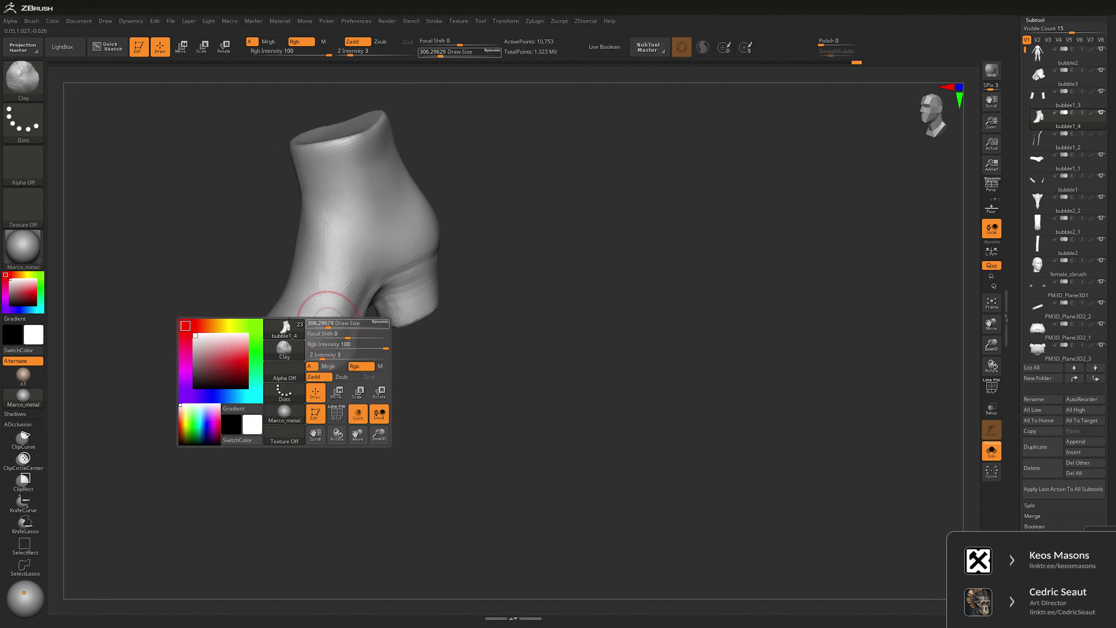
- Swell the rim of the front sole with the Inflat brush at a draw size of about 140 and smooth the result
{"action": "key", "text": "b"}
{"action": "key", "text": "i"}
{"action": "key", "text": "n"}
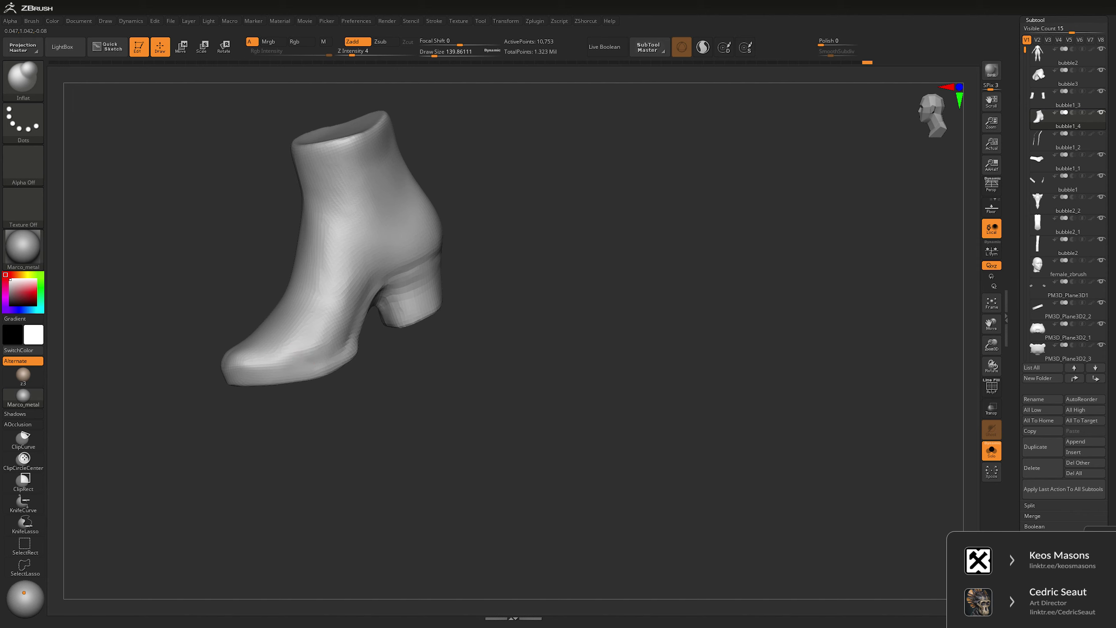
{"action": "key", "text": "shift"}
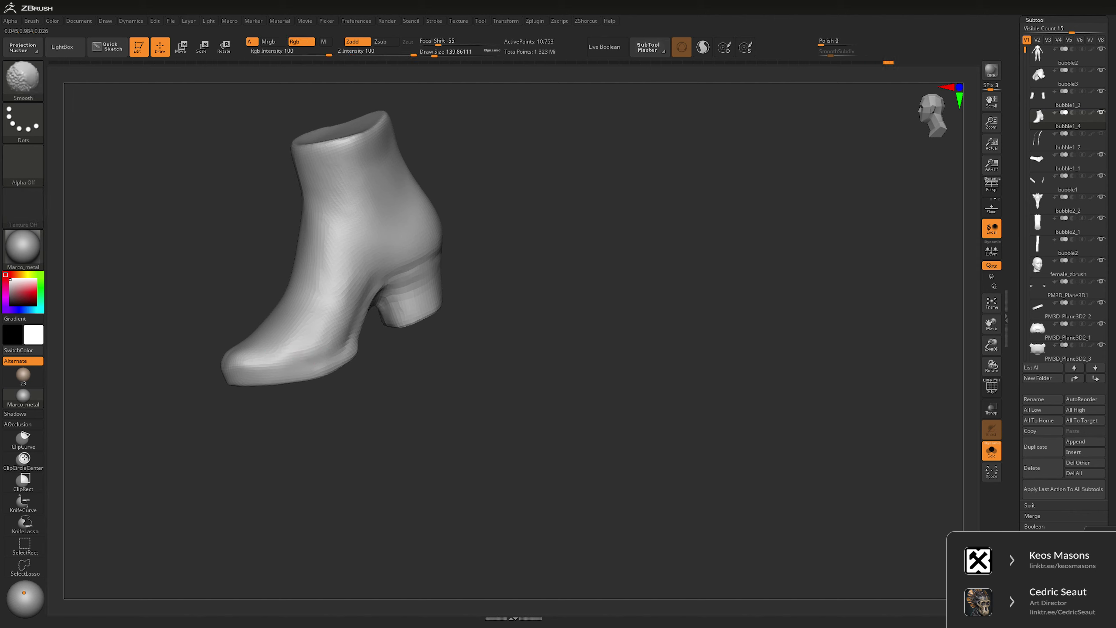
{"action": "mouse_move", "coordinate": [374, 411]}
{"action": "left_mouse_down"}
{"action": "mouse_move", "coordinate": [528, 349]}
{"action": "mouse_move", "coordinate": [387, 390]}
{"action": "left_mouse_up"}
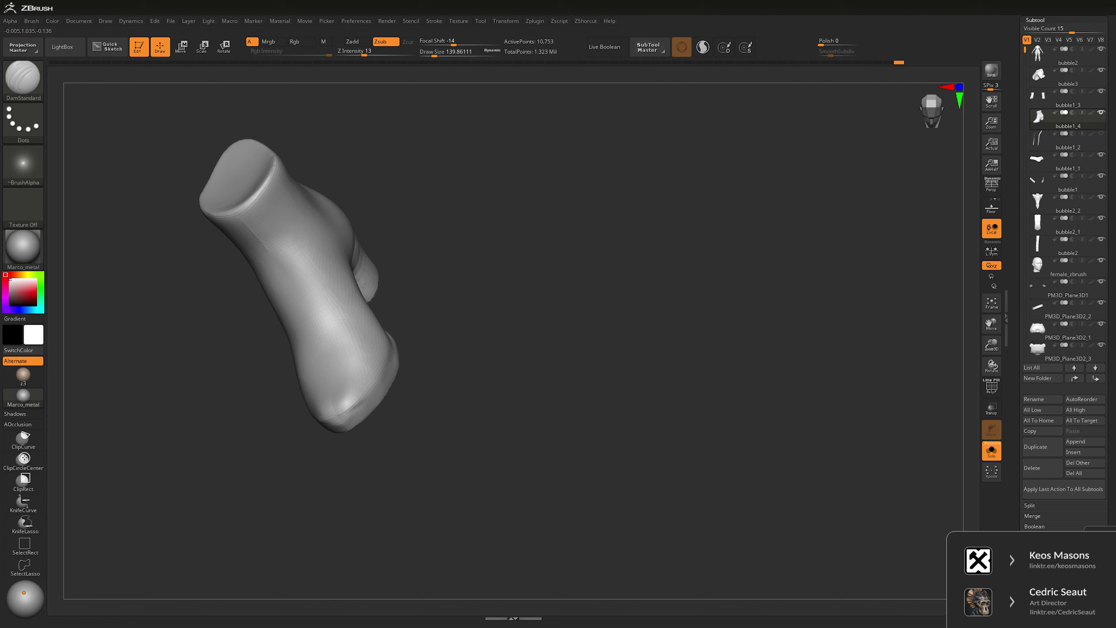
- Flatten the front of the toe tip with the HPolish brush at a draw size of about 140
{"action": "key", "text": "b"}
{"action": "key", "text": "h"}
{"action": "key", "text": "p"}
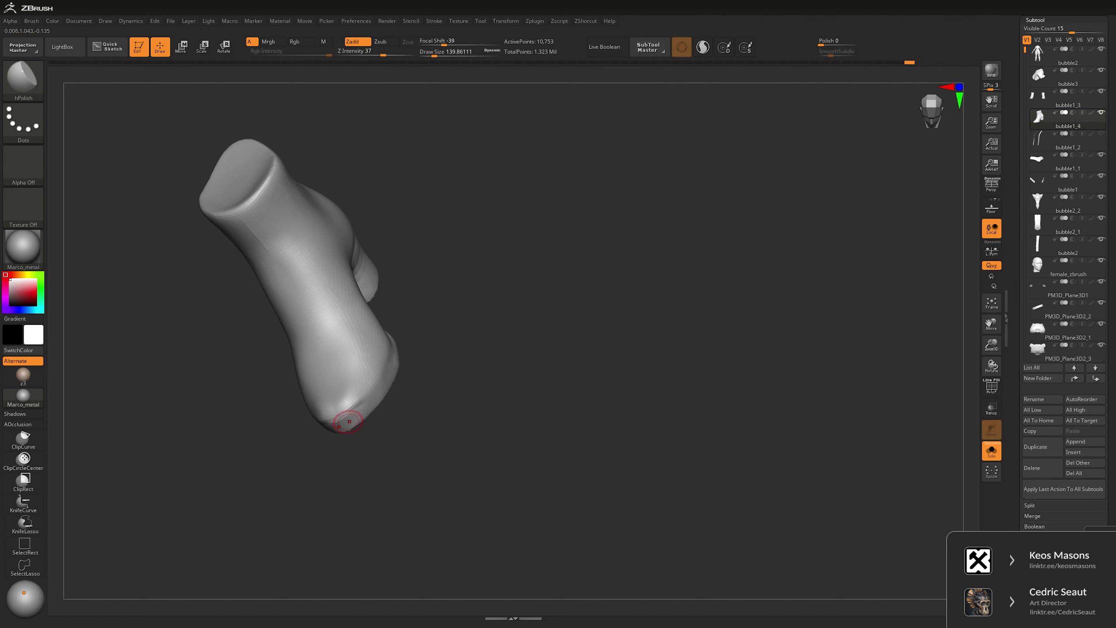
{"action": "mouse_move", "coordinate": [350, 421]}
{"action": "left_mouse_down"}
{"action": "mouse_move", "coordinate": [441, 342]}
{"action": "mouse_move", "coordinate": [399, 369]}
{"action": "left_mouse_up"}
- Carve the groove between the upper and the front sole with the DamStandard brush at a draw size of about 227
{"action": "key", "text": "b"}
{"action": "key", "text": "d"}
{"action": "key", "text": "s"}
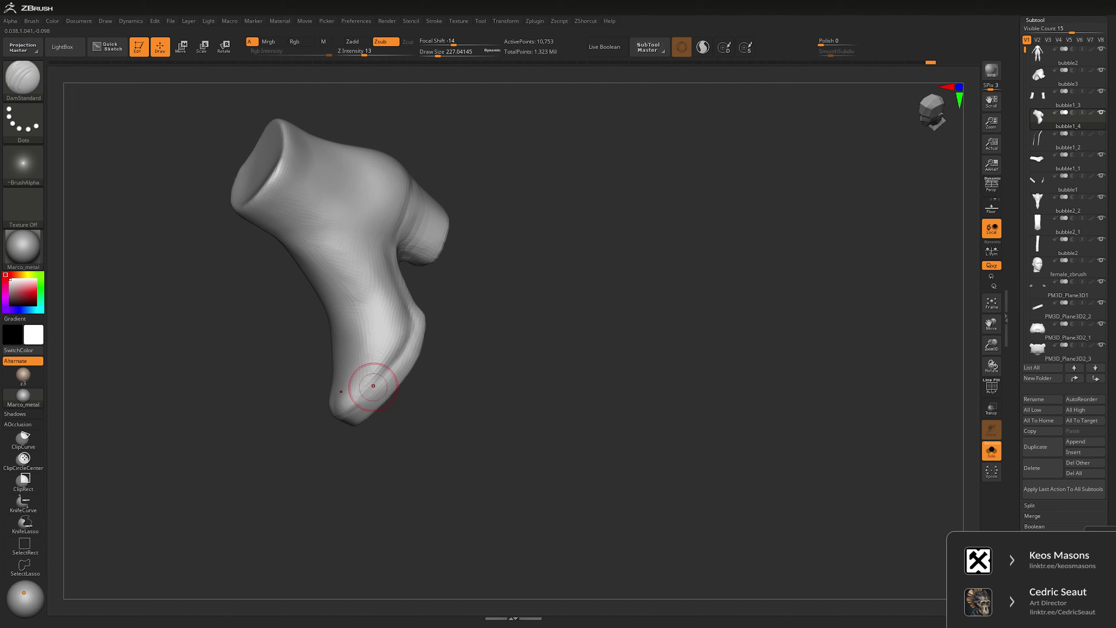
{"action": "mouse_move", "coordinate": [505, 343]}
{"action": "left_mouse_down"}
{"action": "mouse_move", "coordinate": [627, 317]}
{"action": "mouse_move", "coordinate": [721, 351]}
{"action": "left_mouse_up"}
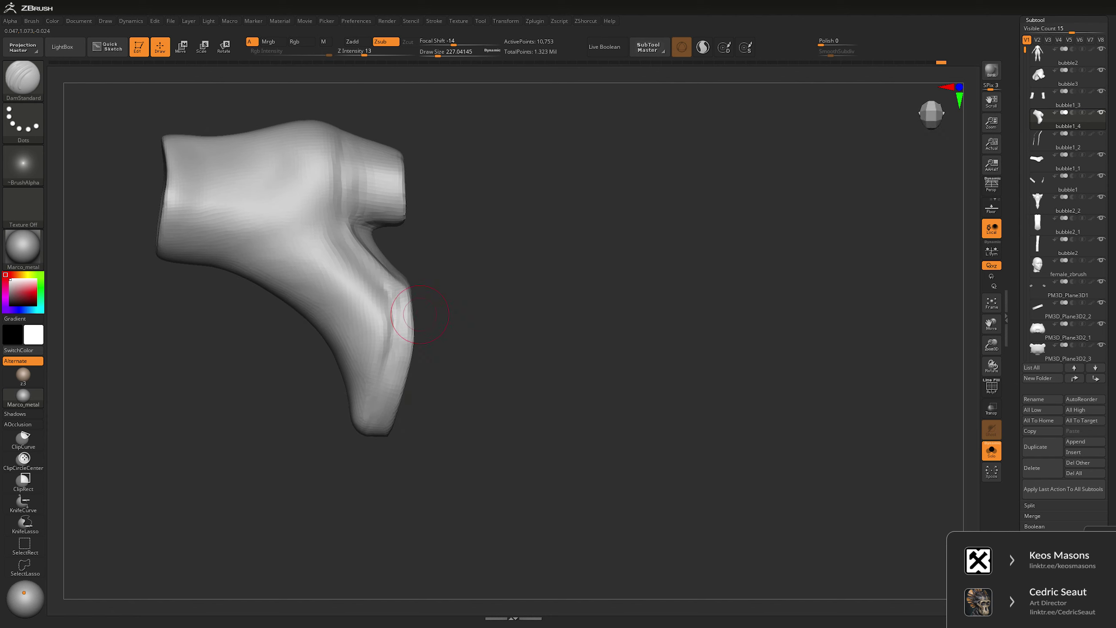
- Polish the sole's side edge with HPolish at a draw size of about 104, and smooth the arch in front of the heel at about 160
{"action": "key", "text": "b"}
{"action": "key", "text": "h"}
{"action": "key", "text": "p"}
{"action": "key", "text": "space"}
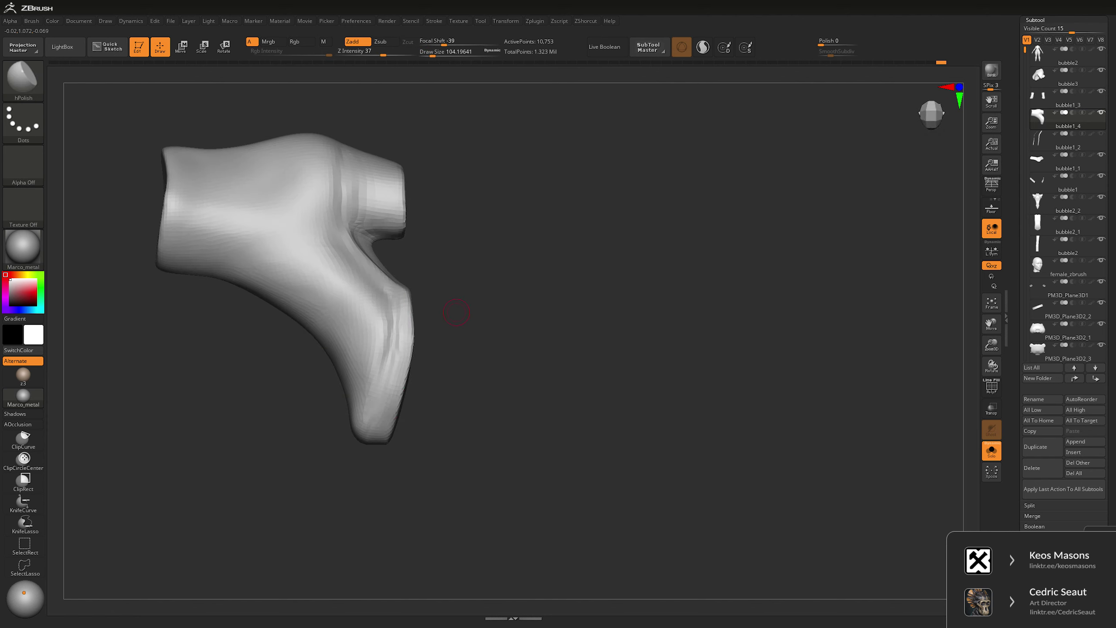
{"action": "left_click_drag", "start_coordinate": [456, 312], "coordinate": [470, 310]}
{"action": "left_click_drag", "start_coordinate": [478, 243], "coordinate": [630, 247]}
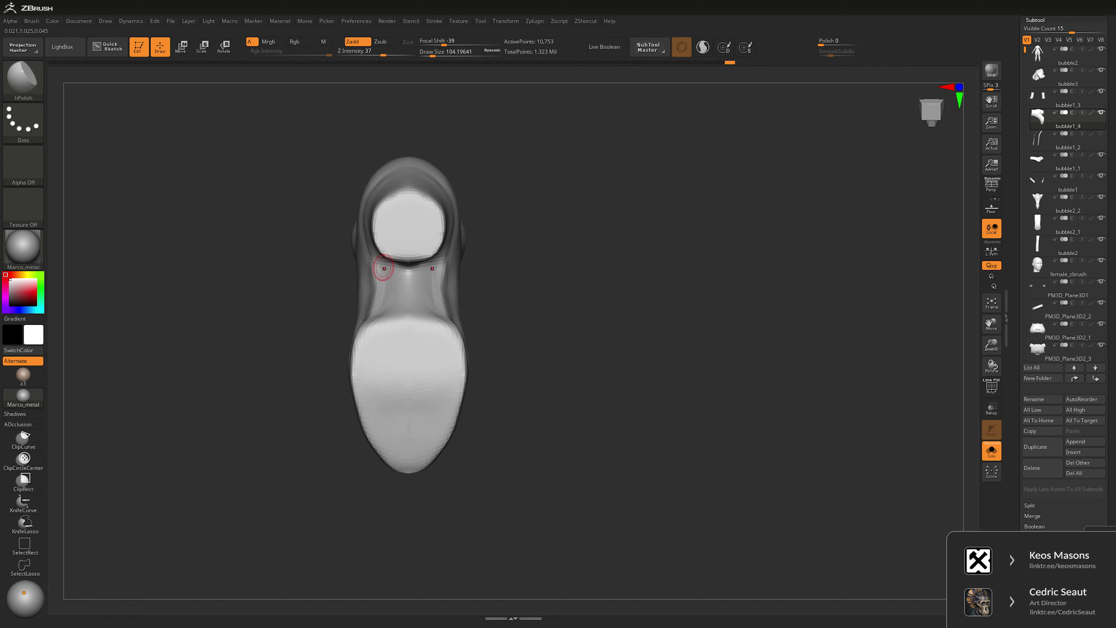
{"action": "key", "text": "space"}
{"action": "left_click_drag", "start_coordinate": [395, 266], "coordinate": [408, 284]}
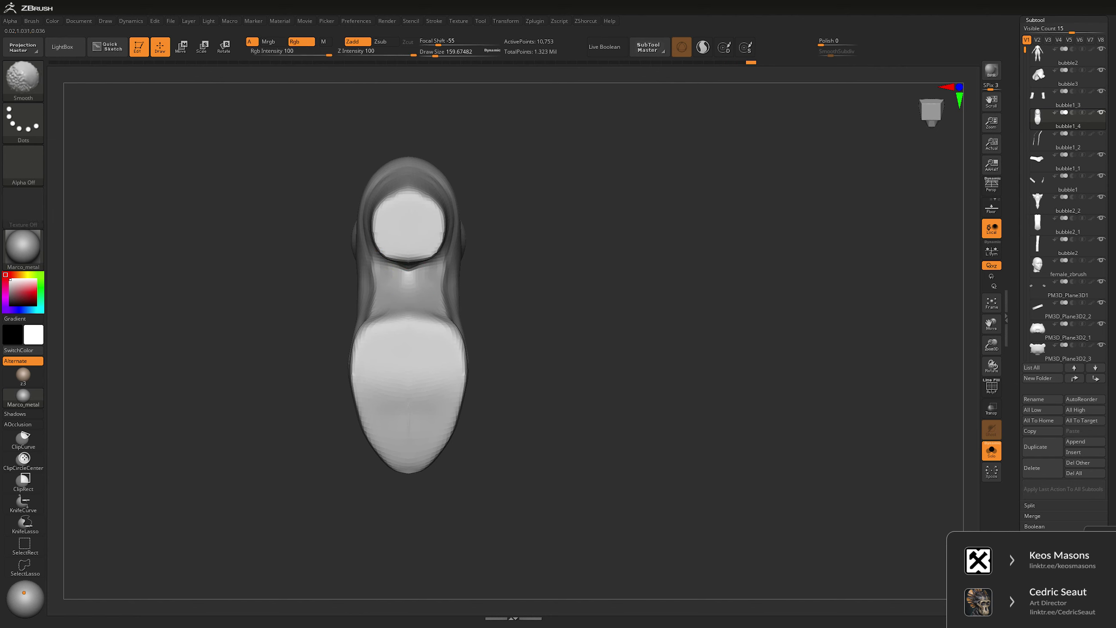
- Reshape the edges of the arch between the heel and front sole with the Move brush, increasing the draw size to about 292
{"action": "key", "text": "b"}
{"action": "key", "text": "m"}
{"action": "key", "text": "v"}
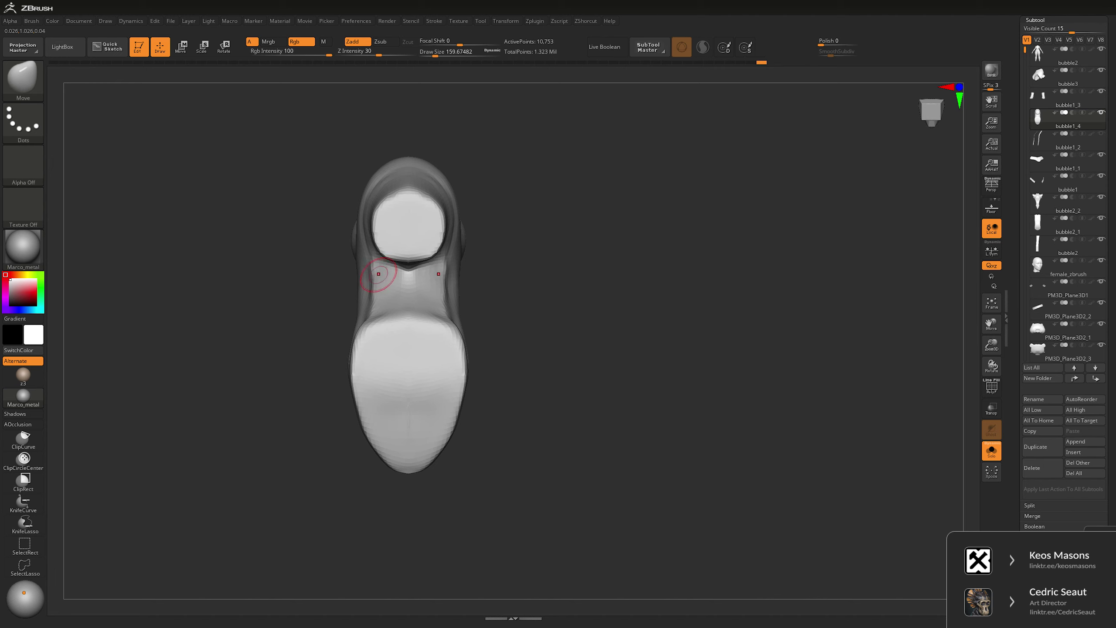
{"action": "mouse_move", "coordinate": [374, 319]}
{"action": "right_mouse_down"}
{"action": "mouse_move", "coordinate": [624, 289]}
{"action": "mouse_move", "coordinate": [566, 309]}
{"action": "mouse_move", "coordinate": [580, 330]}
{"action": "mouse_move", "coordinate": [616, 308]}
{"action": "mouse_move", "coordinate": [615, 268]}
{"action": "mouse_move", "coordinate": [465, 323]}
{"action": "right_mouse_up"}
{"action": "key", "text": "space"}
{"action": "right_click_drag", "start_coordinate": [348, 330], "coordinate": [389, 259]}
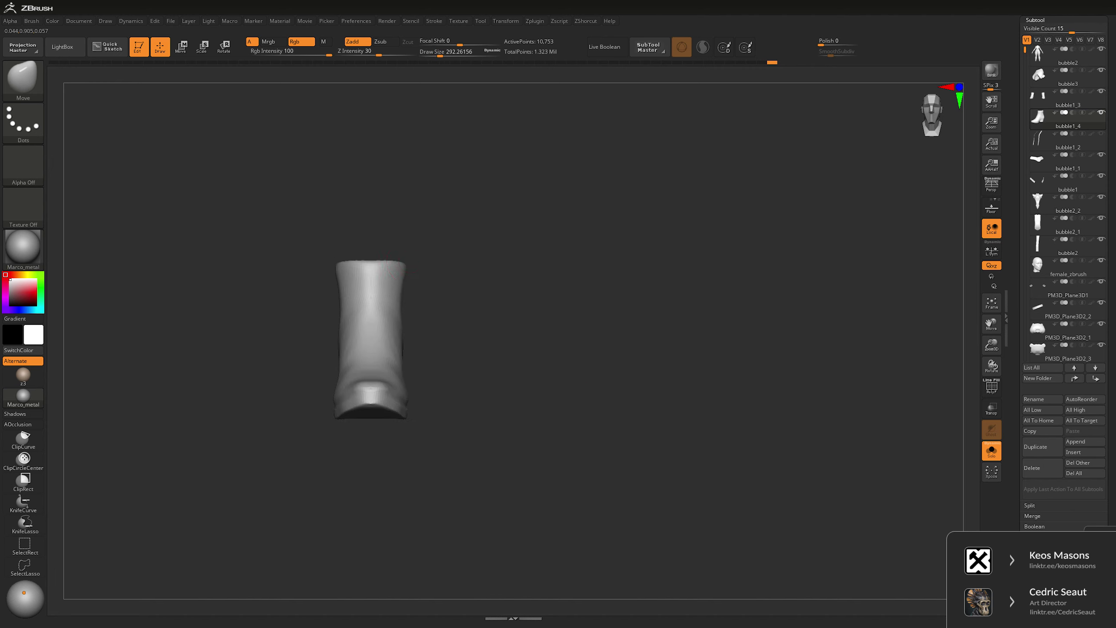
- Flatten and smooth the front of the boot's shaft with the HPolish brush at a draw size of about 292
{"action": "key", "text": "b"}
{"action": "key", "text": "h"}
{"action": "key", "text": "p"}
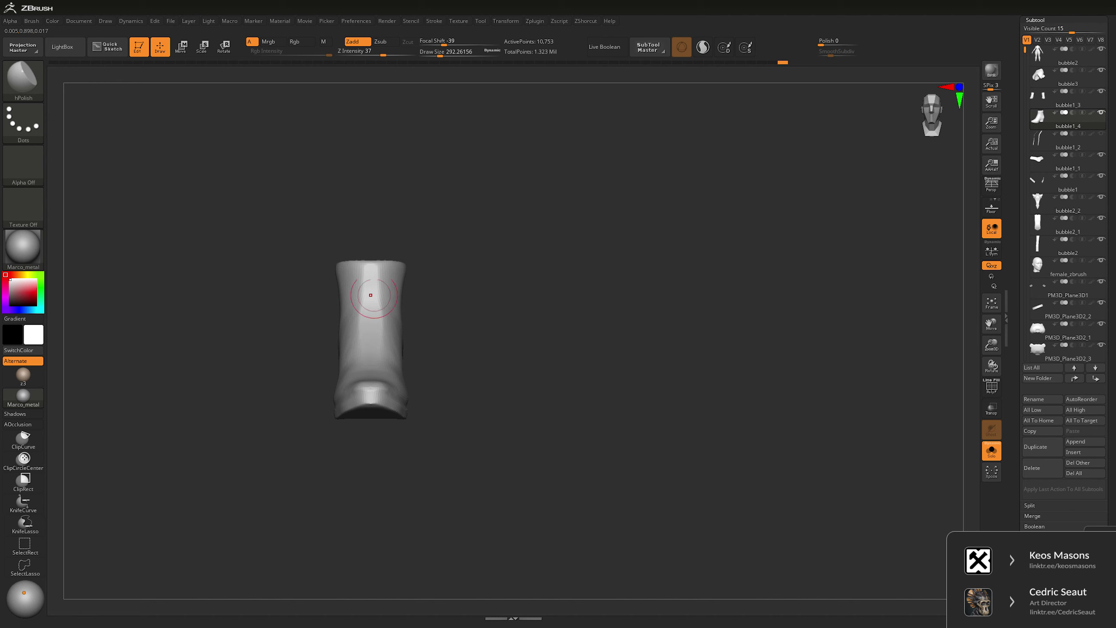
{"action": "key", "text": "shift"}
{"action": "left_click_drag", "start_coordinate": [703, 308], "coordinate": [629, 317]}
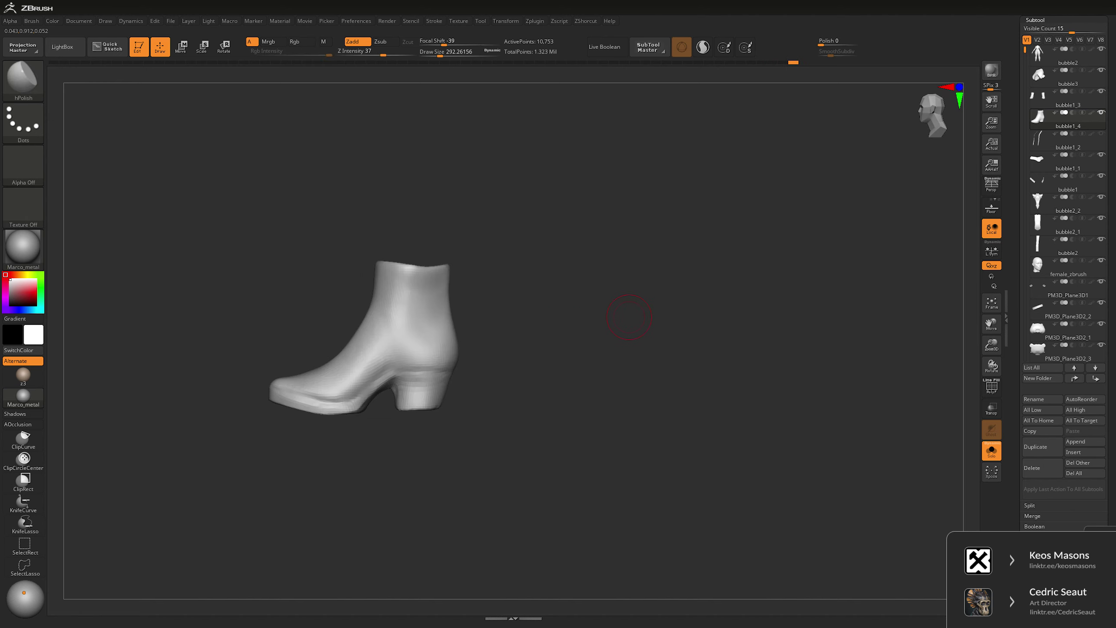
- Push the back of the boot above the heel slightly outward with the Move brush at a draw size of about 881, and refine the contours from behind
{"action": "scroll", "coordinate": [631, 325], "scroll_direction": "up", "scroll_amount": 1}
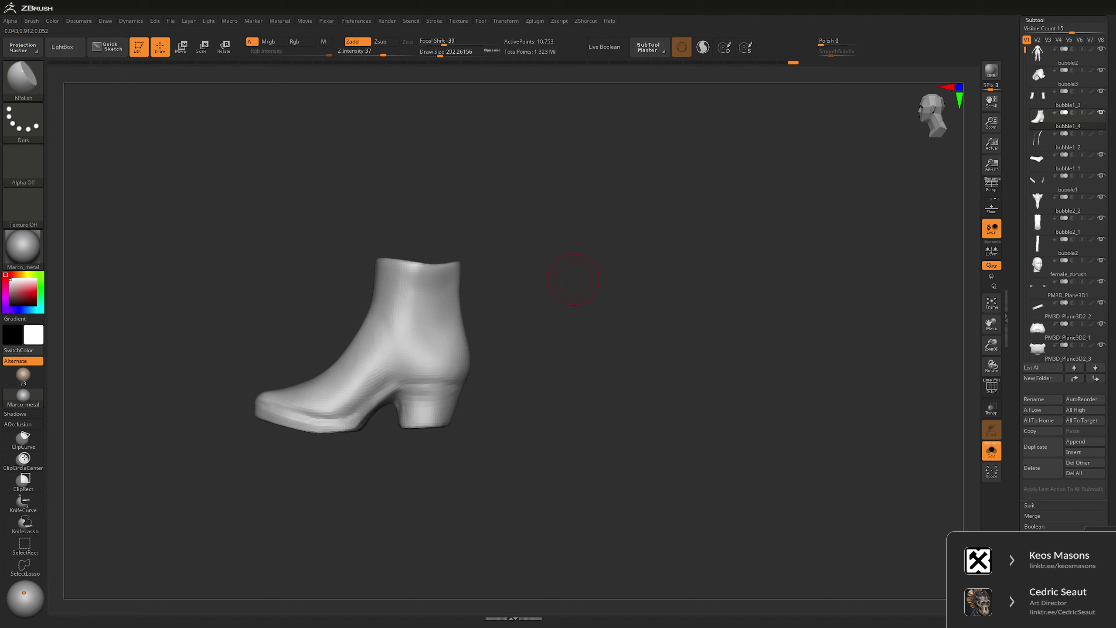
{"action": "key", "text": "s"}
{"action": "left_click_drag", "start_coordinate": [574, 279], "coordinate": [620, 265]}
{"action": "key", "text": "b"}
{"action": "key", "text": "m"}
{"action": "key", "text": "v"}
{"action": "key", "text": "space"}
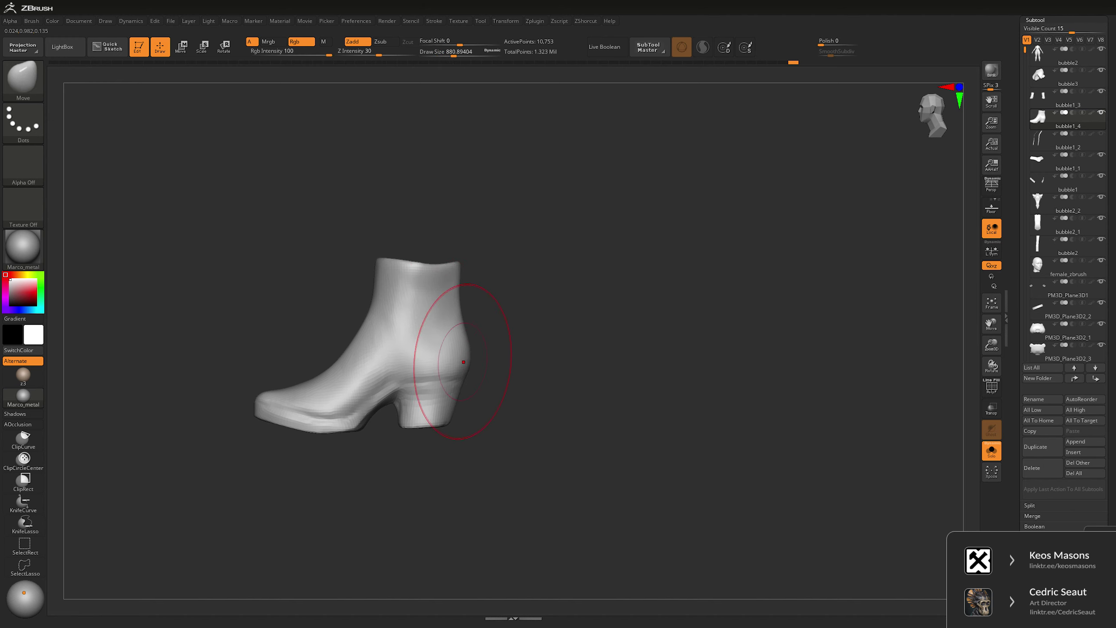
{"action": "mouse_move", "coordinate": [464, 362]}
{"action": "left_mouse_down"}
{"action": "mouse_move", "coordinate": [456, 340]}
{"action": "mouse_move", "coordinate": [471, 361]}
{"action": "left_mouse_up"}
{"action": "left_click_drag", "start_coordinate": [589, 335], "coordinate": [506, 330]}
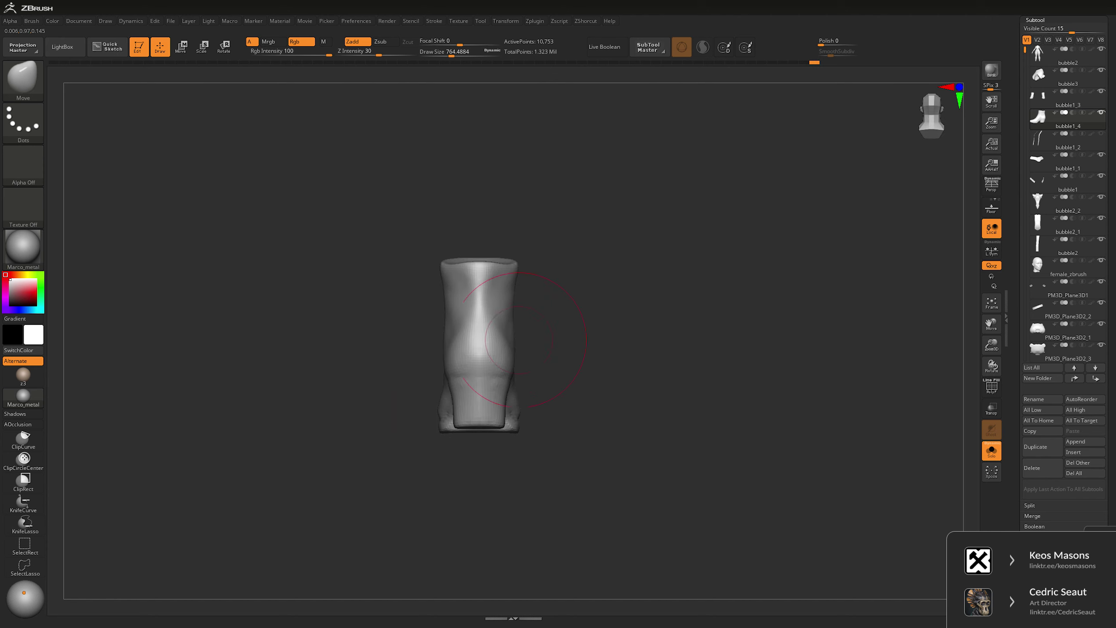
{"action": "key", "text": "space"}
{"action": "right_click_drag", "start_coordinate": [597, 256], "coordinate": [596, 291], "text": "ctrl"}
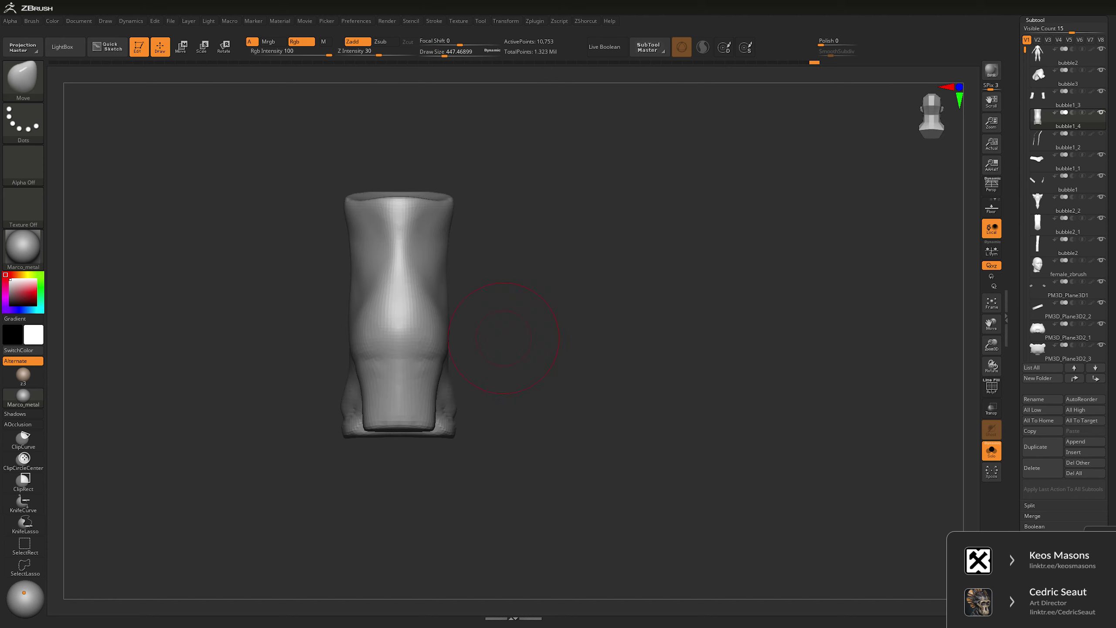
- Deepen the seams around the heel and sole with the DamStandard brush from a draw size of about 239, and smooth the shaft at about 350
{"action": "key", "text": "space"}
{"action": "key", "text": "b"}
{"action": "key", "text": "d"}
{"action": "key", "text": "s"}
{"action": "left_click_drag", "start_coordinate": [517, 290], "coordinate": [374, 312]}
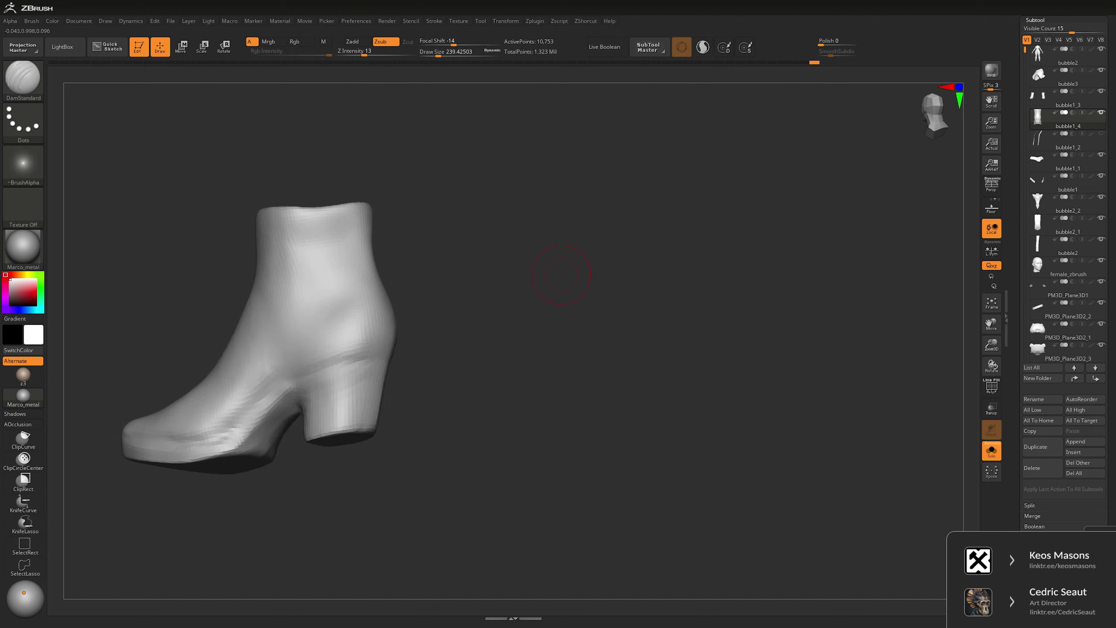
{"action": "key", "text": "space"}
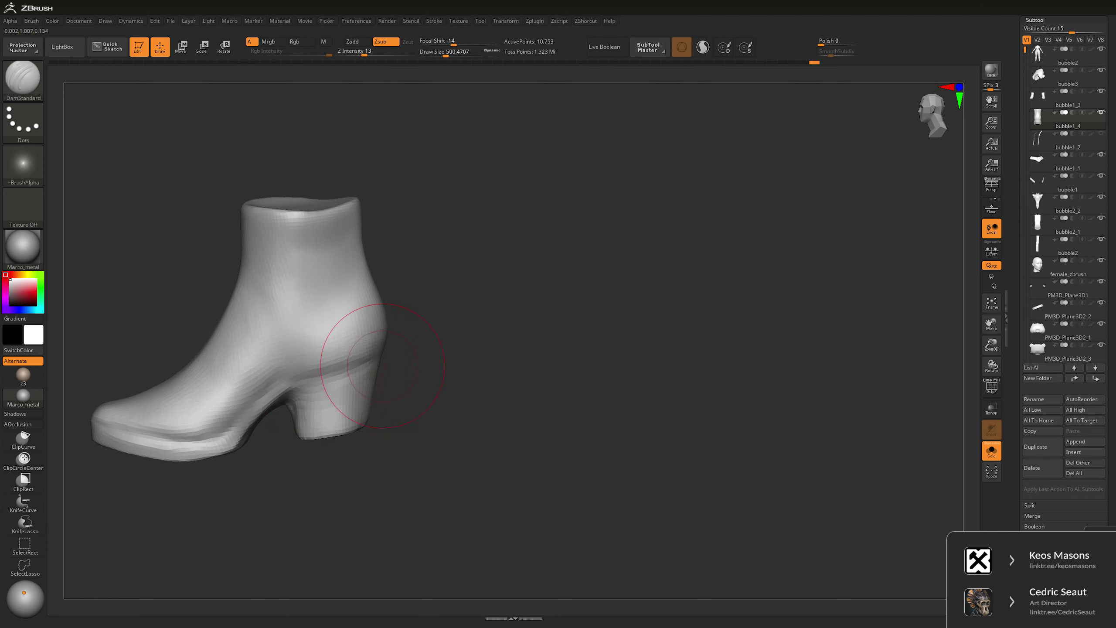
{"action": "right_click_drag", "start_coordinate": [348, 345], "coordinate": [387, 289]}
{"action": "key", "text": "space"}
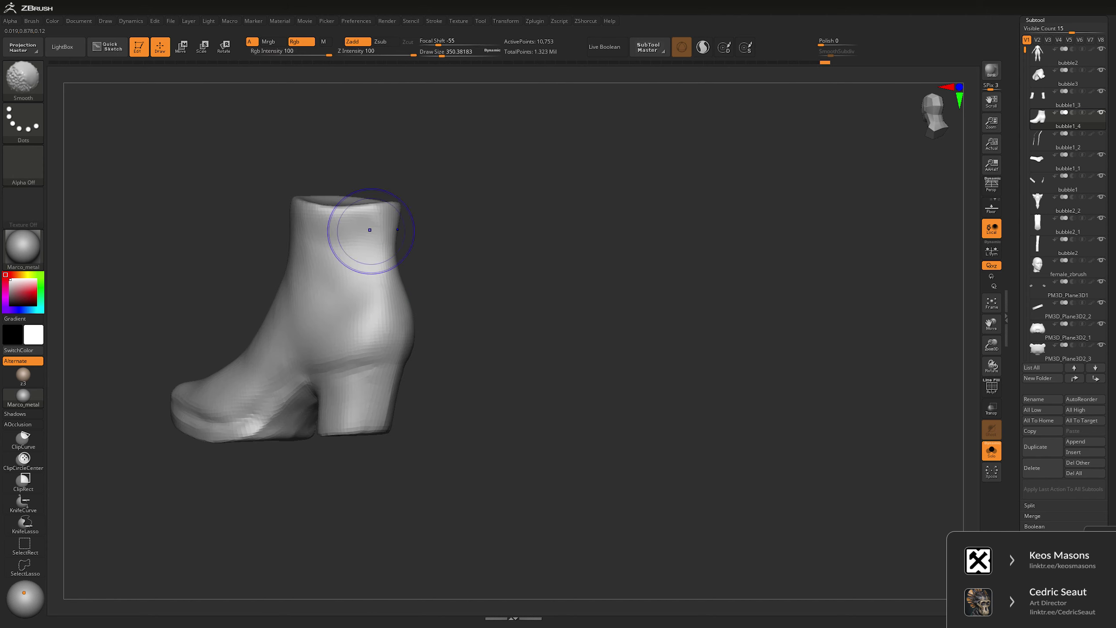
- Push the front of the boot's shaft opening slightly outward with the Move brush at a draw size of about 1057
{"action": "right_click_drag", "start_coordinate": [369, 229], "coordinate": [408, 246]}
{"action": "key", "text": "b"}
{"action": "key", "text": "m"}
{"action": "key", "text": "v"}
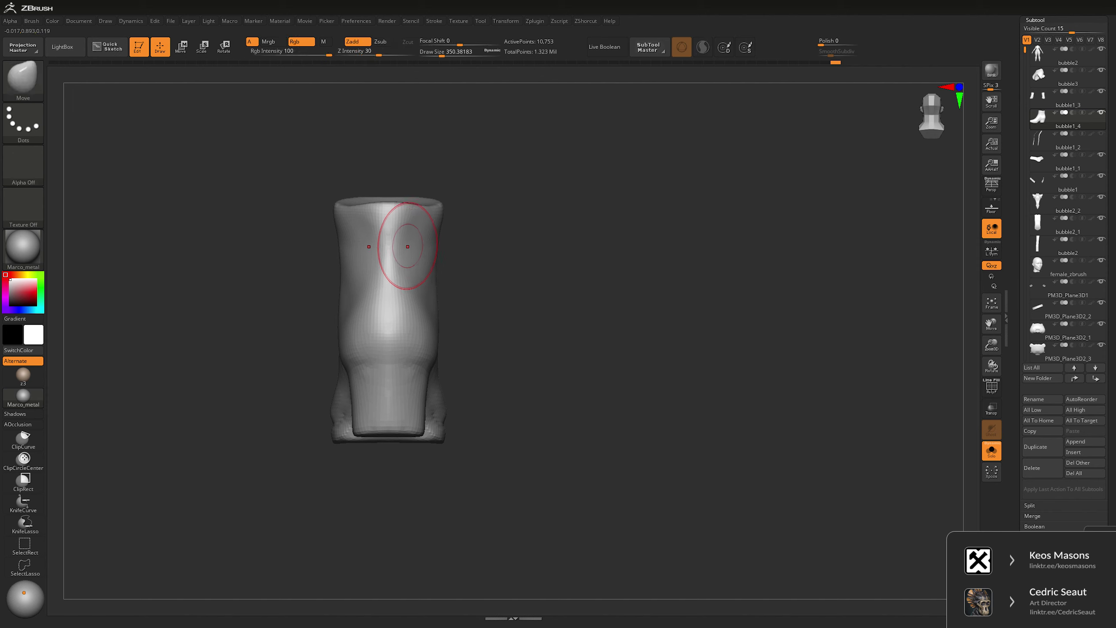
{"action": "right_click_drag", "start_coordinate": [426, 294], "coordinate": [455, 371]}
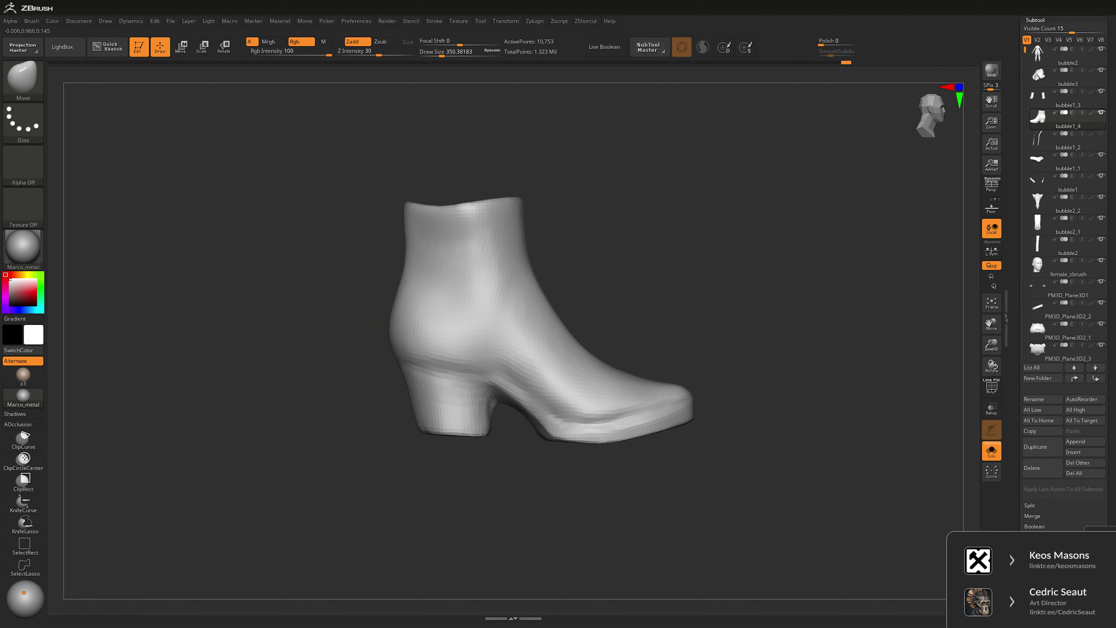
{"action": "mouse_move", "coordinate": [694, 299]}
{"action": "right_mouse_down", "text": "ctrl"}
{"action": "mouse_move", "coordinate": [703, 269]}
{"action": "mouse_move", "coordinate": [663, 264]}
{"action": "right_mouse_up", "text": "ctrl"}
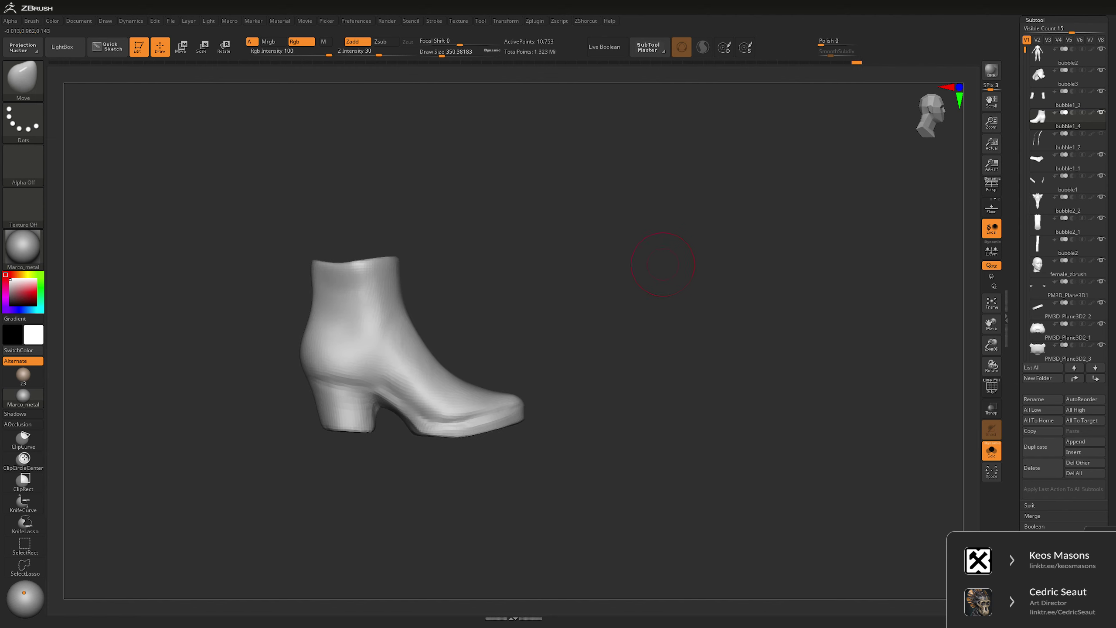
{"action": "key", "text": "space"}
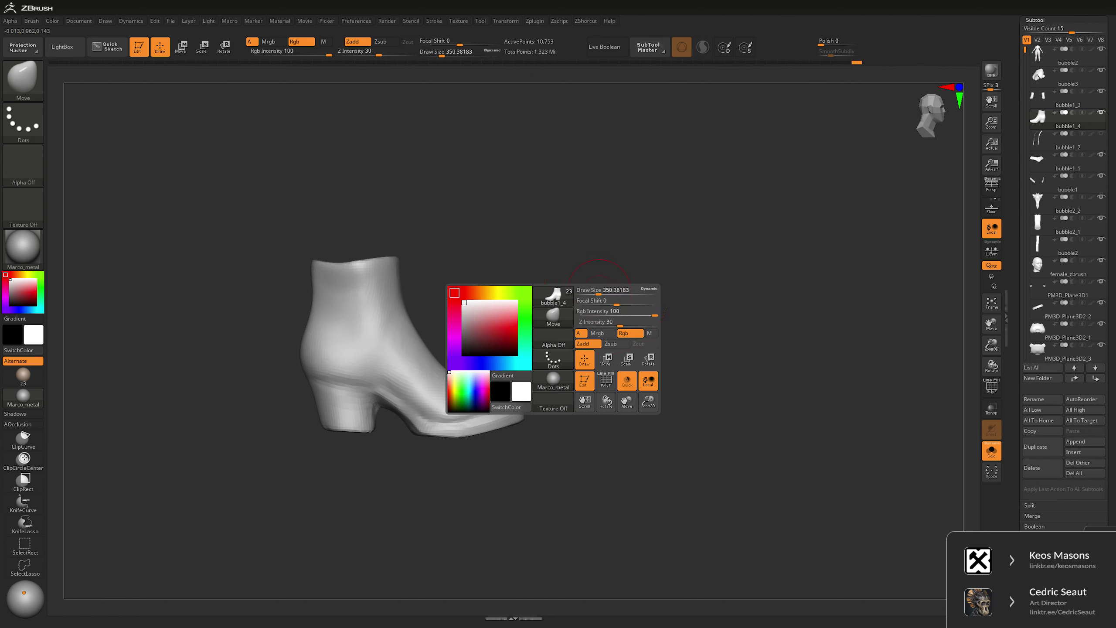
{"action": "left_click_drag", "start_coordinate": [600, 292], "coordinate": [647, 292]}
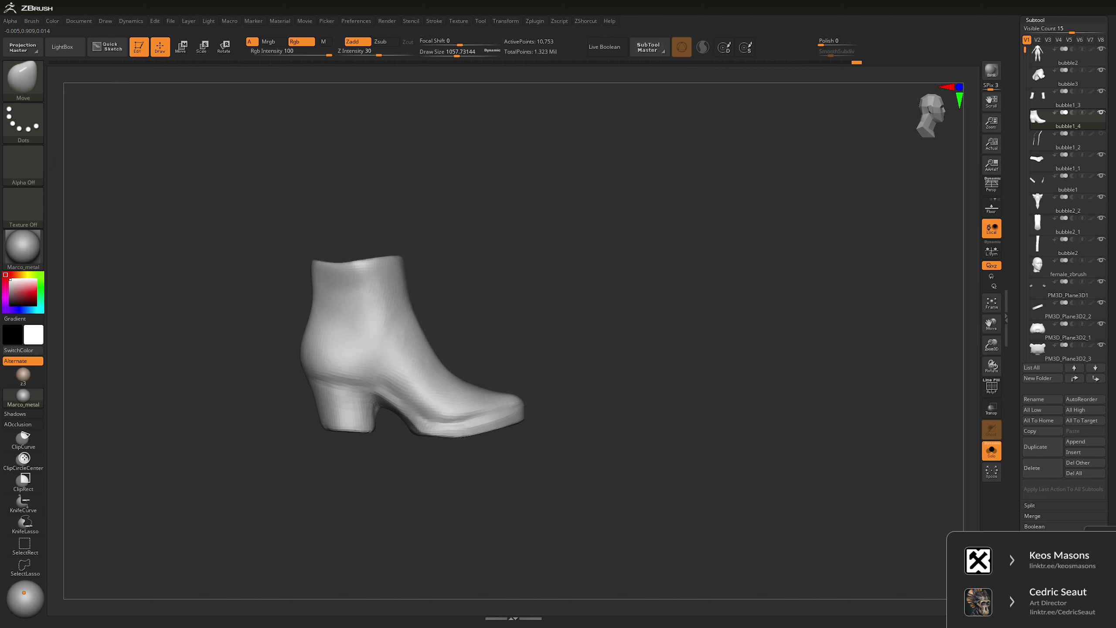
- Refine the boot's instep and side contours with the Move brush at a draw size of about 677
{"action": "key", "text": "space"}
{"action": "left_click_drag", "start_coordinate": [439, 313], "coordinate": [413, 313]}
{"action": "right_click_drag", "start_coordinate": [668, 267], "coordinate": [648, 267], "text": "alt"}
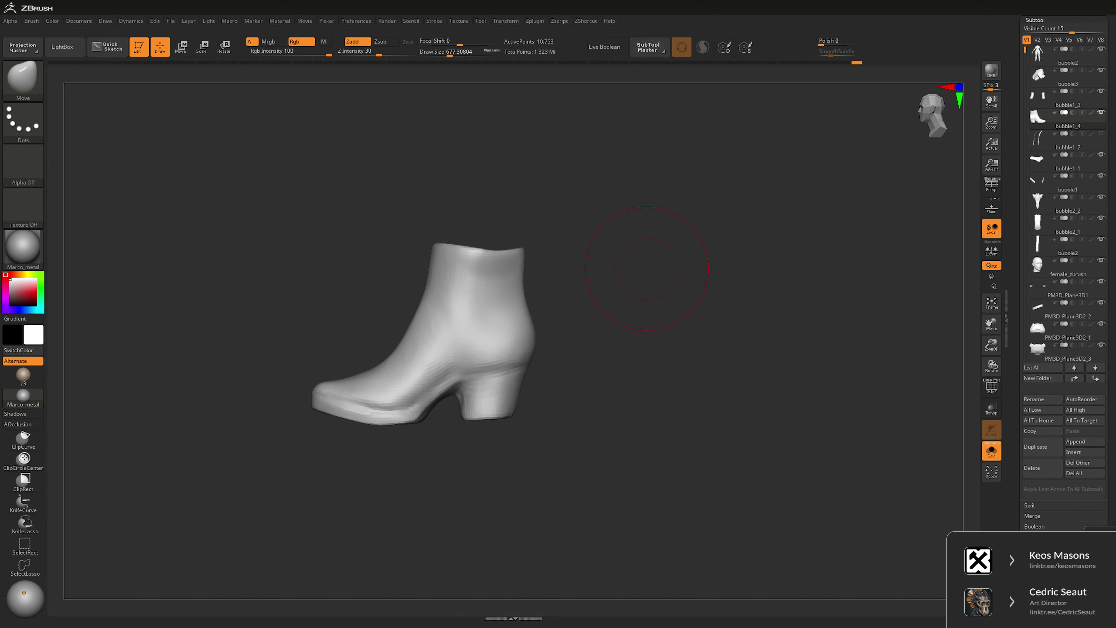
{"action": "key", "text": "space"}
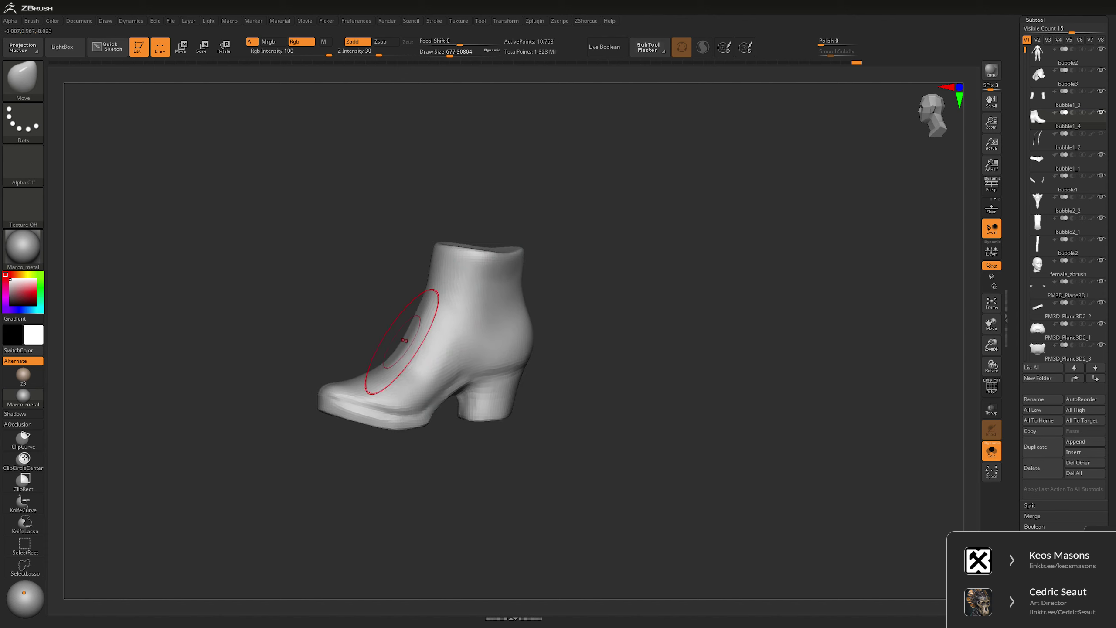
{"action": "mouse_move", "coordinate": [387, 349]}
{"action": "right_mouse_down"}
{"action": "mouse_move", "coordinate": [413, 326]}
{"action": "mouse_move", "coordinate": [402, 352]}
{"action": "mouse_move", "coordinate": [422, 343]}
{"action": "right_mouse_up"}
{"action": "key", "text": "ctrl"}
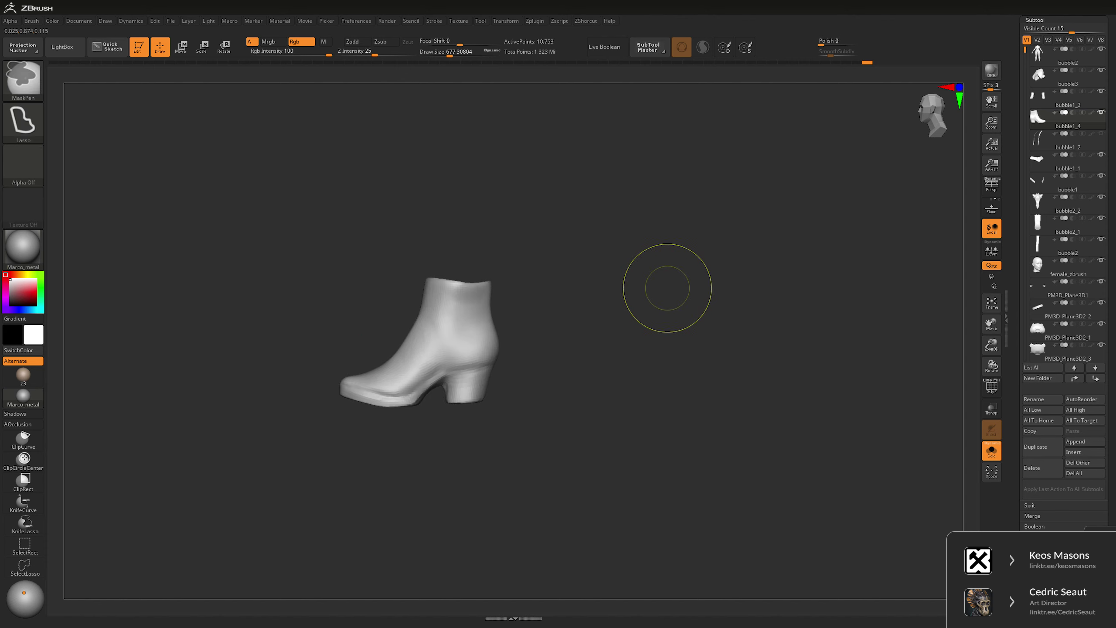
{"action": "mouse_move", "coordinate": [668, 287]}
{"action": "right_mouse_down"}
{"action": "mouse_move", "coordinate": [665, 327]}
{"action": "mouse_move", "coordinate": [616, 339]}
{"action": "mouse_move", "coordinate": [679, 298]}
{"action": "right_mouse_up"}
- Show all subtools again, then move and rotate the new boot onto the character's left foot, aligning it from the front and below
{"action": "key", "text": "shift+s"}
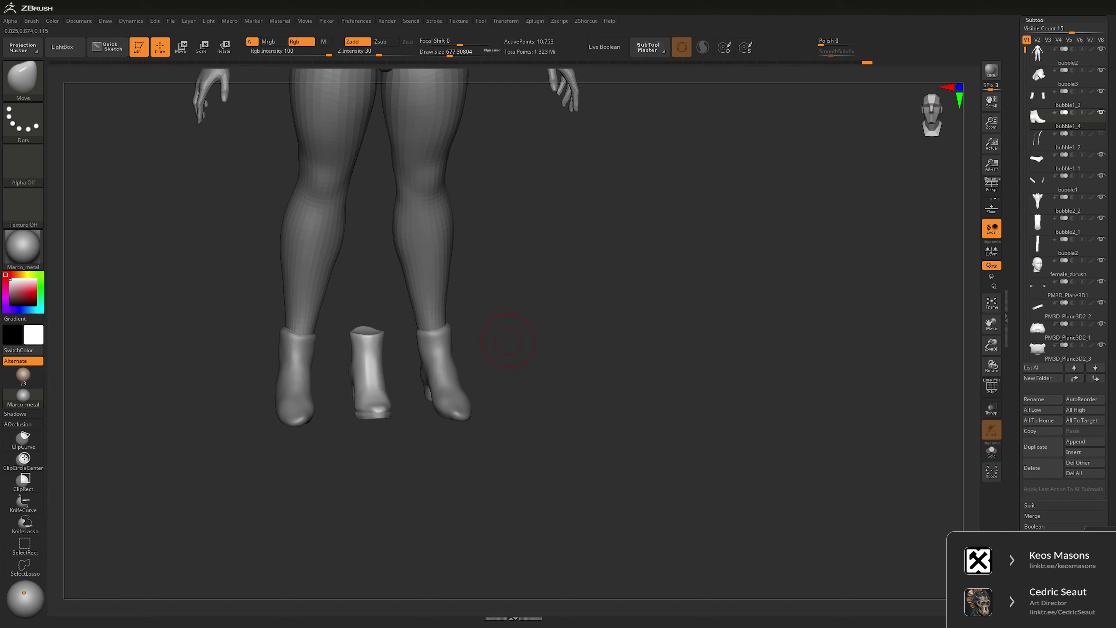
{"action": "key", "text": "w"}
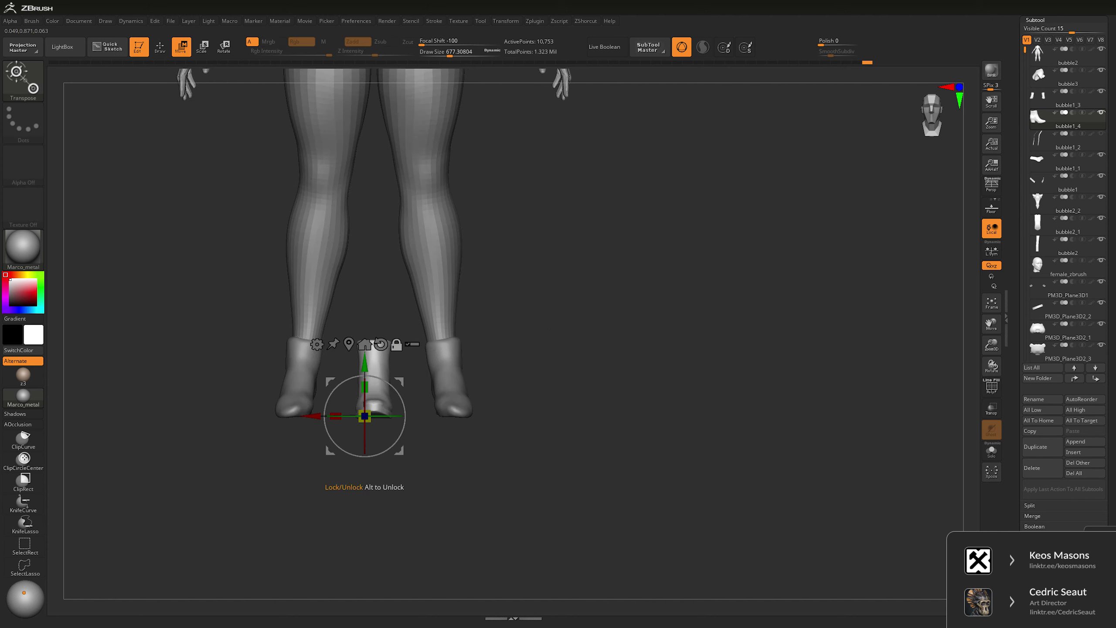
{"action": "left_click", "coordinate": [365, 345]}
{"action": "left_click_drag", "start_coordinate": [323, 378], "coordinate": [391, 378]}
{"action": "left_click", "coordinate": [932, 132]}
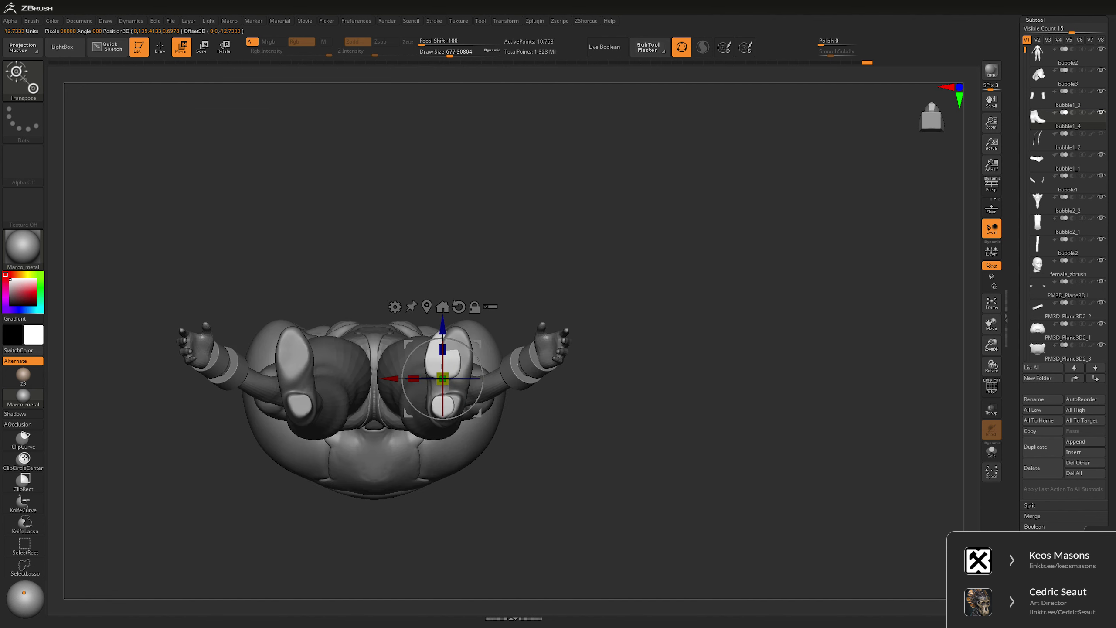
{"action": "left_click_drag", "start_coordinate": [438, 435], "coordinate": [450, 415]}
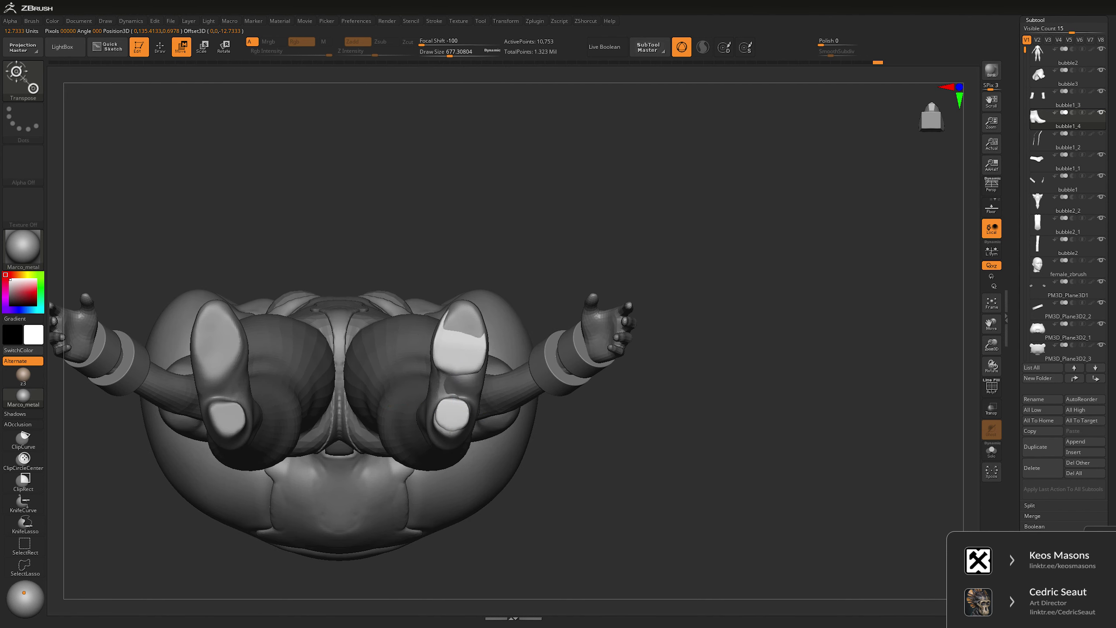
{"action": "left_click", "coordinate": [932, 115]}
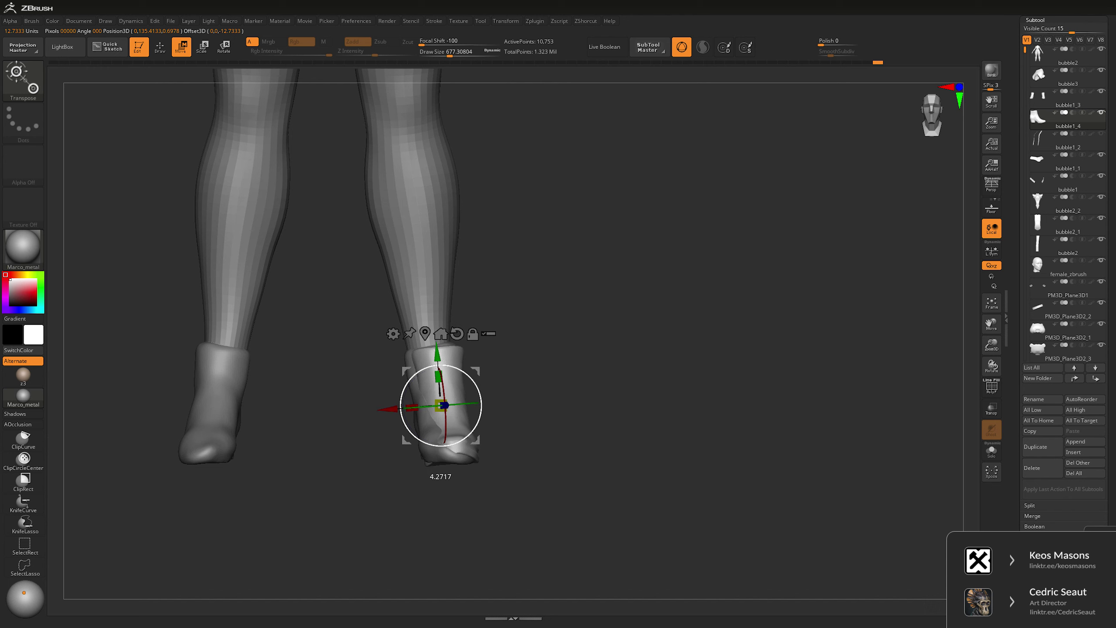
{"action": "left_click_drag", "start_coordinate": [444, 406], "coordinate": [440, 405]}
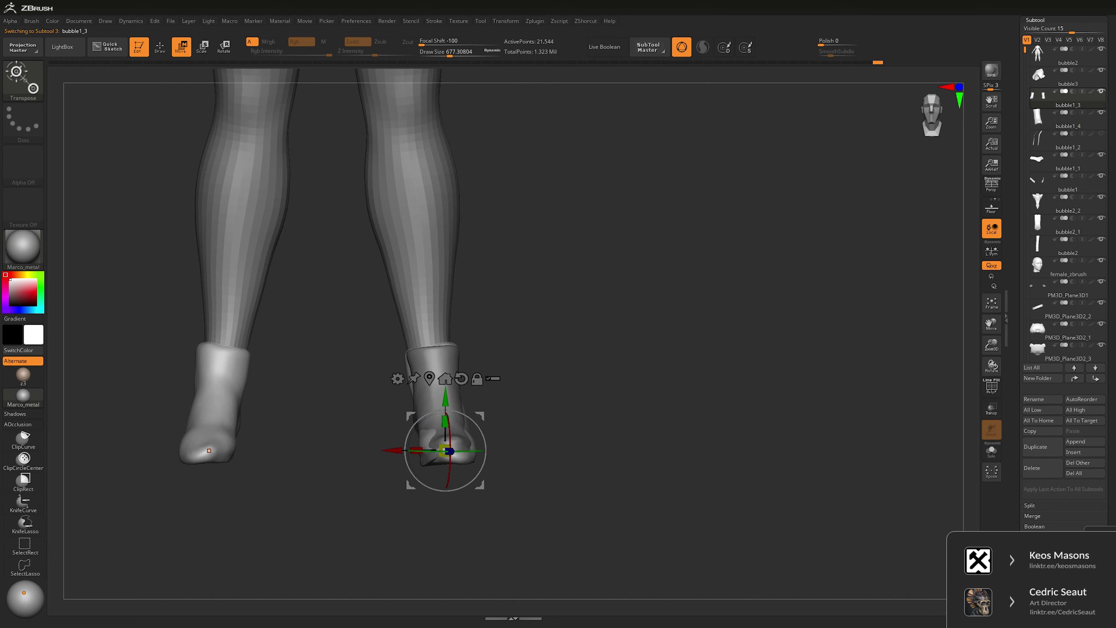
- Delete the old pair of rounded boots and align the new boot with the lower leg in side view
{"action": "key", "text": "ctrl+z"}
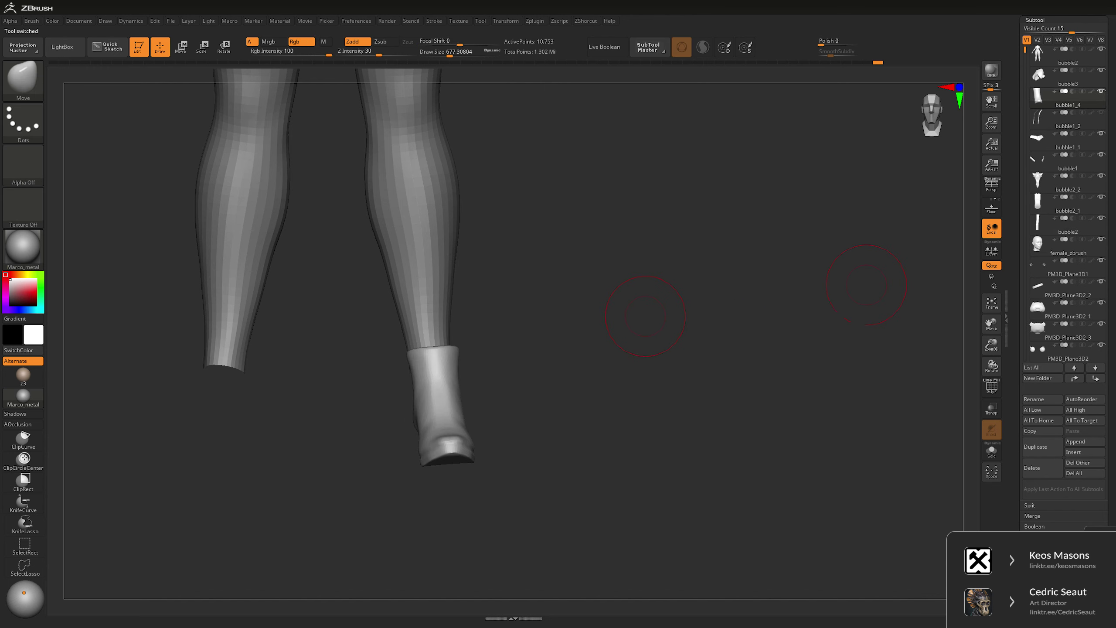
{"action": "left_click_drag", "start_coordinate": [653, 304], "coordinate": [648, 324]}
{"action": "key", "text": "w"}
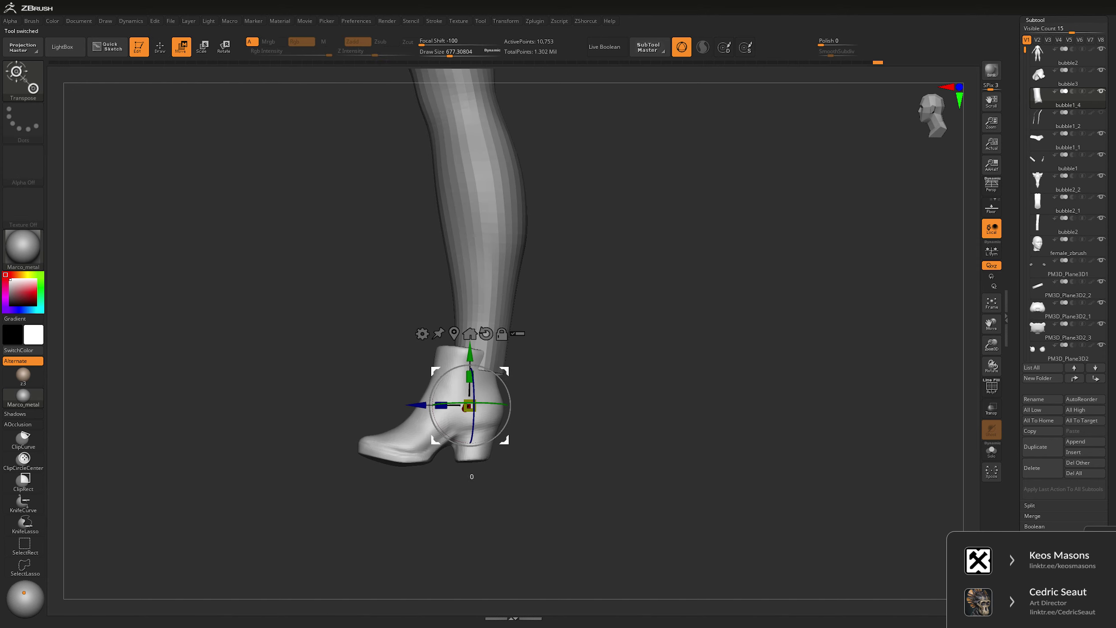
{"action": "left_click_drag", "start_coordinate": [648, 324], "coordinate": [567, 327]}
{"action": "left_click_drag", "start_coordinate": [445, 352], "coordinate": [443, 354]}
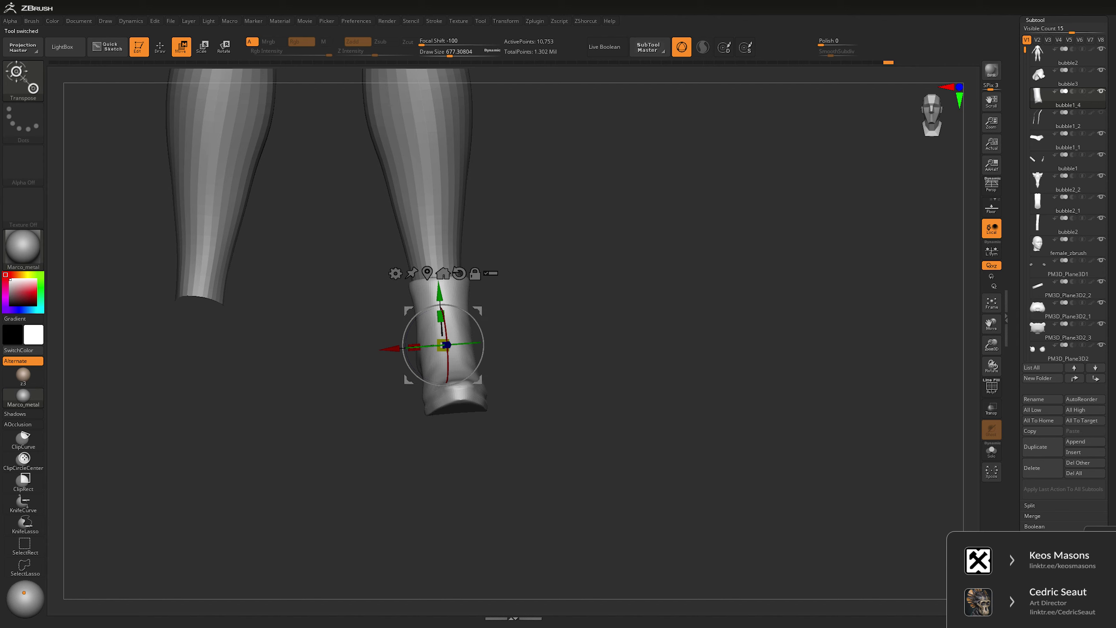
- Try to adjust the foot part of the boot with a transpose line while the upper shaft is masked
{"action": "key", "text": "q"}
{"action": "mouse_move", "coordinate": [488, 442]}
{"action": "left_mouse_down", "text": "ctrl"}
{"action": "mouse_move", "coordinate": [527, 387]}
{"action": "mouse_move", "coordinate": [427, 325]}
{"action": "left_mouse_up", "text": "ctrl"}
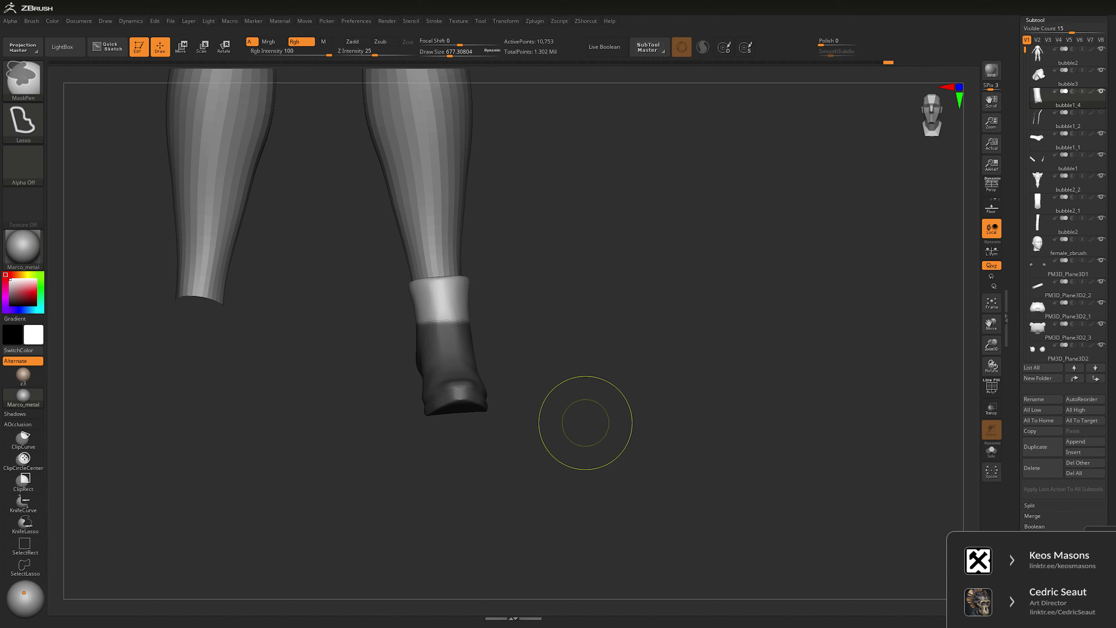
{"action": "left_click", "coordinate": [589, 416], "text": "ctrl"}
{"action": "key", "text": "w"}
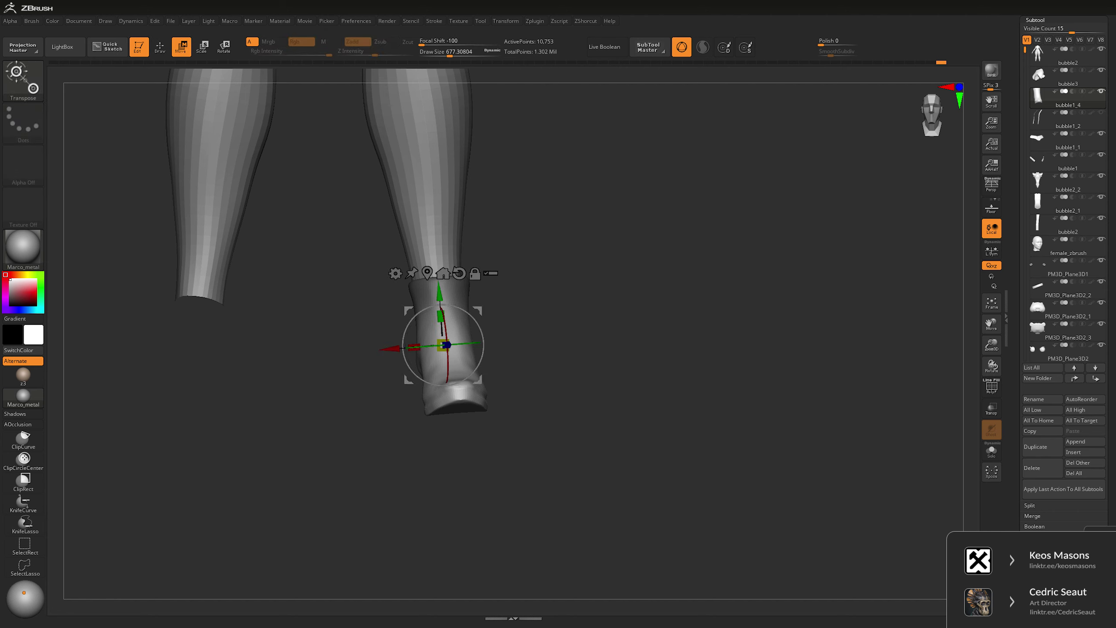
{"action": "key", "text": "y"}
{"action": "left_click_drag", "start_coordinate": [417, 332], "coordinate": [470, 331]}
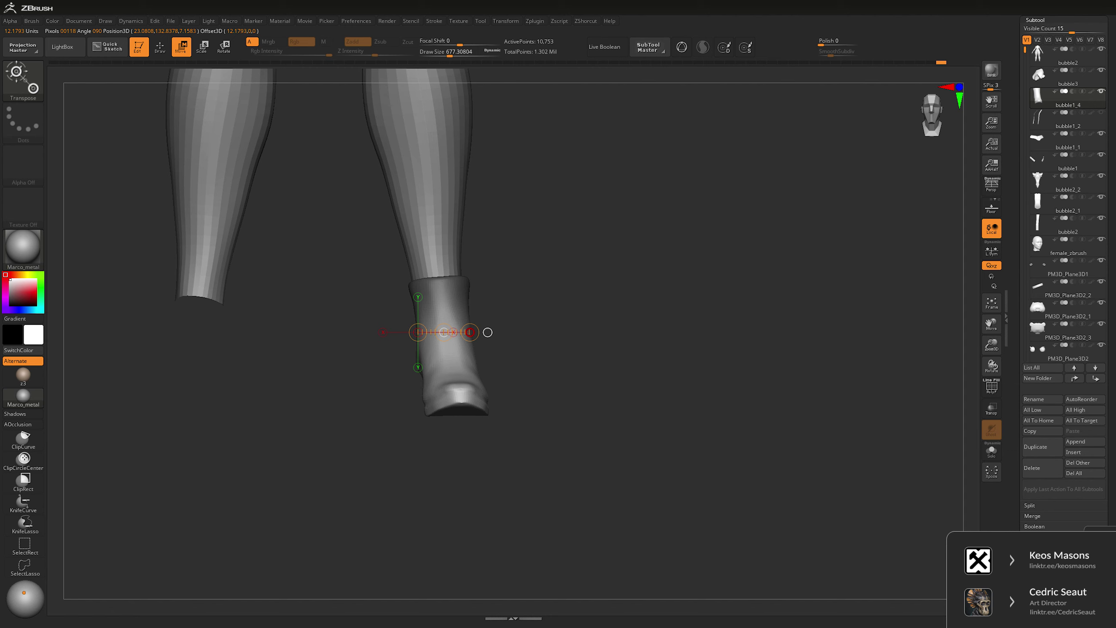
{"action": "left_click_drag", "start_coordinate": [616, 308], "coordinate": [604, 315]}
- Try to reshape the boot's foot and ankle with the Move brush at draw sizes of about 1084 and 955
{"action": "key", "text": "q"}
{"action": "key", "text": "space"}
{"action": "right_click_drag", "start_coordinate": [440, 374], "coordinate": [488, 373]}
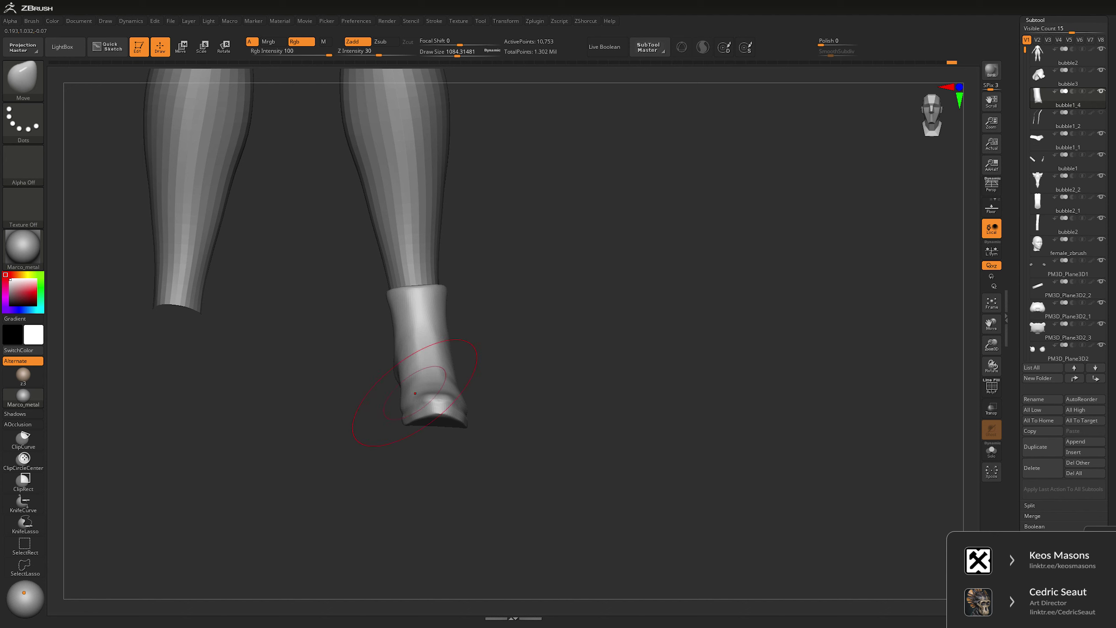
{"action": "right_click_drag", "start_coordinate": [422, 381], "coordinate": [466, 374]}
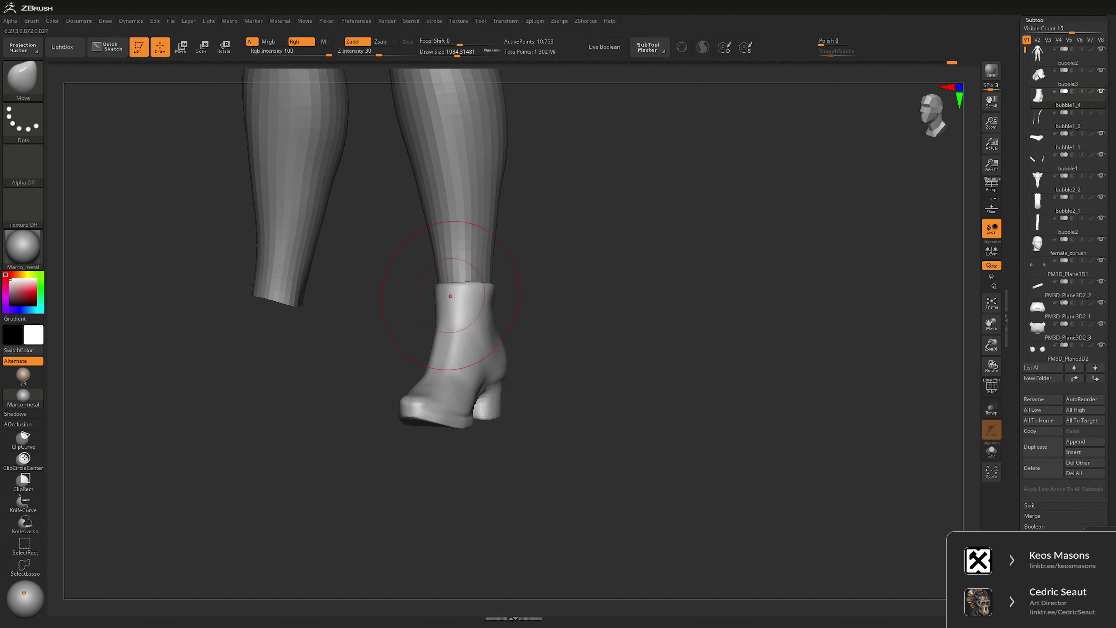
{"action": "key", "text": "space"}
{"action": "right_click_drag", "start_coordinate": [488, 396], "coordinate": [449, 414]}
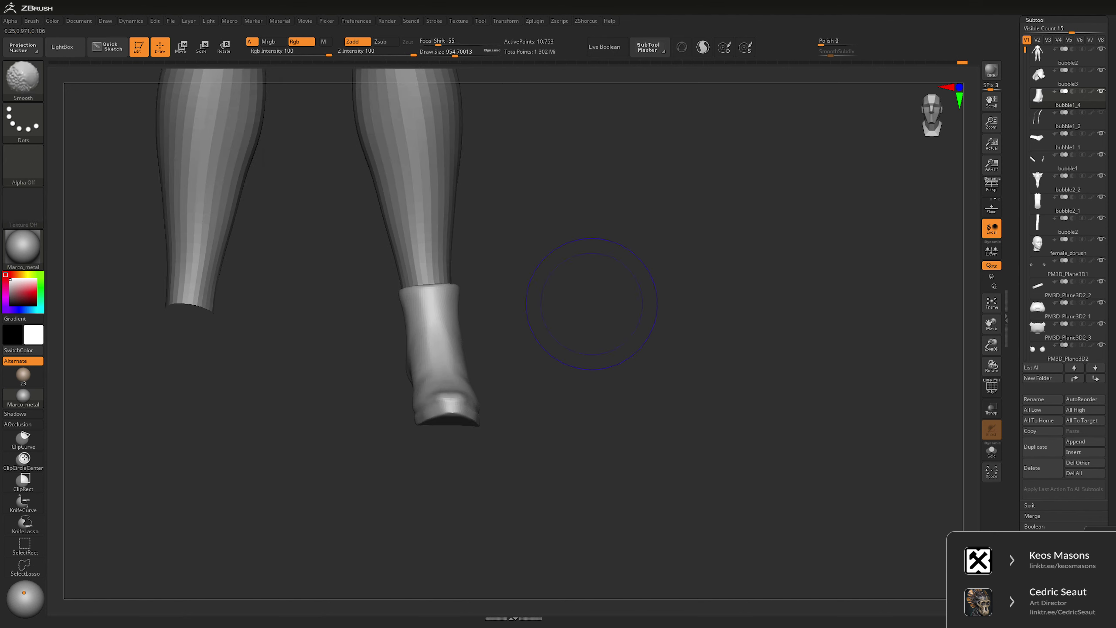
{"action": "right_click_drag", "start_coordinate": [701, 289], "coordinate": [705, 279], "text": "ctrl"}
{"action": "key", "text": "ctrl"}
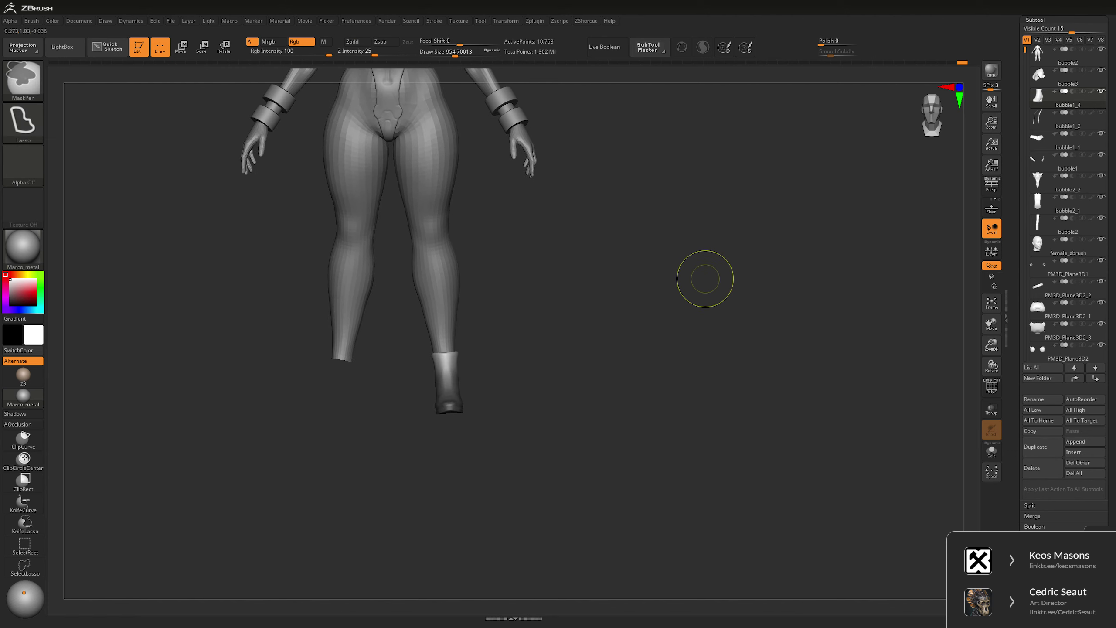
- Mask the boot's upper shaft with an inverted lasso mask and rotate the foot part about 2.3 degrees to level the sole
{"action": "mouse_move", "coordinate": [658, 336]}
{"action": "right_mouse_down", "text": "alt"}
{"action": "mouse_move", "coordinate": [616, 352]}
{"action": "mouse_move", "coordinate": [617, 365]}
{"action": "right_mouse_up", "text": "alt"}
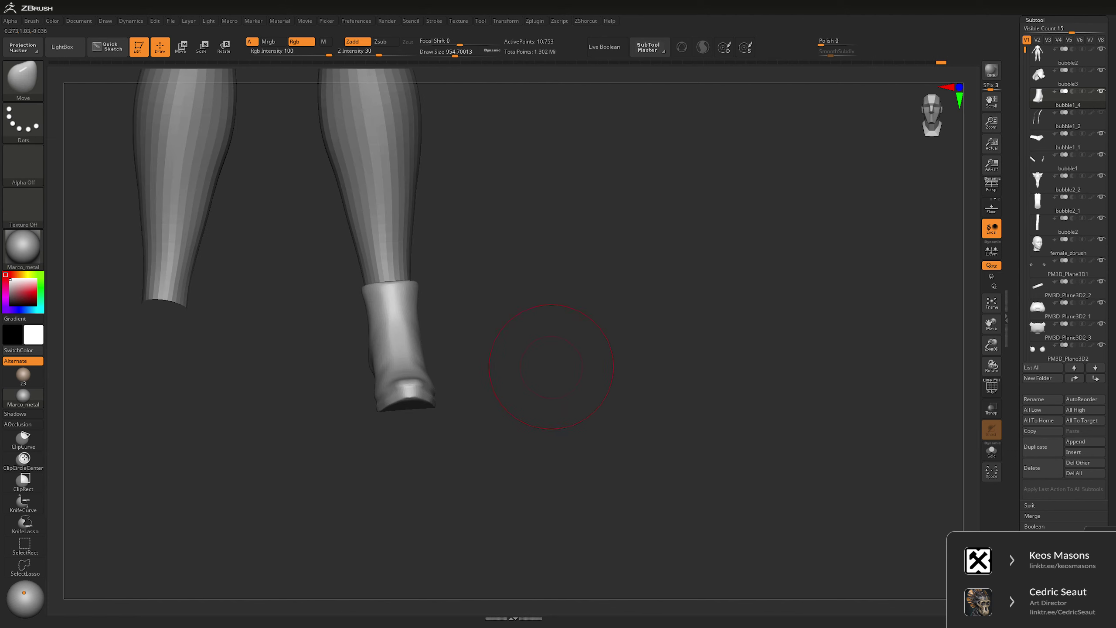
{"action": "mouse_move", "coordinate": [448, 435]}
{"action": "left_mouse_down", "text": "ctrl"}
{"action": "mouse_move", "coordinate": [461, 422]}
{"action": "mouse_move", "coordinate": [402, 334]}
{"action": "left_mouse_up", "text": "ctrl"}
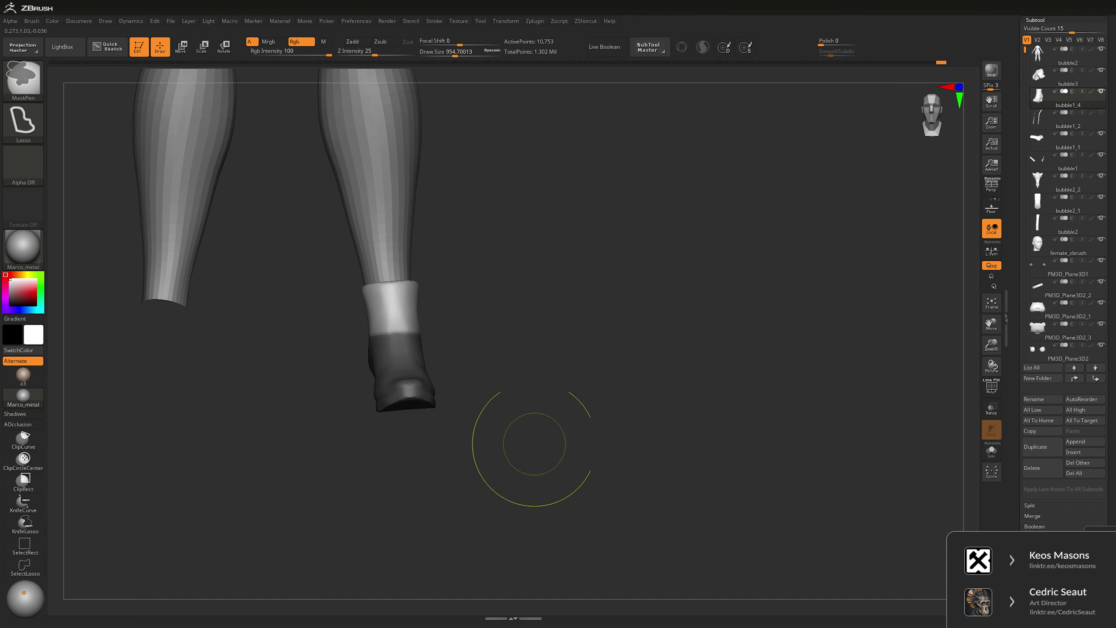
{"action": "left_click", "coordinate": [587, 383], "text": "ctrl"}
{"action": "key", "text": "w"}
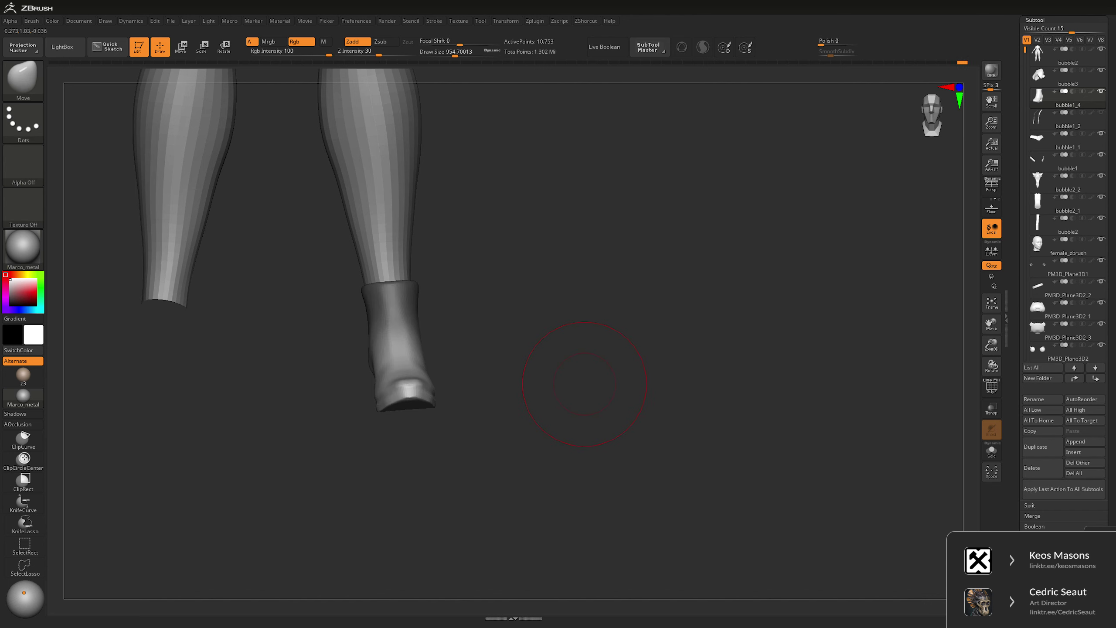
{"action": "key", "text": "y"}
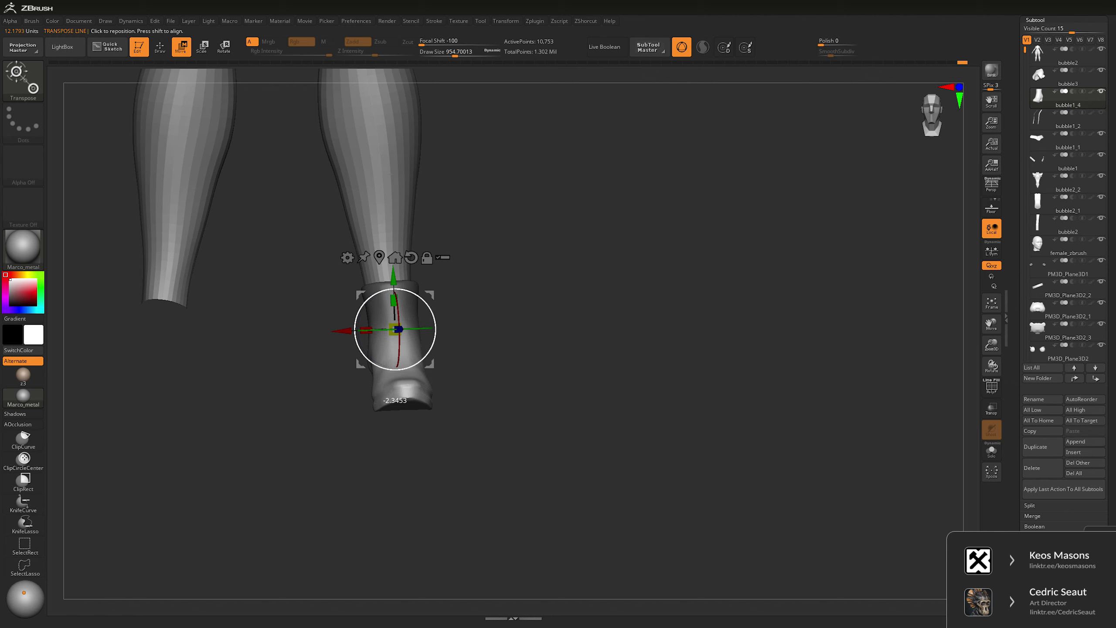
- Adjust the boot's shaft with the Move brush at a draw size of about 1309 and mirror the boot onto the other leg
{"action": "key", "text": "q"}
{"action": "key", "text": "space"}
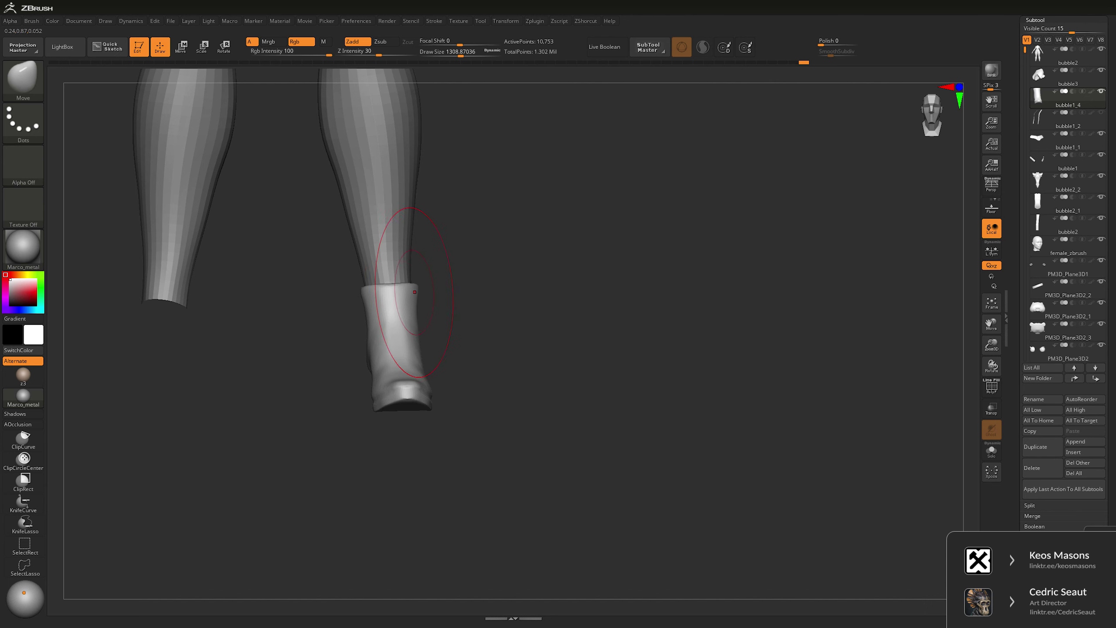
{"action": "key", "text": "shift+space"}
{"action": "left_click", "coordinate": [646, 120]}
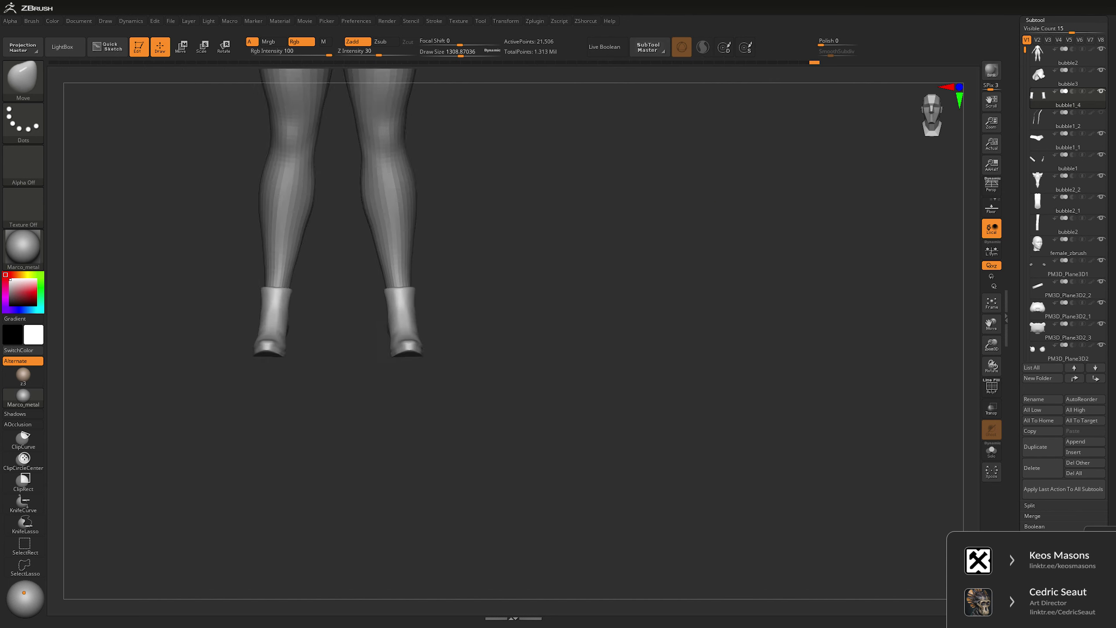
- Turn on perspective, select the body subtool and raise its subdivision level to check the whole figure with both boots
{"action": "left_click_drag", "start_coordinate": [571, 263], "coordinate": [604, 353], "text": "alt"}
{"action": "key", "text": "p"}
{"action": "left_click", "coordinate": [362, 373], "text": "alt"}
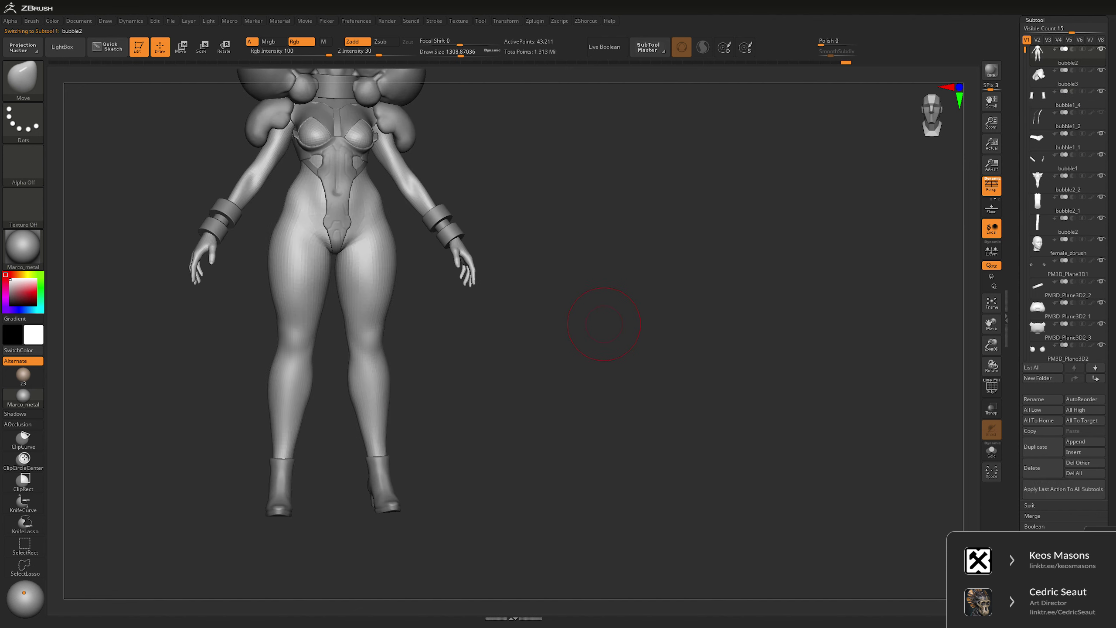
{"action": "mouse_move", "coordinate": [604, 328]}
{"action": "left_mouse_down", "text": "alt"}
{"action": "mouse_move", "coordinate": [602, 247]}
{"action": "mouse_move", "coordinate": [596, 355]}
{"action": "mouse_move", "coordinate": [612, 404]}
{"action": "left_mouse_up", "text": "alt"}
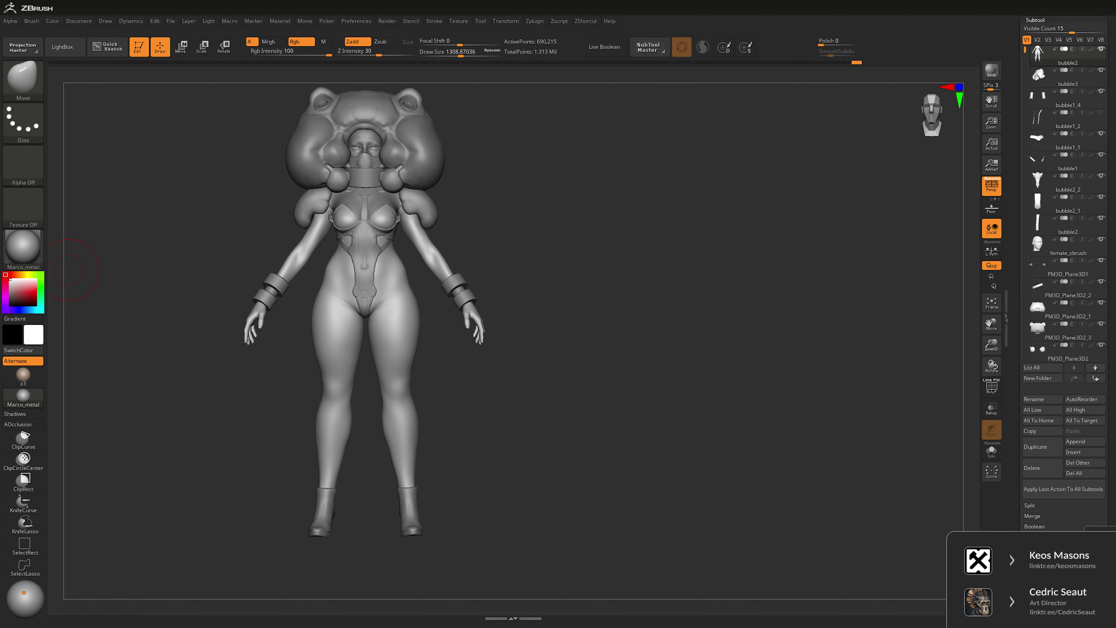
- Turn off perspective and reshape the lower legs above the boots with the Move brush at draw sizes of about 1222 and 1460
{"action": "mouse_move", "coordinate": [70, 269]}
{"action": "left_mouse_down", "text": "alt"}
{"action": "mouse_move", "coordinate": [574, 371]}
{"action": "mouse_move", "coordinate": [538, 377]}
{"action": "left_mouse_up", "text": "alt"}
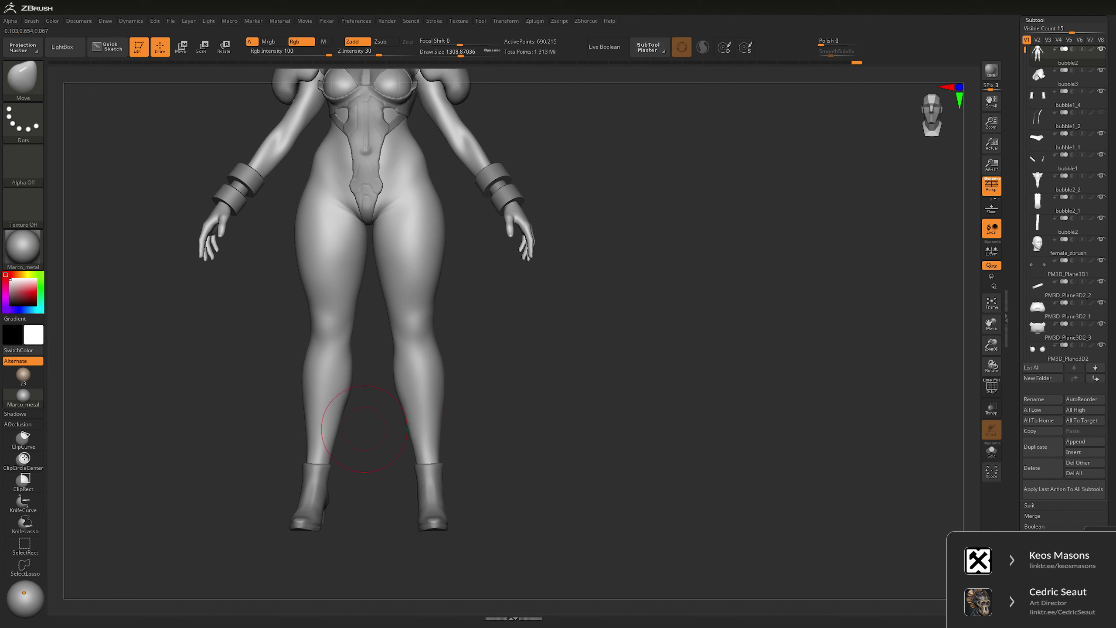
{"action": "key", "text": "p"}
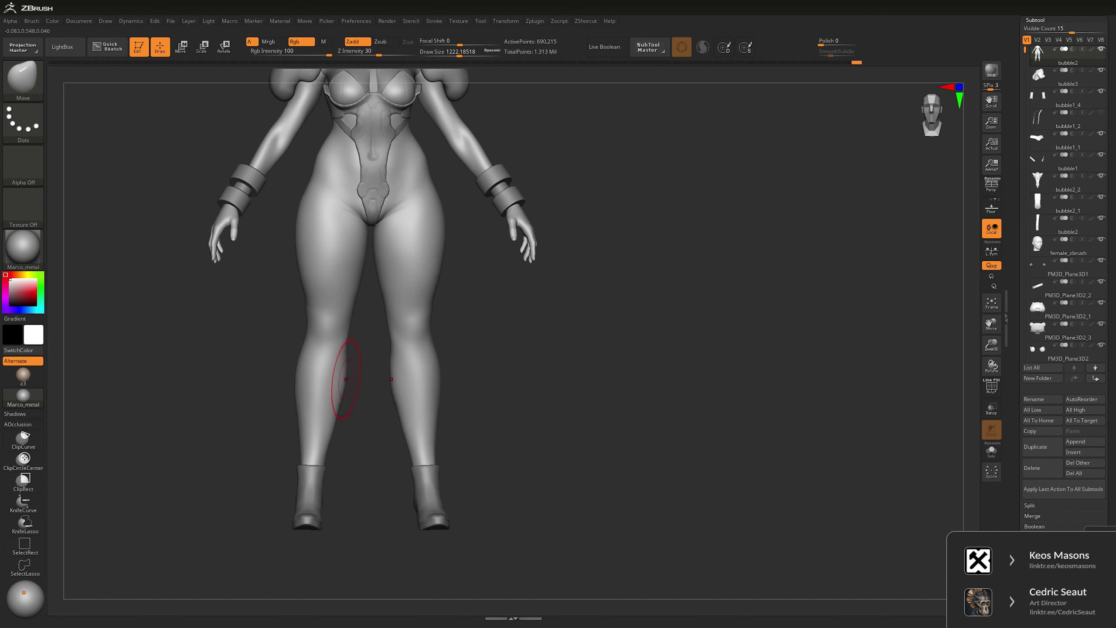
{"action": "right_click_drag", "start_coordinate": [300, 432], "coordinate": [305, 429]}
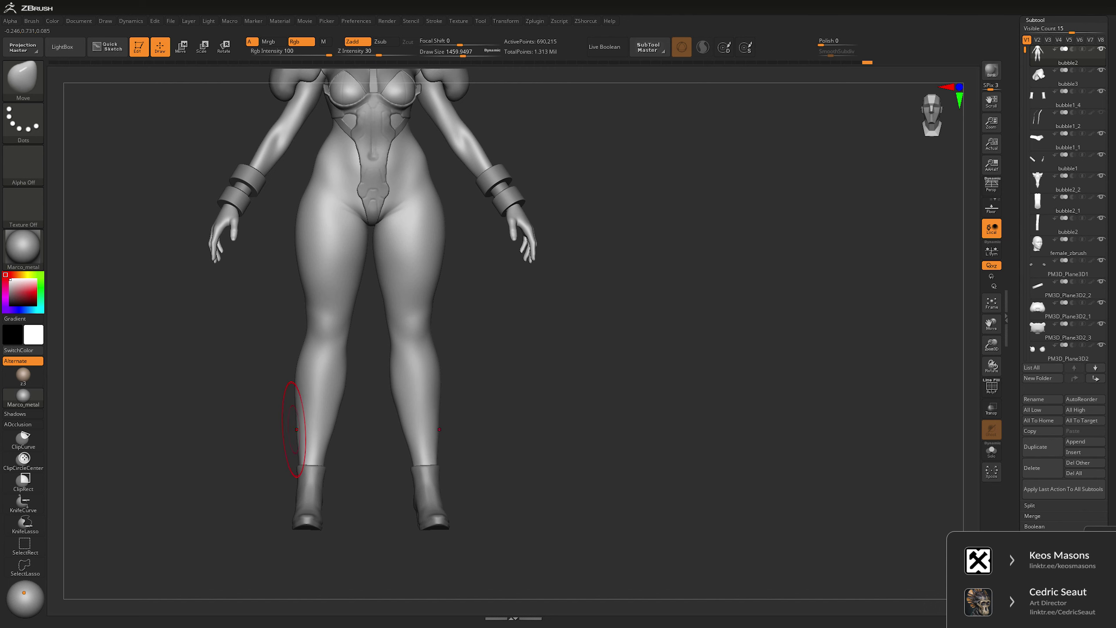
{"action": "left_click_drag", "start_coordinate": [328, 445], "coordinate": [531, 417]}
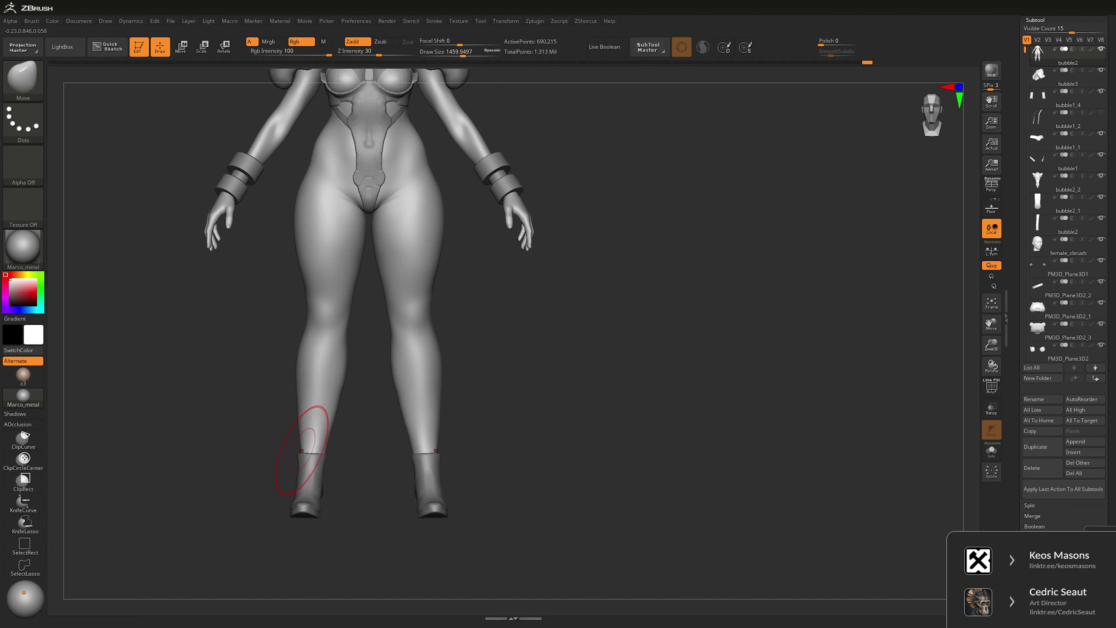
{"action": "left_click", "coordinate": [298, 466], "text": "alt"}
{"action": "mouse_move", "coordinate": [299, 466]}
{"action": "left_mouse_down"}
{"action": "mouse_move", "coordinate": [334, 471]}
{"action": "mouse_move", "coordinate": [308, 439]}
{"action": "mouse_move", "coordinate": [312, 396]}
{"action": "mouse_move", "coordinate": [308, 440]}
{"action": "mouse_move", "coordinate": [515, 379]}
{"action": "mouse_move", "coordinate": [445, 319]}
{"action": "left_mouse_up"}
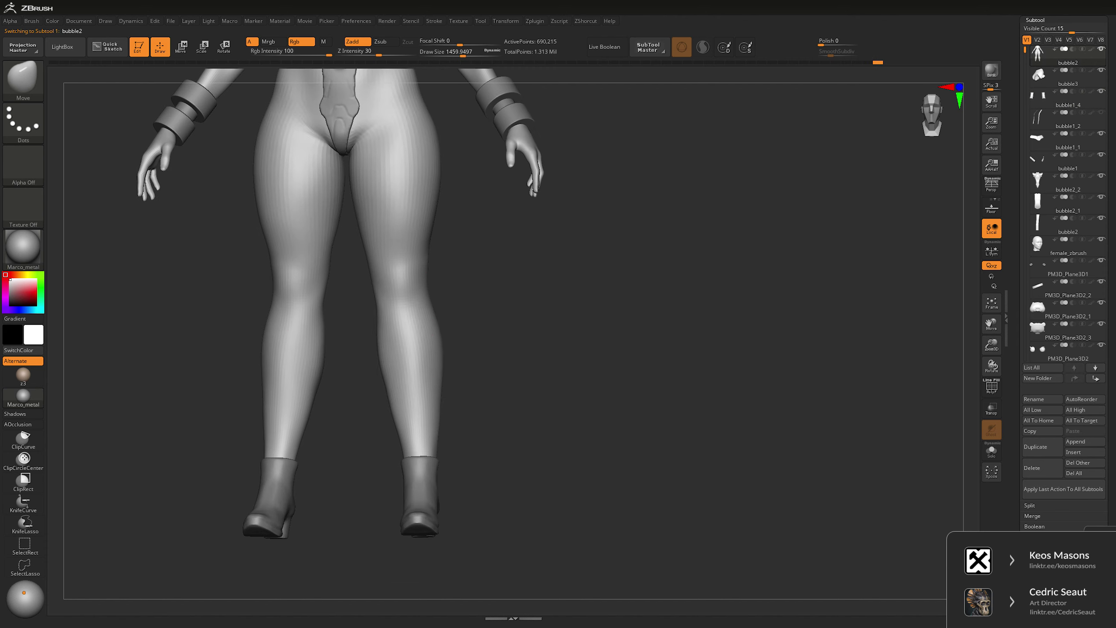
- Define the knees and calves with the DamStandard brush at draw size 1111 with Z intensity 13, and 833 with Z intensity 9
{"action": "key", "text": "space"}
{"action": "key", "text": "b"}
{"action": "key", "text": "d"}
{"action": "key", "text": "s"}
{"action": "key", "text": "space"}
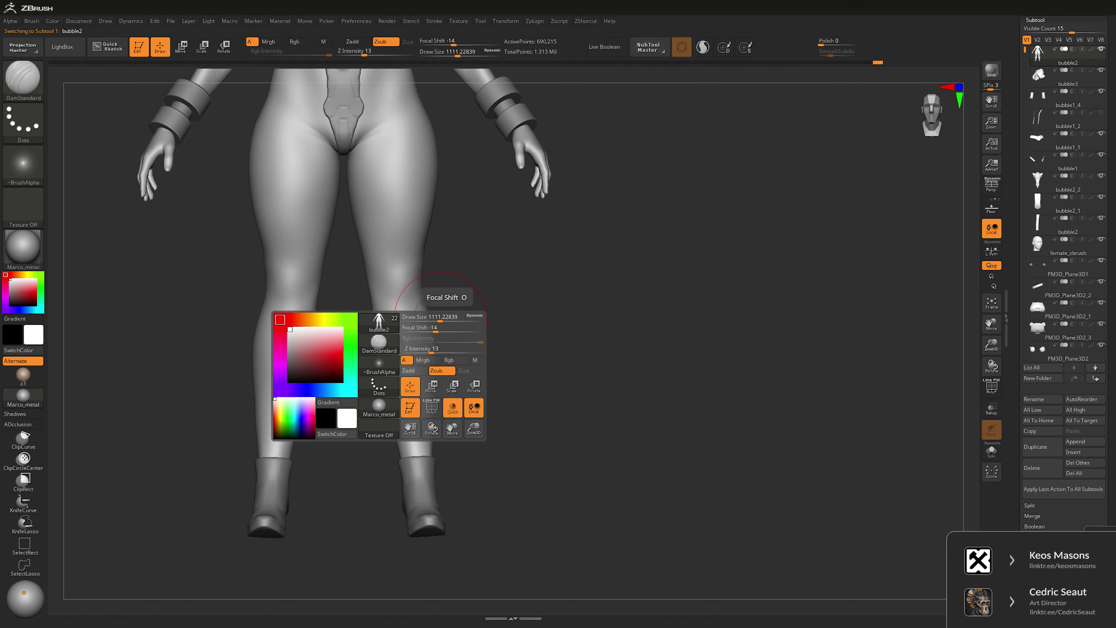
{"action": "left_click_drag", "start_coordinate": [445, 318], "coordinate": [438, 317]}
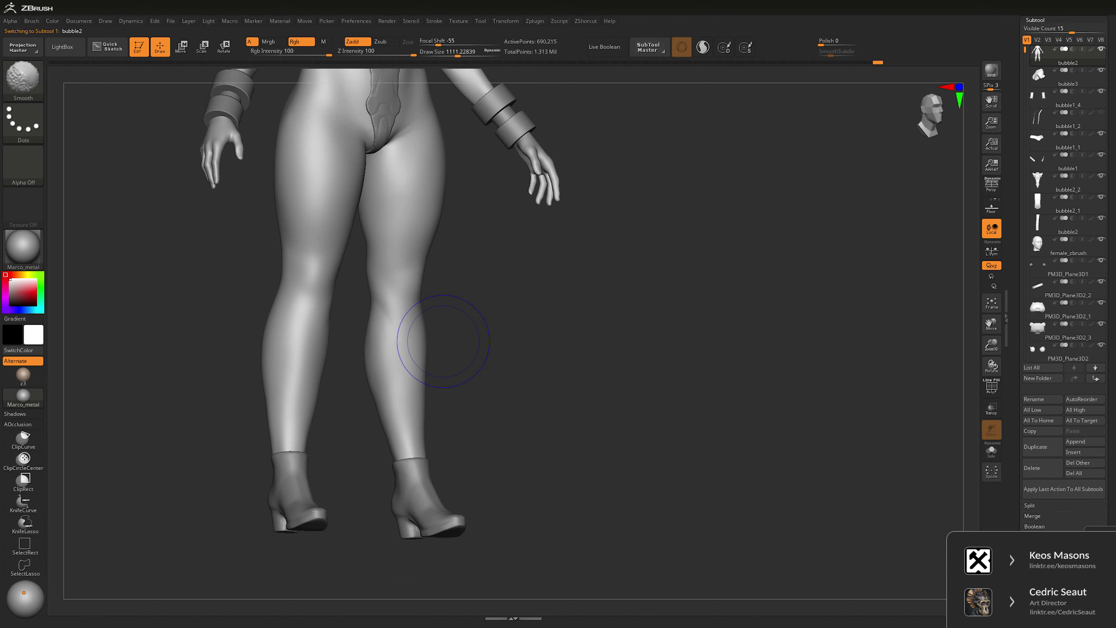
{"action": "key", "text": "space"}
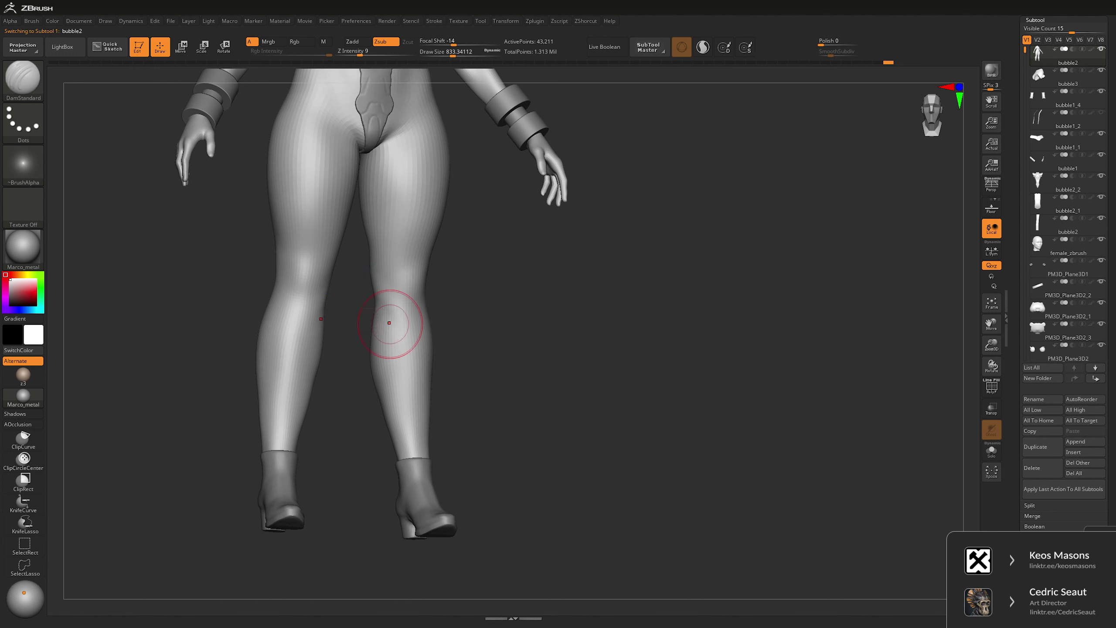
{"action": "mouse_move", "coordinate": [382, 322]}
{"action": "right_mouse_down"}
{"action": "mouse_move", "coordinate": [367, 307]}
{"action": "mouse_move", "coordinate": [380, 348]}
{"action": "right_mouse_up"}
- Smooth the back of the calves at a draw size of about 720 and adjust the lower-leg contours with the Move brush at about 1006
{"action": "key", "text": "b"}
{"action": "key", "text": "m"}
{"action": "key", "text": "v"}
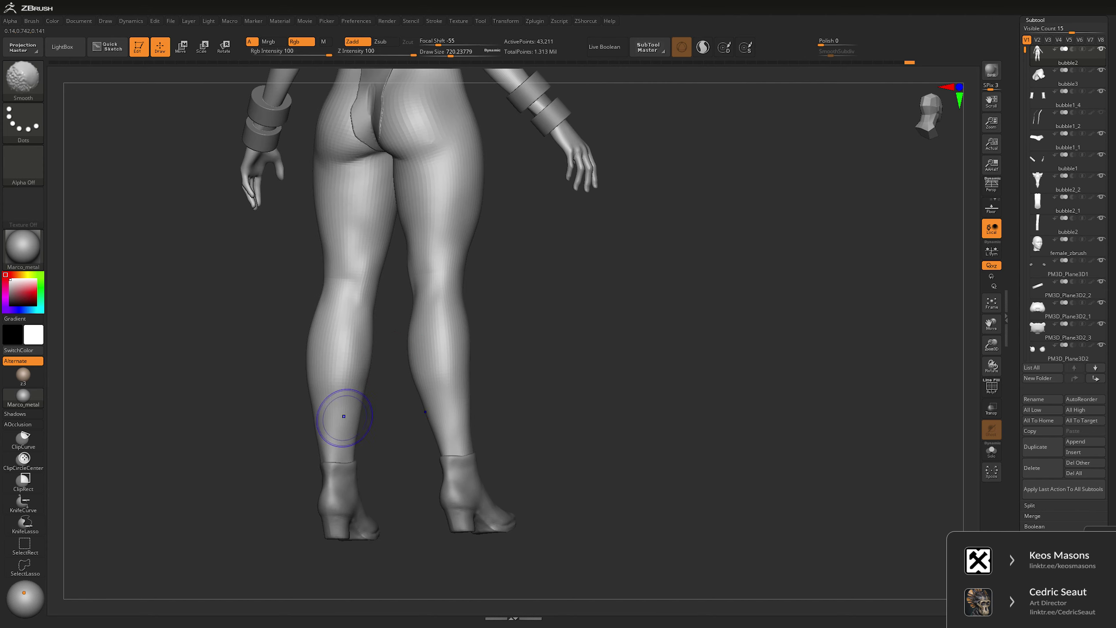
{"action": "right_click_drag", "start_coordinate": [347, 387], "coordinate": [367, 349]}
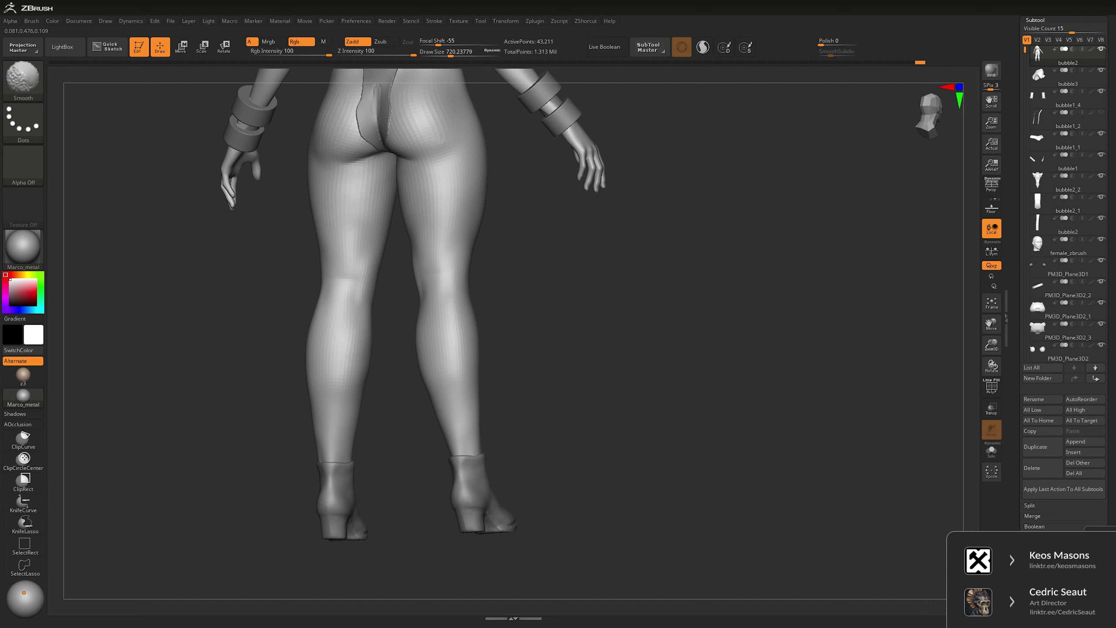
{"action": "right_click_drag", "start_coordinate": [620, 383], "coordinate": [618, 394]}
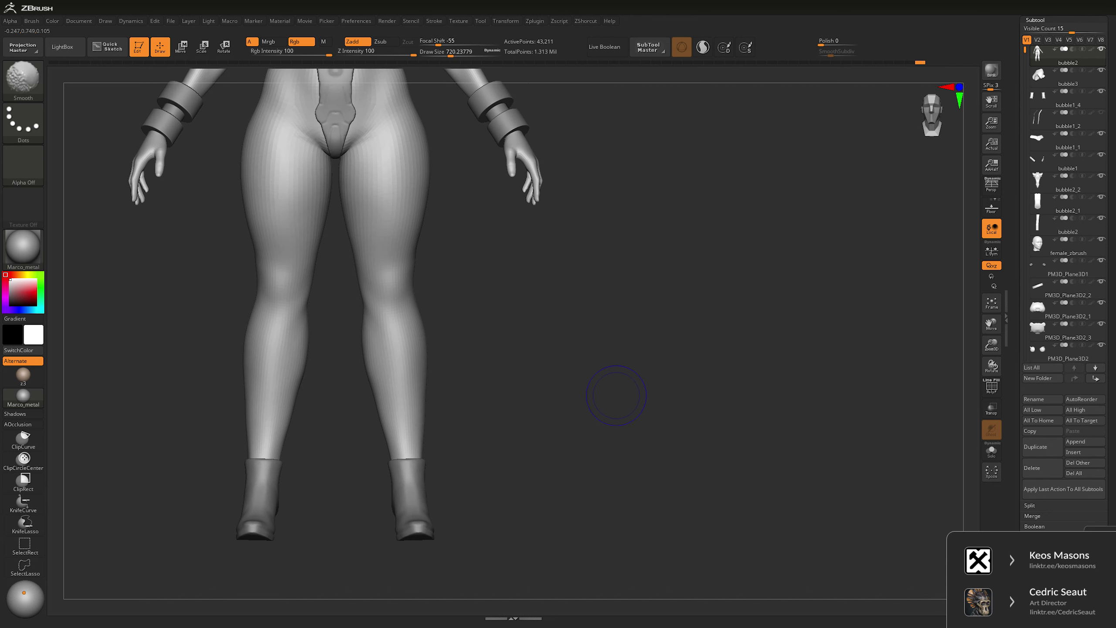
{"action": "key", "text": "space"}
{"action": "left_click_drag", "start_coordinate": [377, 339], "coordinate": [397, 339]}
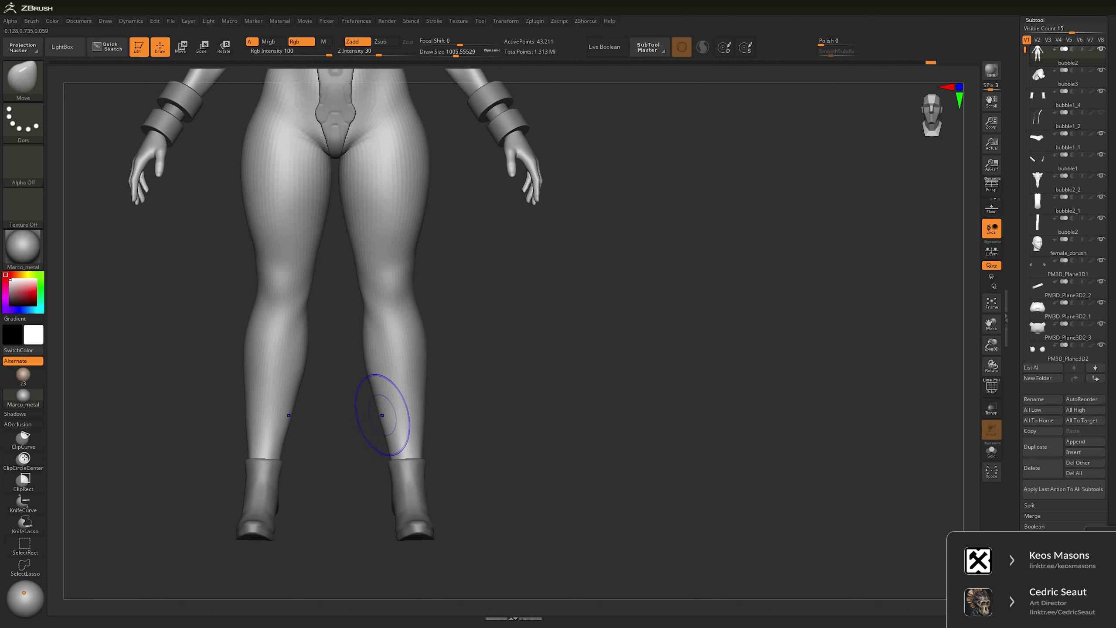
{"action": "mouse_move", "coordinate": [586, 411]}
{"action": "right_mouse_down", "text": "ctrl"}
{"action": "mouse_move", "coordinate": [623, 361]}
{"action": "mouse_move", "coordinate": [610, 387]}
{"action": "right_mouse_up", "text": "ctrl"}
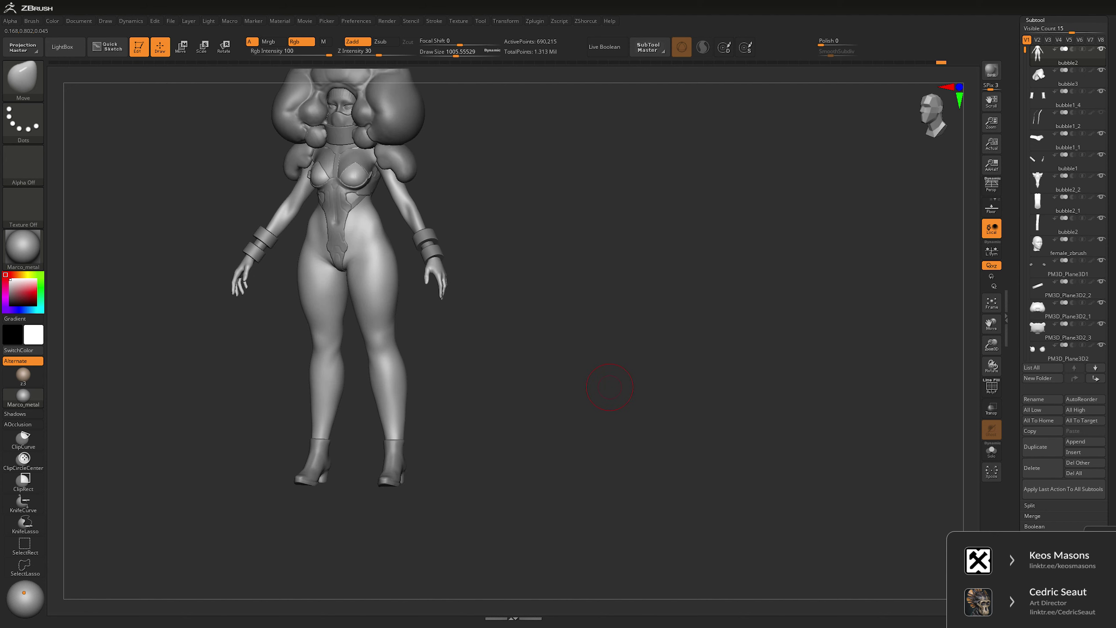
- Turn on perspective and adjust the body's lower-leg silhouette with the Move brush at draw sizes of about 1719 and 1399
{"action": "mouse_move", "coordinate": [558, 415]}
{"action": "right_mouse_down", "text": "ctrl"}
{"action": "mouse_move", "coordinate": [555, 444]}
{"action": "mouse_move", "coordinate": [523, 446]}
{"action": "mouse_move", "coordinate": [528, 405]}
{"action": "mouse_move", "coordinate": [501, 406]}
{"action": "mouse_move", "coordinate": [633, 392]}
{"action": "mouse_move", "coordinate": [580, 369]}
{"action": "mouse_move", "coordinate": [581, 334]}
{"action": "mouse_move", "coordinate": [411, 444]}
{"action": "right_mouse_up", "text": "ctrl"}
{"action": "key", "text": "p"}
{"action": "left_click", "coordinate": [408, 444], "text": "alt"}
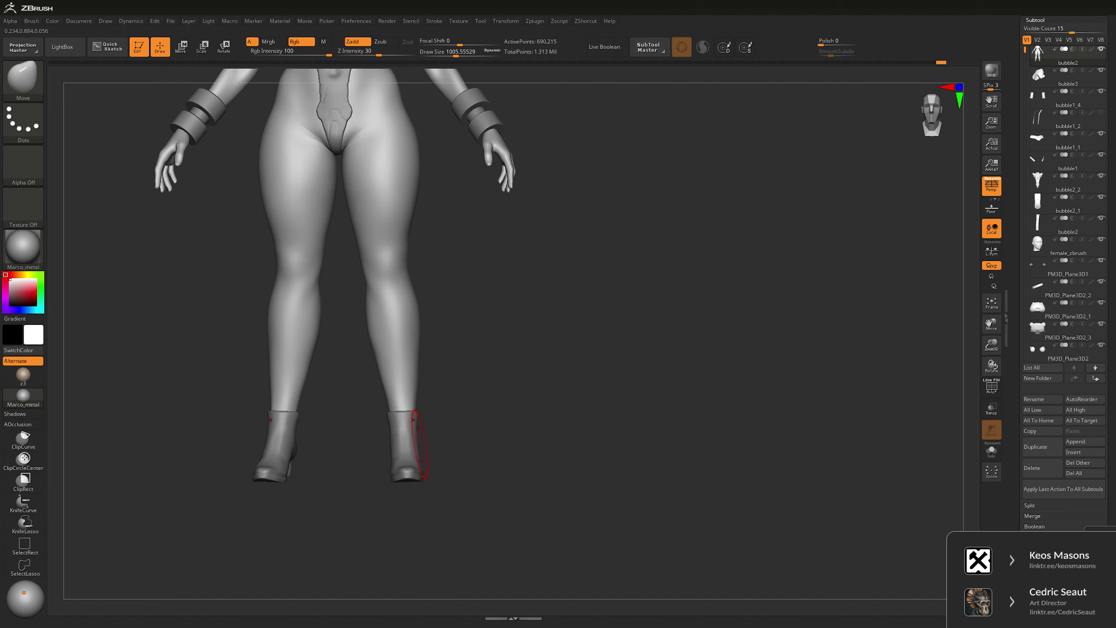
{"action": "key", "text": "space"}
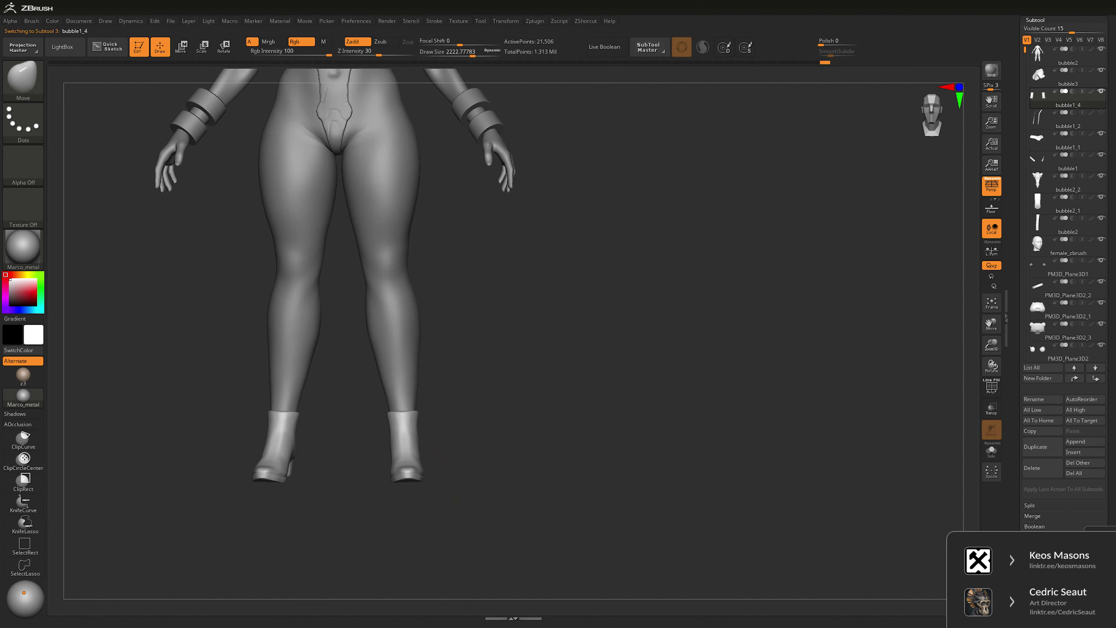
{"action": "left_click", "coordinate": [396, 400], "text": "alt"}
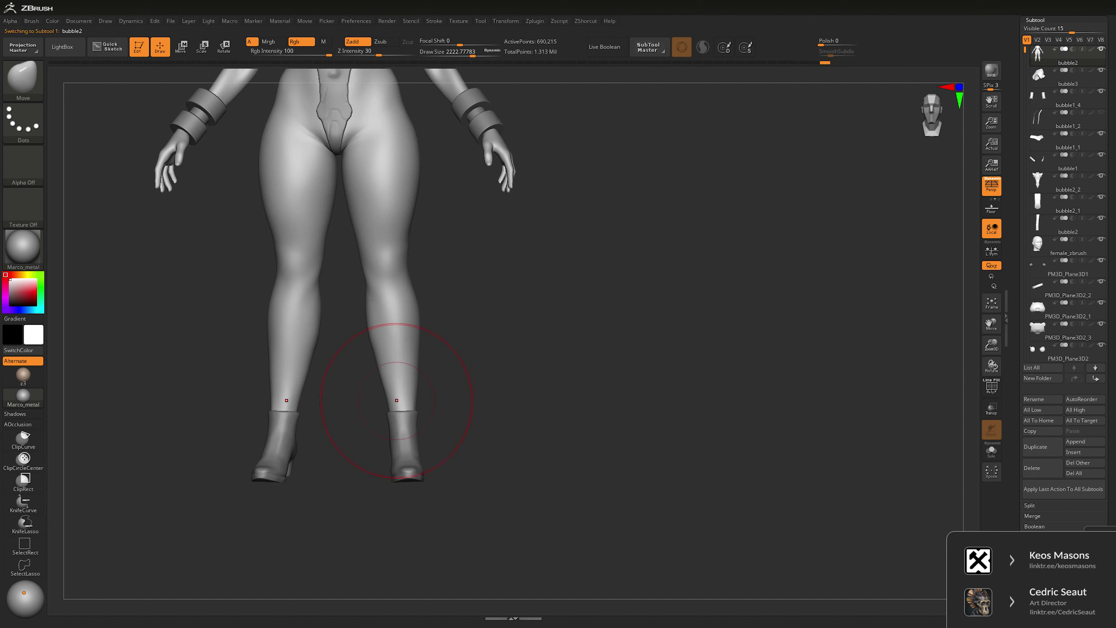
{"action": "key", "text": "space"}
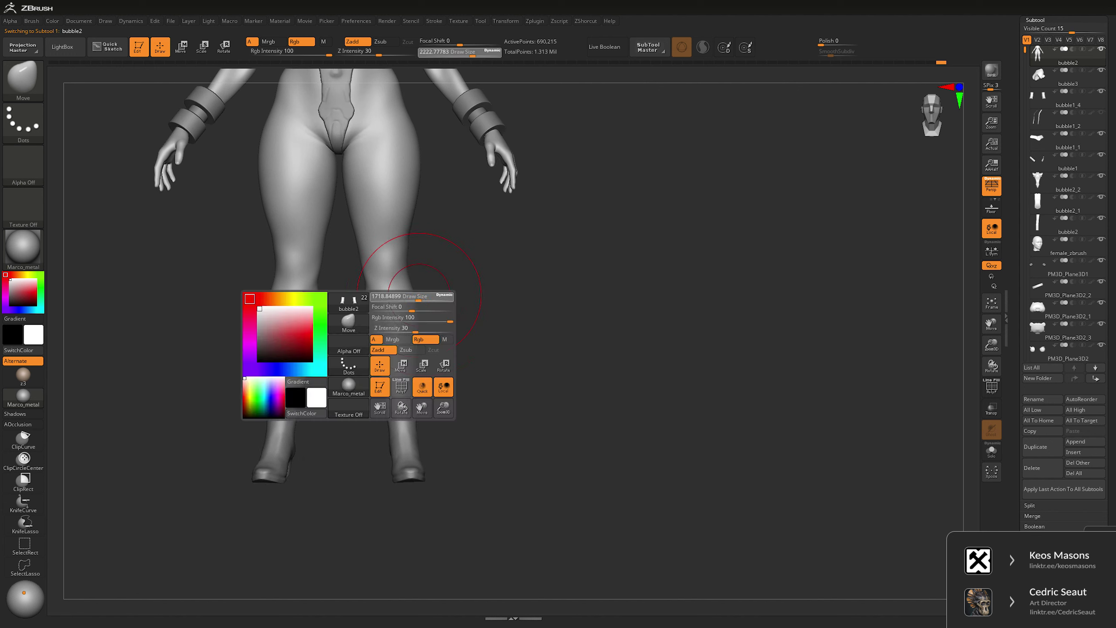
{"action": "right_click_drag", "start_coordinate": [387, 250], "coordinate": [424, 351]}
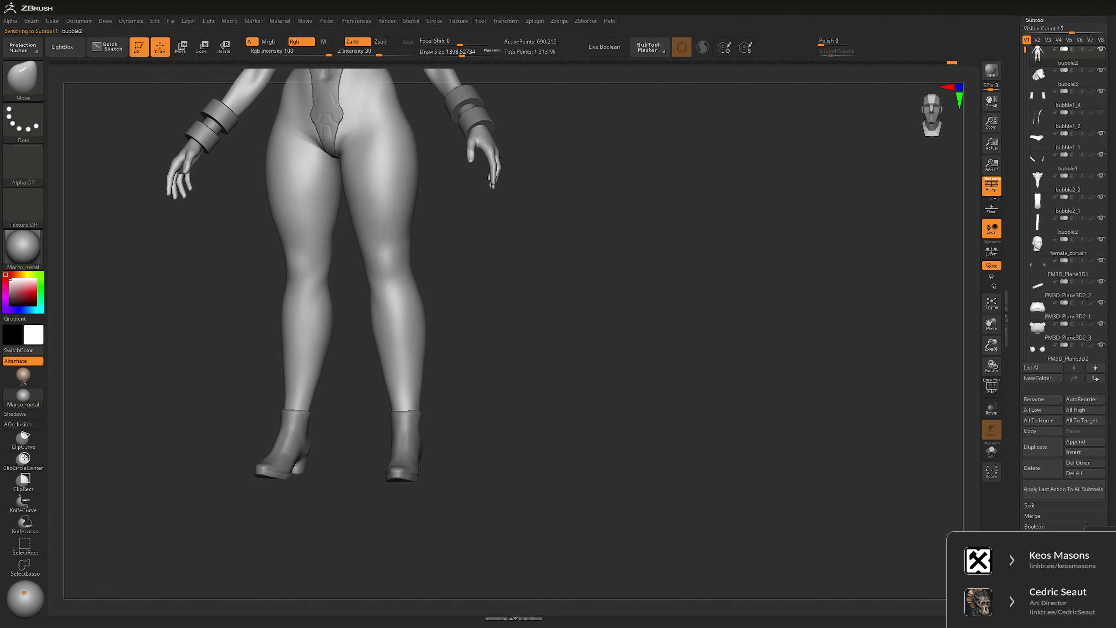
- Refine the legs from behind with the Move brush at a draw size of about 1111
{"action": "mouse_move", "coordinate": [423, 350]}
{"action": "right_mouse_down"}
{"action": "mouse_move", "coordinate": [324, 391]}
{"action": "mouse_move", "coordinate": [334, 379]}
{"action": "mouse_move", "coordinate": [310, 399]}
{"action": "right_mouse_up"}
{"action": "key", "text": "space"}
{"action": "key", "text": "shift"}
{"action": "mouse_move", "coordinate": [549, 349]}
{"action": "right_mouse_down"}
{"action": "mouse_move", "coordinate": [536, 335]}
{"action": "mouse_move", "coordinate": [551, 344]}
{"action": "right_mouse_up"}
{"action": "key", "text": "space"}
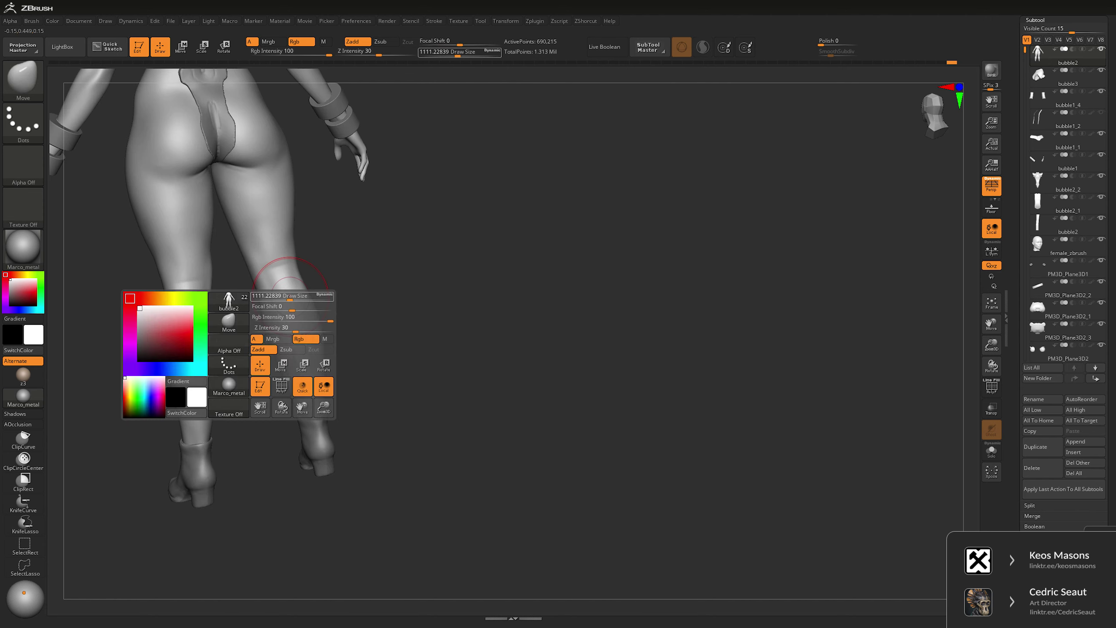
{"action": "mouse_move", "coordinate": [284, 374]}
{"action": "right_mouse_down"}
{"action": "mouse_move", "coordinate": [298, 331]}
{"action": "mouse_move", "coordinate": [361, 316]}
{"action": "mouse_move", "coordinate": [415, 320]}
{"action": "mouse_move", "coordinate": [497, 405]}
{"action": "mouse_move", "coordinate": [497, 426]}
{"action": "right_mouse_up"}
- Adjust the calves' side profile with the Move brush at draw sizes of about 930 and 1138, checking the whole figure from the front
{"action": "key", "text": "space"}
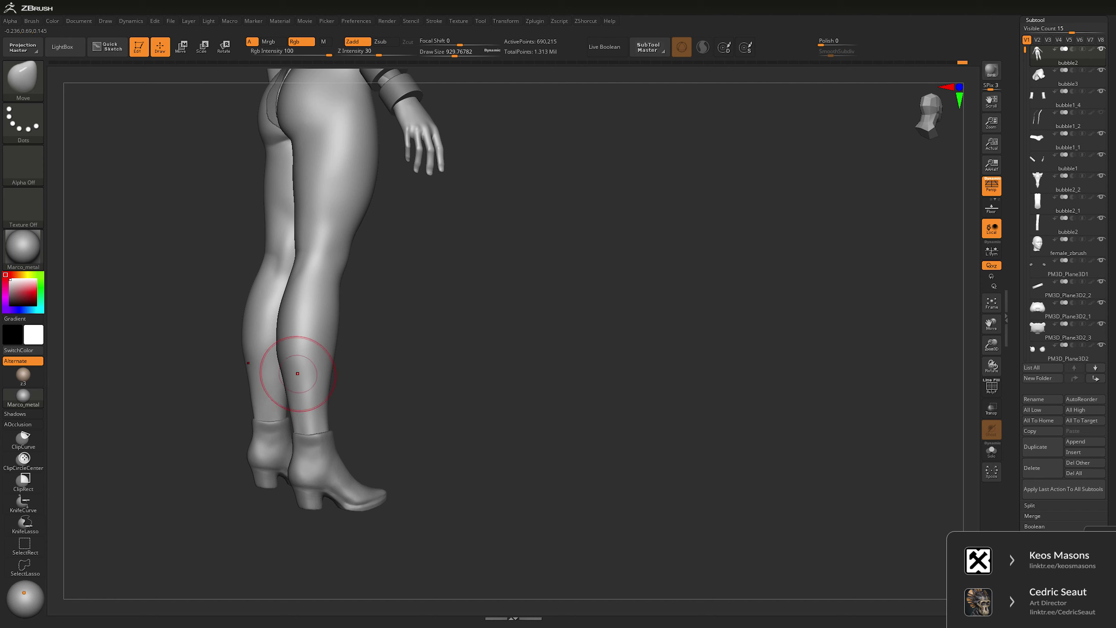
{"action": "mouse_move", "coordinate": [298, 373]}
{"action": "right_mouse_down"}
{"action": "mouse_move", "coordinate": [306, 350]}
{"action": "mouse_move", "coordinate": [358, 322]}
{"action": "right_mouse_up"}
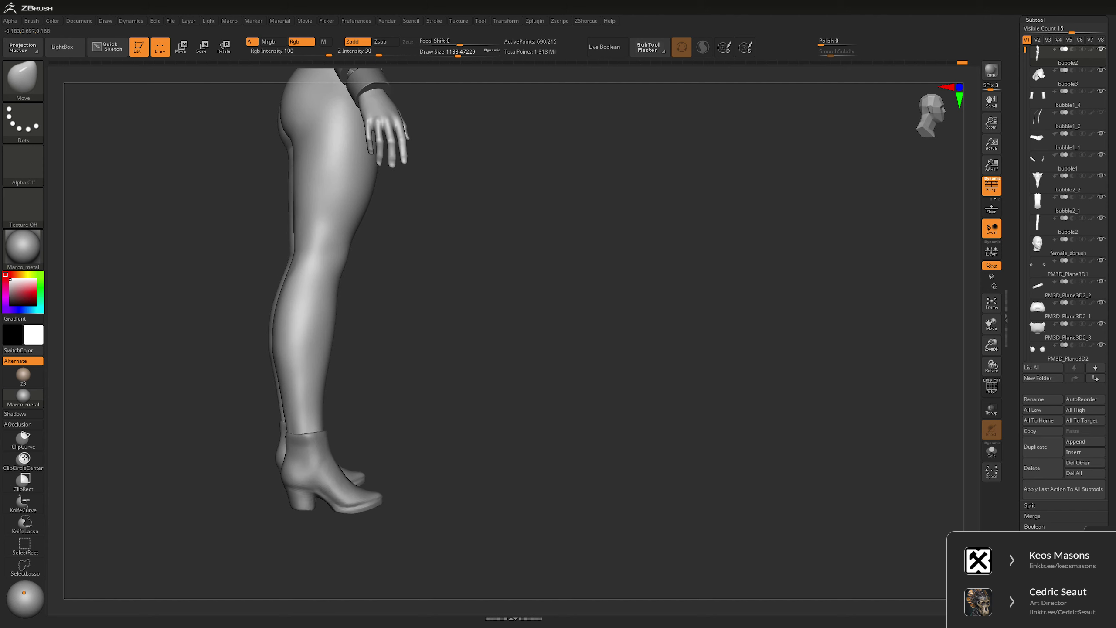
{"action": "key", "text": "shift"}
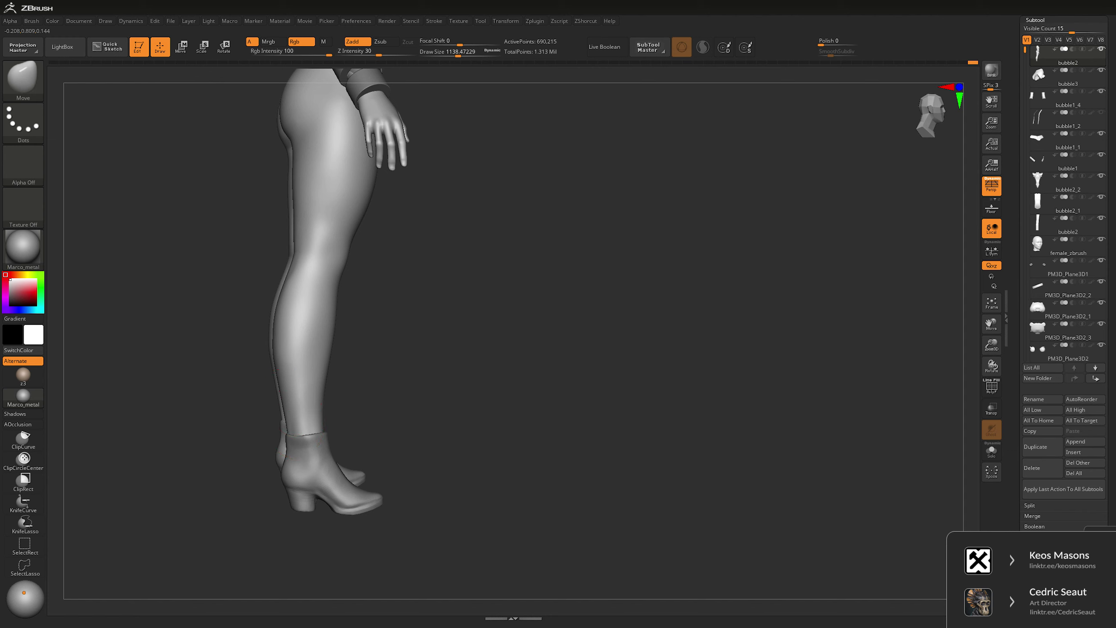
{"action": "mouse_move", "coordinate": [313, 400]}
{"action": "right_mouse_down"}
{"action": "mouse_move", "coordinate": [355, 323]}
{"action": "mouse_move", "coordinate": [615, 324]}
{"action": "mouse_move", "coordinate": [586, 374]}
{"action": "mouse_move", "coordinate": [571, 373]}
{"action": "mouse_move", "coordinate": [604, 360]}
{"action": "mouse_move", "coordinate": [582, 389]}
{"action": "right_mouse_up"}
{"action": "key", "text": "shift"}
{"action": "key", "text": "space"}
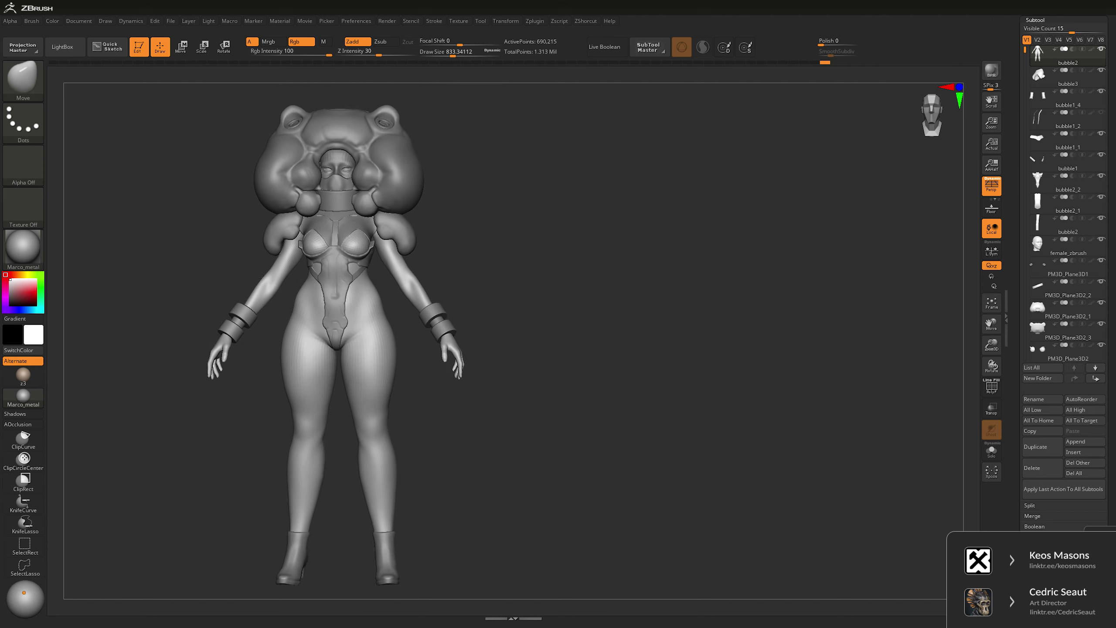
- Select the head subtool, raise its subdivision level and reduce the Move brush's draw size to about 192
{"action": "right_click_drag", "start_coordinate": [584, 304], "coordinate": [655, 315], "text": "alt"}
{"action": "left_click", "coordinate": [369, 270], "text": "alt"}
{"action": "key", "text": "d"}
{"action": "key", "text": "d"}
{"action": "key", "text": "d"}
{"action": "key", "text": "space"}
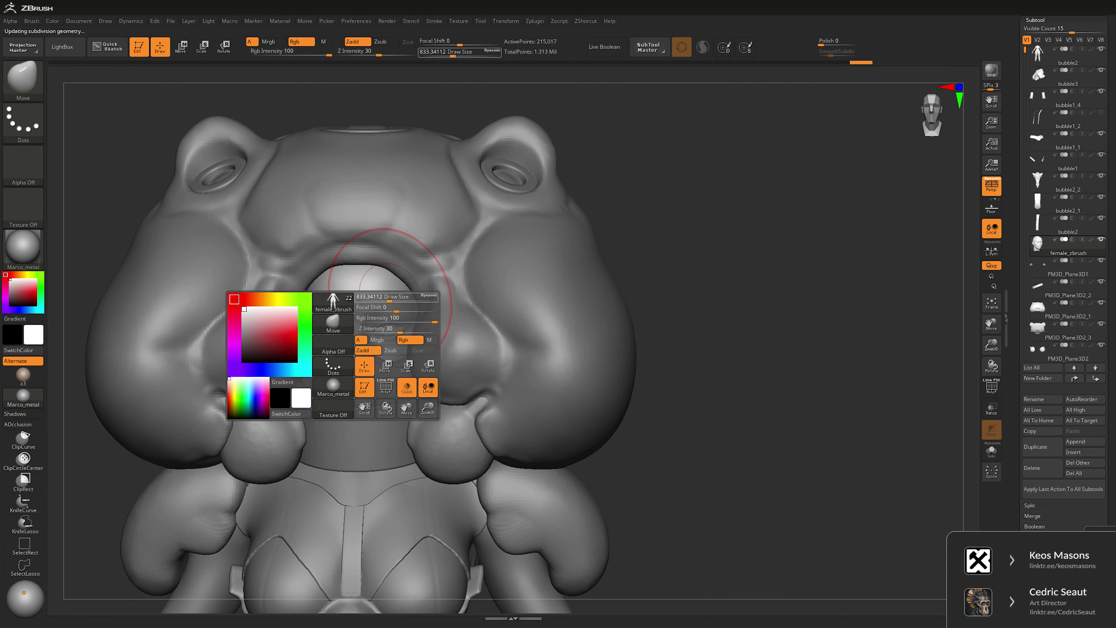
{"action": "left_click_drag", "start_coordinate": [389, 301], "coordinate": [372, 301]}
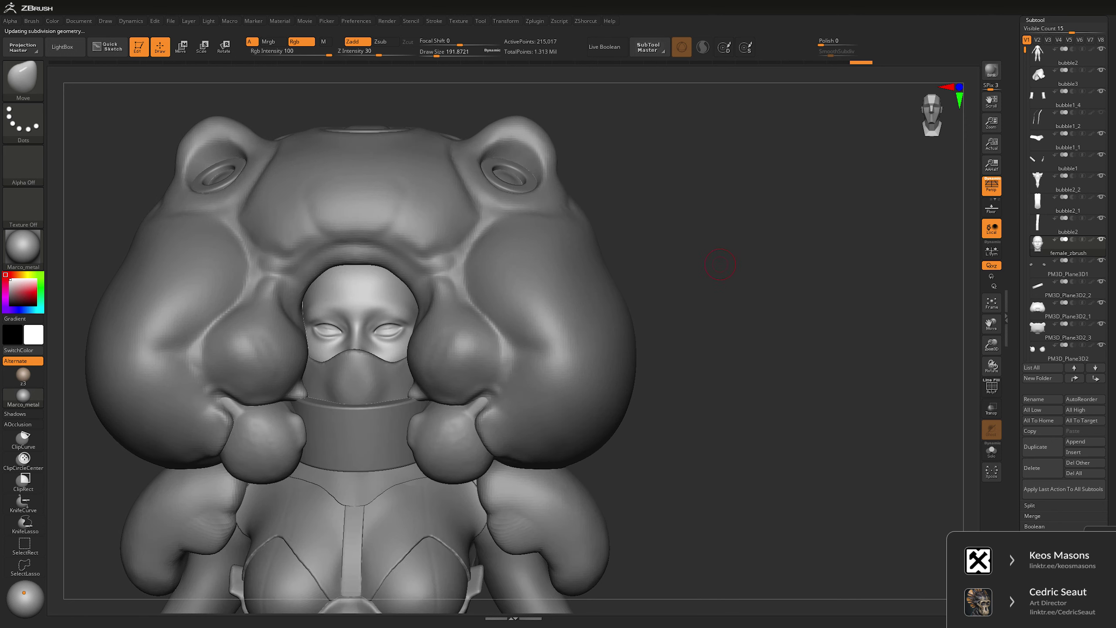
- Select the bear hood subtool and reshape the rim of its face opening with the Move brush at a draw size of about 414
{"action": "left_click_drag", "start_coordinate": [720, 264], "coordinate": [499, 269]}
{"action": "left_click", "coordinate": [531, 244], "text": "alt"}
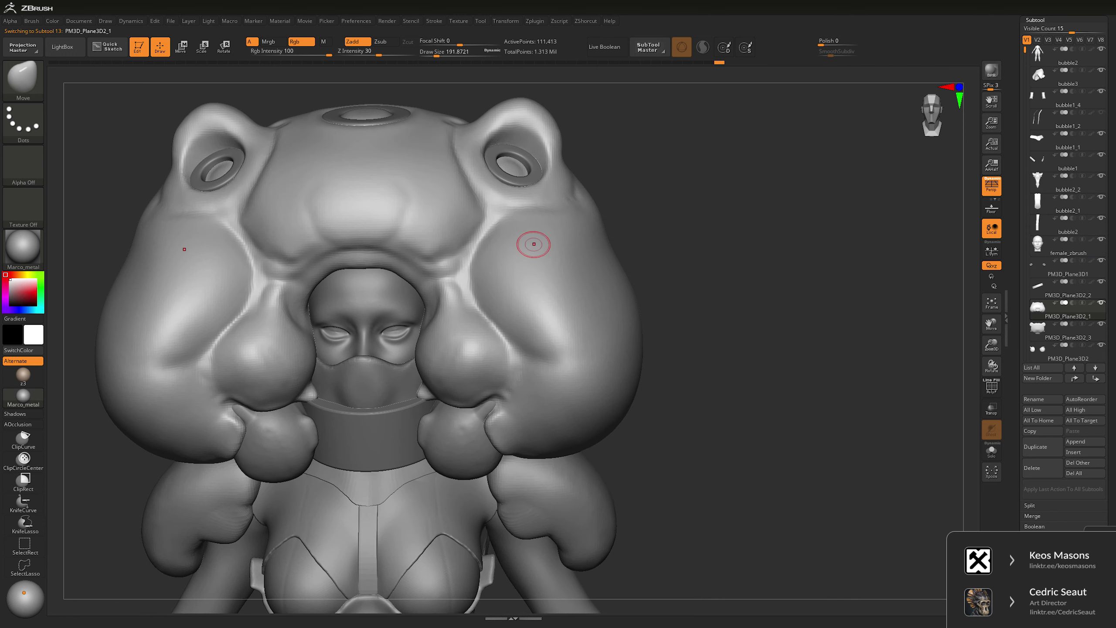
{"action": "key", "text": "space"}
{"action": "left_click_drag", "start_coordinate": [422, 282], "coordinate": [433, 282]}
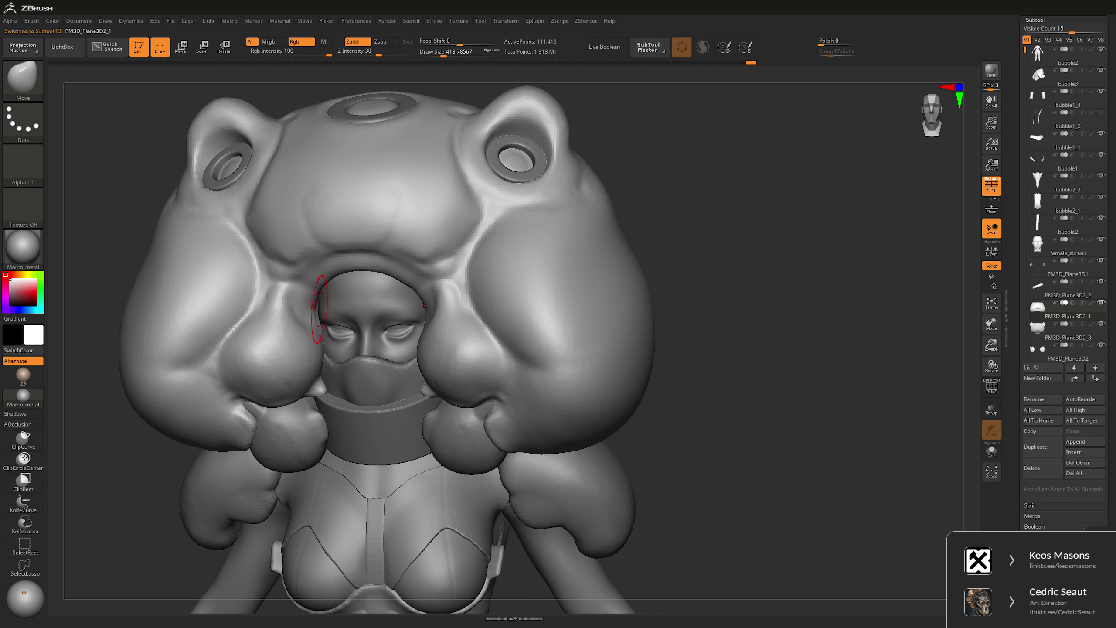
{"action": "right_click_drag", "start_coordinate": [499, 238], "coordinate": [500, 305]}
- Duplicate the head subtool and insert mirrored spheres over both eyes of the copy with the IMM Primitives brush's Insert Sphere
{"action": "key", "text": "space"}
{"action": "key", "text": "ctrl+shift+d"}
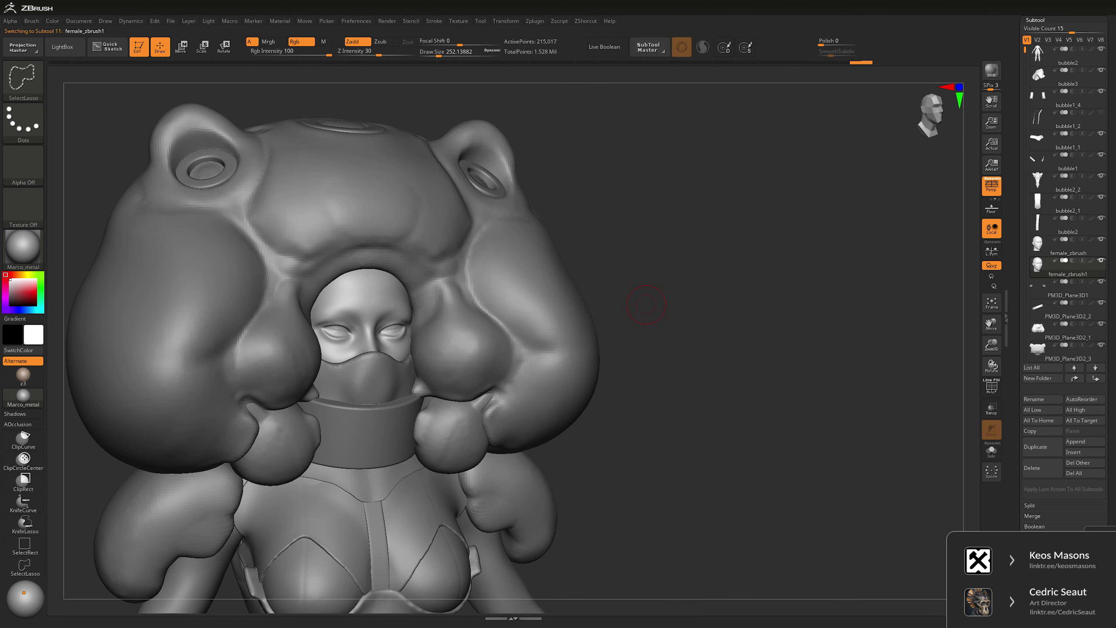
{"action": "key", "text": "b"}
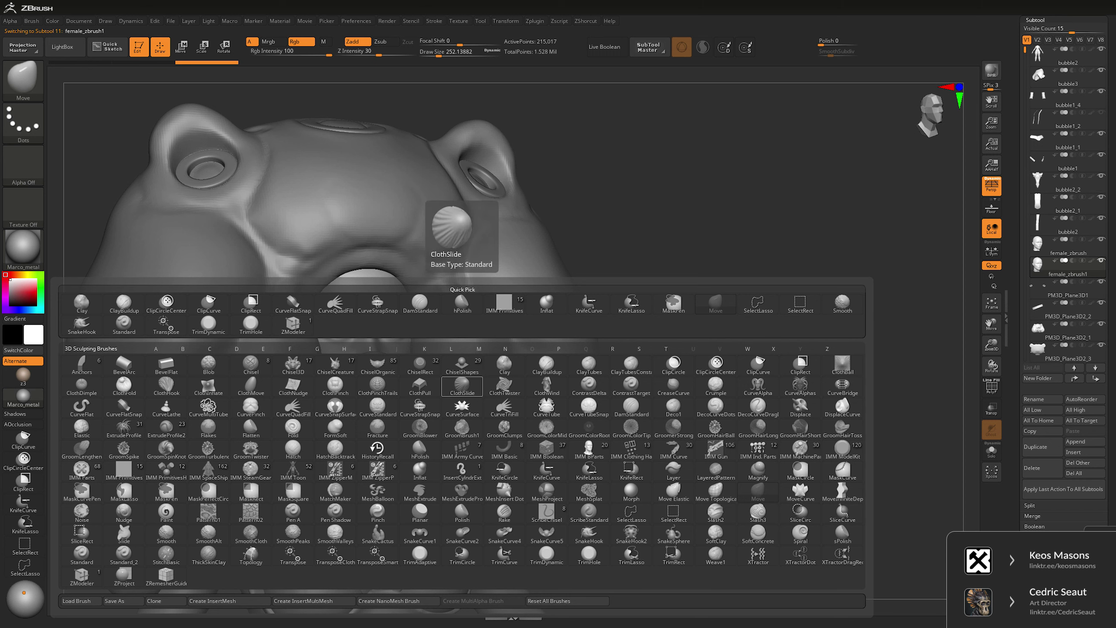
{"action": "key", "text": "i"}
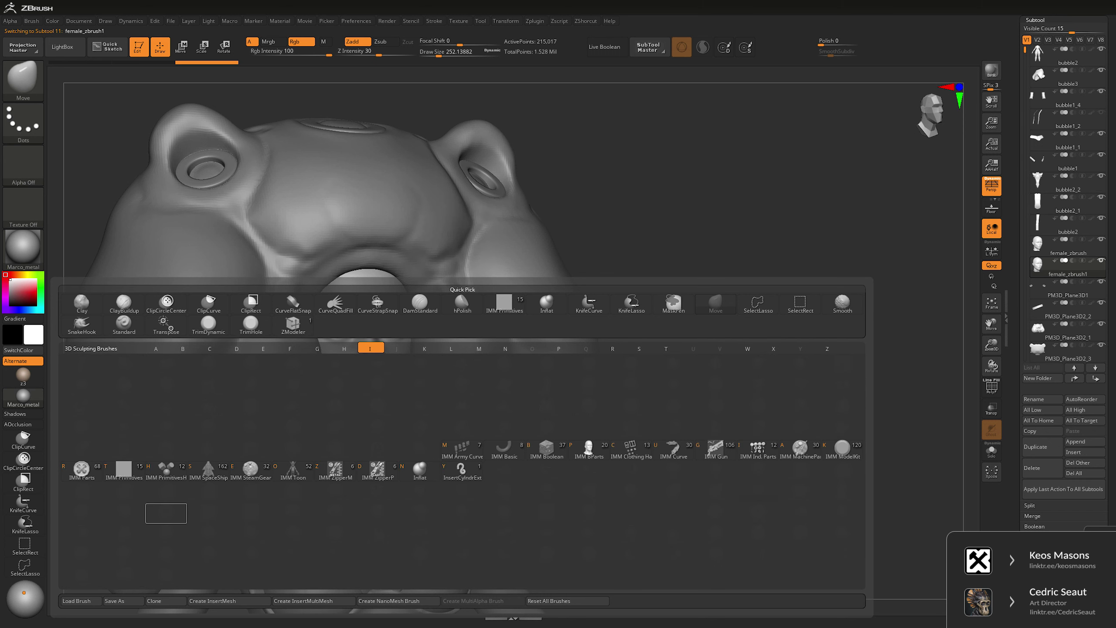
{"action": "key", "text": "t"}
{"action": "left_click", "coordinate": [337, 75]}
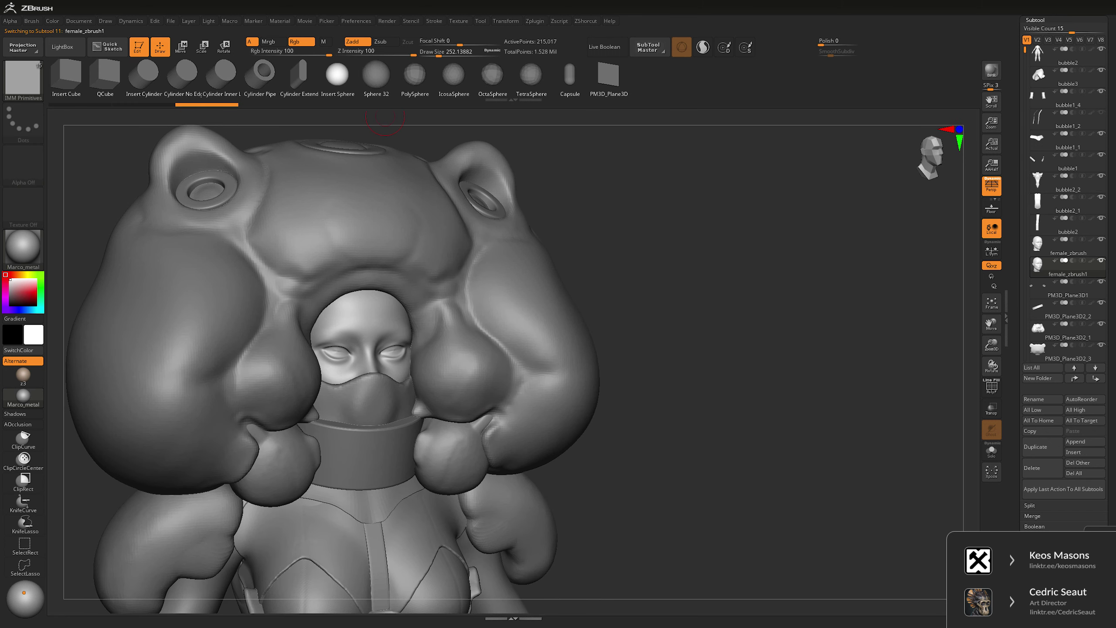
{"action": "right_click_drag", "start_coordinate": [395, 351], "coordinate": [404, 347]}
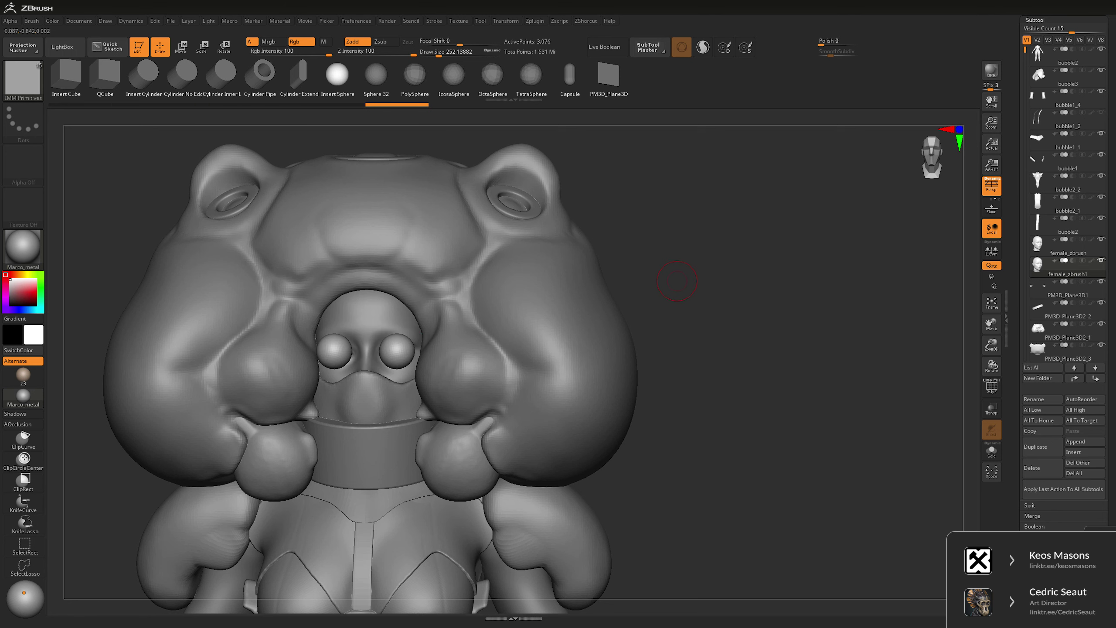
- Keep only the two eyeball spheres in the duplicated subtool, move them back into the eye sockets and subdivide them once
{"action": "key", "text": "space"}
{"action": "key", "text": "w"}
{"action": "right_click_drag", "start_coordinate": [577, 329], "coordinate": [466, 334]}
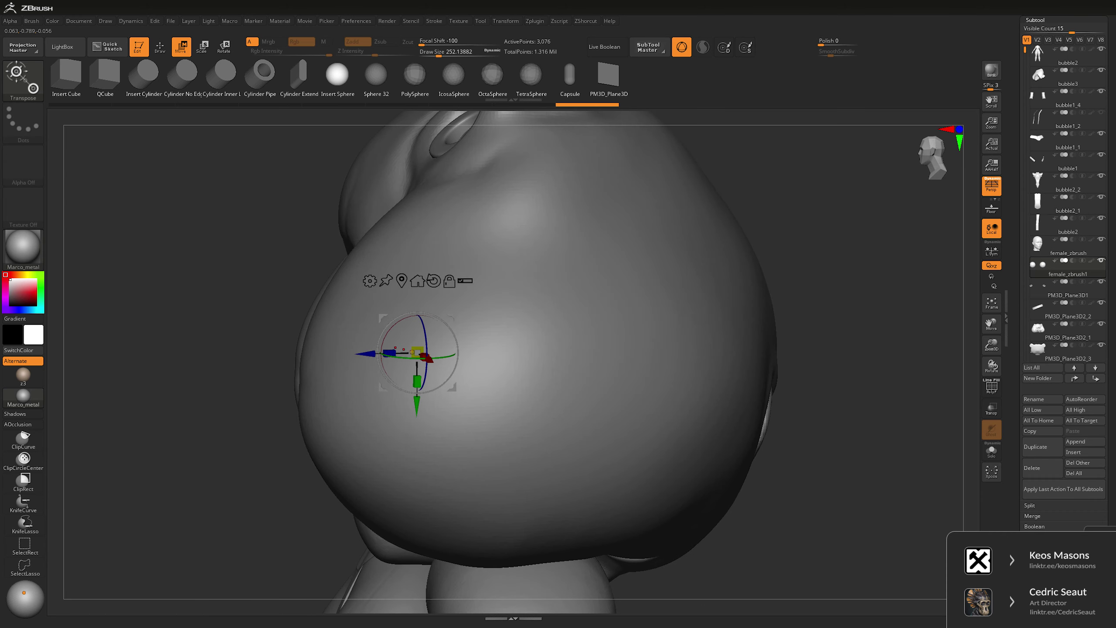
{"action": "left_click_drag", "start_coordinate": [372, 357], "coordinate": [382, 356]}
{"action": "right_click_drag", "start_coordinate": [466, 334], "coordinate": [571, 334]}
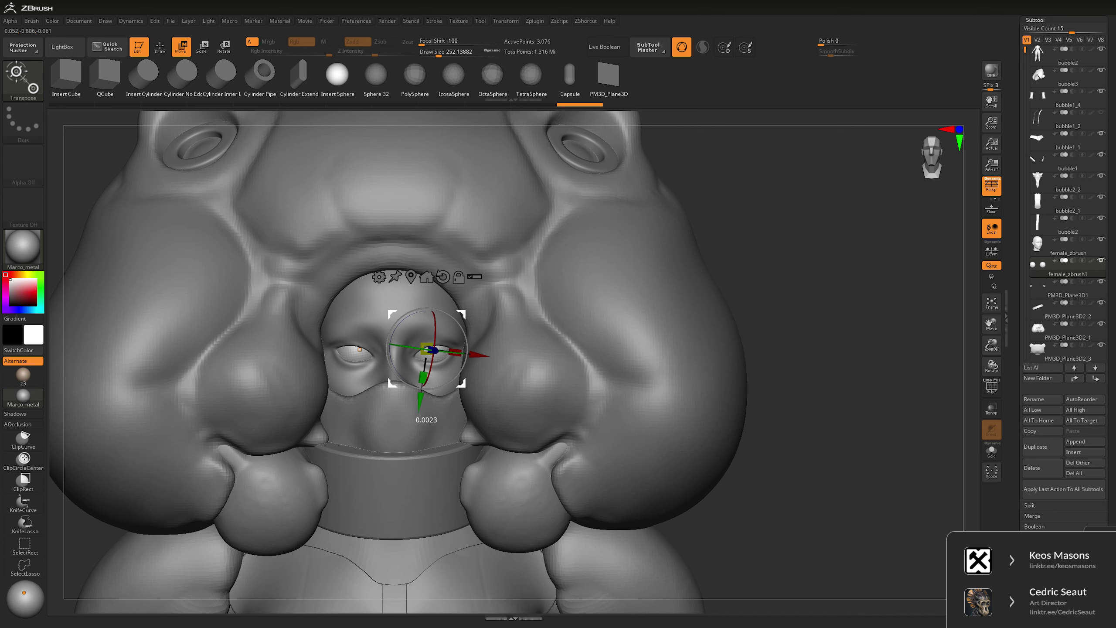
{"action": "key", "text": "ctrl+d"}
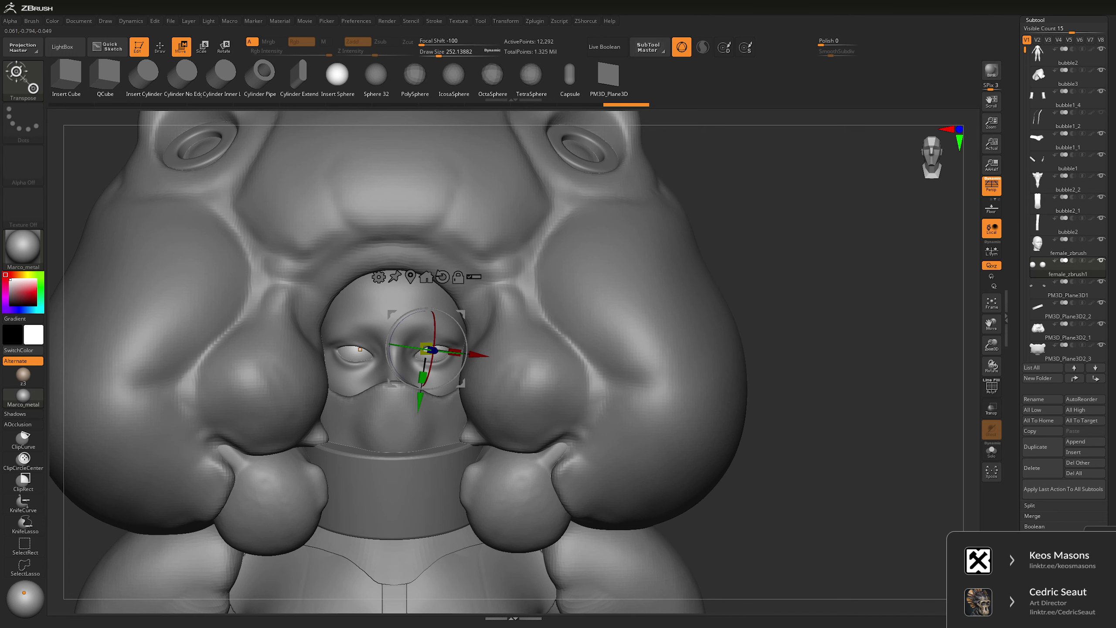
- Select the head subtool under the hood and lower it by one subdivision level
{"action": "key", "text": "q"}
{"action": "right_click_drag", "start_coordinate": [668, 286], "coordinate": [641, 264]}
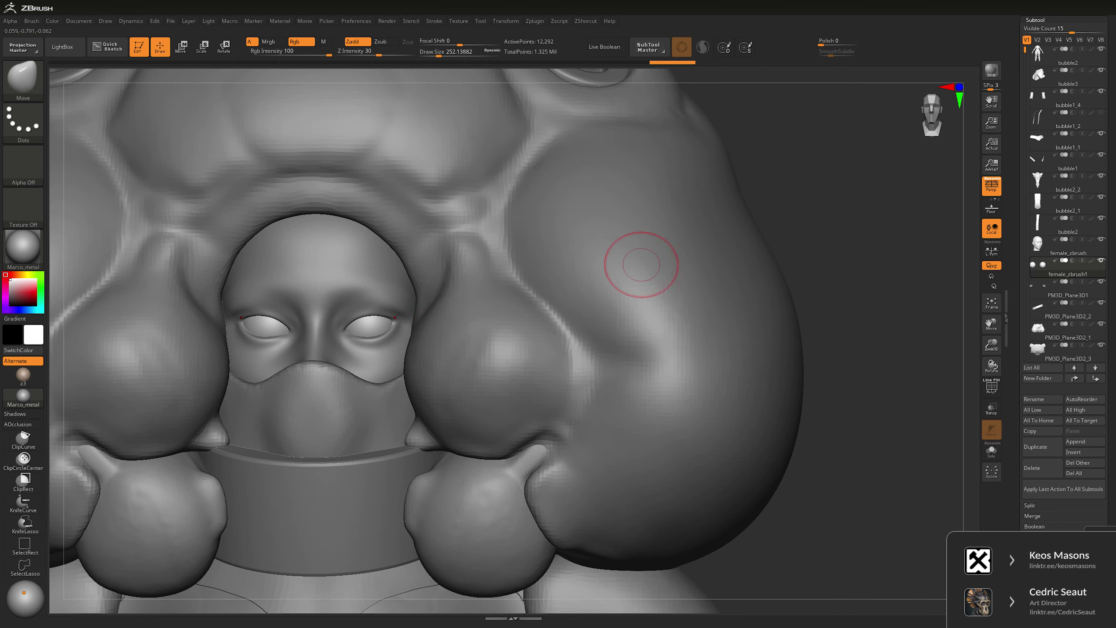
{"action": "left_click", "coordinate": [317, 264], "text": "alt"}
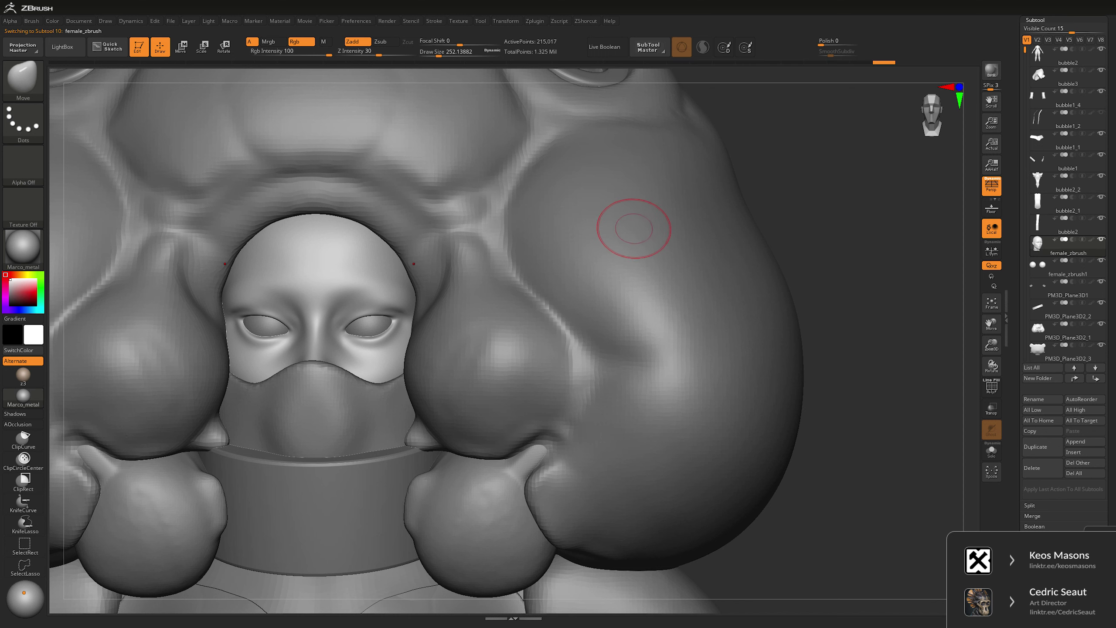
{"action": "key", "text": "space"}
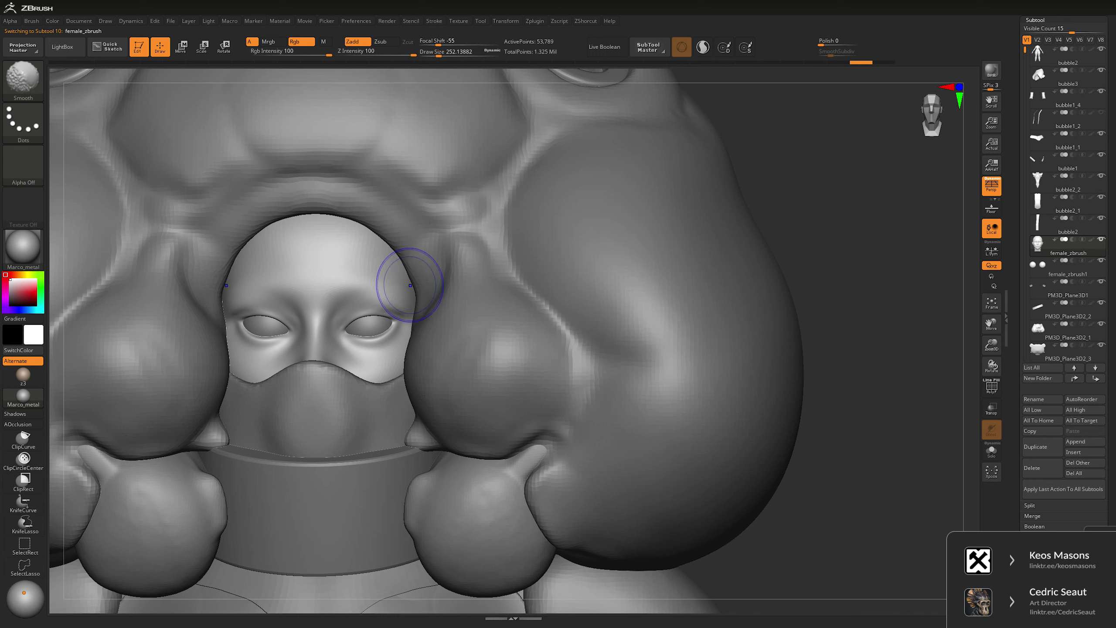
- Set the Move brush's draw size to about 397 and reshape the brows and outer eye corners of the head
{"action": "key", "text": "space"}
{"action": "mouse_move", "coordinate": [387, 302]}
{"action": "left_mouse_down"}
{"action": "mouse_move", "coordinate": [411, 302]}
{"action": "mouse_move", "coordinate": [393, 302]}
{"action": "left_mouse_up"}
{"action": "key", "text": "space"}
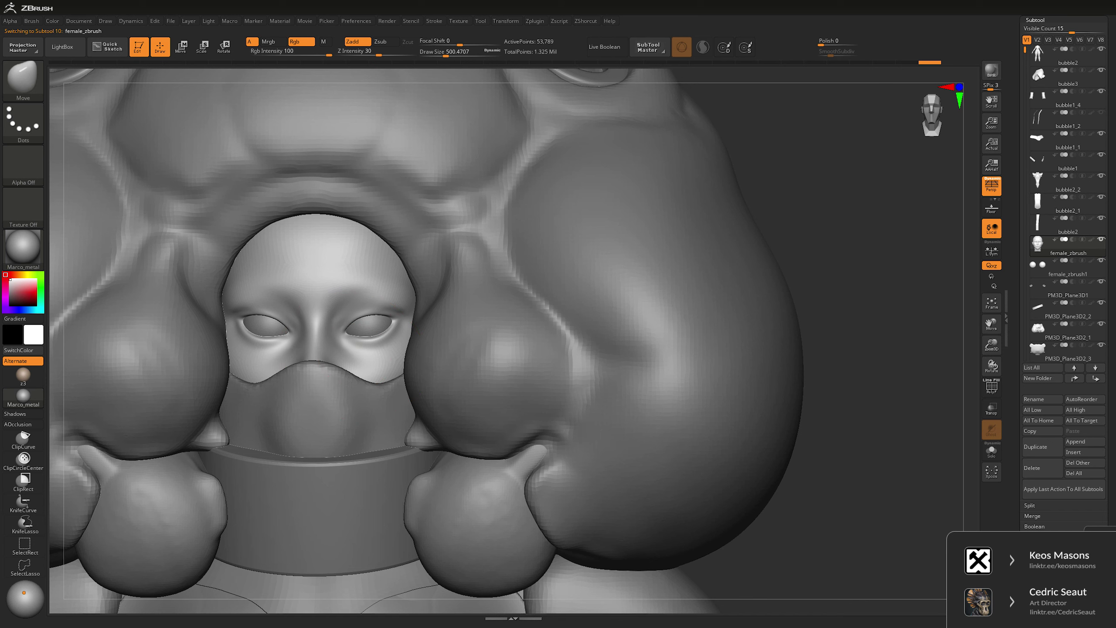
{"action": "key", "text": "space"}
{"action": "mouse_move", "coordinate": [379, 294]}
{"action": "left_mouse_down"}
{"action": "mouse_move", "coordinate": [356, 295]}
{"action": "mouse_move", "coordinate": [387, 299]}
{"action": "left_mouse_up"}
{"action": "key", "text": "space"}
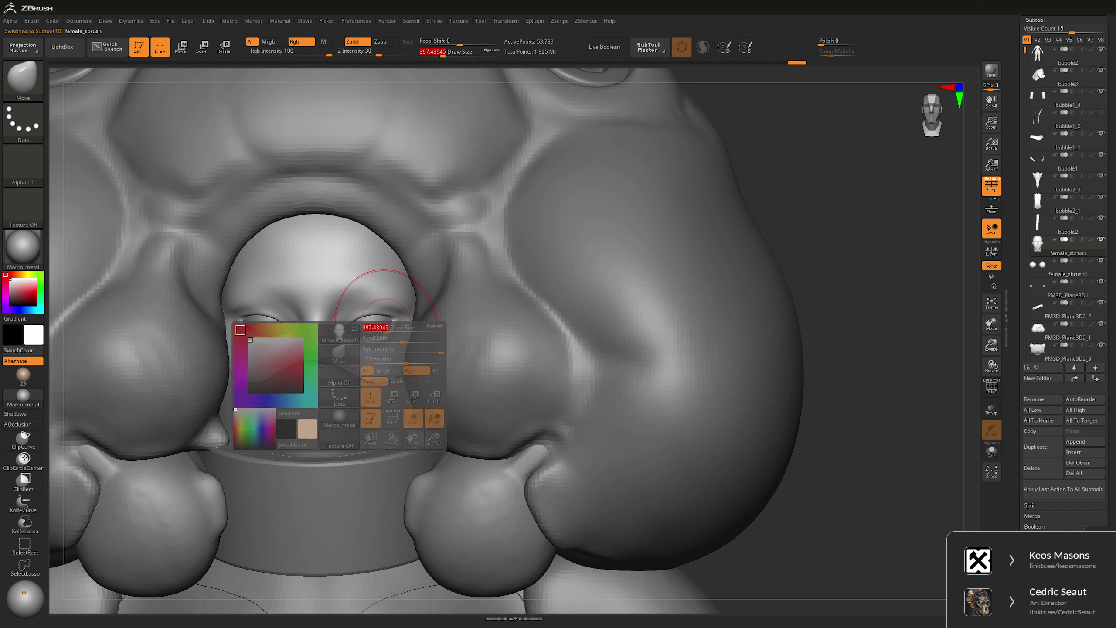
{"action": "left_click_drag", "start_coordinate": [578, 274], "coordinate": [580, 251]}
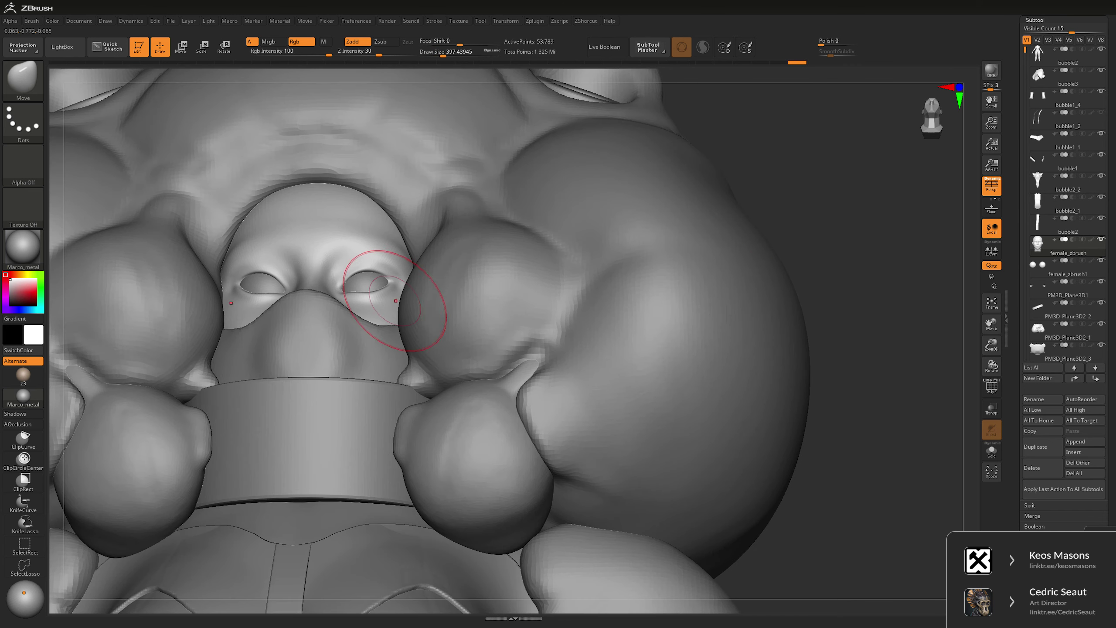
{"action": "left_click_drag", "start_coordinate": [506, 215], "coordinate": [398, 268]}
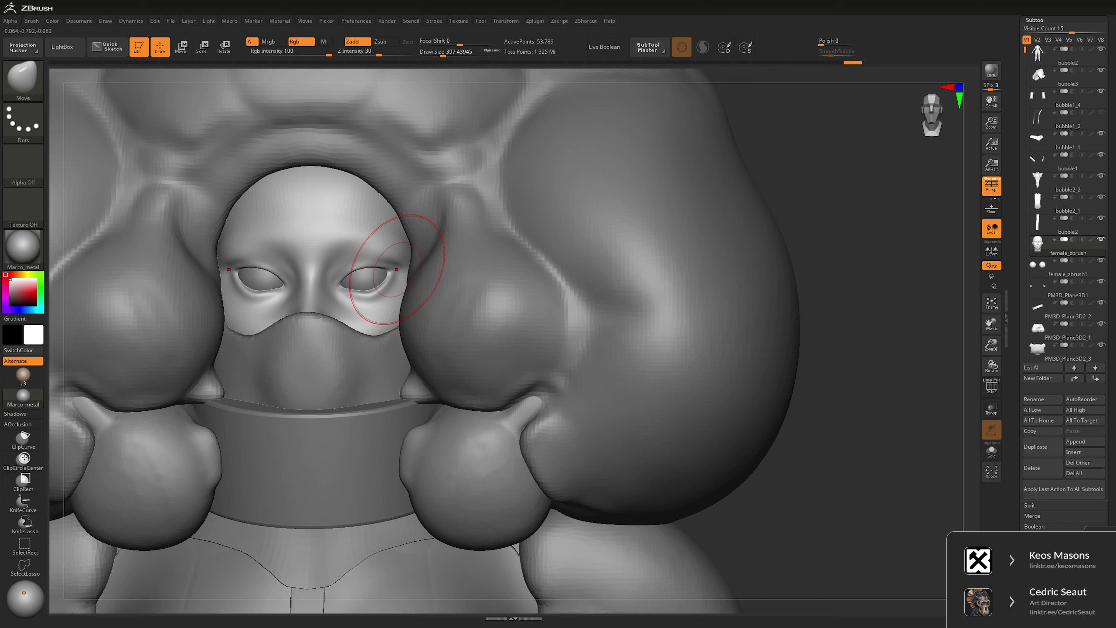
- Mask both eye areas of the head with a freehand MaskPen stroke at a draw size of about 203 and invert the mask
{"action": "key", "text": "space"}
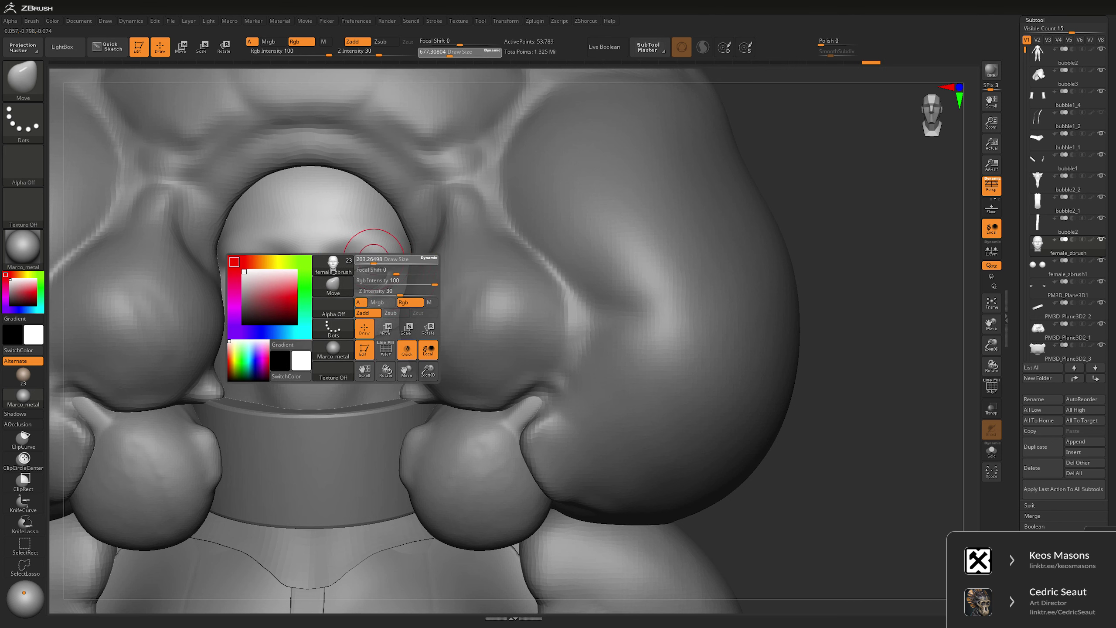
{"action": "mouse_move", "coordinate": [365, 271]}
{"action": "left_mouse_down", "text": "ctrl"}
{"action": "mouse_move", "coordinate": [356, 291]}
{"action": "mouse_move", "coordinate": [374, 281]}
{"action": "left_mouse_up", "text": "ctrl"}
{"action": "left_click", "coordinate": [23, 121]}
{"action": "left_click", "coordinate": [74, 125]}
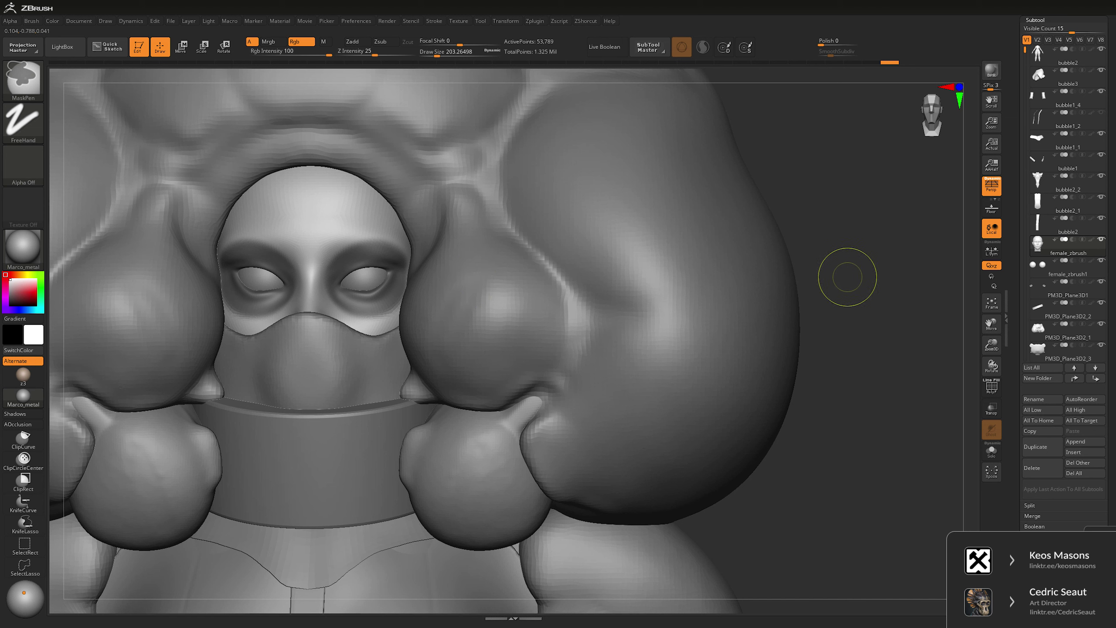
{"action": "key", "text": "ctrl+i"}
- Centre the gizmo on the eye, turn on local symmetry and try to adjust the unmasked eye areas of the head
{"action": "key", "text": "w"}
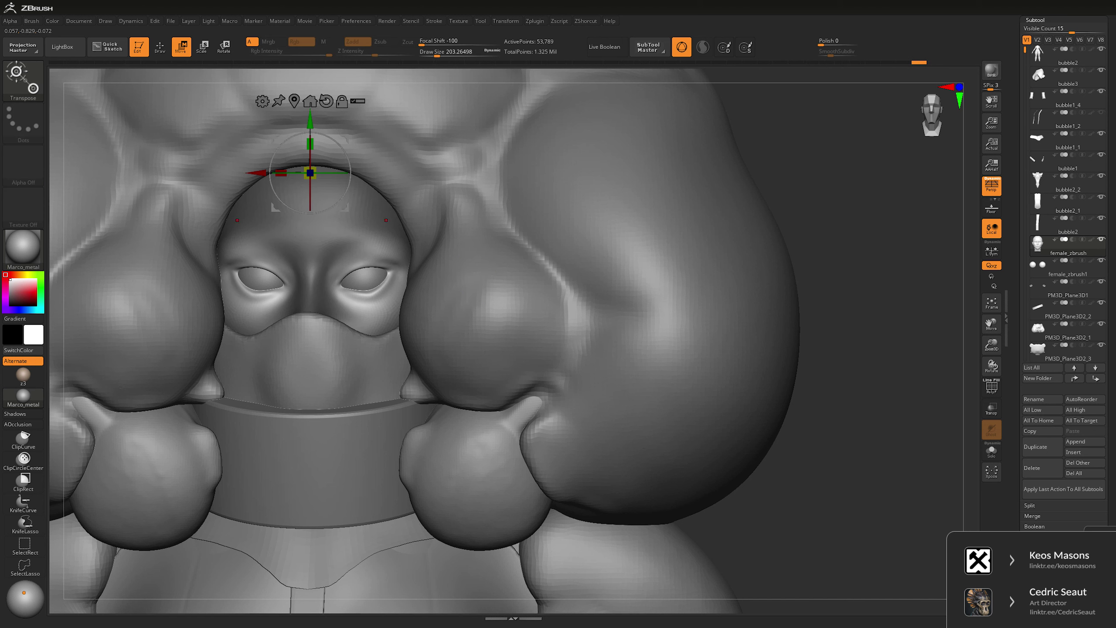
{"action": "left_click", "coordinate": [370, 279]}
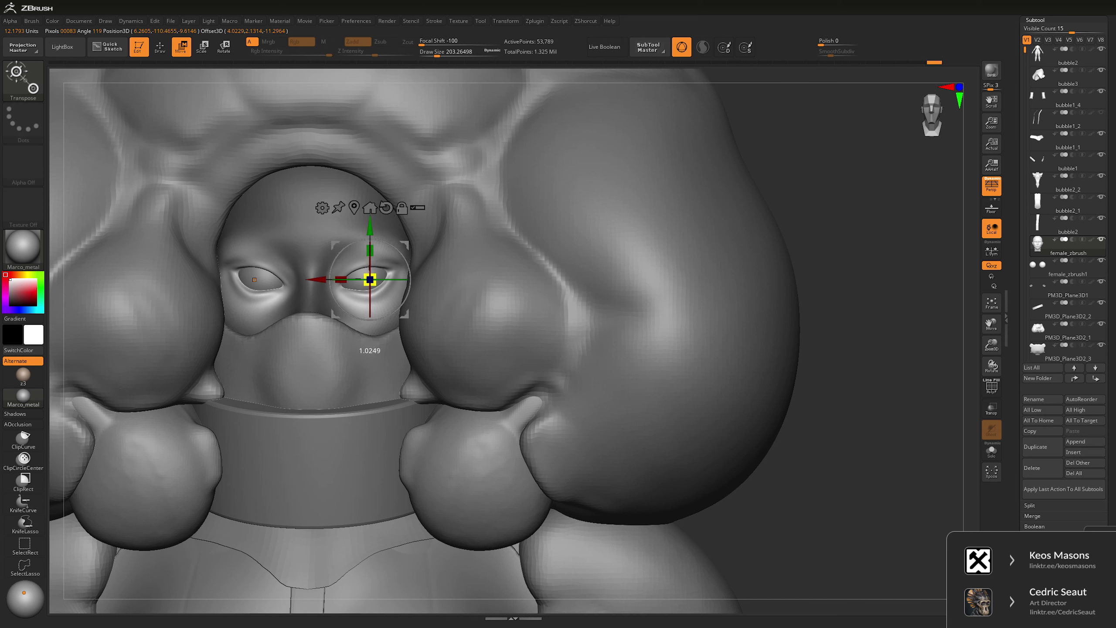
{"action": "left_click", "coordinate": [992, 250]}
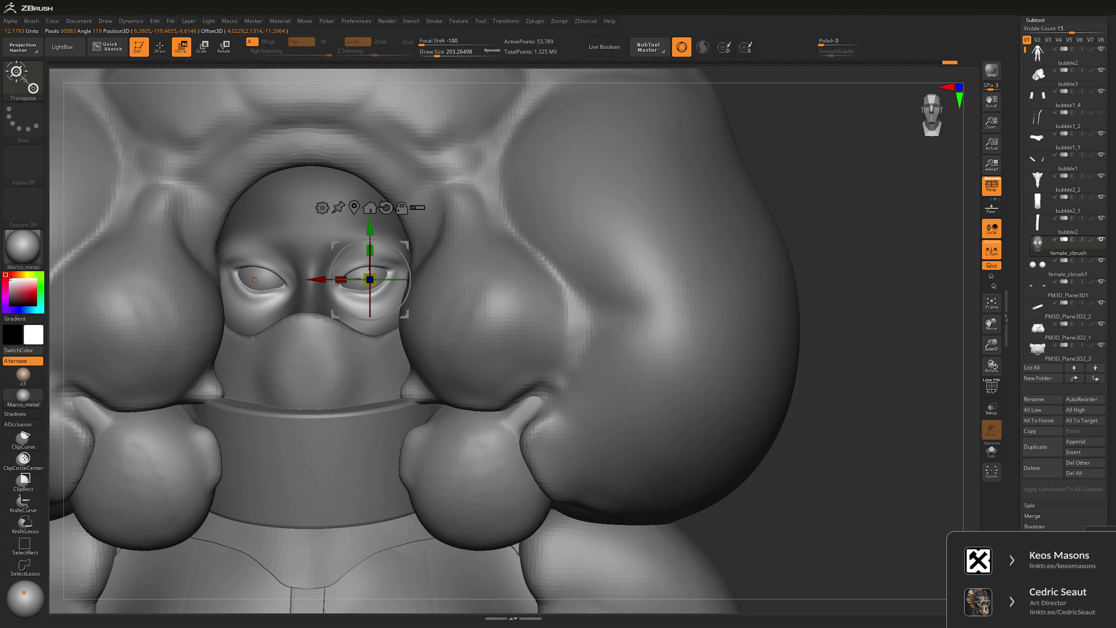
{"action": "right_click_drag", "start_coordinate": [422, 308], "coordinate": [409, 322], "text": "alt"}
{"action": "left_click_drag", "start_coordinate": [356, 294], "coordinate": [357, 292]}
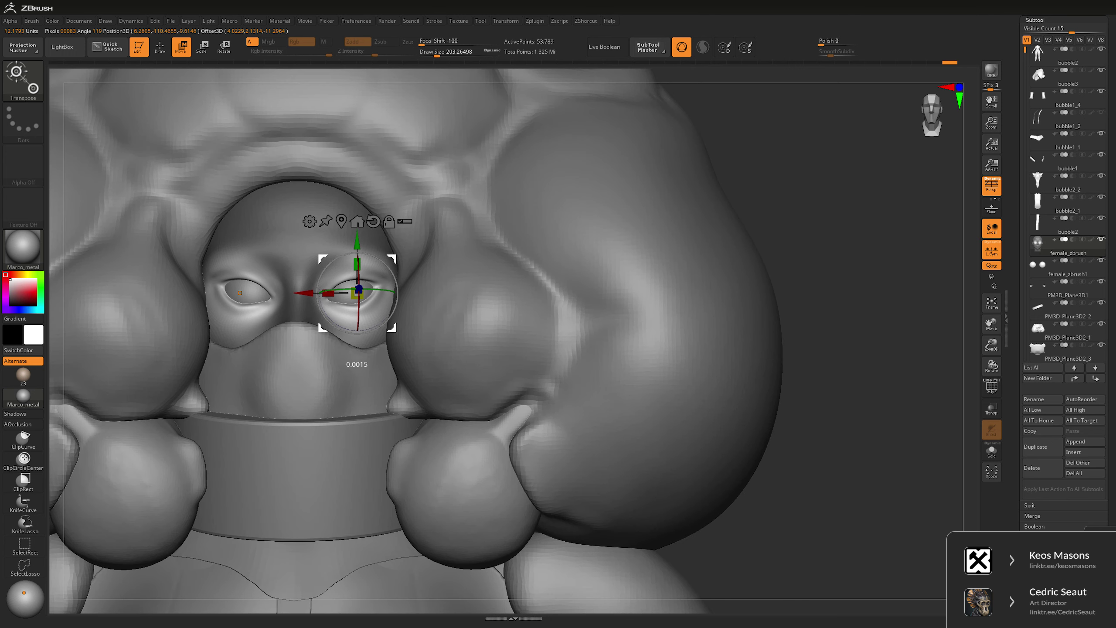
{"action": "key", "text": "ctrl+z"}
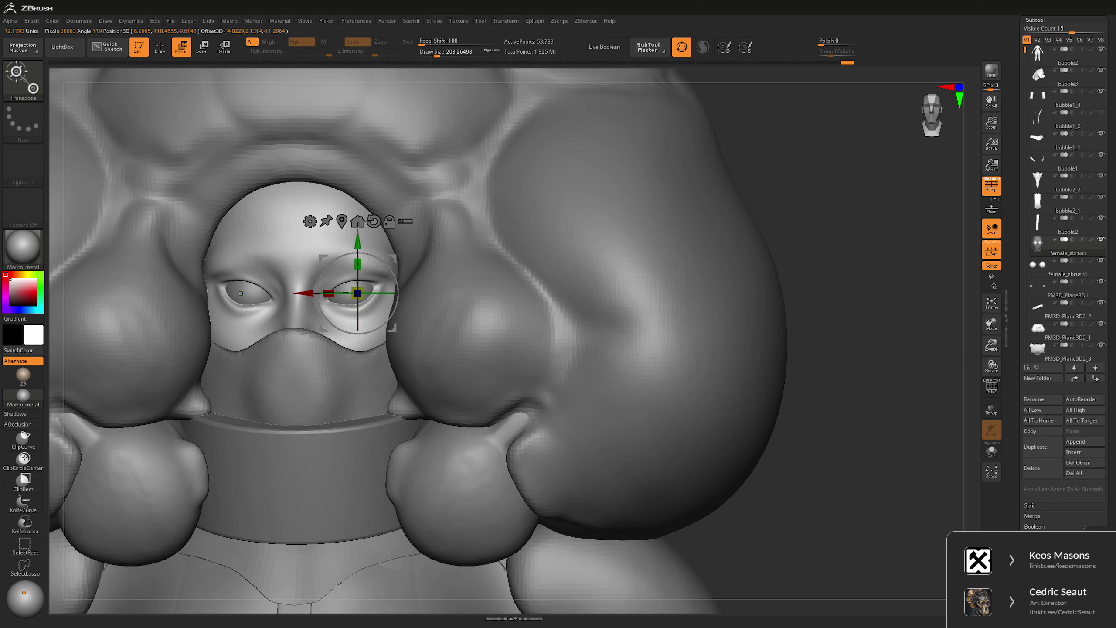
- Select the eyeballs subtool and nudge the eyeballs within the sockets with the gizmo
{"action": "key", "text": "q"}
{"action": "left_click", "coordinate": [354, 294], "text": "alt"}
{"action": "key", "text": "e"}
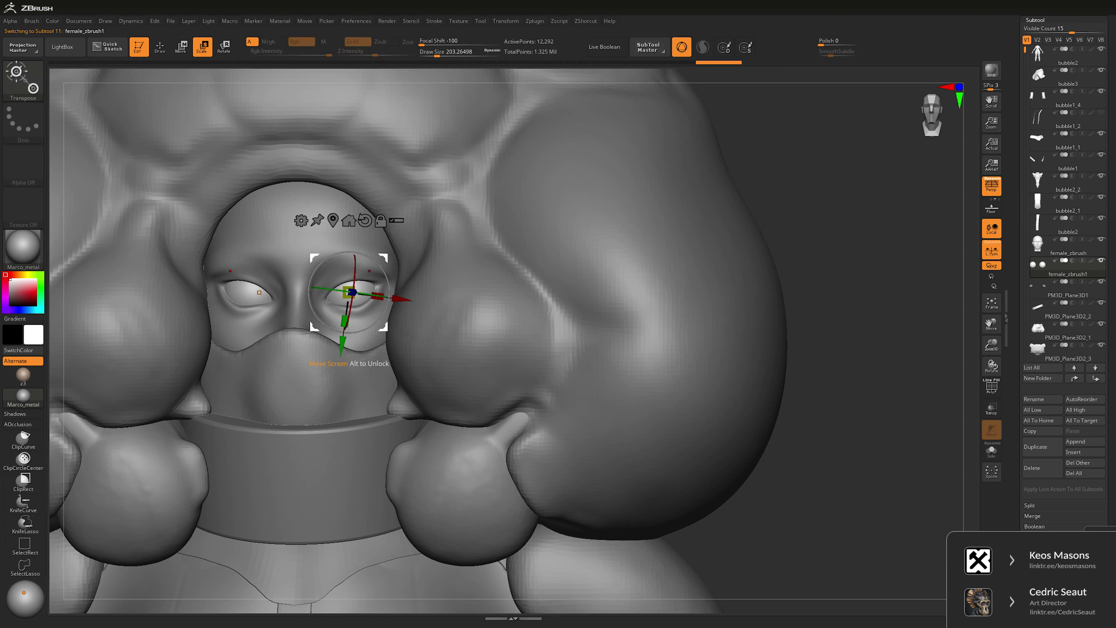
{"action": "left_click_drag", "start_coordinate": [351, 292], "coordinate": [354, 291]}
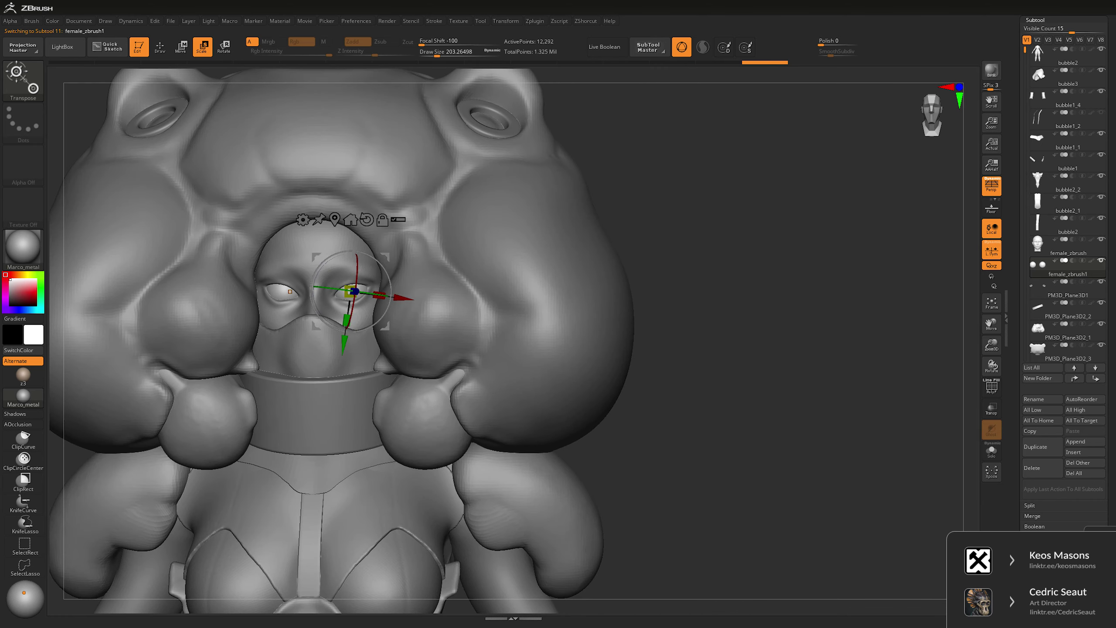
{"action": "key", "text": "q"}
- Select the head subtool and reshape the face around the eyes and temples with the Move brush at a draw size of about 397
{"action": "scroll", "coordinate": [360, 334], "scroll_direction": "up", "scroll_amount": 3}
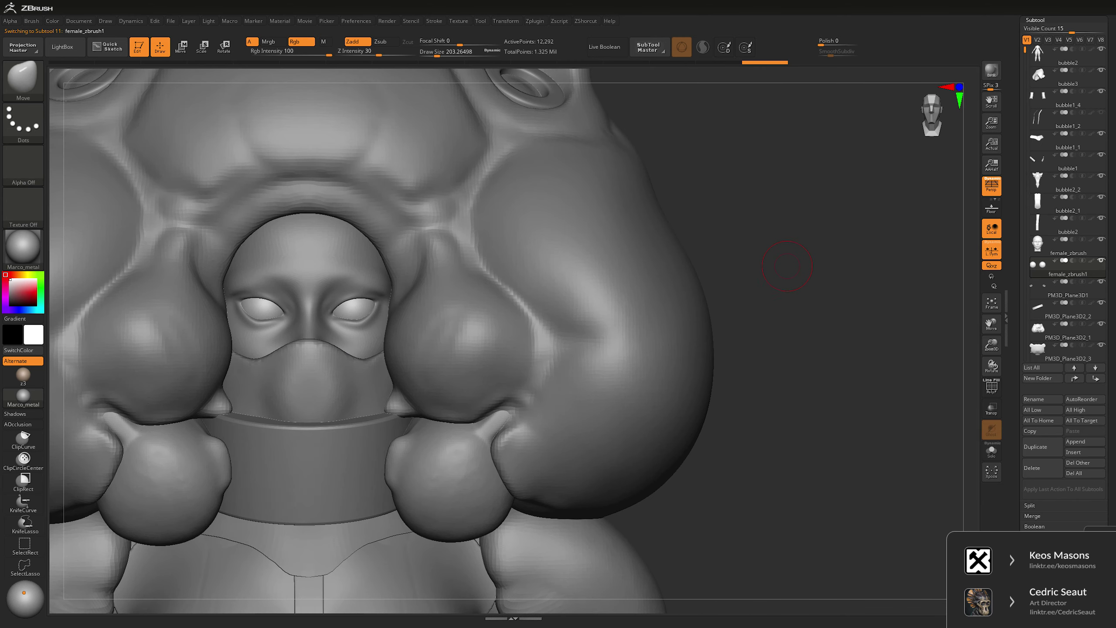
{"action": "left_click", "coordinate": [360, 334], "text": "alt"}
{"action": "key", "text": "space"}
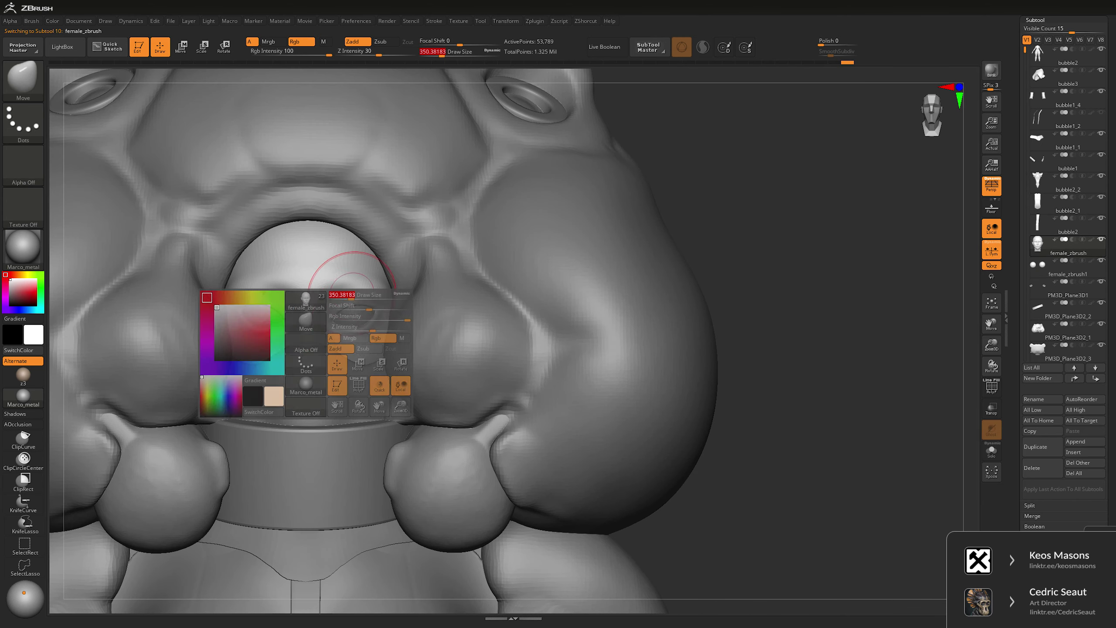
{"action": "left_click_drag", "start_coordinate": [575, 230], "coordinate": [724, 230]}
{"action": "key", "text": "space"}
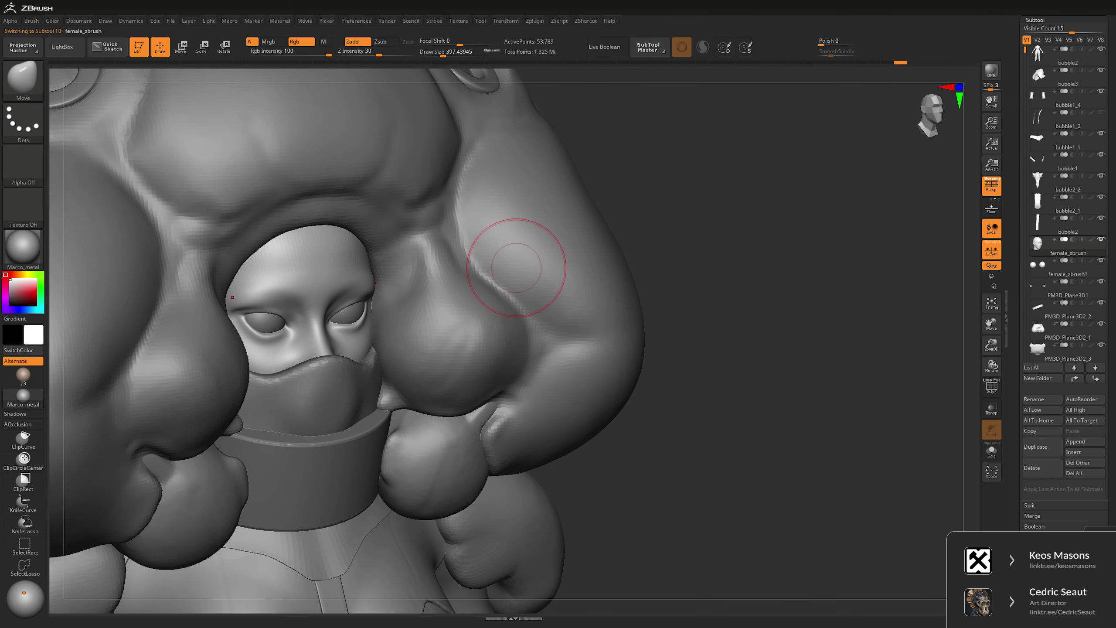
{"action": "mouse_move", "coordinate": [523, 262]}
{"action": "left_mouse_down"}
{"action": "mouse_move", "coordinate": [572, 264]}
{"action": "mouse_move", "coordinate": [572, 317]}
{"action": "left_mouse_up"}
{"action": "left_click_drag", "start_coordinate": [849, 220], "coordinate": [862, 220]}
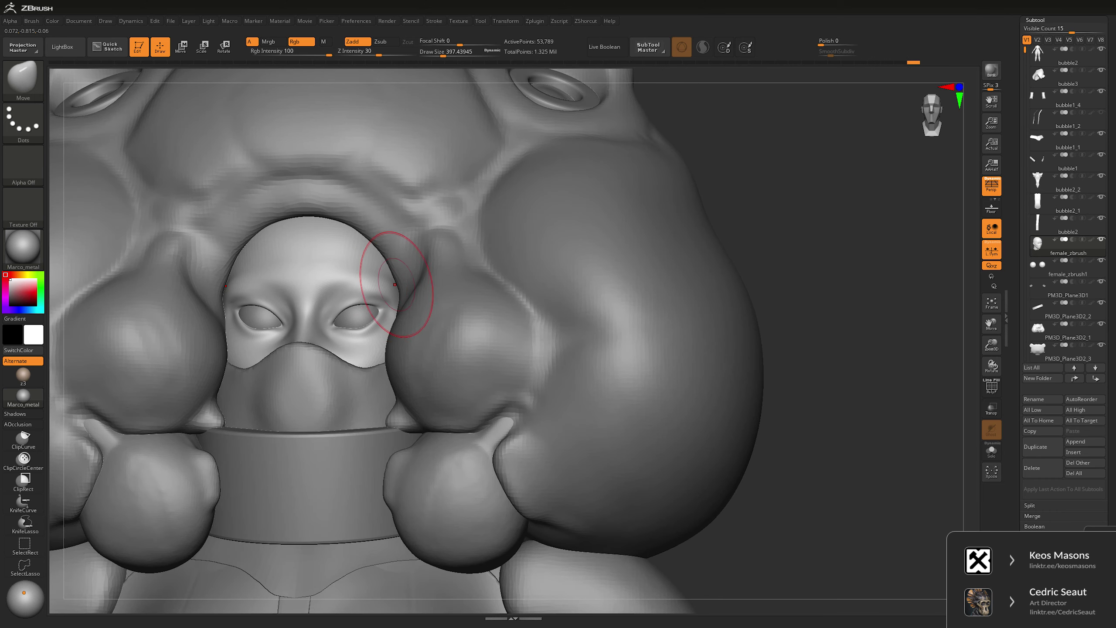
- Reduce the Move brush's draw size to about 192 and refine the shape of the eyes and brows
{"action": "right_click_drag", "start_coordinate": [396, 284], "coordinate": [349, 299]}
{"action": "key", "text": "space"}
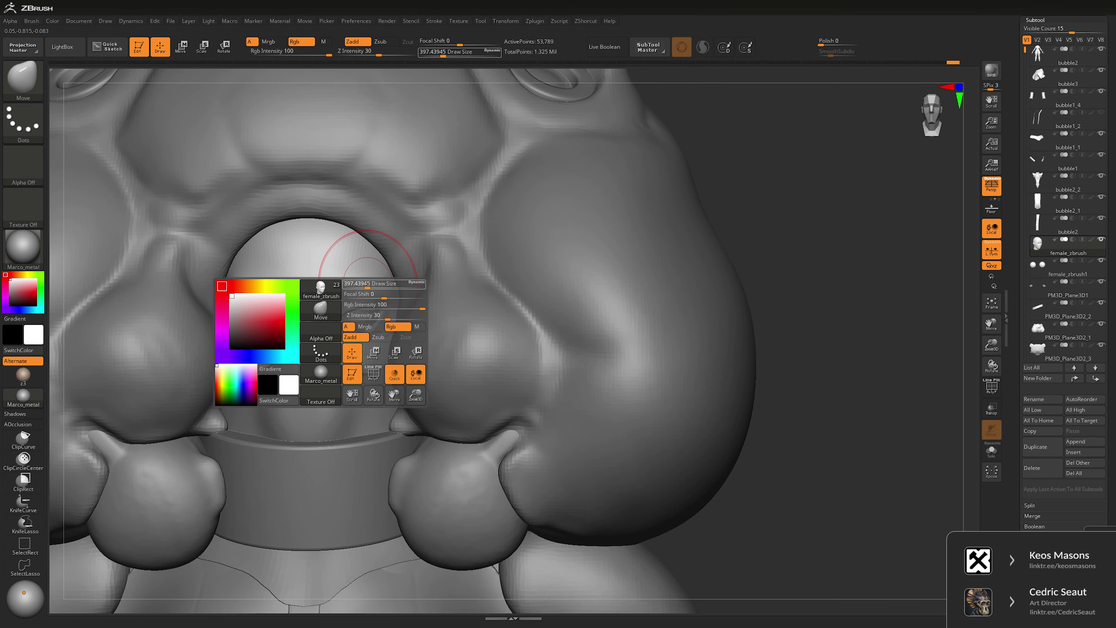
{"action": "left_click_drag", "start_coordinate": [367, 283], "coordinate": [358, 284]}
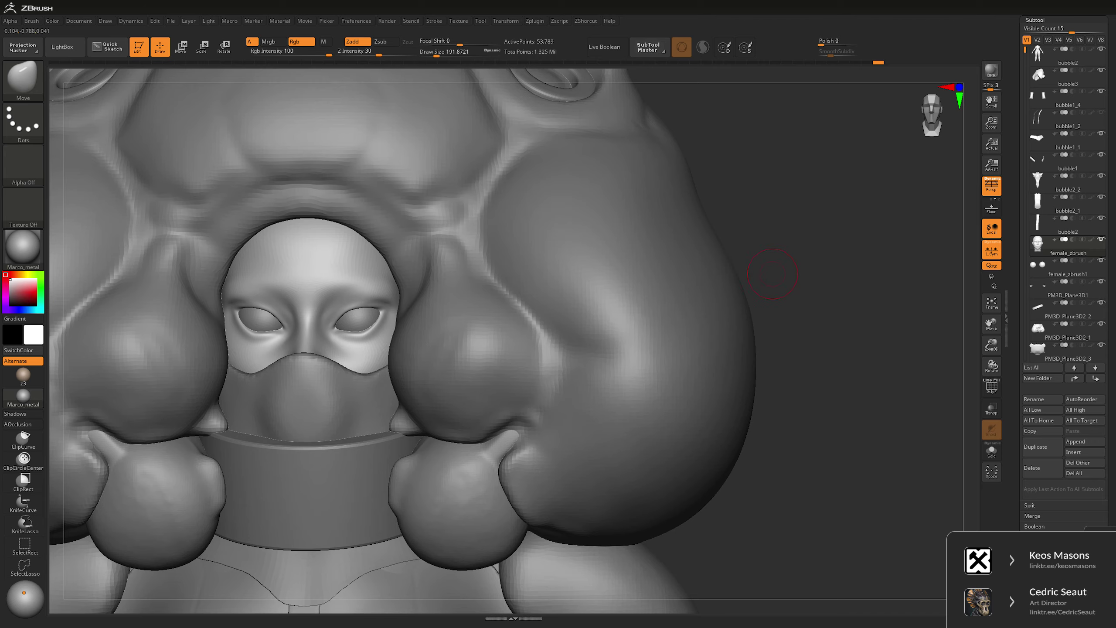
{"action": "right_click_drag", "start_coordinate": [773, 273], "coordinate": [754, 296], "text": "ctrl"}
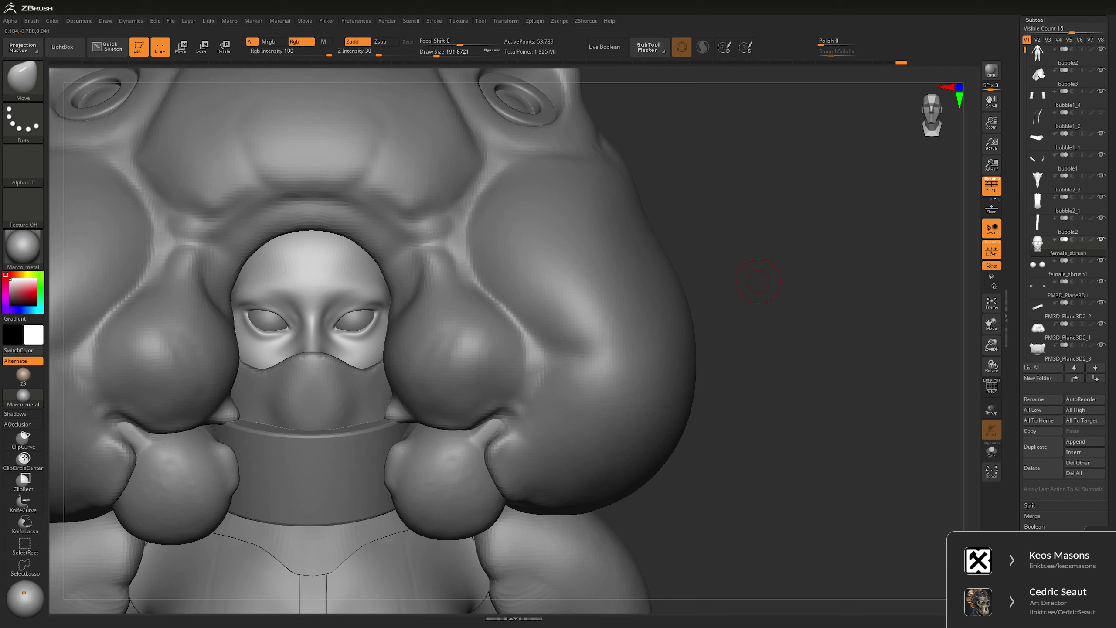
{"action": "right_click_drag", "start_coordinate": [755, 285], "coordinate": [700, 317]}
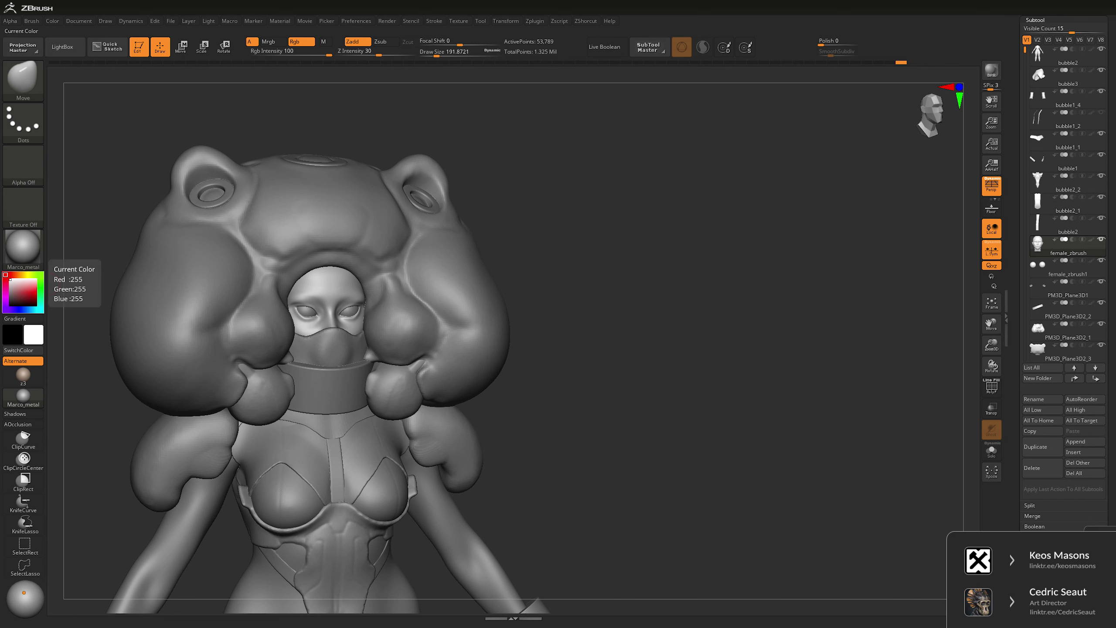
- Show all subtools, including the chest straps, and hide the sketch reference plane
{"action": "left_click_drag", "start_coordinate": [643, 309], "coordinate": [673, 295]}
{"action": "left_click", "coordinate": [1102, 239], "text": "shift"}
{"action": "left_click", "coordinate": [1101, 239], "text": "shift"}
{"action": "right_click_drag", "start_coordinate": [659, 264], "coordinate": [656, 247], "text": "ctrl"}
{"action": "left_click_drag", "start_coordinate": [615, 313], "coordinate": [627, 314]}
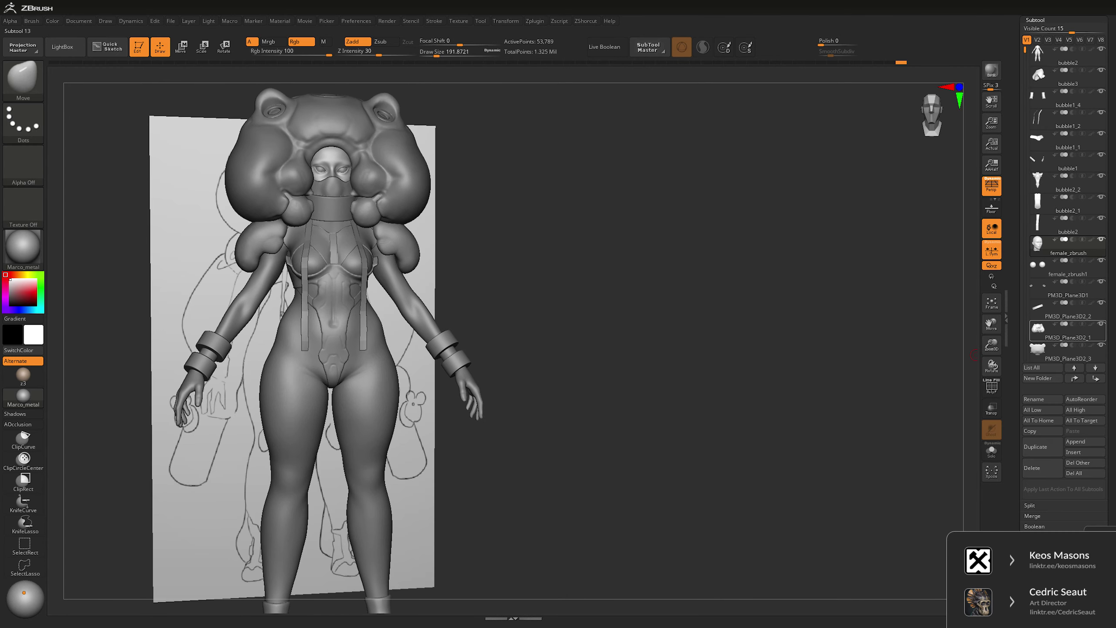
{"action": "mouse_move", "coordinate": [1068, 74]}
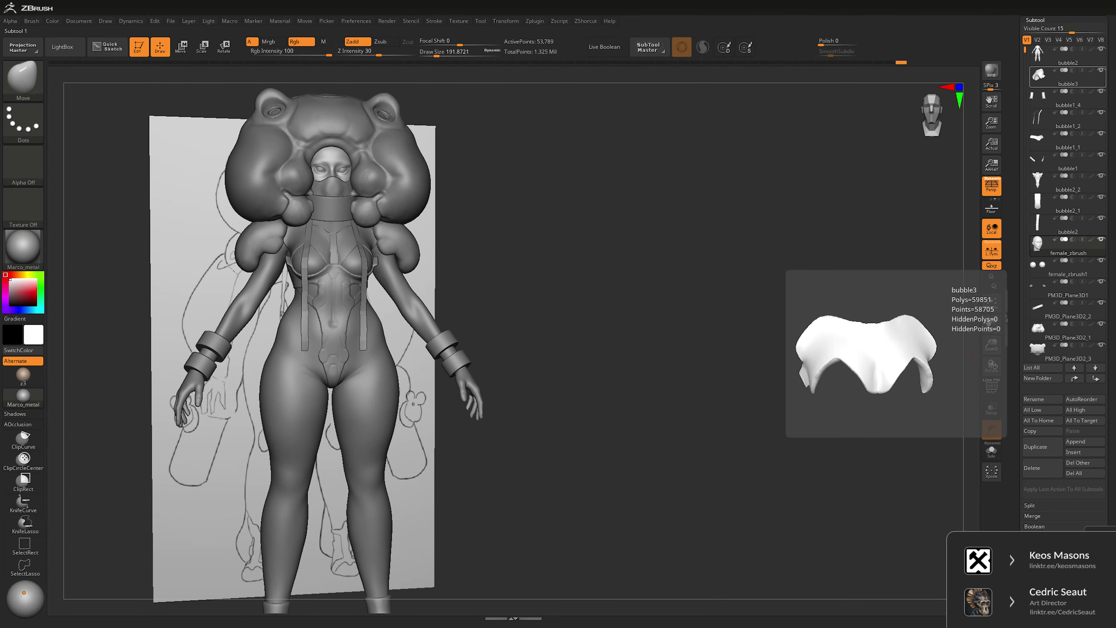
{"action": "scroll", "coordinate": [1025, 88], "scroll_direction": "down", "scroll_amount": 5}
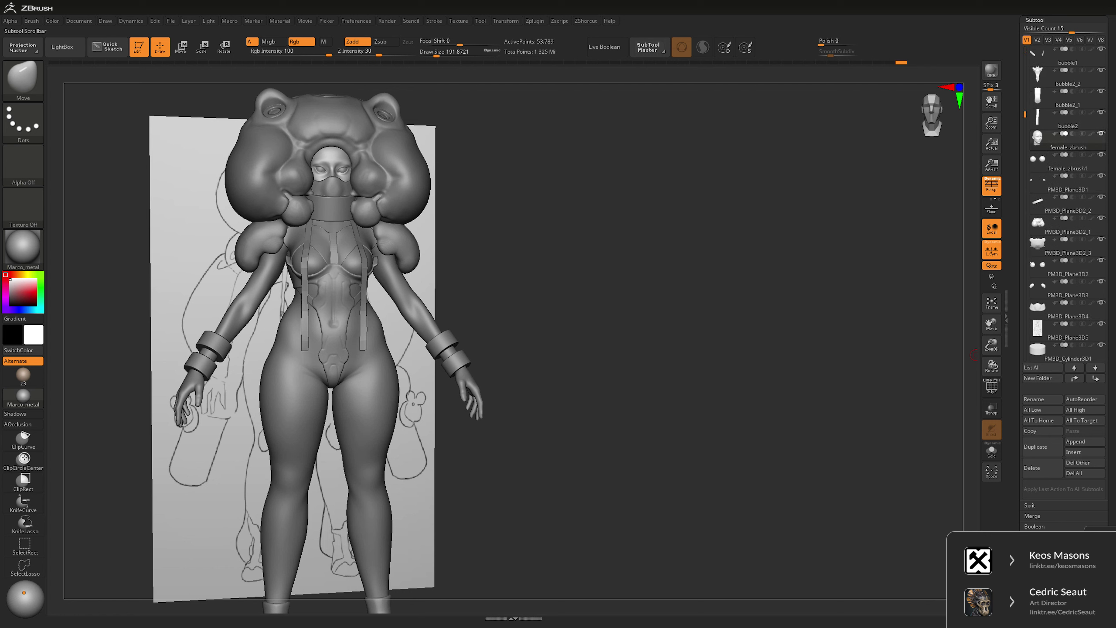
{"action": "scroll", "coordinate": [1026, 114], "scroll_direction": "down", "scroll_amount": 2}
{"action": "left_click", "coordinate": [1102, 281]}
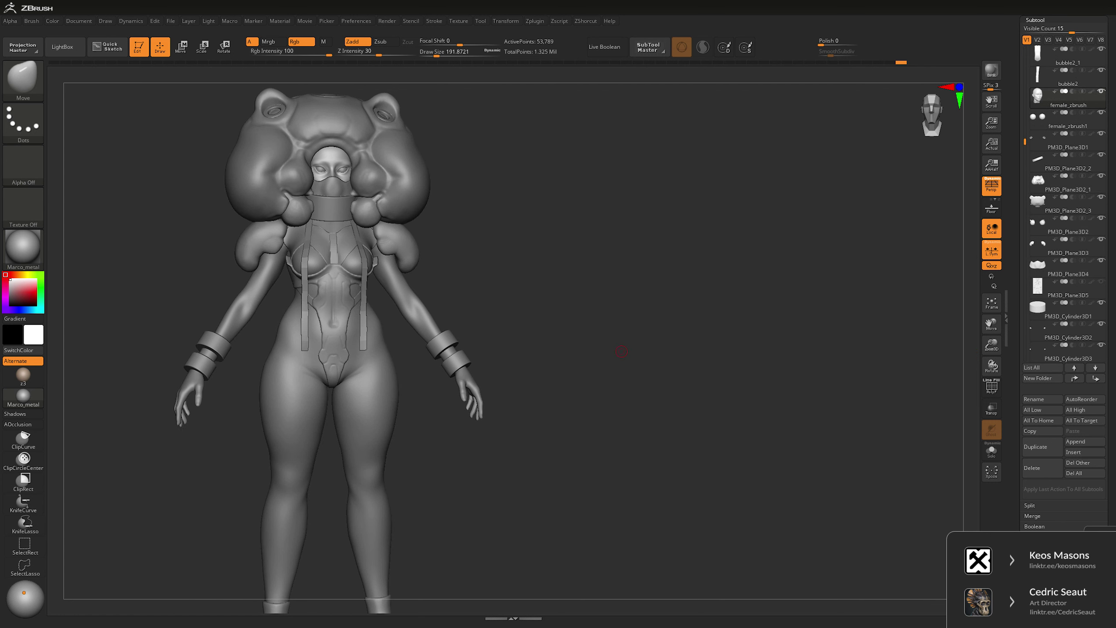
- Select the hood subtool, insert mirrored cubes over the chest straps with IMM Primitives' Insert Cube and split them into their own subtool
{"action": "mouse_move", "coordinate": [621, 352]}
{"action": "left_mouse_down"}
{"action": "mouse_move", "coordinate": [658, 355]}
{"action": "mouse_move", "coordinate": [456, 274]}
{"action": "left_mouse_up"}
{"action": "left_click", "coordinate": [358, 272], "text": "alt"}
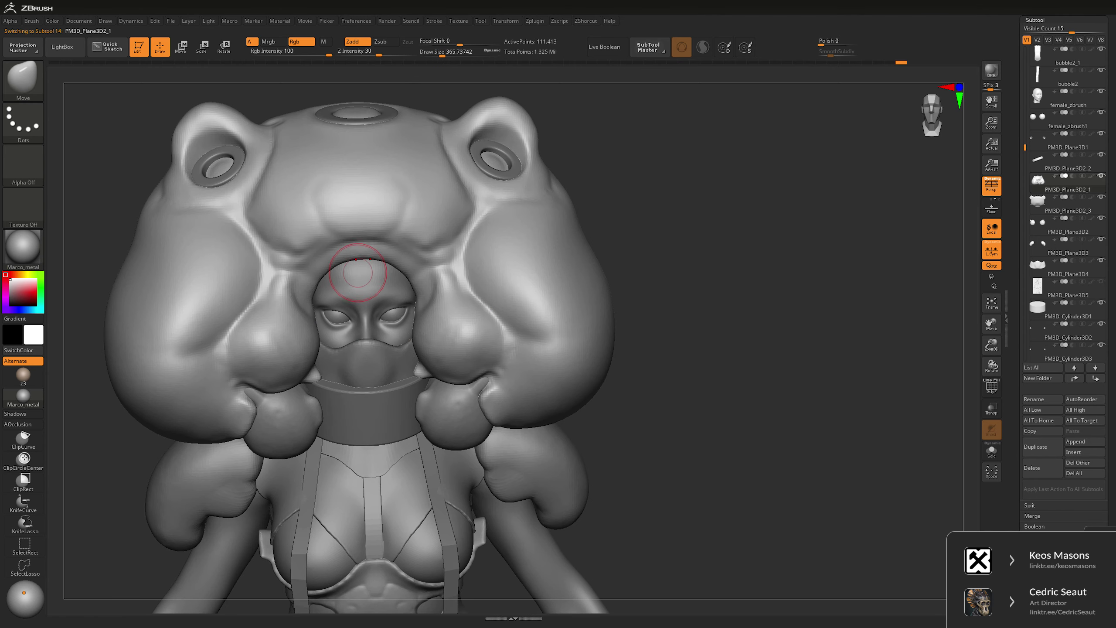
{"action": "mouse_move", "coordinate": [567, 220]}
{"action": "left_mouse_down"}
{"action": "mouse_move", "coordinate": [545, 231]}
{"action": "mouse_move", "coordinate": [567, 237]}
{"action": "mouse_move", "coordinate": [633, 377]}
{"action": "mouse_move", "coordinate": [593, 316]}
{"action": "mouse_move", "coordinate": [623, 317]}
{"action": "mouse_move", "coordinate": [624, 289]}
{"action": "mouse_move", "coordinate": [643, 304]}
{"action": "mouse_move", "coordinate": [641, 264]}
{"action": "mouse_move", "coordinate": [702, 321]}
{"action": "left_mouse_up"}
{"action": "key", "text": "space"}
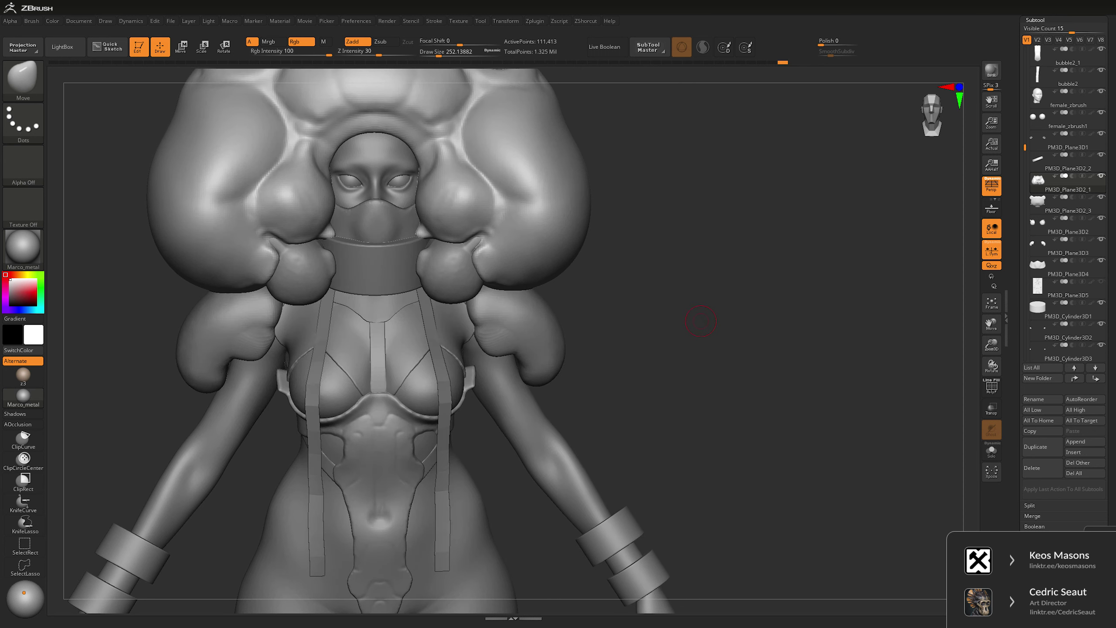
{"action": "key", "text": "b"}
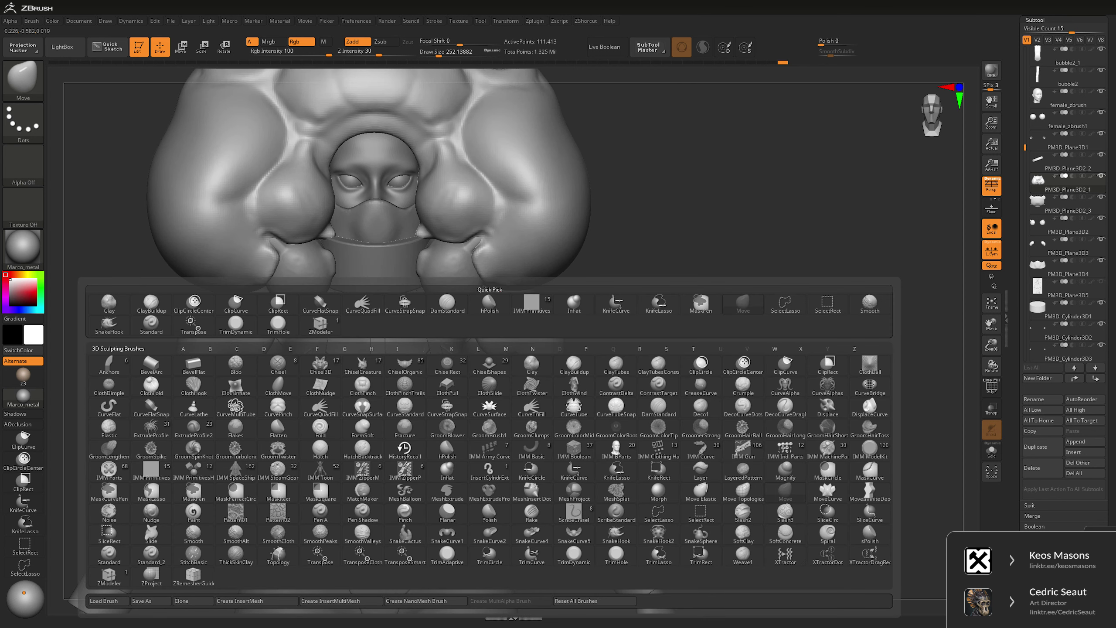
{"action": "key", "text": "c"}
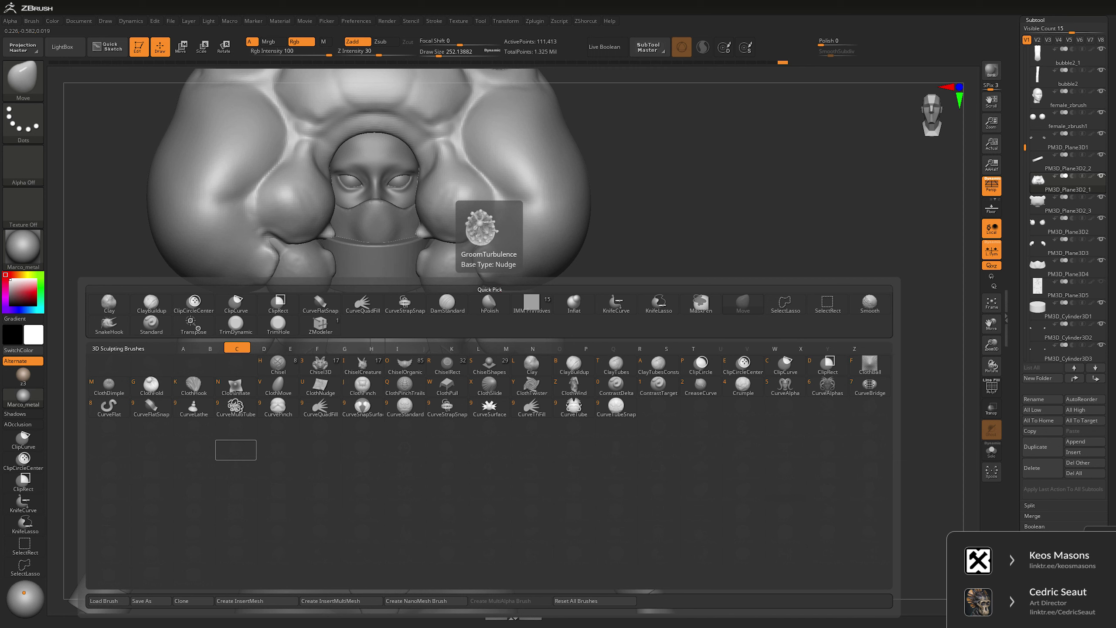
{"action": "left_click", "coordinate": [532, 303]}
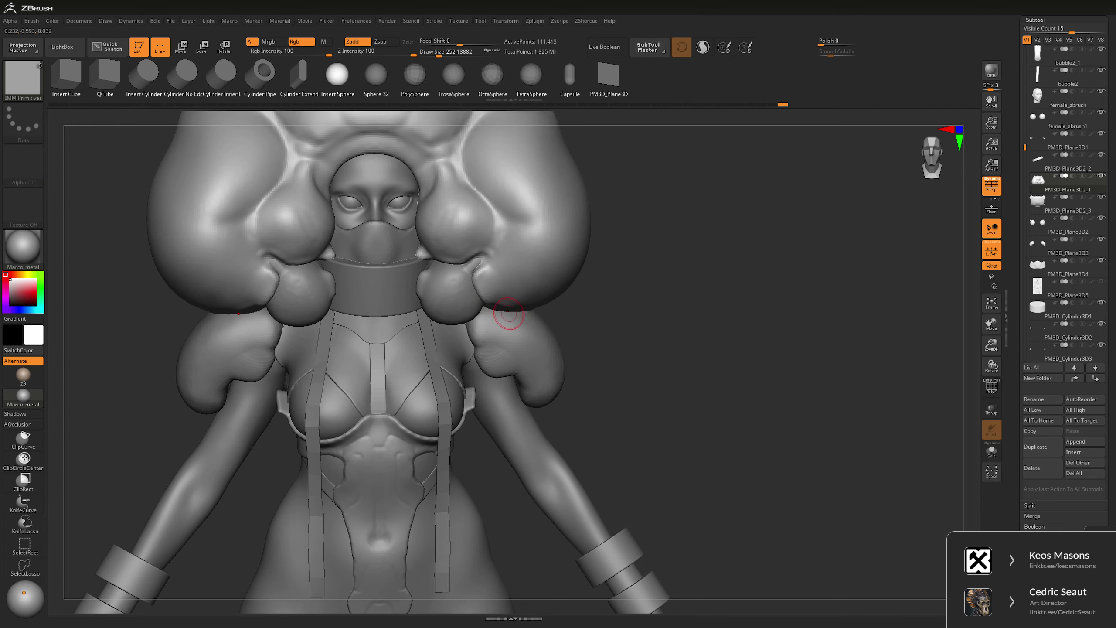
{"action": "left_click_drag", "start_coordinate": [434, 363], "coordinate": [445, 377]}
{"action": "left_click_drag", "start_coordinate": [725, 352], "coordinate": [665, 305], "text": "alt"}
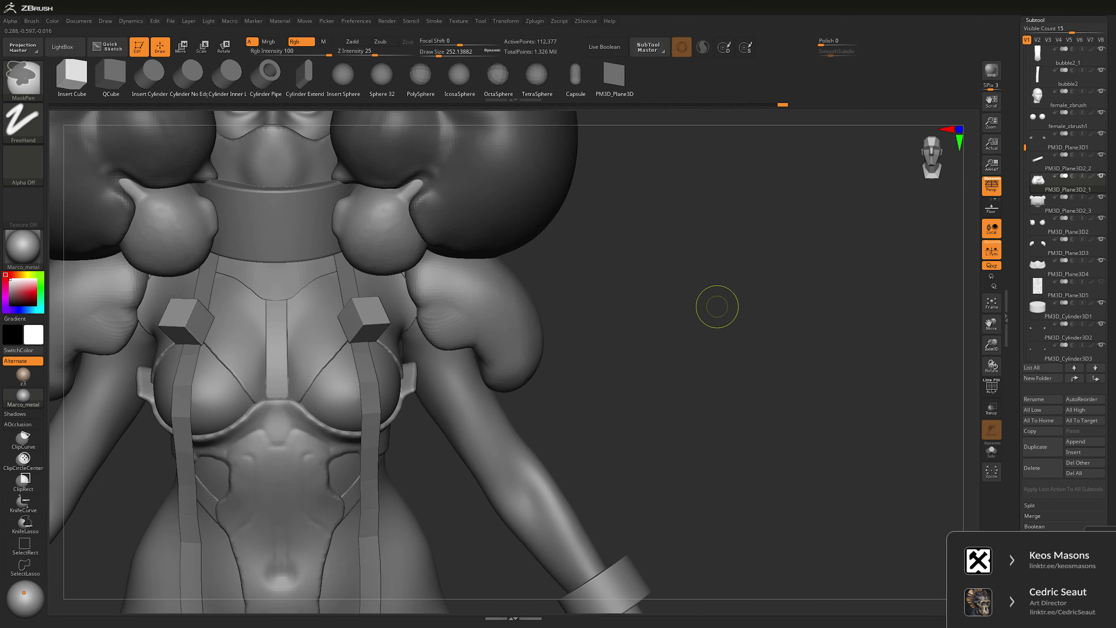
{"action": "key", "text": "w"}
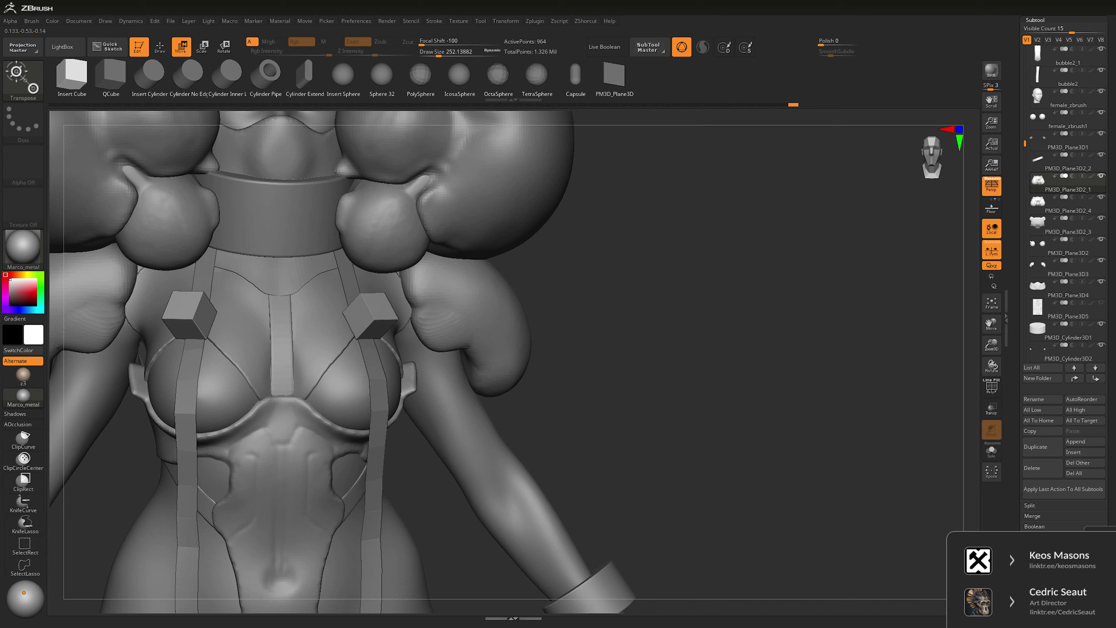
- Flatten the mirrored cubes into thin plates with the transform gizmo and tilt them to follow the chest straps
{"action": "left_click", "coordinate": [377, 302]}
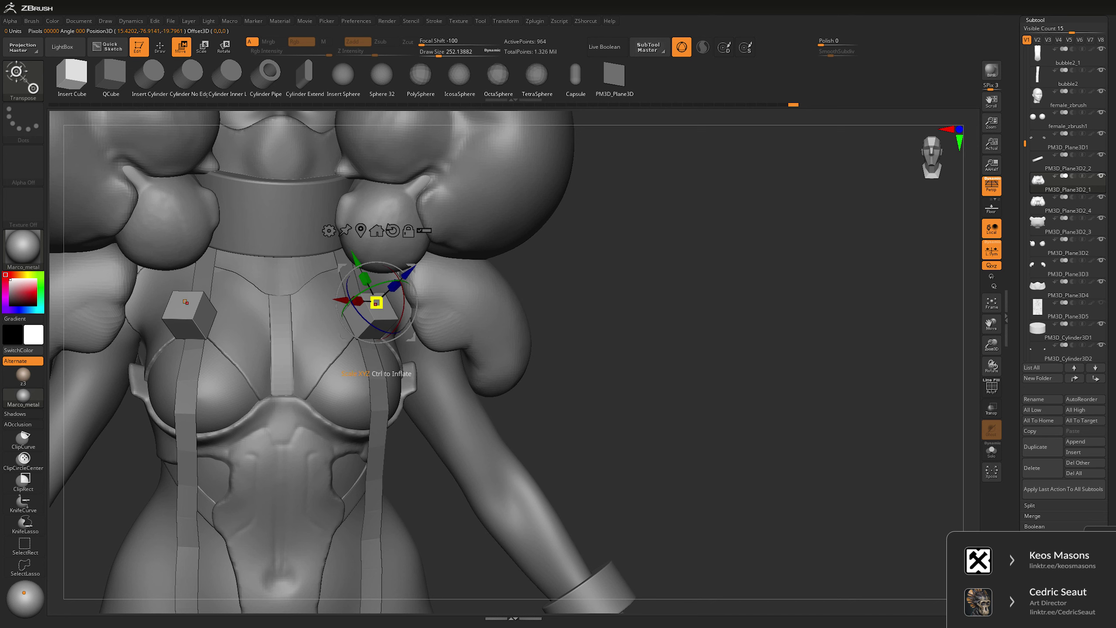
{"action": "left_click_drag", "start_coordinate": [394, 286], "coordinate": [380, 299]}
{"action": "left_click_drag", "start_coordinate": [748, 308], "coordinate": [699, 306]}
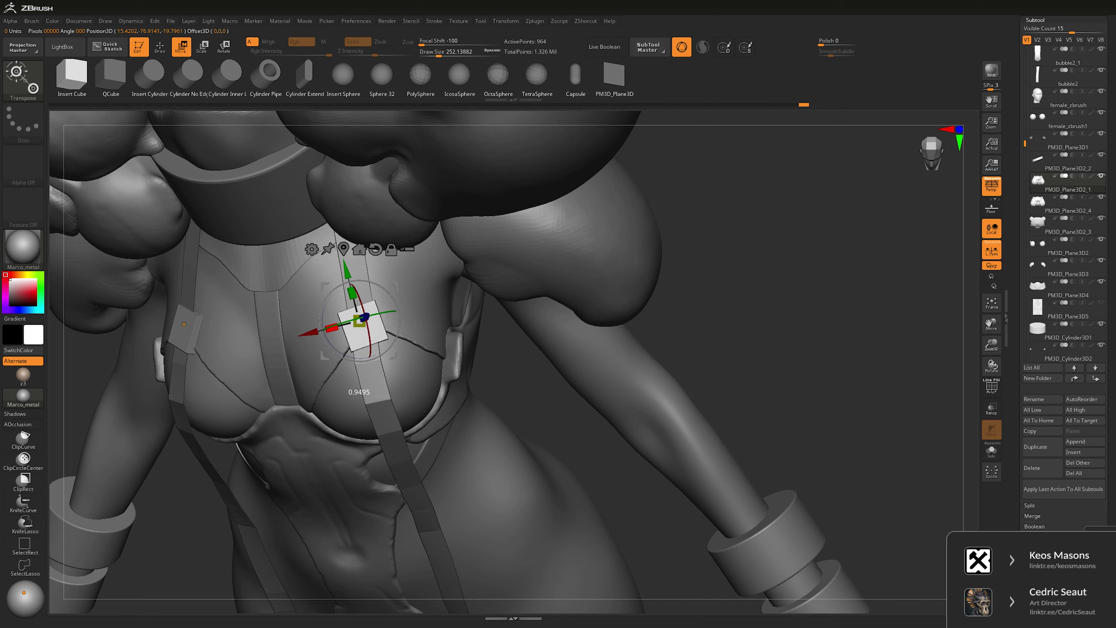
{"action": "left_click_drag", "start_coordinate": [352, 293], "coordinate": [352, 294]}
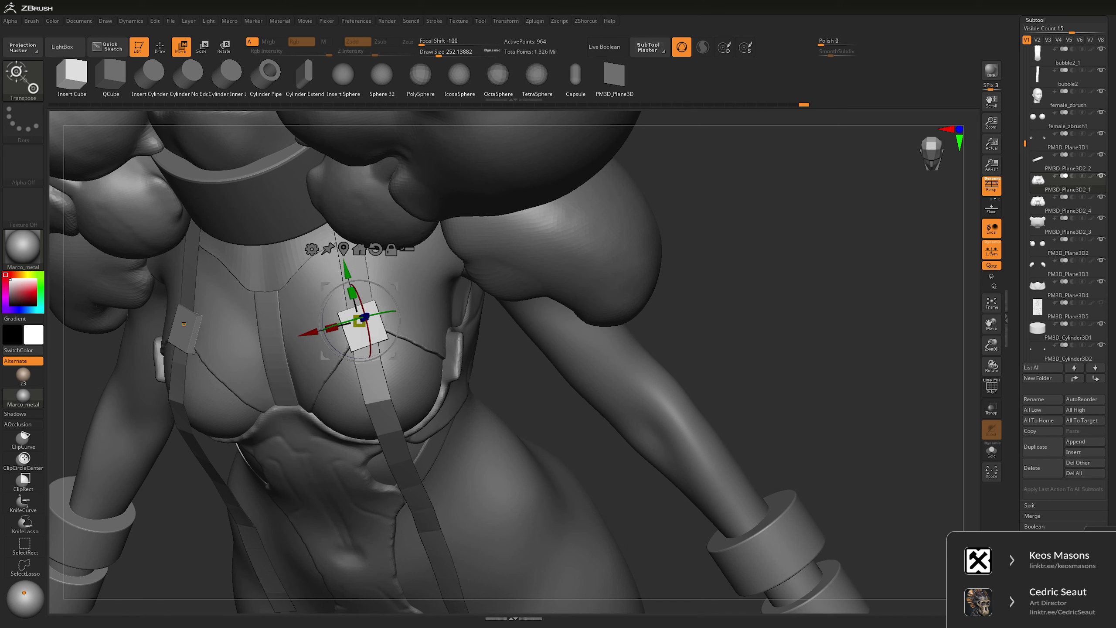
- Isolate the strap plates with polyframe shown, realign the gizmo to the plate's face and seat the plates on the chest straps
{"action": "key", "text": "ctrl+shift+s"}
{"action": "key", "text": "shift+f"}
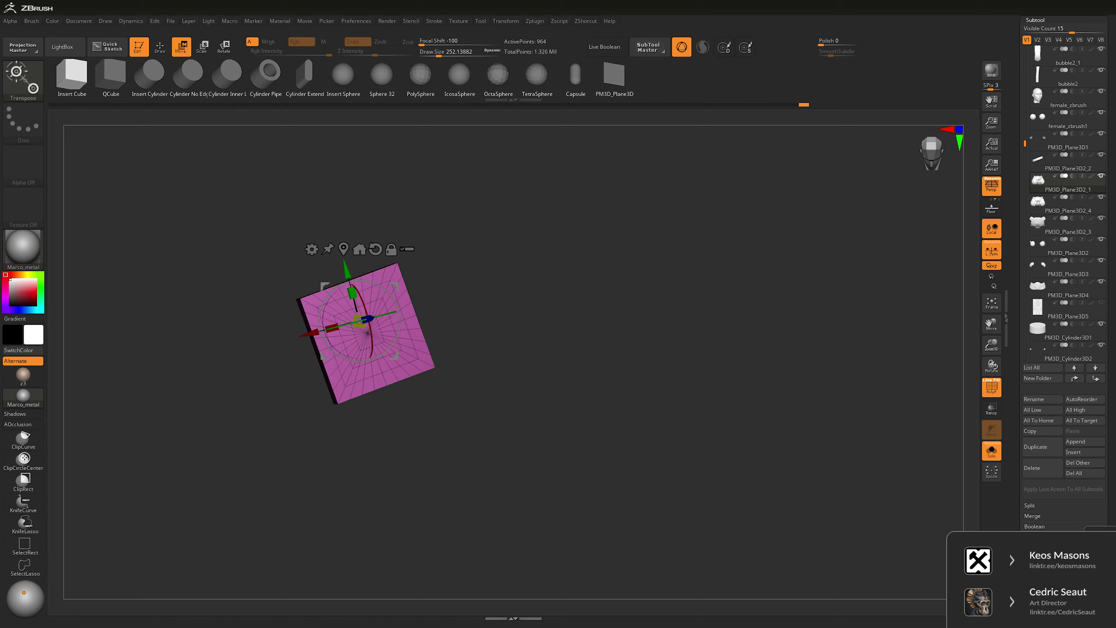
{"action": "left_click", "coordinate": [390, 249]}
{"action": "left_click", "coordinate": [367, 334]}
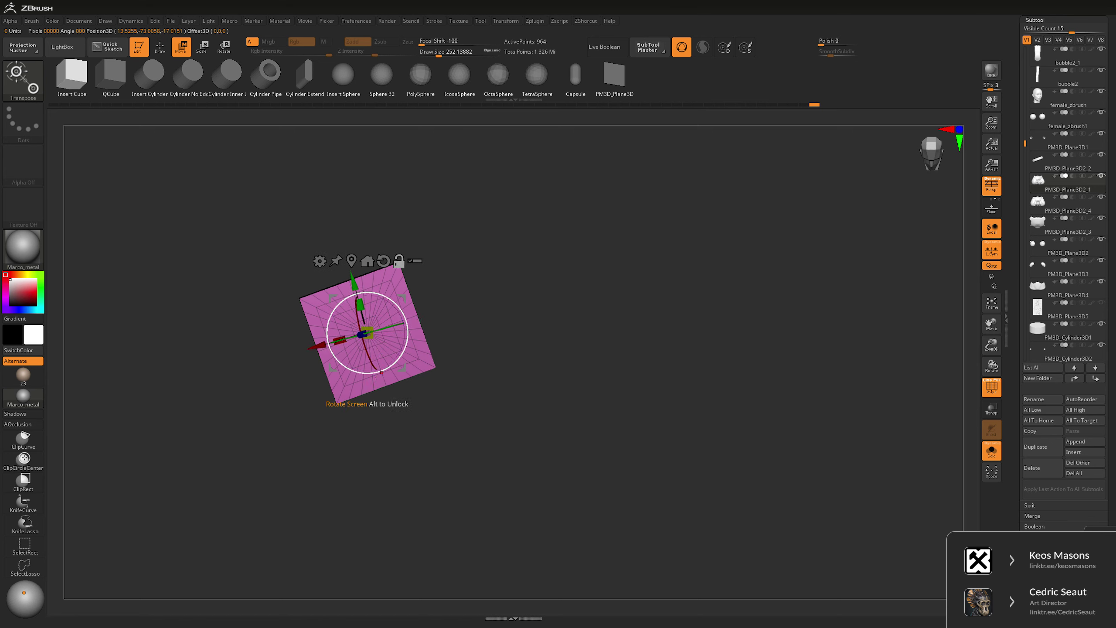
{"action": "left_click_drag", "start_coordinate": [371, 330], "coordinate": [394, 280]}
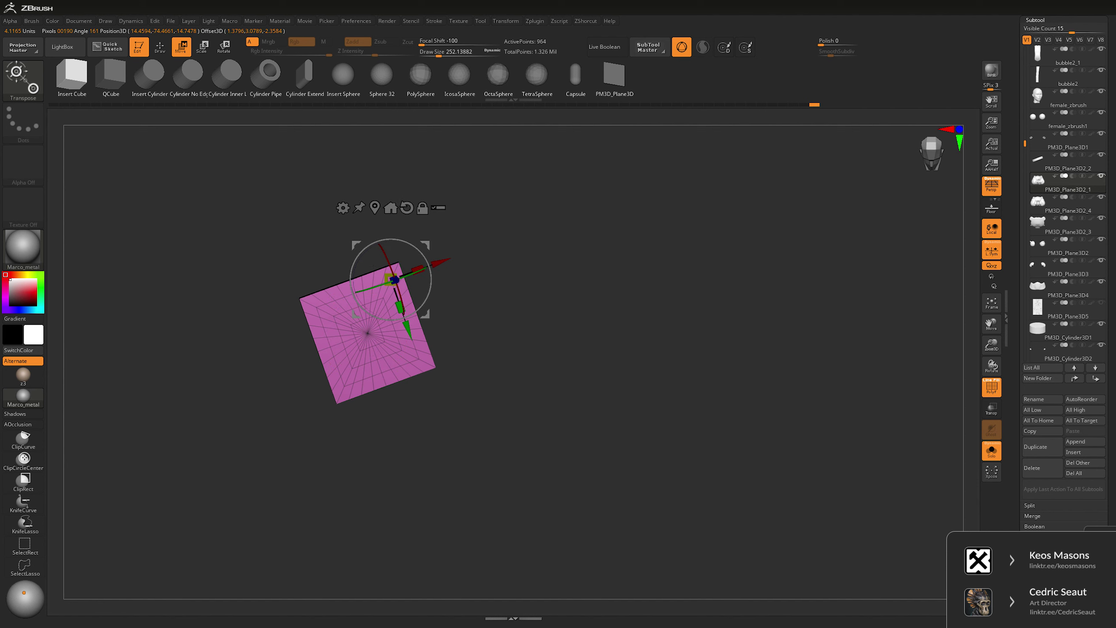
{"action": "left_click", "coordinate": [391, 207]}
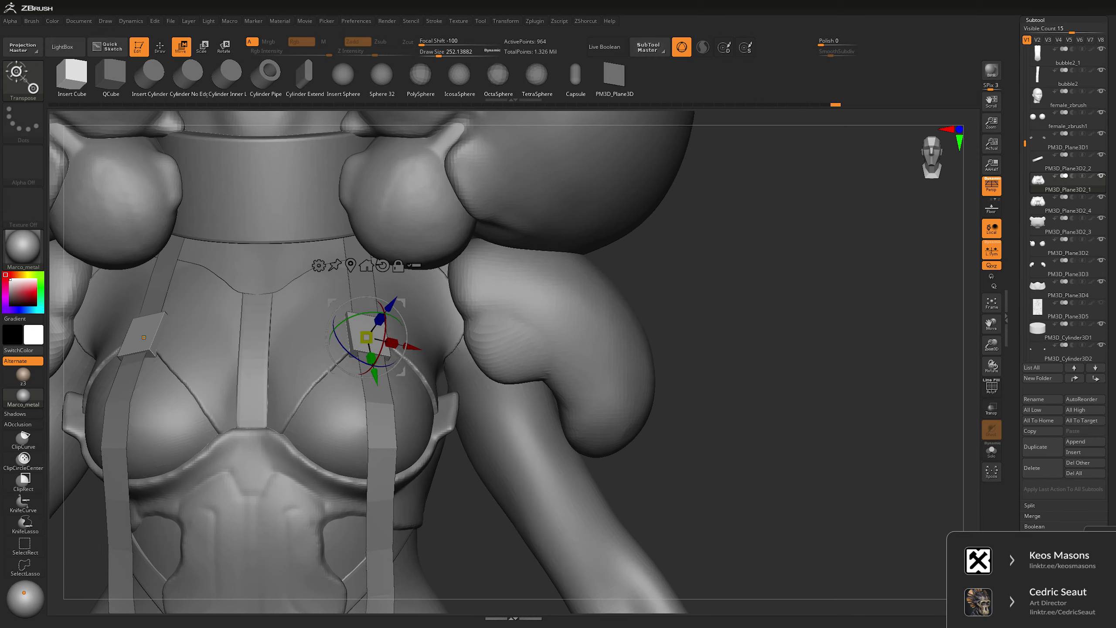
{"action": "key", "text": "q"}
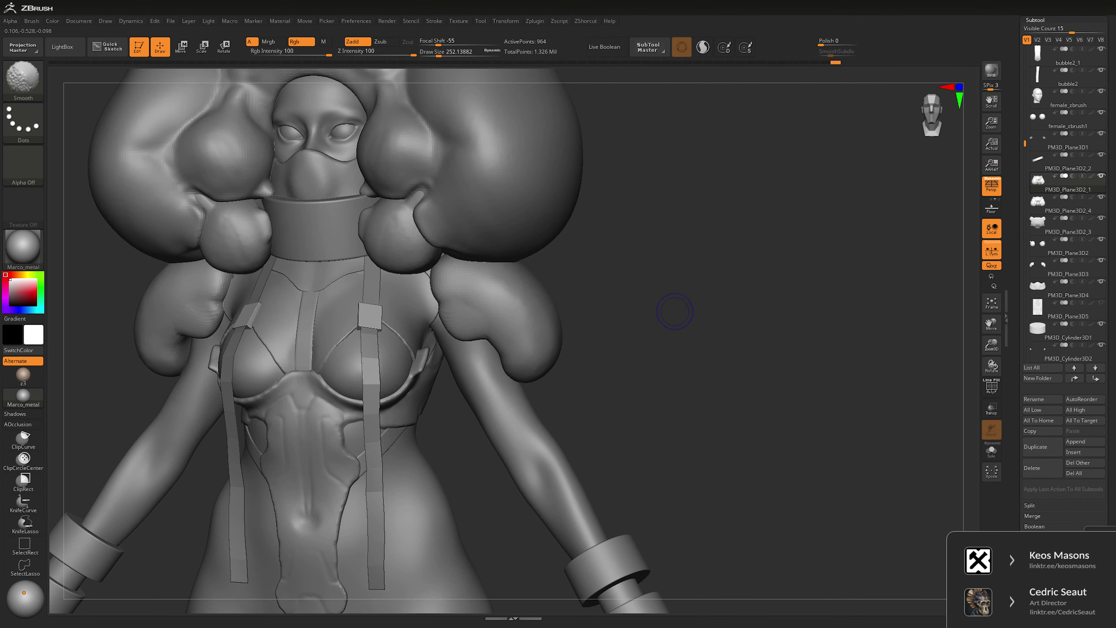
- Duplicate the strap plates as a new subtool, move the copies up to the collar and rotate and scale them against its sides
{"action": "key", "text": "w"}
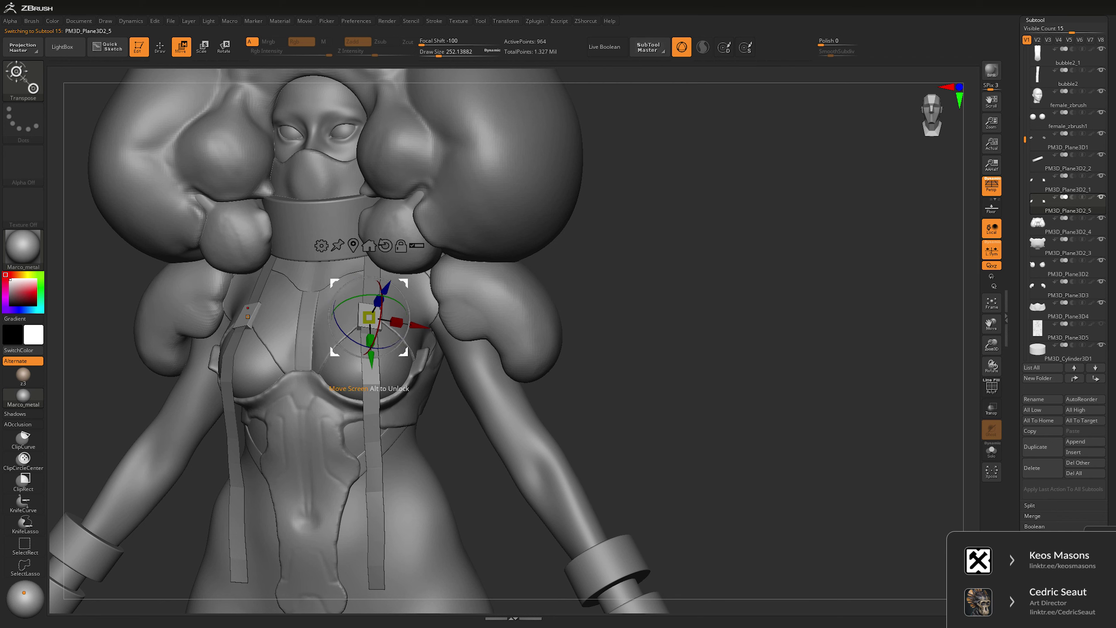
{"action": "left_click_drag", "start_coordinate": [372, 352], "coordinate": [352, 263]}
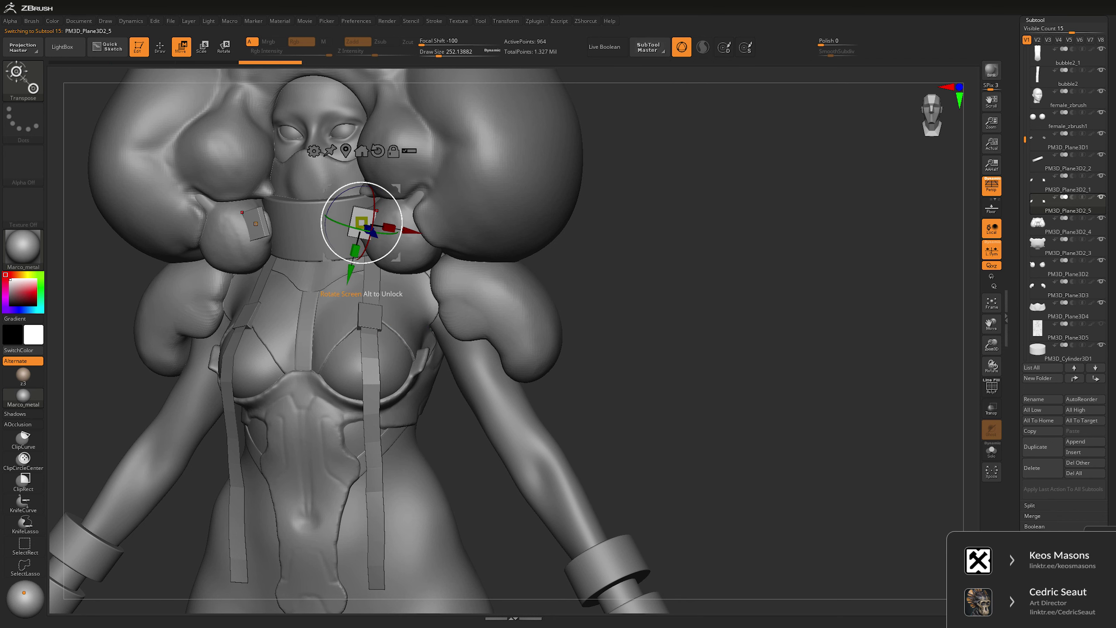
{"action": "left_click_drag", "start_coordinate": [747, 308], "coordinate": [659, 334]}
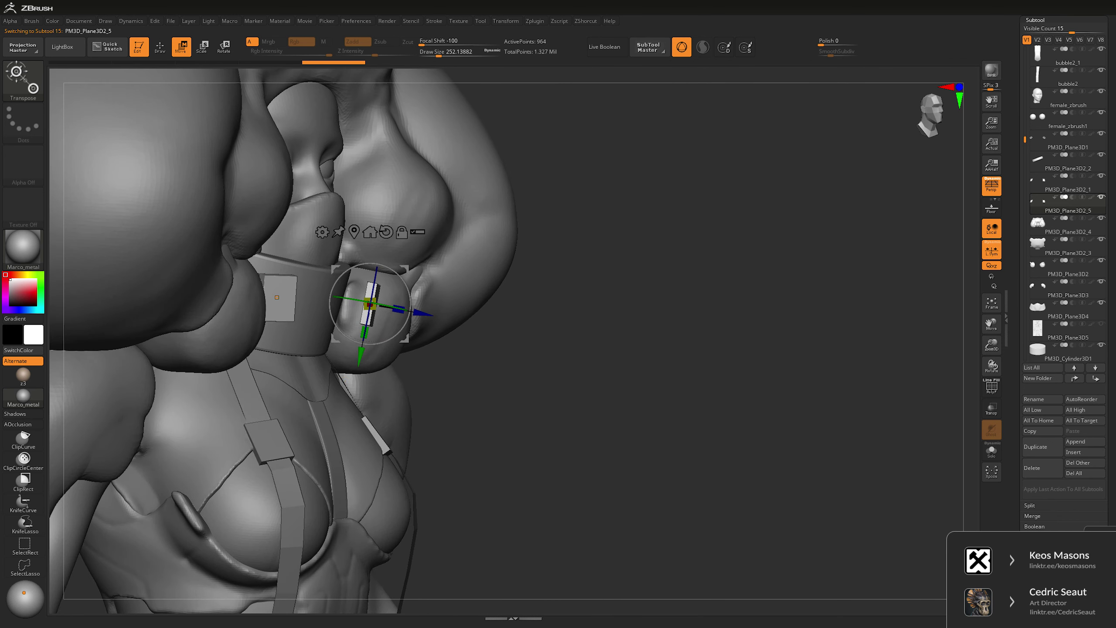
{"action": "left_click_drag", "start_coordinate": [340, 303], "coordinate": [344, 303]}
{"action": "left_click_drag", "start_coordinate": [747, 307], "coordinate": [857, 310]}
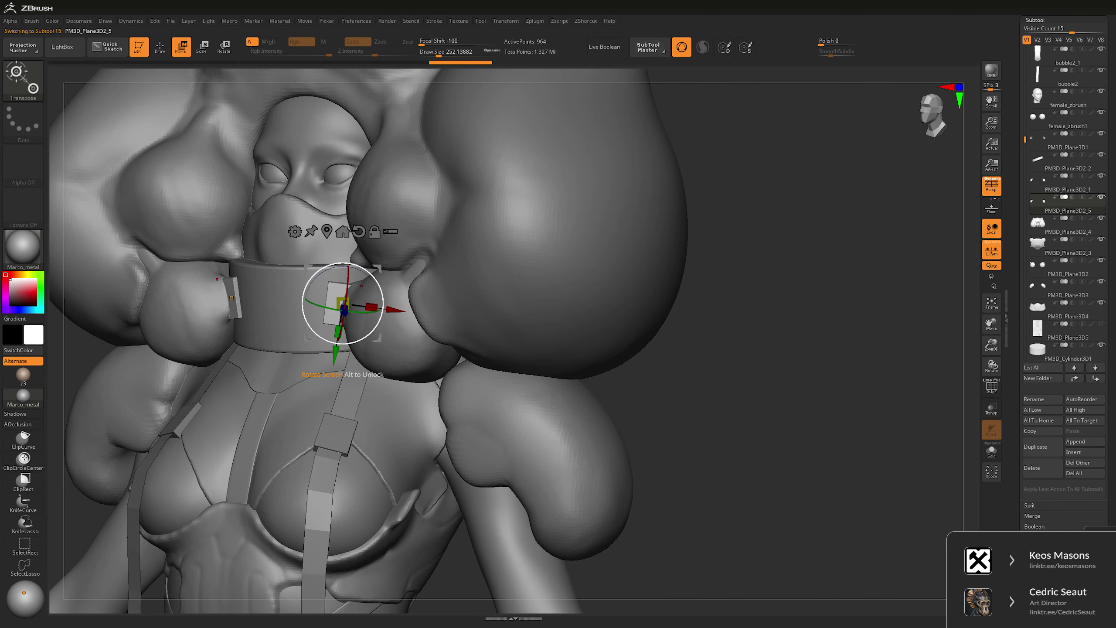
{"action": "left_click_drag", "start_coordinate": [345, 308], "coordinate": [346, 307]}
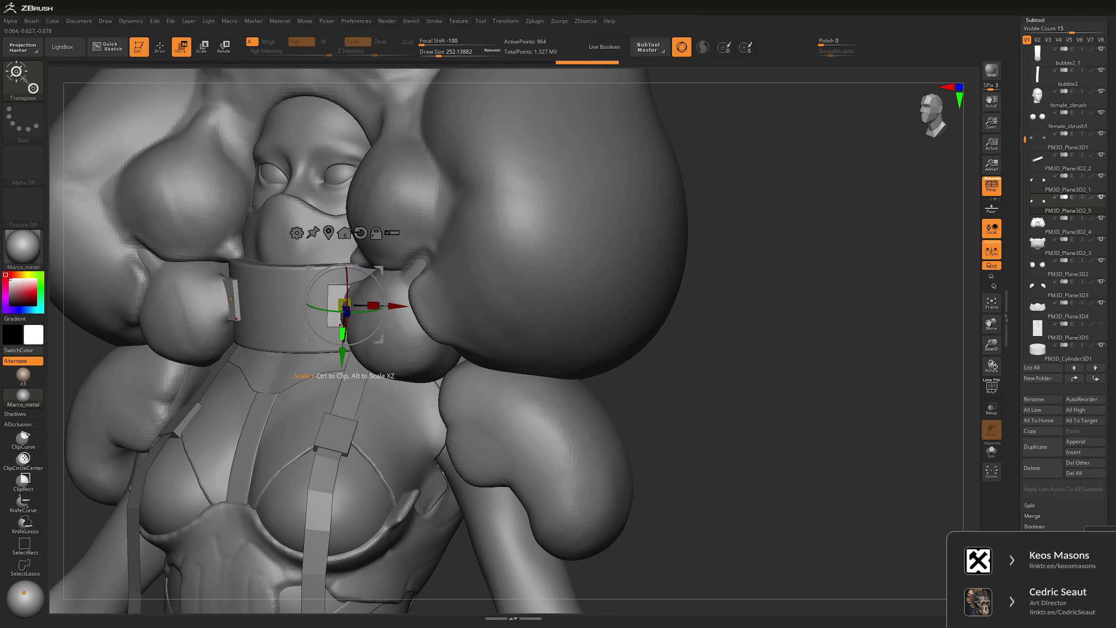
{"action": "left_click_drag", "start_coordinate": [747, 308], "coordinate": [827, 308]}
- Select the small lower spheres of the hood and reshape them around the collar plates with the Move brush at about 279 draw size
{"action": "left_click", "coordinate": [365, 308], "text": "alt"}
{"action": "key", "text": "q"}
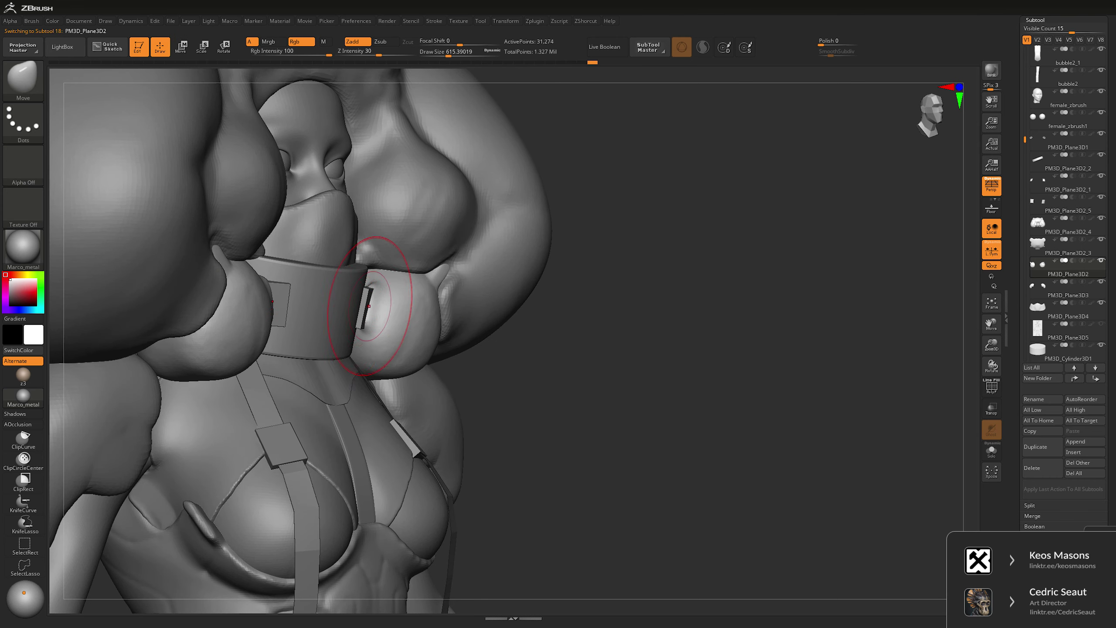
{"action": "key", "text": "bracketleft"}
{"action": "key", "text": "bracketleft"}
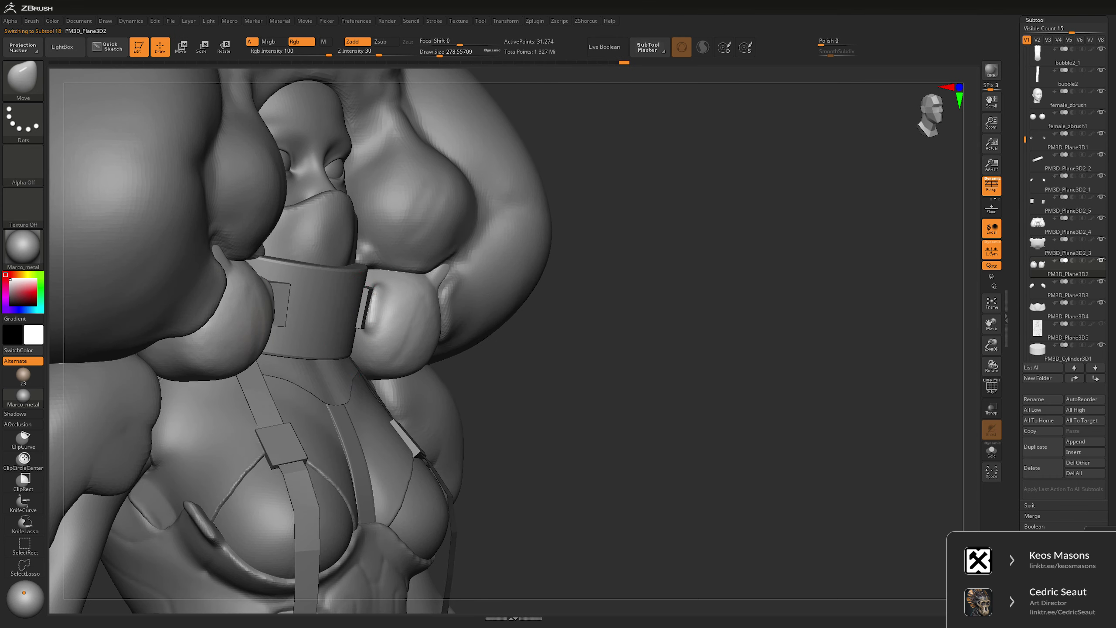
{"action": "right_click_drag", "start_coordinate": [365, 324], "coordinate": [367, 270]}
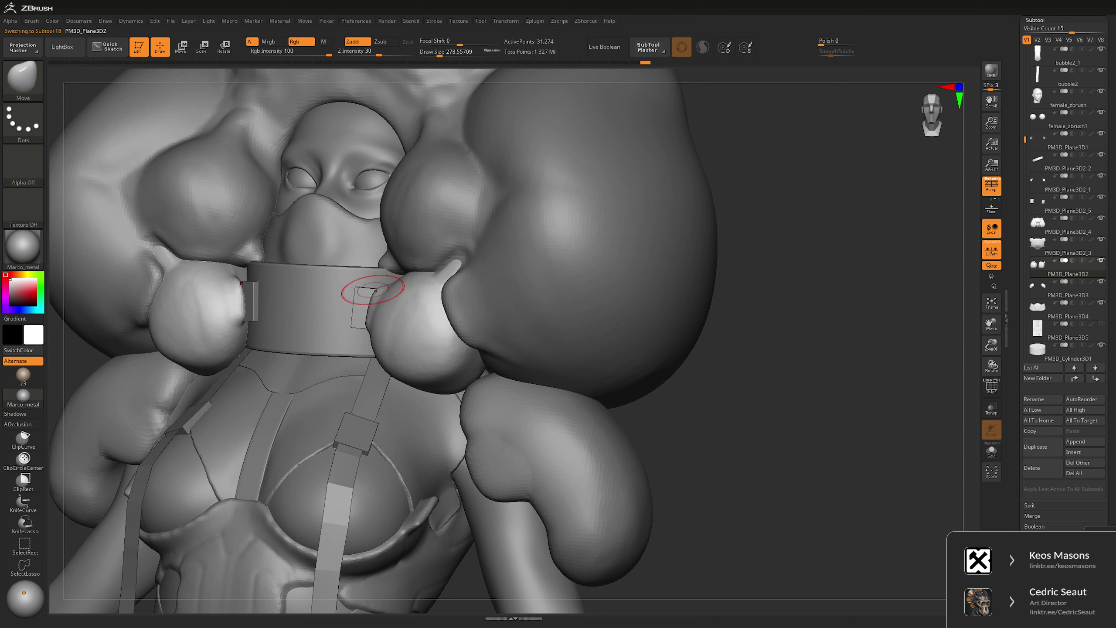
{"action": "key", "text": "space"}
{"action": "left_click_drag", "start_coordinate": [365, 326], "coordinate": [371, 327]}
- Select the collar plates and adjust their fit against the collar with the scale gizmo
{"action": "left_click", "coordinate": [370, 301], "text": "alt"}
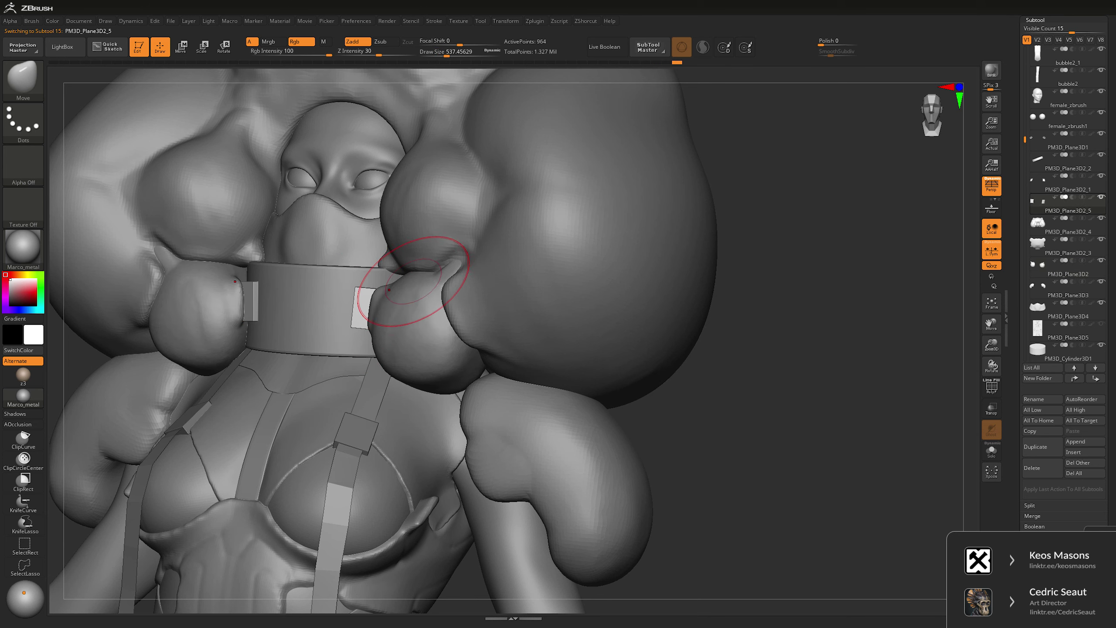
{"action": "key", "text": "e"}
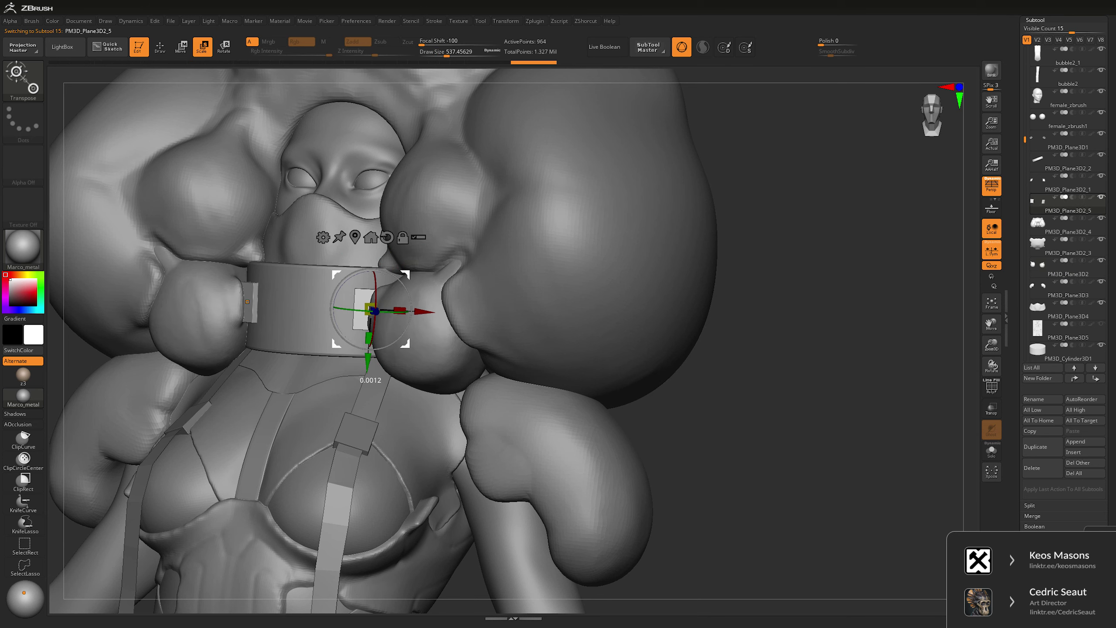
{"action": "key", "text": "q"}
{"action": "key", "text": "f"}
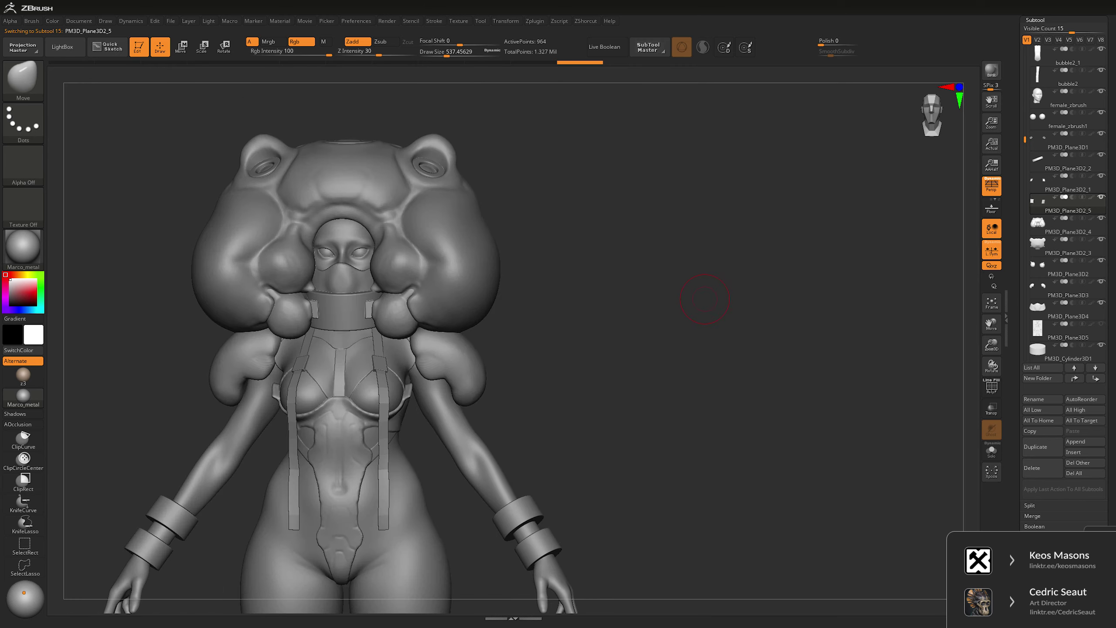
- Select the small lower hood spheres and examine the whole figure from the front, side and back
{"action": "mouse_move", "coordinate": [659, 352]}
{"action": "left_mouse_down"}
{"action": "mouse_move", "coordinate": [571, 308]}
{"action": "mouse_move", "coordinate": [659, 352]}
{"action": "mouse_move", "coordinate": [428, 328]}
{"action": "left_mouse_up"}
{"action": "key", "text": "space"}
{"action": "left_click", "coordinate": [380, 333], "text": "alt"}
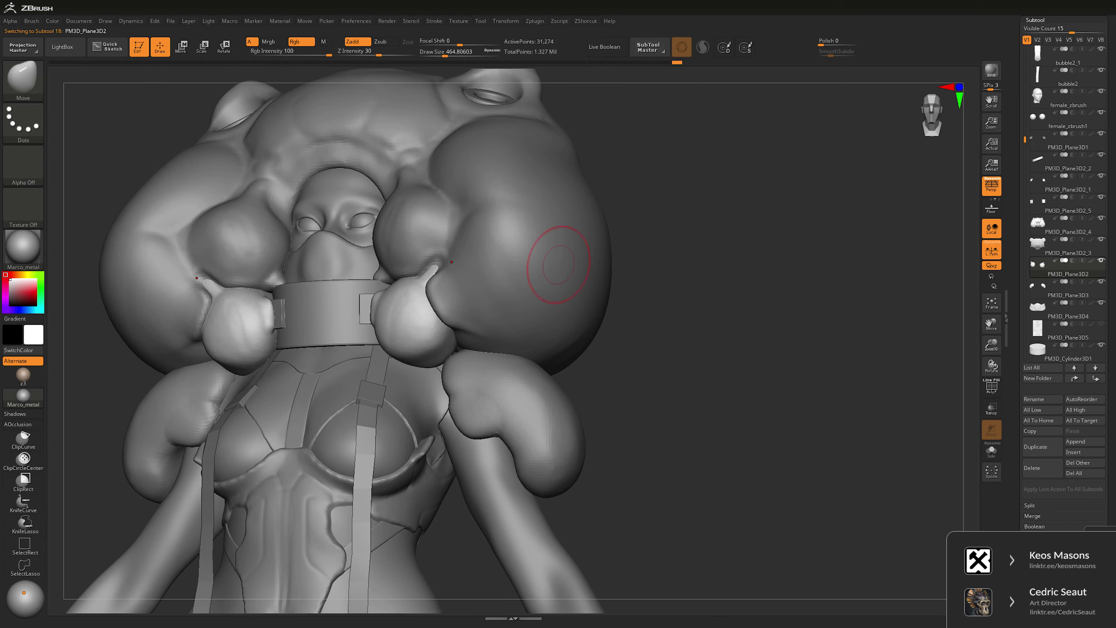
{"action": "key", "text": "f"}
{"action": "mouse_move", "coordinate": [650, 308]}
{"action": "left_mouse_down", "text": "alt"}
{"action": "mouse_move", "coordinate": [649, 269]}
{"action": "mouse_move", "coordinate": [645, 328]}
{"action": "mouse_move", "coordinate": [713, 302]}
{"action": "left_mouse_up", "text": "alt"}
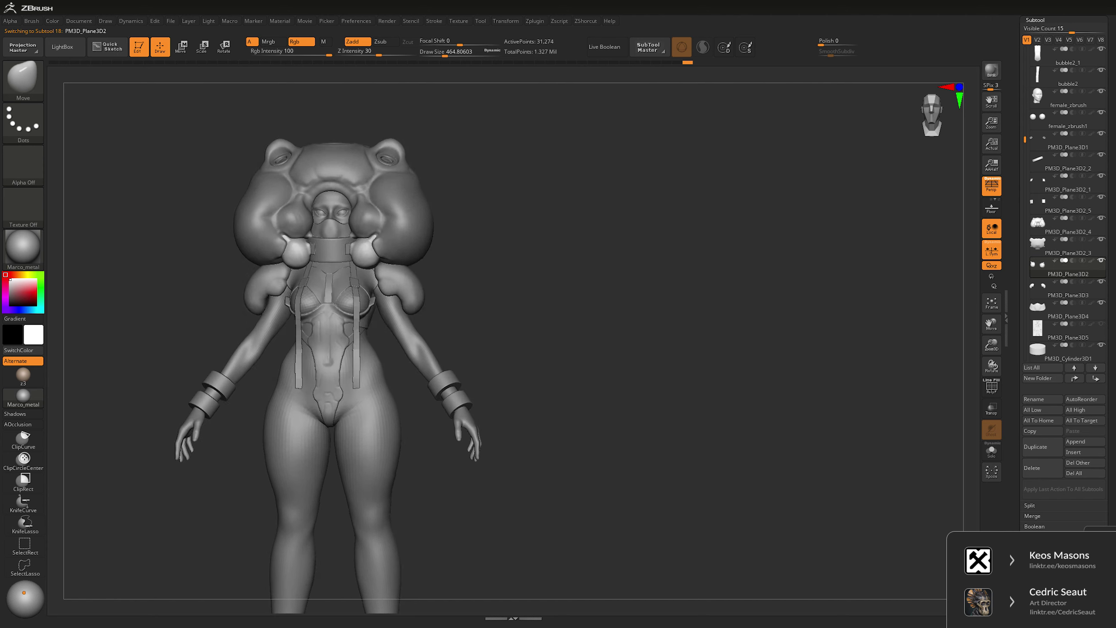
{"action": "left_click_drag", "start_coordinate": [713, 302], "coordinate": [836, 269]}
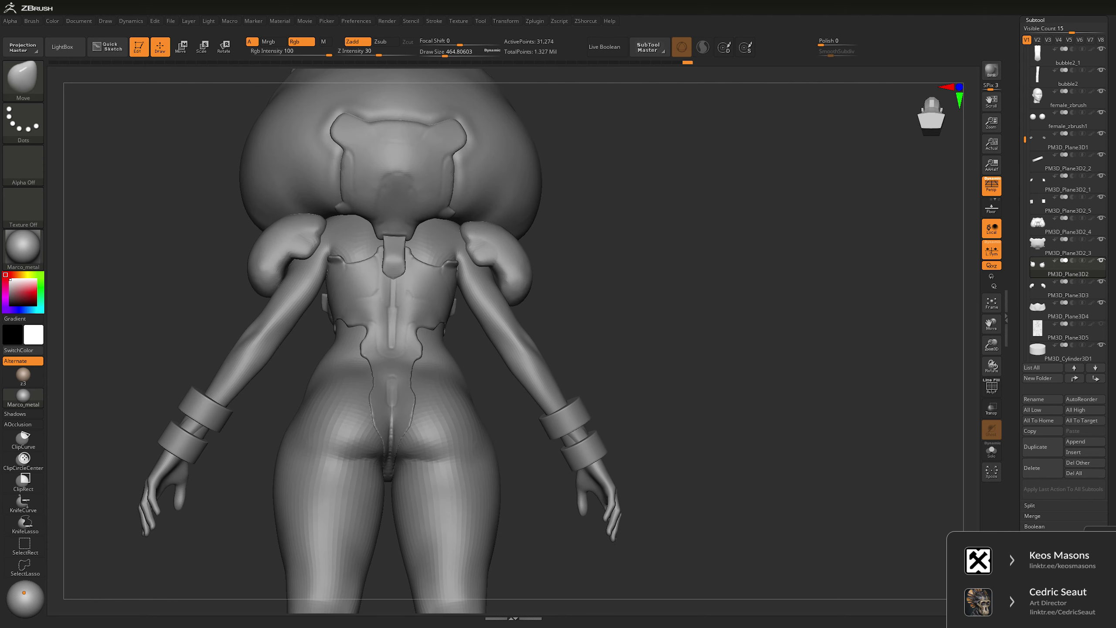
{"action": "mouse_move", "coordinate": [693, 277]}
{"action": "left_mouse_down"}
{"action": "mouse_move", "coordinate": [693, 316]}
{"action": "mouse_move", "coordinate": [712, 316]}
{"action": "mouse_move", "coordinate": [690, 281]}
{"action": "mouse_move", "coordinate": [723, 287]}
{"action": "left_mouse_up"}
{"action": "mouse_move", "coordinate": [624, 275]}
{"action": "left_mouse_down"}
{"action": "mouse_move", "coordinate": [575, 262]}
{"action": "mouse_move", "coordinate": [630, 312]}
{"action": "mouse_move", "coordinate": [625, 333]}
{"action": "mouse_move", "coordinate": [558, 311]}
{"action": "left_mouse_up"}
- Select the shoulder puffs, flatten their surface with the TrimDynamic brush and isolate them
{"action": "left_click", "coordinate": [457, 316], "text": "alt"}
{"action": "right_click_drag", "start_coordinate": [457, 316], "coordinate": [461, 329]}
{"action": "key", "text": "b"}
{"action": "key", "text": "t"}
{"action": "key", "text": "d"}
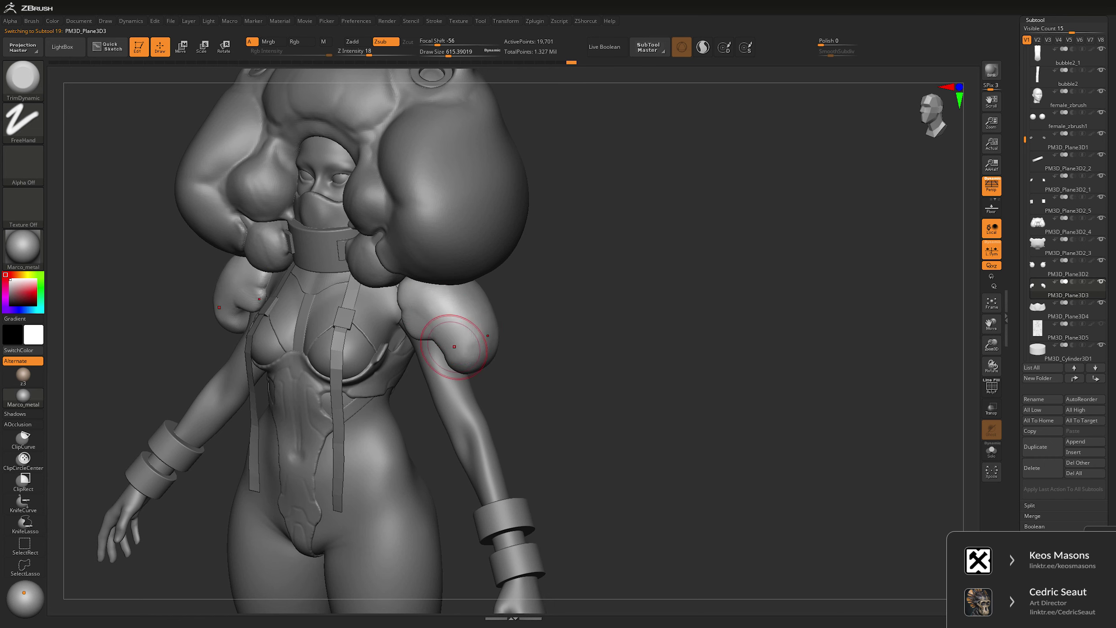
{"action": "mouse_move", "coordinate": [423, 306]}
{"action": "right_mouse_down"}
{"action": "mouse_move", "coordinate": [677, 247]}
{"action": "mouse_move", "coordinate": [426, 297]}
{"action": "right_mouse_up"}
{"action": "key", "text": "alt+s"}
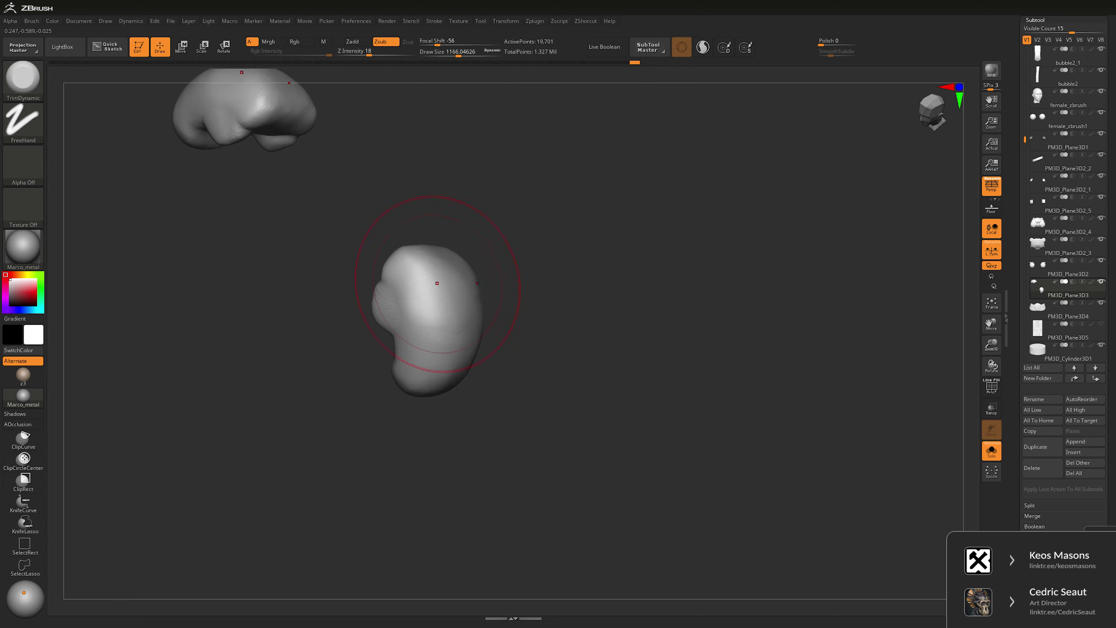
- Mask the curled lobes of the isolated shoulder puffs at about 397 draw size, invert the mask and adjust the lobes with the gizmo
{"action": "mouse_move", "coordinate": [487, 347]}
{"action": "right_mouse_down"}
{"action": "mouse_move", "coordinate": [457, 334]}
{"action": "mouse_move", "coordinate": [481, 357]}
{"action": "right_mouse_up"}
{"action": "key", "text": "space"}
{"action": "left_click_drag", "start_coordinate": [571, 297], "coordinate": [523, 297]}
{"action": "right_click_drag", "start_coordinate": [484, 352], "coordinate": [483, 292]}
{"action": "key", "text": "ctrl"}
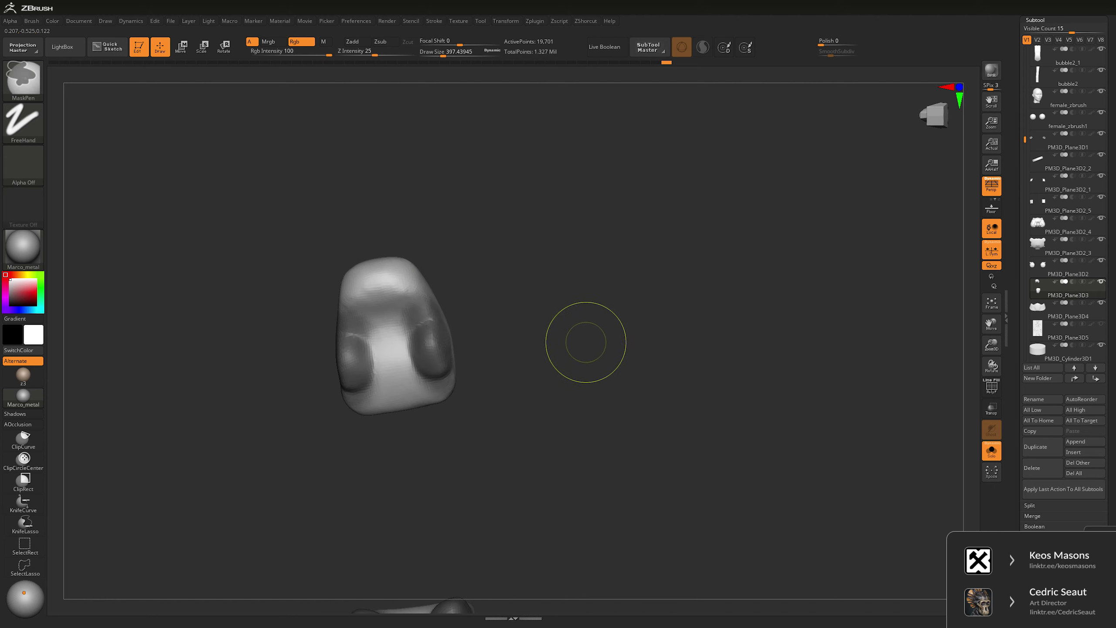
{"action": "key", "text": "w"}
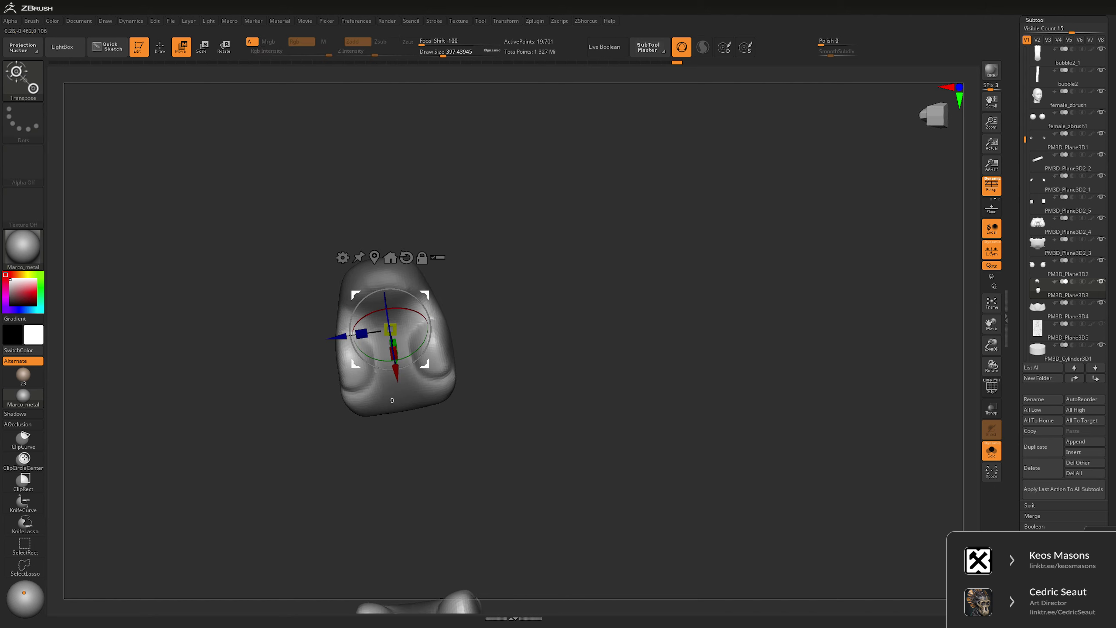
{"action": "left_click_drag", "start_coordinate": [378, 332], "coordinate": [384, 330]}
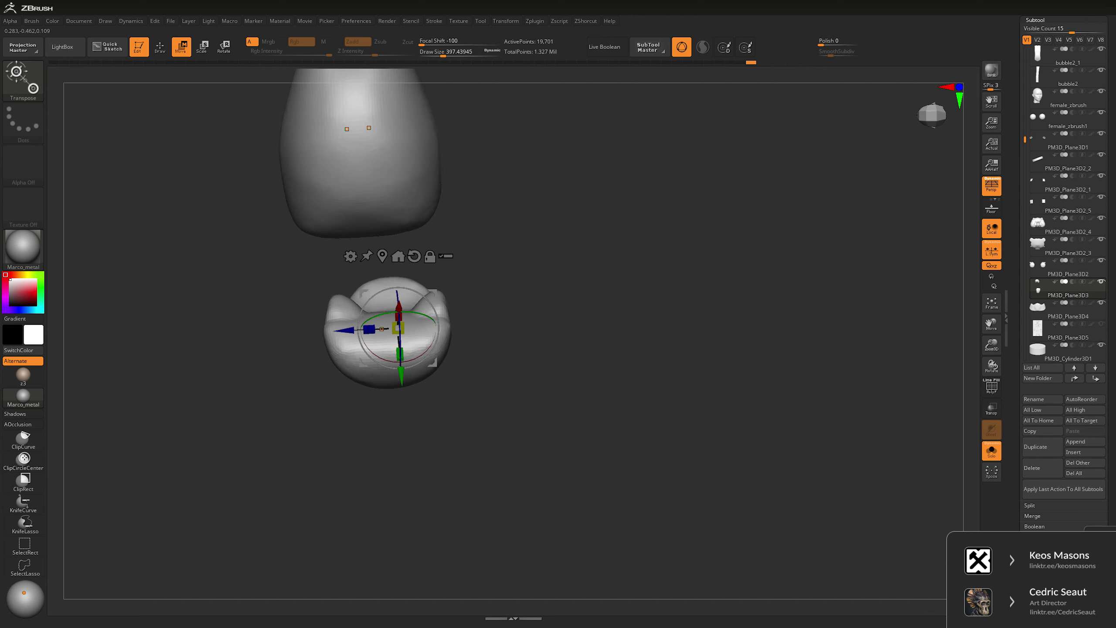
- Reshape the lobes of the isolated shoulder puffs with the Move brush at a draw size of about 742
{"action": "key", "text": "q"}
{"action": "key", "text": "space"}
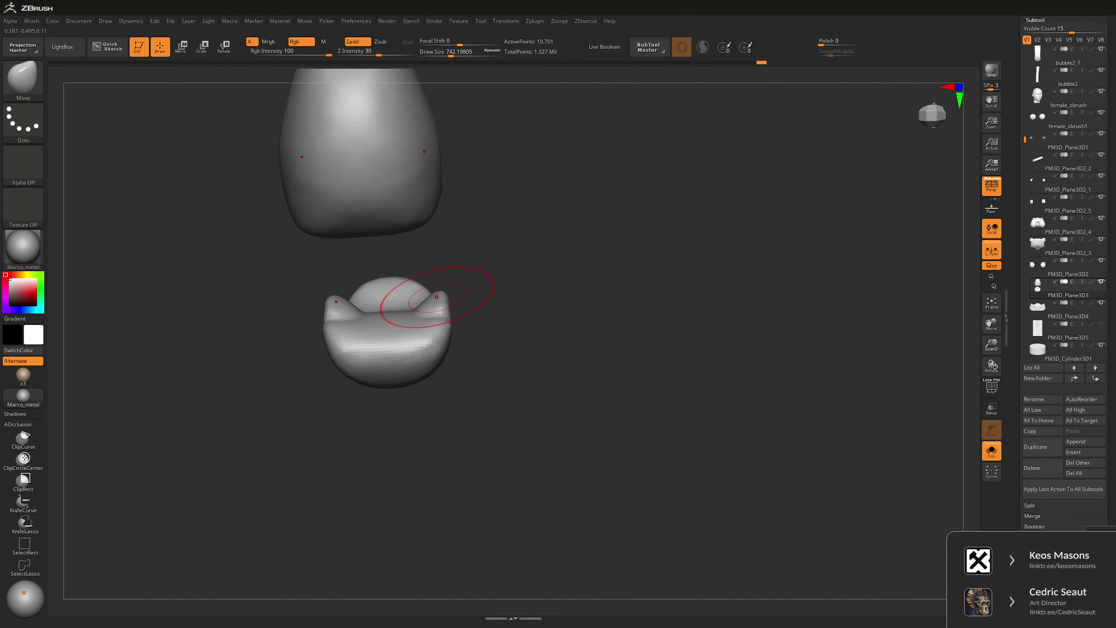
- Reshape the puffy shoulder pads and their inner ends with the Move brush, varying the draw size
{"action": "right_click_drag", "start_coordinate": [438, 297], "coordinate": [549, 210]}
{"action": "right_click_drag", "start_coordinate": [429, 237], "coordinate": [742, 282]}
{"action": "key", "text": "space"}
{"action": "left_click", "coordinate": [439, 239]}
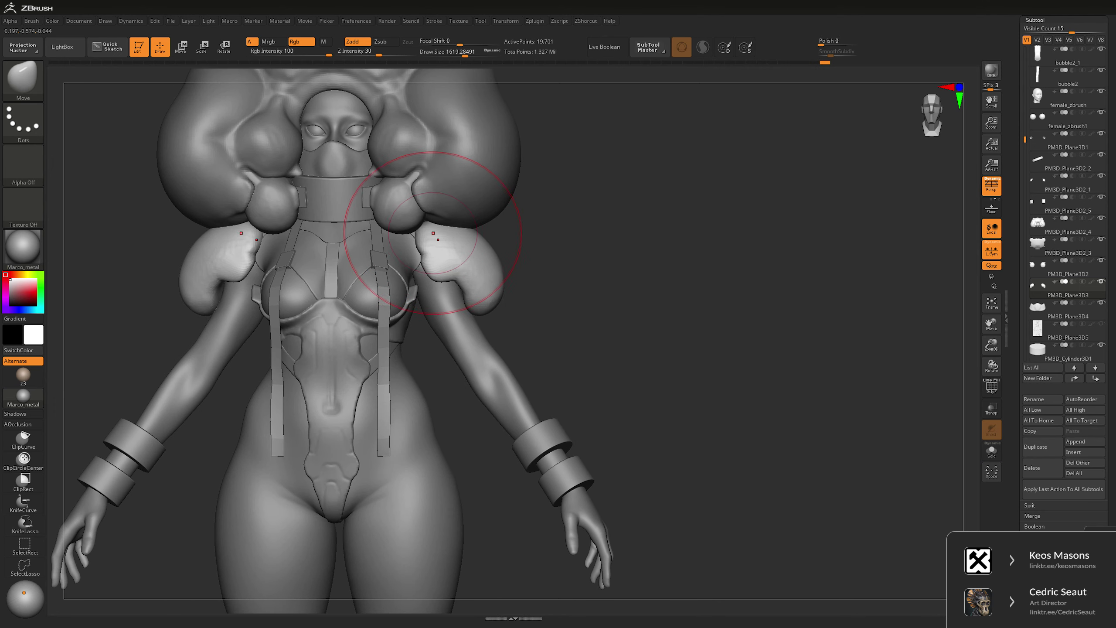
{"action": "key", "text": "space"}
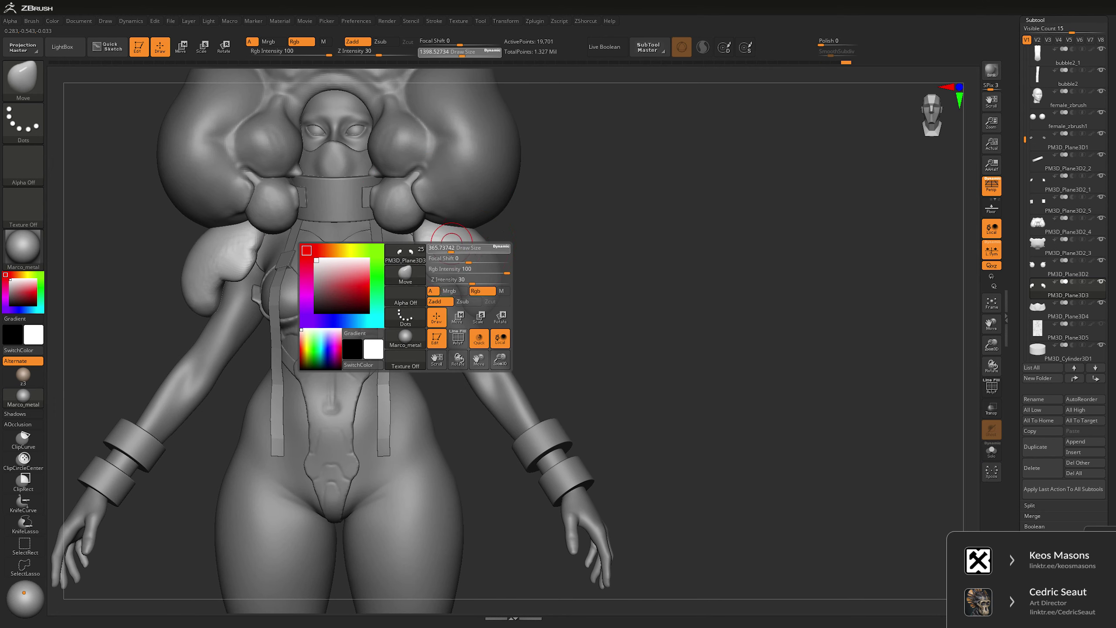
{"action": "right_click_drag", "start_coordinate": [451, 239], "coordinate": [645, 289], "text": "ctrl"}
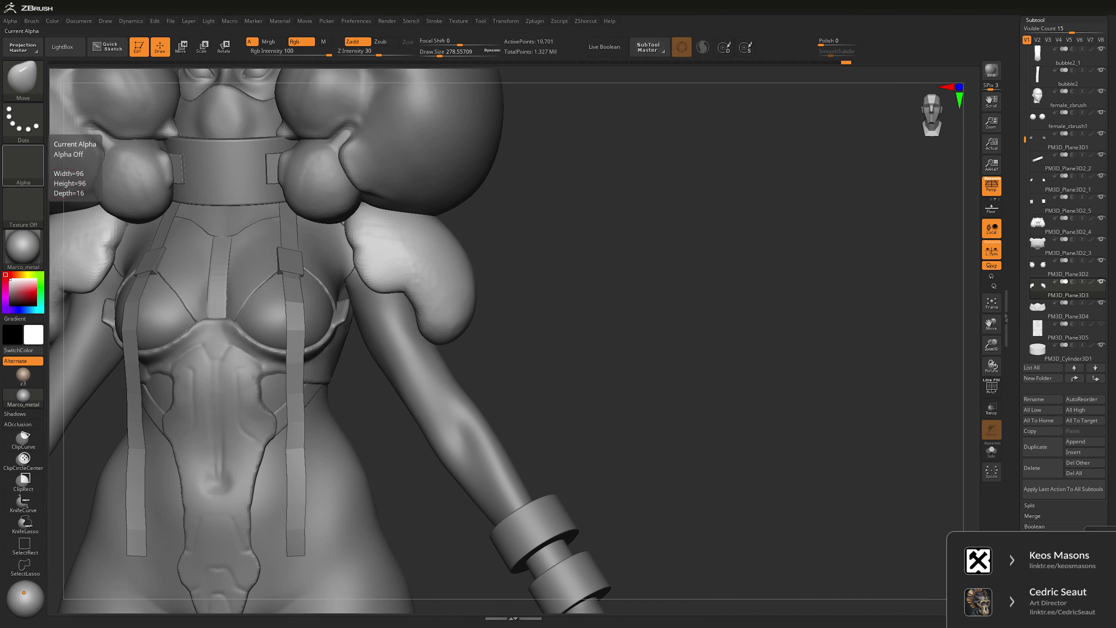
{"action": "right_click_drag", "start_coordinate": [308, 308], "coordinate": [332, 282], "text": "ctrl"}
- Switch to the DamStandard brush and remesh the shoulder pads with DynaMesh
{"action": "key", "text": "space"}
{"action": "key", "text": "b"}
{"action": "key", "text": "d"}
{"action": "key", "text": "s"}
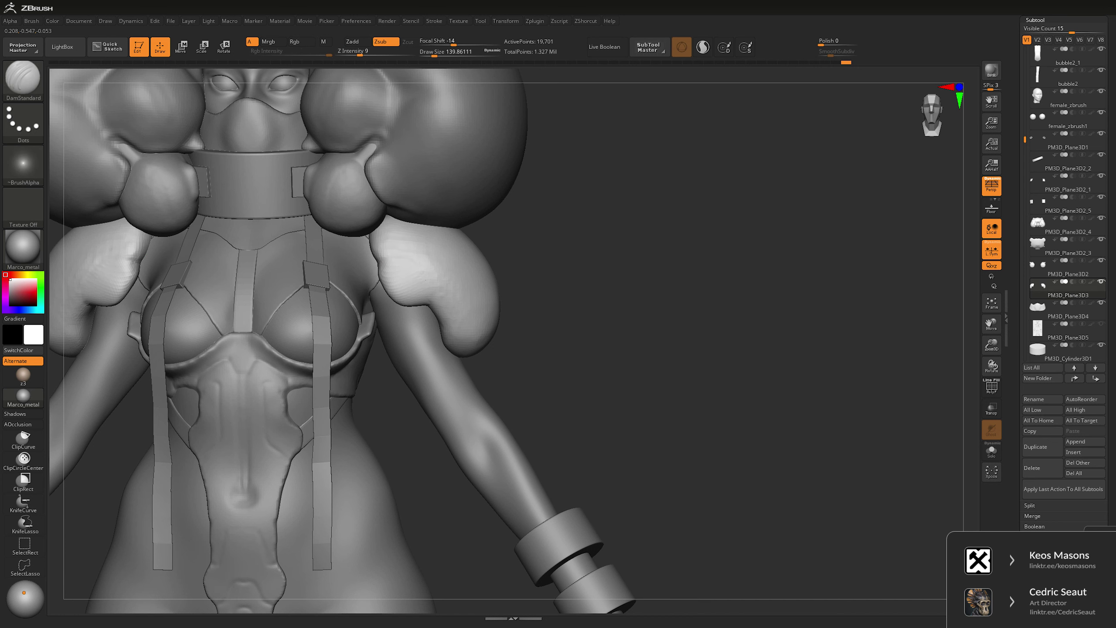
{"action": "key", "text": "shift+g"}
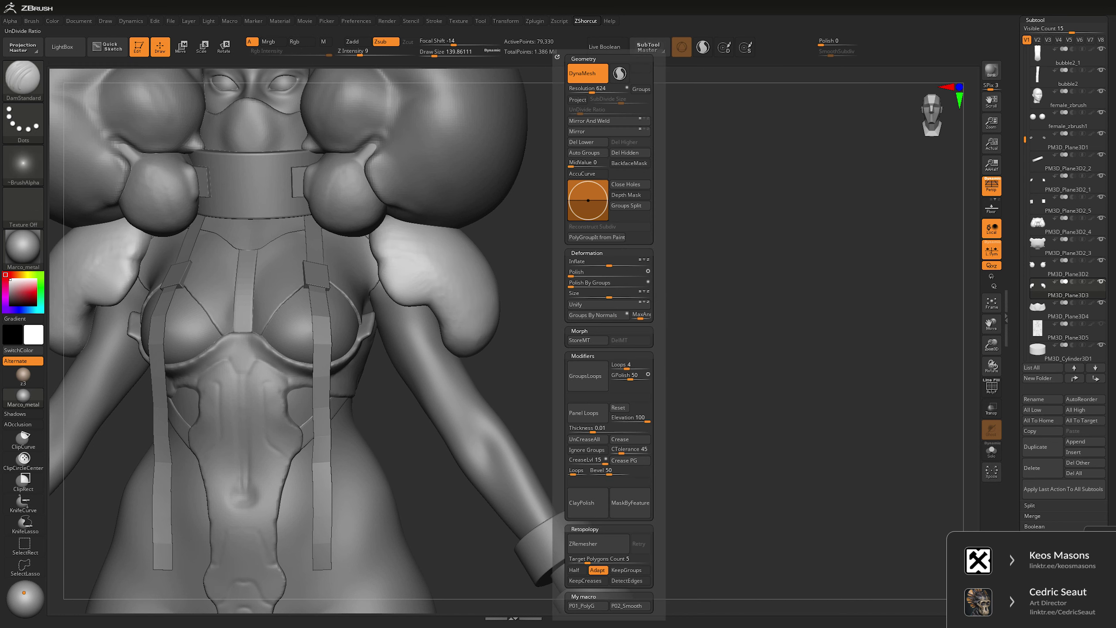
{"action": "key", "text": "ctrl"}
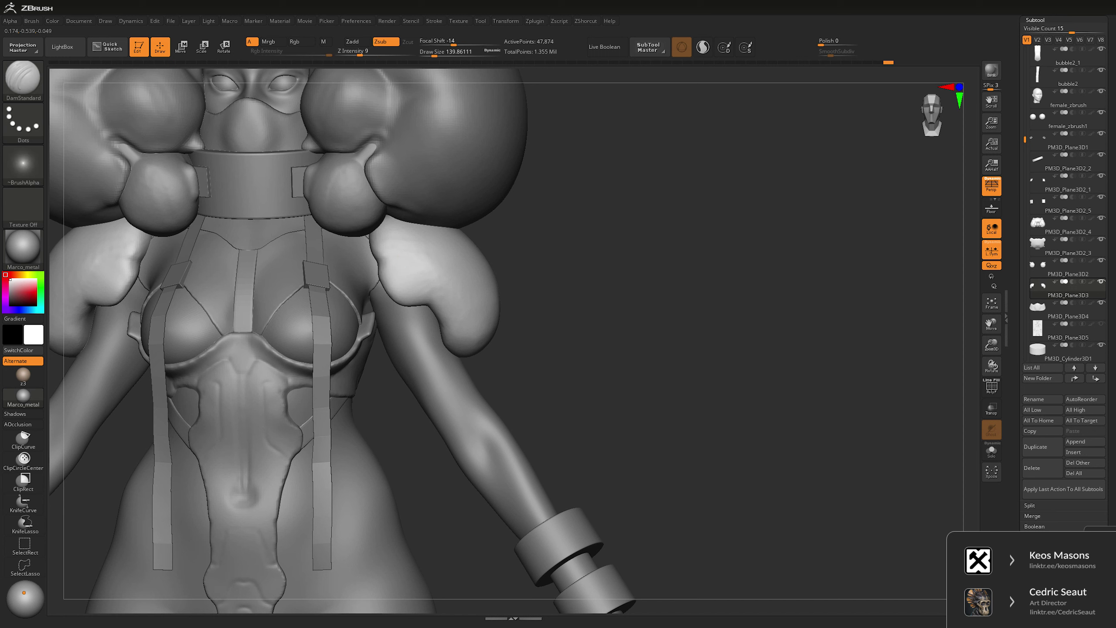
- Set the DamStandard Z Intensity to 22 and carve creases around the front tabs of the shoulder pads
{"action": "key", "text": "space"}
{"action": "left_click_drag", "start_coordinate": [638, 264], "coordinate": [696, 258]}
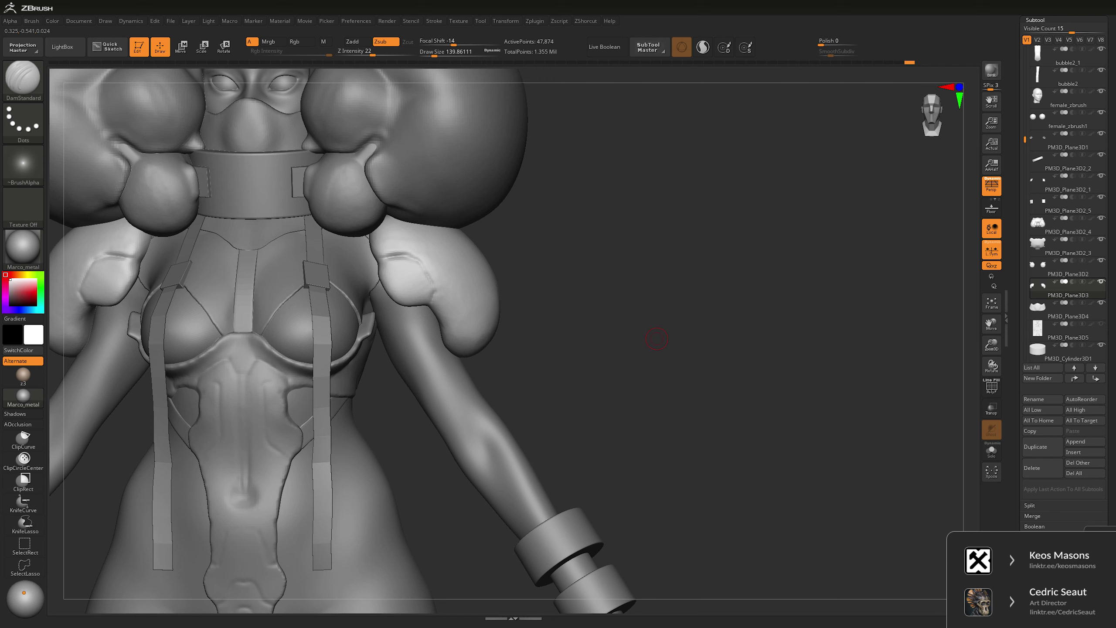
{"action": "left_click_drag", "start_coordinate": [658, 338], "coordinate": [645, 272]}
{"action": "key", "text": "ctrl"}
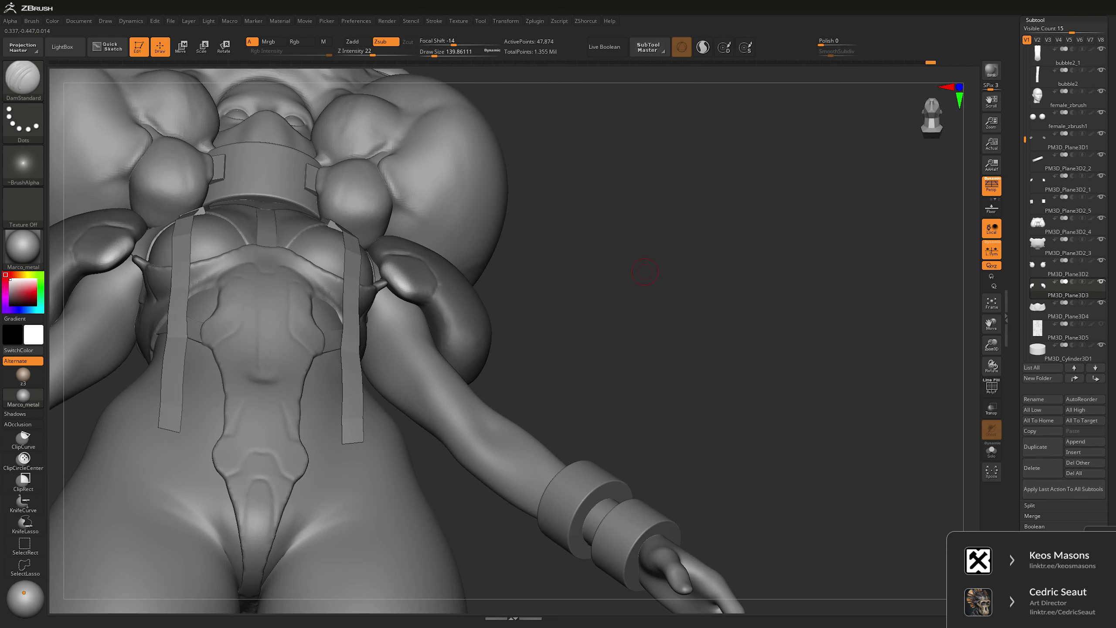
- Reshape the shoulder pads from below with the Move brush at a draw size of about 905 and remesh them
{"action": "key", "text": "b"}
{"action": "key", "text": "m"}
{"action": "key", "text": "v"}
{"action": "key", "text": "space"}
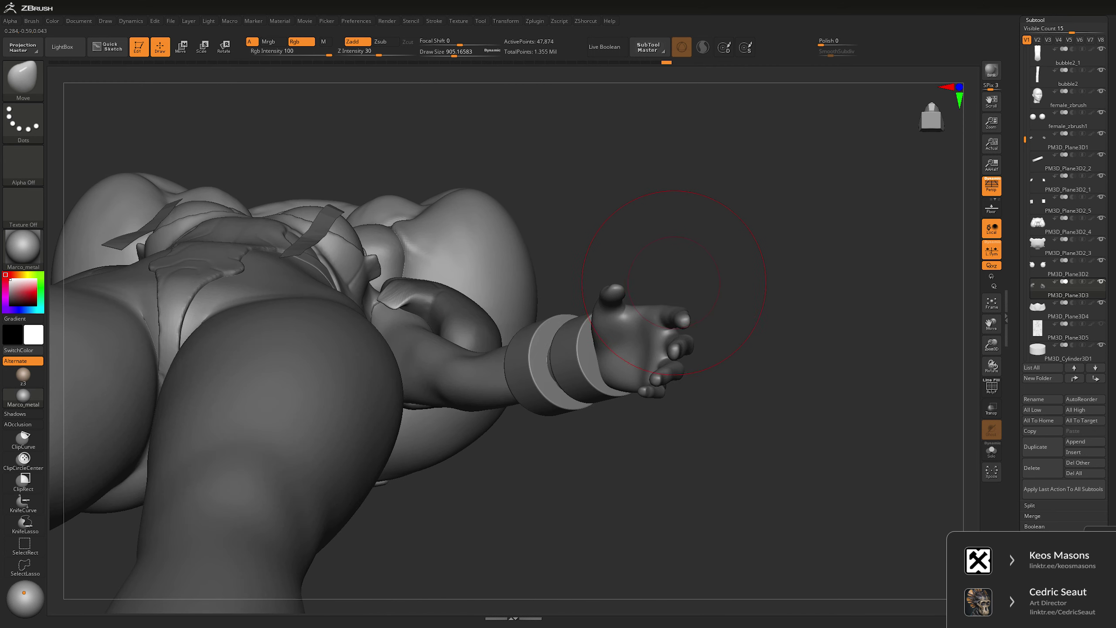
{"action": "key", "text": "shift+space"}
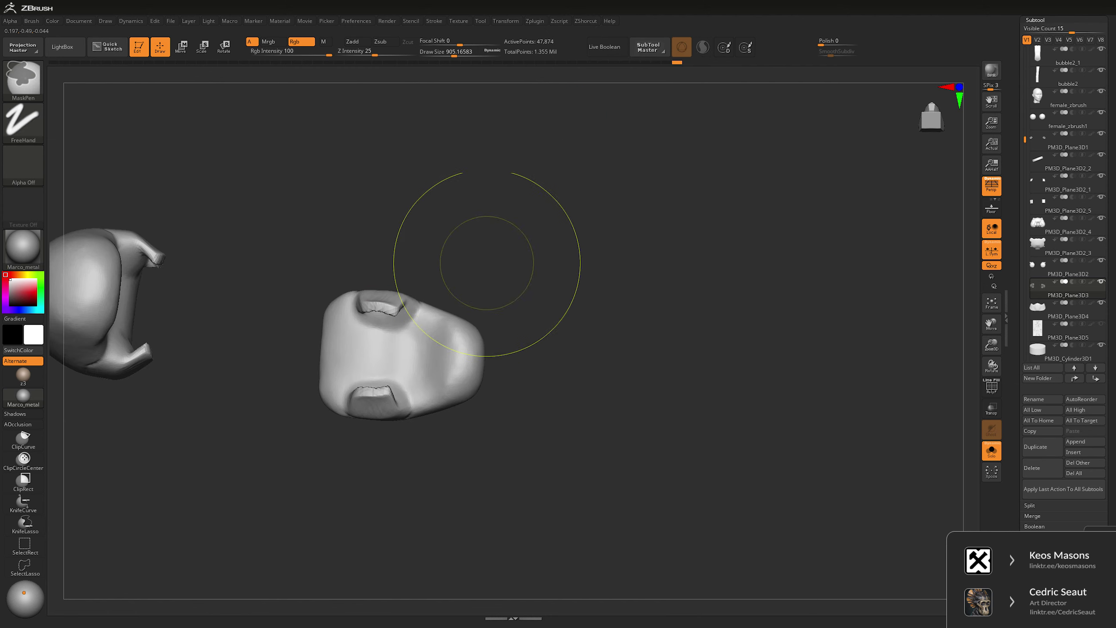
{"action": "key", "text": "shift"}
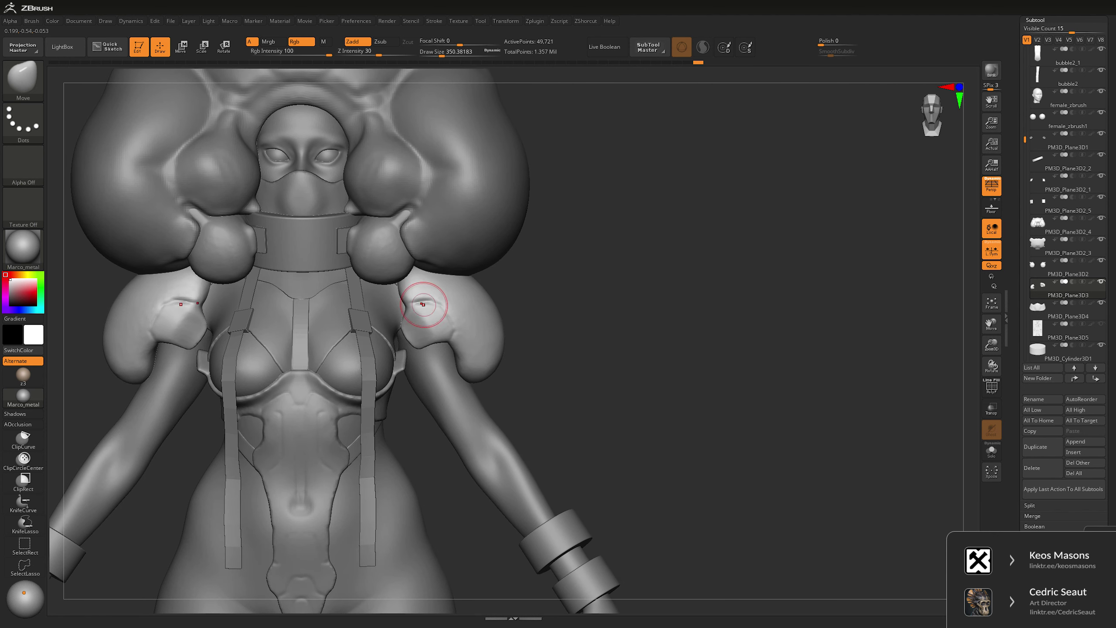
- Refine the shape of the shoulder pads' front tabs with the Move brush at draw sizes of about 365 to 519
{"action": "right_click", "coordinate": [440, 317]}
{"action": "key", "text": "q"}
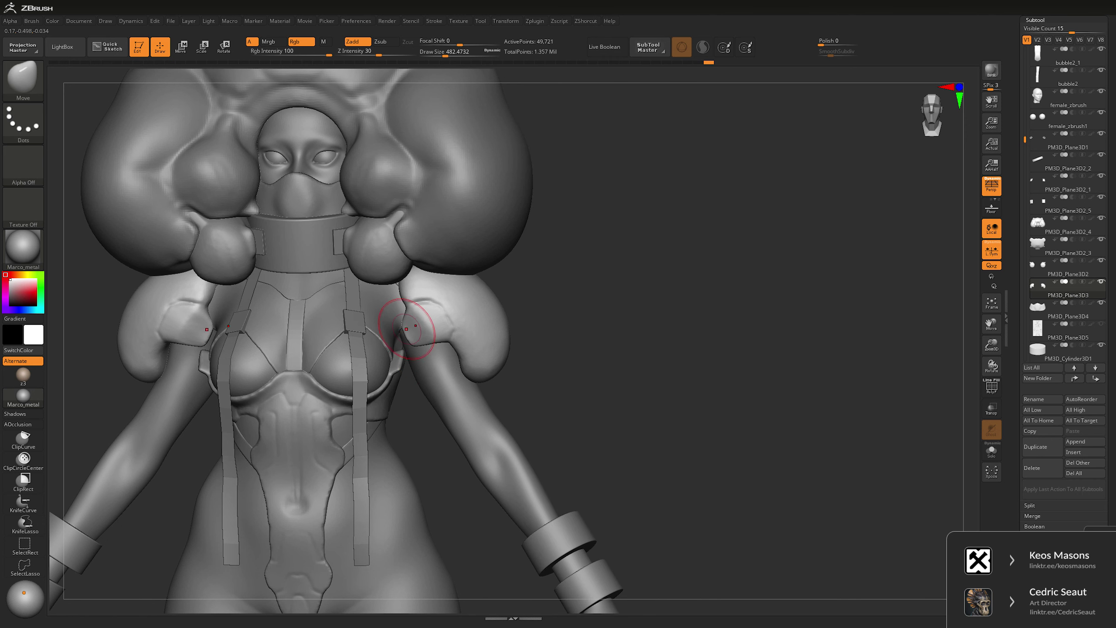
{"action": "right_click", "coordinate": [366, 365]}
{"action": "mouse_move", "coordinate": [365, 365]}
{"action": "right_mouse_down"}
{"action": "mouse_move", "coordinate": [403, 330]}
{"action": "mouse_move", "coordinate": [631, 305]}
{"action": "mouse_move", "coordinate": [697, 280]}
{"action": "mouse_move", "coordinate": [659, 247]}
{"action": "right_mouse_up"}
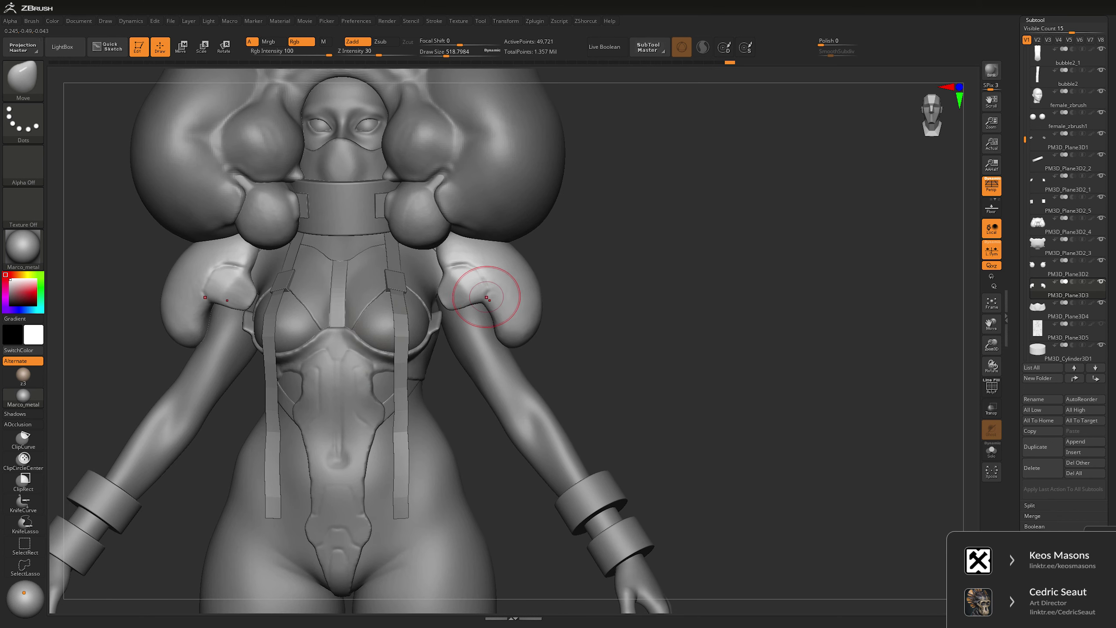
{"action": "mouse_move", "coordinate": [487, 298]}
{"action": "right_mouse_down", "text": "alt"}
{"action": "mouse_move", "coordinate": [523, 308]}
{"action": "mouse_move", "coordinate": [716, 291]}
{"action": "mouse_move", "coordinate": [459, 264]}
{"action": "right_mouse_up", "text": "alt"}
{"action": "right_click", "coordinate": [523, 308]}
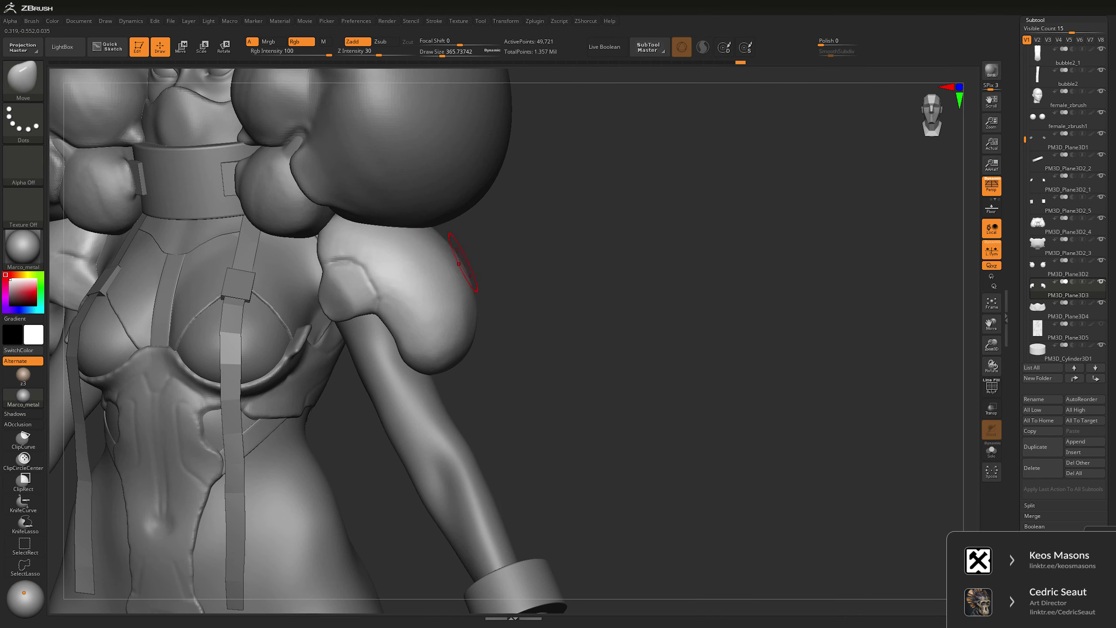
- Carve a panel line along the lower rim of the shoulder pads with DamStandard at a draw size of about 96
{"action": "key", "text": "b"}
{"action": "key", "text": "d"}
{"action": "key", "text": "s"}
{"action": "right_click", "coordinate": [394, 217]}
{"action": "right_click_drag", "start_coordinate": [386, 224], "coordinate": [591, 260]}
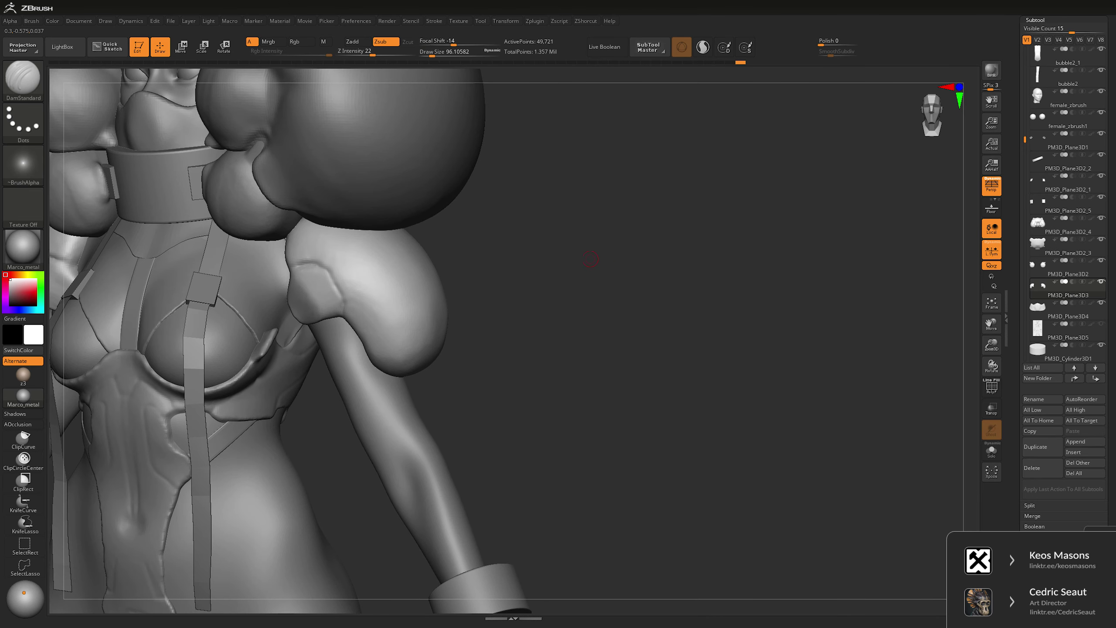
{"action": "mouse_move", "coordinate": [343, 277]}
{"action": "right_mouse_down"}
{"action": "mouse_move", "coordinate": [308, 270]}
{"action": "mouse_move", "coordinate": [492, 308]}
{"action": "right_mouse_up"}
{"action": "key", "text": "shift+alt+s"}
{"action": "right_click_drag", "start_coordinate": [655, 217], "coordinate": [436, 208]}
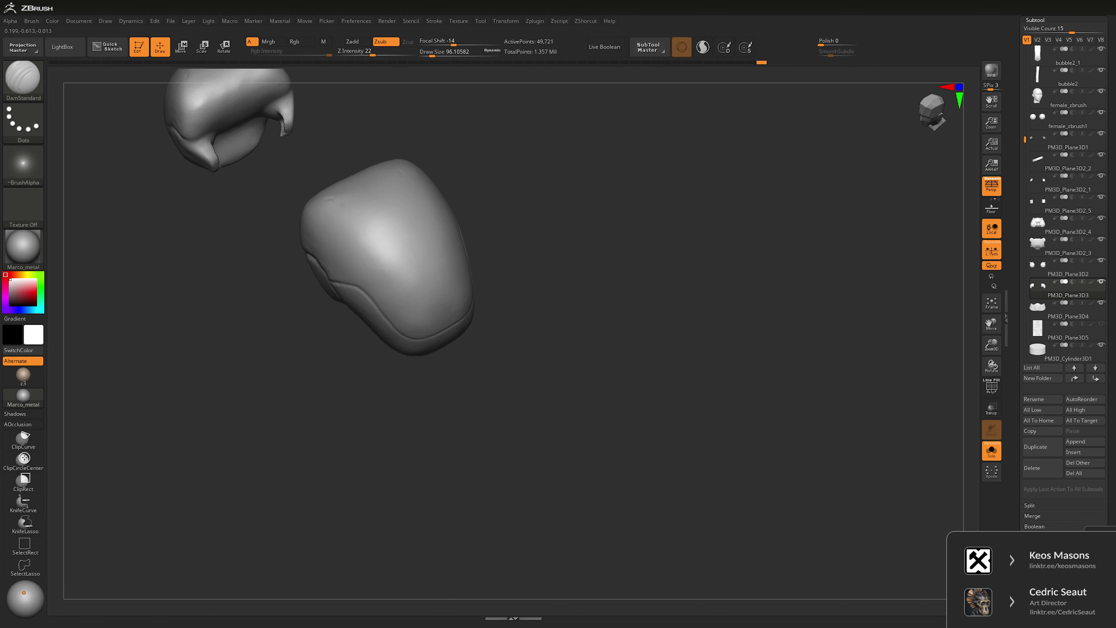
{"action": "mouse_move", "coordinate": [522, 235]}
{"action": "right_mouse_down"}
{"action": "mouse_move", "coordinate": [483, 238]}
{"action": "mouse_move", "coordinate": [510, 239]}
{"action": "right_mouse_up"}
- Carve curved panel lines and a rounded detail across the outer surface of the shoulder pads with DamStandard
{"action": "key", "text": "shift+alt+s"}
{"action": "key", "text": "f"}
{"action": "right_click_drag", "start_coordinate": [484, 454], "coordinate": [661, 298]}
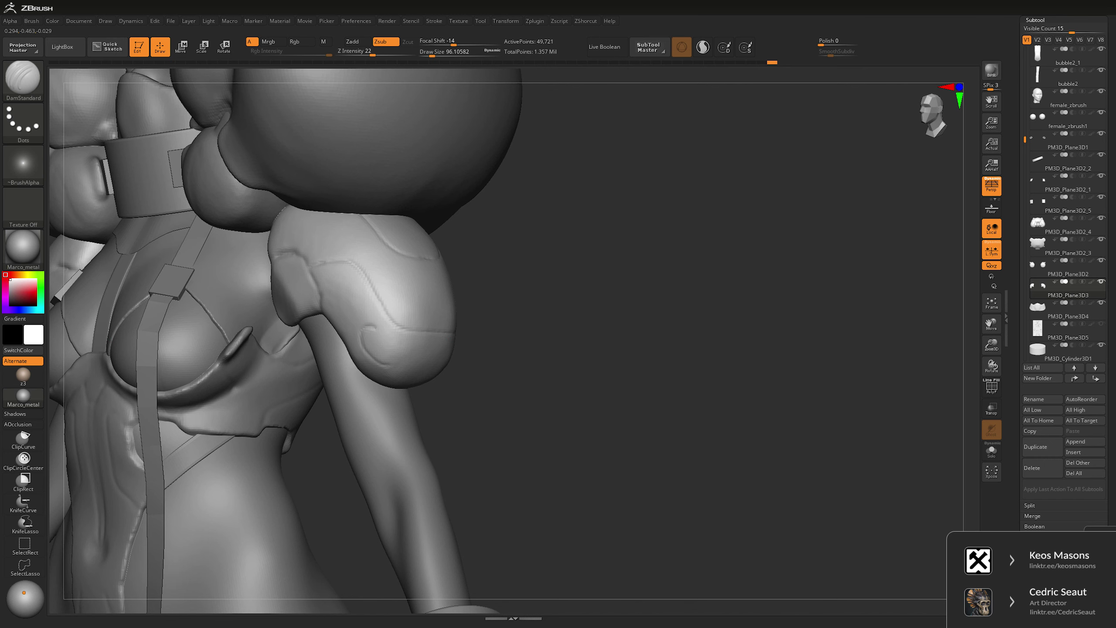
{"action": "right_click_drag", "start_coordinate": [523, 357], "coordinate": [835, 286]}
{"action": "key", "text": "ctrl+shift+f"}
{"action": "key", "text": "b"}
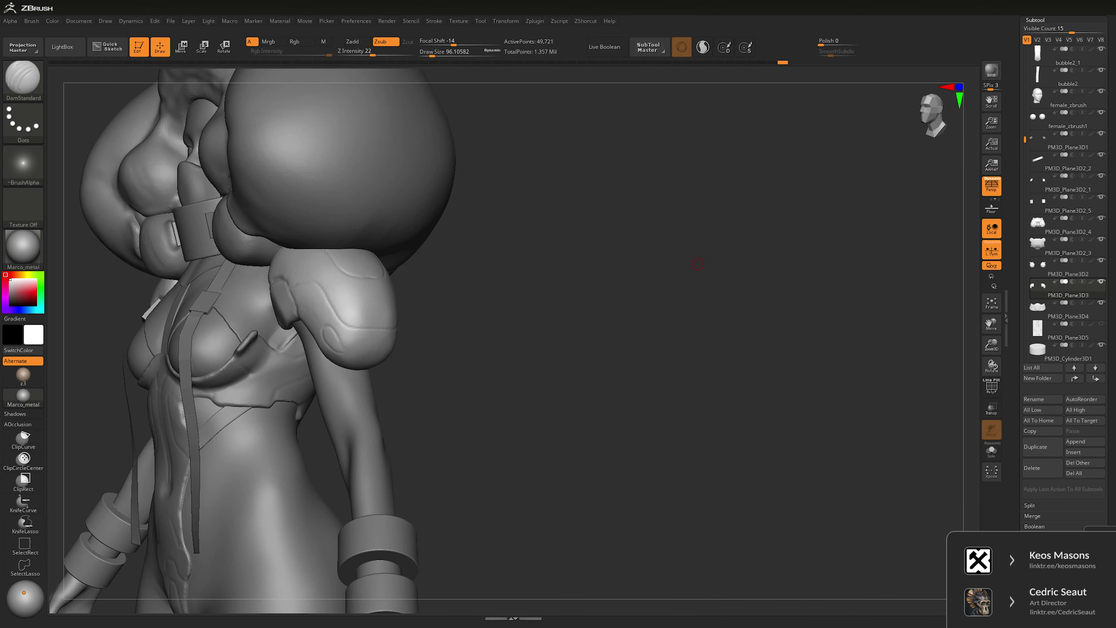
- Isolate the shoulder pads and carve a small notch at their lower tip, reducing the draw size to about 121
{"action": "mouse_move", "coordinate": [698, 264]}
{"action": "right_mouse_down"}
{"action": "mouse_move", "coordinate": [668, 354]}
{"action": "mouse_move", "coordinate": [364, 292]}
{"action": "right_mouse_up"}
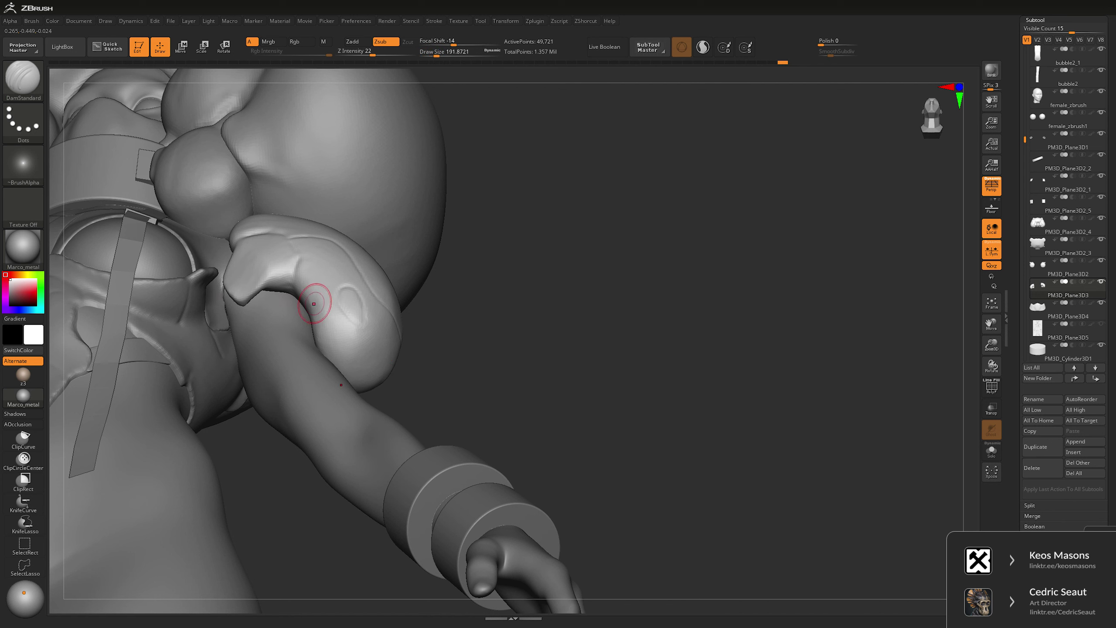
{"action": "key", "text": "shift+alt+s"}
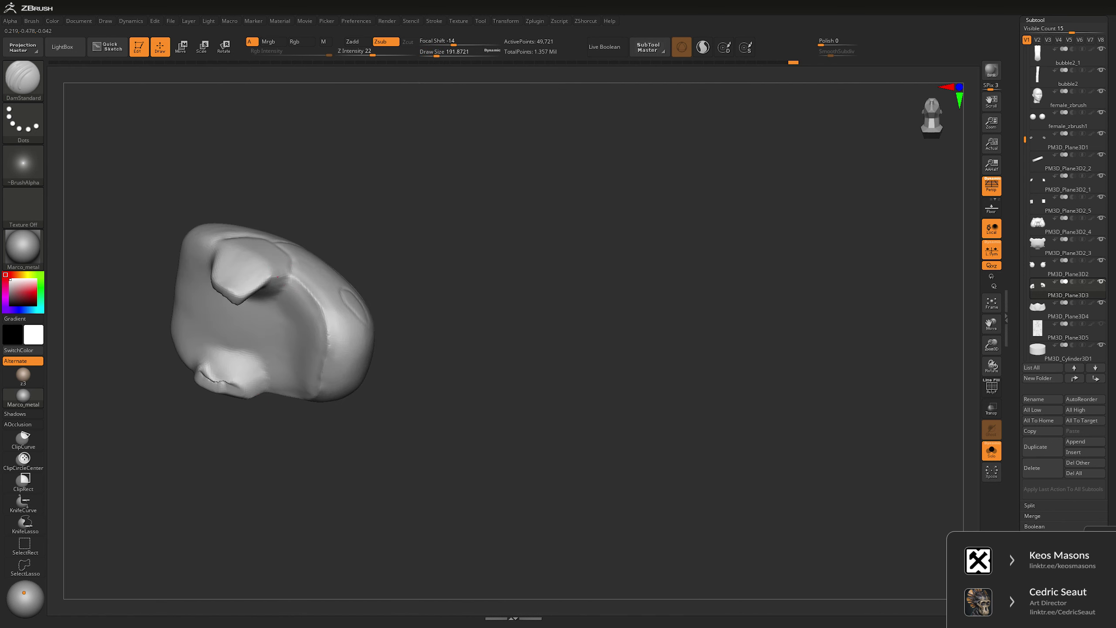
{"action": "right_click_drag", "start_coordinate": [440, 216], "coordinate": [563, 215]}
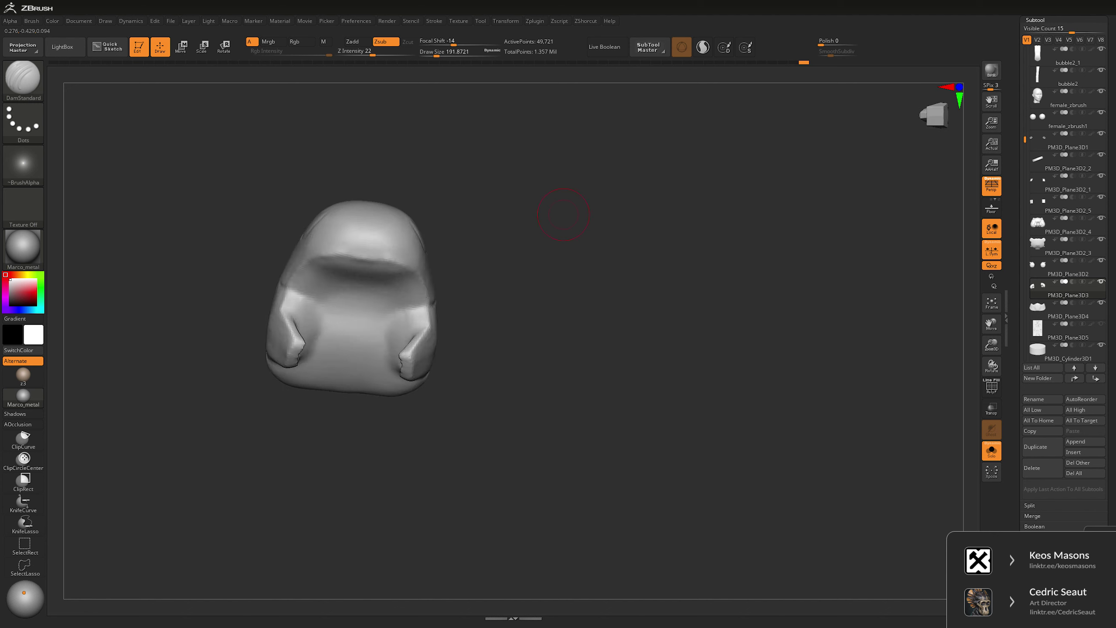
{"action": "key", "text": "space"}
{"action": "left_click_drag", "start_coordinate": [439, 241], "coordinate": [408, 241]}
{"action": "right_click_drag", "start_coordinate": [337, 252], "coordinate": [472, 260]}
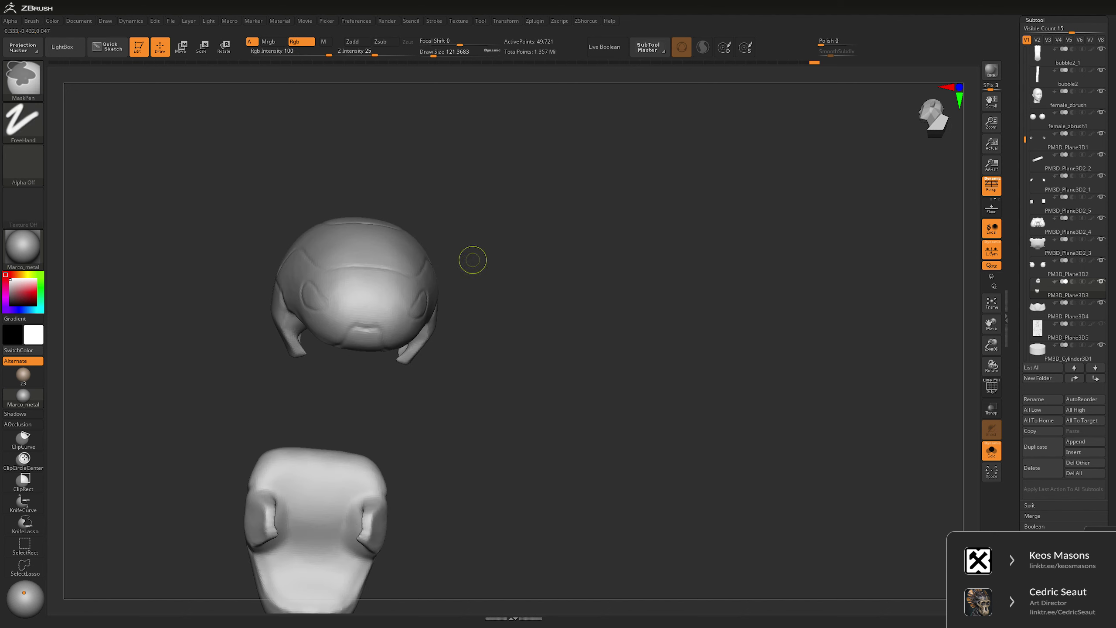
{"action": "key", "text": "ctrl"}
{"action": "left_click_drag", "start_coordinate": [351, 311], "coordinate": [354, 319]}
{"action": "mouse_move", "coordinate": [361, 317]}
{"action": "right_mouse_down"}
{"action": "mouse_move", "coordinate": [605, 231]}
{"action": "mouse_move", "coordinate": [571, 308]}
{"action": "mouse_move", "coordinate": [462, 291]}
{"action": "mouse_move", "coordinate": [706, 274]}
{"action": "mouse_move", "coordinate": [392, 299]}
{"action": "right_mouse_up"}
- Adjust the shoulder pads' panel lines with the Move brush, reducing the draw size to about 113
{"action": "key", "text": "b"}
{"action": "key", "text": "m"}
{"action": "key", "text": "v"}
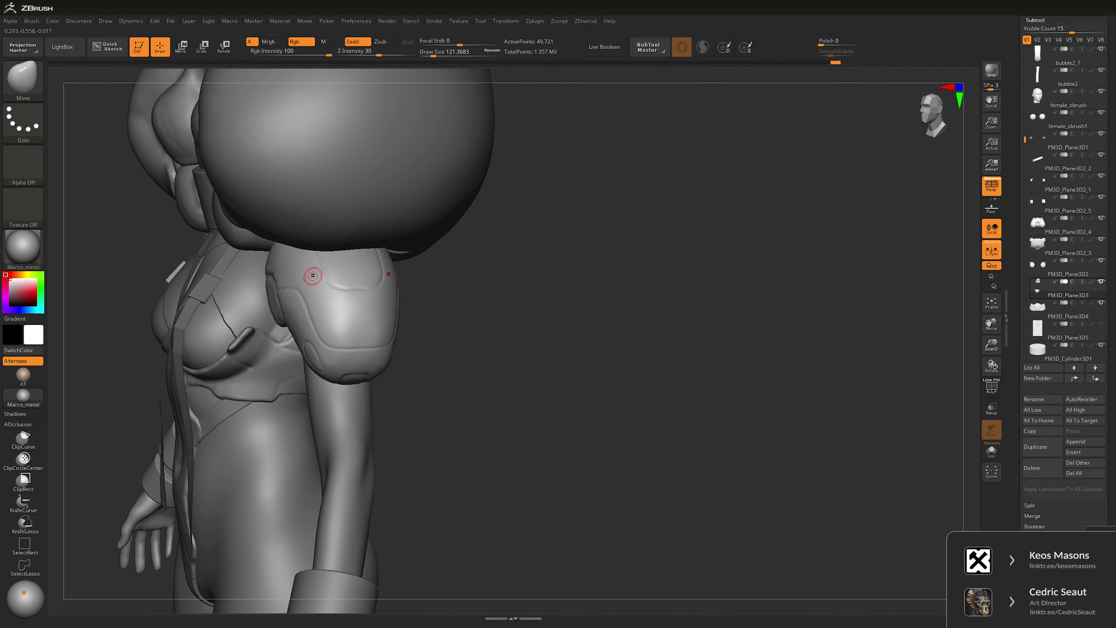
{"action": "mouse_move", "coordinate": [312, 269]}
{"action": "right_mouse_down"}
{"action": "mouse_move", "coordinate": [333, 334]}
{"action": "mouse_move", "coordinate": [396, 291]}
{"action": "mouse_move", "coordinate": [561, 269]}
{"action": "mouse_move", "coordinate": [580, 290]}
{"action": "mouse_move", "coordinate": [685, 312]}
{"action": "mouse_move", "coordinate": [615, 281]}
{"action": "right_mouse_up"}
{"action": "key", "text": "s"}
{"action": "left_click_drag", "start_coordinate": [638, 264], "coordinate": [621, 254]}
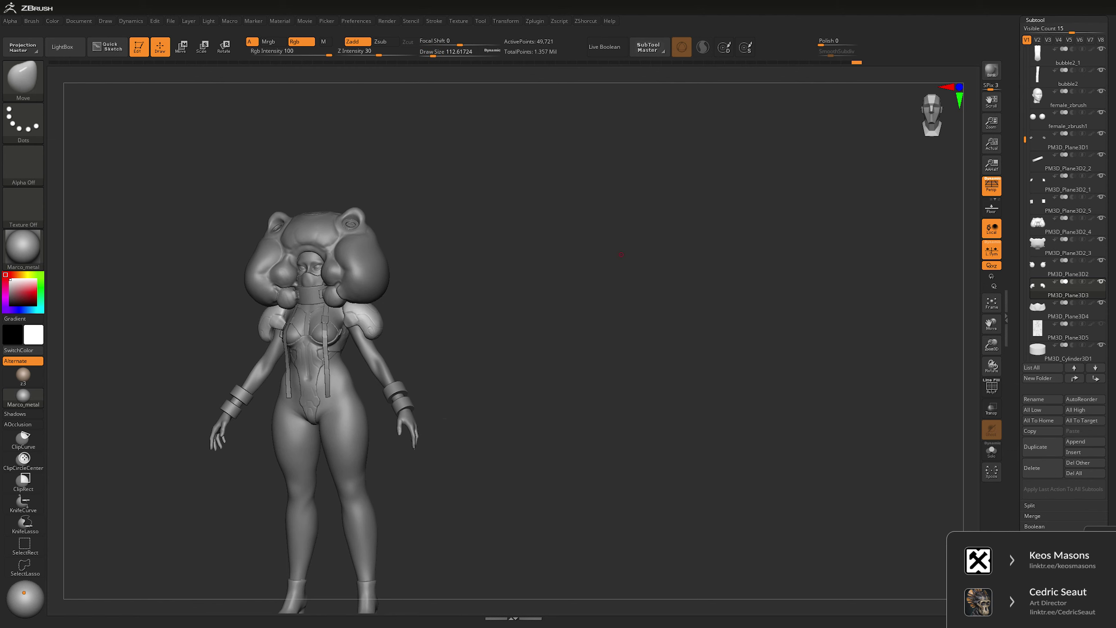
- Sharpen the engraved lines on the front of the shoulder pads with DamStandard at a draw size of about 74
{"action": "right_click_drag", "start_coordinate": [621, 255], "coordinate": [680, 301], "text": "ctrl"}
{"action": "key", "text": "b"}
{"action": "key", "text": "d"}
{"action": "key", "text": "s"}
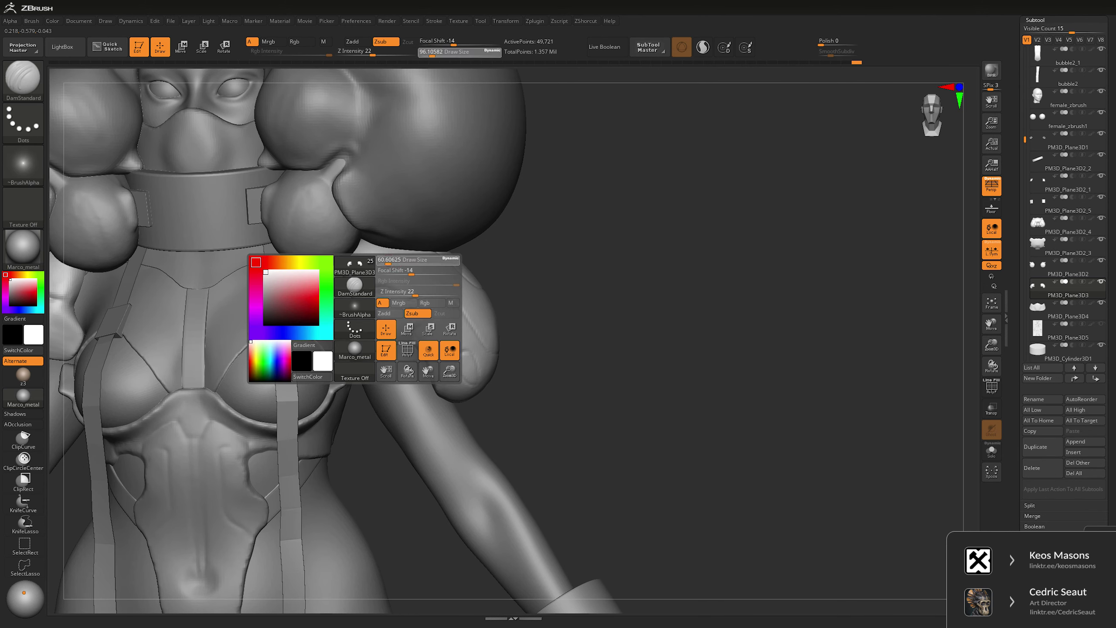
{"action": "right_click_drag", "start_coordinate": [460, 264], "coordinate": [431, 271]}
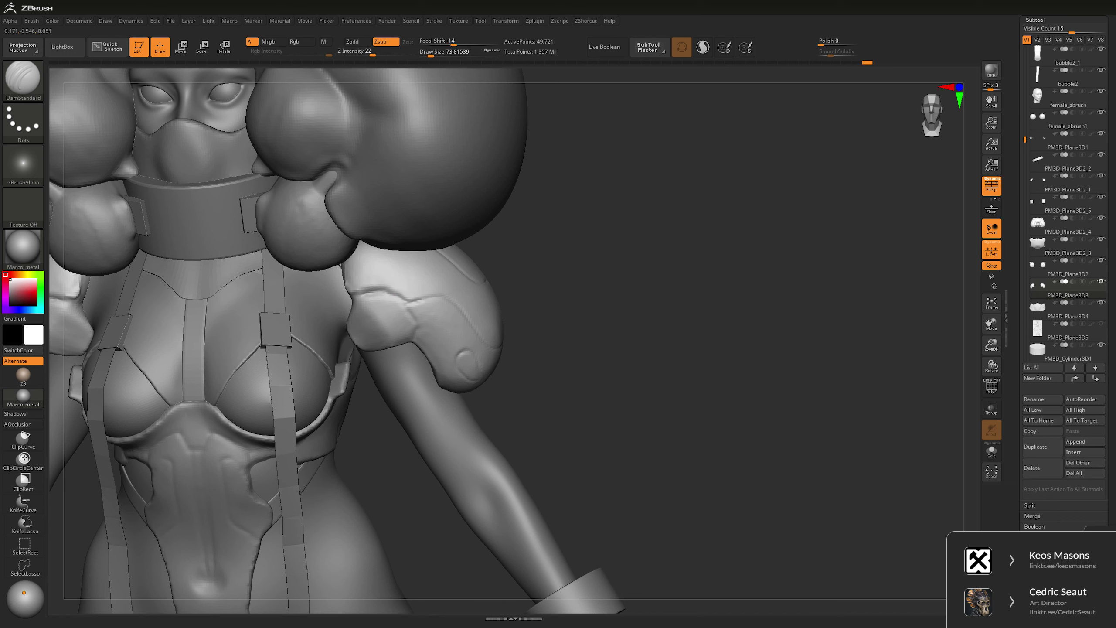
{"action": "key", "text": "f"}
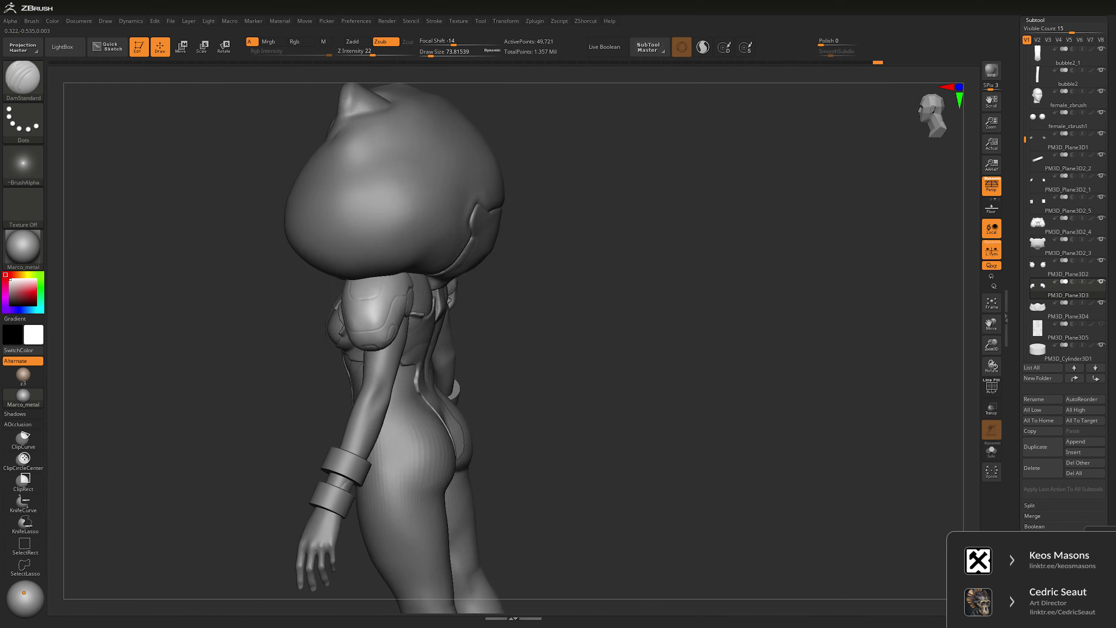
{"action": "mouse_move", "coordinate": [637, 264]}
{"action": "right_mouse_down"}
{"action": "mouse_move", "coordinate": [820, 267]}
{"action": "mouse_move", "coordinate": [730, 266]}
{"action": "mouse_move", "coordinate": [729, 211]}
{"action": "right_mouse_up"}
{"action": "key", "text": "ctrl"}
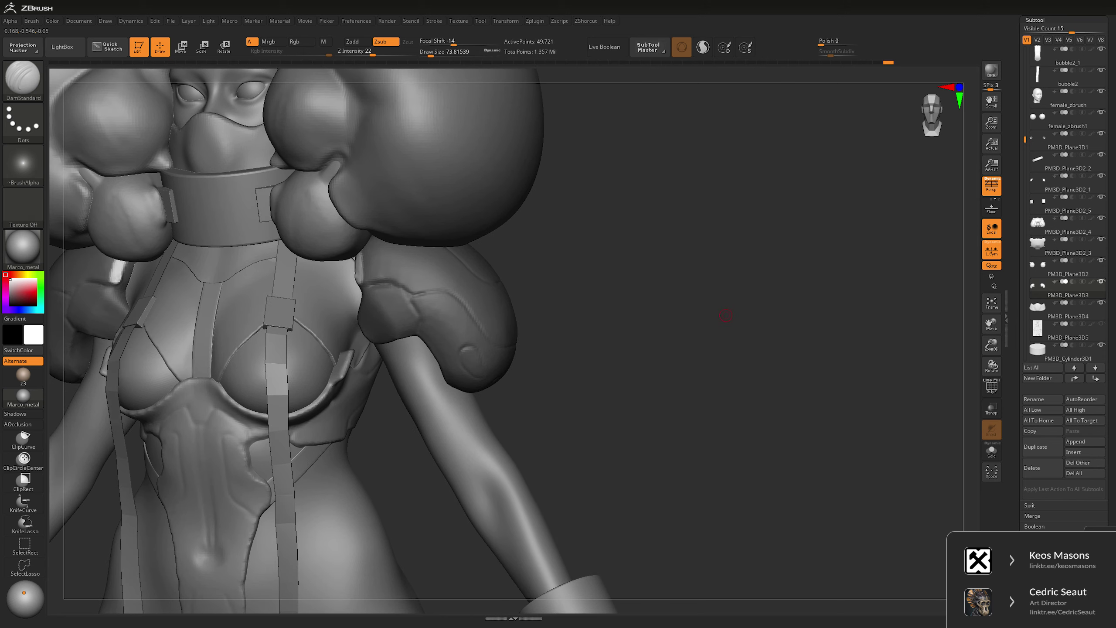
{"action": "mouse_move", "coordinate": [724, 291]}
{"action": "right_mouse_down"}
{"action": "mouse_move", "coordinate": [792, 291]}
{"action": "mouse_move", "coordinate": [756, 291]}
{"action": "mouse_move", "coordinate": [756, 334]}
{"action": "mouse_move", "coordinate": [743, 316]}
{"action": "mouse_move", "coordinate": [756, 325]}
{"action": "mouse_move", "coordinate": [653, 306]}
{"action": "right_mouse_up"}
{"action": "key", "text": "f"}
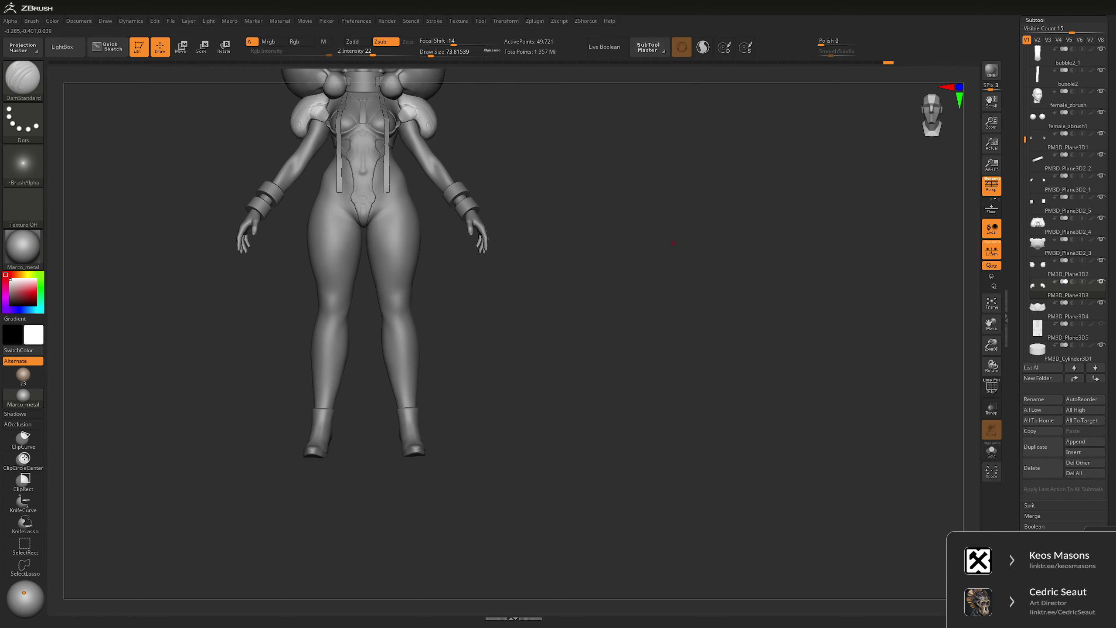
- Select the central torso plate bubble2_2 and set up the Move brush with a draw size of about 252
{"action": "right_click_drag", "start_coordinate": [519, 352], "coordinate": [520, 378], "text": "ctrl"}
{"action": "key", "text": "space"}
{"action": "key", "text": "b"}
{"action": "key", "text": "m"}
{"action": "key", "text": "v"}
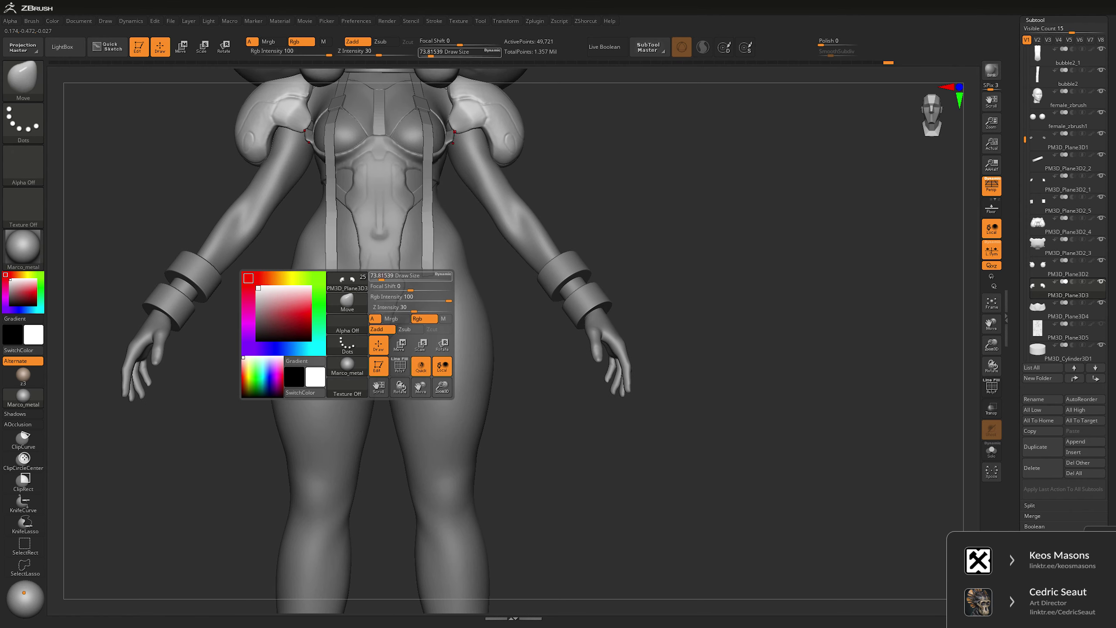
{"action": "key", "text": "space"}
{"action": "left_click", "coordinate": [379, 308], "text": "alt"}
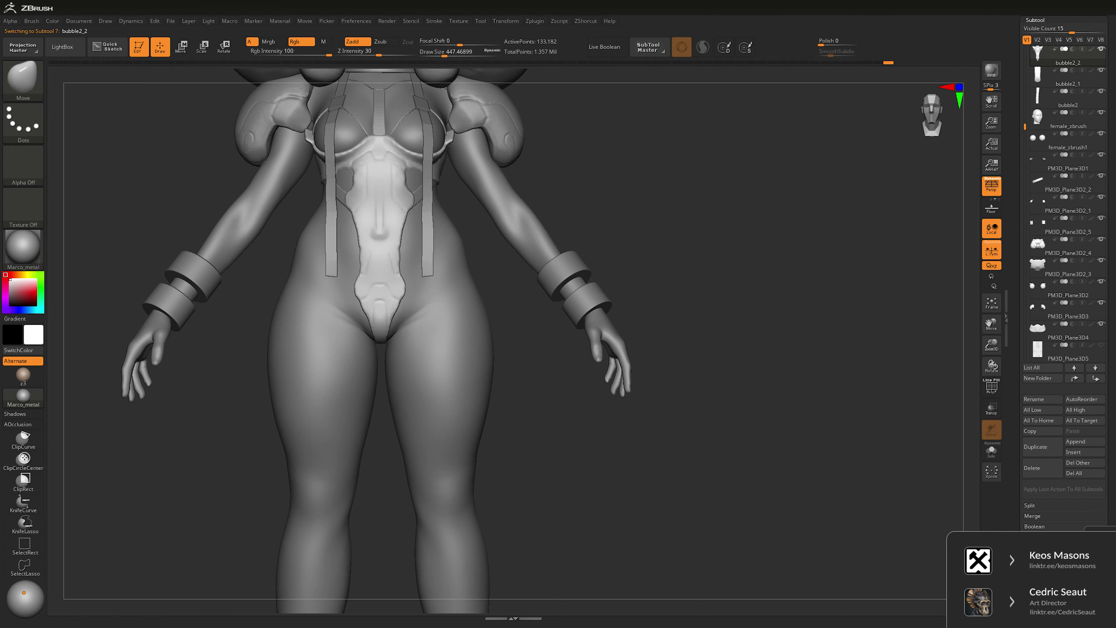
{"action": "key", "text": "space"}
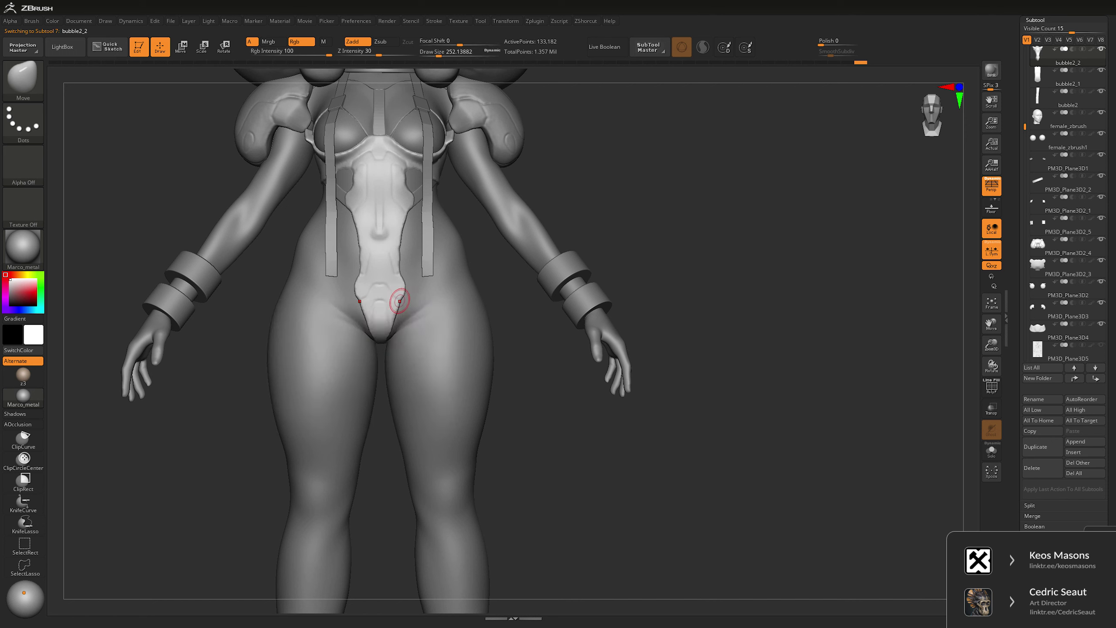
- Examine the torso plate from the front and the whole figure from behind
{"action": "mouse_move", "coordinate": [685, 308]}
{"action": "left_mouse_down", "text": "alt"}
{"action": "mouse_move", "coordinate": [685, 267]}
{"action": "mouse_move", "coordinate": [836, 266]}
{"action": "left_mouse_up", "text": "alt"}
{"action": "left_click_drag", "start_coordinate": [631, 319], "coordinate": [729, 268]}
{"action": "key", "text": "Escape"}
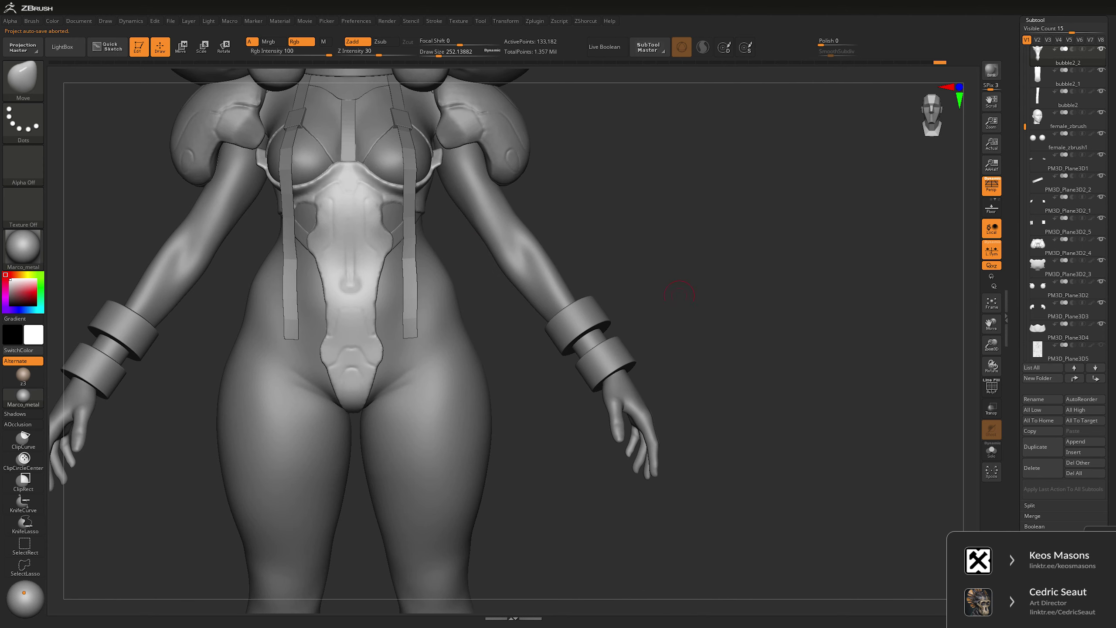
{"action": "key", "text": "f"}
{"action": "left_click_drag", "start_coordinate": [633, 316], "coordinate": [747, 317]}
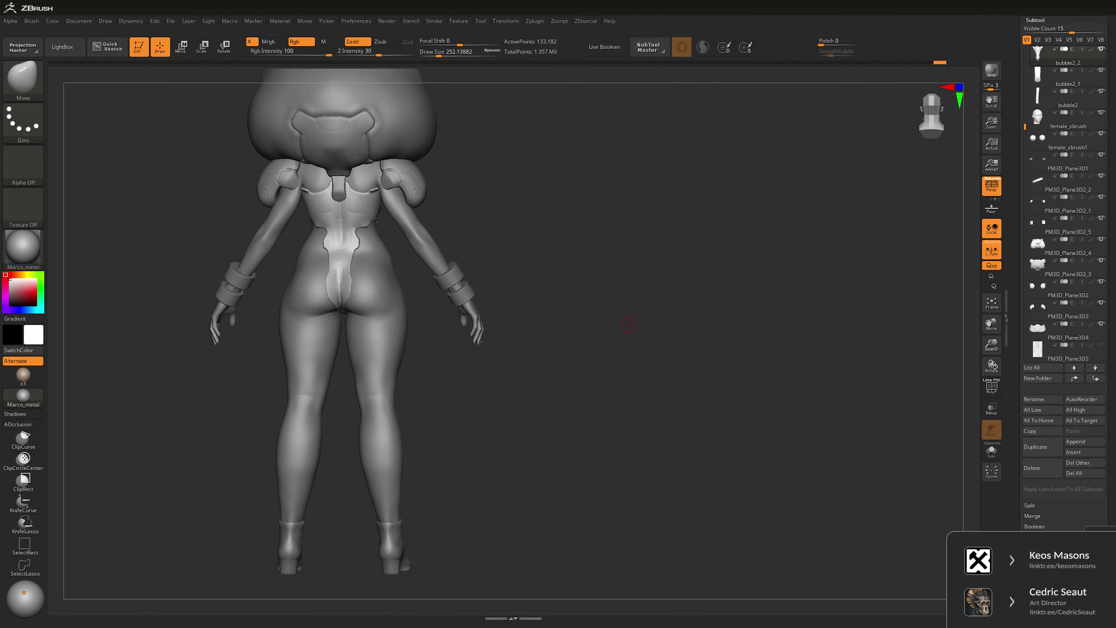
{"action": "left_click_drag", "start_coordinate": [630, 321], "coordinate": [641, 306], "text": "alt"}
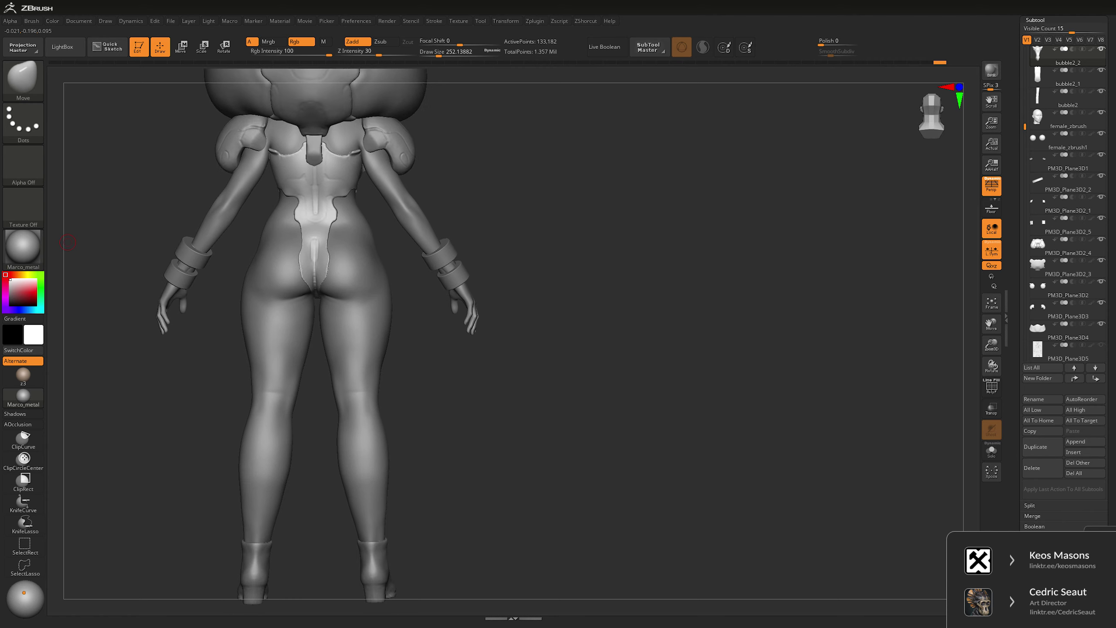
- Duplicate the base body bubble2 and move the copy to the end of the subtool list beside the reference plane PM3D_Plane3D5
{"action": "left_click_drag", "start_coordinate": [67, 242], "coordinate": [486, 264]}
{"action": "key", "text": "space"}
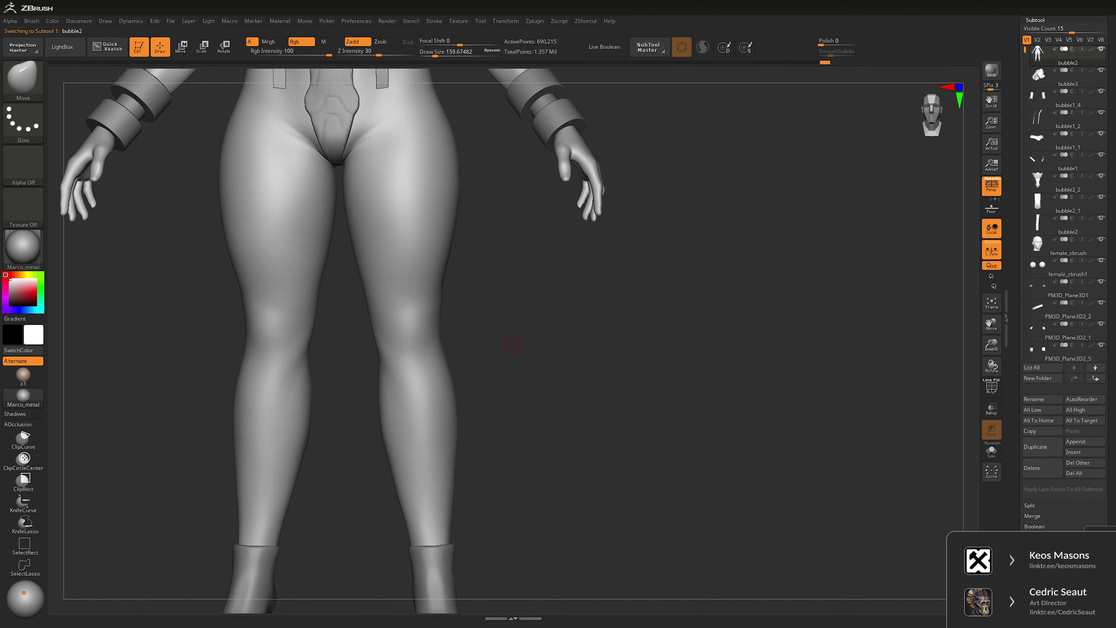
{"action": "key", "text": "b"}
{"action": "key", "text": "ctrl+shift+d"}
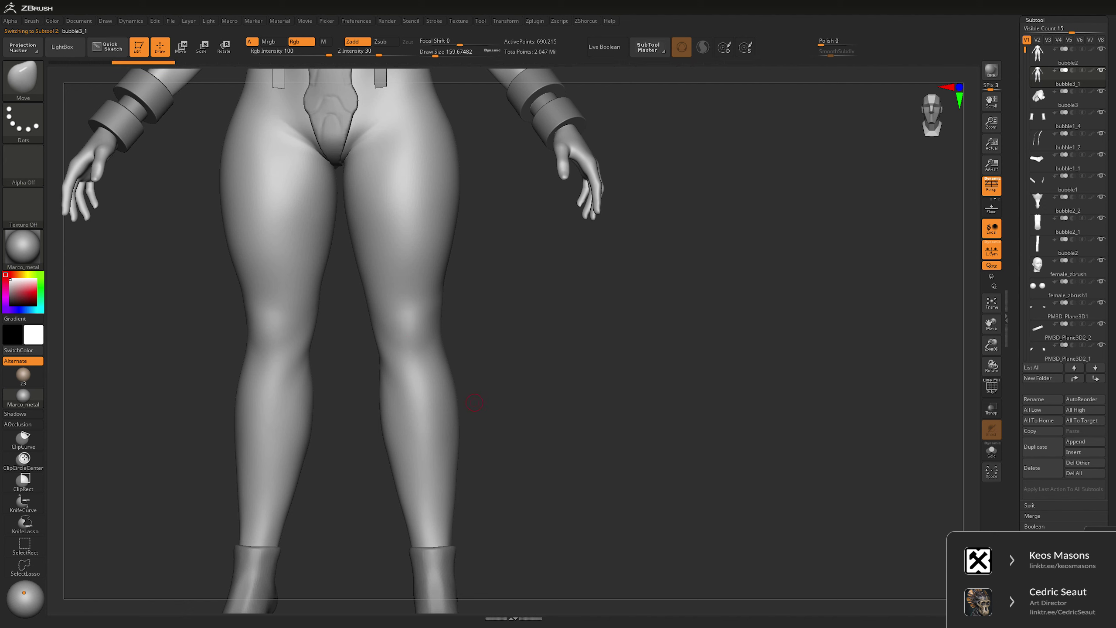
{"action": "scroll", "coordinate": [1068, 244], "scroll_direction": "down", "scroll_amount": 5}
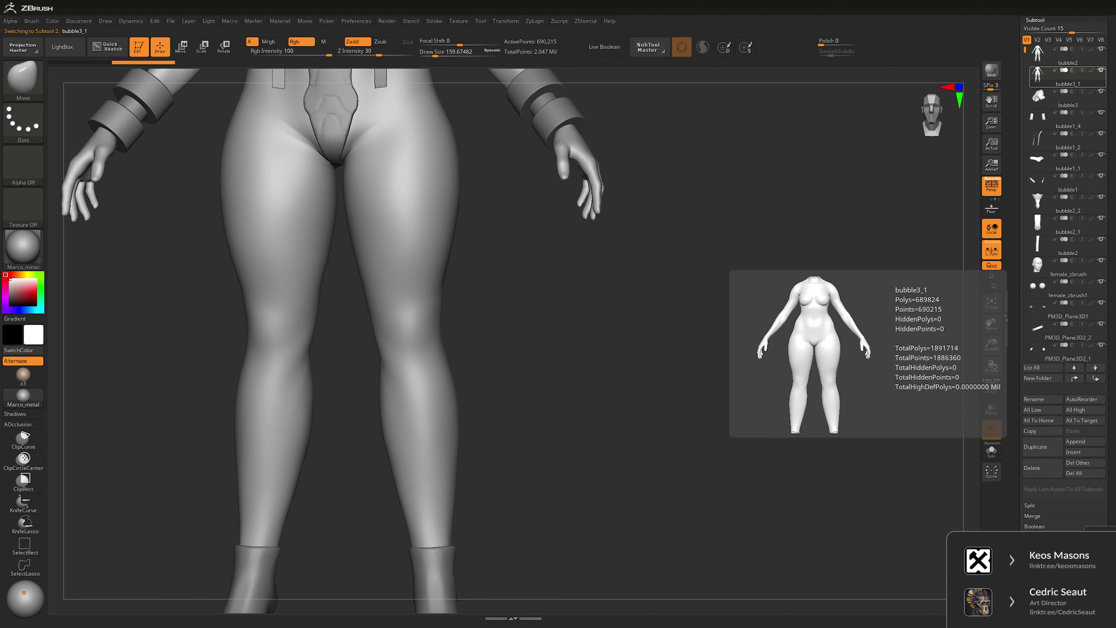
{"action": "left_click", "coordinate": [1068, 245]}
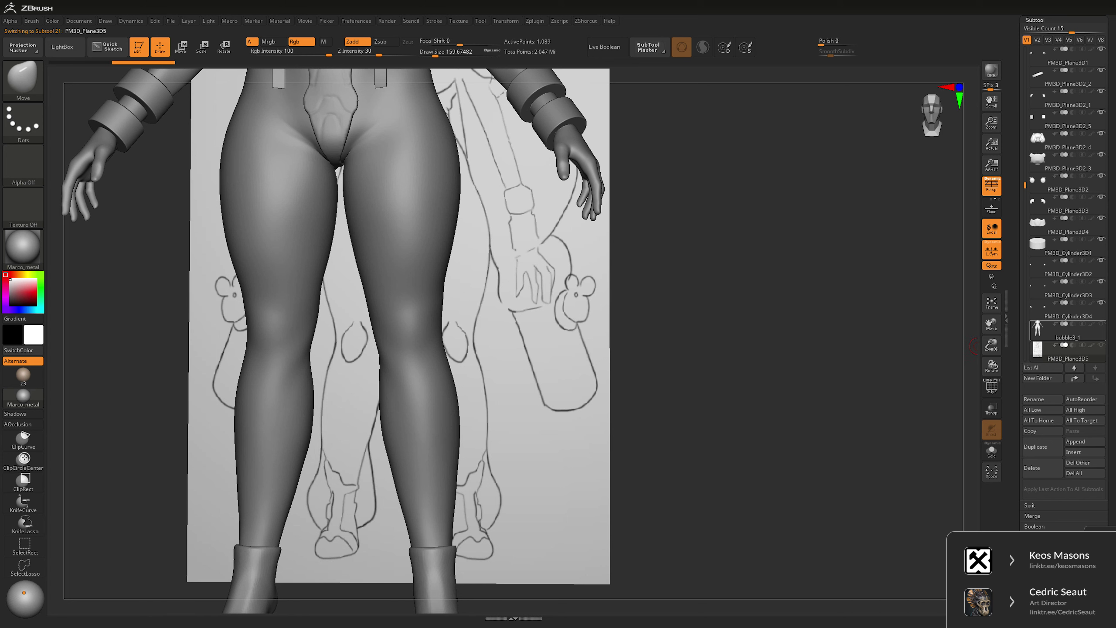
- Show only the duplicated body over the reference drawing, with perspective off, transparency on and ghosting off
{"action": "left_click", "coordinate": [1101, 345], "text": "shift"}
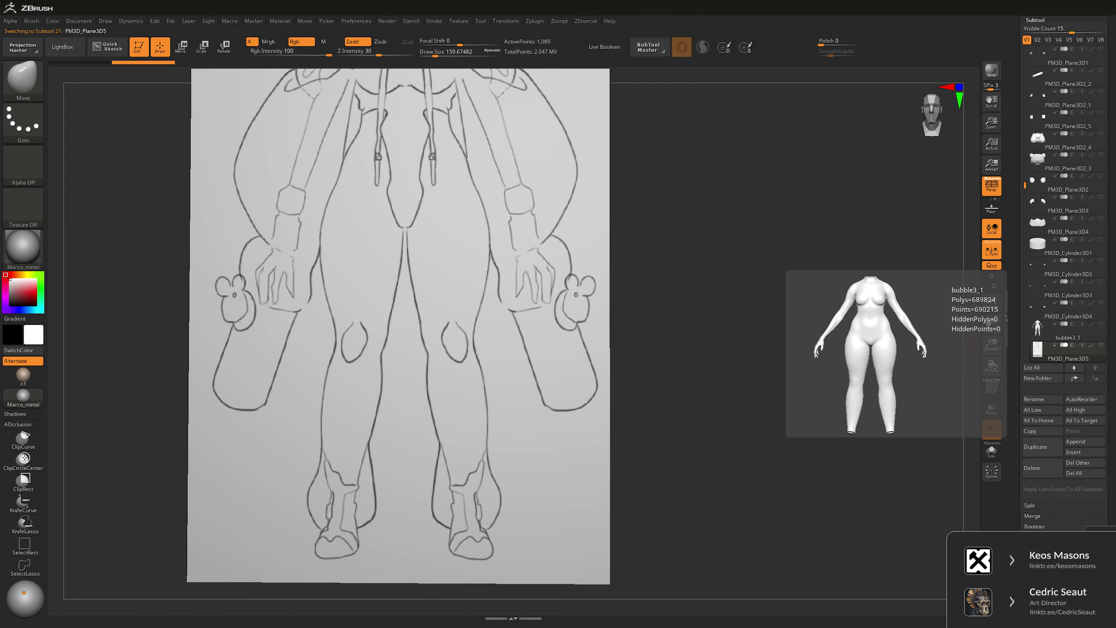
{"action": "left_click", "coordinate": [1102, 323]}
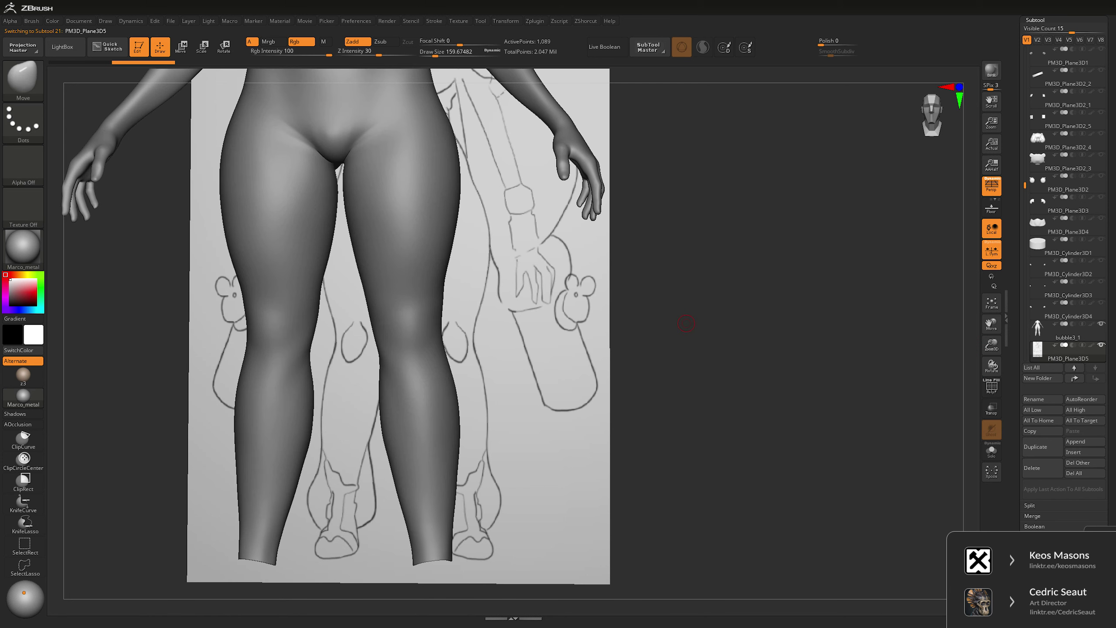
{"action": "key", "text": "p"}
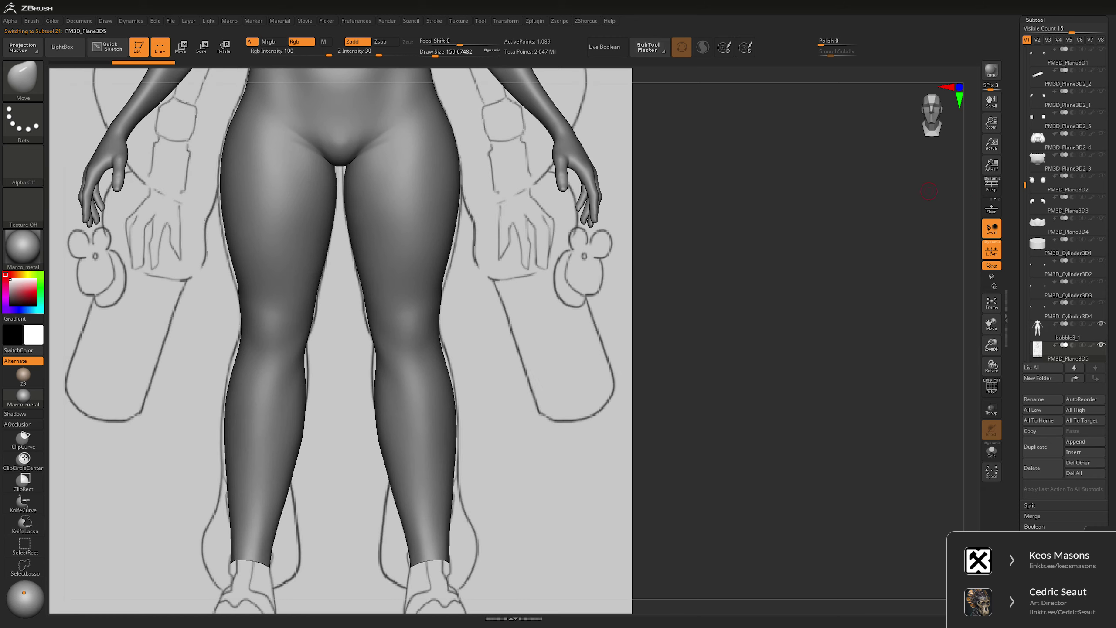
{"action": "key", "text": "shift+t"}
{"action": "left_click", "coordinate": [431, 357], "text": "alt"}
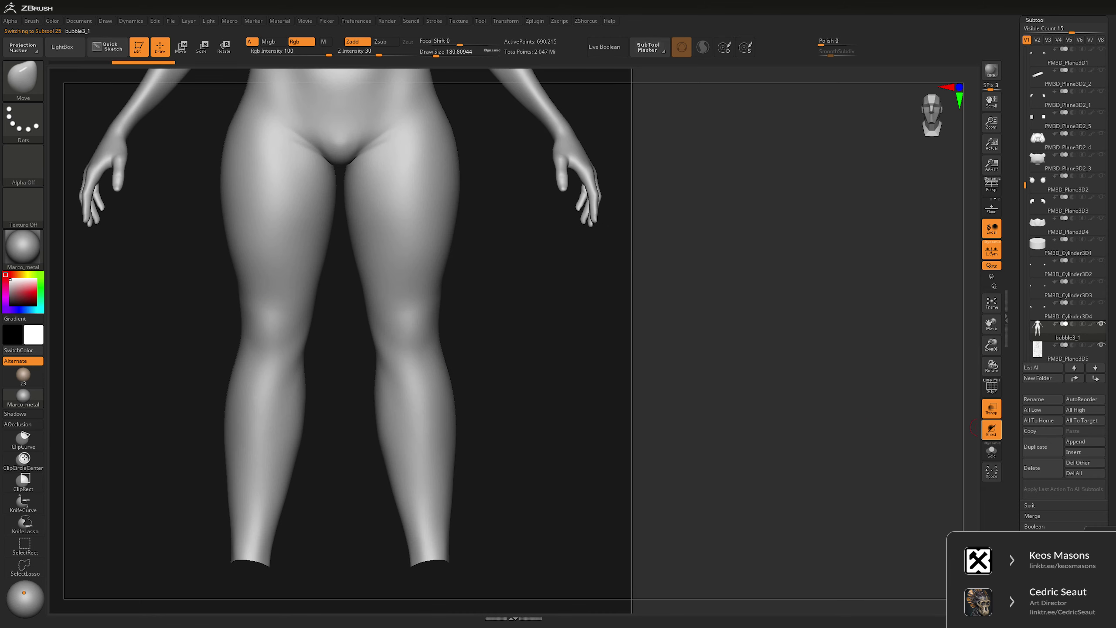
{"action": "left_click", "coordinate": [992, 428]}
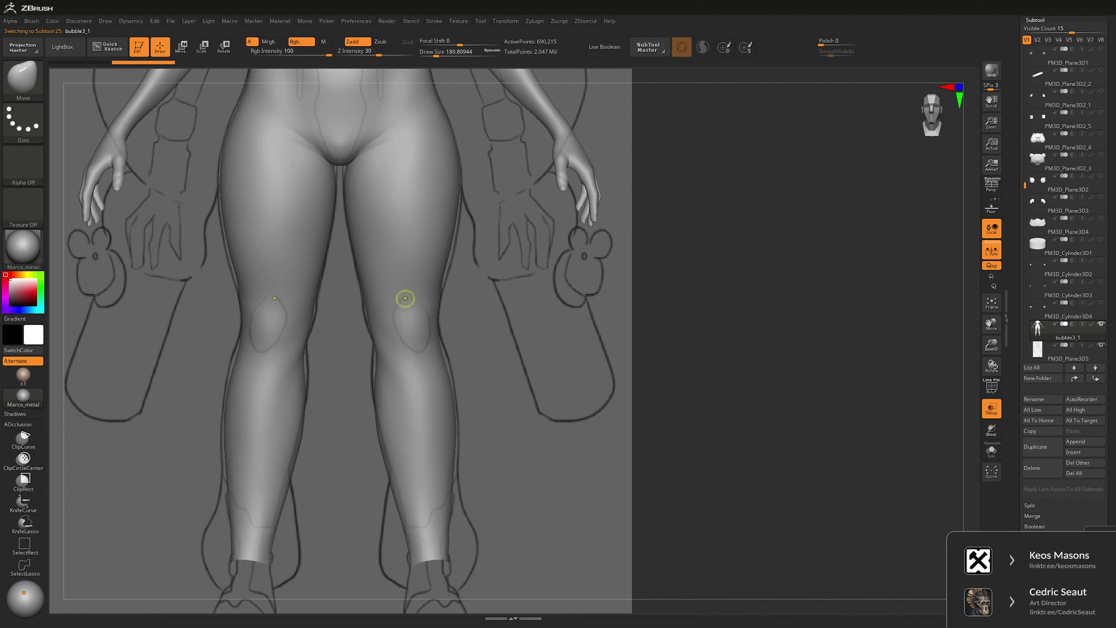
- Mask the oval kneepad shapes on both knees of the duplicated body, following the reference drawing
{"action": "left_click_drag", "start_coordinate": [406, 298], "coordinate": [401, 336], "text": "ctrl"}
{"action": "key", "text": "ctrl+z"}
{"action": "mouse_move", "coordinate": [405, 298]}
{"action": "left_mouse_down", "text": "ctrl"}
{"action": "mouse_move", "coordinate": [400, 334]}
{"action": "mouse_move", "coordinate": [418, 354]}
{"action": "mouse_move", "coordinate": [415, 303]}
{"action": "left_mouse_up", "text": "ctrl"}
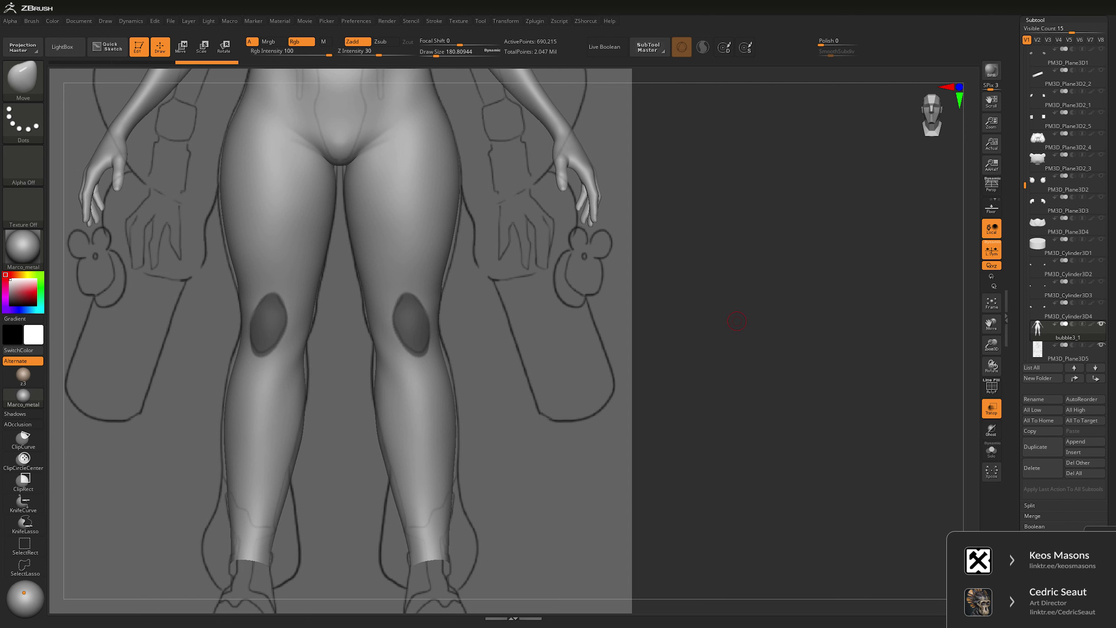
- Reduce the duplicated body to the masked knee patches, delete its lower subdivision levels and isolate the patches
{"action": "key", "text": "space"}
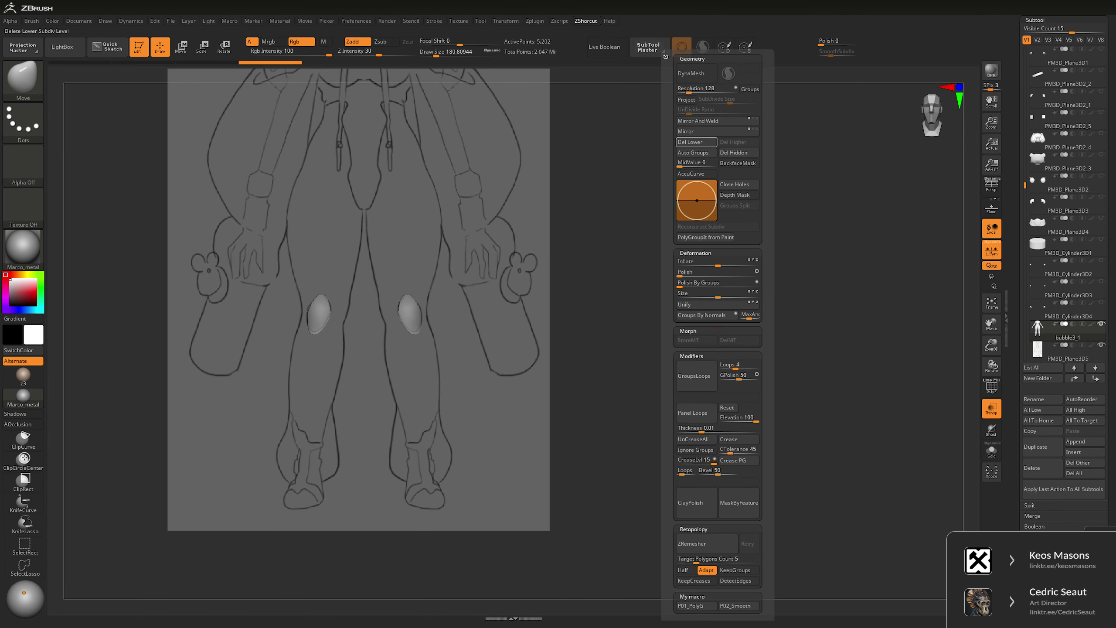
{"action": "left_click", "coordinate": [696, 142]}
{"action": "key", "text": "shift+s"}
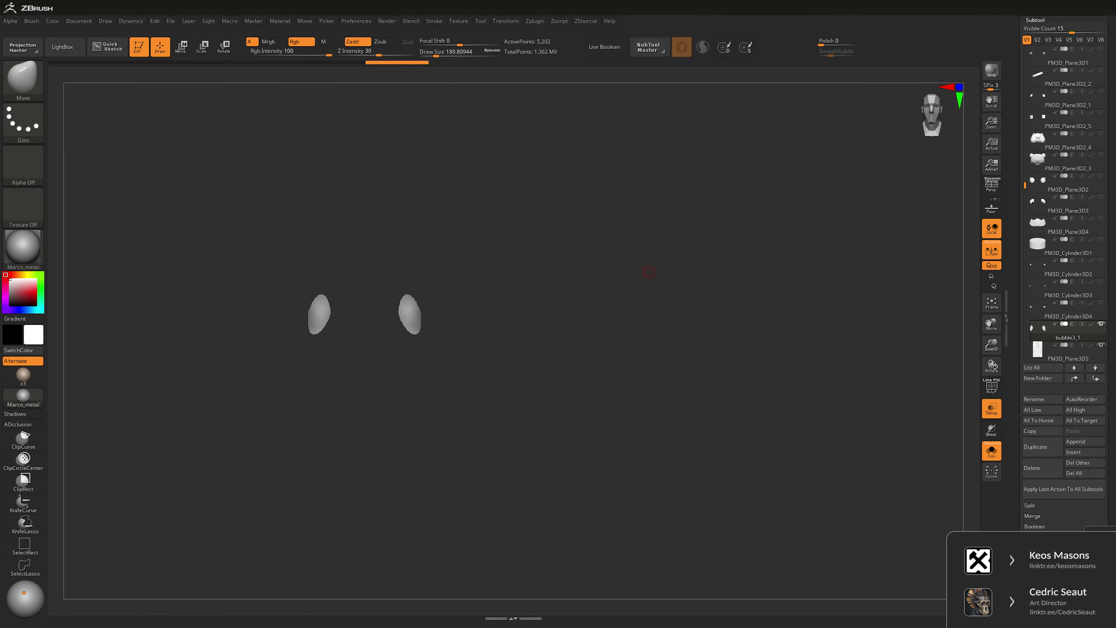
{"action": "key", "text": "space"}
{"action": "left_click", "coordinate": [624, 379]}
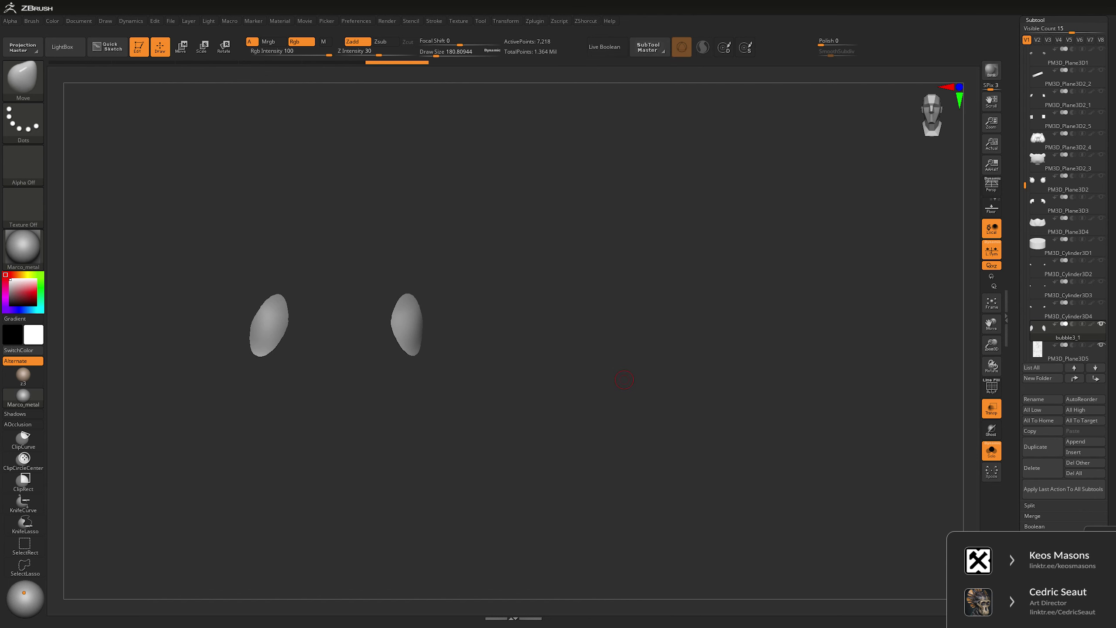
- Inflate the isolated knee patches slightly and remesh them with DynaMesh at a resolution of 1128
{"action": "key", "text": "w"}
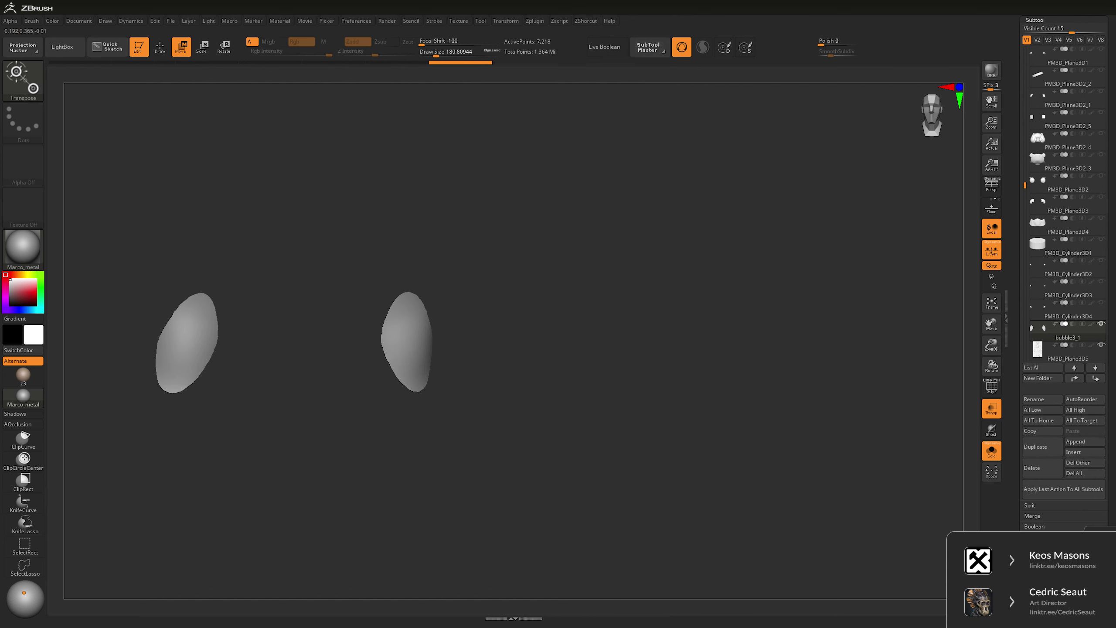
{"action": "key", "text": "space"}
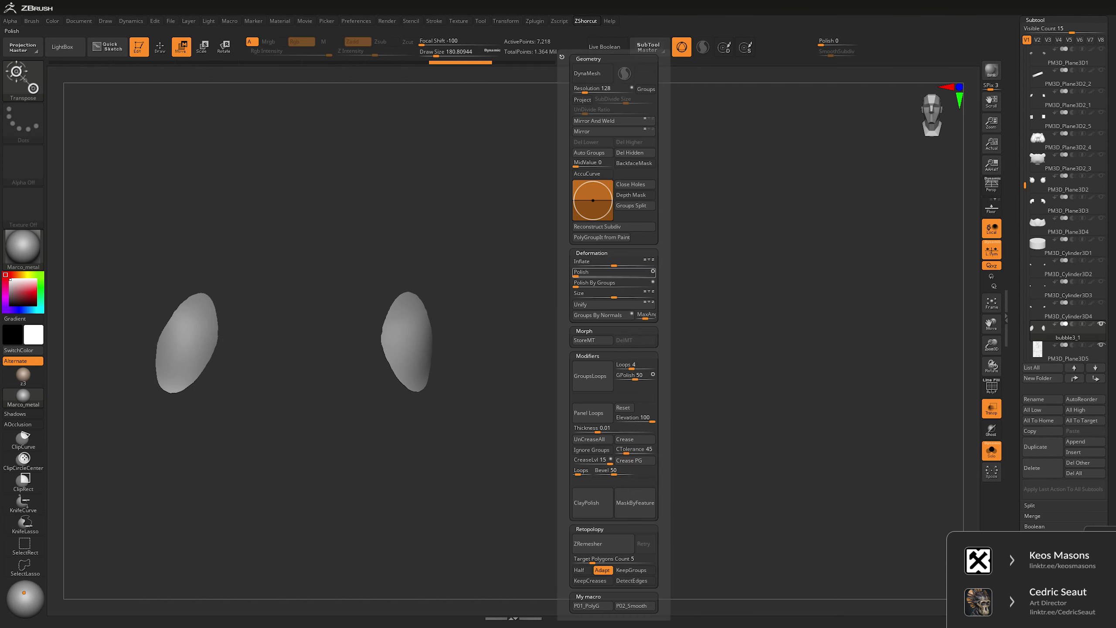
{"action": "key", "text": "y"}
{"action": "key", "text": "space"}
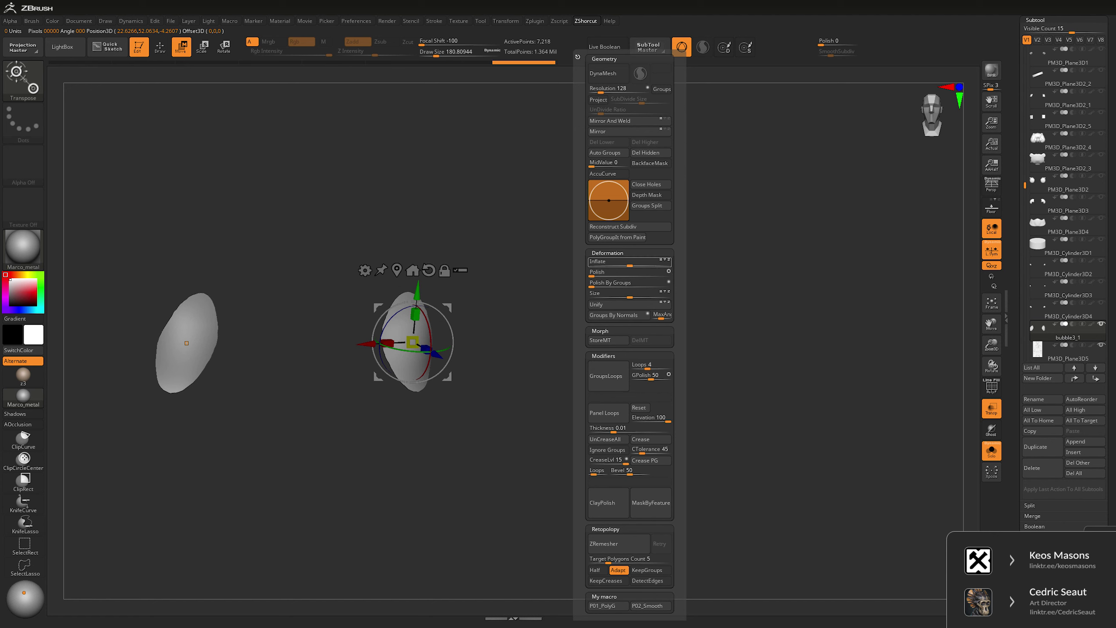
{"action": "left_click_drag", "start_coordinate": [629, 264], "coordinate": [642, 264]}
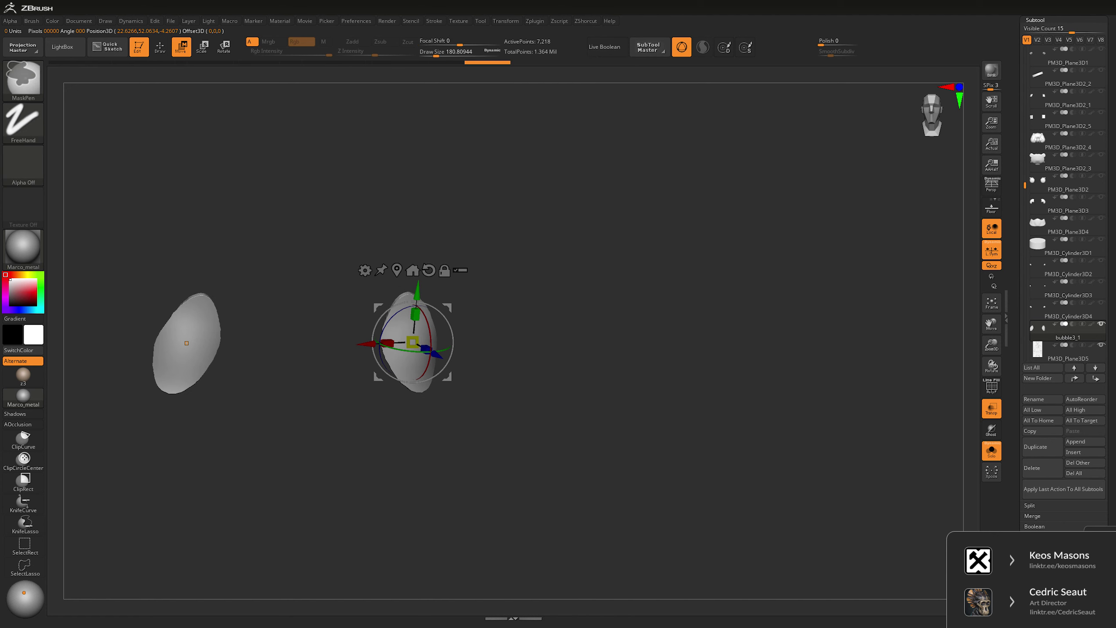
{"action": "key", "text": "space"}
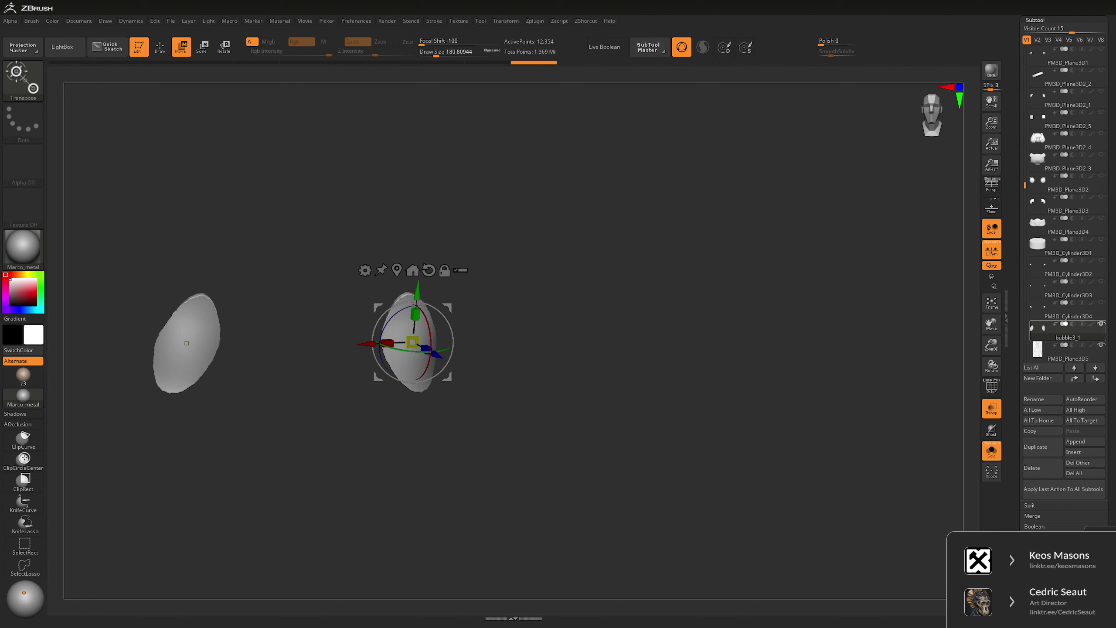
- Show the whole figure again with the reference hidden and smooth the kneepads with Polish By Groups
{"action": "key", "text": "shift+ctrl+s"}
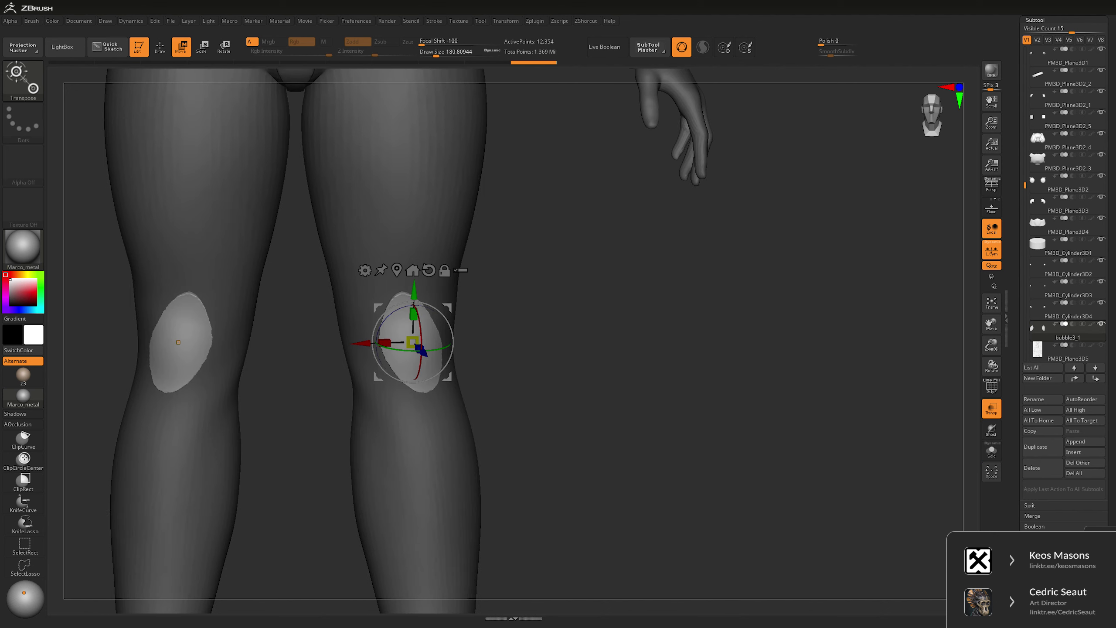
{"action": "key", "text": "space"}
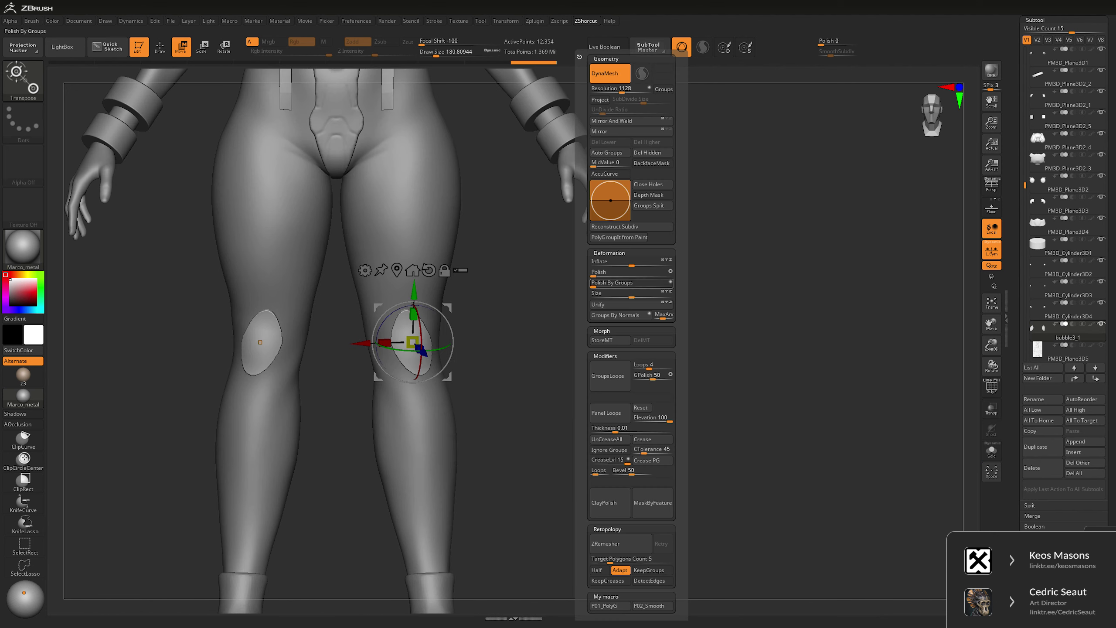
{"action": "key", "text": "q"}
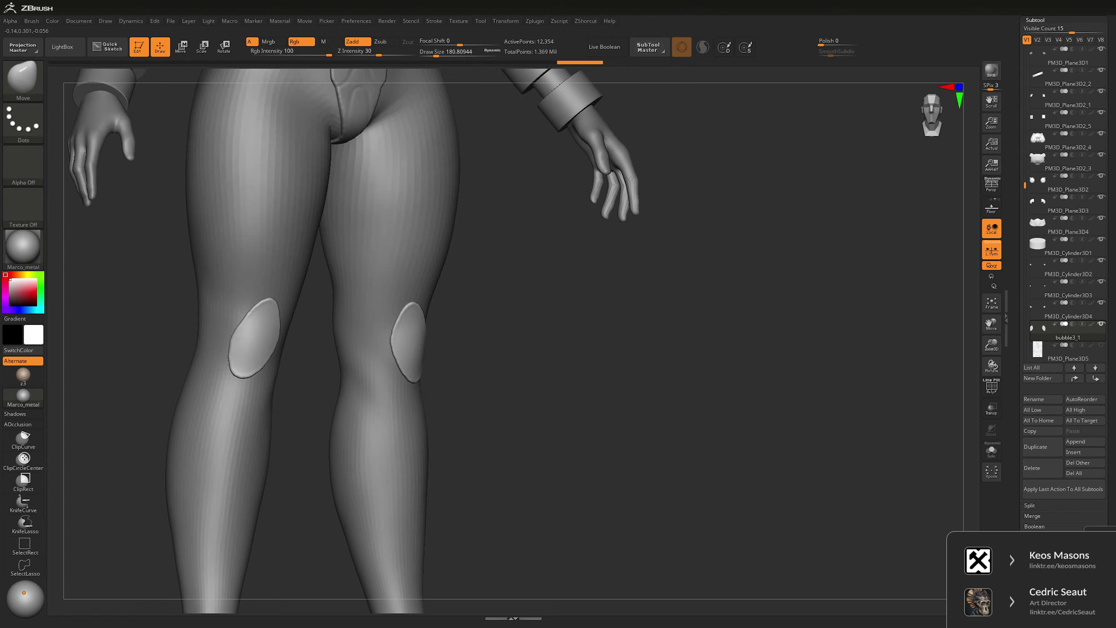
- Fit the kneepads to the knees with the Move brush, reducing the draw size from about 833 to about 292
{"action": "key", "text": "space"}
{"action": "mouse_move", "coordinate": [506, 396]}
{"action": "left_mouse_down"}
{"action": "mouse_move", "coordinate": [484, 383]}
{"action": "mouse_move", "coordinate": [620, 326]}
{"action": "left_mouse_up"}
{"action": "key", "text": "space"}
{"action": "key", "text": "f"}
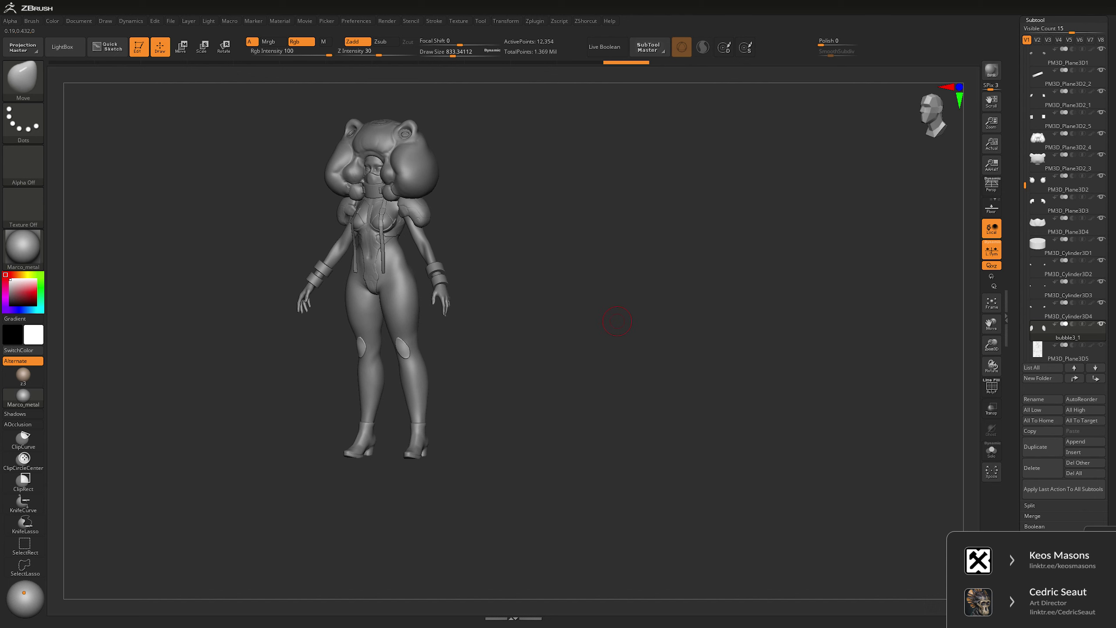
{"action": "key", "text": "space"}
{"action": "scroll", "coordinate": [443, 348], "scroll_direction": "up", "scroll_amount": 5}
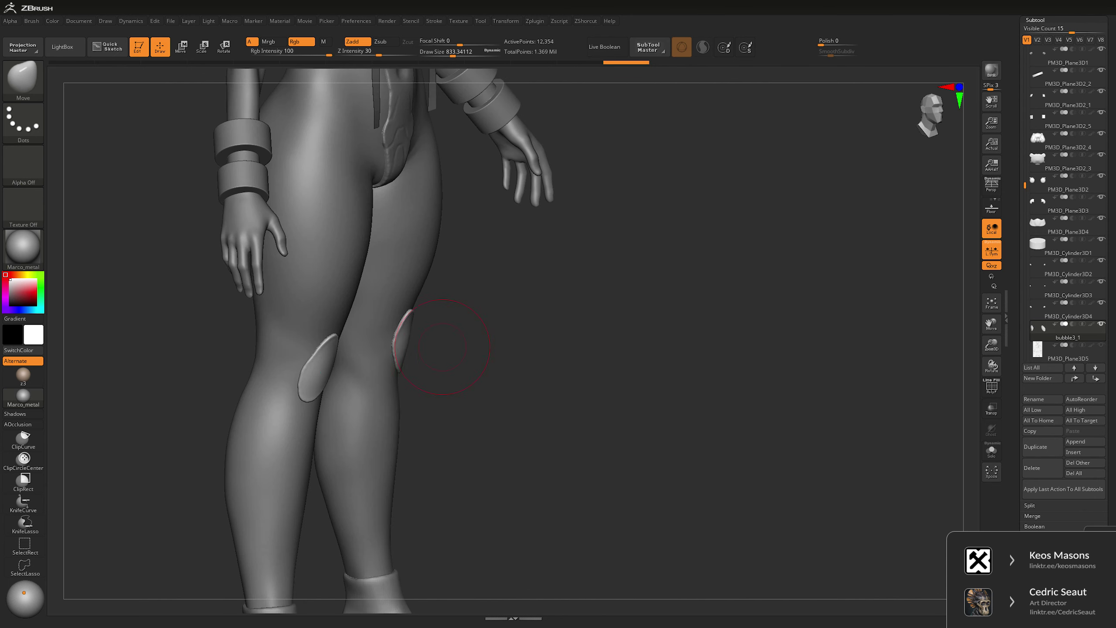
{"action": "left_click_drag", "start_coordinate": [409, 334], "coordinate": [440, 325]}
{"action": "key", "text": "space"}
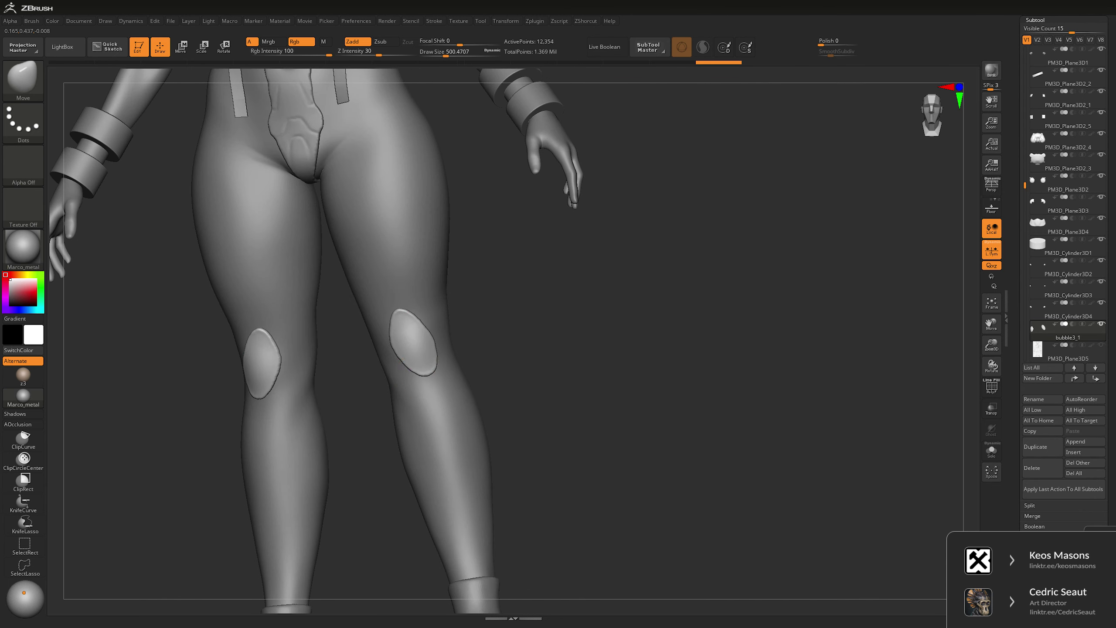
{"action": "key", "text": "shift"}
{"action": "scroll", "coordinate": [443, 347], "scroll_direction": "down", "scroll_amount": 5}
{"action": "key", "text": "space"}
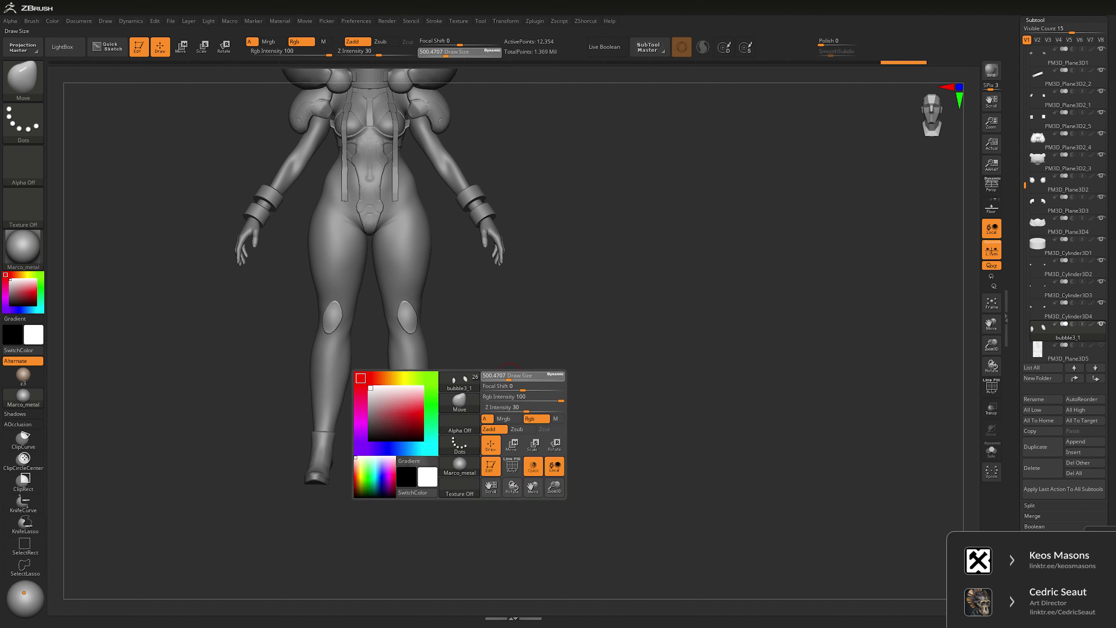
{"action": "scroll", "coordinate": [566, 380], "scroll_direction": "up", "scroll_amount": 4}
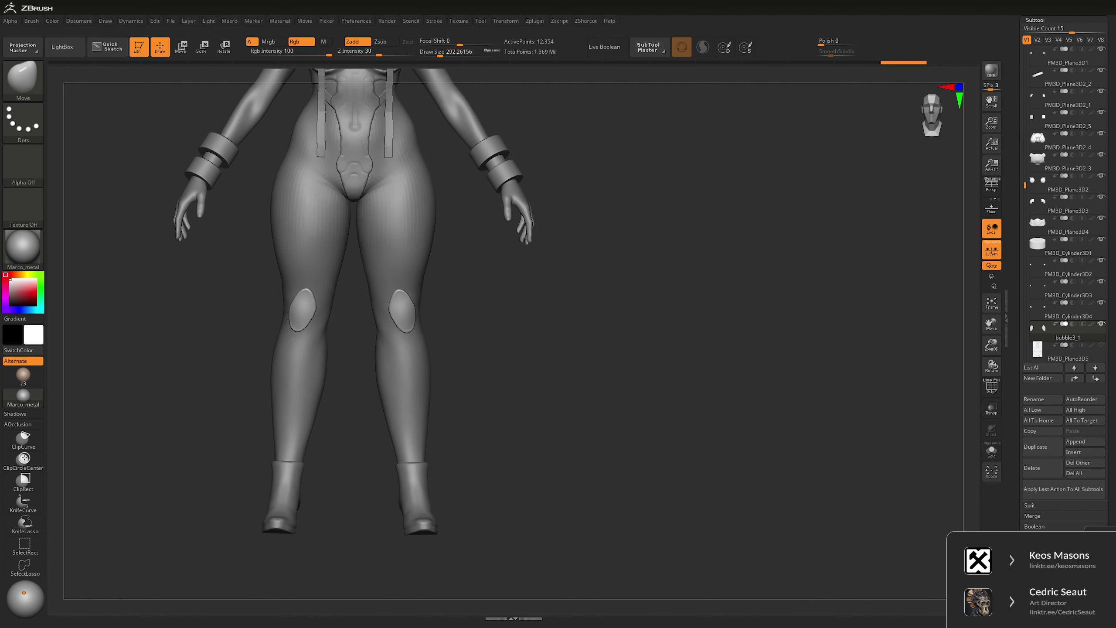
- Duplicate the upper wrist cuffs PM3D_Cylinder3D4 and move the copies down around the ankles
{"action": "left_click", "coordinate": [500, 153], "text": "alt"}
{"action": "key", "text": "ctrl+shift+d"}
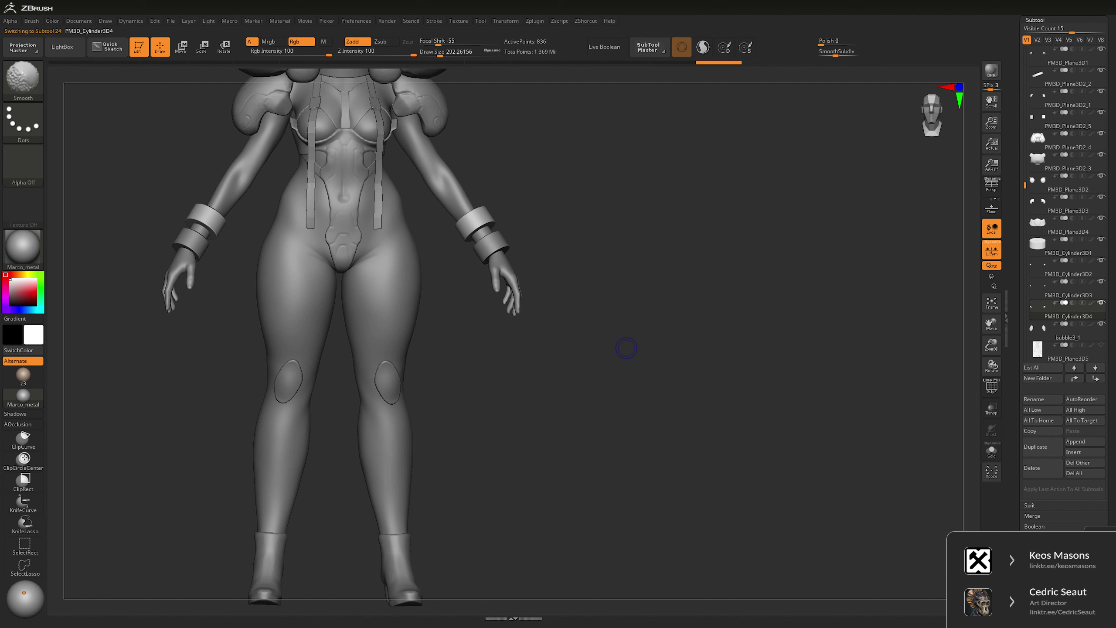
{"action": "key", "text": "w"}
{"action": "left_click_drag", "start_coordinate": [473, 223], "coordinate": [410, 502]}
{"action": "left_click_drag", "start_coordinate": [615, 396], "coordinate": [616, 266], "text": "alt"}
{"action": "left_click_drag", "start_coordinate": [425, 412], "coordinate": [396, 391]}
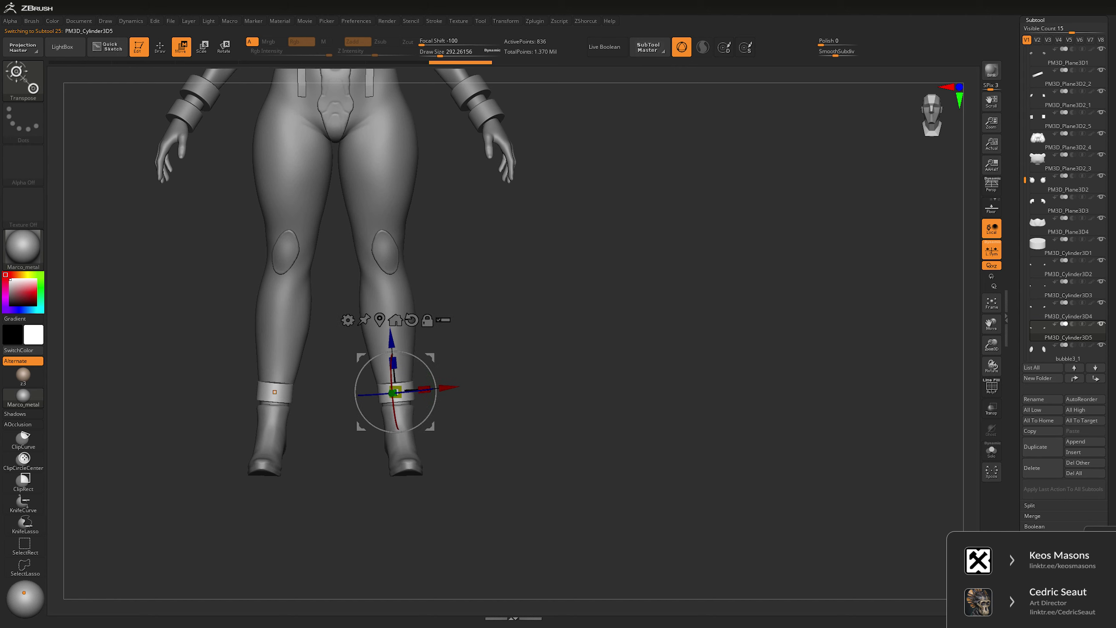
- Align the ankle cuffs with the lower legs in front and side views, adjusting their position and tilt
{"action": "left_click_drag", "start_coordinate": [528, 391], "coordinate": [433, 411], "text": "shift"}
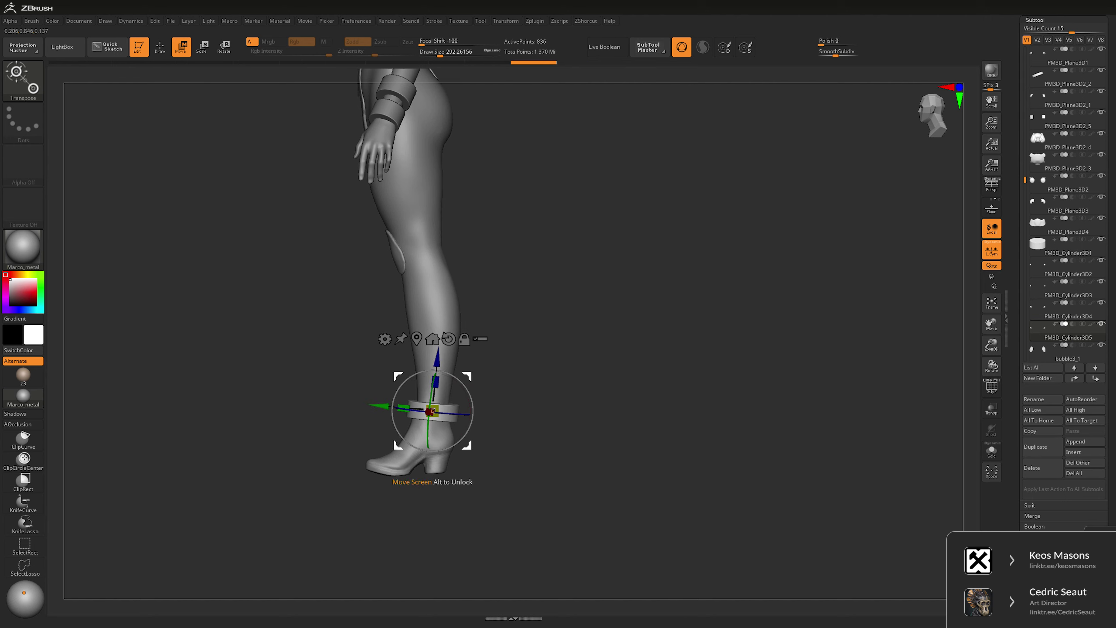
{"action": "left_click_drag", "start_coordinate": [660, 308], "coordinate": [747, 308]}
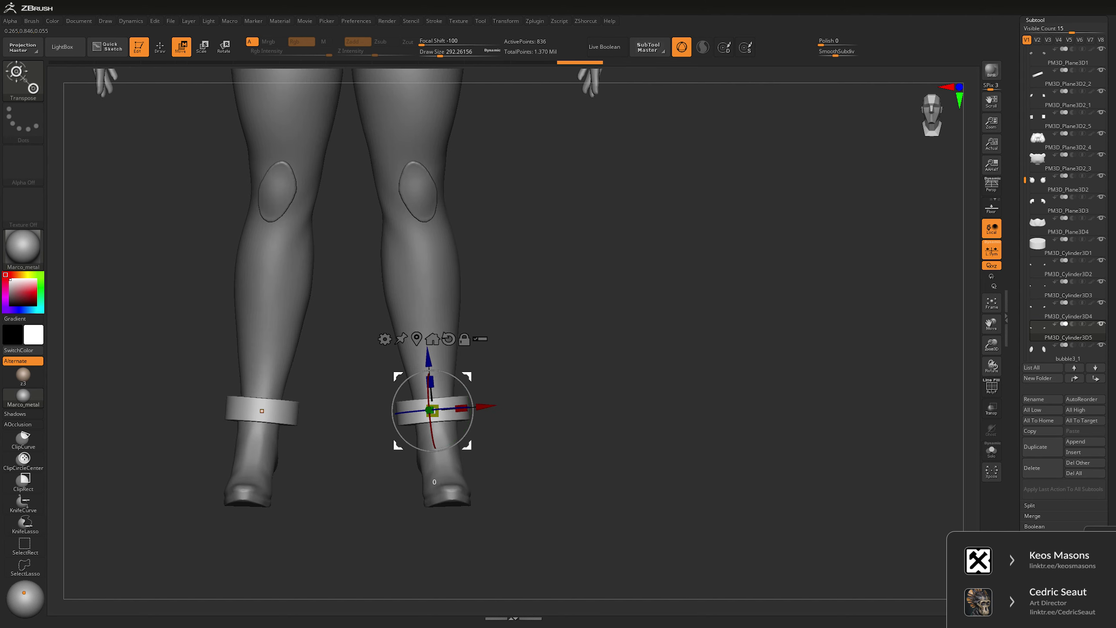
{"action": "left_click_drag", "start_coordinate": [433, 410], "coordinate": [441, 413]}
{"action": "left_click_drag", "start_coordinate": [747, 308], "coordinate": [593, 308]}
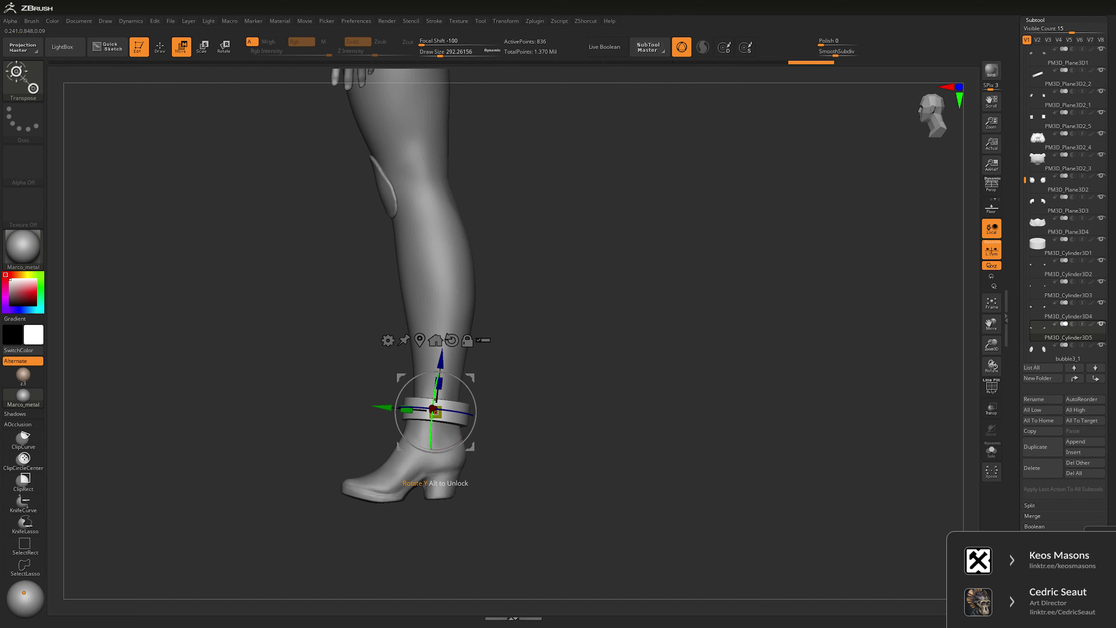
{"action": "left_click_drag", "start_coordinate": [435, 412], "coordinate": [433, 410]}
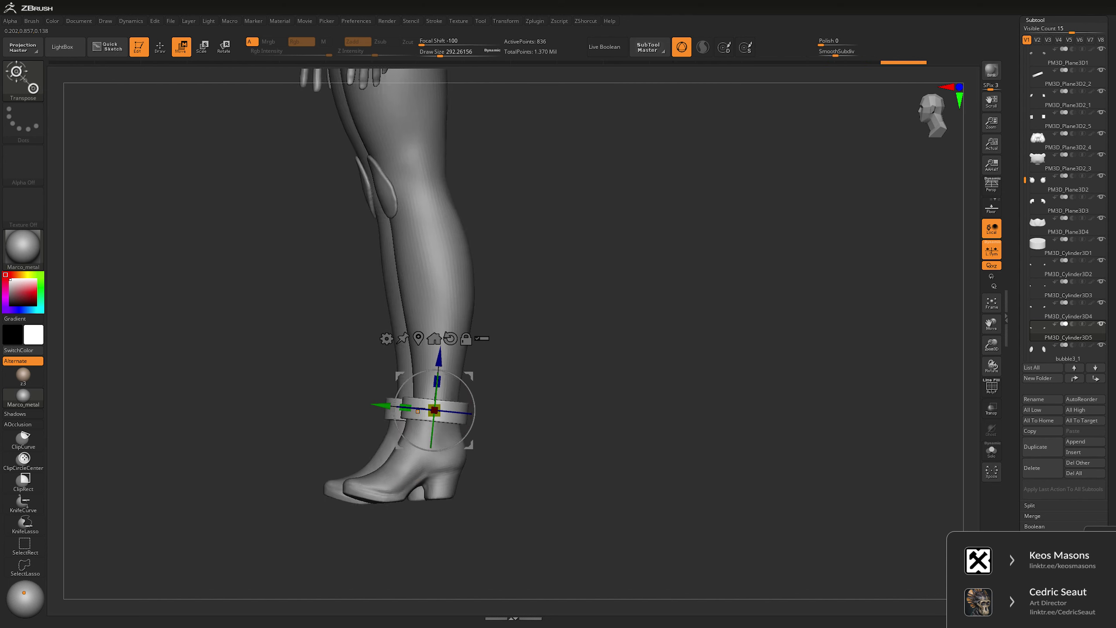
{"action": "left_click_drag", "start_coordinate": [527, 410], "coordinate": [422, 446]}
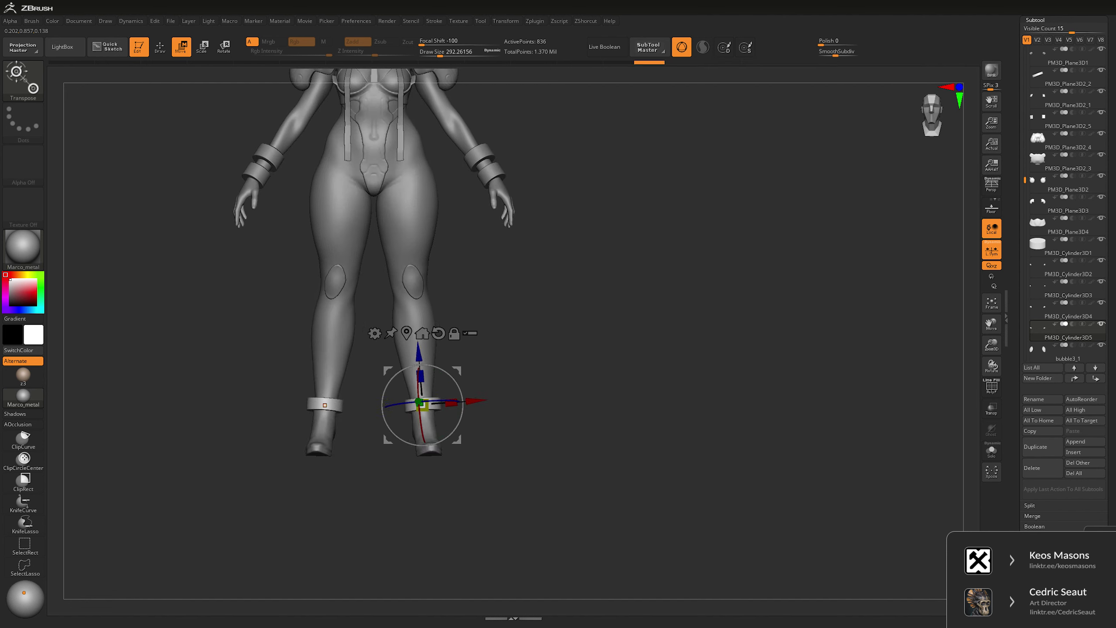
- Return to Draw mode, turn perspective back on and examine the whole figure from the front
{"action": "key", "text": "q"}
{"action": "left_click_drag", "start_coordinate": [578, 308], "coordinate": [606, 389], "text": "alt"}
{"action": "key", "text": "p"}
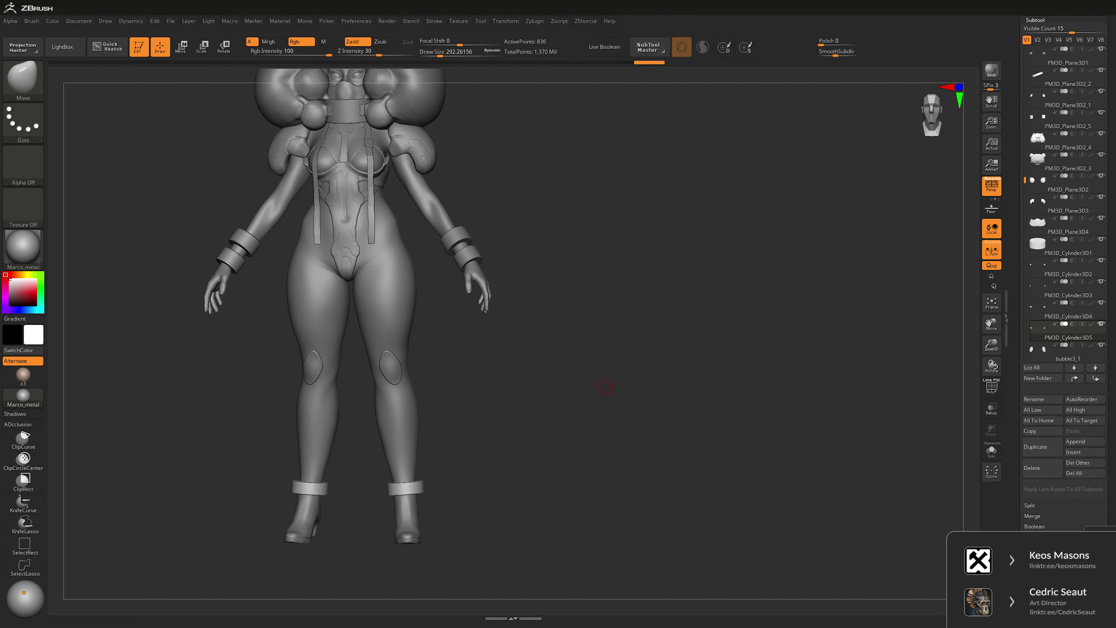
{"action": "left_click_drag", "start_coordinate": [604, 387], "coordinate": [609, 409]}
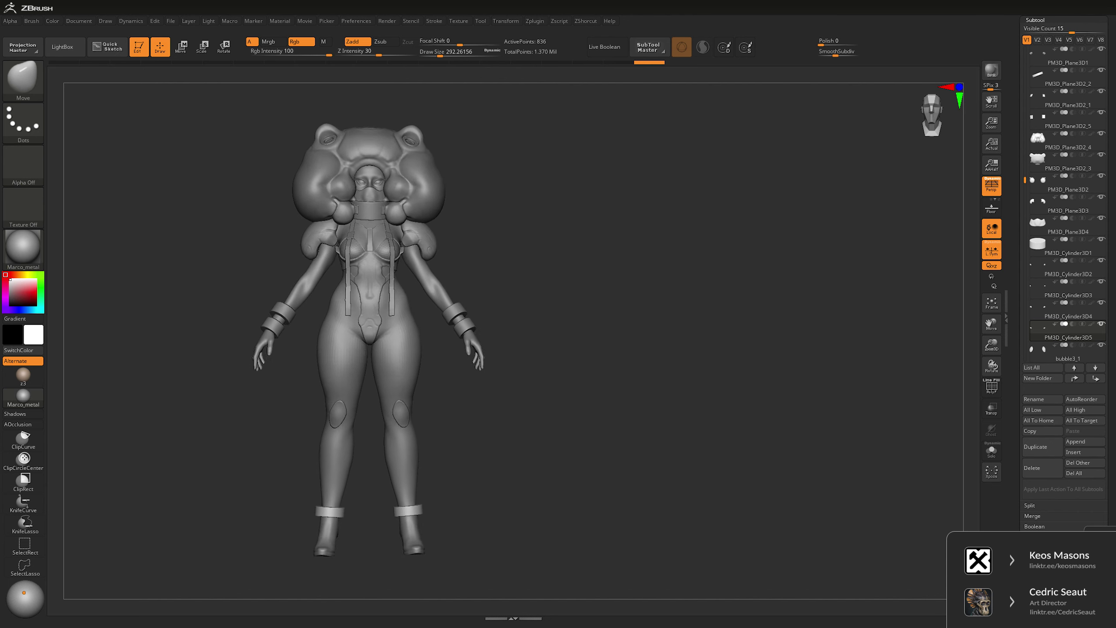
- Display the front reference drawing plane, turn perspective off and isolate the plane in front view
{"action": "left_click_drag", "start_coordinate": [657, 303], "coordinate": [769, 329], "text": "shift"}
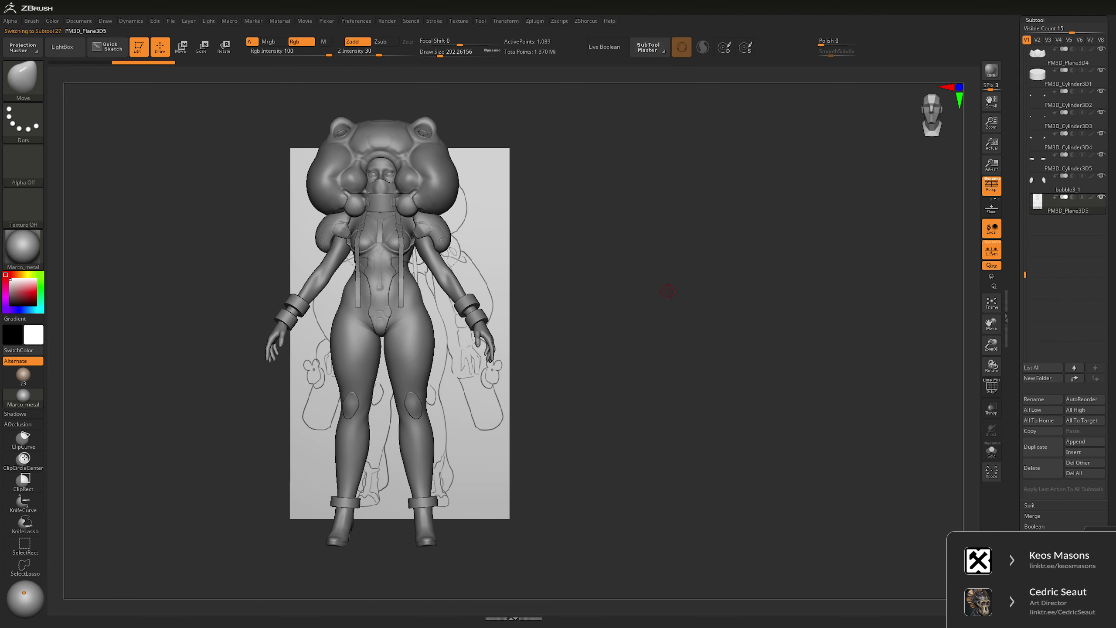
{"action": "key", "text": "p"}
{"action": "right_click_drag", "start_coordinate": [667, 295], "coordinate": [672, 318], "text": "ctrl"}
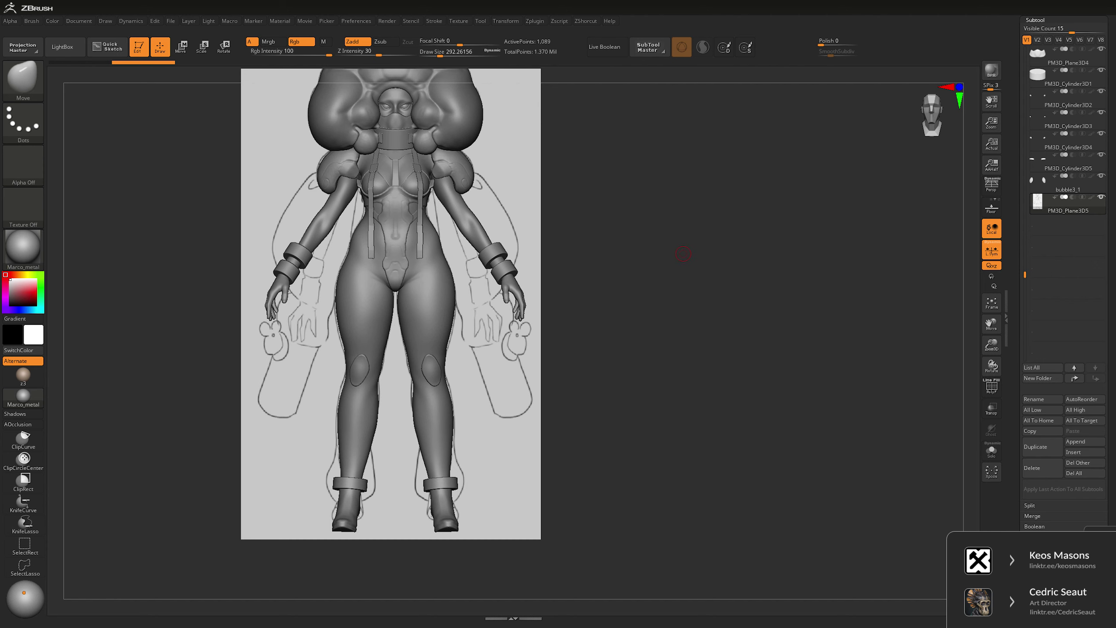
{"action": "right_click_drag", "start_coordinate": [676, 232], "coordinate": [783, 280], "text": "ctrl"}
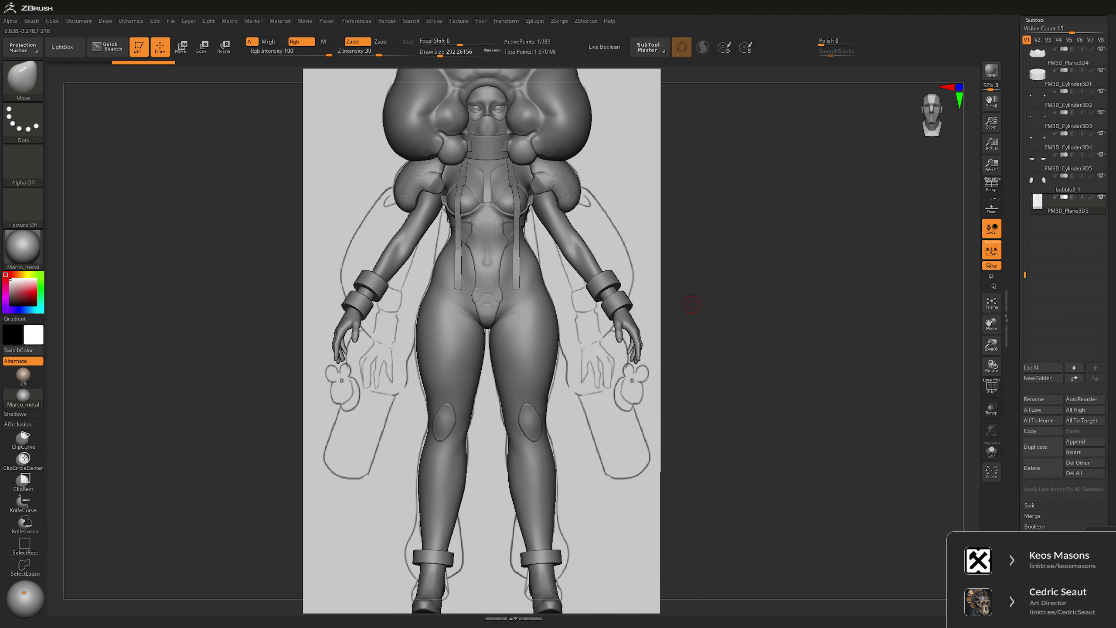
{"action": "key", "text": "ctrl+shift+s"}
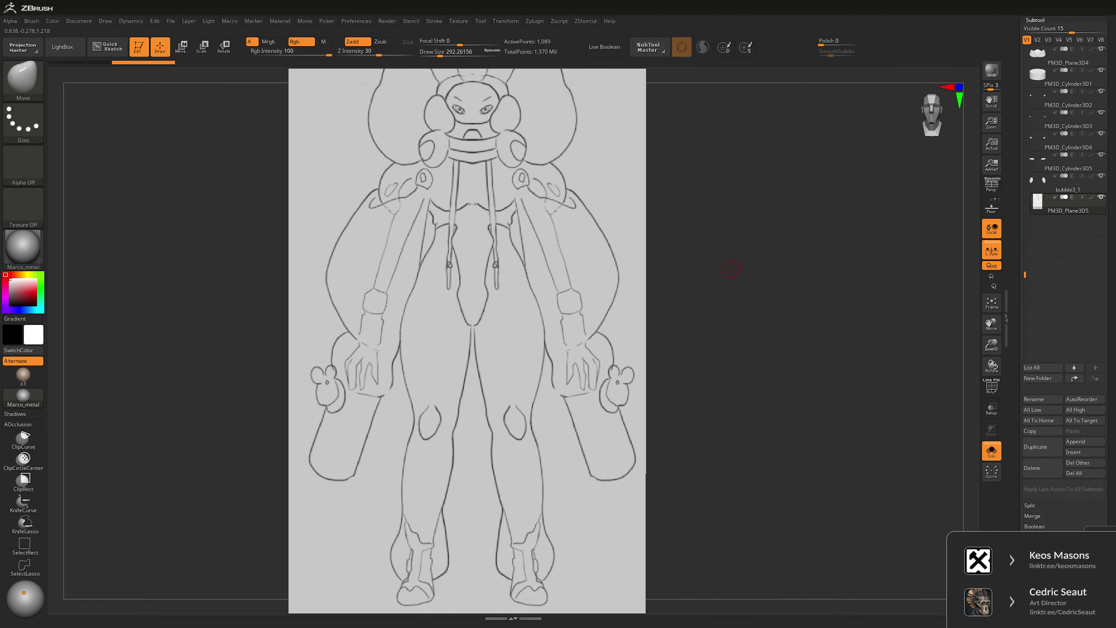
- Trace the puffy sleeve outline from the reference drawing with the CurveQuadFill brush at draw size about 239, creating mirrored slabs
{"action": "key", "text": "b"}
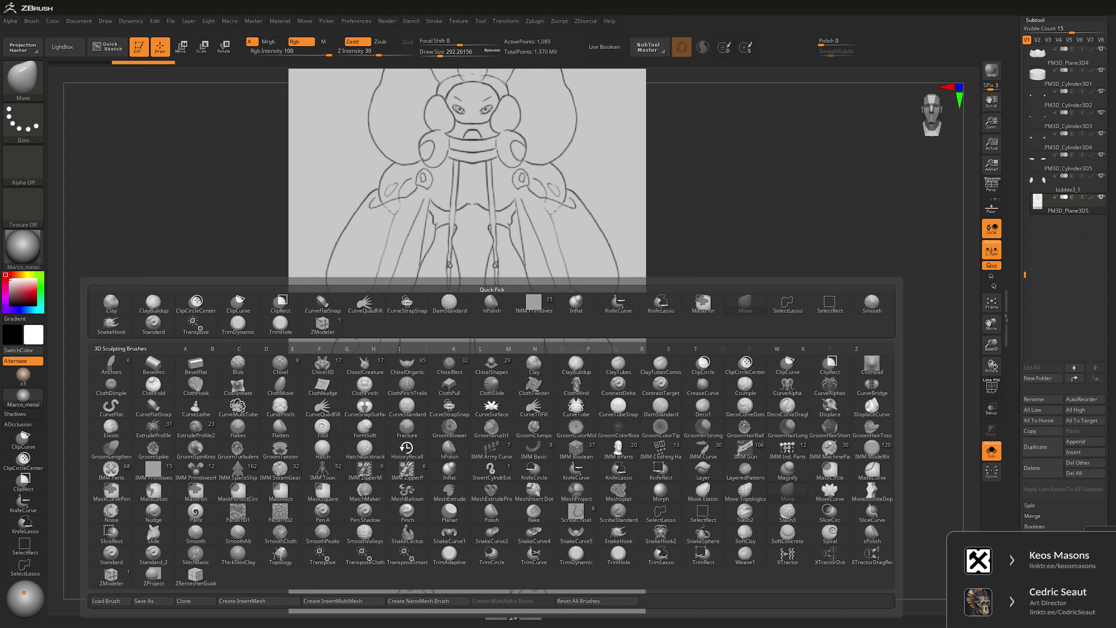
{"action": "left_click", "coordinate": [365, 303]}
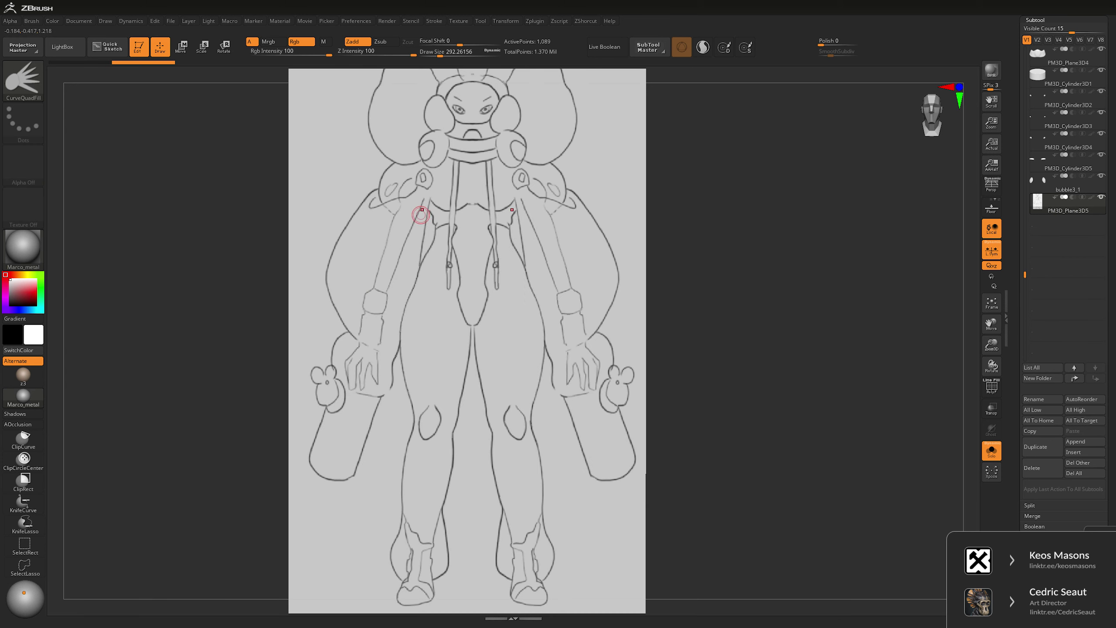
{"action": "key", "text": "space"}
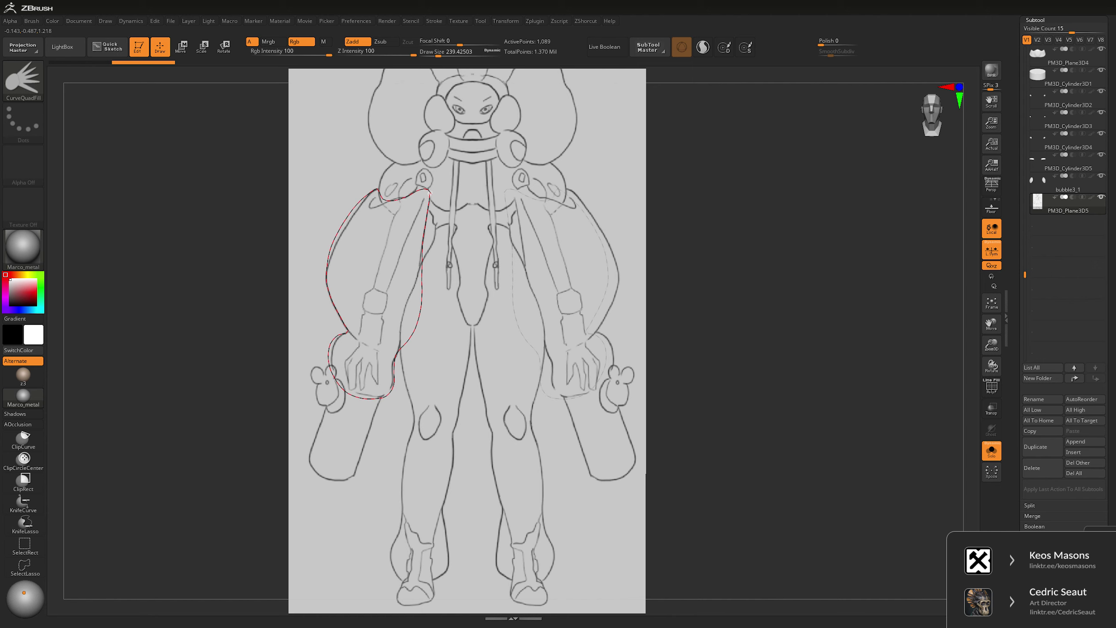
{"action": "left_click_drag", "start_coordinate": [429, 192], "coordinate": [429, 197]}
{"action": "left_click_drag", "start_coordinate": [768, 297], "coordinate": [796, 293]}
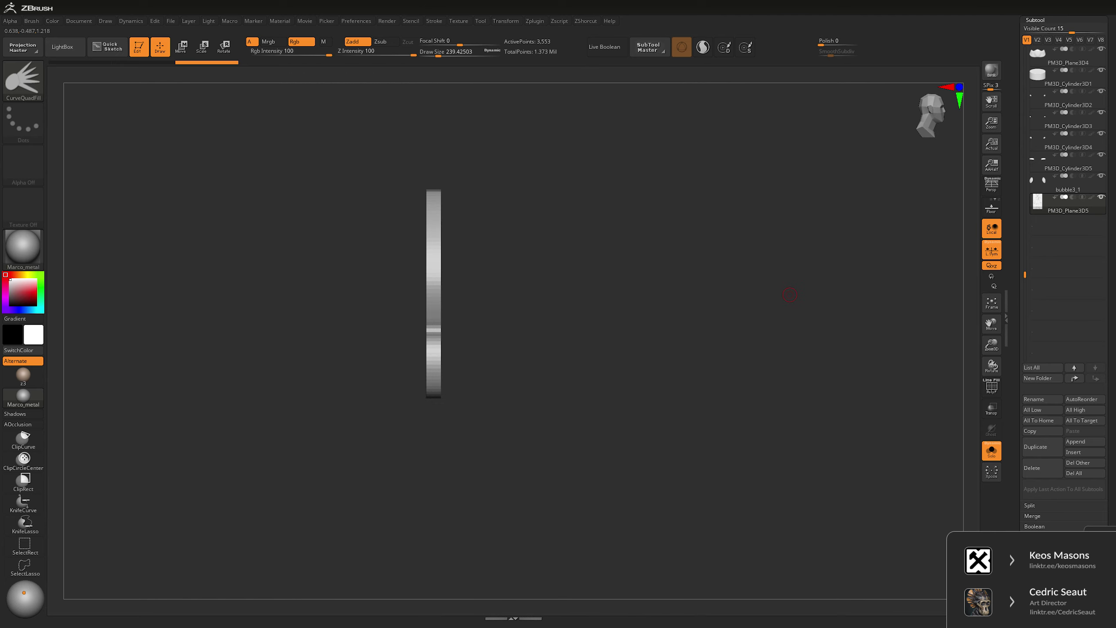
- Thicken the sleeve slabs front to back and adjust their depth position in side view
{"action": "key", "text": "w"}
{"action": "mouse_move", "coordinate": [432, 130]}
{"action": "left_mouse_down"}
{"action": "mouse_move", "coordinate": [424, 365]}
{"action": "mouse_move", "coordinate": [373, 365]}
{"action": "mouse_move", "coordinate": [268, 405]}
{"action": "mouse_move", "coordinate": [317, 405]}
{"action": "mouse_move", "coordinate": [319, 385]}
{"action": "left_mouse_up"}
{"action": "left_click_drag", "start_coordinate": [398, 345], "coordinate": [384, 345]}
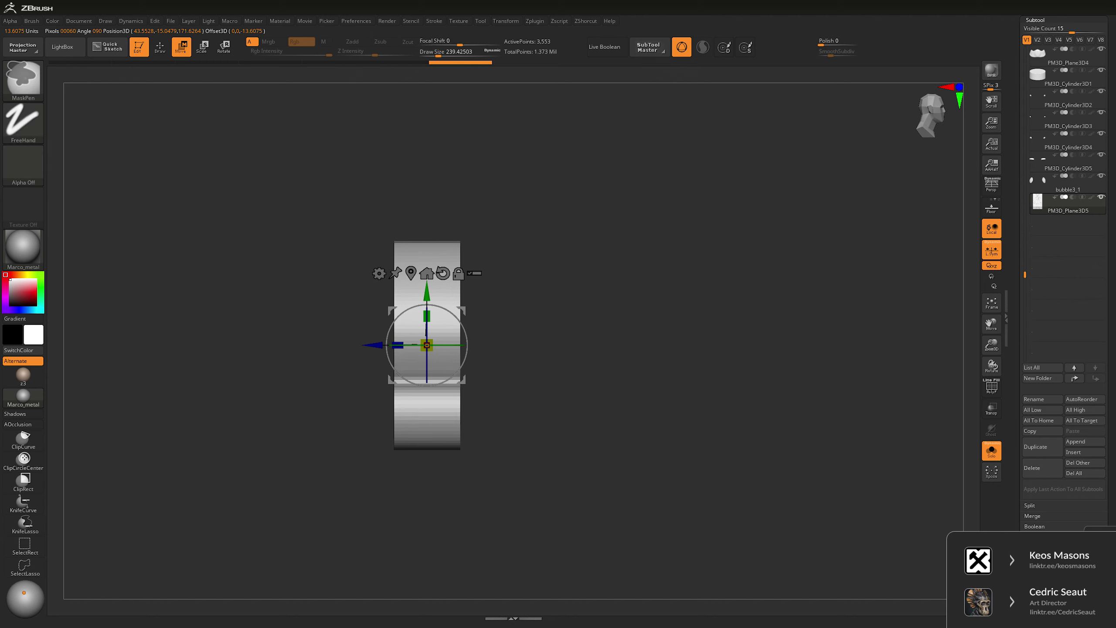
{"action": "left_click_drag", "start_coordinate": [132, 352], "coordinate": [149, 352]}
- Separate the sleeve slabs from the reference plane into their own subtool and show the rest of the figure
{"action": "key", "text": "q"}
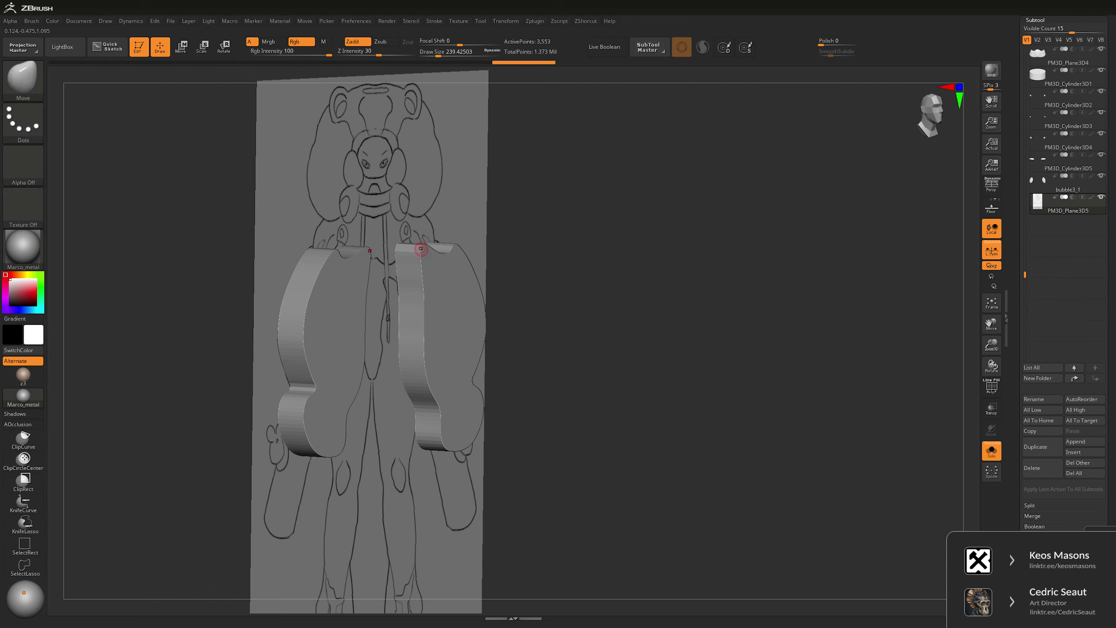
{"action": "left_click", "coordinate": [422, 249], "text": "ctrl+shift"}
{"action": "left_click", "coordinate": [638, 338], "text": "ctrl+shift"}
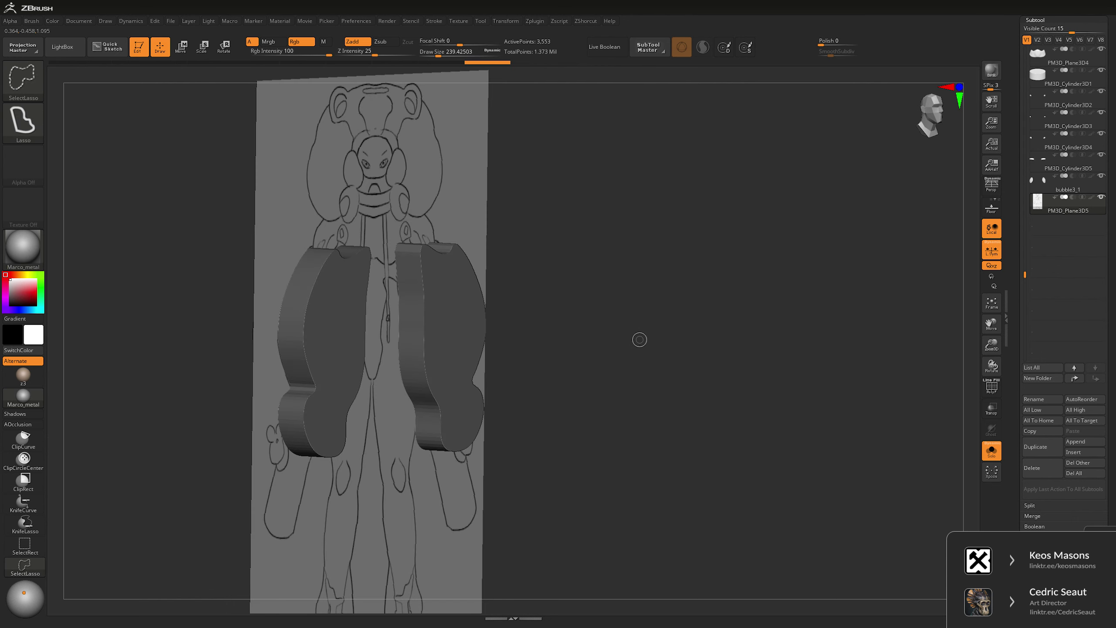
{"action": "left_click_drag", "start_coordinate": [668, 318], "coordinate": [665, 317], "text": "alt"}
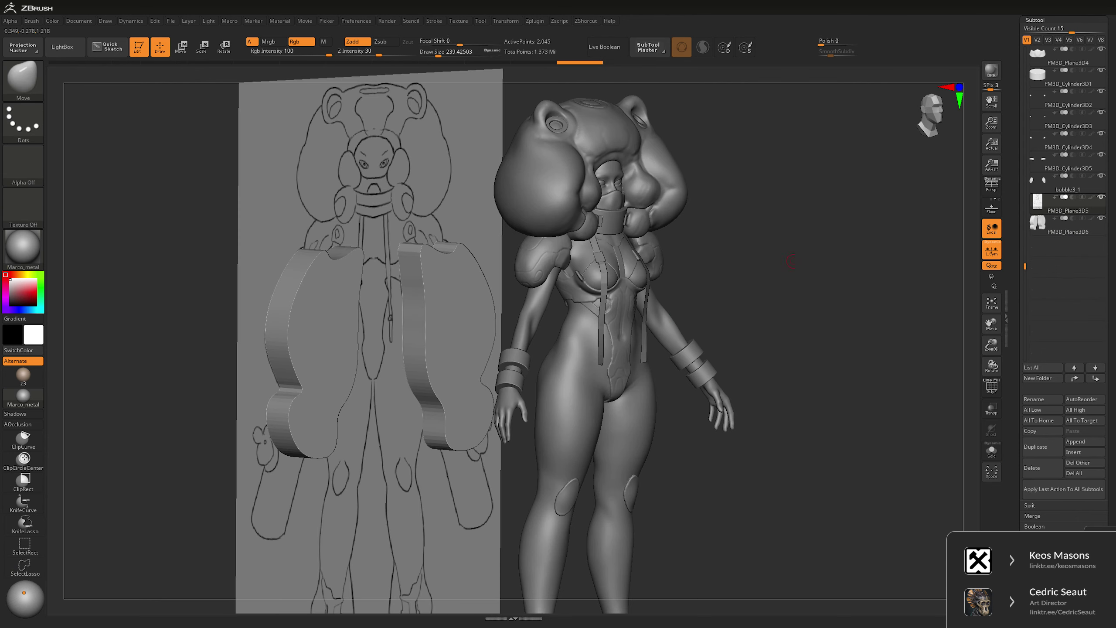
- Select the sleeve slabs and move them from the reference plane onto the character's arms
{"action": "key", "text": "w"}
{"action": "left_click_drag", "start_coordinate": [791, 262], "coordinate": [703, 276]}
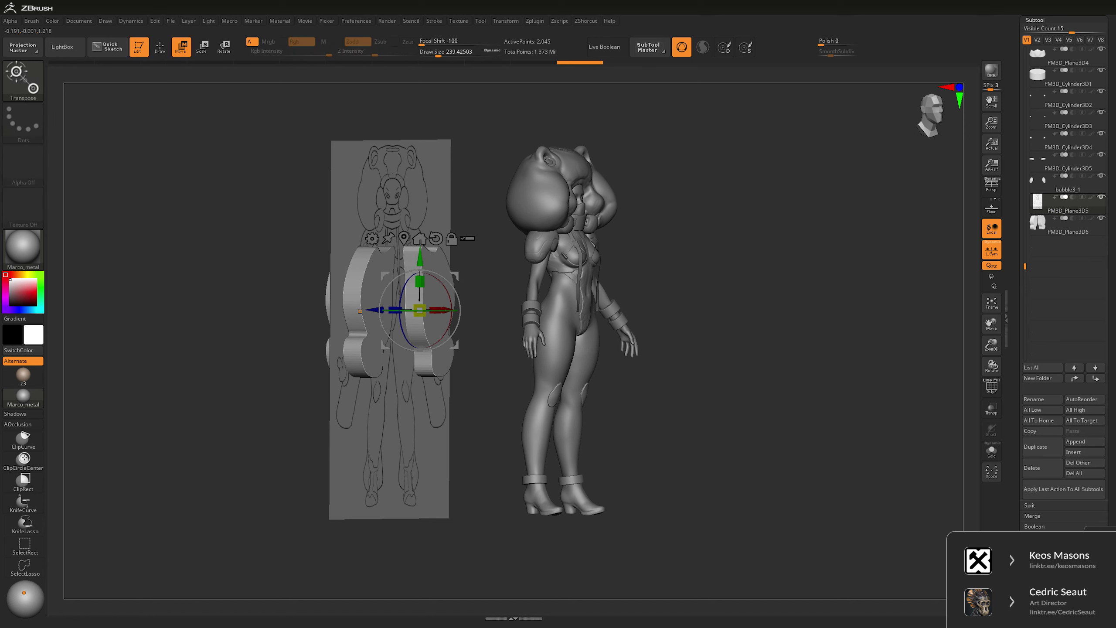
{"action": "left_click_drag", "start_coordinate": [379, 310], "coordinate": [608, 312]}
{"action": "key", "text": "ctrl+z"}
{"action": "left_click", "coordinate": [424, 361], "text": "alt"}
{"action": "left_click_drag", "start_coordinate": [747, 308], "coordinate": [659, 308]}
{"action": "scroll", "coordinate": [351, 285], "scroll_direction": "up", "scroll_amount": 5}
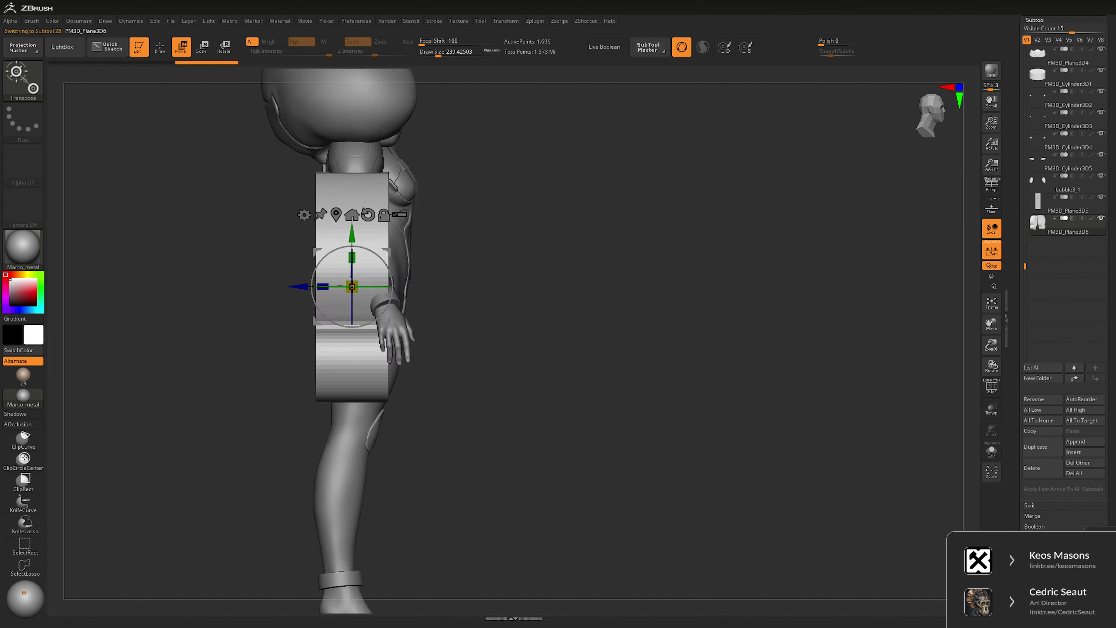
{"action": "left_click_drag", "start_coordinate": [389, 268], "coordinate": [378, 308]}
{"action": "key", "text": "ctrl+z"}
{"action": "left_click_drag", "start_coordinate": [352, 287], "coordinate": [360, 408], "text": "alt"}
{"action": "key", "text": "y"}
{"action": "left_click_drag", "start_coordinate": [264, 408], "coordinate": [324, 356], "text": "shift"}
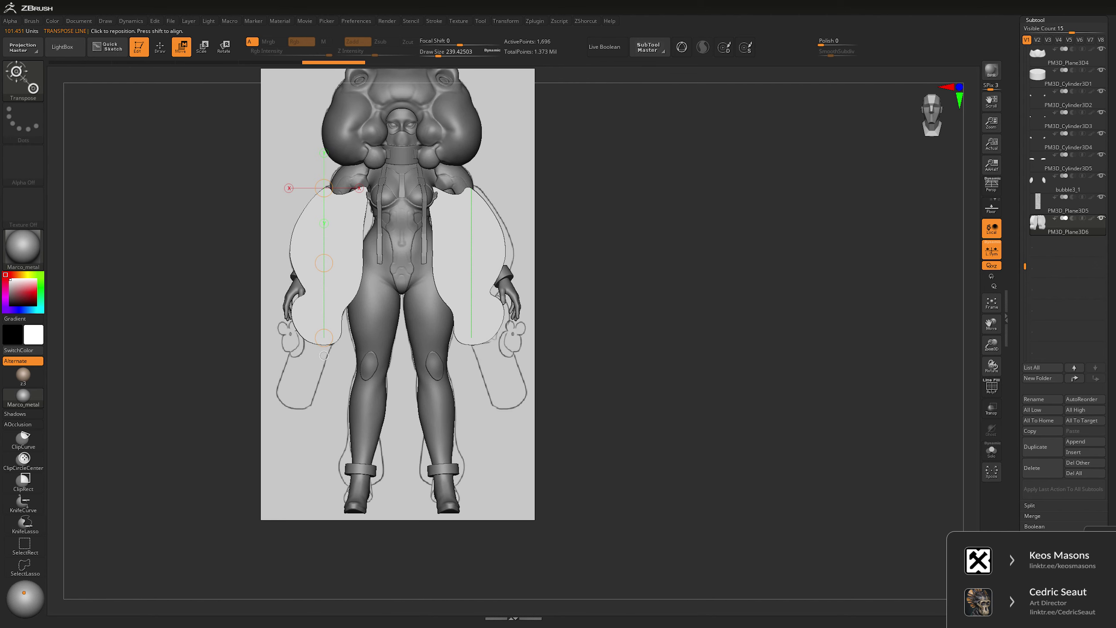
- Turn on transparency, place the pivot at the armpit and rotate the sleeves outward to follow the arms
{"action": "key", "text": "shift+t"}
{"action": "right_click_drag", "start_coordinate": [324, 356], "coordinate": [324, 425], "text": "ctrl"}
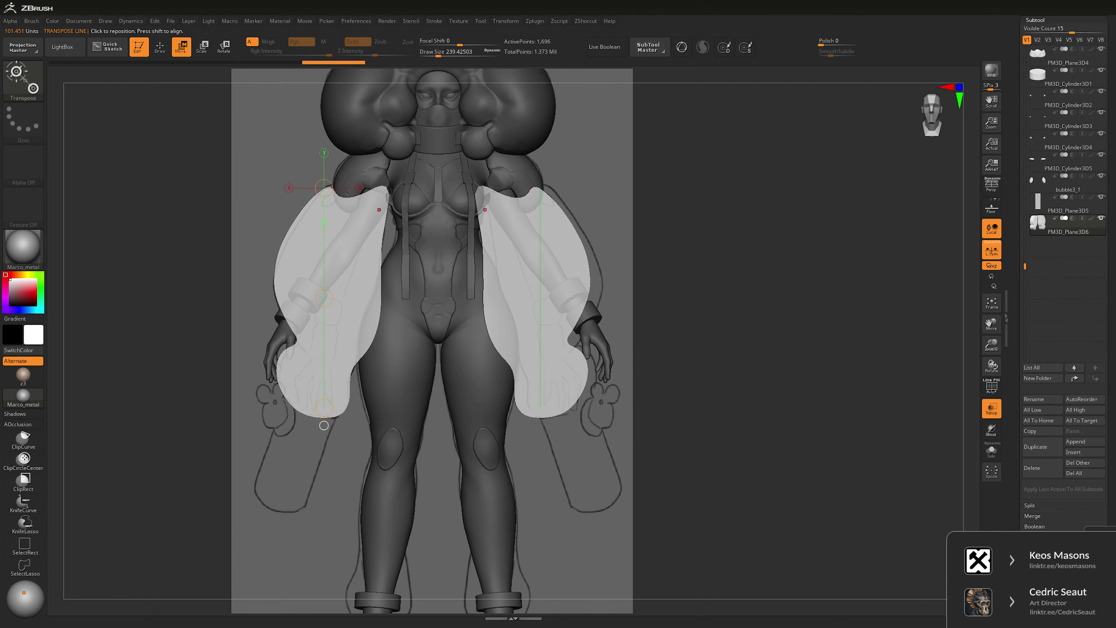
{"action": "key", "text": "Escape"}
{"action": "key", "text": "y"}
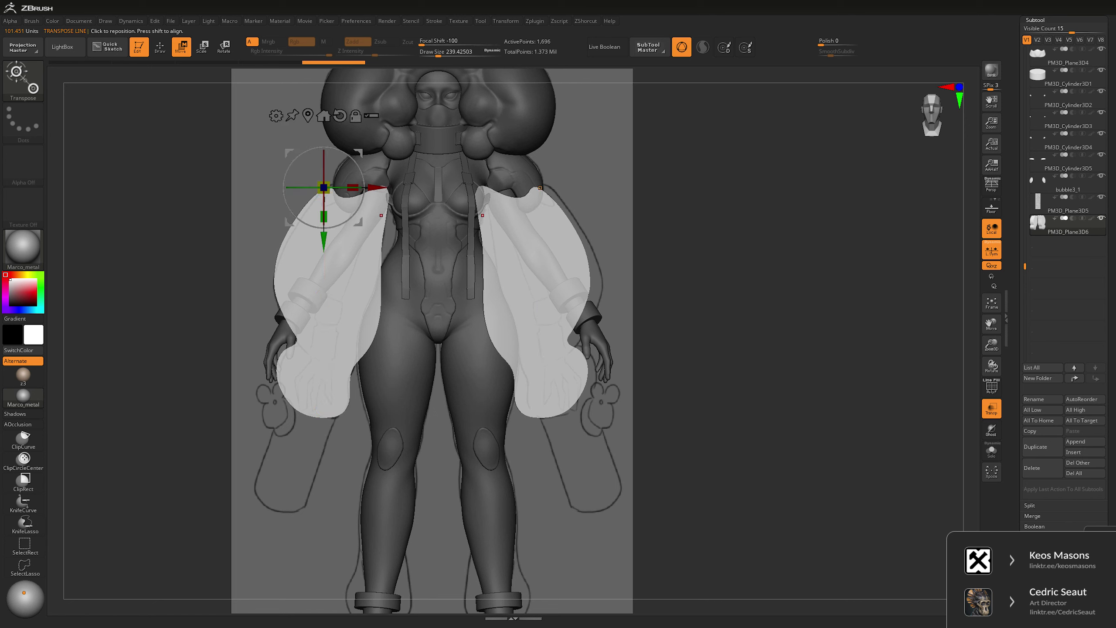
{"action": "left_click_drag", "start_coordinate": [324, 188], "coordinate": [376, 192], "text": "alt"}
{"action": "left_click_drag", "start_coordinate": [407, 156], "coordinate": [412, 209]}
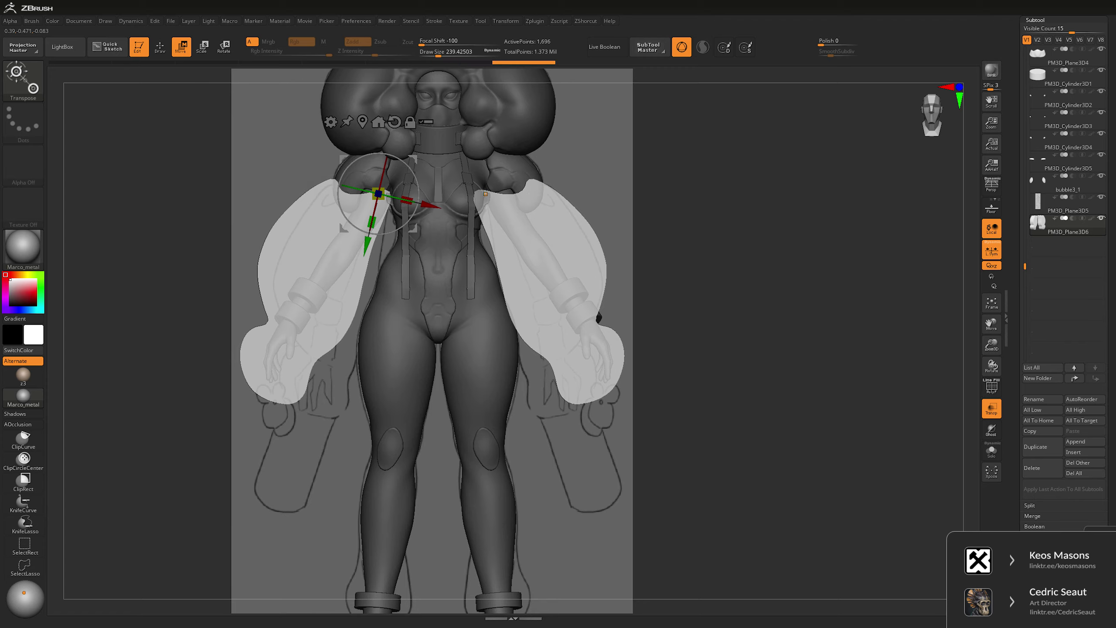
- Return to Draw mode, turn transparency off and hide the reference drawing plane
{"action": "mouse_move", "coordinate": [747, 352]}
{"action": "left_mouse_down"}
{"action": "mouse_move", "coordinate": [607, 356]}
{"action": "mouse_move", "coordinate": [695, 354]}
{"action": "left_mouse_up"}
{"action": "key", "text": "q"}
{"action": "key", "text": "ctrl+shift+s"}
{"action": "key", "text": "ctrl+shift+s"}
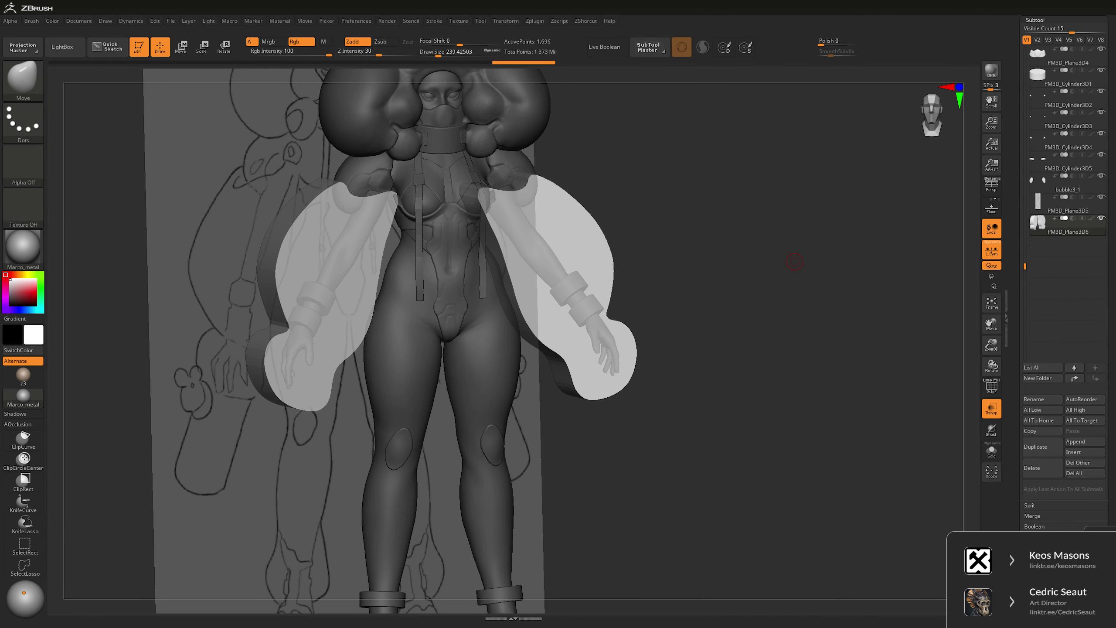
{"action": "key", "text": "ctrl+shift+t"}
{"action": "left_click", "coordinate": [1101, 197]}
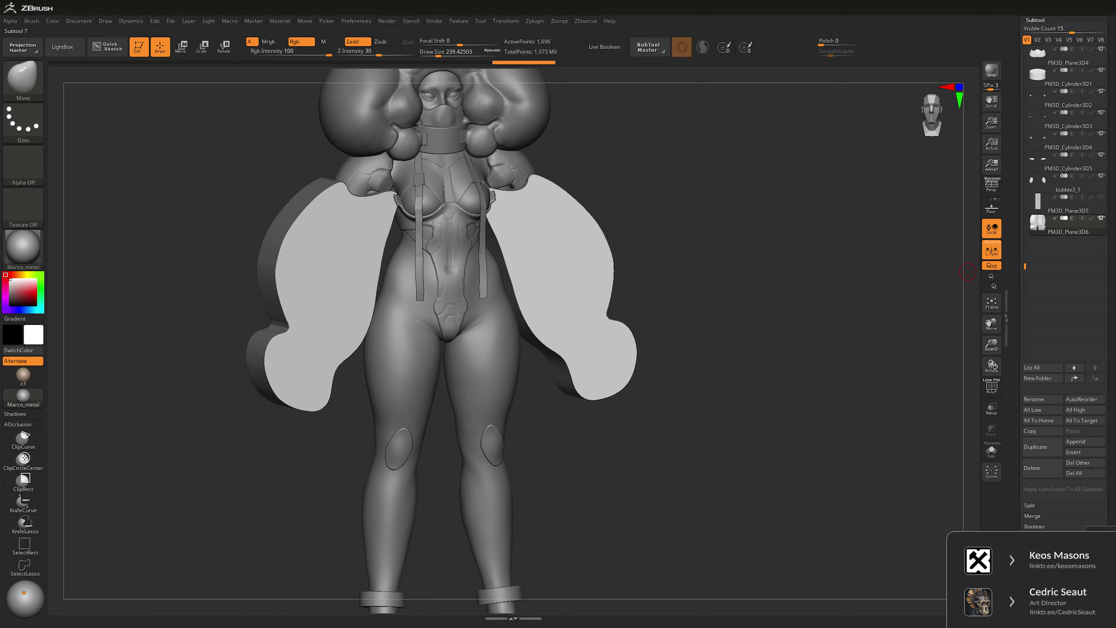
{"action": "left_click_drag", "start_coordinate": [761, 244], "coordinate": [668, 242], "text": "alt"}
{"action": "left_click_drag", "start_coordinate": [706, 275], "coordinate": [683, 266], "text": "alt"}
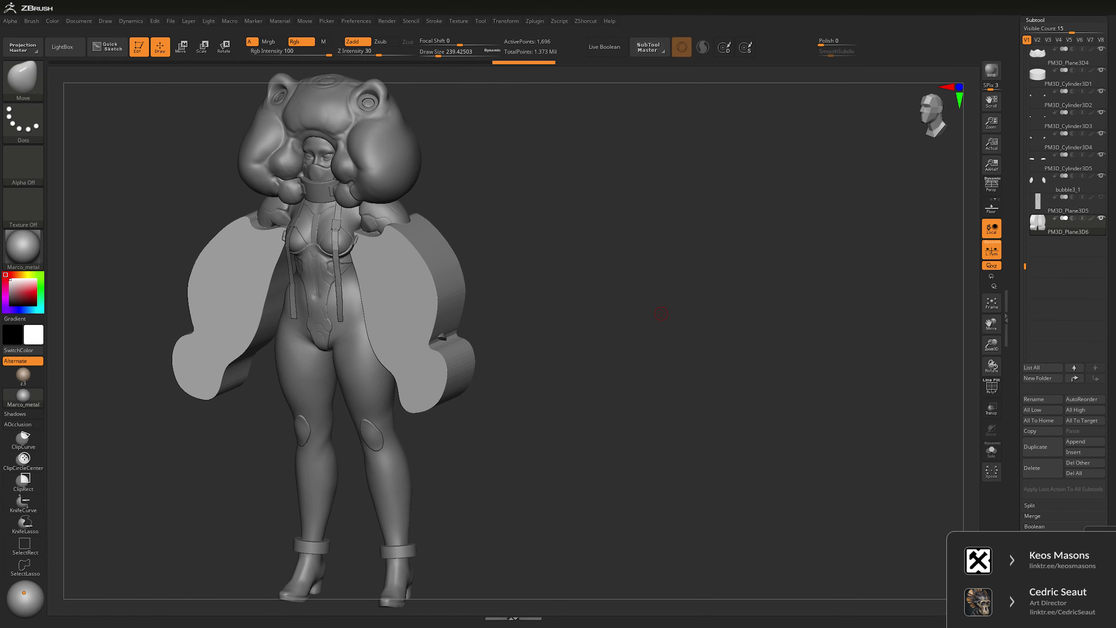
{"action": "left_click_drag", "start_coordinate": [661, 324], "coordinate": [664, 309]}
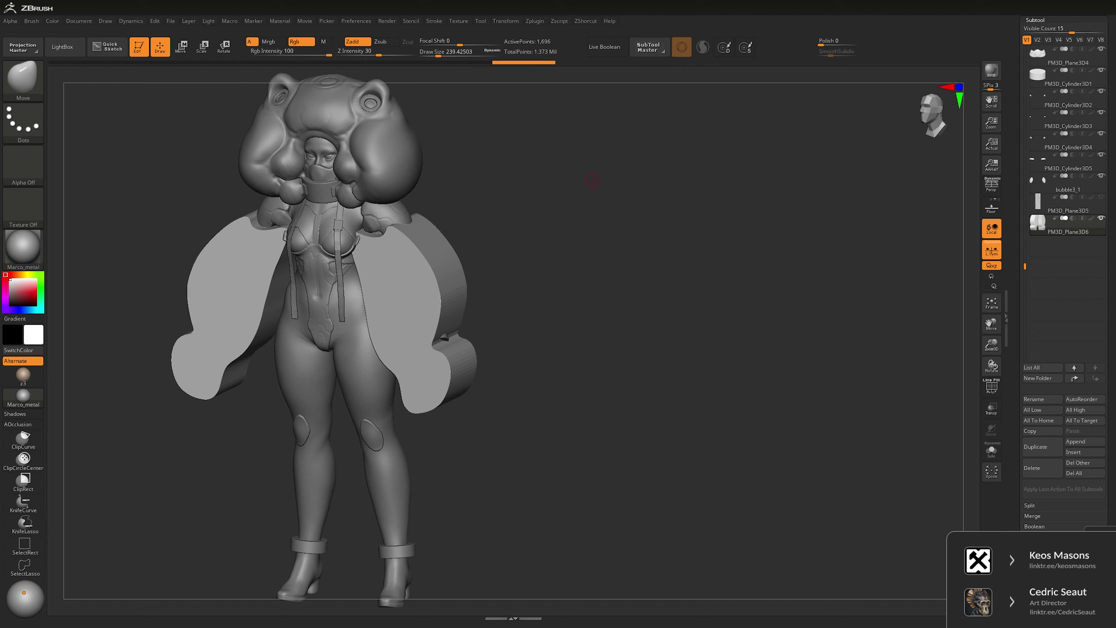
- Remesh the sleeve slabs more densely and smooth their hard edges into rounded puffy volumes, using draw size 1250.75
{"action": "key", "text": "space"}
{"action": "left_click_drag", "start_coordinate": [593, 181], "coordinate": [616, 181]}
{"action": "key", "text": "space"}
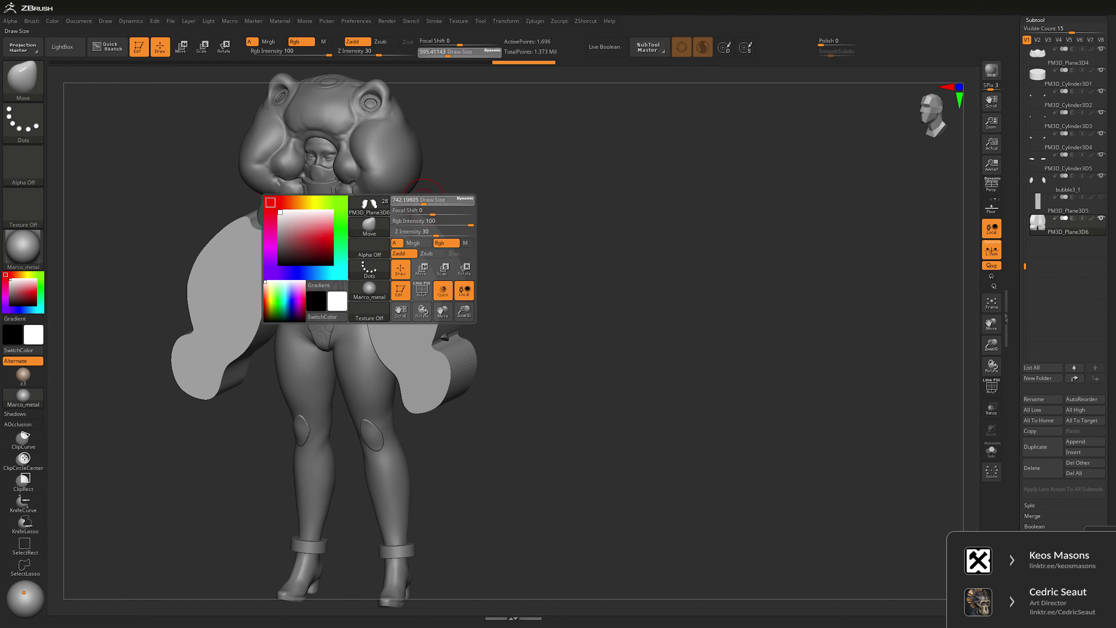
{"action": "key", "text": "shift"}
{"action": "key", "text": "space"}
{"action": "mouse_move", "coordinate": [387, 239]}
{"action": "left_mouse_down"}
{"action": "mouse_move", "coordinate": [422, 240]}
{"action": "mouse_move", "coordinate": [439, 378]}
{"action": "mouse_move", "coordinate": [409, 382]}
{"action": "mouse_move", "coordinate": [364, 261]}
{"action": "left_mouse_up"}
{"action": "left_click_drag", "start_coordinate": [550, 228], "coordinate": [424, 223]}
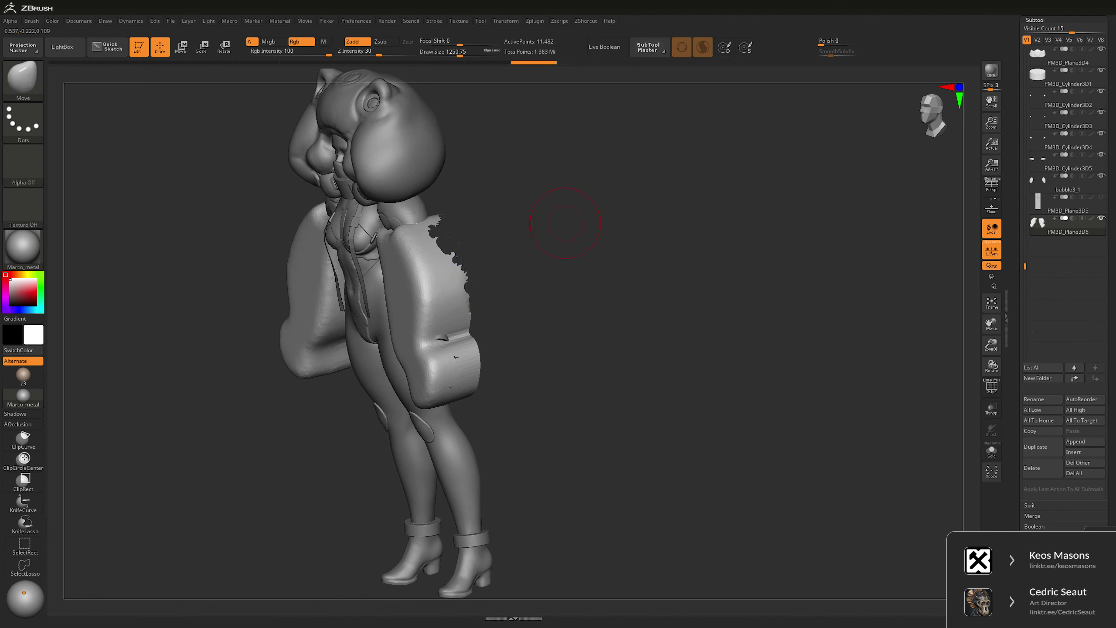
{"action": "left_click", "coordinate": [585, 20]}
{"action": "mouse_move", "coordinate": [517, 202]}
{"action": "left_mouse_down"}
{"action": "mouse_move", "coordinate": [422, 208]}
{"action": "mouse_move", "coordinate": [424, 394]}
{"action": "mouse_move", "coordinate": [469, 281]}
{"action": "mouse_move", "coordinate": [464, 220]}
{"action": "mouse_move", "coordinate": [422, 247]}
{"action": "mouse_move", "coordinate": [422, 329]}
{"action": "mouse_move", "coordinate": [440, 341]}
{"action": "mouse_move", "coordinate": [492, 336]}
{"action": "mouse_move", "coordinate": [444, 336]}
{"action": "mouse_move", "coordinate": [440, 326]}
{"action": "left_mouse_up"}
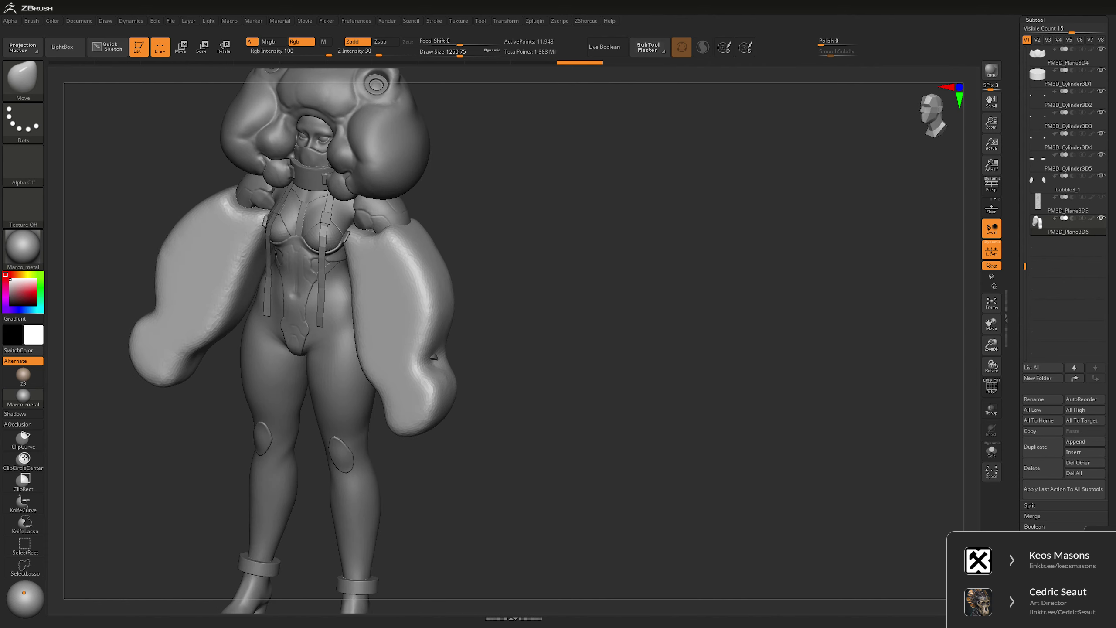
- Bend and reshape the sleeves around the arms with the Move brush, enlarging the draw size to about 1719
{"action": "key", "text": "b"}
{"action": "key", "text": "t"}
{"action": "key", "text": "d"}
{"action": "mouse_move", "coordinate": [478, 226]}
{"action": "left_mouse_down"}
{"action": "mouse_move", "coordinate": [550, 228]}
{"action": "mouse_move", "coordinate": [497, 229]}
{"action": "left_mouse_up"}
{"action": "key", "text": "b"}
{"action": "key", "text": "m"}
{"action": "key", "text": "v"}
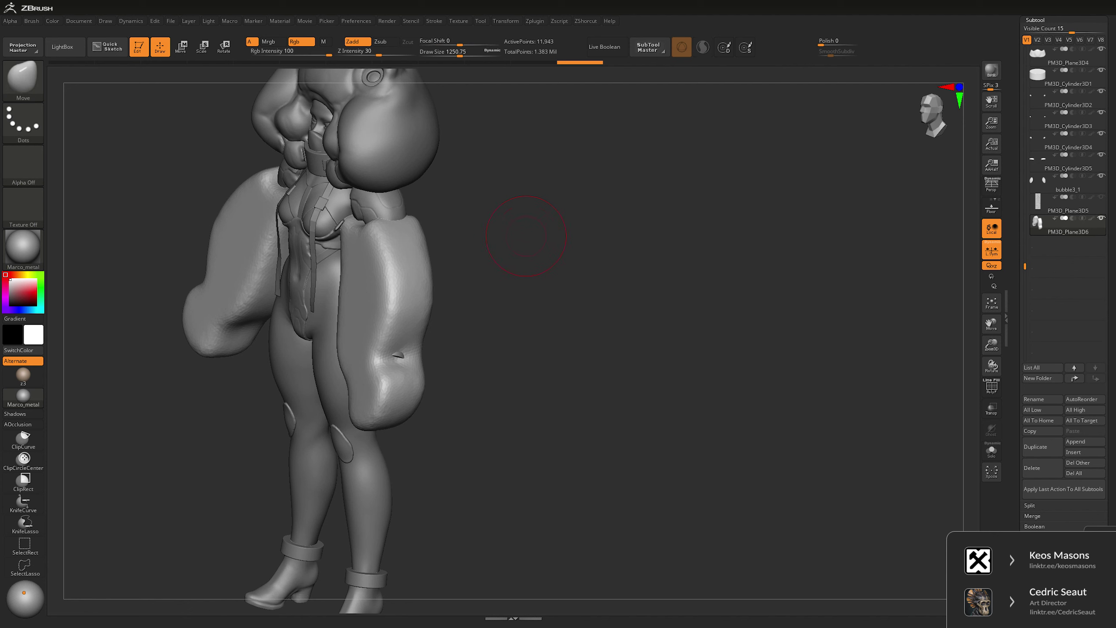
{"action": "key", "text": "g"}
{"action": "left_click_drag", "start_coordinate": [439, 308], "coordinate": [378, 291]}
{"action": "key", "text": "space"}
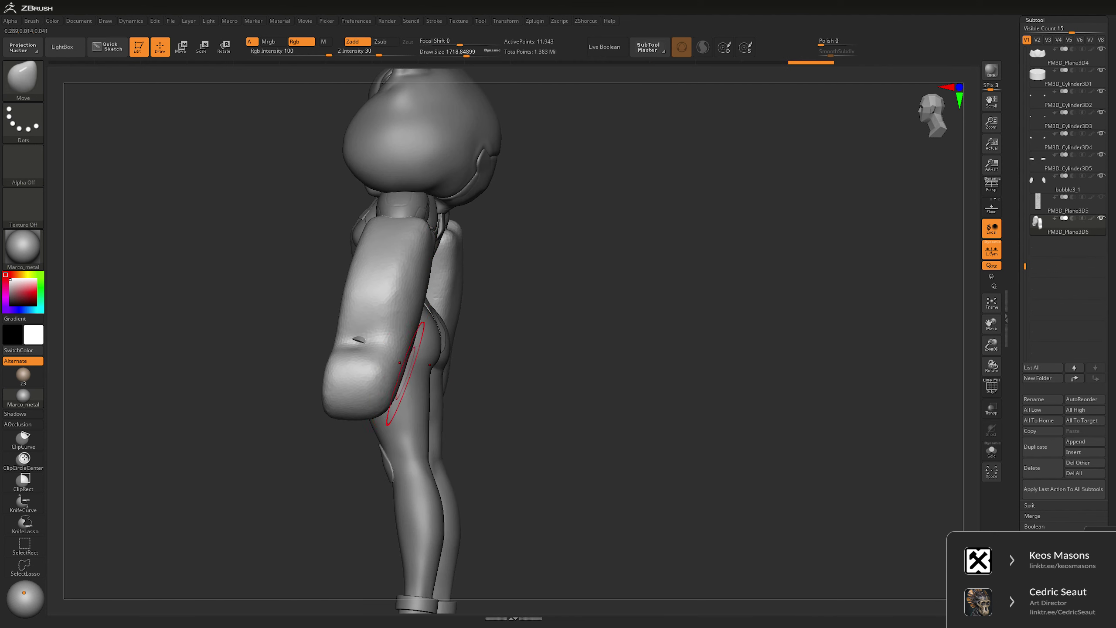
{"action": "left_click_drag", "start_coordinate": [423, 365], "coordinate": [492, 230]}
{"action": "mouse_move", "coordinate": [347, 247]}
{"action": "left_mouse_down"}
{"action": "mouse_move", "coordinate": [332, 268]}
{"action": "mouse_move", "coordinate": [332, 312]}
{"action": "mouse_move", "coordinate": [321, 281]}
{"action": "mouse_move", "coordinate": [332, 290]}
{"action": "left_mouse_up"}
{"action": "mouse_move", "coordinate": [615, 308]}
{"action": "left_mouse_down"}
{"action": "mouse_move", "coordinate": [660, 308]}
{"action": "mouse_move", "coordinate": [637, 299]}
{"action": "left_mouse_up"}
- Flatten the outer side of the sleeves with TrimDynamic and smooth the crease above the cuffs
{"action": "key", "text": "b"}
{"action": "key", "text": "t"}
{"action": "key", "text": "d"}
{"action": "mouse_move", "coordinate": [384, 242]}
{"action": "left_mouse_down"}
{"action": "mouse_move", "coordinate": [379, 299]}
{"action": "mouse_move", "coordinate": [361, 287]}
{"action": "mouse_move", "coordinate": [365, 308]}
{"action": "left_mouse_up"}
{"action": "key", "text": "shift"}
- Isolate the sleeves and plane their inner, front and back surfaces with TrimDynamic, undoing one unwanted stroke
{"action": "left_click_drag", "start_coordinate": [615, 308], "coordinate": [704, 299]}
{"action": "left_click", "coordinate": [992, 450]}
{"action": "mouse_move", "coordinate": [330, 360]}
{"action": "left_mouse_down"}
{"action": "mouse_move", "coordinate": [335, 385]}
{"action": "mouse_move", "coordinate": [367, 373]}
{"action": "mouse_move", "coordinate": [361, 342]}
{"action": "left_mouse_up"}
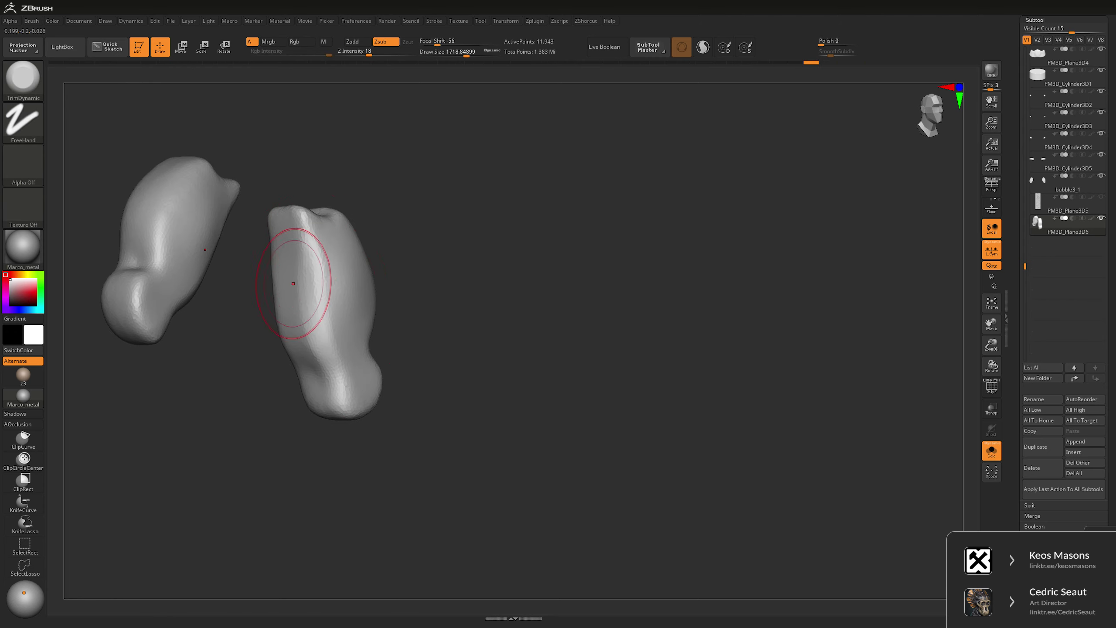
{"action": "left_click_drag", "start_coordinate": [440, 220], "coordinate": [550, 215]}
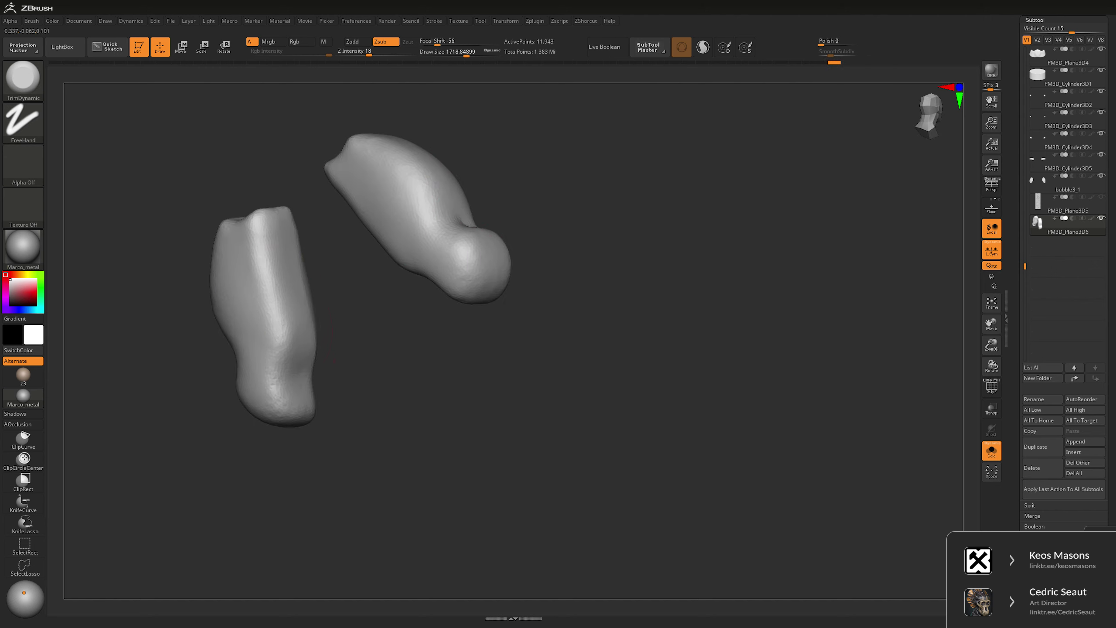
{"action": "left_click_drag", "start_coordinate": [341, 395], "coordinate": [389, 393]}
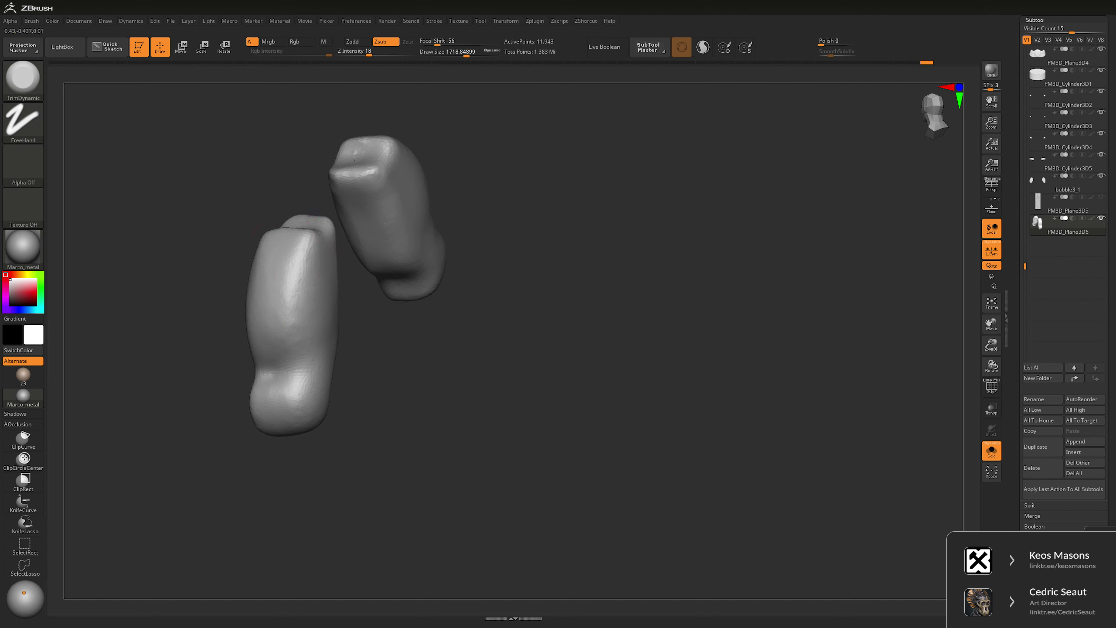
{"action": "key", "text": "ctrl+z"}
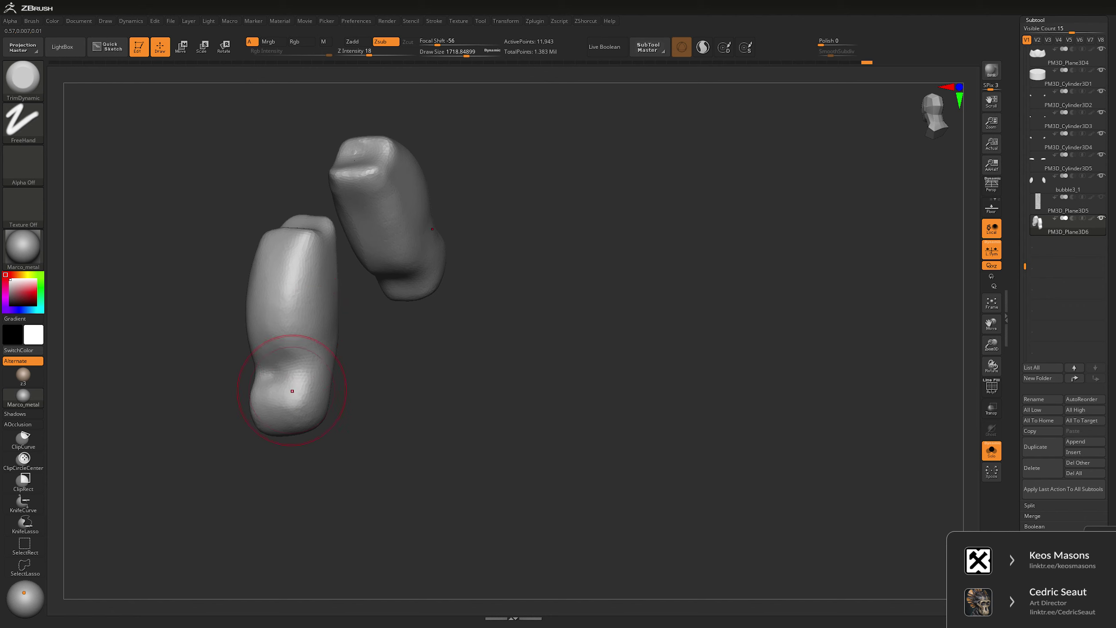
{"action": "left_click_drag", "start_coordinate": [292, 391], "coordinate": [360, 324]}
- Add volume to the back of the sleeves with the Inflat brush
{"action": "key", "text": "b"}
{"action": "key", "text": "i"}
{"action": "key", "text": "n"}
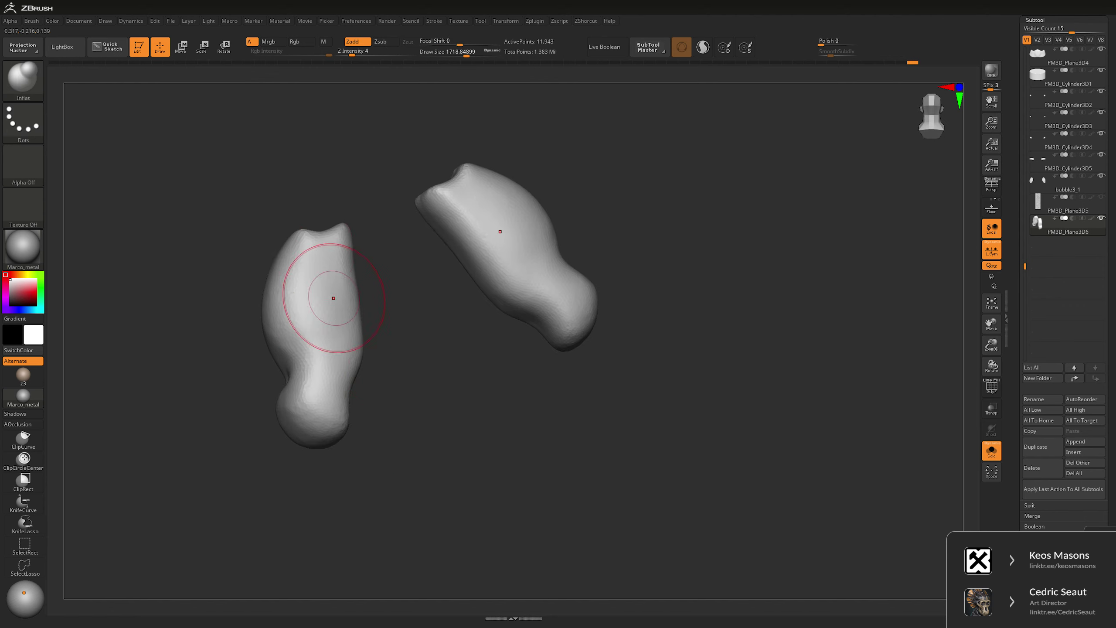
{"action": "left_click_drag", "start_coordinate": [335, 349], "coordinate": [351, 263]}
- Refine the pinched area and rounded cuff ends of the sleeves with TrimDynamic at draw size about 1280
{"action": "key", "text": "b"}
{"action": "key", "text": "t"}
{"action": "key", "text": "d"}
{"action": "mouse_move", "coordinate": [449, 350]}
{"action": "left_mouse_down"}
{"action": "mouse_move", "coordinate": [299, 369]}
{"action": "mouse_move", "coordinate": [473, 311]}
{"action": "mouse_move", "coordinate": [352, 347]}
{"action": "left_mouse_up"}
{"action": "key", "text": "space"}
{"action": "key", "text": "space"}
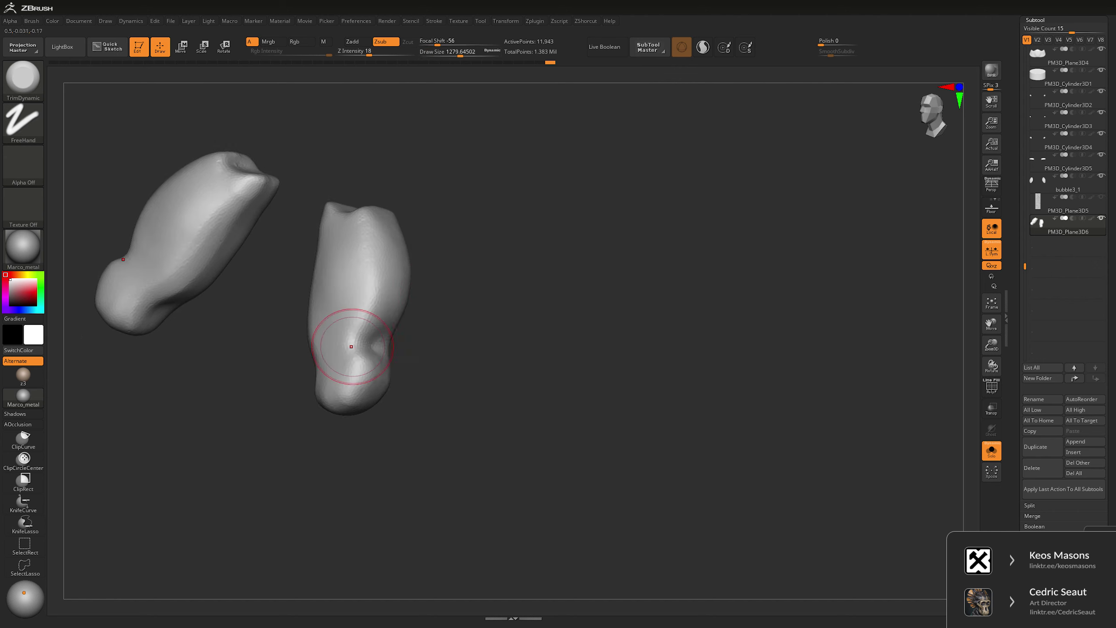
{"action": "right_click_drag", "start_coordinate": [371, 338], "coordinate": [471, 294]}
{"action": "left_click_drag", "start_coordinate": [423, 400], "coordinate": [466, 378]}
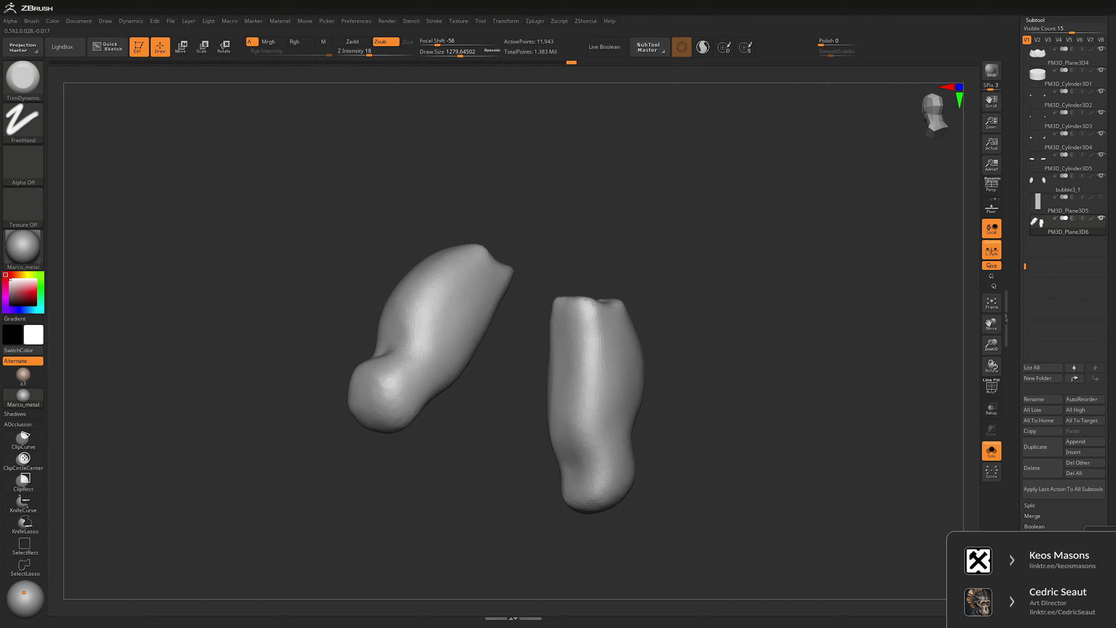
{"action": "right_click_drag", "start_coordinate": [374, 375], "coordinate": [447, 450]}
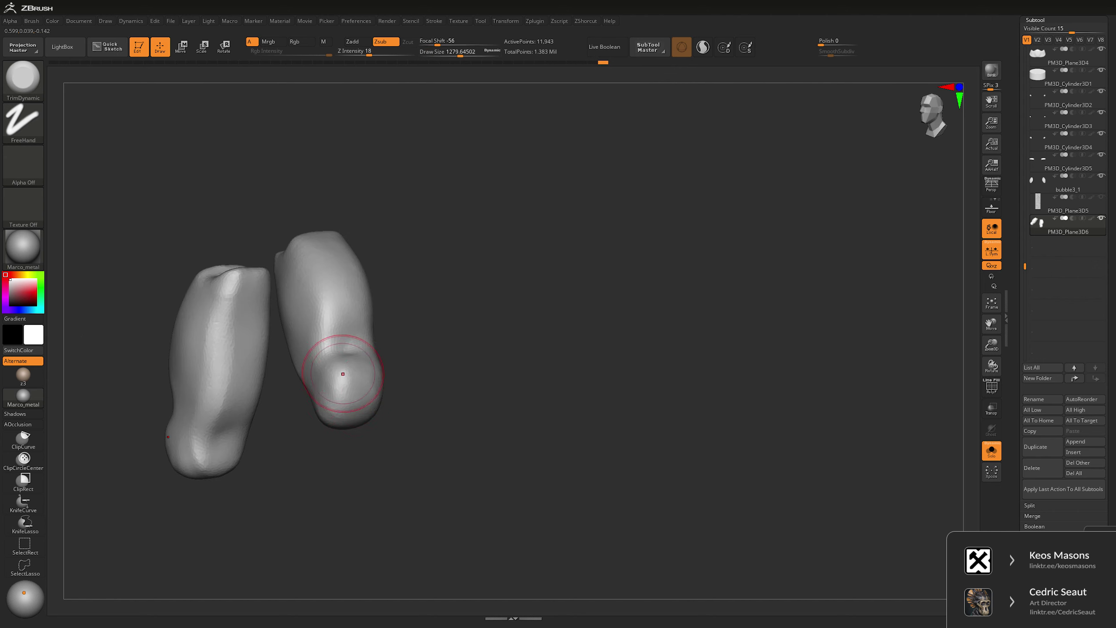
- Inflate the rounded cuff ends of the isolated sleeves with the Inflat brush at Z intensity 4
{"action": "right_click_drag", "start_coordinate": [343, 374], "coordinate": [424, 317]}
{"action": "key", "text": "b"}
{"action": "key", "text": "i"}
{"action": "key", "text": "n"}
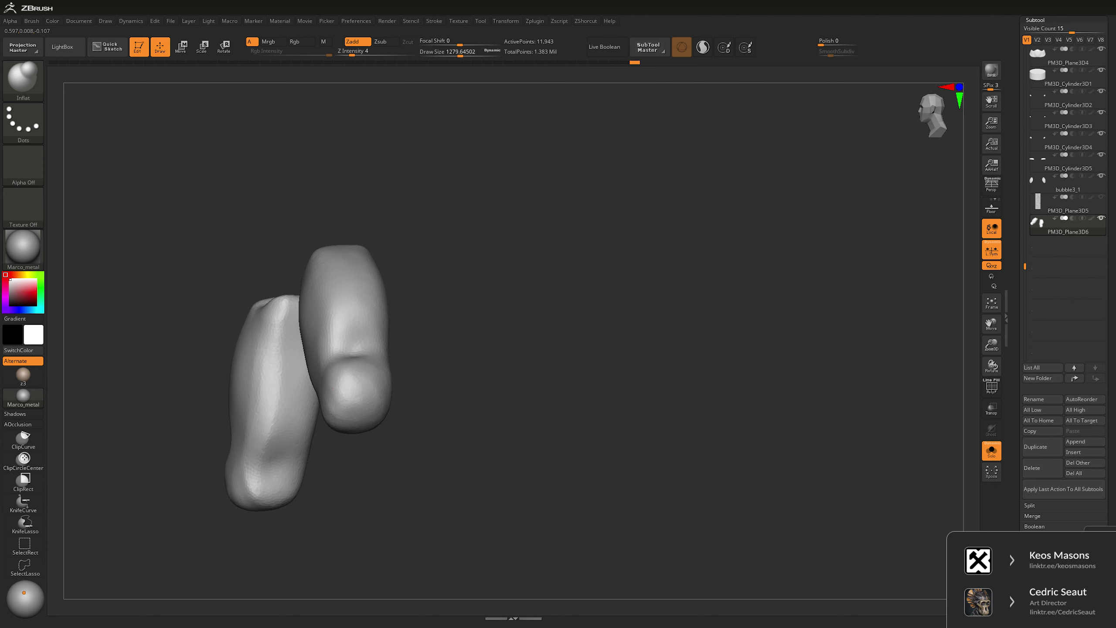
{"action": "right_click_drag", "start_coordinate": [361, 379], "coordinate": [296, 324]}
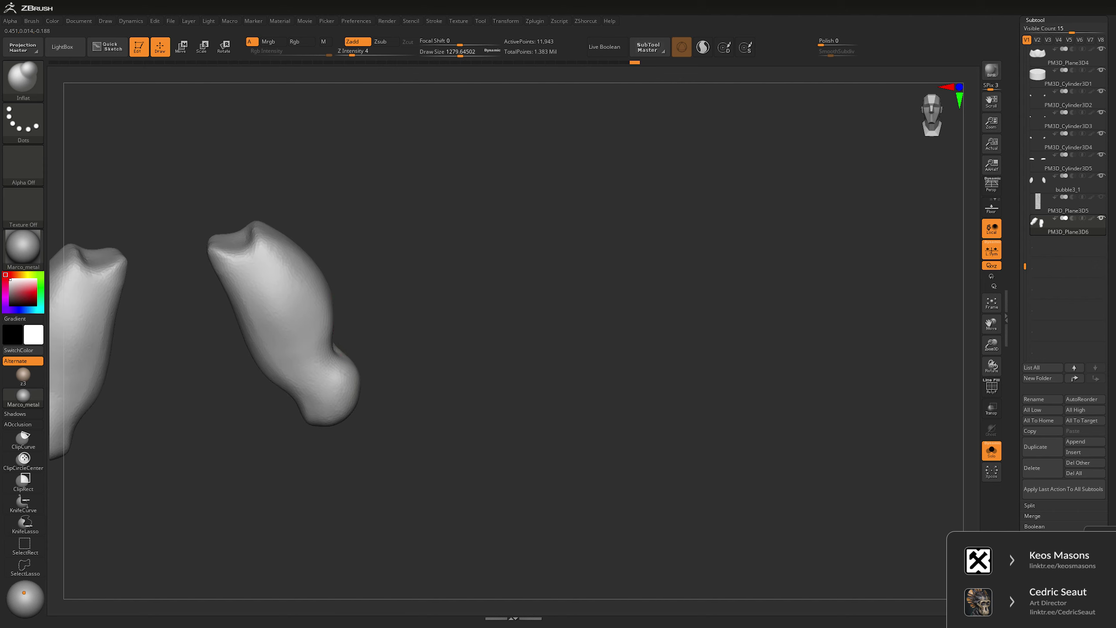
{"action": "right_click_drag", "start_coordinate": [439, 228], "coordinate": [501, 110]}
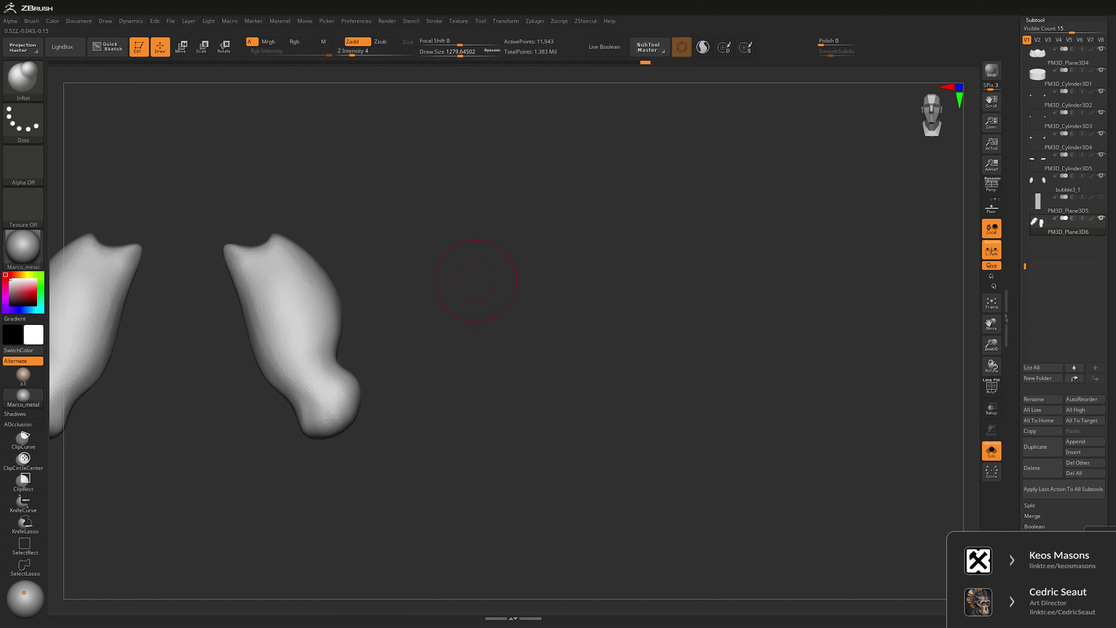
- DynaMesh the sleeves at resolution 728 and smooth their surface at draw size about 1960
{"action": "key", "text": "space"}
{"action": "left_click", "coordinate": [500, 73]}
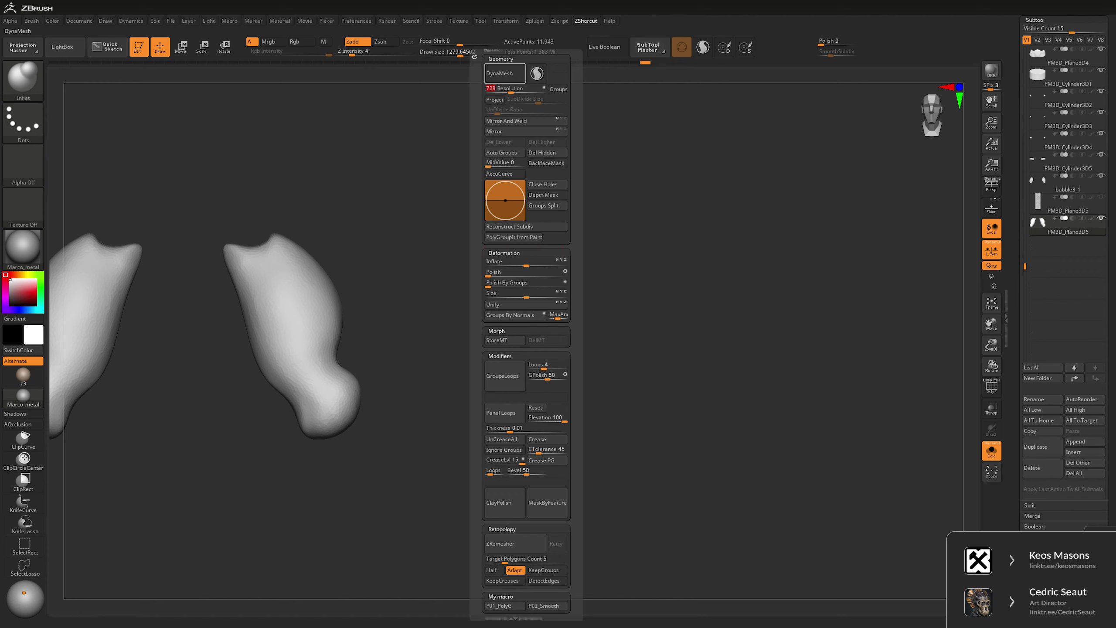
{"action": "right_click_drag", "start_coordinate": [334, 250], "coordinate": [411, 239], "text": "alt"}
{"action": "key", "text": "shift"}
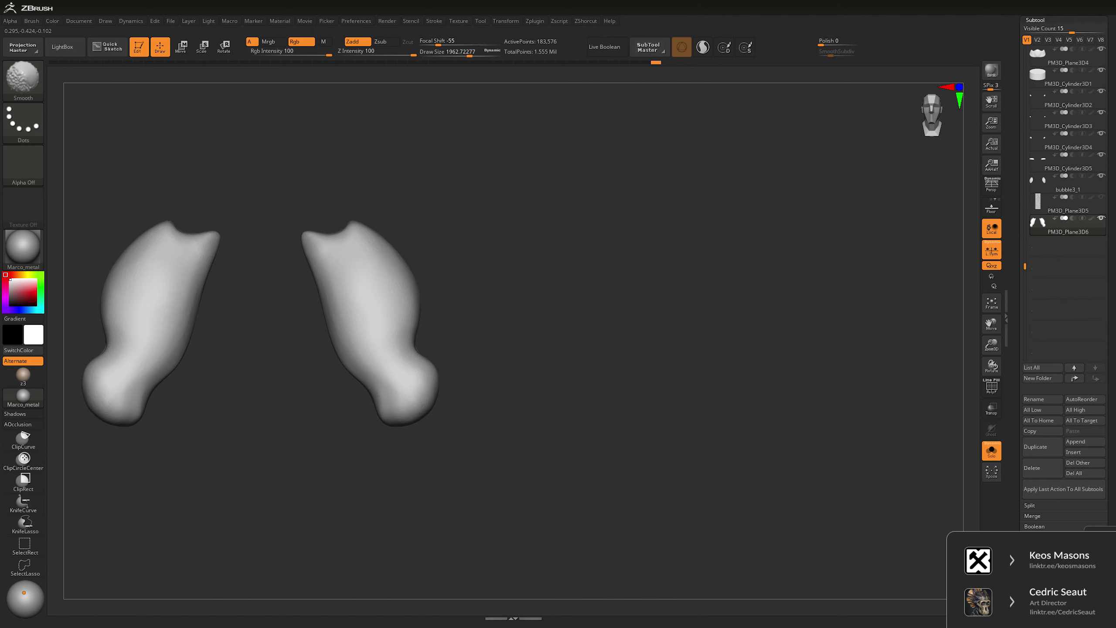
- Show the whole character again and adjust the upper ends of the sleeves around the shoulders with the Move brush
{"action": "left_click", "coordinate": [992, 451]}
{"action": "mouse_move", "coordinate": [572, 308]}
{"action": "right_mouse_down"}
{"action": "mouse_move", "coordinate": [660, 303]}
{"action": "mouse_move", "coordinate": [616, 303]}
{"action": "right_mouse_up"}
{"action": "mouse_move", "coordinate": [334, 308]}
{"action": "right_mouse_down", "text": "alt"}
{"action": "mouse_move", "coordinate": [334, 211]}
{"action": "mouse_move", "coordinate": [424, 237]}
{"action": "right_mouse_up", "text": "alt"}
{"action": "key", "text": "b"}
{"action": "key", "text": "m"}
{"action": "key", "text": "v"}
{"action": "key", "text": "space"}
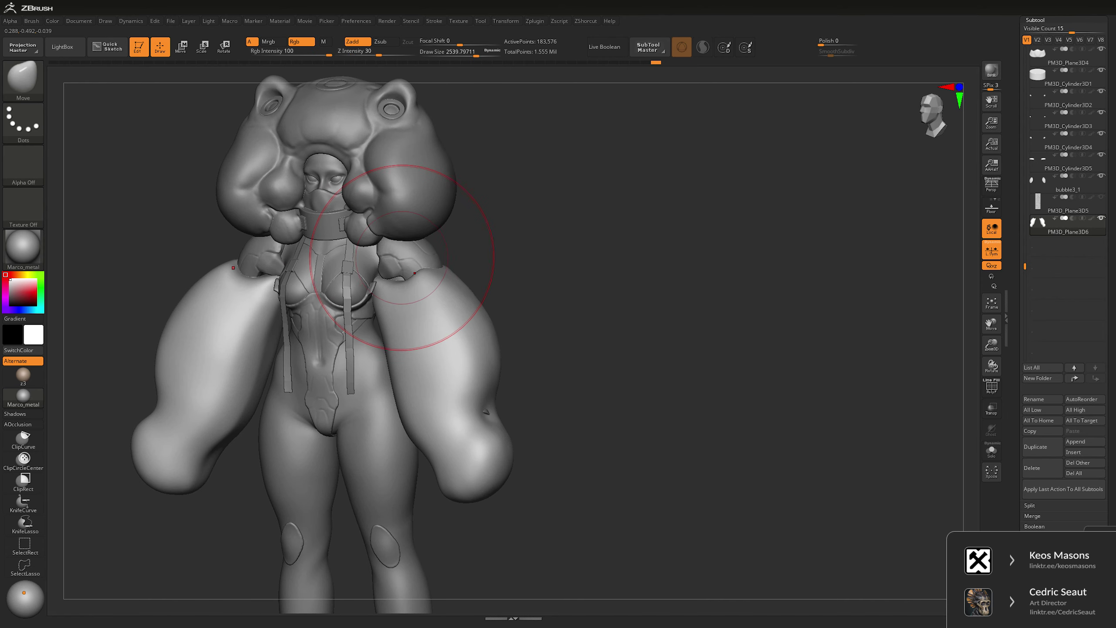
{"action": "key", "text": "space"}
{"action": "left_click_drag", "start_coordinate": [391, 260], "coordinate": [371, 260]}
{"action": "key", "text": "space"}
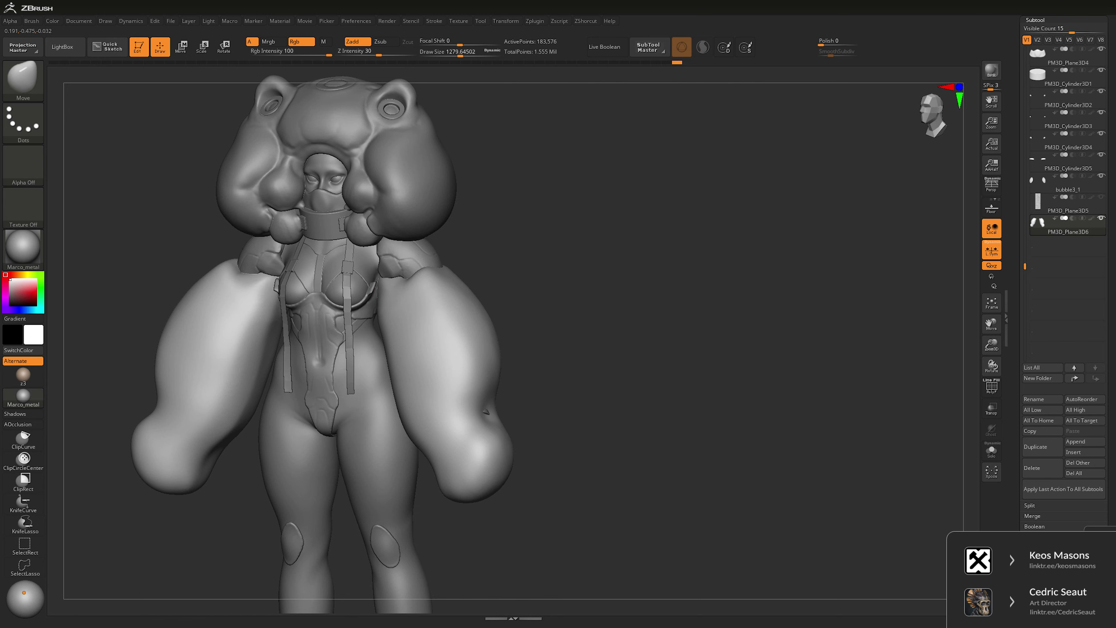
- Make the other parts visible through the sleeves and reshape the sleeve silhouette with Move at draw size about 1890
{"action": "mouse_move", "coordinate": [522, 286]}
{"action": "right_mouse_down"}
{"action": "mouse_move", "coordinate": [523, 352]}
{"action": "mouse_move", "coordinate": [523, 282]}
{"action": "mouse_move", "coordinate": [615, 281]}
{"action": "mouse_move", "coordinate": [522, 281]}
{"action": "mouse_move", "coordinate": [522, 268]}
{"action": "right_mouse_up"}
{"action": "left_click", "coordinate": [991, 409]}
{"action": "key", "text": "space"}
{"action": "left_click_drag", "start_coordinate": [484, 333], "coordinate": [527, 333]}
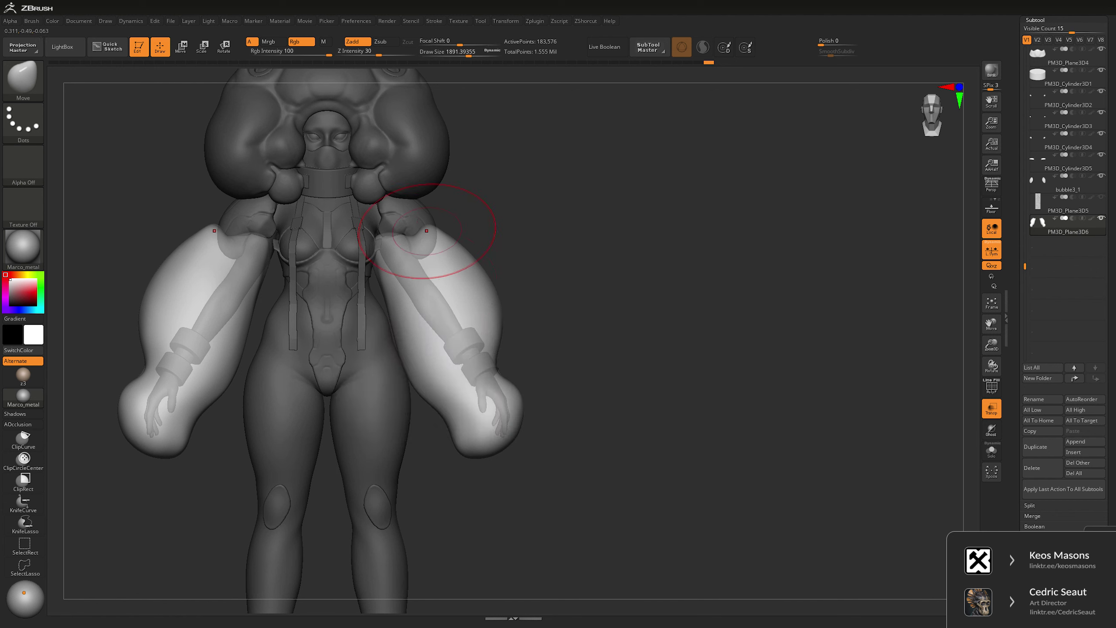
{"action": "key", "text": "space"}
{"action": "left_click_drag", "start_coordinate": [526, 245], "coordinate": [492, 244]}
- Fit the sleeves' upper edges around the shoulder pads from the side using Move at draw size about 930, and smooth them
{"action": "right_click_drag", "start_coordinate": [493, 245], "coordinate": [437, 232]}
{"action": "key", "text": "space"}
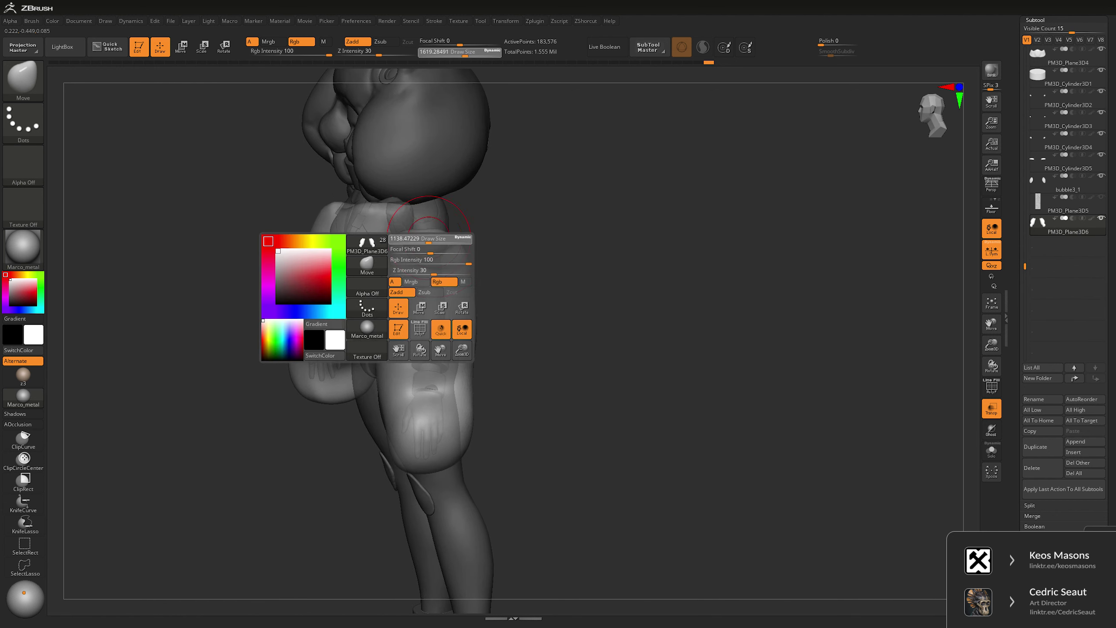
{"action": "left_click_drag", "start_coordinate": [457, 244], "coordinate": [429, 244]}
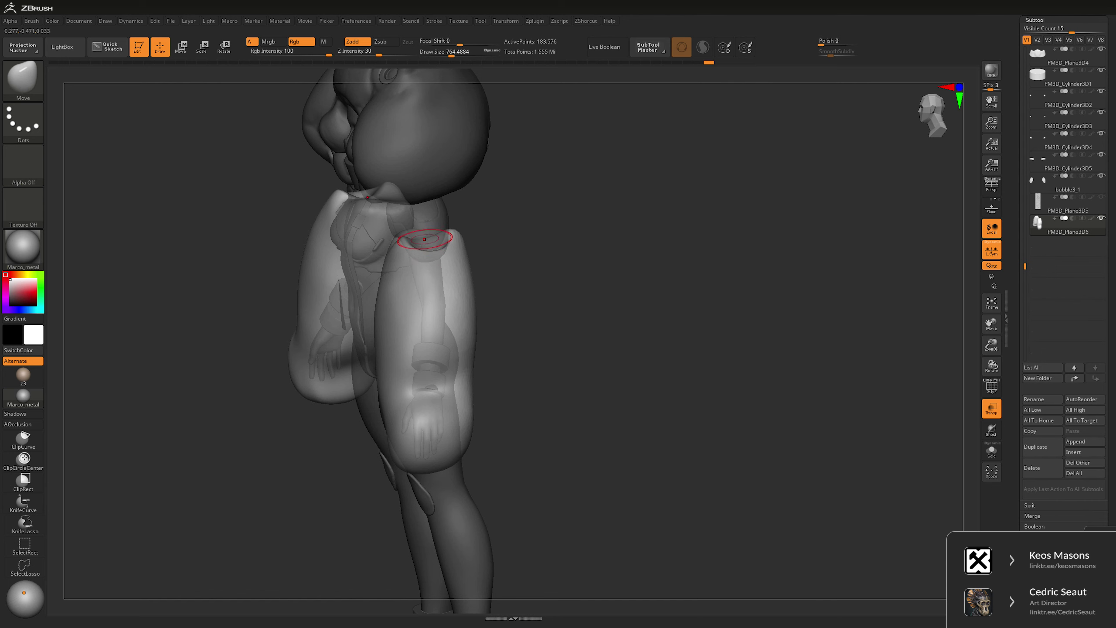
{"action": "right_click_drag", "start_coordinate": [425, 239], "coordinate": [435, 224]}
{"action": "key", "text": "space"}
{"action": "left_click_drag", "start_coordinate": [435, 224], "coordinate": [444, 224]}
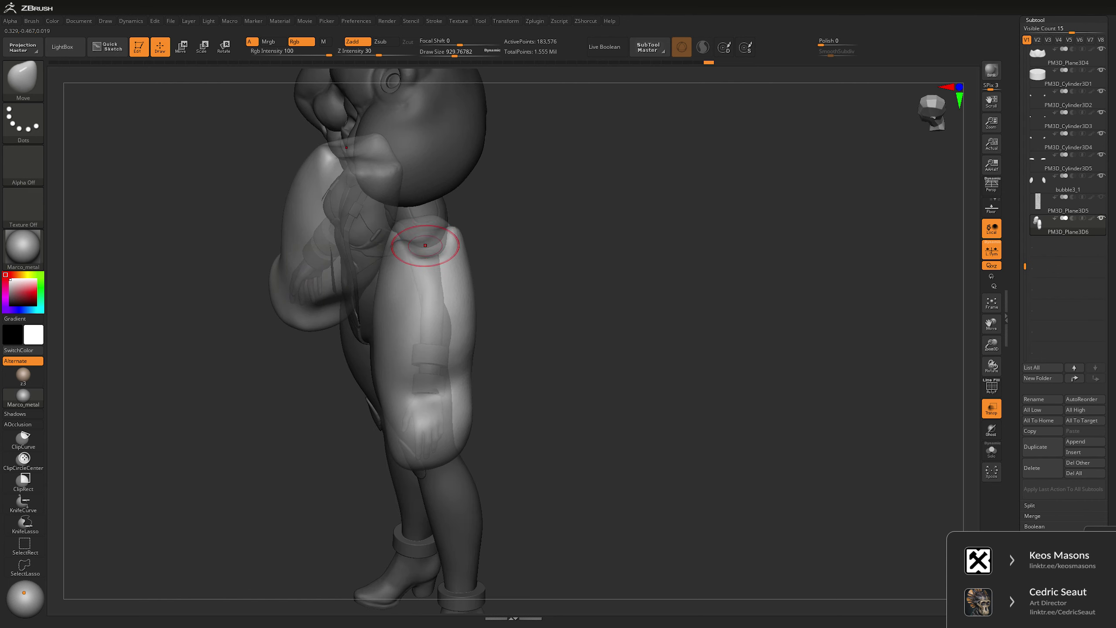
{"action": "key", "text": "shift"}
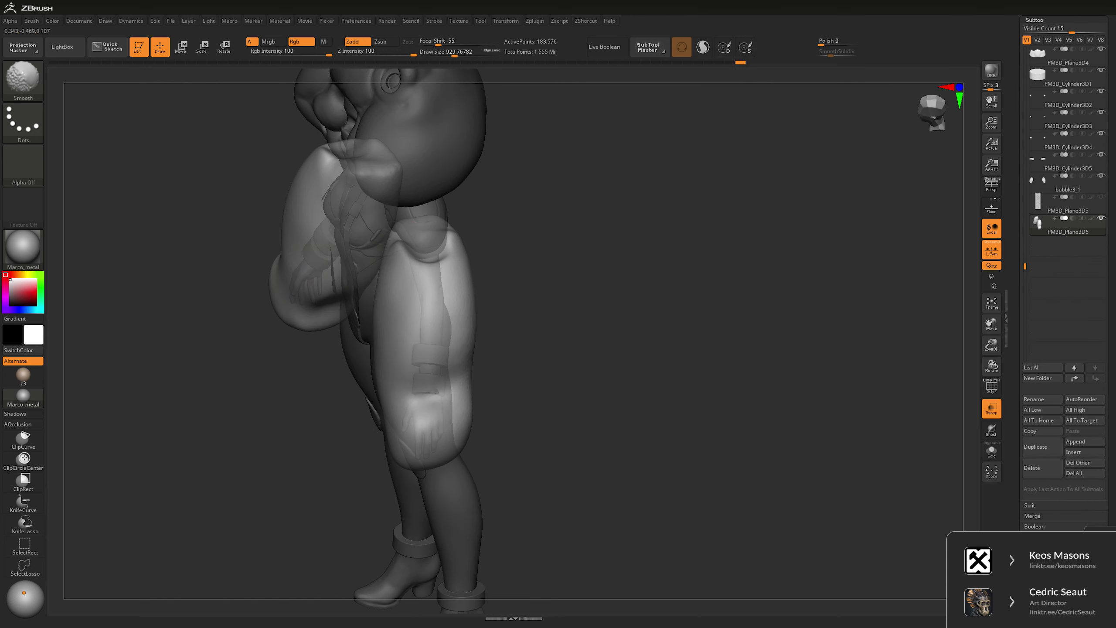
- Remesh the sleeves to a lower density and refine their upper edges with Move at draw size about 636
{"action": "key", "text": "g"}
{"action": "right_click_drag", "start_coordinate": [571, 88], "coordinate": [494, 162]}
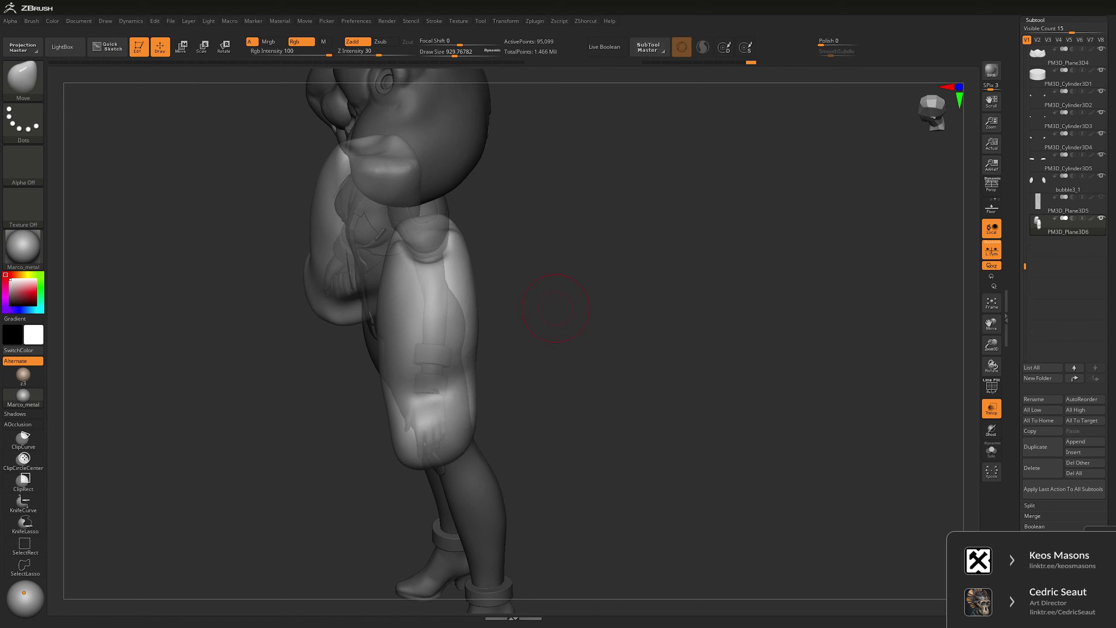
{"action": "left_click", "coordinate": [408, 248], "text": "alt"}
{"action": "mouse_move", "coordinate": [525, 223]}
{"action": "right_mouse_down", "text": "shift"}
{"action": "mouse_move", "coordinate": [382, 253]}
{"action": "mouse_move", "coordinate": [429, 242]}
{"action": "right_mouse_up", "text": "shift"}
{"action": "key", "text": "space"}
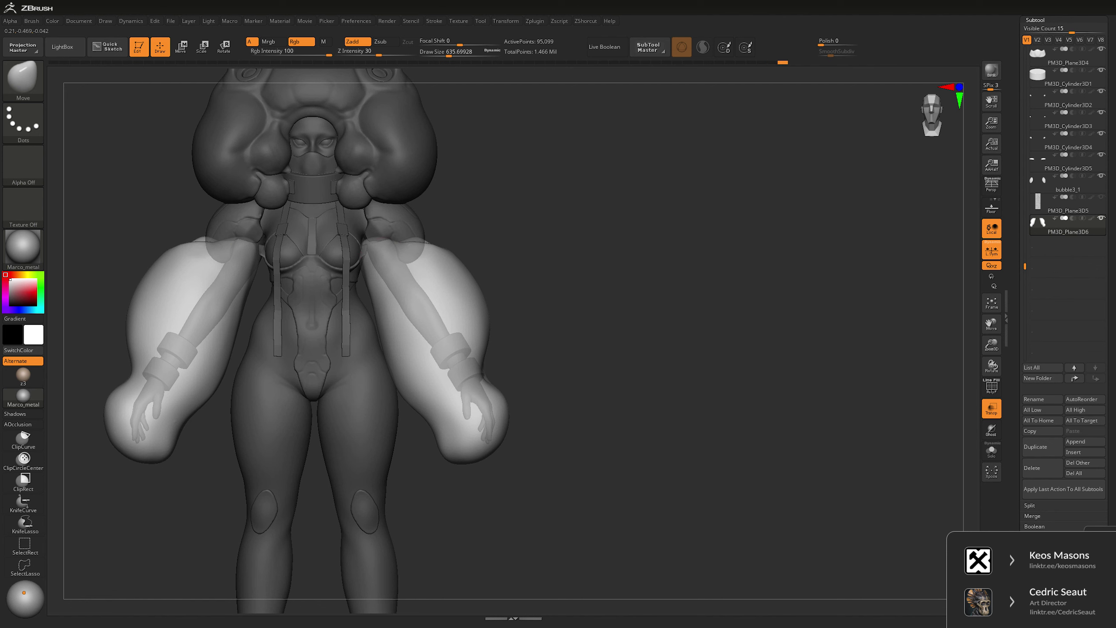
{"action": "right_click_drag", "start_coordinate": [382, 237], "coordinate": [374, 211]}
- Adjust the overall width and outer contour of the sleeves from the front with Move at draw size about 2920
{"action": "key", "text": "space"}
{"action": "left_click_drag", "start_coordinate": [480, 341], "coordinate": [545, 341]}
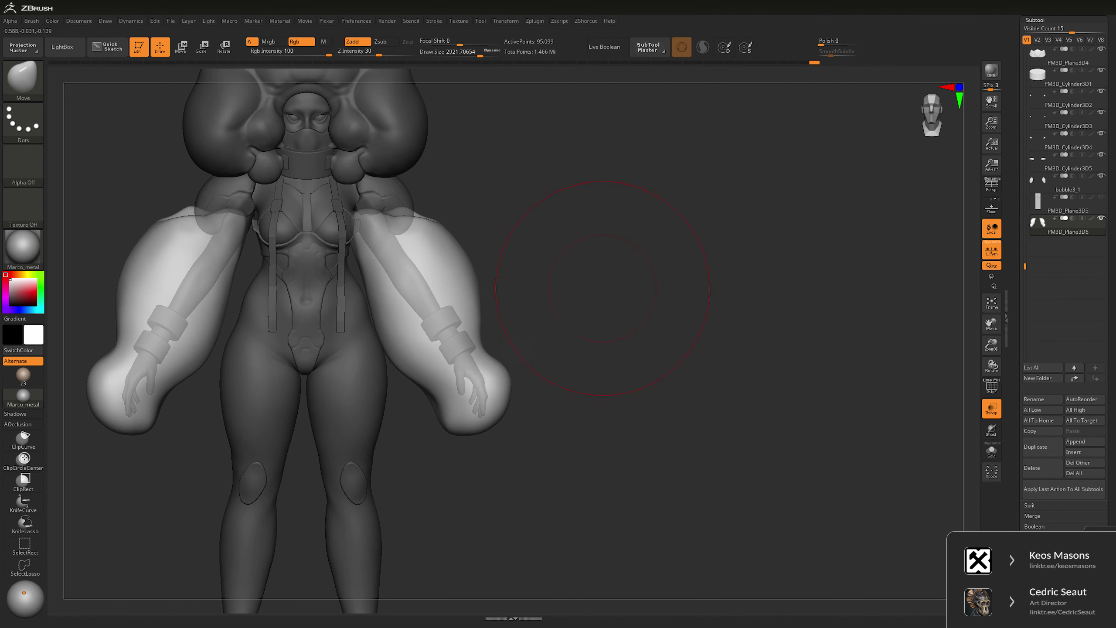
{"action": "right_click_drag", "start_coordinate": [594, 279], "coordinate": [577, 265], "text": "alt"}
{"action": "key", "text": "space"}
{"action": "left_click_drag", "start_coordinate": [583, 270], "coordinate": [577, 270]}
- Plane the sleeve surfaces with TrimDynamic and check their side profile
{"action": "key", "text": "b"}
{"action": "key", "text": "t"}
{"action": "key", "text": "d"}
{"action": "mouse_move", "coordinate": [505, 334]}
{"action": "right_mouse_down"}
{"action": "mouse_move", "coordinate": [395, 422]}
{"action": "mouse_move", "coordinate": [308, 422]}
{"action": "right_mouse_up"}
{"action": "right_click_drag", "start_coordinate": [580, 313], "coordinate": [633, 313]}
{"action": "key", "text": "space"}
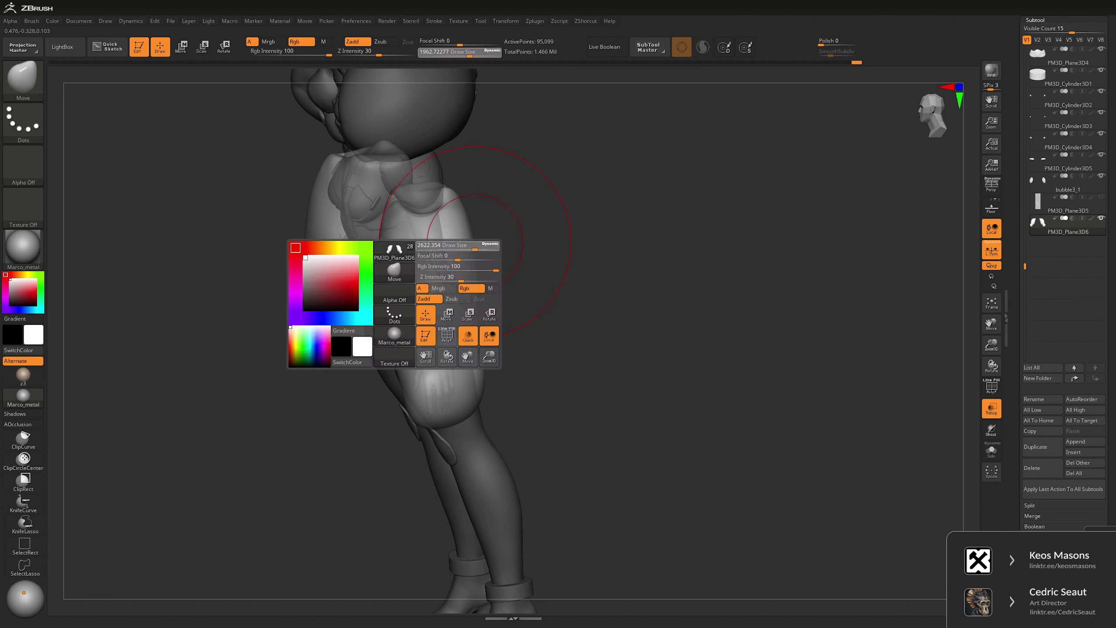
- Rebalance the sleeve shape from the side and front with the Move brush at draw size about 1790
{"action": "key", "text": "b"}
{"action": "key", "text": "m"}
{"action": "key", "text": "v"}
{"action": "mouse_move", "coordinate": [458, 314]}
{"action": "right_mouse_down"}
{"action": "mouse_move", "coordinate": [476, 314]}
{"action": "mouse_move", "coordinate": [393, 315]}
{"action": "mouse_move", "coordinate": [668, 349]}
{"action": "right_mouse_up"}
{"action": "key", "text": "space"}
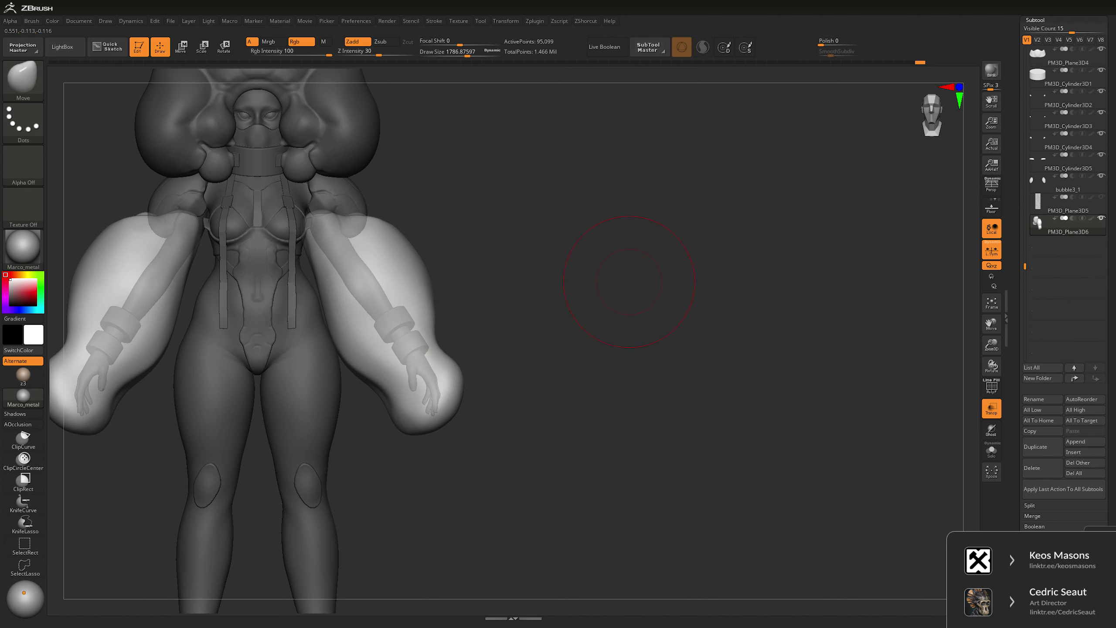
{"action": "mouse_move", "coordinate": [632, 277]}
{"action": "right_mouse_down"}
{"action": "mouse_move", "coordinate": [424, 249]}
{"action": "mouse_move", "coordinate": [363, 222]}
{"action": "right_mouse_up"}
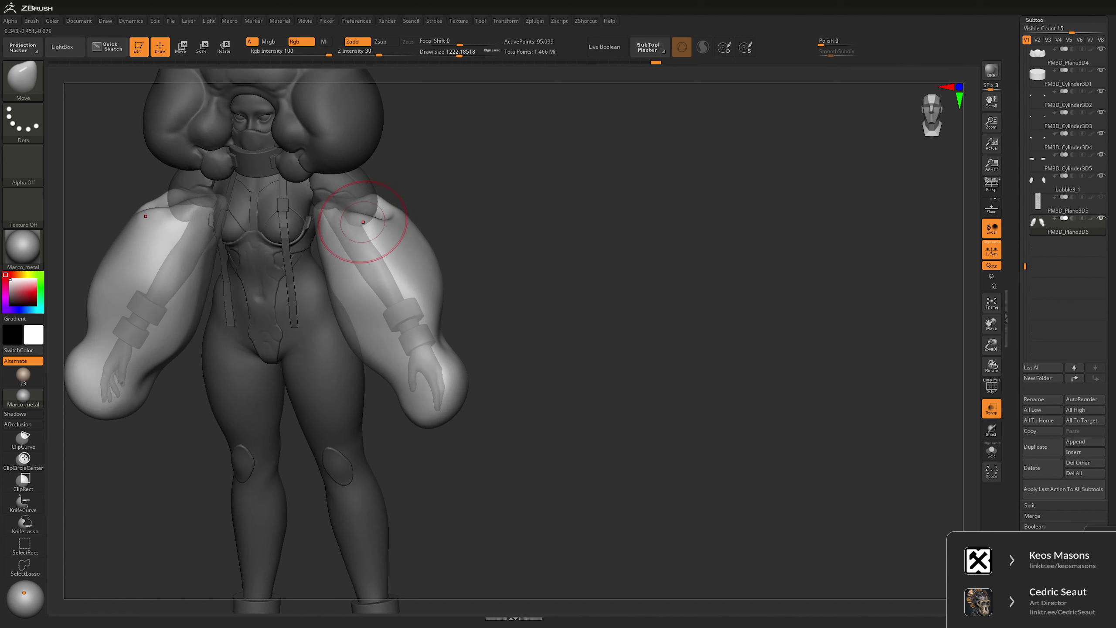
- Turn off transparency and push the sleeve tops into place under the shoulder pads with Move at draw size about 381
{"action": "key", "text": "t"}
{"action": "right_click_drag", "start_coordinate": [581, 318], "coordinate": [455, 168]}
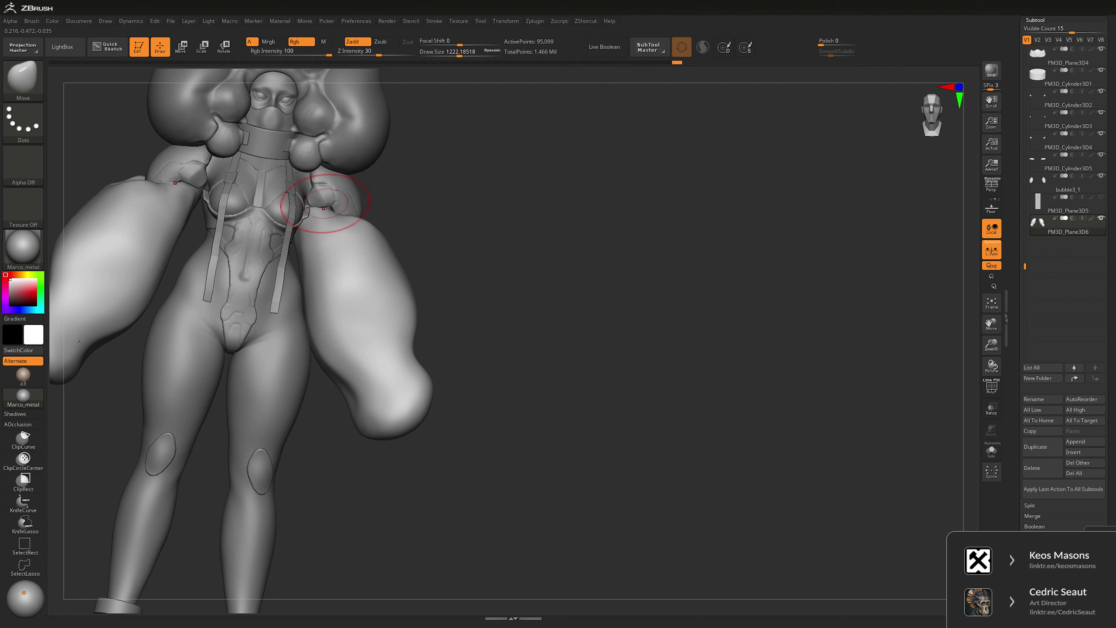
{"action": "key", "text": "space"}
{"action": "mouse_move", "coordinate": [299, 187]}
{"action": "right_mouse_down", "text": "ctrl"}
{"action": "mouse_move", "coordinate": [582, 205]}
{"action": "mouse_move", "coordinate": [571, 229]}
{"action": "mouse_move", "coordinate": [544, 214]}
{"action": "right_mouse_up", "text": "ctrl"}
{"action": "key", "text": "space"}
{"action": "left_click_drag", "start_coordinate": [423, 246], "coordinate": [402, 247]}
{"action": "right_click_drag", "start_coordinate": [402, 246], "coordinate": [364, 298]}
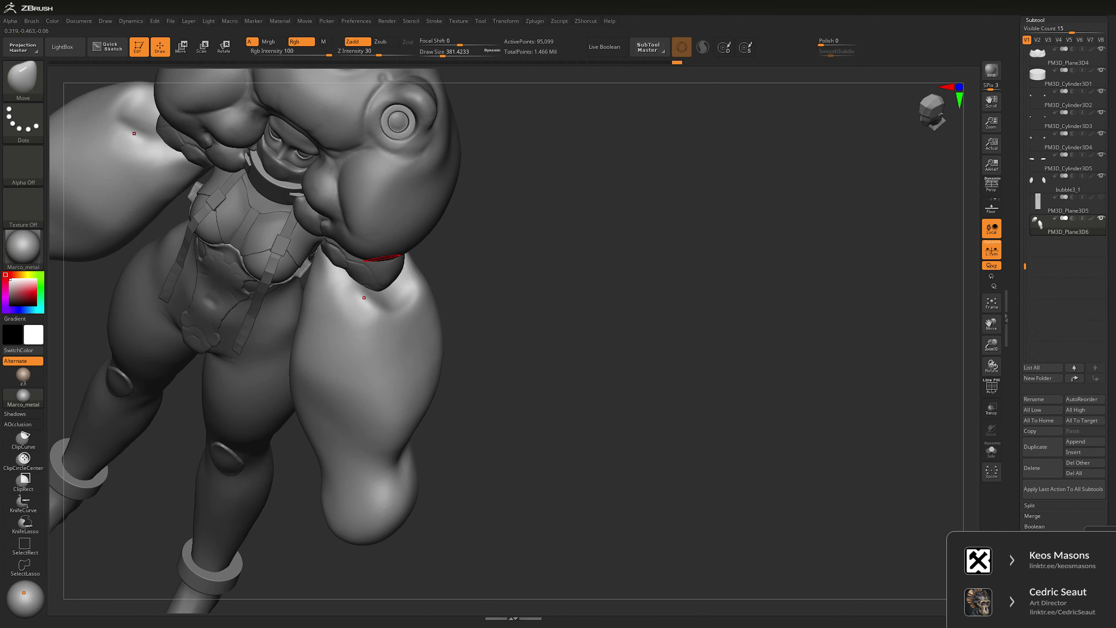
- Inflate a raised fold along the sleeve tops beside the shoulder pads at draw size about 252 and Z intensity 12, and smooth it
{"action": "key", "text": "b"}
{"action": "key", "text": "i"}
{"action": "key", "text": "n"}
{"action": "key", "text": "space"}
{"action": "left_click_drag", "start_coordinate": [305, 245], "coordinate": [315, 265]}
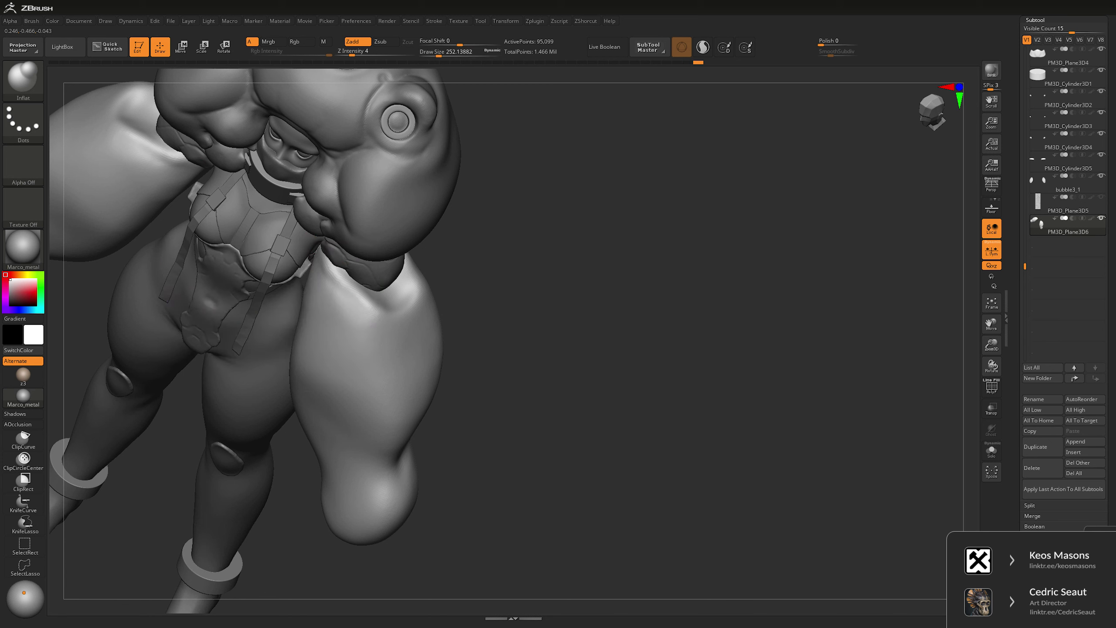
{"action": "key", "text": "space"}
{"action": "left_click_drag", "start_coordinate": [343, 241], "coordinate": [354, 240]}
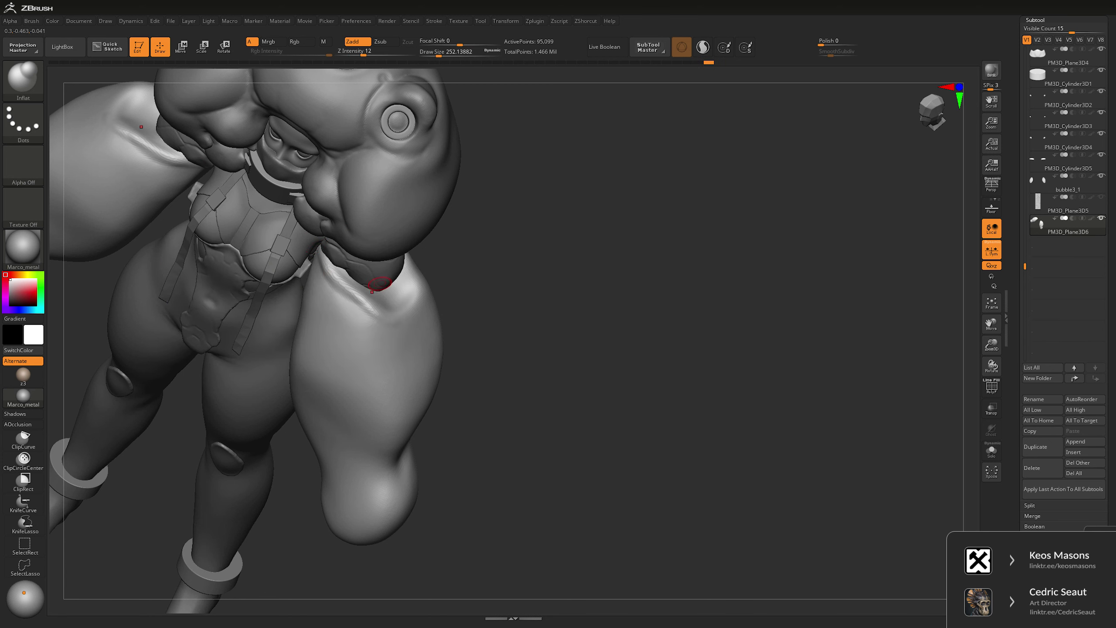
{"action": "key", "text": "shift"}
{"action": "left_click_drag", "start_coordinate": [510, 281], "coordinate": [512, 251]}
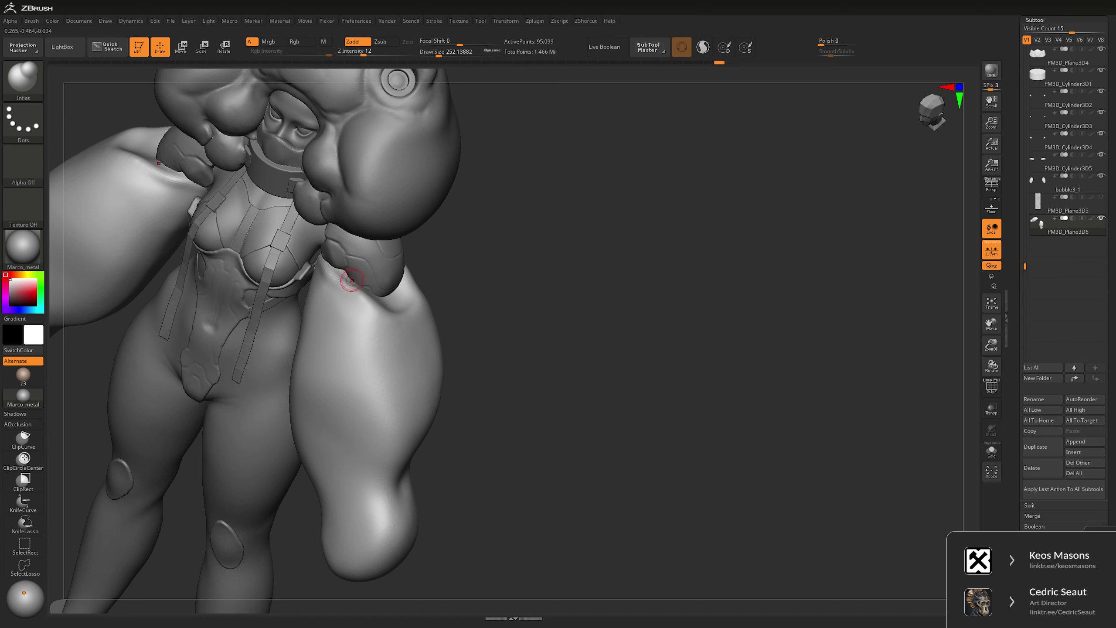
- Plane the front of the sleeves with TrimDynamic at draw size about 636
{"action": "key", "text": "space"}
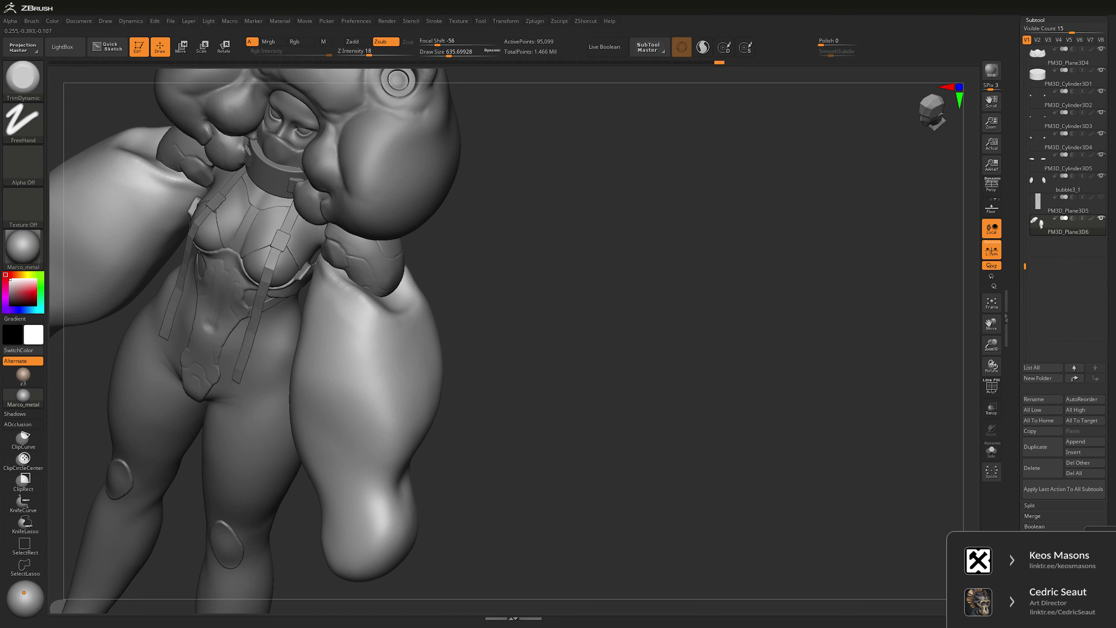
{"action": "mouse_move", "coordinate": [402, 363]}
{"action": "left_mouse_down"}
{"action": "mouse_move", "coordinate": [391, 359]}
{"action": "mouse_move", "coordinate": [444, 361]}
{"action": "mouse_move", "coordinate": [396, 365]}
{"action": "mouse_move", "coordinate": [497, 273]}
{"action": "left_mouse_up"}
{"action": "key", "text": "space"}
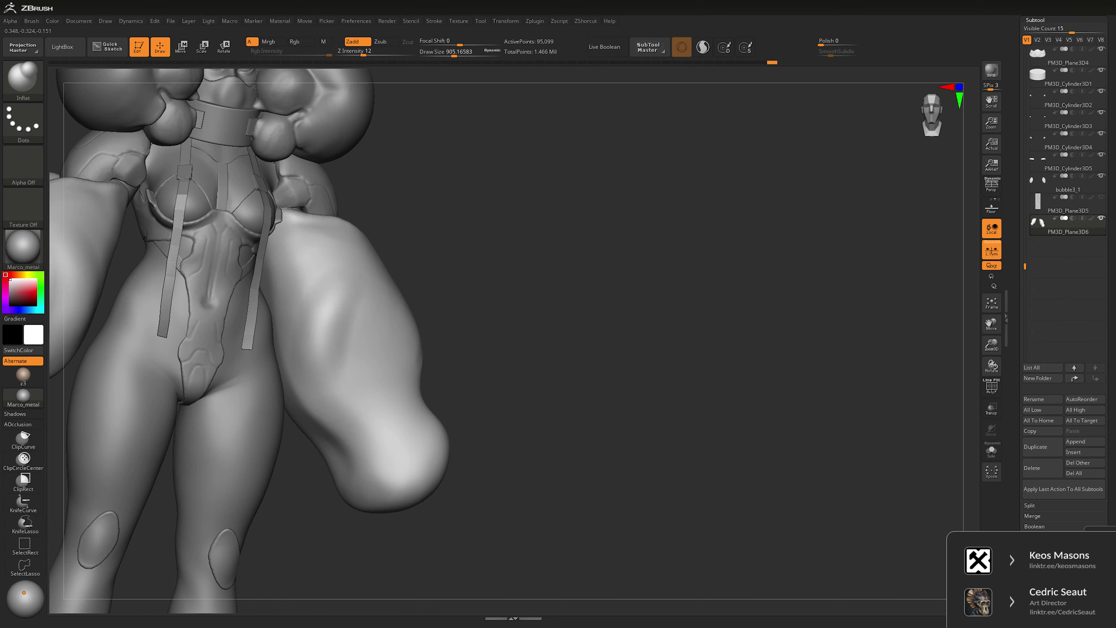
- Add soft volume to the sleeves with Inflat at Z intensity 8, using draw sizes of about 1166 and 764
{"action": "key", "text": "b"}
{"action": "key", "text": "i"}
{"action": "key", "text": "n"}
{"action": "key", "text": "space"}
{"action": "left_click_drag", "start_coordinate": [402, 266], "coordinate": [363, 288]}
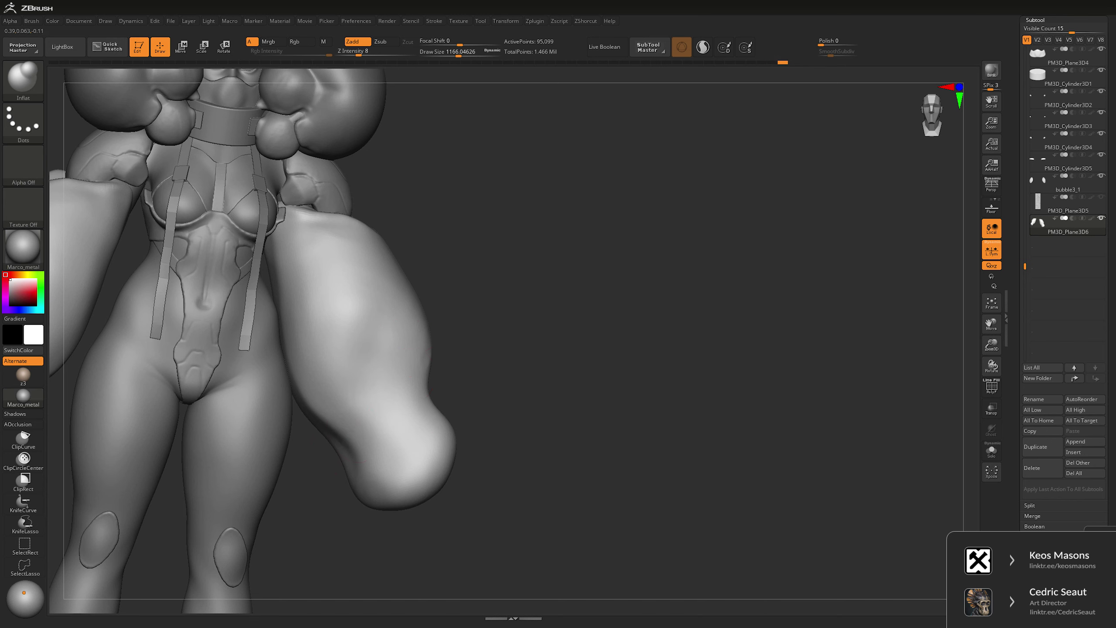
{"action": "key", "text": "space"}
{"action": "mouse_move", "coordinate": [506, 321]}
{"action": "left_mouse_down", "text": "alt"}
{"action": "mouse_move", "coordinate": [506, 396]}
{"action": "mouse_move", "coordinate": [528, 282]}
{"action": "mouse_move", "coordinate": [518, 310]}
{"action": "mouse_move", "coordinate": [477, 311]}
{"action": "left_mouse_up", "text": "alt"}
{"action": "left_click_drag", "start_coordinate": [603, 317], "coordinate": [603, 289], "text": "alt"}
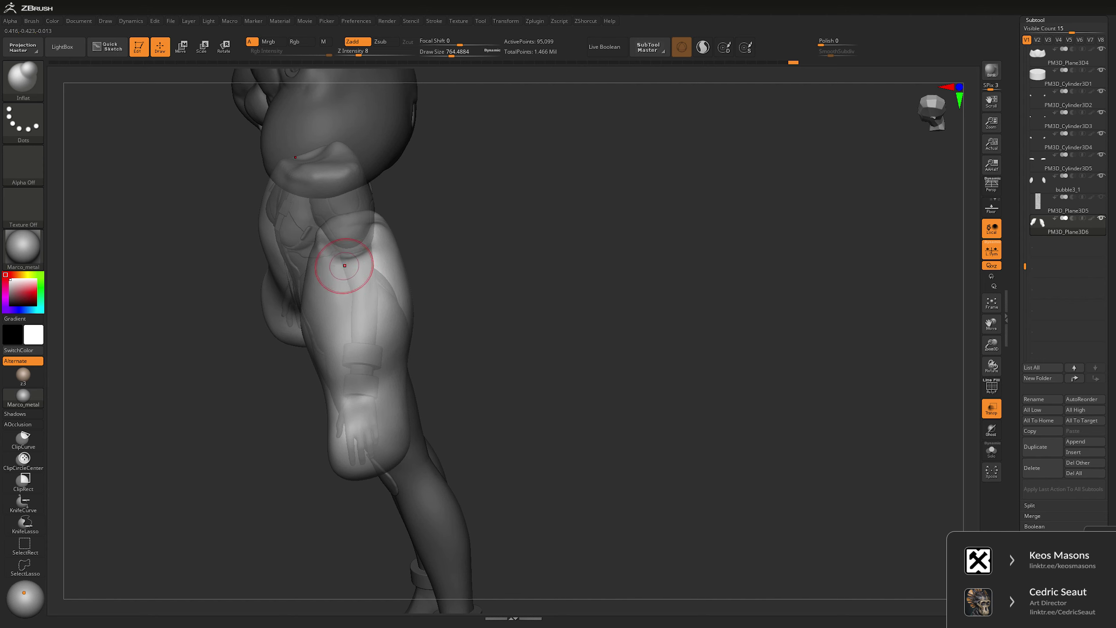
- Reshape the lower ends of the sleeves around the hands with Move at draw sizes of about 2580 and 2000
{"action": "key", "text": "b"}
{"action": "key", "text": "m"}
{"action": "key", "text": "v"}
{"action": "key", "text": "space"}
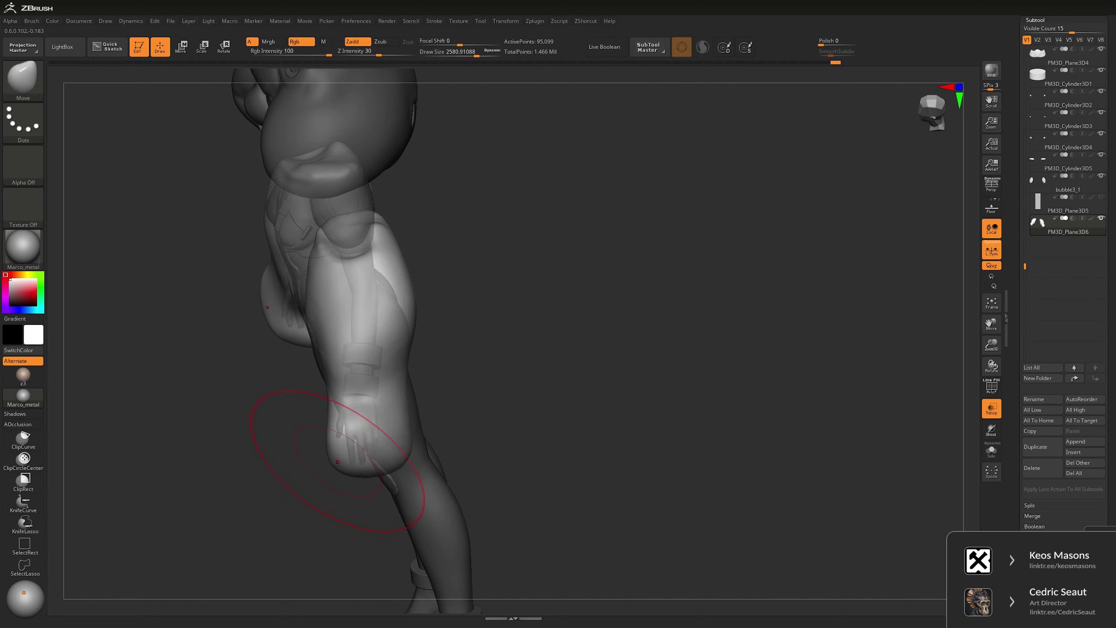
{"action": "key", "text": "space"}
{"action": "left_click_drag", "start_coordinate": [398, 457], "coordinate": [385, 457]}
{"action": "left_click_drag", "start_coordinate": [422, 333], "coordinate": [405, 386]}
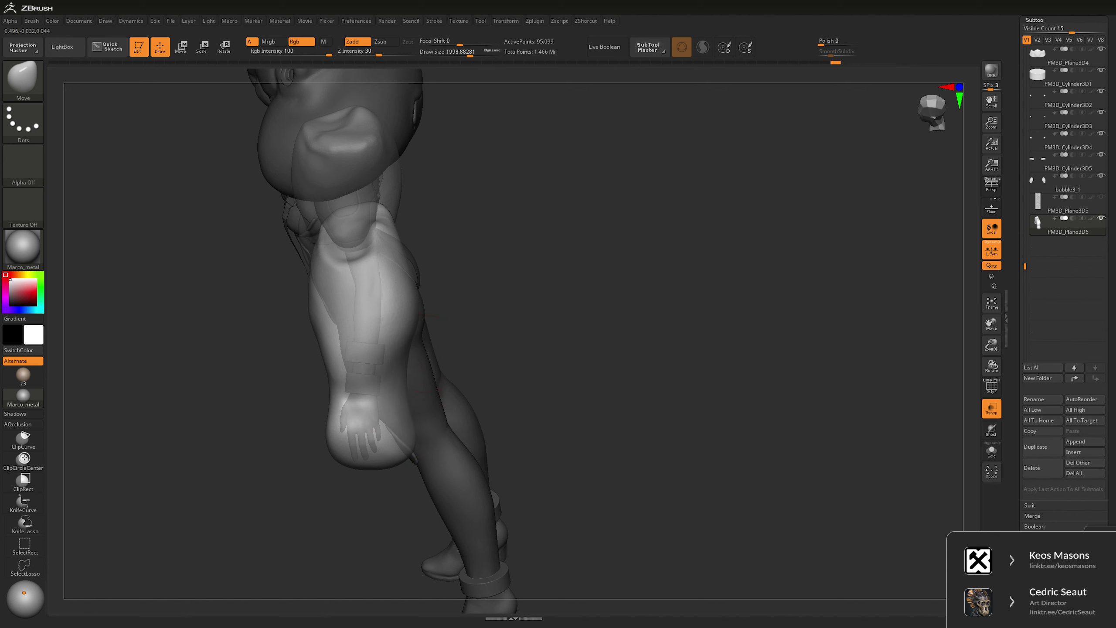
- Flatten the outer side and lower ends of the sleeves with TrimDynamic at draw sizes of about 1520 and 1005, and smooth them
{"action": "key", "text": "space"}
{"action": "mouse_move", "coordinate": [374, 344]}
{"action": "left_mouse_down"}
{"action": "mouse_move", "coordinate": [362, 344]}
{"action": "mouse_move", "coordinate": [440, 321]}
{"action": "mouse_move", "coordinate": [361, 365]}
{"action": "left_mouse_up"}
{"action": "left_click_drag", "start_coordinate": [432, 262], "coordinate": [361, 351]}
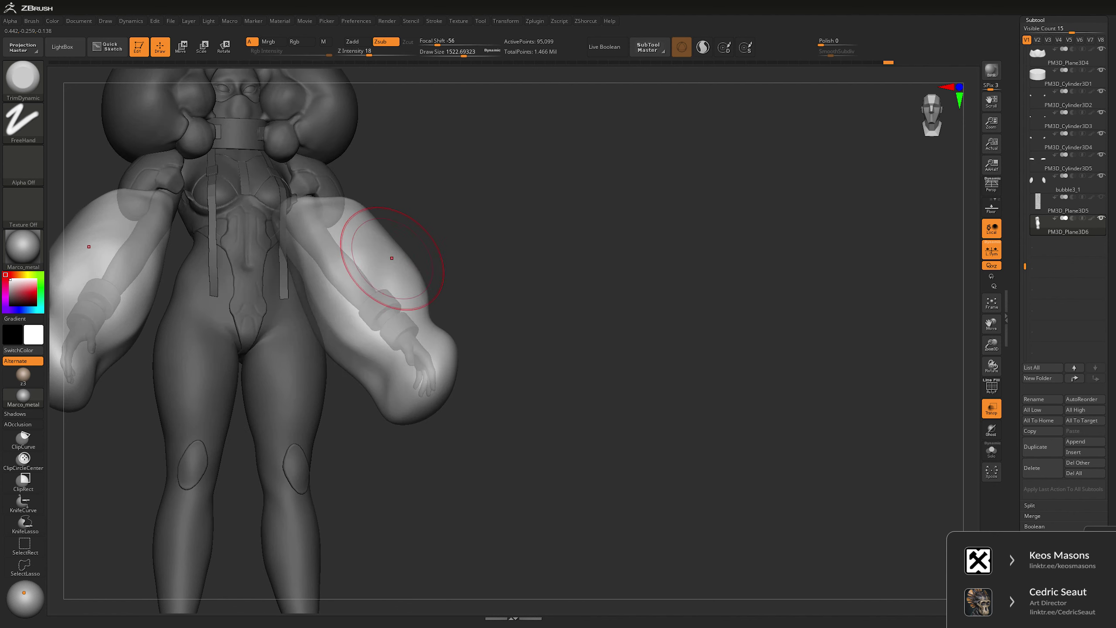
{"action": "right_click_drag", "start_coordinate": [383, 251], "coordinate": [316, 310]}
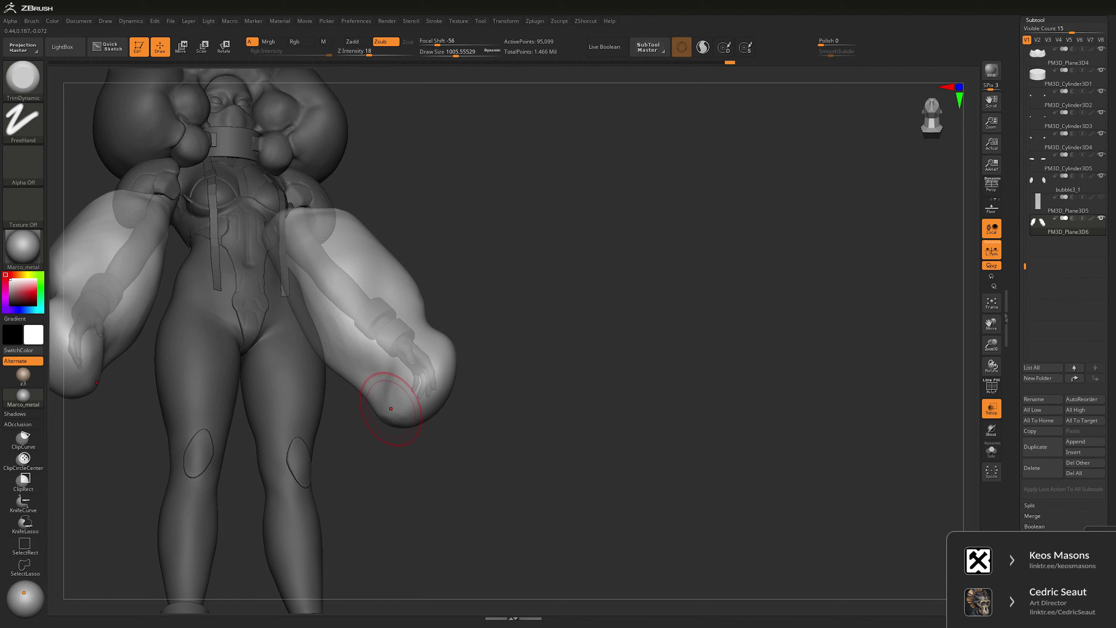
{"action": "right_click_drag", "start_coordinate": [442, 404], "coordinate": [401, 391]}
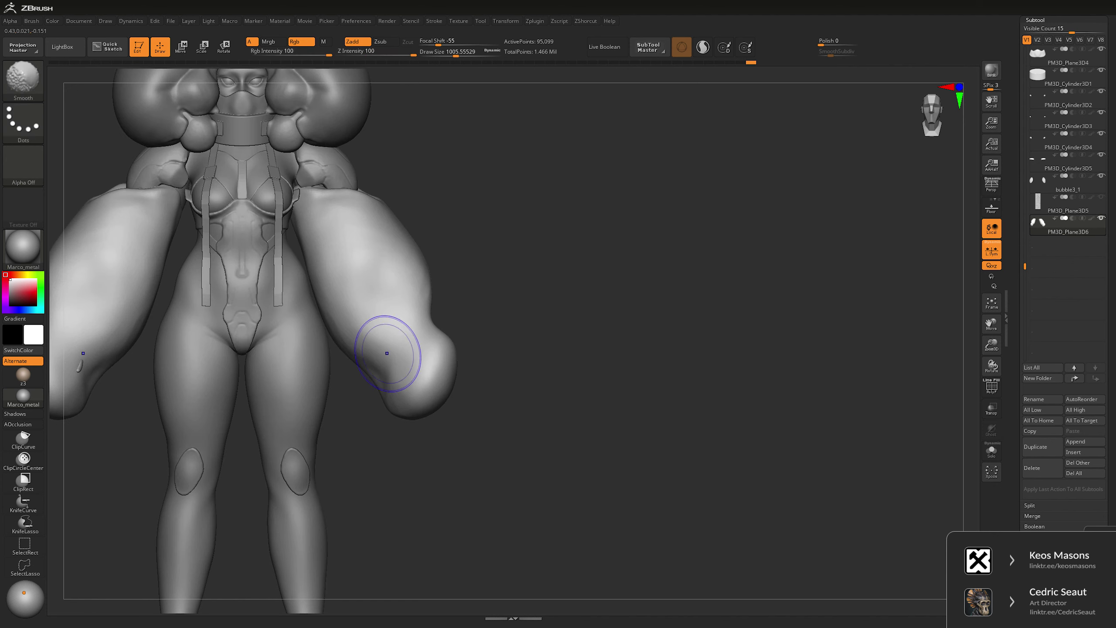
- Turn the character to a three-quarter view and adjust the sleeve contour with the Move brush
{"action": "key", "text": "f"}
{"action": "mouse_move", "coordinate": [577, 260]}
{"action": "right_mouse_down"}
{"action": "mouse_move", "coordinate": [559, 268]}
{"action": "mouse_move", "coordinate": [580, 249]}
{"action": "mouse_move", "coordinate": [423, 299]}
{"action": "mouse_move", "coordinate": [435, 341]}
{"action": "right_mouse_up"}
{"action": "key", "text": "space"}
{"action": "key", "text": "b"}
{"action": "key", "text": "m"}
{"action": "key", "text": "v"}
{"action": "key", "text": "space"}
- Build up the sleeve surface with the Clay brush at Z intensity 3 and draw size about 857
{"action": "key", "text": "b"}
{"action": "key", "text": "c"}
{"action": "key", "text": "l"}
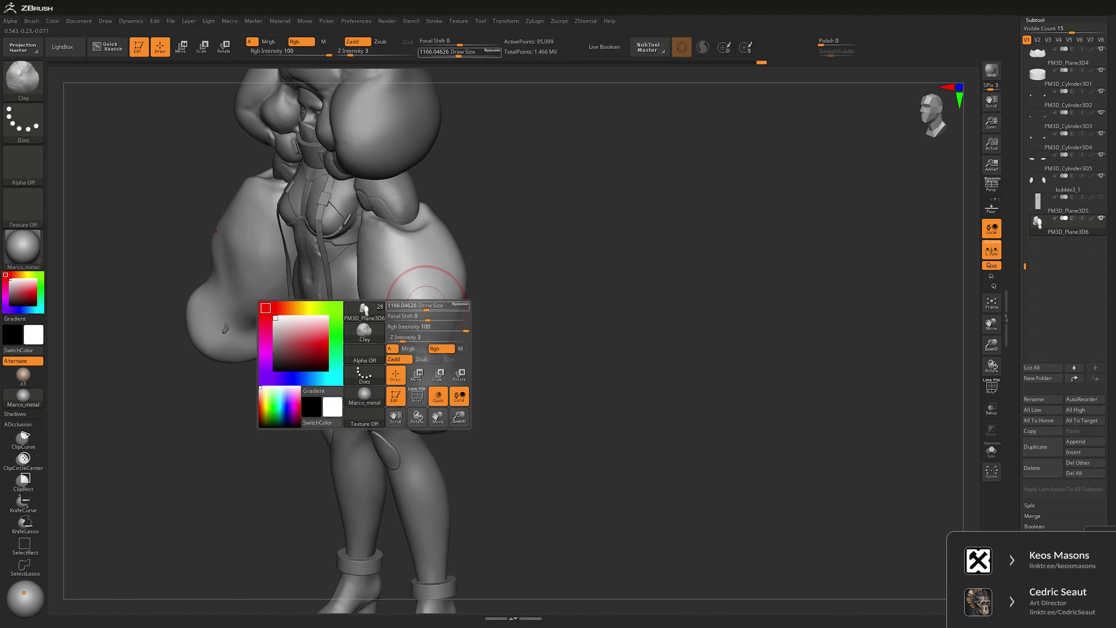
{"action": "left_click_drag", "start_coordinate": [439, 367], "coordinate": [428, 346]}
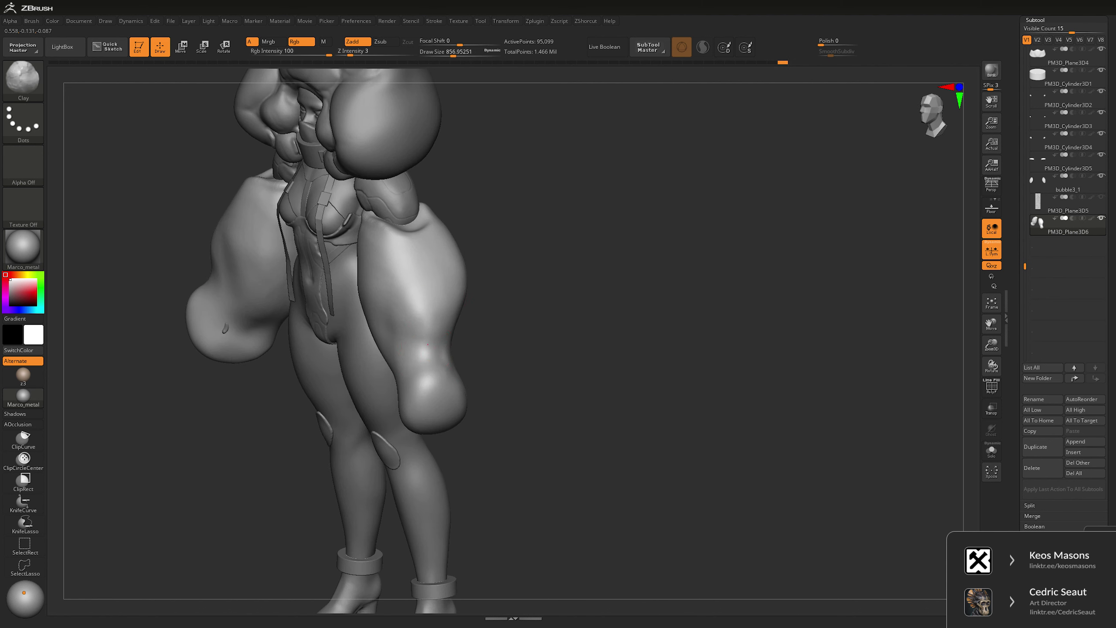
{"action": "right_click_drag", "start_coordinate": [415, 297], "coordinate": [401, 286]}
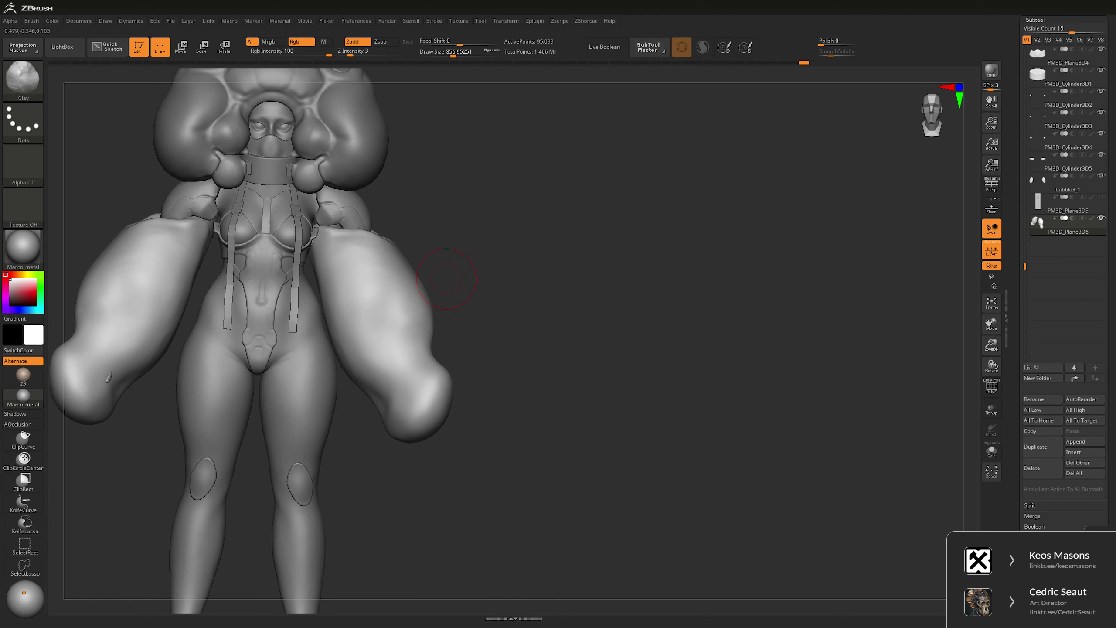
- Build up the outer lower part of the sleeves with the Clay brush at Z intensity 3 and draw size about 857
{"action": "left_click_drag", "start_coordinate": [400, 286], "coordinate": [394, 333]}
{"action": "right_click_drag", "start_coordinate": [471, 289], "coordinate": [434, 338]}
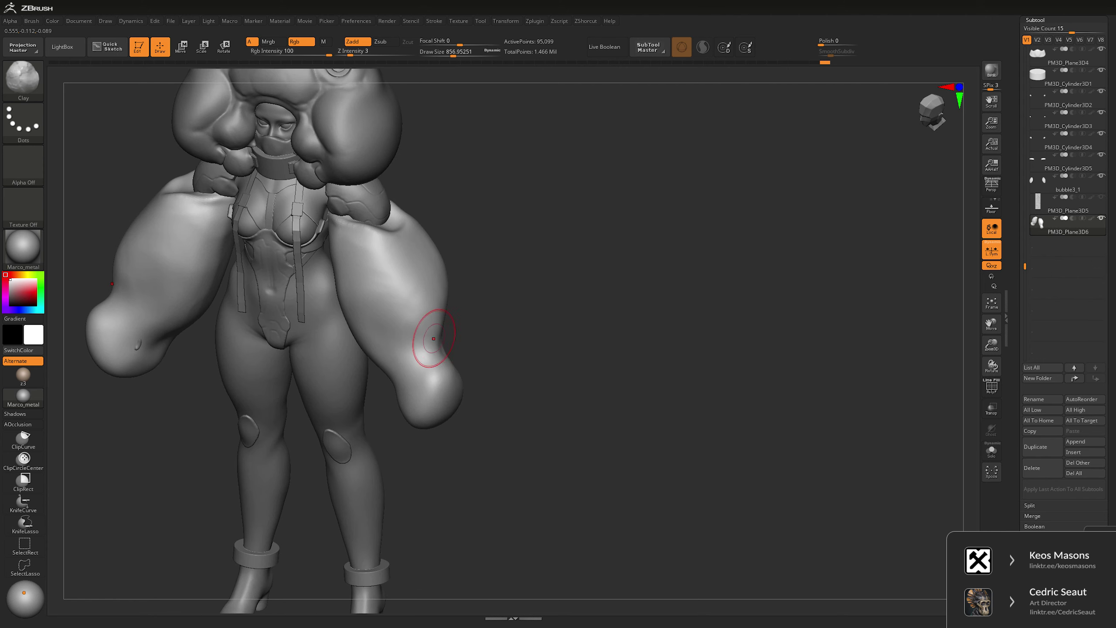
{"action": "mouse_move", "coordinate": [418, 251]}
{"action": "right_mouse_down", "text": "shift"}
{"action": "mouse_move", "coordinate": [382, 238]}
{"action": "mouse_move", "coordinate": [408, 248]}
{"action": "right_mouse_up", "text": "shift"}
{"action": "right_click_drag", "start_coordinate": [434, 377], "coordinate": [439, 325], "text": "ctrl"}
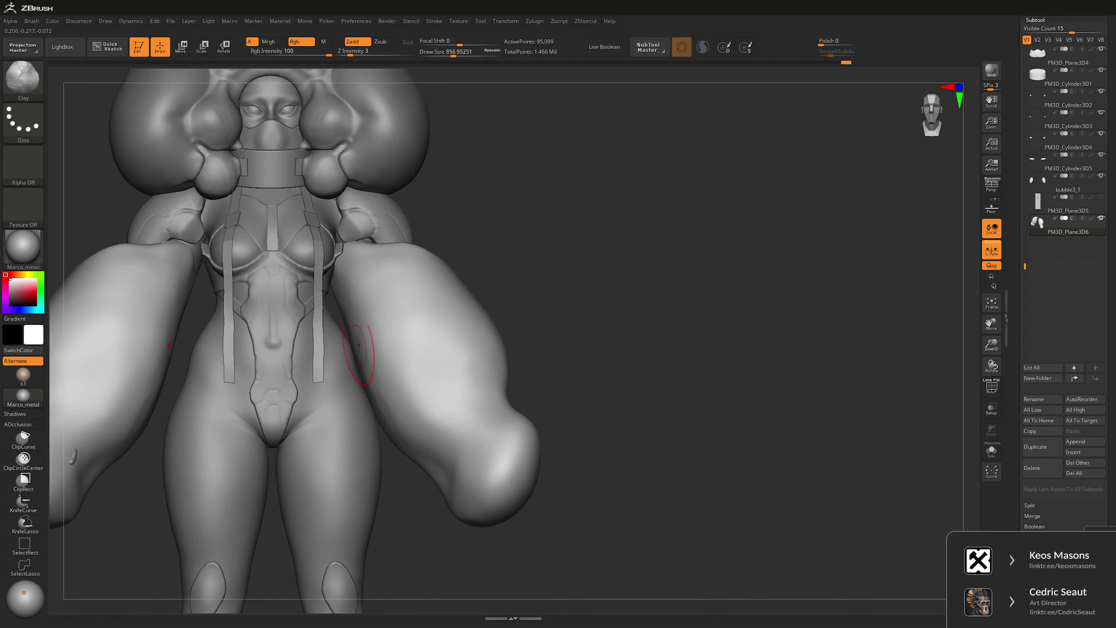
- Carve creases where the sleeves narrow at the wrists using DamStandard at draw sizes of about 857 and 556
{"action": "key", "text": "b"}
{"action": "key", "text": "d"}
{"action": "key", "text": "s"}
{"action": "right_click_drag", "start_coordinate": [387, 369], "coordinate": [461, 436]}
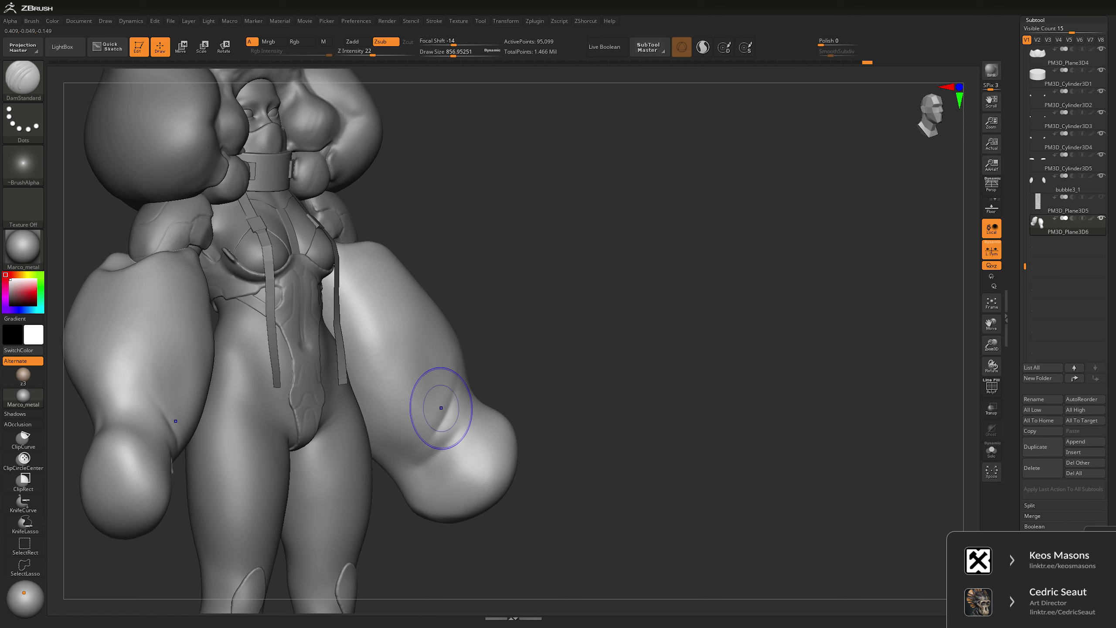
{"action": "mouse_move", "coordinate": [441, 408]}
{"action": "right_mouse_down"}
{"action": "mouse_move", "coordinate": [466, 370]}
{"action": "mouse_move", "coordinate": [453, 317]}
{"action": "right_mouse_up"}
{"action": "key", "text": "space"}
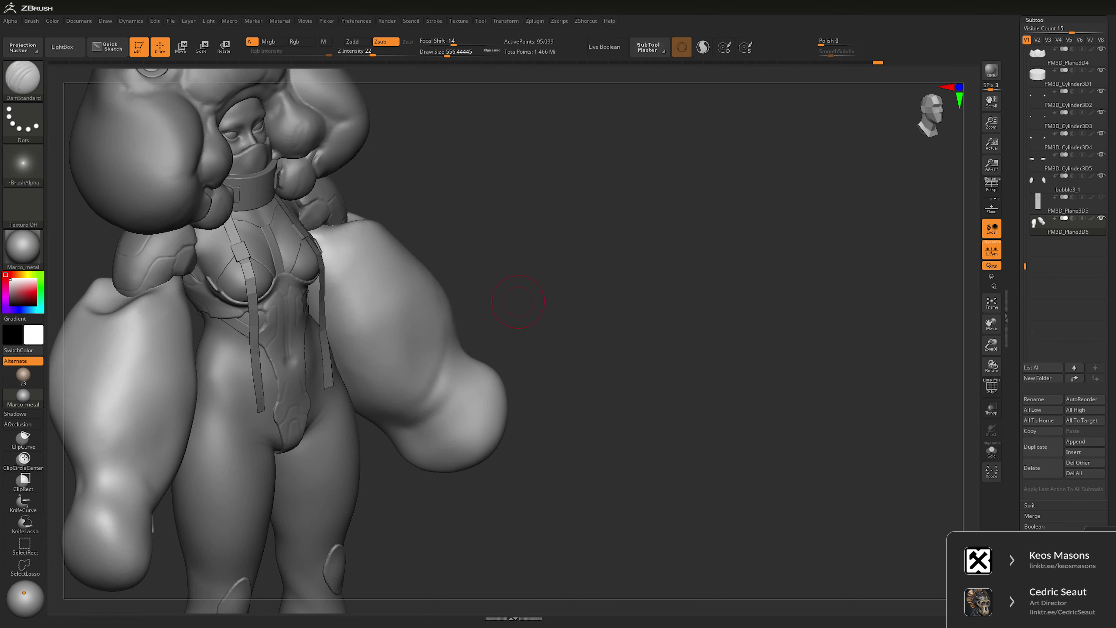
{"action": "right_click_drag", "start_coordinate": [518, 302], "coordinate": [439, 356]}
{"action": "key", "text": "space"}
- Puff up the cloth around the wrist creases with Inflat at draw sizes of about 279 and 414, and smooth it
{"action": "key", "text": "b"}
{"action": "key", "text": "i"}
{"action": "key", "text": "n"}
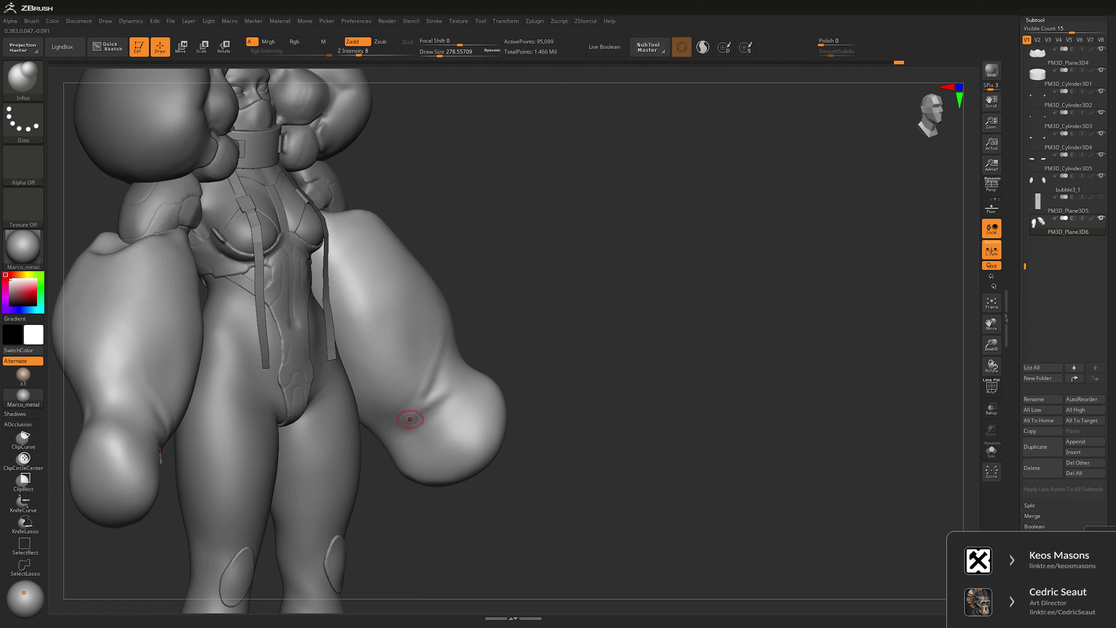
{"action": "key", "text": "space"}
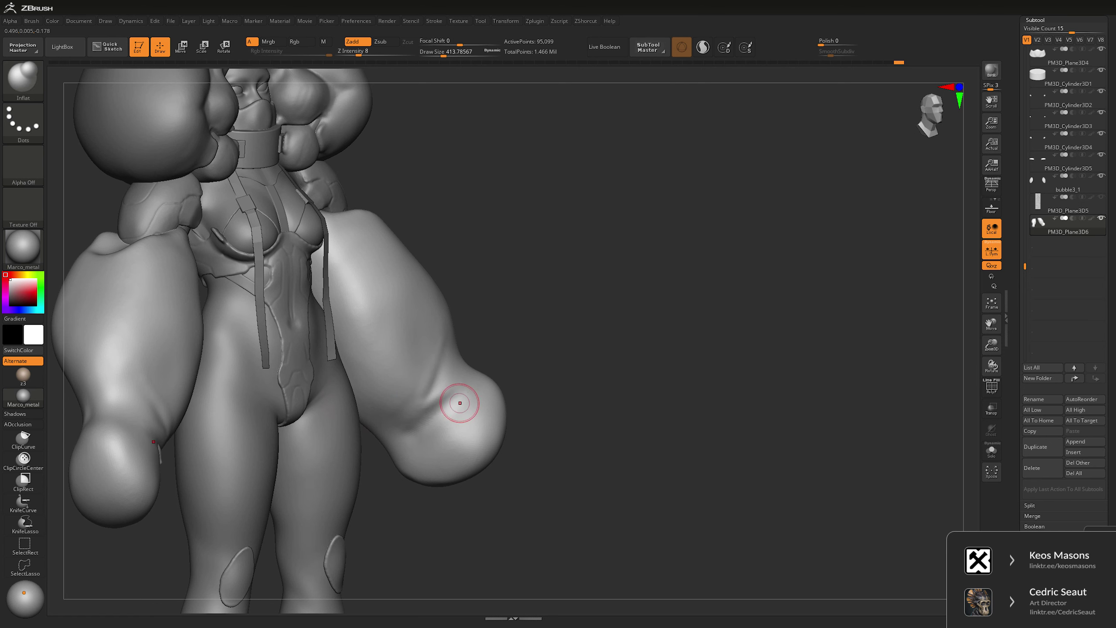
{"action": "right_click_drag", "start_coordinate": [517, 350], "coordinate": [441, 397]}
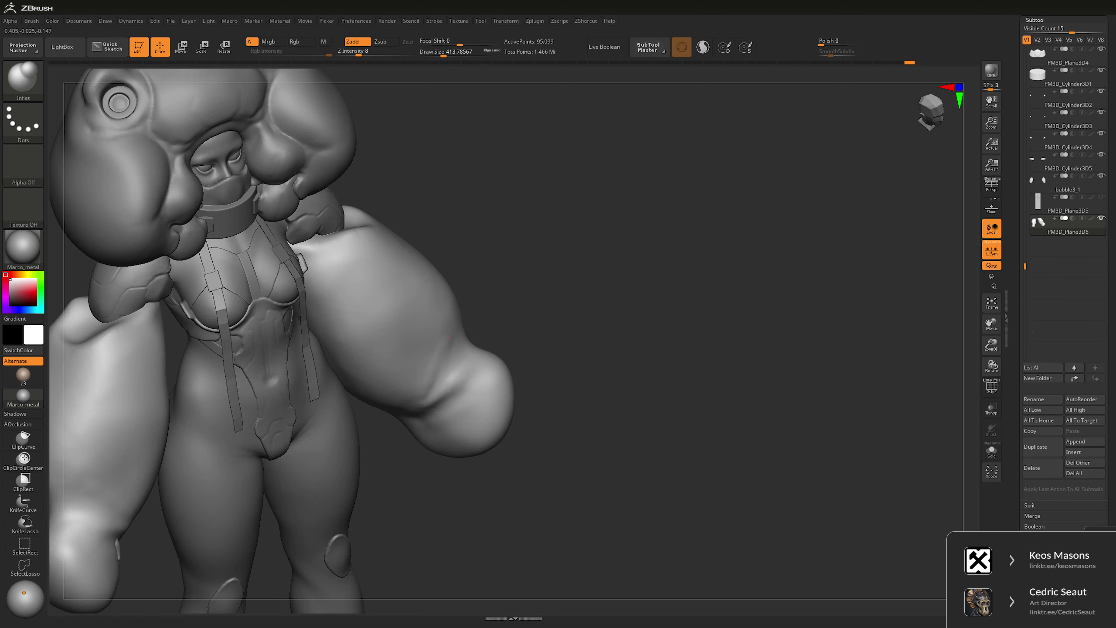
{"action": "key", "text": "shift"}
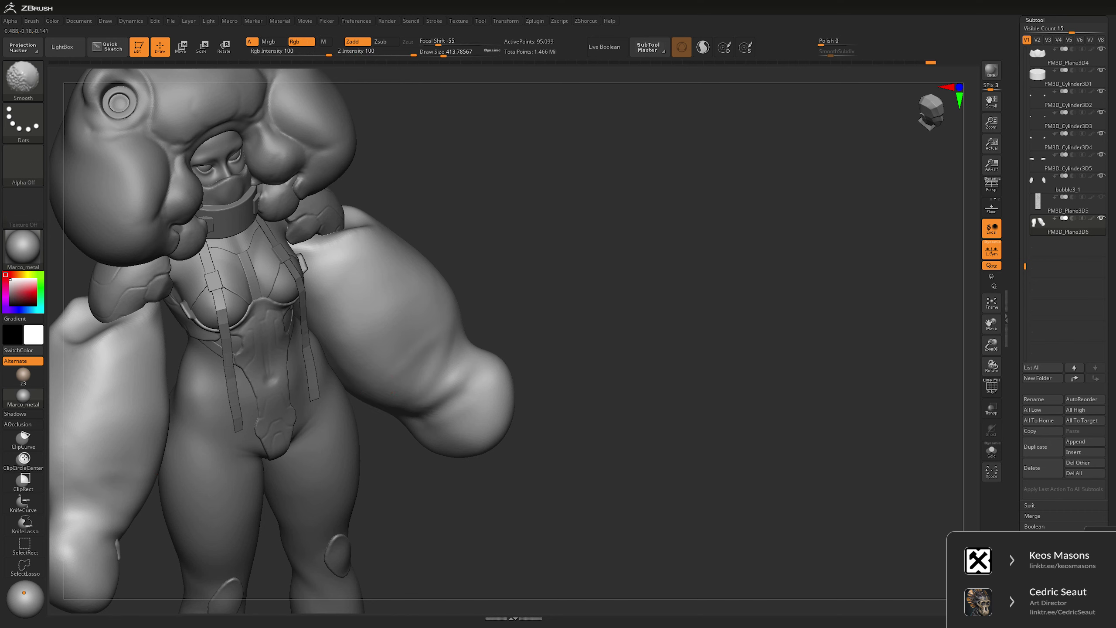
- Reshape the back of the sleeves and their shoulder openings with Move at draw sizes of about 1194 and 636
{"action": "key", "text": "f"}
{"action": "mouse_move", "coordinate": [606, 295]}
{"action": "right_mouse_down"}
{"action": "mouse_move", "coordinate": [677, 299]}
{"action": "mouse_move", "coordinate": [695, 255]}
{"action": "mouse_move", "coordinate": [680, 259]}
{"action": "right_mouse_up"}
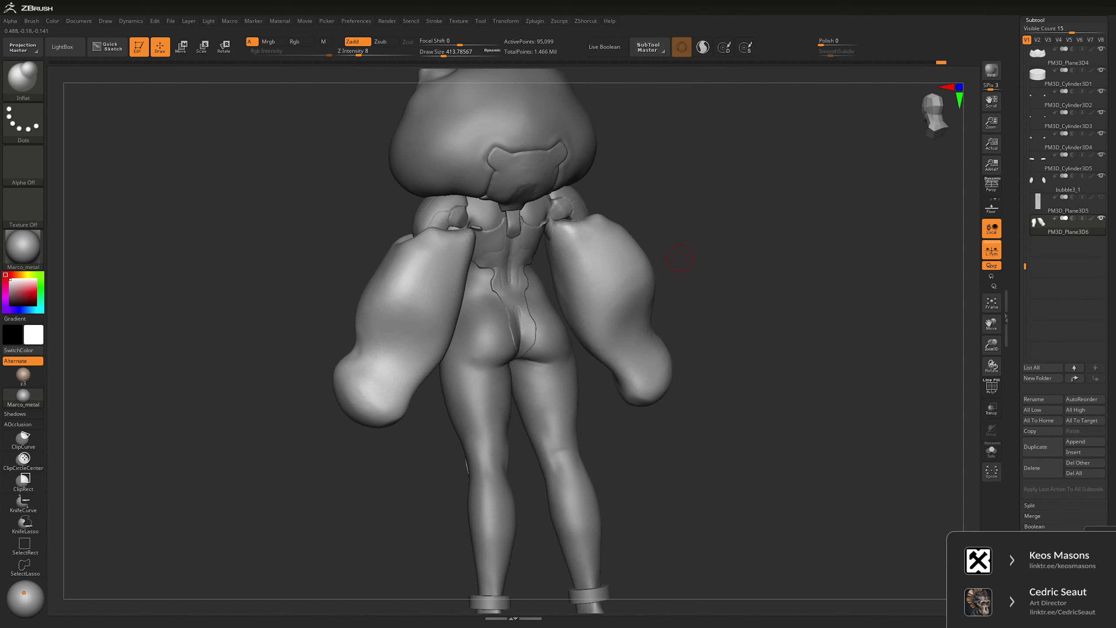
{"action": "key", "text": "b"}
{"action": "key", "text": "m"}
{"action": "key", "text": "v"}
{"action": "key", "text": "space"}
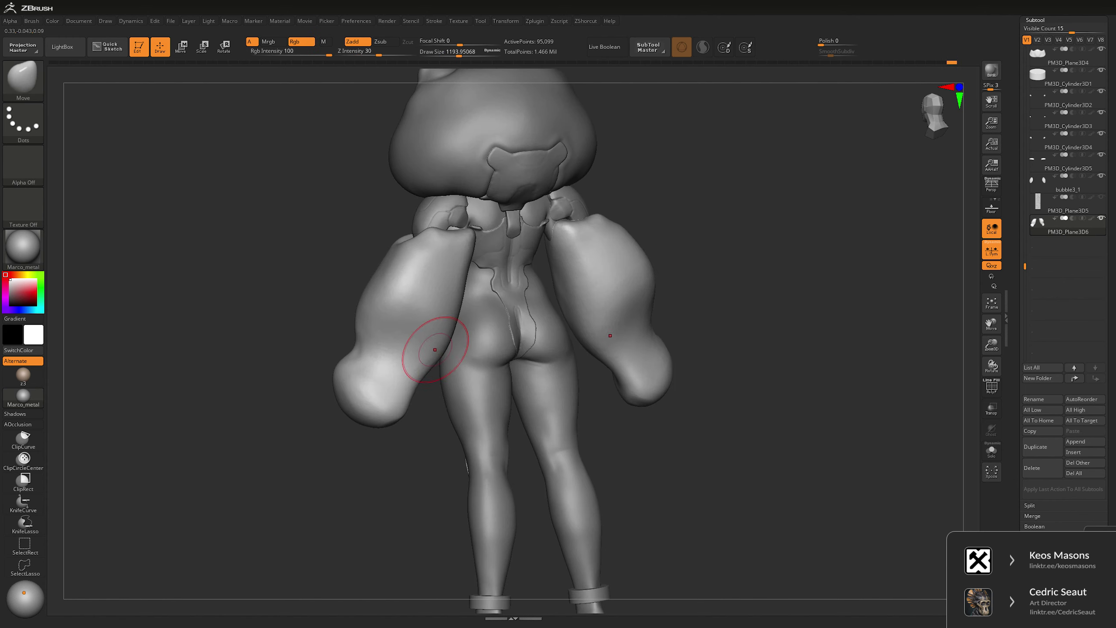
{"action": "mouse_move", "coordinate": [414, 322]}
{"action": "right_mouse_down"}
{"action": "mouse_move", "coordinate": [461, 250]}
{"action": "mouse_move", "coordinate": [373, 291]}
{"action": "right_mouse_up"}
{"action": "key", "text": "space"}
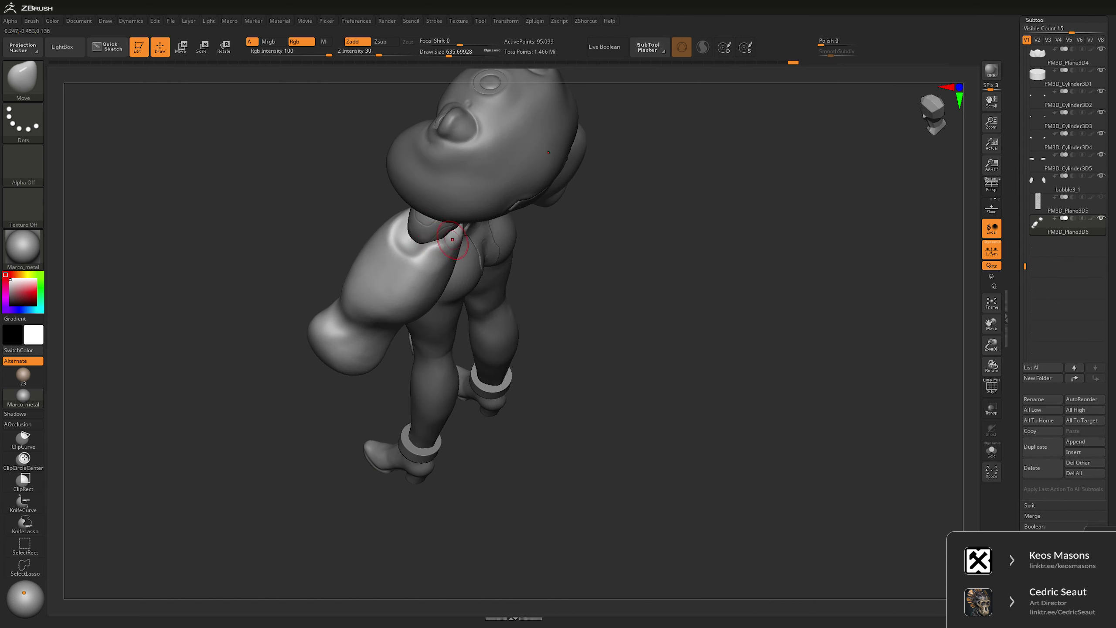
- Refine the sleeve silhouette from back and front views with the Move brush at draw size about 1058
{"action": "mouse_move", "coordinate": [417, 238]}
{"action": "right_mouse_down"}
{"action": "mouse_move", "coordinate": [440, 264]}
{"action": "mouse_move", "coordinate": [435, 285]}
{"action": "right_mouse_up"}
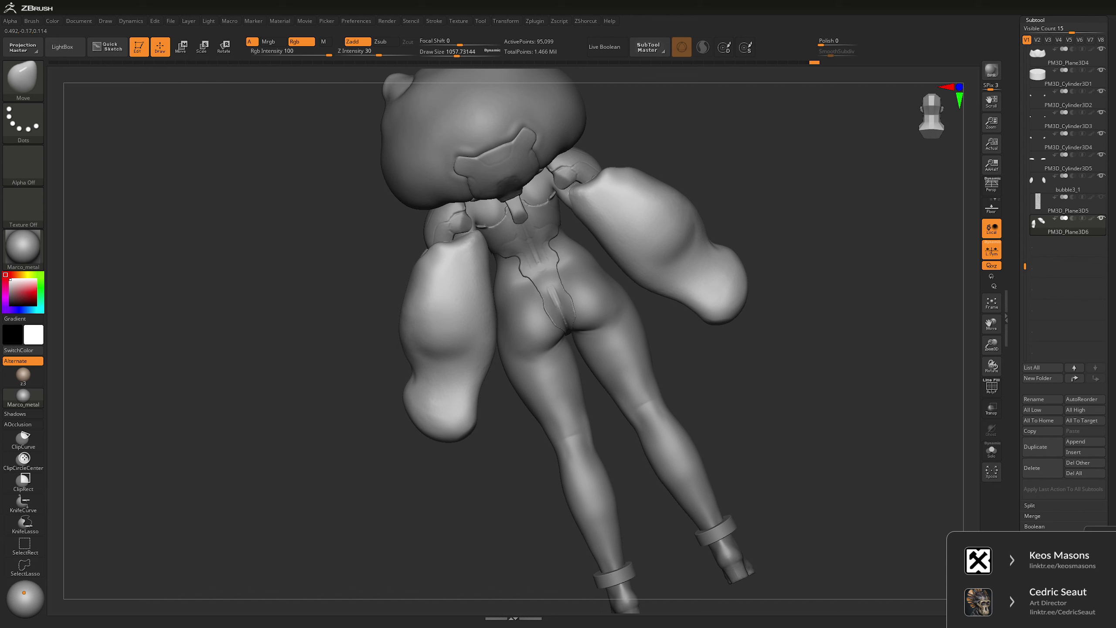
{"action": "right_click_drag", "start_coordinate": [385, 347], "coordinate": [513, 280]}
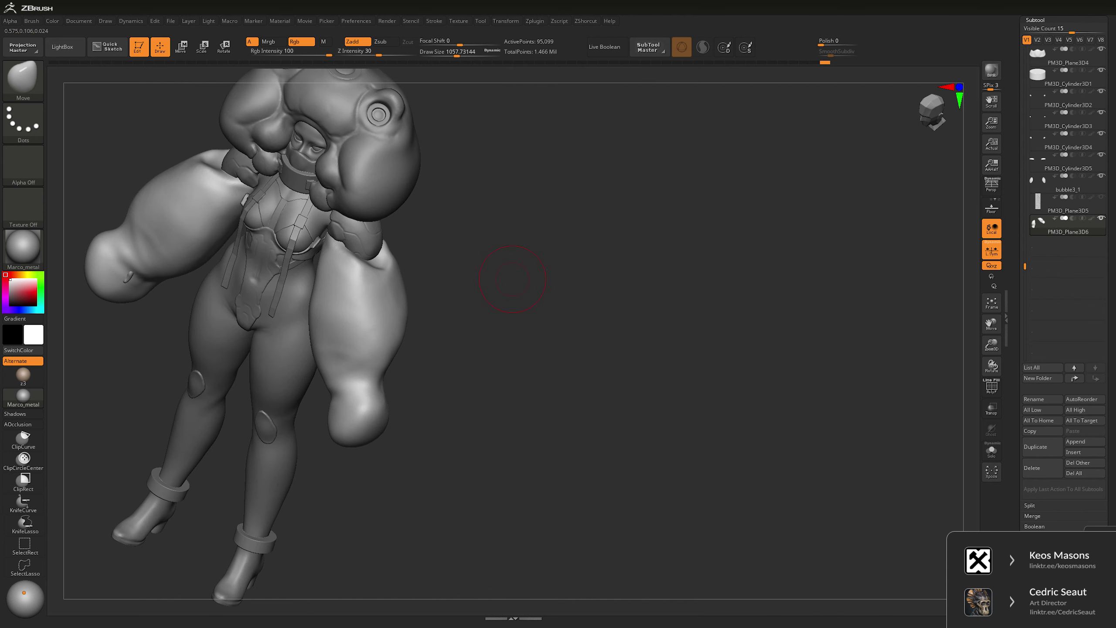
{"action": "right_click_drag", "start_coordinate": [401, 284], "coordinate": [374, 277]}
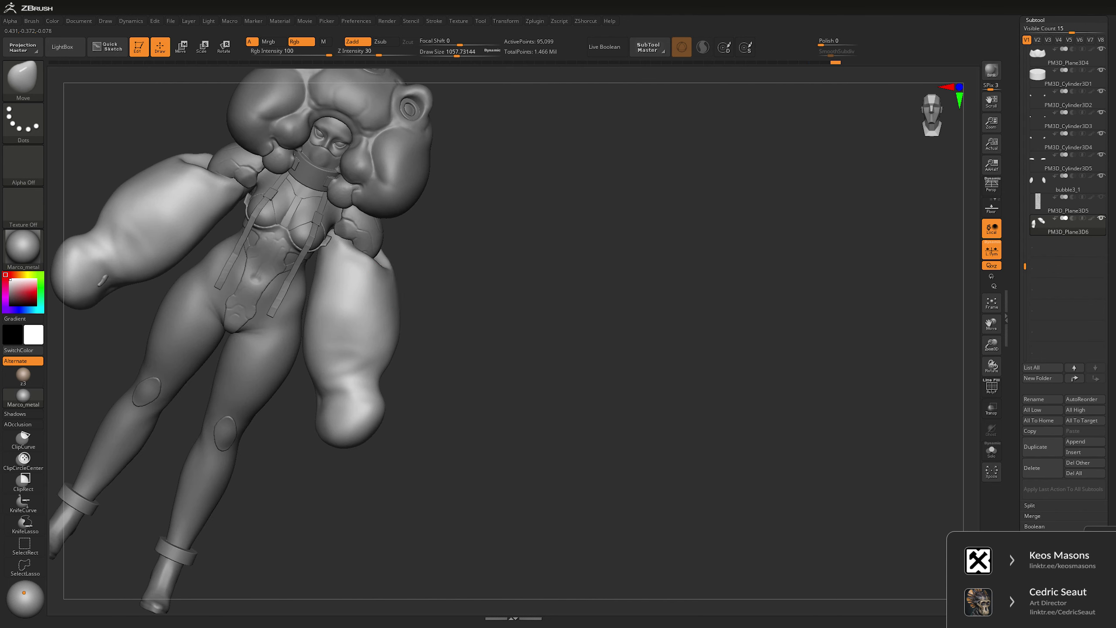
{"action": "mouse_move", "coordinate": [443, 245]}
{"action": "right_mouse_down", "text": "alt"}
{"action": "mouse_move", "coordinate": [443, 281]}
{"action": "mouse_move", "coordinate": [571, 291]}
{"action": "mouse_move", "coordinate": [660, 312]}
{"action": "mouse_move", "coordinate": [457, 308]}
{"action": "right_mouse_up", "text": "alt"}
- Turn on transparency and fit the sleeves around the arms in side view with Move at draw sizes of about 3816 and 2378
{"action": "key", "text": "space"}
{"action": "mouse_move", "coordinate": [379, 295]}
{"action": "left_mouse_down"}
{"action": "mouse_move", "coordinate": [457, 306]}
{"action": "mouse_move", "coordinate": [402, 304]}
{"action": "left_mouse_up"}
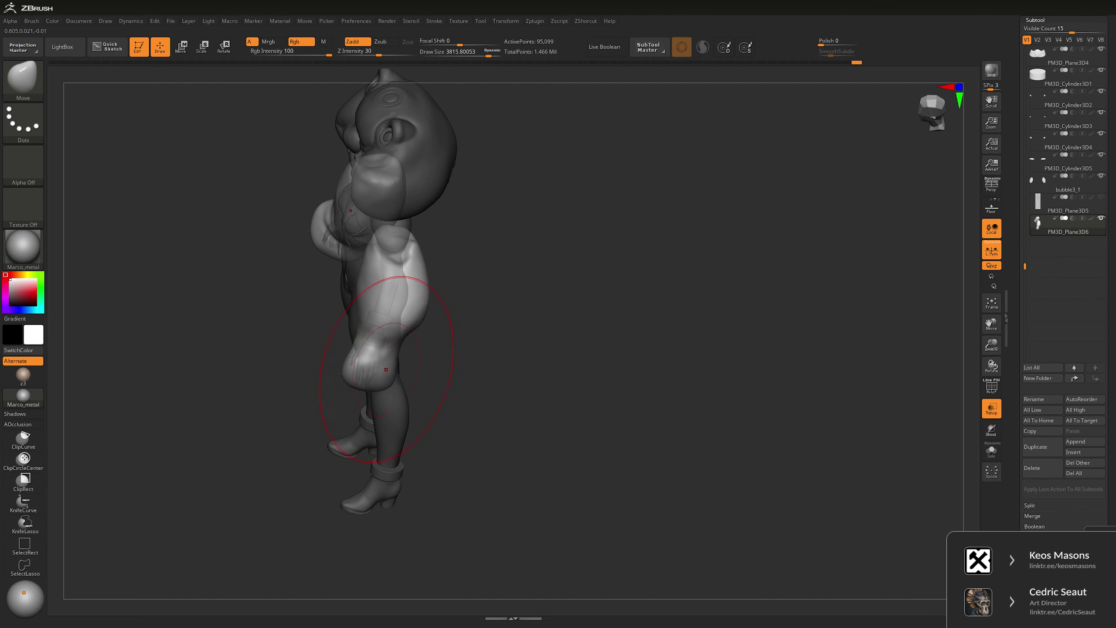
{"action": "mouse_move", "coordinate": [349, 362]}
{"action": "right_mouse_down"}
{"action": "mouse_move", "coordinate": [475, 361]}
{"action": "mouse_move", "coordinate": [334, 211]}
{"action": "mouse_move", "coordinate": [470, 253]}
{"action": "right_mouse_up"}
{"action": "key", "text": "space"}
{"action": "left_click_drag", "start_coordinate": [469, 254], "coordinate": [454, 255]}
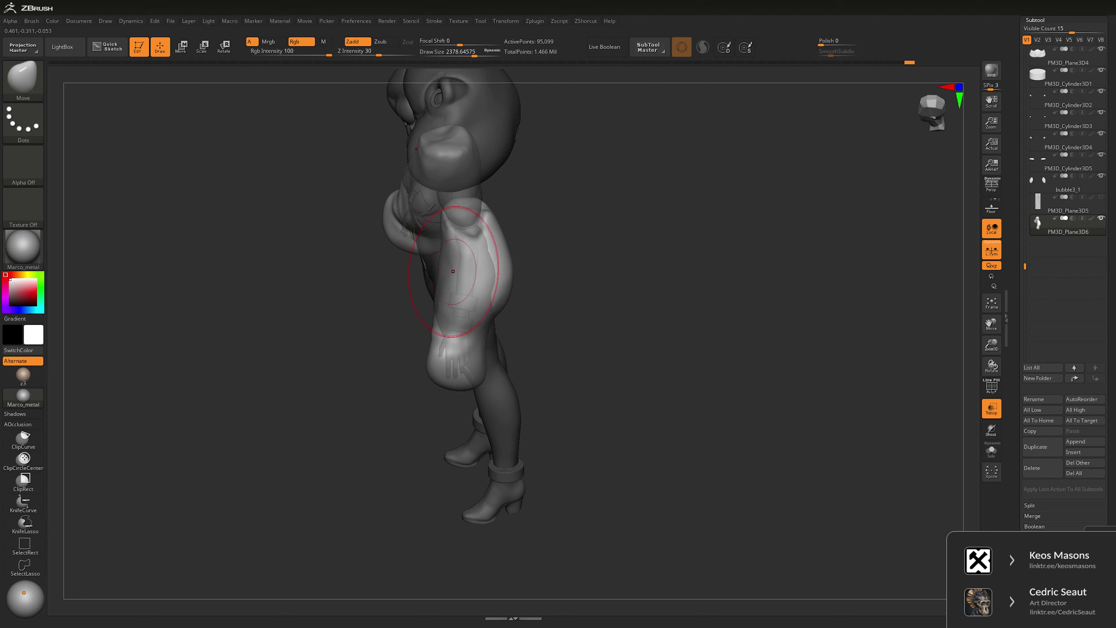
{"action": "key", "text": "space"}
{"action": "left_click_drag", "start_coordinate": [457, 255], "coordinate": [444, 254]}
{"action": "mouse_move", "coordinate": [444, 263]}
{"action": "right_mouse_down"}
{"action": "mouse_move", "coordinate": [436, 297]}
{"action": "mouse_move", "coordinate": [457, 334]}
{"action": "mouse_move", "coordinate": [448, 308]}
{"action": "mouse_move", "coordinate": [645, 293]}
{"action": "mouse_move", "coordinate": [417, 237]}
{"action": "right_mouse_up"}
- Carve fold lines into the upper sleeves below the shoulders with DamStandard at draw size about 764
{"action": "key", "text": "b"}
{"action": "key", "text": "d"}
{"action": "key", "text": "s"}
{"action": "key", "text": "space"}
{"action": "mouse_move", "coordinate": [397, 235]}
{"action": "left_mouse_down"}
{"action": "mouse_move", "coordinate": [381, 235]}
{"action": "mouse_move", "coordinate": [441, 221]}
{"action": "left_mouse_up"}
{"action": "key", "text": "space"}
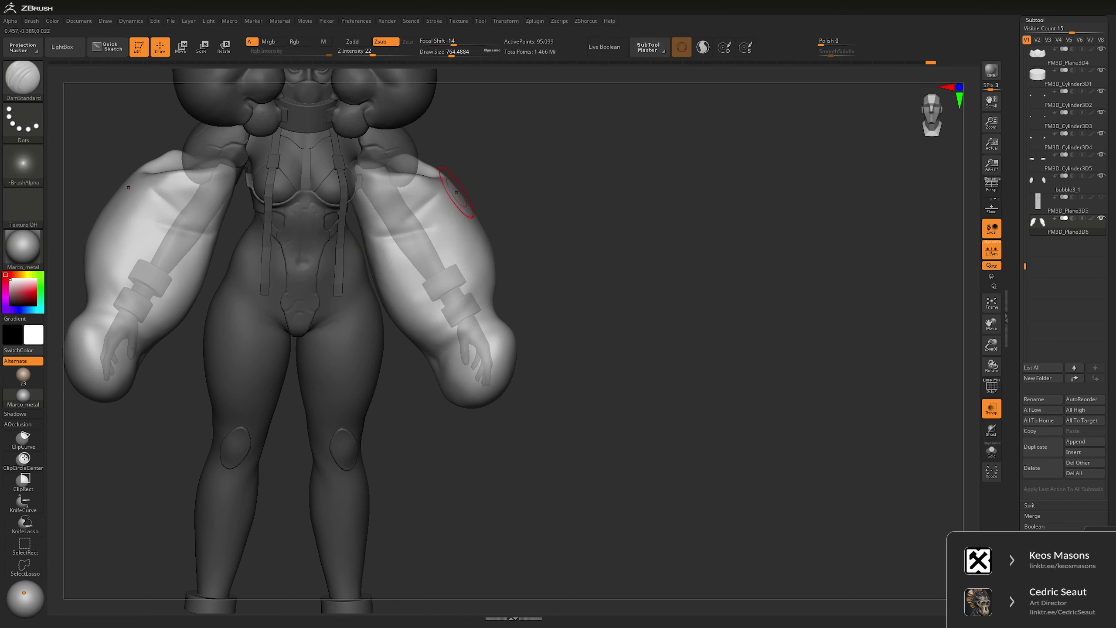
- Inflate the cloth between the upper sleeve folds with Inflat at draw size about 350 and smooth it
{"action": "key", "text": "b"}
{"action": "key", "text": "i"}
{"action": "key", "text": "n"}
{"action": "key", "text": "space"}
{"action": "left_click_drag", "start_coordinate": [459, 196], "coordinate": [383, 228]}
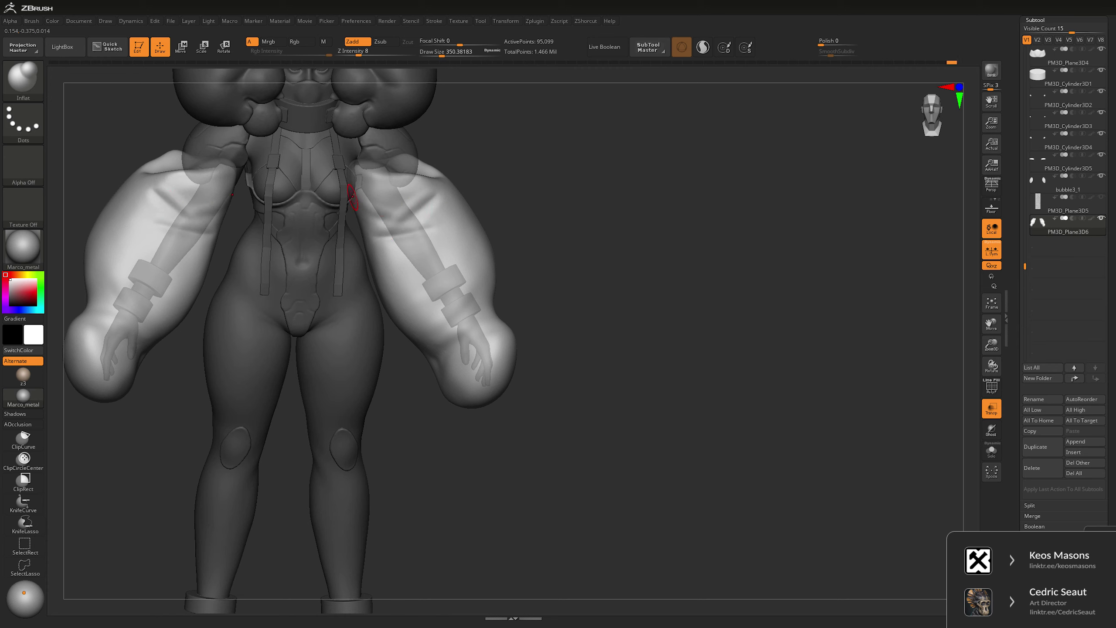
{"action": "key", "text": "shift"}
- Turn off transparency, isolate the sleeves with Solo, and adjust their shape with Move at draw size about 1368
{"action": "mouse_move", "coordinate": [606, 279]}
{"action": "left_mouse_down", "text": "alt"}
{"action": "mouse_move", "coordinate": [633, 278]}
{"action": "mouse_move", "coordinate": [624, 318]}
{"action": "mouse_move", "coordinate": [466, 218]}
{"action": "mouse_move", "coordinate": [413, 253]}
{"action": "mouse_move", "coordinate": [386, 256]}
{"action": "mouse_move", "coordinate": [420, 237]}
{"action": "mouse_move", "coordinate": [417, 288]}
{"action": "mouse_move", "coordinate": [386, 282]}
{"action": "left_mouse_up", "text": "alt"}
{"action": "key", "text": "shift+t"}
{"action": "key", "text": "shift"}
{"action": "key", "text": "space"}
{"action": "key", "text": "b"}
{"action": "key", "text": "m"}
{"action": "key", "text": "v"}
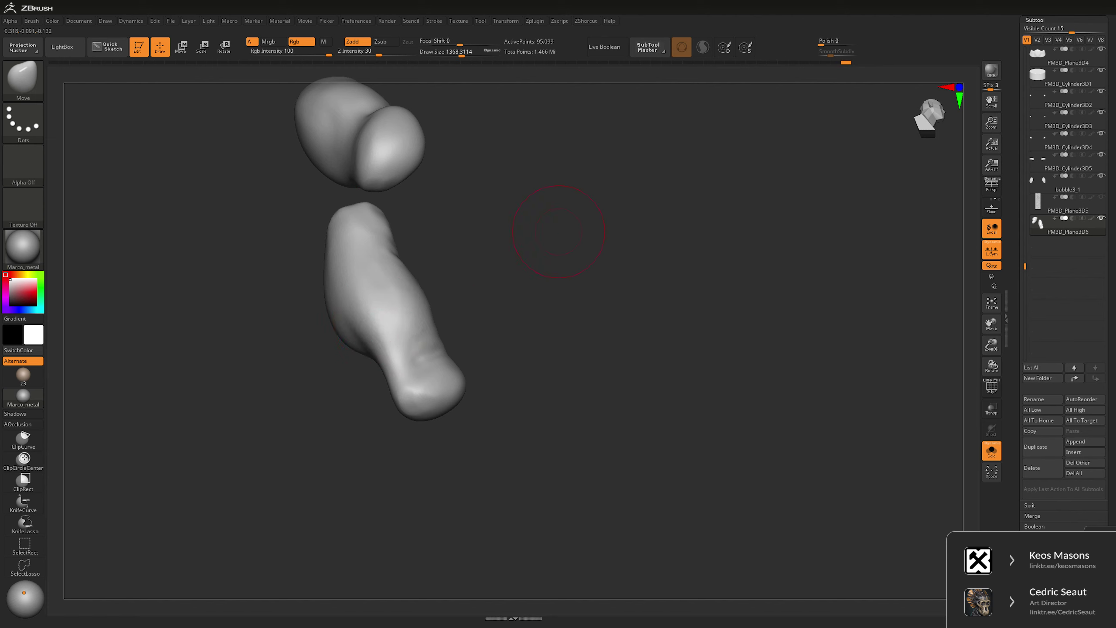
{"action": "mouse_move", "coordinate": [558, 231]}
{"action": "left_mouse_down"}
{"action": "mouse_move", "coordinate": [598, 237]}
{"action": "mouse_move", "coordinate": [658, 310]}
{"action": "mouse_move", "coordinate": [624, 264]}
{"action": "left_mouse_up"}
- Cut deeper folds across the upper inner side of the sleeves with DamStandard at draw size about 905
{"action": "key", "text": "b"}
{"action": "key", "text": "d"}
{"action": "key", "text": "s"}
{"action": "key", "text": "space"}
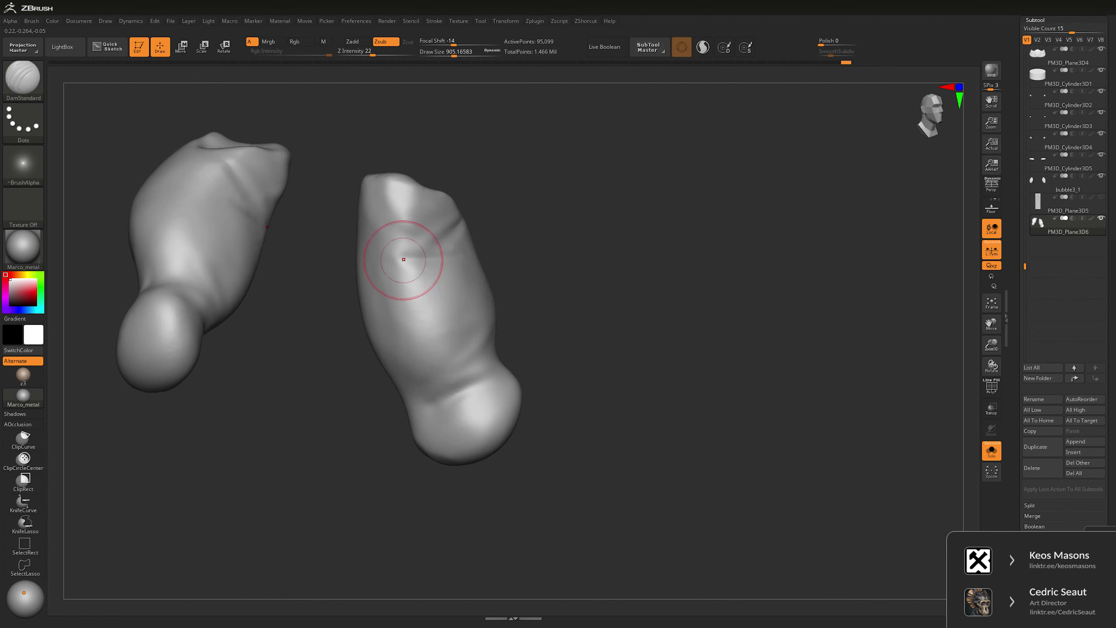
{"action": "left_click_drag", "start_coordinate": [510, 211], "coordinate": [428, 250]}
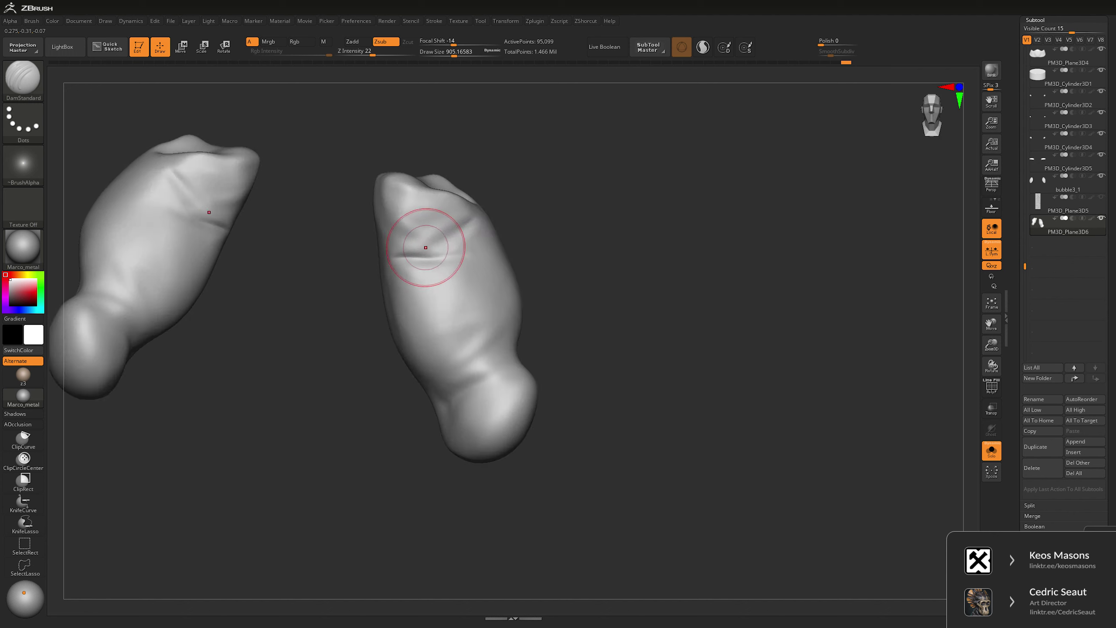
{"action": "left_click_drag", "start_coordinate": [465, 217], "coordinate": [428, 242]}
{"action": "mouse_move", "coordinate": [477, 249]}
{"action": "right_mouse_down"}
{"action": "mouse_move", "coordinate": [387, 229]}
{"action": "mouse_move", "coordinate": [439, 229]}
{"action": "mouse_move", "coordinate": [440, 264]}
{"action": "mouse_move", "coordinate": [439, 220]}
{"action": "mouse_move", "coordinate": [387, 228]}
{"action": "mouse_move", "coordinate": [439, 229]}
{"action": "mouse_move", "coordinate": [440, 211]}
{"action": "mouse_move", "coordinate": [589, 267]}
{"action": "right_mouse_up"}
- Swell the folds on the upper sleeves and around the wrists with Inflat at draw sizes of about 306, 279 and 381
{"action": "key", "text": "space"}
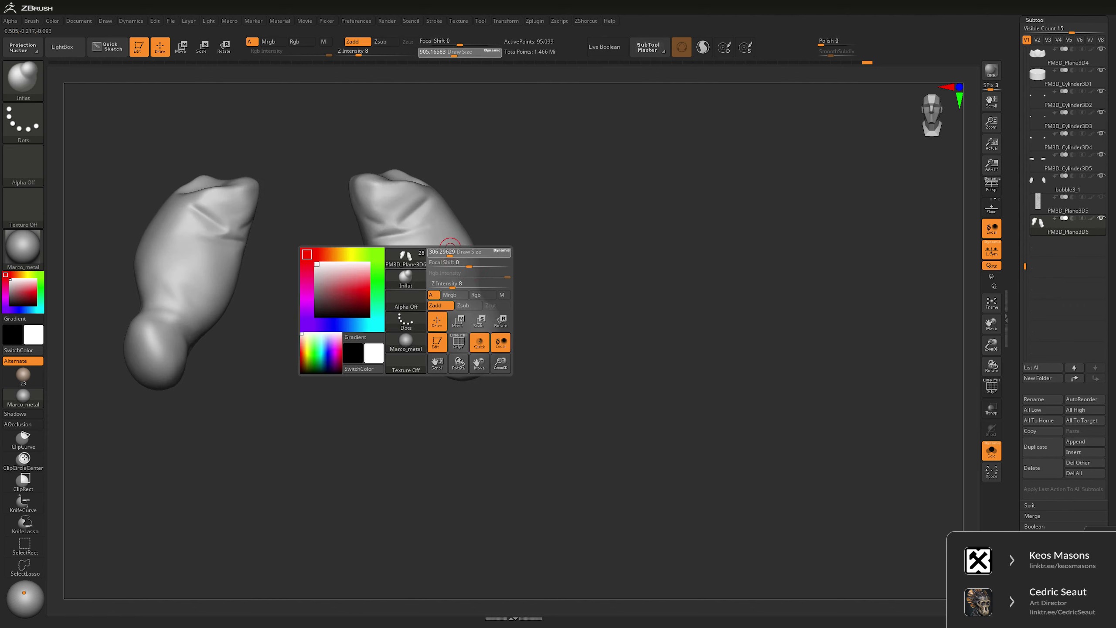
{"action": "key", "text": "b"}
{"action": "key", "text": "i"}
{"action": "key", "text": "n"}
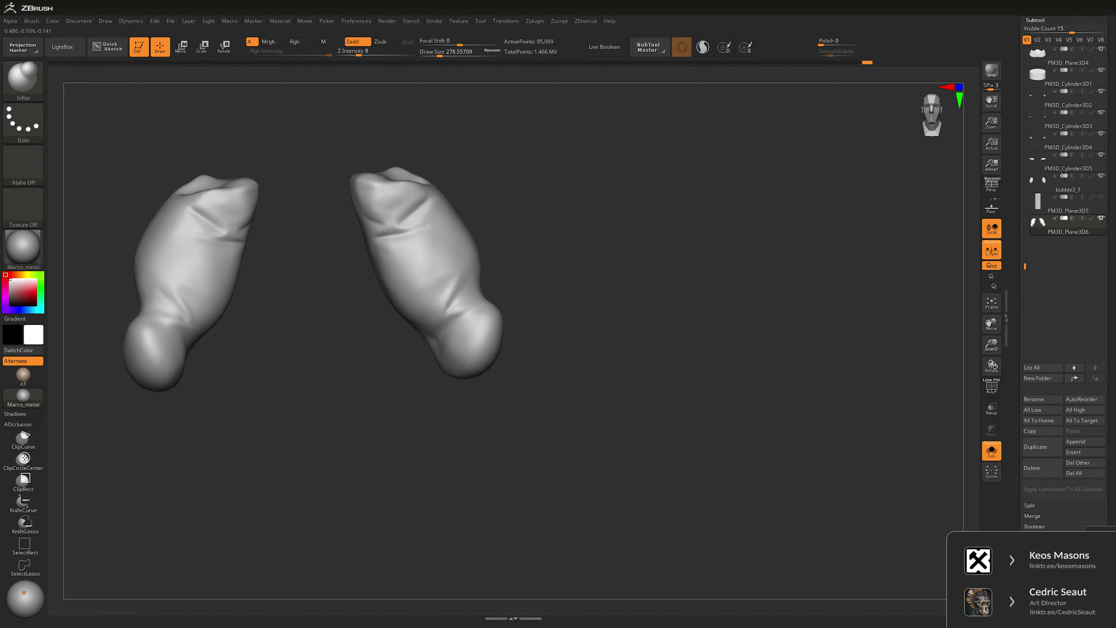
{"action": "right_click_drag", "start_coordinate": [457, 263], "coordinate": [478, 270]}
{"action": "left_click_drag", "start_coordinate": [450, 293], "coordinate": [455, 318]}
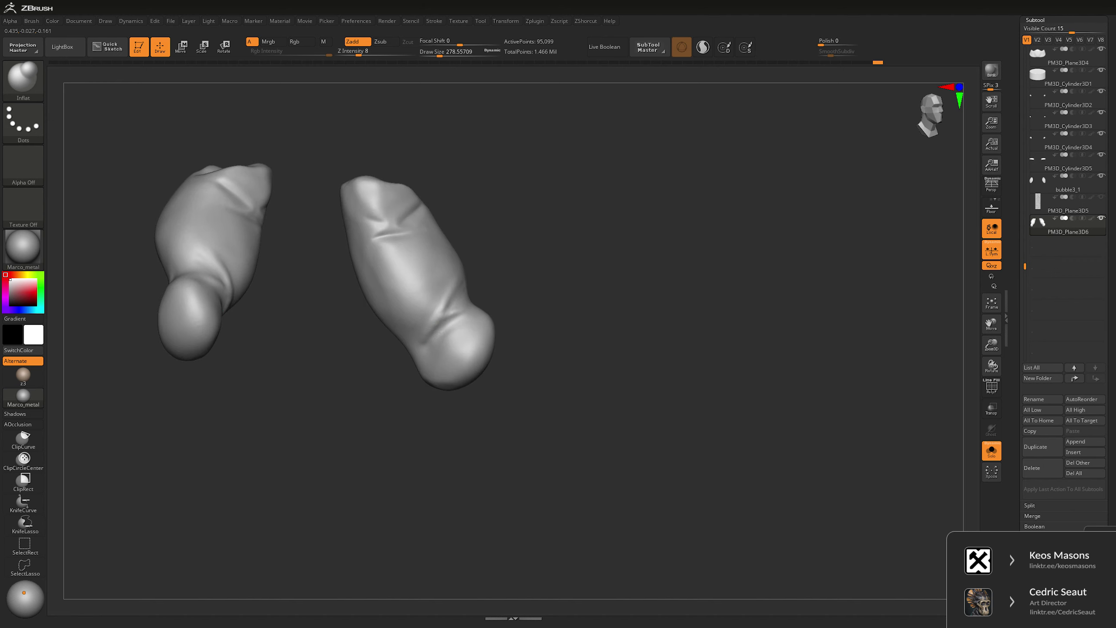
{"action": "right_click_drag", "start_coordinate": [444, 325], "coordinate": [418, 336]}
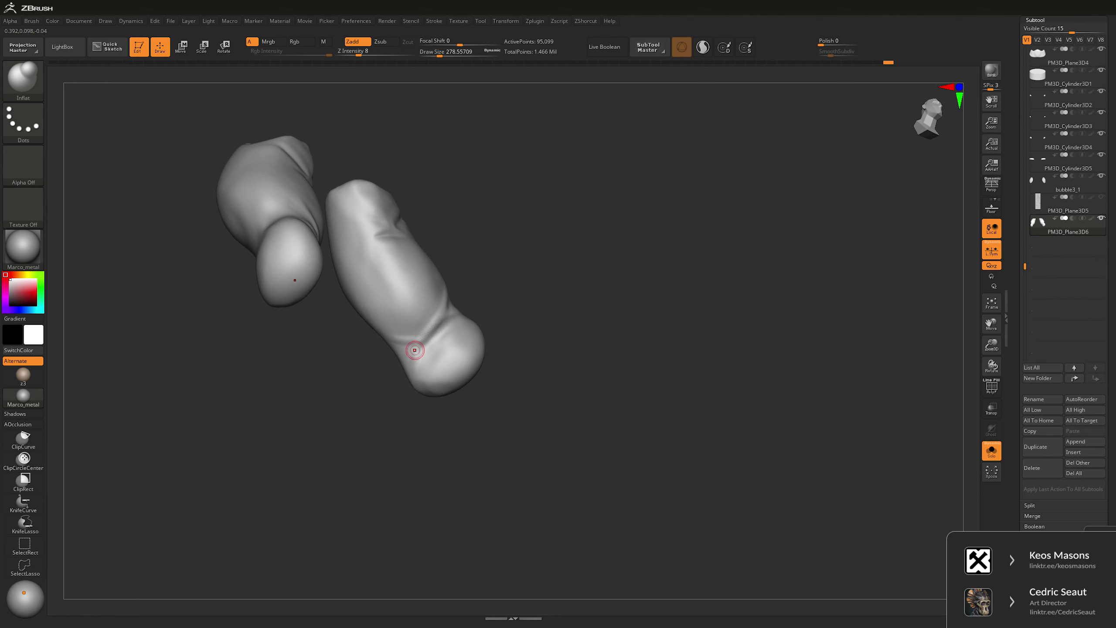
{"action": "key", "text": "shift"}
{"action": "right_click_drag", "start_coordinate": [418, 336], "coordinate": [434, 300]}
{"action": "key", "text": "space"}
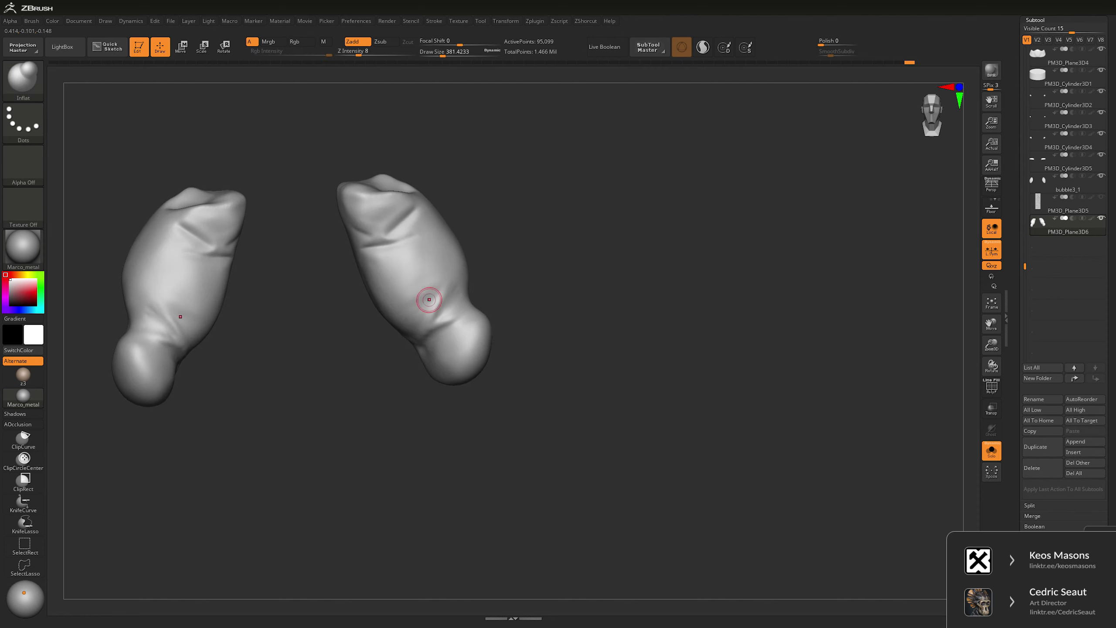
- Carve softer secondary creases along the sleeves with DamStandard at Z intensity 13 and draw size about 537
{"action": "key", "text": "b"}
{"action": "key", "text": "d"}
{"action": "key", "text": "s"}
{"action": "right_click_drag", "start_coordinate": [405, 308], "coordinate": [446, 253]}
{"action": "key", "text": "space"}
{"action": "left_click_drag", "start_coordinate": [447, 255], "coordinate": [460, 254]}
{"action": "left_click_drag", "start_coordinate": [461, 286], "coordinate": [452, 286]}
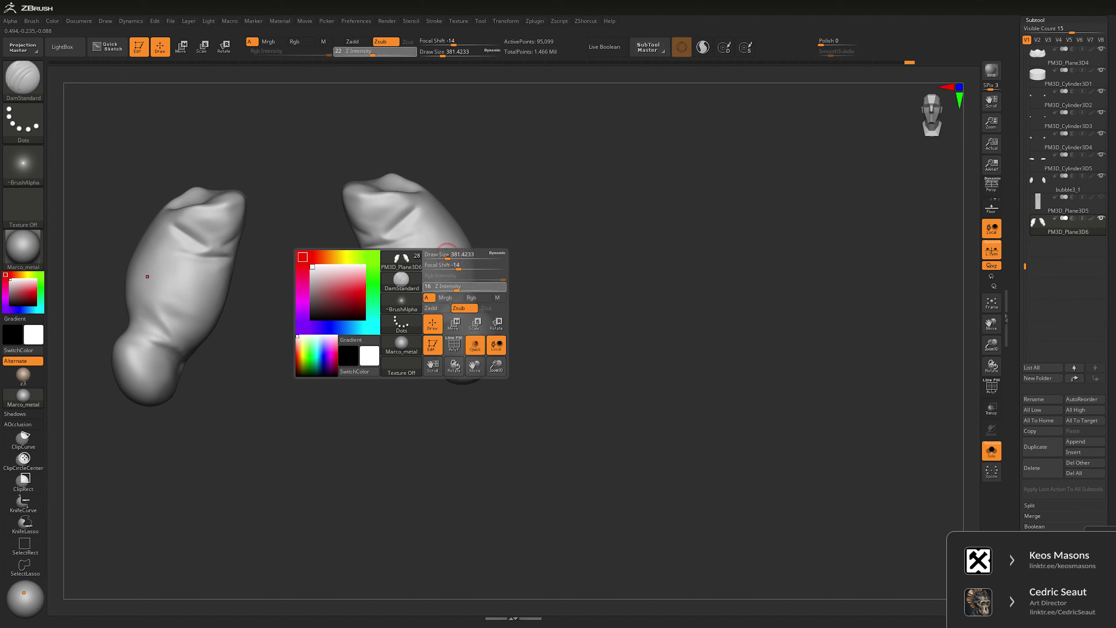
{"action": "key", "text": "space"}
{"action": "right_click_drag", "start_coordinate": [453, 286], "coordinate": [520, 249]}
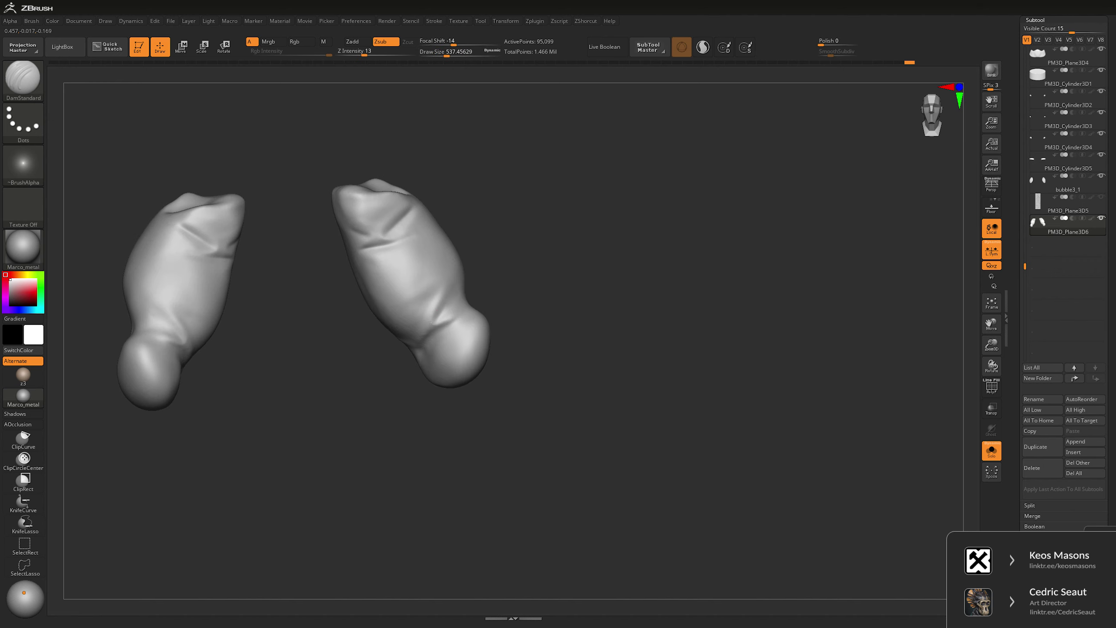
{"action": "left_click_drag", "start_coordinate": [455, 283], "coordinate": [387, 334]}
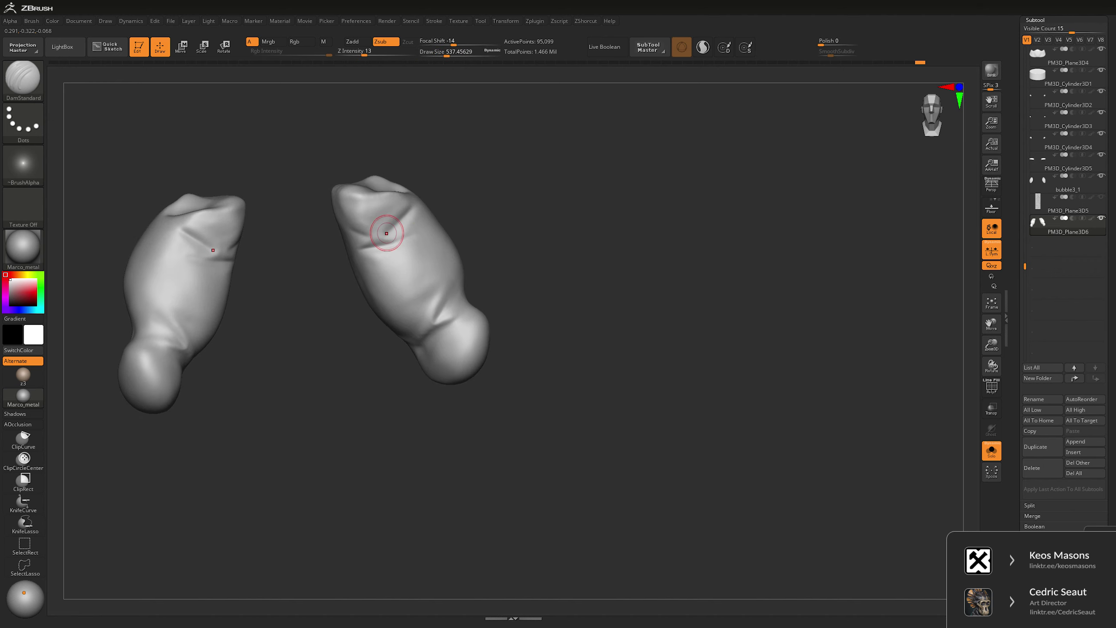
{"action": "mouse_move", "coordinate": [418, 200]}
{"action": "right_mouse_down"}
{"action": "mouse_move", "coordinate": [393, 244]}
{"action": "mouse_move", "coordinate": [358, 251]}
{"action": "right_mouse_up"}
- Puff up the edges of the upper sleeve folds with Inflat at draw size about 350 and smooth the transitions
{"action": "key", "text": "shift"}
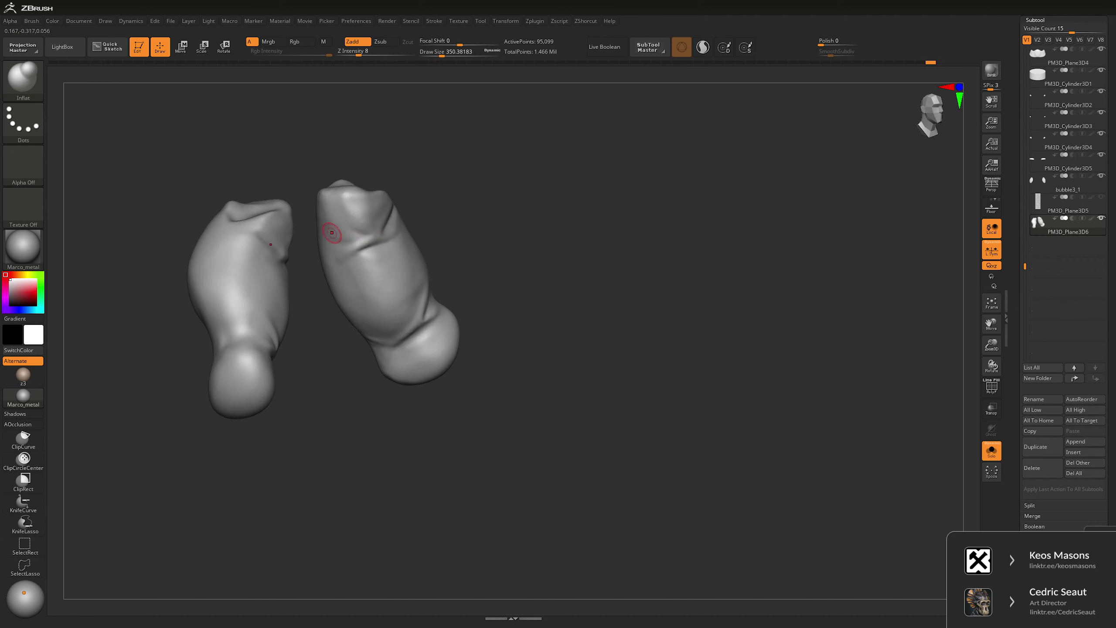
{"action": "key", "text": "ctrl"}
{"action": "key", "text": "shift"}
{"action": "mouse_move", "coordinate": [417, 229]}
{"action": "left_mouse_down", "text": "shift"}
{"action": "mouse_move", "coordinate": [624, 289]}
{"action": "mouse_move", "coordinate": [612, 247]}
{"action": "left_mouse_up", "text": "shift"}
- Inflate the broader areas between the sleeve folds with Inflat at draw size about 595
{"action": "key", "text": "space"}
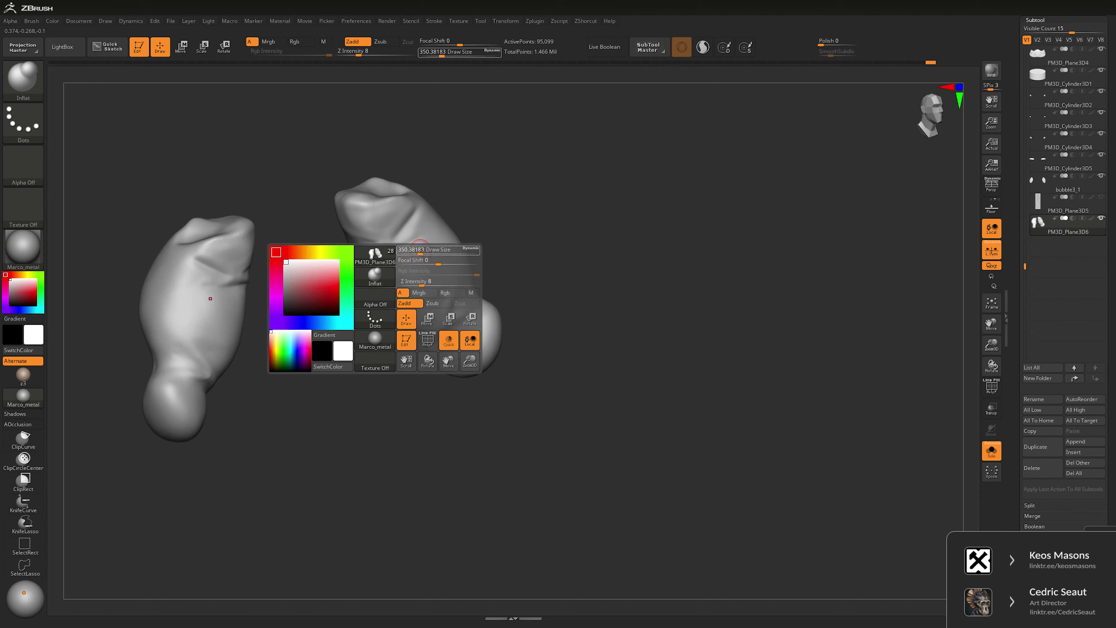
{"action": "mouse_move", "coordinate": [378, 280]}
{"action": "left_mouse_down"}
{"action": "mouse_move", "coordinate": [417, 280]}
{"action": "mouse_move", "coordinate": [397, 311]}
{"action": "mouse_move", "coordinate": [360, 271]}
{"action": "left_mouse_up"}
{"action": "key", "text": "space"}
{"action": "key", "text": "space"}
{"action": "right_click_drag", "start_coordinate": [401, 304], "coordinate": [512, 233]}
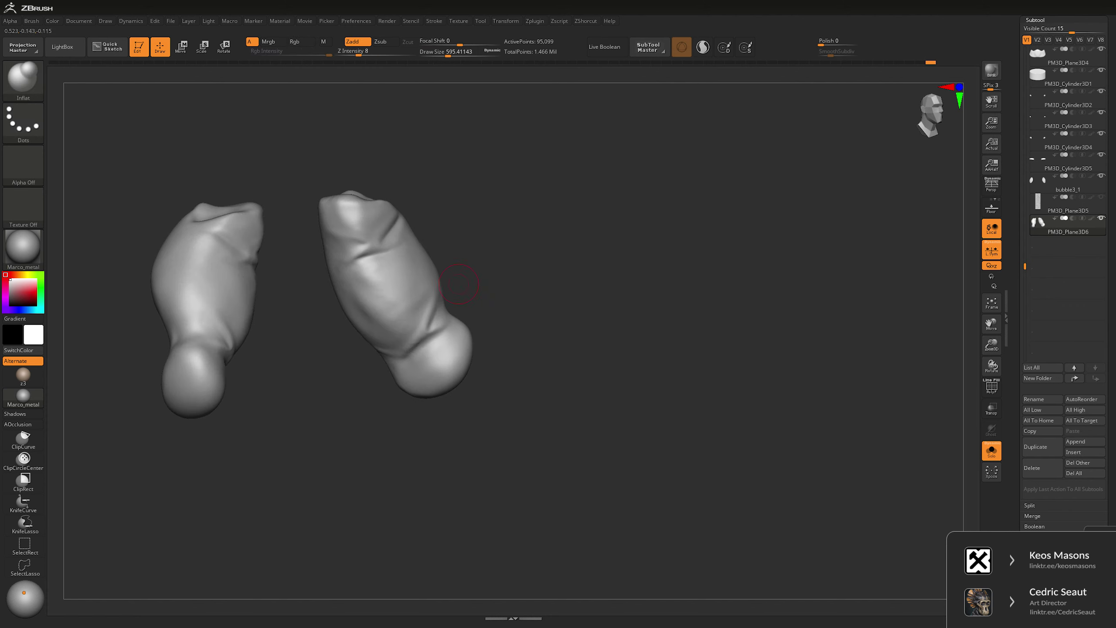
{"action": "mouse_move", "coordinate": [463, 271]}
{"action": "right_mouse_down"}
{"action": "mouse_move", "coordinate": [422, 274]}
{"action": "mouse_move", "coordinate": [398, 324]}
{"action": "mouse_move", "coordinate": [423, 252]}
{"action": "right_mouse_up"}
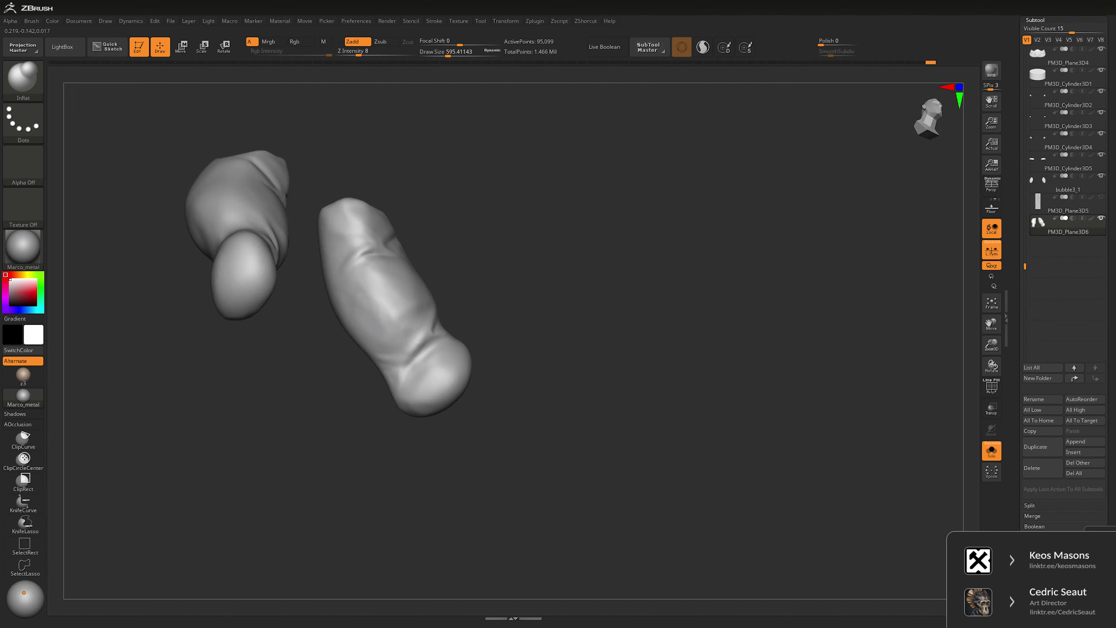
{"action": "right_click_drag", "start_coordinate": [402, 304], "coordinate": [636, 274]}
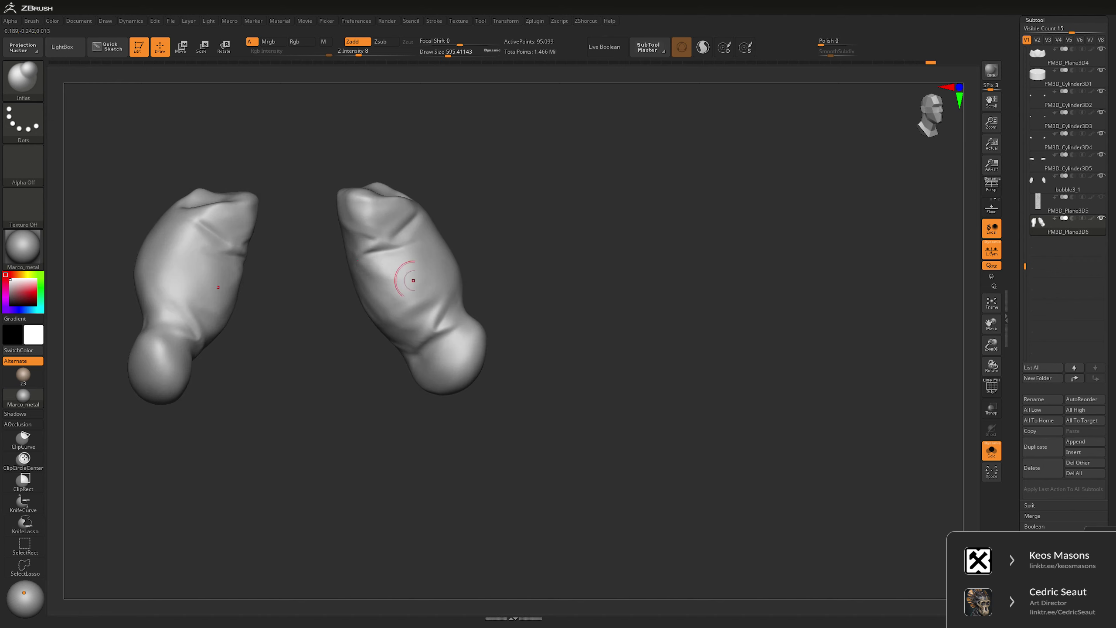
- Turn off Solo to show the whole character with the sleeves and view it from the front
{"action": "mouse_move", "coordinate": [367, 276]}
{"action": "right_mouse_down"}
{"action": "mouse_move", "coordinate": [449, 219]}
{"action": "mouse_move", "coordinate": [367, 234]}
{"action": "mouse_move", "coordinate": [484, 200]}
{"action": "mouse_move", "coordinate": [581, 189]}
{"action": "mouse_move", "coordinate": [567, 243]}
{"action": "mouse_move", "coordinate": [567, 211]}
{"action": "mouse_move", "coordinate": [685, 213]}
{"action": "right_mouse_up"}
{"action": "right_click", "coordinate": [368, 270]}
{"action": "left_click", "coordinate": [991, 451]}
{"action": "mouse_move", "coordinate": [641, 327]}
{"action": "left_mouse_down"}
{"action": "mouse_move", "coordinate": [654, 311]}
{"action": "mouse_move", "coordinate": [599, 273]}
{"action": "left_mouse_up"}
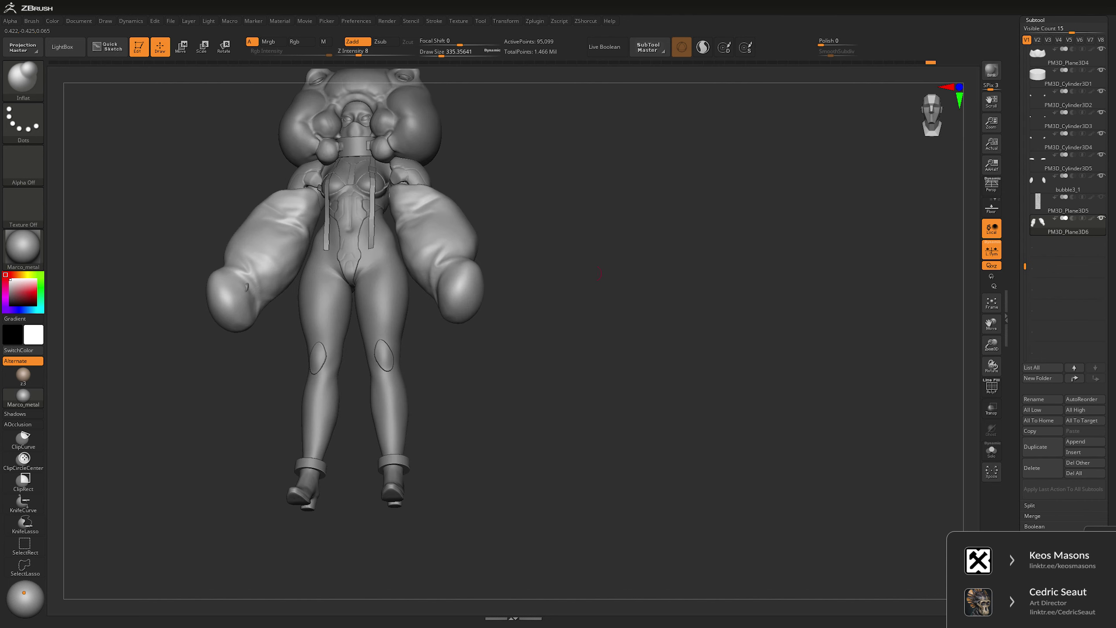
- Reshape the silhouette of both puffy sleeves with the Move brush at draw sizes of about 1194 and 2300, working from front and side
{"action": "left_click_drag", "start_coordinate": [462, 245], "coordinate": [471, 268]}
{"action": "key", "text": "space"}
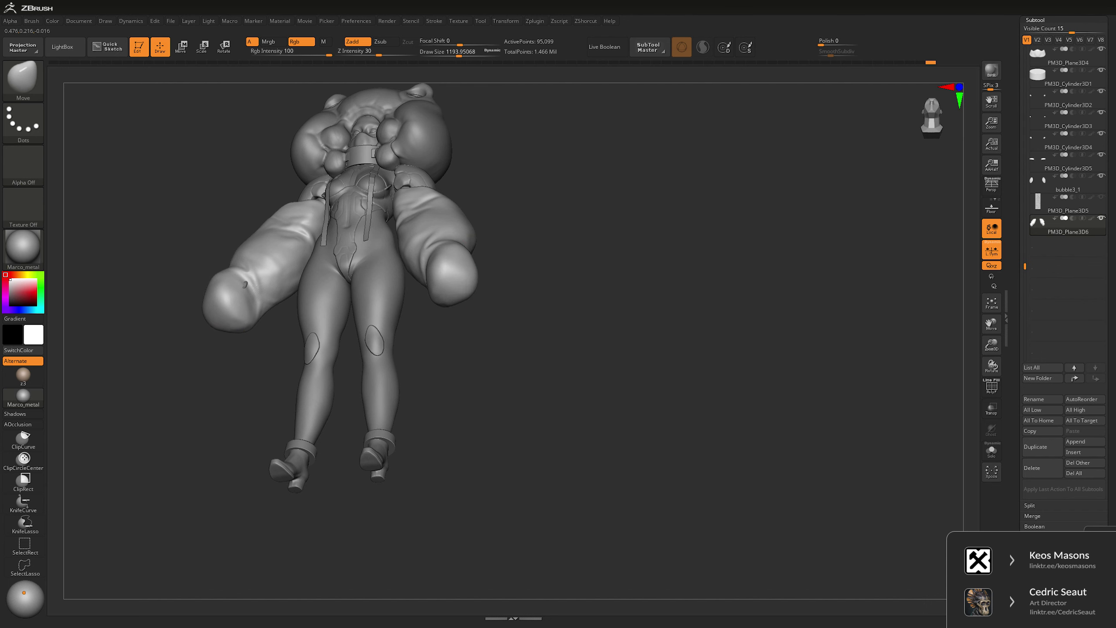
{"action": "left_click_drag", "start_coordinate": [476, 265], "coordinate": [438, 285]}
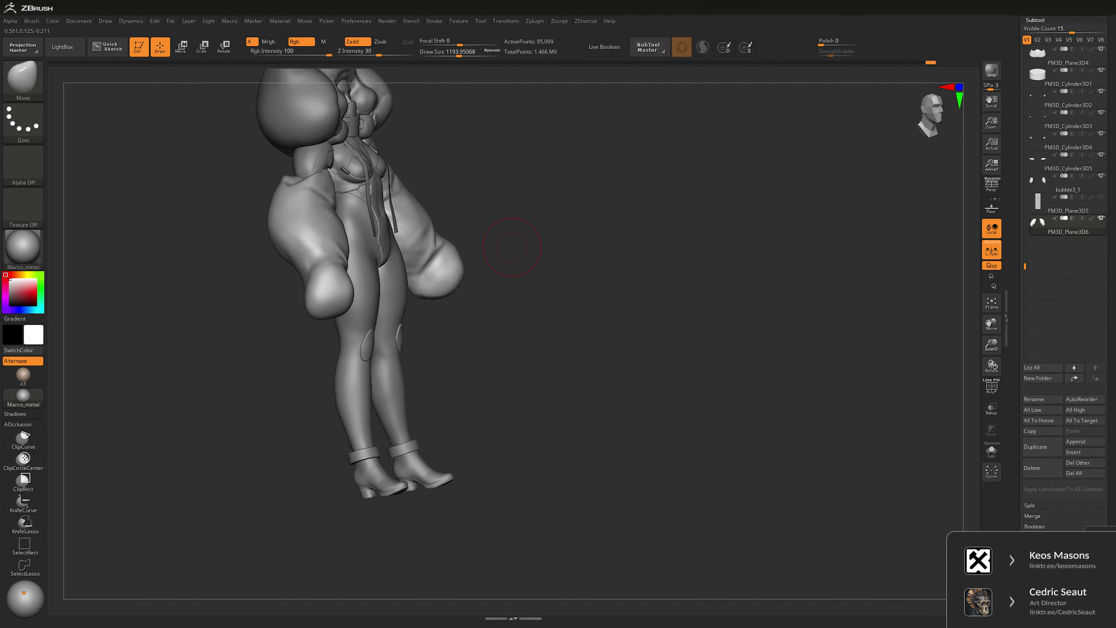
{"action": "mouse_move", "coordinate": [512, 247]}
{"action": "left_mouse_down"}
{"action": "mouse_move", "coordinate": [422, 241]}
{"action": "mouse_move", "coordinate": [440, 286]}
{"action": "left_mouse_up"}
{"action": "key", "text": "space"}
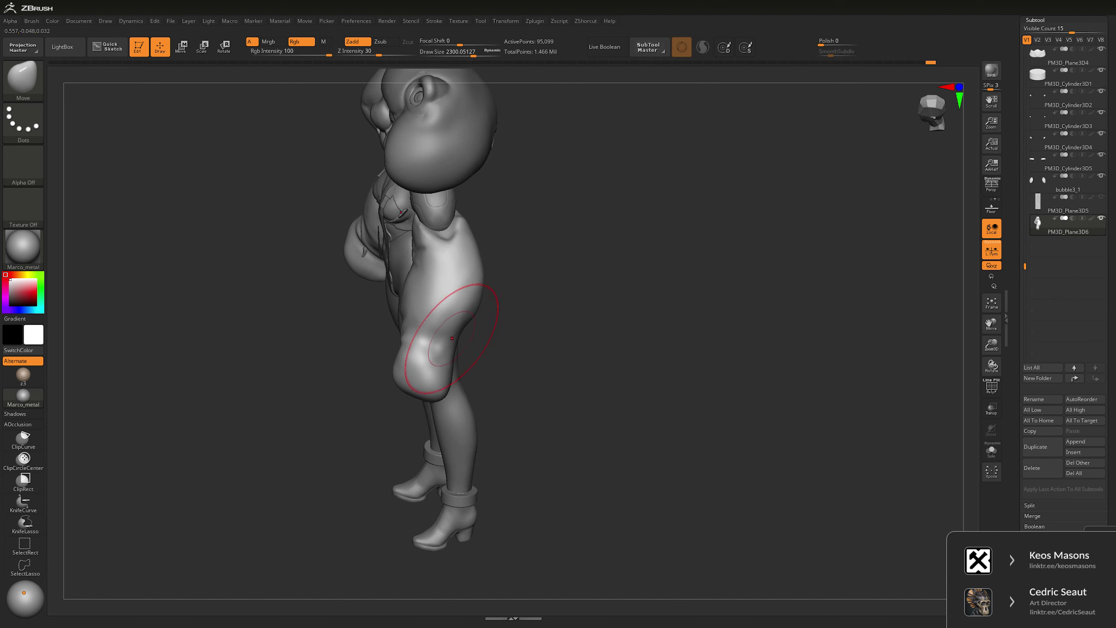
{"action": "key", "text": "space"}
{"action": "left_click_drag", "start_coordinate": [437, 390], "coordinate": [434, 383]}
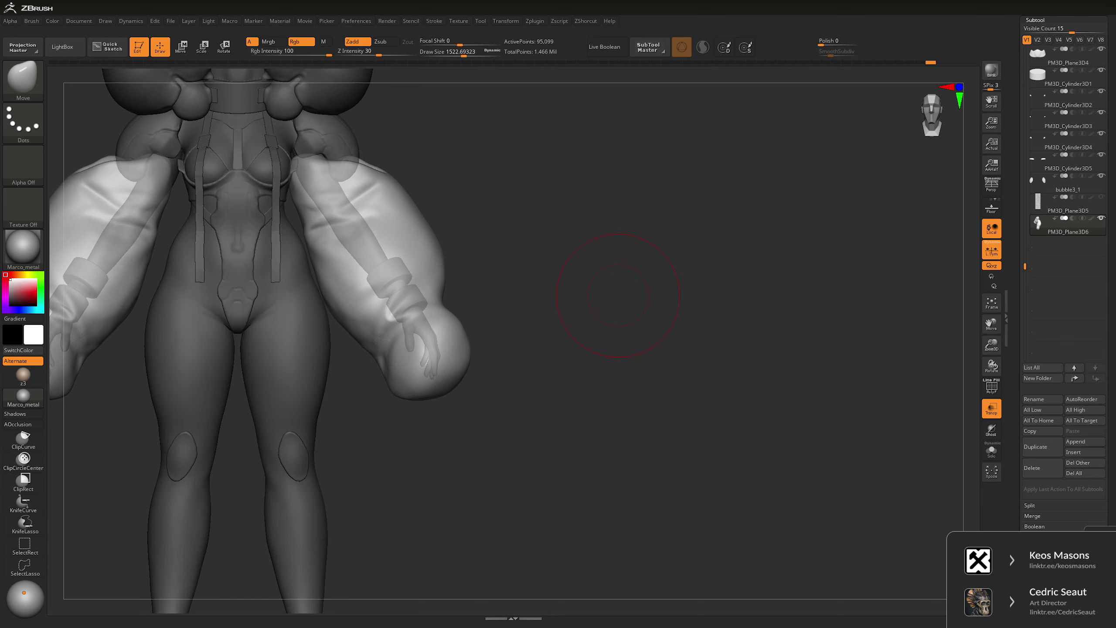
- Adjust the rounded sleeve ends around the hands with Move in transparent display, reducing the draw size from about 3010 to 1111
{"action": "key", "text": "space"}
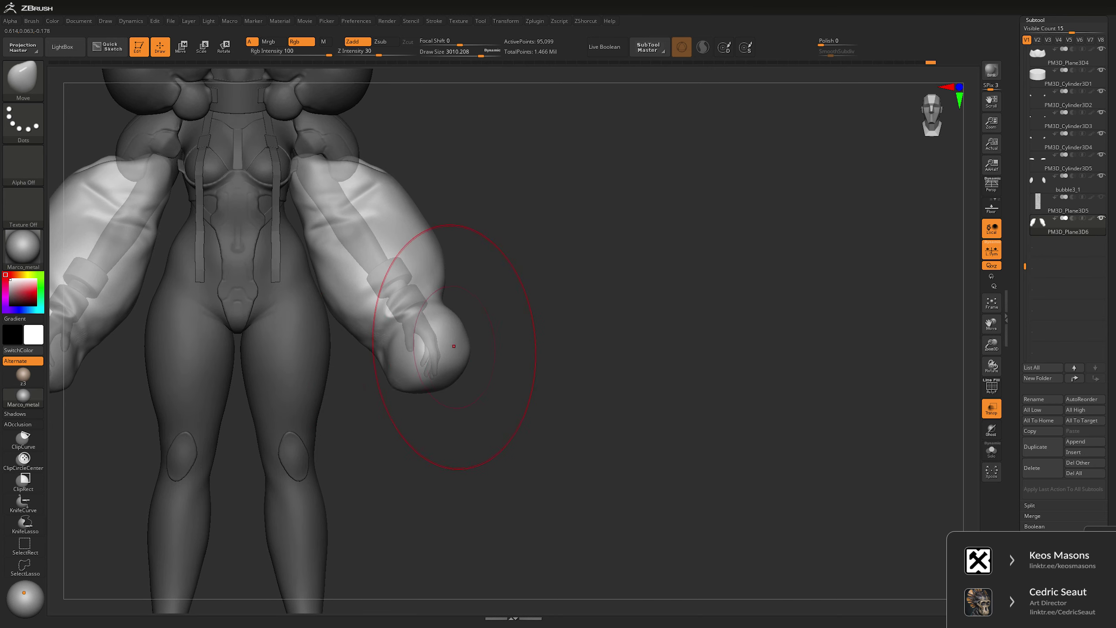
{"action": "key", "text": "space"}
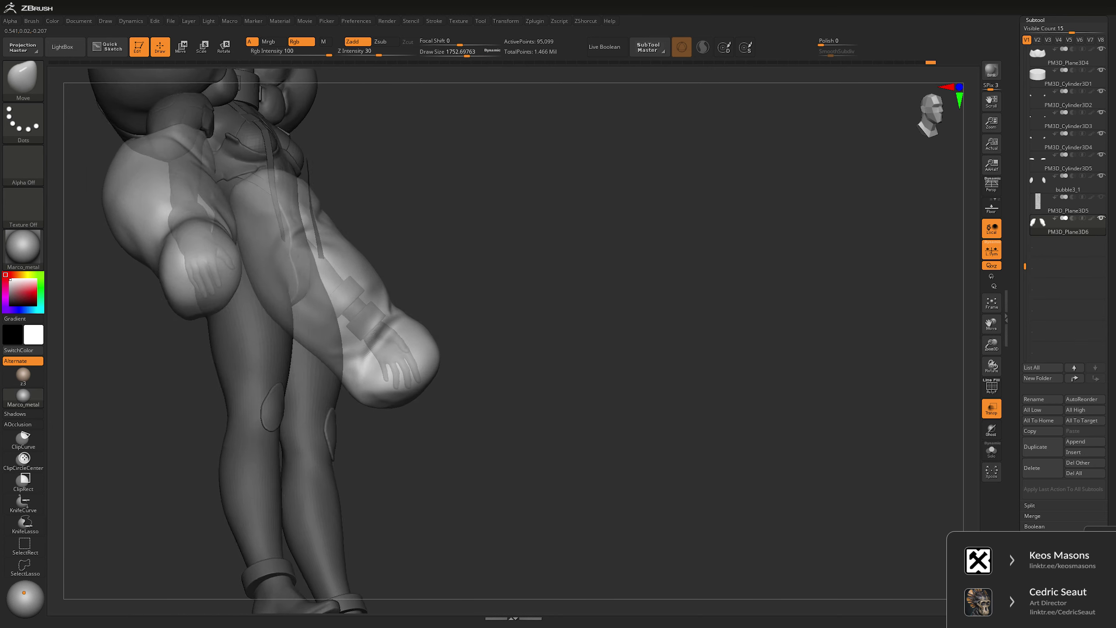
{"action": "right_click_drag", "start_coordinate": [369, 396], "coordinate": [394, 331]}
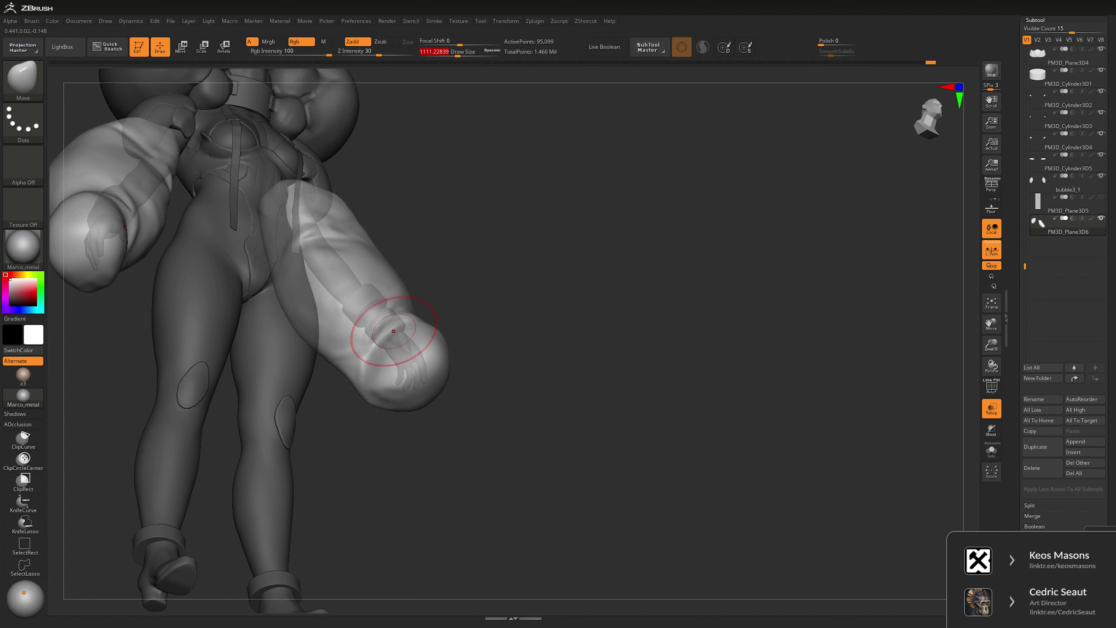
{"action": "right_click_drag", "start_coordinate": [381, 396], "coordinate": [595, 303]}
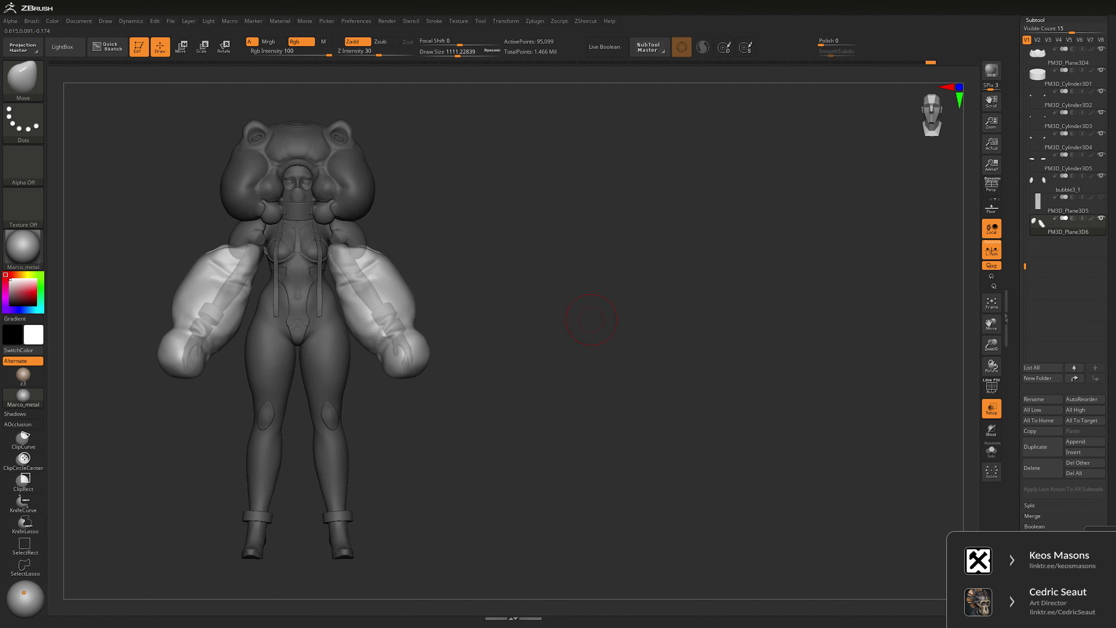
{"action": "right_click_drag", "start_coordinate": [595, 304], "coordinate": [605, 347]}
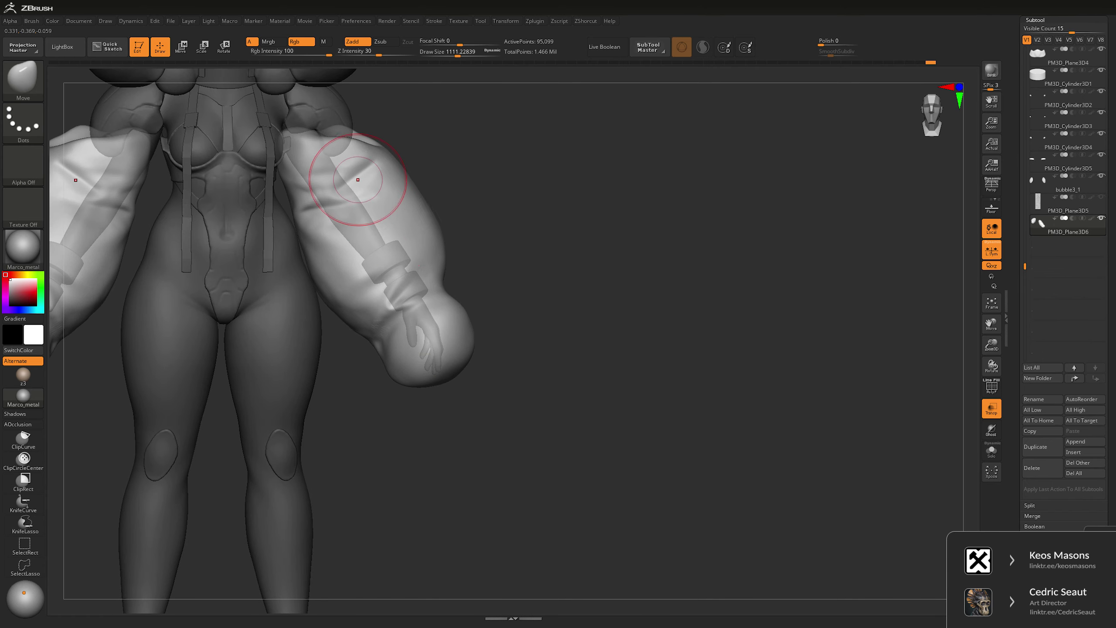
- Isolate the body subtool to check the arms inside the sleeves, and return to the sleeve subtool PM3D_Plane3D6 with everything shown
{"action": "scroll", "coordinate": [1066, 198], "scroll_direction": "up", "scroll_amount": 10}
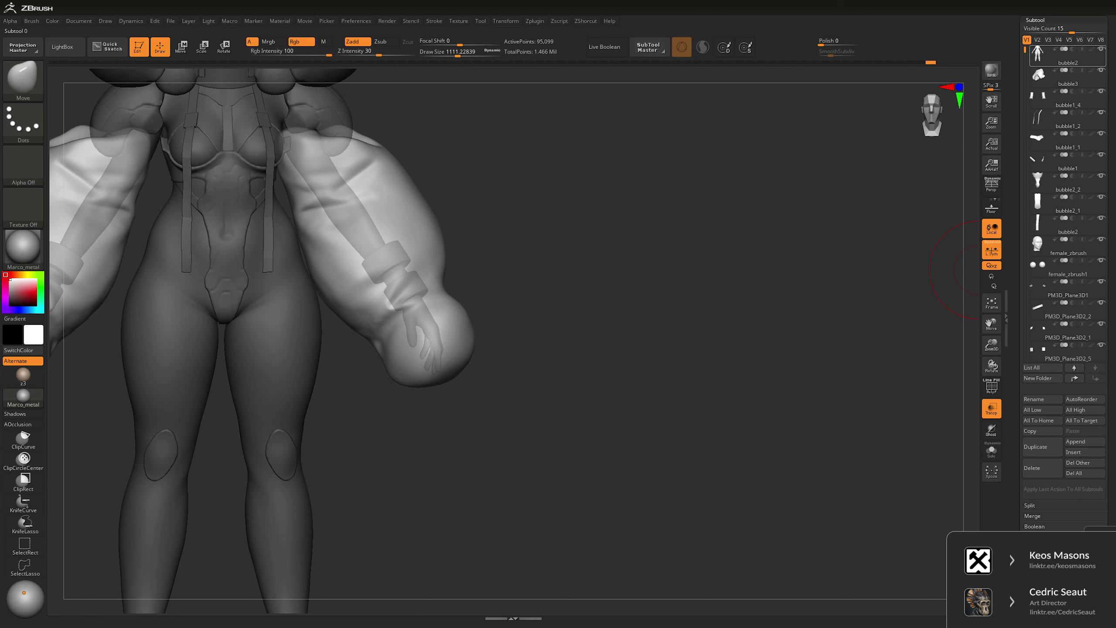
{"action": "left_click", "coordinate": [1046, 55]}
{"action": "left_click", "coordinate": [992, 450]}
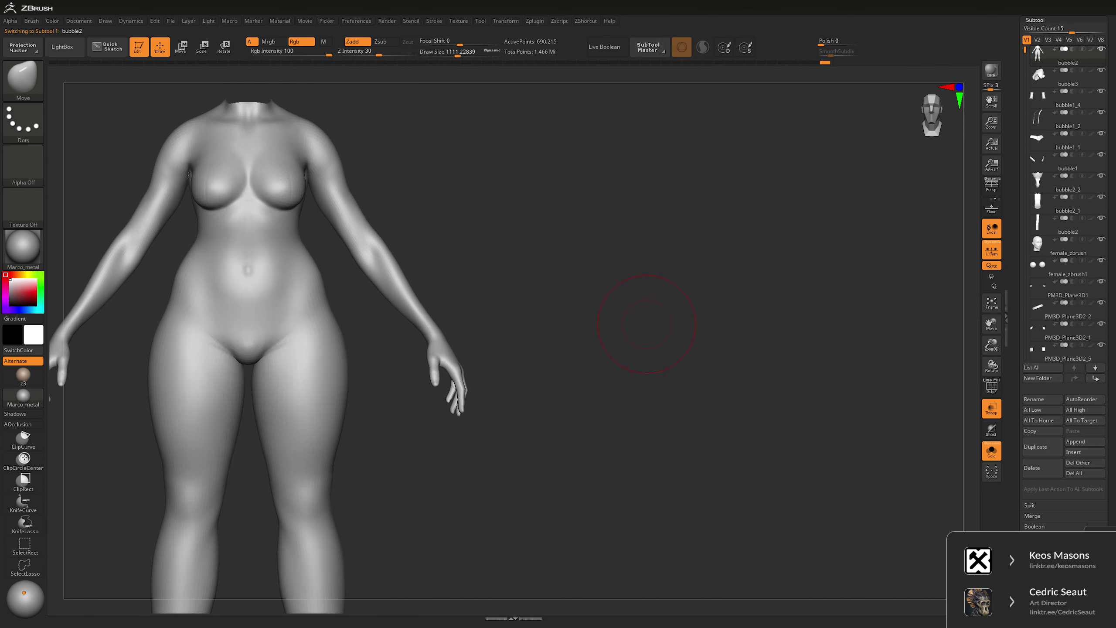
{"action": "key", "text": "f"}
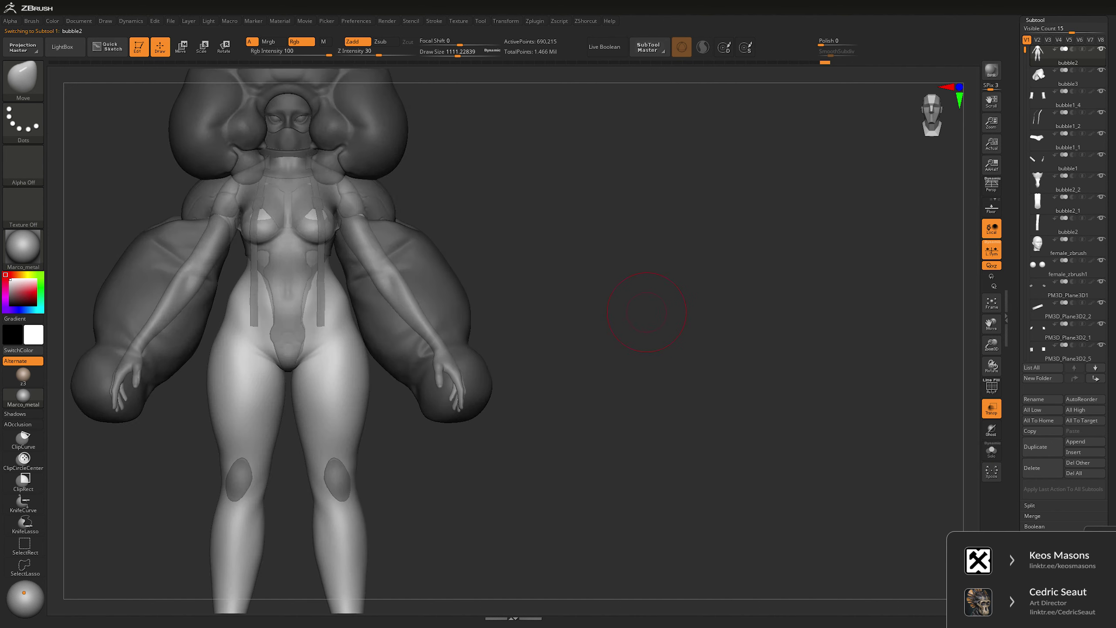
{"action": "key", "text": "Down"}
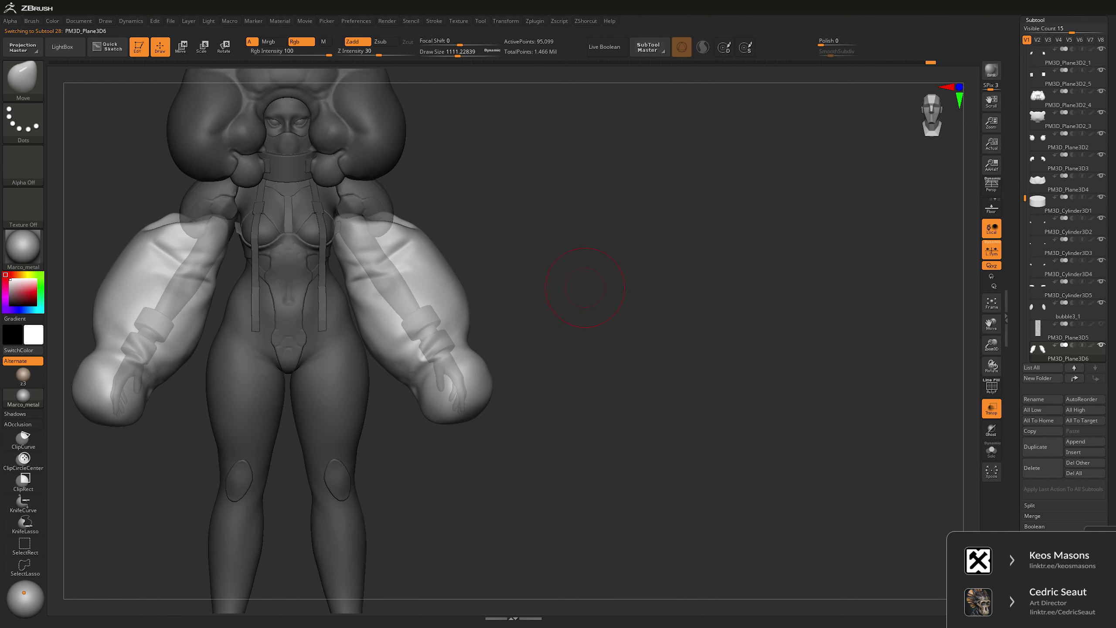
- Shorten the sleeves with the transpose line to expose the fingertips, and adjust their upper outer contour with Move at draw size about 3284
{"action": "key", "text": "w"}
{"action": "key", "text": "y"}
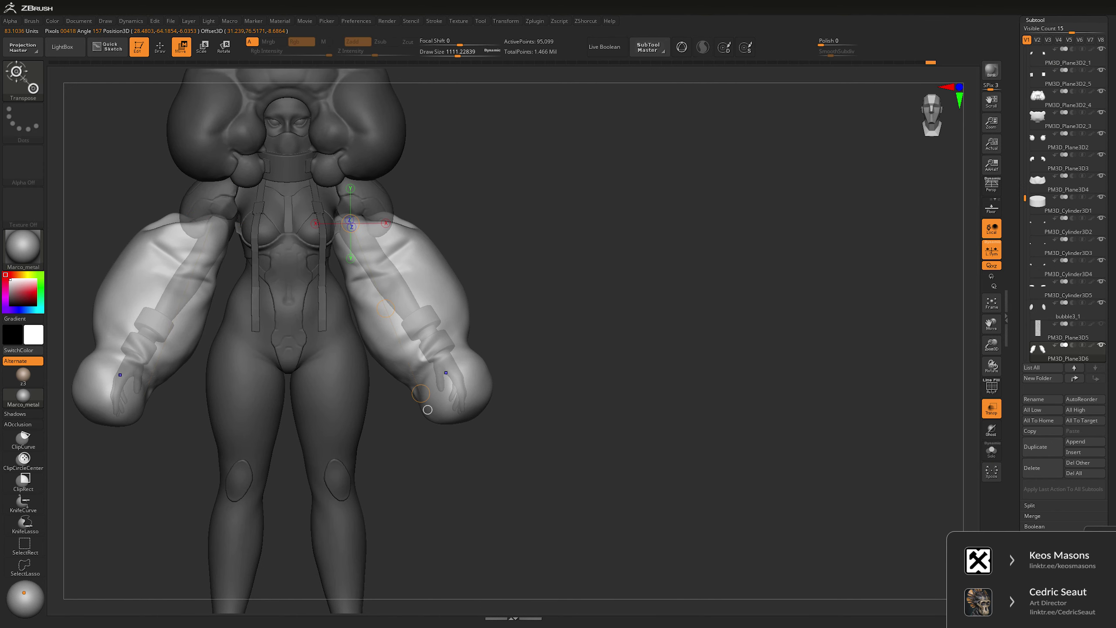
{"action": "left_click_drag", "start_coordinate": [421, 393], "coordinate": [421, 394]}
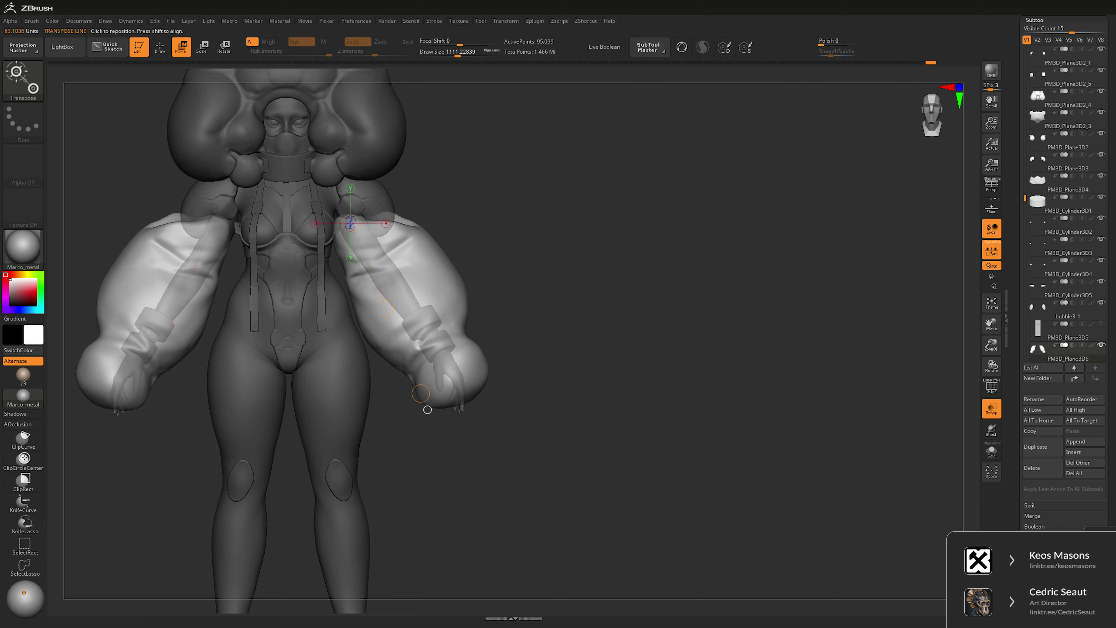
{"action": "key", "text": "q"}
{"action": "key", "text": "space"}
{"action": "left_click_drag", "start_coordinate": [409, 225], "coordinate": [420, 228]}
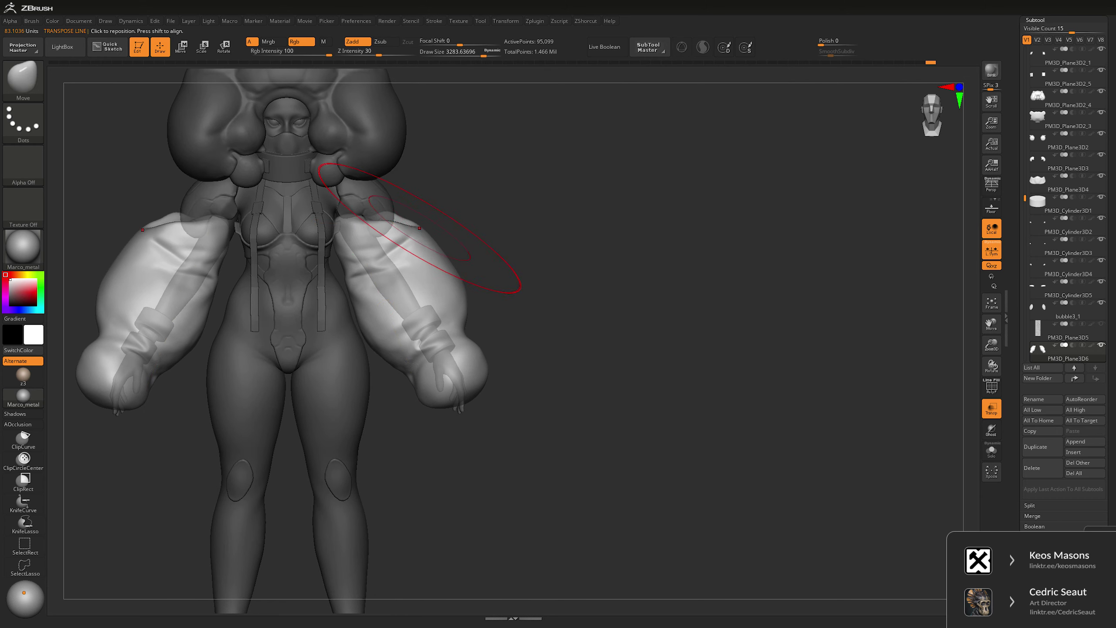
- Select the body and reposition its arms and hands inside the sleeves with Move at draw size about 3284, checking from the side
{"action": "left_click", "coordinate": [471, 394], "text": "alt"}
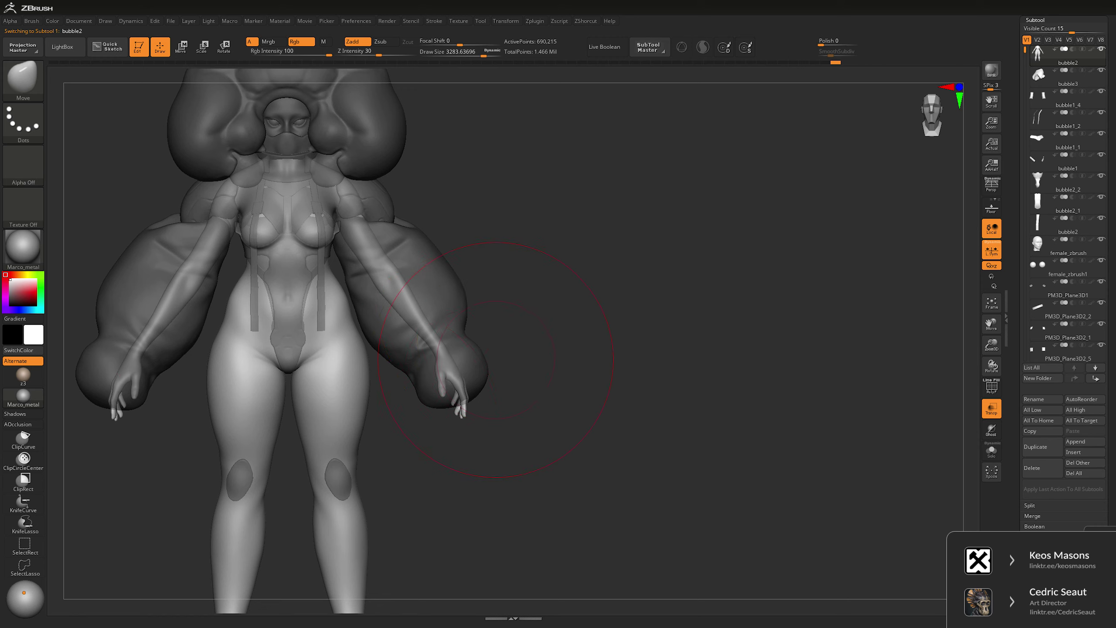
{"action": "left_click_drag", "start_coordinate": [496, 360], "coordinate": [640, 310]}
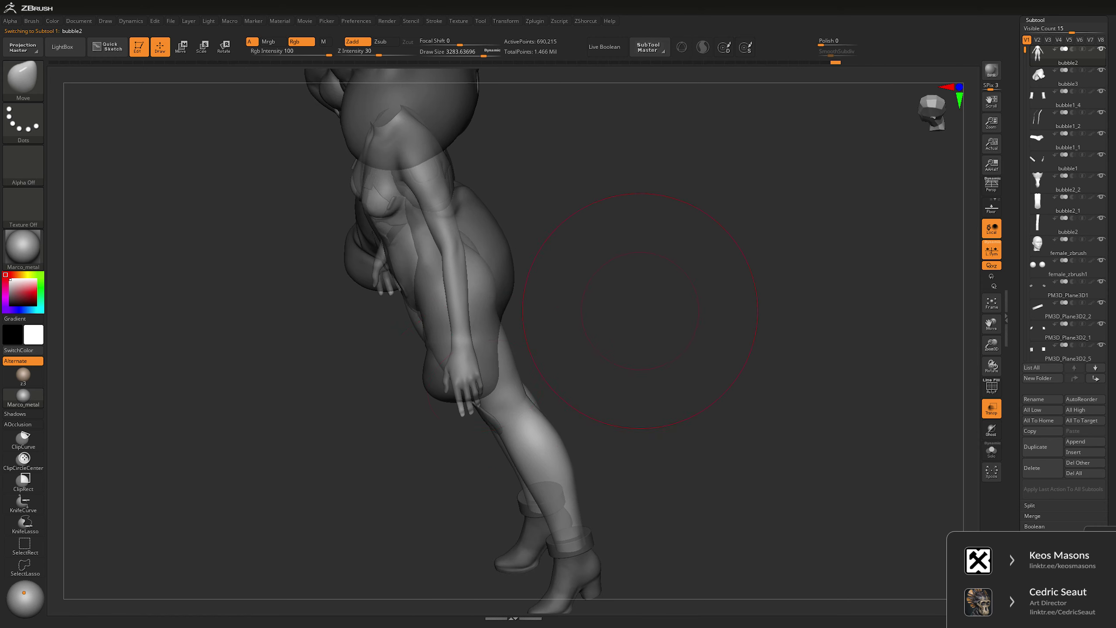
{"action": "left_click_drag", "start_coordinate": [476, 390], "coordinate": [519, 369]}
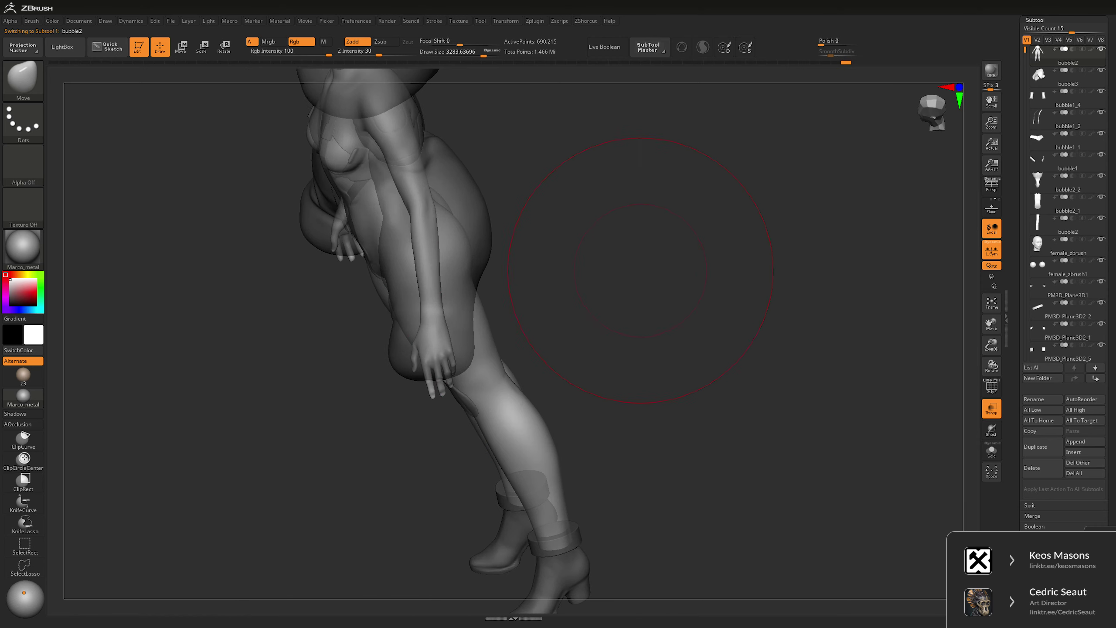
{"action": "key", "text": "space"}
{"action": "mouse_move", "coordinate": [638, 271]}
{"action": "left_mouse_down"}
{"action": "mouse_move", "coordinate": [571, 282]}
{"action": "mouse_move", "coordinate": [633, 277]}
{"action": "left_mouse_up"}
- Return to the opaque sleeves and carve the opening around the fingers with DamStandard at Z intensity 20 and draw size about 482
{"action": "left_click", "coordinate": [527, 273], "text": "alt"}
{"action": "key", "text": "space"}
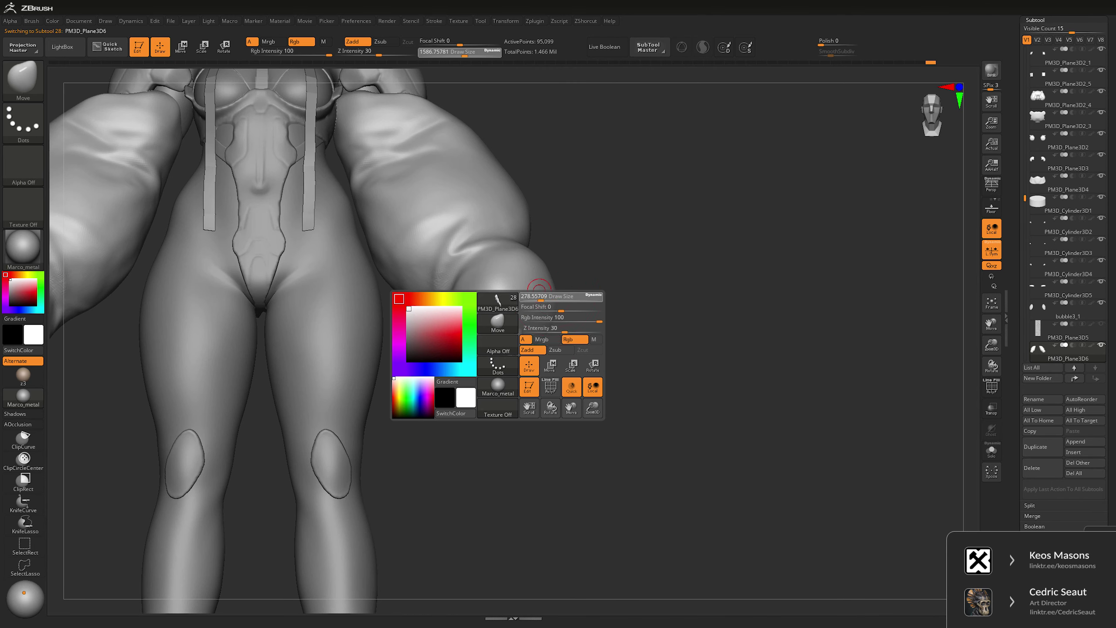
{"action": "key", "text": "b"}
{"action": "key", "text": "d"}
{"action": "key", "text": "s"}
{"action": "right_click_drag", "start_coordinate": [539, 285], "coordinate": [521, 304]}
{"action": "key", "text": "space"}
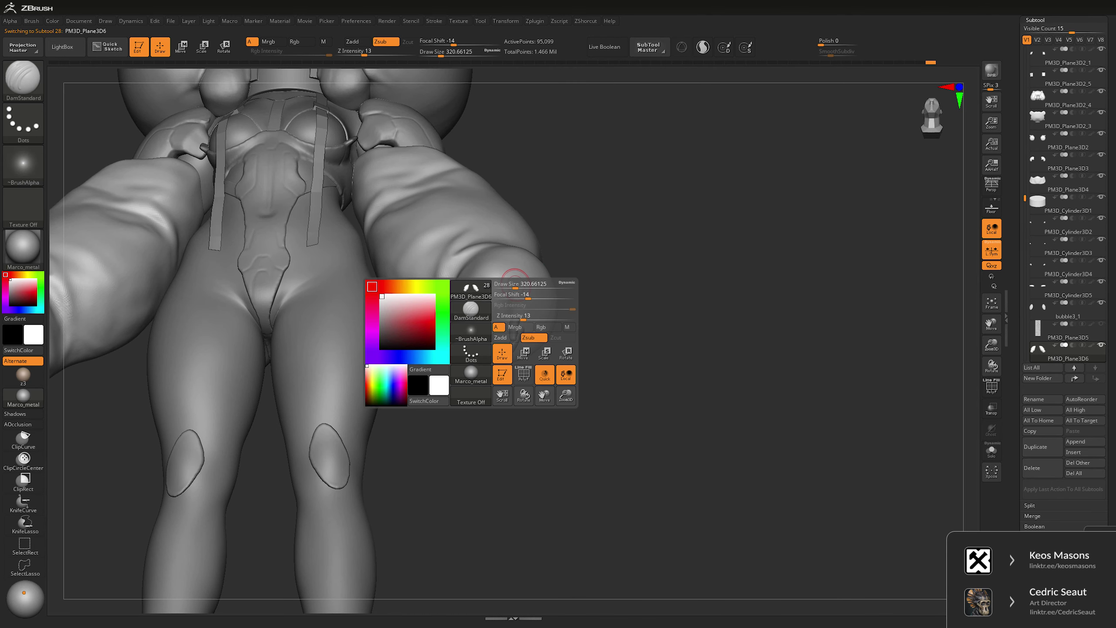
{"action": "left_click_drag", "start_coordinate": [505, 308], "coordinate": [513, 321]}
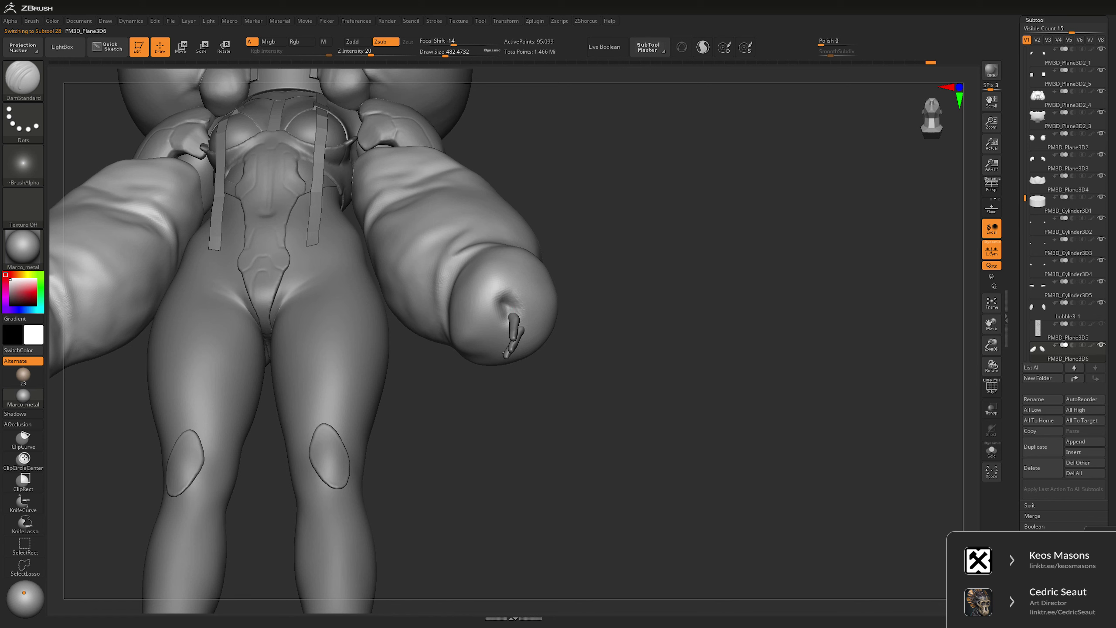
- Refine the sleeve opening around the fingertips from below with DamStandard at draw size about 350
{"action": "mouse_move", "coordinate": [526, 347]}
{"action": "right_mouse_down"}
{"action": "mouse_move", "coordinate": [516, 325]}
{"action": "mouse_move", "coordinate": [583, 252]}
{"action": "right_mouse_up"}
{"action": "key", "text": "space"}
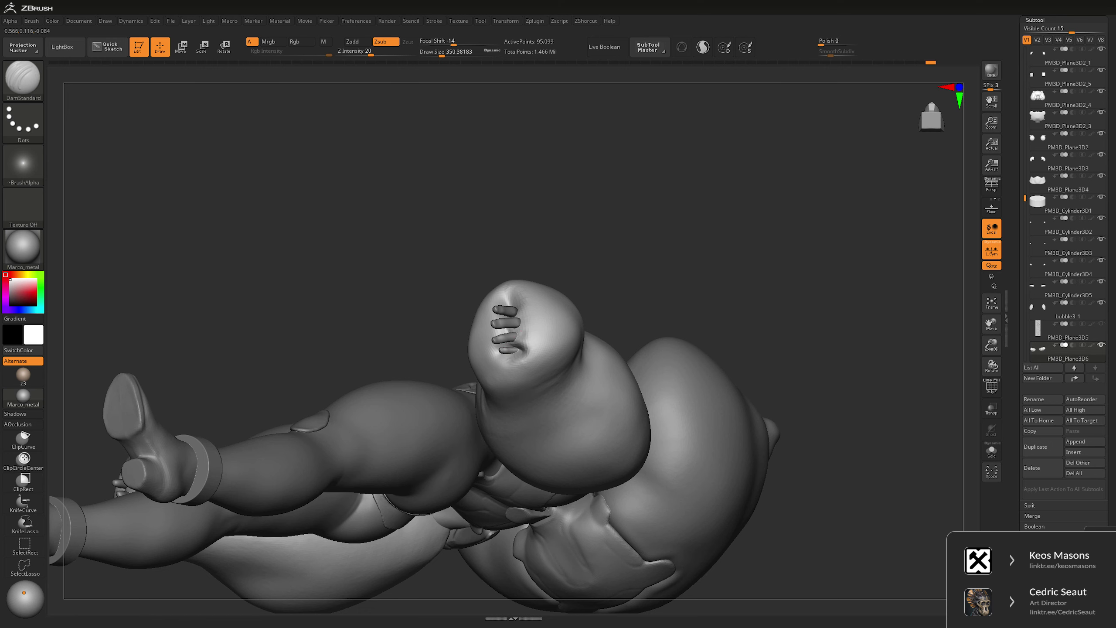
{"action": "right_click_drag", "start_coordinate": [539, 299], "coordinate": [737, 307]}
- Isolate the body subtool around the hand and set up the Move brush at draw size about 447
{"action": "left_click", "coordinate": [529, 333], "text": "alt"}
{"action": "mouse_move", "coordinate": [599, 357]}
{"action": "right_mouse_down"}
{"action": "mouse_move", "coordinate": [571, 343]}
{"action": "mouse_move", "coordinate": [458, 387]}
{"action": "right_mouse_up"}
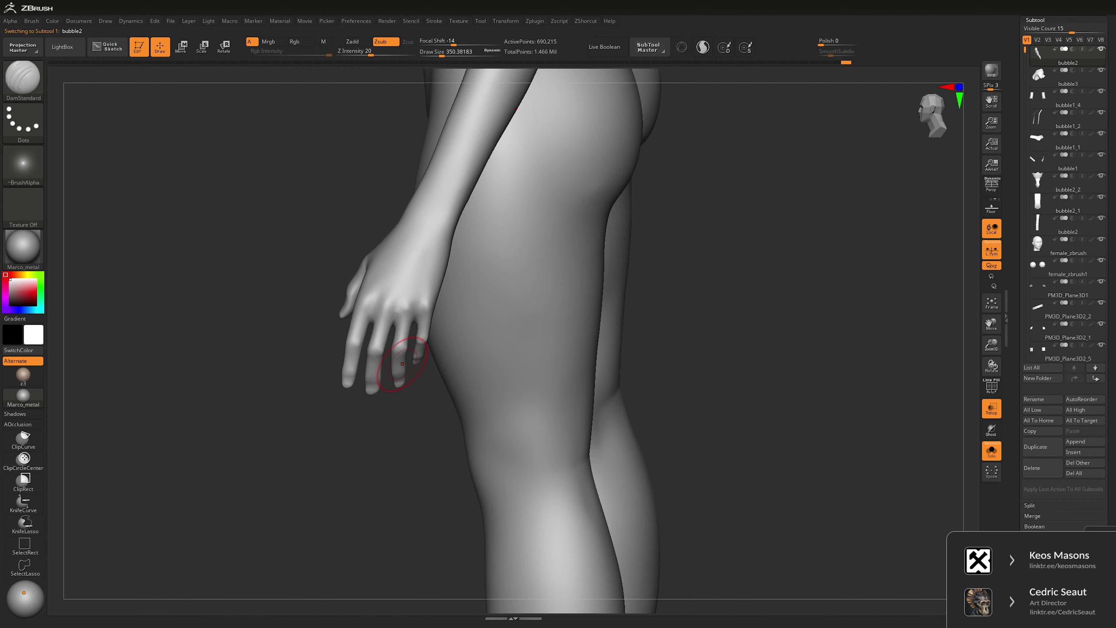
{"action": "key", "text": "b"}
{"action": "key", "text": "m"}
{"action": "key", "text": "v"}
{"action": "key", "text": "bracketleft"}
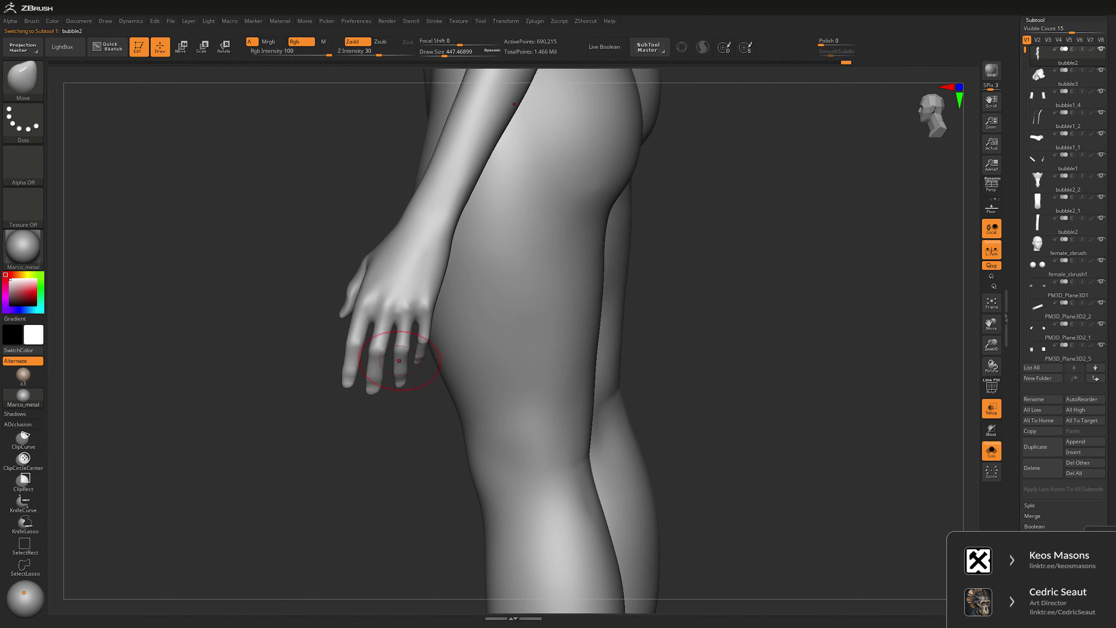
- Try masking the two outer fingers, clear that mask and lower the body's subdivision level by one
{"action": "right_click_drag", "start_coordinate": [401, 382], "coordinate": [457, 305]}
{"action": "key", "text": "ctrl"}
{"action": "left_click_drag", "start_coordinate": [458, 304], "coordinate": [379, 439], "text": "ctrl"}
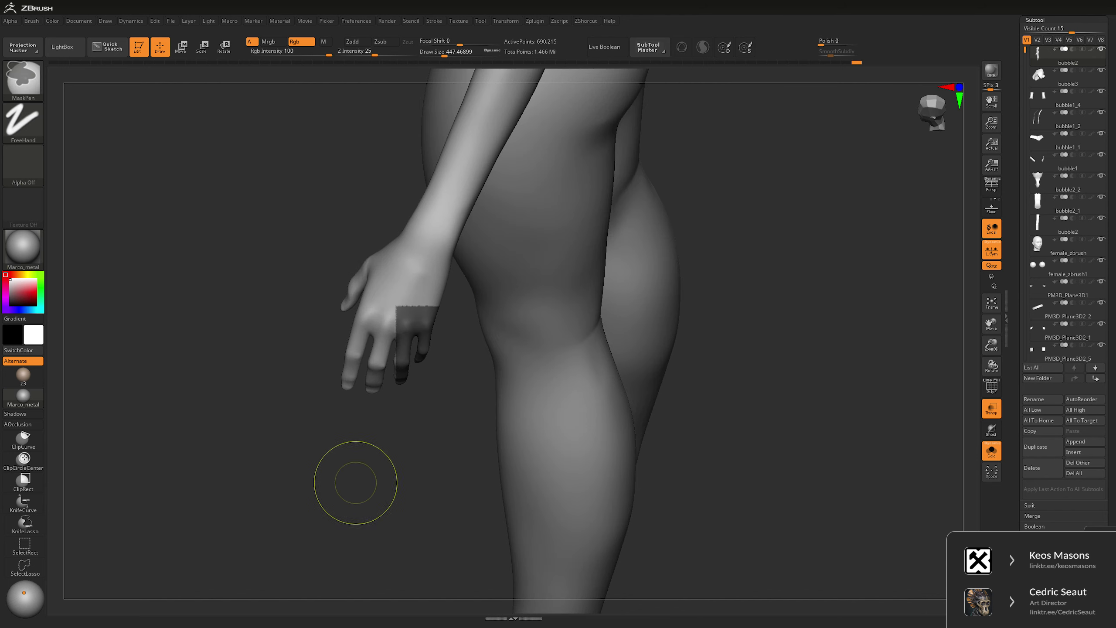
{"action": "left_click_drag", "start_coordinate": [355, 482], "coordinate": [347, 466], "text": "ctrl"}
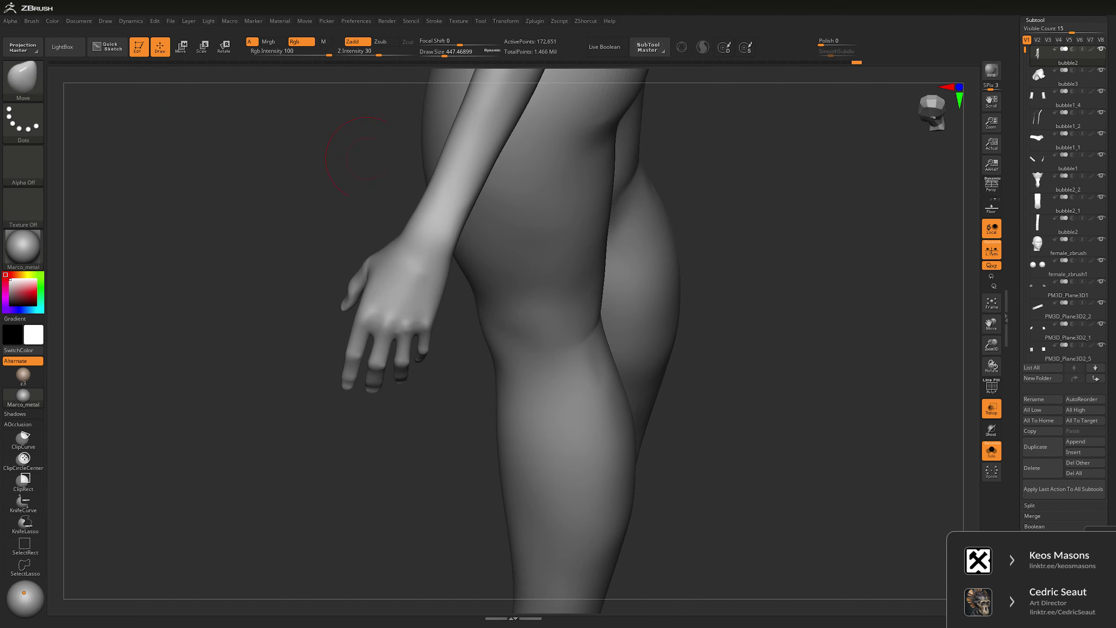
- Mask the hand from the wrist down and invert the mask to leave only the hand editable
{"action": "mouse_move", "coordinate": [457, 264]}
{"action": "left_mouse_down", "text": "ctrl"}
{"action": "mouse_move", "coordinate": [327, 462]}
{"action": "mouse_move", "coordinate": [457, 272]}
{"action": "left_mouse_up", "text": "ctrl"}
{"action": "right_click_drag", "start_coordinate": [673, 287], "coordinate": [778, 245]}
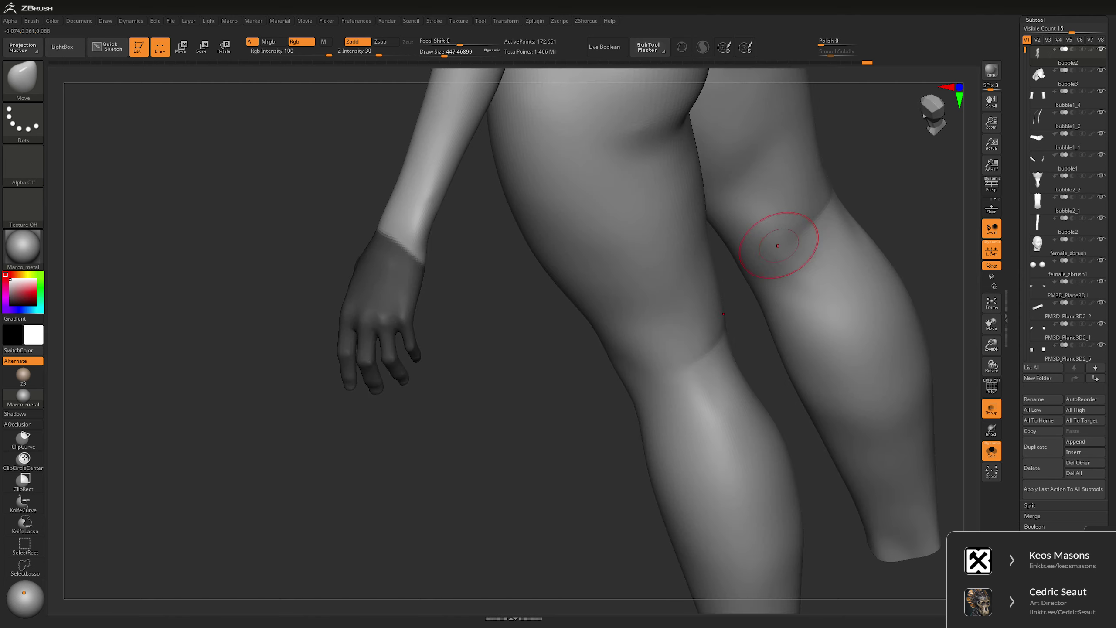
{"action": "mouse_move", "coordinate": [425, 242]}
{"action": "left_mouse_down", "text": "ctrl"}
{"action": "mouse_move", "coordinate": [332, 233]}
{"action": "mouse_move", "coordinate": [455, 464]}
{"action": "left_mouse_up", "text": "ctrl"}
{"action": "left_click", "coordinate": [416, 500], "text": "ctrl"}
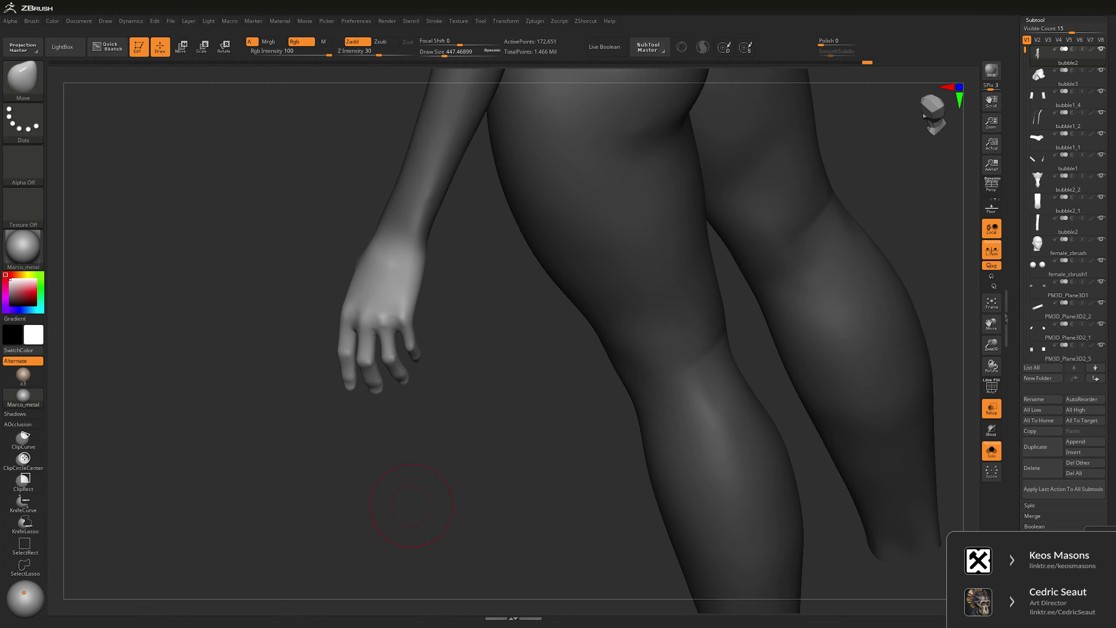
- Place a transpose line across the back of the hand to adjust its pose relative to the wrist
{"action": "right_click_drag", "start_coordinate": [416, 500], "coordinate": [585, 472]}
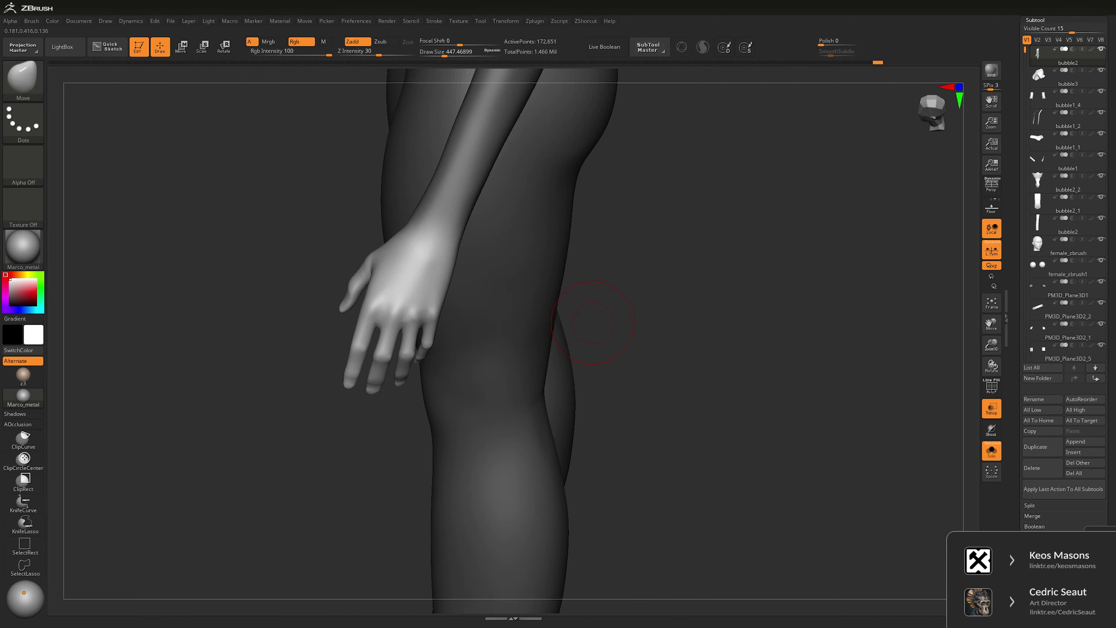
{"action": "key", "text": "w"}
{"action": "left_click_drag", "start_coordinate": [440, 71], "coordinate": [389, 284]}
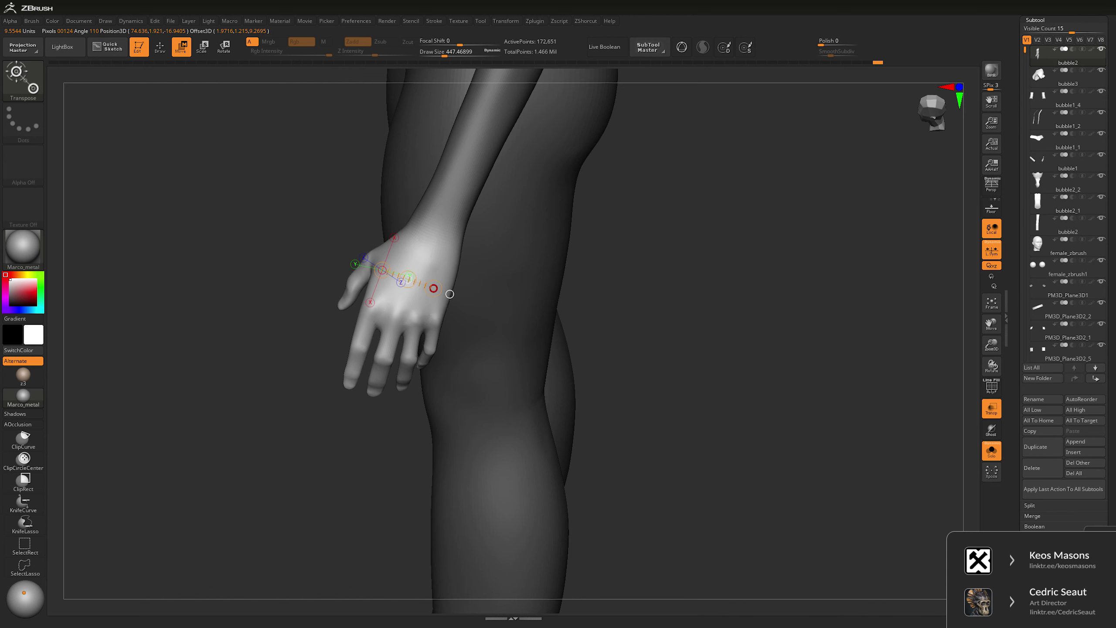
{"action": "right_click_drag", "start_coordinate": [449, 294], "coordinate": [421, 269]}
{"action": "right_click_drag", "start_coordinate": [588, 321], "coordinate": [386, 262]}
- Lasso a mask at the base of the thumb and continue posing the hand with the transpose line
{"action": "key", "text": "q"}
{"action": "left_click_drag", "start_coordinate": [349, 242], "coordinate": [362, 287], "text": "ctrl"}
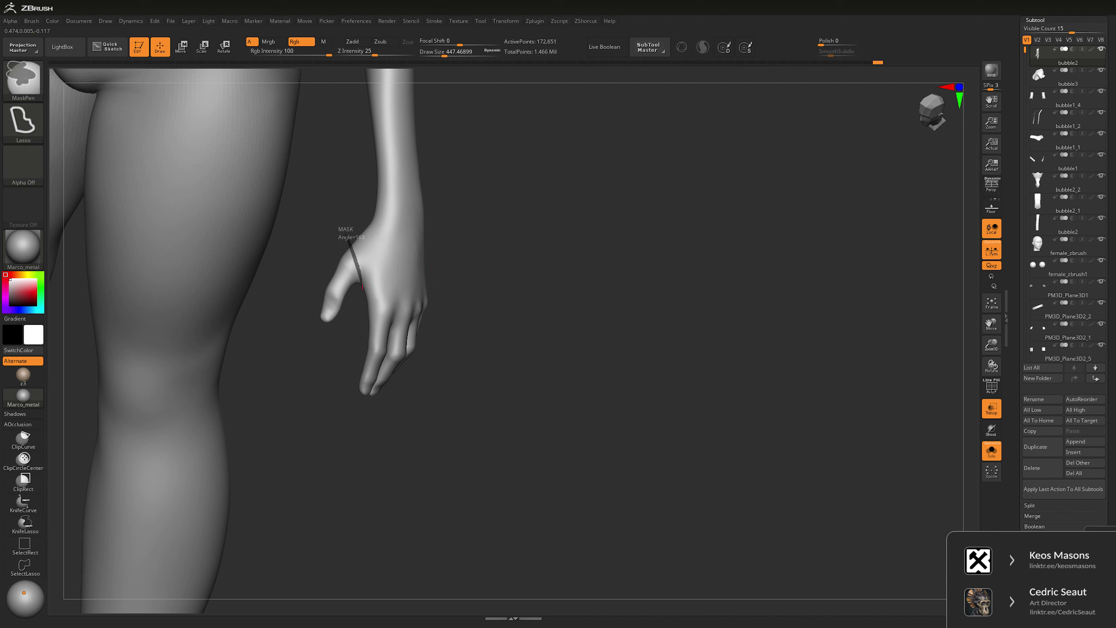
{"action": "key", "text": "w"}
{"action": "right_click_drag", "start_coordinate": [435, 271], "coordinate": [424, 262]}
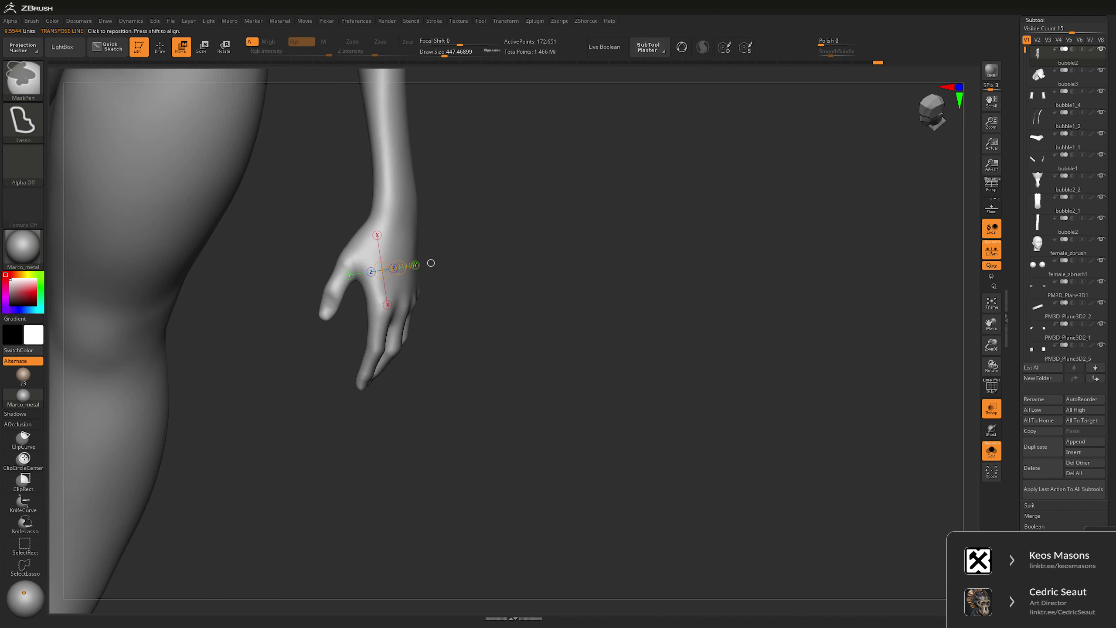
{"action": "left_click_drag", "start_coordinate": [428, 262], "coordinate": [443, 274], "text": "ctrl"}
{"action": "right_click_drag", "start_coordinate": [443, 274], "coordinate": [644, 281]}
{"action": "right_click_drag", "start_coordinate": [374, 423], "coordinate": [406, 435]}
{"action": "key", "text": "q"}
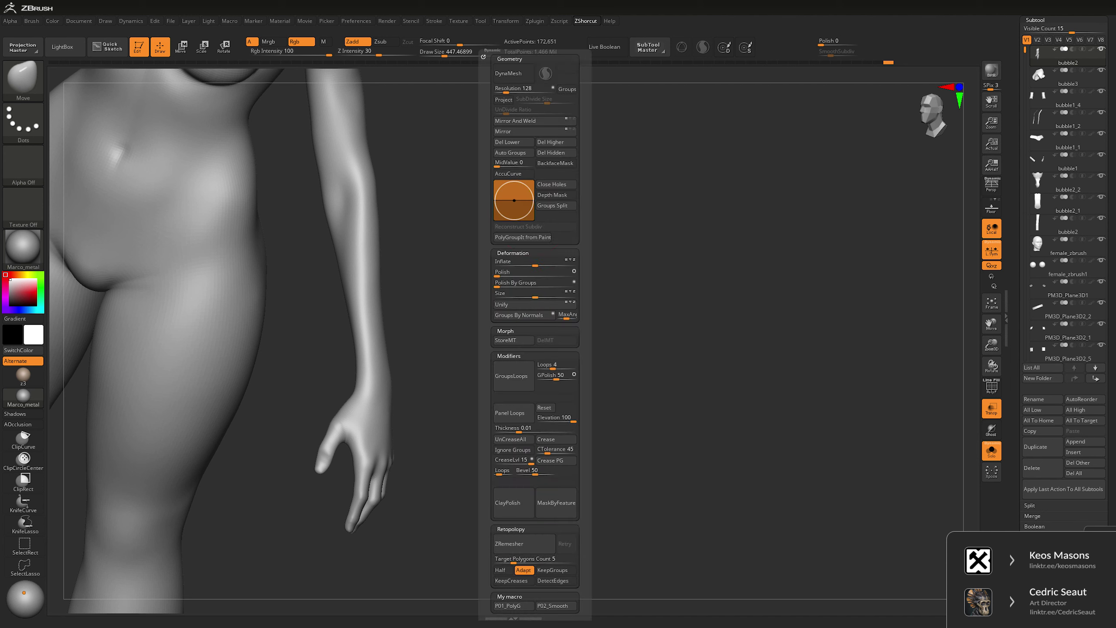
- Reshape the forearm with the Move brush at draw size about 1338
{"action": "key", "text": "space"}
{"action": "mouse_move", "coordinate": [407, 233]}
{"action": "left_mouse_down"}
{"action": "mouse_move", "coordinate": [440, 232]}
{"action": "mouse_move", "coordinate": [365, 249]}
{"action": "left_mouse_up"}
{"action": "key", "text": "space"}
{"action": "right_click_drag", "start_coordinate": [356, 219], "coordinate": [368, 330]}
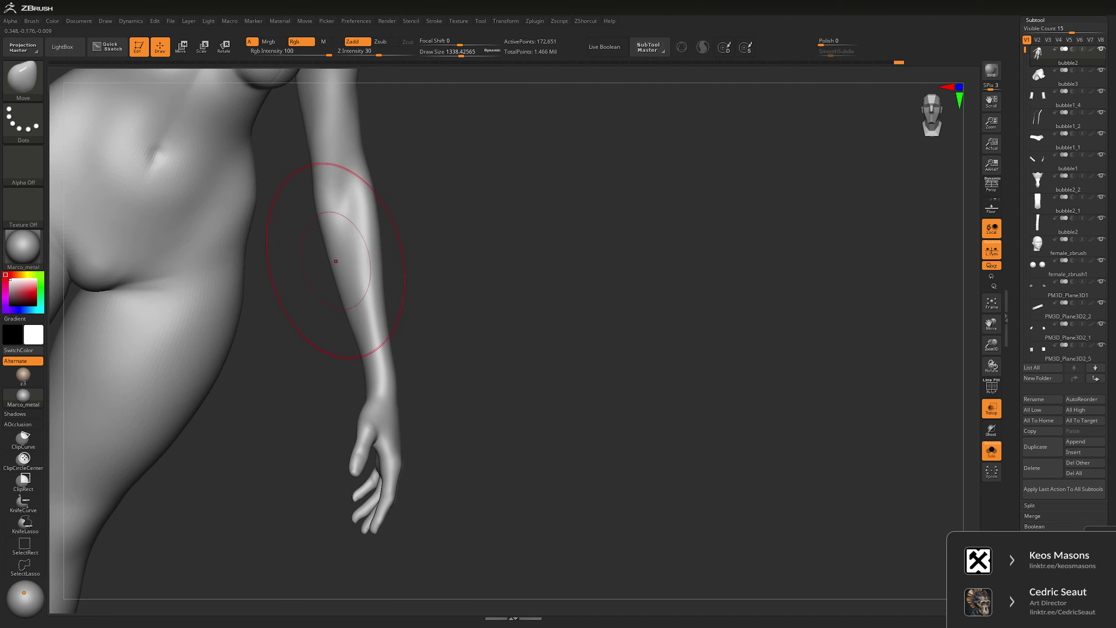
- Turn off Solo to show all the parts and make the puffy sleeve the active subtool
{"action": "right_click_drag", "start_coordinate": [336, 261], "coordinate": [399, 205]}
{"action": "right_click_drag", "start_coordinate": [521, 164], "coordinate": [428, 305], "text": "alt"}
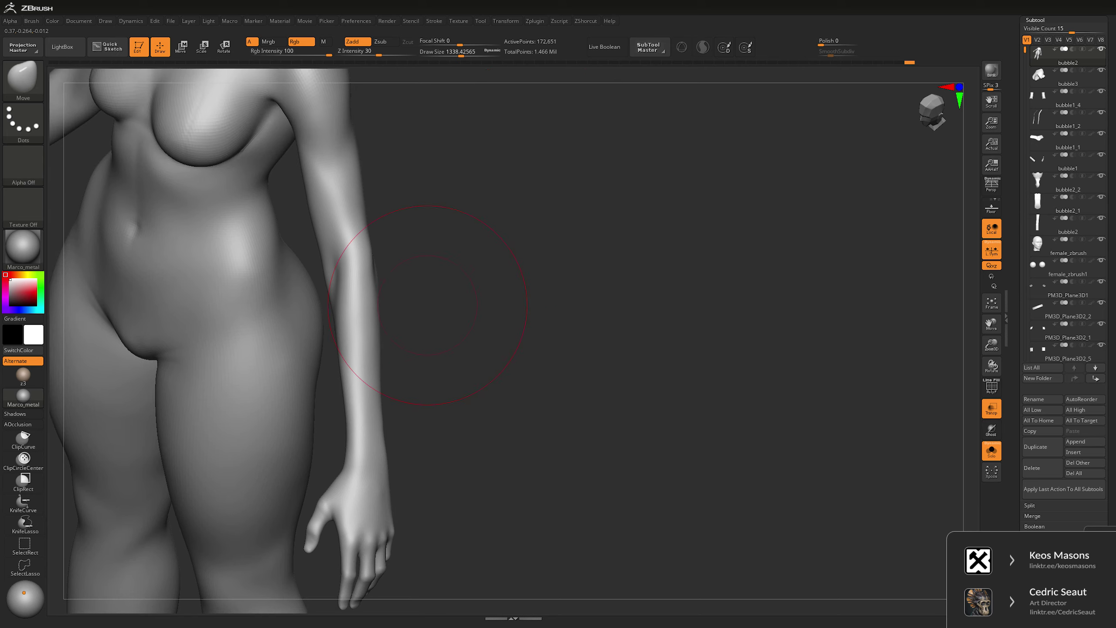
{"action": "right_click_drag", "start_coordinate": [384, 374], "coordinate": [631, 313]}
{"action": "left_click", "coordinate": [991, 451]}
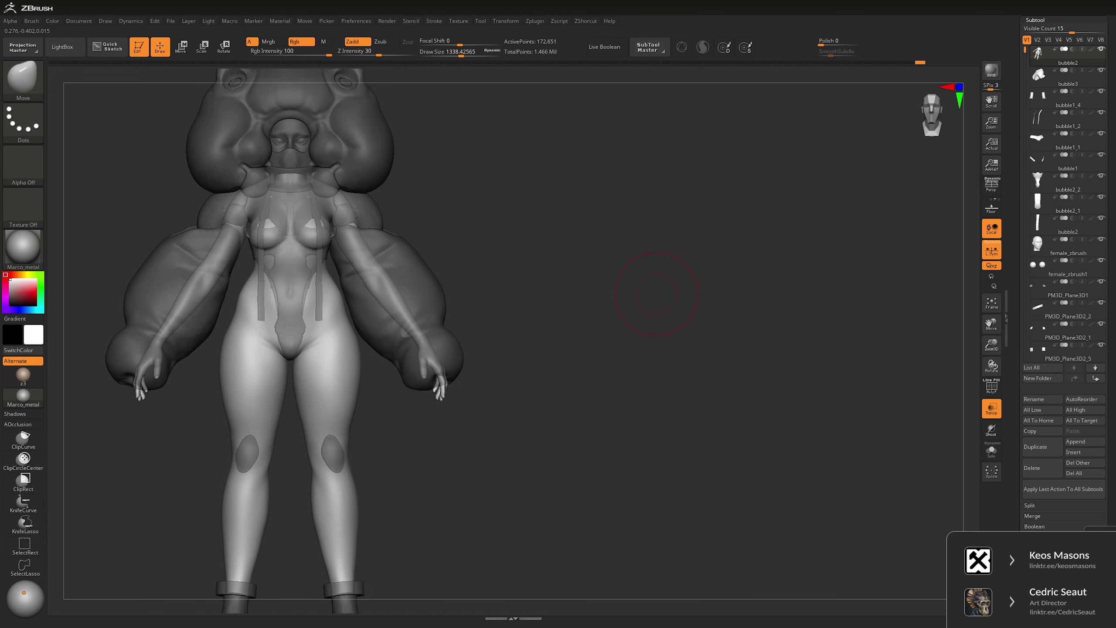
{"action": "mouse_move", "coordinate": [303, 308]}
{"action": "right_mouse_down", "text": "alt"}
{"action": "mouse_move", "coordinate": [317, 369]}
{"action": "mouse_move", "coordinate": [527, 304]}
{"action": "mouse_move", "coordinate": [496, 366]}
{"action": "right_mouse_up", "text": "alt"}
{"action": "left_click", "coordinate": [528, 304], "text": "alt"}
- Shape the hand opening at the sleeve's end with the Move brush and backface masking, and refine its creases with DamStandard
{"action": "right_click", "coordinate": [545, 303]}
{"action": "right_click", "coordinate": [495, 366]}
{"action": "right_click", "coordinate": [470, 423]}
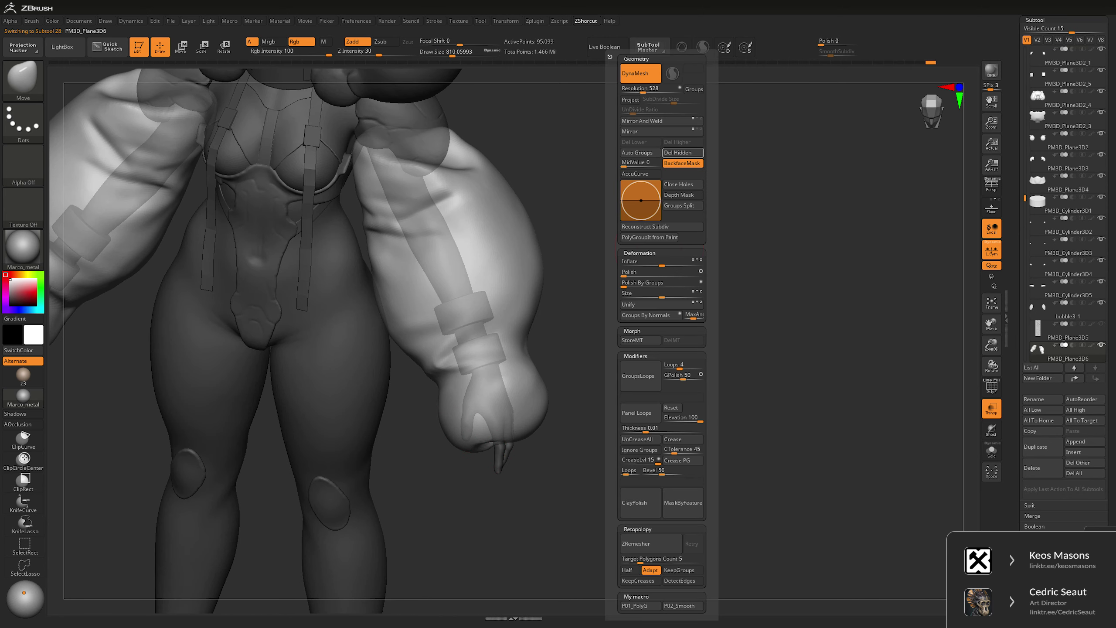
{"action": "right_click", "coordinate": [470, 424]}
{"action": "right_click_drag", "start_coordinate": [470, 423], "coordinate": [506, 379]}
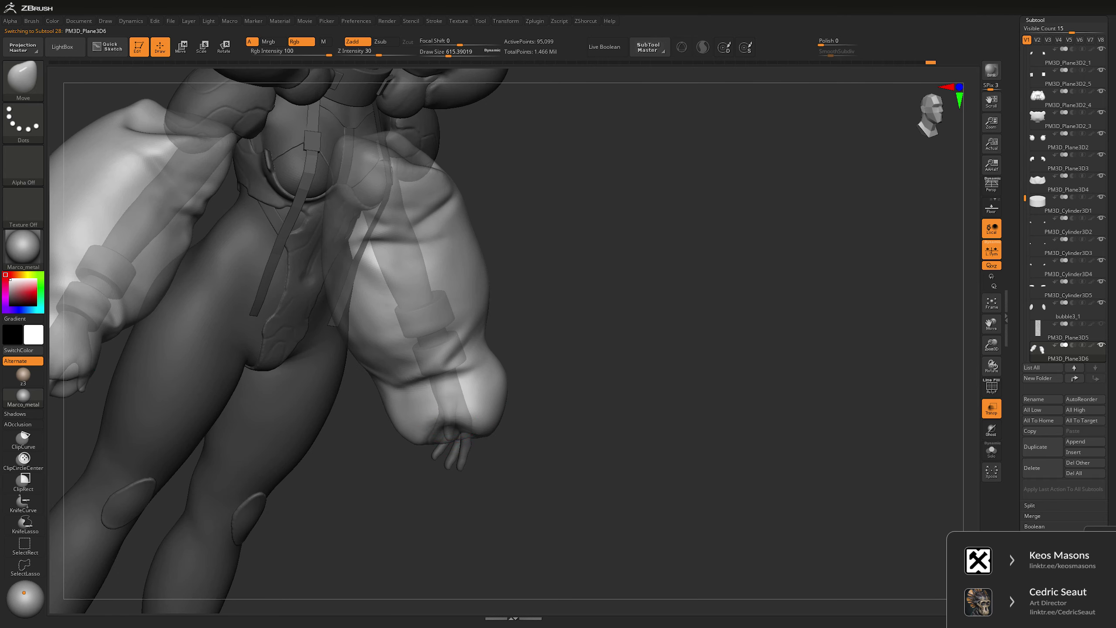
{"action": "right_click_drag", "start_coordinate": [453, 404], "coordinate": [524, 290]}
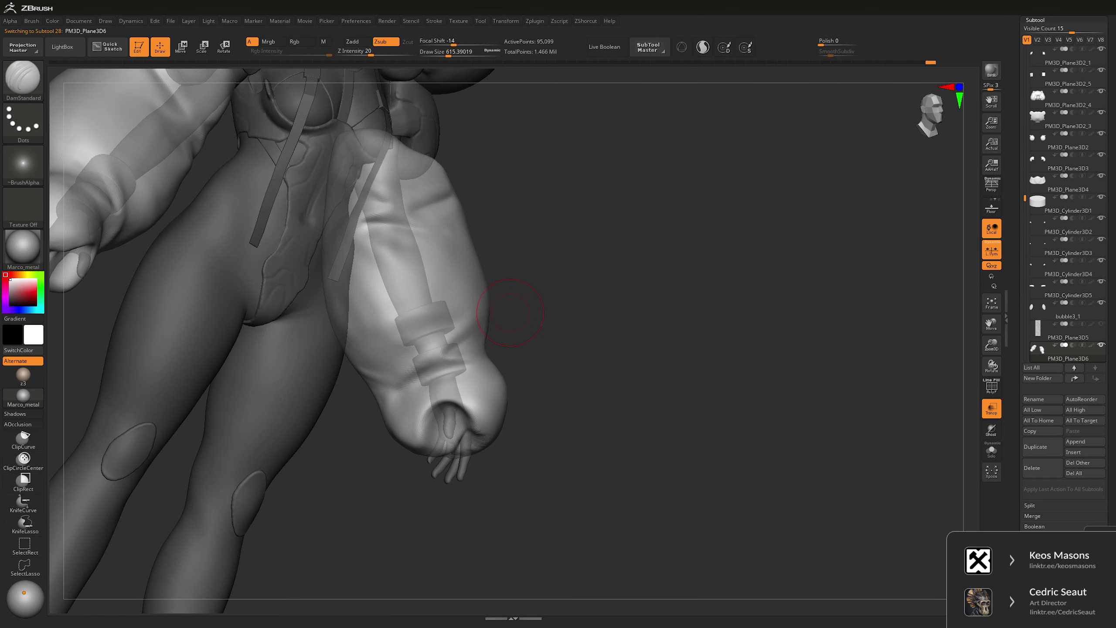
{"action": "right_click", "coordinate": [462, 396]}
{"action": "mouse_move", "coordinate": [462, 396]}
{"action": "right_mouse_down"}
{"action": "mouse_move", "coordinate": [460, 409]}
{"action": "mouse_move", "coordinate": [459, 395]}
{"action": "right_mouse_up"}
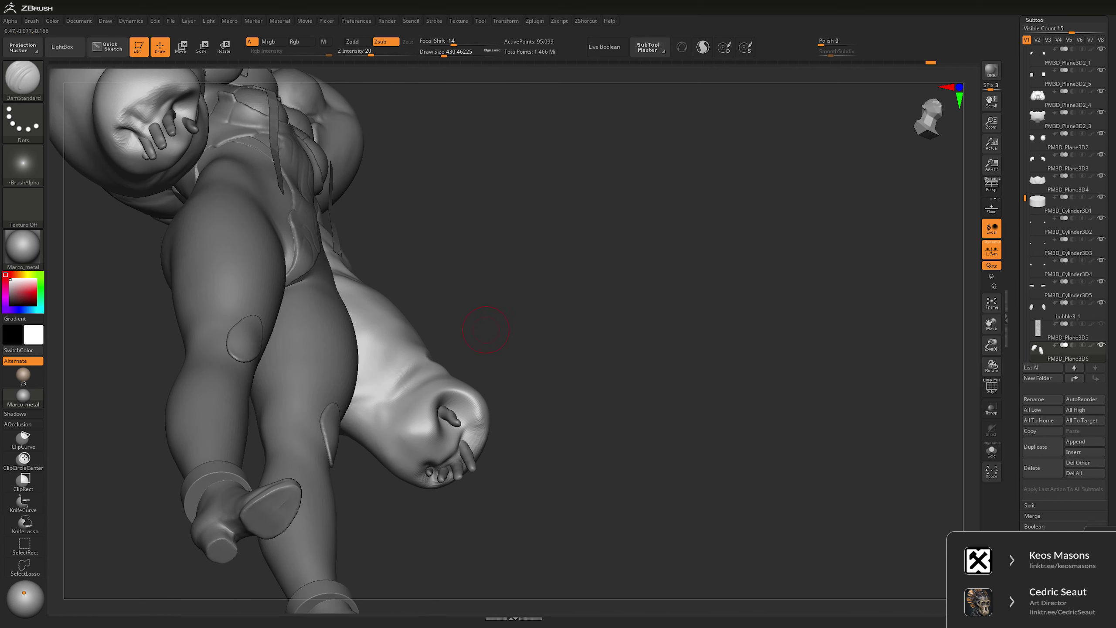
- Build up the sleeve's end around the hand opening with the Clay brush at draw size about 576 and Z Intensity 16
{"action": "key", "text": "b"}
{"action": "key", "text": "c"}
{"action": "key", "text": "l"}
{"action": "right_click_drag", "start_coordinate": [486, 330], "coordinate": [466, 308]}
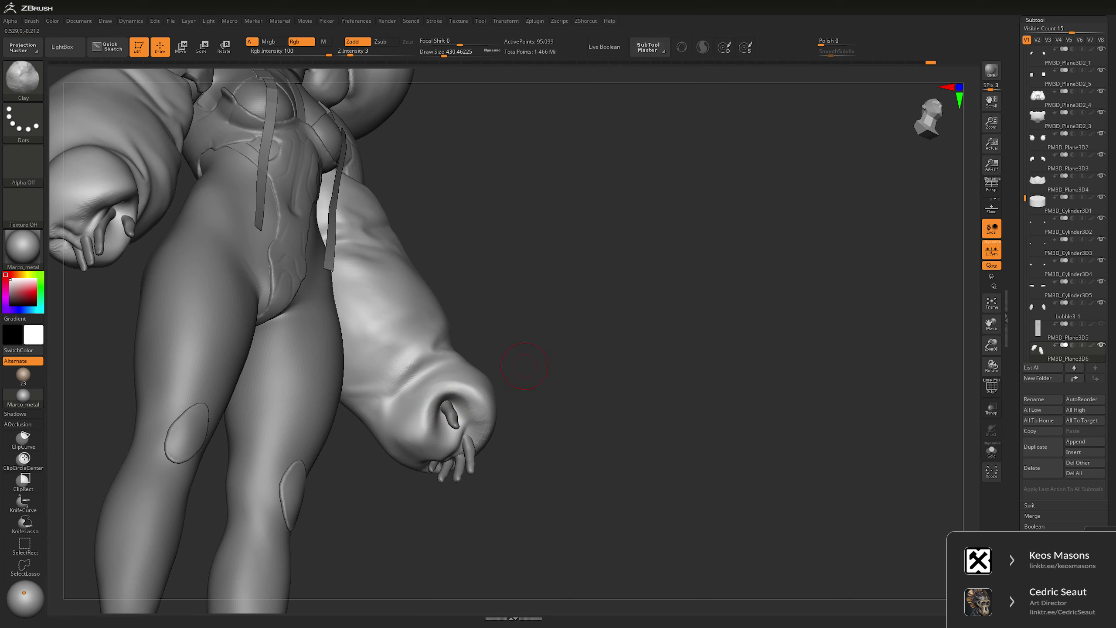
{"action": "right_click_drag", "start_coordinate": [524, 365], "coordinate": [465, 394], "text": "ctrl"}
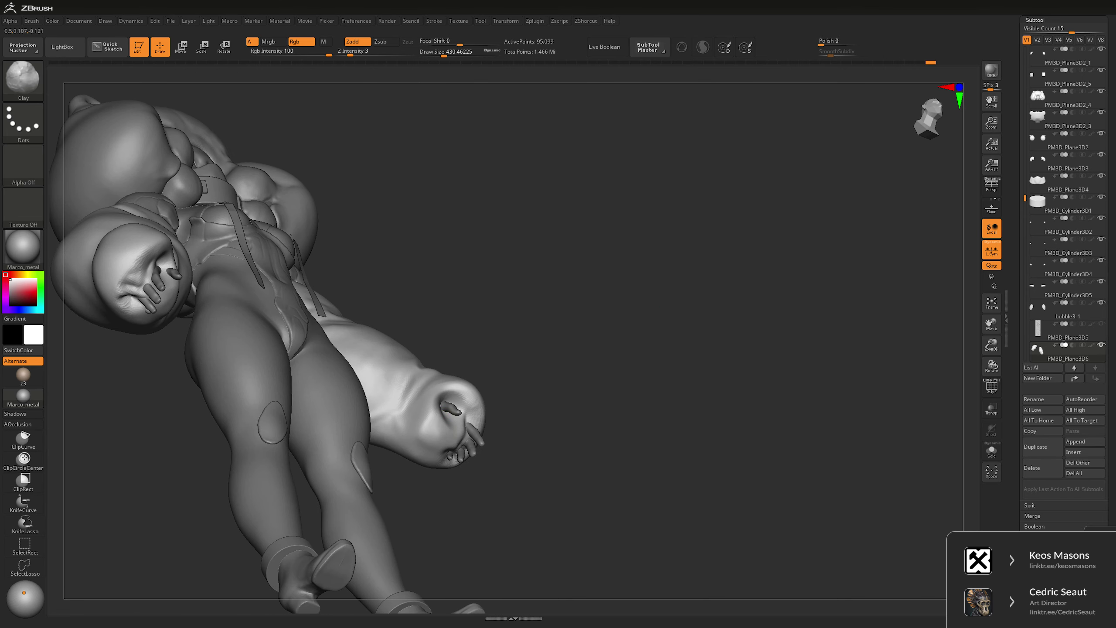
{"action": "right_click_drag", "start_coordinate": [469, 397], "coordinate": [465, 354]}
{"action": "key", "text": "space"}
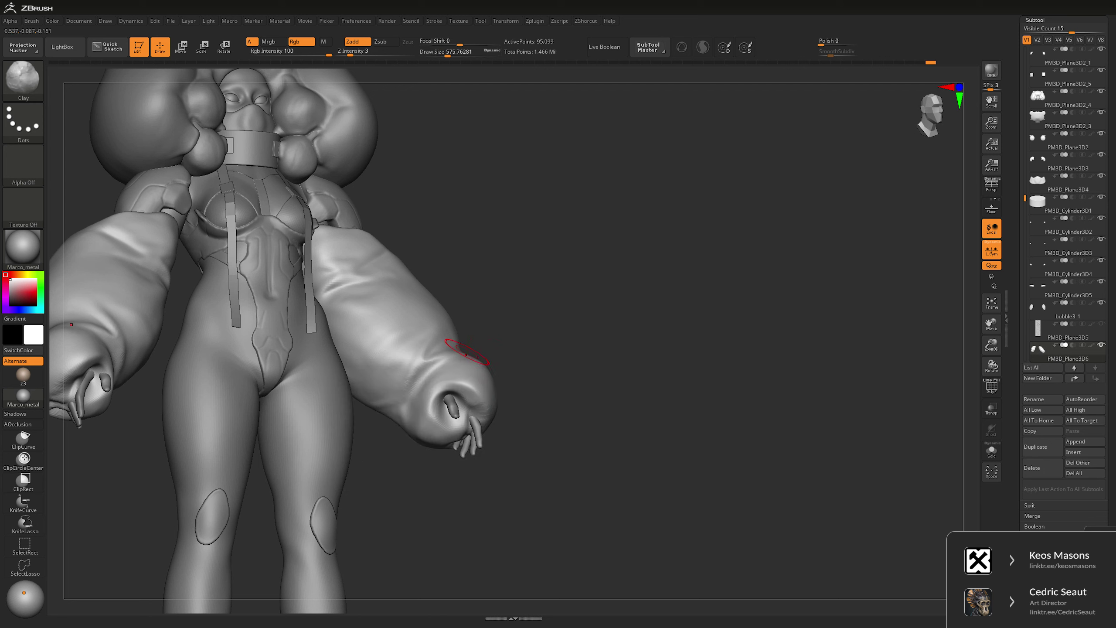
{"action": "key", "text": "space"}
{"action": "left_click_drag", "start_coordinate": [505, 368], "coordinate": [513, 368]}
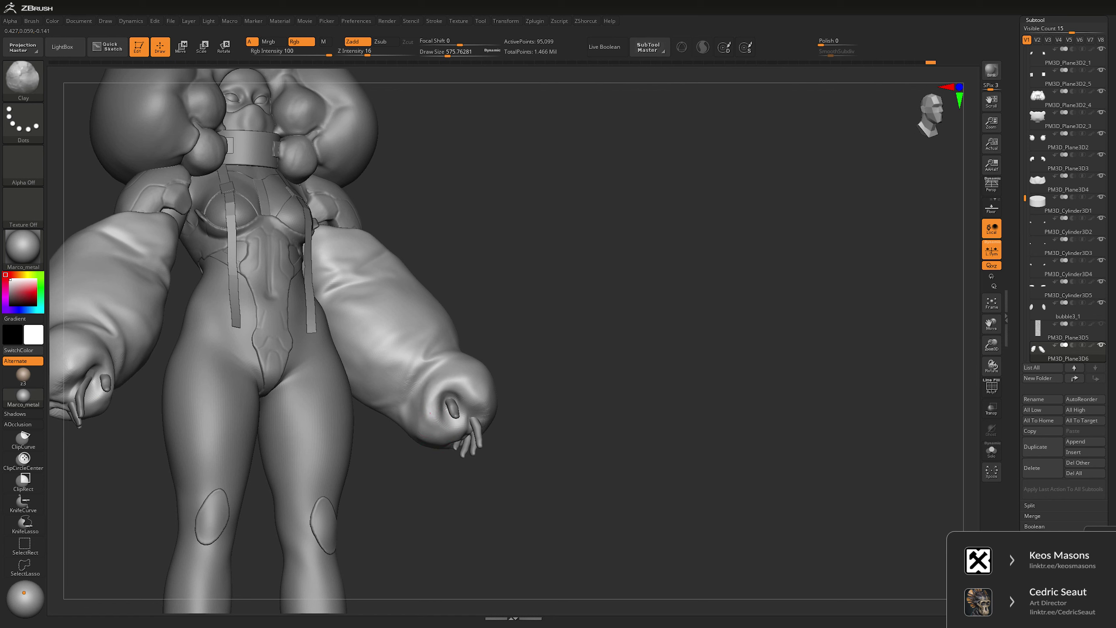
- Reshape the sleeve's bulge near the wrist with the Move brush at draw size about 833 and about 615, and smooth it
{"action": "mouse_move", "coordinate": [465, 354]}
{"action": "right_mouse_down", "text": "ctrl"}
{"action": "mouse_move", "coordinate": [465, 281]}
{"action": "mouse_move", "coordinate": [506, 274]}
{"action": "mouse_move", "coordinate": [167, 274]}
{"action": "mouse_move", "coordinate": [435, 363]}
{"action": "mouse_move", "coordinate": [423, 365]}
{"action": "mouse_move", "coordinate": [444, 363]}
{"action": "mouse_move", "coordinate": [444, 299]}
{"action": "right_mouse_up", "text": "ctrl"}
{"action": "key", "text": "b"}
{"action": "key", "text": "m"}
{"action": "key", "text": "v"}
{"action": "key", "text": "space"}
{"action": "left_click_drag", "start_coordinate": [494, 229], "coordinate": [452, 376]}
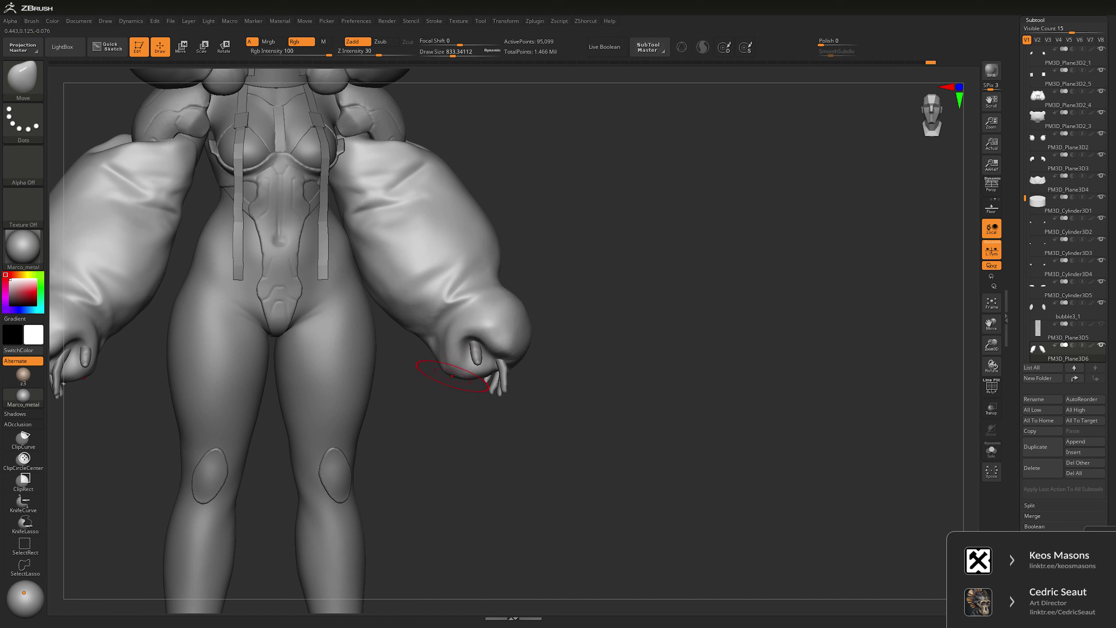
{"action": "right_click_drag", "start_coordinate": [447, 367], "coordinate": [505, 317]}
{"action": "key", "text": "space"}
{"action": "left_click_drag", "start_coordinate": [505, 310], "coordinate": [478, 309]}
{"action": "key", "text": "shift"}
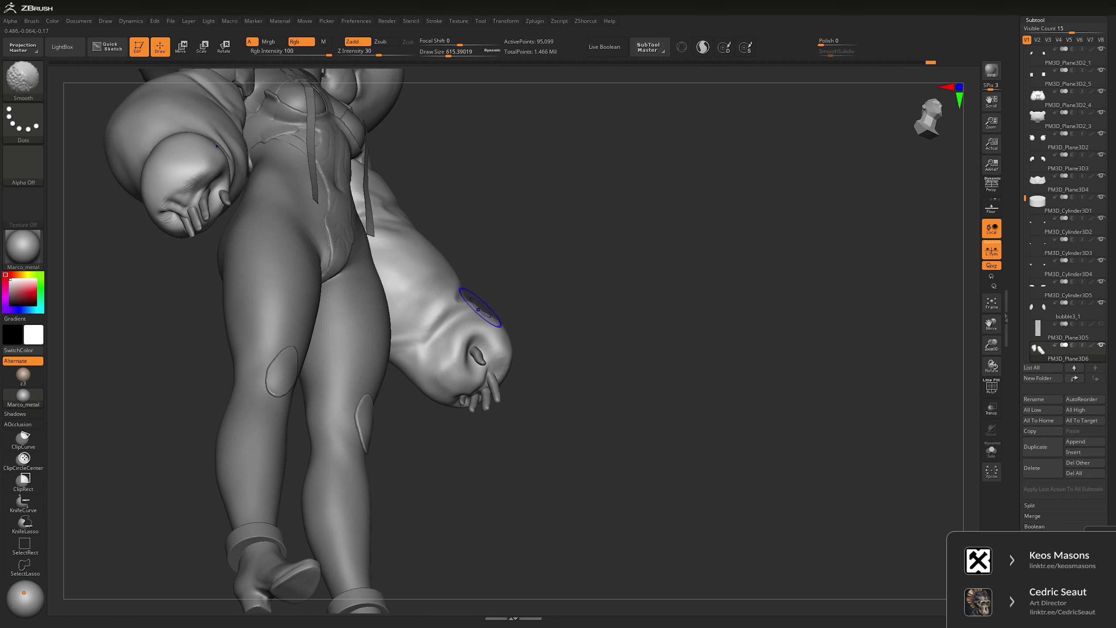
- Add volume to the sleeve's end around the thumb and fingers with ClayBuildup at Z Intensity 13, and smooth the surface
{"action": "right_click_drag", "start_coordinate": [507, 356], "coordinate": [461, 264], "text": "ctrl"}
{"action": "key", "text": "b"}
{"action": "key", "text": "c"}
{"action": "key", "text": "b"}
{"action": "key", "text": "space"}
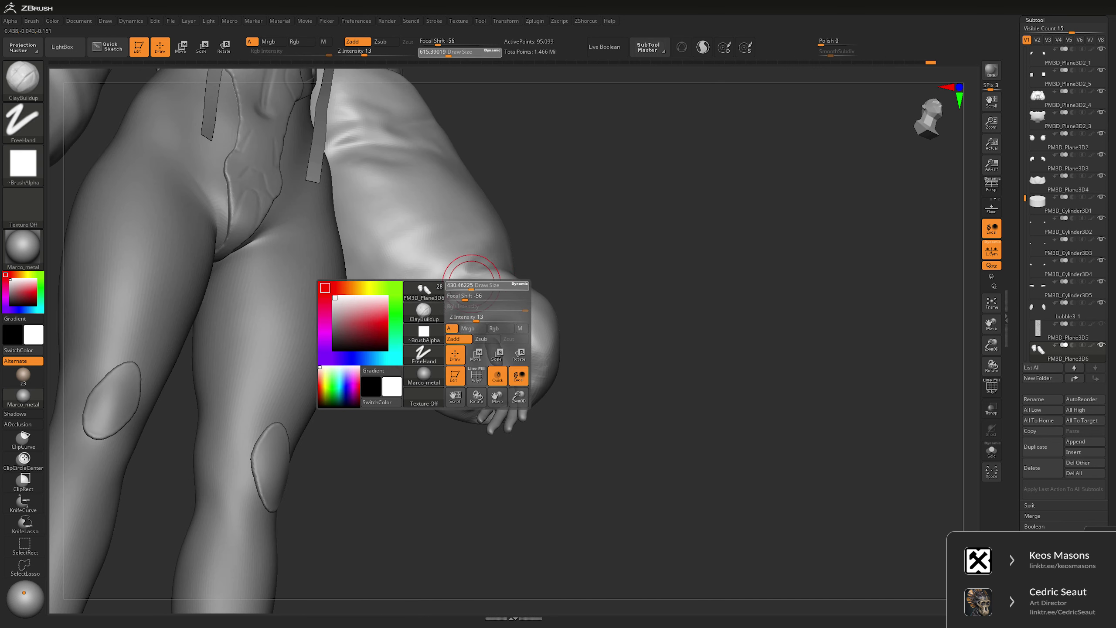
{"action": "left_click_drag", "start_coordinate": [461, 264], "coordinate": [464, 280]}
{"action": "right_click_drag", "start_coordinate": [464, 280], "coordinate": [466, 316]}
{"action": "key", "text": "ctrl+t"}
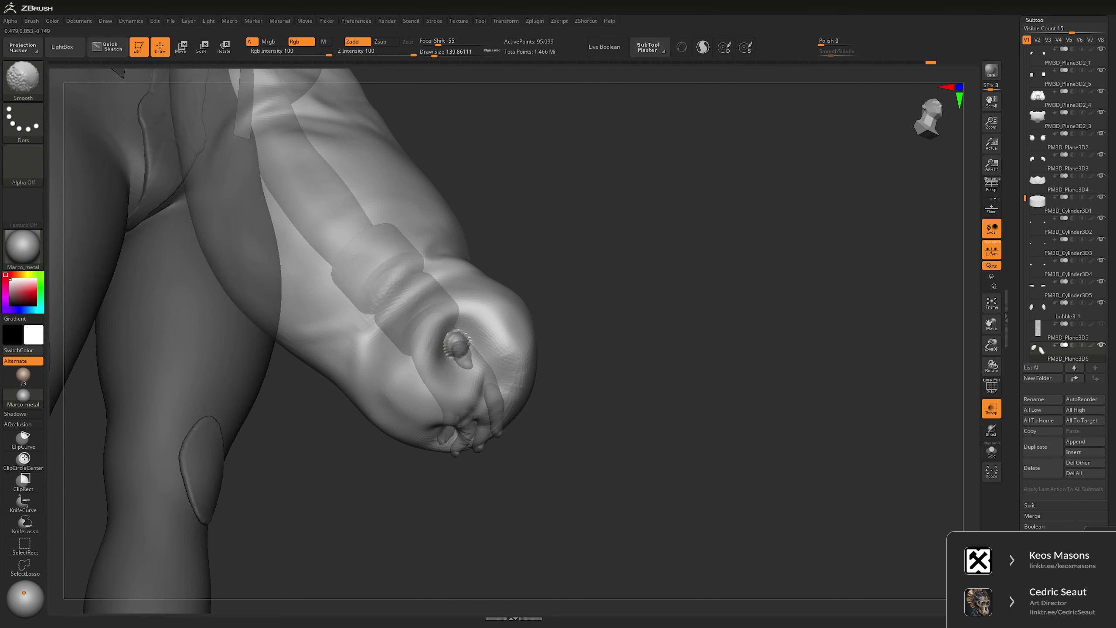
{"action": "key", "text": "ctrl+t"}
{"action": "left_click_drag", "start_coordinate": [571, 285], "coordinate": [677, 264]}
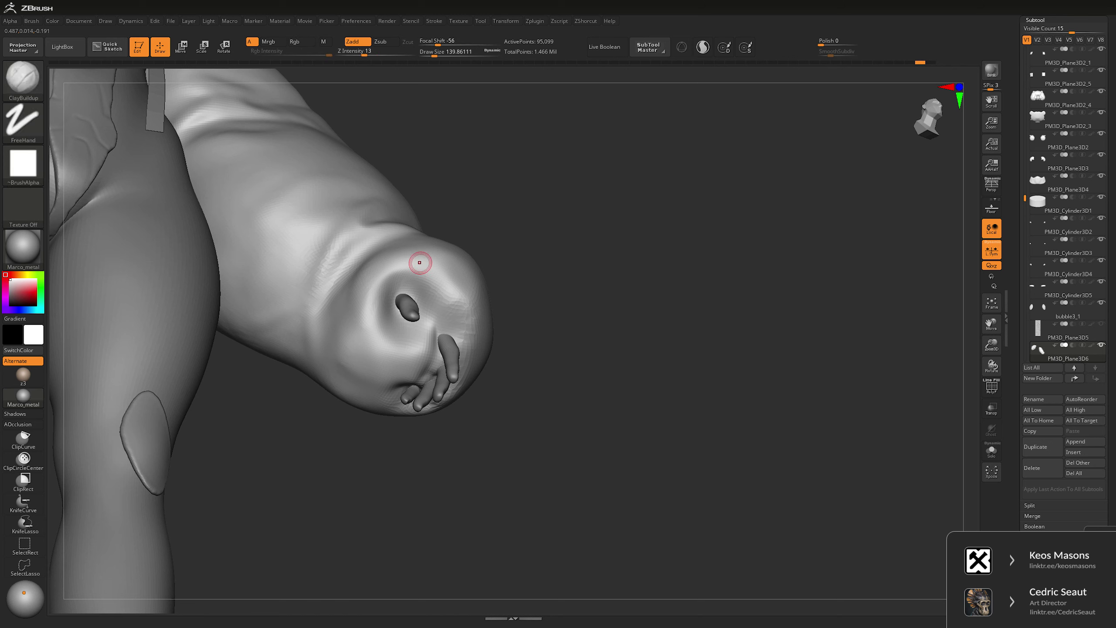
- Inflate the rim around the thumb hole with the Inflat brush at draw size about 81 and Z Intensity 8
{"action": "key", "text": "space"}
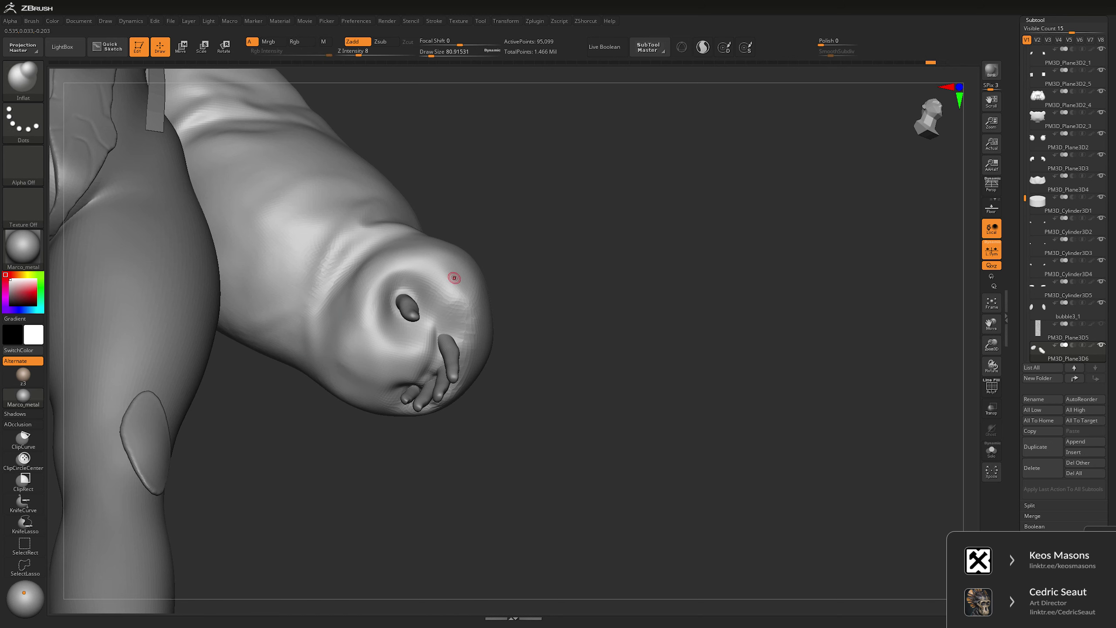
{"action": "key", "text": "shift+t"}
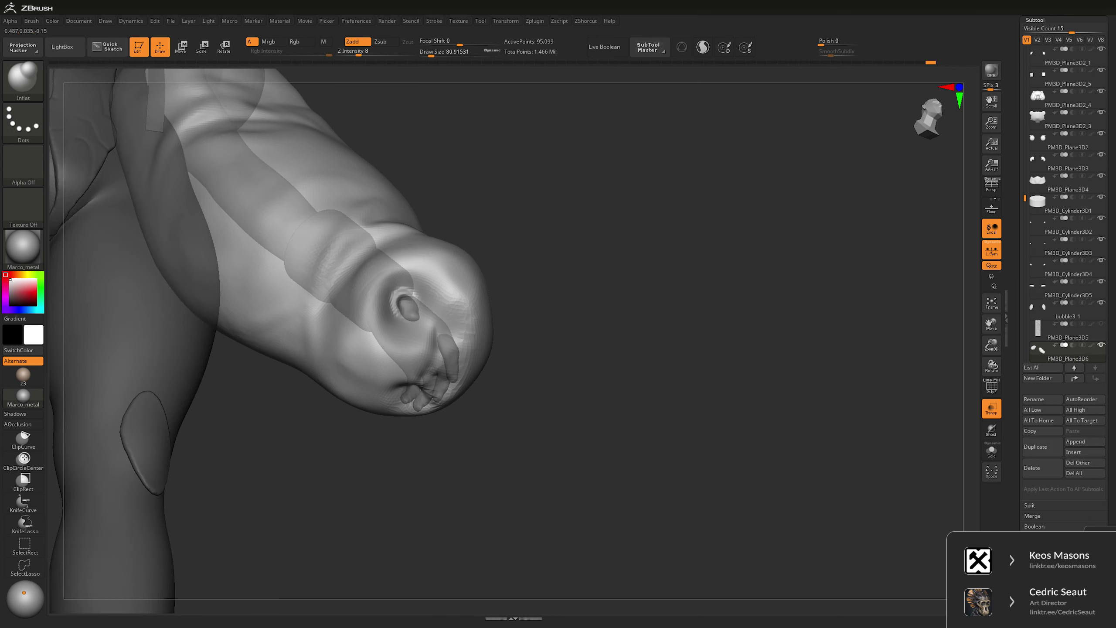
{"action": "left_click_drag", "start_coordinate": [505, 281], "coordinate": [473, 336]}
- Adjust the sleeve's end over the back of the hand with the Move brush at draw size about 1523
{"action": "key", "text": "space"}
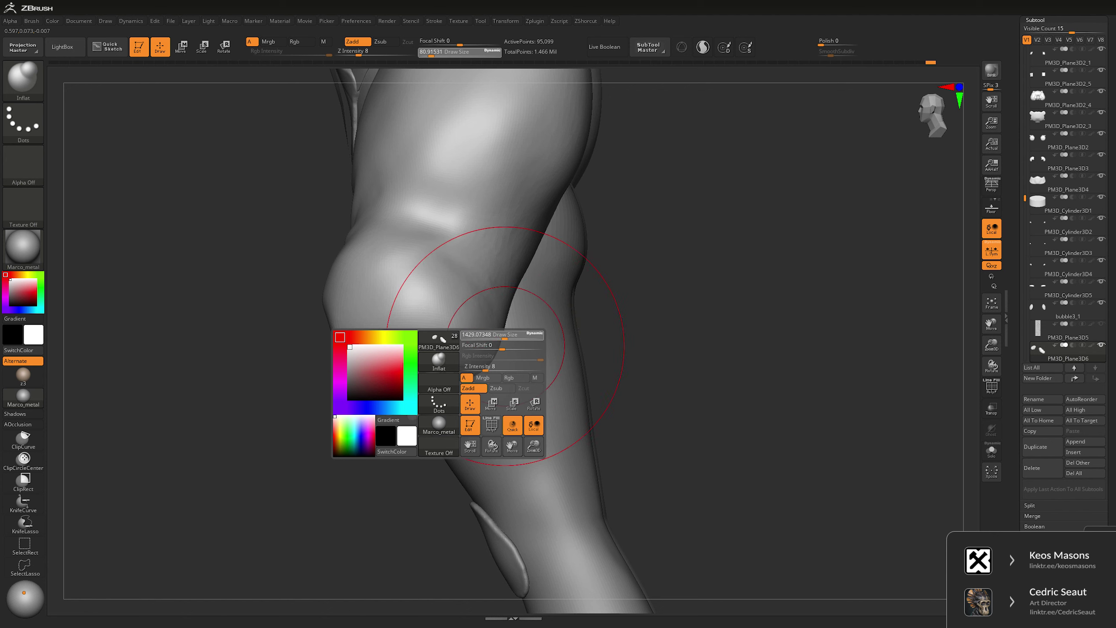
{"action": "key", "text": "g"}
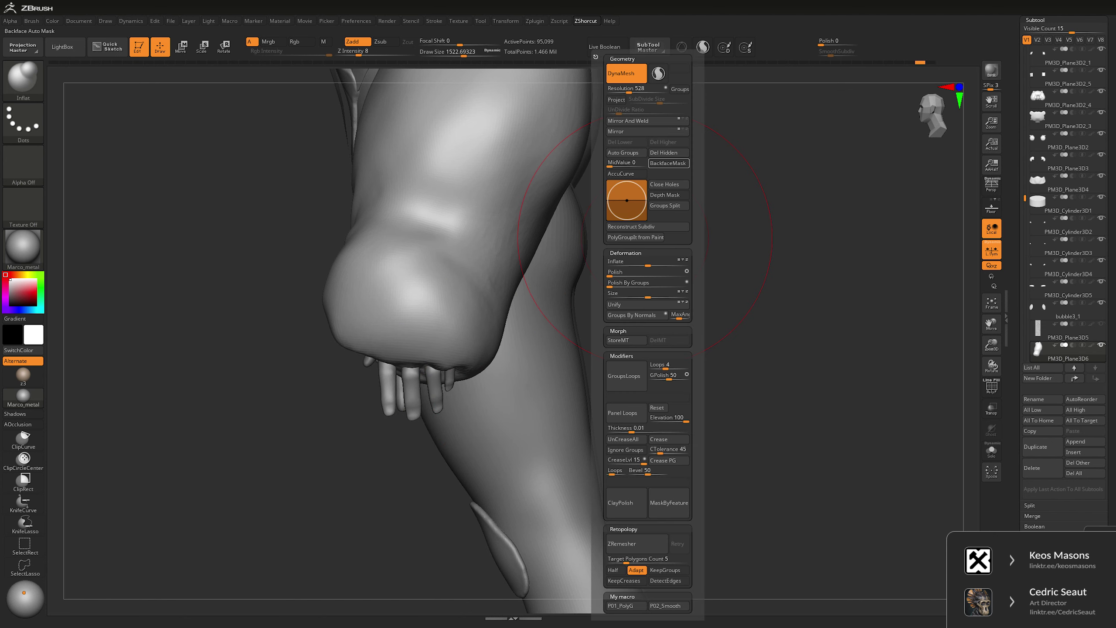
{"action": "key", "text": "b"}
{"action": "key", "text": "m"}
{"action": "key", "text": "v"}
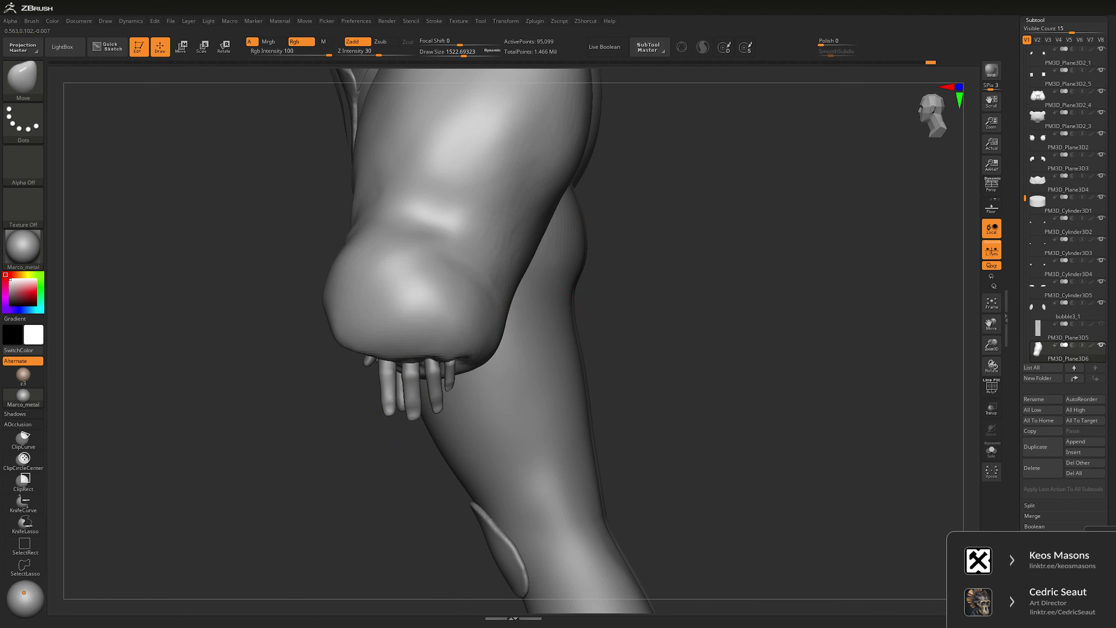
{"action": "mouse_move", "coordinate": [747, 308]}
{"action": "left_mouse_down"}
{"action": "mouse_move", "coordinate": [637, 334]}
{"action": "mouse_move", "coordinate": [529, 308]}
{"action": "mouse_move", "coordinate": [520, 292]}
{"action": "mouse_move", "coordinate": [593, 317]}
{"action": "mouse_move", "coordinate": [410, 319]}
{"action": "left_mouse_up"}
- Isolate the body, mask the index finger, invert the mask and rotate the finger from its knuckle with the gizmo
{"action": "key", "text": "space"}
{"action": "left_click", "coordinate": [521, 292], "text": "alt"}
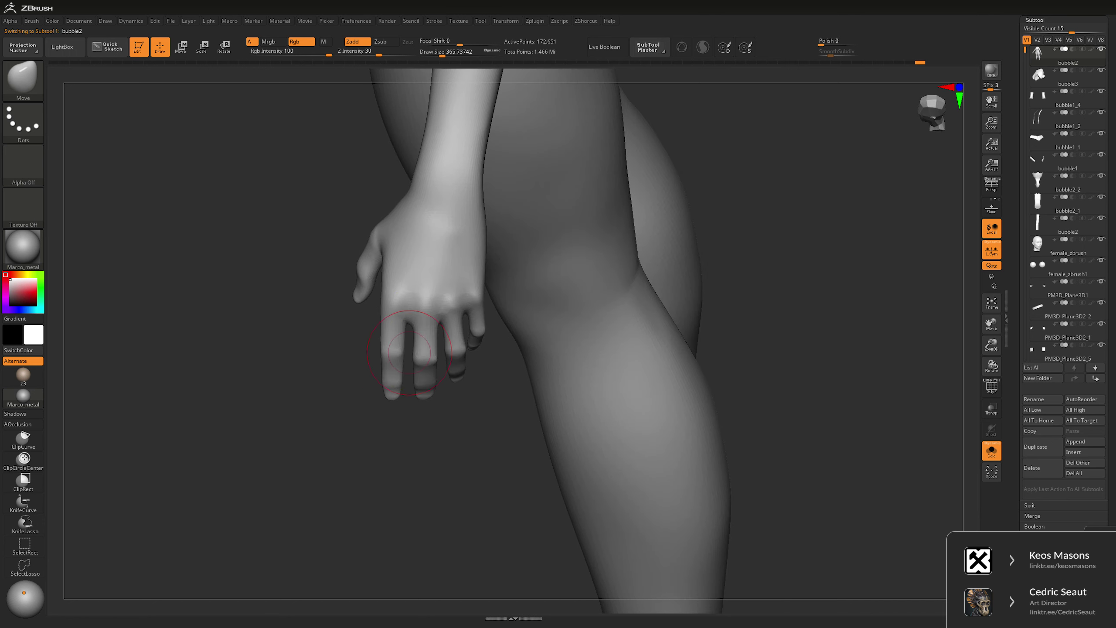
{"action": "key", "text": "ctrl"}
{"action": "left_click_drag", "start_coordinate": [405, 400], "coordinate": [405, 401], "text": "ctrl"}
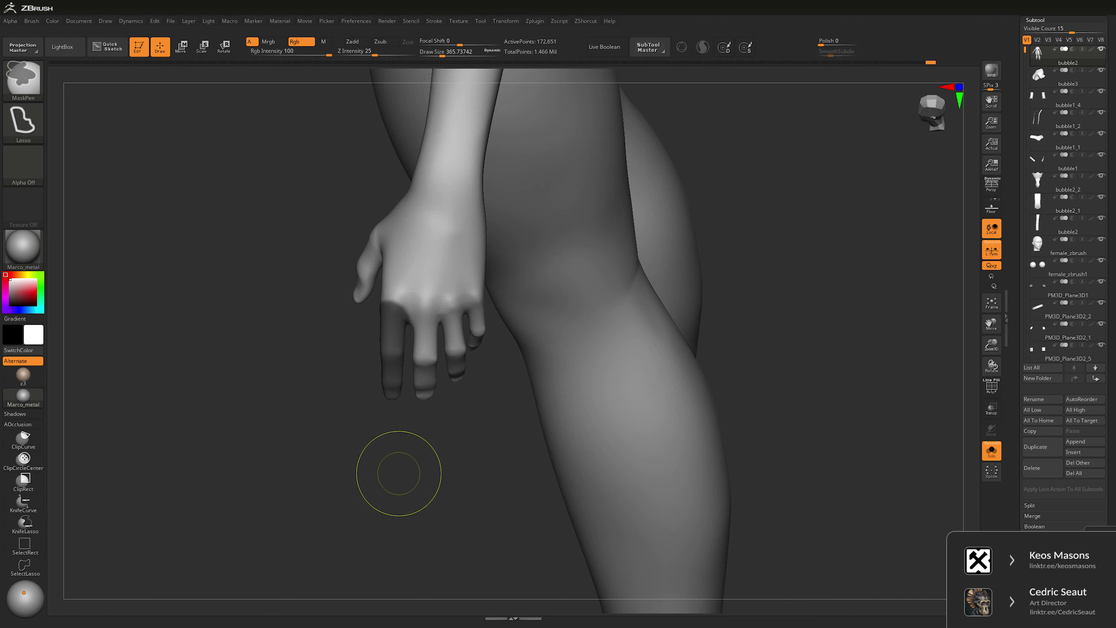
{"action": "left_click", "coordinate": [391, 518], "text": "ctrl"}
{"action": "key", "text": "w"}
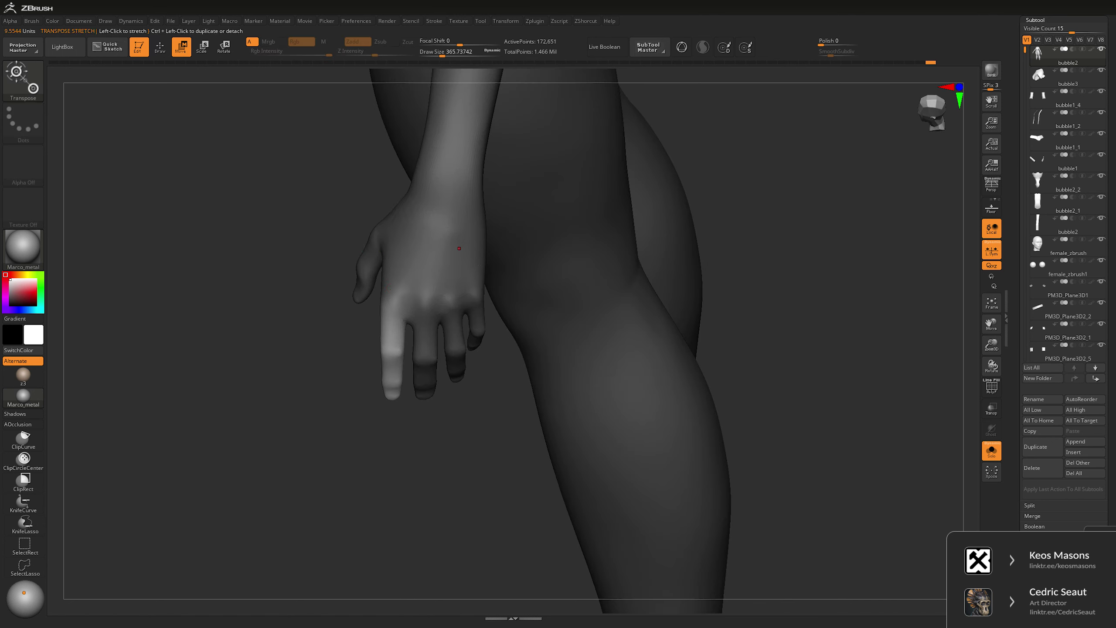
{"action": "left_click", "coordinate": [393, 253]}
{"action": "left_click_drag", "start_coordinate": [390, 303], "coordinate": [394, 357]}
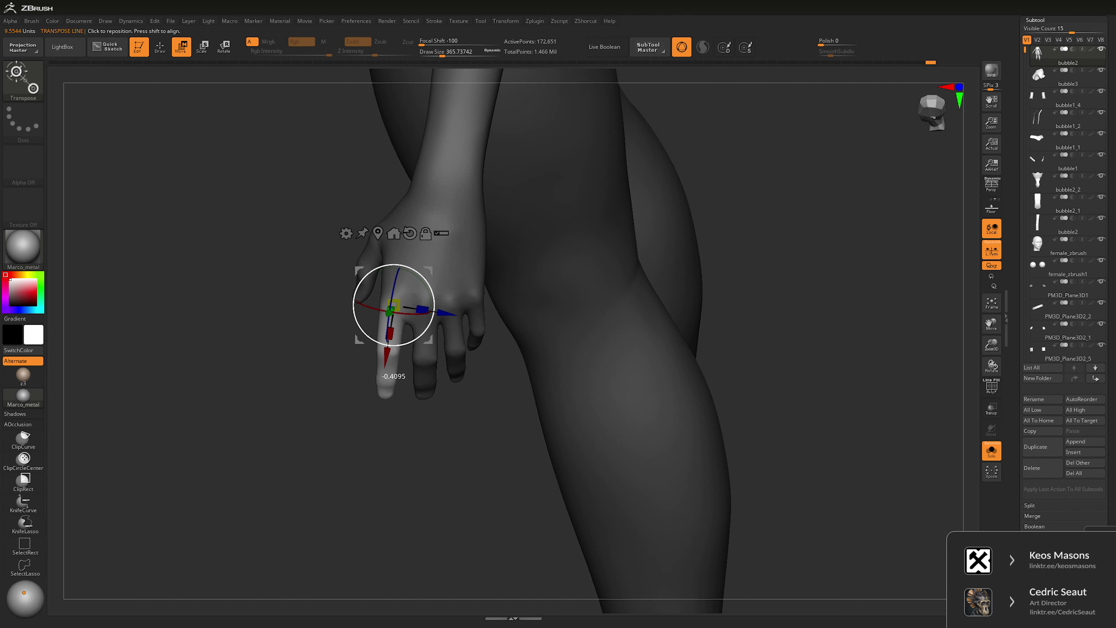
- Mask the little finger, invert the mask, rotate the finger outward from its knuckle and clear the mask
{"action": "left_click_drag", "start_coordinate": [444, 324], "coordinate": [436, 293], "text": "ctrl"}
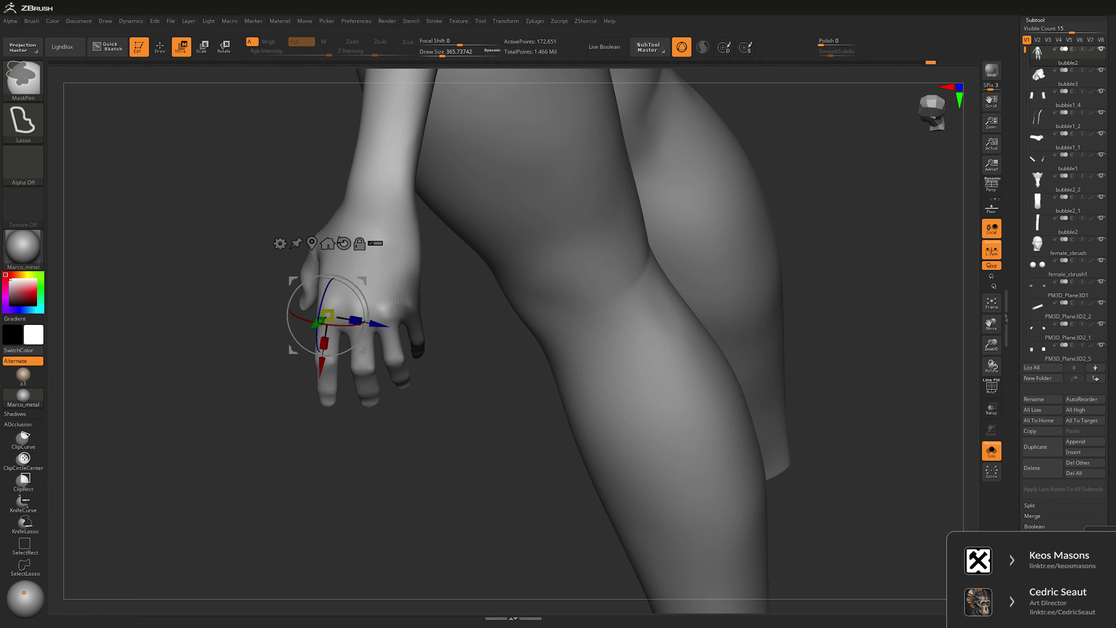
{"action": "key", "text": "ctrl+i"}
{"action": "left_click_drag", "start_coordinate": [327, 316], "coordinate": [411, 291]}
{"action": "key", "text": "ctrl+shift+a"}
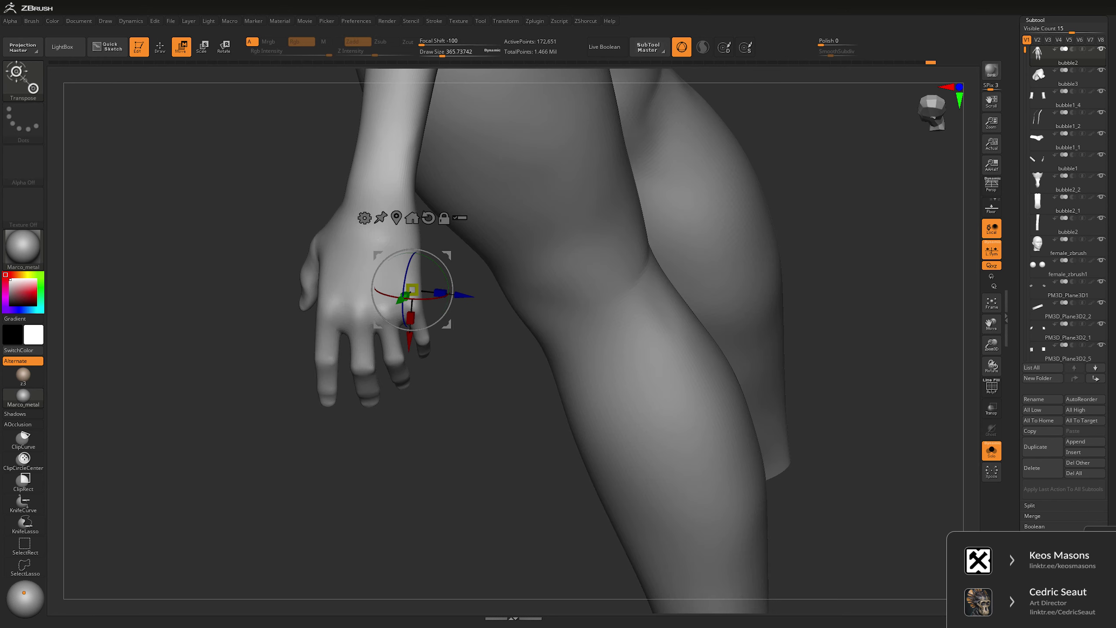
- Lasso a mask over the ring finger, invert it and adjust the finger with the gizmo placed at its knuckle
{"action": "key", "text": "q"}
{"action": "key", "text": "ctrl+z"}
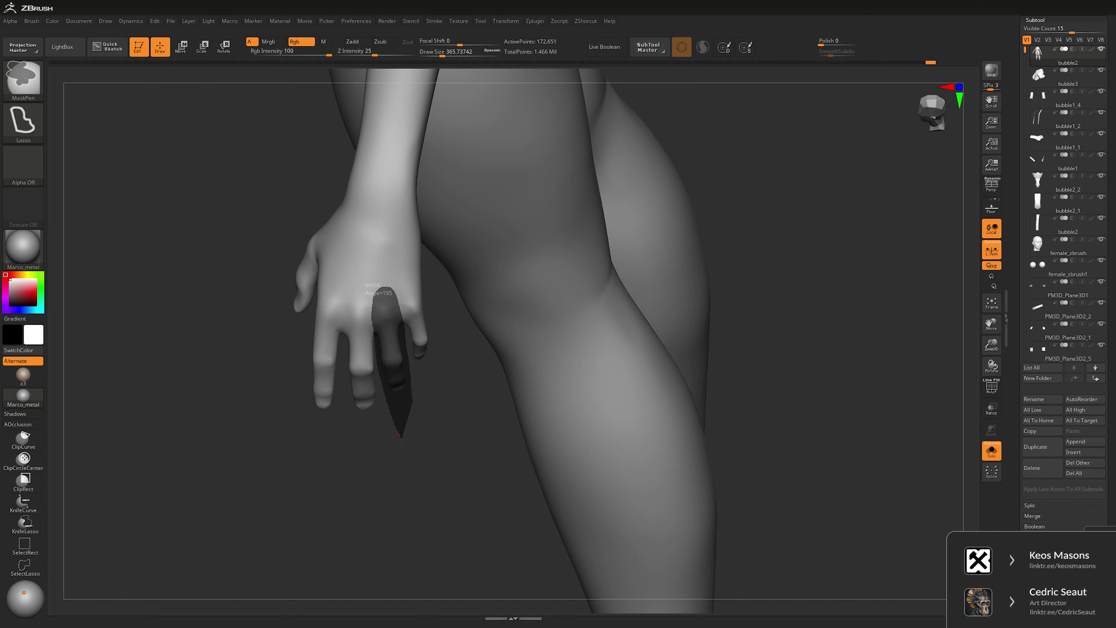
{"action": "key", "text": "ctrl+i"}
{"action": "key", "text": "w"}
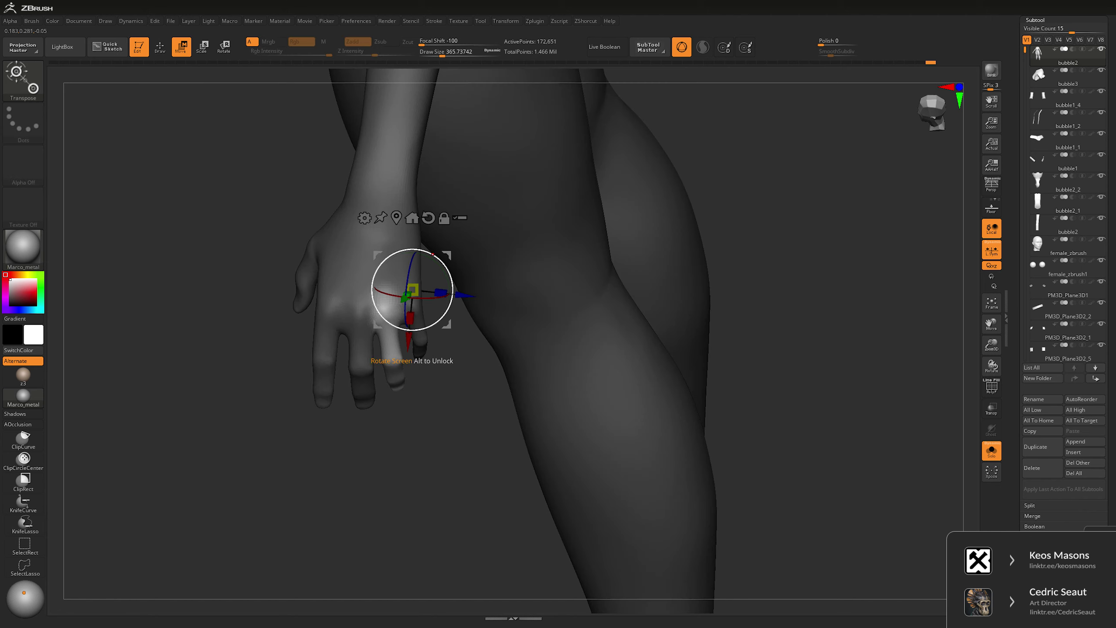
{"action": "left_click_drag", "start_coordinate": [412, 290], "coordinate": [388, 296], "text": "alt"}
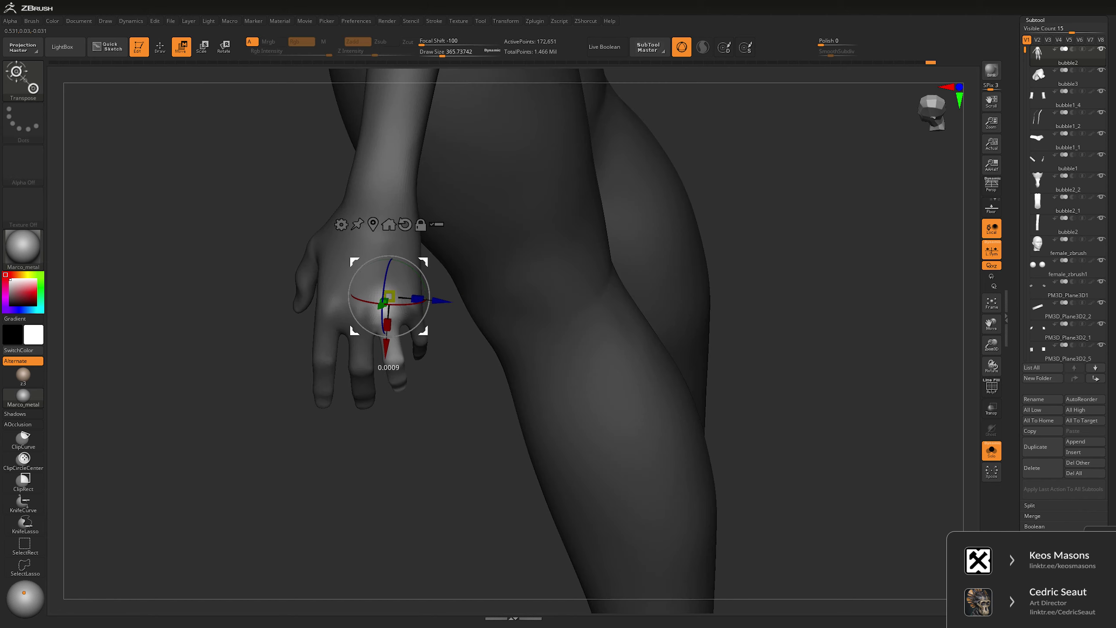
{"action": "mouse_move", "coordinate": [791, 396]}
{"action": "left_mouse_down"}
{"action": "mouse_move", "coordinate": [593, 396]}
{"action": "mouse_move", "coordinate": [721, 277]}
{"action": "mouse_move", "coordinate": [712, 268]}
{"action": "mouse_move", "coordinate": [701, 265]}
{"action": "mouse_move", "coordinate": [675, 343]}
{"action": "mouse_move", "coordinate": [549, 308]}
{"action": "mouse_move", "coordinate": [457, 261]}
{"action": "left_mouse_up"}
- Return to the sleeve subtool and build up the surface above the fingers with ClayBuildup at draw size about 279
{"action": "key", "text": "q"}
{"action": "left_click", "coordinate": [483, 282], "text": "alt"}
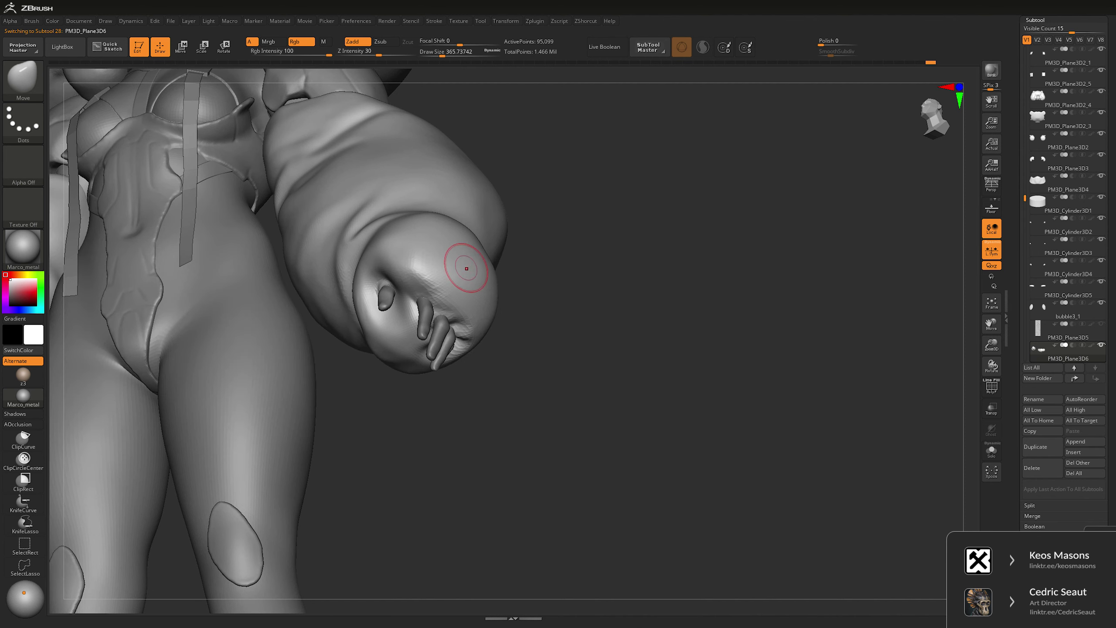
{"action": "key", "text": "b"}
{"action": "key", "text": "c"}
{"action": "key", "text": "b"}
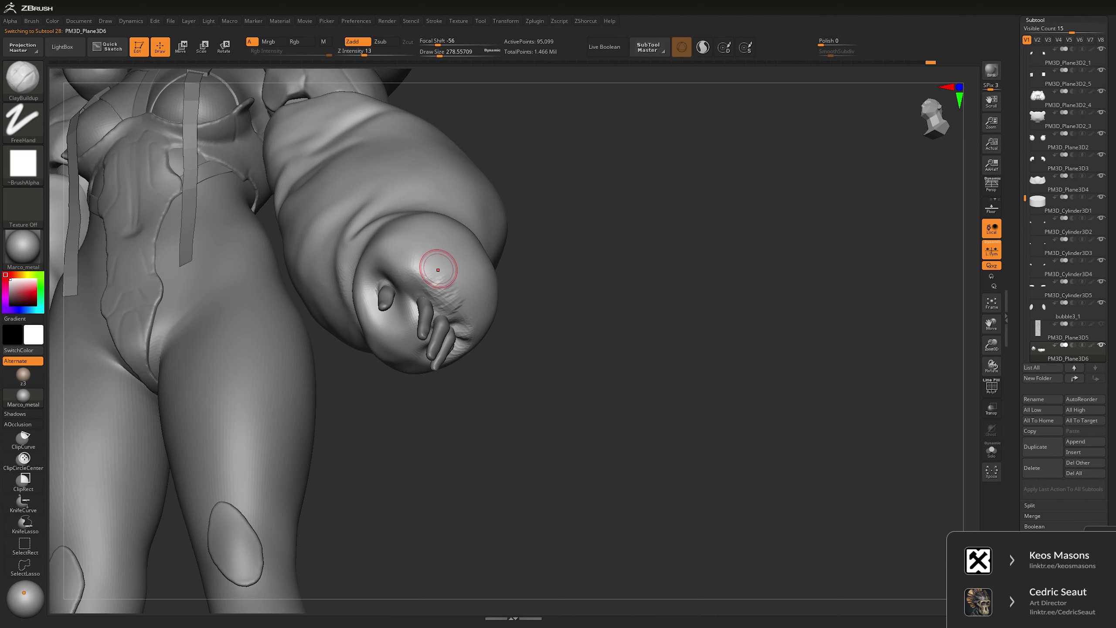
{"action": "key", "text": "ctrl+z"}
{"action": "key", "text": "ctrl+shift+z"}
- Remesh the sleeve with DynaMesh, then smooth and fill the area between the thumb and finger openings with ClayBuildup
{"action": "key", "text": "g"}
{"action": "left_click_drag", "start_coordinate": [563, 207], "coordinate": [430, 285], "text": "ctrl"}
{"action": "key", "text": "shift"}
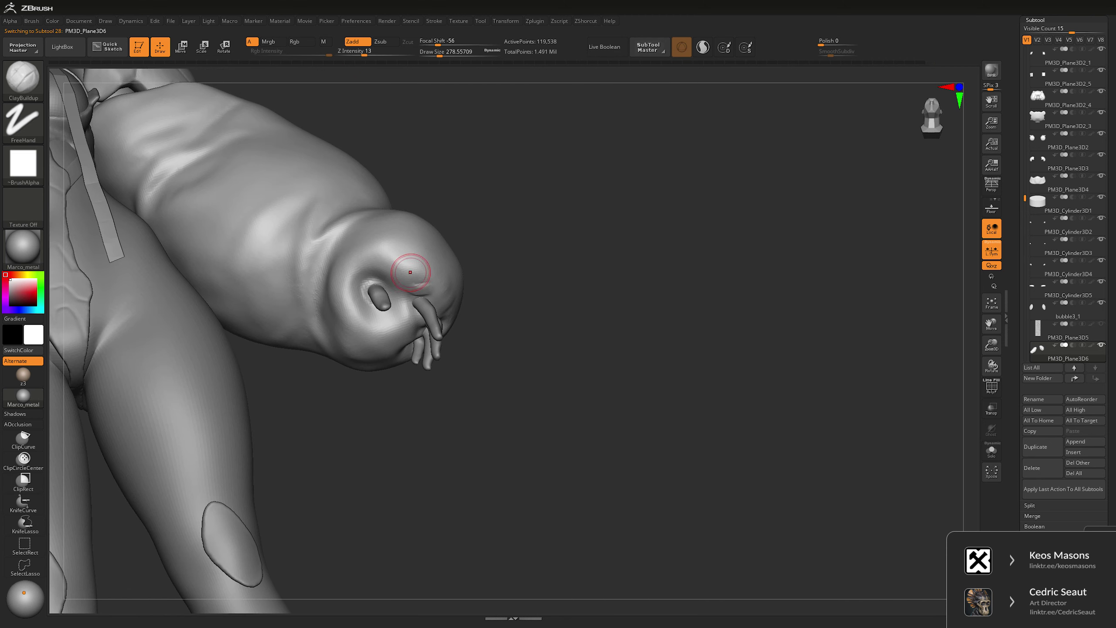
{"action": "left_click_drag", "start_coordinate": [584, 257], "coordinate": [655, 251]}
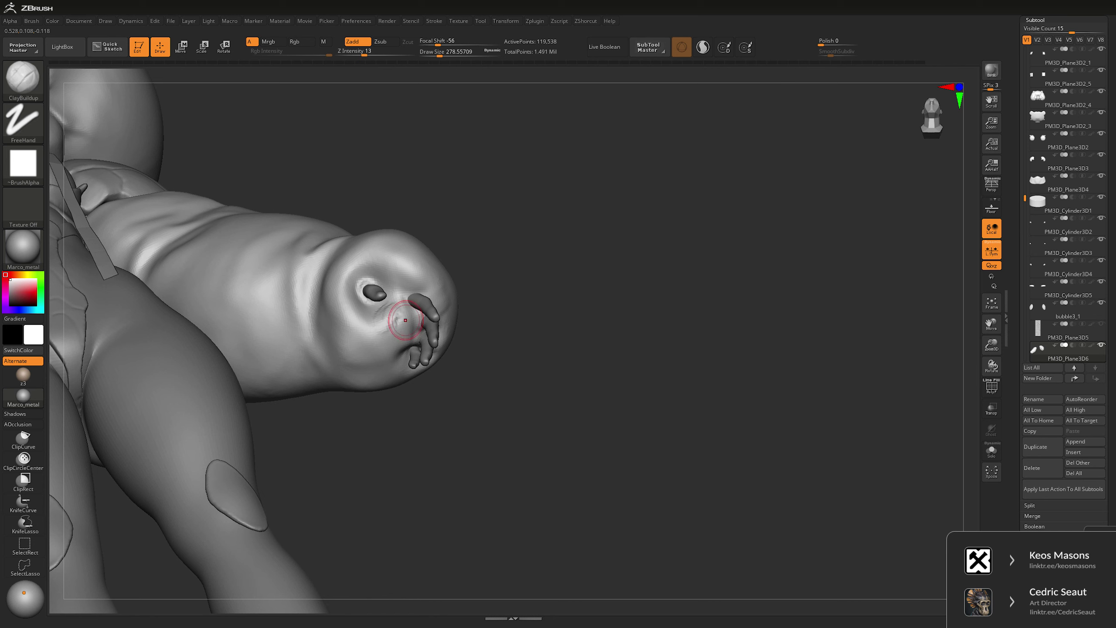
{"action": "mouse_move", "coordinate": [492, 304]}
{"action": "left_mouse_down"}
{"action": "mouse_move", "coordinate": [531, 242]}
{"action": "mouse_move", "coordinate": [450, 266]}
{"action": "mouse_move", "coordinate": [421, 318]}
{"action": "mouse_move", "coordinate": [444, 315]}
{"action": "mouse_move", "coordinate": [489, 277]}
{"action": "mouse_move", "coordinate": [505, 300]}
{"action": "mouse_move", "coordinate": [421, 292]}
{"action": "left_mouse_up"}
- Carve creases around the finger openings with DamStandard at draw size about 170 and Z Intensity 30
{"action": "key", "text": "b"}
{"action": "key", "text": "d"}
{"action": "key", "text": "s"}
{"action": "key", "text": "space"}
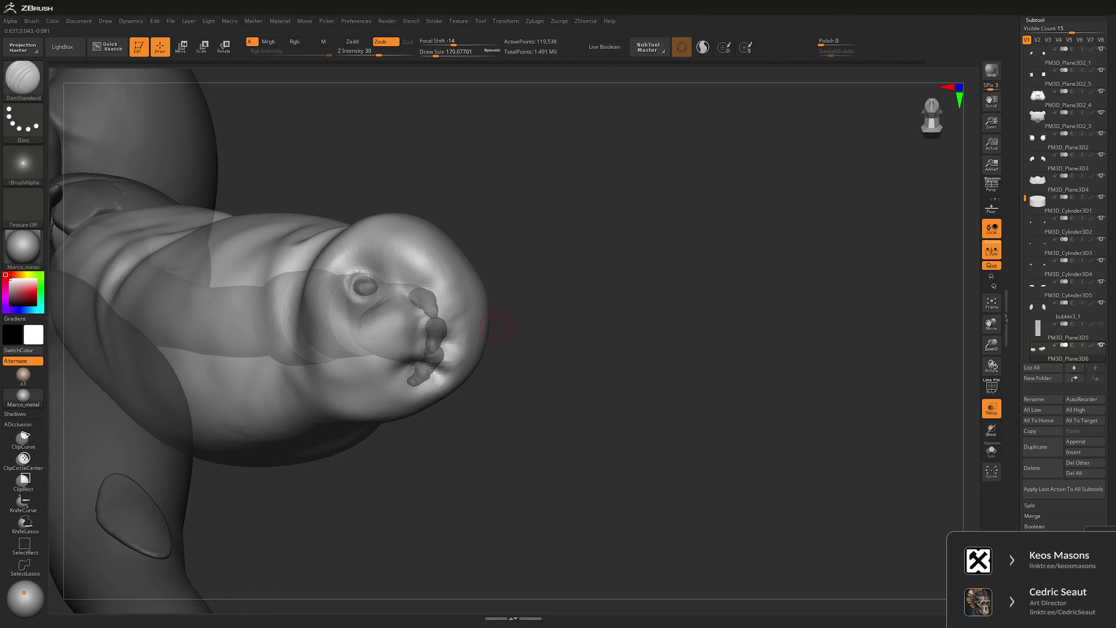
{"action": "mouse_move", "coordinate": [603, 285]}
{"action": "left_mouse_down"}
{"action": "mouse_move", "coordinate": [571, 334]}
{"action": "mouse_move", "coordinate": [660, 237]}
{"action": "mouse_move", "coordinate": [461, 319]}
{"action": "left_mouse_up"}
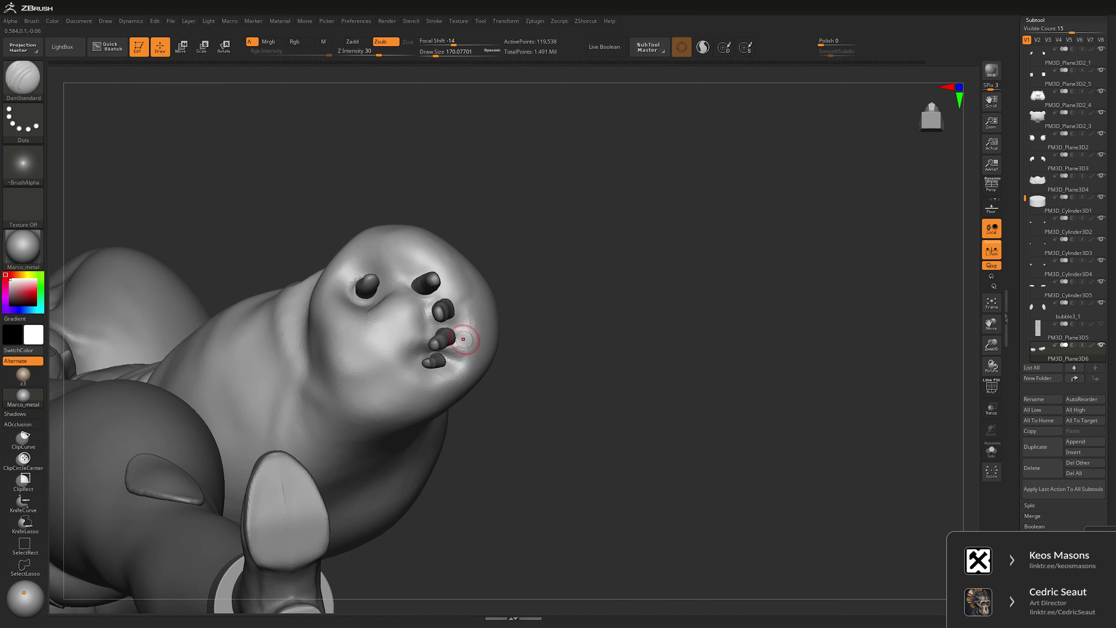
- Build up the sleeve surface around the finger openings with the Clay brush at draw size about 170
{"action": "key", "text": "b"}
{"action": "key", "text": "c"}
{"action": "key", "text": "l"}
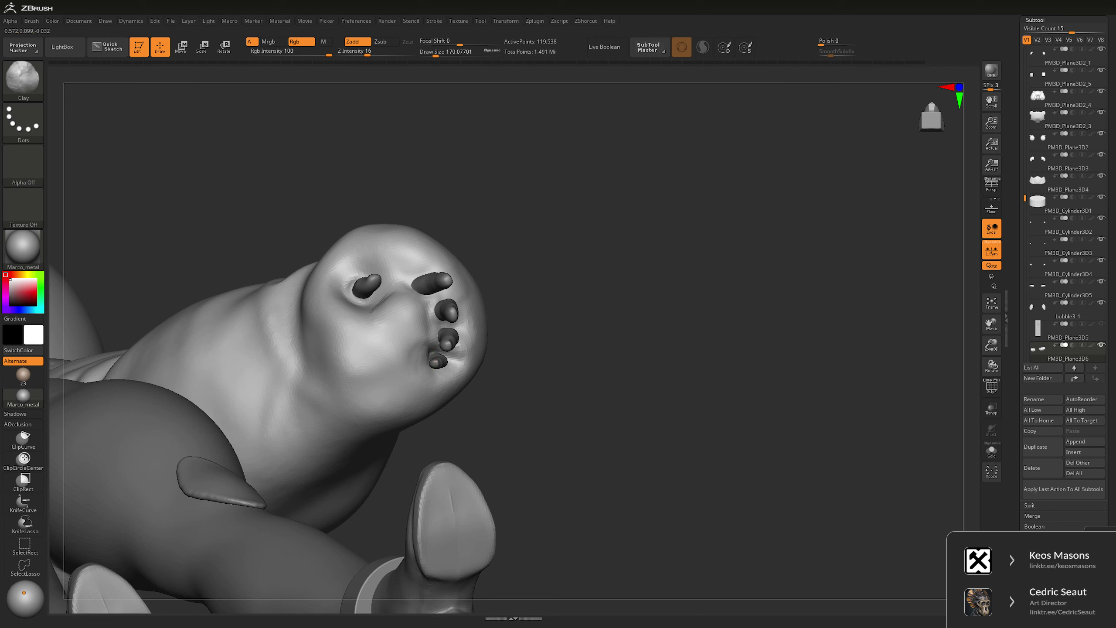
{"action": "left_click_drag", "start_coordinate": [519, 326], "coordinate": [548, 297]}
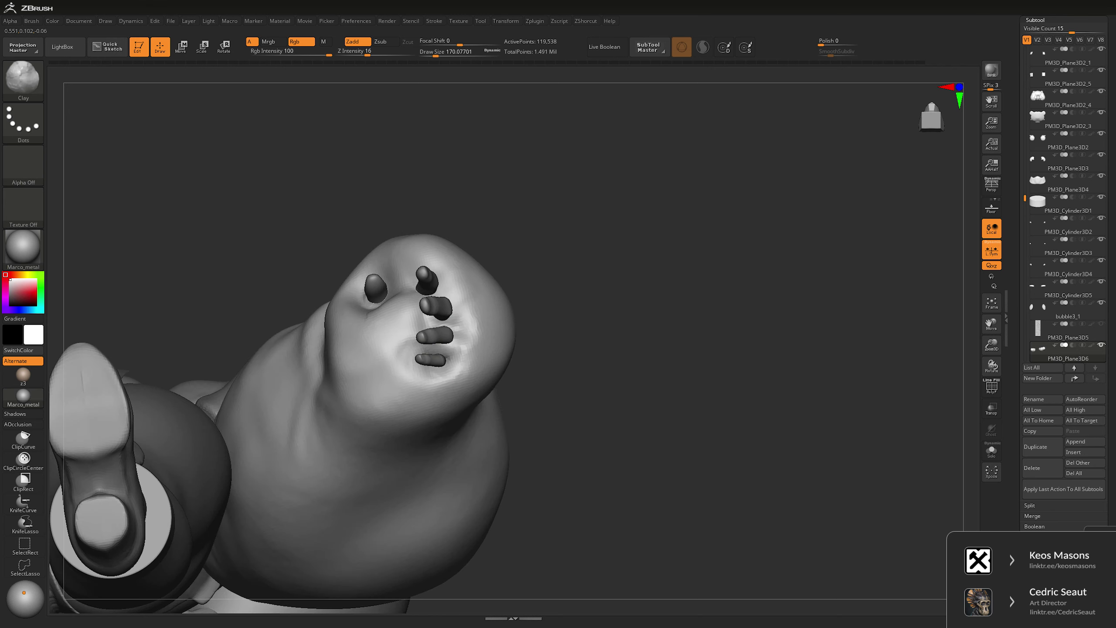
{"action": "mouse_move", "coordinate": [549, 198]}
{"action": "left_mouse_down"}
{"action": "mouse_move", "coordinate": [429, 362]}
{"action": "mouse_move", "coordinate": [457, 387]}
{"action": "left_mouse_up"}
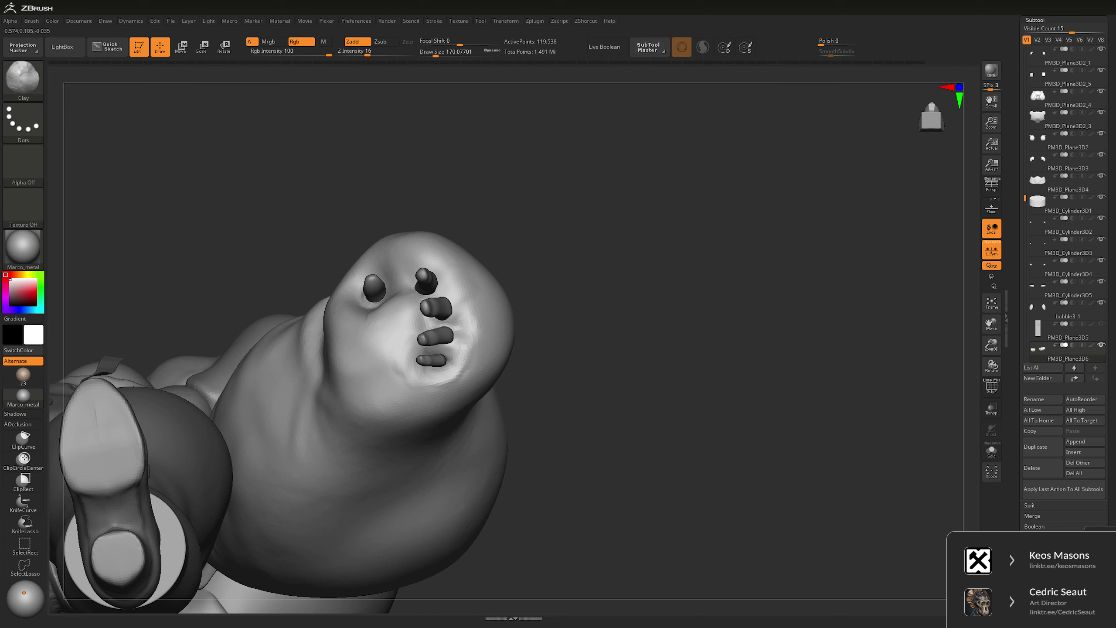
{"action": "left_click_drag", "start_coordinate": [483, 310], "coordinate": [466, 344]}
- Swell the sleeve end around the fingers with the Inflat brush, then turn on transparency for the surrounding subtools
{"action": "key", "text": "b"}
{"action": "key", "text": "i"}
{"action": "key", "text": "n"}
{"action": "mouse_move", "coordinate": [415, 382]}
{"action": "left_mouse_down"}
{"action": "mouse_move", "coordinate": [435, 398]}
{"action": "mouse_move", "coordinate": [379, 396]}
{"action": "mouse_move", "coordinate": [330, 422]}
{"action": "mouse_move", "coordinate": [468, 299]}
{"action": "mouse_move", "coordinate": [466, 219]}
{"action": "left_mouse_up"}
{"action": "key", "text": "shift"}
{"action": "key", "text": "ctrl+shift+t"}
{"action": "mouse_move", "coordinate": [553, 245]}
{"action": "left_mouse_down"}
{"action": "mouse_move", "coordinate": [706, 230]}
{"action": "mouse_move", "coordinate": [436, 277]}
{"action": "mouse_move", "coordinate": [425, 300]}
{"action": "left_mouse_up"}
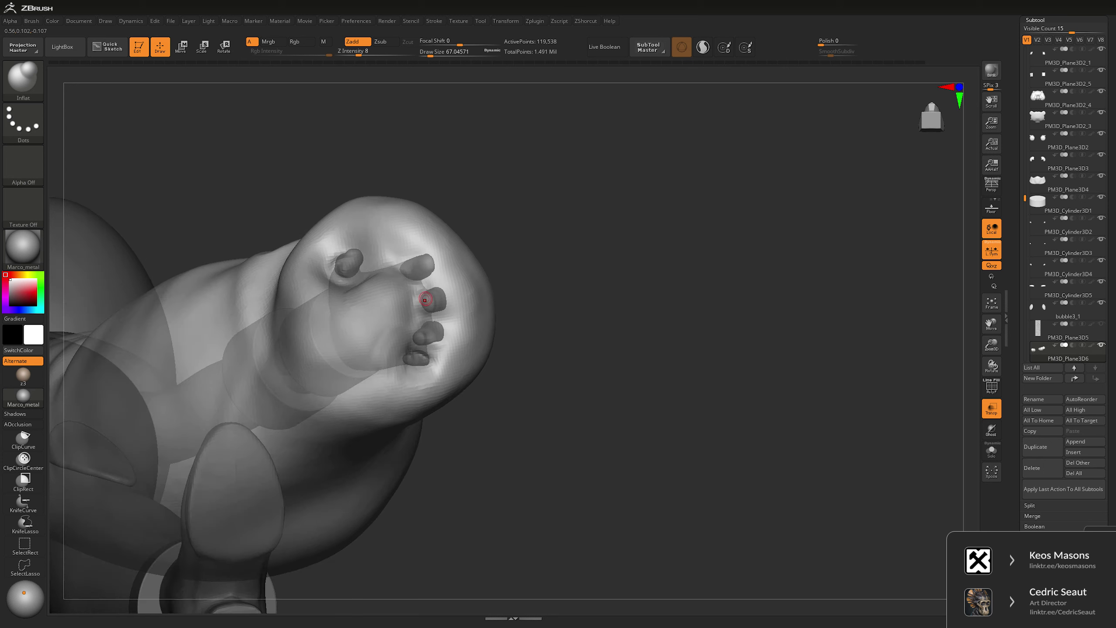
- Set the masking stroke to FreeHand, enable ghost transparency and paint masks where each finger meets the sleeve
{"action": "key", "text": "ctrl"}
{"action": "left_click", "coordinate": [23, 123], "text": "ctrl"}
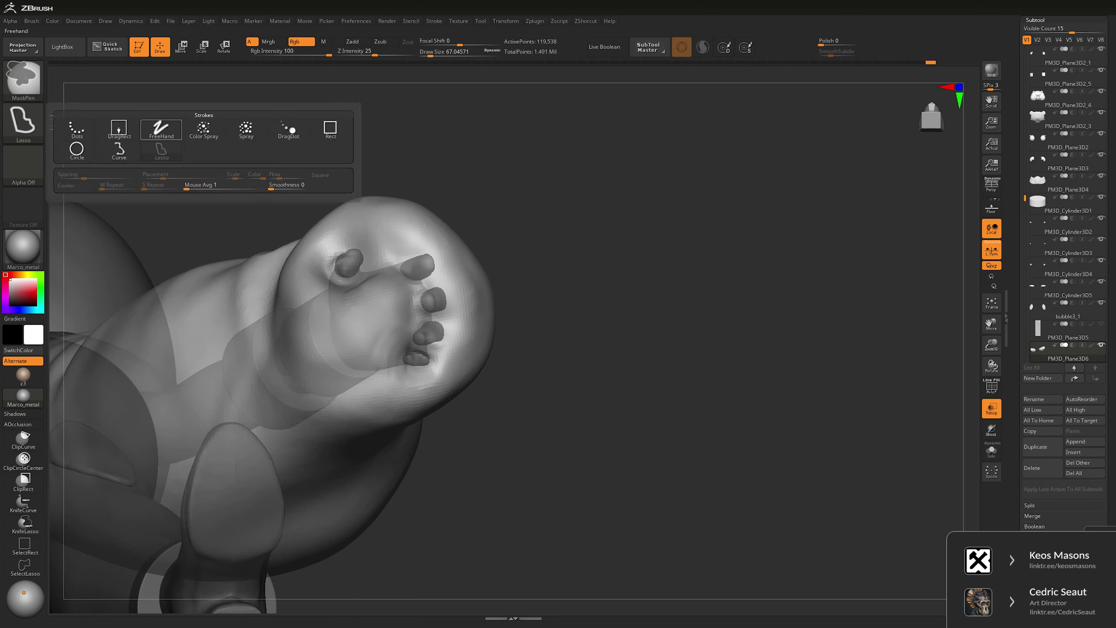
{"action": "left_click", "coordinate": [161, 138], "text": "ctrl"}
{"action": "left_click", "coordinate": [430, 303], "text": "ctrl"}
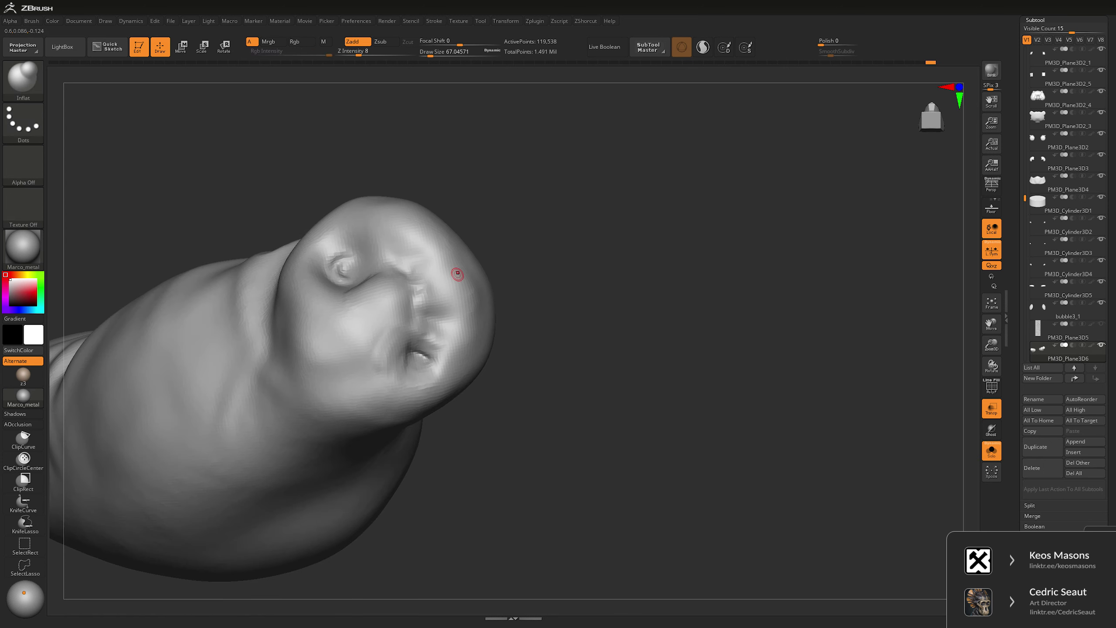
{"action": "left_click", "coordinate": [992, 429]}
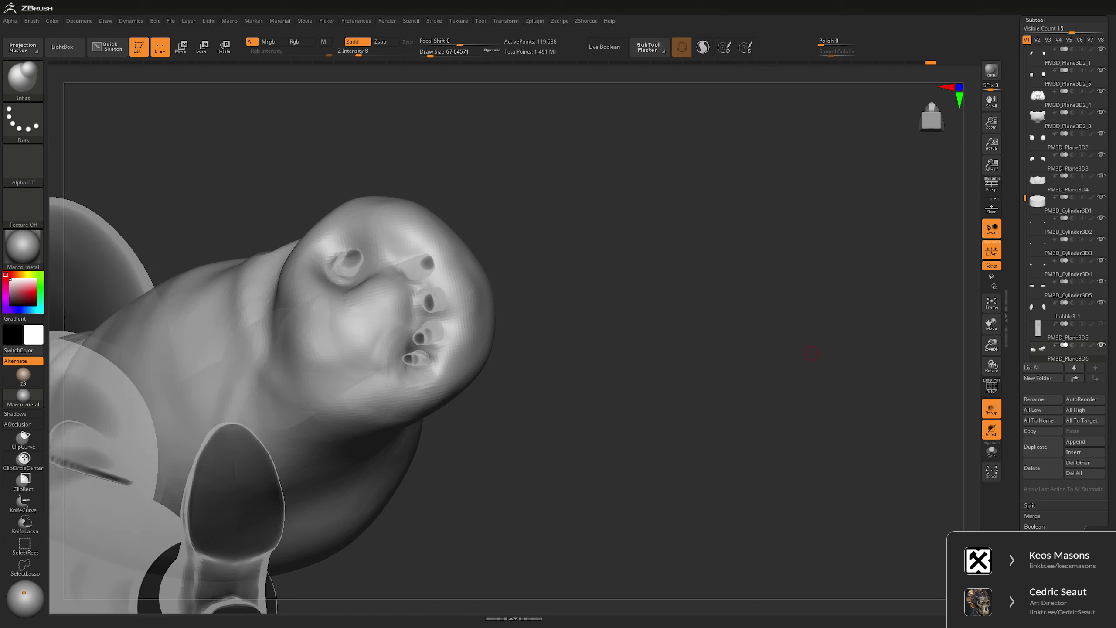
{"action": "key", "text": "ctrl"}
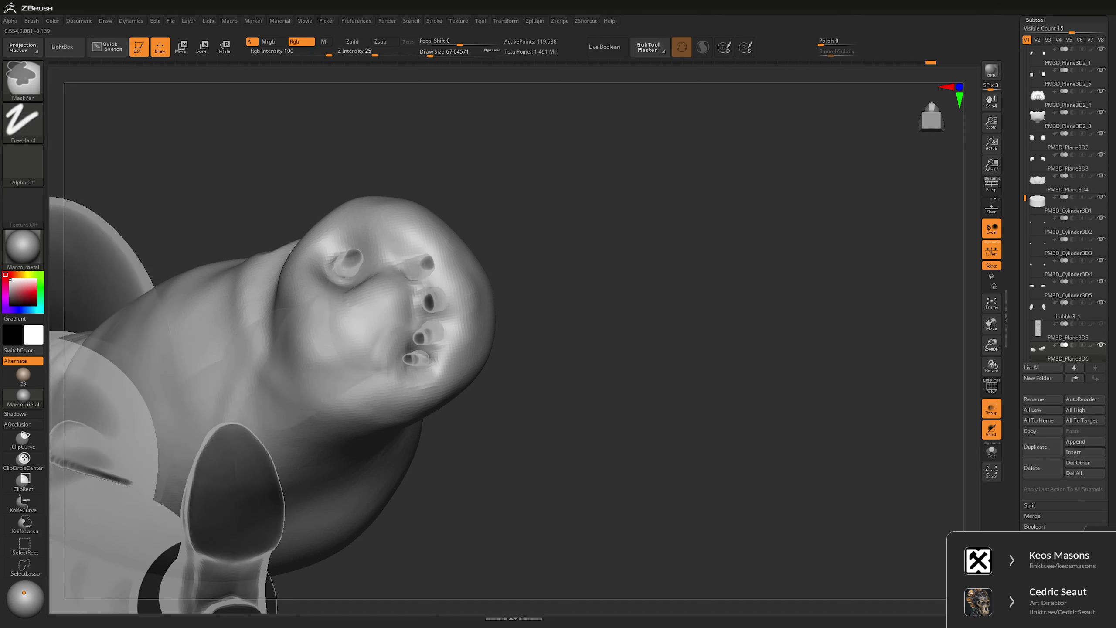
{"action": "left_click_drag", "start_coordinate": [541, 314], "coordinate": [509, 316]}
{"action": "key", "text": "ctrl"}
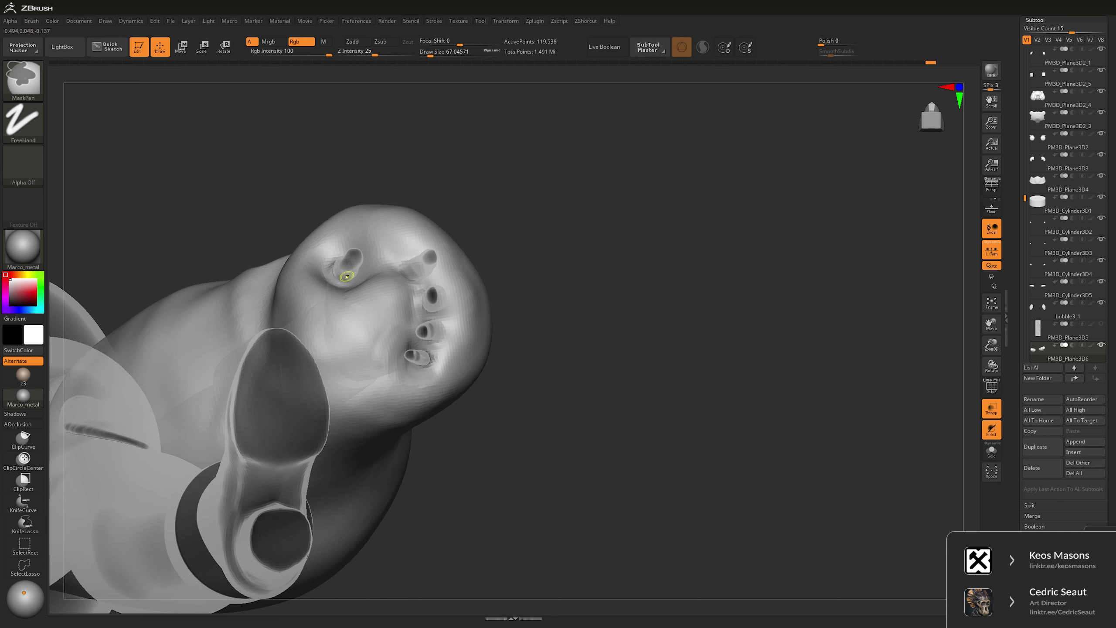
- Isolate the sleeve, invert the mask to sink the finger holes with Inflate -11, and remesh with DynaMesh
{"action": "key", "text": "shift+ctrl+s"}
{"action": "left_click_drag", "start_coordinate": [493, 281], "coordinate": [520, 254]}
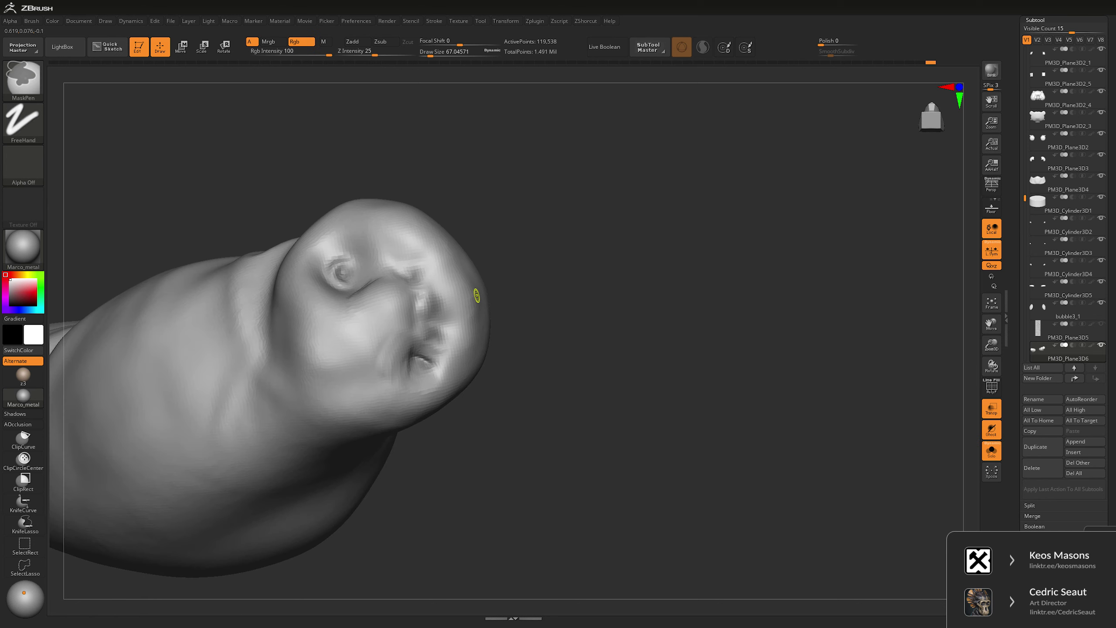
{"action": "key", "text": "ctrl+i"}
{"action": "key", "text": "space"}
{"action": "left_click_drag", "start_coordinate": [628, 262], "coordinate": [622, 262]}
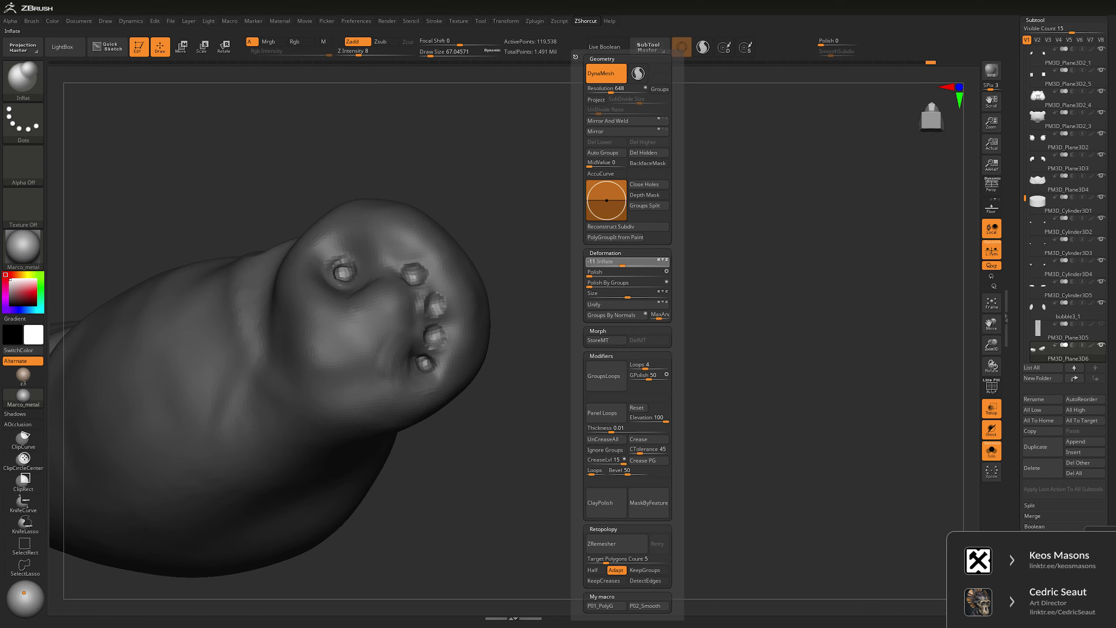
{"action": "left_click_drag", "start_coordinate": [516, 361], "coordinate": [618, 240], "text": "ctrl"}
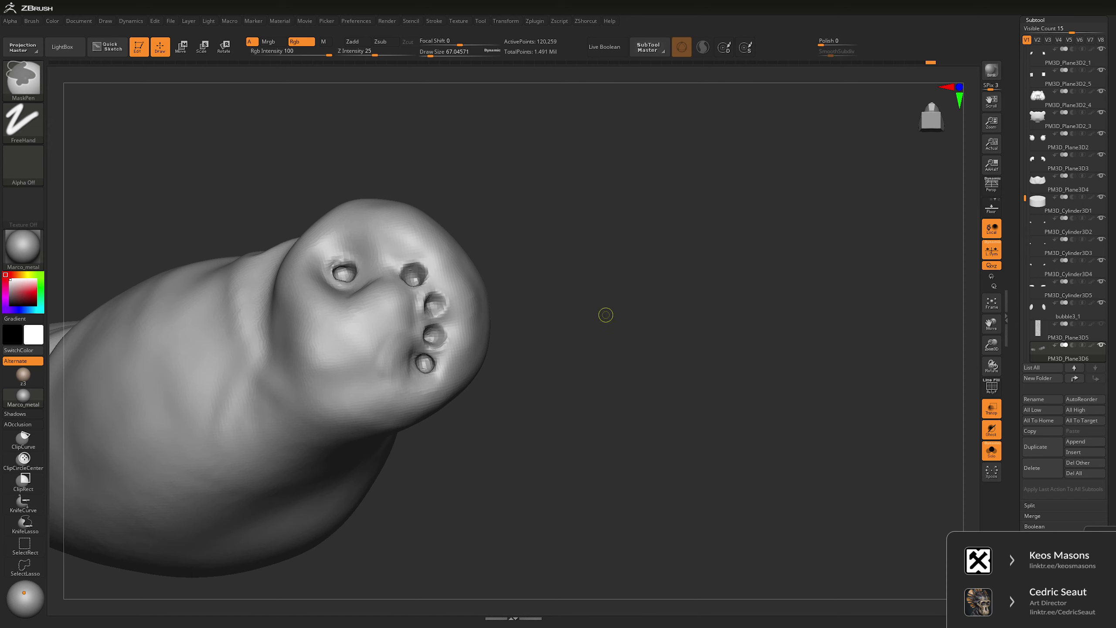
- Show the other subtools again and smooth the sleeve surface between the finger holes at draw size about 203
{"action": "key", "text": "shift+ctrl+s"}
{"action": "mouse_move", "coordinate": [606, 315]}
{"action": "left_mouse_down"}
{"action": "mouse_move", "coordinate": [721, 249]}
{"action": "mouse_move", "coordinate": [695, 244]}
{"action": "mouse_move", "coordinate": [704, 237]}
{"action": "left_mouse_up"}
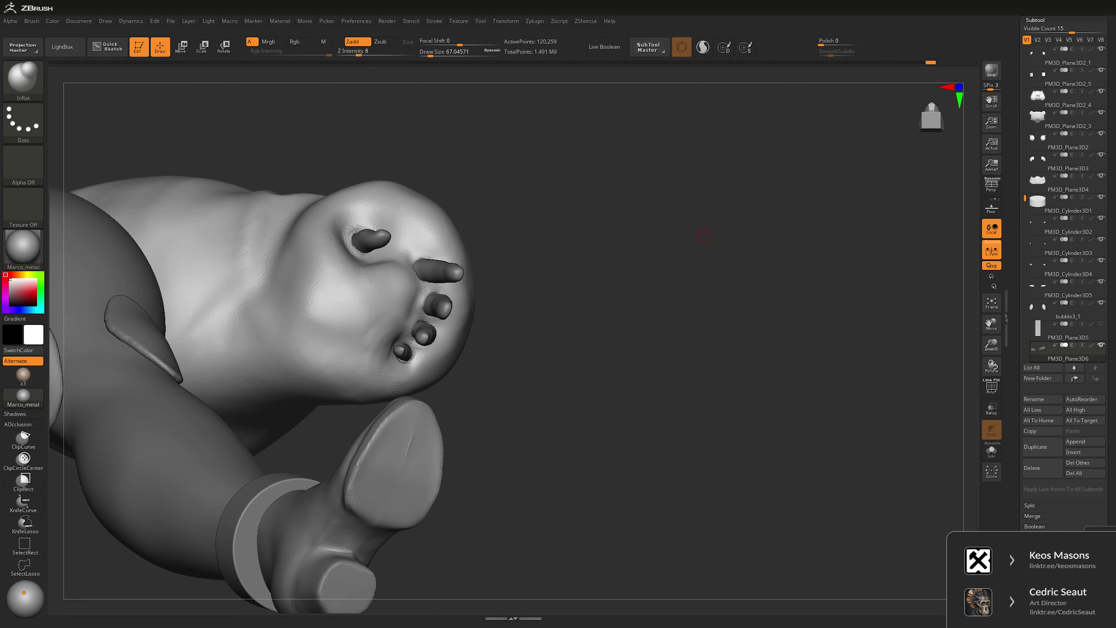
{"action": "key", "text": "]"}
{"action": "key", "text": "space"}
{"action": "key", "text": "]"}
{"action": "key", "text": "]"}
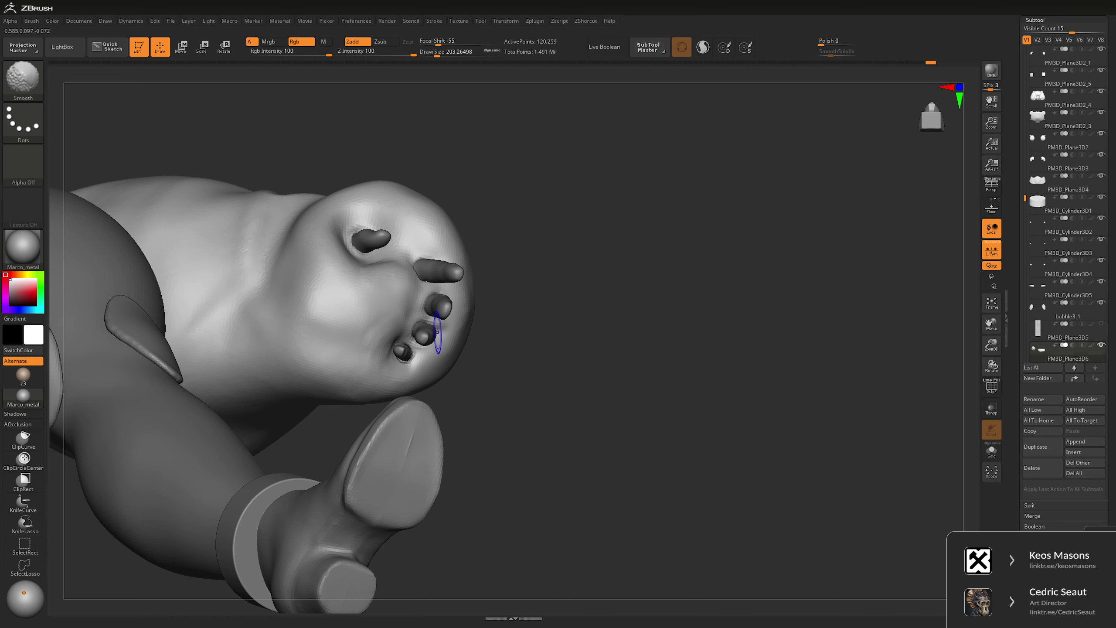
{"action": "mouse_move", "coordinate": [437, 366]}
{"action": "right_mouse_down"}
{"action": "mouse_move", "coordinate": [550, 300]}
{"action": "mouse_move", "coordinate": [435, 259]}
{"action": "right_mouse_up"}
- Carve creases around the thumb and finger holes with DamStandard at draw size about 292 and Z Intensity 30, smoothing the results
{"action": "key", "text": "b"}
{"action": "key", "text": "d"}
{"action": "key", "text": "s"}
{"action": "key", "text": "space"}
{"action": "left_click_drag", "start_coordinate": [438, 268], "coordinate": [457, 267]}
{"action": "right_click_drag", "start_coordinate": [457, 267], "coordinate": [383, 282]}
{"action": "mouse_move", "coordinate": [438, 329]}
{"action": "right_mouse_down"}
{"action": "mouse_move", "coordinate": [461, 326]}
{"action": "mouse_move", "coordinate": [457, 352]}
{"action": "mouse_move", "coordinate": [474, 357]}
{"action": "right_mouse_up"}
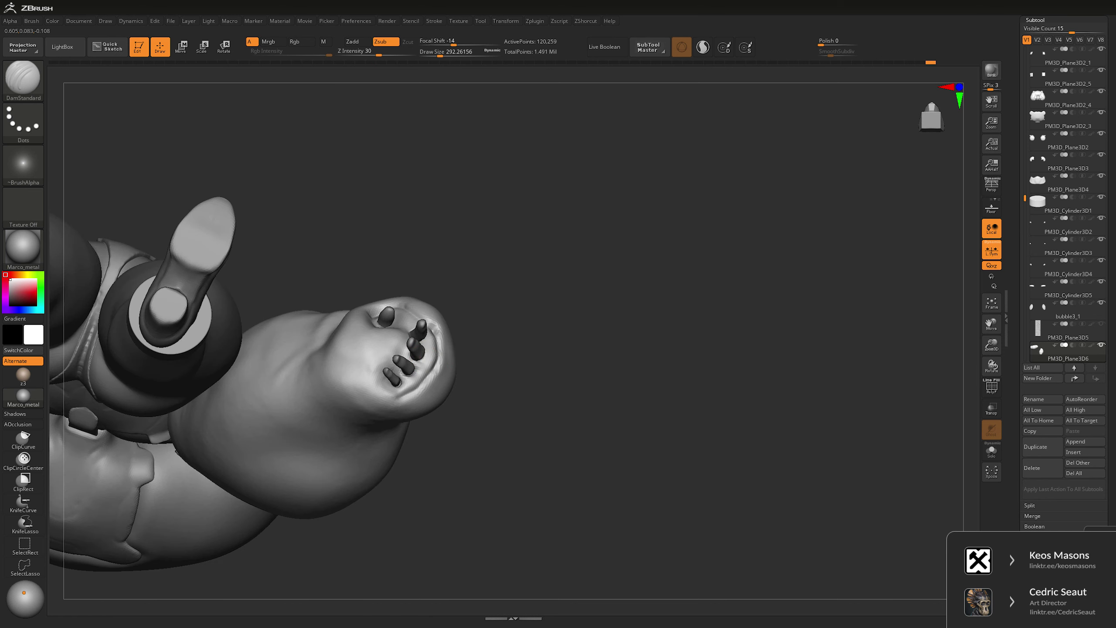
{"action": "right_click_drag", "start_coordinate": [377, 396], "coordinate": [372, 381]}
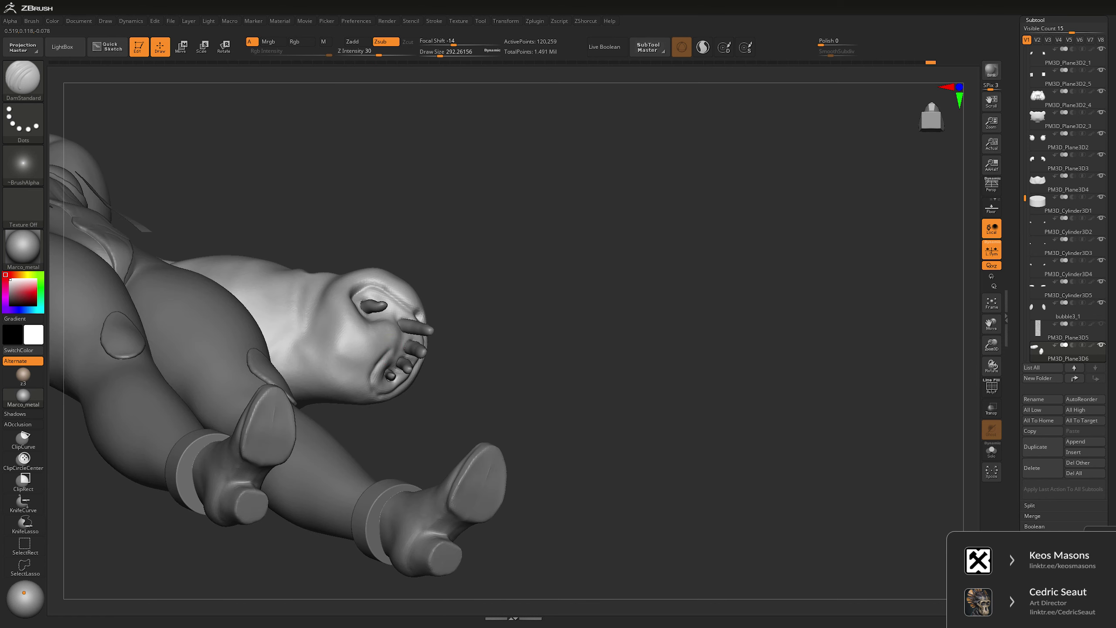
{"action": "right_click_drag", "start_coordinate": [431, 276], "coordinate": [383, 338]}
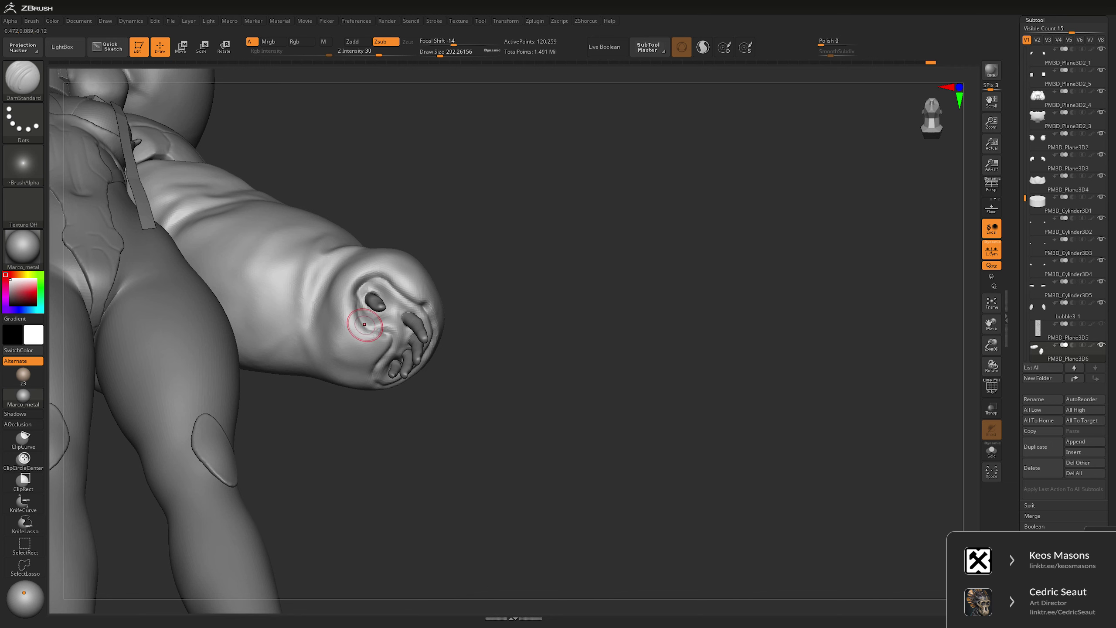
{"action": "key", "text": "shift"}
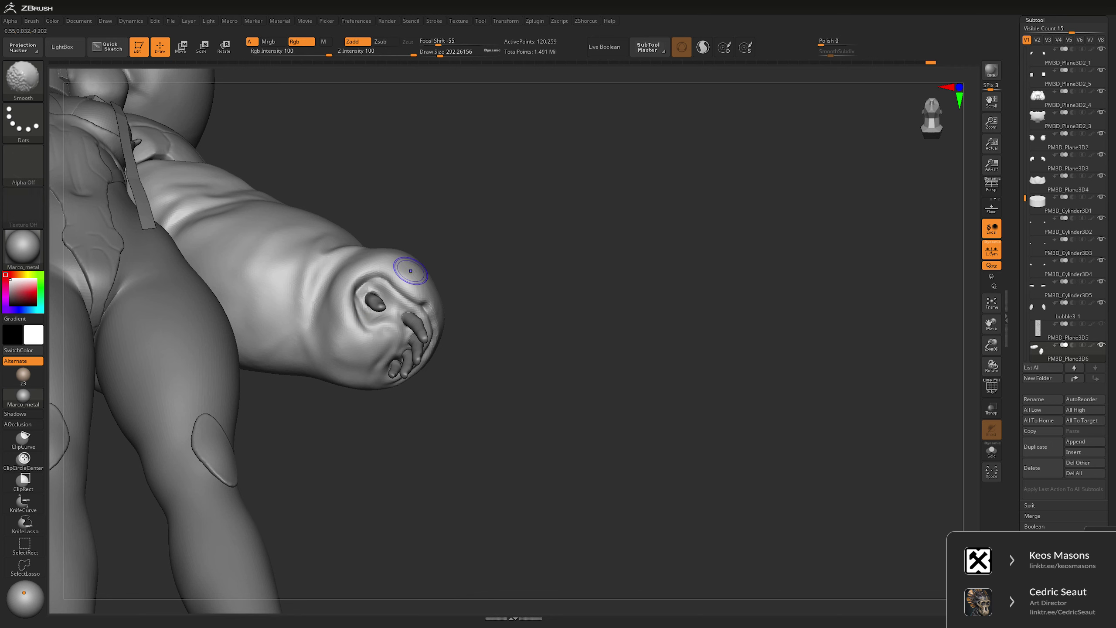
- Add volume to the back of the puffy sleeves with the Inflat brush, raising the draw size to about 954
{"action": "mouse_move", "coordinate": [477, 345]}
{"action": "right_mouse_down"}
{"action": "mouse_move", "coordinate": [404, 325]}
{"action": "mouse_move", "coordinate": [689, 252]}
{"action": "right_mouse_up"}
{"action": "key", "text": "ctrl"}
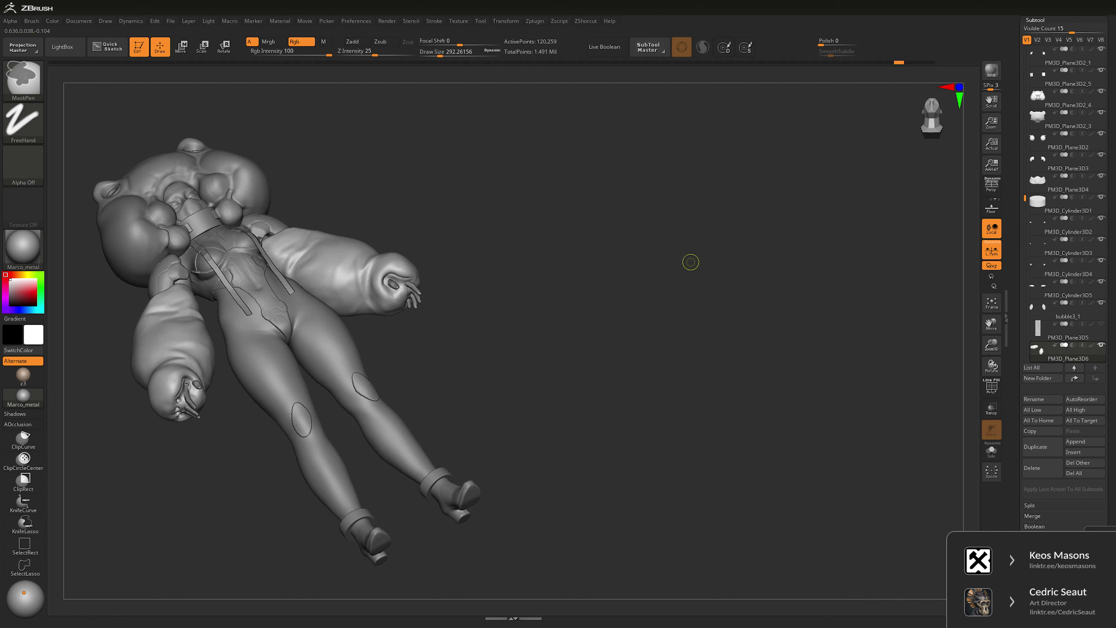
{"action": "mouse_move", "coordinate": [693, 257]}
{"action": "right_mouse_down"}
{"action": "mouse_move", "coordinate": [699, 308]}
{"action": "mouse_move", "coordinate": [791, 264]}
{"action": "mouse_move", "coordinate": [879, 307]}
{"action": "right_mouse_up"}
{"action": "mouse_move", "coordinate": [334, 443]}
{"action": "right_mouse_down"}
{"action": "mouse_move", "coordinate": [341, 462]}
{"action": "mouse_move", "coordinate": [361, 456]}
{"action": "mouse_move", "coordinate": [347, 483]}
{"action": "mouse_move", "coordinate": [352, 469]}
{"action": "mouse_move", "coordinate": [391, 453]}
{"action": "mouse_move", "coordinate": [391, 369]}
{"action": "right_mouse_up"}
{"action": "key", "text": "b"}
{"action": "key", "text": "i"}
{"action": "key", "text": "n"}
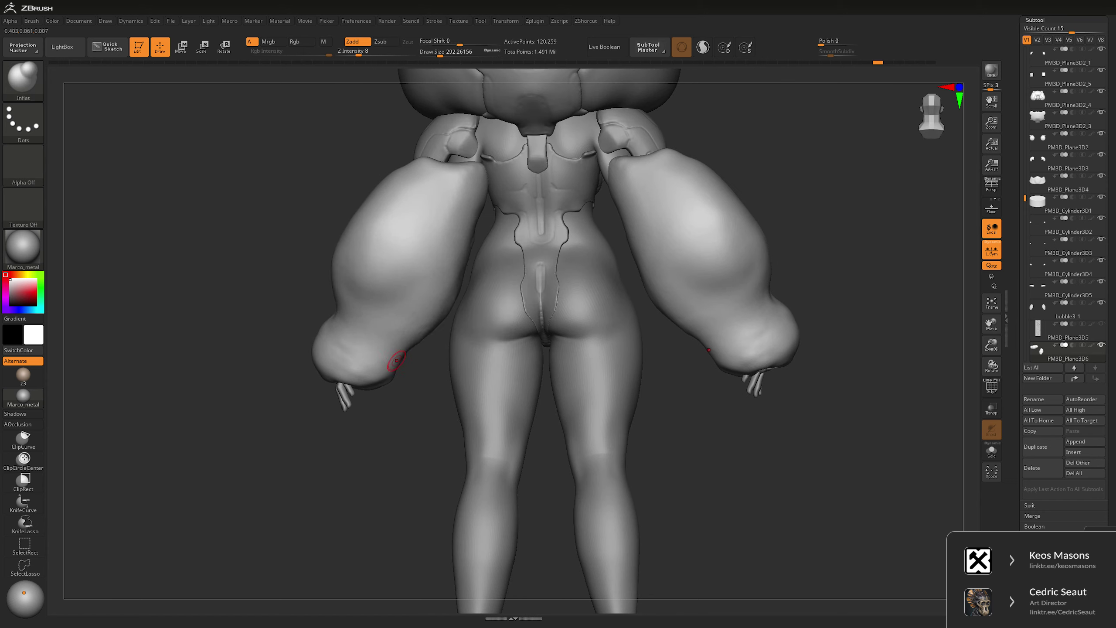
{"action": "left_click", "coordinate": [449, 219]}
{"action": "left_click", "coordinate": [466, 210]}
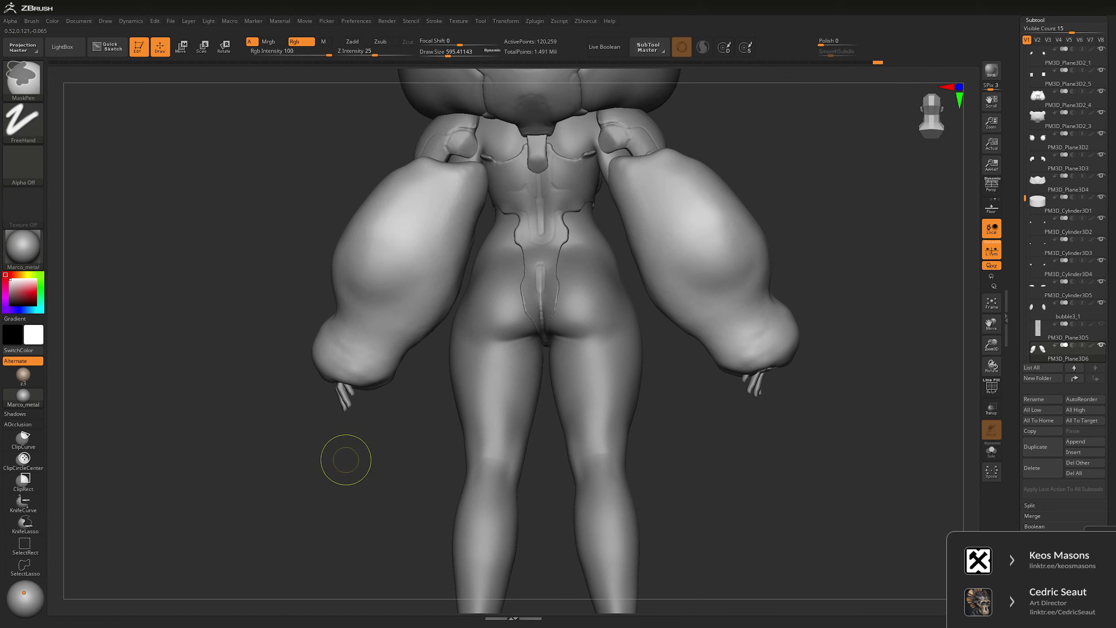
{"action": "right_click_drag", "start_coordinate": [343, 462], "coordinate": [436, 261]}
{"action": "key", "text": "s"}
{"action": "left_click_drag", "start_coordinate": [436, 261], "coordinate": [448, 200]}
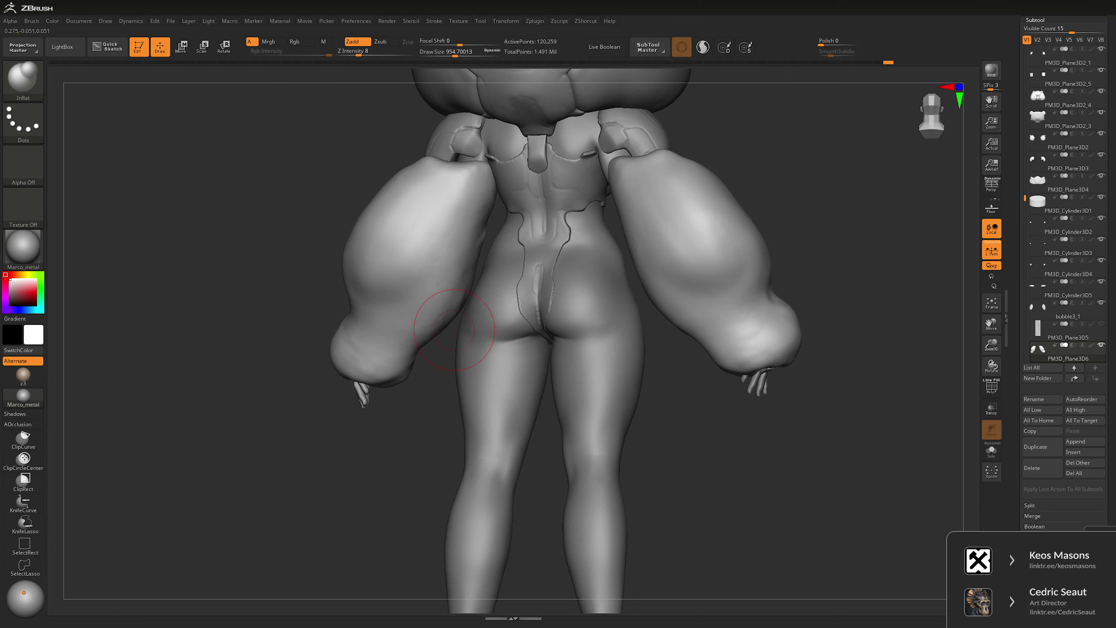
{"action": "mouse_move", "coordinate": [411, 212]}
{"action": "right_mouse_down"}
{"action": "mouse_move", "coordinate": [572, 206]}
{"action": "mouse_move", "coordinate": [413, 211]}
{"action": "mouse_move", "coordinate": [466, 339]}
{"action": "mouse_move", "coordinate": [486, 252]}
{"action": "right_mouse_up"}
- Isolate the sleeves and carve a fold above the sleeve ends with DamStandard at draw size about 954 and Z Intensity 14
{"action": "key", "text": "alt+s"}
{"action": "key", "text": "b"}
{"action": "key", "text": "d"}
{"action": "key", "text": "s"}
{"action": "key", "text": "space"}
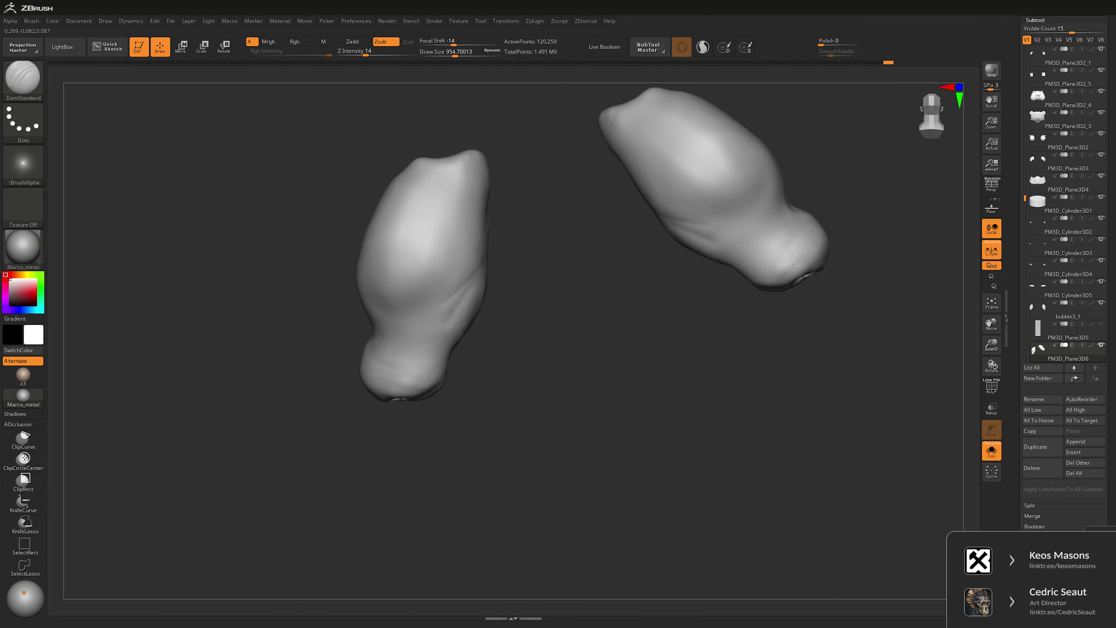
{"action": "mouse_move", "coordinate": [471, 320]}
{"action": "right_mouse_down"}
{"action": "mouse_move", "coordinate": [477, 259]}
{"action": "mouse_move", "coordinate": [583, 319]}
{"action": "mouse_move", "coordinate": [436, 270]}
{"action": "right_mouse_up"}
- Carve and soften additional folds around the sleeve's narrowing with DamStandard at draw size about 833
{"action": "key", "text": "space"}
{"action": "key", "text": "alt+s"}
{"action": "key", "text": "alt+s"}
{"action": "key", "text": "space"}
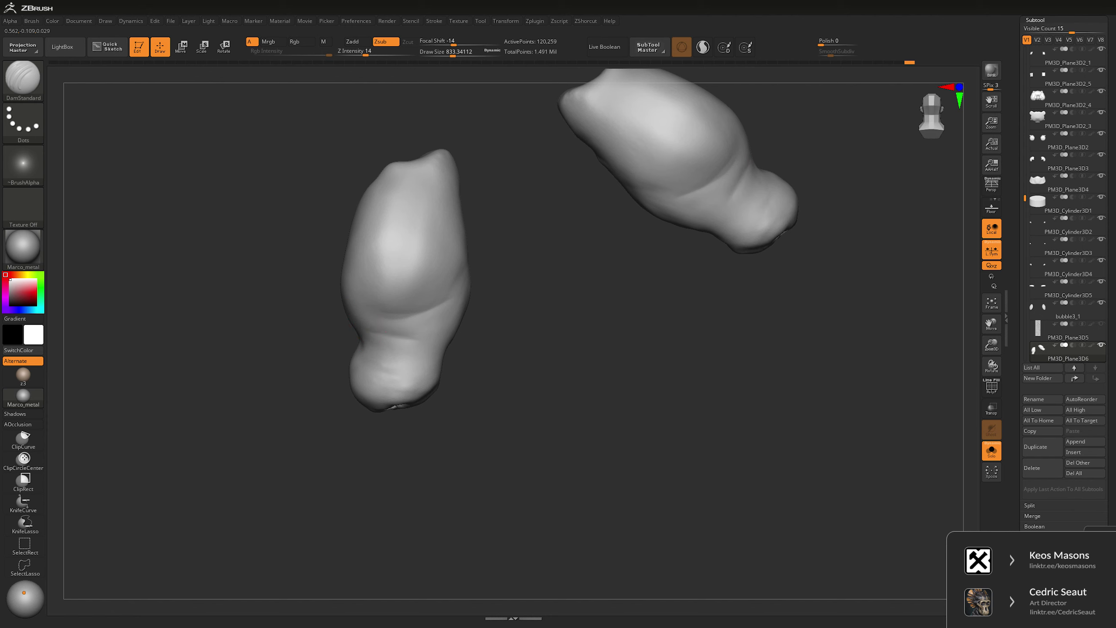
{"action": "key", "text": "shift"}
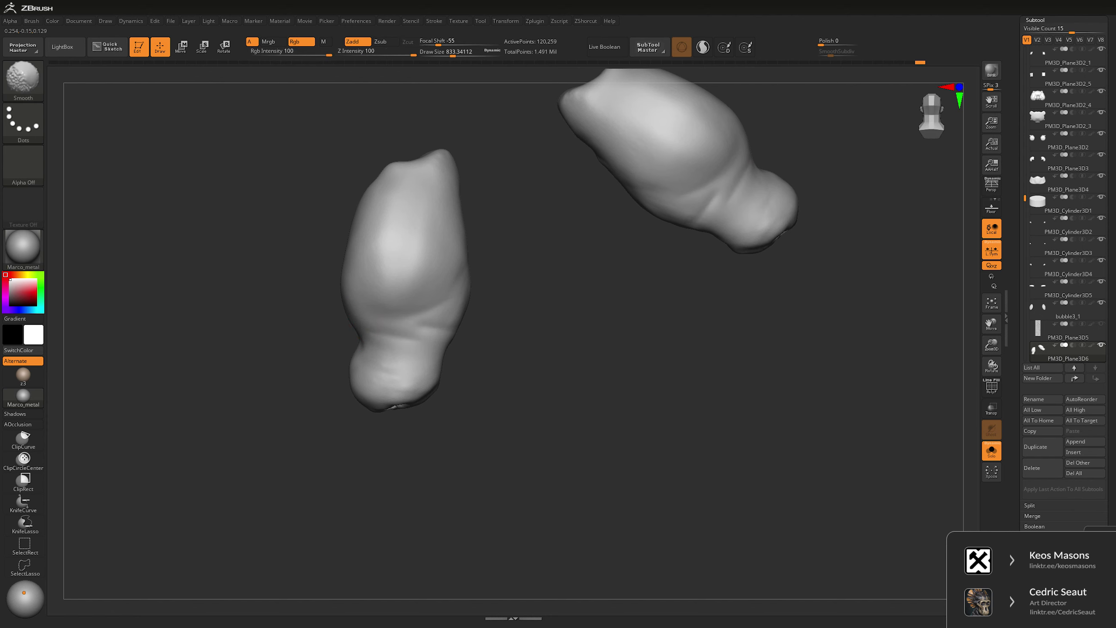
{"action": "mouse_move", "coordinate": [442, 327]}
{"action": "right_mouse_down"}
{"action": "mouse_move", "coordinate": [450, 337]}
{"action": "mouse_move", "coordinate": [341, 337]}
{"action": "right_mouse_up"}
{"action": "mouse_move", "coordinate": [341, 336]}
{"action": "left_mouse_down"}
{"action": "mouse_move", "coordinate": [349, 319]}
{"action": "mouse_move", "coordinate": [448, 329]}
{"action": "left_mouse_up"}
{"action": "mouse_move", "coordinate": [449, 329]}
{"action": "right_mouse_down"}
{"action": "mouse_move", "coordinate": [466, 338]}
{"action": "mouse_move", "coordinate": [440, 325]}
{"action": "right_mouse_up"}
- Puff up the cloth between the sleeve folds with the Inflat brush at draw size about 500
{"action": "key", "text": "space"}
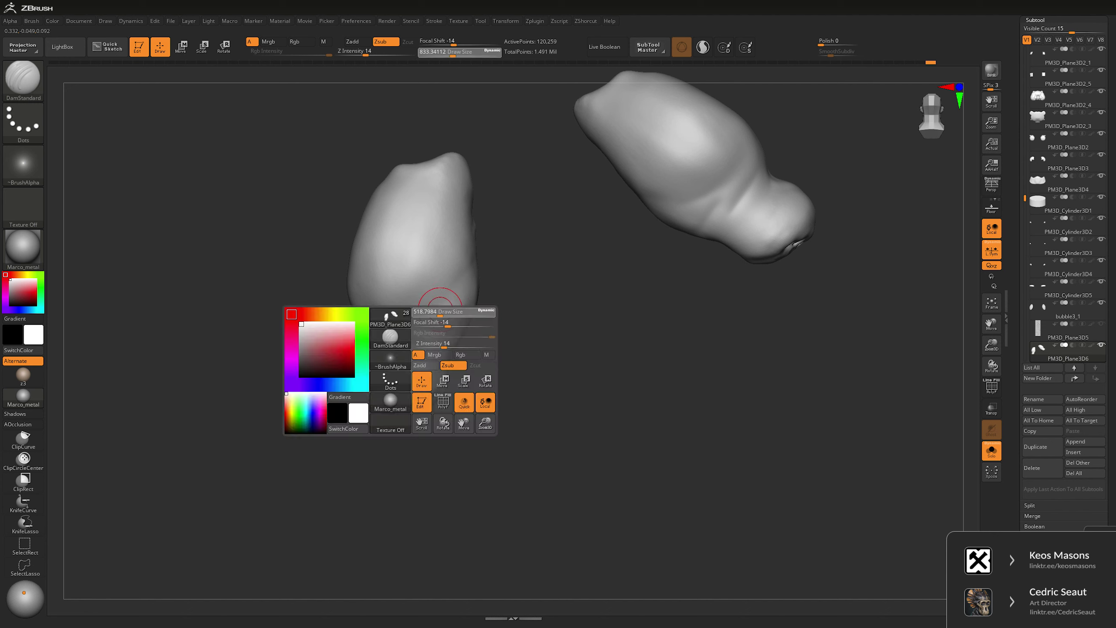
{"action": "key", "text": "b"}
{"action": "key", "text": "i"}
{"action": "key", "text": "n"}
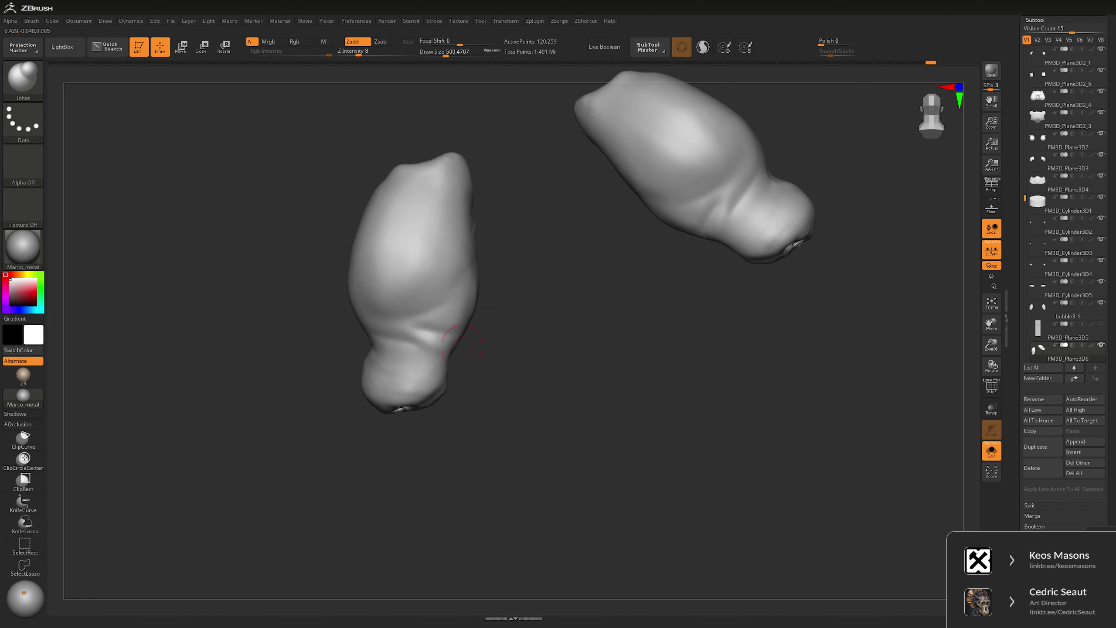
{"action": "right_click_drag", "start_coordinate": [496, 271], "coordinate": [413, 354]}
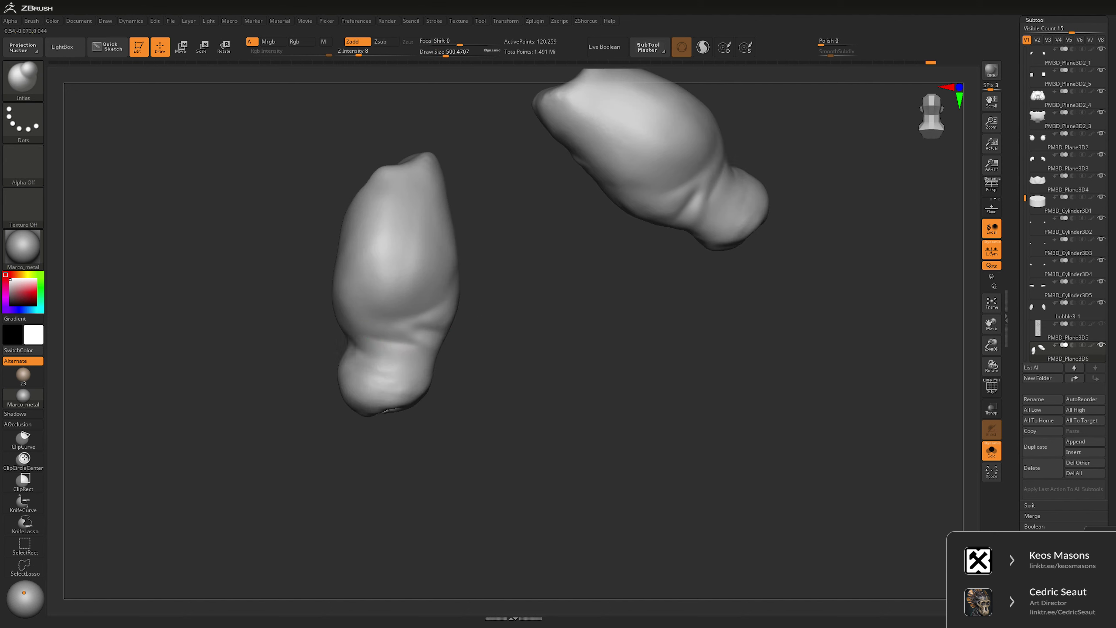
{"action": "mouse_move", "coordinate": [475, 389]}
{"action": "left_mouse_down", "text": "alt"}
{"action": "mouse_move", "coordinate": [439, 264]}
{"action": "mouse_move", "coordinate": [471, 262]}
{"action": "left_mouse_up", "text": "alt"}
- Deepen the creases running up the sleeve from the narrowing with DamStandard at draw size about 500
{"action": "key", "text": "b"}
{"action": "key", "text": "d"}
{"action": "key", "text": "s"}
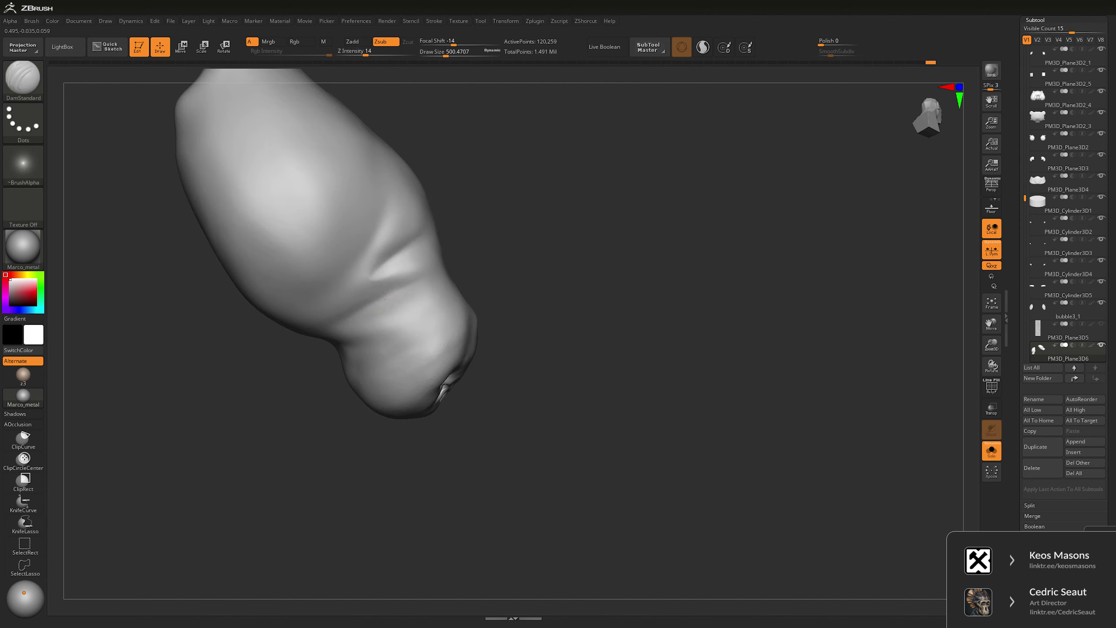
{"action": "mouse_move", "coordinate": [349, 324]}
{"action": "left_mouse_down"}
{"action": "mouse_move", "coordinate": [387, 238]}
{"action": "mouse_move", "coordinate": [414, 245]}
{"action": "left_mouse_up"}
- Inflate the cloth beside the new creases with the Inflat brush at draw size about 381 to 595, smoothing the transitions
{"action": "key", "text": "b"}
{"action": "key", "text": "i"}
{"action": "key", "text": "n"}
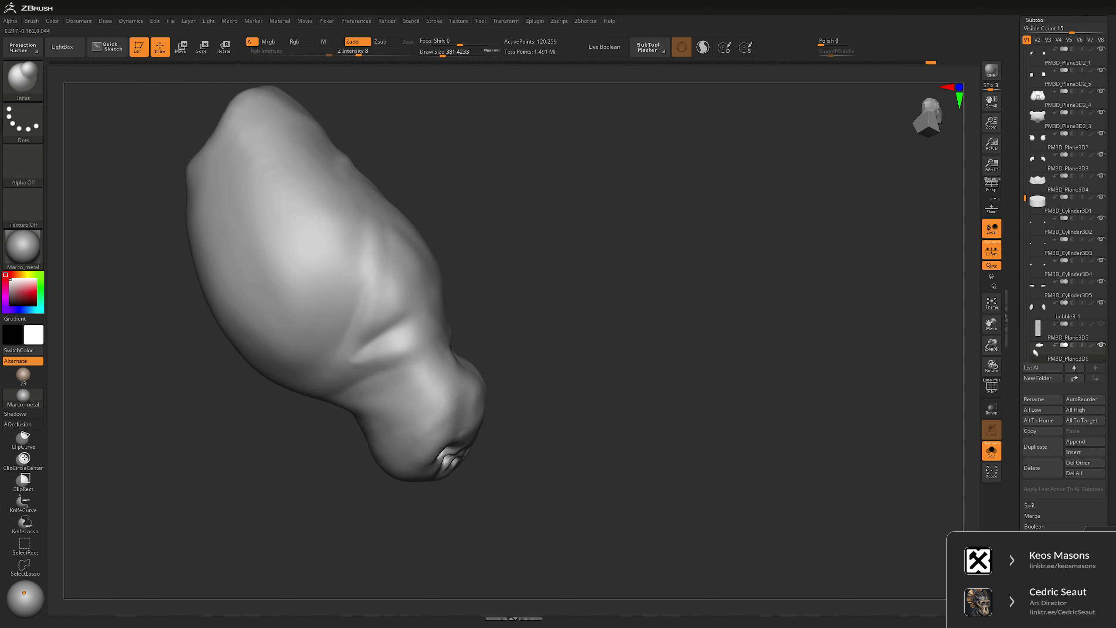
{"action": "mouse_move", "coordinate": [491, 220]}
{"action": "left_mouse_down"}
{"action": "mouse_move", "coordinate": [374, 212]}
{"action": "mouse_move", "coordinate": [341, 328]}
{"action": "left_mouse_up"}
{"action": "key", "text": "space"}
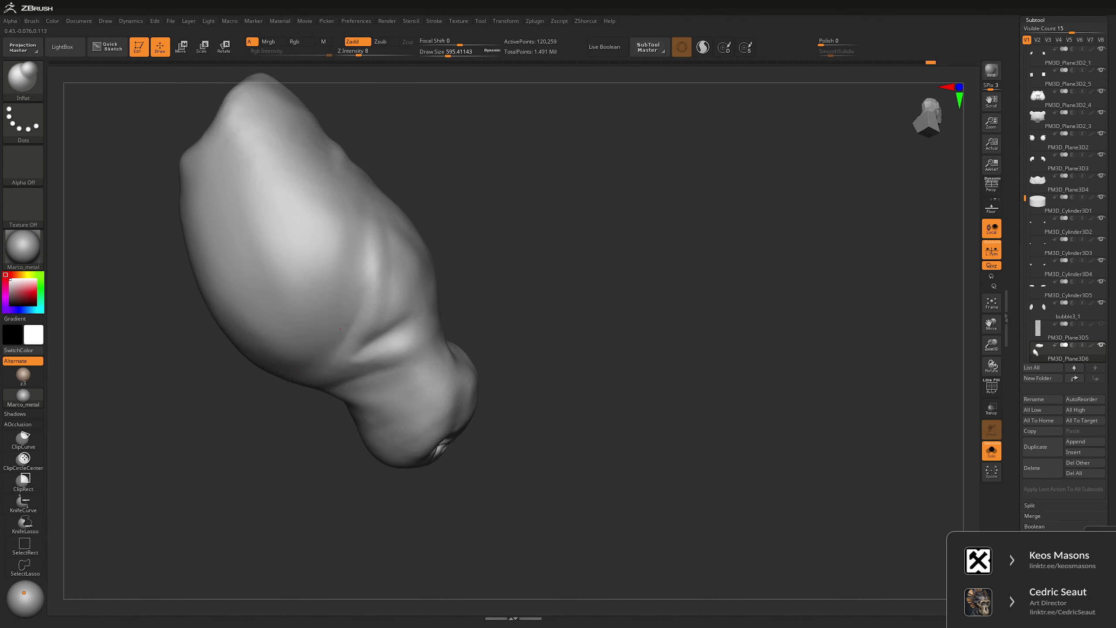
{"action": "key", "text": "shift"}
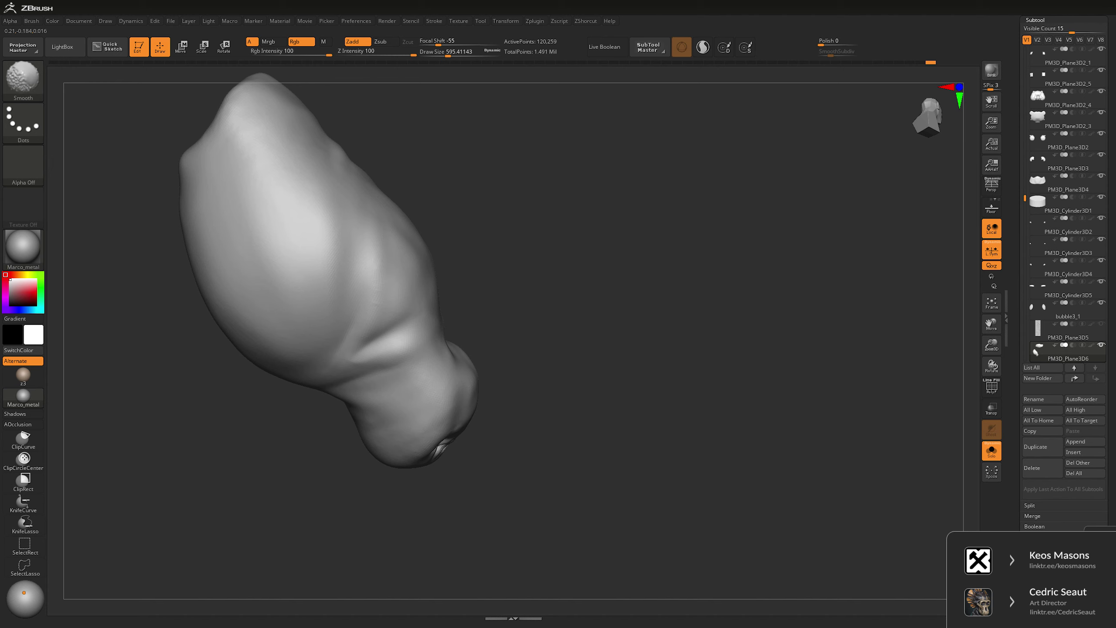
{"action": "mouse_move", "coordinate": [387, 220]}
{"action": "left_mouse_down"}
{"action": "mouse_move", "coordinate": [611, 312]}
{"action": "mouse_move", "coordinate": [544, 372]}
{"action": "mouse_move", "coordinate": [336, 195]}
{"action": "left_mouse_up"}
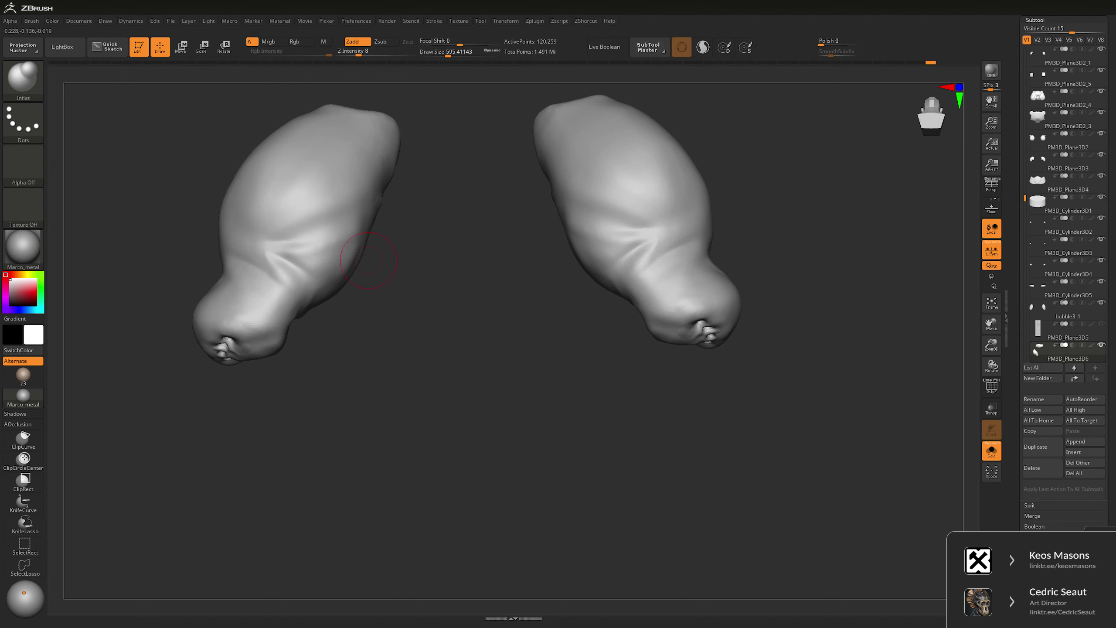
{"action": "left_click_drag", "start_coordinate": [394, 363], "coordinate": [321, 212]}
- Even out the broad upper surface of the sleeves with the hPolish brush and smoothing at draw size about 595
{"action": "key", "text": "b"}
{"action": "key", "text": "h"}
{"action": "key", "text": "p"}
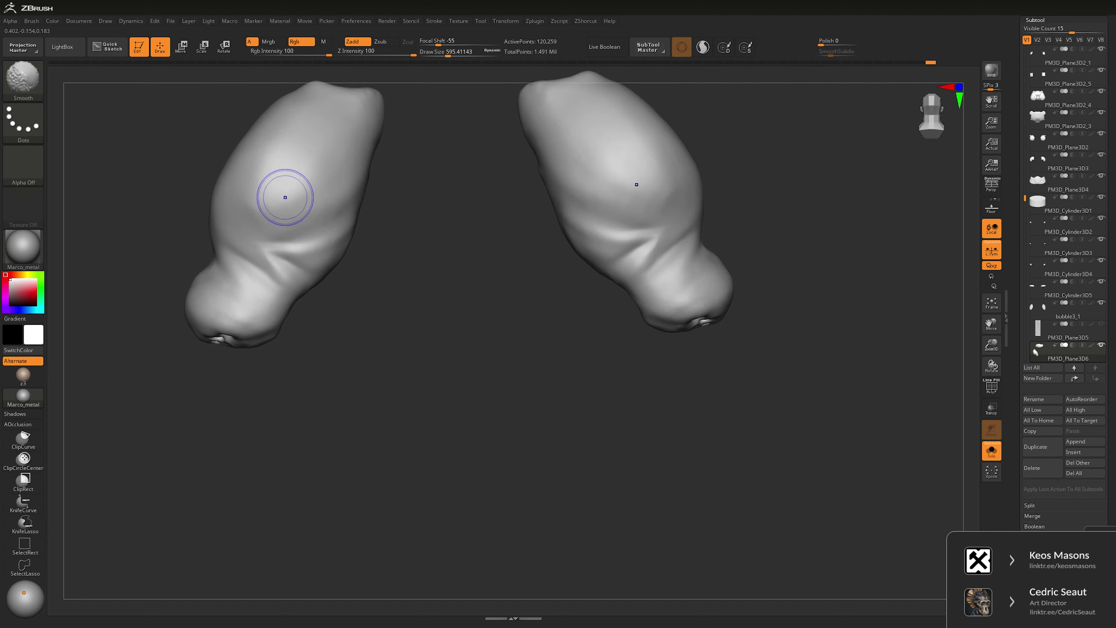
{"action": "mouse_move", "coordinate": [374, 378]}
{"action": "left_mouse_down"}
{"action": "mouse_move", "coordinate": [403, 383]}
{"action": "mouse_move", "coordinate": [285, 211]}
{"action": "left_mouse_up"}
- Reshape the narrowing above the cuffs of the sleeves with the Move brush at draw size about 905
{"action": "key", "text": "b"}
{"action": "key", "text": "m"}
{"action": "key", "text": "v"}
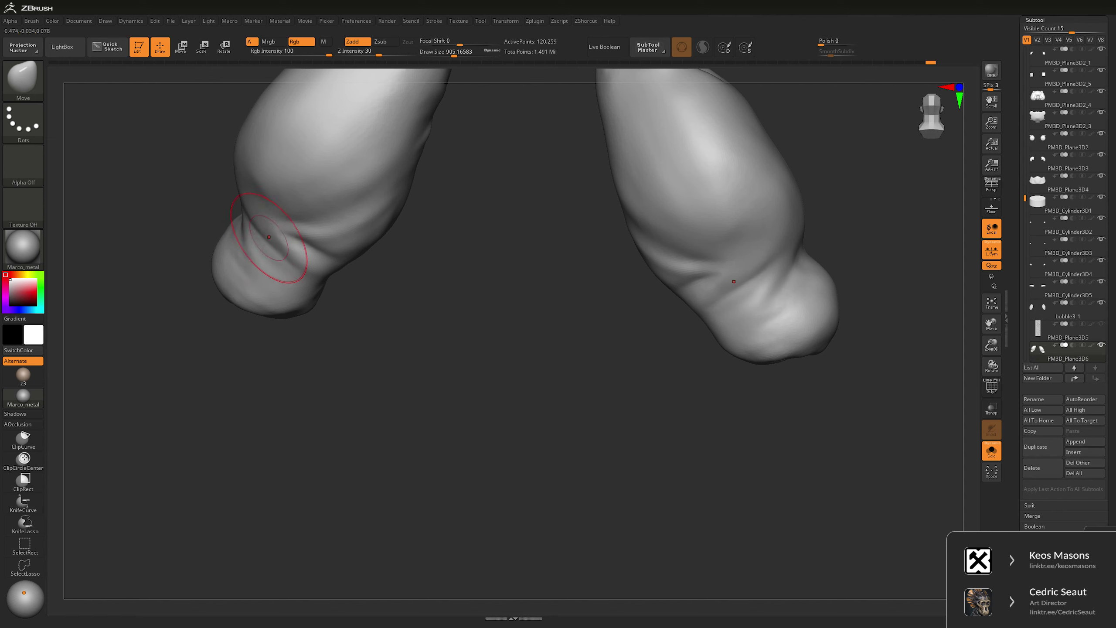
{"action": "left_click_drag", "start_coordinate": [317, 268], "coordinate": [415, 278]}
{"action": "mouse_move", "coordinate": [355, 258]}
{"action": "left_mouse_down"}
{"action": "mouse_move", "coordinate": [377, 288]}
{"action": "mouse_move", "coordinate": [360, 273]}
{"action": "mouse_move", "coordinate": [352, 343]}
{"action": "mouse_move", "coordinate": [412, 463]}
{"action": "left_mouse_up"}
{"action": "key", "text": "f"}
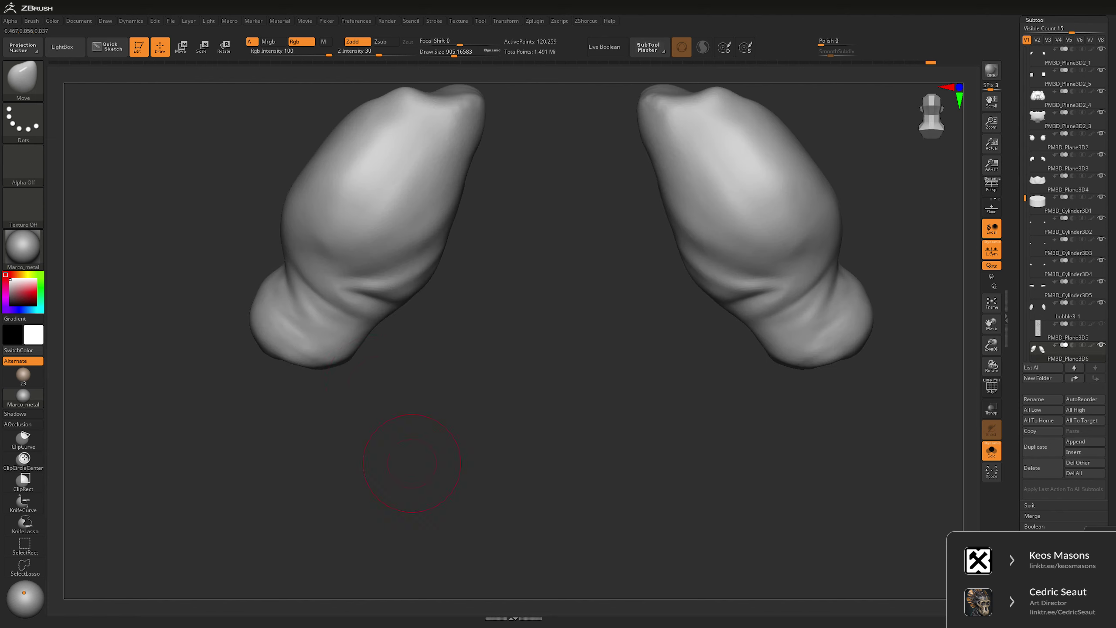
- Carve creases around the outer side of the sleeve narrowing with DamStandard at draw size about 397
{"action": "key", "text": "space"}
{"action": "left_click_drag", "start_coordinate": [321, 272], "coordinate": [299, 272]}
{"action": "mouse_move", "coordinate": [344, 359]}
{"action": "left_mouse_down"}
{"action": "mouse_move", "coordinate": [313, 293]}
{"action": "mouse_move", "coordinate": [321, 281]}
{"action": "left_mouse_up"}
{"action": "key", "text": "space"}
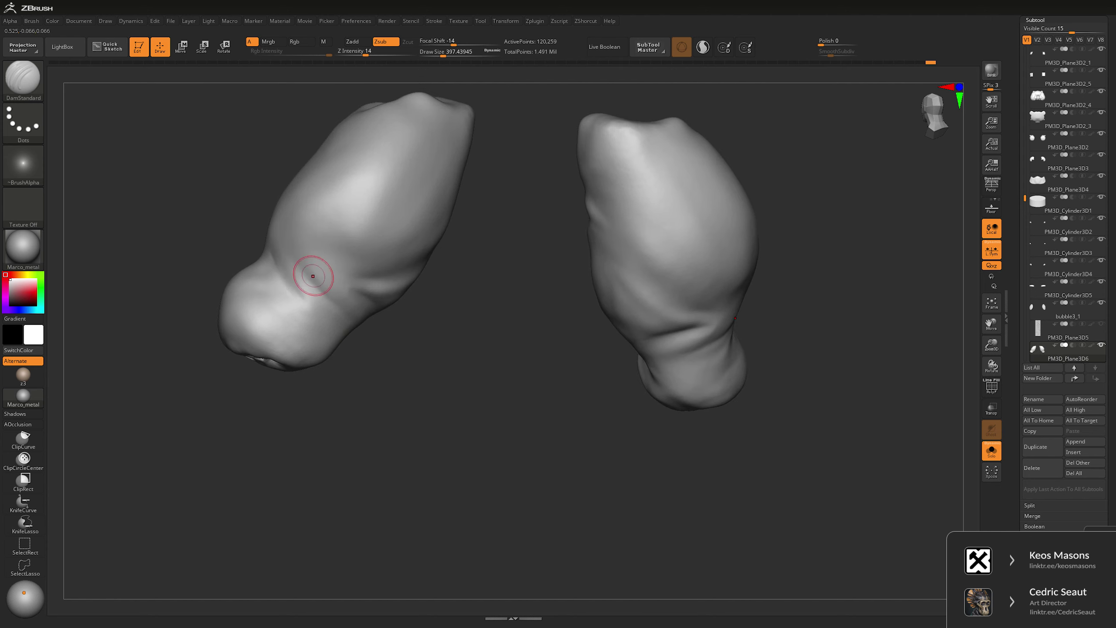
{"action": "left_click_drag", "start_coordinate": [368, 411], "coordinate": [399, 374]}
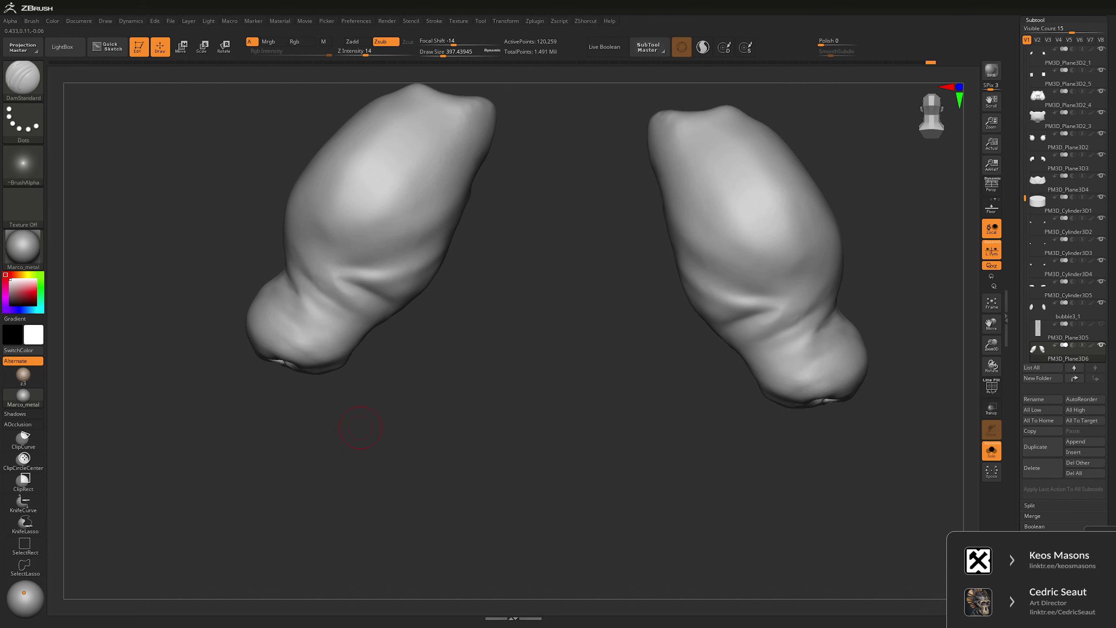
{"action": "left_click_drag", "start_coordinate": [360, 427], "coordinate": [299, 260]}
- Puff up the cloth around the creases at the narrowing with the Inflat brush at draw size about 279
{"action": "key", "text": "b"}
{"action": "key", "text": "i"}
{"action": "key", "text": "n"}
{"action": "key", "text": "space"}
{"action": "left_click_drag", "start_coordinate": [246, 308], "coordinate": [283, 287]}
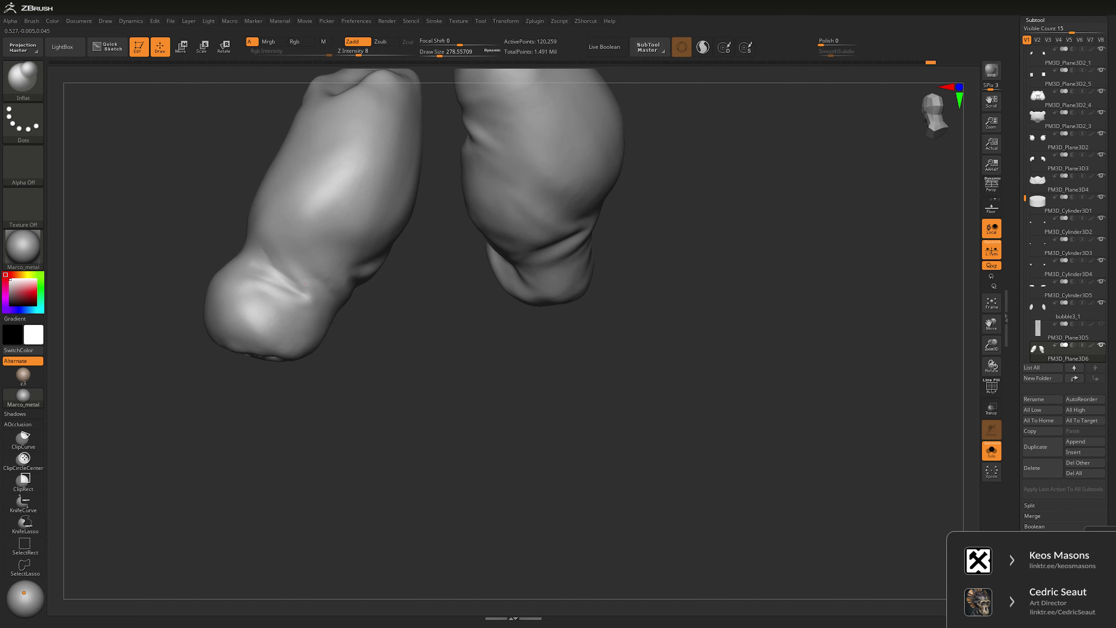
{"action": "key", "text": "shift"}
{"action": "left_click_drag", "start_coordinate": [378, 466], "coordinate": [399, 486], "text": "shift"}
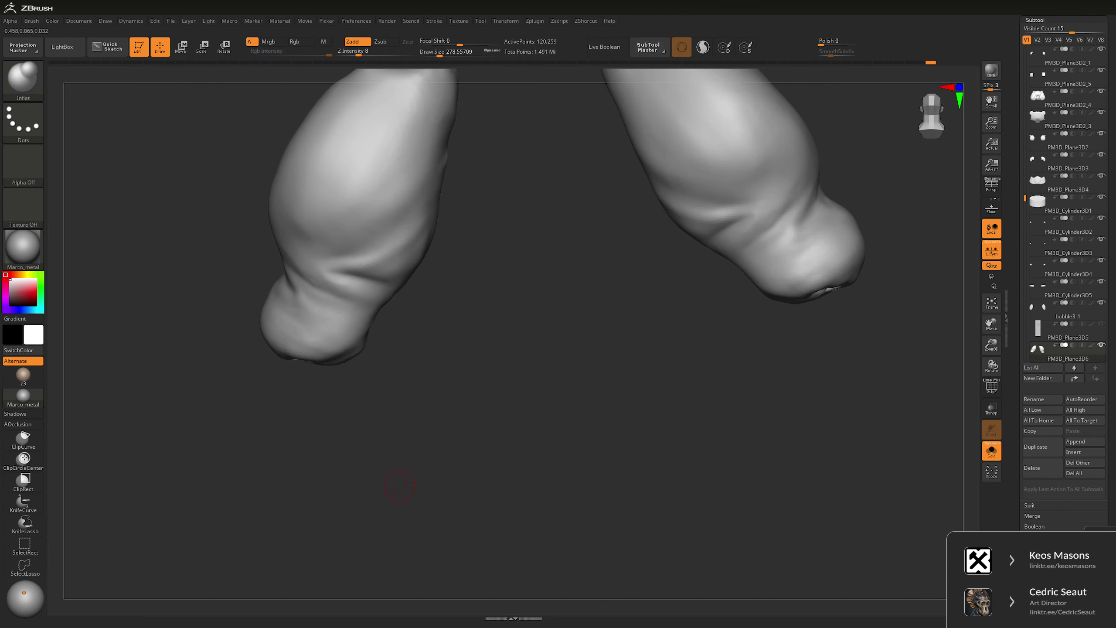
- Adjust the folds at the sleeve narrowing with the Move brush and bring the rest of the character back into view
{"action": "key", "text": "b"}
{"action": "key", "text": "m"}
{"action": "key", "text": "v"}
{"action": "key", "text": "space"}
{"action": "mouse_move", "coordinate": [292, 295]}
{"action": "left_mouse_down"}
{"action": "mouse_move", "coordinate": [416, 480]}
{"action": "mouse_move", "coordinate": [506, 449]}
{"action": "mouse_move", "coordinate": [593, 449]}
{"action": "mouse_move", "coordinate": [497, 449]}
{"action": "mouse_move", "coordinate": [496, 361]}
{"action": "mouse_move", "coordinate": [519, 361]}
{"action": "mouse_move", "coordinate": [496, 361]}
{"action": "mouse_move", "coordinate": [496, 334]}
{"action": "mouse_move", "coordinate": [457, 282]}
{"action": "mouse_move", "coordinate": [782, 284]}
{"action": "left_mouse_up"}
{"action": "key", "text": "f"}
{"action": "left_click_drag", "start_coordinate": [562, 281], "coordinate": [562, 234]}
- Shape the sleeves' upper rim near the armpits with the Move brush at draw size about 292 to 203, undoing unwanted strokes
{"action": "key", "text": "space"}
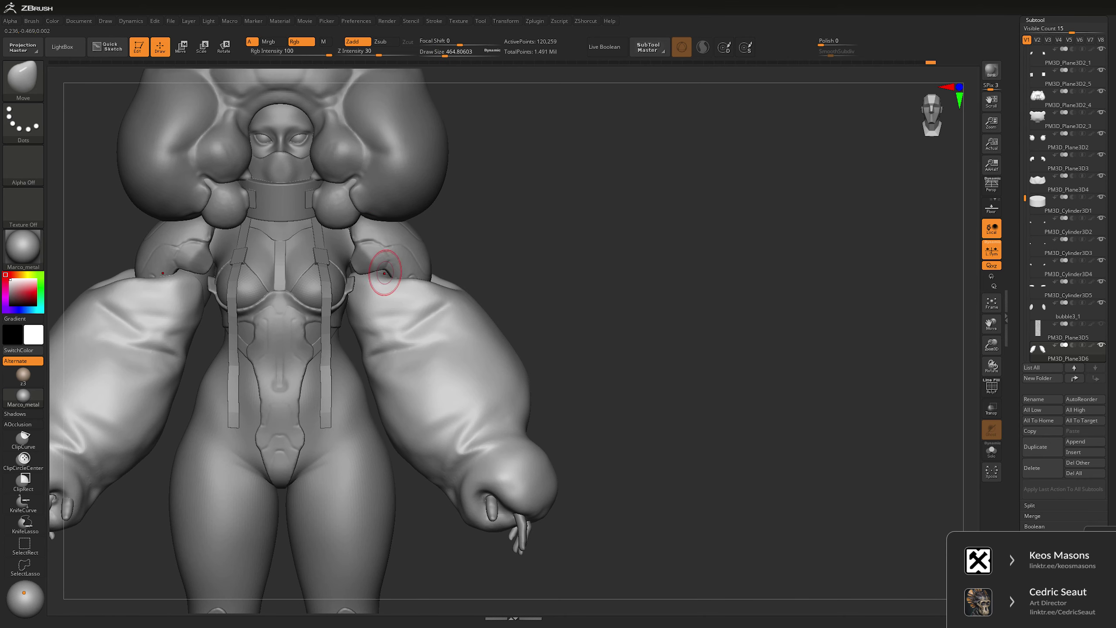
{"action": "key", "text": "bracketleft"}
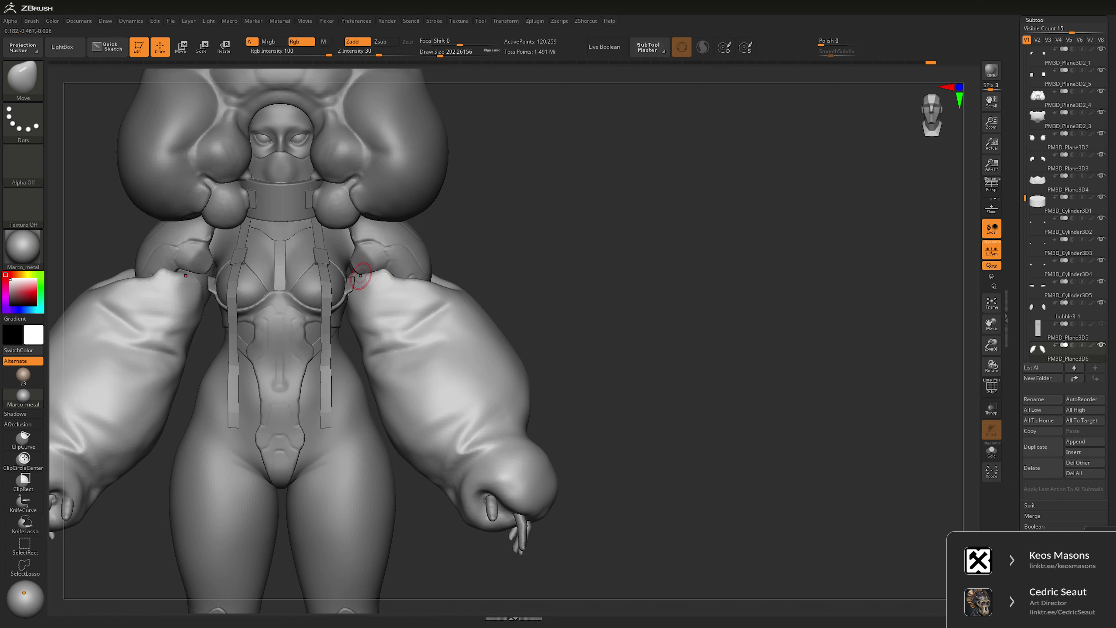
{"action": "key", "text": "shift"}
{"action": "key", "text": "ctrl+z"}
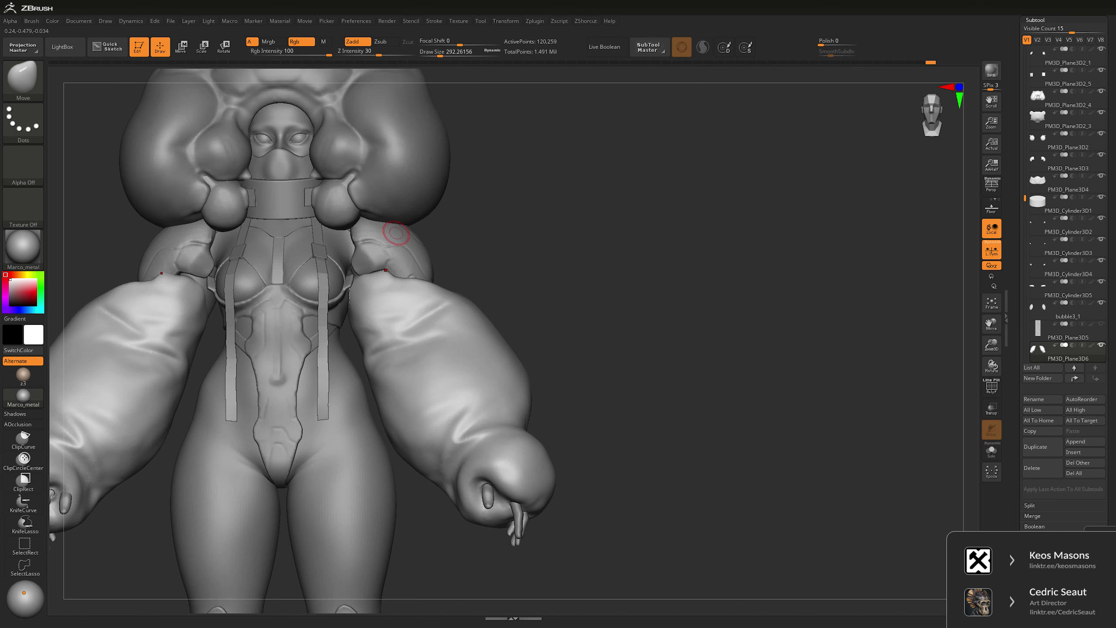
{"action": "key", "text": "ctrl+z"}
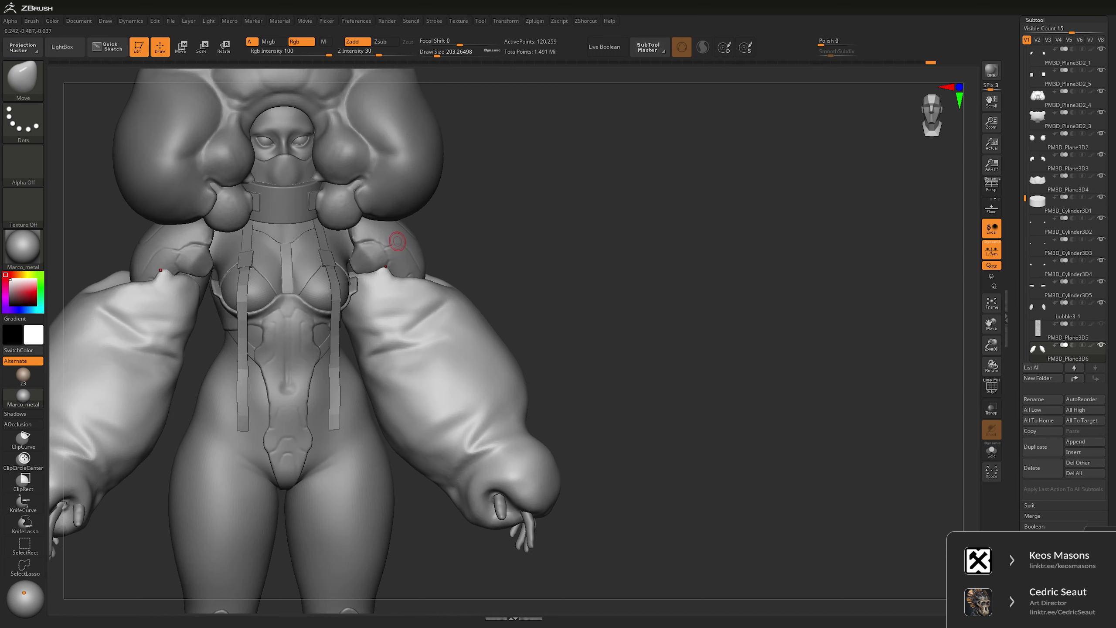
- Thicken small folds along the sleeves' upper rim with the Inflat brush at draw size about 113 to 150, smoothing the bumps
{"action": "key", "text": "b"}
{"action": "key", "text": "i"}
{"action": "key", "text": "n"}
{"action": "key", "text": "space"}
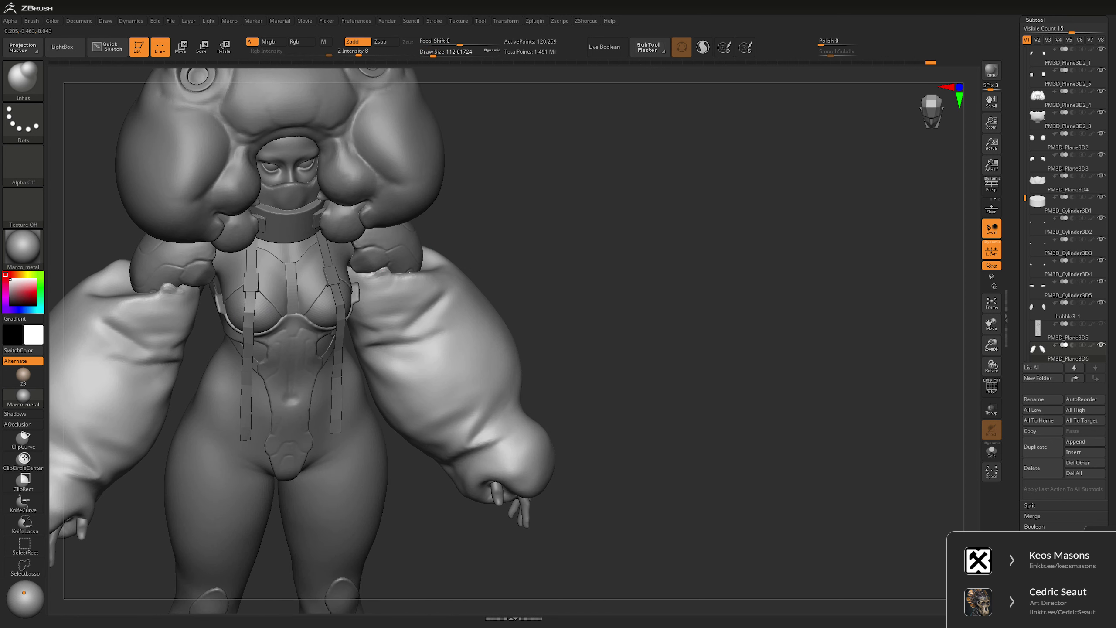
{"action": "key", "text": "ctrl+z"}
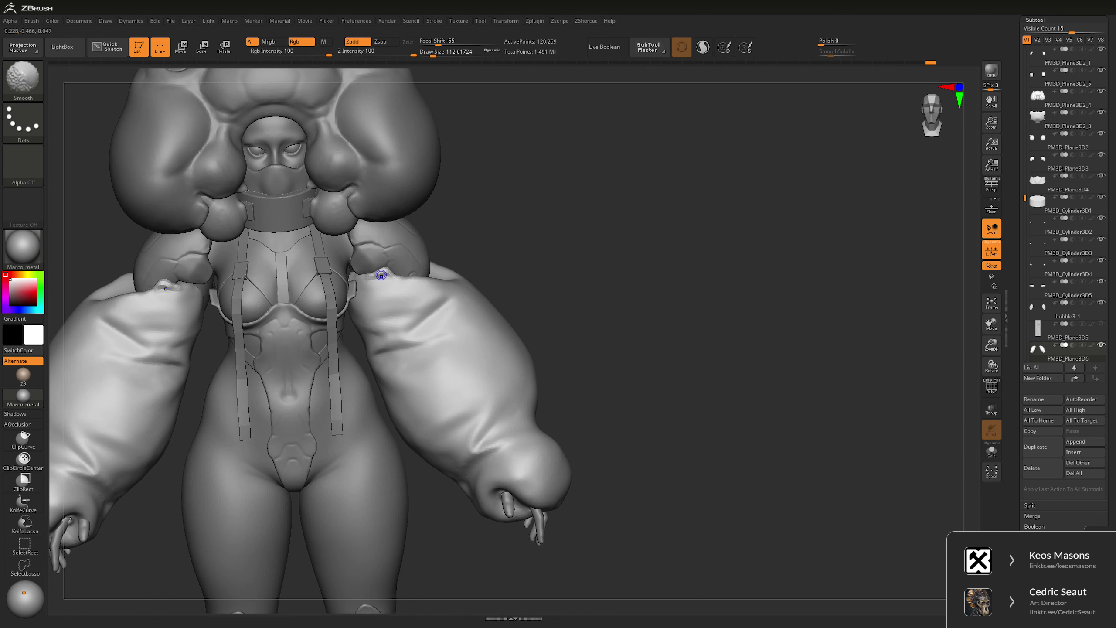
{"action": "key", "text": "space"}
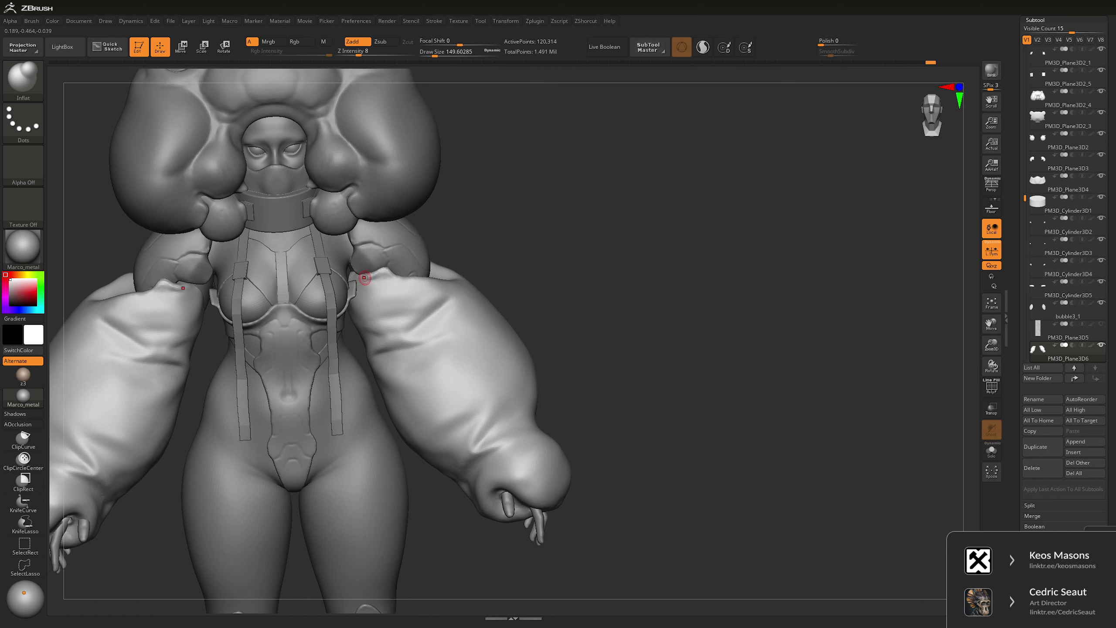
- Inflate the cloth around the back and outer side of the sleeve opening with the Inflat brush at draw size about 181
{"action": "mouse_move", "coordinate": [409, 269]}
{"action": "left_mouse_down"}
{"action": "mouse_move", "coordinate": [422, 299]}
{"action": "mouse_move", "coordinate": [468, 326]}
{"action": "mouse_move", "coordinate": [484, 396]}
{"action": "left_mouse_up"}
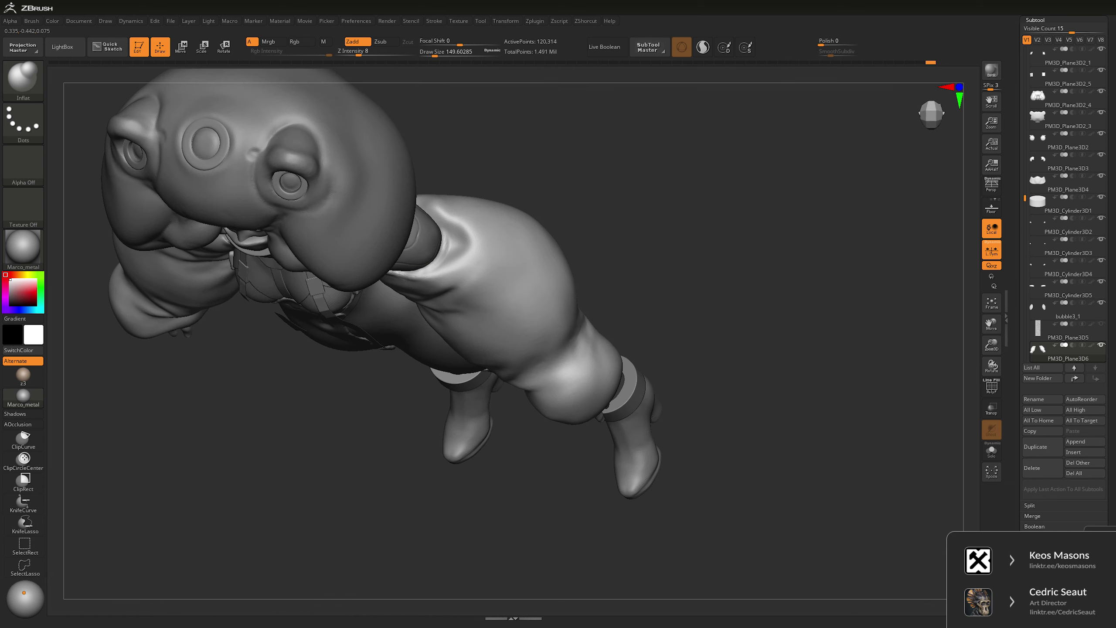
{"action": "left_click_drag", "start_coordinate": [645, 171], "coordinate": [773, 204]}
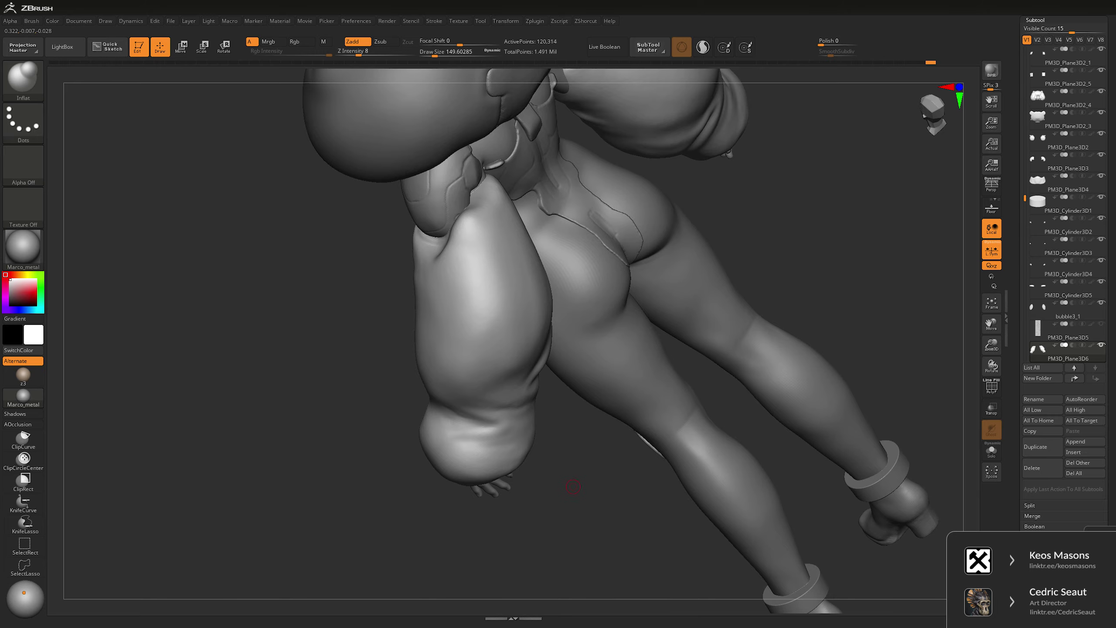
{"action": "left_click_drag", "start_coordinate": [573, 487], "coordinate": [387, 295]}
{"action": "key", "text": "space"}
{"action": "left_click_drag", "start_coordinate": [440, 235], "coordinate": [466, 235]}
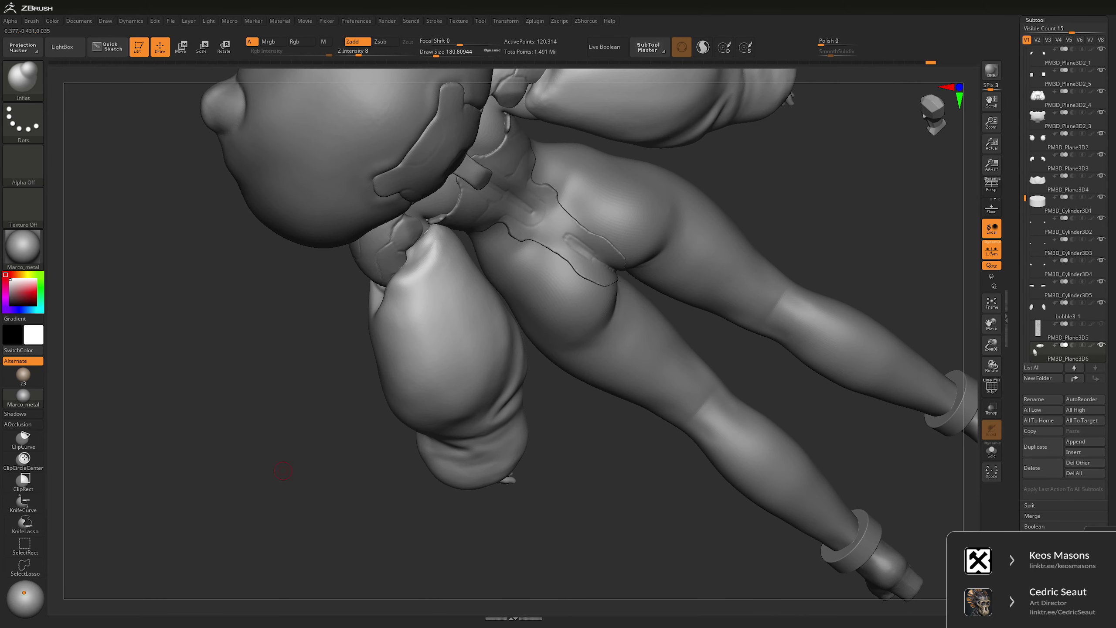
{"action": "left_click_drag", "start_coordinate": [286, 461], "coordinate": [720, 243]}
{"action": "scroll", "coordinate": [505, 341], "scroll_direction": "down", "scroll_amount": 5}
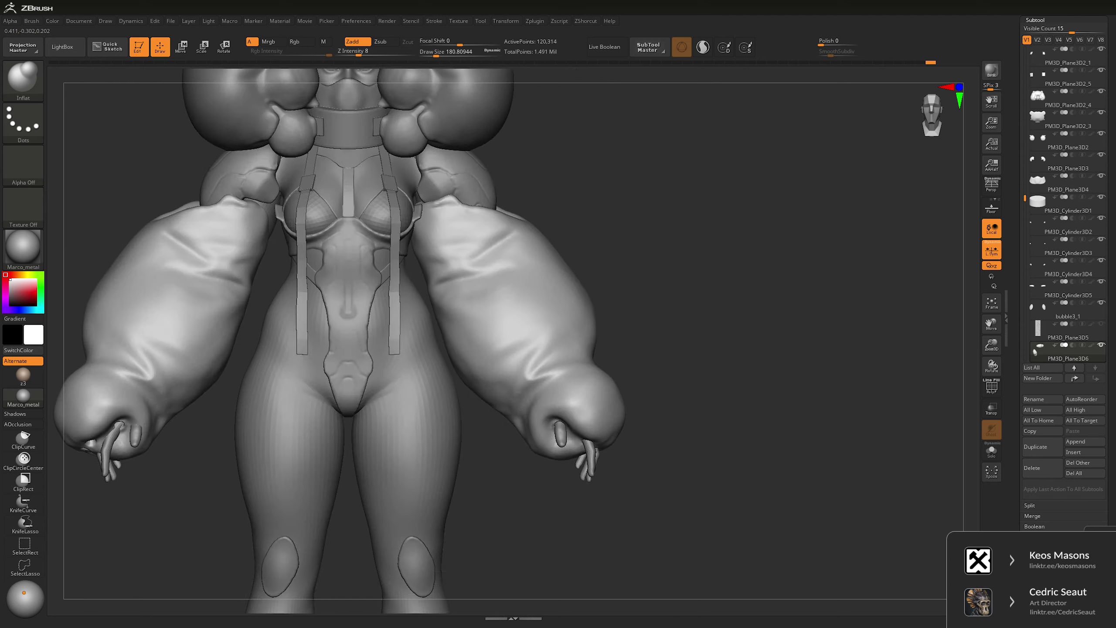
{"action": "left_click_drag", "start_coordinate": [774, 246], "coordinate": [725, 193]}
- Isolate the sleeves, refine their outline with the Move brush at draw size about 787, and turn on perspective for the full character
{"action": "key", "text": "alt+s"}
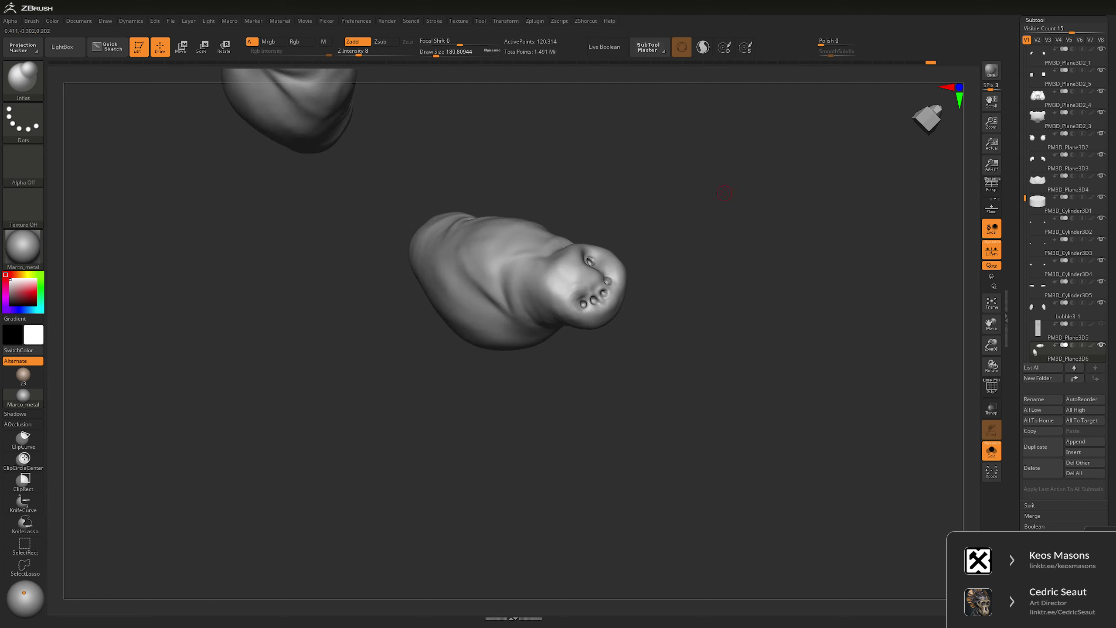
{"action": "right_click", "coordinate": [430, 222]}
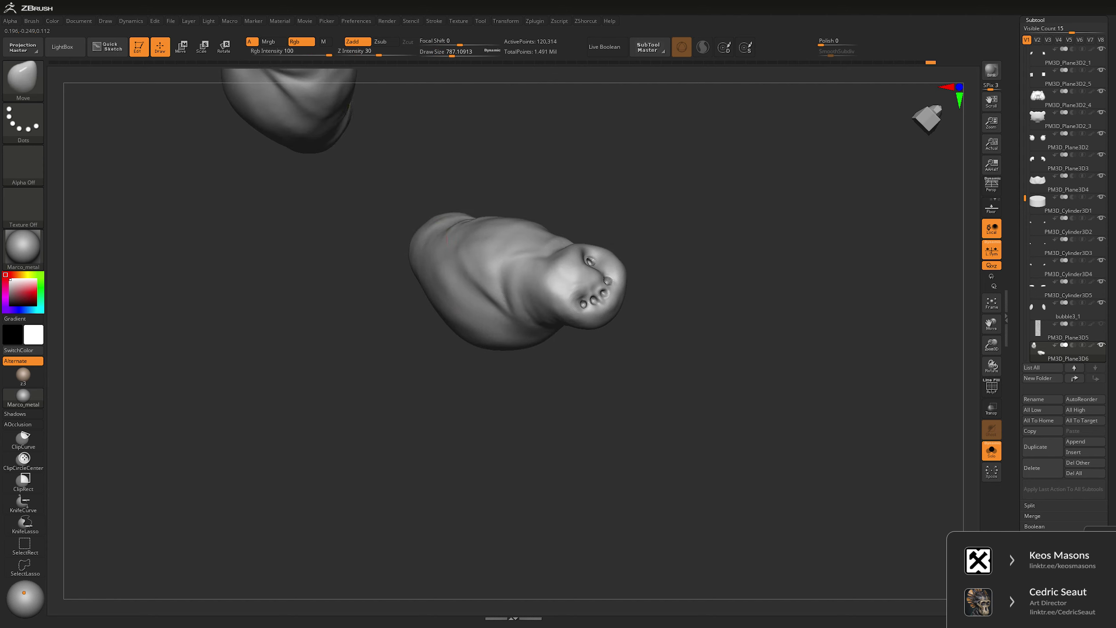
{"action": "left_click_drag", "start_coordinate": [465, 386], "coordinate": [476, 335]}
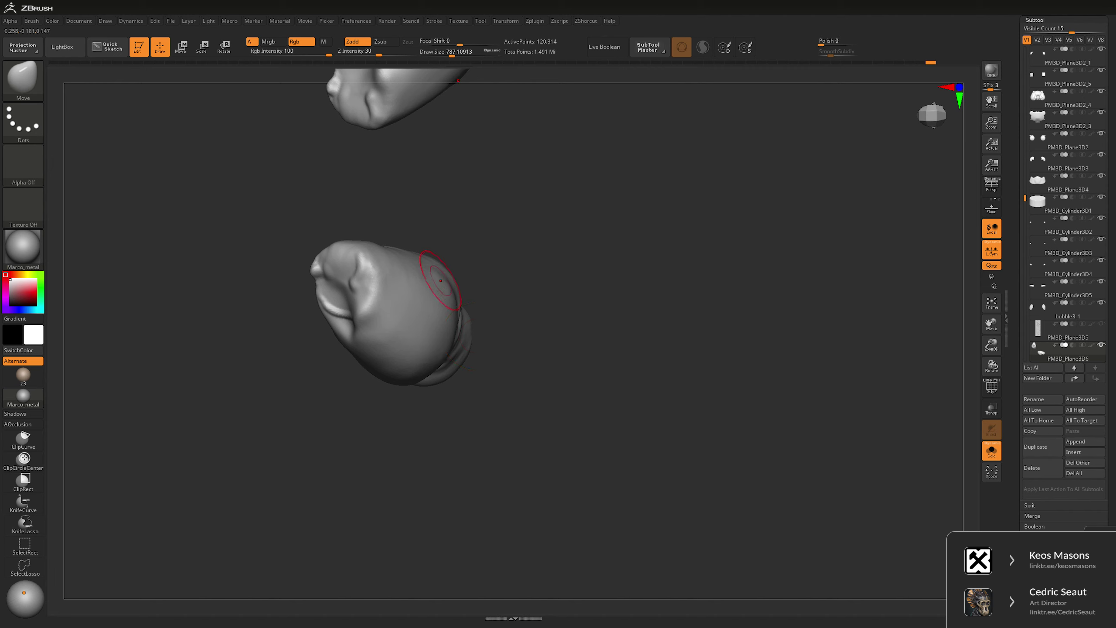
{"action": "mouse_move", "coordinate": [685, 316]}
{"action": "left_mouse_down"}
{"action": "mouse_move", "coordinate": [725, 255]}
{"action": "mouse_move", "coordinate": [800, 261]}
{"action": "mouse_move", "coordinate": [680, 310]}
{"action": "mouse_move", "coordinate": [678, 294]}
{"action": "left_mouse_up"}
{"action": "key", "text": "p"}
{"action": "scroll", "coordinate": [678, 293], "scroll_direction": "up", "scroll_amount": 3}
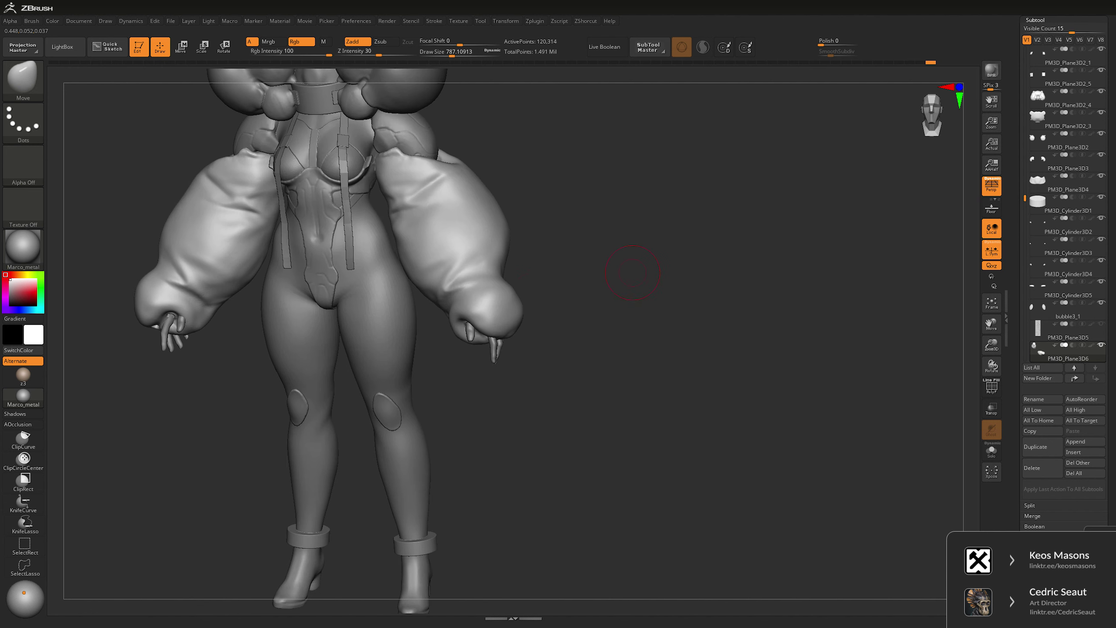
- Flatten the outer surface of the sleeves and cuffs with the TrimDynamic brush at draw size about 699
{"action": "key", "text": "space"}
{"action": "key", "text": "b"}
{"action": "key", "text": "t"}
{"action": "key", "text": "d"}
{"action": "left_click_drag", "start_coordinate": [512, 299], "coordinate": [523, 300]}
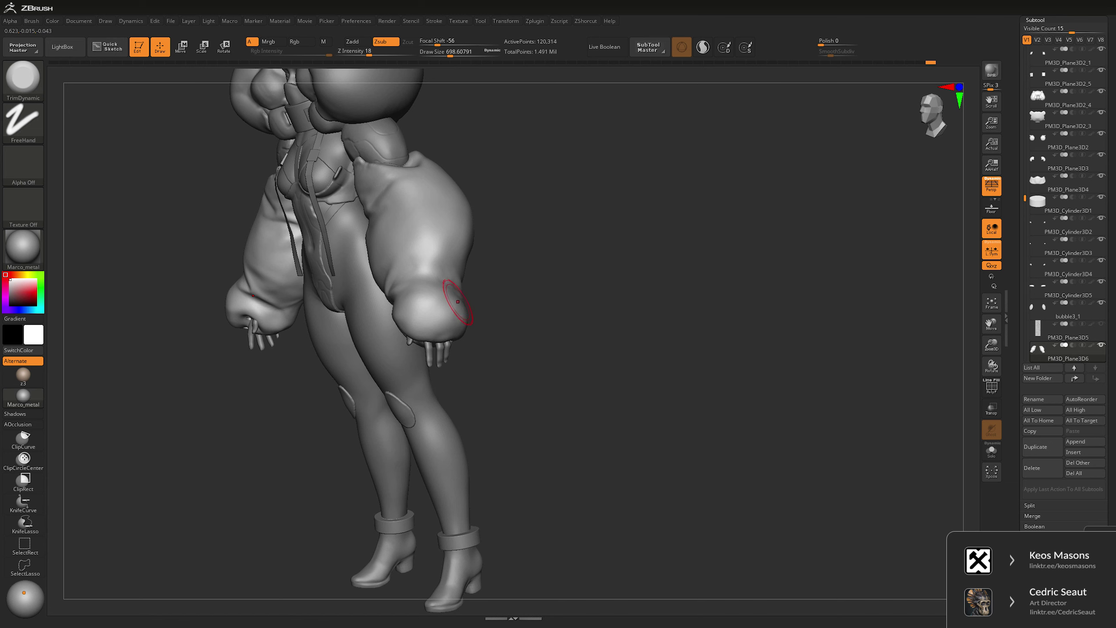
{"action": "mouse_move", "coordinate": [481, 263]}
{"action": "left_mouse_down"}
{"action": "mouse_move", "coordinate": [477, 286]}
{"action": "mouse_move", "coordinate": [522, 282]}
{"action": "mouse_move", "coordinate": [456, 299]}
{"action": "mouse_move", "coordinate": [668, 299]}
{"action": "left_mouse_up"}
{"action": "scroll", "coordinate": [668, 299], "scroll_direction": "up", "scroll_amount": 2}
{"action": "left_click_drag", "start_coordinate": [550, 255], "coordinate": [540, 277]}
- Adjust the outer silhouette of the sleeves above the cuffs with the Move brush at draw size about 1058
{"action": "key", "text": "b"}
{"action": "key", "text": "m"}
{"action": "key", "text": "v"}
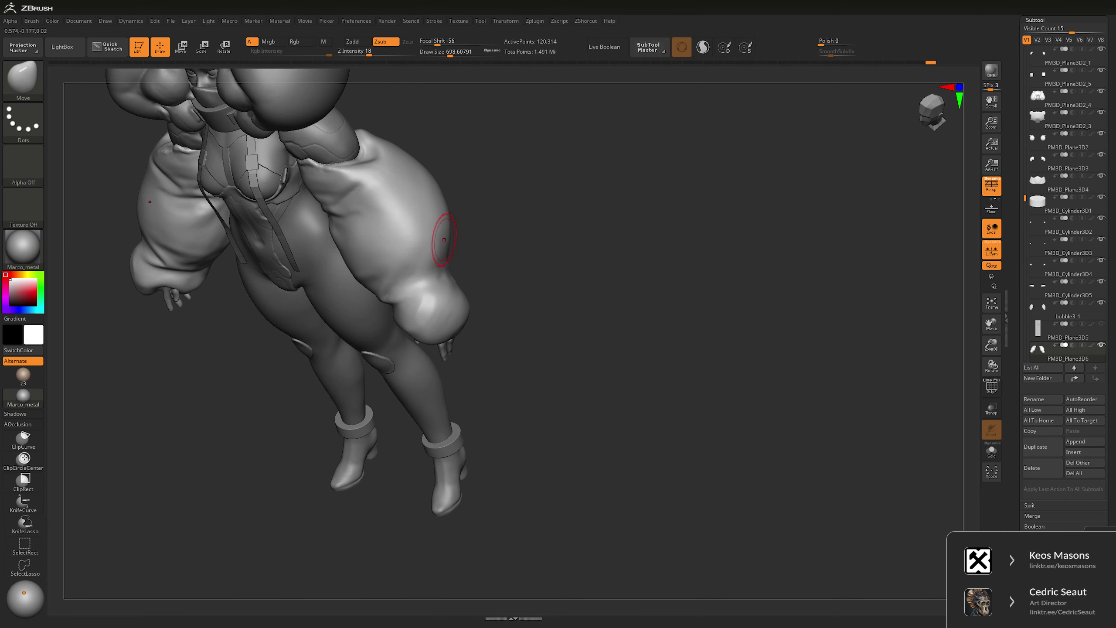
{"action": "left_click_drag", "start_coordinate": [444, 238], "coordinate": [518, 219]}
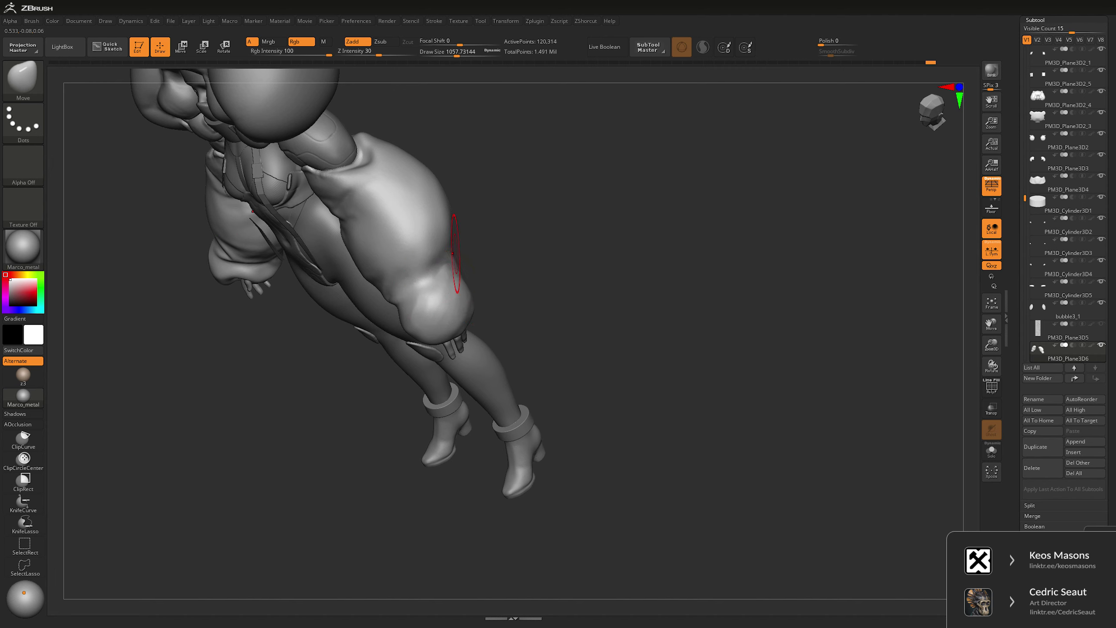
{"action": "right_click_drag", "start_coordinate": [455, 254], "coordinate": [437, 271], "text": "shift"}
- Refine the cuff and narrowing outline with the Move brush at draw size about 810, smoothing the outer transition
{"action": "key", "text": "space"}
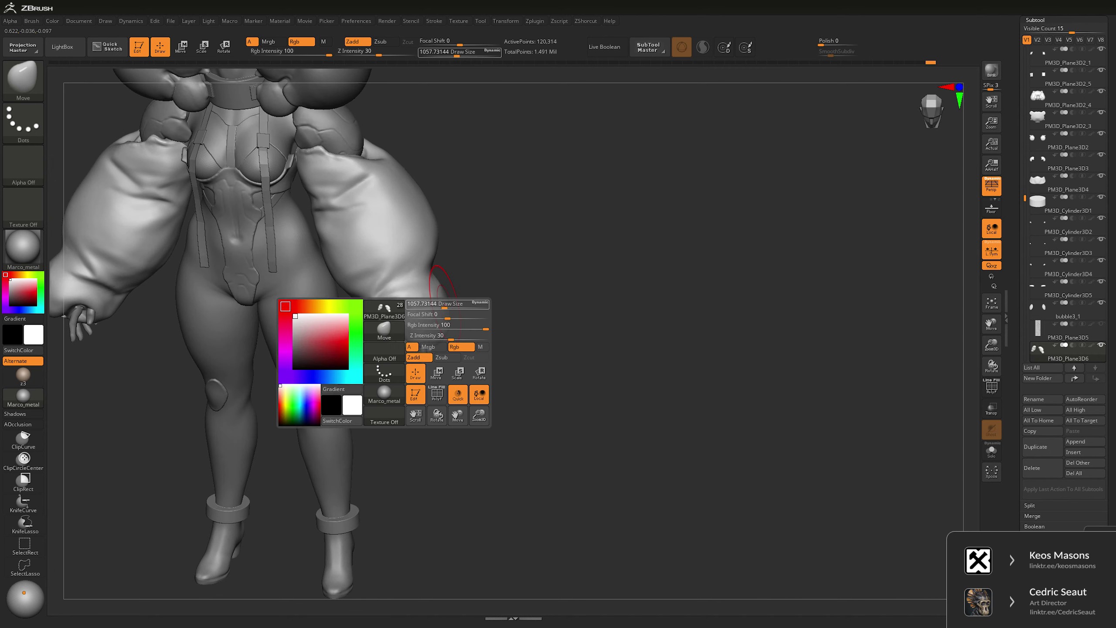
{"action": "left_click_drag", "start_coordinate": [445, 297], "coordinate": [463, 310]}
{"action": "right_click_drag", "start_coordinate": [440, 295], "coordinate": [524, 318], "text": "ctrl"}
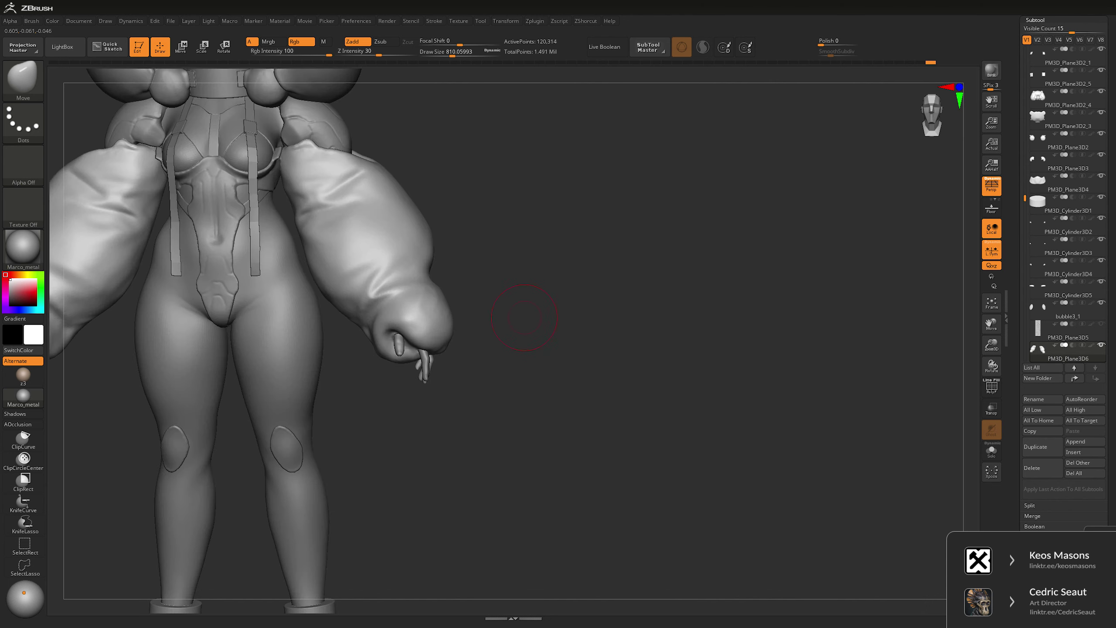
{"action": "right_click_drag", "start_coordinate": [452, 322], "coordinate": [471, 332]}
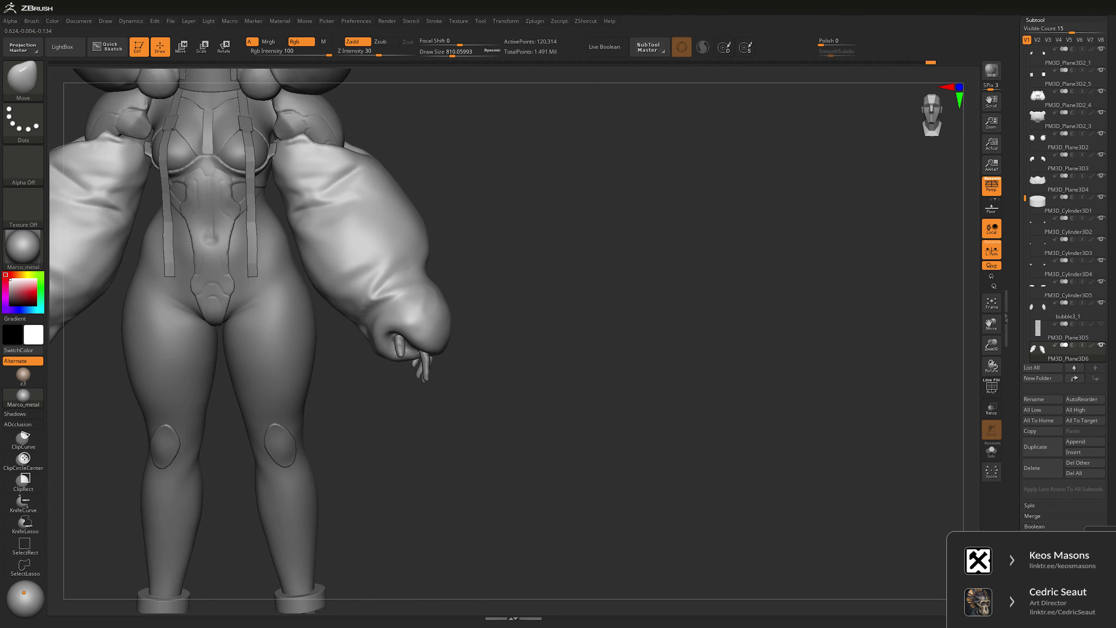
{"action": "right_click_drag", "start_coordinate": [434, 282], "coordinate": [669, 270]}
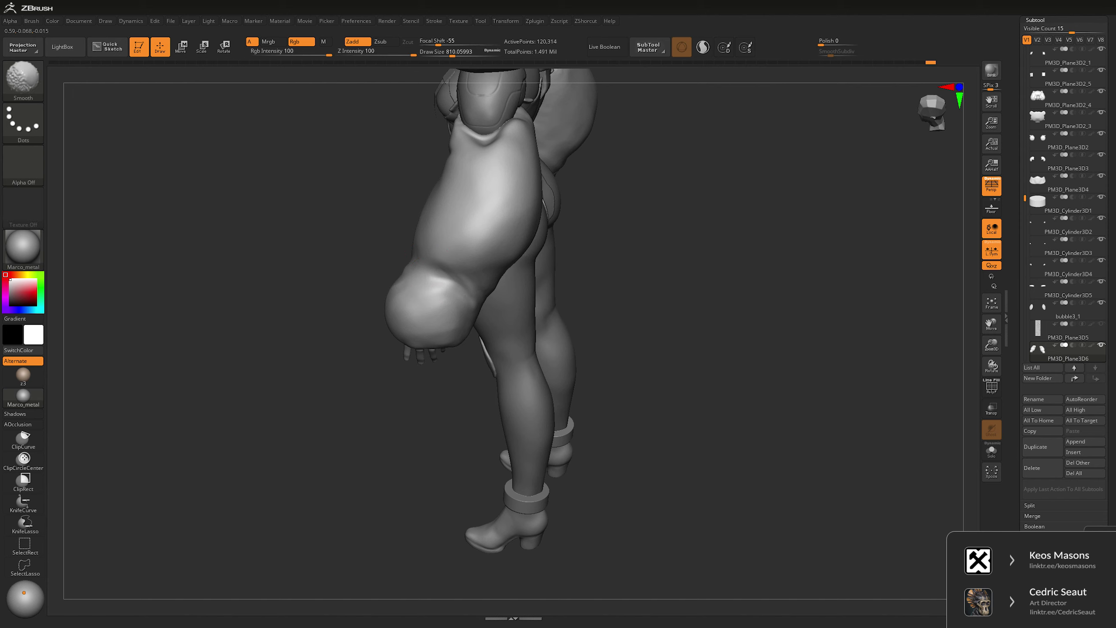
{"action": "right_click_drag", "start_coordinate": [424, 273], "coordinate": [673, 325], "text": "alt"}
- Inflate the cloth at the top of the sleeves beside the shoulders with the Inflat brush at draw size about 447
{"action": "key", "text": "b"}
{"action": "key", "text": "i"}
{"action": "key", "text": "n"}
{"action": "right_click_drag", "start_coordinate": [602, 304], "coordinate": [610, 303]}
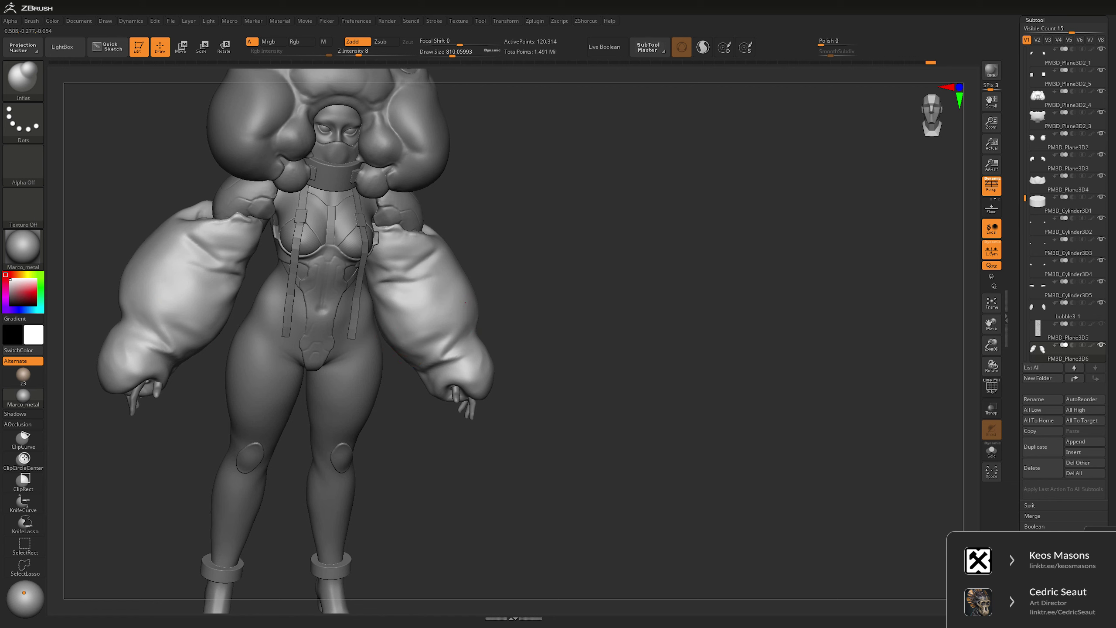
{"action": "right_click_drag", "start_coordinate": [518, 299], "coordinate": [564, 225]}
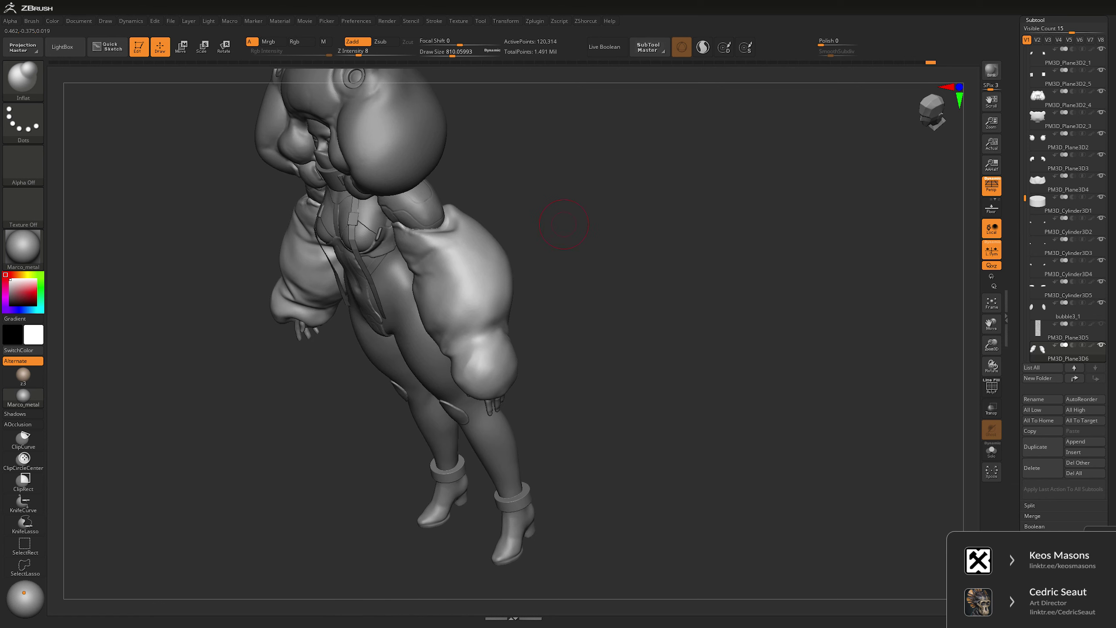
{"action": "mouse_move", "coordinate": [495, 259]}
{"action": "right_mouse_down"}
{"action": "mouse_move", "coordinate": [463, 249]}
{"action": "mouse_move", "coordinate": [457, 211]}
{"action": "right_mouse_up"}
{"action": "key", "text": "space"}
{"action": "left_click_drag", "start_coordinate": [457, 211], "coordinate": [453, 215]}
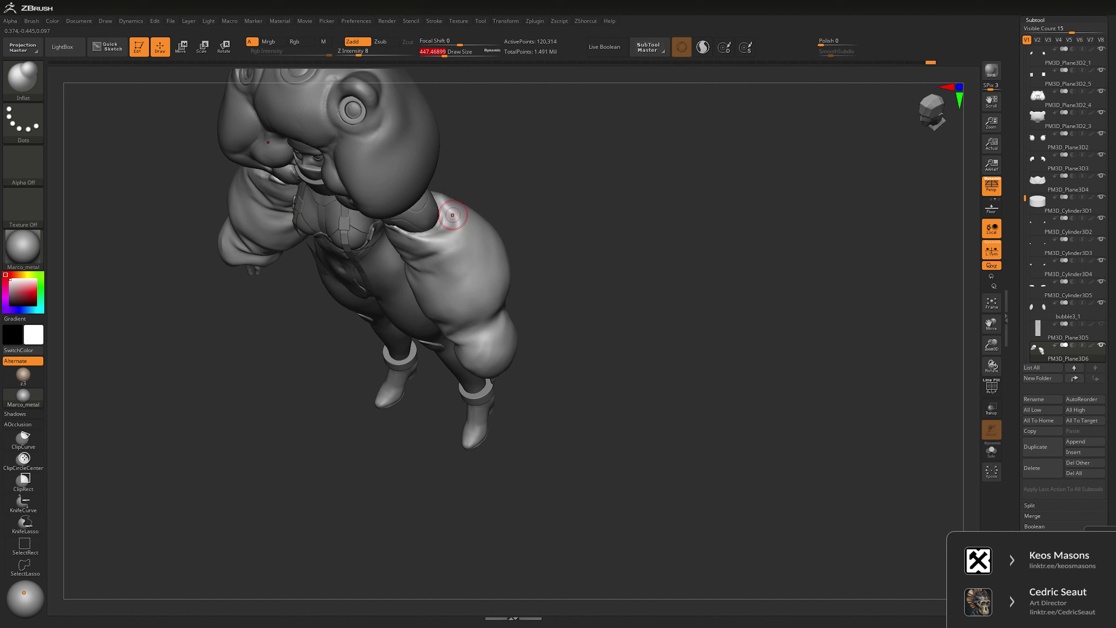
{"action": "right_click_drag", "start_coordinate": [457, 216], "coordinate": [537, 249]}
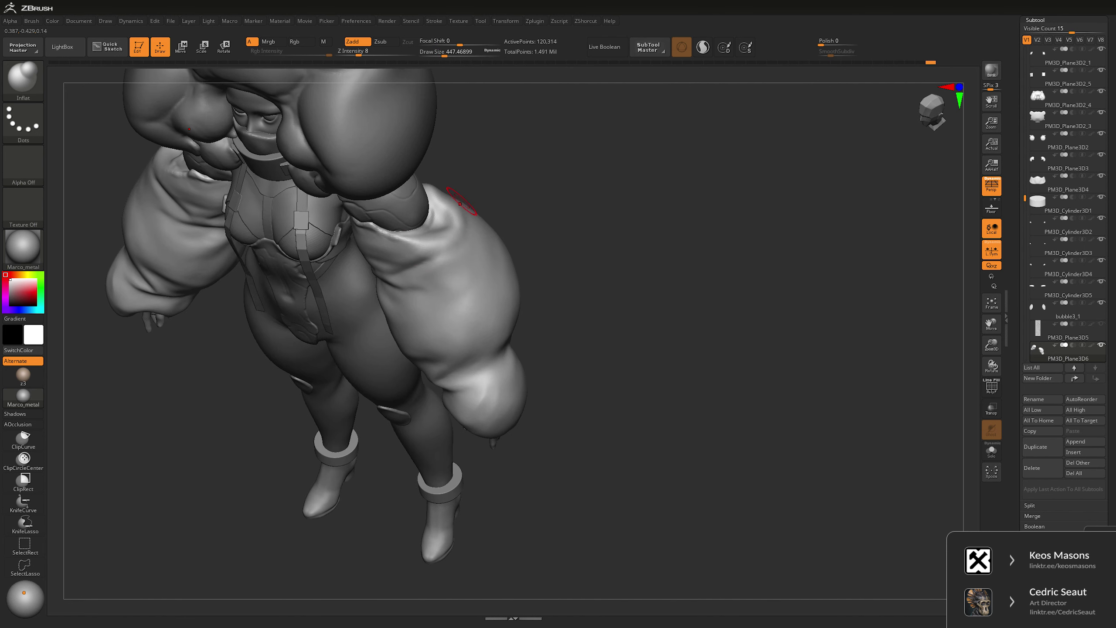
- Smooth and puff up the folds on the front of the upper sleeves with the Inflat brush at draw size about 447
{"action": "key", "text": "ctrl"}
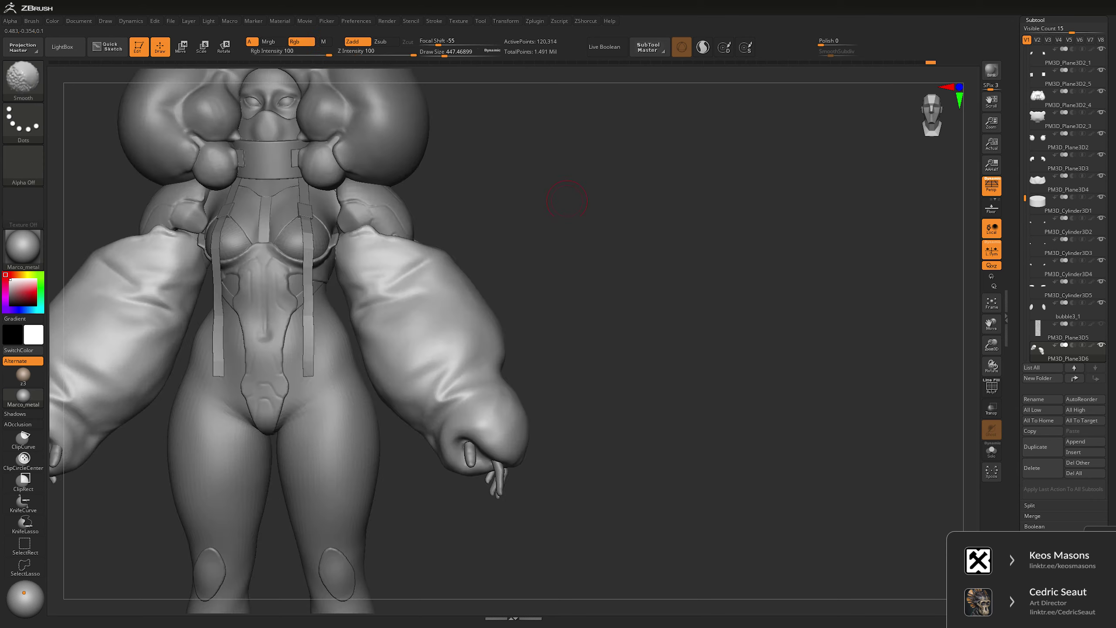
{"action": "key", "text": "f"}
{"action": "right_click_drag", "start_coordinate": [85, 302], "coordinate": [434, 269], "text": "ctrl"}
{"action": "right_click_drag", "start_coordinate": [391, 315], "coordinate": [416, 293]}
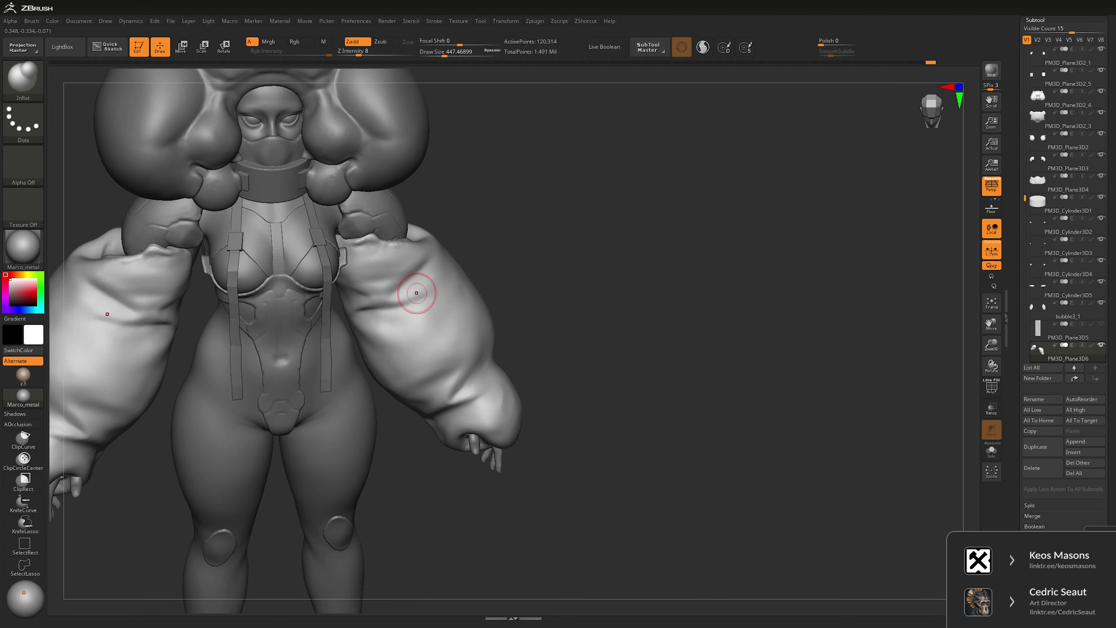
{"action": "right_click_drag", "start_coordinate": [436, 184], "coordinate": [624, 229]}
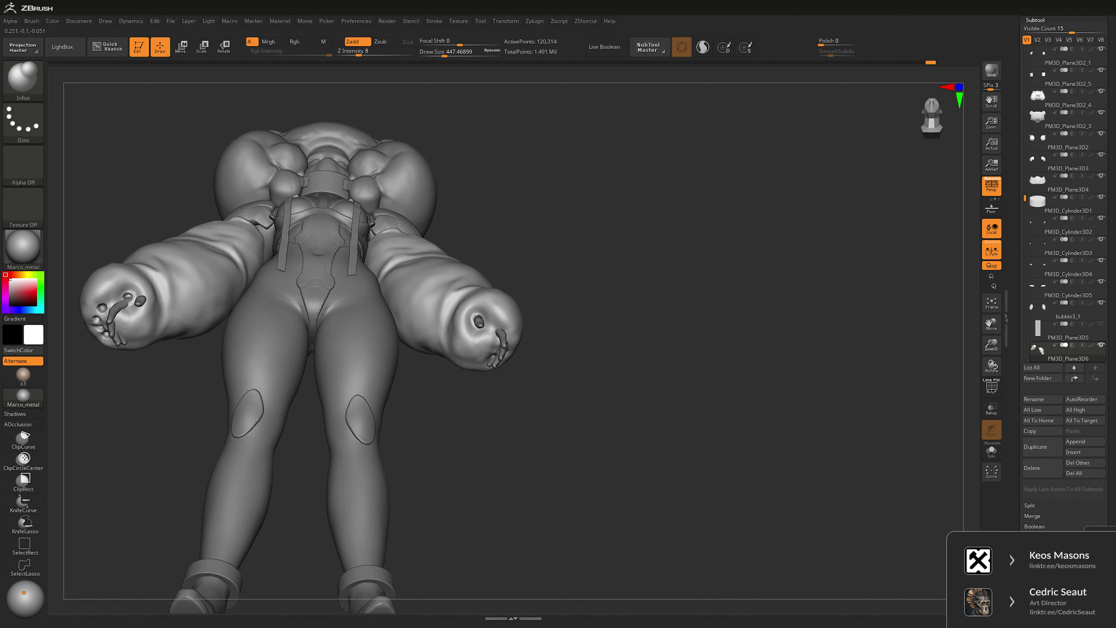
- Make the body mesh with the legs the active subtool and drop it to a low subdivision level
{"action": "right_click_drag", "start_coordinate": [397, 309], "coordinate": [616, 308]}
{"action": "key", "text": "shift"}
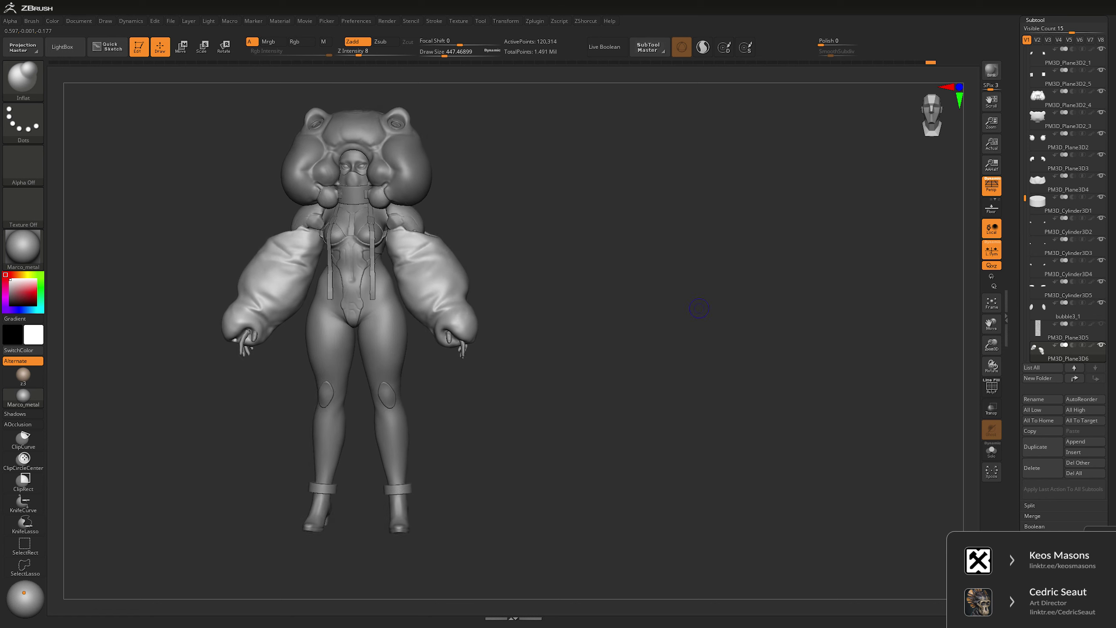
{"action": "mouse_move", "coordinate": [699, 308]}
{"action": "right_mouse_down"}
{"action": "mouse_move", "coordinate": [699, 290]}
{"action": "mouse_move", "coordinate": [679, 310]}
{"action": "mouse_move", "coordinate": [685, 321]}
{"action": "mouse_move", "coordinate": [670, 312]}
{"action": "right_mouse_up"}
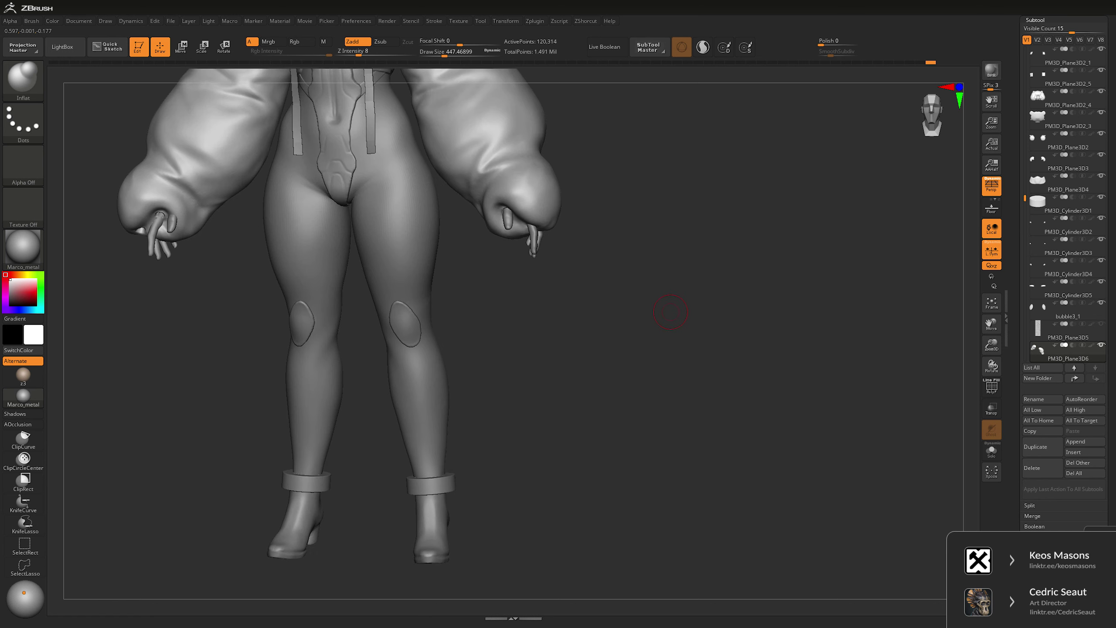
{"action": "right_click_drag", "start_coordinate": [429, 418], "coordinate": [390, 487]}
{"action": "left_click", "coordinate": [390, 487], "text": "alt"}
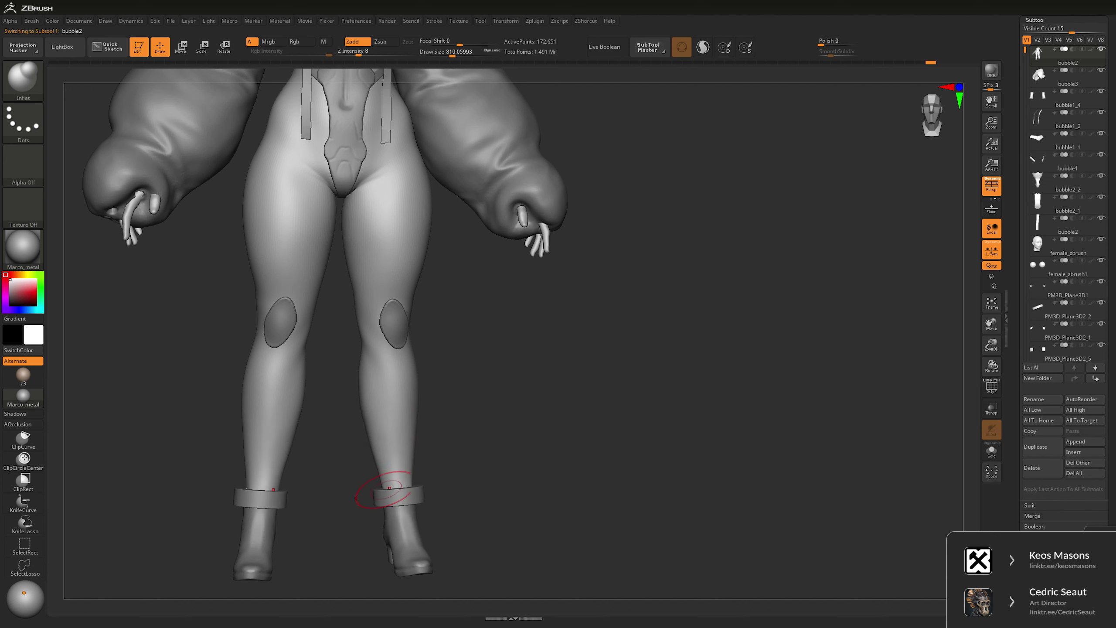
{"action": "mouse_move", "coordinate": [381, 424]}
{"action": "left_mouse_down", "text": "shift"}
{"action": "mouse_move", "coordinate": [398, 379]}
{"action": "mouse_move", "coordinate": [370, 430]}
{"action": "left_mouse_up", "text": "shift"}
{"action": "right_click_drag", "start_coordinate": [370, 429], "coordinate": [334, 410], "text": "ctrl"}
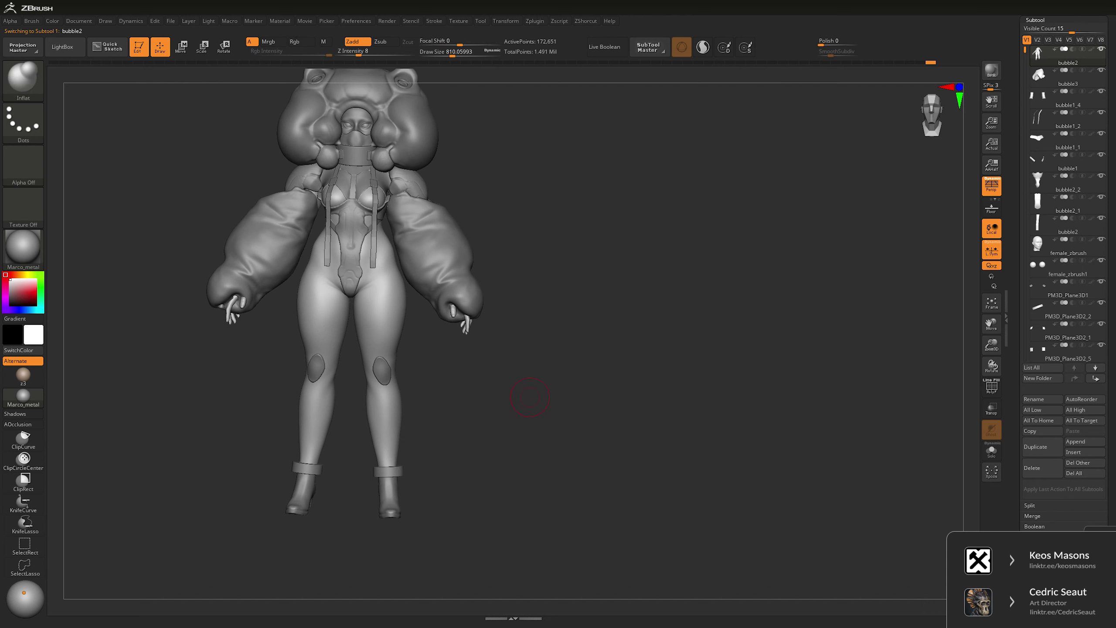
{"action": "mouse_move", "coordinate": [568, 381]}
{"action": "right_mouse_down"}
{"action": "mouse_move", "coordinate": [739, 383]}
{"action": "mouse_move", "coordinate": [576, 384]}
{"action": "right_mouse_up"}
{"action": "key", "text": "shift"}
{"action": "key", "text": "shift+d"}
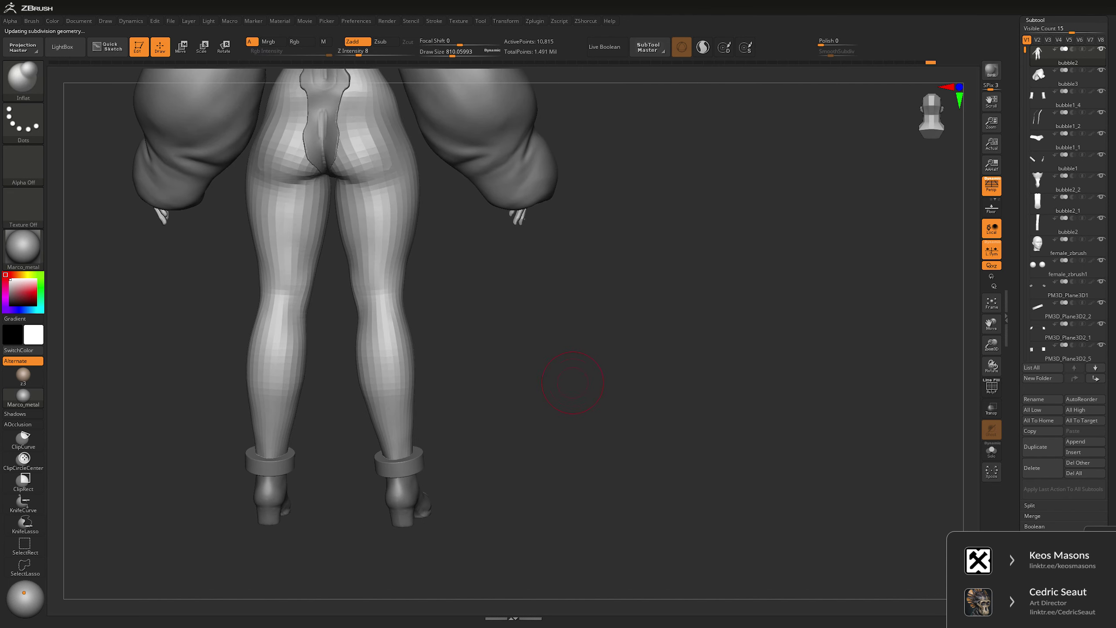
- Reshape the calves from behind with the Move brush at Z intensity 12 and draw size about 1006
{"action": "key", "text": "b"}
{"action": "key", "text": "m"}
{"action": "key", "text": "v"}
{"action": "key", "text": "space"}
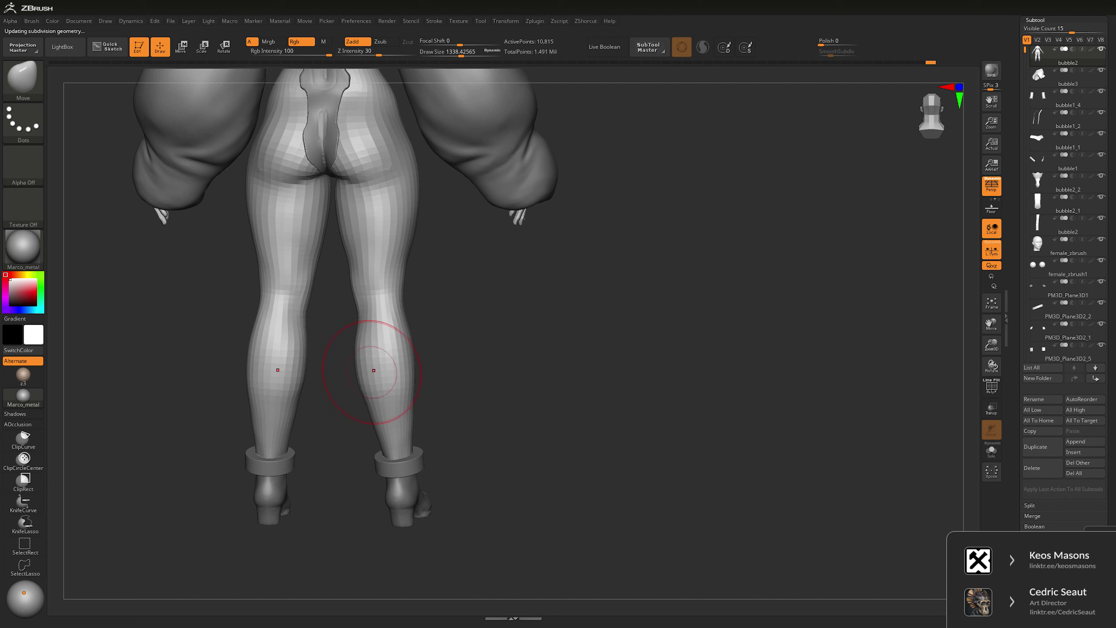
{"action": "key", "text": "space"}
{"action": "left_click_drag", "start_coordinate": [516, 290], "coordinate": [506, 289]}
{"action": "key", "text": "space"}
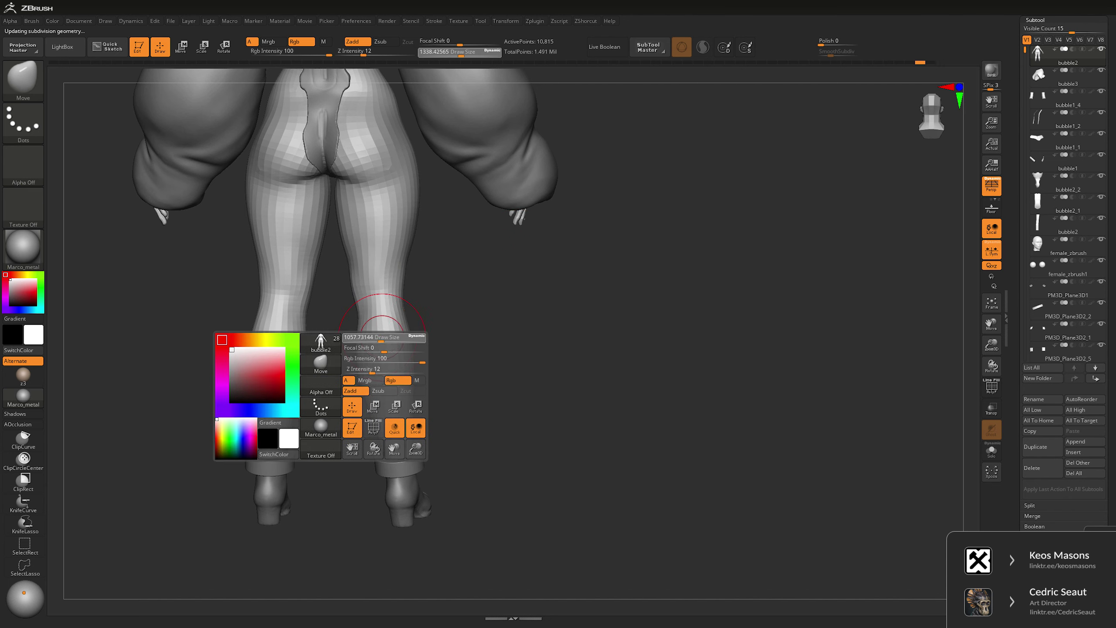
{"action": "left_click_drag", "start_coordinate": [382, 337], "coordinate": [377, 337]}
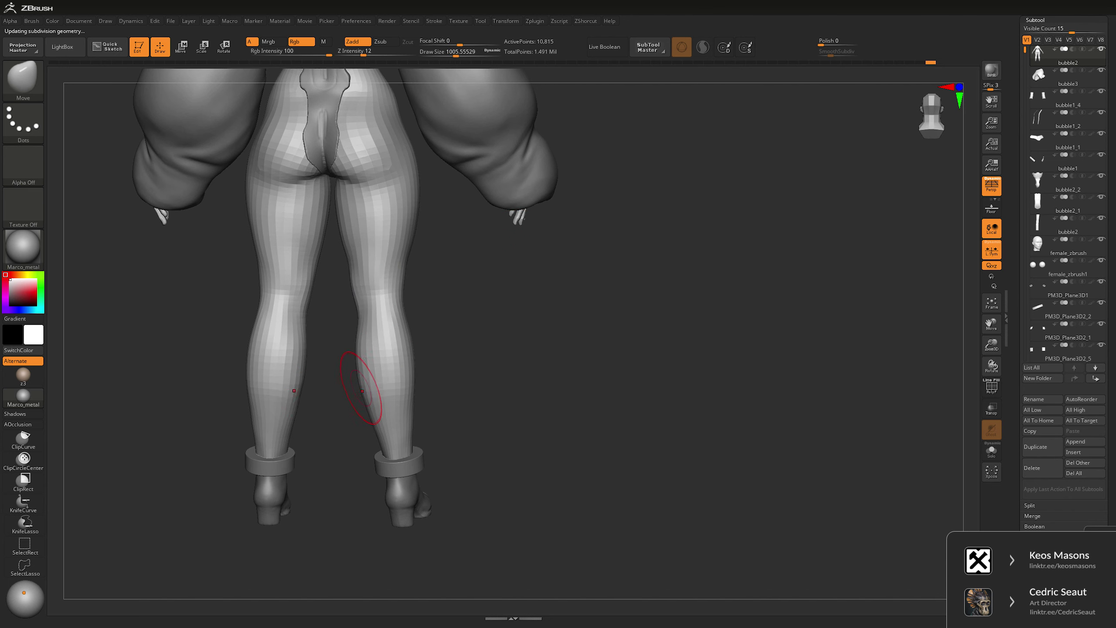
- Refine the calf and knee outlines with the Move brush at draw sizes of about 787 and 1138
{"action": "key", "text": "space"}
{"action": "left_click_drag", "start_coordinate": [374, 343], "coordinate": [357, 342]}
{"action": "key", "text": "space"}
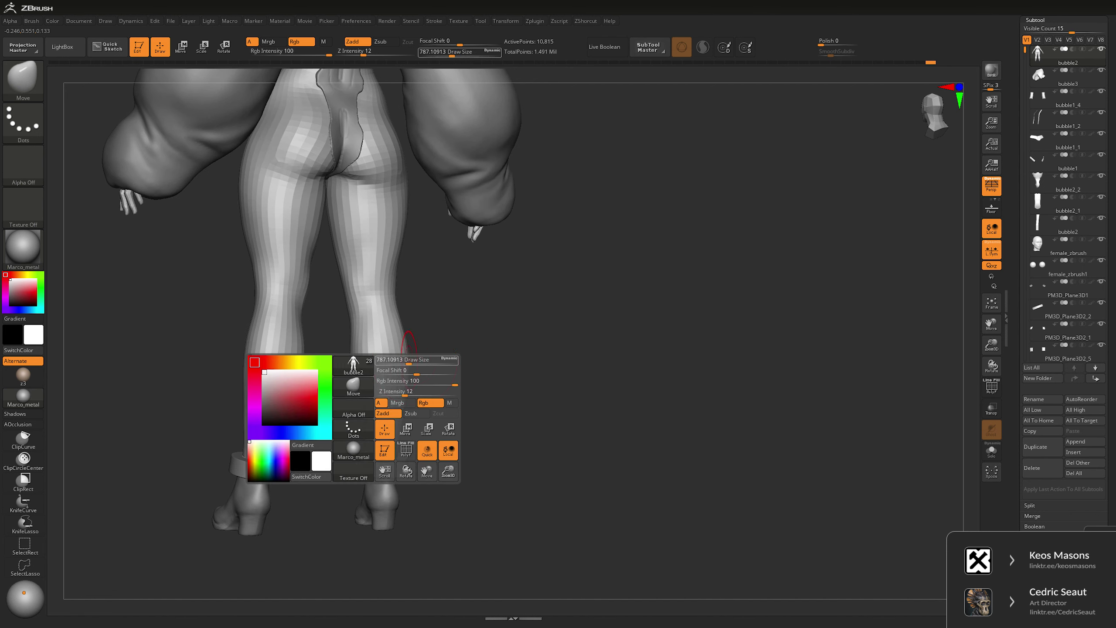
{"action": "left_click_drag", "start_coordinate": [419, 357], "coordinate": [526, 387]}
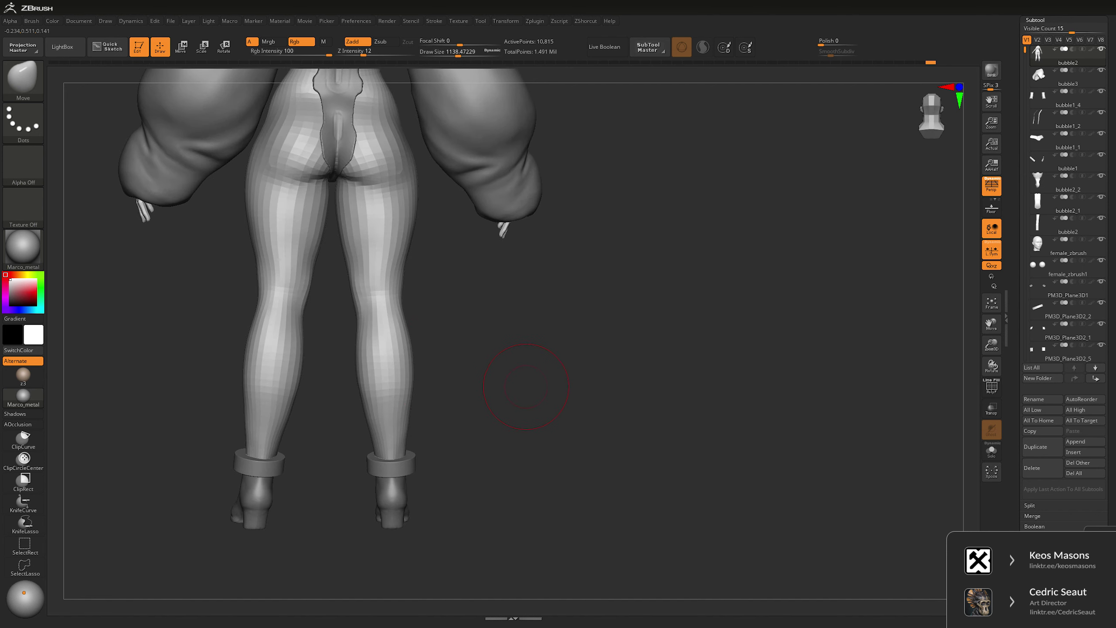
{"action": "left_click_drag", "start_coordinate": [603, 379], "coordinate": [410, 364]}
{"action": "mouse_move", "coordinate": [598, 329]}
{"action": "left_mouse_down"}
{"action": "mouse_move", "coordinate": [583, 367]}
{"action": "mouse_move", "coordinate": [550, 374]}
{"action": "mouse_move", "coordinate": [417, 282]}
{"action": "left_mouse_up"}
- Lower the body's subdivision level and inflate around the knees with the Inflat brush at Z intensity 3 and draw size about 500
{"action": "key", "text": "space"}
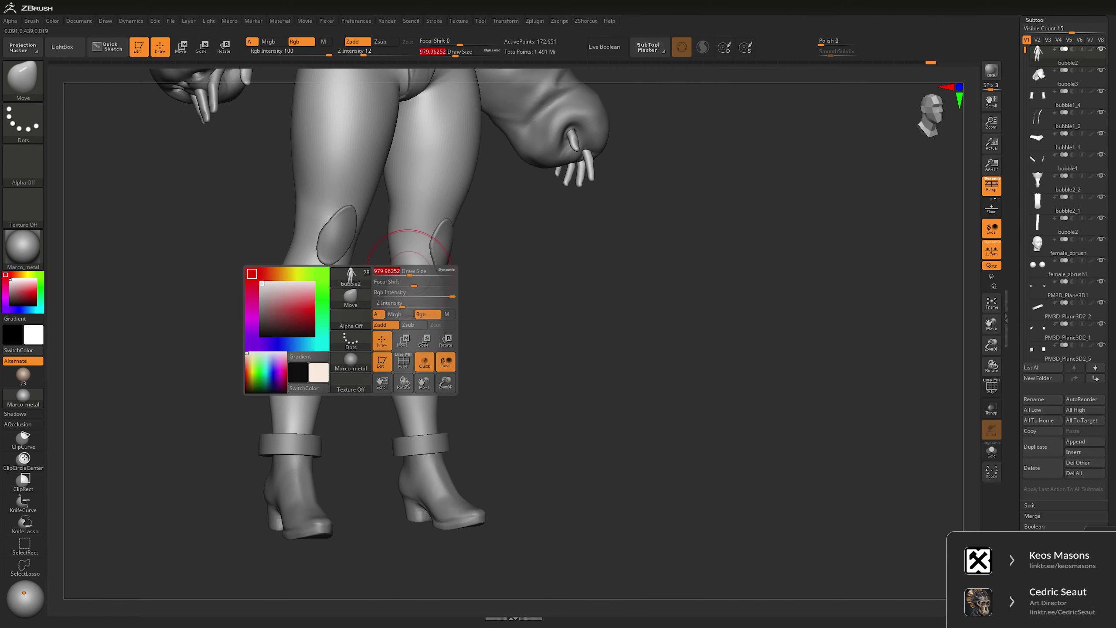
{"action": "key", "text": "shift+d"}
{"action": "key", "text": "space"}
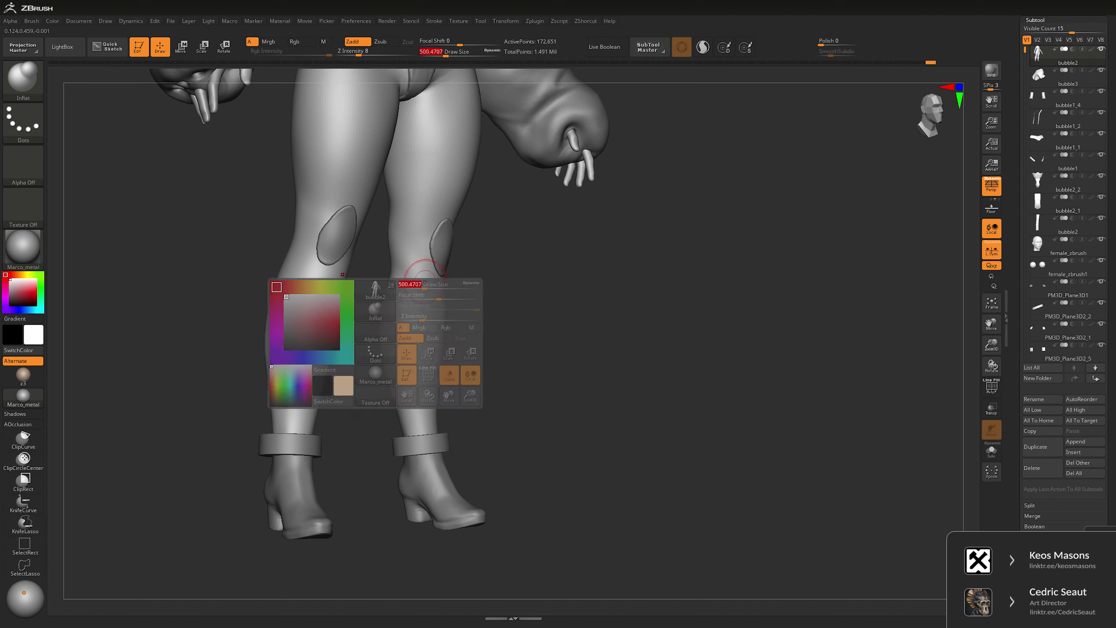
{"action": "key", "text": "b"}
{"action": "key", "text": "i"}
{"action": "key", "text": "n"}
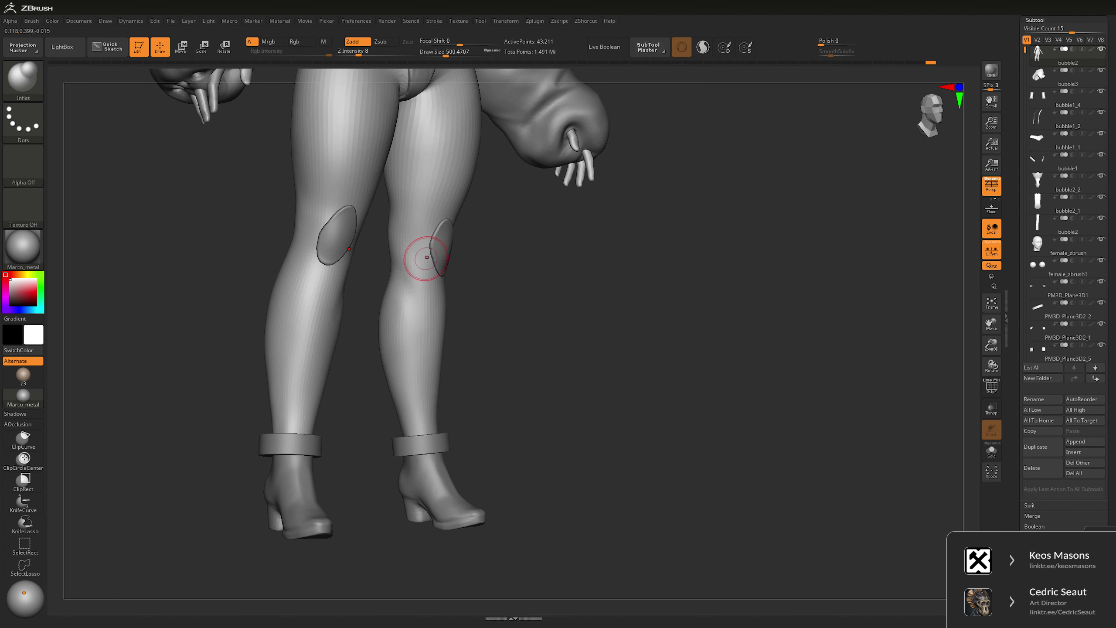
{"action": "key", "text": "space"}
{"action": "left_click_drag", "start_coordinate": [427, 257], "coordinate": [413, 257]}
{"action": "mouse_move", "coordinate": [417, 356]}
{"action": "right_mouse_down"}
{"action": "mouse_move", "coordinate": [402, 271]}
{"action": "mouse_move", "coordinate": [494, 327]}
{"action": "right_mouse_up"}
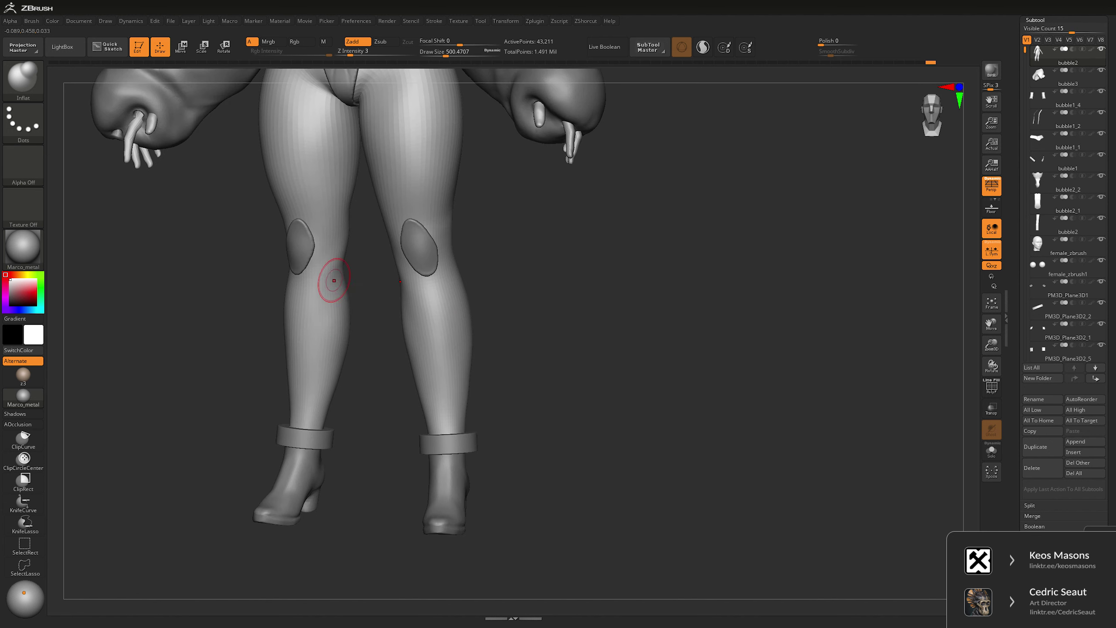
- Raise the body to a higher subdivision level and adjust the lower-leg silhouette with the Move brush at draw size about 742
{"action": "right_click_drag", "start_coordinate": [632, 340], "coordinate": [462, 350]}
{"action": "key", "text": "shift"}
{"action": "key", "text": "f"}
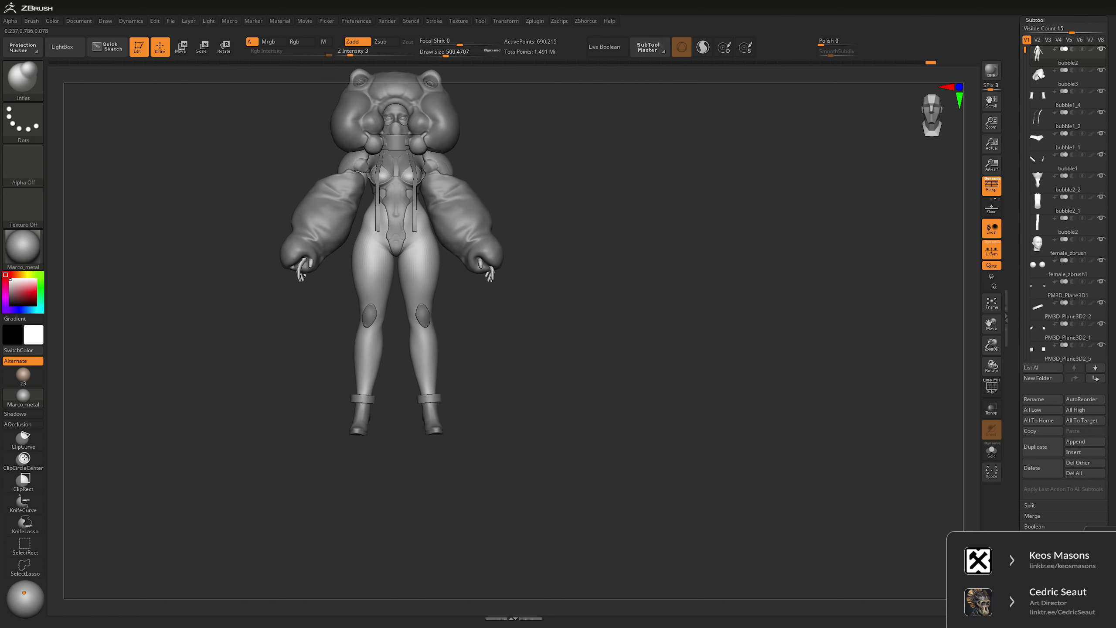
{"action": "mouse_move", "coordinate": [563, 342]}
{"action": "right_mouse_down", "text": "ctrl"}
{"action": "mouse_move", "coordinate": [564, 364]}
{"action": "mouse_move", "coordinate": [546, 385]}
{"action": "mouse_move", "coordinate": [504, 354]}
{"action": "right_mouse_up", "text": "ctrl"}
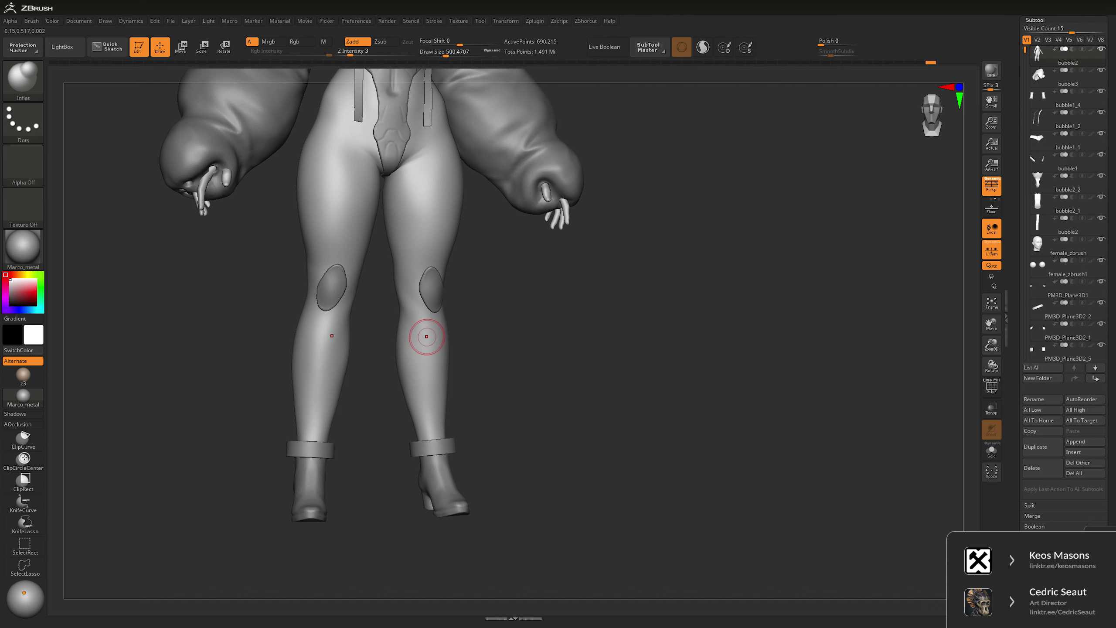
{"action": "mouse_move", "coordinate": [444, 391]}
{"action": "right_mouse_down", "text": "ctrl"}
{"action": "mouse_move", "coordinate": [571, 394]}
{"action": "mouse_move", "coordinate": [440, 360]}
{"action": "right_mouse_up", "text": "ctrl"}
{"action": "key", "text": "b"}
{"action": "key", "text": "m"}
{"action": "key", "text": "v"}
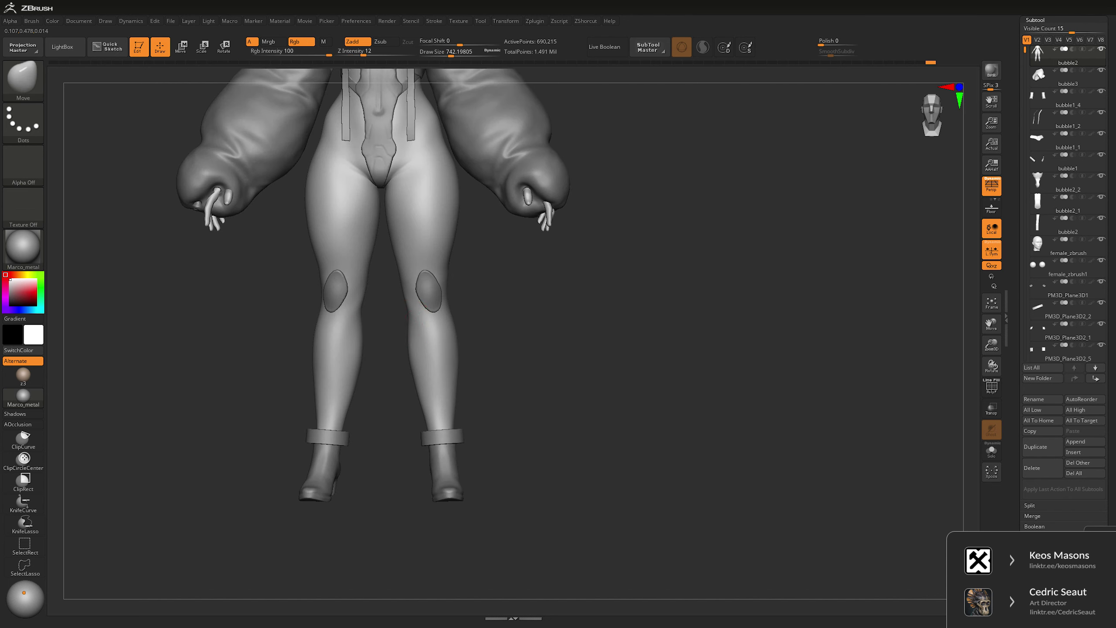
{"action": "key", "text": "f"}
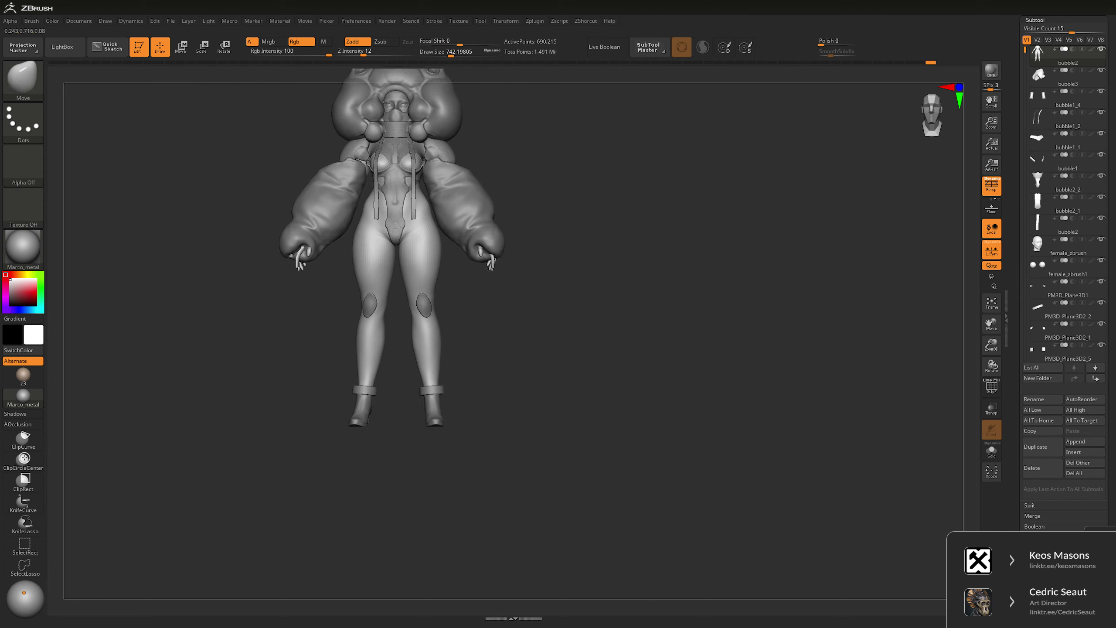
- Build up the backs of the knees and calves with the Clay brush at Z intensity 1 and draw size about 955
{"action": "mouse_move", "coordinate": [417, 327]}
{"action": "right_mouse_down"}
{"action": "mouse_move", "coordinate": [475, 361]}
{"action": "mouse_move", "coordinate": [668, 365]}
{"action": "mouse_move", "coordinate": [608, 387]}
{"action": "mouse_move", "coordinate": [589, 363]}
{"action": "mouse_move", "coordinate": [497, 365]}
{"action": "mouse_move", "coordinate": [484, 352]}
{"action": "mouse_move", "coordinate": [611, 326]}
{"action": "right_mouse_up"}
{"action": "key", "text": "b"}
{"action": "key", "text": "c"}
{"action": "key", "text": "l"}
{"action": "key", "text": "space"}
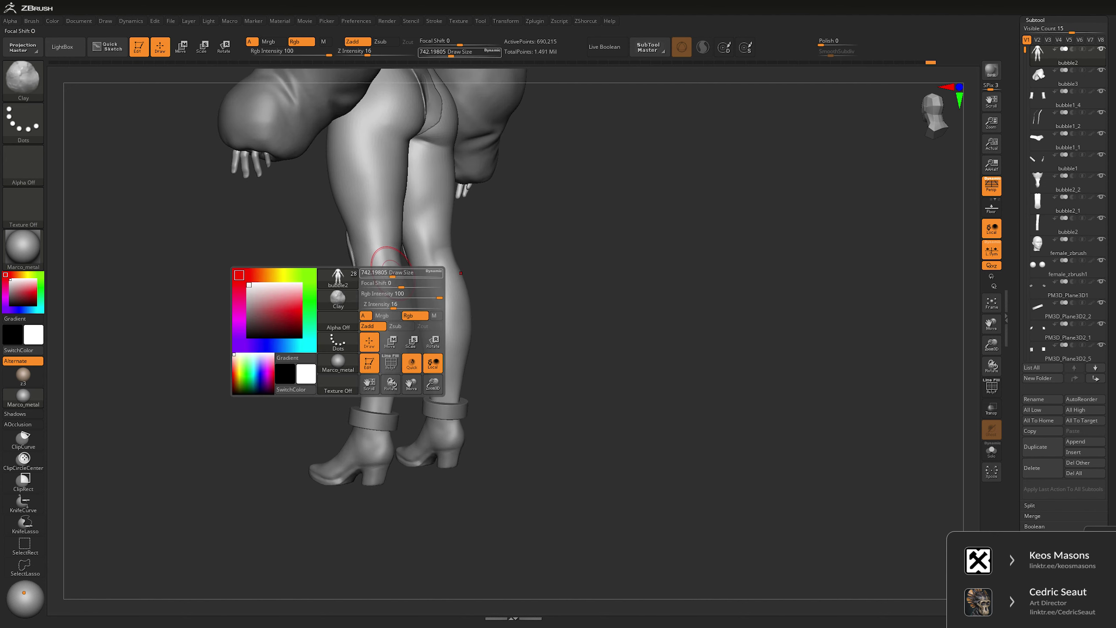
{"action": "left_click_drag", "start_coordinate": [408, 273], "coordinate": [394, 273]}
{"action": "key", "text": "space"}
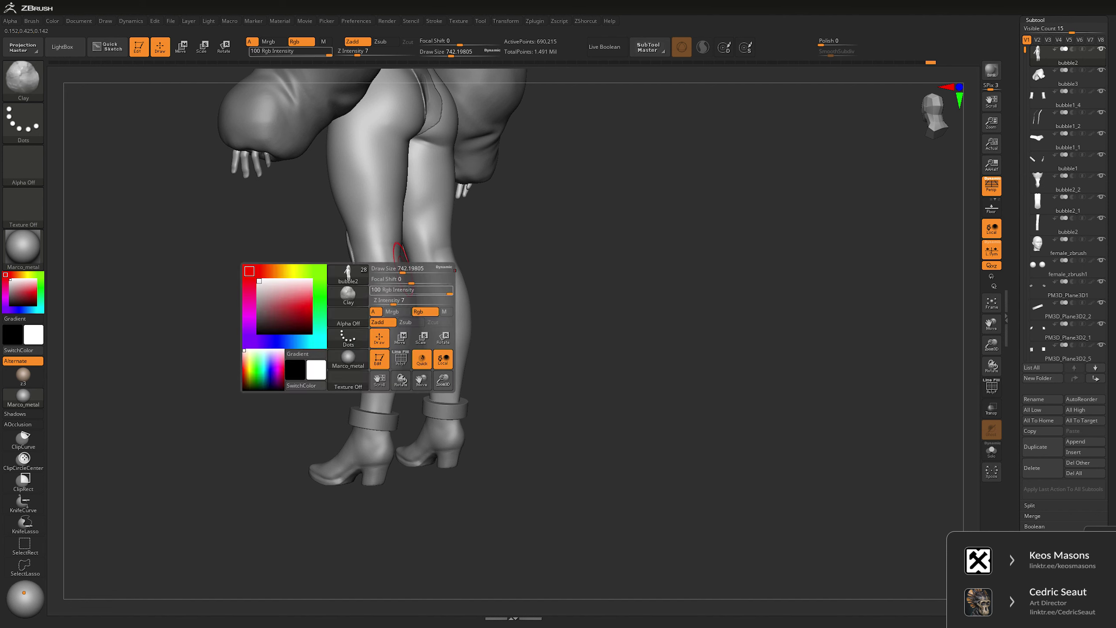
{"action": "key", "text": "space"}
{"action": "left_click_drag", "start_coordinate": [387, 273], "coordinate": [400, 273]}
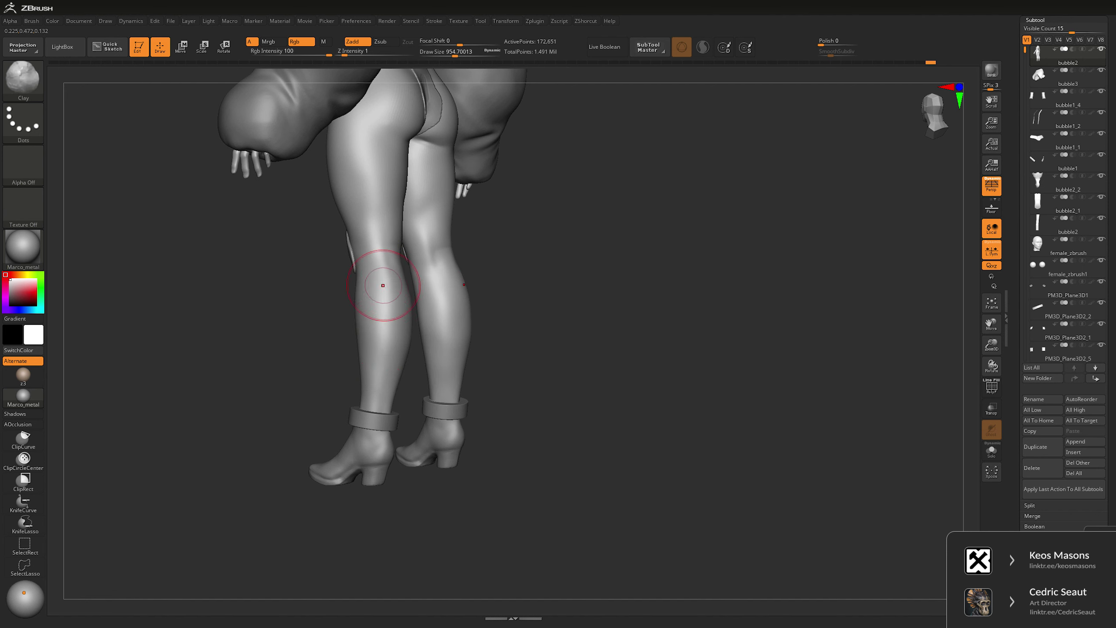
{"action": "left_click_drag", "start_coordinate": [659, 308], "coordinate": [522, 321], "text": "shift"}
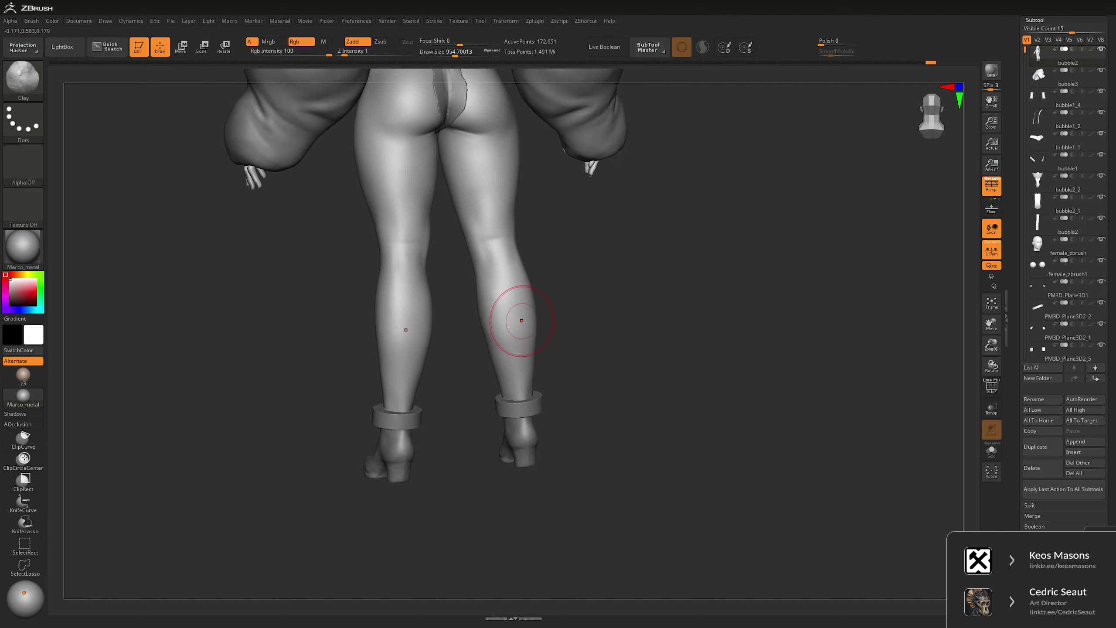
- Add volume to the backs of the calves with the Inflat brush at Z intensity 3 and draw size about 742
{"action": "key", "text": "bracketleft"}
{"action": "key", "text": "bracketleft"}
{"action": "key", "text": "bracketleft"}
{"action": "key", "text": "bracketleft"}
{"action": "key", "text": "bracketleft"}
{"action": "key", "text": "space"}
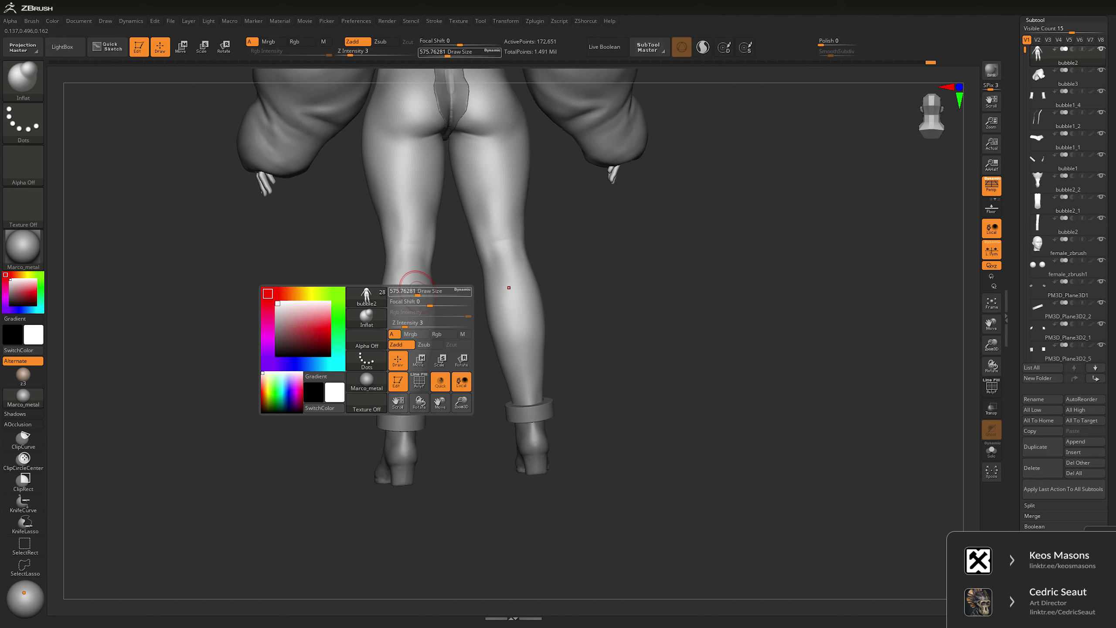
{"action": "left_click_drag", "start_coordinate": [455, 345], "coordinate": [542, 242]}
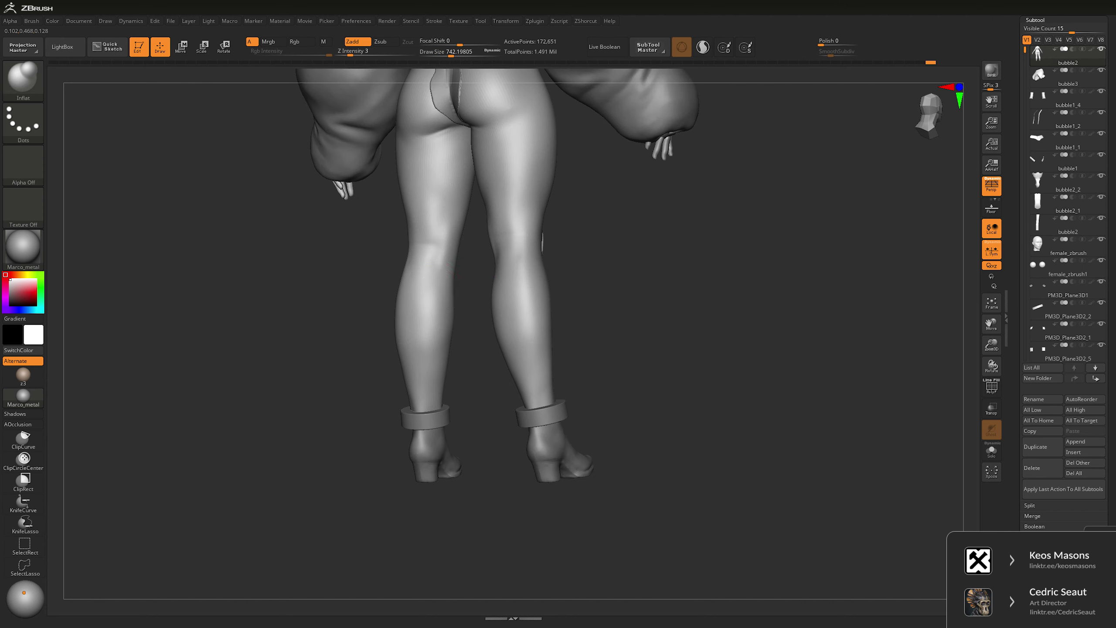
{"action": "left_click_drag", "start_coordinate": [455, 341], "coordinate": [422, 365]}
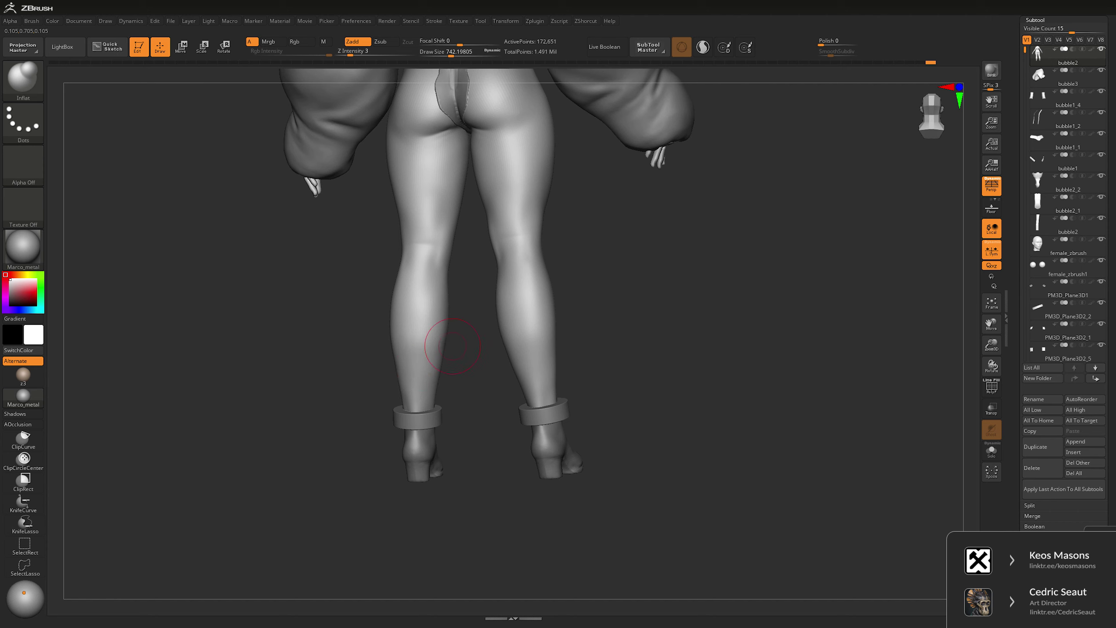
- Adjust the inner and outer calf contours with the Move brush at draw size about 810
{"action": "key", "text": "b"}
{"action": "key", "text": "m"}
{"action": "key", "text": "v"}
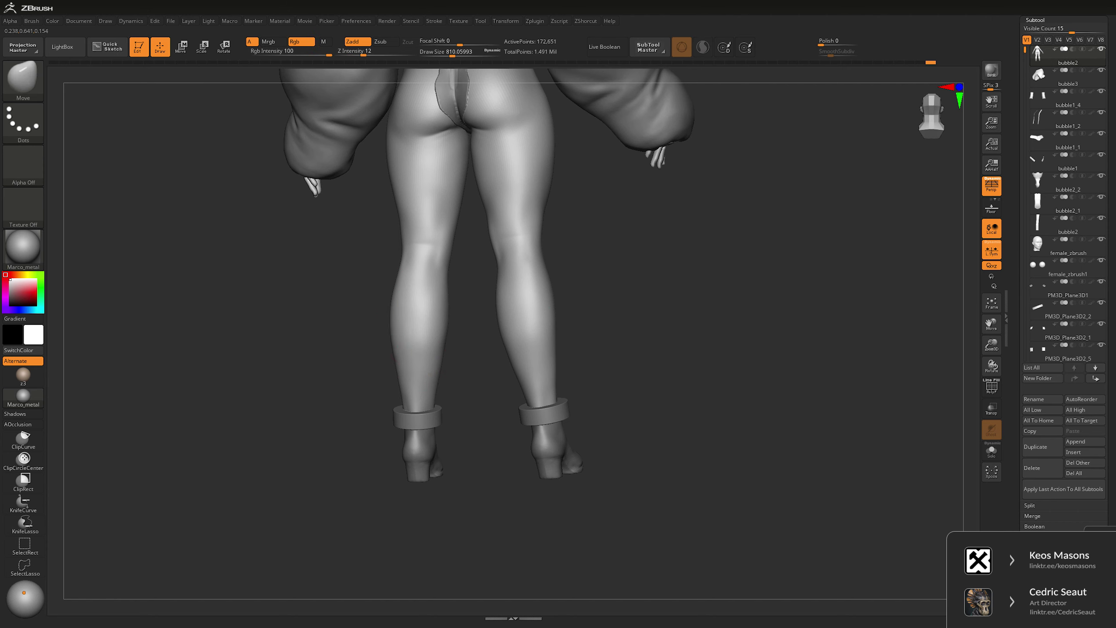
{"action": "left_click_drag", "start_coordinate": [425, 378], "coordinate": [415, 325]}
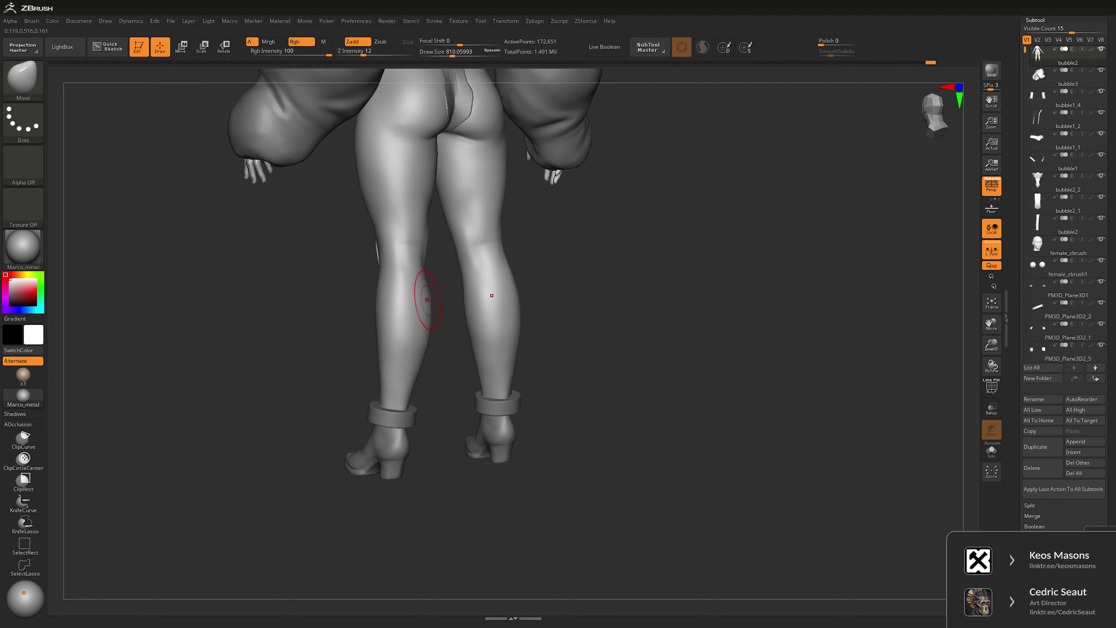
{"action": "key", "text": "shift"}
{"action": "mouse_move", "coordinate": [549, 308]}
{"action": "left_mouse_down"}
{"action": "mouse_move", "coordinate": [652, 332]}
{"action": "mouse_move", "coordinate": [404, 293]}
{"action": "left_mouse_up"}
{"action": "scroll", "coordinate": [308, 354], "scroll_direction": "up", "scroll_amount": 5}
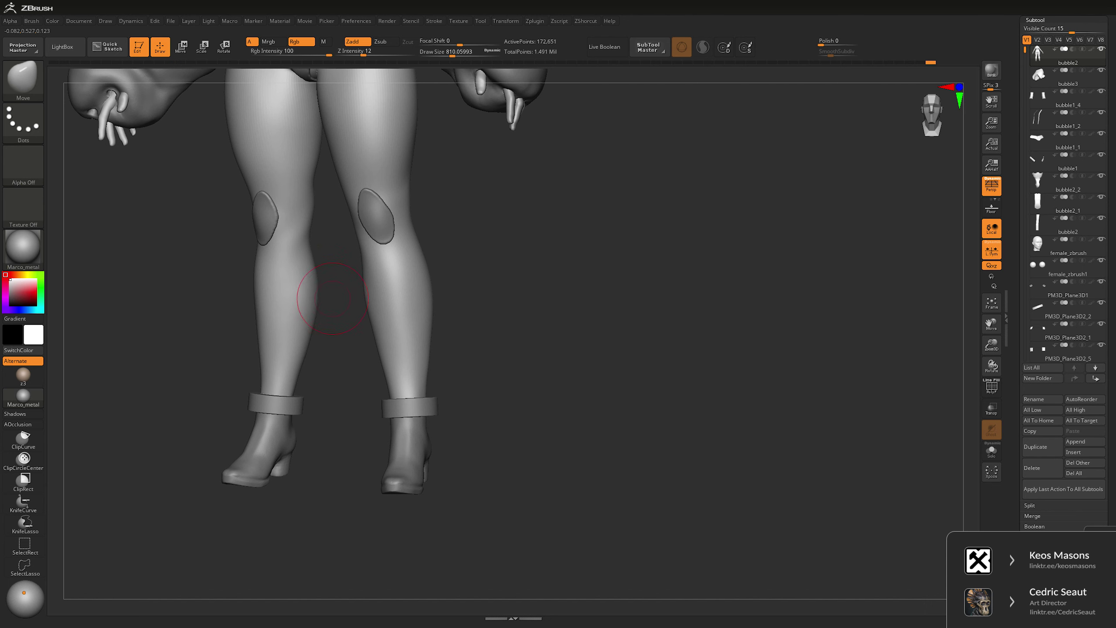
{"action": "scroll", "coordinate": [332, 298], "scroll_direction": "up", "scroll_amount": 1}
- Refine the inner calves with the Move brush at draw size about 615, and inflate below the kneecaps with Inflat at about 465
{"action": "key", "text": "space"}
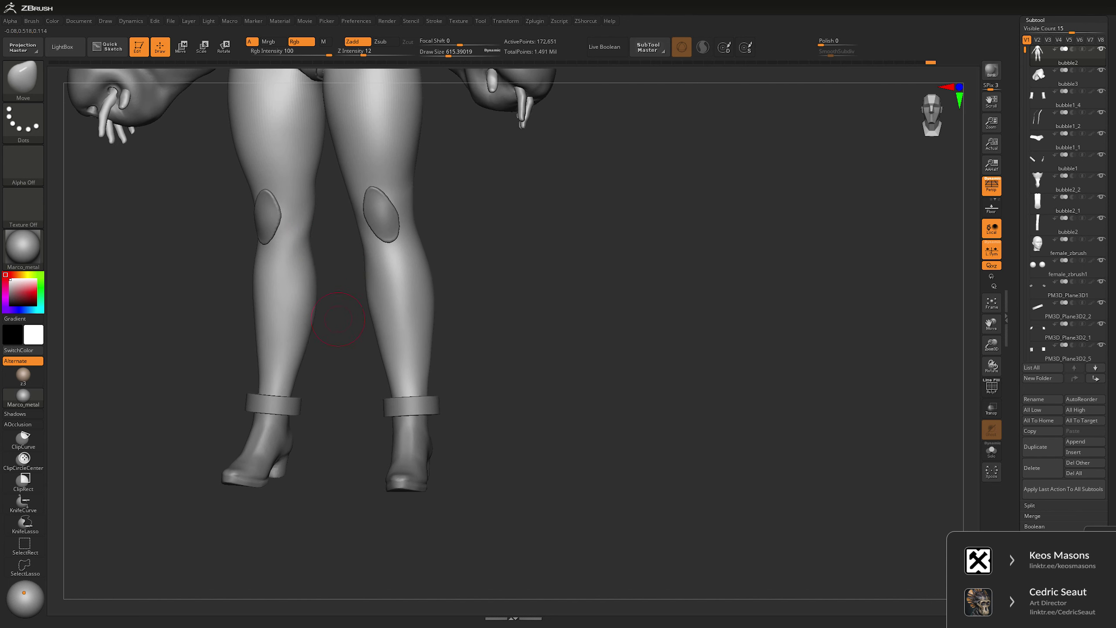
{"action": "mouse_move", "coordinate": [338, 319]}
{"action": "left_mouse_down"}
{"action": "mouse_move", "coordinate": [524, 274]}
{"action": "mouse_move", "coordinate": [386, 237]}
{"action": "mouse_move", "coordinate": [484, 264]}
{"action": "mouse_move", "coordinate": [389, 245]}
{"action": "mouse_move", "coordinate": [430, 247]}
{"action": "mouse_move", "coordinate": [351, 272]}
{"action": "mouse_move", "coordinate": [440, 264]}
{"action": "mouse_move", "coordinate": [528, 379]}
{"action": "mouse_move", "coordinate": [521, 396]}
{"action": "mouse_move", "coordinate": [466, 378]}
{"action": "mouse_move", "coordinate": [550, 375]}
{"action": "left_mouse_up"}
{"action": "key", "text": "b"}
{"action": "key", "text": "i"}
{"action": "key", "text": "n"}
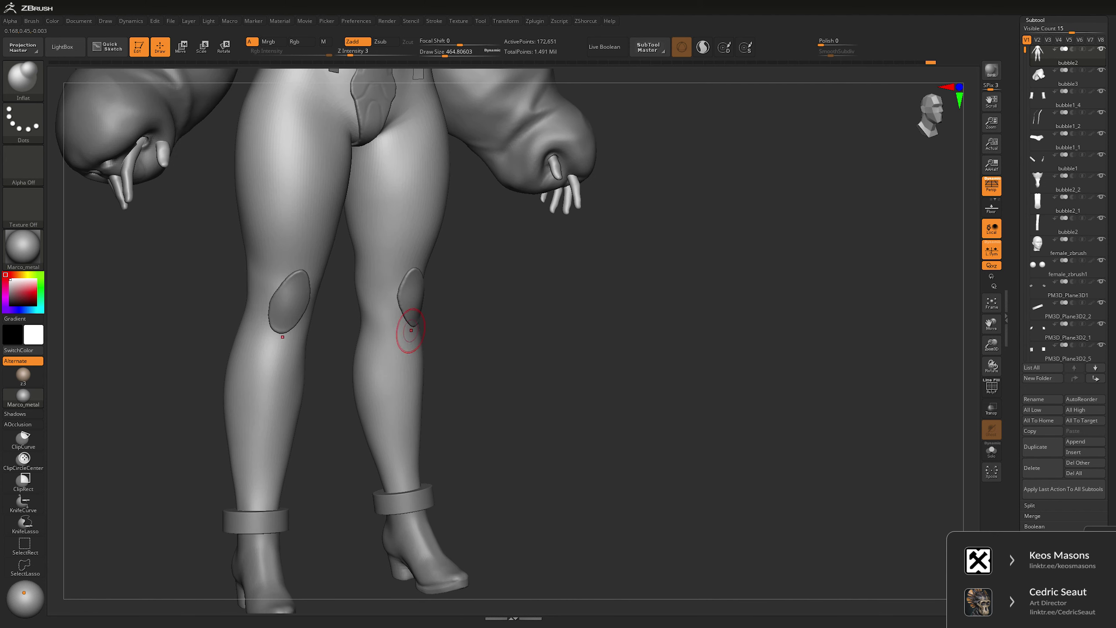
- Correct the side profile of the lower legs with the Move brush at draw size about 810
{"action": "key", "text": "b"}
{"action": "key", "text": "m"}
{"action": "key", "text": "v"}
{"action": "key", "text": "space"}
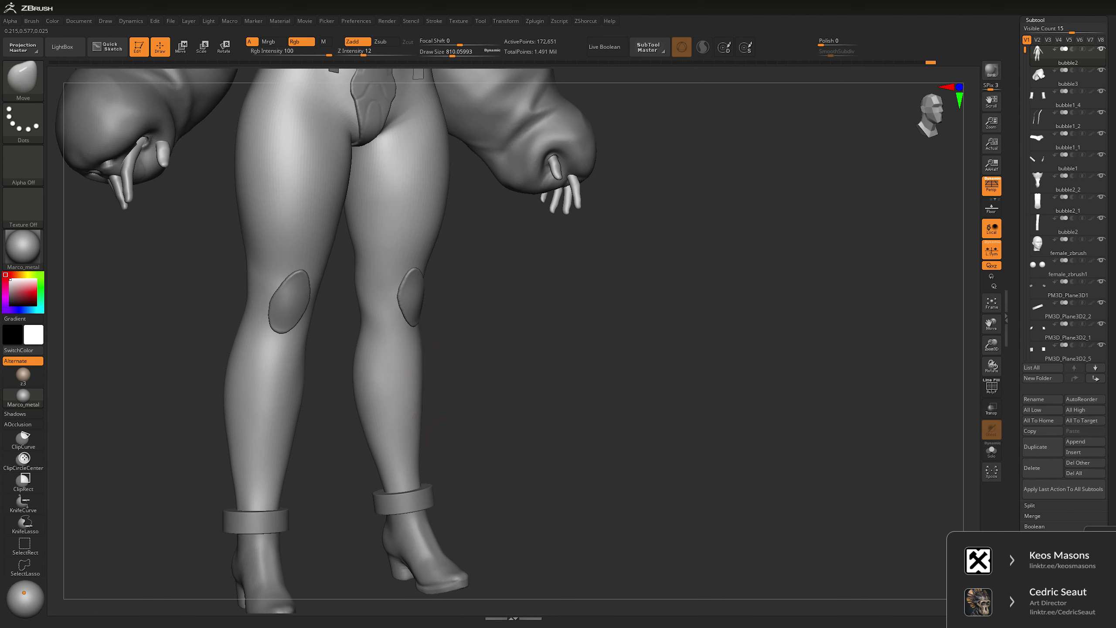
{"action": "left_click_drag", "start_coordinate": [637, 308], "coordinate": [684, 300]}
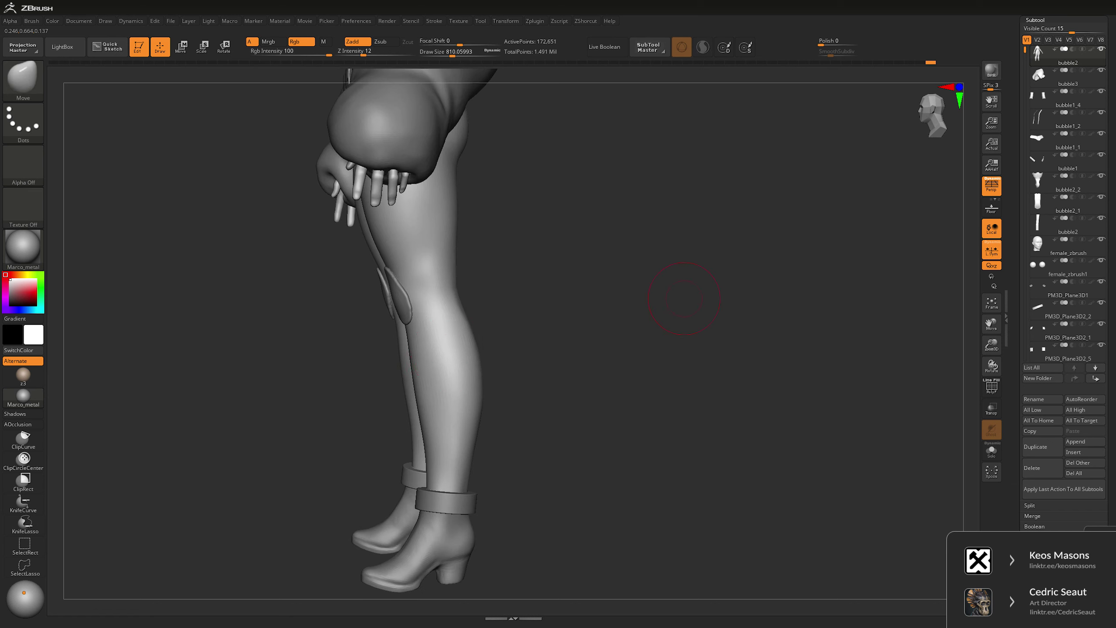
{"action": "mouse_move", "coordinate": [425, 432]}
{"action": "left_mouse_down"}
{"action": "mouse_move", "coordinate": [599, 331]}
{"action": "mouse_move", "coordinate": [599, 375]}
{"action": "mouse_move", "coordinate": [550, 371]}
{"action": "mouse_move", "coordinate": [580, 365]}
{"action": "mouse_move", "coordinate": [571, 351]}
{"action": "mouse_move", "coordinate": [489, 348]}
{"action": "mouse_move", "coordinate": [683, 269]}
{"action": "mouse_move", "coordinate": [690, 319]}
{"action": "mouse_move", "coordinate": [585, 324]}
{"action": "mouse_move", "coordinate": [650, 323]}
{"action": "mouse_move", "coordinate": [557, 352]}
{"action": "left_mouse_up"}
- Switch off perspective and show the front reference drawing, subtool PM3D_Plane3D5, with the character
{"action": "key", "text": "space"}
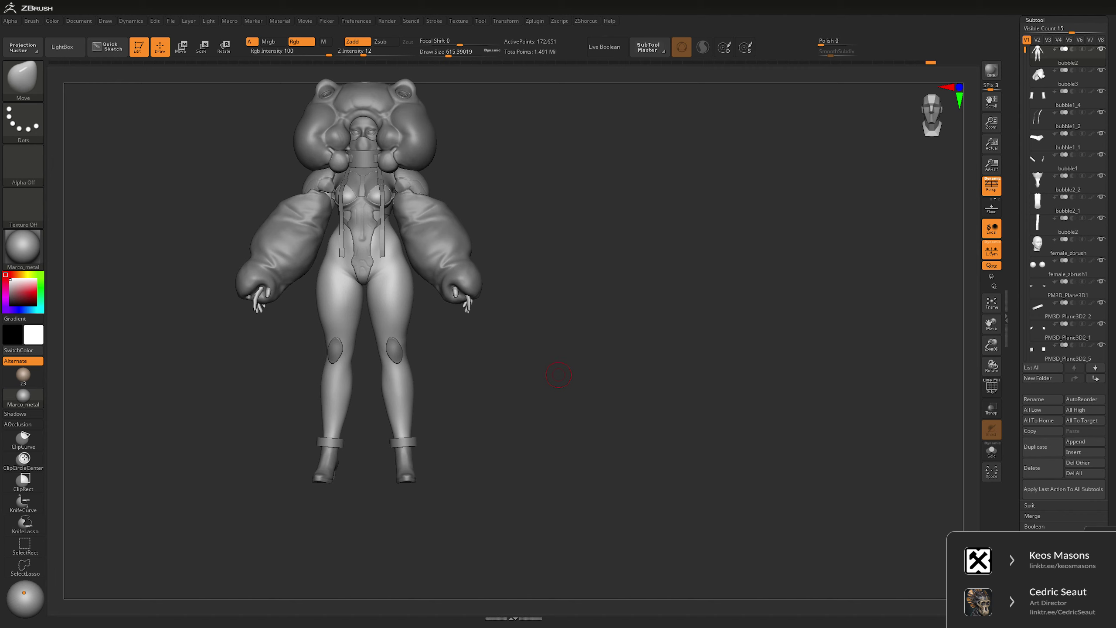
{"action": "key", "text": "space"}
{"action": "left_click_drag", "start_coordinate": [571, 326], "coordinate": [563, 326]}
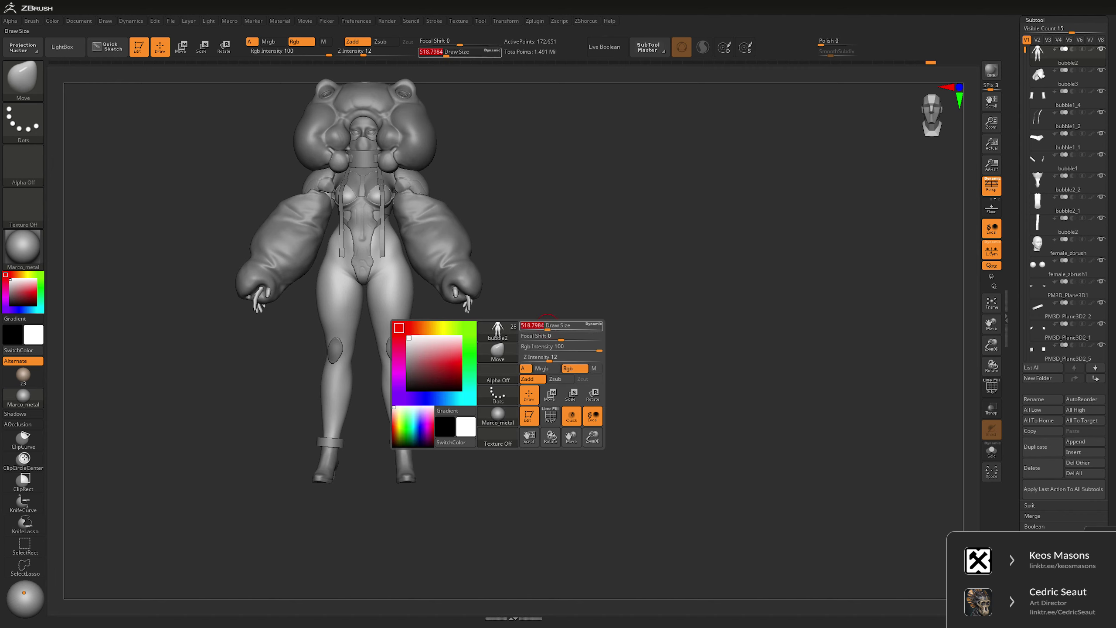
{"action": "scroll", "coordinate": [1069, 198], "scroll_direction": "down", "scroll_amount": 5}
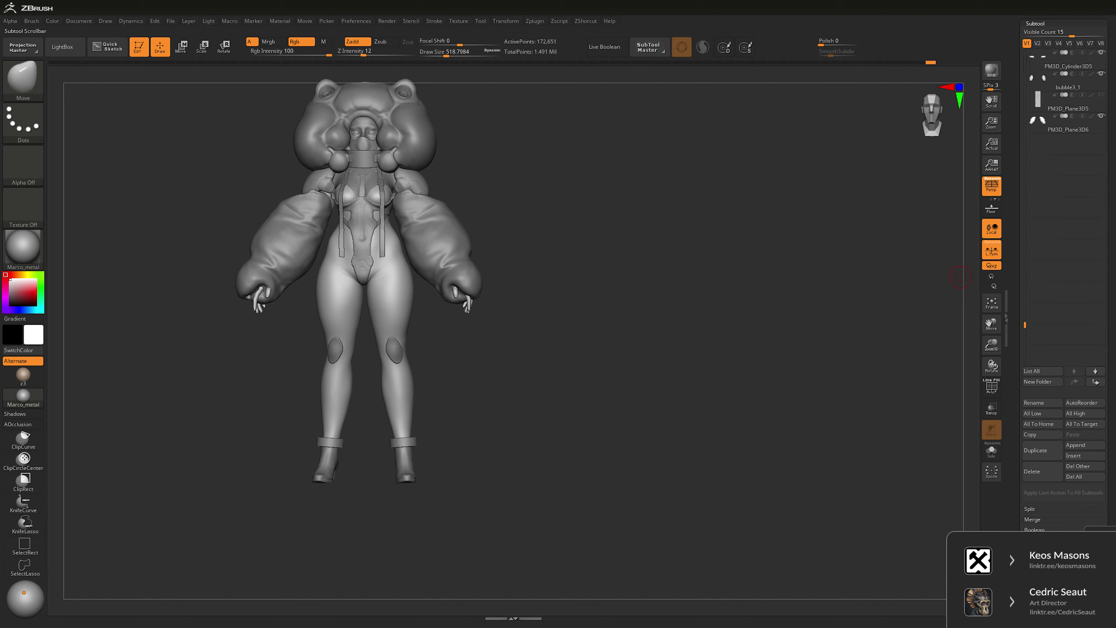
{"action": "key", "text": "p"}
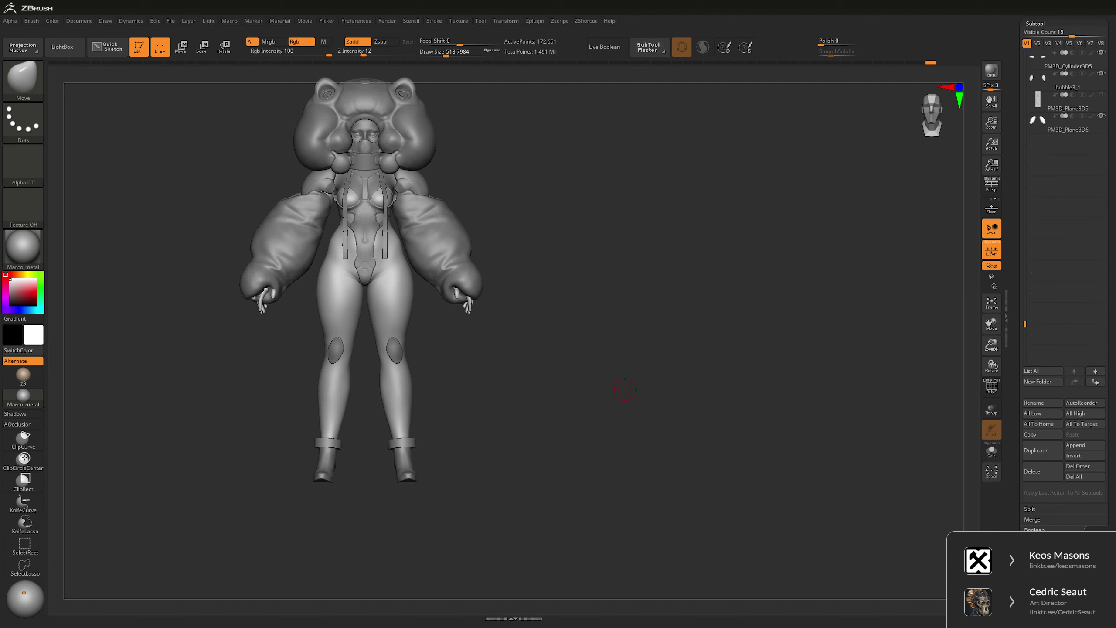
{"action": "left_click", "coordinate": [1068, 101]}
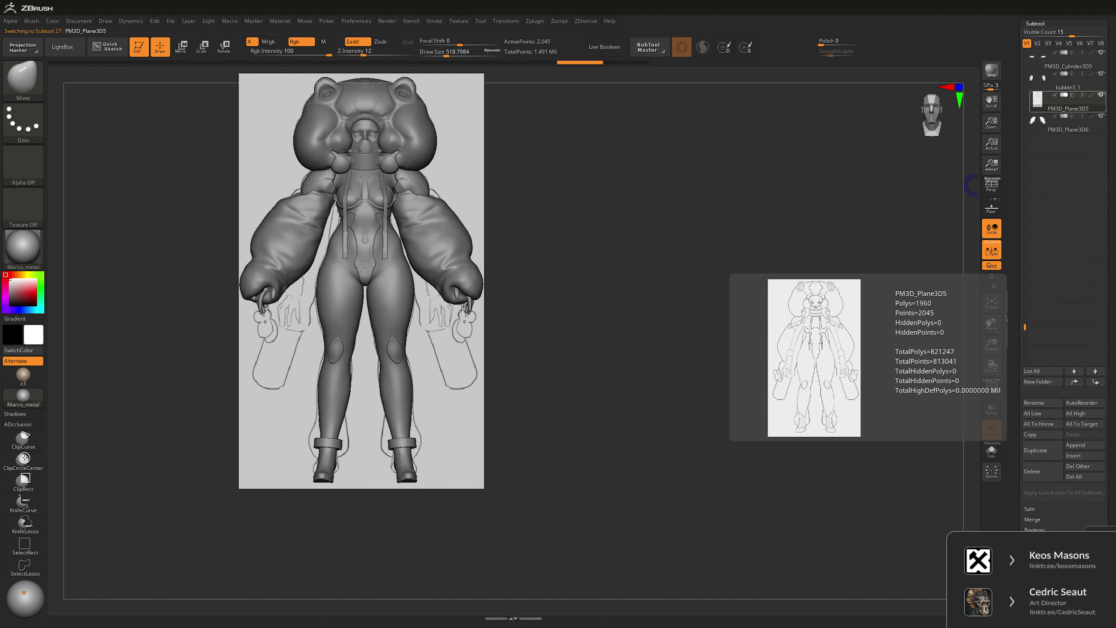
- Outline the flared lower leg from knee to ankle on the reference drawing with the CurveQuadFill brush at draw size about 203
{"action": "key", "text": "shift"}
{"action": "right_click_drag", "start_coordinate": [655, 312], "coordinate": [601, 310], "text": "ctrl"}
{"action": "key", "text": "space"}
{"action": "key", "text": "b"}
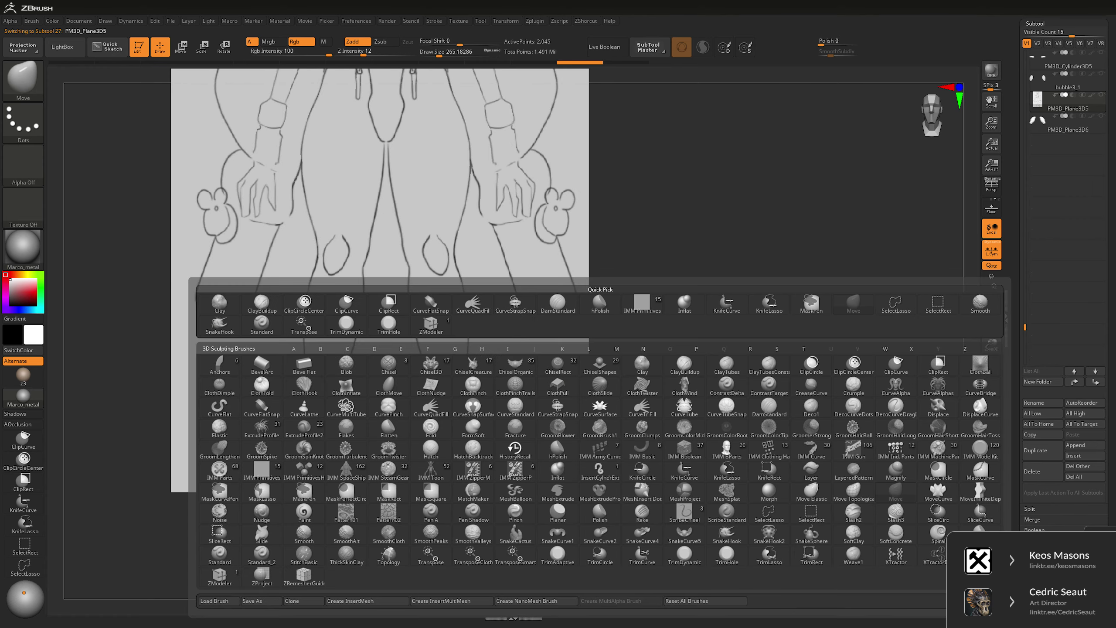
{"action": "left_click", "coordinate": [472, 303]}
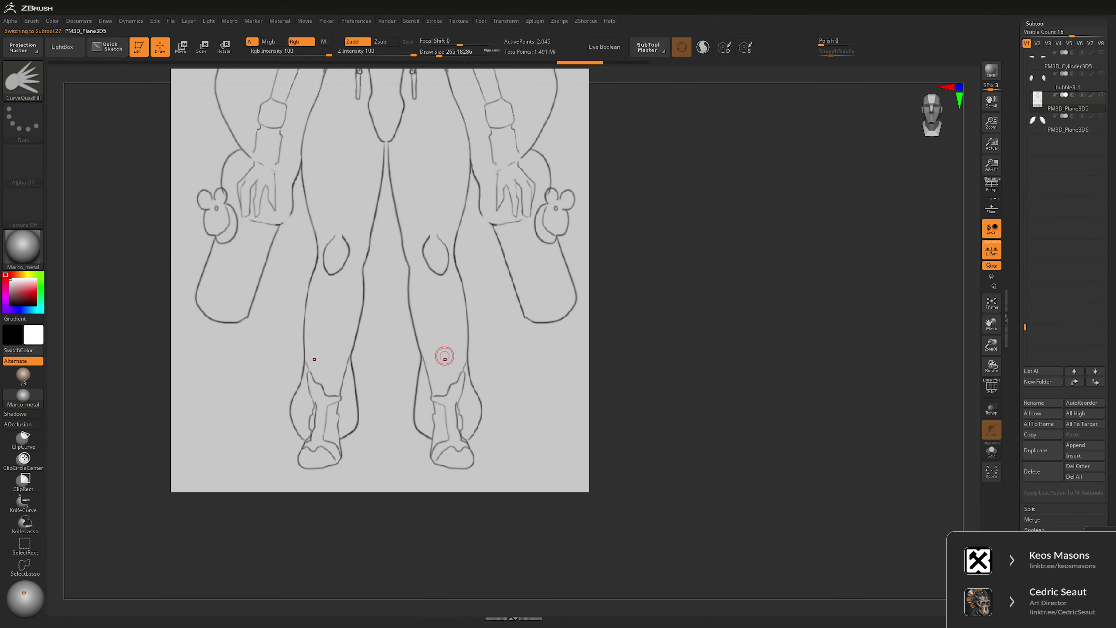
{"action": "key", "text": "space"}
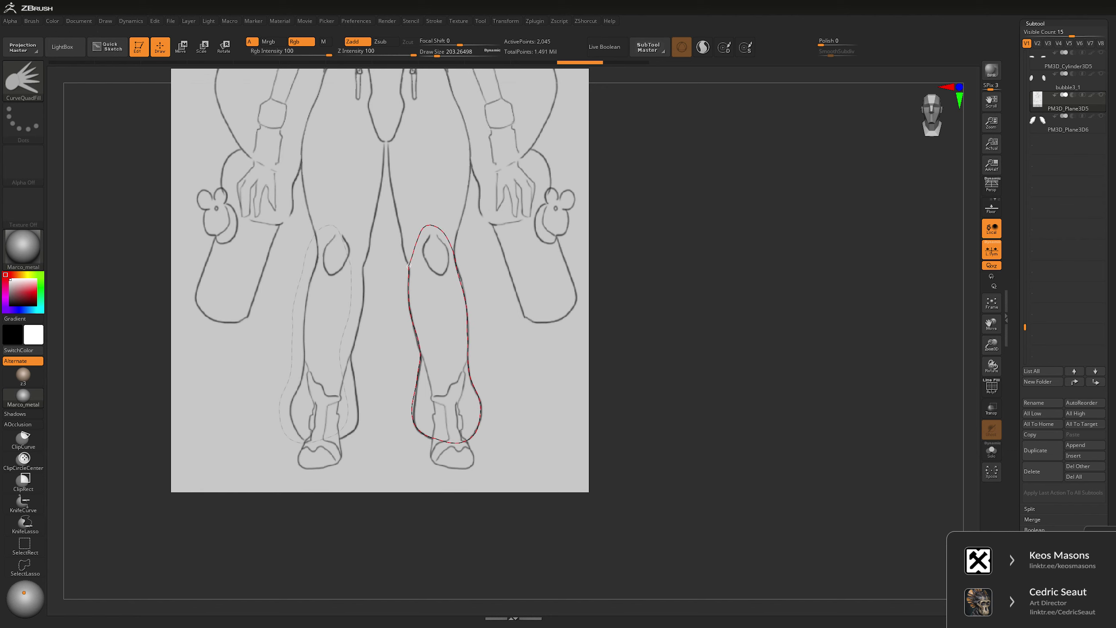
{"action": "left_click", "coordinate": [409, 267]}
- Split the new lower-leg shapes from the reference plane into their own subtool and clear the mask
{"action": "key", "text": "g"}
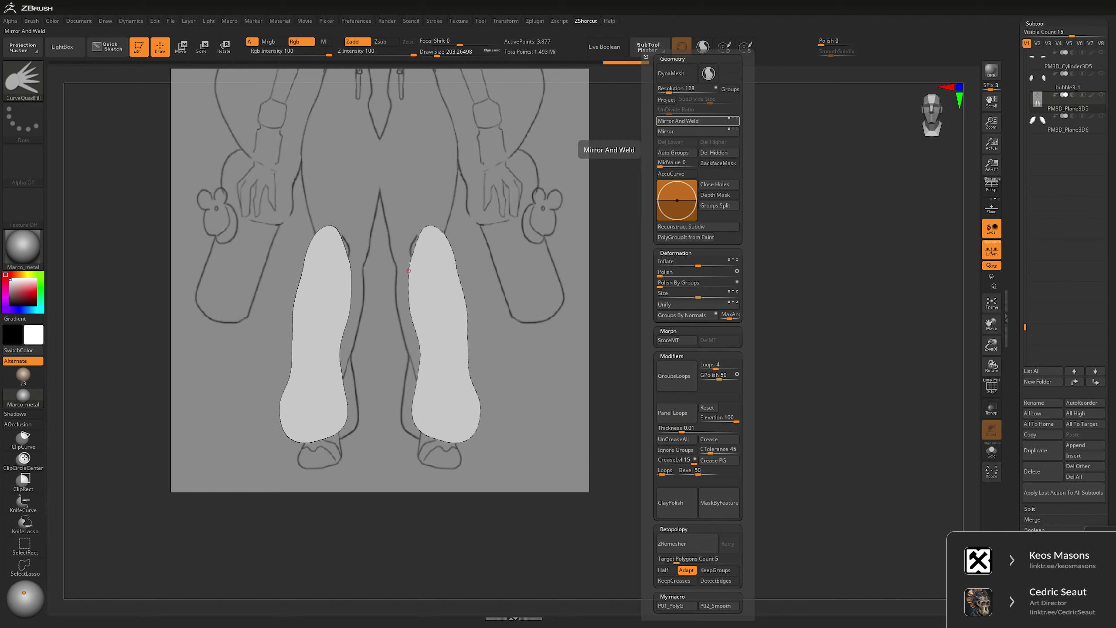
{"action": "left_click", "coordinate": [695, 120]}
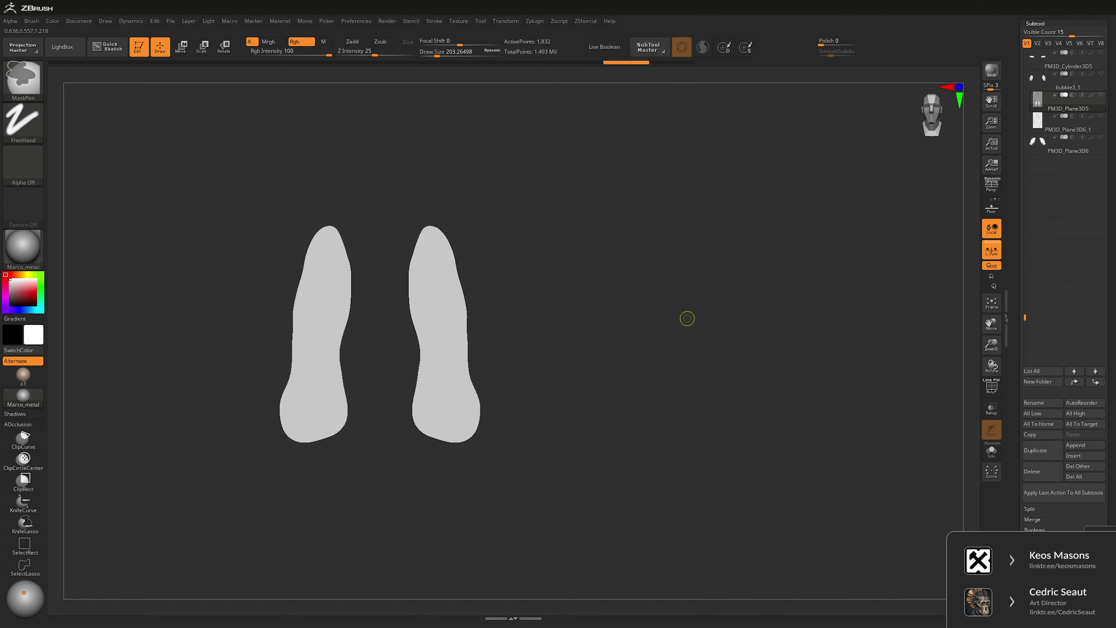
{"action": "key", "text": "ctrl"}
- Turn off local symmetry and apply Mirror And Weld to the lower-leg shapes so they match across the character's centre
{"action": "key", "text": "g"}
{"action": "left_click", "coordinate": [691, 121]}
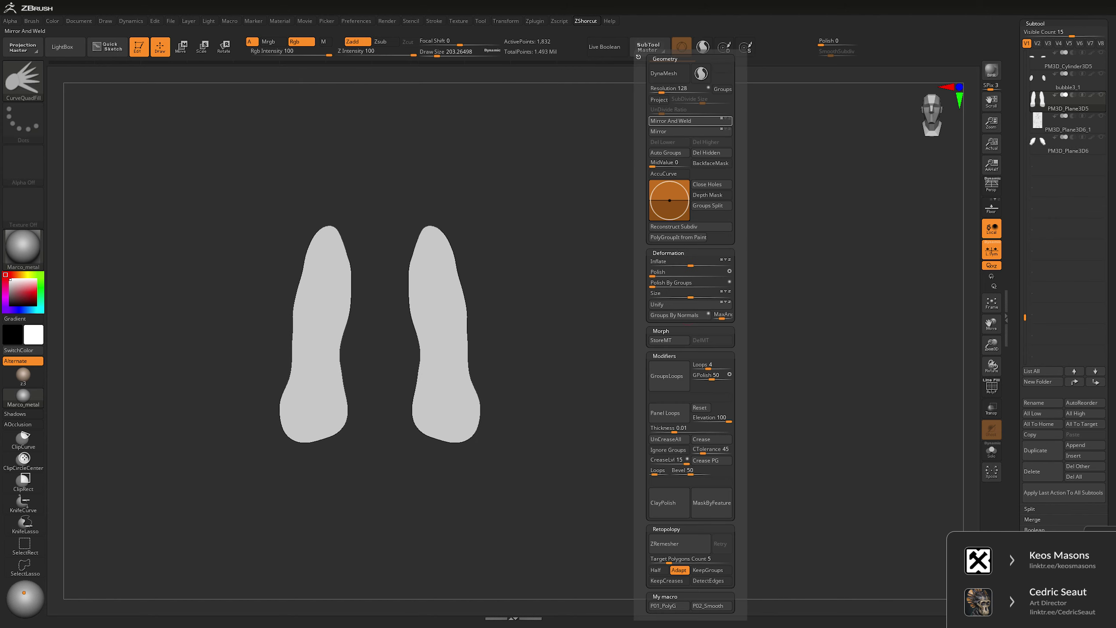
{"action": "key", "text": "g"}
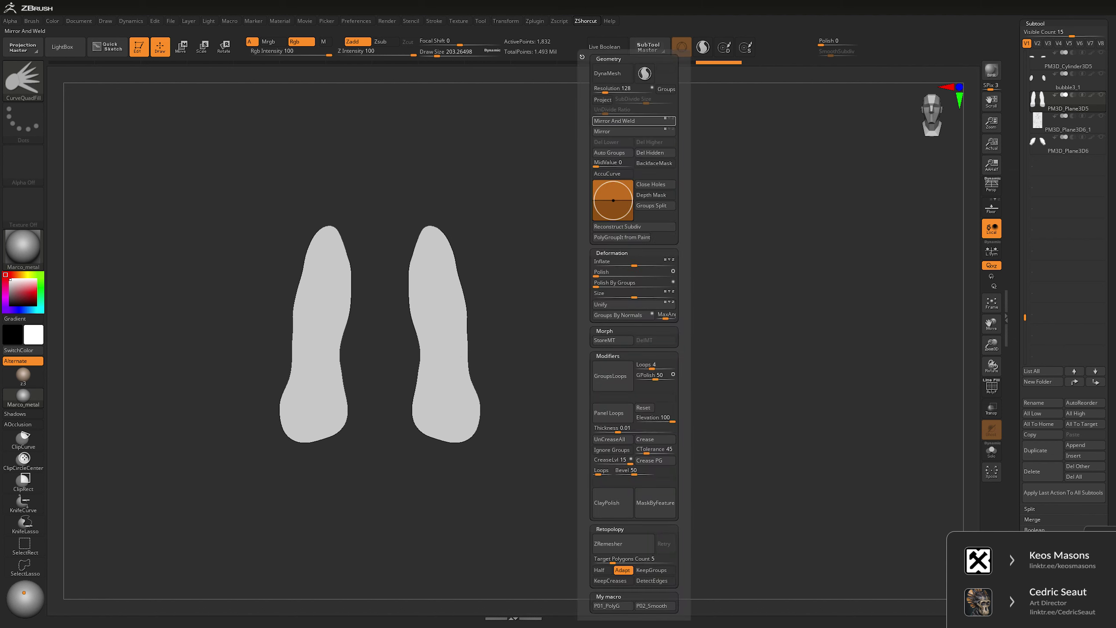
{"action": "left_click", "coordinate": [602, 132]}
{"action": "left_click", "coordinate": [603, 131]}
{"action": "left_click", "coordinate": [615, 120]}
- Move the lower-leg shapes onto the calves in side view, tilt them along the legs and scale them deeper
{"action": "key", "text": "ctrl+shift+s"}
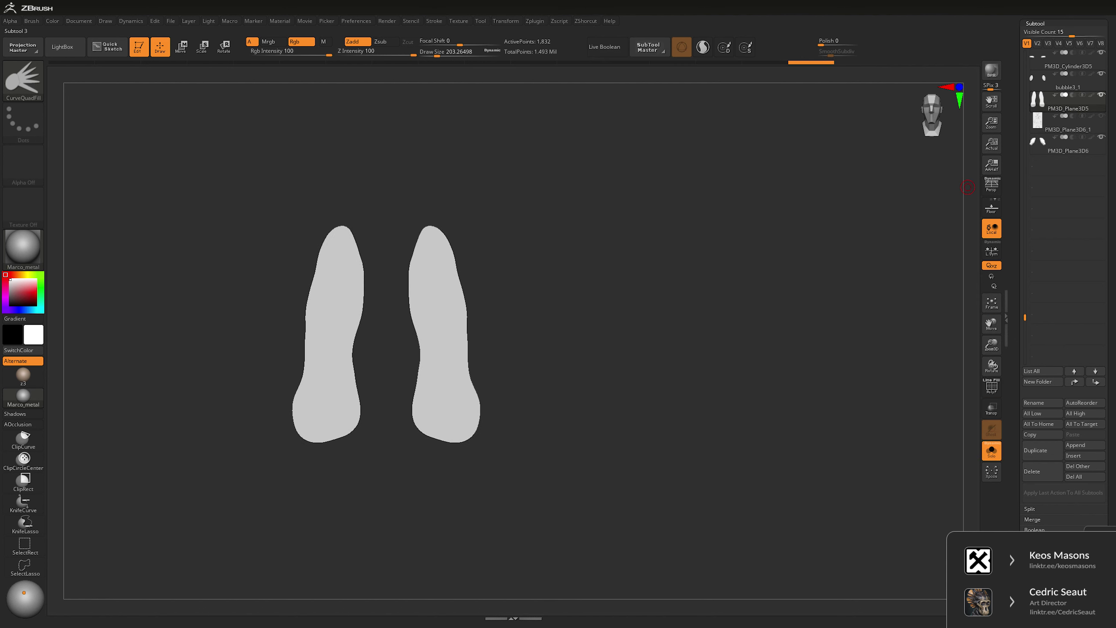
{"action": "key", "text": "ctrl+shift+s"}
{"action": "left_click_drag", "start_coordinate": [715, 368], "coordinate": [835, 378]}
{"action": "key", "text": "w"}
{"action": "left_click", "coordinate": [304, 371]}
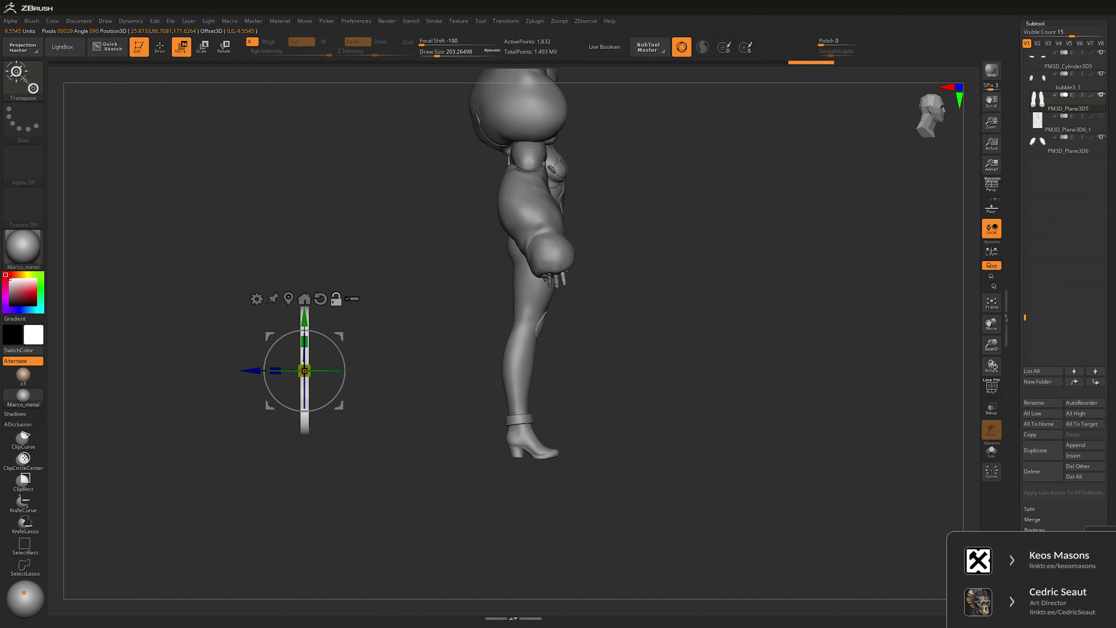
{"action": "left_click_drag", "start_coordinate": [275, 371], "coordinate": [350, 335]}
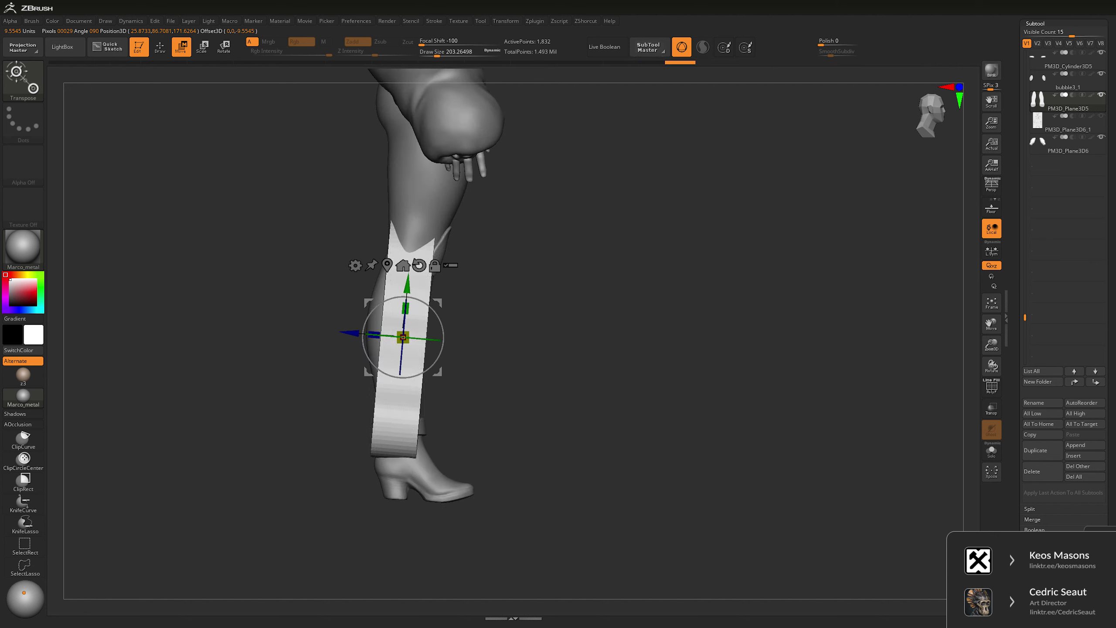
- Pull the front faces of the leg warmers forward over the shins with the Move brush at draw size about 2749
{"action": "key", "text": "q"}
{"action": "key", "text": "space"}
{"action": "left_click_drag", "start_coordinate": [490, 328], "coordinate": [468, 334]}
{"action": "left_click", "coordinate": [586, 20]}
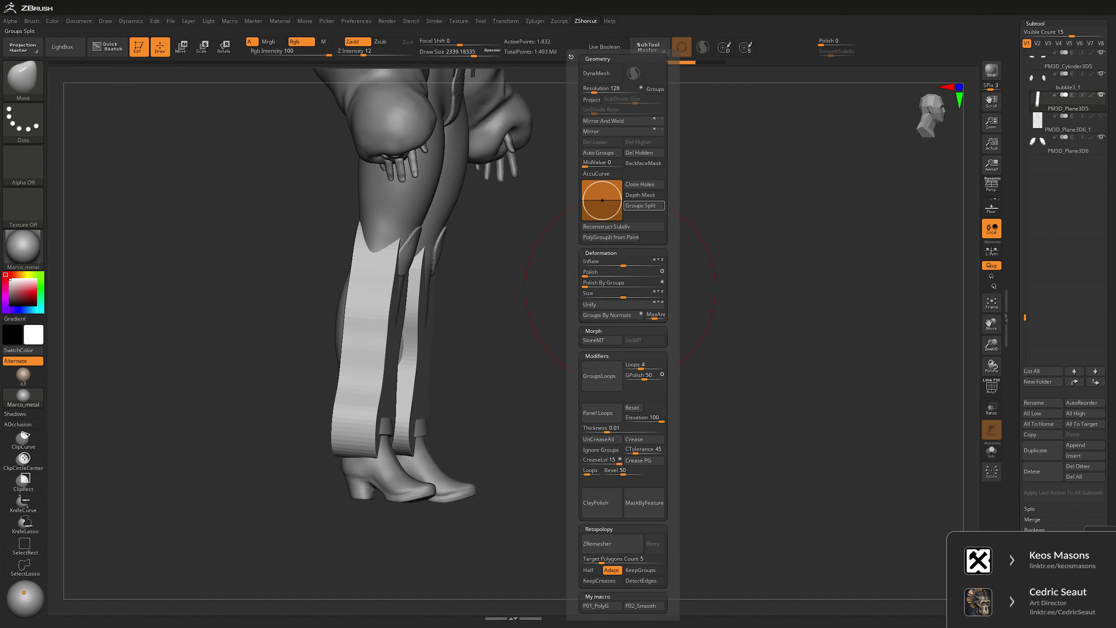
{"action": "left_click", "coordinate": [645, 205]}
{"action": "key", "text": "space"}
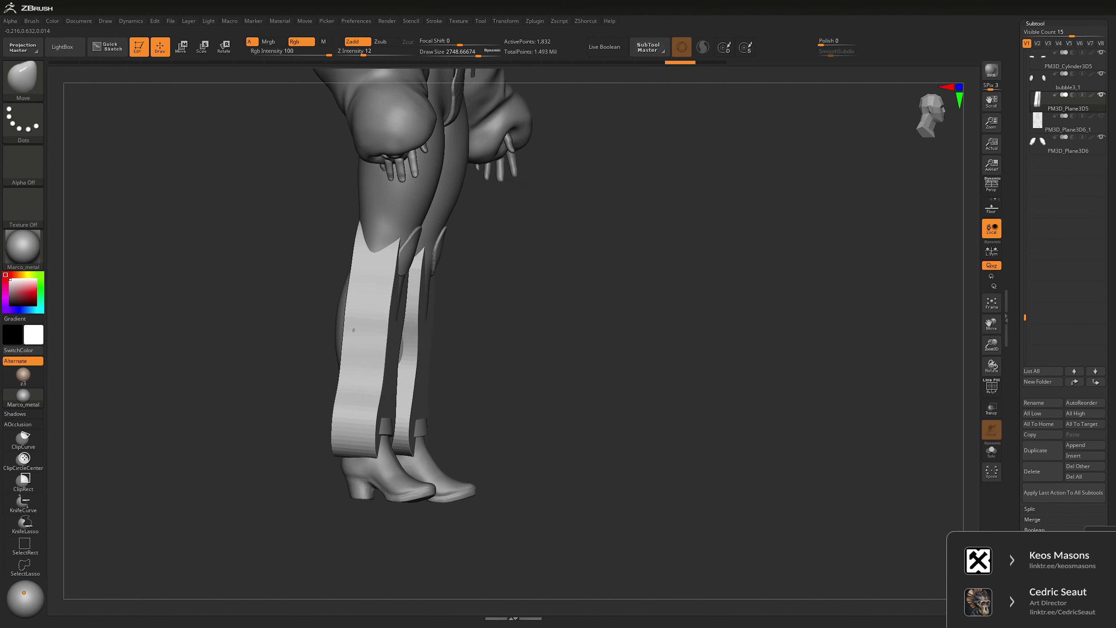
{"action": "mouse_move", "coordinate": [506, 286]}
{"action": "left_mouse_down"}
{"action": "mouse_move", "coordinate": [550, 275]}
{"action": "mouse_move", "coordinate": [429, 309]}
{"action": "mouse_move", "coordinate": [397, 334]}
{"action": "left_mouse_up"}
{"action": "left_click", "coordinate": [586, 21]}
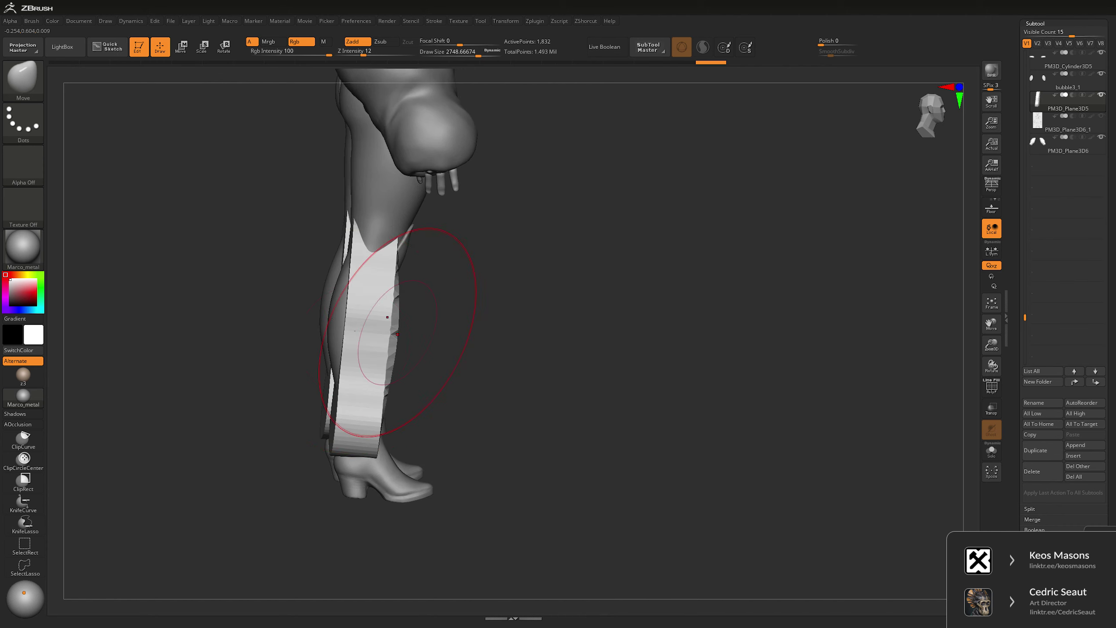
- Pull the back faces of the leg warmers outward around the calves with the Move brush
{"action": "left_click_drag", "start_coordinate": [341, 387], "coordinate": [332, 302]}
{"action": "left_click_drag", "start_coordinate": [506, 308], "coordinate": [417, 334]}
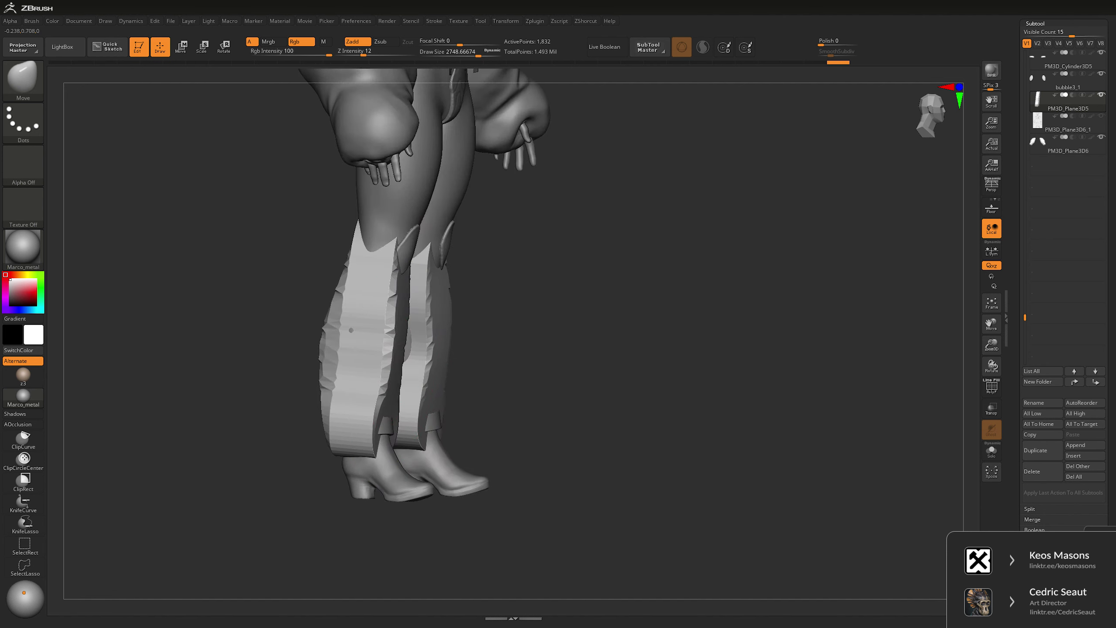
{"action": "mouse_move", "coordinate": [387, 453]}
{"action": "left_mouse_down"}
{"action": "mouse_move", "coordinate": [374, 449]}
{"action": "mouse_move", "coordinate": [424, 411]}
{"action": "mouse_move", "coordinate": [489, 333]}
{"action": "mouse_move", "coordinate": [560, 349]}
{"action": "mouse_move", "coordinate": [623, 338]}
{"action": "mouse_move", "coordinate": [574, 329]}
{"action": "left_mouse_up"}
{"action": "key", "text": "space"}
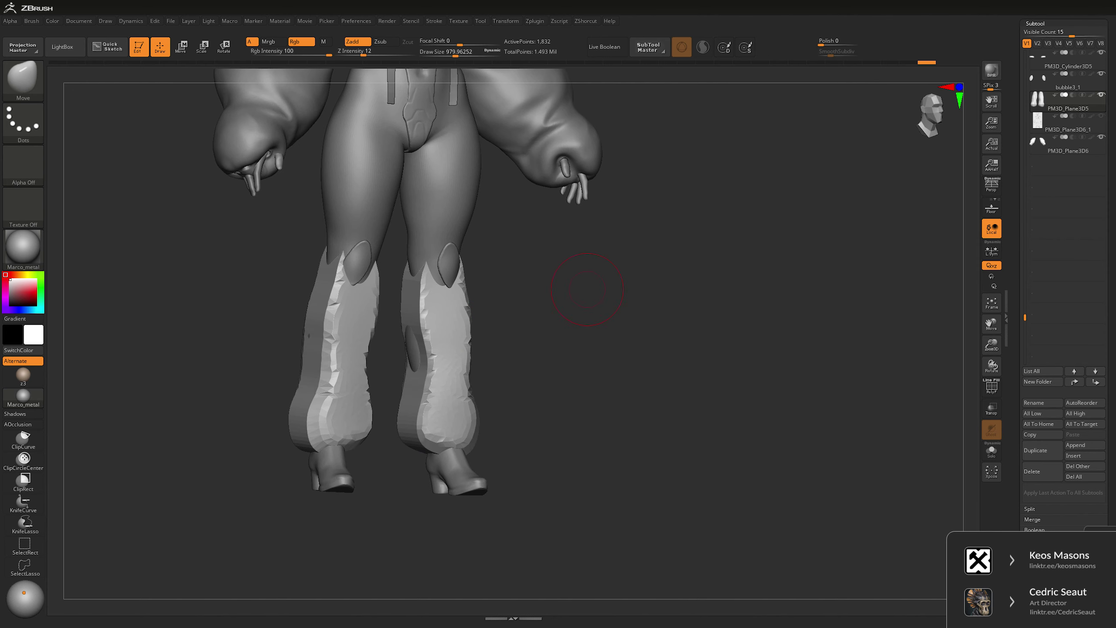
- Smooth the jagged surfaces of both lower-leg covers across the front, sides and back
{"action": "left_click", "coordinate": [429, 306], "text": "alt"}
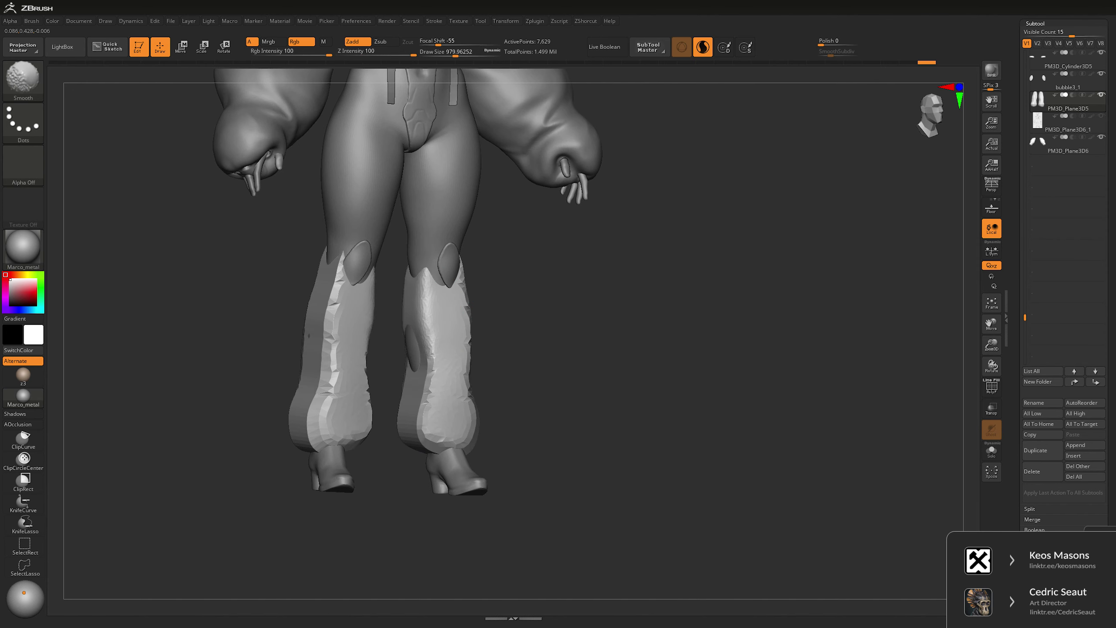
{"action": "key", "text": "shift"}
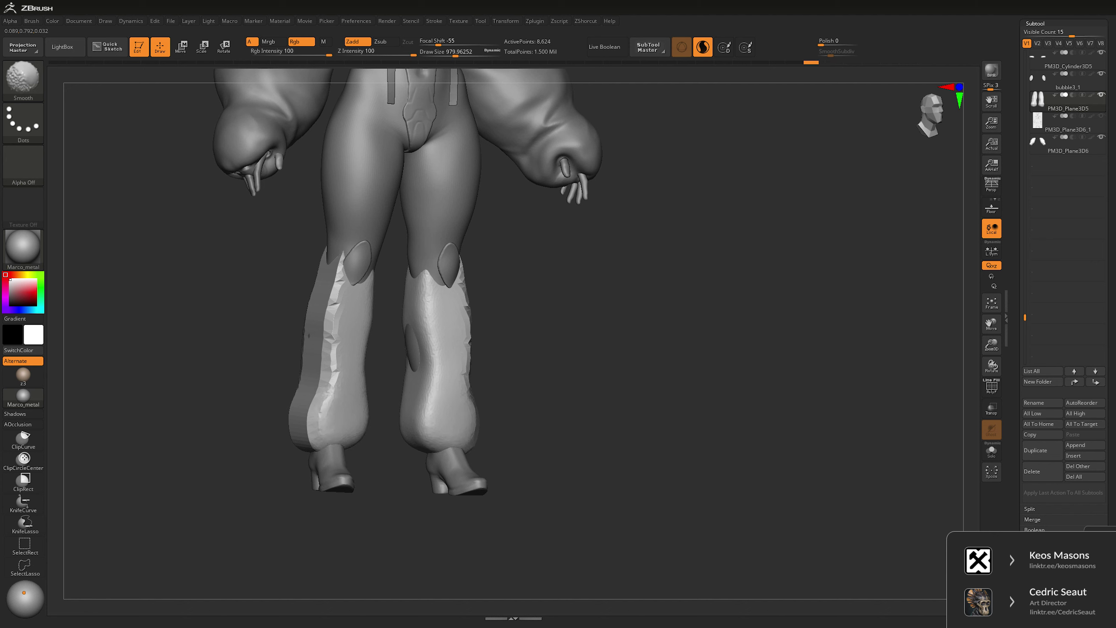
{"action": "left_click_drag", "start_coordinate": [473, 350], "coordinate": [510, 383], "text": "shift"}
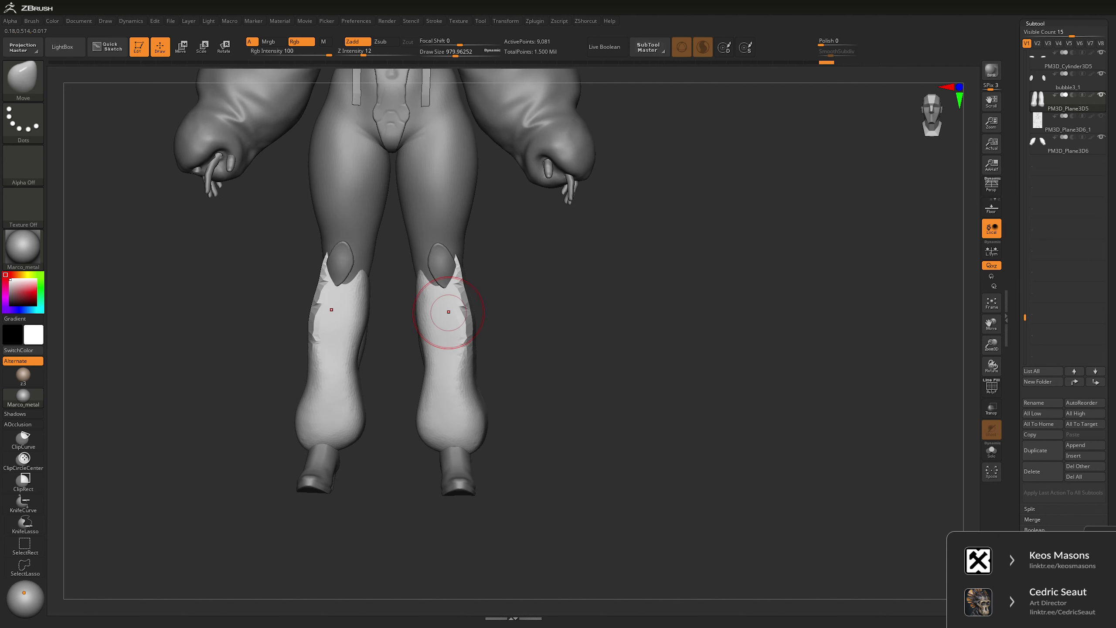
{"action": "left_click_drag", "start_coordinate": [461, 312], "coordinate": [459, 304], "text": "shift"}
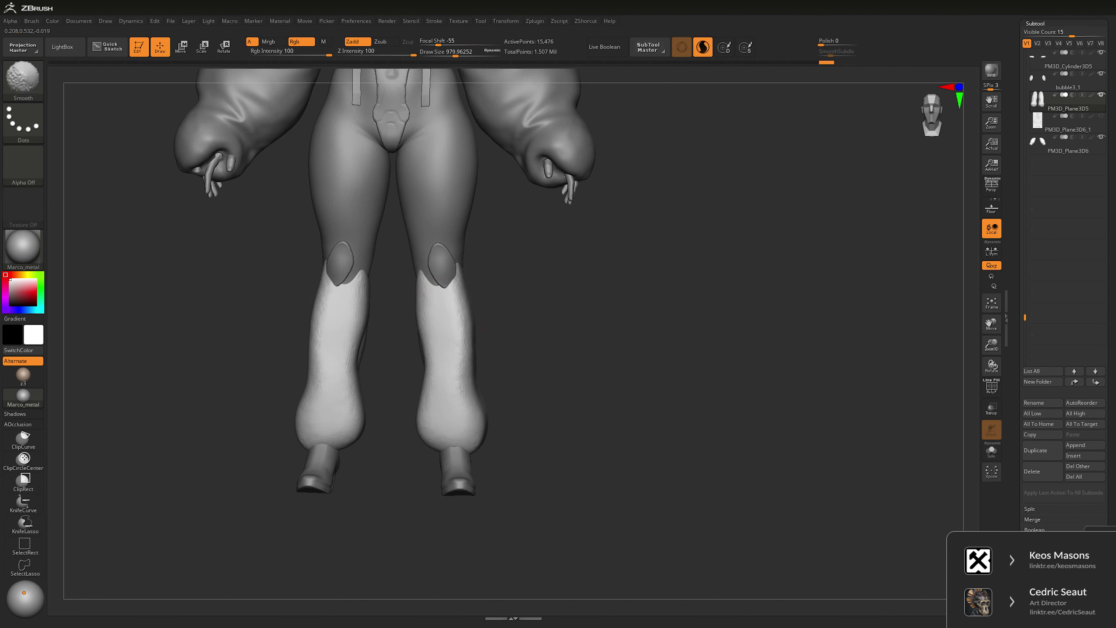
{"action": "left_click_drag", "start_coordinate": [703, 352], "coordinate": [638, 334]}
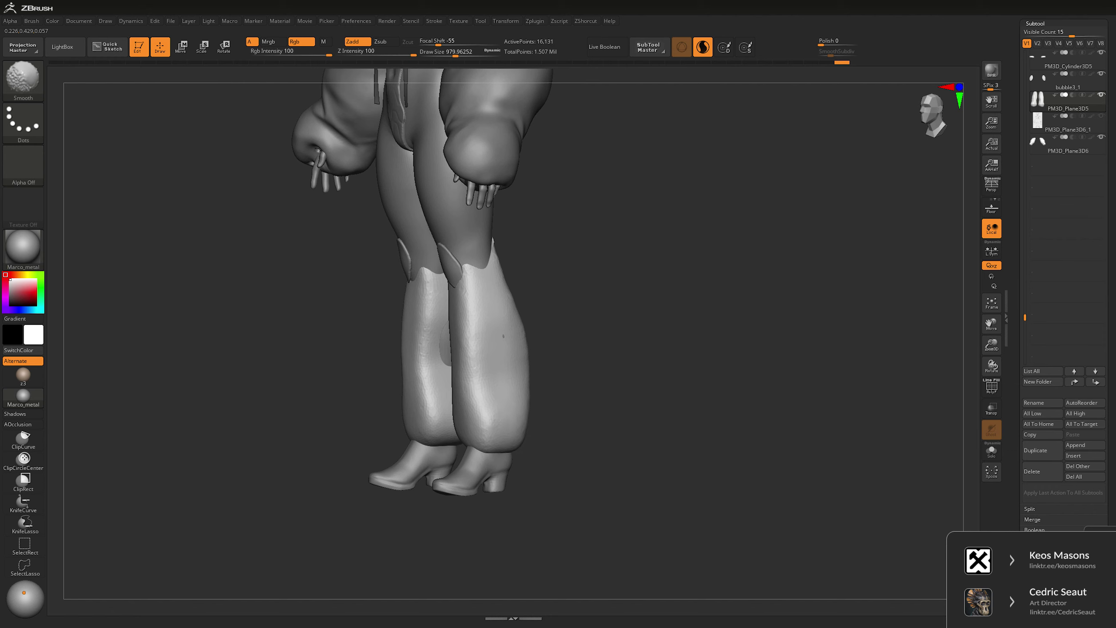
{"action": "left_click_drag", "start_coordinate": [703, 351], "coordinate": [593, 347]}
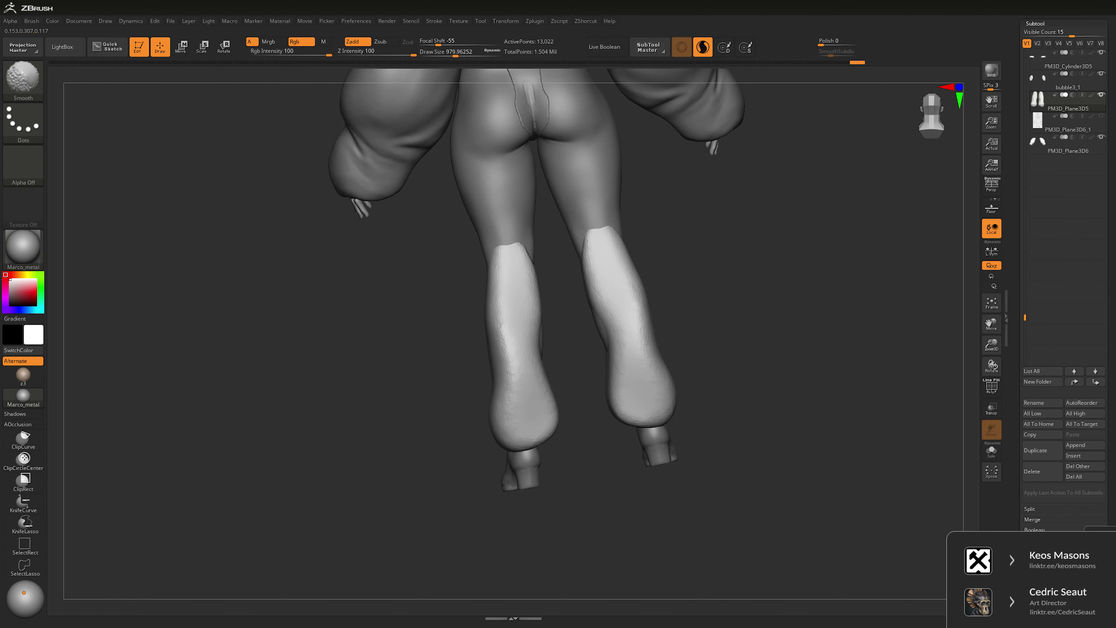
{"action": "mouse_move", "coordinate": [549, 304]}
{"action": "left_mouse_down"}
{"action": "mouse_move", "coordinate": [704, 295]}
{"action": "mouse_move", "coordinate": [696, 320]}
{"action": "left_mouse_up"}
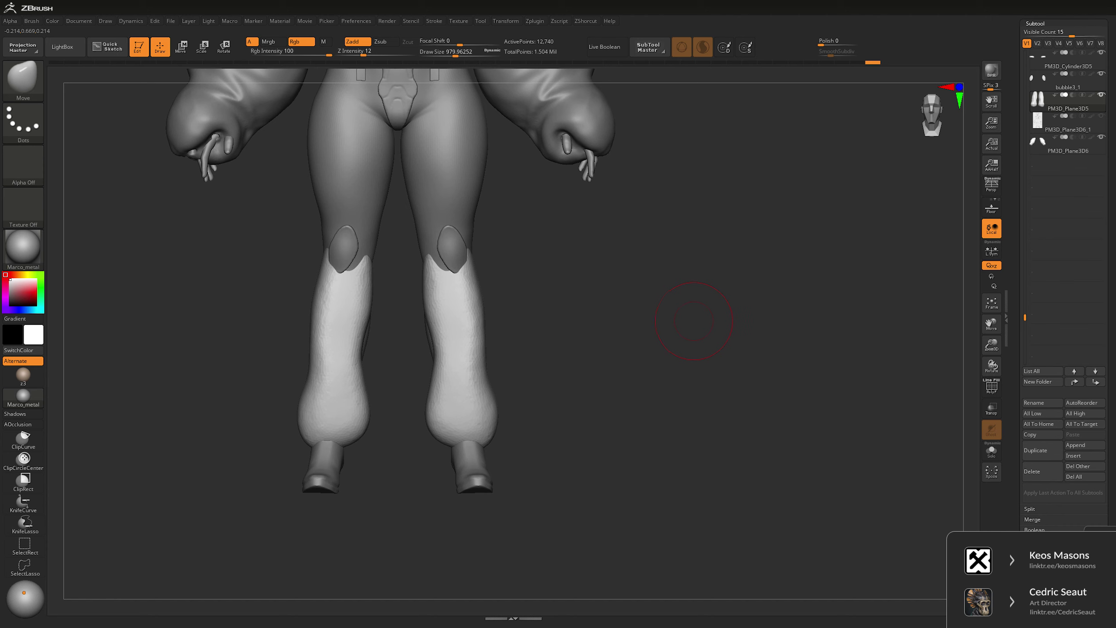
{"action": "left_click_drag", "start_coordinate": [517, 326], "coordinate": [440, 347]}
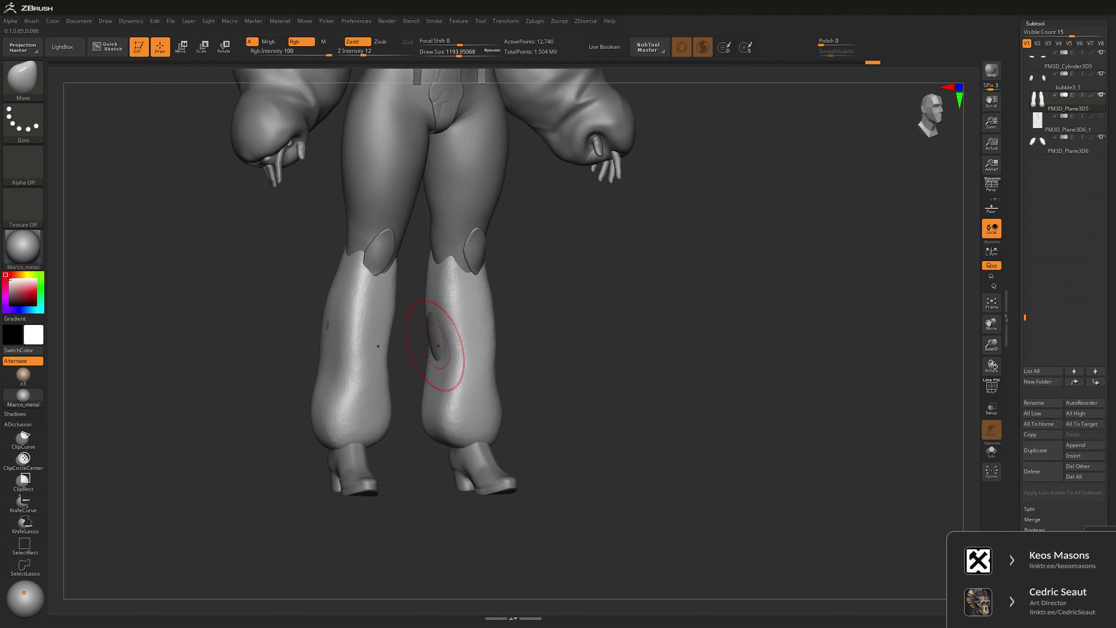
{"action": "left_click_drag", "start_coordinate": [460, 277], "coordinate": [387, 238]}
- Set the masking stroke to Lasso, mask the upper part of both leg covers, and invert the mask
{"action": "key", "text": "ctrl"}
{"action": "left_click", "coordinate": [23, 121]}
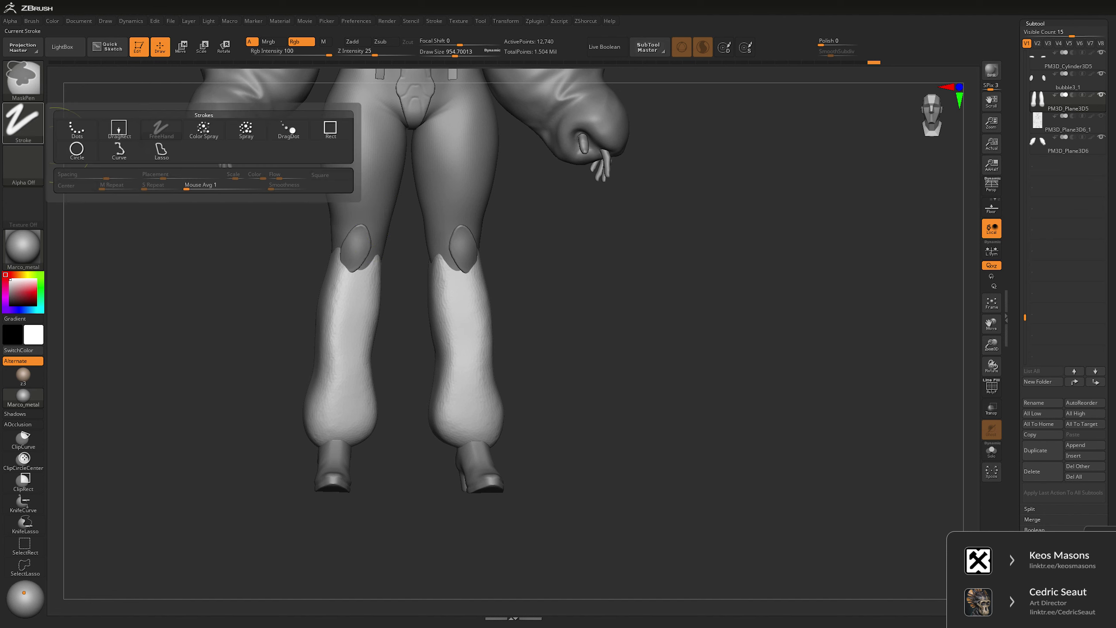
{"action": "left_click", "coordinate": [161, 151]}
{"action": "mouse_move", "coordinate": [439, 185]}
{"action": "left_mouse_down", "text": "ctrl"}
{"action": "mouse_move", "coordinate": [422, 260]}
{"action": "mouse_move", "coordinate": [596, 298]}
{"action": "left_mouse_up", "text": "ctrl"}
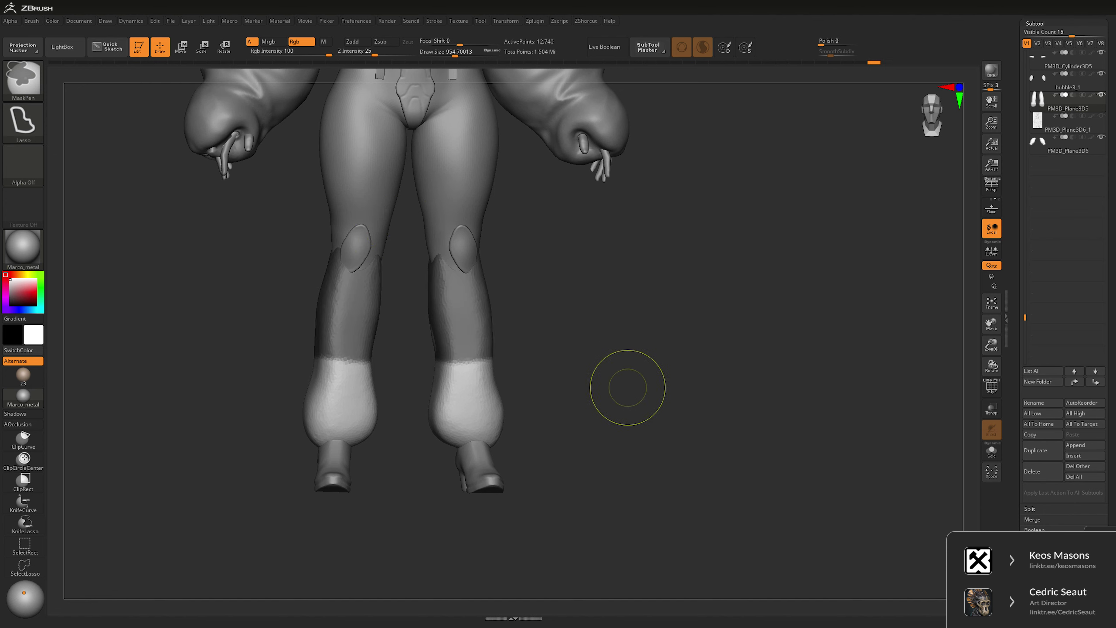
{"action": "left_click", "coordinate": [626, 388], "text": "ctrl"}
{"action": "left_click_drag", "start_coordinate": [628, 385], "coordinate": [626, 386], "text": "ctrl"}
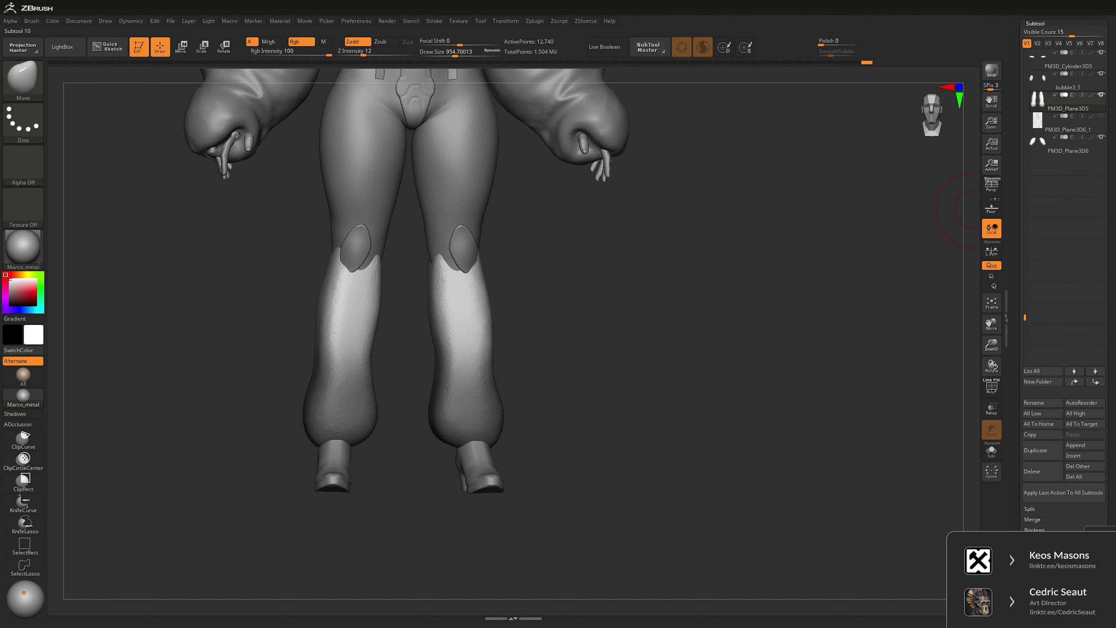
- Move the leg covers and the bubble2 body to the end of the subtool list and show only those two
{"action": "scroll", "coordinate": [1068, 219], "scroll_direction": "up", "scroll_amount": 1}
{"action": "scroll", "coordinate": [1069, 211], "scroll_direction": "up", "scroll_amount": 10}
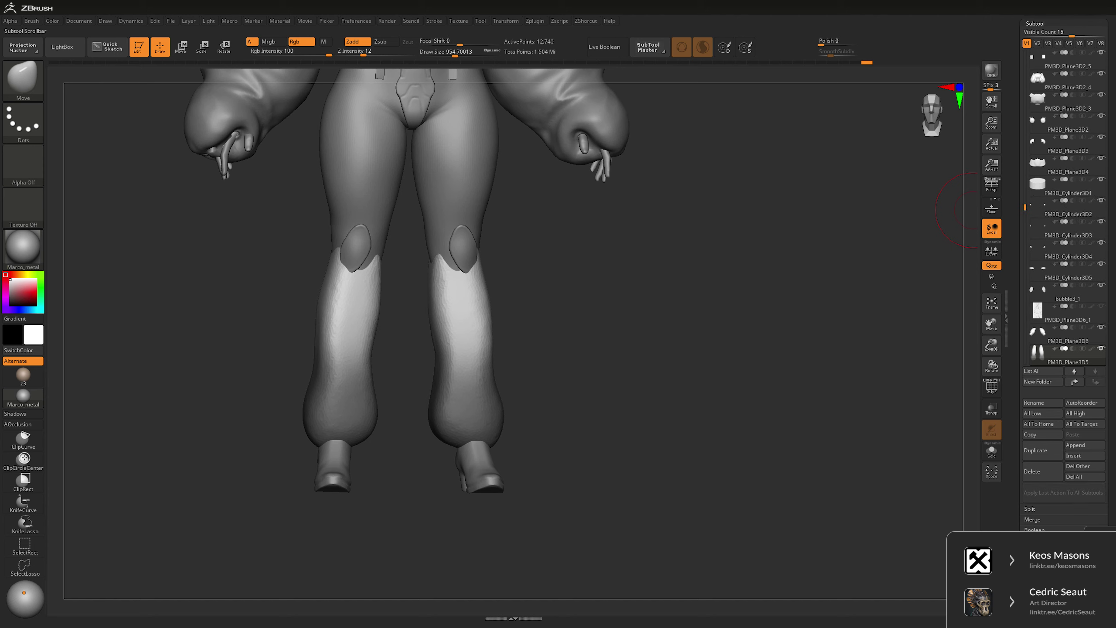
{"action": "left_click", "coordinate": [1039, 56], "text": "ctrl+shift"}
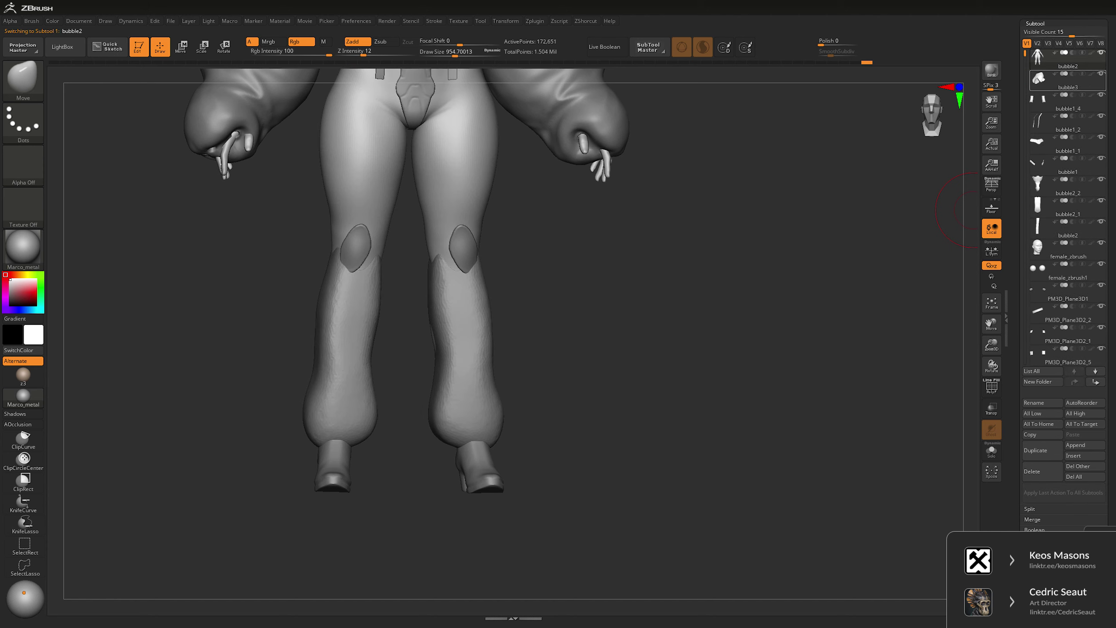
{"action": "left_click", "coordinate": [1101, 327]}
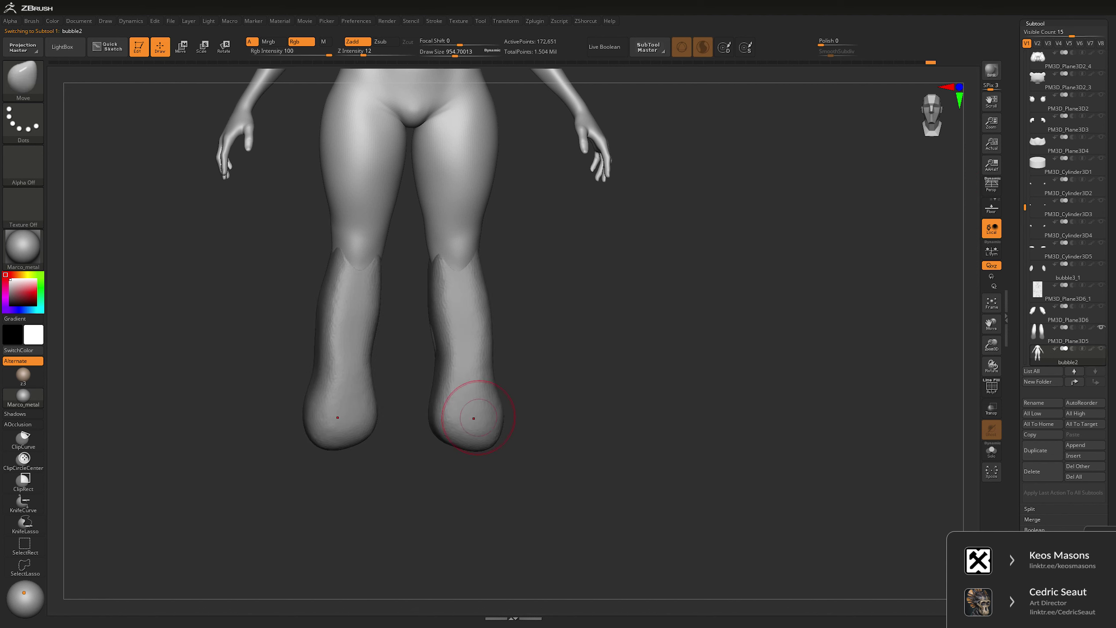
{"action": "left_click", "coordinate": [466, 407], "text": "ctrl+shift"}
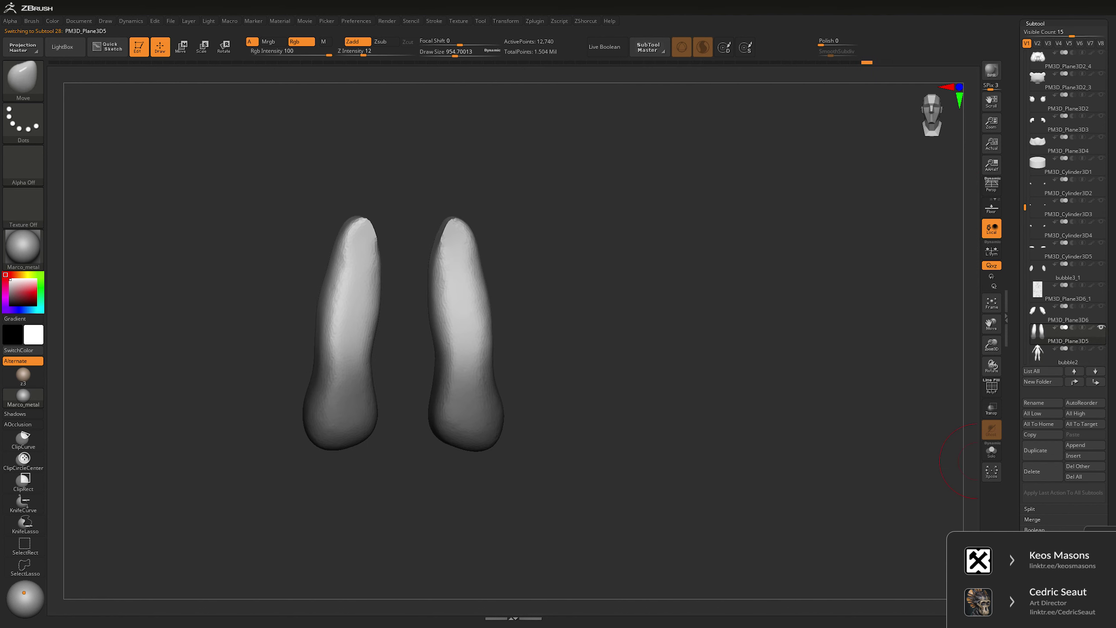
{"action": "scroll", "coordinate": [1063, 198], "scroll_direction": "down", "scroll_amount": 1}
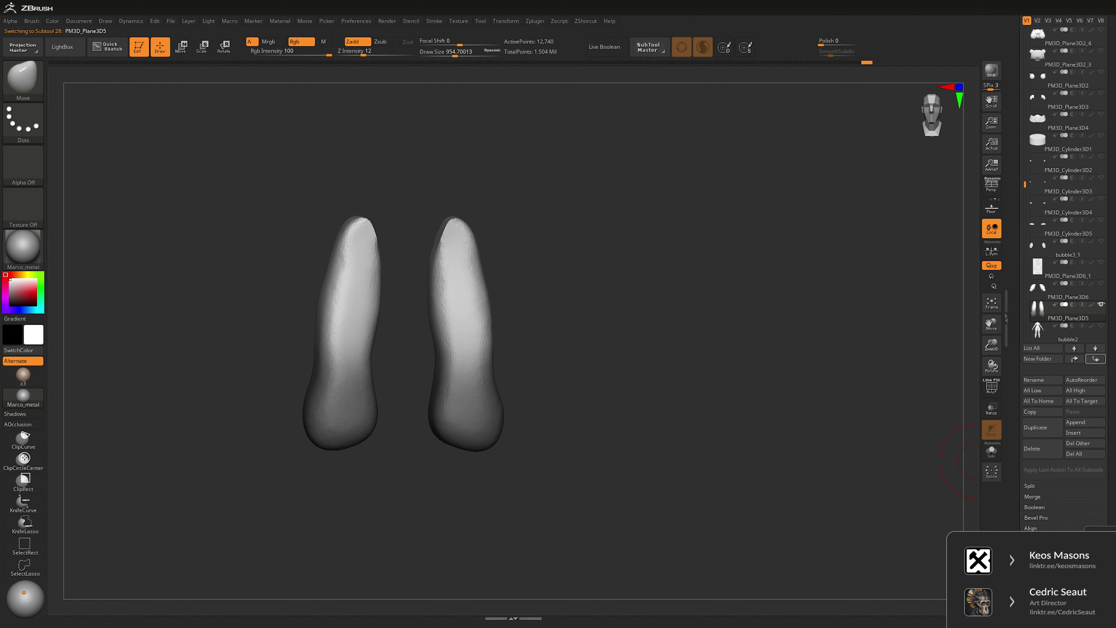
{"action": "left_click", "coordinate": [1101, 325]}
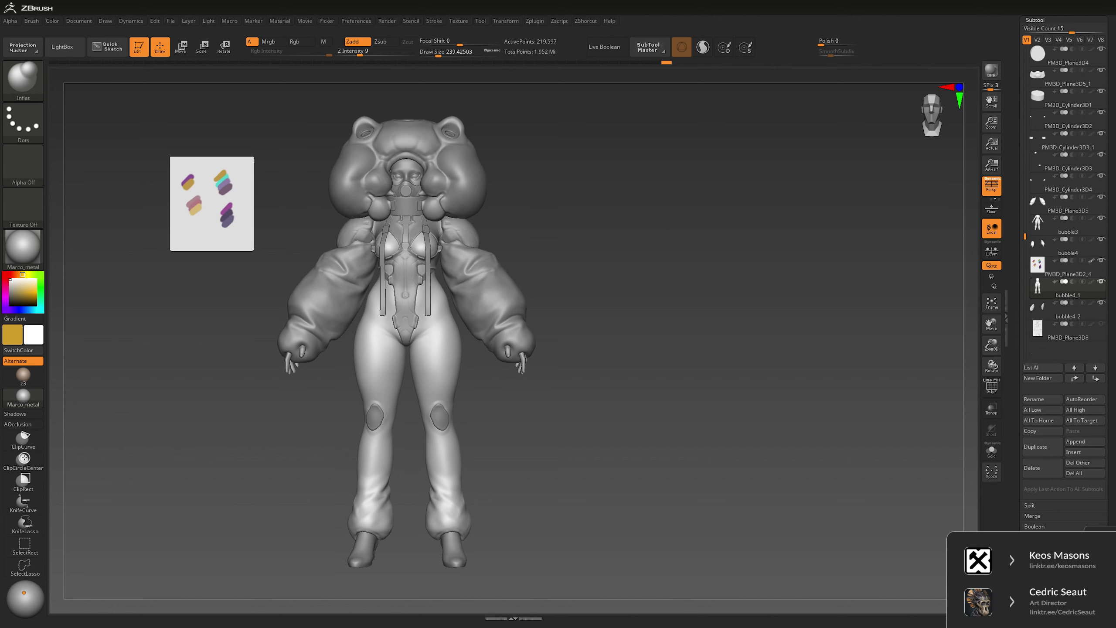
- Choose the Paint brush and fill the legs subtool with the muted purple sampled from the color swatch board
{"action": "mouse_move", "coordinate": [679, 209]}
{"action": "left_mouse_down", "text": "alt"}
{"action": "mouse_move", "coordinate": [704, 259]}
{"action": "mouse_move", "coordinate": [704, 299]}
{"action": "left_mouse_up", "text": "alt"}
{"action": "key", "text": "b"}
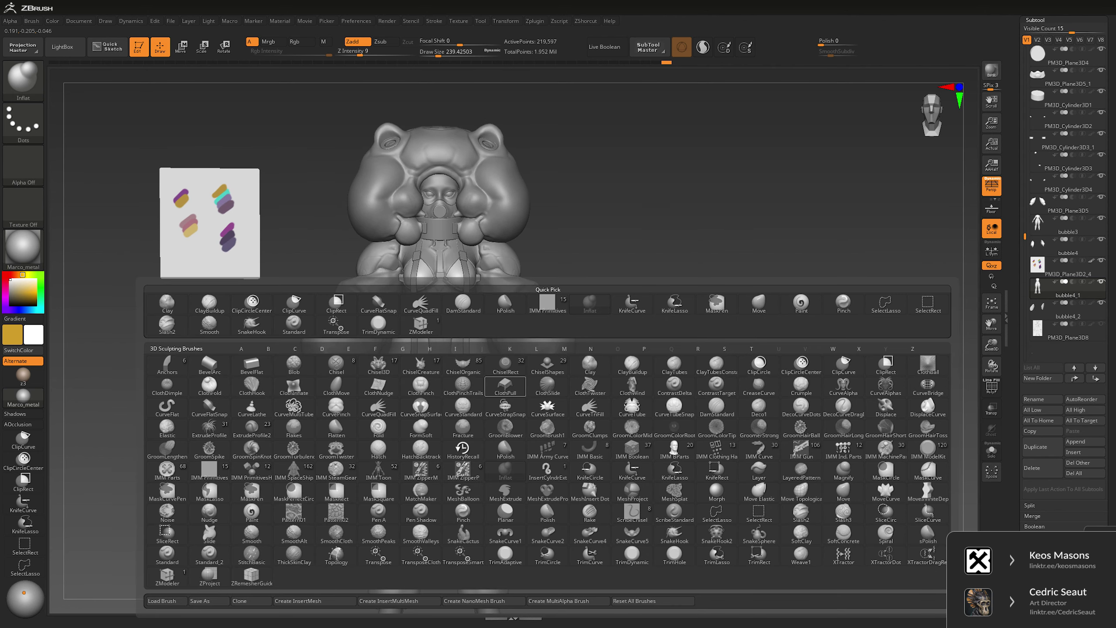
{"action": "left_click", "coordinate": [801, 304]}
{"action": "left_click_drag", "start_coordinate": [740, 220], "coordinate": [739, 254], "text": "alt"}
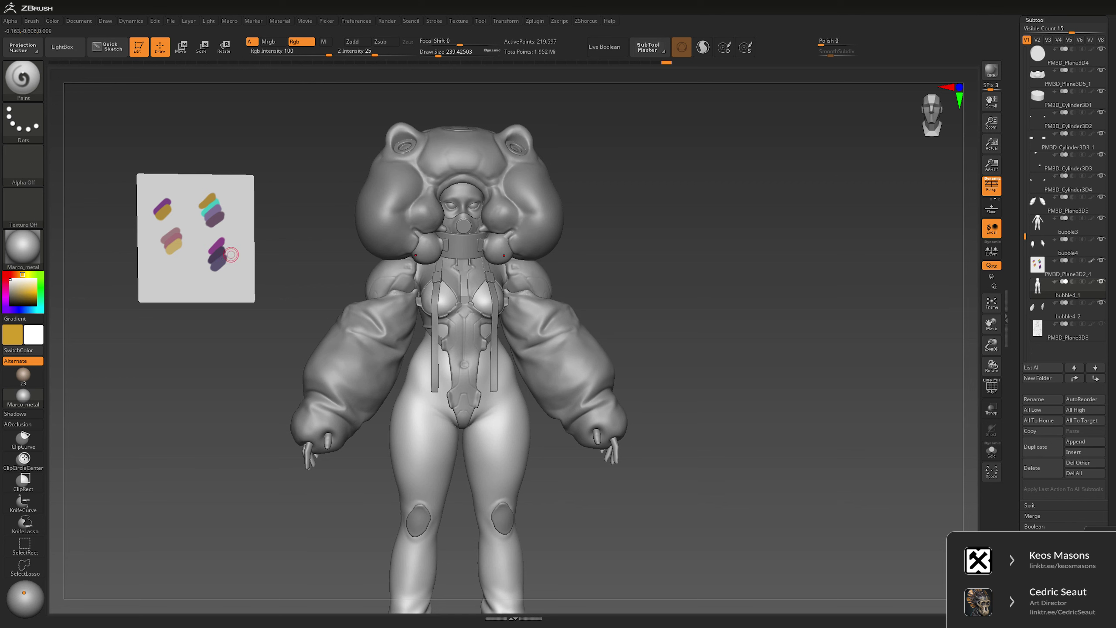
{"action": "left_click_drag", "start_coordinate": [172, 398], "coordinate": [193, 441], "text": "alt"}
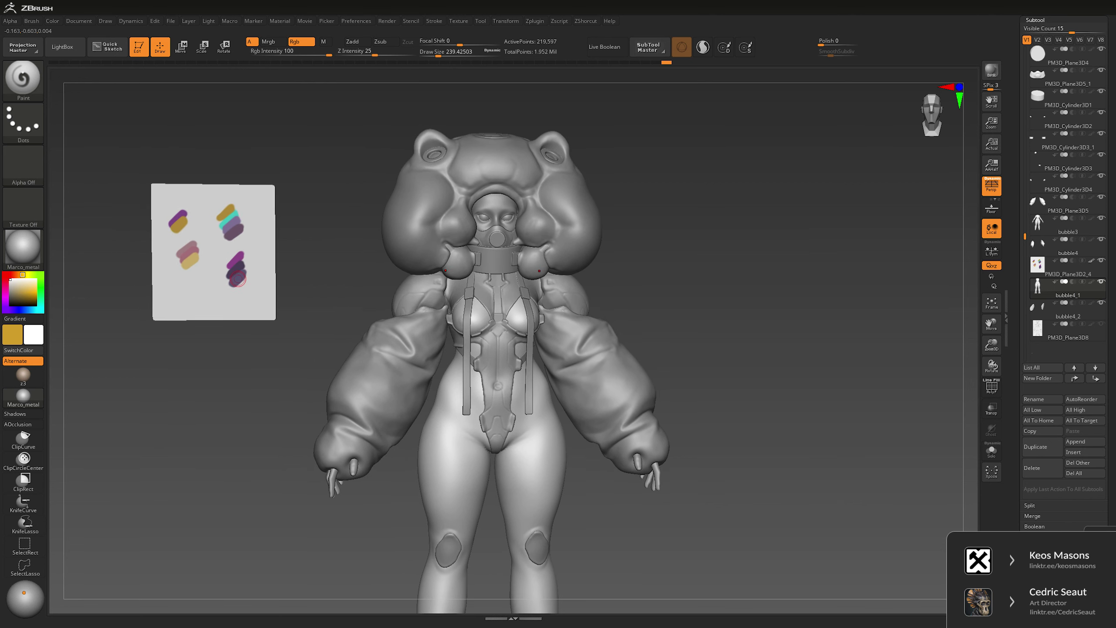
{"action": "key", "text": "c"}
{"action": "left_click_drag", "start_coordinate": [550, 477], "coordinate": [507, 359], "text": "alt"}
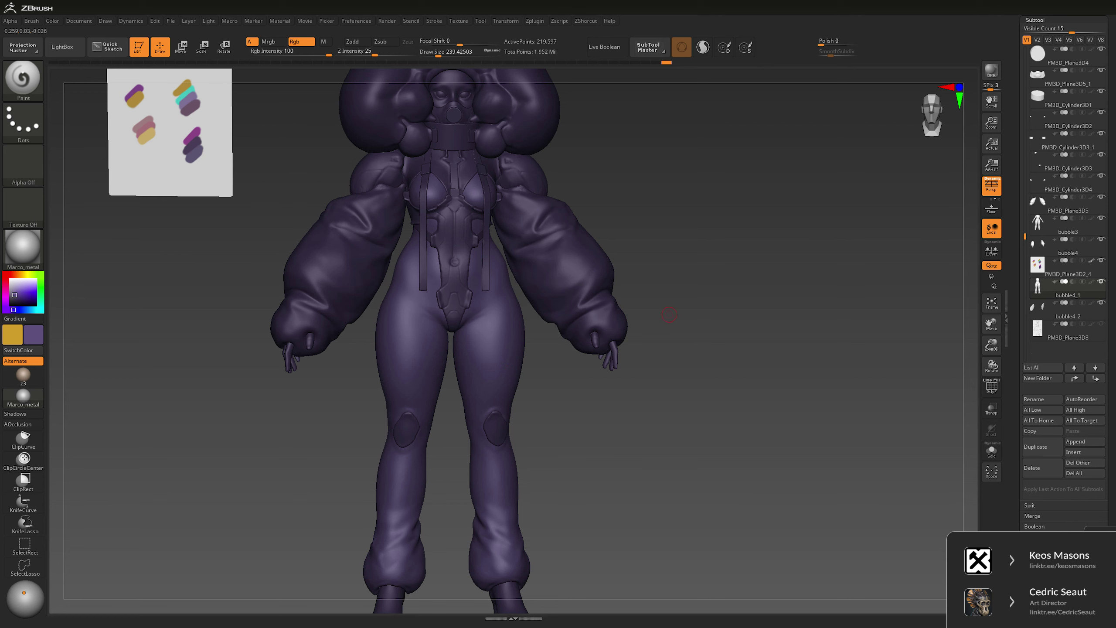
{"action": "left_click_drag", "start_coordinate": [723, 272], "coordinate": [690, 347], "text": "alt"}
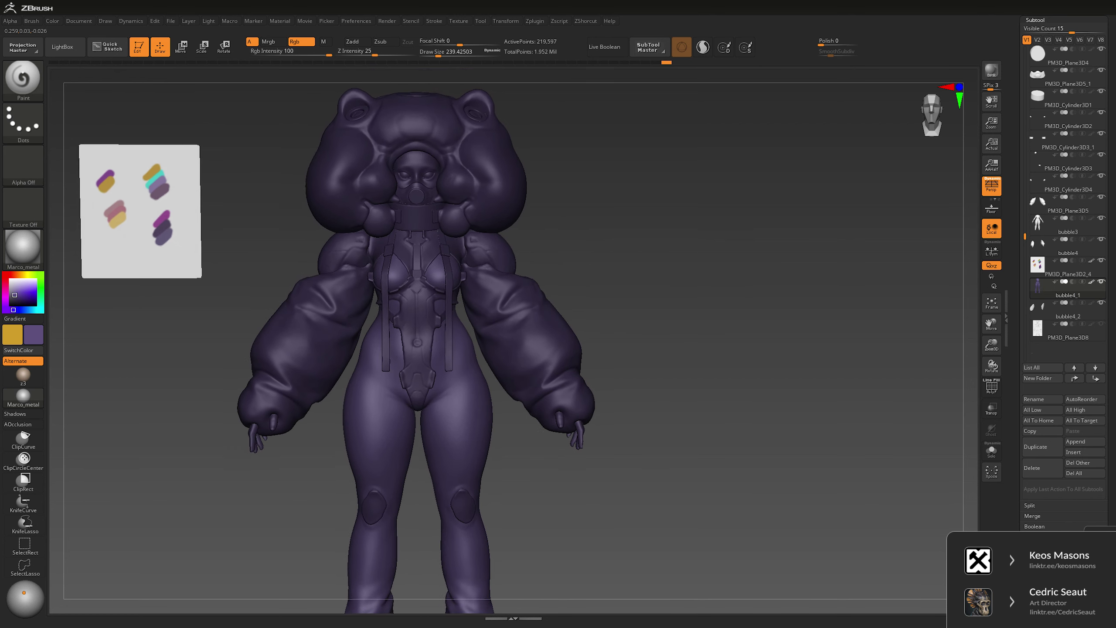
- Fill the puffy sleeves with the same muted purple and the torso armor with the darker purple from the swatch board
{"action": "left_click", "coordinate": [557, 353], "text": "alt"}
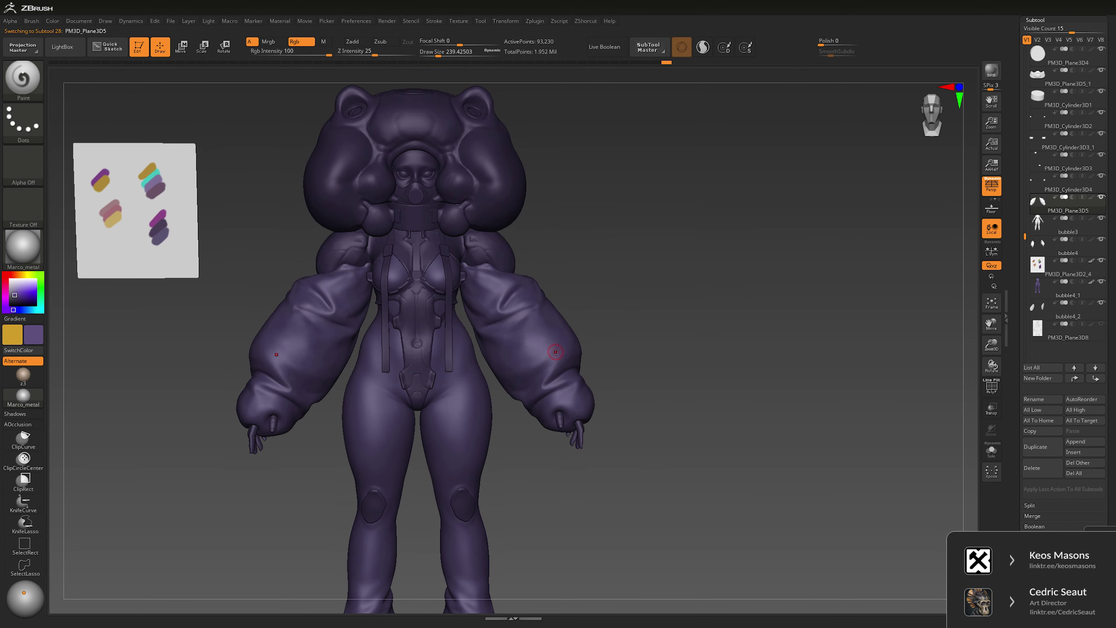
{"action": "left_click_drag", "start_coordinate": [685, 274], "coordinate": [645, 279], "text": "alt"}
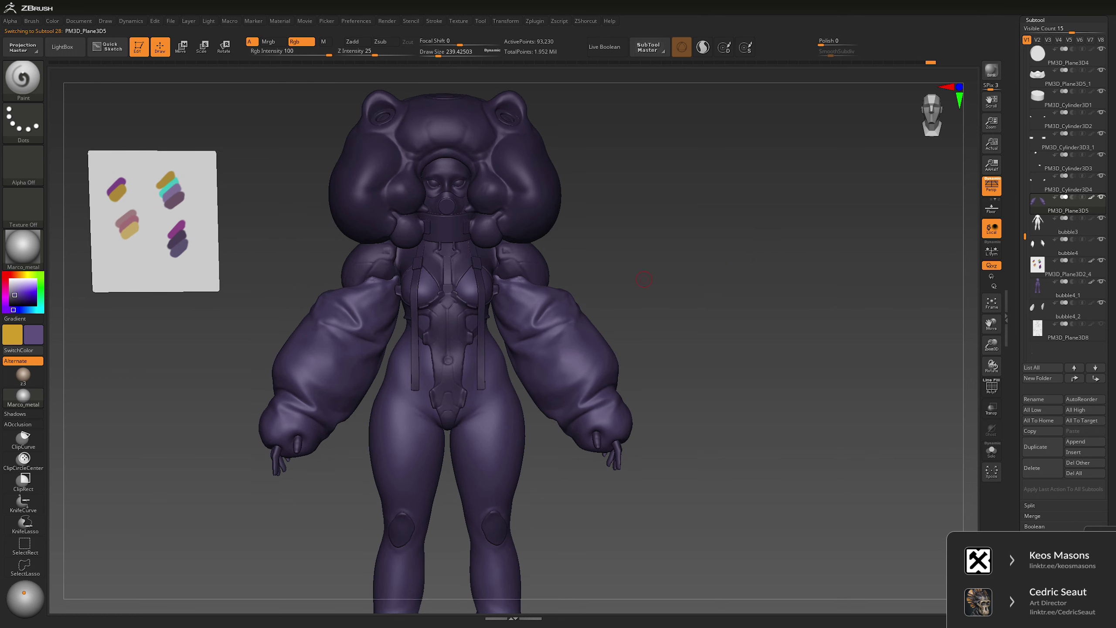
{"action": "key", "text": "c"}
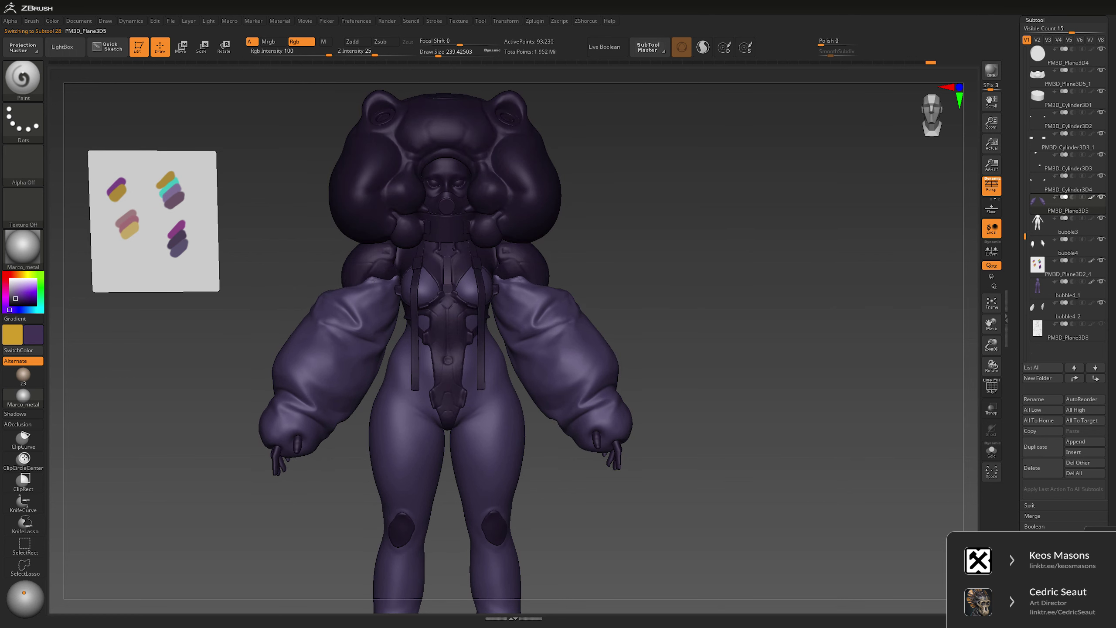
{"action": "left_click", "coordinate": [447, 348], "text": "alt"}
{"action": "left_click_drag", "start_coordinate": [718, 307], "coordinate": [677, 308], "text": "alt"}
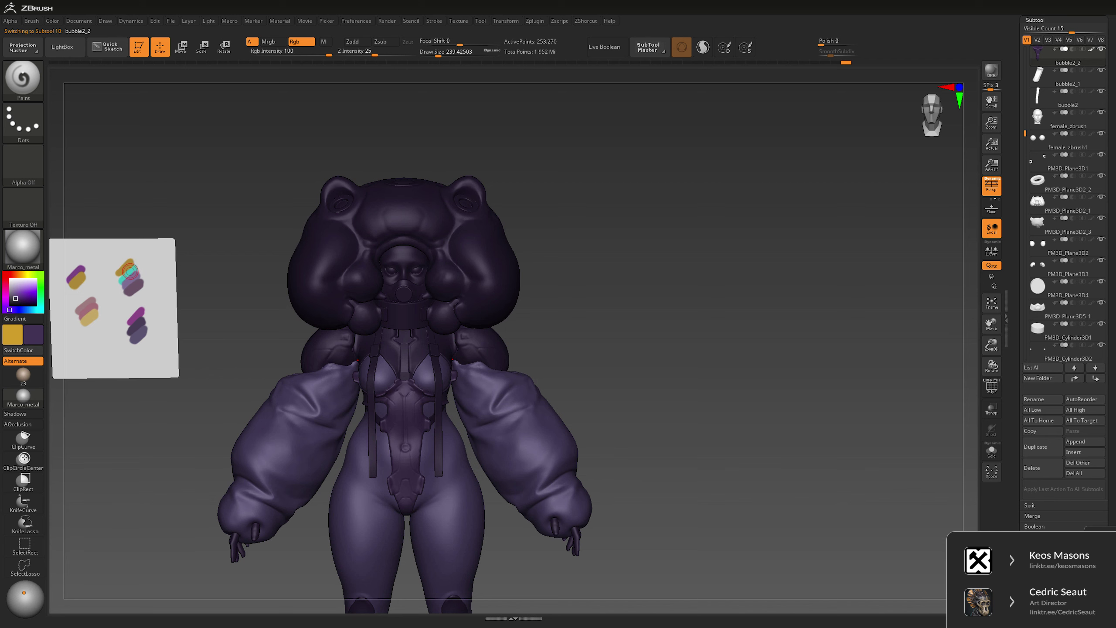
- Fill the large bear hood with the turquoise sampled from the swatch board
{"action": "key", "text": "c"}
{"action": "left_click", "coordinate": [434, 221], "text": "alt"}
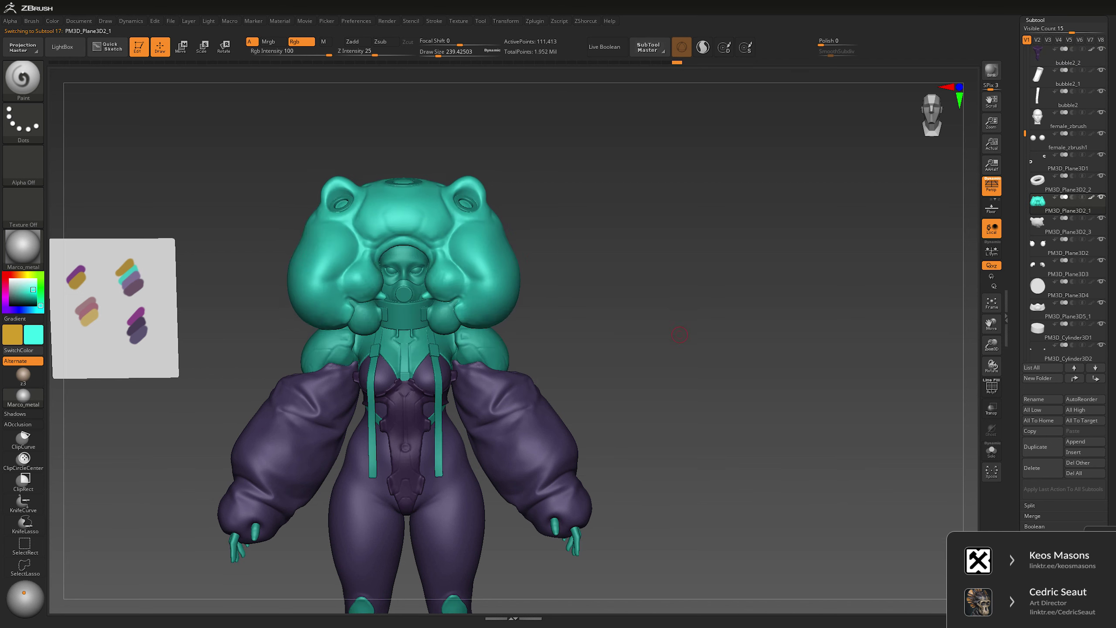
{"action": "left_click_drag", "start_coordinate": [680, 335], "coordinate": [740, 280], "text": "alt"}
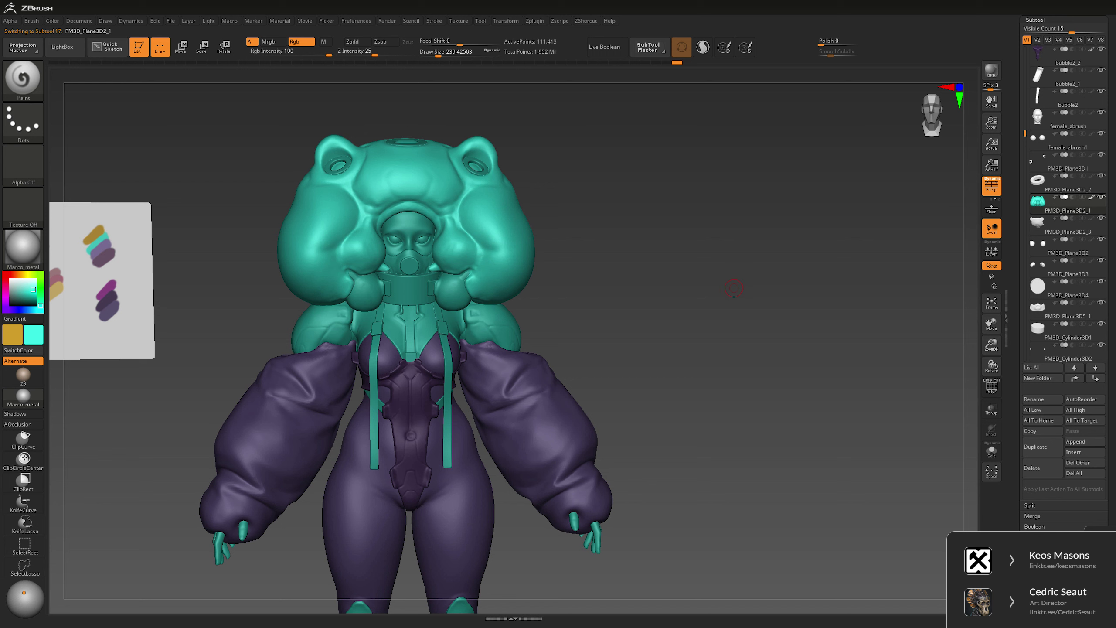
- Fill the neck collar with the dark purple sampled from the swatch board
{"action": "key", "text": "c"}
{"action": "key", "text": "ctrl+f"}
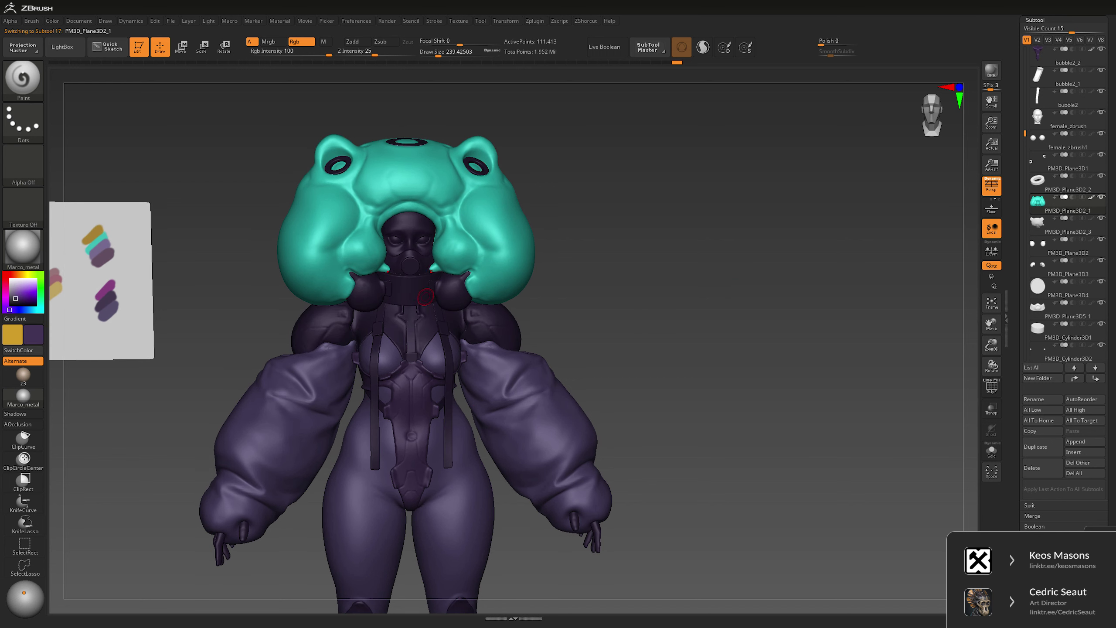
{"action": "left_click", "coordinate": [404, 289], "text": "alt"}
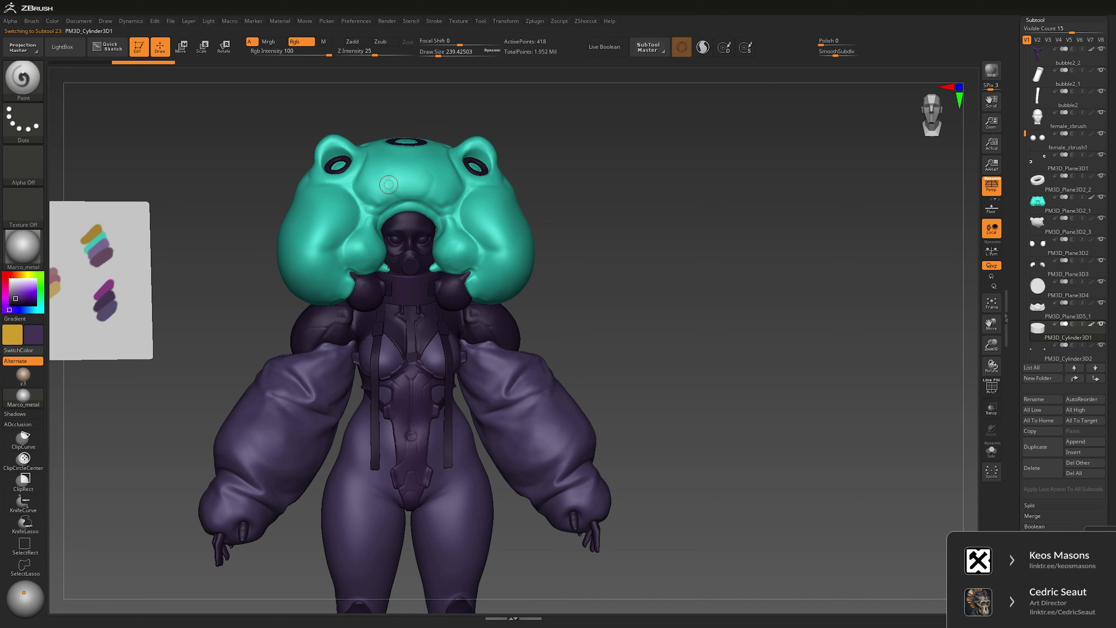
- Fill the two round balls below the hood with the turquoise sampled from the board
{"action": "key", "text": "c"}
{"action": "key", "text": "ctrl+f"}
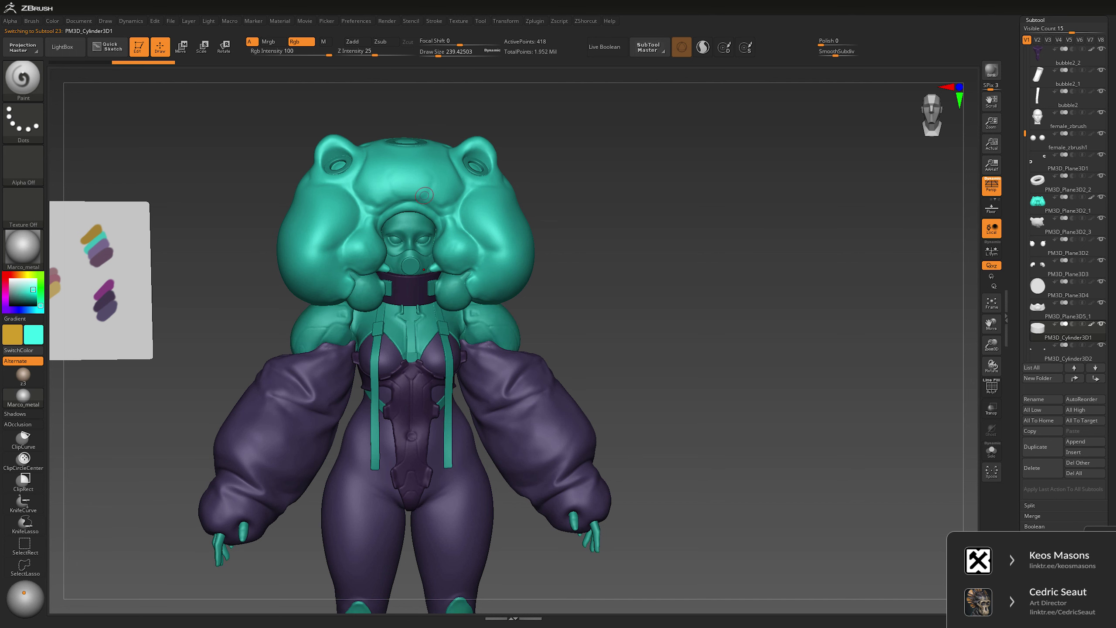
{"action": "left_click", "coordinate": [457, 295], "text": "alt"}
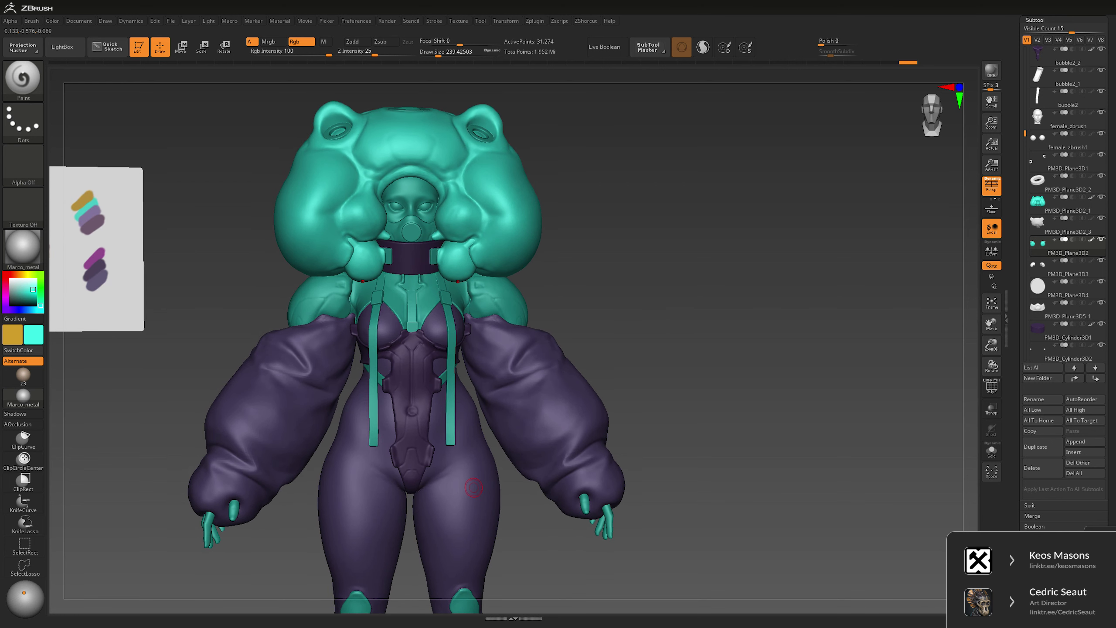
- Fill the upper-chest piece and the rounded shoulder puffs with the magenta sampled from the swatch board
{"action": "key", "text": "c"}
{"action": "key", "text": "ctrl+f"}
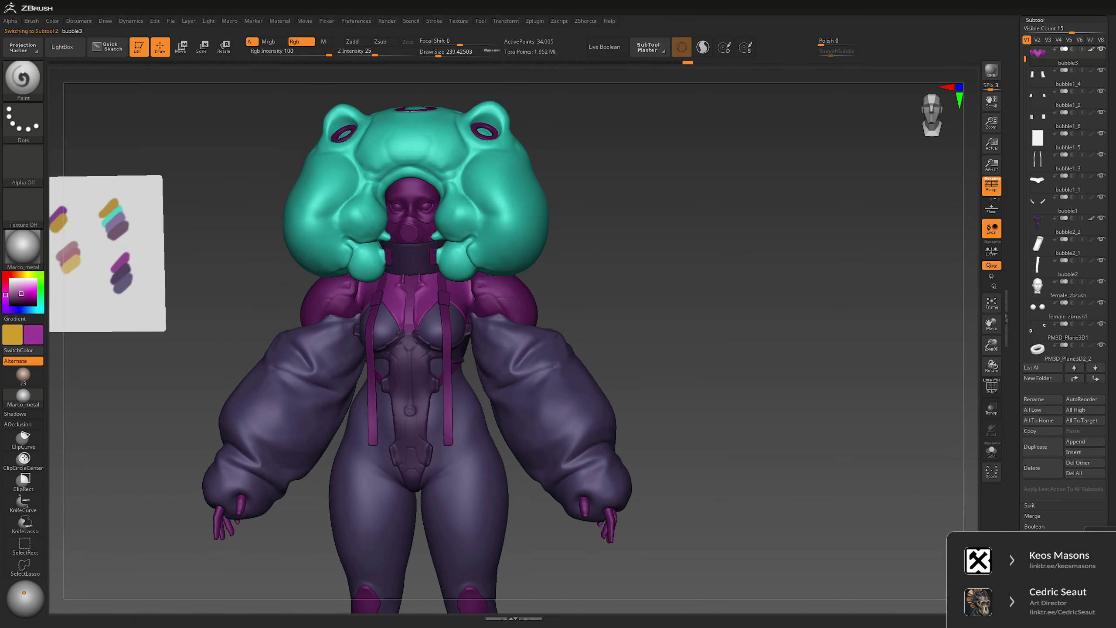
{"action": "left_click_drag", "start_coordinate": [704, 297], "coordinate": [717, 296]}
{"action": "left_click", "coordinate": [504, 307], "text": "alt"}
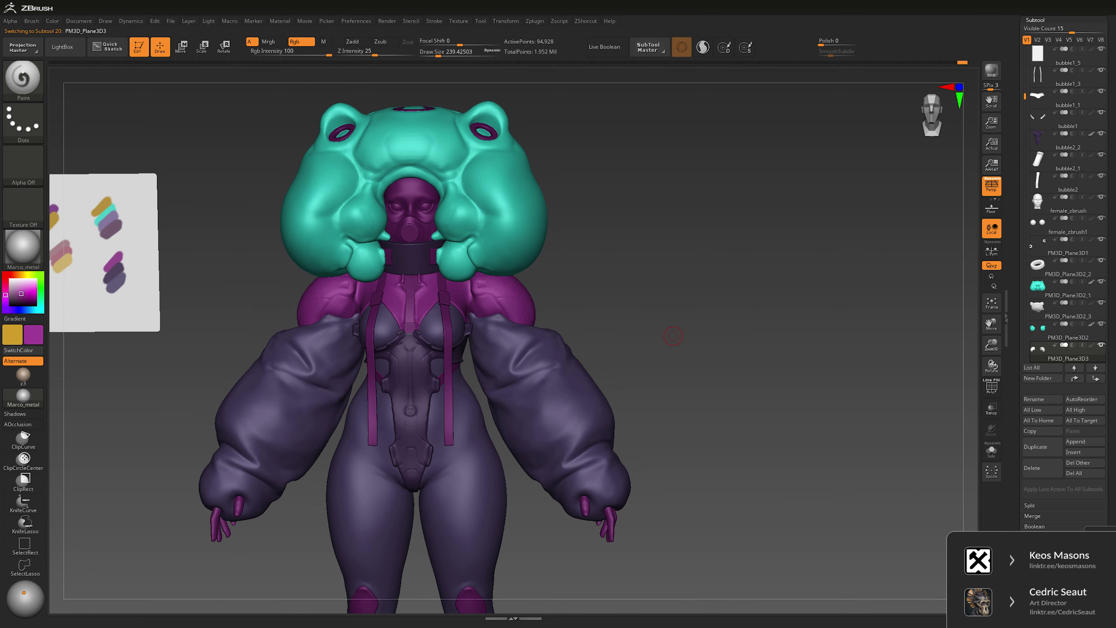
{"action": "left_click_drag", "start_coordinate": [184, 238], "coordinate": [285, 201]}
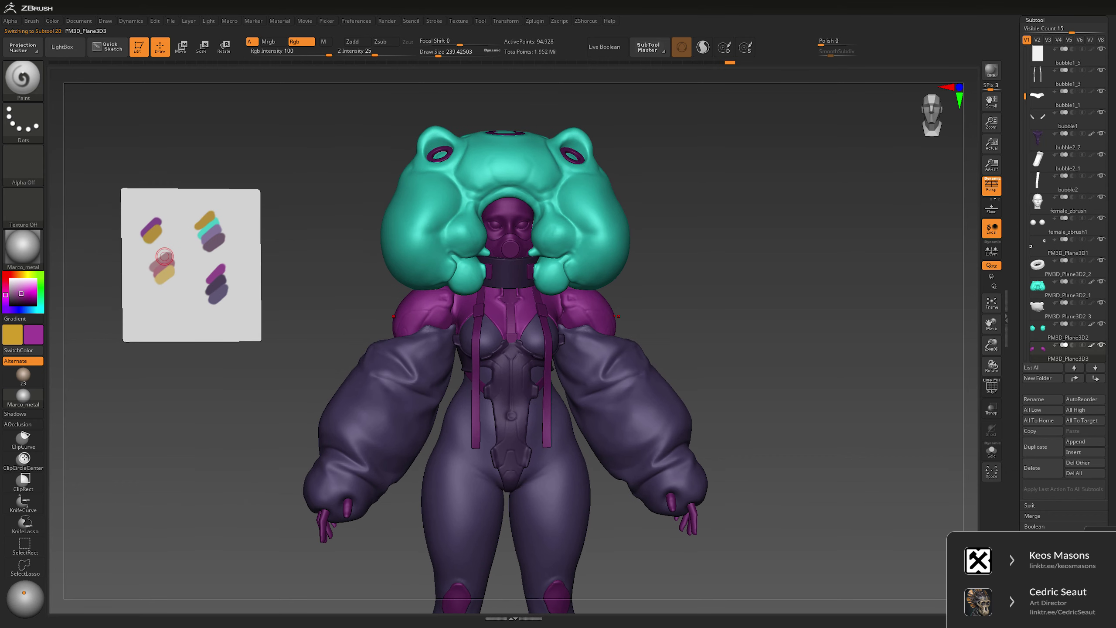
- Fill the head with the pink skin tone sampled from the swatch board
{"action": "key", "text": "c"}
{"action": "left_click", "coordinate": [510, 304], "text": "alt"}
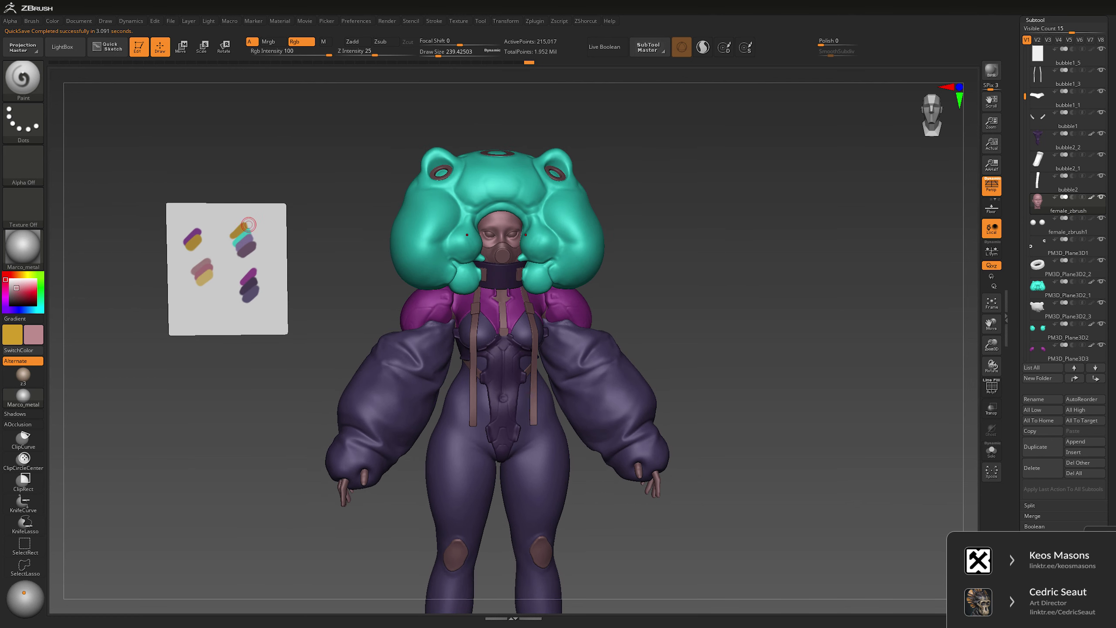
- Fill the hood's ear rings, its top ring and the small waist straps with golden orange based on the board's gold
{"action": "key", "text": "c"}
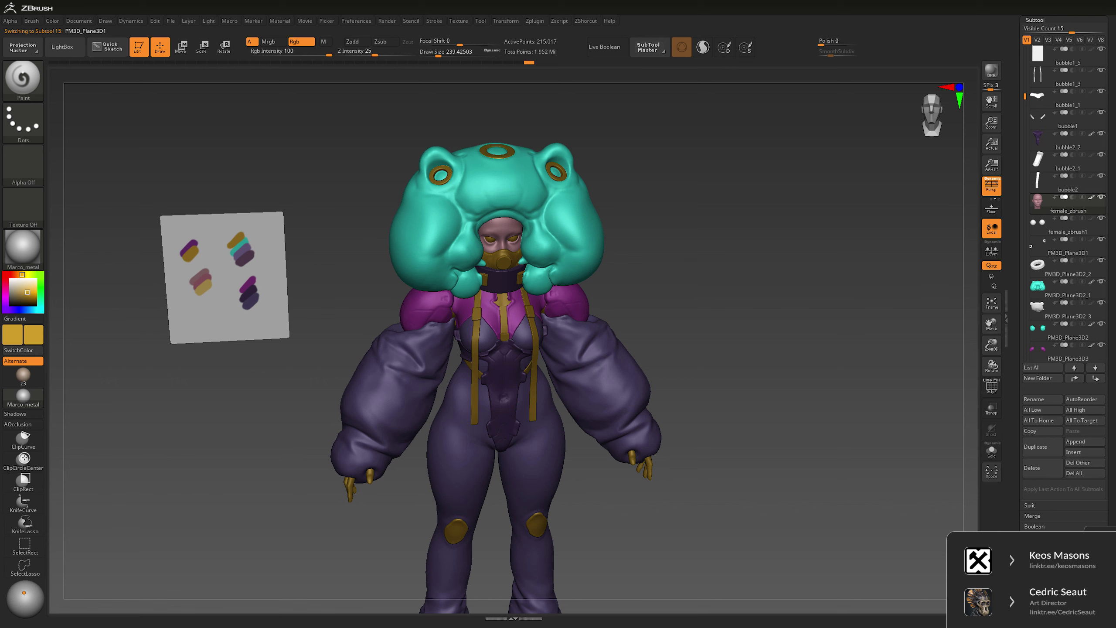
{"action": "right_click_drag", "start_coordinate": [798, 224], "coordinate": [749, 262], "text": "ctrl"}
{"action": "key", "text": "c"}
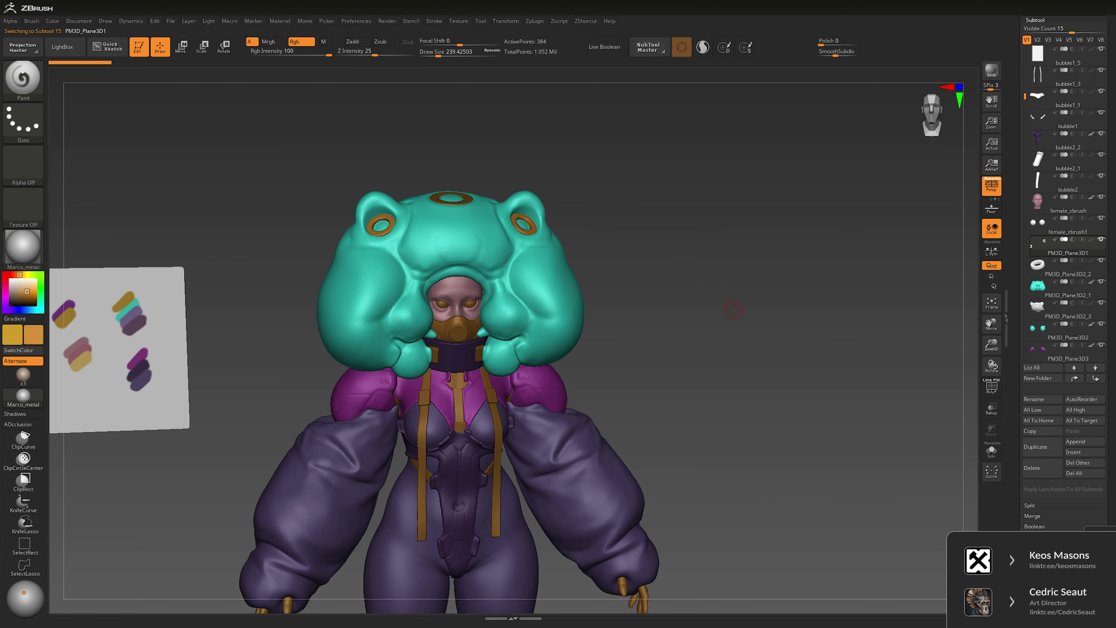
{"action": "right_click_drag", "start_coordinate": [467, 198], "coordinate": [467, 246]}
{"action": "left_click", "coordinate": [467, 199], "text": "alt"}
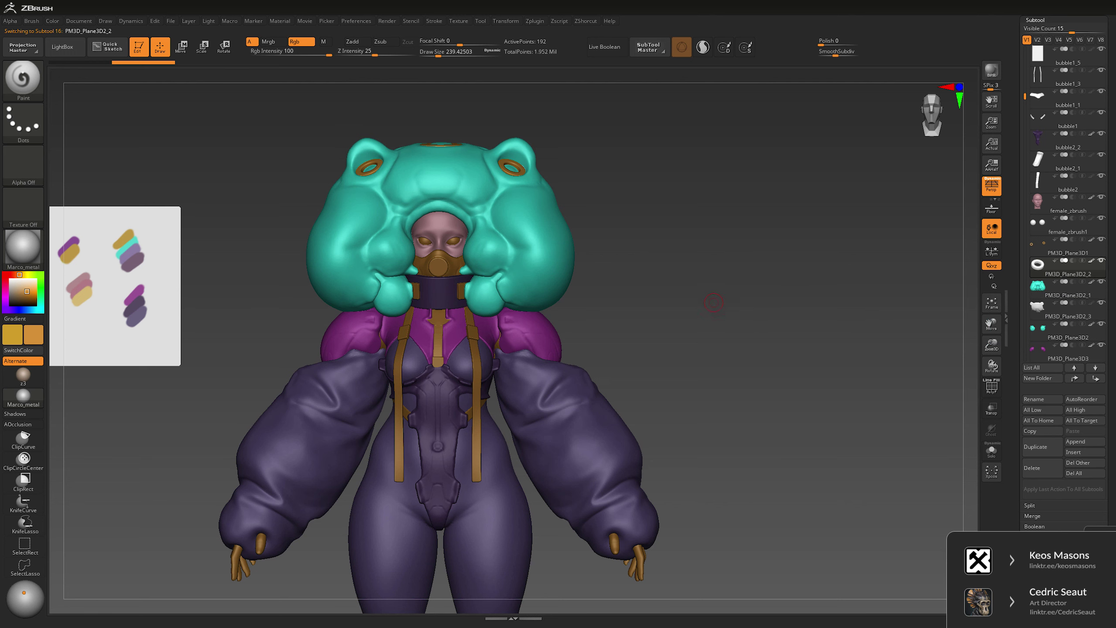
{"action": "right_click_drag", "start_coordinate": [721, 303], "coordinate": [747, 280]}
{"action": "left_click", "coordinate": [743, 276], "text": "alt"}
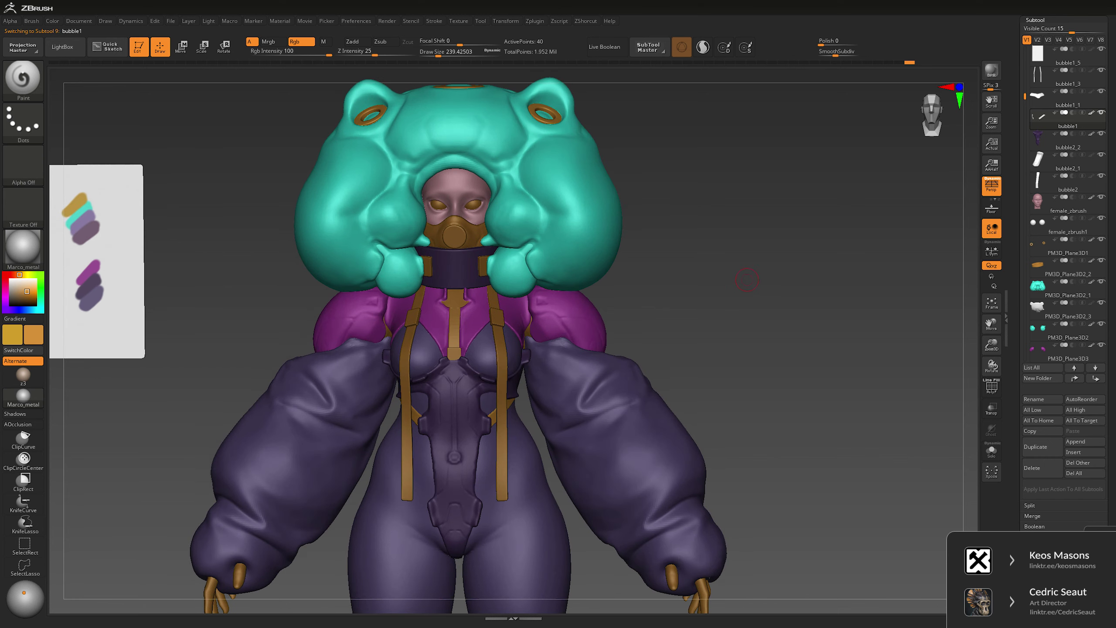
{"action": "key", "text": "c"}
{"action": "key", "text": "ctrl+f"}
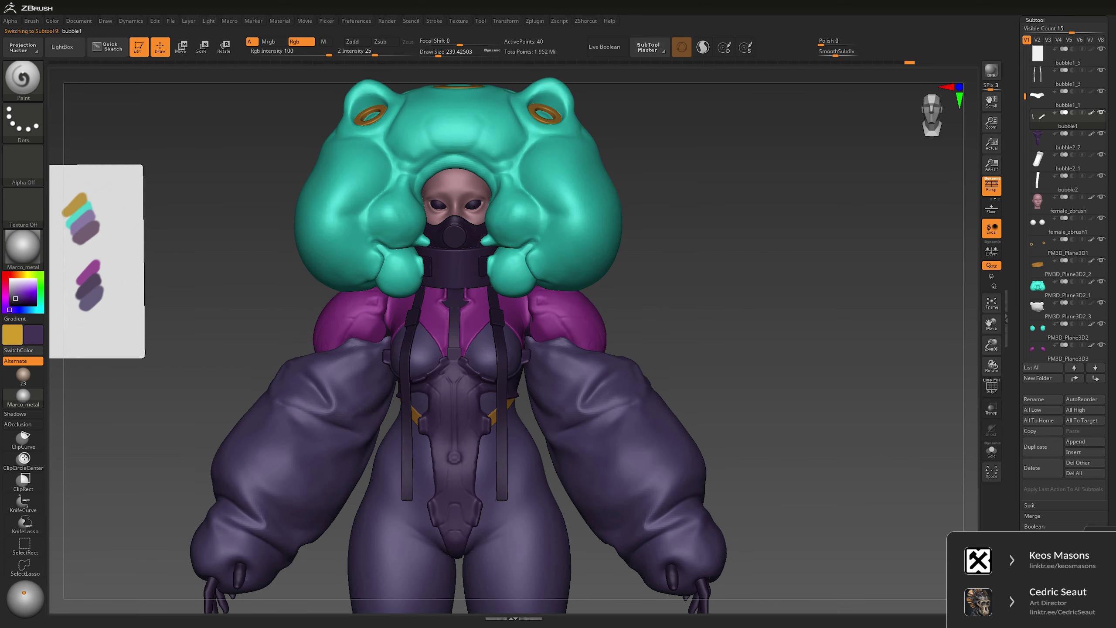
- Fill the long vertical harness straps with dark purple
{"action": "left_click", "coordinate": [750, 272], "text": "alt"}
{"action": "right_click_drag", "start_coordinate": [745, 275], "coordinate": [747, 284], "text": "alt"}
{"action": "key", "text": "space"}
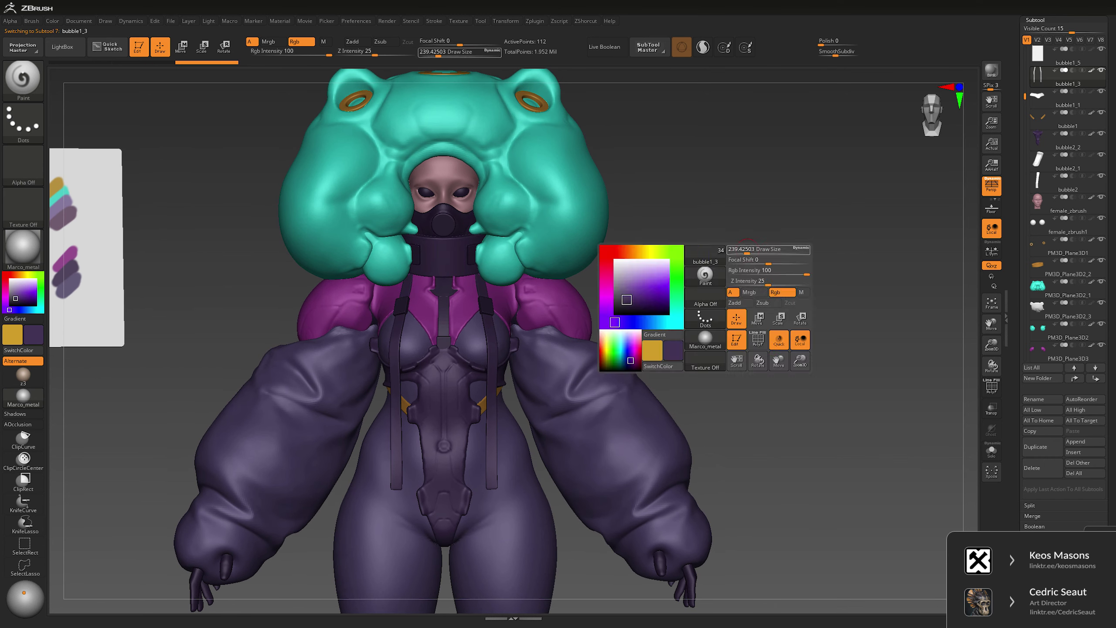
{"action": "key", "text": "c"}
{"action": "key", "text": "ctrl+f"}
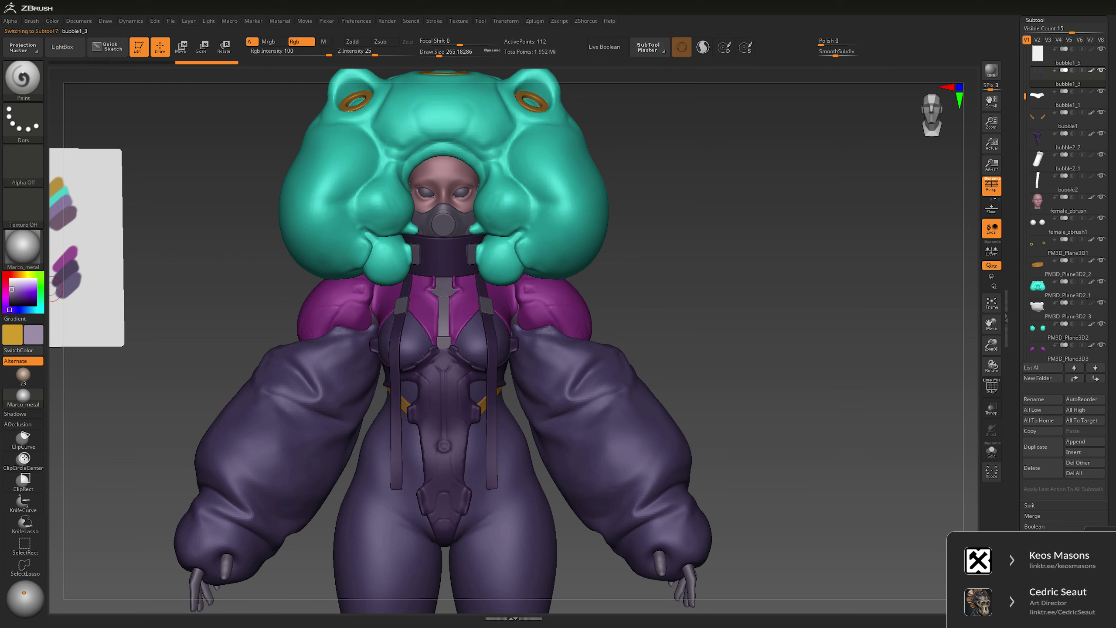
- Fill the strap buckles and the central chest clip with neutral grey at RGB 162
{"action": "key", "text": "c"}
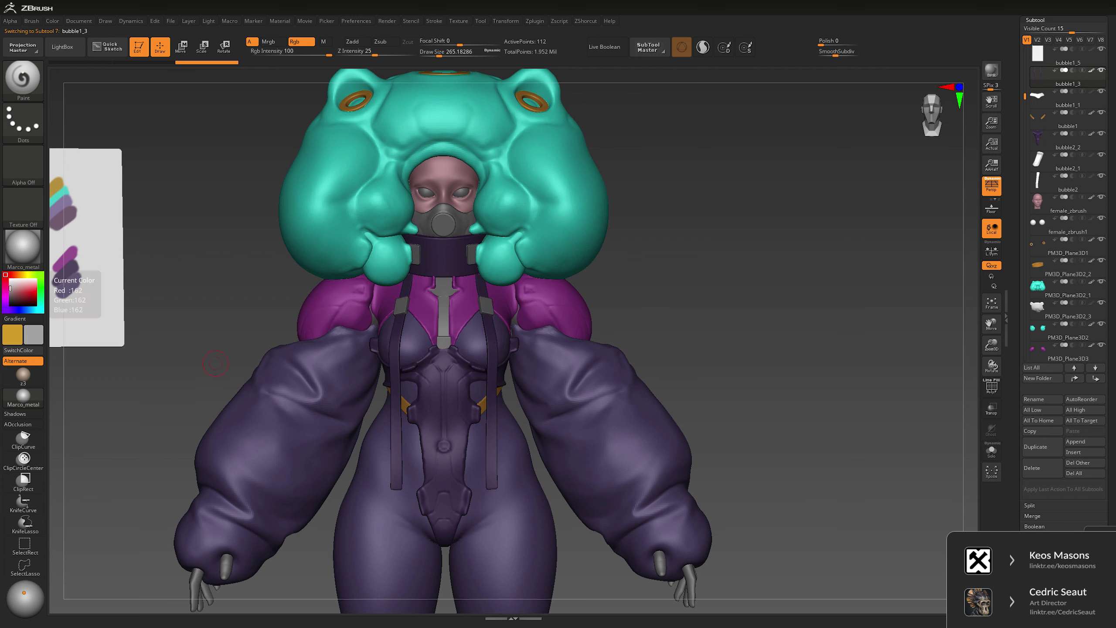
{"action": "left_click", "coordinate": [656, 339], "text": "alt"}
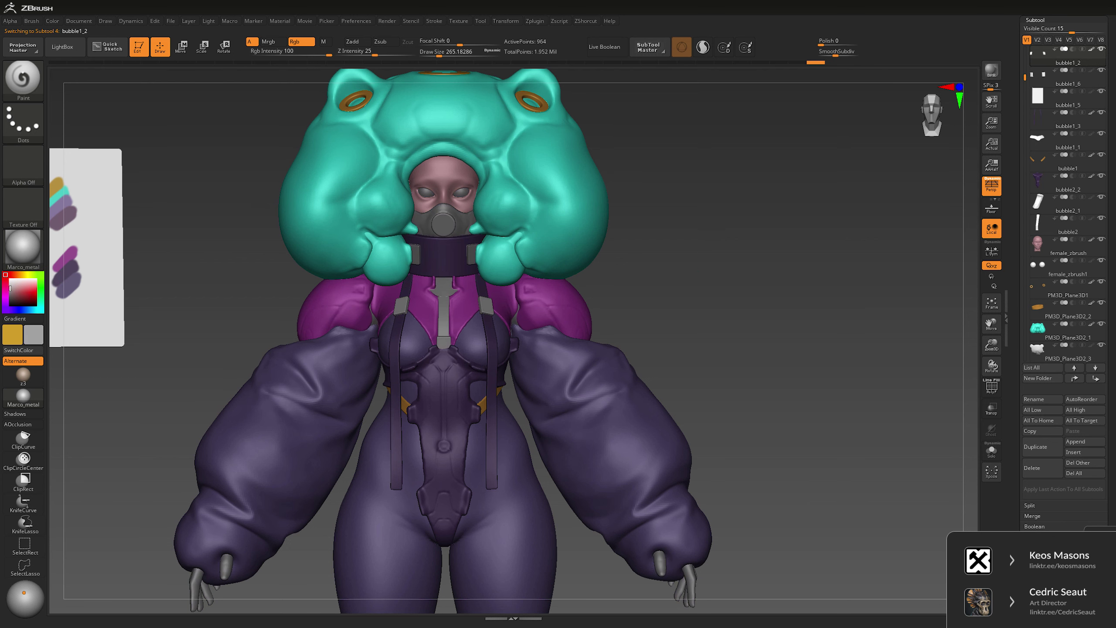
{"action": "left_click_drag", "start_coordinate": [656, 339], "coordinate": [655, 326]}
{"action": "left_click", "coordinate": [659, 333], "text": "alt"}
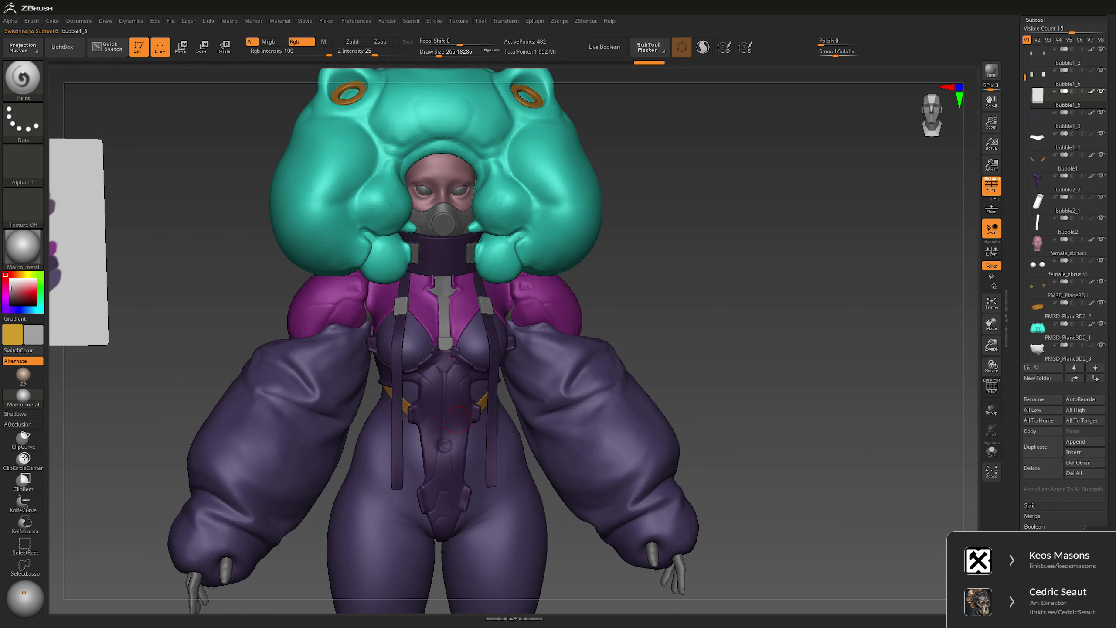
- Fill the central chest strap and the remaining harness piece with dark purple
{"action": "left_click", "coordinate": [589, 336], "text": "alt"}
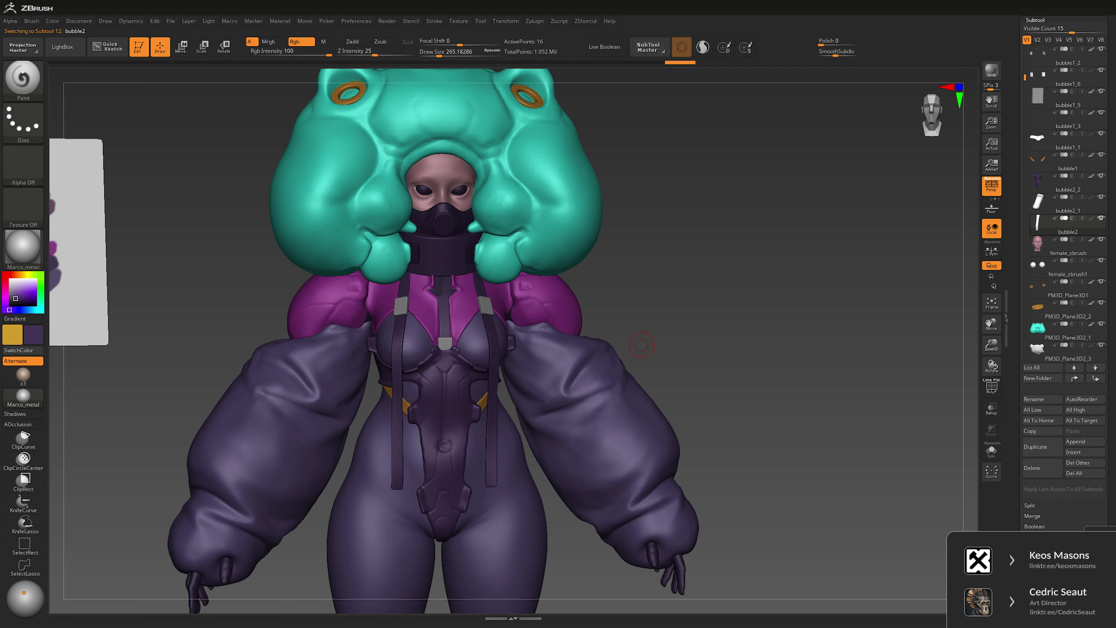
{"action": "mouse_move", "coordinate": [641, 345]}
{"action": "left_mouse_down"}
{"action": "mouse_move", "coordinate": [605, 307]}
{"action": "mouse_move", "coordinate": [728, 307]}
{"action": "mouse_move", "coordinate": [717, 334]}
{"action": "mouse_move", "coordinate": [713, 286]}
{"action": "left_mouse_up"}
{"action": "left_click", "coordinate": [603, 305], "text": "alt"}
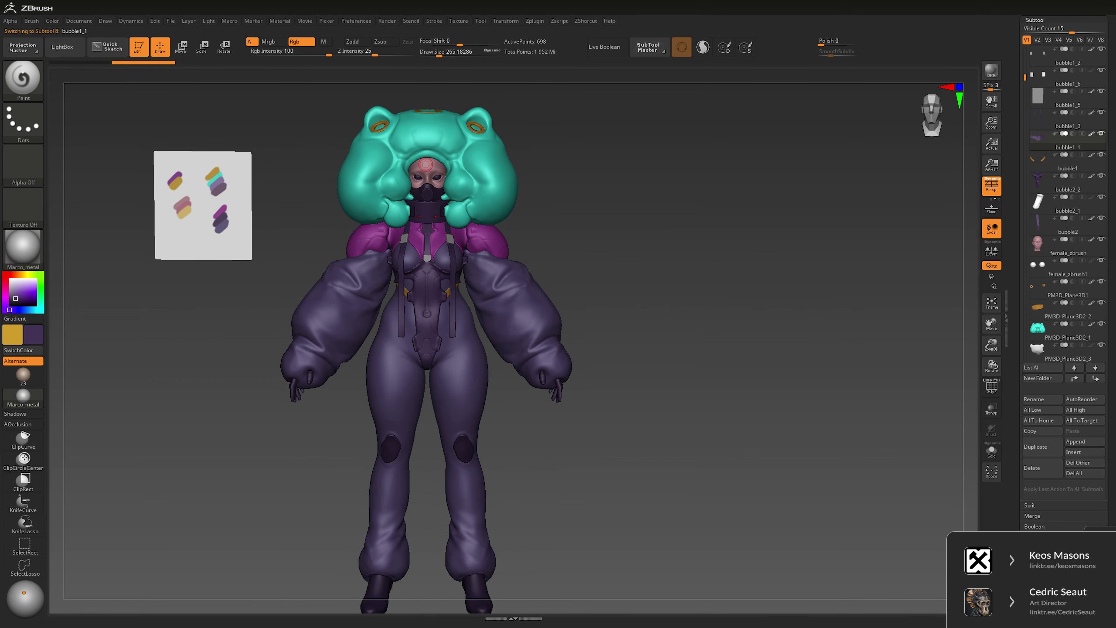
- Fill the body mesh, including the hands, with the pink skin tone
{"action": "left_click", "coordinate": [664, 333], "text": "alt"}
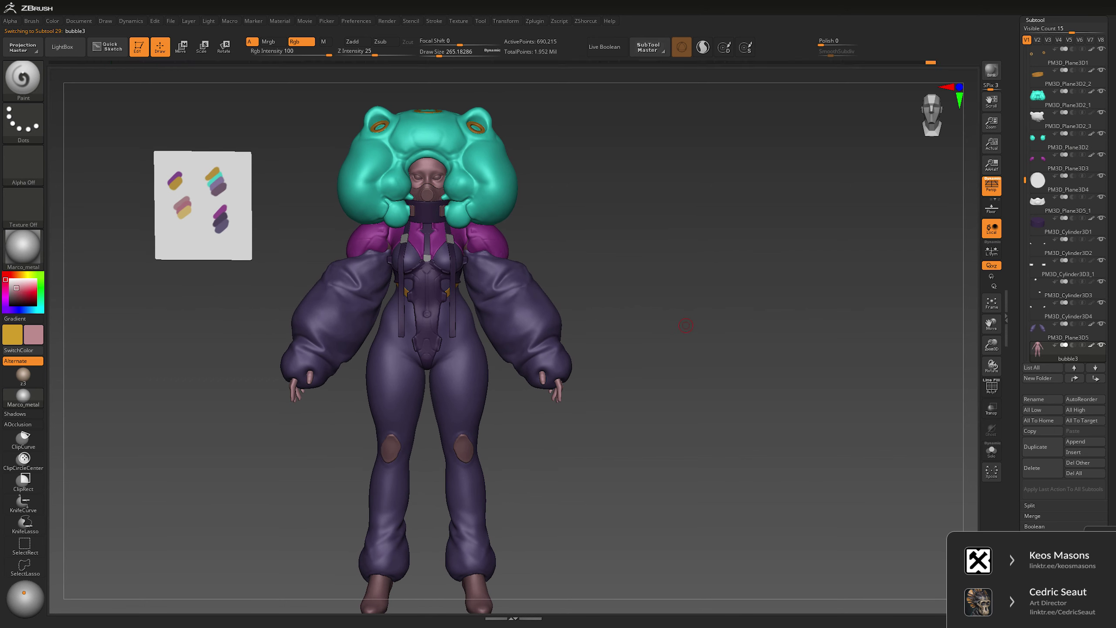
{"action": "left_click_drag", "start_coordinate": [686, 326], "coordinate": [677, 346]}
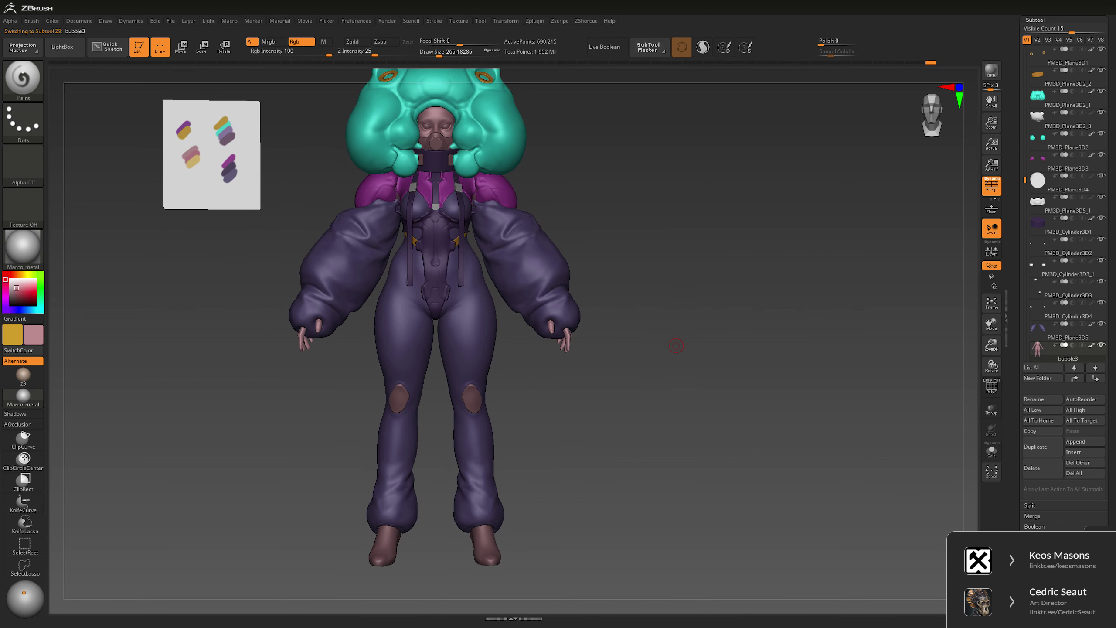
- Fill the boots with the suit's purple and the knee pads with a darker purple
{"action": "left_click", "coordinate": [476, 446], "text": "alt"}
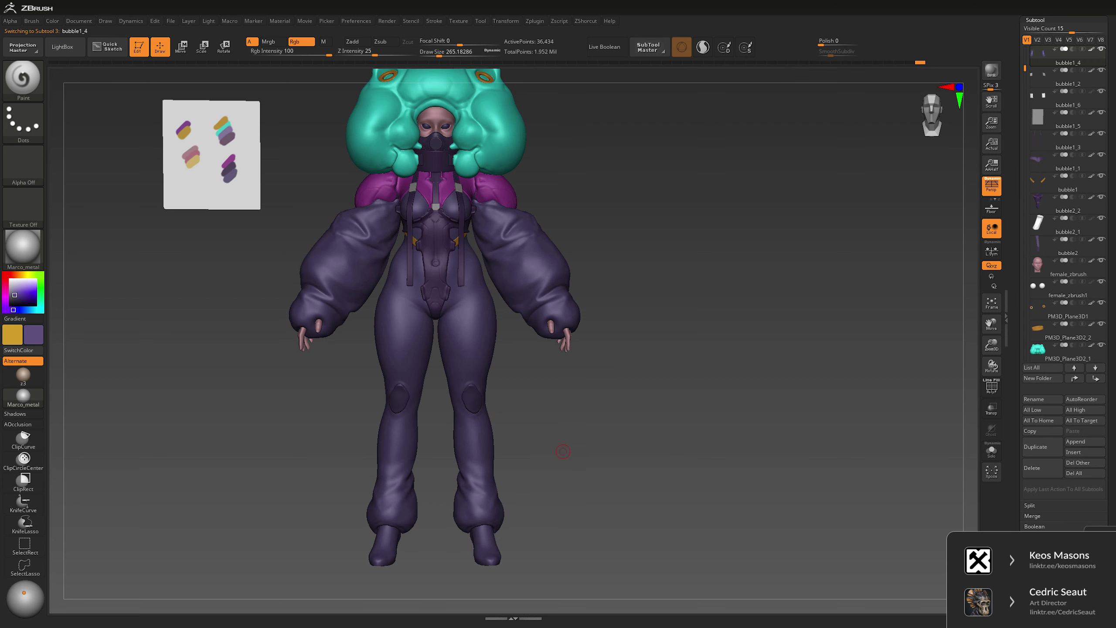
{"action": "left_click_drag", "start_coordinate": [563, 452], "coordinate": [366, 554]}
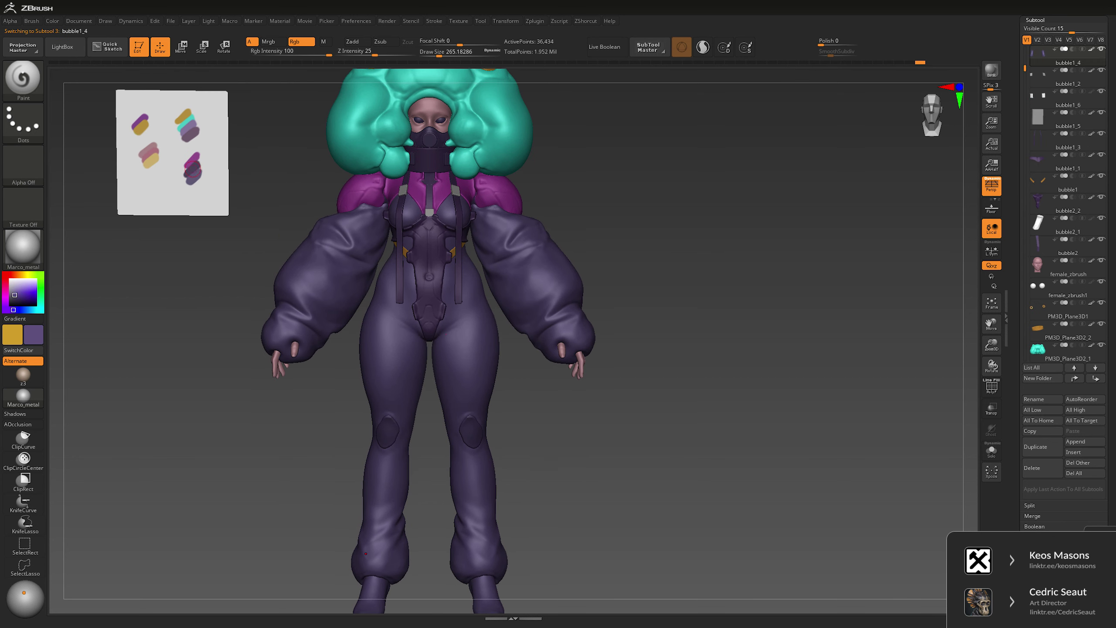
{"action": "left_click", "coordinate": [377, 435], "text": "alt"}
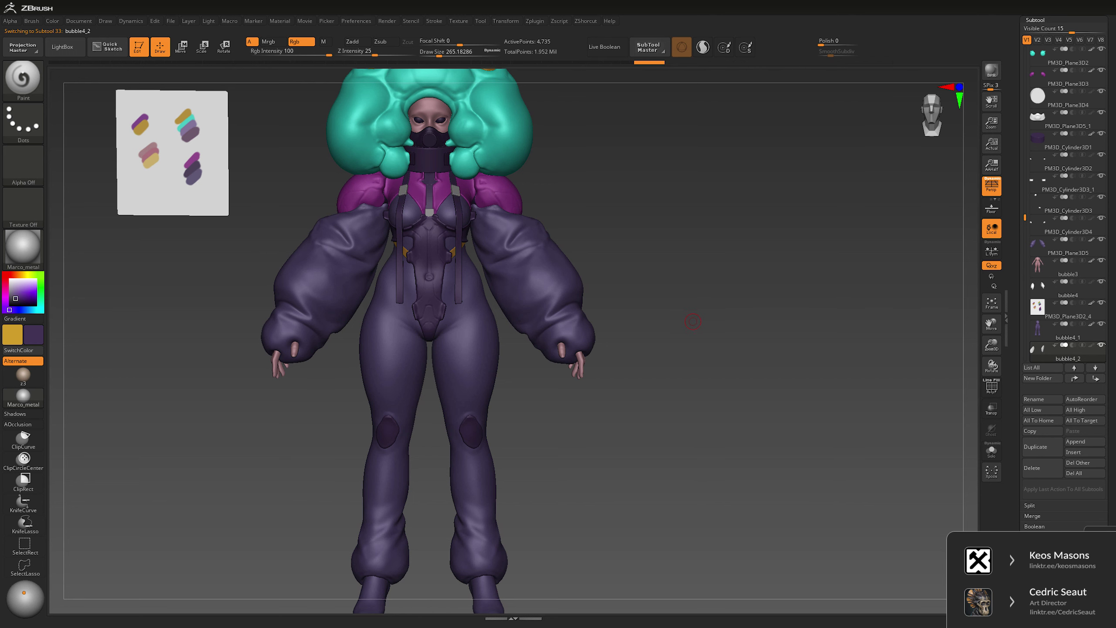
- Fill the character's eyes with white
{"action": "left_click", "coordinate": [680, 62]}
{"action": "left_click_drag", "start_coordinate": [678, 293], "coordinate": [190, 337]}
{"action": "key", "text": "ctrl+z"}
{"action": "key", "text": "ctrl+z"}
{"action": "key", "text": "ctrl+z"}
{"action": "key", "text": "ctrl+z"}
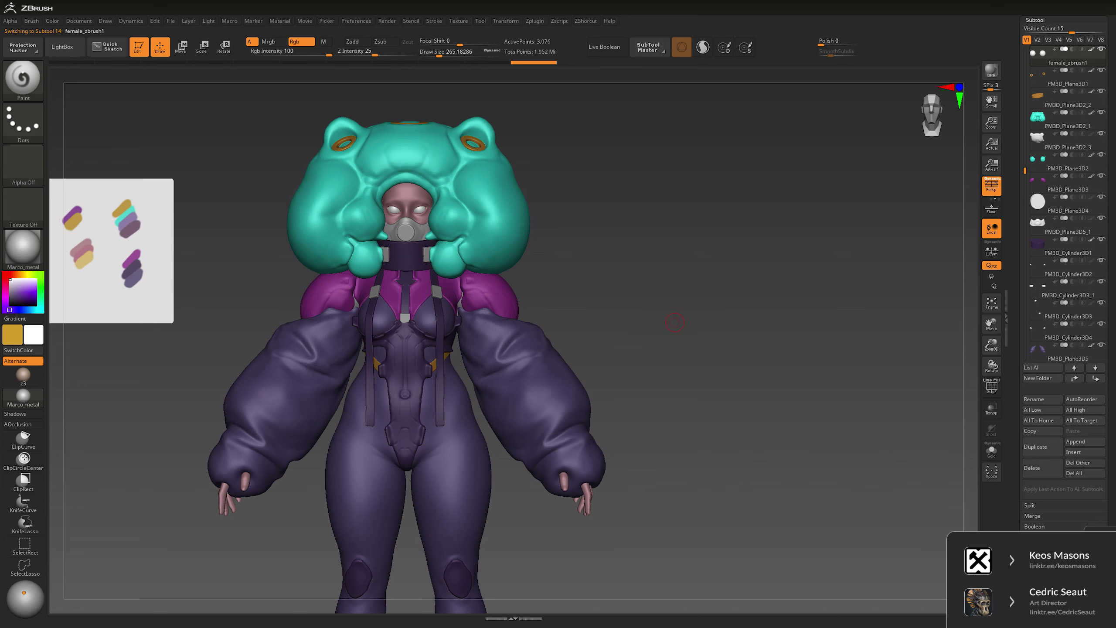
{"action": "key", "text": "ctrl+shift+z"}
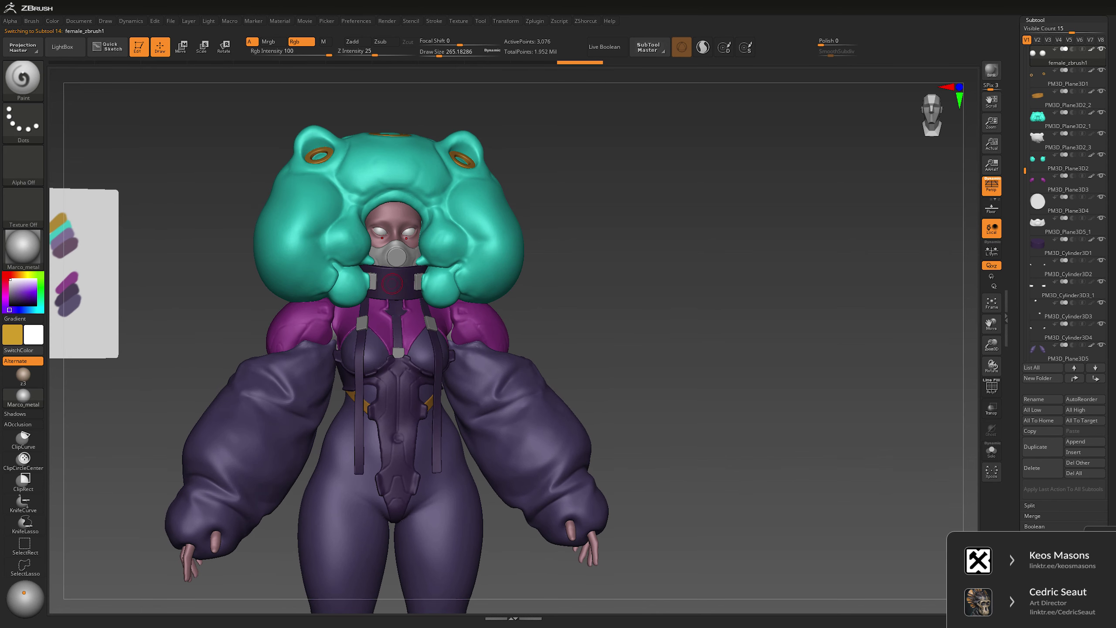
- Fill the gas mask and its round filter with dark purple
{"action": "key", "text": "ctrl+shift+z"}
{"action": "key", "text": "ctrl+shift+z"}
{"action": "key", "text": "ctrl+shift+z"}
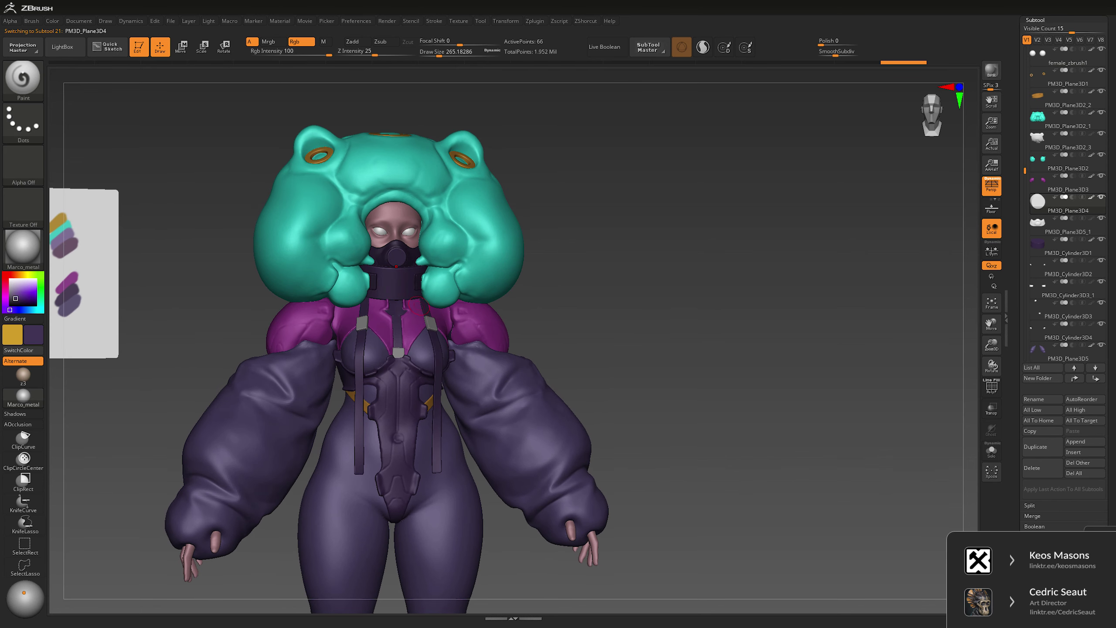
{"action": "key", "text": "ctrl+shift+z"}
{"action": "key", "text": "ctrl+shift+z"}
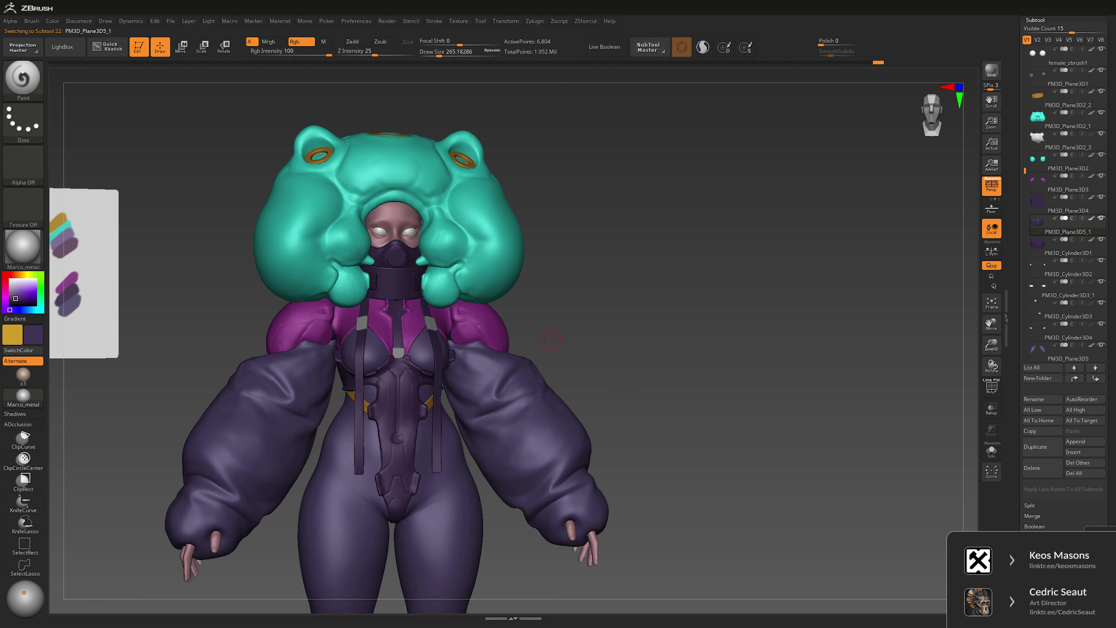
- Recolor the neck collar with a near-black purple
{"action": "key", "text": "ctrl+shift+z"}
{"action": "scroll", "coordinate": [410, 258], "scroll_direction": "up", "scroll_amount": 3}
{"action": "key", "text": "ctrl+shift+z"}
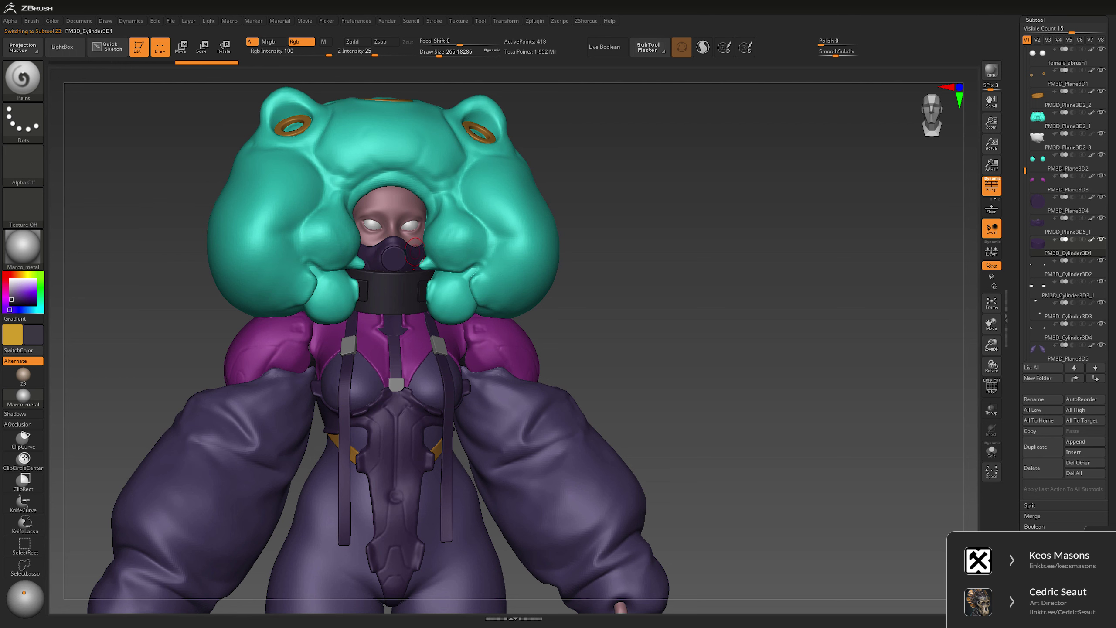
{"action": "scroll", "coordinate": [405, 236], "scroll_direction": "down", "scroll_amount": 3}
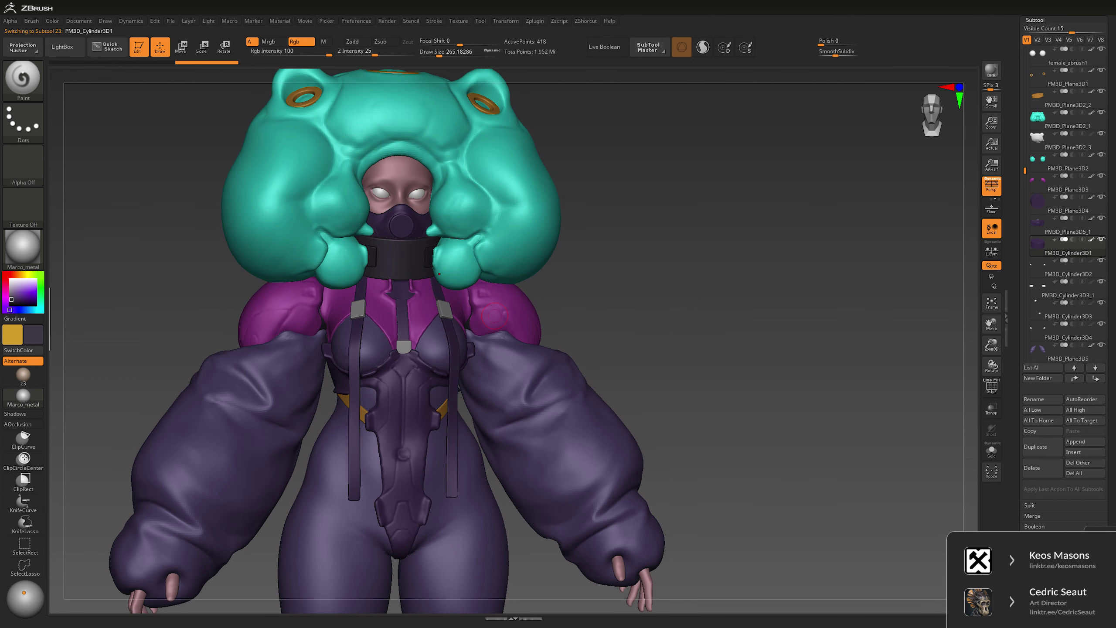
{"action": "scroll", "coordinate": [731, 314], "scroll_direction": "down", "scroll_amount": 3}
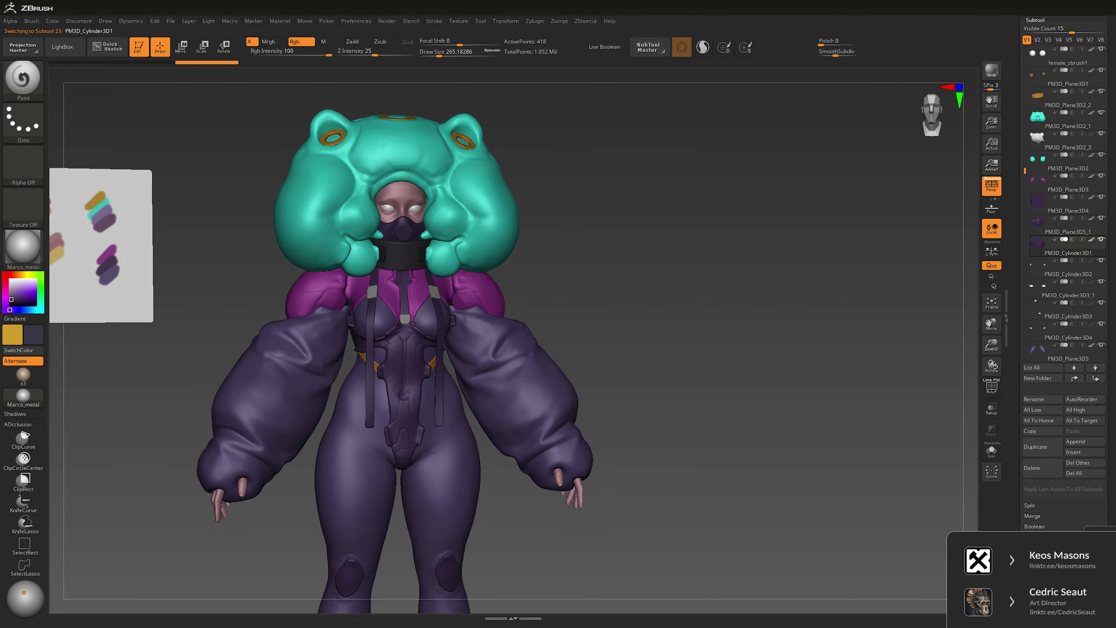
- Sample the buckle grey and fill the side clips on the neck collar with it
{"action": "left_click_drag", "start_coordinate": [717, 324], "coordinate": [724, 307], "text": "alt"}
{"action": "left_click", "coordinate": [41, 286]}
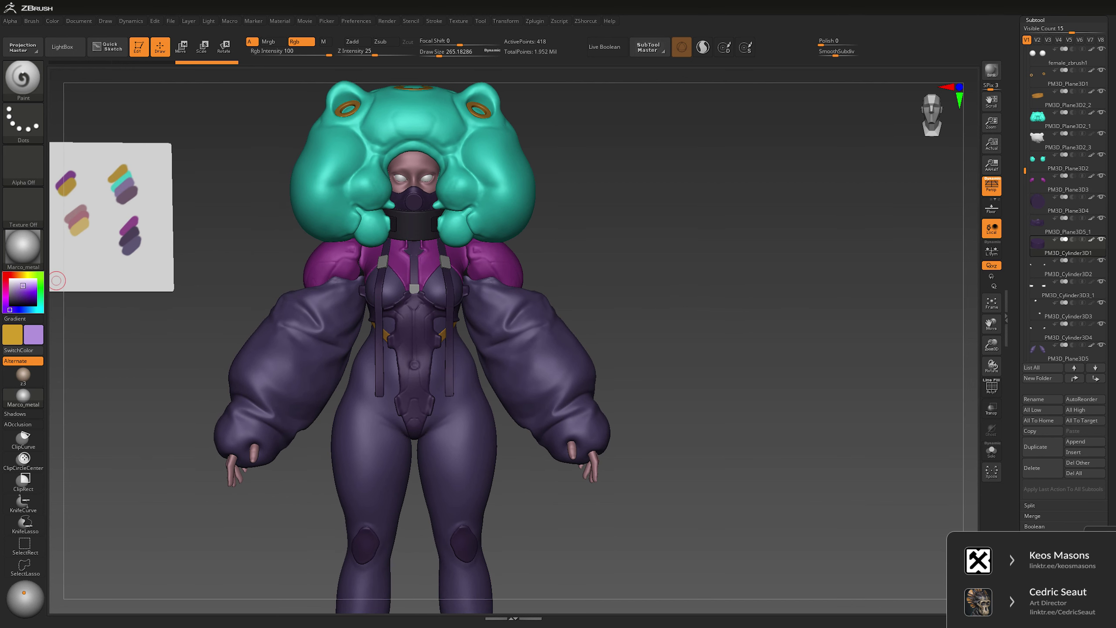
{"action": "left_click_drag", "start_coordinate": [17, 294], "coordinate": [27, 282]}
{"action": "scroll", "coordinate": [455, 277], "scroll_direction": "up", "scroll_amount": 3}
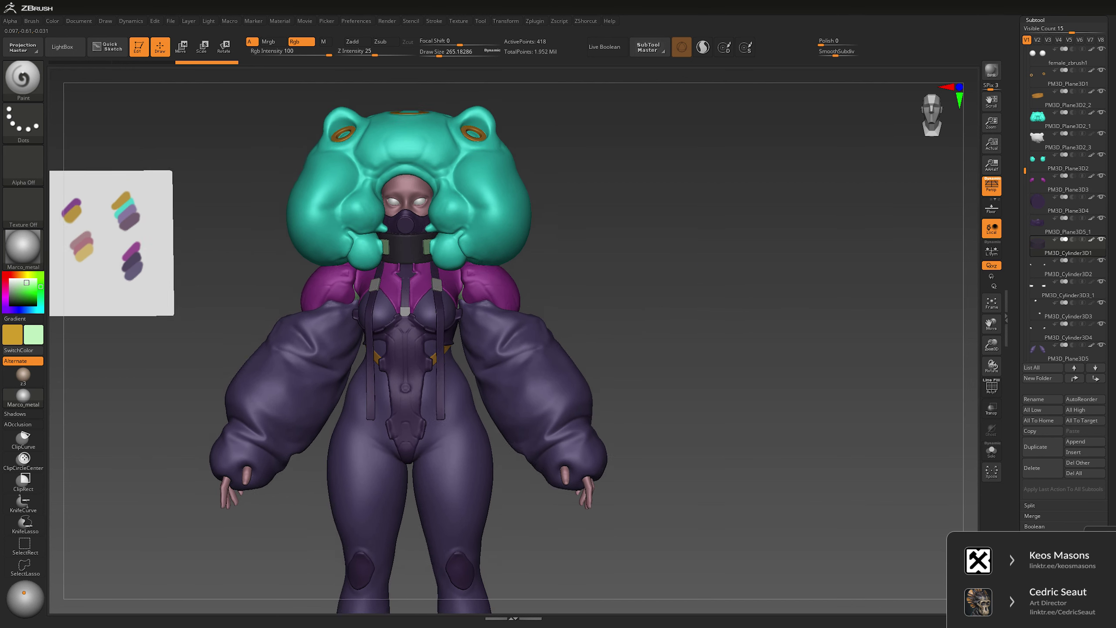
{"action": "key", "text": "c"}
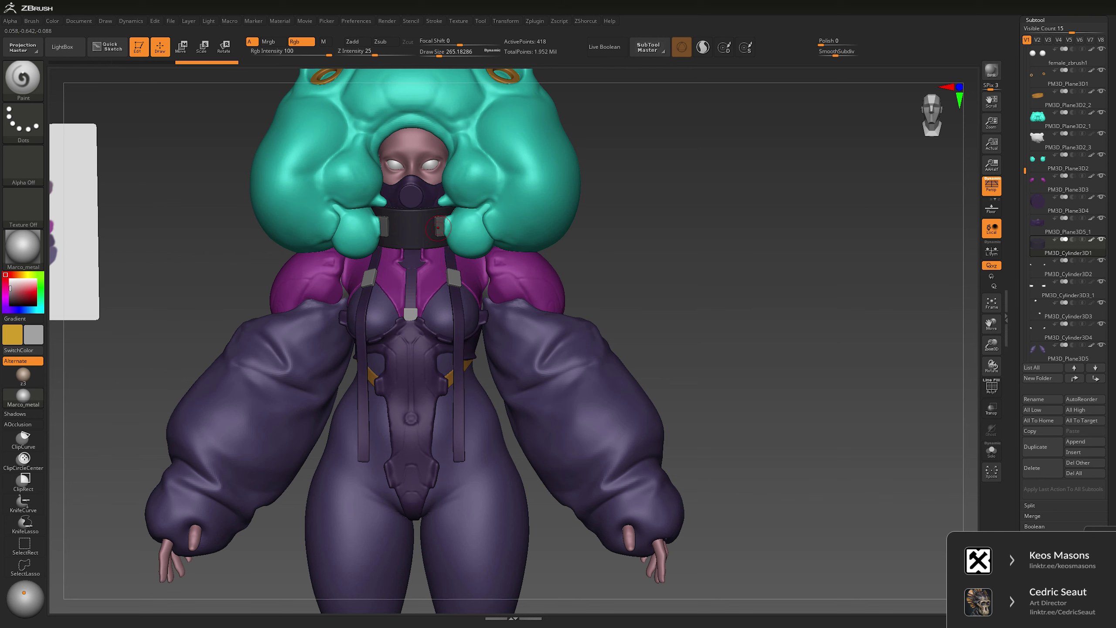
{"action": "left_click", "coordinate": [438, 228], "text": "alt"}
{"action": "scroll", "coordinate": [724, 325], "scroll_direction": "down", "scroll_amount": 3}
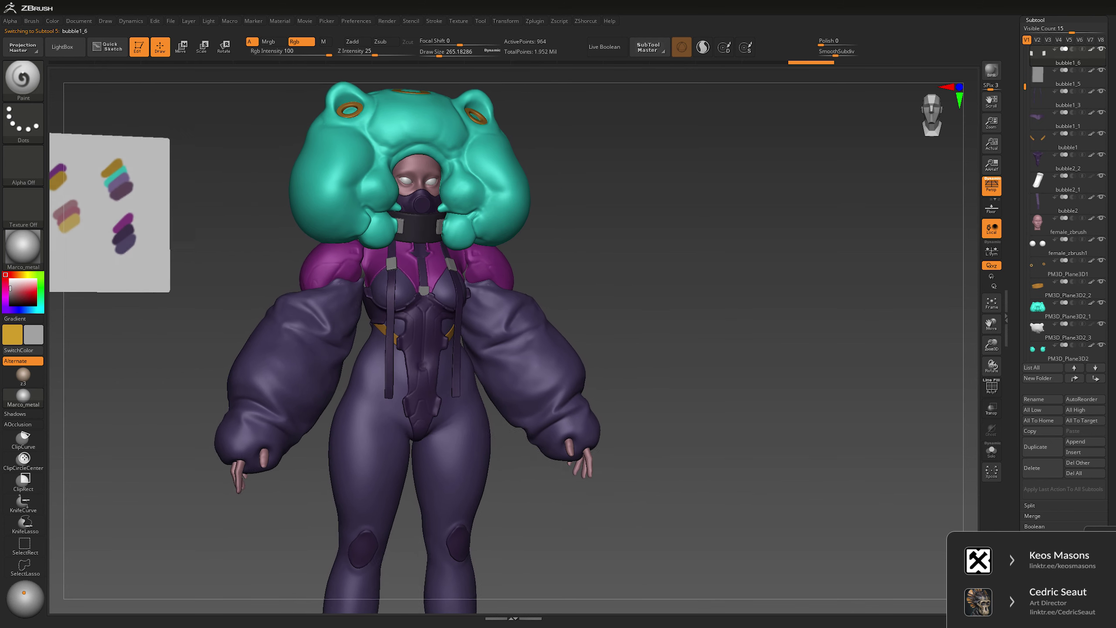
{"action": "scroll", "coordinate": [708, 420], "scroll_direction": "up", "scroll_amount": 5}
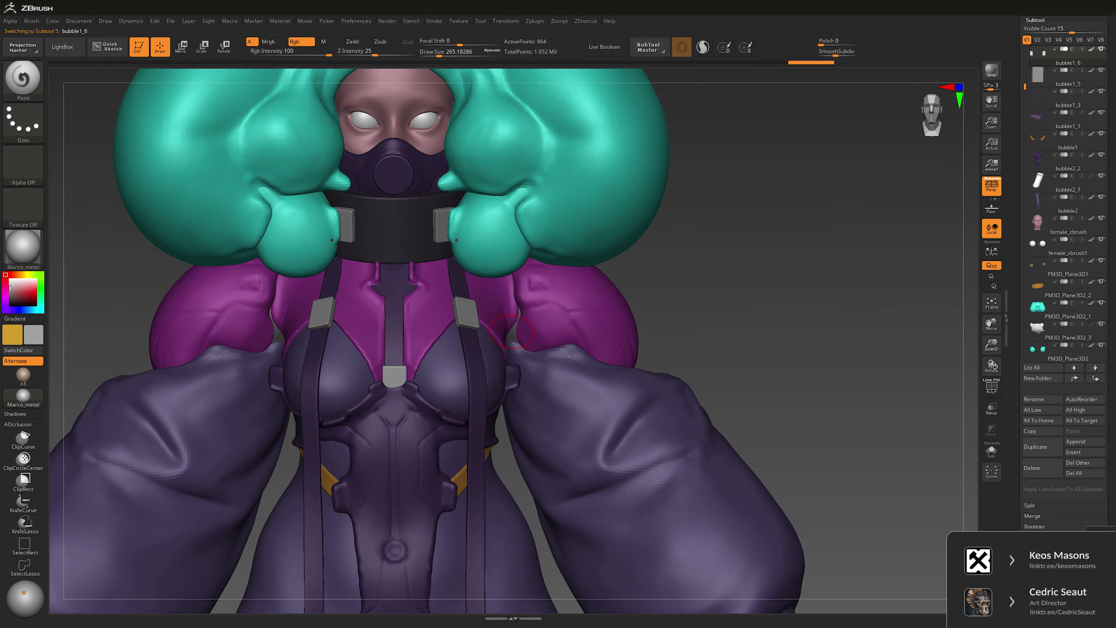
- Fill the small inner-shoulder pieces beside the magenta puffs with the same grey
{"action": "left_click", "coordinate": [511, 331], "text": "alt"}
{"action": "key", "text": "ctrl+shift+f"}
{"action": "key", "text": "ctrl+shift+f"}
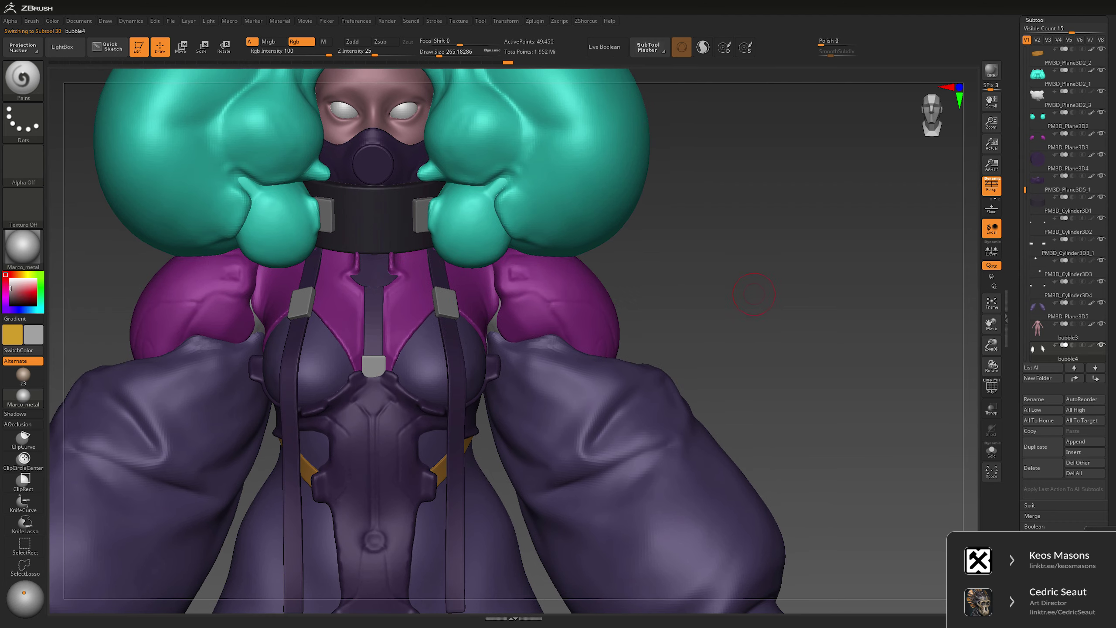
{"action": "scroll", "coordinate": [772, 289], "scroll_direction": "down", "scroll_amount": 5}
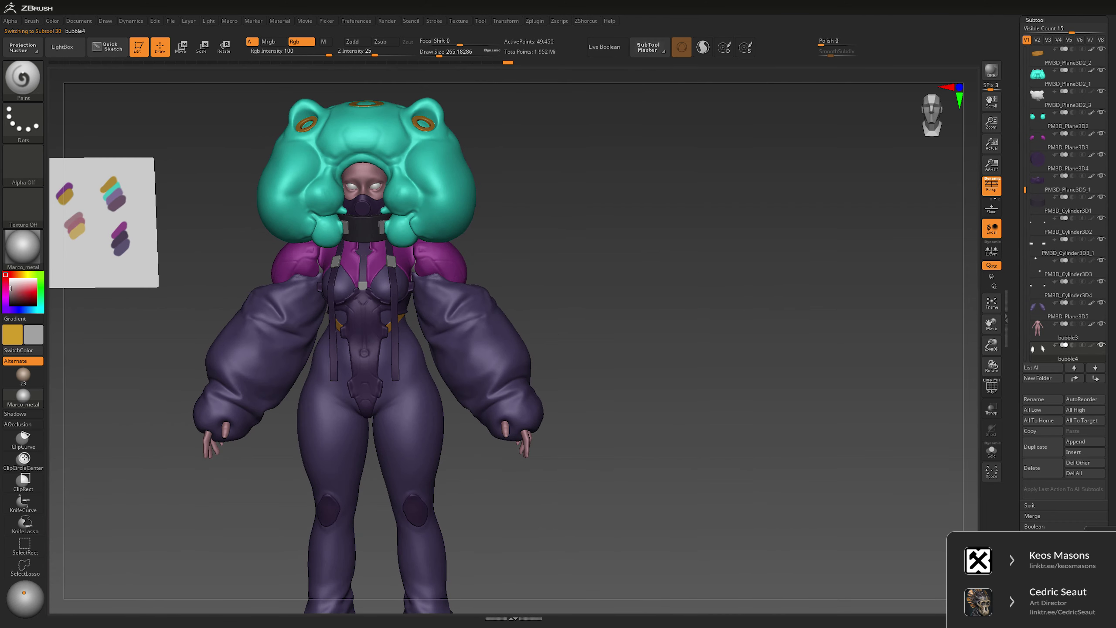
{"action": "mouse_move", "coordinate": [638, 304]}
{"action": "left_mouse_down"}
{"action": "mouse_move", "coordinate": [770, 311]}
{"action": "mouse_move", "coordinate": [627, 316]}
{"action": "left_mouse_up"}
{"action": "scroll", "coordinate": [627, 315], "scroll_direction": "up", "scroll_amount": 3}
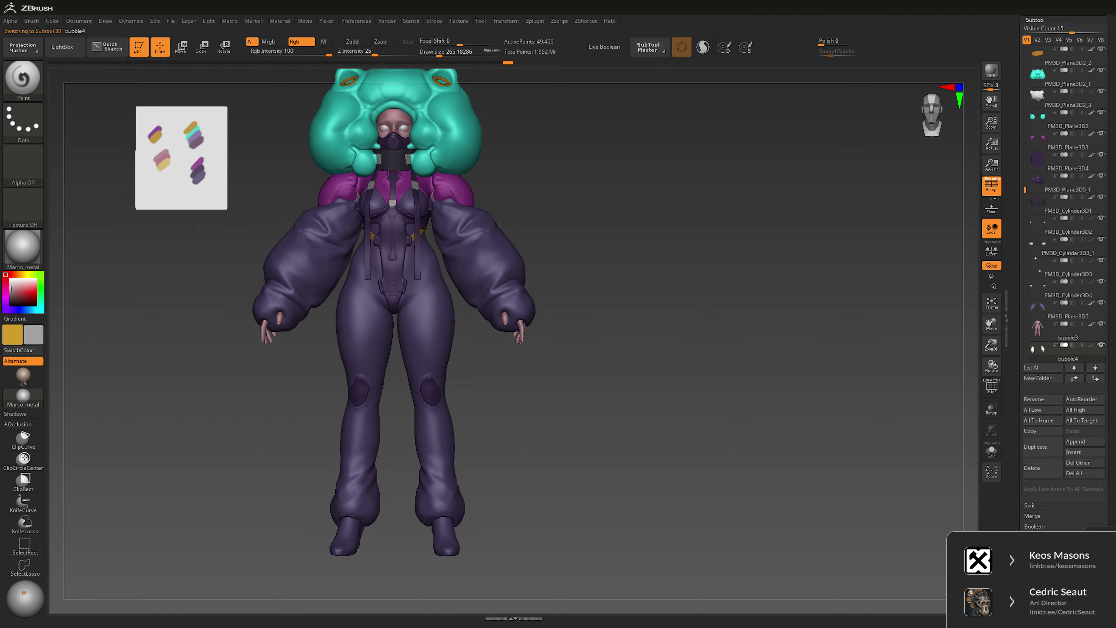
{"action": "scroll", "coordinate": [383, 334], "scroll_direction": "up", "scroll_amount": 3}
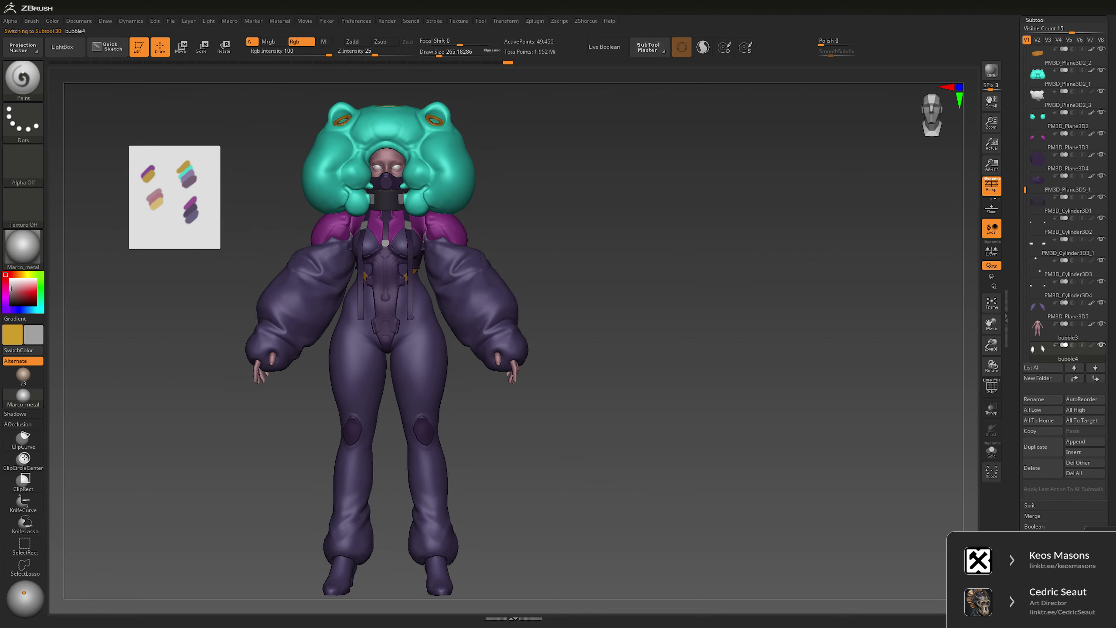
{"action": "scroll", "coordinate": [505, 409], "scroll_direction": "up", "scroll_amount": 3}
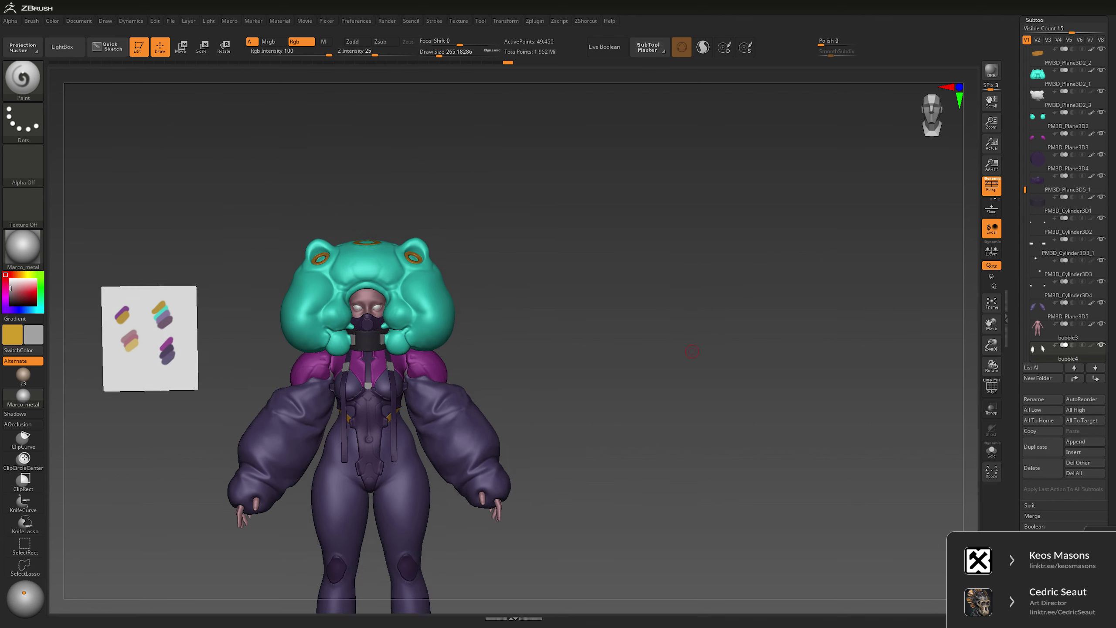
- Sample the magenta swatch and softly tint the bodysuit's upper thighs with a large brush at RGB intensity 18
{"action": "key", "text": "b"}
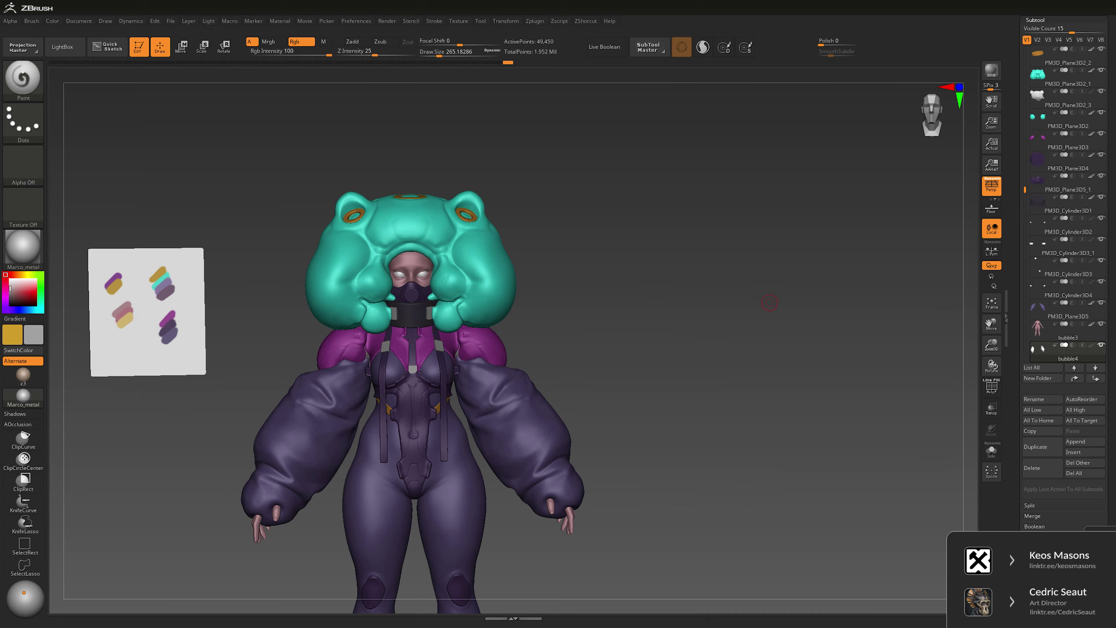
{"action": "scroll", "coordinate": [327, 323], "scroll_direction": "up", "scroll_amount": 3}
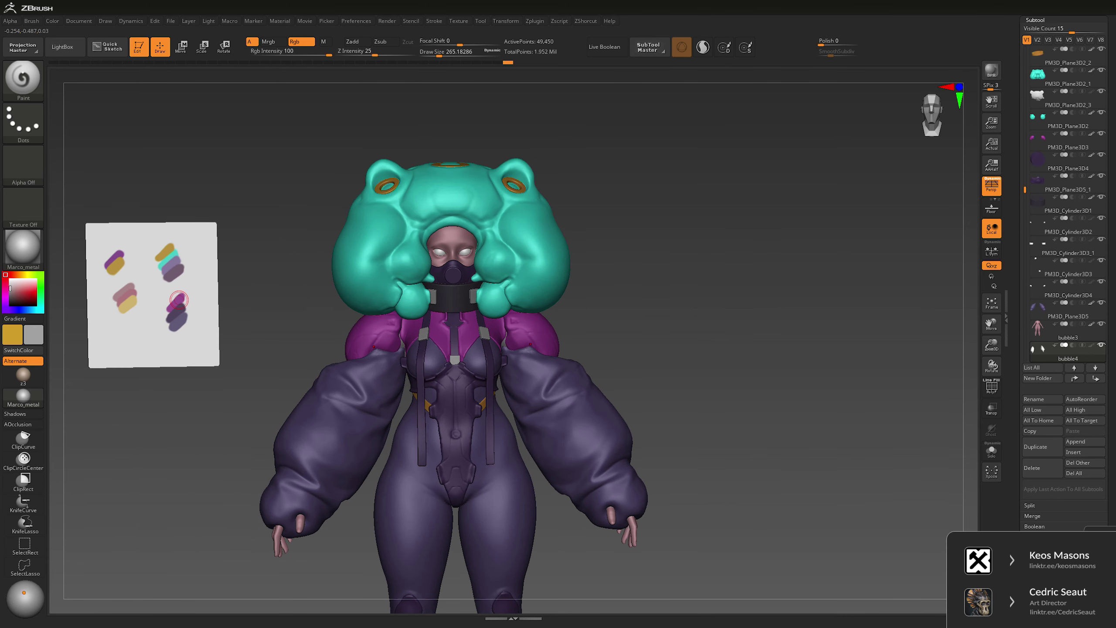
{"action": "key", "text": "c"}
{"action": "scroll", "coordinate": [530, 360], "scroll_direction": "up", "scroll_amount": 3}
{"action": "left_click", "coordinate": [529, 361], "text": "alt"}
{"action": "key", "text": "space"}
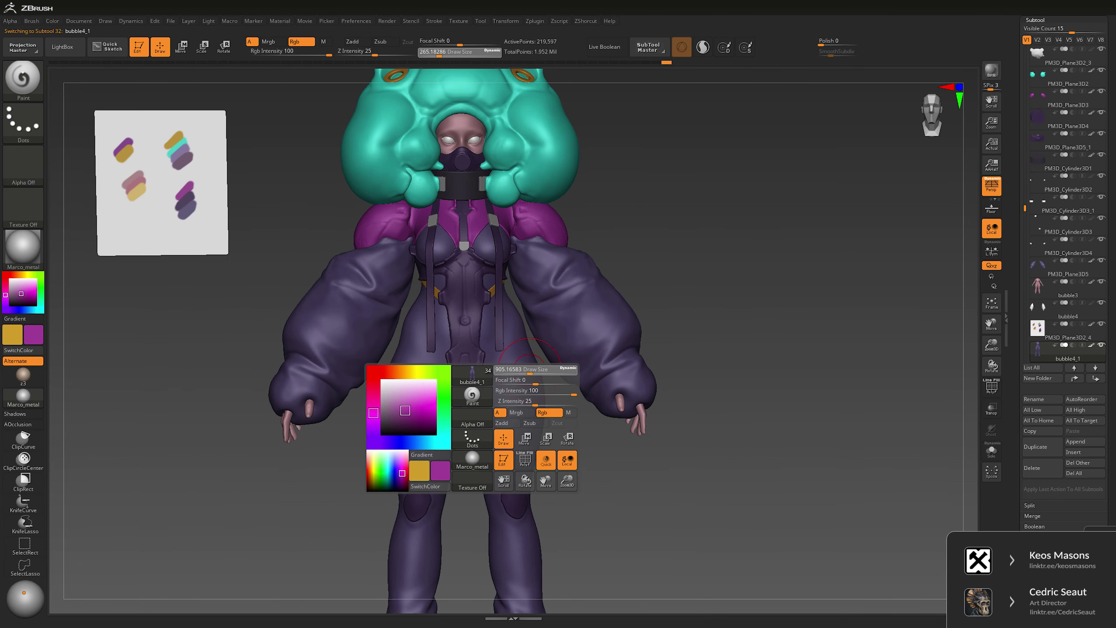
{"action": "left_click_drag", "start_coordinate": [529, 371], "coordinate": [553, 323]}
{"action": "type", "text": "18"}
{"action": "key", "text": "Return"}
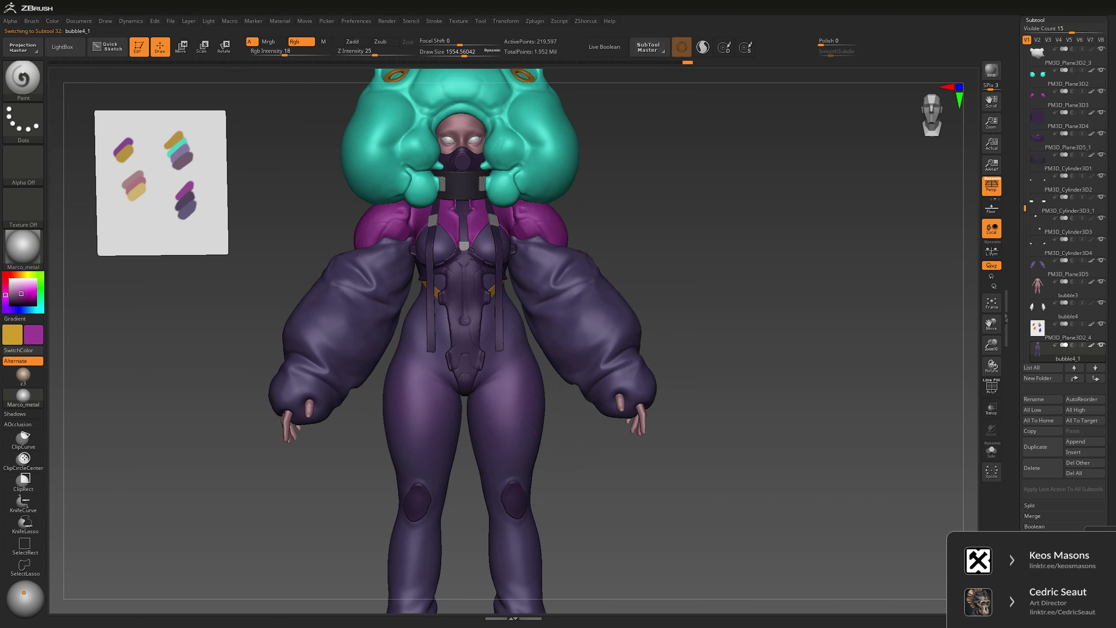
- Extend the soft magenta tint over the bodysuit's hips, shins and backs of the legs, and quick-save the project
{"action": "left_click_drag", "start_coordinate": [593, 550], "coordinate": [578, 417], "text": "alt"}
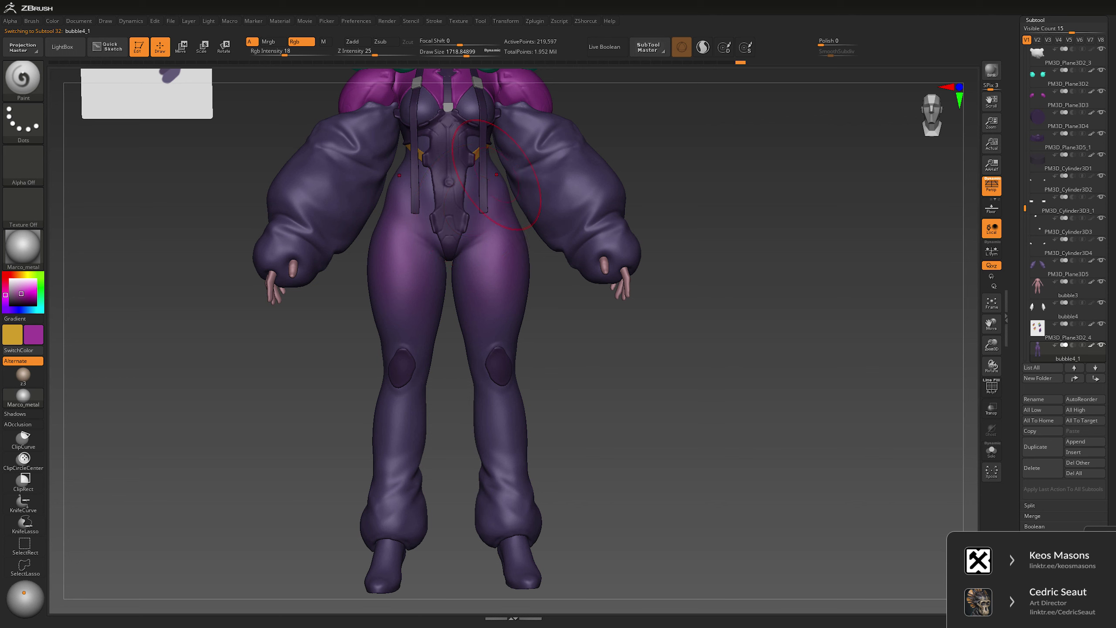
{"action": "key", "text": "space"}
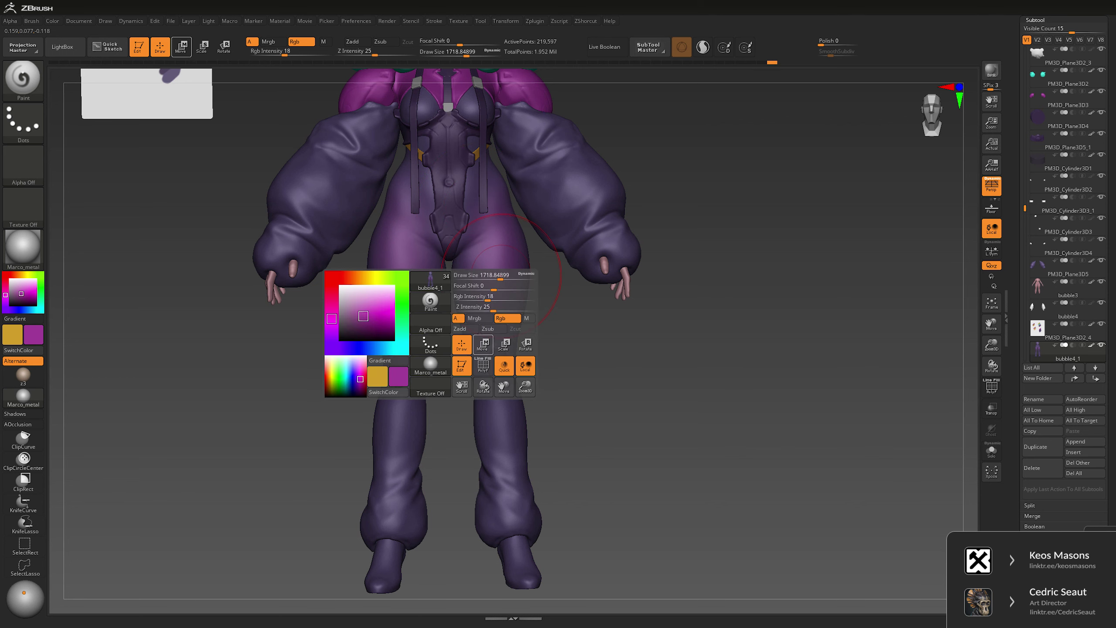
{"action": "key", "text": "space"}
{"action": "left_click_drag", "start_coordinate": [538, 355], "coordinate": [534, 357]}
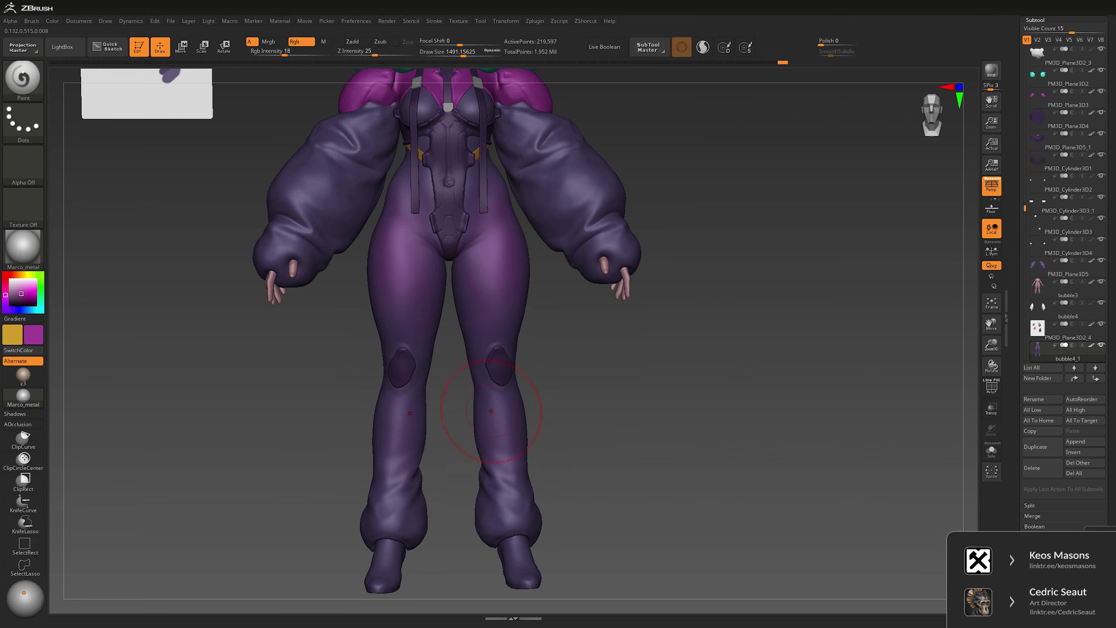
{"action": "right_click_drag", "start_coordinate": [491, 411], "coordinate": [527, 442]}
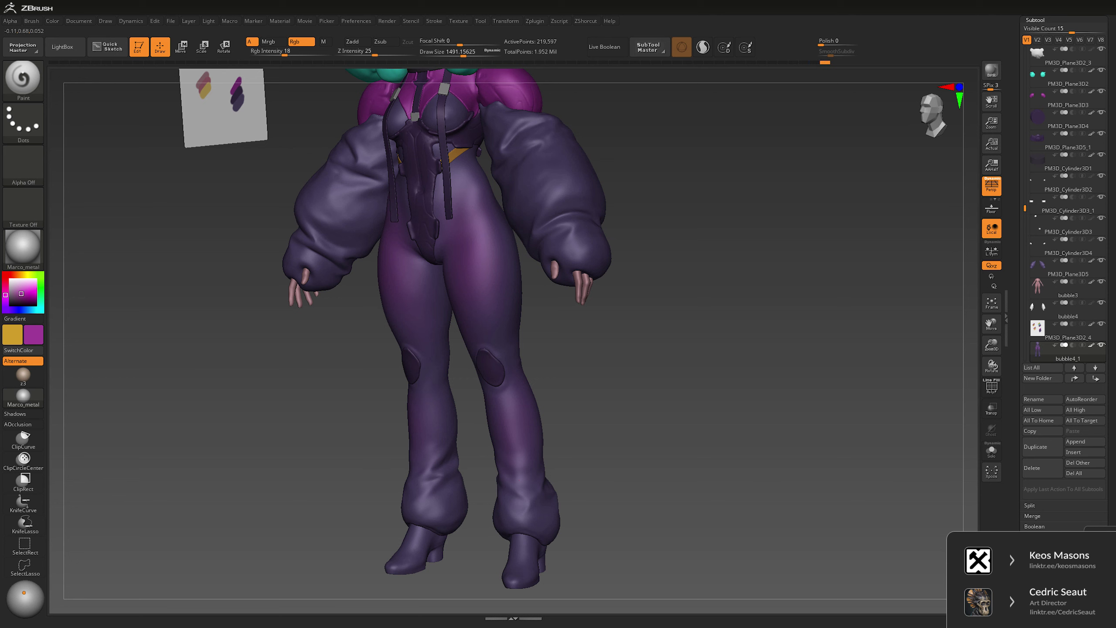
{"action": "right_click_drag", "start_coordinate": [436, 357], "coordinate": [479, 302]}
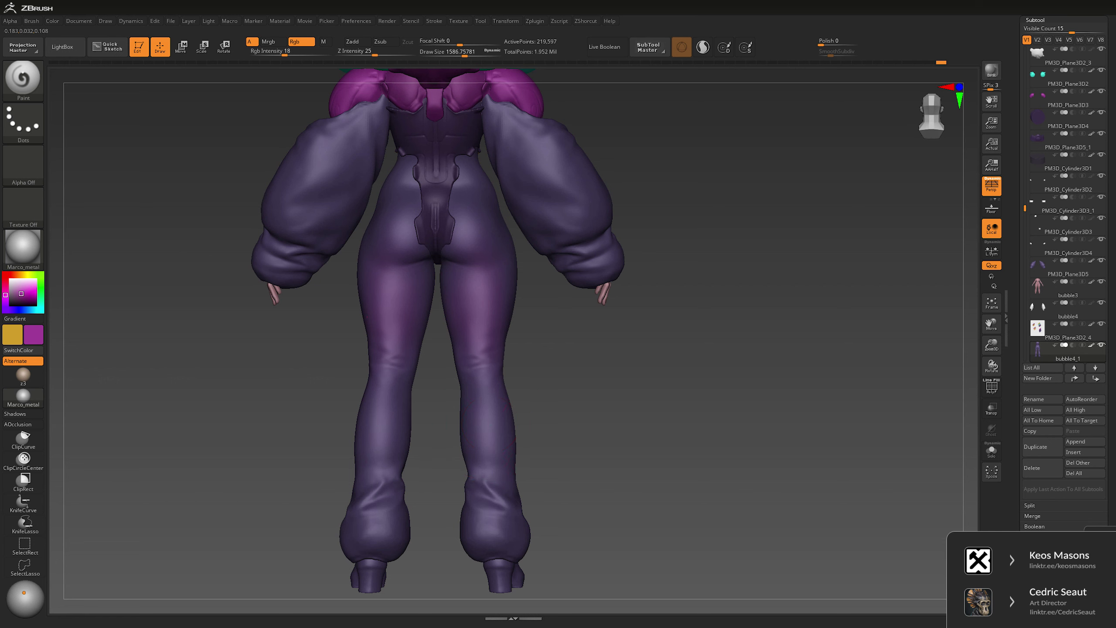
{"action": "right_click_drag", "start_coordinate": [469, 469], "coordinate": [400, 207]}
{"action": "key", "text": "ctrl+shift+s"}
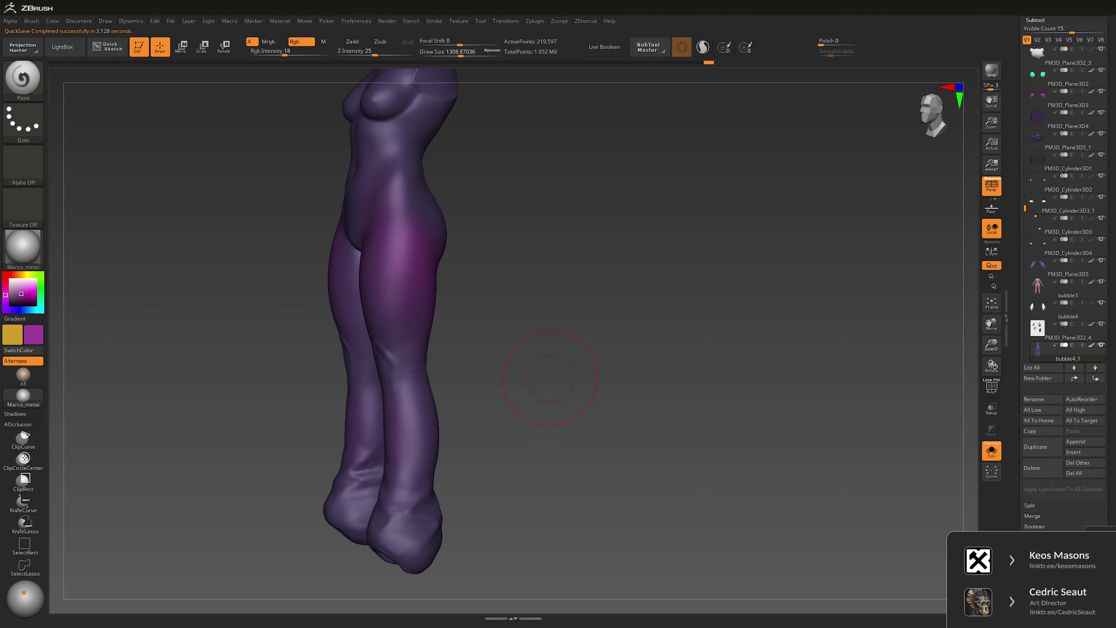
- Blend the magenta tint around the hips, outer thighs and knees of the isolated bodysuit
{"action": "right_click_drag", "start_coordinate": [548, 379], "coordinate": [495, 325]}
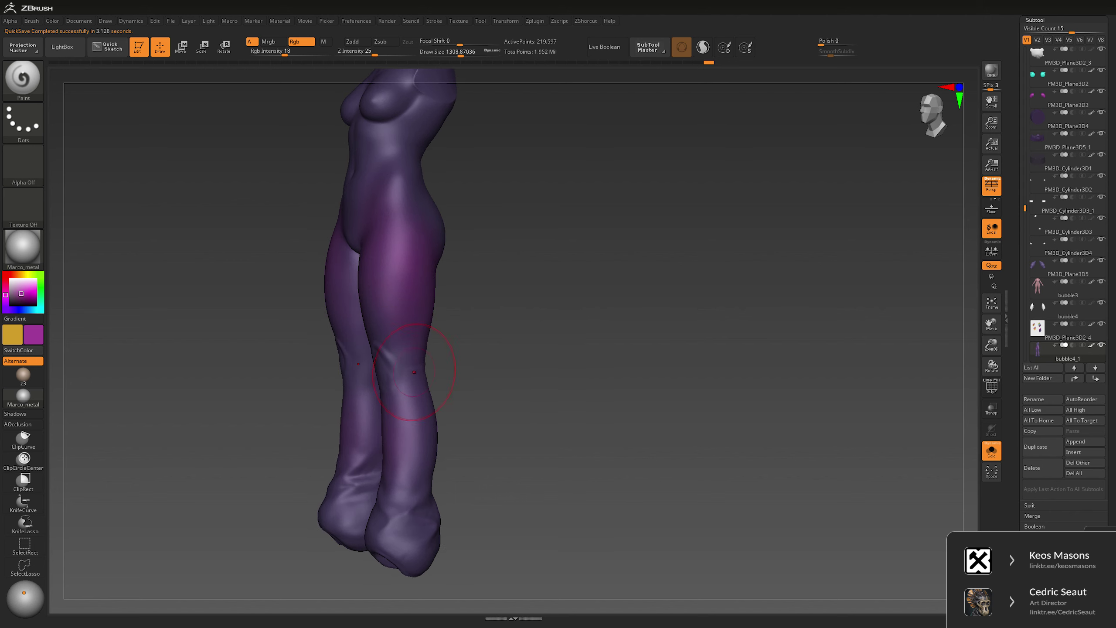
{"action": "right_click_drag", "start_coordinate": [414, 373], "coordinate": [365, 236], "text": "shift"}
{"action": "right_click_drag", "start_coordinate": [341, 384], "coordinate": [368, 259]}
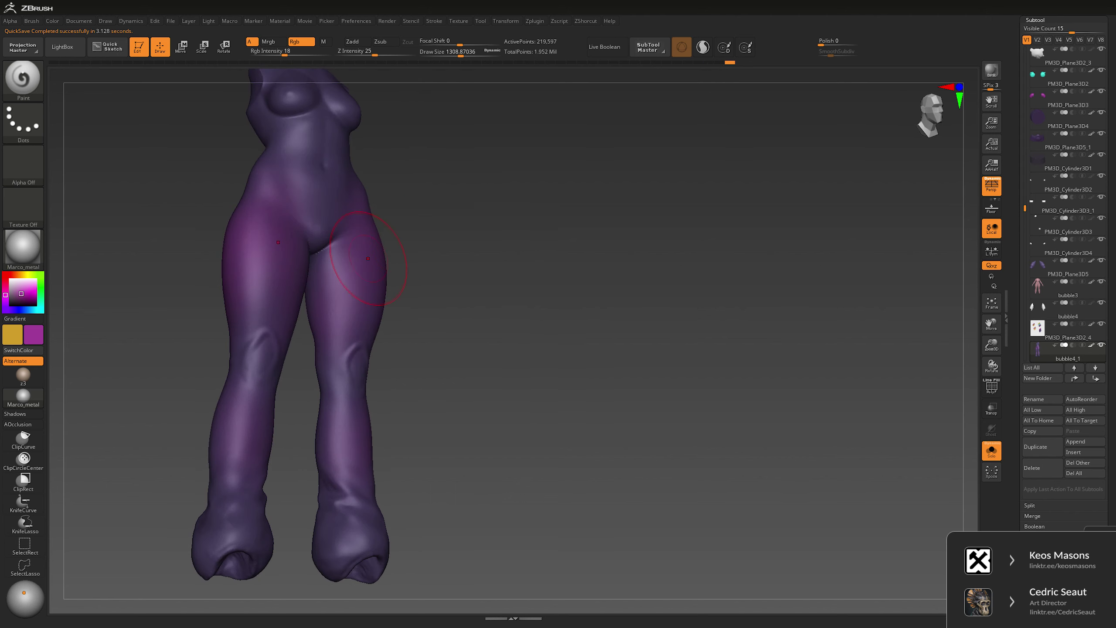
{"action": "right_click_drag", "start_coordinate": [339, 298], "coordinate": [436, 262], "text": "shift"}
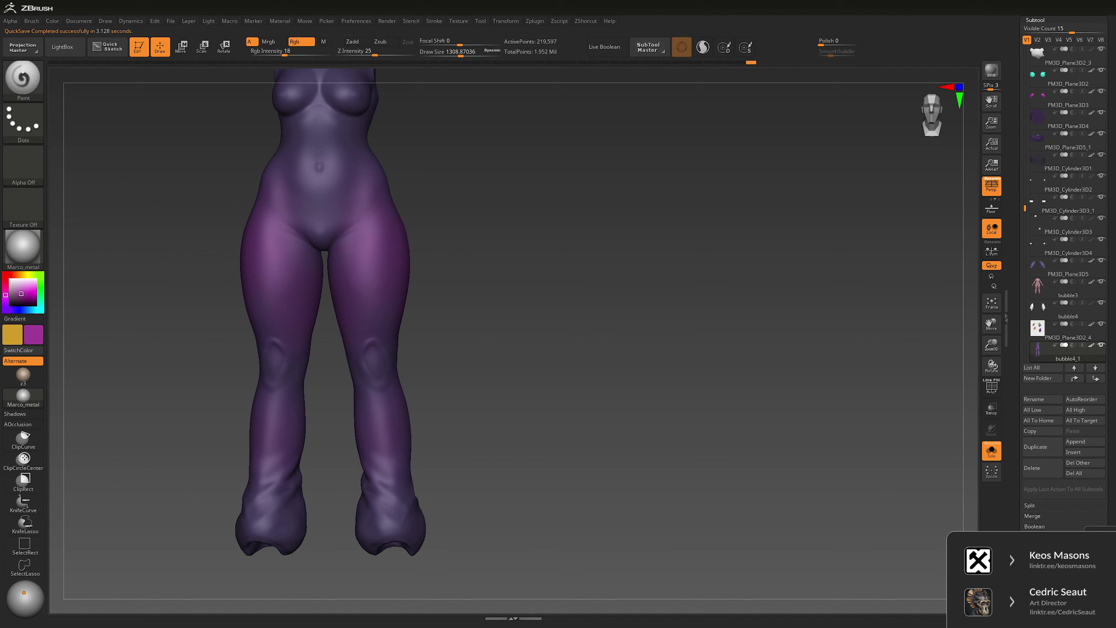
{"action": "right_click_drag", "start_coordinate": [379, 214], "coordinate": [405, 204], "text": "alt"}
{"action": "right_click", "coordinate": [405, 203]}
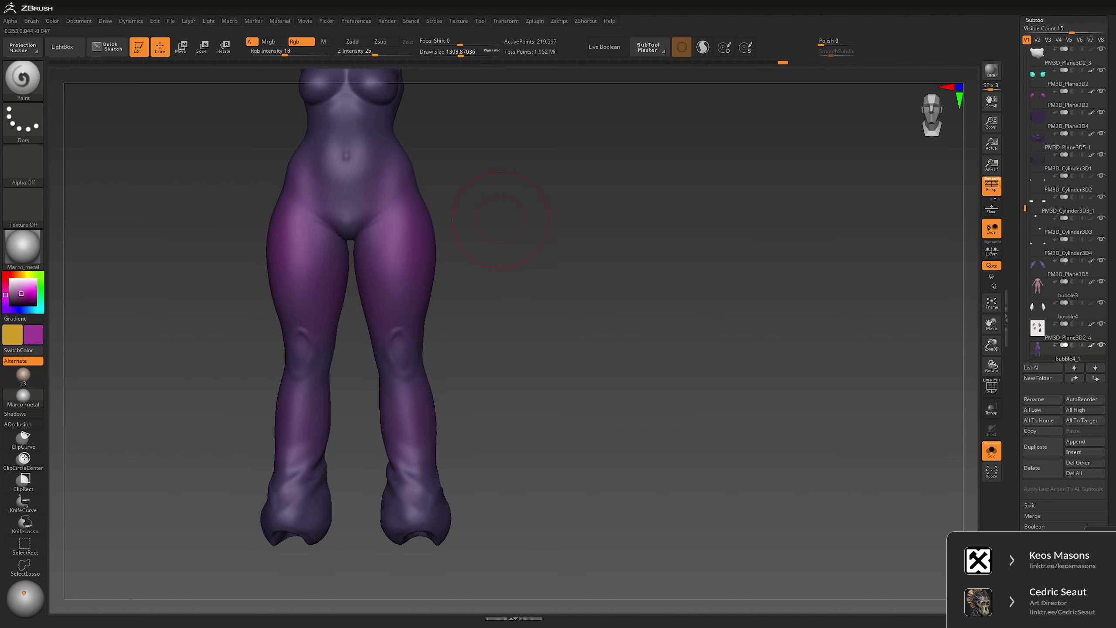
{"action": "key", "text": "f"}
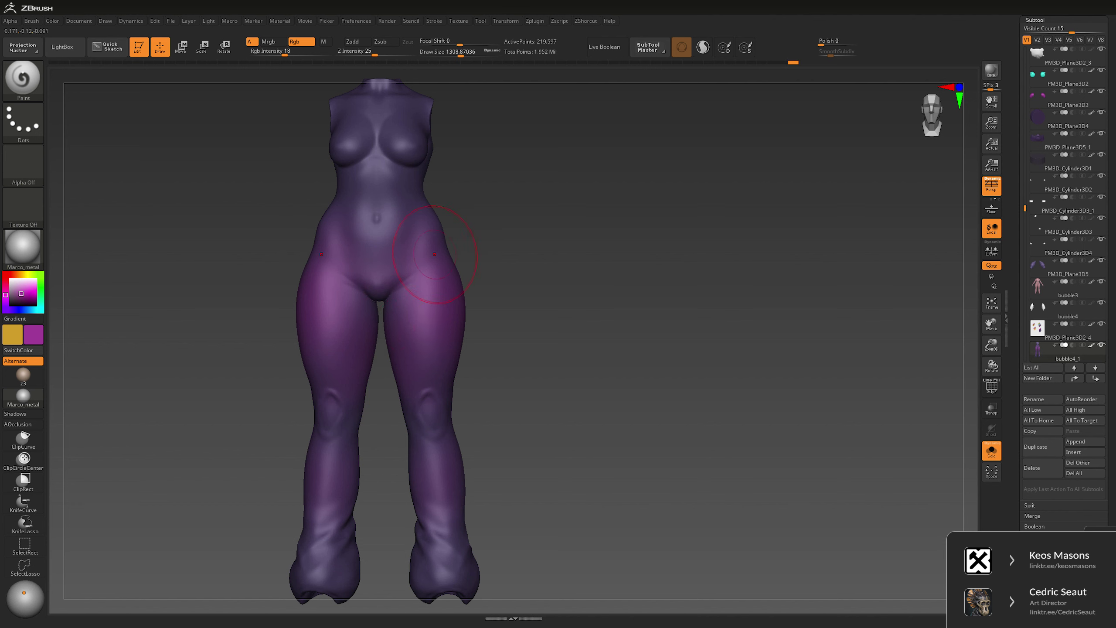
{"action": "right_click", "coordinate": [417, 210]}
- Show all parts again and strengthen the magenta tint on the bodysuit's buttocks and rear thighs
{"action": "key", "text": "shift+alt+s"}
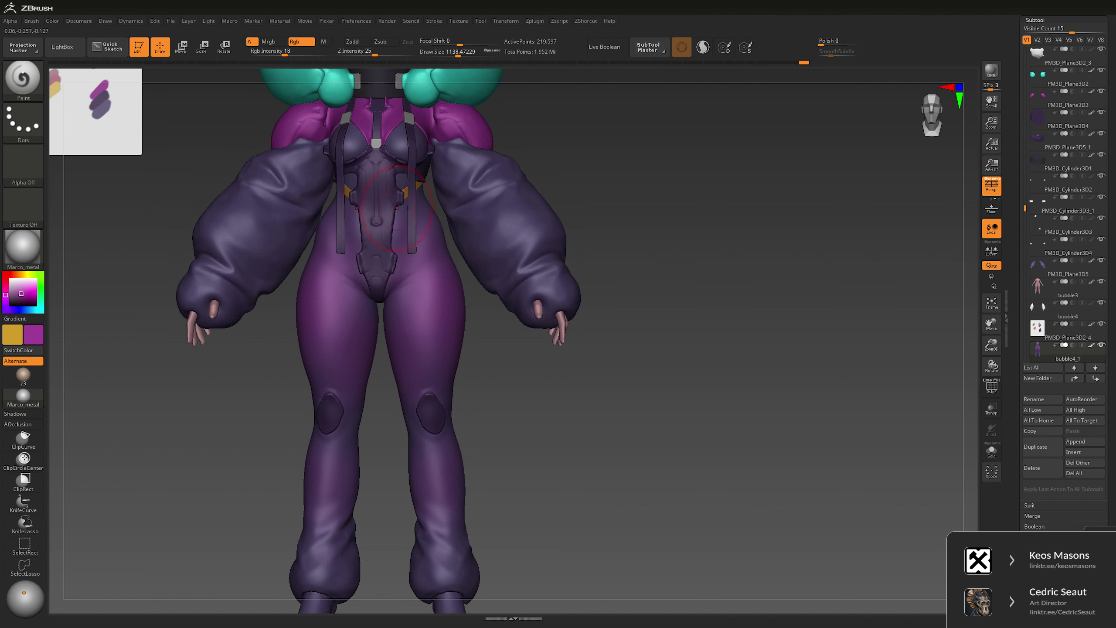
{"action": "right_click_drag", "start_coordinate": [429, 205], "coordinate": [499, 308]}
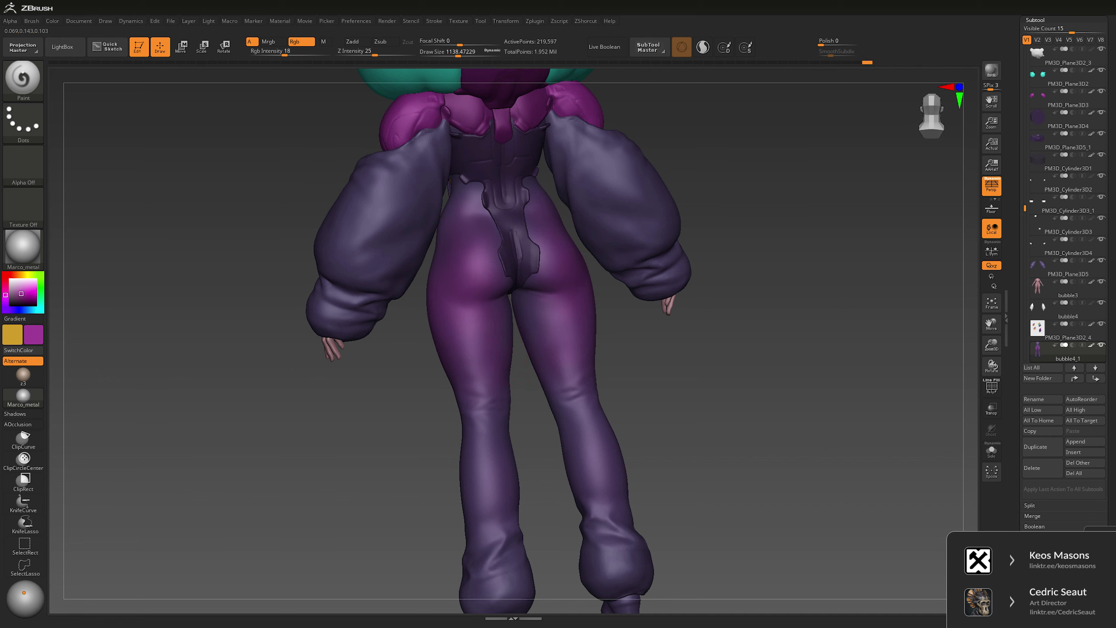
{"action": "mouse_move", "coordinate": [616, 352]}
{"action": "right_mouse_down"}
{"action": "mouse_move", "coordinate": [747, 378]}
{"action": "mouse_move", "coordinate": [710, 384]}
{"action": "mouse_move", "coordinate": [672, 358]}
{"action": "mouse_move", "coordinate": [677, 336]}
{"action": "right_mouse_up"}
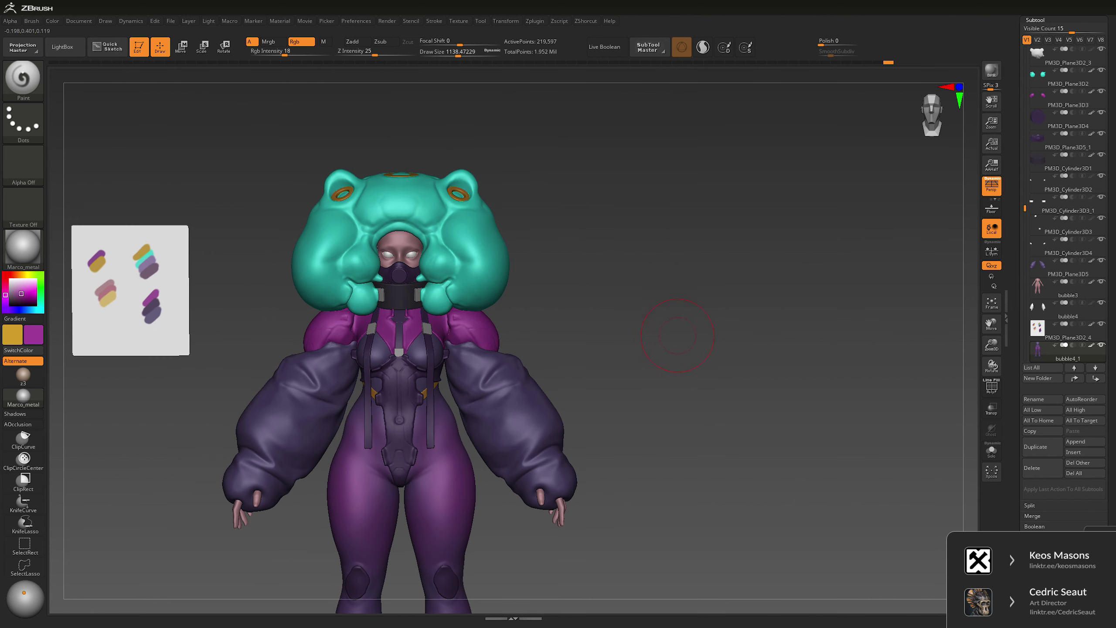
- Select the turquoise bear hood and set its texture map to Texture Off
{"action": "left_click", "coordinate": [511, 418], "text": "alt"}
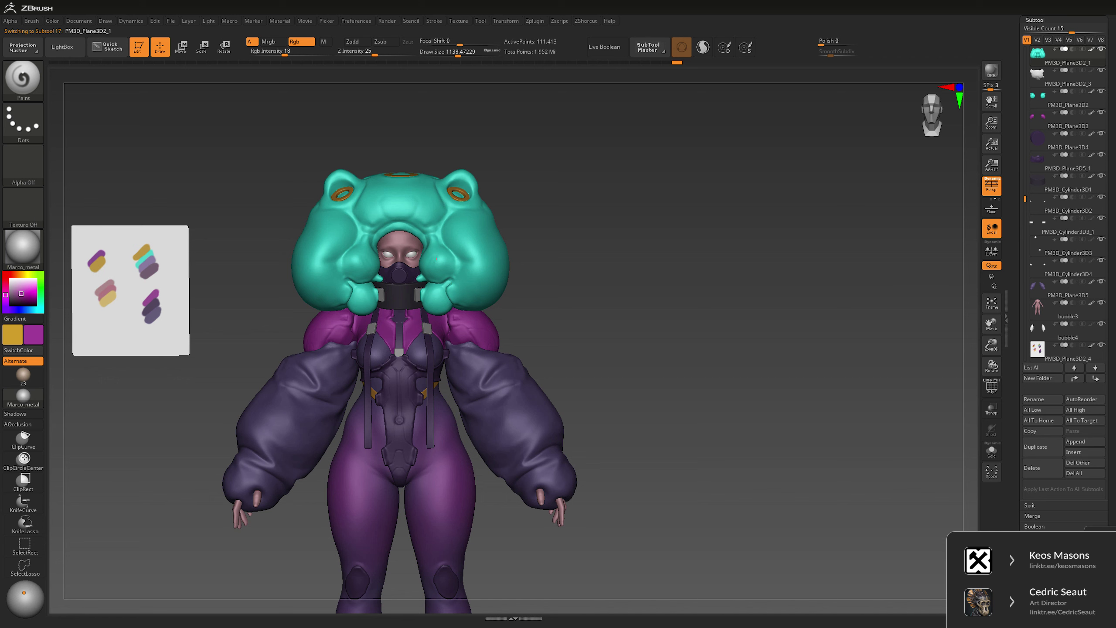
{"action": "left_click", "coordinate": [603, 372]}
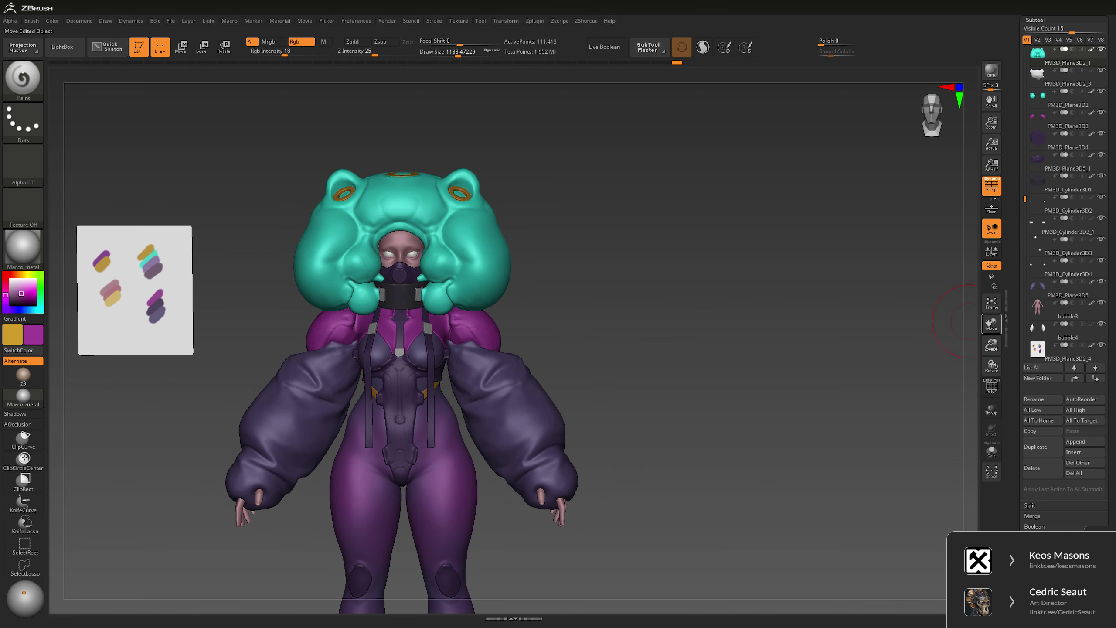
{"action": "scroll", "coordinate": [1064, 321], "scroll_direction": "down", "scroll_amount": 10}
{"action": "left_click", "coordinate": [1042, 415]}
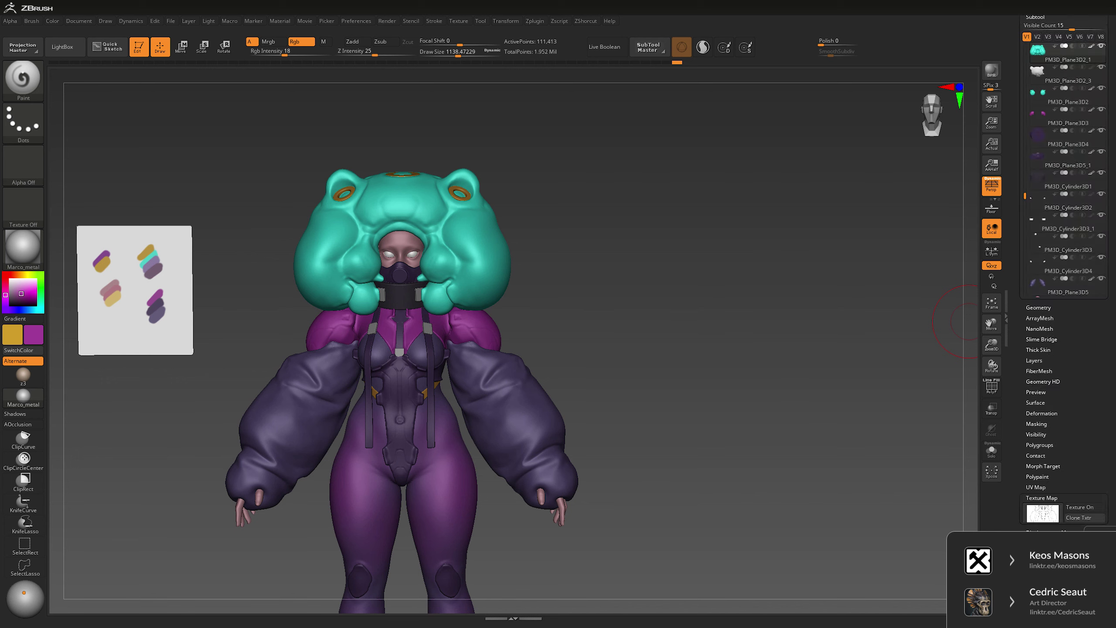
{"action": "left_click", "coordinate": [1043, 245]}
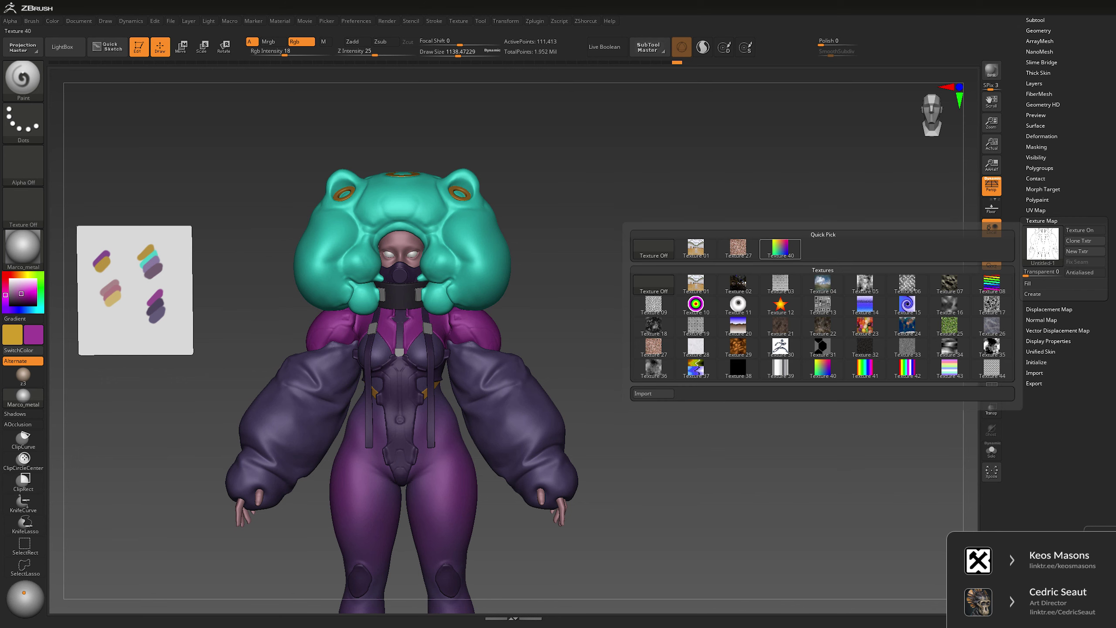
{"action": "left_click", "coordinate": [653, 249]}
- Softly tint the hood's lower outer cheeks and inner cheek bulges with the magenta at low intensity
{"action": "right_click_drag", "start_coordinate": [484, 268], "coordinate": [508, 342], "text": "ctrl"}
{"action": "key", "text": "space"}
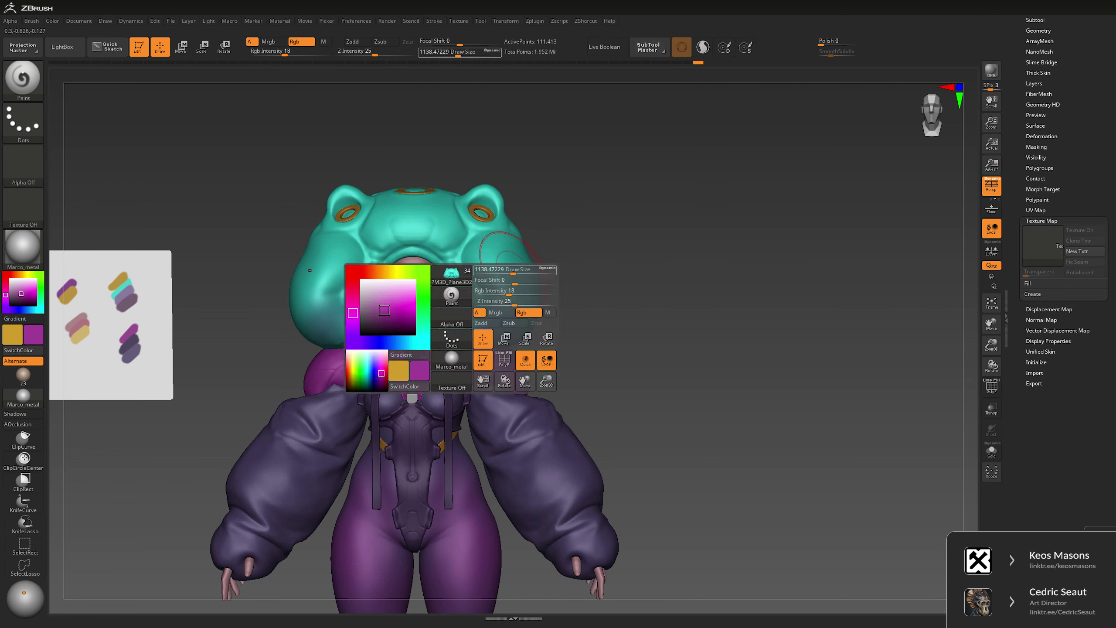
{"action": "mouse_move", "coordinate": [497, 281]}
{"action": "right_mouse_down", "text": "ctrl"}
{"action": "mouse_move", "coordinate": [531, 239]}
{"action": "mouse_move", "coordinate": [546, 264]}
{"action": "right_mouse_up", "text": "ctrl"}
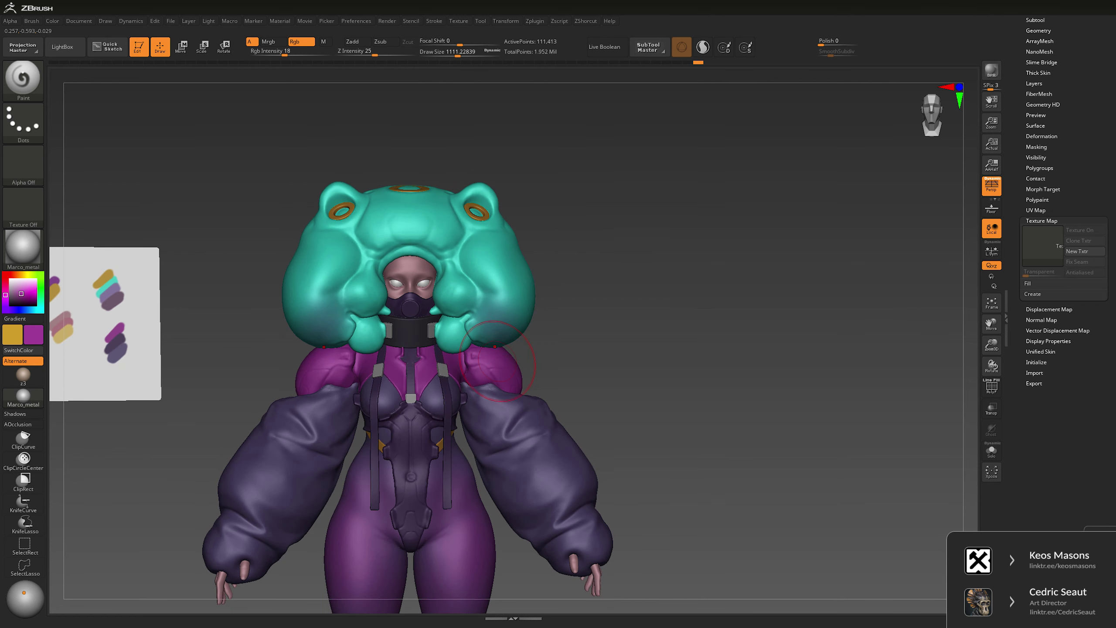
{"action": "right_click_drag", "start_coordinate": [497, 362], "coordinate": [457, 281], "text": "ctrl"}
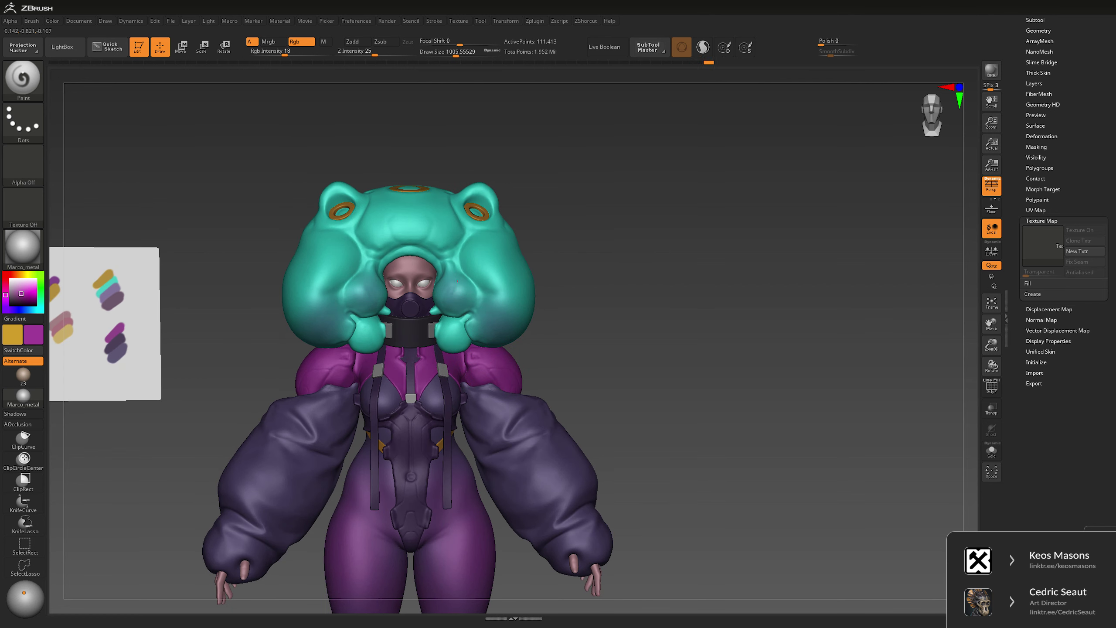
- Build up the purple gradient around the sides and lower rear of the hood's large cheeks
{"action": "right_click_drag", "start_coordinate": [571, 308], "coordinate": [527, 308]}
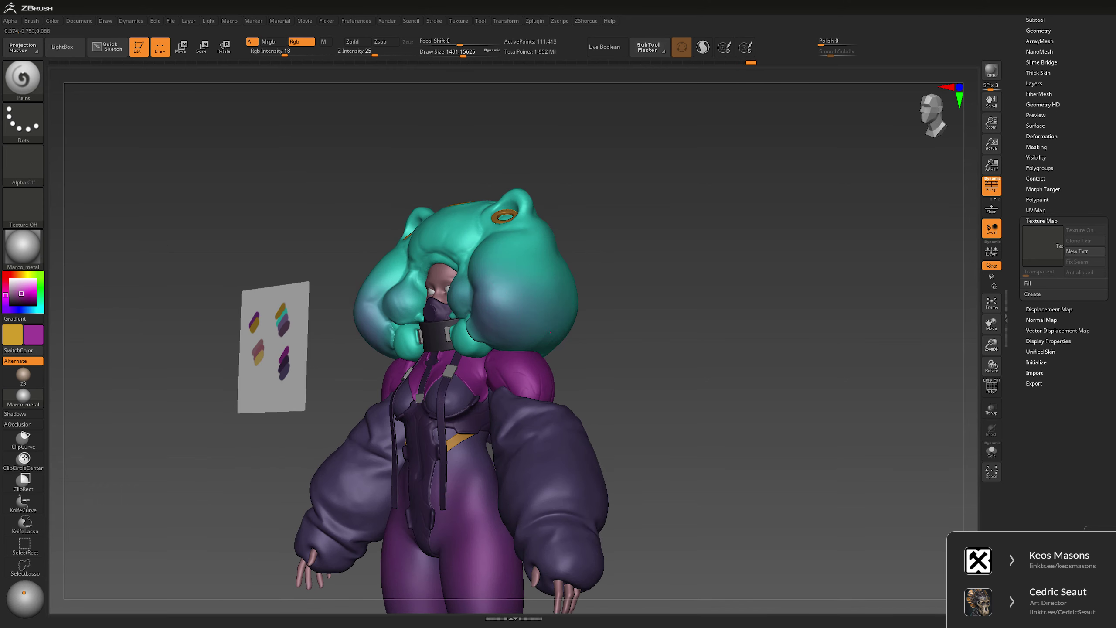
{"action": "key", "text": "space"}
{"action": "right_click_drag", "start_coordinate": [518, 247], "coordinate": [611, 222]}
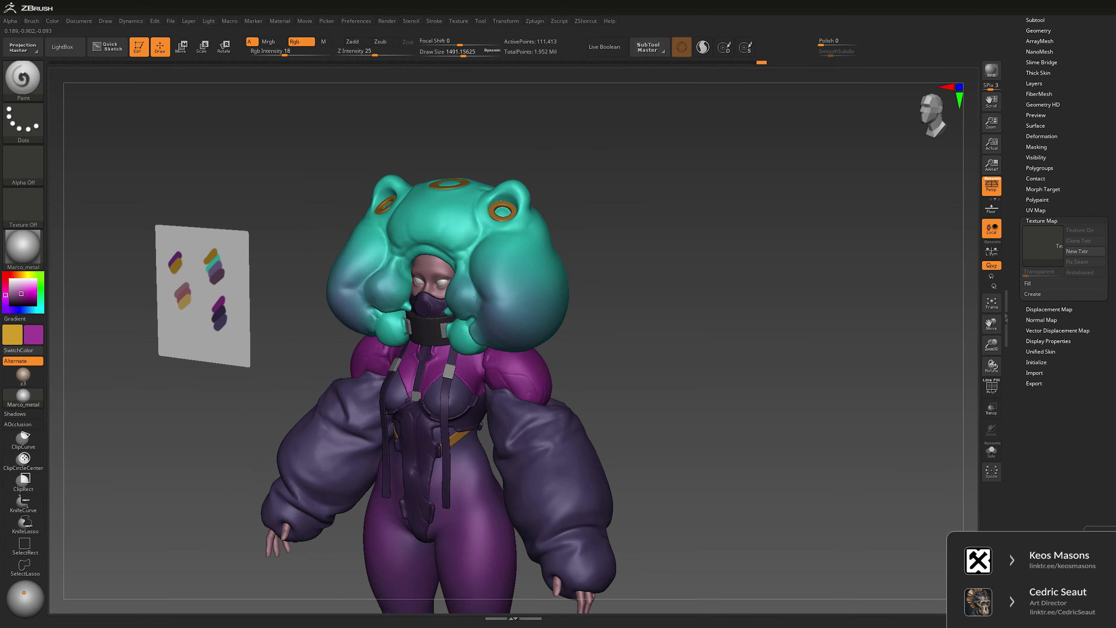
{"action": "key", "text": "space"}
{"action": "mouse_move", "coordinate": [578, 284]}
{"action": "right_mouse_down"}
{"action": "mouse_move", "coordinate": [466, 308]}
{"action": "mouse_move", "coordinate": [519, 304]}
{"action": "right_mouse_up"}
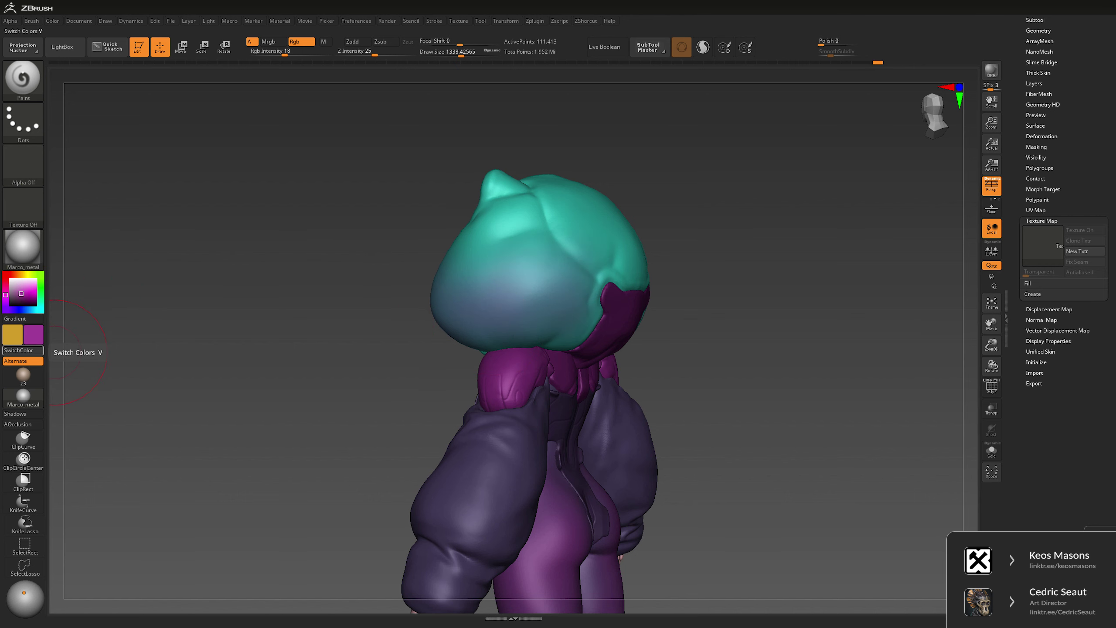
{"action": "left_click_drag", "start_coordinate": [175, 308], "coordinate": [559, 274]}
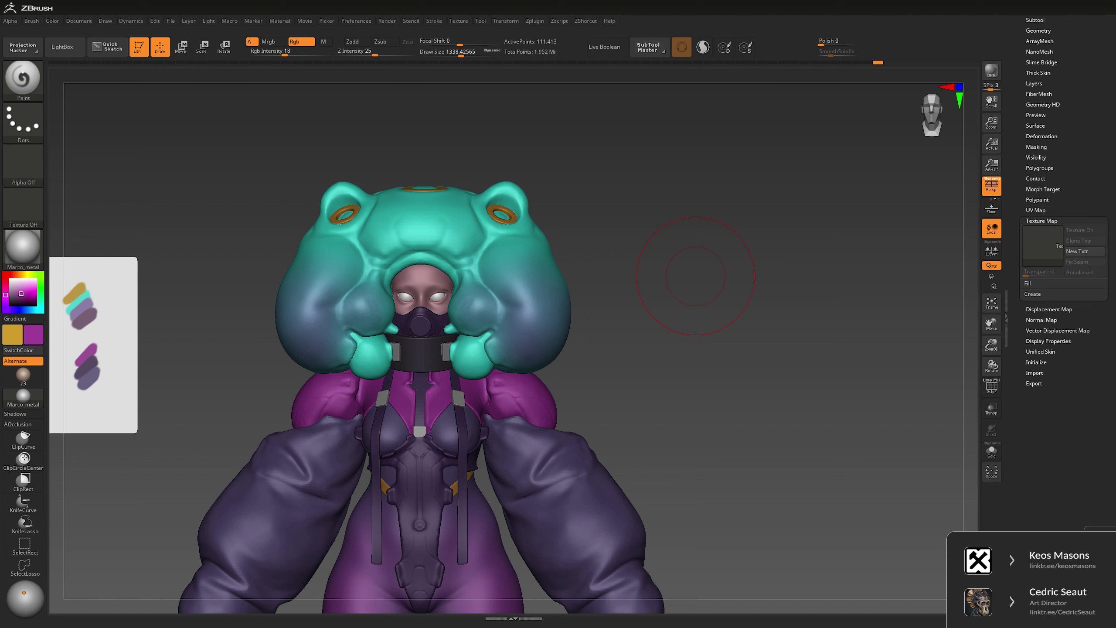
- Turn off the texture map of the small chin bubbles under the hood and tint them purple
{"action": "left_click", "coordinate": [559, 273], "text": "alt"}
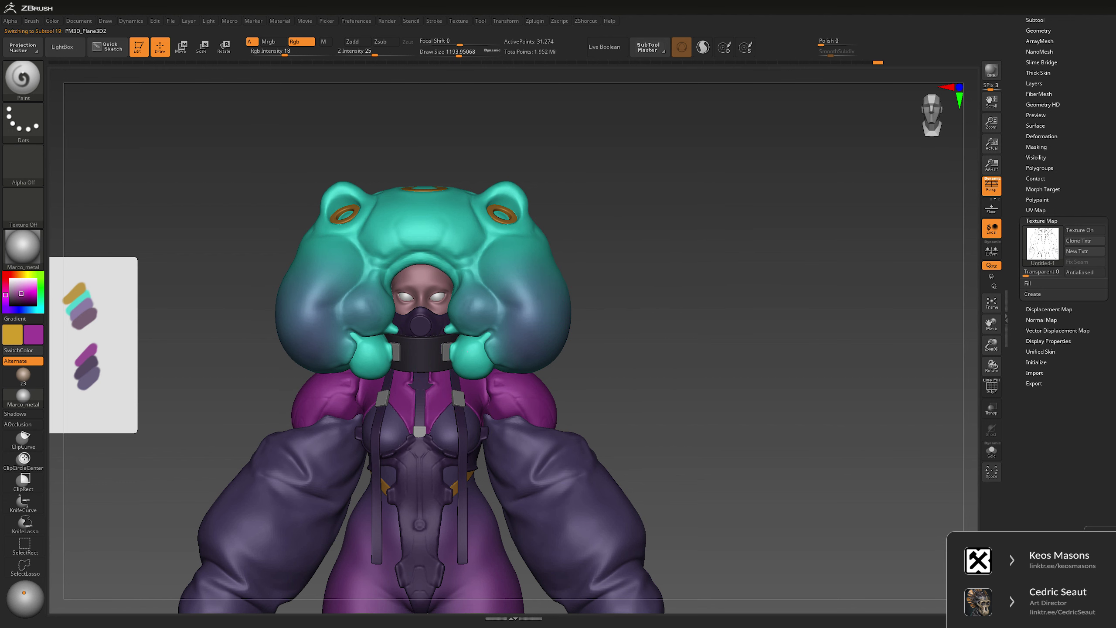
{"action": "left_click", "coordinate": [1043, 245]}
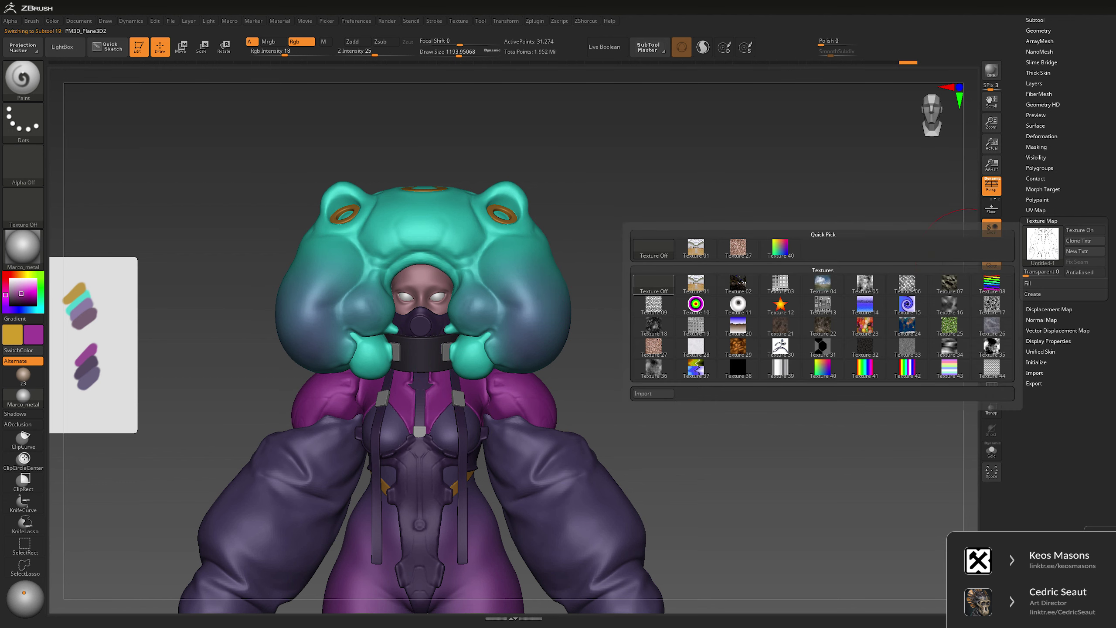
{"action": "left_click", "coordinate": [654, 284]}
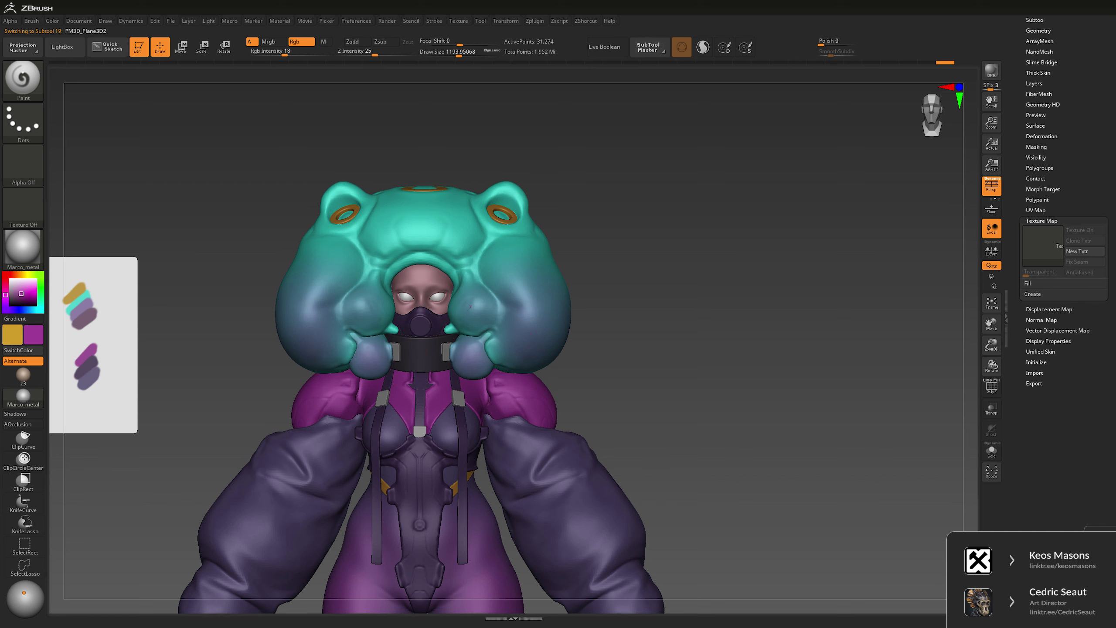
- Reselect the hood and softly tint its central muzzle bulge and inner cheeks around the face opening with purple
{"action": "left_click", "coordinate": [477, 259], "text": "alt"}
{"action": "key", "text": "space"}
{"action": "left_click_drag", "start_coordinate": [537, 288], "coordinate": [555, 303]}
{"action": "key", "text": "space"}
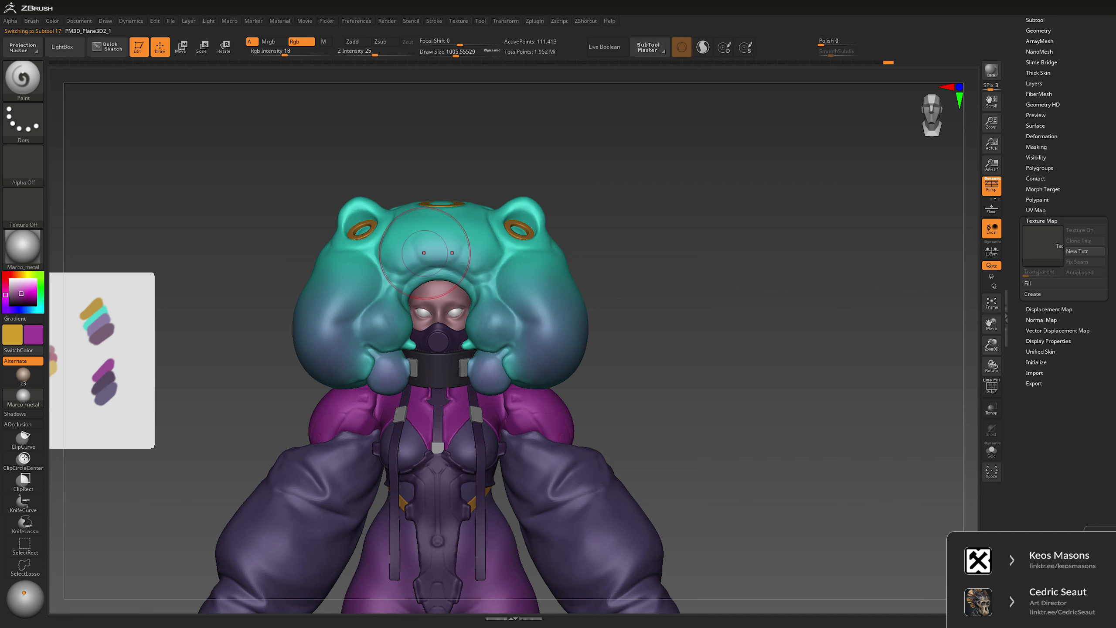
{"action": "right_click_drag", "start_coordinate": [424, 253], "coordinate": [409, 220]}
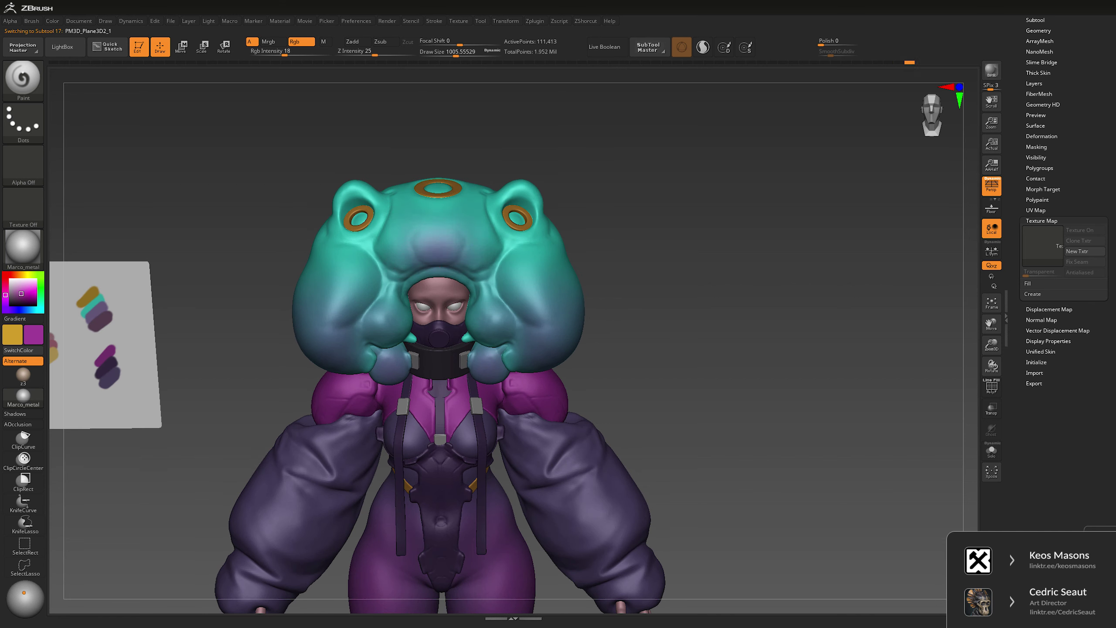
{"action": "mouse_move", "coordinate": [396, 260]}
{"action": "left_mouse_down"}
{"action": "mouse_move", "coordinate": [477, 240]}
{"action": "mouse_move", "coordinate": [501, 207]}
{"action": "mouse_move", "coordinate": [481, 271]}
{"action": "left_mouse_up"}
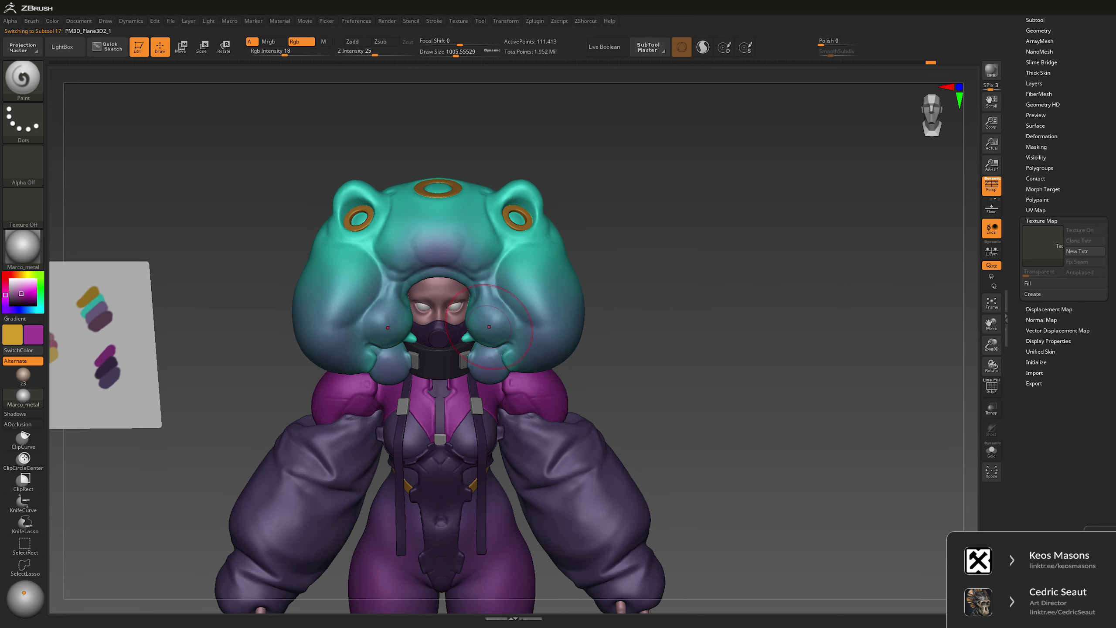
- Add soft purple tints to the front of the hood's lower outer cheeks
{"action": "right_click_drag", "start_coordinate": [481, 342], "coordinate": [510, 363]}
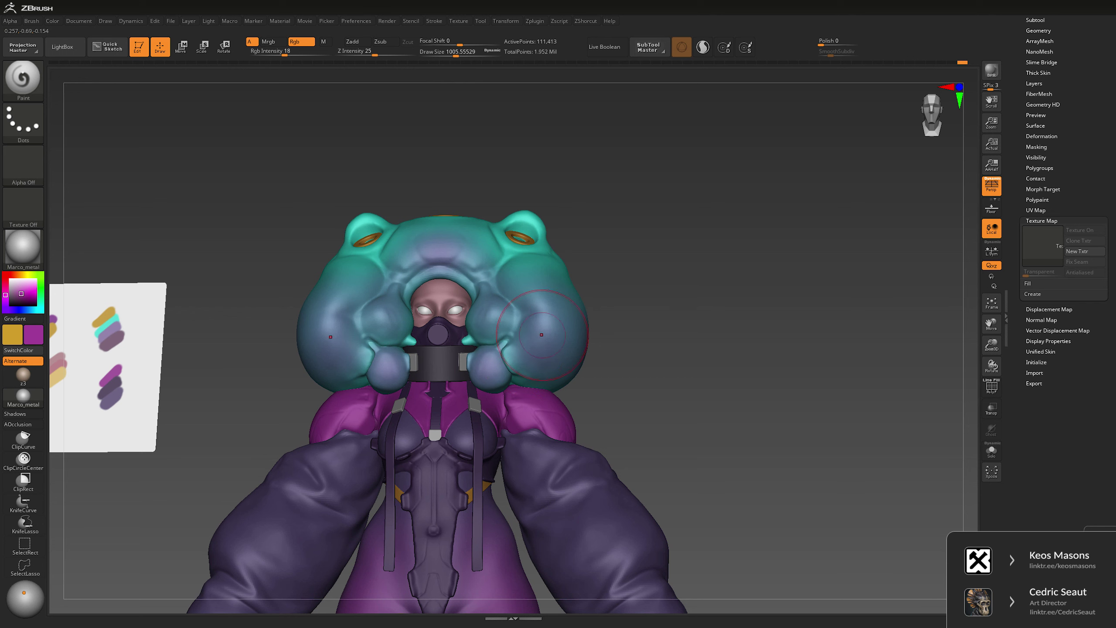
{"action": "key", "text": "ctrl+z"}
{"action": "right_click_drag", "start_coordinate": [534, 352], "coordinate": [521, 319]}
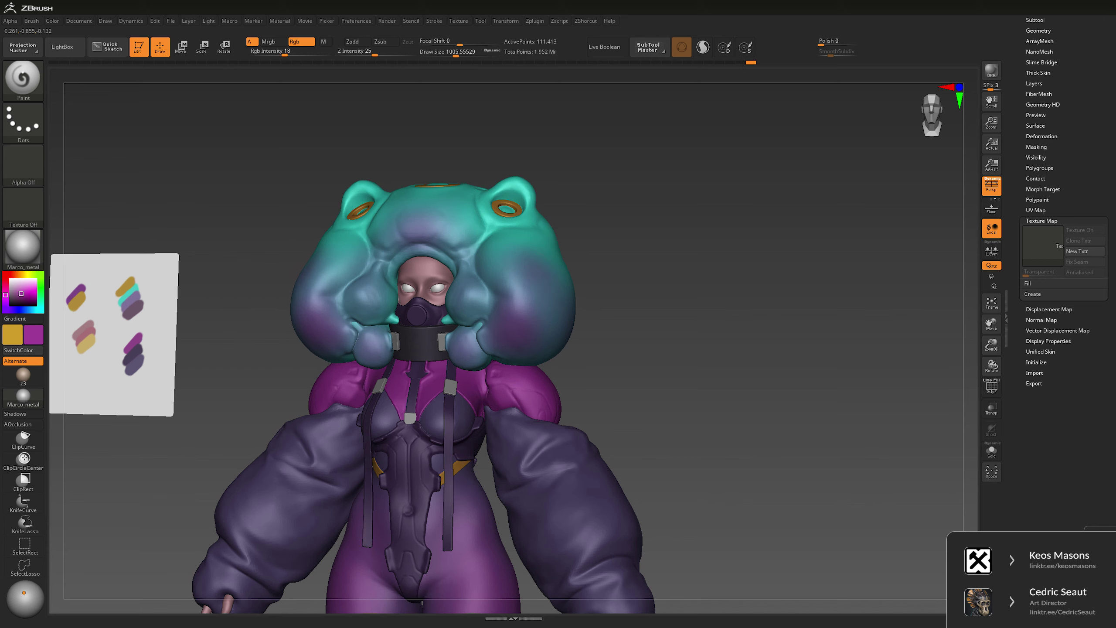
- Tint the lower rear of the hood with a soft purple gradient above the back plate
{"action": "right_click_drag", "start_coordinate": [739, 277], "coordinate": [589, 299]}
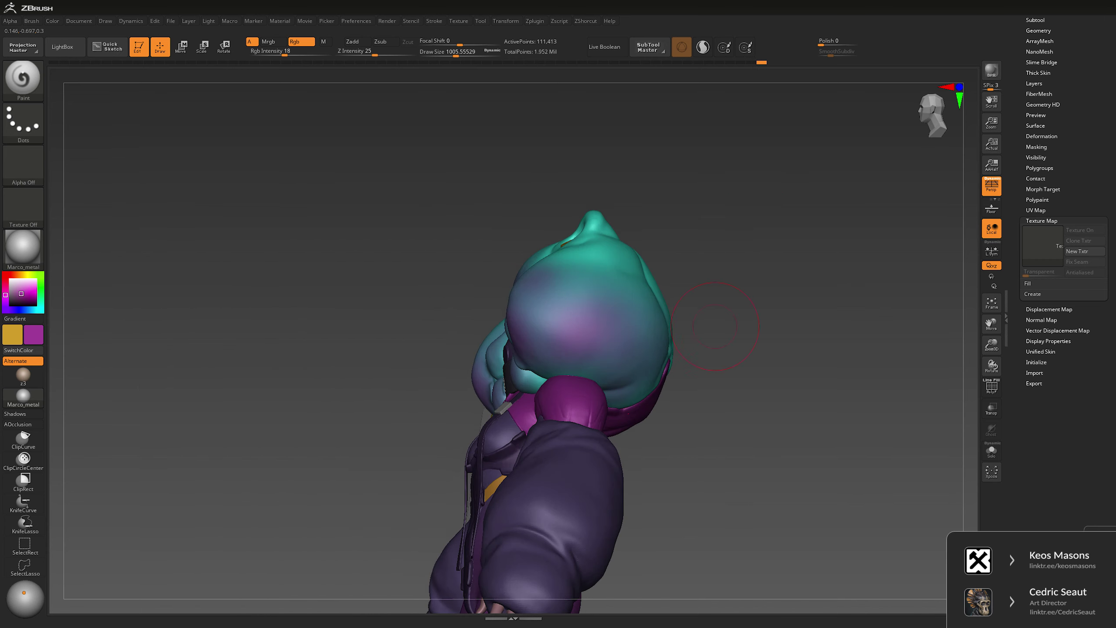
{"action": "mouse_move", "coordinate": [715, 326]}
{"action": "right_mouse_down"}
{"action": "mouse_move", "coordinate": [704, 361]}
{"action": "mouse_move", "coordinate": [721, 405]}
{"action": "right_mouse_up"}
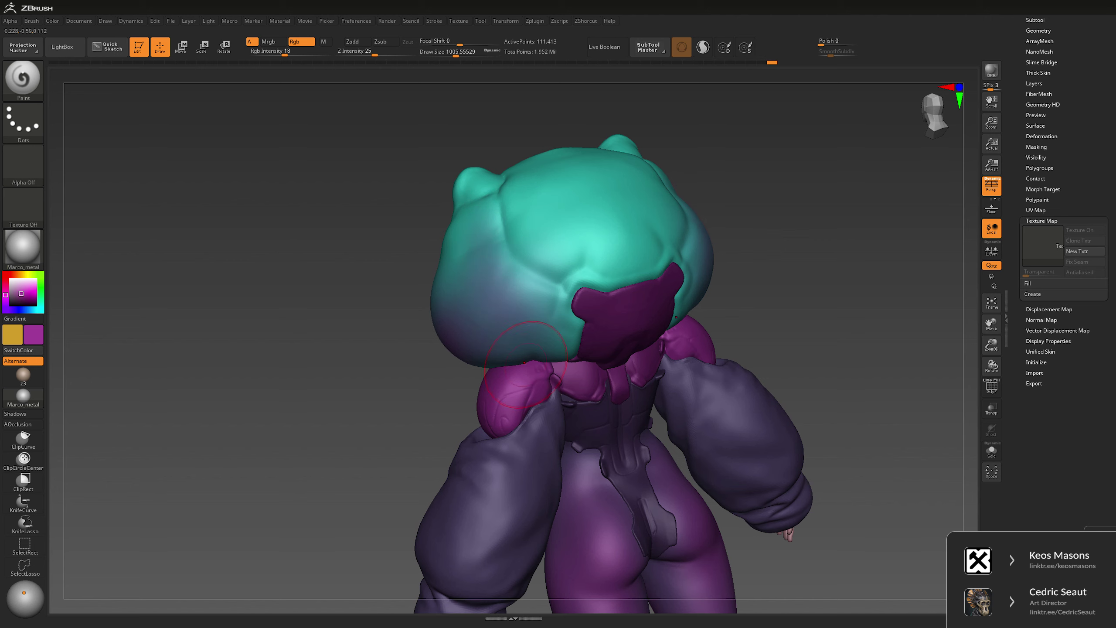
{"action": "mouse_move", "coordinate": [525, 200]}
{"action": "left_mouse_down"}
{"action": "mouse_move", "coordinate": [551, 238]}
{"action": "mouse_move", "coordinate": [602, 264]}
{"action": "mouse_move", "coordinate": [660, 273]}
{"action": "mouse_move", "coordinate": [580, 263]}
{"action": "mouse_move", "coordinate": [624, 207]}
{"action": "mouse_move", "coordinate": [558, 203]}
{"action": "left_mouse_up"}
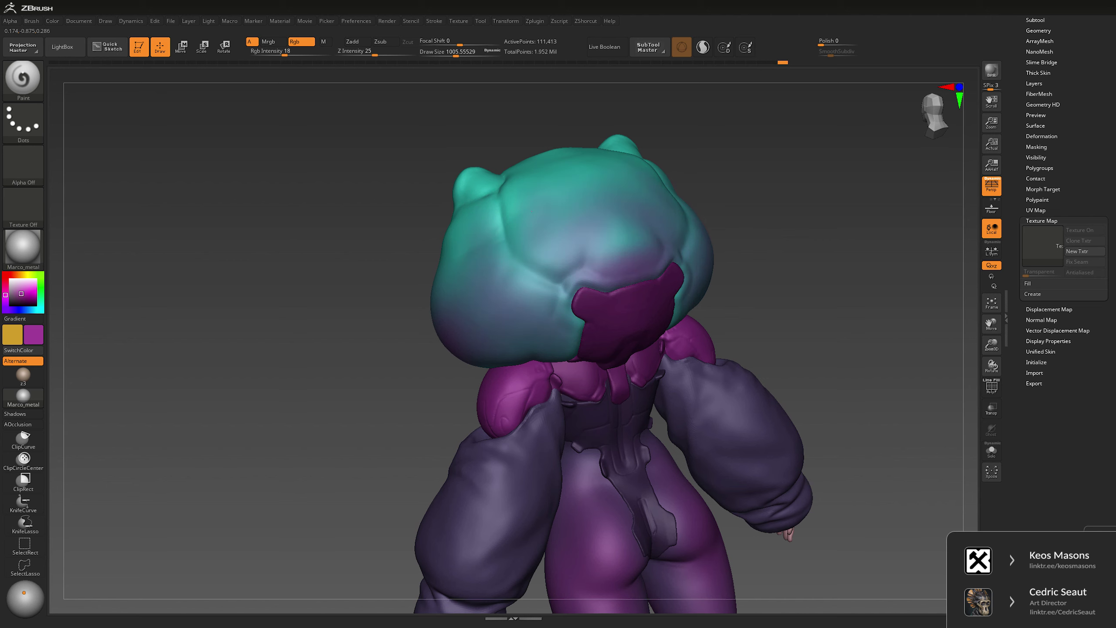
{"action": "left_click_drag", "start_coordinate": [607, 246], "coordinate": [637, 220]}
{"action": "left_click_drag", "start_coordinate": [712, 167], "coordinate": [740, 359]}
- Pick the cyan from the swatch board, select the puffy sleeves and turn off their texture map
{"action": "key", "text": "space"}
{"action": "left_click_drag", "start_coordinate": [668, 314], "coordinate": [604, 338], "text": "alt"}
{"action": "key", "text": "c"}
{"action": "left_click", "coordinate": [185, 235], "text": "alt"}
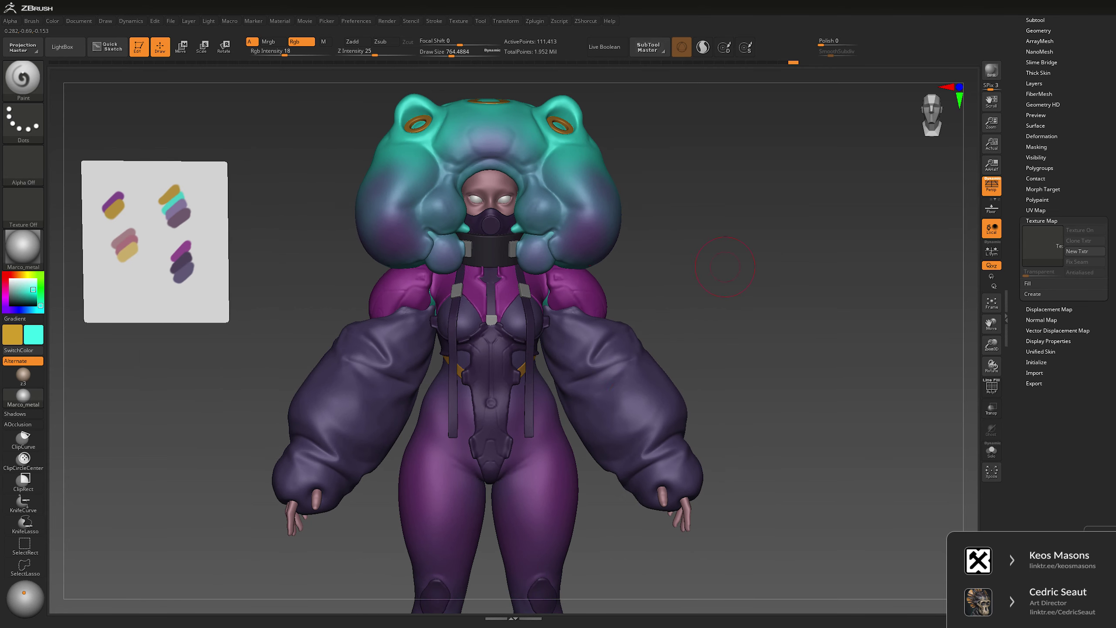
{"action": "key", "text": "space"}
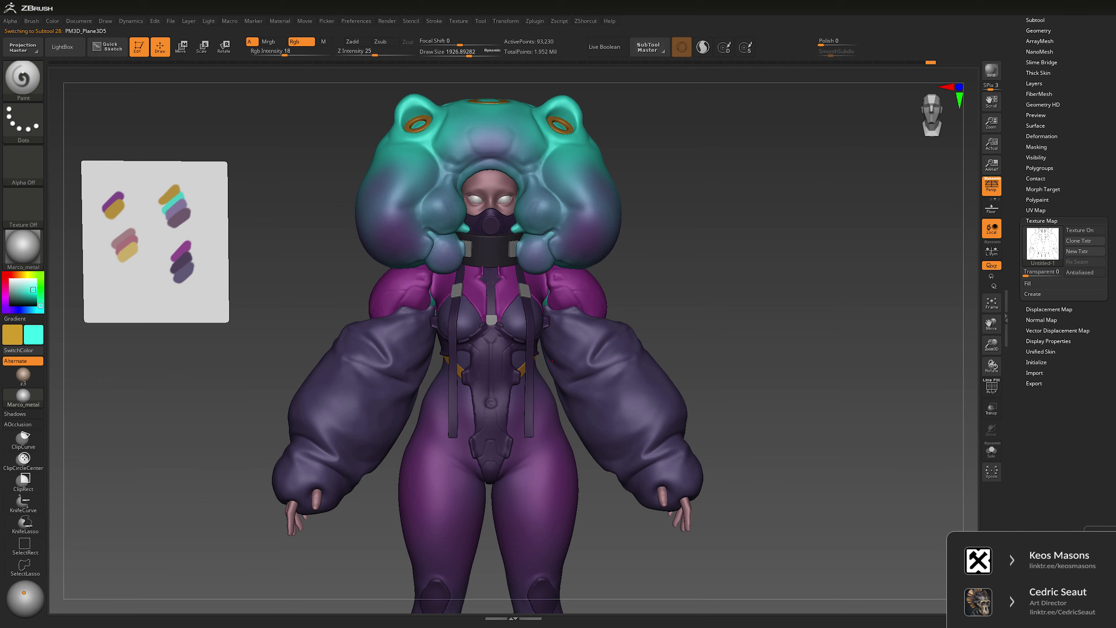
{"action": "left_click", "coordinate": [1043, 244]}
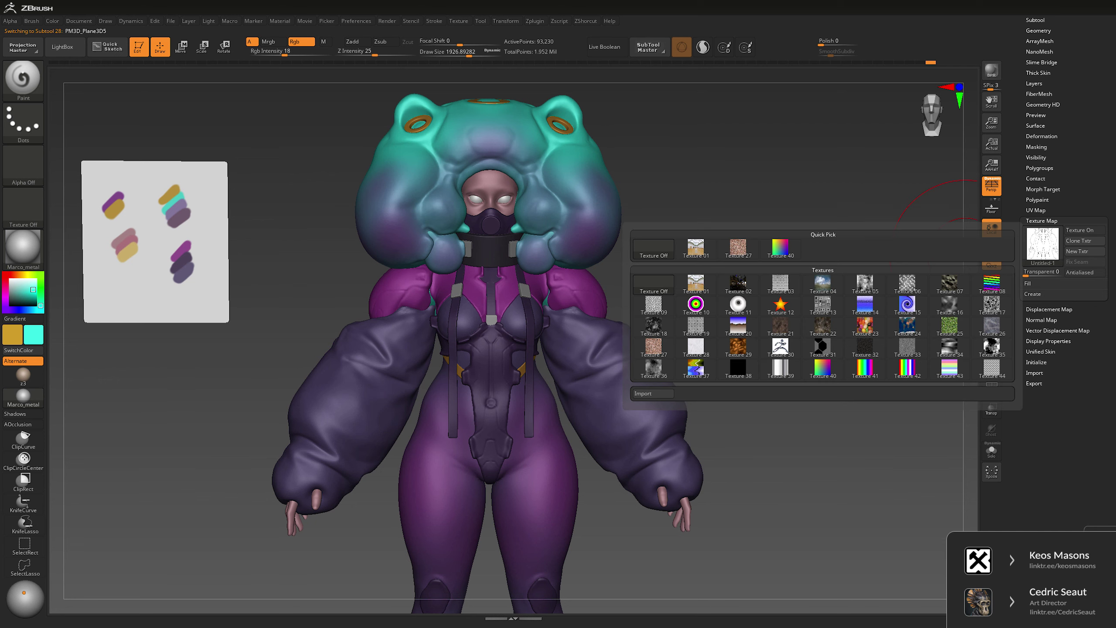
{"action": "left_click", "coordinate": [654, 285]}
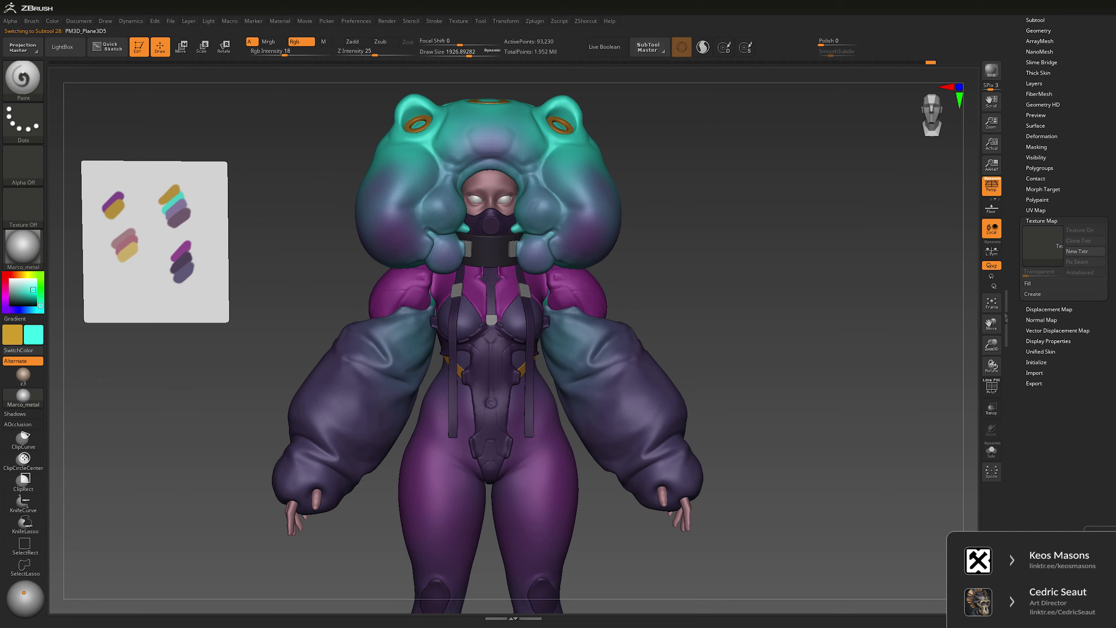
- Try a broad cyan tint over the upper part of the sleeves with a large brush
{"action": "left_click_drag", "start_coordinate": [607, 358], "coordinate": [611, 374]}
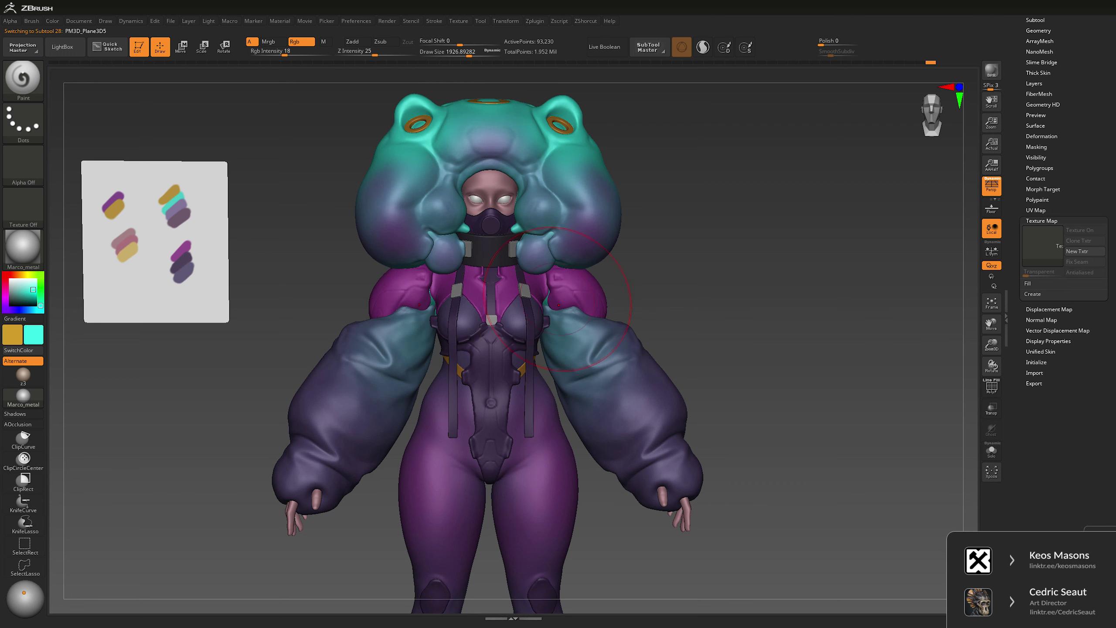
{"action": "right_click_drag", "start_coordinate": [559, 304], "coordinate": [593, 293]}
{"action": "key", "text": "ctrl"}
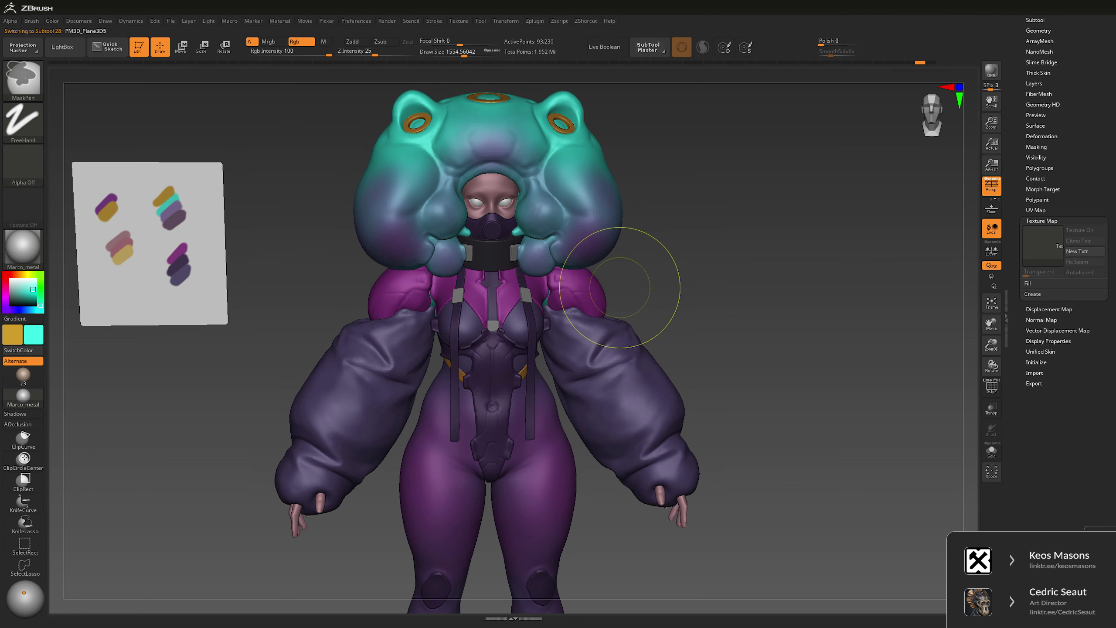
- Softly tint the upper sleeves with cyan on the front and back, using a smaller brush at RGB intensity 18
{"action": "key", "text": "space"}
{"action": "left_click_drag", "start_coordinate": [604, 313], "coordinate": [582, 314]}
{"action": "left_click_drag", "start_coordinate": [569, 362], "coordinate": [569, 352]}
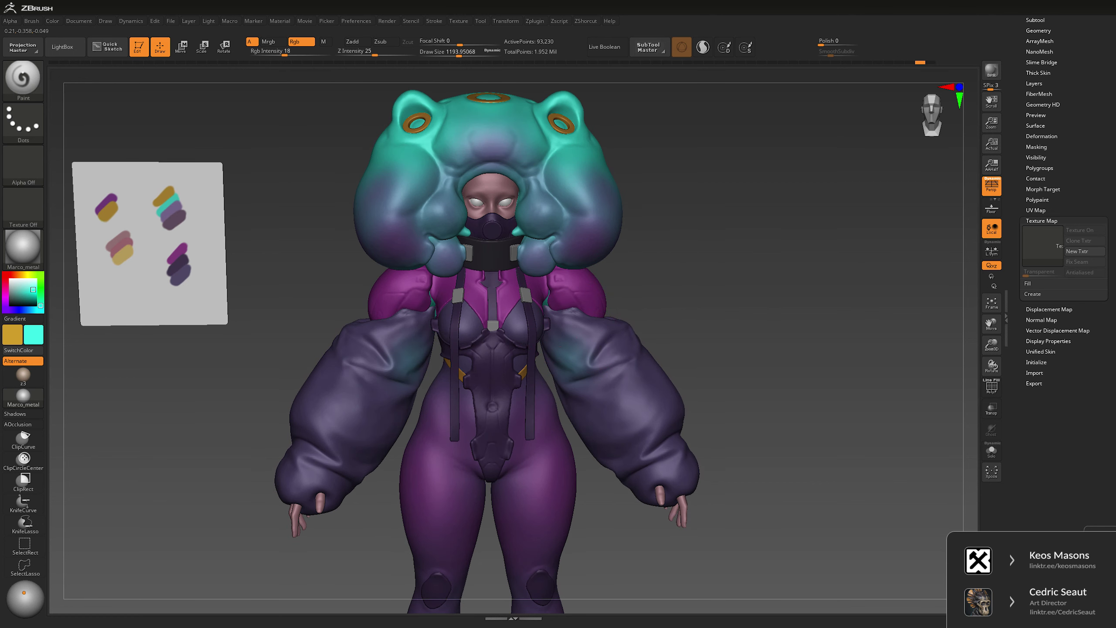
{"action": "mouse_move", "coordinate": [569, 352]}
{"action": "right_mouse_down"}
{"action": "mouse_move", "coordinate": [631, 329]}
{"action": "mouse_move", "coordinate": [654, 342]}
{"action": "right_mouse_up"}
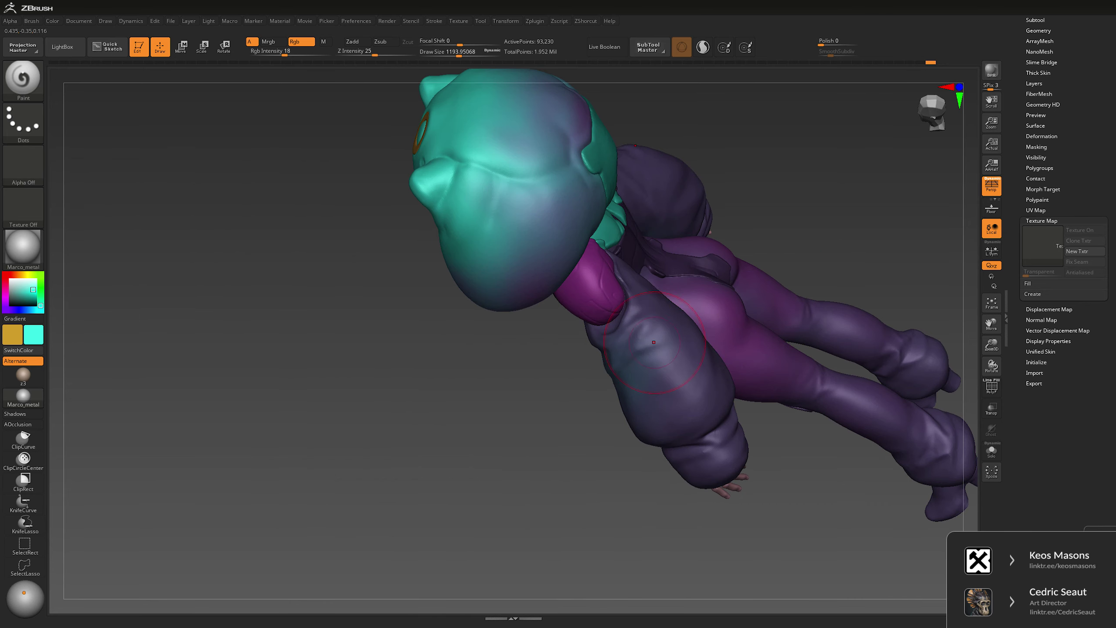
{"action": "right_click_drag", "start_coordinate": [643, 297], "coordinate": [686, 321]}
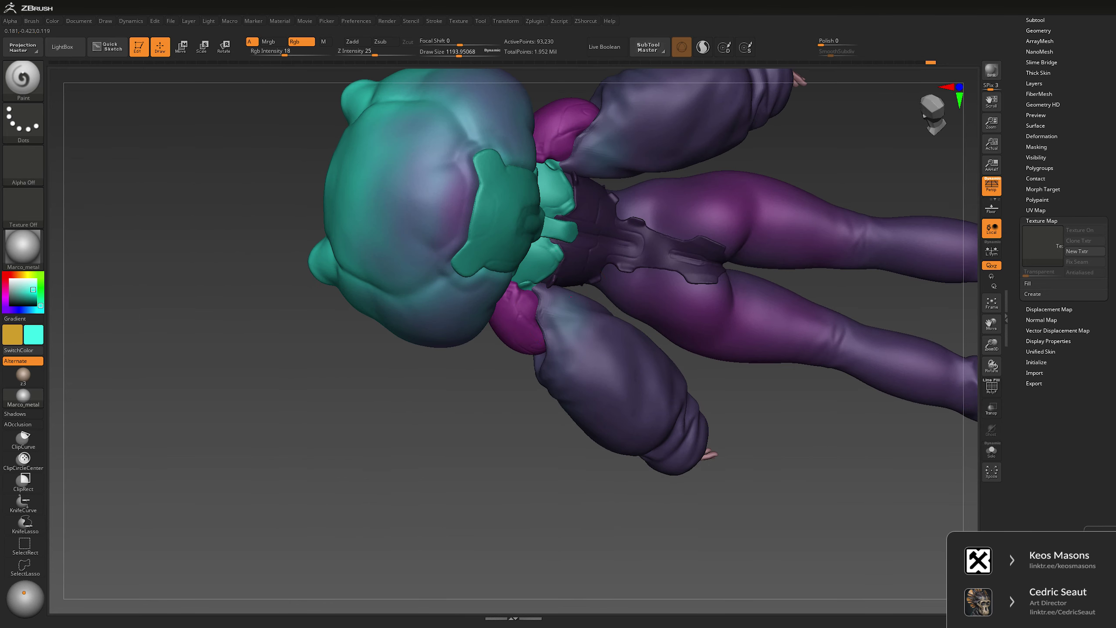
{"action": "left_click_drag", "start_coordinate": [599, 351], "coordinate": [620, 356]}
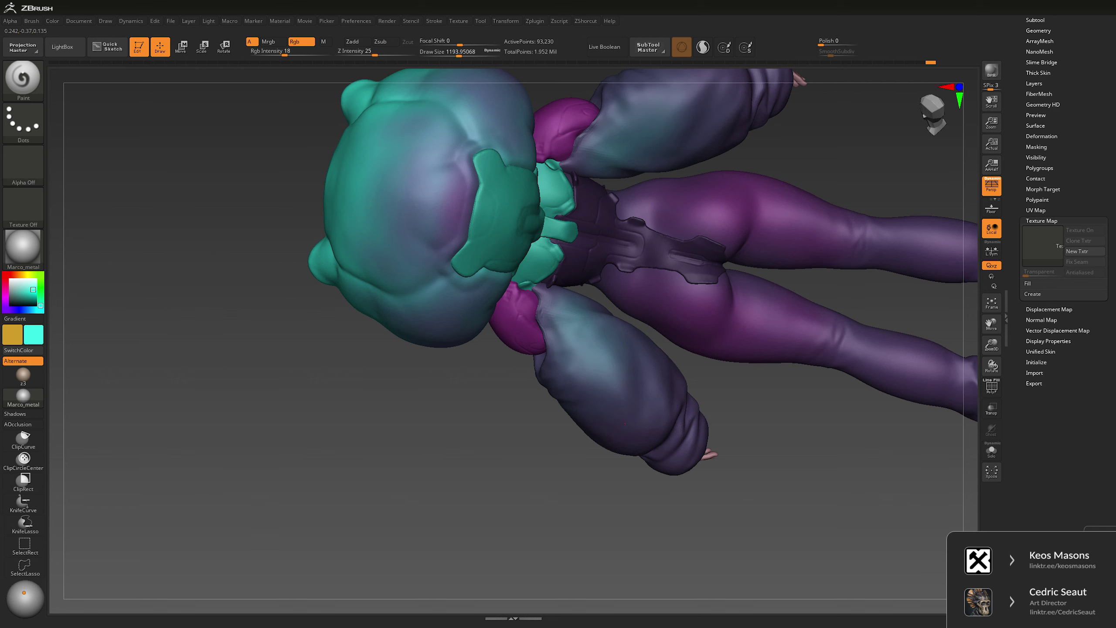
{"action": "right_click_drag", "start_coordinate": [633, 229], "coordinate": [632, 270]}
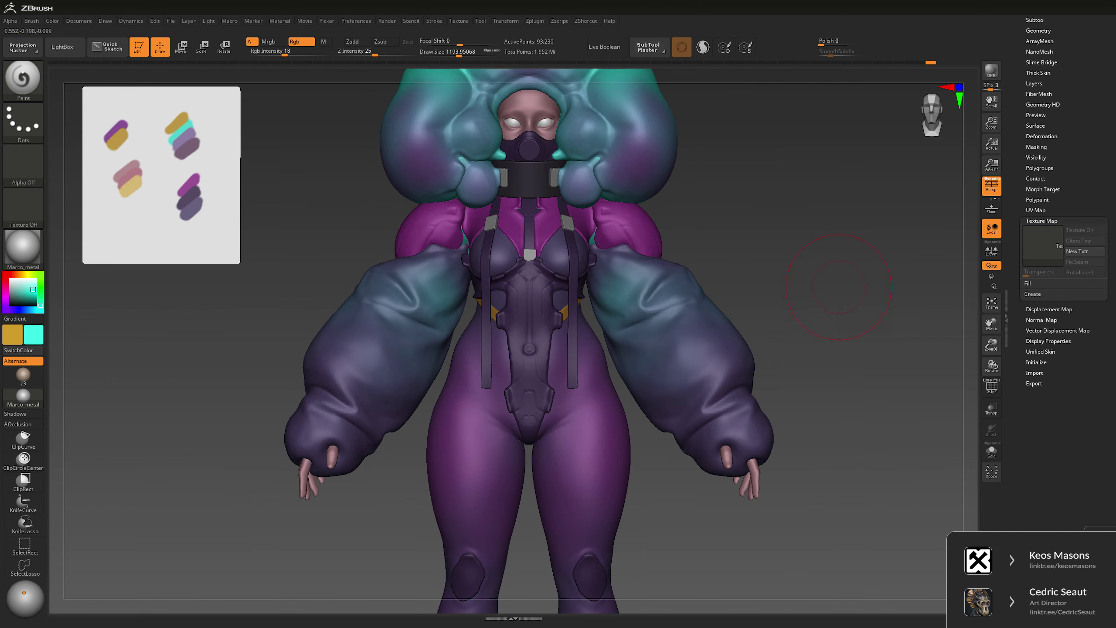
{"action": "right_click_drag", "start_coordinate": [839, 288], "coordinate": [721, 337]}
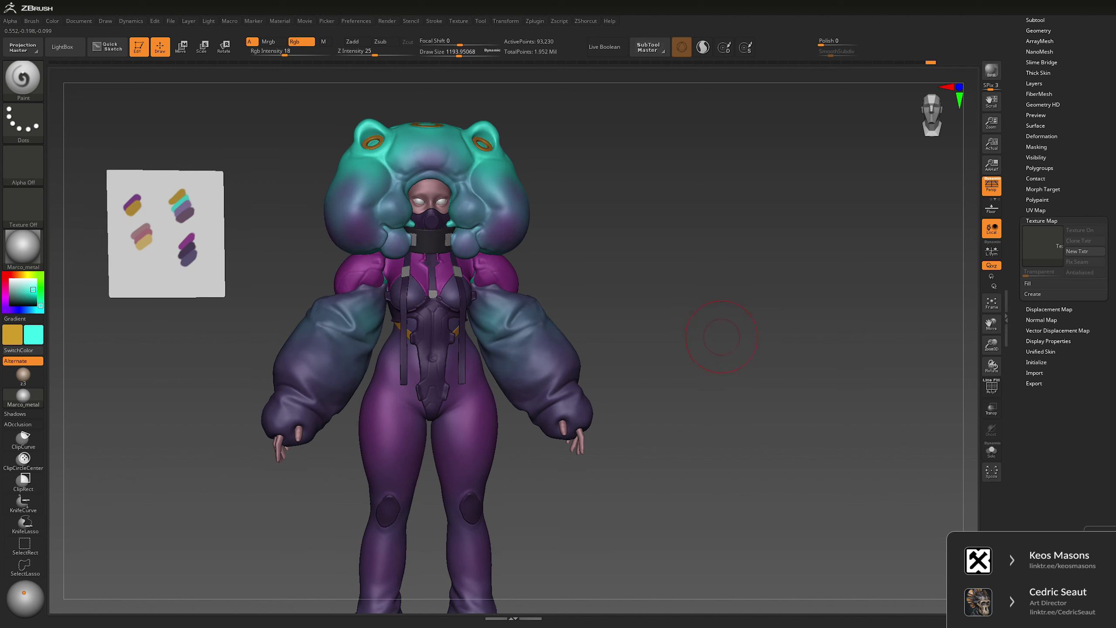
- Enlarge the brush and extend the soft cyan gradient further down the puffy sleeves
{"action": "key", "text": "space"}
{"action": "left_click_drag", "start_coordinate": [457, 315], "coordinate": [493, 315]}
{"action": "right_click_drag", "start_coordinate": [598, 256], "coordinate": [581, 267]}
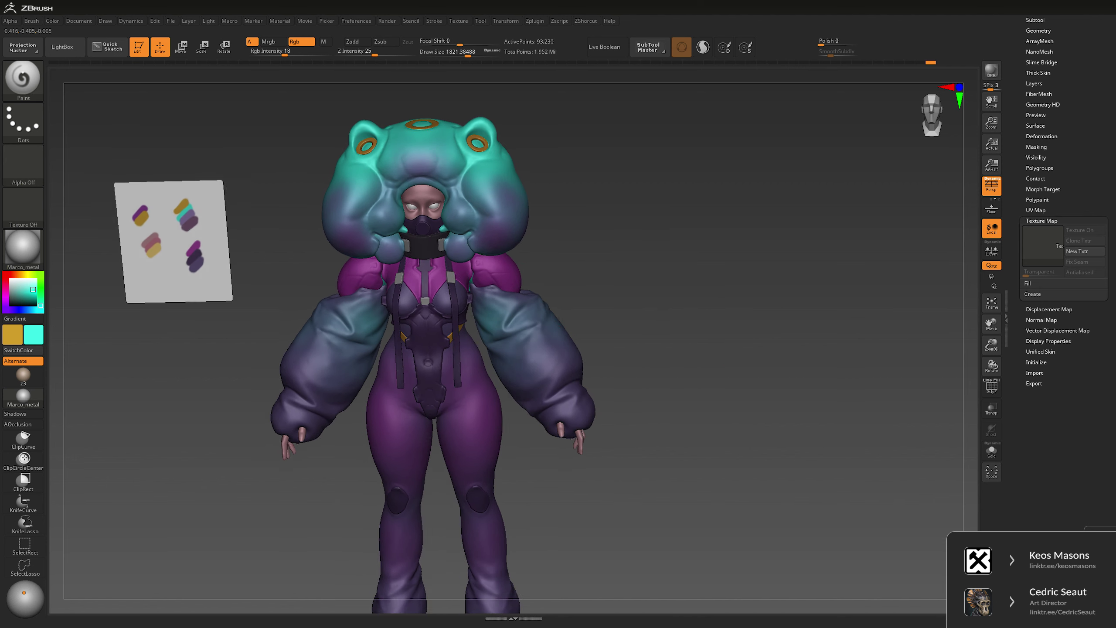
{"action": "key", "text": "bracketright"}
{"action": "key", "text": "bracketright"}
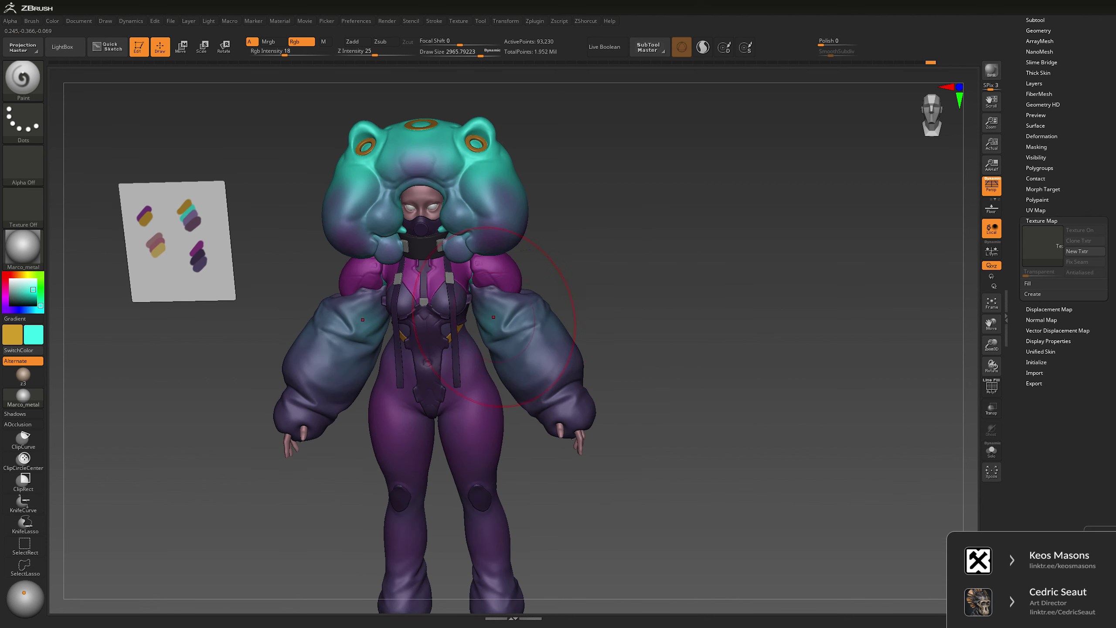
{"action": "right_click_drag", "start_coordinate": [525, 318], "coordinate": [535, 346]}
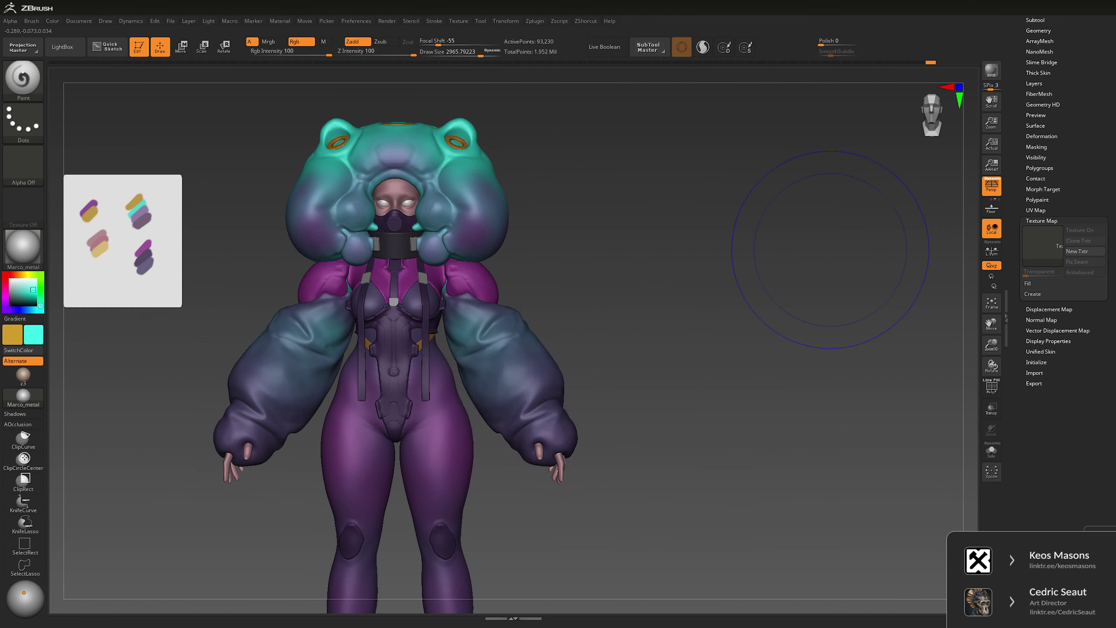
- Reduce the brush size and sample a dark purple and a muted teal as the paint color
{"action": "key", "text": "space"}
{"action": "left_click_drag", "start_coordinate": [607, 345], "coordinate": [582, 344]}
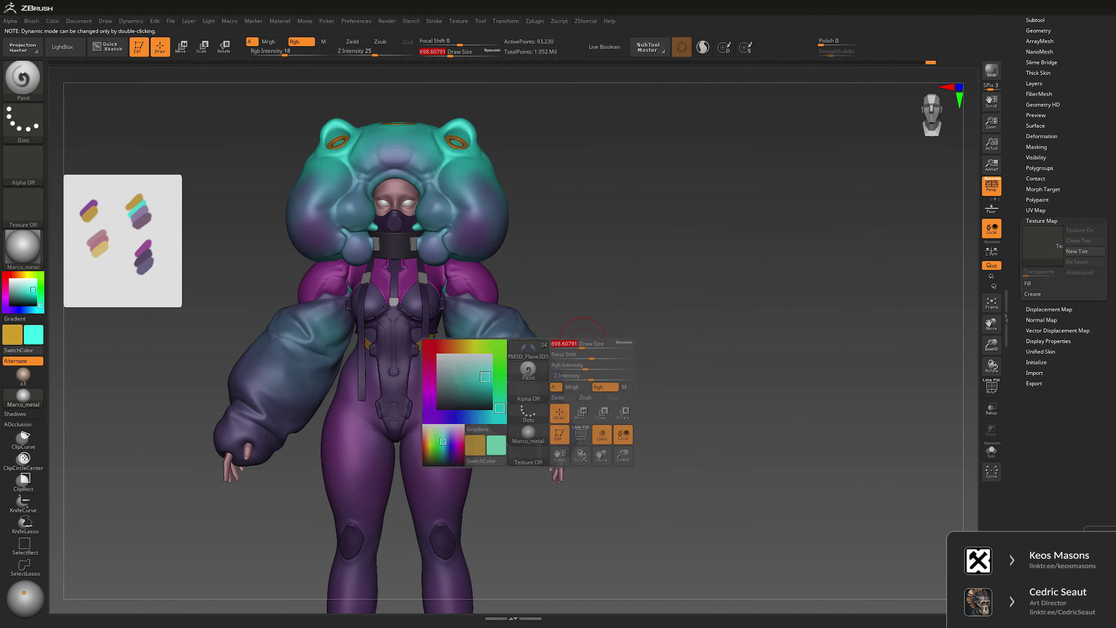
{"action": "mouse_move", "coordinate": [582, 344]}
{"action": "right_mouse_down", "text": "alt"}
{"action": "mouse_move", "coordinate": [585, 285]}
{"action": "mouse_move", "coordinate": [704, 307]}
{"action": "right_mouse_up", "text": "alt"}
{"action": "key", "text": "space"}
{"action": "left_click_drag", "start_coordinate": [747, 291], "coordinate": [720, 292]}
{"action": "mouse_move", "coordinate": [721, 291]}
{"action": "right_mouse_down"}
{"action": "mouse_move", "coordinate": [799, 279]}
{"action": "mouse_move", "coordinate": [712, 284]}
{"action": "mouse_move", "coordinate": [794, 287]}
{"action": "right_mouse_up"}
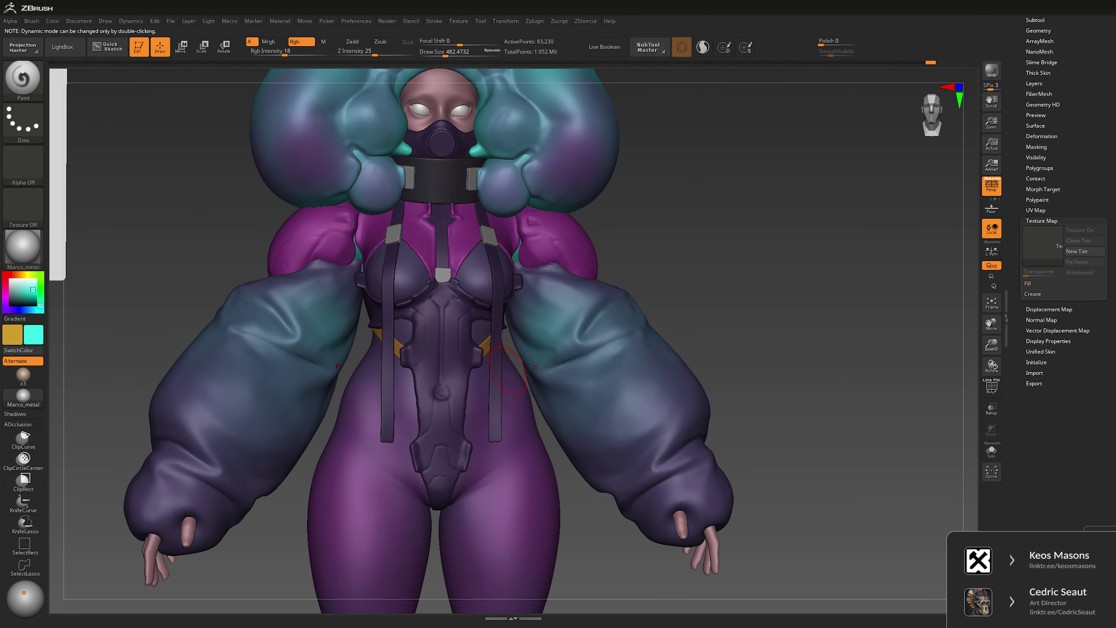
{"action": "key", "text": "c"}
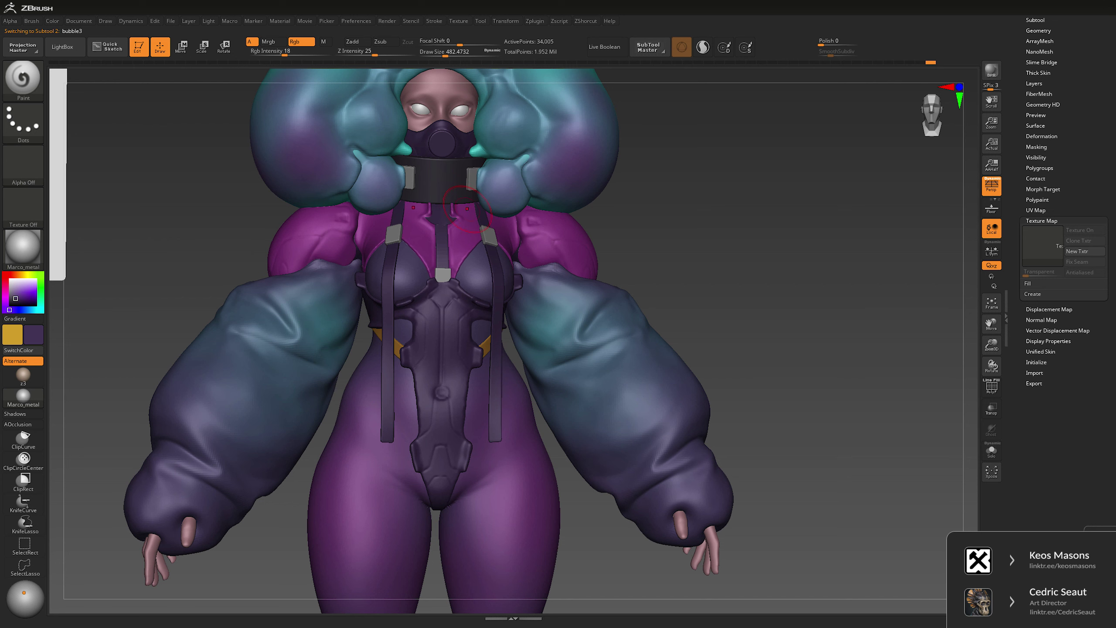
{"action": "right_click_drag", "start_coordinate": [568, 199], "coordinate": [444, 264]}
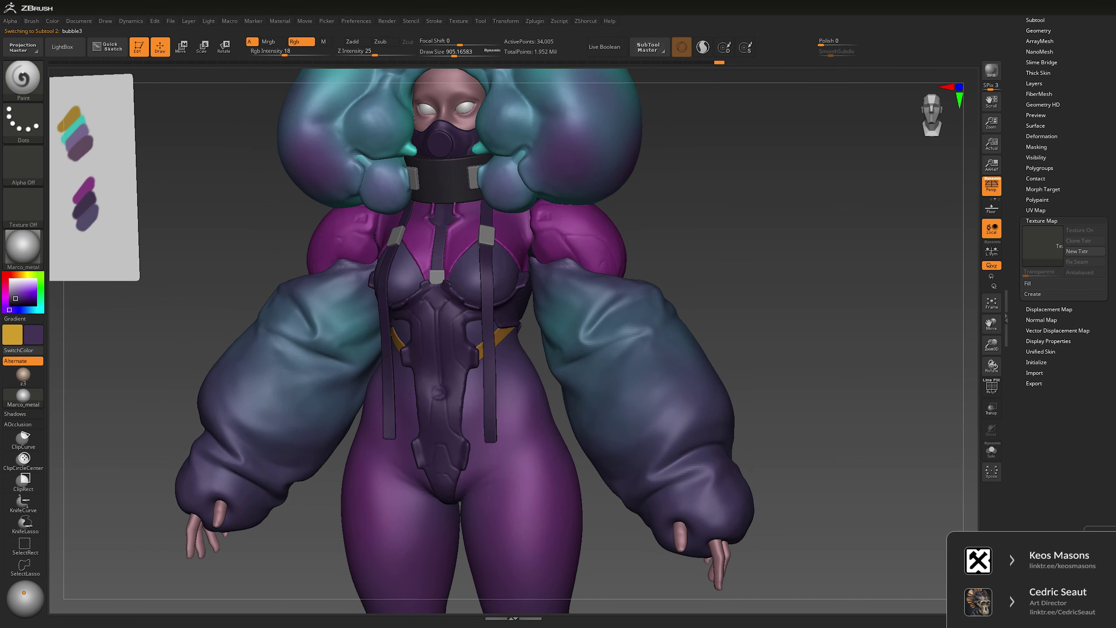
{"action": "right_click_drag", "start_coordinate": [710, 212], "coordinate": [602, 325]}
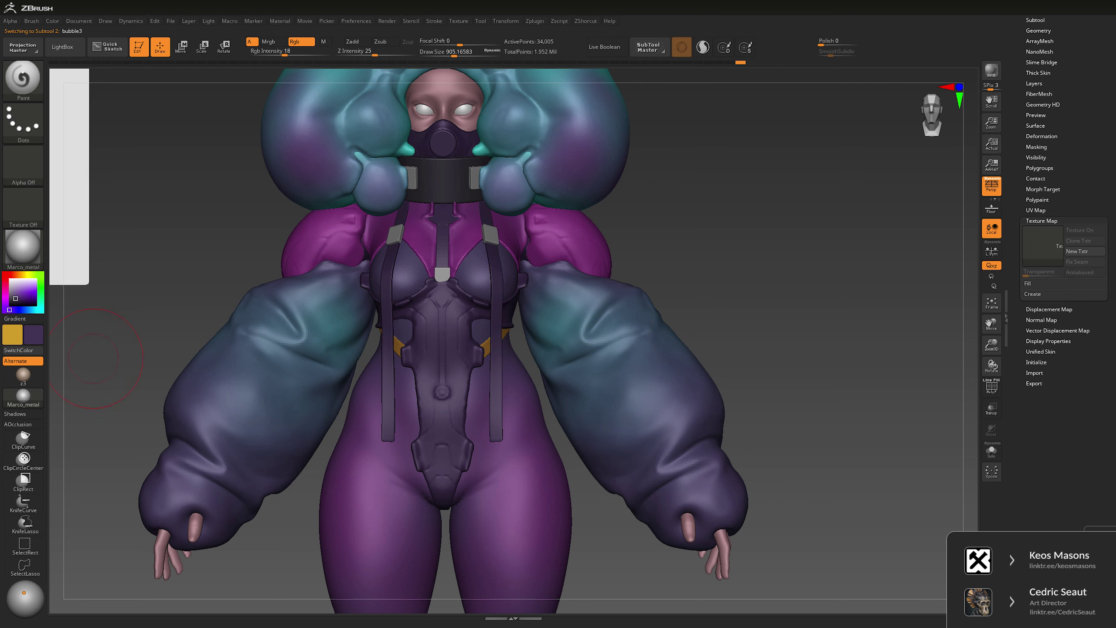
{"action": "key", "text": "c"}
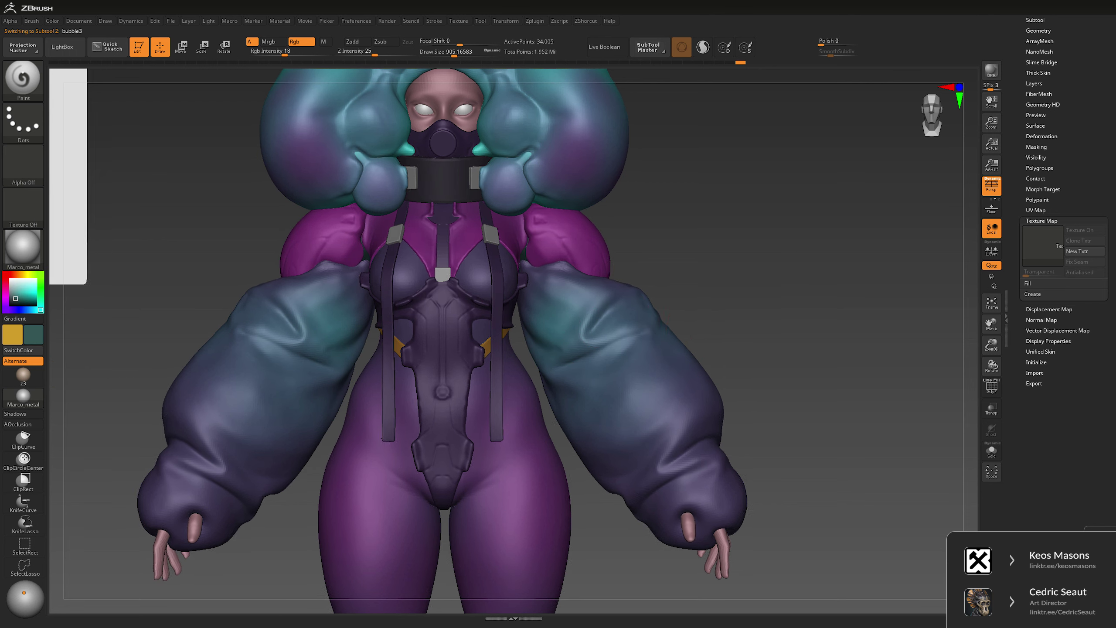
- Select the purple bodysuit, hide it in the subtool list, and reselect the puffy sleeves
{"action": "mouse_move", "coordinate": [814, 352]}
{"action": "left_mouse_down", "text": "alt"}
{"action": "mouse_move", "coordinate": [812, 293]}
{"action": "mouse_move", "coordinate": [813, 361]}
{"action": "mouse_move", "coordinate": [789, 264]}
{"action": "left_mouse_up", "text": "alt"}
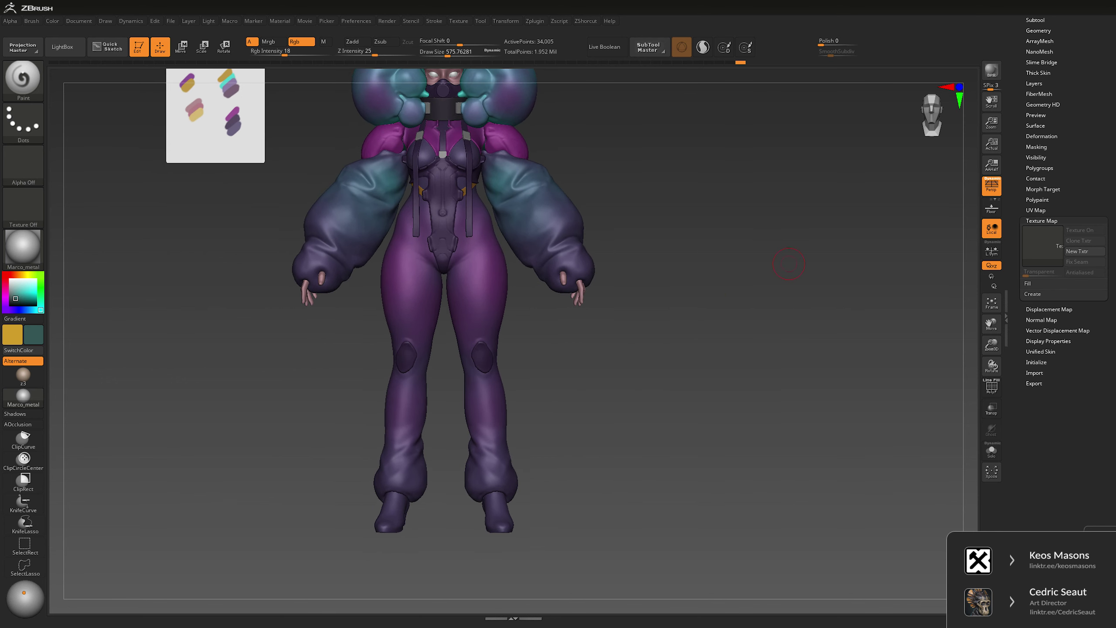
{"action": "left_click", "coordinate": [498, 506], "text": "alt"}
{"action": "left_click_drag", "start_coordinate": [540, 488], "coordinate": [539, 374], "text": "alt"}
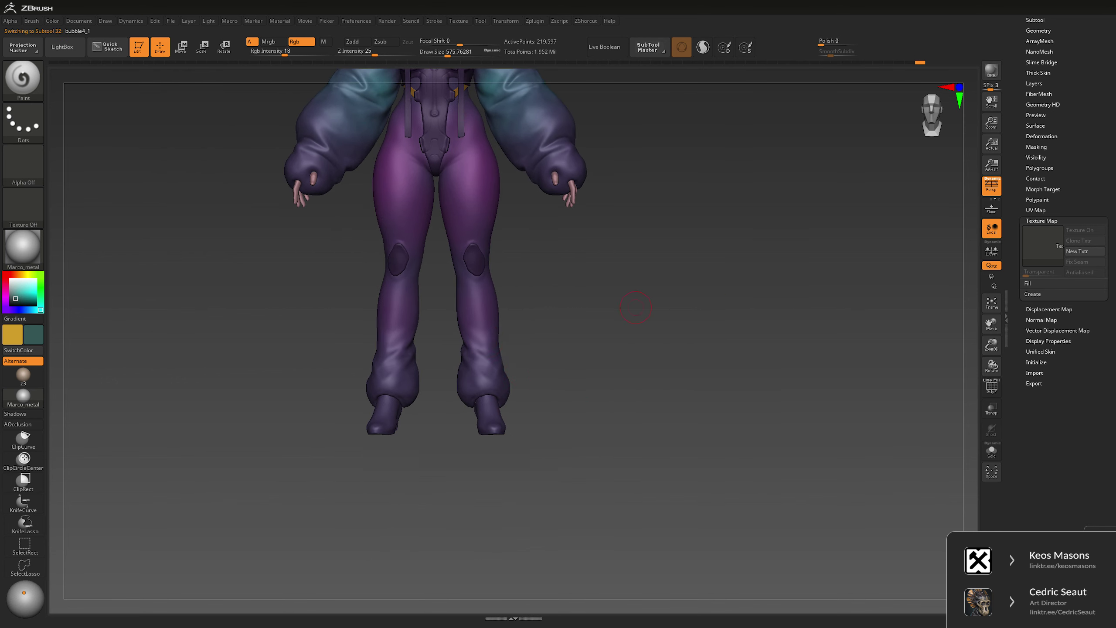
{"action": "key", "text": "f"}
{"action": "left_click", "coordinate": [1035, 20]}
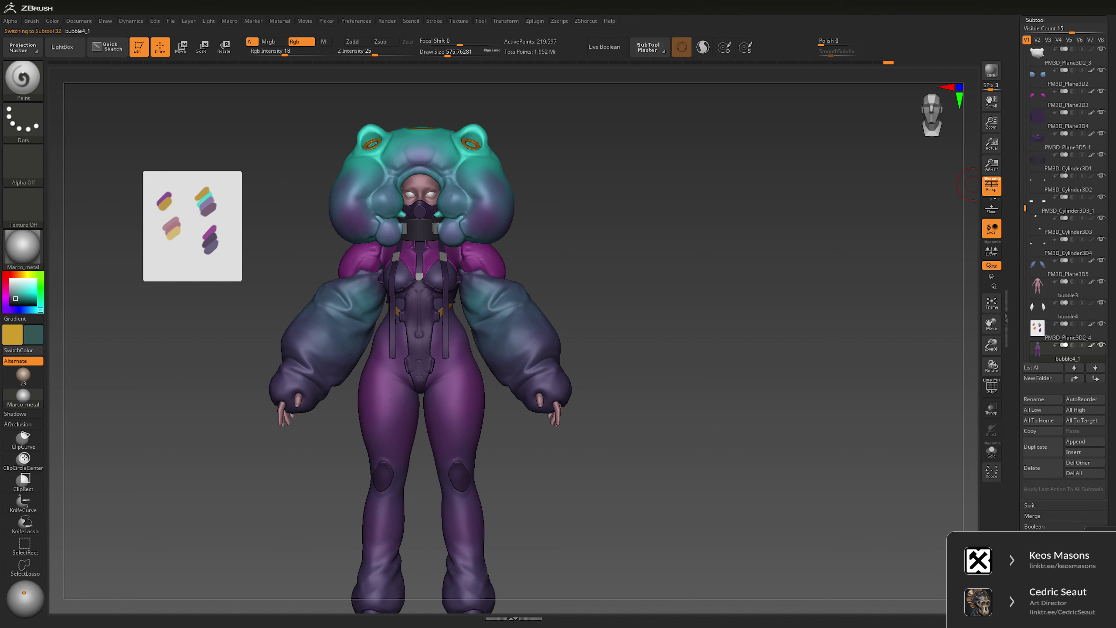
{"action": "left_click", "coordinate": [475, 418], "text": "alt"}
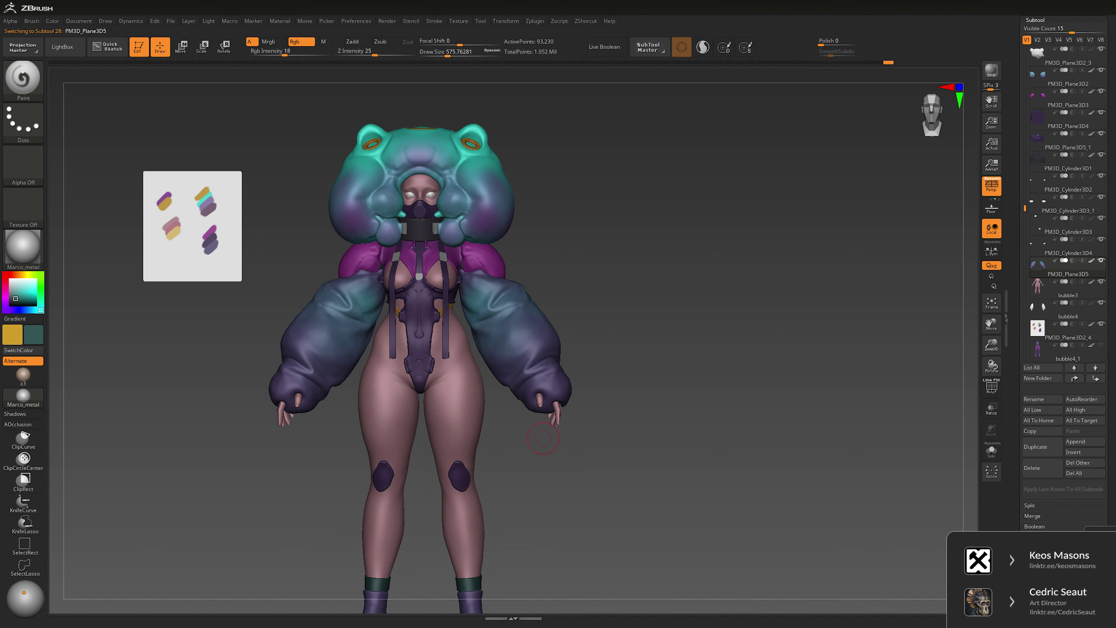
- Pick a dark slate purple and fill the ankle cuffs above the boots with it at RGB intensity 100
{"action": "mouse_move", "coordinate": [611, 559]}
{"action": "left_mouse_down", "text": "alt"}
{"action": "mouse_move", "coordinate": [618, 404]}
{"action": "mouse_move", "coordinate": [601, 451]}
{"action": "mouse_move", "coordinate": [568, 439]}
{"action": "mouse_move", "coordinate": [572, 317]}
{"action": "mouse_move", "coordinate": [641, 490]}
{"action": "mouse_move", "coordinate": [595, 251]}
{"action": "left_mouse_up", "text": "alt"}
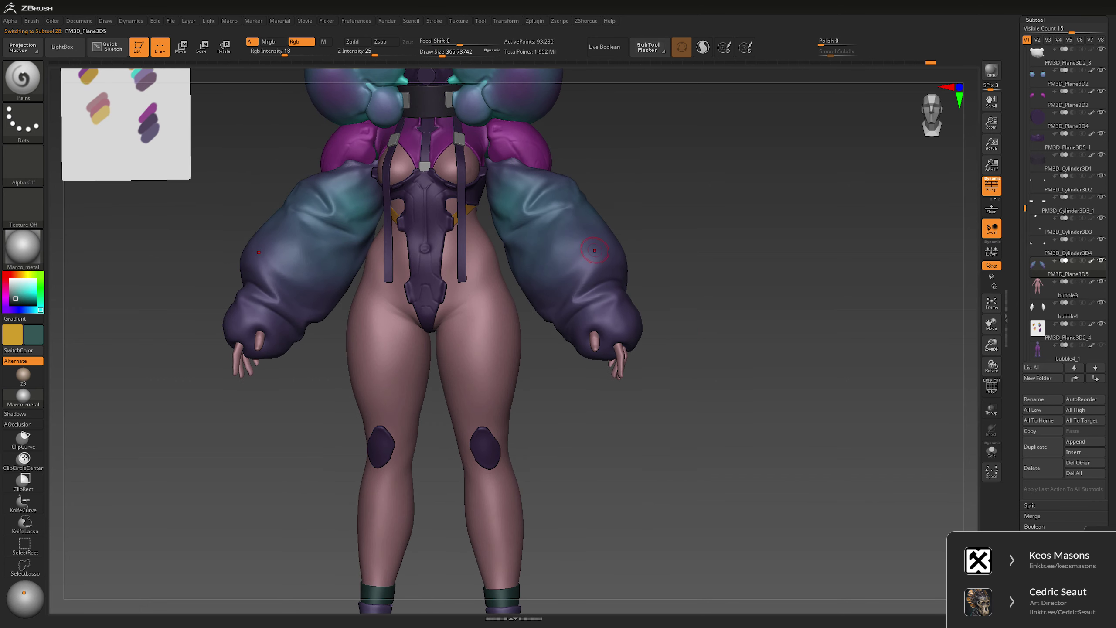
{"action": "left_click", "coordinate": [425, 100], "text": "alt"}
{"action": "left_click_drag", "start_coordinate": [607, 541], "coordinate": [608, 465], "text": "alt"}
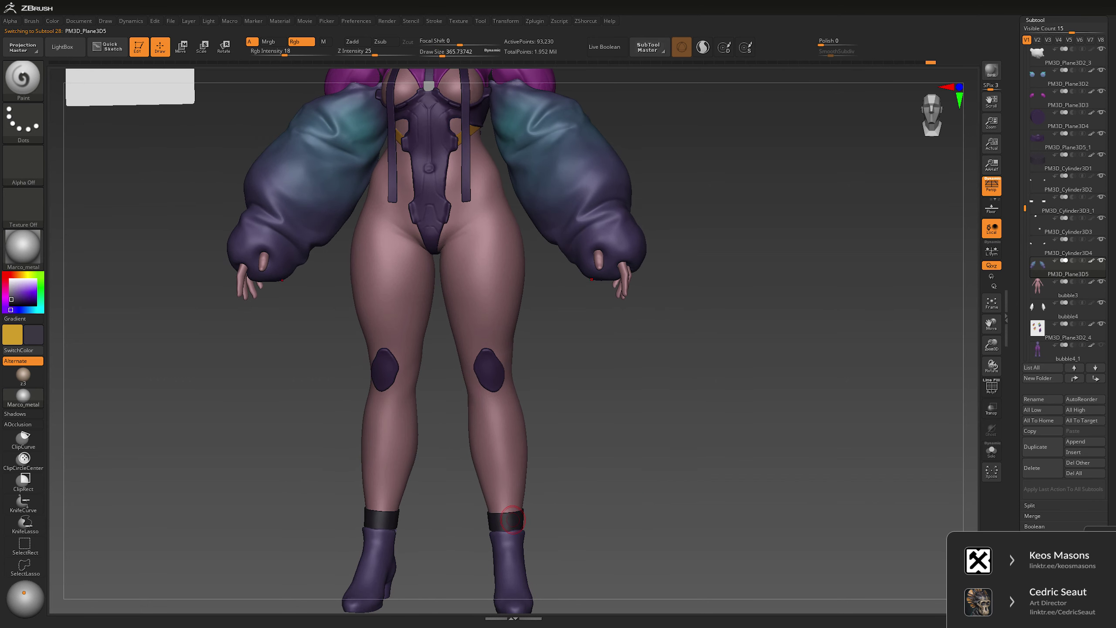
{"action": "key", "text": "ctrl+z"}
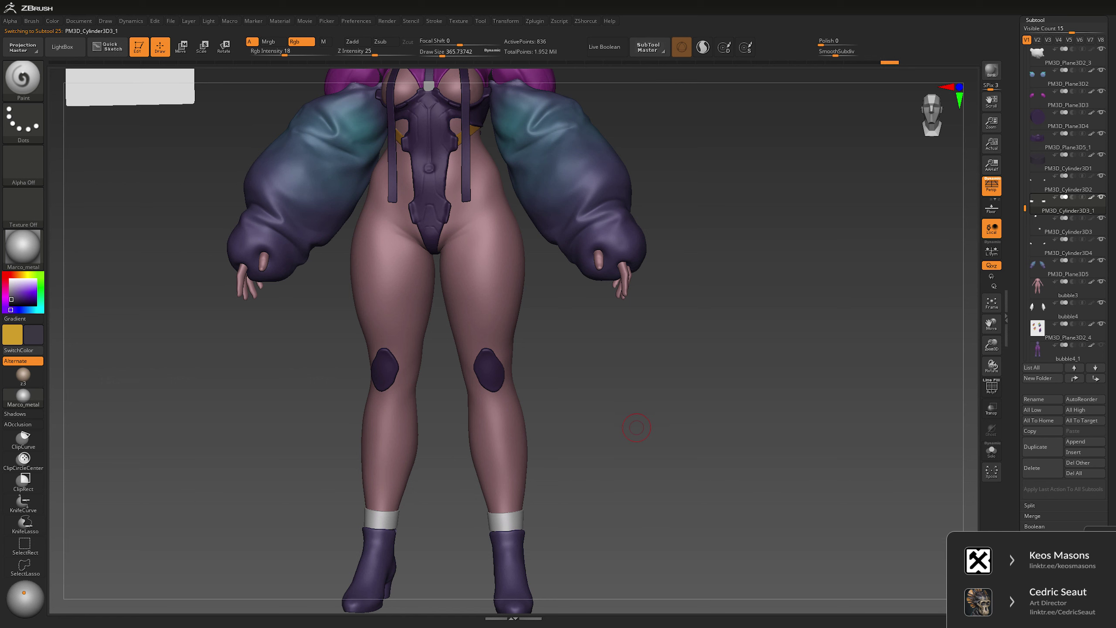
{"action": "key", "text": "space"}
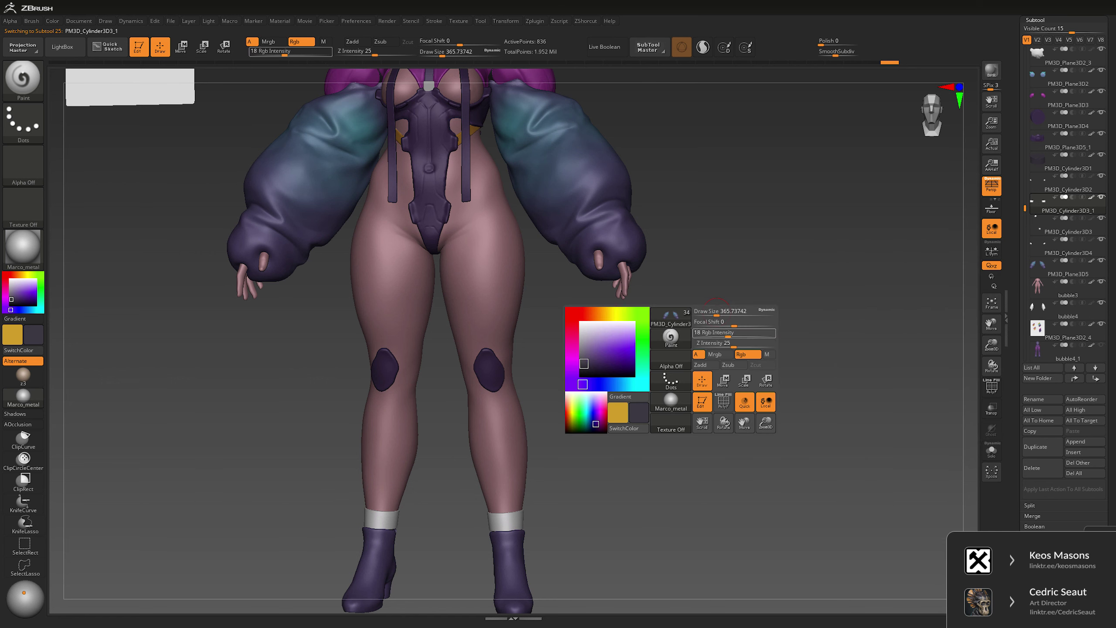
{"action": "type", "text": "100"}
{"action": "key", "text": "Return"}
{"action": "key", "text": "ctrl+shift+z"}
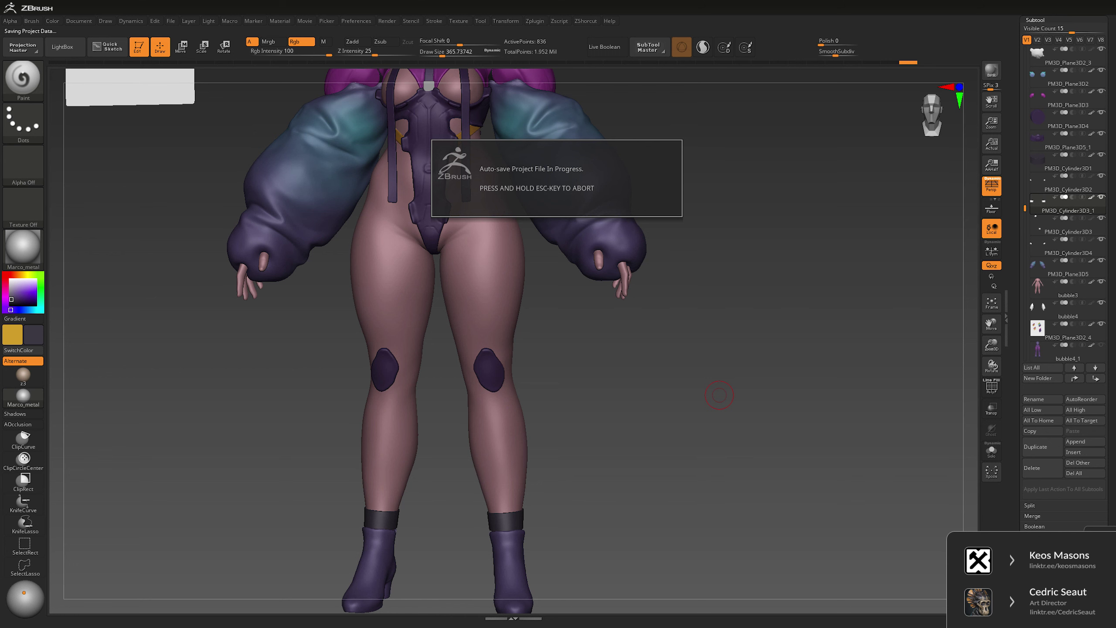
- Select the puffy sleeves and hide them to uncover the wrist cuffs and arms
{"action": "left_click_drag", "start_coordinate": [719, 396], "coordinate": [615, 312]}
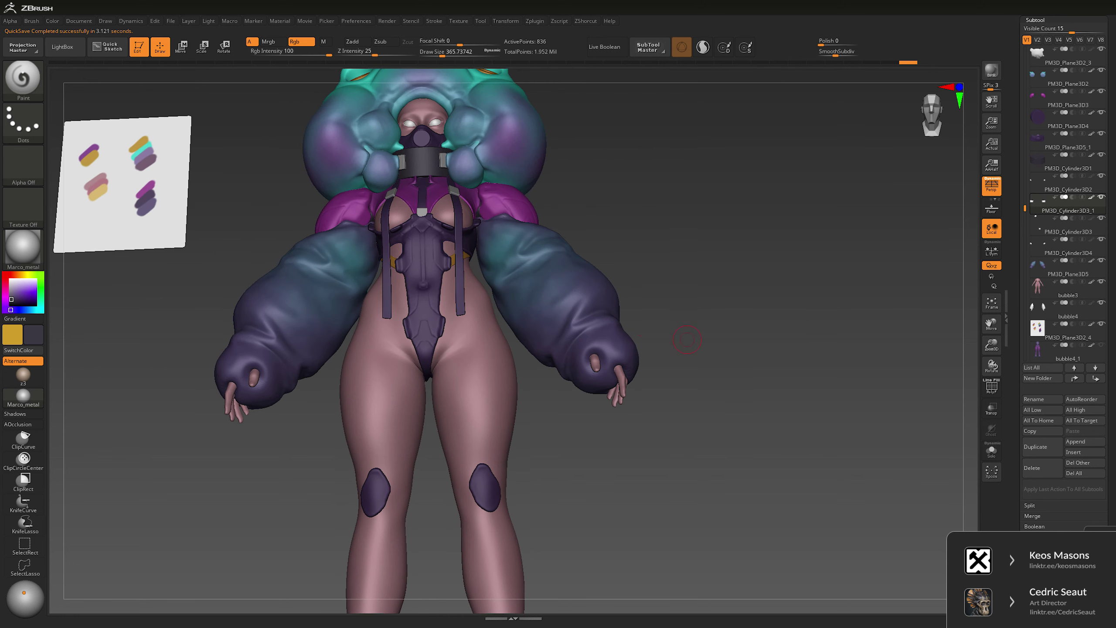
{"action": "left_click", "coordinate": [598, 300], "text": "alt"}
{"action": "left_click", "coordinate": [1101, 260]}
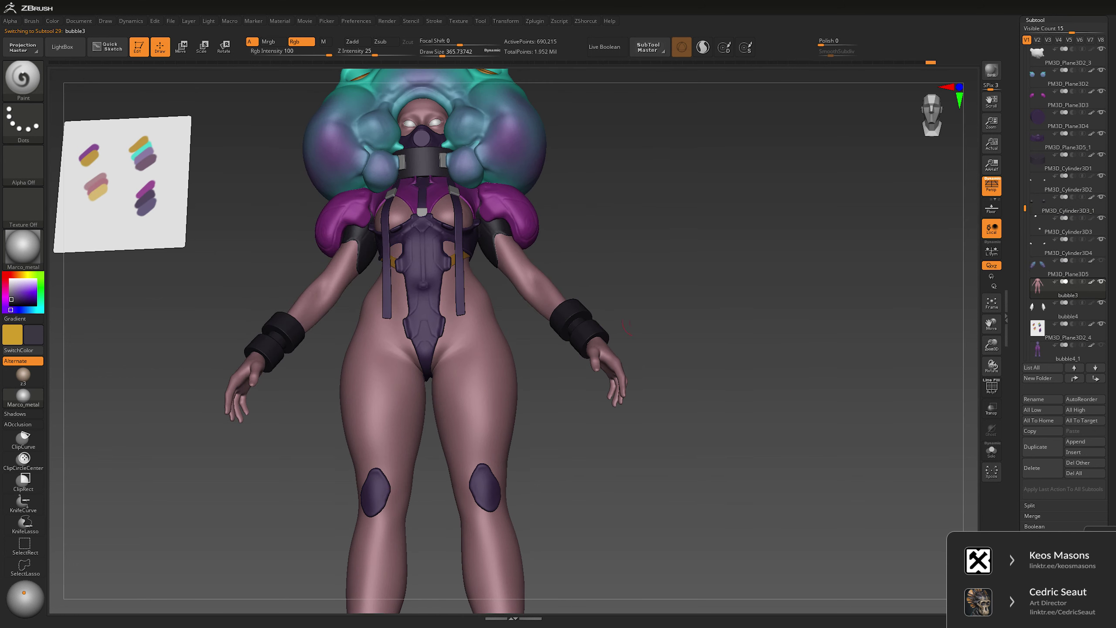
- Select the connector pieces between the paired wrist cuffs and fill them with light grey
{"action": "left_click_drag", "start_coordinate": [769, 330], "coordinate": [776, 281]}
{"action": "left_click", "coordinate": [589, 338], "text": "alt"}
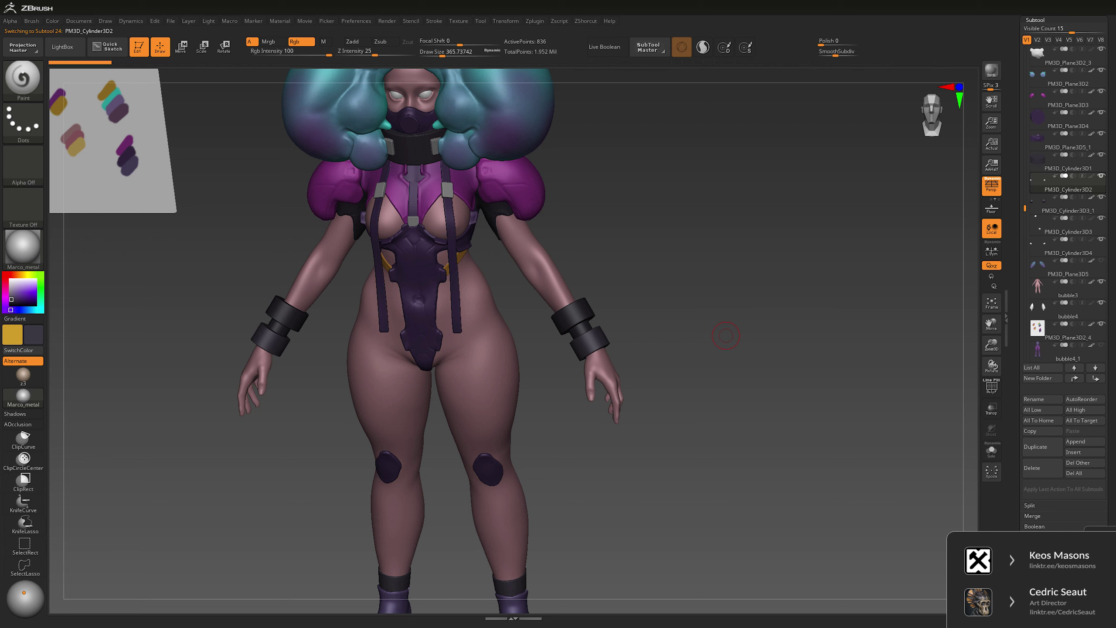
{"action": "left_click_drag", "start_coordinate": [703, 352], "coordinate": [694, 341]}
{"action": "left_click", "coordinate": [574, 313], "text": "alt"}
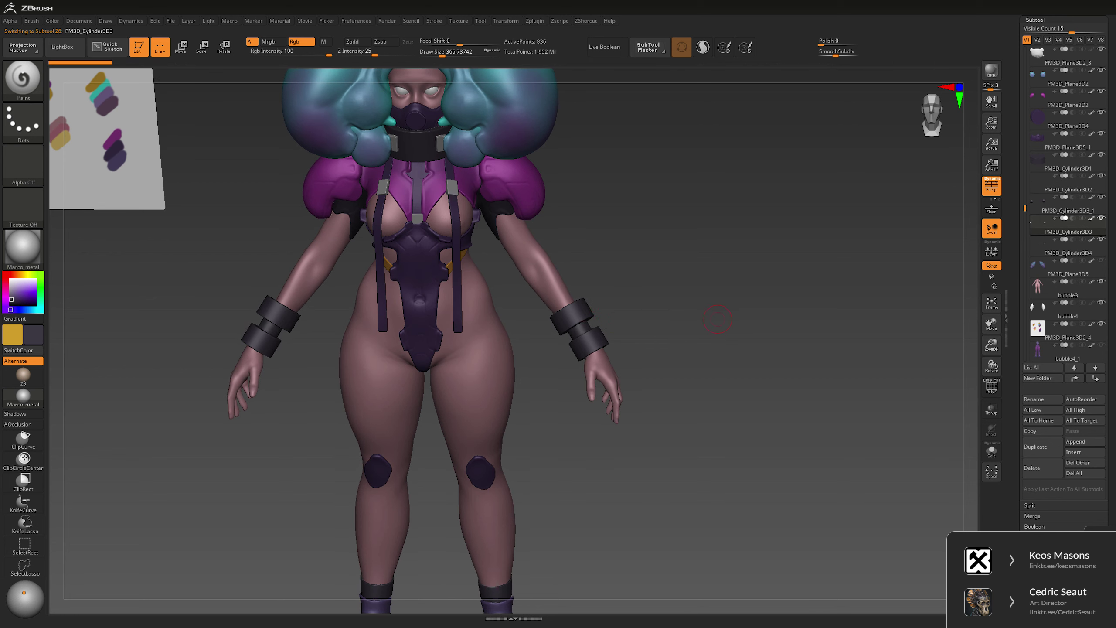
{"action": "left_click_drag", "start_coordinate": [709, 339], "coordinate": [448, 269]}
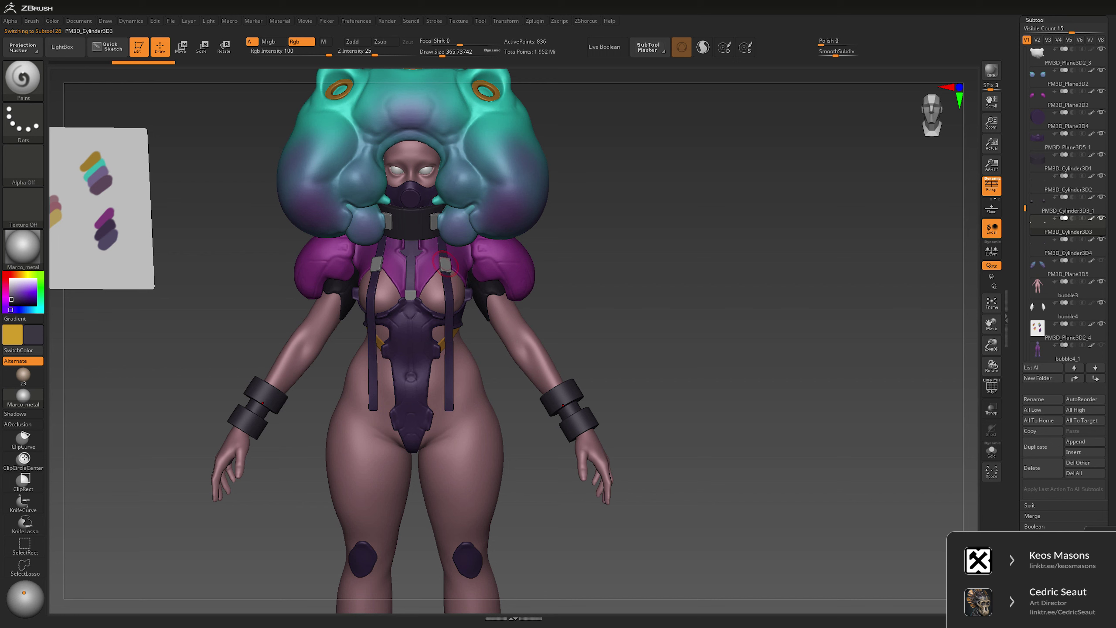
{"action": "left_click", "coordinate": [572, 402], "text": "alt"}
{"action": "left_click_drag", "start_coordinate": [710, 330], "coordinate": [495, 194]}
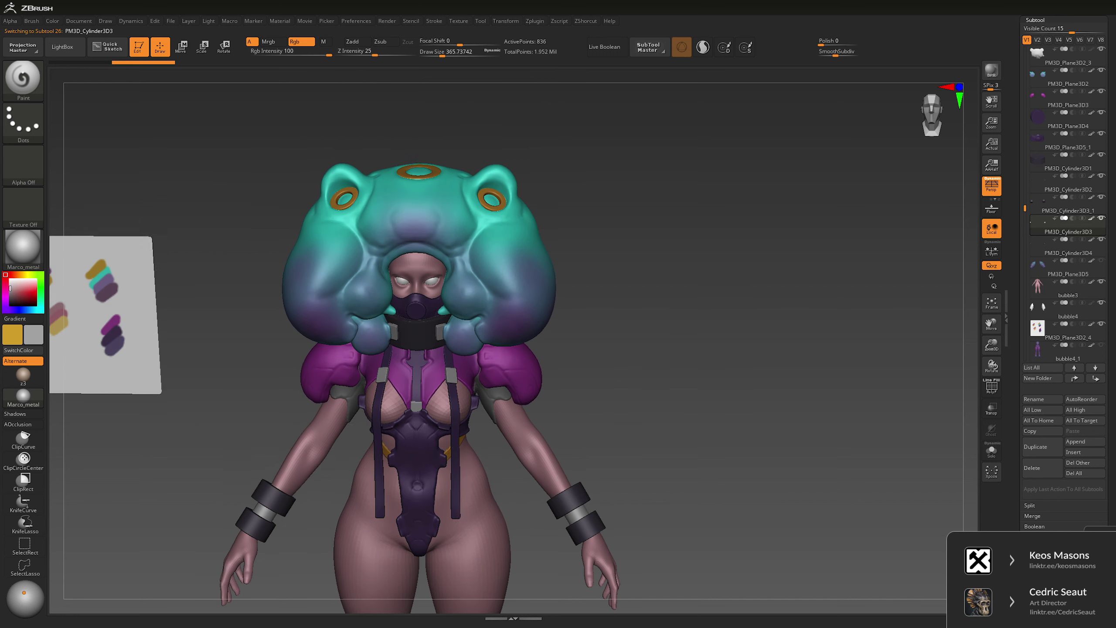
- Sample the golden orange from the hood's ear ring and fill the upper wrist cuffs with it
{"action": "left_click", "coordinate": [492, 195], "text": "alt"}
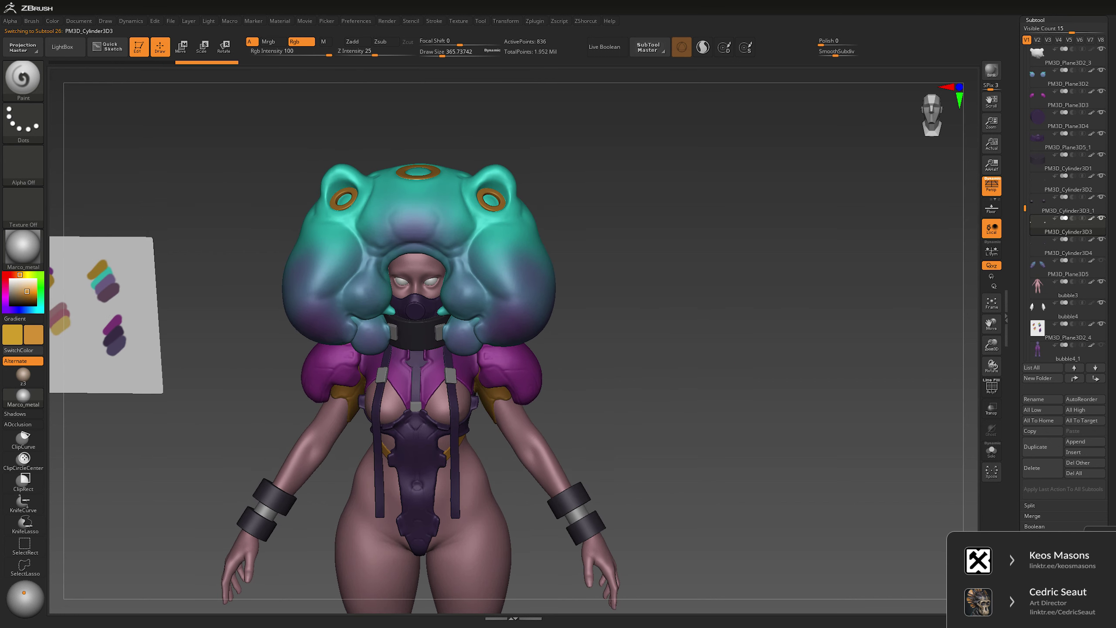
{"action": "left_click", "coordinate": [273, 497], "text": "alt"}
{"action": "mouse_move", "coordinate": [704, 396]}
{"action": "left_mouse_down"}
{"action": "mouse_move", "coordinate": [703, 363]}
{"action": "mouse_move", "coordinate": [724, 358]}
{"action": "left_mouse_up"}
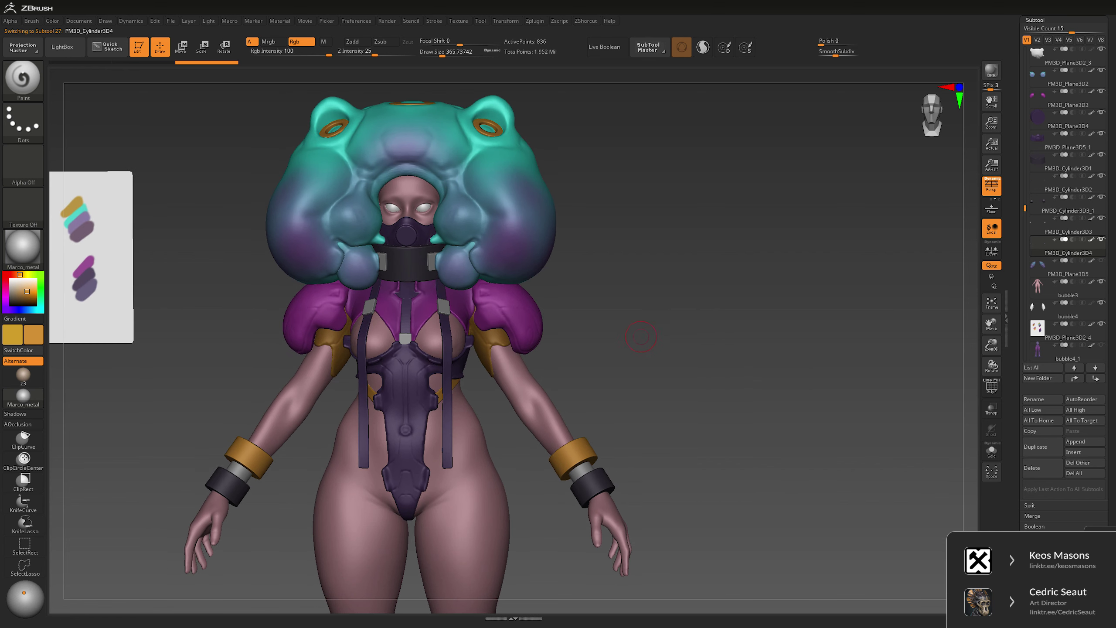
- Sample a dark purple, fill the upper-arm bands with it, and select the wrist cylinder piece
{"action": "left_click", "coordinate": [458, 369], "text": "alt"}
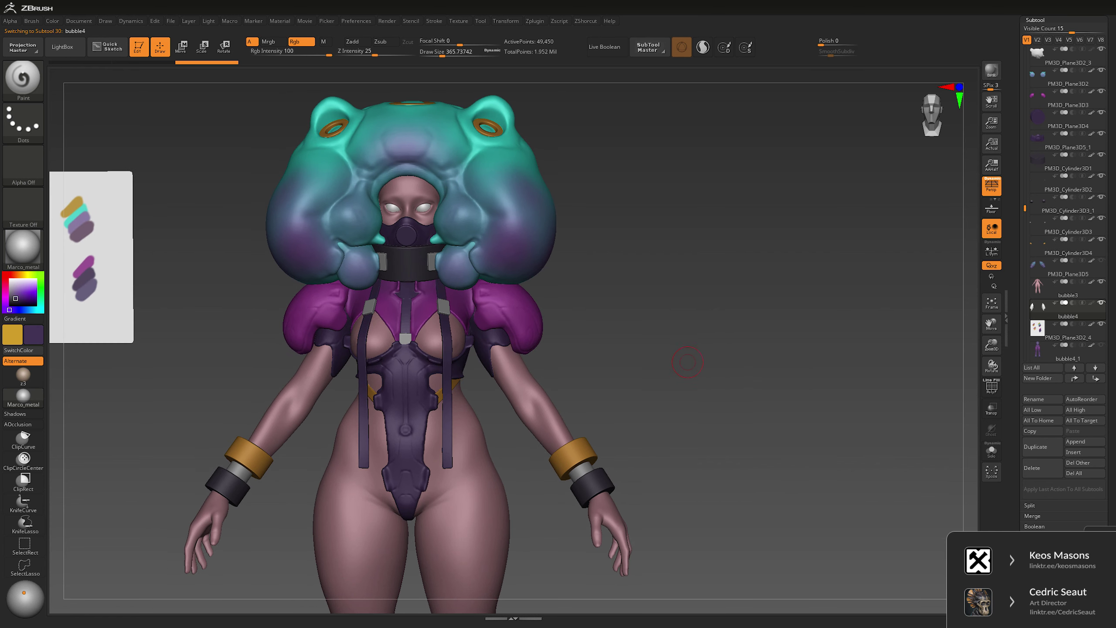
{"action": "left_click_drag", "start_coordinate": [703, 367], "coordinate": [741, 335], "text": "alt"}
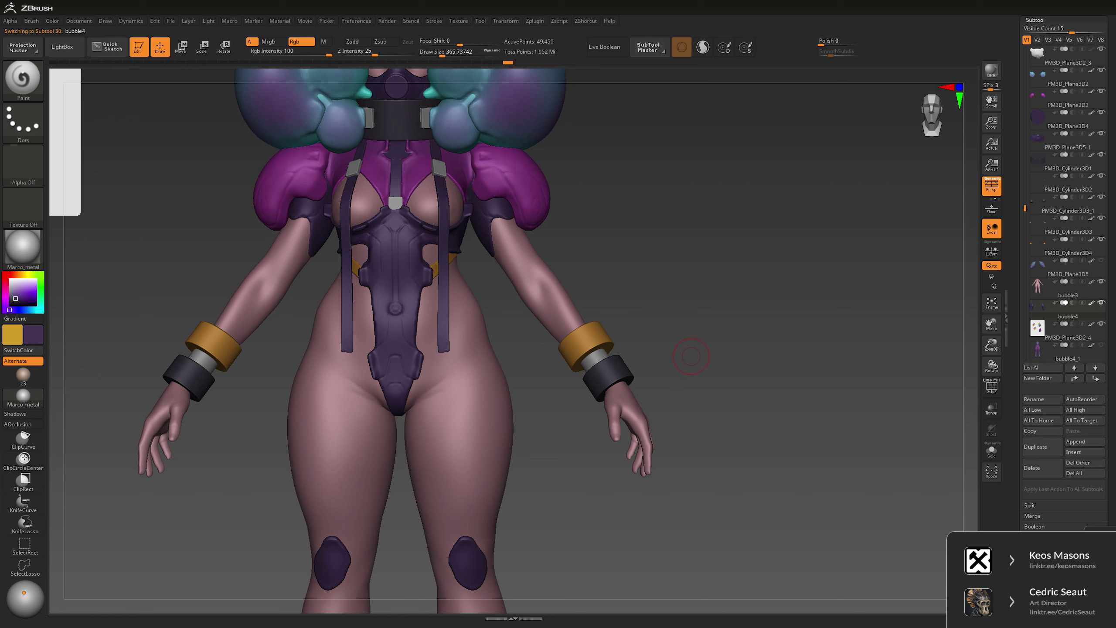
{"action": "left_click", "coordinate": [596, 352], "text": "alt"}
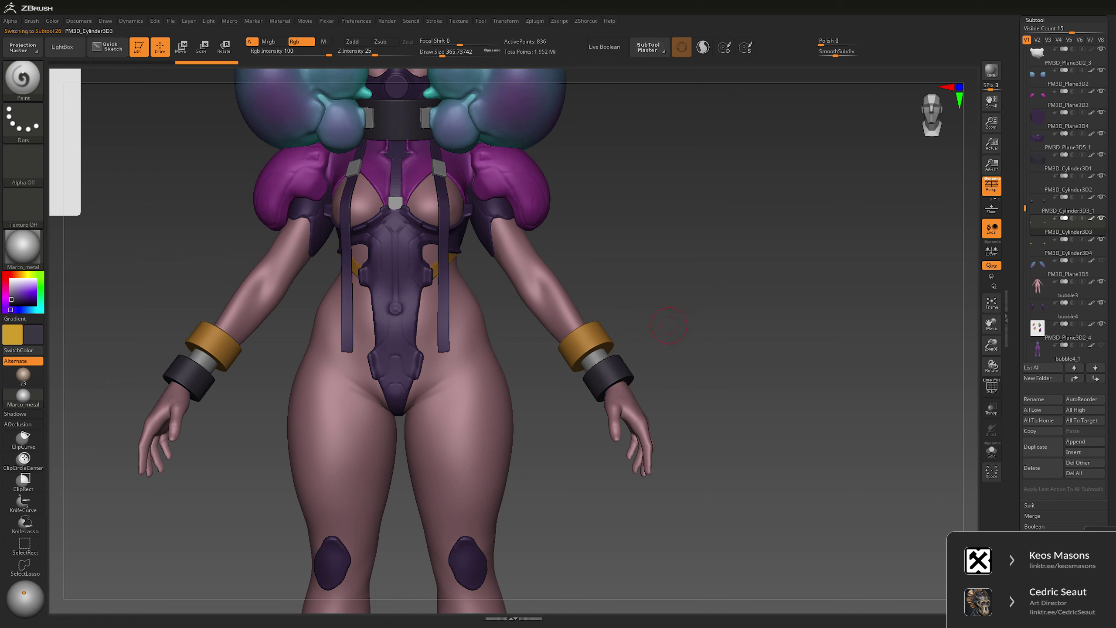
{"action": "key", "text": "f"}
{"action": "left_click_drag", "start_coordinate": [705, 352], "coordinate": [496, 297]}
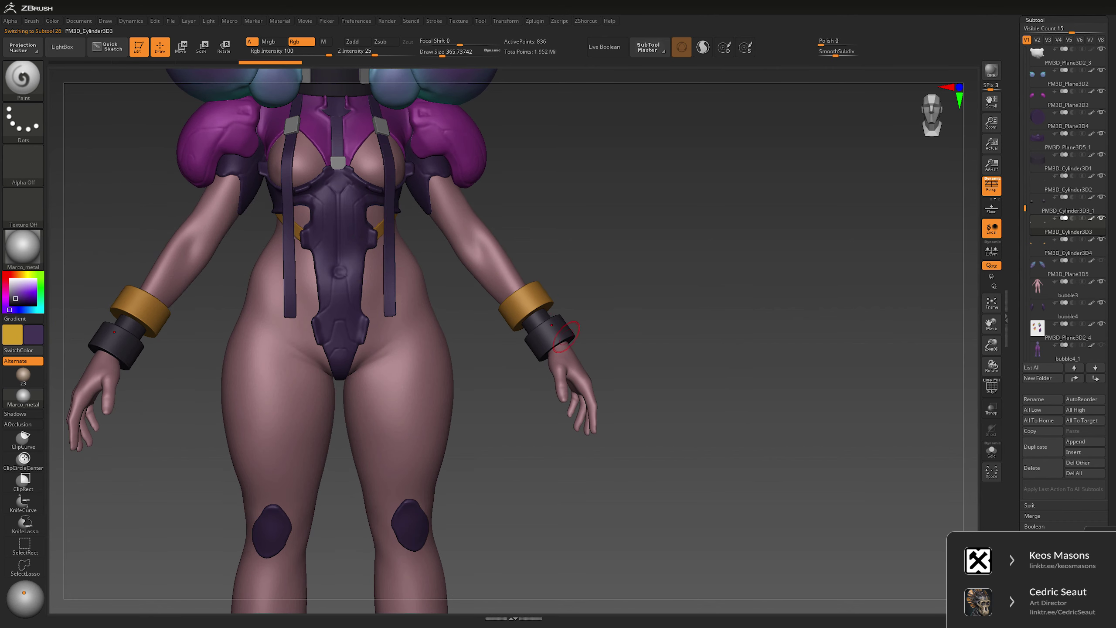
- Enlarge the brush and paint both hands of the body dark purple like gloves
{"action": "key", "text": "space"}
{"action": "left_click_drag", "start_coordinate": [567, 352], "coordinate": [591, 431]}
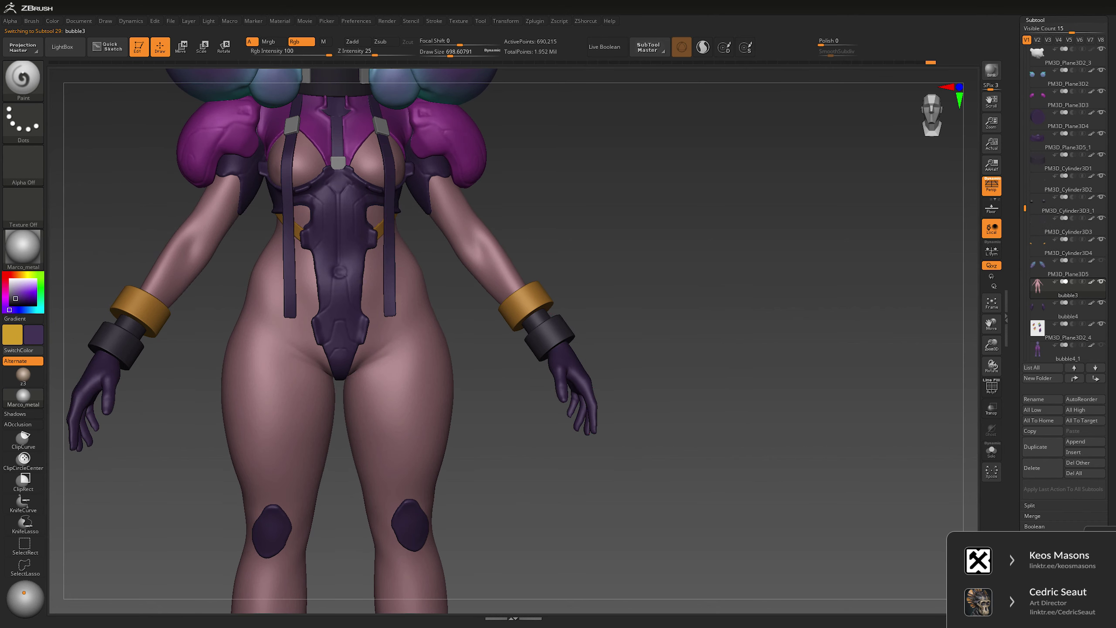
{"action": "left_click_drag", "start_coordinate": [747, 352], "coordinate": [594, 352]}
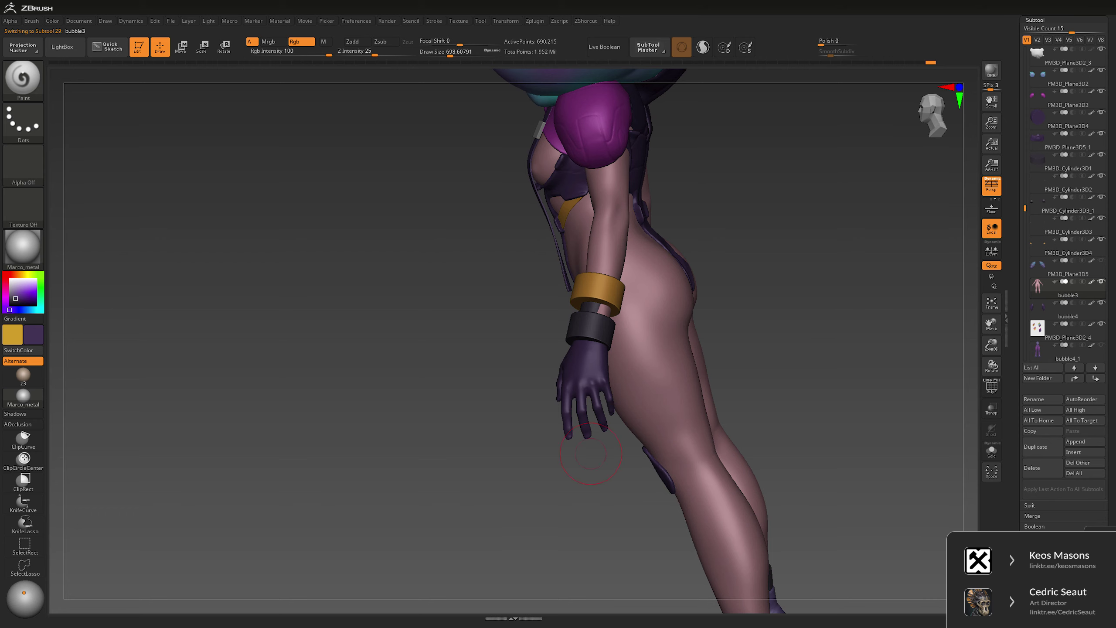
{"action": "mouse_move", "coordinate": [591, 453]}
{"action": "left_mouse_down"}
{"action": "mouse_move", "coordinate": [805, 269]}
{"action": "mouse_move", "coordinate": [778, 287]}
{"action": "left_mouse_up"}
{"action": "key", "text": "space"}
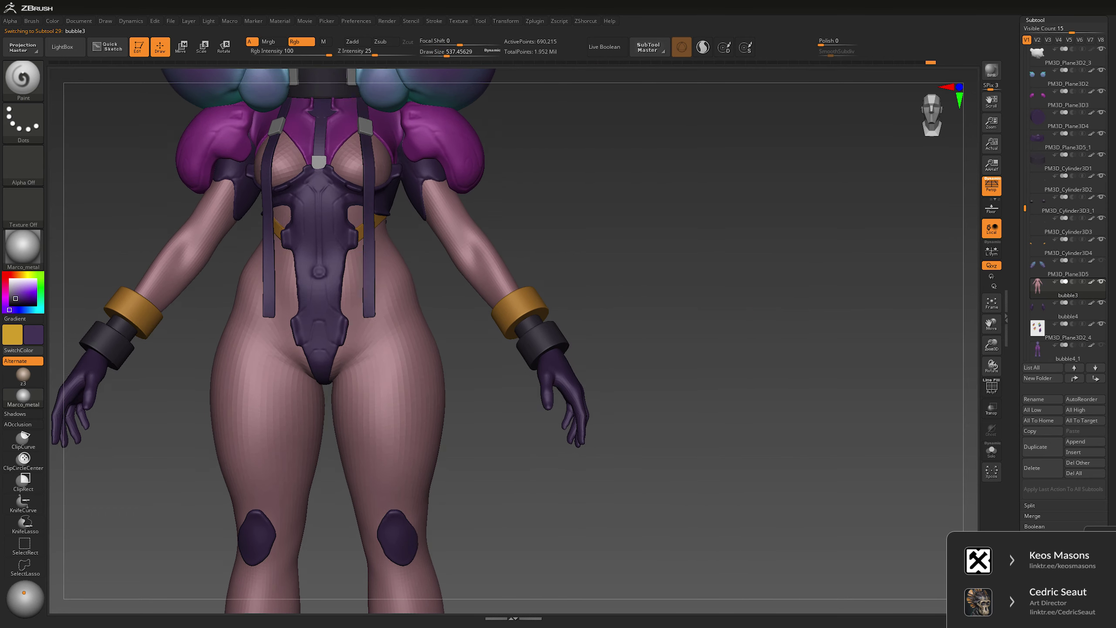
- Show all the hidden subtools again and hide the sketch reference plane behind the character
{"action": "mouse_move", "coordinate": [965, 282]}
{"action": "left_mouse_down", "text": "alt"}
{"action": "mouse_move", "coordinate": [965, 361]}
{"action": "mouse_move", "coordinate": [964, 338]}
{"action": "left_mouse_up", "text": "alt"}
{"action": "key", "text": "shift"}
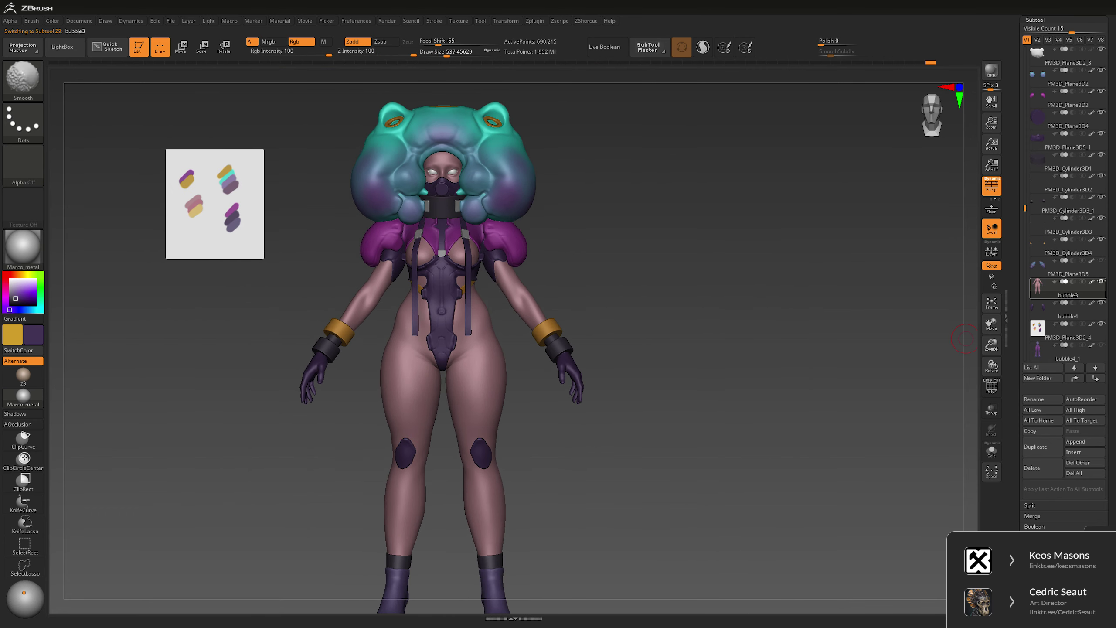
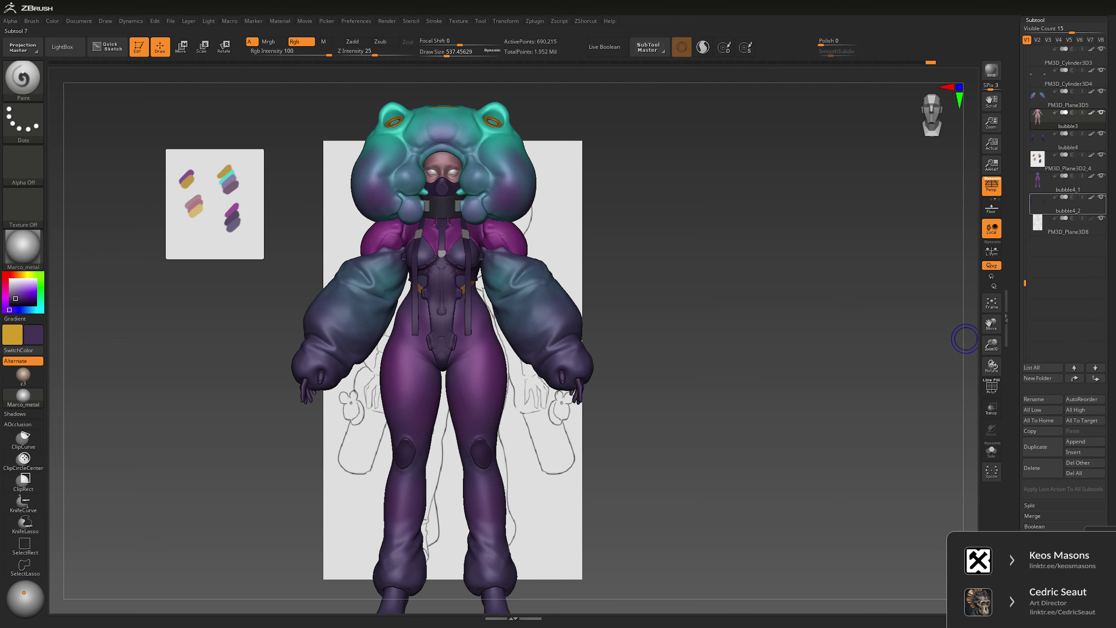
{"action": "mouse_move", "coordinate": [964, 339]}
{"action": "left_mouse_down"}
{"action": "mouse_move", "coordinate": [708, 335]}
{"action": "mouse_move", "coordinate": [747, 336]}
{"action": "left_mouse_up"}
{"action": "key", "text": "space"}
{"action": "left_click_drag", "start_coordinate": [615, 373], "coordinate": [616, 308], "text": "alt"}
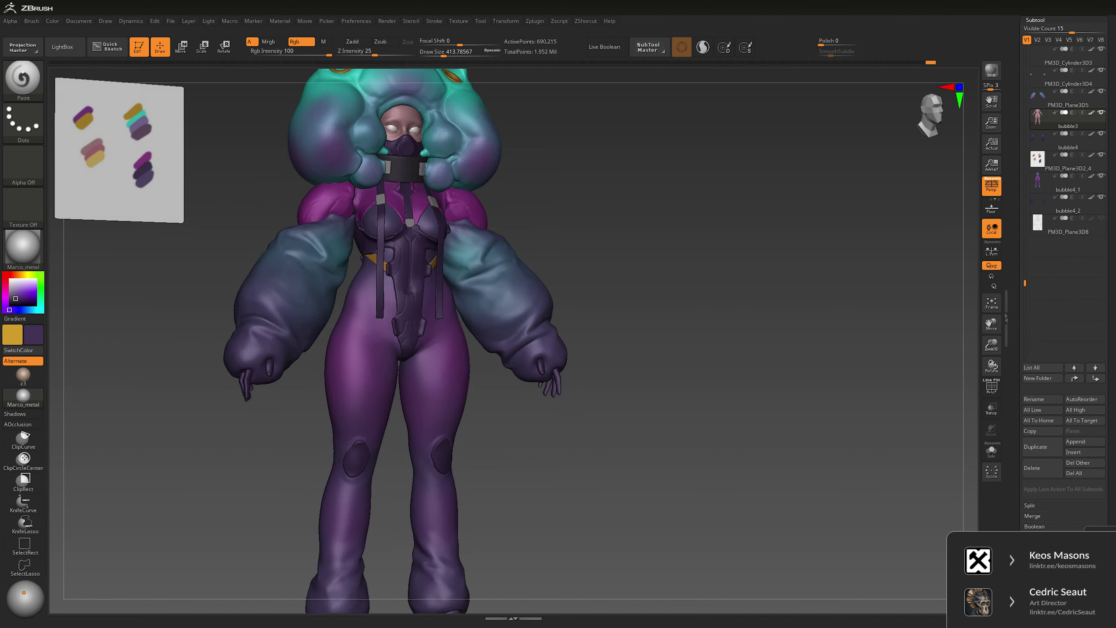
{"action": "left_click_drag", "start_coordinate": [721, 365], "coordinate": [723, 334], "text": "alt"}
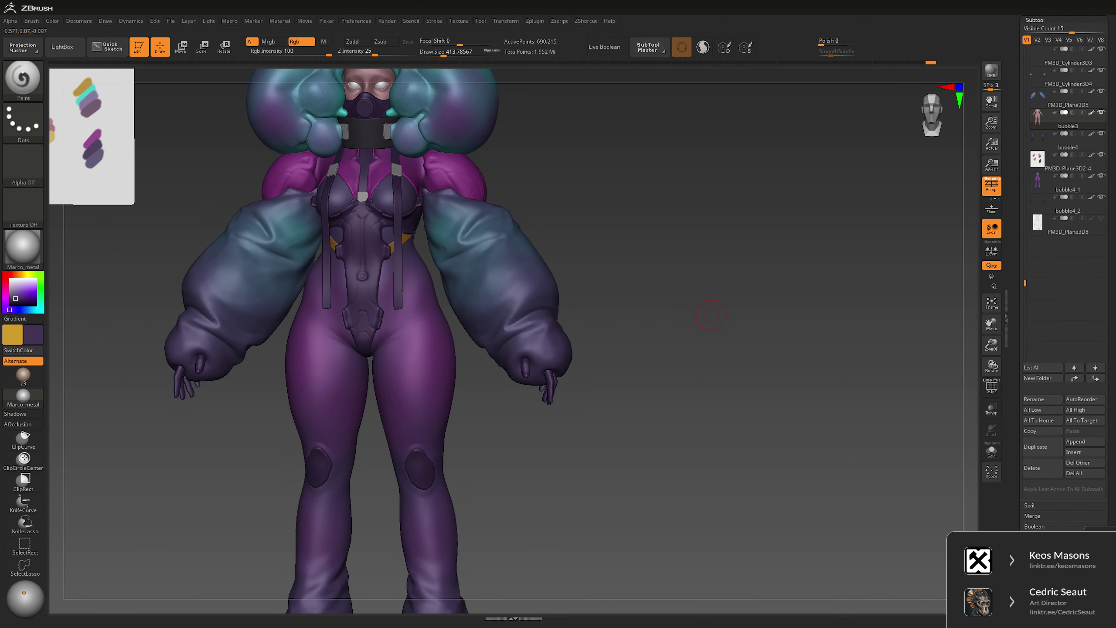
- Isolate the body, sample the pink skin color, and repaint the purple hands with a larger brush
{"action": "key", "text": "shift+s"}
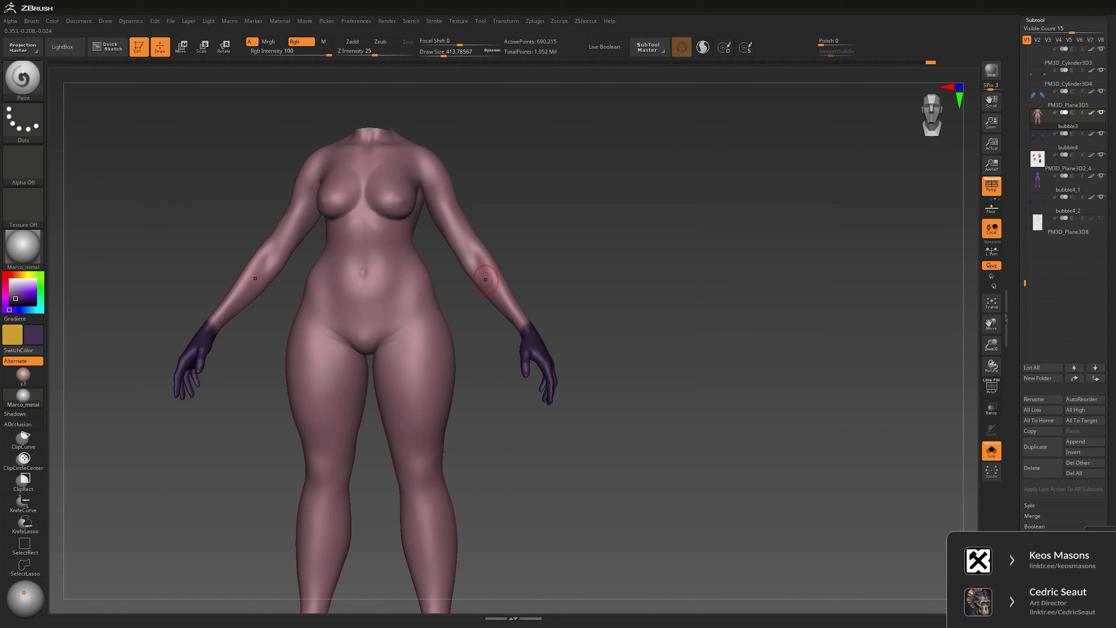
{"action": "key", "text": "c"}
{"action": "key", "text": "bracketright"}
{"action": "key", "text": "bracketright"}
{"action": "key", "text": "bracketright"}
{"action": "left_click_drag", "start_coordinate": [536, 350], "coordinate": [541, 378]}
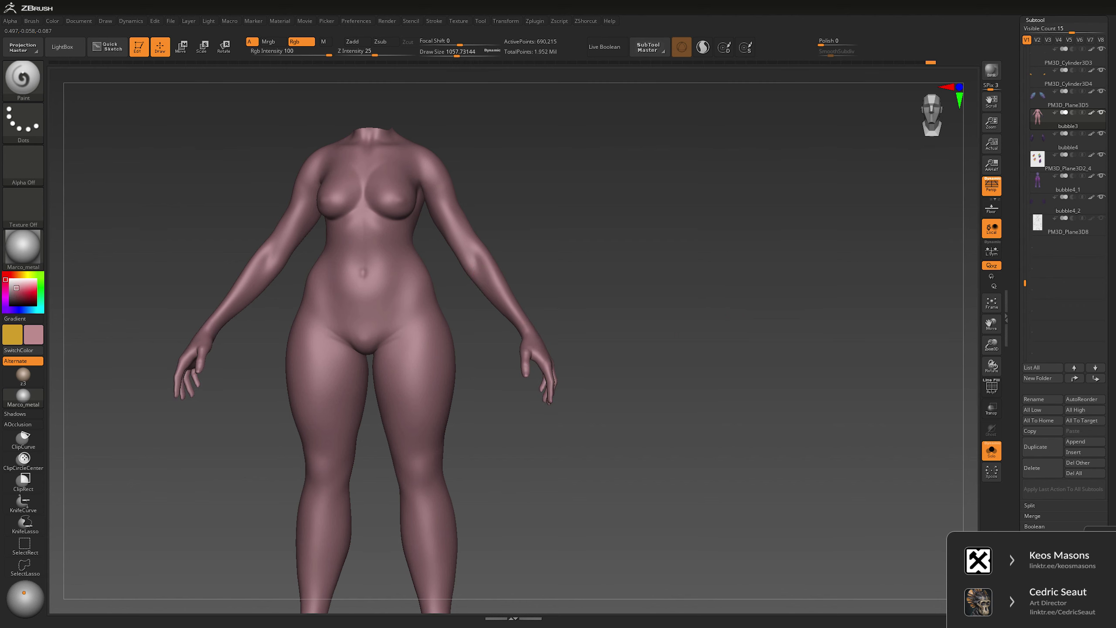
{"action": "key", "text": "shift+s"}
- Sample dark purple from the back of the bodice and fill the bear-eared plate behind the hood with it
{"action": "key", "text": "f"}
{"action": "left_click_drag", "start_coordinate": [774, 318], "coordinate": [660, 333]}
{"action": "left_click", "coordinate": [591, 279], "text": "alt"}
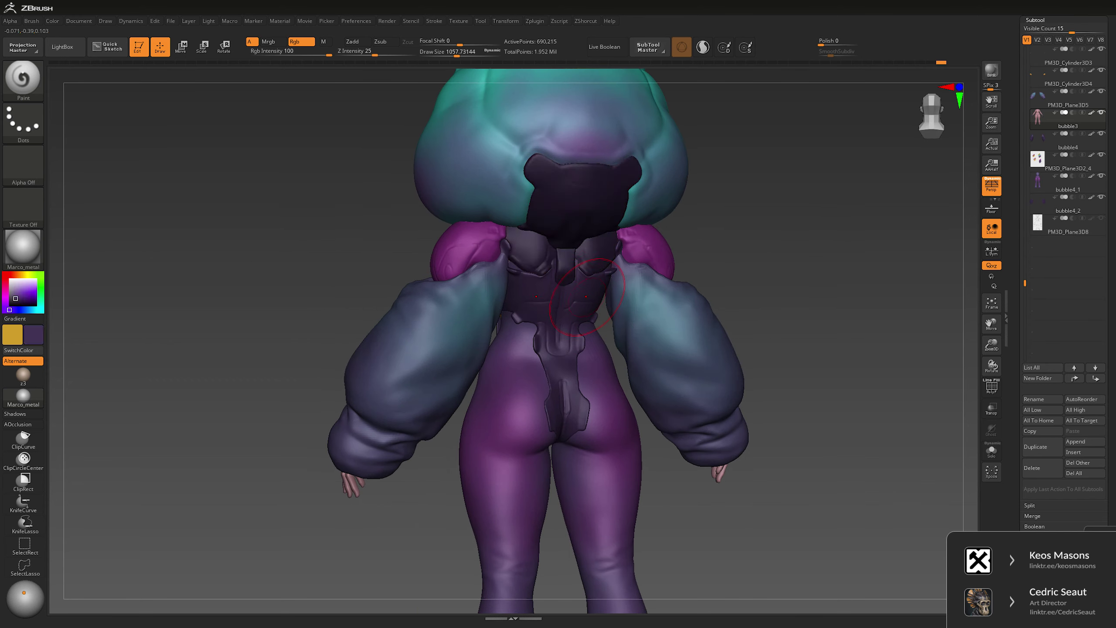
{"action": "left_click", "coordinate": [659, 185], "text": "alt"}
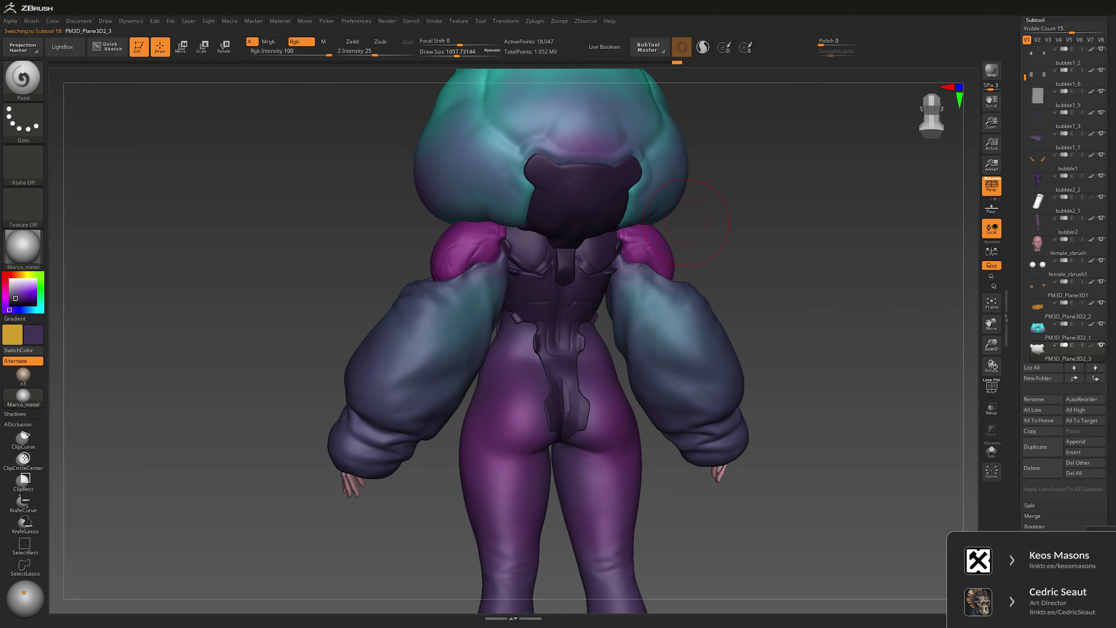
{"action": "left_click_drag", "start_coordinate": [747, 211], "coordinate": [775, 206]}
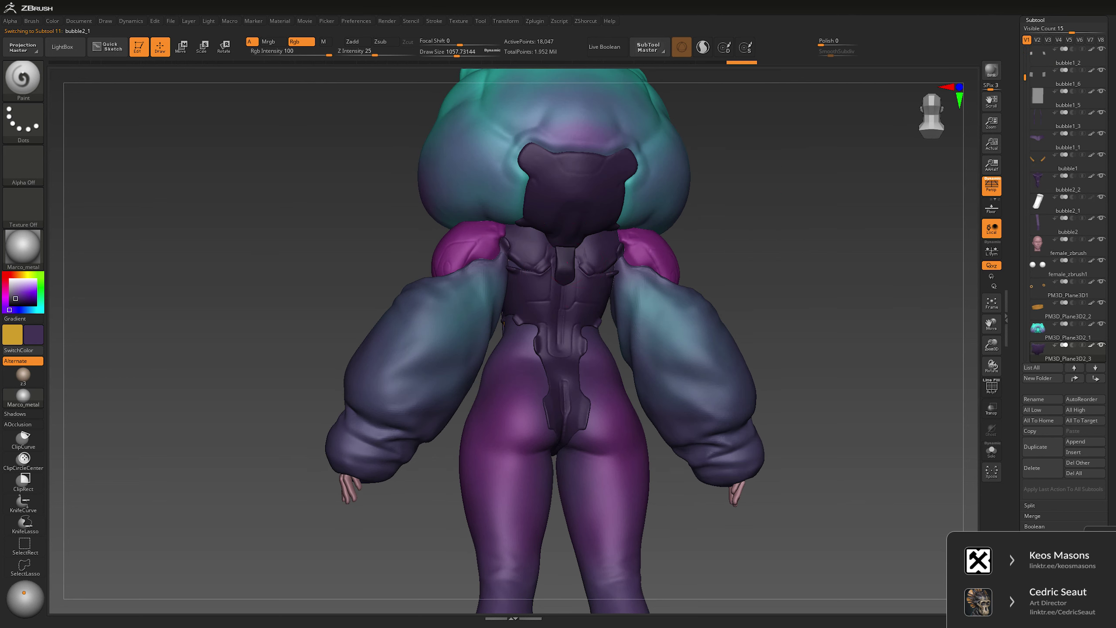
- Hide the purple bodysuit and select the boots
{"action": "key", "text": "f"}
{"action": "left_click_drag", "start_coordinate": [835, 352], "coordinate": [747, 314]}
{"action": "key", "text": "space"}
{"action": "left_click", "coordinate": [960, 303], "text": "alt"}
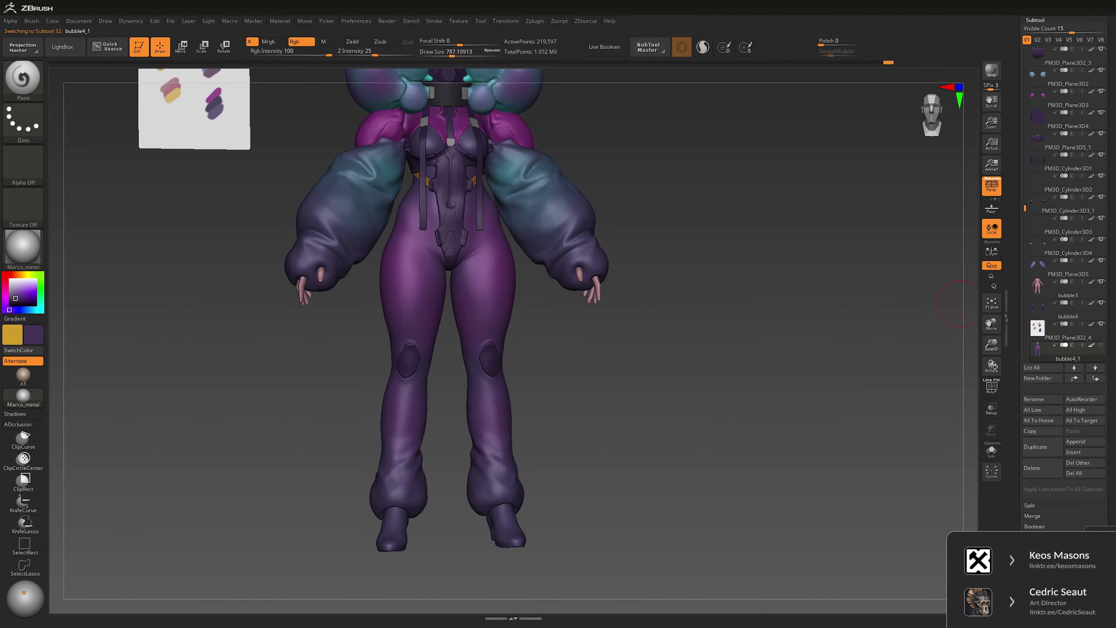
{"action": "left_click", "coordinate": [506, 523], "text": "alt"}
{"action": "left_click_drag", "start_coordinate": [505, 523], "coordinate": [520, 251]}
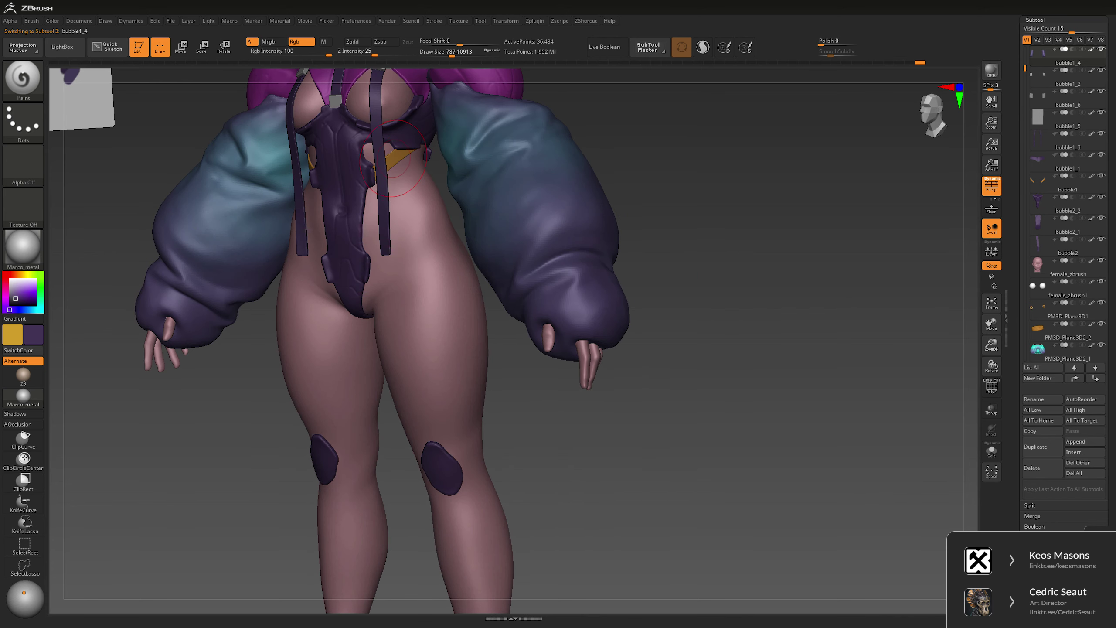
- Sample the golden orange, reduce the brush size, and paint a vertical stripe down the front of both boots
{"action": "key", "text": "c"}
{"action": "left_click_drag", "start_coordinate": [703, 572], "coordinate": [704, 253], "text": "alt"}
{"action": "key", "text": "space"}
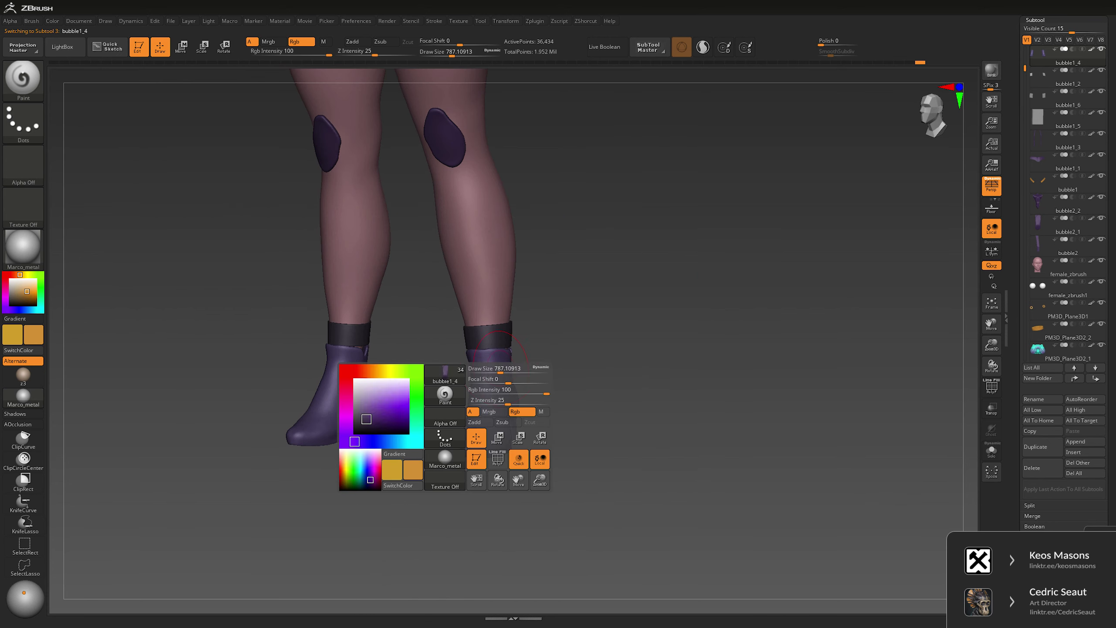
{"action": "mouse_move", "coordinate": [510, 369]}
{"action": "left_mouse_down"}
{"action": "mouse_move", "coordinate": [473, 367]}
{"action": "mouse_move", "coordinate": [479, 331]}
{"action": "mouse_move", "coordinate": [460, 347]}
{"action": "left_mouse_up"}
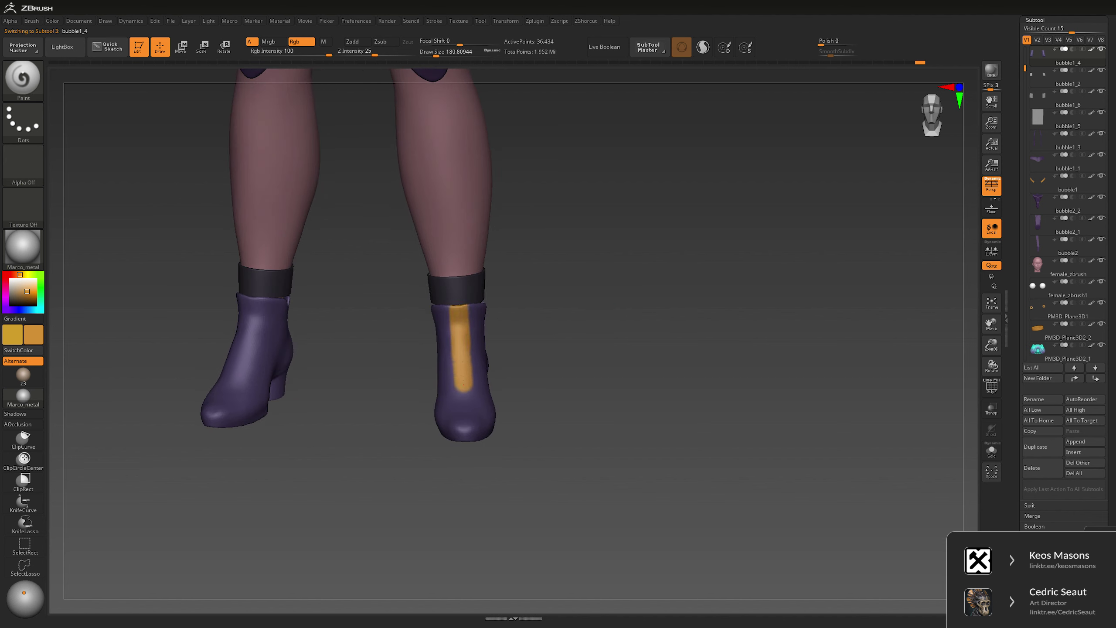
{"action": "key", "text": "ctrl+z"}
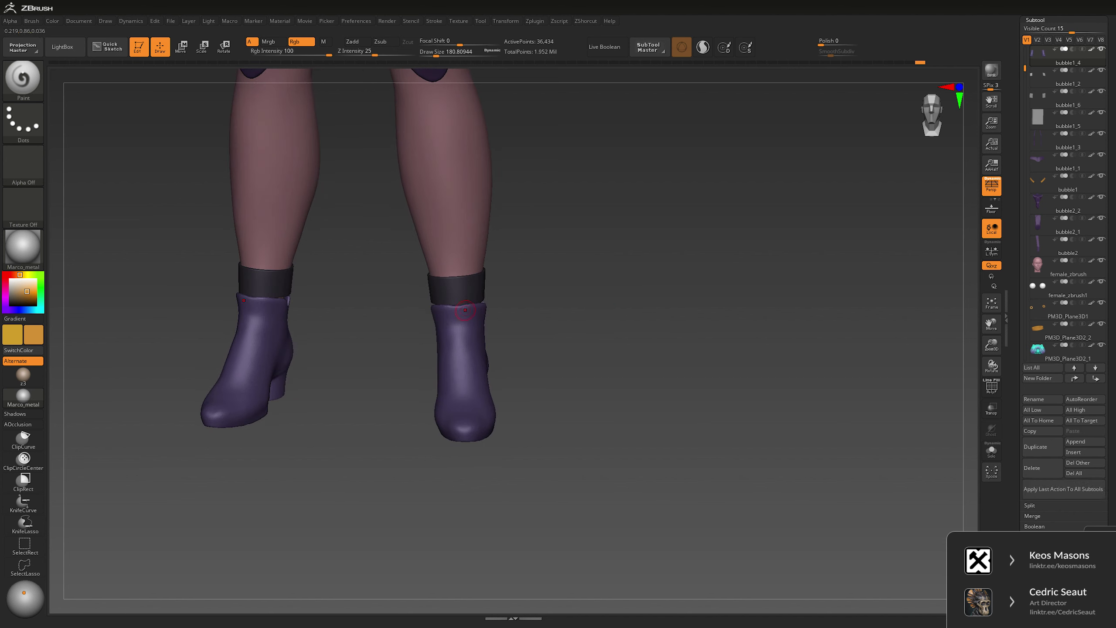
{"action": "left_click_drag", "start_coordinate": [458, 317], "coordinate": [462, 394]}
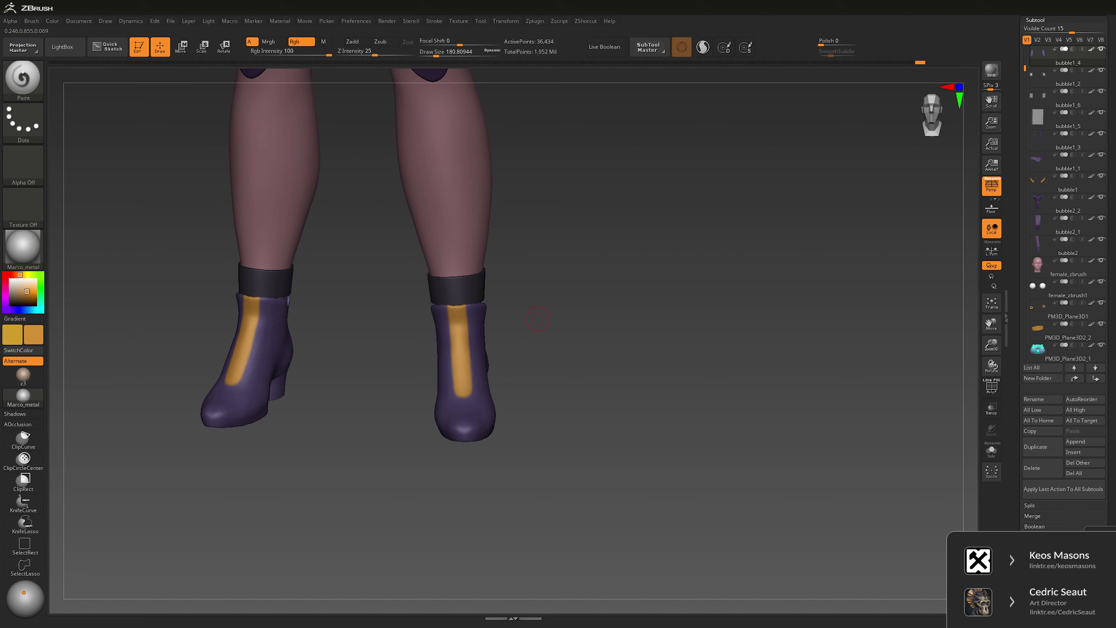
- Extend the golden stripe from the front of each boot down across the toe area
{"action": "scroll", "coordinate": [308, 286], "scroll_direction": "up", "scroll_amount": 5}
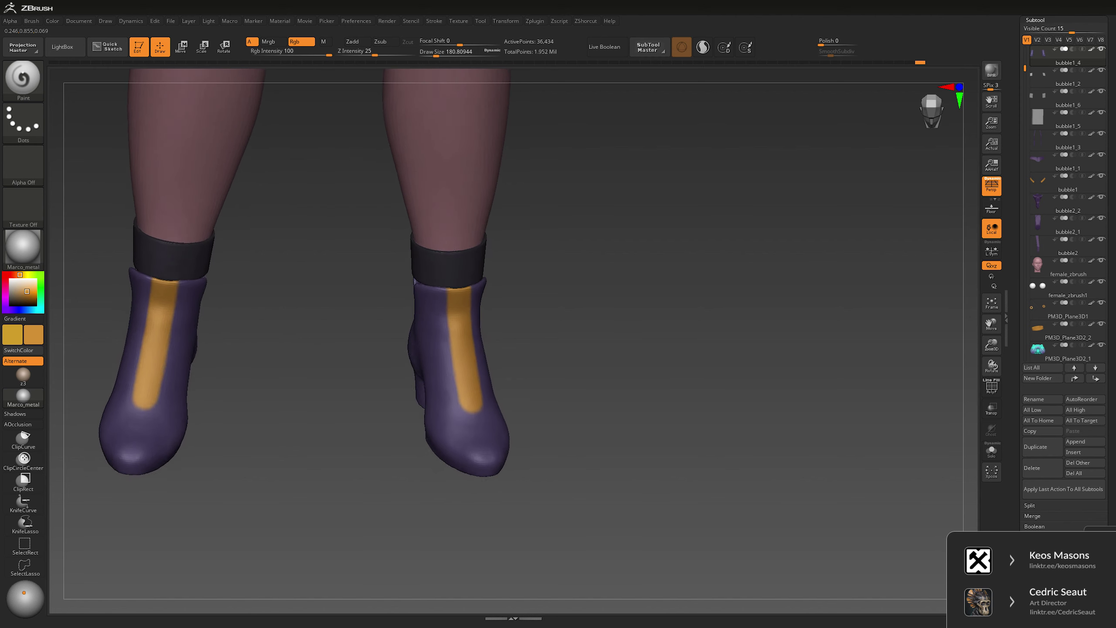
{"action": "left_click_drag", "start_coordinate": [704, 264], "coordinate": [703, 308]}
{"action": "left_click_drag", "start_coordinate": [468, 396], "coordinate": [453, 453]}
{"action": "key", "text": "ctrl+z"}
{"action": "key", "text": "space"}
{"action": "left_click_drag", "start_coordinate": [541, 431], "coordinate": [551, 364]}
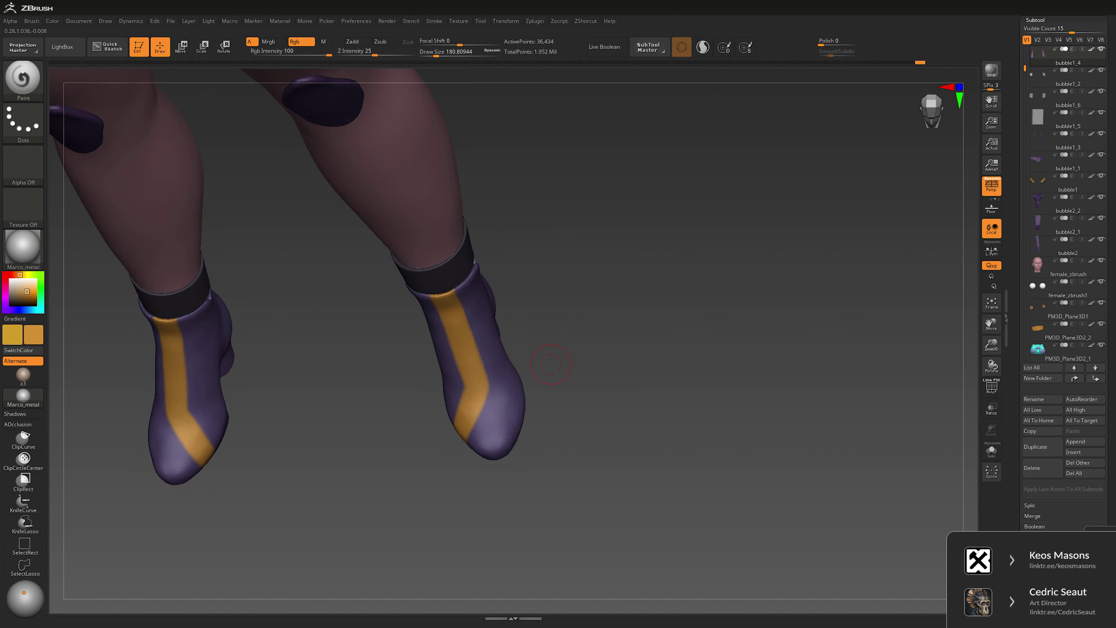
{"action": "left_click_drag", "start_coordinate": [505, 409], "coordinate": [656, 378]}
- Show all the subtools again, then sample a slate purple and isolate the bodysuit for painting
{"action": "key", "text": "shift"}
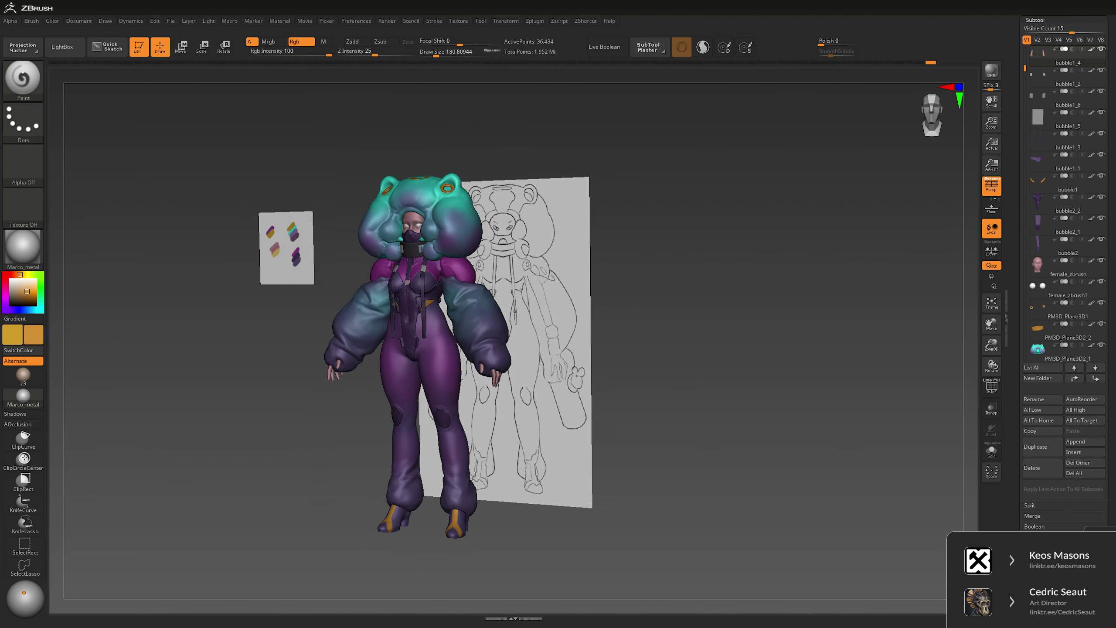
{"action": "left_click_drag", "start_coordinate": [650, 323], "coordinate": [720, 265]}
{"action": "key", "text": "c"}
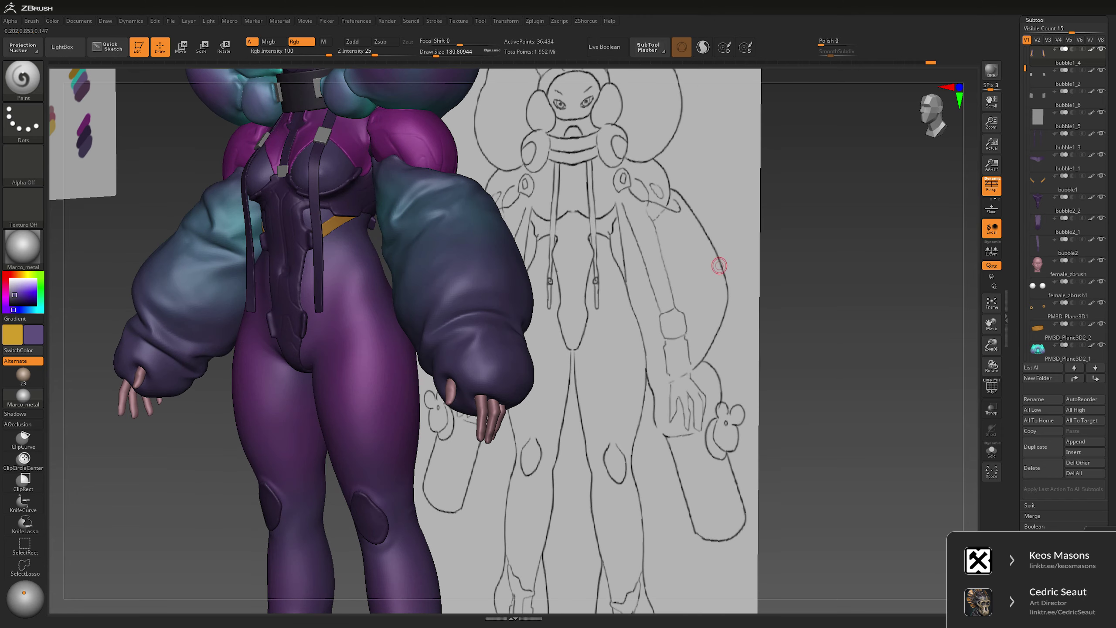
{"action": "left_click", "coordinate": [335, 174], "text": "alt"}
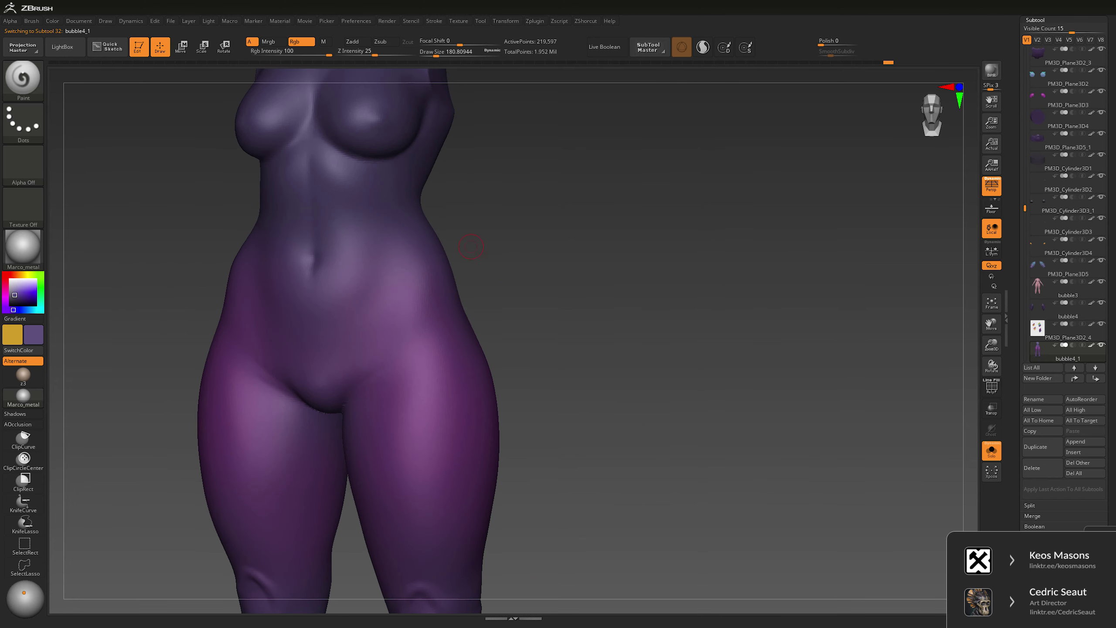
- End the bodysuit's isolation so the whole outfit is displayed and check the outfit from several angles
{"action": "left_click_drag", "start_coordinate": [459, 136], "coordinate": [444, 280], "text": "alt"}
{"action": "key", "text": "shift"}
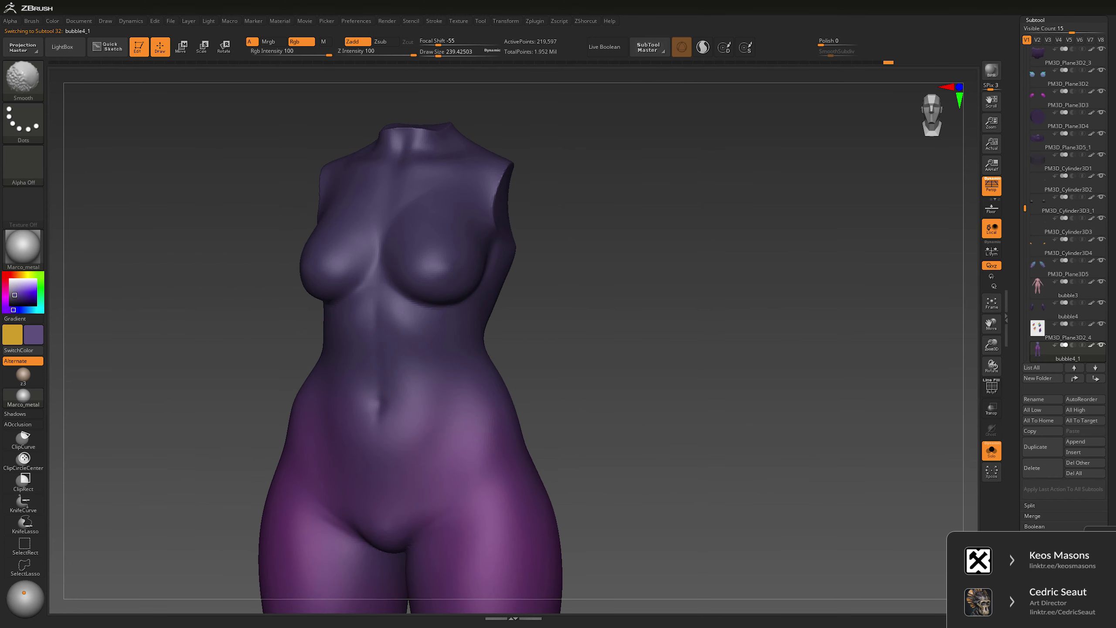
{"action": "left_click", "coordinate": [992, 451]}
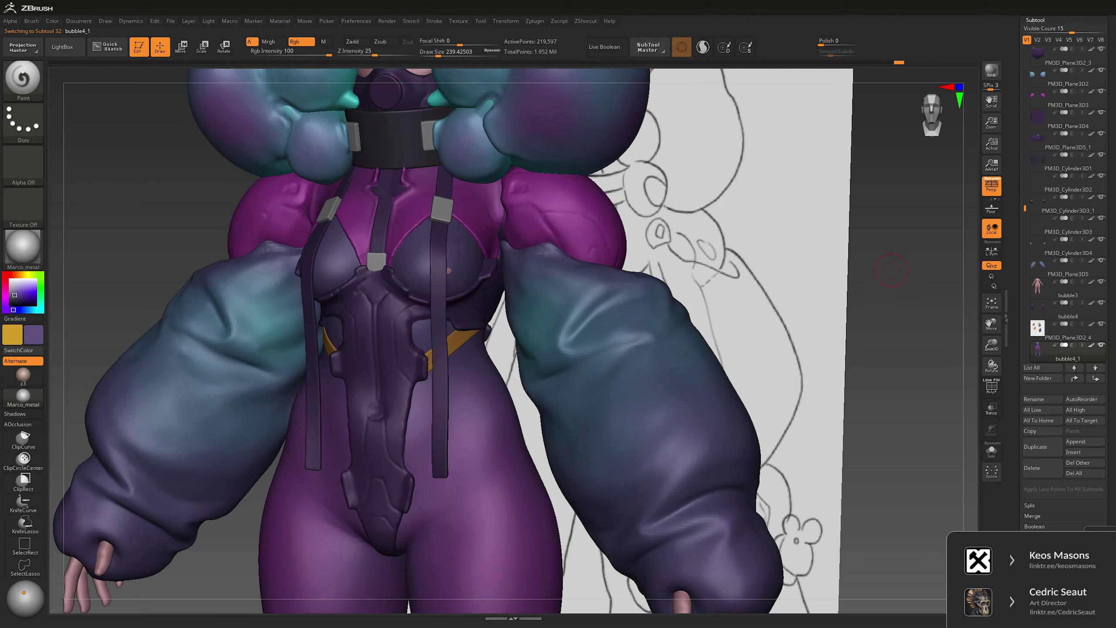
{"action": "left_click_drag", "start_coordinate": [892, 269], "coordinate": [897, 264]}
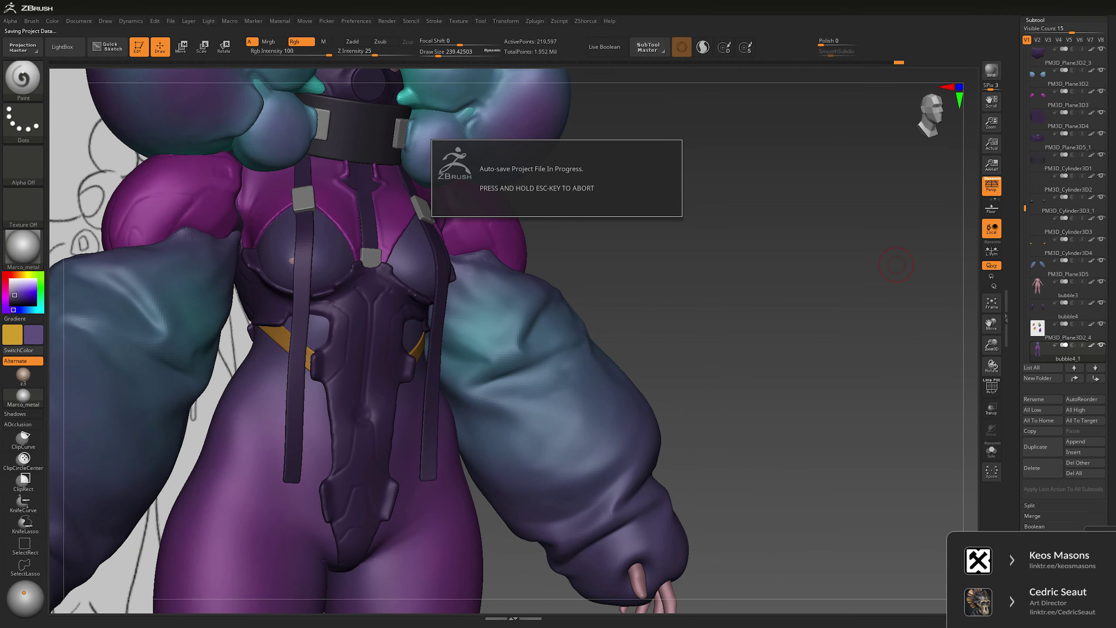
{"action": "left_click_drag", "start_coordinate": [897, 264], "coordinate": [839, 279]}
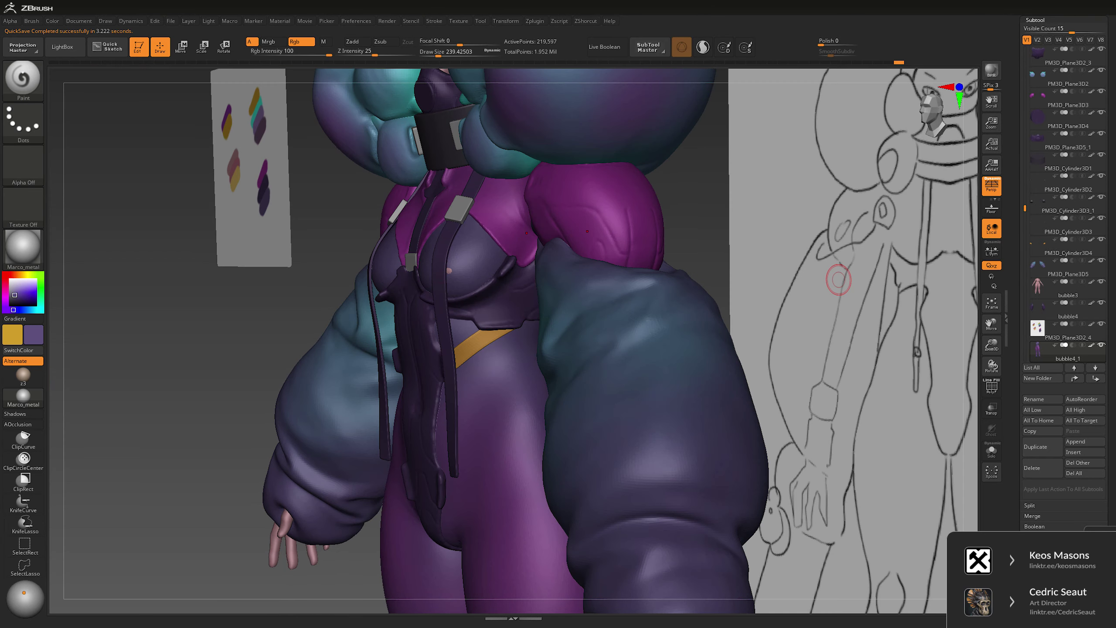
{"action": "key", "text": "b"}
{"action": "key", "text": "m"}
{"action": "key", "text": "v"}
{"action": "left_click_drag", "start_coordinate": [334, 550], "coordinate": [424, 311]}
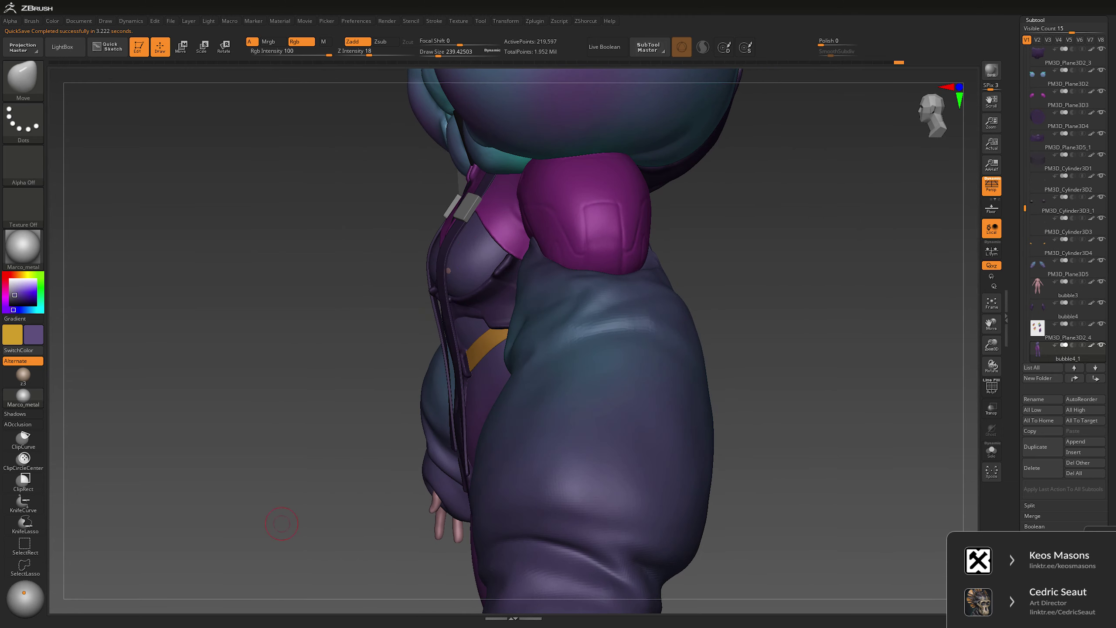
{"action": "key", "text": "space"}
{"action": "right_click_drag", "start_coordinate": [468, 267], "coordinate": [639, 325], "text": "shift"}
{"action": "key", "text": "space"}
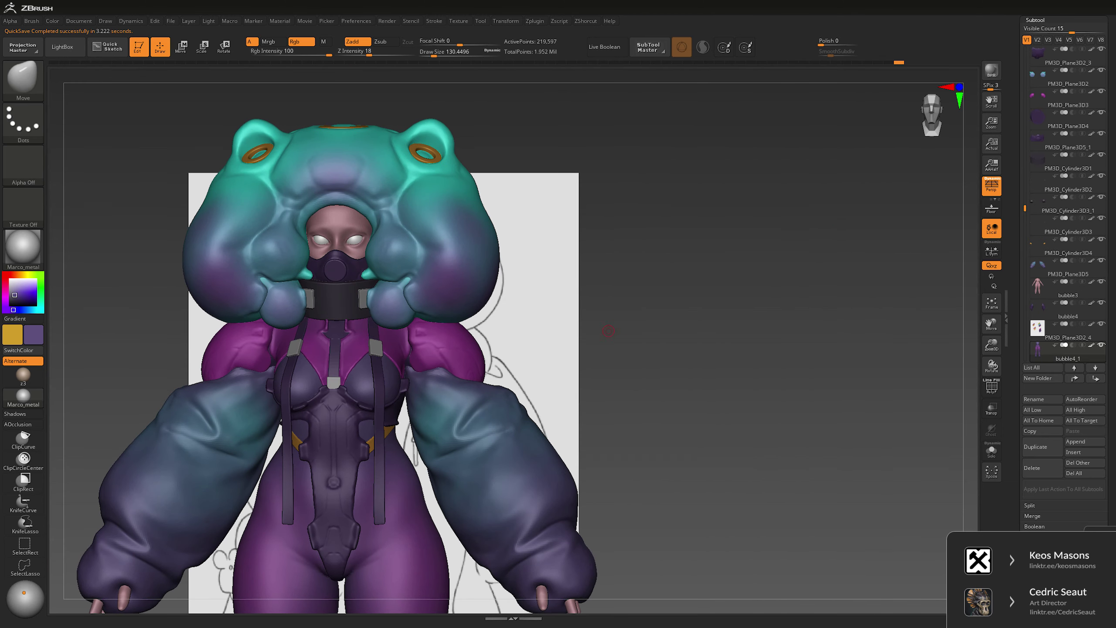
{"action": "key", "text": "b"}
{"action": "key", "text": "p"}
{"action": "key", "text": "a"}
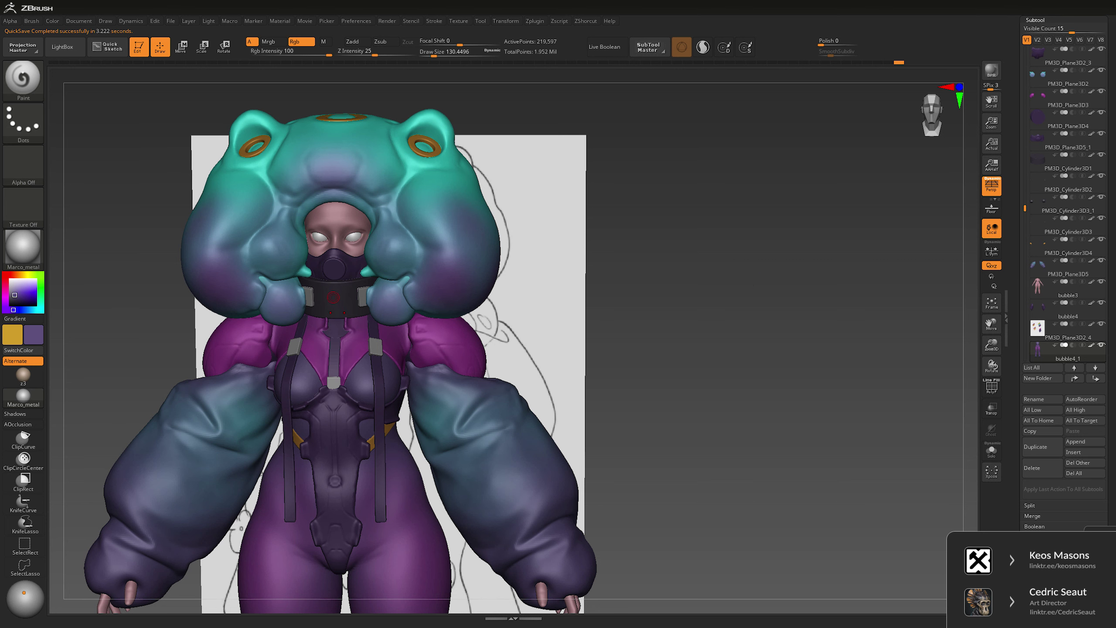
- Select the round filter disc on the front of the mask and color it dark gray
{"action": "right_click_drag", "start_coordinate": [793, 281], "coordinate": [793, 302], "text": "ctrl"}
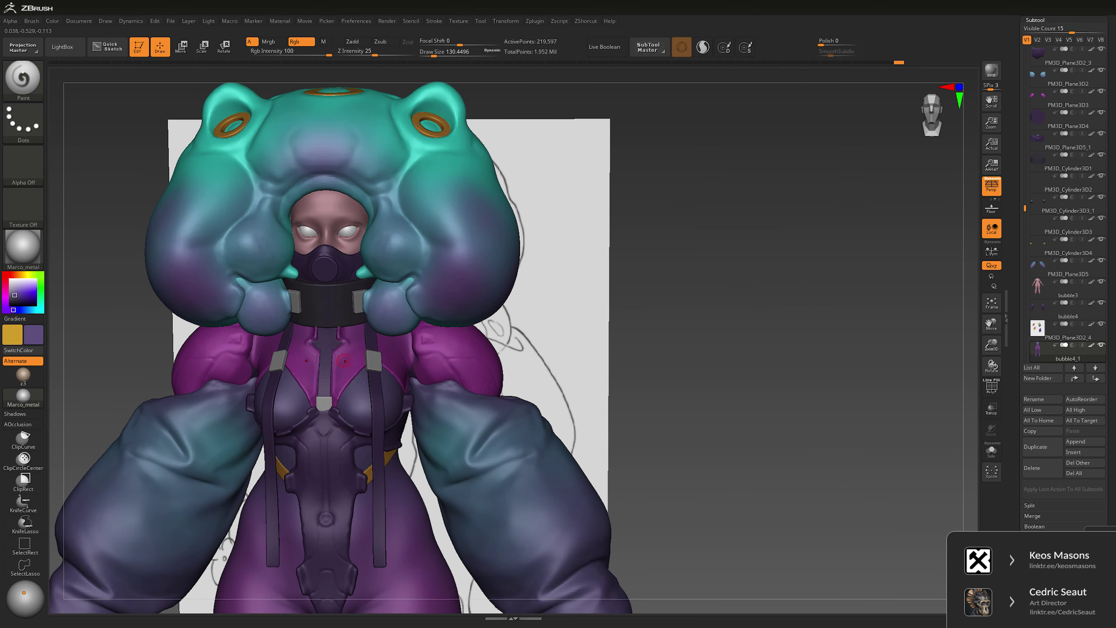
{"action": "left_click", "coordinate": [325, 266], "text": "alt"}
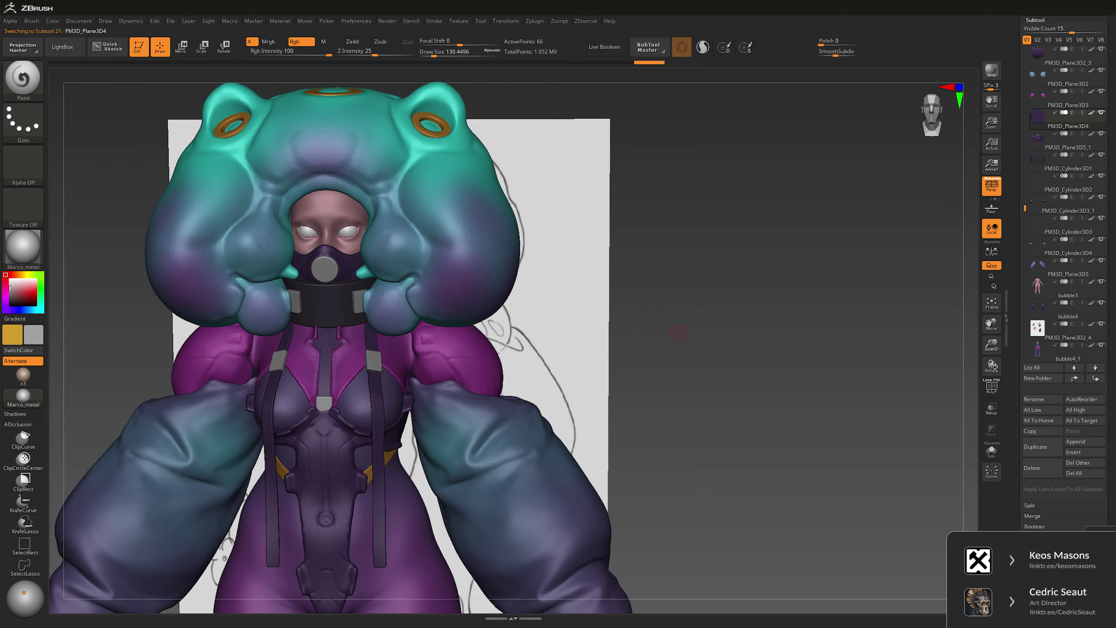
{"action": "right_click_drag", "start_coordinate": [325, 266], "coordinate": [228, 317]}
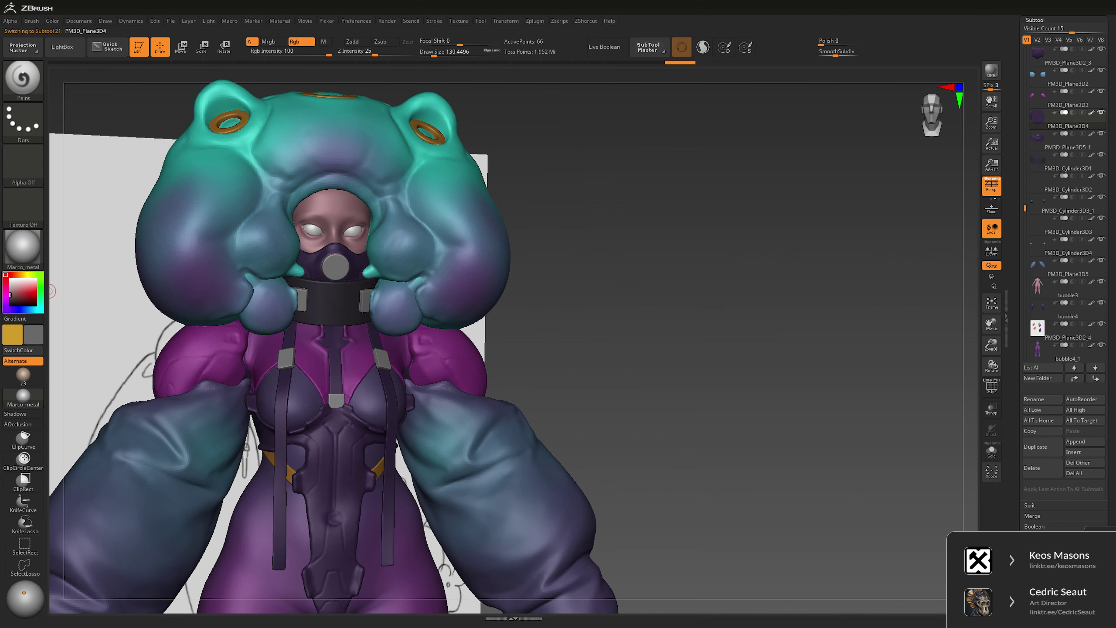
{"action": "mouse_move", "coordinate": [51, 290]}
{"action": "right_mouse_down"}
{"action": "mouse_move", "coordinate": [859, 276]}
{"action": "mouse_move", "coordinate": [863, 286]}
{"action": "right_mouse_up"}
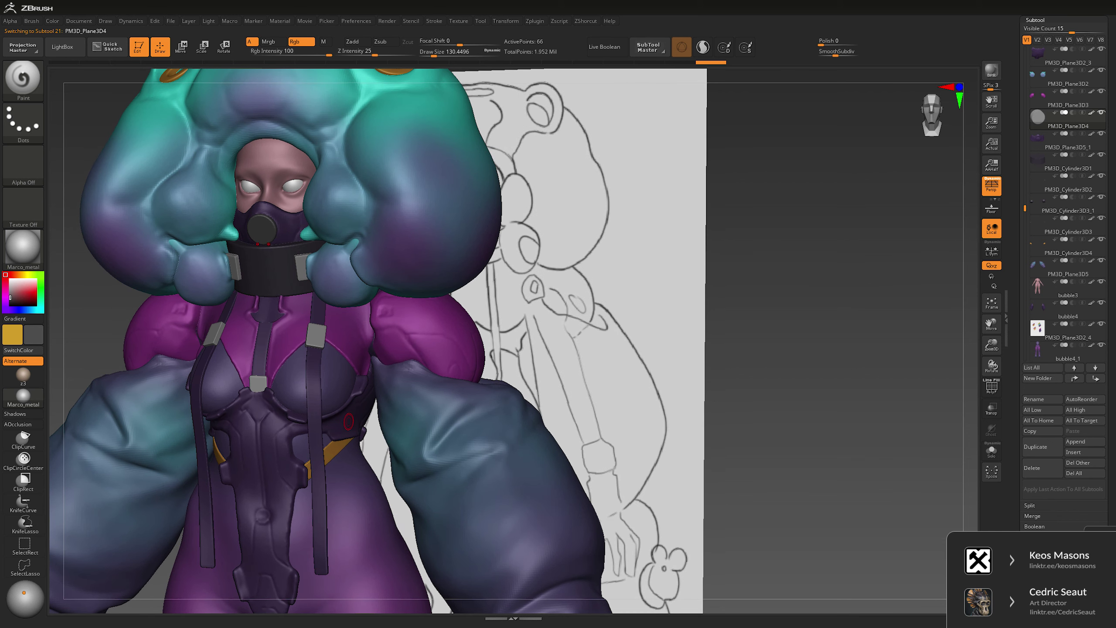
- Select the magenta shoulder and chest piece, sample a dark purple, and reduce the draw size to about 33
{"action": "key", "text": "space"}
{"action": "key", "text": "ctrl+z"}
{"action": "key", "text": "space"}
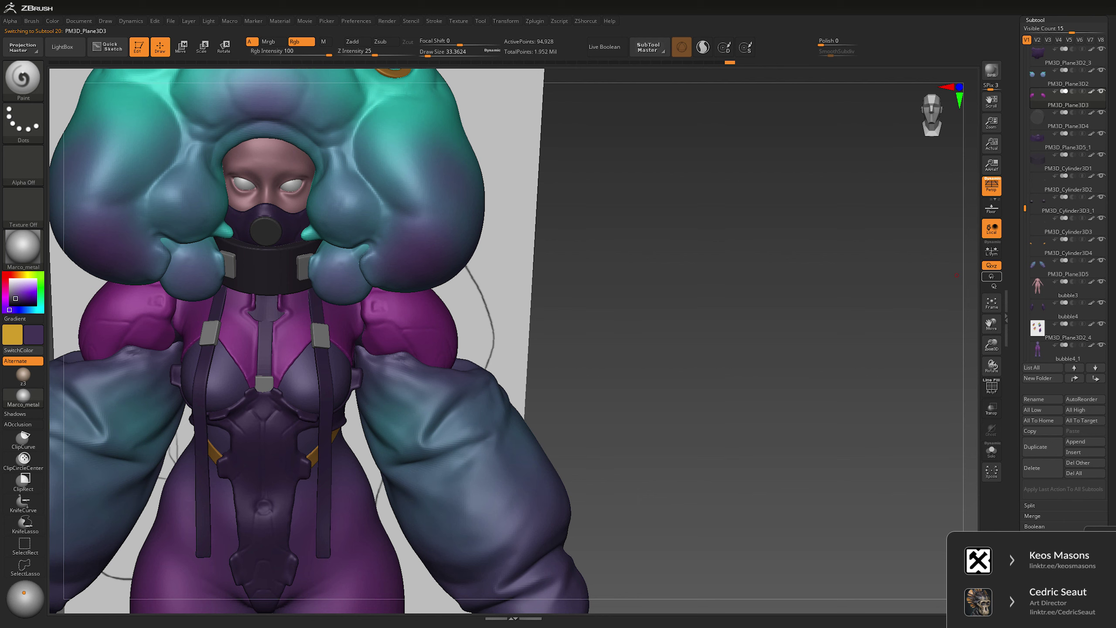
- Turn off the texture map on the magenta piece and paint a small dark purple rectangle on each shoulder
{"action": "scroll", "coordinate": [1064, 272], "scroll_direction": "down", "scroll_amount": 10}
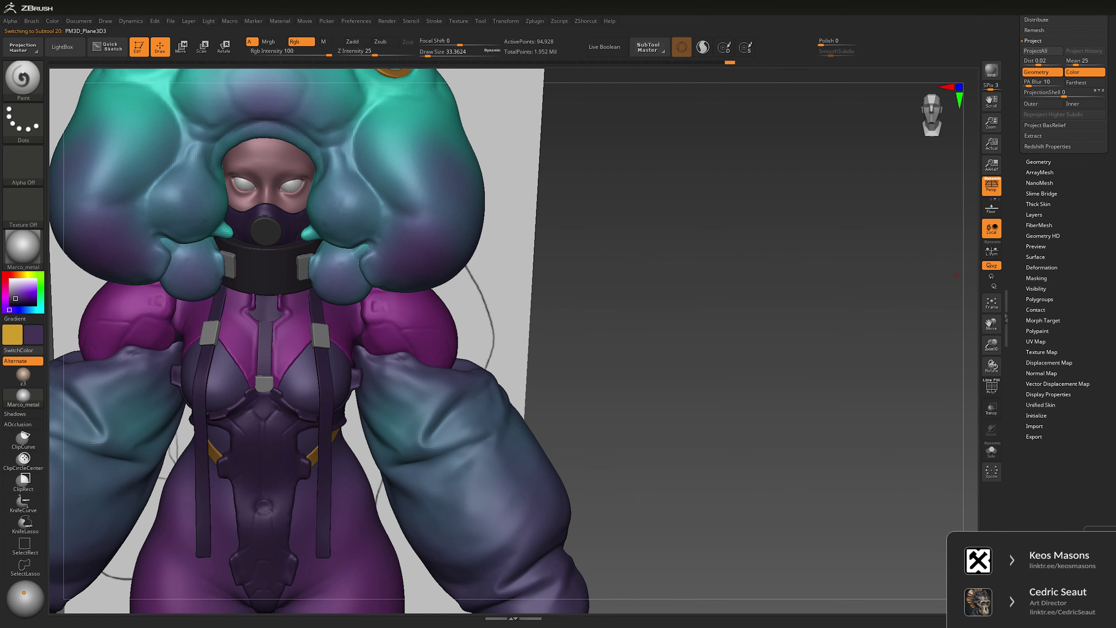
{"action": "left_click", "coordinate": [1042, 352]}
{"action": "left_click", "coordinate": [1043, 245]}
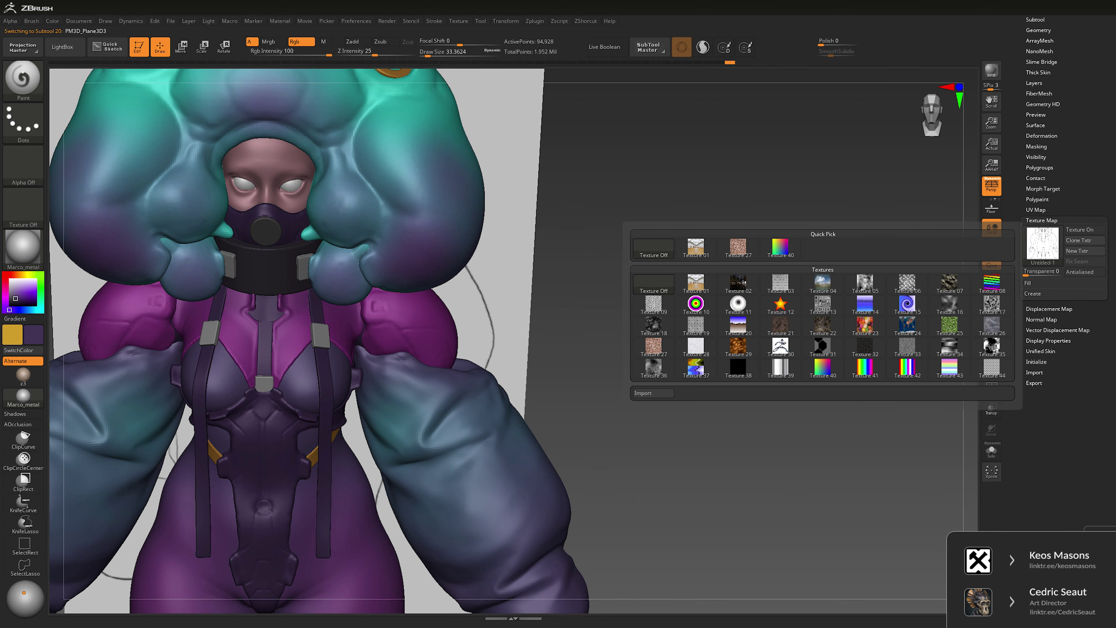
{"action": "left_click", "coordinate": [697, 285]}
{"action": "left_click_drag", "start_coordinate": [696, 285], "coordinate": [536, 254]}
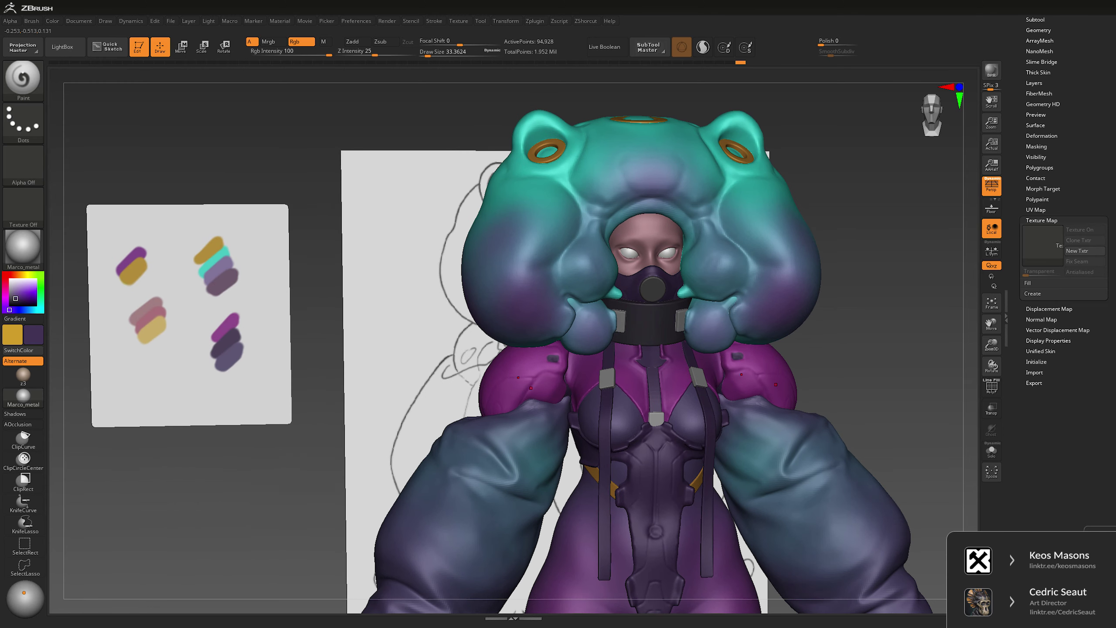
- Sample the dusty pink from the swatch board and select the face with a draw size of about 447
{"action": "key", "text": "space"}
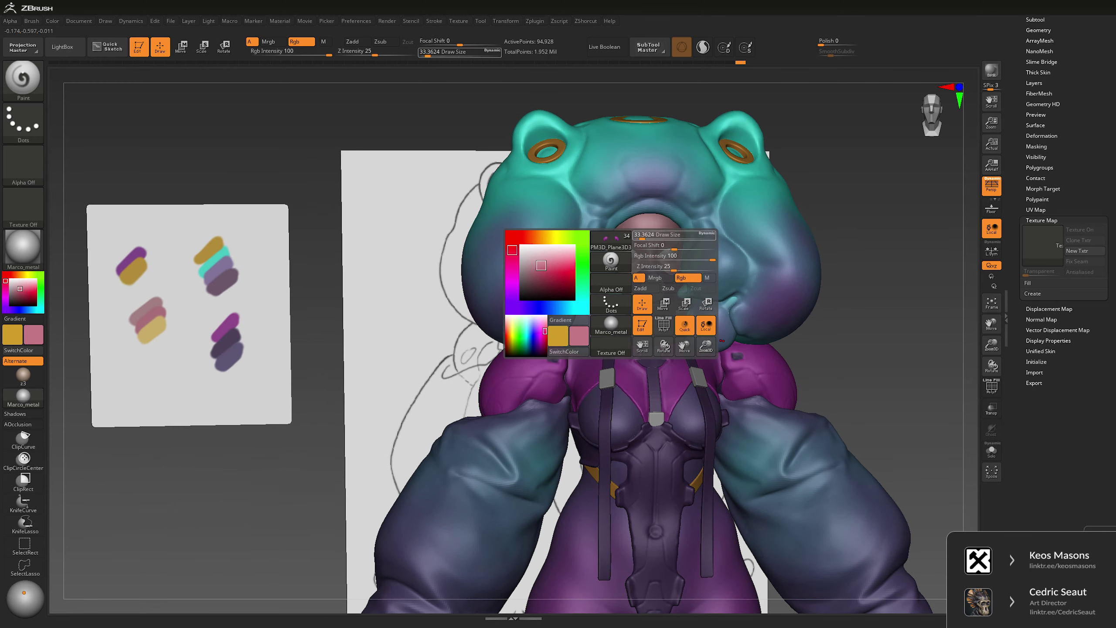
{"action": "left_click", "coordinate": [611, 297], "text": "alt"}
{"action": "key", "text": "f"}
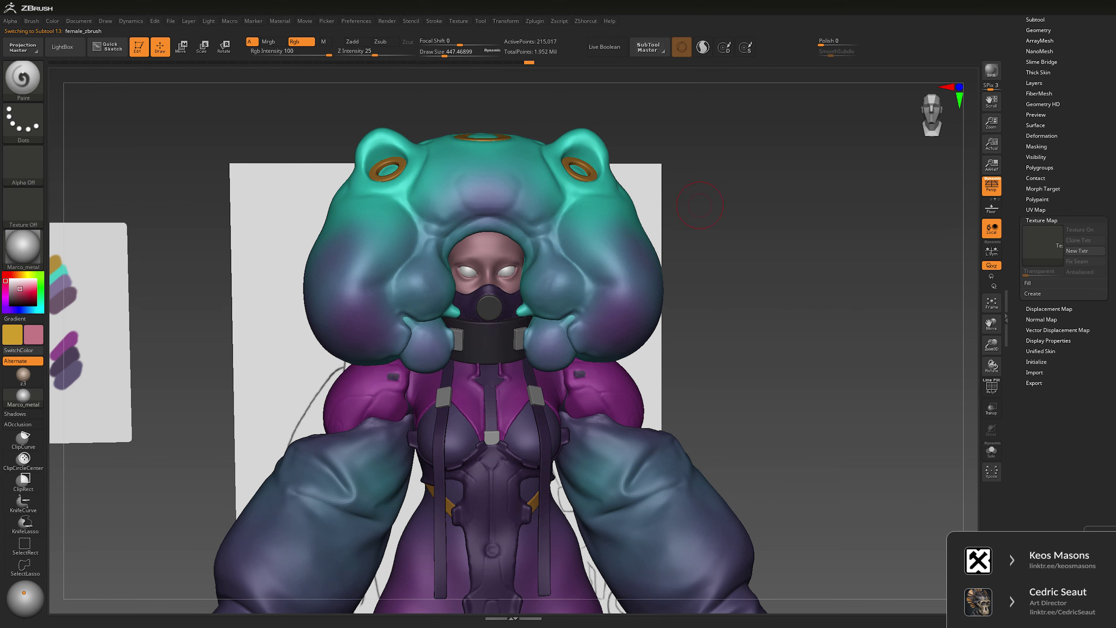
{"action": "left_click_drag", "start_coordinate": [527, 261], "coordinate": [495, 283], "text": "alt"}
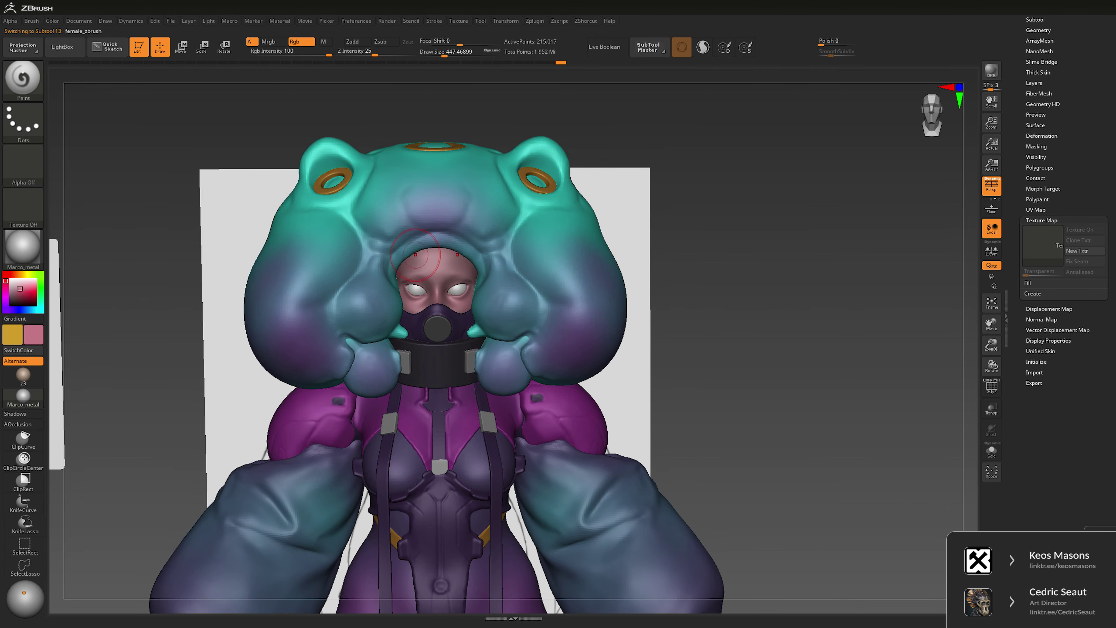
- Select the eyes with a draw size of about 160 and subdivide their mesh twice
{"action": "scroll", "coordinate": [506, 295], "scroll_direction": "up", "scroll_amount": 2}
{"action": "key", "text": "space"}
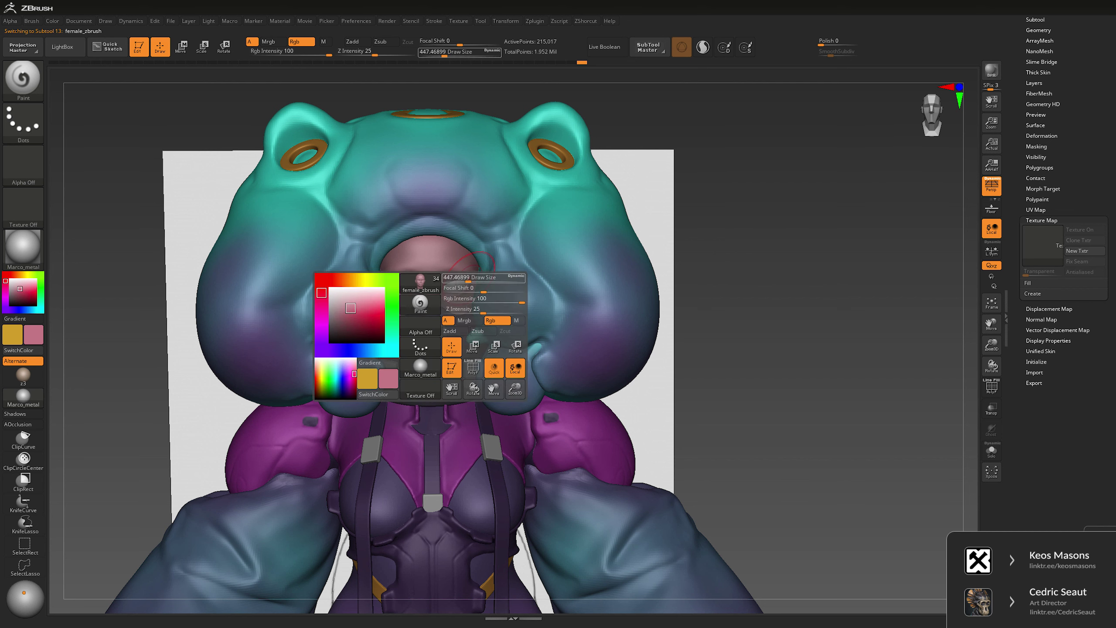
{"action": "left_click_drag", "start_coordinate": [469, 278], "coordinate": [456, 286]}
{"action": "left_click_drag", "start_coordinate": [767, 241], "coordinate": [791, 267]}
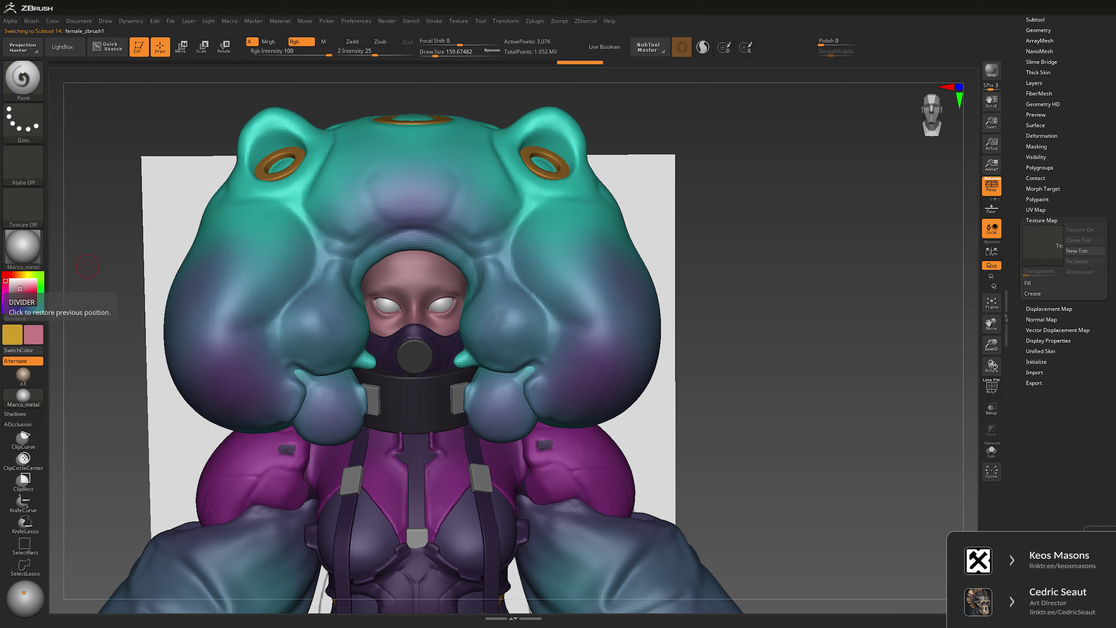
{"action": "left_click_drag", "start_coordinate": [87, 266], "coordinate": [693, 278], "text": "alt"}
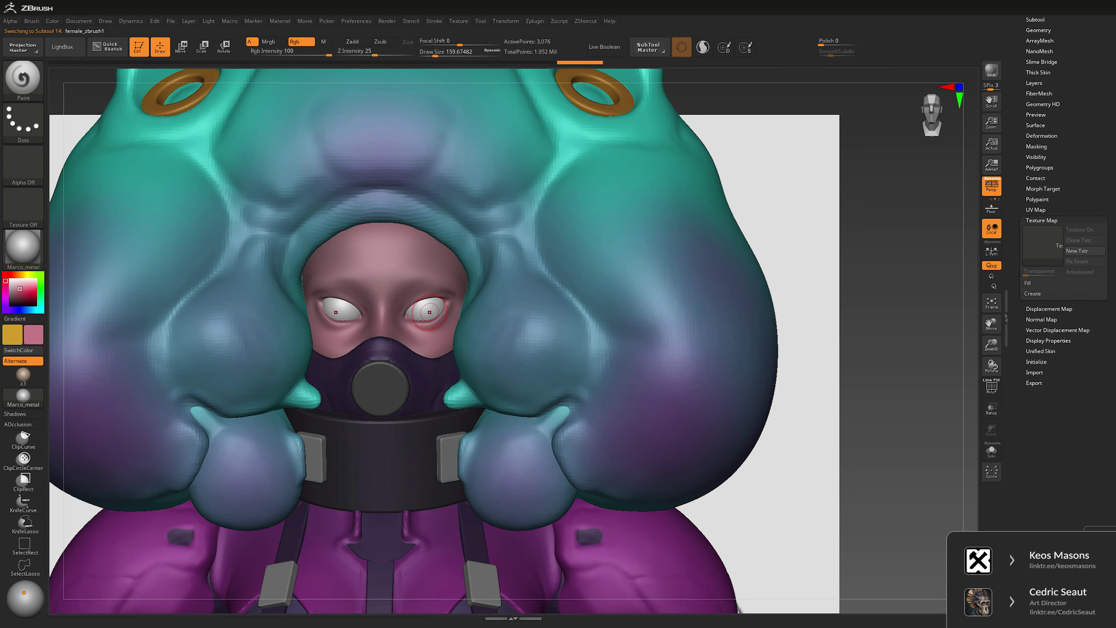
{"action": "left_click", "coordinate": [848, 253], "text": "ctrl"}
{"action": "left_click", "coordinate": [879, 254], "text": "ctrl"}
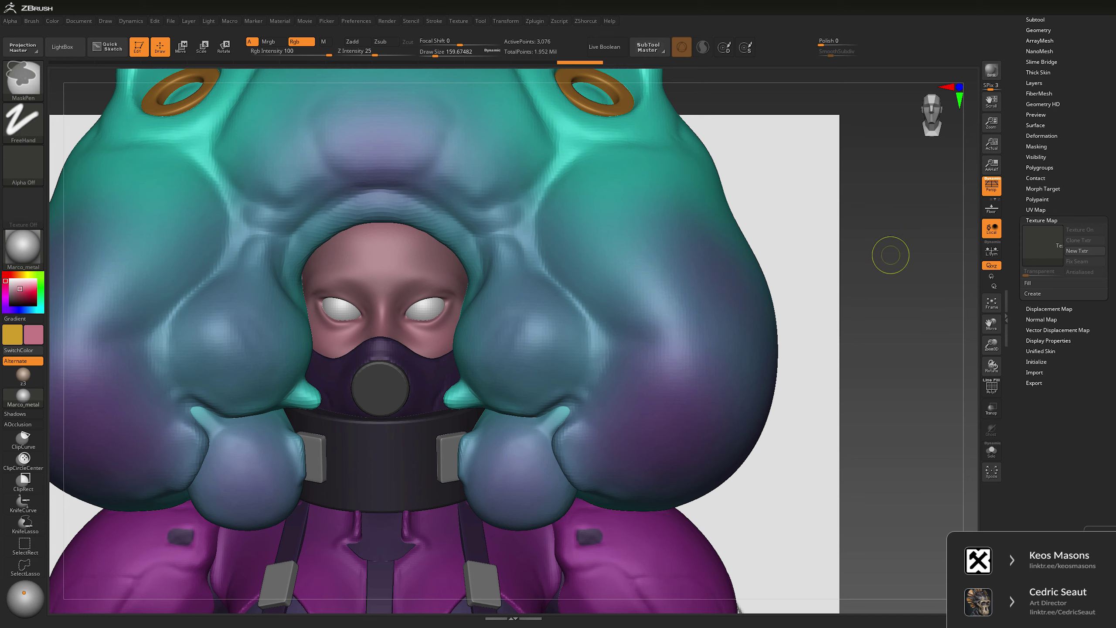
{"action": "mouse_move", "coordinate": [891, 255]}
{"action": "left_mouse_down"}
{"action": "mouse_move", "coordinate": [859, 175]}
{"action": "mouse_move", "coordinate": [723, 199]}
{"action": "left_mouse_up"}
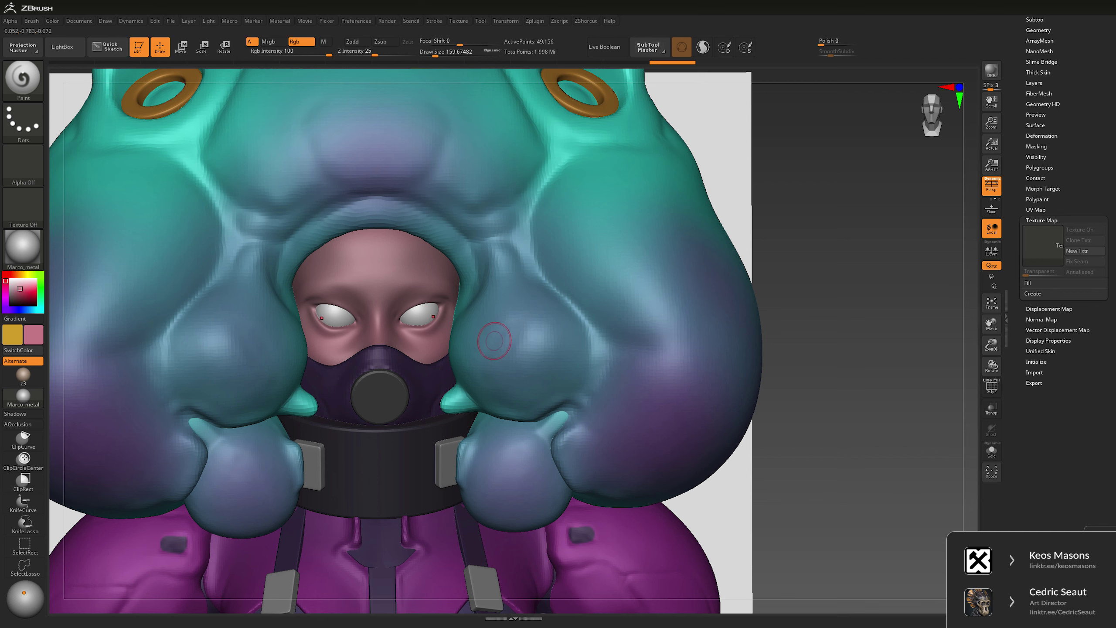
- Sample the dark slate color and display the surrounding parts with transparency in Ghost mode
{"action": "key", "text": "b"}
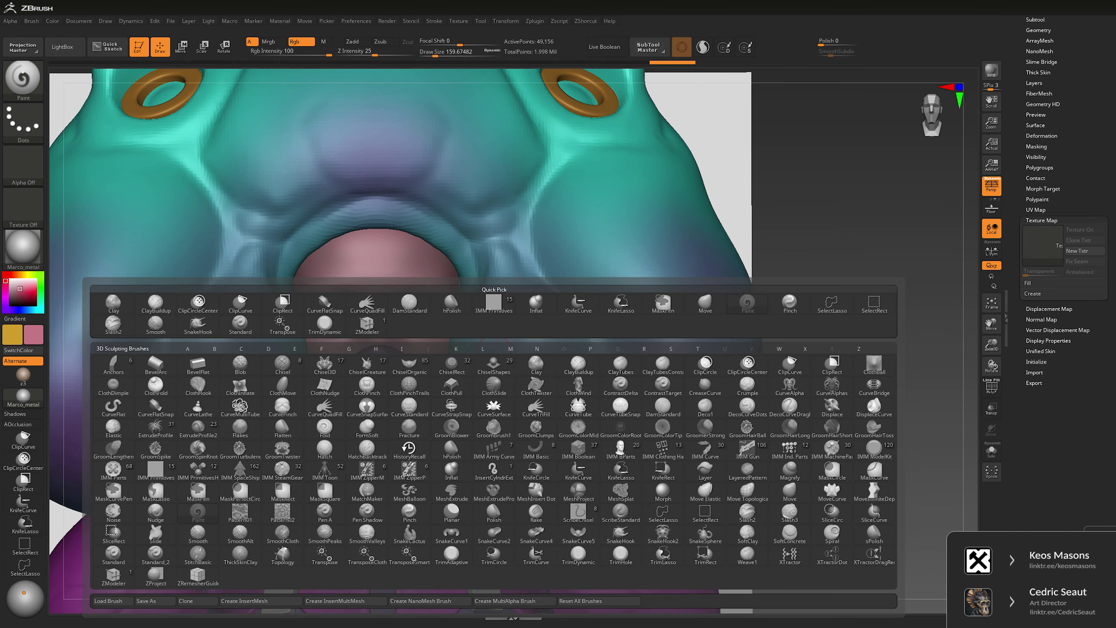
{"action": "key", "text": "c"}
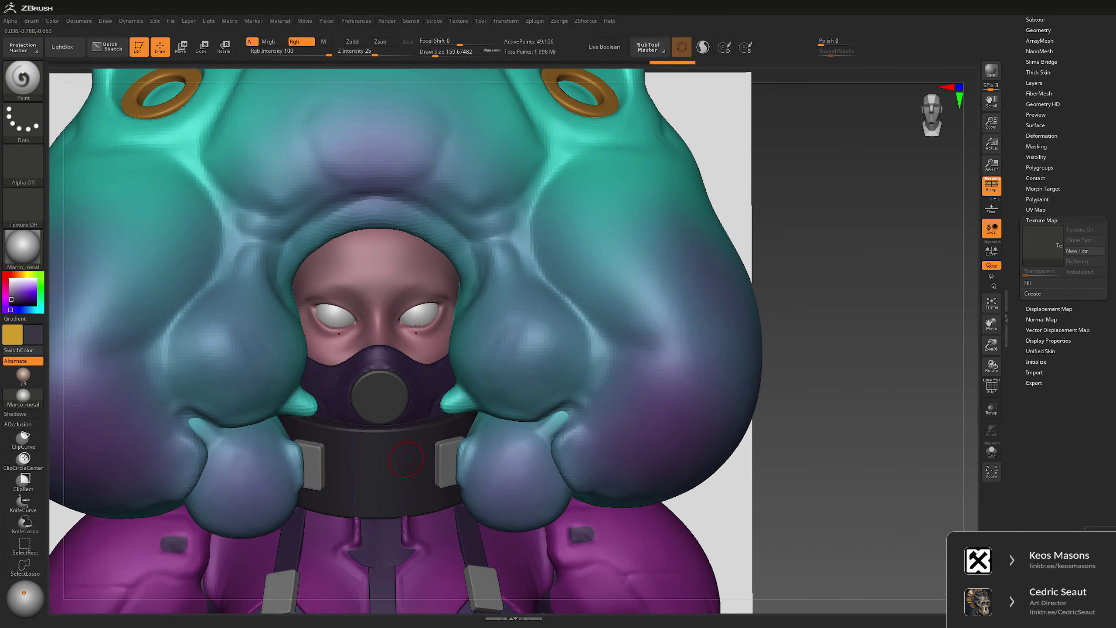
{"action": "key", "text": "t"}
{"action": "right_click", "coordinate": [474, 350]}
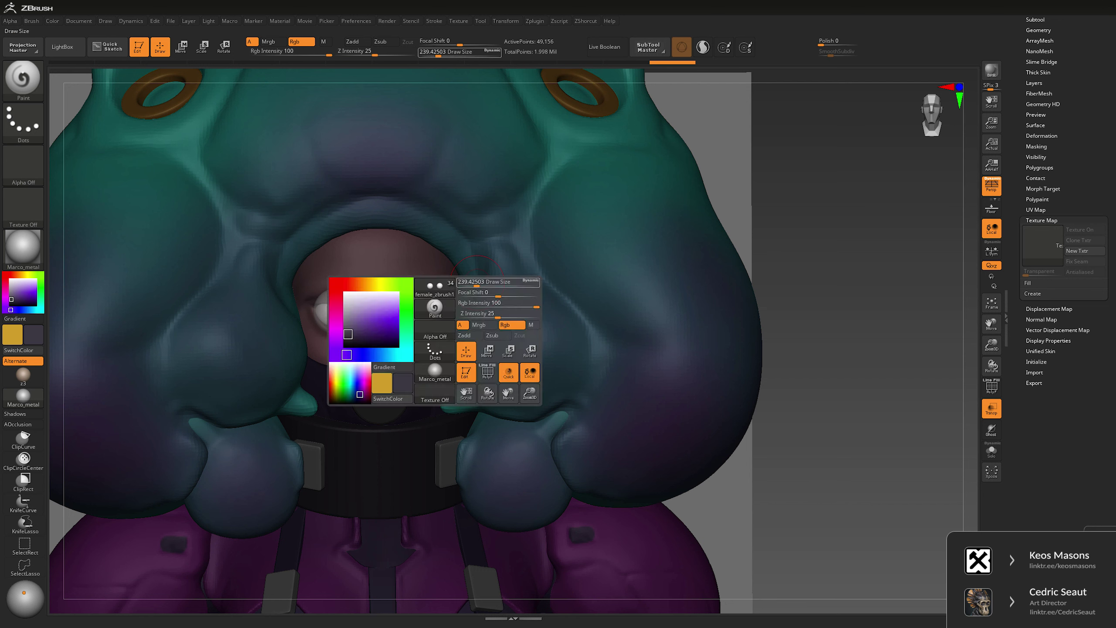
{"action": "left_click", "coordinate": [992, 430]}
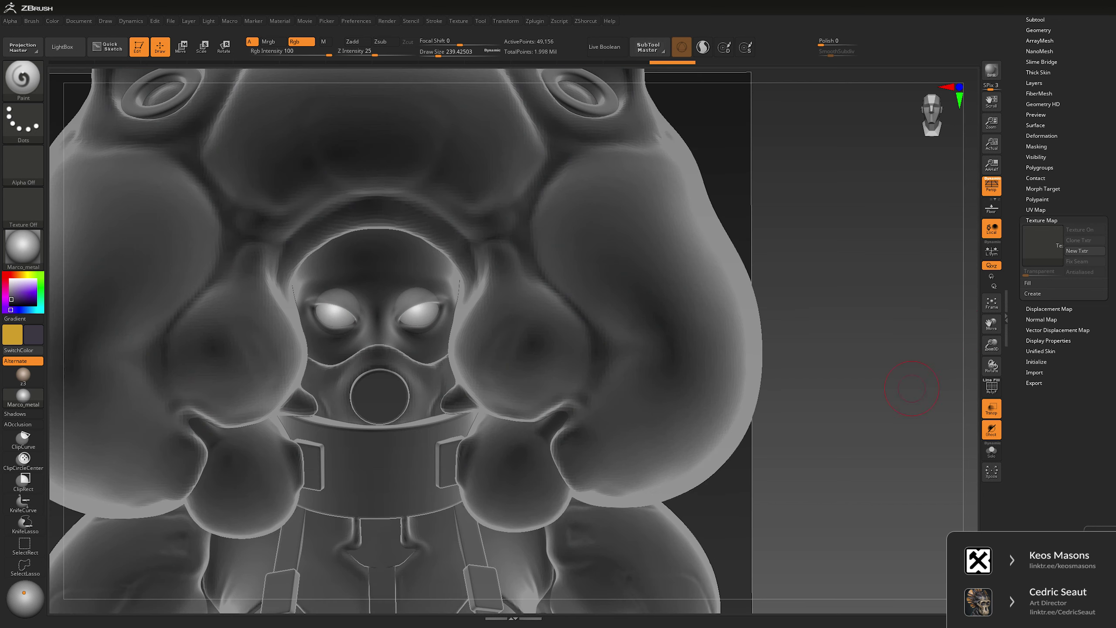
- Lower the Rgb intensity to 26, enlarge the draw size to about 279, and softly shade the eyes
{"action": "right_click", "coordinate": [560, 261]}
{"action": "left_click_drag", "start_coordinate": [560, 264], "coordinate": [555, 265]}
{"action": "left_click_drag", "start_coordinate": [619, 287], "coordinate": [570, 286]}
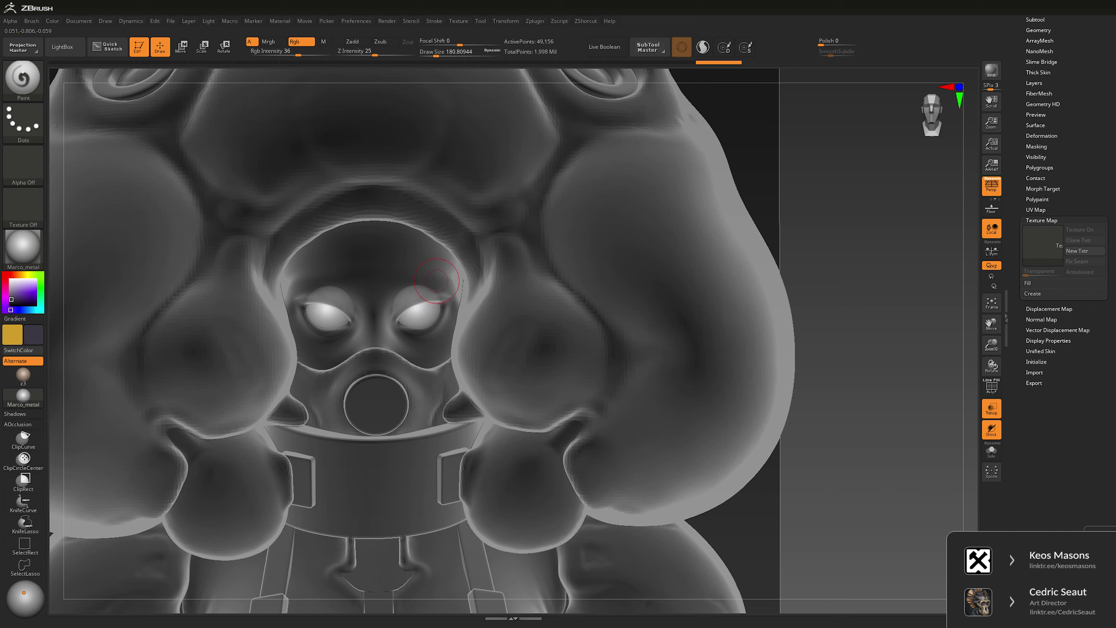
{"action": "key", "text": "]"}
{"action": "right_click", "coordinate": [450, 275]}
{"action": "left_click_drag", "start_coordinate": [508, 300], "coordinate": [502, 300]}
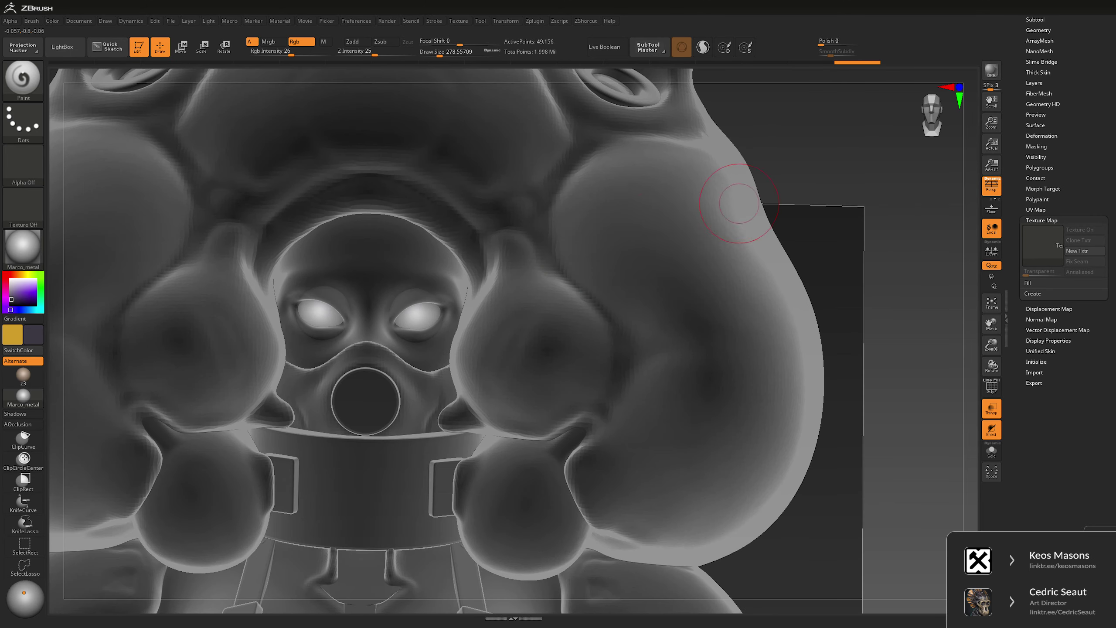
- Refine the eye shading with a small brush of about 88, then enlarge the draw size to about 160
{"action": "right_click", "coordinate": [422, 299]}
{"action": "left_click_drag", "start_coordinate": [422, 299], "coordinate": [389, 347]}
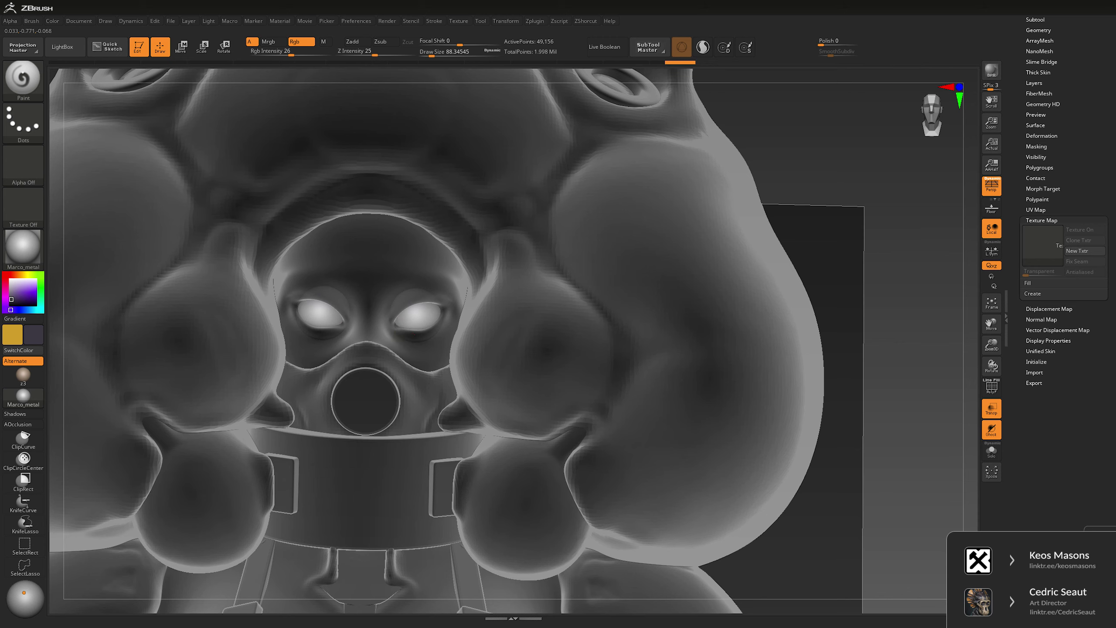
{"action": "right_click", "coordinate": [395, 324]}
{"action": "right_click_drag", "start_coordinate": [395, 324], "coordinate": [434, 329]}
{"action": "right_click_drag", "start_coordinate": [787, 228], "coordinate": [430, 321]}
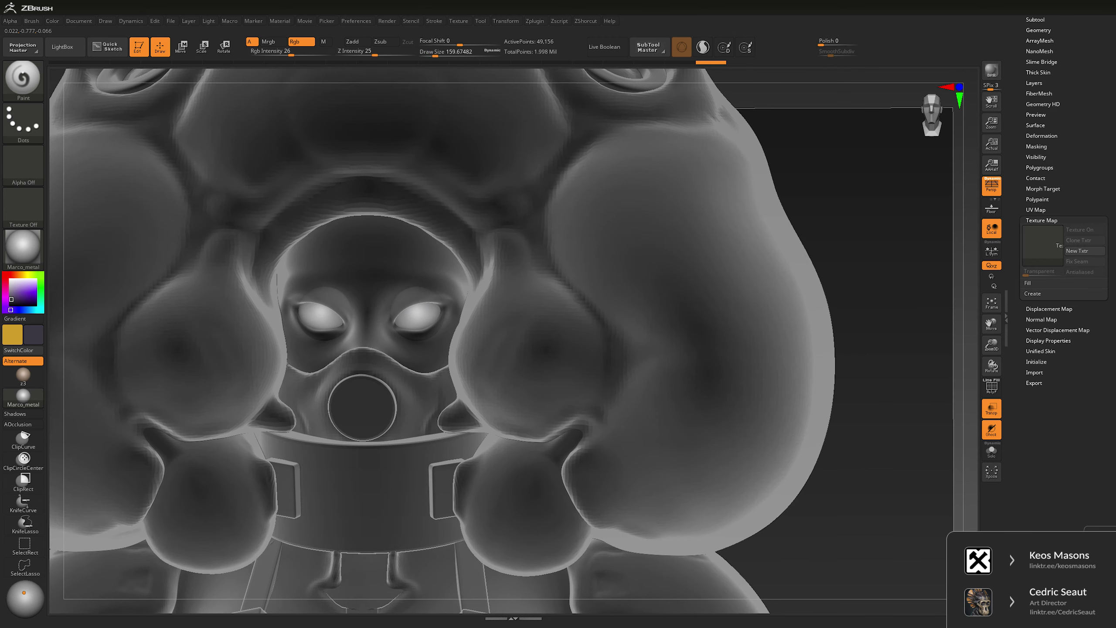
- Resize the paint brush over the eyes to a draw size of about 96
{"action": "right_click", "coordinate": [397, 317]}
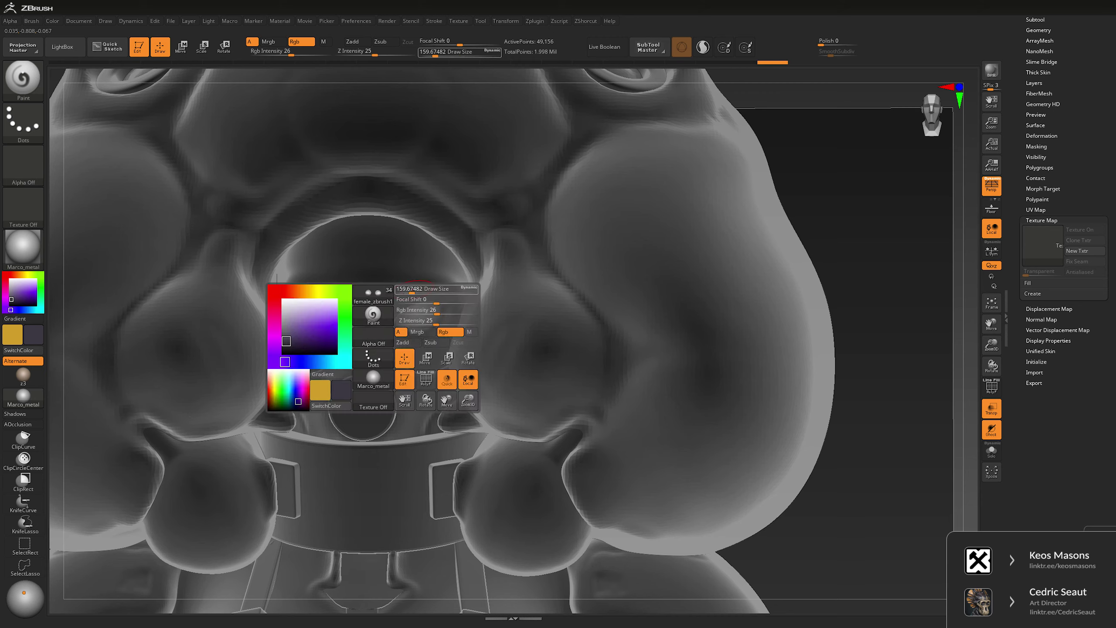
{"action": "mouse_move", "coordinate": [398, 317]}
{"action": "right_mouse_down"}
{"action": "mouse_move", "coordinate": [527, 316]}
{"action": "mouse_move", "coordinate": [400, 306]}
{"action": "right_mouse_up"}
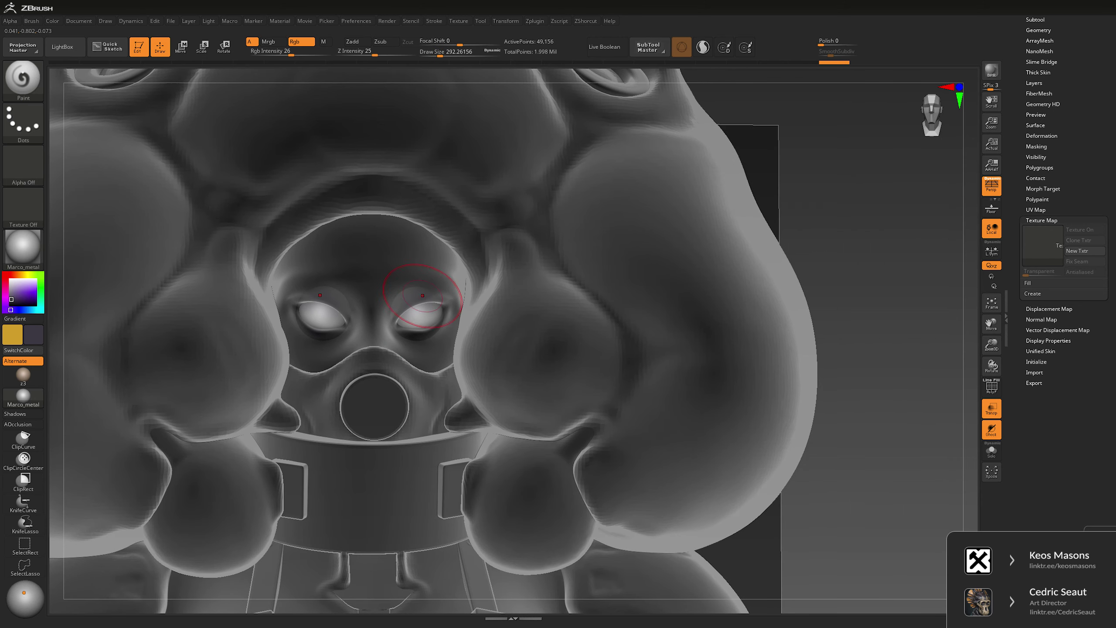
{"action": "key", "text": "space"}
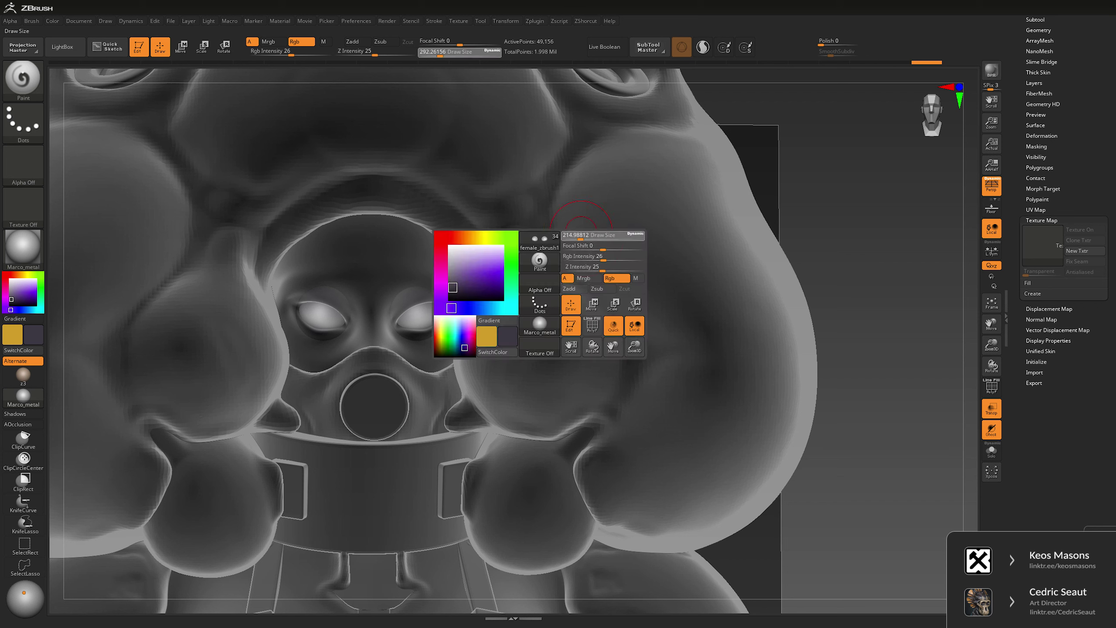
{"action": "left_click_drag", "start_coordinate": [612, 231], "coordinate": [662, 229]}
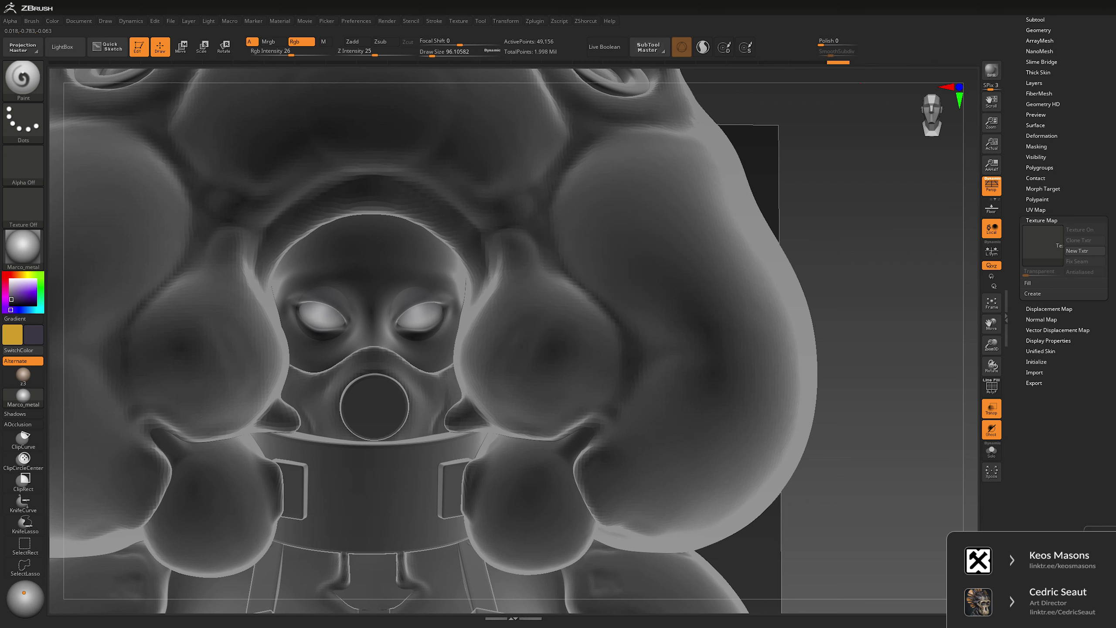
{"action": "left_click_drag", "start_coordinate": [839, 207], "coordinate": [809, 228]}
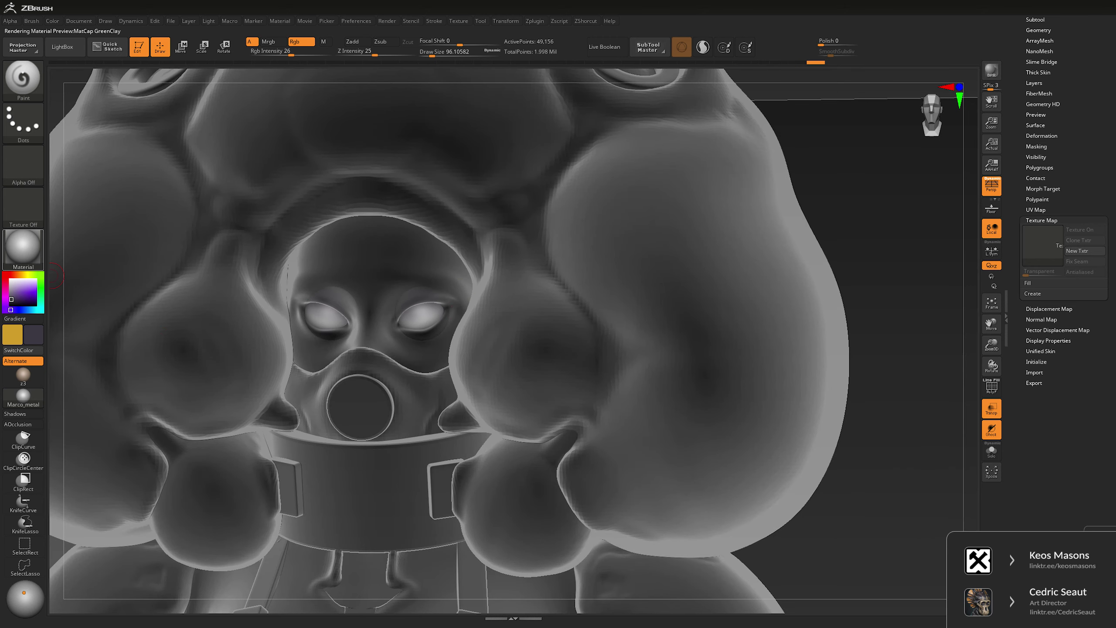
- Apply the ToyPlastic material to the eyes, and switch back to Mrgb mode with Marco_metal as the active material
{"action": "left_click", "coordinate": [23, 248]}
{"action": "mouse_move", "coordinate": [288, 483]}
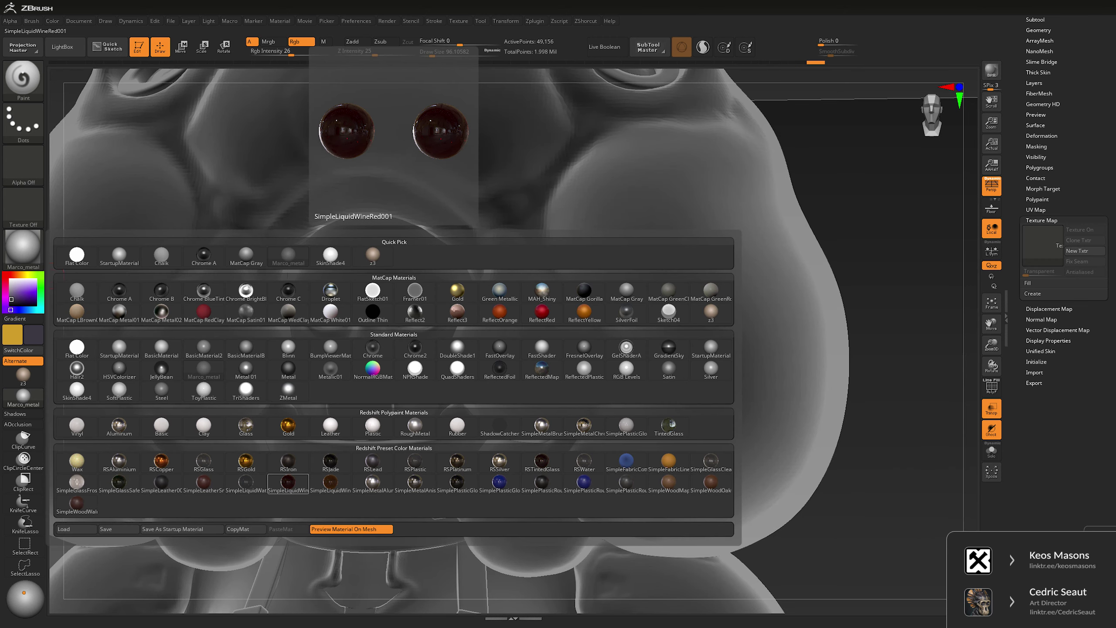
{"action": "left_click", "coordinate": [204, 389]}
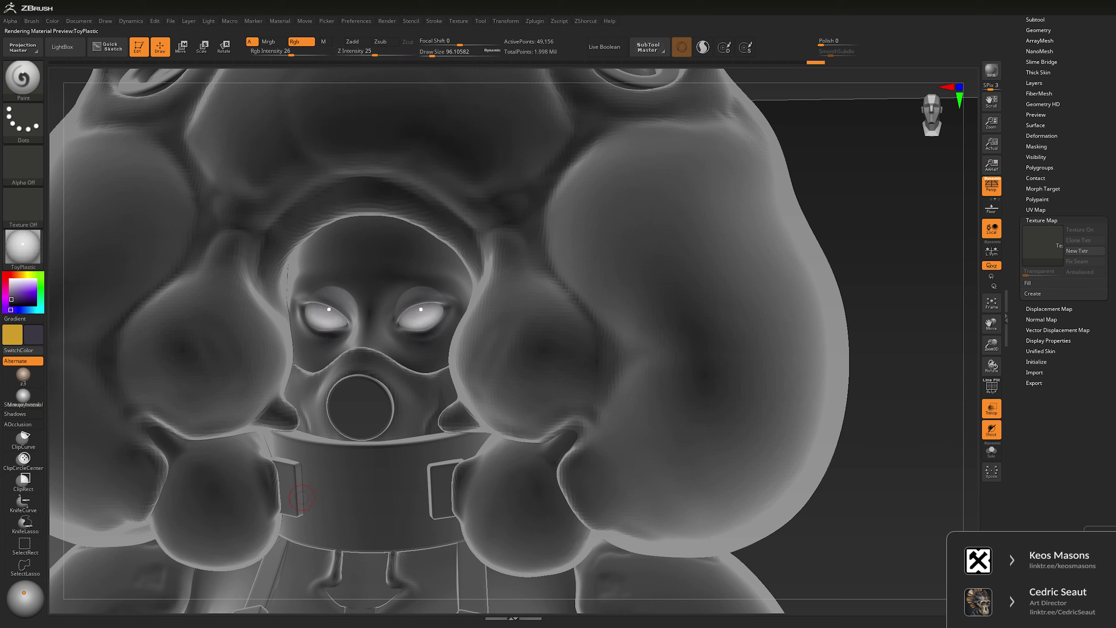
{"action": "left_click", "coordinate": [323, 42]}
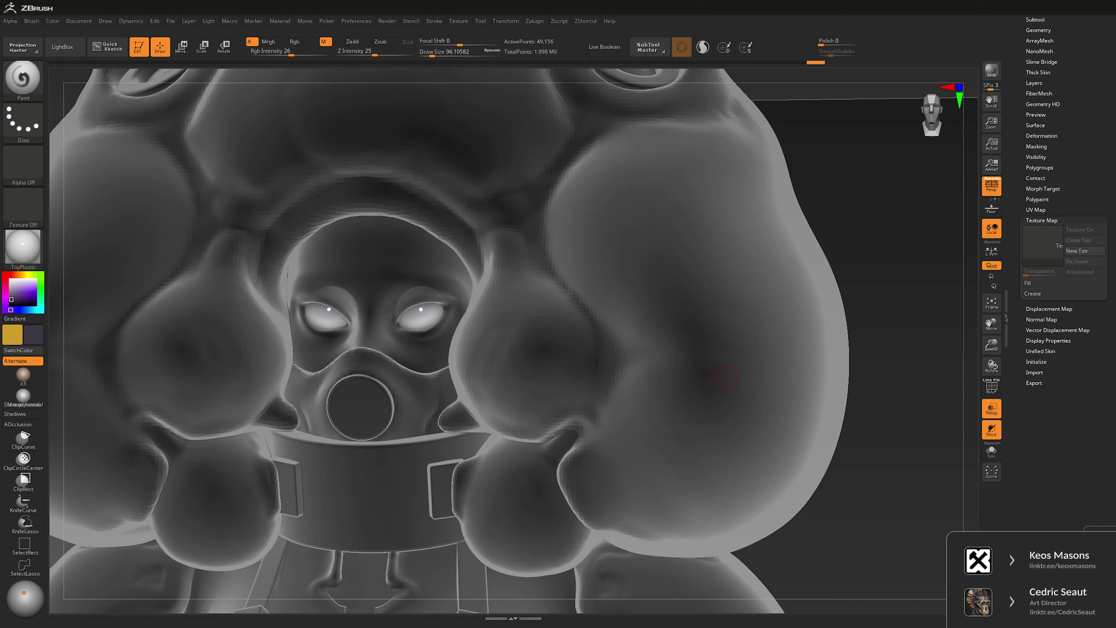
{"action": "left_click", "coordinate": [268, 42]}
{"action": "mouse_move", "coordinate": [23, 375]}
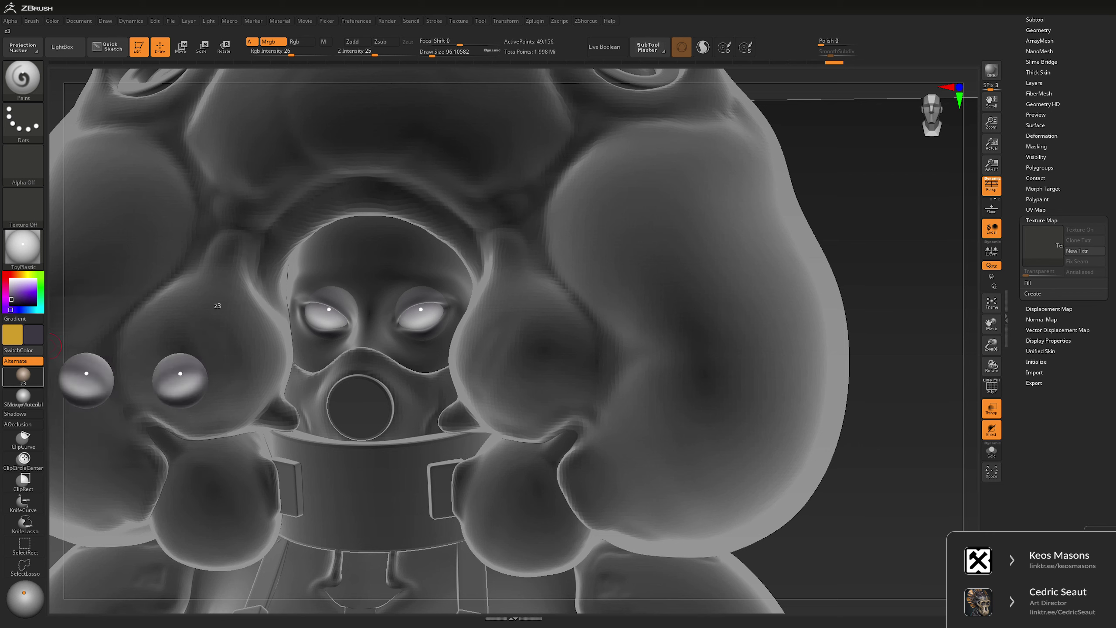
{"action": "left_click", "coordinate": [23, 396]}
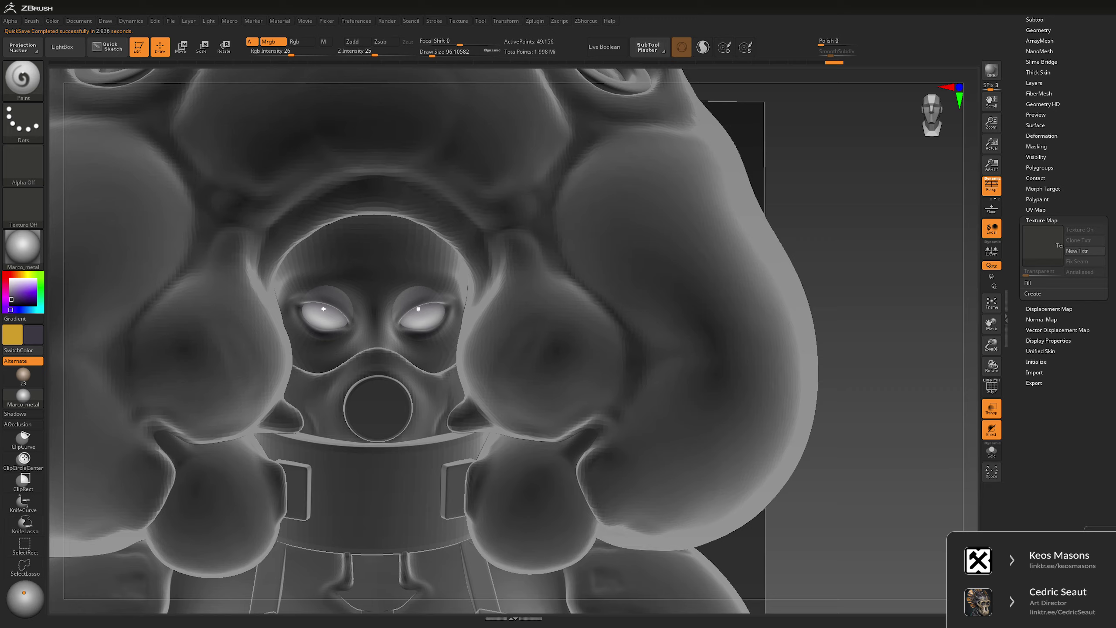
- Turn off the transparent display and select the face with a draw size of about 43
{"action": "left_click", "coordinate": [992, 408]}
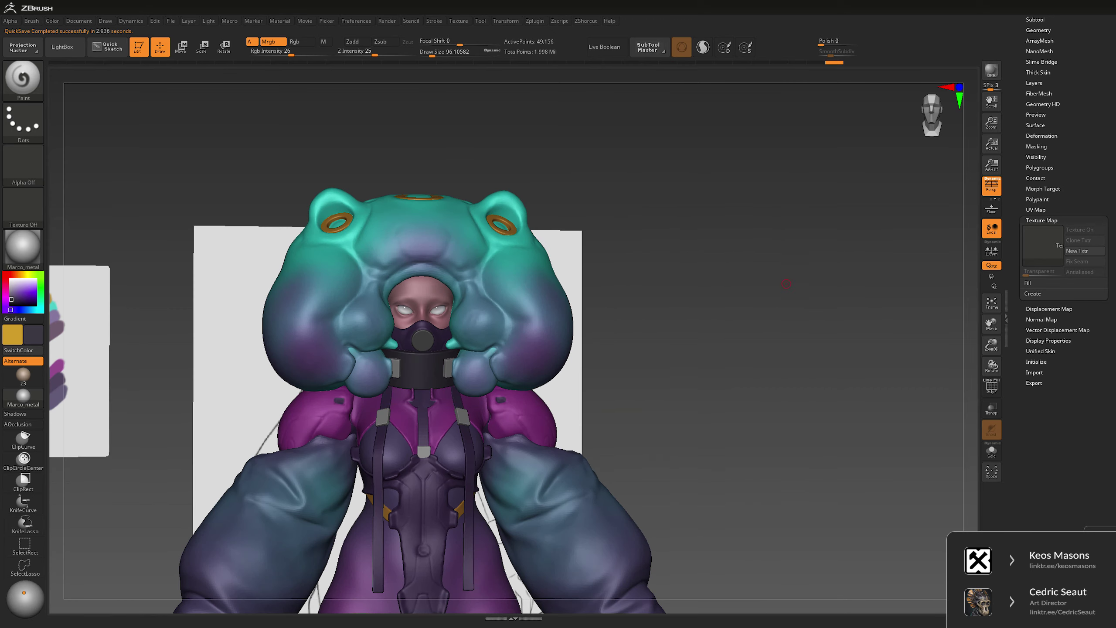
{"action": "left_click_drag", "start_coordinate": [786, 283], "coordinate": [769, 326], "text": "alt"}
{"action": "left_click_drag", "start_coordinate": [815, 293], "coordinate": [439, 352]}
{"action": "left_click", "coordinate": [342, 367], "text": "alt"}
{"action": "key", "text": "space"}
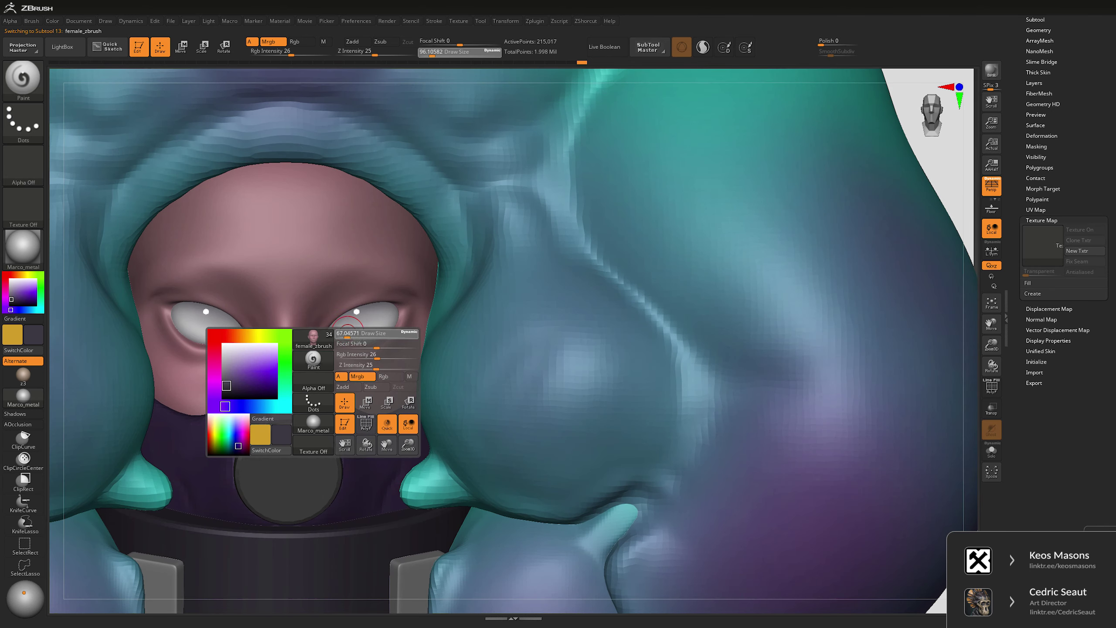
{"action": "left_click_drag", "start_coordinate": [347, 352], "coordinate": [321, 352]}
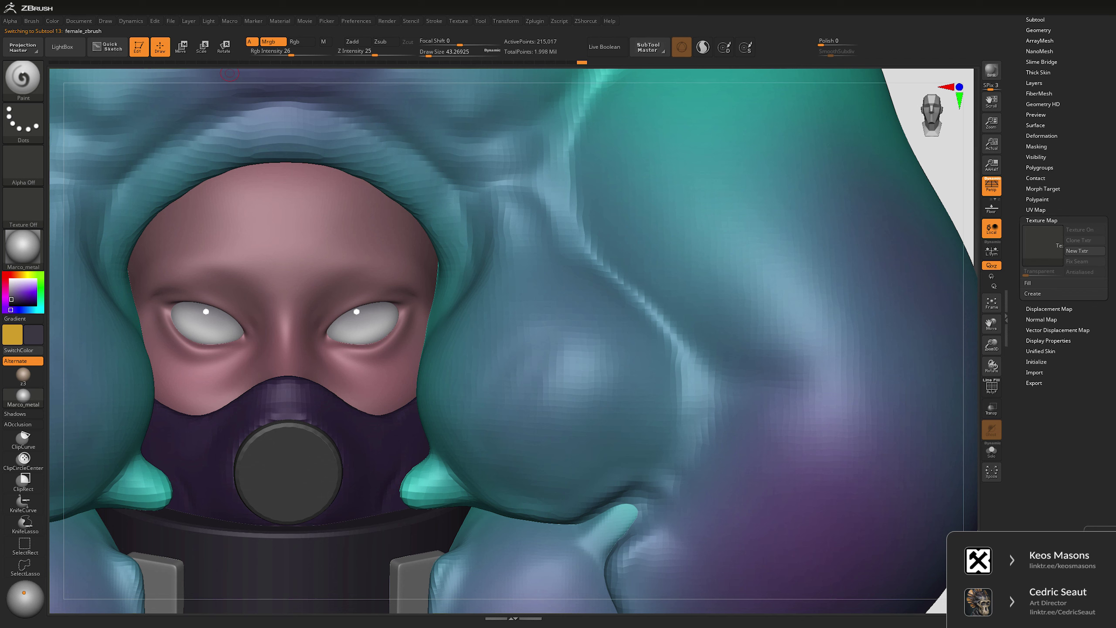
- Sample the pink skin color from the swatch board and shift its hue slightly toward orange
{"action": "left_click", "coordinate": [280, 20]}
{"action": "scroll", "coordinate": [448, 268], "scroll_direction": "down", "scroll_amount": 10}
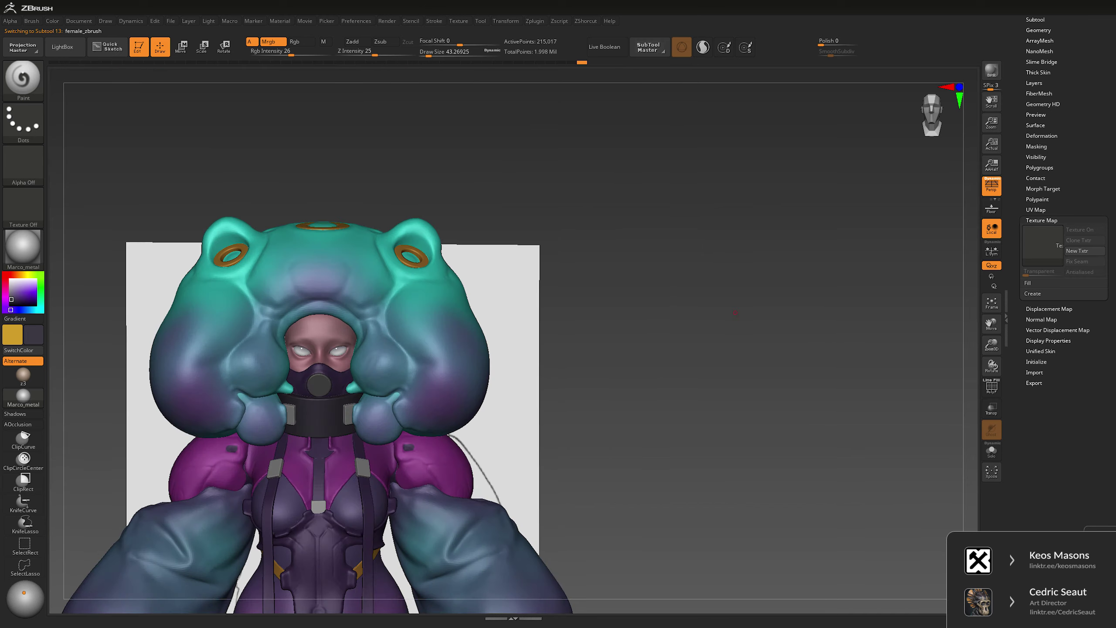
{"action": "left_click_drag", "start_coordinate": [774, 265], "coordinate": [711, 269]}
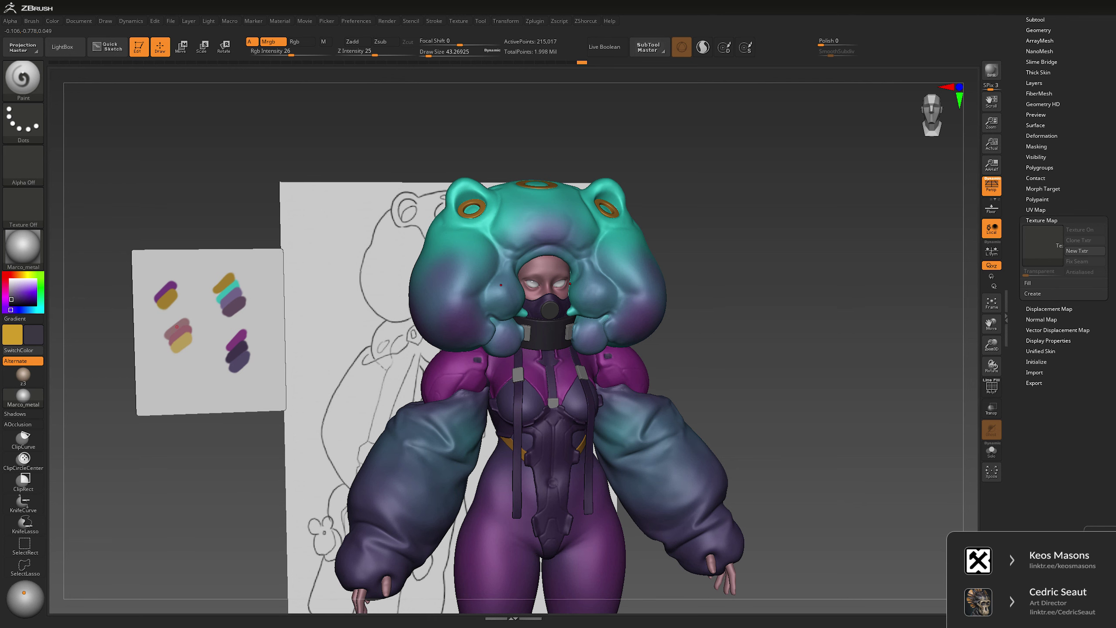
{"action": "key", "text": "b"}
{"action": "key", "text": "c"}
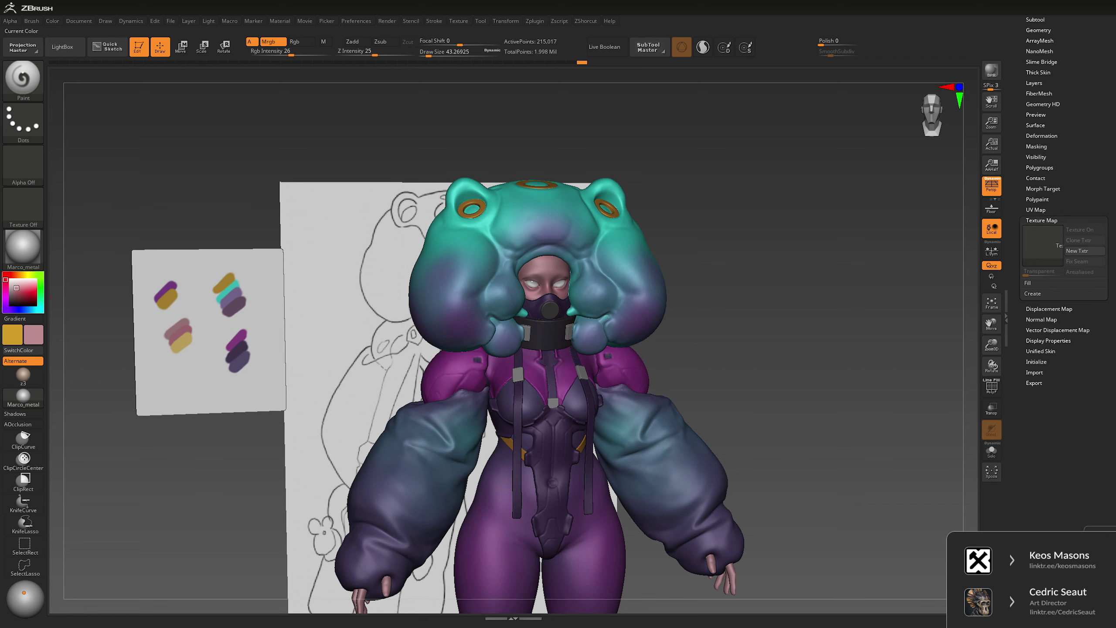
{"action": "left_click", "coordinate": [13, 274]}
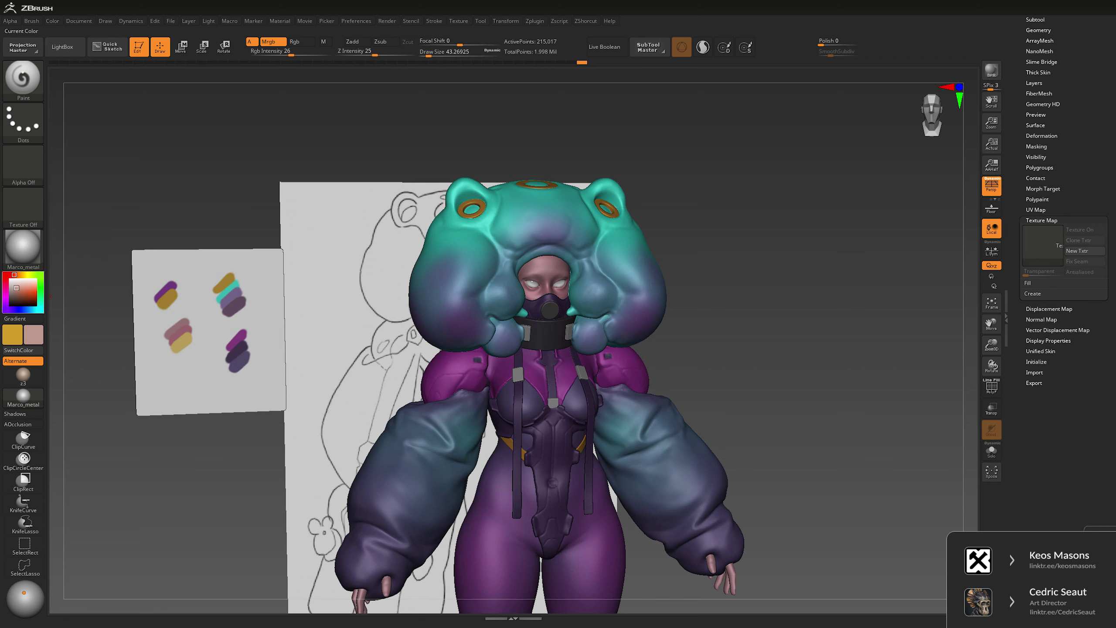
- Set the draw size to about 677 and softly tint the face with the warmer skin tone
{"action": "key", "text": "space"}
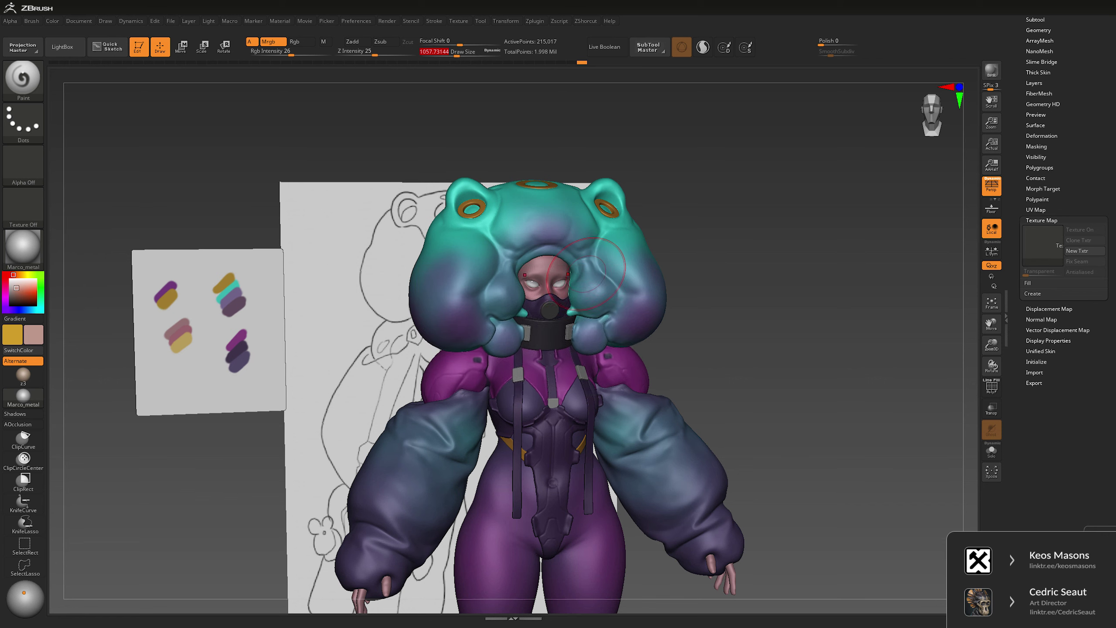
{"action": "right_click_drag", "start_coordinate": [680, 272], "coordinate": [681, 245], "text": "ctrl"}
{"action": "left_click", "coordinate": [540, 246], "text": "alt"}
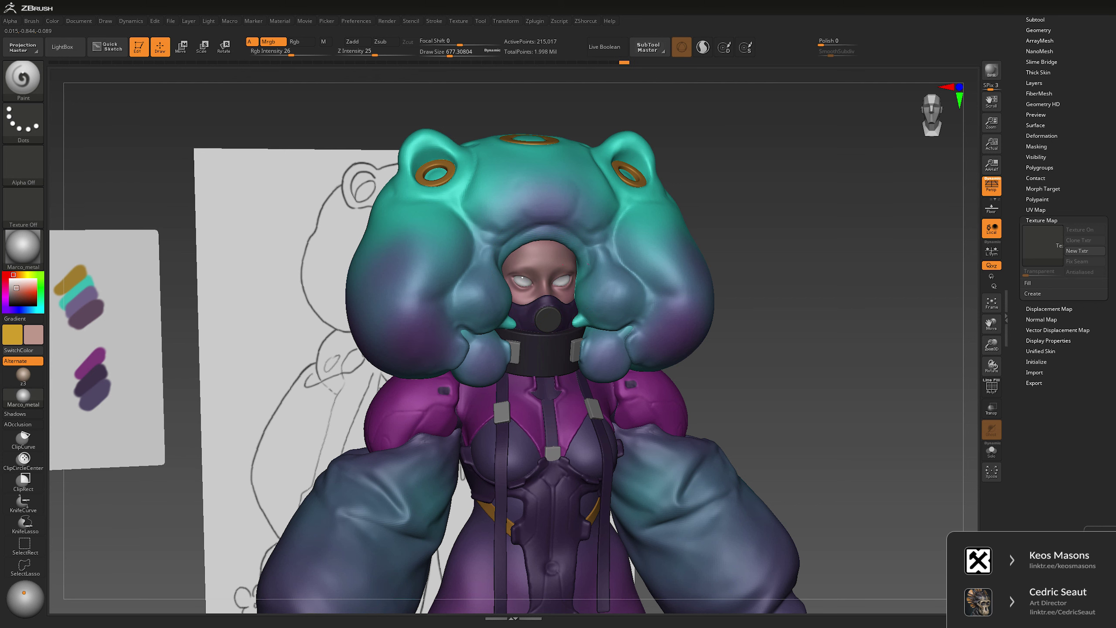
{"action": "left_click", "coordinate": [546, 282], "text": "ctrl+shift"}
{"action": "left_click", "coordinate": [545, 264], "text": "ctrl+shift"}
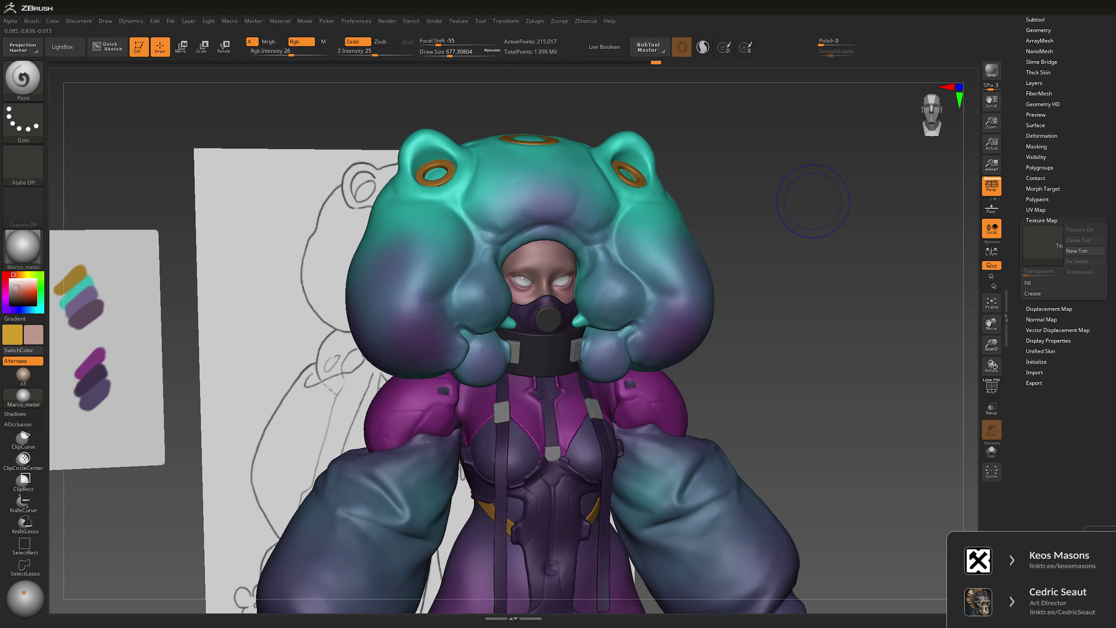
{"action": "mouse_move", "coordinate": [990, 212]}
{"action": "left_mouse_down", "text": "shift"}
{"action": "mouse_move", "coordinate": [916, 175]}
{"action": "mouse_move", "coordinate": [705, 168]}
{"action": "mouse_move", "coordinate": [706, 198]}
{"action": "left_mouse_up", "text": "shift"}
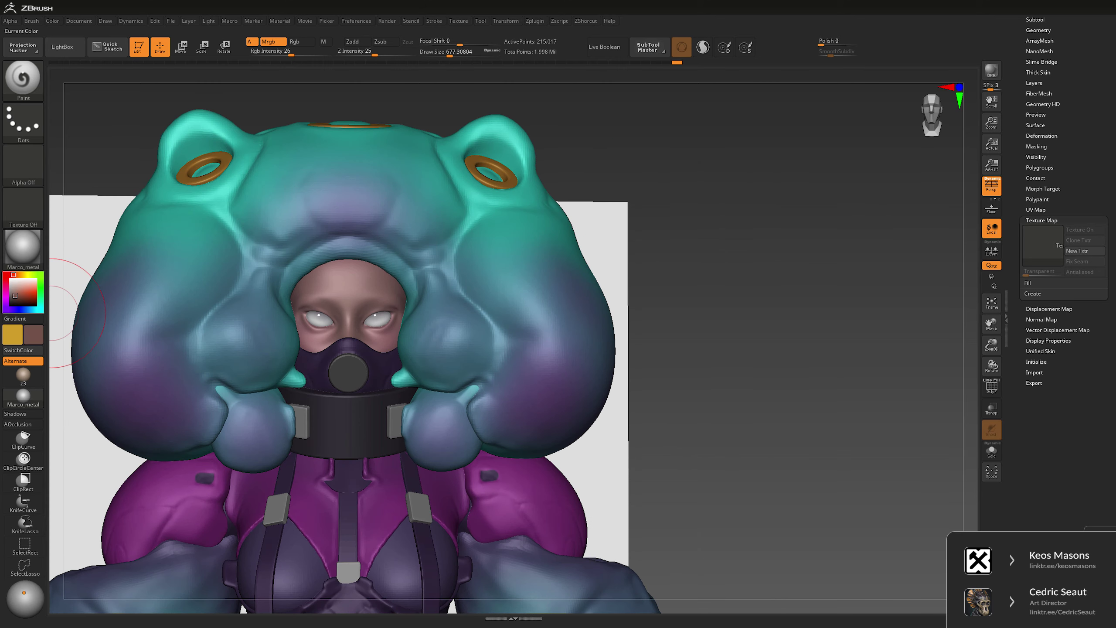
- Darken the paint color to near black and reduce the draw size to about 25 for detailing the eyes
{"action": "left_click", "coordinate": [10, 303]}
{"action": "key", "text": "space"}
{"action": "left_click_drag", "start_coordinate": [394, 212], "coordinate": [339, 212]}
{"action": "left_click_drag", "start_coordinate": [386, 300], "coordinate": [373, 327]}
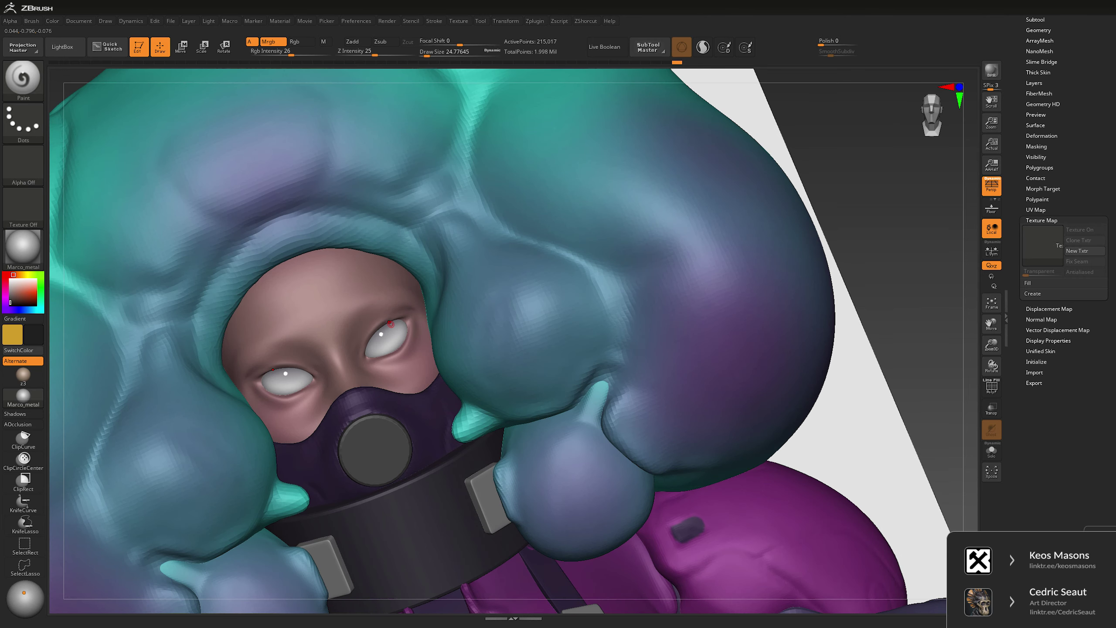
- Set the masking stroke to Lasso, mask the face around the eyes, and paint dark eyeliner along the upper lids
{"action": "key", "text": "space"}
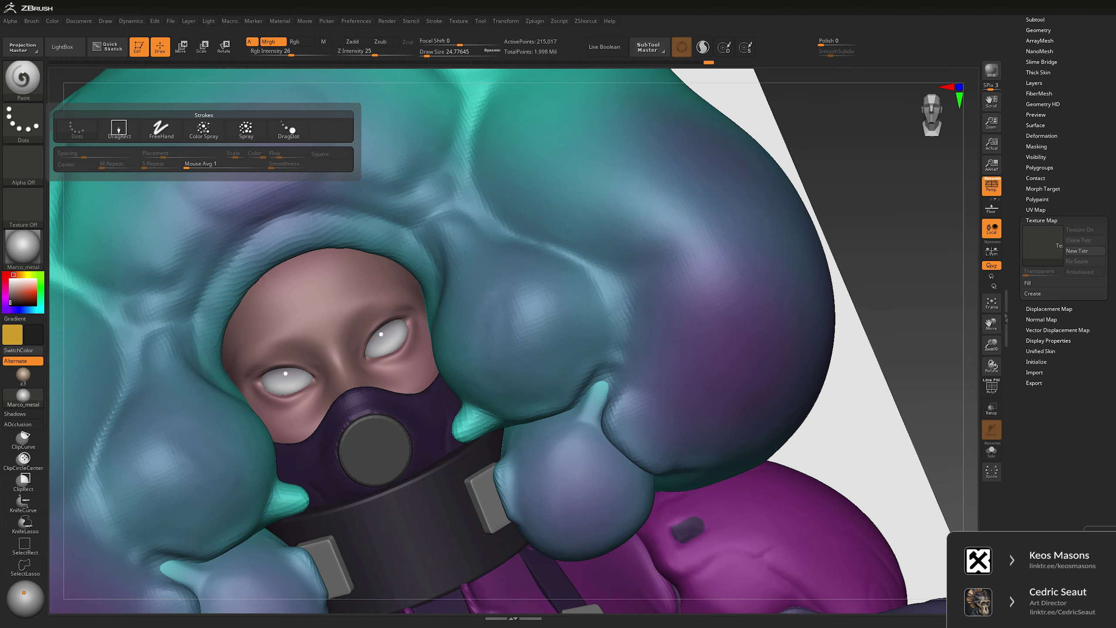
{"action": "key", "text": "ctrl"}
{"action": "key", "text": "space"}
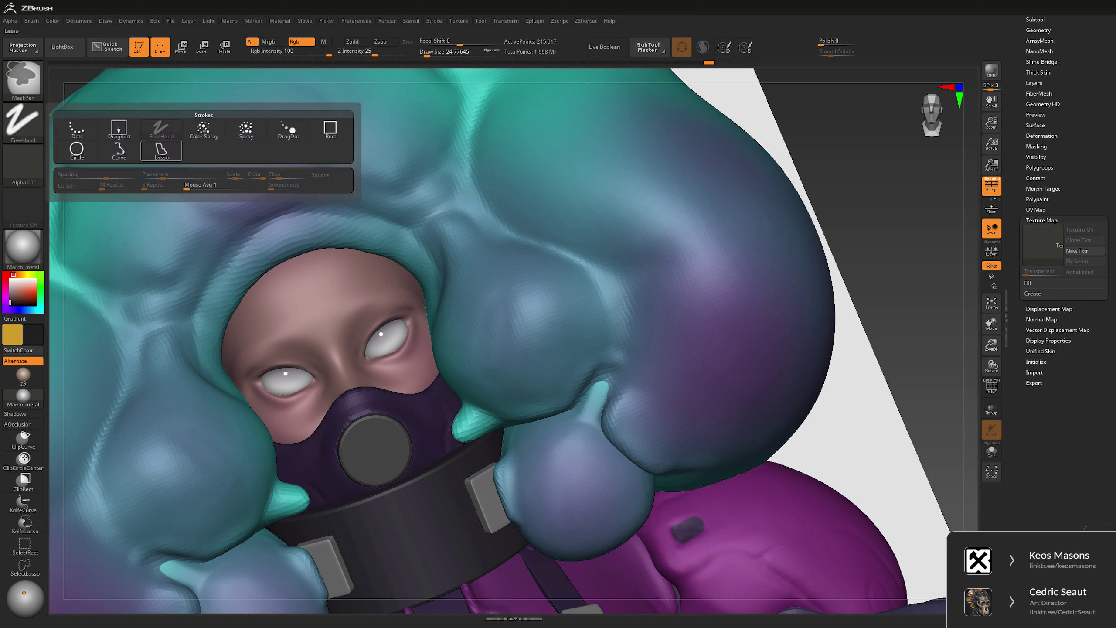
{"action": "key", "text": "ctrl"}
{"action": "mouse_move", "coordinate": [381, 359]}
{"action": "left_mouse_down", "text": "ctrl"}
{"action": "mouse_move", "coordinate": [396, 315]}
{"action": "mouse_move", "coordinate": [380, 313]}
{"action": "mouse_move", "coordinate": [366, 338]}
{"action": "mouse_move", "coordinate": [374, 357]}
{"action": "left_mouse_up", "text": "ctrl"}
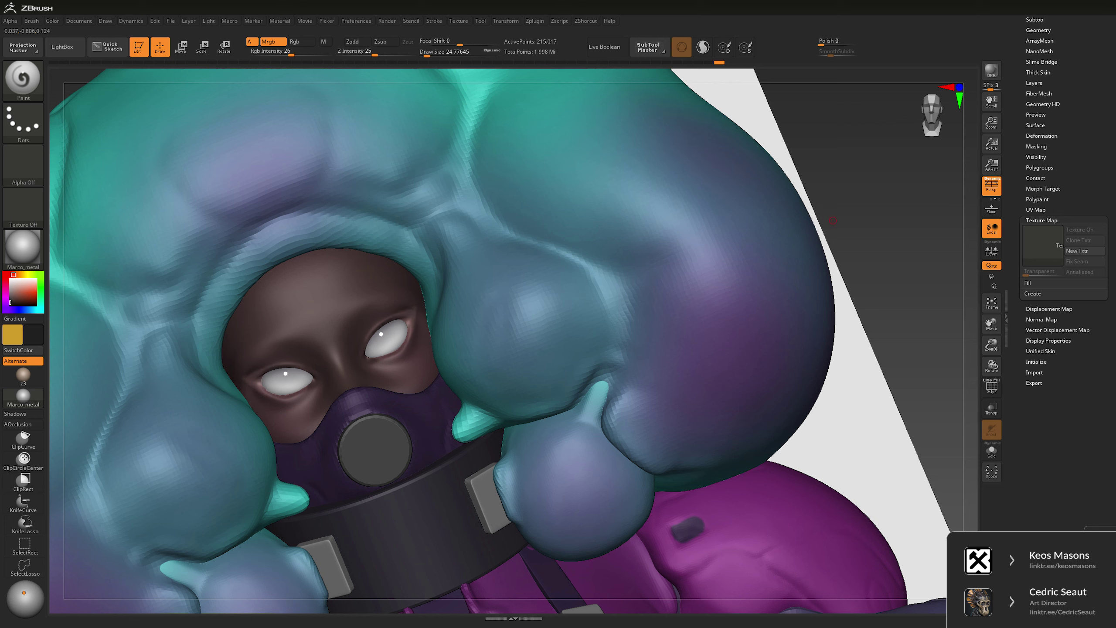
{"action": "left_click", "coordinate": [883, 217], "text": "ctrl+alt"}
{"action": "left_click_drag", "start_coordinate": [883, 216], "coordinate": [883, 215], "text": "shift"}
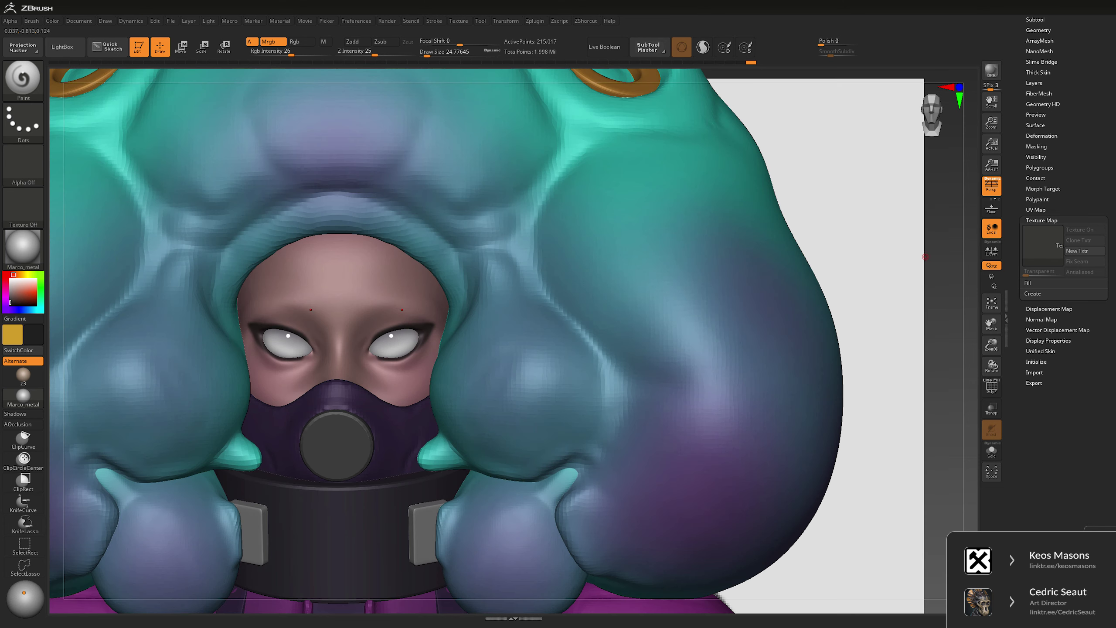
- Check the eyeliner from a distance and refine its dark lines around the outer eye corners
{"action": "key", "text": "f"}
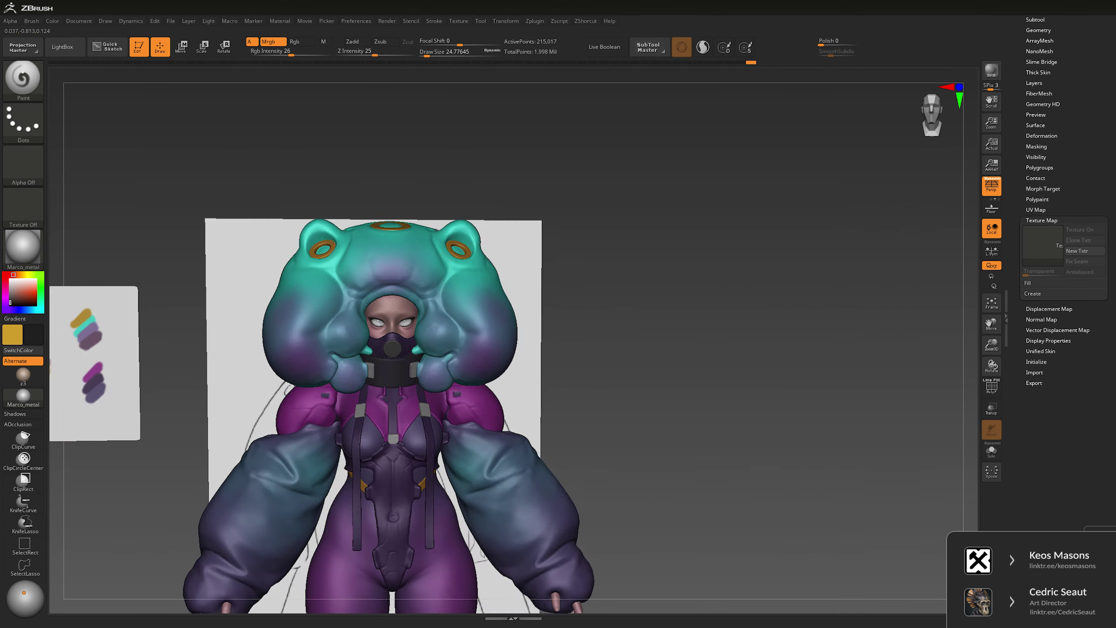
{"action": "scroll", "coordinate": [904, 271], "scroll_direction": "up", "scroll_amount": 10}
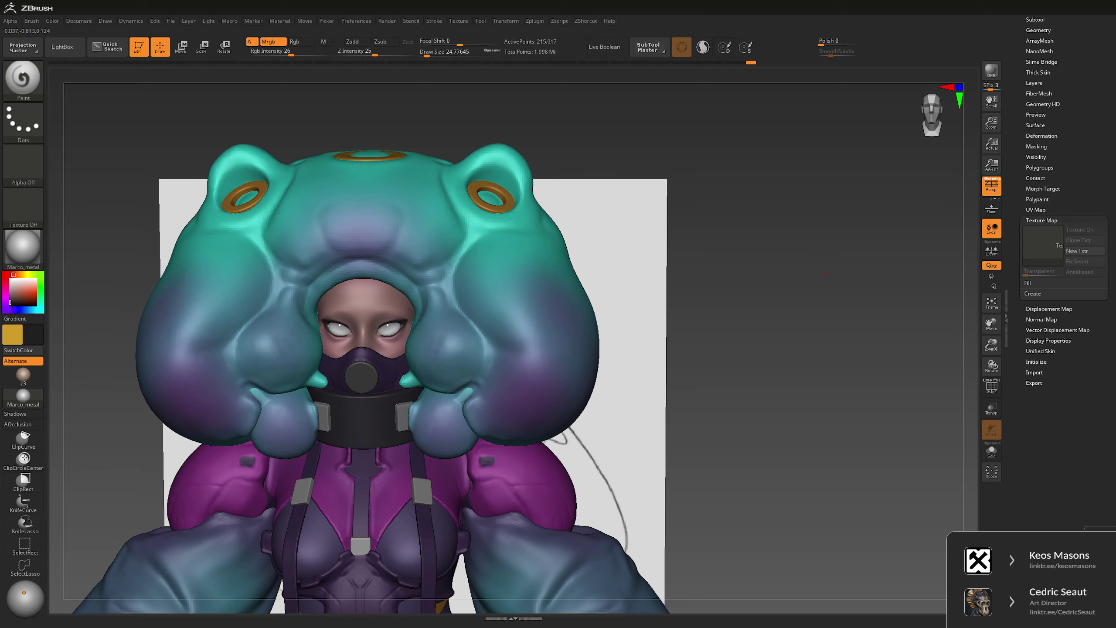
{"action": "key", "text": "b"}
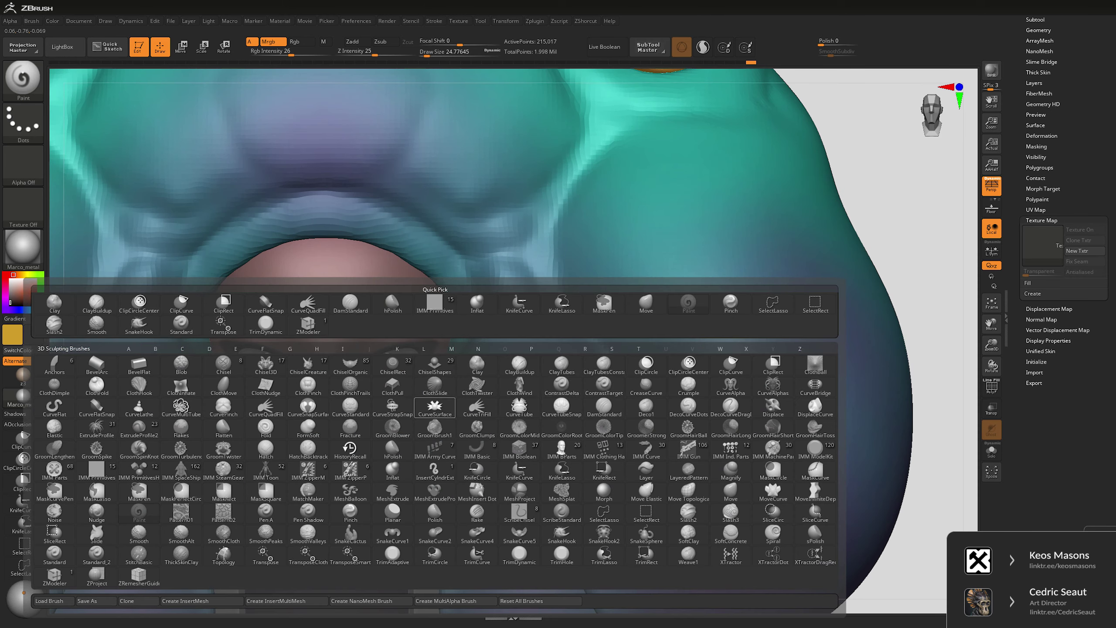
{"action": "key", "text": "Escape"}
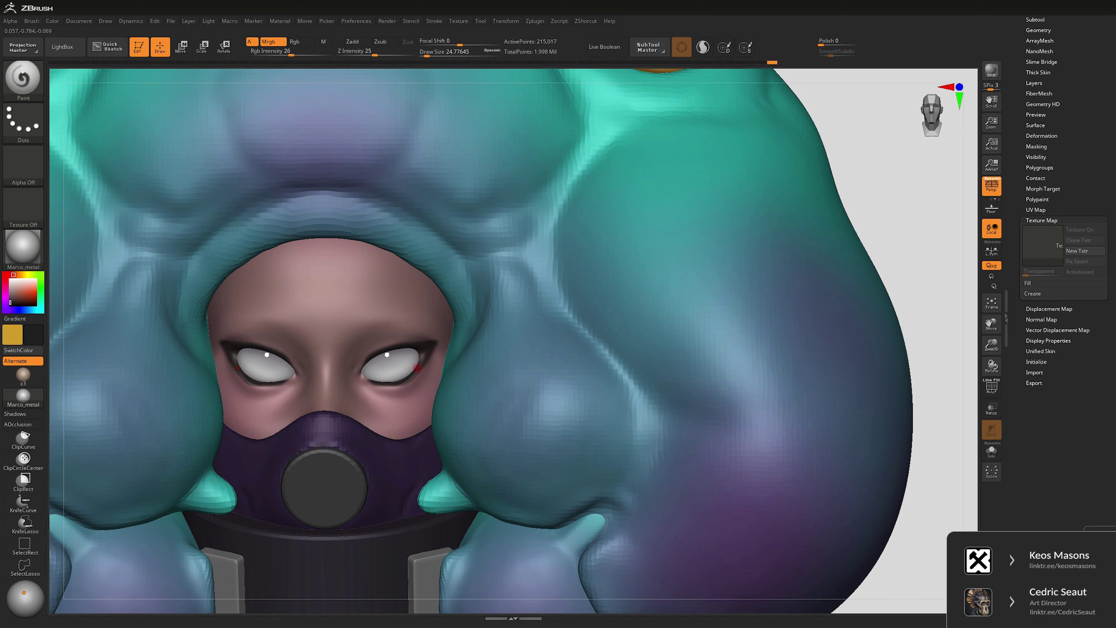
{"action": "right_click_drag", "start_coordinate": [461, 303], "coordinate": [386, 347]}
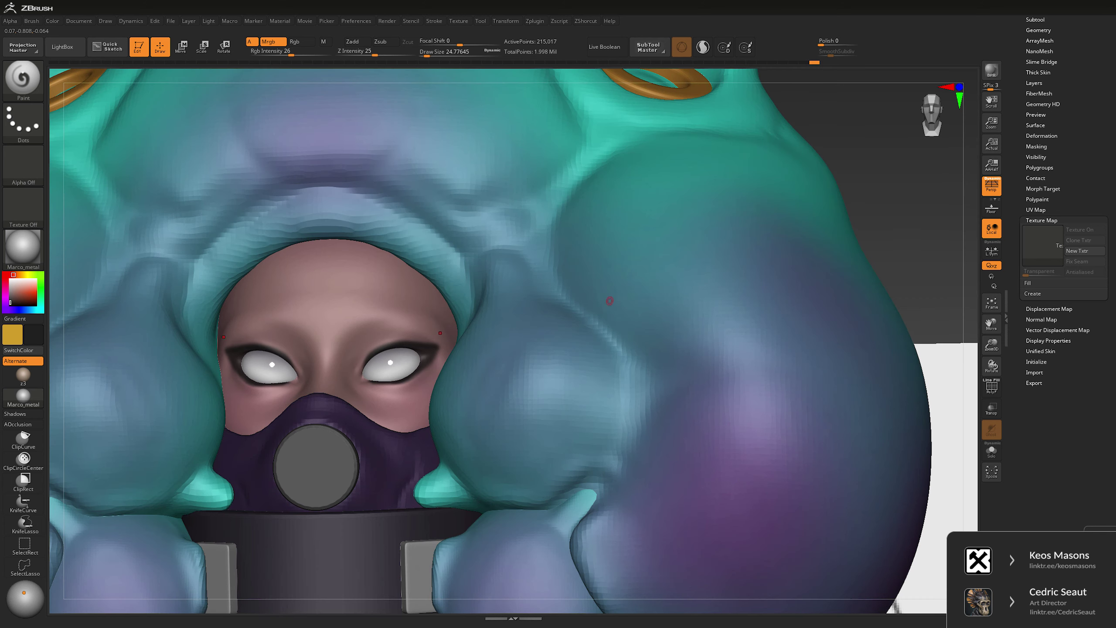
{"action": "right_click_drag", "start_coordinate": [609, 301], "coordinate": [591, 242]}
- Set the draw size to about 29, paint dark angled eyebrows on the face, and check them from a distance
{"action": "key", "text": "space"}
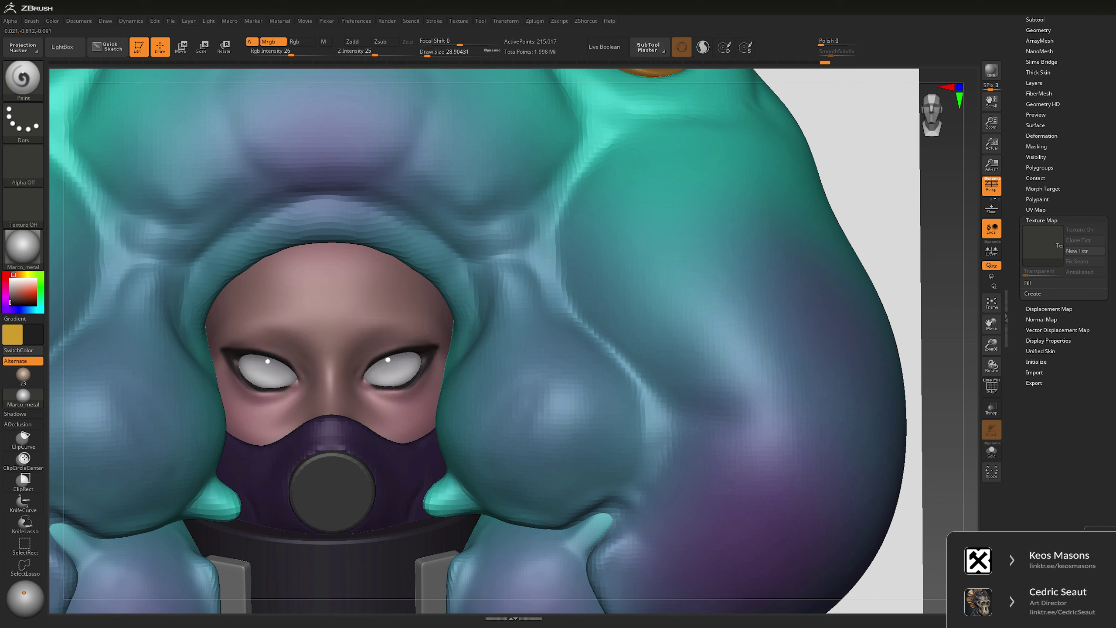
{"action": "mouse_move", "coordinate": [382, 313]}
{"action": "left_mouse_down"}
{"action": "mouse_move", "coordinate": [359, 334]}
{"action": "mouse_move", "coordinate": [390, 316]}
{"action": "left_mouse_up"}
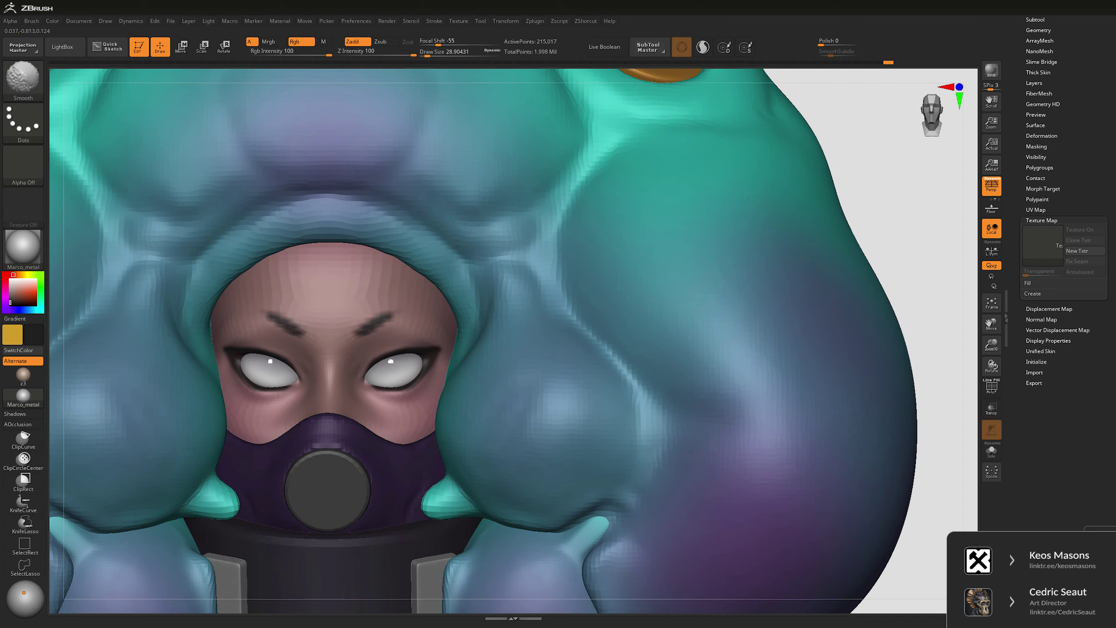
{"action": "scroll", "coordinate": [527, 333], "scroll_direction": "down", "scroll_amount": 10}
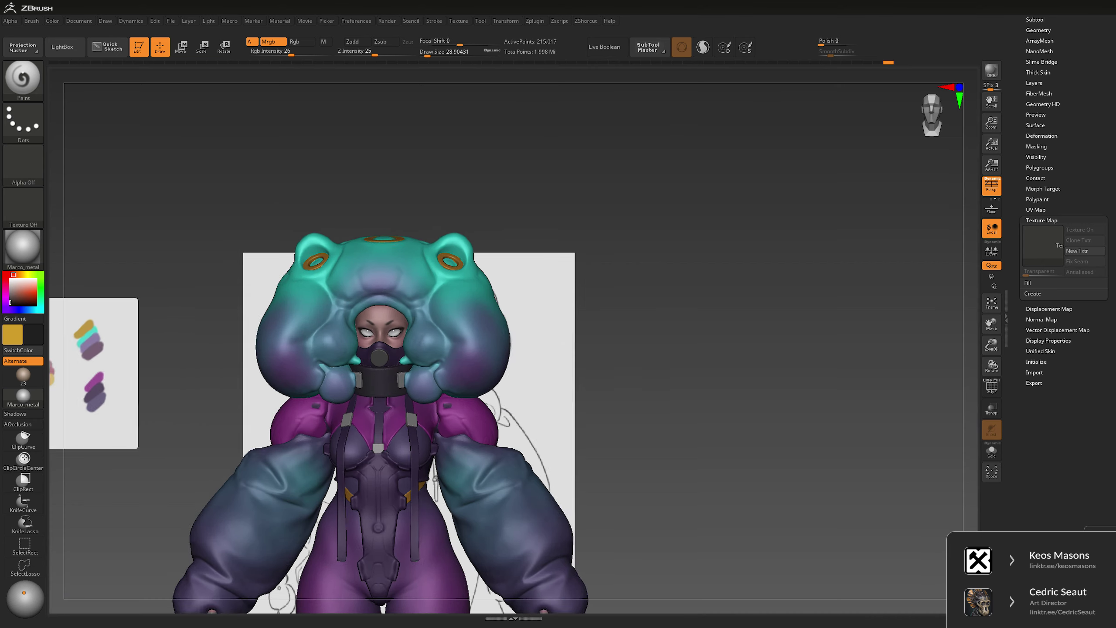
{"action": "scroll", "coordinate": [527, 333], "scroll_direction": "up", "scroll_amount": 10}
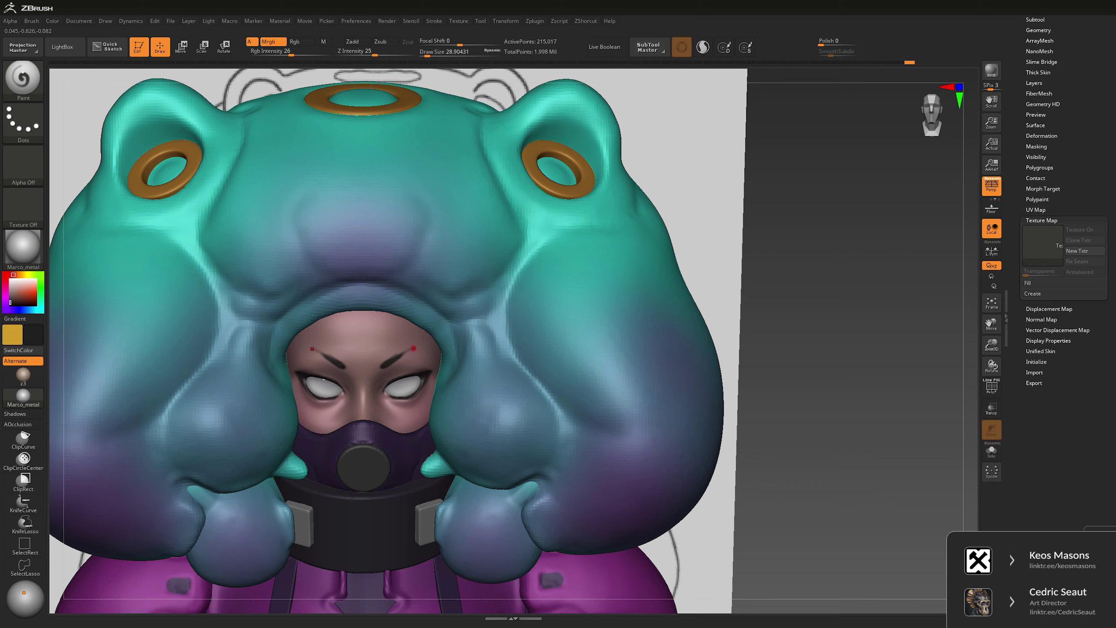
{"action": "scroll", "coordinate": [414, 349], "scroll_direction": "down", "scroll_amount": 8}
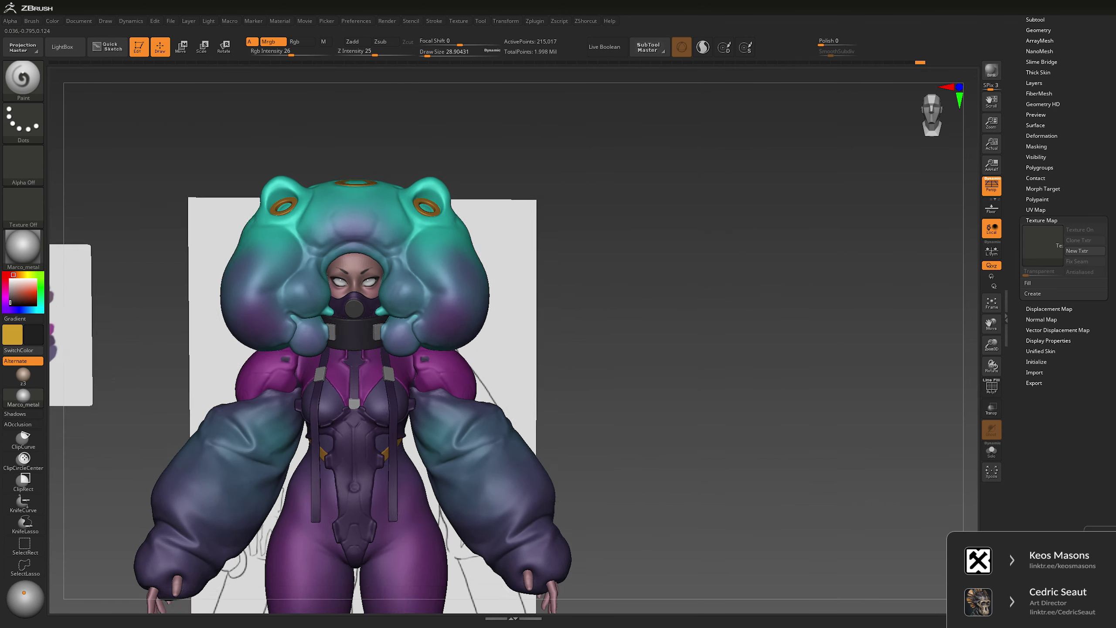
{"action": "scroll", "coordinate": [403, 366], "scroll_direction": "up", "scroll_amount": 8}
{"action": "right_click_drag", "start_coordinate": [212, 359], "coordinate": [428, 383], "text": "alt"}
- Isolate the head and swell the inner eye corners with the Inflat brush at a draw size of about 38
{"action": "key", "text": "c"}
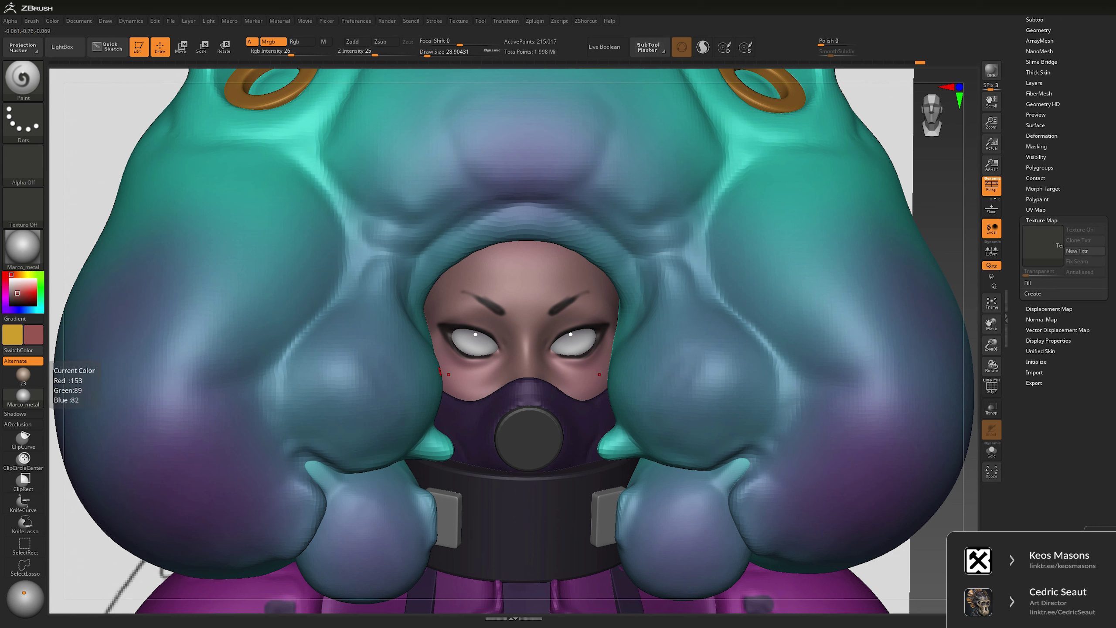
{"action": "key", "text": "bracketleft"}
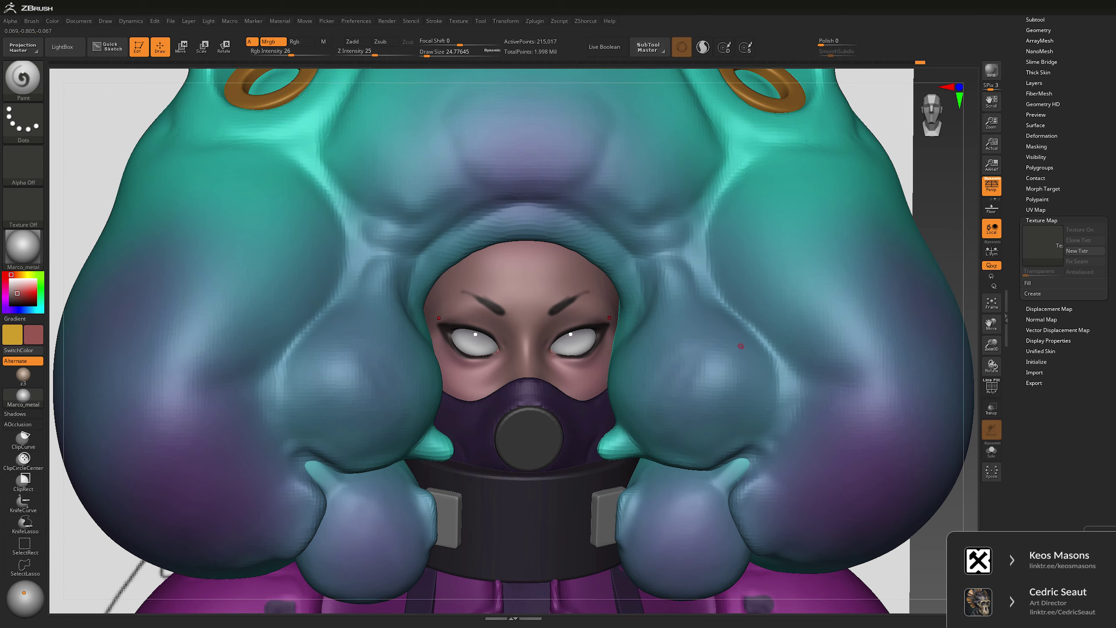
{"action": "key", "text": "ctrl+shift+s"}
{"action": "mouse_move", "coordinate": [741, 346]}
{"action": "right_mouse_down", "text": "ctrl"}
{"action": "mouse_move", "coordinate": [872, 280]}
{"action": "mouse_move", "coordinate": [861, 270]}
{"action": "right_mouse_up", "text": "ctrl"}
{"action": "key", "text": "b"}
{"action": "key", "text": "i"}
{"action": "key", "text": "n"}
{"action": "key", "text": "space"}
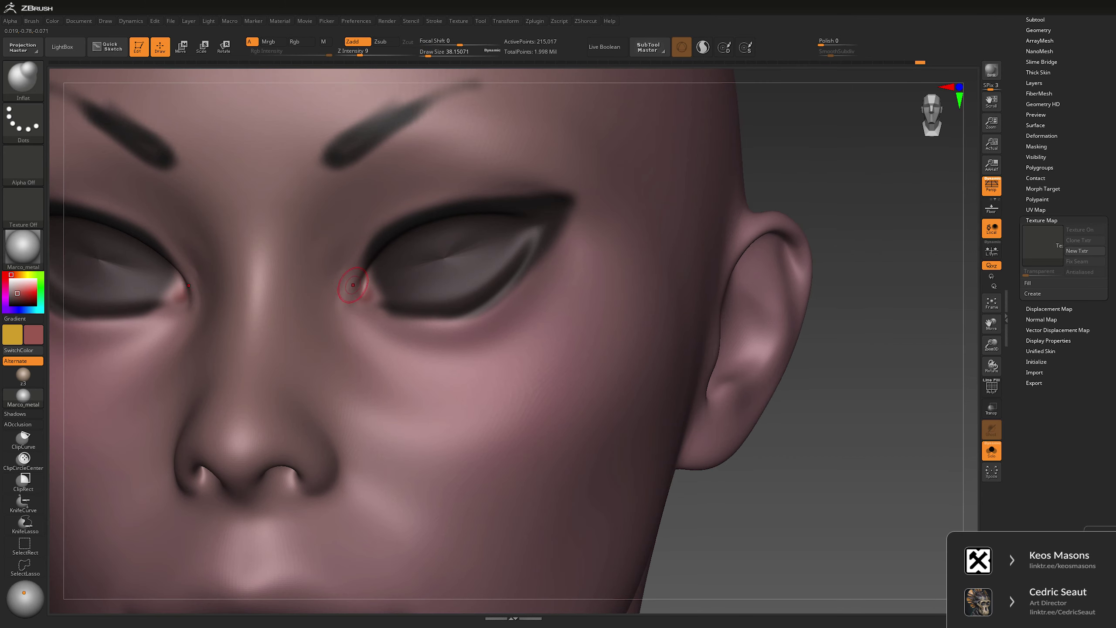
- Reduce the draw size to about 25 and refine the tear ducts with masking, ClayBuildup and smoothing
{"action": "key", "text": "space"}
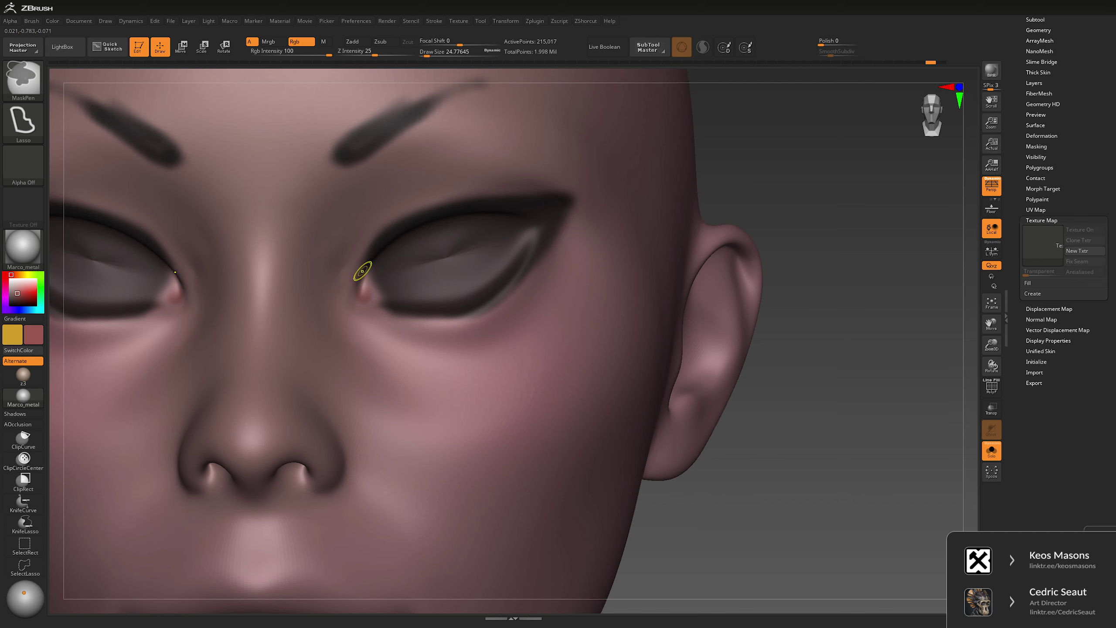
{"action": "key", "text": "ctrl"}
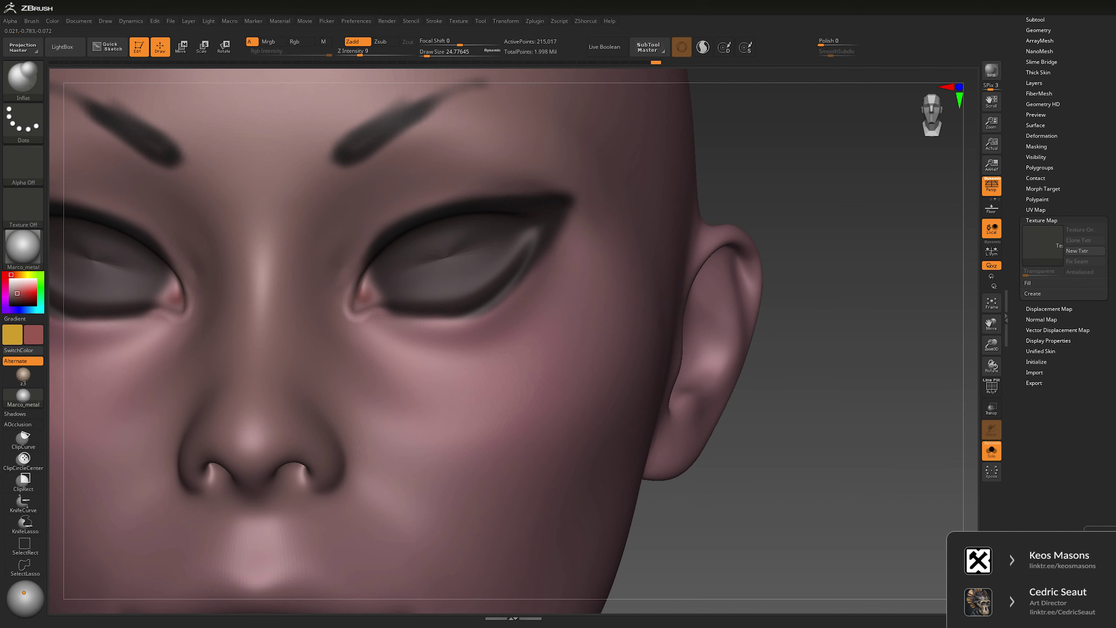
{"action": "key", "text": "ctrl"}
{"action": "key", "text": "shift"}
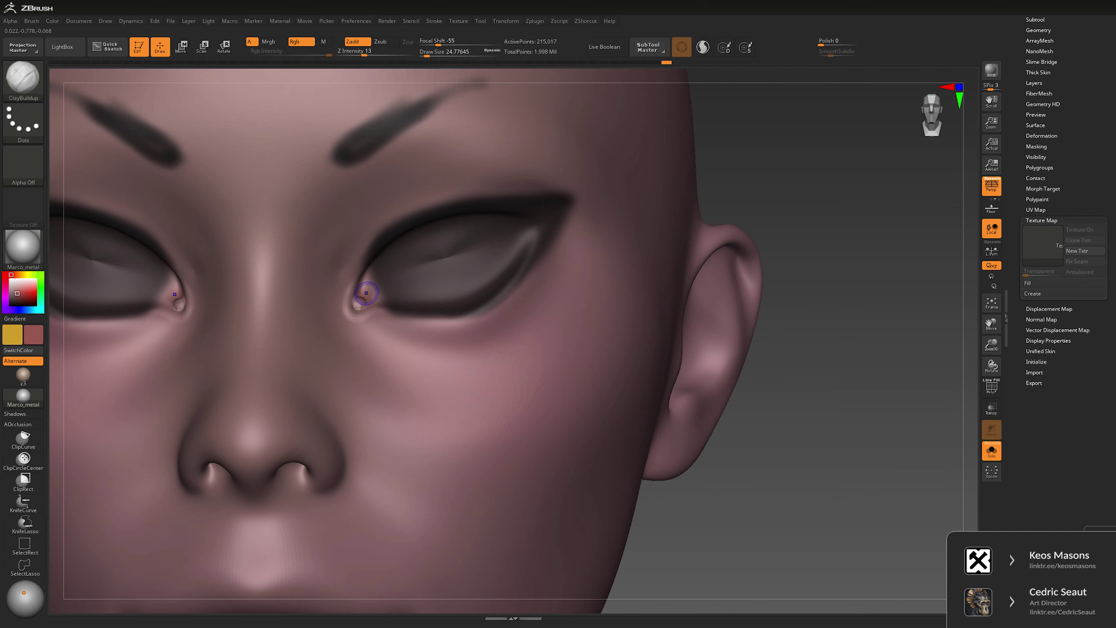
{"action": "key", "text": "shift"}
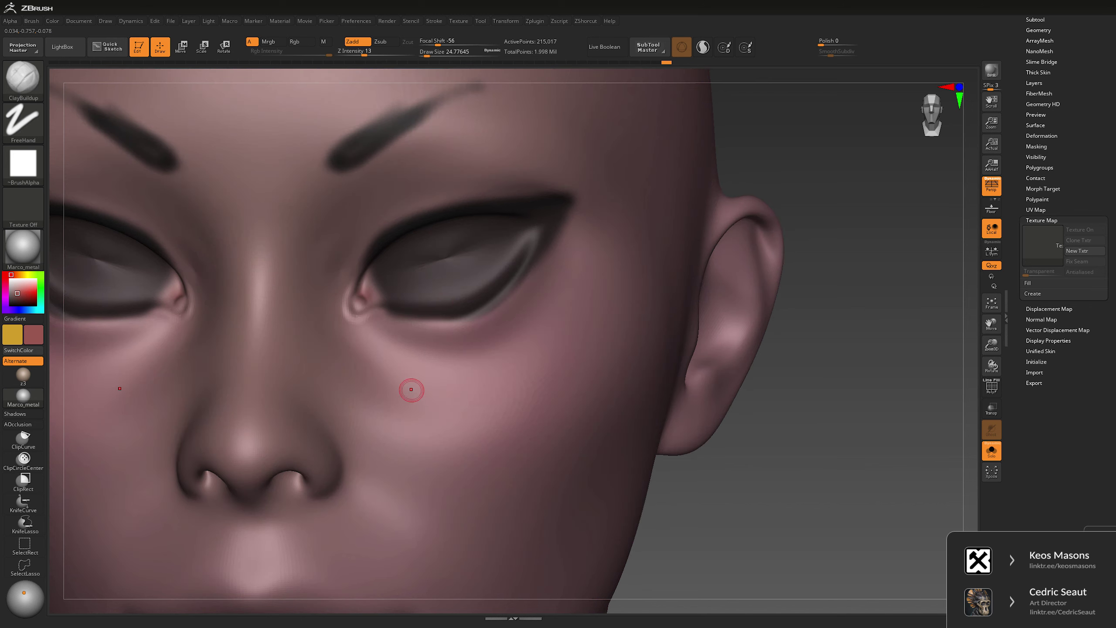
- Switch to the Paint brush, sample the skin pink, shift it to a more saturated red, and paint the tear ducts
{"action": "key", "text": "b"}
{"action": "key", "text": "p"}
{"action": "key", "text": "a"}
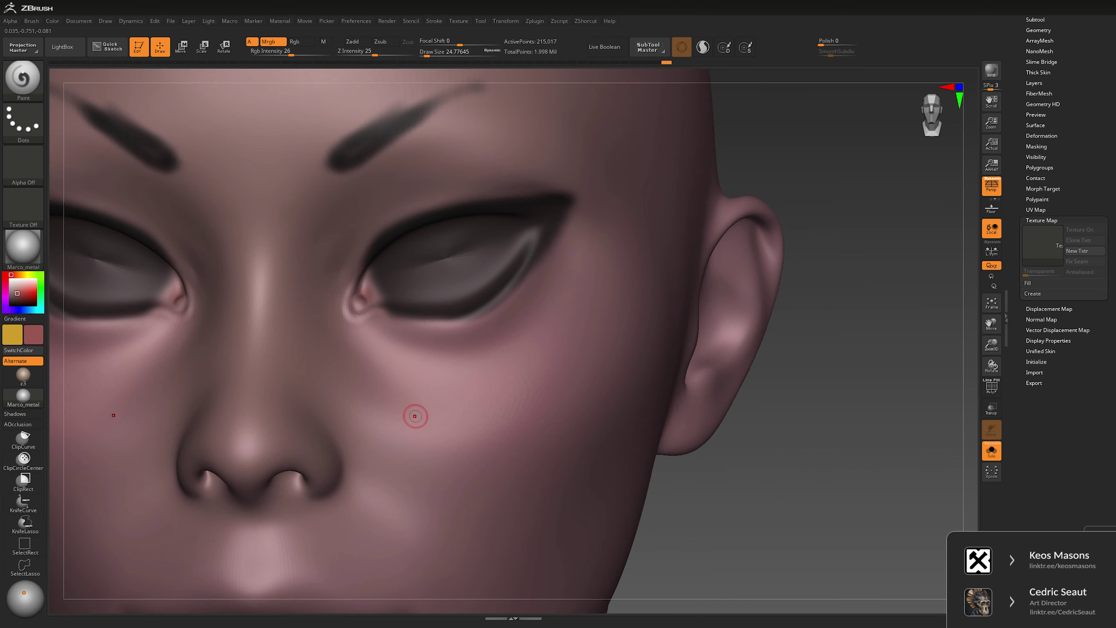
{"action": "key", "text": "c"}
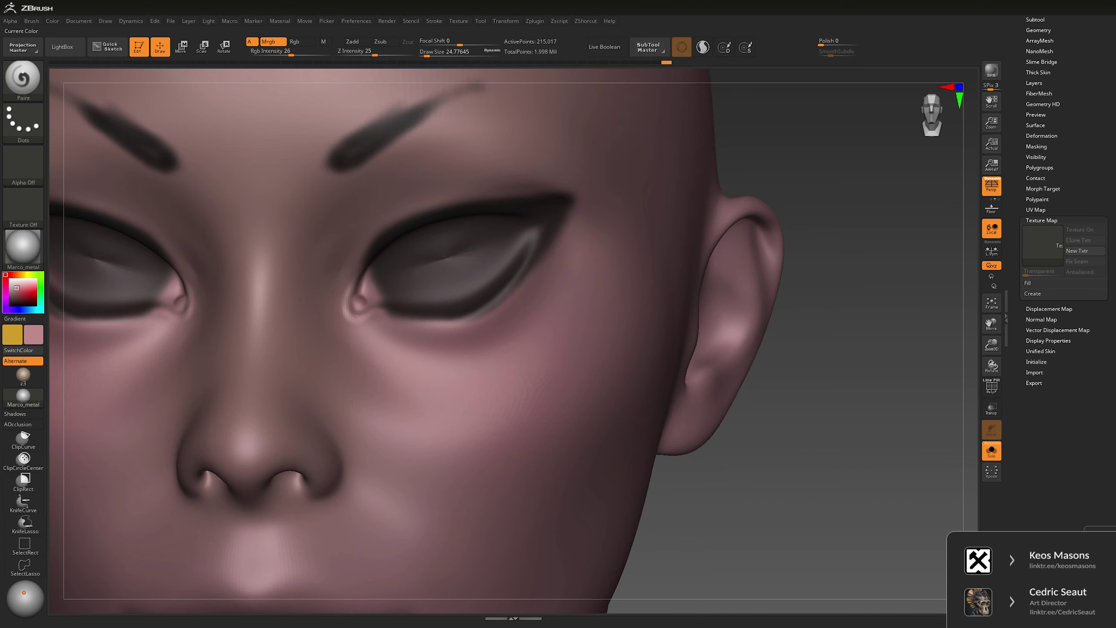
{"action": "left_click_drag", "start_coordinate": [17, 288], "coordinate": [22, 291]}
{"action": "key", "text": "space"}
{"action": "mouse_move", "coordinate": [379, 274]}
{"action": "left_mouse_down"}
{"action": "mouse_move", "coordinate": [366, 275]}
{"action": "mouse_move", "coordinate": [423, 277]}
{"action": "left_mouse_up"}
{"action": "left_click", "coordinate": [362, 300]}
- Set the draw size to about 25 and choose a darker rose paint color for touching up the eye corners
{"action": "key", "text": "space"}
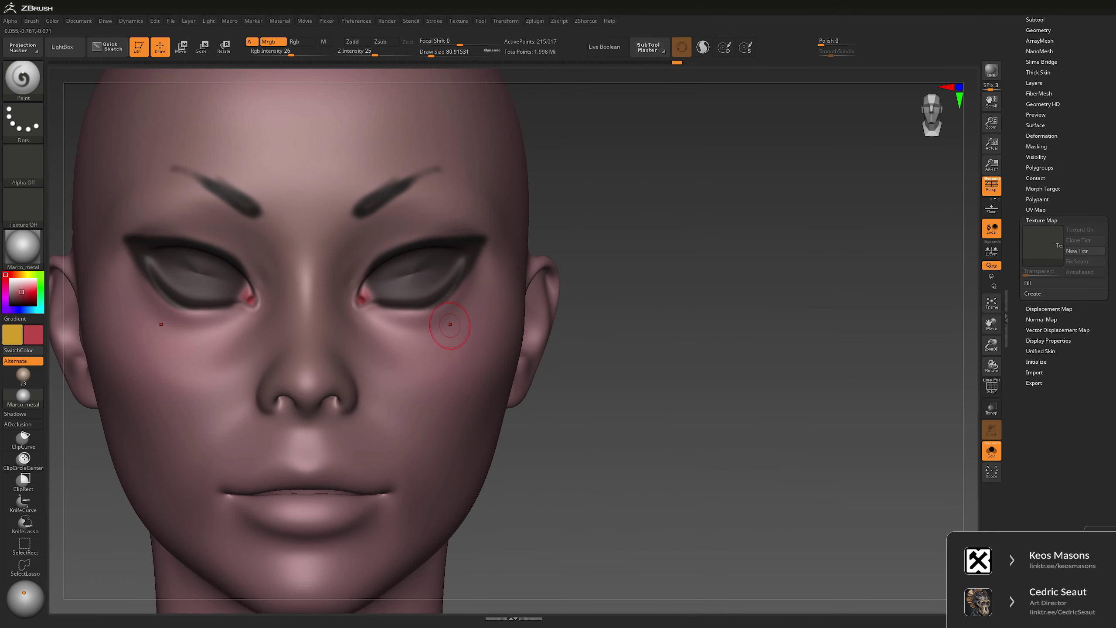
{"action": "key", "text": "space"}
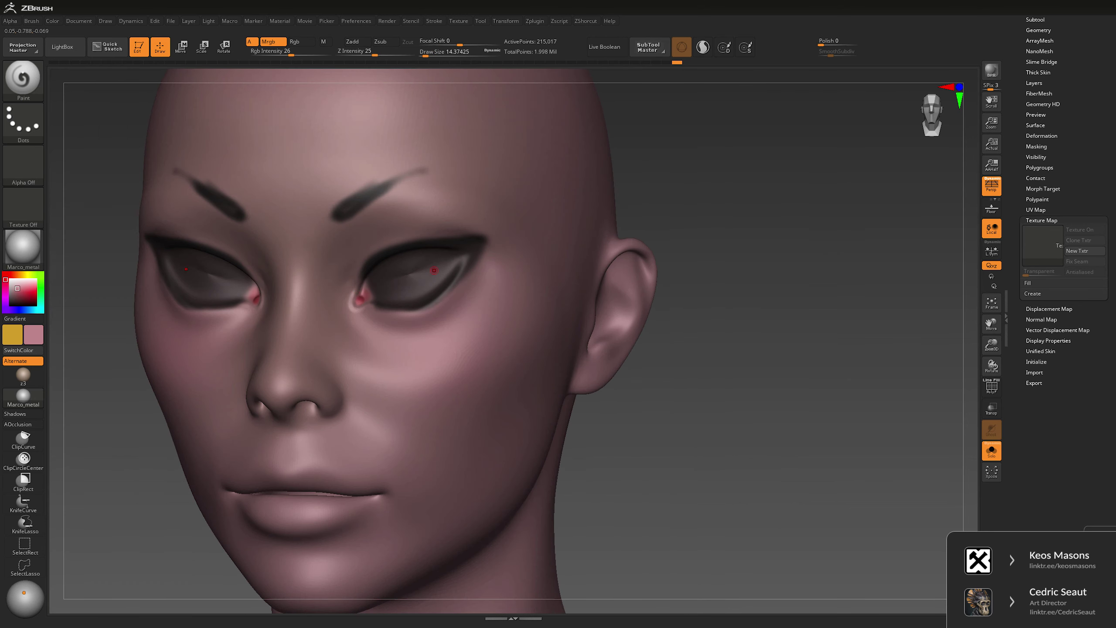
{"action": "key", "text": "space"}
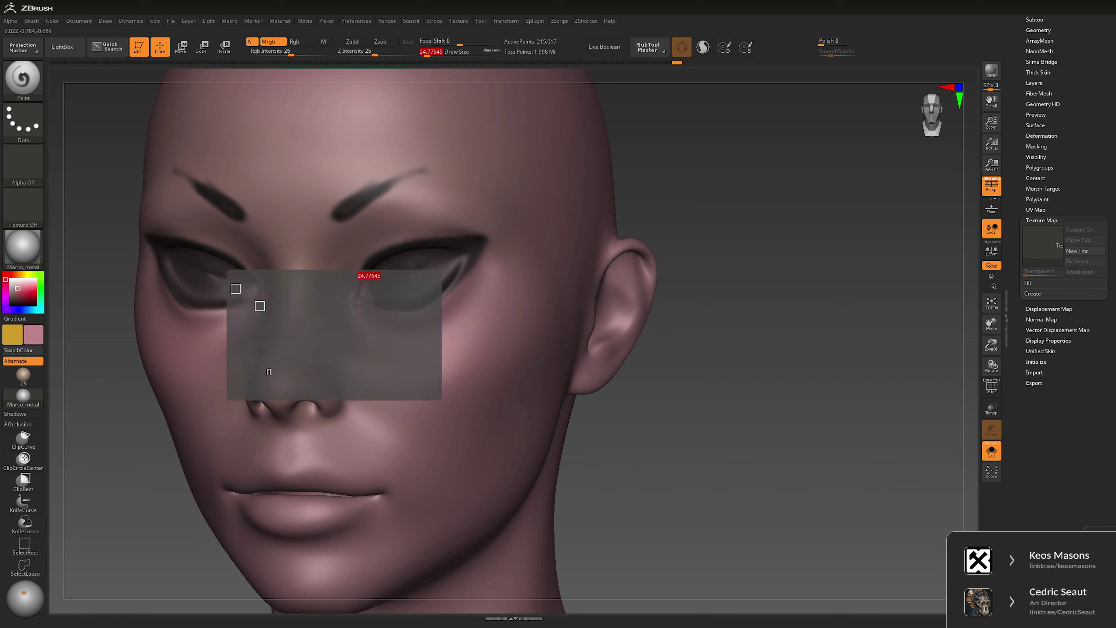
{"action": "left_click", "coordinate": [17, 292]}
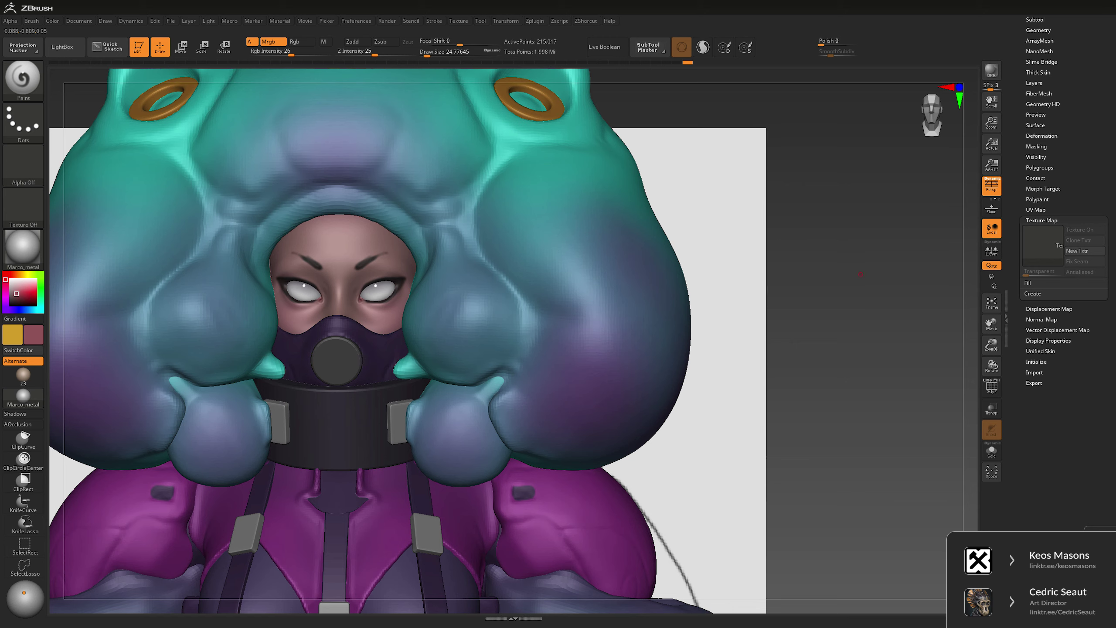
- Hide the reference sketch plane and the color swatch board, leaving the character displayed alone
{"action": "scroll", "coordinate": [396, 341], "scroll_direction": "down", "scroll_amount": 10}
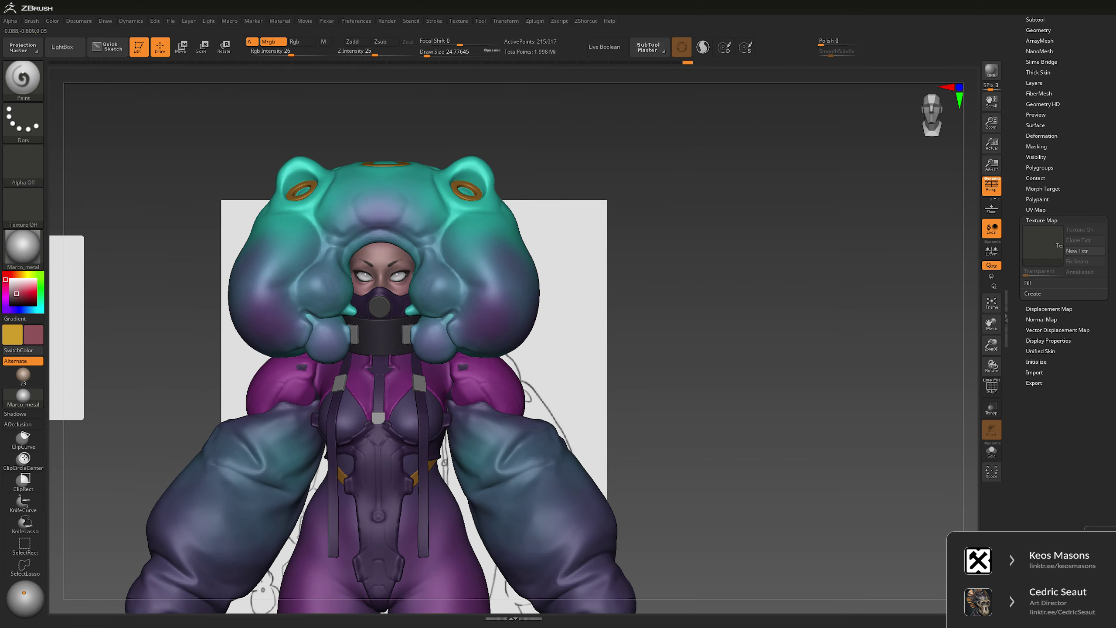
{"action": "scroll", "coordinate": [395, 341], "scroll_direction": "down", "scroll_amount": 4}
{"action": "mouse_move", "coordinate": [747, 352]}
{"action": "left_mouse_down"}
{"action": "mouse_move", "coordinate": [800, 352]}
{"action": "mouse_move", "coordinate": [756, 352]}
{"action": "left_mouse_up"}
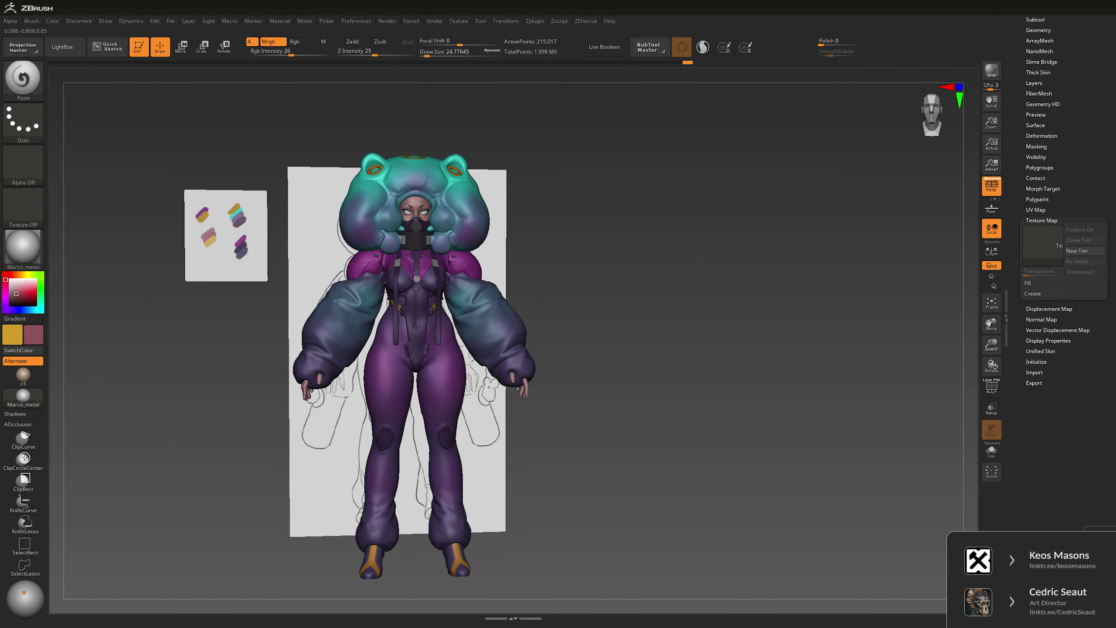
{"action": "scroll", "coordinate": [395, 341], "scroll_direction": "up", "scroll_amount": 3}
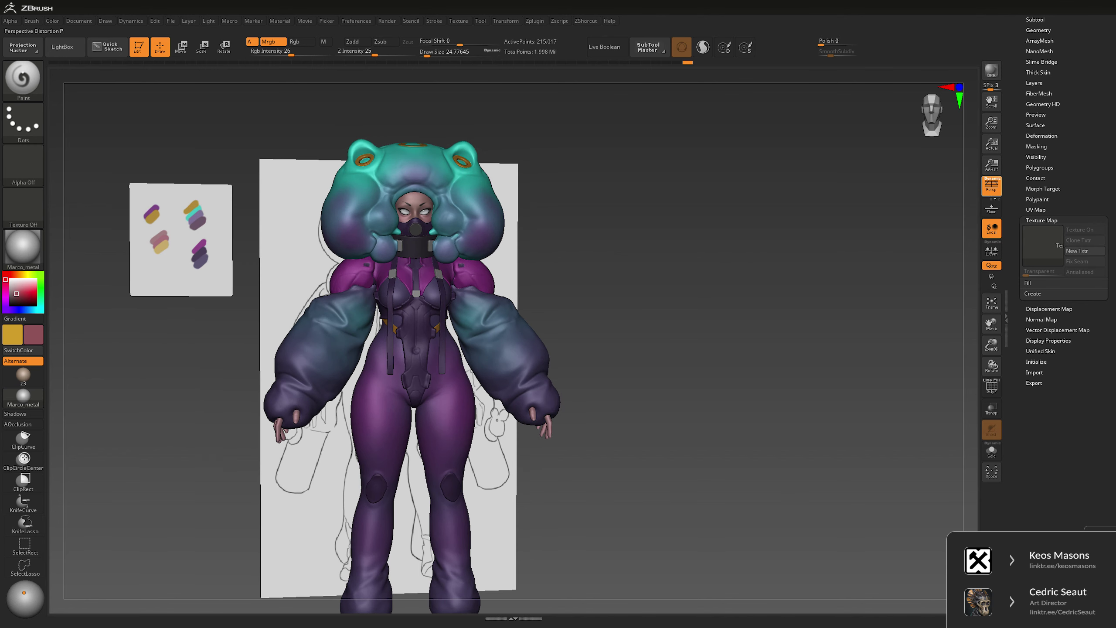
{"action": "left_click", "coordinate": [1036, 19]}
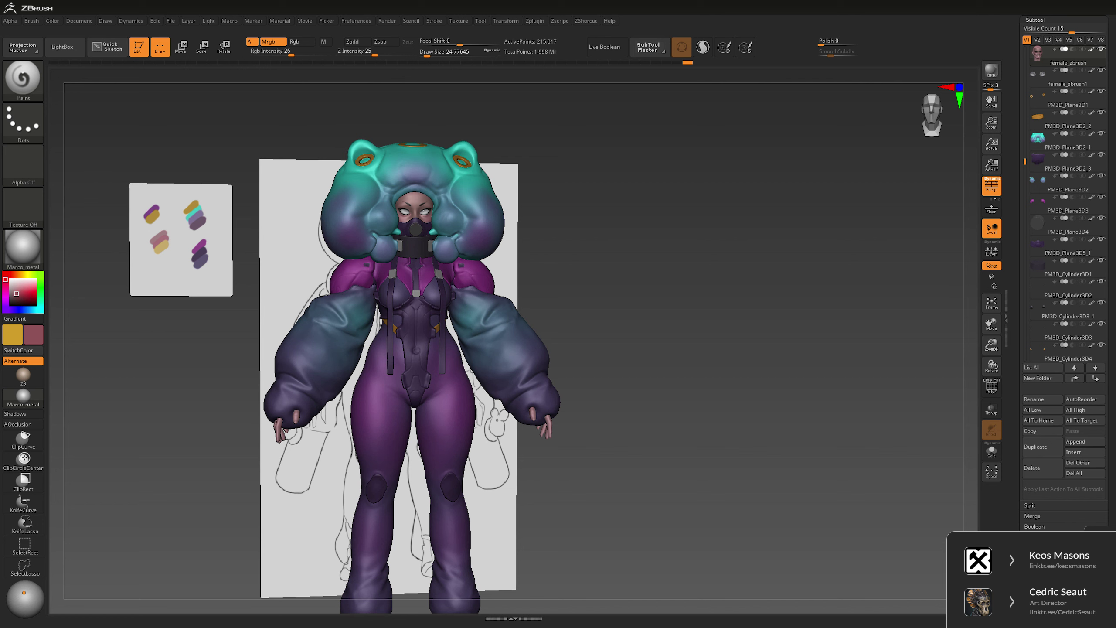
{"action": "scroll", "coordinate": [1068, 220], "scroll_direction": "down", "scroll_amount": 5}
{"action": "left_click", "coordinate": [1068, 352]}
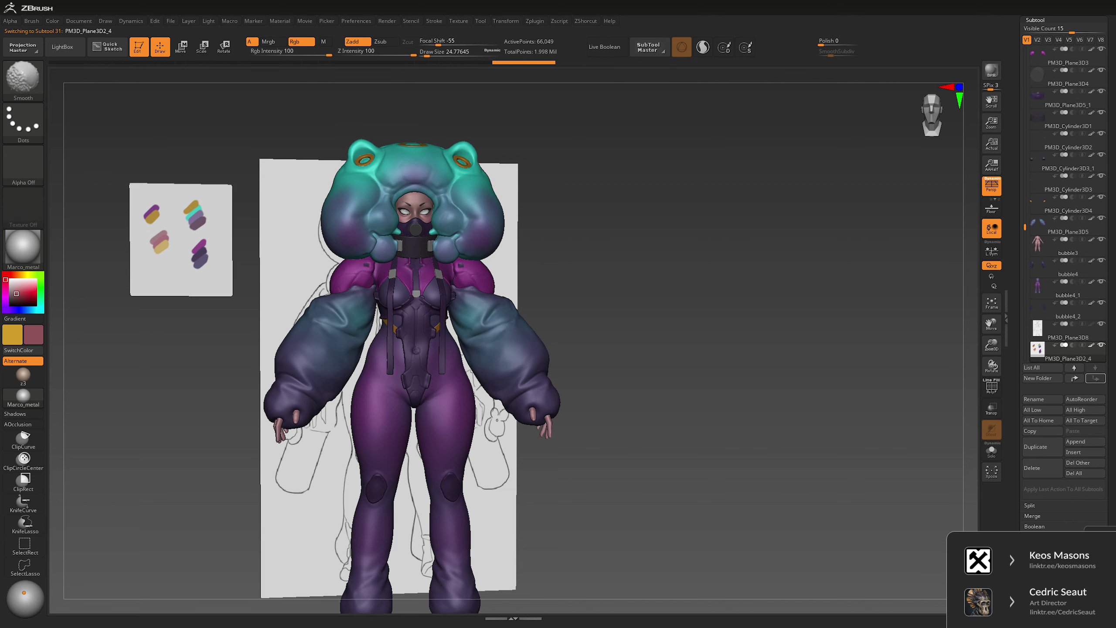
{"action": "left_click", "coordinate": [1101, 324]}
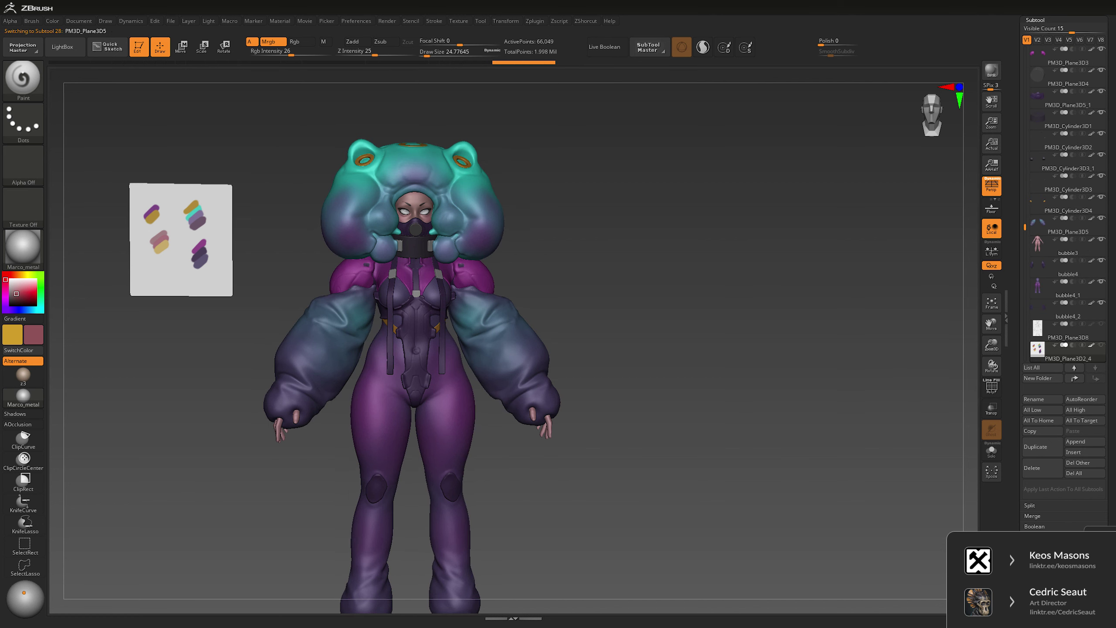
{"action": "left_click_drag", "start_coordinate": [659, 308], "coordinate": [709, 293]}
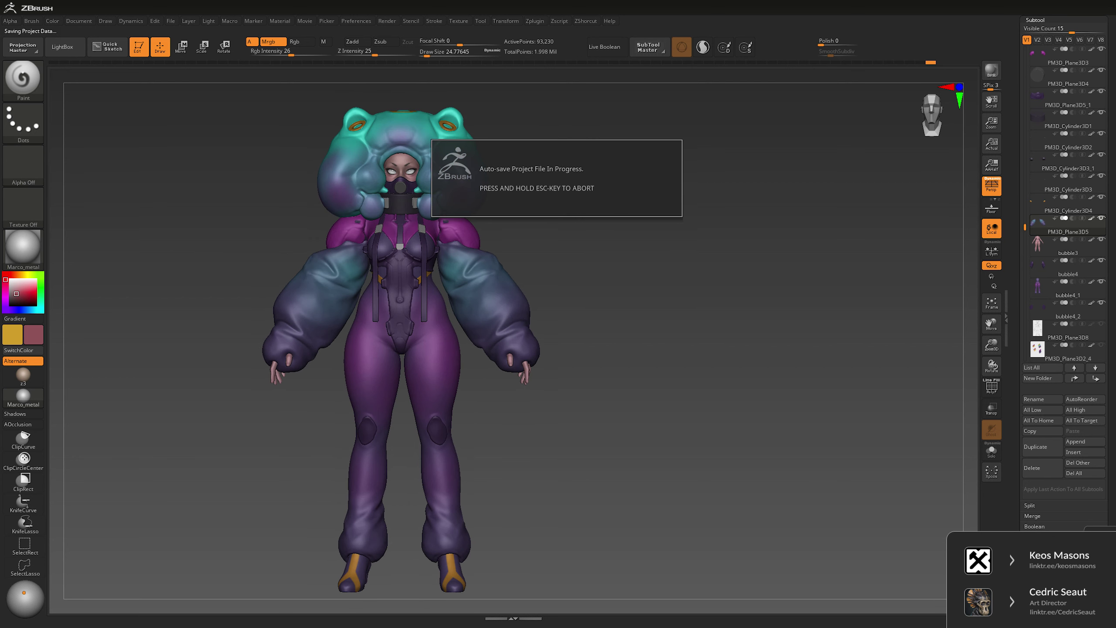
- Sample dark purple, isolate the shoulder puffs, and shade them softly at RGB intensity 19 with a draw size of about 980
{"action": "right_click_drag", "start_coordinate": [709, 293], "coordinate": [708, 352], "text": "ctrl"}
{"action": "key", "text": "c"}
{"action": "key", "text": "space"}
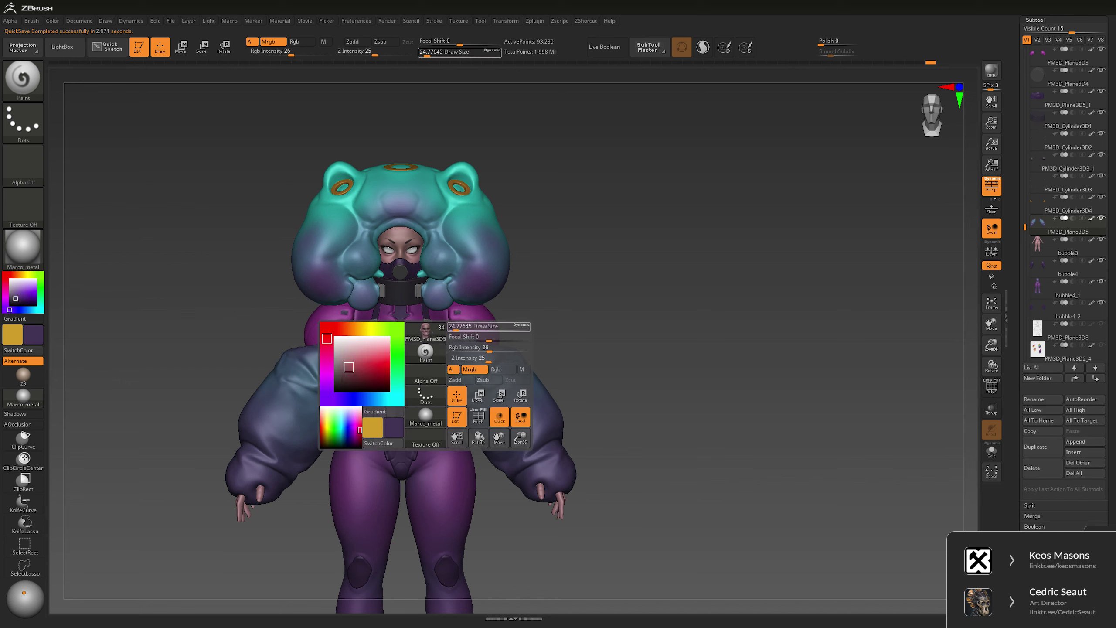
{"action": "key", "text": "space"}
{"action": "key", "text": "space"}
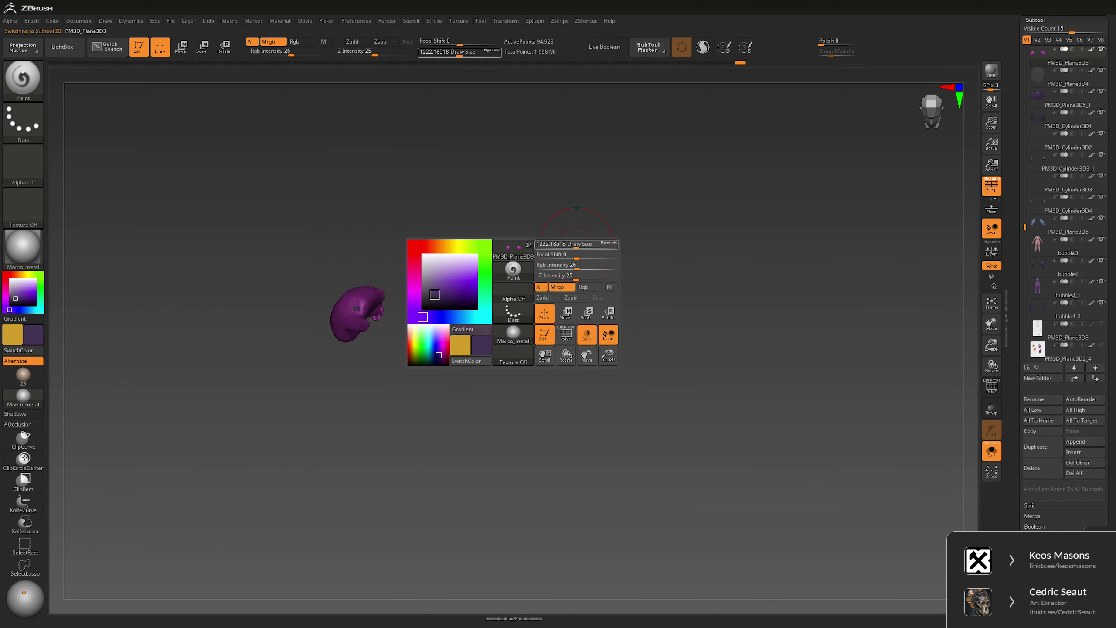
{"action": "left_click_drag", "start_coordinate": [569, 249], "coordinate": [570, 270]}
{"action": "left_click_drag", "start_coordinate": [606, 224], "coordinate": [526, 280]}
{"action": "key", "text": "space"}
{"action": "key", "text": "ctrl"}
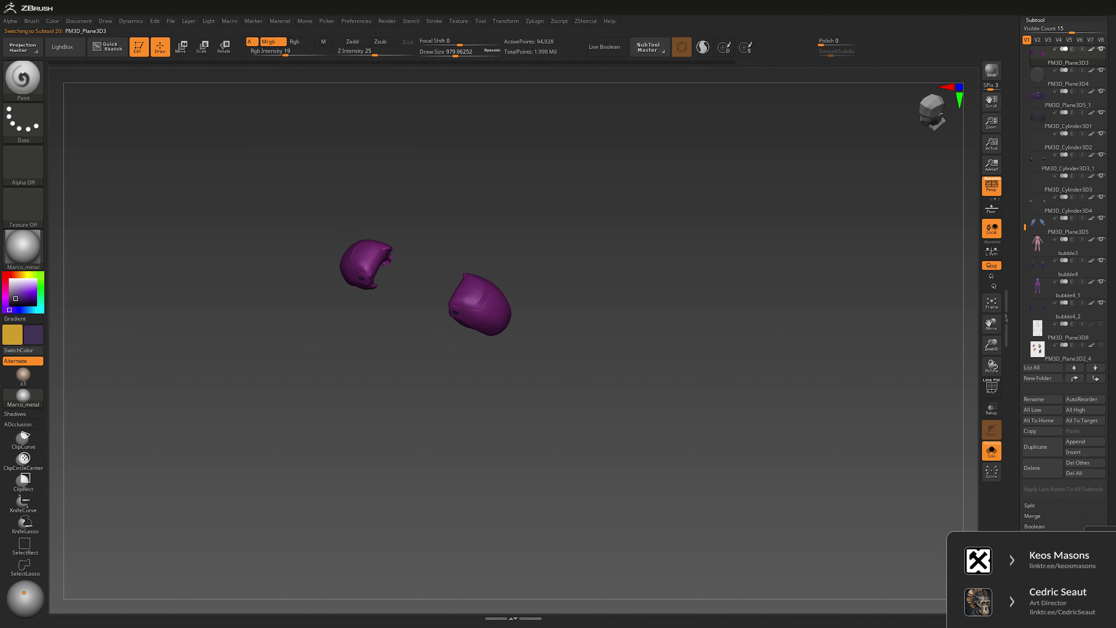
{"action": "left_click", "coordinate": [992, 451]}
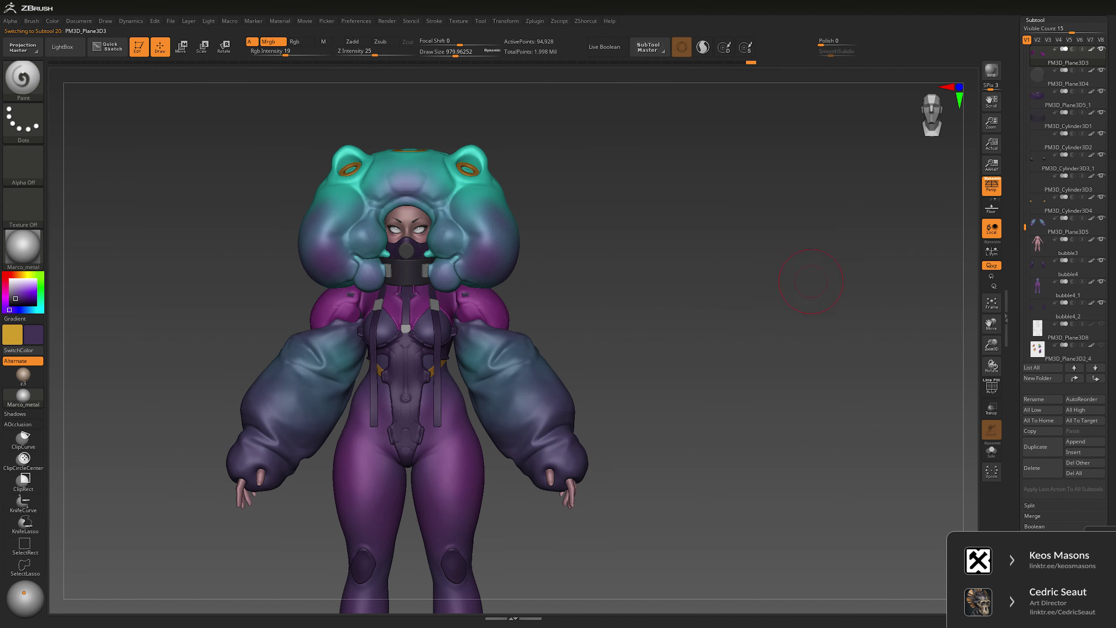
- Sample magenta, isolate the bodysuit, and softly tint its torso with the draw size raised to about 930
{"action": "left_click_drag", "start_coordinate": [799, 246], "coordinate": [798, 283], "text": "alt"}
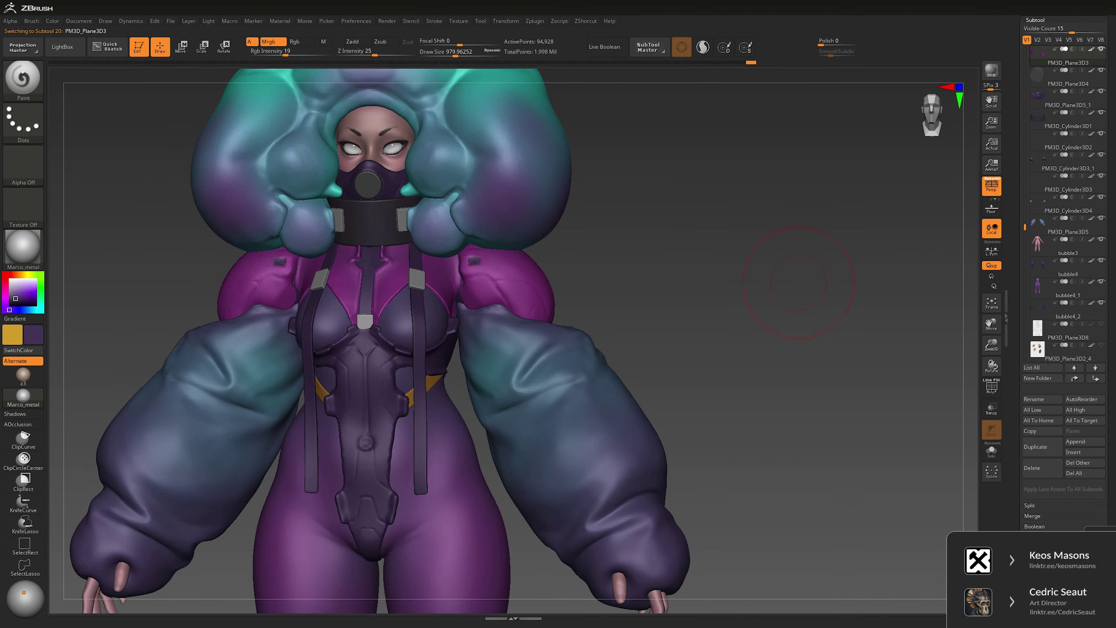
{"action": "key", "text": "c"}
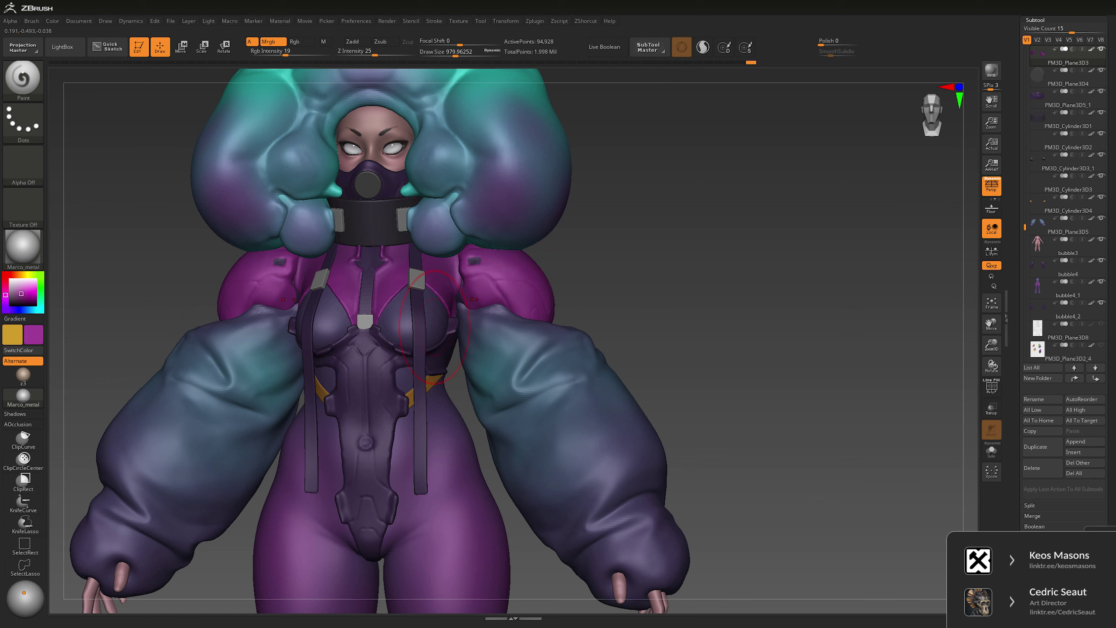
{"action": "left_click", "coordinate": [417, 319], "text": "alt"}
{"action": "key", "text": "space"}
{"action": "key", "text": "shift+s"}
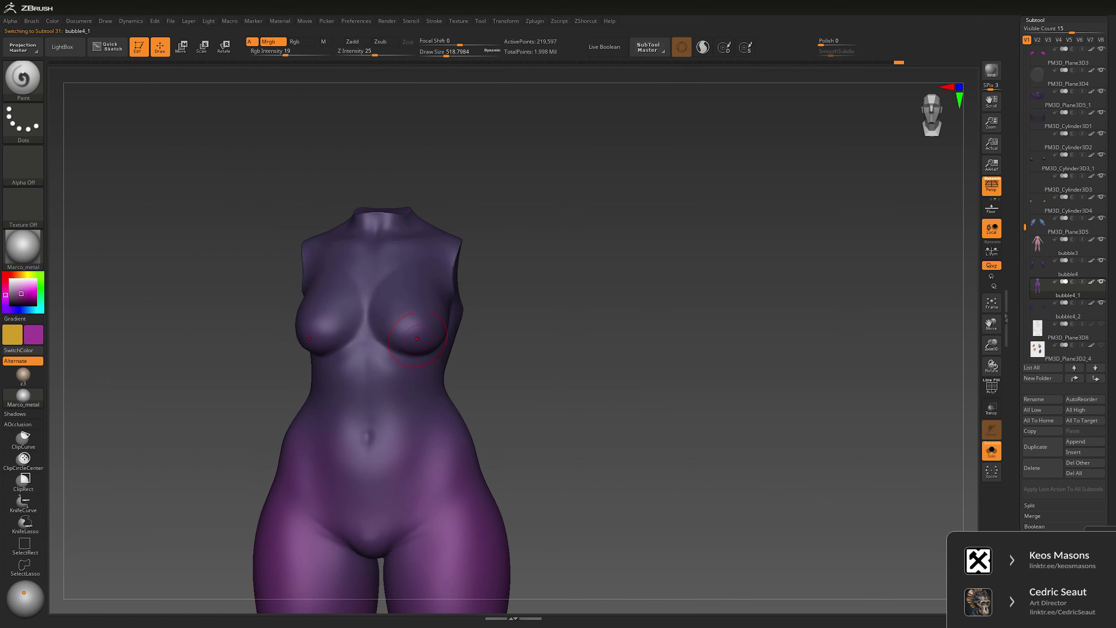
{"action": "key", "text": "space"}
{"action": "left_click_drag", "start_coordinate": [387, 329], "coordinate": [422, 329]}
{"action": "key", "text": "shift+s"}
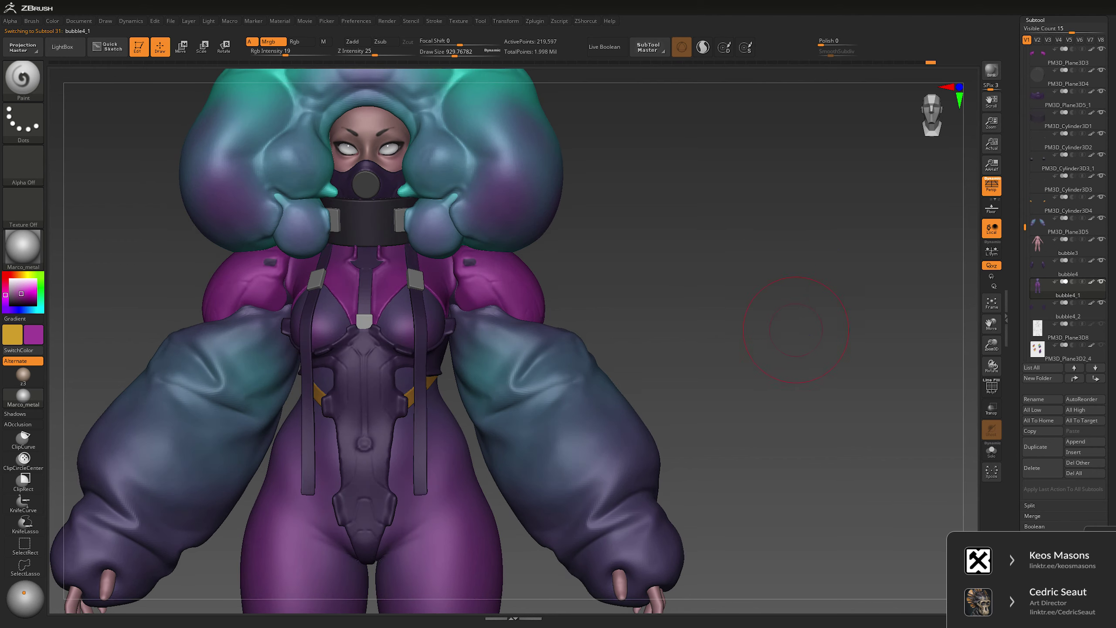
- Duplicate the grey buckles on the upper chest straps and move the copy down to the hanging straps' lower ends
{"action": "key", "text": "f"}
{"action": "right_click_drag", "start_coordinate": [747, 334], "coordinate": [745, 281], "text": "ctrl"}
{"action": "key", "text": "space"}
{"action": "left_click_drag", "start_coordinate": [767, 279], "coordinate": [742, 277]}
{"action": "left_click", "coordinate": [571, 360], "text": "alt"}
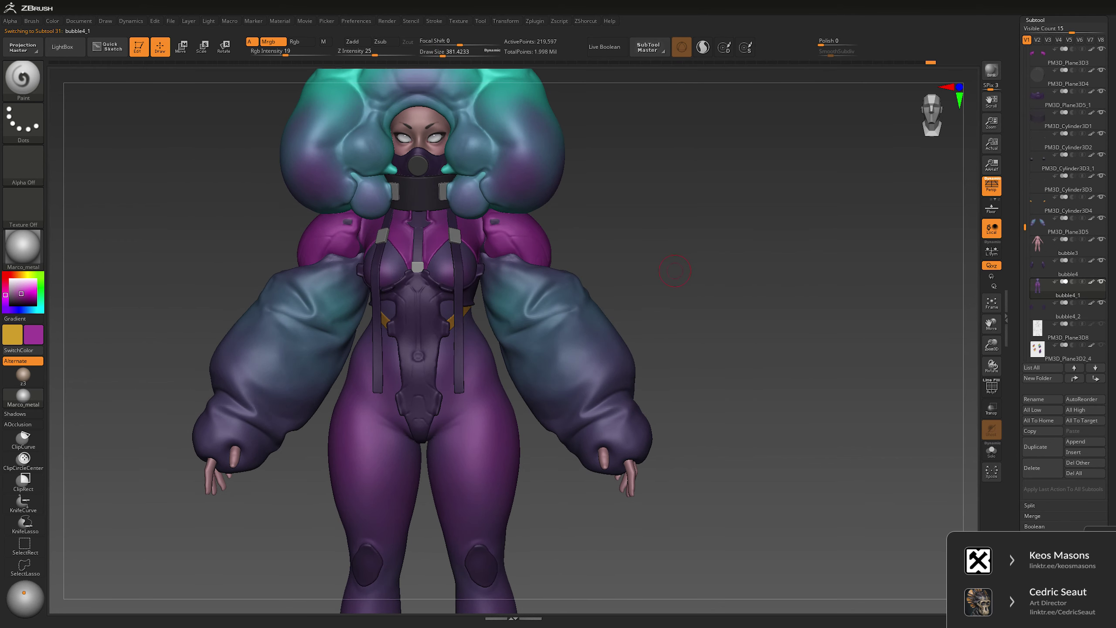
{"action": "key", "text": "shift"}
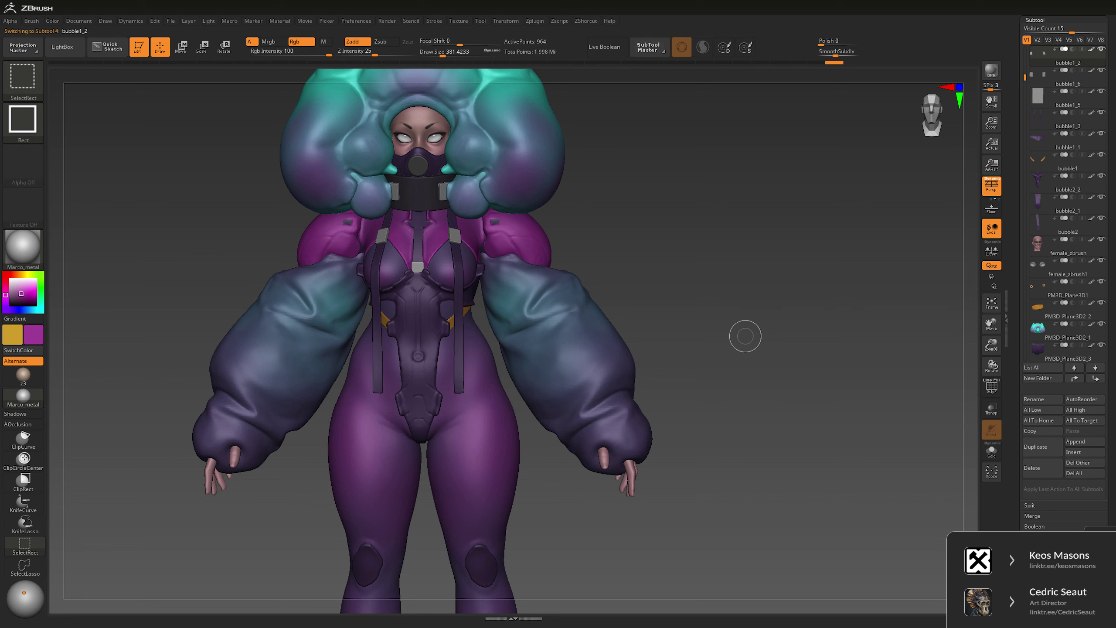
{"action": "key", "text": "ctrl+shift+d"}
{"action": "key", "text": "w"}
{"action": "left_click_drag", "start_coordinate": [743, 331], "coordinate": [669, 337]}
{"action": "left_click_drag", "start_coordinate": [454, 236], "coordinate": [450, 376], "text": "alt"}
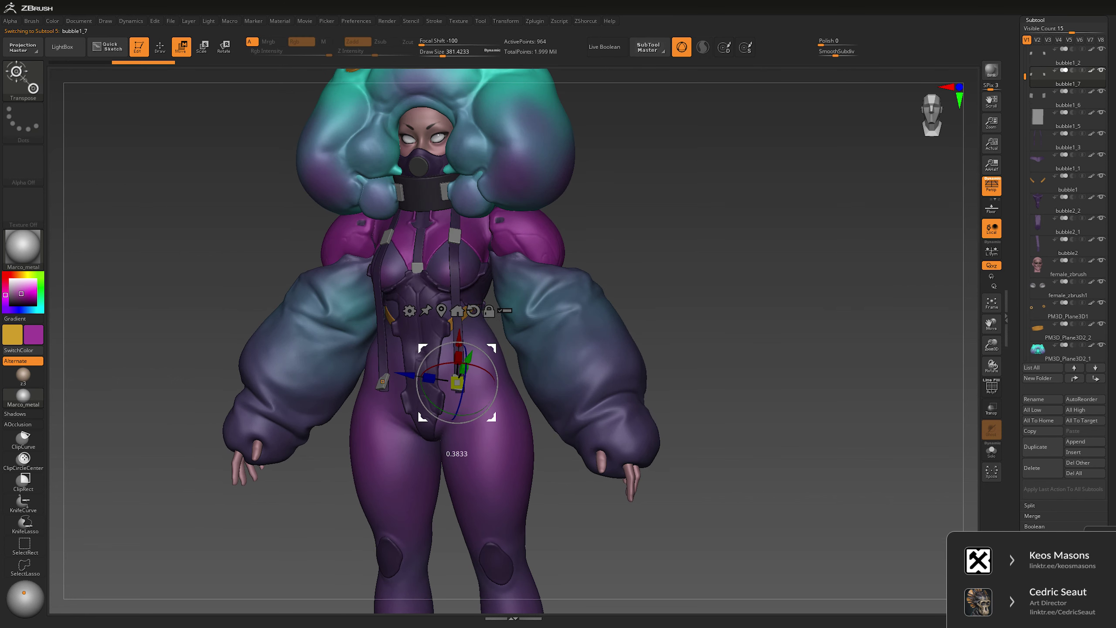
- Rotate the copied buckles so they line up with the loose ends of the hanging straps
{"action": "left_click_drag", "start_coordinate": [704, 334], "coordinate": [686, 335]}
{"action": "left_click_drag", "start_coordinate": [496, 376], "coordinate": [500, 390]}
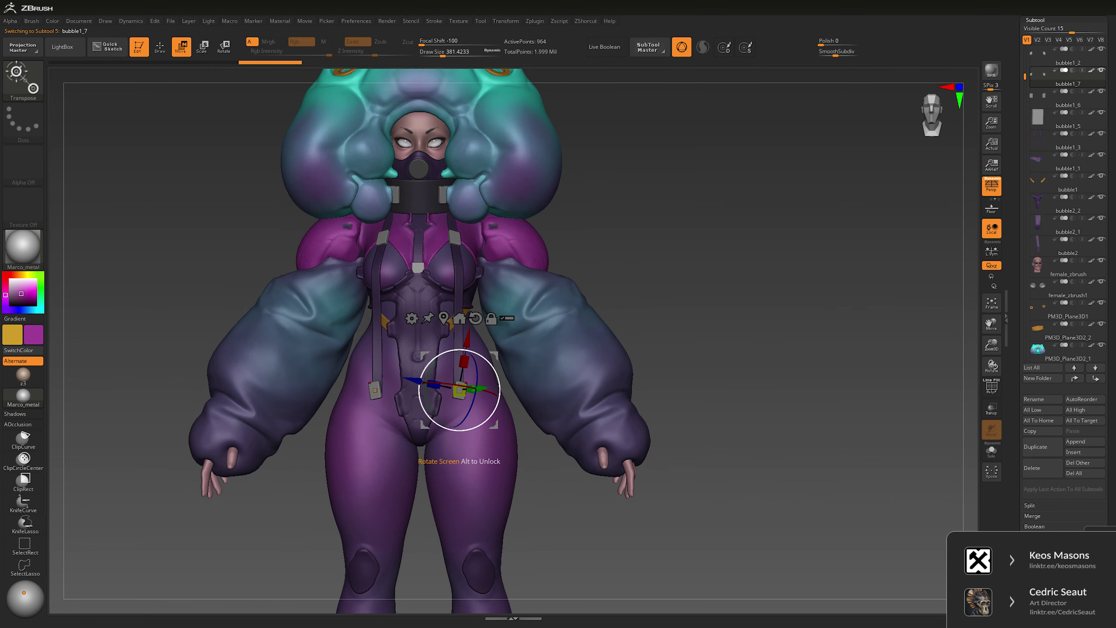
{"action": "mouse_move", "coordinate": [703, 334]}
{"action": "left_mouse_down"}
{"action": "mouse_move", "coordinate": [606, 338]}
{"action": "mouse_move", "coordinate": [686, 337]}
{"action": "left_mouse_up"}
{"action": "left_click_drag", "start_coordinate": [704, 396], "coordinate": [704, 335], "text": "alt"}
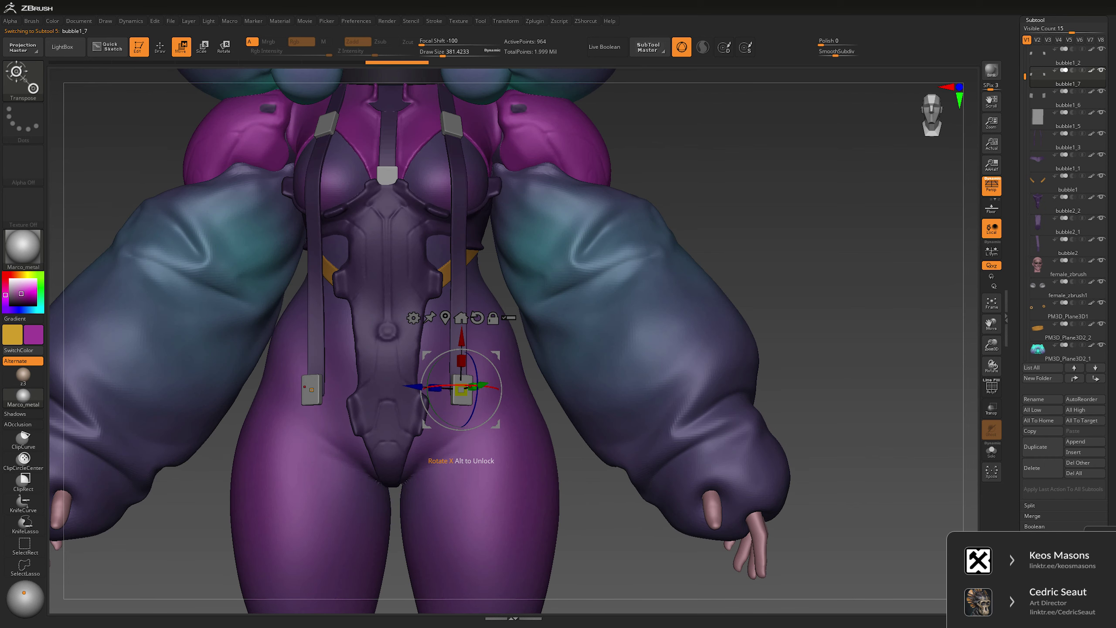
{"action": "left_click_drag", "start_coordinate": [492, 388], "coordinate": [488, 396]}
{"action": "left_click_drag", "start_coordinate": [857, 308], "coordinate": [857, 290]}
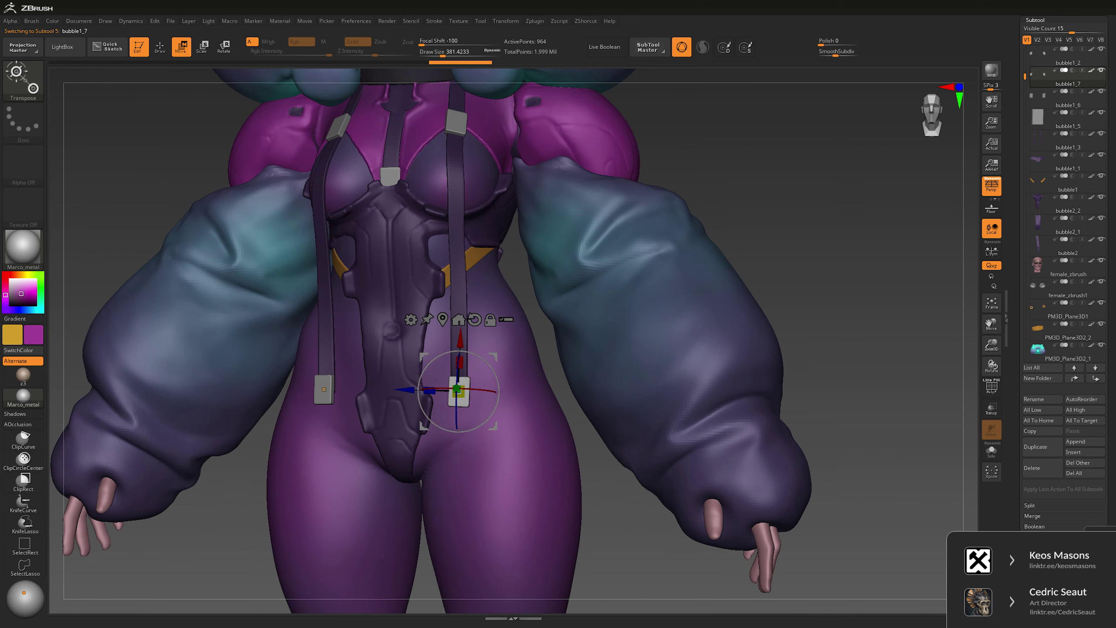
- Fit the copied buckles onto the strap tips in both front and side views, and return to drawing mode
{"action": "left_click_drag", "start_coordinate": [857, 334], "coordinate": [725, 338]}
{"action": "left_click_drag", "start_coordinate": [501, 401], "coordinate": [512, 401]}
{"action": "left_click_drag", "start_coordinate": [769, 336], "coordinate": [857, 343]}
{"action": "left_click_drag", "start_coordinate": [467, 352], "coordinate": [463, 334]}
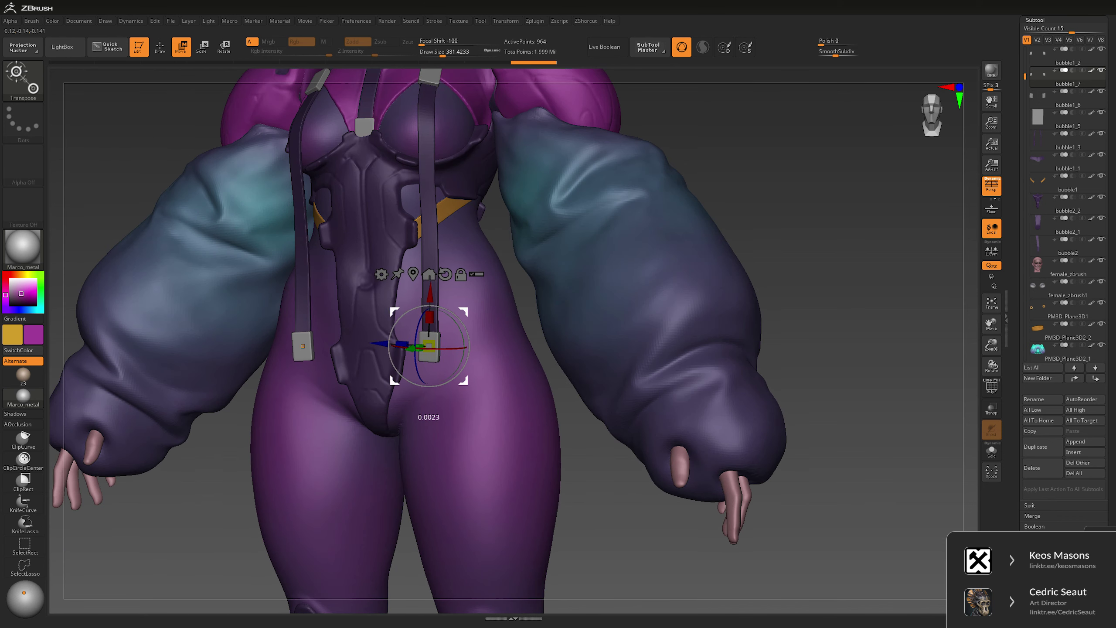
{"action": "left_click_drag", "start_coordinate": [857, 334], "coordinate": [725, 336]}
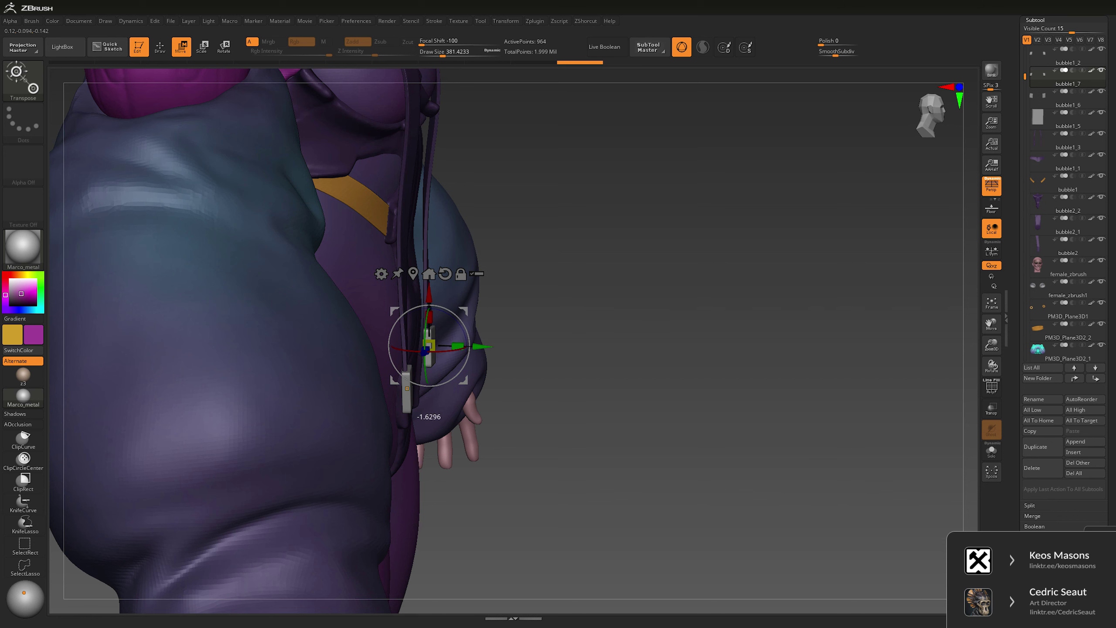
{"action": "left_click_drag", "start_coordinate": [466, 348], "coordinate": [464, 334]}
{"action": "left_click_drag", "start_coordinate": [726, 336], "coordinate": [814, 336], "text": "shift"}
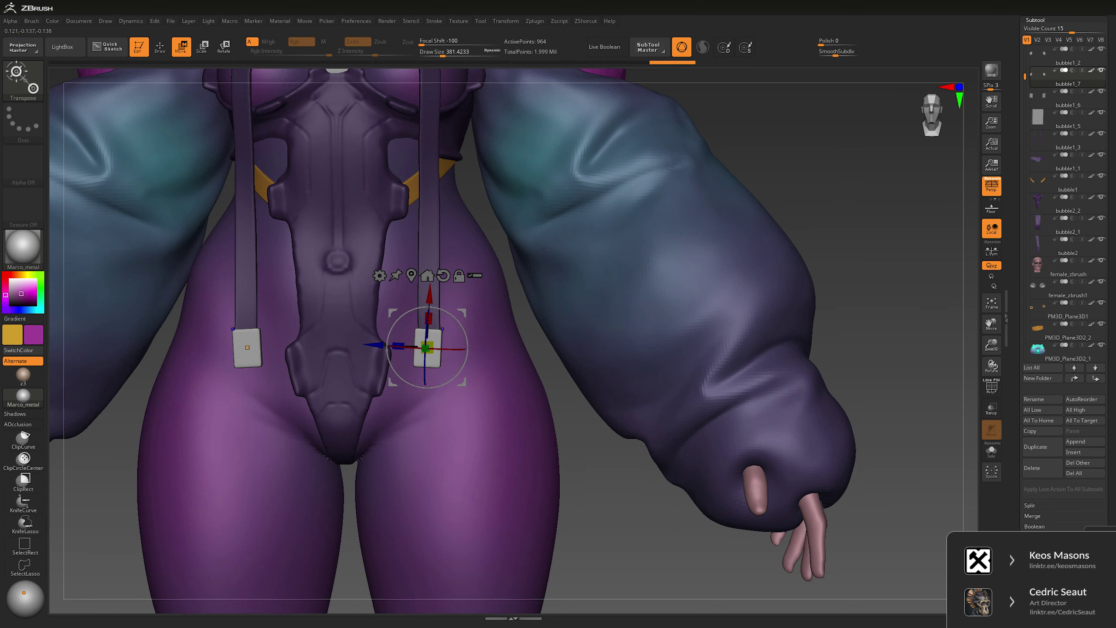
{"action": "left_click_drag", "start_coordinate": [398, 308], "coordinate": [398, 334], "text": "alt"}
{"action": "key", "text": "q"}
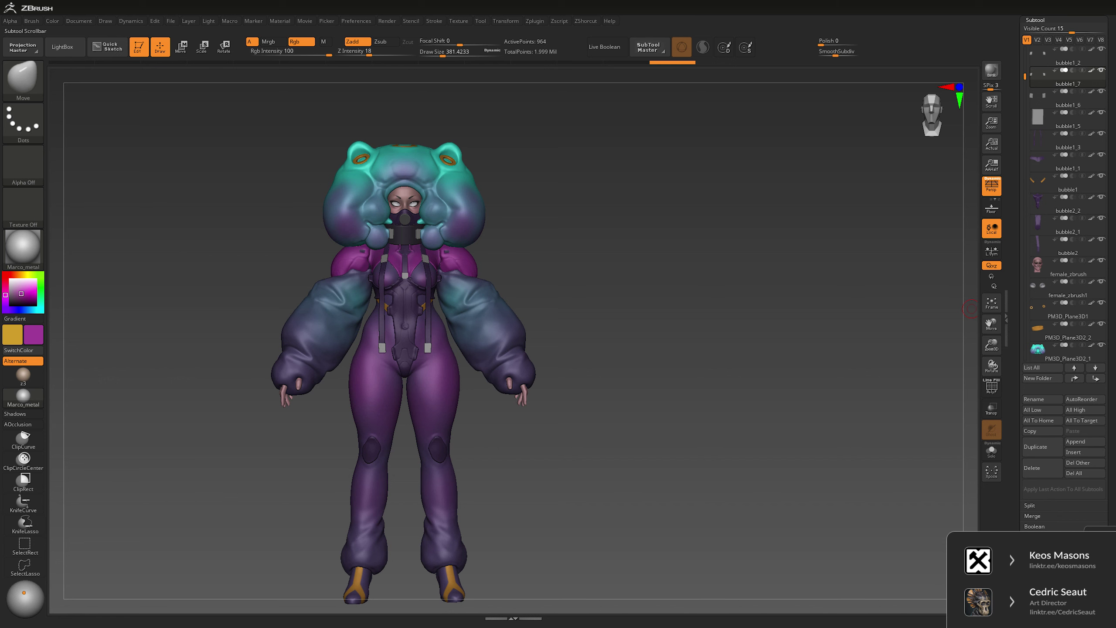
- Select the bubble3 body, isolate it, and sample a pale pink skin color
{"action": "scroll", "coordinate": [1068, 198], "scroll_direction": "down", "scroll_amount": 10}
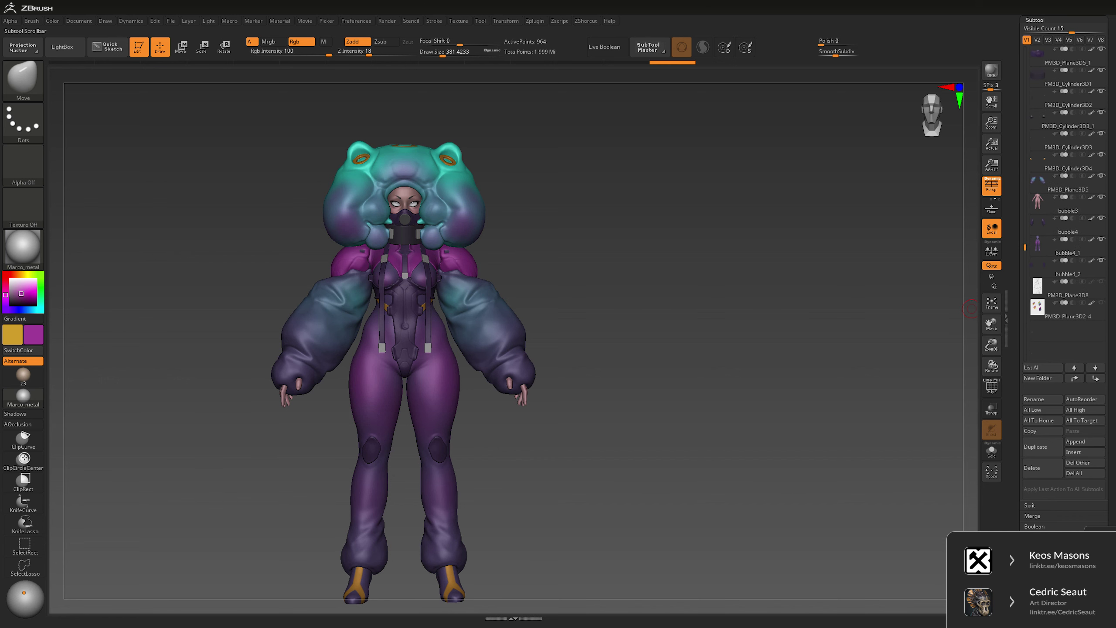
{"action": "left_click", "coordinate": [1068, 200]}
{"action": "left_click", "coordinate": [992, 451]}
{"action": "left_click_drag", "start_coordinate": [688, 391], "coordinate": [688, 360], "text": "alt"}
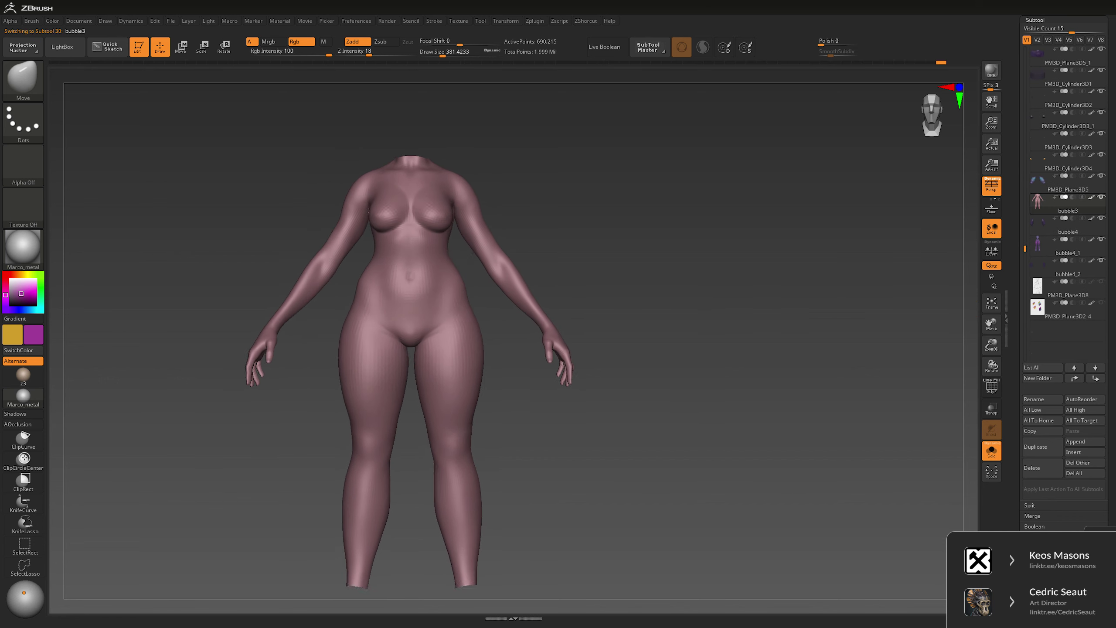
{"action": "key", "text": "c"}
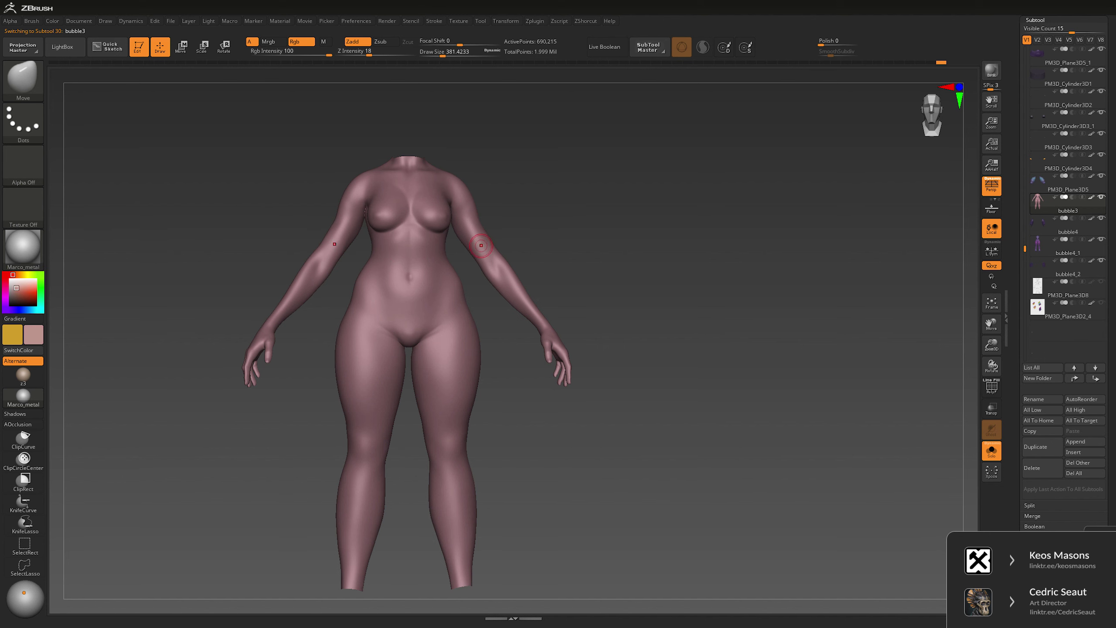
- Choose the Paint brush and softly blend the sampled skin tone over the body's front and back at a draw size of about 1555
{"action": "key", "text": "bracketright"}
{"action": "key", "text": "bracketright"}
{"action": "key", "text": "bracketright"}
{"action": "key", "text": "b"}
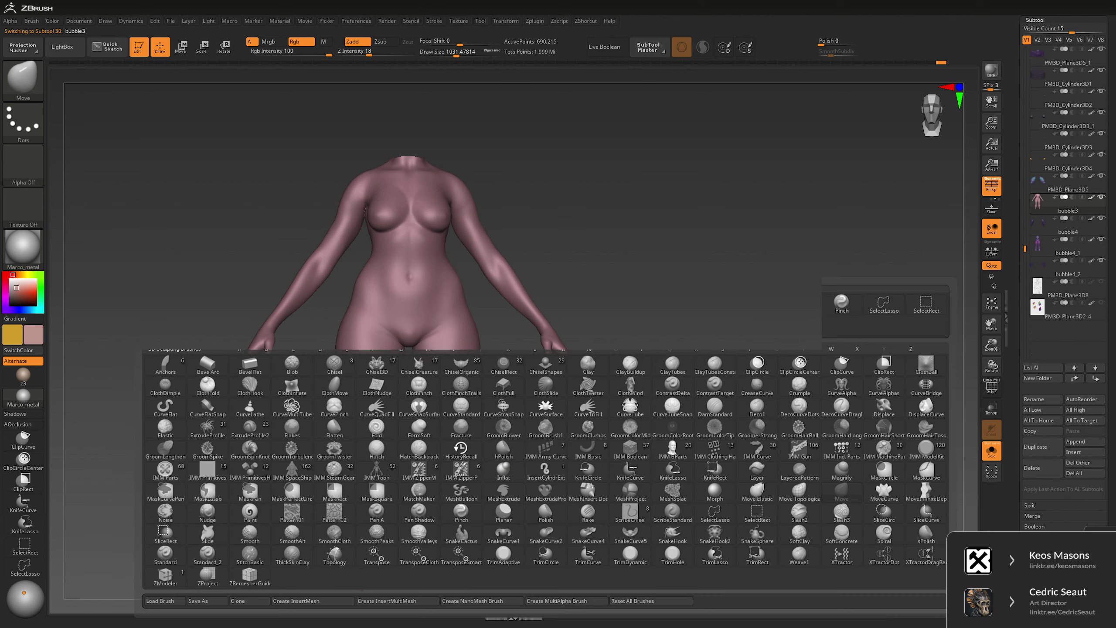
{"action": "key", "text": "p"}
{"action": "key", "text": "a"}
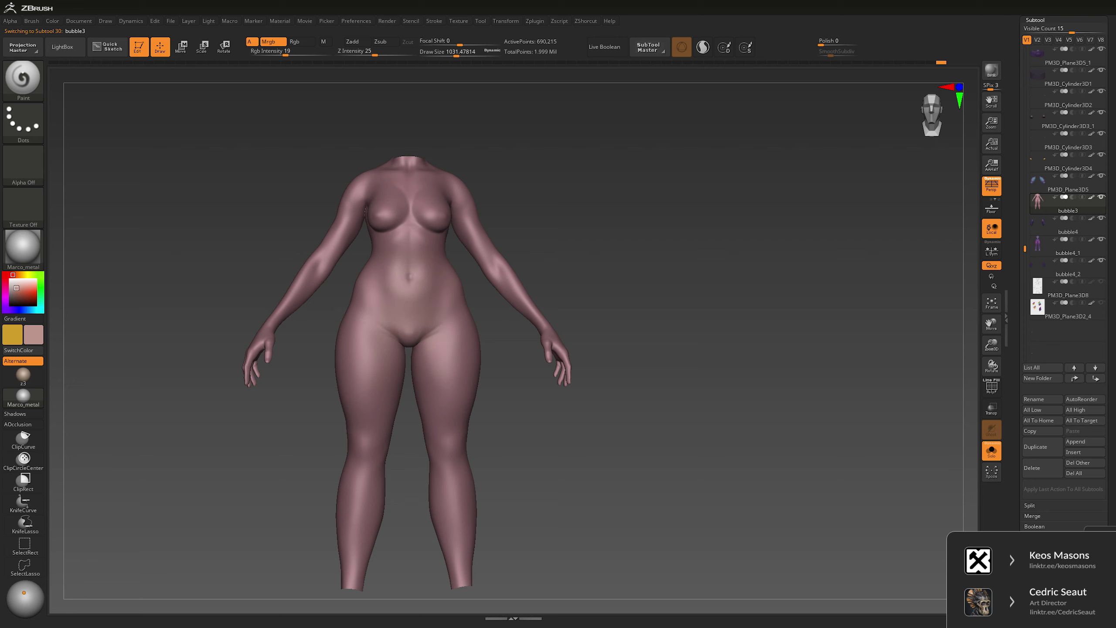
{"action": "key", "text": "bracketright"}
{"action": "right_click_drag", "start_coordinate": [488, 259], "coordinate": [506, 254]}
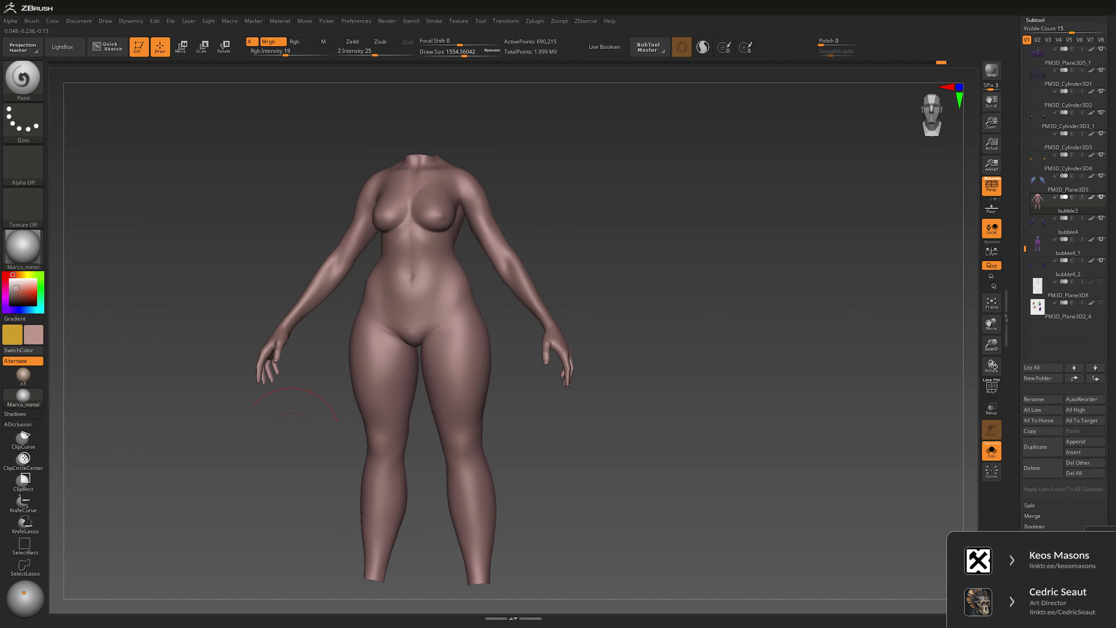
{"action": "right_click_drag", "start_coordinate": [293, 422], "coordinate": [497, 418]}
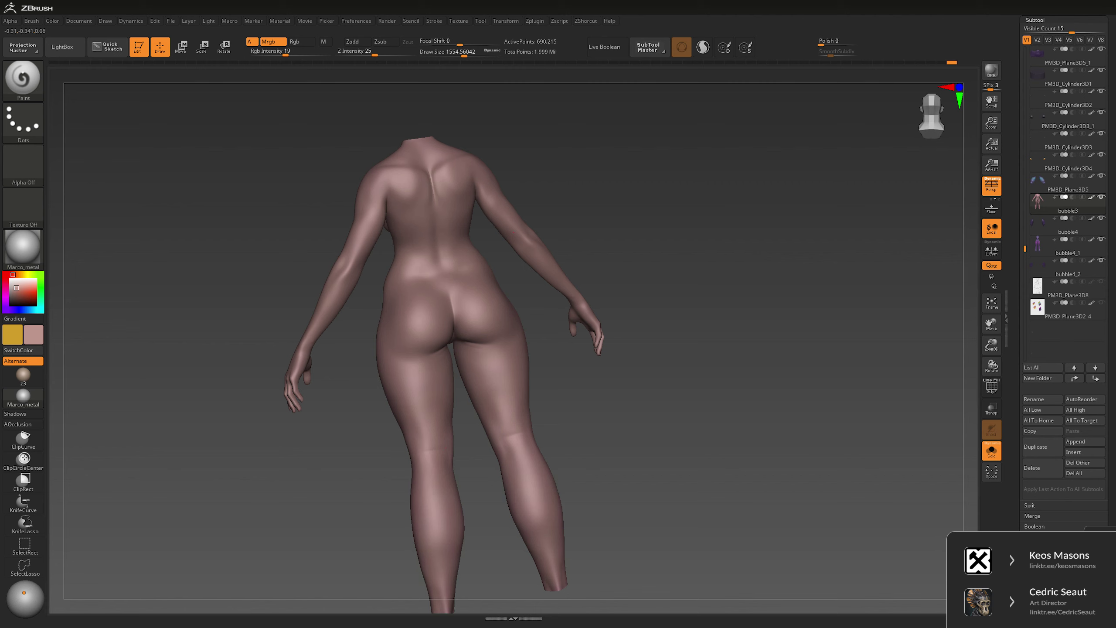
{"action": "right_click_drag", "start_coordinate": [422, 264], "coordinate": [518, 164]}
{"action": "mouse_move", "coordinate": [526, 283]}
{"action": "right_mouse_down"}
{"action": "mouse_move", "coordinate": [439, 308]}
{"action": "mouse_move", "coordinate": [523, 299]}
{"action": "right_mouse_up"}
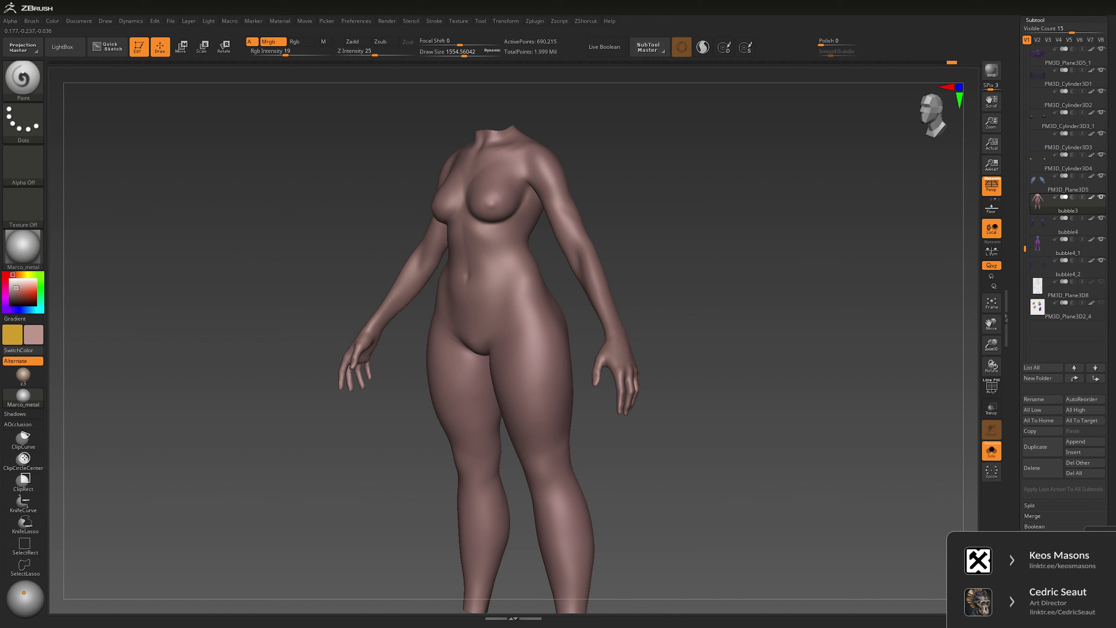
{"action": "right_click_drag", "start_coordinate": [658, 251], "coordinate": [610, 272]}
- Sample a rose tone from the color swatch board, isolate the body again, and tint the knees at a draw size of about 955
{"action": "key", "text": "alt+s"}
{"action": "key", "text": "space"}
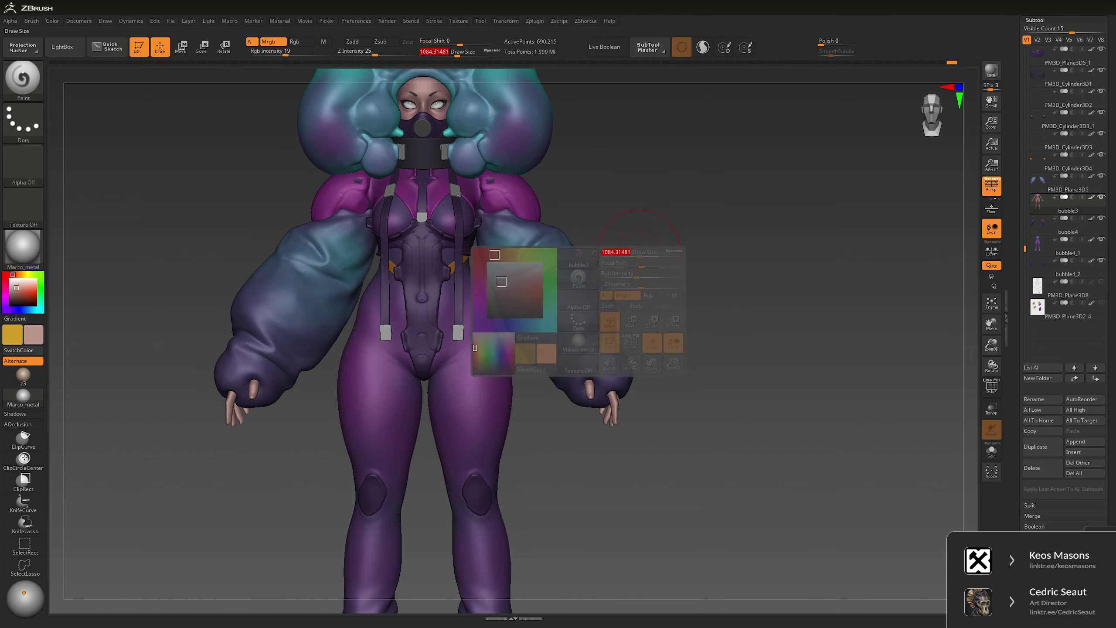
{"action": "mouse_move", "coordinate": [1038, 306]}
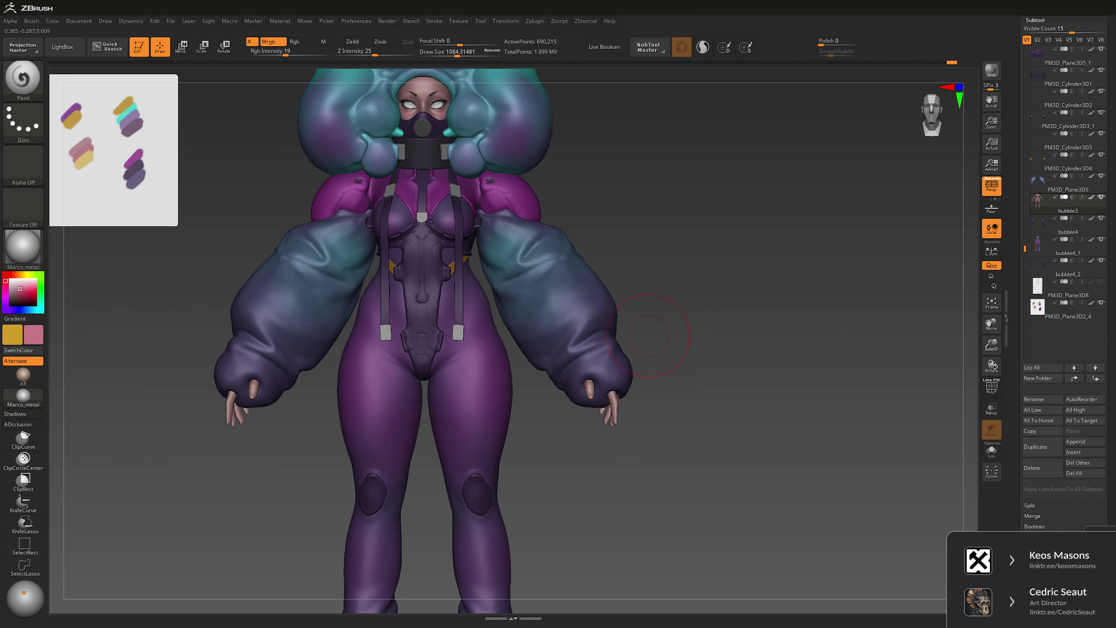
{"action": "key", "text": "alt+s"}
{"action": "right_click_drag", "start_coordinate": [497, 319], "coordinate": [449, 286], "text": "alt"}
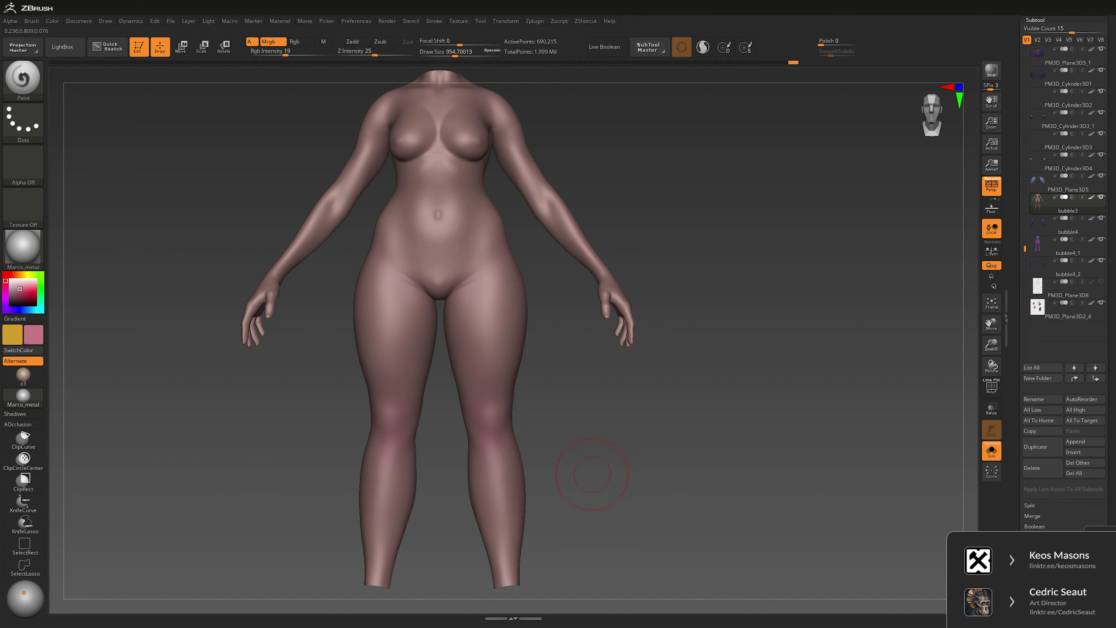
- Undo the strong rose on the knees and redden them again with a muted red adjusted from the sampled skin color
{"action": "key", "text": "ctrl"}
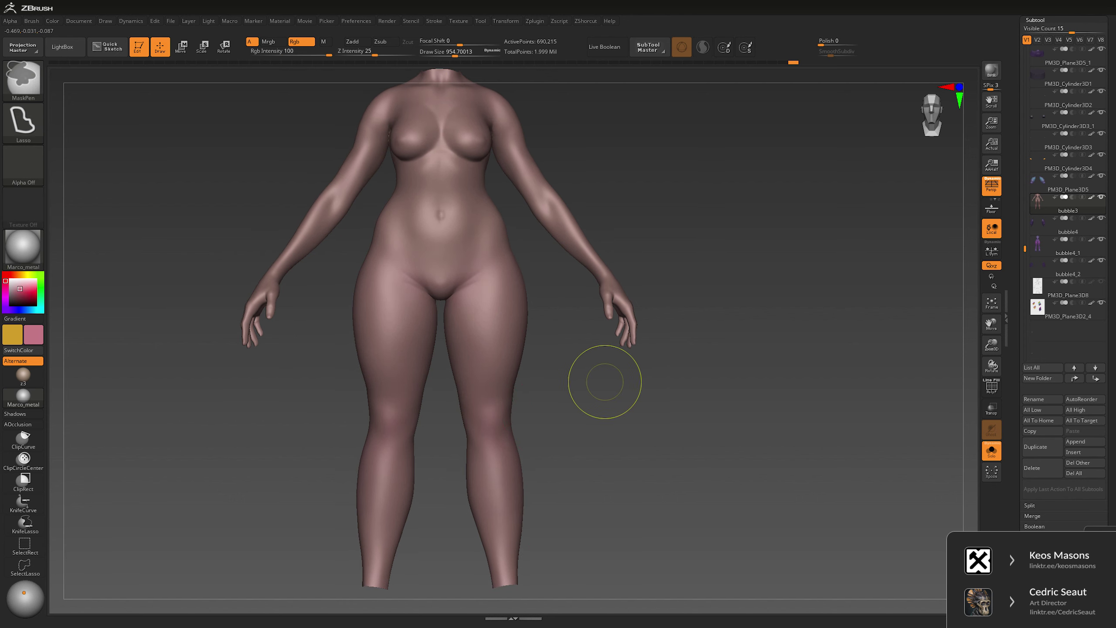
{"action": "key", "text": "c"}
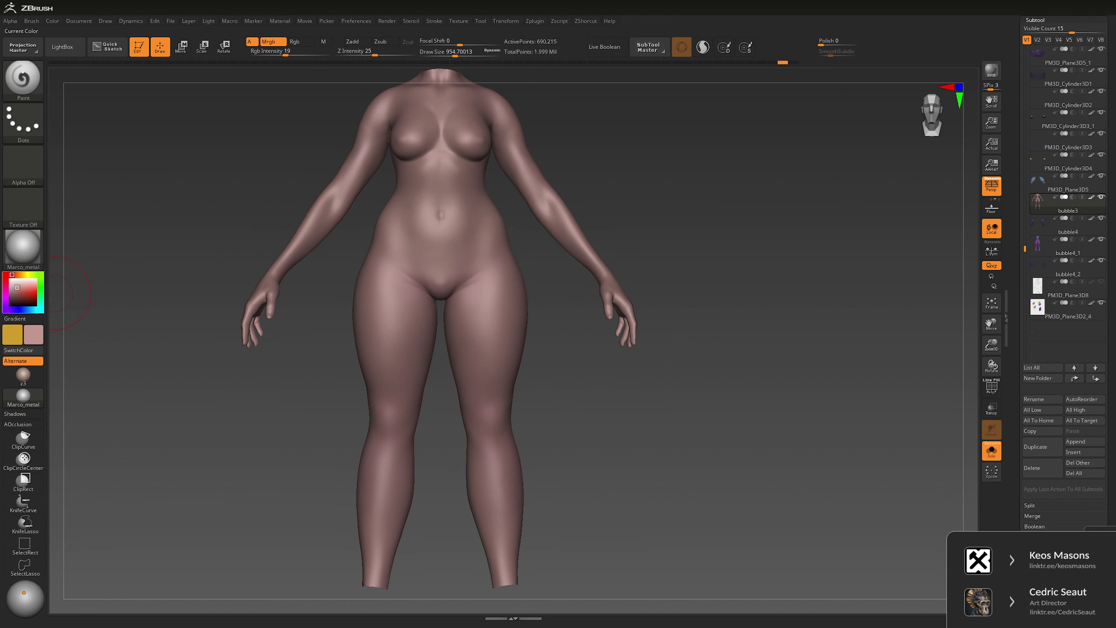
{"action": "left_click", "coordinate": [17, 290]}
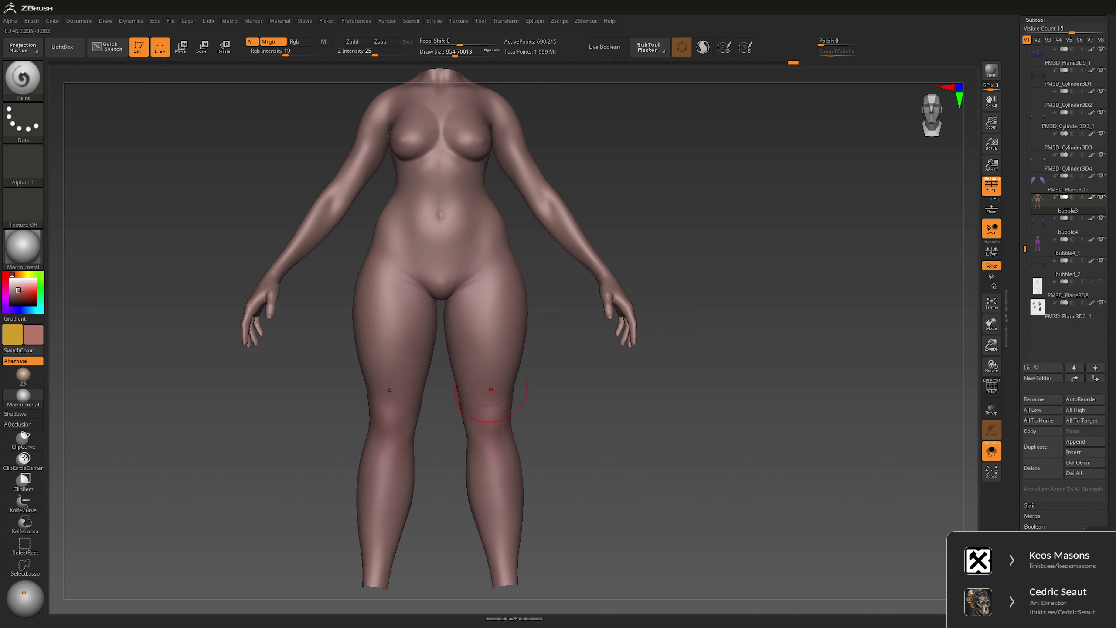
{"action": "right_click_drag", "start_coordinate": [461, 240], "coordinate": [434, 314], "text": "alt"}
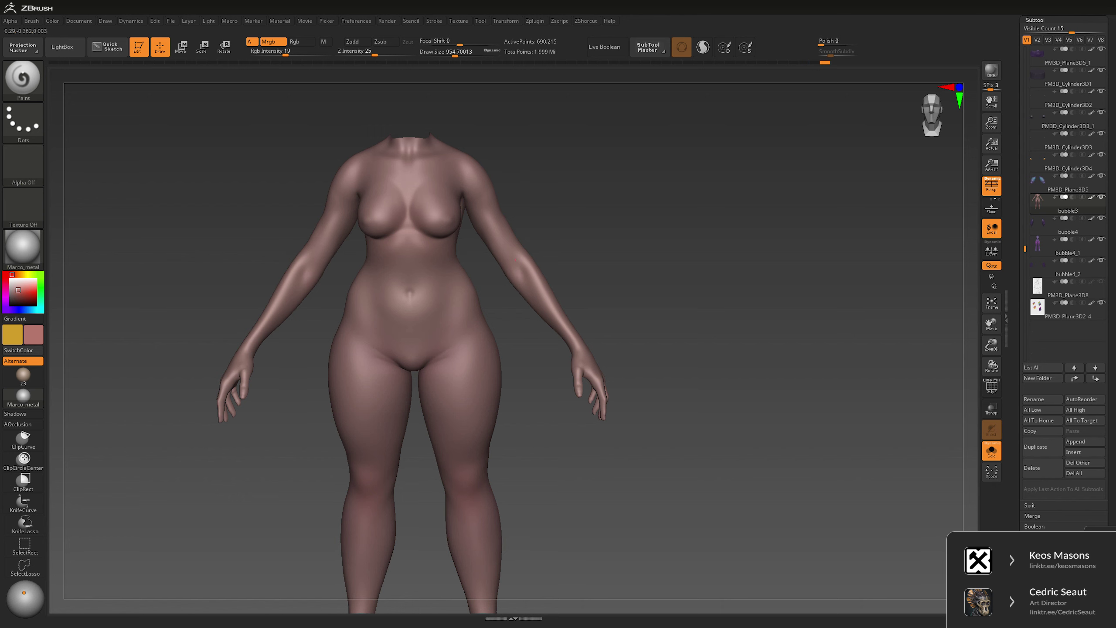
- Redden the backs of the elbows at a draw size of about 575, and enlarge the brush to about 930
{"action": "right_click_drag", "start_coordinate": [526, 273], "coordinate": [461, 268]}
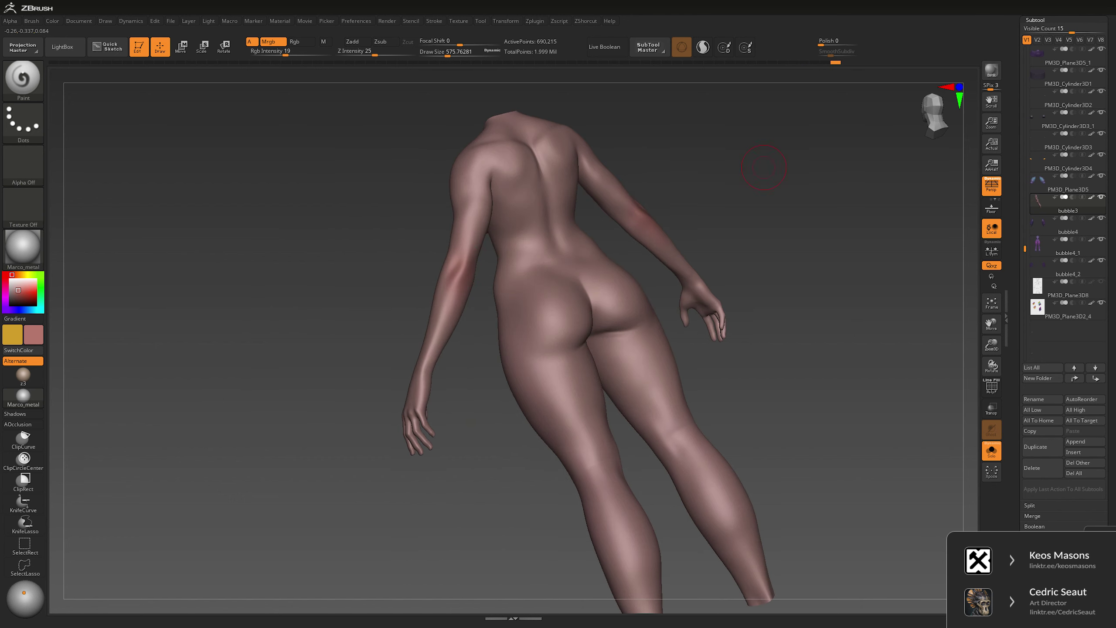
{"action": "right_click_drag", "start_coordinate": [764, 167], "coordinate": [509, 352]}
{"action": "key", "text": "space"}
{"action": "left_click_drag", "start_coordinate": [465, 277], "coordinate": [493, 277]}
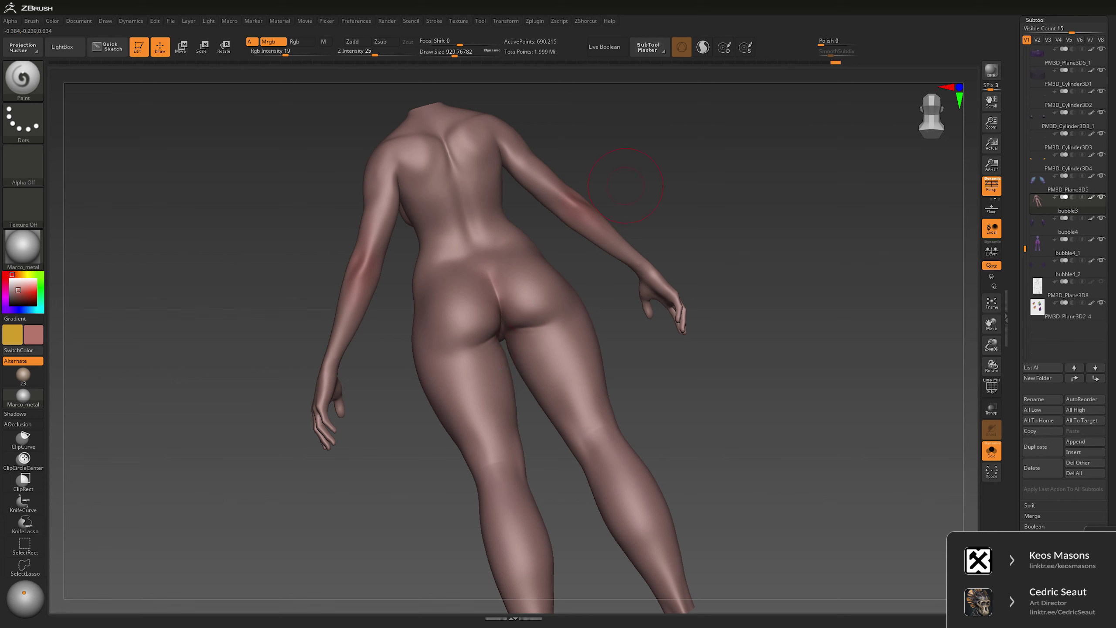
- Softly tint the back of the body and legs with the draw size raised to about 1787 and reduced to about 1587
{"action": "right_click_drag", "start_coordinate": [626, 186], "coordinate": [695, 162], "text": "shift"}
{"action": "key", "text": "space"}
{"action": "left_click_drag", "start_coordinate": [475, 325], "coordinate": [503, 327]}
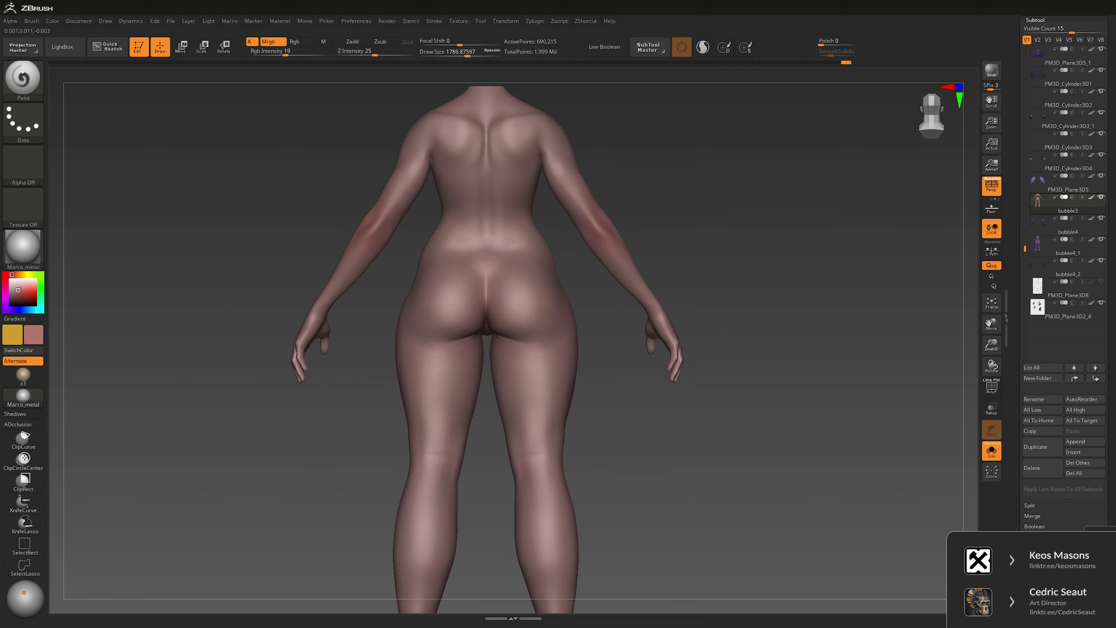
{"action": "right_click_drag", "start_coordinate": [503, 327], "coordinate": [503, 199], "text": "alt"}
{"action": "key", "text": "space"}
{"action": "left_click_drag", "start_coordinate": [541, 331], "coordinate": [527, 331]}
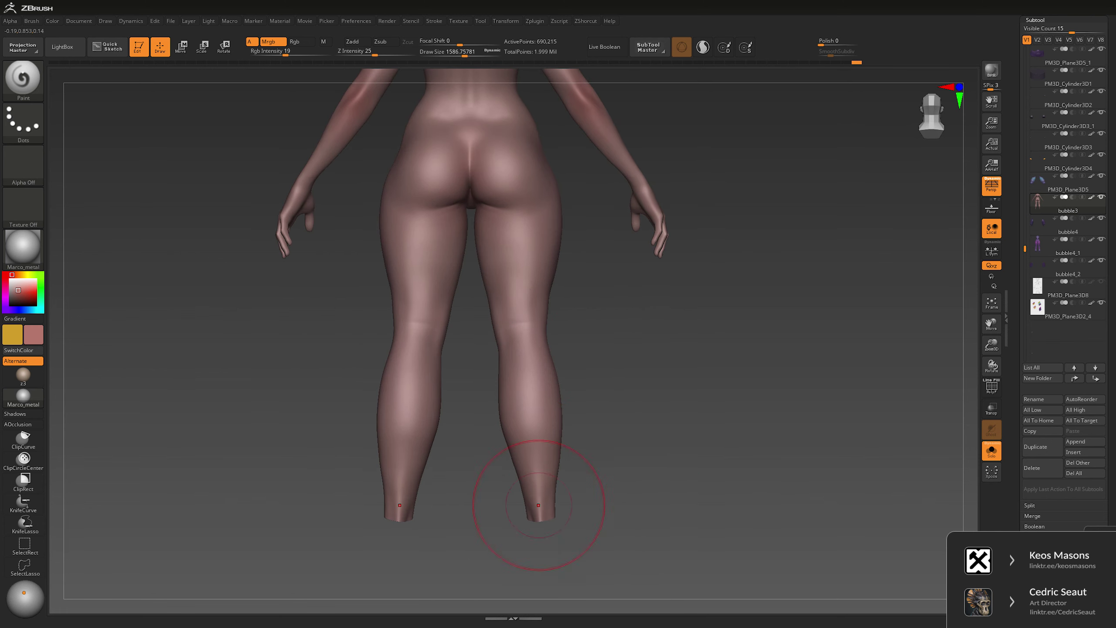
- Redden the knees and thighs from the front at a draw size of about 1031, and quick-save the project
{"action": "mouse_move", "coordinate": [545, 161]}
{"action": "right_mouse_down", "text": "ctrl"}
{"action": "mouse_move", "coordinate": [422, 242]}
{"action": "mouse_move", "coordinate": [435, 217]}
{"action": "mouse_move", "coordinate": [474, 217]}
{"action": "right_mouse_up", "text": "ctrl"}
{"action": "key", "text": "space"}
{"action": "left_click_drag", "start_coordinate": [473, 216], "coordinate": [457, 217]}
{"action": "right_click_drag", "start_coordinate": [527, 303], "coordinate": [527, 232], "text": "alt"}
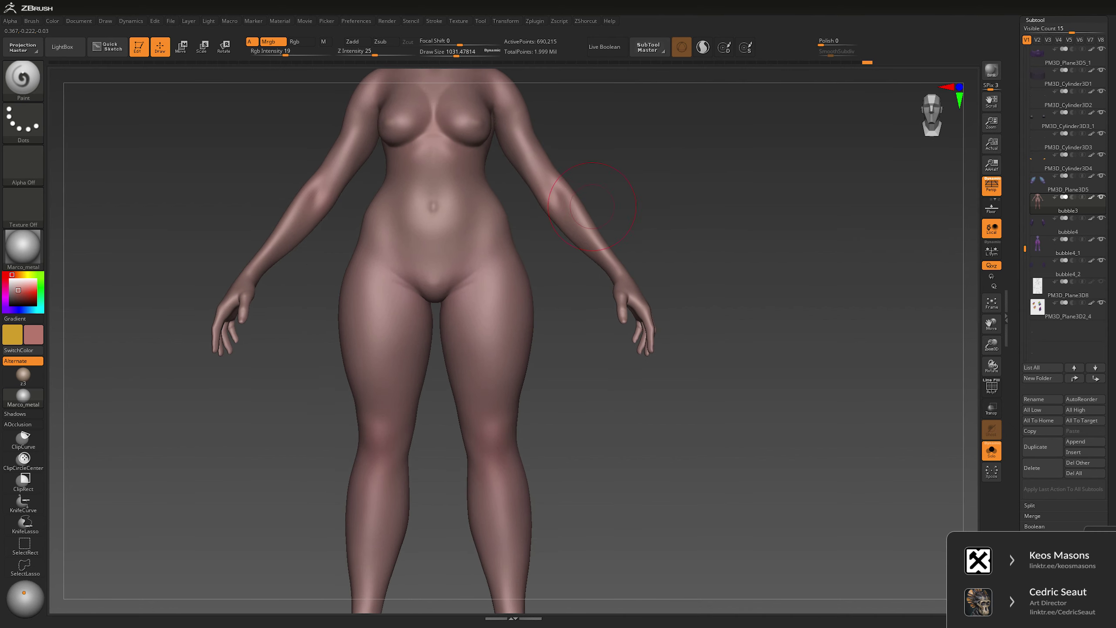
{"action": "right_click_drag", "start_coordinate": [493, 424], "coordinate": [493, 345], "text": "alt"}
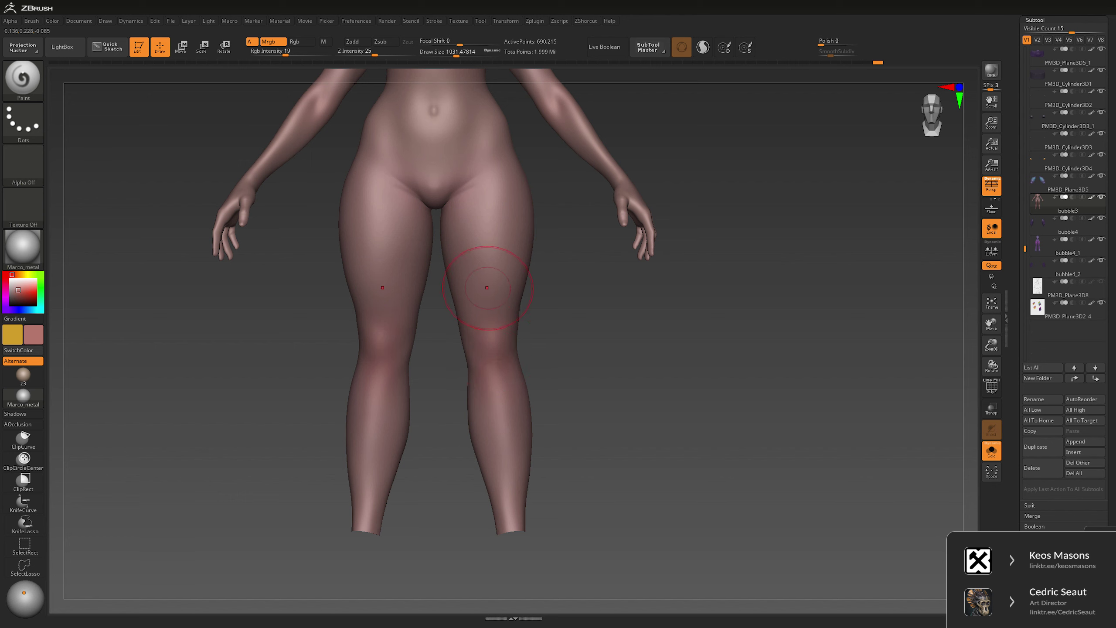
{"action": "mouse_move", "coordinate": [623, 475]}
{"action": "right_mouse_down", "text": "ctrl"}
{"action": "mouse_move", "coordinate": [624, 527]}
{"action": "mouse_move", "coordinate": [623, 497]}
{"action": "right_mouse_up", "text": "ctrl"}
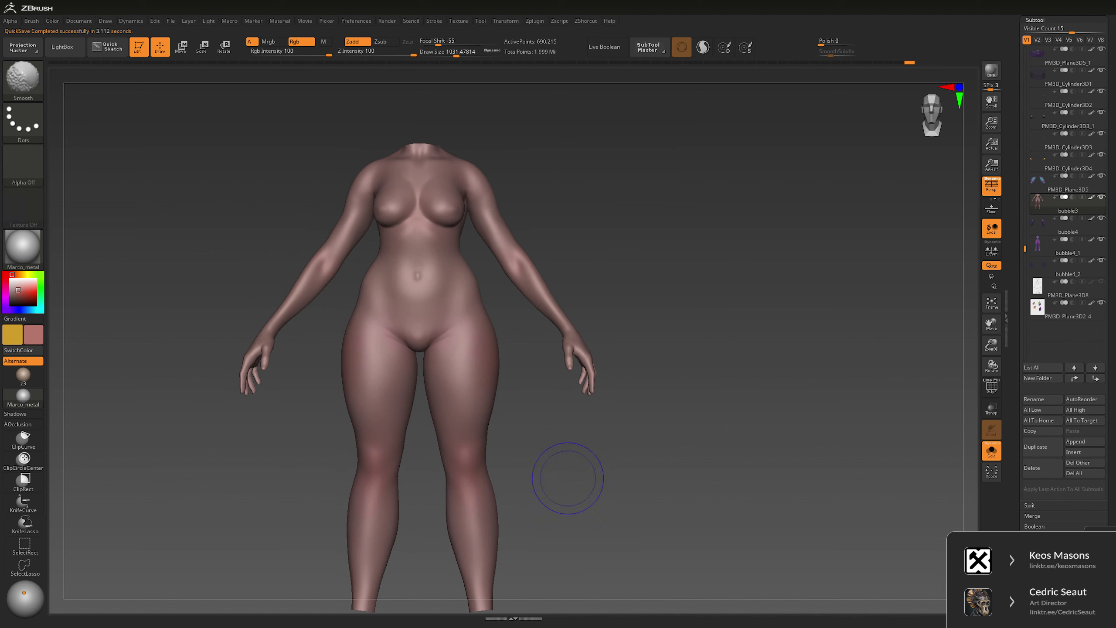
{"action": "key", "text": "ctrl+shift+s"}
- Show the whole character again and select the puffy sleeves
{"action": "left_click_drag", "start_coordinate": [695, 353], "coordinate": [661, 400], "text": "alt"}
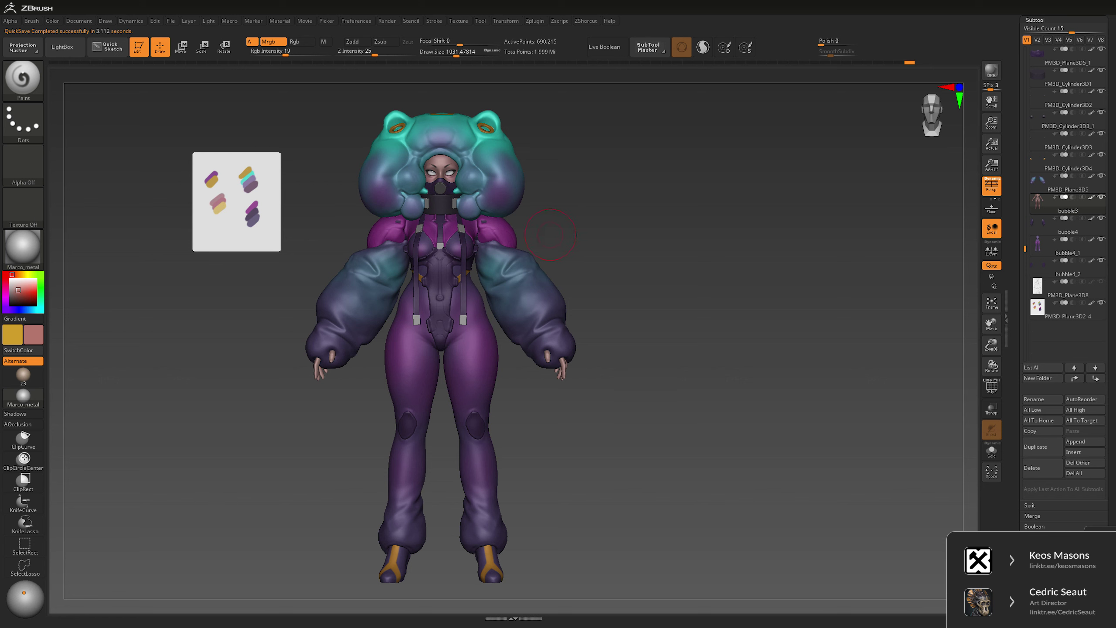
{"action": "key", "text": "c"}
{"action": "left_click_drag", "start_coordinate": [110, 272], "coordinate": [59, 222]}
{"action": "key", "text": "space"}
{"action": "left_click", "coordinate": [1069, 210]}
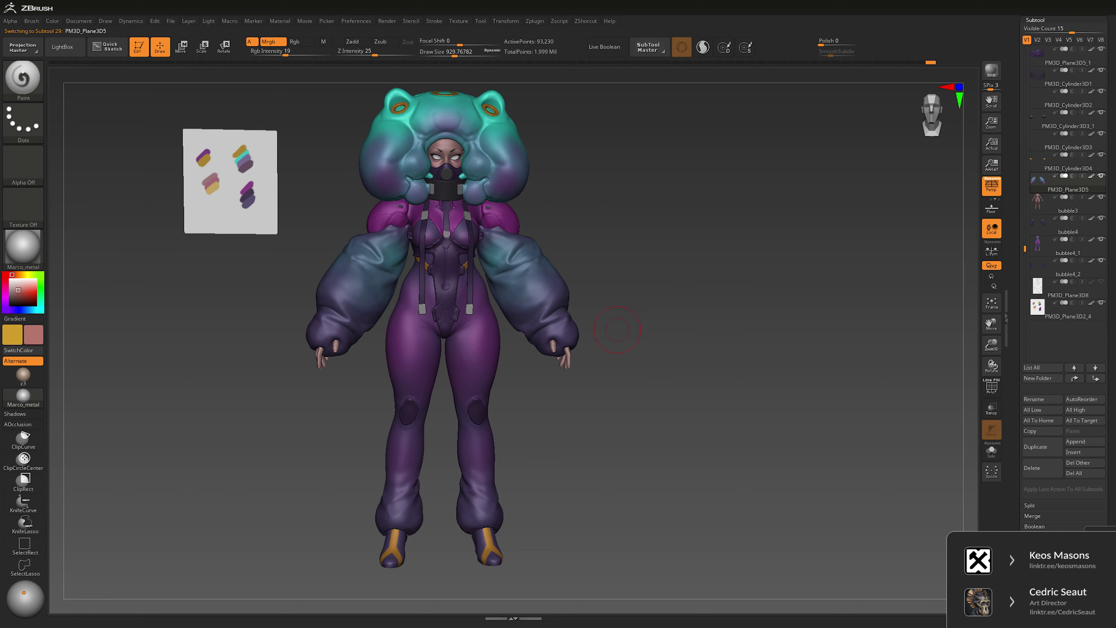
- Choose the RSPlastic material for the sleeves and preview it on the character
{"action": "left_click", "coordinate": [23, 248]}
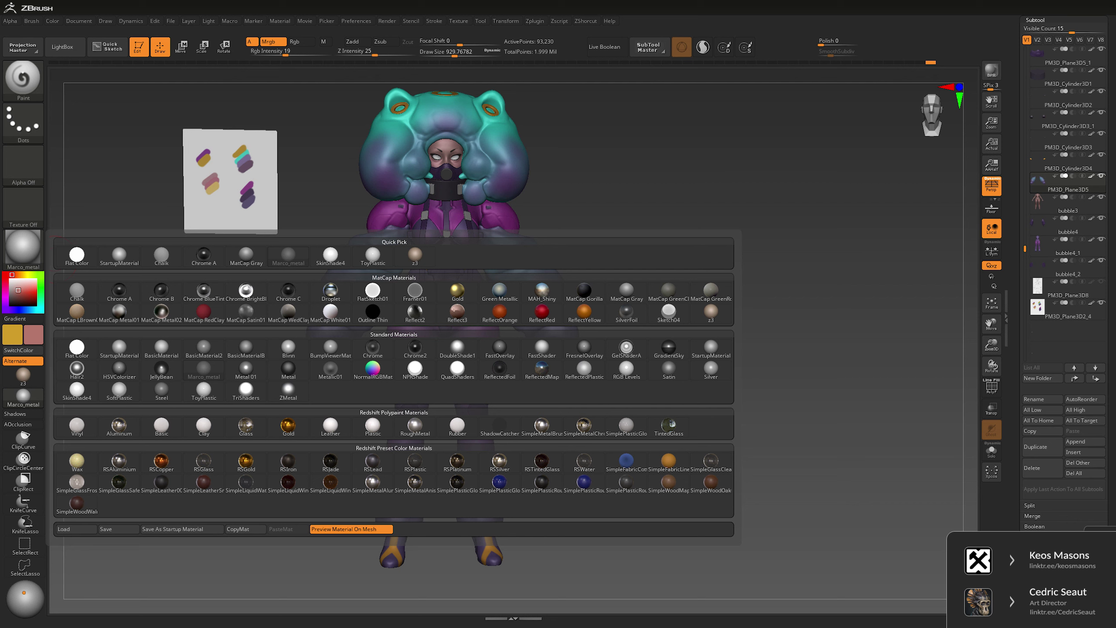
{"action": "left_click", "coordinate": [457, 483]}
{"action": "left_click", "coordinate": [386, 494]}
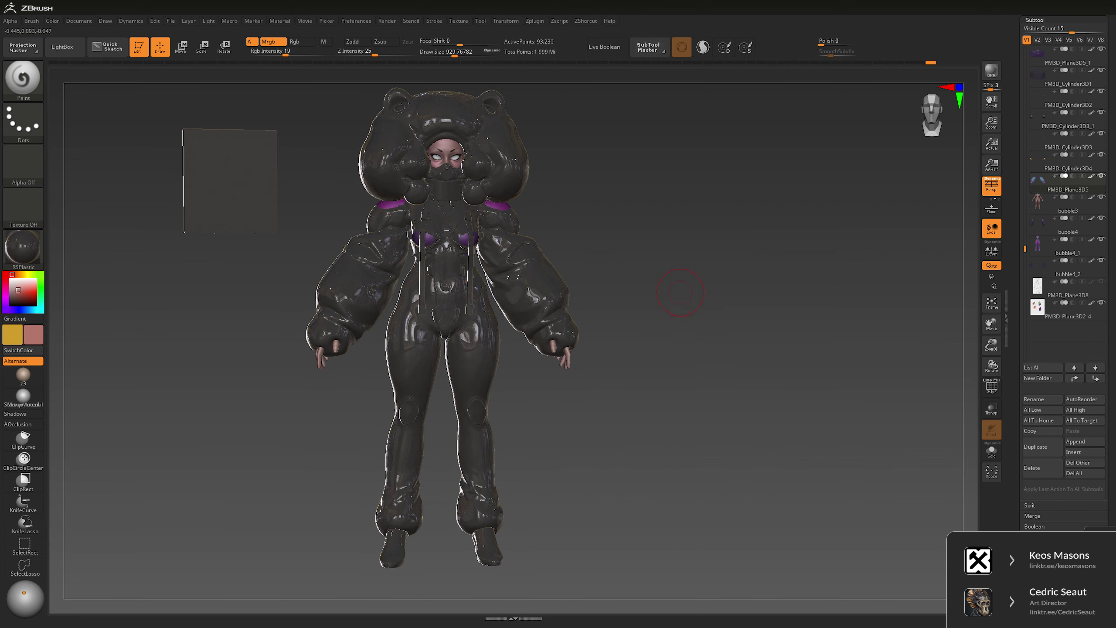
{"action": "mouse_move", "coordinate": [748, 317]}
{"action": "left_mouse_down"}
{"action": "mouse_move", "coordinate": [774, 319]}
{"action": "mouse_move", "coordinate": [742, 323]}
{"action": "mouse_move", "coordinate": [763, 319]}
{"action": "left_mouse_up"}
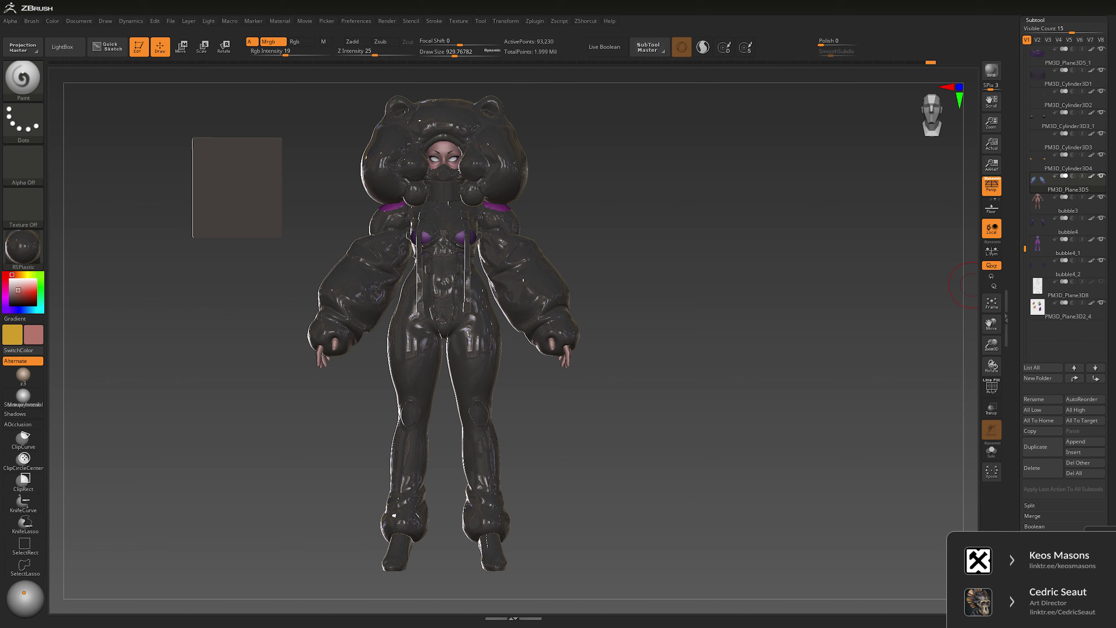
- Enable BPR transparent shading for the sleeves, always allowing the Transparent render property, with BPR visibility at 100
{"action": "scroll", "coordinate": [1064, 307], "scroll_direction": "down", "scroll_amount": 10}
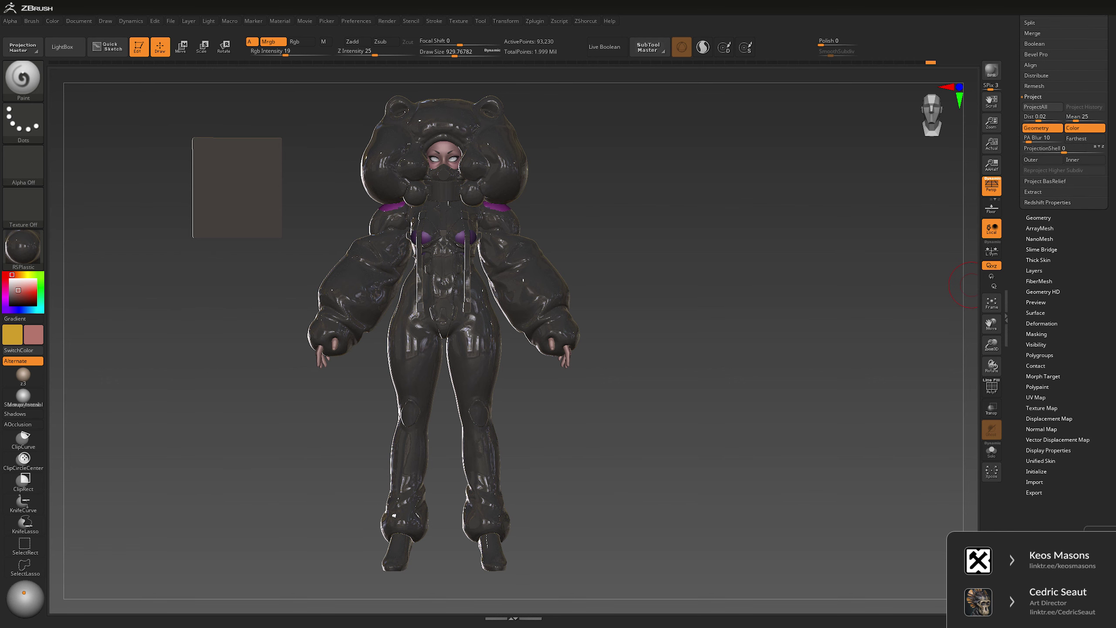
{"action": "left_click", "coordinate": [1049, 450]}
{"action": "scroll", "coordinate": [1064, 198], "scroll_direction": "up", "scroll_amount": 2}
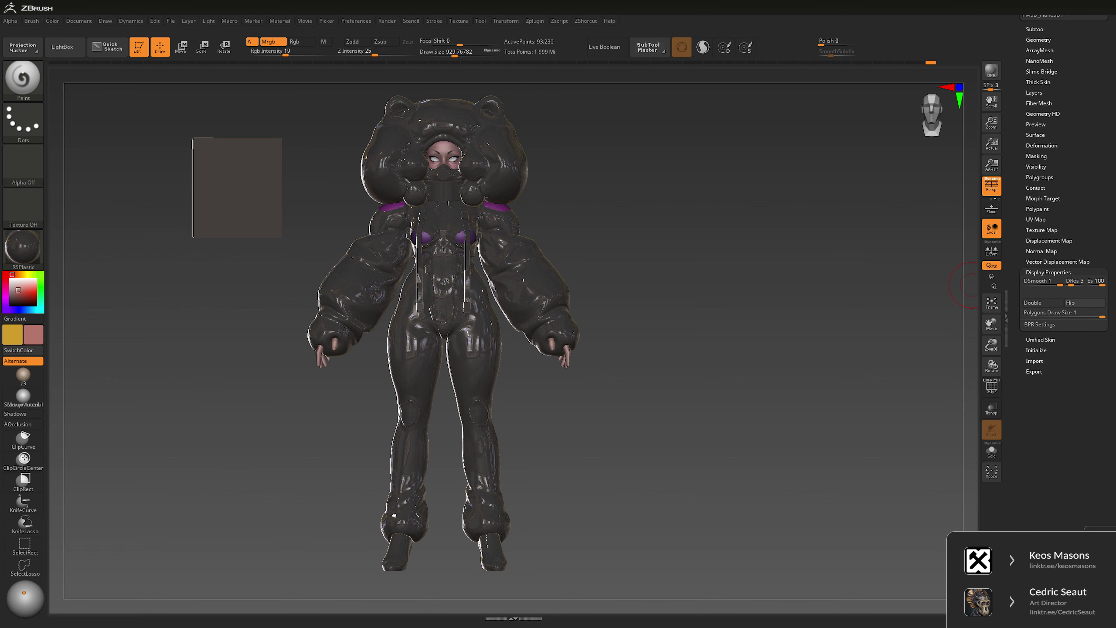
{"action": "left_click", "coordinate": [1040, 333]}
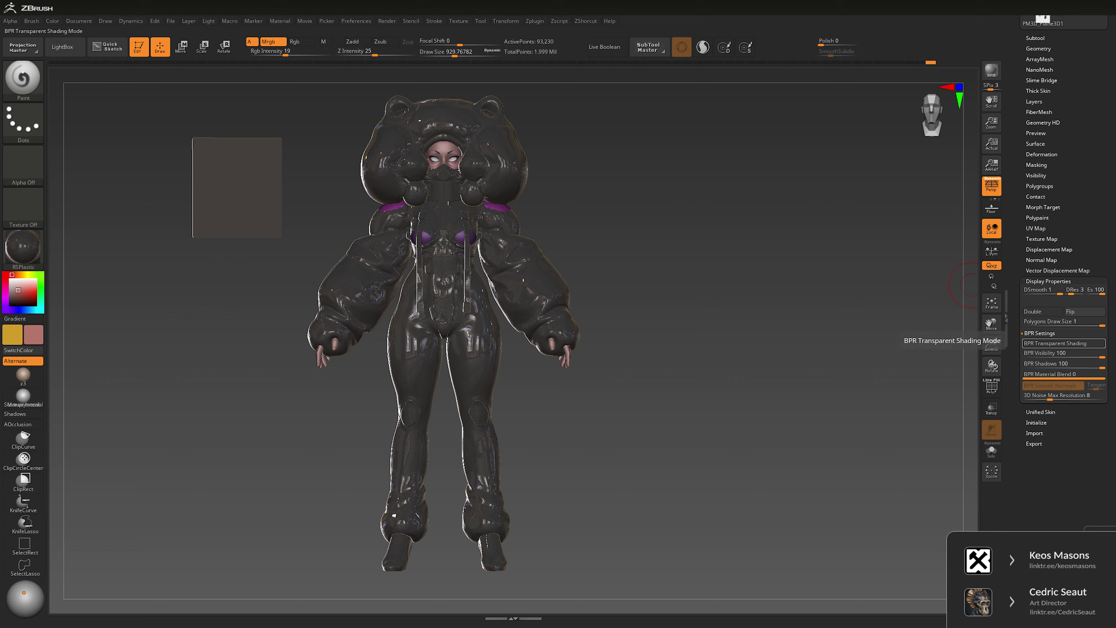
{"action": "left_click", "coordinate": [1064, 343]}
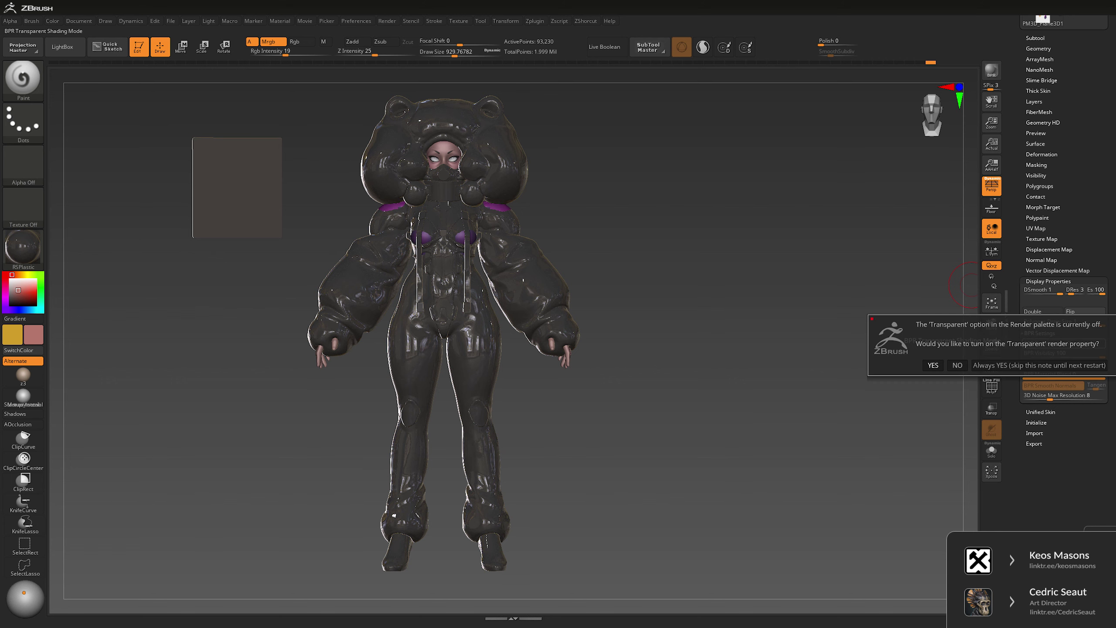
{"action": "left_click", "coordinate": [1055, 364]}
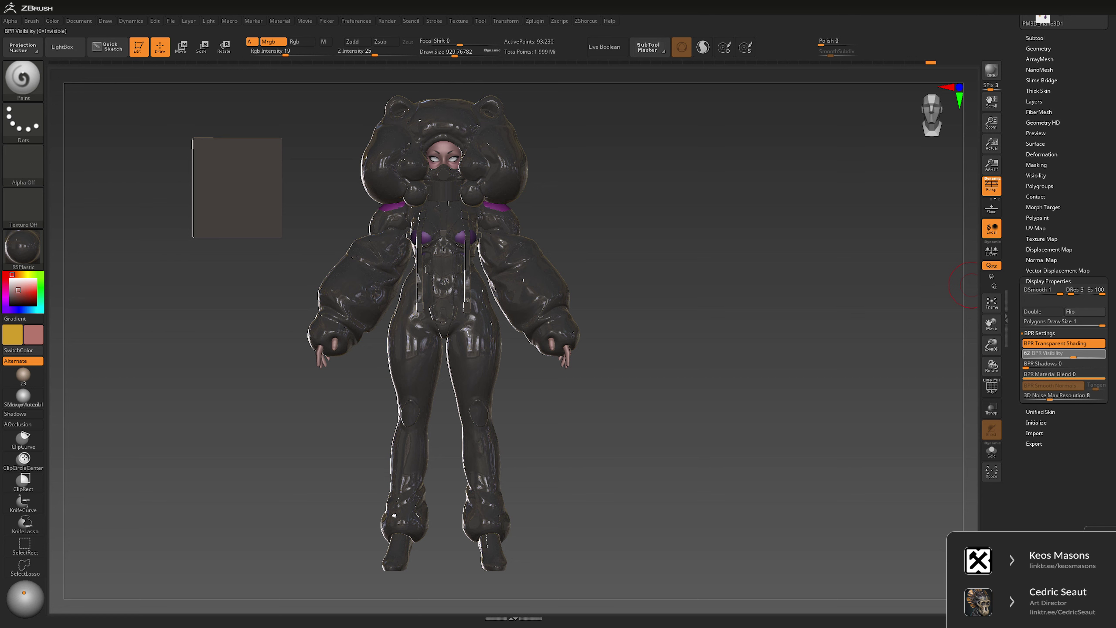
{"action": "left_click_drag", "start_coordinate": [1074, 354], "coordinate": [1103, 355]}
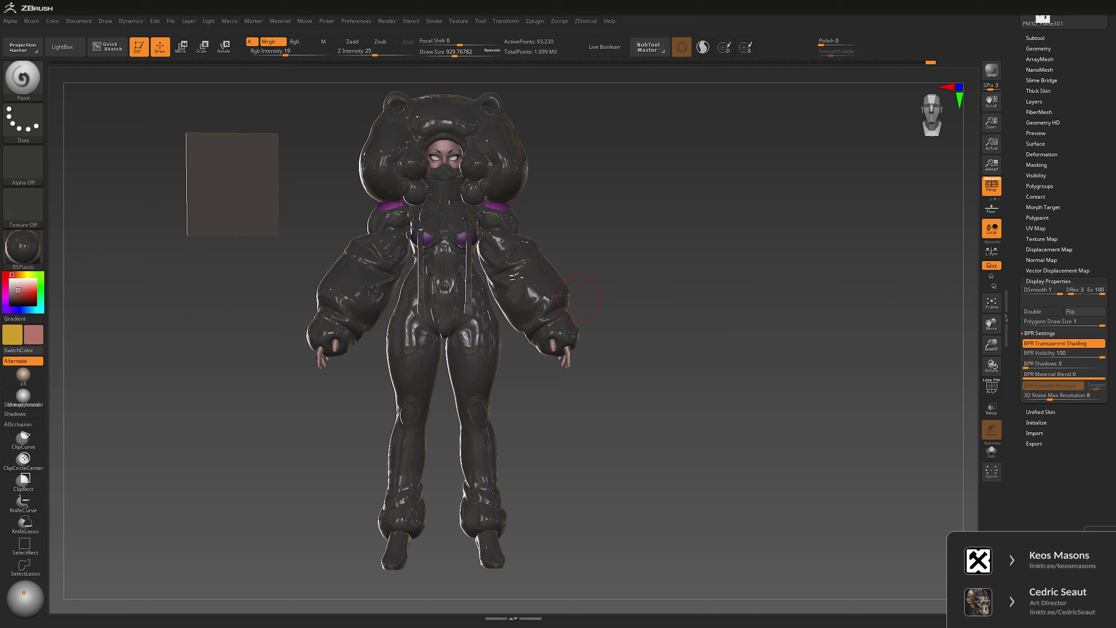
- Fill the isolated sleeves with RSPlastic in material-only mode and apply the same material to the trousers
{"action": "key", "text": "alt+shift+s"}
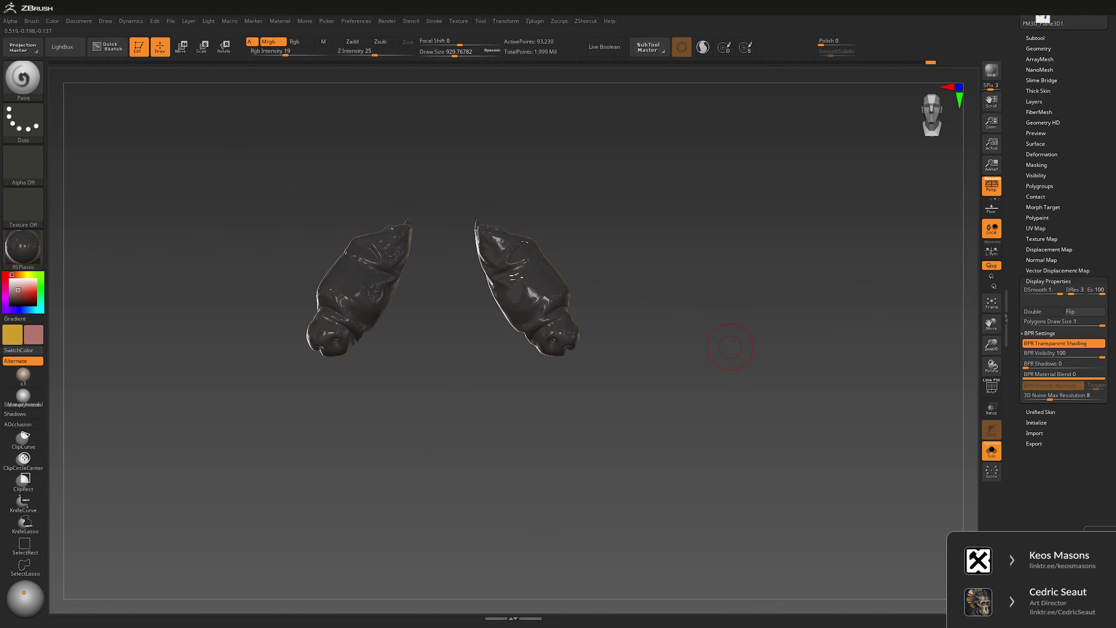
{"action": "key", "text": "m"}
{"action": "key", "text": "alt+shift+s"}
{"action": "left_click", "coordinate": [483, 384], "text": "alt"}
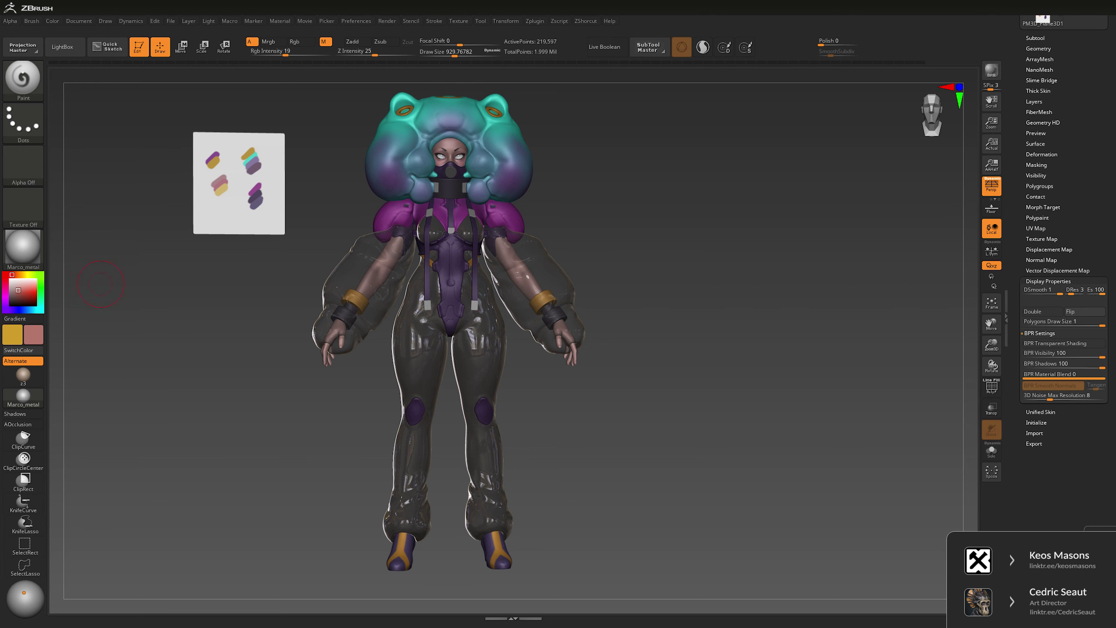
- Reselect the sleeves, isolate them and fill them with the TintedGlass material
{"action": "left_click", "coordinate": [546, 264], "text": "alt"}
{"action": "left_click", "coordinate": [23, 248]}
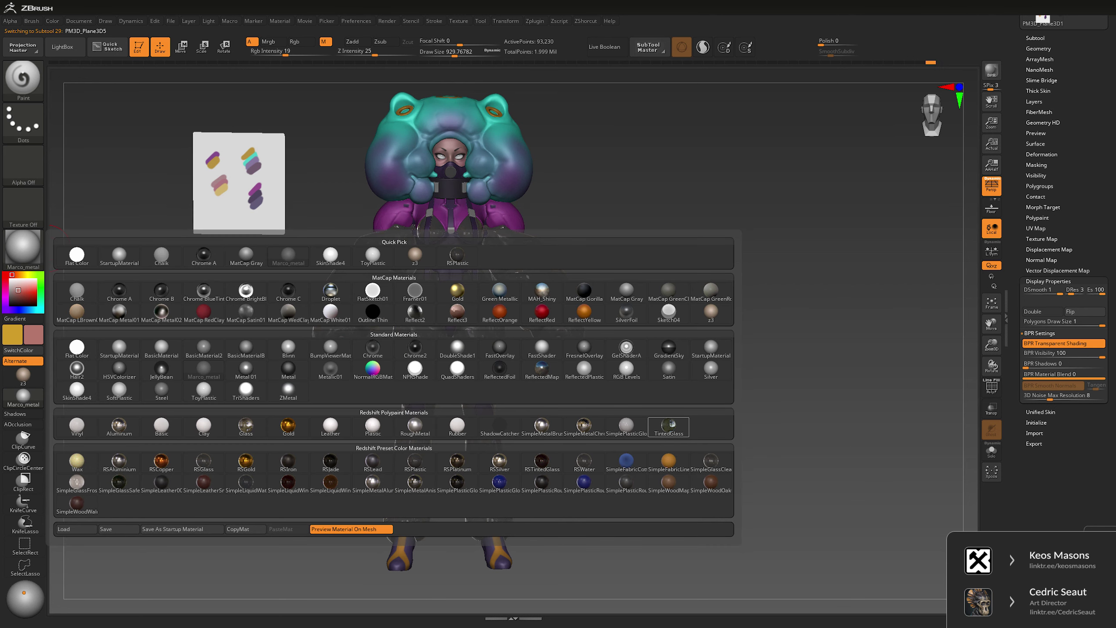
{"action": "left_click", "coordinate": [669, 424]}
{"action": "left_click", "coordinate": [649, 462]}
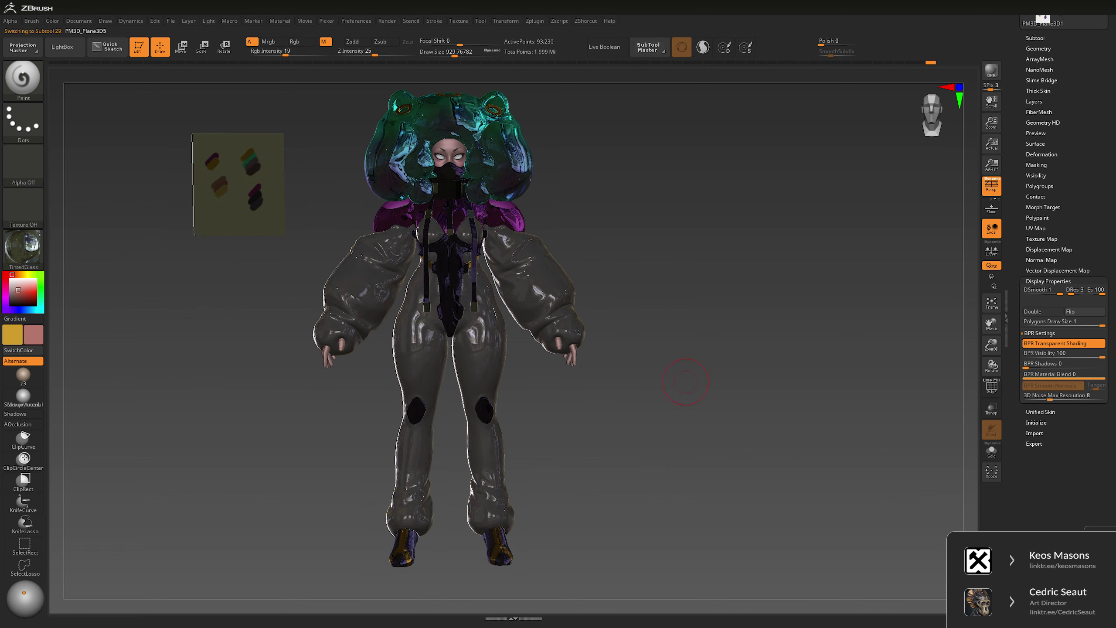
{"action": "key", "text": "shift"}
{"action": "key", "text": "shift+f"}
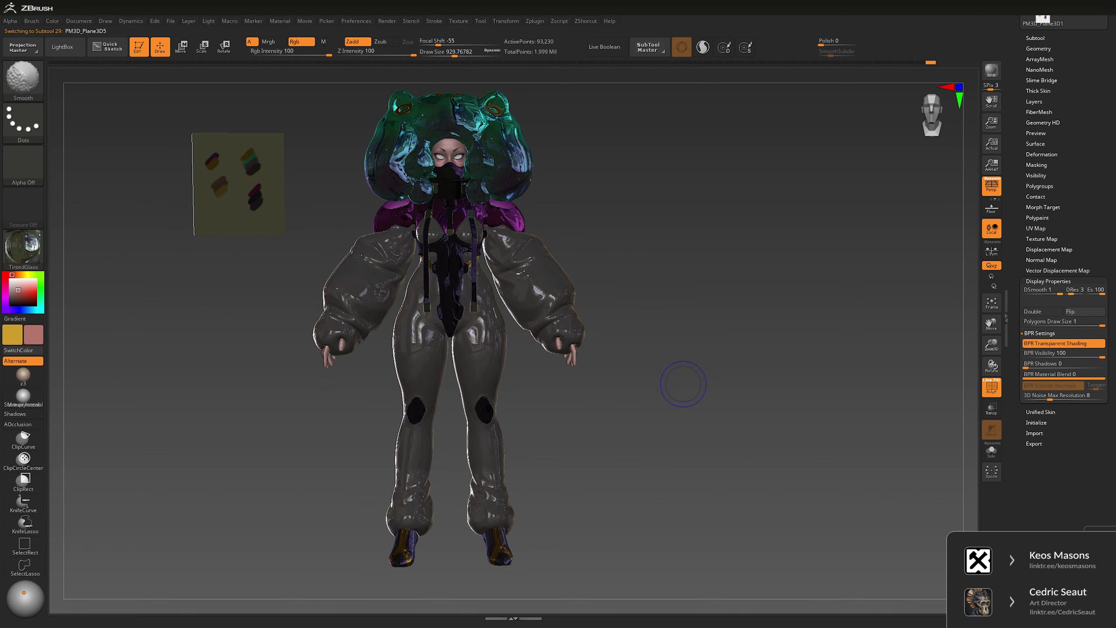
{"action": "key", "text": "super"}
{"action": "key", "text": "Escape"}
{"action": "key", "text": "ctrl+shift+s"}
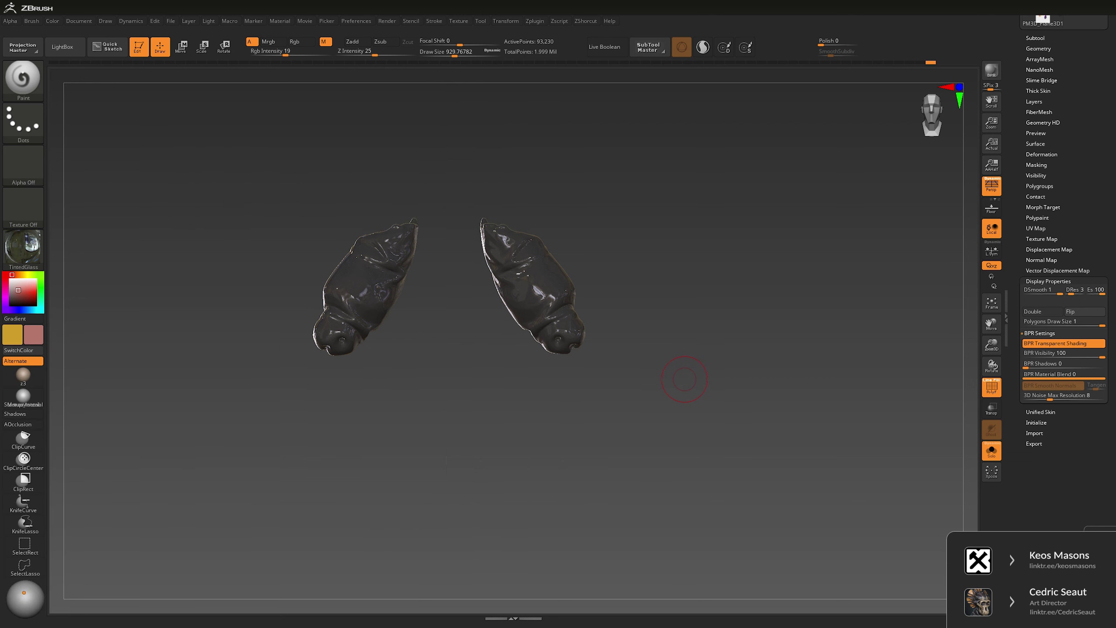
{"action": "key", "text": "shift+r"}
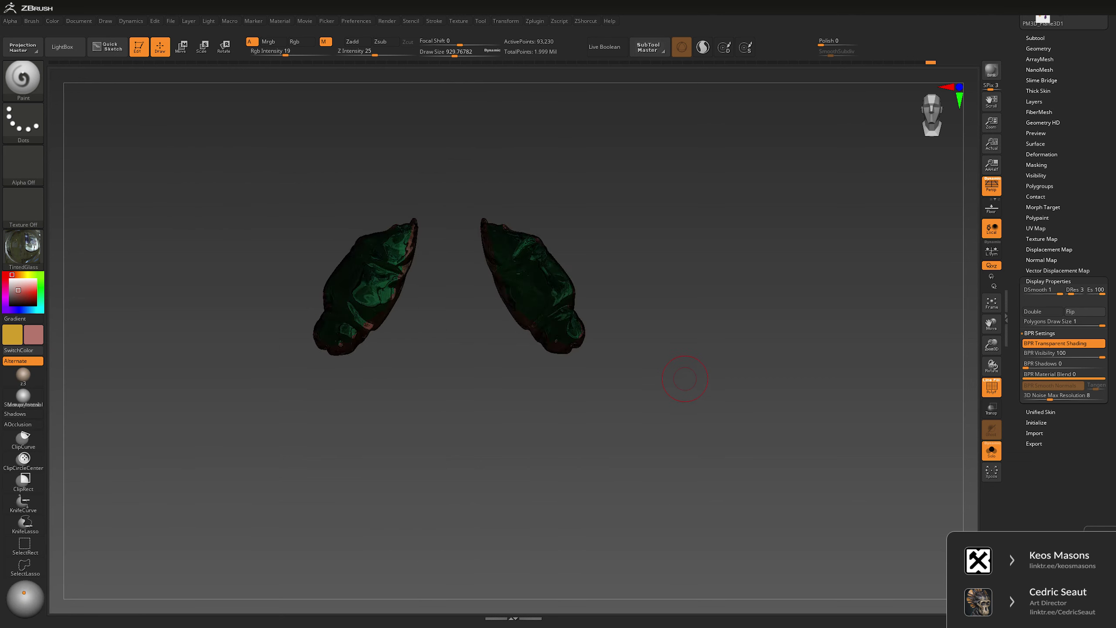
{"action": "key", "text": "shift+f"}
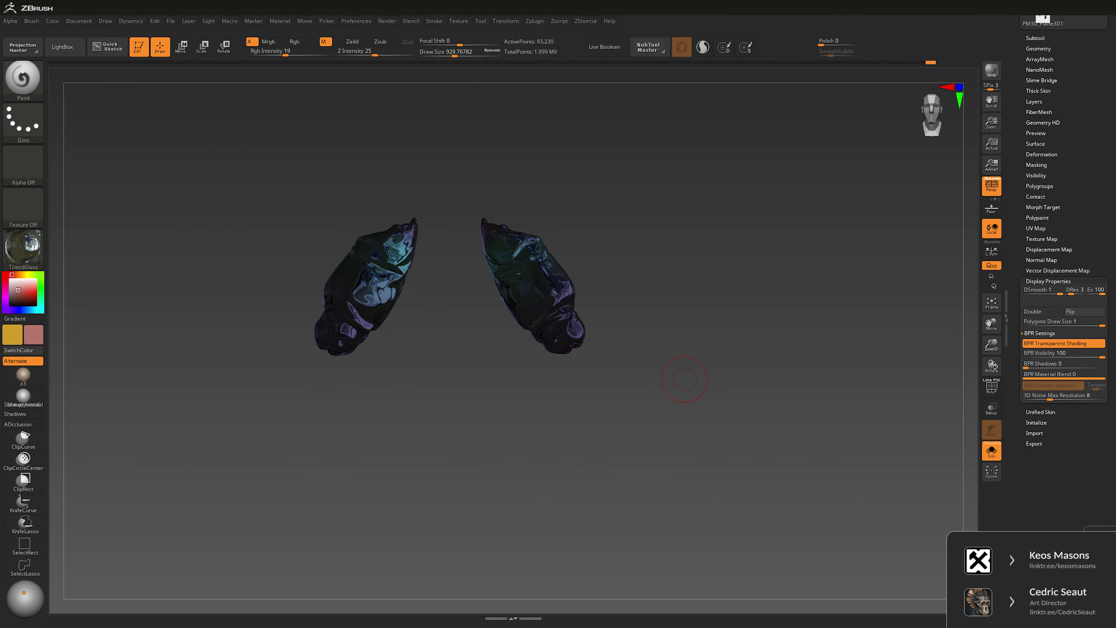
- Give the trousers the TintedGlass material with BPR transparent shading, and render the full character
{"action": "key", "text": "ctrl+shift+s"}
{"action": "key", "text": "Down"}
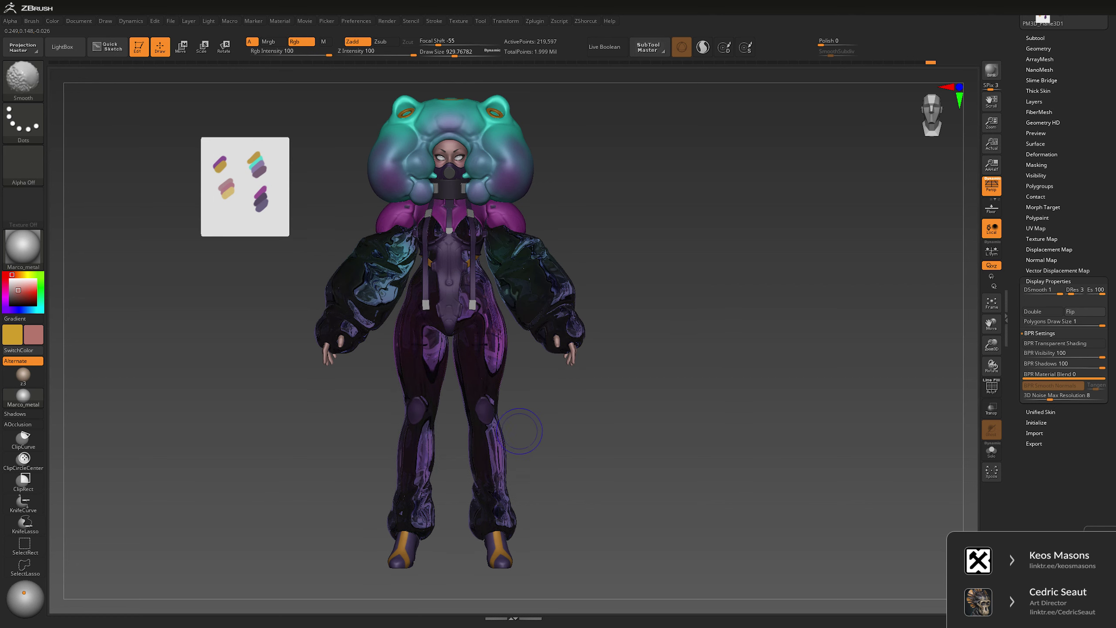
{"action": "left_click", "coordinate": [1064, 343]}
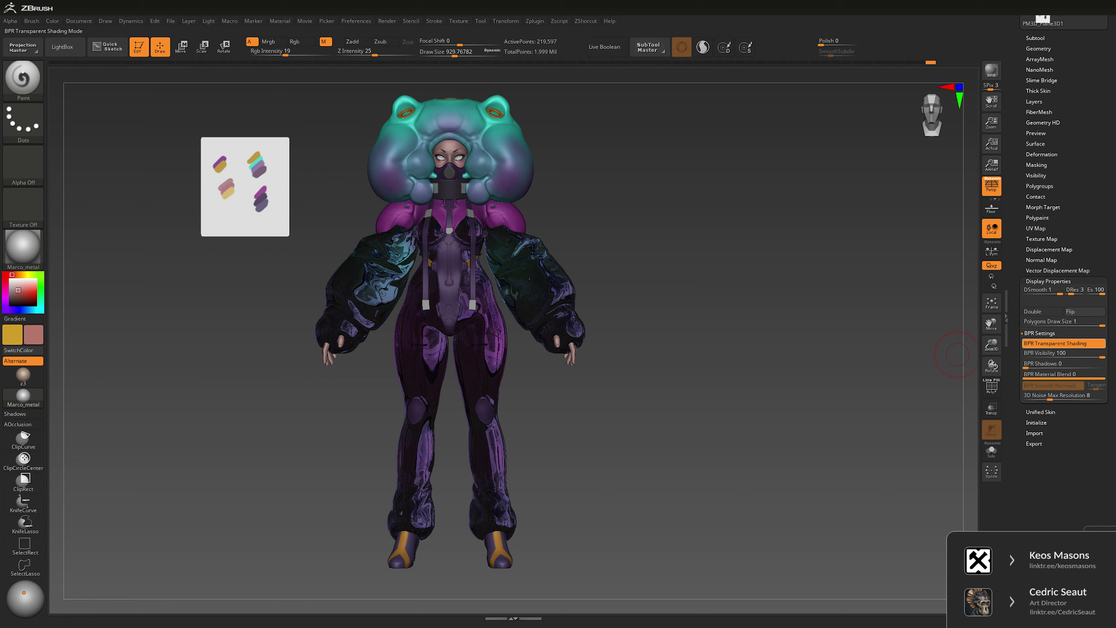
{"action": "left_click", "coordinate": [991, 70]}
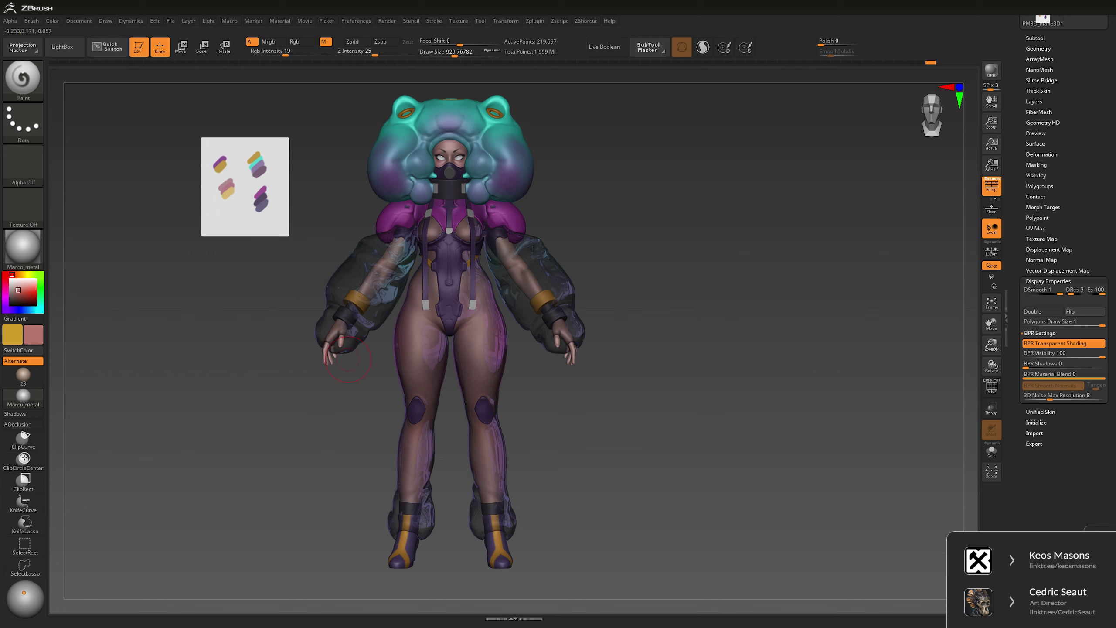
- Hide the color swatch plane and turn on shadows for the render
{"action": "left_click", "coordinate": [23, 247]}
{"action": "left_click", "coordinate": [1035, 38]}
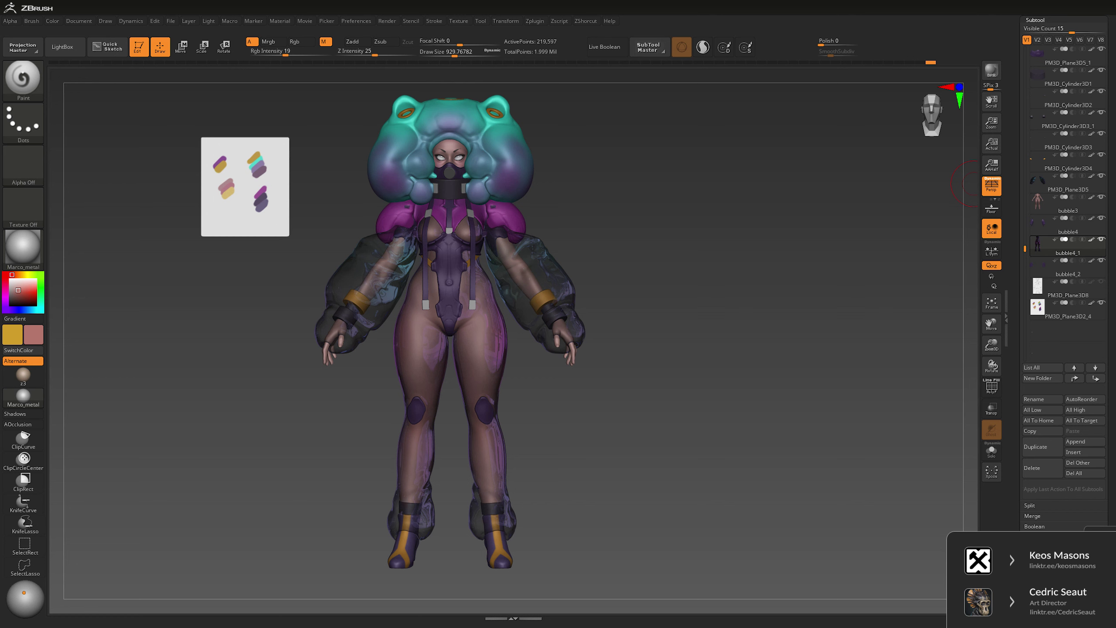
{"action": "left_click", "coordinate": [1101, 303]}
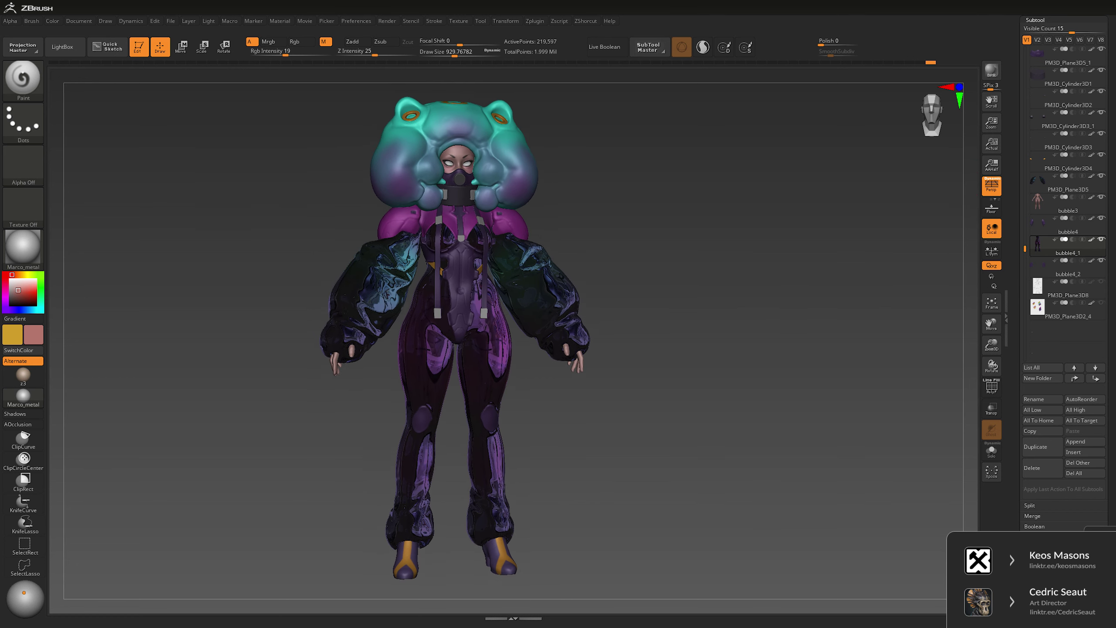
{"action": "left_click", "coordinate": [15, 413]}
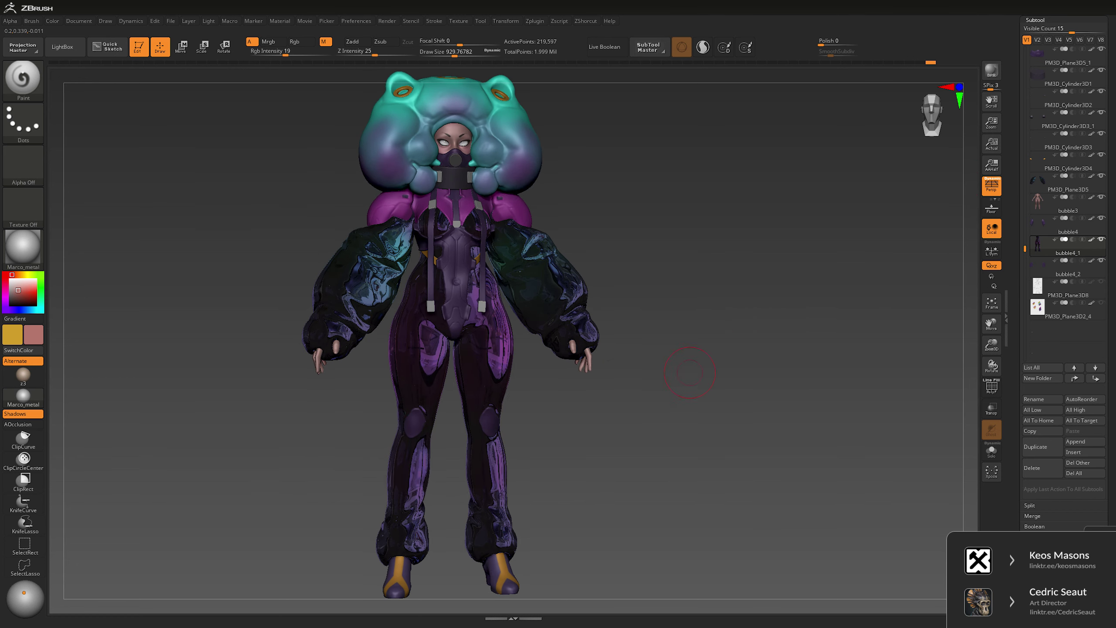
- Examine the material's environment shadow and AO settings, and render the character with shadows
{"action": "left_click", "coordinate": [280, 20]}
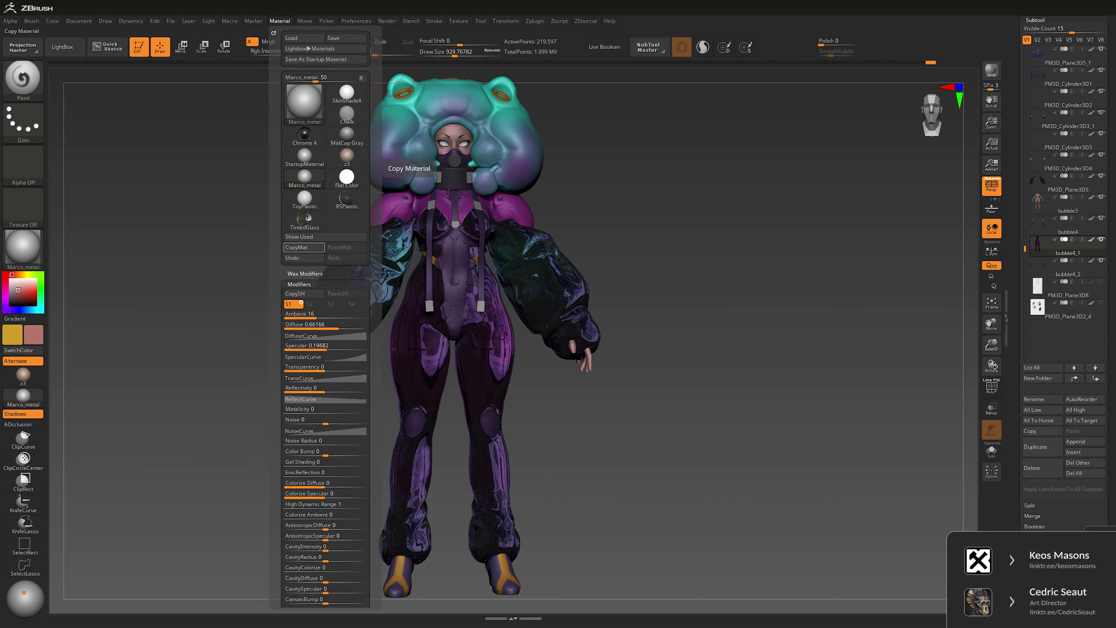
{"action": "left_click", "coordinate": [299, 284]}
{"action": "left_click", "coordinate": [303, 305]}
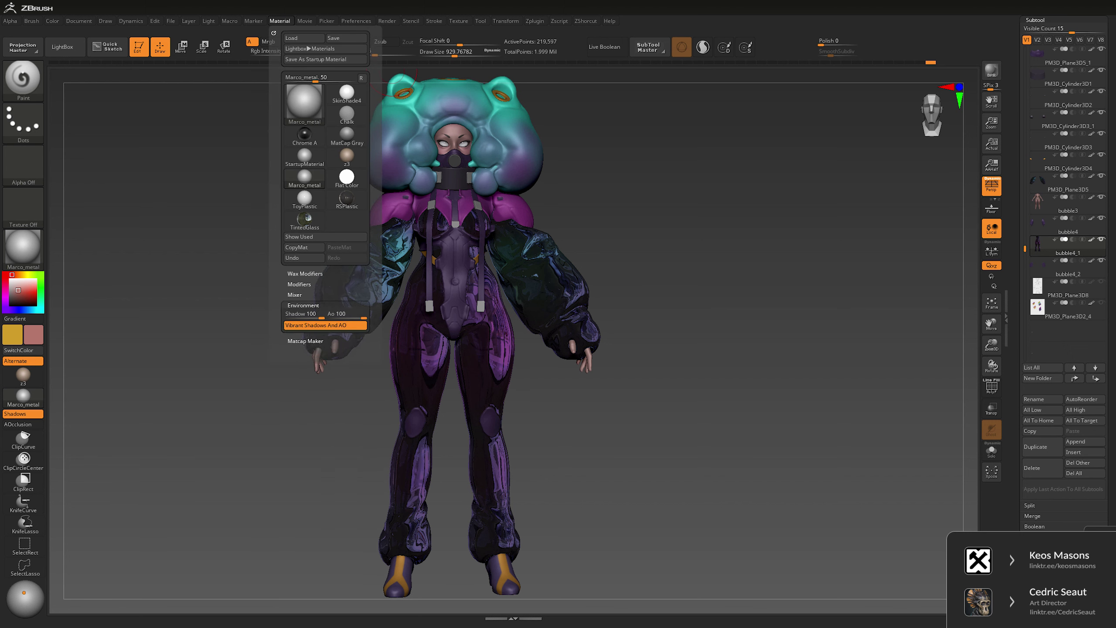
{"action": "key", "text": "shift+r"}
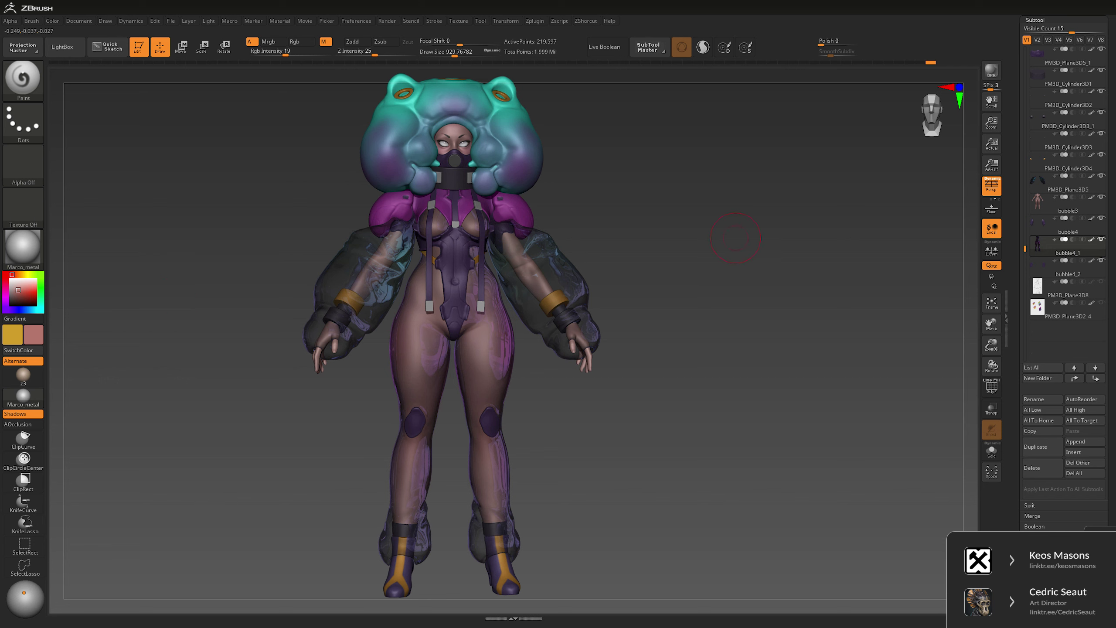
- Select the skin body under the transparent clothing and show the color swatch plane again
{"action": "mouse_move", "coordinate": [739, 271]}
{"action": "left_mouse_down", "text": "alt"}
{"action": "mouse_move", "coordinate": [691, 225]}
{"action": "mouse_move", "coordinate": [690, 145]}
{"action": "left_mouse_up", "text": "alt"}
{"action": "key", "text": "space"}
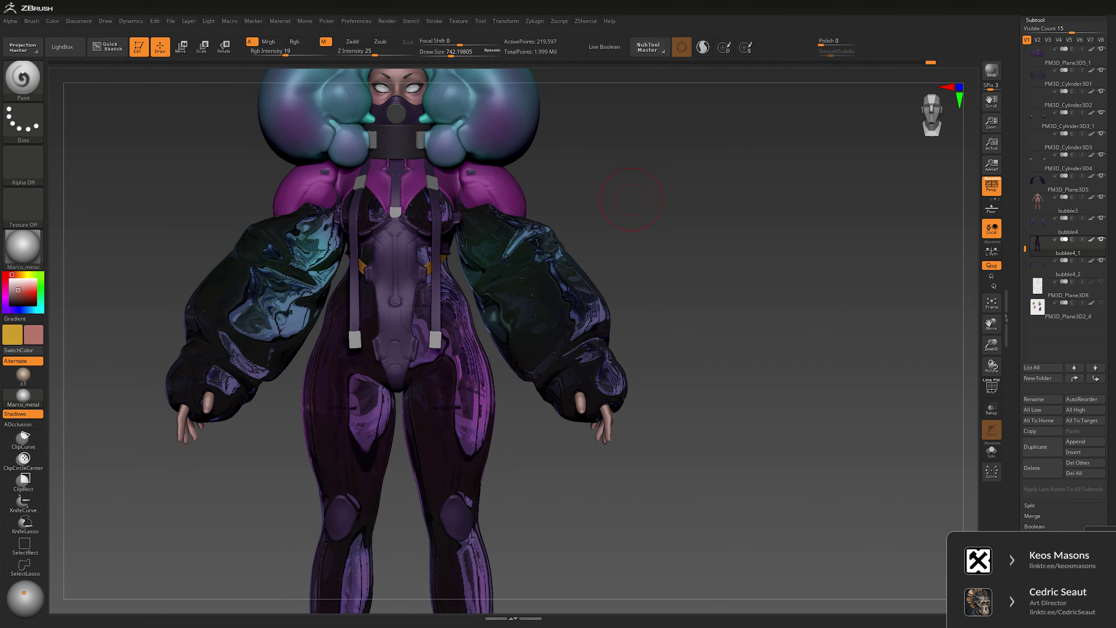
{"action": "mouse_move", "coordinate": [599, 240]}
{"action": "left_mouse_down", "text": "alt"}
{"action": "mouse_move", "coordinate": [604, 317]}
{"action": "mouse_move", "coordinate": [682, 294]}
{"action": "mouse_move", "coordinate": [628, 297]}
{"action": "left_mouse_up", "text": "alt"}
{"action": "key", "text": "space"}
{"action": "mouse_move", "coordinate": [743, 348]}
{"action": "left_mouse_down", "text": "alt"}
{"action": "mouse_move", "coordinate": [747, 265]}
{"action": "mouse_move", "coordinate": [722, 267]}
{"action": "mouse_move", "coordinate": [736, 317]}
{"action": "mouse_move", "coordinate": [742, 277]}
{"action": "left_mouse_up", "text": "alt"}
{"action": "left_click", "coordinate": [722, 268], "text": "alt"}
{"action": "left_click", "coordinate": [1101, 303]}
{"action": "mouse_move", "coordinate": [955, 279]}
{"action": "left_mouse_down", "text": "alt"}
{"action": "mouse_move", "coordinate": [826, 281]}
{"action": "mouse_move", "coordinate": [841, 299]}
{"action": "left_mouse_up", "text": "alt"}
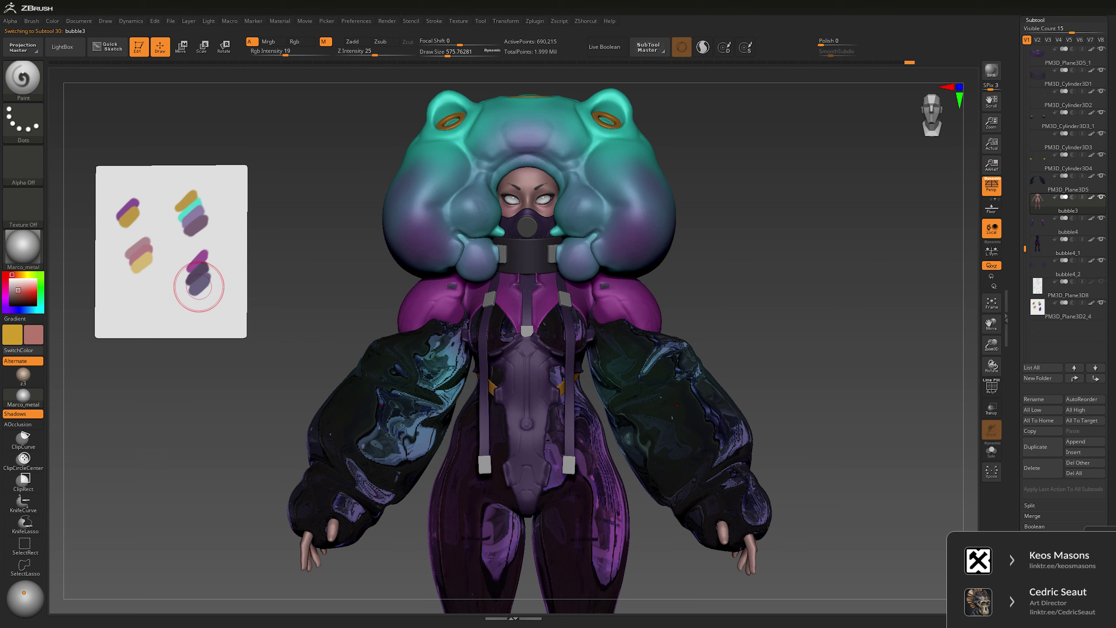
- Sample the dark purple swatch, isolate the body and switch painting to RGB color only
{"action": "key", "text": "c"}
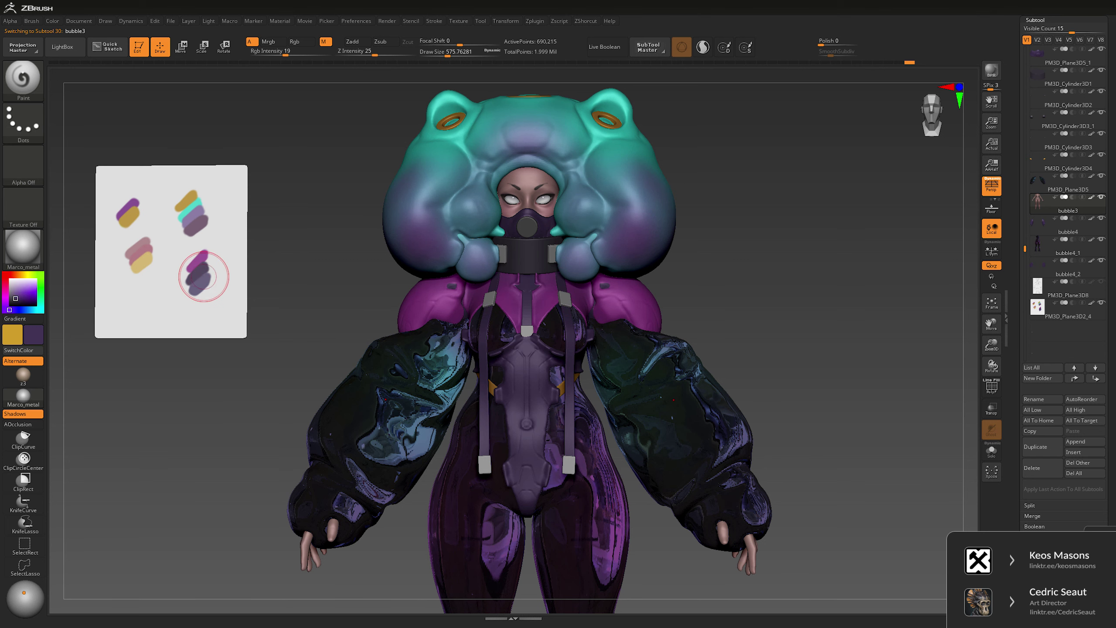
{"action": "key", "text": "alt+s"}
{"action": "left_click_drag", "start_coordinate": [713, 194], "coordinate": [717, 263], "text": "alt"}
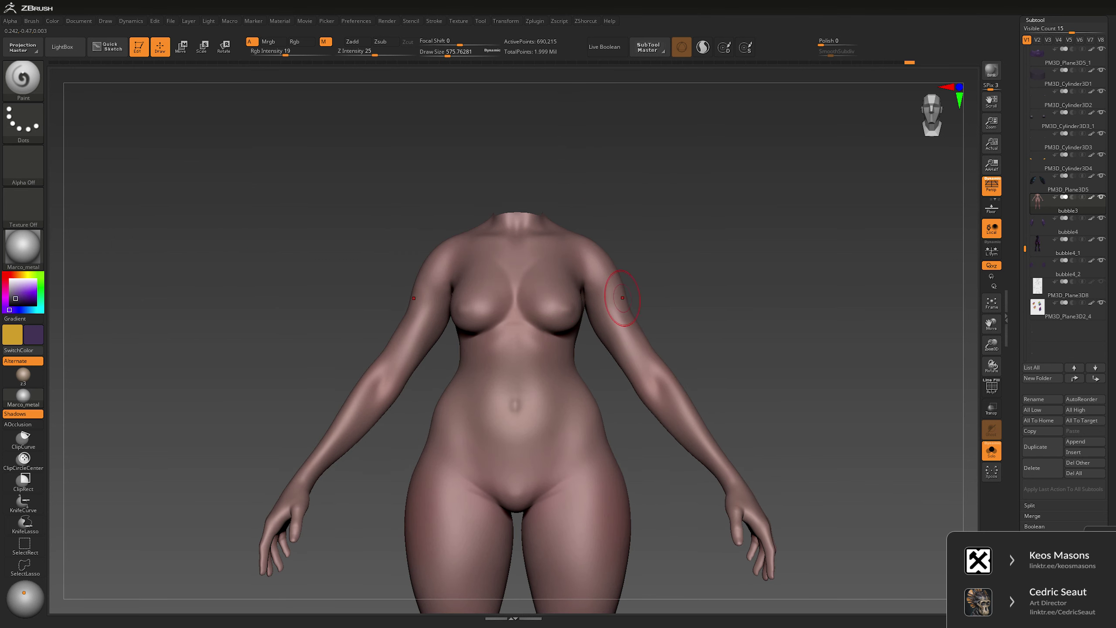
{"action": "key", "text": "ctrl"}
{"action": "key", "text": "b"}
{"action": "scroll", "coordinate": [1064, 335], "scroll_direction": "down", "scroll_amount": 10}
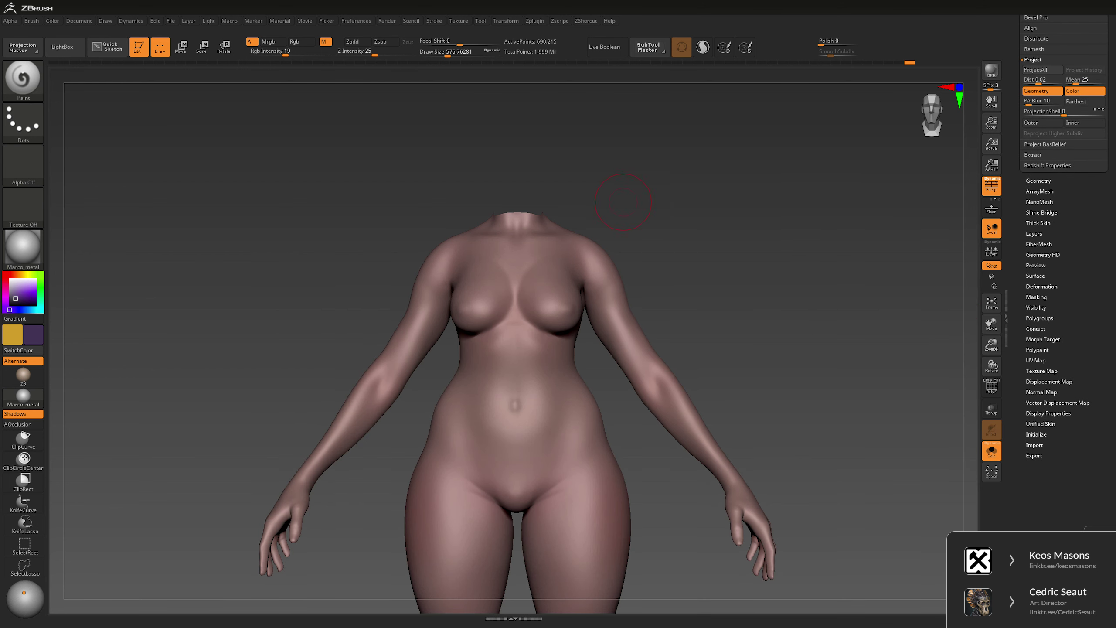
{"action": "left_click", "coordinate": [301, 41]}
- Paint the chest of the isolated body with the dark purple color and show the whole character
{"action": "left_click_drag", "start_coordinate": [547, 303], "coordinate": [527, 308]}
{"action": "right_click_drag", "start_coordinate": [541, 308], "coordinate": [584, 307]}
{"action": "mouse_move", "coordinate": [562, 308]}
{"action": "left_mouse_down"}
{"action": "mouse_move", "coordinate": [571, 286]}
{"action": "mouse_move", "coordinate": [589, 285]}
{"action": "mouse_move", "coordinate": [572, 263]}
{"action": "left_mouse_up"}
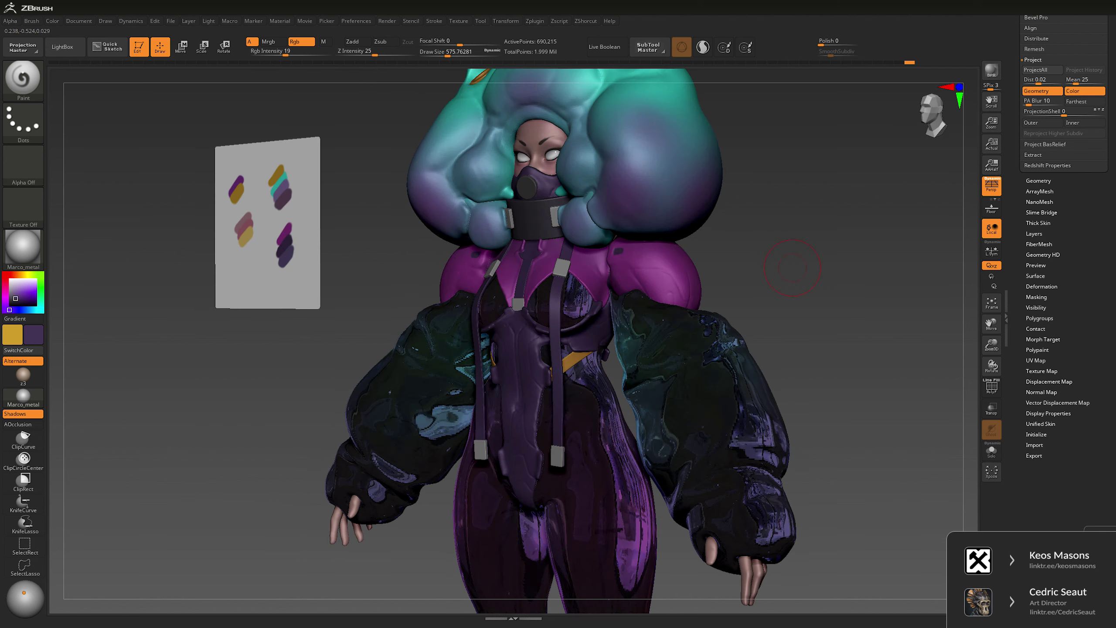
- Inspect the painted chest beneath the clothing with ghost transparency, and return to the opaque view
{"action": "mouse_move", "coordinate": [638, 286]}
{"action": "right_mouse_down"}
{"action": "mouse_move", "coordinate": [703, 285]}
{"action": "mouse_move", "coordinate": [550, 282]}
{"action": "right_mouse_up"}
{"action": "left_click", "coordinate": [992, 408]}
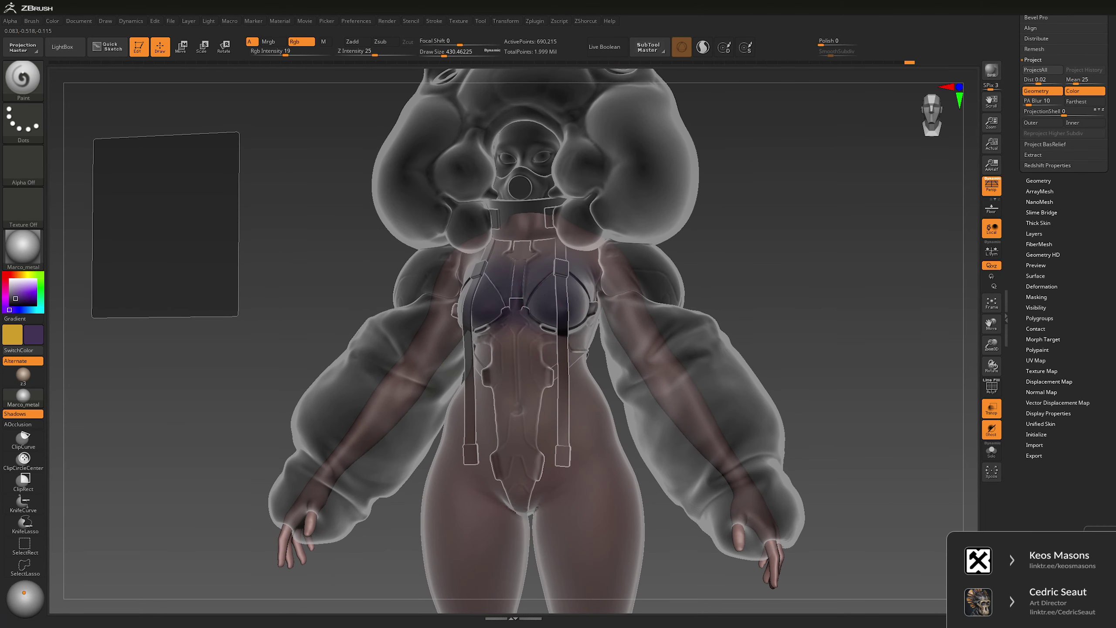
{"action": "mouse_move", "coordinate": [571, 284]}
{"action": "left_mouse_down", "text": "alt"}
{"action": "mouse_move", "coordinate": [527, 211]}
{"action": "mouse_move", "coordinate": [490, 182]}
{"action": "left_mouse_up", "text": "alt"}
{"action": "left_click", "coordinate": [992, 451]}
{"action": "left_click", "coordinate": [992, 451]}
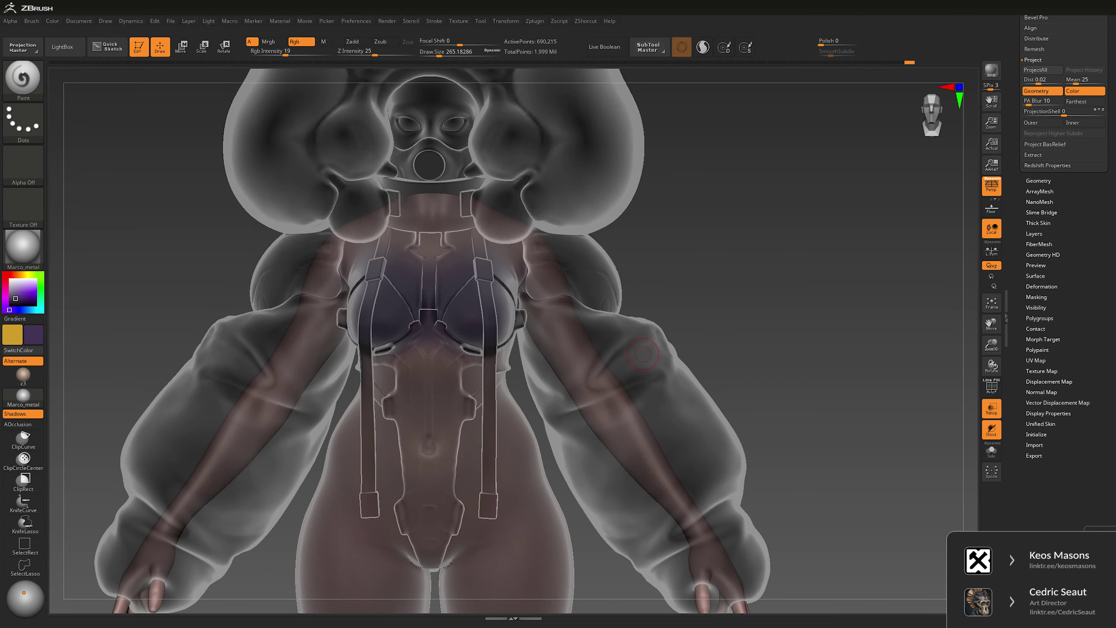
{"action": "left_click_drag", "start_coordinate": [760, 263], "coordinate": [760, 298], "text": "alt"}
{"action": "left_click", "coordinate": [992, 409]}
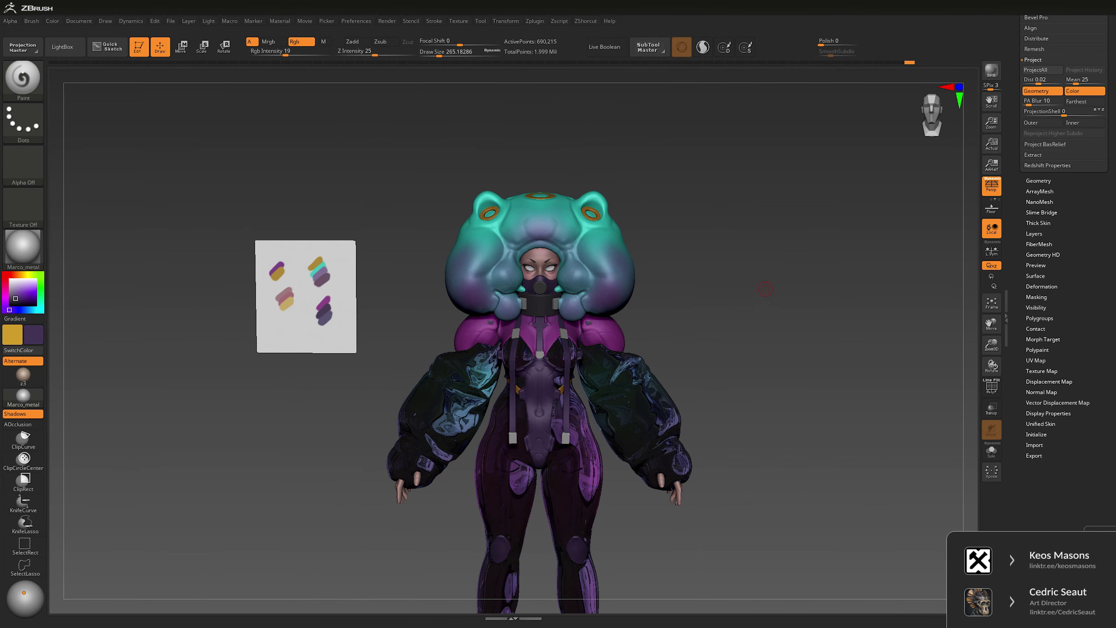
- Sample the magenta swatch and brush it over the center of each breast on the isolated body
{"action": "left_click_drag", "start_coordinate": [260, 334], "coordinate": [256, 299], "text": "alt"}
{"action": "key", "text": "c"}
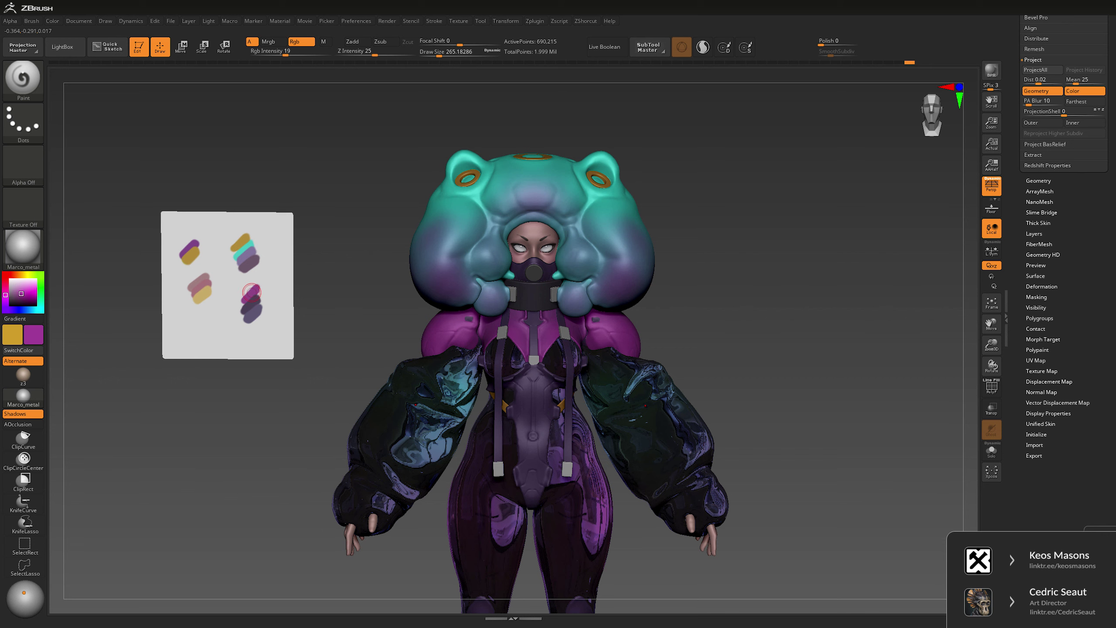
{"action": "key", "text": "ctrl+shift+s"}
{"action": "mouse_move", "coordinate": [576, 316]}
{"action": "left_mouse_down"}
{"action": "mouse_move", "coordinate": [532, 343]}
{"action": "mouse_move", "coordinate": [561, 361]}
{"action": "mouse_move", "coordinate": [548, 336]}
{"action": "left_mouse_up"}
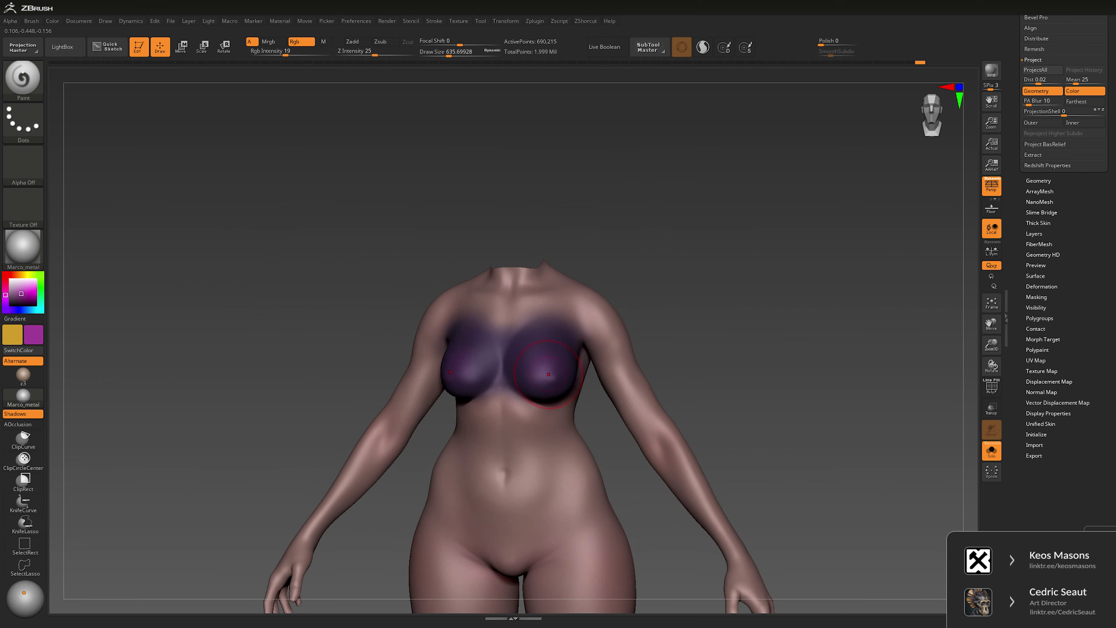
{"action": "key", "text": "ctrl+shift+s"}
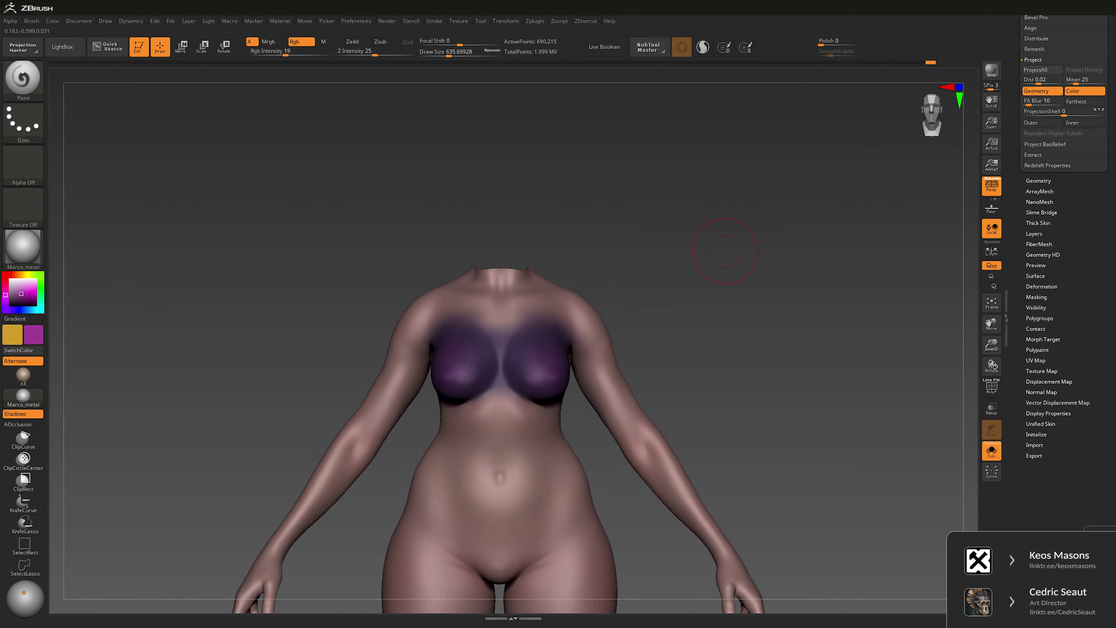
- Render the full character, hide the color swatch plane and render the character again
{"action": "scroll", "coordinate": [783, 302], "scroll_direction": "down", "scroll_amount": 5}
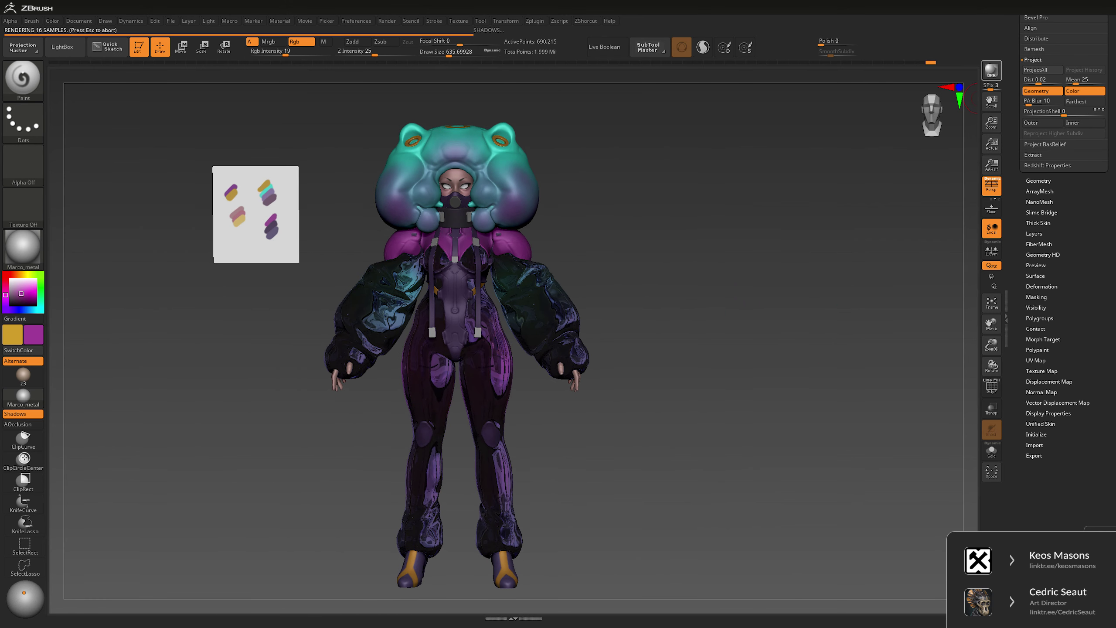
{"action": "key", "text": "shift+t"}
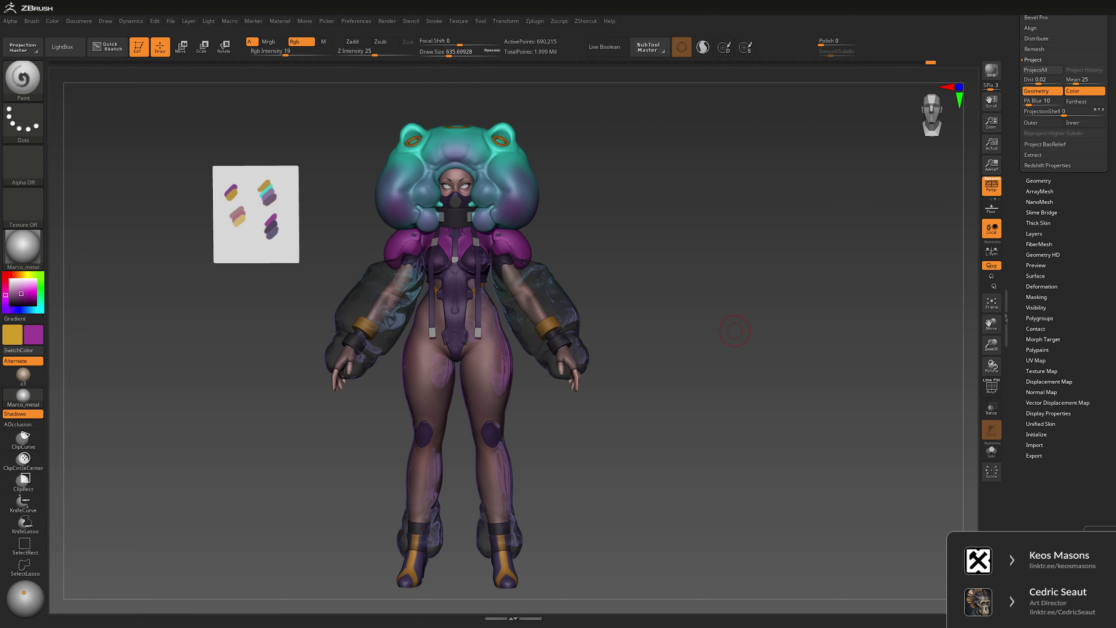
{"action": "key", "text": "shift+t"}
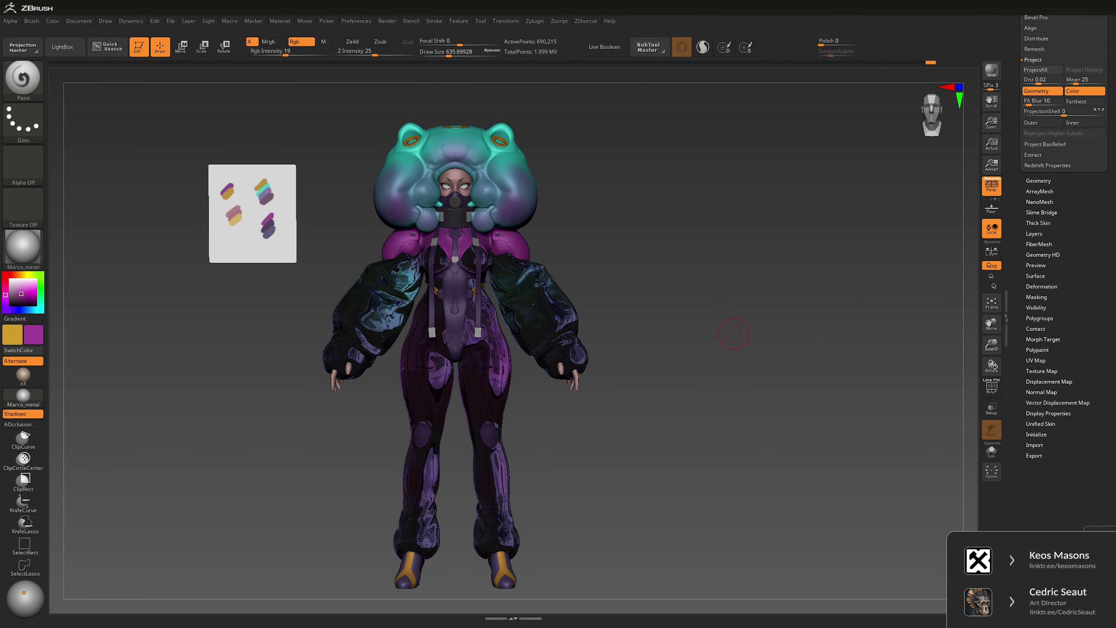
{"action": "scroll", "coordinate": [1064, 307], "scroll_direction": "up", "scroll_amount": 8}
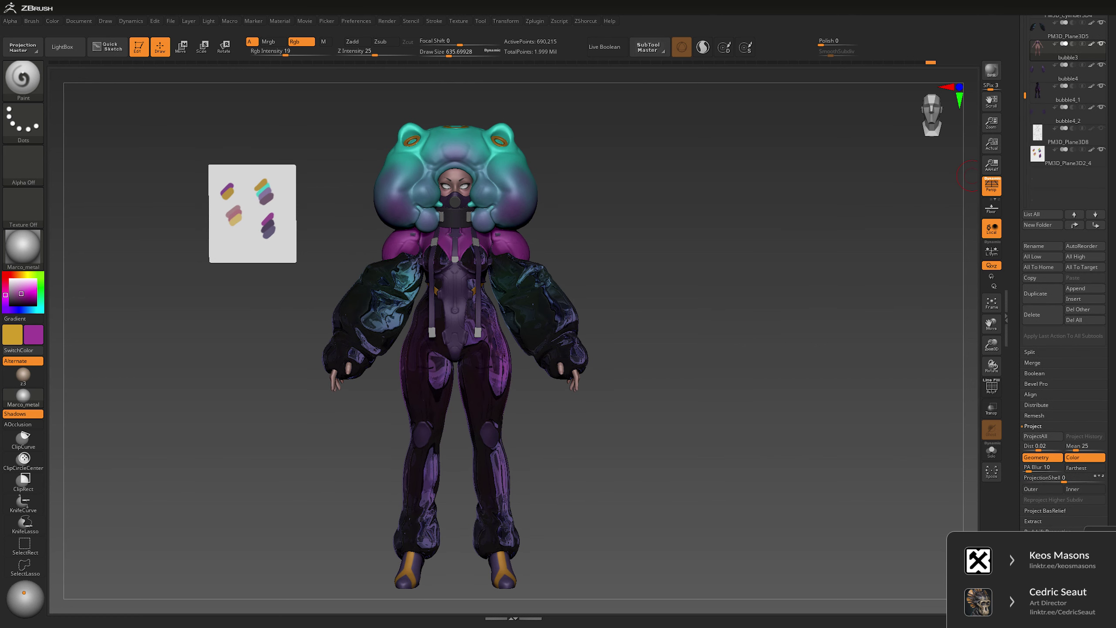
{"action": "left_click", "coordinate": [1102, 150]}
{"action": "key", "text": "shift+r"}
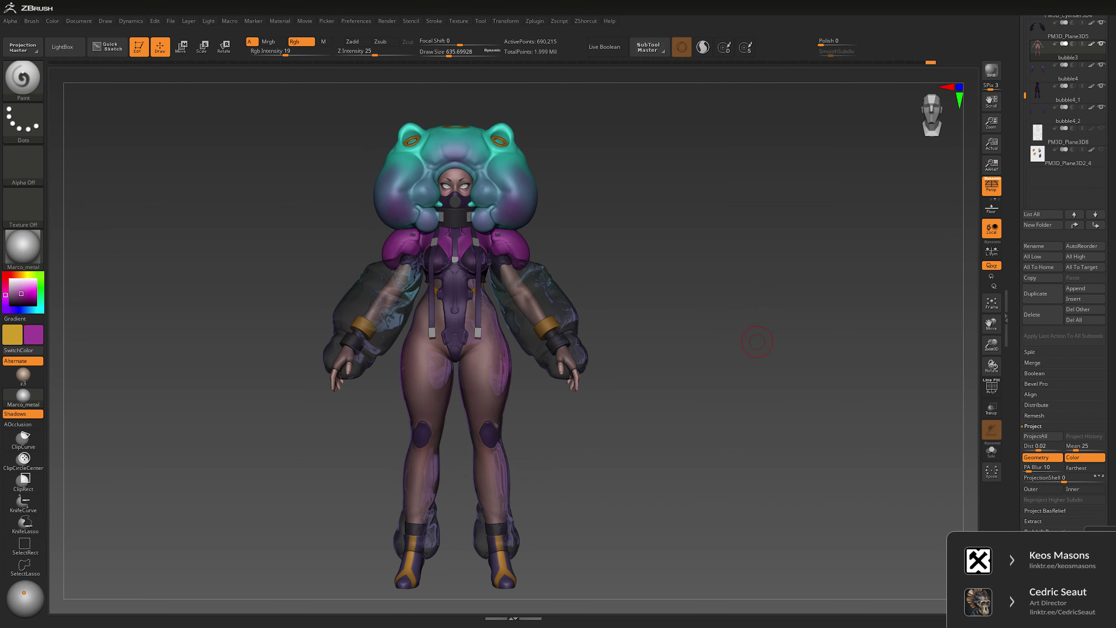
- Sample the turquoise from the top of the hood and paint the fronts of the isolated body's arms with it
{"action": "key", "text": "space"}
{"action": "left_click_drag", "start_coordinate": [757, 324], "coordinate": [760, 298]}
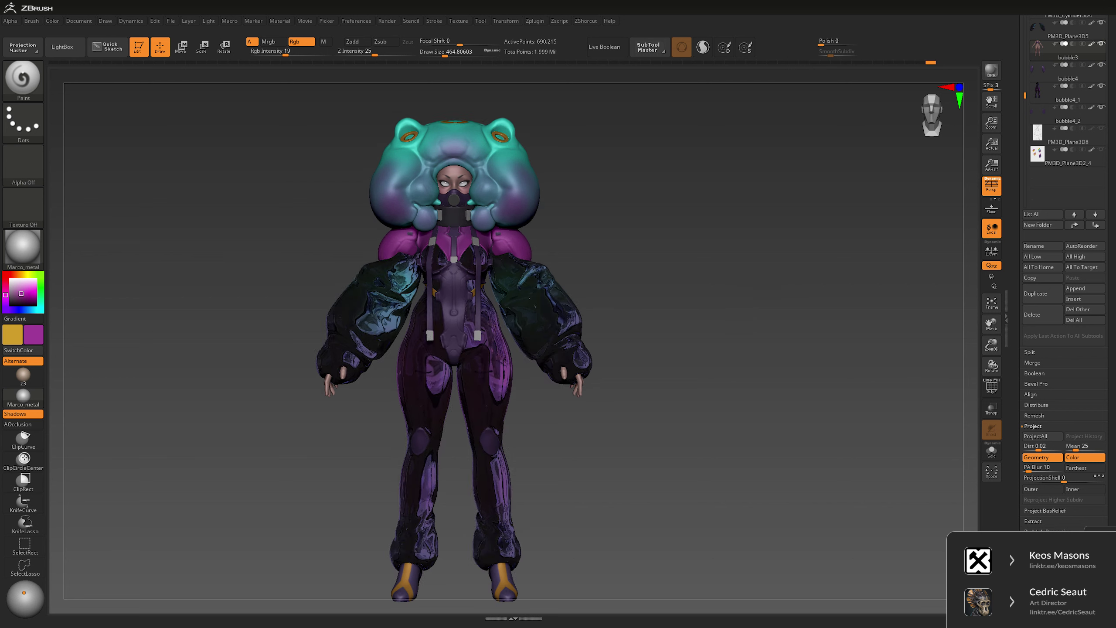
{"action": "key", "text": "c"}
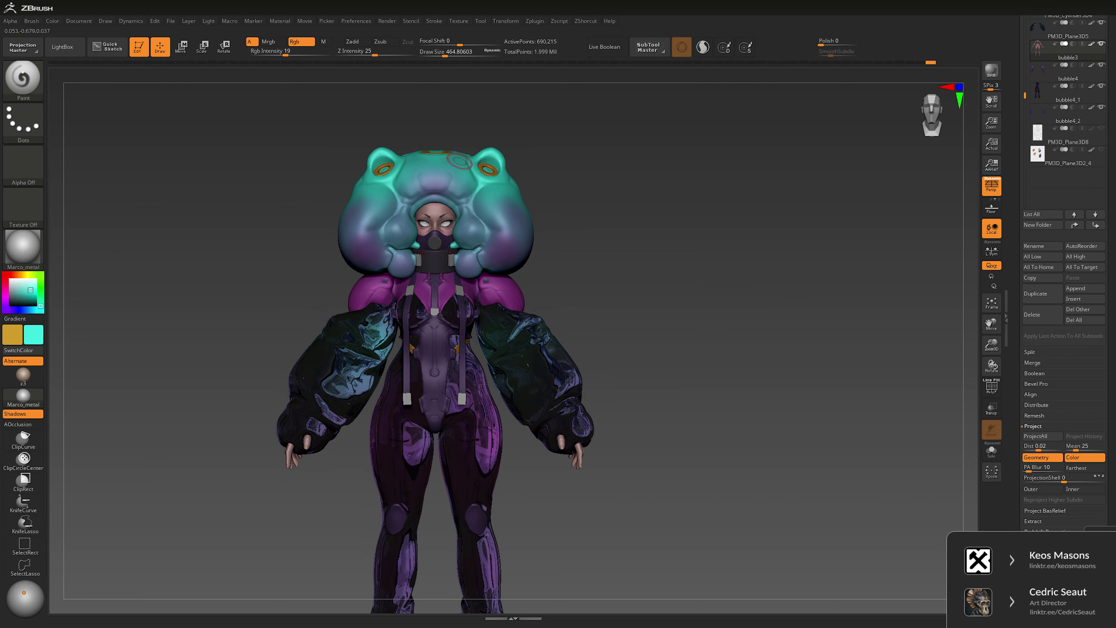
{"action": "left_click", "coordinate": [991, 451]}
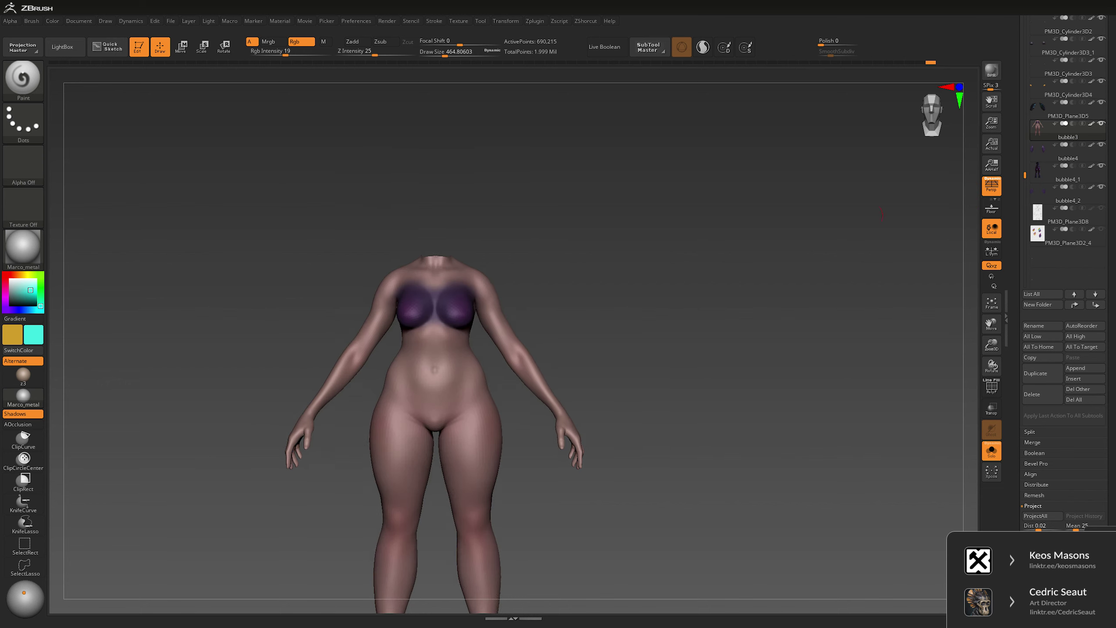
{"action": "mouse_move", "coordinate": [484, 272]}
{"action": "left_mouse_down"}
{"action": "mouse_move", "coordinate": [519, 272]}
{"action": "mouse_move", "coordinate": [515, 334]}
{"action": "mouse_move", "coordinate": [479, 289]}
{"action": "mouse_move", "coordinate": [552, 383]}
{"action": "left_mouse_up"}
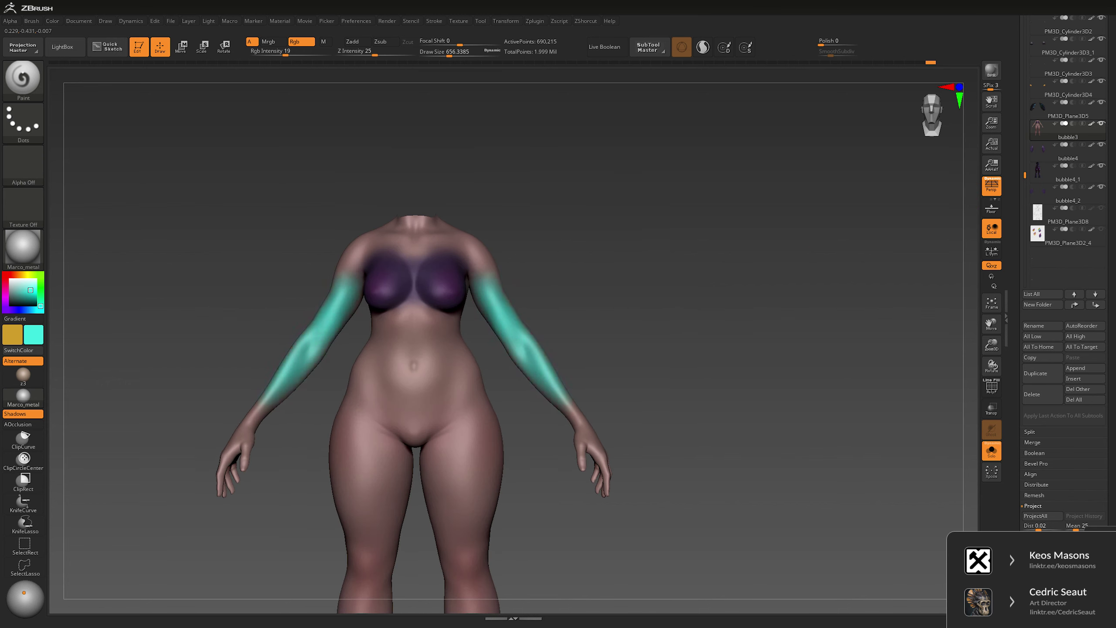
{"action": "mouse_move", "coordinate": [659, 220]}
{"action": "left_mouse_down"}
{"action": "mouse_move", "coordinate": [506, 264]}
{"action": "mouse_move", "coordinate": [514, 326]}
{"action": "left_mouse_up"}
{"action": "left_click_drag", "start_coordinate": [518, 276], "coordinate": [525, 312]}
- Extend the turquoise around the backs and sides of both arms, from shoulders to wrists
{"action": "left_click_drag", "start_coordinate": [659, 167], "coordinate": [595, 232]}
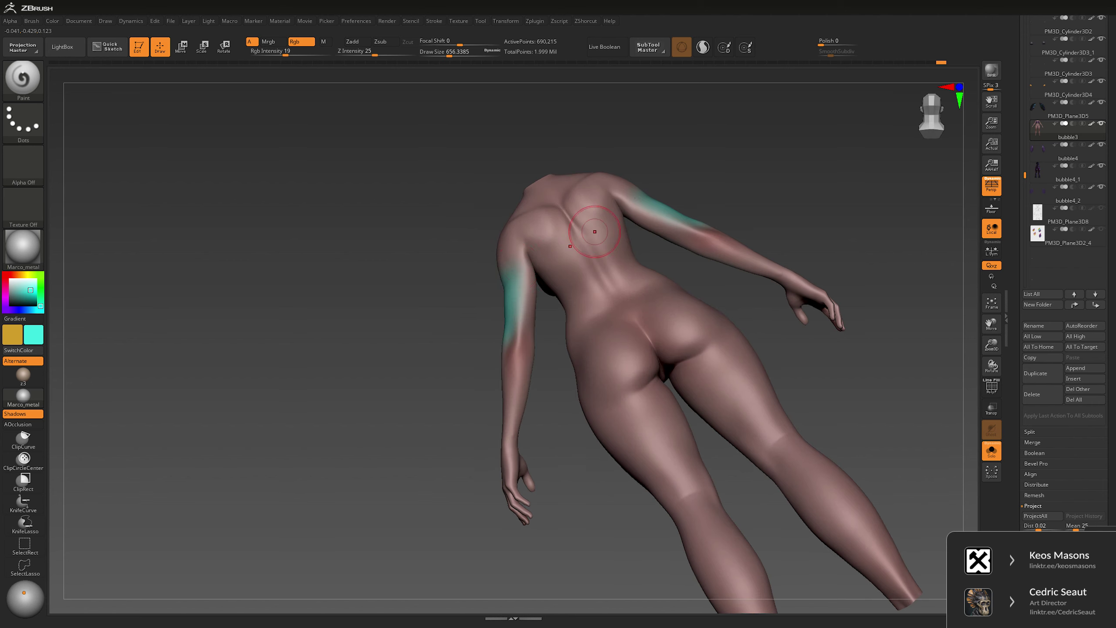
{"action": "left_click_drag", "start_coordinate": [519, 285], "coordinate": [512, 424]}
{"action": "mouse_move", "coordinate": [659, 145]}
{"action": "left_mouse_down"}
{"action": "mouse_move", "coordinate": [828, 148]}
{"action": "mouse_move", "coordinate": [827, 176]}
{"action": "left_mouse_up"}
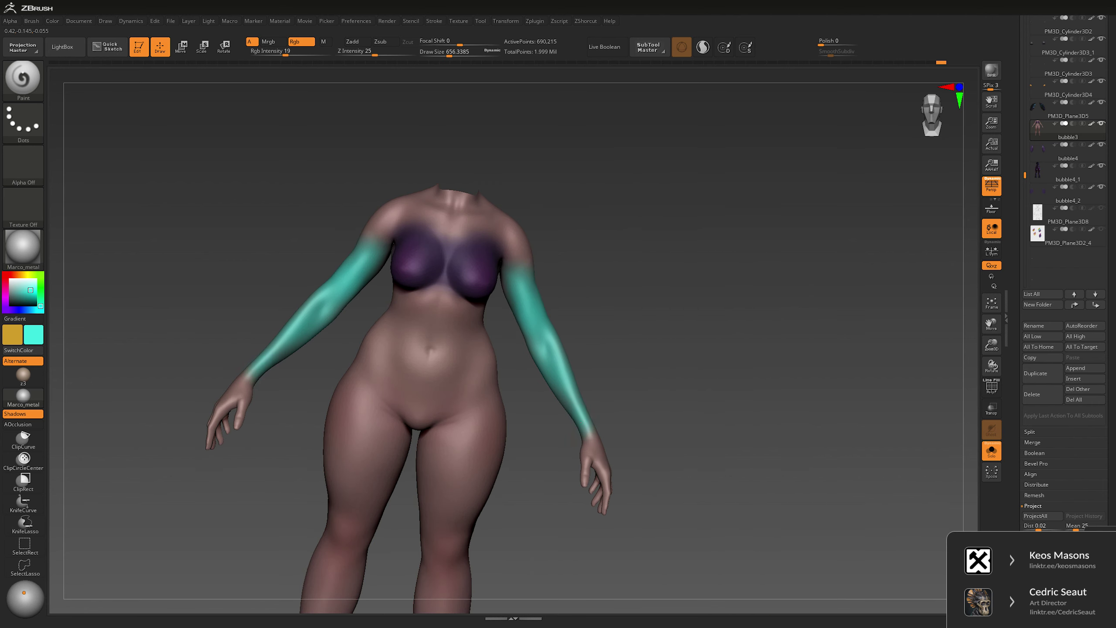
{"action": "left_click_drag", "start_coordinate": [624, 207], "coordinate": [584, 229]}
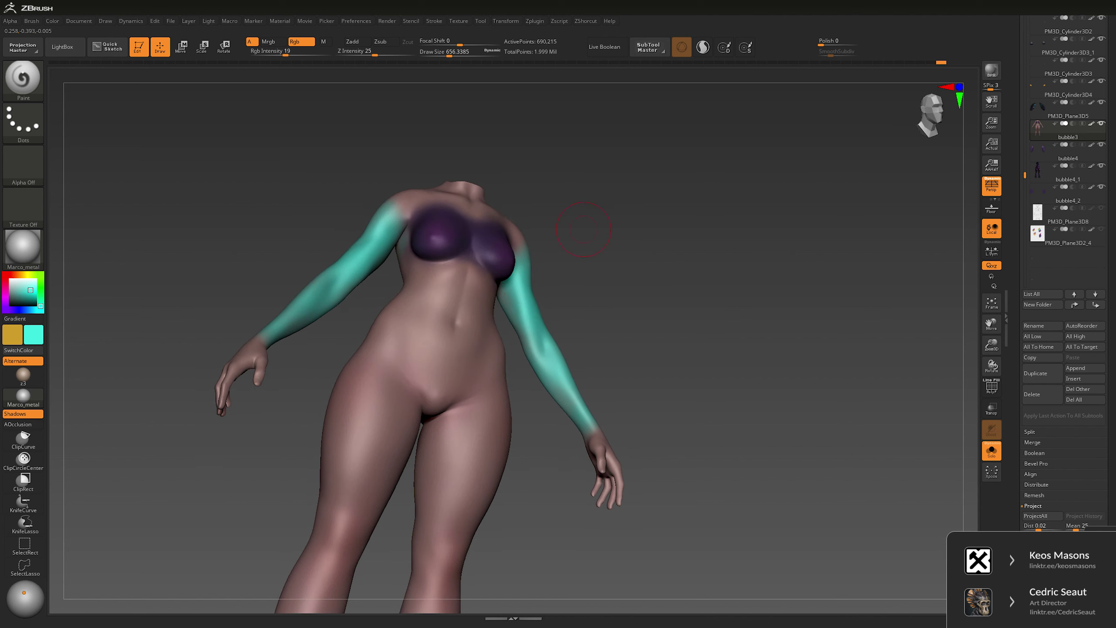
{"action": "left_click_drag", "start_coordinate": [747, 264], "coordinate": [518, 264]}
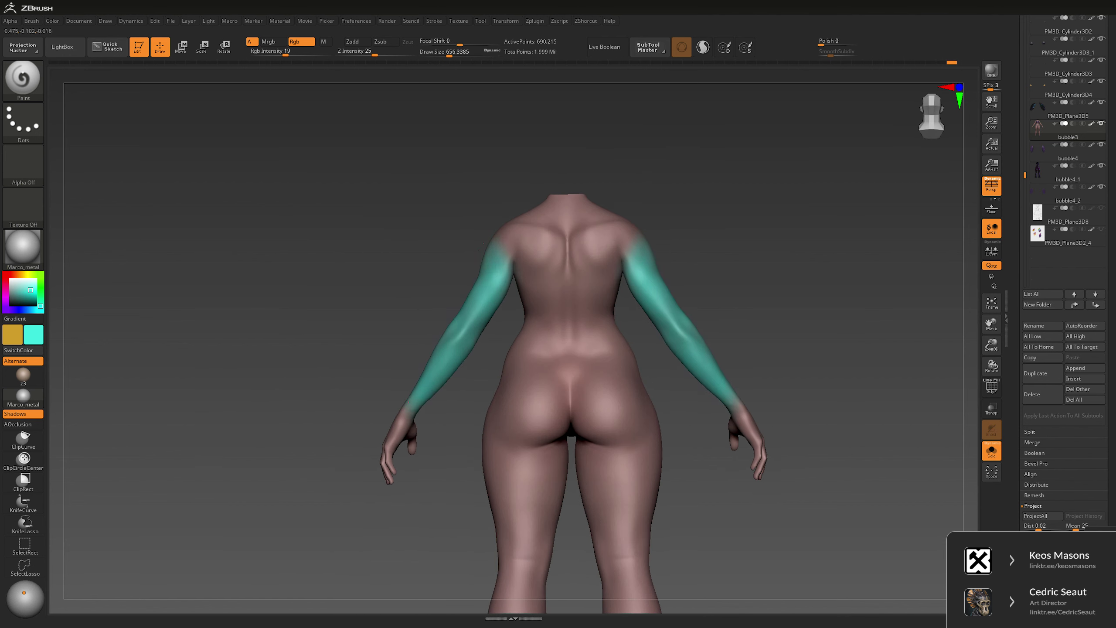
{"action": "left_click_drag", "start_coordinate": [791, 352], "coordinate": [439, 357]}
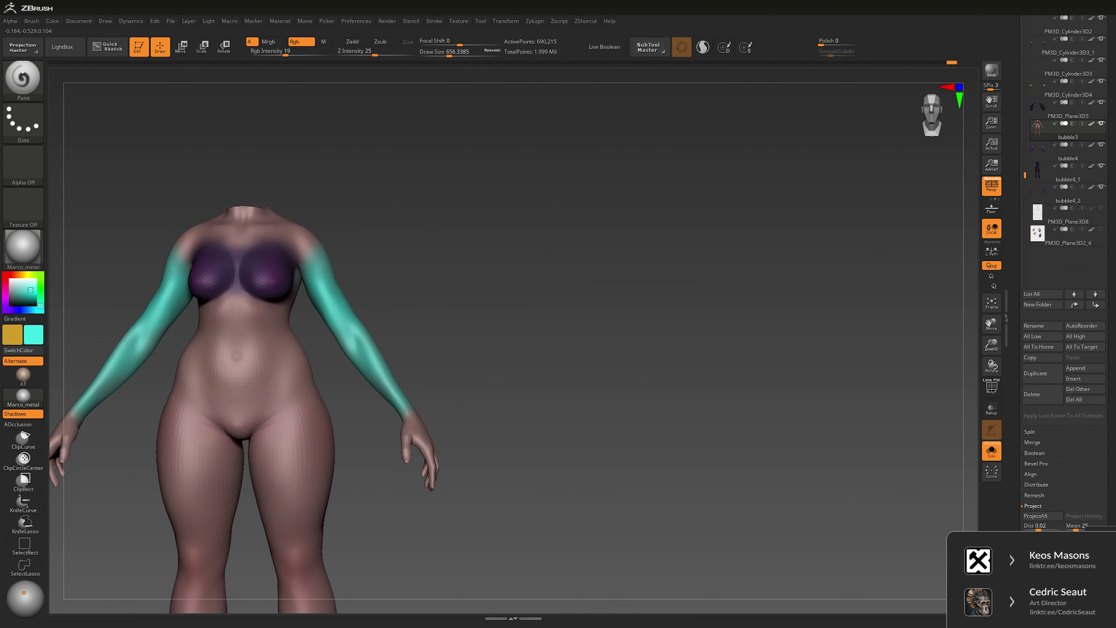
- Sample a dark purple from the outfit and fade it softly into the wrists and inner upper arms
{"action": "key", "text": "alt+shift+s"}
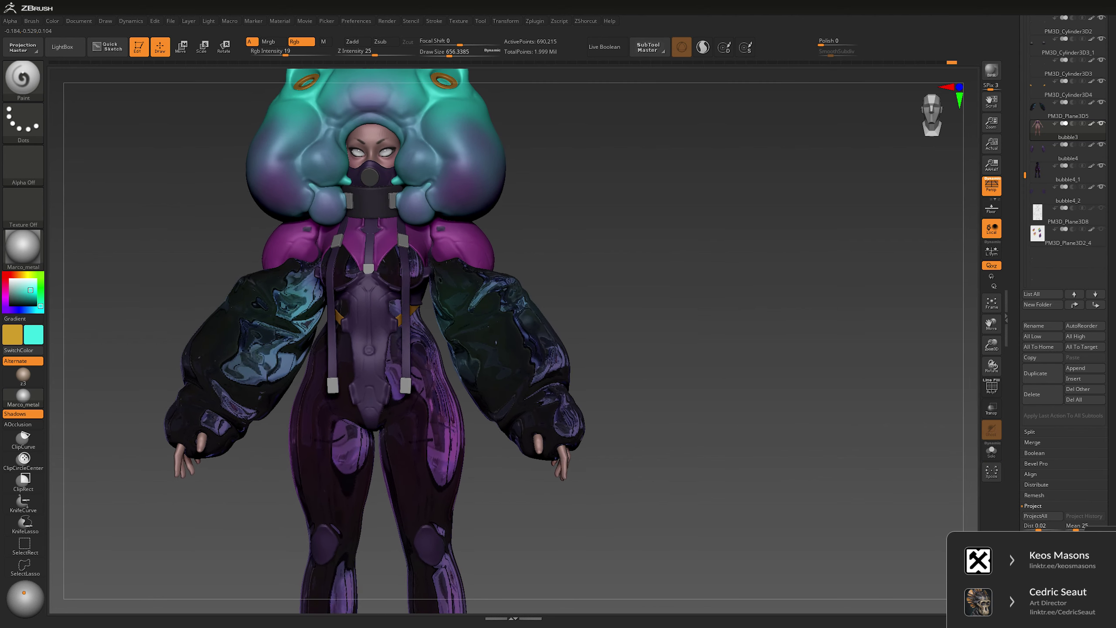
{"action": "key", "text": "c"}
{"action": "key", "text": "alt+shift+s"}
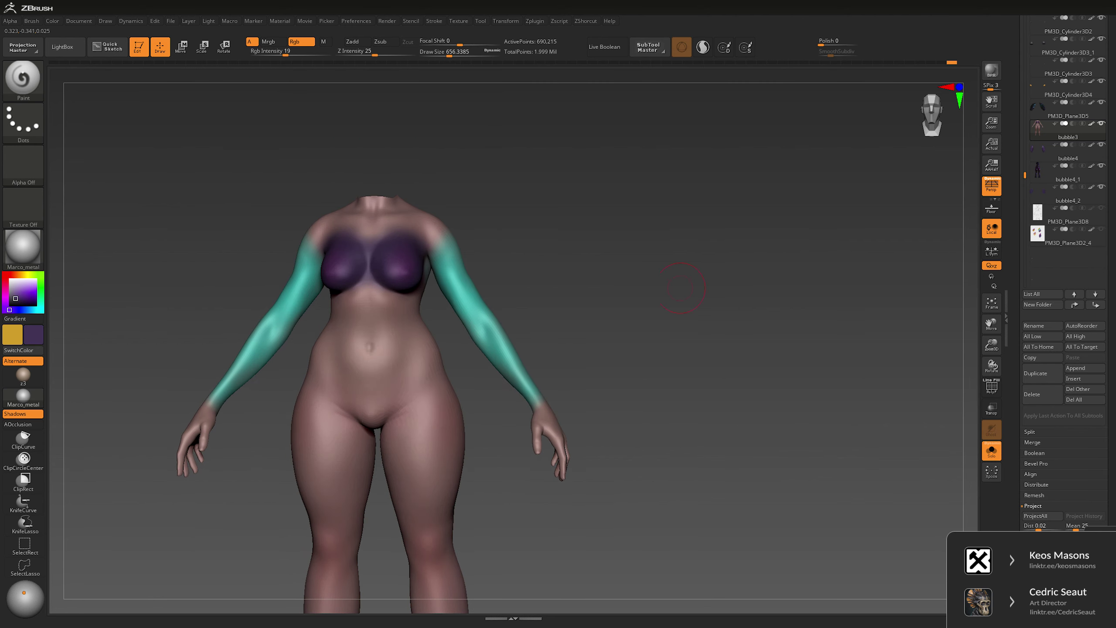
{"action": "right_click", "coordinate": [468, 360]}
{"action": "left_click_drag", "start_coordinate": [505, 301], "coordinate": [532, 302]}
{"action": "left_click_drag", "start_coordinate": [660, 396], "coordinate": [593, 401]}
{"action": "left_click_drag", "start_coordinate": [704, 396], "coordinate": [730, 396]}
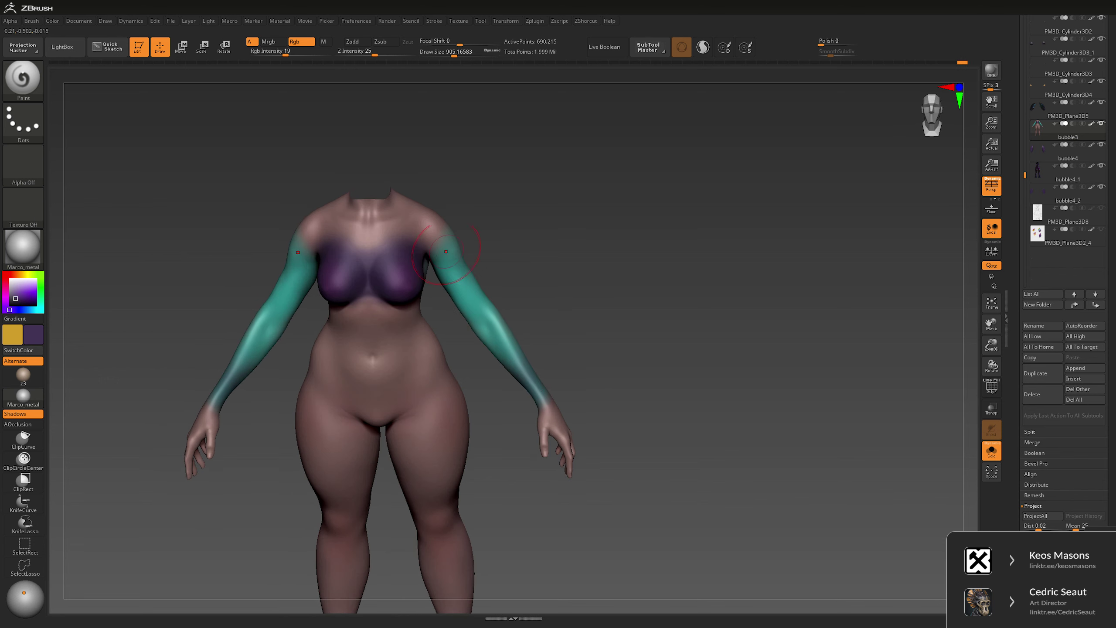
{"action": "right_click", "coordinate": [469, 222]}
{"action": "left_click_drag", "start_coordinate": [469, 225], "coordinate": [472, 225]}
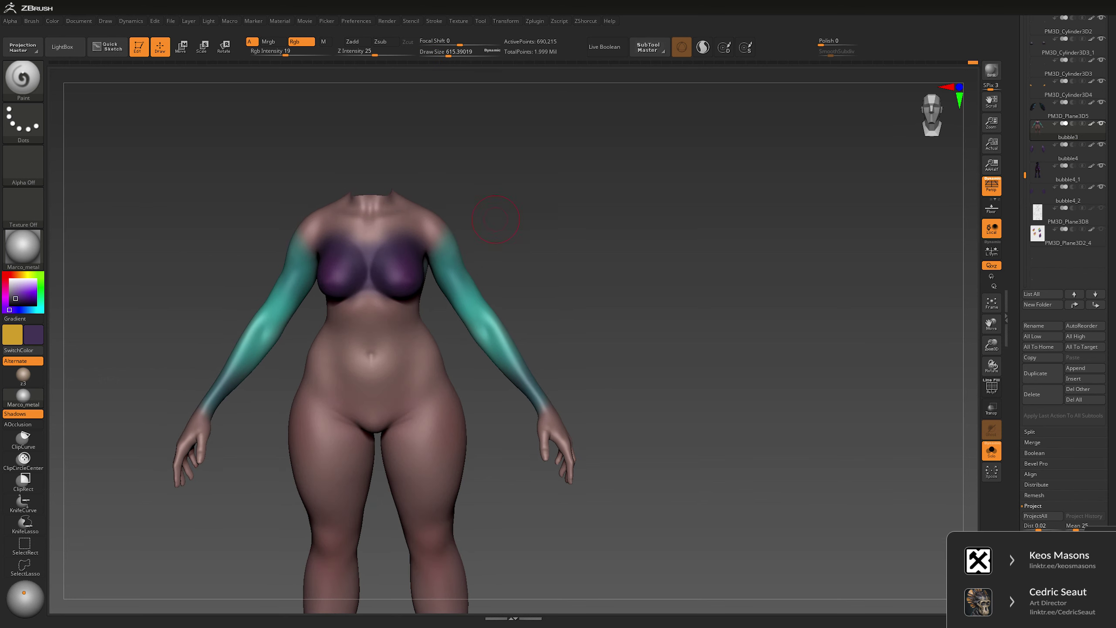
- Blend dark purple into the outer and back sides of the arms, and render the full character
{"action": "left_click_drag", "start_coordinate": [615, 352], "coordinate": [521, 348]}
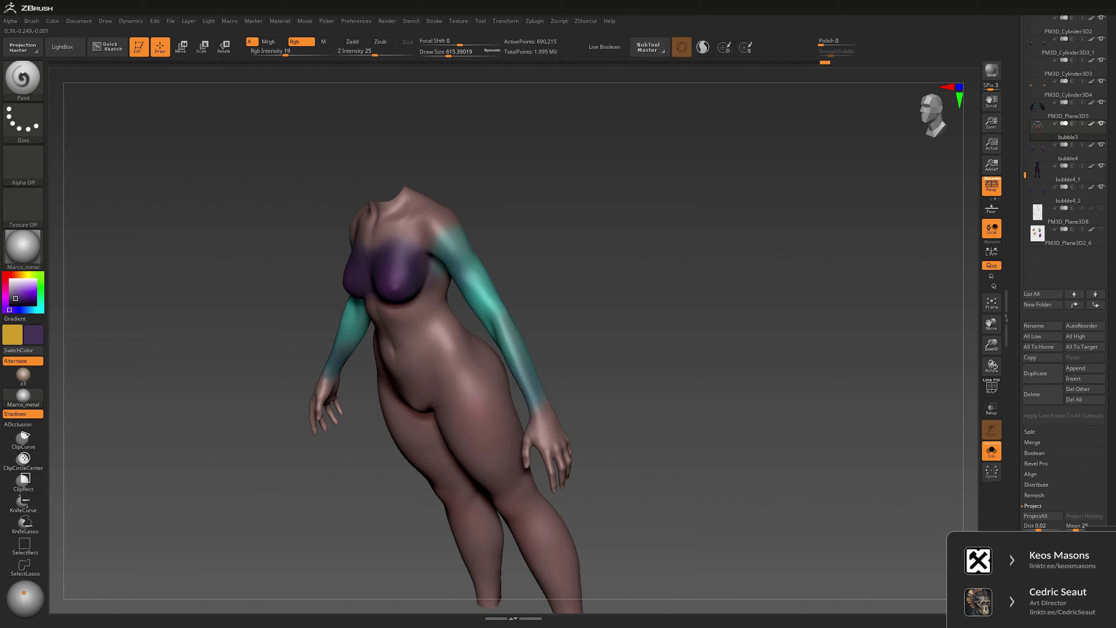
{"action": "left_click_drag", "start_coordinate": [637, 347], "coordinate": [800, 352]}
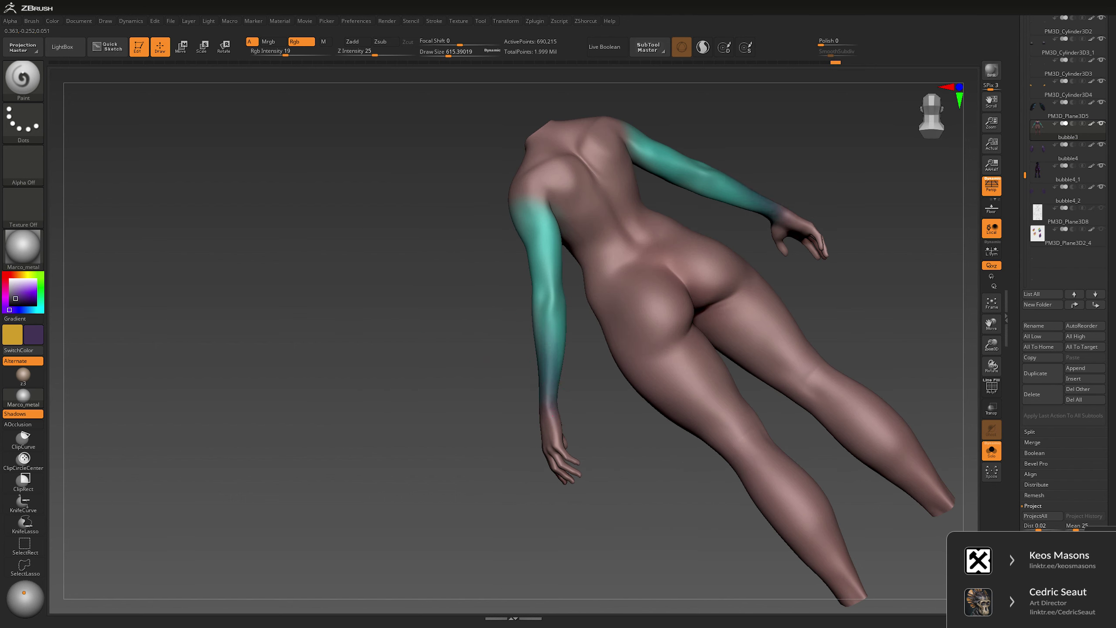
{"action": "left_click_drag", "start_coordinate": [531, 229], "coordinate": [549, 206]}
{"action": "left_click_drag", "start_coordinate": [552, 300], "coordinate": [554, 324]}
{"action": "left_click_drag", "start_coordinate": [538, 367], "coordinate": [883, 207]}
{"action": "key", "text": "alt+shift+s"}
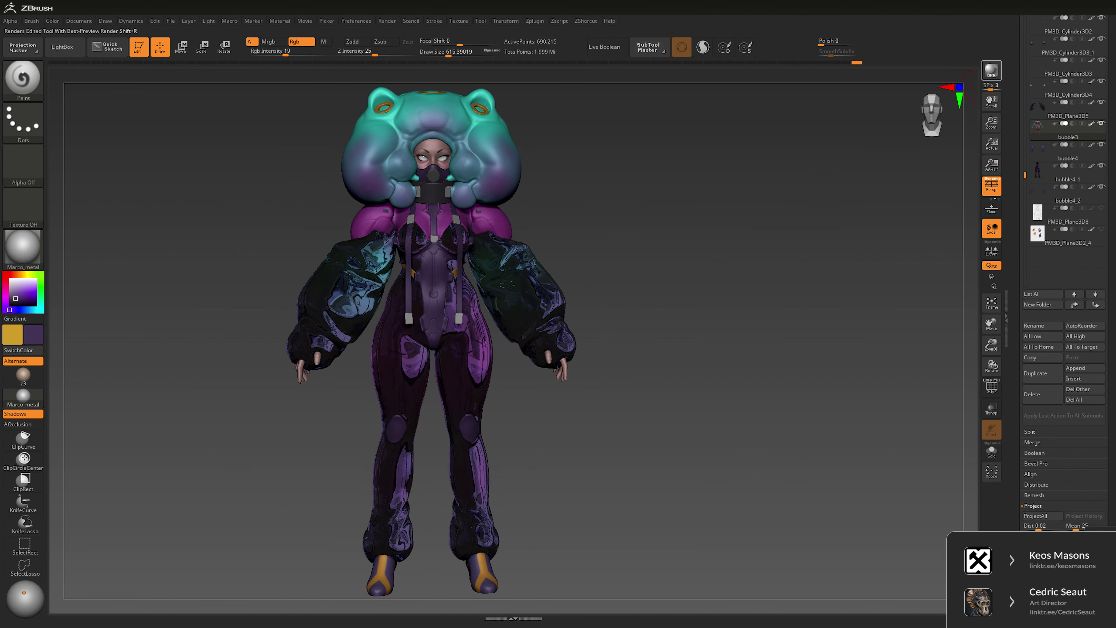
{"action": "left_click", "coordinate": [785, 332]}
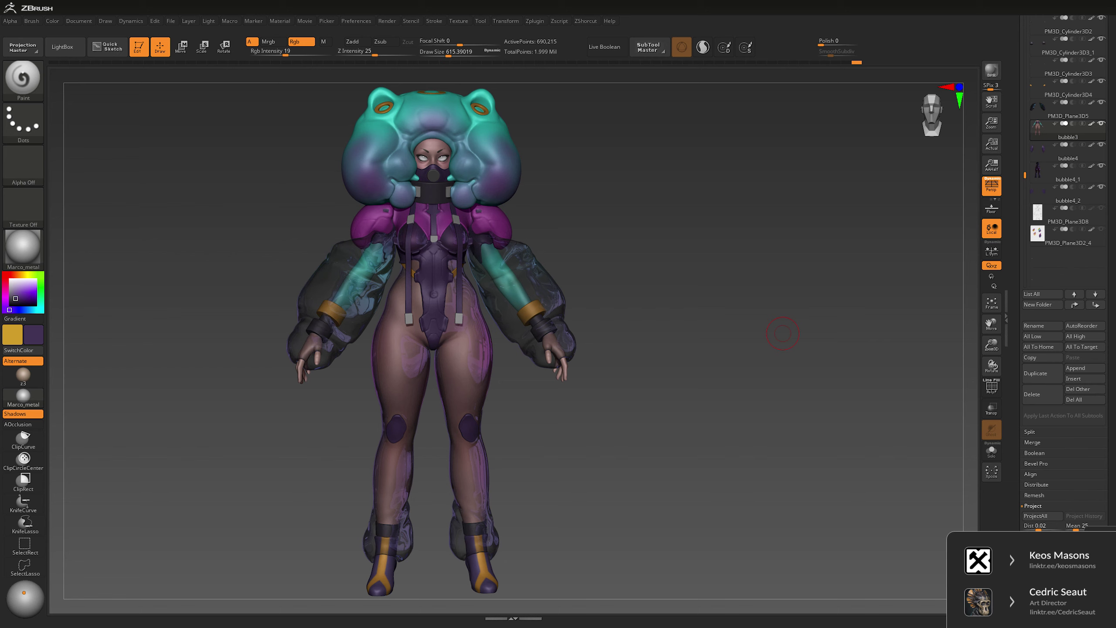
- Add more dark purple shading to the isolated body's forearms and render the full character again
{"action": "key", "text": "alt+shift+s"}
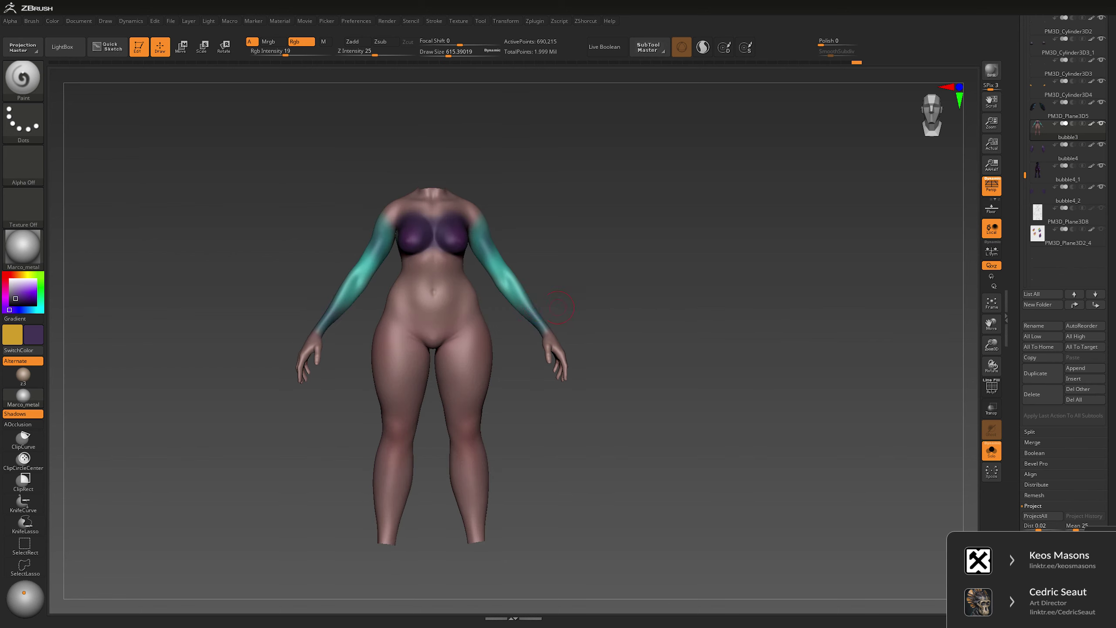
{"action": "left_click_drag", "start_coordinate": [341, 285], "coordinate": [342, 299]}
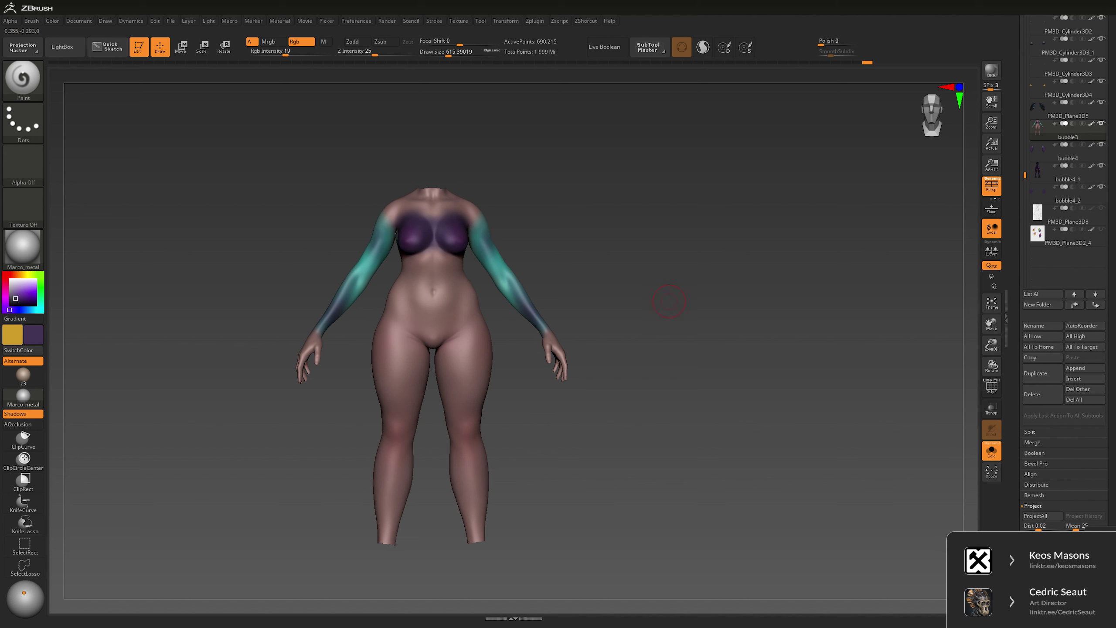
{"action": "key", "text": "alt+shift+s"}
{"action": "key", "text": "shift+r"}
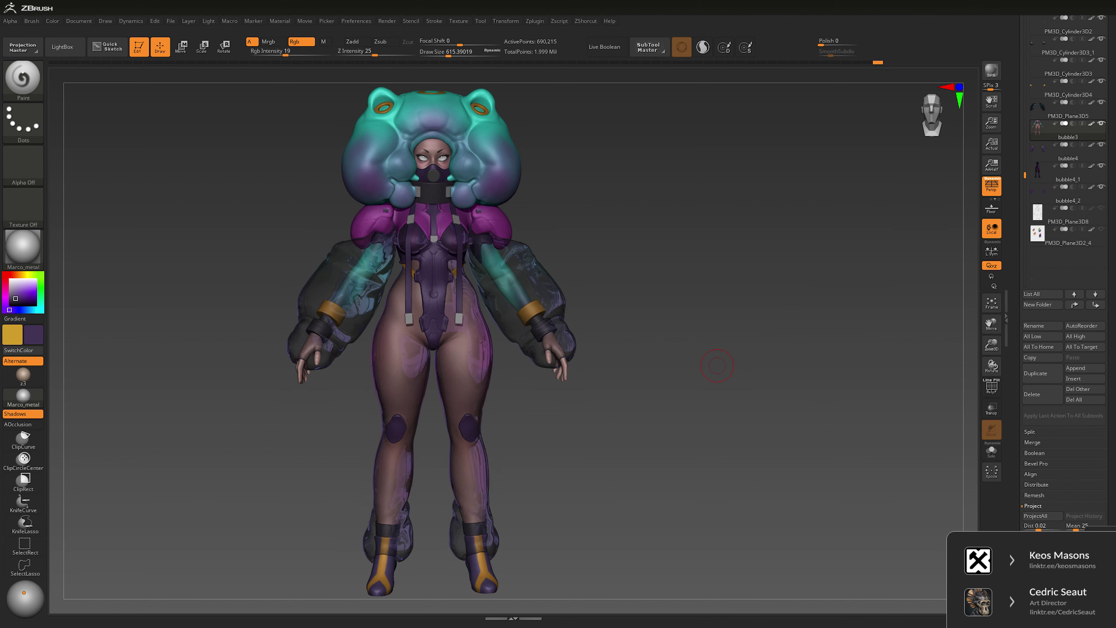